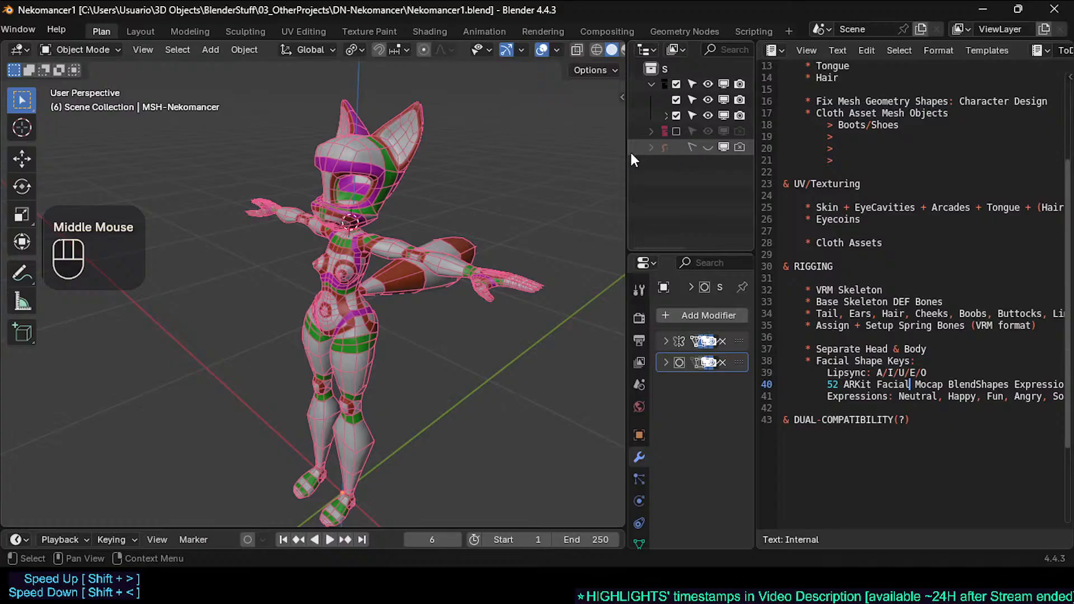
# Step: Narrow the 3D viewport and outliner areas to give the to-do list text editor more width
pyautogui.moveTo(629, 160); pyautogui.dragTo(564, 157)
pyautogui.moveTo(753, 197); pyautogui.dragTo(680, 197)
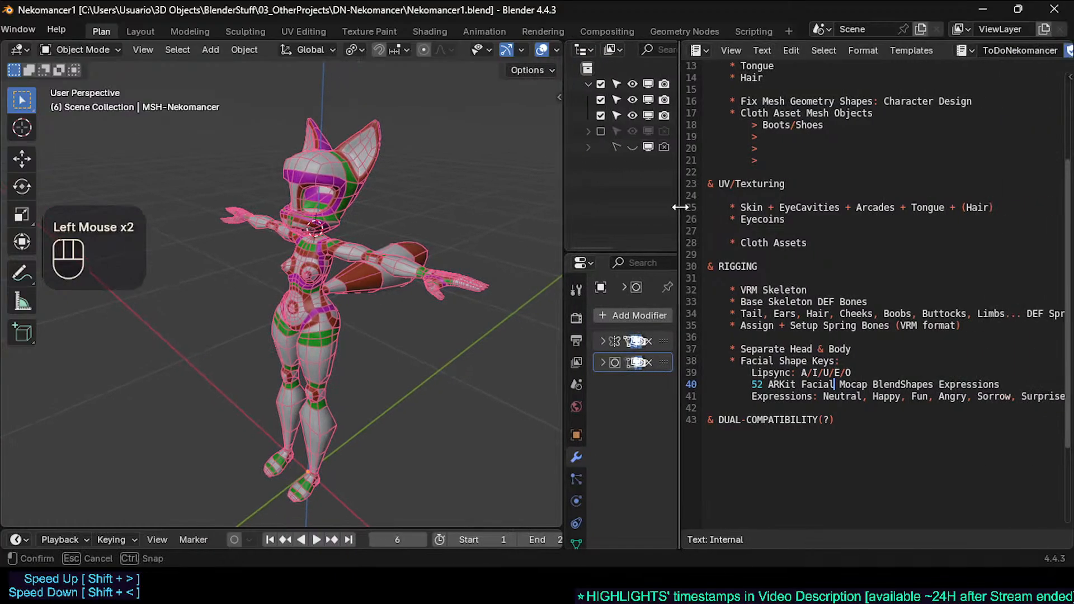
# Step: Examine the full character model with and without the wireframe and overlays
pyautogui.keyDown('shift'); pyautogui.moveTo(313, 207); pyautogui.dragTo(334, 280, button='middle'); pyautogui.keyUp('shift')
pyautogui.scroll(2, 347, 240)
pyautogui.scroll(-2, 387, 233)
pyautogui.hotkey('shift', 'ctrl', 'alt', 'z')
pyautogui.scroll(2, 355, 277)
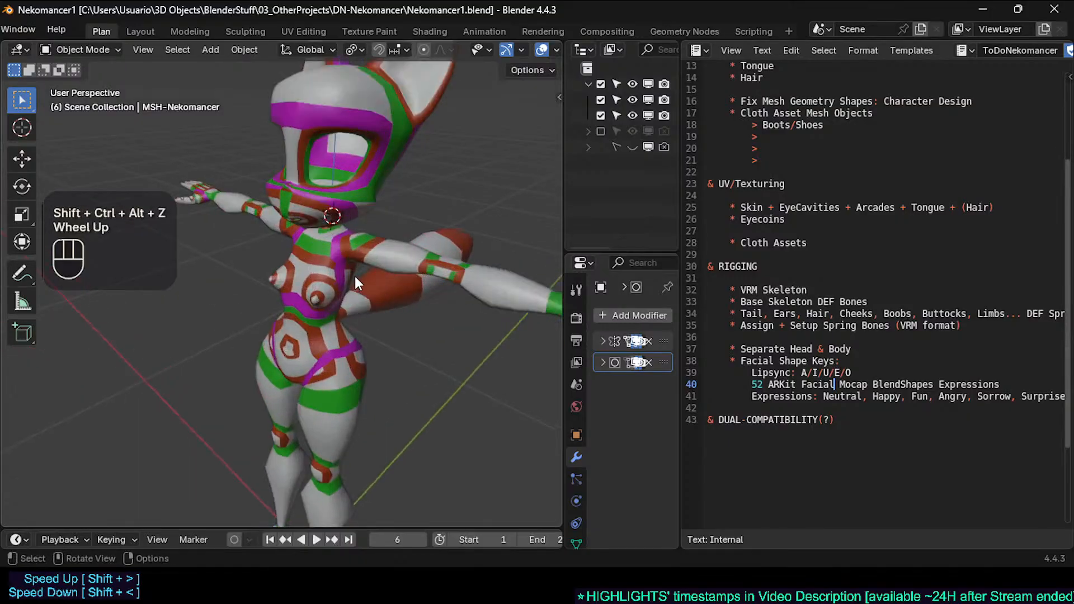
pyautogui.scroll(-2, 347, 277)
pyautogui.hotkey('ctrl', 'alt', 'z')
pyautogui.scroll(1, 378, 334)
pyautogui.moveTo(378, 335); pyautogui.dragTo(338, 315, button='middle')
pyautogui.click(352, 321)
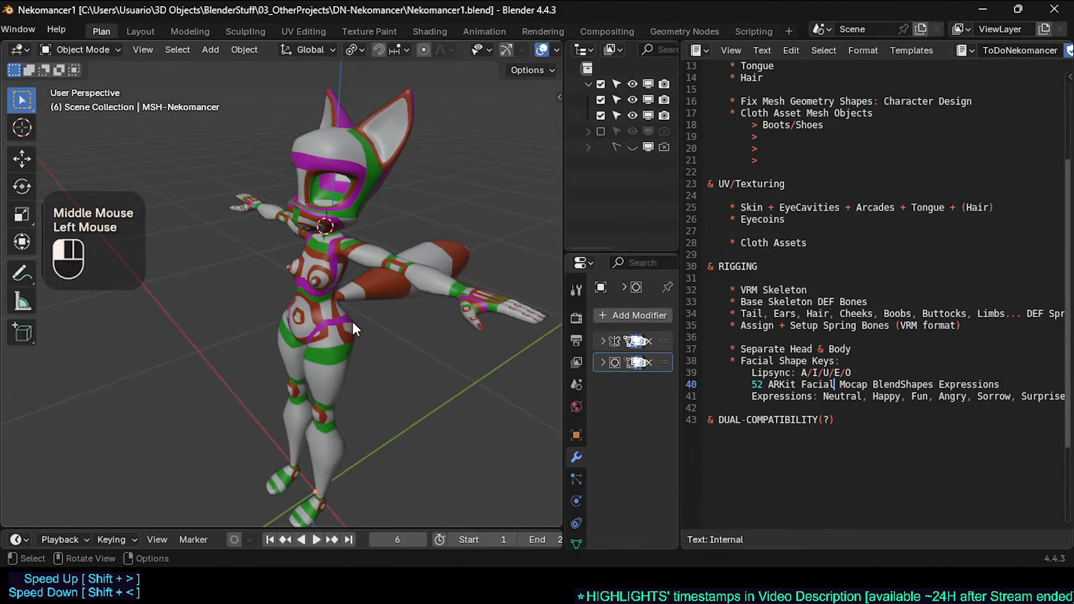
pyautogui.hotkey('ctrl', 'alt', 'z')
pyautogui.scroll(-2, 394, 358)
pyautogui.hotkey('shift', 'ctrl', 'alt', 'z')
pyautogui.scroll(2, 391, 357)
pyautogui.click(363, 328)
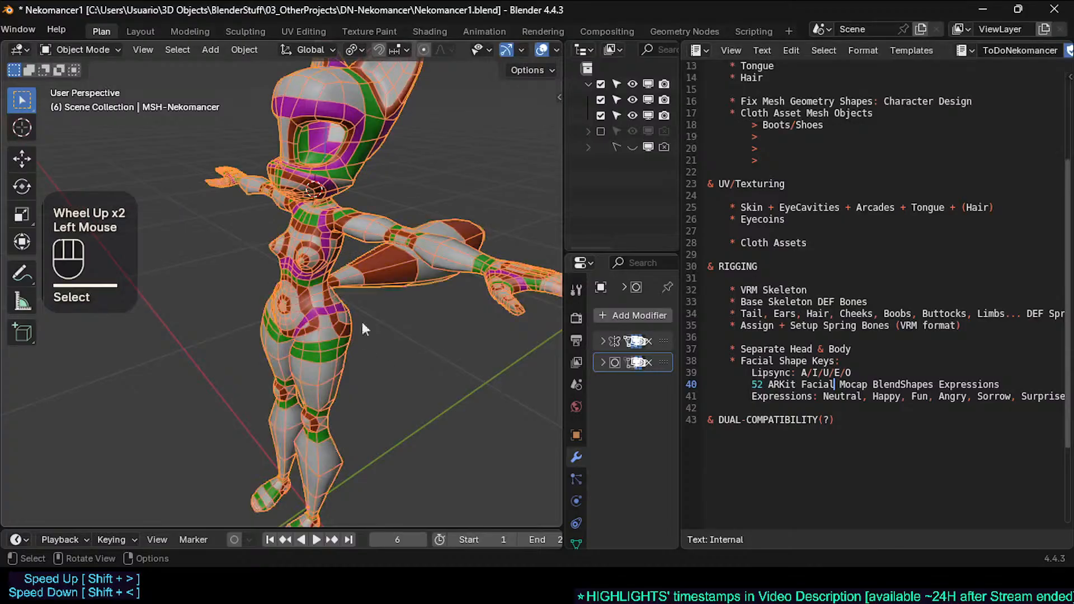
# Step: Review the rigging and mesh objects sections of the to-do list while inspecting the character model
pyautogui.moveTo(722, 256); pyautogui.dragTo(818, 420)
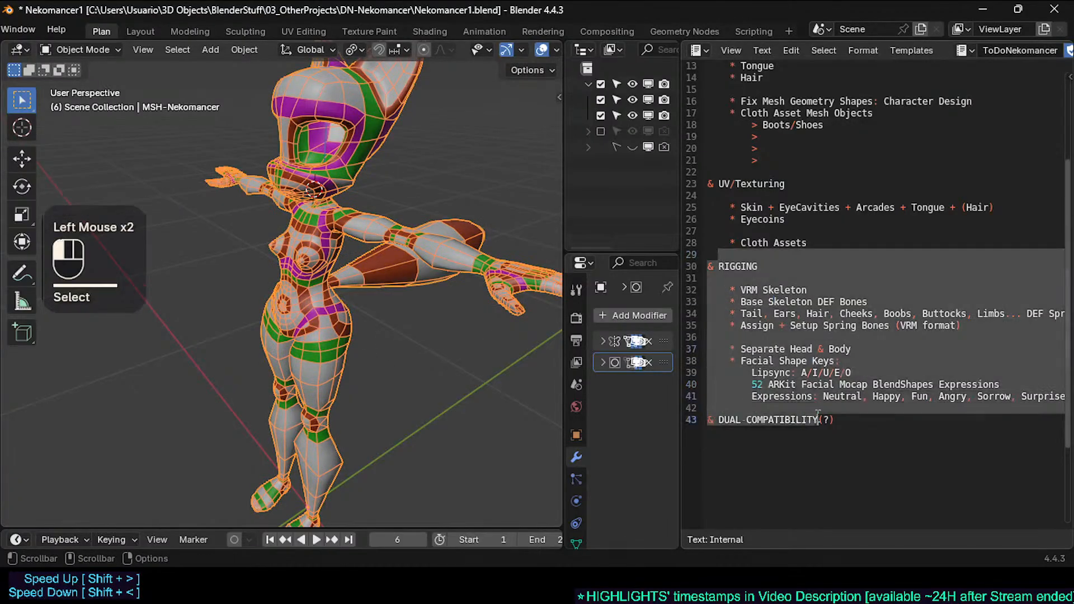
pyautogui.click(414, 143)
pyautogui.keyDown('shift'); pyautogui.moveTo(358, 269); pyautogui.dragTo(407, 287, button='middle'); pyautogui.keyUp('shift')
pyautogui.scroll(2, 351, 222)
pyautogui.click(387, 223)
pyautogui.scroll(-1, 392, 244)
pyautogui.click(382, 287)
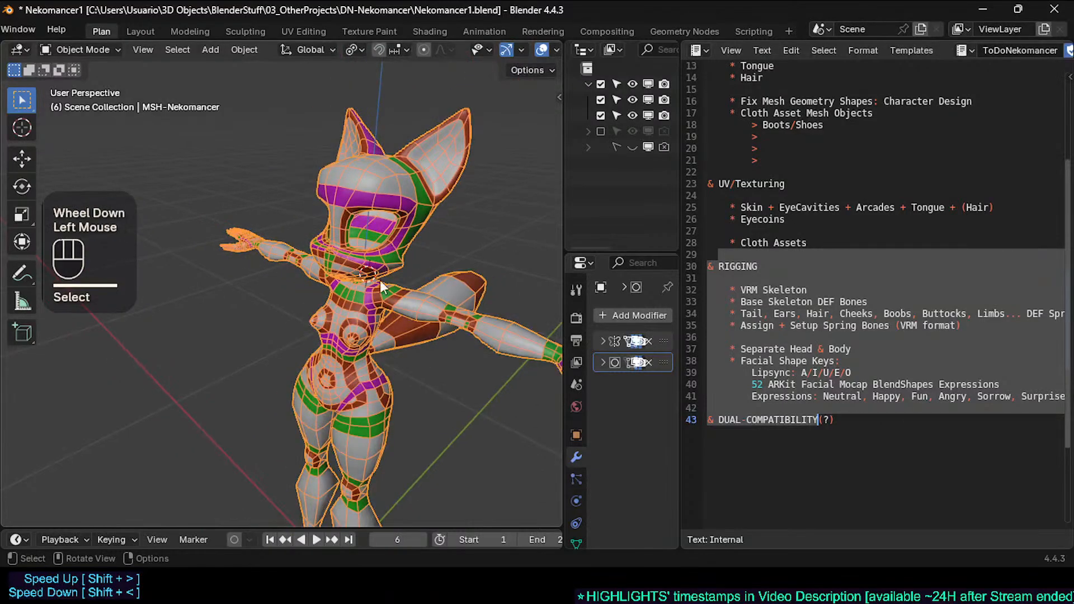
pyautogui.click(291, 192)
pyautogui.scroll(3, 760, 191)
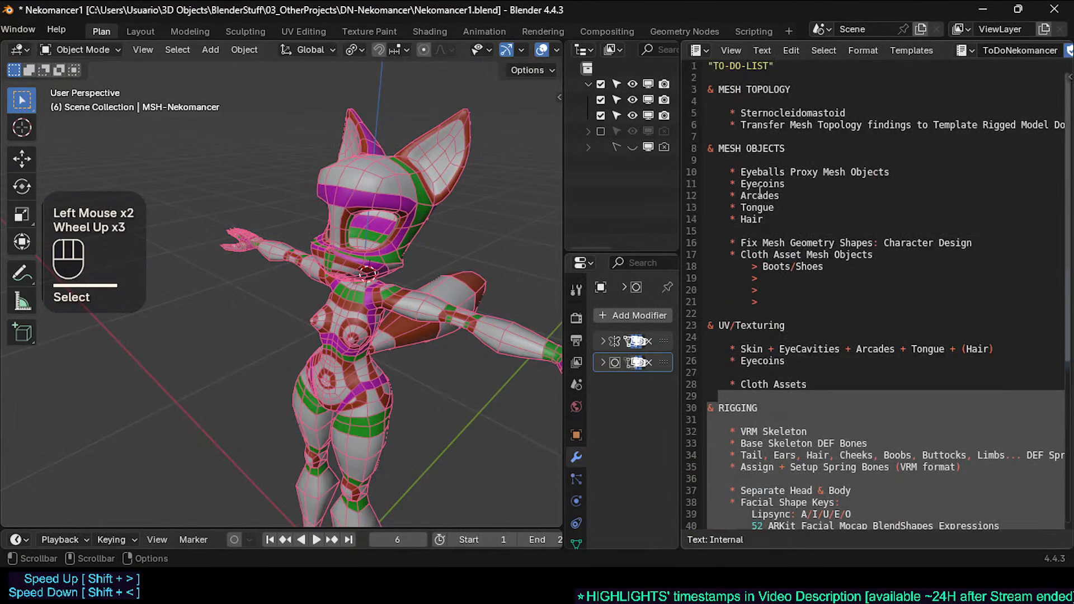
pyautogui.moveTo(712, 150); pyautogui.dragTo(750, 254)
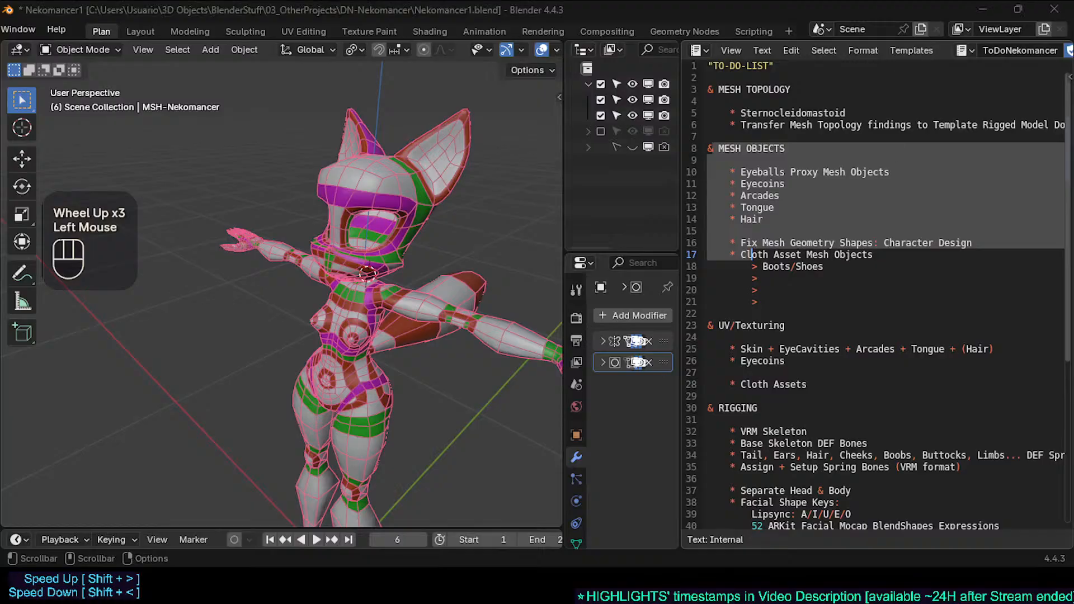
pyautogui.click(426, 246)
pyautogui.click(444, 239)
pyautogui.moveTo(444, 238)
pyautogui.mouseDown(button='middle')
pyautogui.moveTo(468, 260)
pyautogui.moveTo(415, 237)
pyautogui.moveTo(421, 265)
pyautogui.moveTo(413, 236)
pyautogui.moveTo(471, 247)
pyautogui.moveTo(444, 257)
pyautogui.mouseUp(button='middle')
pyautogui.hotkey('alt', 'a')
pyautogui.scroll(2, 453, 264)
pyautogui.scroll(-1, 448, 229)
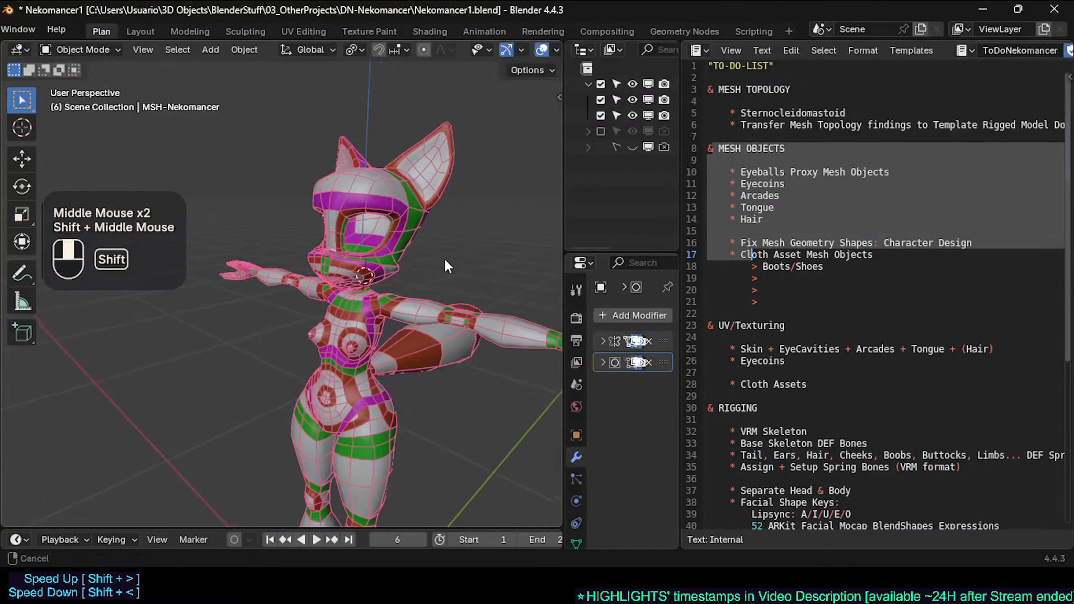
pyautogui.scroll(2, 444, 257)
# Step: Review the to-do items from Arcades down to the rigging and dual-compatibility sections
pyautogui.click(733, 256)
pyautogui.moveTo(757, 196); pyautogui.dragTo(757, 409)
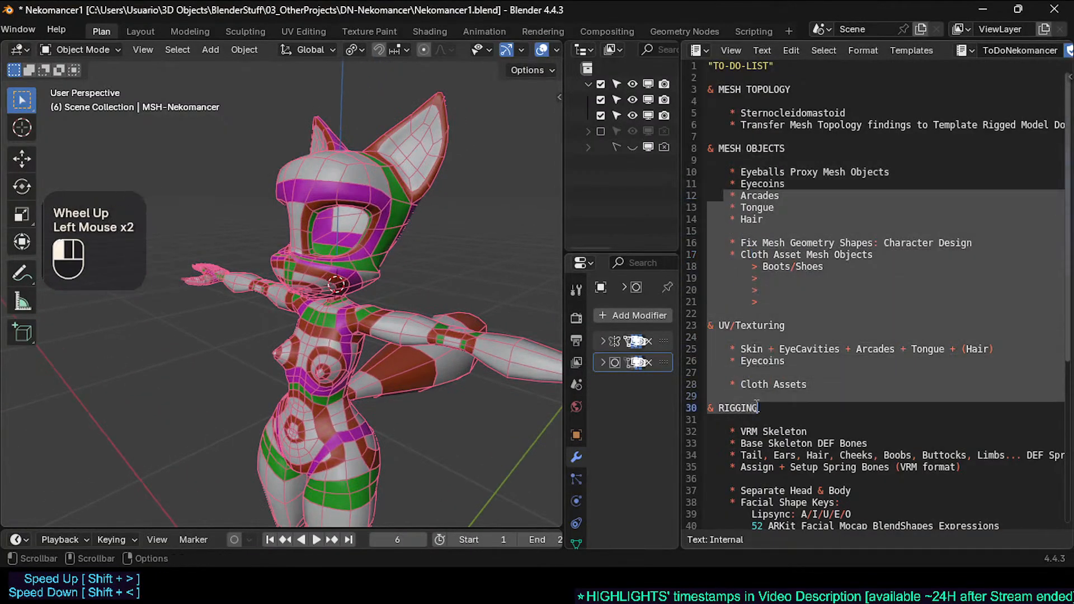
pyautogui.click(756, 290)
pyautogui.scroll(-2, 766, 408)
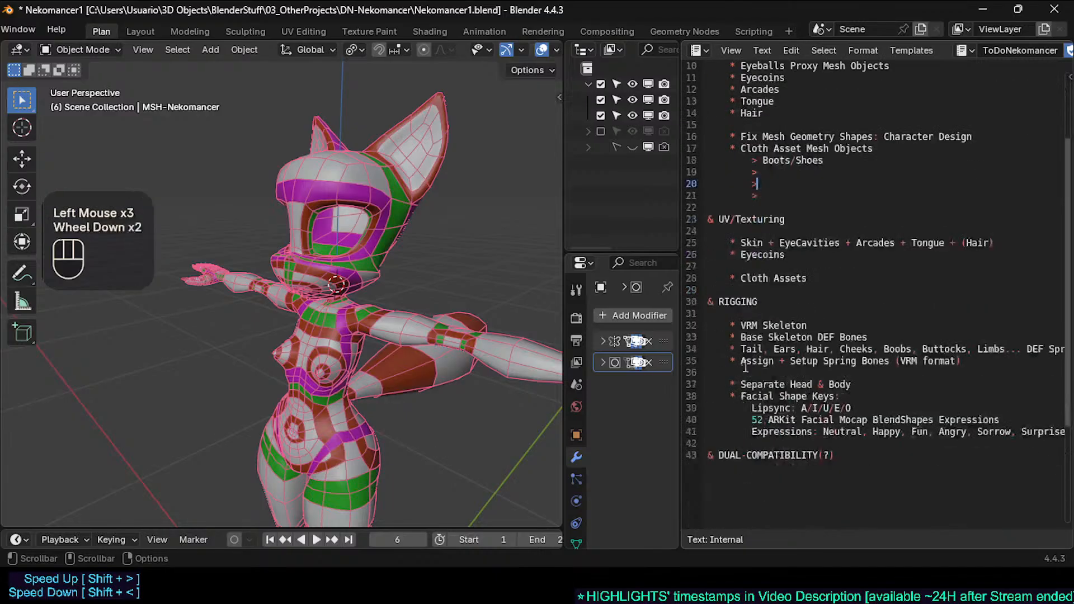
pyautogui.moveTo(722, 309); pyautogui.dragTo(770, 455)
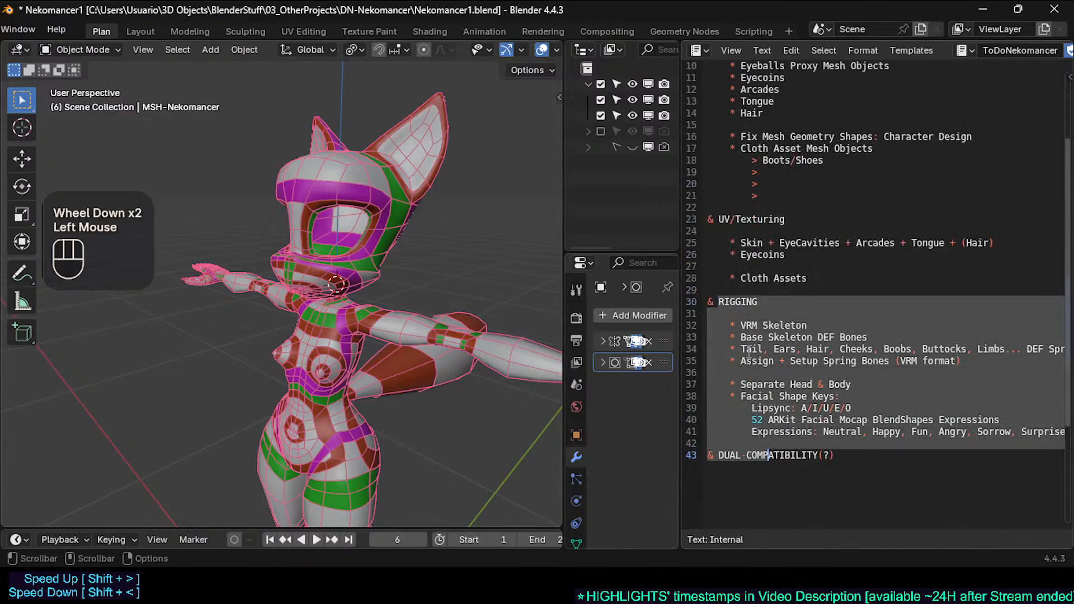
pyautogui.click(774, 349)
pyautogui.scroll(2, 336, 258)
pyautogui.scroll(-2, 351, 310)
# Step: Hide the wireframe overlay and examine the character's smooth shape from the front and side
pyautogui.moveTo(351, 310); pyautogui.dragTo(446, 231, button='middle')
pyautogui.keyDown('ctrl'); pyautogui.scroll(-1, 399, 318); pyautogui.keyUp('ctrl')
pyautogui.hotkey('shift', 'ctrl', 'alt', 'z')
pyautogui.scroll(-2, 447, 234)
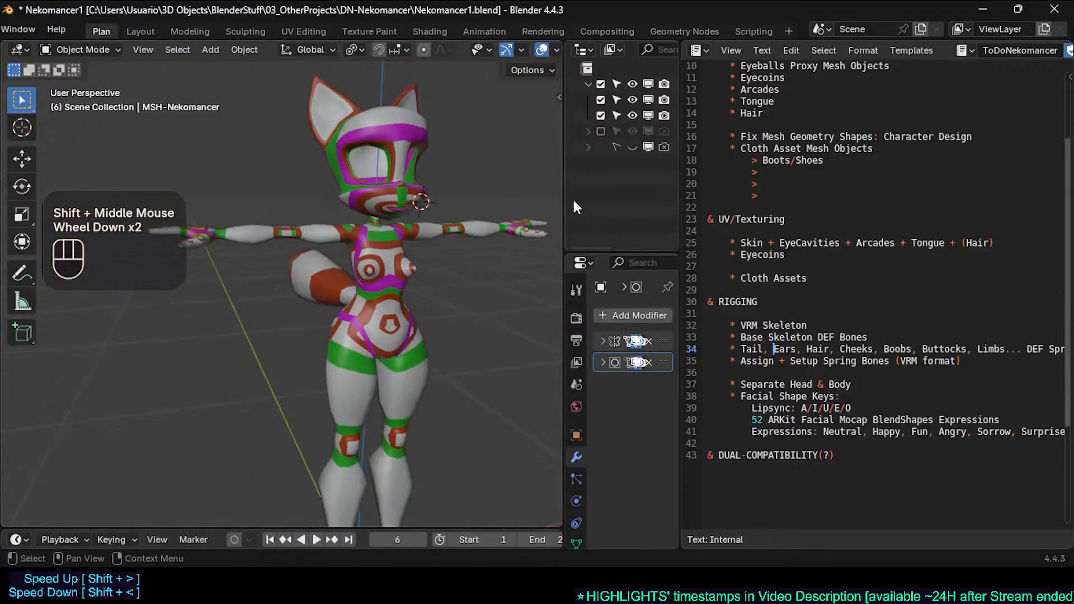
pyautogui.moveTo(437, 193); pyautogui.dragTo(296, 310, button='middle')
pyautogui.scroll(1, 351, 374)
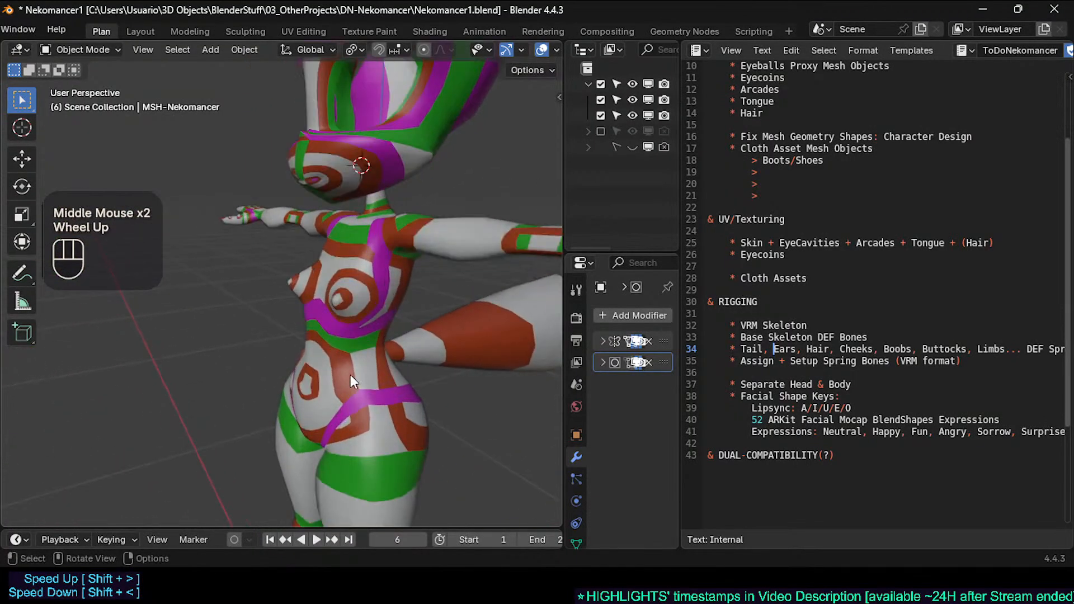
# Step: Enter edit mode and adjust an edge on the outer abdomen of the body mesh with proportional editing
pyautogui.press('Tab')
pyautogui.moveTo(350, 374); pyautogui.dragTo(318, 233, button='middle')
pyautogui.scroll(3, 358, 291)
pyautogui.press('1')
pyautogui.click(394, 348)
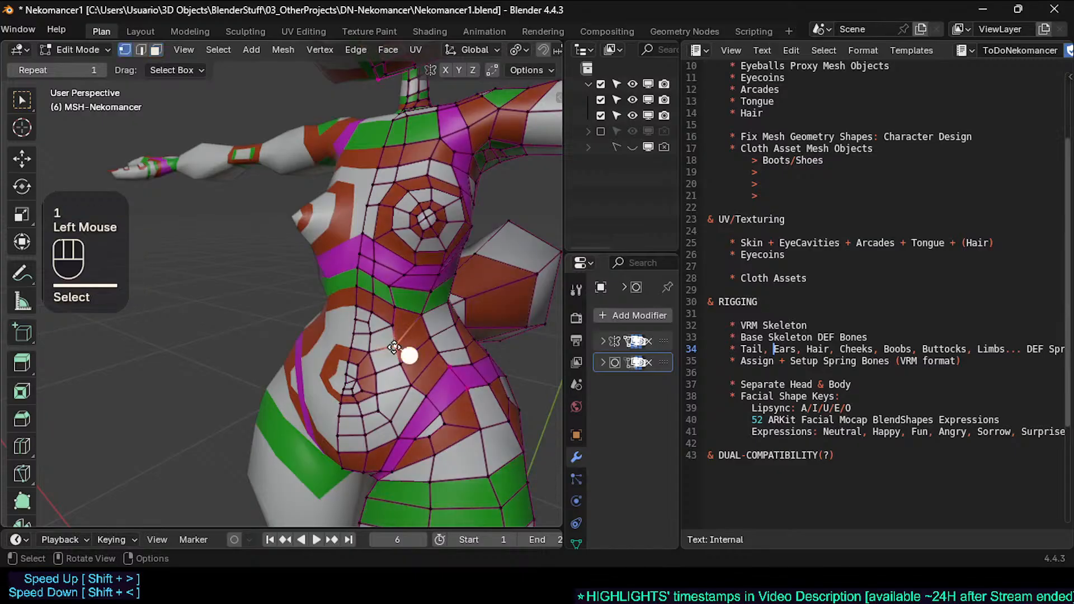
pyautogui.moveTo(394, 348); pyautogui.dragTo(455, 362, button='middle')
pyautogui.press('2')
pyautogui.click(474, 383)
pyautogui.press('g')
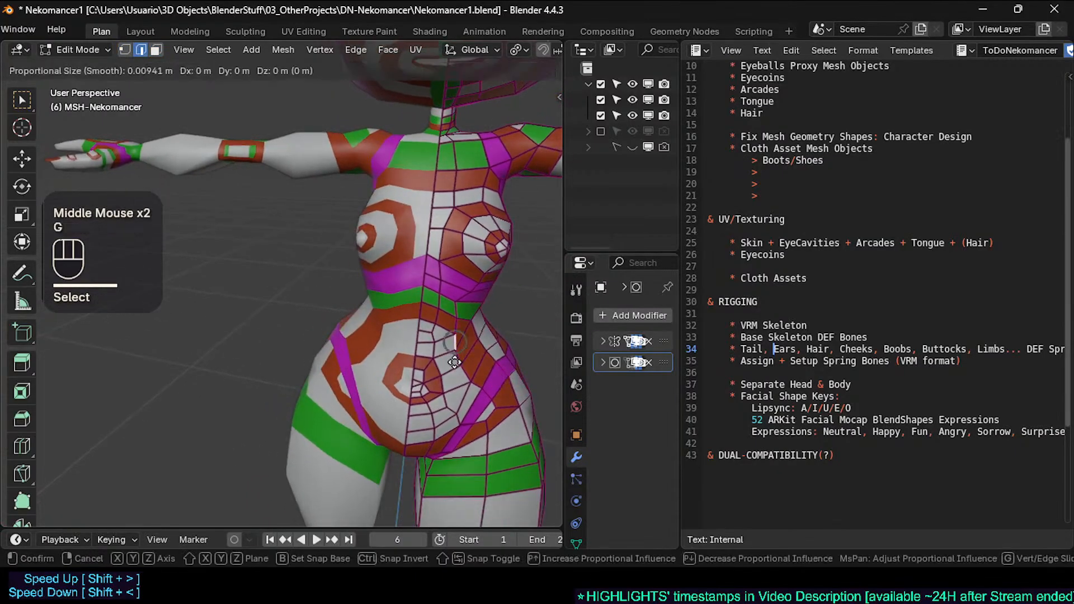
pyautogui.scroll(-5, 455, 362)
pyautogui.keyDown('shift'); pyautogui.click(461, 352); pyautogui.keyUp('shift')
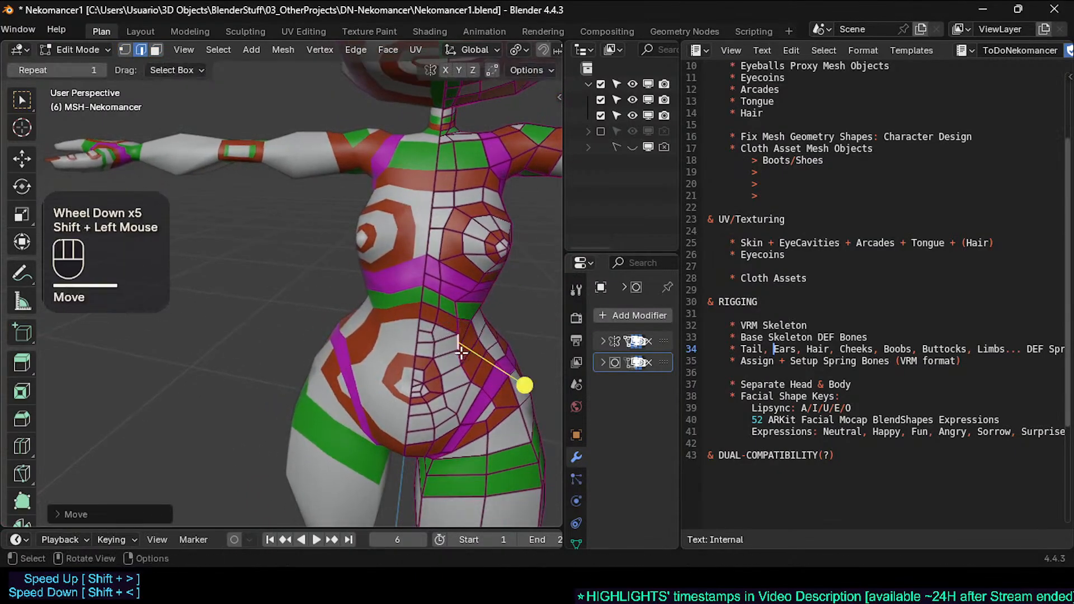
# Step: Nudge the outer abdomen vertex below the waist into place with three small proportional moves
pyautogui.press('1')
pyautogui.click(460, 351)
pyautogui.press('g')
pyautogui.keyDown('shift'); pyautogui.click(469, 358); pyautogui.keyUp('shift')
pyautogui.click(463, 353)
pyautogui.press('g')
pyautogui.keyDown('shift'); pyautogui.click(467, 361); pyautogui.keyUp('shift')
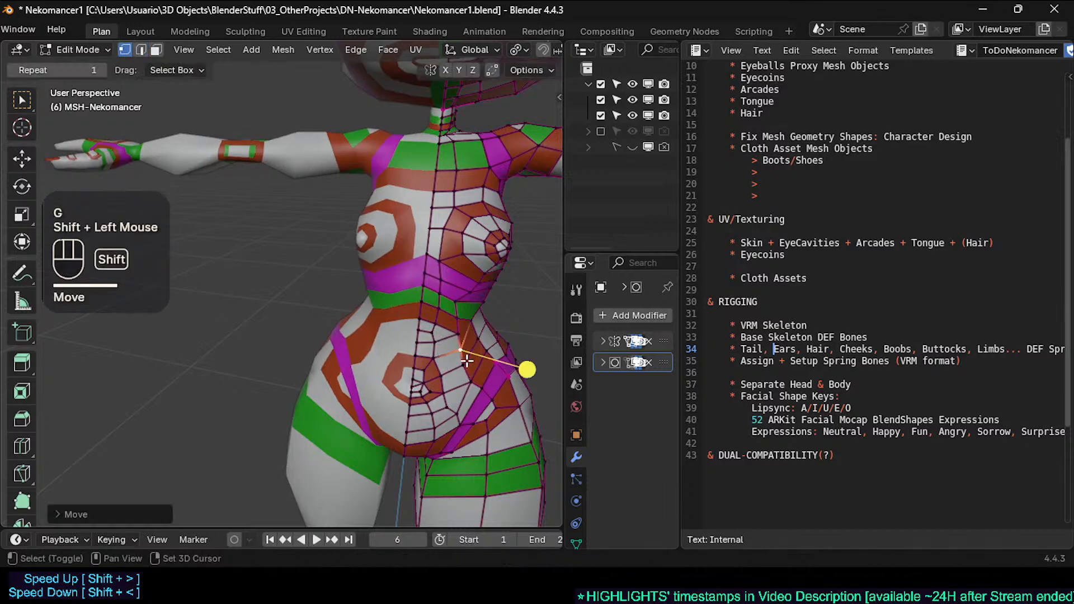
pyautogui.click(466, 362)
pyautogui.press('g')
pyautogui.keyDown('shift'); pyautogui.click(472, 365); pyautogui.keyUp('shift')
# Step: Return to object mode with the wireframe shown and compare the torso with the Fix Mesh Geometry Shapes to-do item
pyautogui.keyDown('shift'); pyautogui.moveTo(493, 289); pyautogui.dragTo(343, 330, button='middle'); pyautogui.keyUp('shift')
pyautogui.scroll(1, 346, 338)
pyautogui.press('Tab')
pyautogui.scroll(-3, 345, 325)
pyautogui.keyDown('shift'); pyautogui.moveTo(342, 330); pyautogui.dragTo(263, 296, button='middle'); pyautogui.keyUp('shift')
pyautogui.hotkey('shift', 'ctrl', 'alt', 'z')
pyautogui.scroll(2, 311, 356)
pyautogui.keyDown('shift'); pyautogui.moveTo(263, 297); pyautogui.dragTo(339, 283, button='middle'); pyautogui.keyUp('shift')
pyautogui.scroll(-2, 218, 263)
pyautogui.scroll(1, 339, 284)
pyautogui.scroll(3, 819, 154)
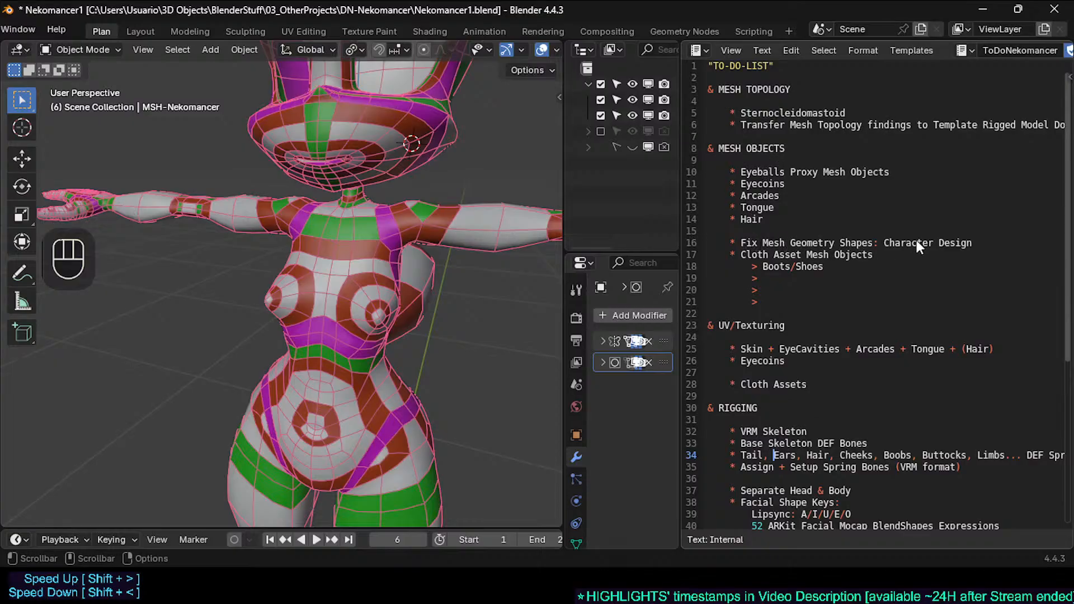
pyautogui.click(843, 242)
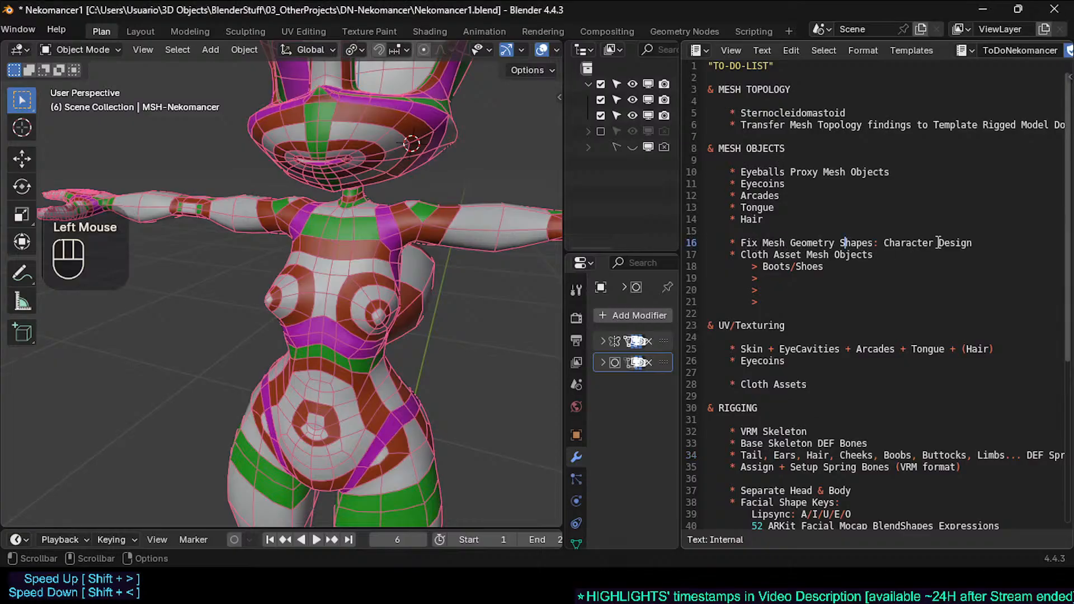
pyautogui.click(407, 305)
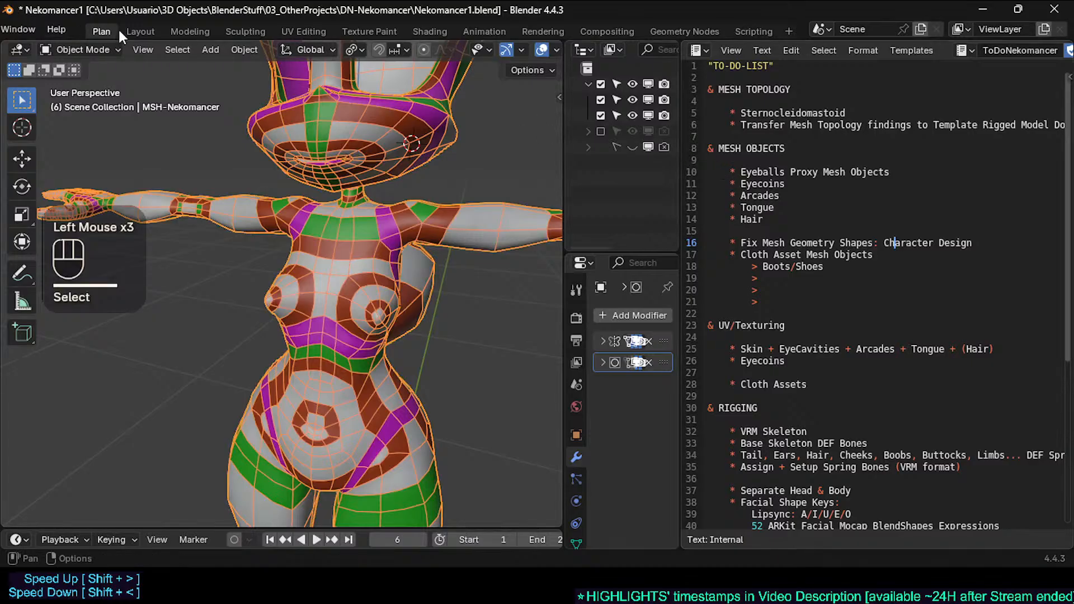
# Step: Switch to the Layout workspace and open the body mesh in edit mode, framing the shoulder in front view
pyautogui.click(137, 32)
pyautogui.keyDown('shift'); pyautogui.moveTo(285, 211); pyautogui.dragTo(281, 301, button='middle'); pyautogui.keyUp('shift')
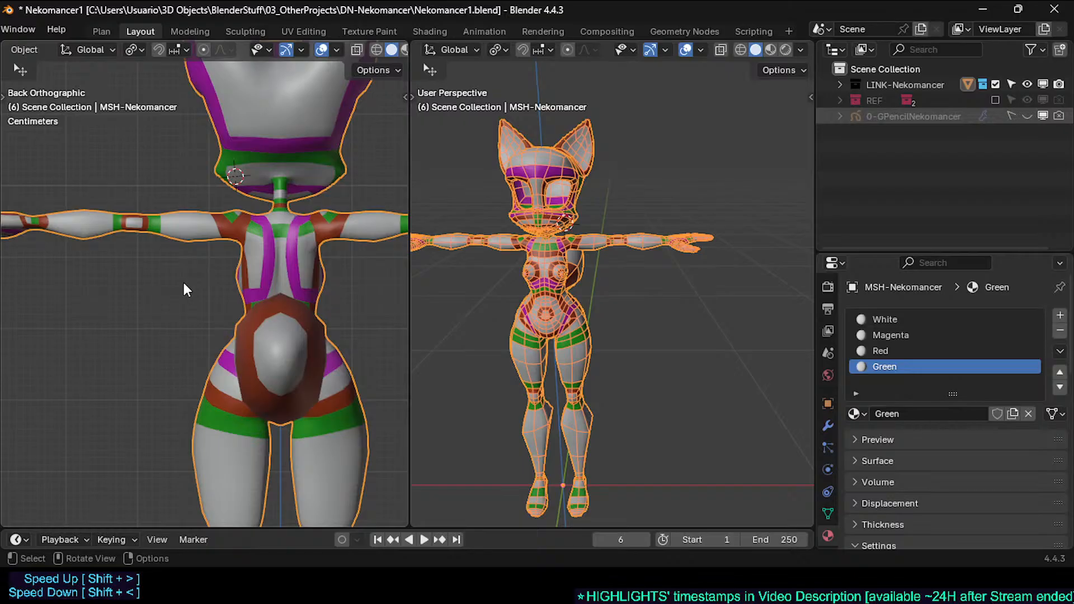
pyautogui.press('KP_1')
pyautogui.scroll(1, 148, 300)
pyautogui.keyDown('shift'); pyautogui.moveTo(179, 322); pyautogui.dragTo(208, 330, button='middle'); pyautogui.keyUp('shift')
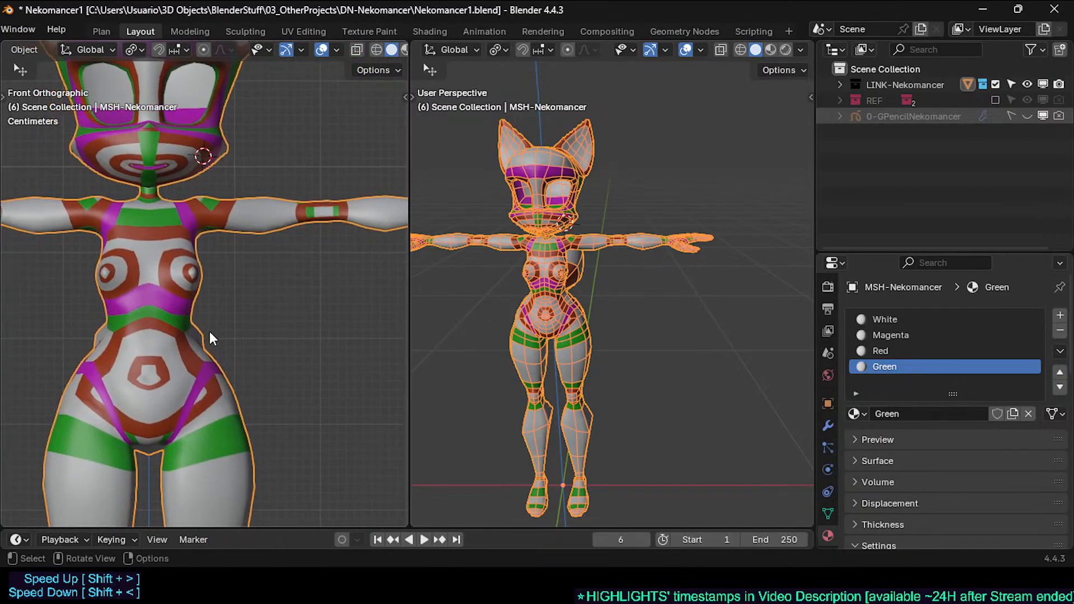
pyautogui.keyDown('shift'); pyautogui.moveTo(186, 196); pyautogui.dragTo(164, 274, button='middle'); pyautogui.keyUp('shift')
pyautogui.scroll(3, 206, 306)
pyautogui.keyDown('shift'); pyautogui.moveTo(141, 316); pyautogui.dragTo(230, 350, button='middle'); pyautogui.keyUp('shift')
pyautogui.press('Tab')
pyautogui.scroll(2, 295, 346)
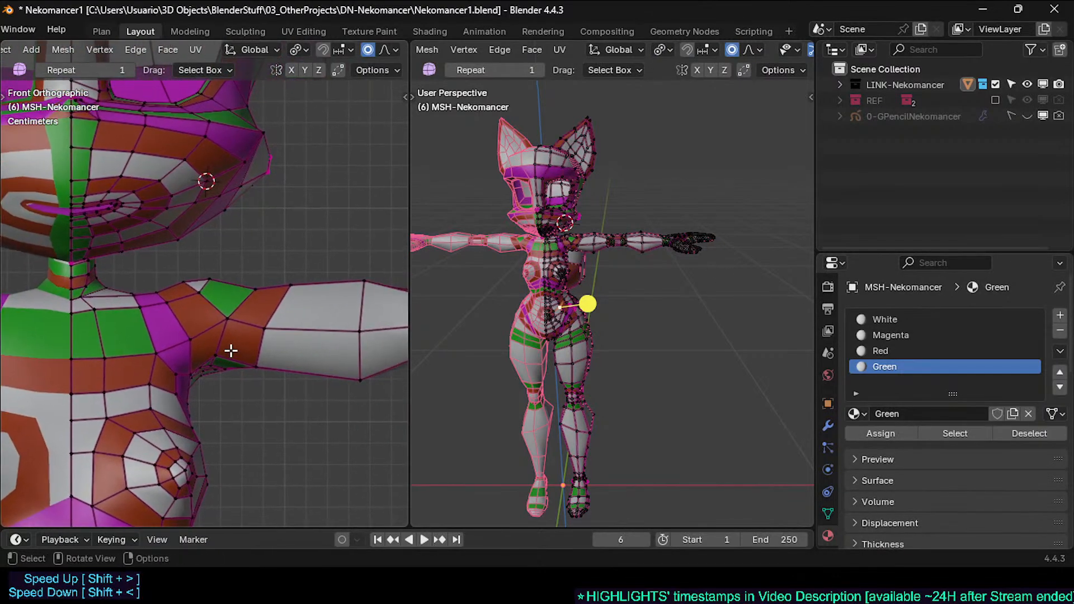
# Step: Slide the upper-arm edge loop beside the shoulder toward the torso, and shift it slightly inward and down
pyautogui.scroll(-1, 230, 351)
pyautogui.hotkey('ctrl', 'r')
pyautogui.click(277, 327)
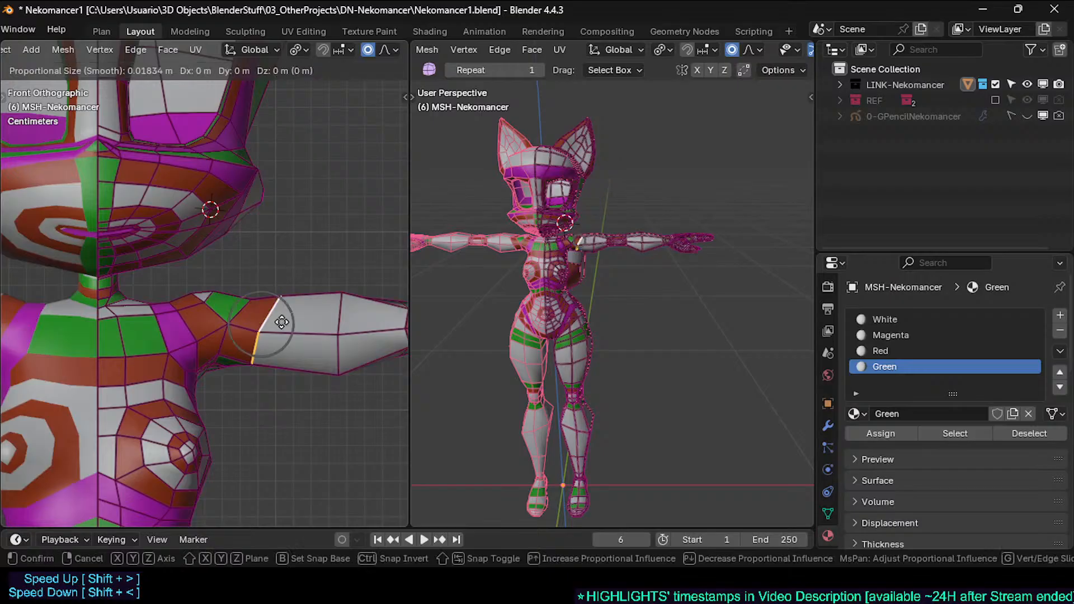
pyautogui.click(296, 325)
pyautogui.press('g')
pyautogui.press('g')
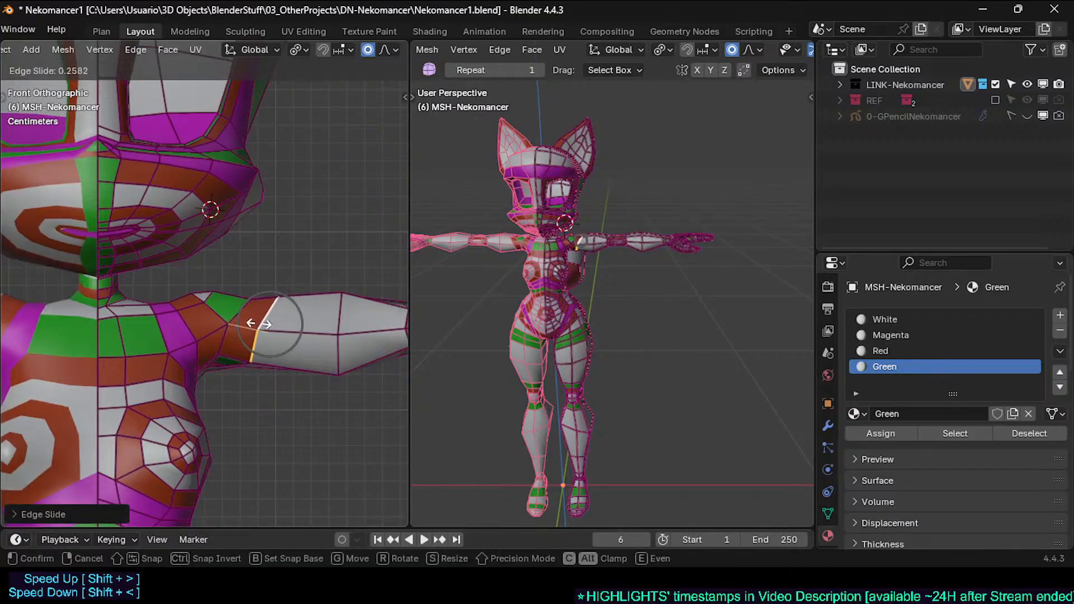
pyautogui.press('g')
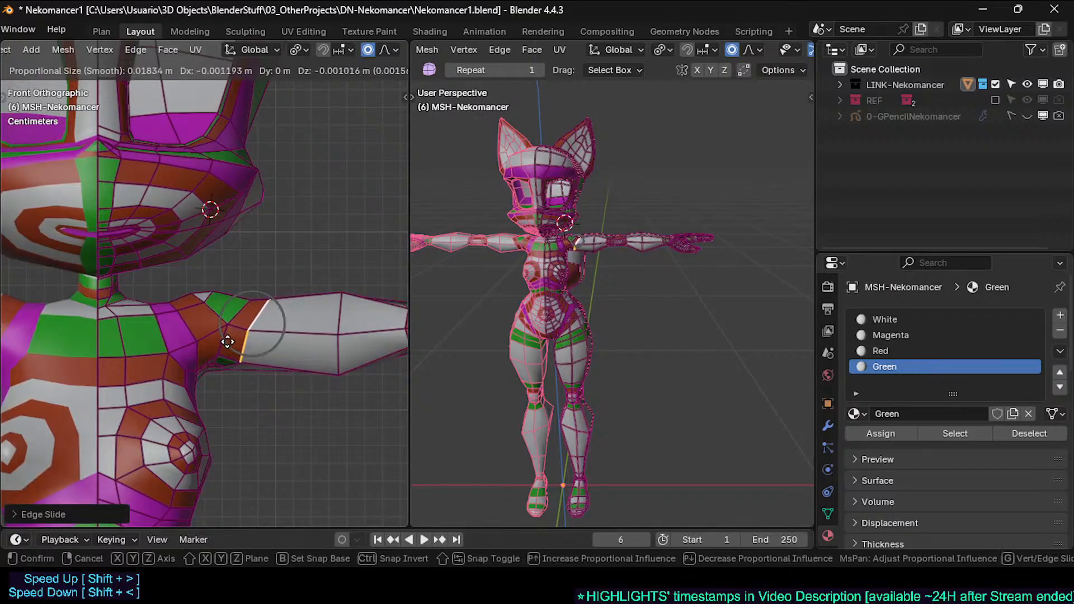
pyautogui.click(228, 341)
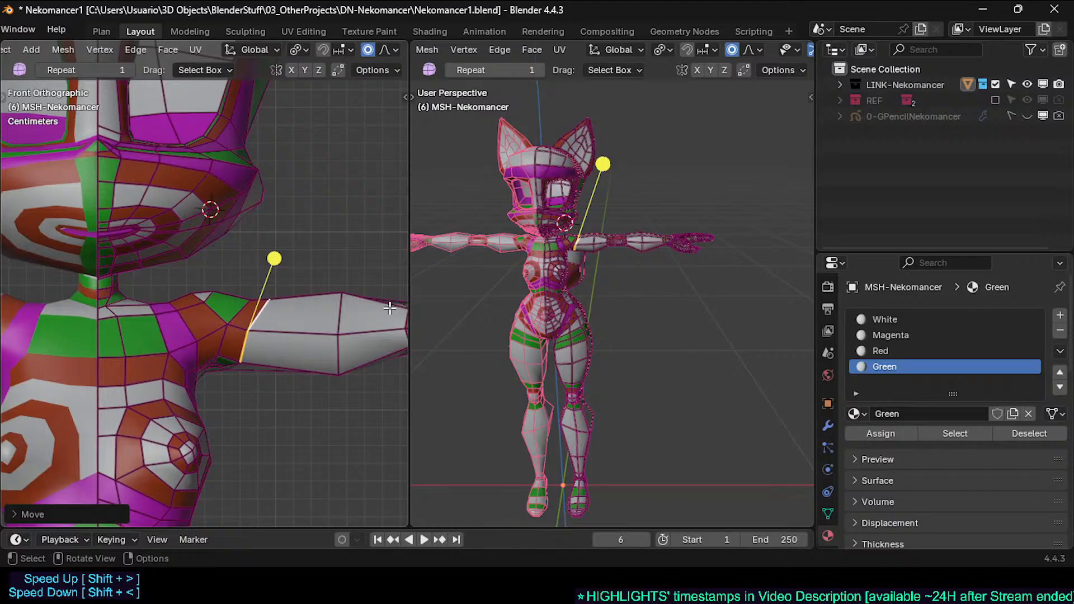
# Step: Show the 0-GPencilNekomancer sketch and move the upper-arm loop vertices toward the torso with proportional editing
pyautogui.click(1027, 116)
pyautogui.scroll(1, 262, 373)
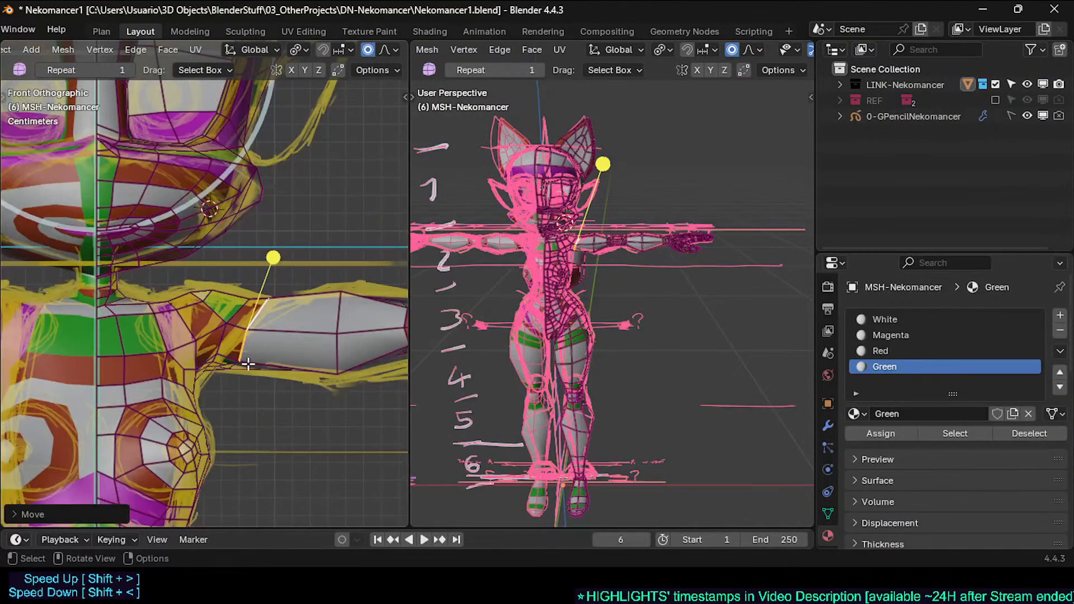
pyautogui.press('1')
pyautogui.press('c')
pyautogui.moveTo(233, 374); pyautogui.dragTo(273, 291)
pyautogui.press('Escape')
pyautogui.press('g')
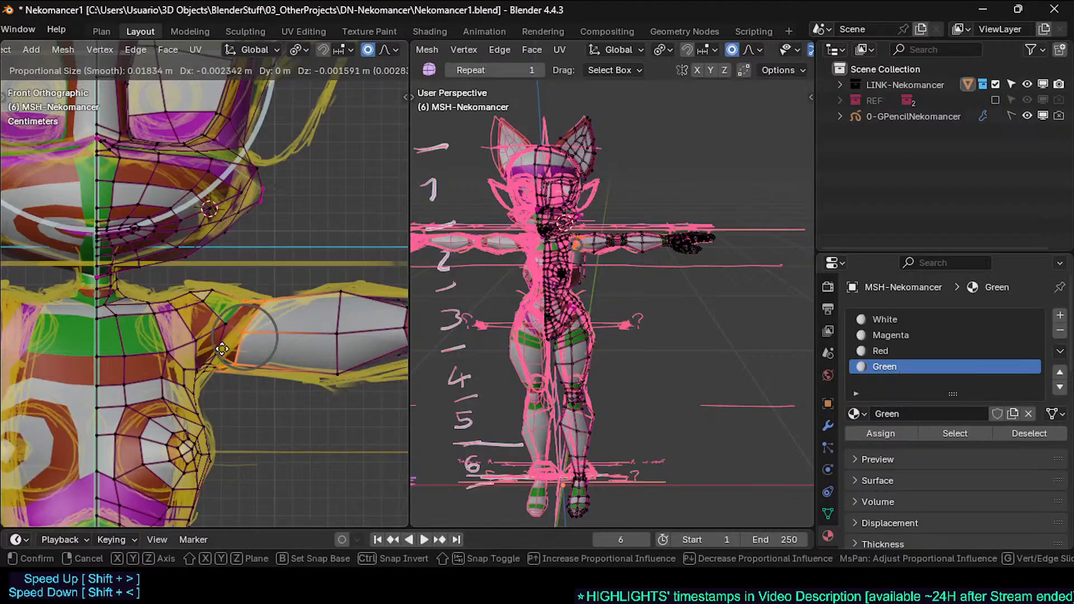
pyautogui.click(205, 336)
# Step: Turn on X-ray and move the upper vertices of the arm loop toward the sketched shoulder line
pyautogui.press('c')
pyautogui.moveTo(228, 331); pyautogui.dragTo(256, 301)
pyautogui.press('Escape')
pyautogui.hotkey('alt', 'z')
pyautogui.hotkey('alt', 'z')
pyautogui.hotkey('alt', 'z')
pyautogui.press('g')
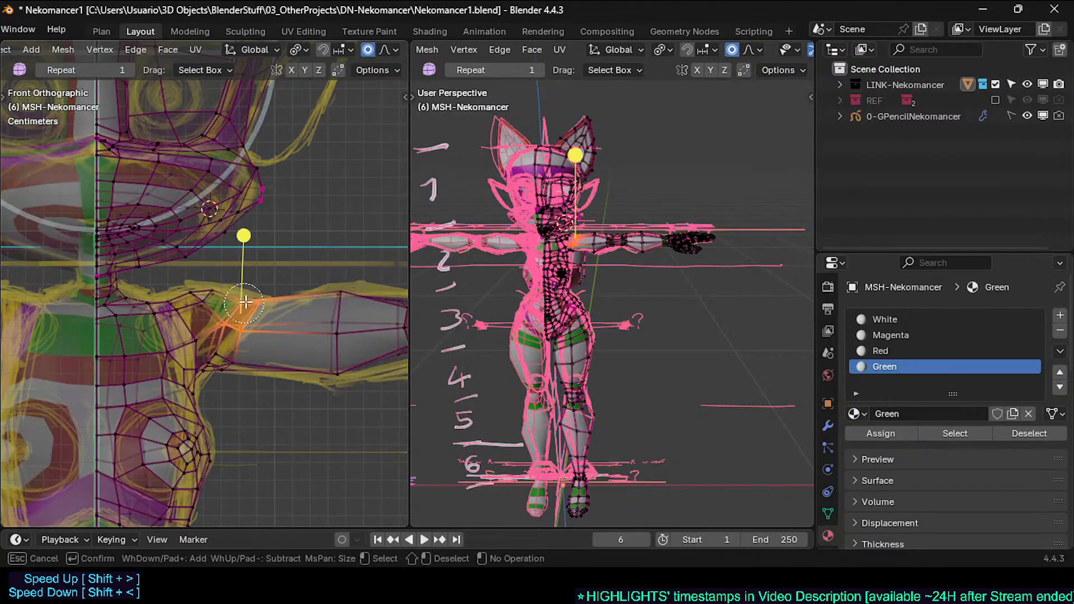
pyautogui.click(263, 263)
# Step: Move the vertices along the top of the shoulder toward the sketched shoulder line in front view, using proportional editing
pyautogui.click(204, 292)
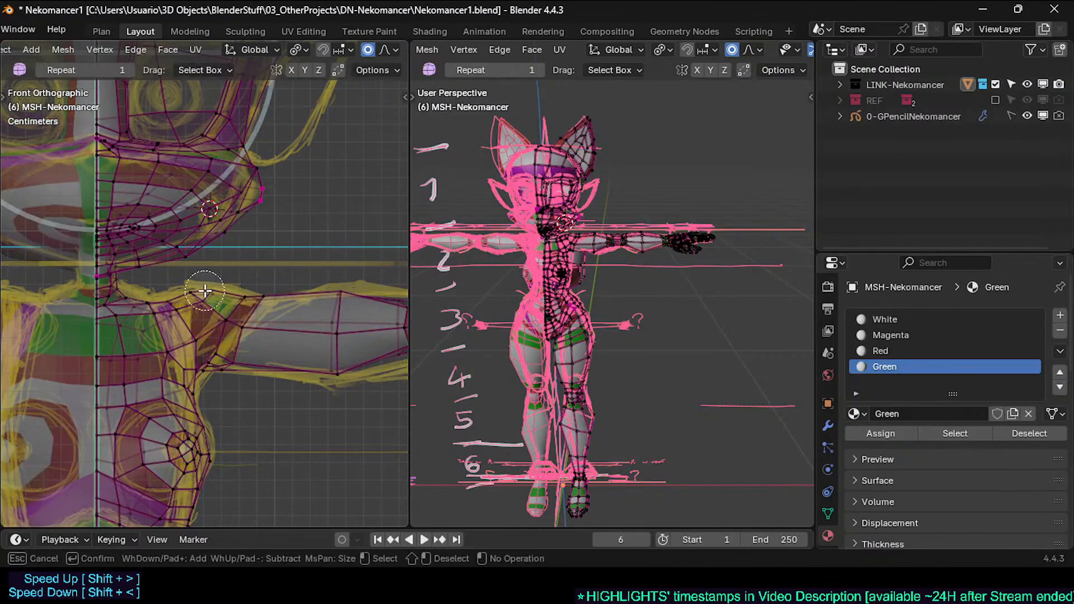
pyautogui.press('g')
pyautogui.click(183, 293)
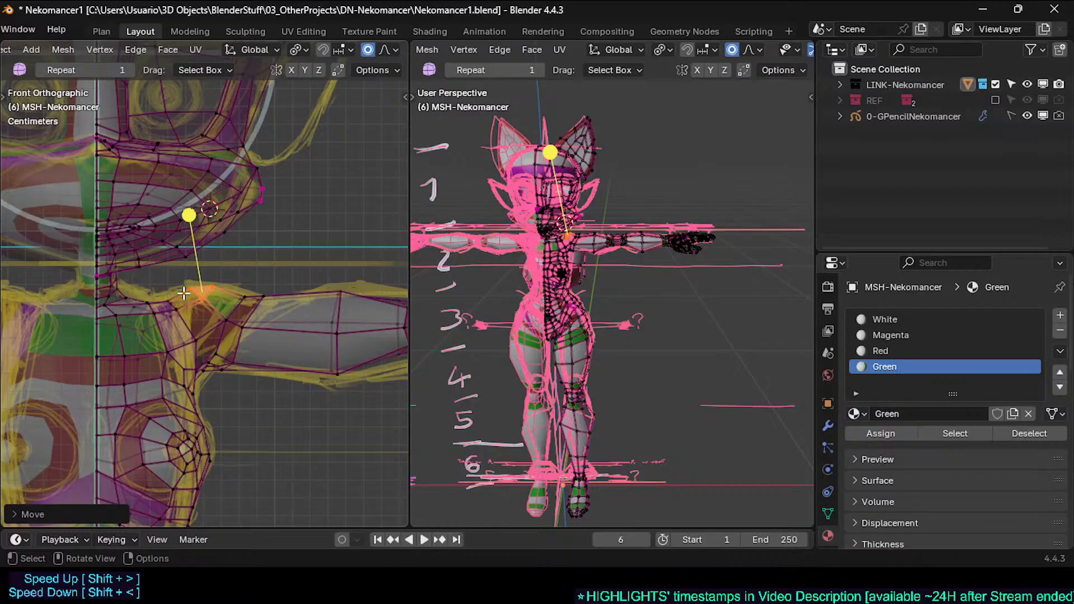
pyautogui.click(159, 311)
pyautogui.press('g')
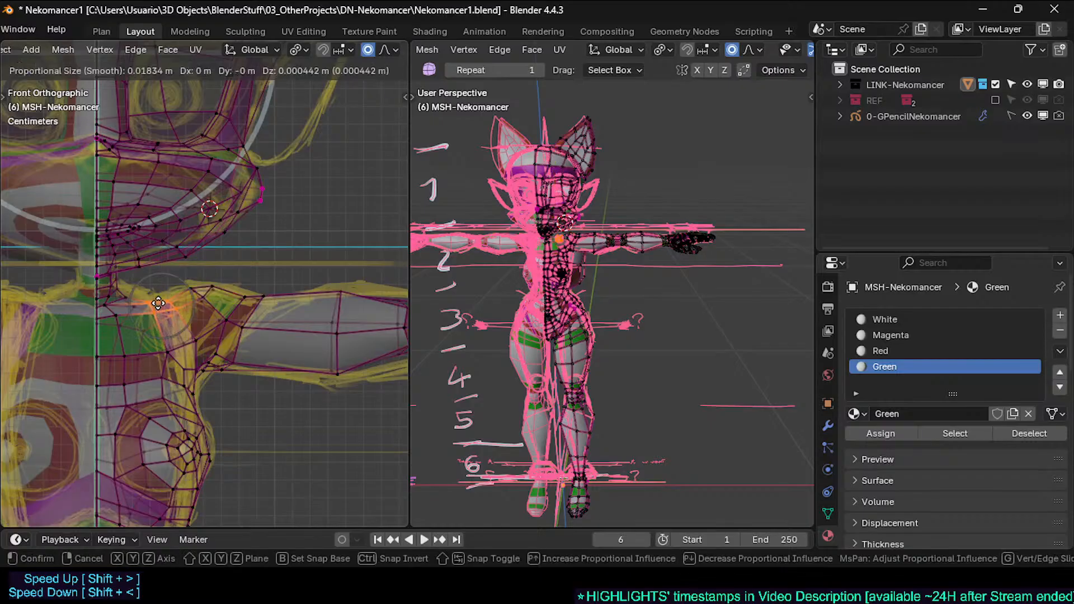
pyautogui.click(156, 283)
# Step: Adjust the vertices at the base of the neck and beside it to follow the sketched neck-to-shoulder curve
pyautogui.click(114, 299)
pyautogui.press('g')
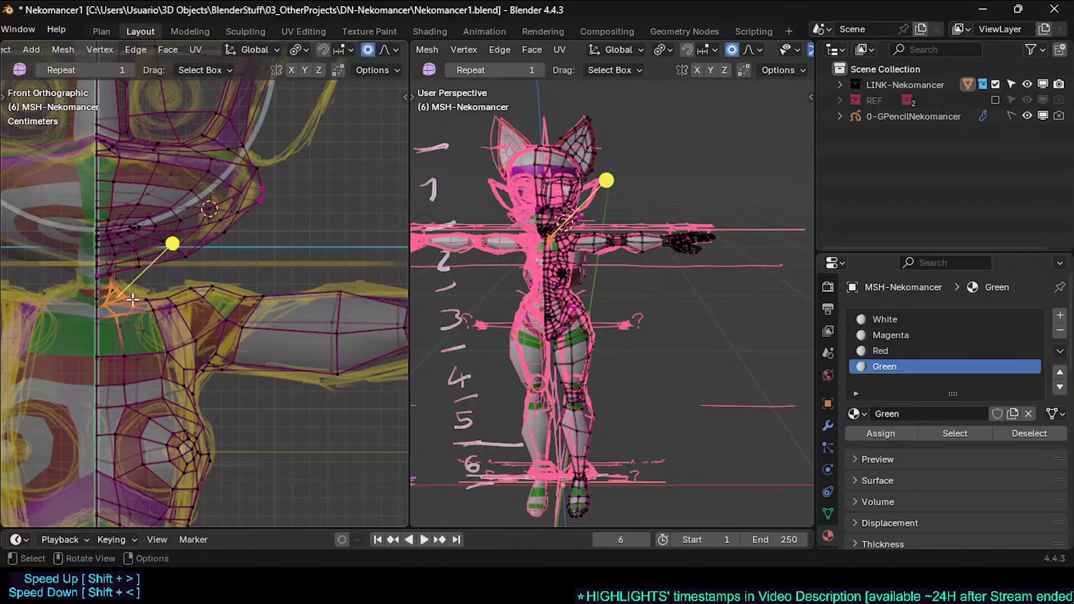
pyautogui.click(156, 290)
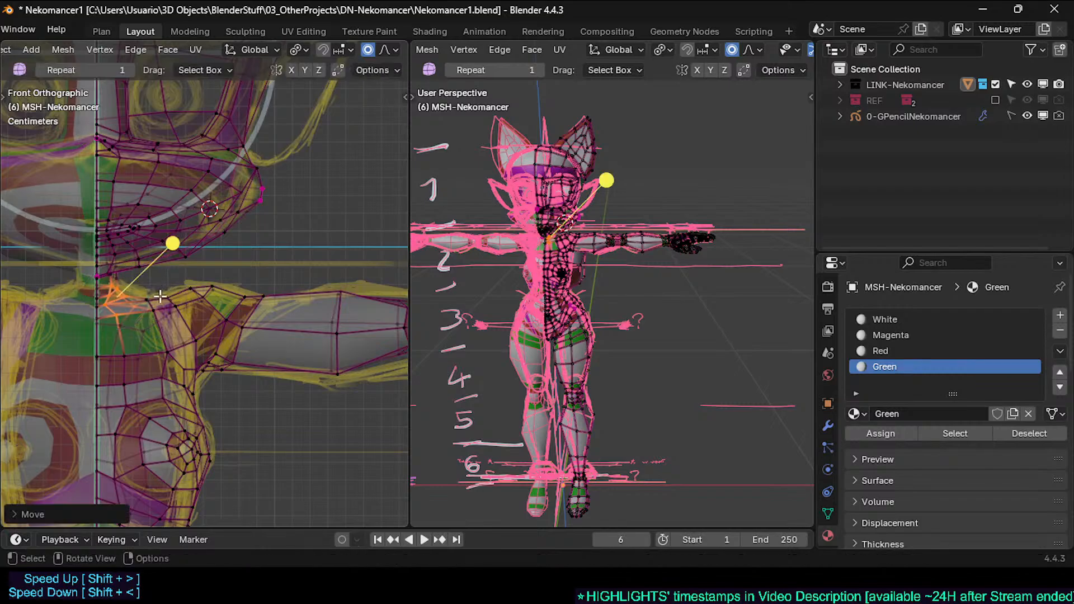
pyautogui.click(144, 303)
pyautogui.click(141, 304)
pyautogui.press('g')
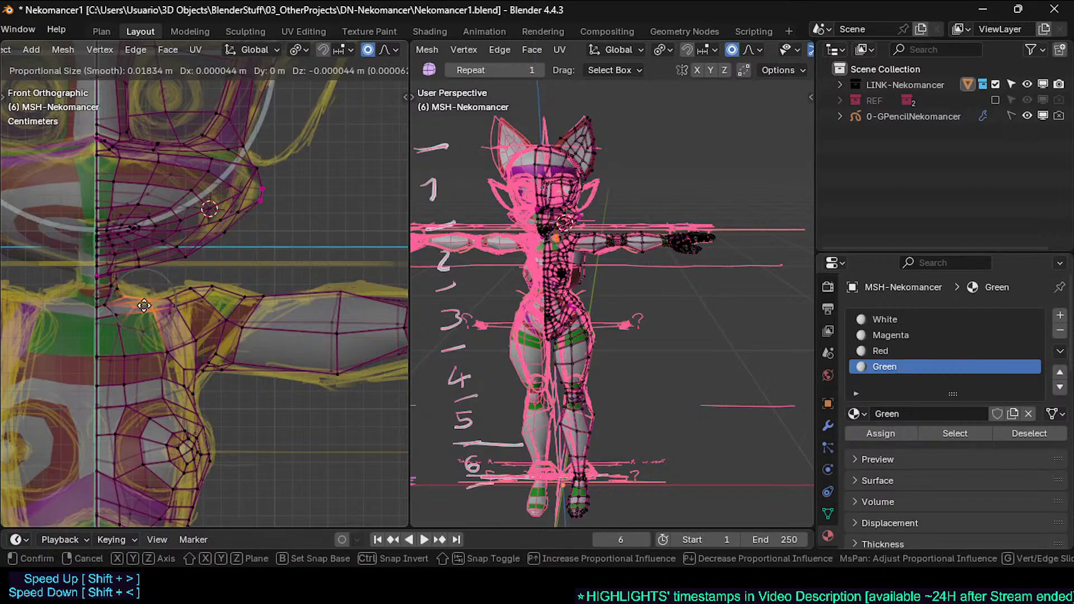
pyautogui.click(140, 299)
pyautogui.click(125, 297)
pyautogui.press('g')
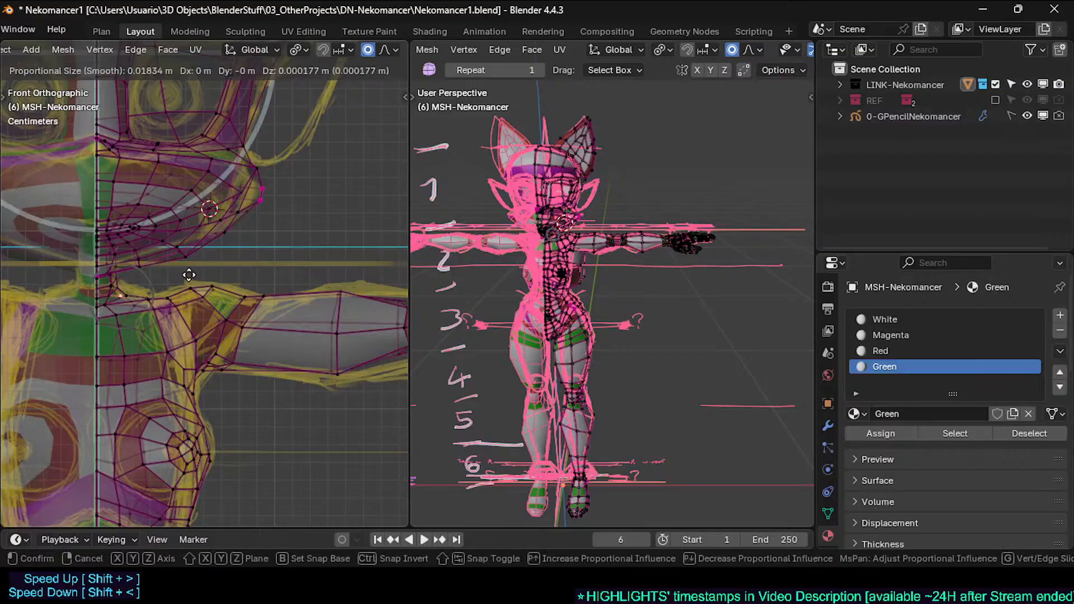
pyautogui.click(183, 289)
# Step: Shift the vertices midway between the neck and the shoulder slightly to even out the upper shoulder line
pyautogui.click(174, 297)
pyautogui.click(167, 305)
pyautogui.press('g')
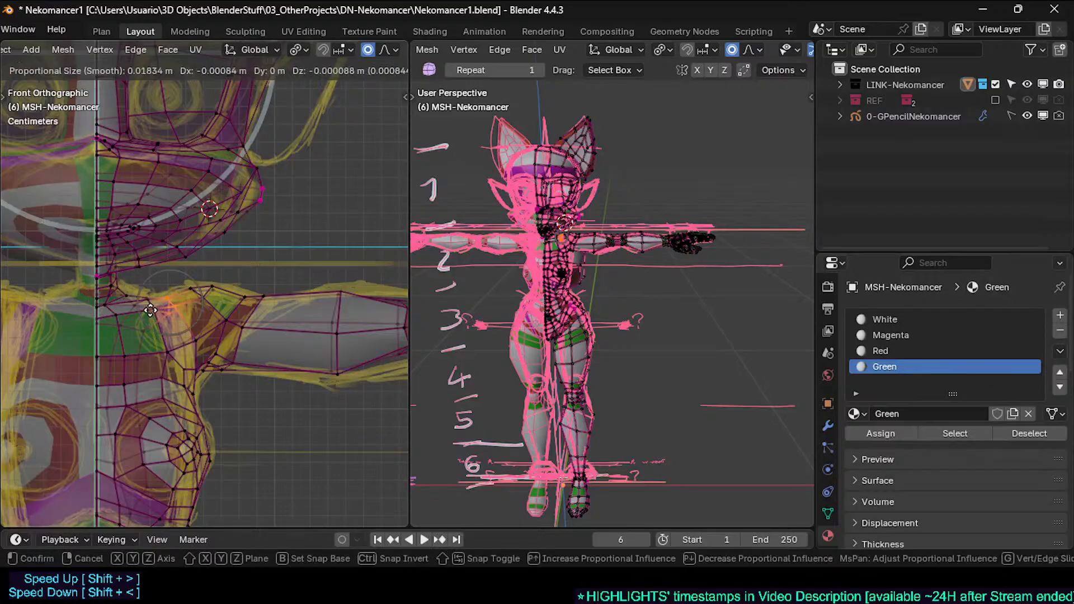
pyautogui.click(159, 318)
pyautogui.click(152, 300)
pyautogui.press('g')
pyautogui.click(155, 298)
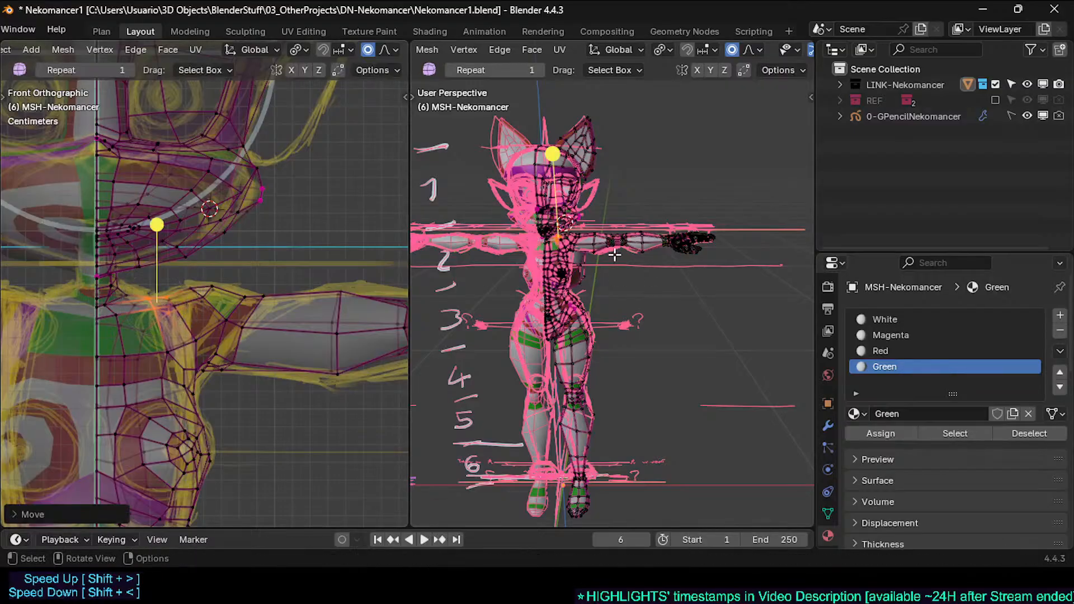
# Step: Hide the separate upper-arm and lower-arm mesh pieces so they no longer cover the torso in side view
pyautogui.scroll(2, 558, 259)
pyautogui.scroll(-4, 558, 259)
pyautogui.press('KP_3')
pyautogui.scroll(4, 535, 283)
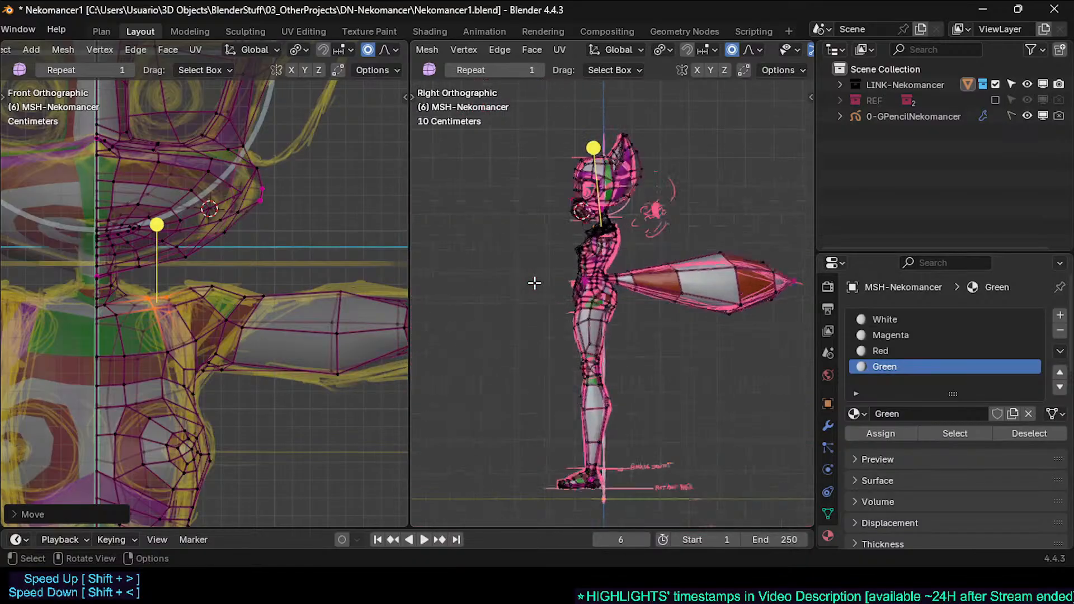
pyautogui.keyDown('shift'); pyautogui.moveTo(603, 226); pyautogui.dragTo(579, 324, button='middle'); pyautogui.keyUp('shift')
pyautogui.scroll(3, 578, 321)
pyautogui.moveTo(504, 296); pyautogui.dragTo(581, 336, button='middle')
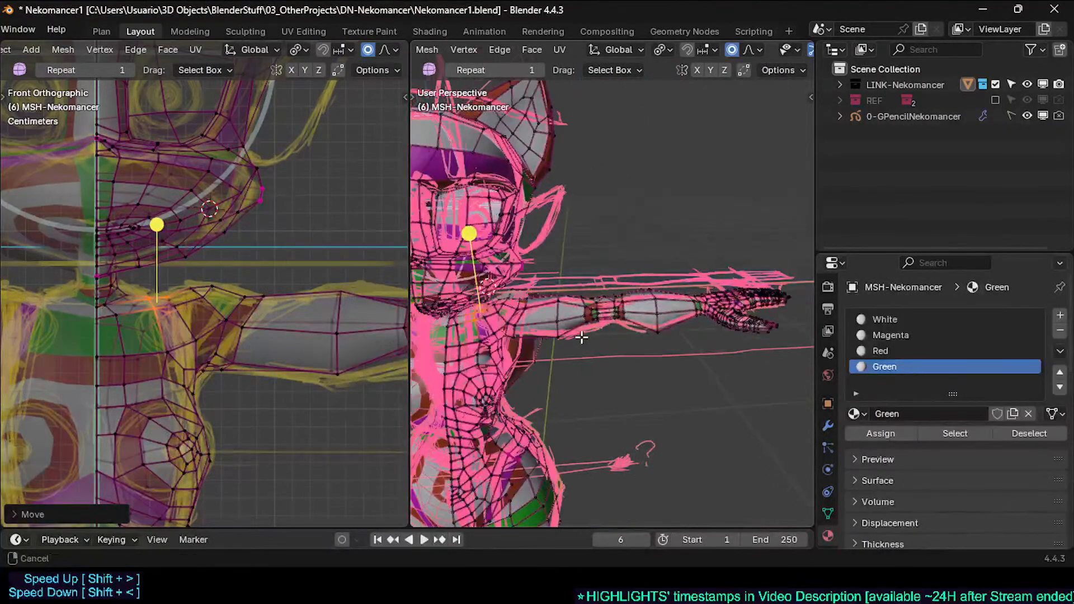
pyautogui.hotkey('alt', 'a')
pyautogui.press('l')
pyautogui.press('h')
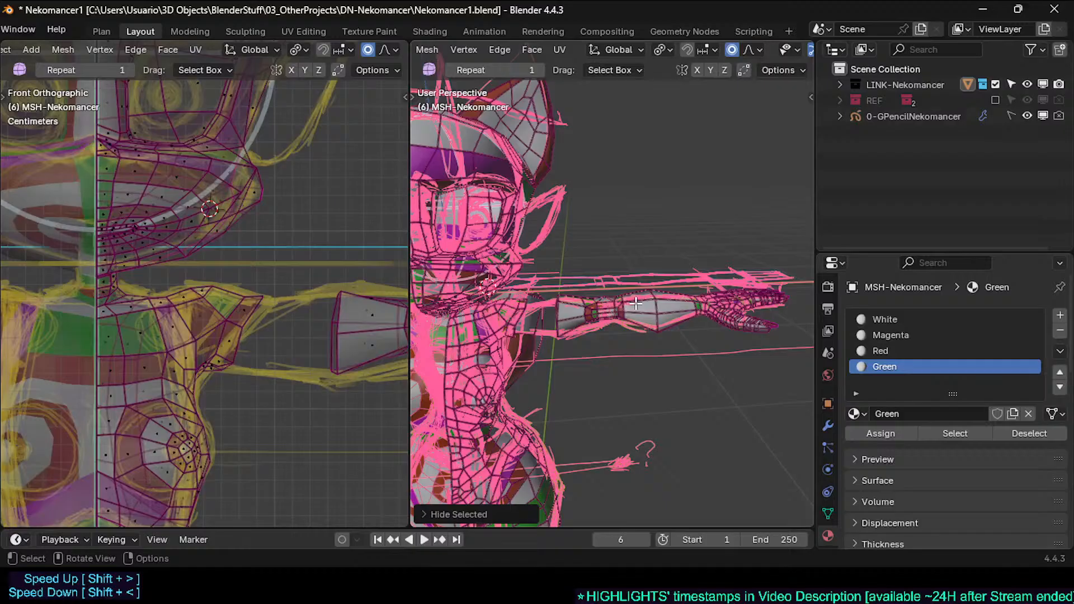
pyautogui.press('l')
pyautogui.press('h')
pyautogui.moveTo(609, 343); pyautogui.dragTo(554, 340, button='middle')
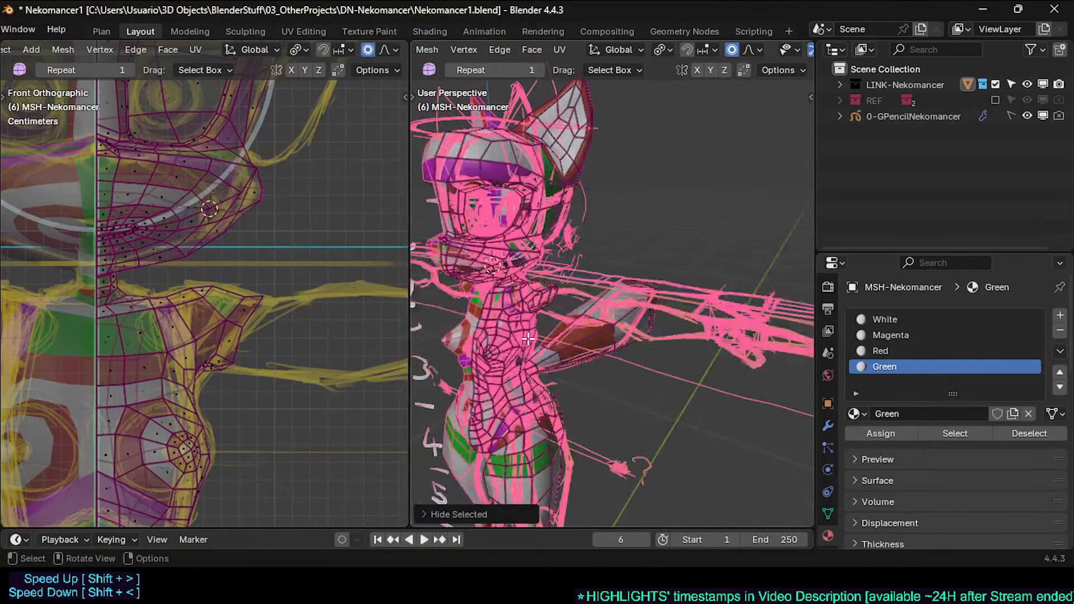
# Step: Frame the neck and shoulder in right side view, and hide the face loop bordering the arm opening
pyautogui.press('KP_3')
pyautogui.scroll(3, 497, 357)
pyautogui.scroll(2, 496, 357)
pyautogui.moveTo(698, 286)
pyautogui.keyDown('shift'); pyautogui.mouseDown(button='middle')
pyautogui.moveTo(549, 328)
pyautogui.moveTo(524, 387)
pyautogui.mouseUp(button='middle'); pyautogui.keyUp('shift')
pyautogui.hotkey('alt', 'z')
pyautogui.scroll(2, 631, 355)
pyautogui.scroll(1, 546, 361)
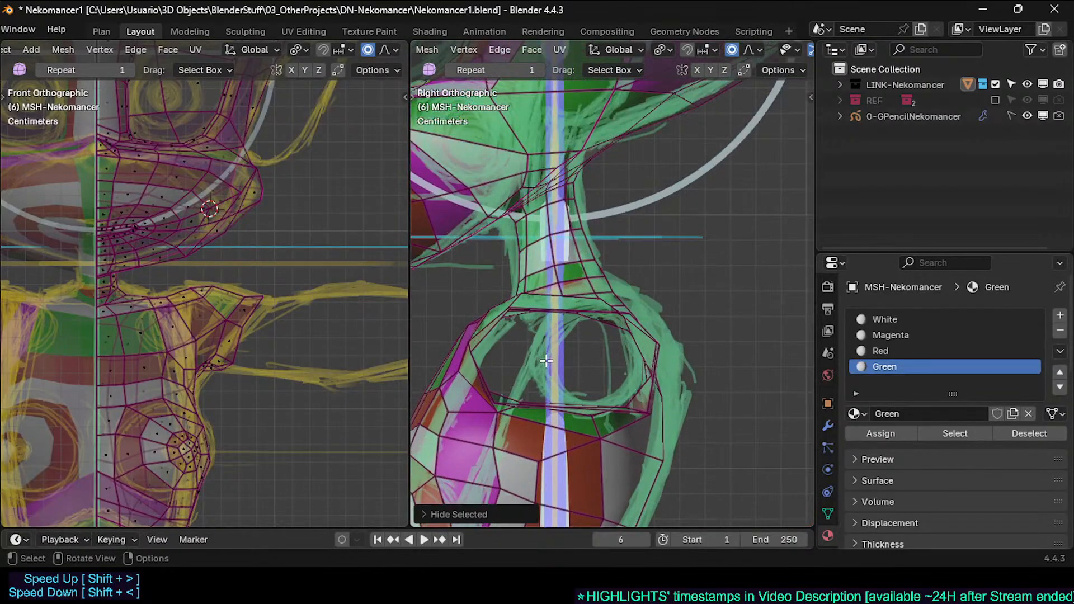
pyautogui.keyDown('alt'); pyautogui.click(242, 325); pyautogui.keyUp('alt')
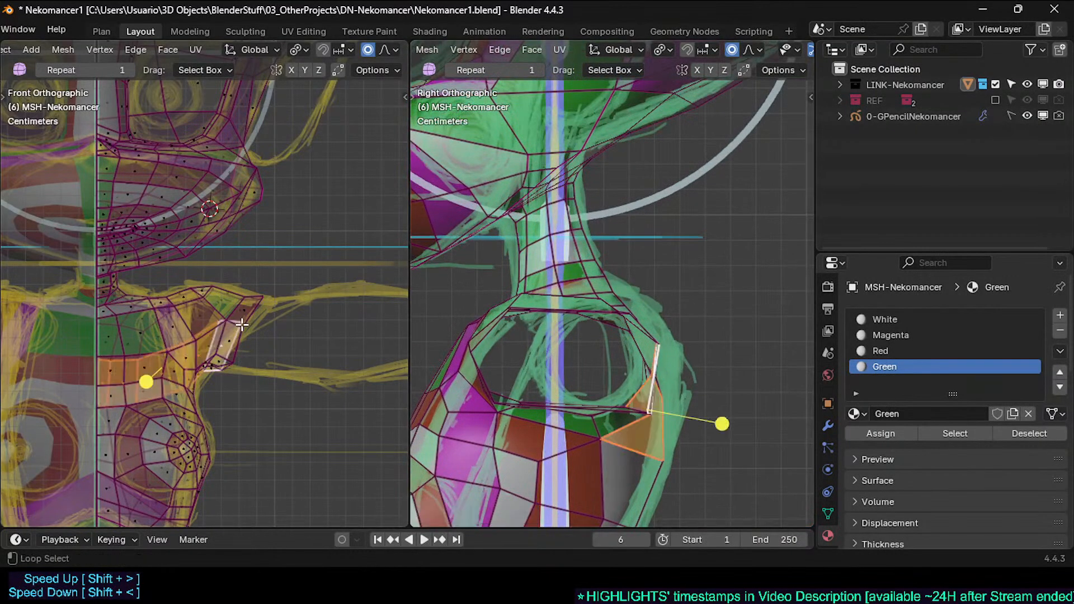
pyautogui.keyDown('alt'); pyautogui.click(239, 325); pyautogui.keyUp('alt')
pyautogui.press('h')
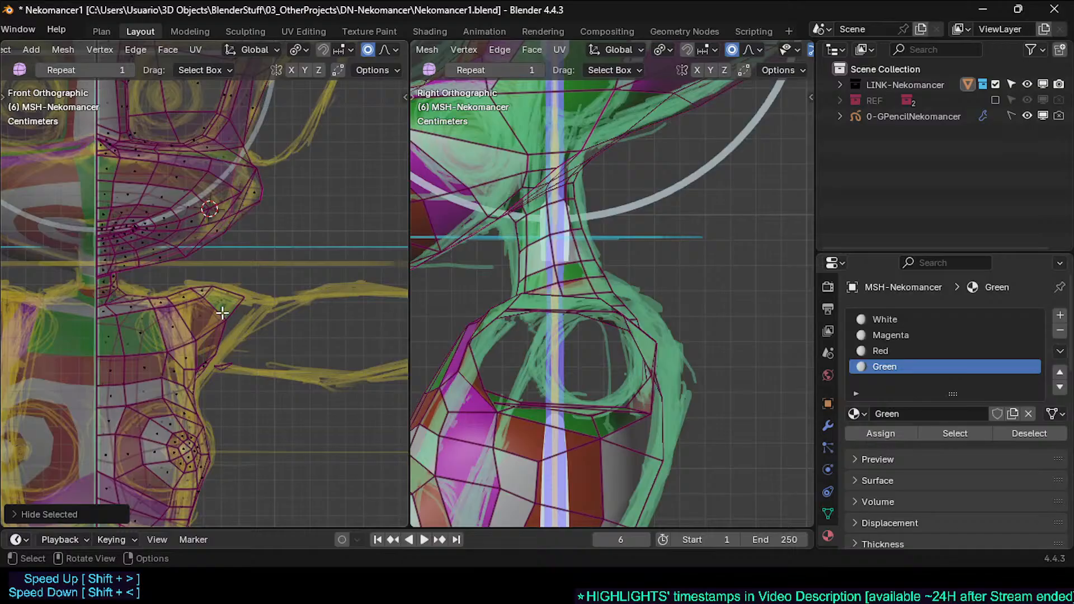
# Step: Move the lower back-of-neck vertices onto the sketched neck contour in right side view, working in vertex mode
pyautogui.scroll(1, 598, 355)
pyautogui.scroll(-1, 613, 317)
pyautogui.press('1')
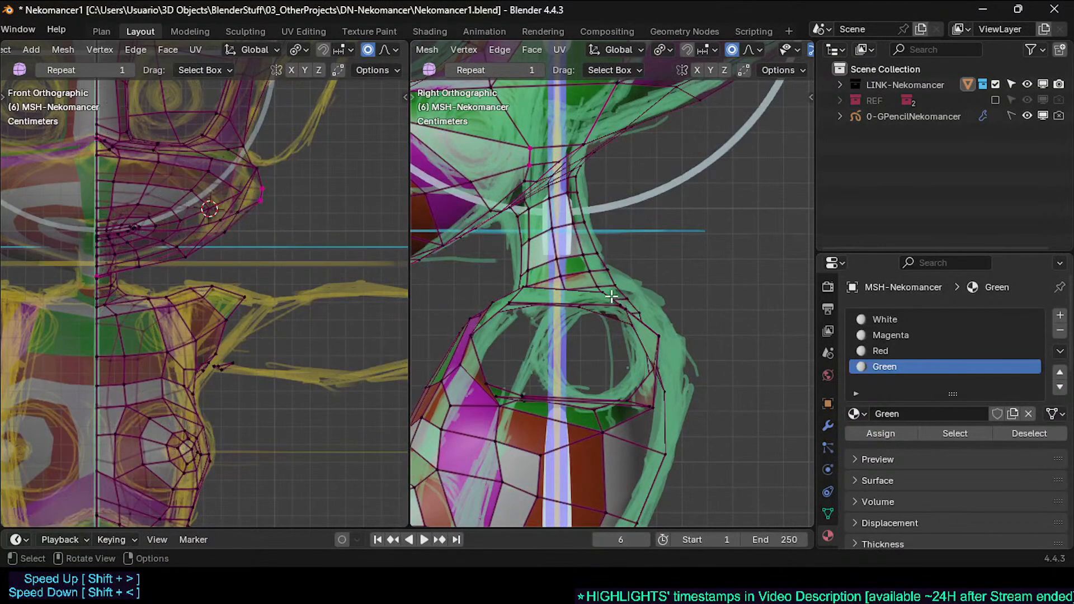
pyautogui.press('g')
pyautogui.click(652, 245)
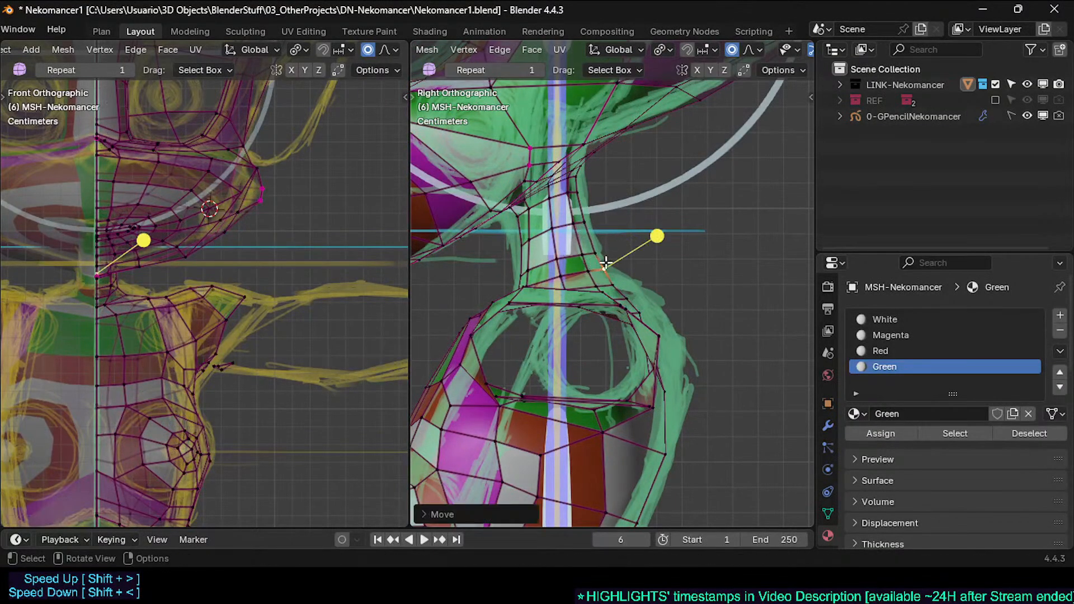
pyautogui.press('g')
pyautogui.click(619, 256)
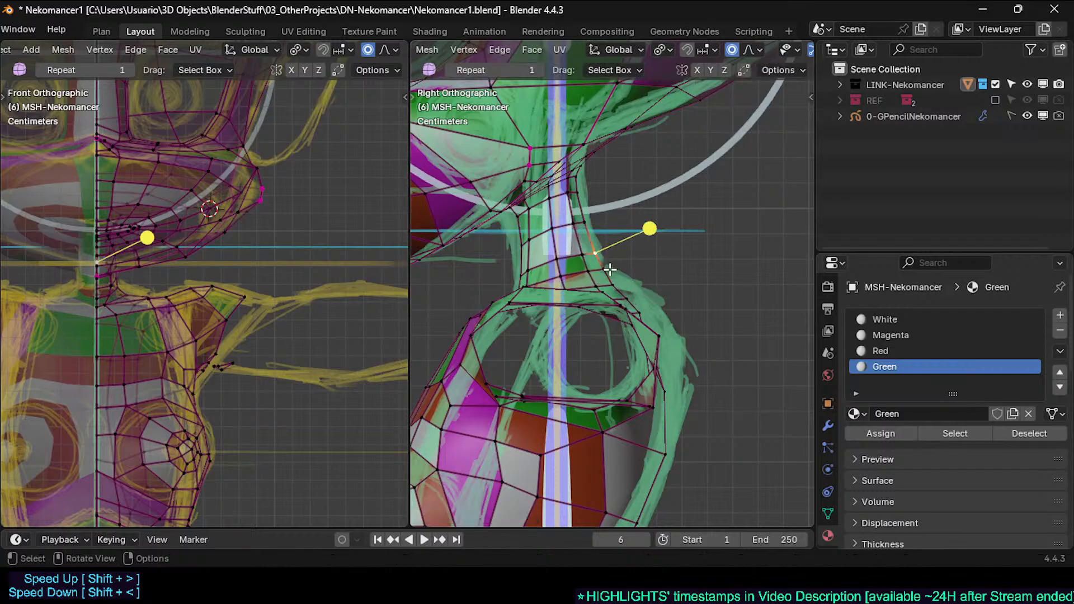
pyautogui.press('g')
pyautogui.click(565, 245)
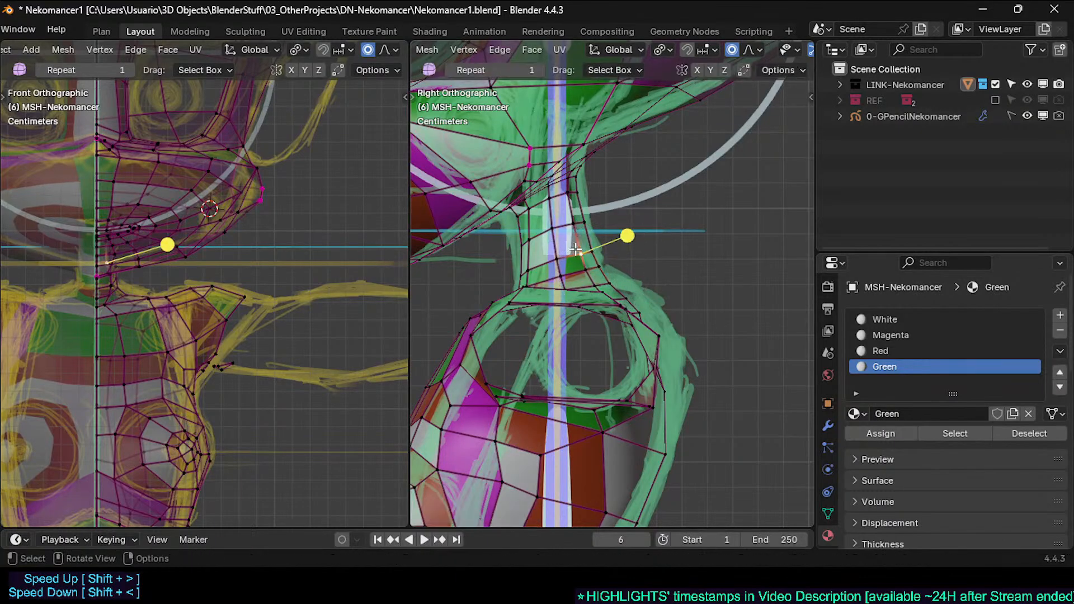
# Step: Reposition the centre-line vertices where the neck meets the upper back along the sketched curve
pyautogui.click(618, 274)
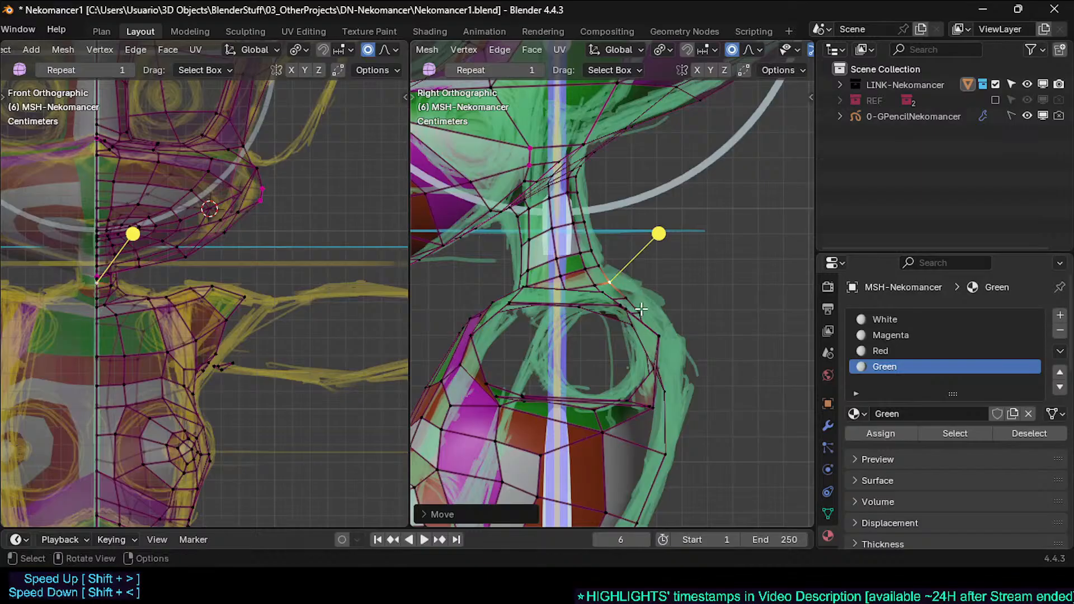
pyautogui.press('r')
pyautogui.click(684, 309)
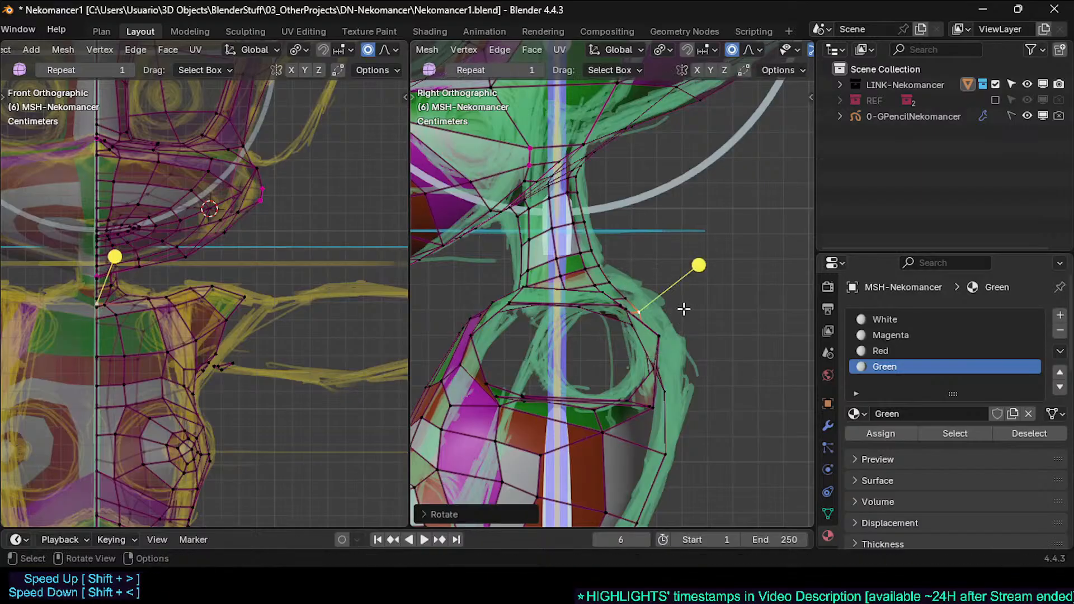
pyautogui.press('g')
pyautogui.click(641, 292)
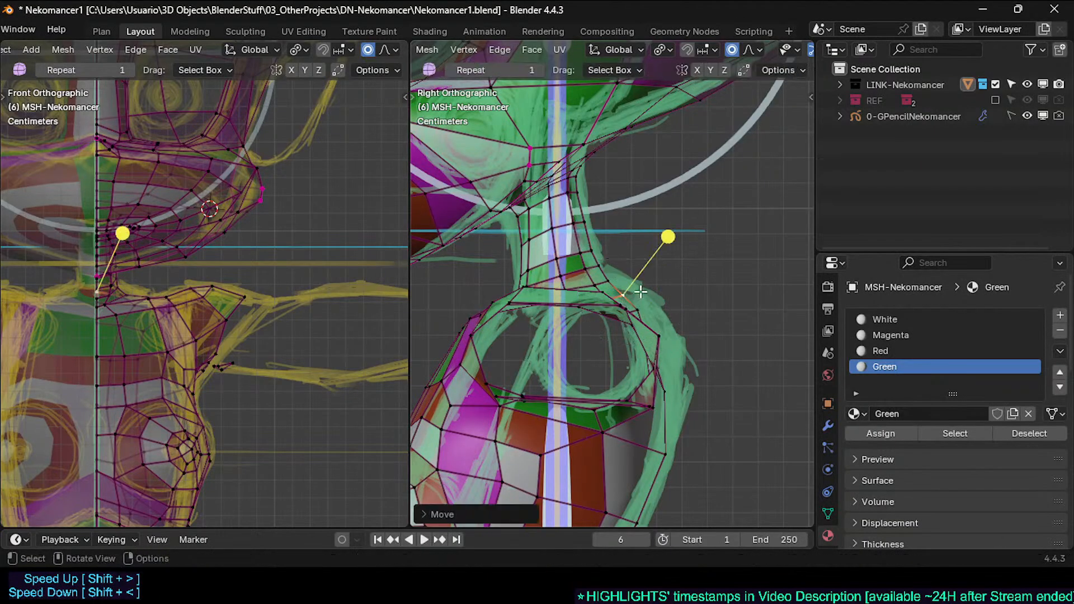
# Step: Turn on X-ray and move the centre-line vertices of the upper back toward the sketched back contour
pyautogui.hotkey('alt', 'z')
pyautogui.click(650, 335)
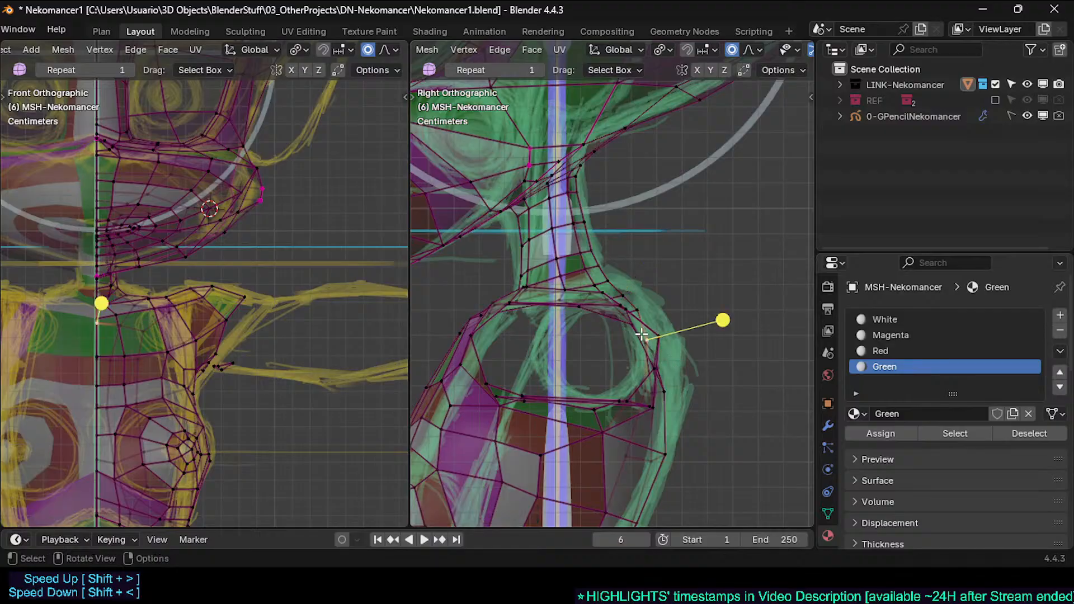
pyautogui.press('g')
pyautogui.click(680, 350)
pyautogui.click(670, 386)
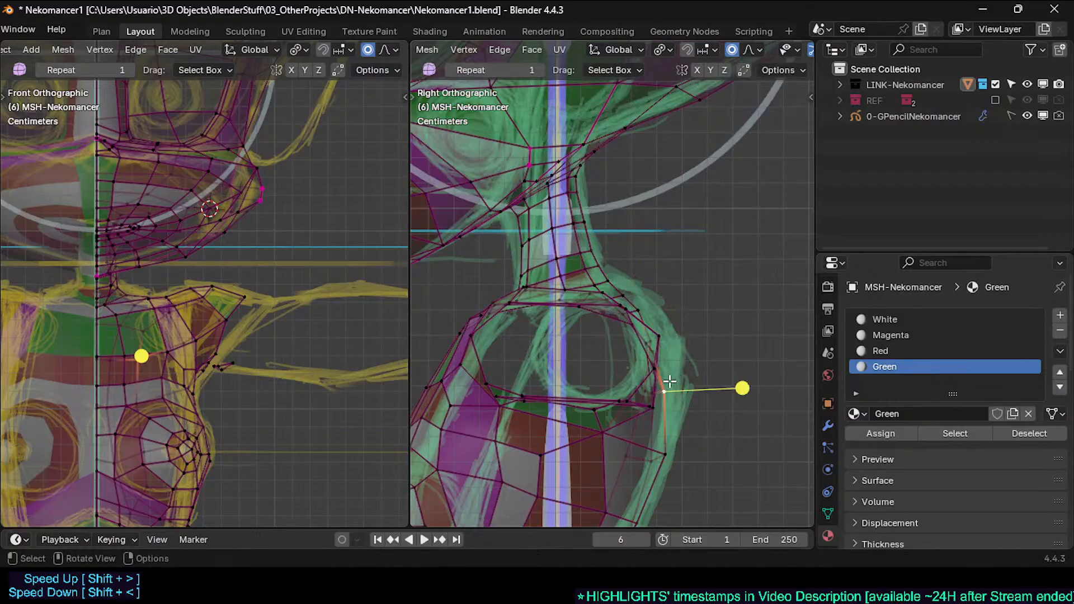
pyautogui.press('g')
pyautogui.click(669, 380)
# Step: Circle-select the upper-back vertices beside the spine from behind, and move them toward the sketched back in right side view
pyautogui.moveTo(678, 379); pyautogui.dragTo(579, 374, button='middle')
pyautogui.scroll(4, 579, 374)
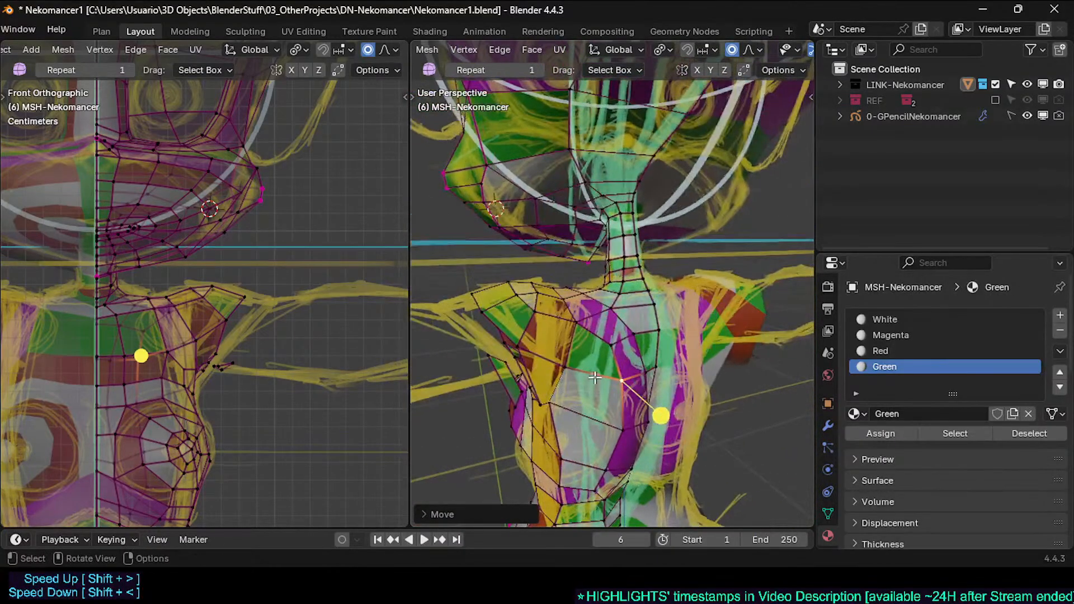
pyautogui.press('c')
pyautogui.click(639, 325)
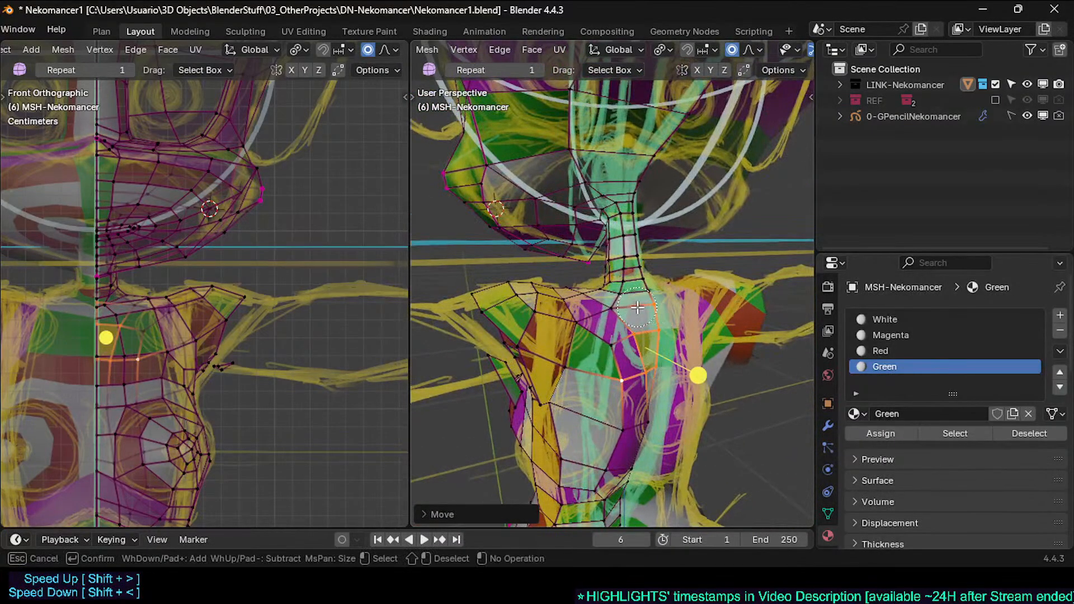
pyautogui.moveTo(637, 307); pyautogui.dragTo(625, 308)
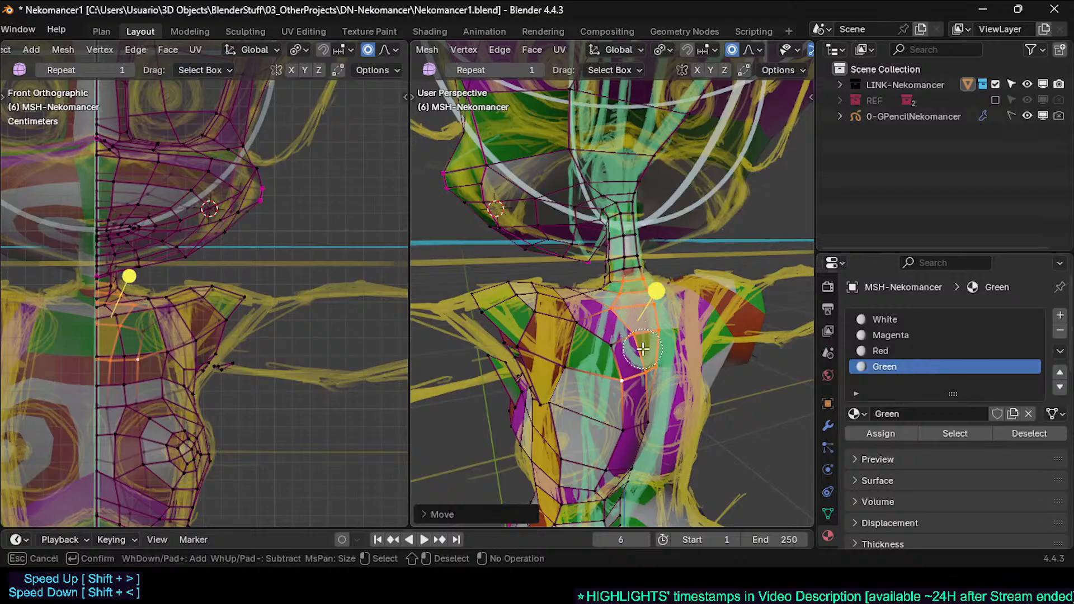
pyautogui.press('Escape')
pyautogui.press('KP_3')
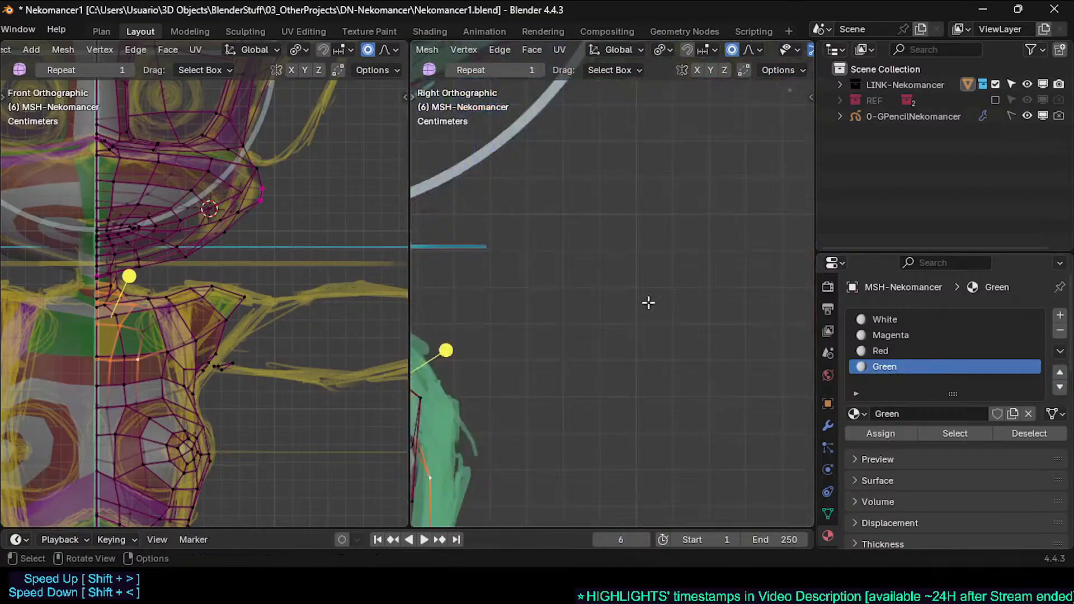
pyautogui.press('KP_Decimal')
pyautogui.scroll(2, 688, 343)
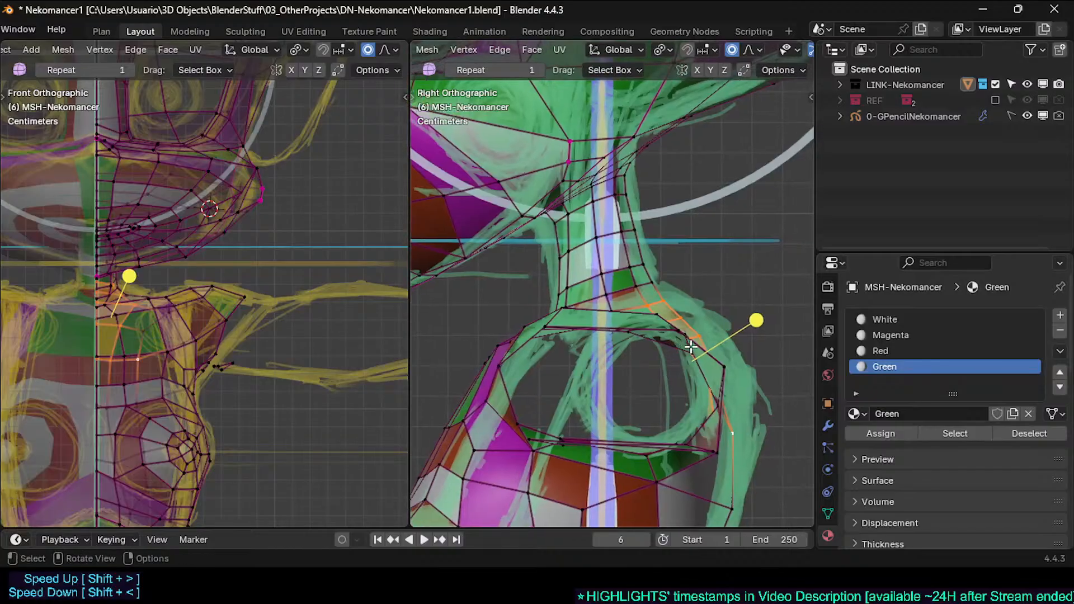
pyautogui.press('g')
pyautogui.click(702, 344)
# Step: Move the individual centre-line vertices below the nape to smooth the curve from the neck into the upper back
pyautogui.click(700, 336)
pyautogui.press('g')
pyautogui.click(698, 334)
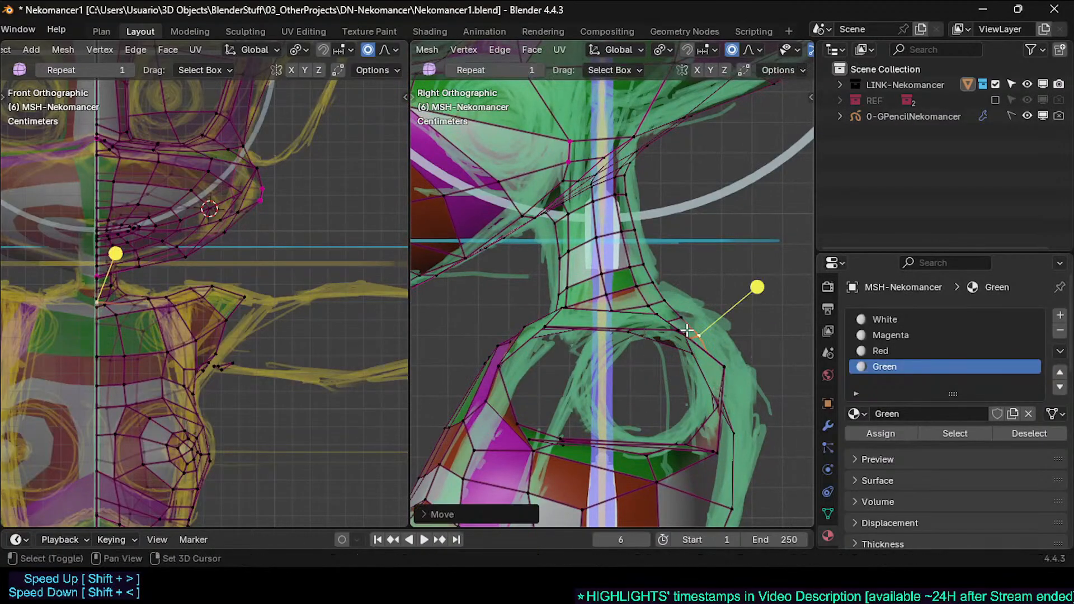
pyautogui.click(684, 319)
pyautogui.press('g')
pyautogui.click(666, 300)
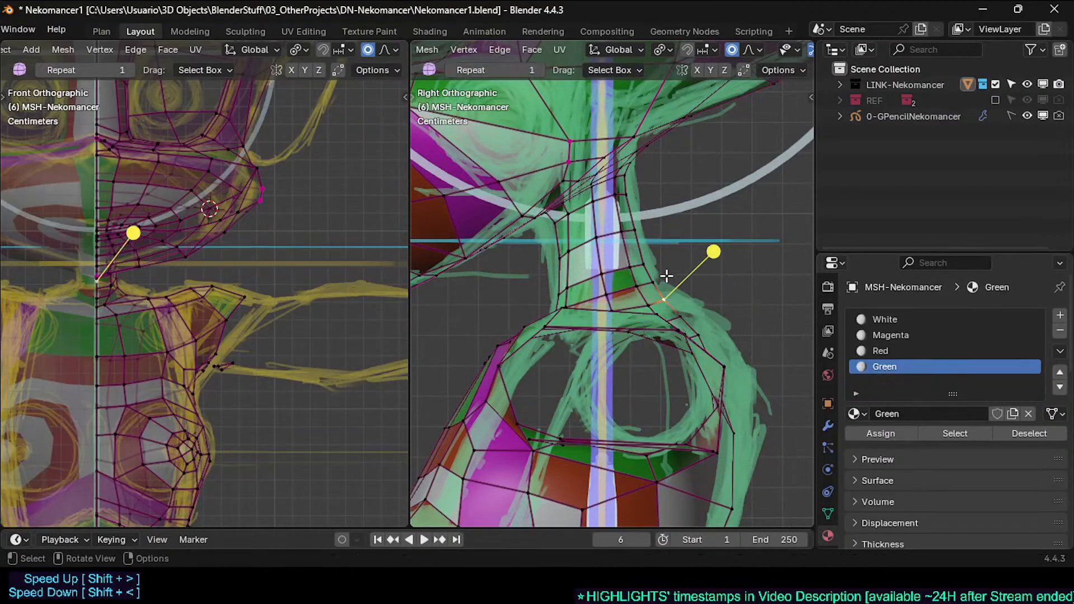
# Step: Examine the faces and edges around the upper back and shoulder from behind and in right side view
pyautogui.moveTo(708, 308); pyautogui.dragTo(651, 326, button='middle')
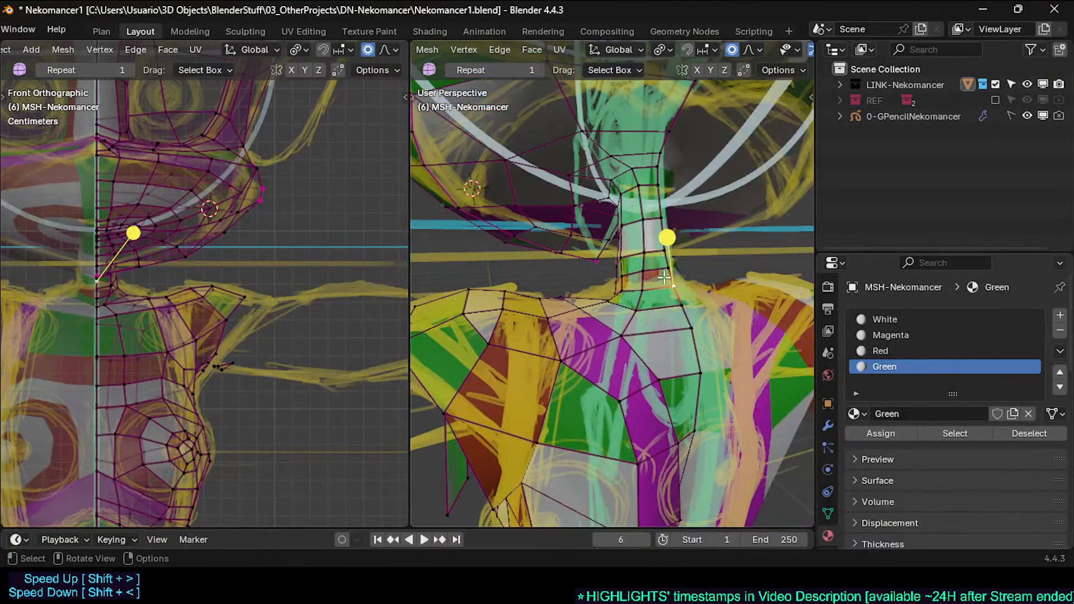
pyautogui.press('3')
pyautogui.click(646, 336)
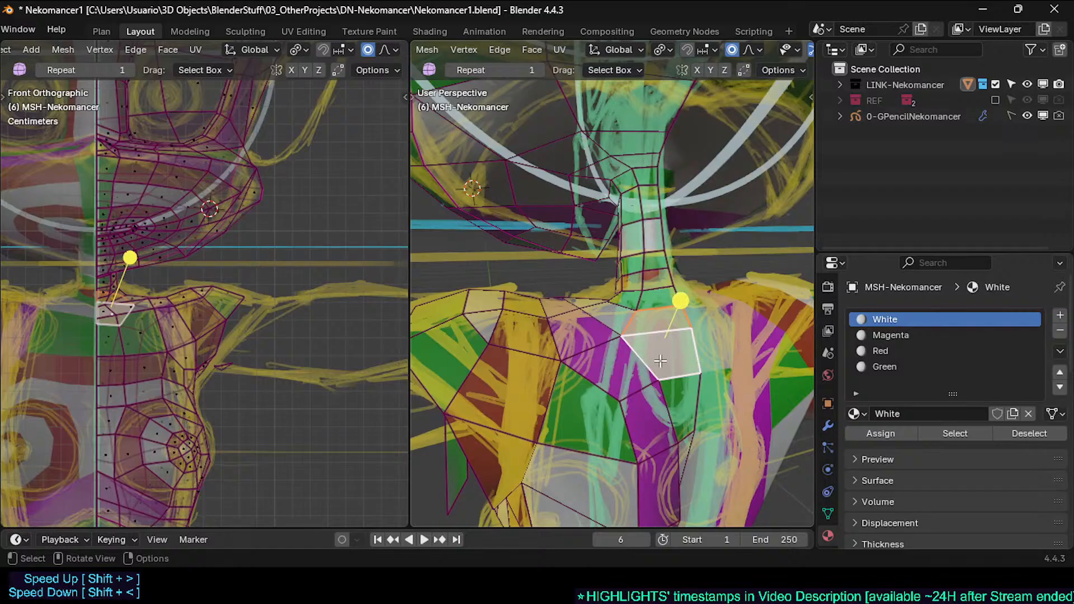
pyautogui.click(571, 349)
pyautogui.press('1')
pyautogui.click(563, 360)
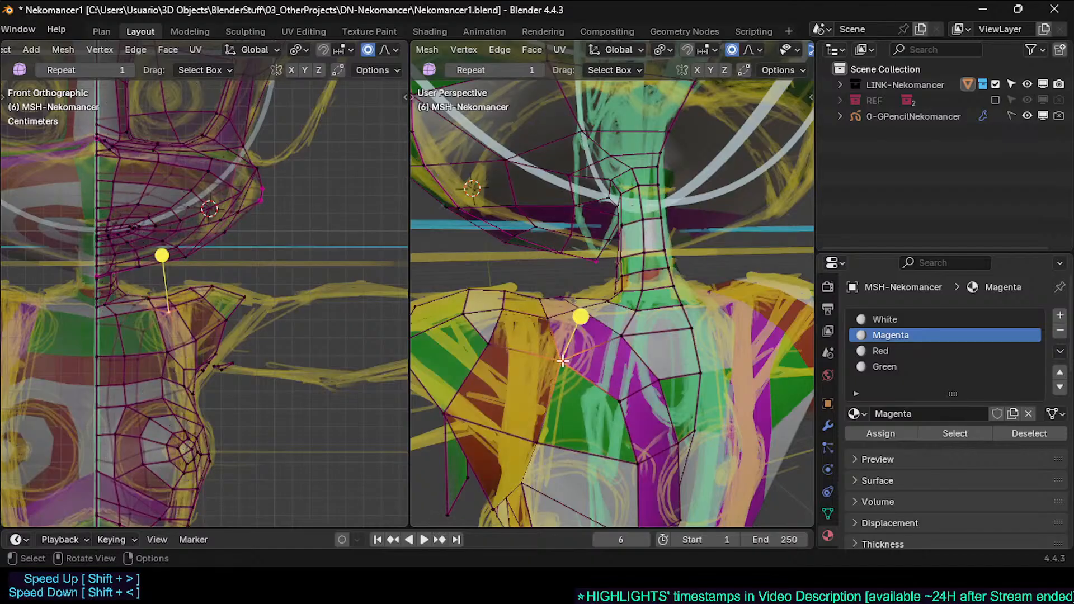
pyautogui.moveTo(563, 360); pyautogui.dragTo(511, 373, button='middle')
pyautogui.press('KP_1')
pyautogui.press('KP_3')
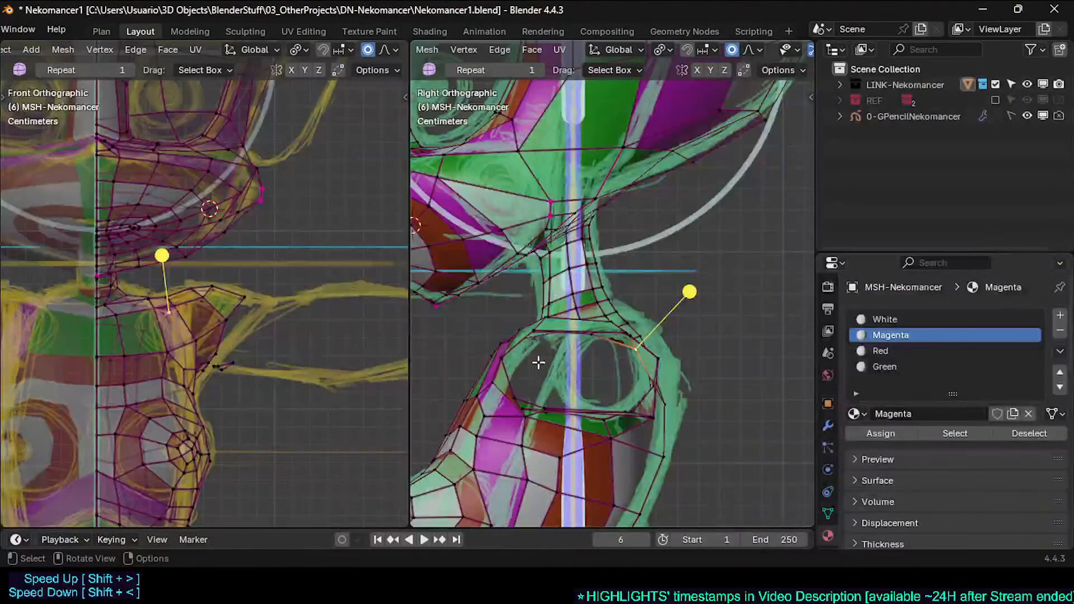
# Step: Move the upper and front vertices of the open armhole in right side view to round it toward the sketch
pyautogui.click(536, 331)
pyautogui.press('g')
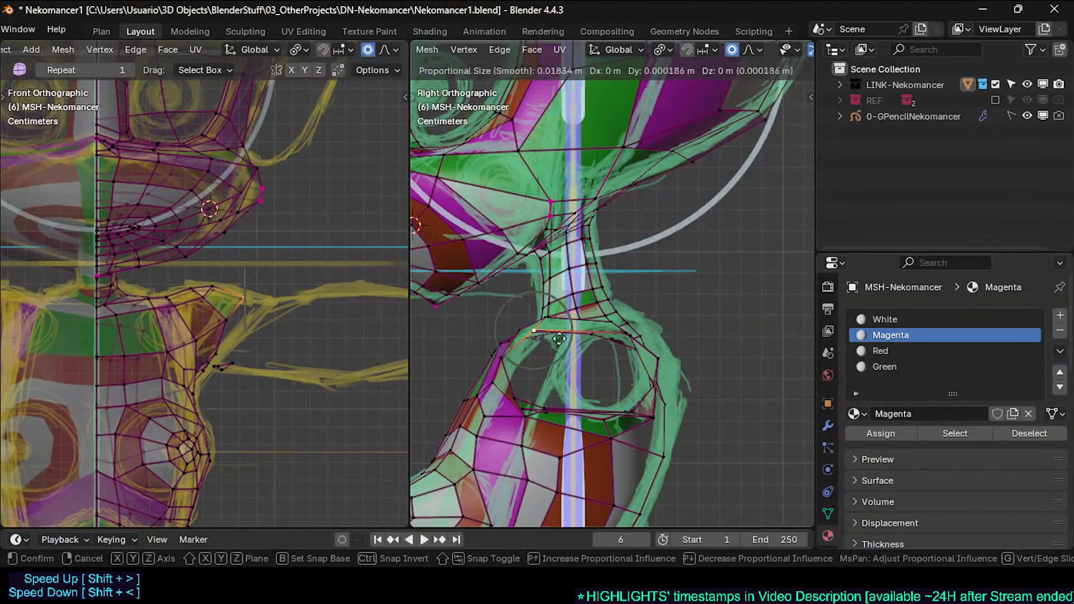
pyautogui.click(688, 373)
pyautogui.click(631, 338)
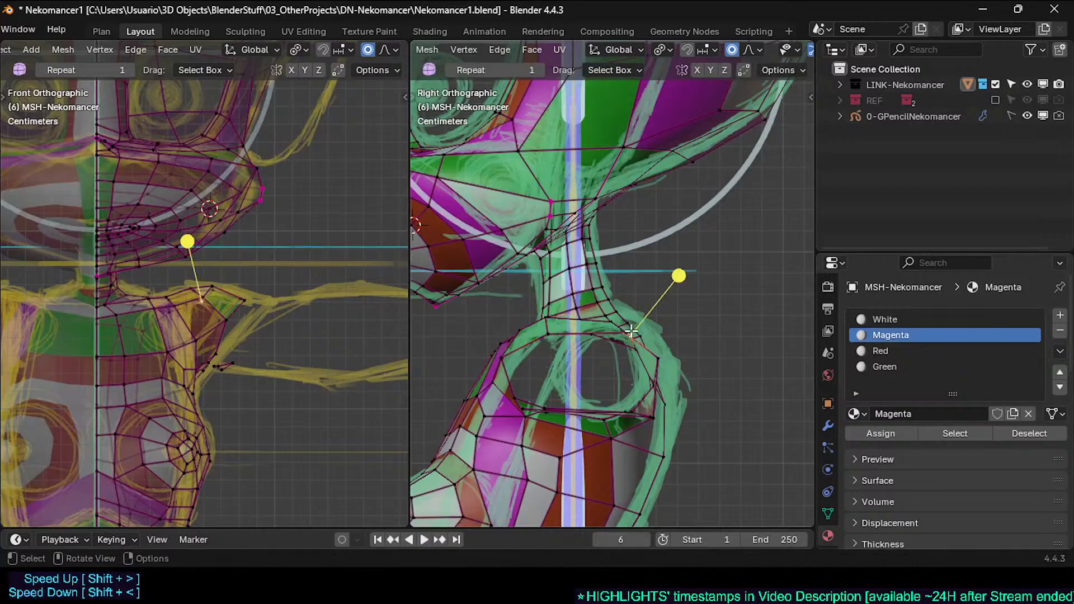
pyautogui.press('g')
pyautogui.click(687, 394)
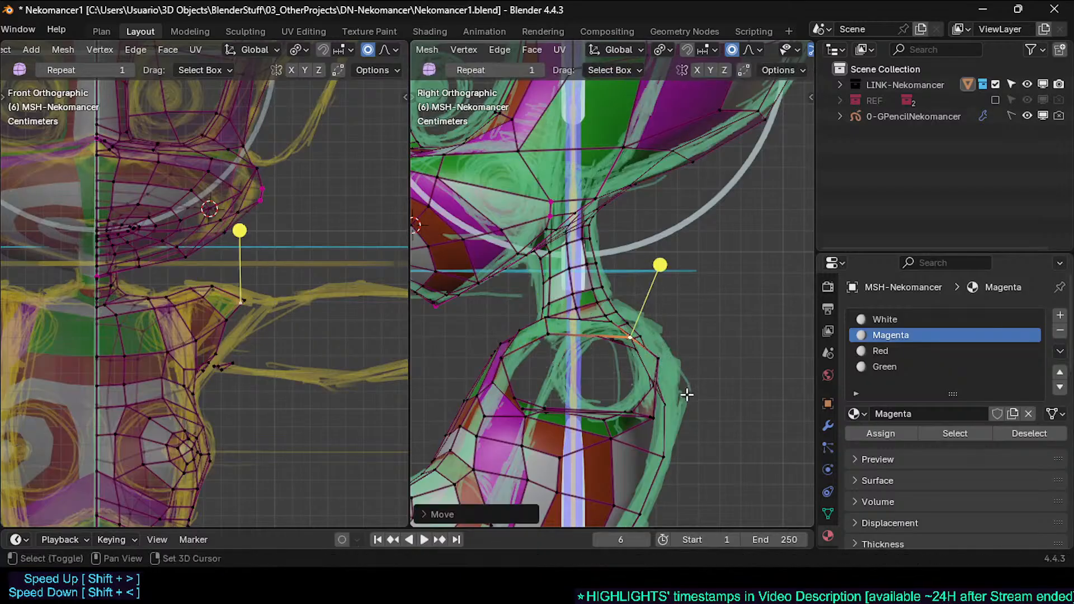
pyautogui.click(505, 365)
pyautogui.press('g')
pyautogui.click(600, 408)
# Step: Select the armhole's edge loop, reposition it in right side view, try scaling it, and undo the scaling
pyautogui.click(524, 406)
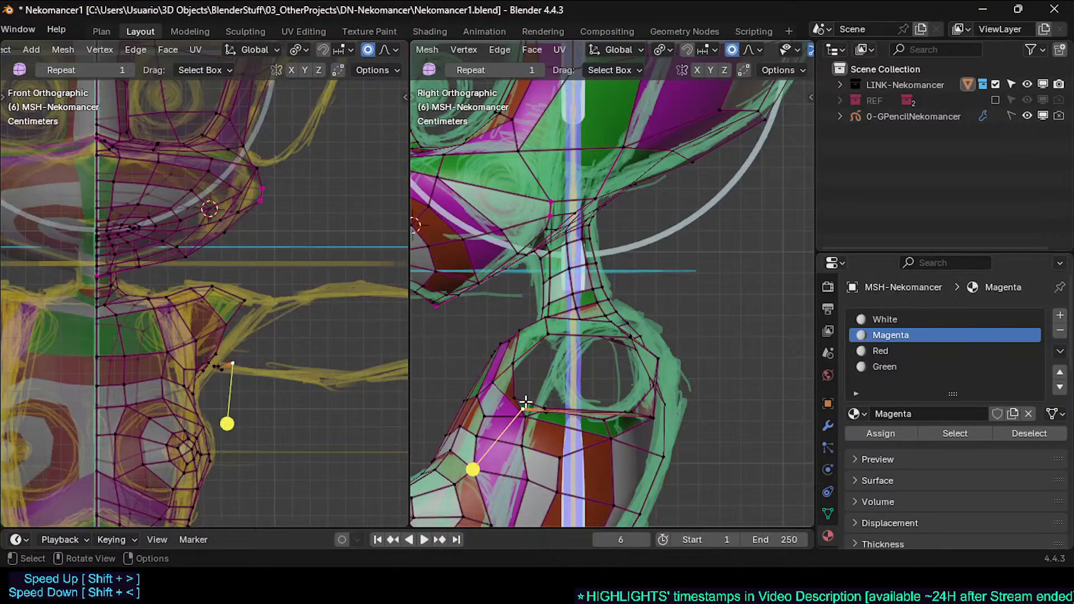
pyautogui.keyDown('alt'); pyautogui.click(520, 378); pyautogui.keyUp('alt')
pyautogui.press('g')
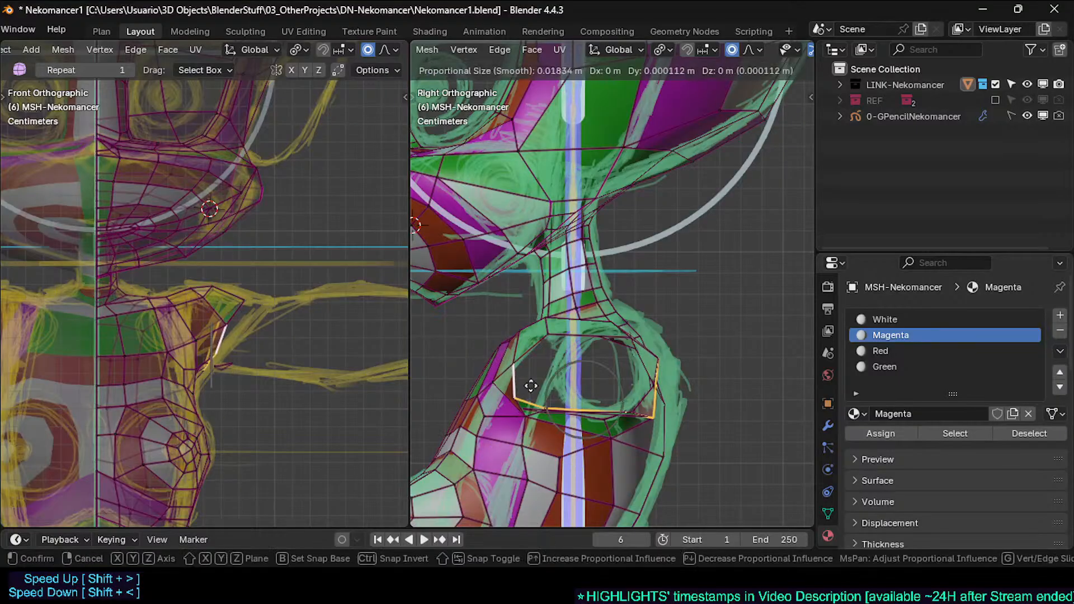
pyautogui.click(752, 415)
pyautogui.press('s')
pyautogui.click(727, 413)
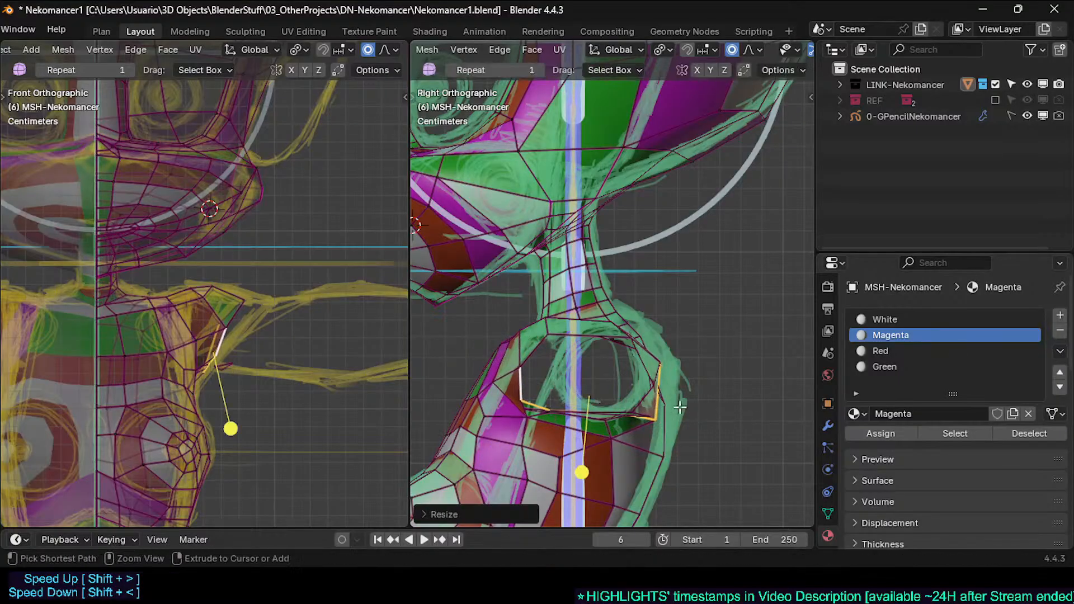
pyautogui.hotkey('ctrl', 'z')
# Step: Reveal the hidden arm geometry and show it from above with X-ray on
pyautogui.hotkey('alt', 'h')
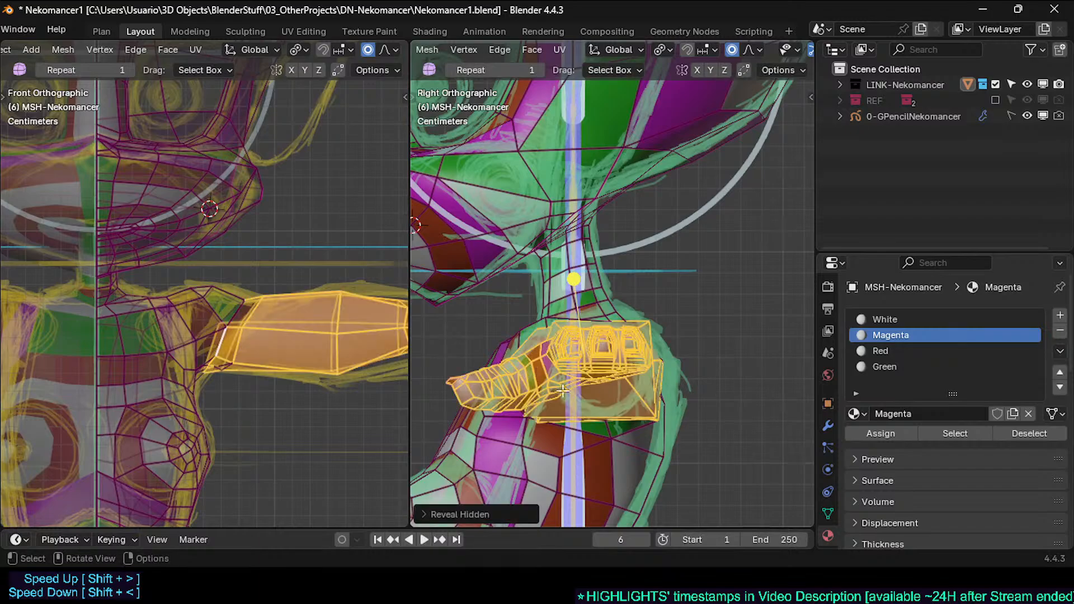
pyautogui.moveTo(563, 391); pyautogui.dragTo(644, 336, button='middle')
pyautogui.moveTo(644, 336); pyautogui.dragTo(750, 330, button='middle')
pyautogui.keyDown('shift'); pyautogui.moveTo(750, 330); pyautogui.dragTo(591, 336, button='middle'); pyautogui.keyUp('shift')
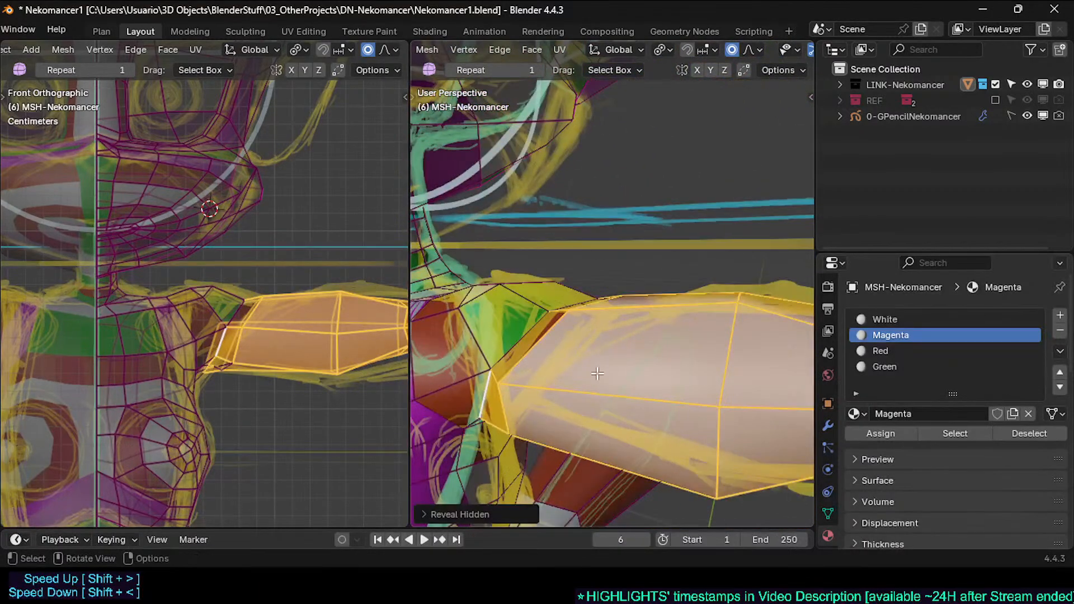
pyautogui.scroll(-4, 598, 374)
pyautogui.moveTo(578, 395); pyautogui.dragTo(434, 424, button='middle')
pyautogui.hotkey('alt', 'z')
pyautogui.keyDown('shift'); pyautogui.moveTo(505, 390); pyautogui.dragTo(547, 393, button='middle'); pyautogui.keyUp('shift')
pyautogui.press('s')
pyautogui.press('y')
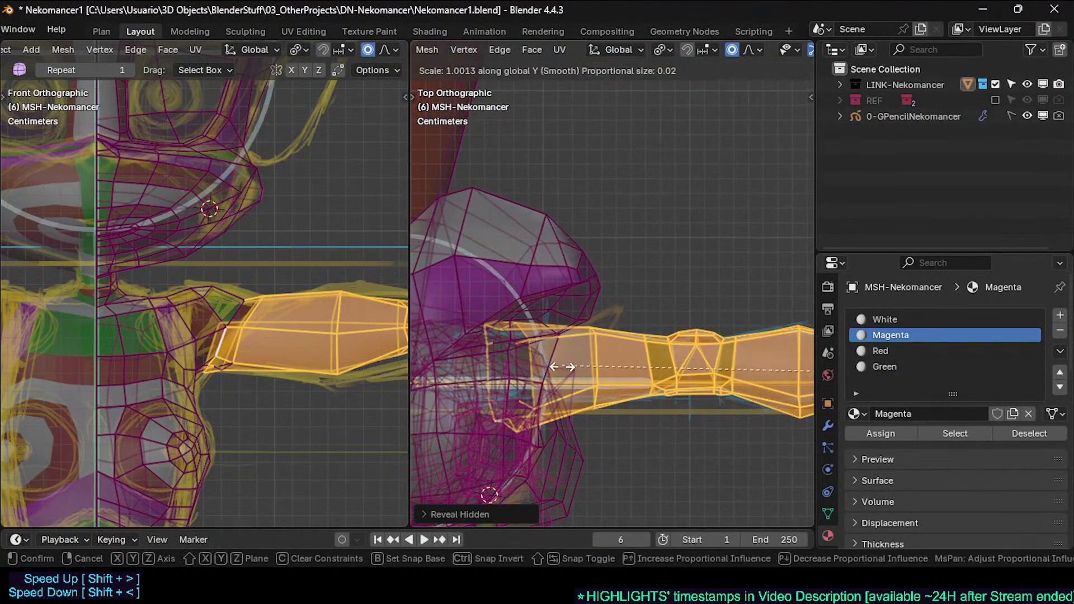
pyautogui.rightClick(613, 437)
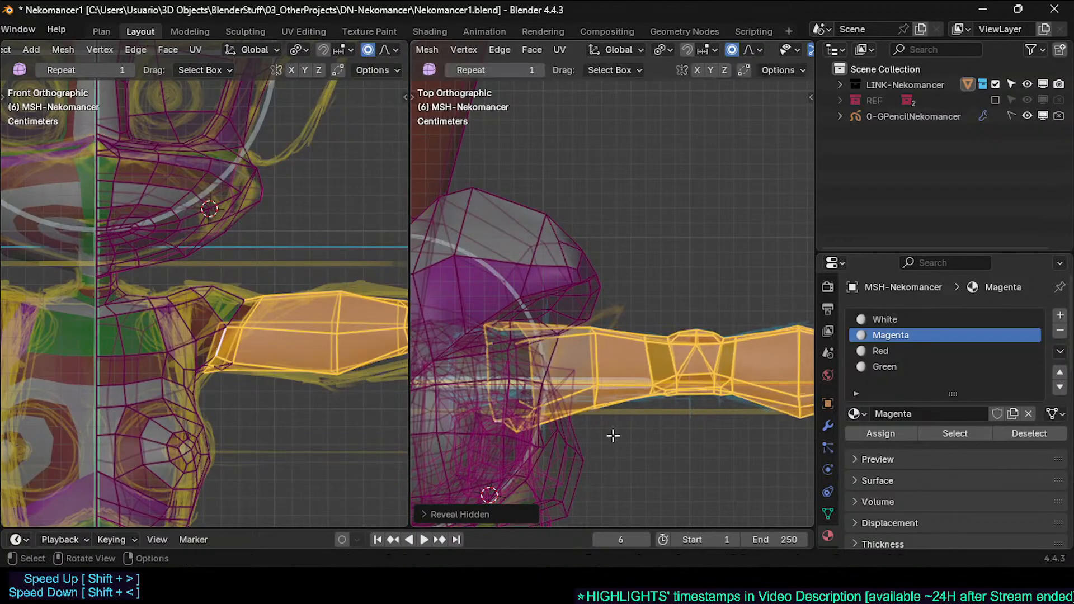
# Step: Select an upper-arm face, grow the selection twice, scale it along Y to about 0.9, and check it in right side view
pyautogui.scroll(-4, 600, 408)
pyautogui.scroll(5, 599, 401)
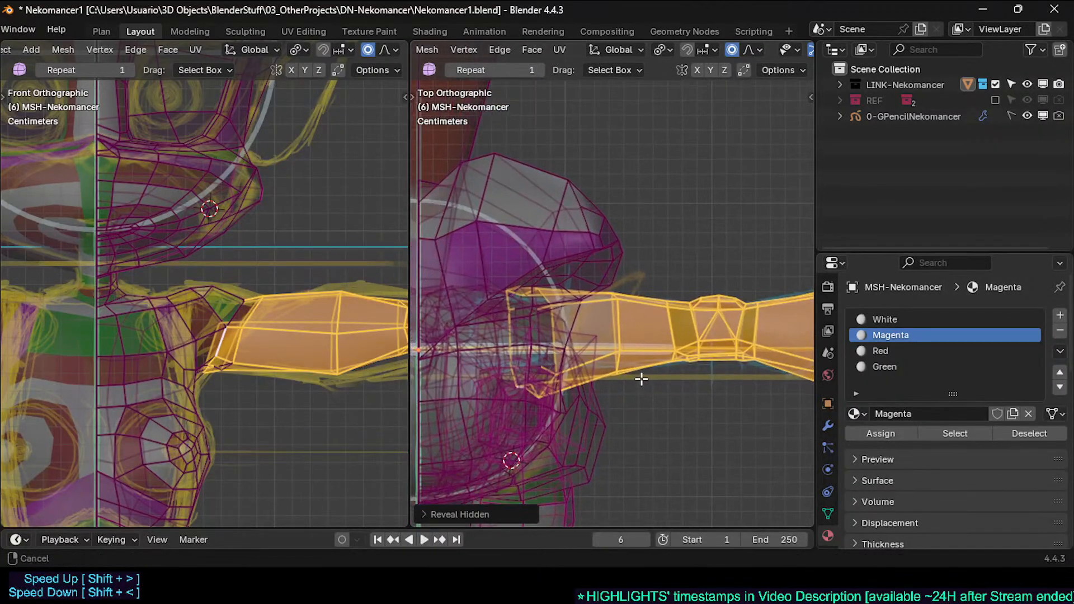
pyautogui.hotkey('alt', 'a')
pyautogui.click(608, 305)
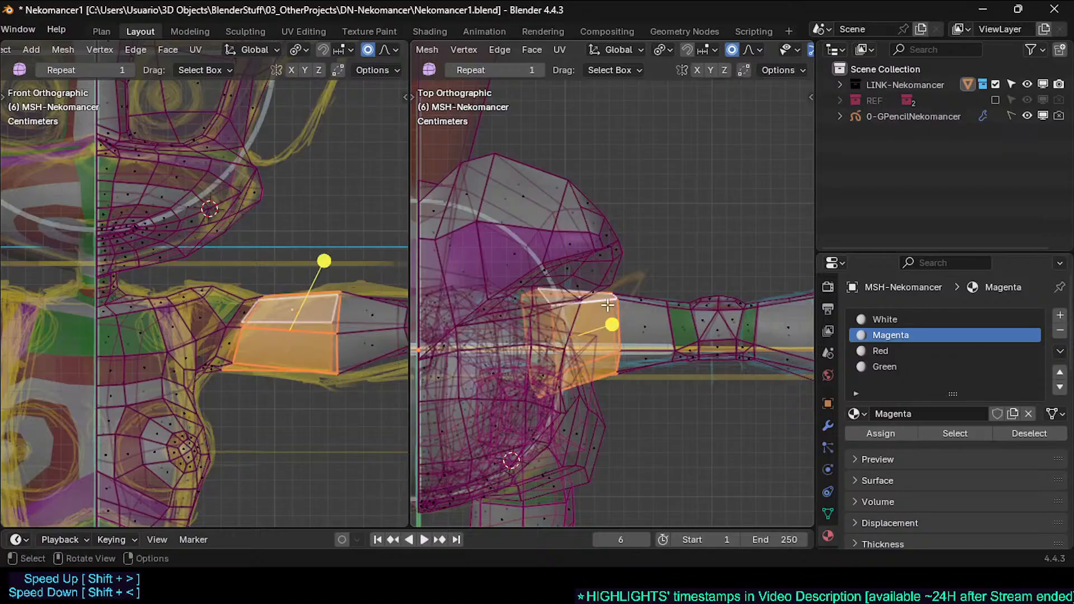
pyautogui.press('ctrl+KP_Add')
pyautogui.press('ctrl+KP_Add')
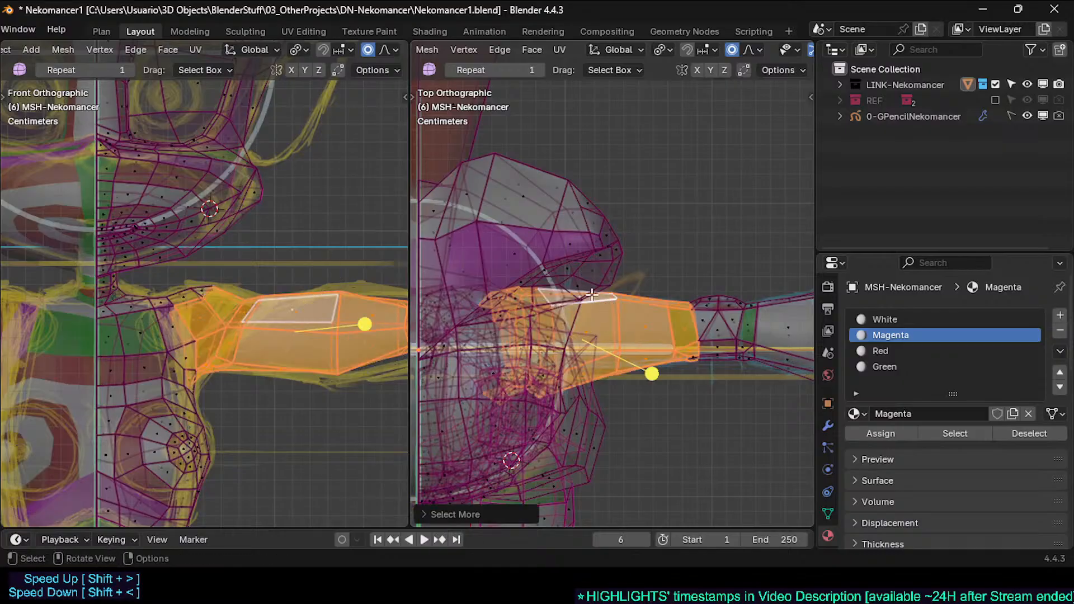
pyautogui.press('s')
pyautogui.press('y')
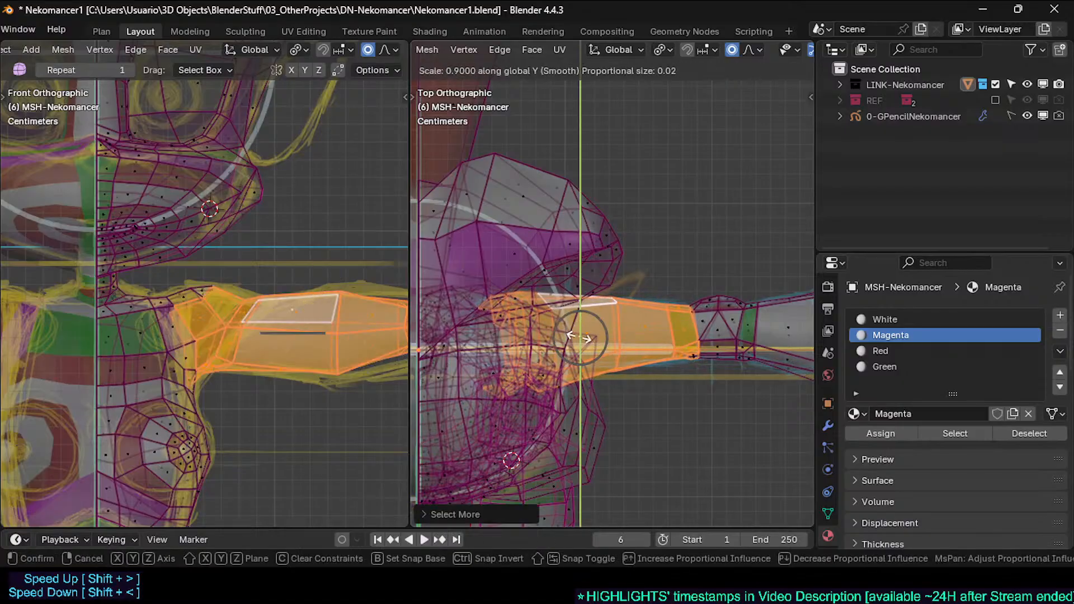
pyautogui.click(582, 339)
pyautogui.moveTo(615, 412); pyautogui.dragTo(551, 371, button='middle')
pyautogui.press('Tab')
pyautogui.press('KP_3')
pyautogui.press('Tab')
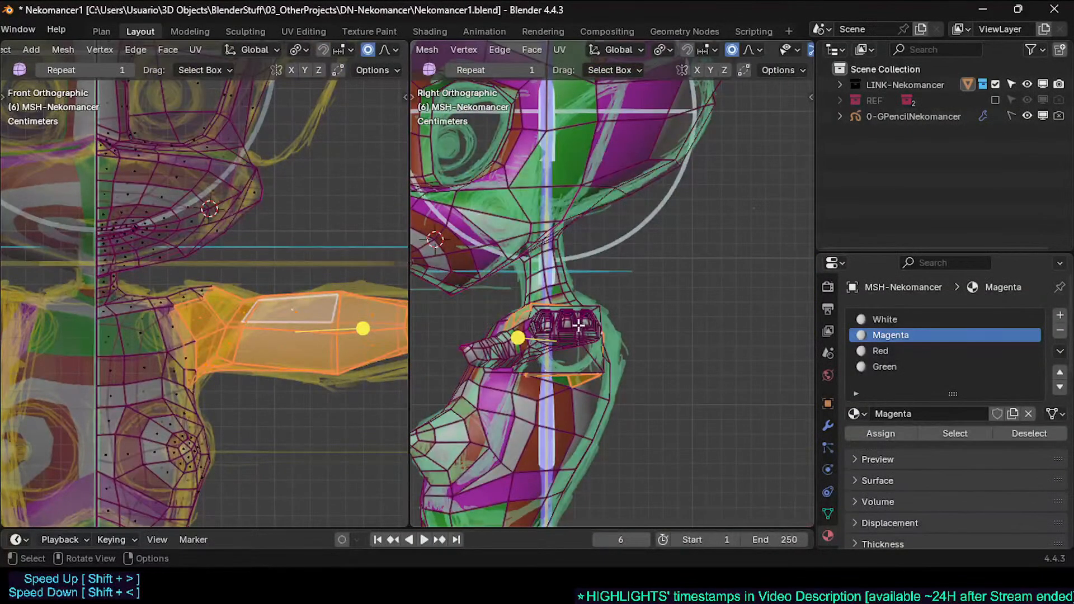
# Step: Clear the selection and move the outer chest and armpit vertices in front view to match the sketched torso
pyautogui.scroll(-4, 347, 337)
pyautogui.hotkey('alt', 'a')
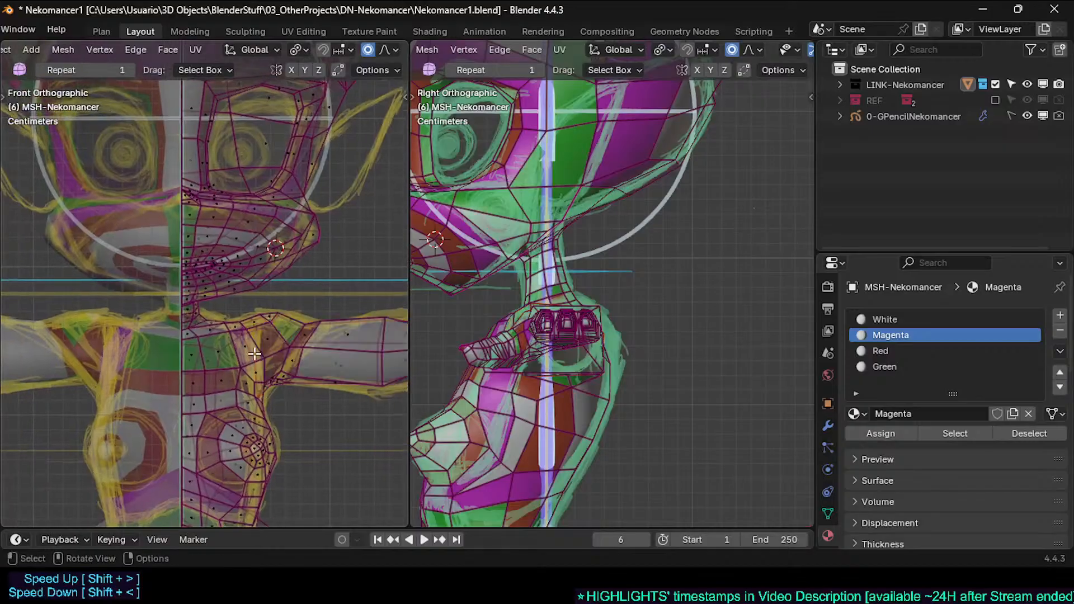
pyautogui.scroll(5, 281, 396)
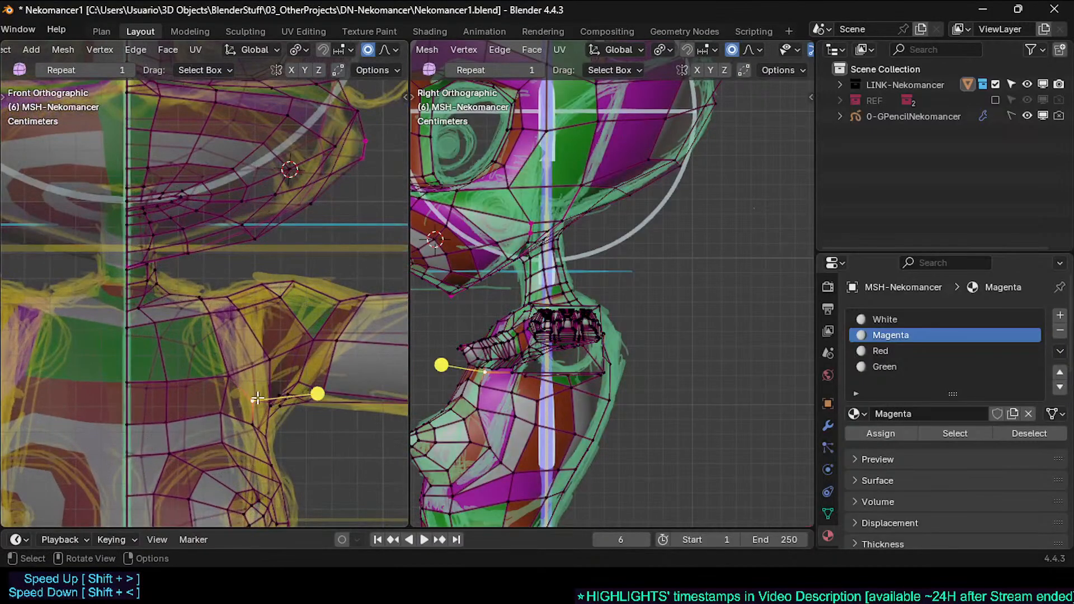
pyautogui.moveTo(271, 404); pyautogui.dragTo(225, 366)
pyautogui.scroll(-2, 224, 365)
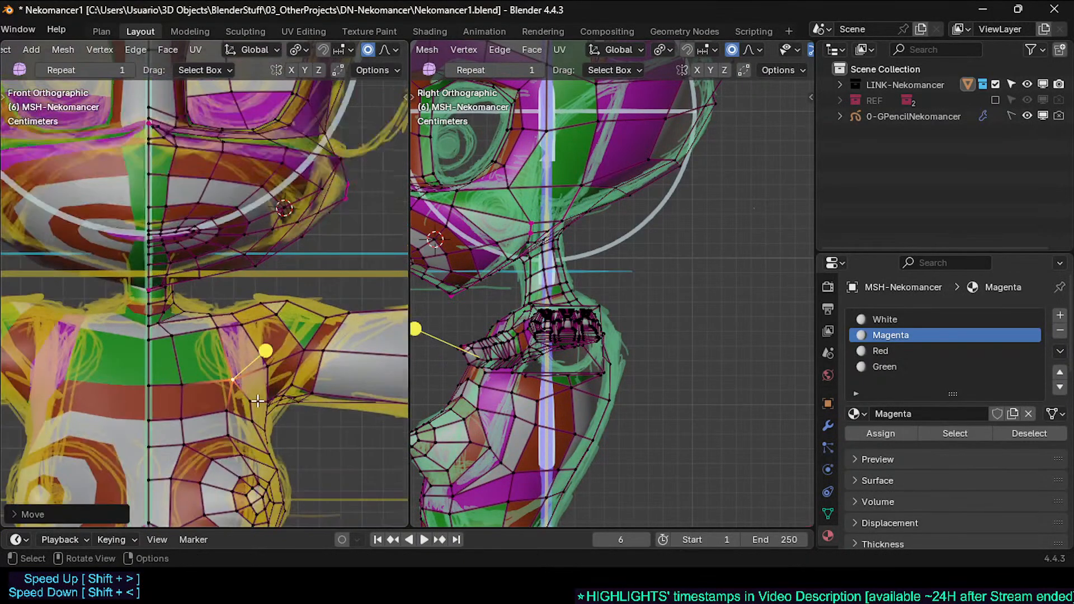
pyautogui.scroll(1, 253, 400)
pyautogui.click(247, 384)
pyautogui.press('g')
pyautogui.click(258, 381)
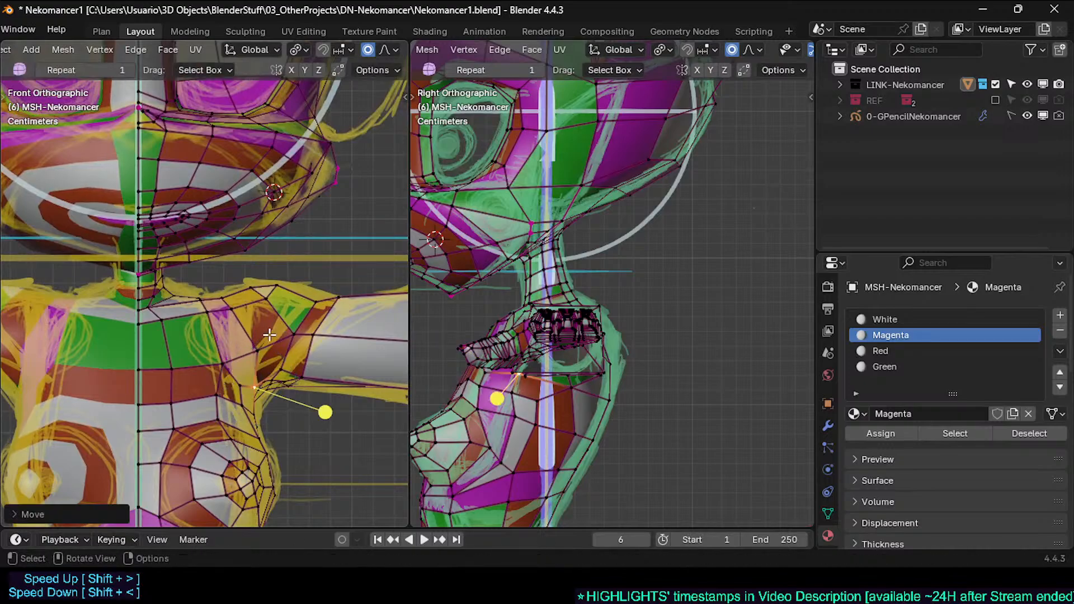
# Step: Reposition the vertices on the front of the shoulder toward the arm seam in front view
pyautogui.click(266, 344)
pyautogui.press('g')
pyautogui.click(311, 369)
pyautogui.press('g')
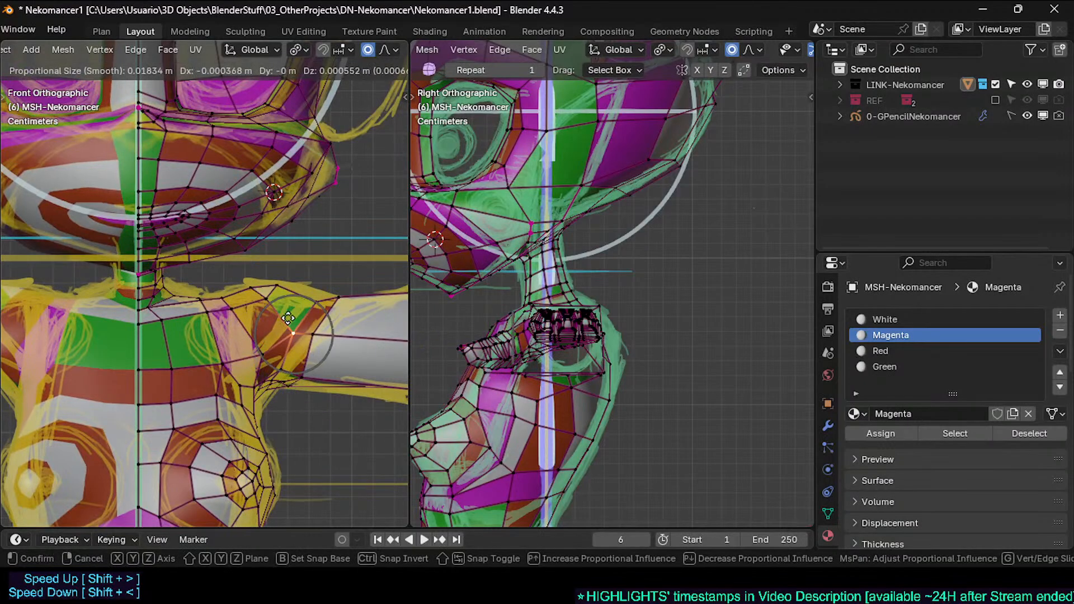
pyautogui.click(322, 301)
# Step: Adjust the vertices at the top of the seam between shoulder and arm to follow the sketched outline
pyautogui.click(339, 298)
pyautogui.press('g')
pyautogui.click(338, 299)
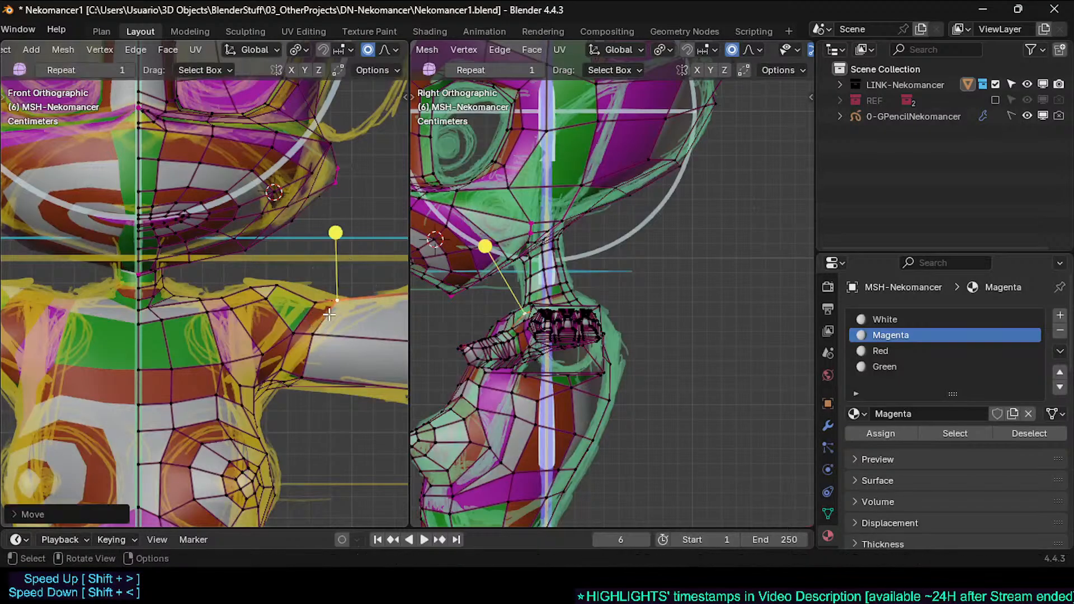
pyautogui.click(319, 298)
pyautogui.press('g')
pyautogui.click(318, 298)
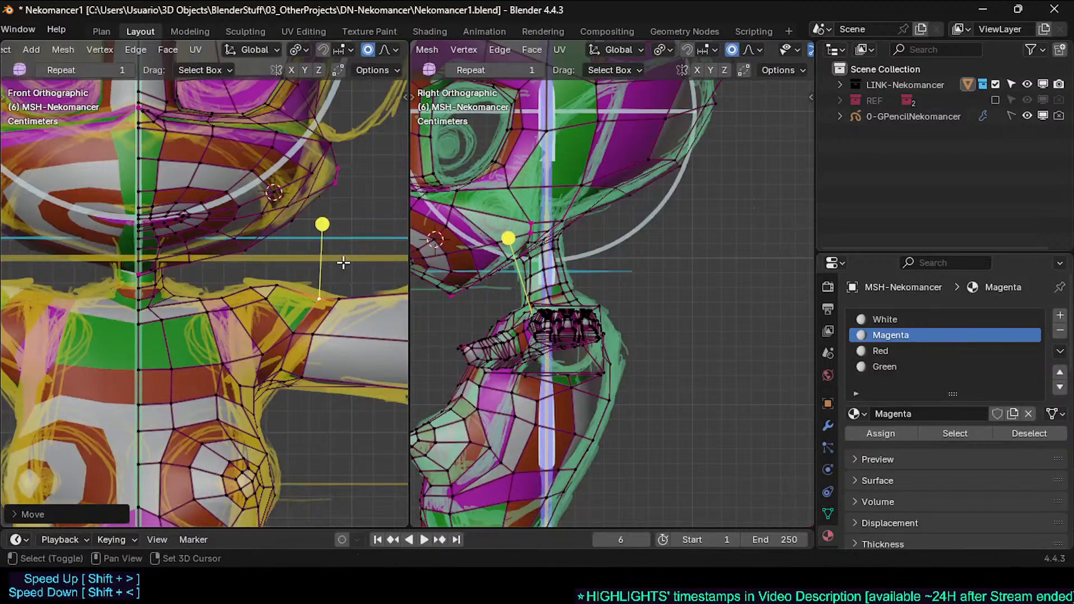
# Step: Turn on X-ray in front view and move the vertices on top of the shoulder onto the sketched shoulder contour
pyautogui.hotkey('alt', 'z')
pyautogui.click(280, 295)
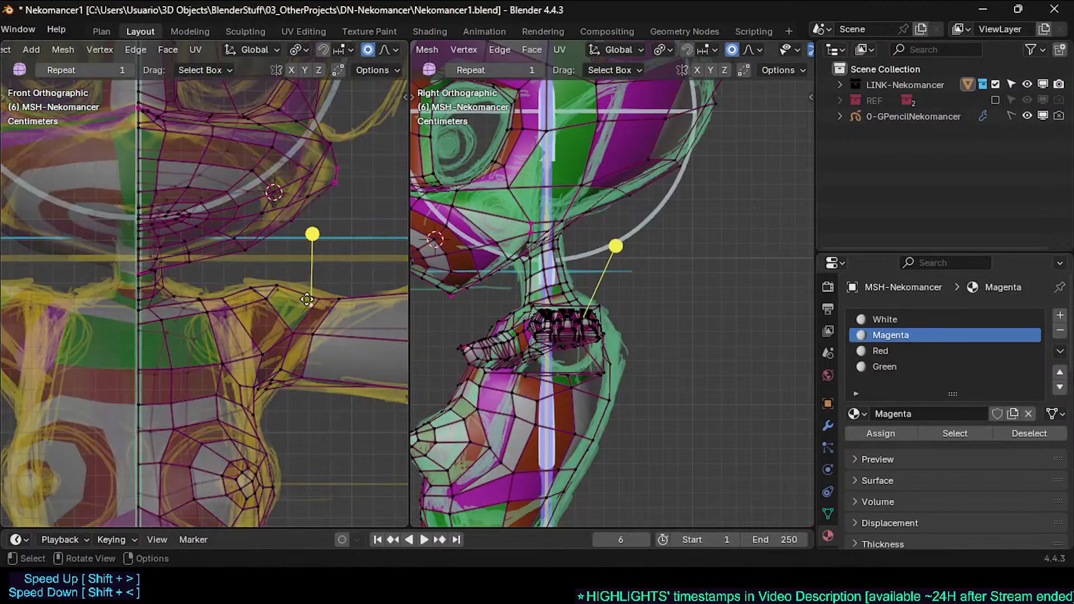
pyautogui.press('g')
pyautogui.click(281, 295)
pyautogui.press('g')
pyautogui.click(277, 294)
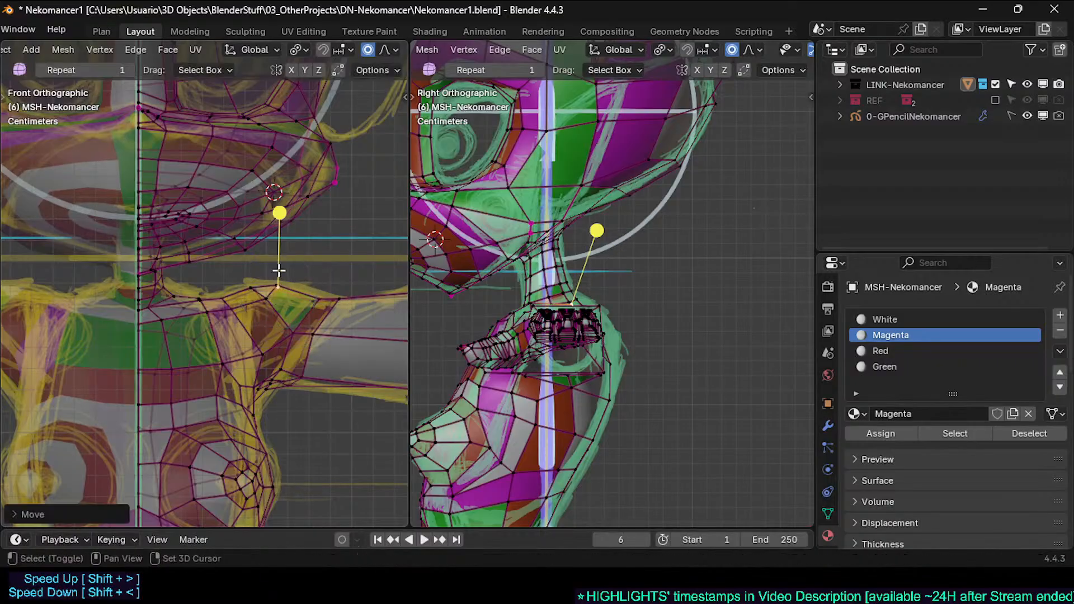
pyautogui.click(242, 293)
pyautogui.press('g')
pyautogui.click(240, 297)
# Step: Move the vertices between the neck base and the shoulder to smooth the sketched collar line in front view
pyautogui.click(222, 299)
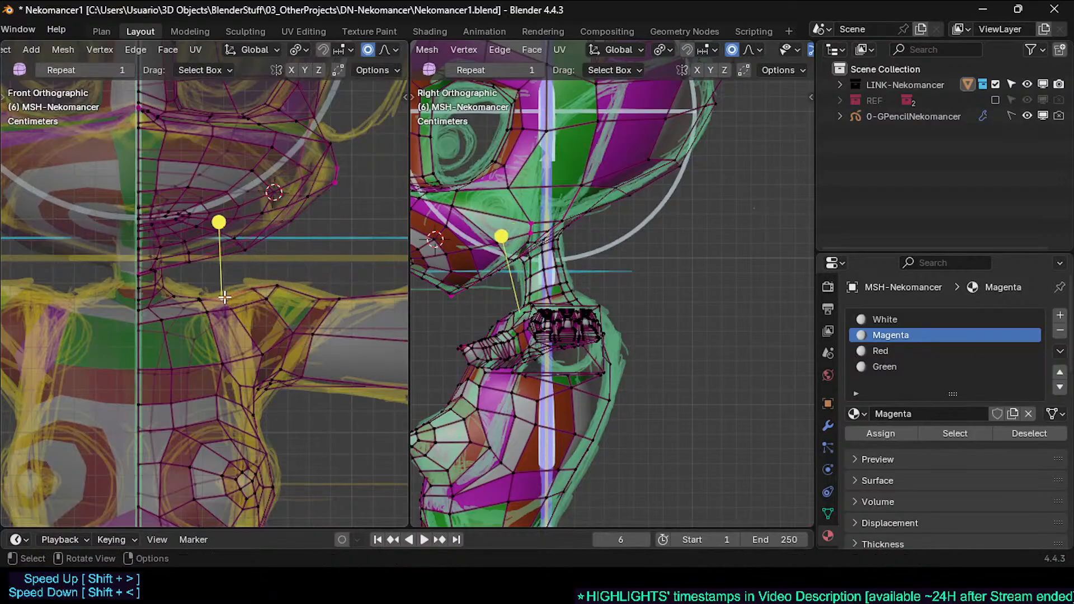
pyautogui.press('g')
pyautogui.click(234, 304)
pyautogui.click(231, 304)
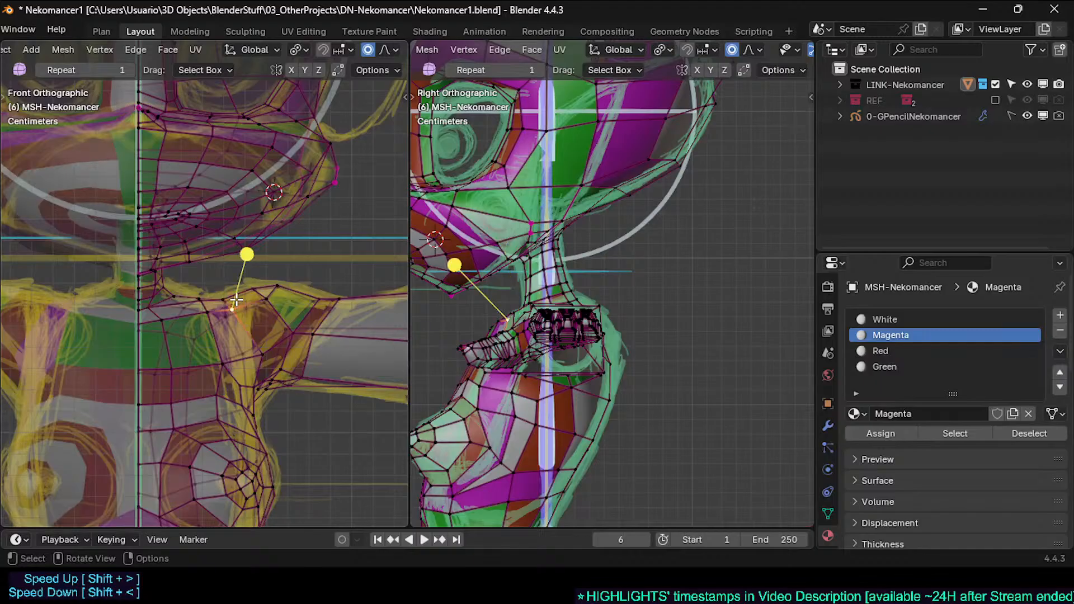
pyautogui.press('g')
pyautogui.click(212, 283)
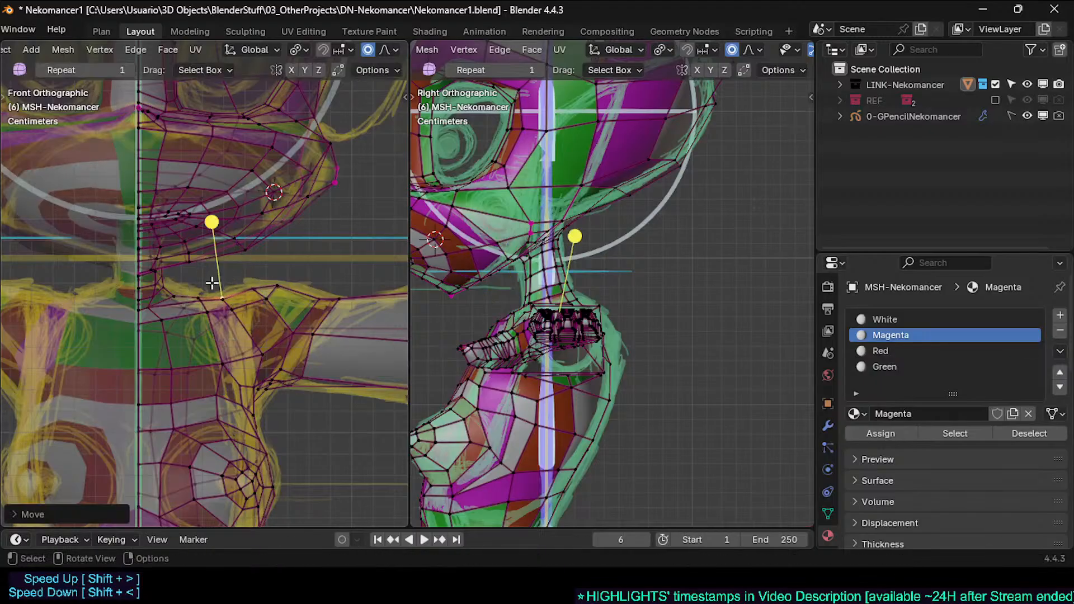
pyautogui.press('g')
pyautogui.click(203, 302)
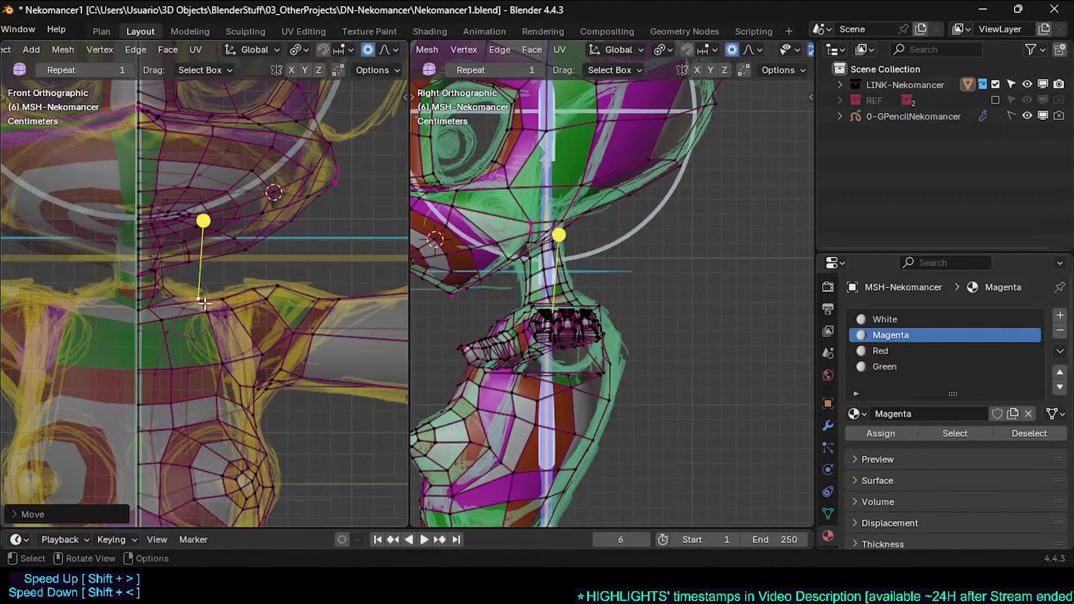
# Step: Move the vertices along the green upper-chest band in front view to even out its edge flow
pyautogui.click(164, 322)
pyautogui.press('g')
pyautogui.click(162, 323)
pyautogui.click(169, 368)
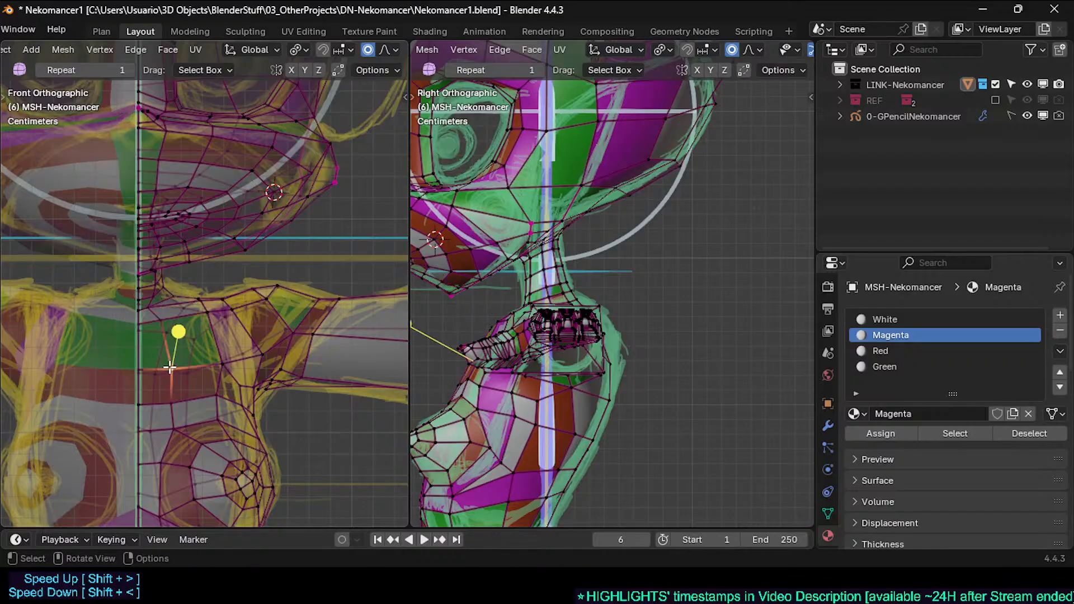
pyautogui.press('g')
pyautogui.click(140, 377)
pyautogui.press('g')
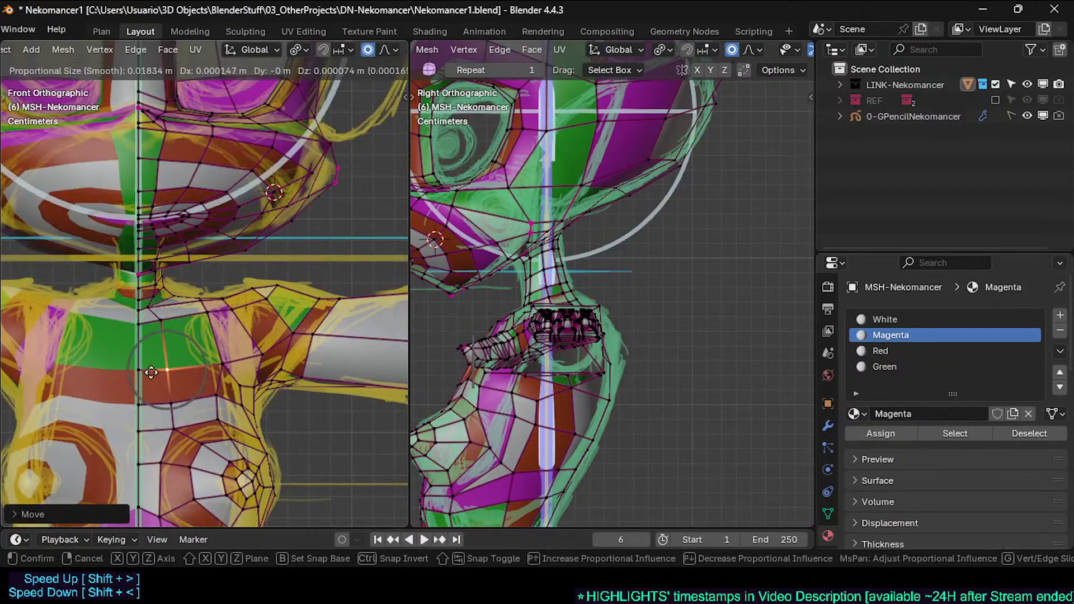
pyautogui.click(142, 377)
pyautogui.click(224, 367)
pyautogui.press('g')
pyautogui.click(228, 386)
pyautogui.keyDown('shift'); pyautogui.moveTo(232, 393); pyautogui.dragTo(220, 364, button='middle'); pyautogui.keyUp('shift')
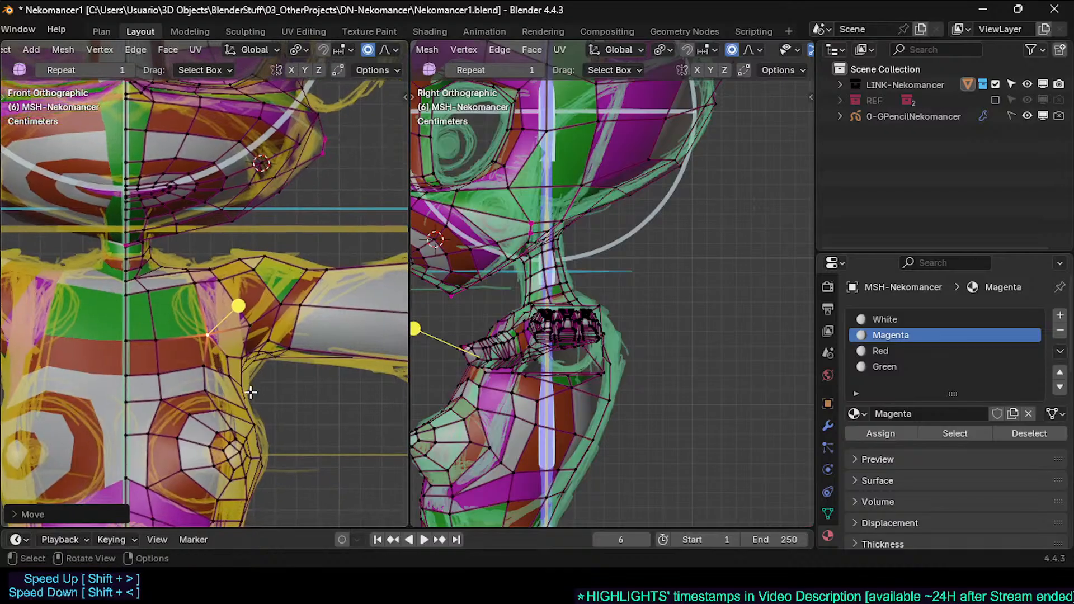
# Step: Move the vertices along the red and white bands across the chest in front view to even out their edge flow
pyautogui.click(205, 391)
pyautogui.press('g')
pyautogui.click(211, 391)
pyautogui.click(159, 374)
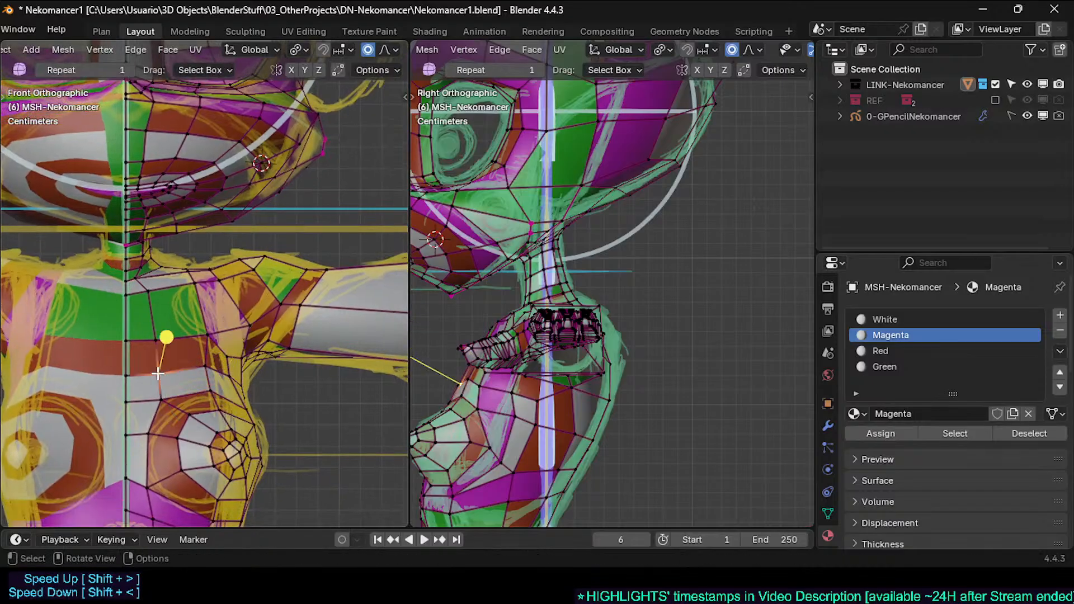
pyautogui.press('g')
pyautogui.click(163, 368)
pyautogui.press('g')
pyautogui.click(178, 398)
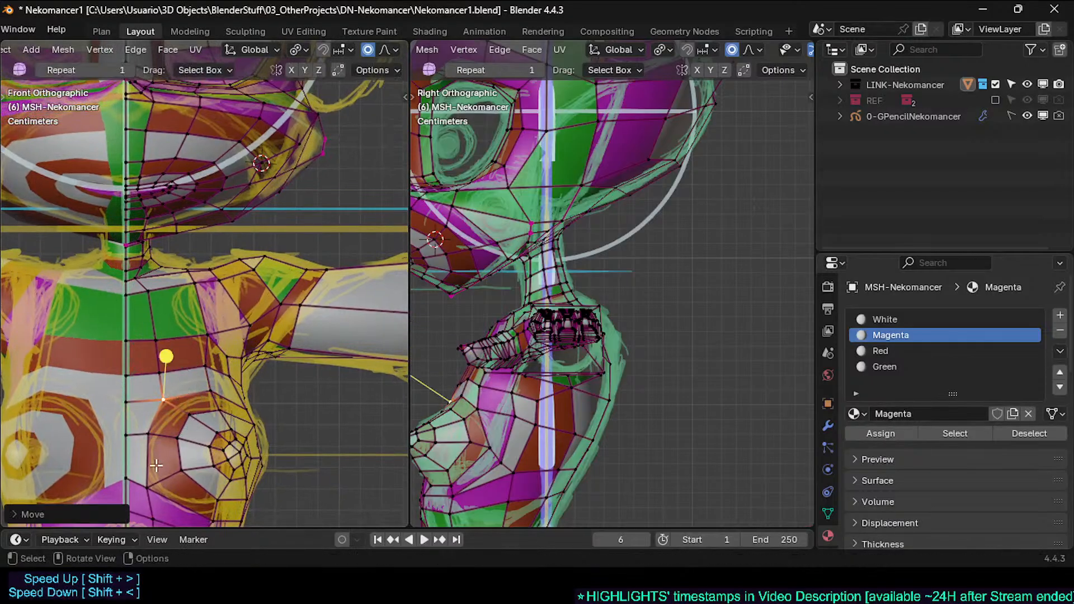
# Step: Adjust the vertices around the breast's inner and lower edge and the centre-line vertex between the breasts in front view
pyautogui.click(149, 435)
pyautogui.press('g')
pyautogui.click(157, 464)
pyautogui.click(149, 482)
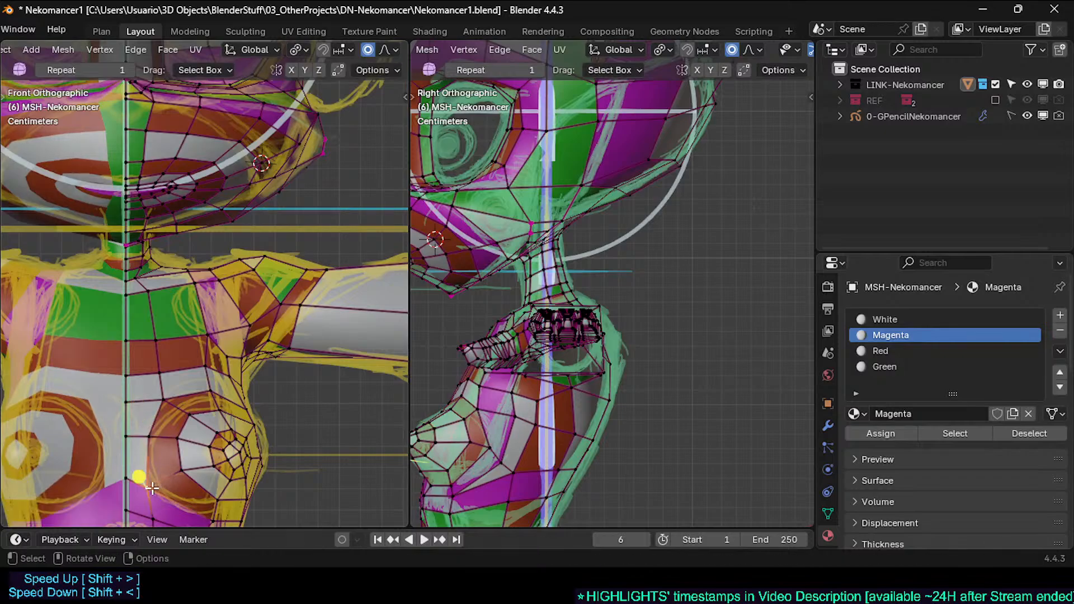
pyautogui.press('g')
pyautogui.click(126, 483)
pyautogui.hotkey('shift', 'v')
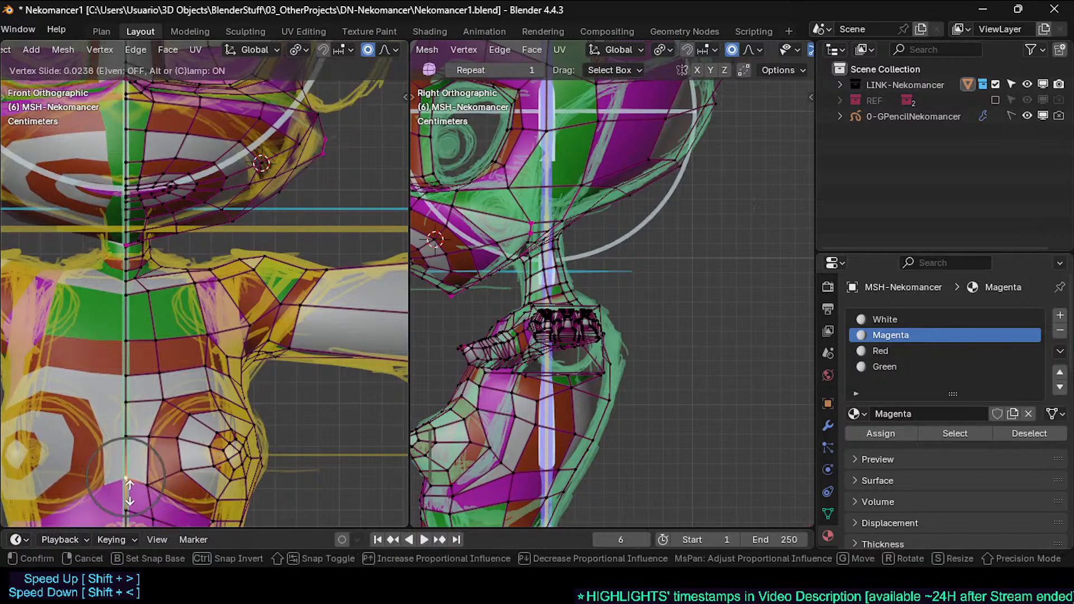
pyautogui.click(120, 465)
pyautogui.press('g')
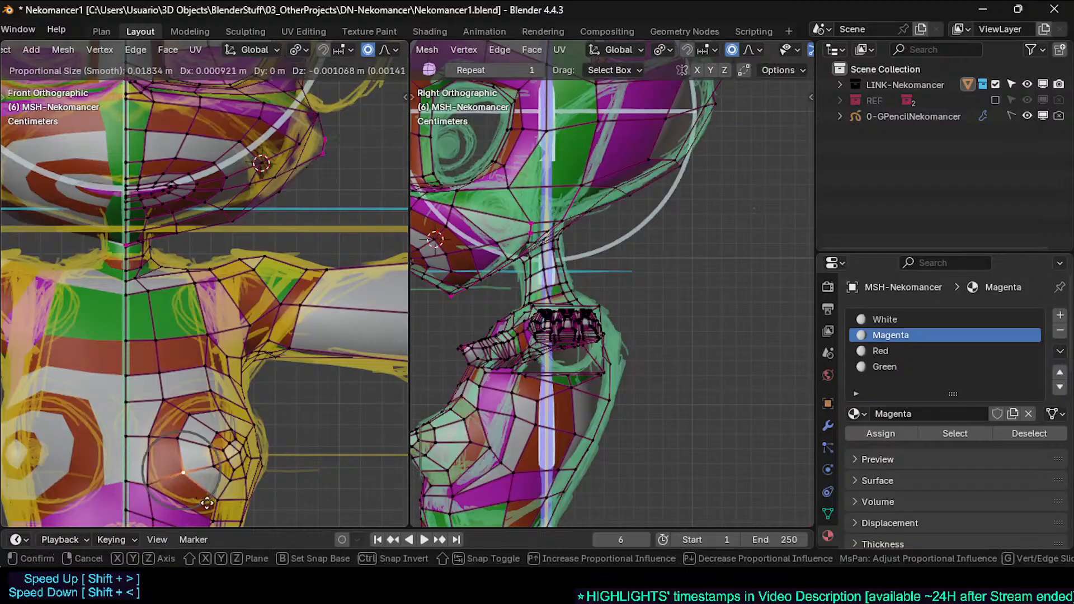
pyautogui.click(222, 501)
# Step: In vertex selection mode, move the vertex at the breast's upper outer side below the armpit inward in front view
pyautogui.press('c')
pyautogui.moveTo(268, 427)
pyautogui.mouseDown()
pyautogui.moveTo(228, 446)
pyautogui.moveTo(237, 452)
pyautogui.moveTo(281, 428)
pyautogui.mouseUp()
pyautogui.press('Escape')
pyautogui.click(284, 428)
pyautogui.press('1')
pyautogui.click(247, 412)
pyautogui.press('g')
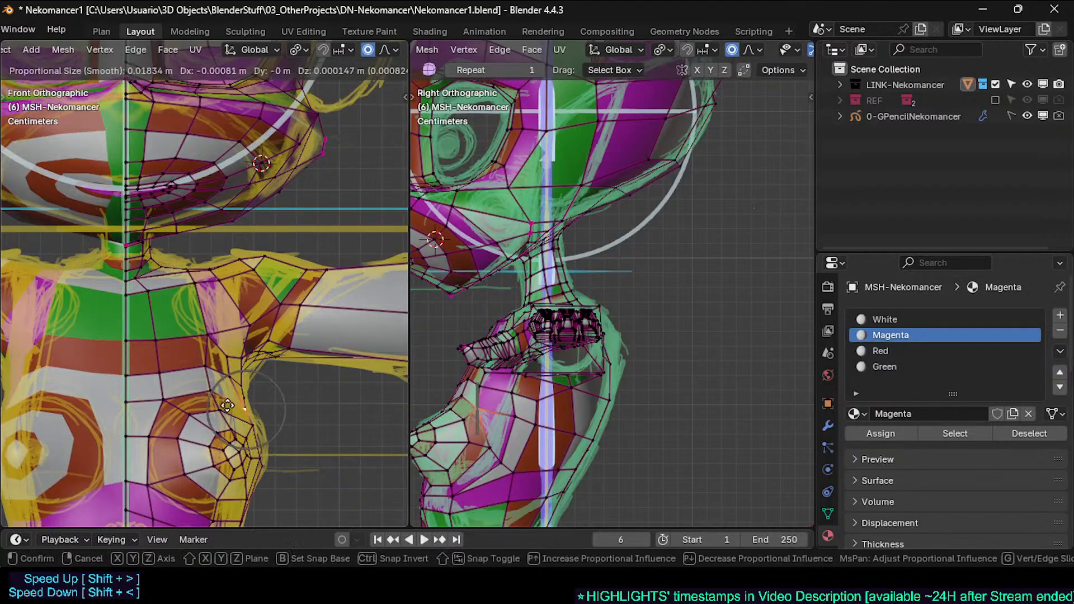
pyautogui.click(227, 405)
pyautogui.press('g')
pyautogui.click(210, 402)
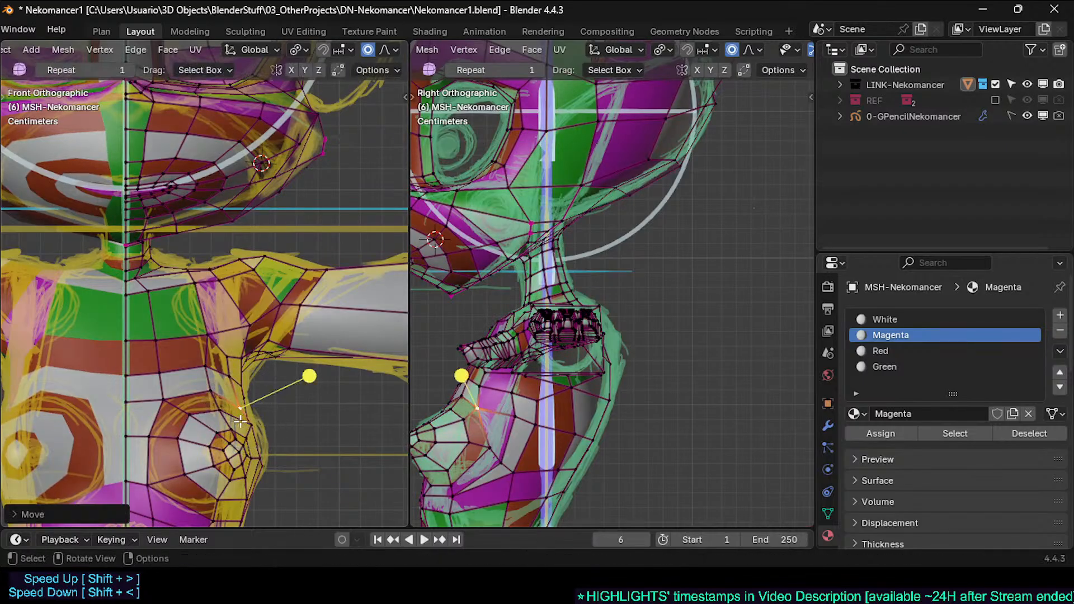
# Step: Move the vertices along the outer side of the breast in front view to round its contour along the sketch
pyautogui.click(245, 423)
pyautogui.click(254, 425)
pyautogui.press('g')
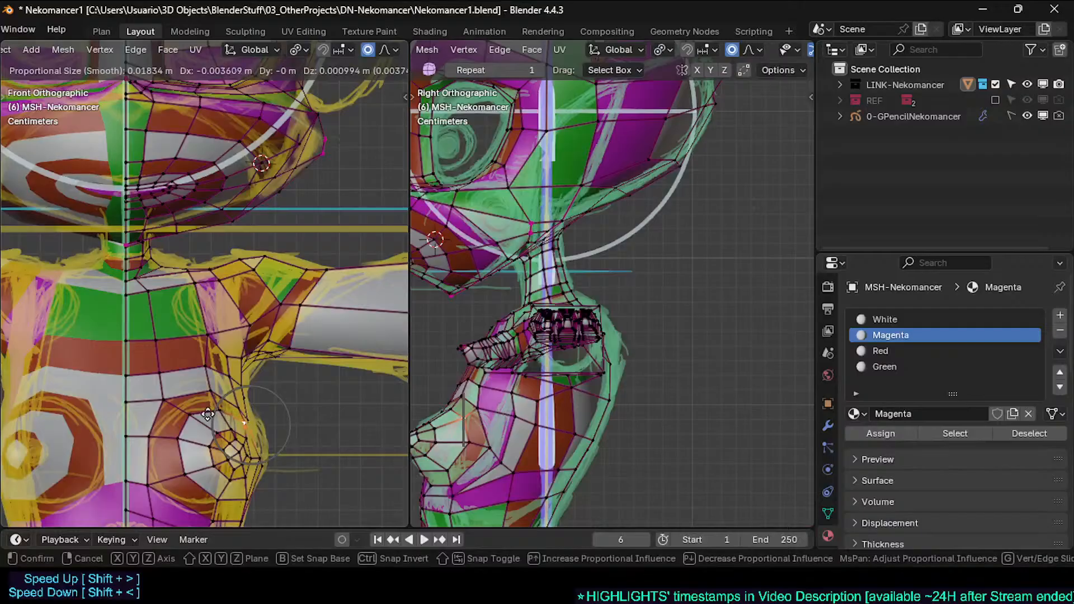
pyautogui.click(207, 414)
pyautogui.click(250, 455)
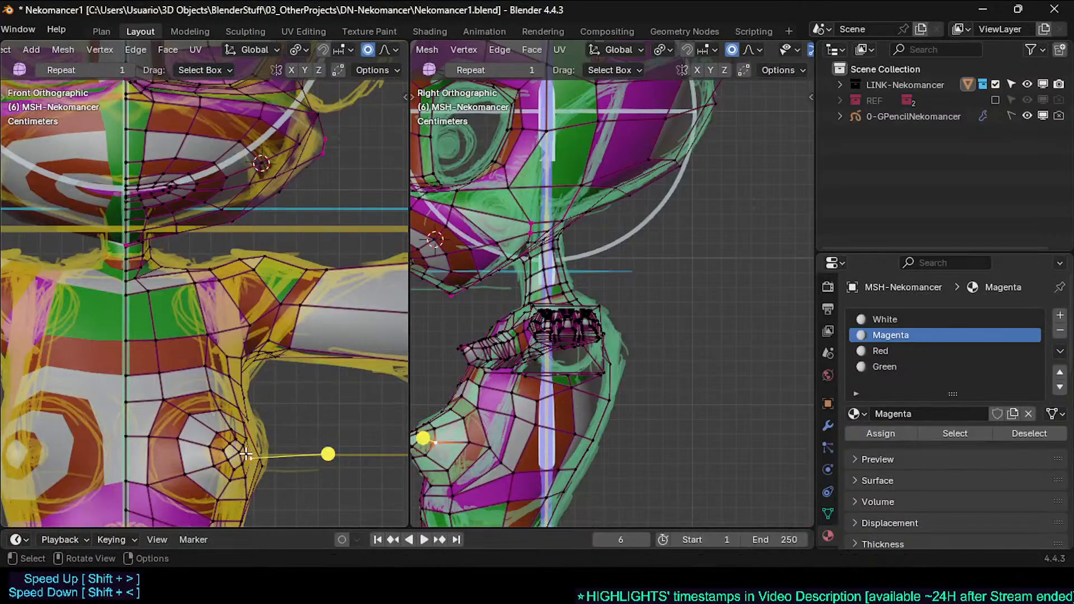
pyautogui.press('g')
pyautogui.click(269, 454)
pyautogui.press('g')
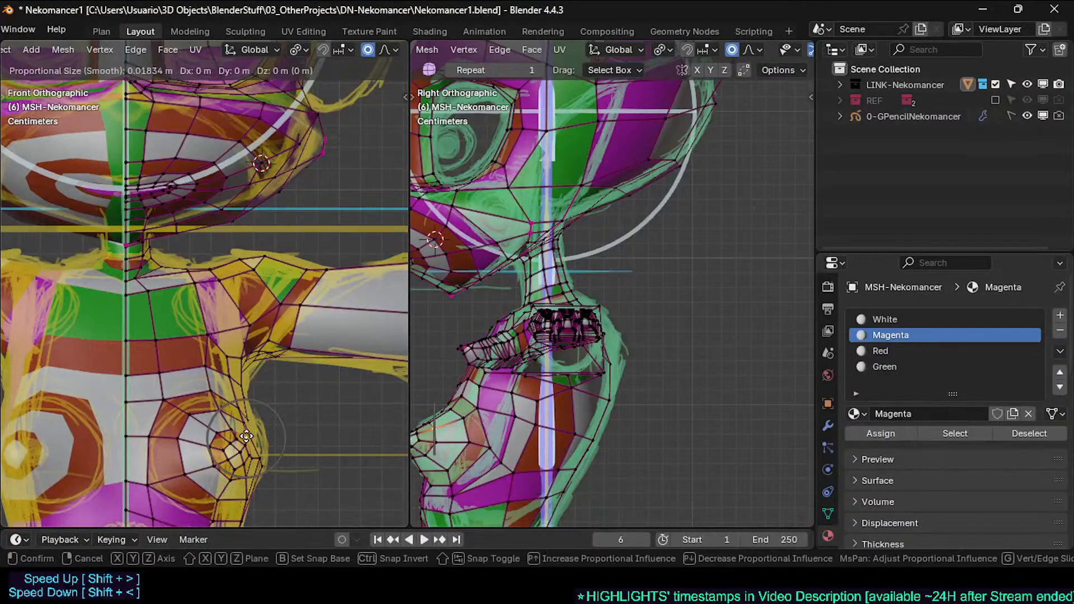
pyautogui.click(246, 423)
# Step: Move the vertices beneath the breast, around the upper edge of the magenta band, in front view
pyautogui.keyDown('shift'); pyautogui.moveTo(213, 523); pyautogui.dragTo(203, 487, button='middle'); pyautogui.keyUp('shift')
pyautogui.click(202, 486)
pyautogui.press('g')
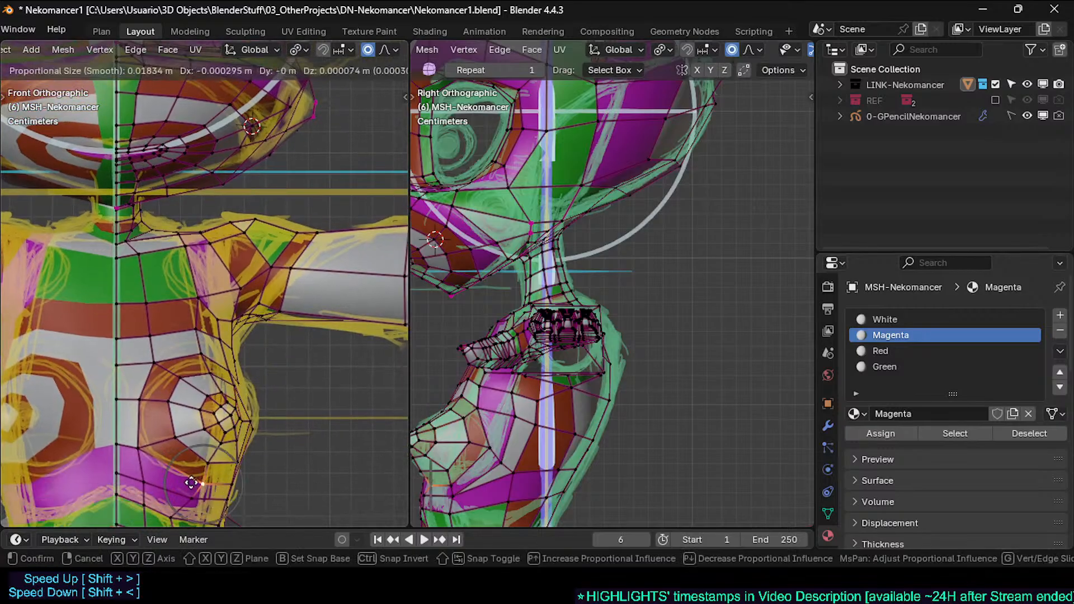
pyautogui.click(196, 486)
pyautogui.click(210, 465)
pyautogui.press('g')
pyautogui.click(216, 466)
# Step: Adjust the outer vertices at the lower and rear edge of the breast in the right side view
pyautogui.click(239, 464)
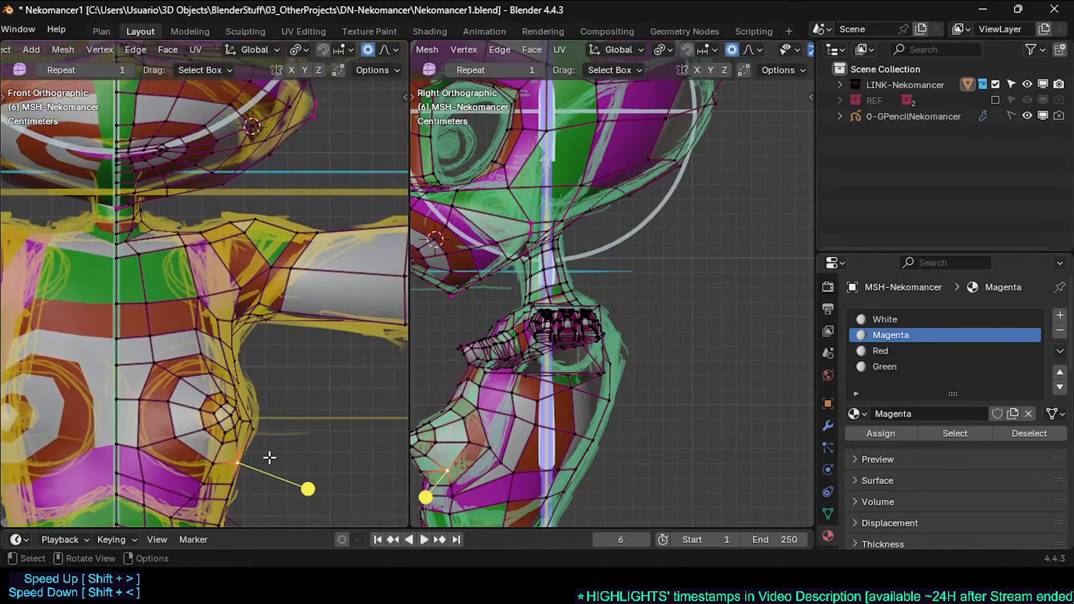
pyautogui.keyDown('shift'); pyautogui.moveTo(456, 476); pyautogui.dragTo(503, 447, button='middle'); pyautogui.keyUp('shift')
pyautogui.press('g')
pyautogui.click(511, 449)
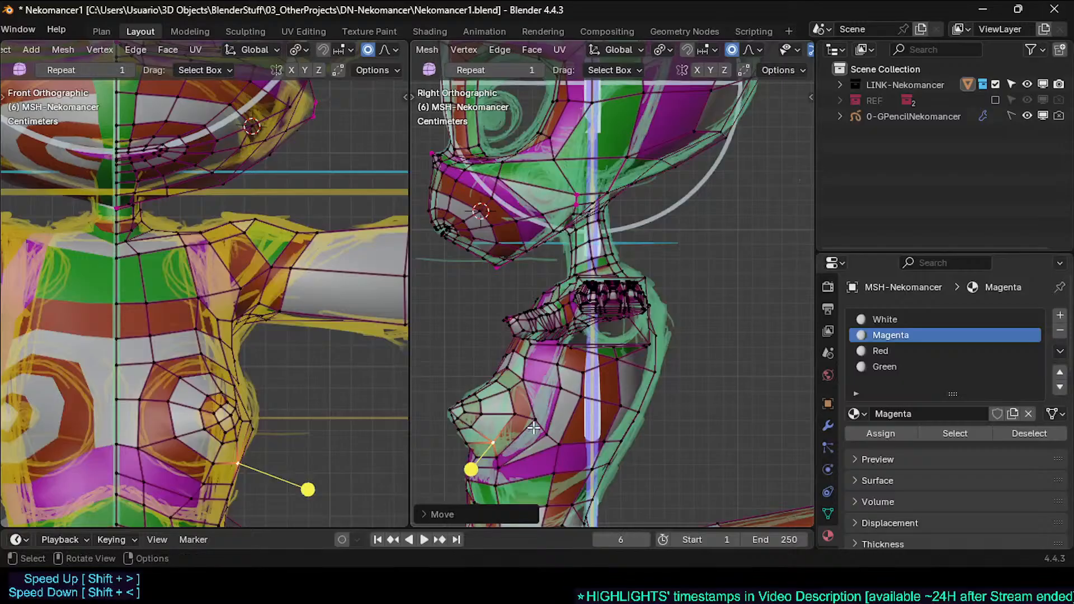
pyautogui.click(513, 425)
pyautogui.press('g')
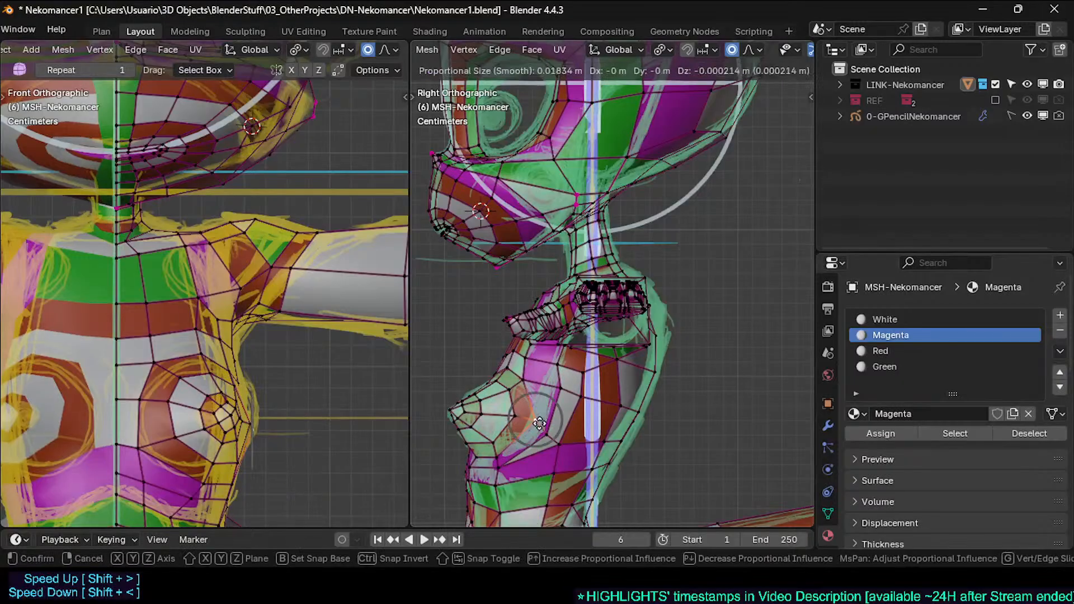
pyautogui.click(529, 452)
pyautogui.press('g')
pyautogui.click(532, 438)
# Step: Refine the vertices of the red ring behind the breast in side view to smooth its transition into the ribcage
pyautogui.press('g')
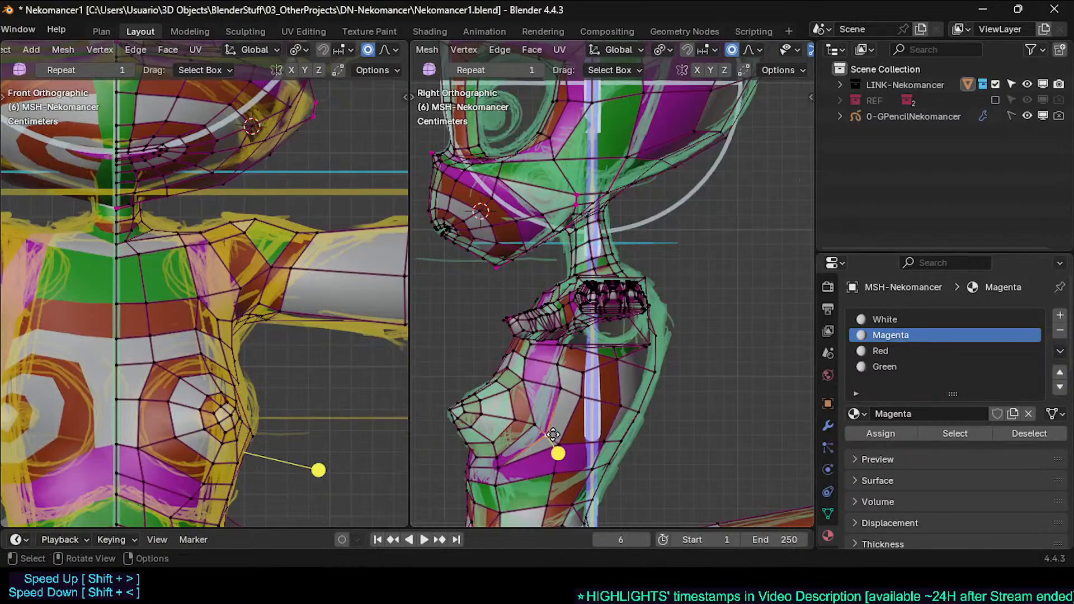
pyautogui.click(526, 442)
pyautogui.press('g')
pyautogui.click(517, 437)
pyautogui.press('g')
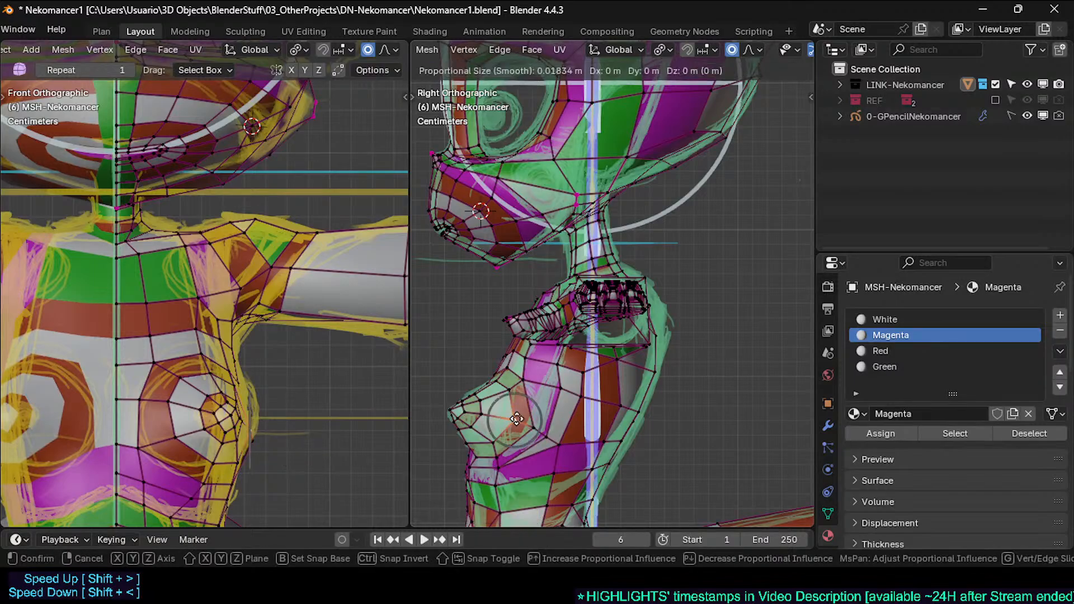
pyautogui.click(496, 457)
pyautogui.press('g')
pyautogui.click(533, 435)
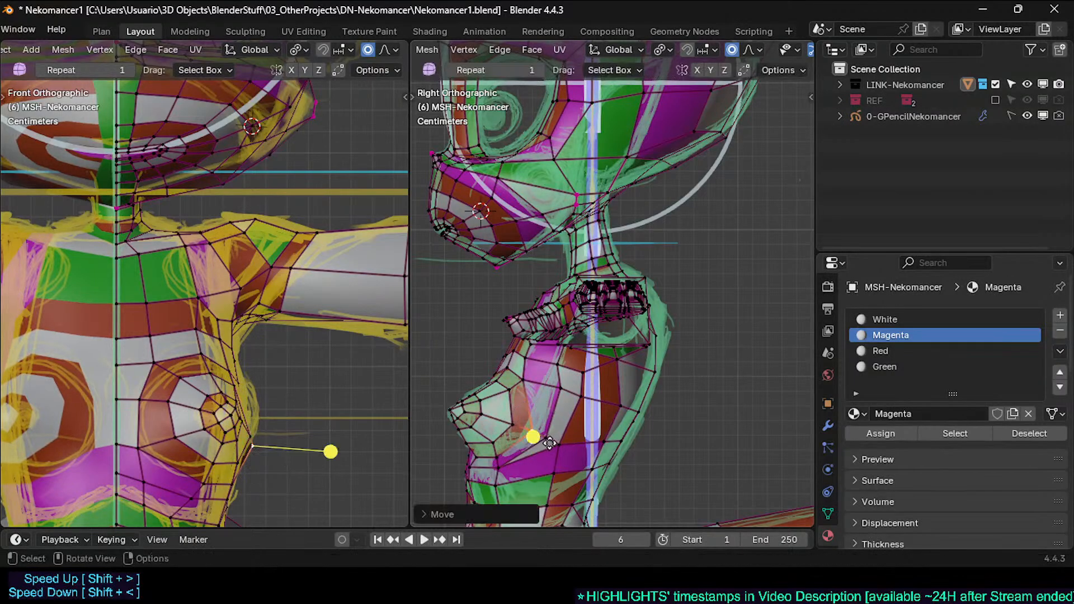
pyautogui.press('g')
pyautogui.click(552, 440)
# Step: Move the side vertices of the magenta under-bust band in side view to even out the band toward the back
pyautogui.keyDown('shift'); pyautogui.moveTo(552, 440); pyautogui.dragTo(492, 442, button='middle'); pyautogui.keyUp('shift')
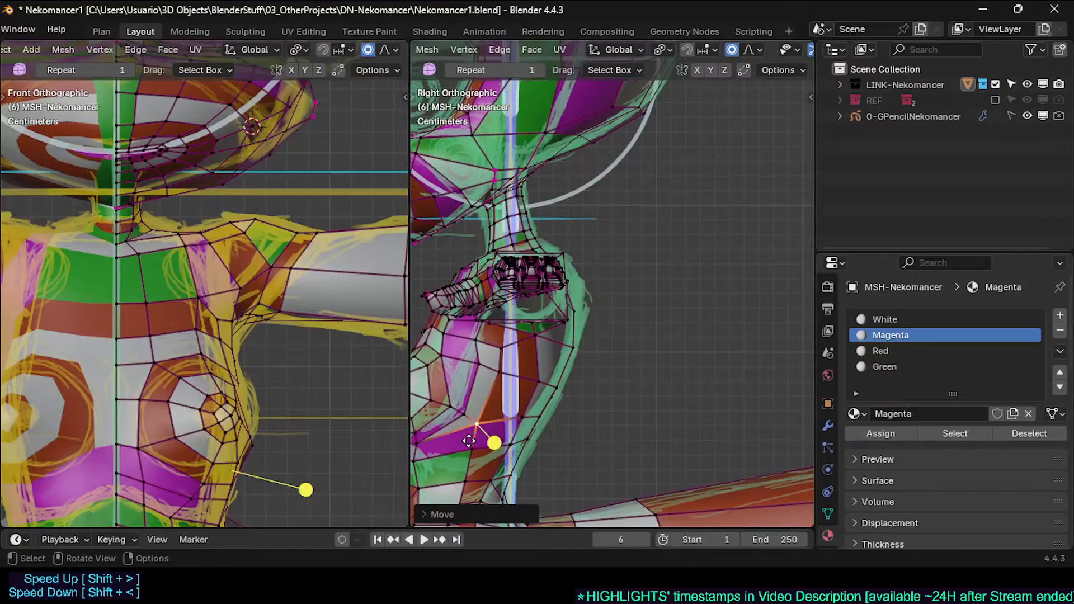
pyautogui.press('g')
pyautogui.click(475, 495)
pyautogui.press('g')
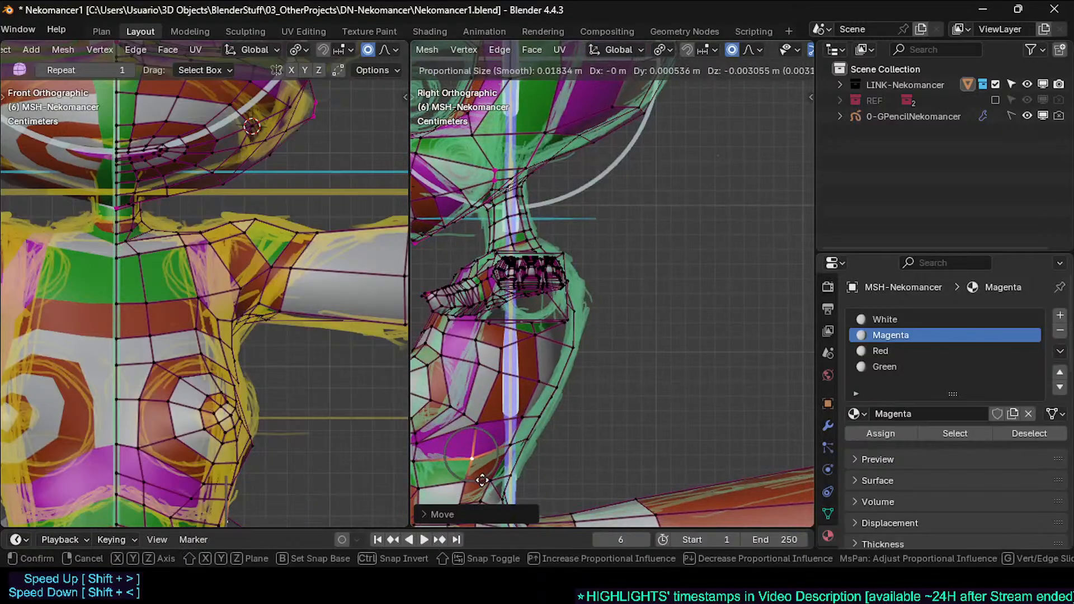
pyautogui.click(508, 448)
pyautogui.press('g')
pyautogui.click(510, 448)
pyautogui.press('g')
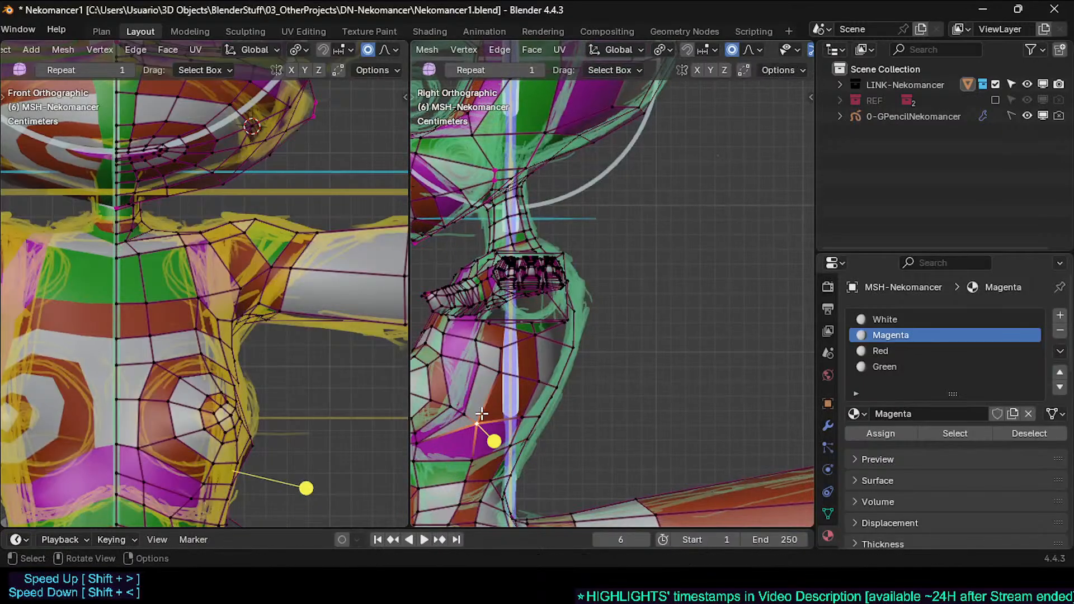
pyautogui.click(482, 452)
pyautogui.press('g')
pyautogui.click(568, 444)
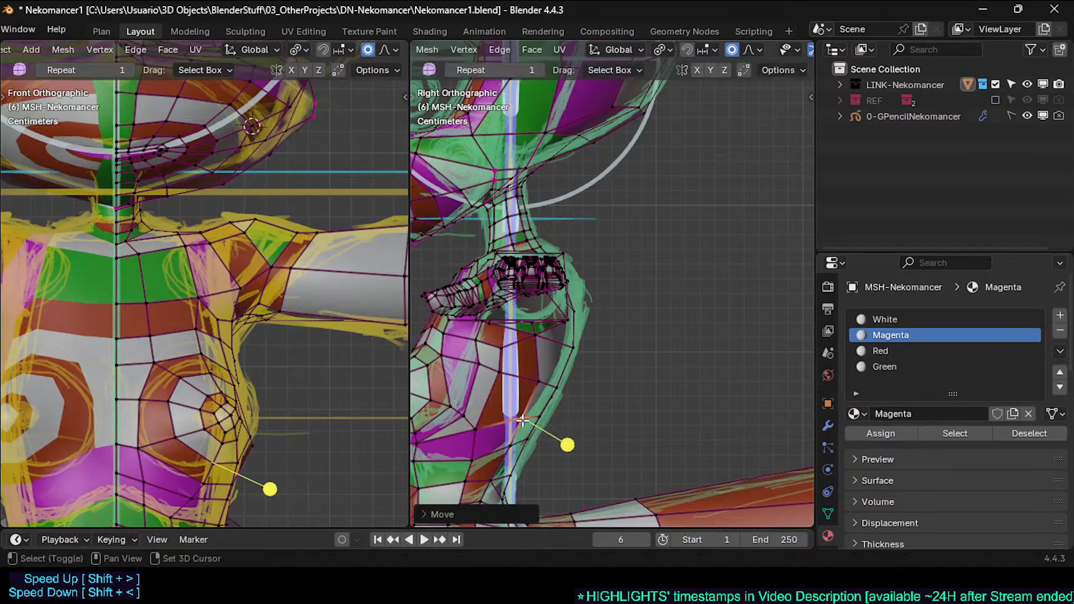
# Step: Move the vertices along the back in side view to follow the sketched back contour
pyautogui.press('g')
pyautogui.click(559, 385)
pyautogui.press('g')
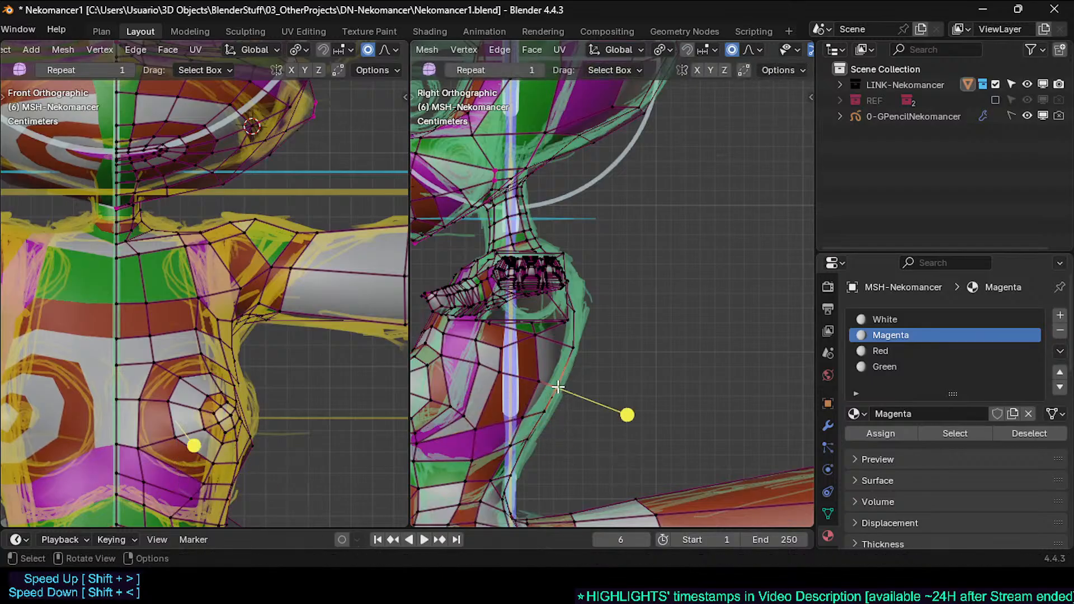
pyautogui.click(560, 386)
pyautogui.hotkey('alt', 'z')
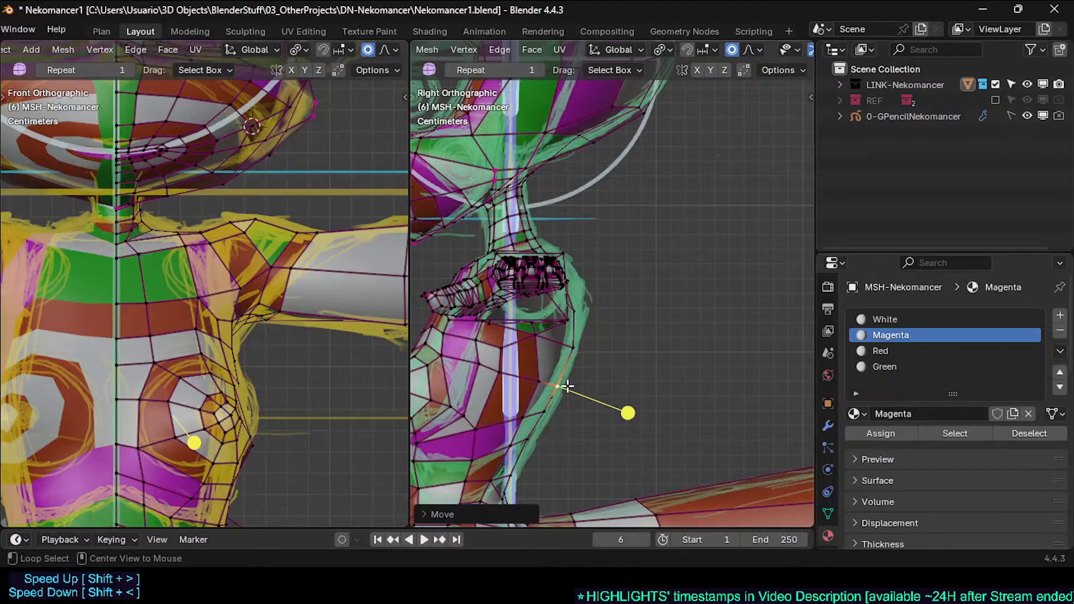
pyautogui.click(575, 347)
pyautogui.press('g')
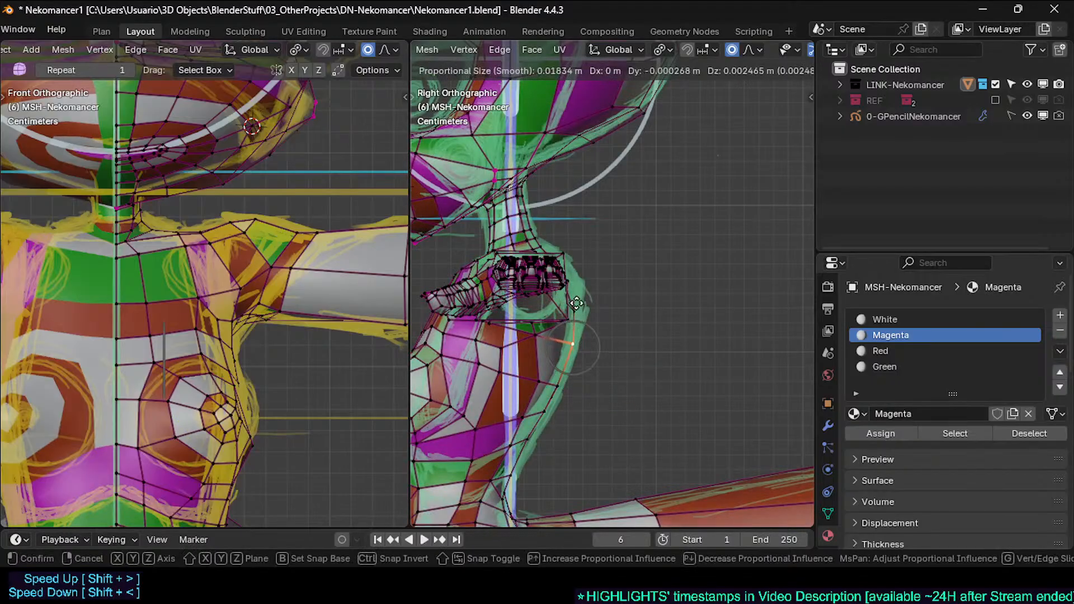
pyautogui.click(576, 304)
# Step: Check the torso in Object Mode, return to Edit Mode and adjust the rear magenta face under the bust in side view
pyautogui.press('Tab')
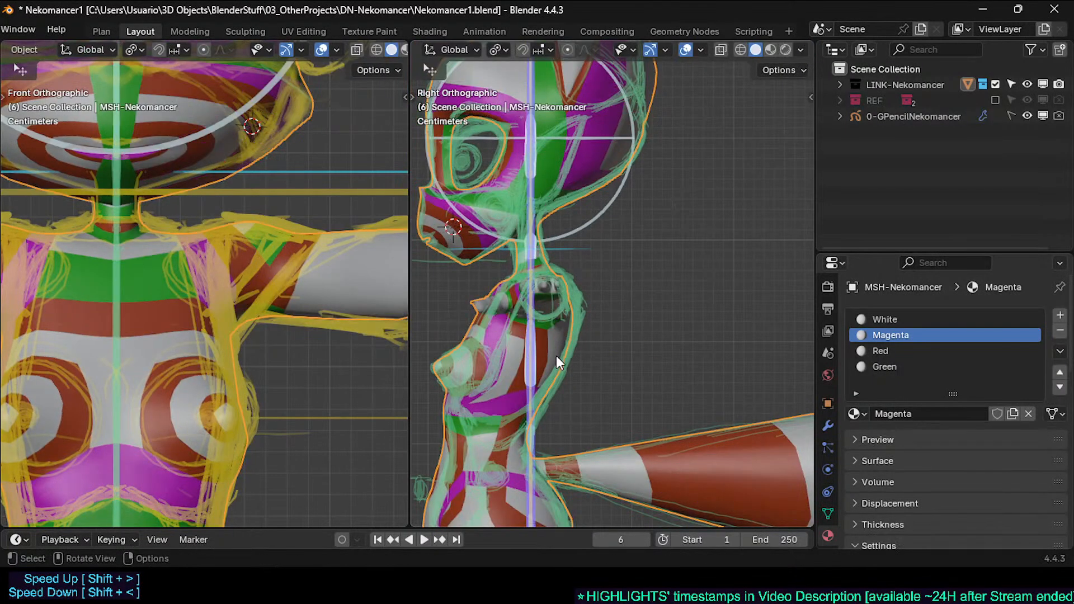
pyautogui.press('Tab')
pyautogui.keyDown('shift'); pyautogui.moveTo(557, 356); pyautogui.dragTo(557, 280, button='middle'); pyautogui.keyUp('shift')
pyautogui.click(530, 324)
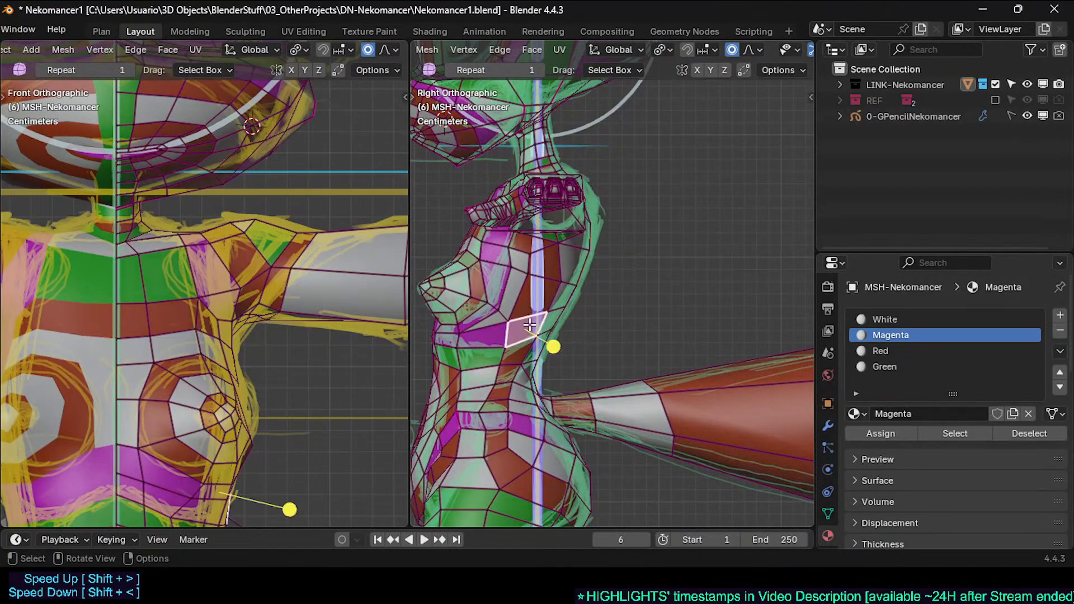
pyautogui.press('g')
pyautogui.click(552, 343)
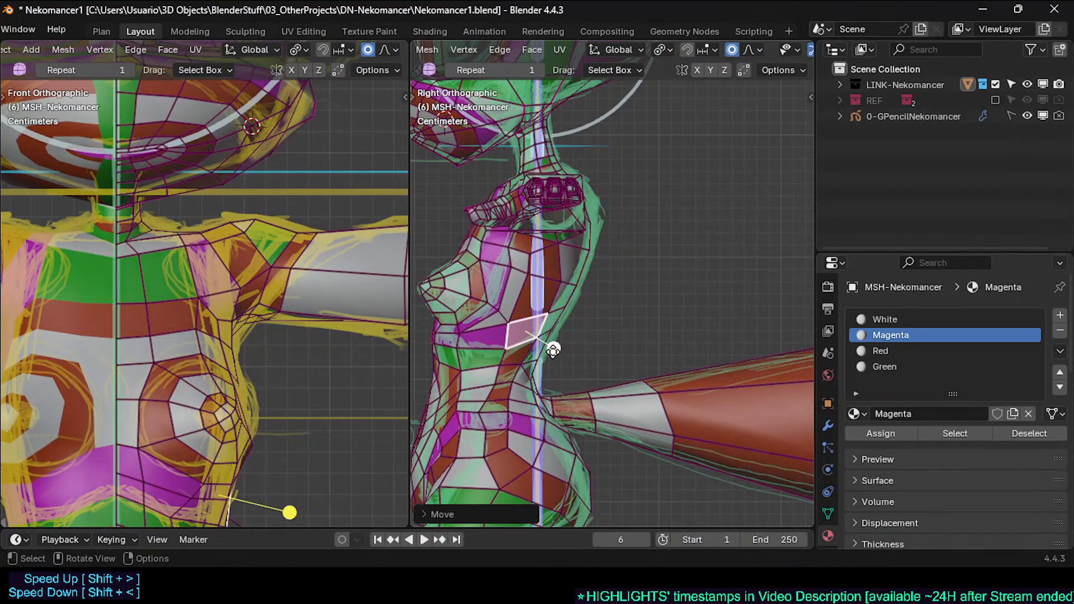
# Step: Adjust the edge and vertex at the side of the waist, along the lower border of the green band, in side view
pyautogui.moveTo(552, 351); pyautogui.dragTo(516, 332)
pyautogui.scroll(1, 520, 371)
pyautogui.click(515, 372)
pyautogui.click(507, 365)
pyautogui.press('g')
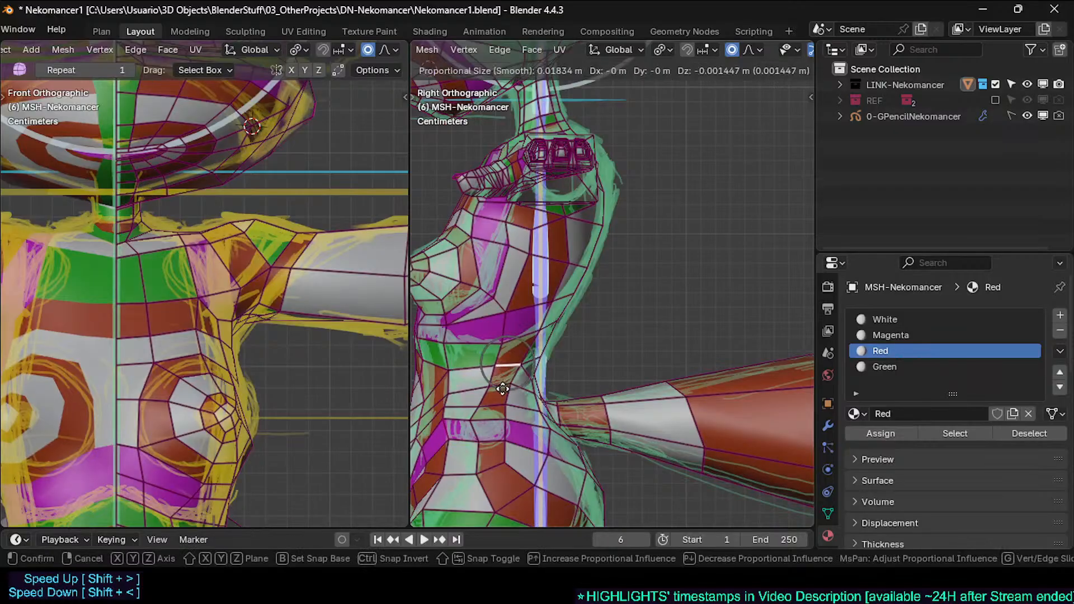
pyautogui.click(503, 387)
pyautogui.press('g')
pyautogui.click(496, 354)
pyautogui.scroll(-1, 537, 375)
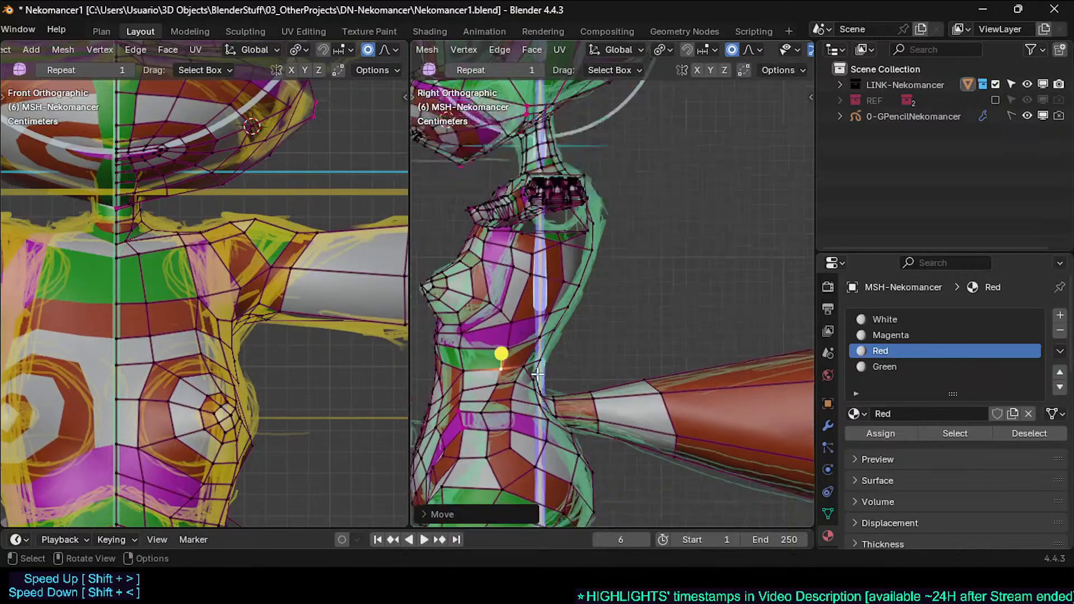
# Step: Examine the torso's side silhouette and color bands against the sketch, comparing Object Mode with Edit Mode
pyautogui.press('Tab')
pyautogui.scroll(-1, 533, 380)
pyautogui.press('Tab')
pyautogui.press('Tab')
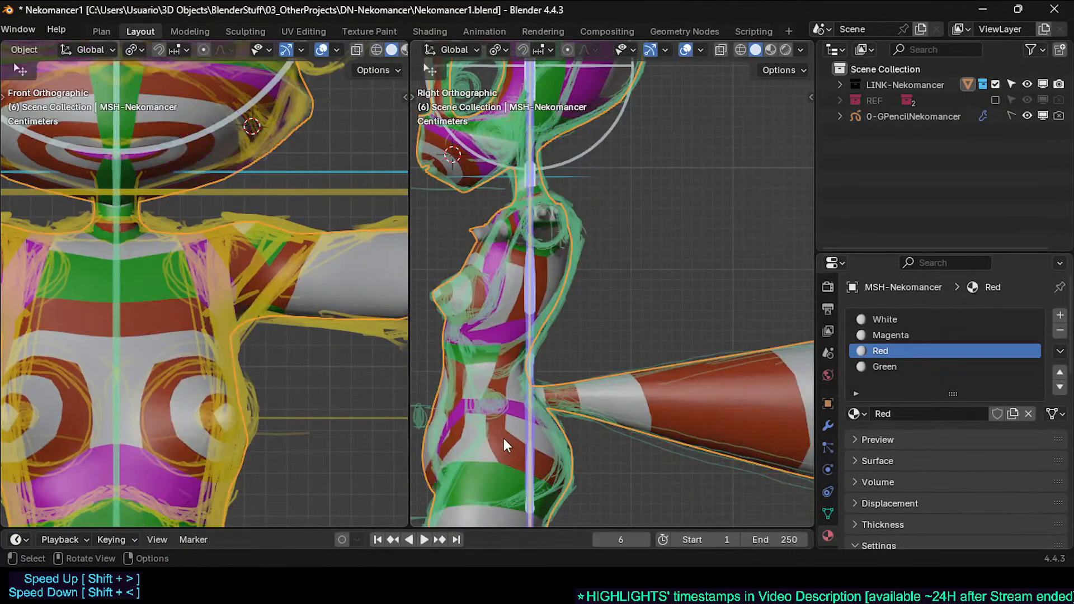
pyautogui.scroll(2, 503, 443)
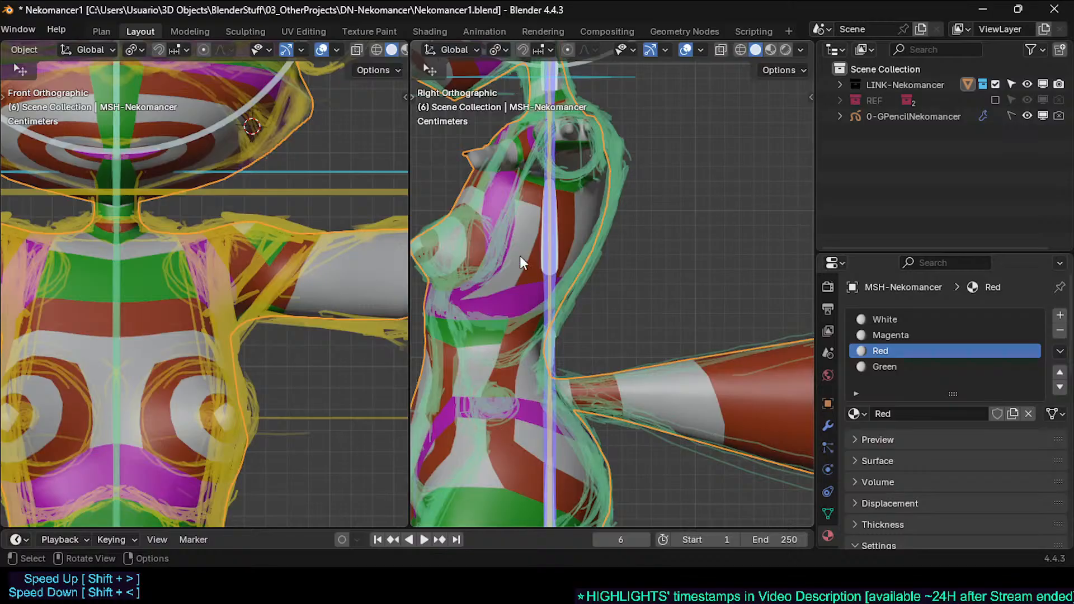
pyautogui.scroll(-2, 500, 288)
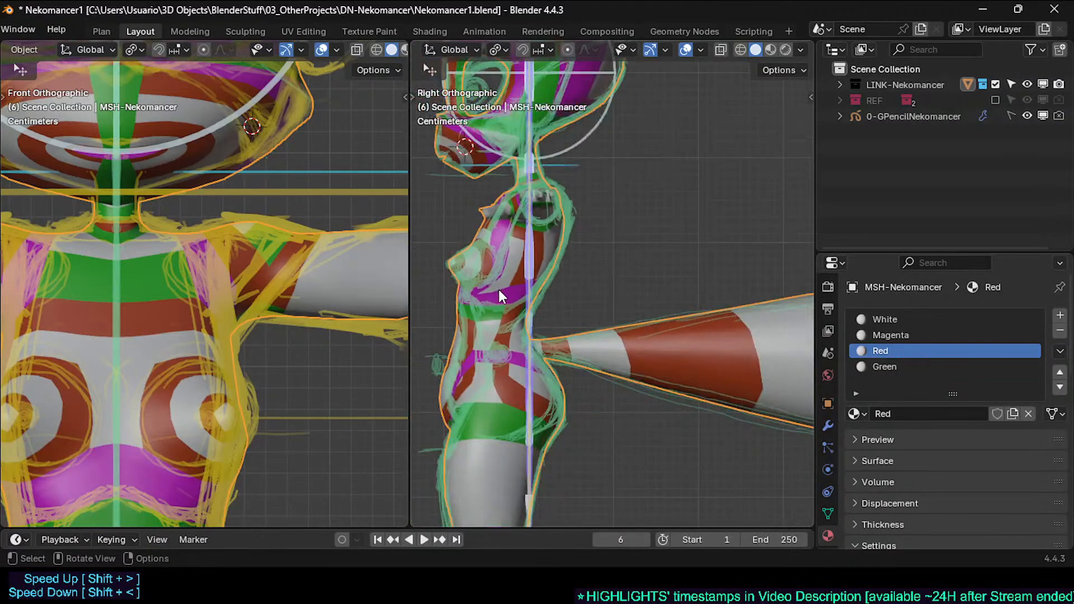
pyautogui.press('Tab')
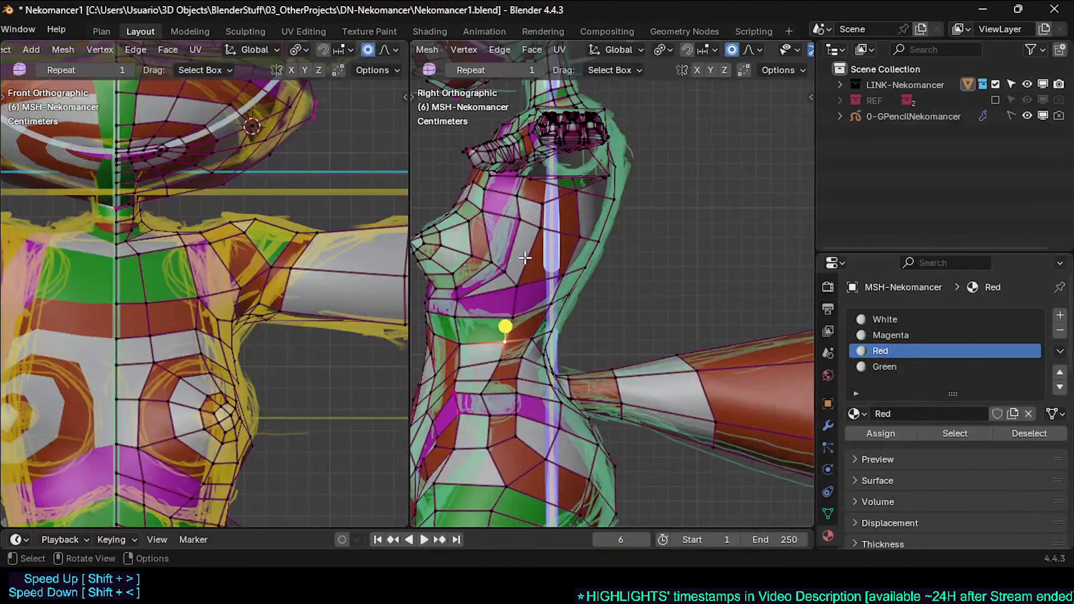
pyautogui.press('Tab')
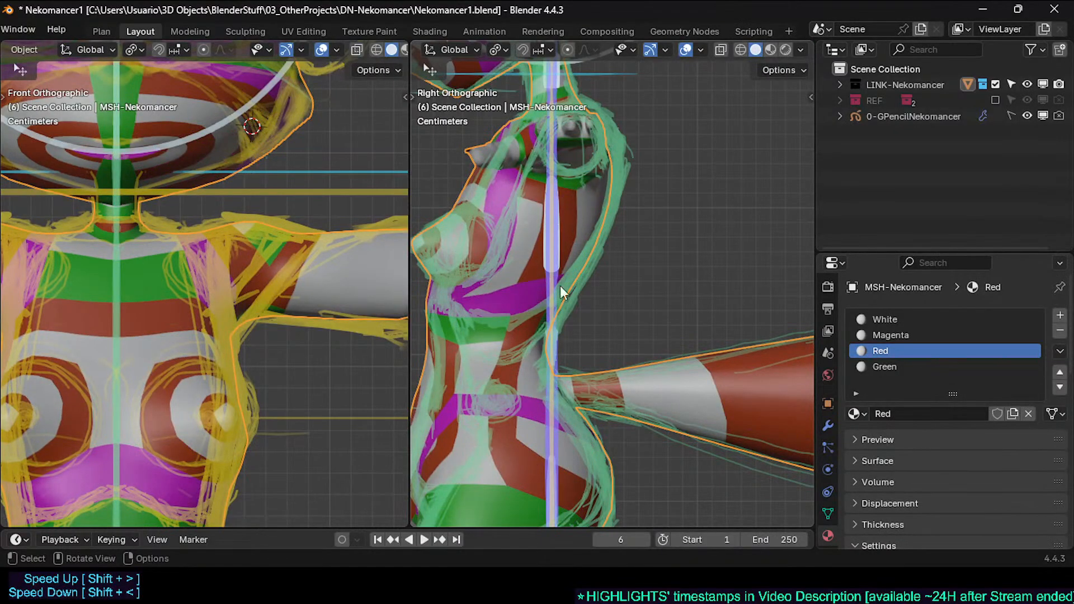
# Step: Inspect the materials assigned to the faces at the side of the ribcage and waist in Edit Mode, including the magenta, white and red ones
pyautogui.press('Tab')
pyautogui.click(502, 293)
pyautogui.click(856, 336)
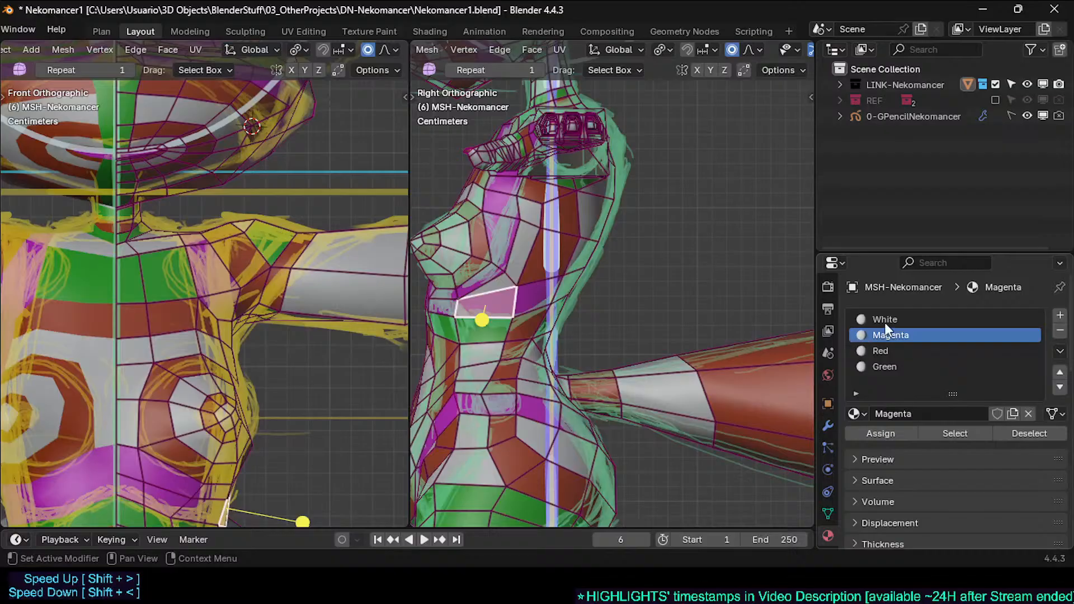
pyautogui.scroll(1, 828, 414)
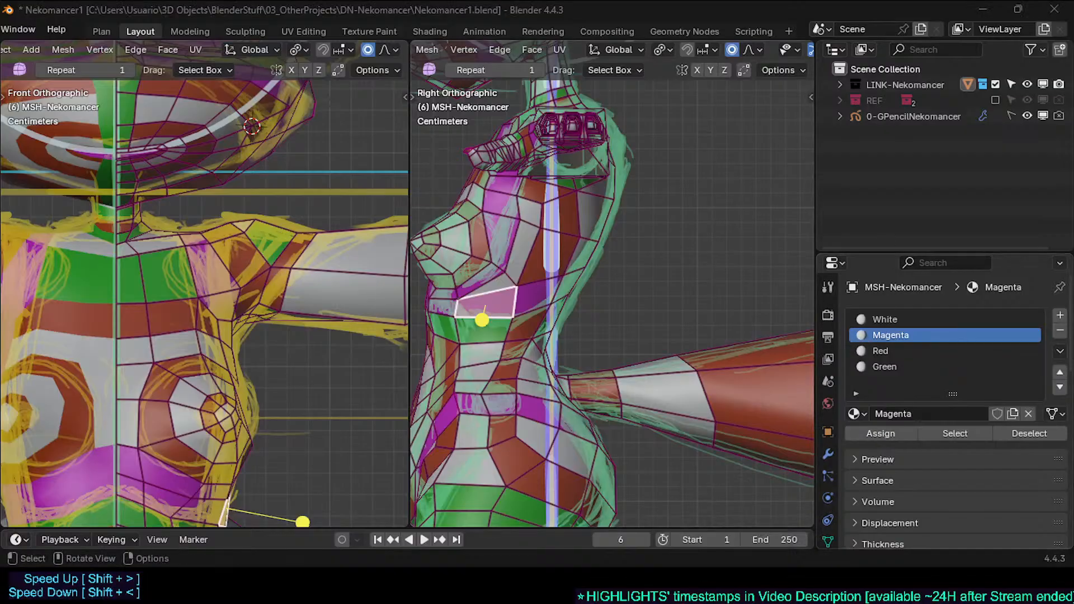
pyautogui.click(514, 268)
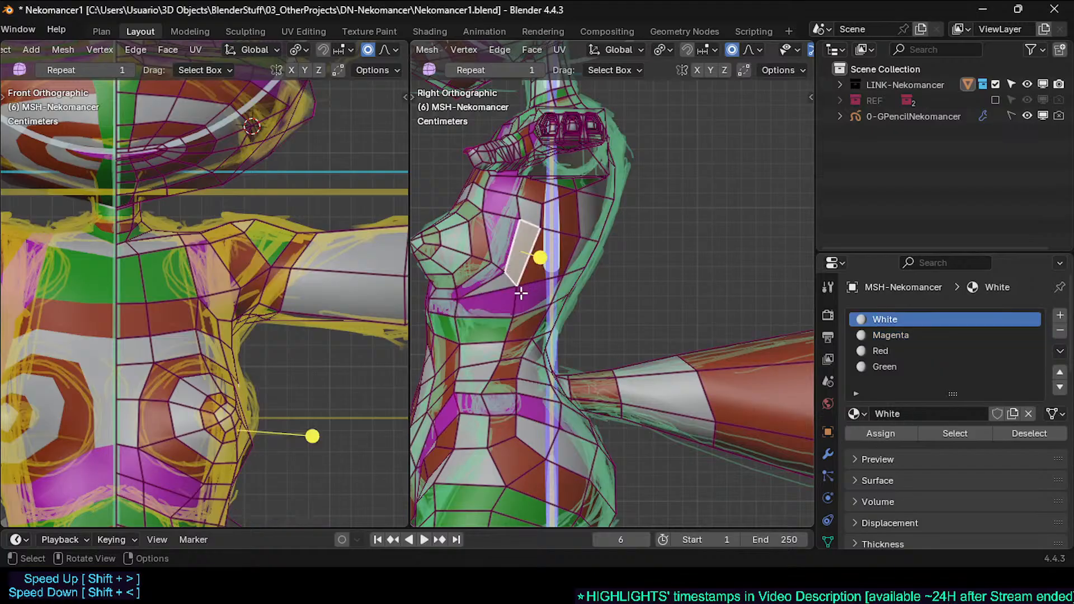
pyautogui.click(506, 358)
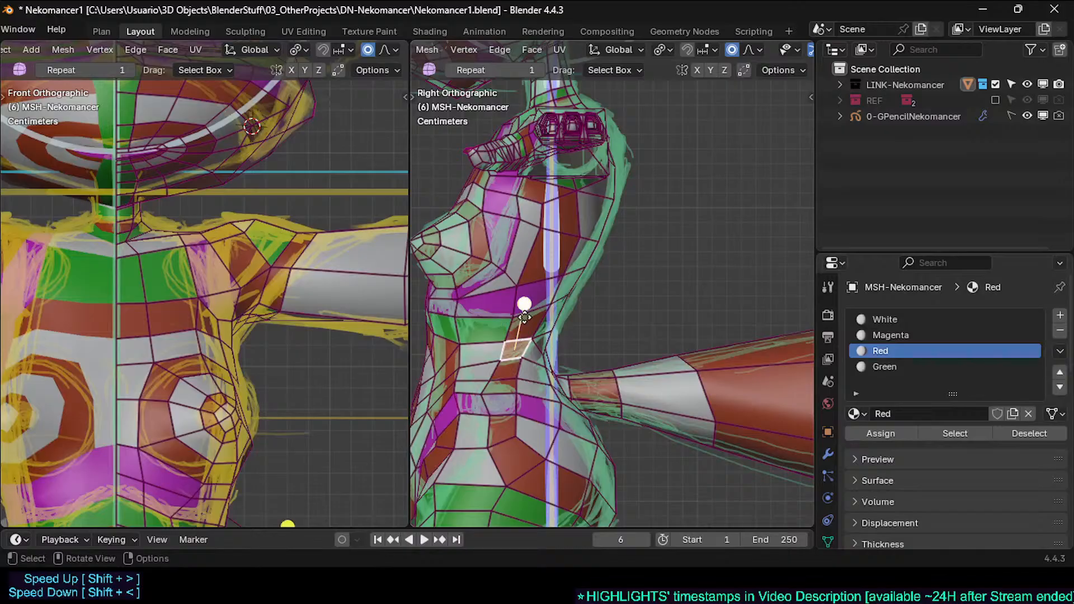
pyautogui.moveTo(525, 317); pyautogui.dragTo(555, 354)
pyautogui.scroll(-5, 774, 45)
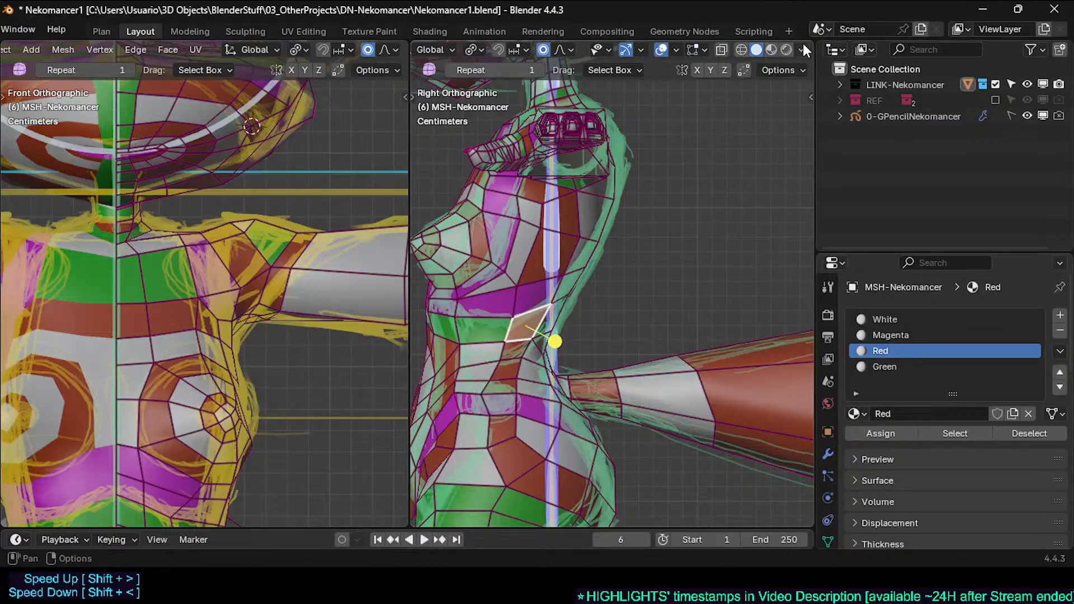
# Step: Set the side viewport's shading color to Material and check the torso in Object Mode before returning to Edit Mode
pyautogui.click(803, 49)
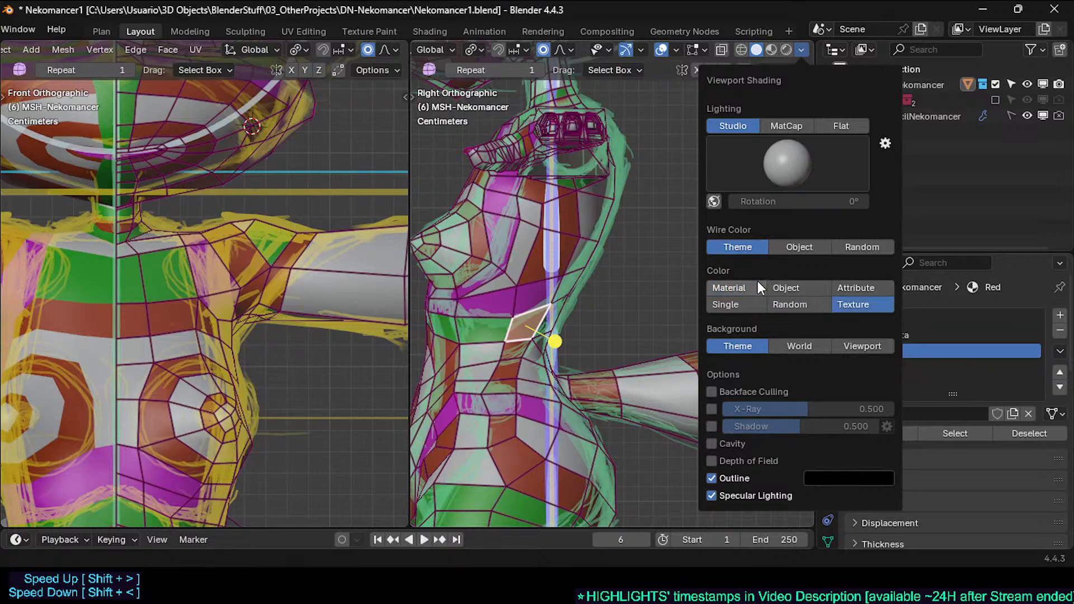
pyautogui.click(727, 286)
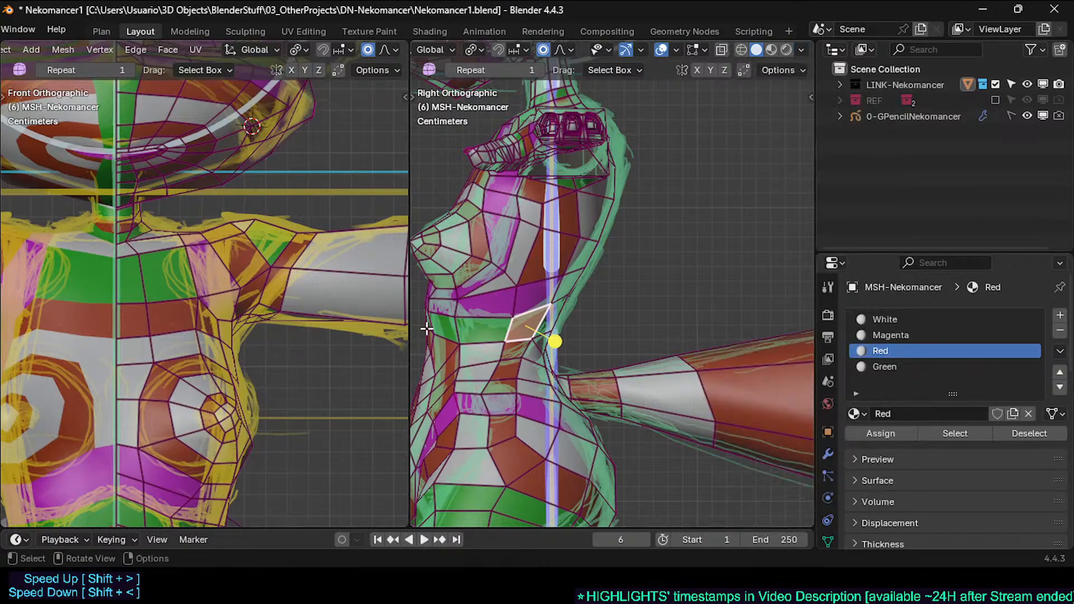
pyautogui.press('Tab')
pyautogui.keyDown('shift'); pyautogui.moveTo(495, 356); pyautogui.dragTo(587, 344, button='middle'); pyautogui.keyUp('shift')
pyautogui.press('Tab')
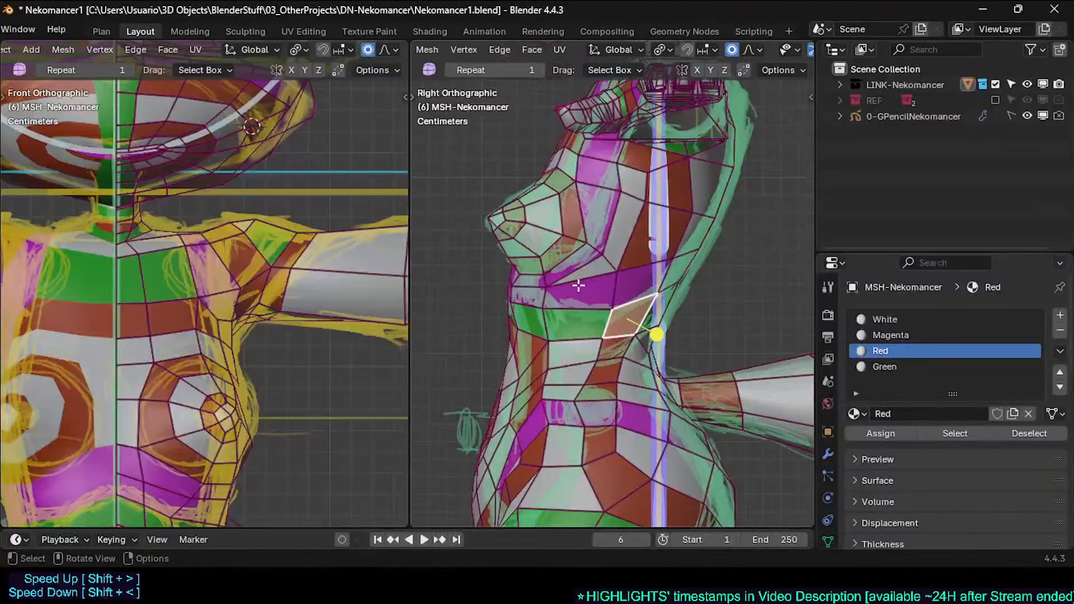
# Step: Move the side vertices on the magenta band's upper and lower borders and the green band's upper front vertex in side view
pyautogui.click(616, 271)
pyautogui.press('g')
pyautogui.click(623, 261)
pyautogui.click(619, 305)
pyautogui.press('g')
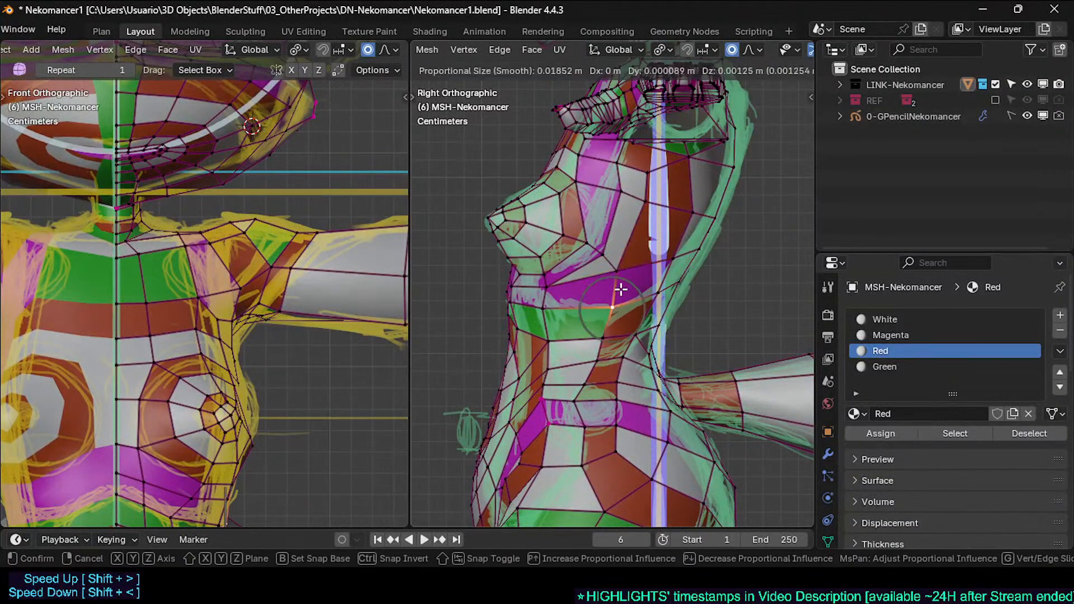
pyautogui.click(618, 290)
pyautogui.click(546, 317)
pyautogui.press('g')
pyautogui.click(546, 318)
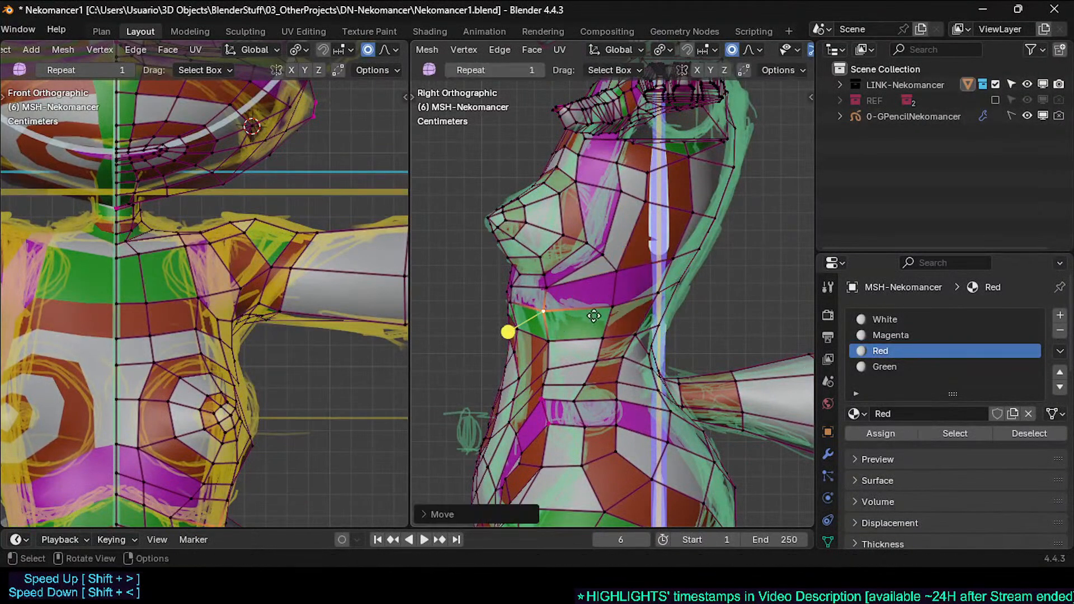
# Step: Raise the rear vertices of the magenta band near the back in side view and check the shape in Object Mode
pyautogui.click(668, 288)
pyautogui.press('g')
pyautogui.click(667, 282)
pyautogui.click(671, 257)
pyautogui.press('g')
pyautogui.click(667, 235)
pyautogui.press('Tab')
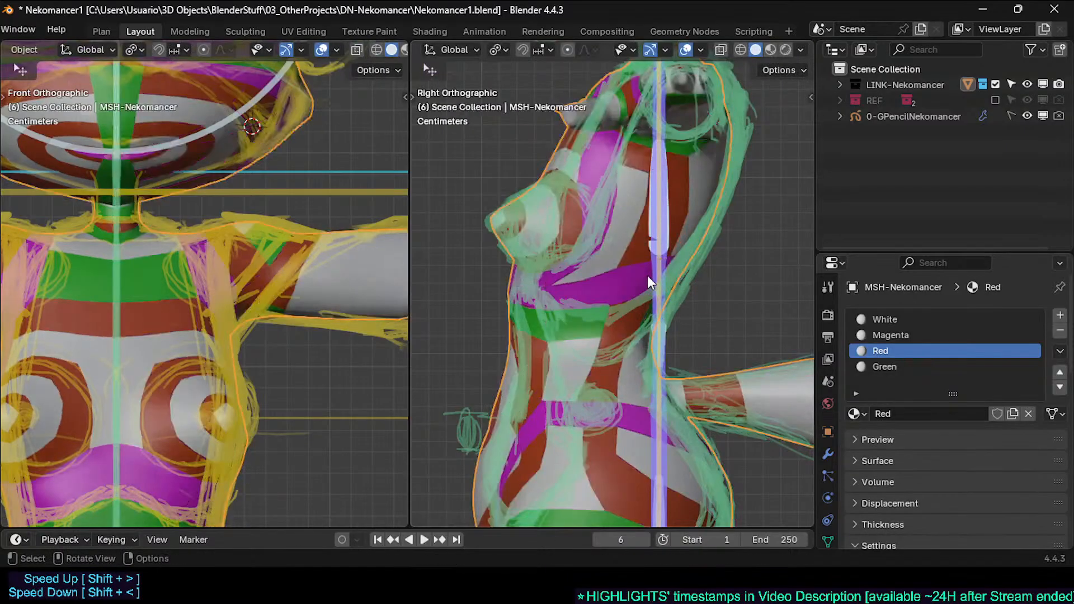
# Step: Inspect the materials of the white face behind the bust and the rear magenta face beneath it in Edit Mode
pyautogui.press('Tab')
pyautogui.press('3')
pyautogui.click(624, 249)
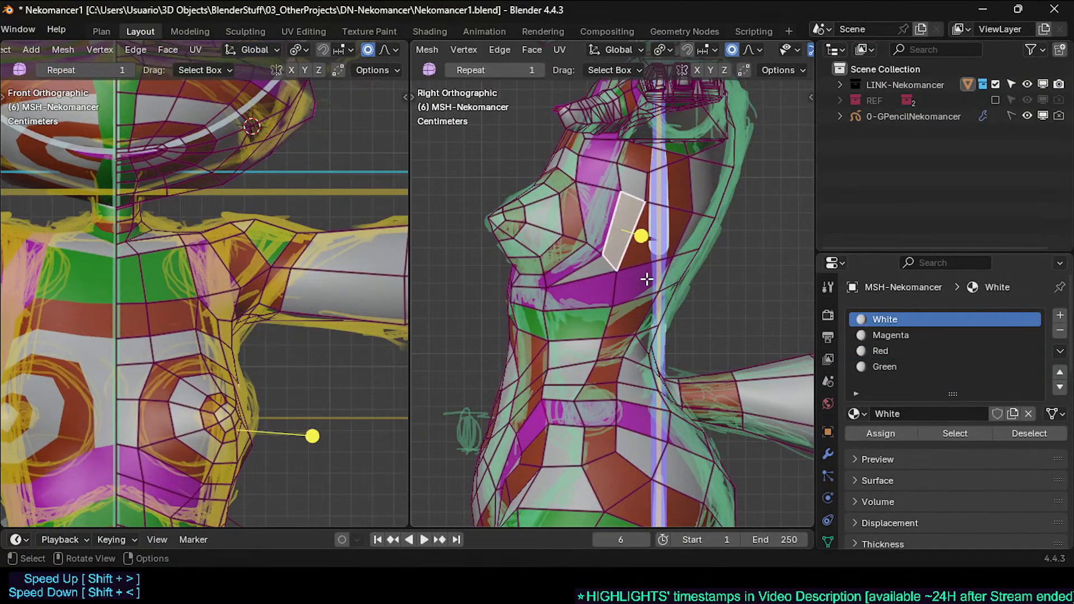
pyautogui.click(643, 286)
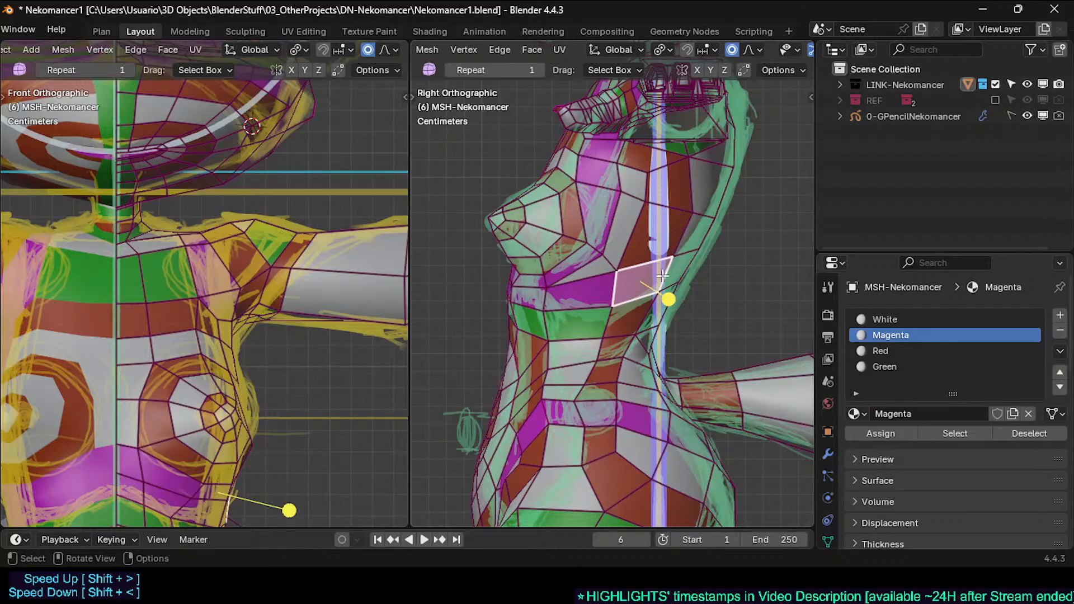
# Step: Reposition the two front corner vertices of the rear magenta face under the bust in side view
pyautogui.press('1')
pyautogui.click(616, 300)
pyautogui.press('g')
pyautogui.click(613, 299)
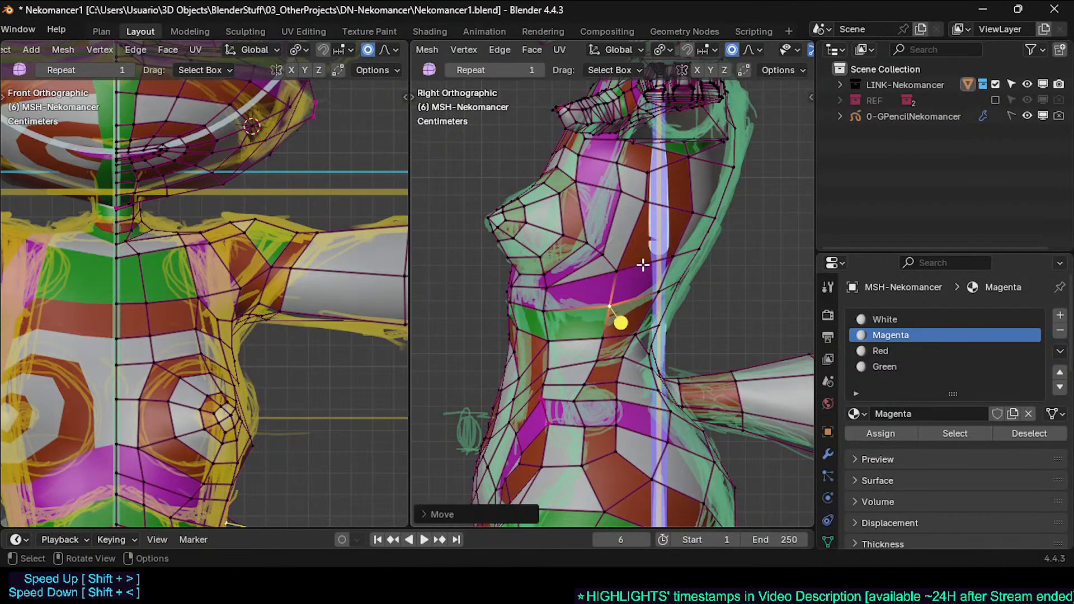
pyautogui.click(620, 267)
pyautogui.press('g')
pyautogui.click(617, 268)
pyautogui.press('3')
pyautogui.click(638, 290)
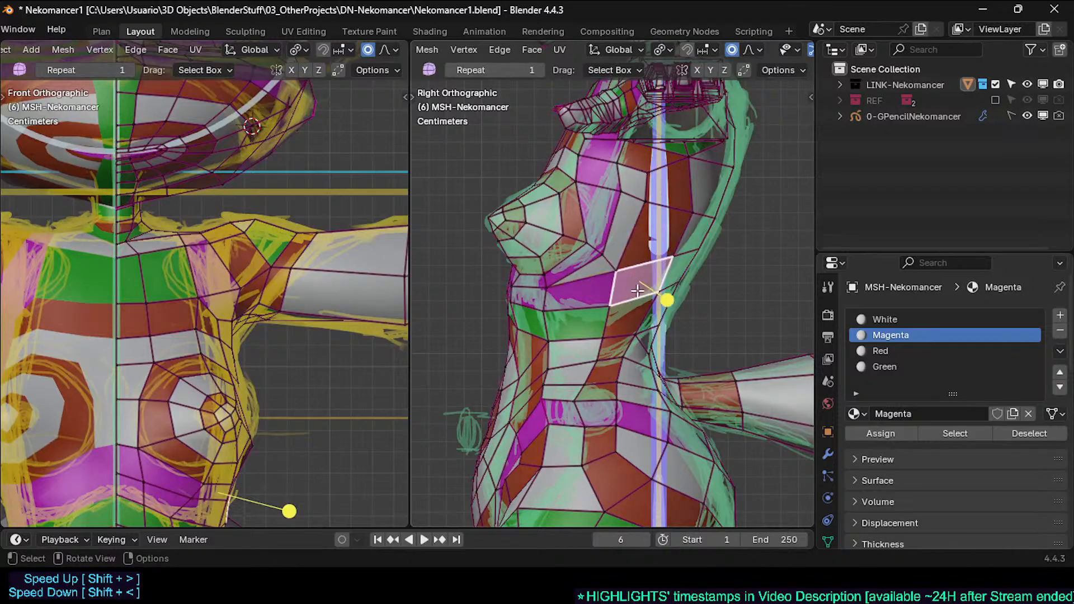
# Step: Adjust the upper vertices on the border between the white and red waist faces below the green band
pyautogui.click(592, 349)
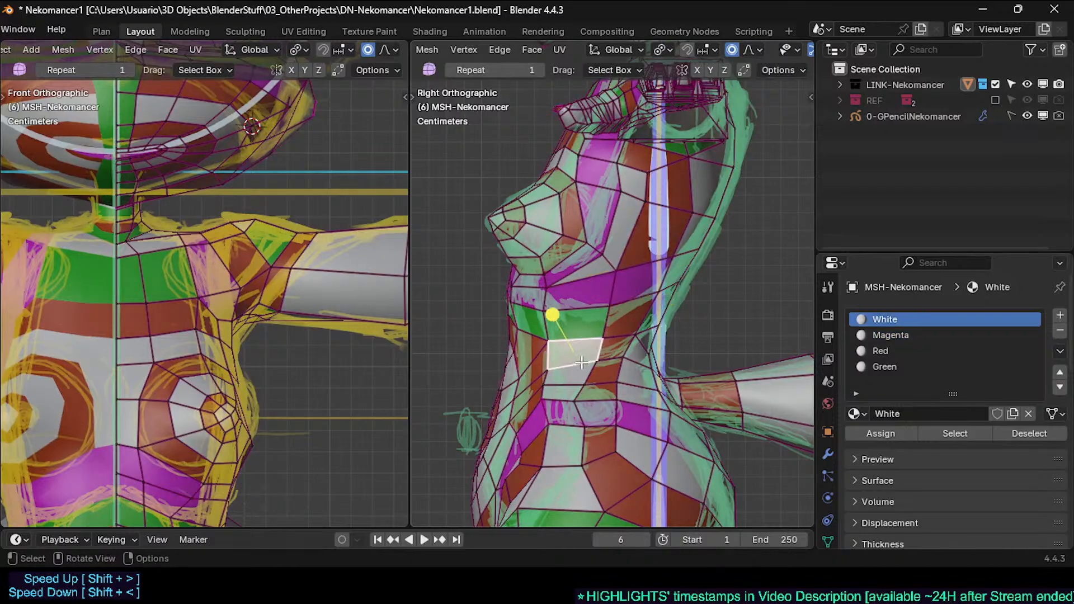
pyautogui.press('1')
pyautogui.click(593, 360)
pyautogui.press('g')
pyautogui.click(558, 356)
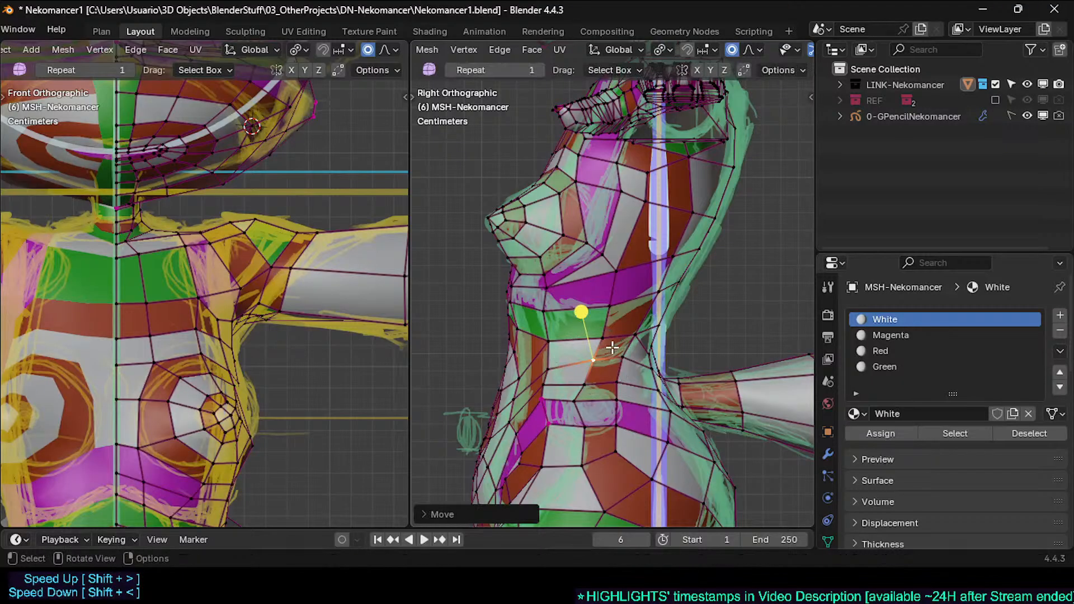
pyautogui.click(605, 340)
pyautogui.press('g')
pyautogui.click(596, 339)
# Step: Shift forward the lower white-and-red border vertex and the vertex on the upper edge of the waist's magenta band
pyautogui.click(586, 378)
pyautogui.press('g')
pyautogui.click(583, 376)
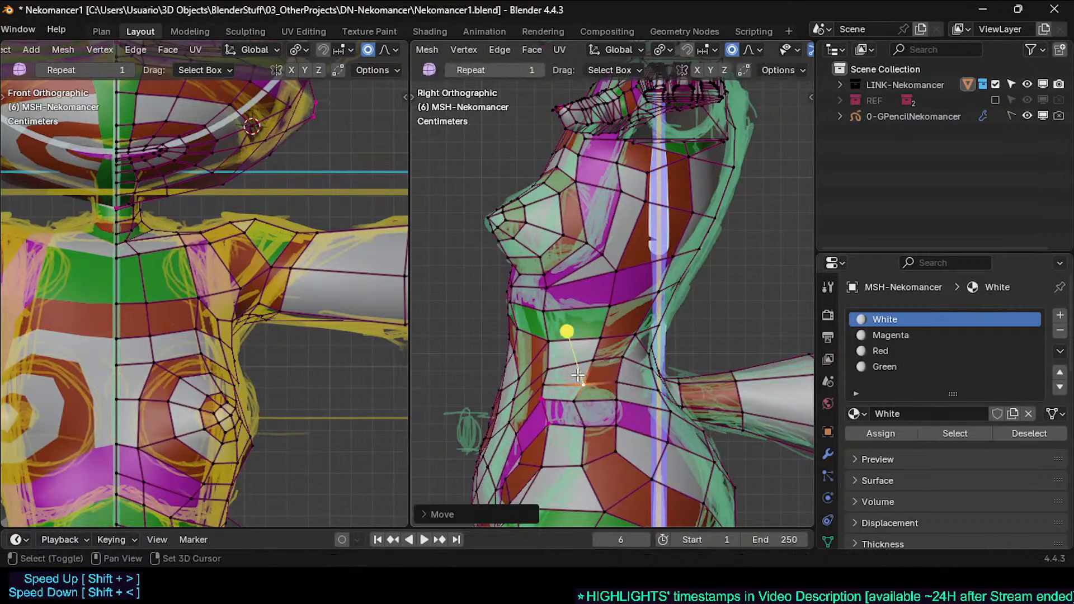
pyautogui.press('g')
pyautogui.click(572, 373)
pyautogui.click(589, 408)
pyautogui.press('g')
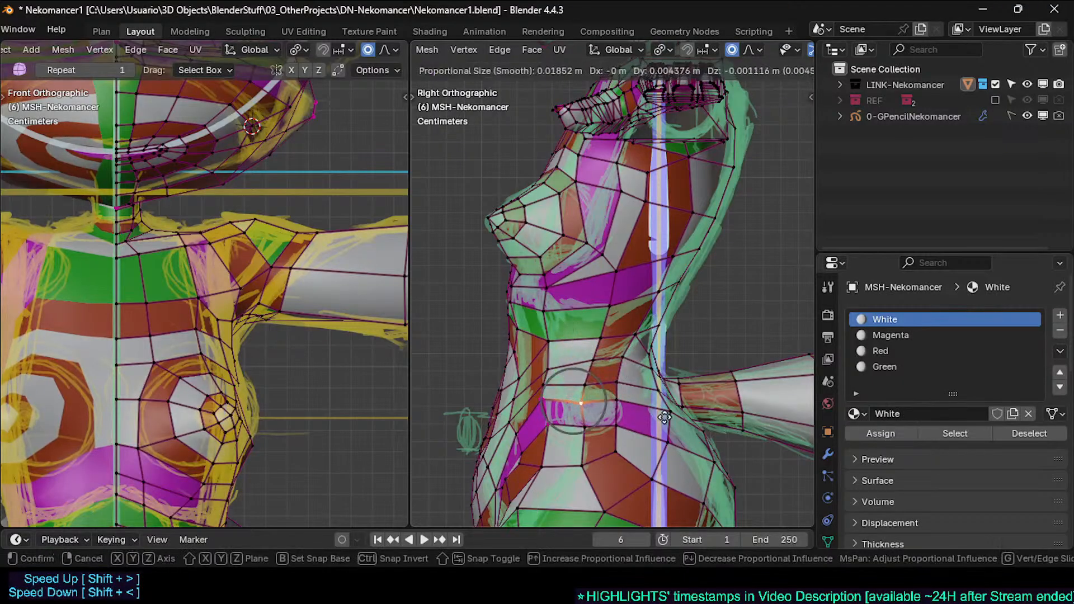
pyautogui.click(594, 398)
# Step: Review the to-do list entry "Fix Mesh Geometry Shapes: Character Design" in the Plan workspace and return to the Layout workspace
pyautogui.scroll(-3, 644, 432)
pyautogui.keyDown('shift'); pyautogui.moveTo(628, 434); pyautogui.dragTo(564, 314, button='middle'); pyautogui.keyUp('shift')
pyautogui.scroll(-2, 576, 370)
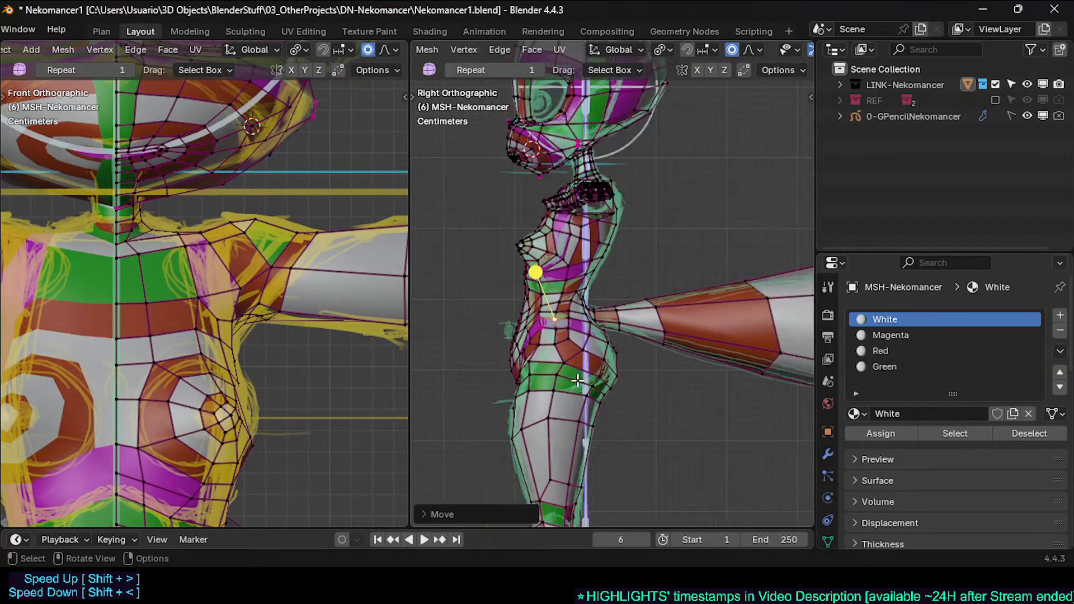
pyautogui.scroll(-3, 280, 373)
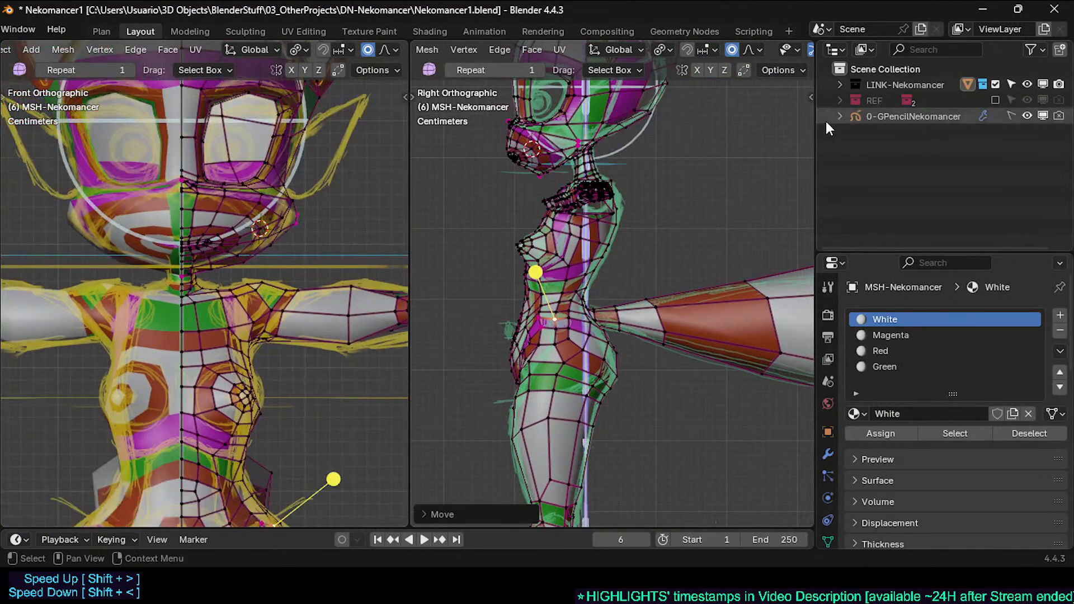
pyautogui.click(101, 31)
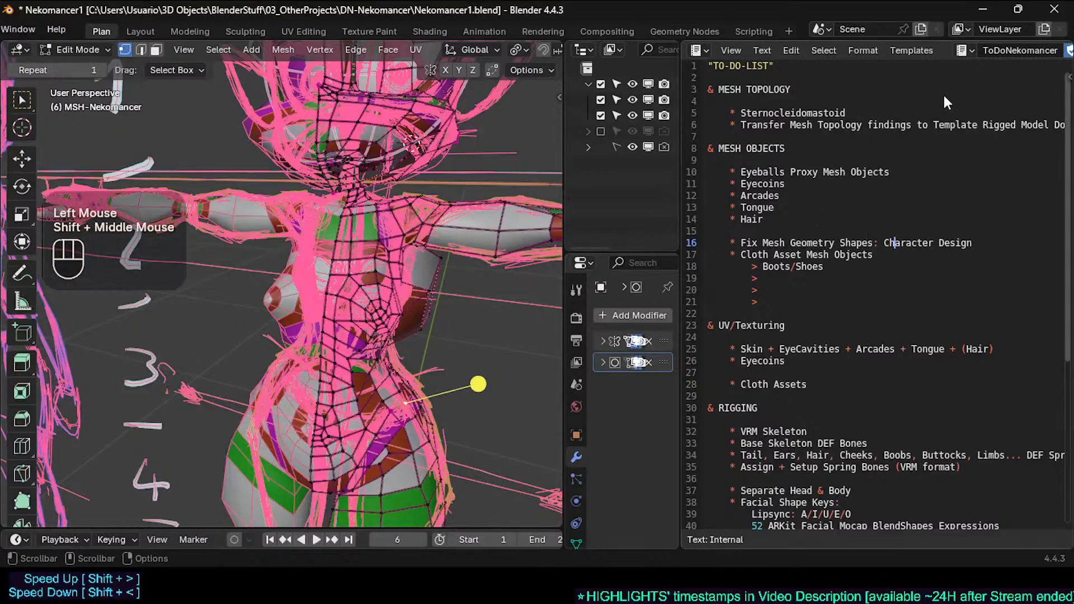
pyautogui.moveTo(940, 140); pyautogui.dragTo(872, 194, button='middle')
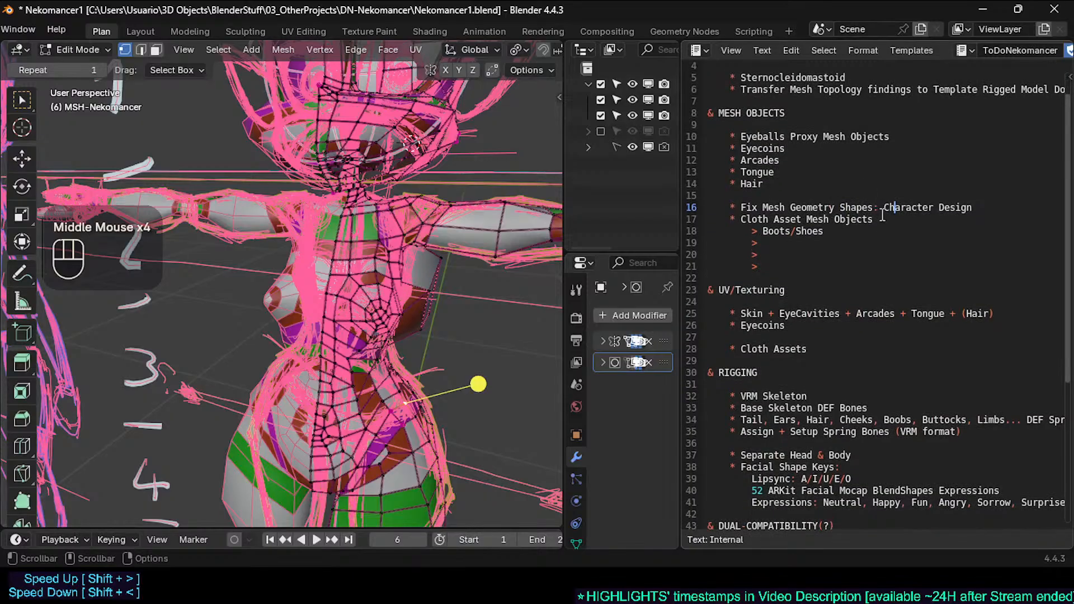
pyautogui.moveTo(973, 208); pyautogui.dragTo(844, 209)
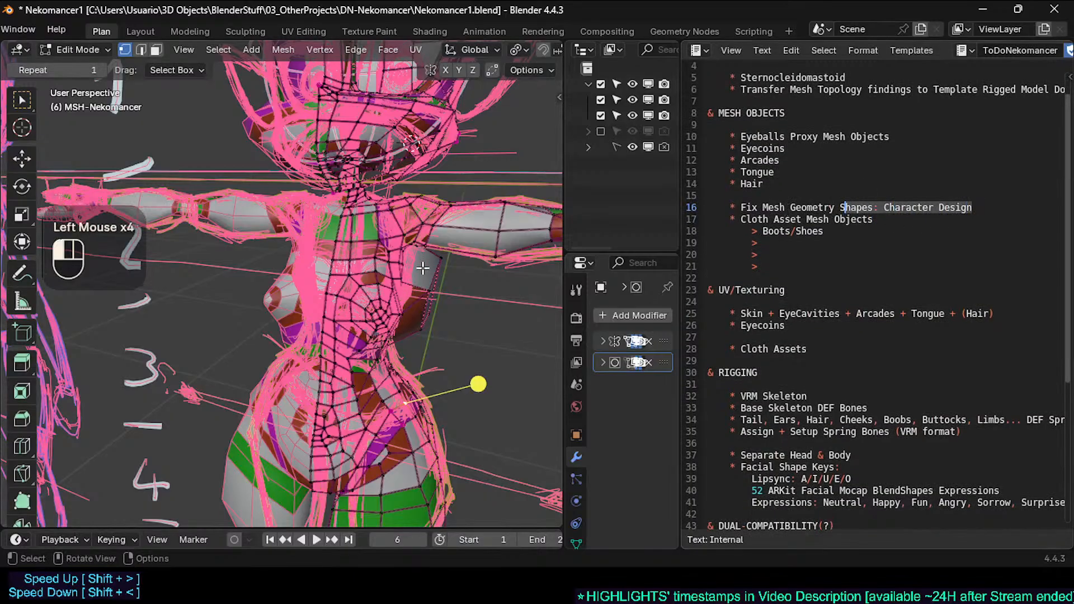
pyautogui.click(140, 32)
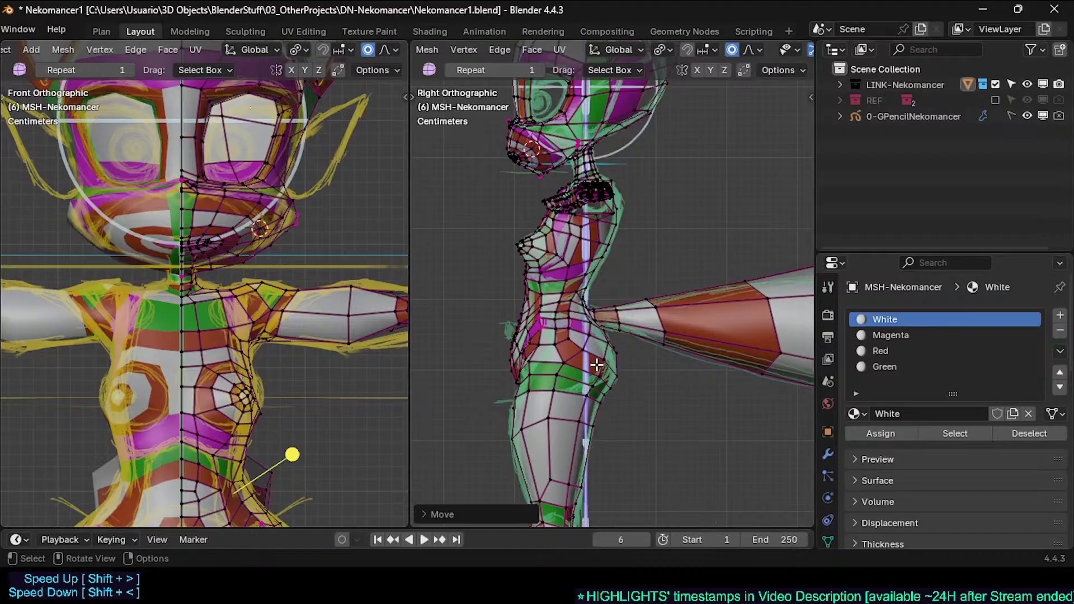
# Step: Move the lower back vertices above the tail upward along the sketched back contour in side view
pyautogui.scroll(5, 596, 365)
pyautogui.press('g')
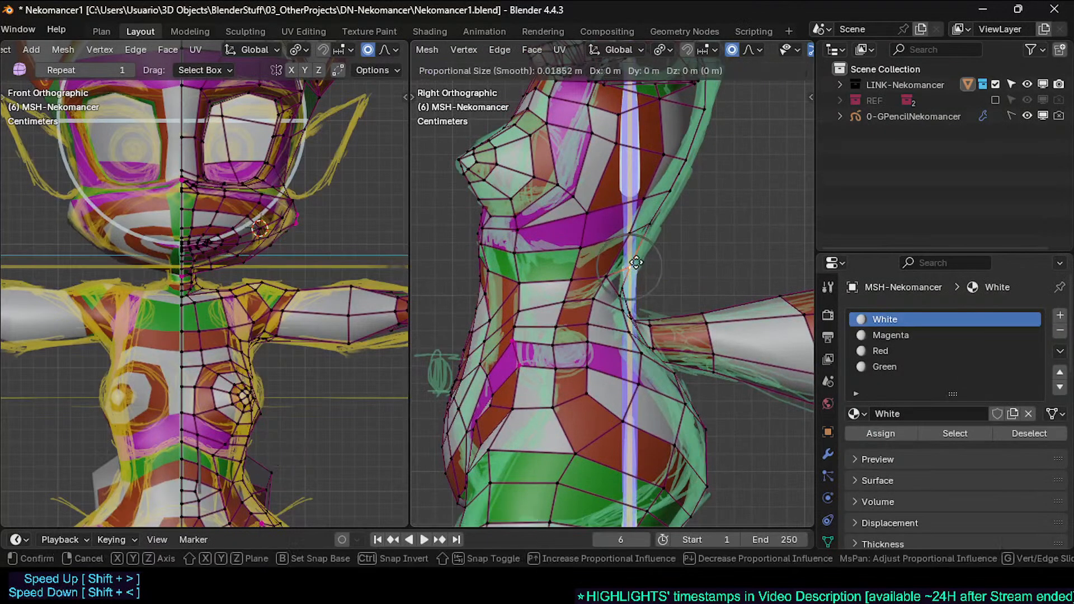
pyautogui.click(644, 252)
pyautogui.press('g')
pyautogui.click(663, 235)
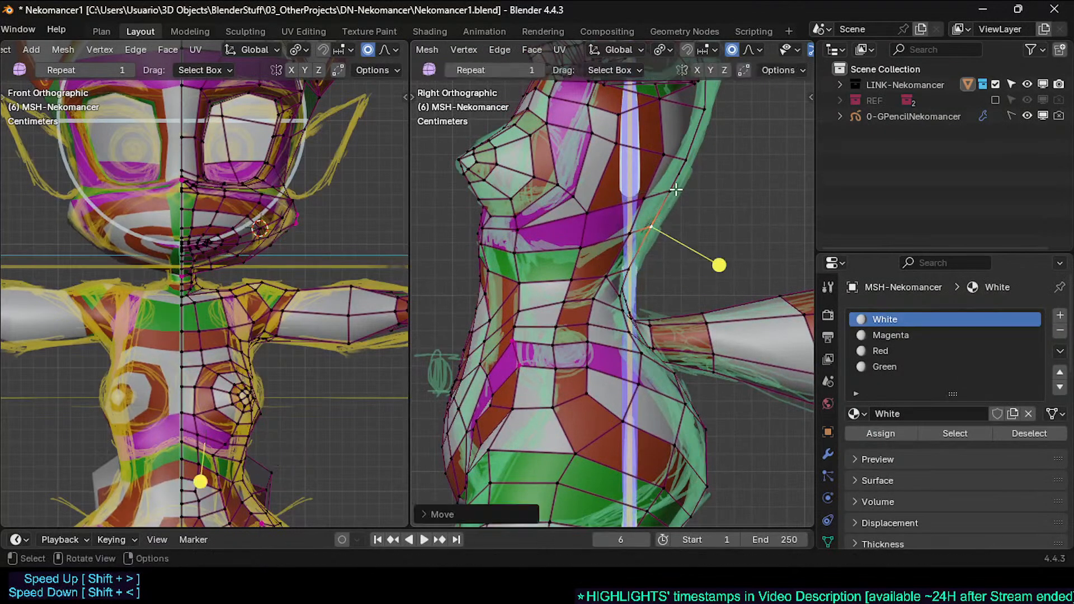
pyautogui.press('g')
pyautogui.click(693, 159)
# Step: Turn on X-ray, circle-select the vertices along the lower back contour and move them together in side view
pyautogui.hotkey('alt', 'z')
pyautogui.press('c')
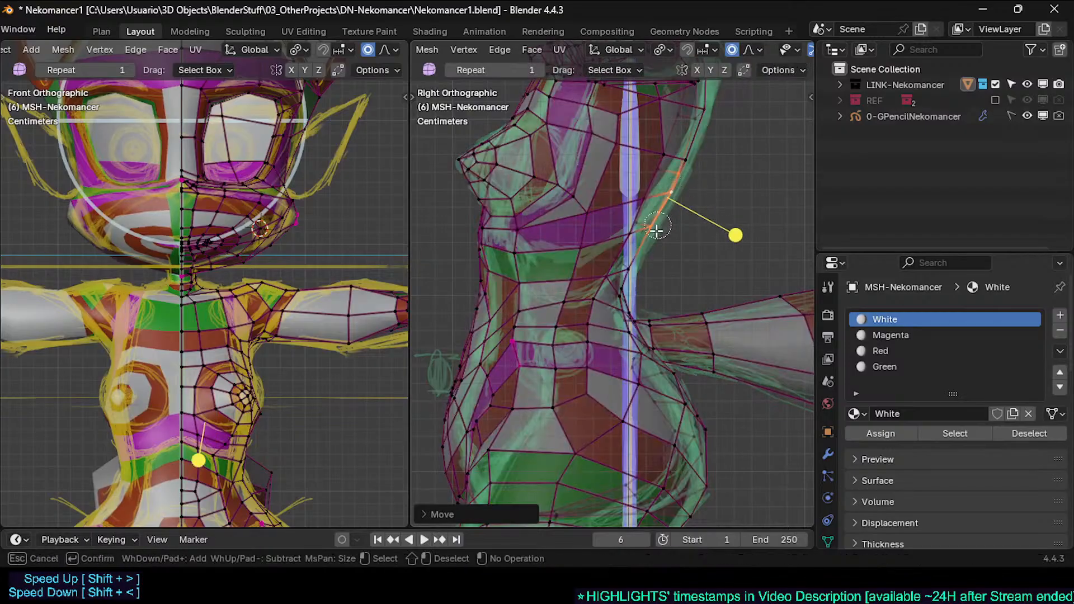
pyautogui.moveTo(656, 231); pyautogui.dragTo(638, 264)
pyautogui.rightClick(638, 263)
pyautogui.press('g')
pyautogui.click(621, 257)
pyautogui.press('g')
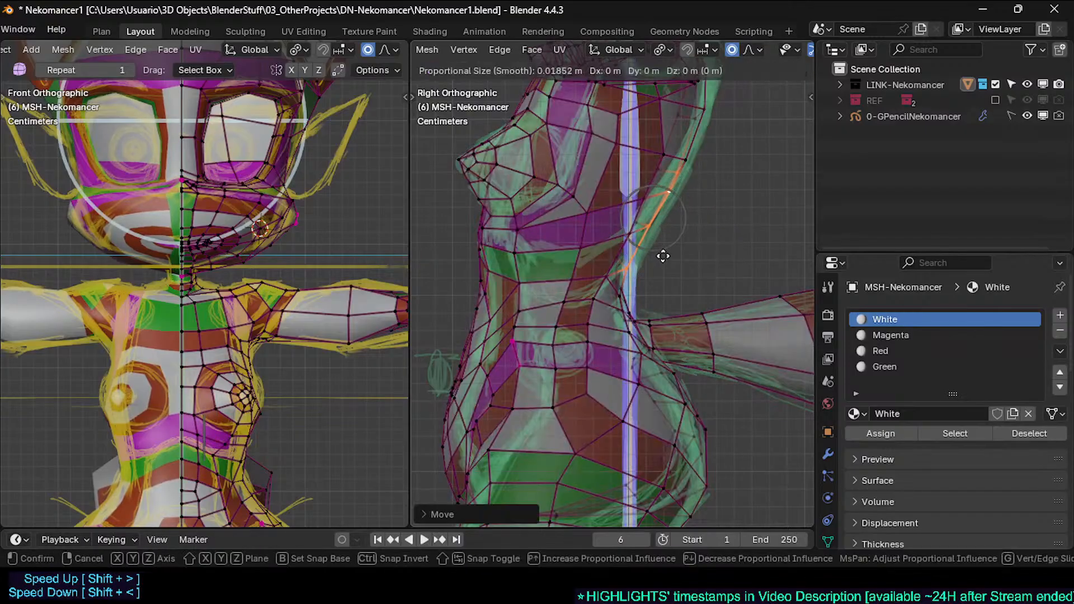
pyautogui.rightClick(663, 256)
# Step: Adjust the rear waist vertices just inside the back contour, including the magenta band's lower rear corner
pyautogui.keyDown('shift'); pyautogui.click(626, 235); pyautogui.keyUp('shift')
pyautogui.press('g')
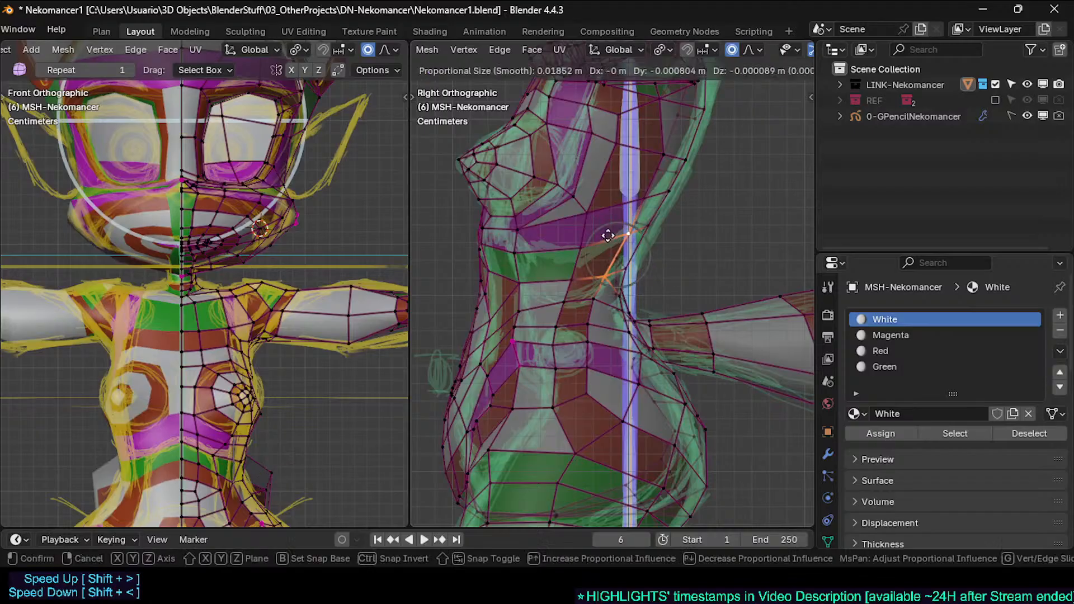
pyautogui.click(624, 236)
pyautogui.hotkey('alt', 'a')
pyautogui.click(628, 235)
pyautogui.press('g')
pyautogui.click(627, 237)
# Step: Lower the rear and middle vertices on the magenta band's upper border in side view
pyautogui.click(645, 195)
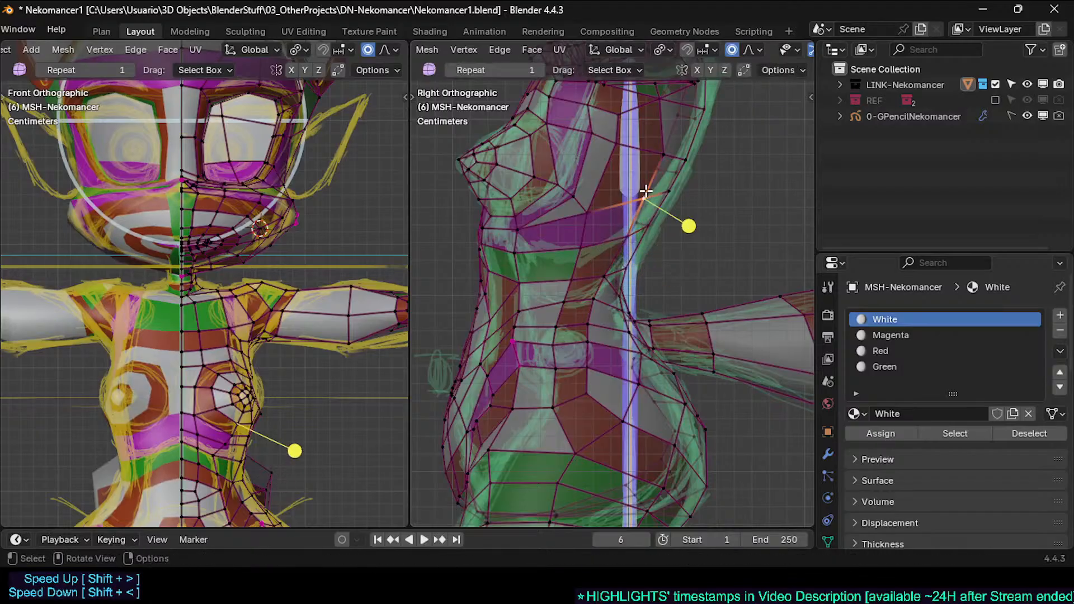
pyautogui.press('g')
pyautogui.click(638, 222)
pyautogui.click(596, 213)
pyautogui.press('g')
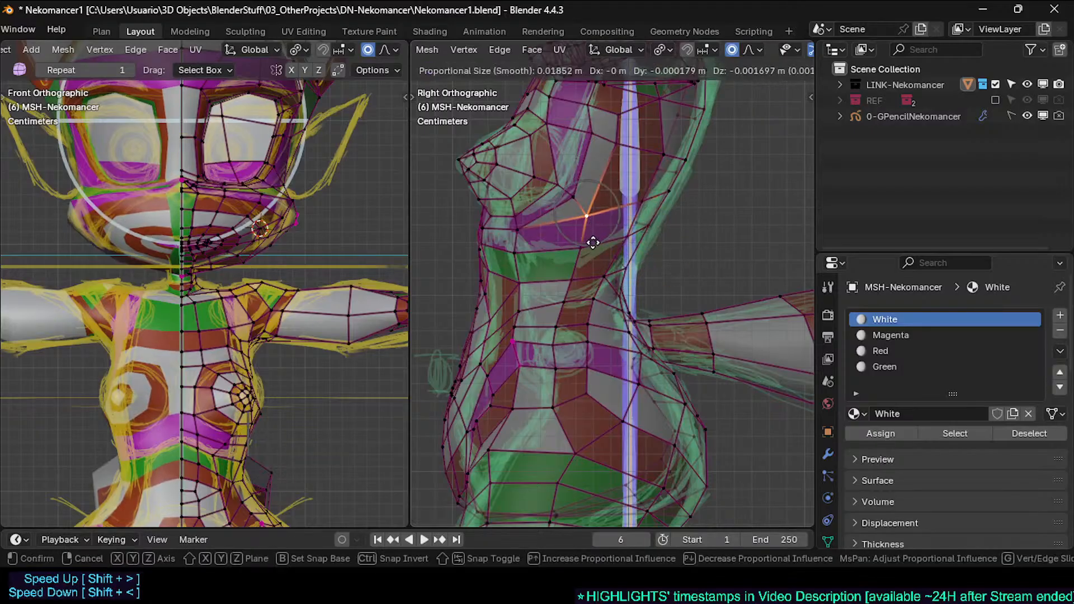
pyautogui.click(589, 240)
# Step: Reposition the front and rear vertices along the green band's upper border in side view
pyautogui.click(522, 256)
pyautogui.press('g')
pyautogui.click(526, 269)
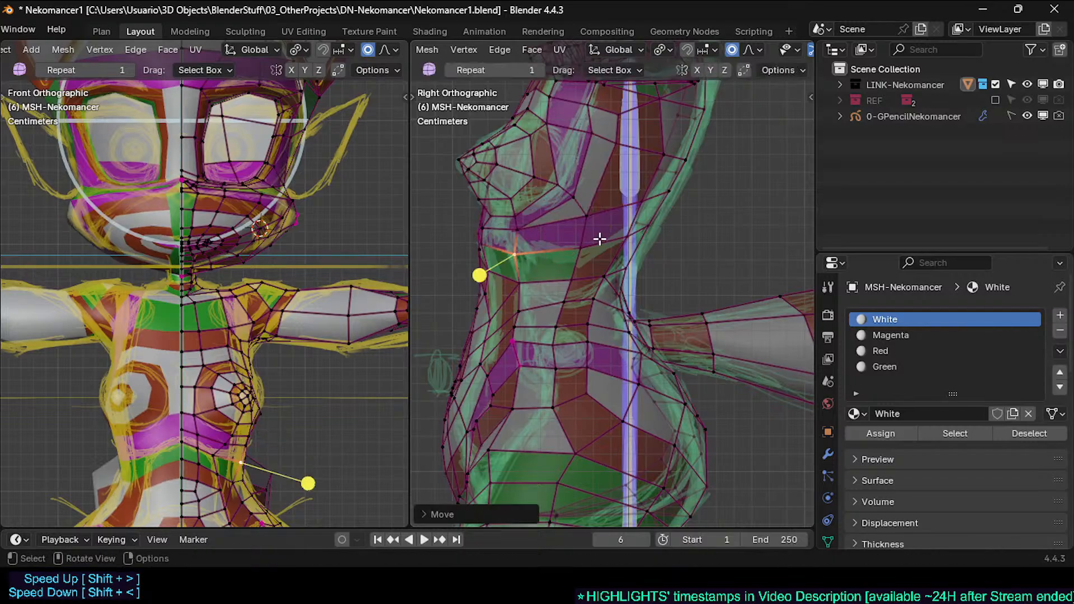
pyautogui.click(600, 240)
pyautogui.press('g')
pyautogui.click(601, 245)
pyautogui.press('g')
pyautogui.click(595, 257)
# Step: Nudge the middle vertex on the green waist band's lower border in side view
pyautogui.click(568, 274)
pyautogui.press('g')
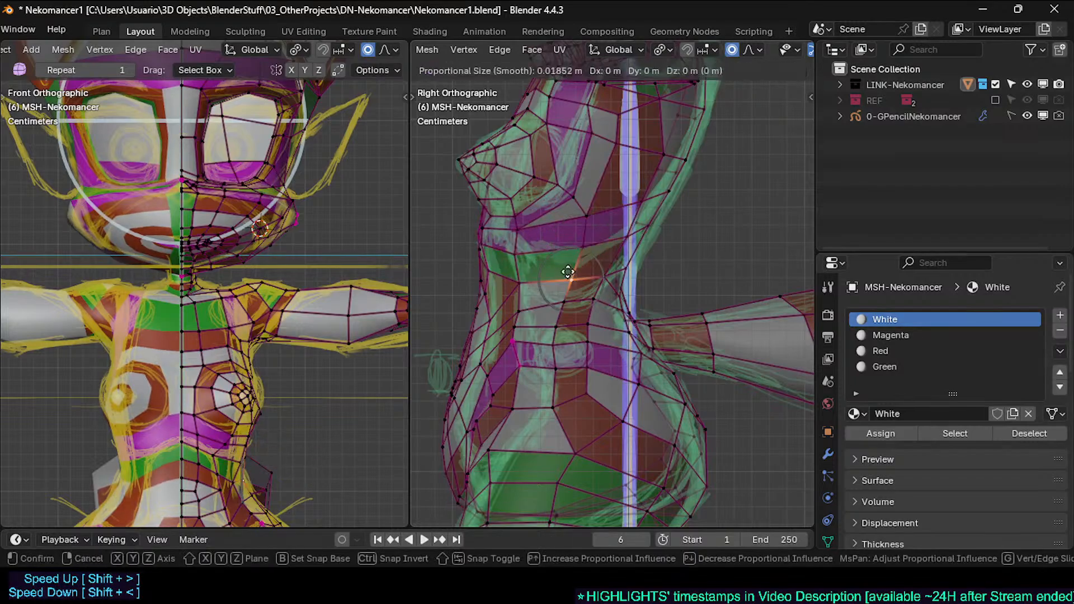
pyautogui.click(568, 271)
pyautogui.click(561, 302)
# Step: Reposition the forward vertices of the white side area between the green and magenta bands in side view
pyautogui.click(518, 308)
pyautogui.press('g')
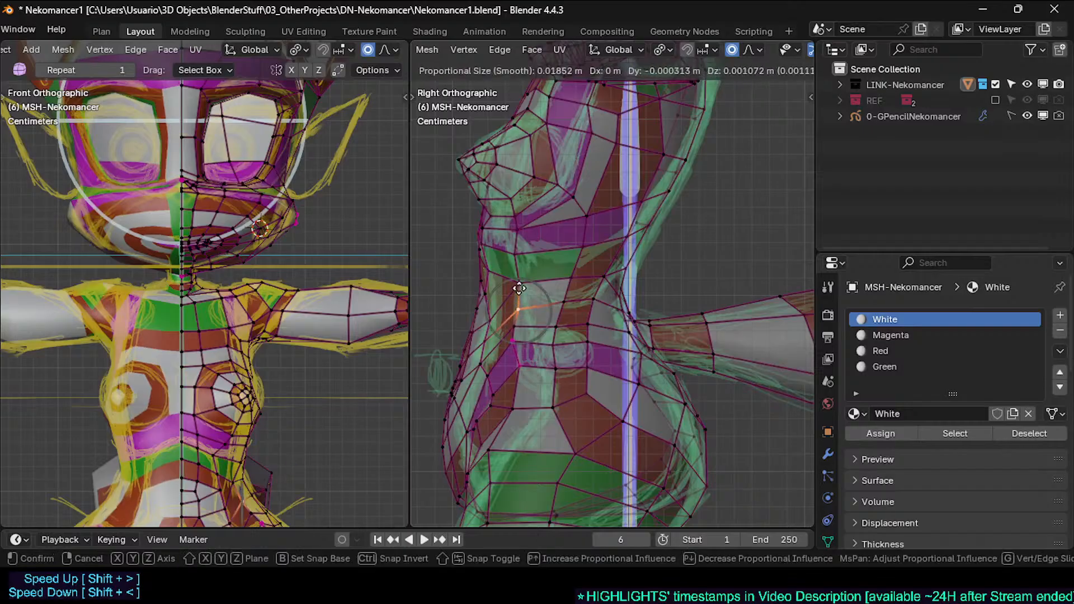
pyautogui.click(528, 340)
pyautogui.press('g')
pyautogui.click(538, 317)
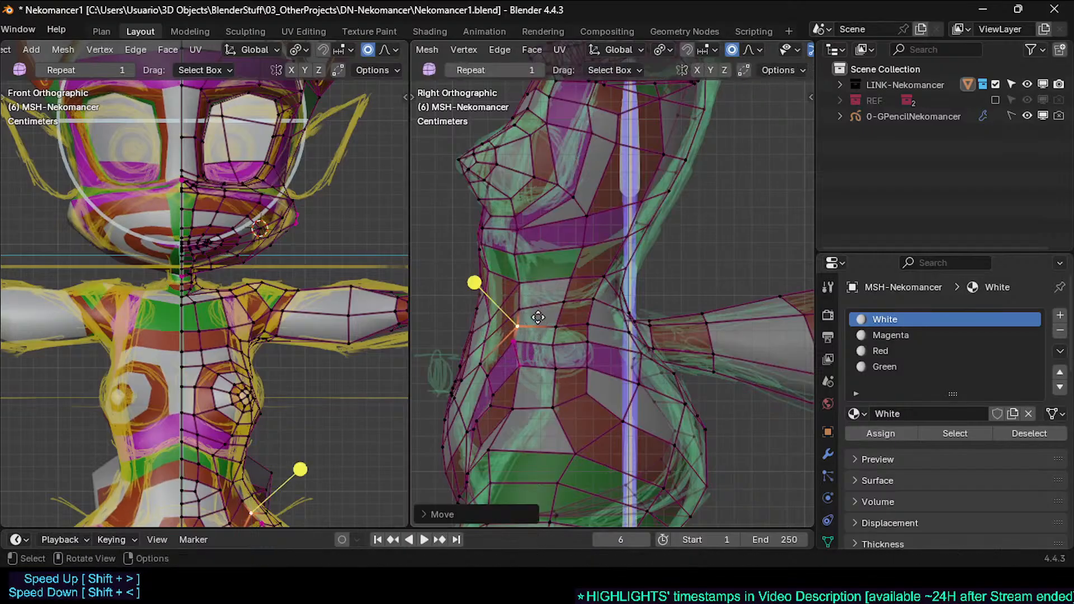
pyautogui.press('g')
pyautogui.click(519, 286)
# Step: Move the belly-side vertices just below the green band in side view to smooth the front of the waist
pyautogui.click(487, 270)
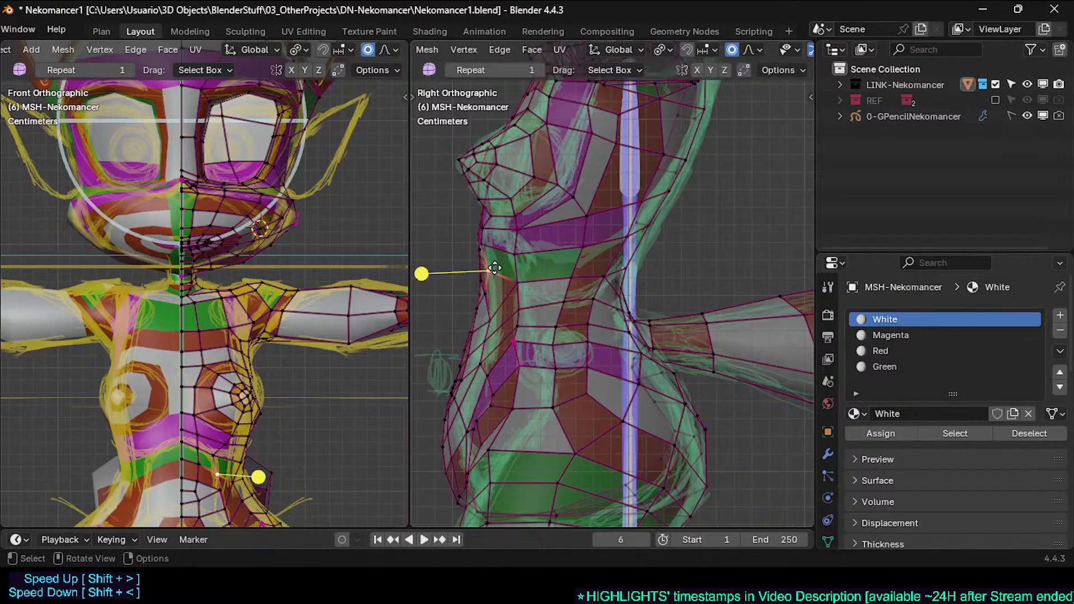
pyautogui.press('g')
pyautogui.click(488, 269)
pyautogui.click(484, 295)
pyautogui.press('g')
pyautogui.click(481, 297)
pyautogui.click(482, 303)
pyautogui.press('g')
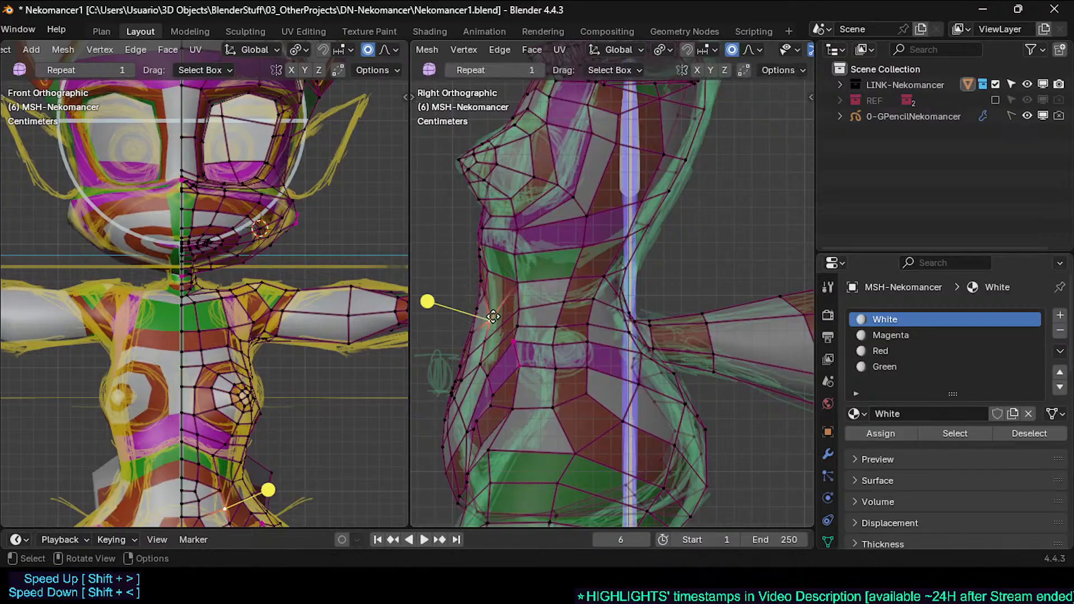
pyautogui.click(483, 314)
# Step: Adjust the vertices along the lower belly slope, down to the front edge of the magenta band
pyautogui.click(483, 335)
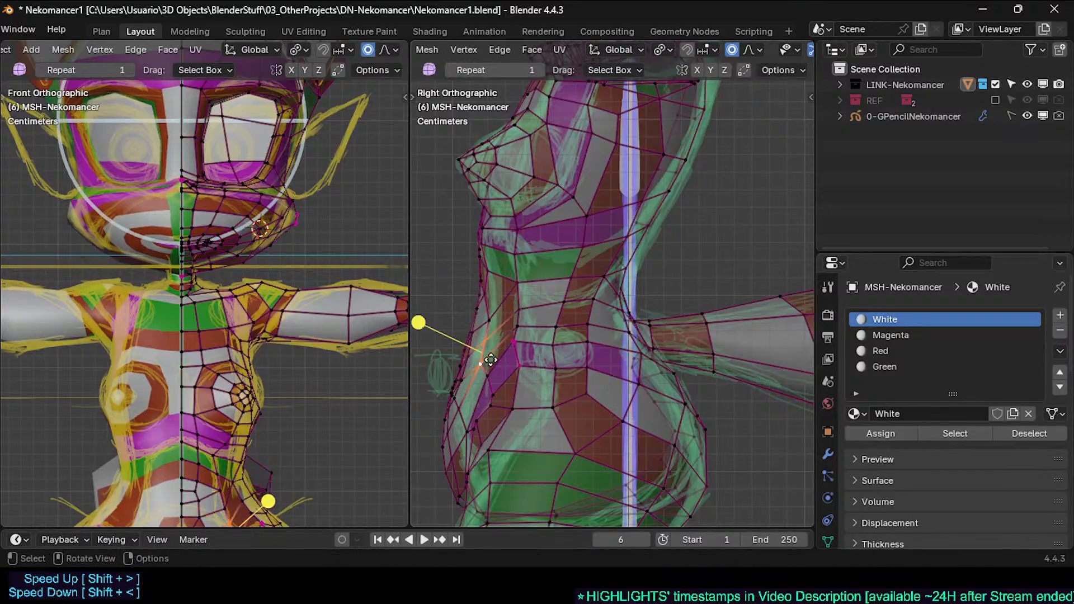
pyautogui.press('g')
pyautogui.click(485, 321)
pyautogui.press('g')
pyautogui.click(480, 315)
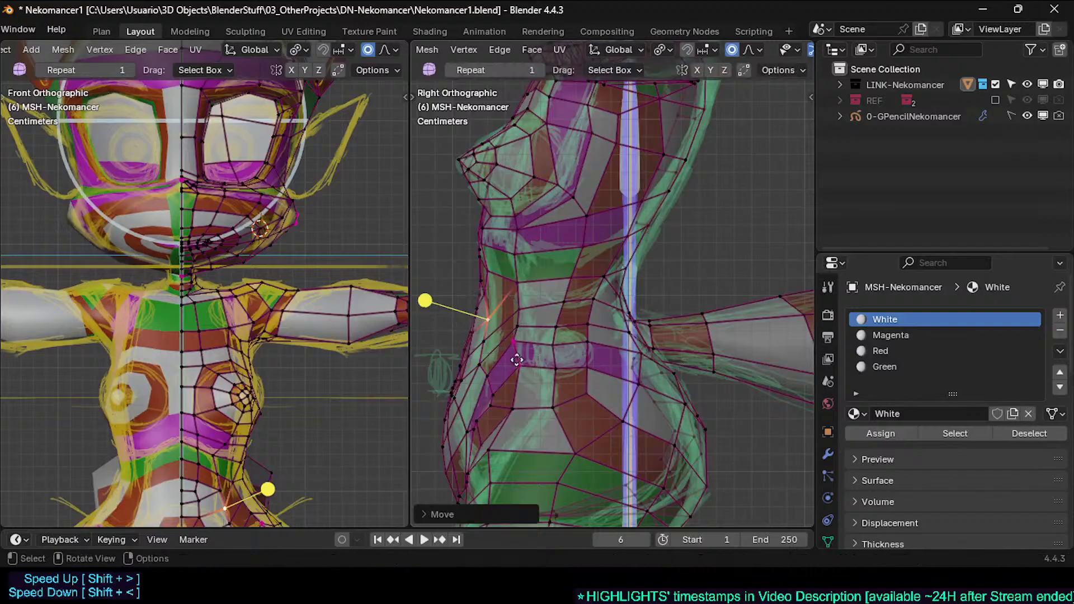
pyautogui.click(485, 377)
pyautogui.press('g')
pyautogui.click(479, 392)
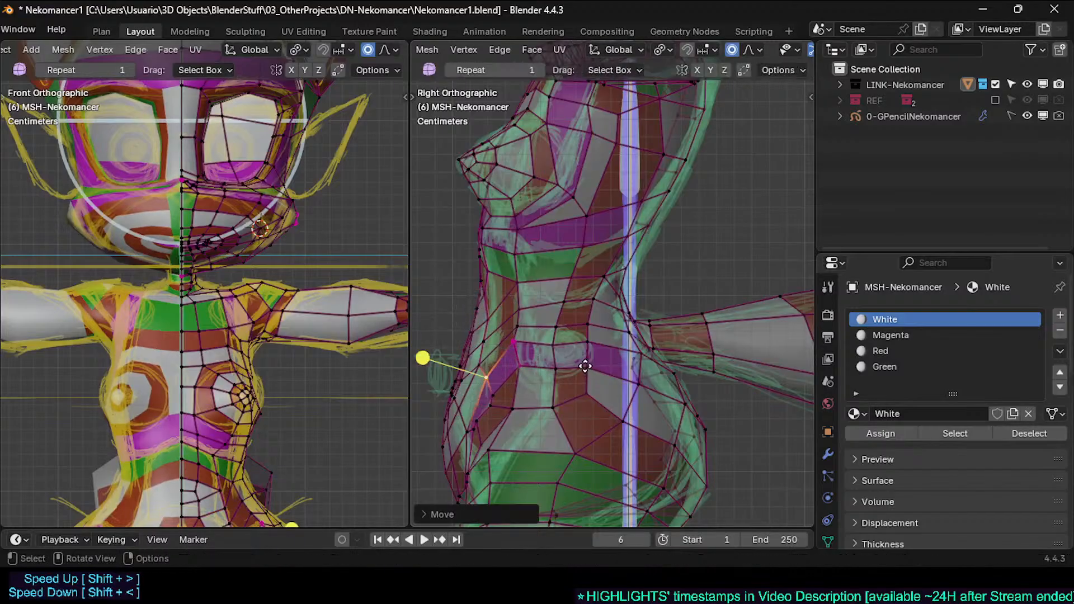
# Step: Raise the middle vertex of the white side area just above the magenta hip band
pyautogui.click(556, 331)
pyautogui.press('g')
pyautogui.click(560, 313)
pyautogui.press('g')
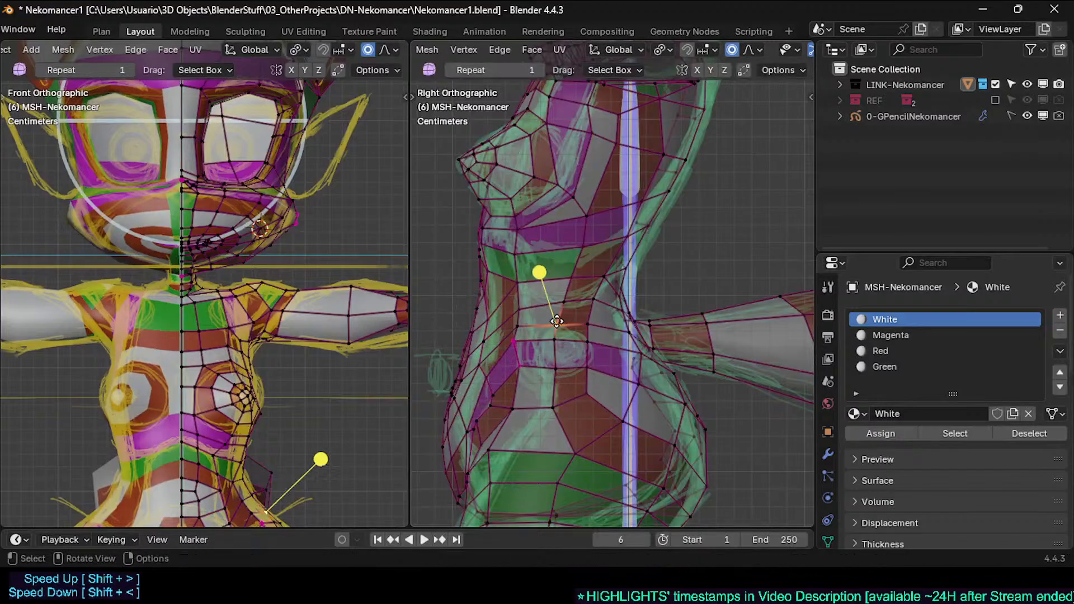
pyautogui.click(565, 307)
# Step: Reposition the middle vertices on the lower and upper borders of the magenta hip band in side view
pyautogui.click(551, 377)
pyautogui.press('g')
pyautogui.click(544, 398)
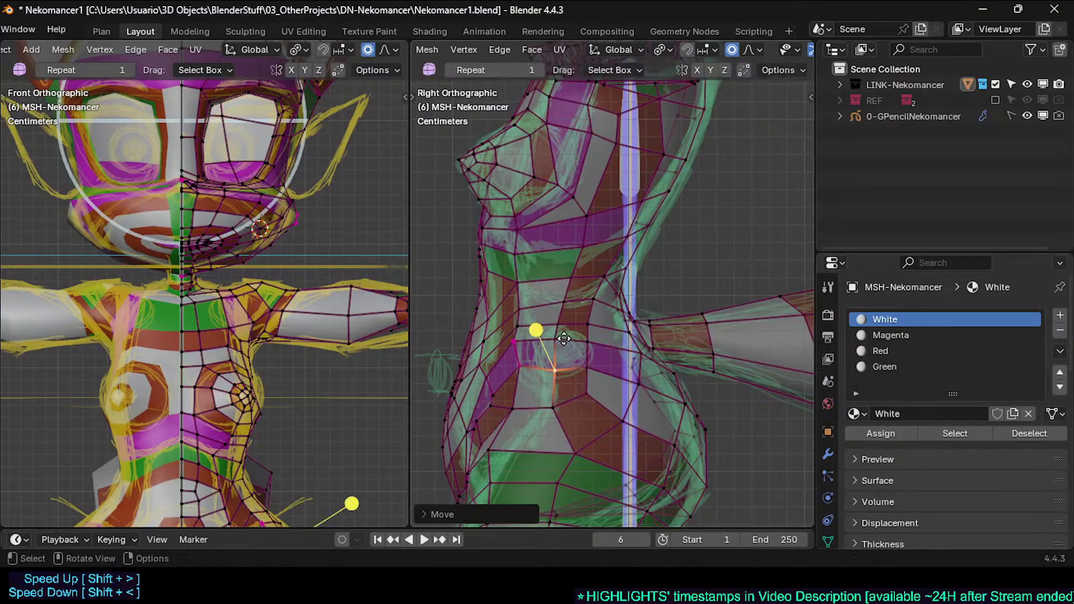
pyautogui.press('g')
pyautogui.click(566, 340)
pyautogui.press('g')
pyautogui.click(604, 337)
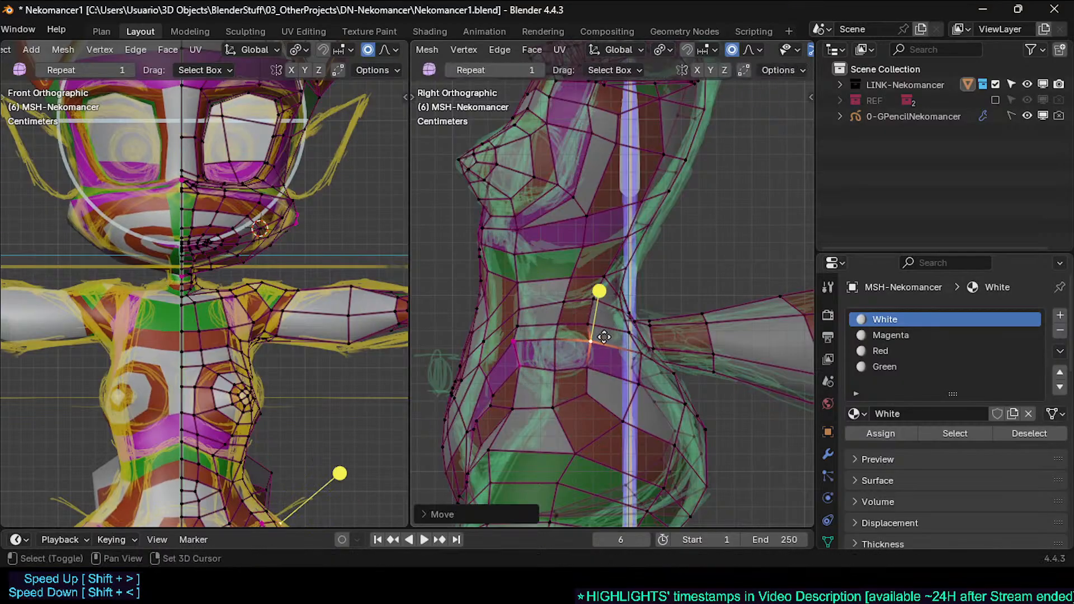
pyautogui.press('g')
pyautogui.click(589, 392)
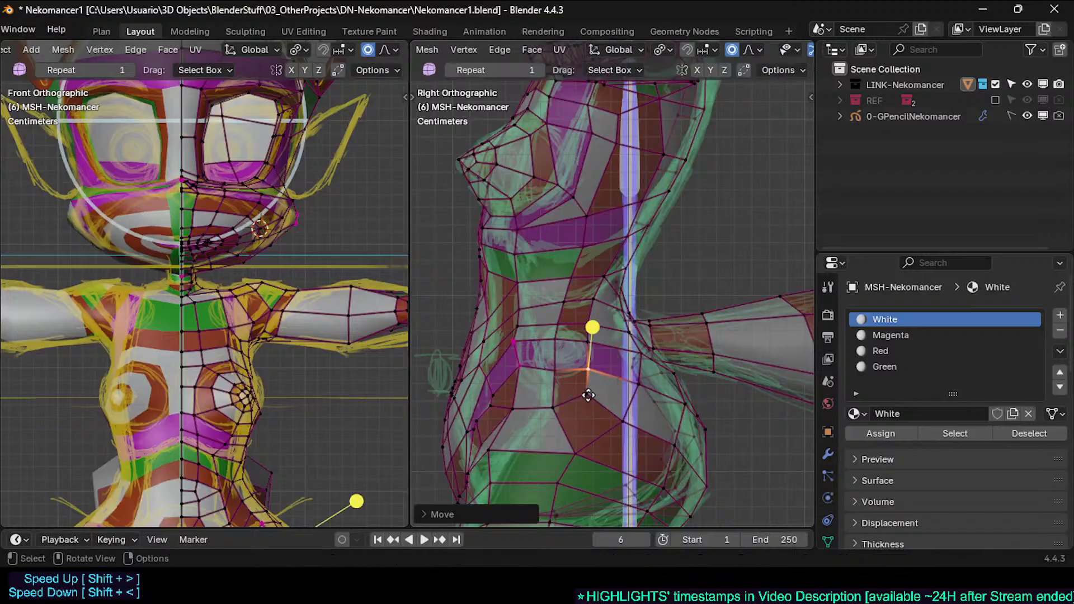
# Step: Adjust the hip vertices below the magenta band where the white and red areas meet
pyautogui.press('g')
pyautogui.click(608, 416)
pyautogui.press('g')
pyautogui.click(564, 413)
pyautogui.press('g')
pyautogui.click(569, 417)
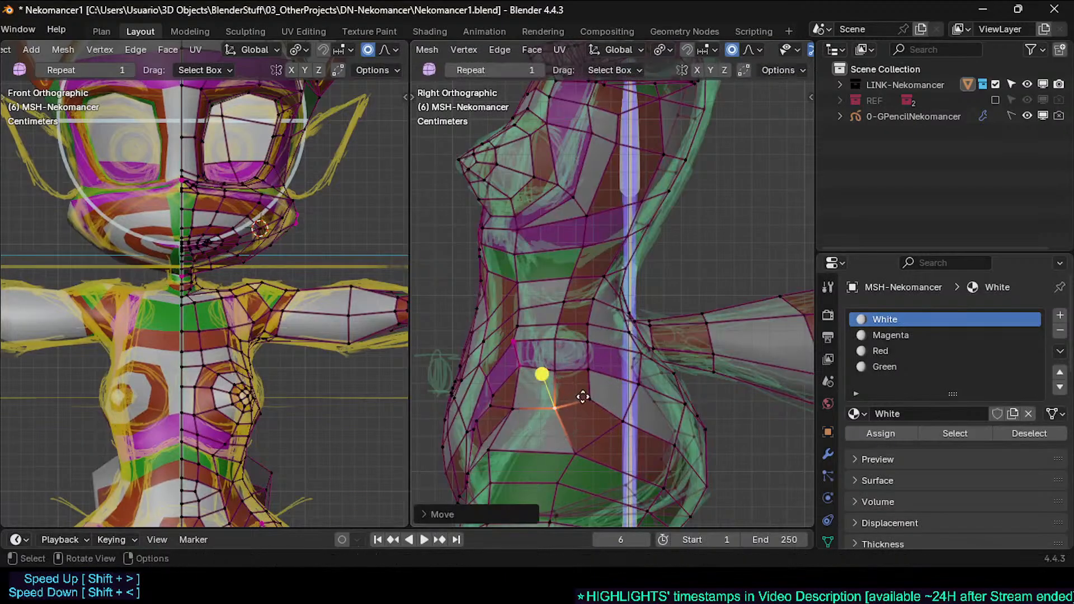
# Step: Move the rear vertices on the magenta band's lower and upper borders near the tail
pyautogui.keyDown('shift'); pyautogui.moveTo(583, 397); pyautogui.dragTo(568, 396, button='middle'); pyautogui.keyUp('shift')
pyautogui.click(624, 386)
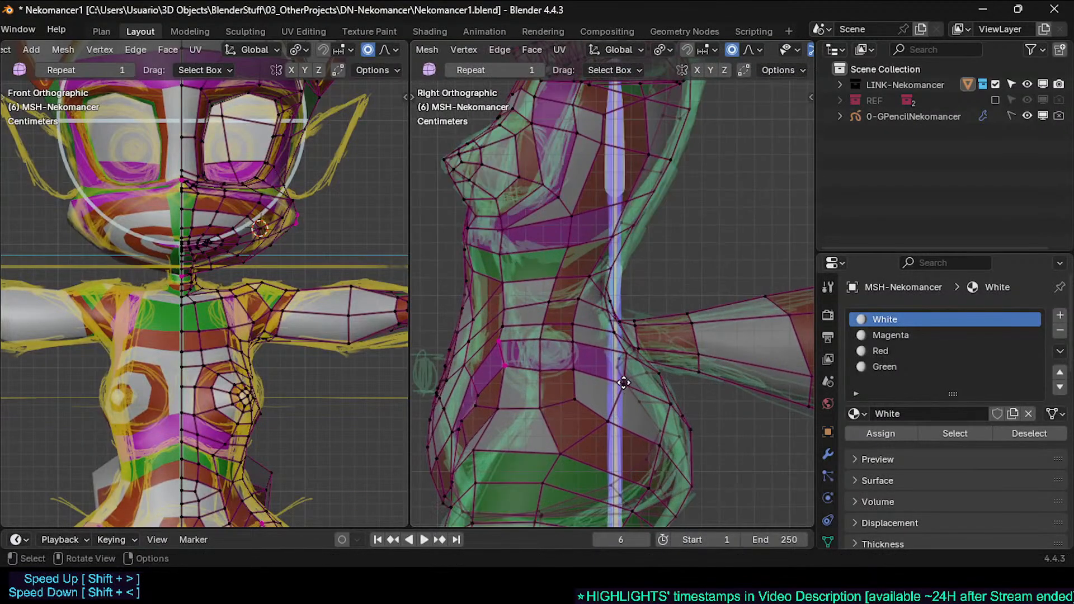
pyautogui.press('g')
pyautogui.click(632, 370)
pyautogui.press('g')
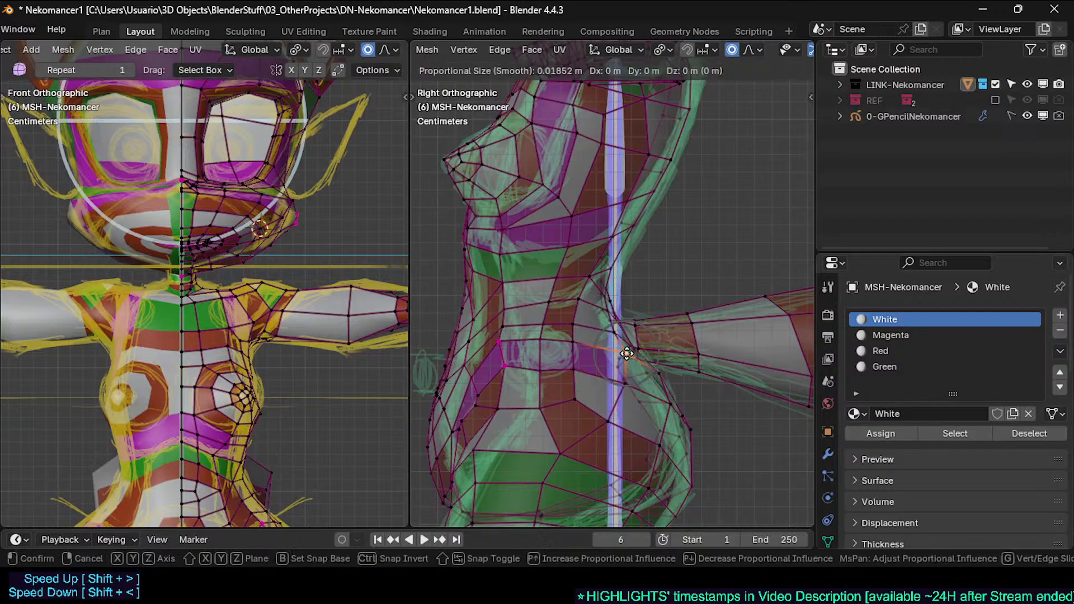
pyautogui.click(624, 353)
# Step: Reposition the rear waist vertices just above the tail base to follow the lower back curve in side view
pyautogui.press('g')
pyautogui.click(612, 333)
pyautogui.keyDown('shift'); pyautogui.click(616, 315); pyautogui.keyUp('shift')
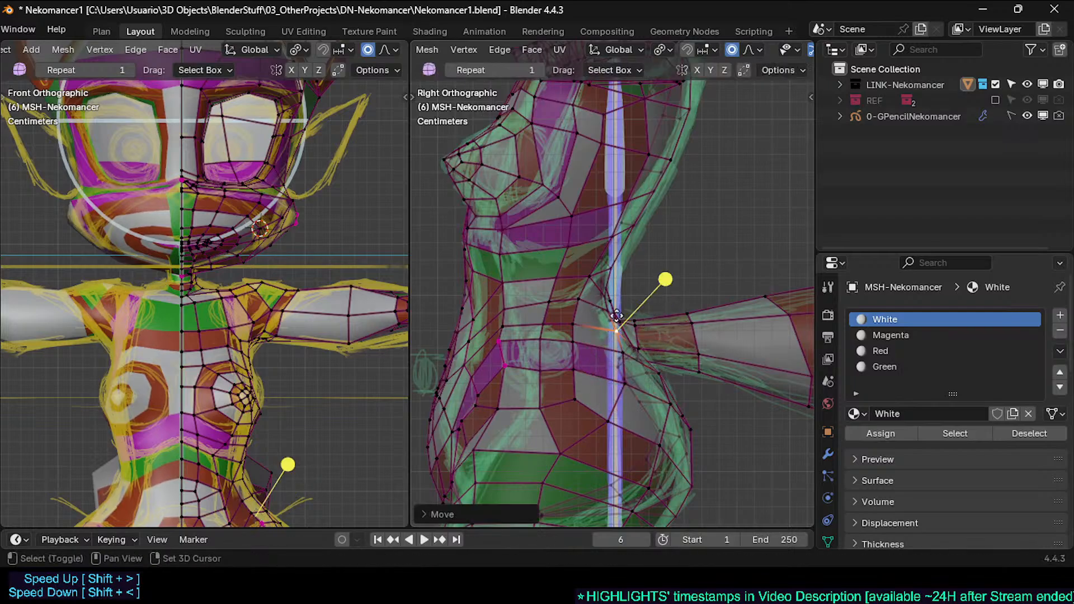
pyautogui.press('g')
pyautogui.click(662, 271)
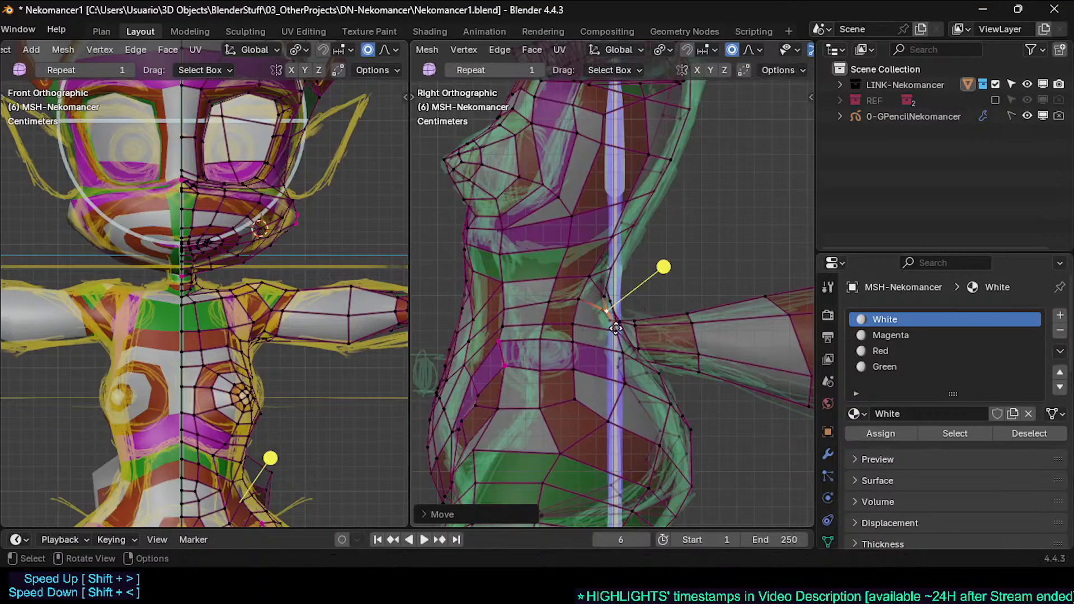
pyautogui.press('g')
pyautogui.click(600, 283)
pyautogui.press('g')
pyautogui.click(599, 314)
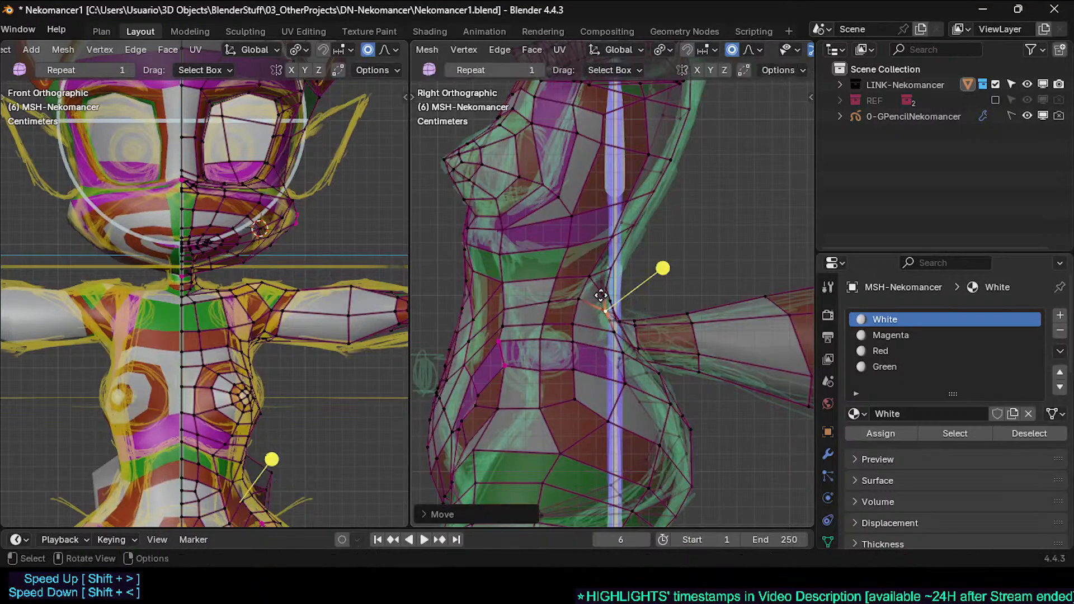
pyautogui.press('g')
pyautogui.click(609, 291)
# Step: Leave Edit Mode, hide the 0-GPencilNekomancer sketch and examine the reshaped waist and hips from behind
pyautogui.press('Tab')
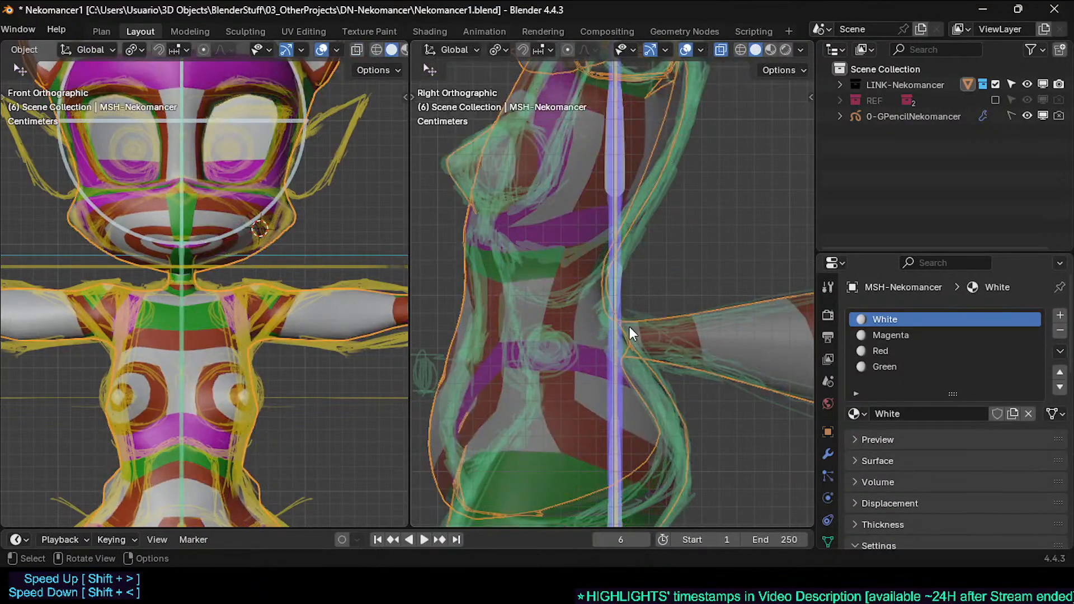
pyautogui.scroll(-3, 641, 377)
pyautogui.moveTo(653, 415)
pyautogui.mouseDown(button='middle')
pyautogui.moveTo(550, 357)
pyautogui.moveTo(582, 324)
pyautogui.moveTo(557, 339)
pyautogui.moveTo(612, 343)
pyautogui.mouseUp(button='middle')
pyautogui.scroll(3, 556, 339)
pyautogui.hotkey('shift', 'z')
pyautogui.scroll(-1, 607, 347)
pyautogui.hotkey('shift', 'z')
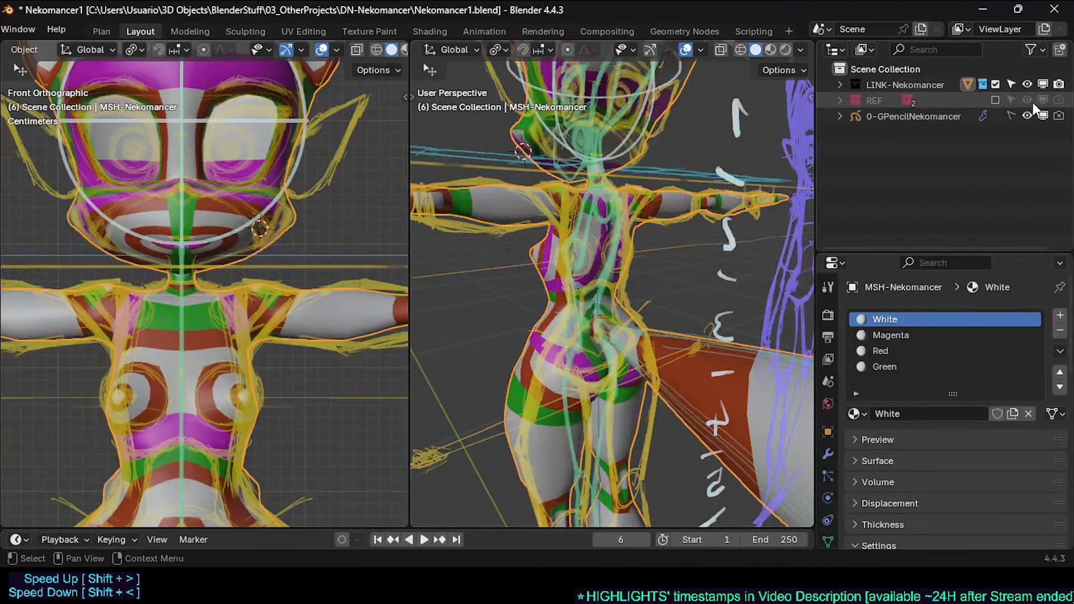
pyautogui.click(1027, 116)
pyautogui.moveTo(639, 325)
pyautogui.mouseDown(button='middle')
pyautogui.moveTo(582, 352)
pyautogui.moveTo(605, 349)
pyautogui.mouseUp(button='middle')
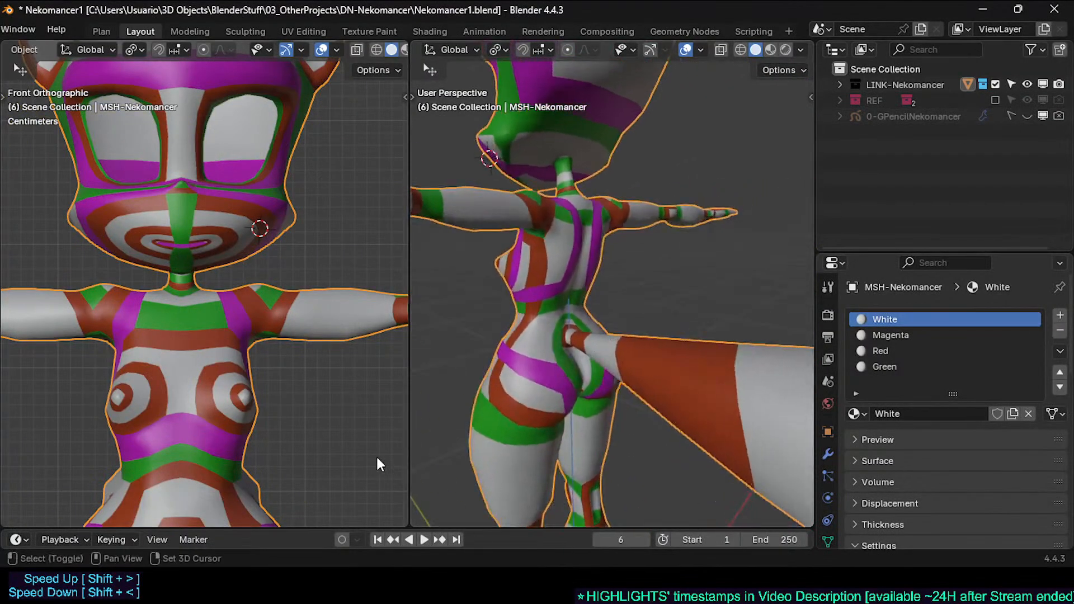
pyautogui.keyDown('shift'); pyautogui.moveTo(375, 460); pyautogui.dragTo(44, 341, button='middle'); pyautogui.keyUp('shift')
# Step: Resume editing the mesh in right side view with X-ray on and the 0-GPencilNekomancer sketch shown
pyautogui.moveTo(537, 358); pyautogui.dragTo(669, 391, button='middle')
pyautogui.scroll(2, 669, 392)
pyautogui.press('Tab')
pyautogui.keyDown('shift'); pyautogui.moveTo(609, 484); pyautogui.dragTo(660, 434, button='middle'); pyautogui.keyUp('shift')
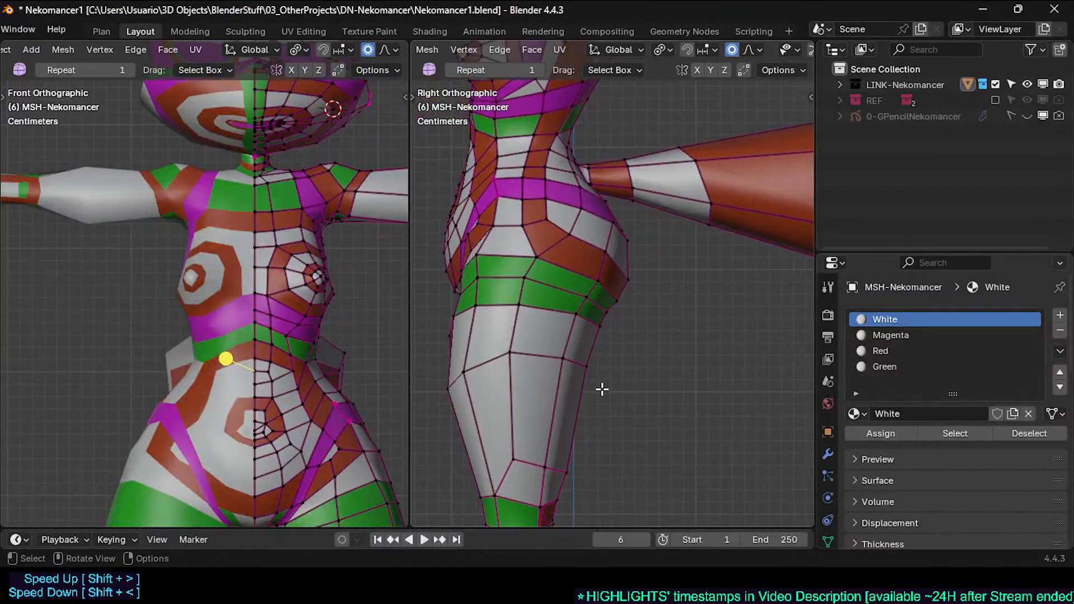
pyautogui.hotkey('alt', 'z')
pyautogui.click(1028, 116)
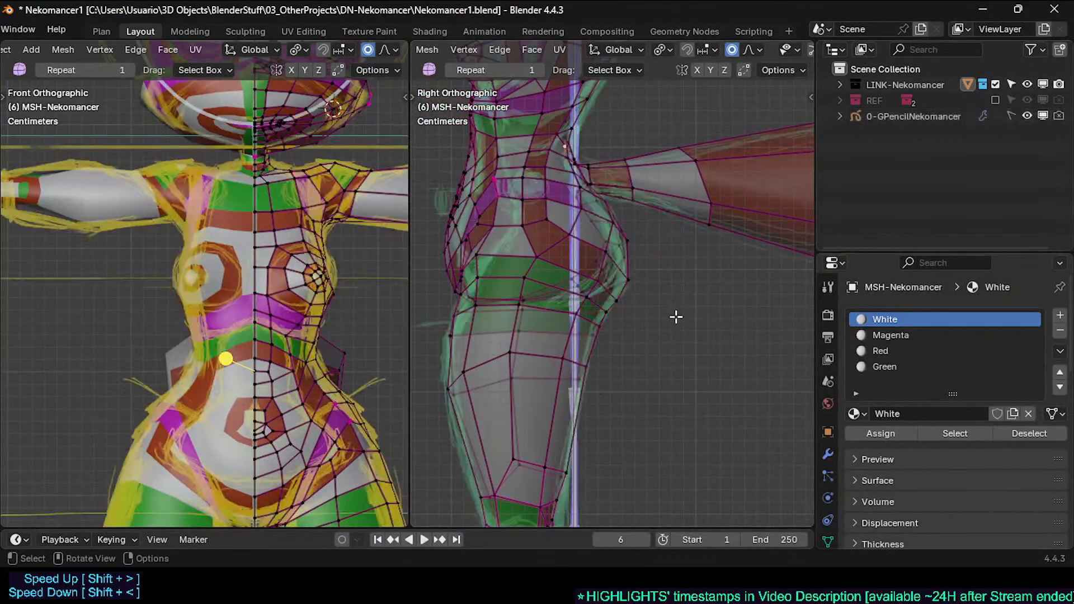
# Step: Adjust the rear vertices of the green upper thigh band just below the buttock in side view
pyautogui.scroll(1, 677, 314)
pyautogui.click(585, 329)
pyautogui.press('g')
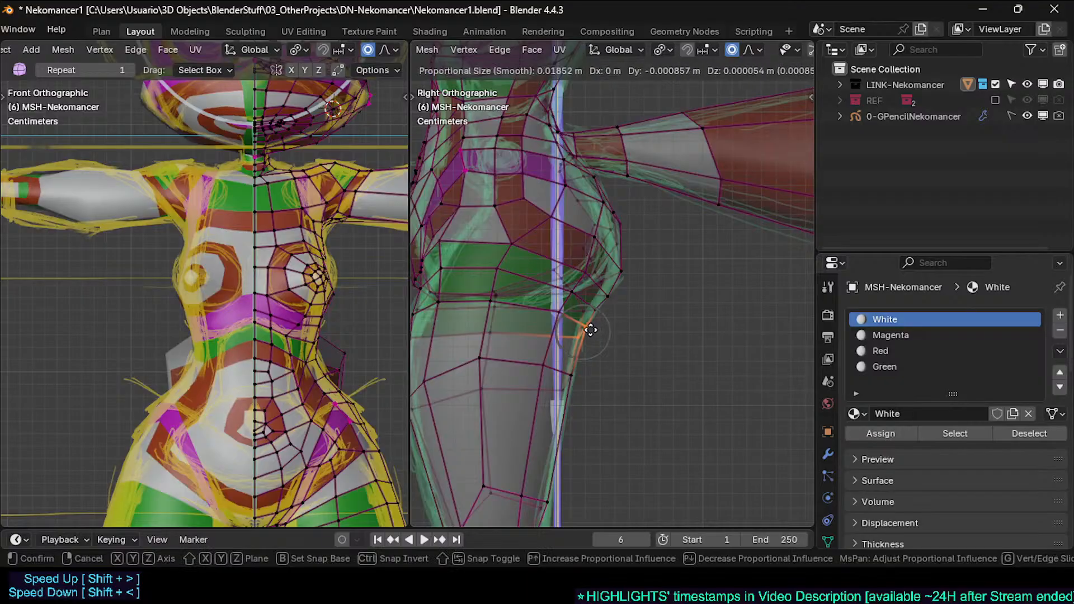
pyautogui.click(593, 319)
pyautogui.press('g')
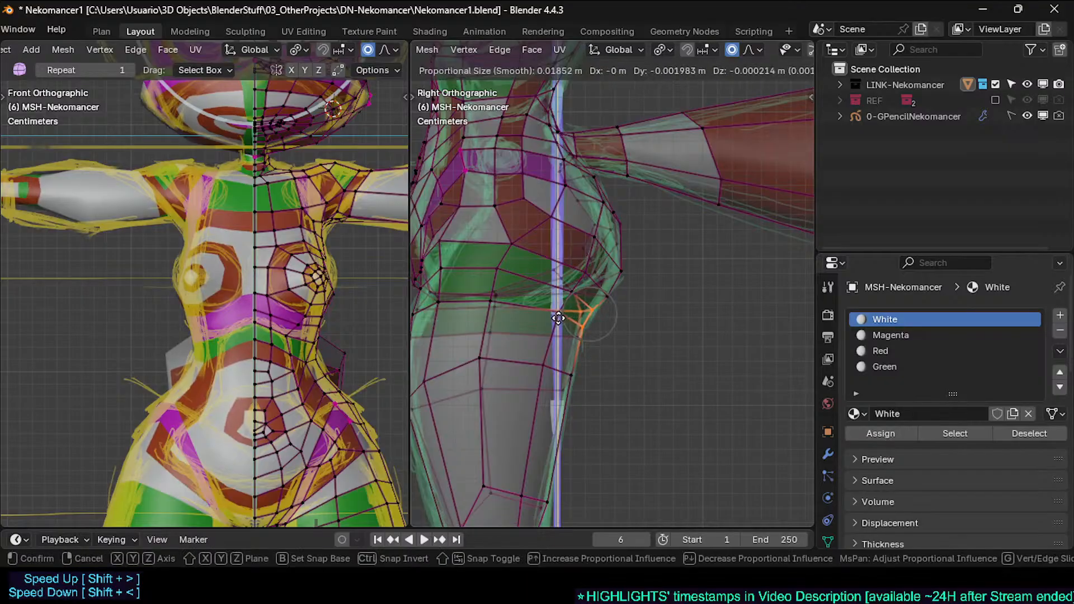
pyautogui.click(560, 321)
pyautogui.click(582, 332)
pyautogui.press('g')
pyautogui.click(569, 334)
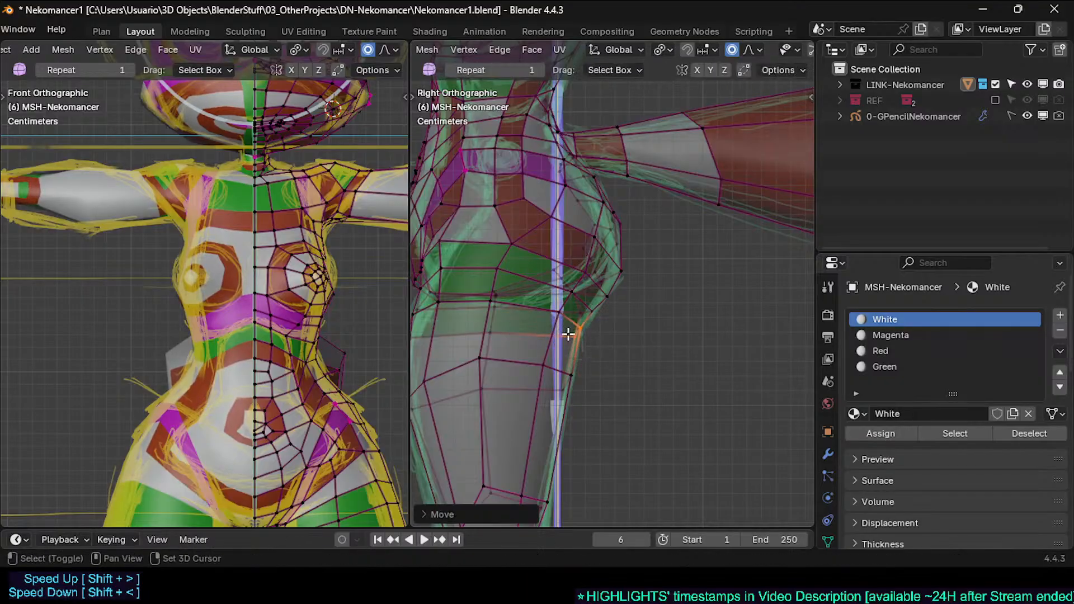
# Step: Move the upper vertices along the back of the thigh in side view to match the sketch contour
pyautogui.keyDown('shift'); pyautogui.moveTo(569, 334); pyautogui.dragTo(583, 286, button='middle'); pyautogui.keyUp('shift')
pyautogui.press('g')
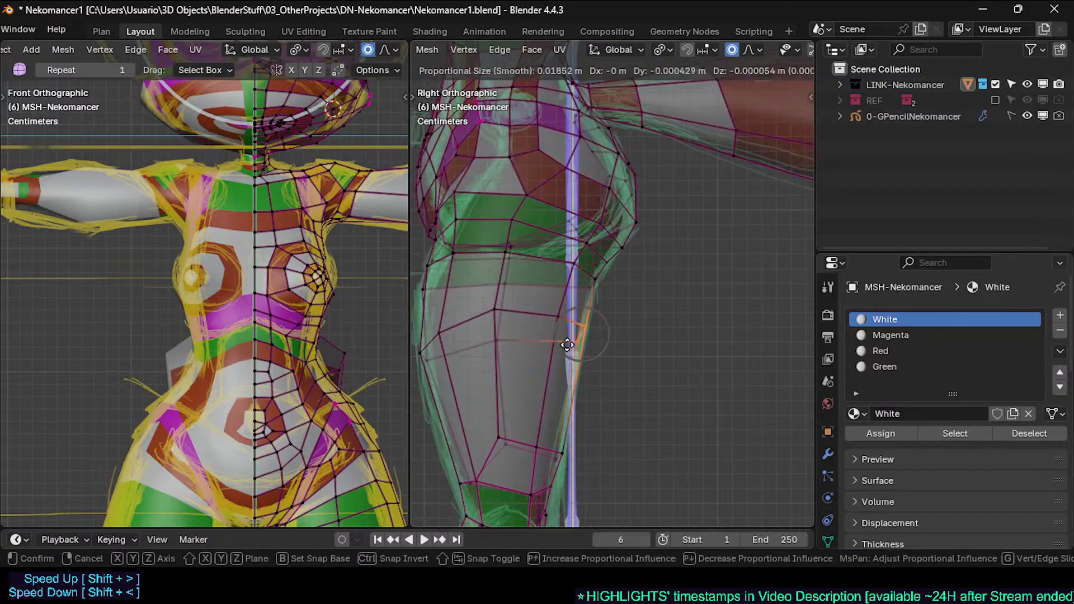
pyautogui.click(559, 333)
pyautogui.press('g')
pyautogui.click(559, 403)
pyautogui.keyDown('shift'); pyautogui.moveTo(559, 402); pyautogui.dragTo(546, 364, button='middle'); pyautogui.keyUp('shift')
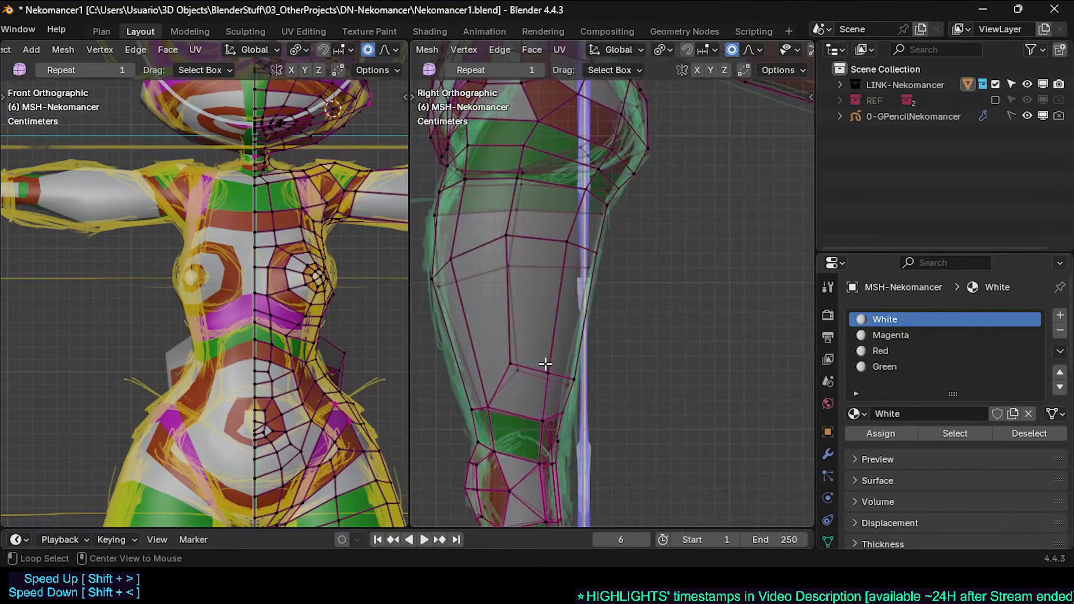
# Step: Reposition the rear vertices of the lower thigh just above the green knee band, using circle selection
pyautogui.press('g')
pyautogui.click(547, 403)
pyautogui.keyDown('shift'); pyautogui.moveTo(547, 403); pyautogui.dragTo(547, 363, button='middle'); pyautogui.keyUp('shift')
pyautogui.press('c')
pyautogui.click(575, 336)
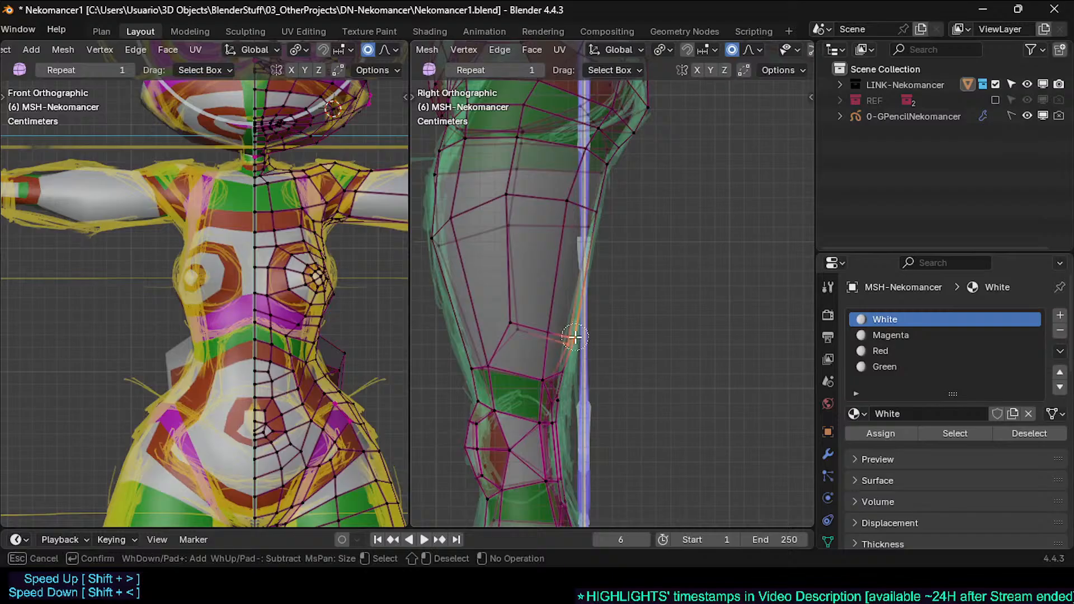
pyautogui.press('Escape')
pyautogui.press('g')
pyautogui.click(558, 406)
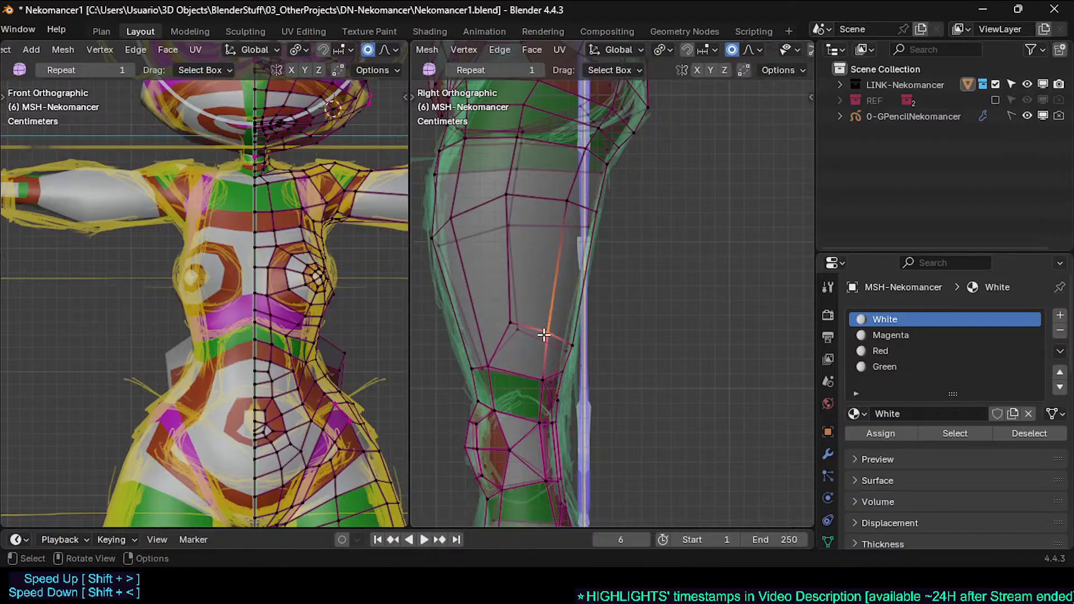
pyautogui.press('g')
pyautogui.click(543, 359)
# Step: Move the rear vertex on the upper border of the green band behind the knee
pyautogui.scroll(-1, 563, 367)
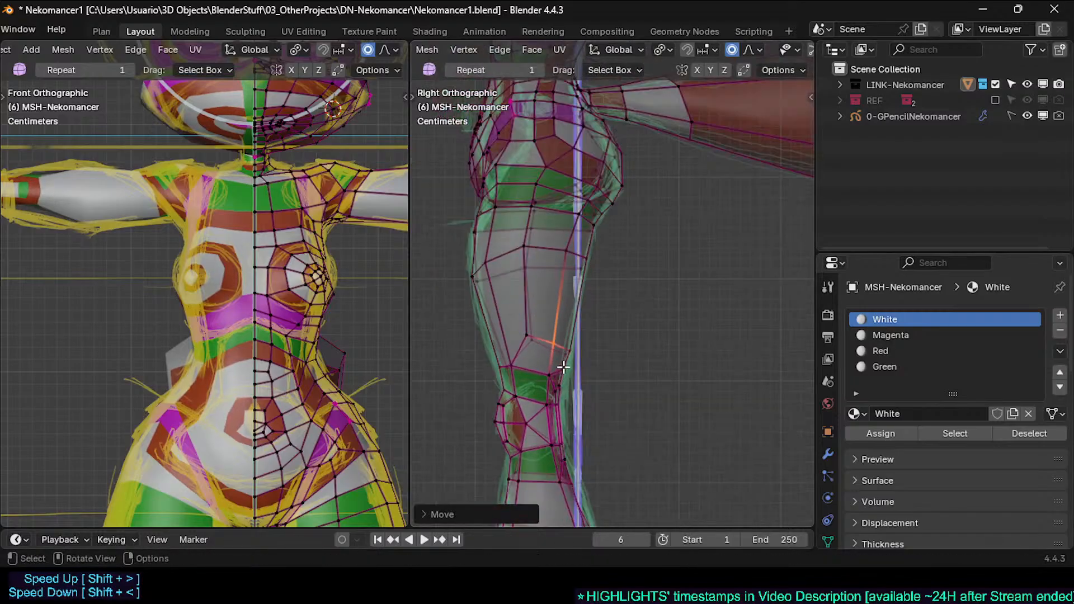
pyautogui.keyDown('shift'); pyautogui.moveTo(563, 395); pyautogui.dragTo(567, 309, button='middle'); pyautogui.keyUp('shift')
pyautogui.click(568, 358)
pyautogui.press('g')
pyautogui.click(569, 374)
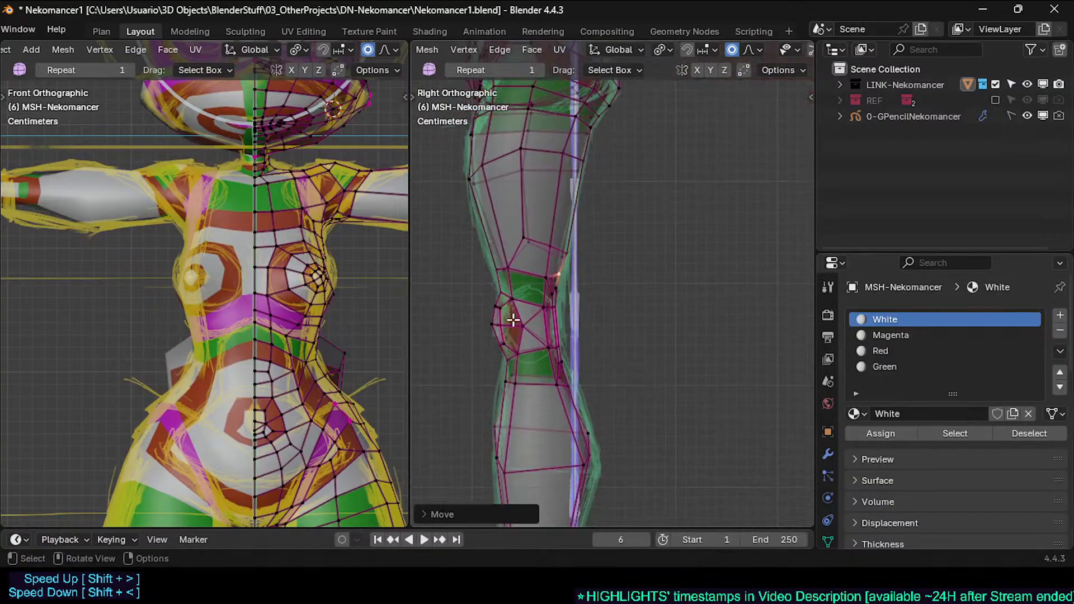
# Step: Shift the kneecap's front vertices slightly inward and readjust the mesh at the back of the knee
pyautogui.click(492, 327)
pyautogui.press('g')
pyautogui.click(496, 327)
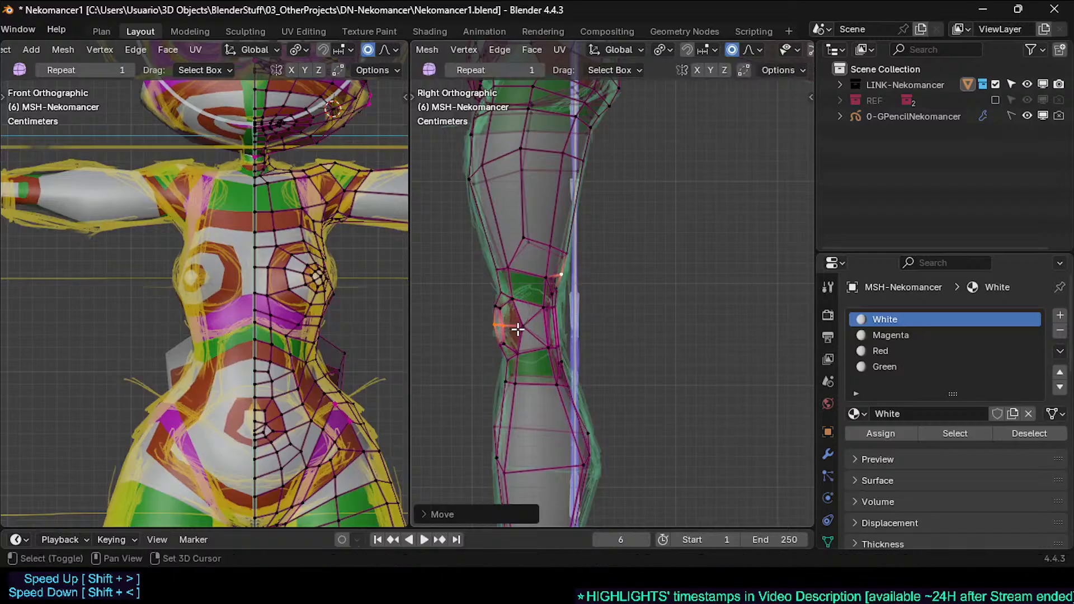
pyautogui.keyDown('alt'); pyautogui.click(568, 338); pyautogui.keyUp('alt')
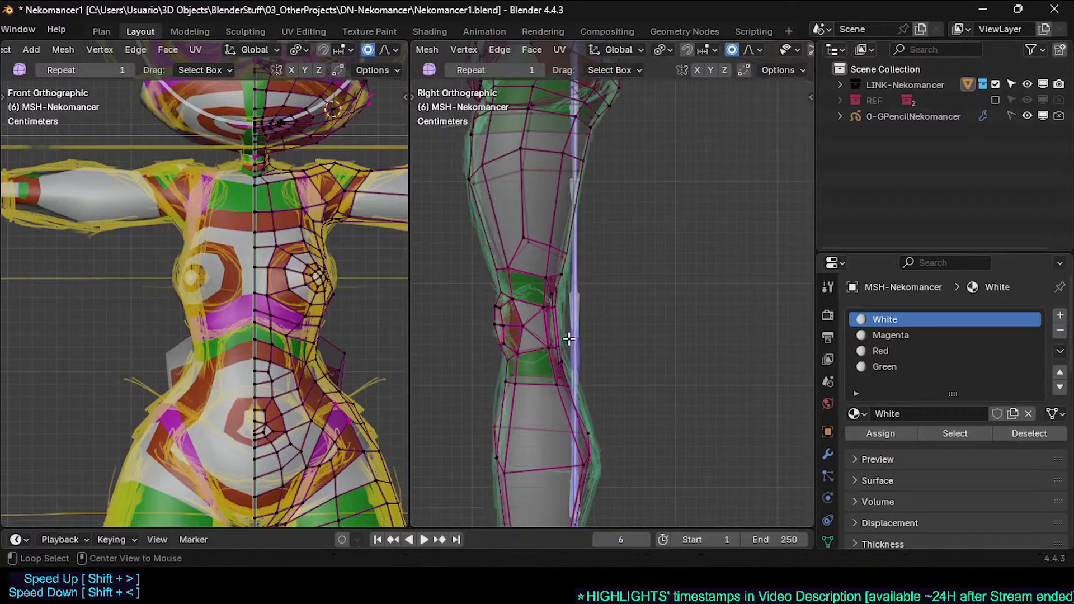
pyautogui.press('g')
pyautogui.click(585, 280)
pyautogui.scroll(-1, 579, 343)
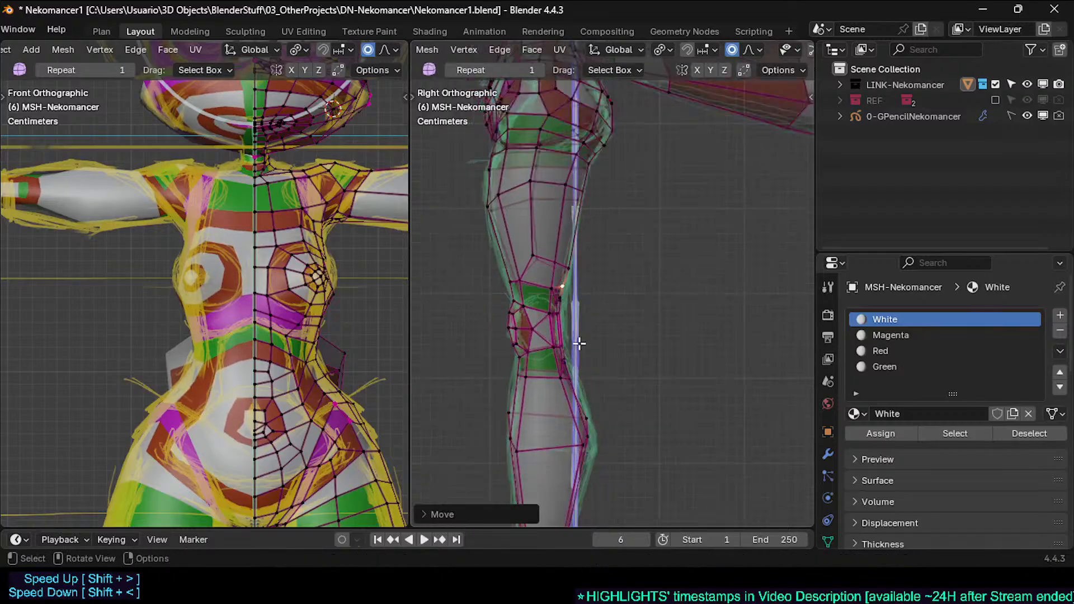
# Step: Move the rear vertex on the lower border of the green band behind the knee to follow the side sketch
pyautogui.scroll(2, 574, 374)
pyautogui.click(570, 380)
pyautogui.press('g')
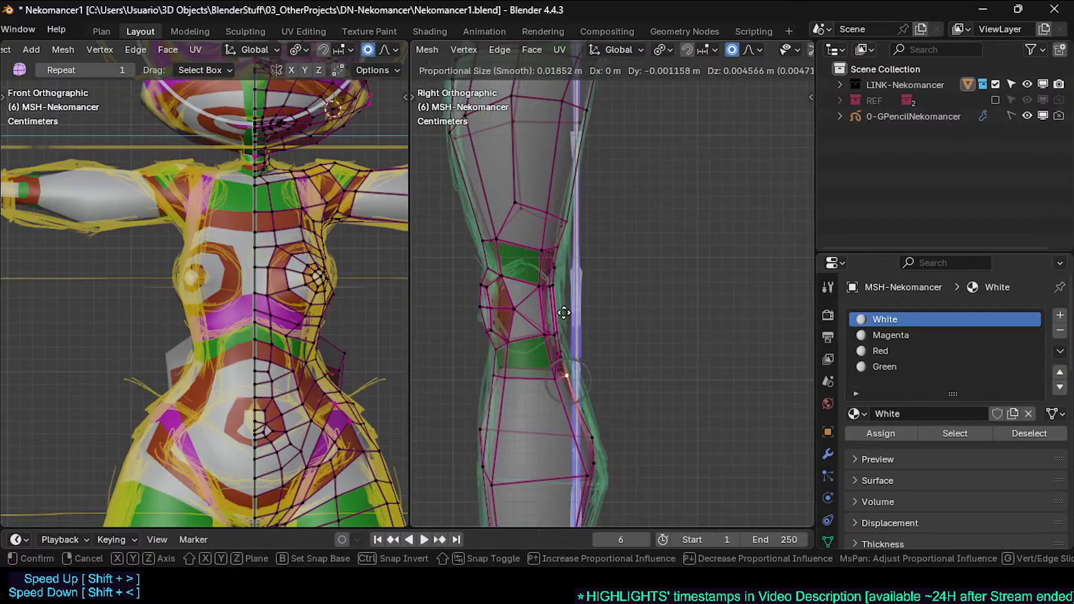
pyautogui.click(564, 313)
pyautogui.press('Tab')
pyautogui.scroll(-4, 574, 368)
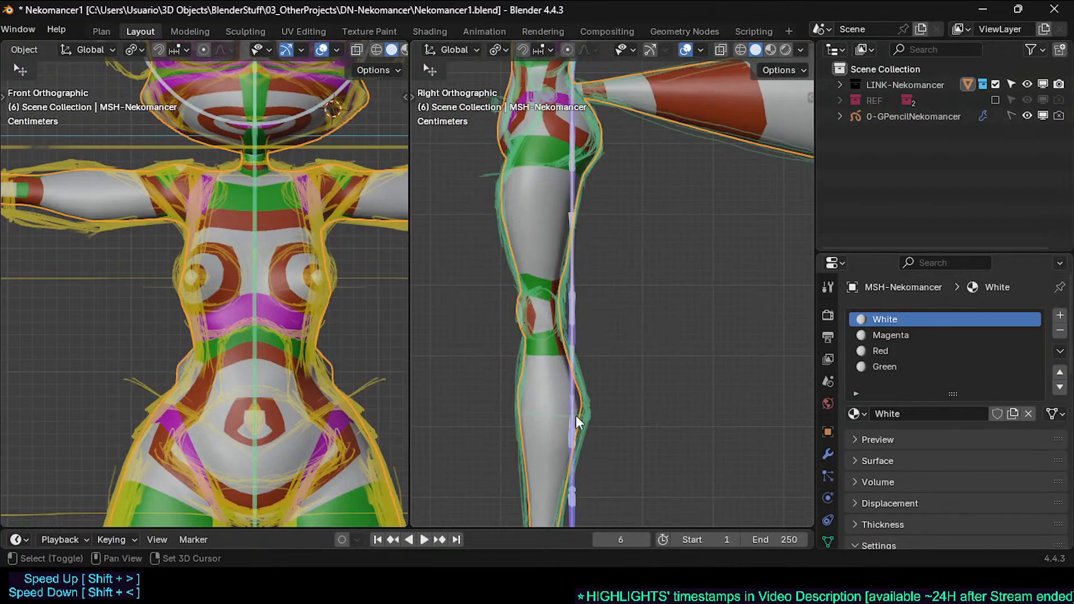
# Step: Scale up the calf's edge loop at its widest point so it reaches the sketch outline in side view
pyautogui.press('Tab')
pyautogui.scroll(-2, 578, 421)
pyautogui.scroll(3, 554, 314)
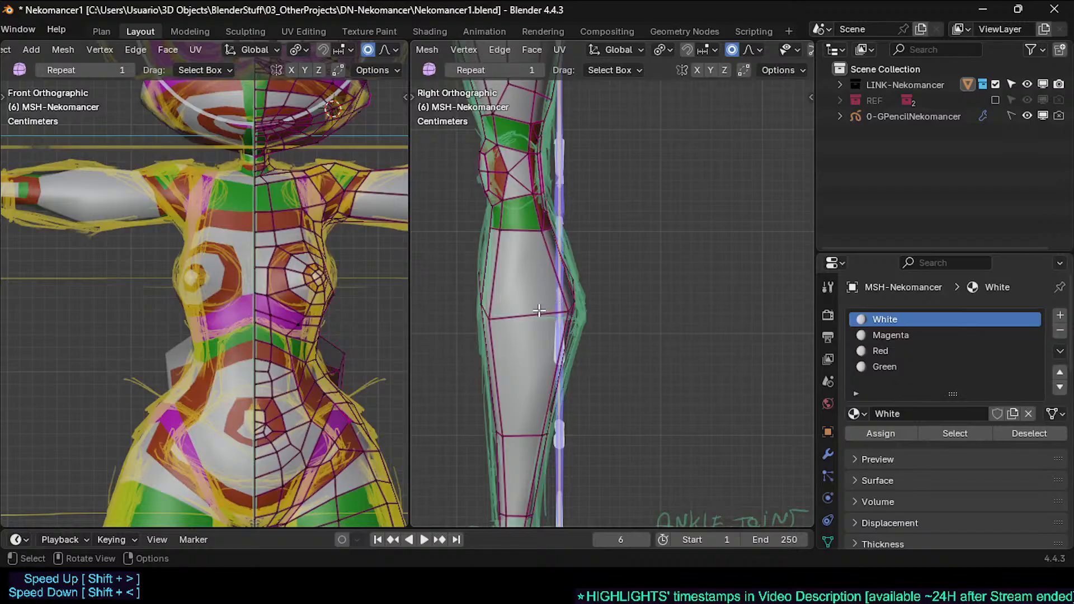
pyautogui.press('s')
pyautogui.click(596, 300)
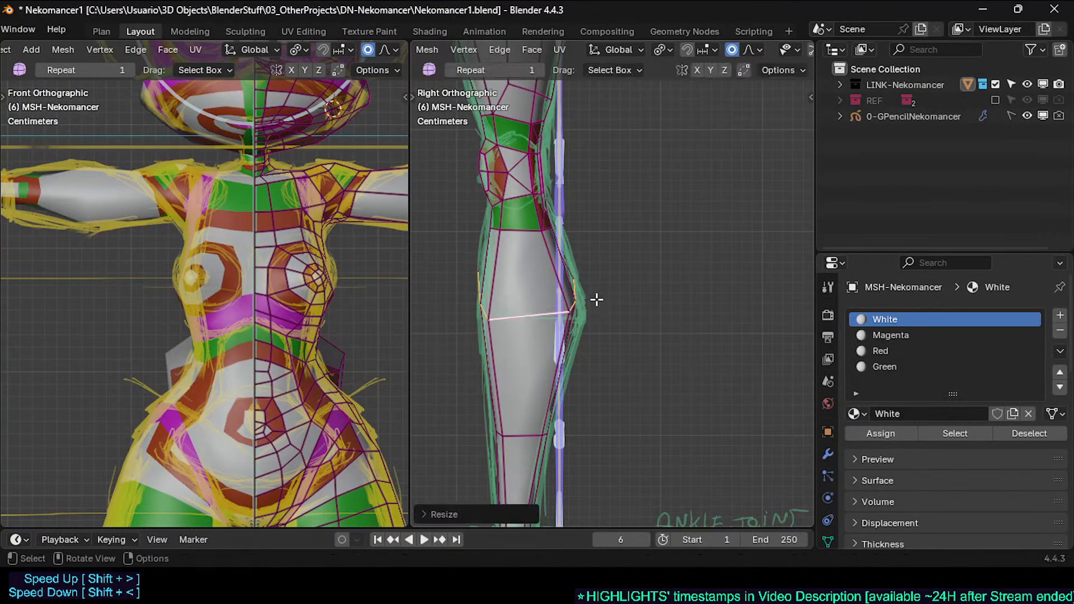
pyautogui.moveTo(595, 300); pyautogui.dragTo(537, 355, button='middle')
pyautogui.scroll(-2, 598, 348)
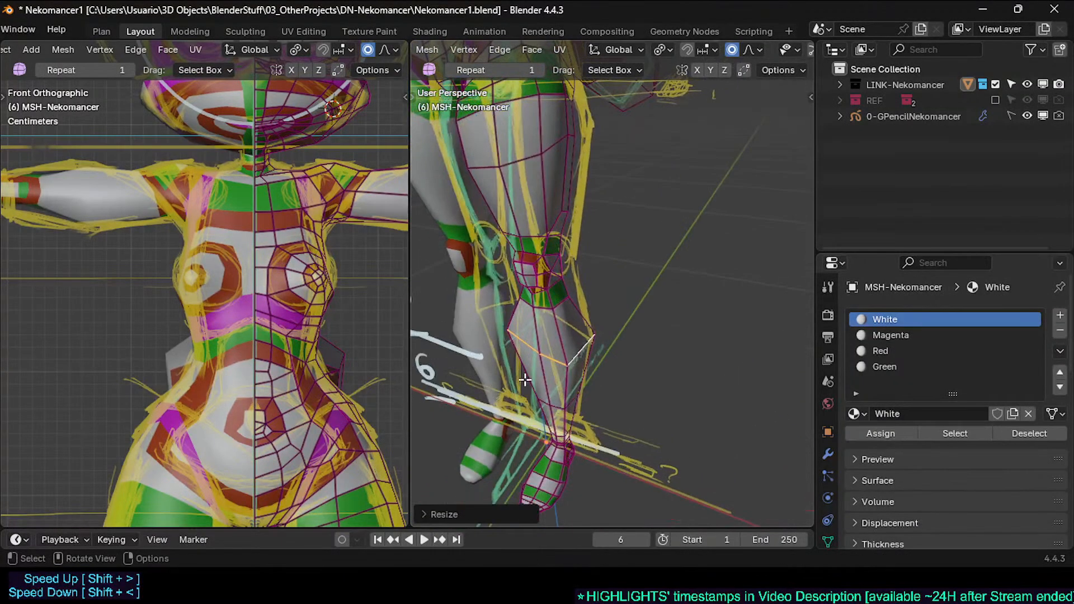
# Step: Reposition the front vertices of the calf loop one by one in side view to match the shin's sketch contour
pyautogui.press('KP_3')
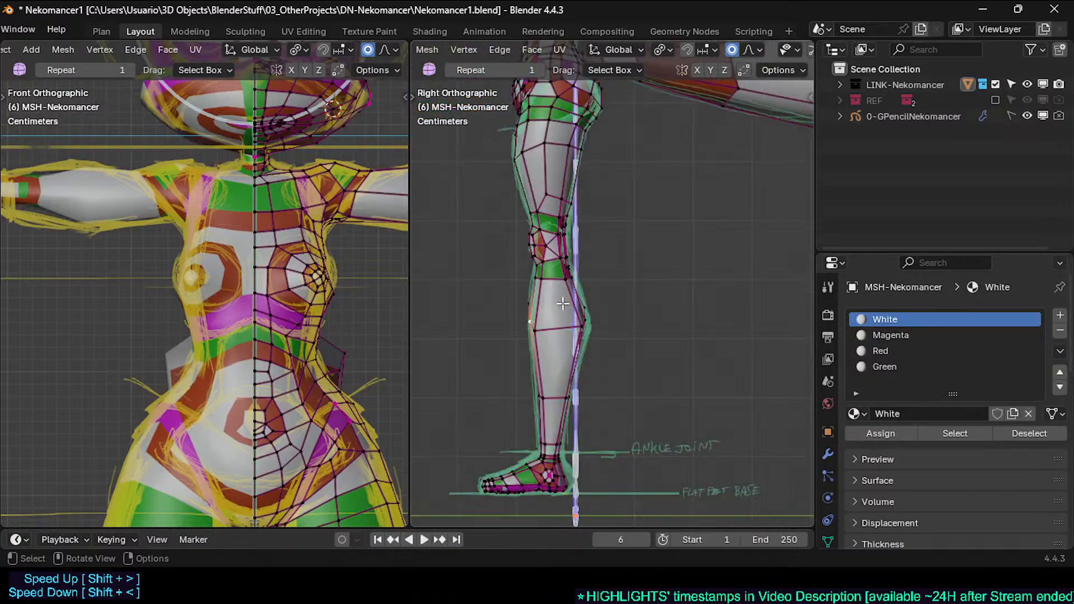
pyautogui.scroll(2, 567, 306)
pyautogui.press('g')
pyautogui.click(547, 314)
pyautogui.click(528, 339)
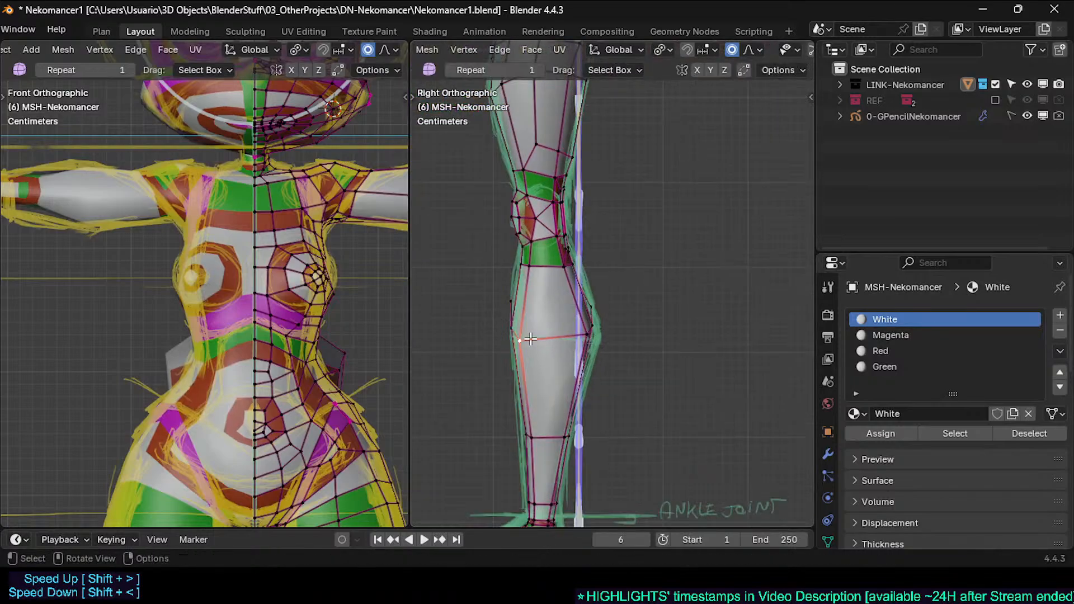
pyautogui.hotkey('alt', 'z')
pyautogui.press('g')
pyautogui.click(566, 327)
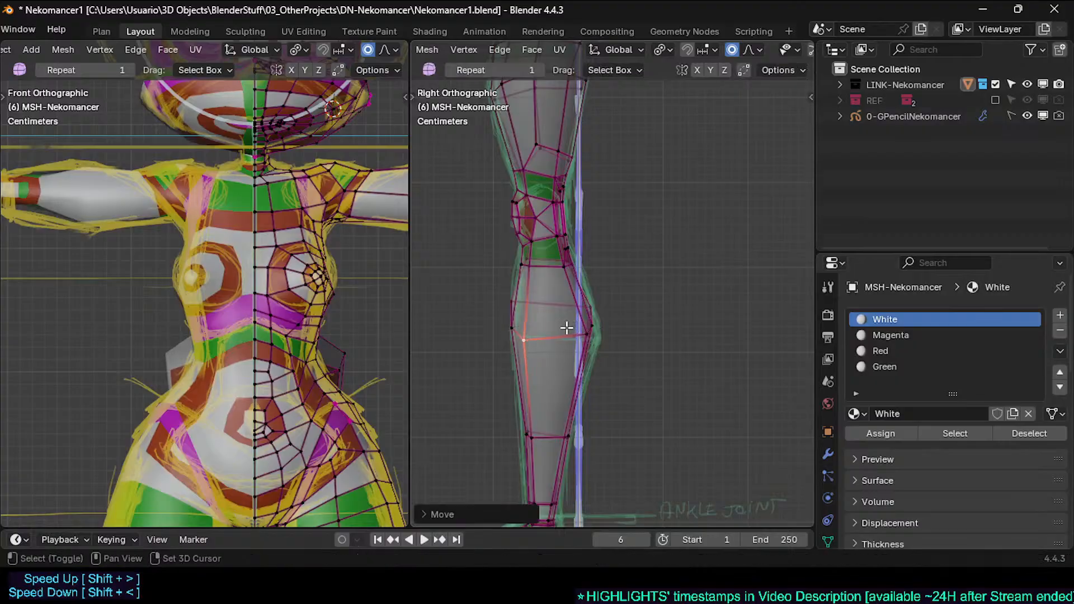
pyautogui.click(512, 303)
pyautogui.press('g')
pyautogui.click(553, 317)
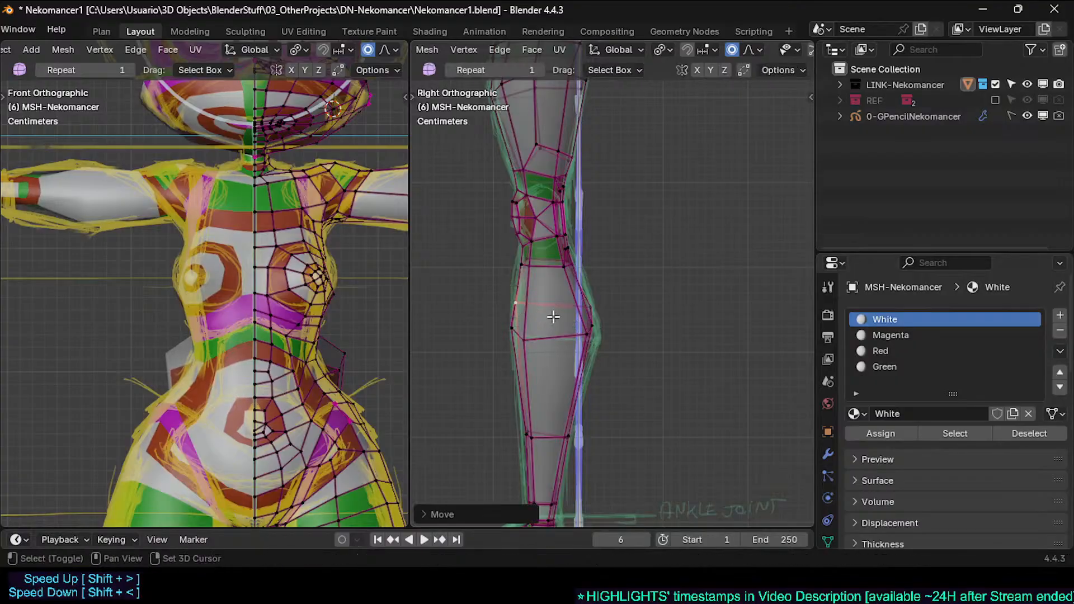
# Step: Widen the whole kneecap area slightly along the X axis in front view
pyautogui.scroll(-2, 255, 322)
pyautogui.keyDown('shift'); pyautogui.moveTo(255, 322); pyautogui.dragTo(241, 44, button='middle'); pyautogui.keyUp('shift')
pyautogui.keyDown('shift'); pyautogui.moveTo(285, 370); pyautogui.dragTo(287, 320, button='middle'); pyautogui.keyUp('shift')
pyautogui.scroll(3, 286, 320)
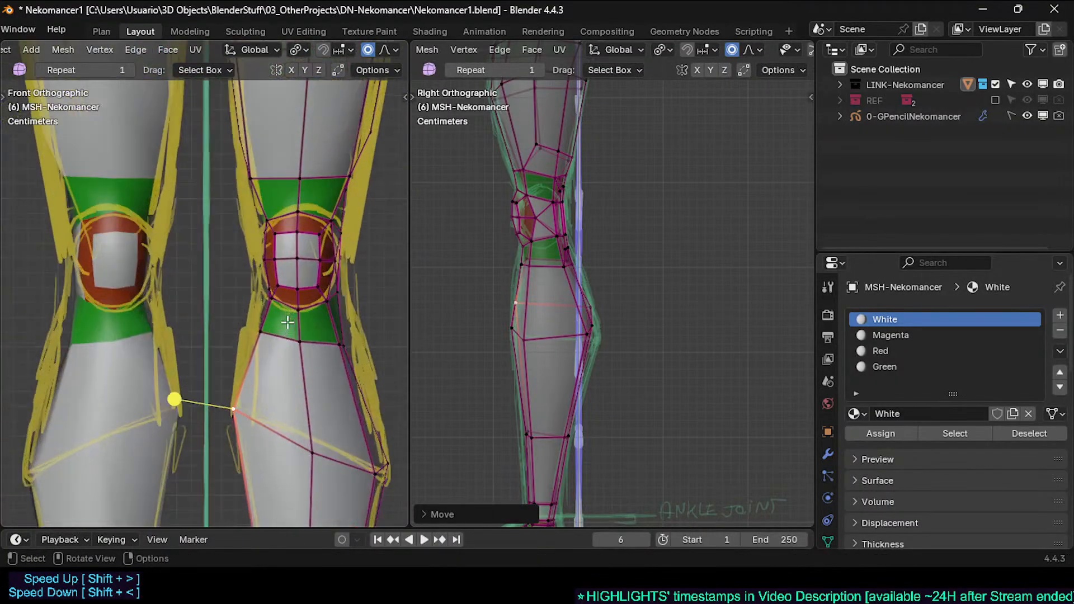
pyautogui.hotkey('alt', 'a')
pyautogui.scroll(-1, 276, 286)
pyautogui.hotkey('alt', 'z')
pyautogui.moveTo(257, 219); pyautogui.dragTo(360, 319)
pyautogui.press('s')
pyautogui.press('x')
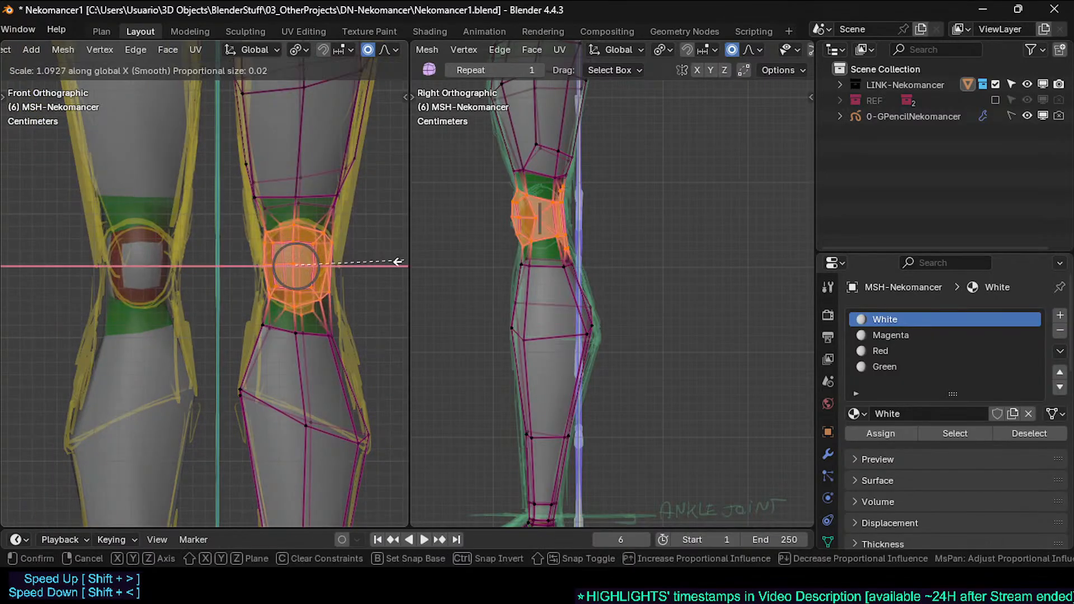
pyautogui.click(25, 266)
pyautogui.hotkey('alt', 'a')
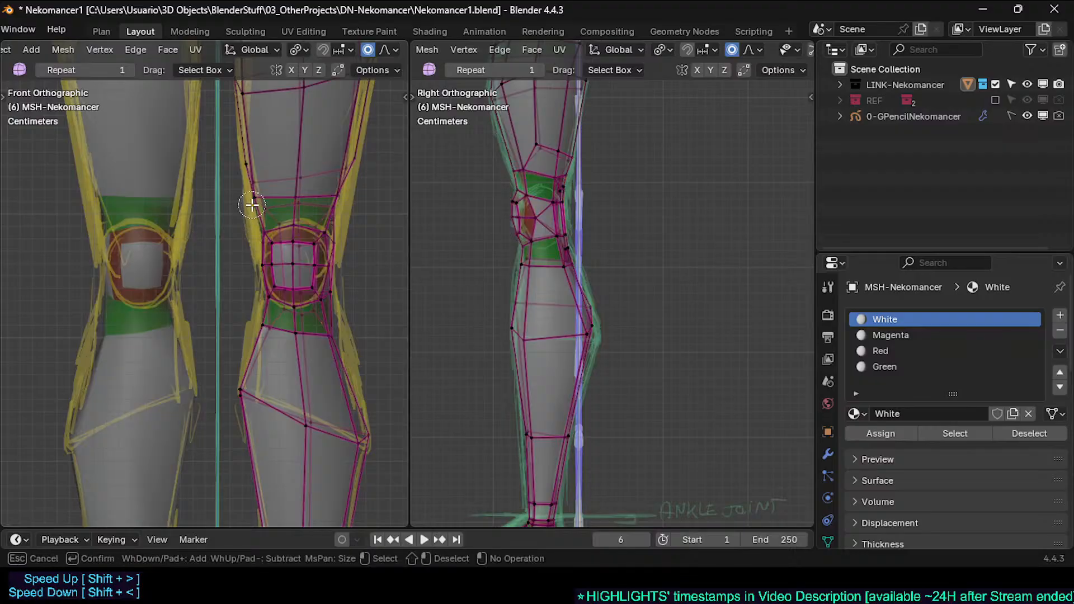
# Step: Move the inner-side vertices from the upper green band to the kneecap toward the front sketch, using circle selection
pyautogui.keyDown('shift'); pyautogui.click(253, 200); pyautogui.keyUp('shift')
pyautogui.keyDown('shift'); pyautogui.click(262, 236); pyautogui.keyUp('shift')
pyautogui.press('g')
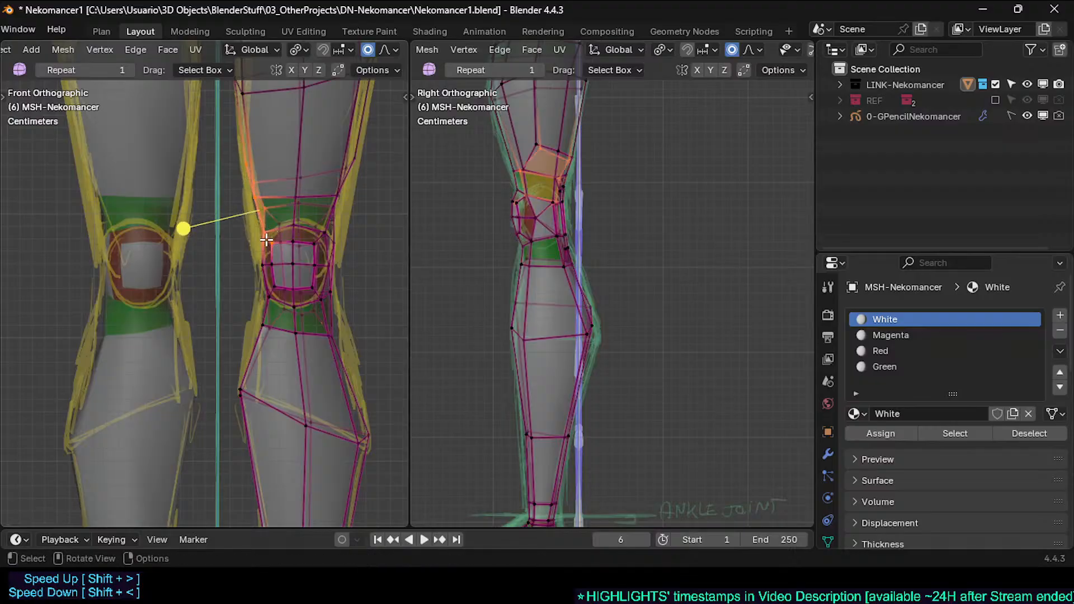
pyautogui.scroll(2, 253, 242)
pyautogui.click(237, 250)
pyautogui.hotkey('alt', 'a')
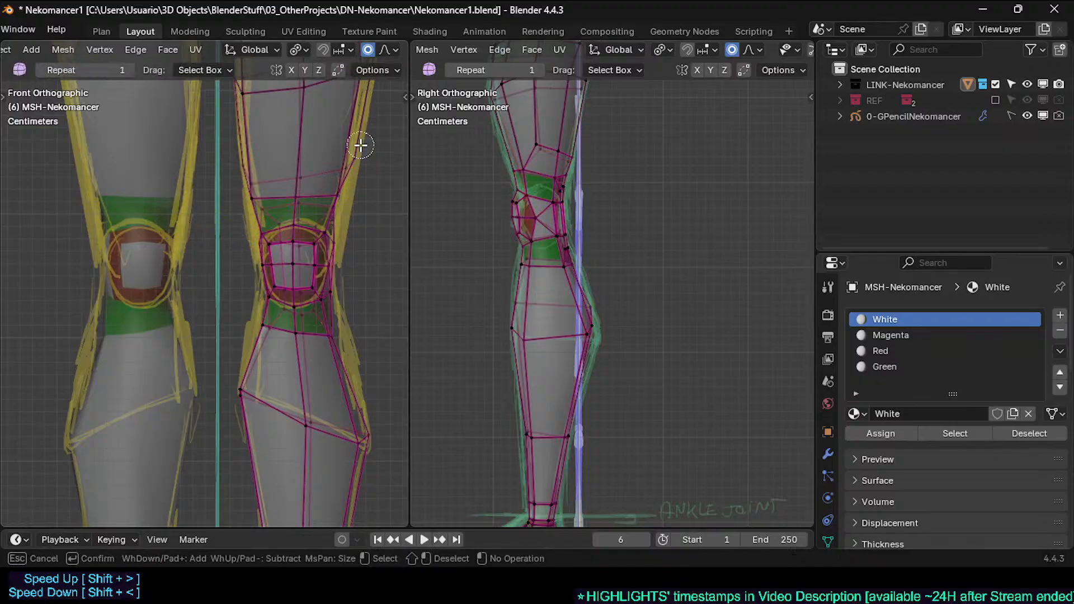
# Step: Move the outer-side vertices above the kneecap toward the front sketch and smooth the outer vertices around the upper green band
pyautogui.click(340, 199)
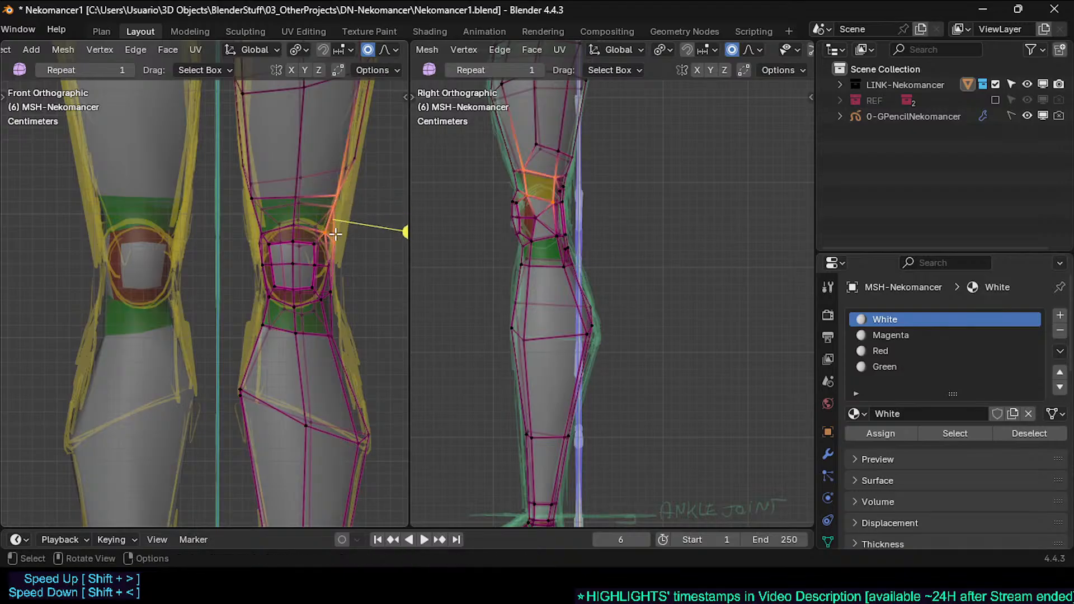
pyautogui.press('g')
pyautogui.click(372, 243)
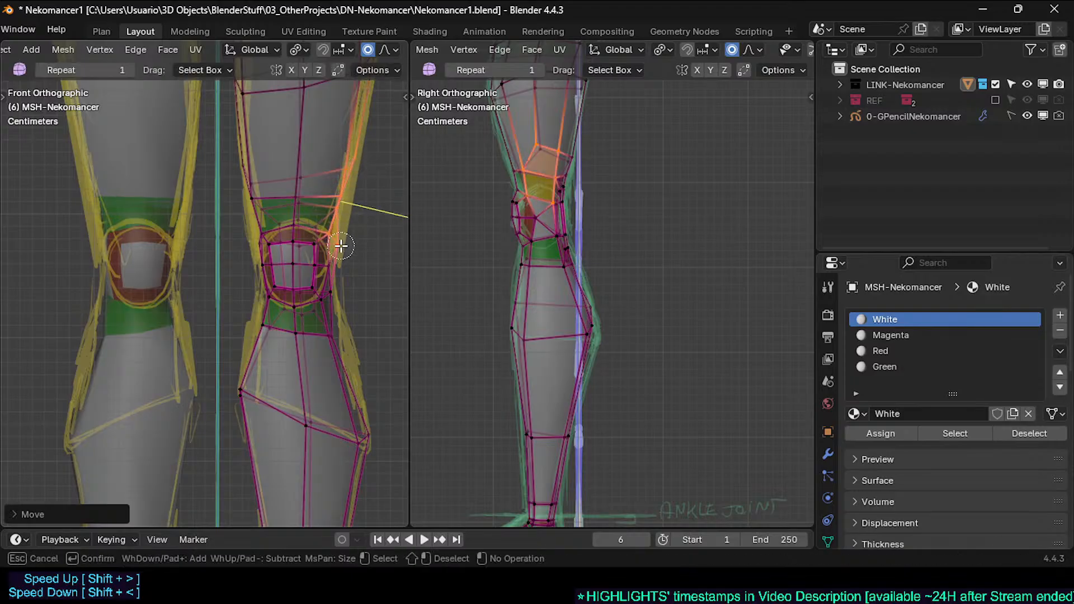
pyautogui.keyDown('ctrl'); pyautogui.scroll(-3, 336, 240); pyautogui.keyUp('ctrl')
pyautogui.keyDown('ctrl'); pyautogui.scroll(1, 336, 229); pyautogui.keyUp('ctrl')
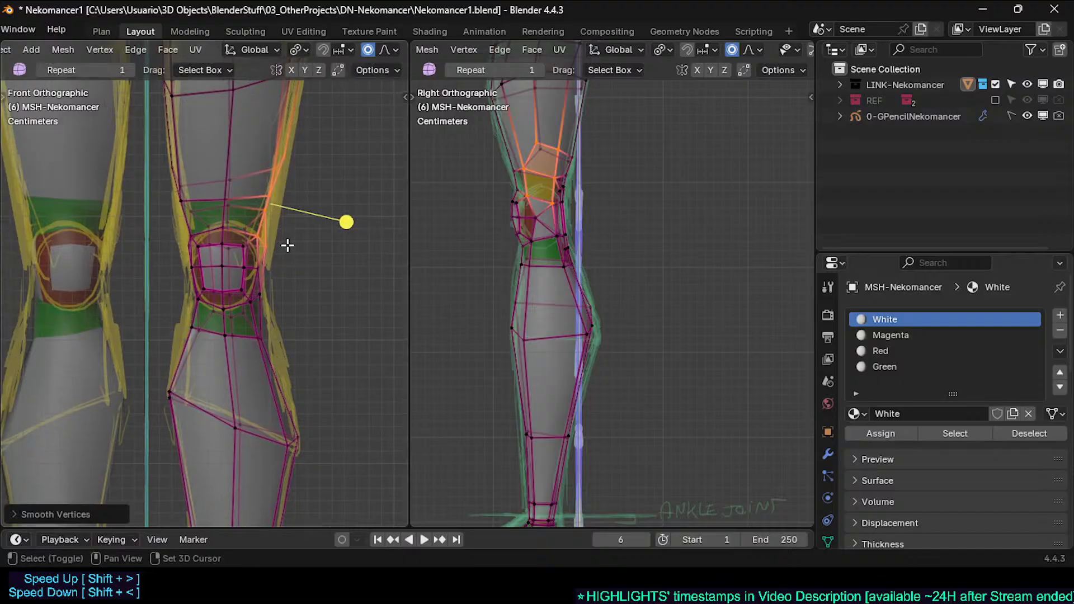
pyautogui.click(284, 162)
pyautogui.hotkey('alt', 'a')
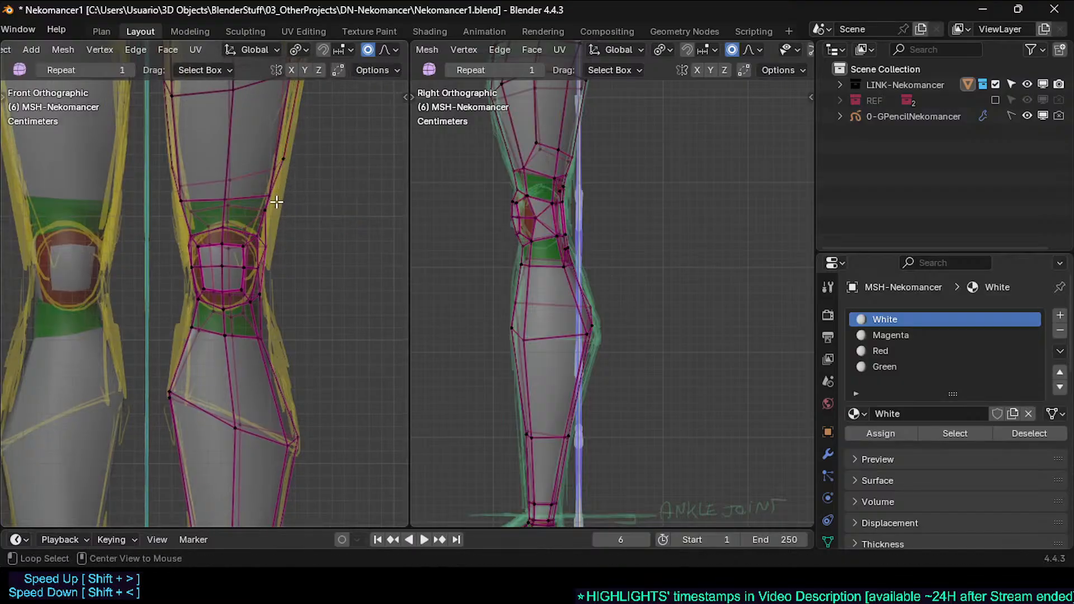
# Step: Adjust the outer vertices of the upper green band and beside the kneecap in front view, and check the shape in Object Mode
pyautogui.click(270, 213)
pyautogui.press('g')
pyautogui.click(277, 227)
pyautogui.hotkey('alt', 'a')
pyautogui.press('c')
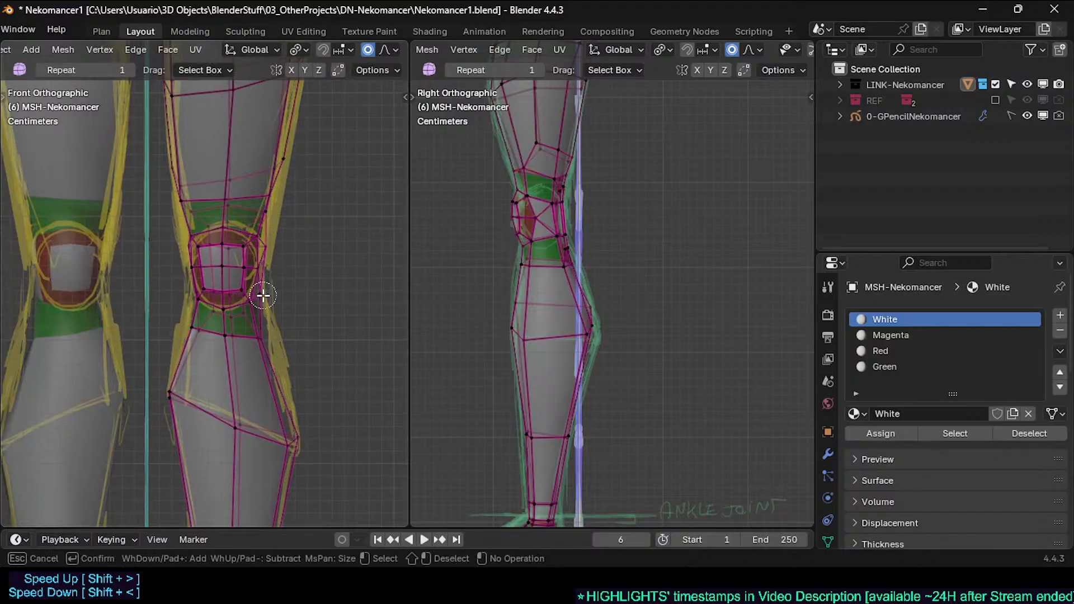
pyautogui.press('Escape')
pyautogui.click(265, 249)
pyautogui.press('g')
pyautogui.click(265, 263)
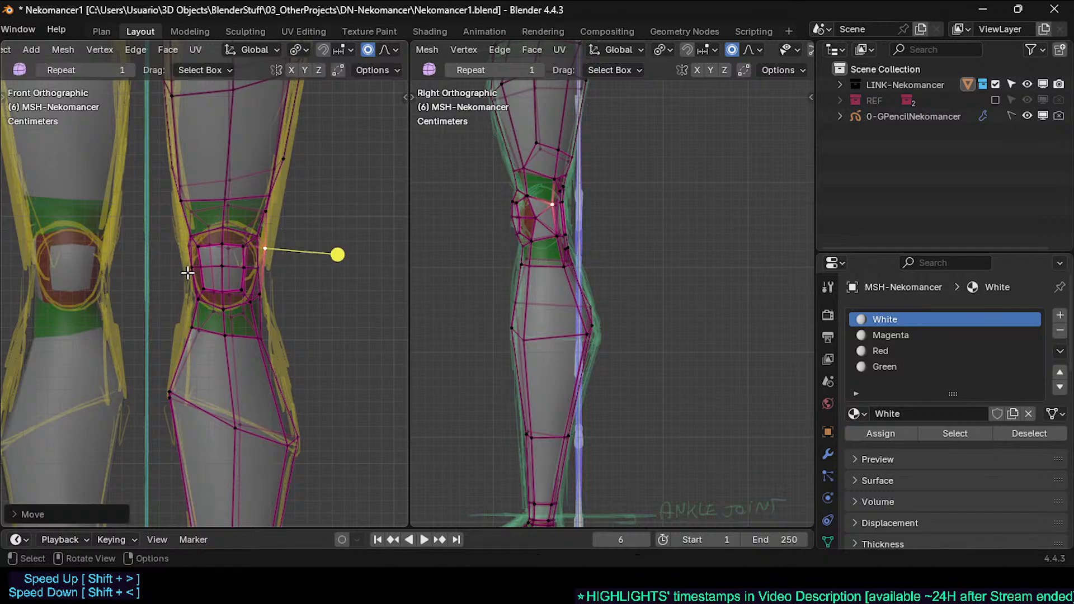
pyautogui.press('Tab')
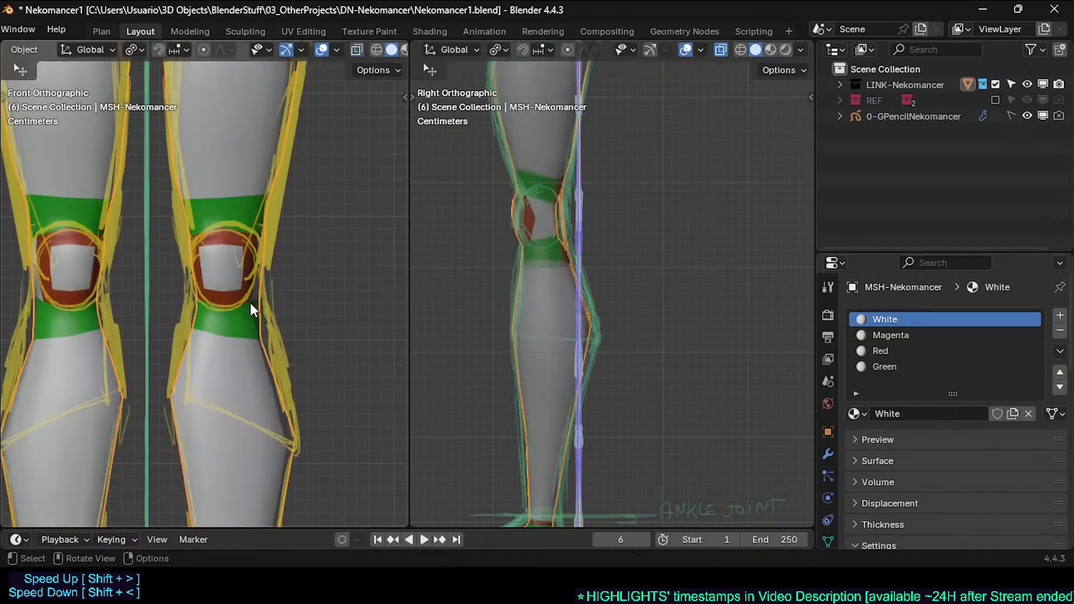
pyautogui.press('Tab')
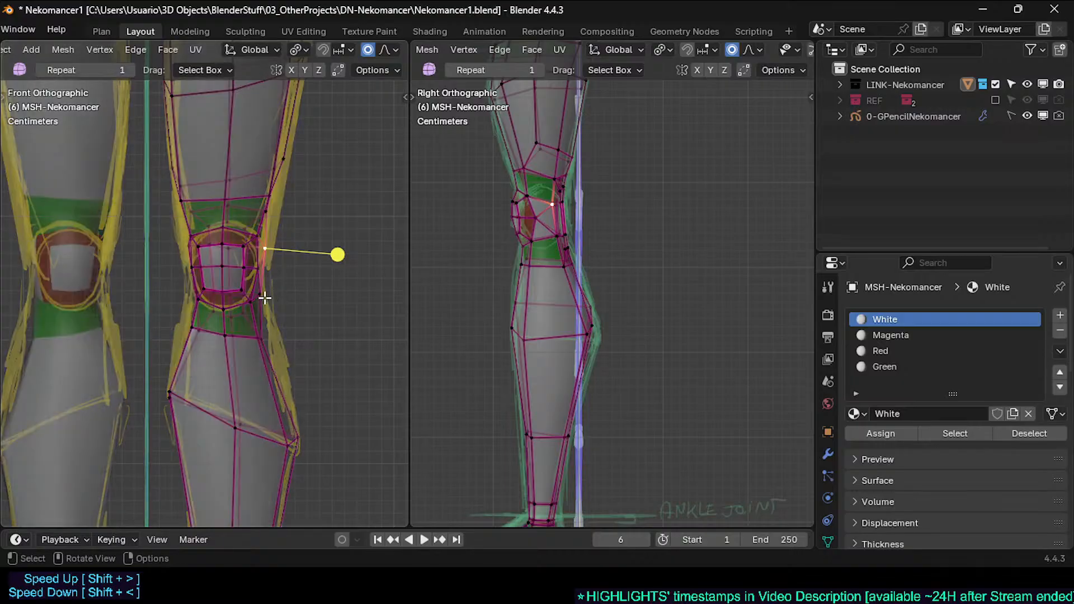
# Step: Fine-tune the outer knee vertices at the upper and lower sides of the kneecap to fit the front sketch
pyautogui.press('g')
pyautogui.click(280, 295)
pyautogui.click(271, 246)
pyautogui.press('g')
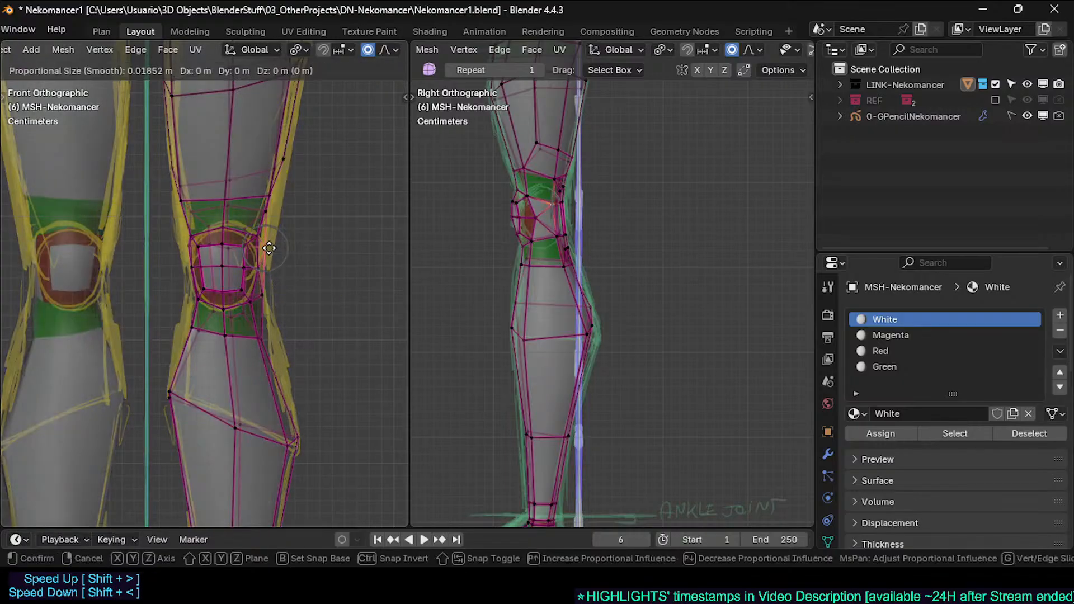
pyautogui.click(271, 244)
# Step: Move the inner vertex beside the kneecap and the rear inner vertex of the upper green band toward the sketch outline
pyautogui.click(177, 246)
pyautogui.press('g')
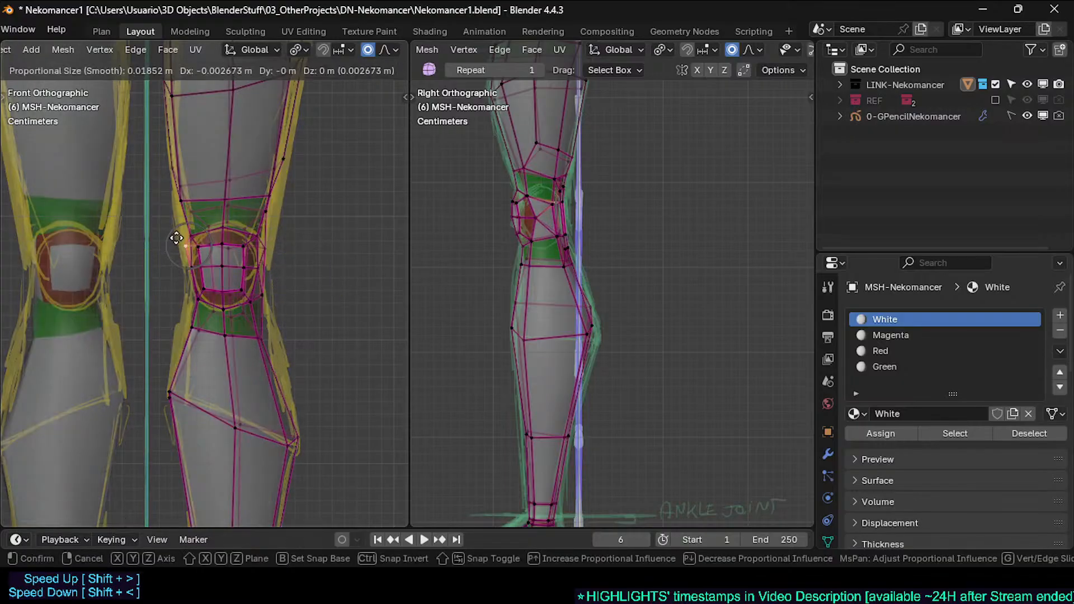
pyautogui.click(189, 241)
pyautogui.press('g')
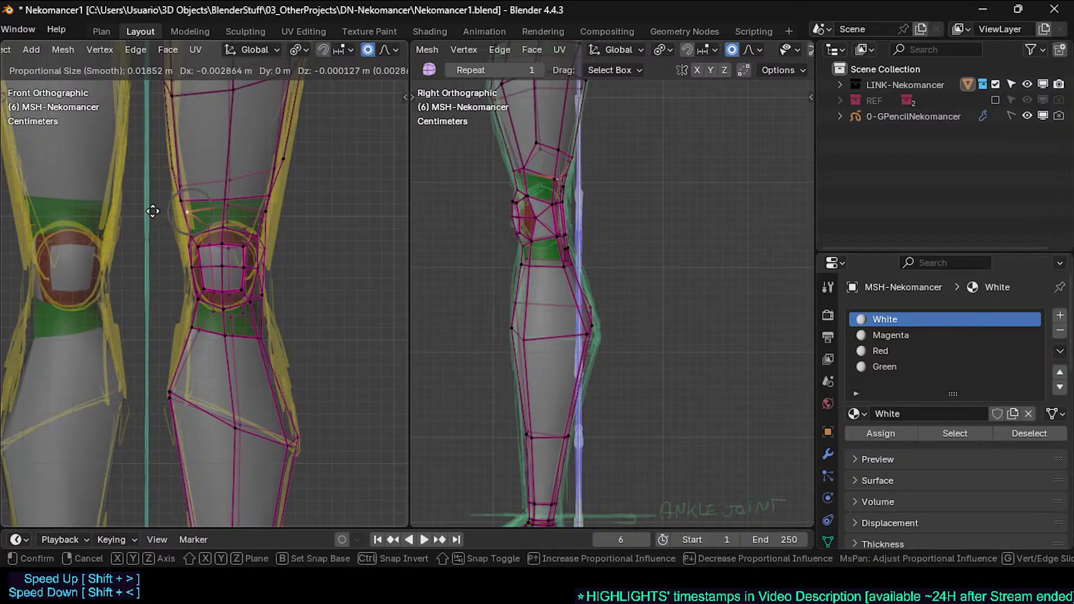
pyautogui.click(124, 235)
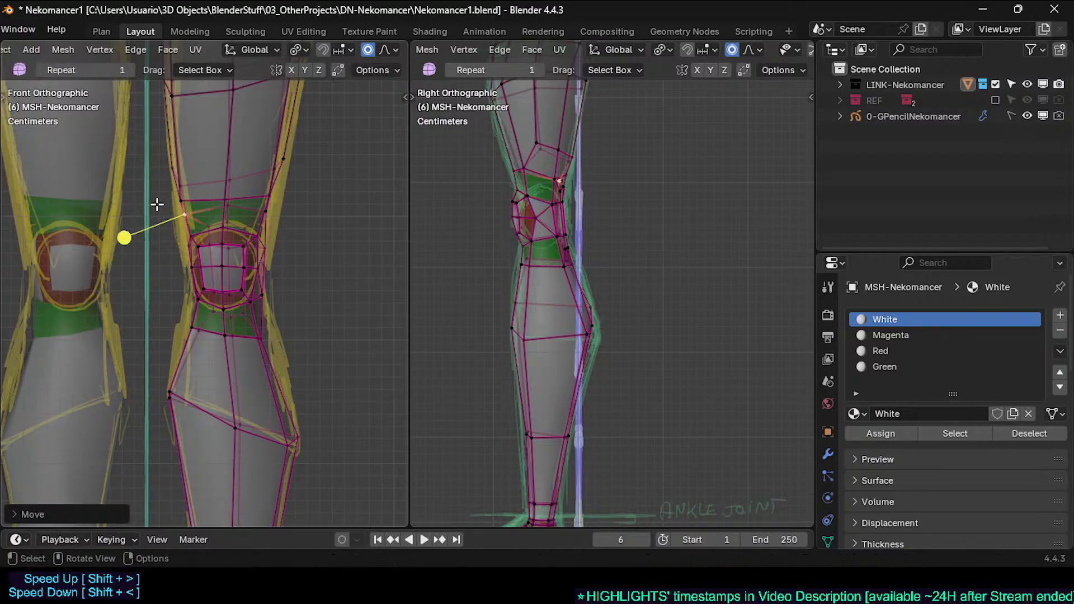
# Step: Move the inner vertex on the upper green band's top border outward and readjust the rear inner vertex just below it
pyautogui.press('g')
pyautogui.rightClick(74, 212)
pyautogui.click(183, 194)
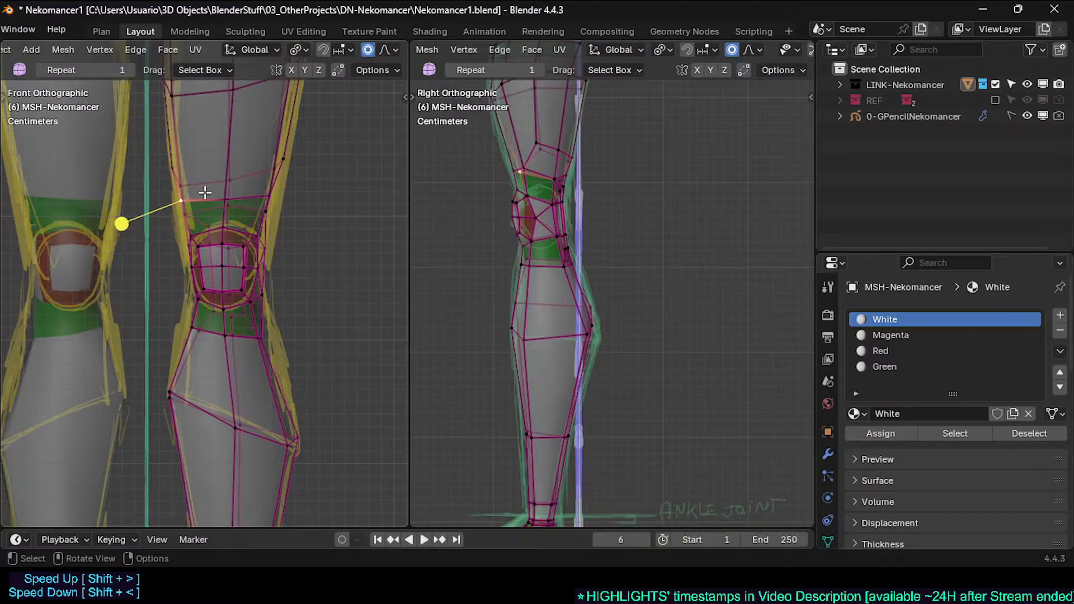
pyautogui.press('g')
pyautogui.click(168, 219)
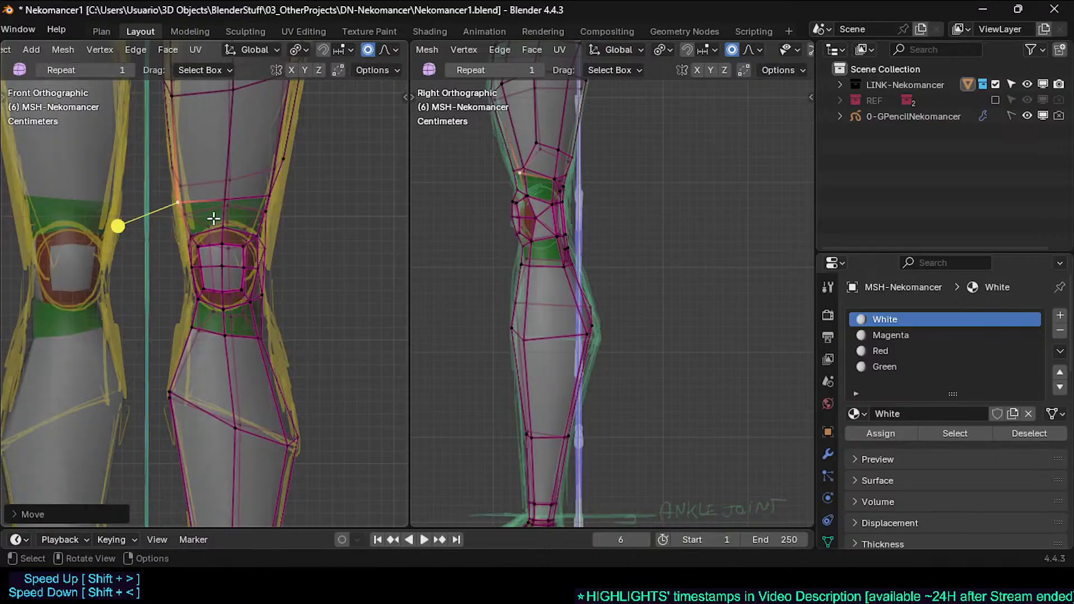
pyautogui.click(186, 210)
pyautogui.press('g')
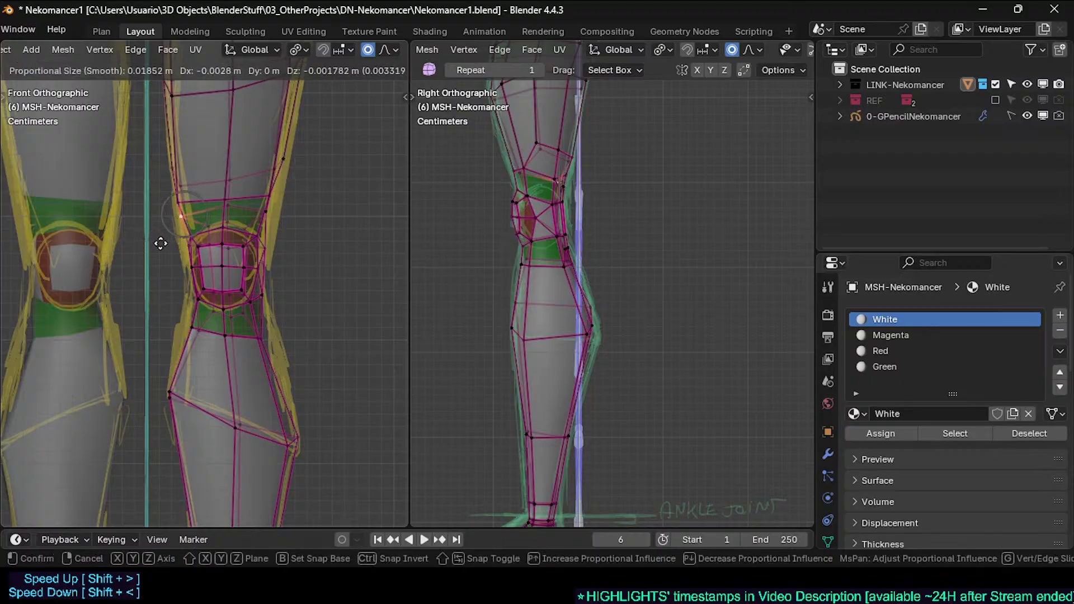
pyautogui.click(151, 228)
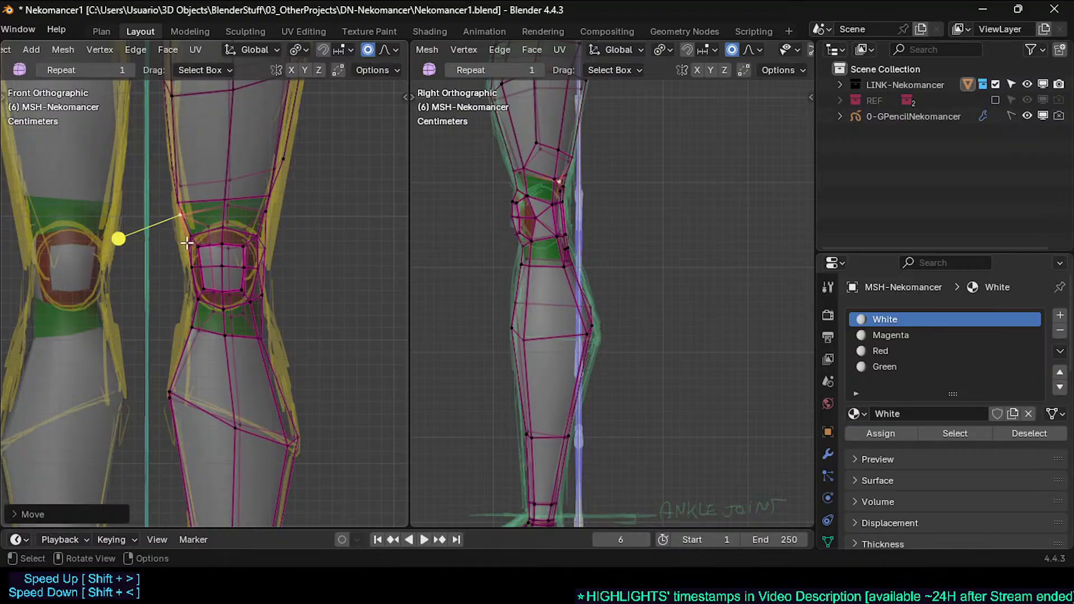
# Step: In back view, move the inner edge beside the red area's lower part toward the sketched knee outline
pyautogui.moveTo(159, 266); pyautogui.dragTo(166, 273, button='middle')
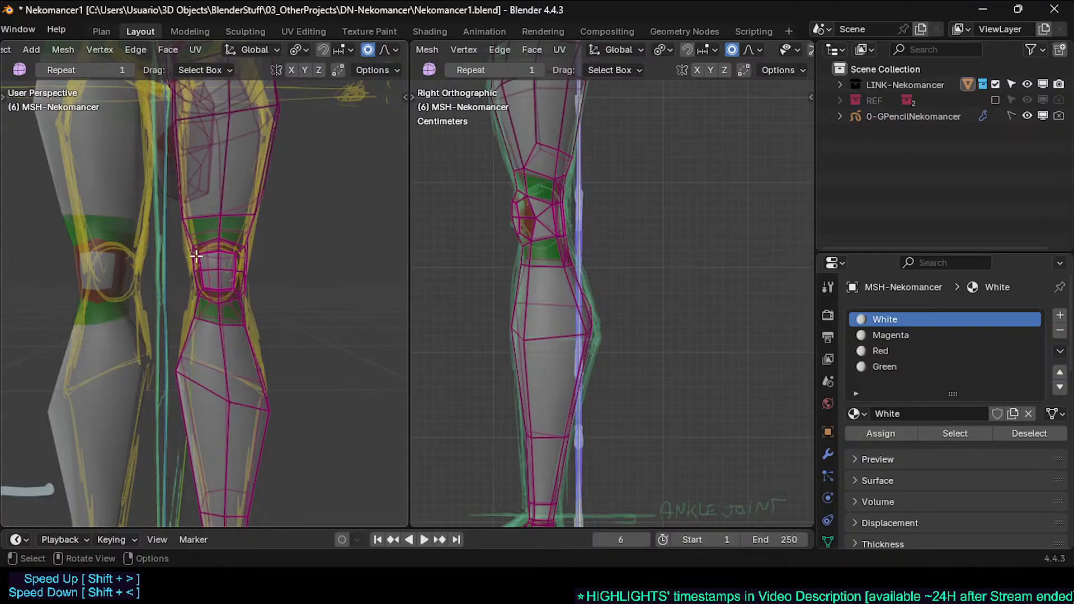
pyautogui.press('KP_1')
pyautogui.moveTo(565, 257); pyautogui.dragTo(588, 252, button='middle')
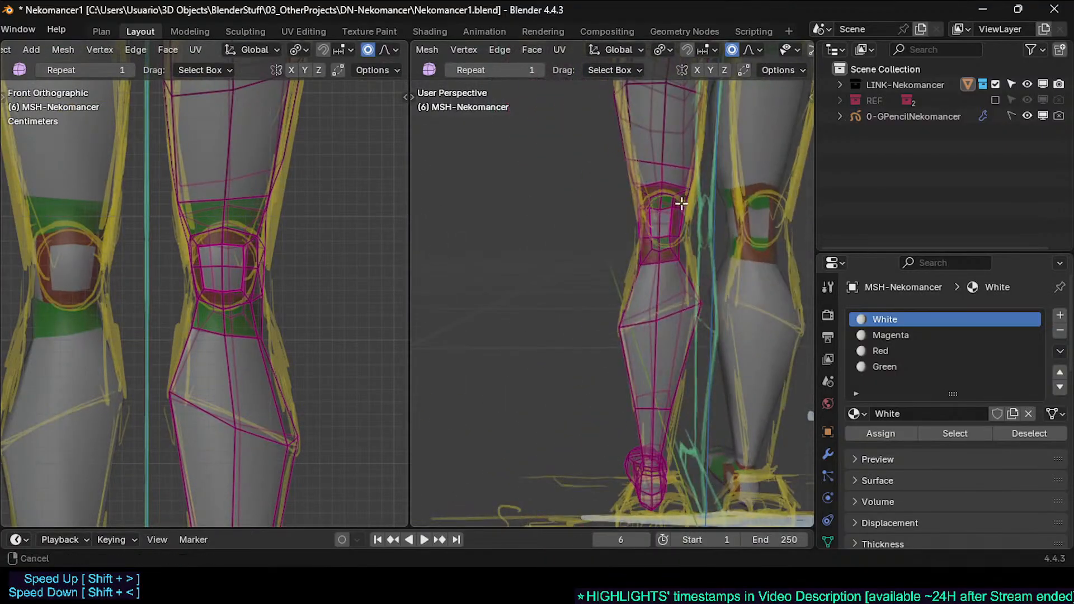
pyautogui.scroll(4, 654, 241)
pyautogui.moveTo(654, 241); pyautogui.dragTo(644, 246, button='middle')
pyautogui.press('ctrl+KP_1')
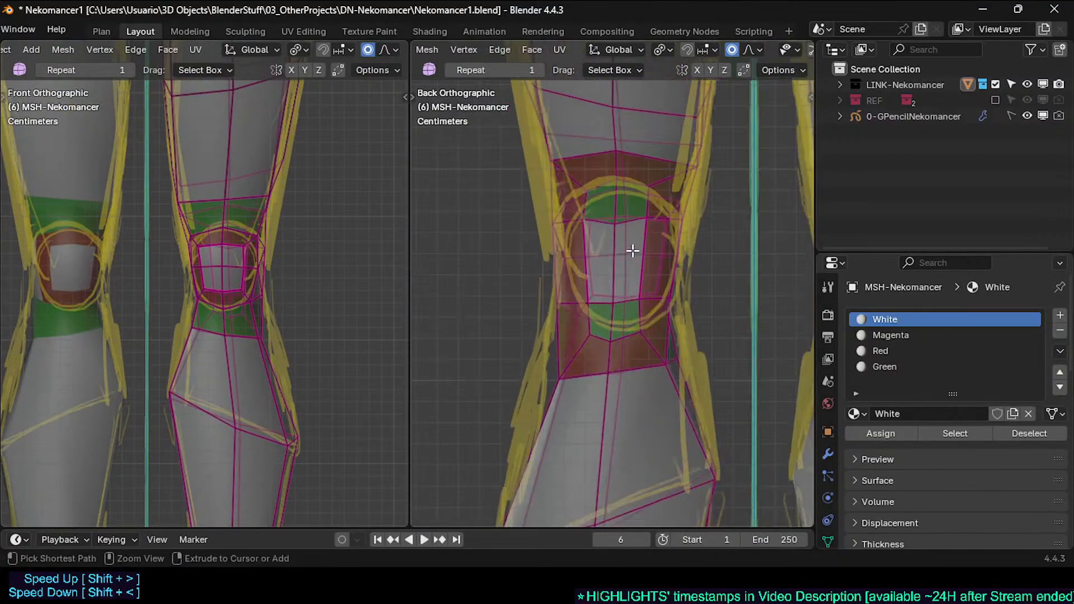
pyautogui.scroll(2, 633, 251)
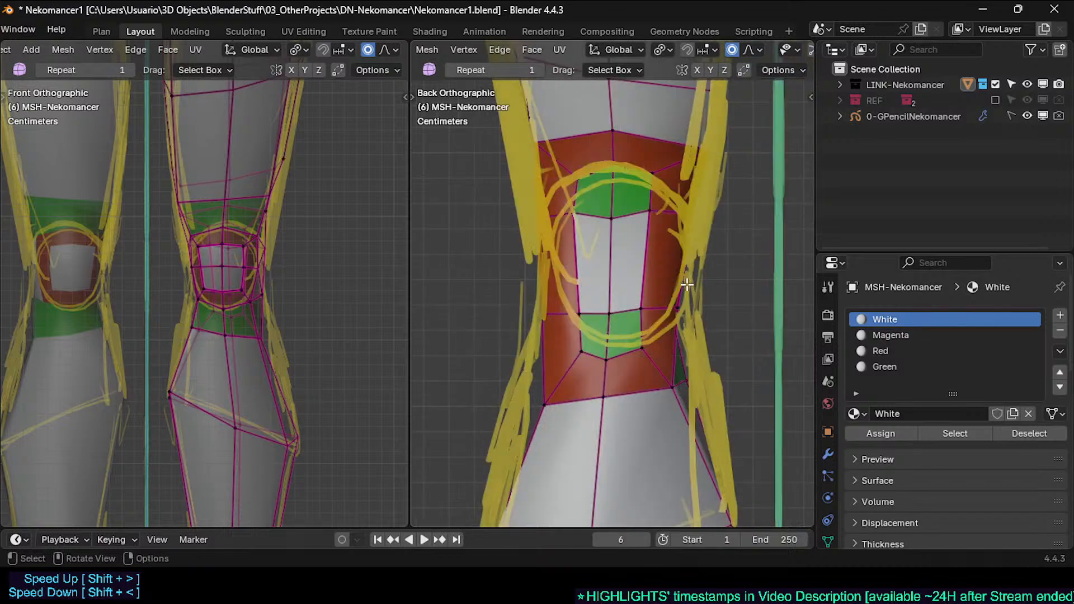
pyautogui.click(674, 340)
pyautogui.press('g')
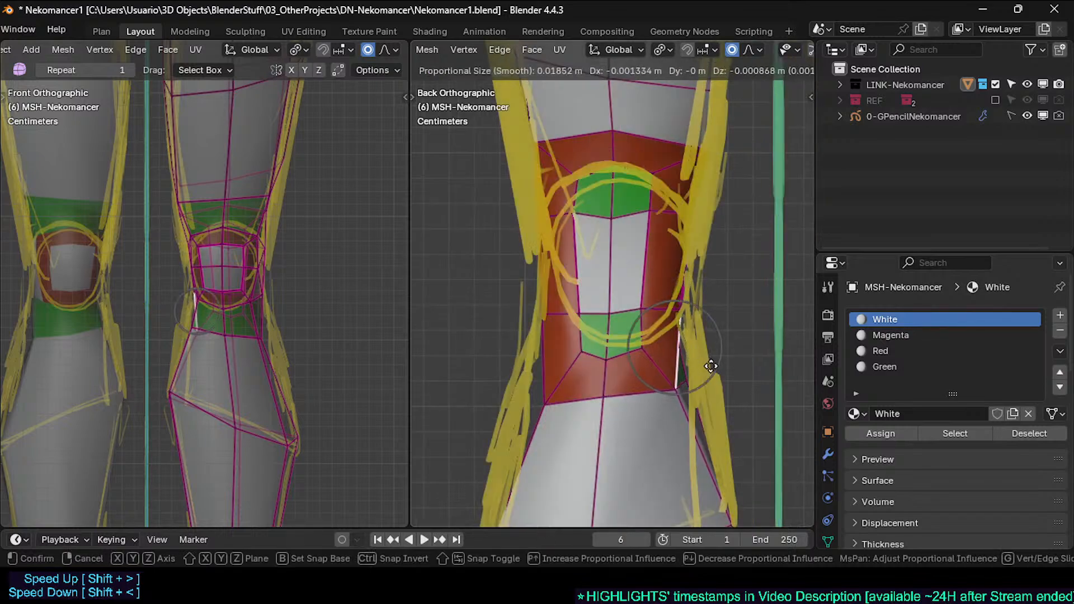
pyautogui.click(739, 387)
pyautogui.press('g')
pyautogui.click(686, 353)
# Step: Align the centre vertices on the red area's bottom border and the lower green patch's bottom edge behind the knee
pyautogui.press('1')
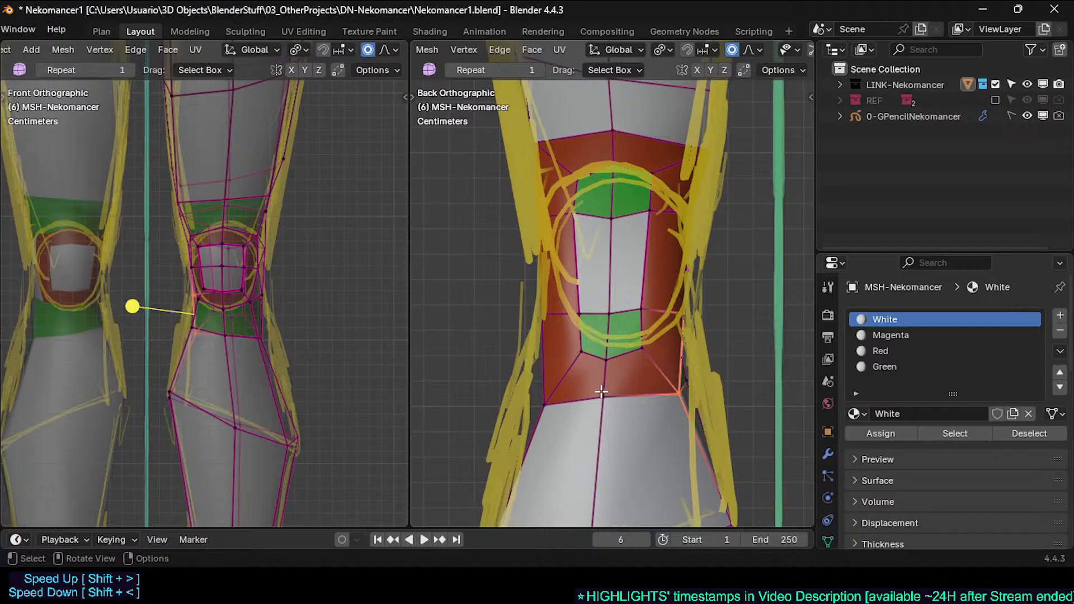
pyautogui.click(609, 395)
pyautogui.press('g')
pyautogui.click(620, 399)
pyautogui.click(607, 362)
pyautogui.press('g')
pyautogui.click(610, 356)
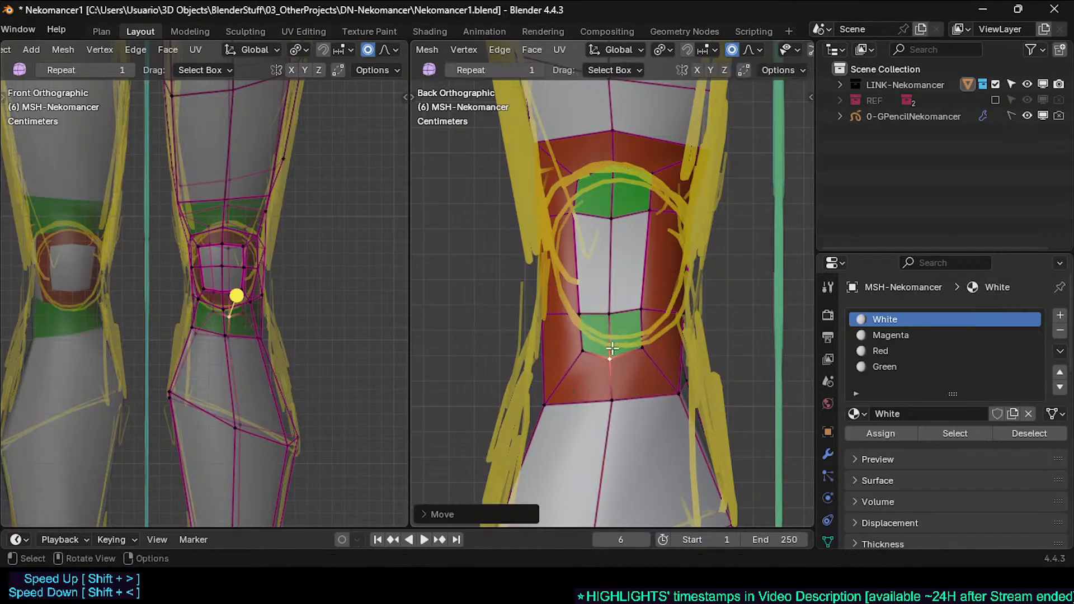
pyautogui.press('g')
pyautogui.click(612, 356)
pyautogui.click(609, 394)
pyautogui.press('g')
pyautogui.click(606, 393)
# Step: Straighten the centre line behind the knee by moving the middle vertices of the white patch and the upper green patch
pyautogui.click(614, 218)
pyautogui.press('g')
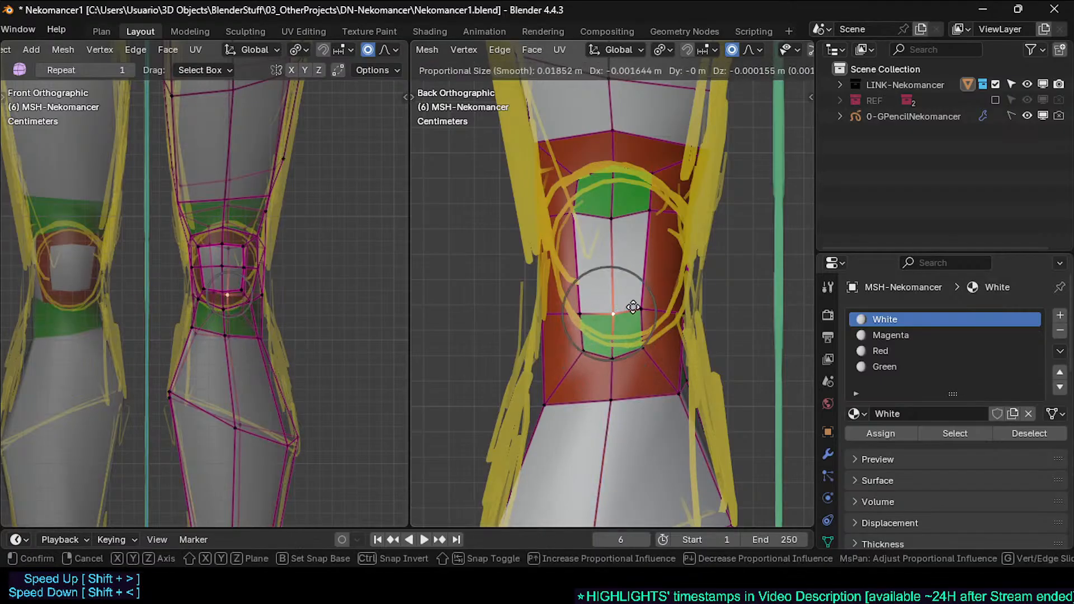
pyautogui.click(615, 211)
pyautogui.press('g')
pyautogui.click(626, 188)
pyautogui.click(613, 171)
pyautogui.press('g')
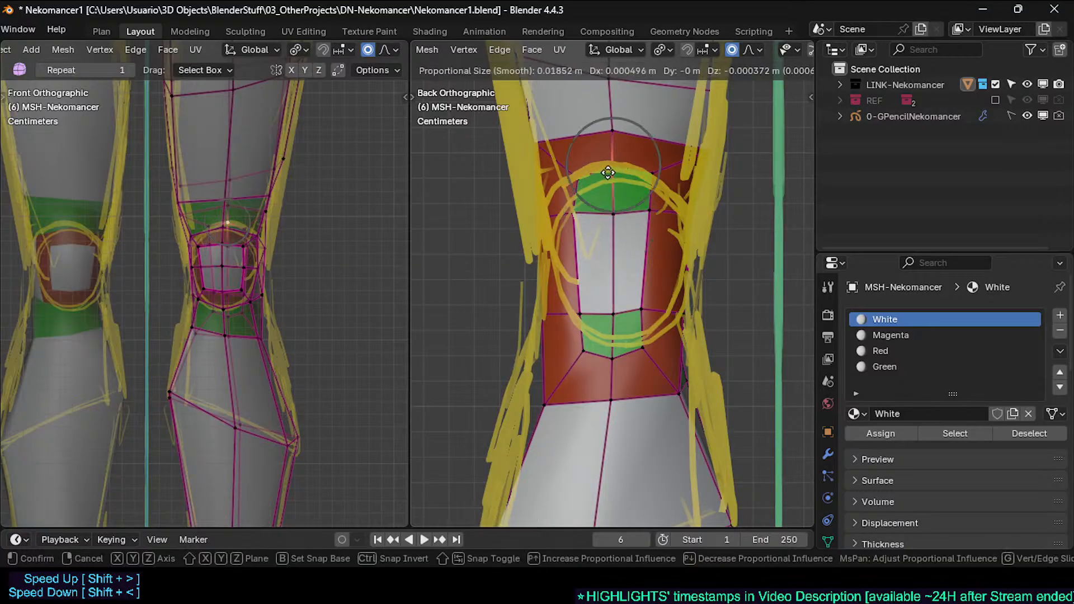
pyautogui.click(601, 174)
# Step: Adjust the upper green patch's outer top corner and the centre and inner vertices on the red area's top border
pyautogui.click(579, 178)
pyautogui.press('g')
pyautogui.click(577, 174)
pyautogui.click(610, 130)
pyautogui.press('g')
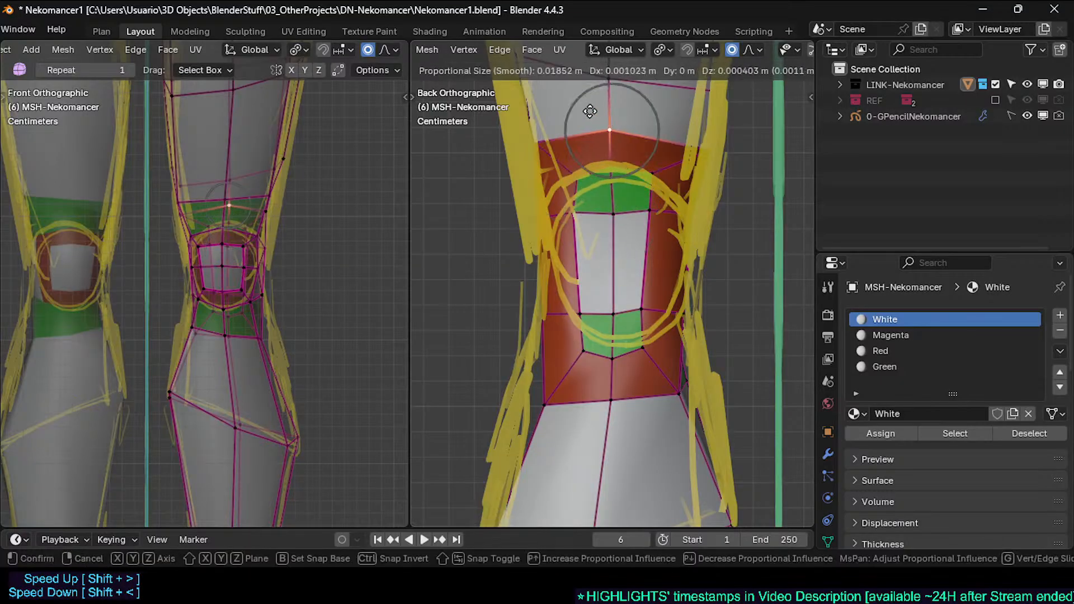
pyautogui.click(607, 130)
pyautogui.click(703, 154)
pyautogui.press('g')
pyautogui.click(711, 156)
# Step: Reposition the edge beside the rear white patch's upper inner corner, then the inner side vertex and that corner
pyautogui.press('2')
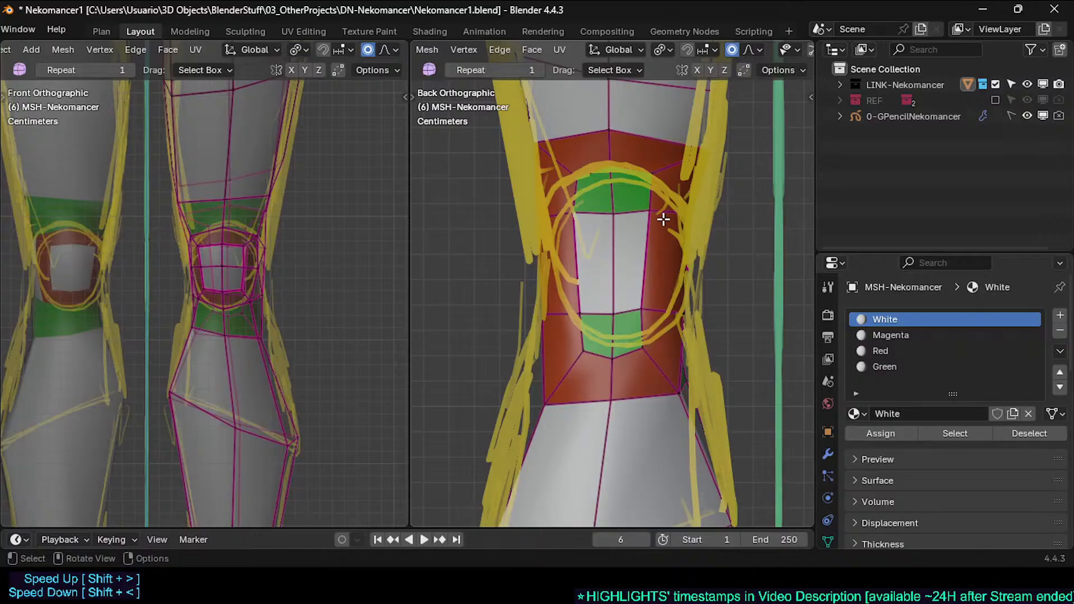
pyautogui.click(665, 218)
pyautogui.press('g')
pyautogui.click(668, 212)
pyautogui.hotkey('alt', 'z')
pyautogui.press('1')
pyautogui.click(695, 217)
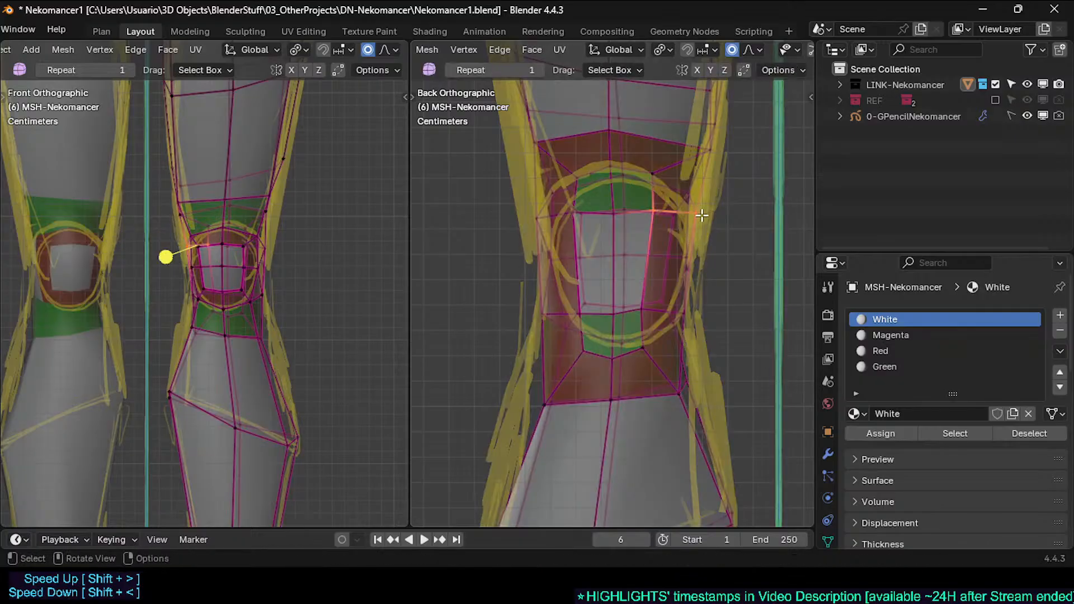
pyautogui.press('g')
pyautogui.click(702, 207)
pyautogui.click(670, 212)
pyautogui.press('g')
pyautogui.click(653, 210)
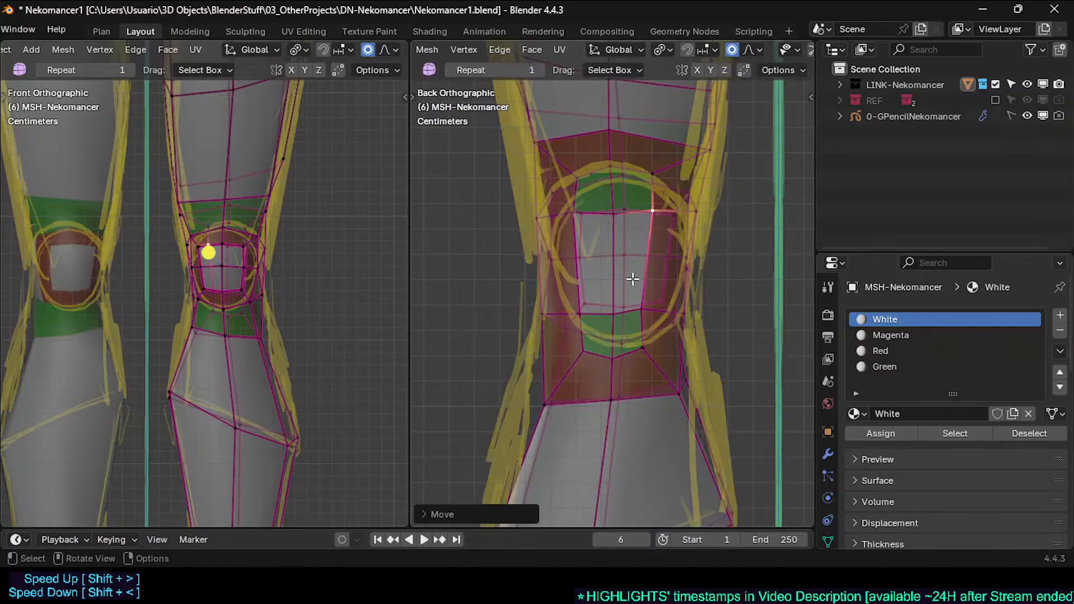
# Step: Move the rear white patch's lower inner corner and the inner side vertex beside it toward the sketch outline
pyautogui.click(642, 305)
pyautogui.press('g')
pyautogui.click(675, 321)
pyautogui.click(684, 317)
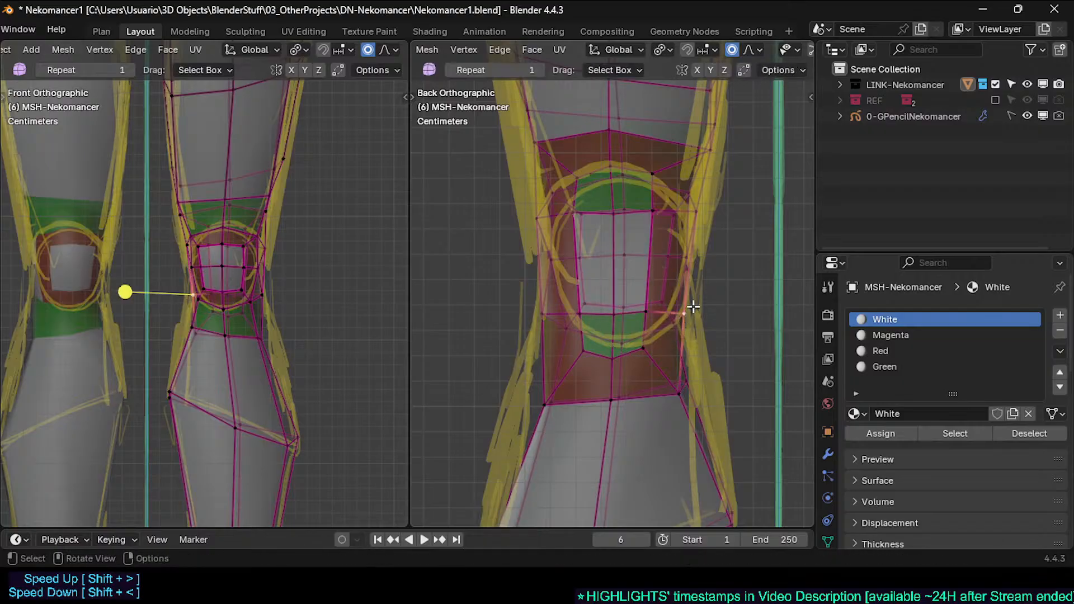
pyautogui.press('g')
pyautogui.click(694, 328)
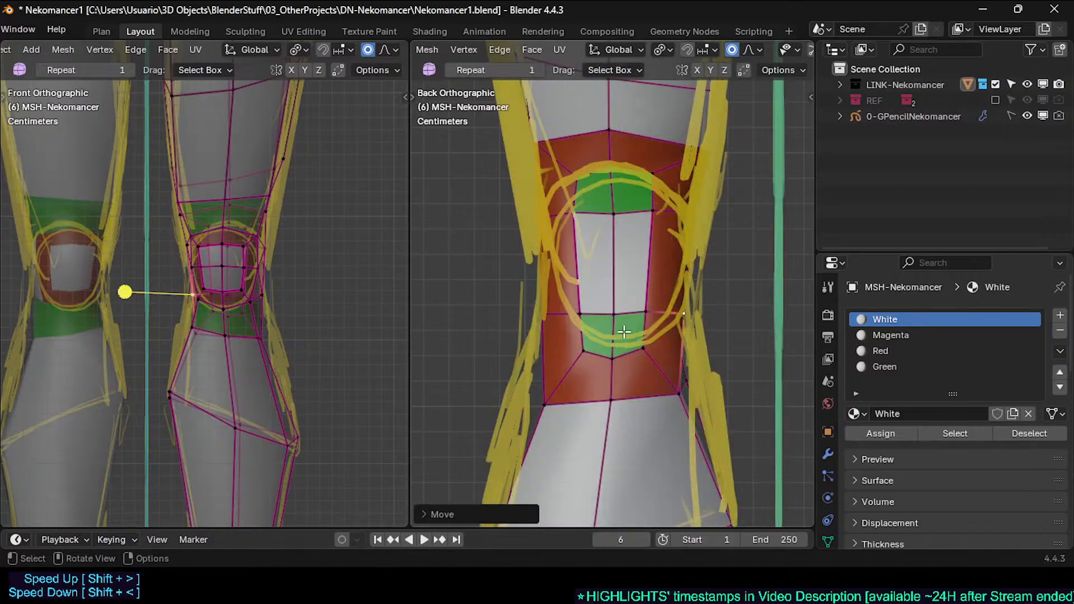
# Step: In right side view, move the edge at the back of the knee to fit the sketch
pyautogui.press('KP_3')
pyautogui.scroll(-3, 624, 332)
pyautogui.press('2')
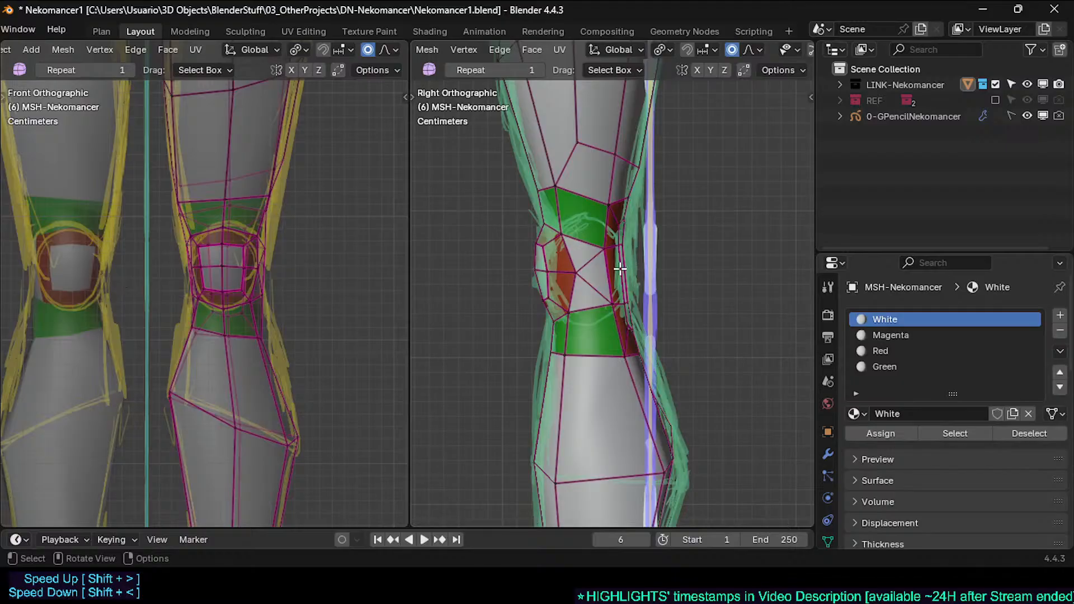
pyautogui.click(620, 268)
pyautogui.press('g')
pyautogui.click(678, 272)
# Step: Shift the rear vertices above and below the back of the knee to follow the side sketch
pyautogui.press('1')
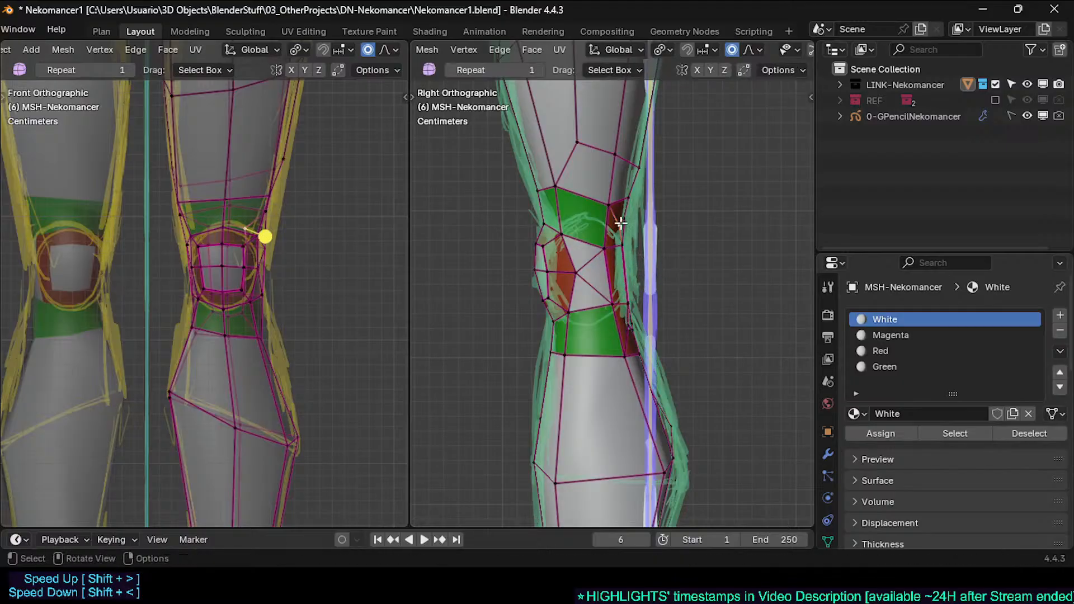
pyautogui.press('g')
pyautogui.click(680, 219)
pyautogui.click(631, 329)
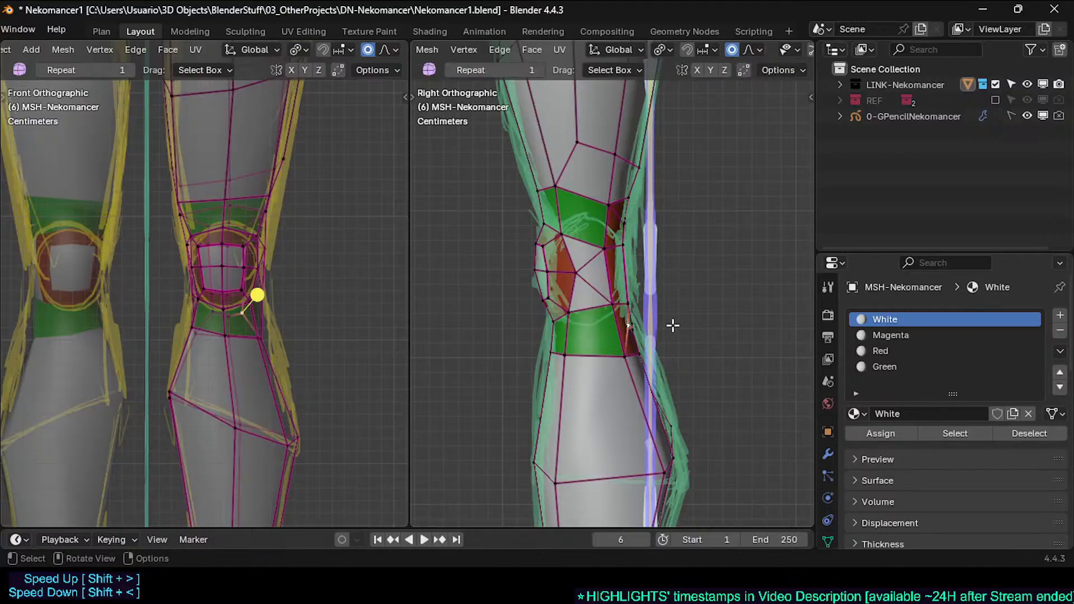
pyautogui.press('g')
pyautogui.click(705, 327)
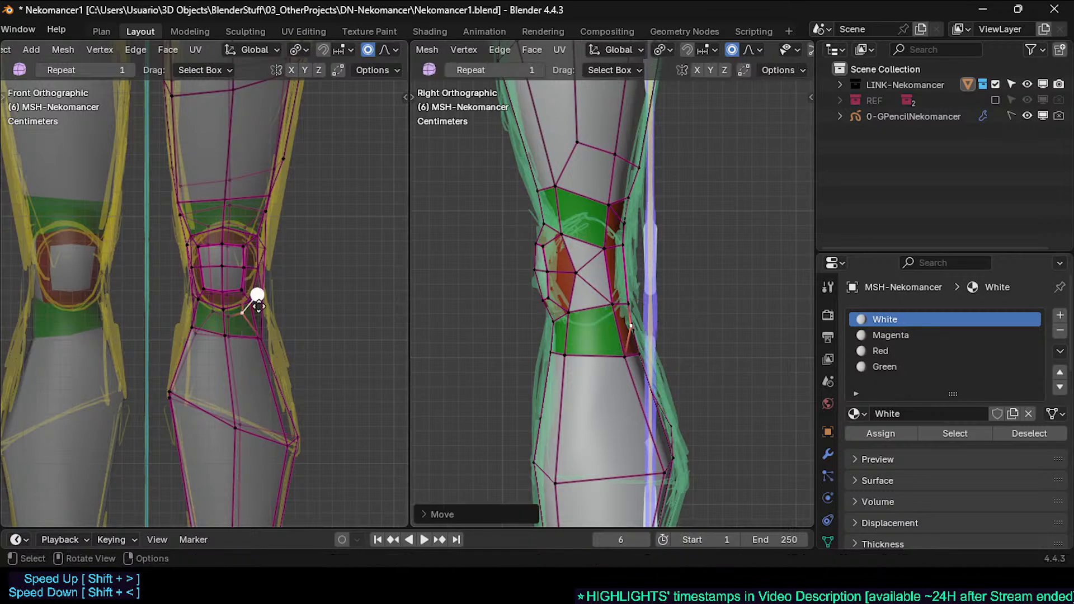
# Step: In front view, raise the outer vertex on the lower green band's bottom border to fit the knee outline
pyautogui.scroll(3, 258, 305)
pyautogui.press('g')
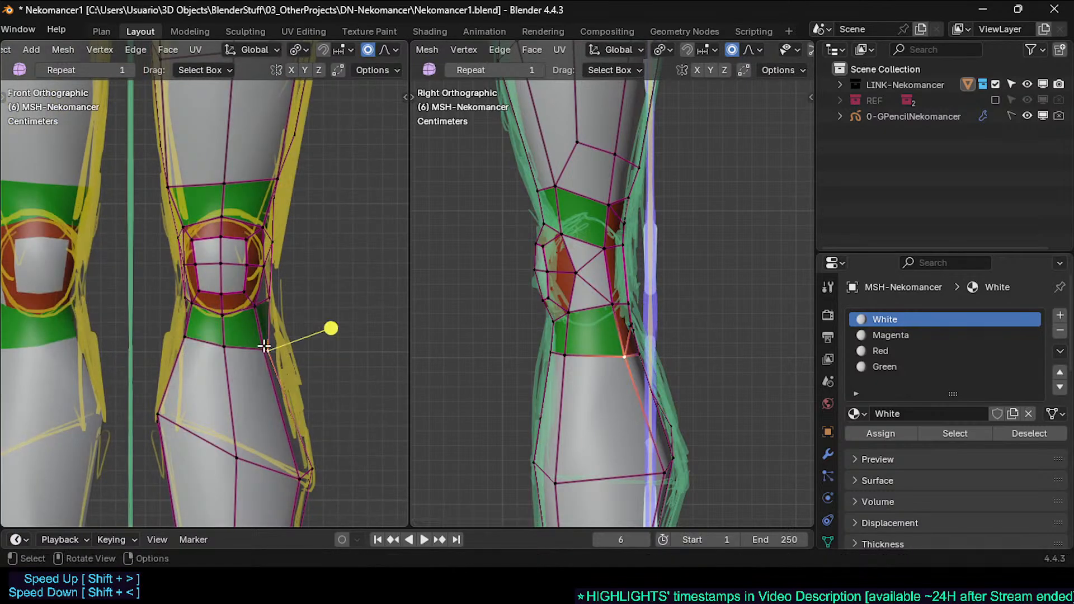
pyautogui.press('g')
pyautogui.click(324, 326)
pyautogui.press('g')
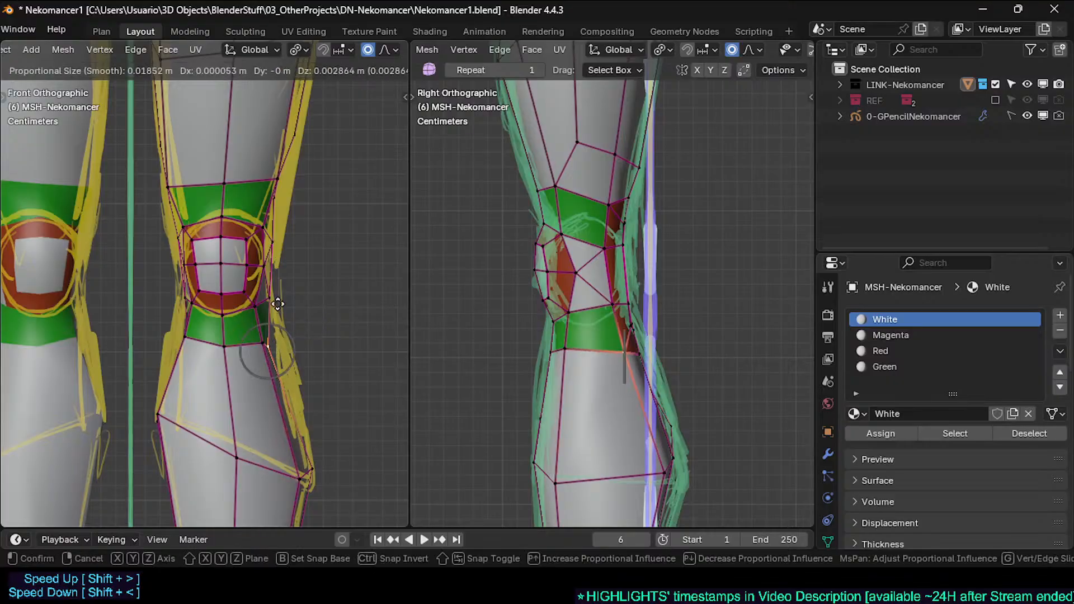
pyautogui.click(277, 304)
# Step: Fine-tune the lower green band's outer bottom vertex against the sketch and check the legs' silhouette in Object Mode
pyautogui.scroll(-3, 336, 310)
pyautogui.press('Tab')
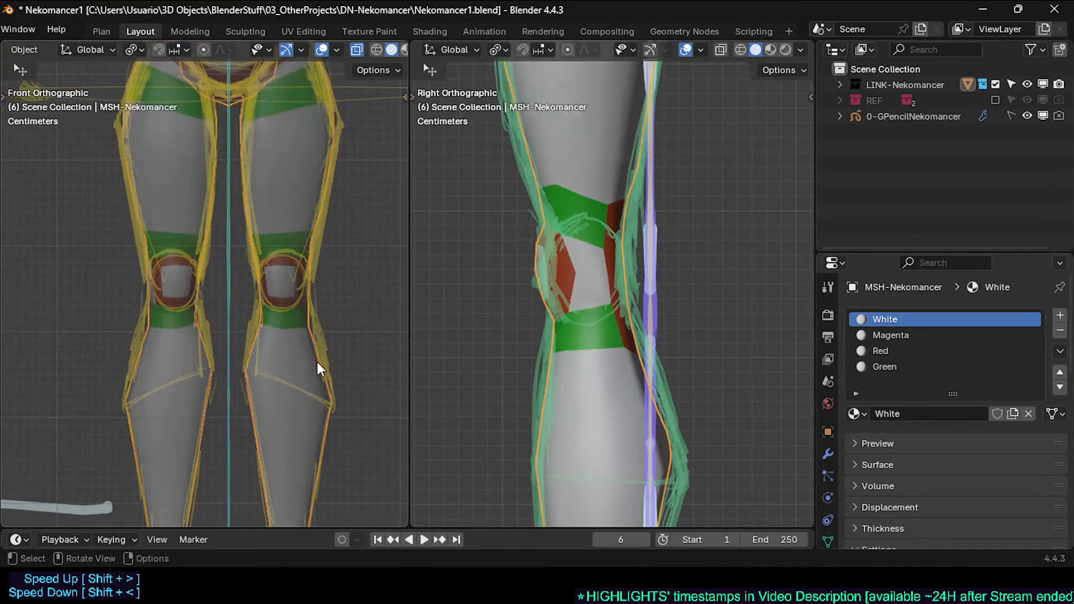
pyautogui.press('Tab')
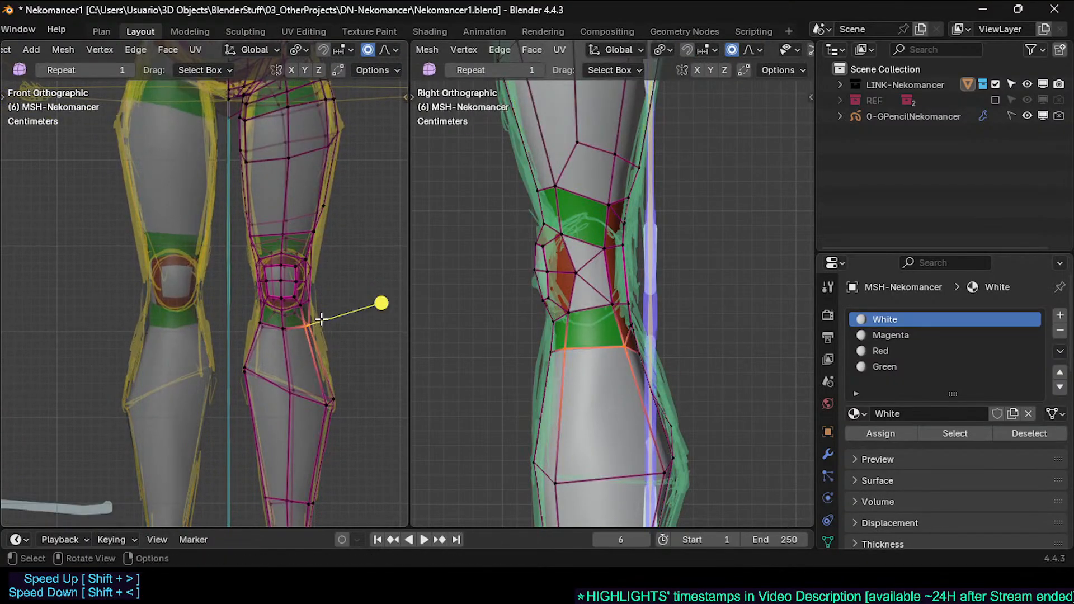
pyautogui.press('g')
pyautogui.click(354, 300)
pyautogui.press('Tab')
pyautogui.press('Tab')
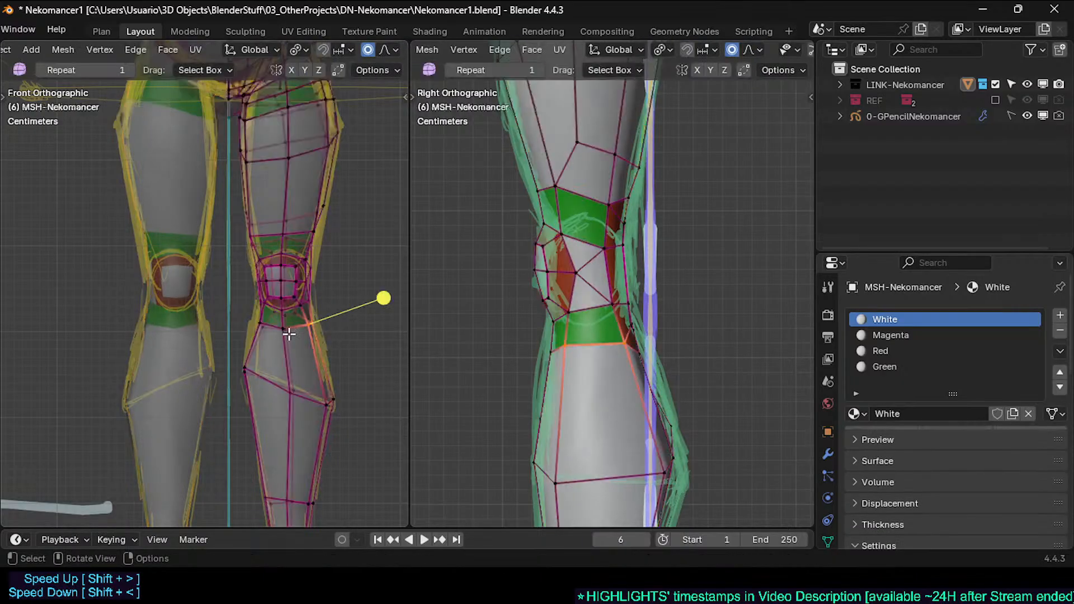
# Step: Adjust the inner vertices at the lower green band's bottom border and the widest part of the calf
pyautogui.press('c')
pyautogui.click(261, 329)
pyautogui.rightClick(262, 330)
pyautogui.press('g')
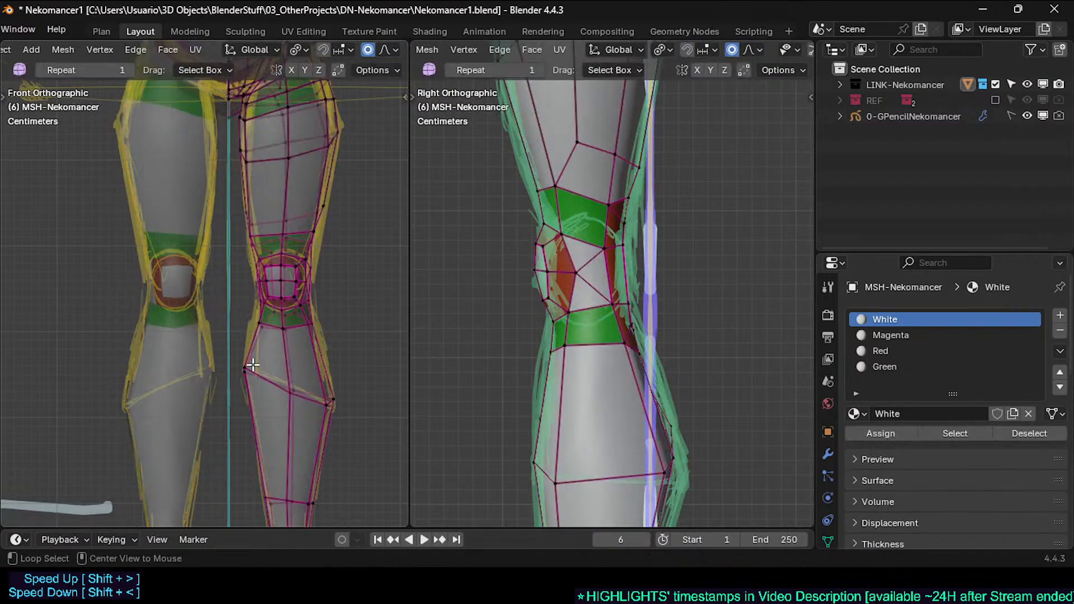
pyautogui.hotkey('alt', 'a')
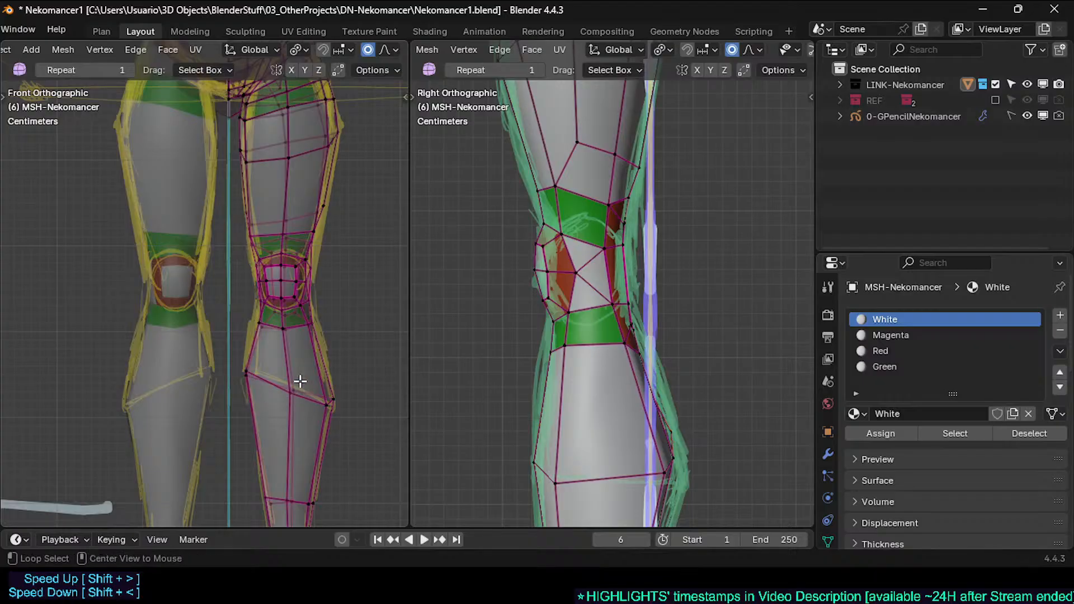
# Step: Slide the lower green band's bottom border up along the leg to narrow the band
pyautogui.keyDown('alt'); pyautogui.click(274, 323); pyautogui.keyUp('alt')
pyautogui.press('g')
pyautogui.press('g')
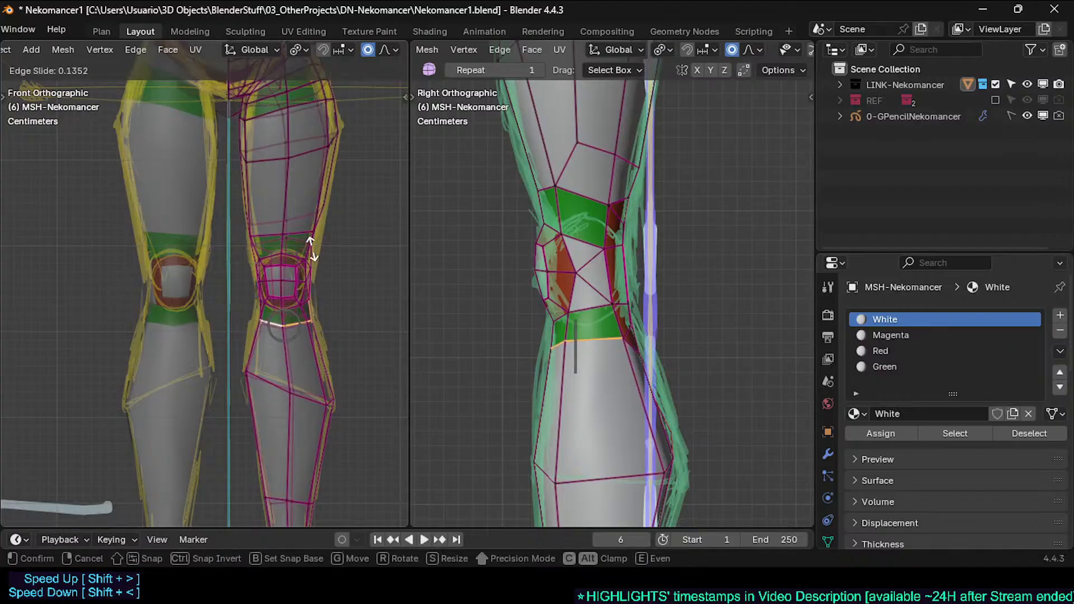
pyautogui.click(311, 247)
# Step: Slide the upper green band's top border and the rear edges continuing it down toward the knee, and check in Object Mode
pyautogui.hotkey('alt', 'a')
pyautogui.press('g')
pyautogui.press('g')
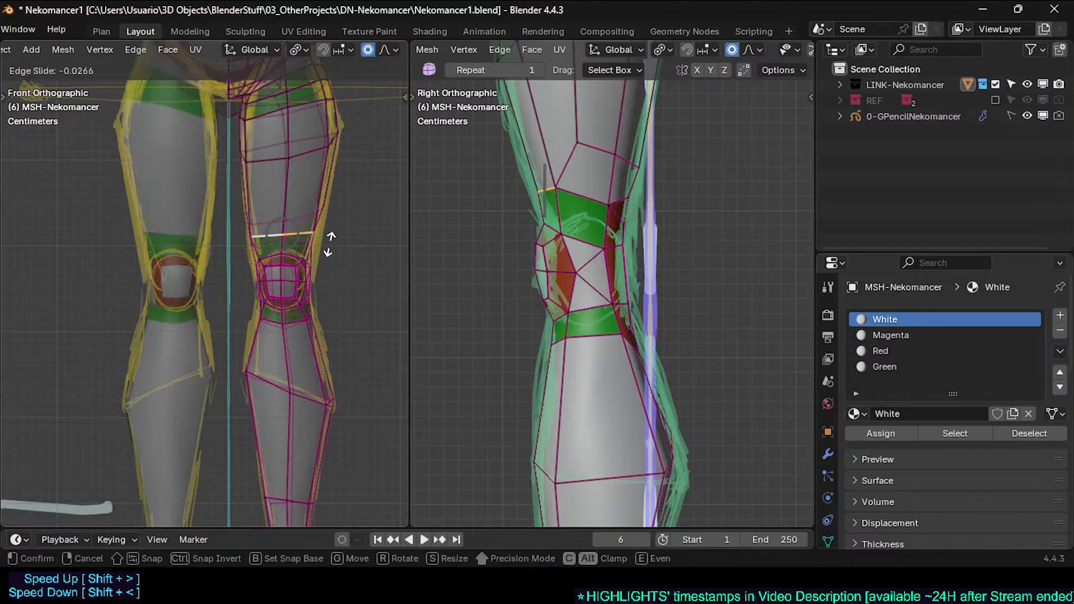
pyautogui.click(322, 377)
pyautogui.hotkey('ctrl', 'z')
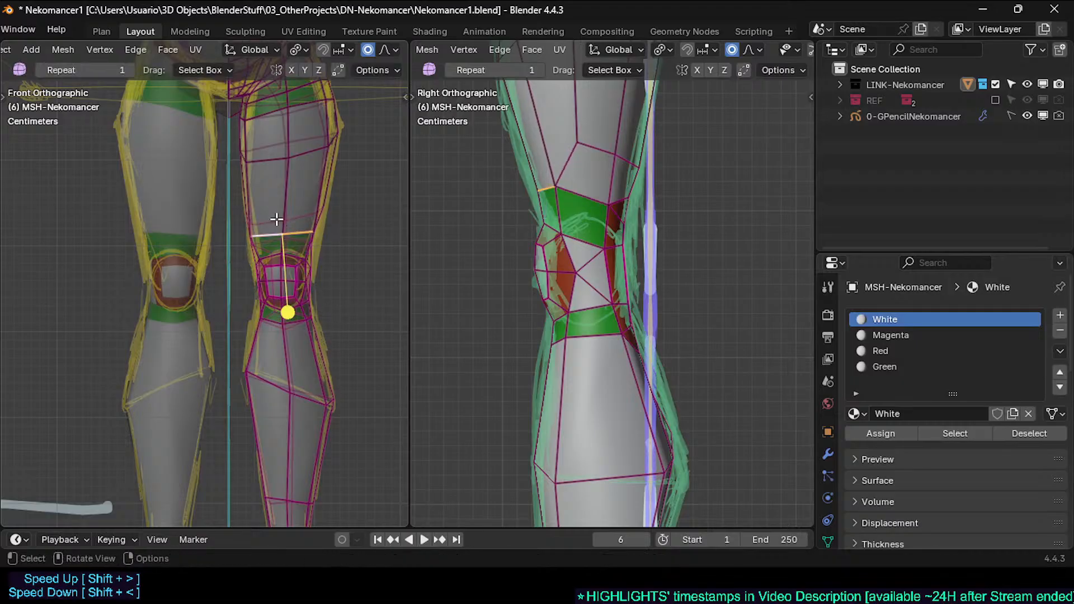
pyautogui.keyDown('alt'); pyautogui.keyDown('shift'); pyautogui.click(274, 220); pyautogui.keyUp('shift'); pyautogui.keyUp('alt')
pyautogui.press('g')
pyautogui.press('g')
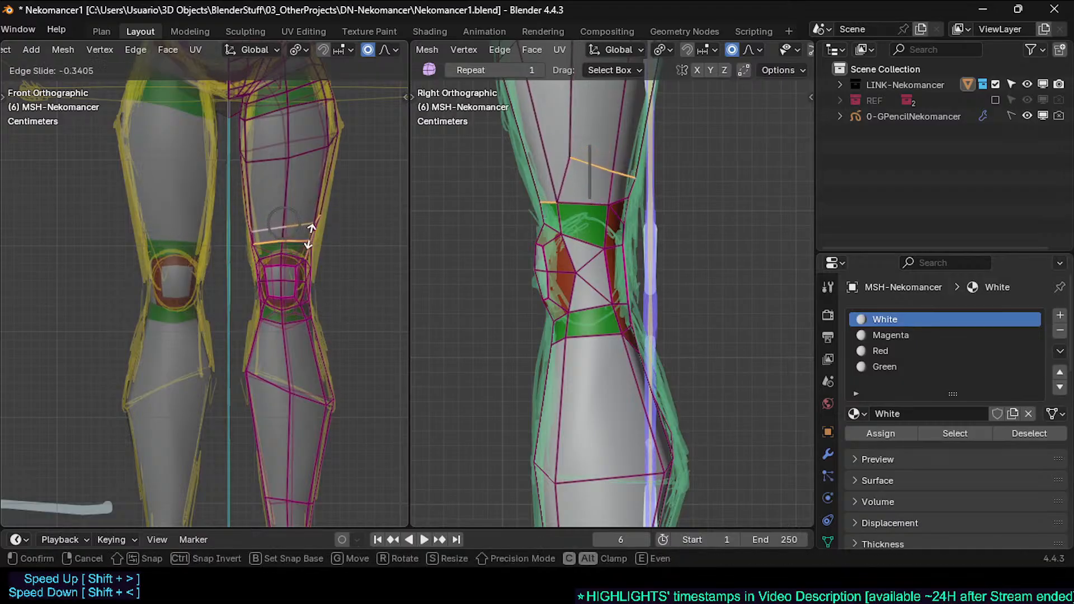
pyautogui.click(310, 238)
pyautogui.press('Tab')
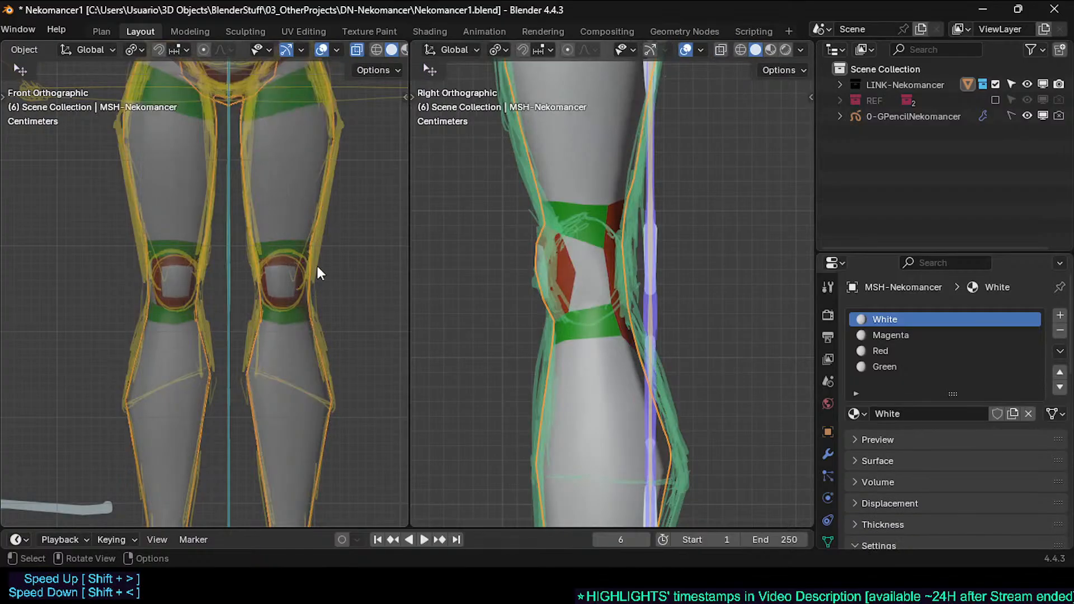
pyautogui.press('Tab')
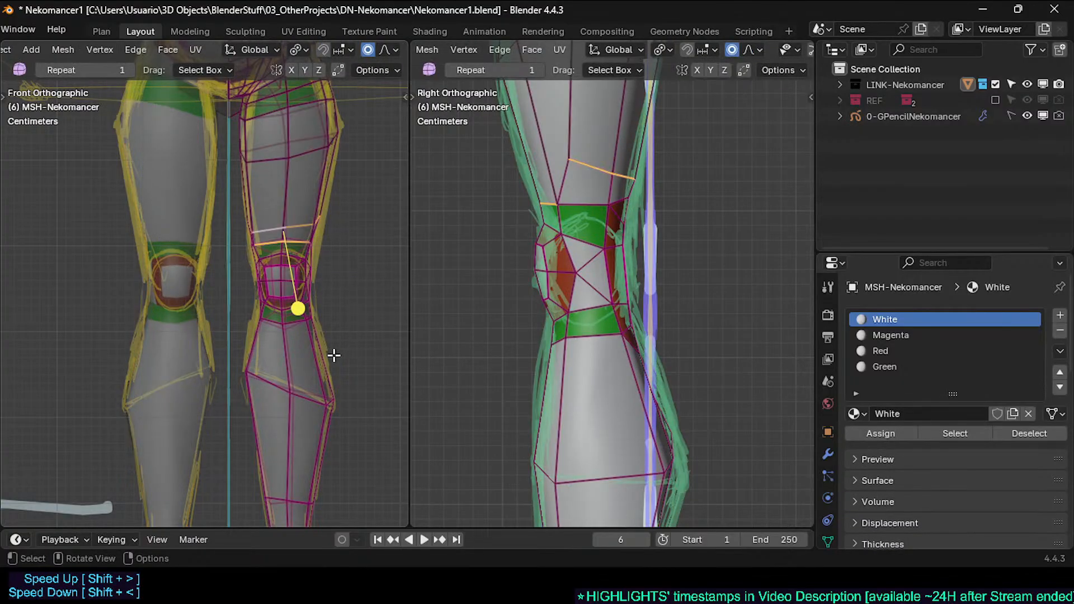
# Step: Bevel the edge loop around the widest part of the calf into two separate loops
pyautogui.hotkey('alt', 'a')
pyautogui.keyDown('alt'); pyautogui.click(319, 399); pyautogui.keyUp('alt')
pyautogui.keyDown('shift'); pyautogui.moveTo(345, 390); pyautogui.dragTo(354, 362, button='middle'); pyautogui.keyUp('shift')
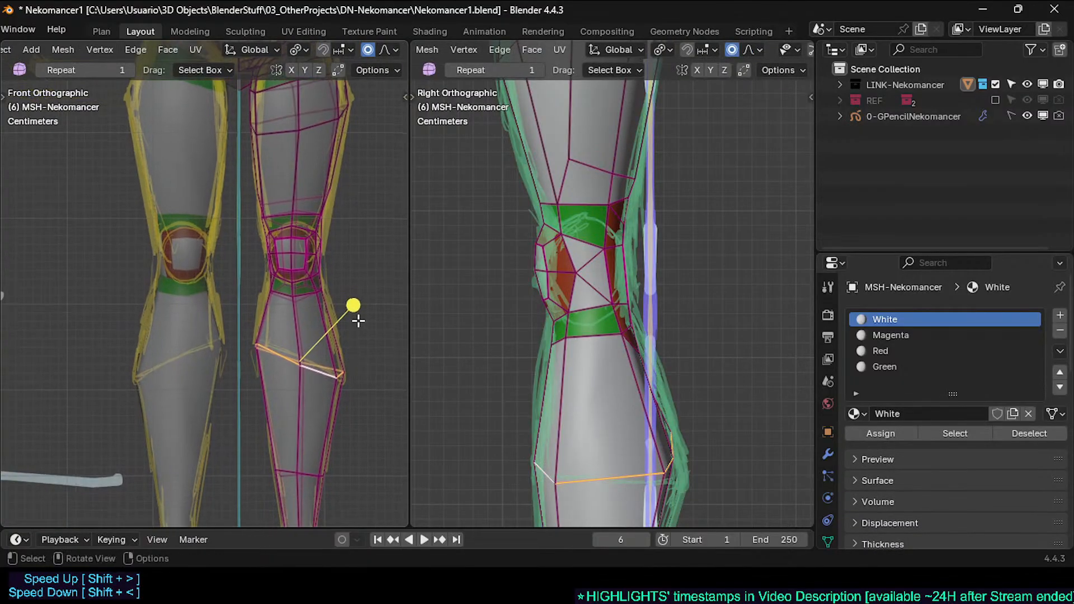
pyautogui.scroll(-4, 343, 317)
pyautogui.scroll(3, 348, 339)
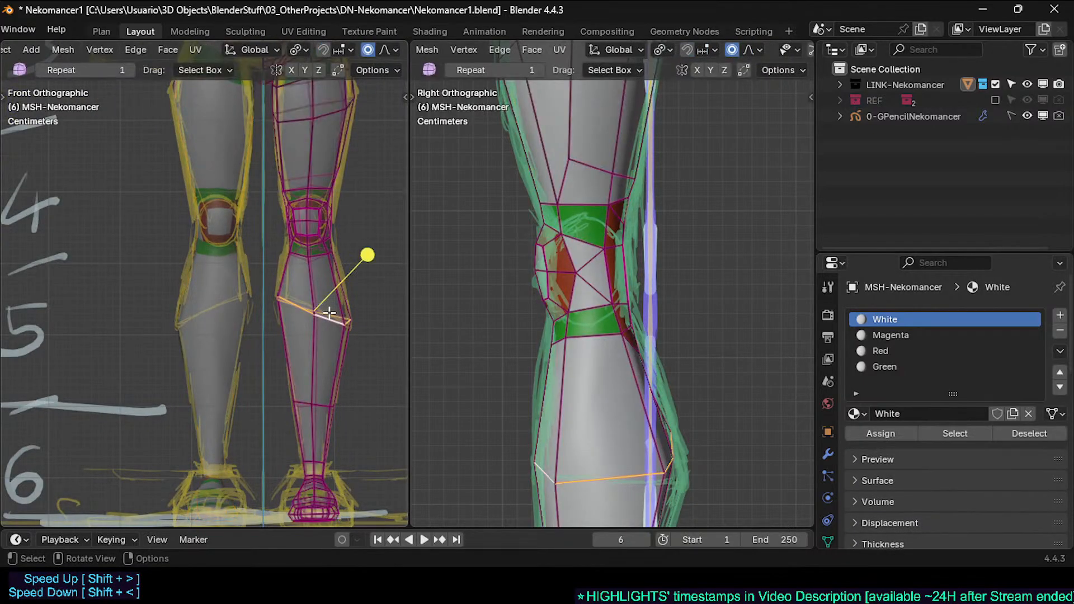
pyautogui.hotkey('ctrl', 'b')
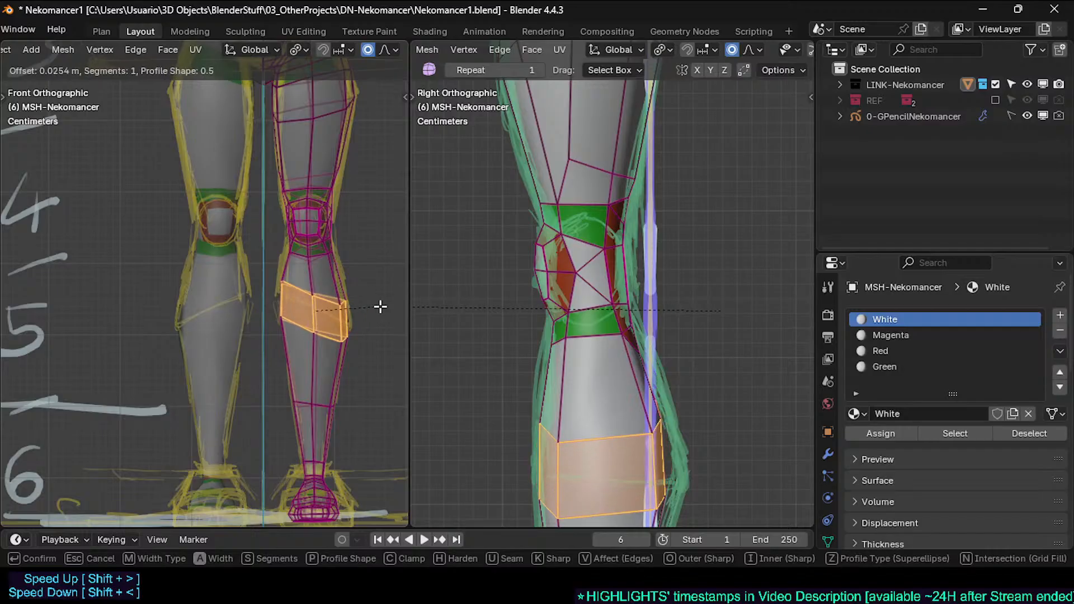
pyautogui.press('Escape')
# Step: Slide the upper of the two calf loops up toward the knee, then scale and smooth it
pyautogui.press('g')
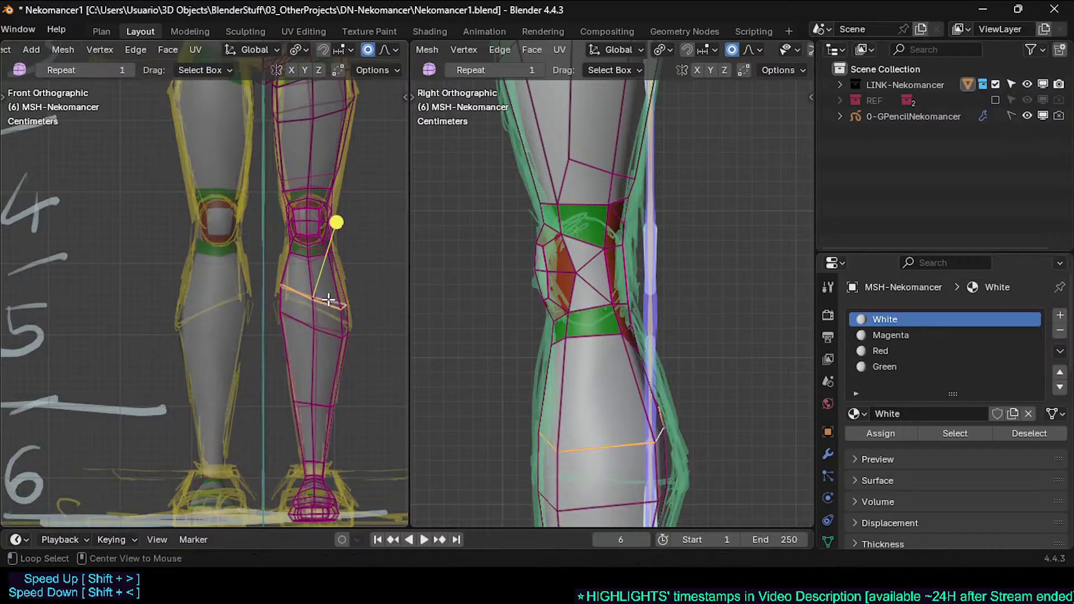
pyautogui.press('g')
pyautogui.click(354, 272)
pyautogui.press('s')
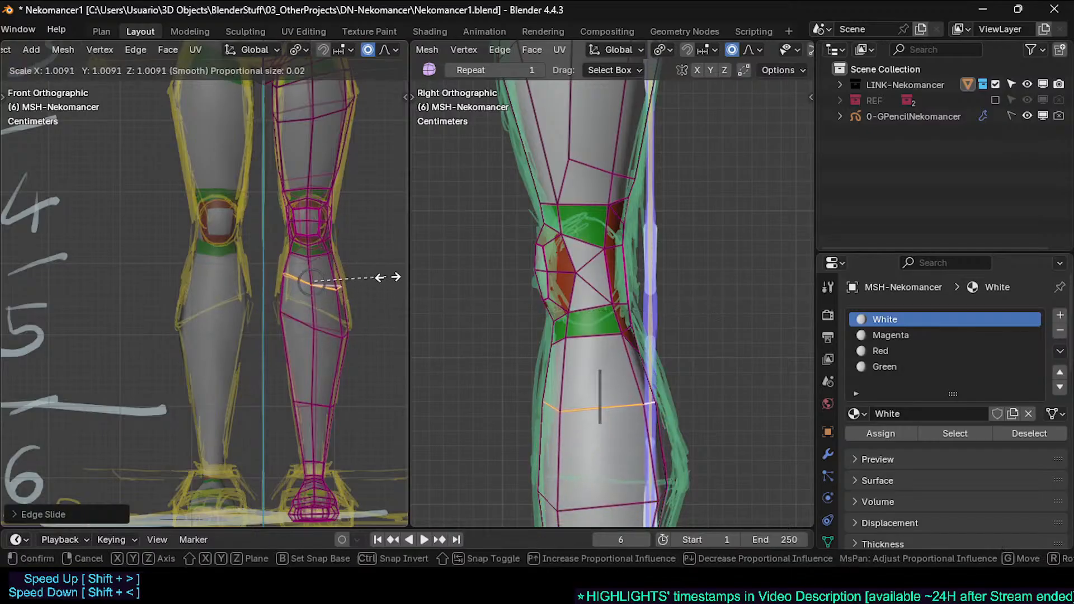
pyautogui.click(394, 277)
pyautogui.moveTo(336, 206); pyautogui.dragTo(363, 208)
# Step: Smooth and enlarge the lower calf loop, and raise it along Z to the sketch's calf line
pyautogui.keyDown('alt'); pyautogui.click(329, 324); pyautogui.keyUp('alt')
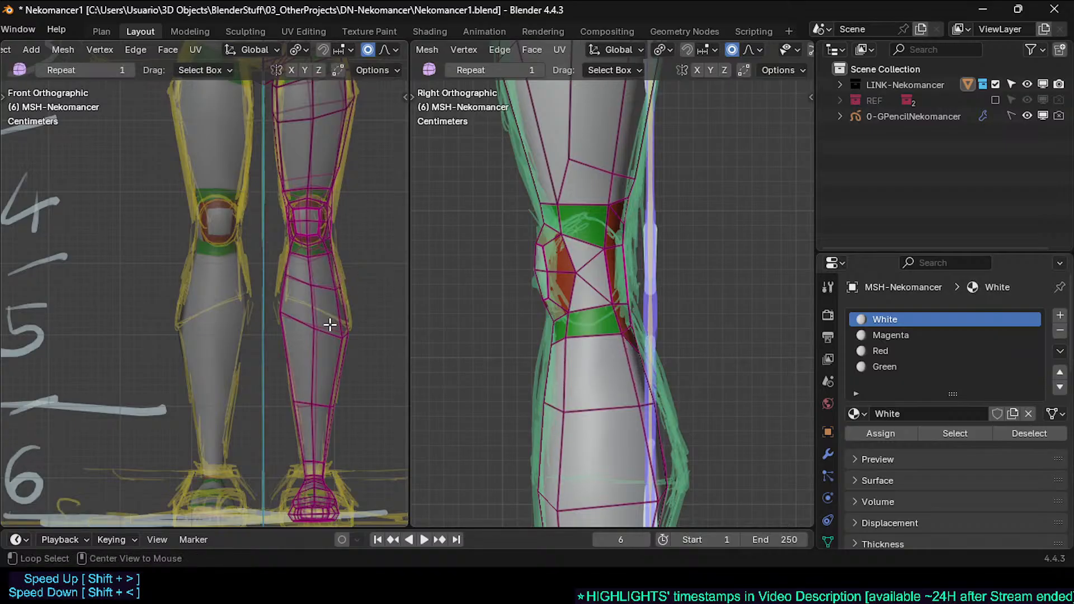
pyautogui.keyDown('alt'); pyautogui.click(334, 330); pyautogui.keyUp('alt')
pyautogui.moveTo(389, 341); pyautogui.dragTo(391, 343)
pyautogui.press('s')
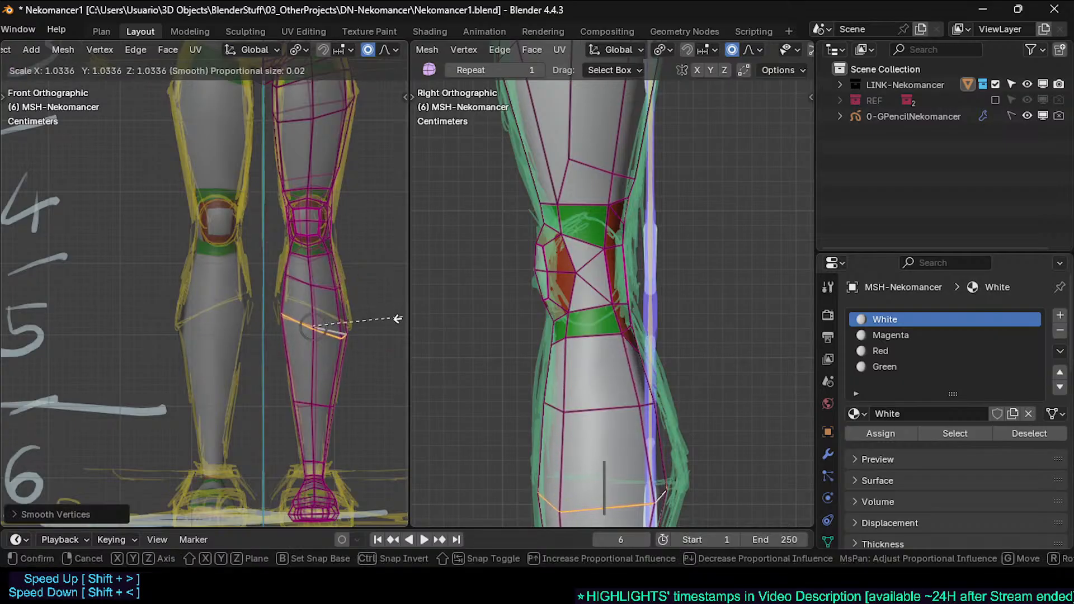
pyautogui.click(289, 325)
pyautogui.press('g')
pyautogui.press('z')
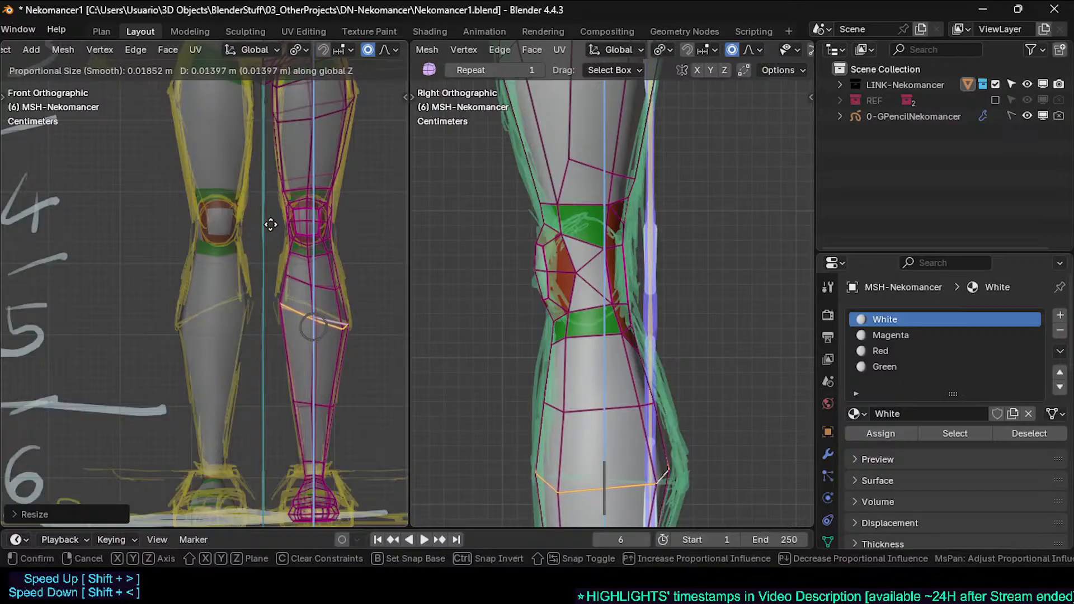
pyautogui.click(278, 275)
# Step: Turn on X-ray and push the rear vertices of the lower calf loop back to the side-view sketch outline
pyautogui.keyDown('shift'); pyautogui.moveTo(617, 452); pyautogui.dragTo(608, 367, button='middle'); pyautogui.keyUp('shift')
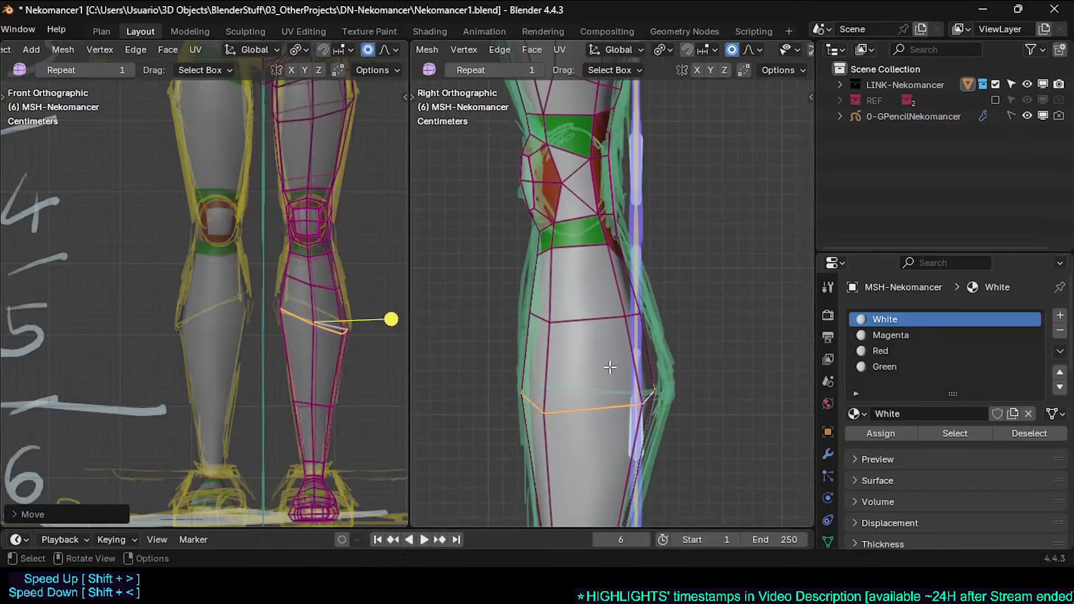
pyautogui.scroll(-2, 693, 432)
pyautogui.press('1')
pyautogui.keyDown('shift'); pyautogui.moveTo(656, 403); pyautogui.dragTo(644, 300, button='middle'); pyautogui.keyUp('shift')
pyautogui.click(644, 300)
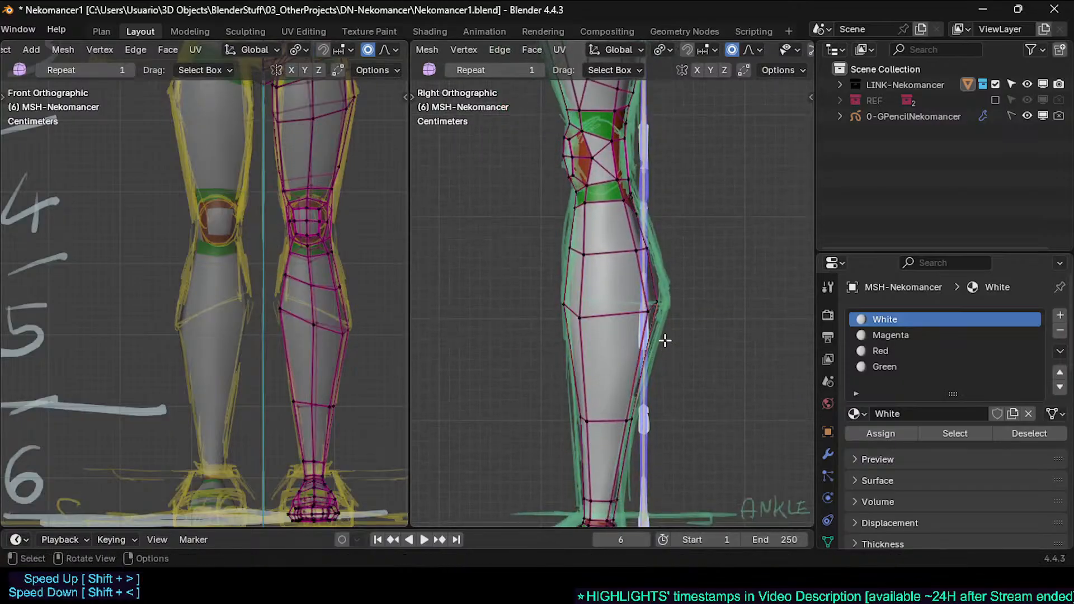
pyautogui.hotkey('alt', 'z')
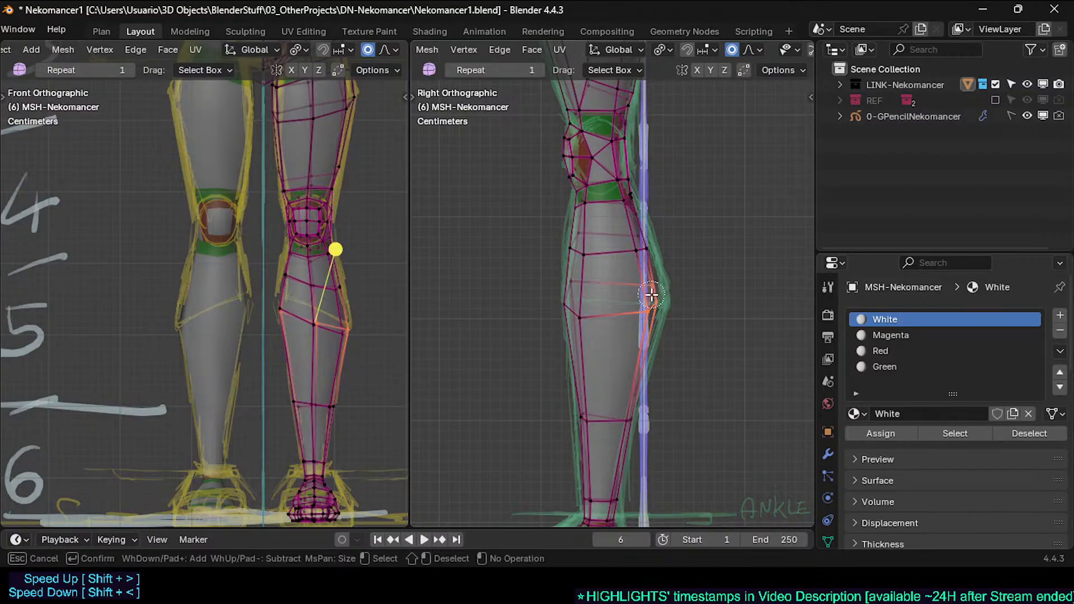
pyautogui.press('g')
pyautogui.click(688, 305)
# Step: Reposition the rear vertices of the upper calf loop against the side-view sketch
pyautogui.click(647, 246)
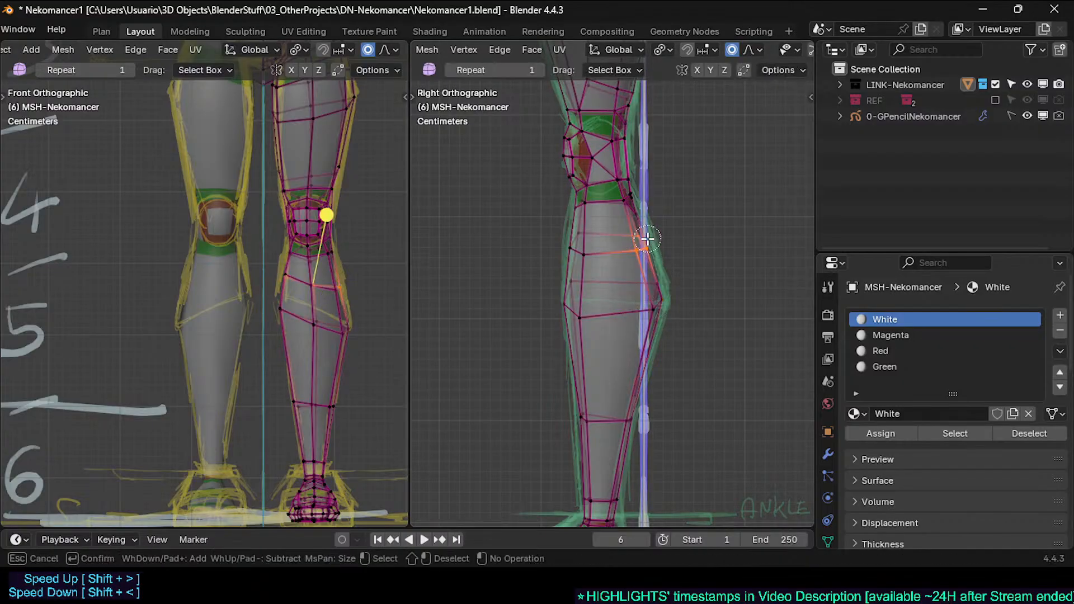
pyautogui.press('g')
pyautogui.click(647, 211)
pyautogui.press('g')
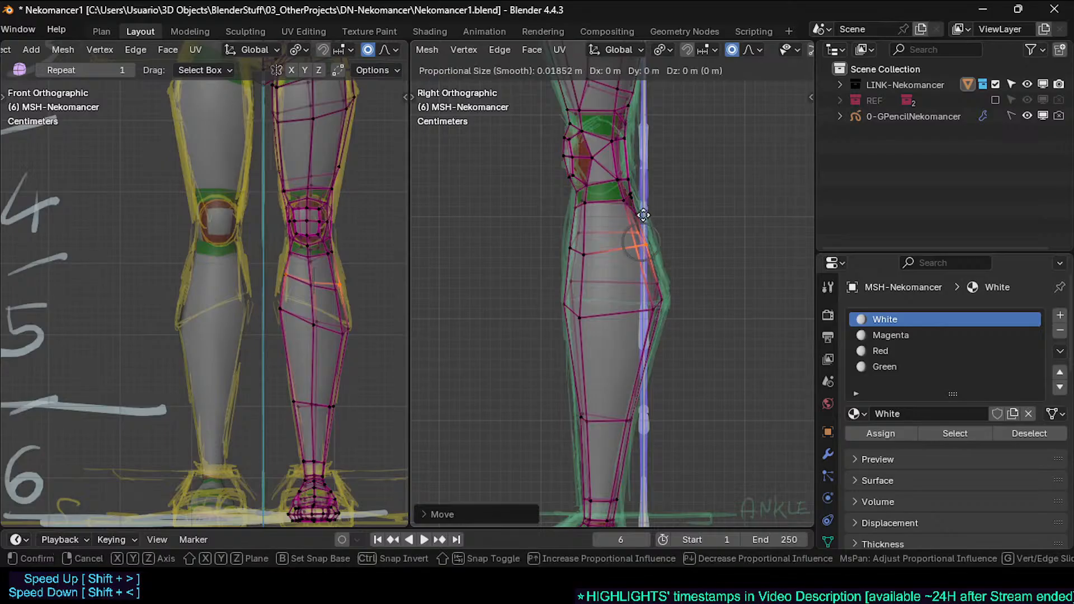
pyautogui.press('Escape')
# Step: Shift the front vertices of the upper calf loop to follow the shin in the side-view sketch
pyautogui.click(583, 240)
pyautogui.press('g')
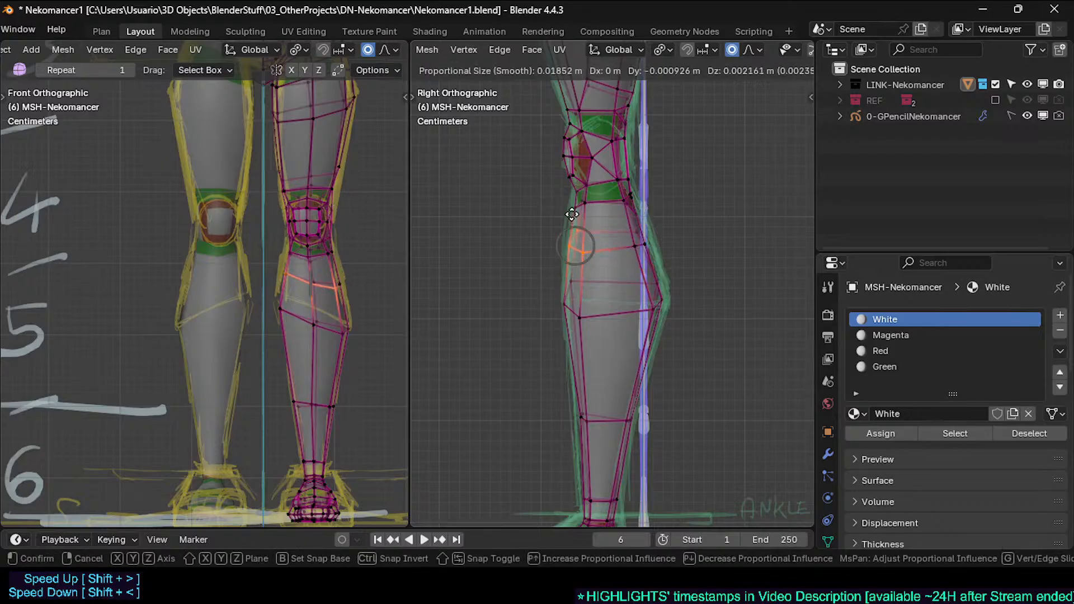
pyautogui.click(580, 215)
pyautogui.press('g')
pyautogui.click(583, 204)
pyautogui.hotkey('alt', 'a')
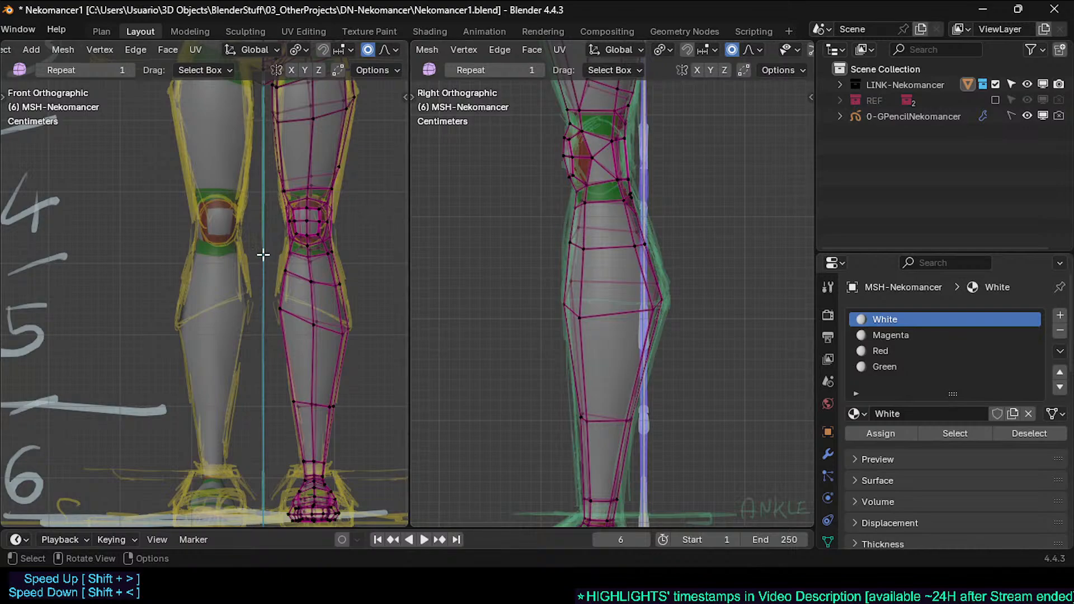
# Step: Scale the upper calf loop down slightly to match the front-view sketch
pyautogui.keyDown('alt'); pyautogui.click(301, 279); pyautogui.keyUp('alt')
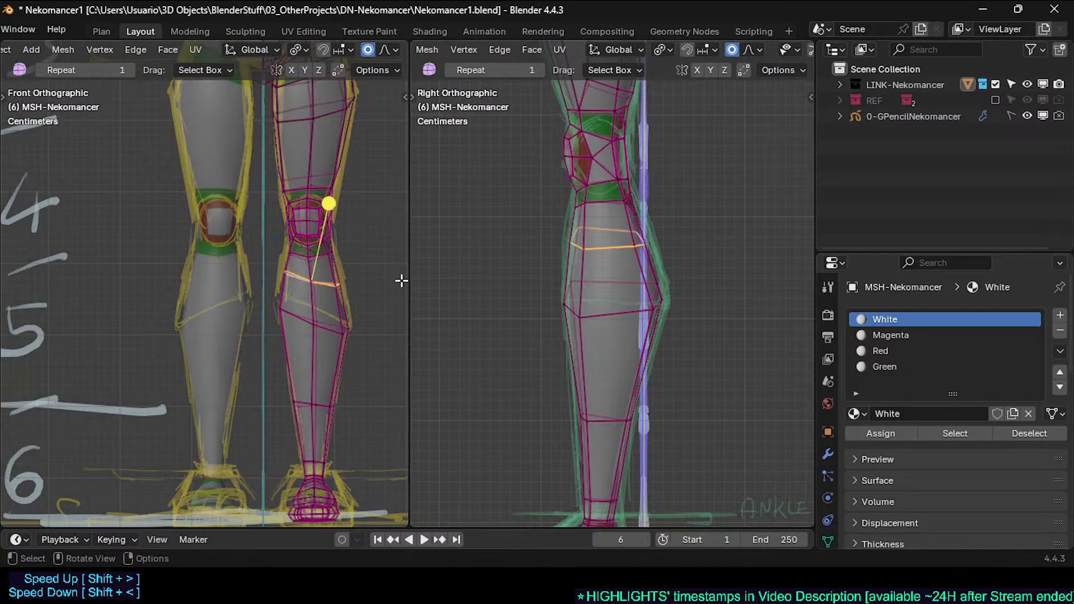
pyautogui.press('s')
pyautogui.click(387, 281)
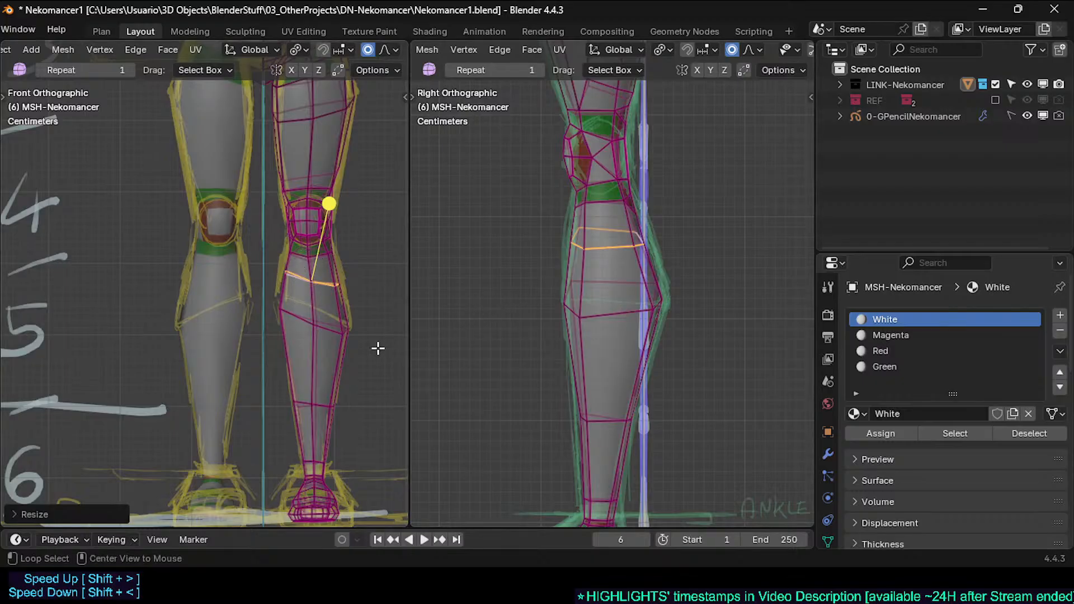
# Step: Smooth and rescale the lower calf loop at the calf's widest part
pyautogui.keyDown('alt'); pyautogui.click(300, 321); pyautogui.keyUp('alt')
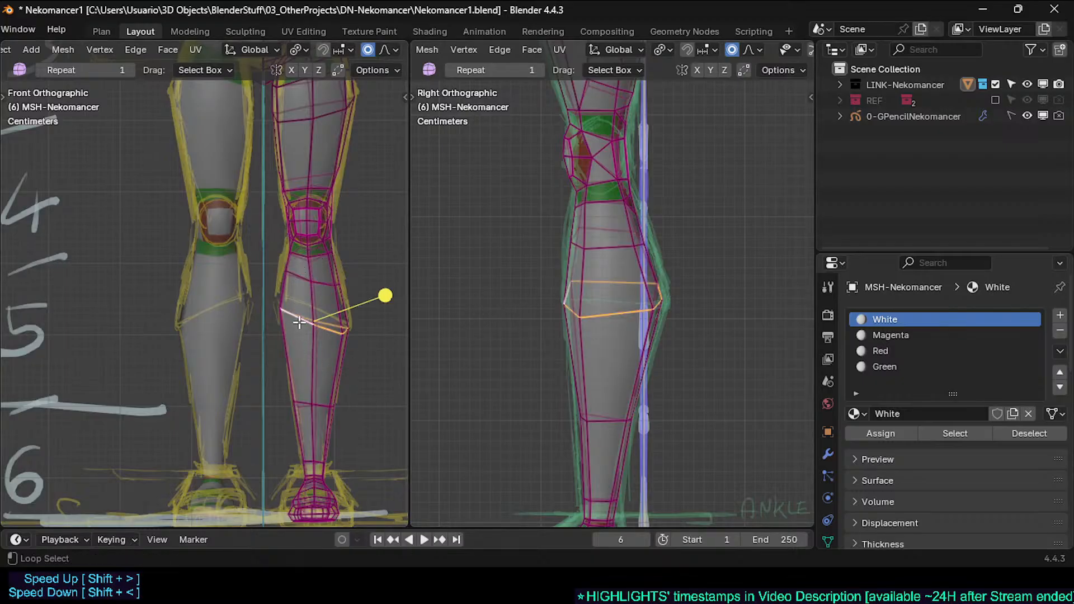
pyautogui.press('s')
pyautogui.click(391, 329)
pyautogui.moveTo(386, 297); pyautogui.dragTo(398, 298)
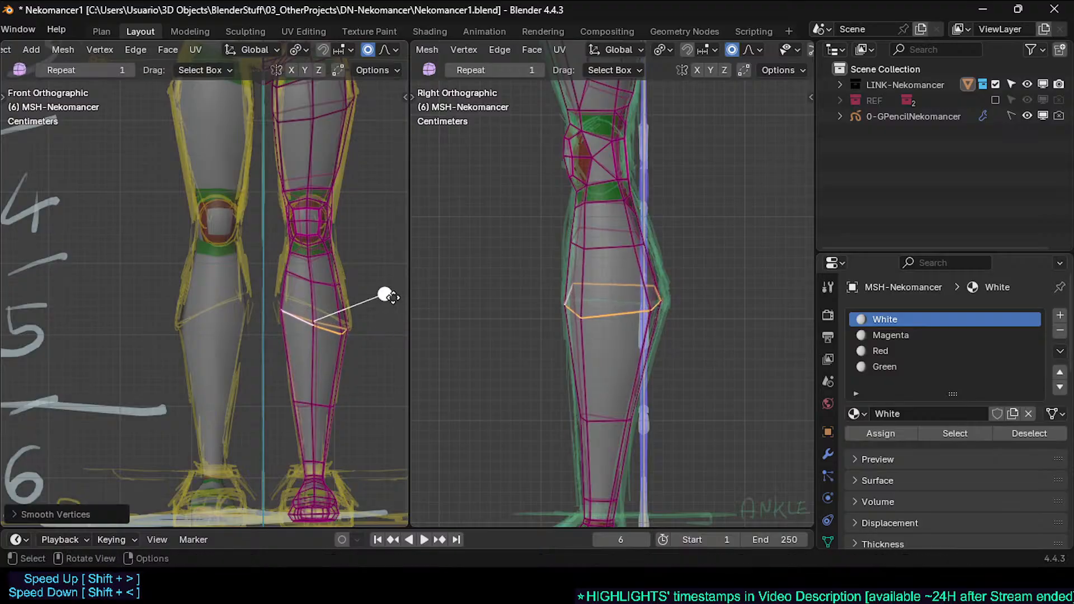
pyautogui.press('s')
pyautogui.click(22, 312)
pyautogui.hotkey('alt', 'a')
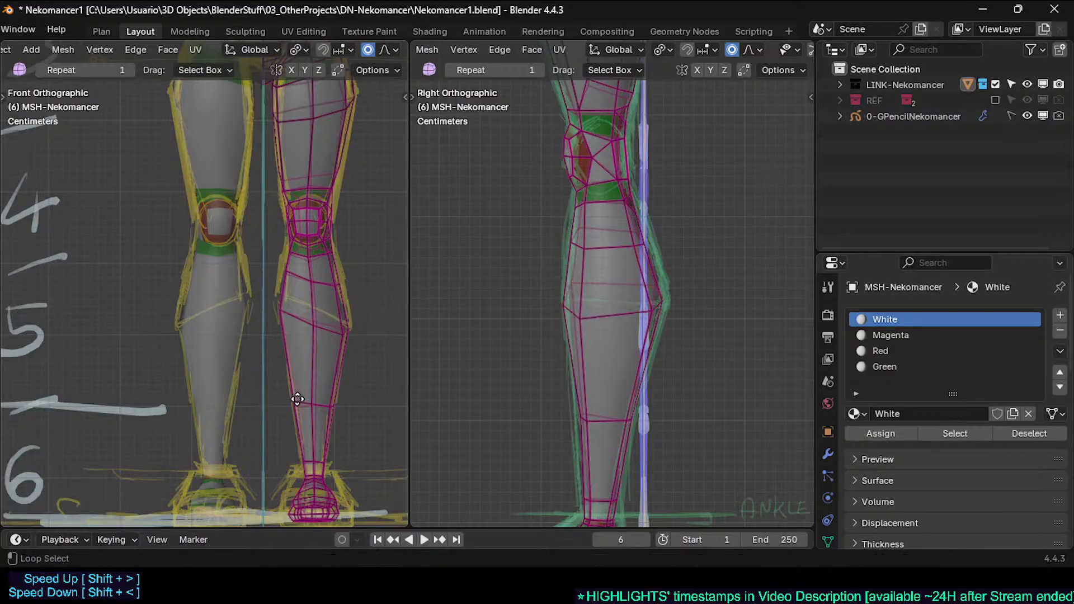
# Step: Rescale the edge loop above the ankle on the lower shin and move it slightly down
pyautogui.keyDown('alt'); pyautogui.click(309, 399); pyautogui.keyUp('alt')
pyautogui.hotkey('alt', 'a')
pyautogui.keyDown('alt'); pyautogui.click(297, 402); pyautogui.keyUp('alt')
pyautogui.hotkey('alt', 'a')
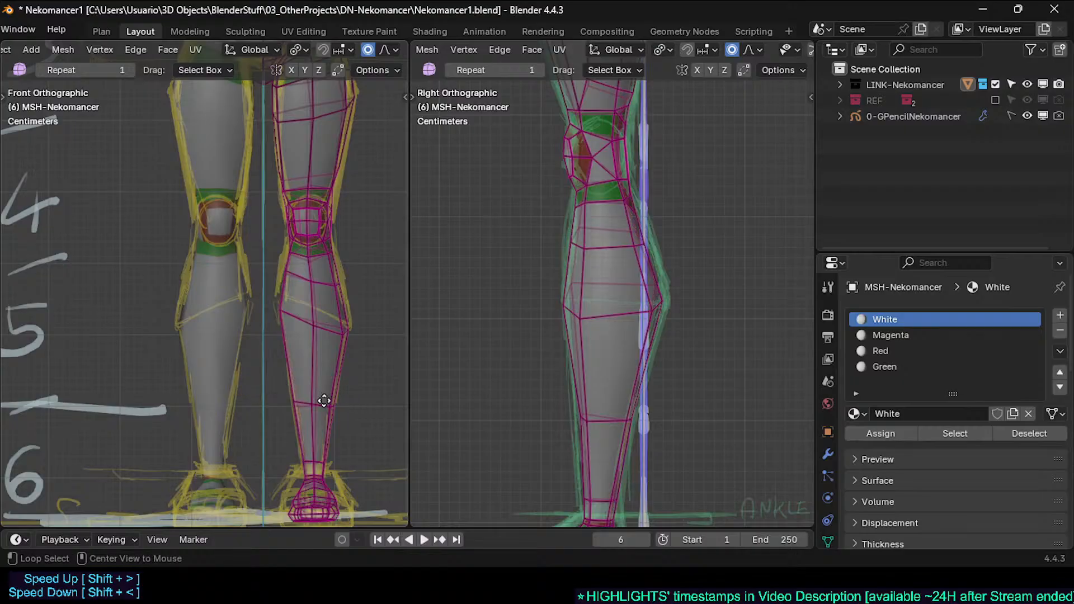
pyautogui.keyDown('alt'); pyautogui.click(324, 401); pyautogui.keyUp('alt')
pyautogui.press('s')
pyautogui.click(339, 399)
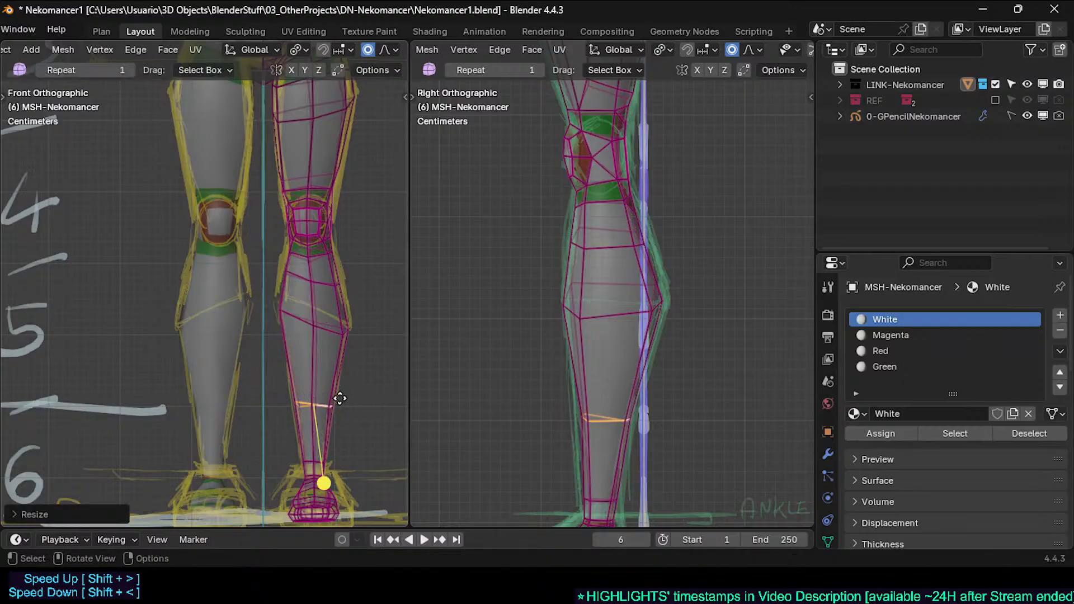
pyautogui.press('g')
pyautogui.click(339, 448)
# Step: Rotate the lower shin loop about -3 degrees in the front view and scale it down slightly
pyautogui.press('r')
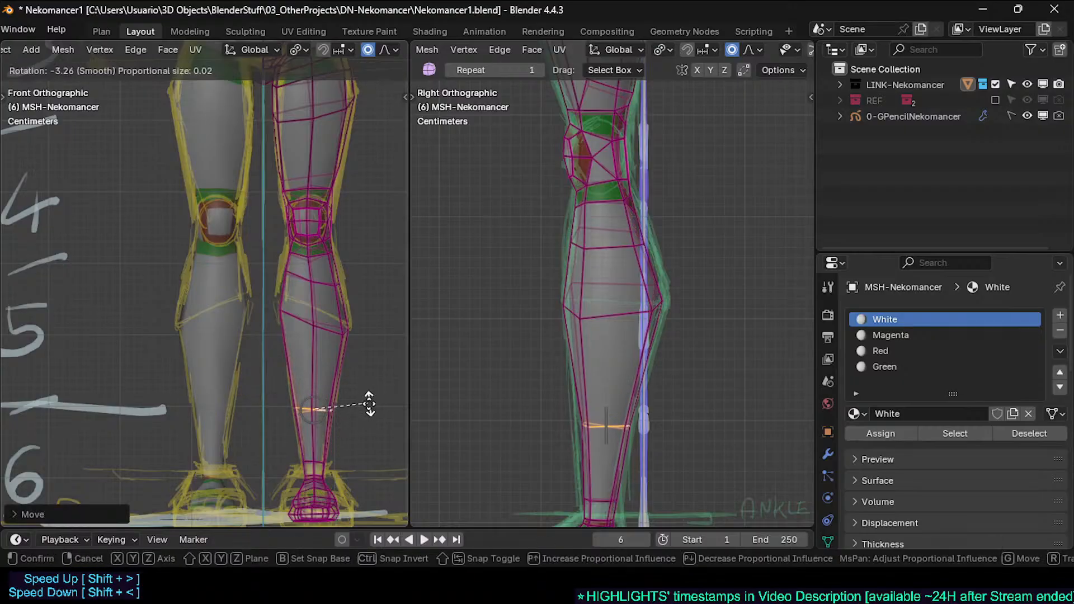
pyautogui.click(367, 403)
pyautogui.press('s')
pyautogui.click(359, 403)
# Step: Fine-tune the rear vertices at the calf's widest point against the side-view sketch
pyautogui.keyDown('shift'); pyautogui.moveTo(674, 424); pyautogui.dragTo(665, 345, button='middle'); pyautogui.keyUp('shift')
pyautogui.scroll(-1, 627, 308)
pyautogui.keyDown('shift'); pyautogui.moveTo(609, 280); pyautogui.dragTo(609, 317, button='middle'); pyautogui.keyUp('shift')
pyautogui.scroll(-1, 616, 302)
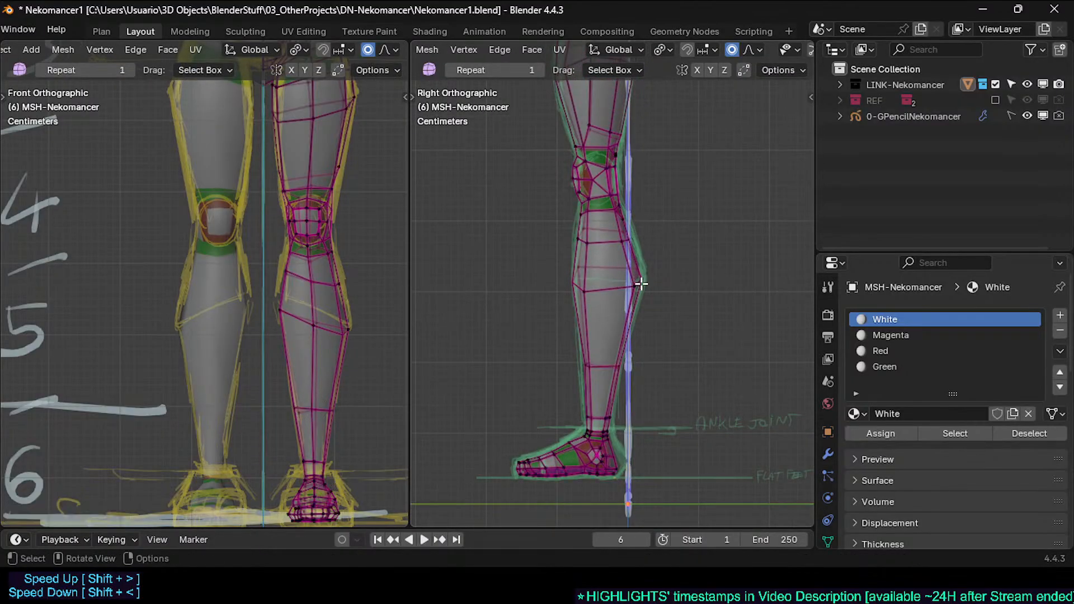
pyautogui.keyDown('alt'); pyautogui.click(642, 280); pyautogui.keyUp('alt')
pyautogui.press('g')
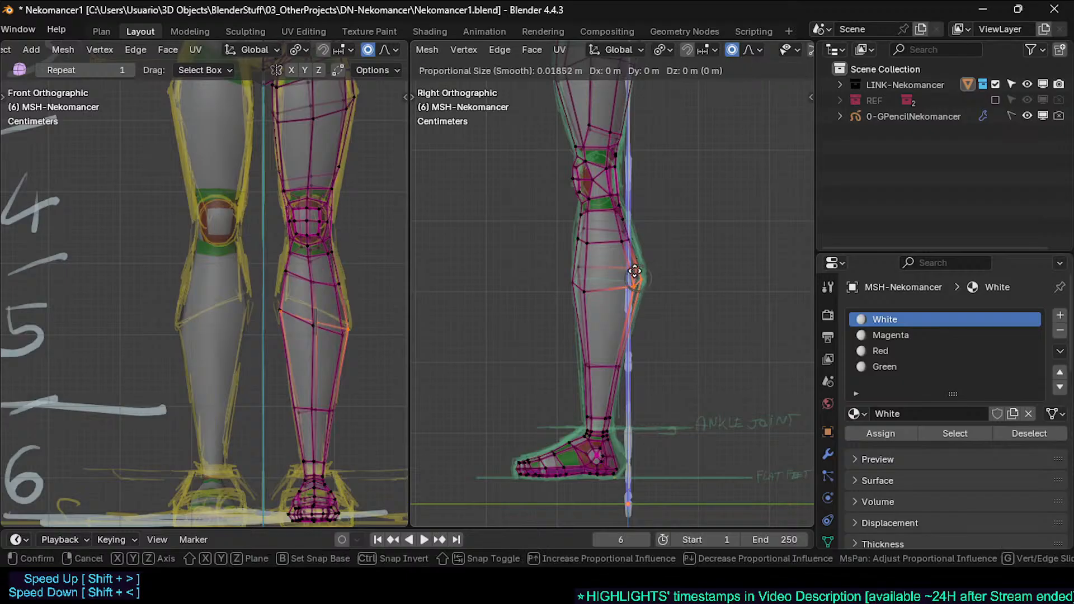
pyautogui.click(637, 276)
# Step: Nudge the front vertices of the calf's widest loop inward in the side view
pyautogui.hotkey('alt', 'a')
pyautogui.press('c')
pyautogui.moveTo(576, 286); pyautogui.dragTo(576, 277)
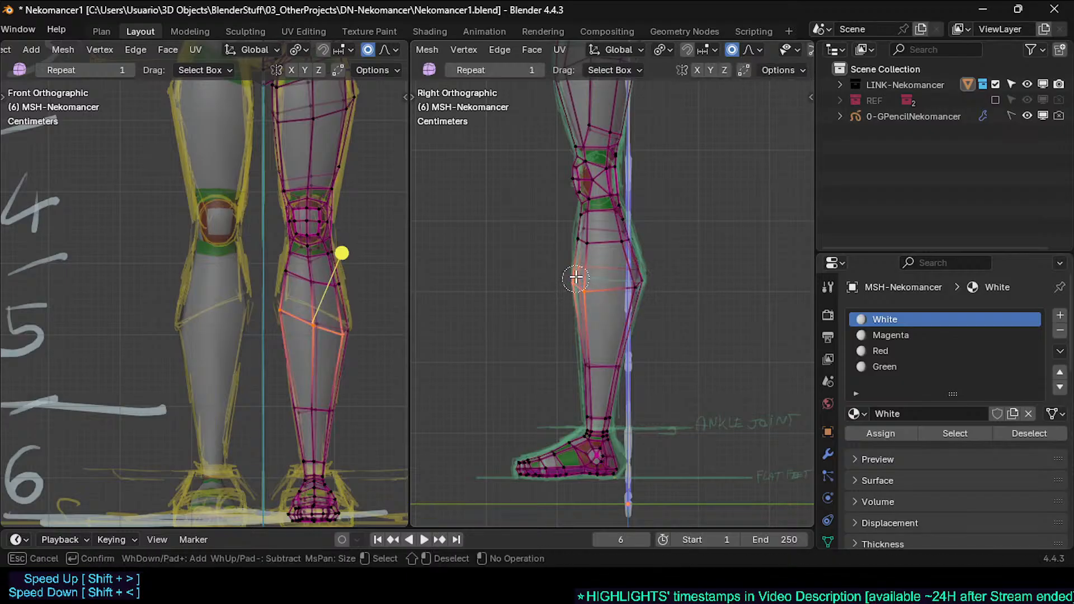
pyautogui.rightClick(576, 276)
pyautogui.press('g')
pyautogui.click(589, 288)
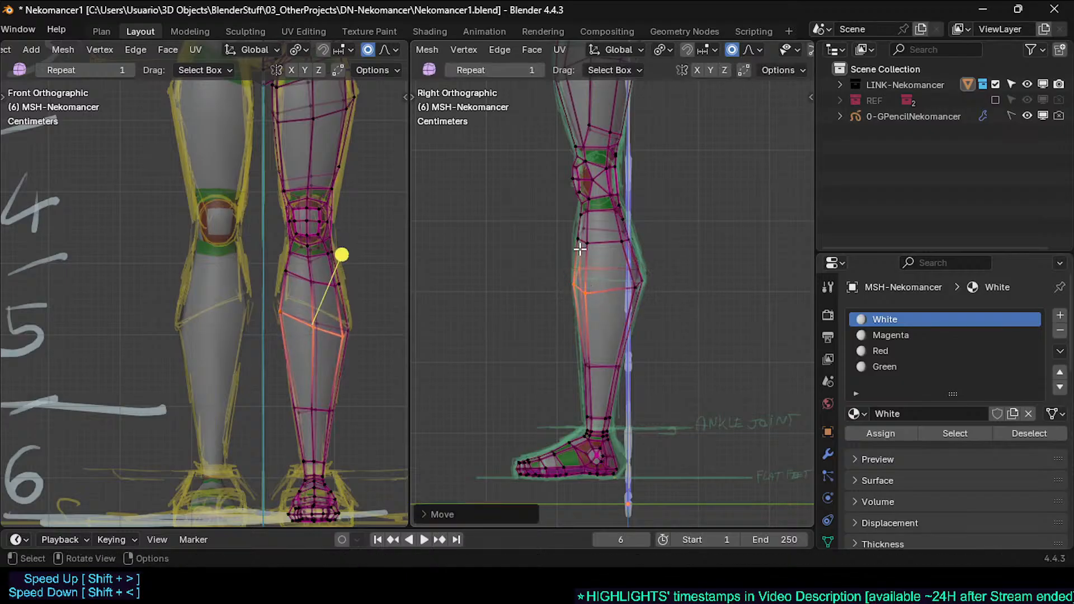
# Step: Fine-tune the front vertices of the upper calf loop just below the knee in the side view
pyautogui.hotkey('alt', 'a')
pyautogui.press('c')
pyautogui.click(583, 235)
pyautogui.rightClick(583, 236)
pyautogui.press('g')
pyautogui.click(590, 226)
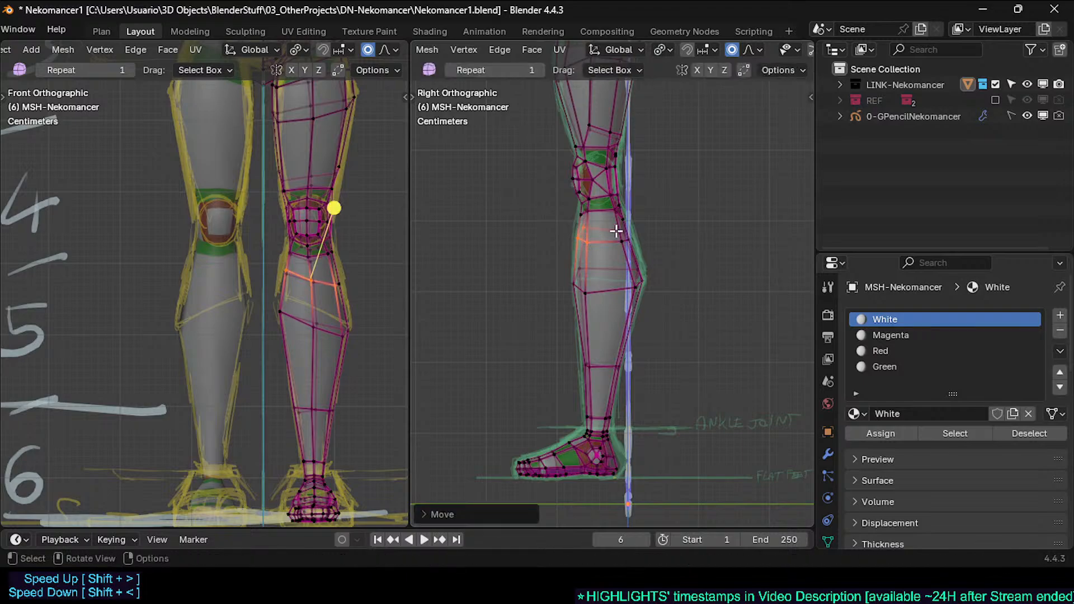
# Step: Move the rear vertices of the upper calf loop slightly outward in the side view
pyautogui.hotkey('alt', 'a')
pyautogui.press('c')
pyautogui.click(622, 229)
pyautogui.rightClick(622, 228)
pyautogui.press('g')
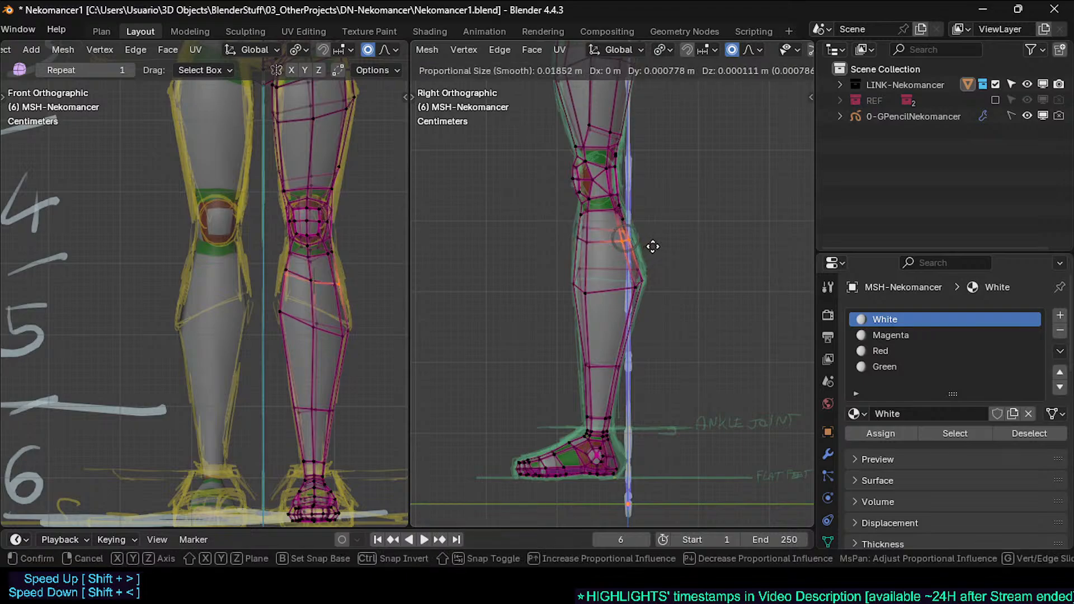
pyautogui.click(653, 247)
# Step: Select the vertices of the lower green knee band and smooth them
pyautogui.hotkey('alt', 'a')
pyautogui.press('c')
pyautogui.click(576, 212)
pyautogui.rightClick(572, 213)
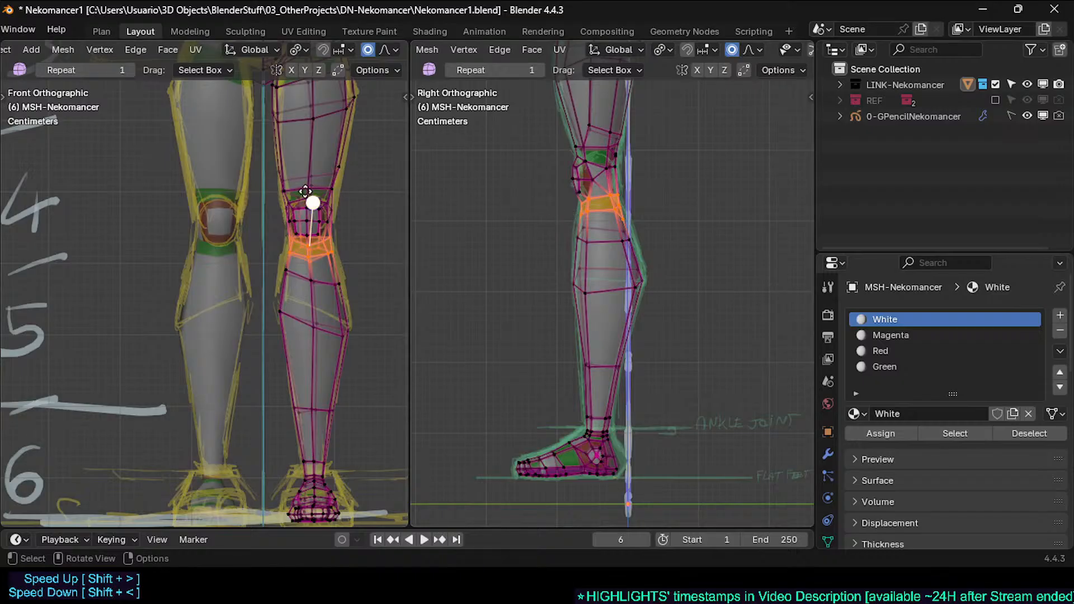
pyautogui.moveTo(305, 191); pyautogui.dragTo(327, 203)
pyautogui.hotkey('alt', 'a')
# Step: Box-select the foot and lower shin vertices in the front view and shift them slightly along the X axis
pyautogui.keyDown('shift'); pyautogui.moveTo(332, 350); pyautogui.dragTo(343, 339, button='middle'); pyautogui.keyUp('shift')
pyautogui.scroll(-2, 343, 339)
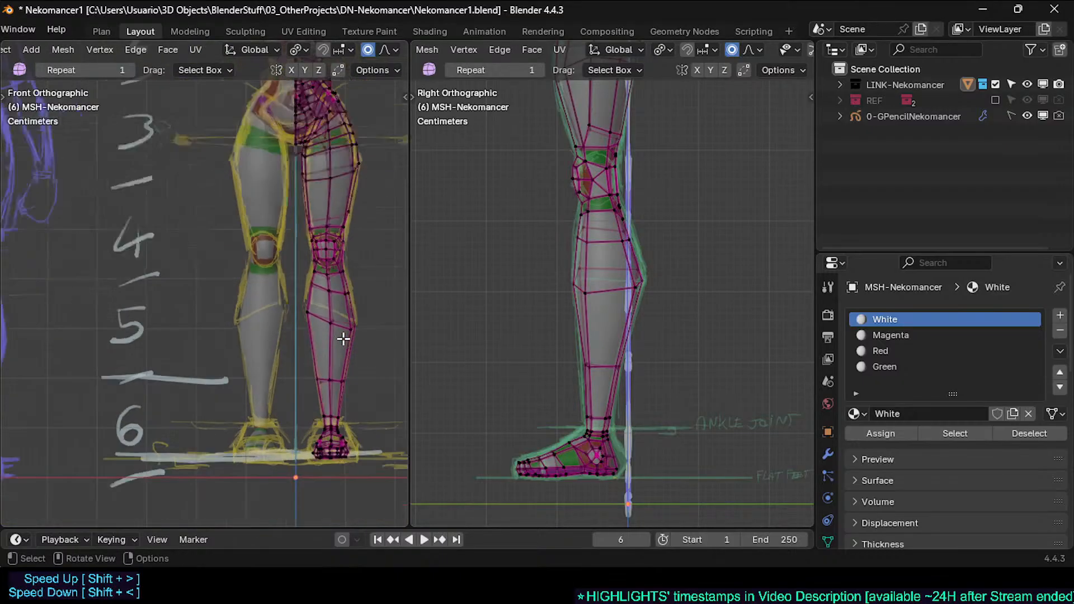
pyautogui.scroll(-1, 343, 339)
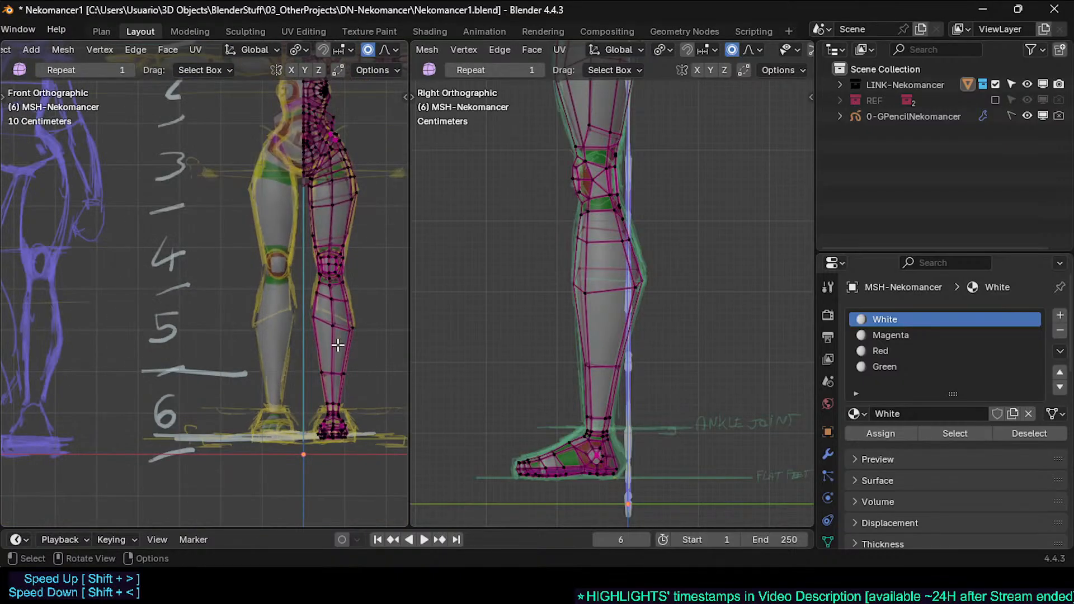
pyautogui.press('b')
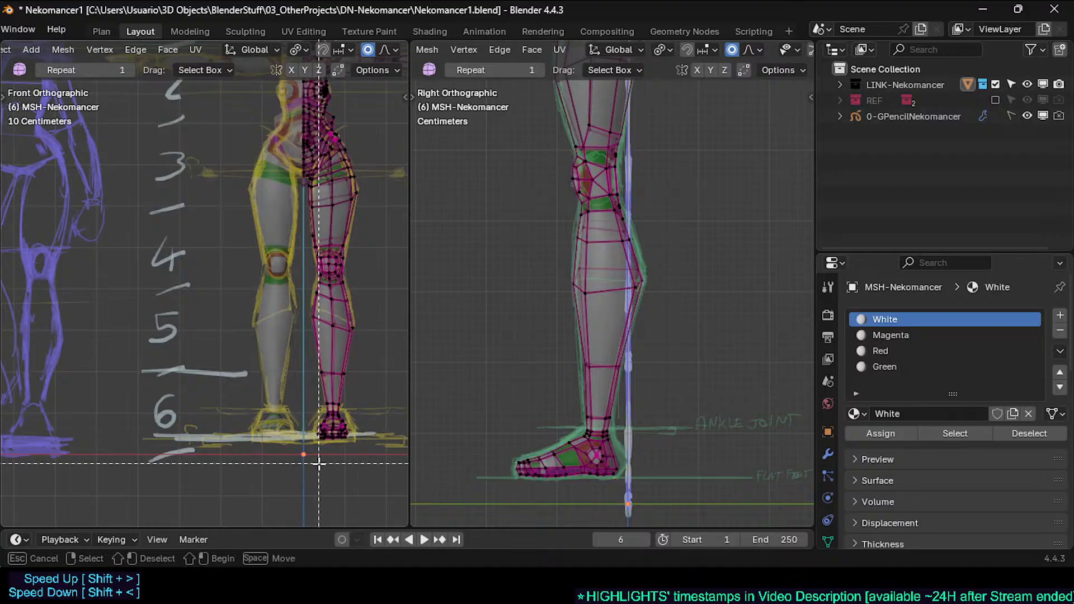
pyautogui.moveTo(334, 270); pyautogui.dragTo(311, 407)
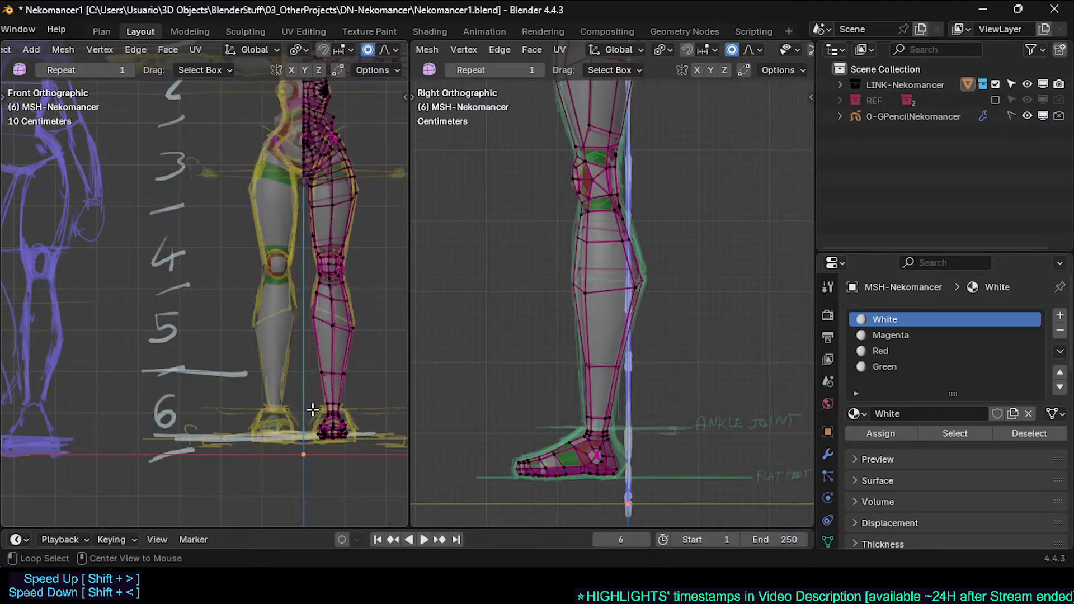
pyautogui.press('b')
pyautogui.moveTo(366, 323); pyautogui.dragTo(296, 492)
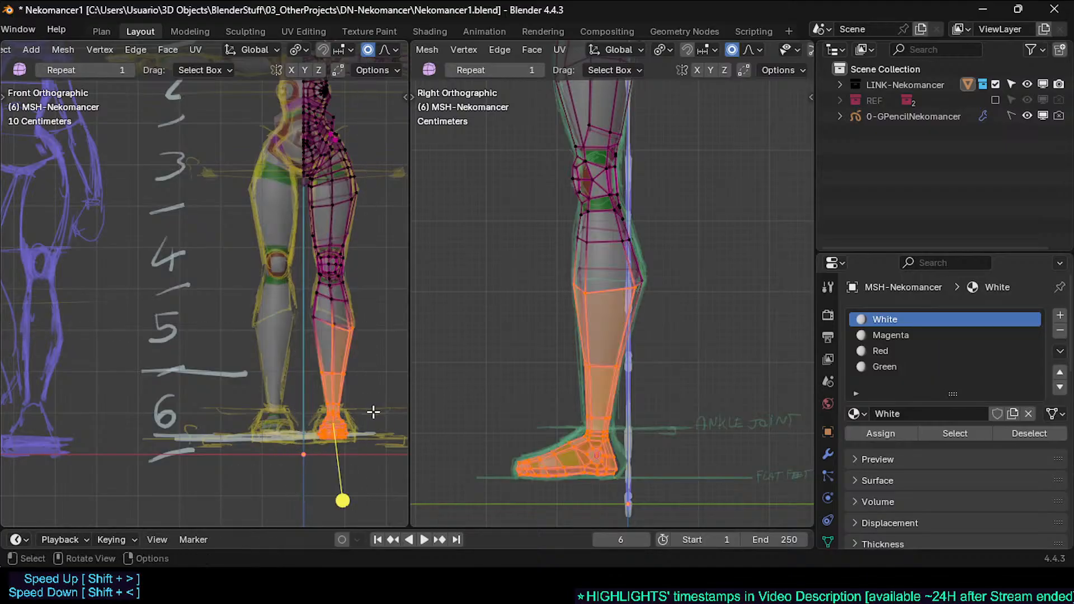
pyautogui.press('g')
pyautogui.press('x')
pyautogui.click(350, 427)
pyautogui.scroll(2, 360, 402)
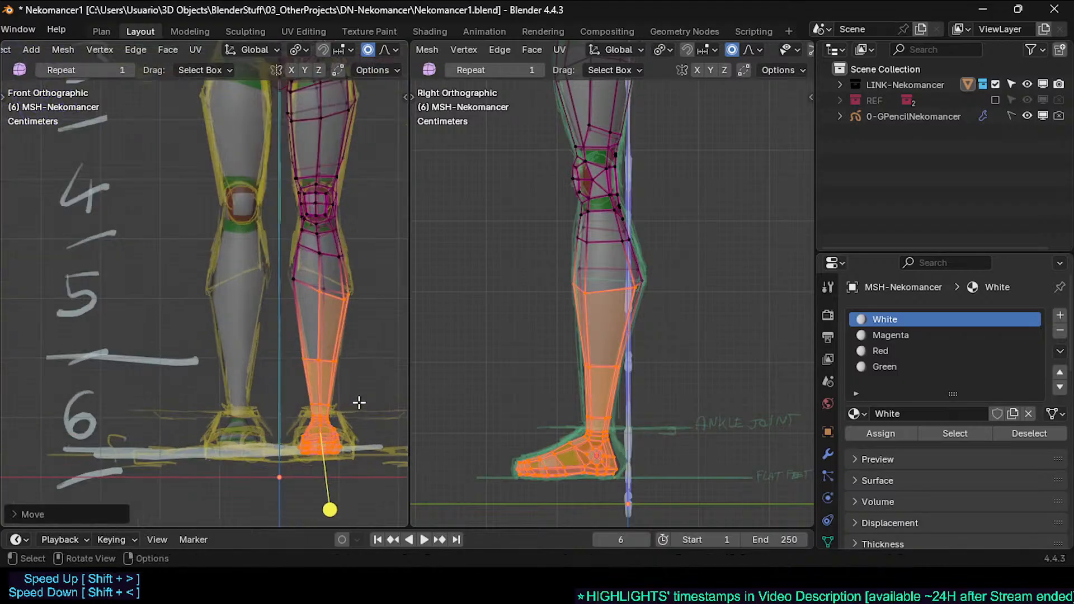
# Step: Select the lower shin loop in the front view and move it slightly outward
pyautogui.hotkey('alt', 'a')
pyautogui.press('c')
pyautogui.click(302, 365)
pyautogui.moveTo(309, 365); pyautogui.dragTo(338, 363)
pyautogui.rightClick(337, 364)
pyautogui.press('g')
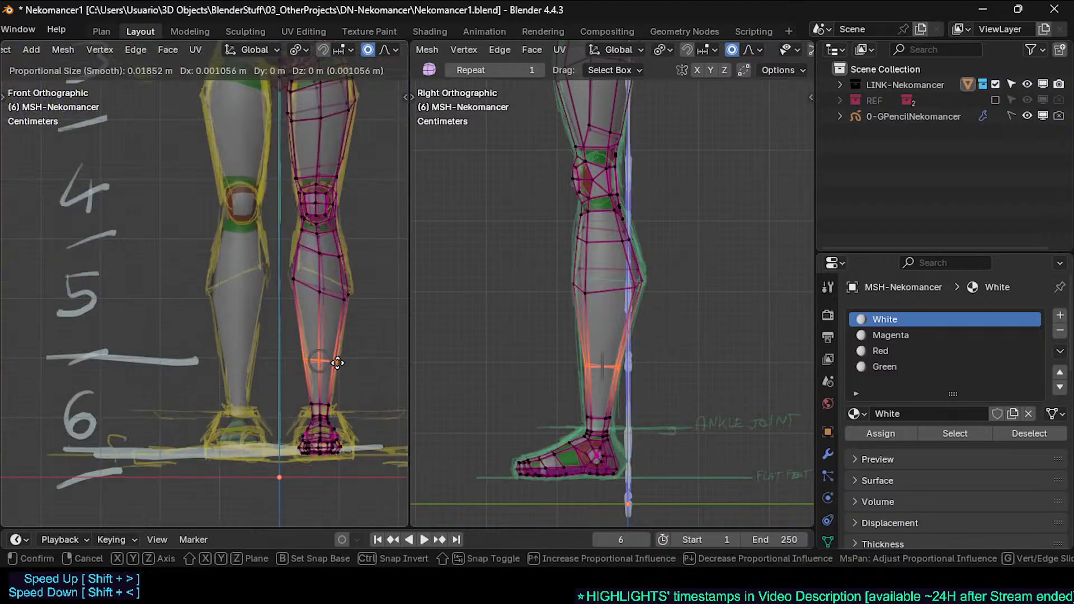
pyautogui.click(350, 362)
# Step: Move the calf's widest loop slightly outward in the front view and check the full figure in Object Mode
pyautogui.hotkey('alt', 'a')
pyautogui.press('c')
pyautogui.moveTo(296, 278); pyautogui.dragTo(349, 295)
pyautogui.rightClick(350, 295)
pyautogui.press('g')
pyautogui.click(361, 296)
pyautogui.scroll(-3, 353, 299)
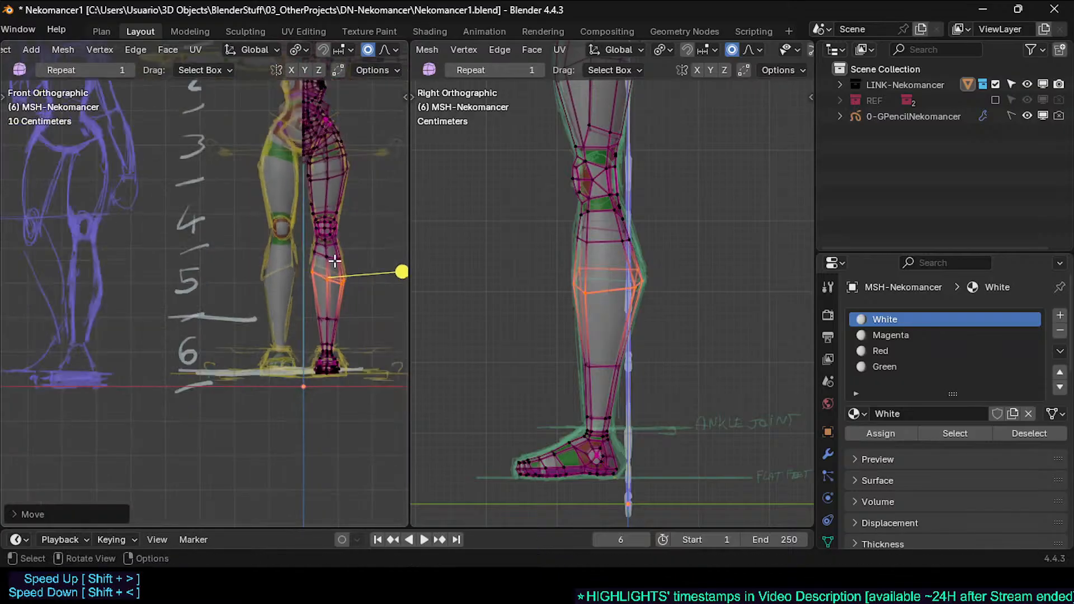
pyautogui.press('Tab')
pyautogui.scroll(-1, 341, 303)
pyautogui.keyDown('shift'); pyautogui.moveTo(295, 347); pyautogui.dragTo(331, 392, button='middle'); pyautogui.keyUp('shift')
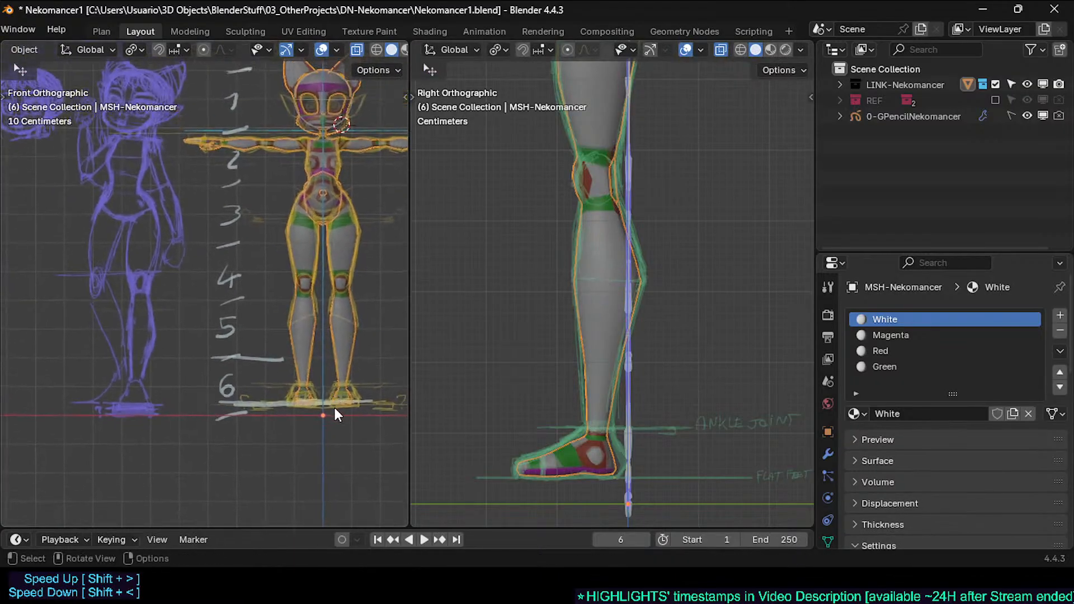
# Step: Reposition the instep and front ankle vertices toward the sketch outline in the side view
pyautogui.scroll(4, 591, 461)
pyautogui.press('Tab')
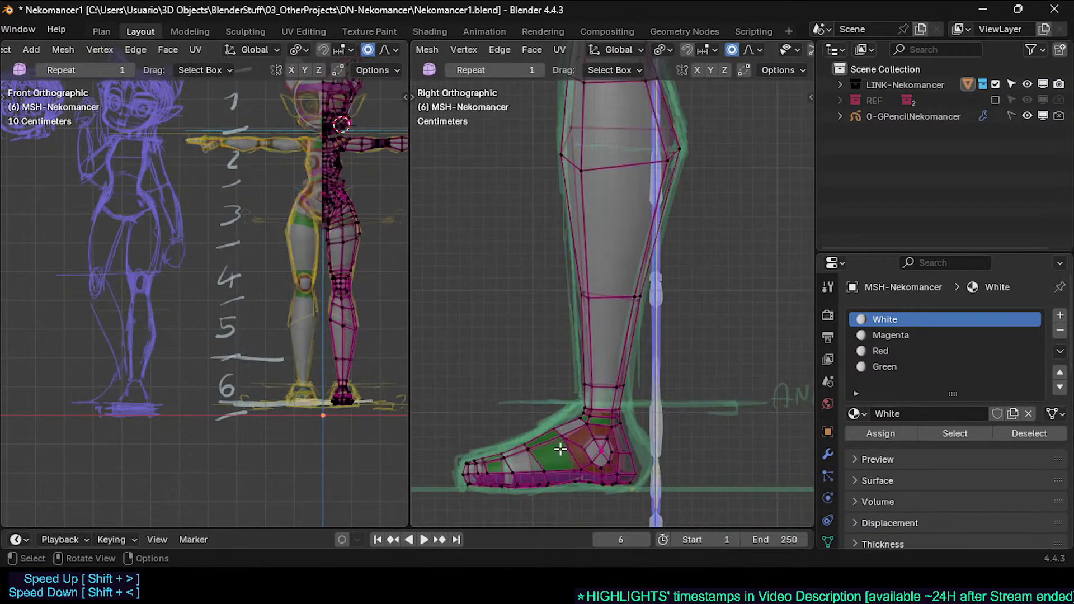
pyautogui.press('g')
pyautogui.click(565, 418)
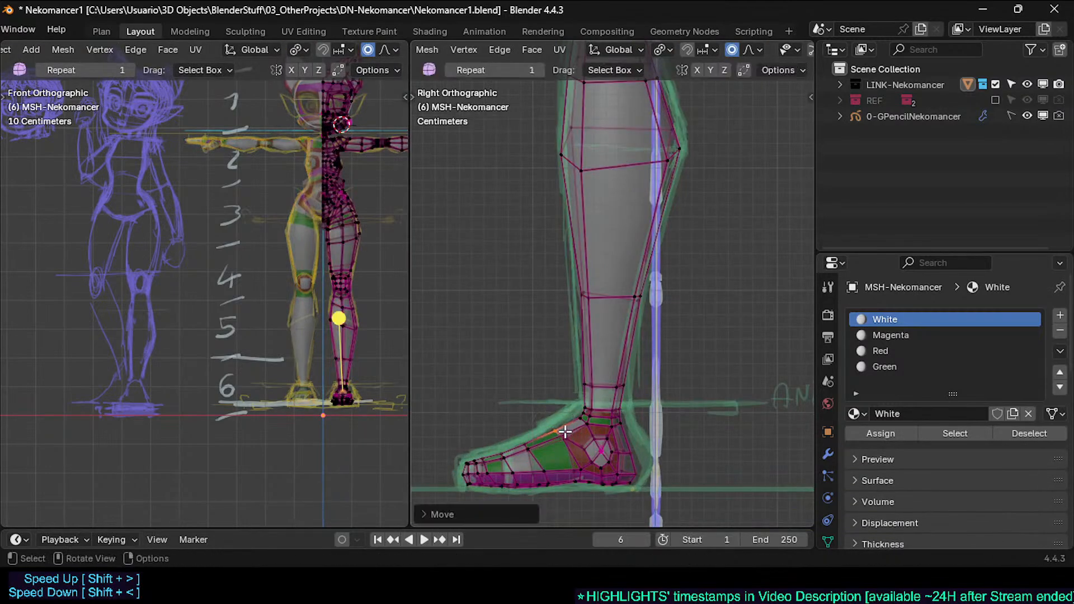
pyautogui.press('g')
pyautogui.click(578, 410)
pyautogui.press('g')
pyautogui.click(576, 383)
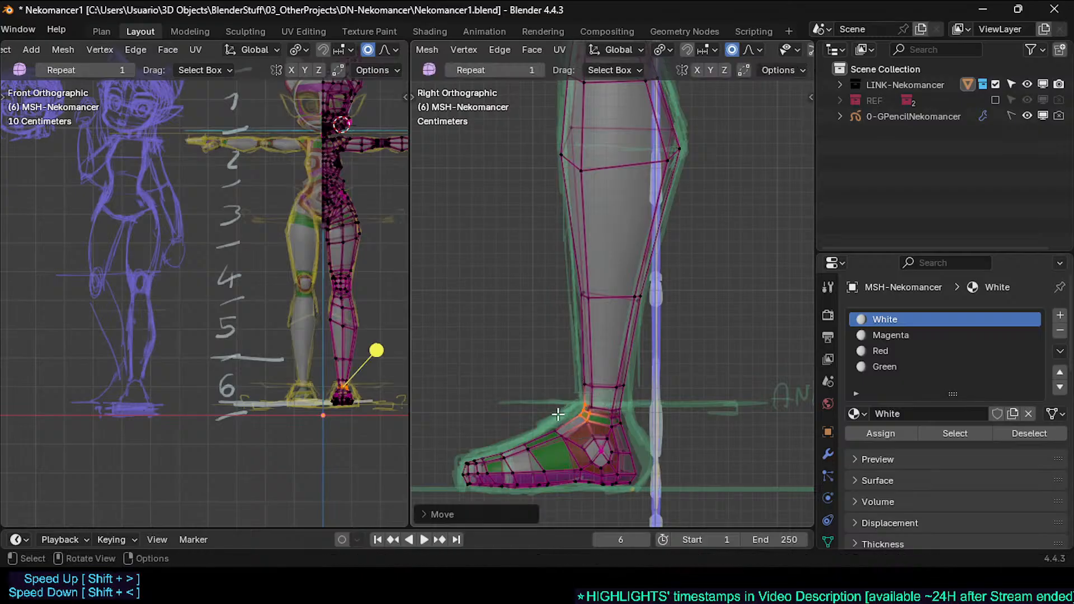
# Step: Adjust the vertices along the top of the foot toward the toes to follow the side-view sketch
pyautogui.press('g')
pyautogui.click(548, 433)
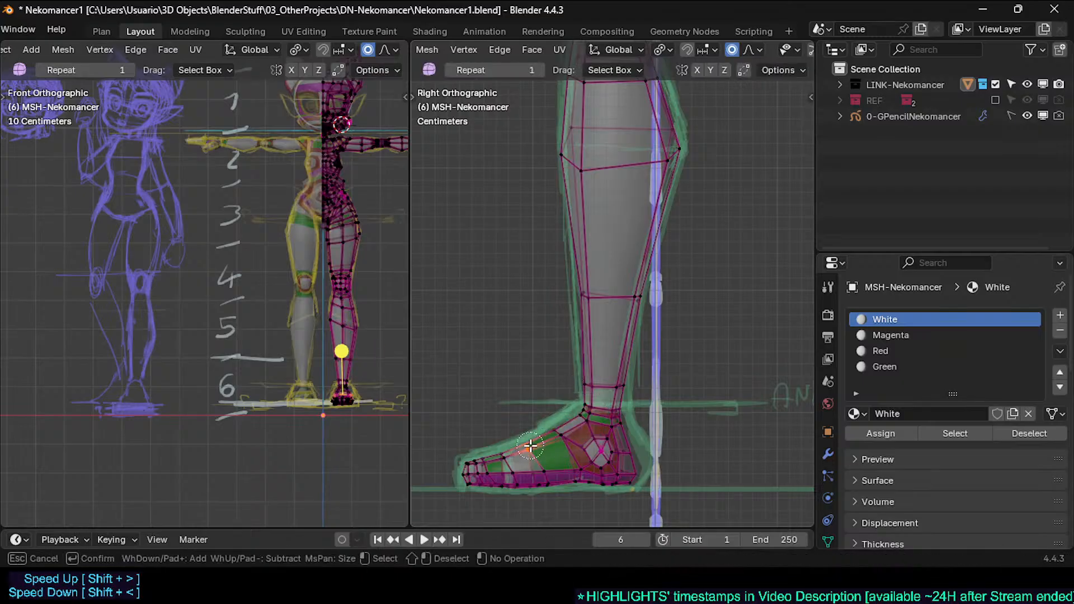
pyautogui.press('g')
pyautogui.click(513, 455)
pyautogui.keyDown('alt'); pyautogui.click(509, 456); pyautogui.keyUp('alt')
pyautogui.press('g')
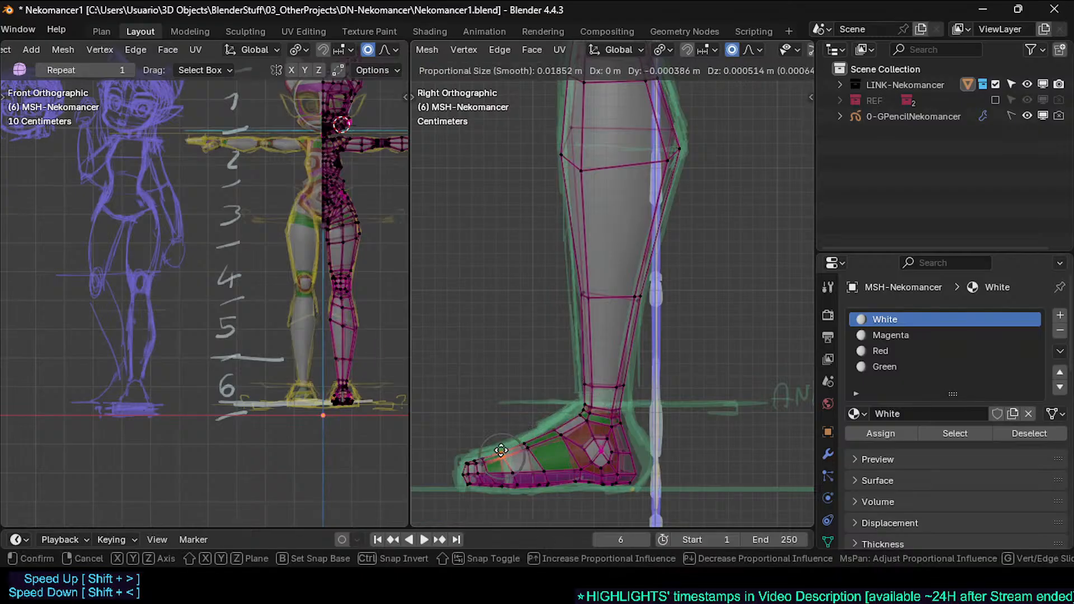
pyautogui.click(504, 451)
pyautogui.scroll(-2, 615, 320)
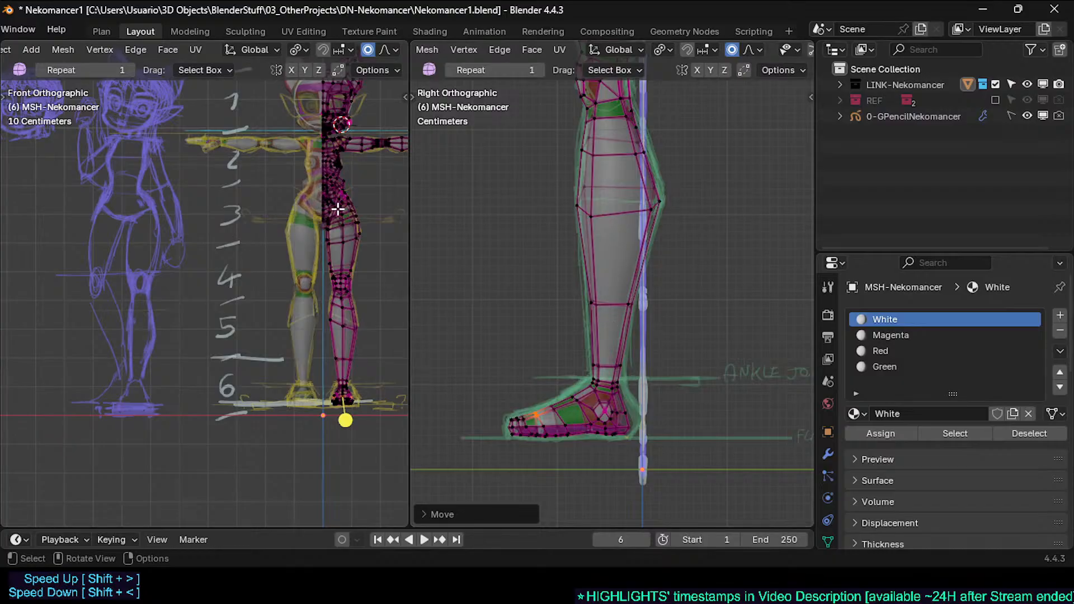
# Step: Select the rear ankle vertices in the side view and raise them slightly
pyautogui.scroll(2, 660, 415)
pyautogui.keyDown('alt'); pyautogui.click(602, 376); pyautogui.keyUp('alt')
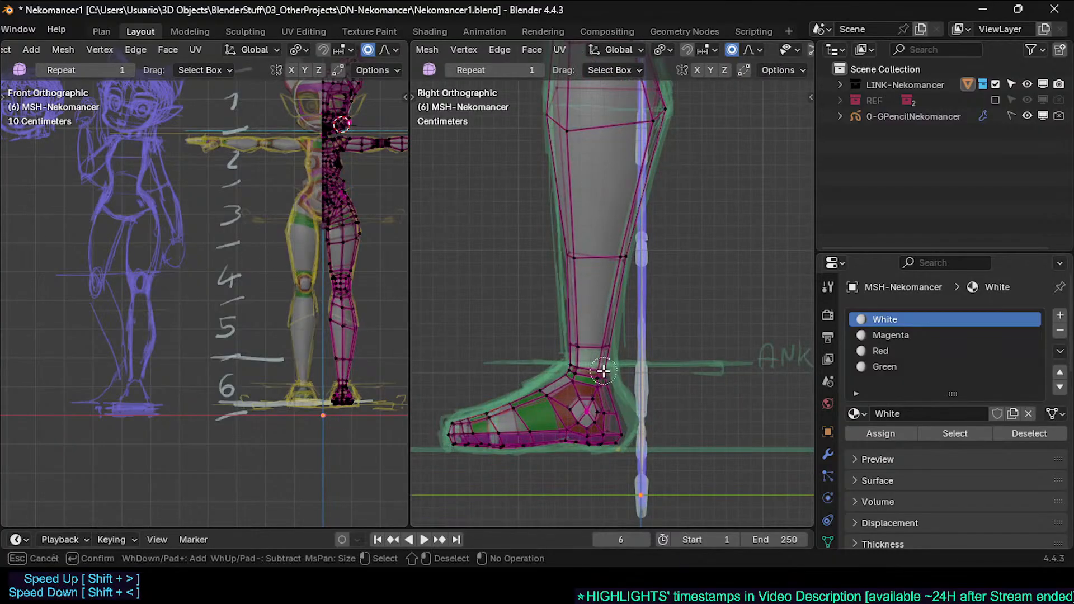
pyautogui.press('g')
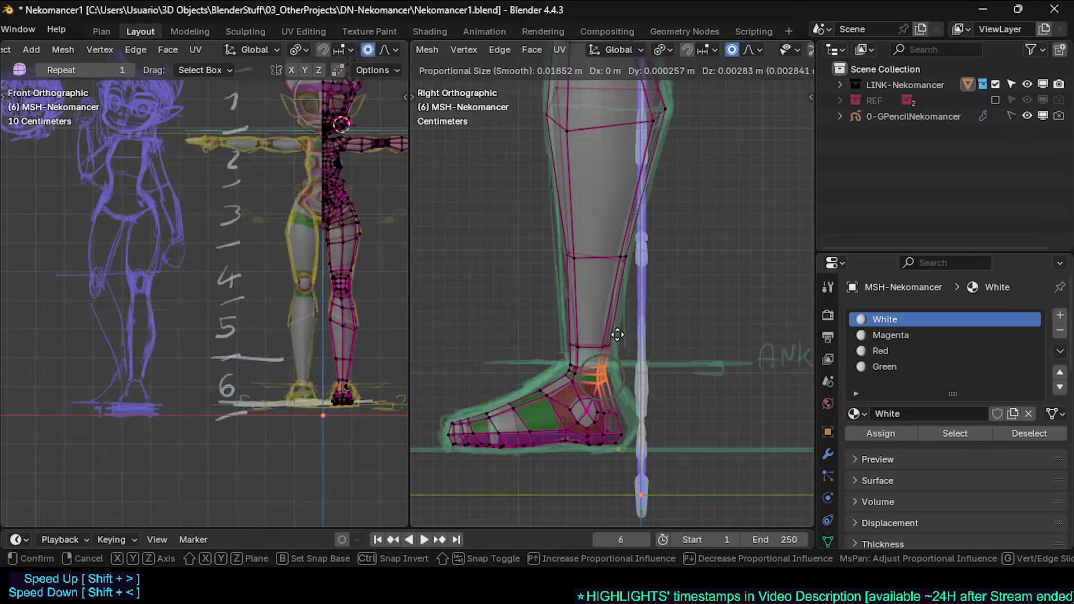
pyautogui.click(618, 335)
# Step: Select the heel and ankle bone vertices in the side view and move them backward along the Y axis
pyautogui.hotkey('alt', 'a')
pyautogui.press('c')
pyautogui.moveTo(618, 412); pyautogui.dragTo(607, 445)
pyautogui.moveTo(604, 402)
pyautogui.mouseDown()
pyautogui.moveTo(571, 446)
pyautogui.moveTo(601, 429)
pyautogui.mouseUp()
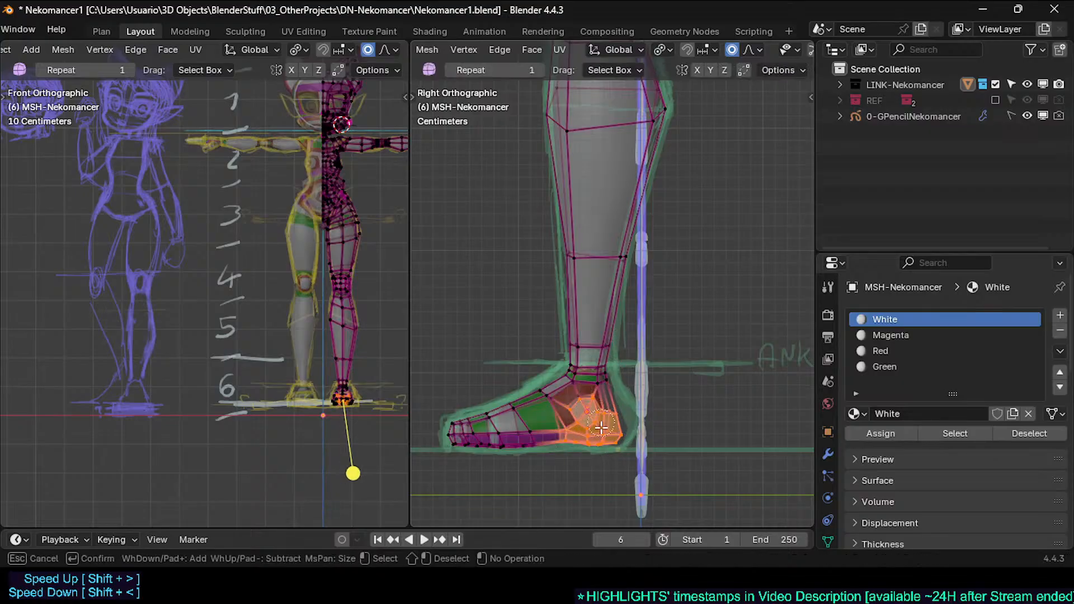
pyautogui.press('Escape')
pyautogui.press('g')
pyautogui.press('y')
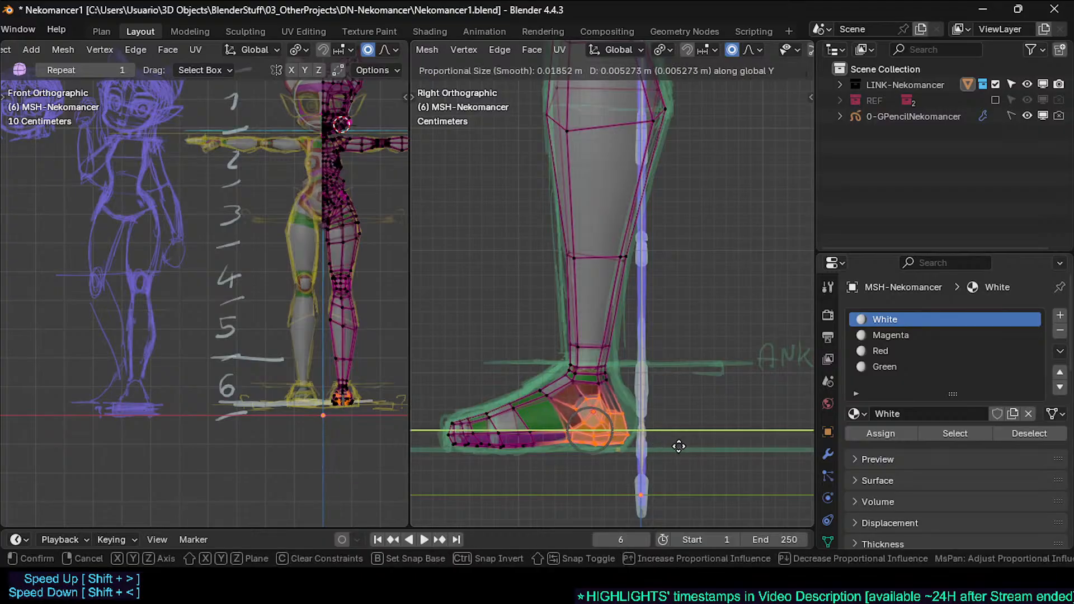
pyautogui.click(653, 453)
# Step: Select the rearmost heel vertices and move them backward along the Y axis
pyautogui.hotkey('alt', 'a')
pyautogui.press('c')
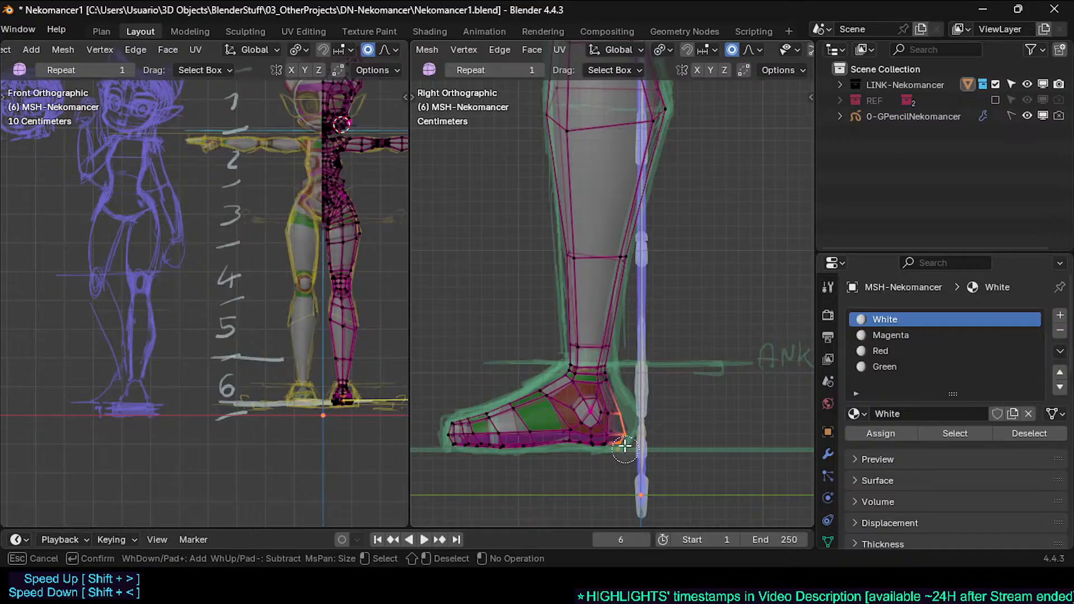
pyautogui.moveTo(620, 412); pyautogui.dragTo(617, 442)
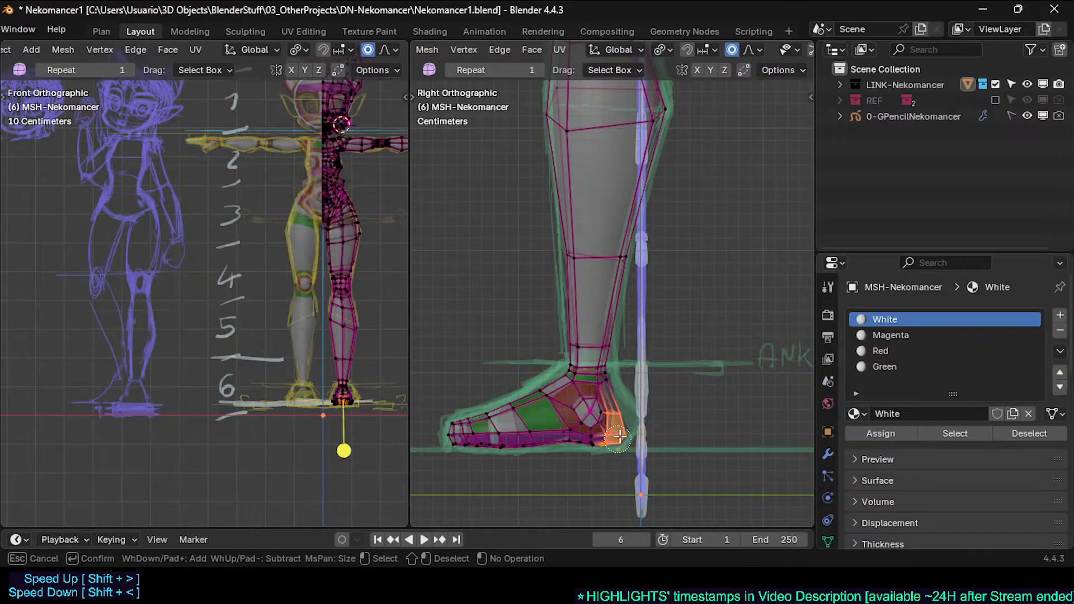
pyautogui.press('Escape')
pyautogui.press('g')
pyautogui.press('y')
pyautogui.click(645, 423)
pyautogui.hotkey('alt', 'a')
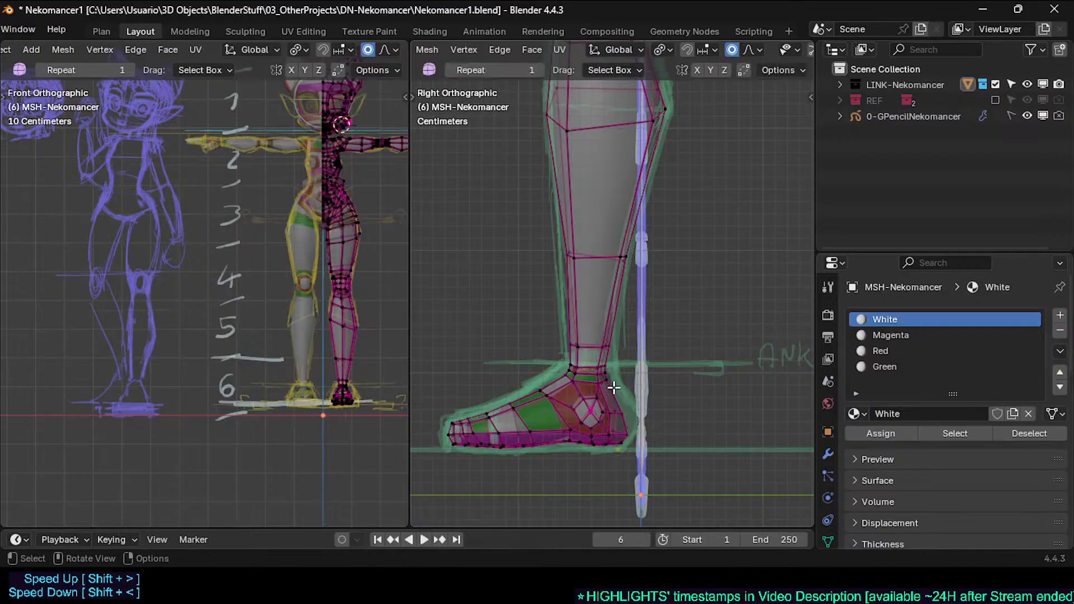
# Step: Select the back heel face in face mode and nudge it along the Y axis
pyautogui.press('3')
pyautogui.keyDown('alt'); pyautogui.click(614, 393); pyautogui.keyUp('alt')
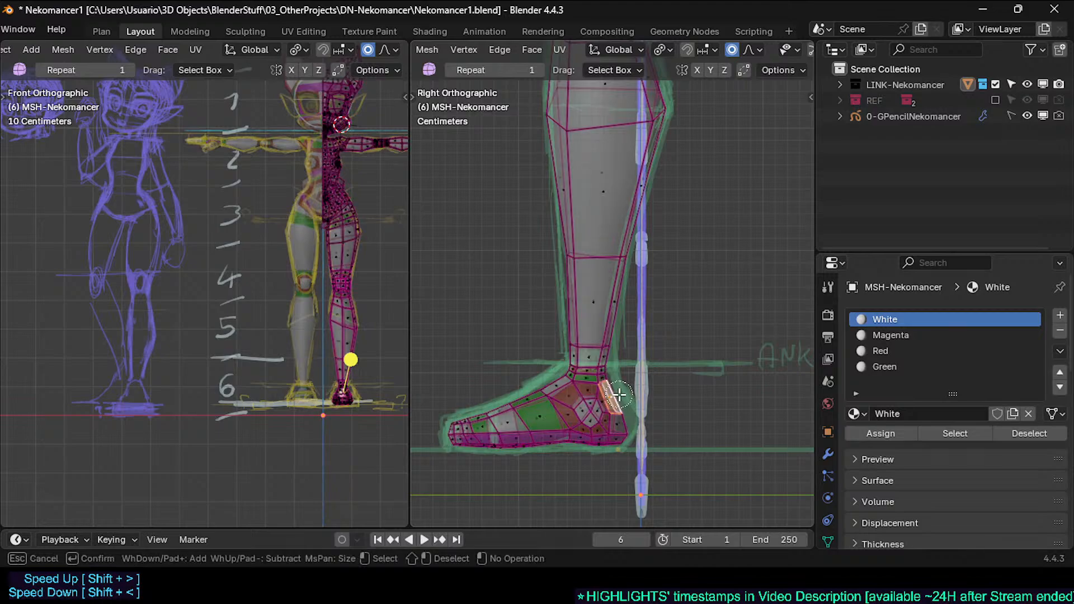
pyautogui.moveTo(364, 354); pyautogui.dragTo(371, 353)
pyautogui.click(621, 427)
pyautogui.press('c')
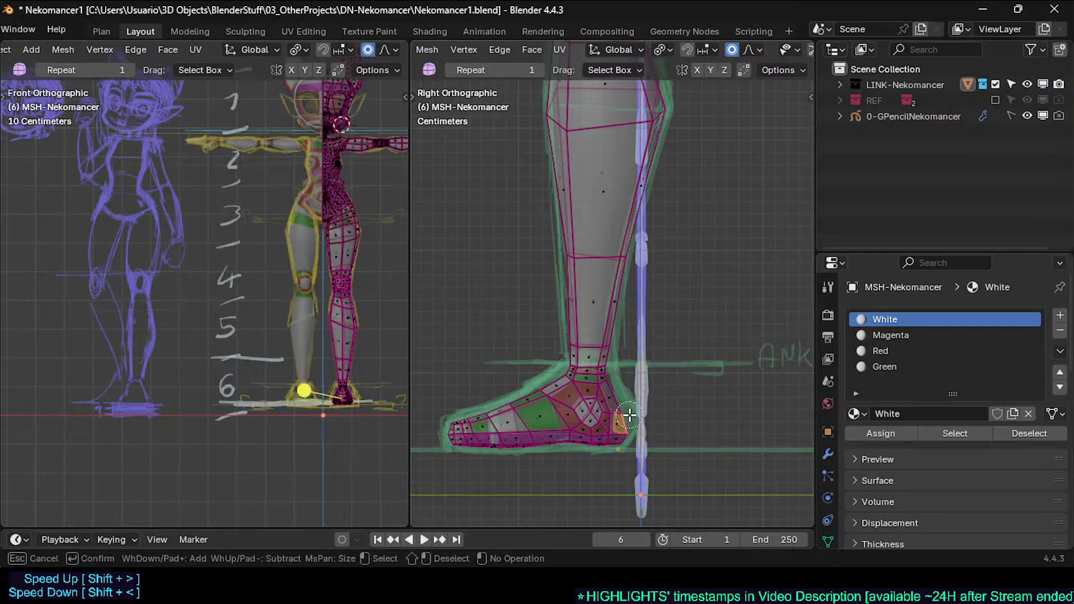
pyautogui.rightClick(626, 418)
pyautogui.press('g')
pyautogui.press('y')
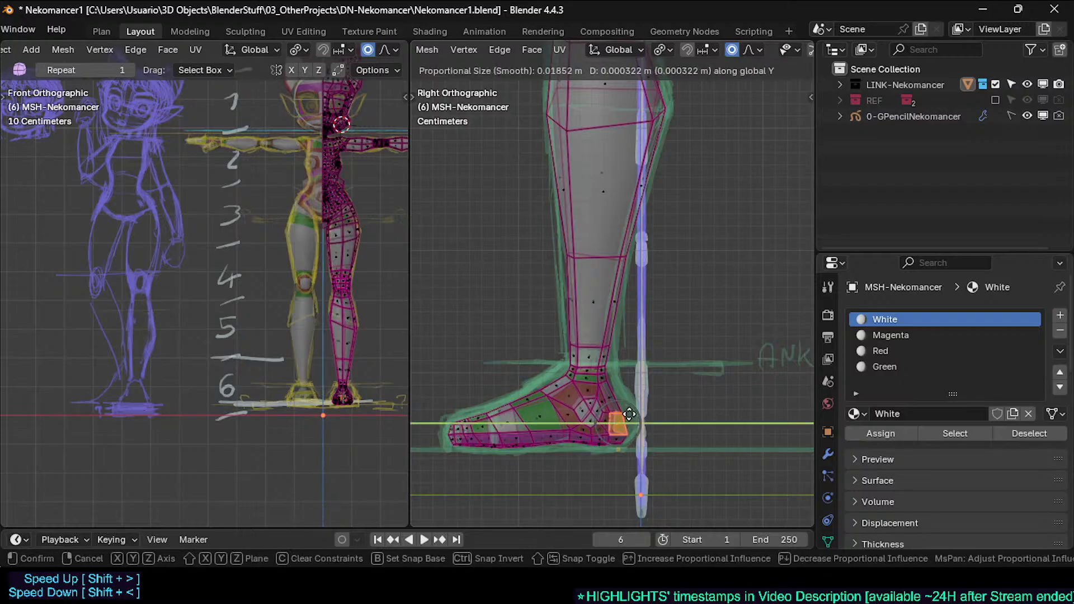
pyautogui.click(632, 414)
pyautogui.press('Tab')
pyautogui.press('Tab')
# Step: Reposition the lower and upper rear heel vertices individually to follow the sketched heel curve
pyautogui.scroll(2, 638, 438)
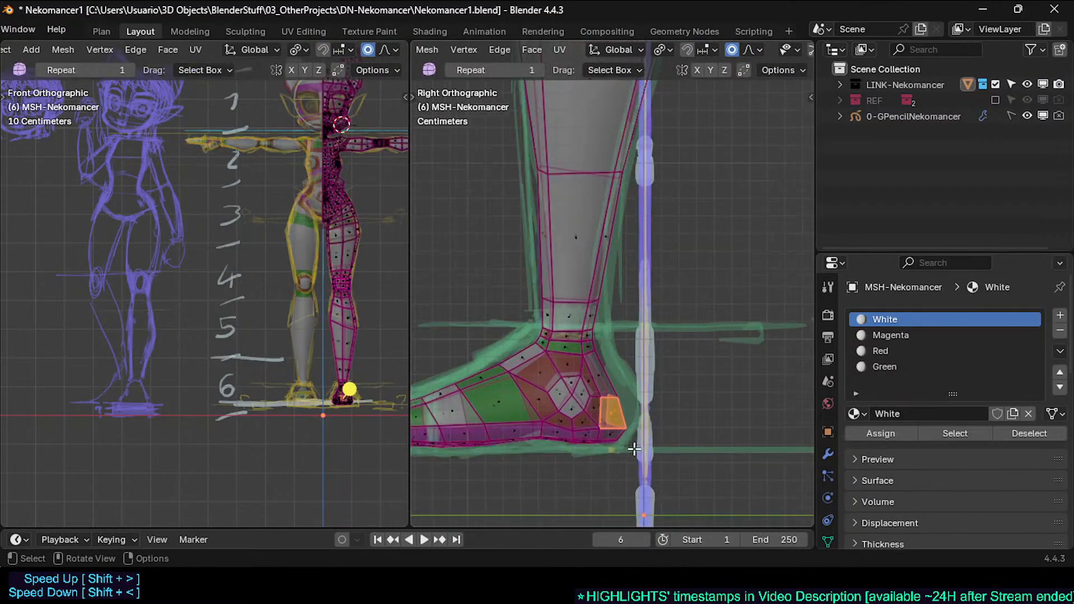
pyautogui.click(625, 426)
pyautogui.press('g')
pyautogui.click(620, 431)
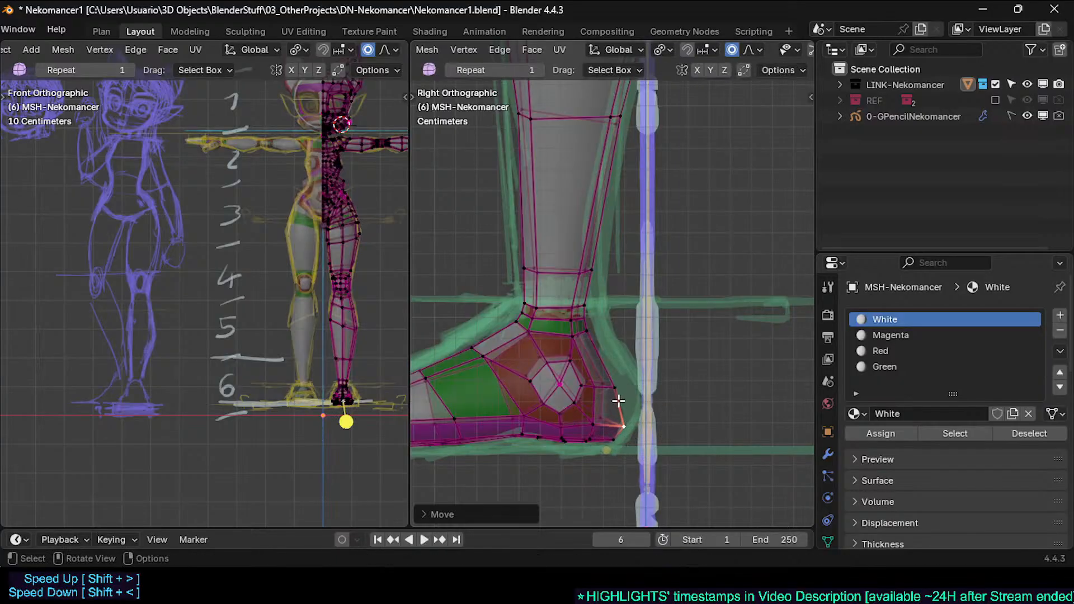
pyautogui.click(616, 385)
pyautogui.press('g')
pyautogui.click(627, 386)
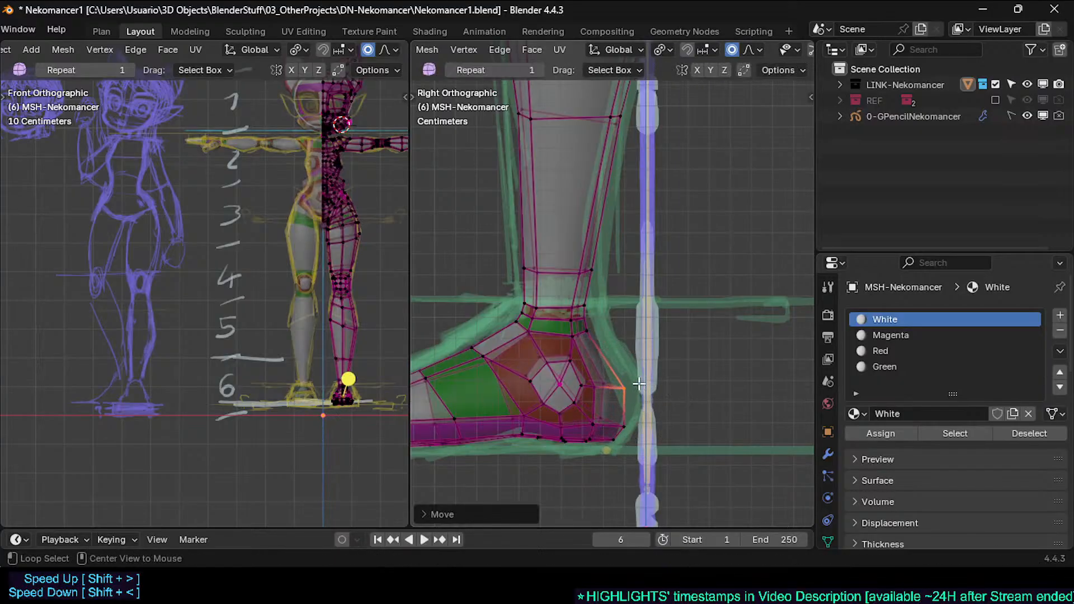
# Step: Push the upper heel vertices farther back in the side view and adjust the inner vertex beside the ankle bone
pyautogui.press('c')
pyautogui.rightClick(625, 385)
pyautogui.press('g')
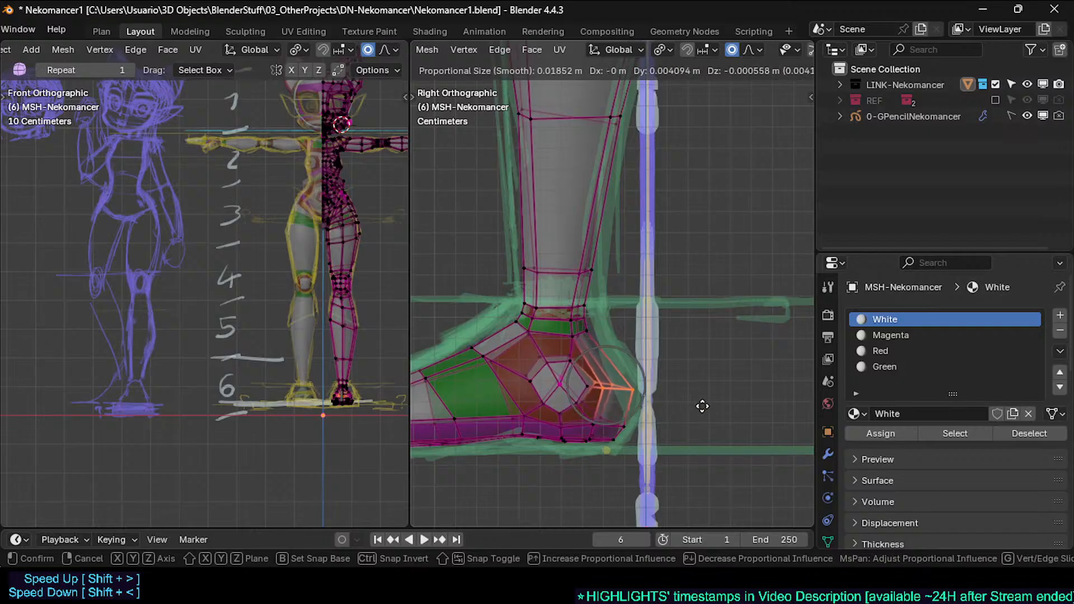
pyautogui.click(736, 407)
pyautogui.press('g')
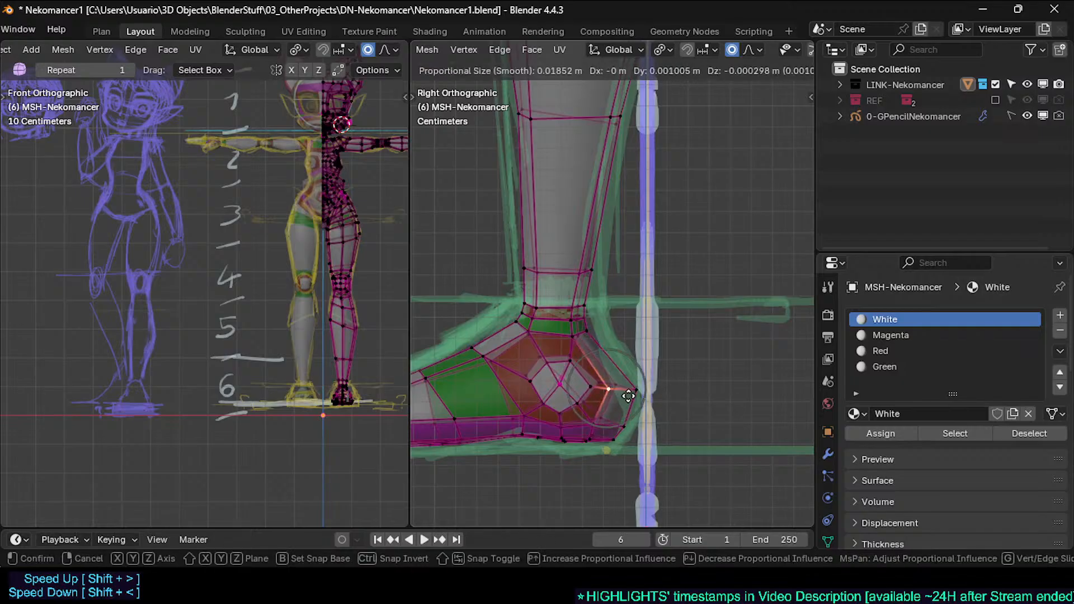
pyautogui.rightClick(597, 334)
# Step: Move the rear vertices just below the green ankle band outward toward the sketch outline
pyautogui.press('c')
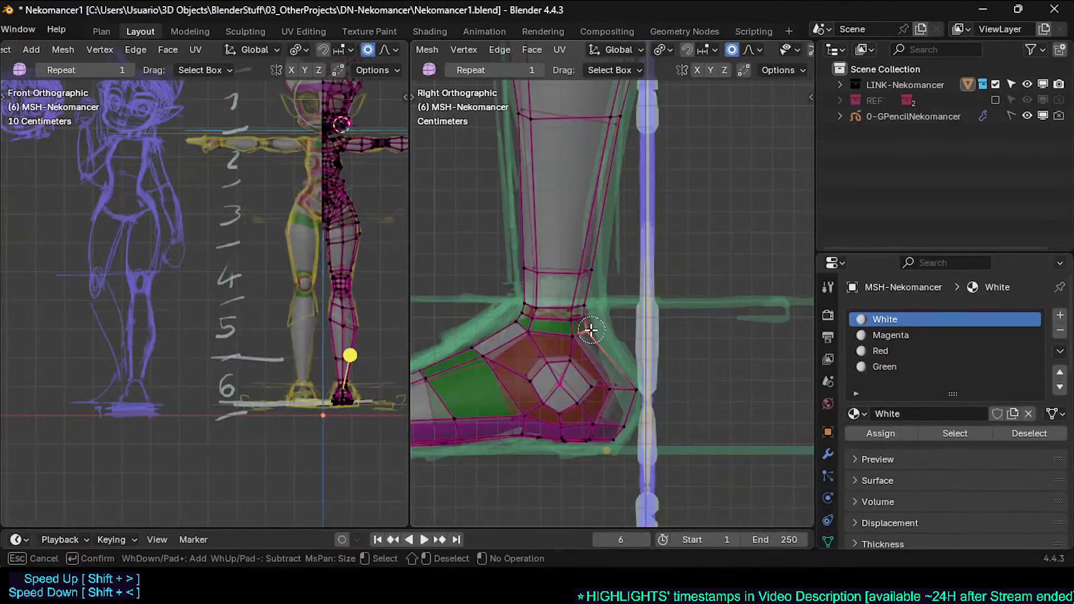
pyautogui.click(591, 330)
pyautogui.rightClick(580, 334)
pyautogui.press('g')
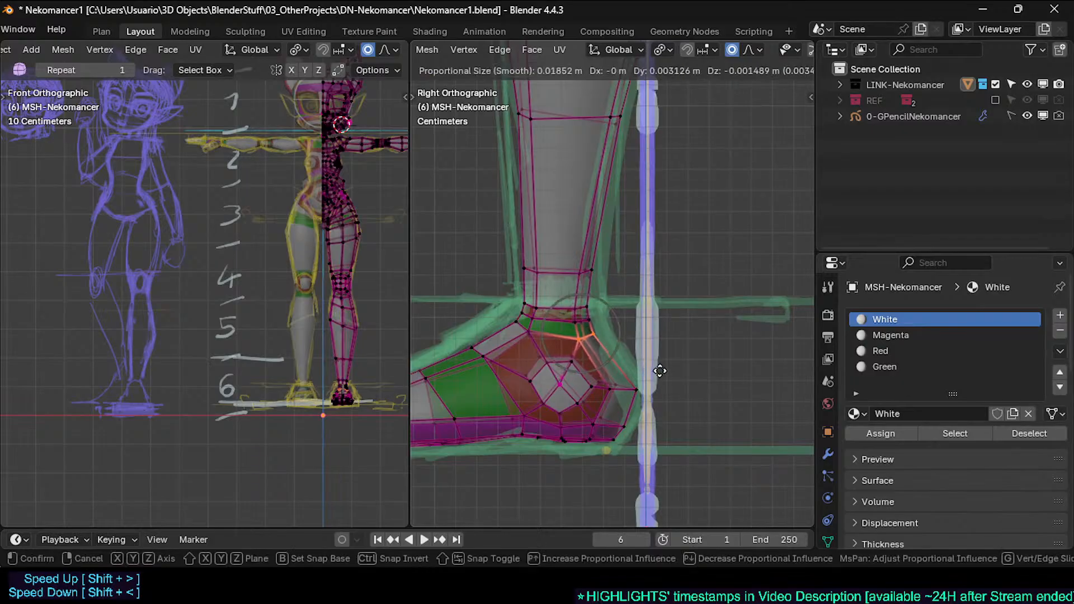
pyautogui.click(610, 331)
pyautogui.press('g')
pyautogui.click(610, 331)
pyautogui.press('Tab')
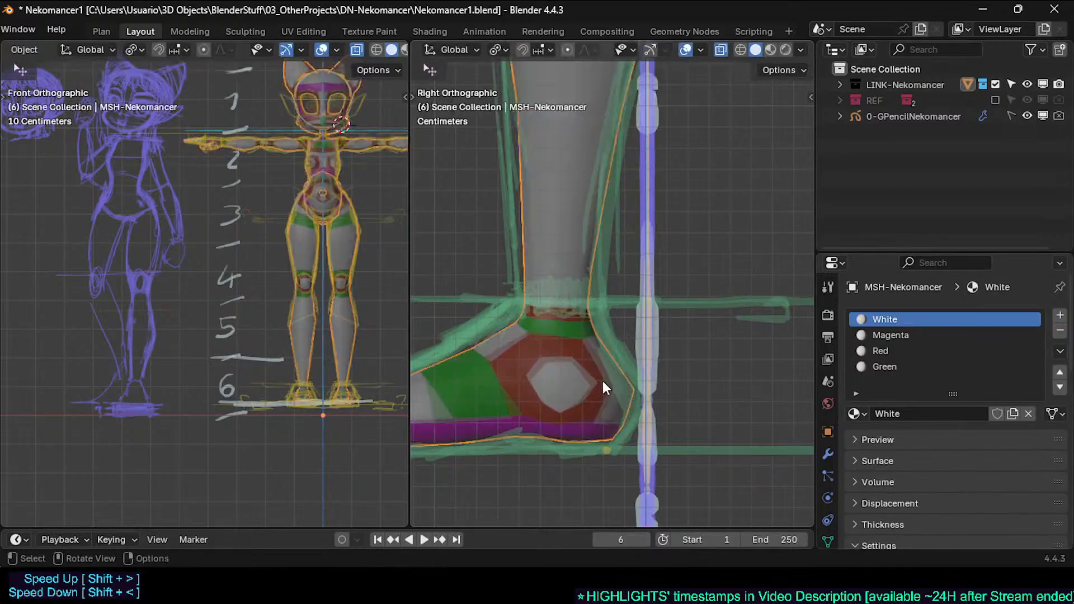
# Step: Adjust the upper rear vertex of the white ankle bone patch in the side view
pyautogui.press('Tab')
pyautogui.press('g')
pyautogui.click(574, 354)
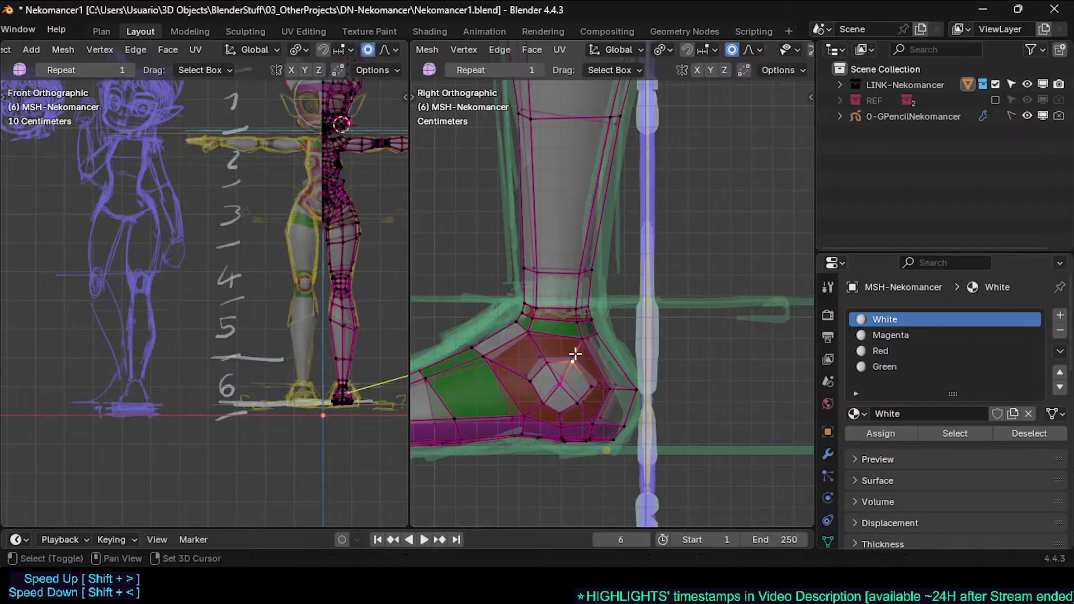
pyautogui.press('g')
pyautogui.click(582, 358)
# Step: Move the rear edge beside the red ankle faces back toward the sketched heel outline in the side view
pyautogui.press('2')
pyautogui.click(597, 362)
pyautogui.press('g')
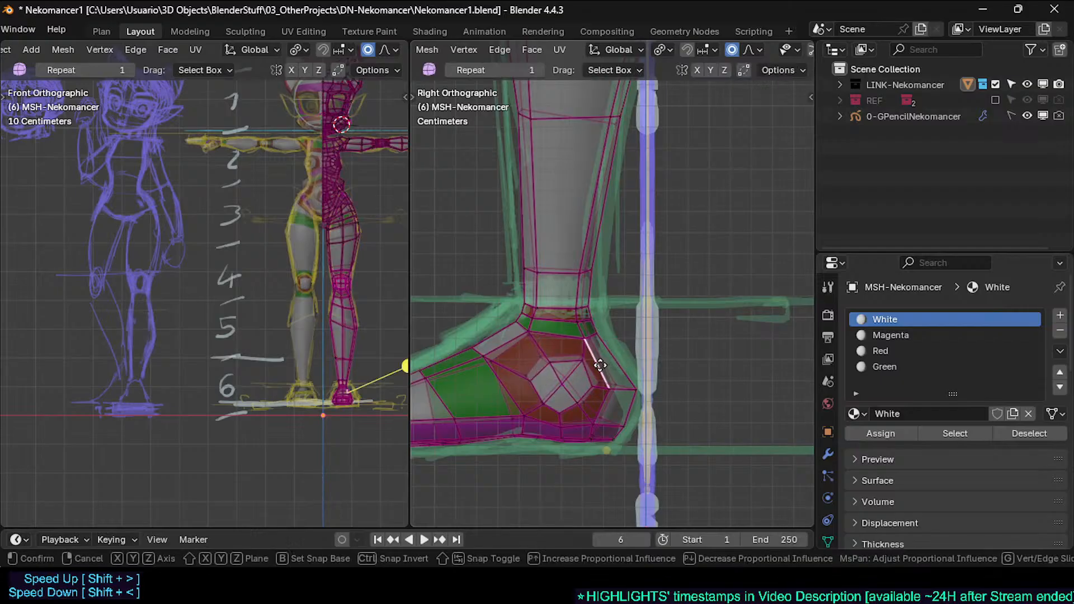
pyautogui.click(647, 348)
# Step: Nudge the rearmost heel vertex forward in the side view to follow the sketched heel curve
pyautogui.press('1')
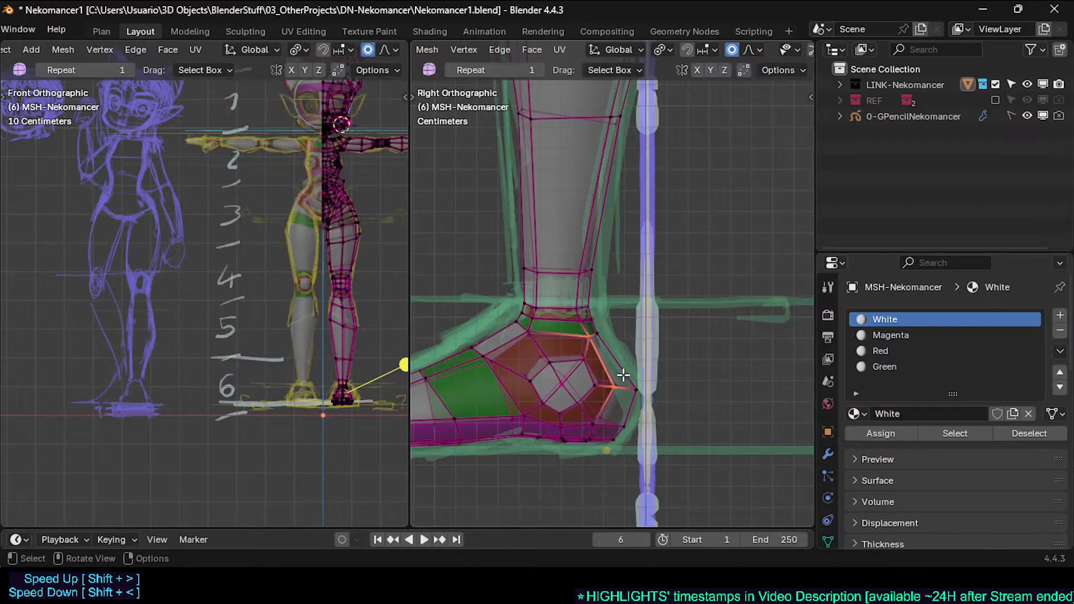
pyautogui.click(629, 385)
pyautogui.press('g')
pyautogui.click(598, 369)
pyautogui.hotkey('ctrl', 'r')
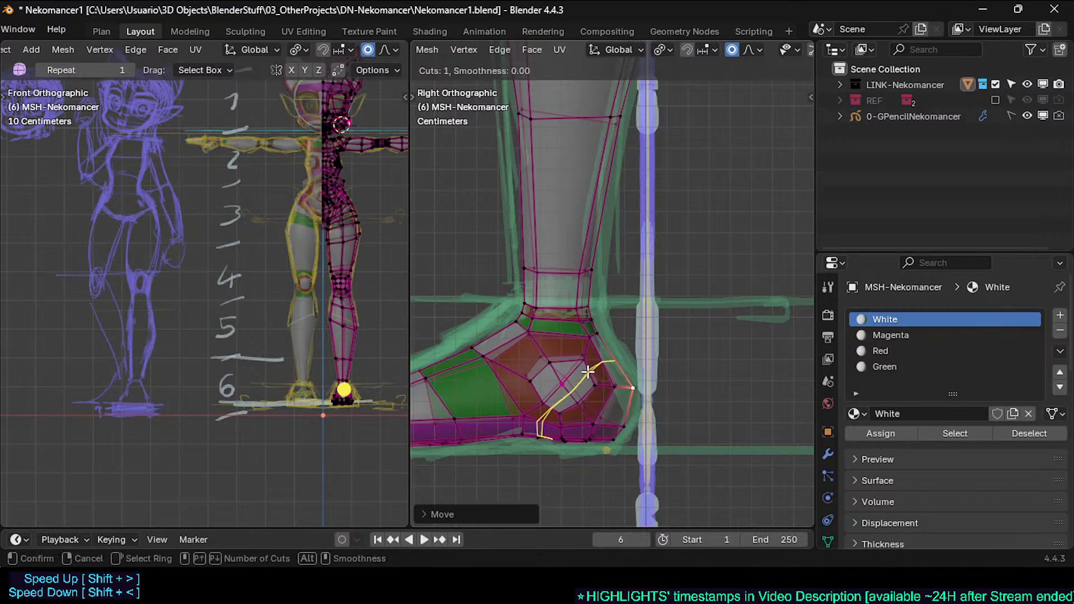
pyautogui.press('Escape')
# Step: From behind, set the transform pivot to a 3D cursor placed at the heel's centre and scale the mid-heel side vertices inward
pyautogui.press('Tab')
pyautogui.scroll(-3, 588, 379)
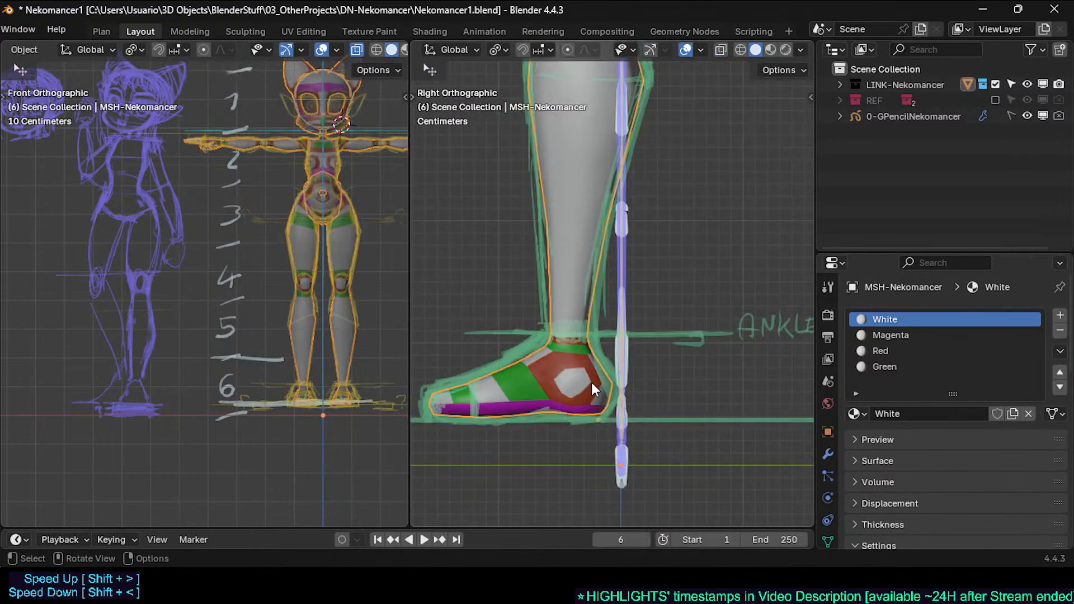
pyautogui.moveTo(568, 371); pyautogui.dragTo(511, 415, button='middle')
pyautogui.scroll(4, 512, 396)
pyautogui.press('Tab')
pyautogui.scroll(2, 584, 413)
pyautogui.scroll(1, 510, 415)
pyautogui.moveTo(511, 415); pyautogui.dragTo(507, 439, button='middle')
pyautogui.scroll(1, 509, 413)
pyautogui.press('2')
pyautogui.press('1')
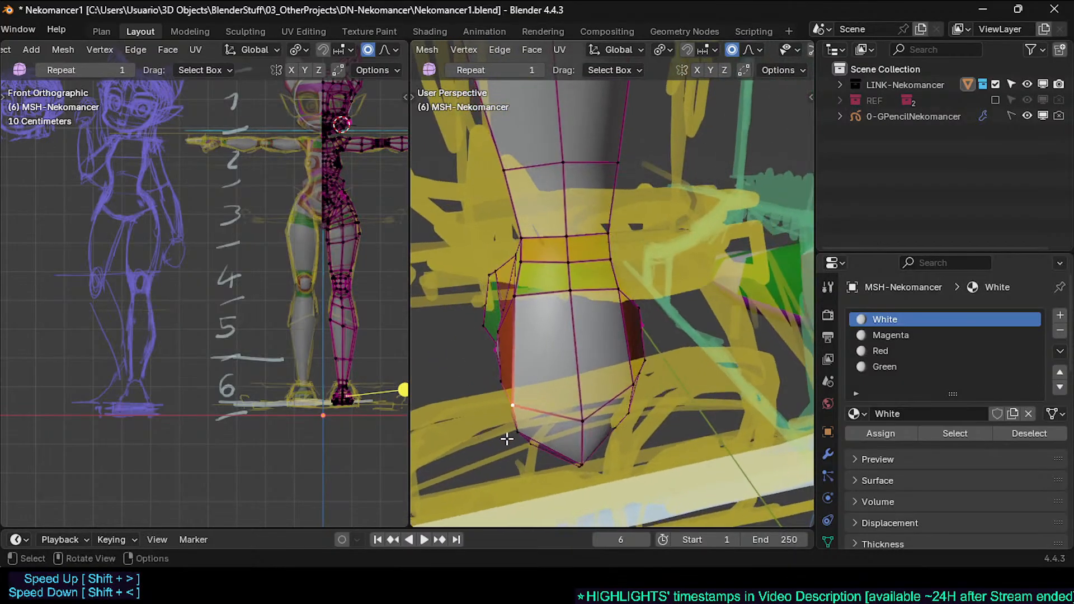
pyautogui.keyDown('shift'); pyautogui.rightClick(632, 381); pyautogui.keyUp('shift')
pyautogui.press('.')
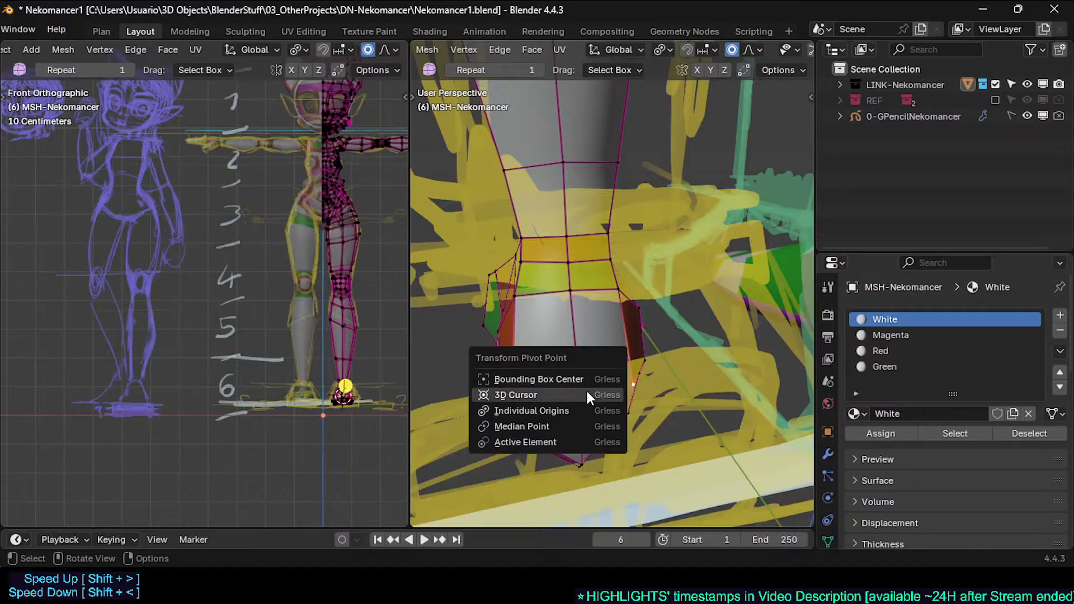
pyautogui.click(586, 395)
pyautogui.press('s')
pyautogui.click(595, 395)
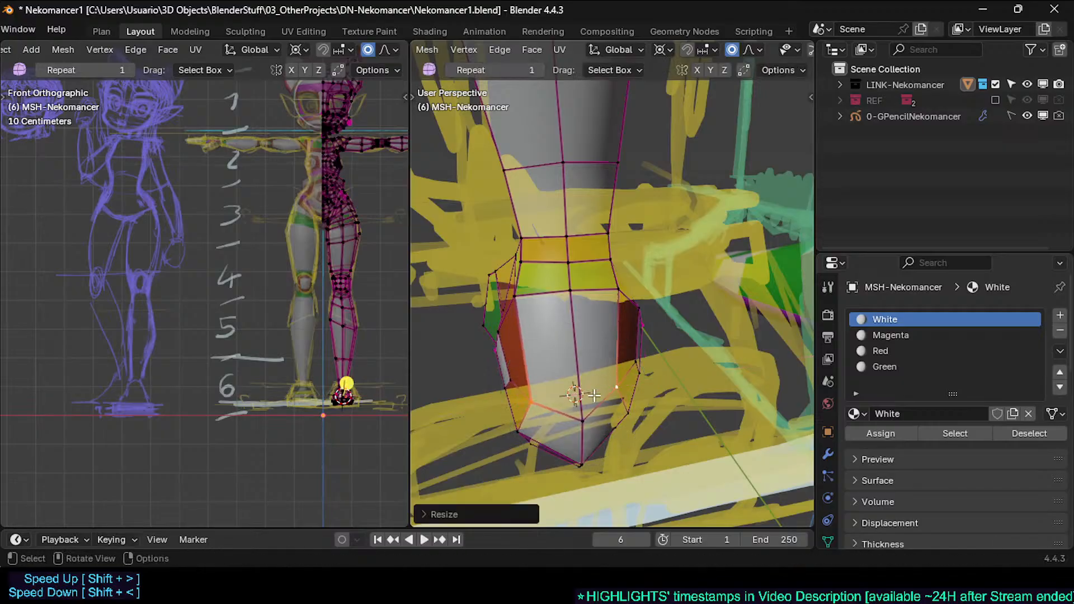
# Step: Narrow the vertices just below the ankle band along global X with proportional scaling around the 3D cursor
pyautogui.click(515, 296)
pyautogui.keyDown('shift'); pyautogui.click(571, 291); pyautogui.keyUp('shift')
pyautogui.press('s')
pyautogui.press('x')
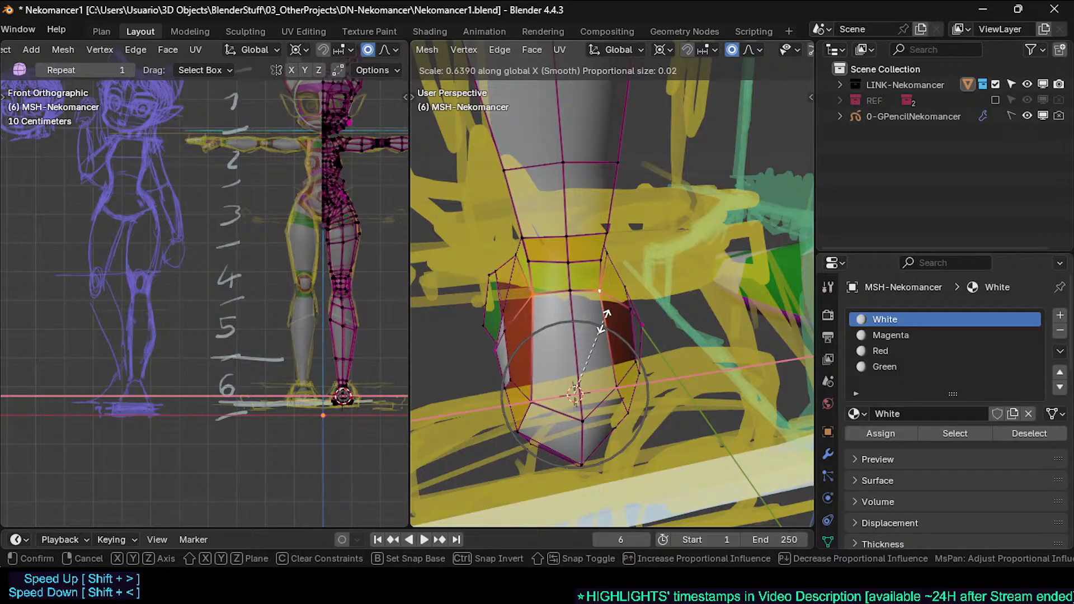
pyautogui.click(606, 315)
# Step: Adjust the mid-heel's width by scaling its two side vertices along global X
pyautogui.moveTo(607, 315); pyautogui.dragTo(528, 394, button='middle')
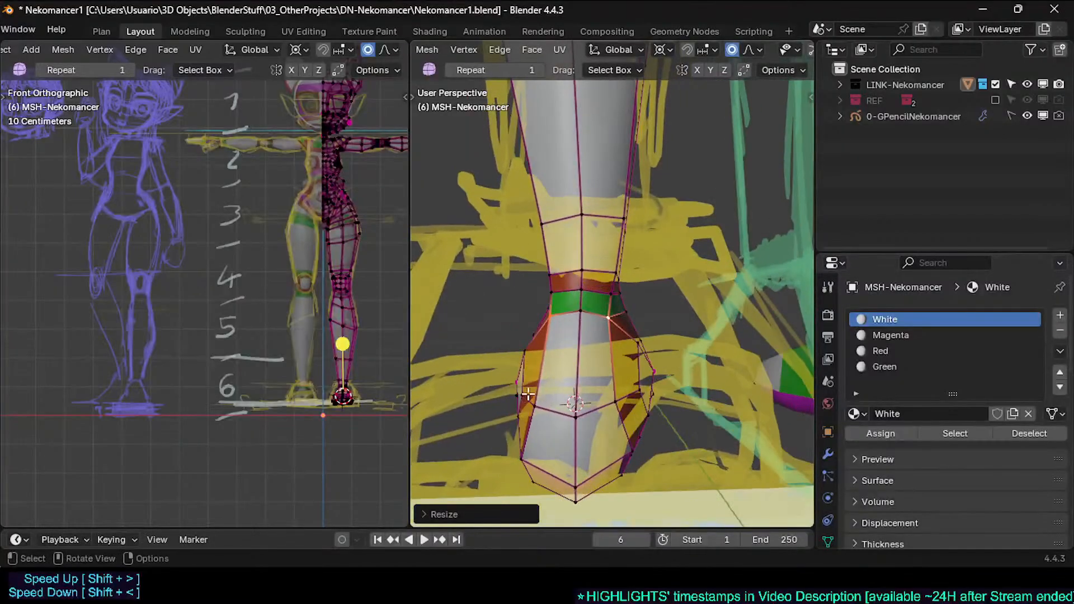
pyautogui.click(529, 399)
pyautogui.keyDown('shift'); pyautogui.click(647, 382); pyautogui.keyUp('shift')
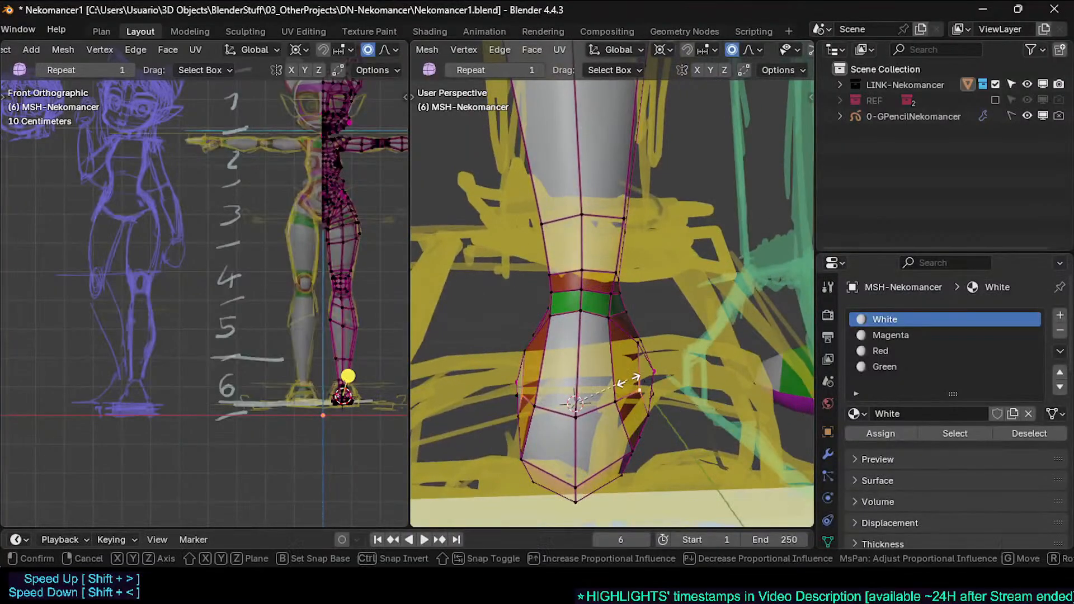
pyautogui.press('s')
pyautogui.press('x')
pyautogui.click(540, 400)
# Step: Narrow the lower heel slightly by scaling its two side vertices along global X
pyautogui.moveTo(540, 400); pyautogui.dragTo(549, 409, button='middle')
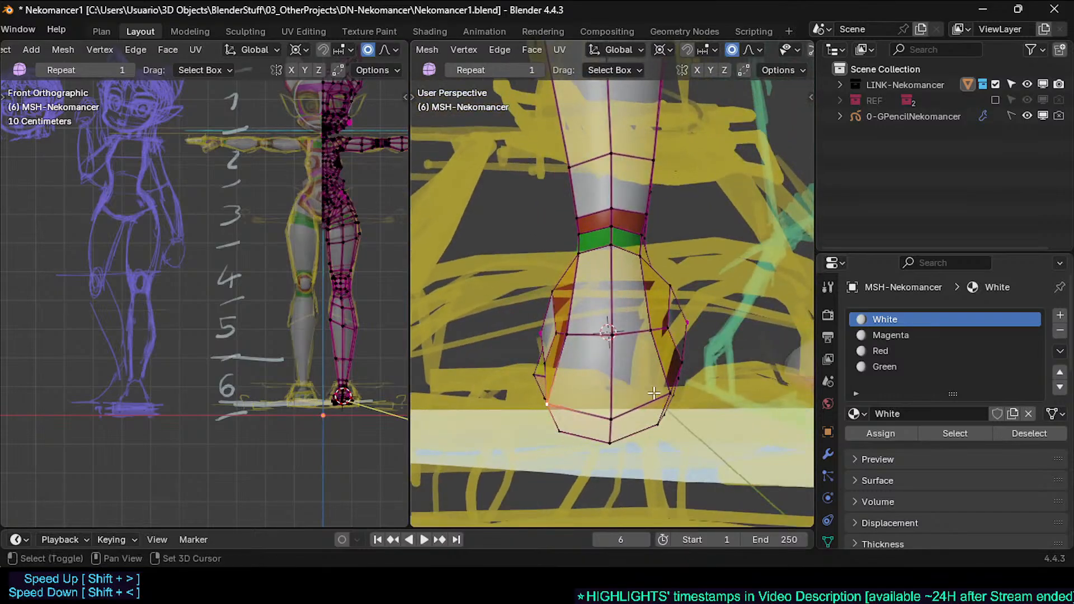
pyautogui.press('s')
pyautogui.press('x')
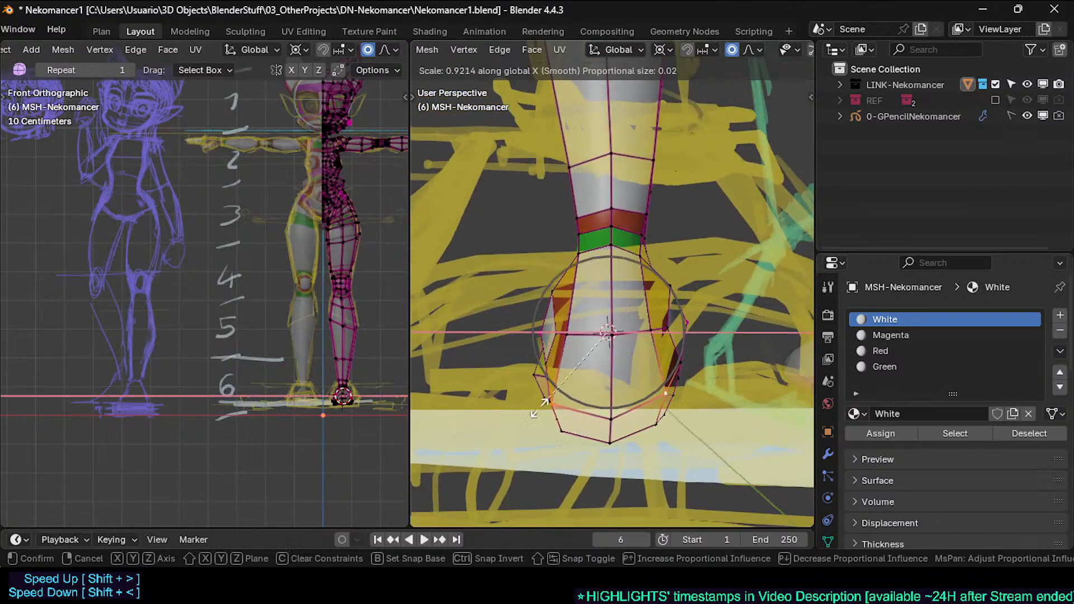
pyautogui.click(527, 411)
# Step: Lower one of the lower heel's side vertices slightly along global Z
pyautogui.moveTo(526, 411); pyautogui.dragTo(584, 341, button='middle')
pyautogui.moveTo(591, 392); pyautogui.dragTo(632, 380, button='middle')
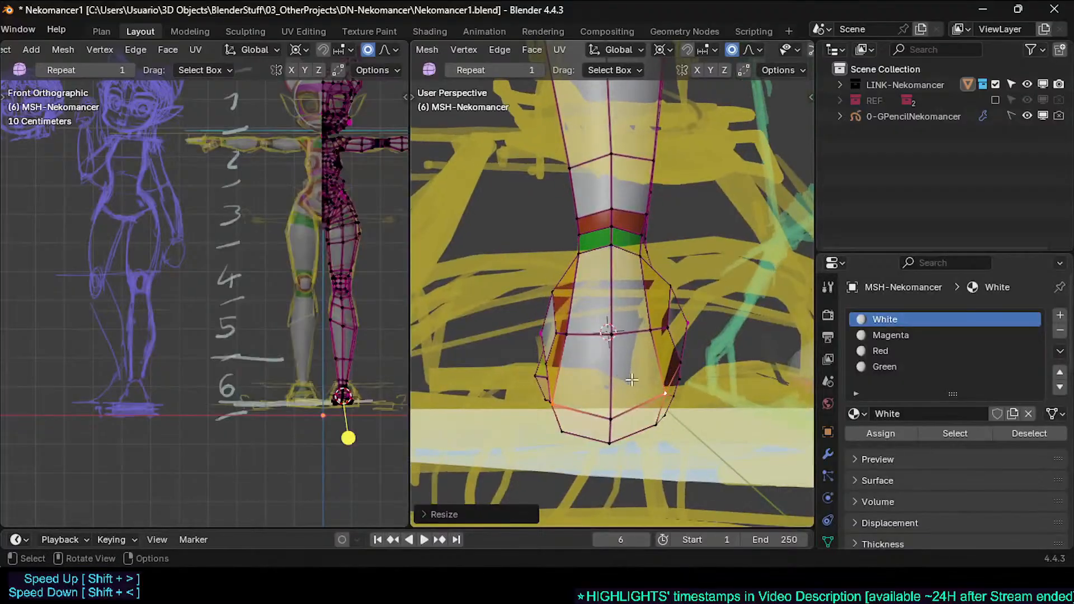
pyautogui.click(669, 396)
pyautogui.press('g')
pyautogui.press('z')
pyautogui.click(674, 452)
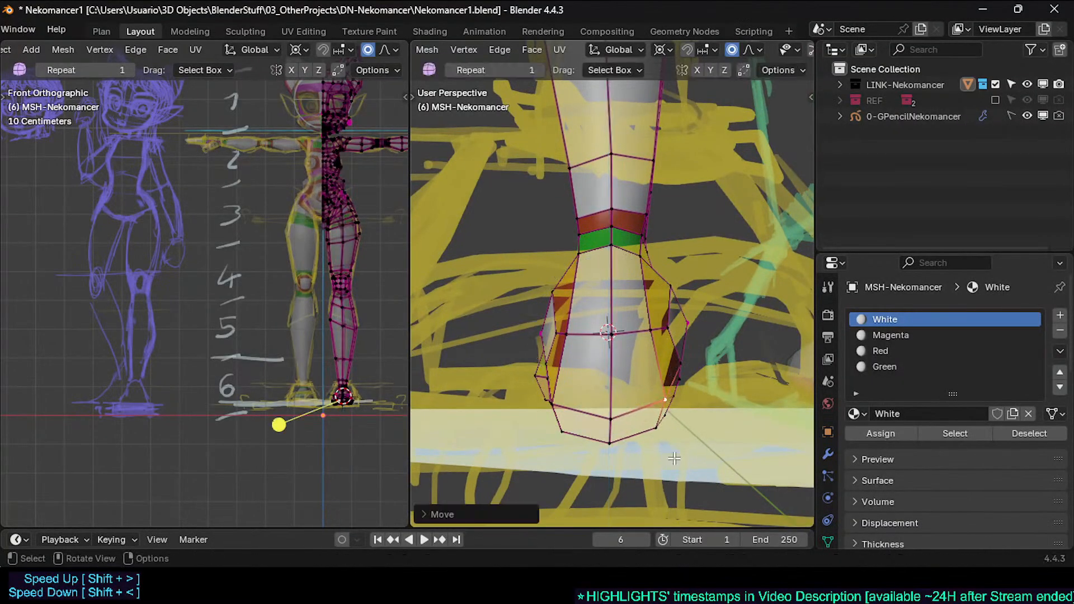
# Step: Select the face loop around the underside of the heel and smooth its vertices
pyautogui.press('ctrl+KP_1')
pyautogui.hotkey('alt', 'z')
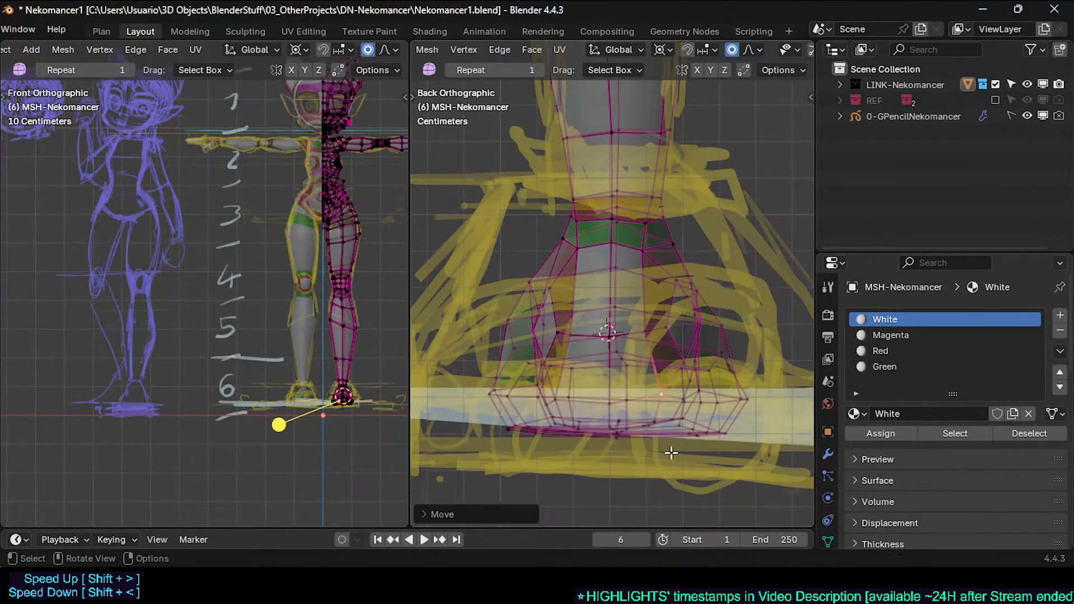
pyautogui.moveTo(587, 437); pyautogui.dragTo(530, 412, button='middle')
pyautogui.keyDown('alt'); pyautogui.click(545, 413); pyautogui.keyUp('alt')
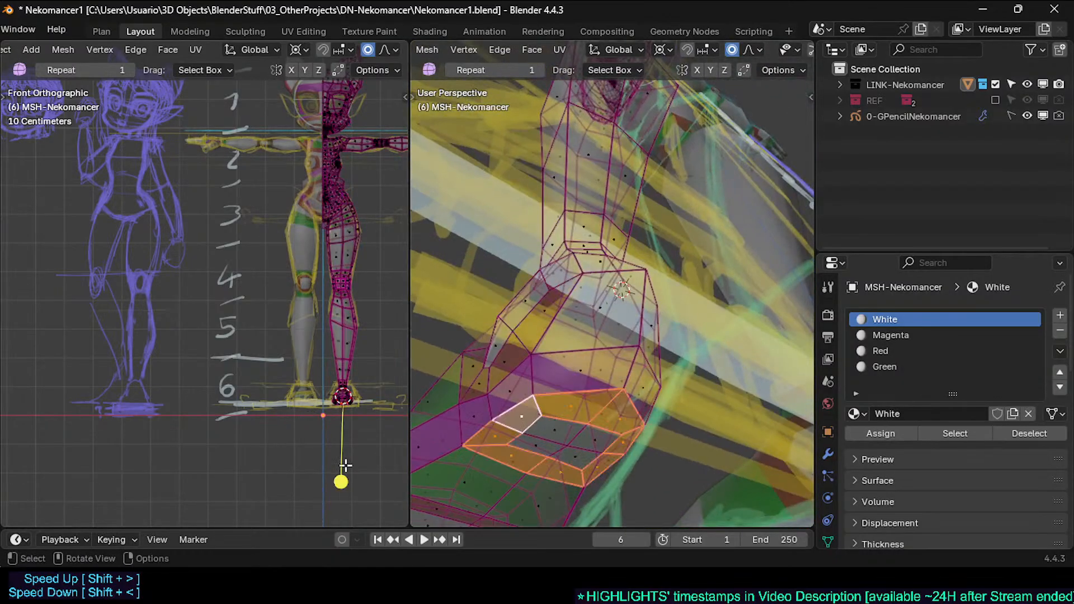
pyautogui.moveTo(348, 476); pyautogui.dragTo(400, 467)
# Step: Select only the inner faces of the heel's sole and place the 3D cursor on them as the scaling pivot
pyautogui.hotkey('alt', 'a')
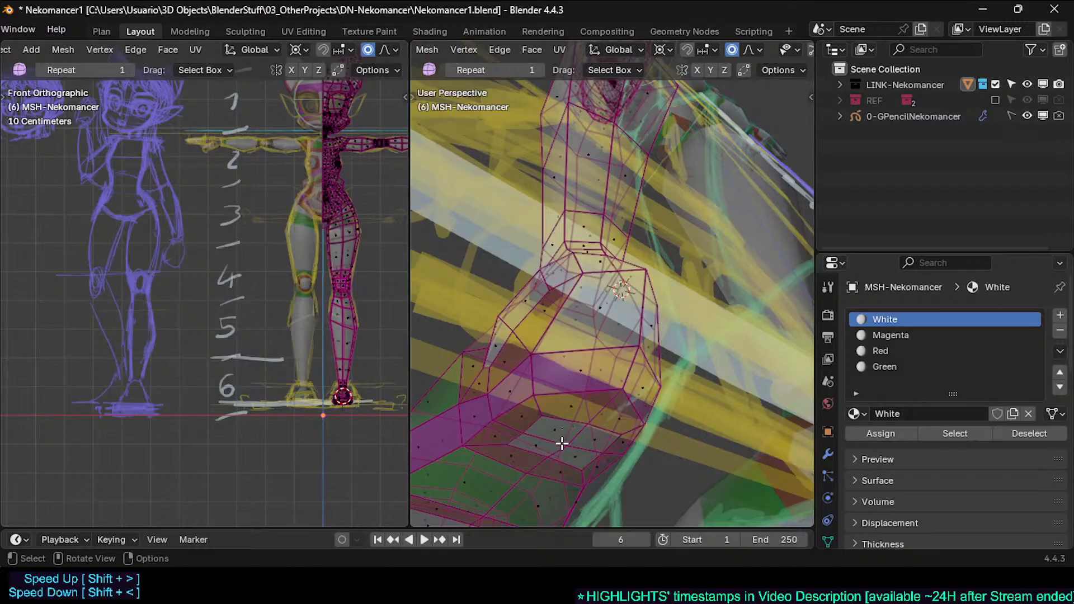
pyautogui.keyDown('shift'); pyautogui.click(586, 440); pyautogui.keyUp('shift')
pyautogui.press('c')
pyautogui.moveTo(559, 430)
pyautogui.mouseDown()
pyautogui.moveTo(536, 440)
pyautogui.moveTo(578, 453)
pyautogui.mouseUp()
pyautogui.rightClick(578, 453)
pyautogui.hotkey('alt', 'a')
pyautogui.hotkey('alt', 'z')
pyautogui.keyDown('shift'); pyautogui.moveTo(577, 443); pyautogui.dragTo(602, 429, button='middle'); pyautogui.keyUp('shift')
pyautogui.click(624, 379)
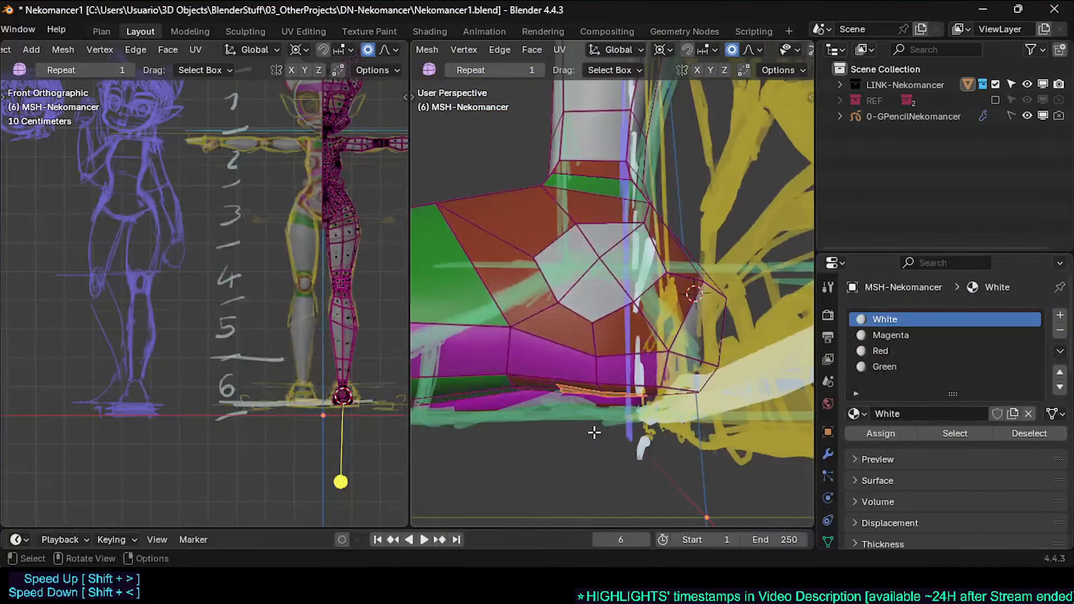
pyautogui.keyDown('shift'); pyautogui.rightClick(607, 393); pyautogui.keyUp('shift')
# Step: Try to flatten the heel's sole faces by scaling them to 0 along Z with proportional editing on
pyautogui.press('s')
pyautogui.press('z')
pyautogui.press('0')
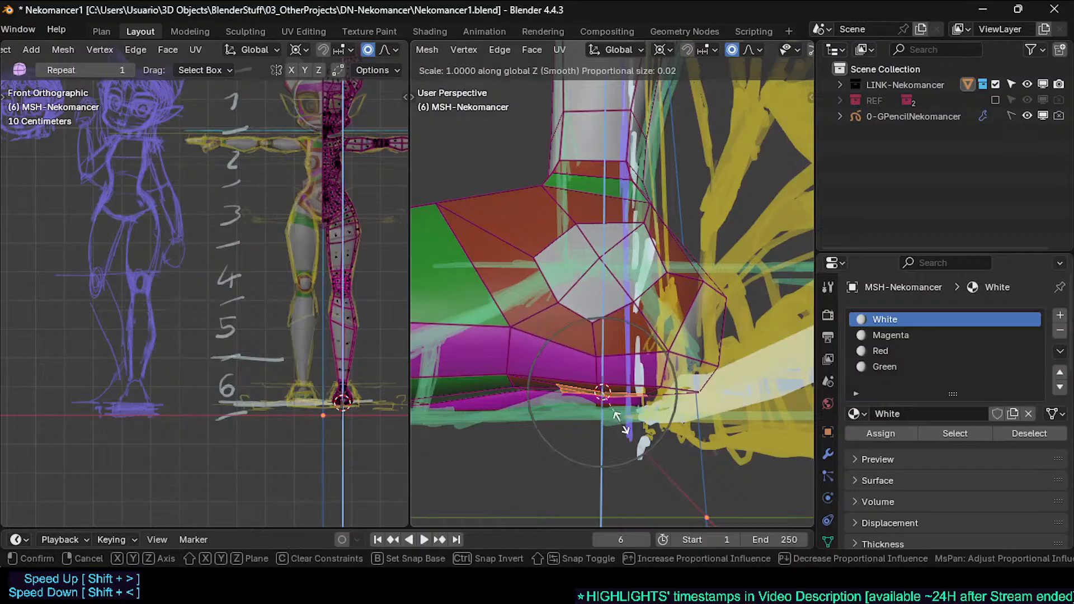
pyautogui.press('Return')
pyautogui.hotkey('ctrl', 'z')
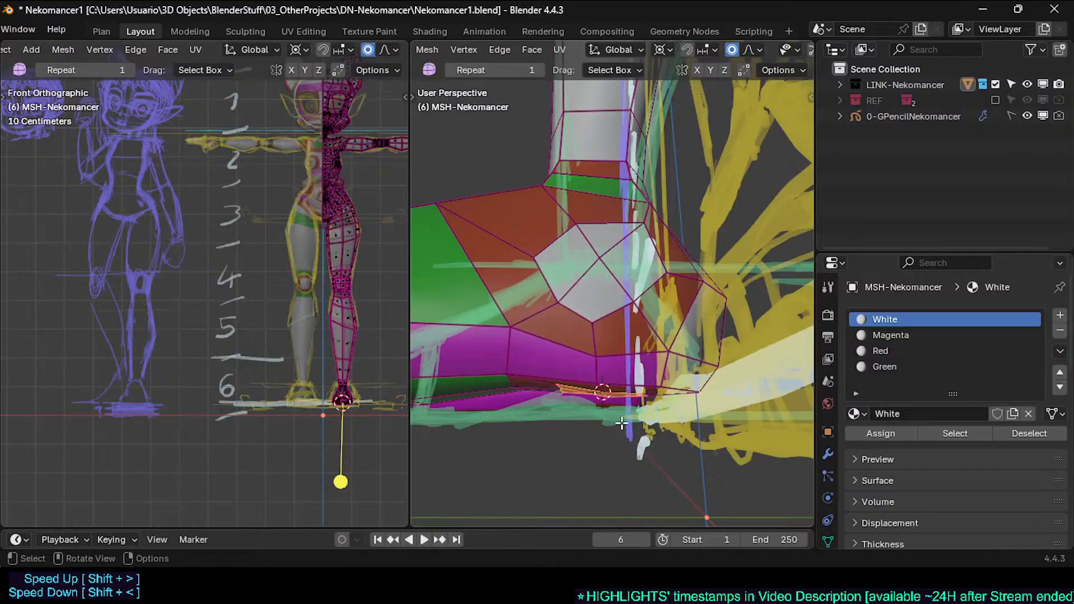
# Step: Flatten the inner sole faces to 0 along Z without proportional editing and lower them slightly
pyautogui.press('s')
pyautogui.press('z')
pyautogui.press('0')
pyautogui.press('Return')
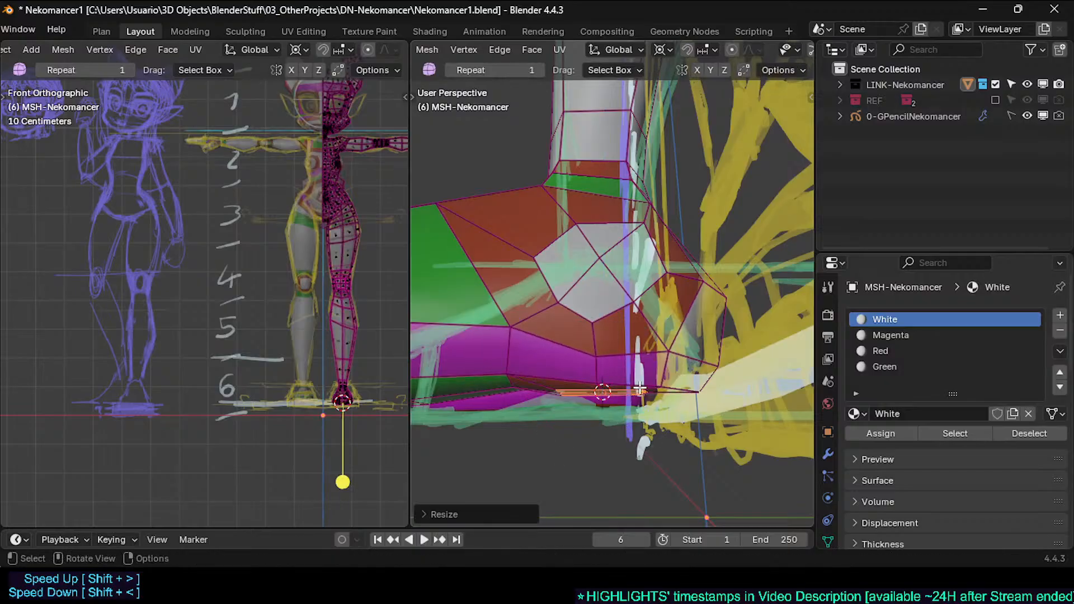
pyautogui.press('g')
pyautogui.press('z')
pyautogui.click(660, 406)
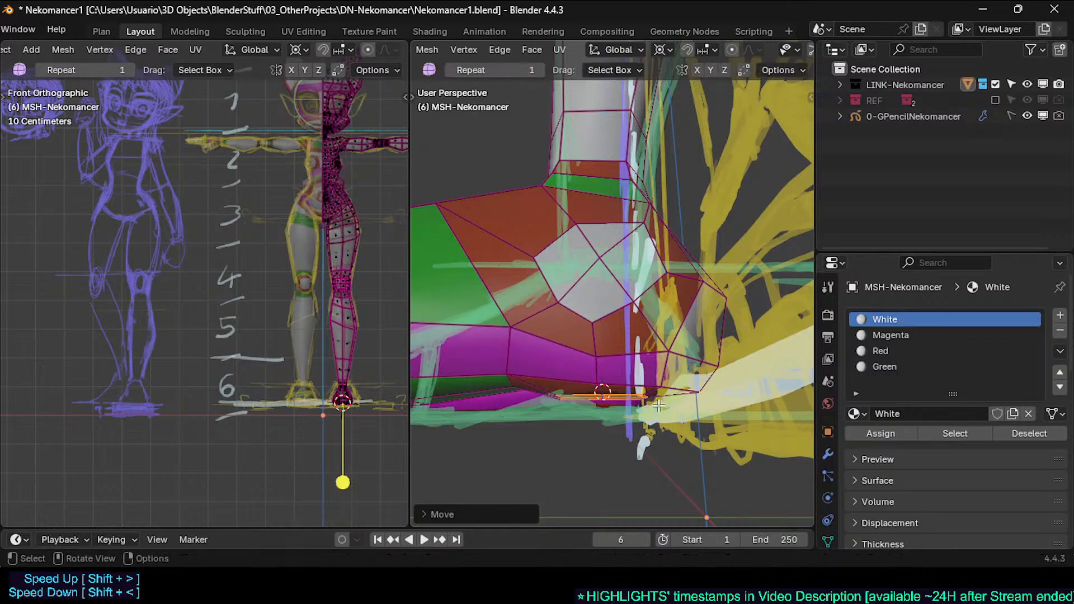
# Step: Smooth the face loop surrounding the flattened sole faces under the heel
pyautogui.click(610, 392)
pyautogui.keyDown('alt'); pyautogui.click(606, 393); pyautogui.keyUp('alt')
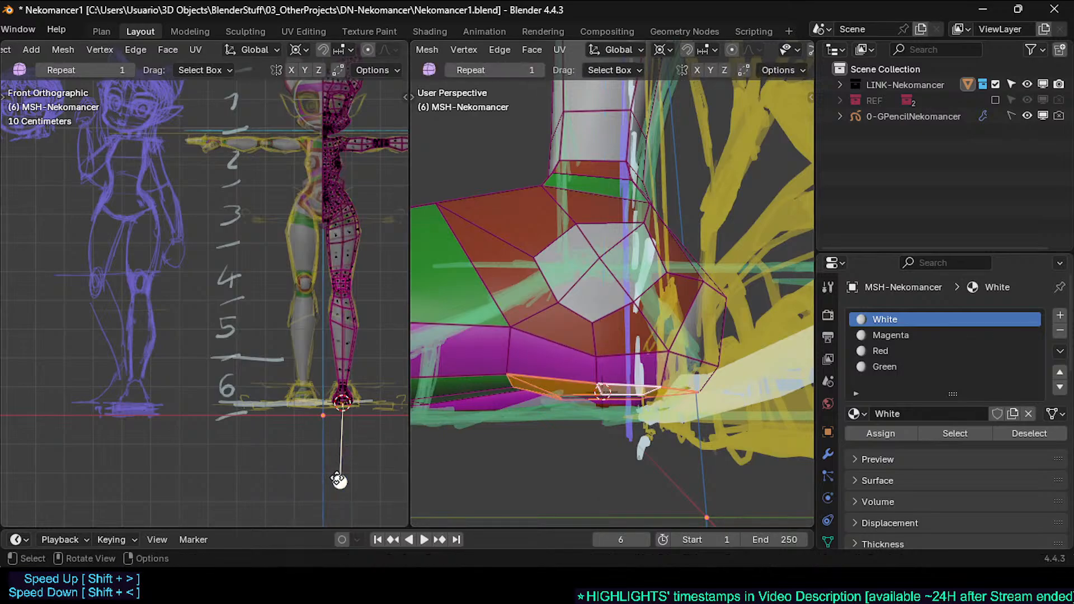
pyautogui.moveTo(338, 480); pyautogui.dragTo(378, 463)
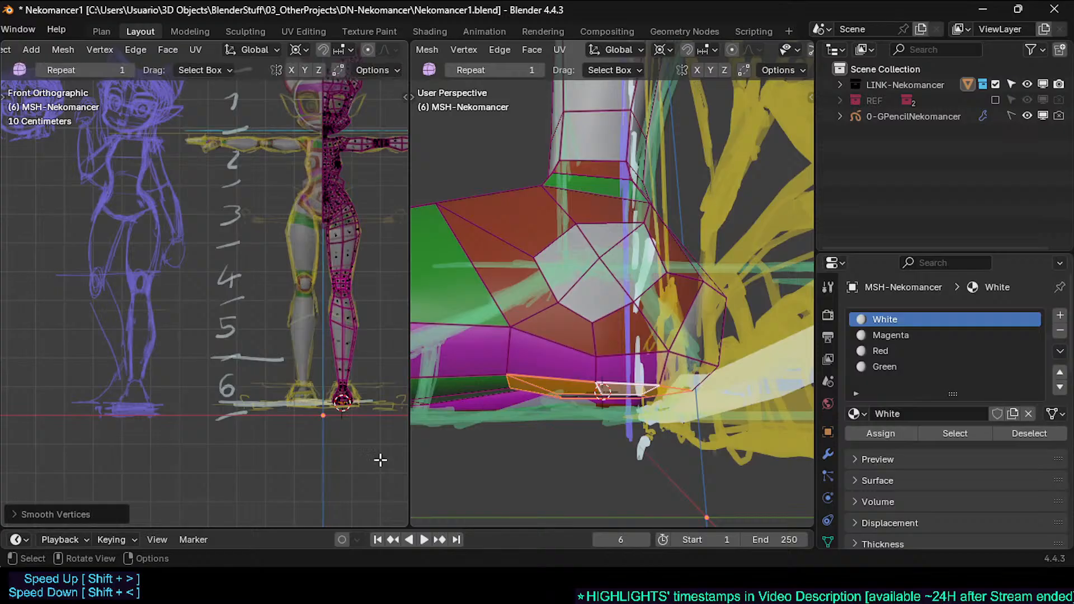
# Step: Check the foot in Object Mode, then lower the rearmost heel vertex slightly along global Z
pyautogui.moveTo(698, 343); pyautogui.dragTo(533, 424, button='middle')
pyautogui.press('Tab')
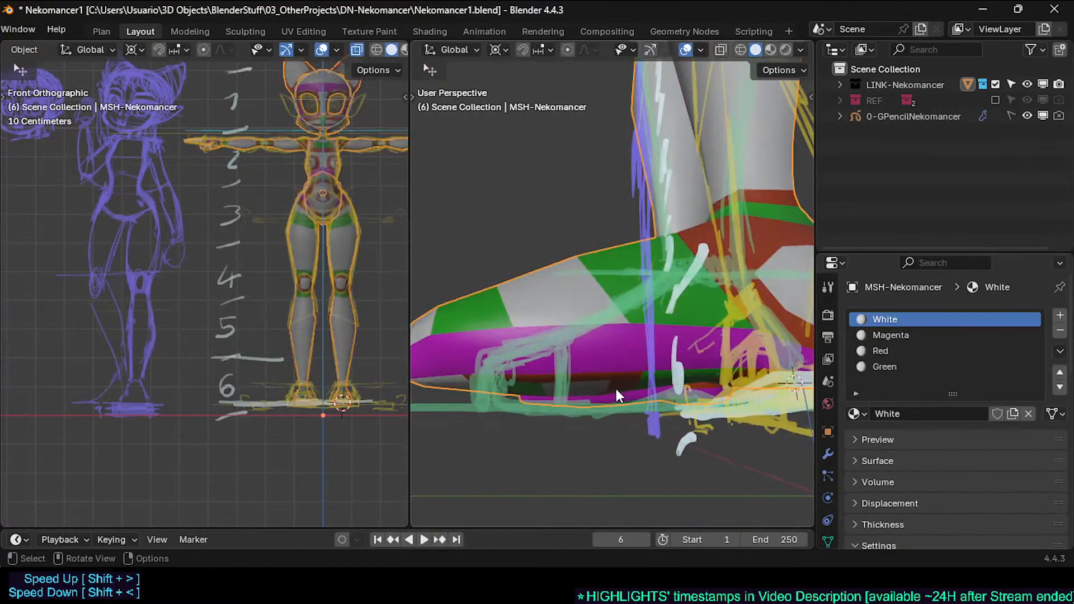
pyautogui.moveTo(617, 389)
pyautogui.mouseDown(button='middle')
pyautogui.moveTo(512, 425)
pyautogui.moveTo(423, 419)
pyautogui.moveTo(610, 399)
pyautogui.mouseUp(button='middle')
pyautogui.moveTo(597, 364); pyautogui.dragTo(660, 371, button='middle')
pyautogui.press('Tab')
pyautogui.scroll(2, 633, 365)
pyautogui.click(634, 365)
pyautogui.press('1')
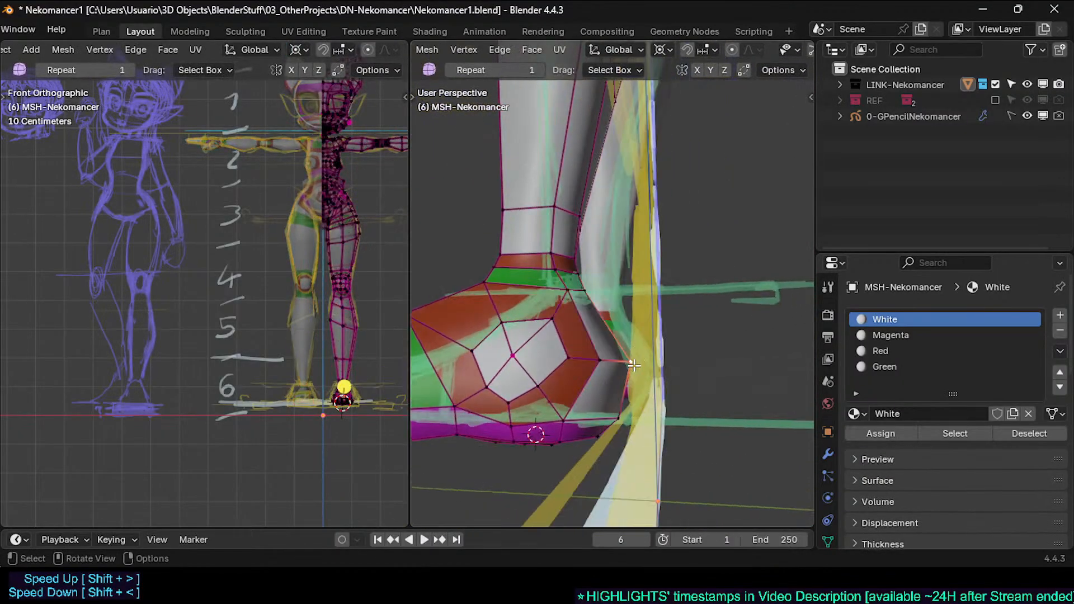
pyautogui.press('g')
pyautogui.press('z')
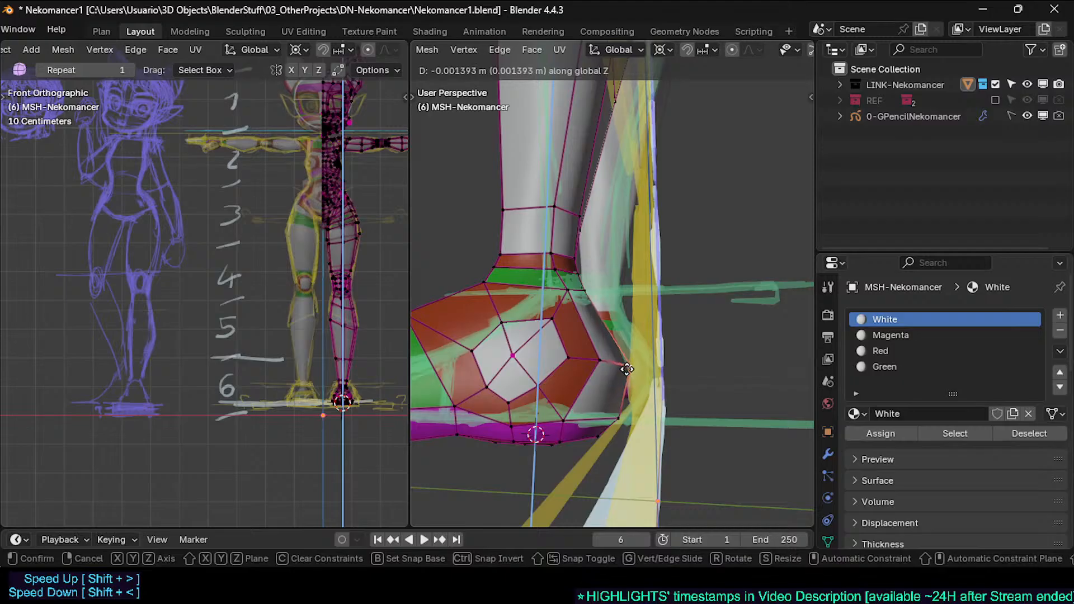
pyautogui.click(627, 370)
# Step: In the right side view, pull the lower rear and rearmost heel vertices slightly forward and turn on X-ray
pyautogui.moveTo(627, 370); pyautogui.dragTo(657, 357, button='middle')
pyautogui.press('KP_3')
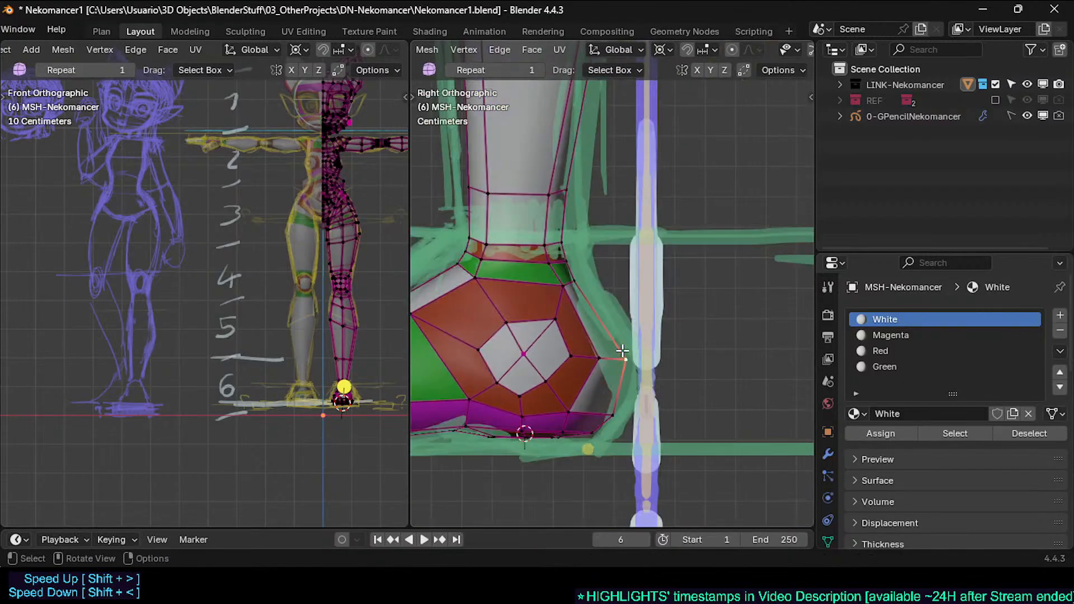
pyautogui.press('g')
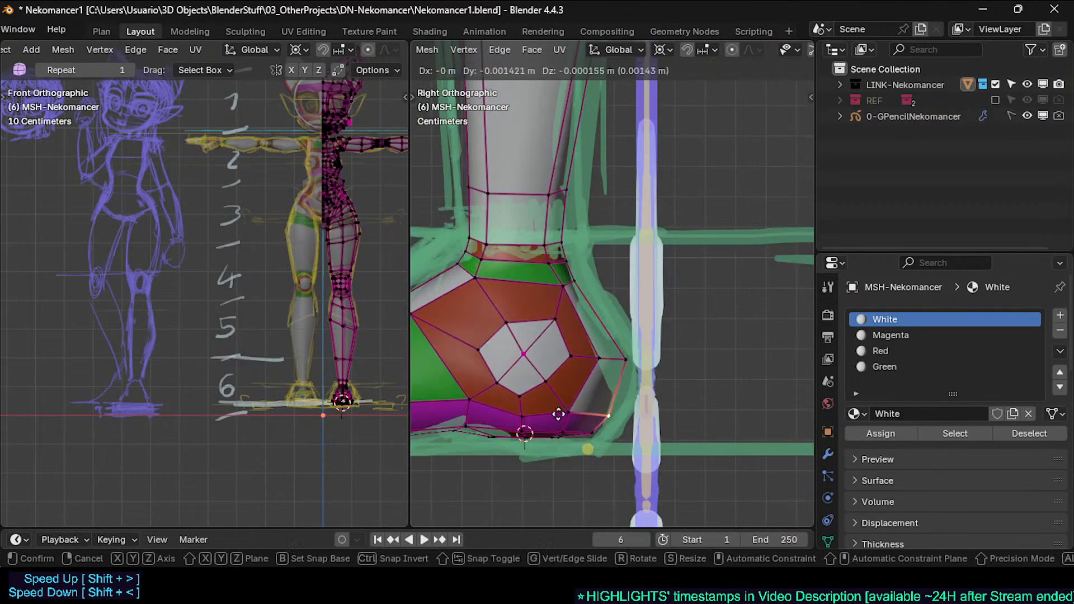
pyautogui.click(575, 392)
pyautogui.press('g')
pyautogui.click(593, 358)
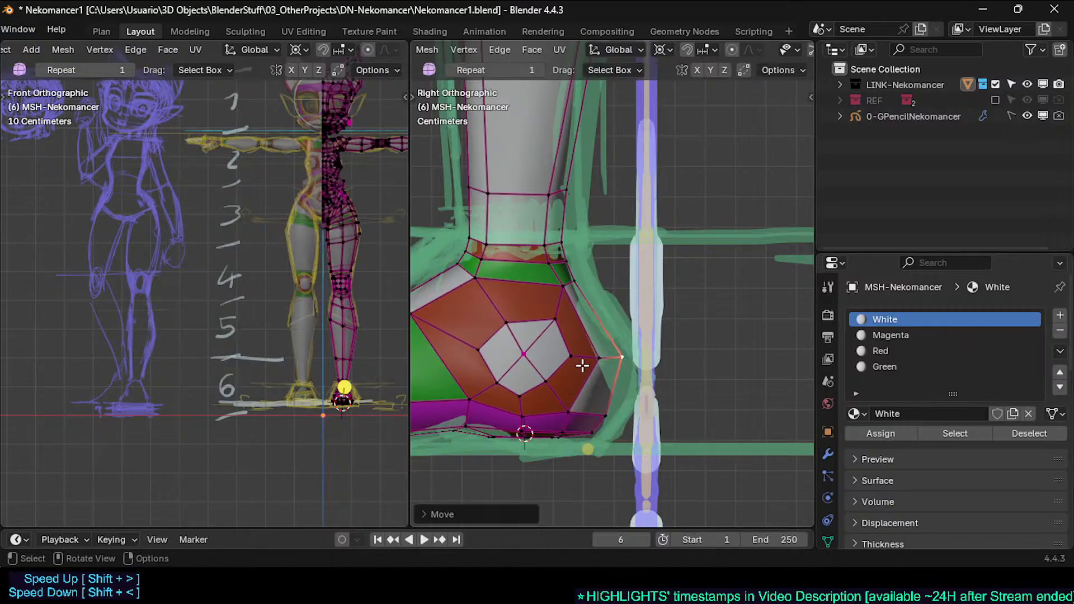
pyautogui.hotkey('alt', 'z')
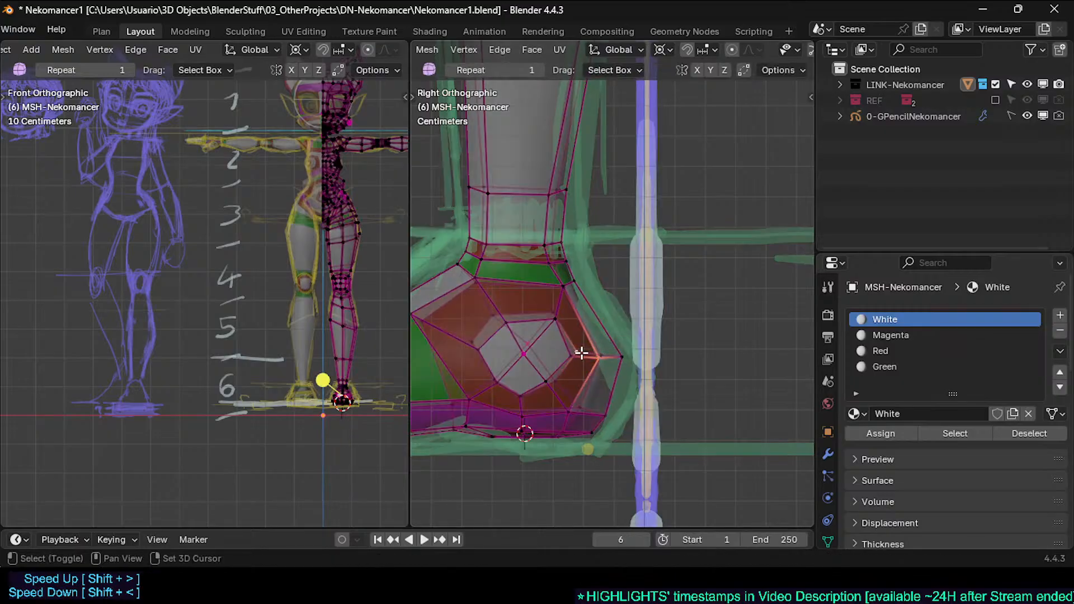
# Step: Reposition the rear corner vertex of the red ankle ring and the upper rear corner vertex of the white ankle patch
pyautogui.press('g')
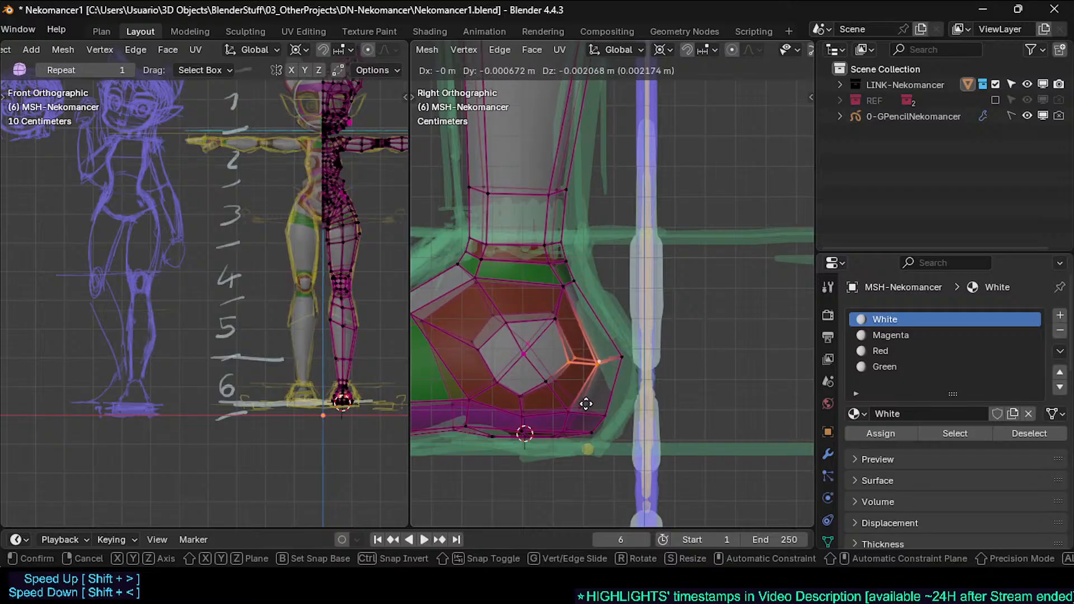
pyautogui.click(602, 345)
pyautogui.click(554, 320)
pyautogui.press('g')
pyautogui.click(541, 314)
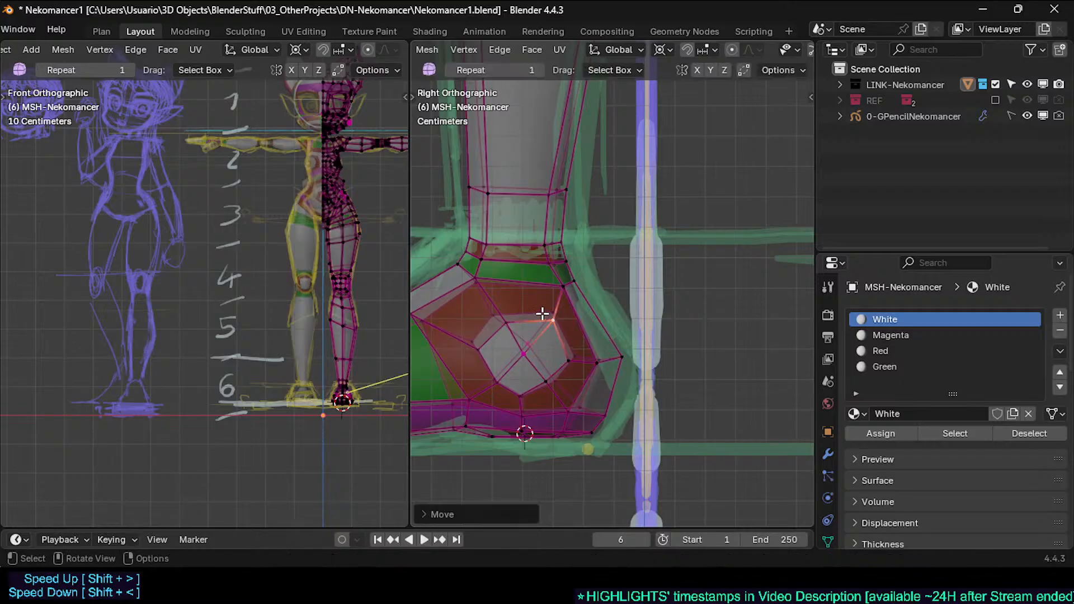
pyautogui.press('g')
pyautogui.click(520, 340)
# Step: Adjust the rearmost heel vertex and the rear outline vertex just below the green ankle band
pyautogui.click(613, 348)
pyautogui.press('g')
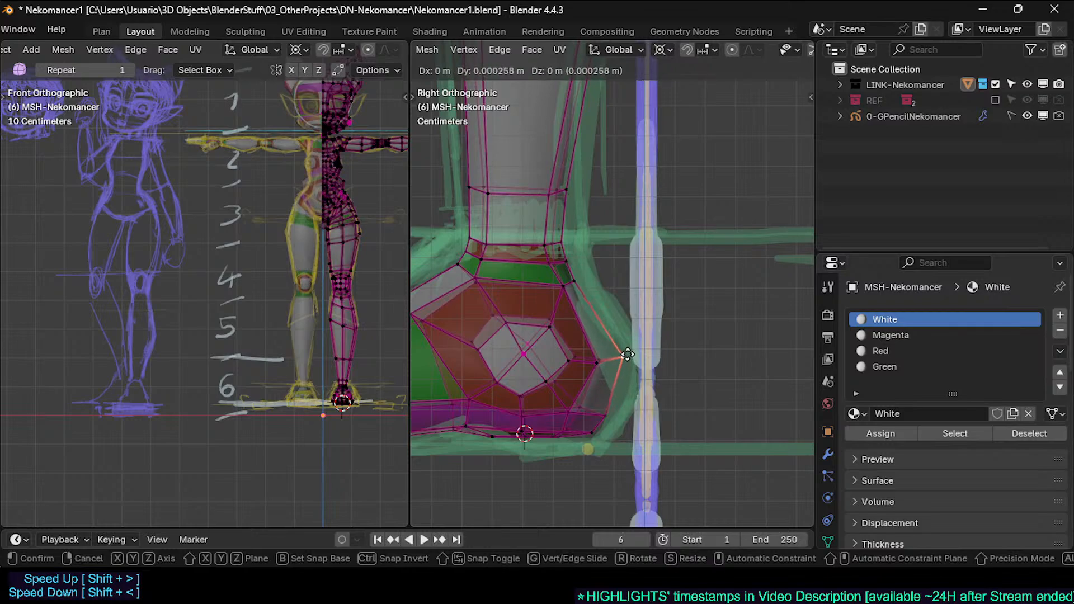
pyautogui.click(628, 355)
pyautogui.click(575, 285)
pyautogui.press('g')
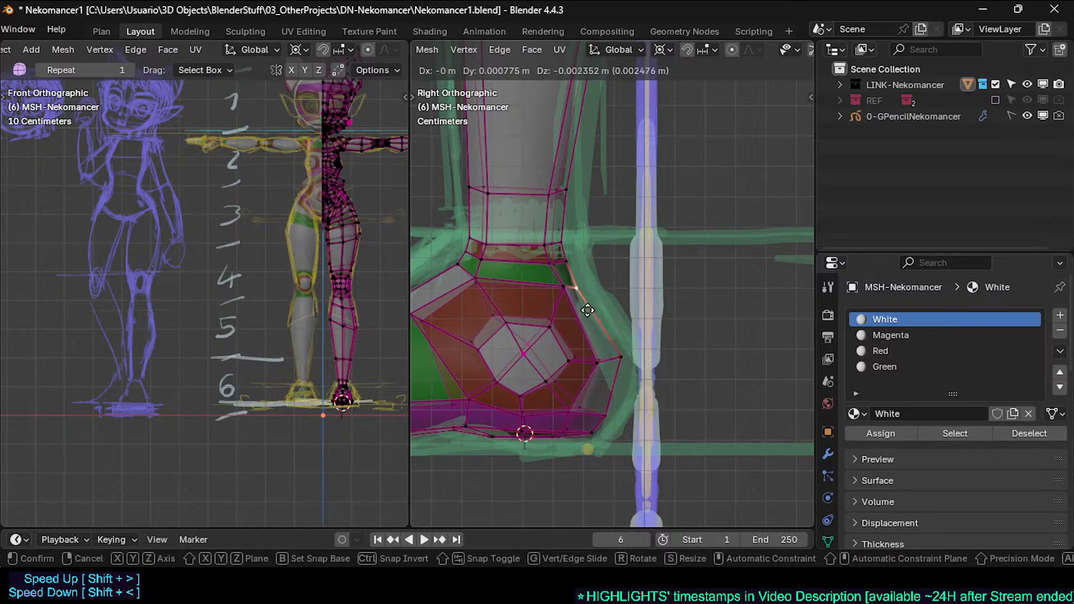
pyautogui.click(572, 291)
# Step: Lower the upper rear corner vertex of the red ankle ring slightly below the green band
pyautogui.click(564, 288)
pyautogui.press('g')
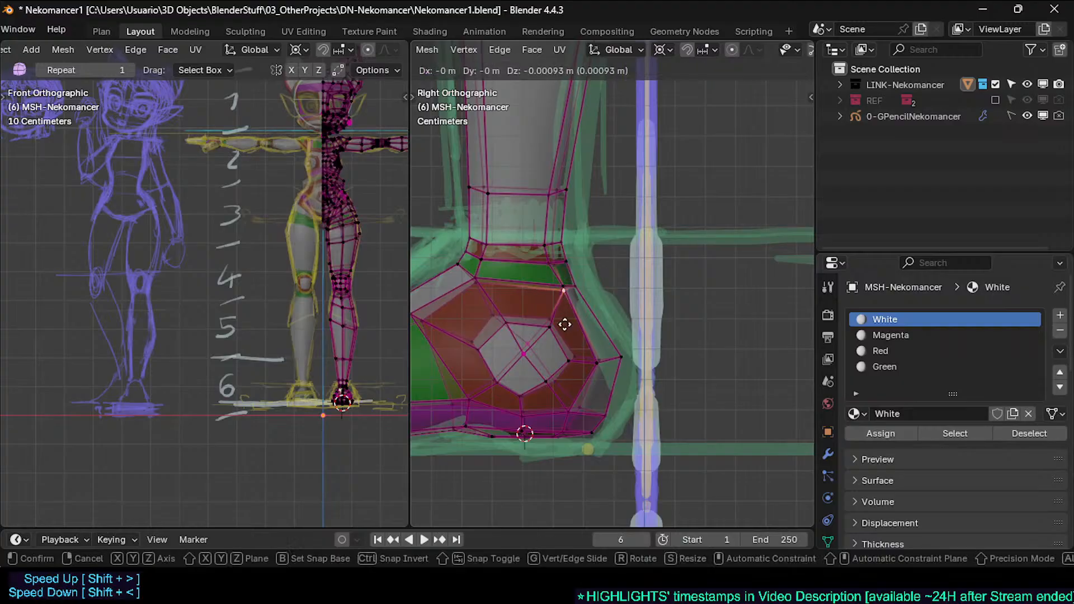
pyautogui.click(573, 336)
pyautogui.click(563, 290)
pyautogui.press('g')
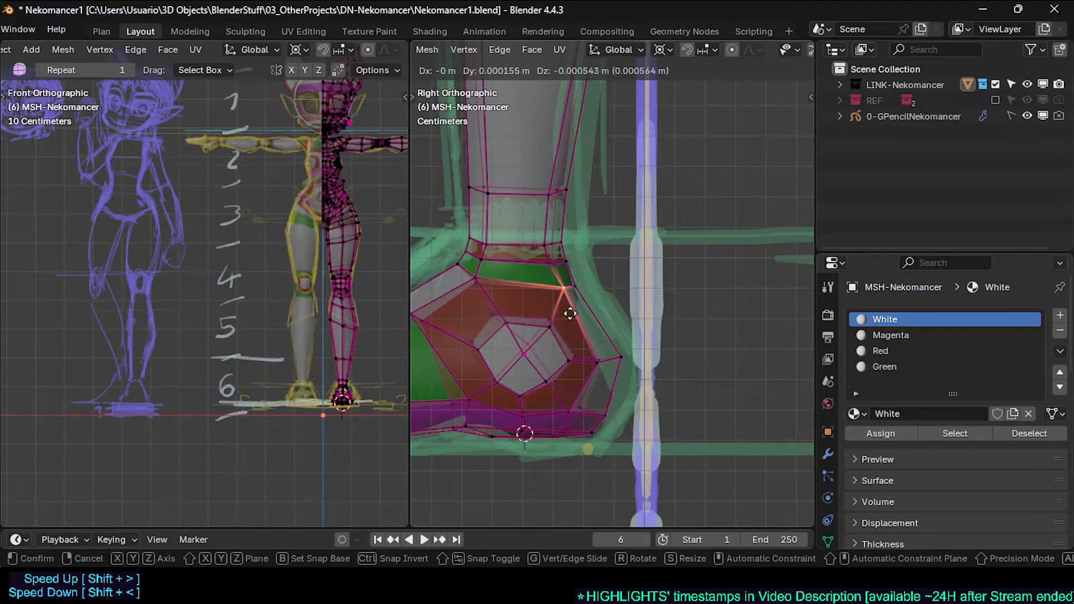
pyautogui.click(578, 356)
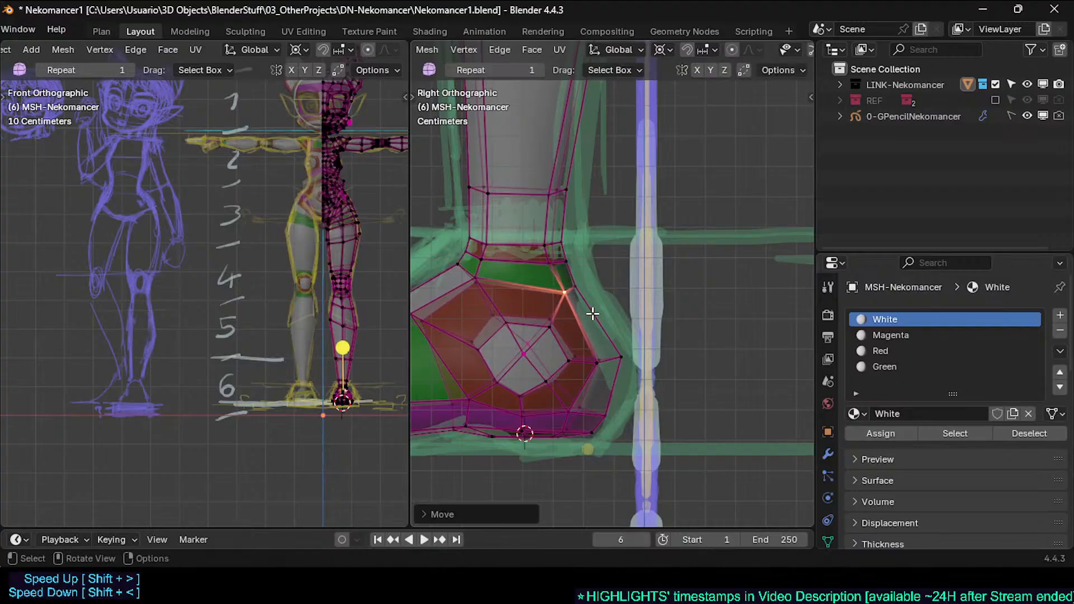
# Step: Nudge the rearmost heel vertex and check the heel silhouette in Object Mode
pyautogui.click(621, 355)
pyautogui.press('g')
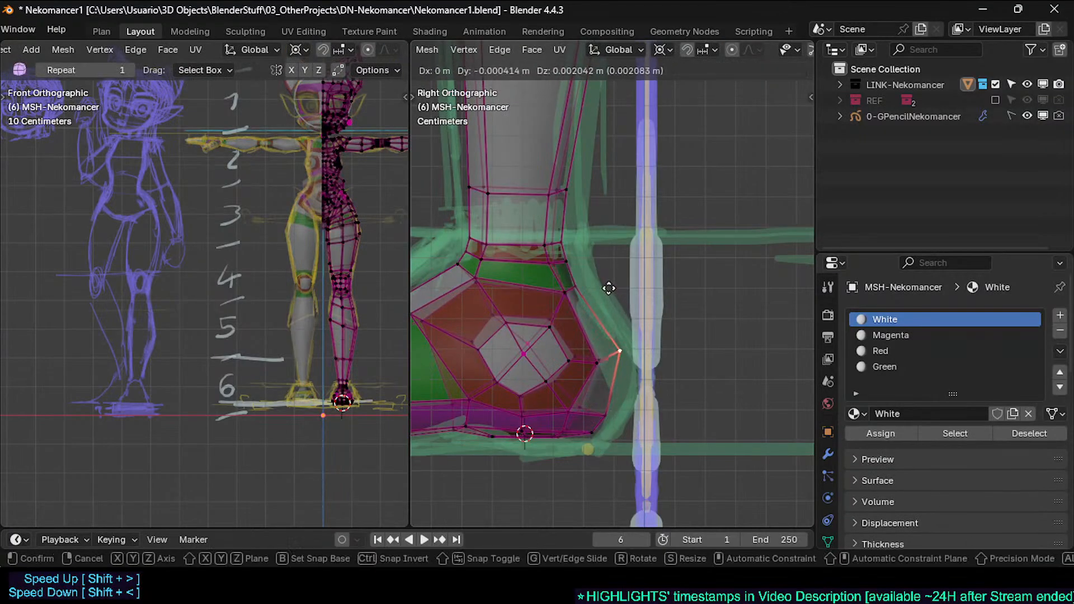
pyautogui.click(615, 389)
pyautogui.press('Tab')
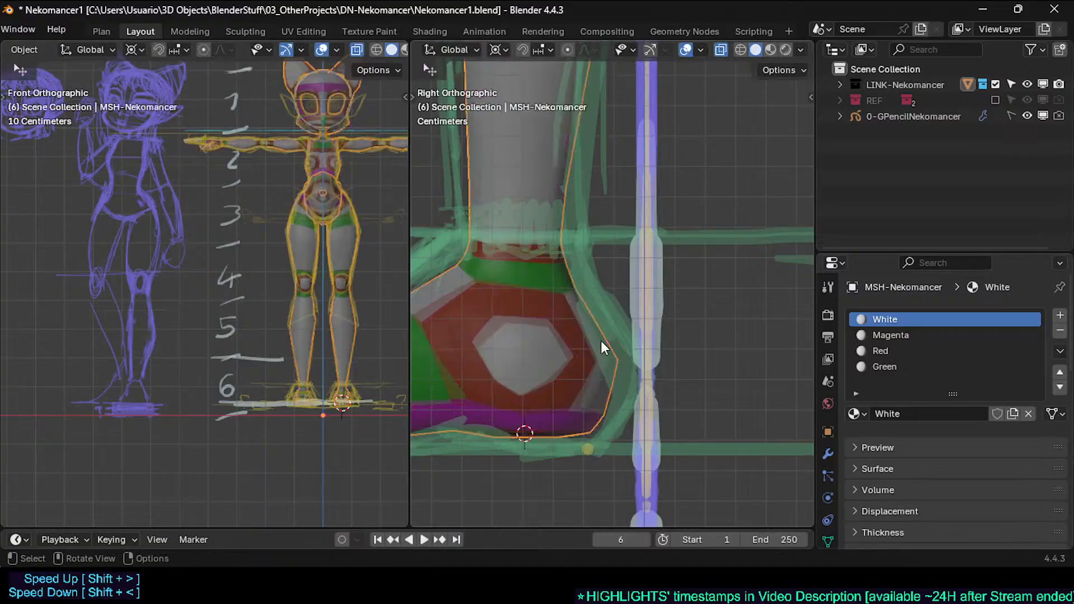
pyautogui.scroll(-2, 593, 363)
pyautogui.press('Tab')
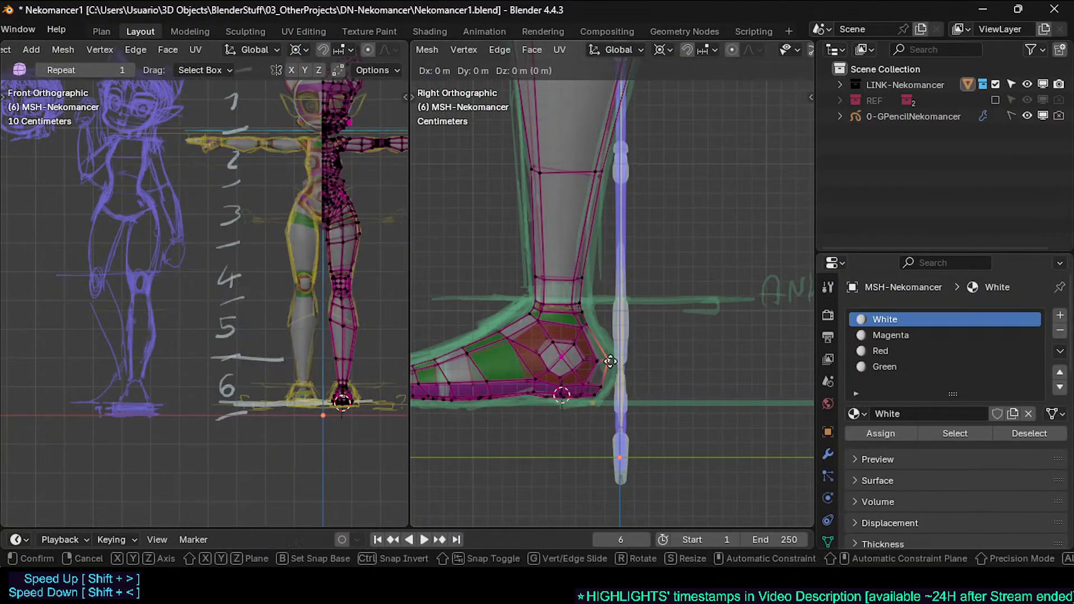
pyautogui.hotkey('ctrl', 'r')
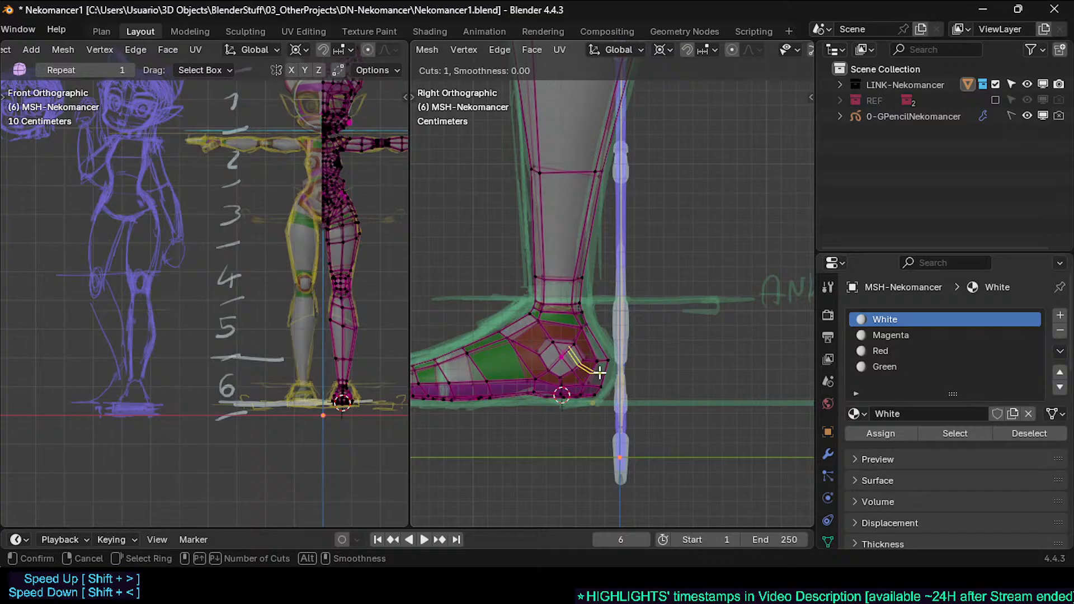
pyautogui.press('Escape')
pyautogui.press('Tab')
pyautogui.scroll(-2, 580, 347)
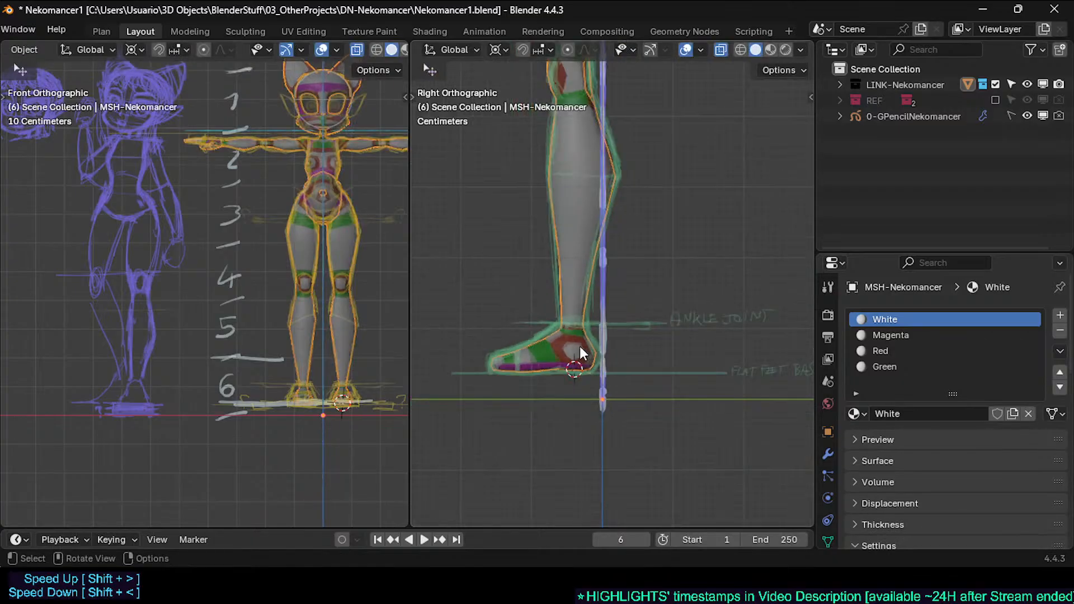
pyautogui.scroll(2, 547, 394)
pyautogui.scroll(3, 619, 394)
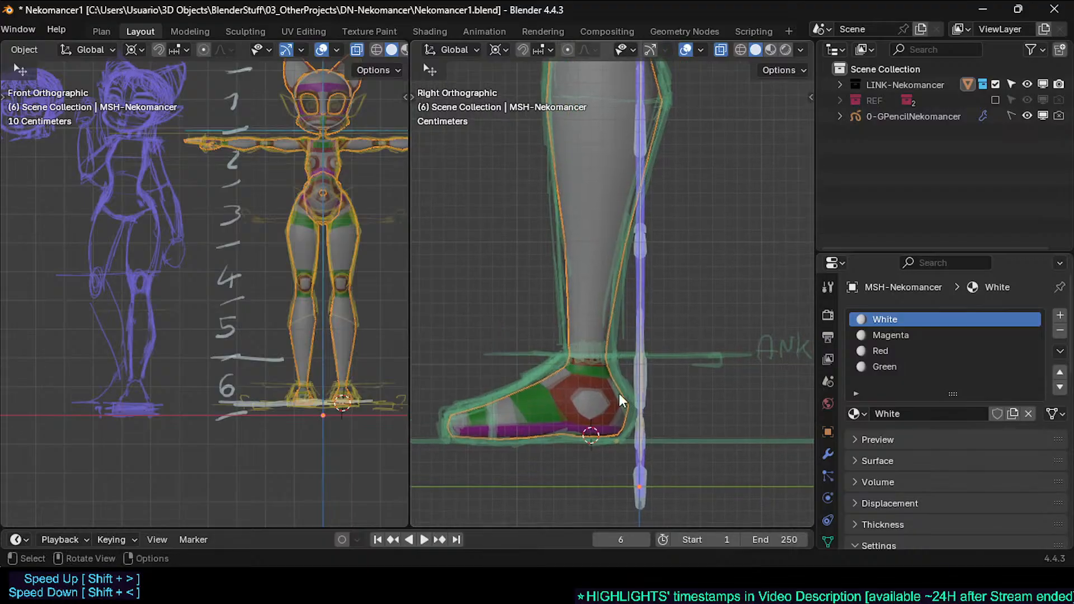
# Step: Refine the rearmost heel vertex and the outline vertex above it against the green side sketch, and save the file
pyautogui.press('Tab')
pyautogui.press('g')
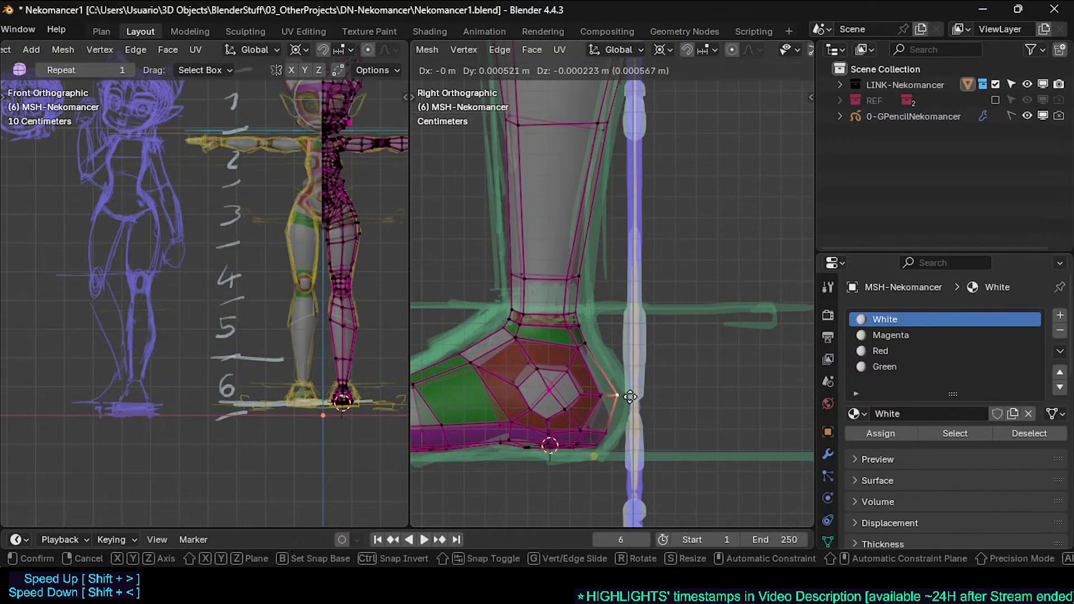
pyautogui.click(609, 452)
pyautogui.click(587, 344)
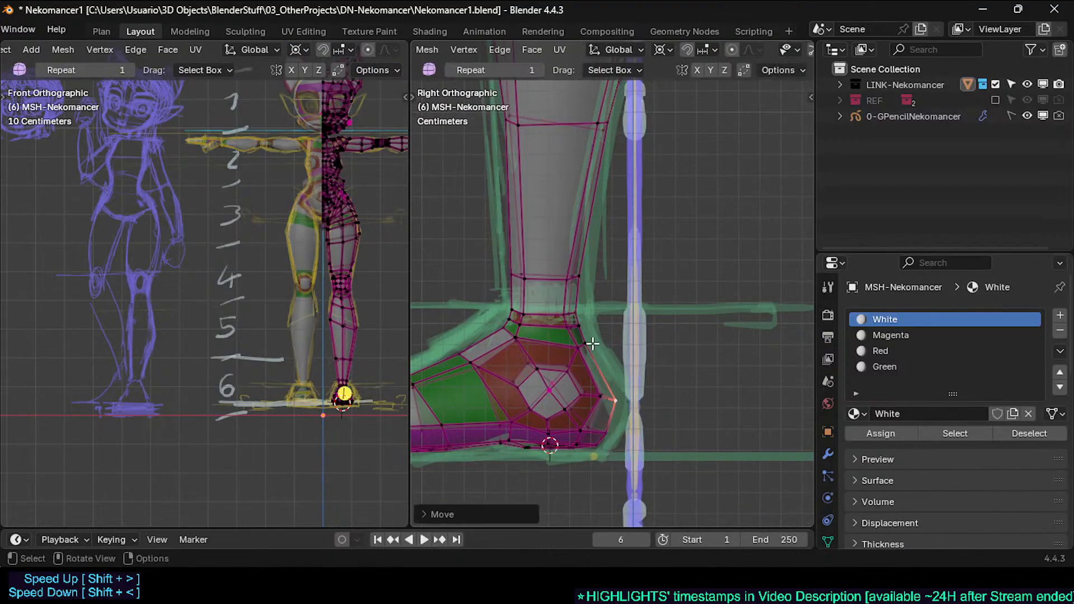
pyautogui.press('g')
pyautogui.click(616, 393)
pyautogui.click(616, 399)
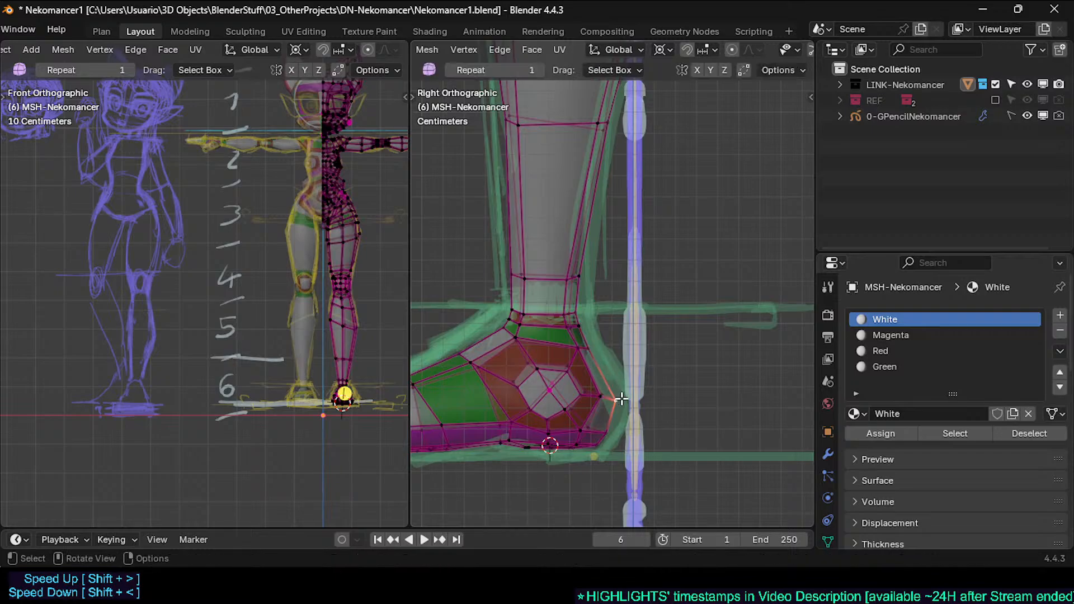
pyautogui.press('g')
pyautogui.click(619, 419)
pyautogui.press('Tab')
pyautogui.scroll(-5, 626, 361)
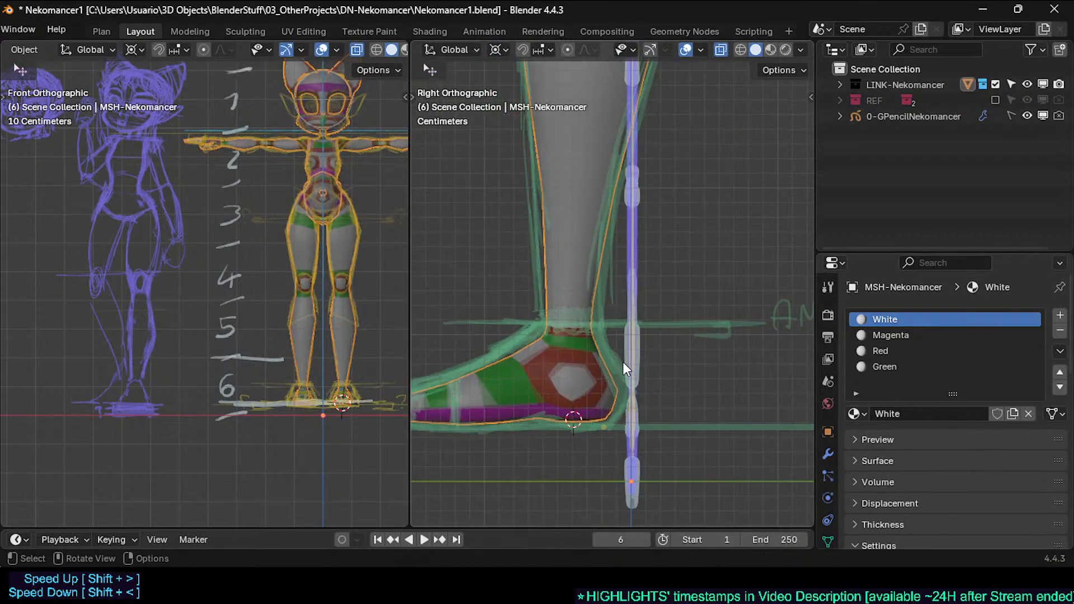
pyautogui.hotkey('ctrl', 's')
# Step: In the front view, select the red face loop where the arm meets the shoulder and relax it with the Smooth tool
pyautogui.moveTo(597, 284); pyautogui.dragTo(560, 336, button='middle')
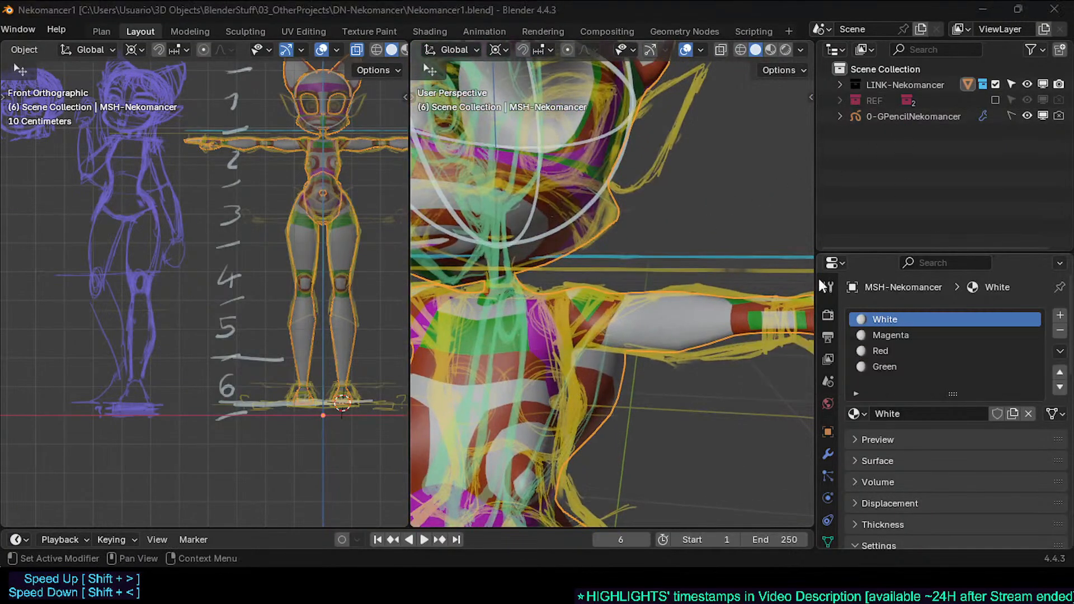
pyautogui.press('Tab')
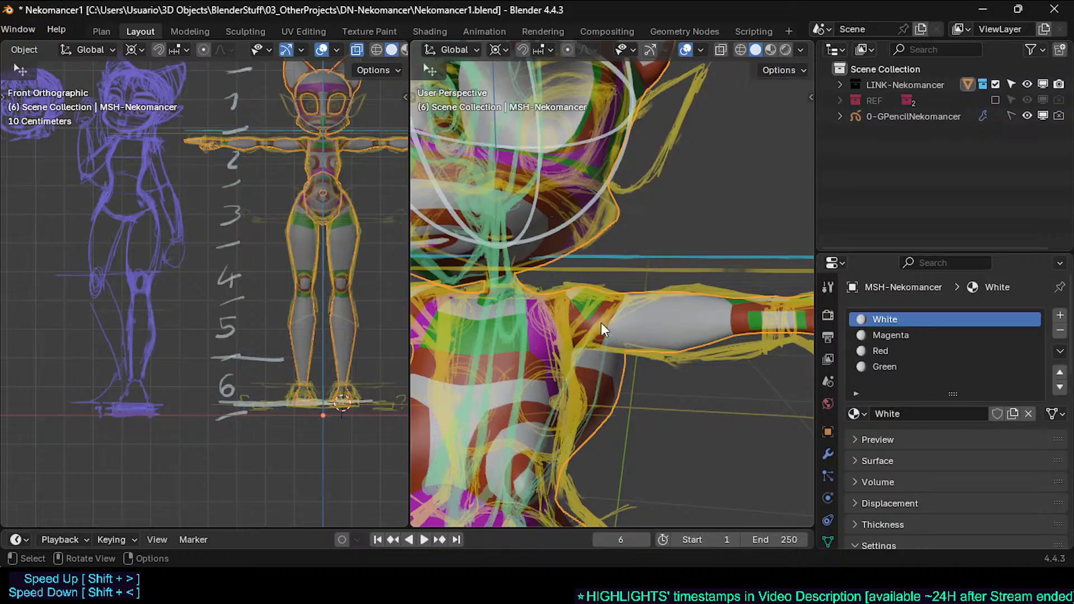
pyautogui.press('KP_1')
pyautogui.scroll(3, 601, 323)
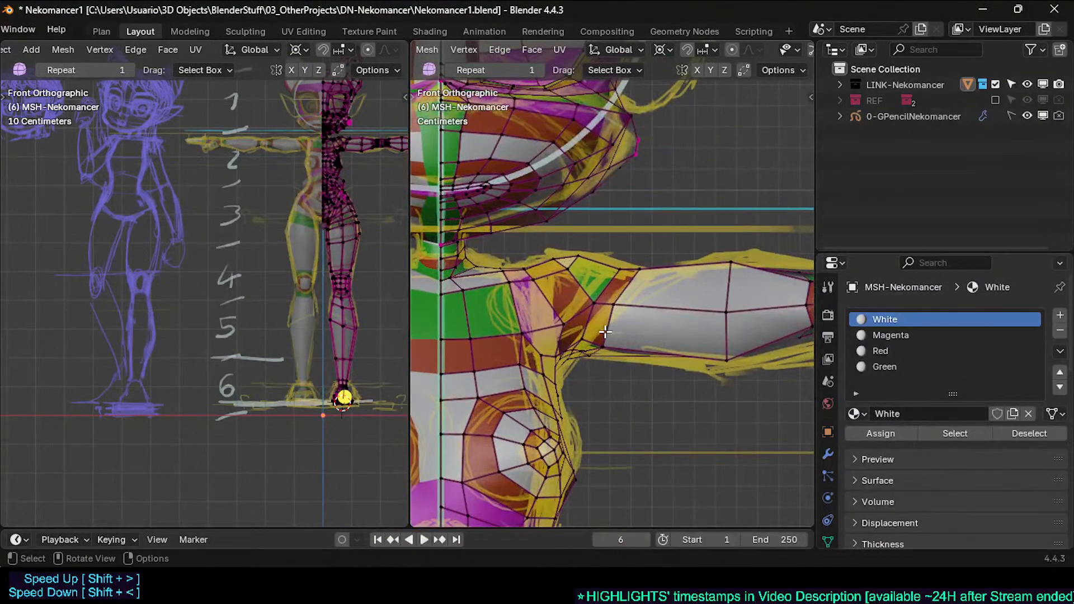
pyautogui.keyDown('alt'); pyautogui.click(610, 302); pyautogui.keyUp('alt')
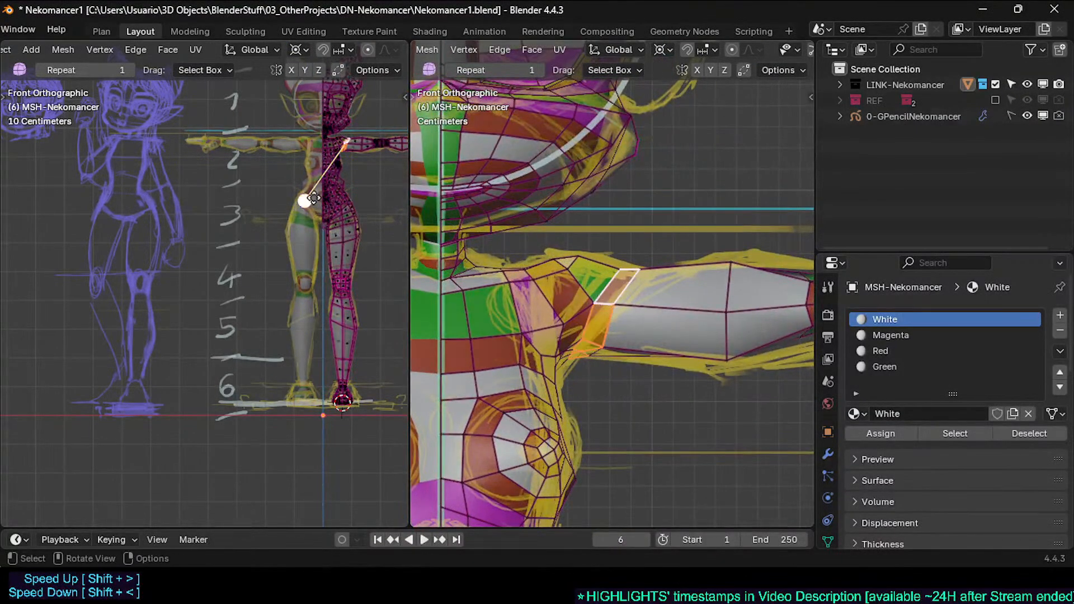
pyautogui.scroll(-3, 652, 214)
pyautogui.press('t')
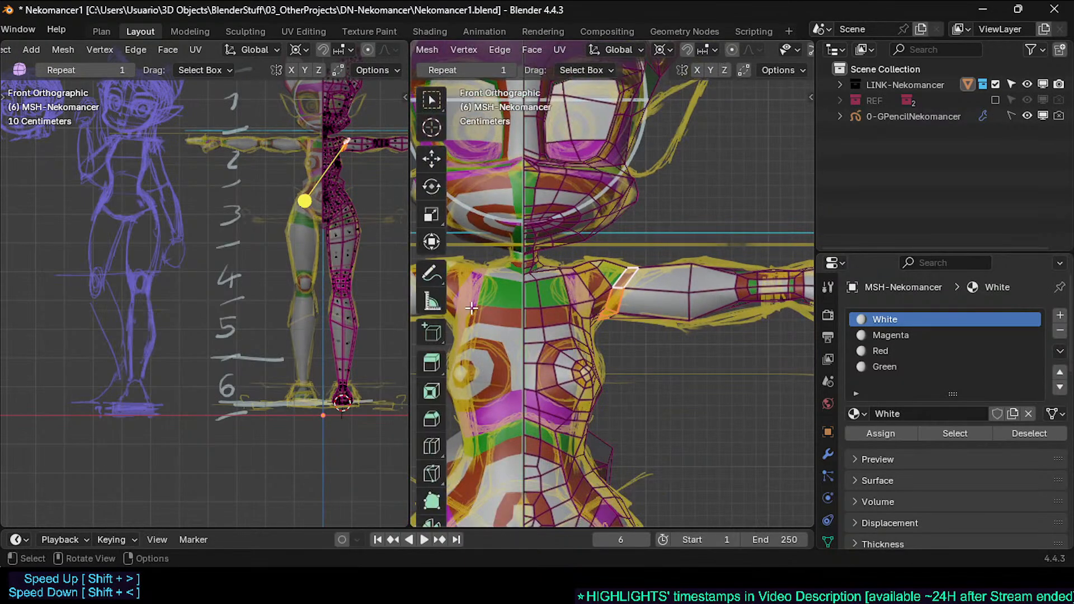
pyautogui.scroll(-5, 737, 47)
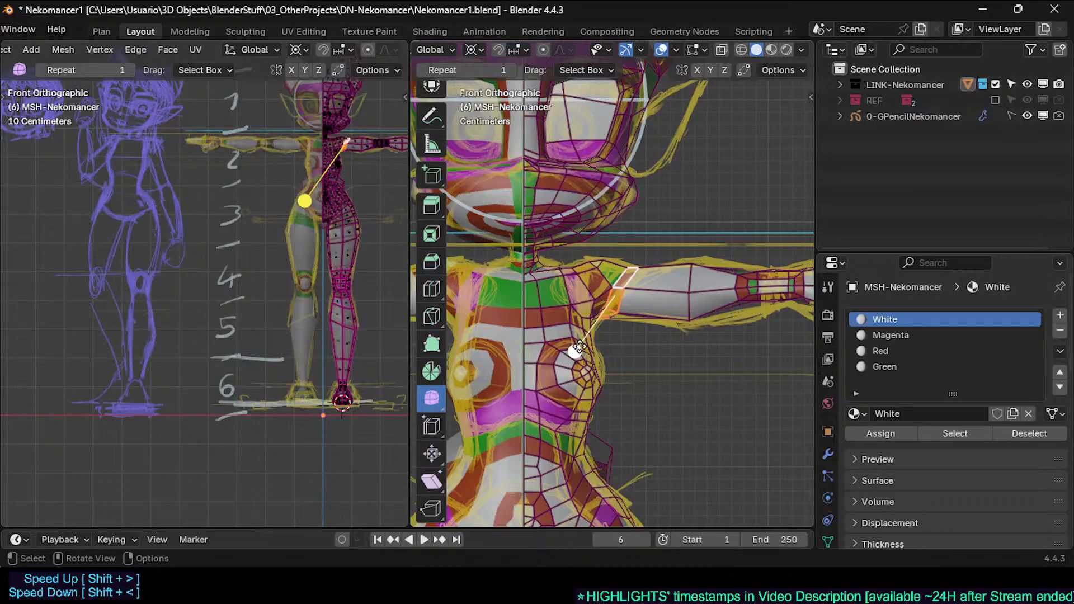
pyautogui.moveTo(580, 347); pyautogui.dragTo(597, 346)
pyautogui.scroll(2, 631, 316)
pyautogui.hotkey('alt', 'a')
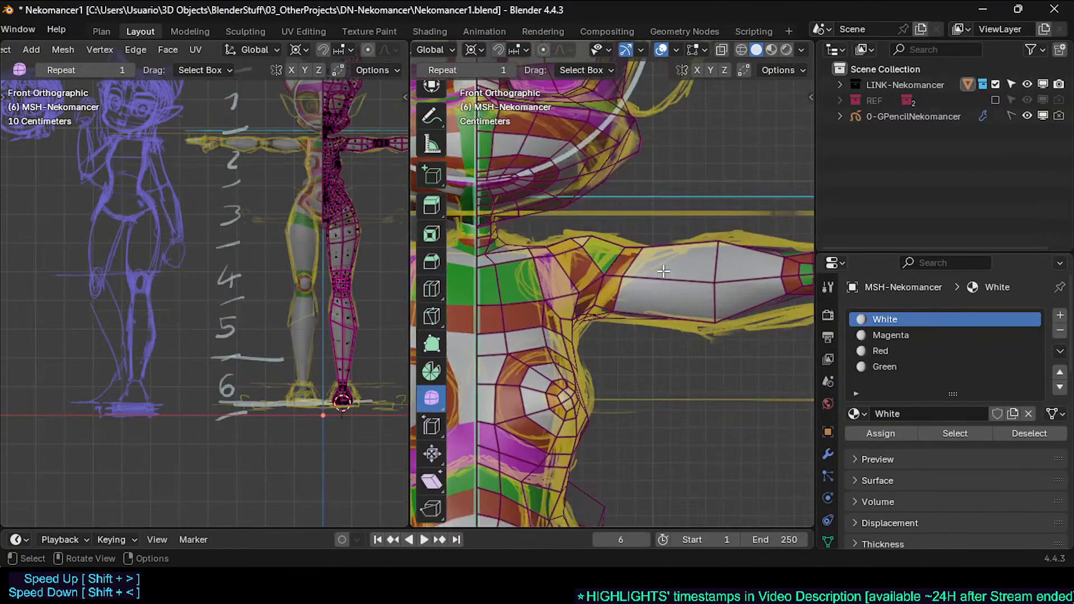
# Step: Enable X-ray and vertex selection, and select the mid upper-arm vertex in the top view
pyautogui.keyDown('shift'); pyautogui.moveTo(708, 331); pyautogui.dragTo(687, 336, button='middle'); pyautogui.keyUp('shift')
pyautogui.hotkey('alt', 'z')
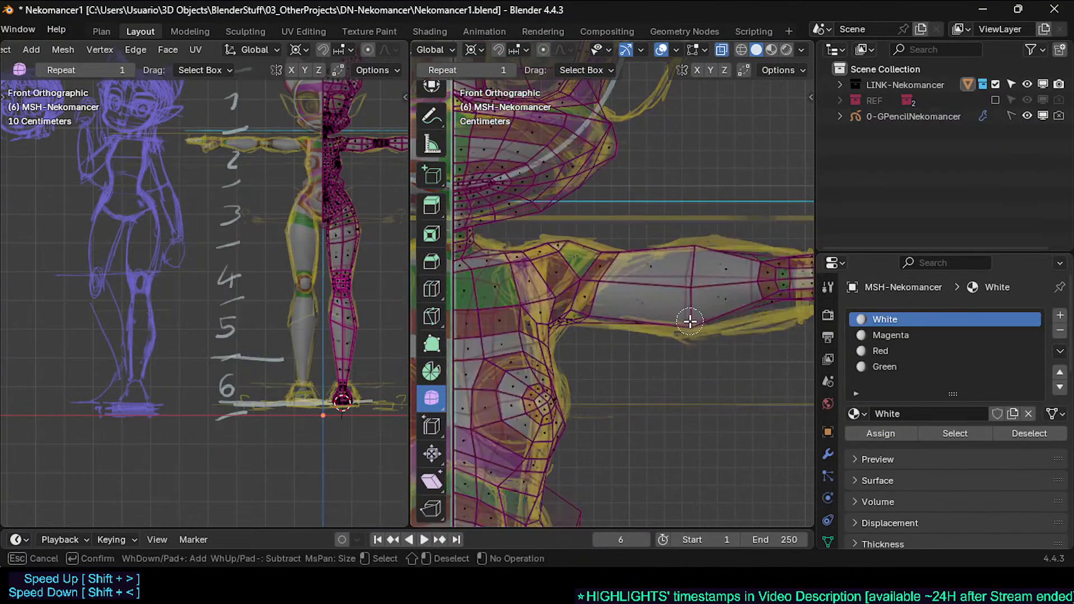
pyautogui.press('KP_3')
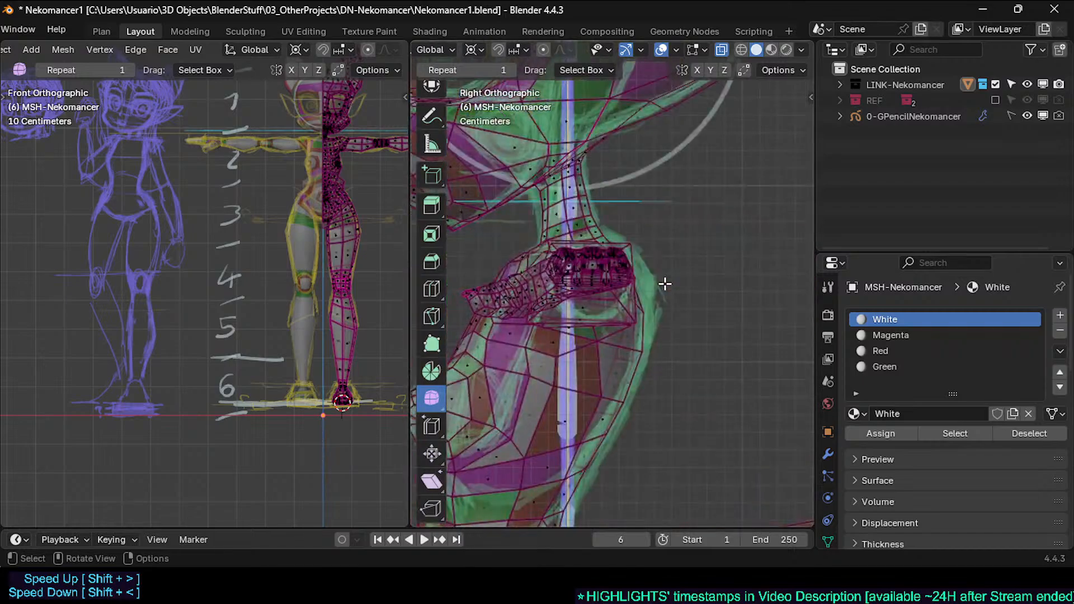
pyautogui.press('KP_7')
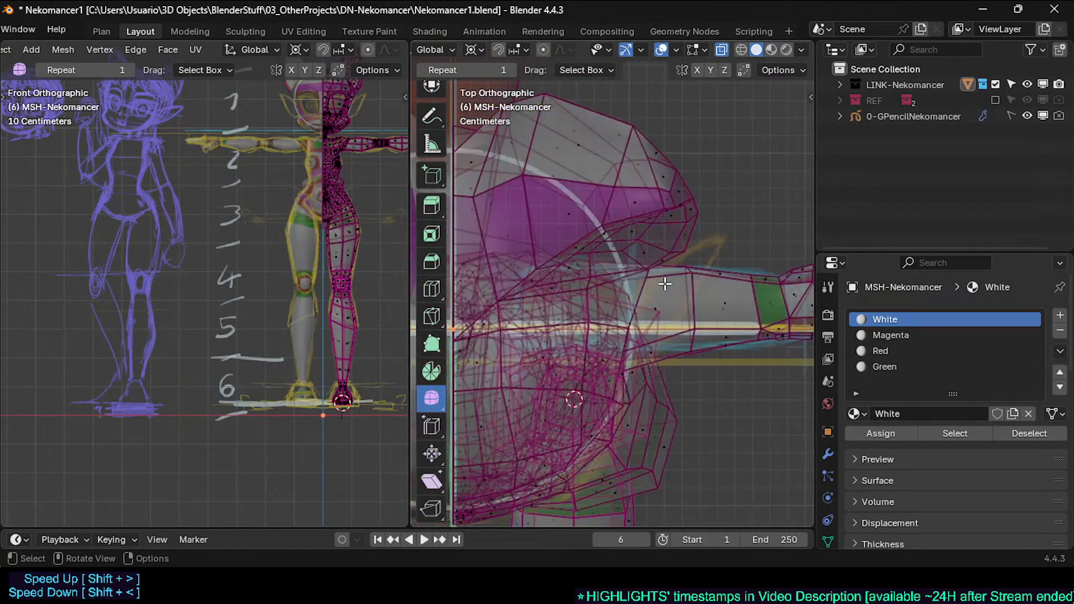
pyautogui.scroll(-1, 655, 326)
pyautogui.keyDown('shift'); pyautogui.moveTo(655, 325); pyautogui.dragTo(643, 329, button='middle'); pyautogui.keyUp('shift')
pyautogui.press('1')
pyautogui.click(678, 336)
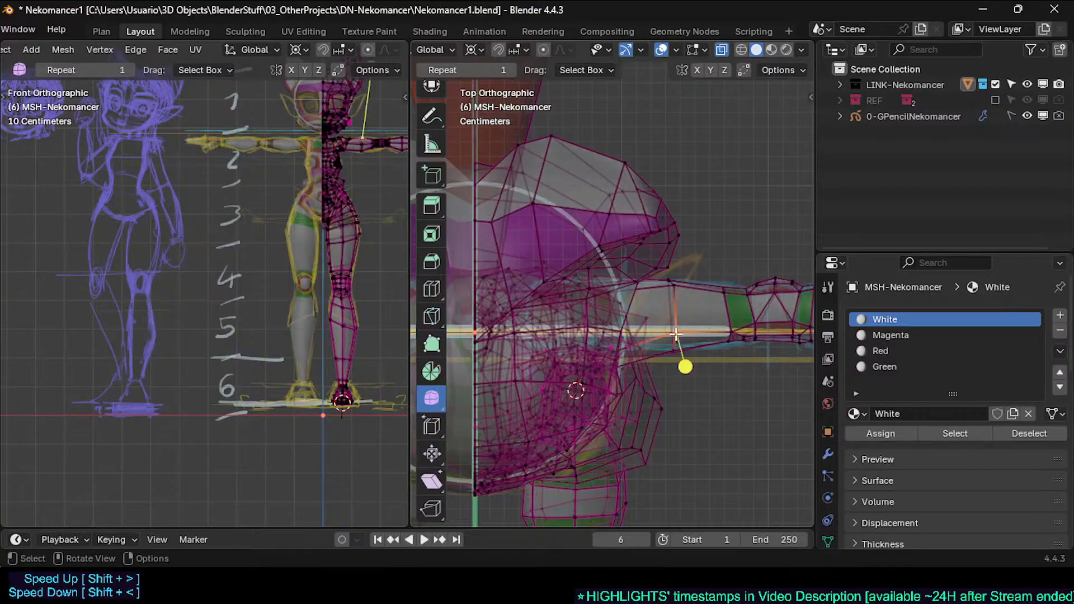
# Step: Select the neighbouring vertices at the shoulder end of the upper arm and move them along the Y axis
pyautogui.keyDown('shift'); pyautogui.moveTo(675, 361); pyautogui.dragTo(616, 364, button='middle'); pyautogui.keyUp('shift')
pyautogui.scroll(5, 288, 377)
pyautogui.click(615, 367)
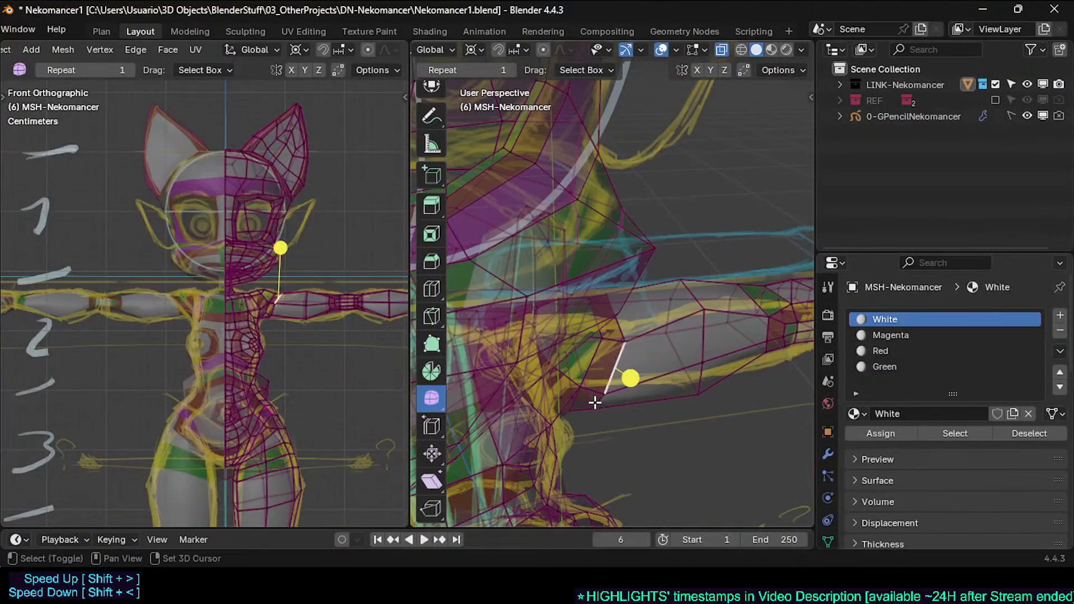
pyautogui.keyDown('shift'); pyautogui.click(597, 403); pyautogui.keyUp('shift')
pyautogui.moveTo(629, 404); pyautogui.dragTo(585, 357, button='middle')
pyautogui.press('g')
pyautogui.press('y')
pyautogui.click(586, 416)
# Step: Smooth the face loop at the shoulder end of the upper arm with the Smooth tool in face selection
pyautogui.press('3')
pyautogui.keyDown('alt'); pyautogui.click(572, 352); pyautogui.keyUp('alt')
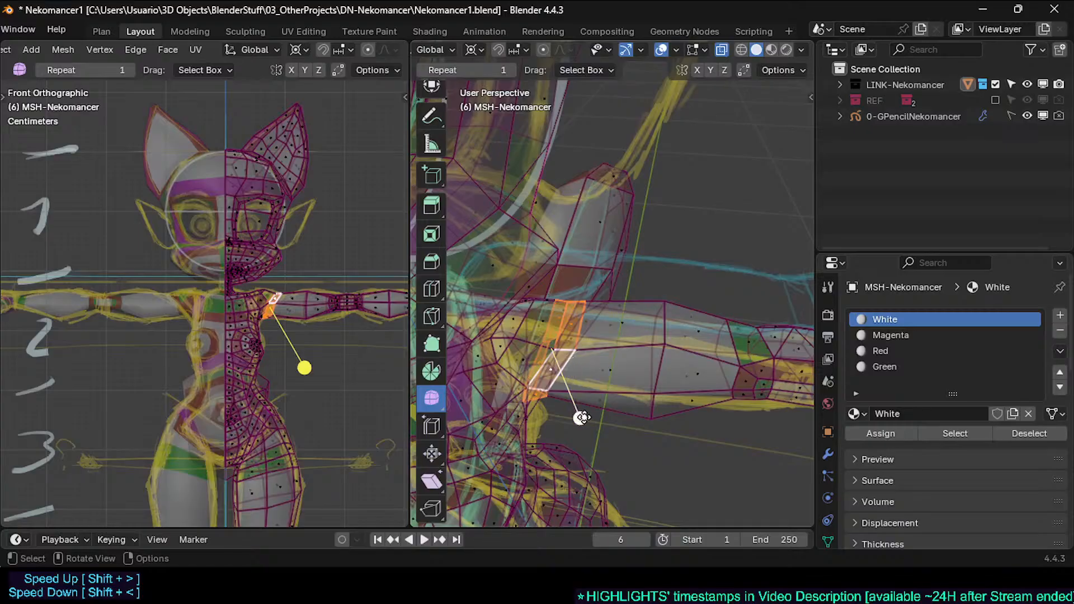
pyautogui.keyDown('alt'); pyautogui.click(627, 346); pyautogui.keyUp('alt')
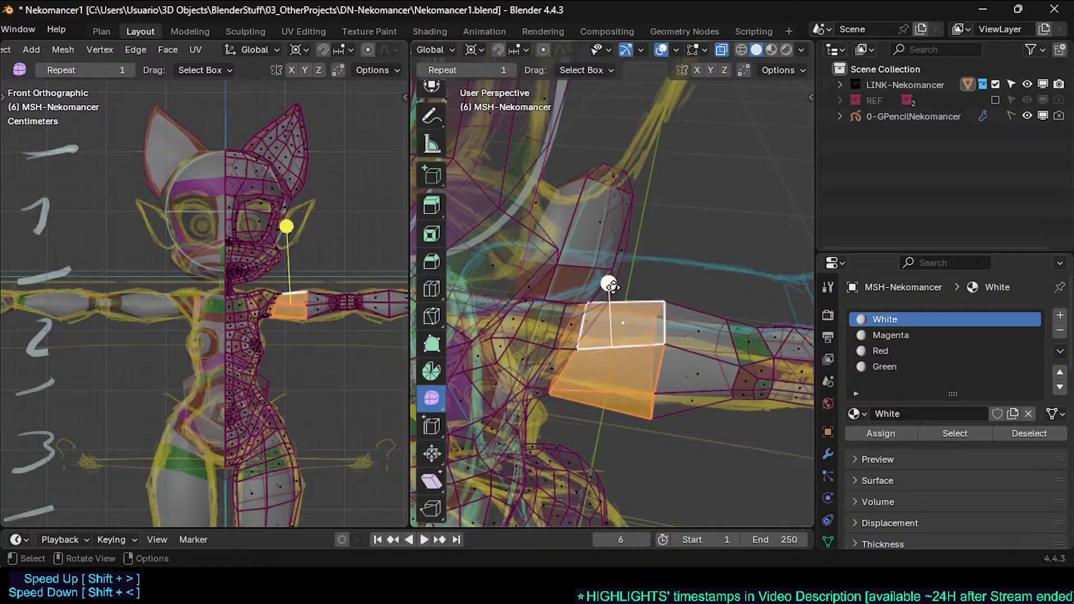
pyautogui.moveTo(612, 286); pyautogui.dragTo(622, 286)
pyautogui.press('KP_7')
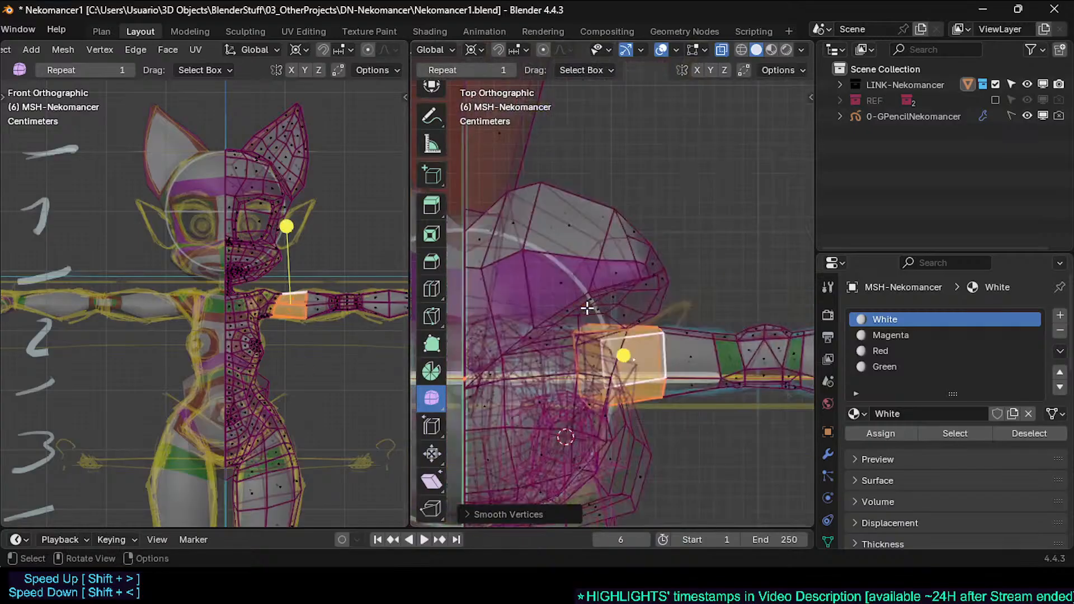
# Step: Move the top vertex at the upper arm's shoulder end in the front view to follow the yellow sketch
pyautogui.scroll(5, 347, 325)
pyautogui.hotkey('alt', 'a')
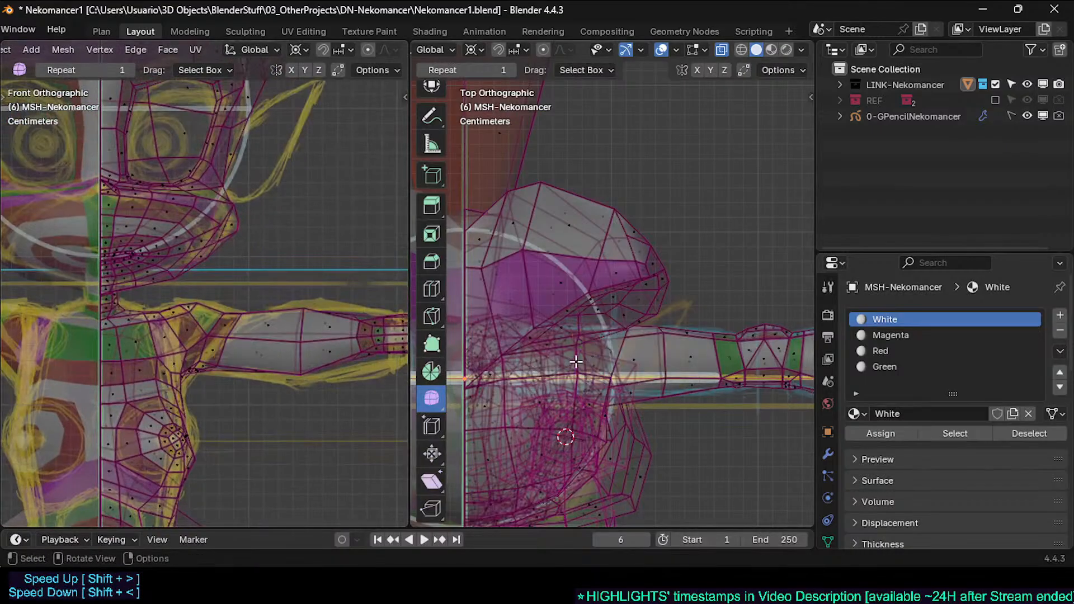
pyautogui.scroll(1, 243, 319)
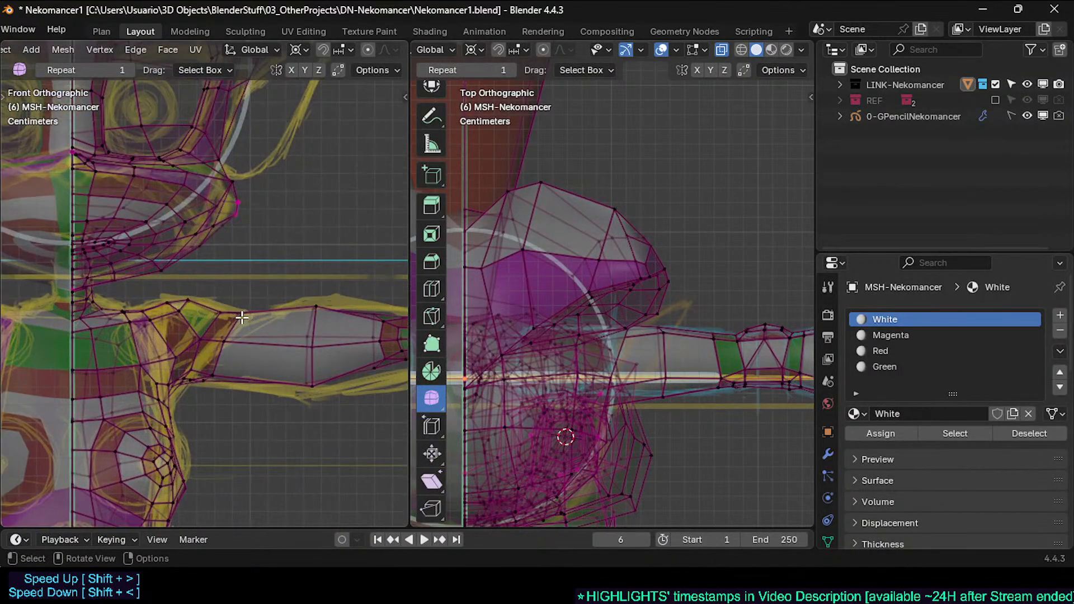
pyautogui.click(241, 315)
pyautogui.press('g')
pyautogui.click(227, 346)
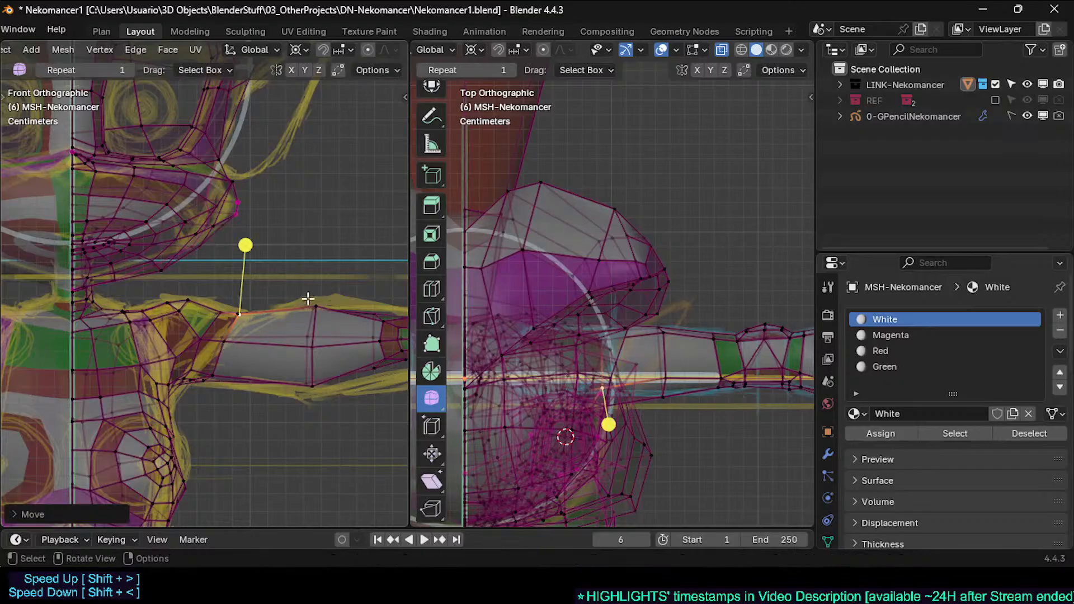
# Step: Enable proportional editing and move the top vertices at the middle of the upper arm to follow the yellow sketch in the front view
pyautogui.press('o')
pyautogui.press('g')
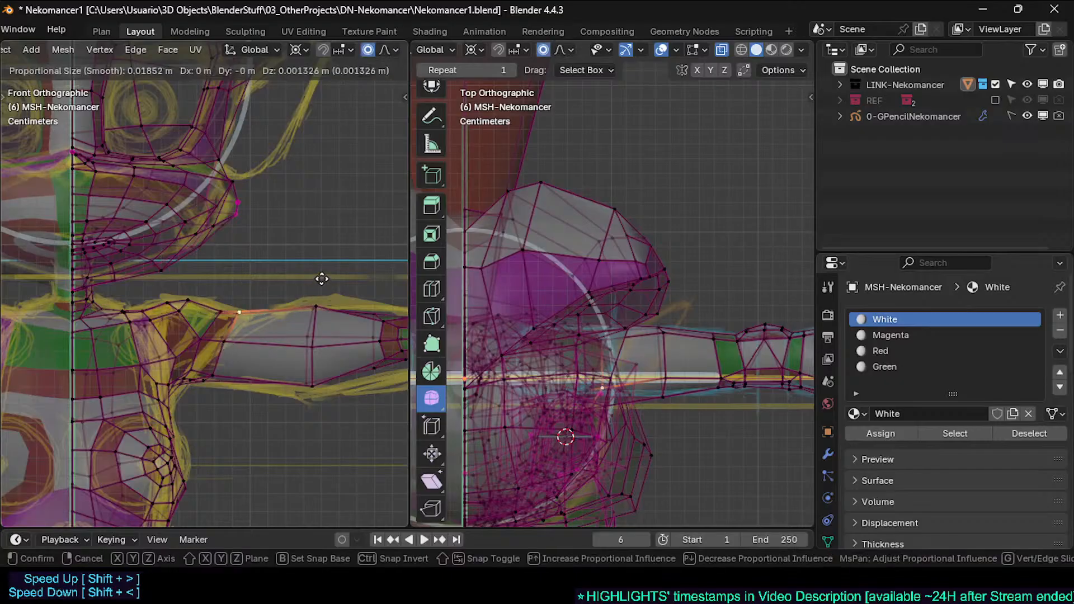
pyautogui.rightClick(321, 280)
pyautogui.click(319, 306)
pyautogui.press('g')
pyautogui.click(333, 291)
pyautogui.moveTo(330, 293); pyautogui.dragTo(307, 314)
pyautogui.scroll(-3, 315, 308)
pyautogui.keyDown('shift'); pyautogui.moveTo(312, 329); pyautogui.dragTo(276, 329, button='middle'); pyautogui.keyUp('shift')
pyautogui.press('g')
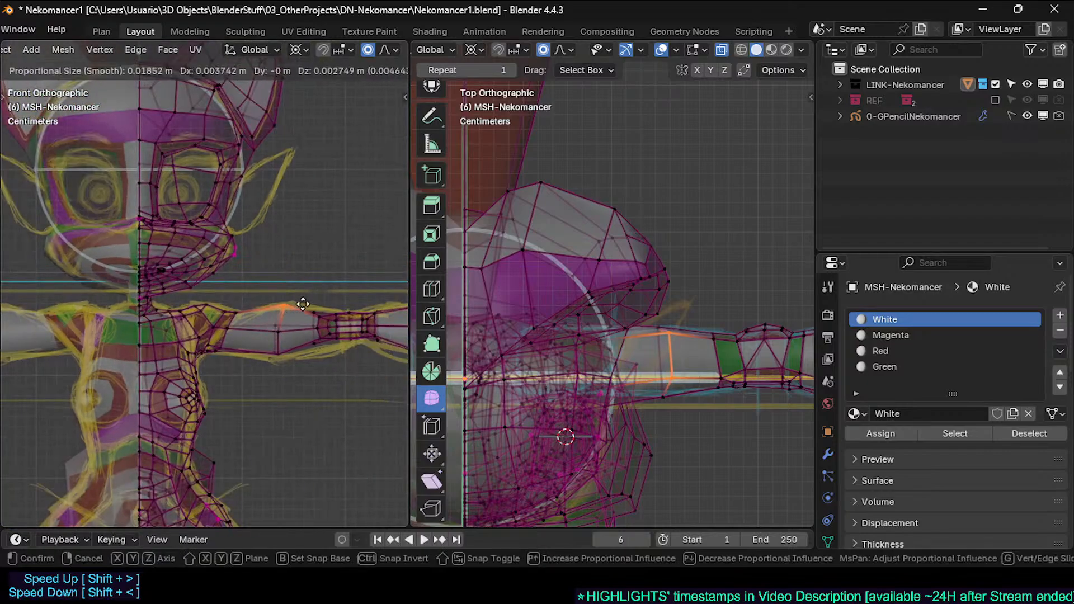
pyautogui.click(303, 304)
# Step: Move the top and middle vertices at the upper arm's shoulder end outward in the front view
pyautogui.hotkey('alt', 'a')
pyautogui.keyDown('alt'); pyautogui.click(232, 312); pyautogui.keyUp('alt')
pyautogui.press('g')
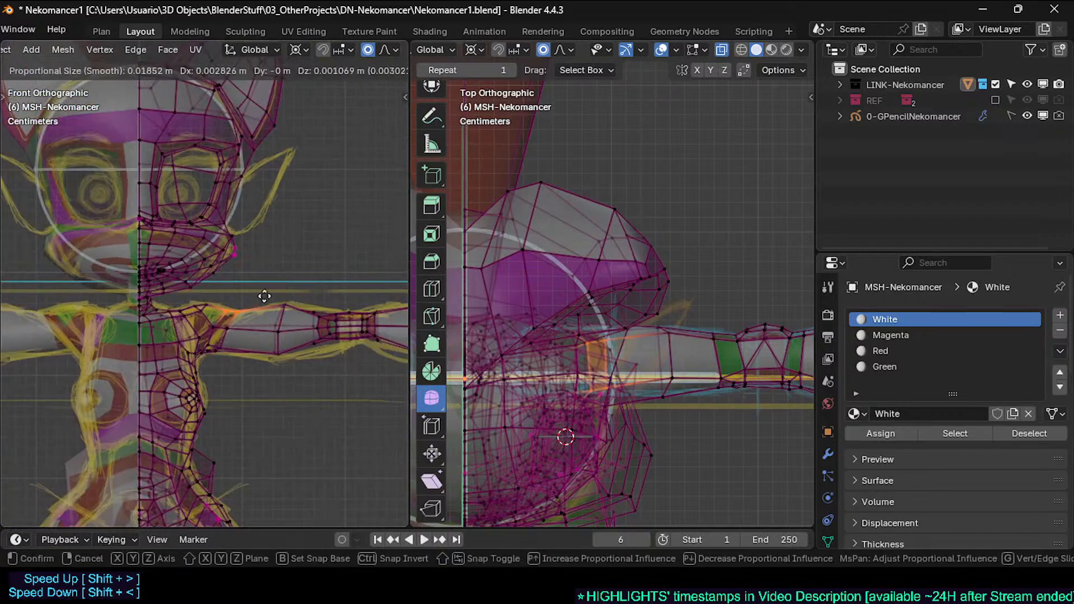
pyautogui.click(274, 287)
pyautogui.hotkey('alt', 'a')
pyautogui.moveTo(231, 321); pyautogui.dragTo(208, 335)
pyautogui.press('g')
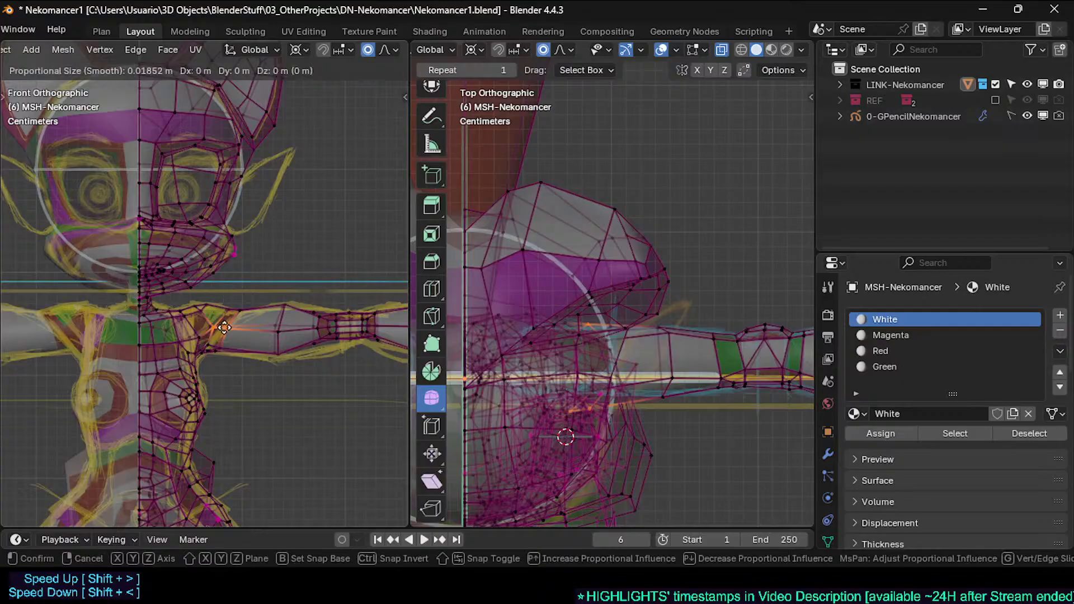
pyautogui.click(246, 323)
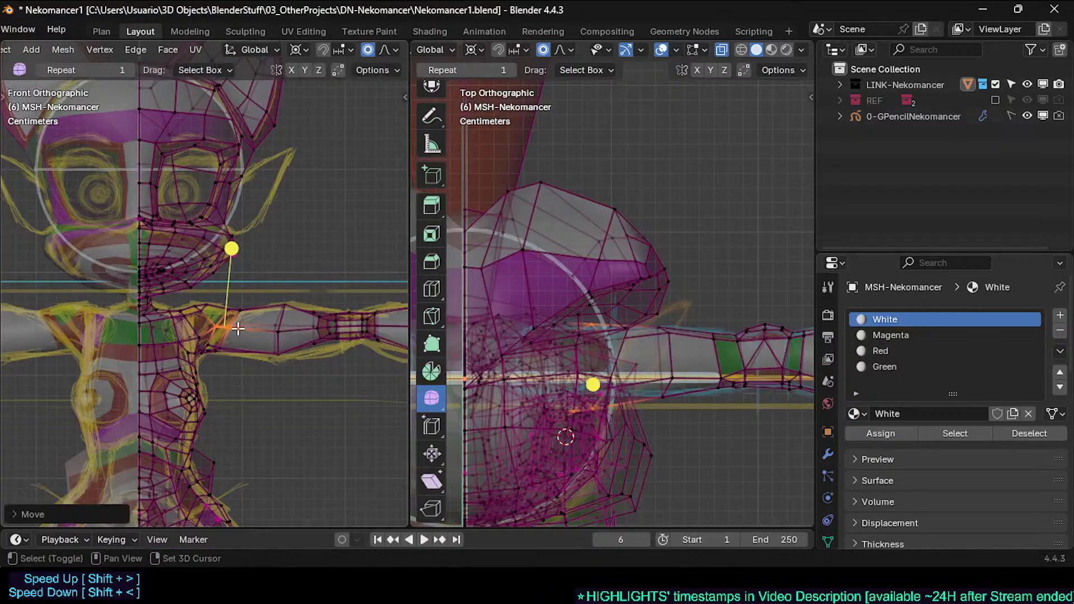
# Step: Move the armpit vertices and the underside vertices of the mid upper arm to fit the sketch in the front view
pyautogui.hotkey('alt', 'a')
pyautogui.moveTo(225, 340); pyautogui.dragTo(196, 361)
pyautogui.press('g')
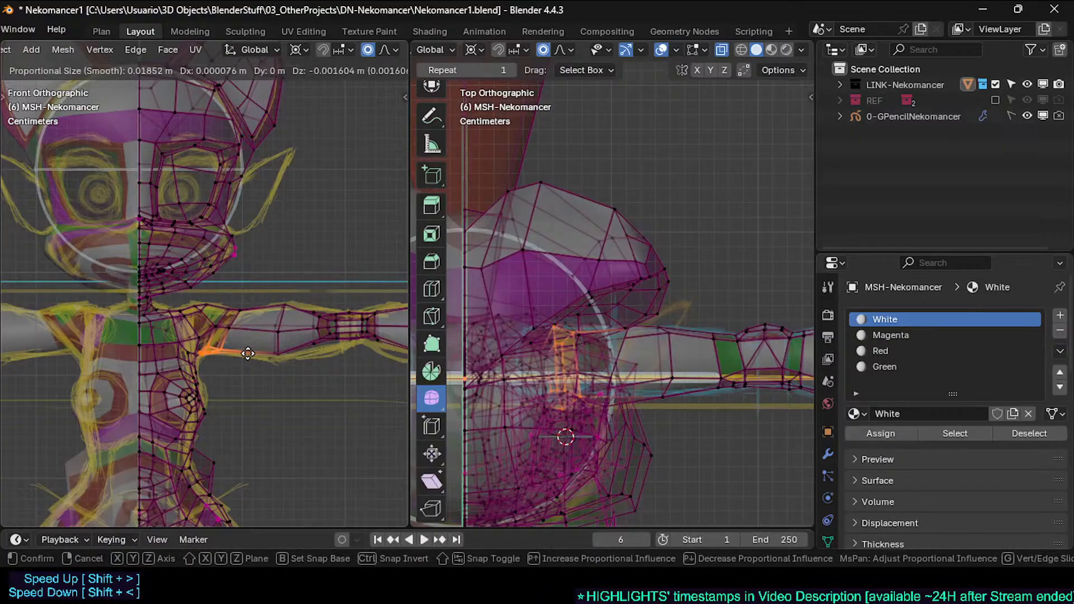
pyautogui.click(241, 349)
pyautogui.hotkey('alt', 'a')
pyautogui.moveTo(281, 364)
pyautogui.mouseDown()
pyautogui.moveTo(270, 348)
pyautogui.moveTo(371, 324)
pyautogui.mouseUp()
pyautogui.press('g')
pyautogui.click(267, 386)
# Step: Select all vertices of the elbow section in the front view
pyautogui.hotkey('alt', 'a')
pyautogui.press('c')
pyautogui.rightClick(371, 324)
pyautogui.press('s')
pyautogui.press('z')
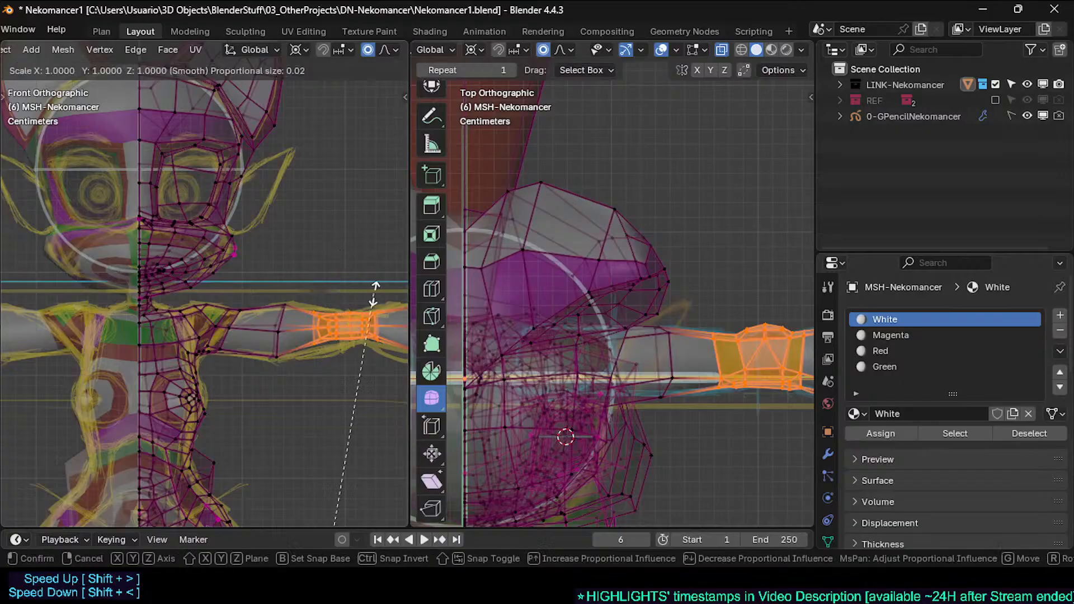
pyautogui.click(378, 293)
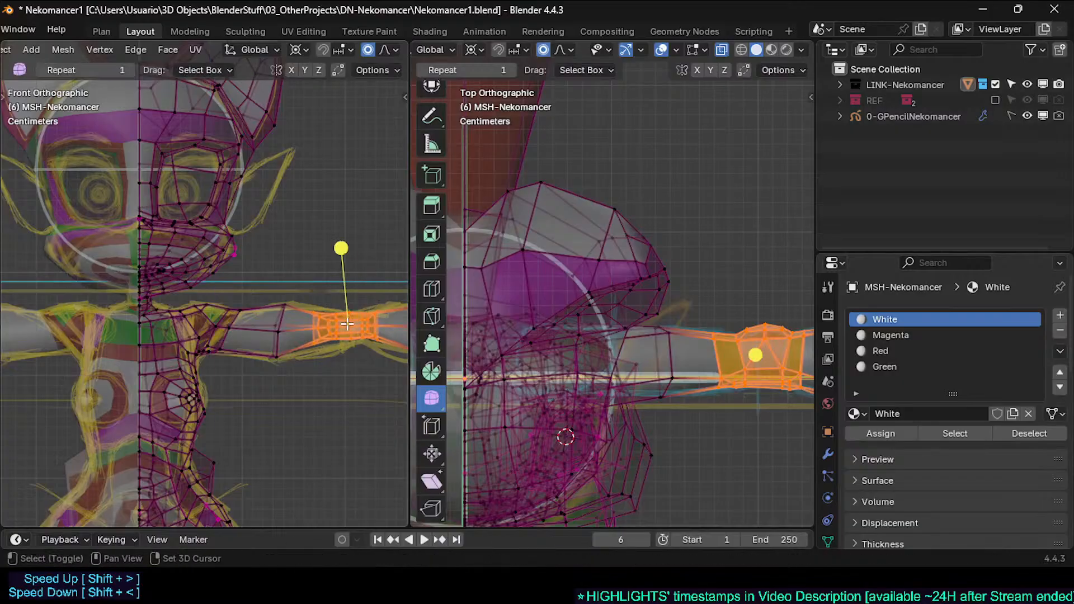
pyautogui.press('s')
pyautogui.press('z')
pyautogui.press('Escape')
pyautogui.press('s')
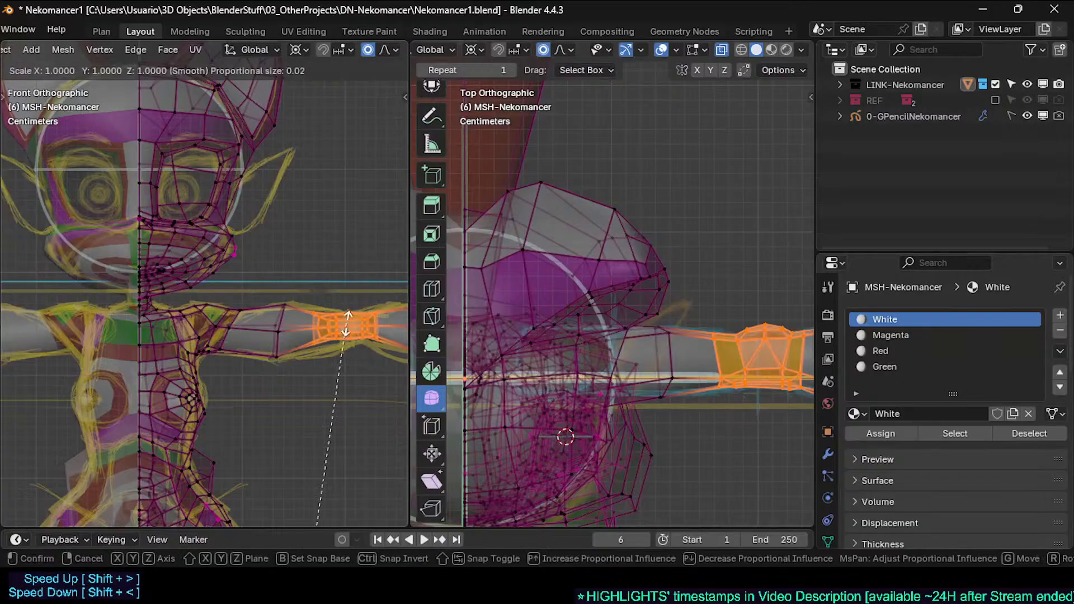
pyautogui.press('z')
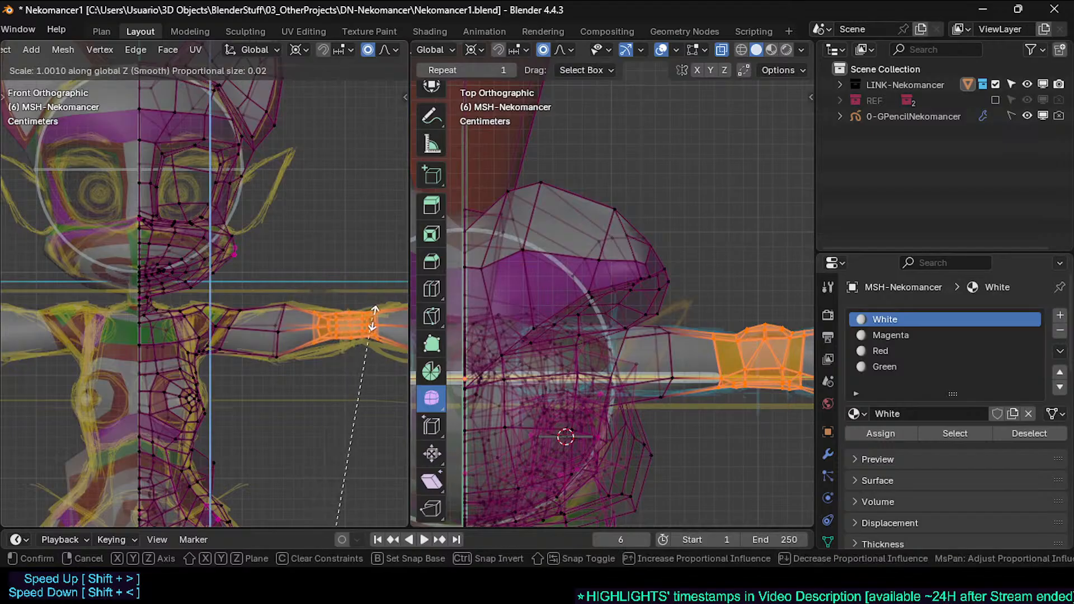
pyautogui.click(348, 330)
# Step: Set the transform pivot point to Individual Origins and scale the elbow section up along the Z axis
pyautogui.press('.')
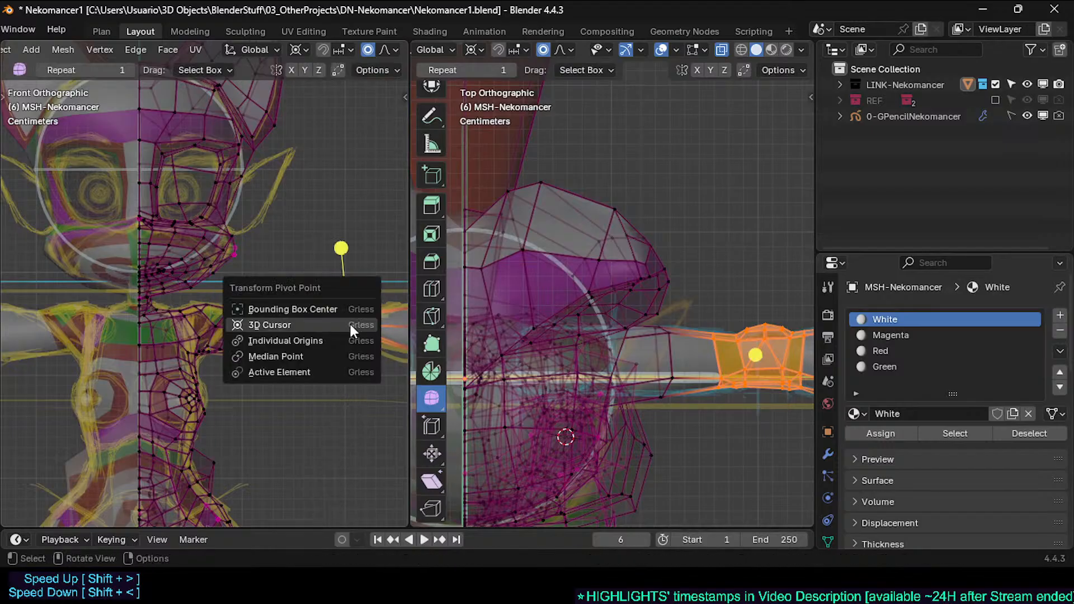
pyautogui.click(333, 339)
pyautogui.press('s')
pyautogui.press('z')
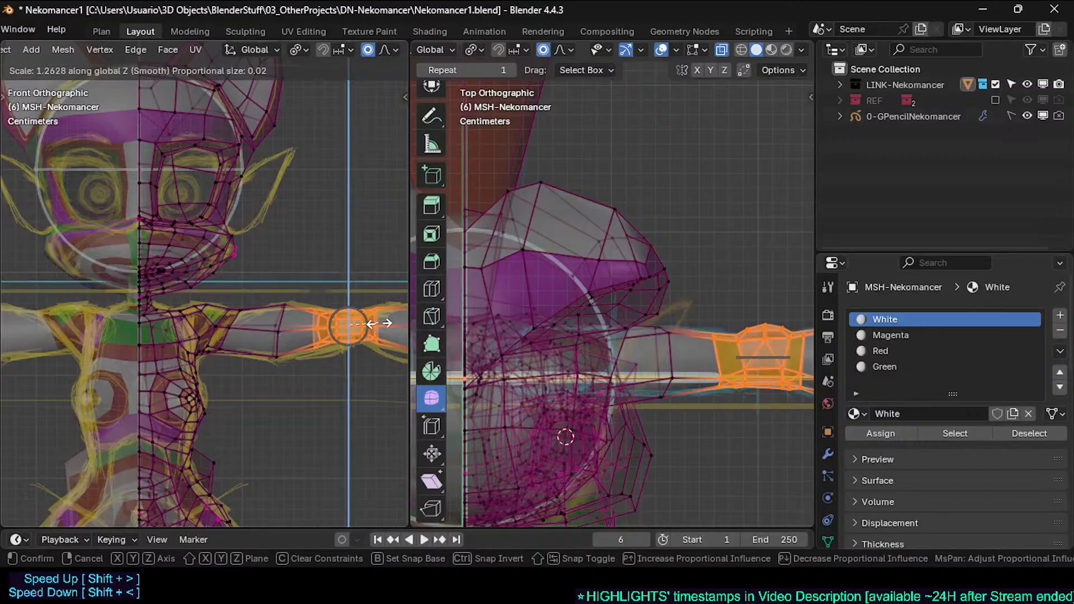
pyautogui.click(373, 324)
# Step: Move and rotate the elbow section in the front view, and rotate it in the top view, to align with the sketches
pyautogui.press('g')
pyautogui.click(371, 289)
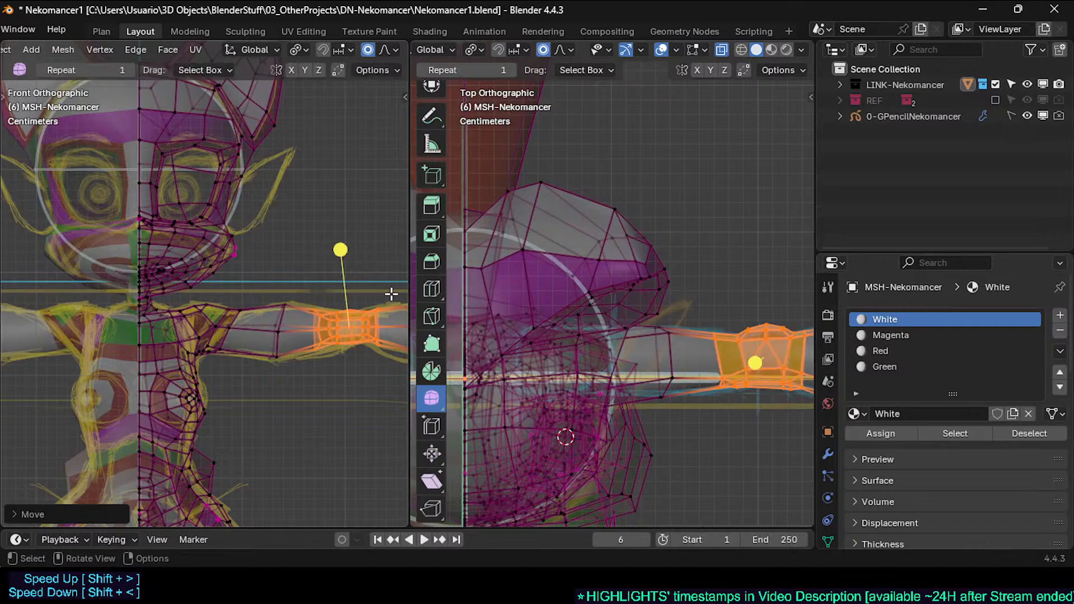
pyautogui.press('r')
pyautogui.click(390, 296)
pyautogui.press('g')
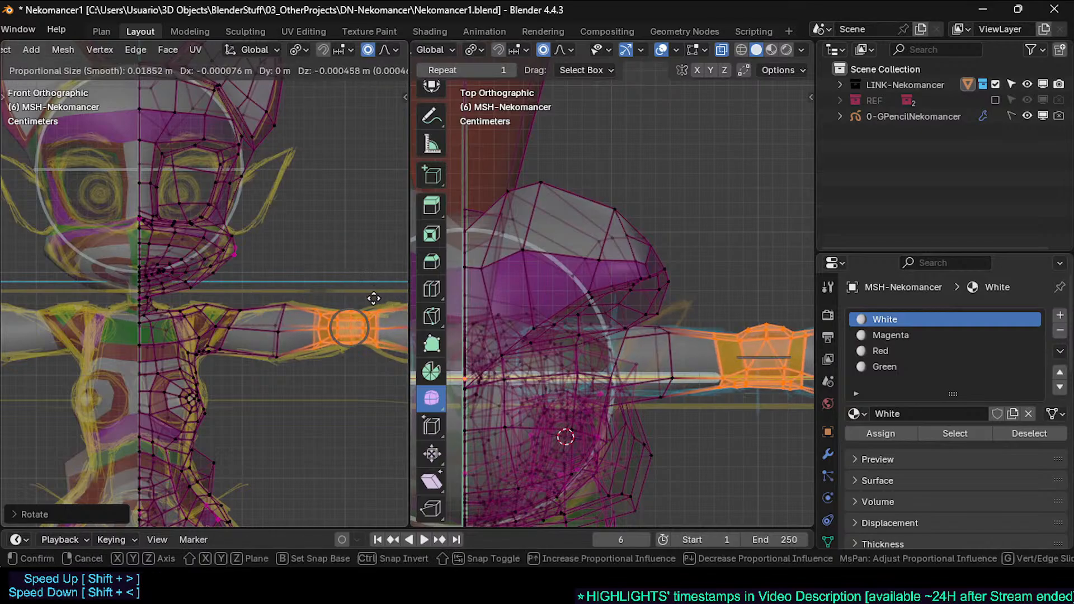
pyautogui.click(375, 298)
pyautogui.keyDown('shift'); pyautogui.moveTo(776, 367); pyautogui.dragTo(665, 355, button='middle'); pyautogui.keyUp('shift')
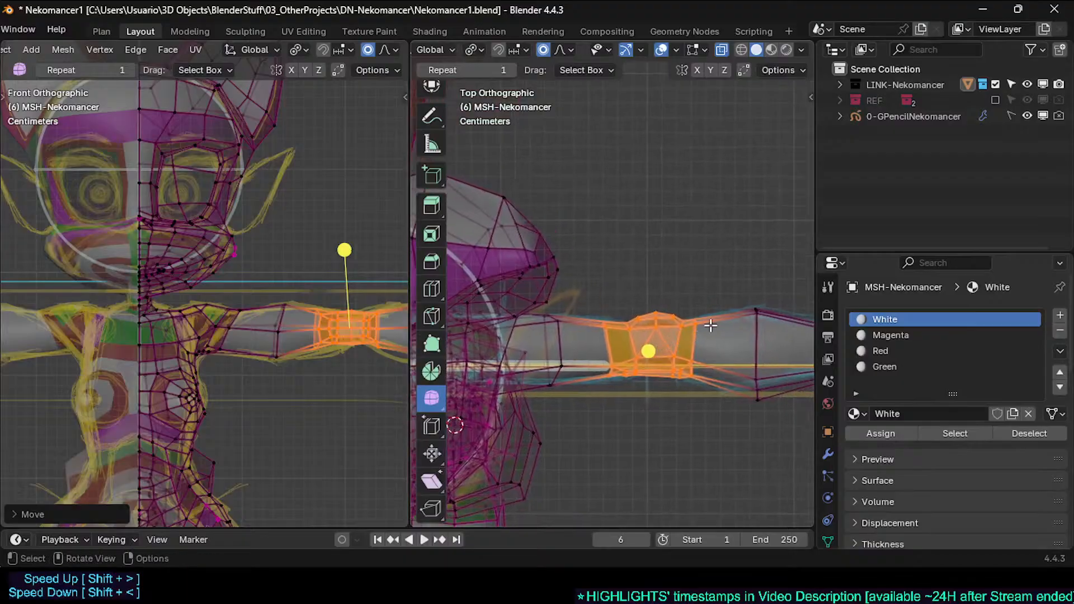
pyautogui.press('r')
pyautogui.click(716, 331)
# Step: Smooth the vertices and faces along the elbow's back edge in the top view and check the shape in Object Mode
pyautogui.hotkey('alt', 'a')
pyautogui.keyDown('alt'); pyautogui.click(660, 299); pyautogui.keyUp('alt')
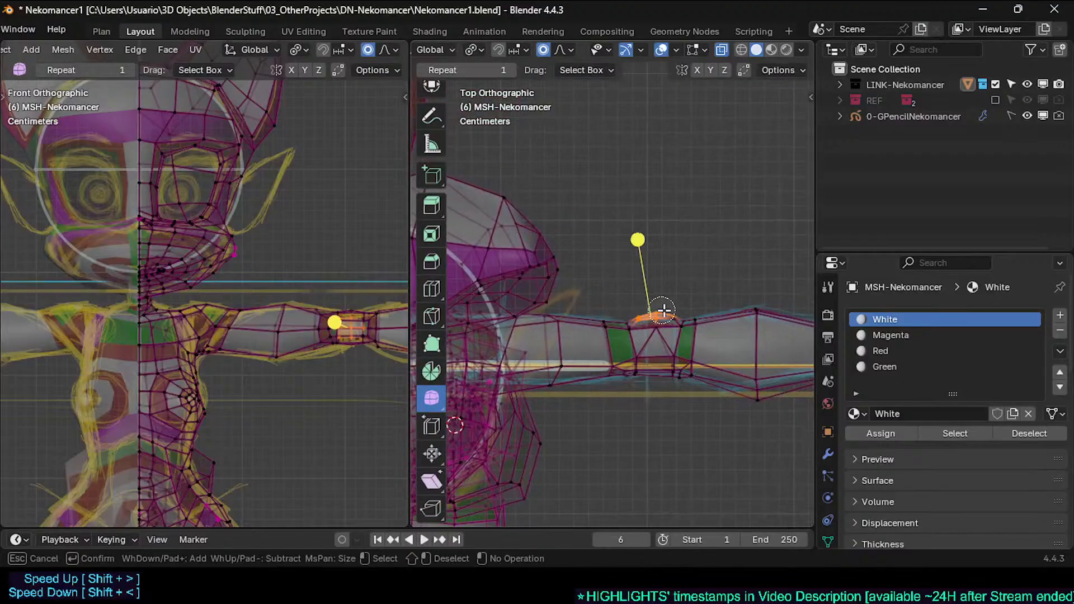
pyautogui.moveTo(670, 239); pyautogui.dragTo(768, 287)
pyautogui.hotkey('alt', 'a')
pyautogui.press('3')
pyautogui.keyDown('alt'); pyautogui.click(632, 327); pyautogui.keyUp('alt')
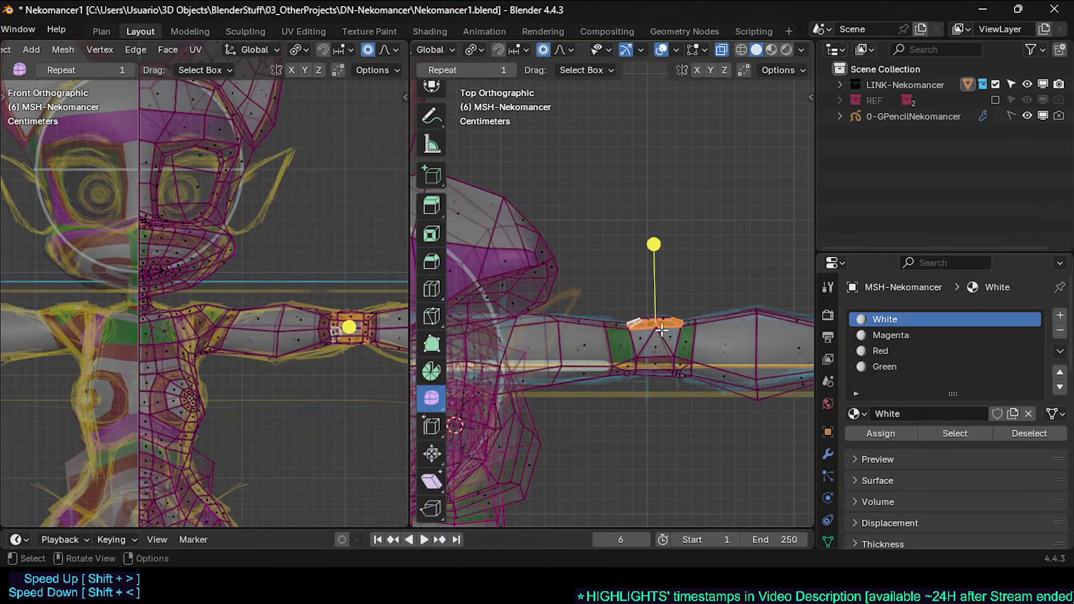
pyautogui.moveTo(651, 234); pyautogui.dragTo(674, 253)
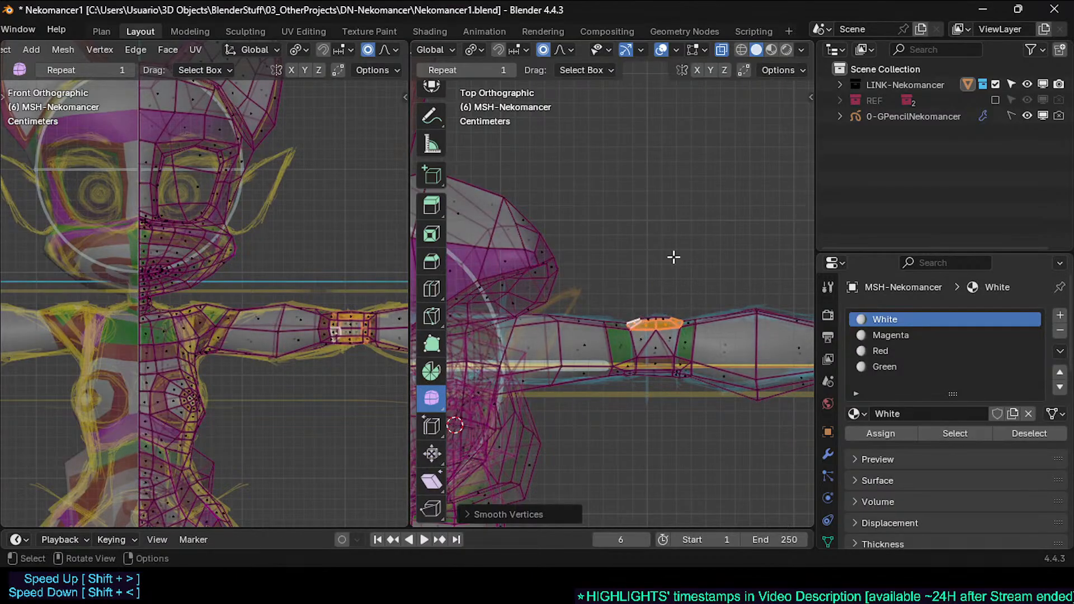
pyautogui.press('Tab')
pyautogui.press('Tab')
pyautogui.press('Tab')
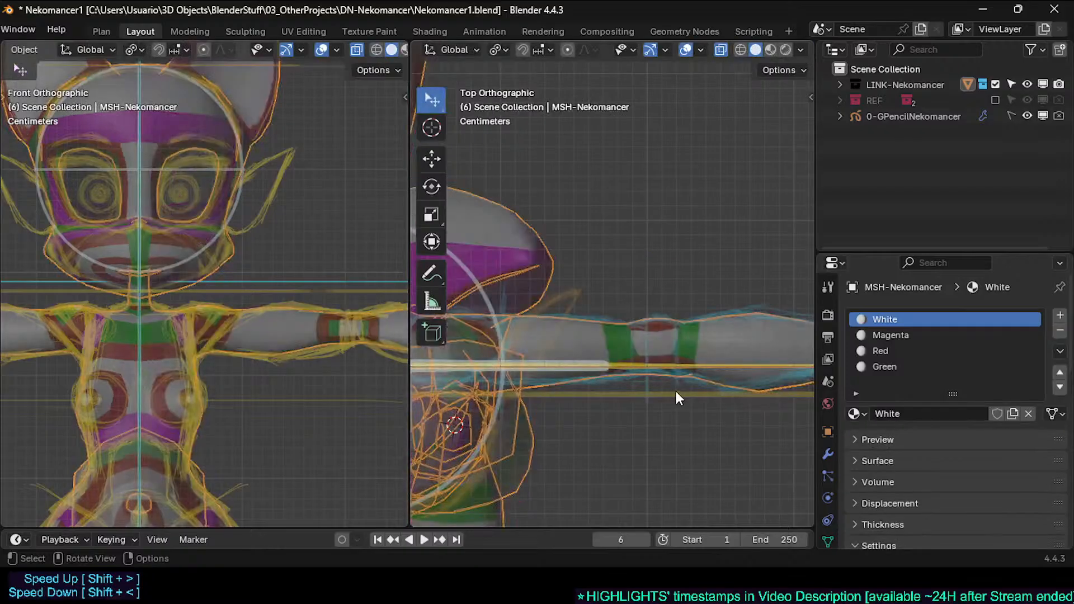
# Step: Smooth the faces at the forearm end of the elbow's front edge in the top view
pyautogui.press('Tab')
pyautogui.hotkey('alt', 'a')
pyautogui.press('c')
pyautogui.click(686, 376)
pyautogui.rightClick(686, 376)
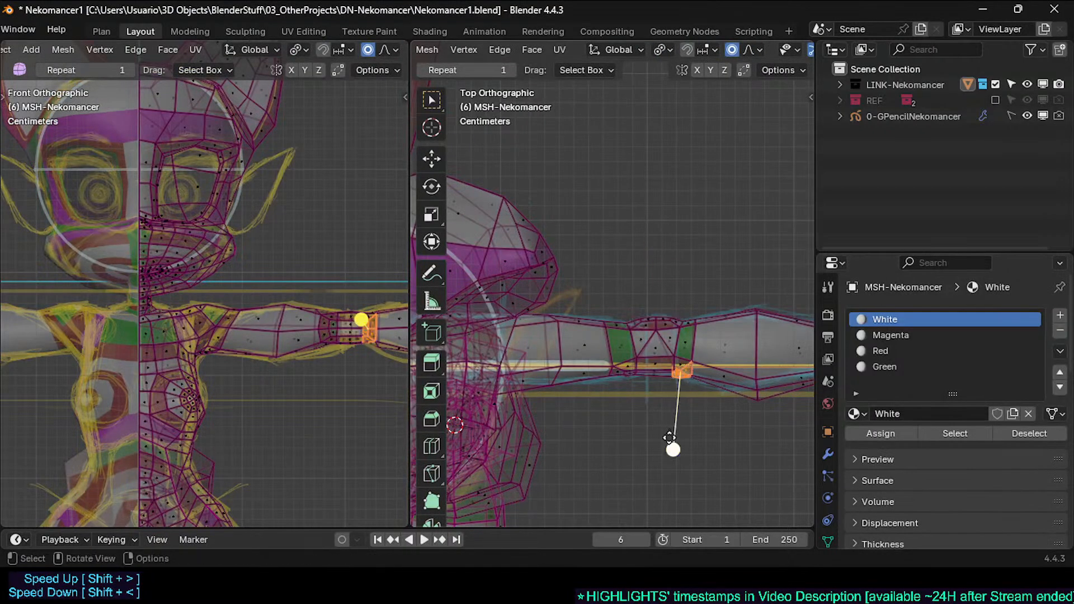
pyautogui.moveTo(673, 450); pyautogui.dragTo(709, 451)
pyautogui.hotkey('alt', 'a')
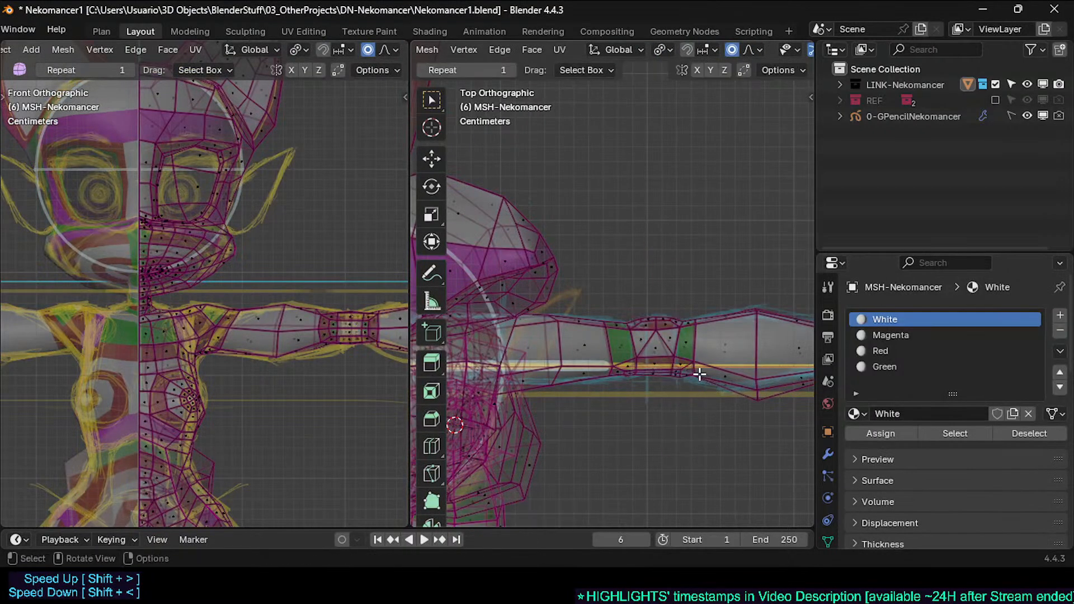
# Step: Move the front elbow vertices on the forearm side in vertex selection to follow the blue sketch in the top view
pyautogui.press('1')
pyautogui.press('c')
pyautogui.click(698, 380)
pyautogui.rightClick(696, 378)
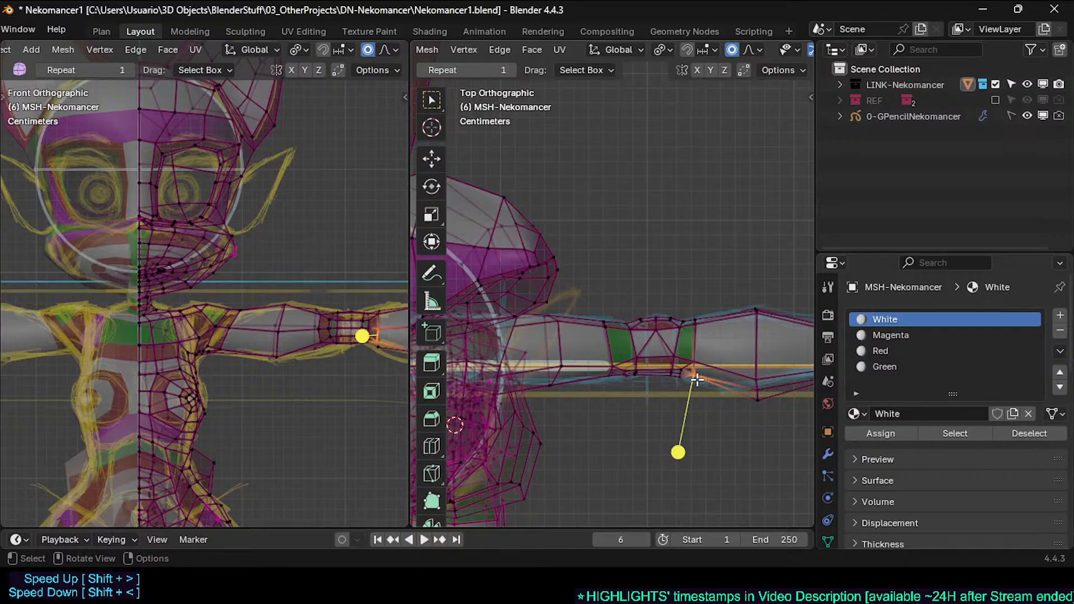
pyautogui.press('g')
pyautogui.click(693, 407)
pyautogui.click(681, 386)
pyautogui.press('g')
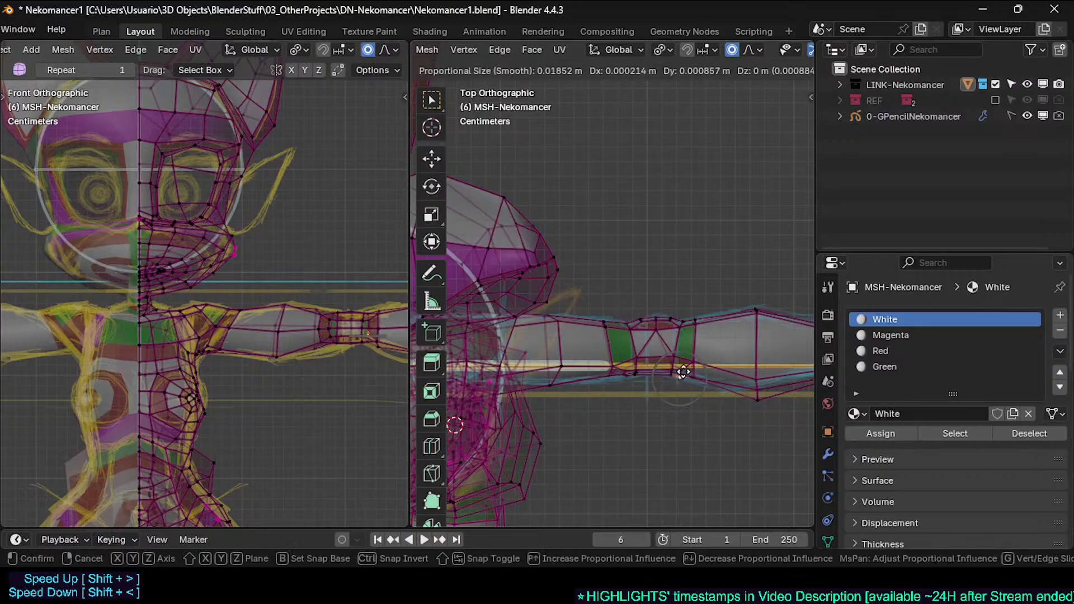
pyautogui.click(688, 354)
pyautogui.press('Tab')
pyautogui.press('Tab')
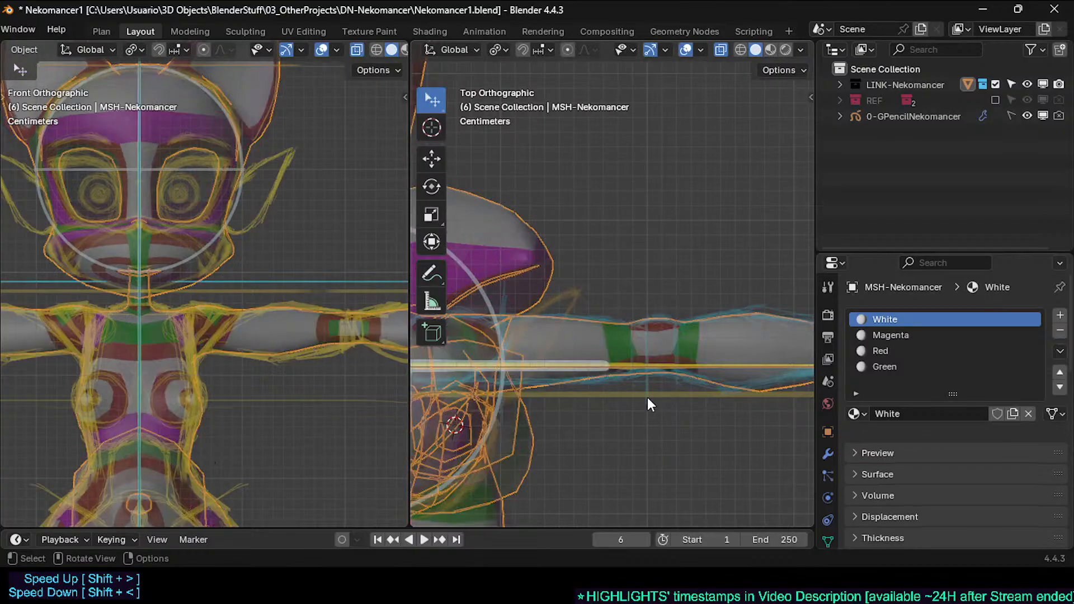
# Step: Move the front elbow vertices on the upper-arm side in the top view
pyautogui.click(626, 374)
pyautogui.press('g')
pyautogui.click(644, 372)
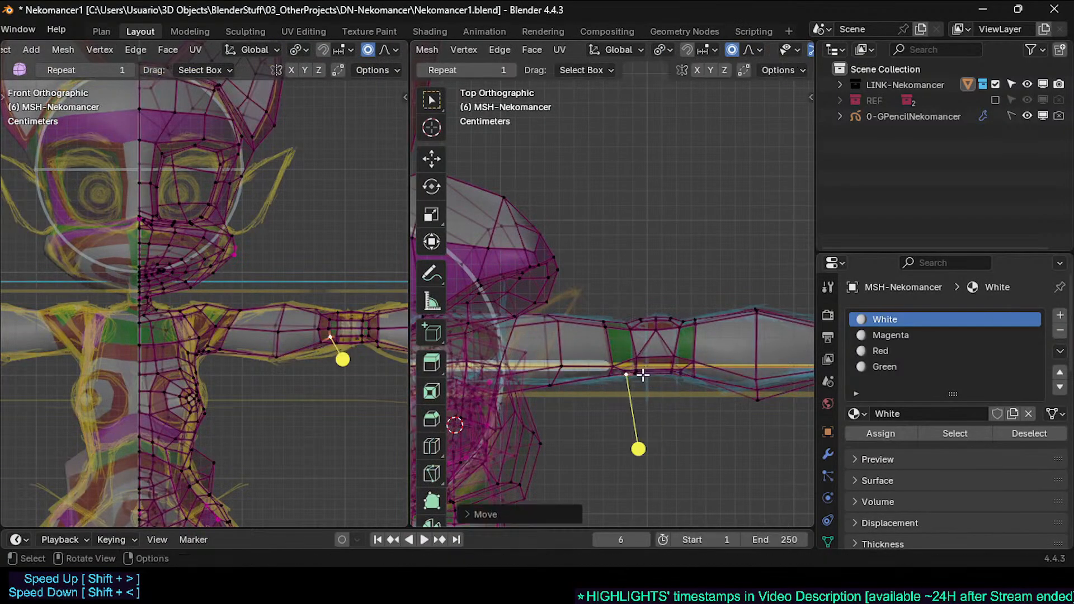
pyautogui.click(641, 375)
pyautogui.press('g')
pyautogui.click(623, 378)
# Step: Smooth the row of vertices along the elbow's front edge in the top view and check the result in Object Mode
pyautogui.keyDown('alt'); pyautogui.click(623, 378); pyautogui.keyUp('alt')
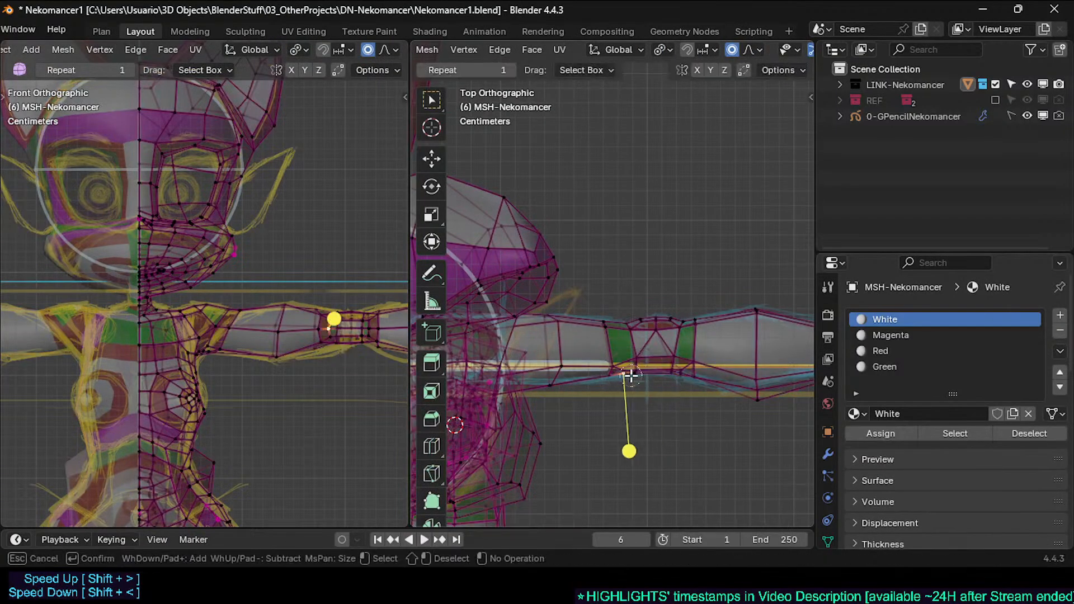
pyautogui.moveTo(656, 450); pyautogui.dragTo(674, 451)
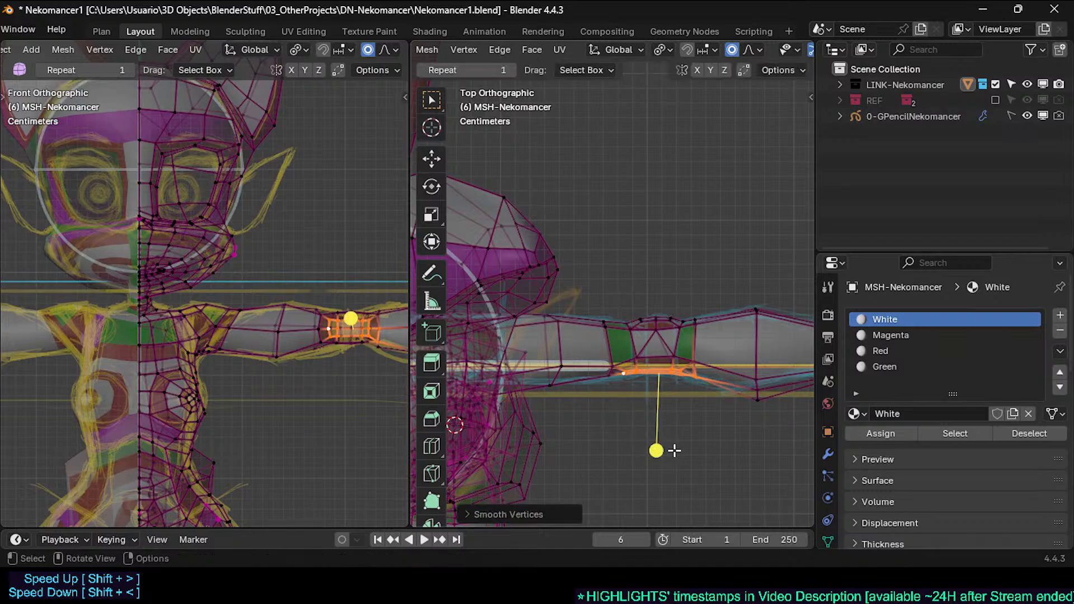
pyautogui.hotkey('alt', 'a')
pyautogui.scroll(-2, 642, 394)
pyautogui.press('Tab')
pyautogui.press('Tab')
pyautogui.scroll(2, 641, 403)
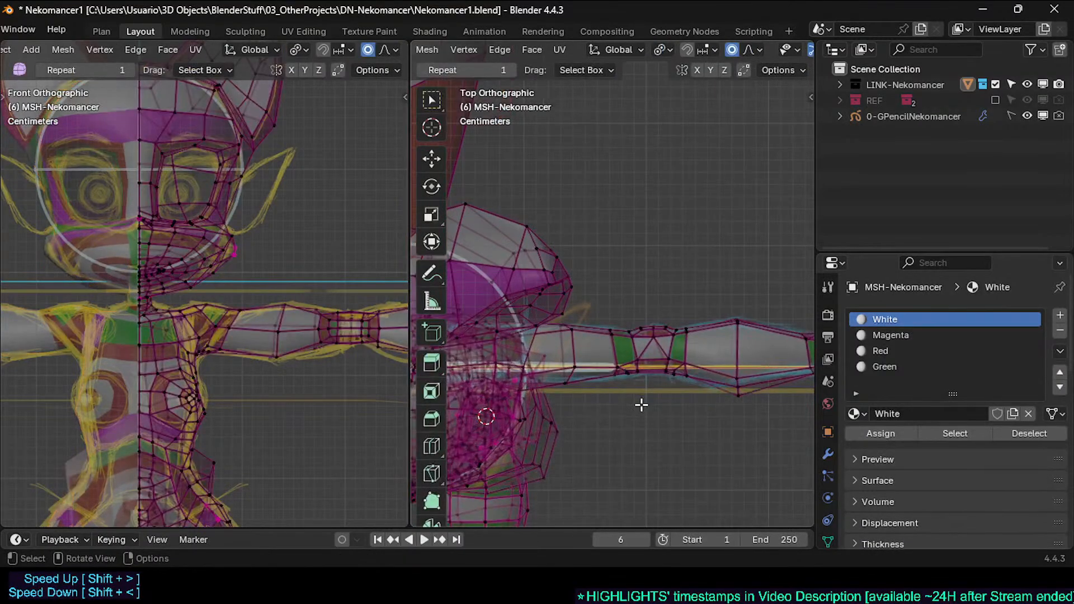
# Step: Move the front elbow vertex on the forearm side and the front mid-forearm vertex to follow the blue sketch in the top view
pyautogui.scroll(3, 623, 401)
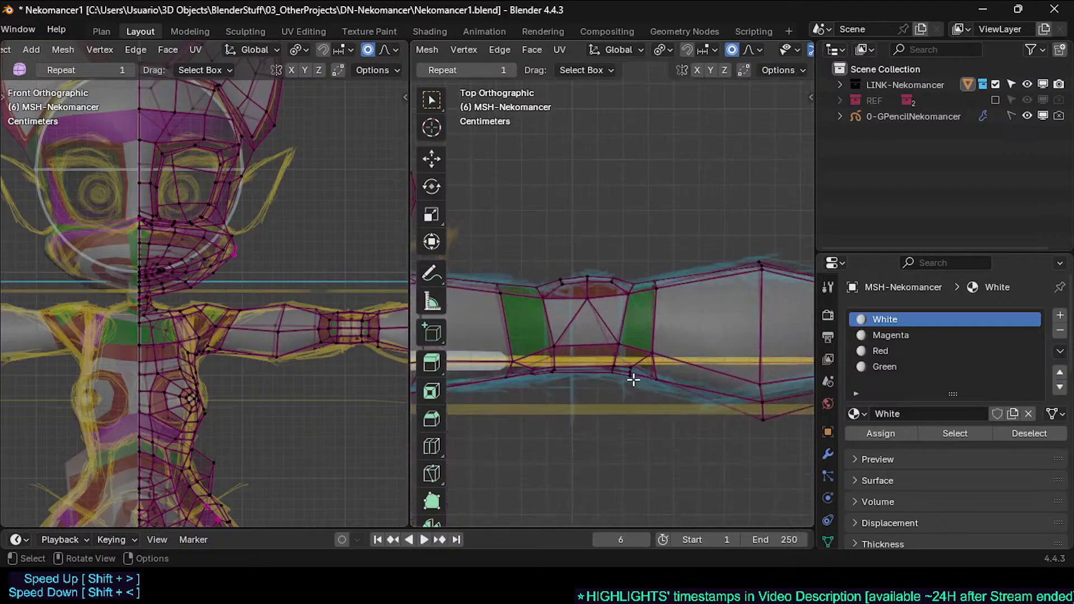
pyautogui.press('g')
pyautogui.click(670, 380)
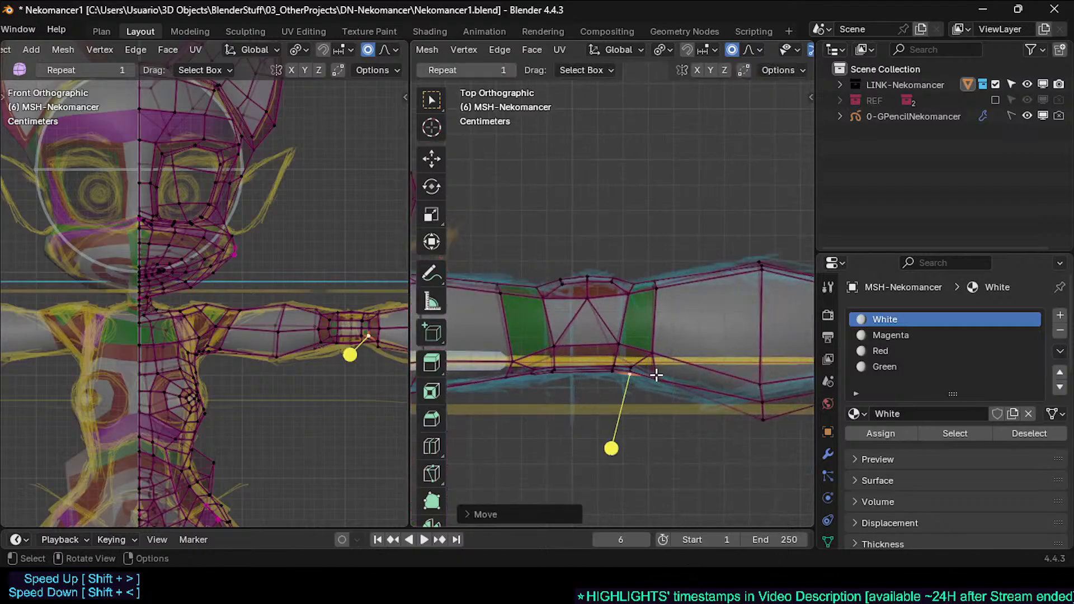
pyautogui.click(762, 411)
pyautogui.press('g')
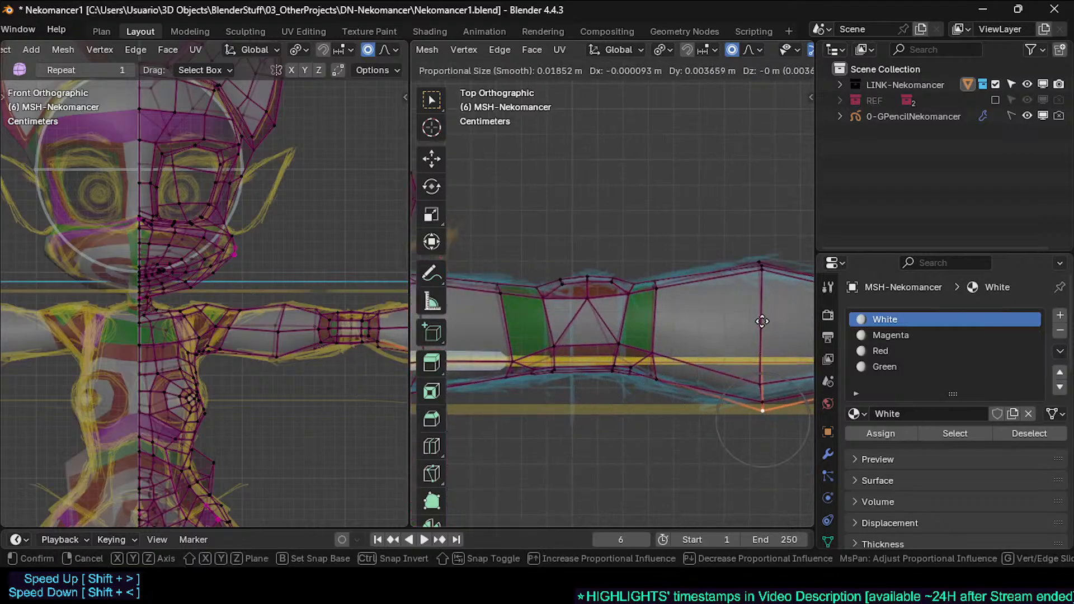
pyautogui.click(763, 322)
pyautogui.scroll(-3, 735, 351)
pyautogui.scroll(-1, 738, 326)
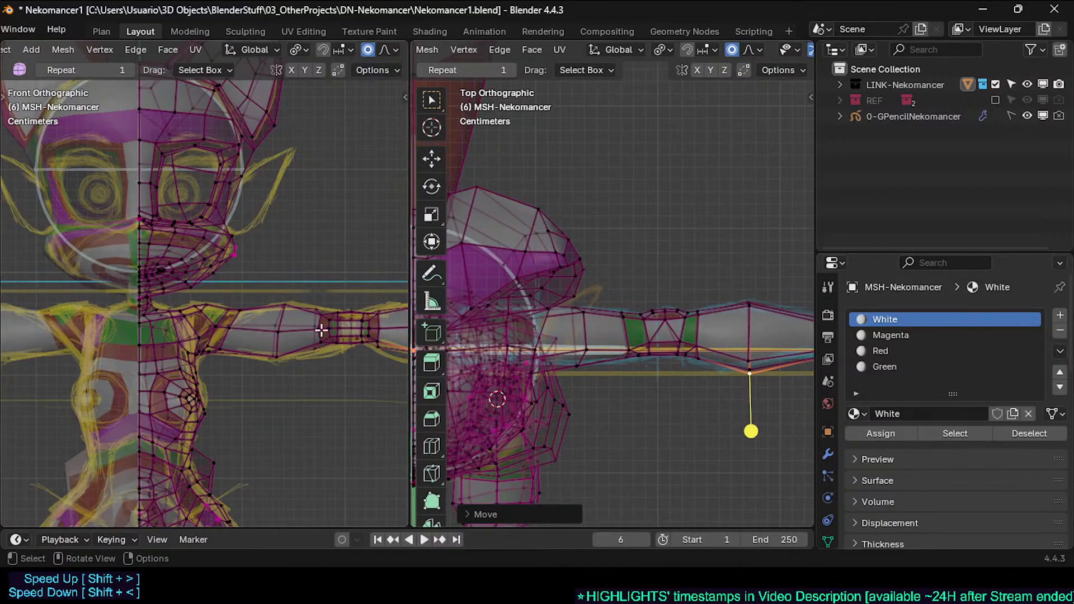
pyautogui.keyDown('shift'); pyautogui.moveTo(339, 325); pyautogui.dragTo(309, 336, button='middle'); pyautogui.keyUp('shift')
pyautogui.scroll(2, 297, 355)
pyautogui.hotkey('alt', 'a')
pyautogui.click(278, 368)
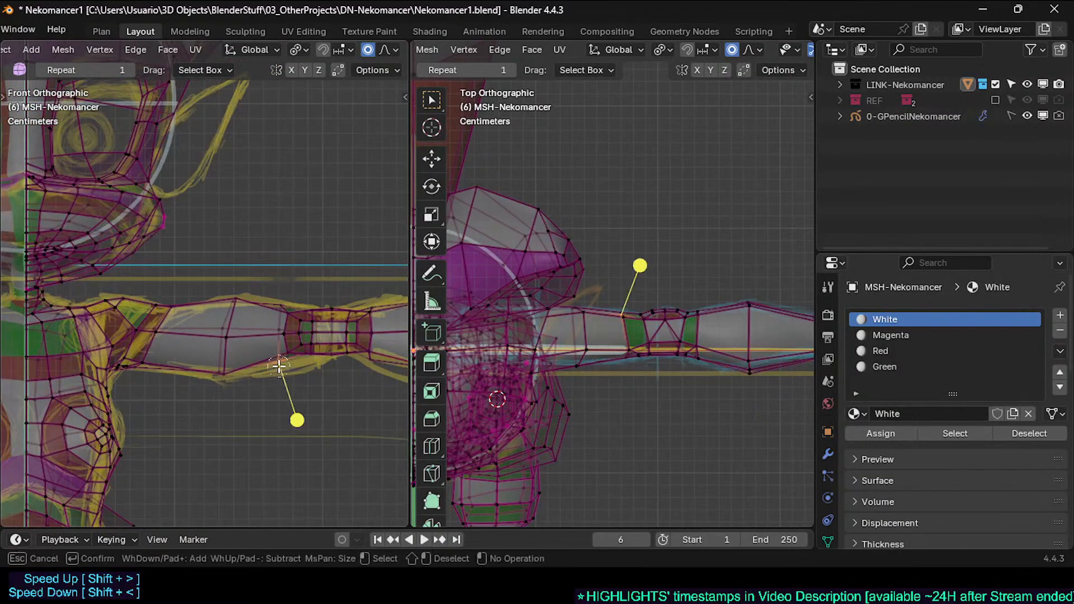
pyautogui.hotkey('alt', 'a')
# Step: Smooth the face loop around the arm at the upper-arm side of the elbow, working in face selection
pyautogui.press('3')
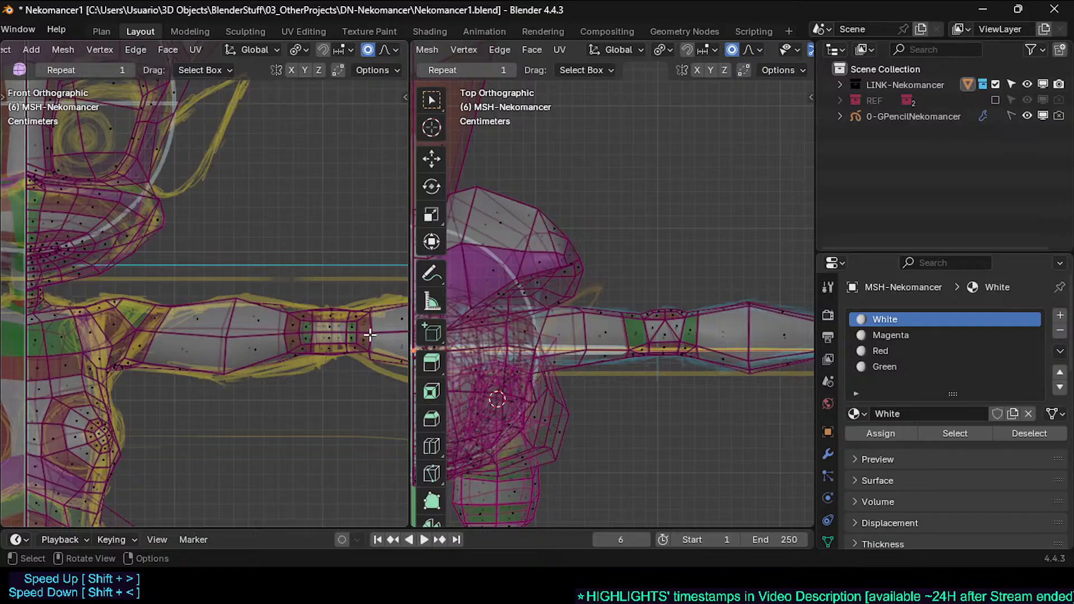
pyautogui.scroll(1, 649, 322)
pyautogui.keyDown('alt'); pyautogui.click(624, 320); pyautogui.keyUp('alt')
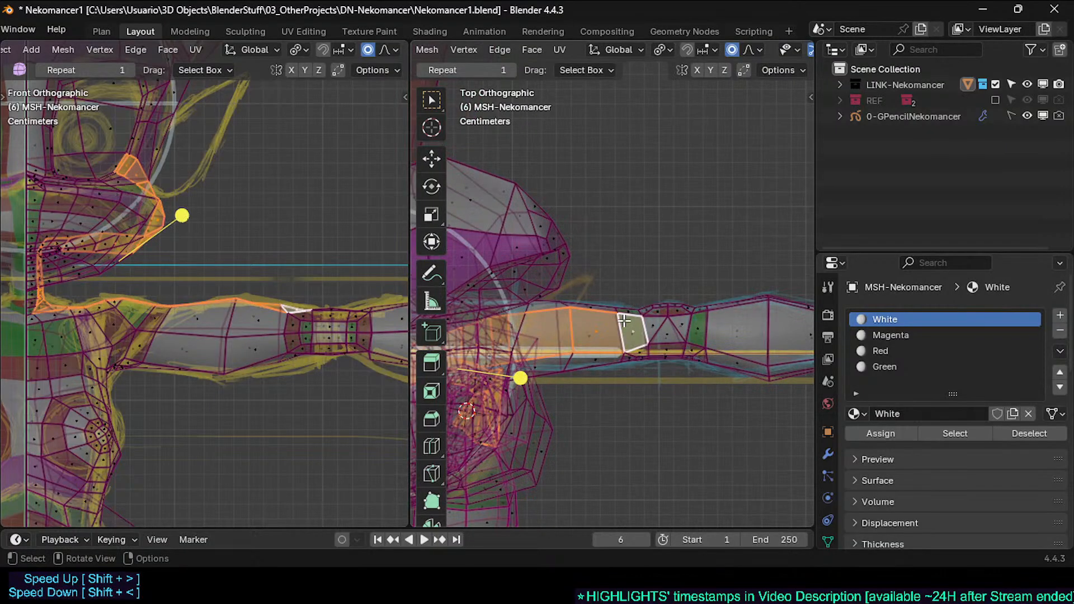
pyautogui.hotkey('alt', 'a')
pyautogui.keyDown('alt'); pyautogui.click(628, 312); pyautogui.keyUp('alt')
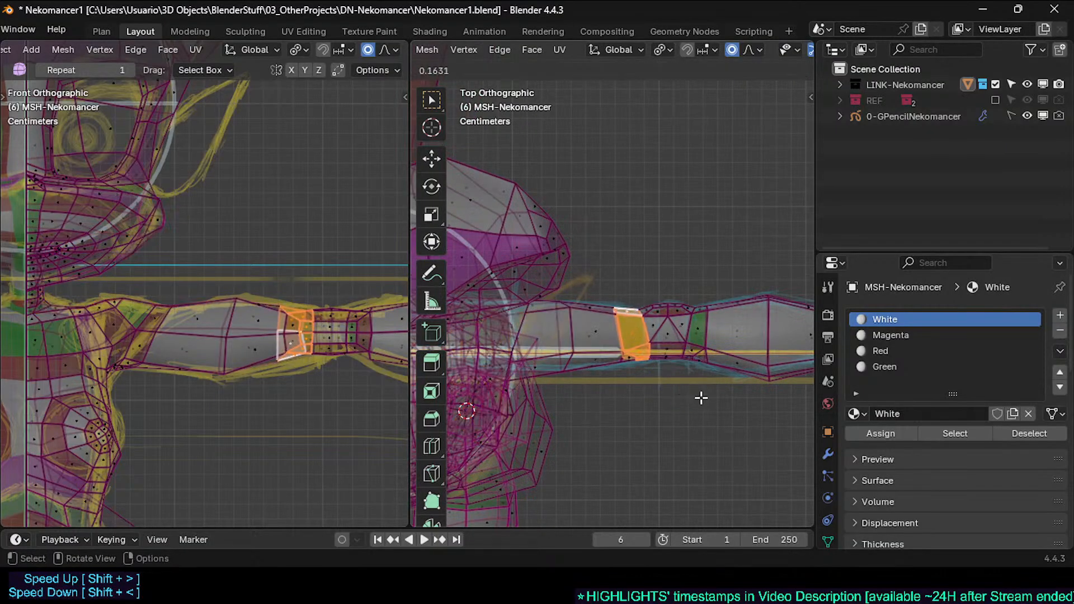
pyautogui.click(679, 402)
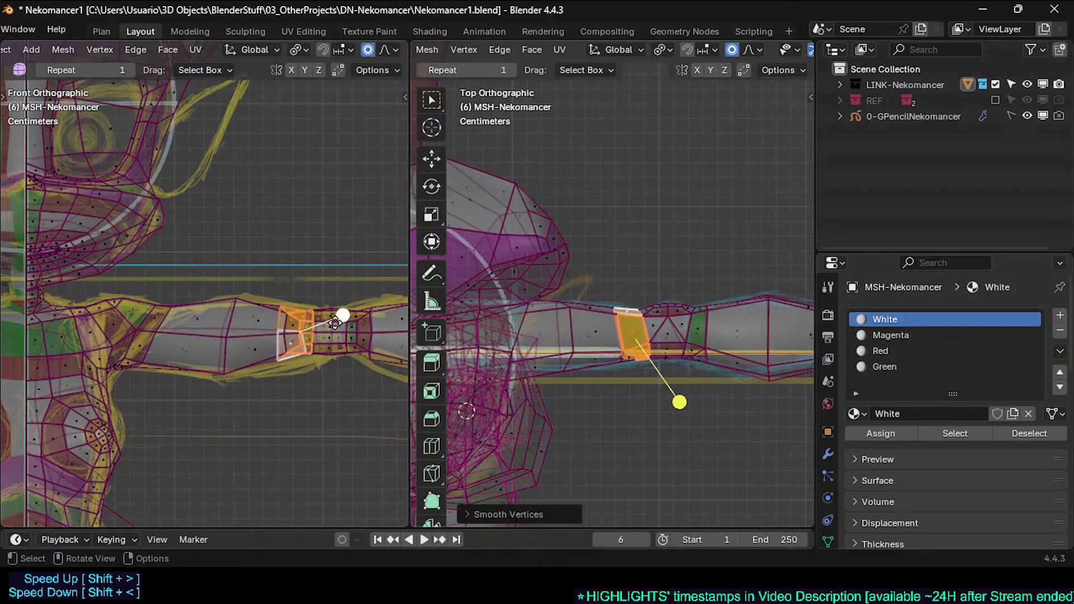
# Step: Add the ring of faces framing the elbow's front patch to the selection, smooth its vertices and clear the selection
pyautogui.keyDown('alt'); pyautogui.keyDown('shift'); pyautogui.click(296, 328); pyautogui.keyUp('shift'); pyautogui.keyUp('alt')
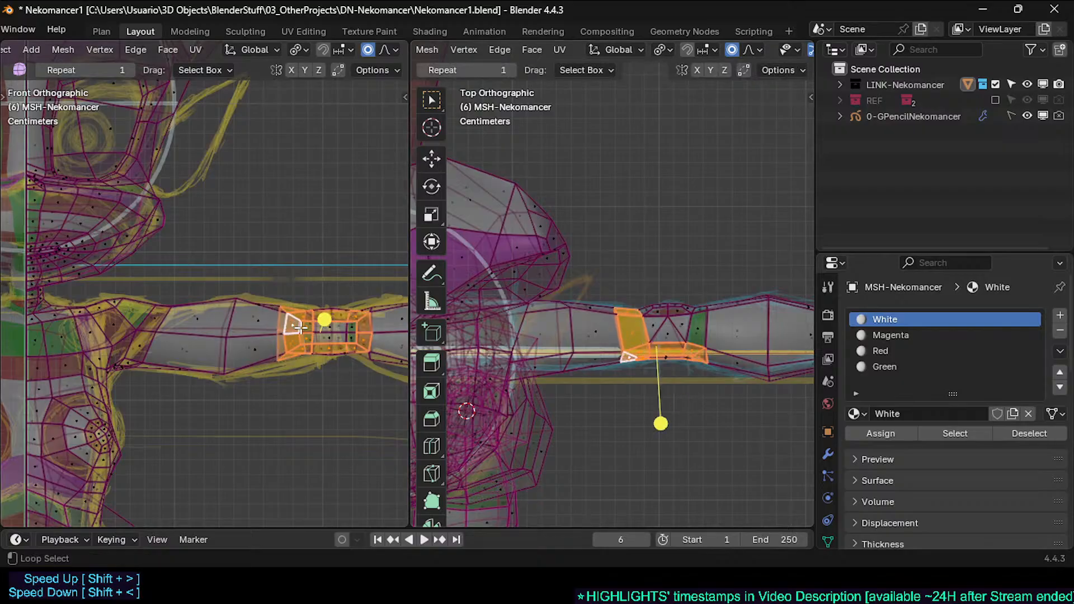
pyautogui.click(678, 426)
pyautogui.hotkey('alt', 'a')
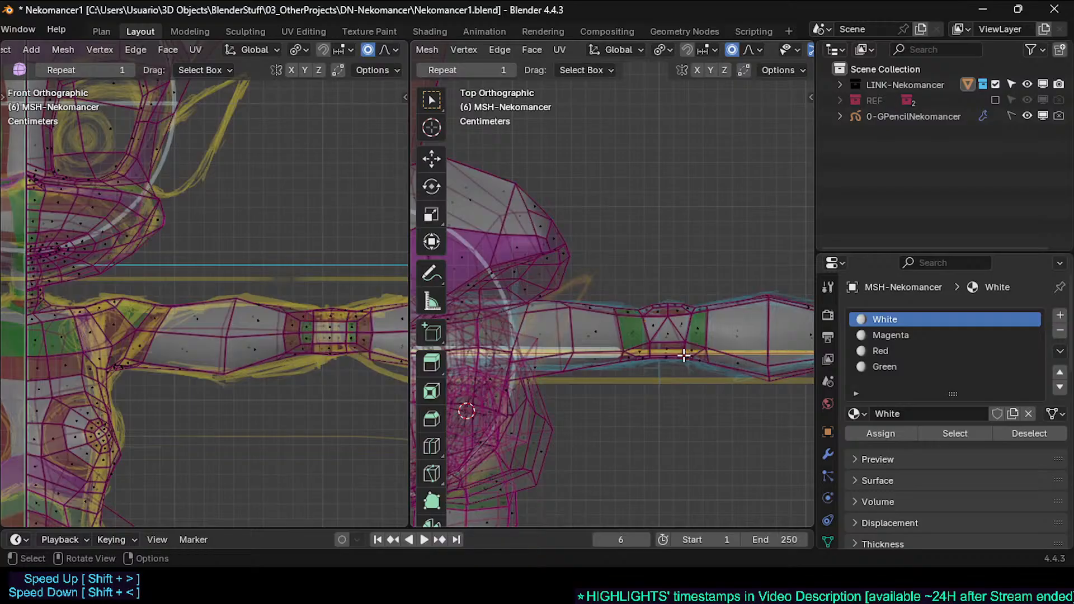
# Step: Smooth the face loop around the arm at the forearm side of the elbow and clear the selection
pyautogui.keyDown('alt'); pyautogui.click(699, 356); pyautogui.keyUp('alt')
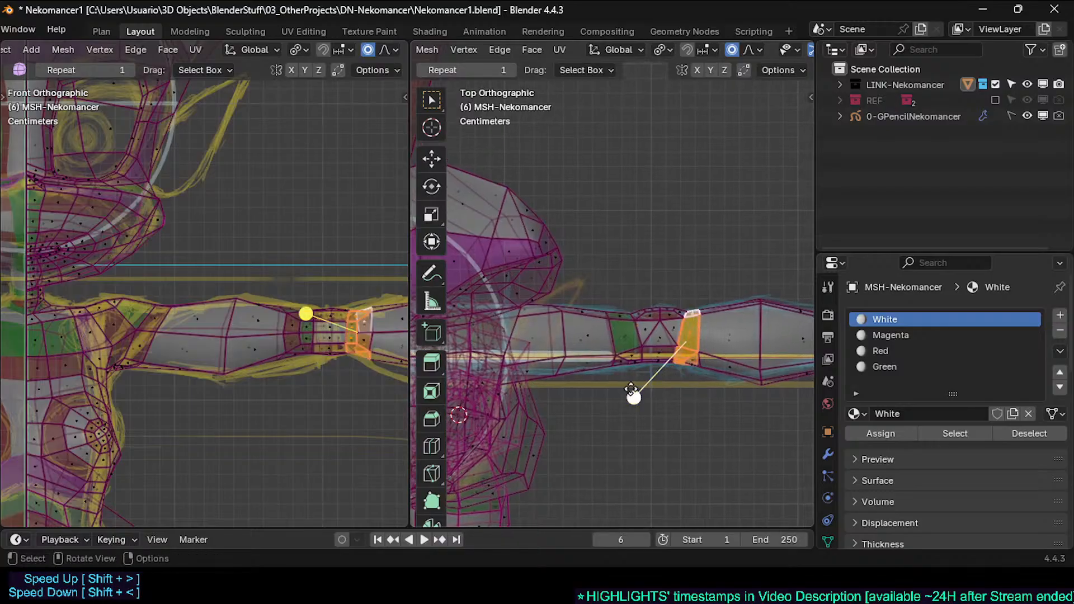
pyautogui.click(652, 399)
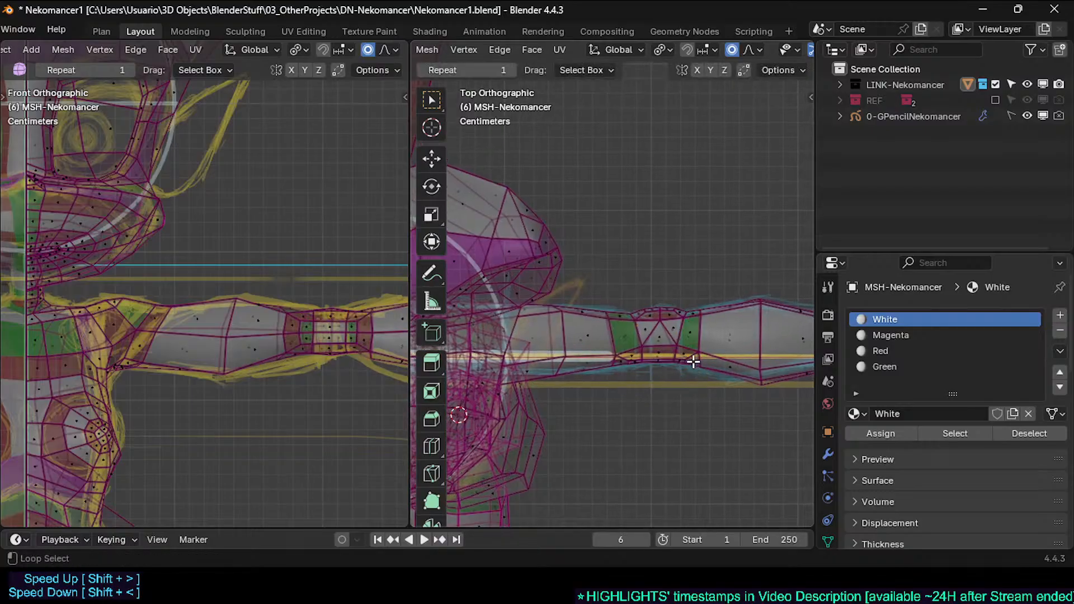
pyautogui.keyDown('shift'); pyautogui.moveTo(751, 329); pyautogui.dragTo(668, 342, button='middle'); pyautogui.keyUp('shift')
pyautogui.hotkey('alt', 'a')
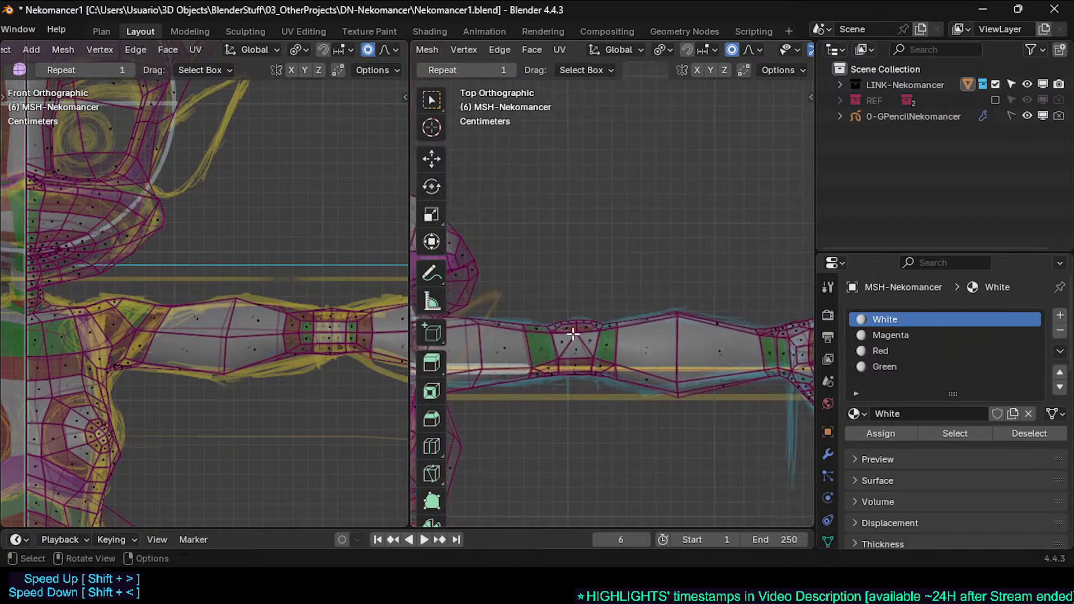
# Step: Move the upper elbow vertices on the upper-arm side in vertex selection to follow the yellow sketch in the front view
pyautogui.scroll(1, 311, 336)
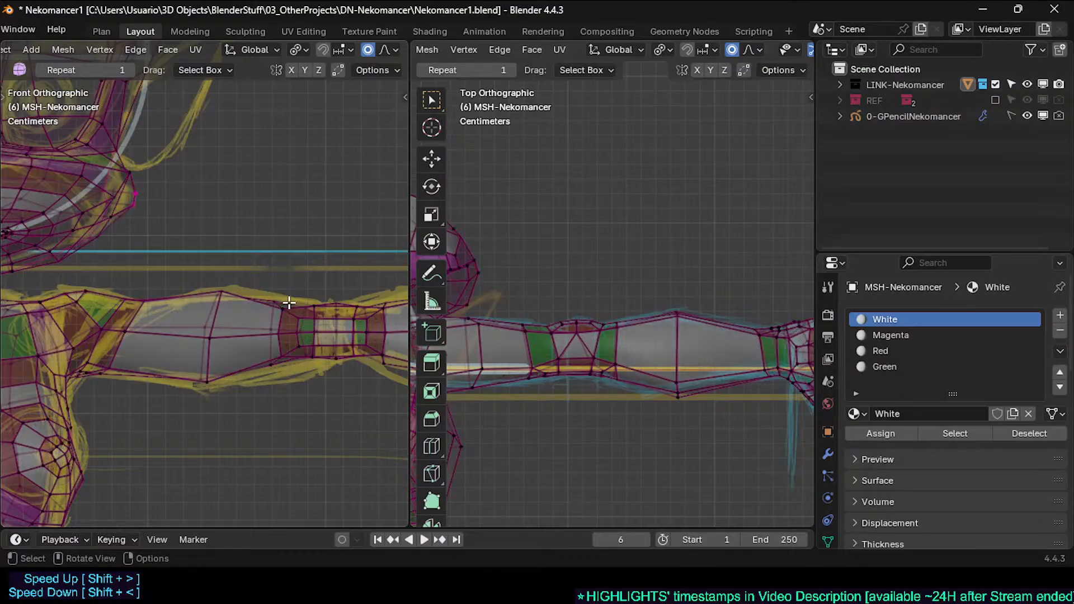
pyautogui.click(284, 315)
pyautogui.press('g')
pyautogui.click(290, 303)
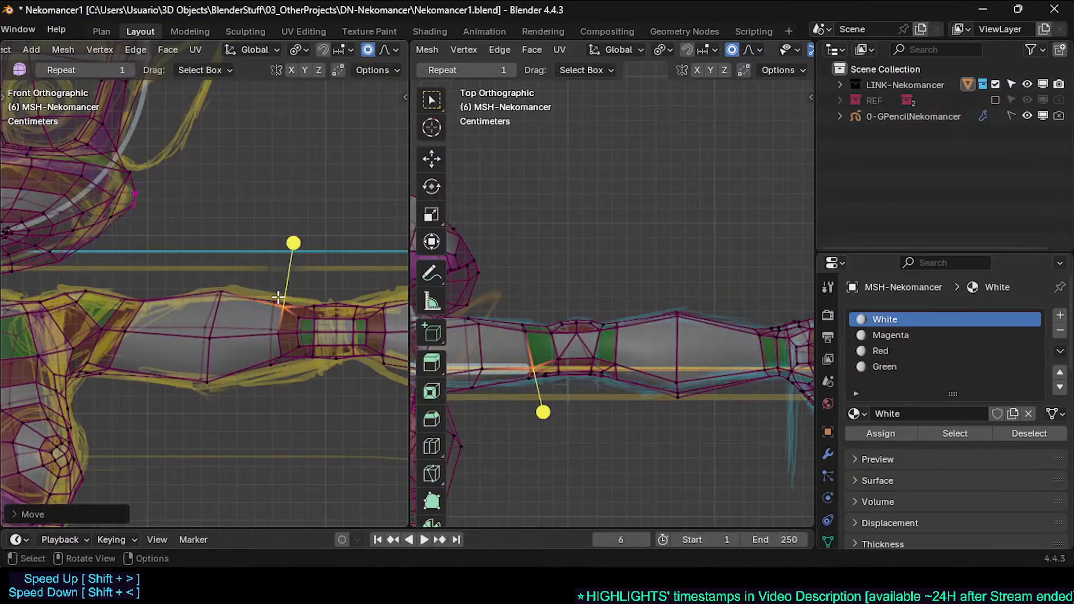
pyautogui.click(295, 294)
pyautogui.press('g')
pyautogui.click(323, 306)
# Step: Move the upper vertices of the mid-upper-arm loop to match the yellow sketch in the front view
pyautogui.click(219, 291)
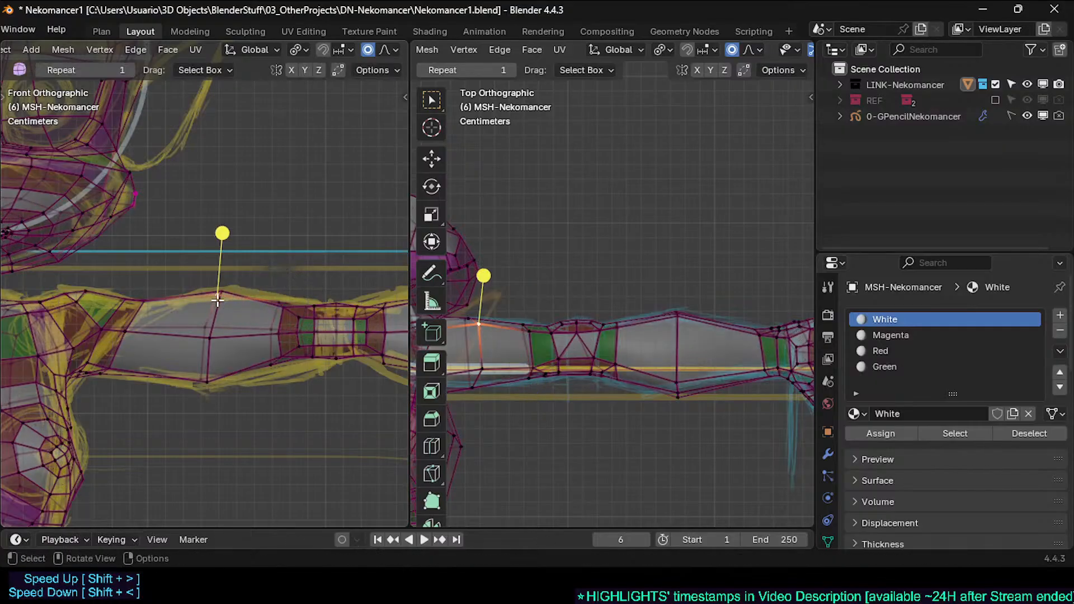
pyautogui.press('g')
pyautogui.click(226, 292)
pyautogui.press('g')
pyautogui.click(241, 302)
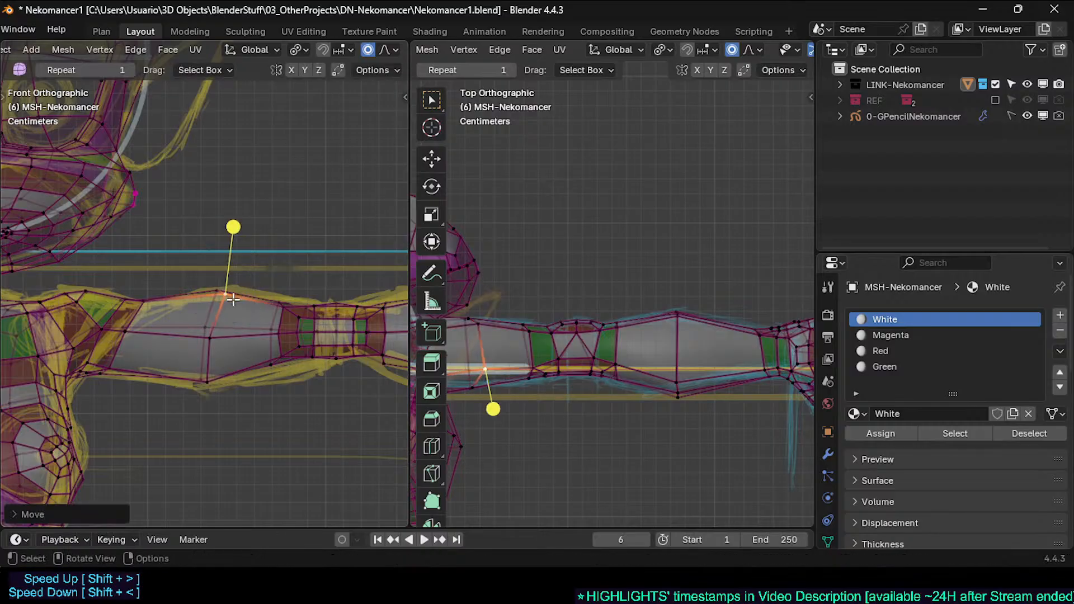
pyautogui.press('g')
pyautogui.click(236, 298)
pyautogui.click(228, 296)
pyautogui.press('g')
pyautogui.keyDown('shift'); pyautogui.click(233, 295); pyautogui.keyUp('shift')
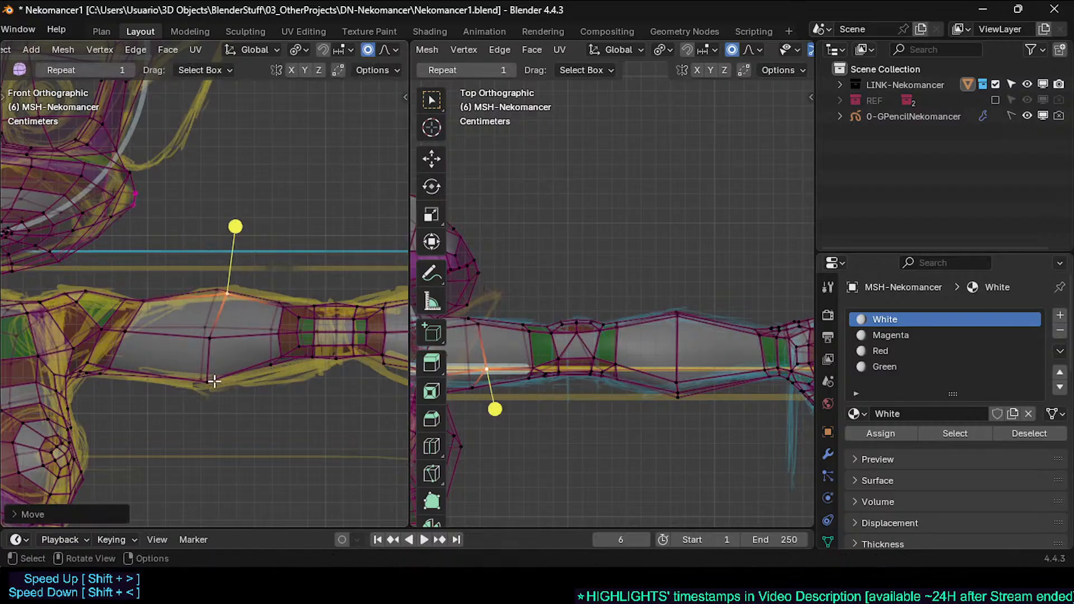
# Step: Move the middle vertex of the mid-upper-arm loop in the front view to align it with its reshaped loop
pyautogui.click(212, 341)
pyautogui.press('g')
pyautogui.keyDown('shift'); pyautogui.click(238, 331); pyautogui.keyUp('shift')
pyautogui.hotkey('ctrl', 'z')
pyautogui.hotkey('ctrl', 'shift', 'z')
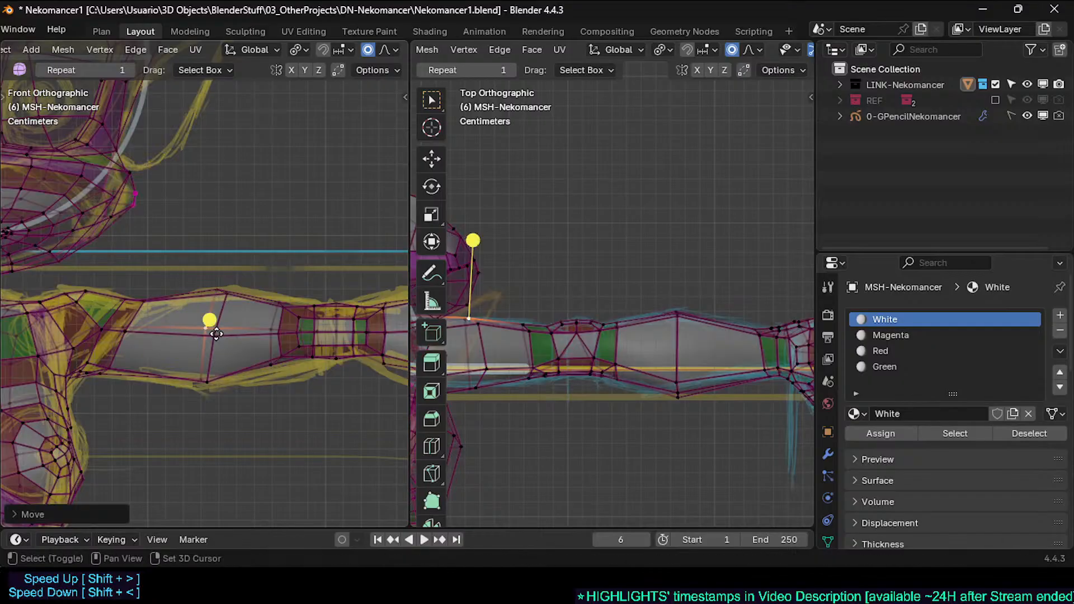
# Step: Move the lower vertices of the mid-upper-arm loop to follow the lower sketched contour in the front view
pyautogui.click(207, 384)
pyautogui.press('g')
pyautogui.click(207, 401)
pyautogui.click(197, 375)
pyautogui.press('g')
pyautogui.click(199, 378)
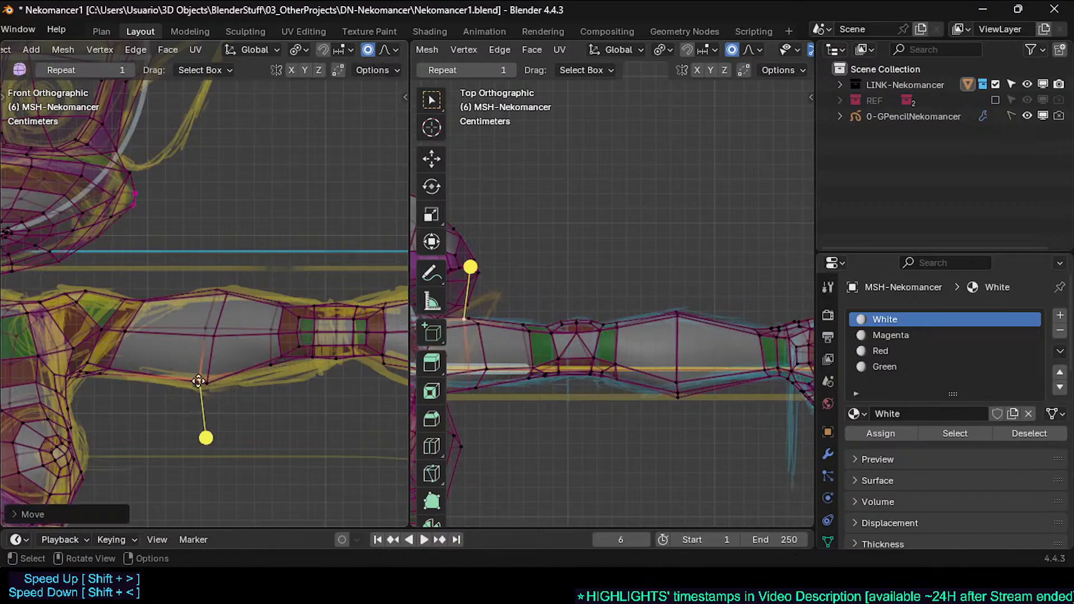
pyautogui.click(208, 386)
pyautogui.press('g')
pyautogui.keyDown('shift'); pyautogui.click(284, 372); pyautogui.keyUp('shift')
# Step: Move the lower elbow vertex on the upper-arm side in the front view
pyautogui.click(276, 362)
pyautogui.click(280, 360)
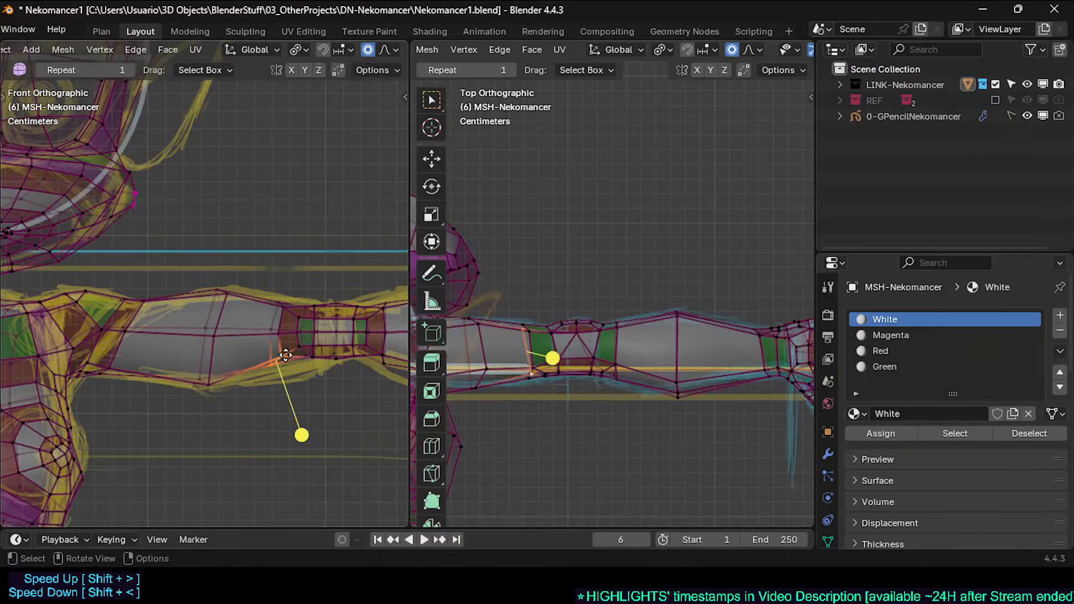
pyautogui.press('g')
pyautogui.click(323, 378)
# Step: Move the lower elbow vertex on the forearm side to follow the yellow sketch in the front view
pyautogui.keyDown('shift'); pyautogui.moveTo(323, 378); pyautogui.dragTo(208, 364, button='middle'); pyautogui.keyUp('shift')
pyautogui.click(207, 374)
pyautogui.click(207, 378)
pyautogui.press('g')
pyautogui.keyDown('shift'); pyautogui.click(207, 366); pyautogui.keyUp('shift')
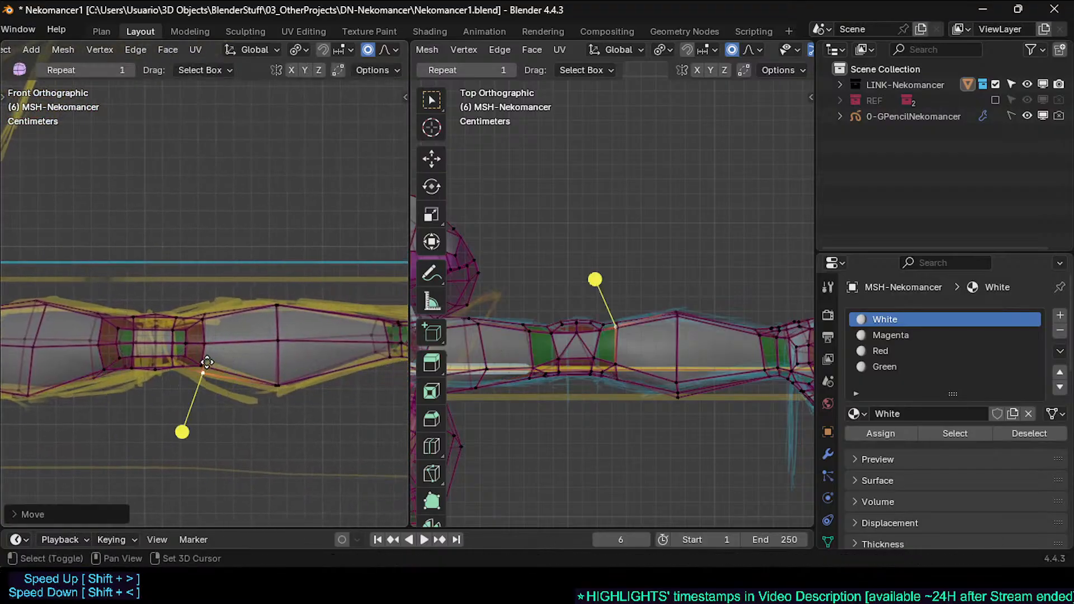
pyautogui.click(206, 367)
# Step: Move the lower mid-forearm vertex toward the sketched underside of the forearm in the front view
pyautogui.click(283, 383)
pyautogui.press('g')
pyautogui.click(280, 384)
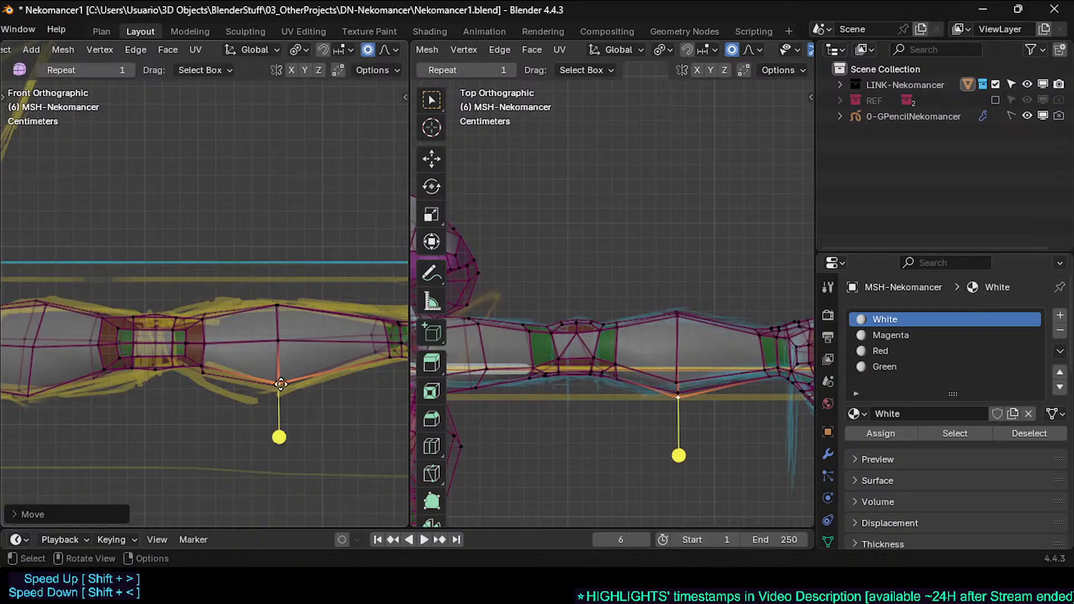
pyautogui.click(280, 388)
pyautogui.keyDown('shift'); pyautogui.moveTo(243, 350); pyautogui.dragTo(240, 386, button='middle'); pyautogui.keyUp('shift')
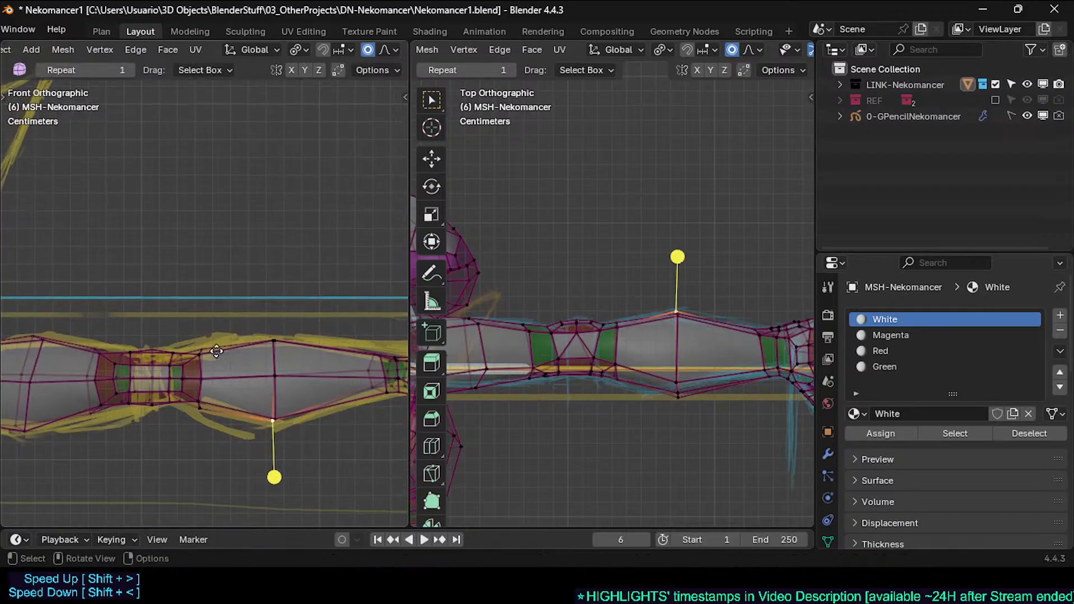
# Step: Move the upper mid-forearm vertices to match the upper sketched contour in the front view
pyautogui.click(275, 350)
pyautogui.press('g')
pyautogui.click(280, 336)
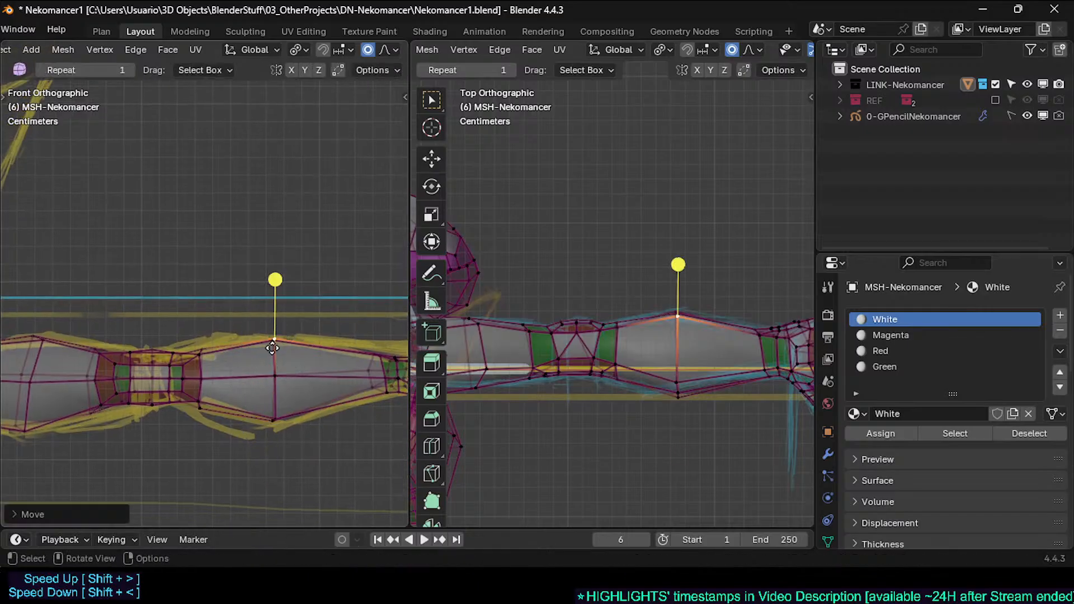
pyautogui.press('g')
pyautogui.click(273, 337)
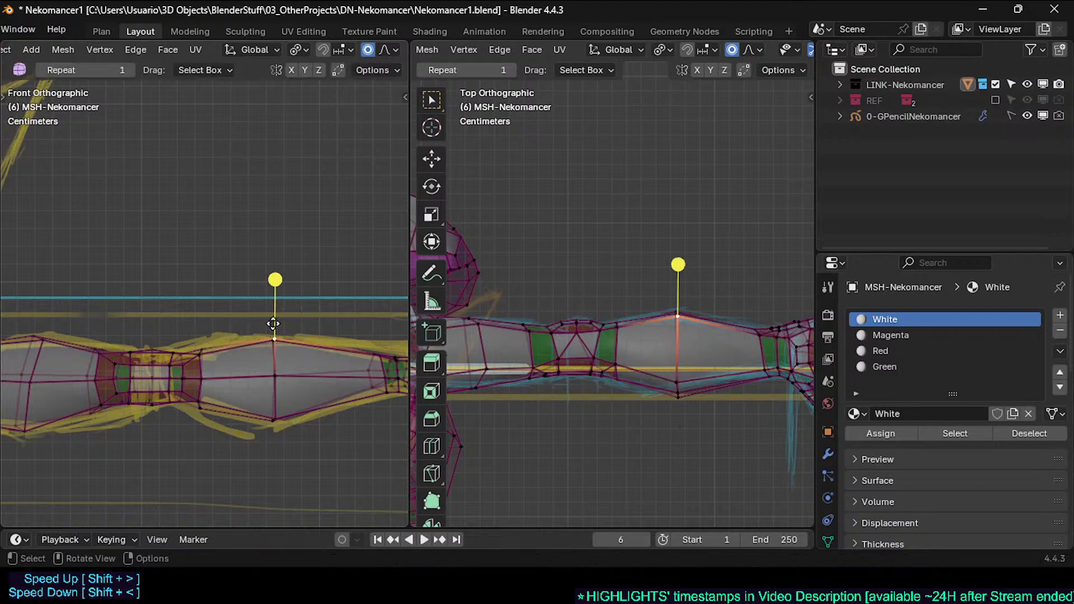
pyautogui.press('g')
pyautogui.click(268, 322)
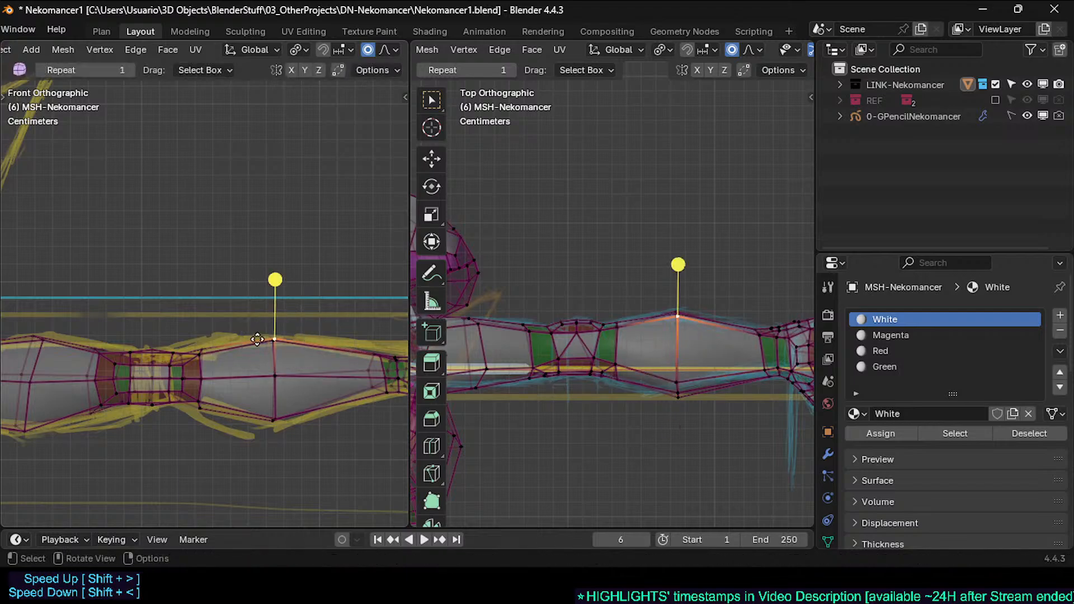
# Step: Move the upper elbow vertices on the forearm side to follow the yellow sketch in the front view
pyautogui.click(204, 350)
pyautogui.press('g')
pyautogui.click(205, 338)
pyautogui.press('g')
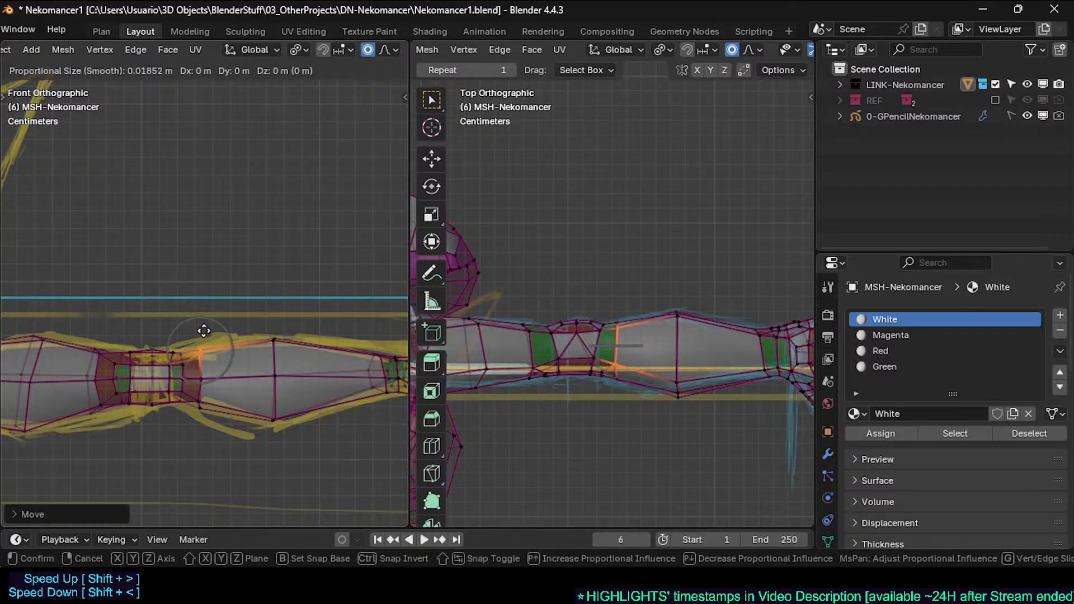
pyautogui.click(204, 330)
# Step: Circle-select the lower elbow vertices on the forearm side and move them slightly in the front view
pyautogui.hotkey('alt', 'a')
pyautogui.press('c')
pyautogui.click(205, 416)
pyautogui.rightClick(202, 415)
pyautogui.press('g')
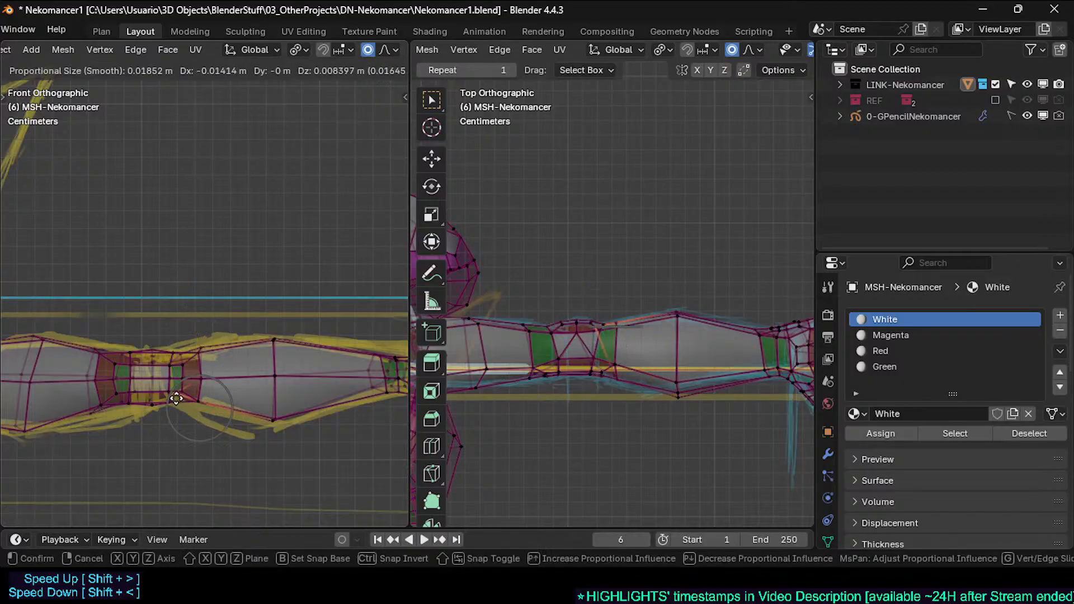
pyautogui.rightClick(196, 424)
pyautogui.press('g')
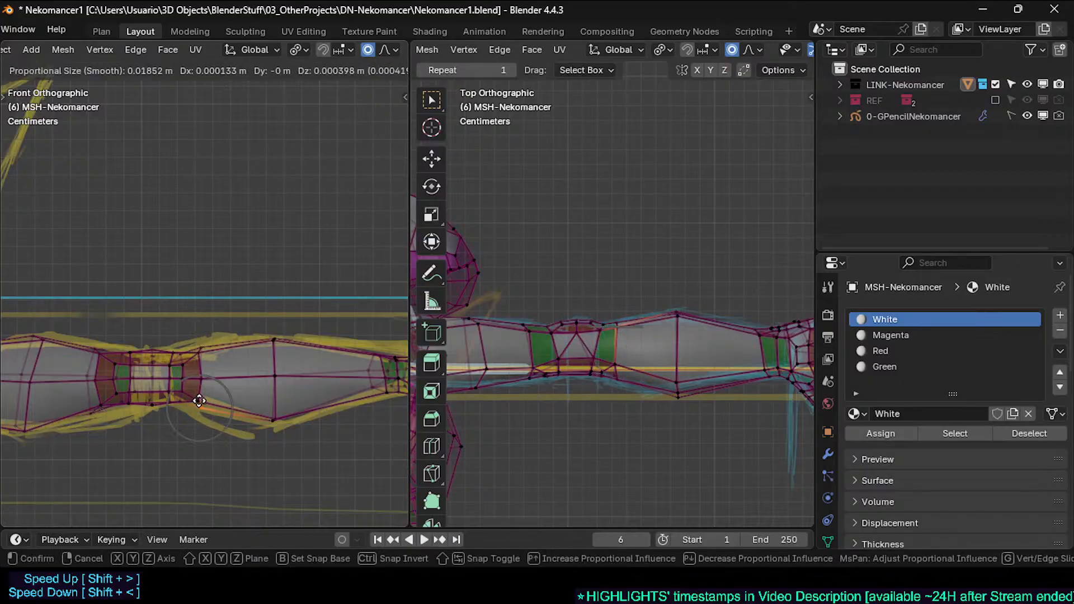
pyautogui.click(199, 401)
# Step: Adjust the position of the lower mid-forearm vertex again in the front view
pyautogui.click(282, 414)
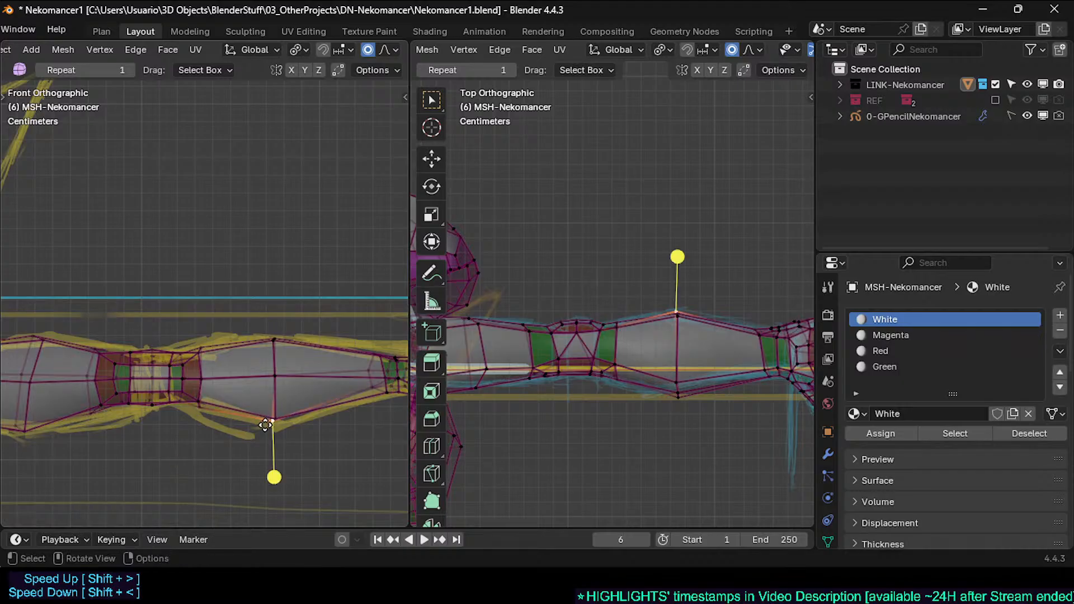
pyautogui.press('g')
pyautogui.click(322, 387)
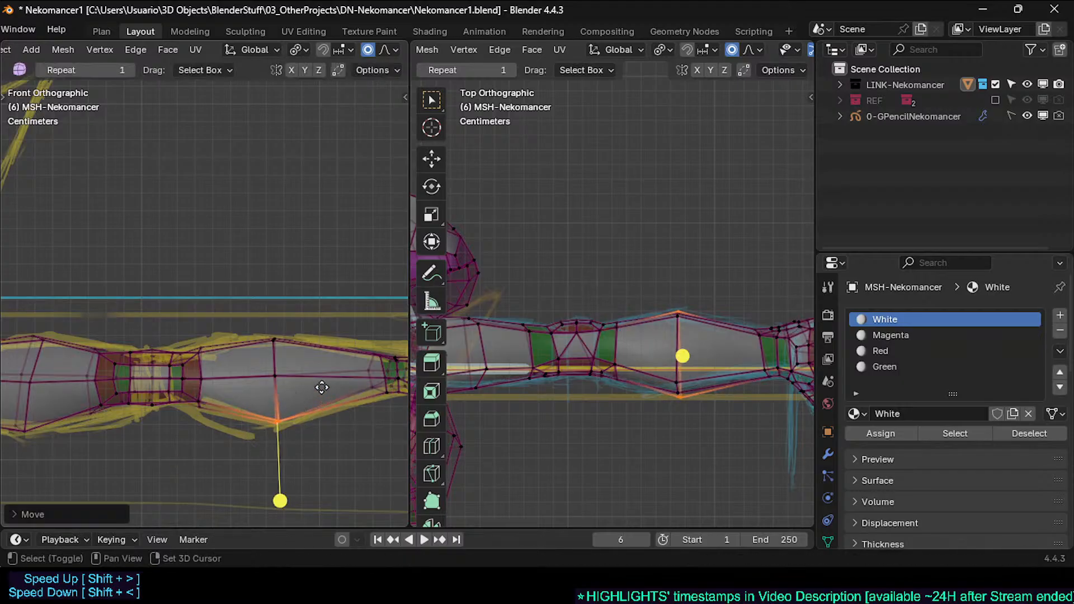
# Step: Move the front mid-forearm vertices to follow the blue sketch in the top view
pyautogui.keyDown('shift'); pyautogui.moveTo(690, 381); pyautogui.dragTo(612, 395, button='middle'); pyautogui.keyUp('shift')
pyautogui.click(604, 412)
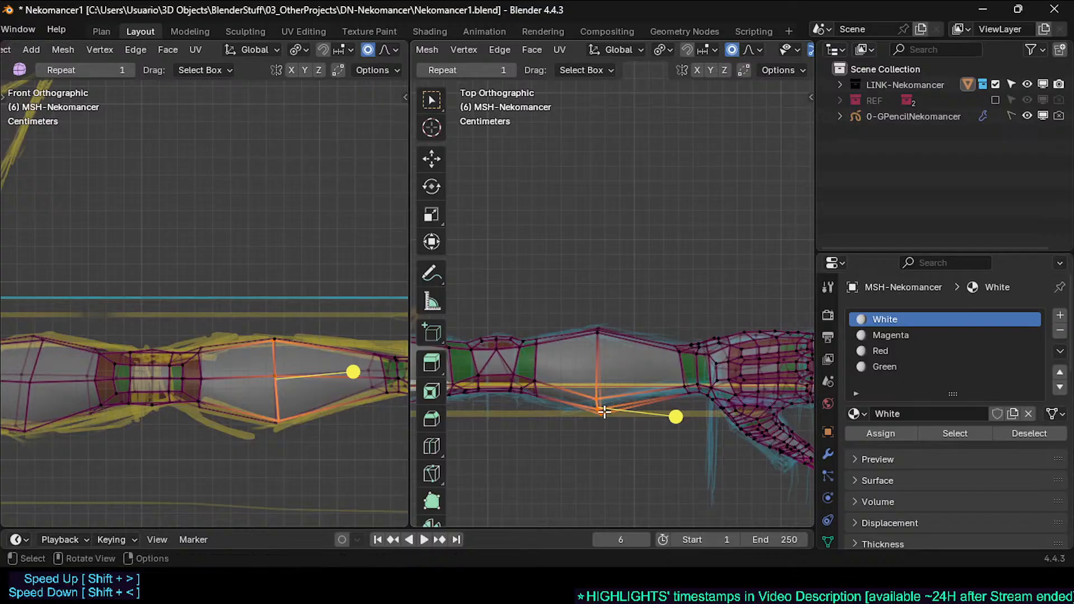
pyautogui.press('g')
pyautogui.click(630, 377)
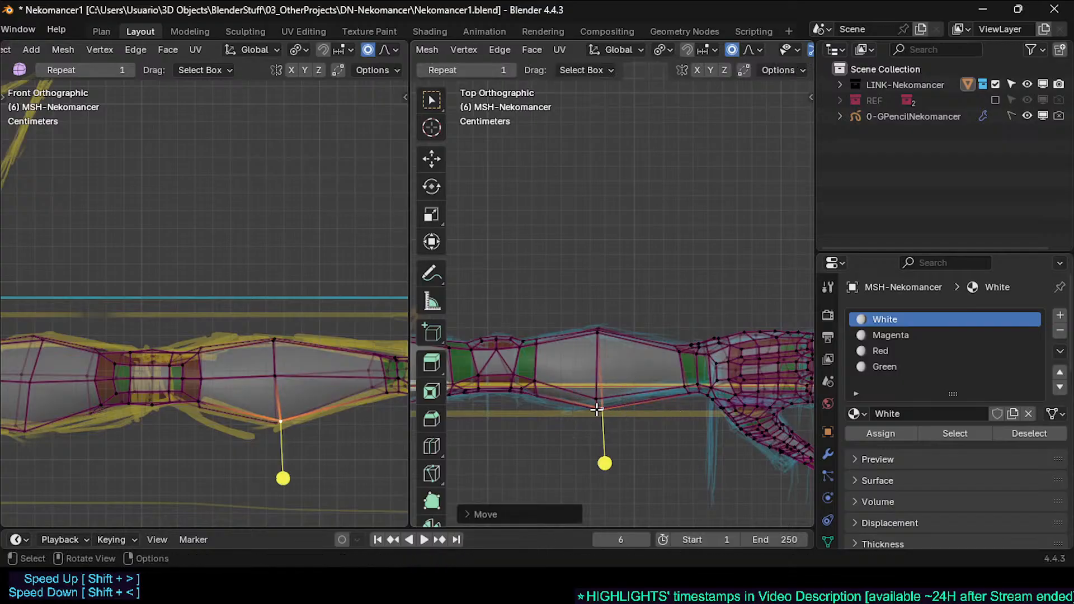
pyautogui.press('g')
pyautogui.click(601, 366)
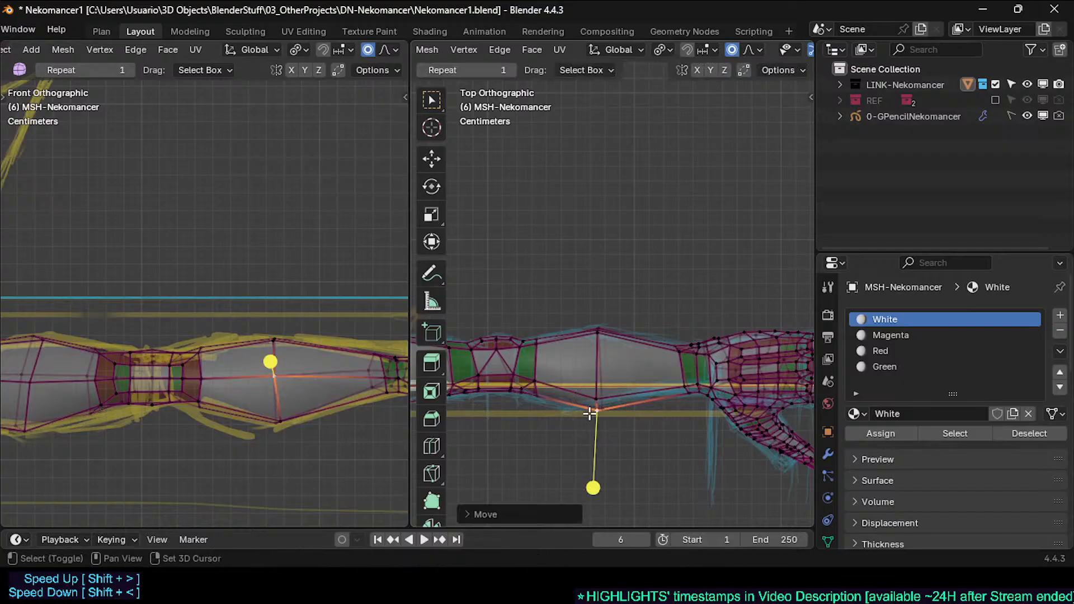
# Step: Move the back mid-forearm vertex toward the blue sketch in the top view and check the arm in Object Mode
pyautogui.click(599, 334)
pyautogui.press('g')
pyautogui.click(535, 328)
pyautogui.press('Tab')
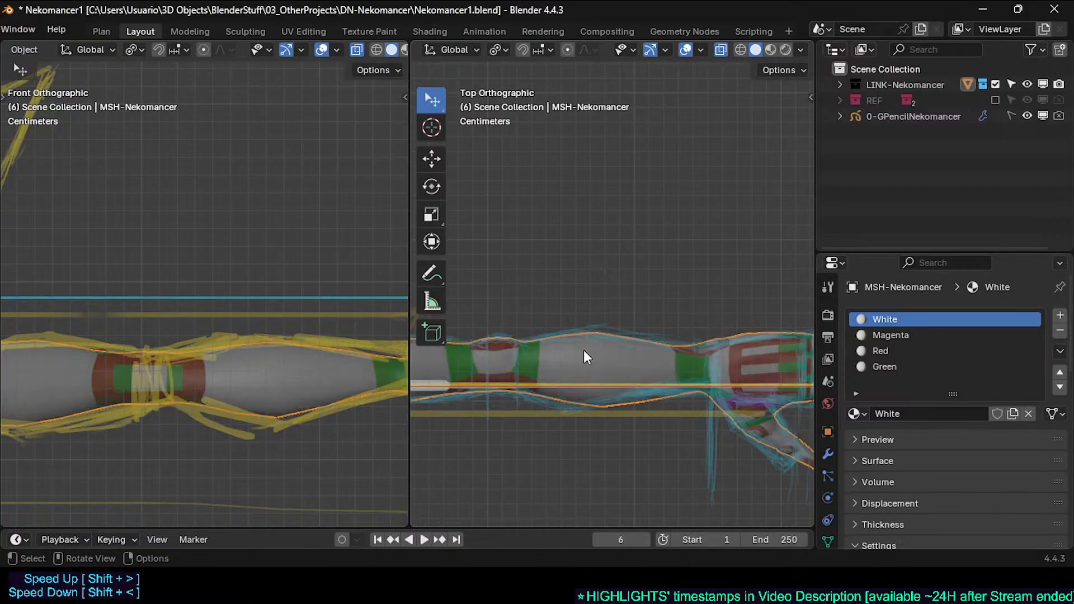
# Step: Move the back mid-forearm vertex and the back elbow-end forearm vertex toward the blue sketch in the top view
pyautogui.press('Tab')
pyautogui.press('c')
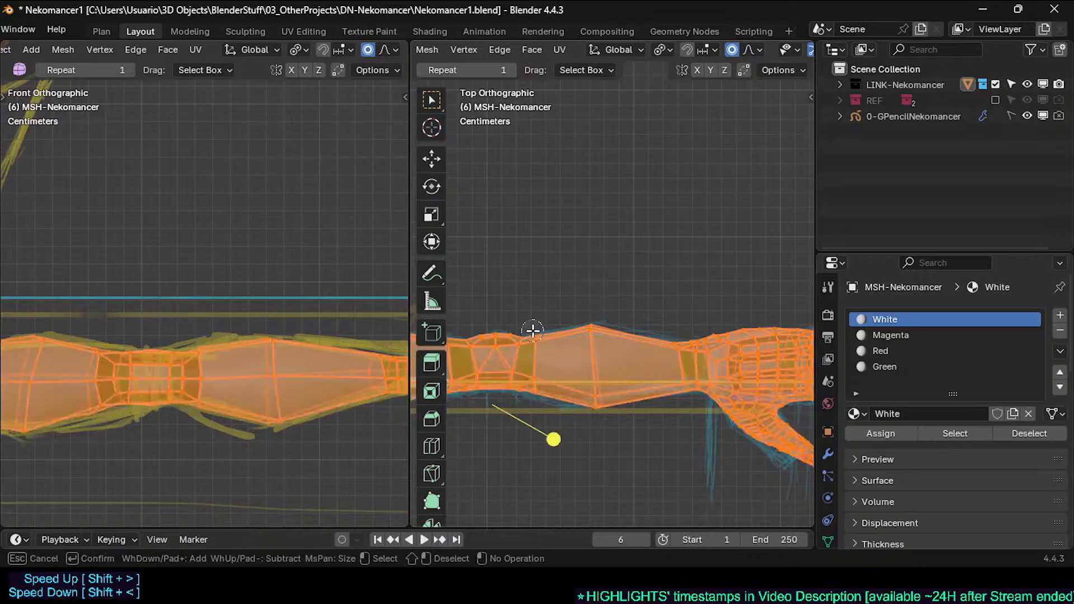
pyautogui.press('Escape')
pyautogui.click(589, 328)
pyautogui.press('g')
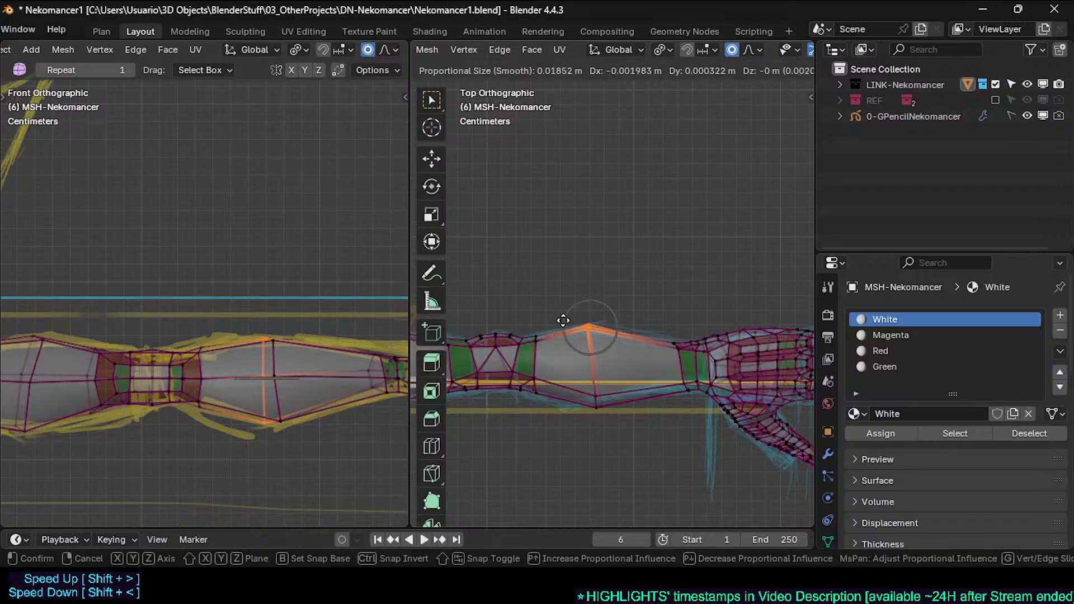
pyautogui.click(564, 321)
pyautogui.click(530, 336)
pyautogui.press('g')
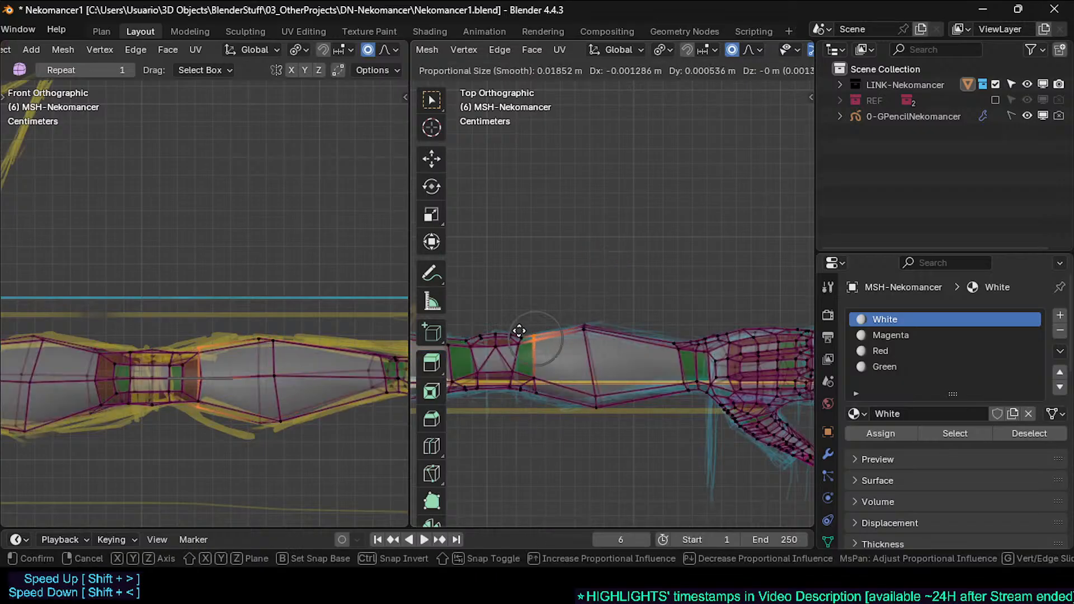
pyautogui.click(520, 330)
# Step: Circle-select the upper mid-forearm vertices and move them slightly to follow the yellow sketch in the front view
pyautogui.hotkey('alt', 'a')
pyautogui.press('c')
pyautogui.click(280, 344)
pyautogui.press('Escape')
pyautogui.press('g')
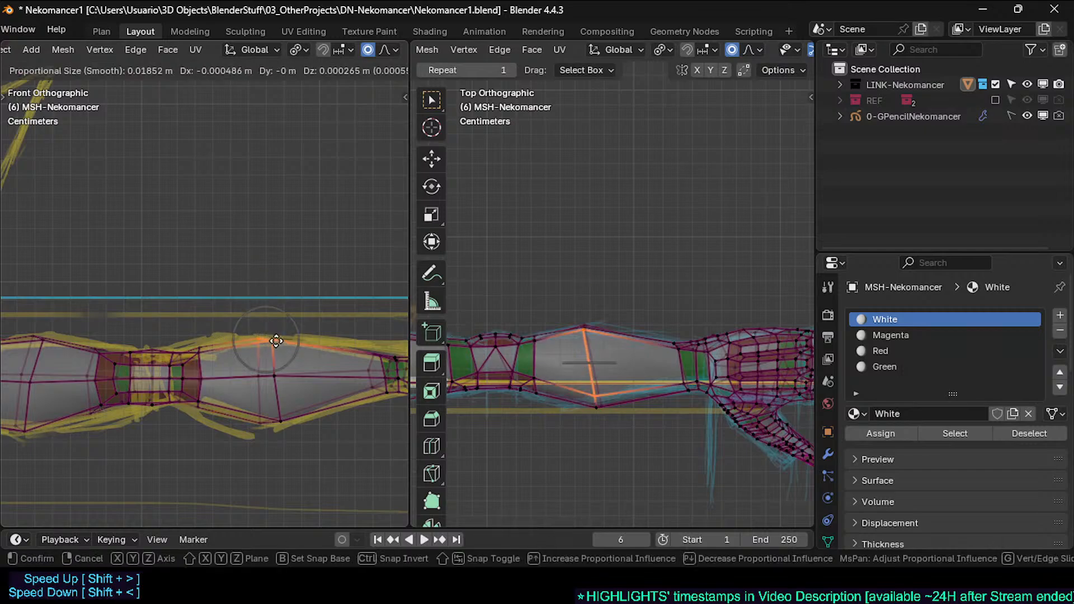
pyautogui.click(276, 334)
# Step: Circle-select the lower mid-forearm vertices and shift them slightly toward the elbow in the front view
pyautogui.hotkey('alt', 'a')
pyautogui.press('c')
pyautogui.click(288, 431)
pyautogui.press('Escape')
pyautogui.press('g')
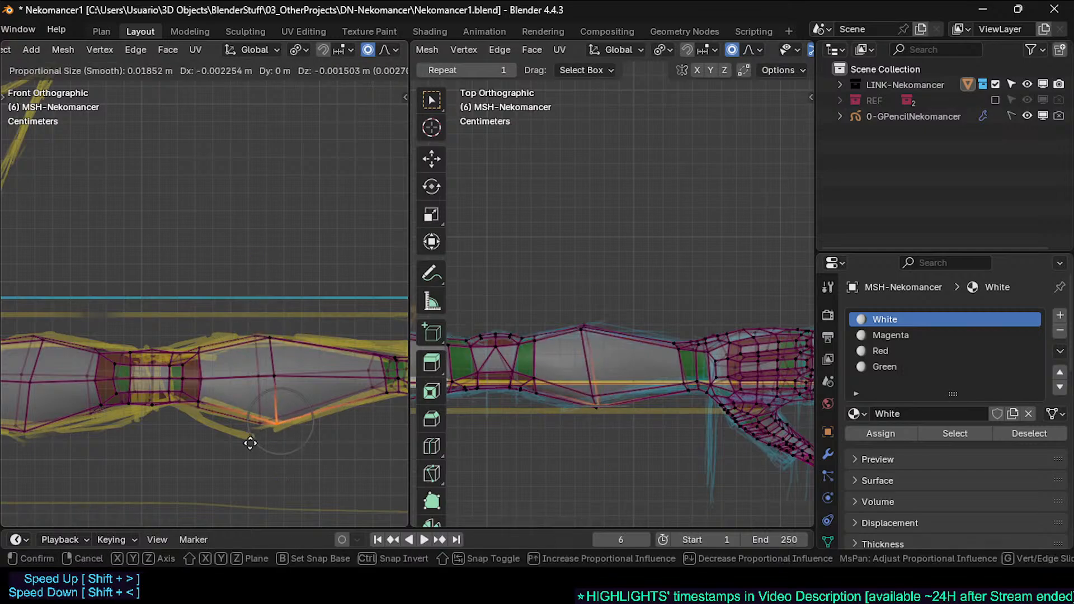
pyautogui.click(264, 427)
# Step: Circle-select the lower vertices where the forearm meets the elbow and nudge them in the front view
pyautogui.press('c')
pyautogui.press('Escape')
pyautogui.press('g')
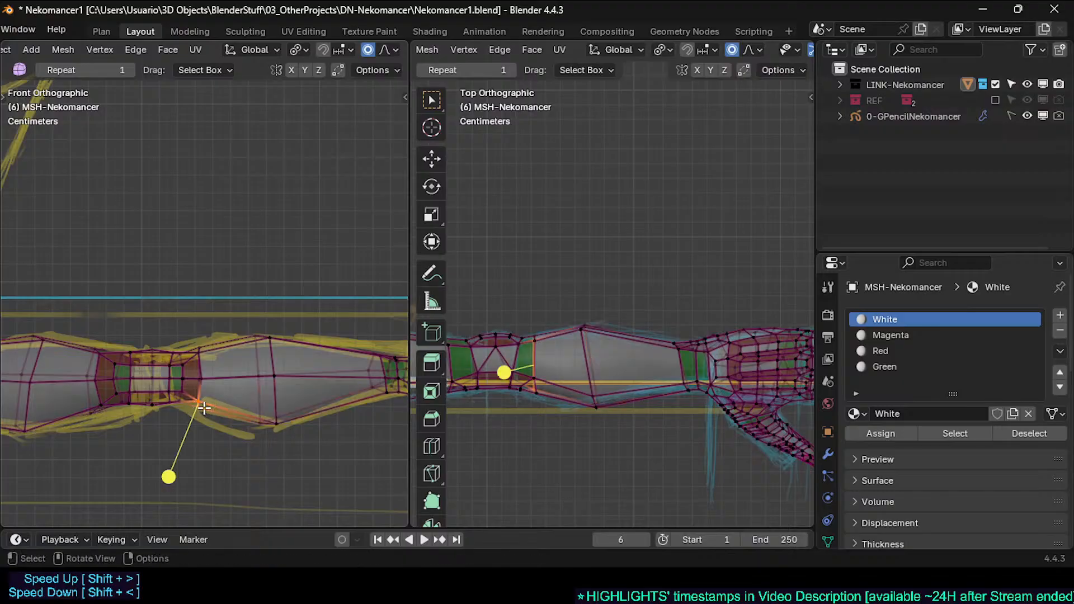
pyautogui.click(200, 397)
# Step: Select the forearm-side face loop of the wrist, smooth its vertices and scale it along global Y in the top view
pyautogui.keyDown('shift'); pyautogui.moveTo(553, 347); pyautogui.dragTo(509, 354, button='middle'); pyautogui.keyUp('shift')
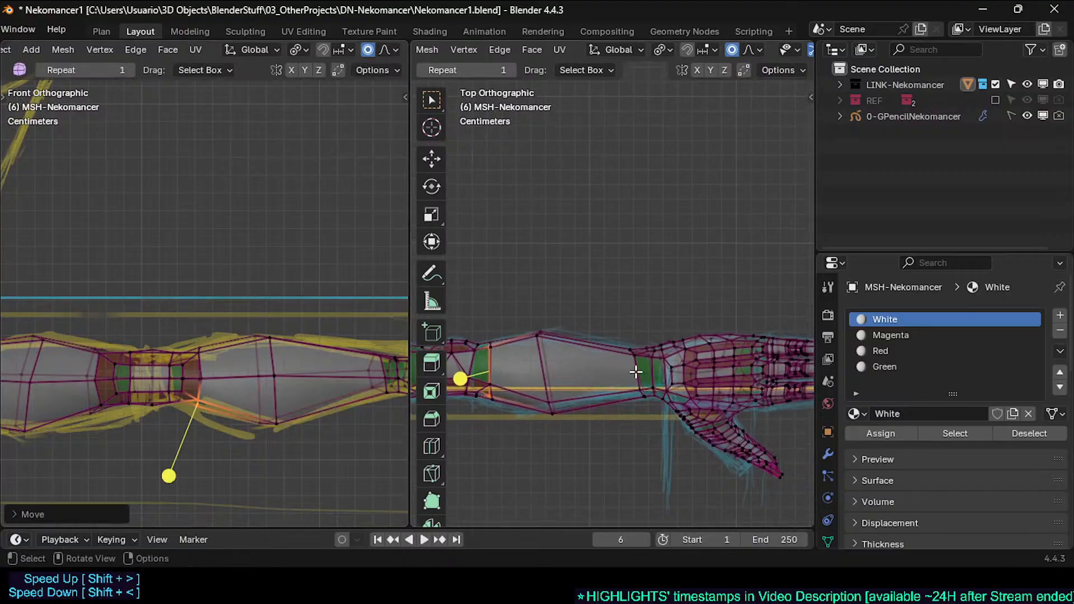
pyautogui.hotkey('alt', 'a')
pyautogui.press('c')
pyautogui.press('Escape')
pyautogui.press('3')
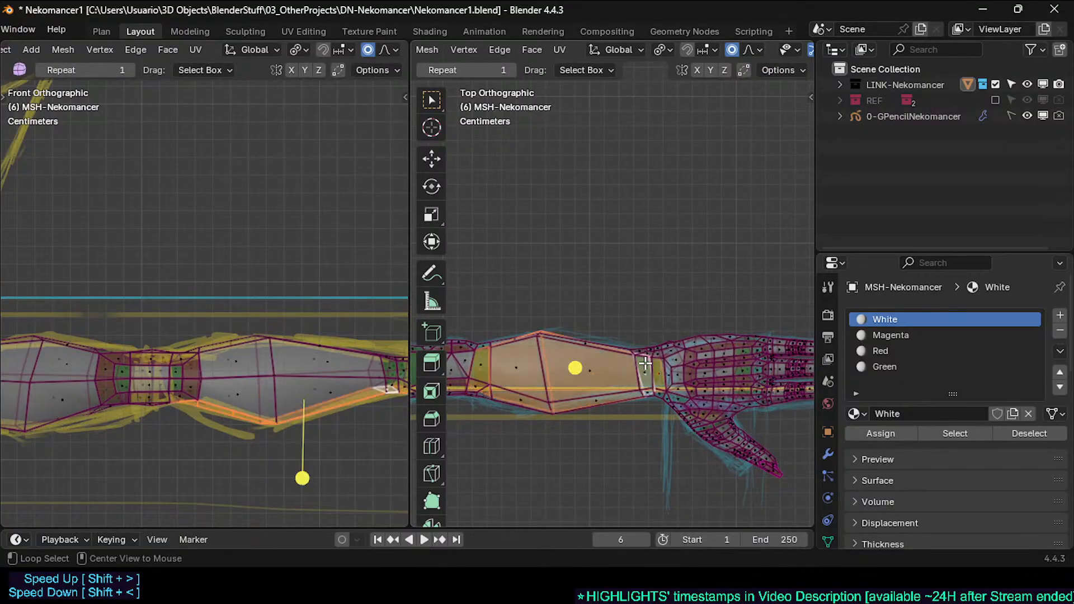
pyautogui.keyDown('alt'); pyautogui.click(656, 363); pyautogui.keyUp('alt')
pyautogui.moveTo(686, 304)
pyautogui.mouseDown()
pyautogui.moveTo(708, 303)
pyautogui.moveTo(698, 307)
pyautogui.mouseUp()
pyautogui.press('s')
pyautogui.press('y')
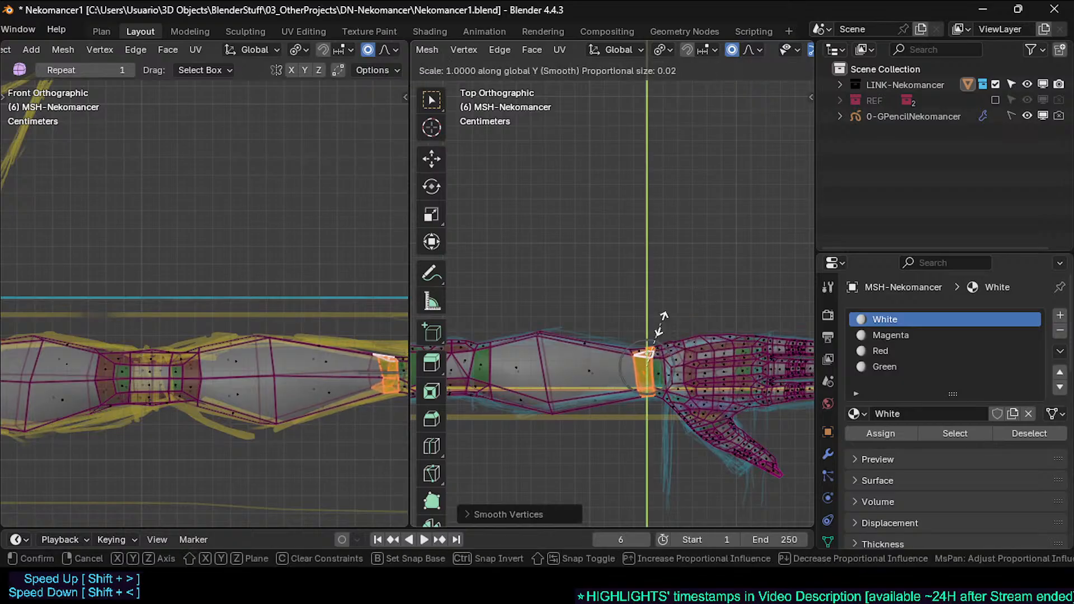
pyautogui.click(638, 369)
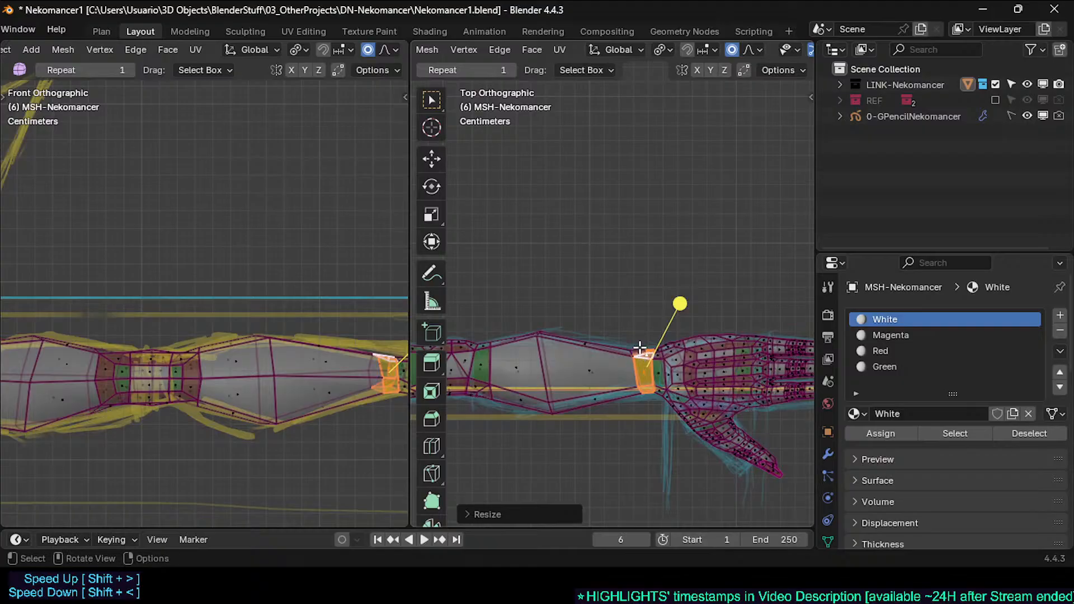
# Step: Move the front mid-forearm vertices slightly toward the elbow to follow the blue sketch in the top view
pyautogui.hotkey('alt', 'a')
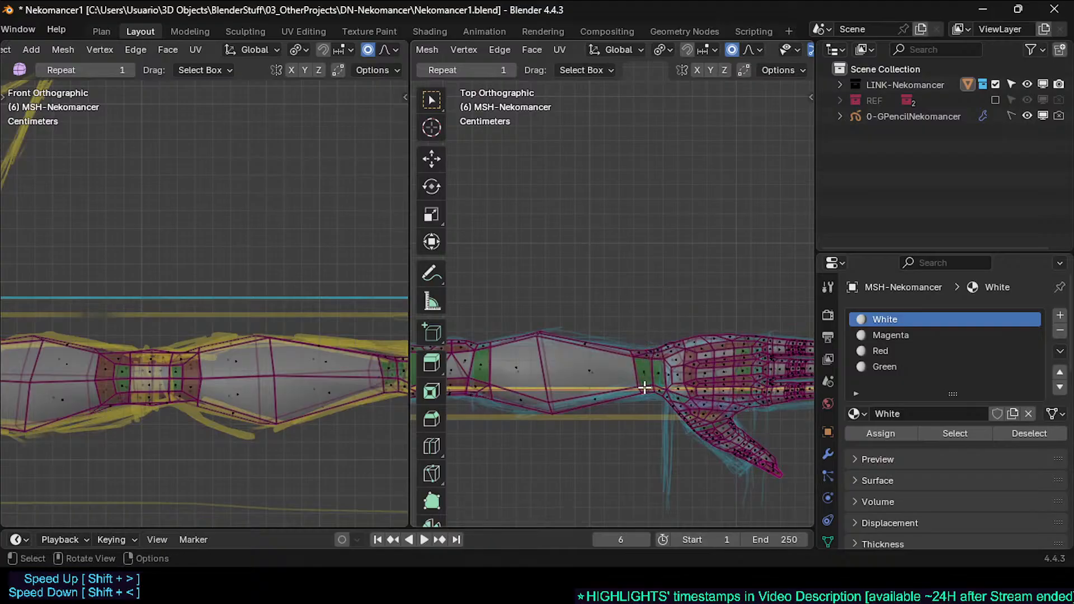
pyautogui.press('a')
pyautogui.hotkey('alt', 'a')
pyautogui.click(552, 416)
pyautogui.press('g')
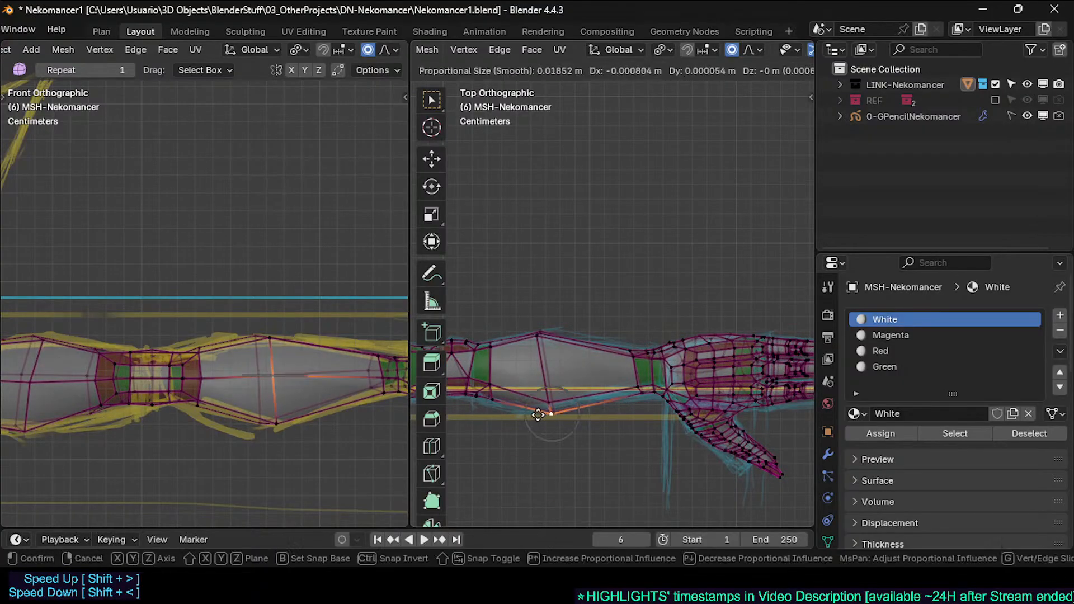
pyautogui.click(546, 413)
pyautogui.keyDown('shift'); pyautogui.click(554, 405); pyautogui.keyUp('shift')
pyautogui.keyDown('shift'); pyautogui.click(550, 417); pyautogui.keyUp('shift')
pyautogui.press('g')
pyautogui.click(540, 412)
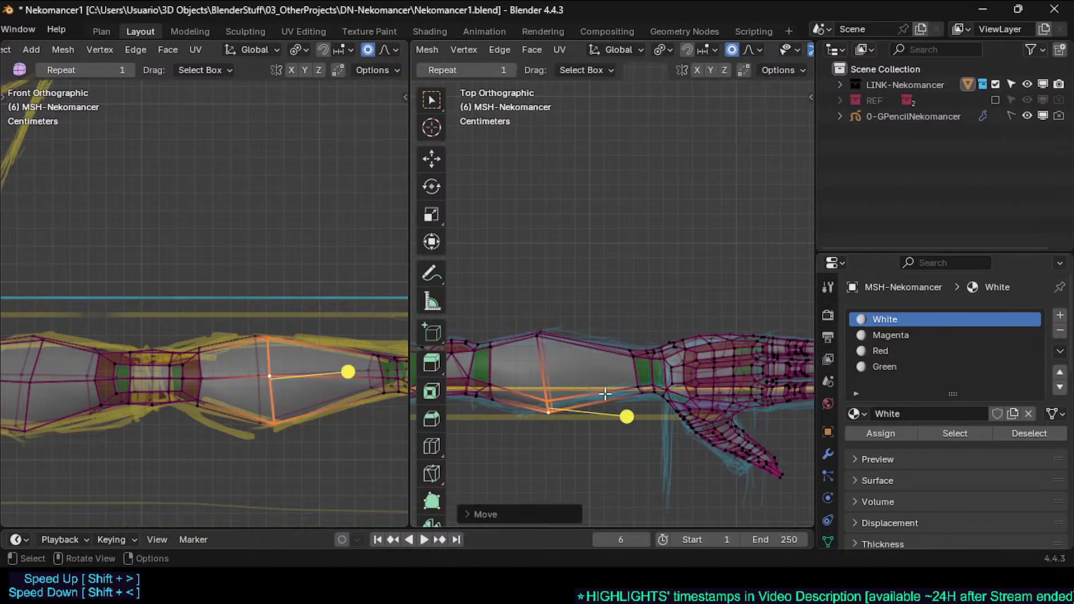
# Step: Adjust the front vertices of the two wrist loops to match the blue sketch in the top view
pyautogui.click(641, 391)
pyautogui.press('g')
pyautogui.click(620, 383)
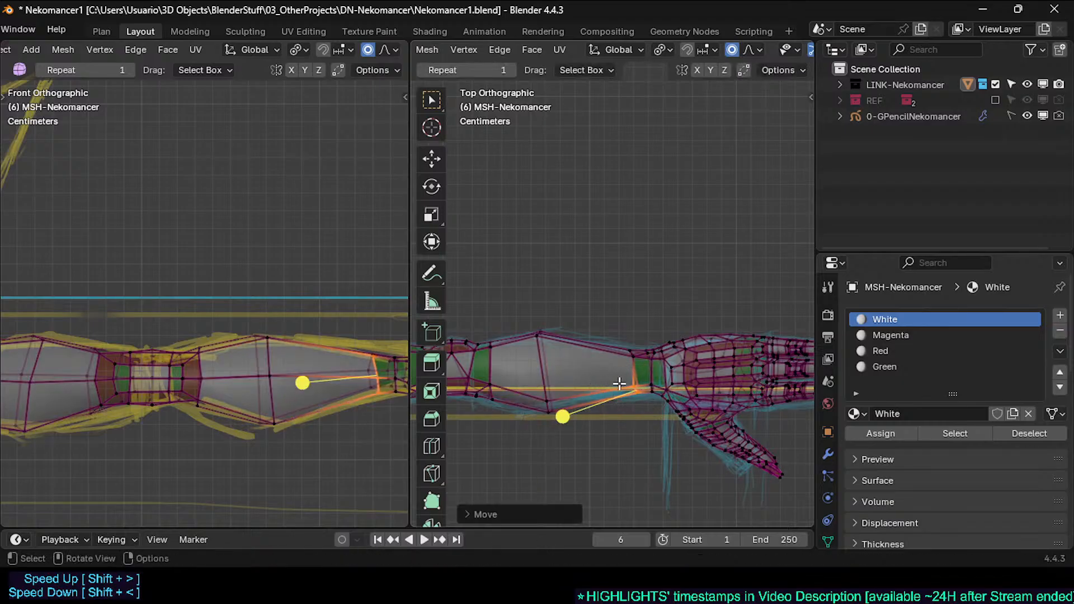
pyautogui.click(651, 388)
pyautogui.press('g')
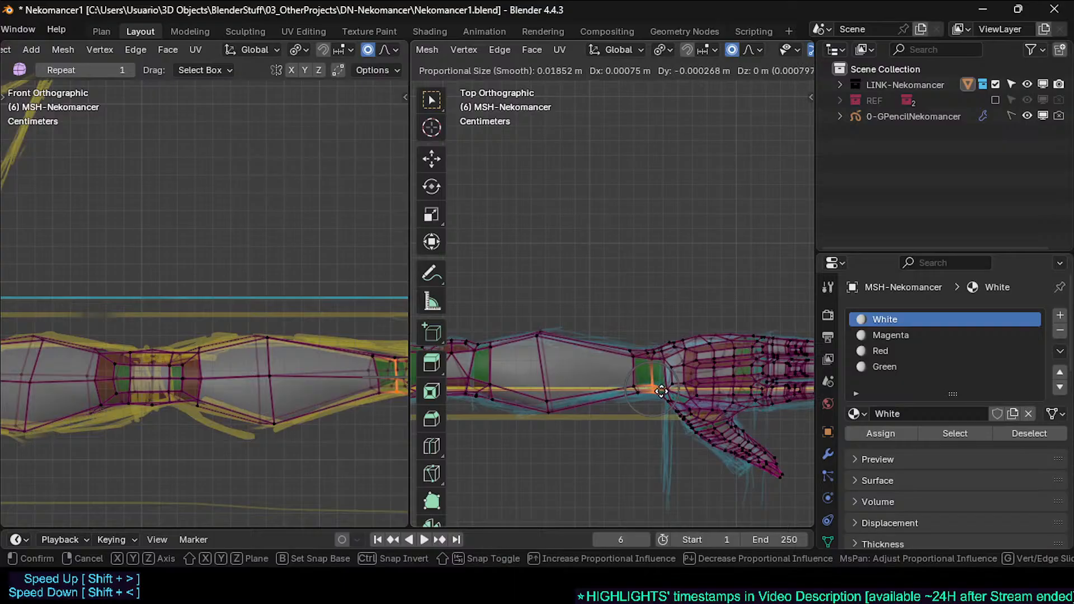
pyautogui.click(661, 392)
# Step: Edge-slide the edge loop between the forearm and the wrist in the top view
pyautogui.keyDown('alt'); pyautogui.click(635, 371); pyautogui.keyUp('alt')
pyautogui.press('g')
pyautogui.press('g')
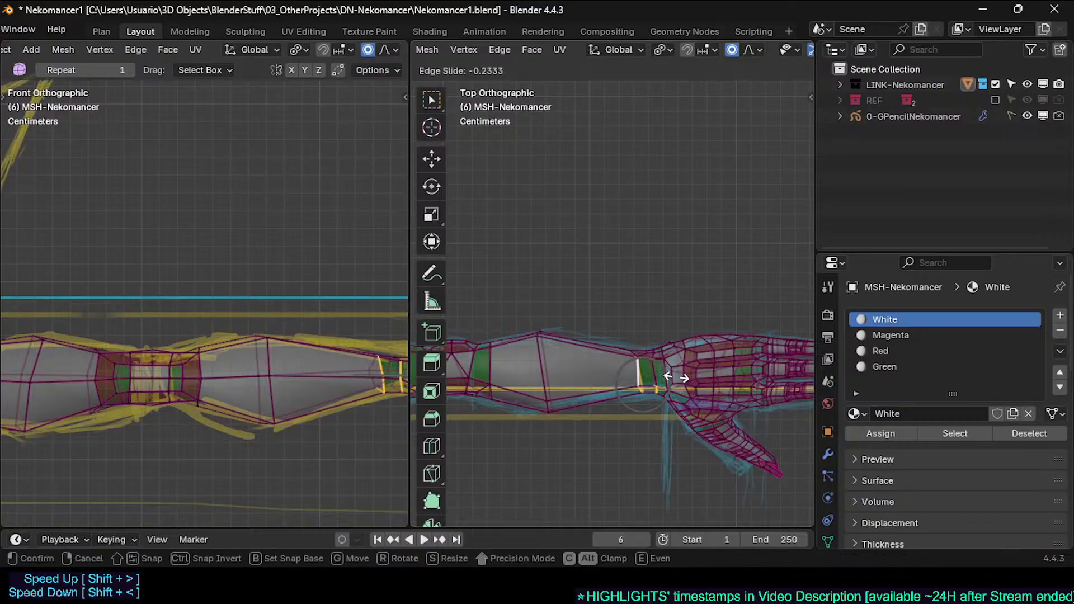
pyautogui.click(656, 373)
# Step: Reposition the individual vertices on the front side of the wrist in the top view
pyautogui.press('g')
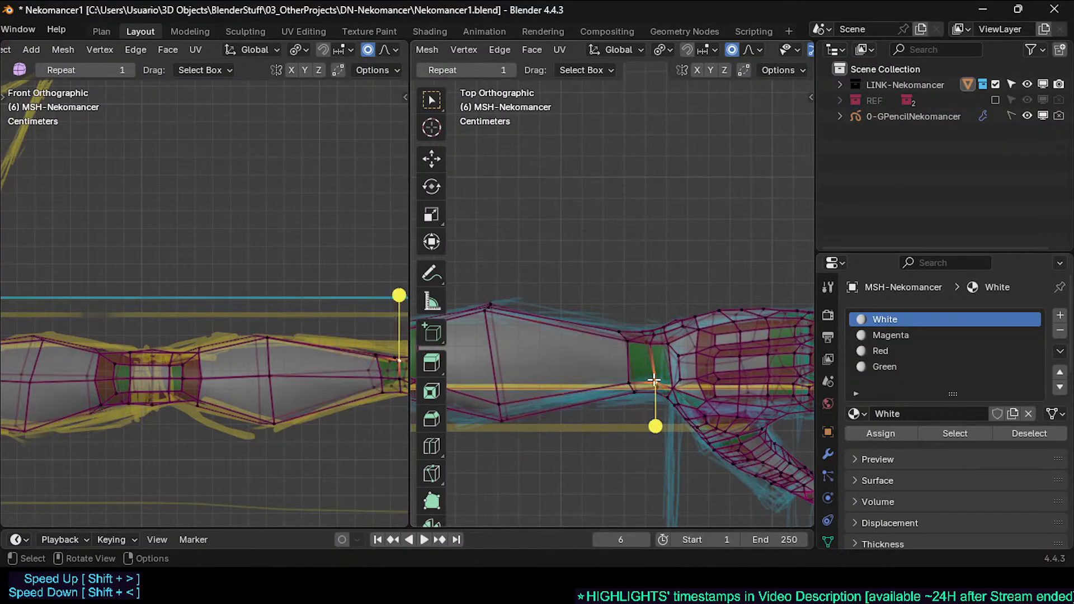
pyautogui.click(641, 383)
pyautogui.click(625, 384)
pyautogui.press('g')
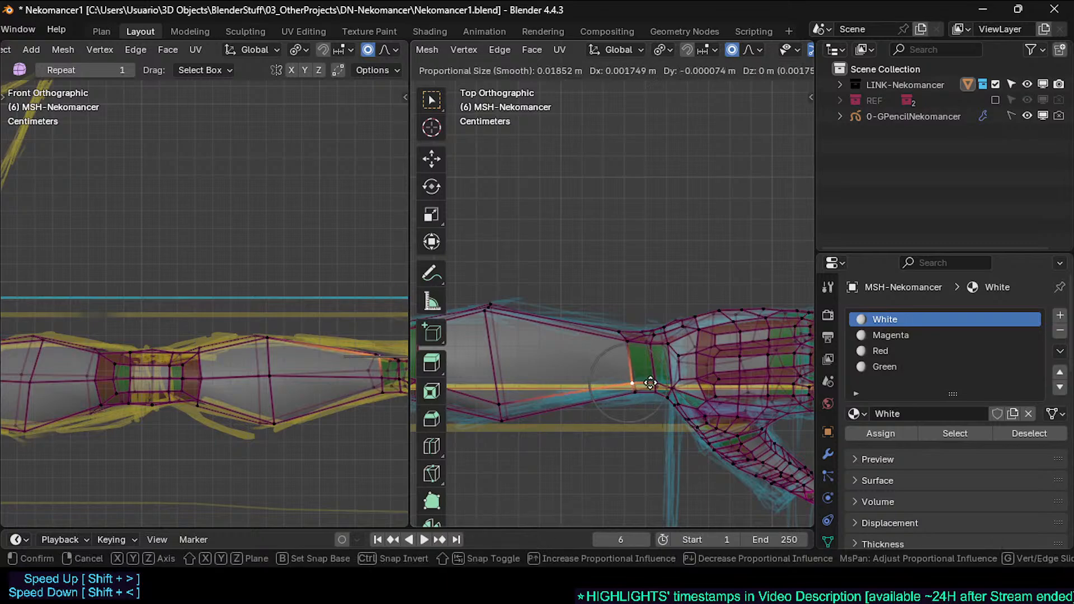
pyautogui.click(650, 383)
pyautogui.press('g')
pyautogui.click(641, 384)
pyautogui.press('g')
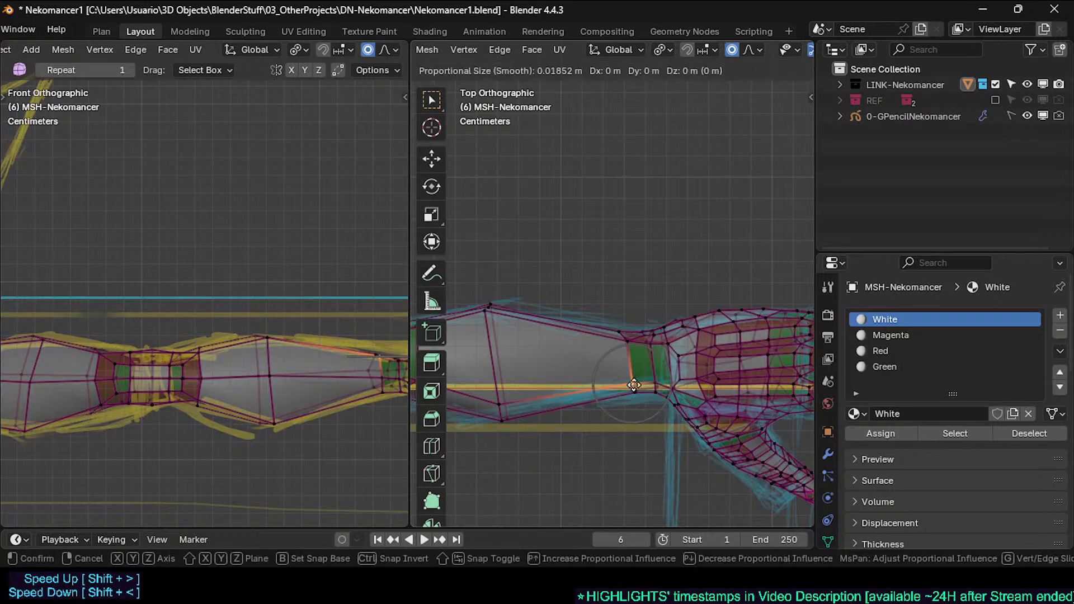
pyautogui.click(634, 385)
# Step: Move the back vertex at the forearm end of the wrist toward the hand in the top view
pyautogui.click(617, 326)
pyautogui.press('g')
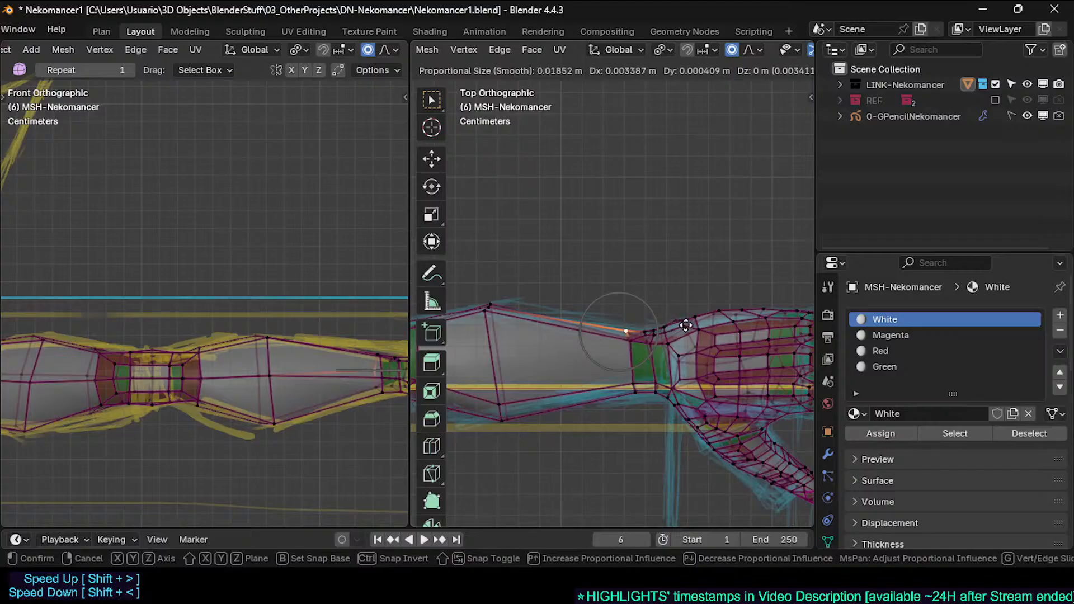
pyautogui.click(686, 326)
pyautogui.hotkey('alt', 'a')
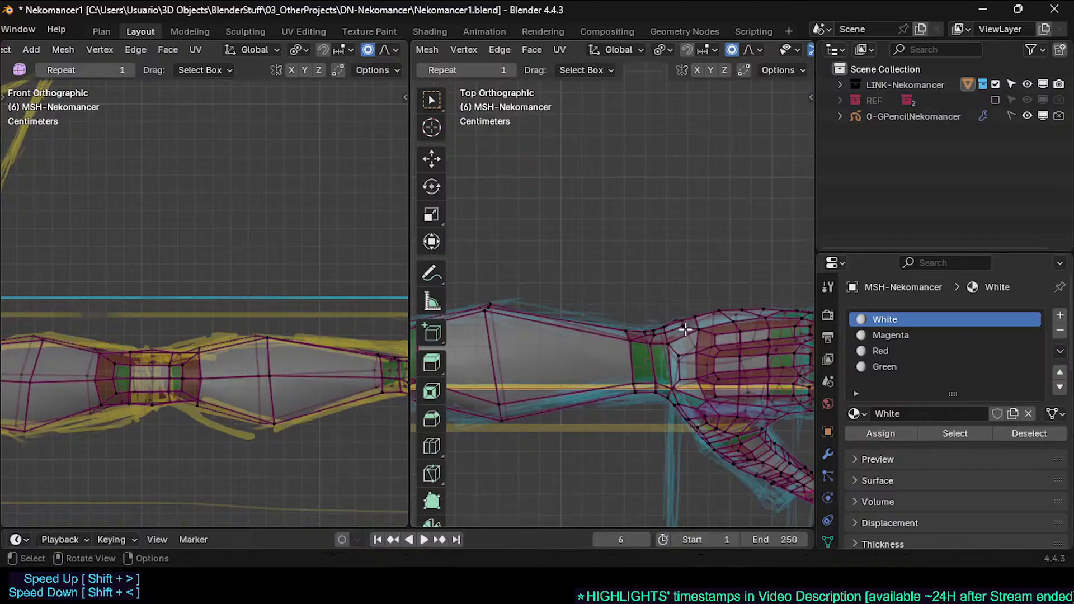
# Step: Turn off X-ray, select the faces along the back of the wrist and hand base, and smooth them
pyautogui.press('3')
pyautogui.keyDown('alt'); pyautogui.keyDown('shift'); pyautogui.click(688, 331); pyautogui.keyUp('shift'); pyautogui.keyUp('alt')
pyautogui.hotkey('alt', 'a')
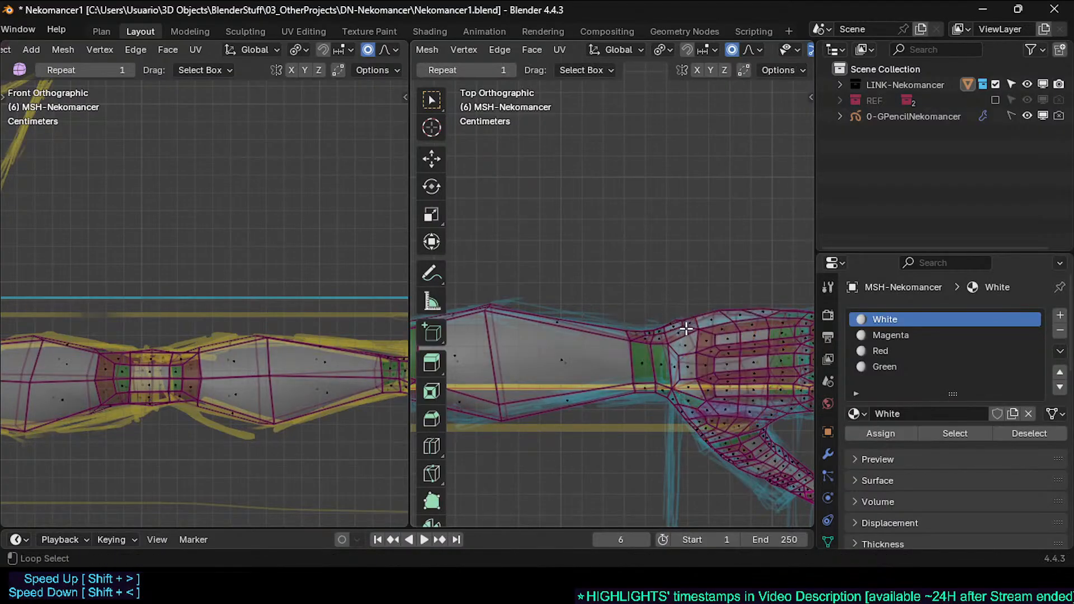
pyautogui.keyDown('alt'); pyautogui.keyDown('shift'); pyautogui.click(687, 329); pyautogui.keyUp('shift'); pyautogui.keyUp('alt')
pyautogui.hotkey('alt', 'a')
pyautogui.hotkey('alt', 'z')
pyautogui.keyDown('alt'); pyautogui.keyDown('shift'); pyautogui.click(691, 327); pyautogui.keyUp('shift'); pyautogui.keyUp('alt')
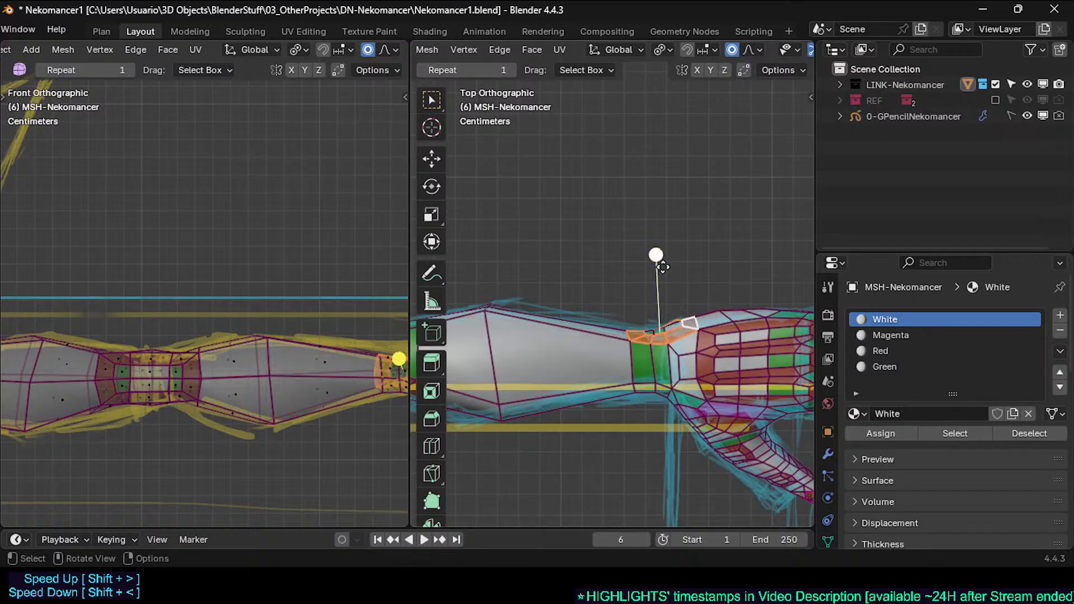
pyautogui.moveTo(663, 267); pyautogui.dragTo(671, 288)
# Step: Select the face loop around the hand side of the wrist and smooth its vertices
pyautogui.hotkey('alt', 'a')
pyautogui.keyDown('alt'); pyautogui.keyDown('shift'); pyautogui.click(644, 378); pyautogui.keyUp('shift'); pyautogui.keyUp('alt')
pyautogui.hotkey('alt', 'a')
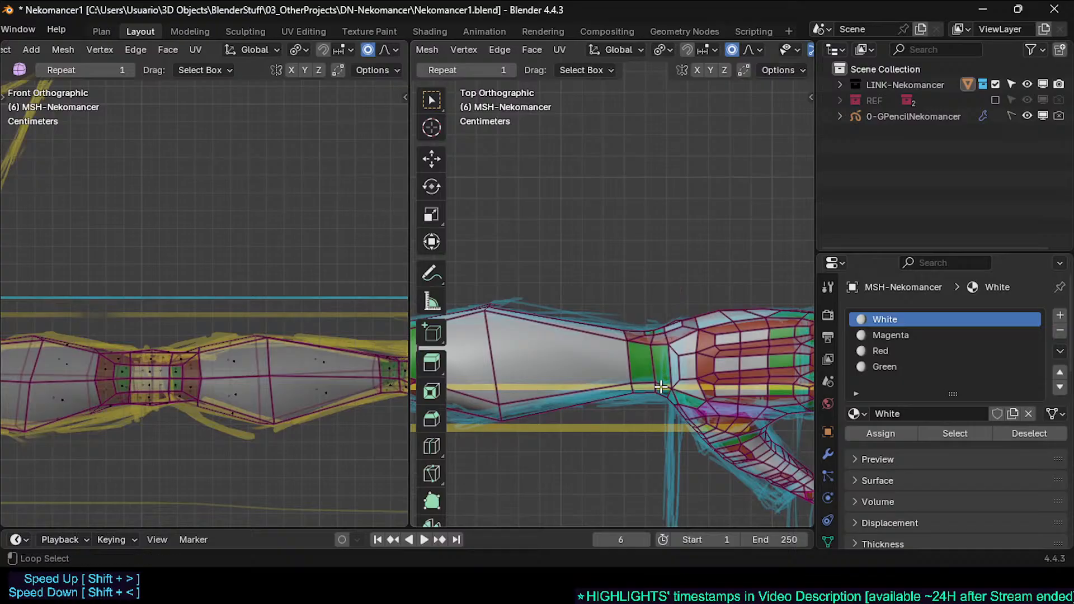
pyautogui.keyDown('alt'); pyautogui.keyDown('shift'); pyautogui.click(663, 383); pyautogui.keyUp('shift'); pyautogui.keyUp('alt')
pyautogui.moveTo(606, 308); pyautogui.dragTo(608, 305)
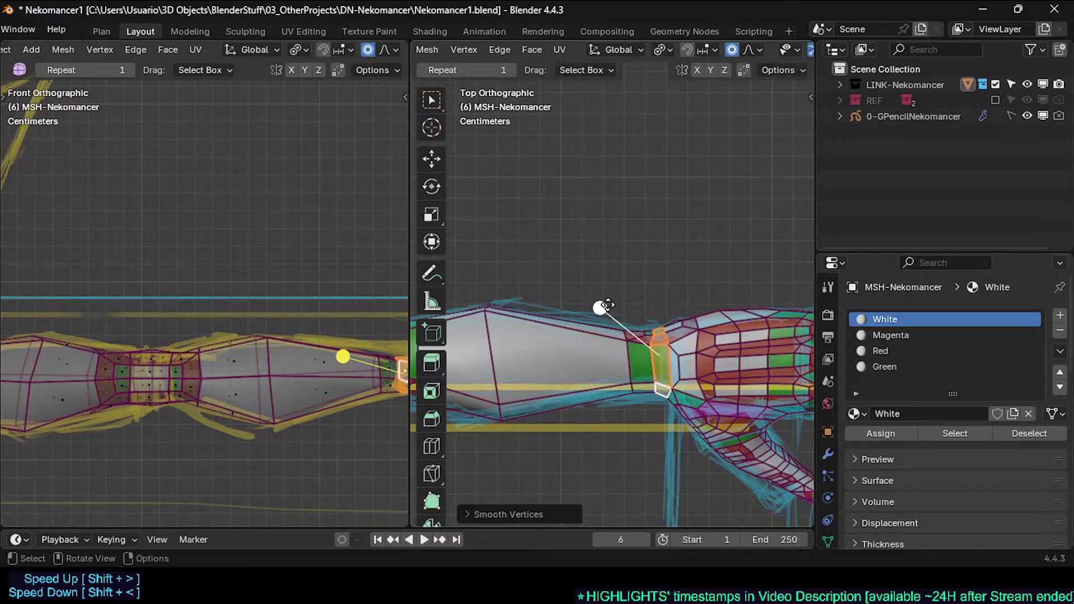
# Step: Select both wrist face loops, narrow them along global Y and rotate them slightly in the top view
pyautogui.keyDown('alt'); pyautogui.click(653, 384); pyautogui.keyUp('alt')
pyautogui.keyDown('alt'); pyautogui.keyDown('shift'); pyautogui.click(664, 325); pyautogui.keyUp('shift'); pyautogui.keyUp('alt')
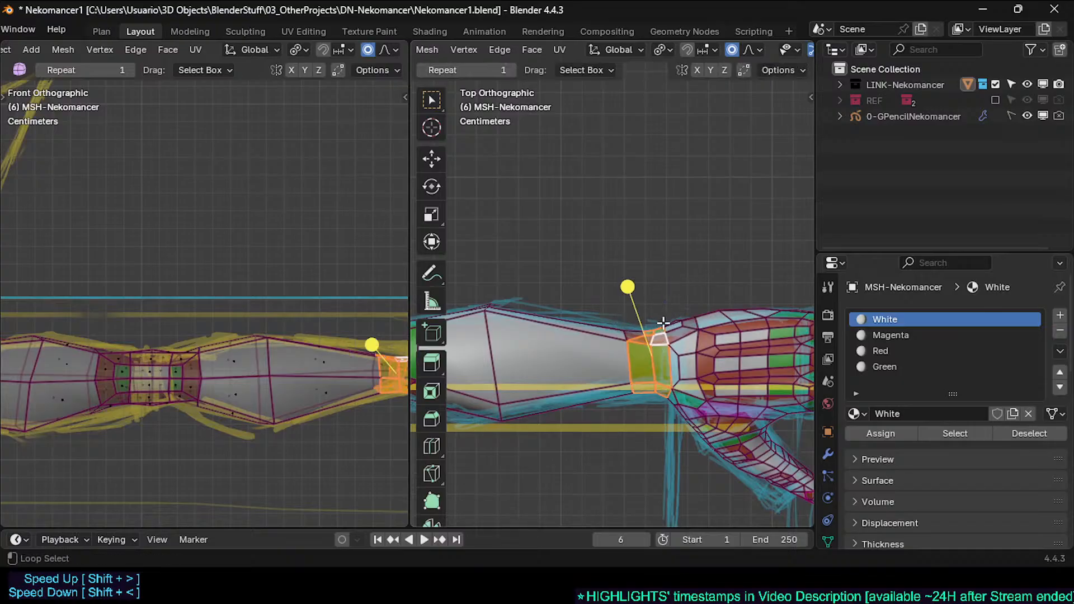
pyautogui.press('s')
pyautogui.press('y')
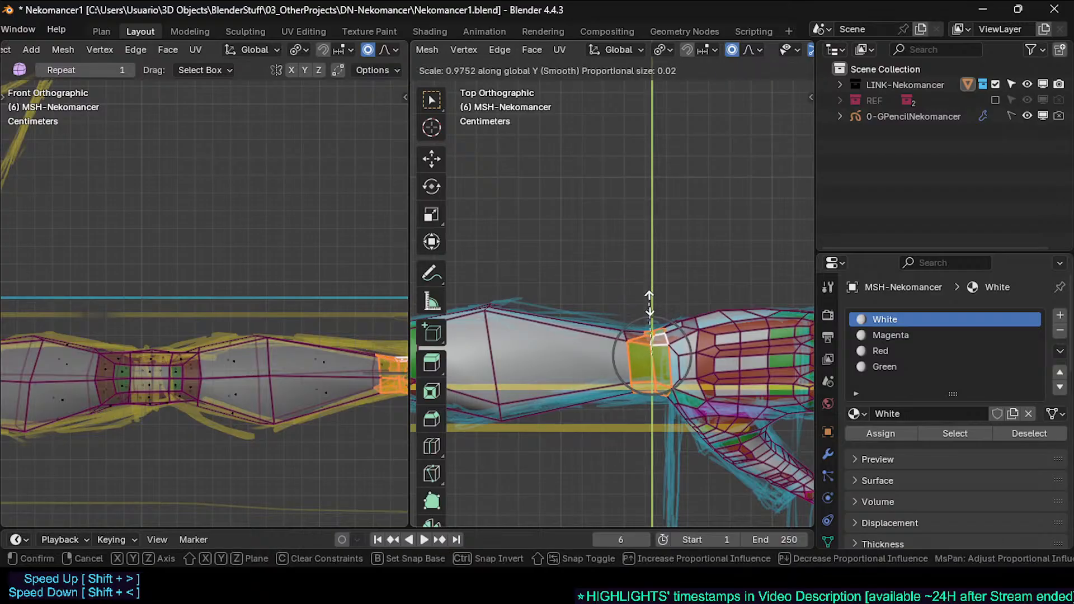
pyautogui.click(651, 304)
pyautogui.press('r')
pyautogui.click(717, 310)
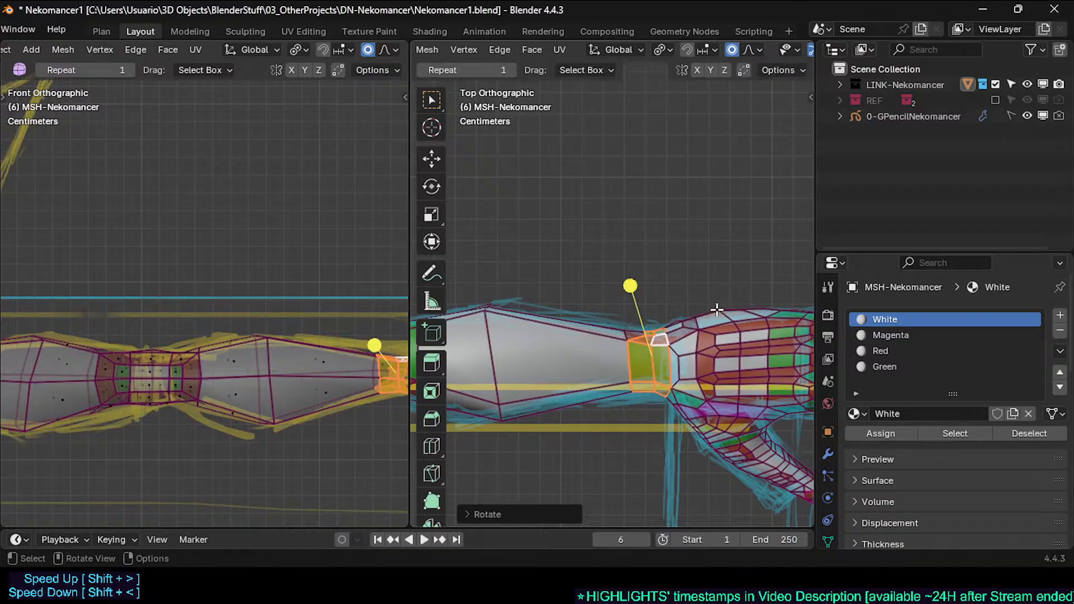
# Step: Shift the back mid-forearm vertex toward the elbow and nudge the front mid-forearm vertex in the top view
pyautogui.scroll(-5, 717, 310)
pyautogui.click(565, 315)
pyautogui.press('g')
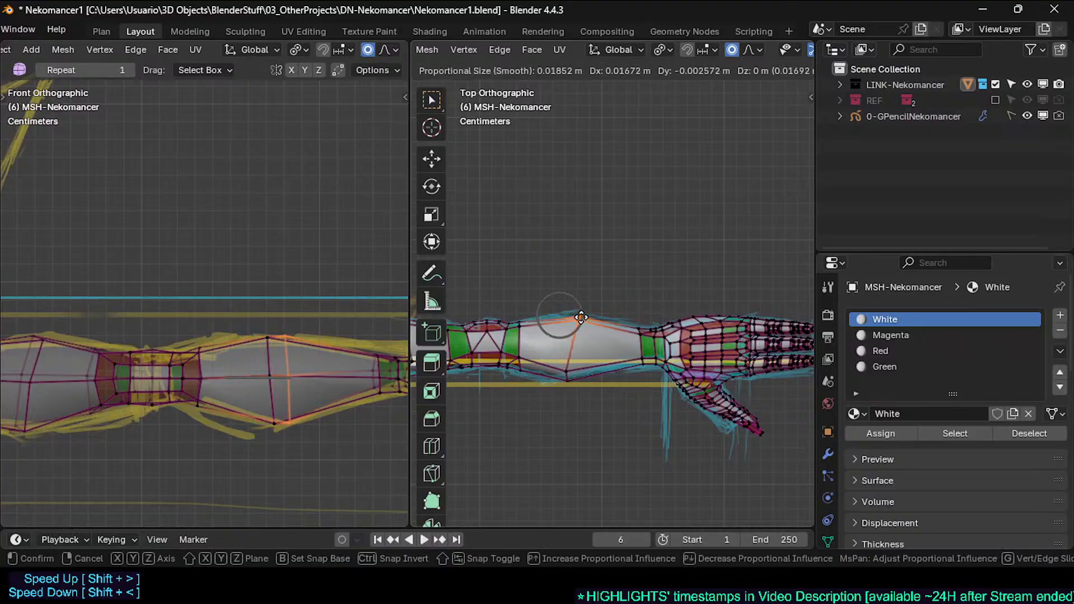
pyautogui.rightClick(583, 318)
pyautogui.press('g')
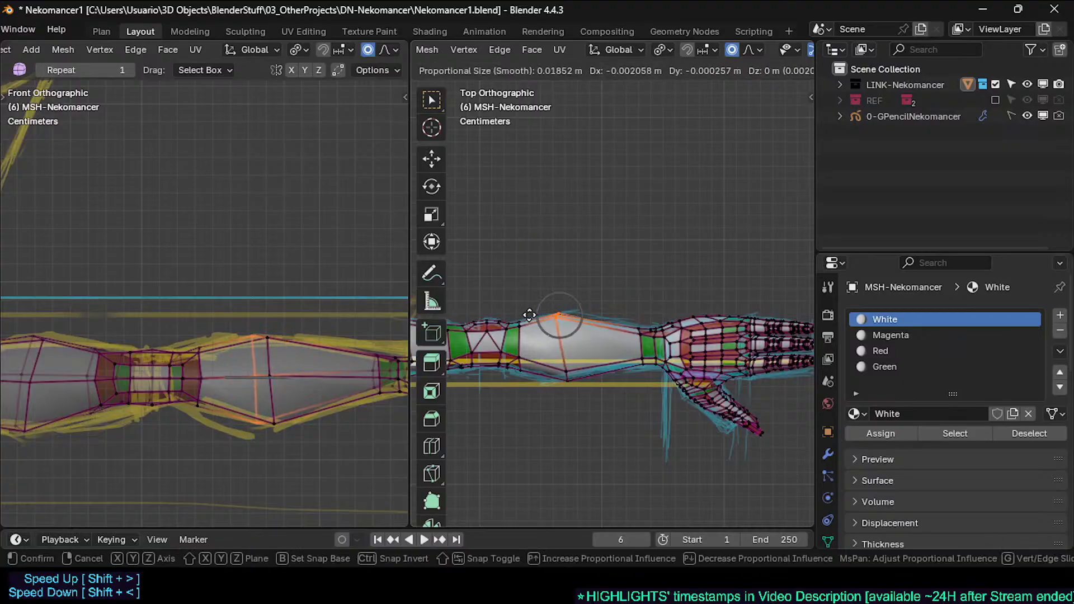
pyautogui.keyDown('shift'); pyautogui.click(520, 318); pyautogui.keyUp('shift')
pyautogui.click(565, 379)
pyautogui.press('g')
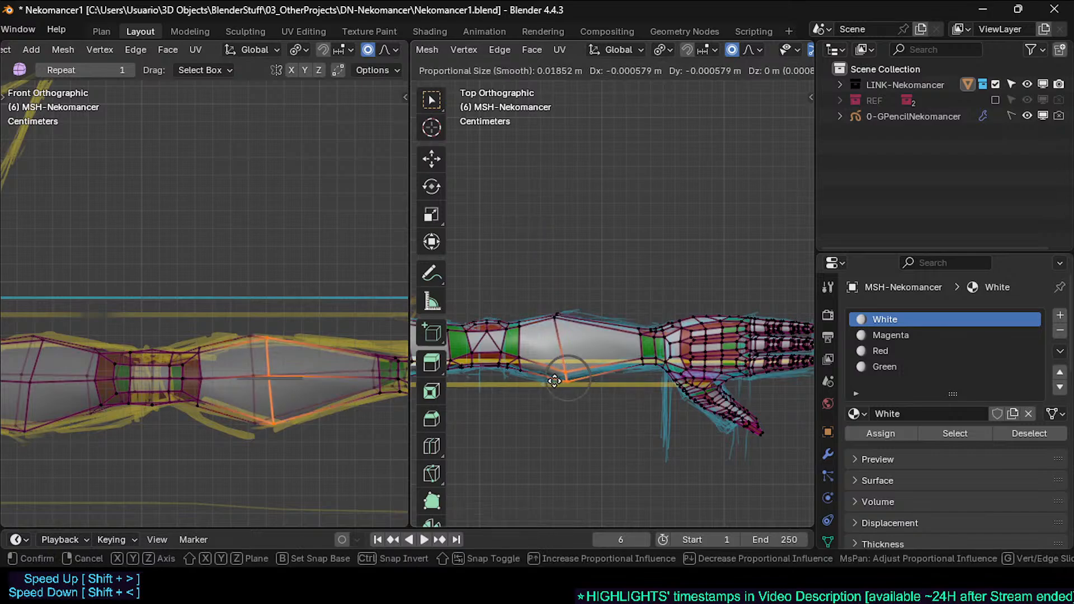
pyautogui.click(555, 387)
# Step: Compare the elbow, forearm and hand with the sketched references in the top and front views, with and without the mesh edges
pyautogui.press('Tab')
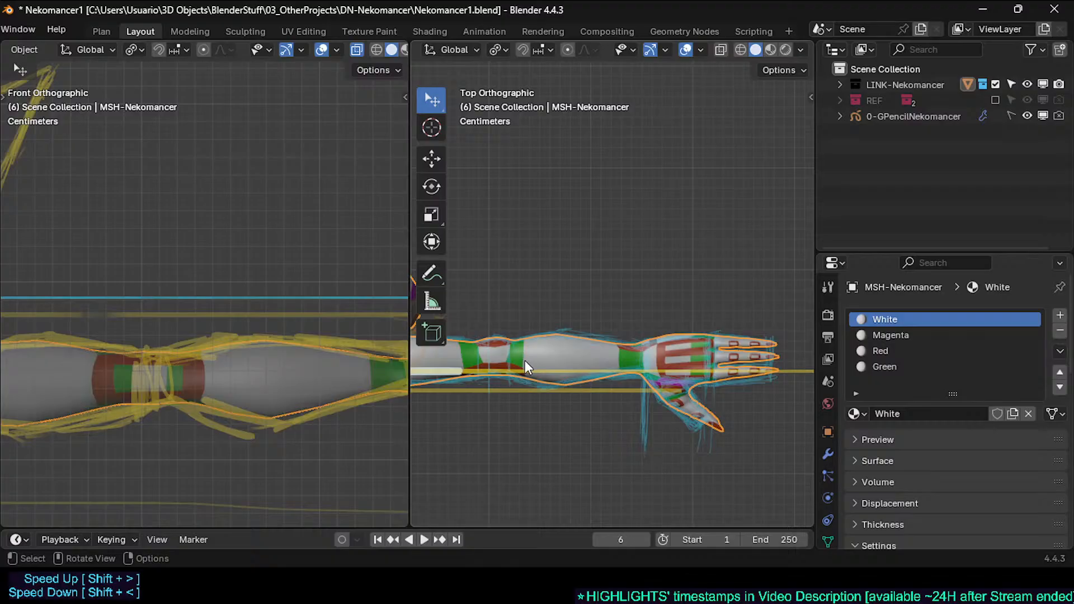
pyautogui.press('Tab')
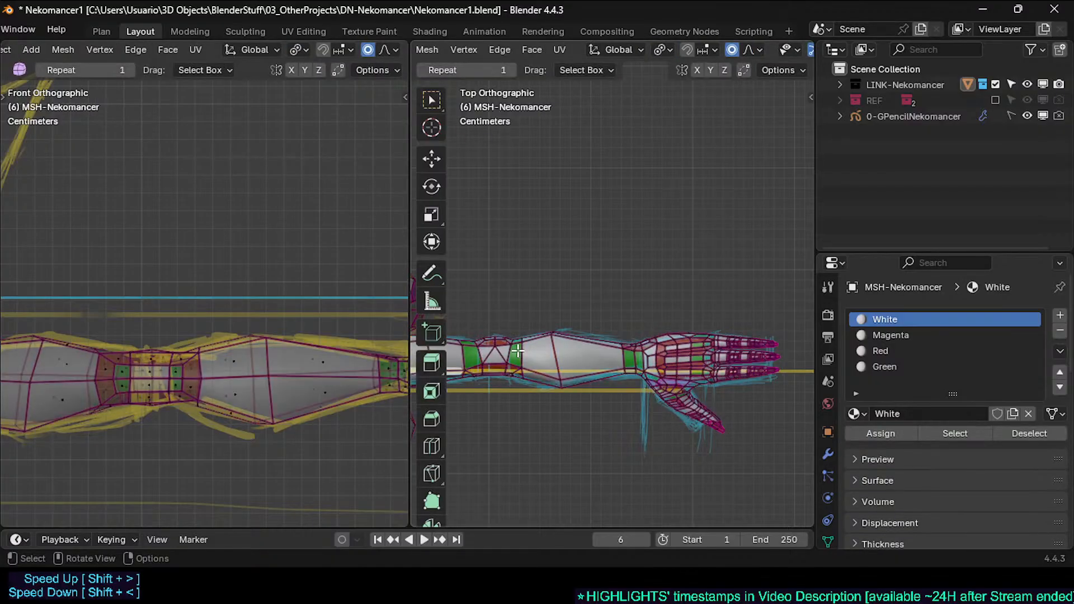
pyautogui.keyDown('alt'); pyautogui.click(515, 346); pyautogui.keyUp('alt')
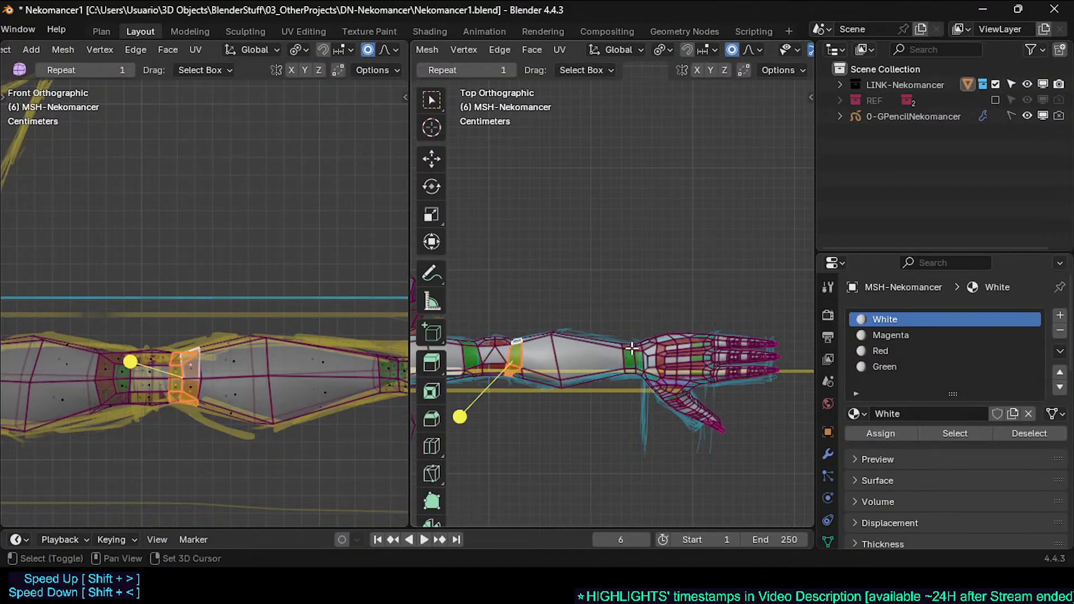
pyautogui.scroll(-2, 588, 388)
pyautogui.keyDown('shift'); pyautogui.moveTo(527, 395); pyautogui.dragTo(549, 396, button='middle'); pyautogui.keyUp('shift')
pyautogui.scroll(1, 562, 400)
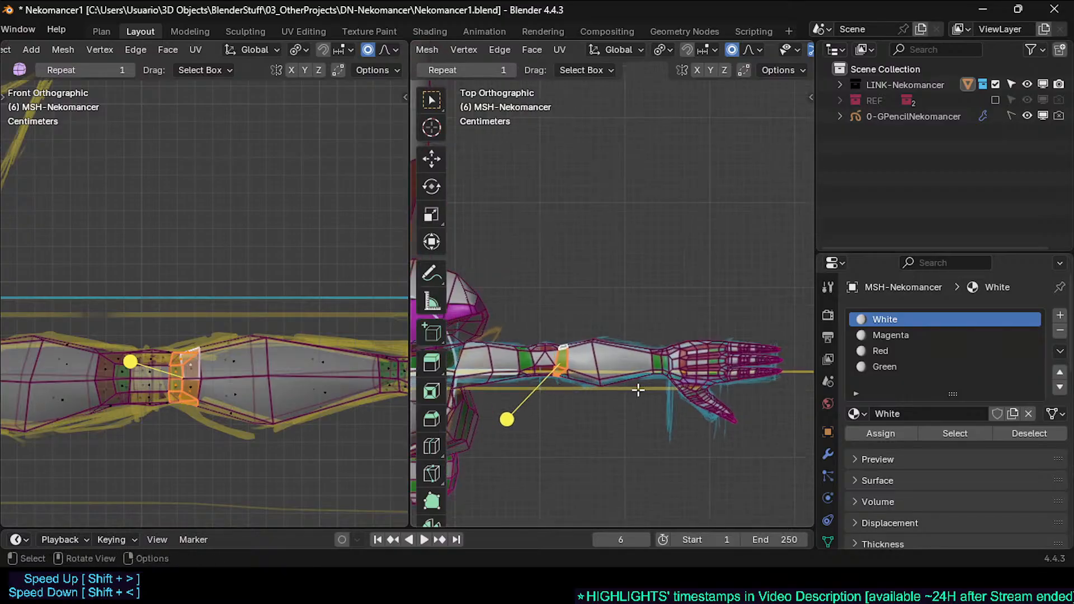
pyautogui.keyDown('shift'); pyautogui.moveTo(637, 388); pyautogui.dragTo(593, 386, button='middle'); pyautogui.keyUp('shift')
pyautogui.scroll(1, 605, 365)
pyautogui.scroll(-2, 632, 375)
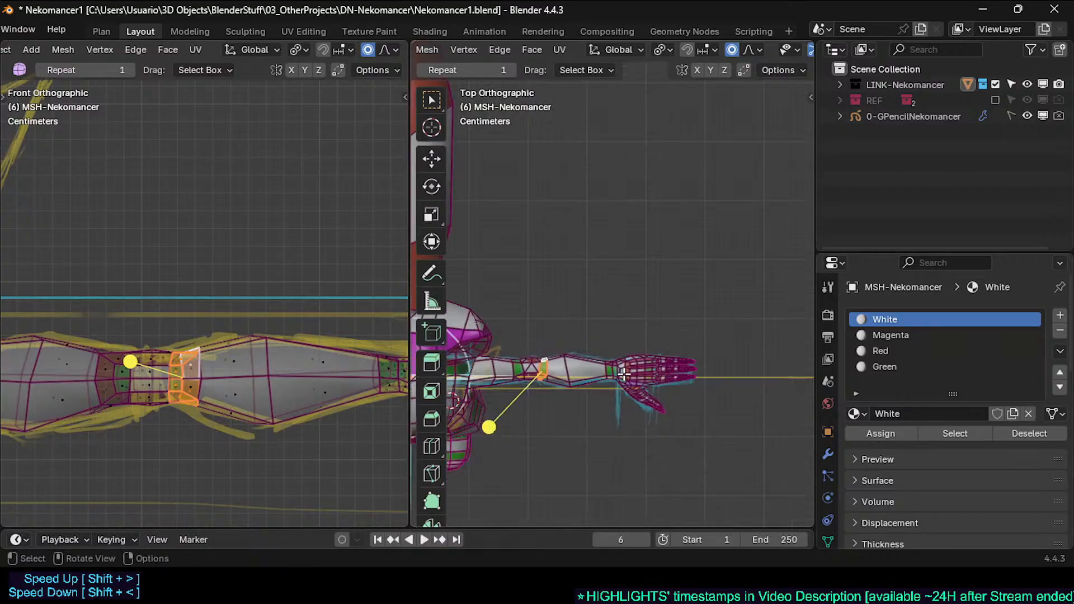
pyautogui.press('KP_1')
pyautogui.press('Tab')
pyautogui.scroll(-2, 619, 287)
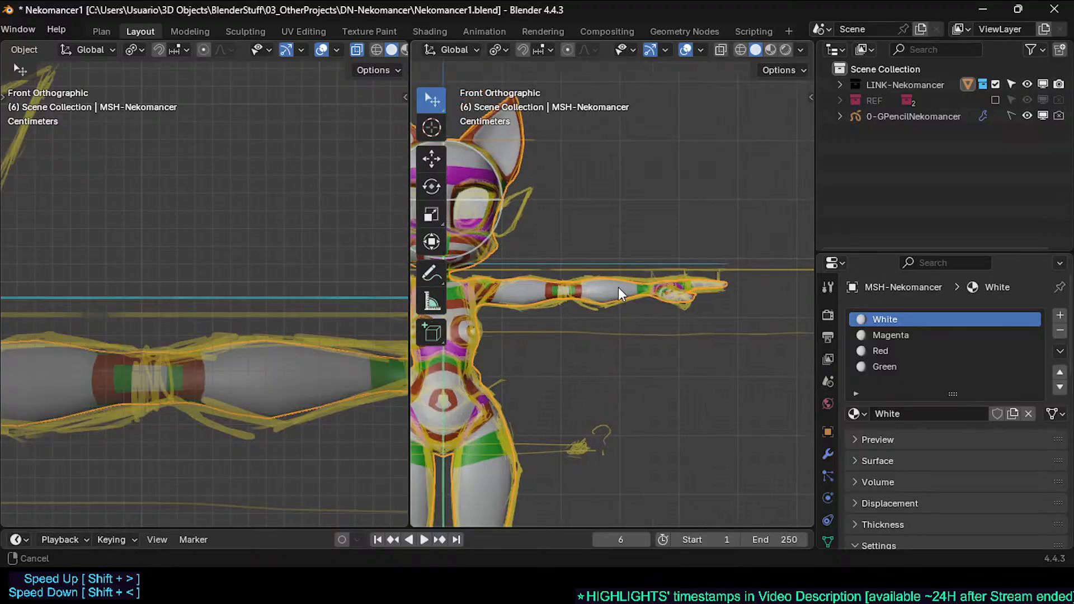
pyautogui.scroll(3, 663, 295)
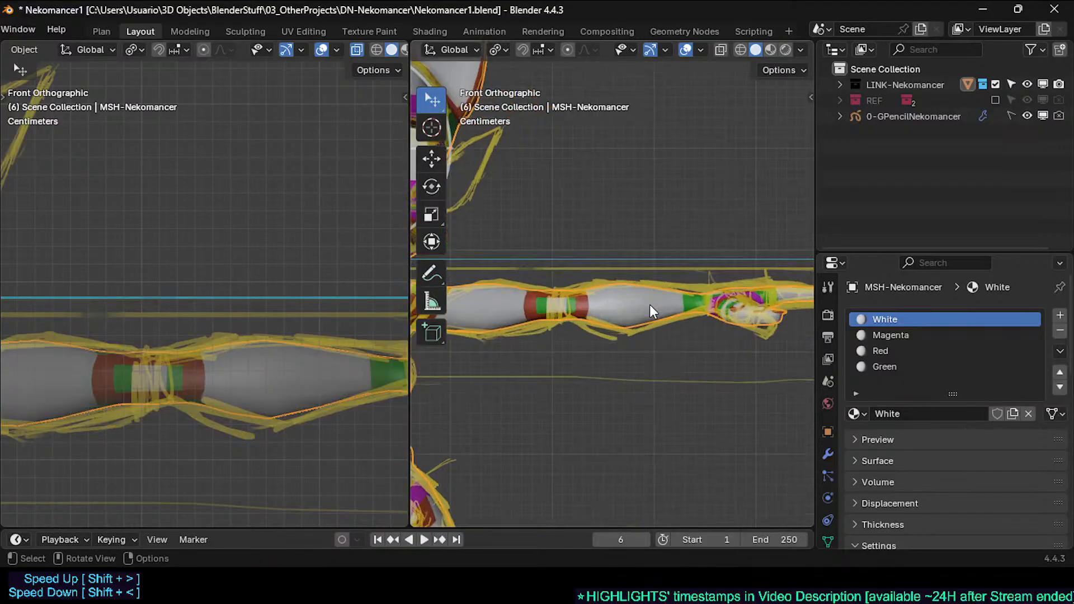
pyautogui.scroll(-2, 690, 315)
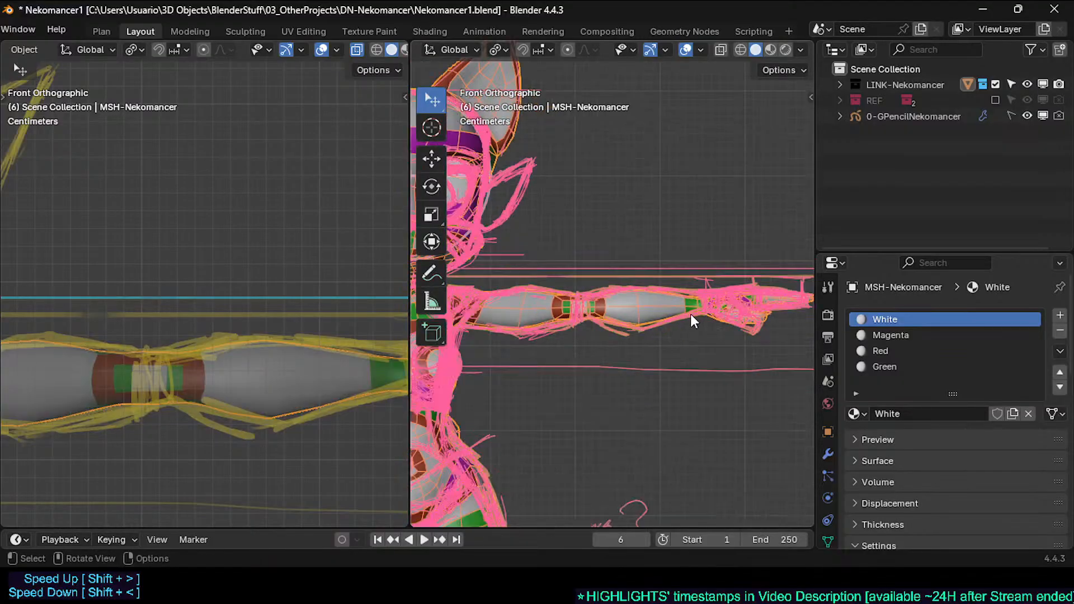
pyautogui.keyDown('shift'); pyautogui.moveTo(693, 313); pyautogui.dragTo(617, 327, button='middle'); pyautogui.keyUp('shift')
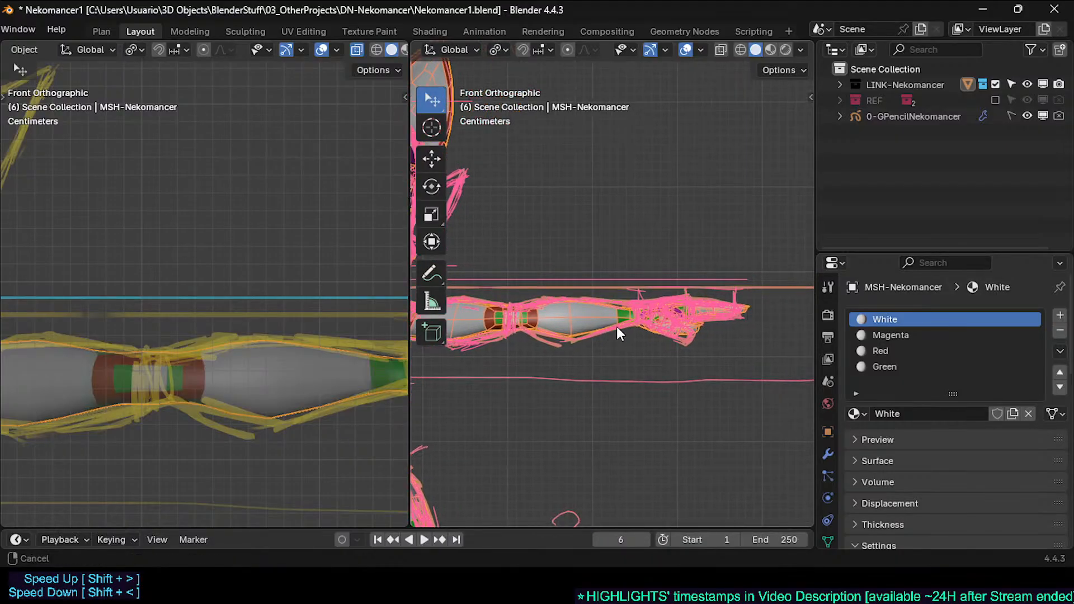
pyautogui.press('KP_7')
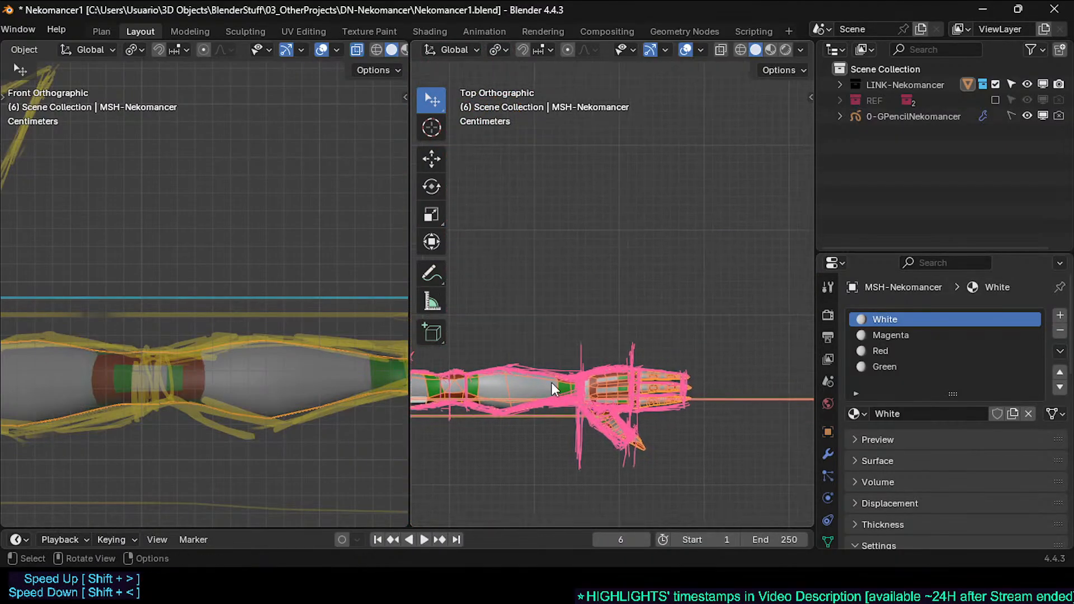
# Step: Nudge two vertices along the palm's outer edge, opposite the thumb, to follow the sketch in the top view
pyautogui.press('Tab')
pyautogui.keyDown('shift'); pyautogui.moveTo(669, 414); pyautogui.dragTo(642, 399, button='middle'); pyautogui.keyUp('shift')
pyautogui.scroll(2, 618, 378)
pyautogui.scroll(1, 581, 348)
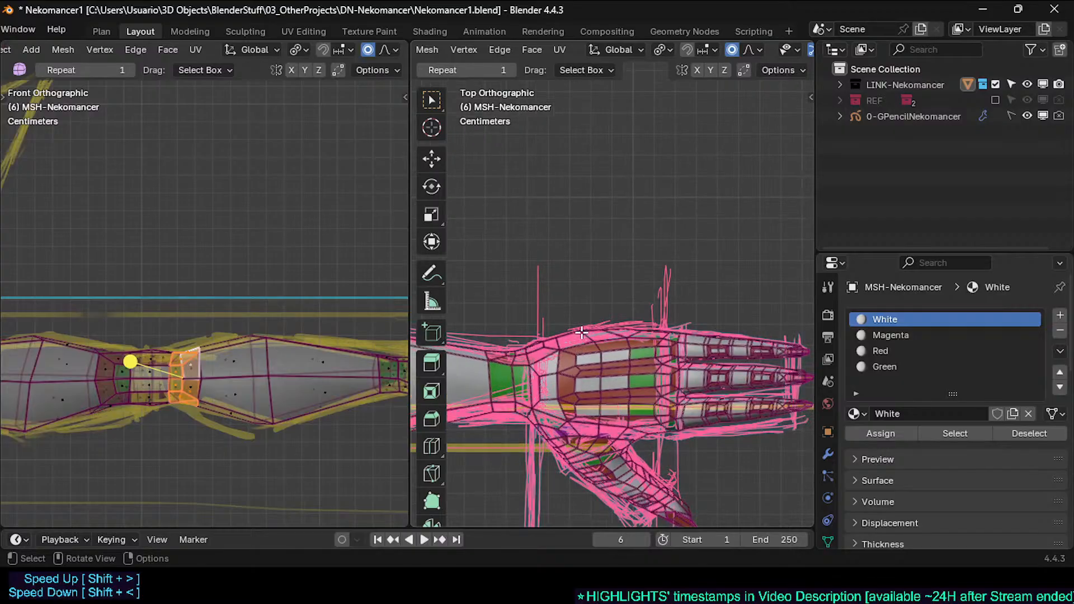
pyautogui.press('1')
pyautogui.click(584, 329)
pyautogui.press('g')
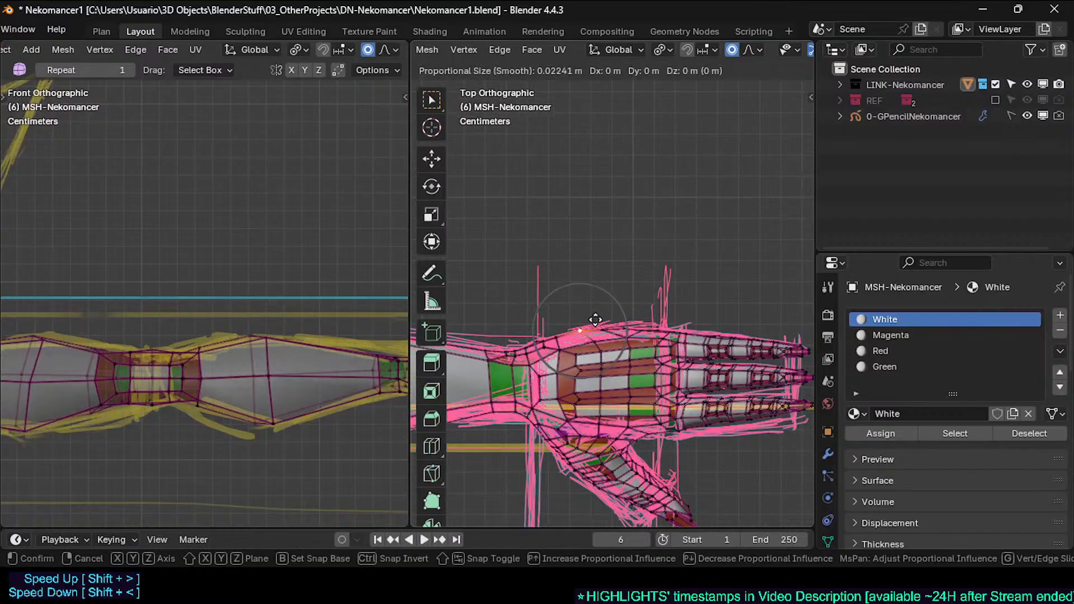
pyautogui.click(595, 321)
pyautogui.press('g')
pyautogui.click(595, 322)
pyautogui.click(629, 326)
pyautogui.press('g')
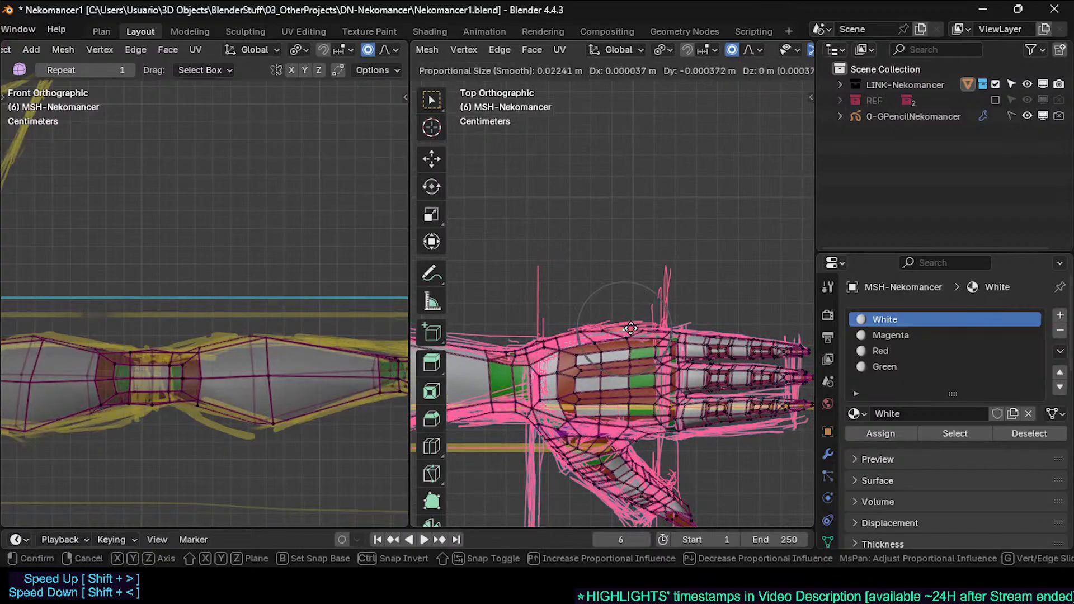
pyautogui.click(631, 329)
# Step: Move the white face at the base of the finger farthest from the thumb slightly outward in the top view
pyautogui.scroll(2, 630, 329)
pyautogui.keyDown('shift'); pyautogui.moveTo(766, 413); pyautogui.dragTo(704, 376, button='middle'); pyautogui.keyUp('shift')
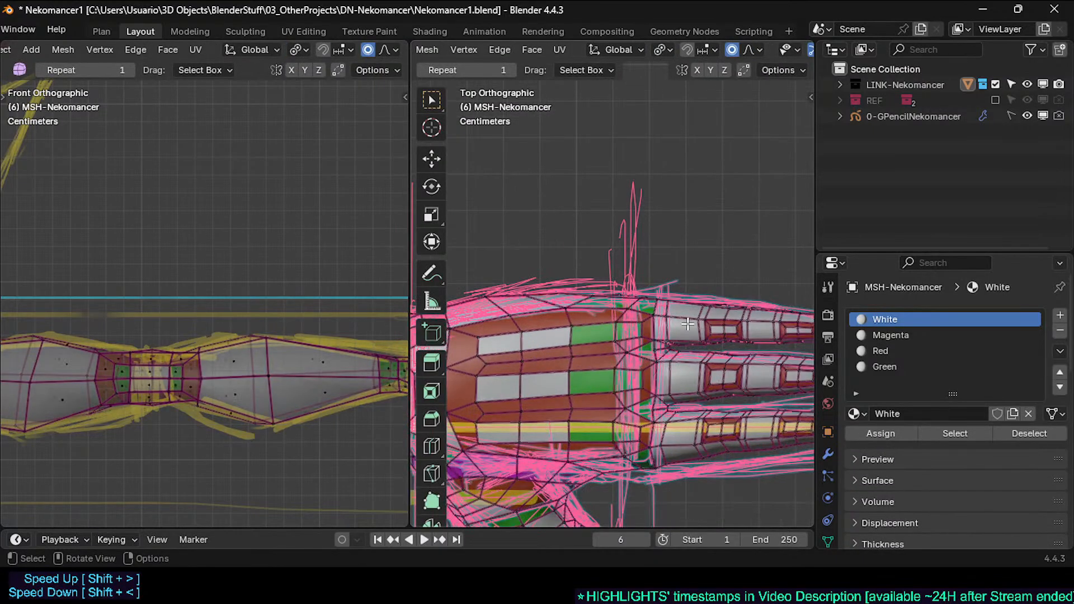
pyautogui.press('g')
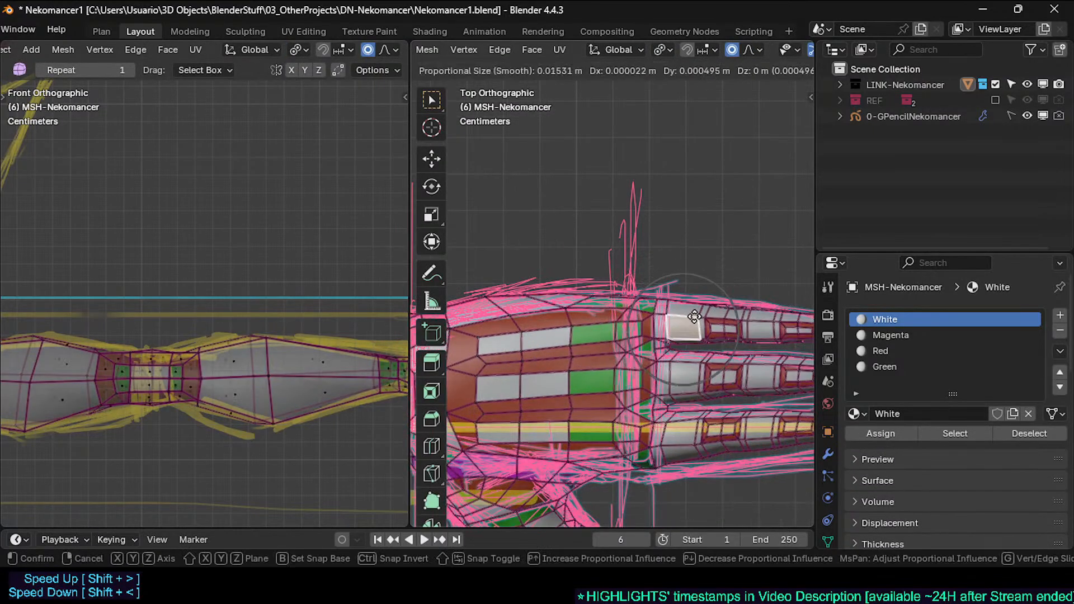
pyautogui.click(696, 317)
# Step: Select the face loop around the base segment of the finger farthest from the thumb and hide it
pyautogui.keyDown('shift'); pyautogui.moveTo(704, 322); pyautogui.dragTo(631, 328, button='middle'); pyautogui.keyUp('shift')
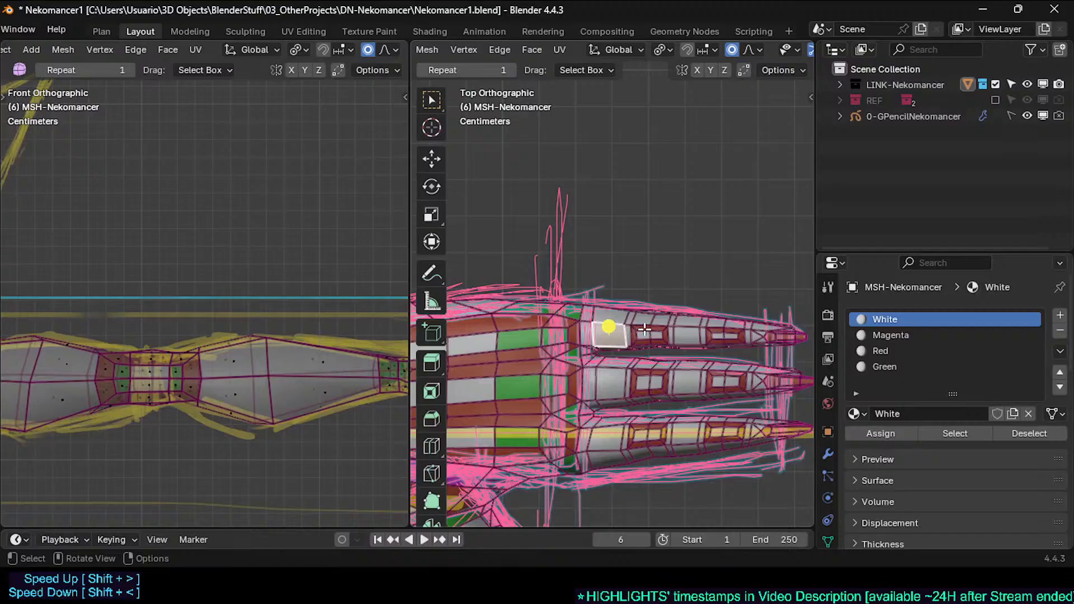
pyautogui.scroll(1, 631, 334)
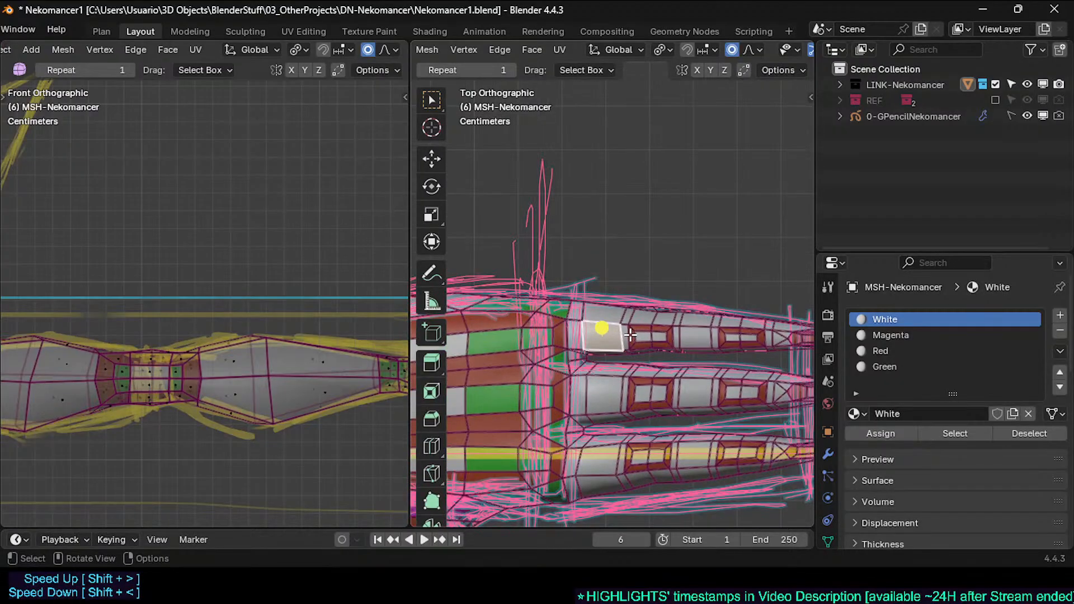
pyautogui.hotkey('alt', 'a')
pyautogui.keyDown('alt'); pyautogui.click(607, 320); pyautogui.keyUp('alt')
pyautogui.keyDown('shift'); pyautogui.moveTo(701, 315); pyautogui.dragTo(688, 315, button='middle'); pyautogui.keyUp('shift')
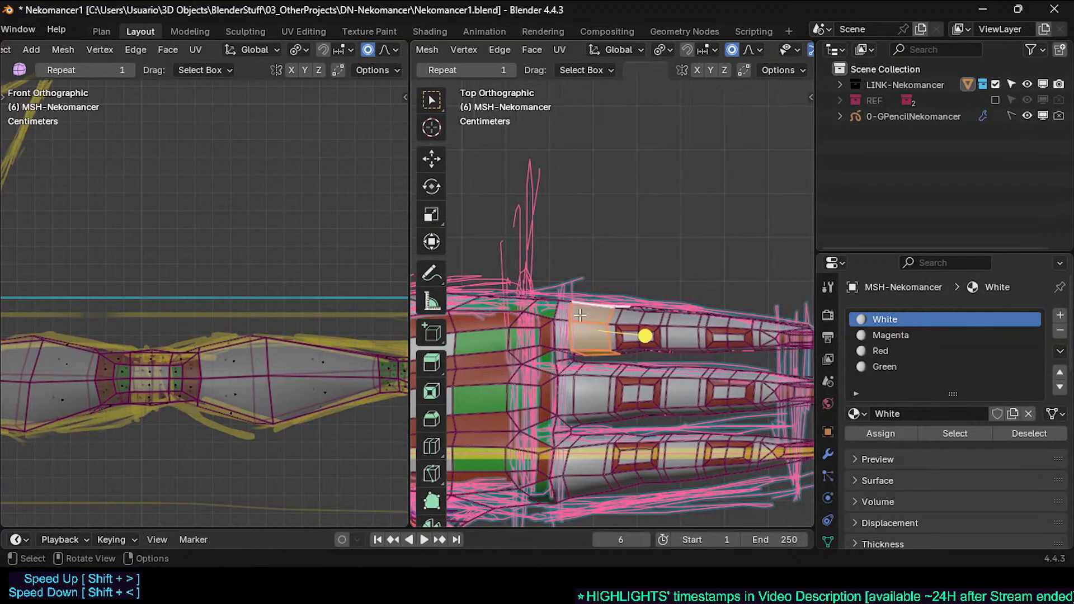
pyautogui.hotkey('alt', 'a')
pyautogui.keyDown('alt'); pyautogui.click(577, 322); pyautogui.keyUp('alt')
pyautogui.press('h')
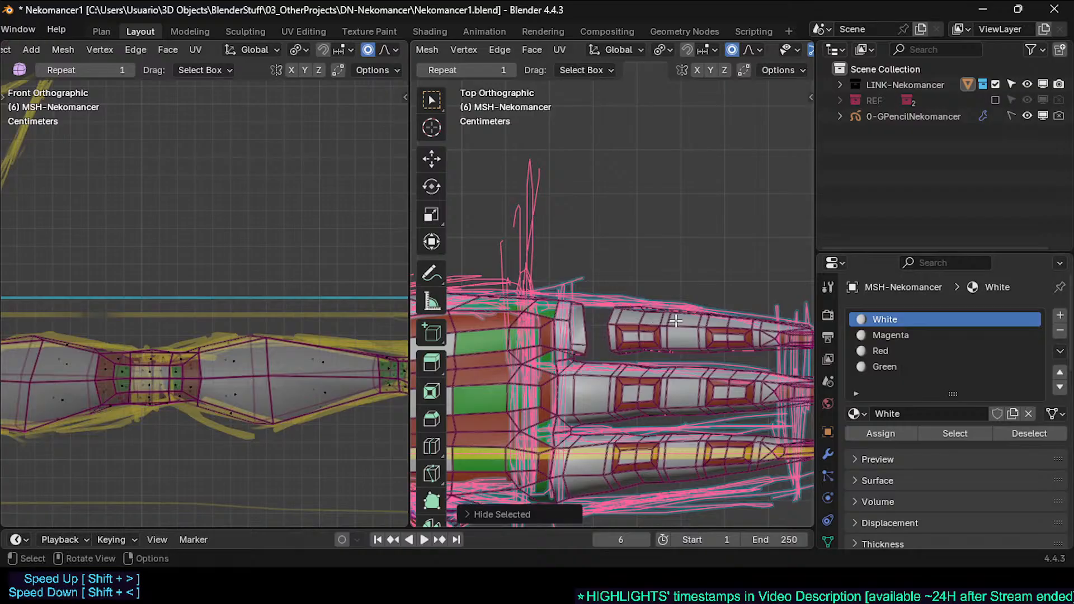
# Step: Select the middle face loop of the separated outer finger and grow the selection to cover its whole visible part
pyautogui.press('l')
pyautogui.keyDown('shift'); pyautogui.moveTo(729, 332); pyautogui.dragTo(687, 332, button='middle'); pyautogui.keyUp('shift')
pyautogui.hotkey('alt', 'a')
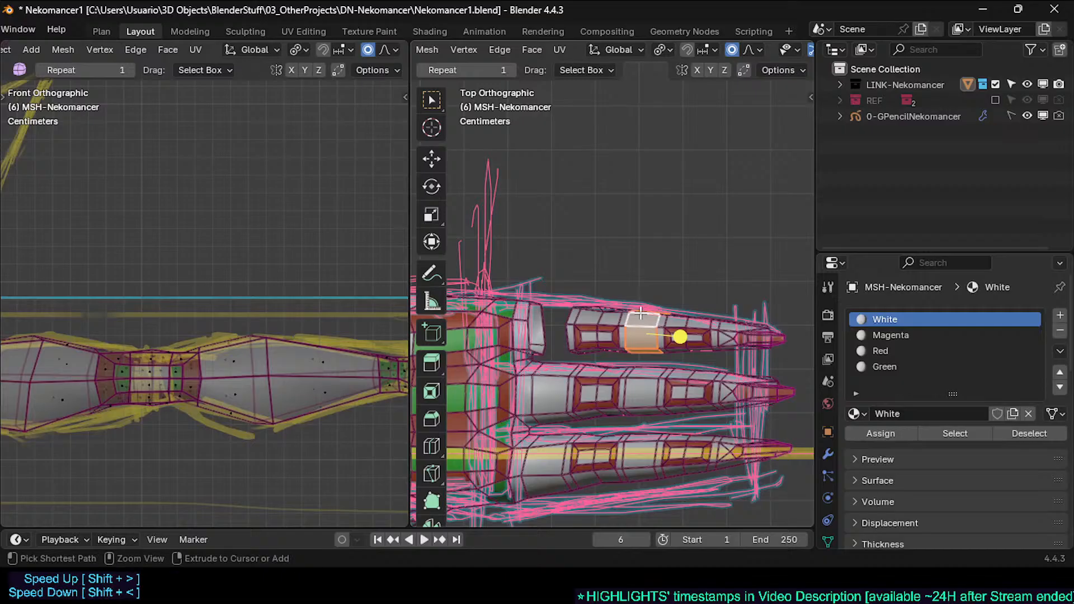
pyautogui.press('ctrl+KP_Add')
pyautogui.press('ctrl+KP_Add')
pyautogui.press('ctrl+KP_Add')
pyautogui.press('ctrl+KP_Add')
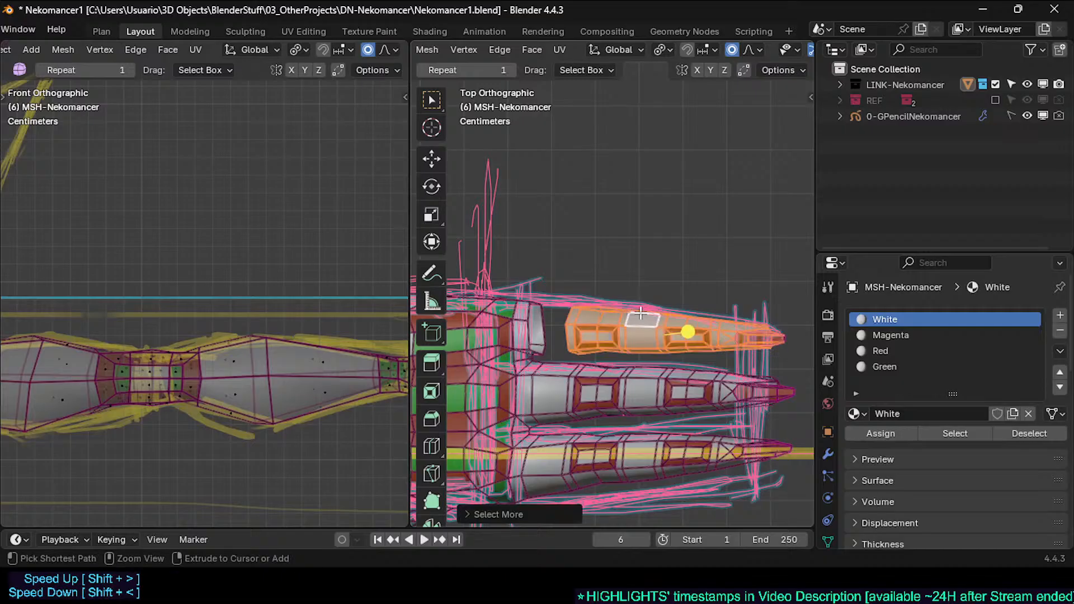
# Step: Rotate the selected outer finger about -8 degrees around global X and shift it slightly outward in the top view
pyautogui.press('r')
pyautogui.press('y')
pyautogui.rightClick(687, 308)
pyautogui.press('r')
pyautogui.press('x')
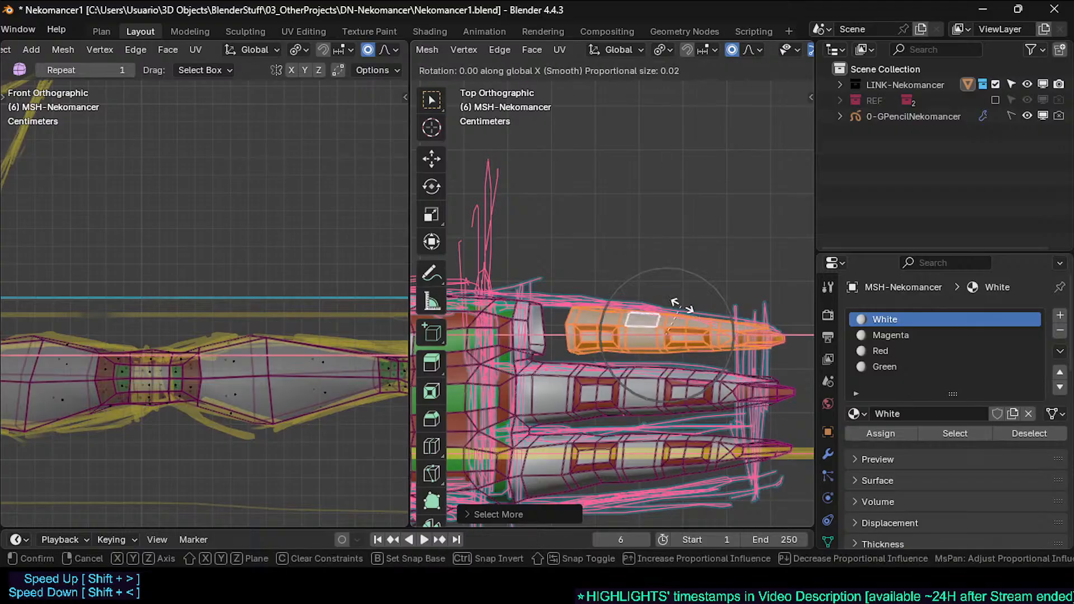
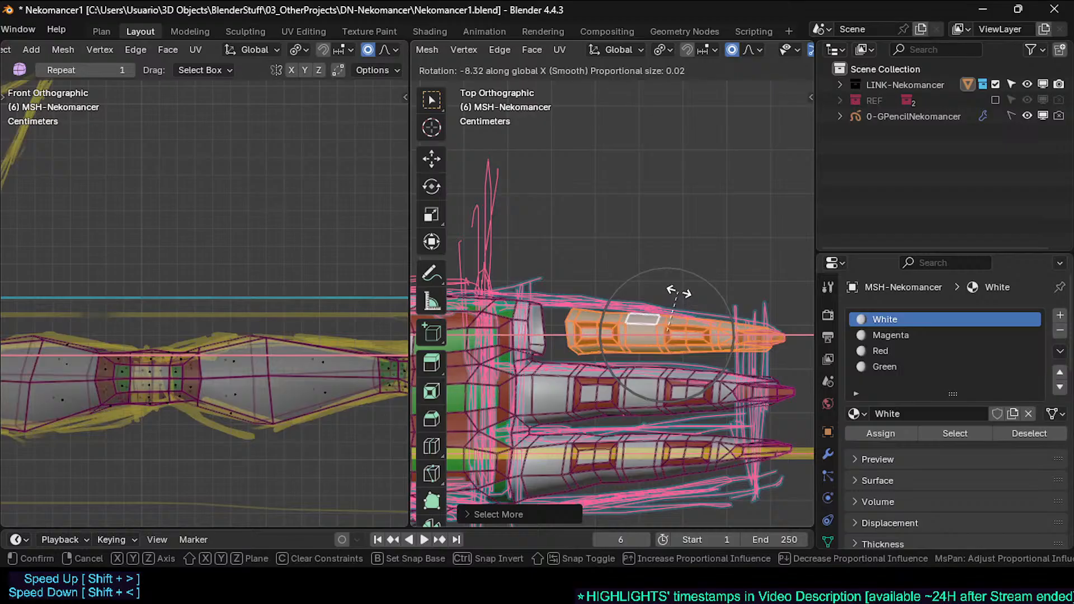
pyautogui.click(680, 291)
pyautogui.press('g')
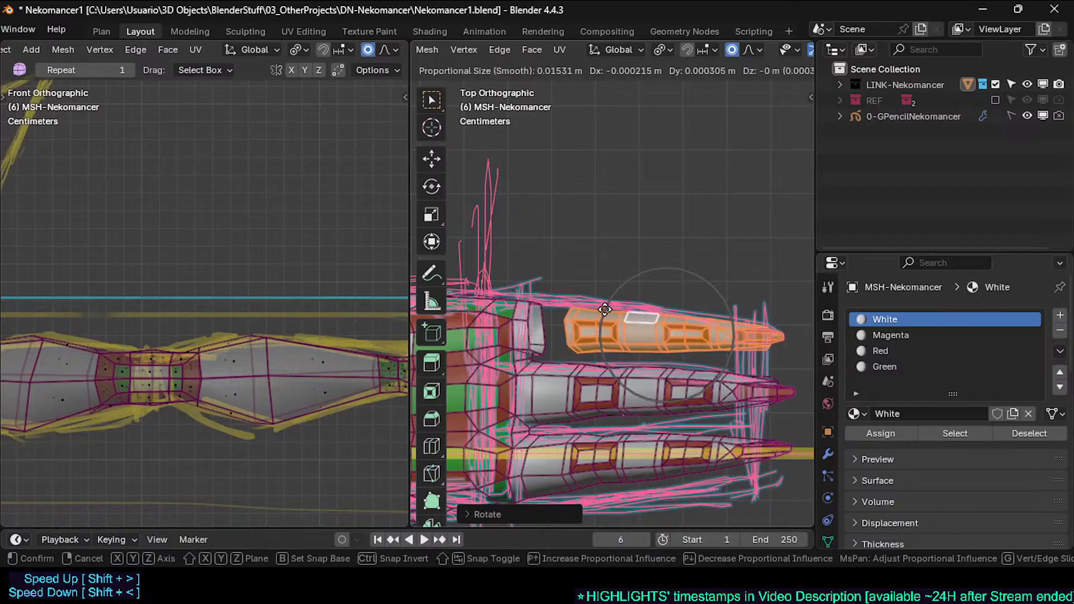
pyautogui.click(521, 322)
# Step: Reveal the hidden faces and nudge the vertices at the base of the outer finger toward the sketched outline
pyautogui.hotkey('alt', 'h')
pyautogui.hotkey('alt', 'a')
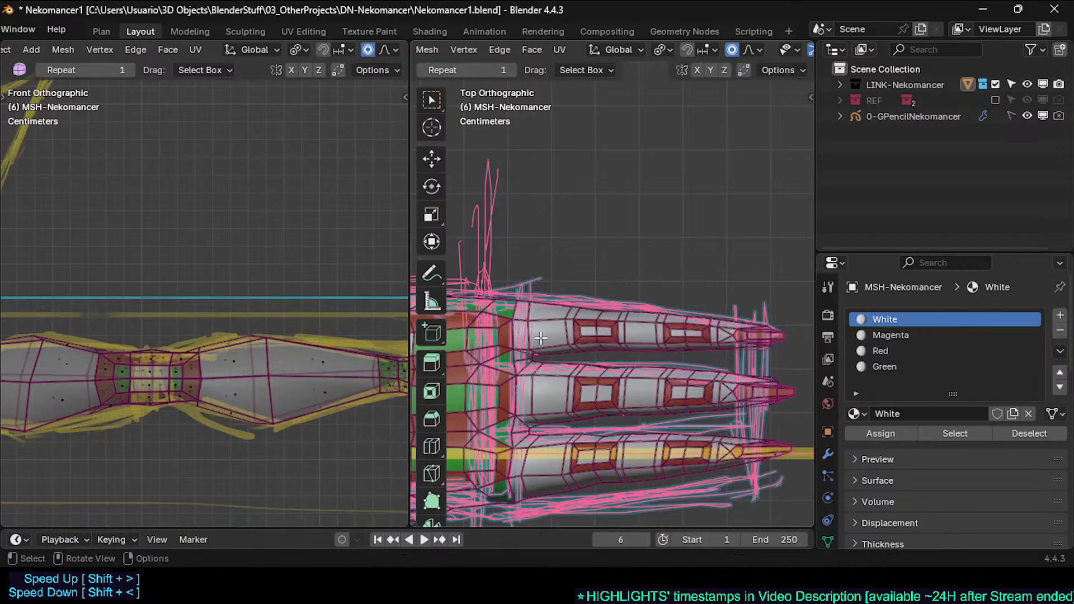
pyautogui.click(528, 318)
pyautogui.press('g')
pyautogui.click(535, 288)
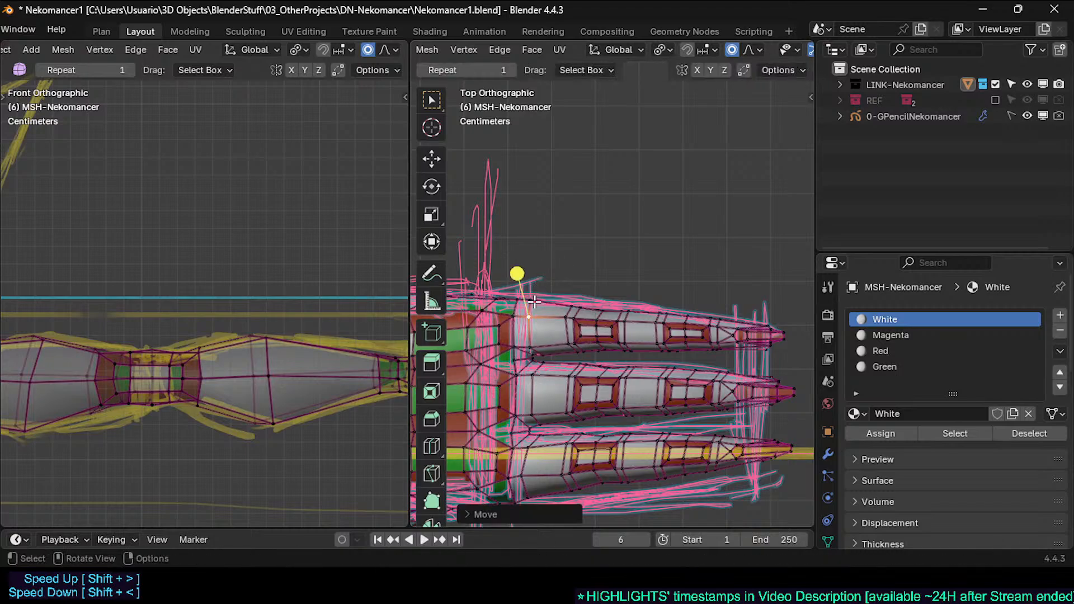
pyautogui.click(533, 301)
pyautogui.press('g')
pyautogui.click(533, 297)
# Step: Adjust the base, knuckle and first-segment vertices along the outer finger's outer side in the top view
pyautogui.scroll(2, 528, 317)
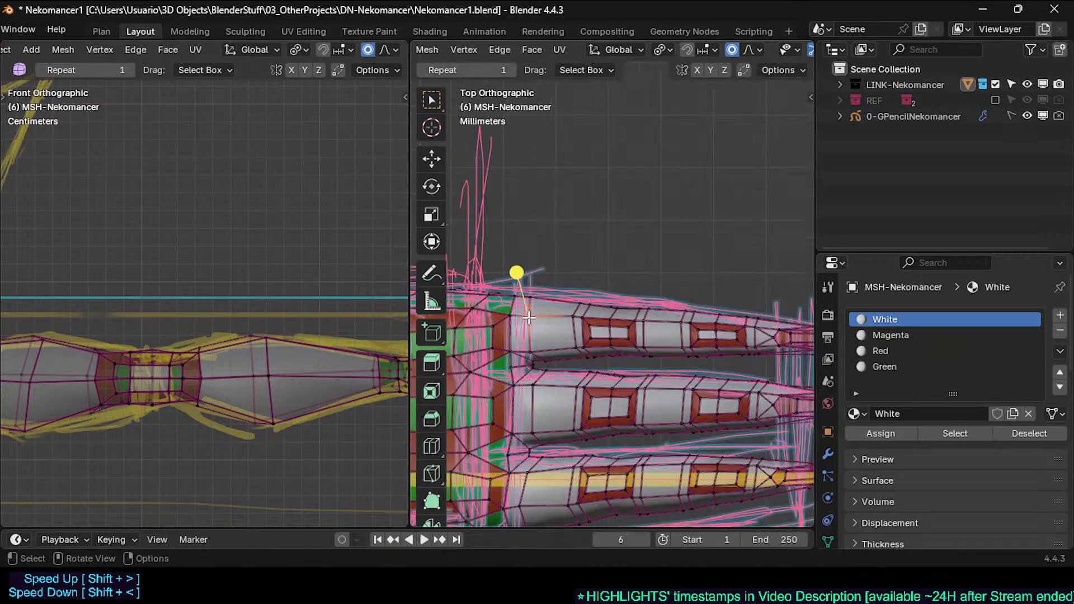
pyautogui.press('g')
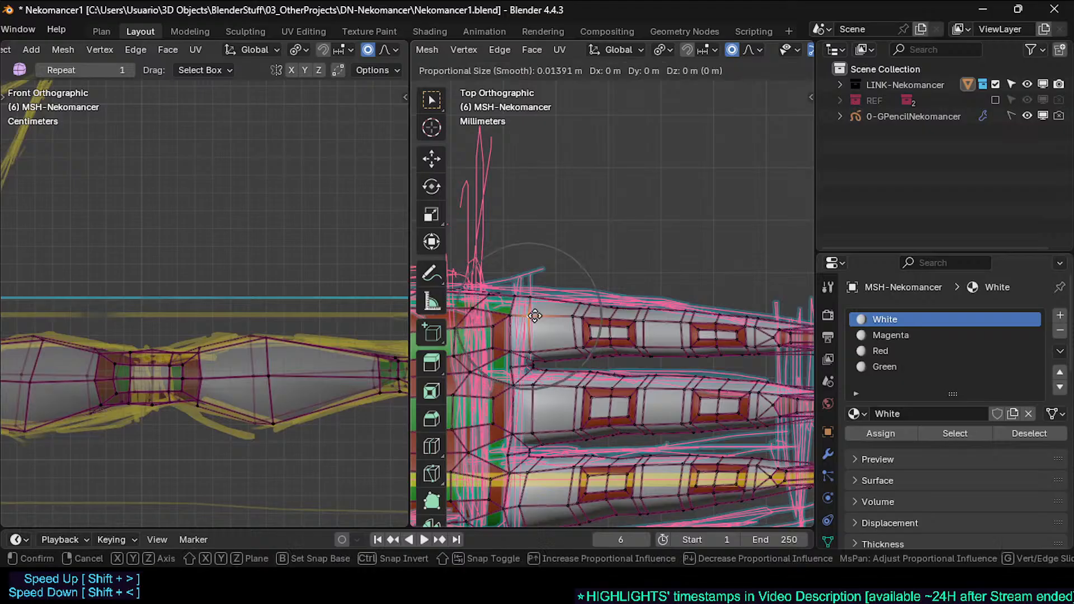
pyautogui.click(556, 261)
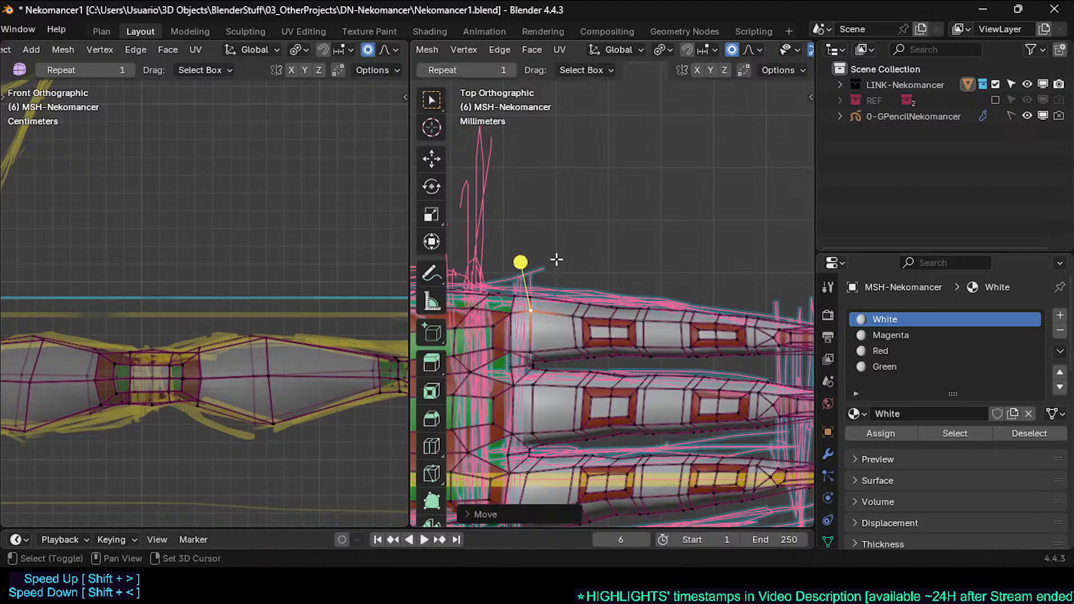
pyautogui.press('g')
pyautogui.click(513, 273)
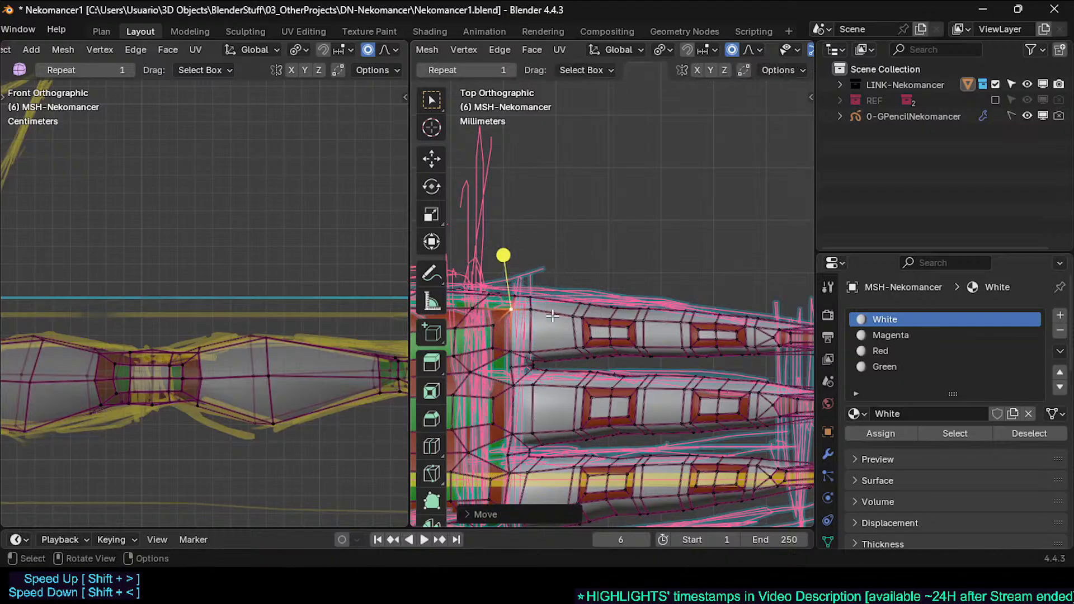
pyautogui.press('g')
pyautogui.click(579, 316)
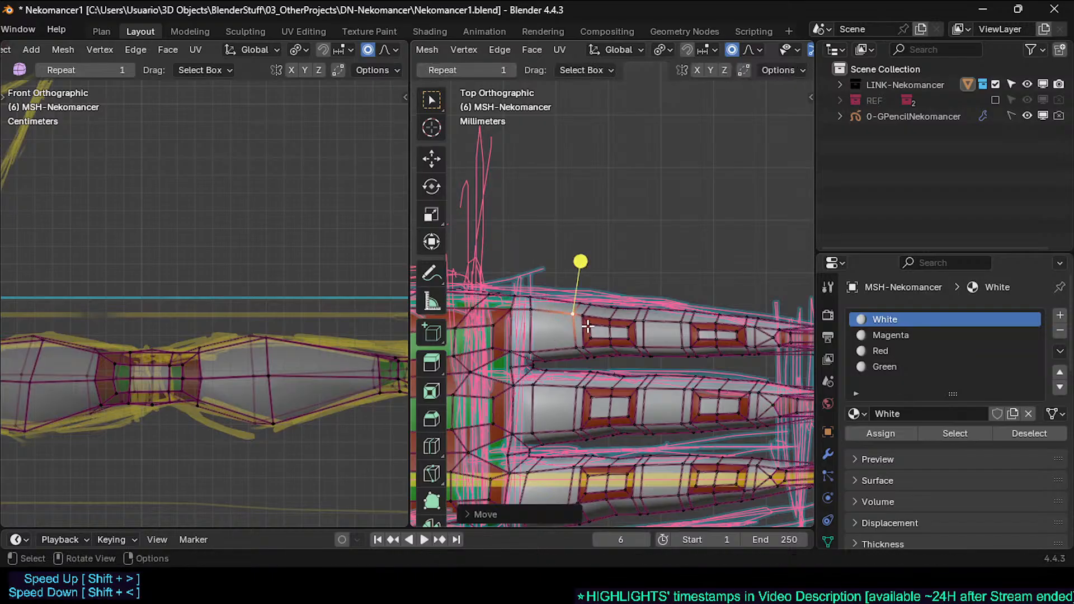
pyautogui.click(599, 323)
pyautogui.keyDown('alt'); pyautogui.click(618, 315); pyautogui.keyUp('alt')
pyautogui.keyDown('alt'); pyautogui.keyDown('shift'); pyautogui.click(696, 328); pyautogui.keyUp('shift'); pyautogui.keyUp('alt')
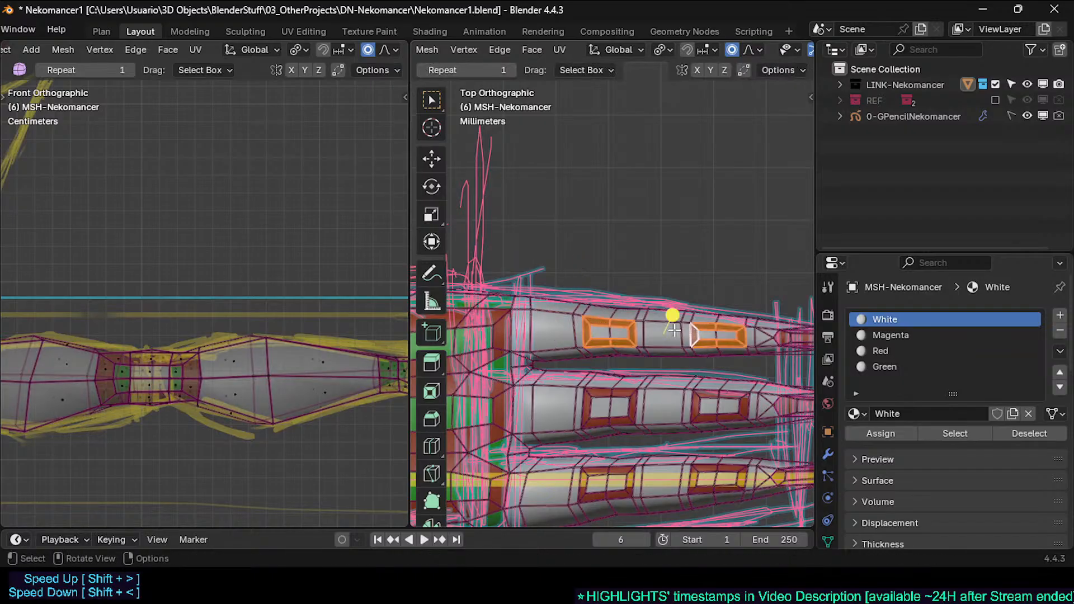
pyautogui.click(674, 314)
pyautogui.hotkey('alt', 'a')
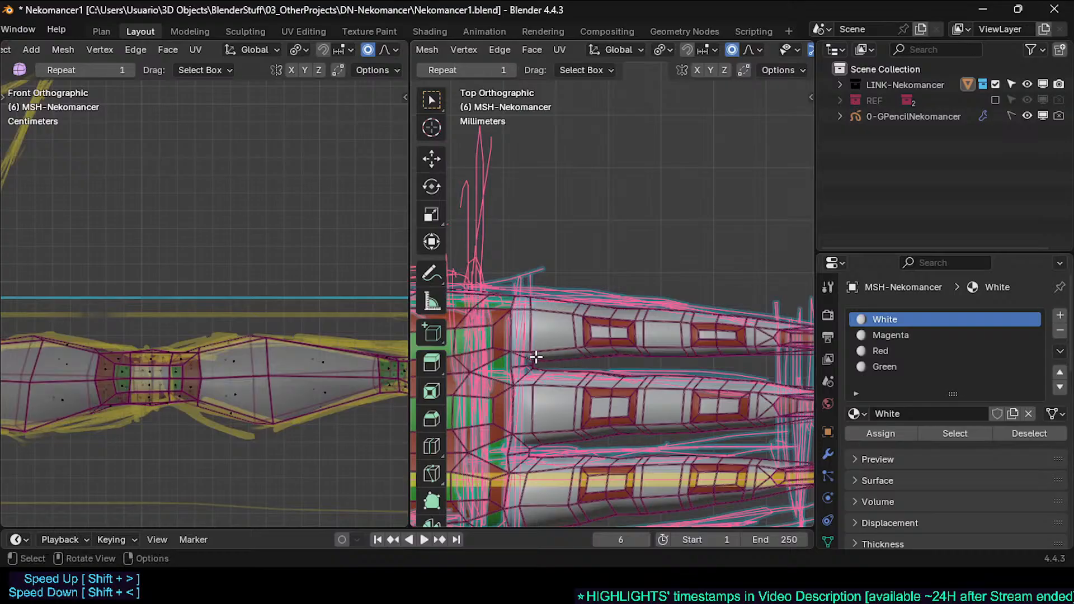
# Step: Move the inner-side vertex of the outer finger's base segment slightly toward the palm, and leave mesh editing
pyautogui.press('g')
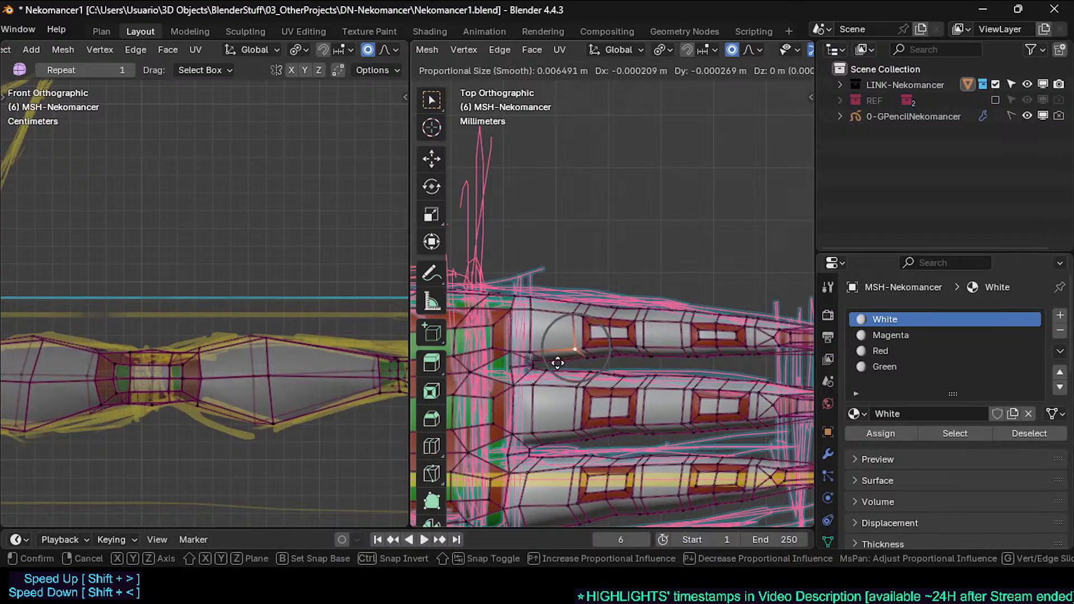
pyautogui.click(559, 365)
pyautogui.scroll(-1, 580, 355)
pyautogui.press('Tab')
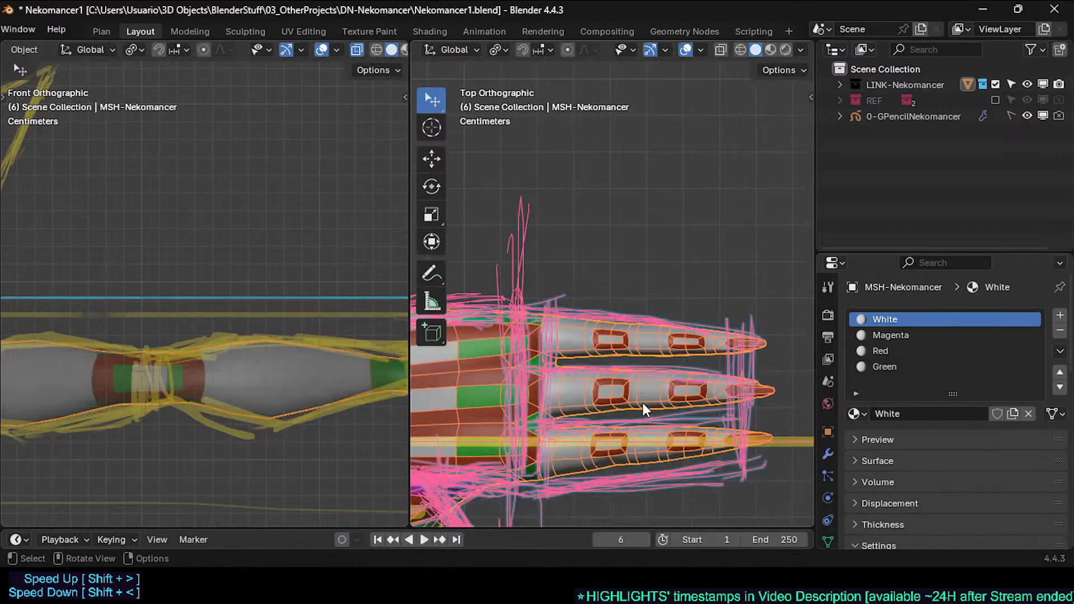
# Step: Enter mesh editing and hide the face ring at the base of the middle finger to isolate it from the palm
pyautogui.press('Tab')
pyautogui.scroll(2, 648, 417)
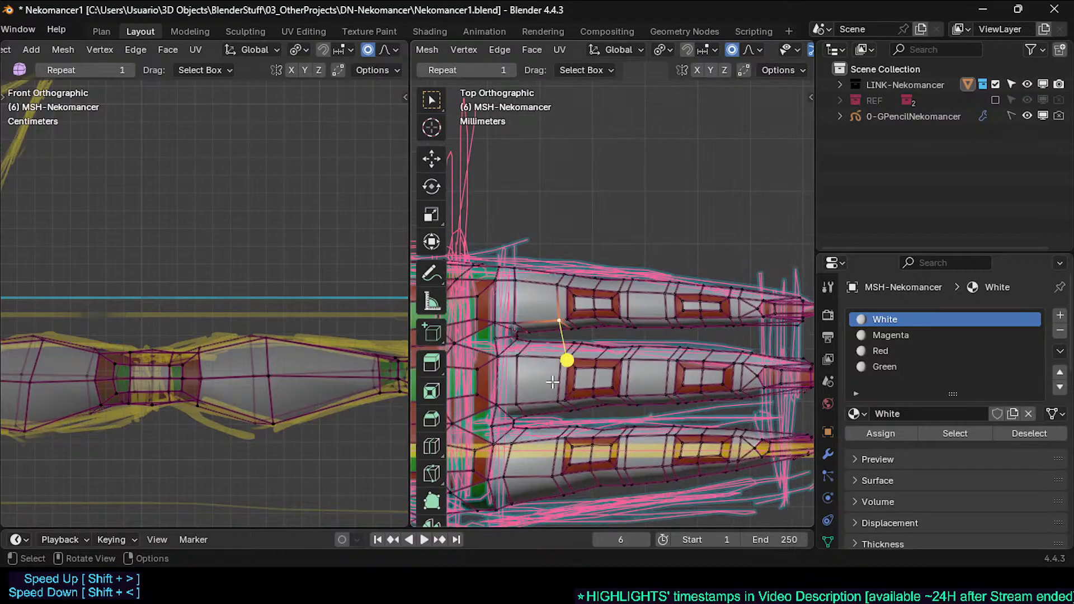
pyautogui.hotkey('ctrl', 'l')
pyautogui.press('h')
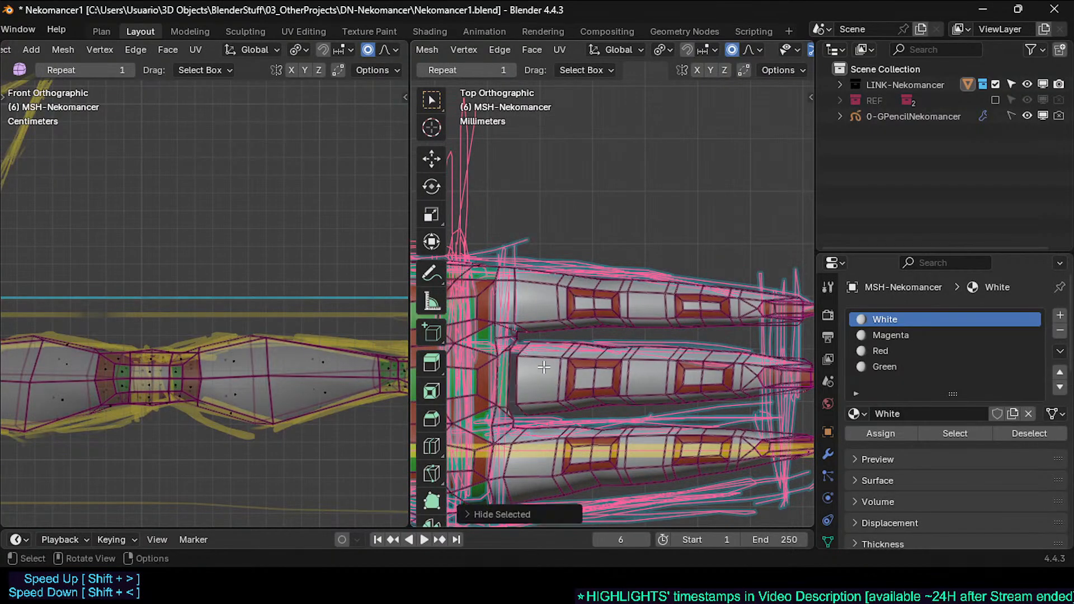
# Step: Select the whole isolated middle finger and rotate it about -2 degrees around global X
pyautogui.press('l')
pyautogui.press('r')
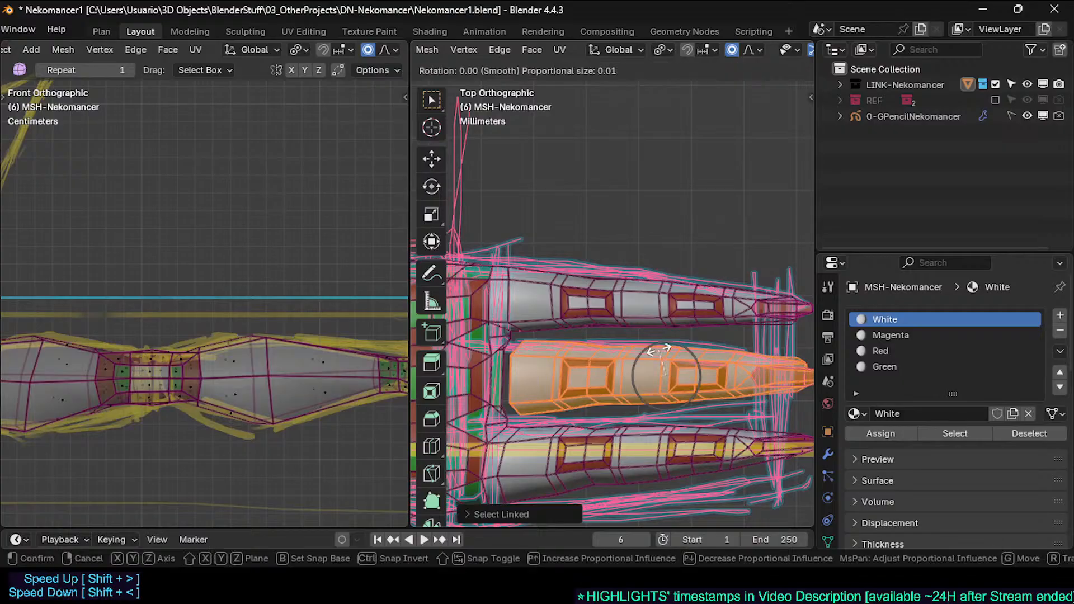
pyautogui.press('x')
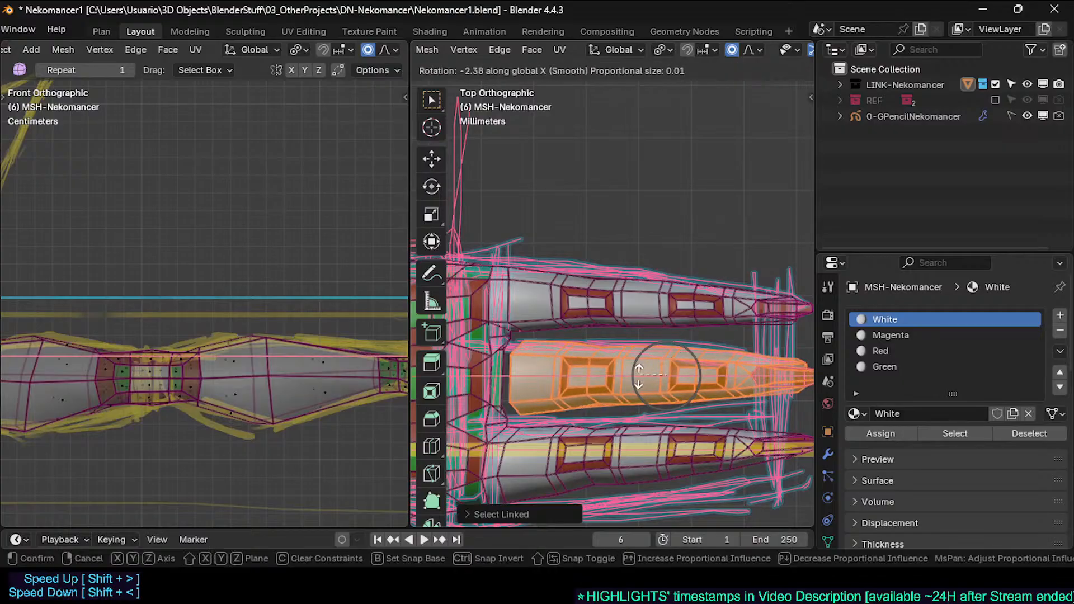
pyautogui.click(688, 375)
pyautogui.hotkey('alt', 'a')
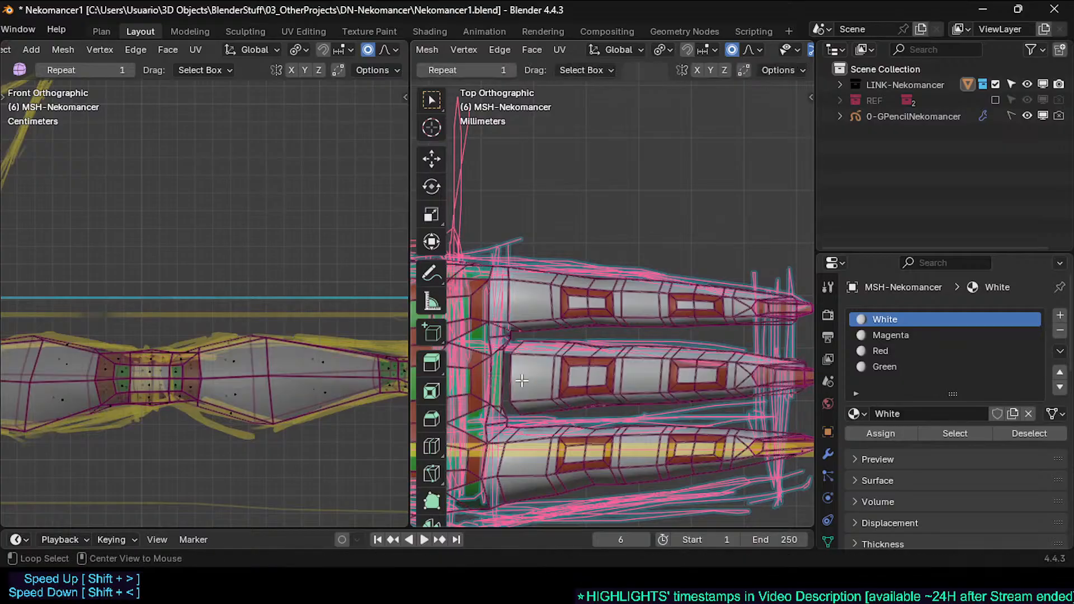
# Step: Reveal the hidden faces and nudge the vertices at the middle finger's base in the top view
pyautogui.hotkey('alt', 'h')
pyautogui.hotkey('alt', 'a')
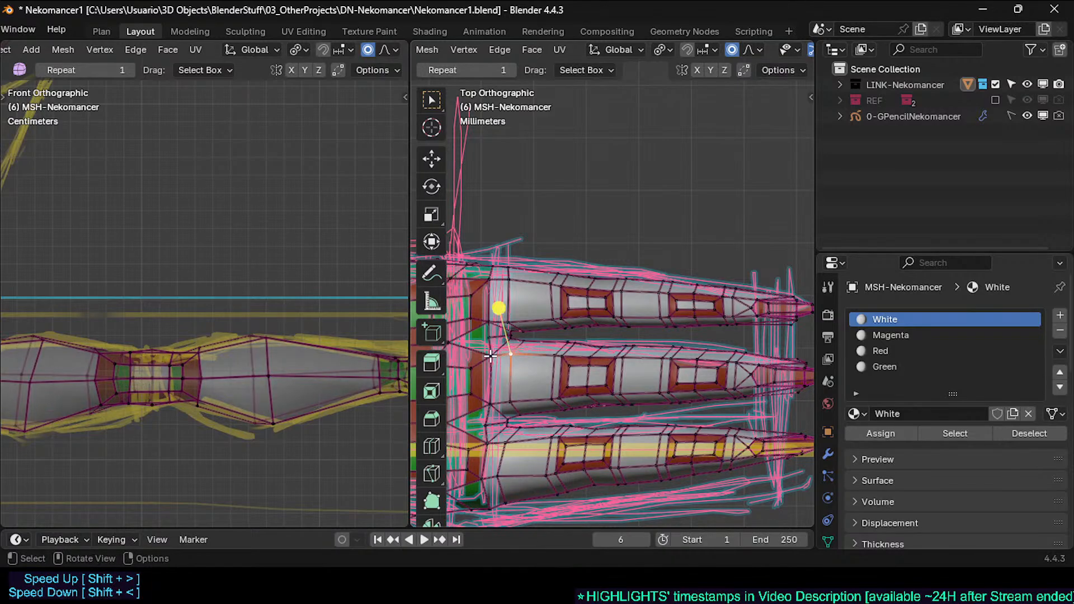
pyautogui.press('g')
pyautogui.click(504, 328)
pyautogui.press('g')
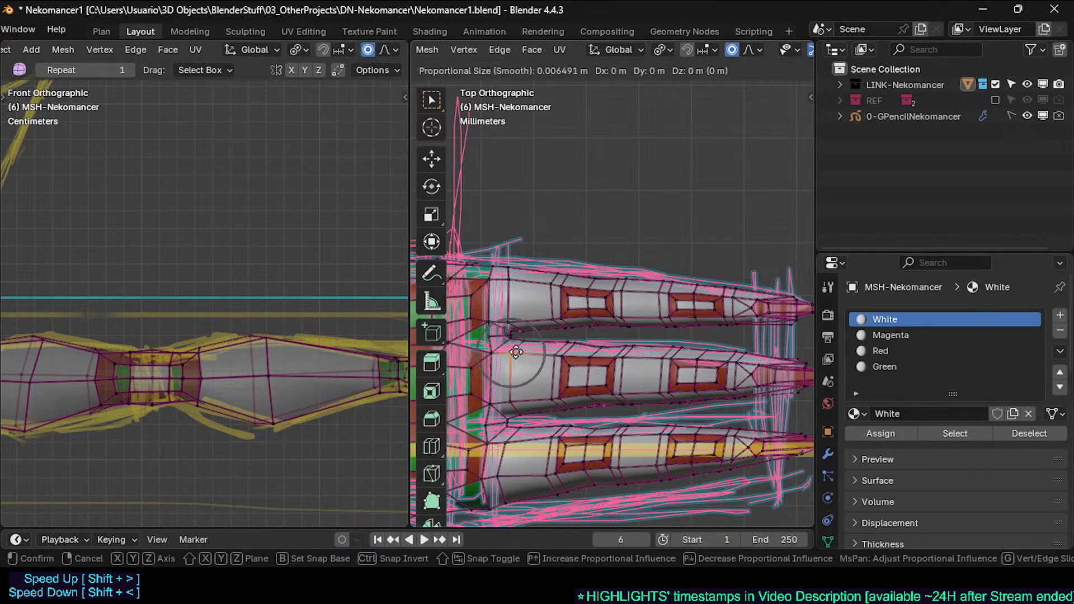
pyautogui.click(501, 310)
pyautogui.press('g')
pyautogui.click(501, 427)
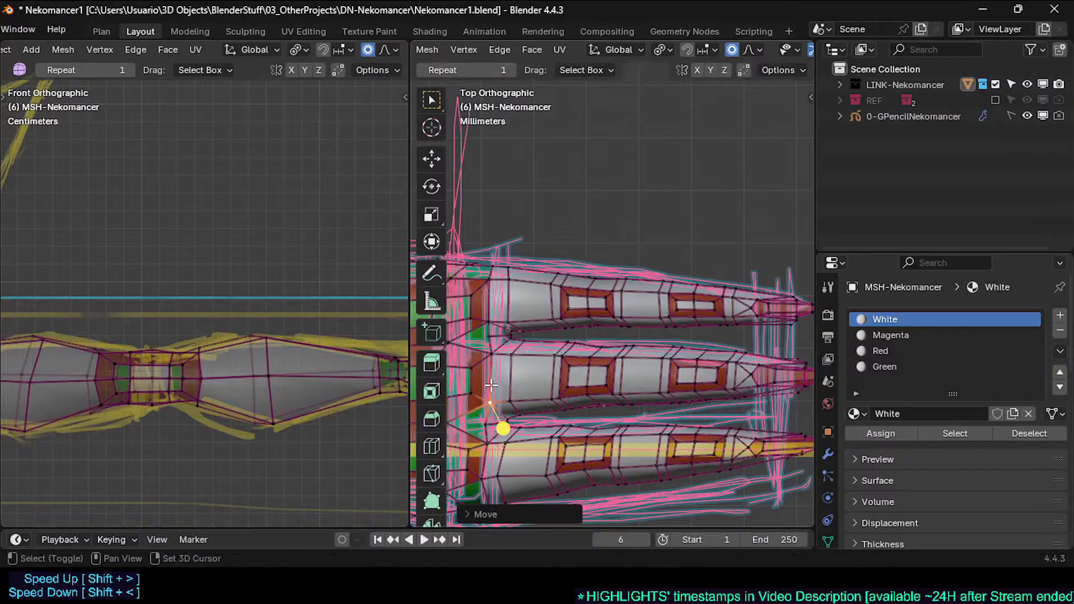
# Step: Isolate the lowest finger in the top view from its base faces and rotate it about 5 degrees around global X
pyautogui.keyDown('shift'); pyautogui.moveTo(507, 415); pyautogui.dragTo(506, 380, button='middle'); pyautogui.keyUp('shift')
pyautogui.scroll(-1, 506, 380)
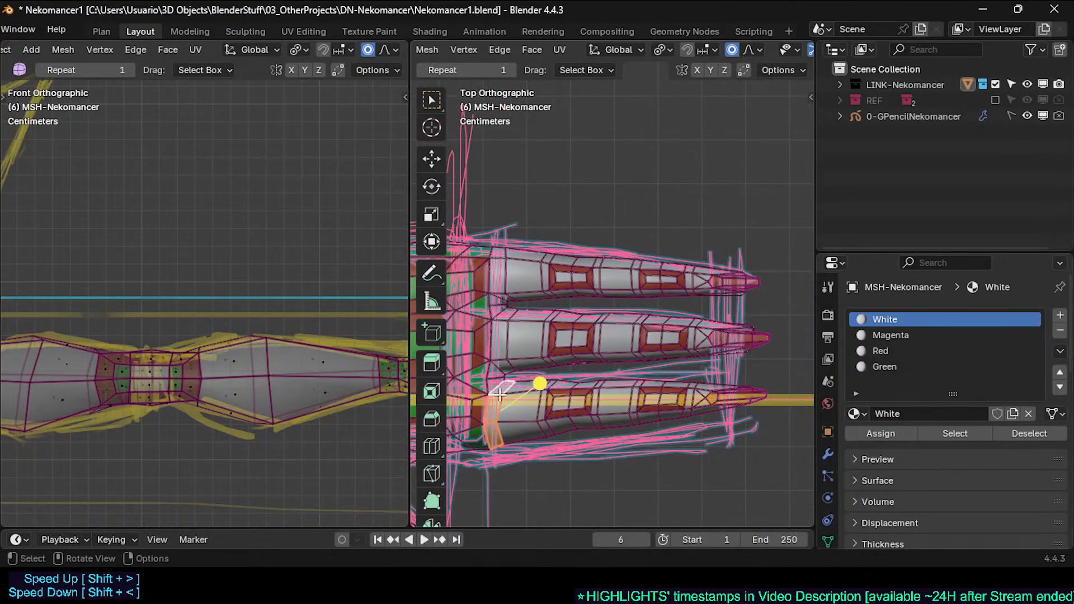
pyautogui.press('l')
pyautogui.press('r')
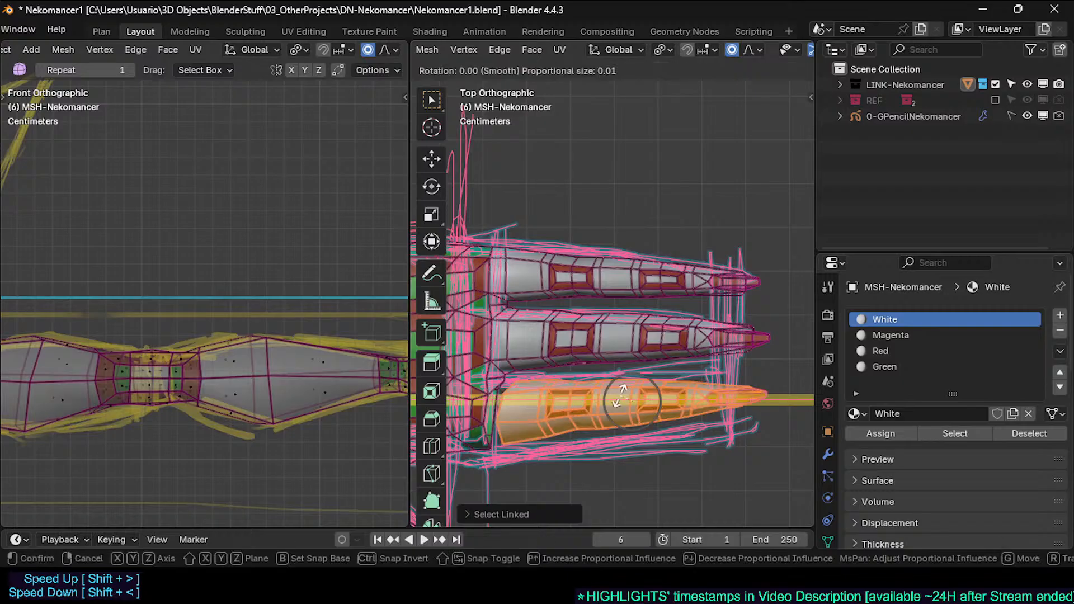
pyautogui.press('x')
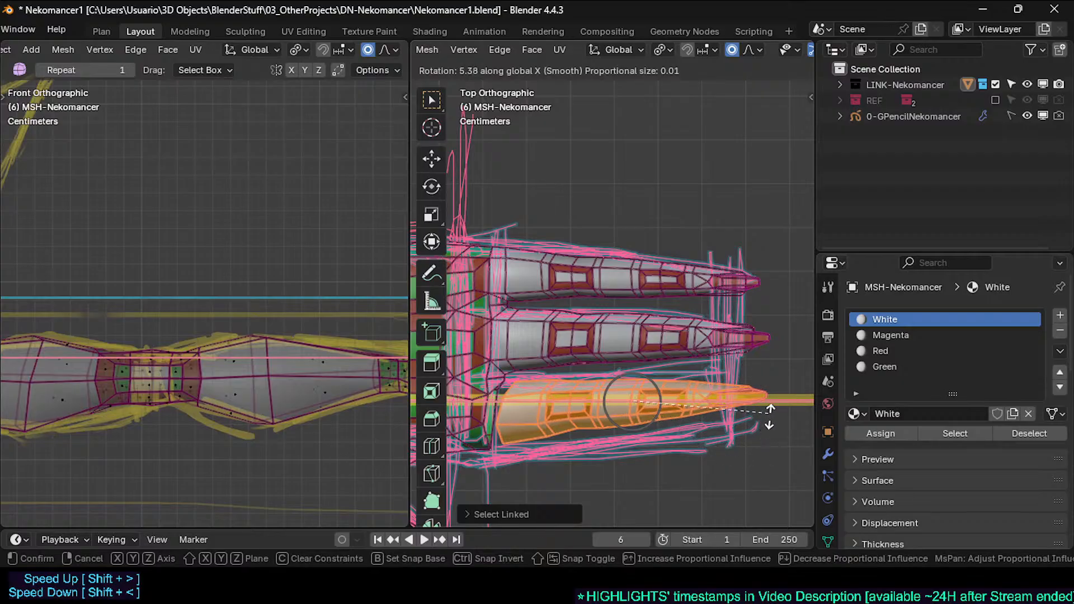
pyautogui.click(777, 372)
# Step: Reveal the hidden faces and move the thumb-side vertices at the lowest finger's base toward the sketch
pyautogui.click(472, 438)
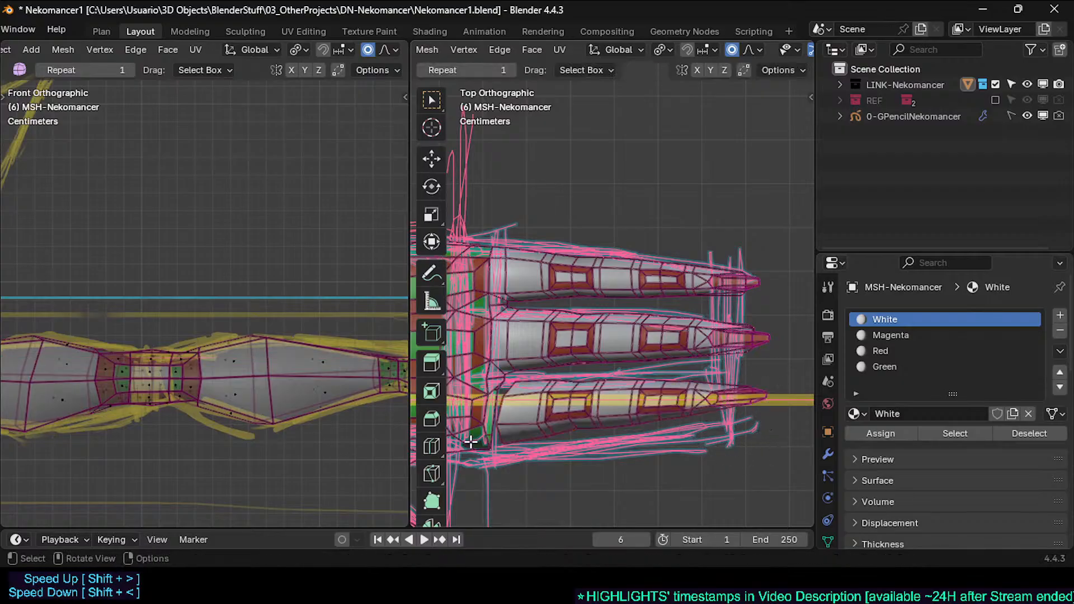
pyautogui.click(504, 431)
pyautogui.click(501, 425)
pyautogui.press('g')
pyautogui.click(505, 426)
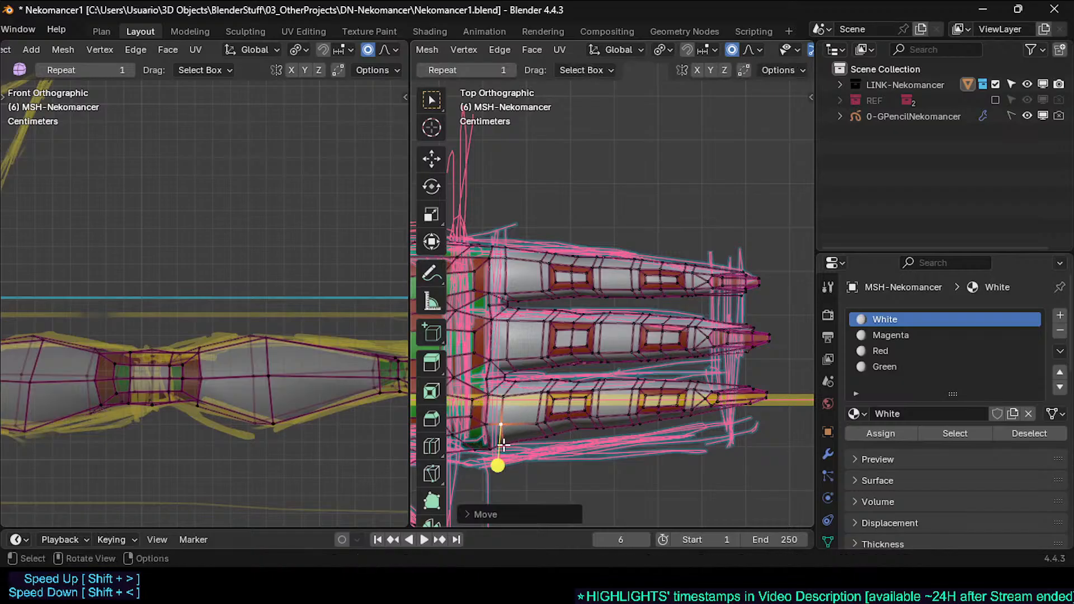
pyautogui.click(494, 448)
pyautogui.press('g')
pyautogui.click(485, 440)
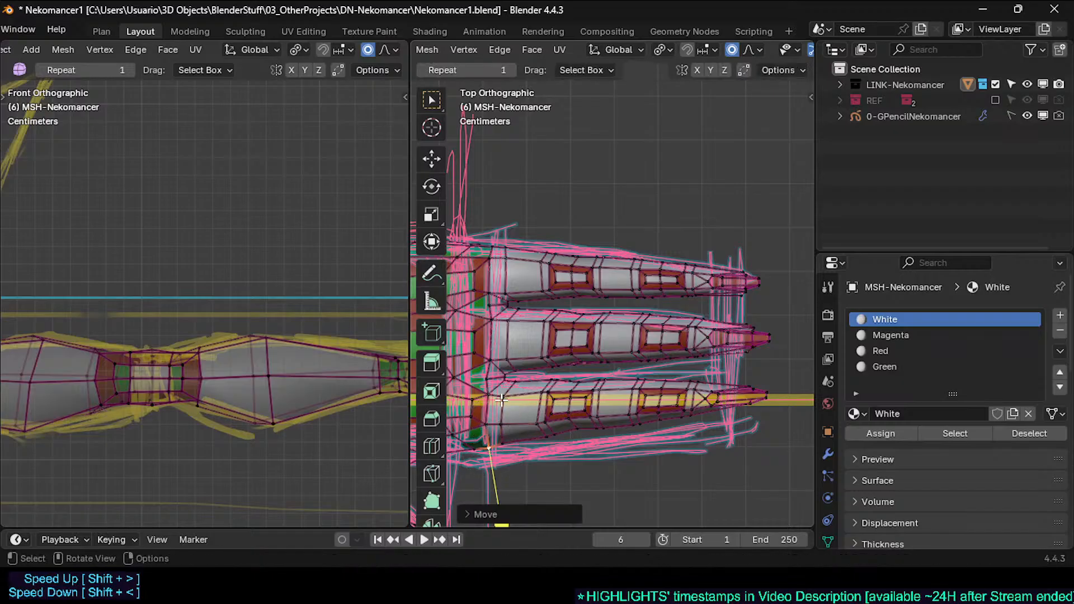
# Step: Adjust the lowest finger's vertices facing the middle finger, from its base to the first knuckle
pyautogui.click(503, 382)
pyautogui.press('g')
pyautogui.click(501, 369)
pyautogui.click(515, 384)
pyautogui.press('g')
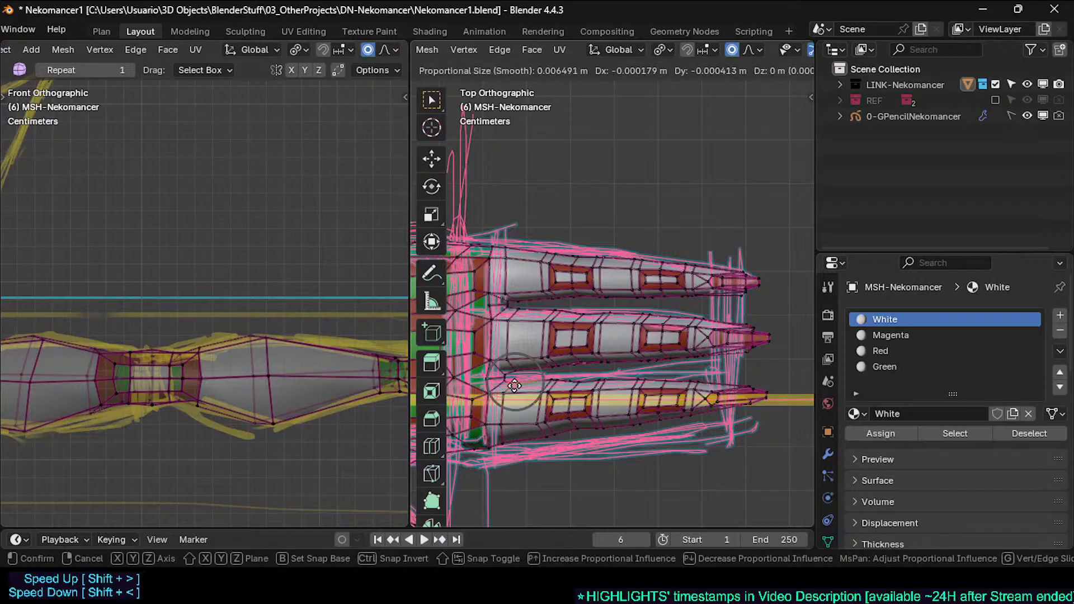
pyautogui.click(512, 370)
pyautogui.click(578, 382)
pyautogui.press('g')
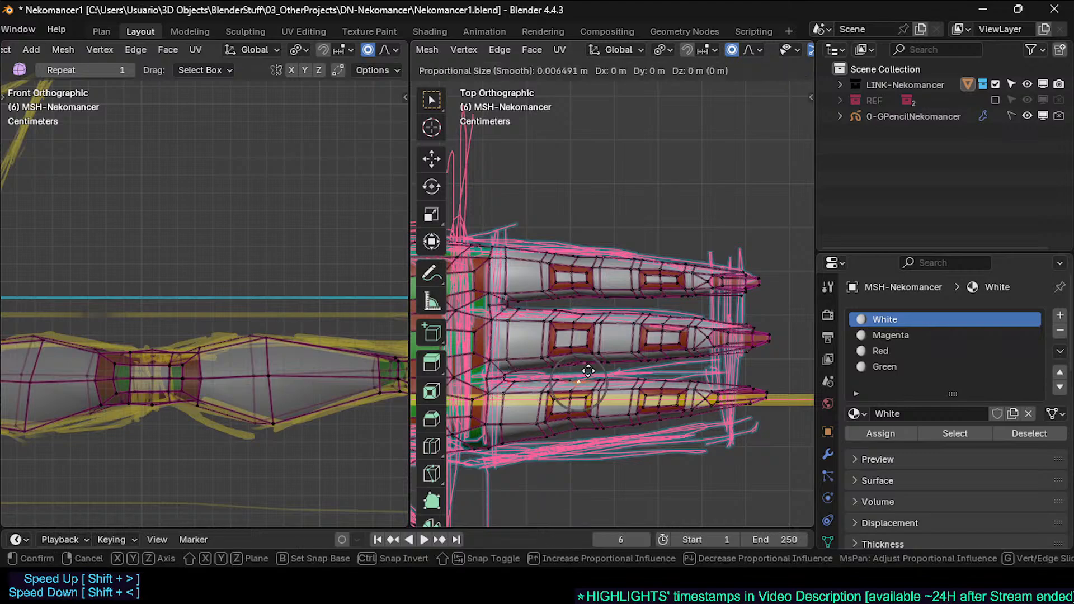
pyautogui.click(583, 365)
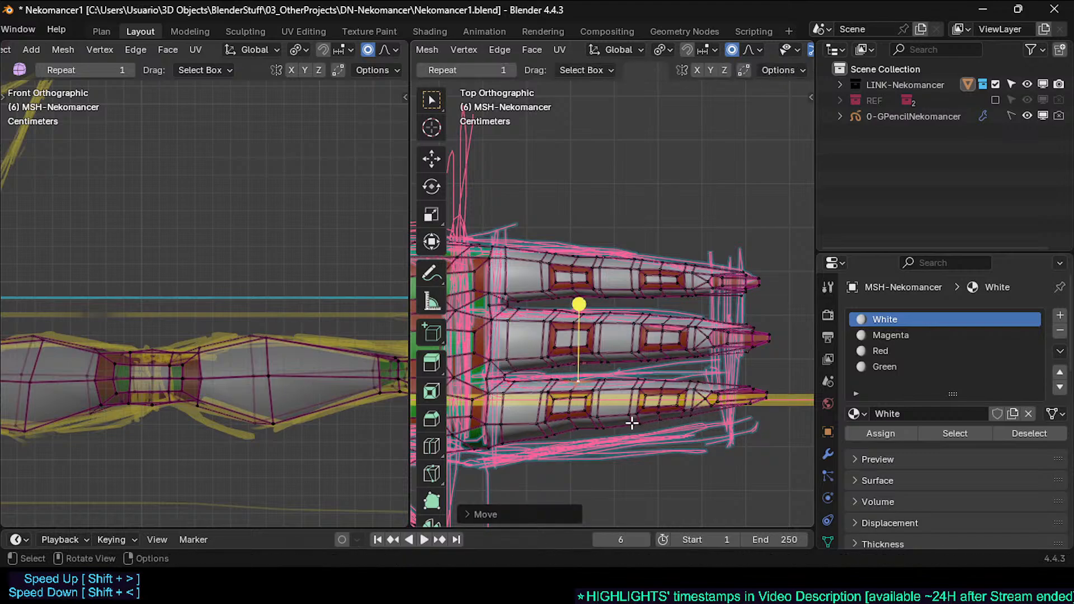
# Step: Shift the faces and vertices beside the first knuckle on the thumb side of the lowest finger toward the sketched outline
pyautogui.click(615, 420)
pyautogui.press('g')
pyautogui.click(595, 427)
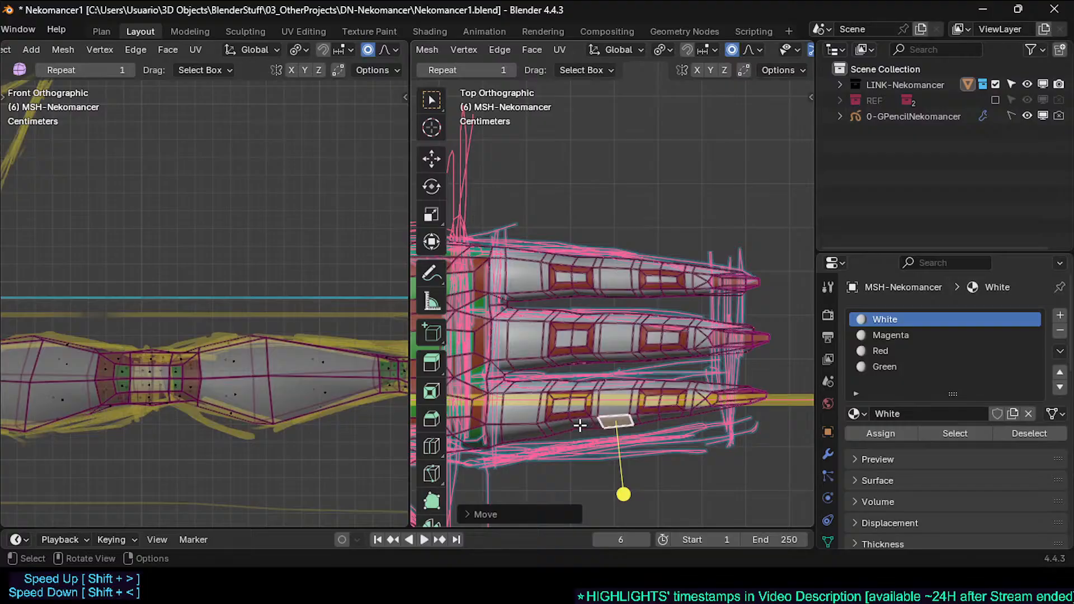
pyautogui.click(580, 426)
pyautogui.press('g')
pyautogui.click(584, 430)
pyautogui.press('1')
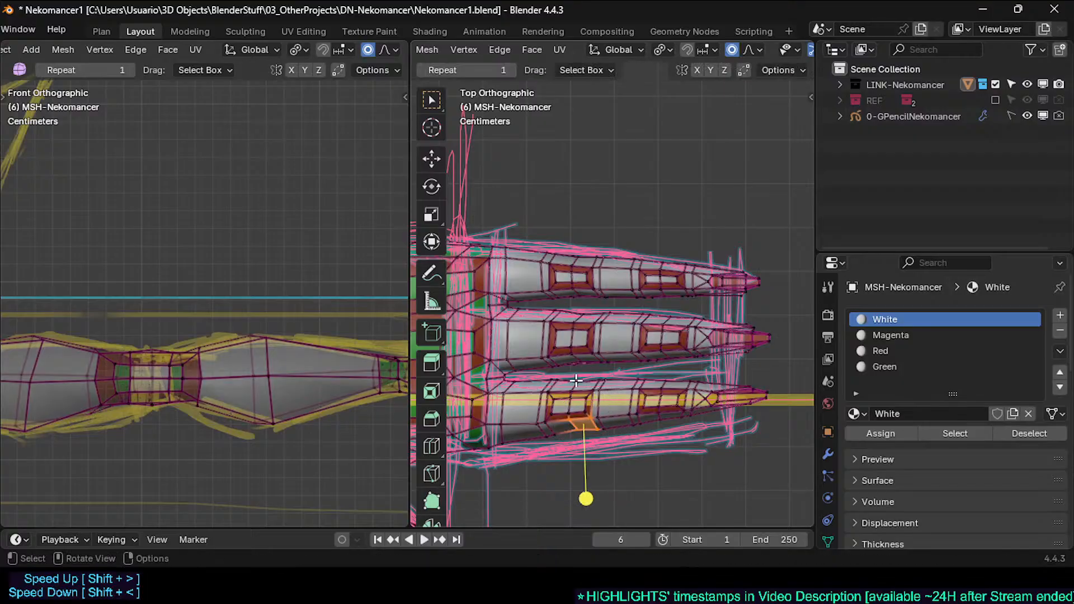
pyautogui.press('g')
pyautogui.click(577, 428)
pyautogui.press('g')
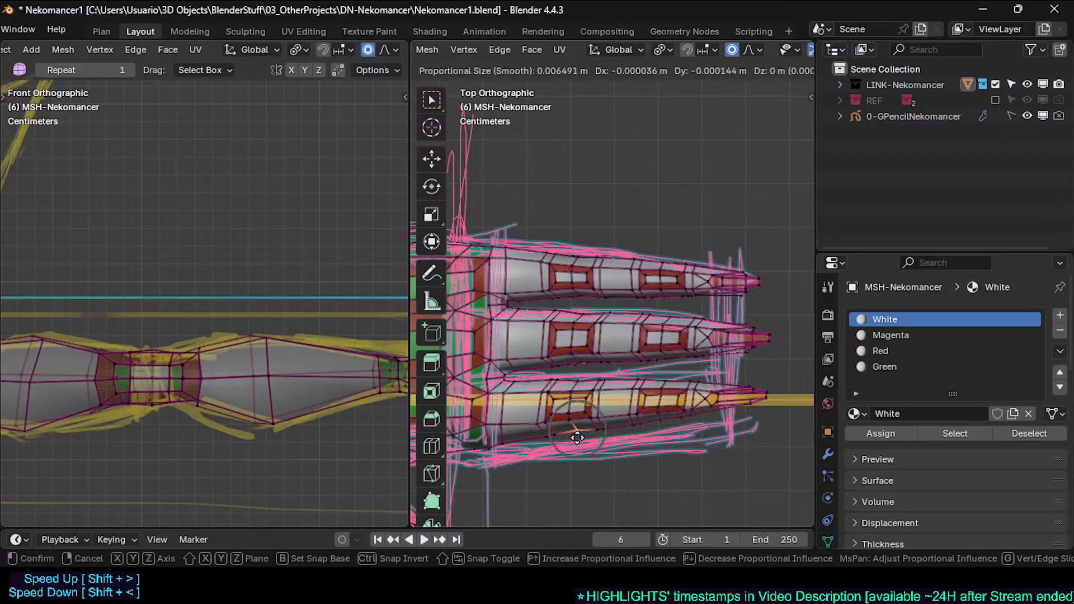
pyautogui.click(577, 438)
# Step: Adjust the vertices beside the second knuckle on the thumb side of the lowest finger in the top view
pyautogui.click(662, 419)
pyautogui.press('g')
pyautogui.click(672, 426)
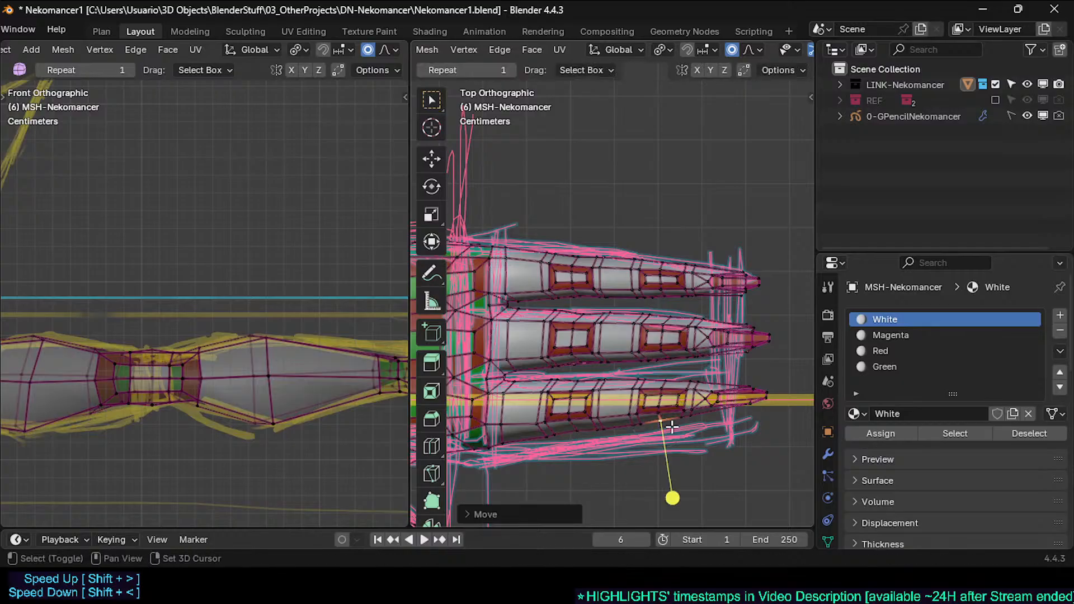
pyautogui.click(696, 418)
pyautogui.press('r')
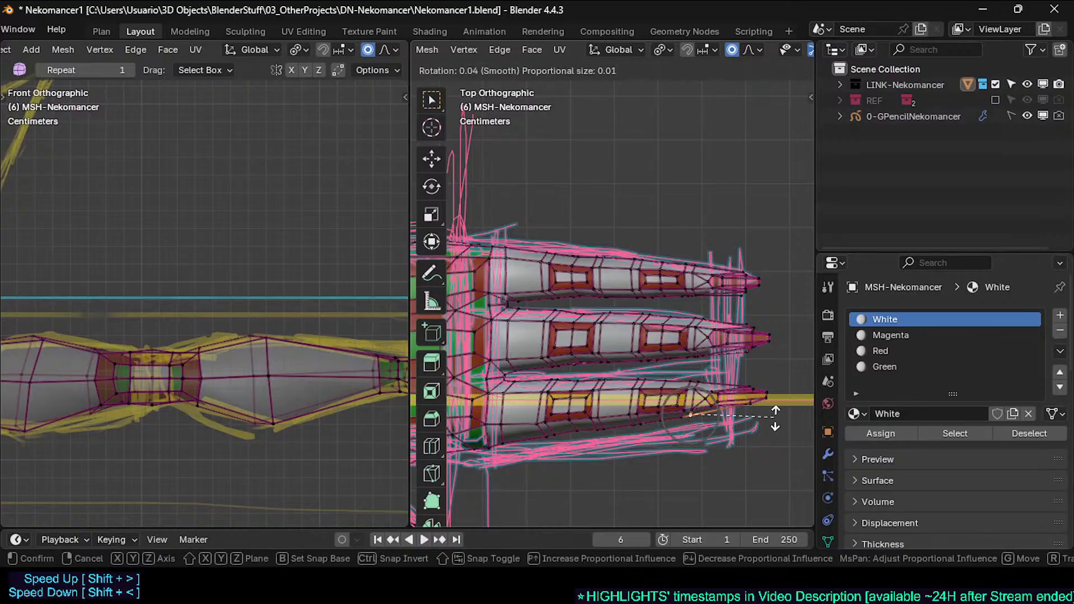
pyautogui.click(776, 431)
# Step: Move the vertices on both sides of the claw's base on the lowest finger to refine its outline
pyautogui.click(714, 385)
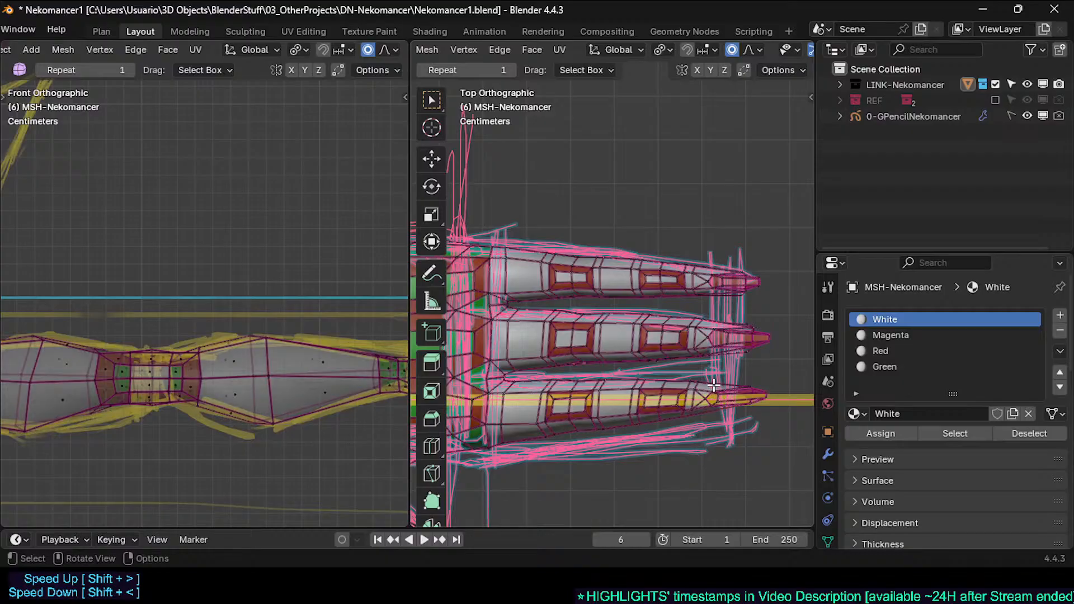
pyautogui.scroll(4, 726, 393)
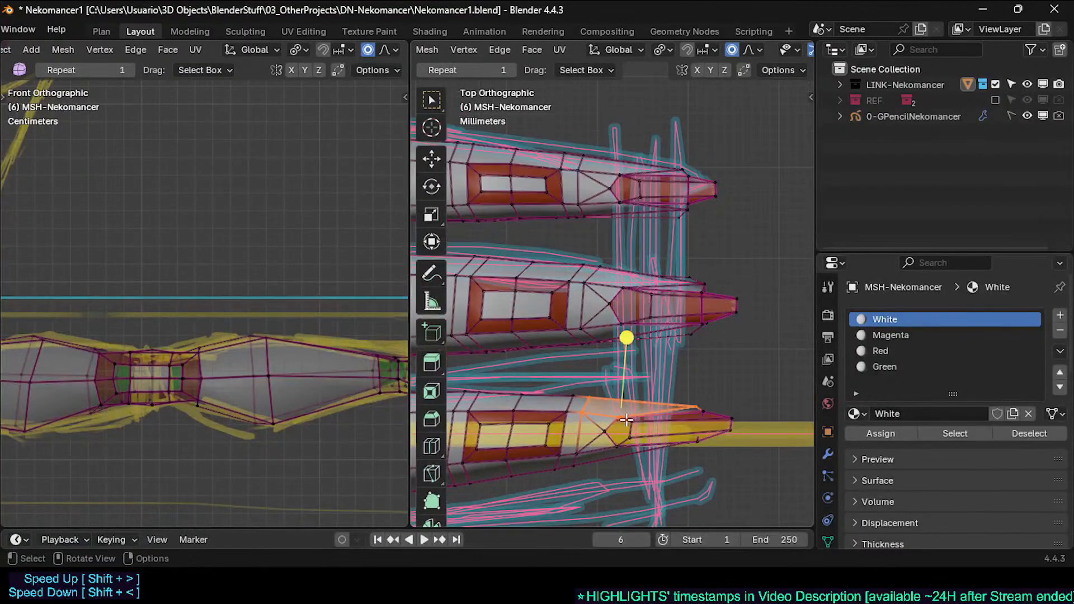
pyautogui.click(621, 416)
pyautogui.press('g')
pyautogui.click(621, 377)
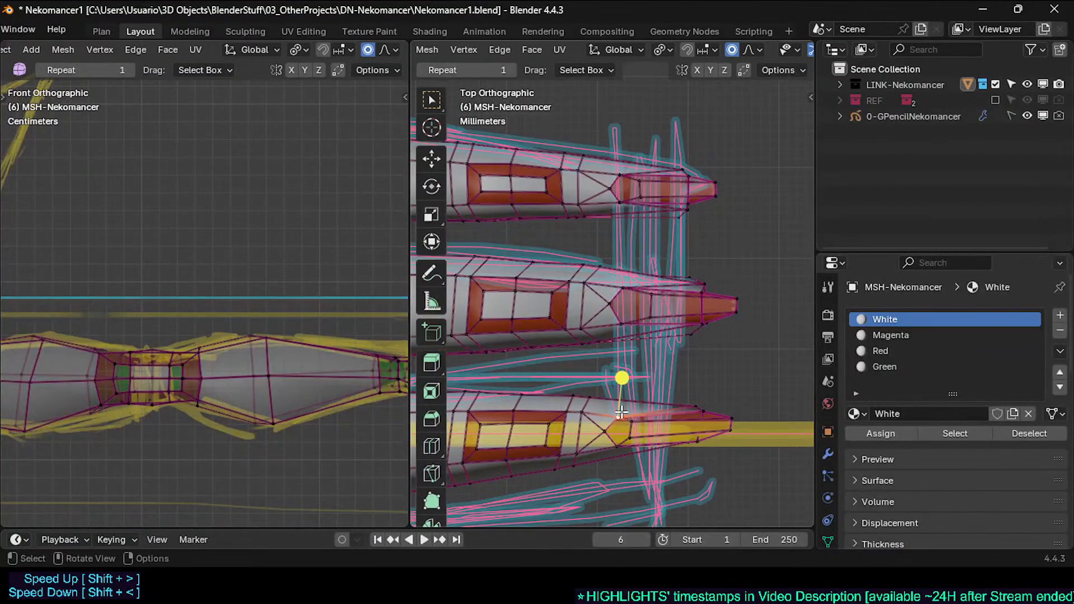
pyautogui.press('g')
pyautogui.click(621, 365)
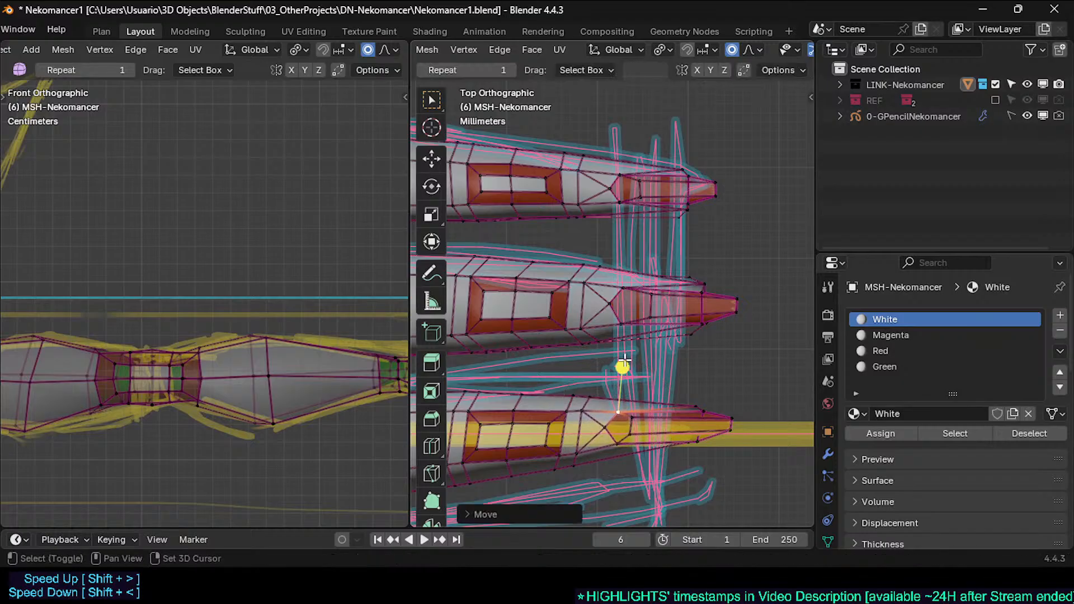
pyautogui.press('g')
pyautogui.click(628, 462)
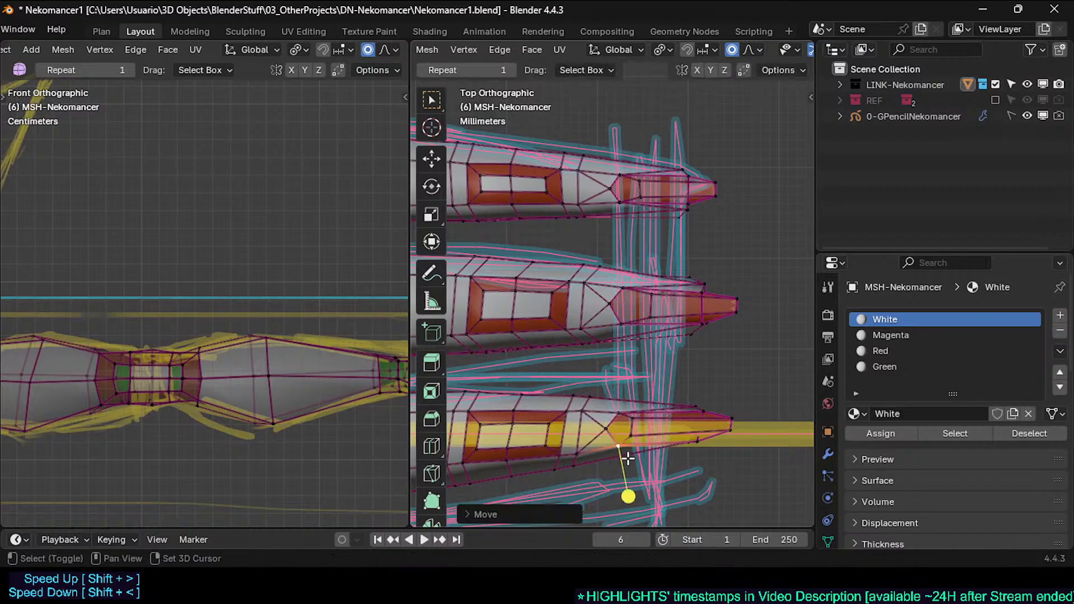
# Step: Move and slightly rotate the cross edge near the base of the middle finger's claw
pyautogui.click(622, 324)
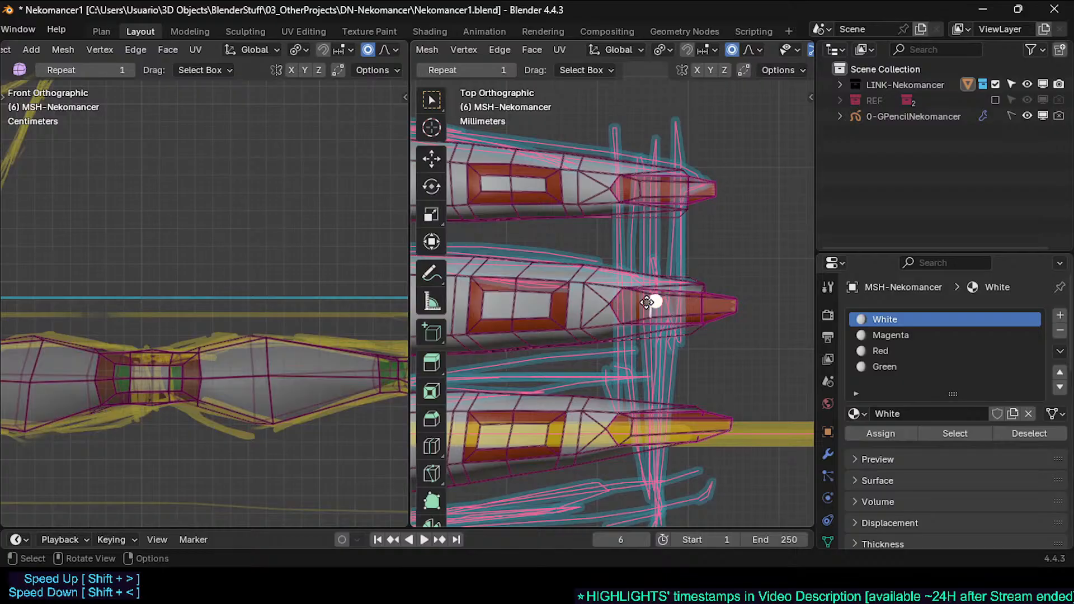
pyautogui.press('g')
pyautogui.click(647, 304)
pyautogui.press('g')
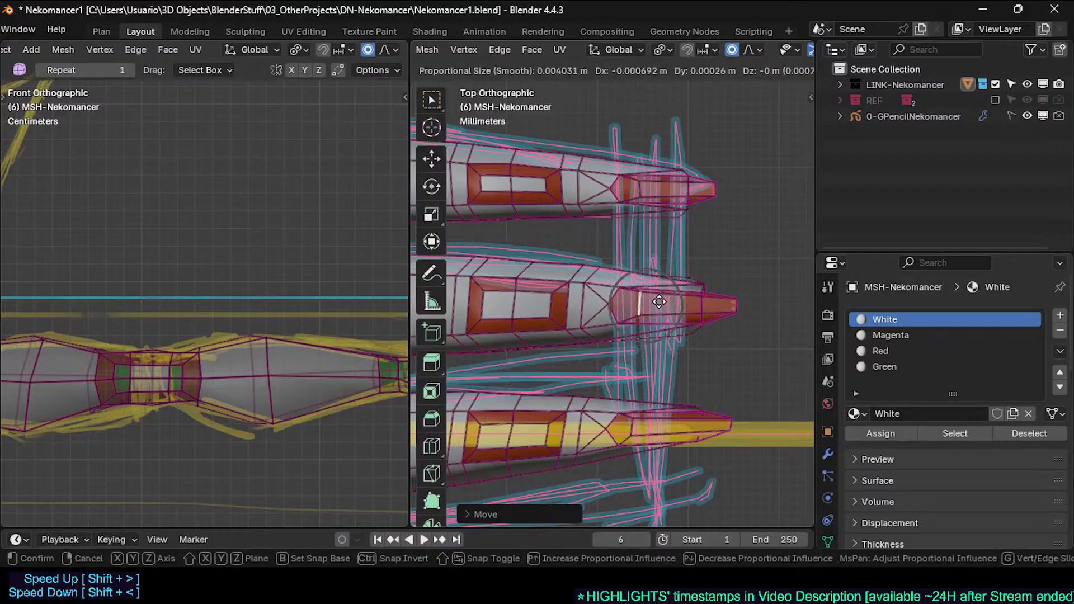
pyautogui.press('r')
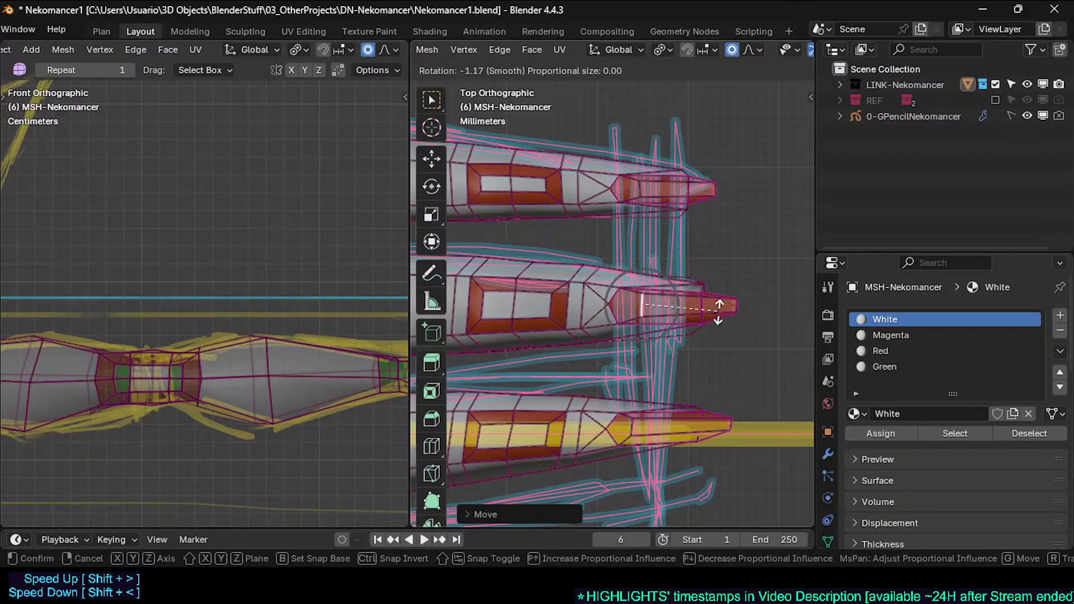
pyautogui.click(647, 300)
# Step: Reposition, slightly rotate and scale the cross edge near the base of the uppermost finger's claw
pyautogui.moveTo(644, 175); pyautogui.dragTo(712, 191)
pyautogui.press('r')
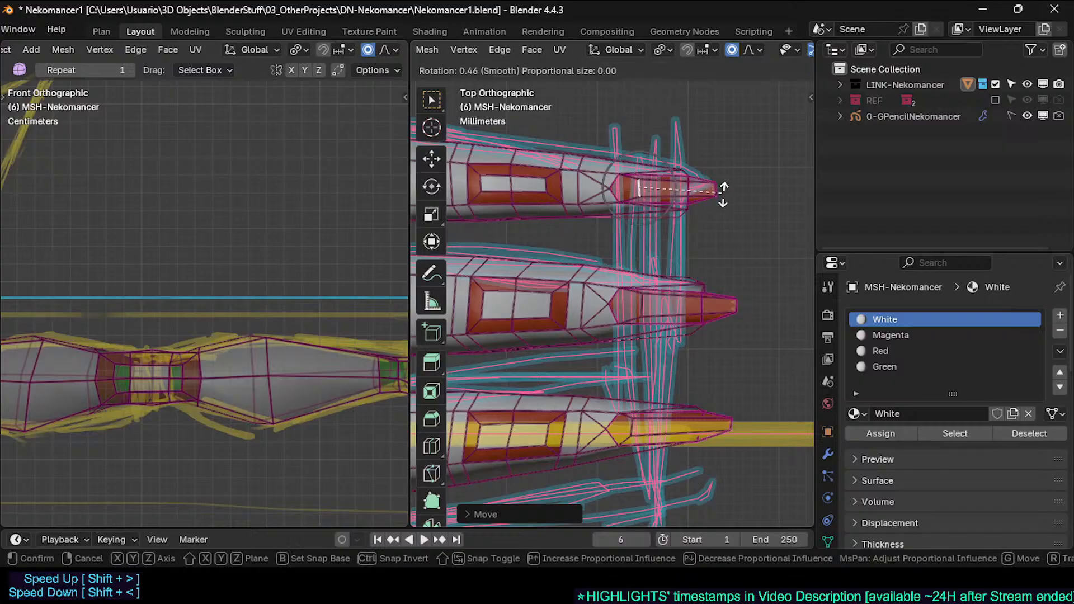
pyautogui.click(723, 197)
pyautogui.press('s')
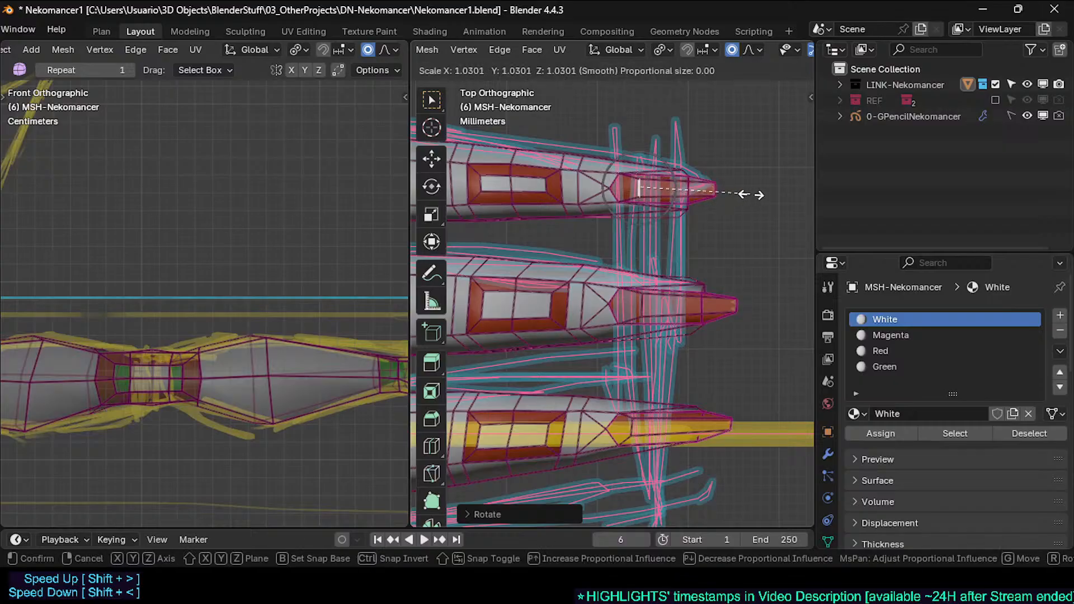
pyautogui.click(644, 175)
# Step: Scale the end edges of the claws on the uppermost and middle fingers, and return to vertex selection
pyautogui.press('s')
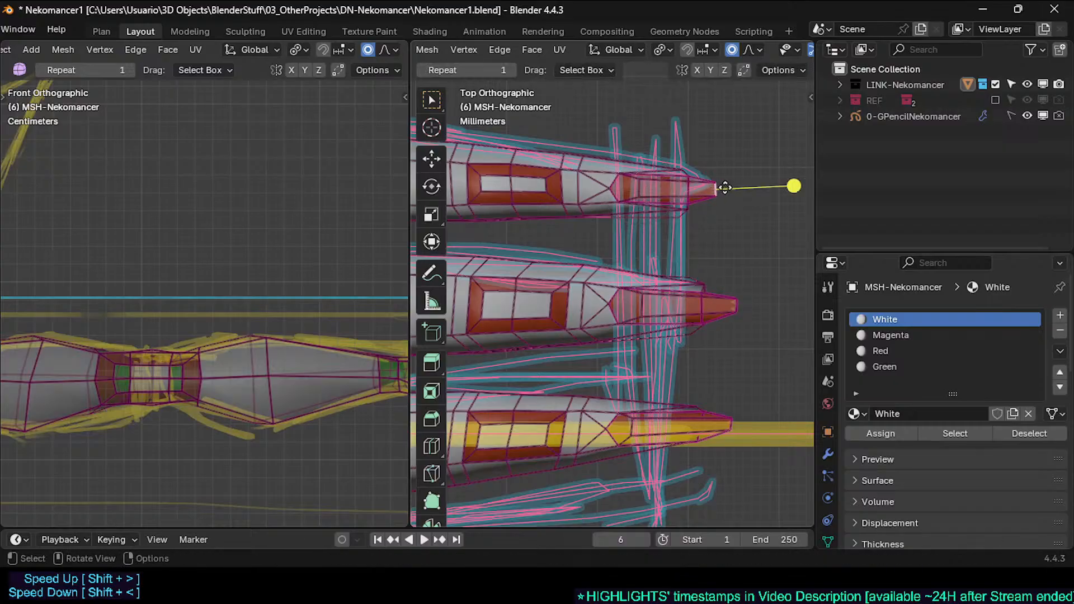
pyautogui.press('s')
pyautogui.click(729, 180)
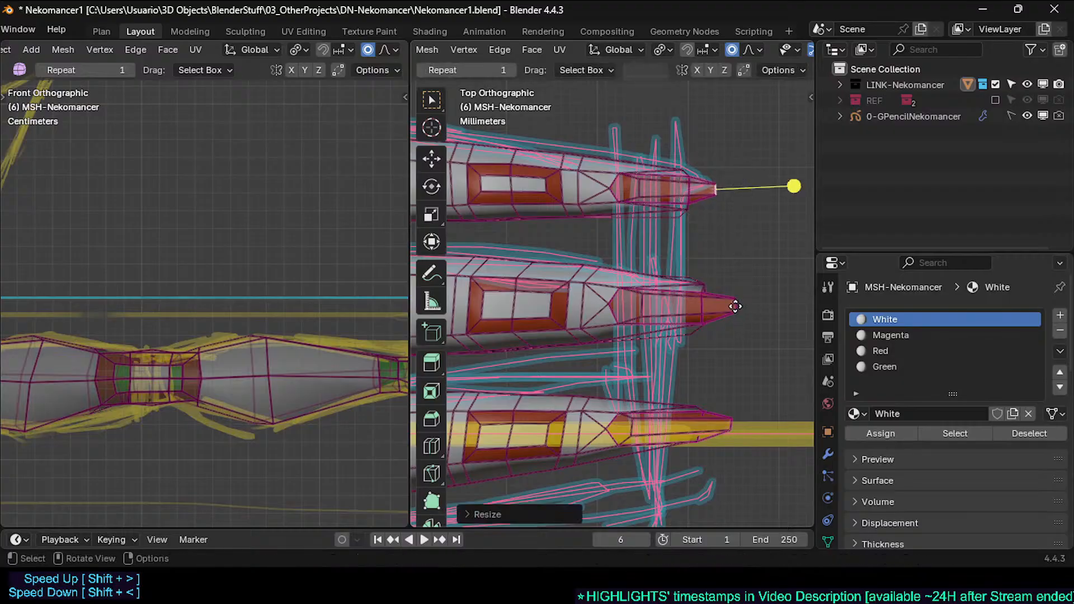
pyautogui.click(735, 307)
pyautogui.press('s')
pyautogui.click(761, 283)
pyautogui.press('1')
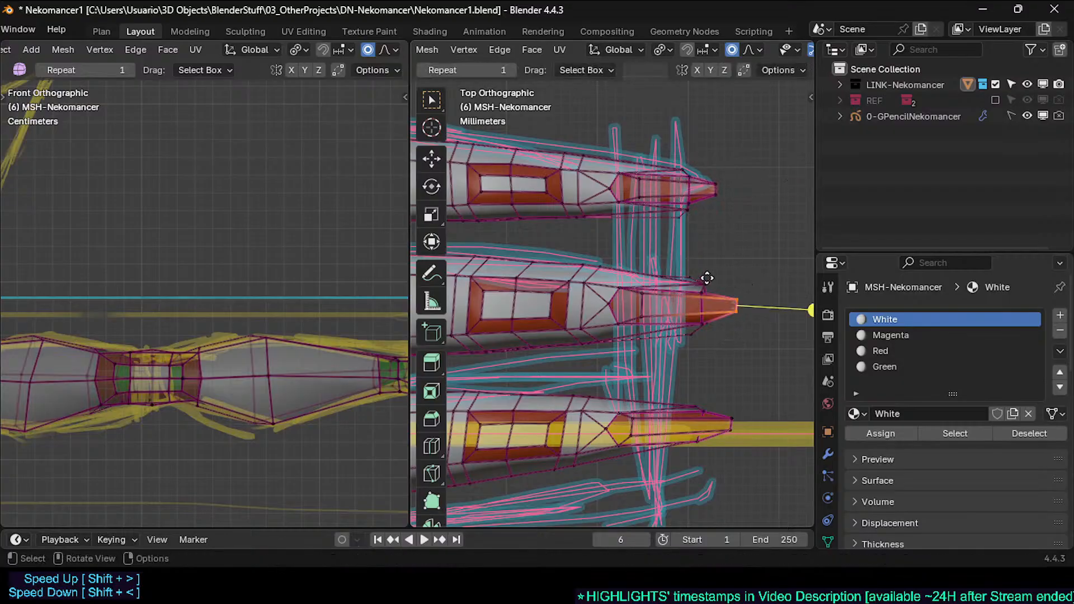
# Step: Move the vertices along the upper side of the middle finger's claw base slightly back toward the knuckle
pyautogui.click(707, 281)
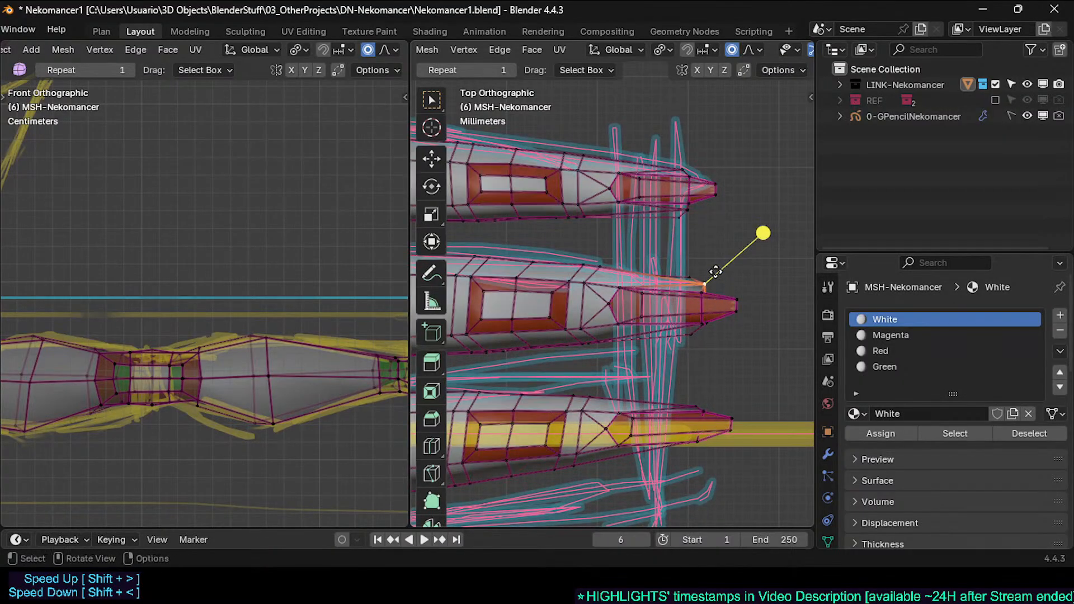
pyautogui.press('g')
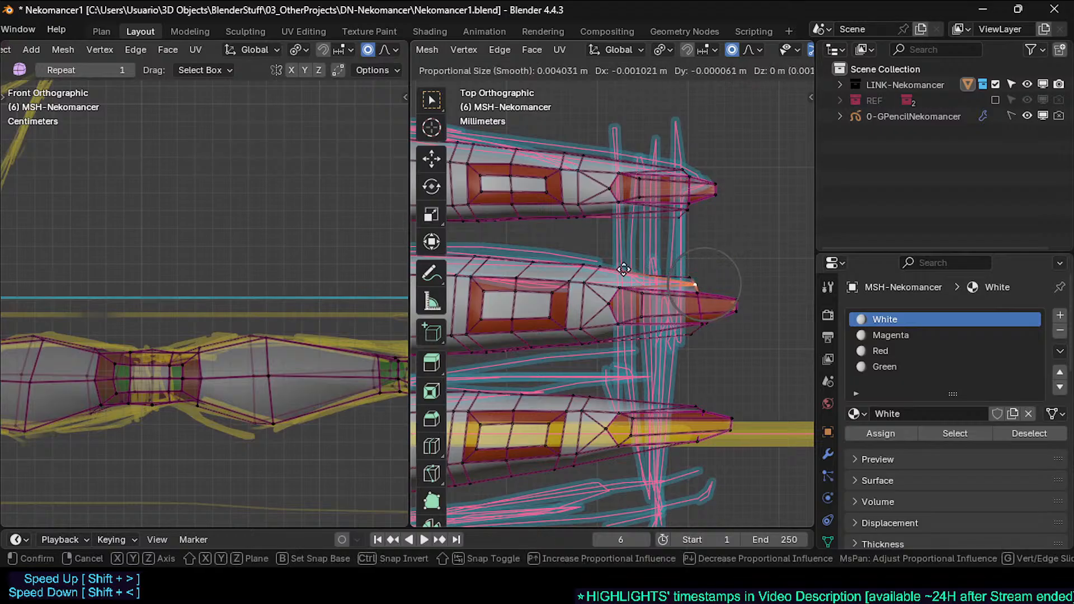
pyautogui.click(679, 271)
pyautogui.press('g')
pyautogui.click(659, 288)
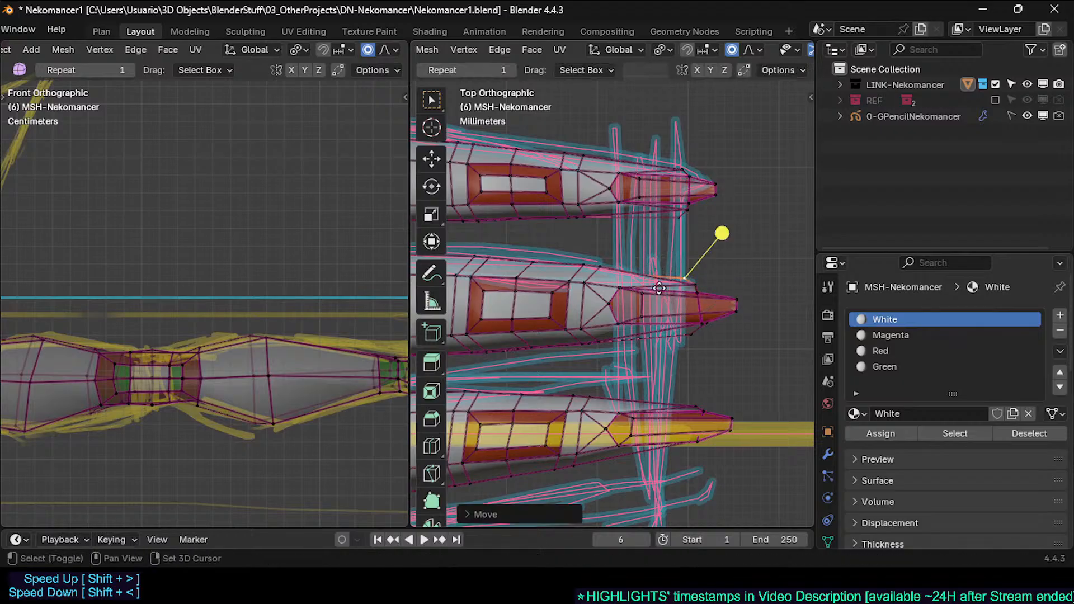
# Step: Move the vertices along the lower side of the middle finger's claw base to mirror its upper outline
pyautogui.press('g')
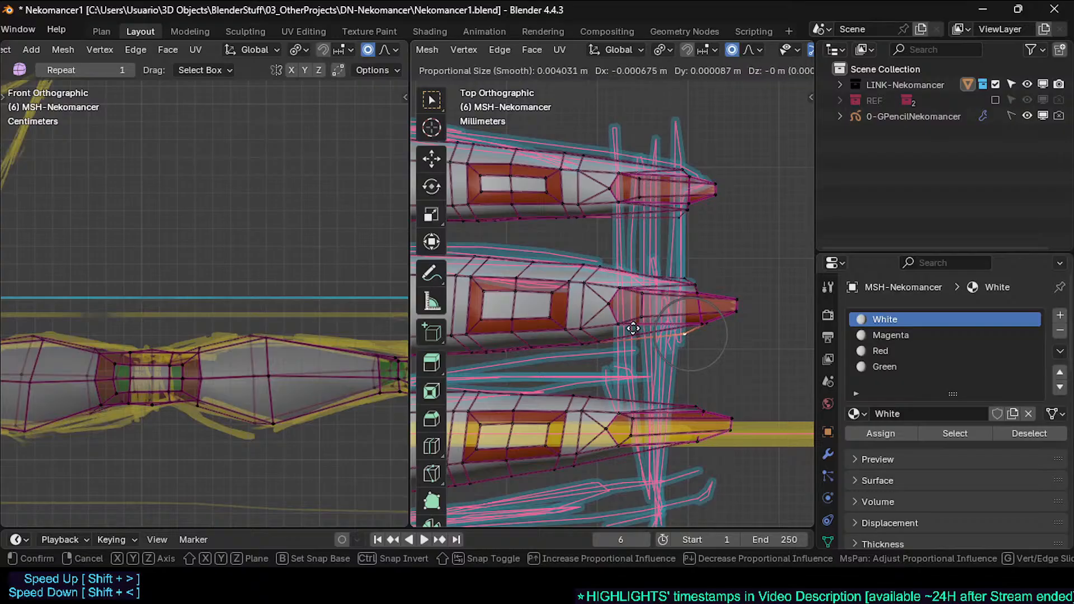
pyautogui.click(624, 329)
pyautogui.press('g')
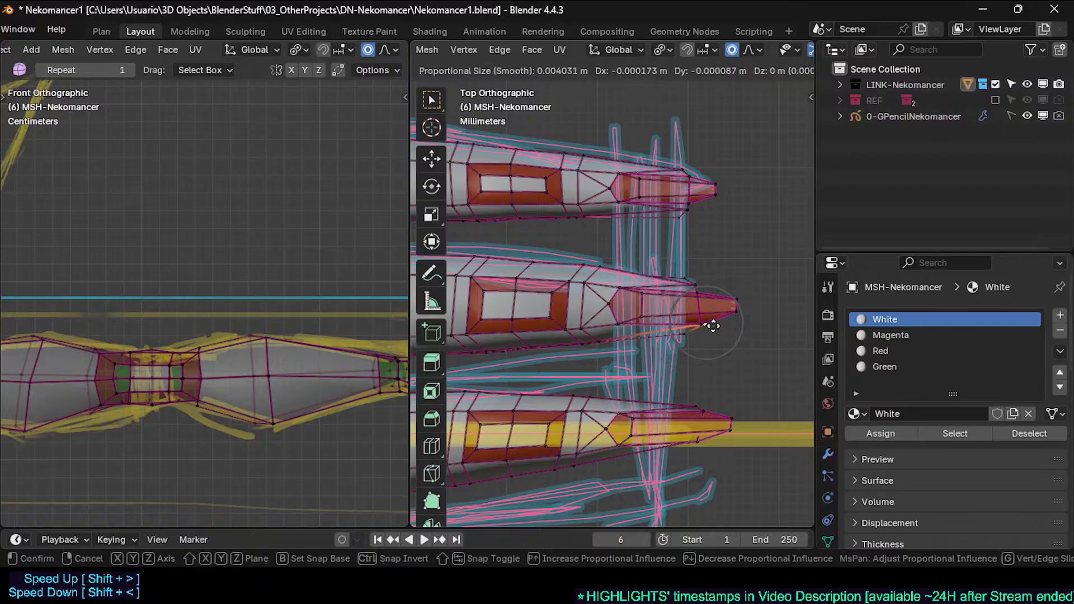
pyautogui.click(684, 322)
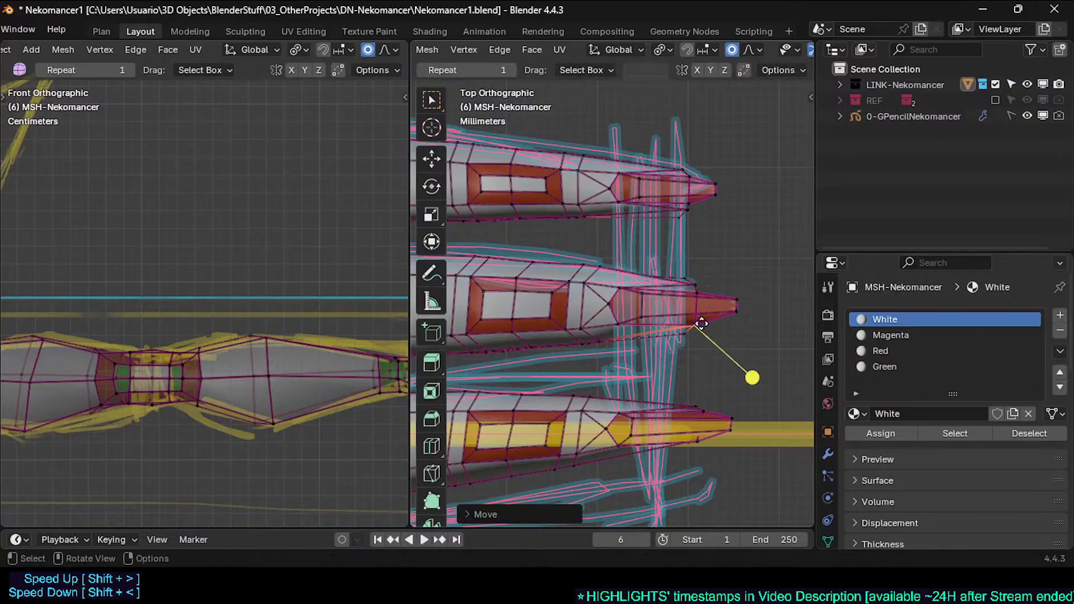
pyautogui.click(701, 323)
pyautogui.press('g')
pyautogui.click(742, 301)
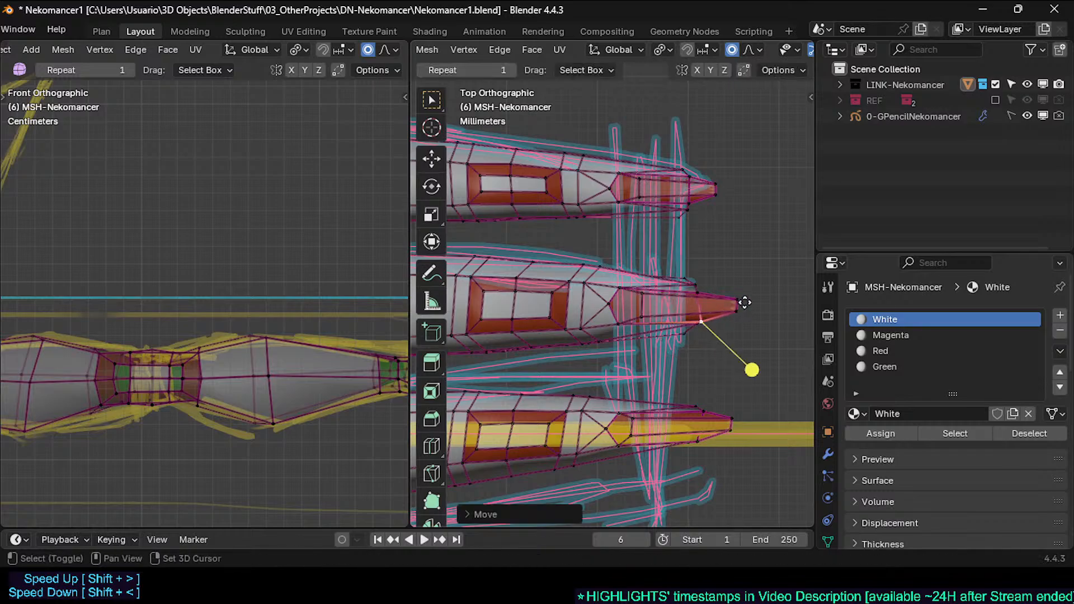
# Step: Select the red claw faces of the middle finger and shift them slightly
pyautogui.keyDown('shift'); pyautogui.click(714, 304); pyautogui.keyUp('shift')
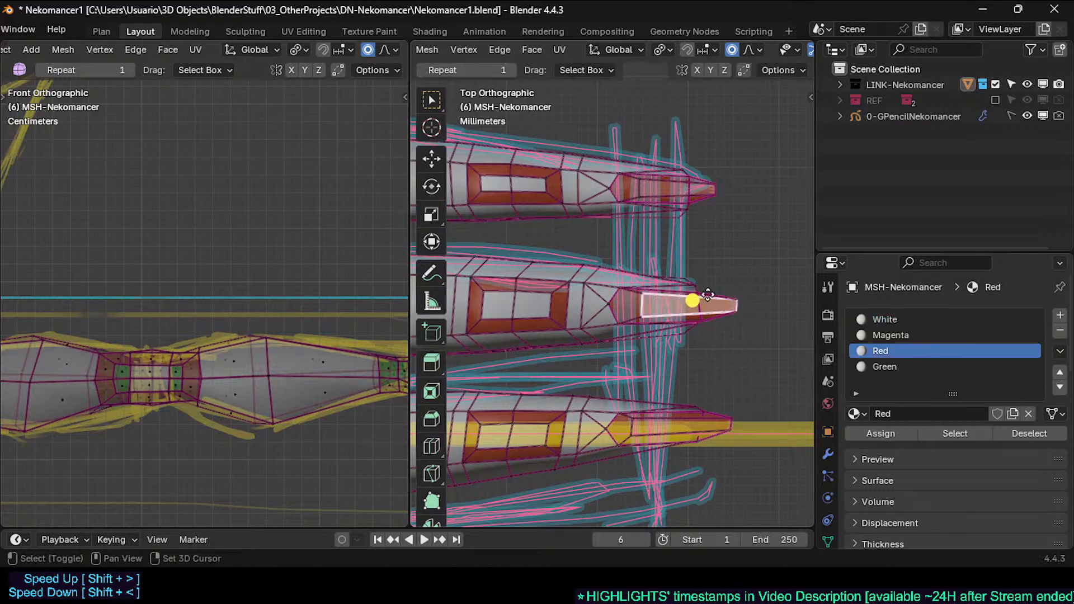
pyautogui.click(708, 318)
pyautogui.keyDown('shift'); pyautogui.click(699, 295); pyautogui.keyUp('shift')
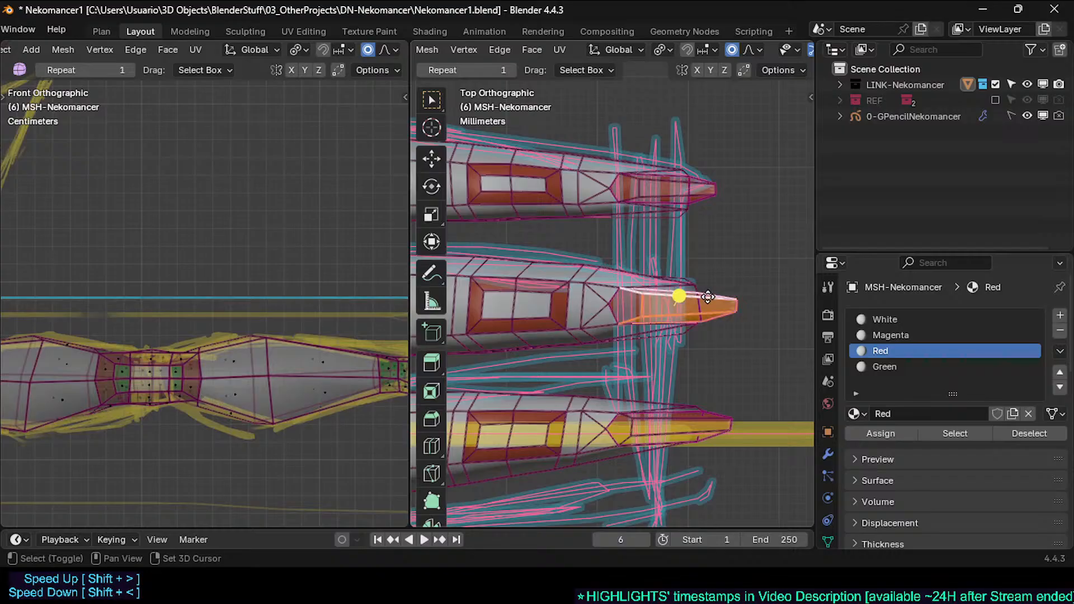
pyautogui.press('g')
pyautogui.click(712, 289)
# Step: Return to vertex selection and fine-tune the vertices on both sides of the middle finger's claw base
pyautogui.press('1')
pyautogui.click(699, 282)
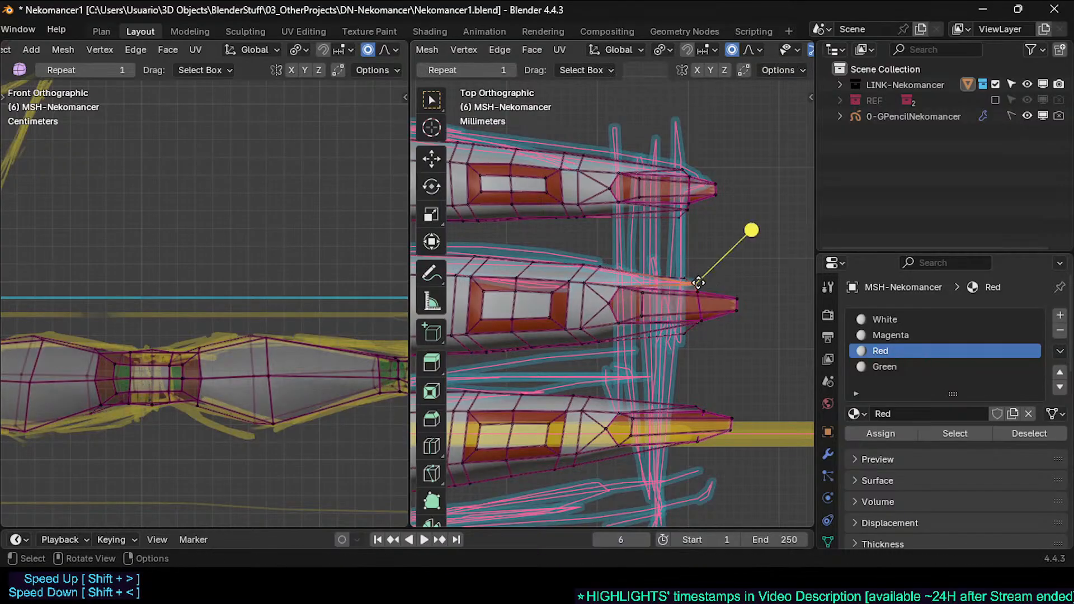
pyautogui.press('g')
pyautogui.click(705, 296)
pyautogui.click(682, 278)
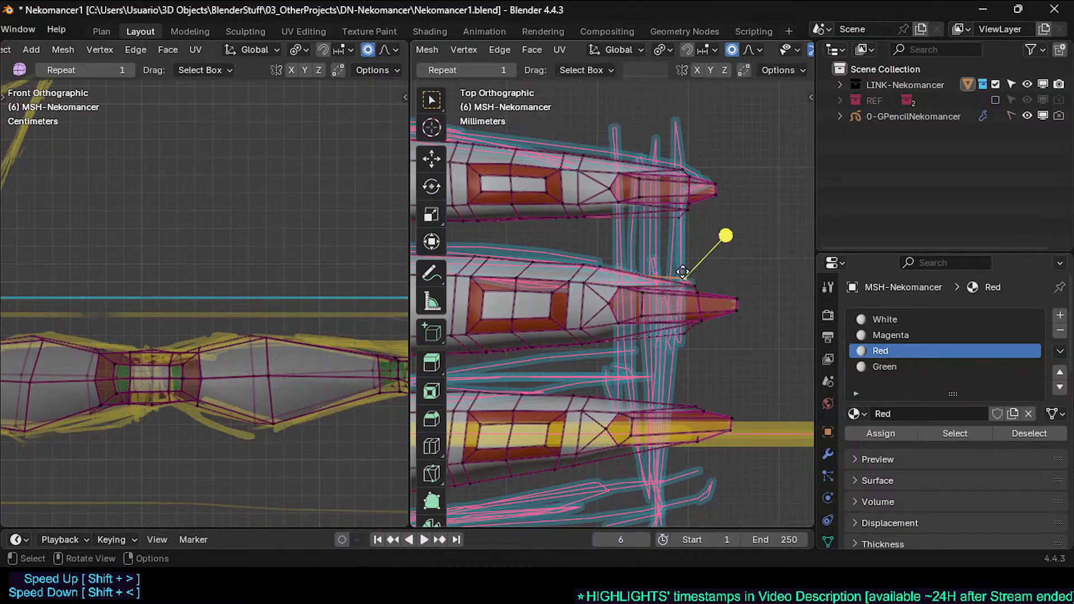
pyautogui.press('g')
pyautogui.click(682, 270)
pyautogui.click(684, 334)
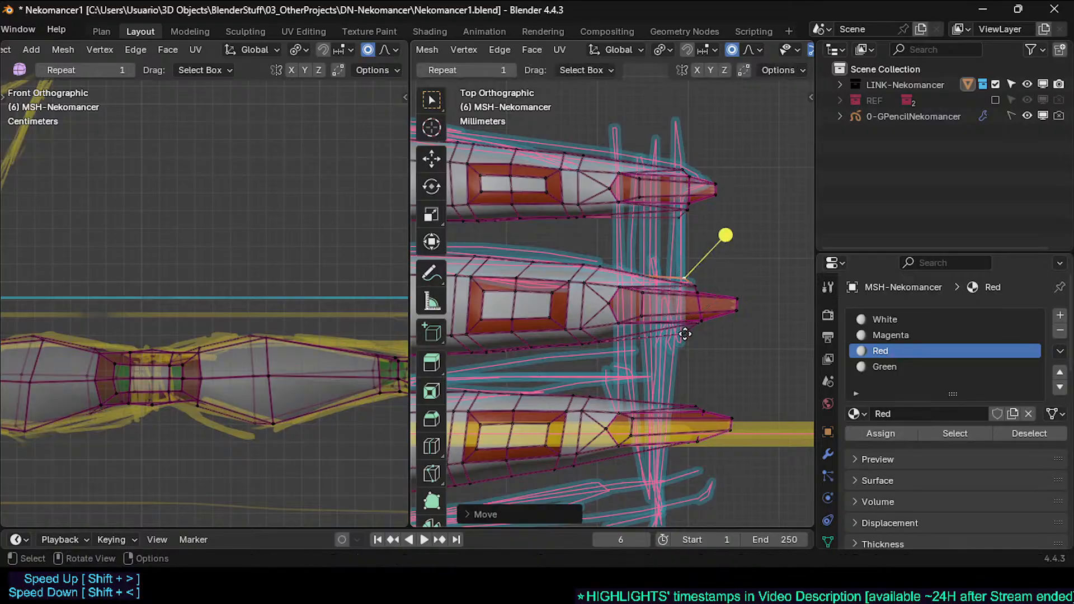
pyautogui.press('g')
pyautogui.click(672, 371)
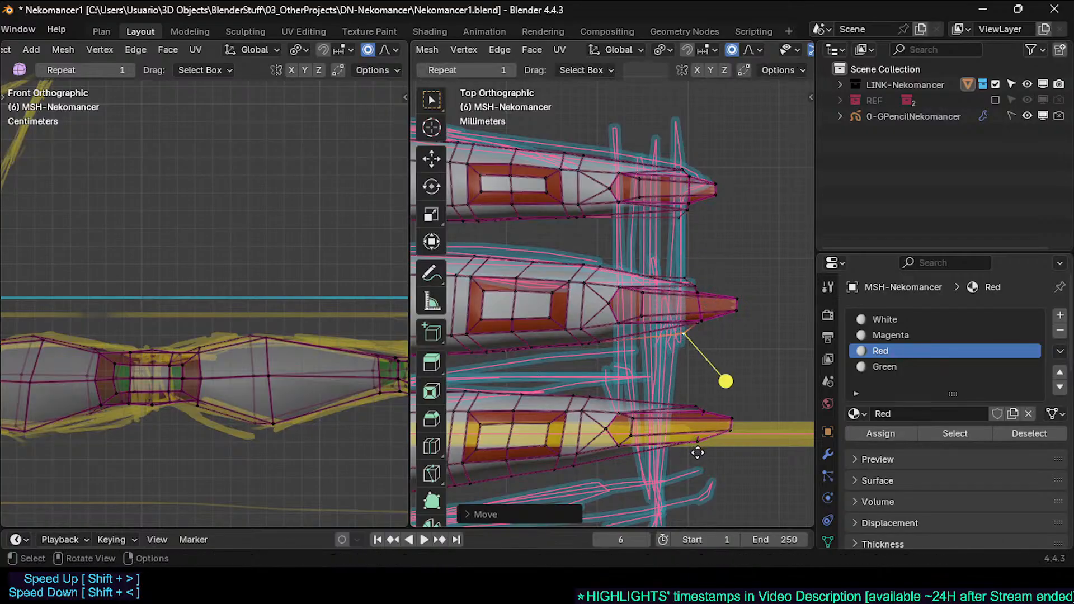
# Step: Reposition the mid-height edge at the nearest finger's tip in perspective view
pyautogui.moveTo(712, 443); pyautogui.dragTo(772, 379, button='middle')
pyautogui.press('g')
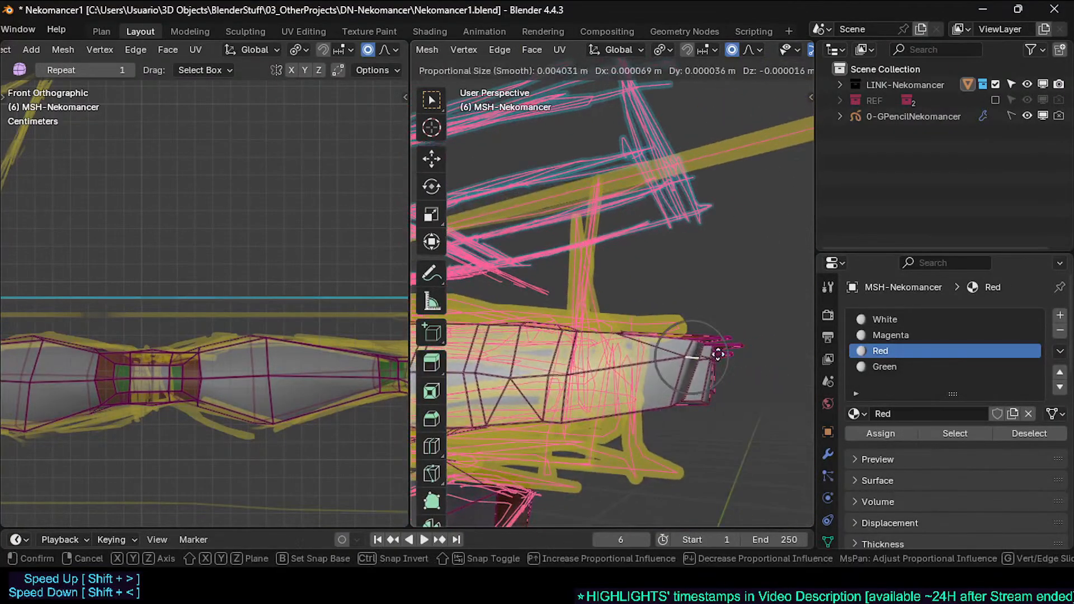
pyautogui.click(743, 362)
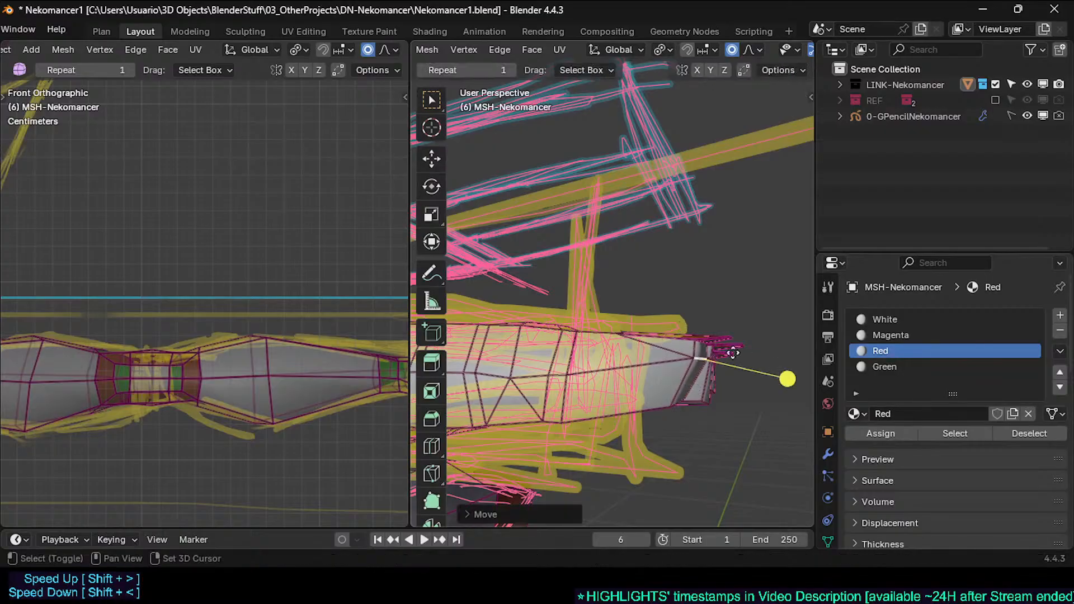
pyautogui.moveTo(706, 356); pyautogui.dragTo(746, 360, button='middle')
pyautogui.press('g')
pyautogui.moveTo(803, 388); pyautogui.dragTo(532, 413, button='middle')
pyautogui.click(550, 373)
# Step: Scale and move the mid-height edge across the nearest fingertip, checking it from the front
pyautogui.press('s')
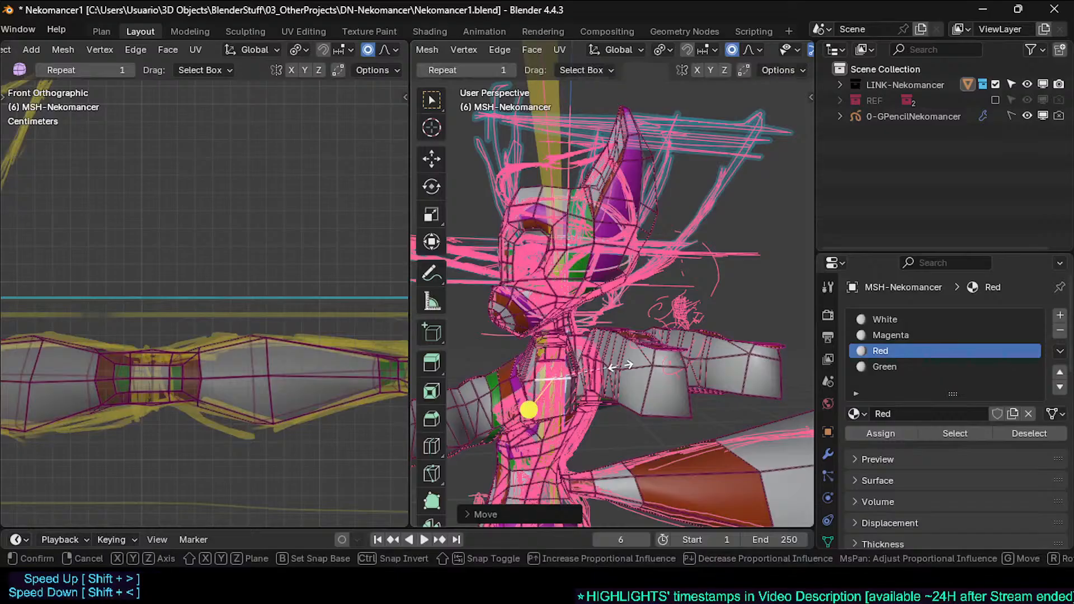
pyautogui.click(626, 367)
pyautogui.press('g')
pyautogui.click(606, 367)
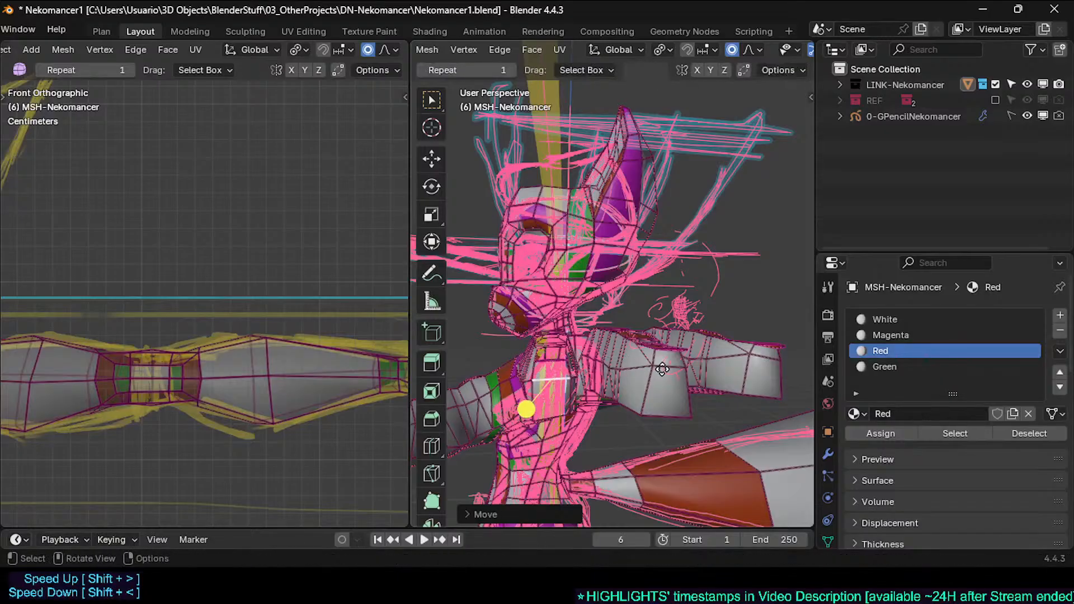
pyautogui.press('s')
pyautogui.moveTo(660, 366); pyautogui.dragTo(560, 357, button='middle')
pyautogui.click(680, 365)
# Step: Refine the placement of the nearest fingertip's end edge from its other side, and check the shape outside Edit Mode
pyautogui.press('g')
pyautogui.click(525, 366)
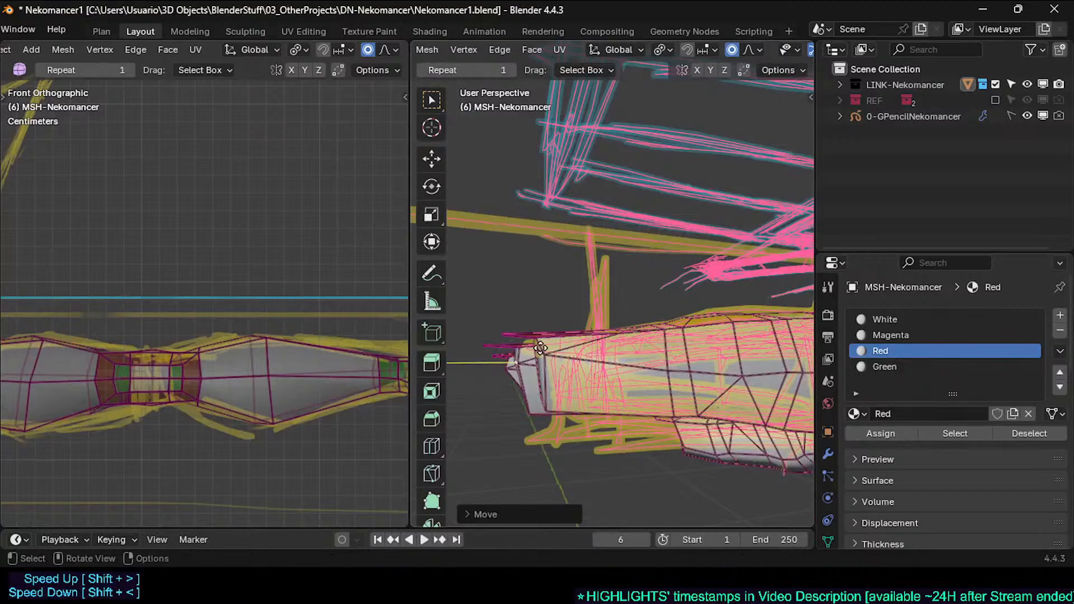
pyautogui.press('s')
pyautogui.press('g')
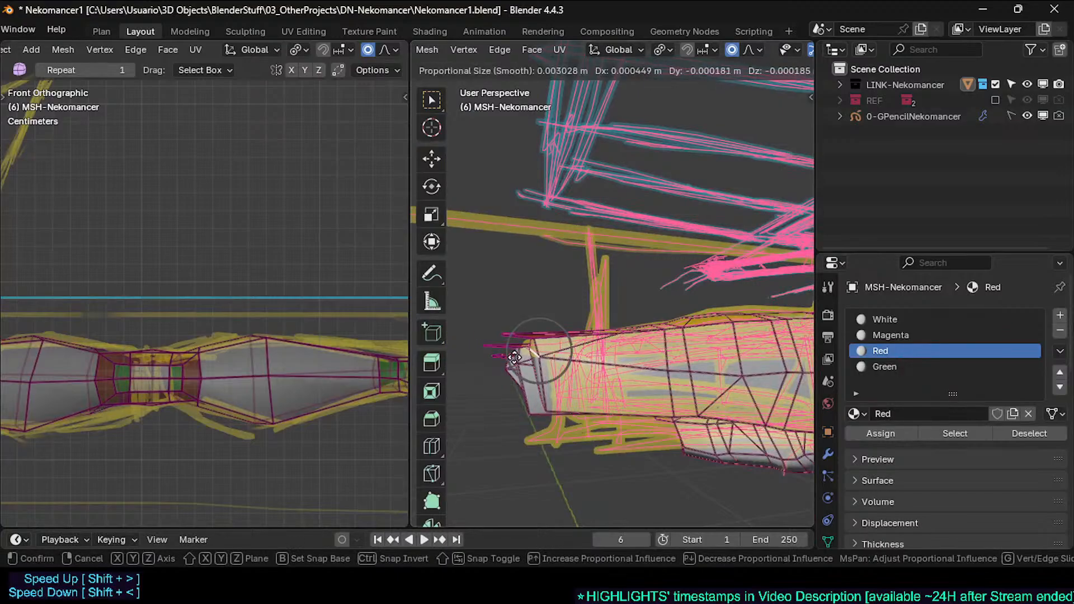
pyautogui.click(546, 353)
pyautogui.moveTo(546, 352); pyautogui.dragTo(686, 344, button='middle')
pyautogui.press('Tab')
pyautogui.press('Tab')
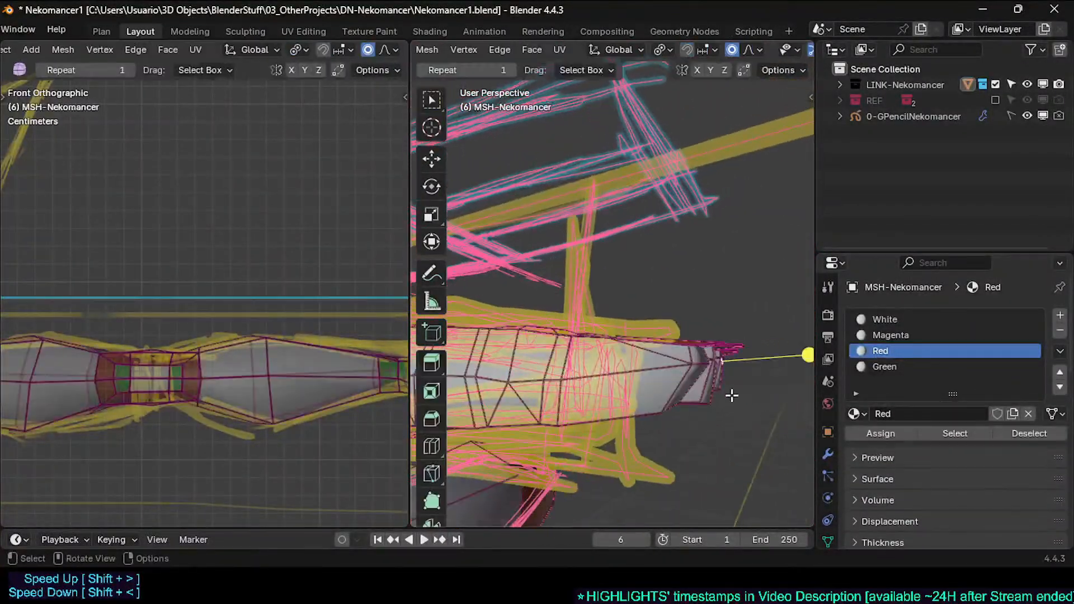
# Step: Rotate and scale the lower edge of the nearest fingertip
pyautogui.moveTo(731, 395); pyautogui.dragTo(630, 406, button='middle')
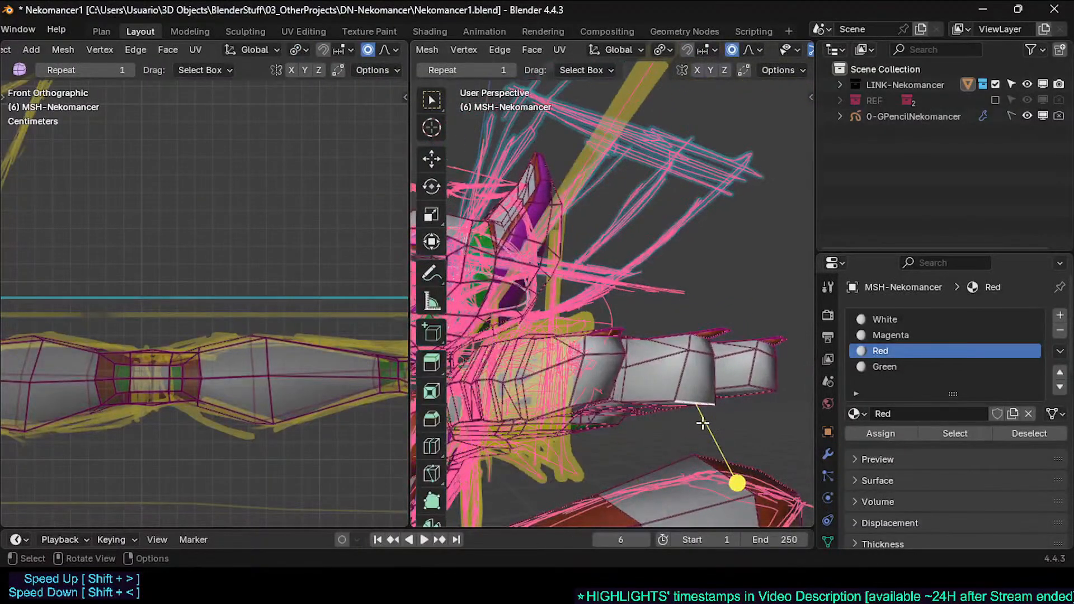
pyautogui.moveTo(703, 424); pyautogui.dragTo(656, 439, button='middle')
pyautogui.press('s')
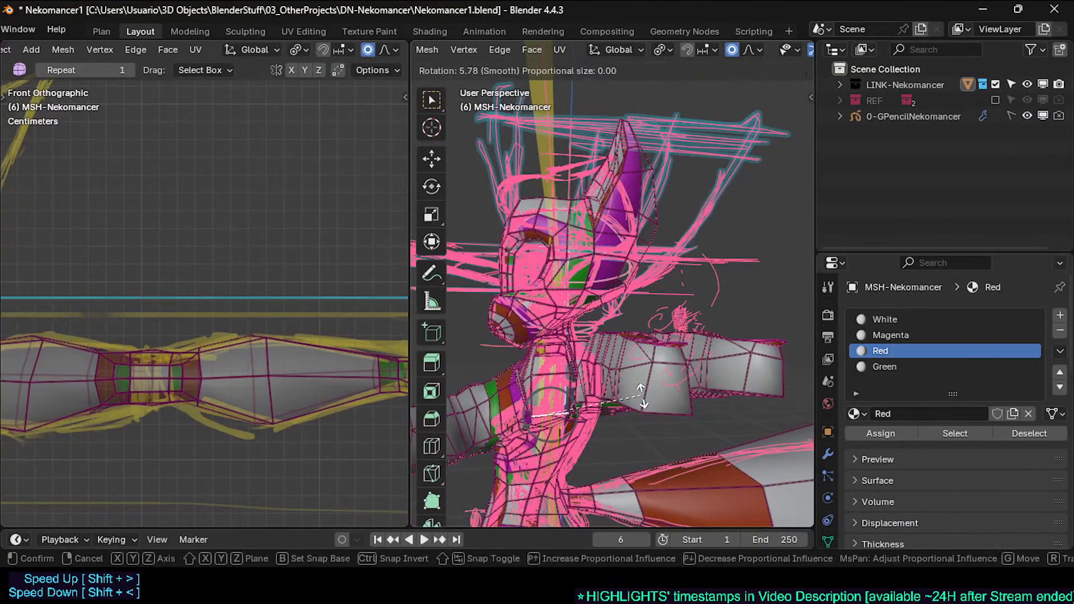
pyautogui.press('r')
pyautogui.click(643, 400)
pyautogui.press('s')
pyautogui.click(577, 420)
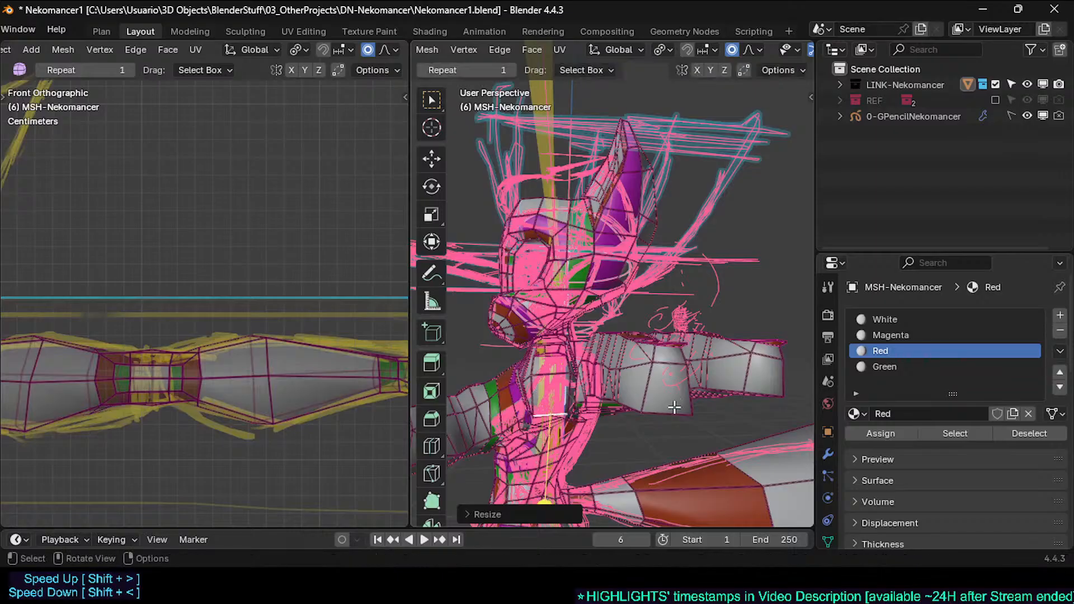
# Step: Scale the lower edges of the middle and farthest fingertips
pyautogui.click(674, 409)
pyautogui.press('s')
pyautogui.click(708, 417)
pyautogui.moveTo(684, 502); pyautogui.dragTo(695, 501)
pyautogui.click(769, 394)
pyautogui.press('s')
pyautogui.click(779, 398)
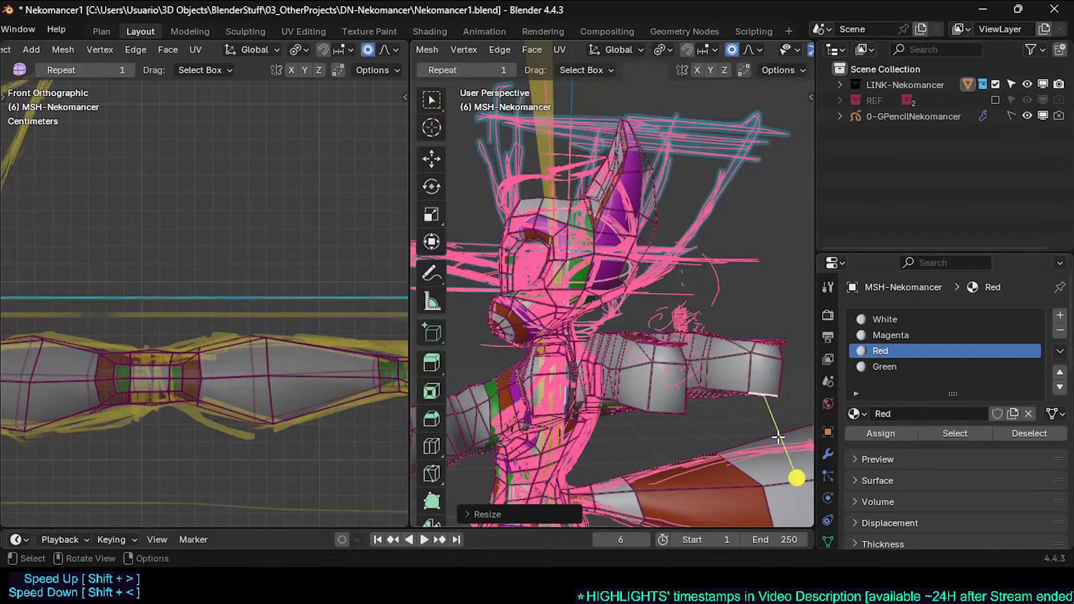
pyautogui.moveTo(799, 475); pyautogui.dragTo(791, 472)
# Step: Edge-slide the lower edges of the middle and nearest fingertips to refine their profile
pyautogui.moveTo(791, 471); pyautogui.dragTo(704, 392, button='middle')
pyautogui.press('g')
pyautogui.press('g')
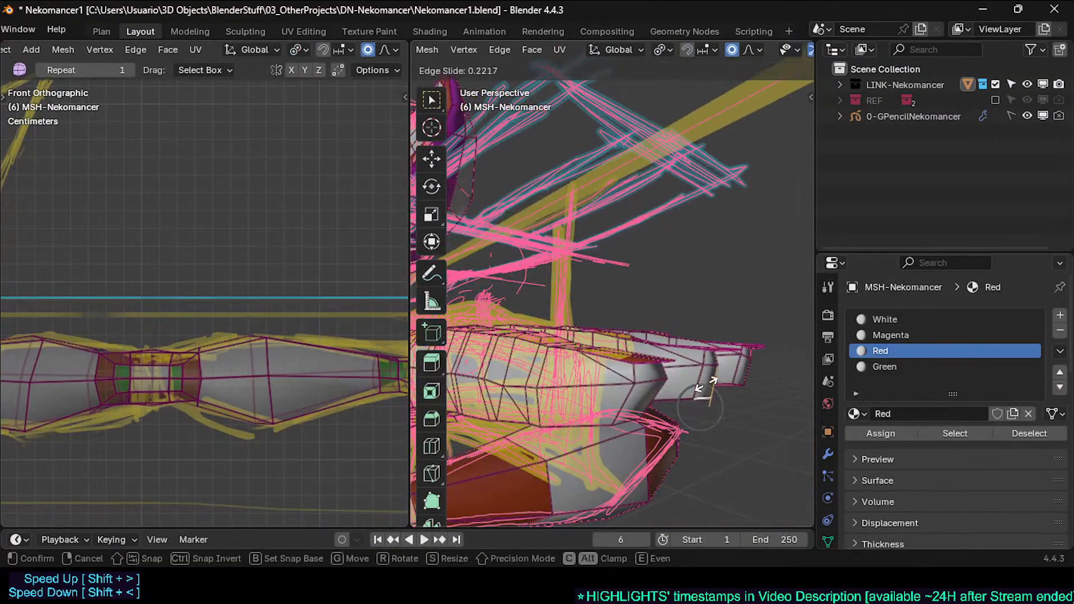
pyautogui.click(706, 385)
pyautogui.click(620, 419)
pyautogui.click(635, 415)
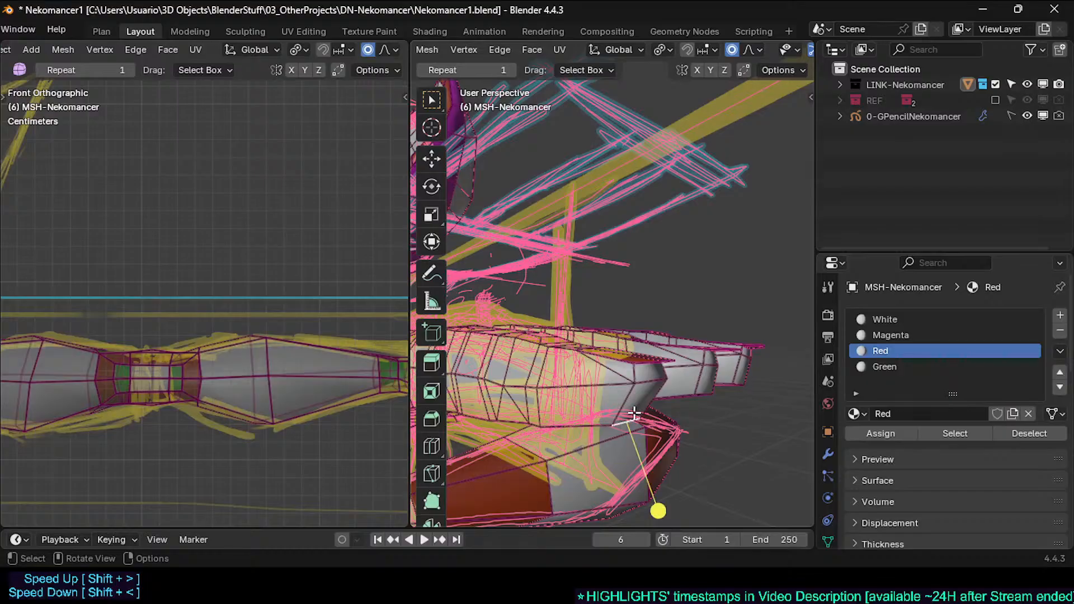
pyautogui.press('g')
pyautogui.press('g')
pyautogui.click(637, 413)
# Step: Edge-slide the lower edge of the farthest fingertip to match the other fingers
pyautogui.moveTo(637, 412); pyautogui.dragTo(762, 379, button='middle')
pyautogui.click(762, 379)
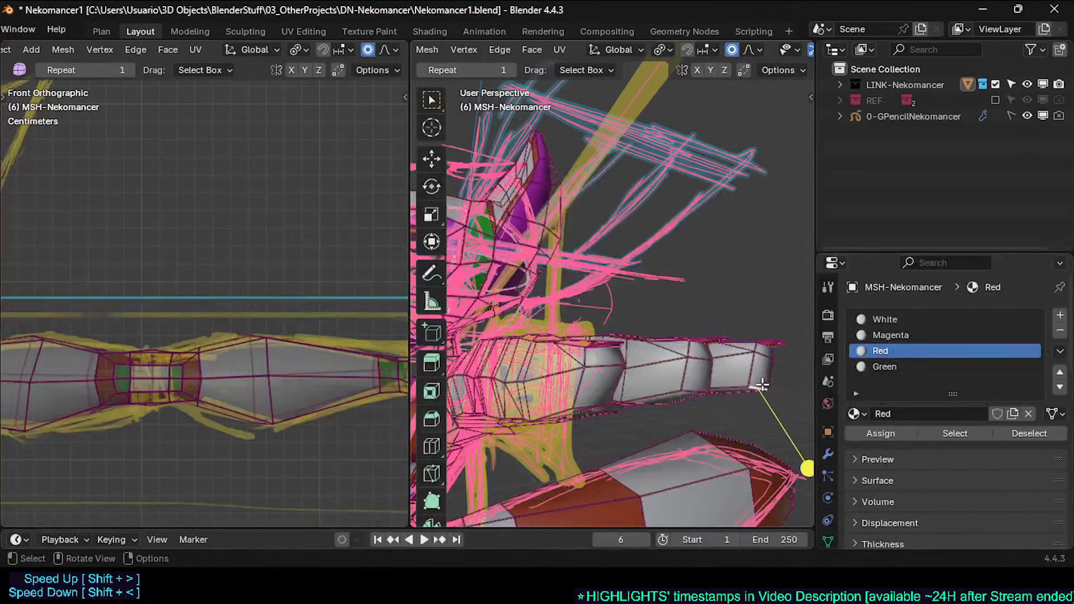
pyautogui.press('g')
pyautogui.rightClick(762, 373)
pyautogui.press('g')
pyautogui.press('g')
pyautogui.click(762, 374)
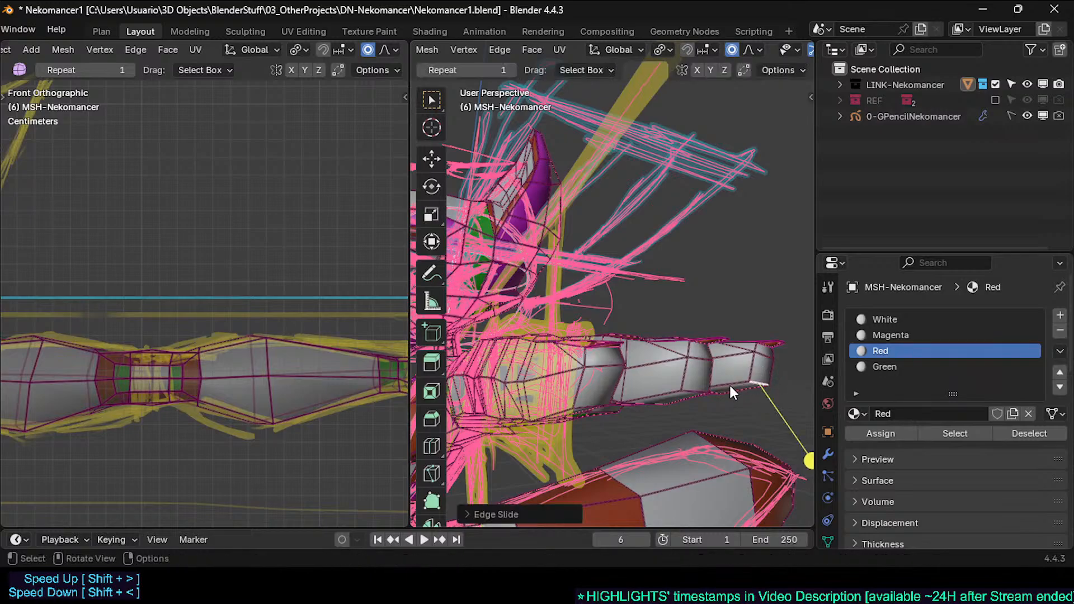
# Step: Leave Edit Mode, inspect the hand and thumb from several angles, and save the file
pyautogui.press('Tab')
pyautogui.moveTo(730, 383); pyautogui.dragTo(555, 404, button='middle')
pyautogui.moveTo(681, 408)
pyautogui.mouseDown(button='middle')
pyautogui.moveTo(596, 398)
pyautogui.moveTo(603, 434)
pyautogui.moveTo(545, 432)
pyautogui.moveTo(633, 407)
pyautogui.moveTo(610, 430)
pyautogui.moveTo(647, 368)
pyautogui.moveTo(622, 444)
pyautogui.moveTo(620, 376)
pyautogui.moveTo(555, 394)
pyautogui.moveTo(646, 393)
pyautogui.mouseUp(button='middle')
pyautogui.hotkey('ctrl', 's')
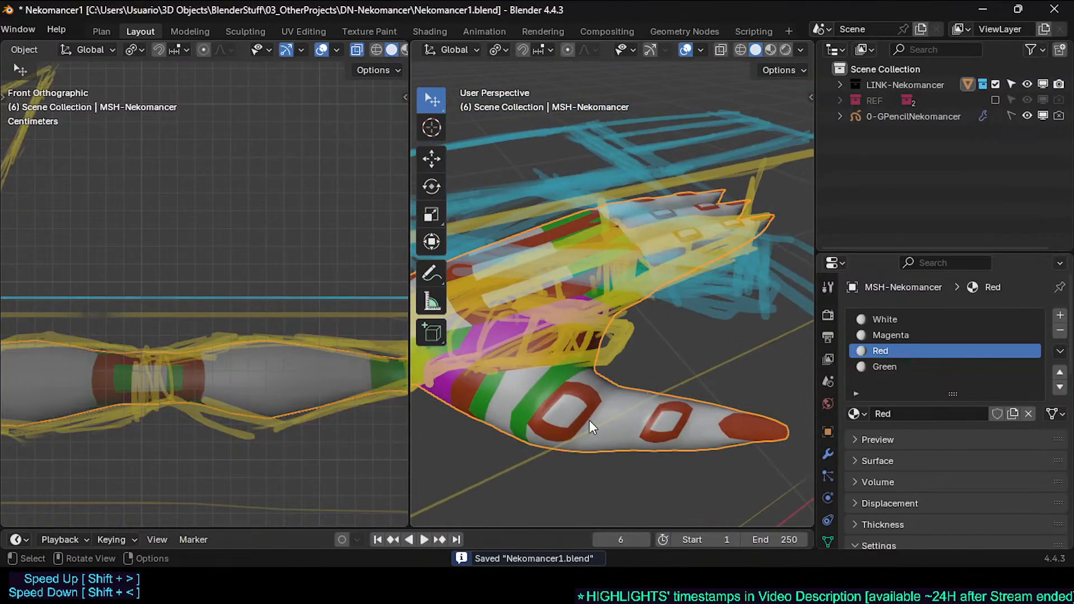
# Step: In Edit Mode, hide the face loop around the thumb's base and select the linked faces of the thumb
pyautogui.press('Tab')
pyautogui.moveTo(589, 420); pyautogui.dragTo(678, 393, button='middle')
pyautogui.keyDown('alt'); pyautogui.click(617, 374); pyautogui.keyUp('alt')
pyautogui.press('h')
pyautogui.press('l')
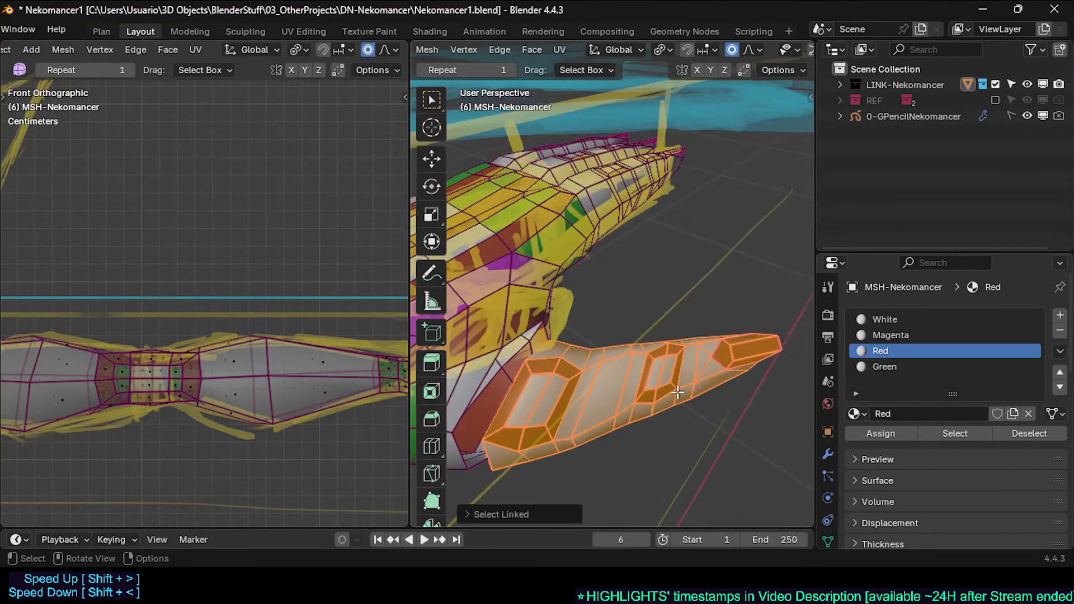
# Step: Set the transform orientation to View and rotate the selected thumb slightly about the X axis
pyautogui.click(625, 49)
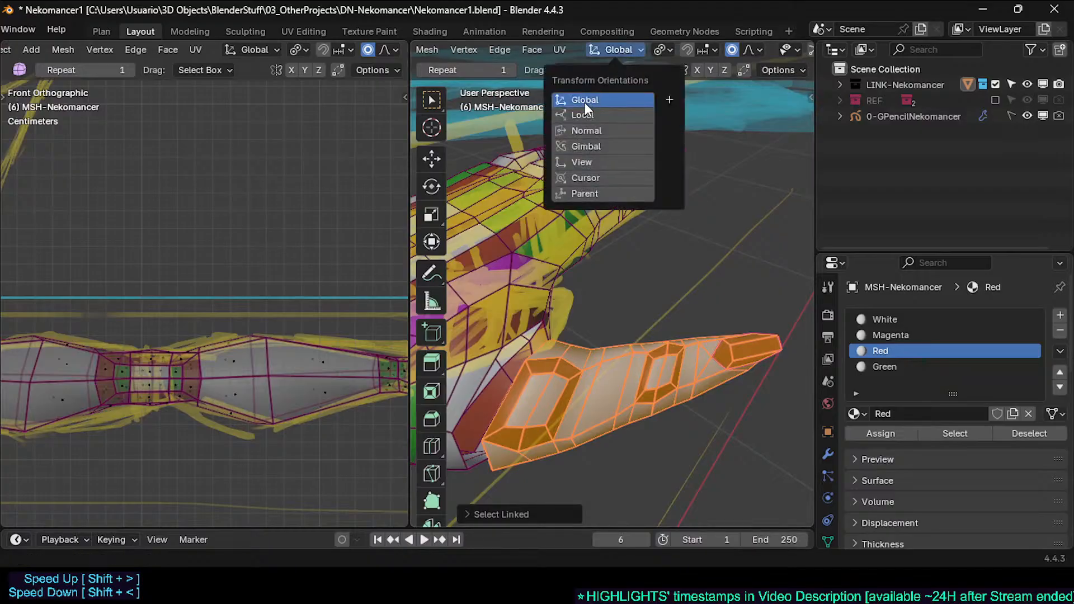
pyautogui.click(590, 162)
pyautogui.press('r')
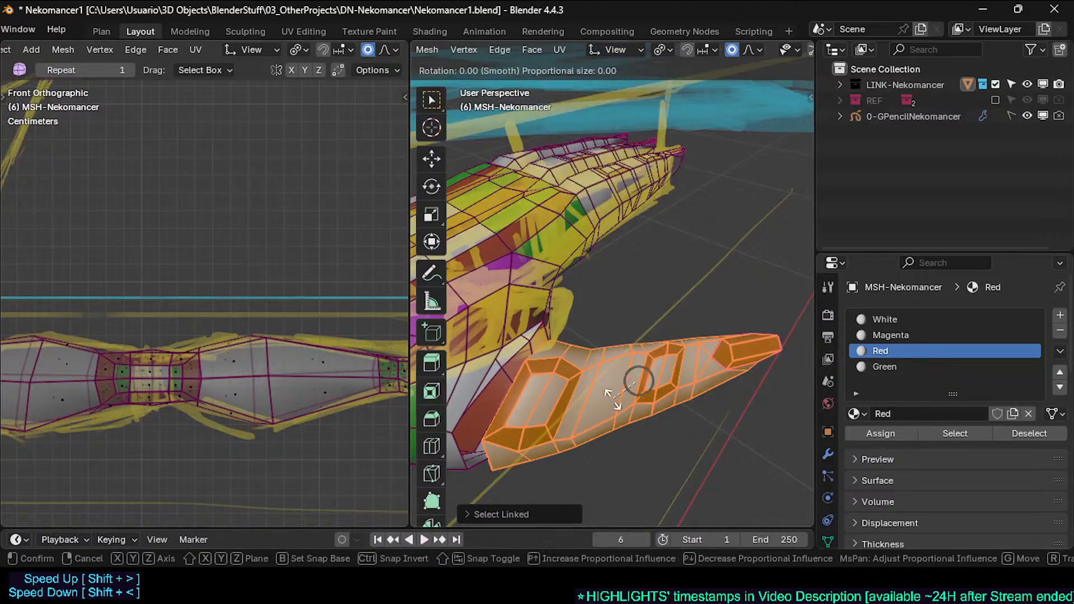
pyautogui.press('x')
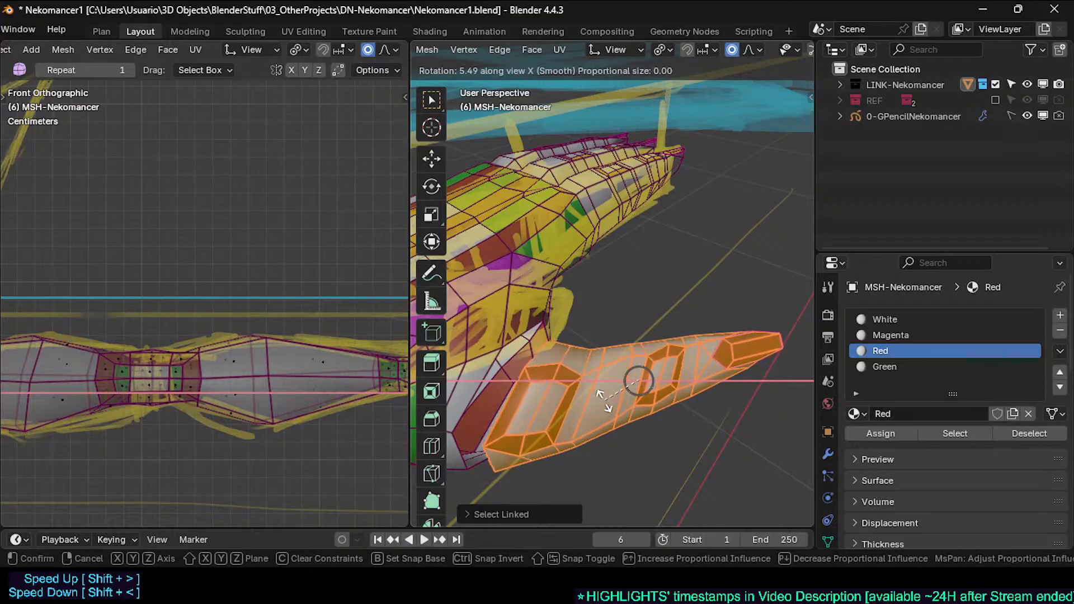
pyautogui.click(594, 402)
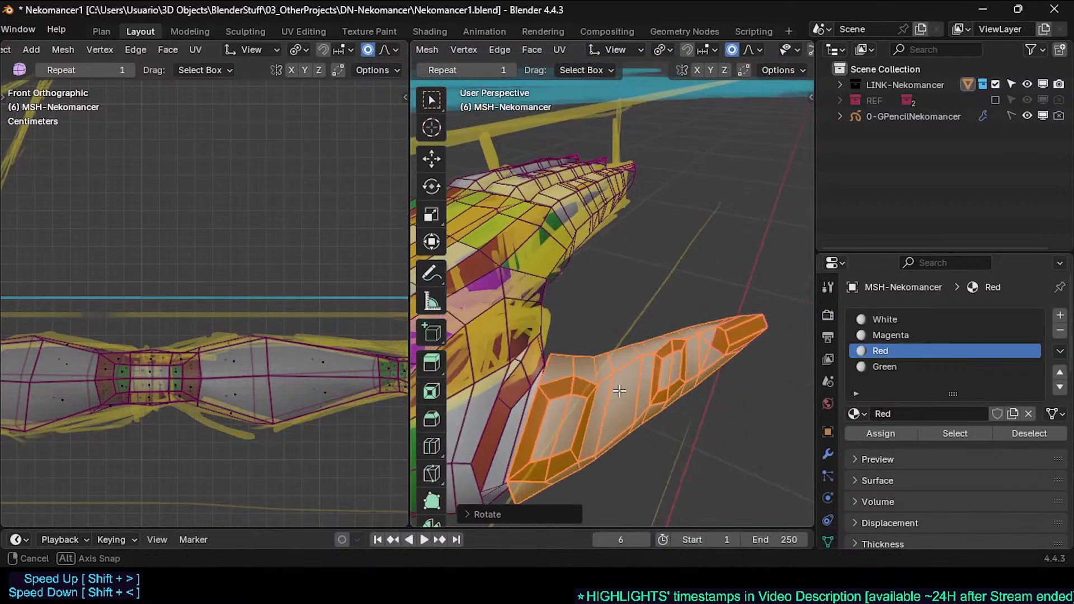
# Step: Deselect the thumb and move a single vertex at the thumb's base slightly downward
pyautogui.moveTo(594, 402); pyautogui.dragTo(612, 346, button='middle')
pyautogui.hotkey('alt', 'a')
pyautogui.moveTo(563, 388); pyautogui.dragTo(472, 366, button='middle')
pyautogui.click(473, 367)
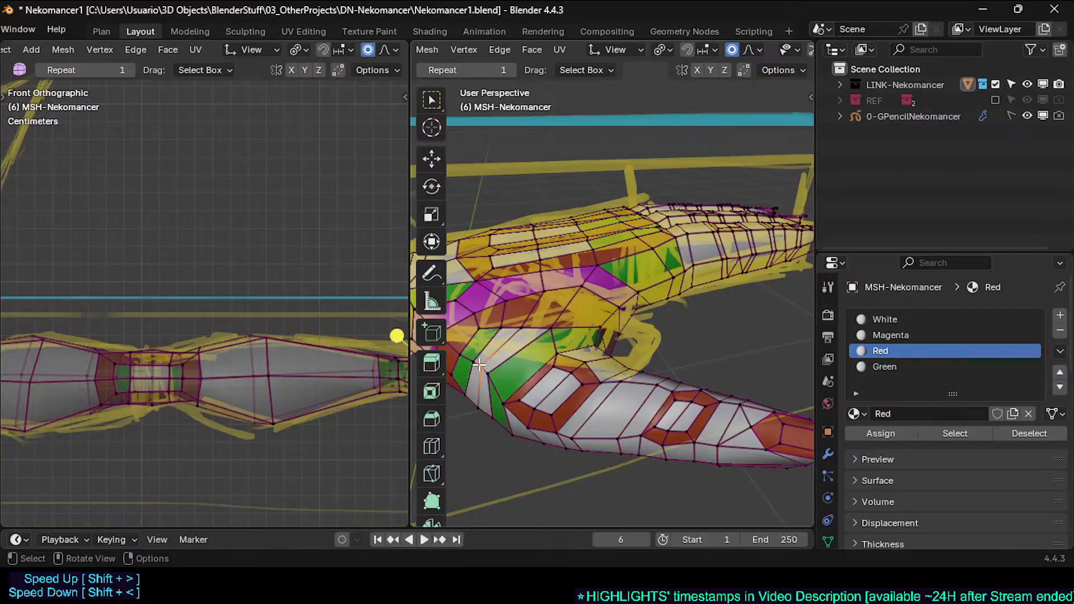
pyautogui.press('g')
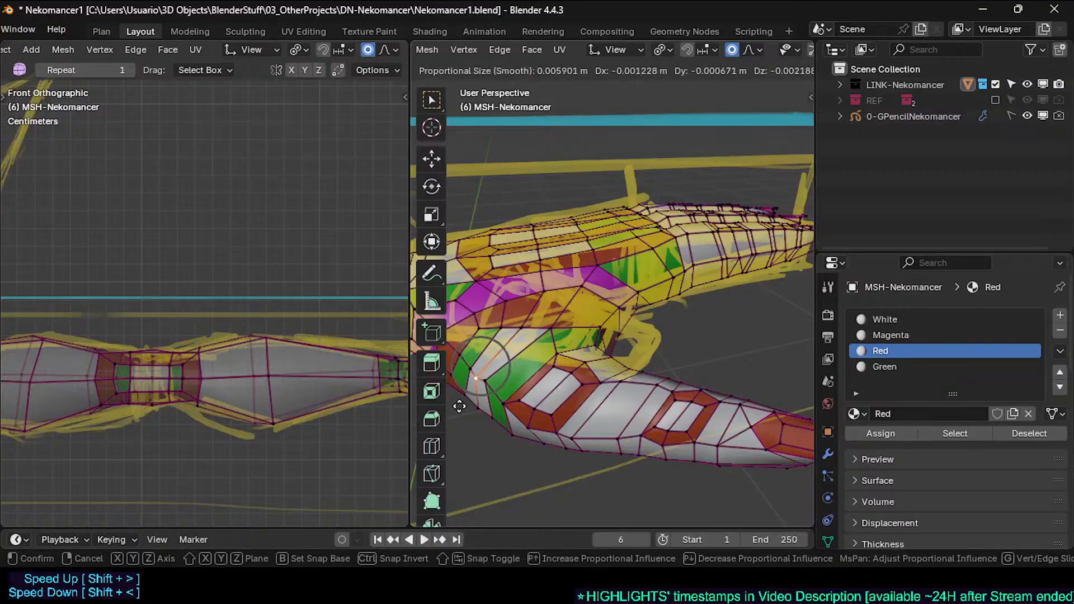
pyautogui.click(460, 407)
# Step: Reposition the vertices where the thumb's base meets the wrist to smooth the outer contour
pyautogui.moveTo(461, 403); pyautogui.dragTo(530, 348, button='middle')
pyautogui.press('g')
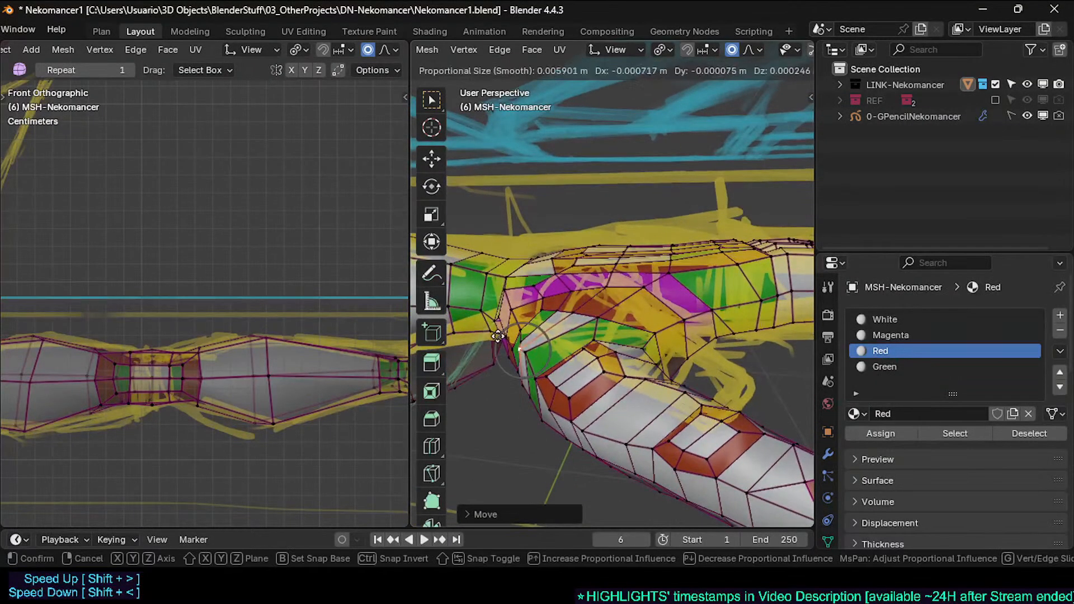
pyautogui.click(499, 337)
pyautogui.press('g')
pyautogui.click(512, 334)
pyautogui.press('g')
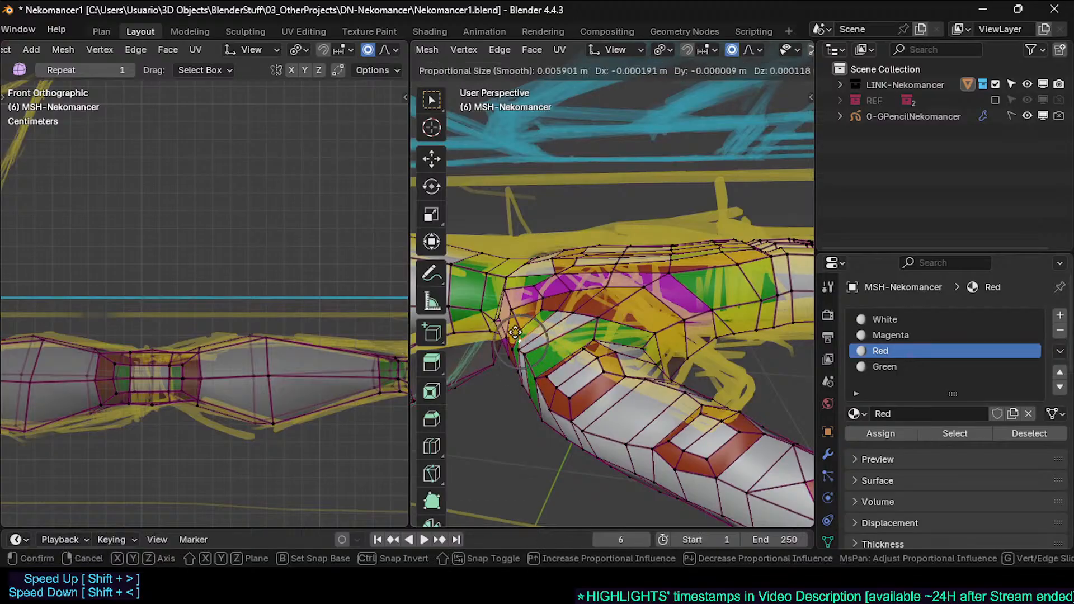
pyautogui.click(515, 333)
pyautogui.press('g')
pyautogui.click(515, 334)
pyautogui.moveTo(516, 334); pyautogui.dragTo(598, 368, button='middle')
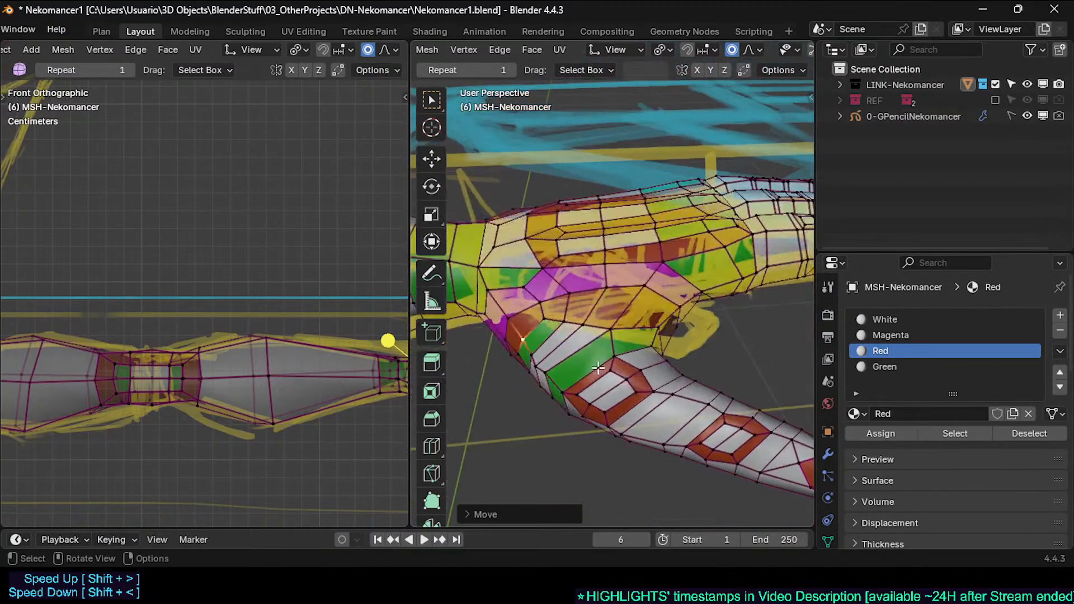
# Step: Edge-slide the border between the green band and the first red plate of the thumb slightly toward the wrist
pyautogui.keyDown('alt'); pyautogui.click(609, 366); pyautogui.keyUp('alt')
pyautogui.press('g')
pyautogui.press('g')
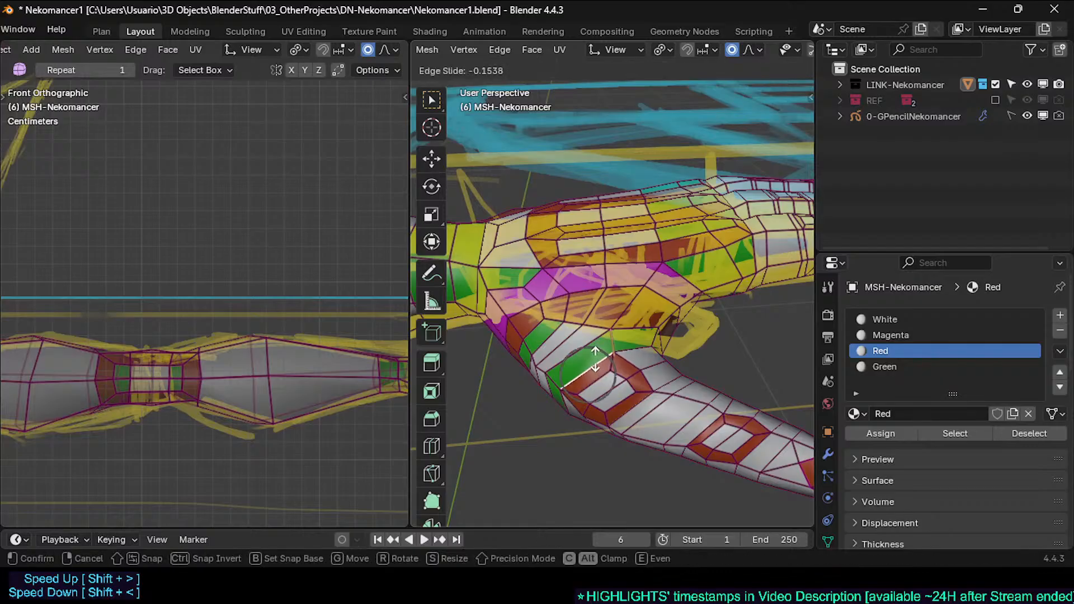
pyautogui.click(604, 367)
# Step: Select the face loop beside the thumb's first red plate and check the thumb's shape in and out of Edit Mode
pyautogui.moveTo(604, 367); pyautogui.dragTo(682, 329, button='middle')
pyautogui.keyDown('alt'); pyautogui.click(651, 324); pyautogui.keyUp('alt')
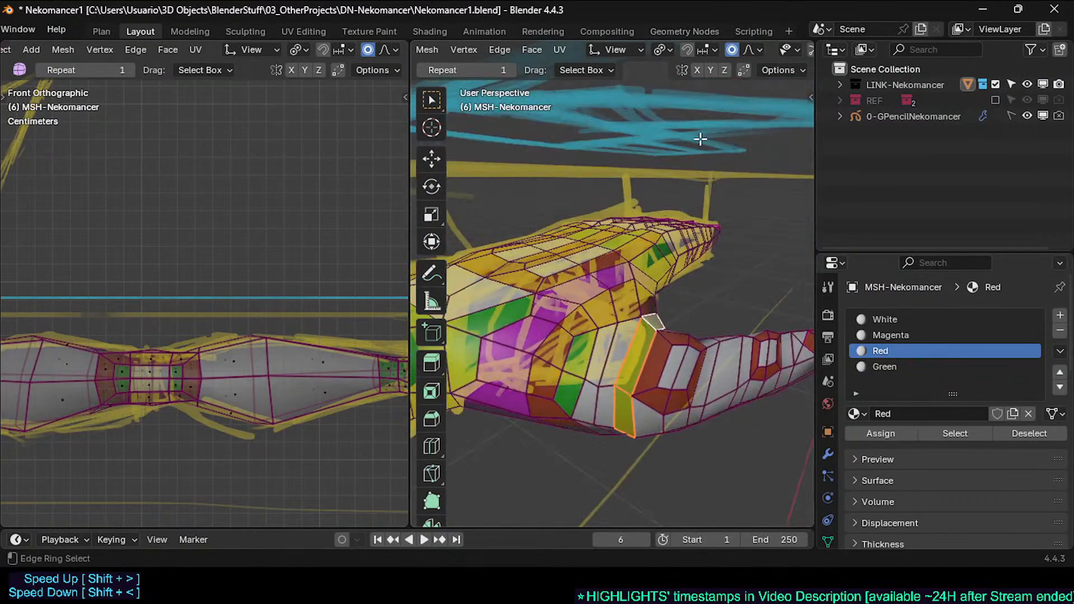
pyautogui.scroll(-2, 752, 45)
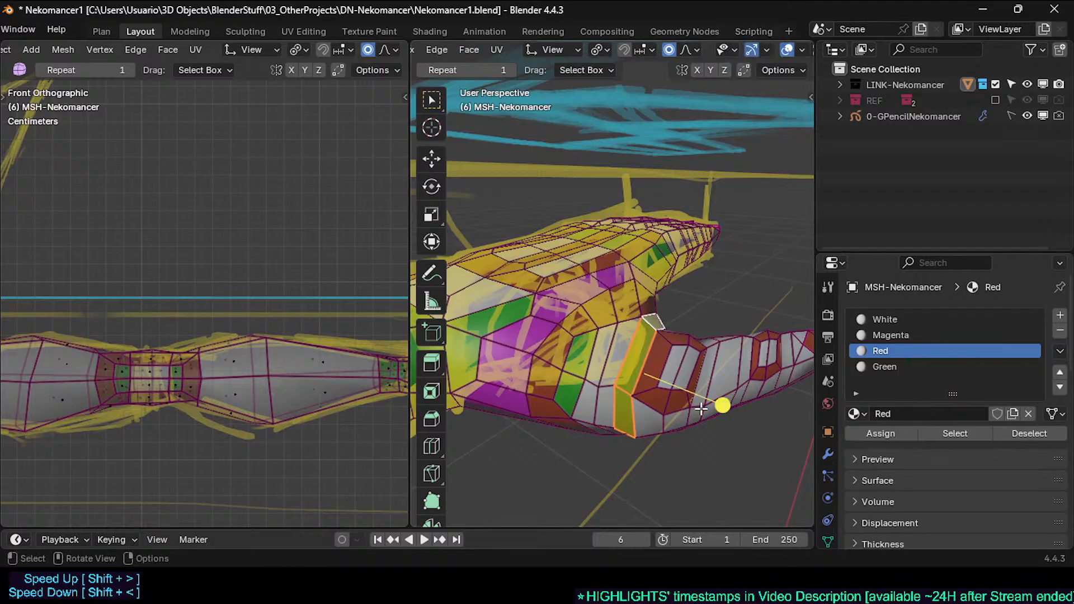
pyautogui.moveTo(726, 404); pyautogui.dragTo(738, 409)
pyautogui.moveTo(728, 407); pyautogui.dragTo(467, 356, button='middle')
pyautogui.press('Tab')
pyautogui.press('Tab')
# Step: Select the loop around the middle of the thumb and adjust its position
pyautogui.moveTo(551, 372); pyautogui.dragTo(722, 420, button='middle')
pyautogui.keyDown('alt'); pyautogui.click(660, 391); pyautogui.keyUp('alt')
pyautogui.press('g')
pyautogui.click(680, 308)
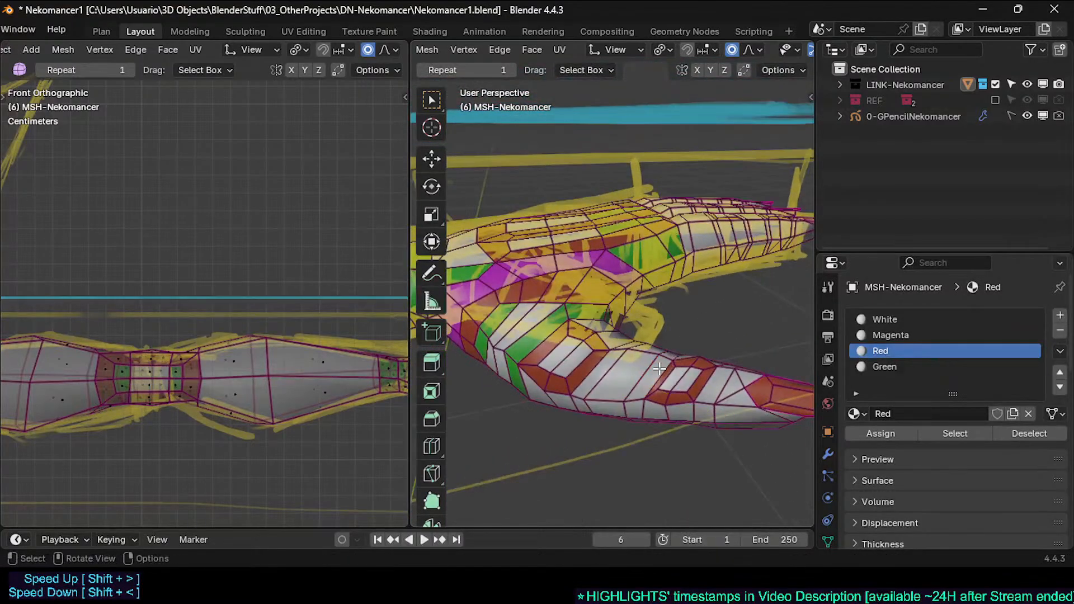
# Step: Hide the face loop before the thumb's second red plate, select the linked tip faces, and rotate them about 9° around the view X axis
pyautogui.keyDown('alt'); pyautogui.click(641, 397); pyautogui.keyUp('alt')
pyautogui.moveTo(640, 397); pyautogui.dragTo(640, 374, button='middle')
pyautogui.press('h')
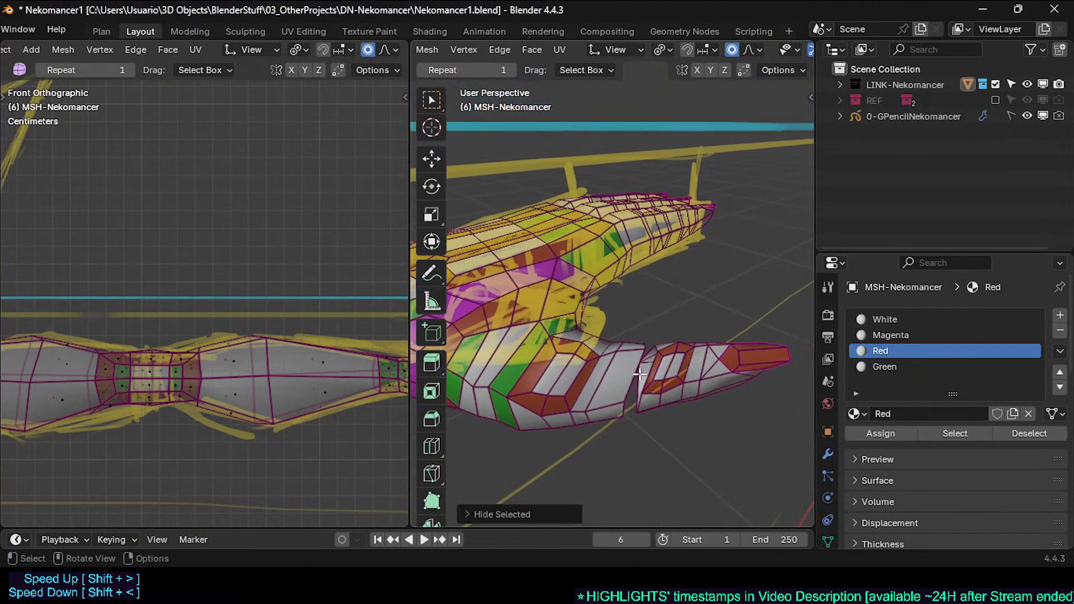
pyautogui.press('l')
pyautogui.moveTo(763, 360); pyautogui.dragTo(610, 398, button='middle')
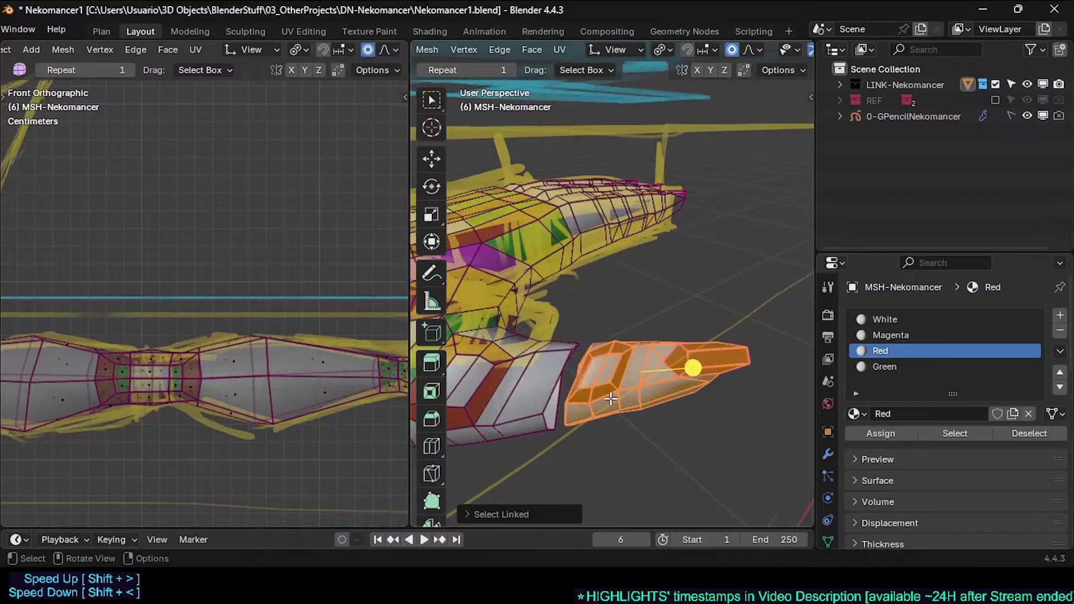
pyautogui.press('r')
pyautogui.press('x')
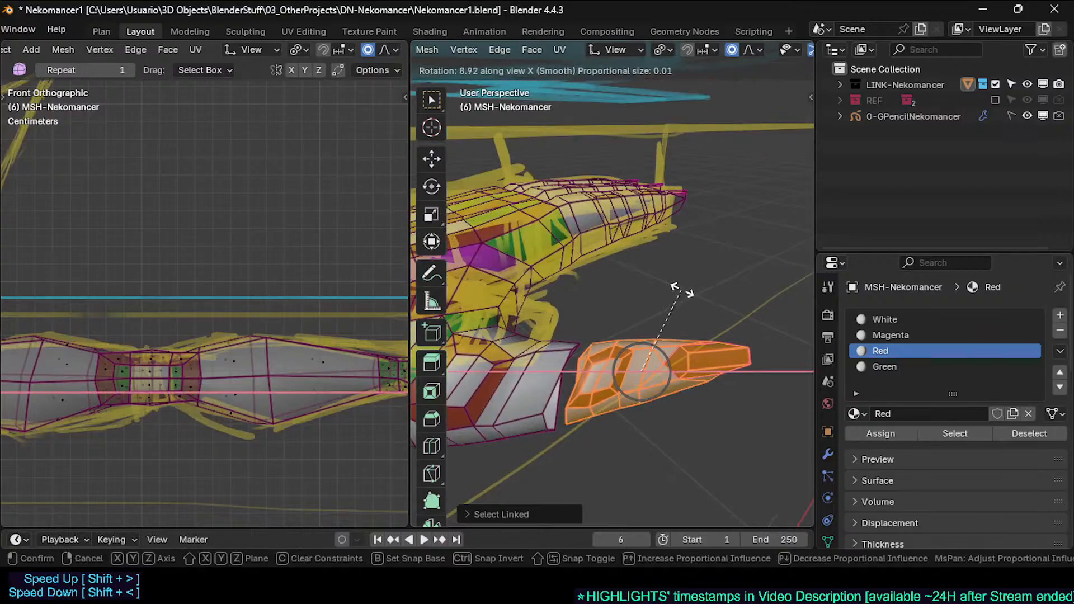
pyautogui.click(680, 292)
# Step: Move the vertices on the upper edge of the thumb just before the second red plate to even out the contour
pyautogui.click(568, 344)
pyautogui.press('g')
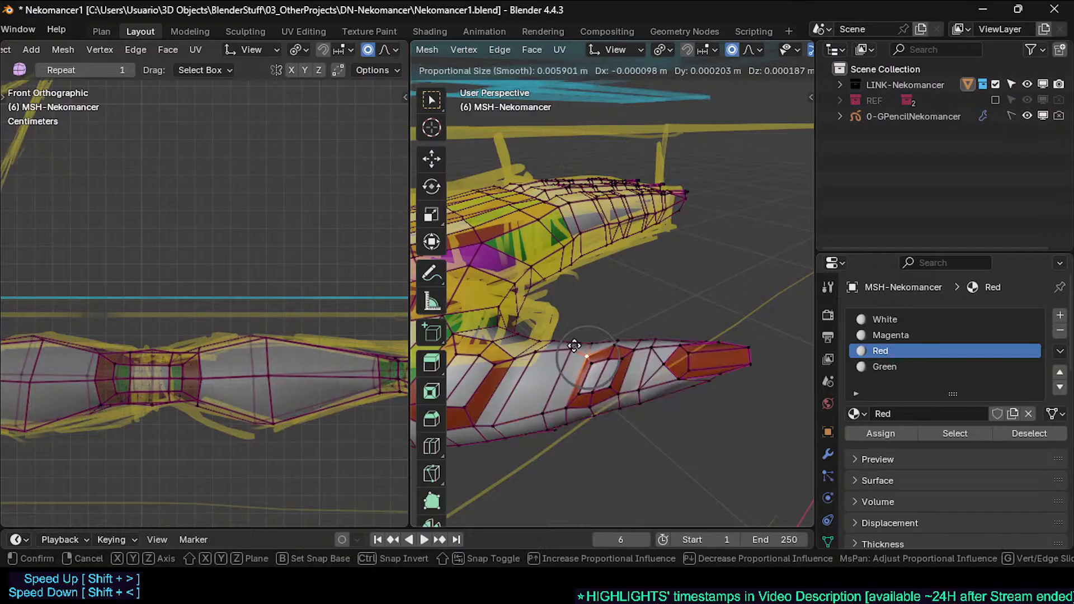
pyautogui.click(566, 342)
pyautogui.press('g')
pyautogui.click(582, 339)
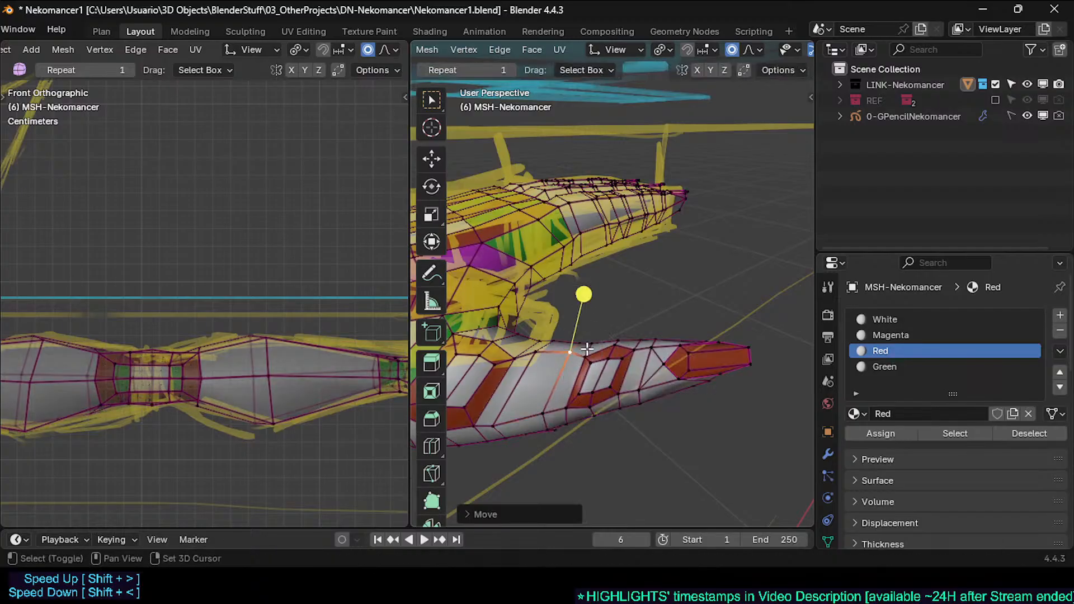
pyautogui.click(583, 338)
pyautogui.press('g')
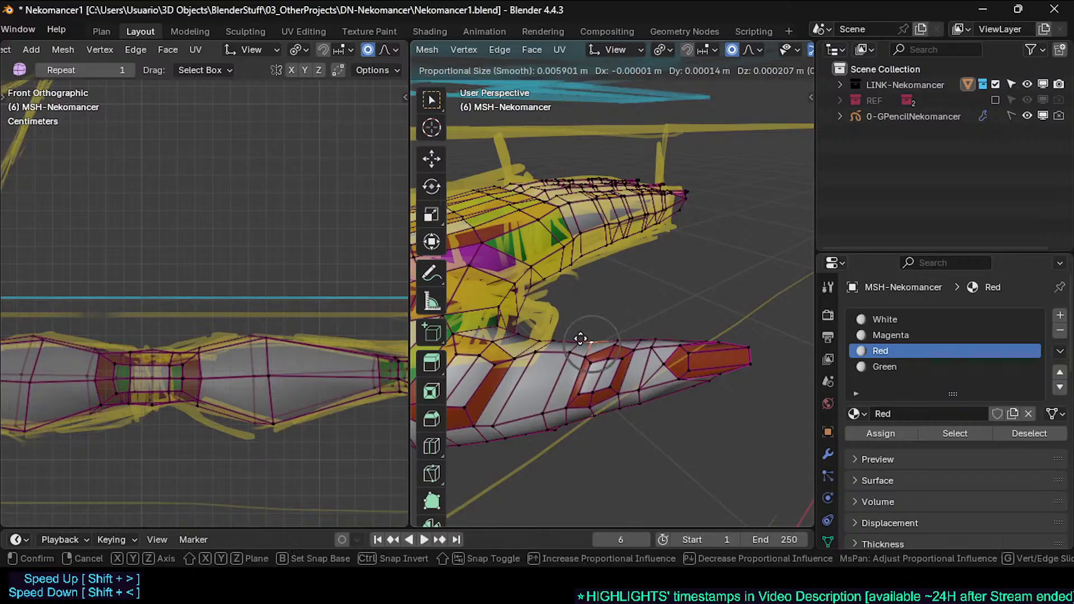
pyautogui.click(584, 340)
# Step: Adjust the upper and lower corner vertices of the thumb's second red plate, check its face loop, and deselect everything
pyautogui.click(610, 350)
pyautogui.press('g')
pyautogui.click(616, 351)
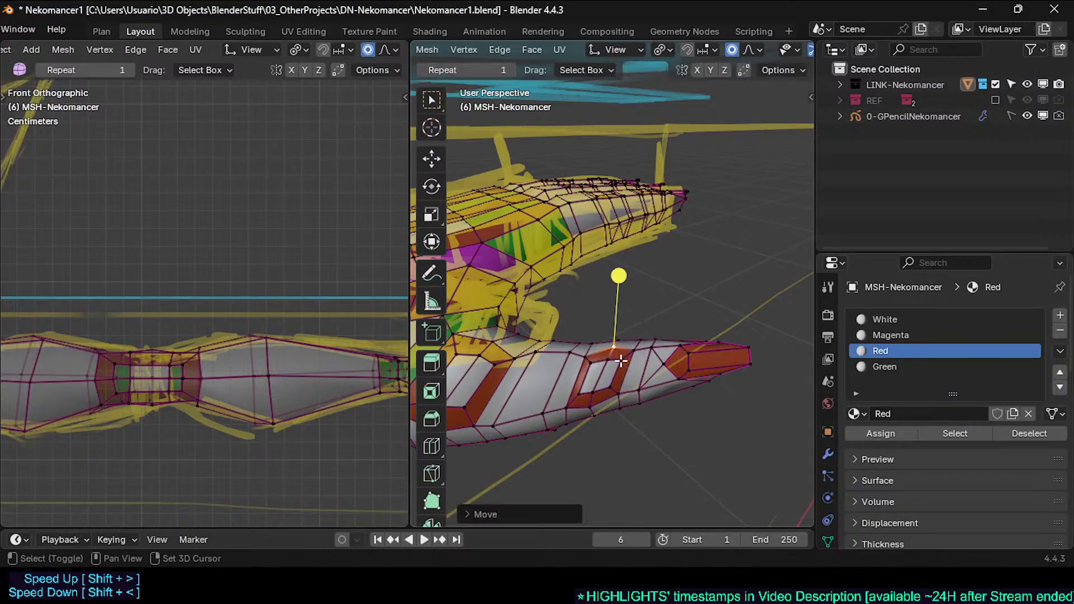
pyautogui.click(635, 352)
pyautogui.press('g')
pyautogui.click(620, 398)
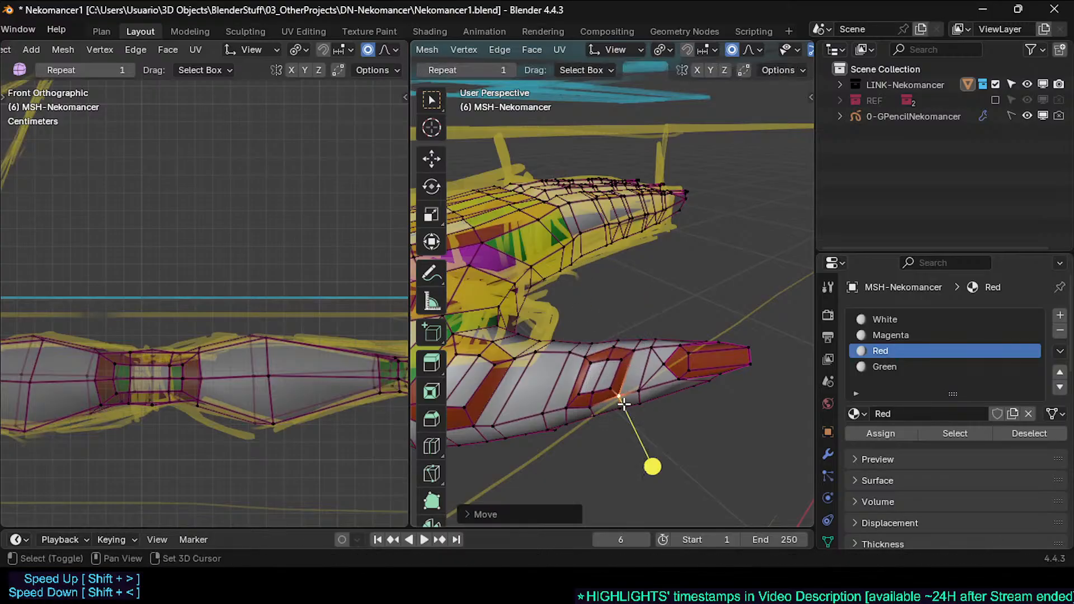
pyautogui.press('3')
pyautogui.keyDown('alt'); pyautogui.click(632, 366); pyautogui.keyUp('alt')
pyautogui.hotkey('alt', 'a')
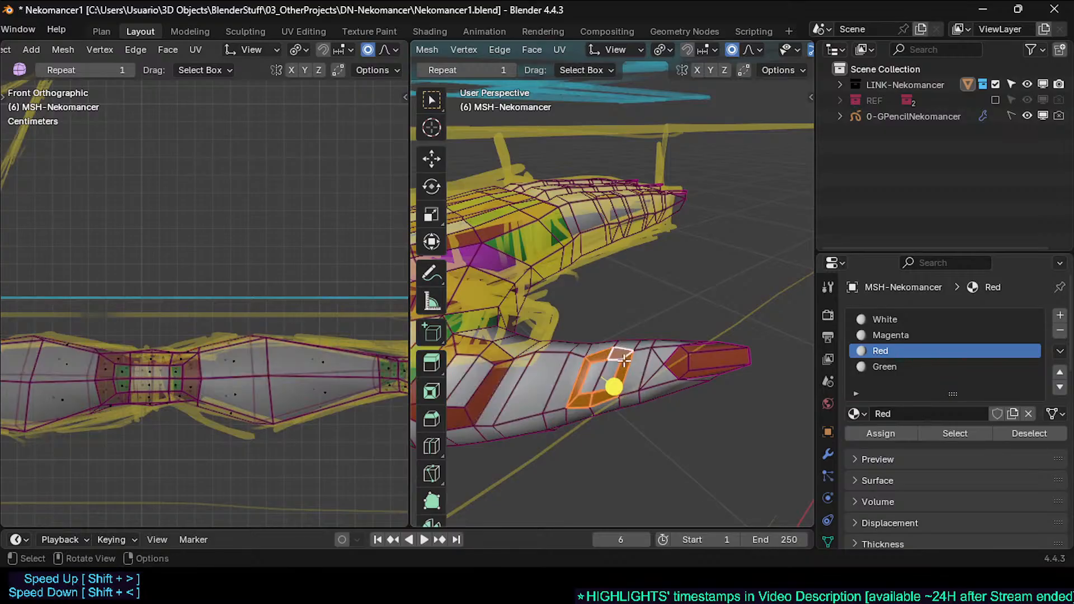
# Step: Move the row of vertices across the white and green bands at the thumb's base toward the palm to even their spacing
pyautogui.moveTo(624, 361); pyautogui.dragTo(586, 391, button='middle')
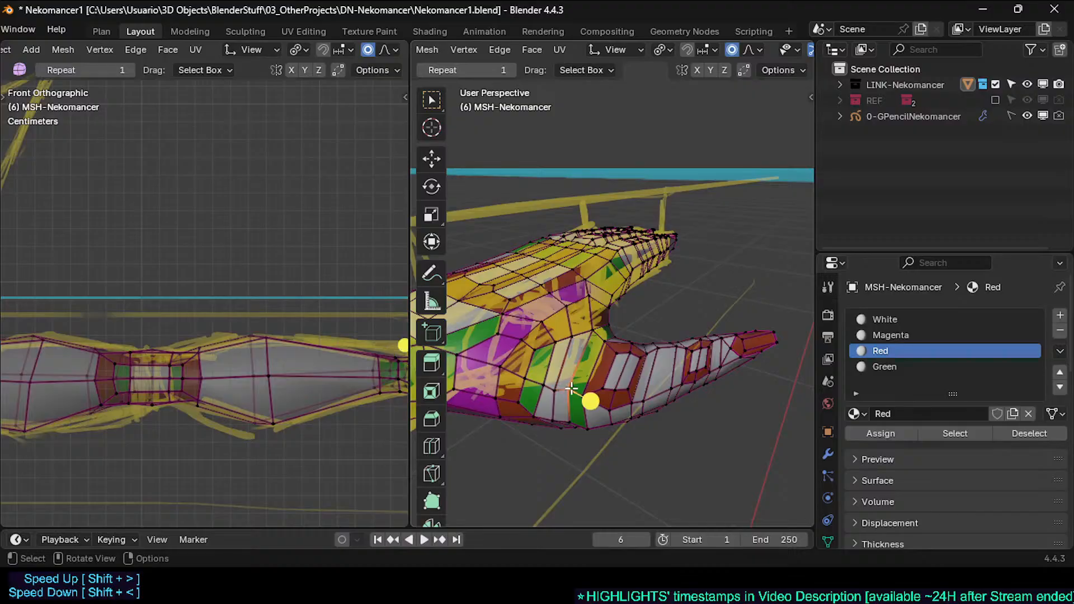
pyautogui.press('g')
pyautogui.click(557, 392)
pyautogui.press('g')
pyautogui.click(548, 382)
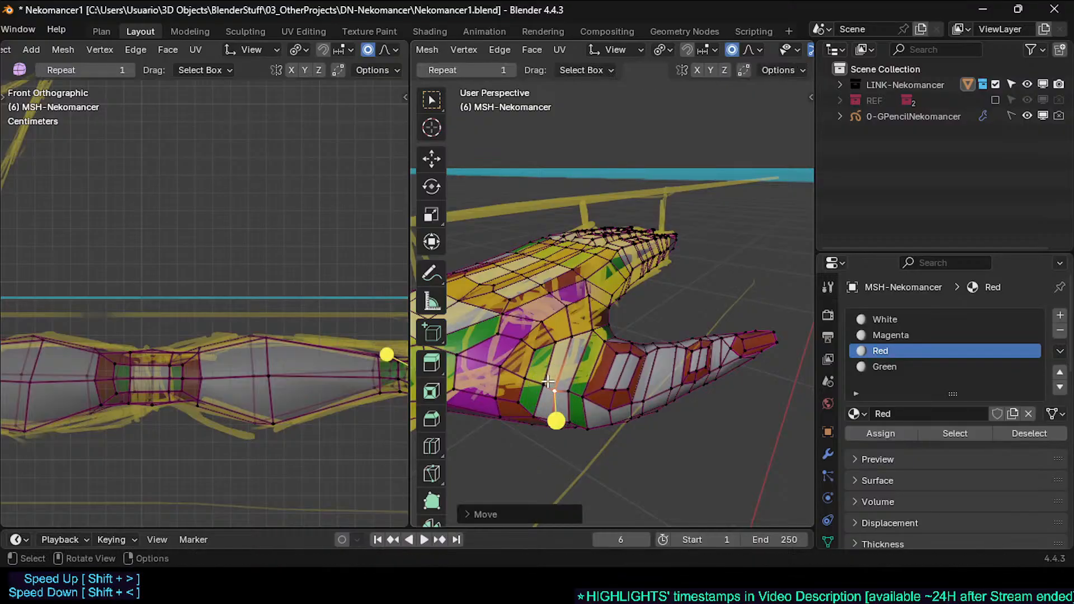
pyautogui.click(543, 385)
pyautogui.press('g')
pyautogui.click(545, 385)
pyautogui.click(526, 379)
pyautogui.press('g')
pyautogui.click(525, 375)
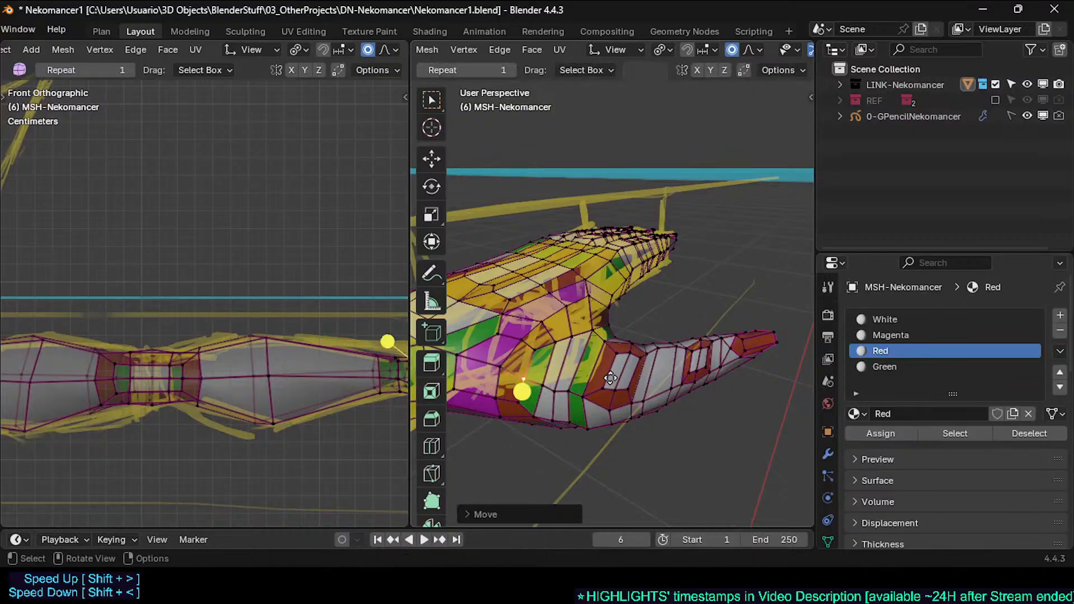
# Step: Check the face loops running from the thumb into the palm from the palm side
pyautogui.press('Tab')
pyautogui.moveTo(610, 378); pyautogui.dragTo(597, 246, button='middle')
pyautogui.press('Tab')
pyautogui.keyDown('alt'); pyautogui.click(583, 234); pyautogui.keyUp('alt')
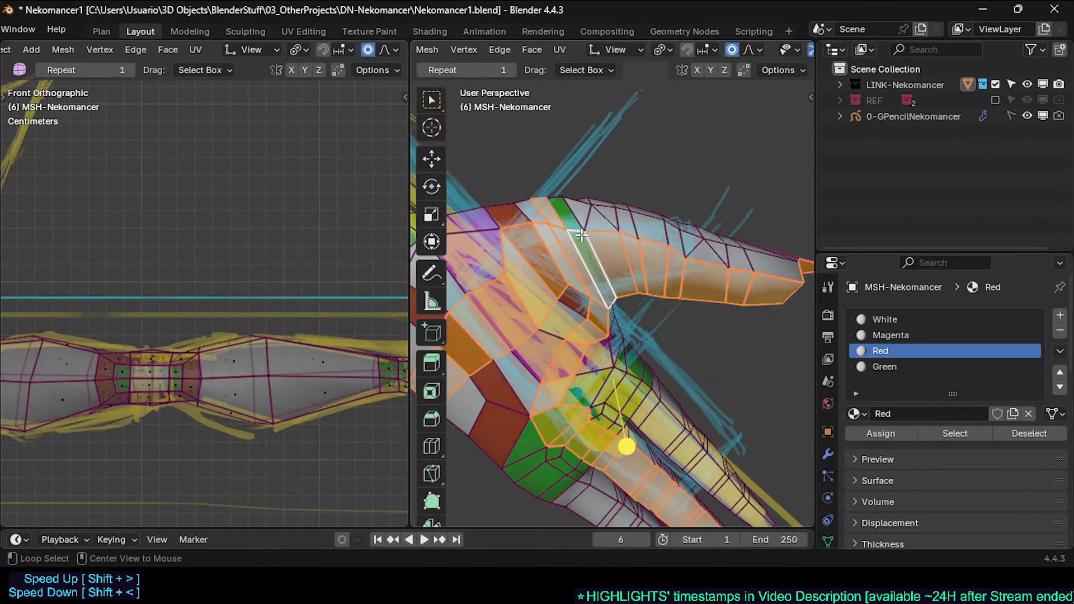
pyautogui.hotkey('alt', 'a')
pyautogui.keyDown('alt'); pyautogui.click(570, 234); pyautogui.keyUp('alt')
pyautogui.hotkey('alt', 'a')
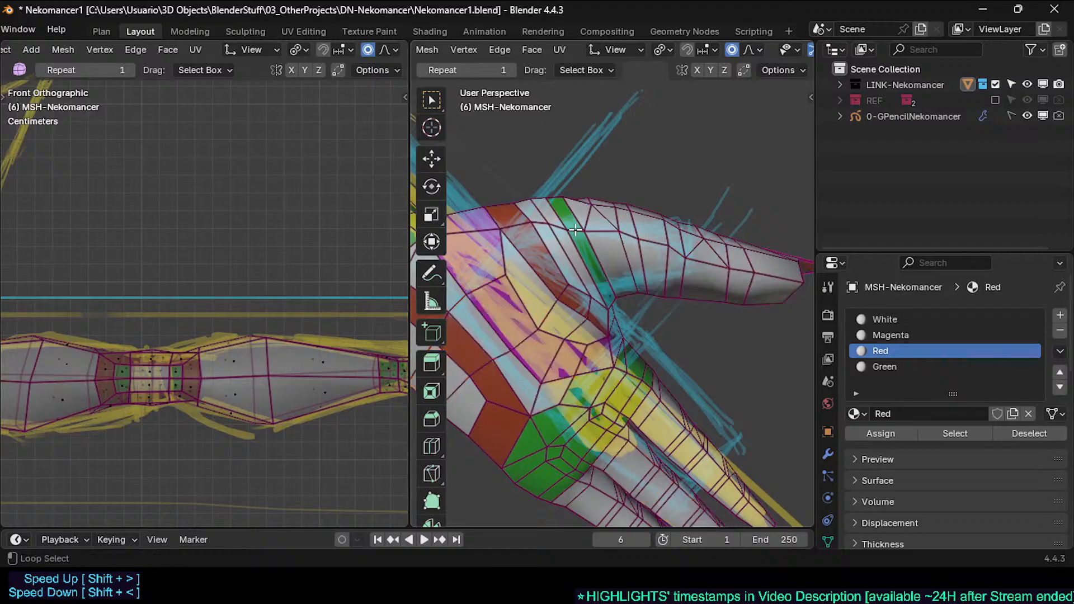
# Step: Edge-slide an edge on the underside of the thumb near its tip
pyautogui.click(643, 191)
pyautogui.moveTo(642, 188); pyautogui.dragTo(514, 343, button='middle')
pyautogui.moveTo(692, 297); pyautogui.dragTo(706, 305, button='middle')
pyautogui.press('g')
pyautogui.press('g')
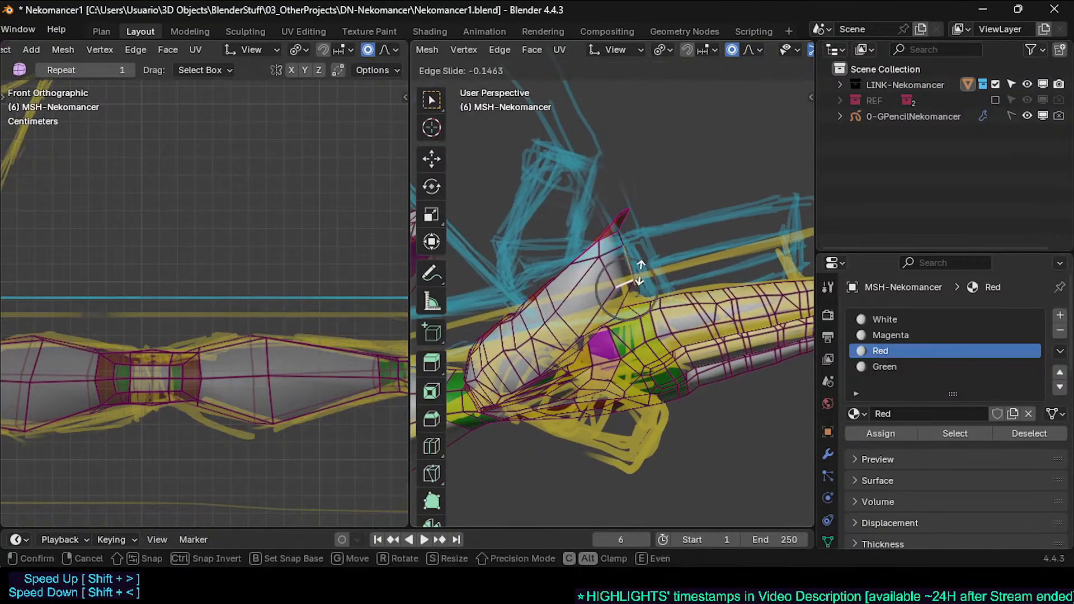
pyautogui.click(638, 272)
# Step: Move the edge beneath the thumb's claw outward toward the tip
pyautogui.click(625, 253)
pyautogui.moveTo(611, 254); pyautogui.dragTo(718, 245, button='middle')
pyautogui.press('g')
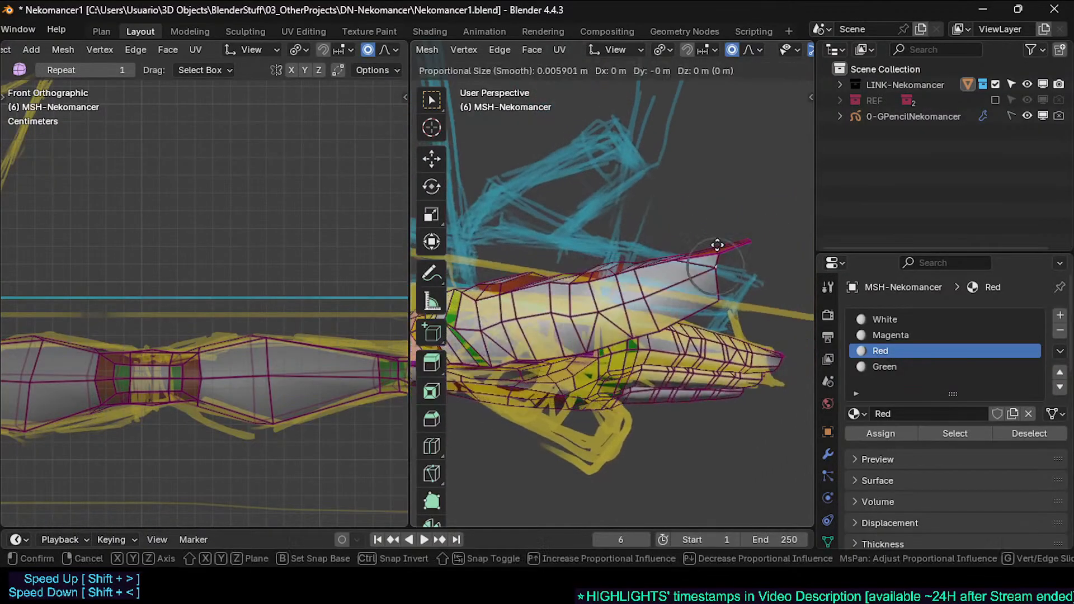
pyautogui.click(802, 240)
pyautogui.press('g')
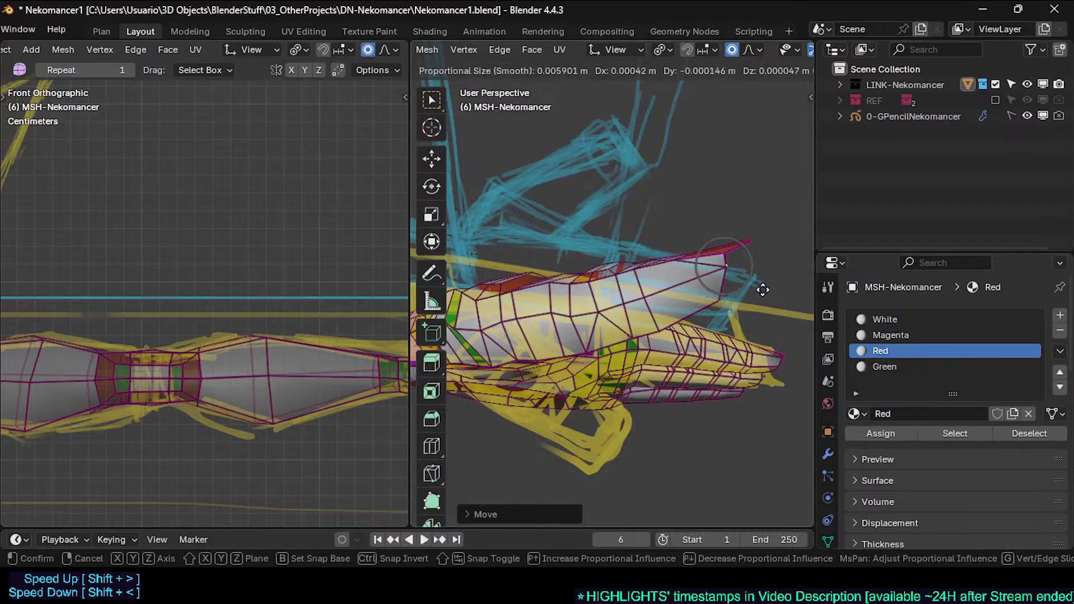
pyautogui.click(777, 285)
# Step: Check the reshaped thumb in and out of Edit Mode, including the face loop between its two red plates
pyautogui.press('Tab')
pyautogui.moveTo(640, 297); pyautogui.dragTo(645, 325, button='middle')
pyautogui.press('Tab')
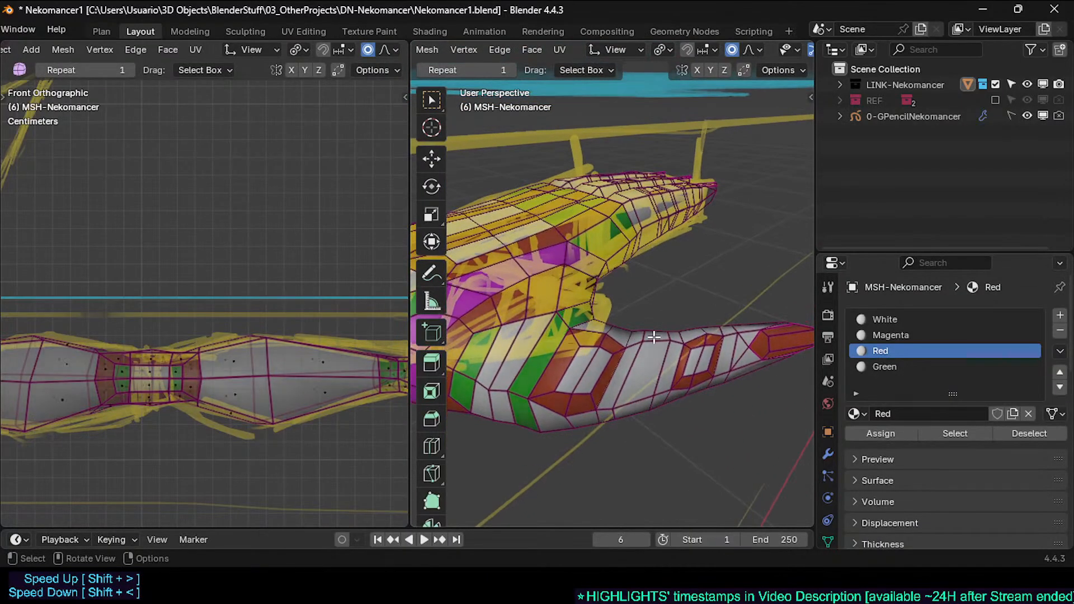
pyautogui.keyDown('alt'); pyautogui.click(656, 338); pyautogui.keyUp('alt')
pyautogui.moveTo(710, 399); pyautogui.dragTo(734, 401)
pyautogui.moveTo(659, 366); pyautogui.dragTo(692, 375, button='middle')
pyautogui.moveTo(636, 353); pyautogui.dragTo(648, 374, button='middle')
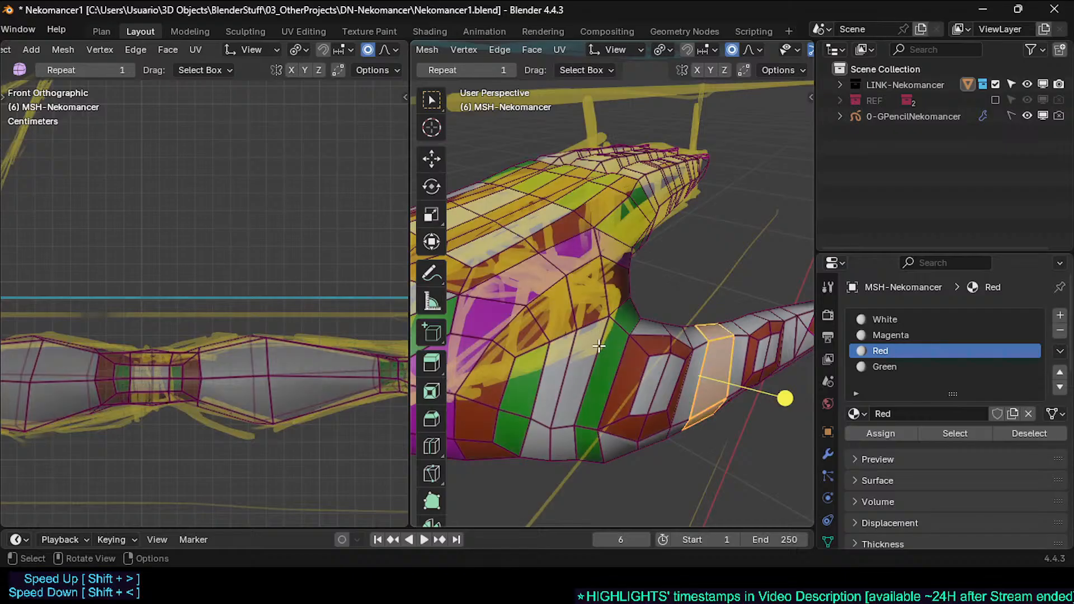
# Step: Edge-slide the edge between the white and green bands at the thumb's base toward the palm
pyautogui.keyDown('alt'); pyautogui.click(601, 336); pyautogui.keyUp('alt')
pyautogui.press('g')
pyautogui.press('g')
pyautogui.click(548, 360)
# Step: Slide and move the outer edge within the white bands at the thumb's base toward the wrist
pyautogui.moveTo(548, 360); pyautogui.dragTo(599, 270, button='middle')
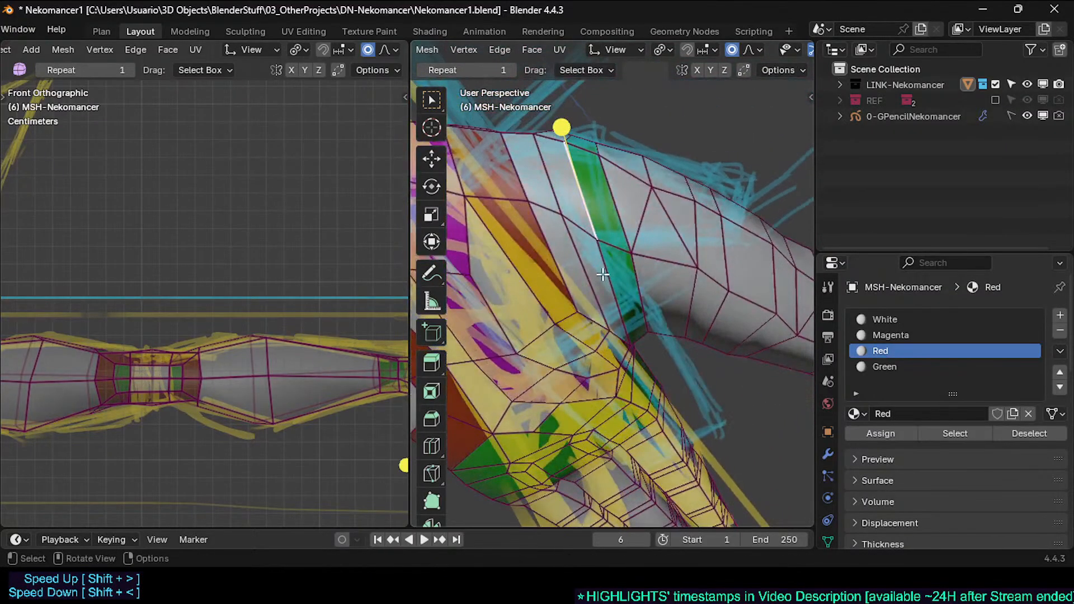
pyautogui.press('g')
pyautogui.press('g')
pyautogui.click(560, 193)
pyautogui.press('g')
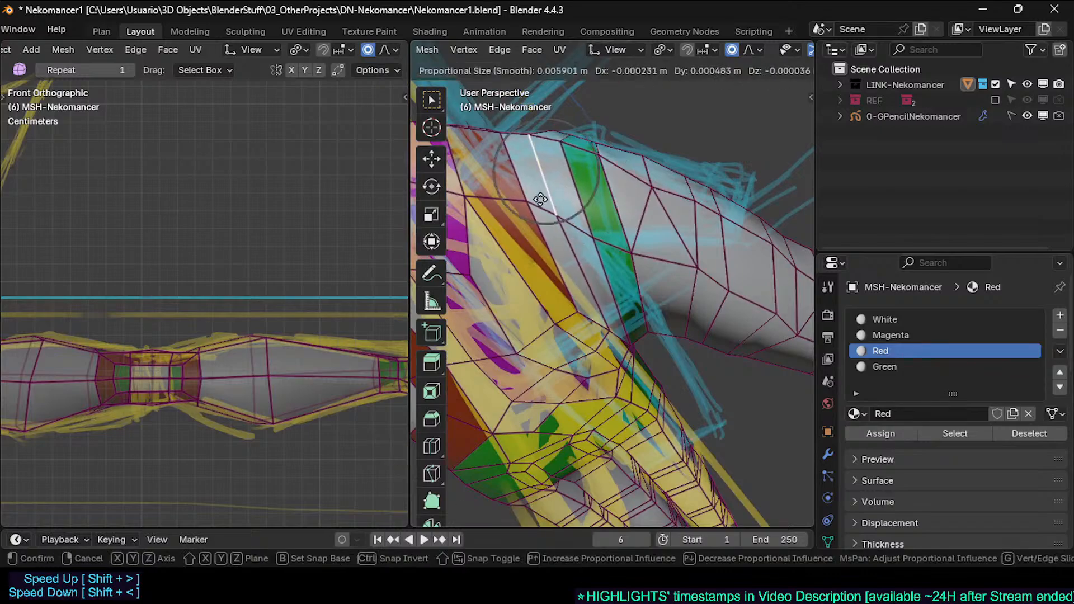
pyautogui.click(542, 199)
# Step: Leave Edit Mode, review the thumb's silhouette from several angles, and save the file
pyautogui.moveTo(542, 199); pyautogui.dragTo(504, 386, button='middle')
pyautogui.press('Tab')
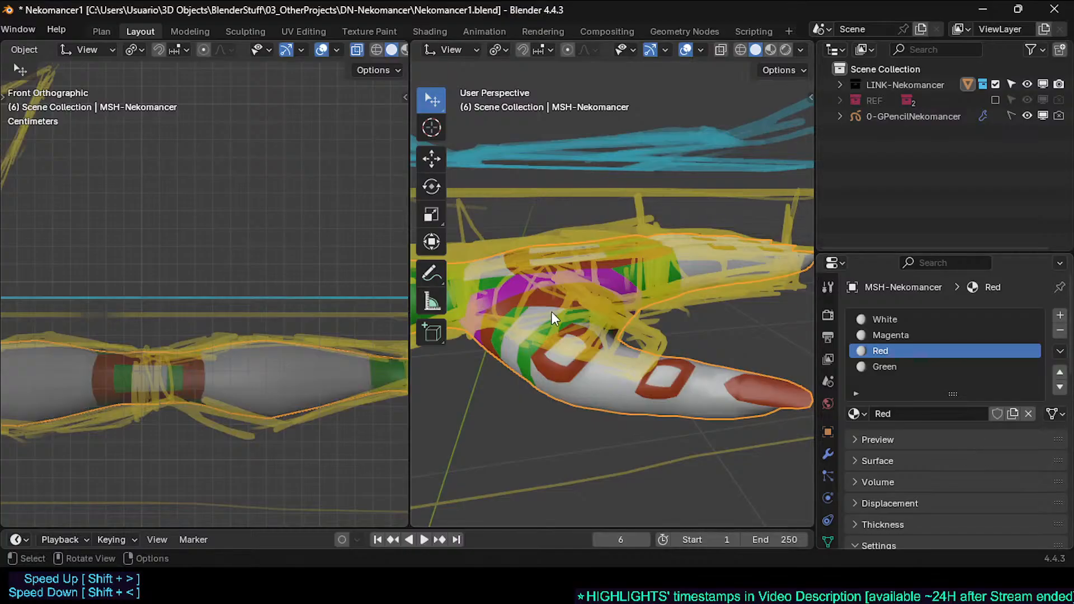
pyautogui.moveTo(552, 318); pyautogui.dragTo(582, 387, button='middle')
pyautogui.hotkey('ctrl', 's')
# Step: In Edit Mode, compare the face loops around the thumb's red plates with those on the fingers
pyautogui.press('Tab')
pyautogui.moveTo(583, 350); pyautogui.dragTo(609, 351, button='middle')
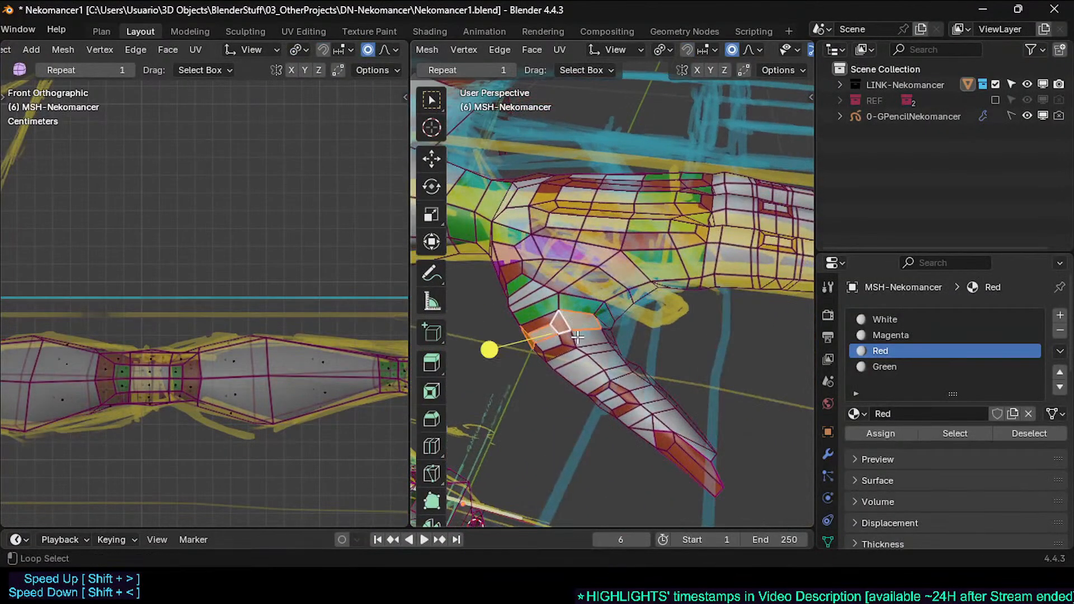
pyautogui.moveTo(620, 373); pyautogui.dragTo(642, 382, button='middle')
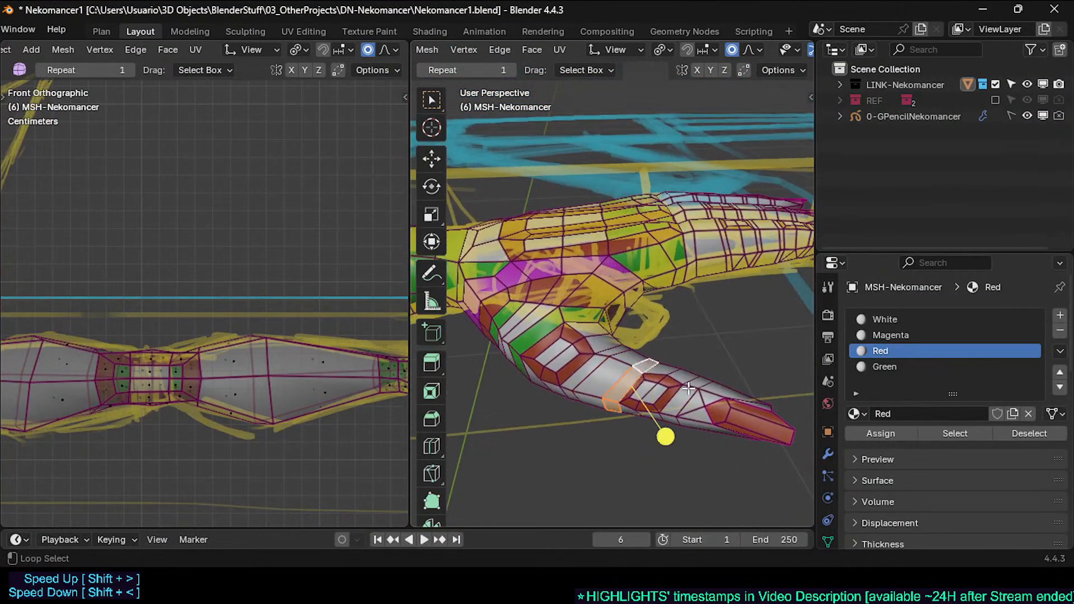
pyautogui.moveTo(605, 354); pyautogui.dragTo(601, 396, button='middle')
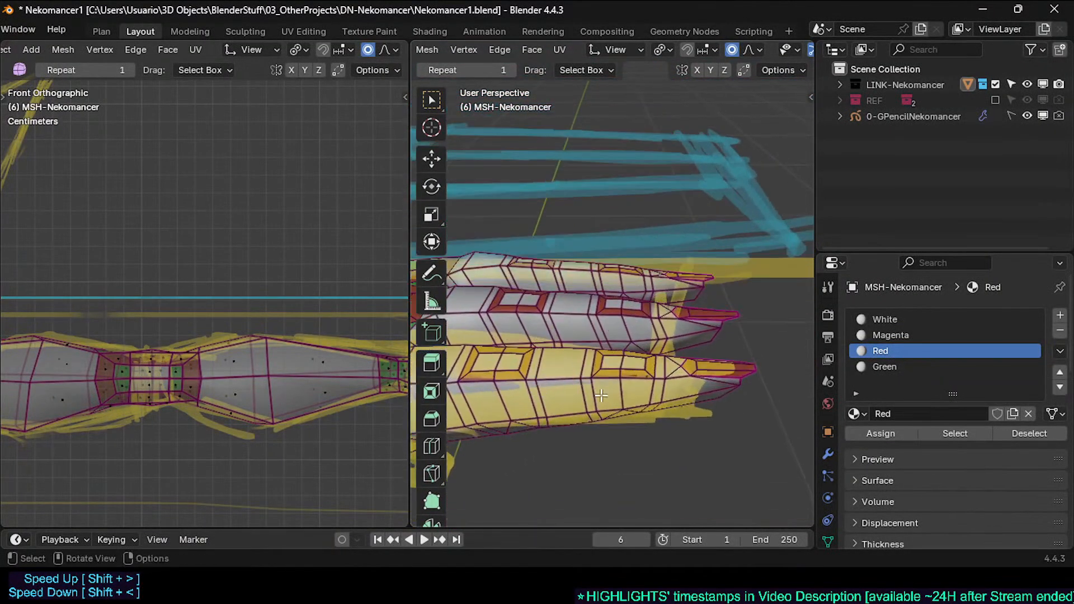
pyautogui.keyDown('alt'); pyautogui.click(582, 378); pyautogui.keyUp('alt')
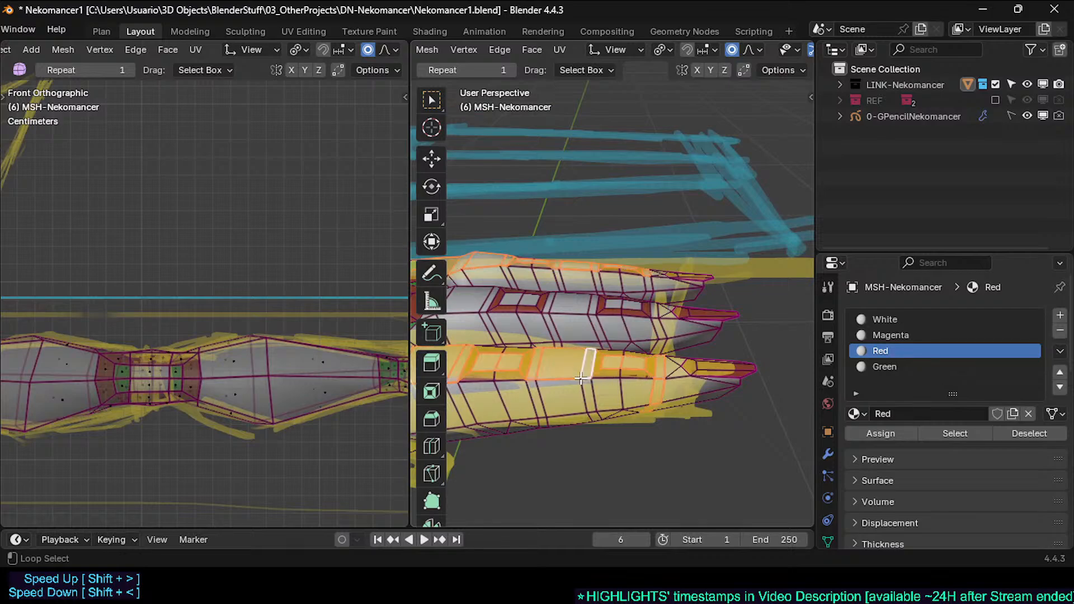
# Step: Assign the Green material to the narrow face loops at the bases of the three fingers and on either side of their red plates
pyautogui.hotkey('ctrl', 'z')
pyautogui.keyDown('alt'); pyautogui.keyDown('shift'); pyautogui.click(589, 384); pyautogui.keyUp('shift'); pyautogui.keyUp('alt')
pyautogui.keyDown('shift'); pyautogui.moveTo(589, 386); pyautogui.dragTo(646, 397, button='middle'); pyautogui.keyUp('shift')
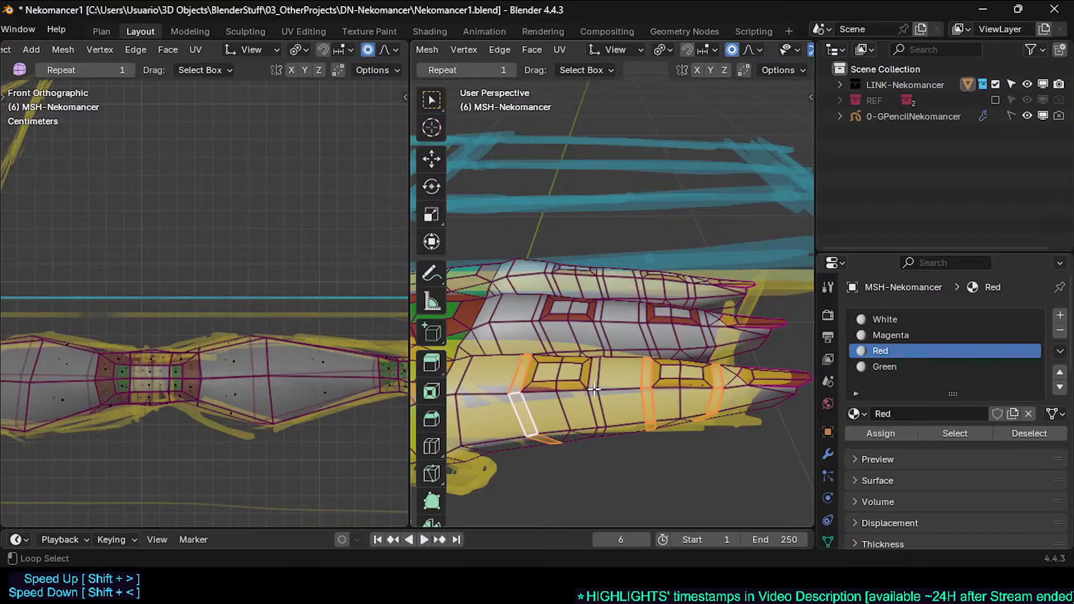
pyautogui.moveTo(503, 400)
pyautogui.keyDown('shift'); pyautogui.mouseDown(button='middle')
pyautogui.moveTo(575, 426)
pyautogui.moveTo(529, 430)
pyautogui.moveTo(525, 451)
pyautogui.mouseUp(button='middle'); pyautogui.keyUp('shift')
pyautogui.keyDown('alt'); pyautogui.keyDown('shift'); pyautogui.click(533, 409); pyautogui.keyUp('shift'); pyautogui.keyUp('alt')
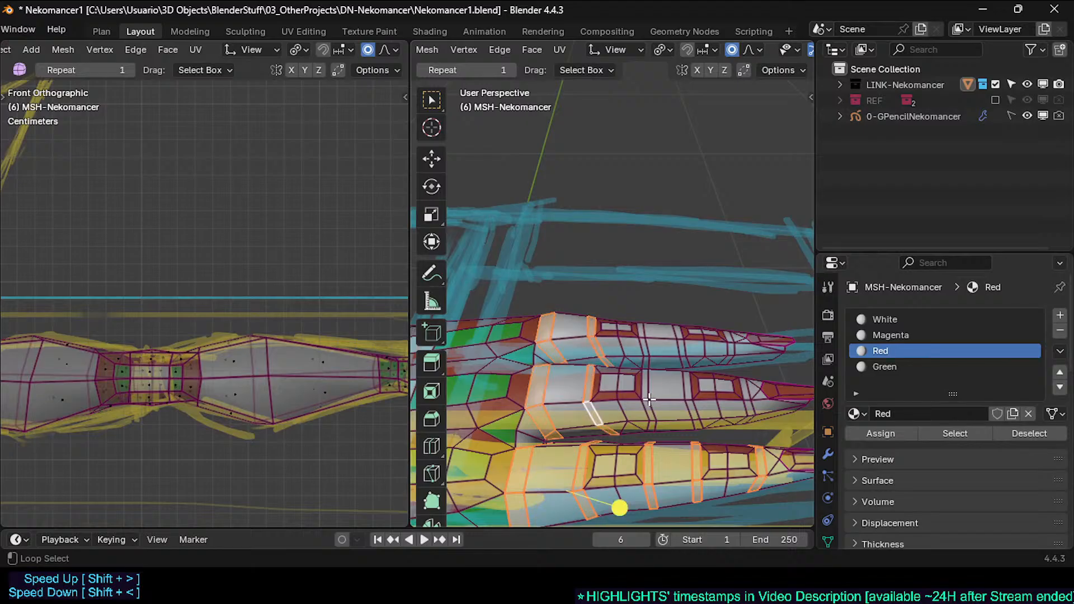
pyautogui.keyDown('alt'); pyautogui.keyDown('shift'); pyautogui.click(682, 335); pyautogui.keyUp('shift'); pyautogui.keyUp('alt')
pyautogui.hotkey('ctrl', 'z')
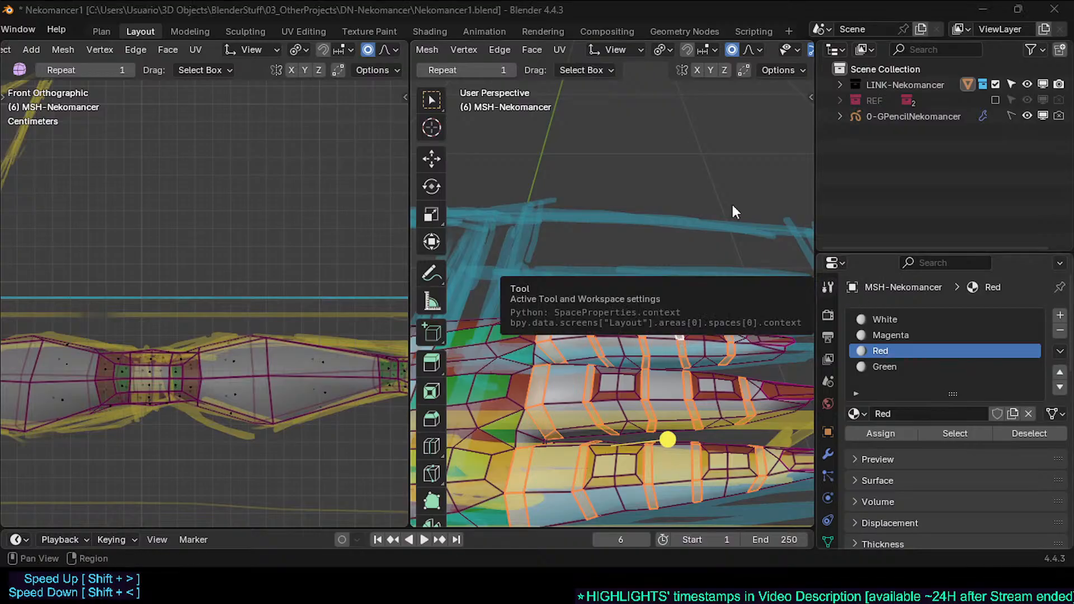
pyautogui.click(881, 368)
pyautogui.click(873, 437)
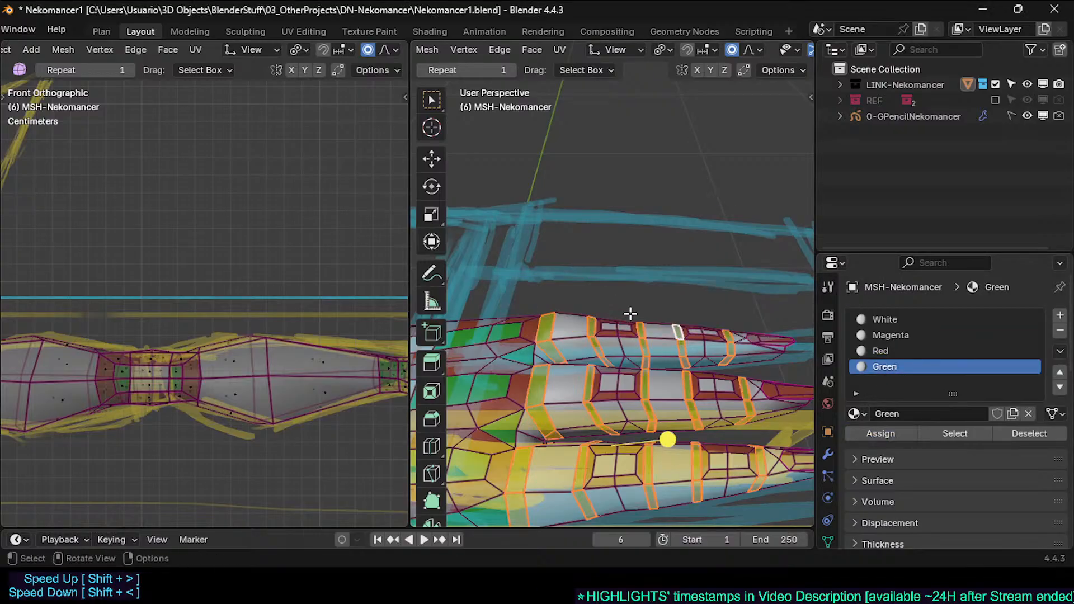
# Step: Nudge the vertices at the base of the outermost finger and in the gap beside the middle finger using proportional editing
pyautogui.click(685, 201)
pyautogui.moveTo(720, 134); pyautogui.dragTo(529, 212, button='middle')
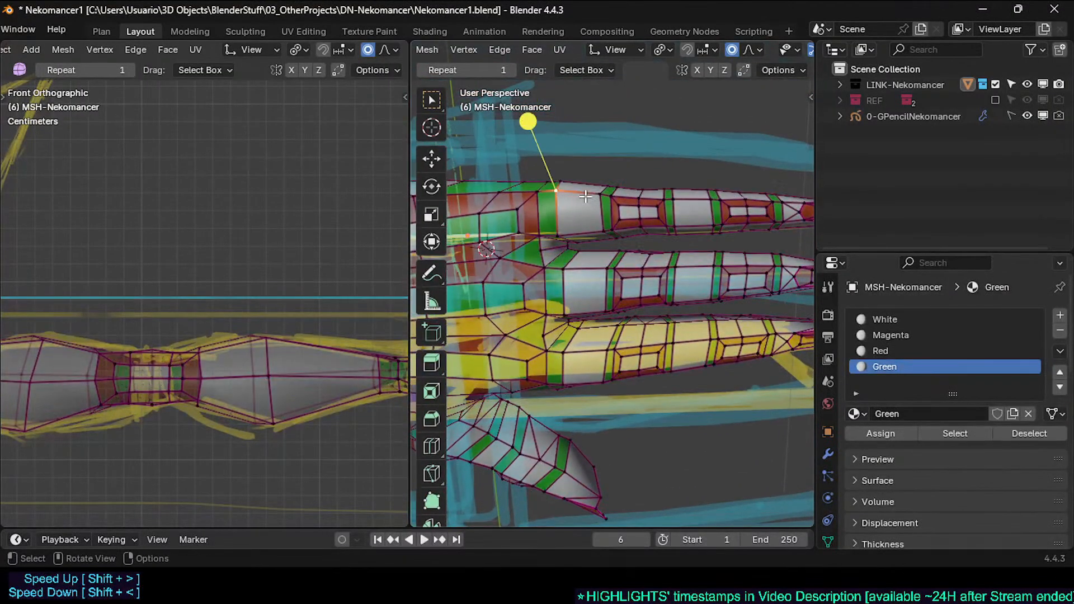
pyautogui.press('g')
pyautogui.click(572, 177)
pyautogui.press('g')
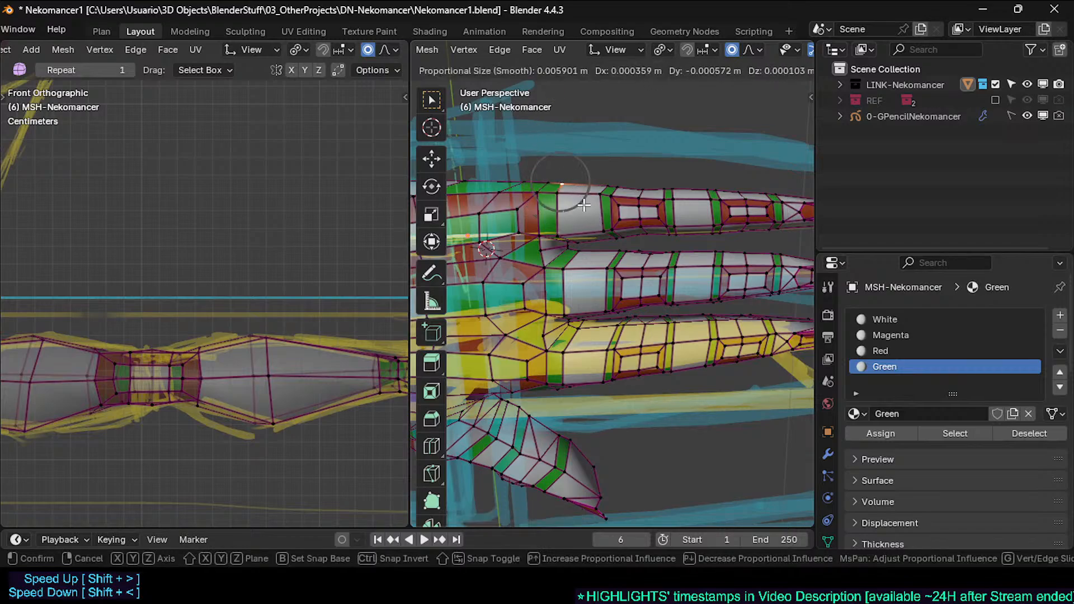
pyautogui.click(584, 205)
pyautogui.click(575, 244)
pyautogui.press('g')
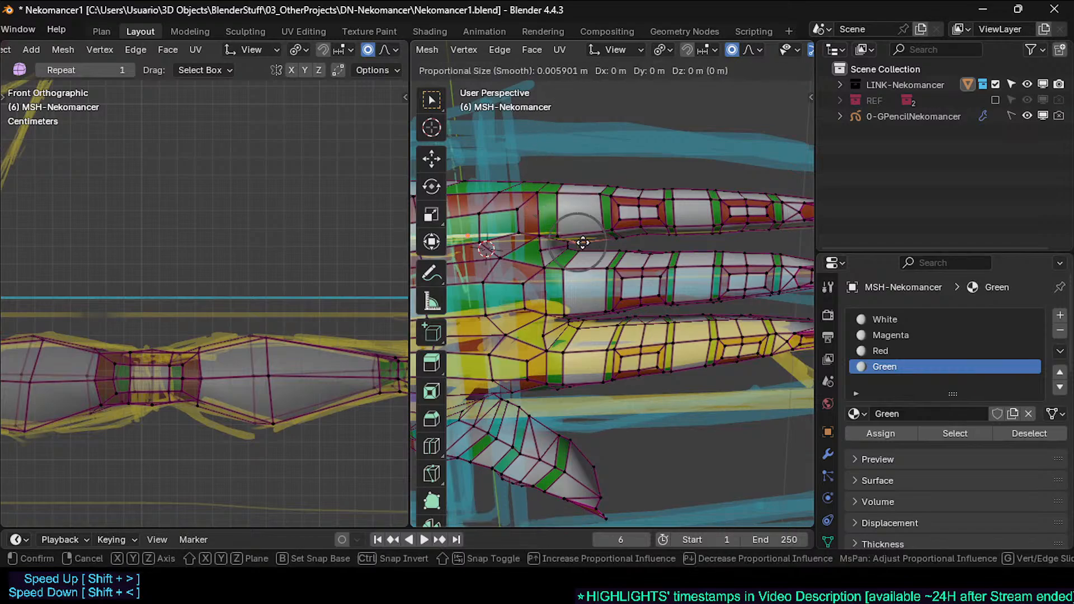
pyautogui.click(582, 240)
# Step: Raise the knuckle edges where the fingers meet the back of the hand using proportional editing
pyautogui.moveTo(588, 247)
pyautogui.mouseDown(button='middle')
pyautogui.moveTo(621, 304)
pyautogui.moveTo(623, 284)
pyautogui.moveTo(628, 311)
pyautogui.moveTo(638, 272)
pyautogui.mouseUp(button='middle')
pyautogui.moveTo(688, 442)
pyautogui.mouseDown(button='middle')
pyautogui.moveTo(683, 456)
pyautogui.moveTo(661, 428)
pyautogui.moveTo(660, 293)
pyautogui.mouseUp(button='middle')
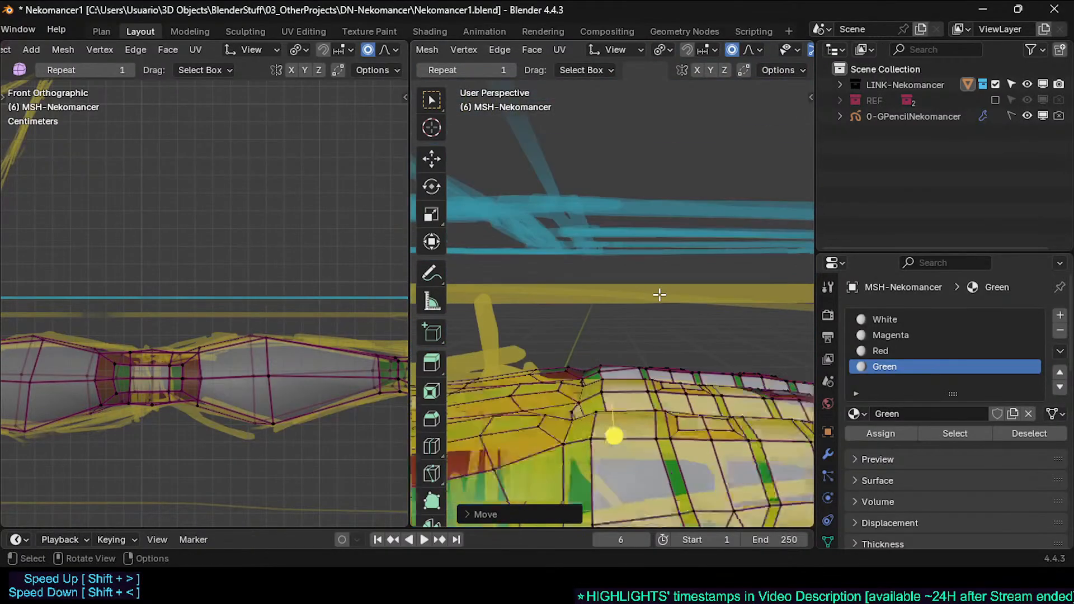
pyautogui.scroll(-3, 660, 293)
pyautogui.moveTo(658, 335); pyautogui.dragTo(659, 387, button='middle')
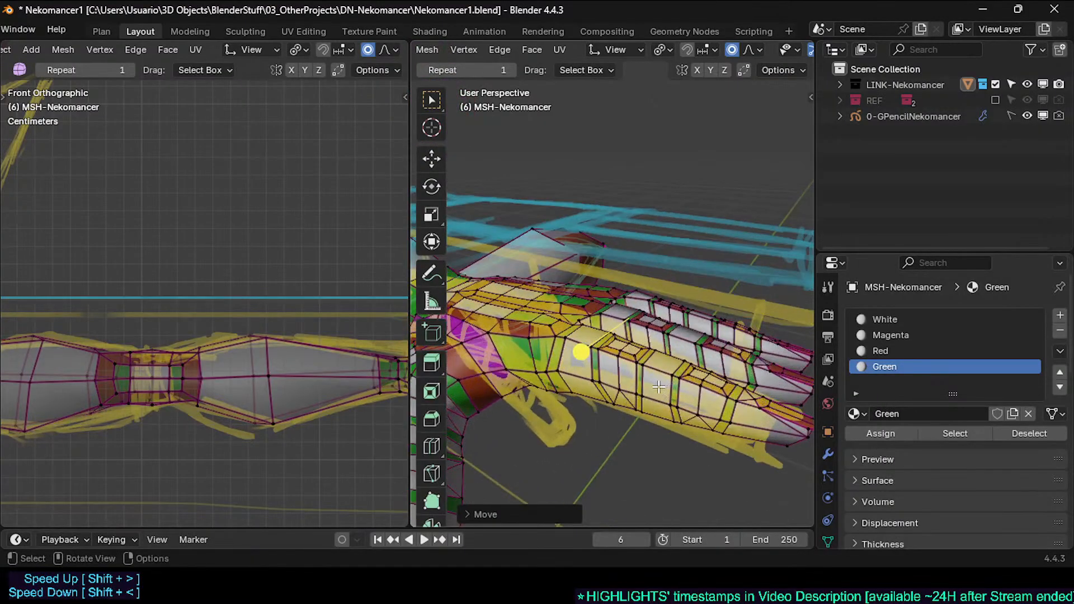
pyautogui.press('Tab')
pyautogui.moveTo(595, 403); pyautogui.dragTo(607, 308, button='middle')
pyautogui.press('Tab')
pyautogui.scroll(3, 485, 343)
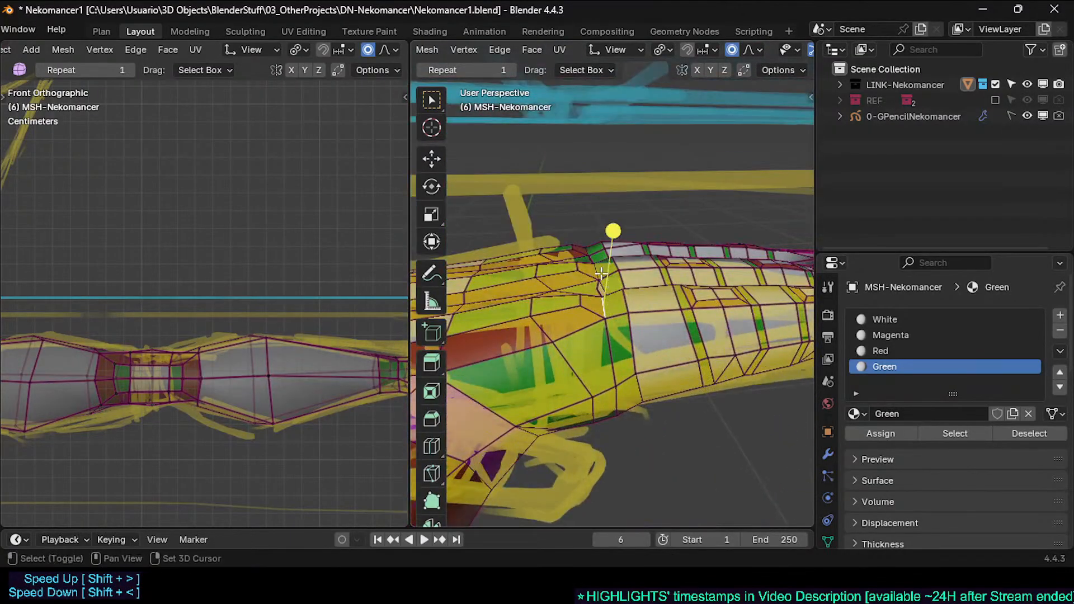
pyautogui.keyDown('shift'); pyautogui.click(591, 250); pyautogui.keyUp('shift')
pyautogui.moveTo(592, 252); pyautogui.dragTo(614, 291, button='middle')
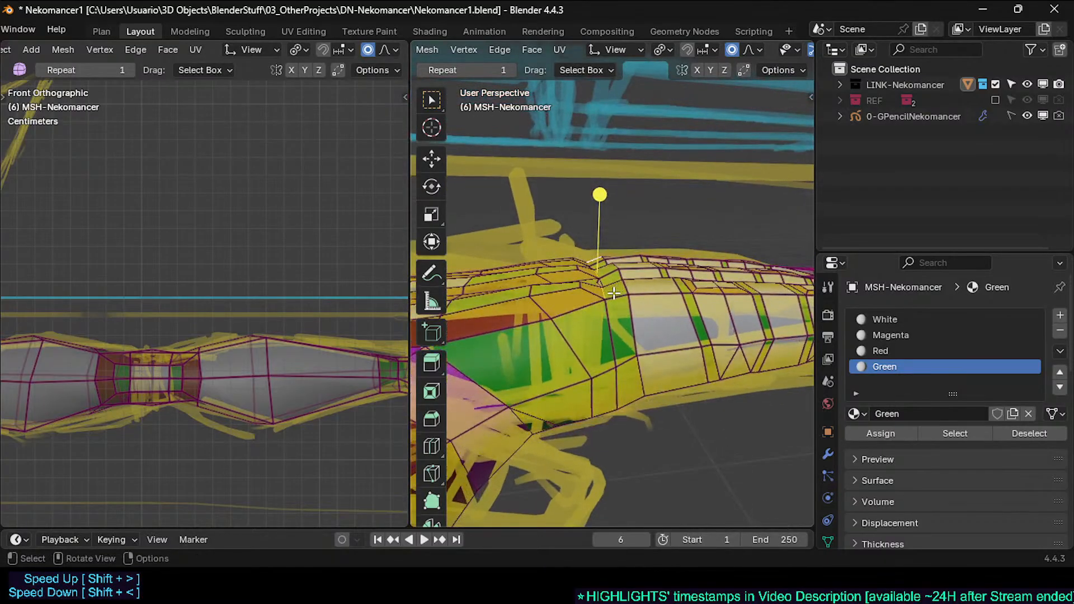
pyautogui.moveTo(620, 334); pyautogui.dragTo(610, 308, button='middle')
pyautogui.press('g')
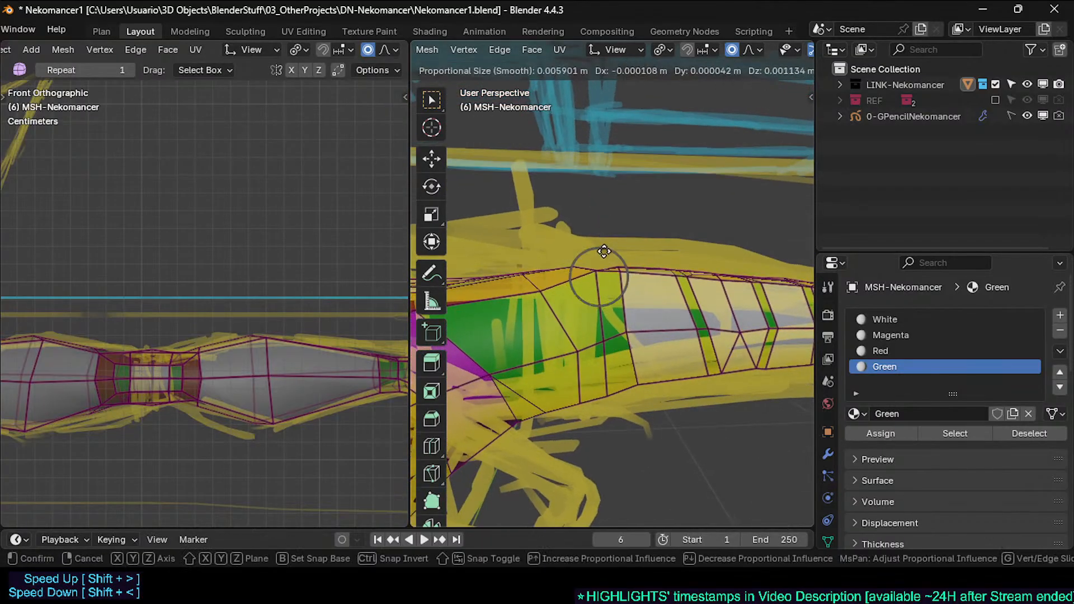
pyautogui.click(602, 239)
# Step: Review the knuckles and hand shape from several angles outside Edit Mode, and return to editing at the thumb
pyautogui.moveTo(603, 239); pyautogui.dragTo(611, 309, button='middle')
pyautogui.moveTo(616, 380)
pyautogui.mouseDown(button='middle')
pyautogui.moveTo(614, 350)
pyautogui.moveTo(610, 366)
pyautogui.moveTo(675, 263)
pyautogui.moveTo(658, 257)
pyautogui.moveTo(643, 273)
pyautogui.moveTo(661, 261)
pyautogui.moveTo(643, 347)
pyautogui.mouseUp(button='middle')
pyautogui.scroll(-2, 610, 367)
pyautogui.press('Tab')
pyautogui.scroll(2, 651, 316)
pyautogui.press('Tab')
pyautogui.moveTo(589, 366)
pyautogui.mouseDown(button='middle')
pyautogui.moveTo(696, 235)
pyautogui.moveTo(616, 283)
pyautogui.moveTo(627, 364)
pyautogui.moveTo(587, 344)
pyautogui.mouseUp(button='middle')
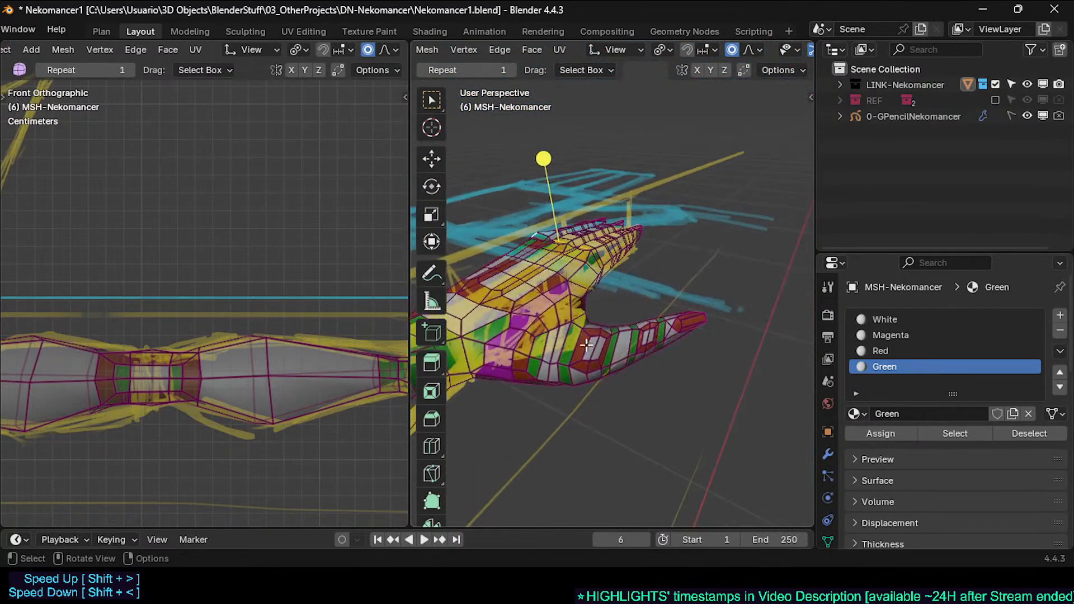
pyautogui.keyDown('alt'); pyautogui.click(580, 326); pyautogui.keyUp('alt')
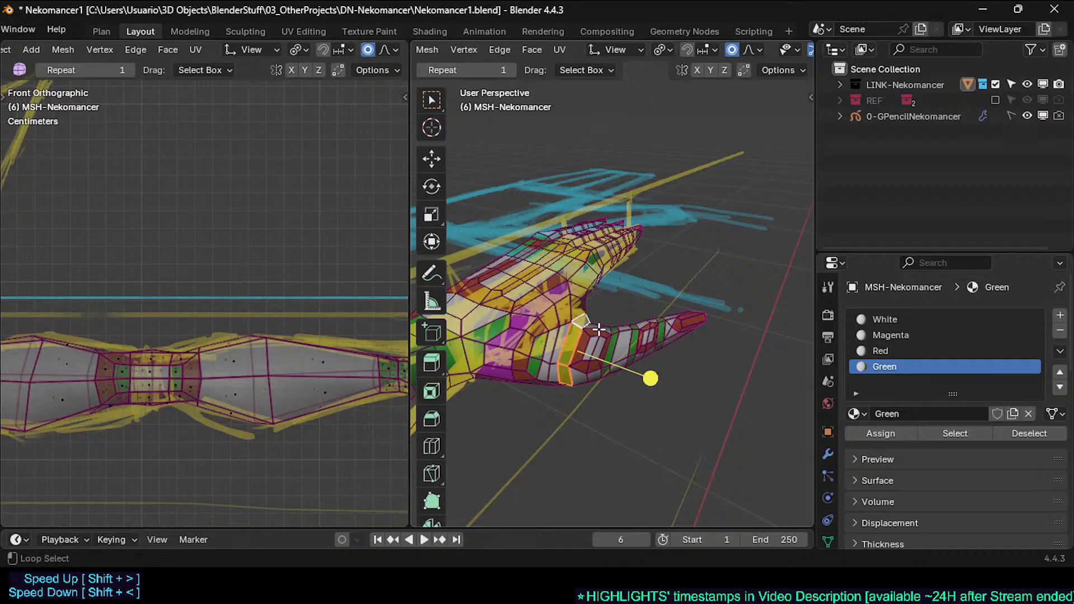
pyautogui.keyDown('alt'); pyautogui.keyDown('shift'); pyautogui.click(616, 331); pyautogui.keyUp('shift'); pyautogui.keyUp('alt')
pyautogui.press('ctrl+KP_Subtract')
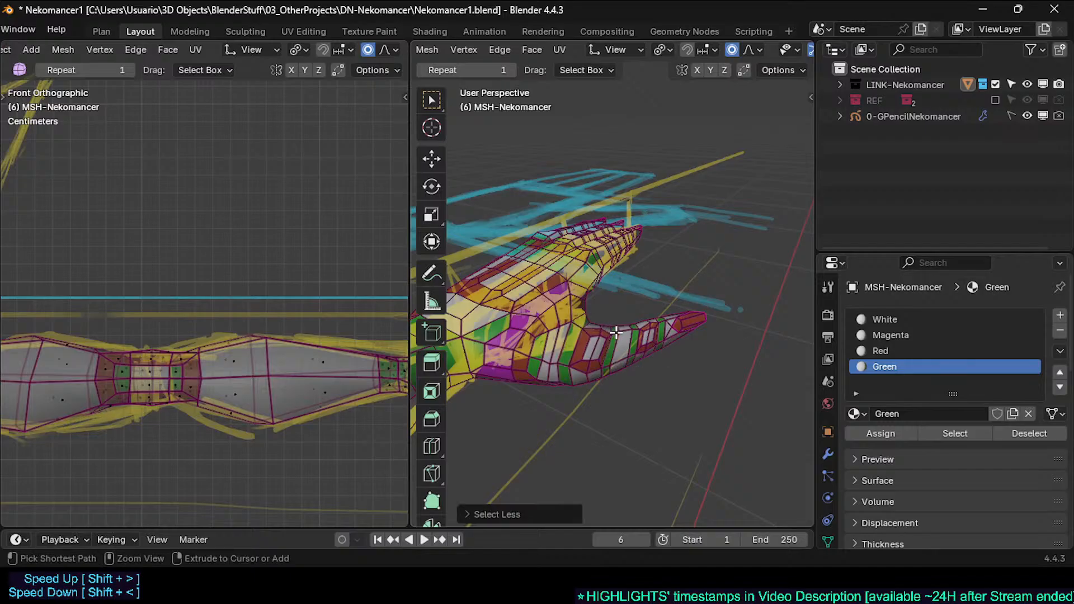
# Step: Select the face loop through the thumb's first red plate, expand it by two rings and rotate the section slightly with proportional editing
pyautogui.keyDown('alt'); pyautogui.click(605, 337); pyautogui.keyUp('alt')
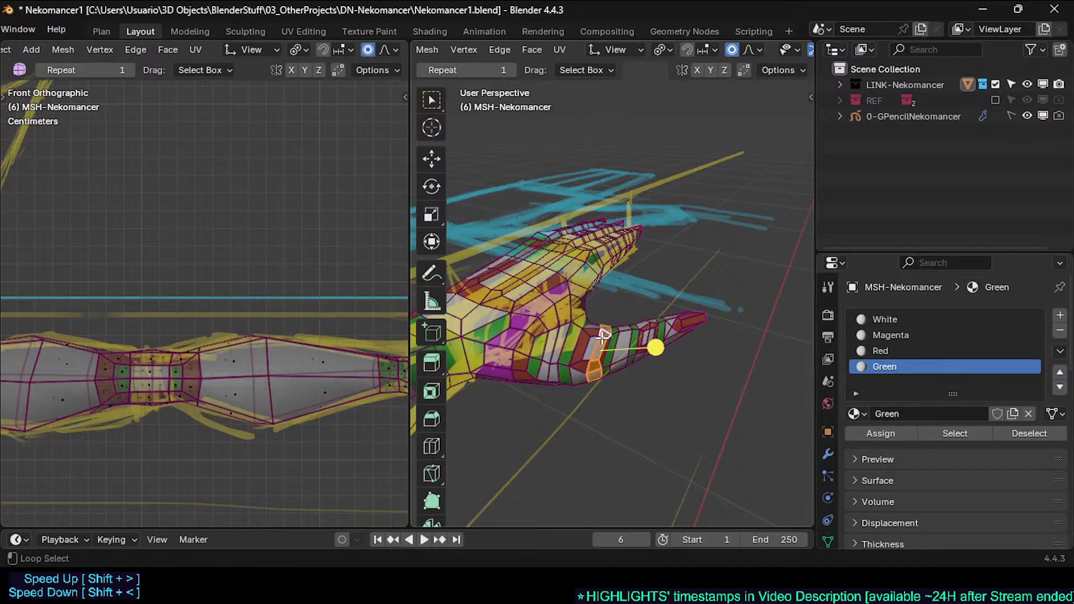
pyautogui.press('ctrl+KP_Add')
pyautogui.press('ctrl+KP_Add')
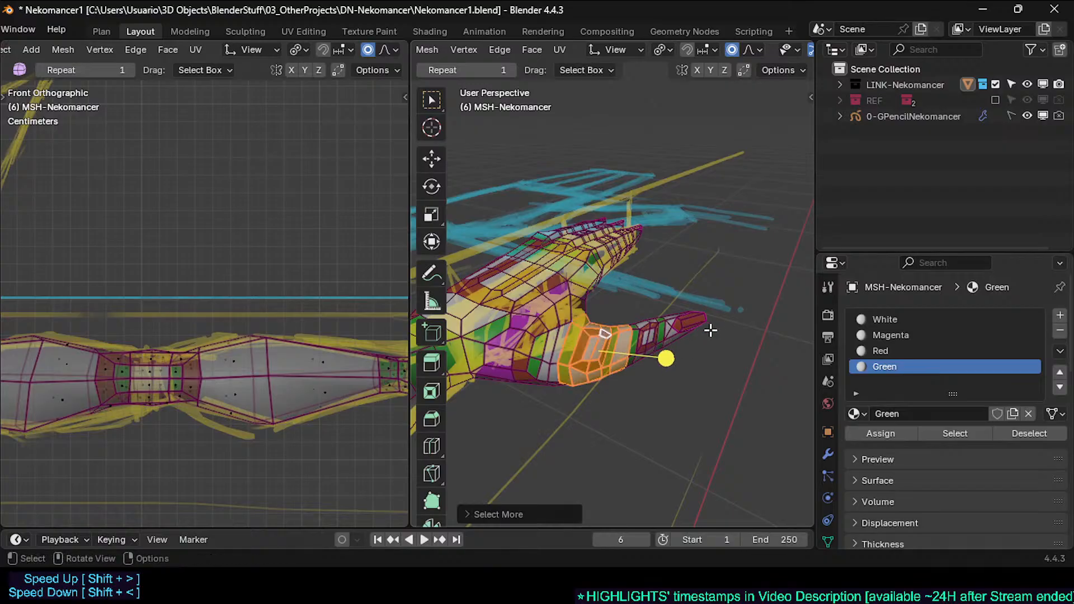
pyautogui.press('r')
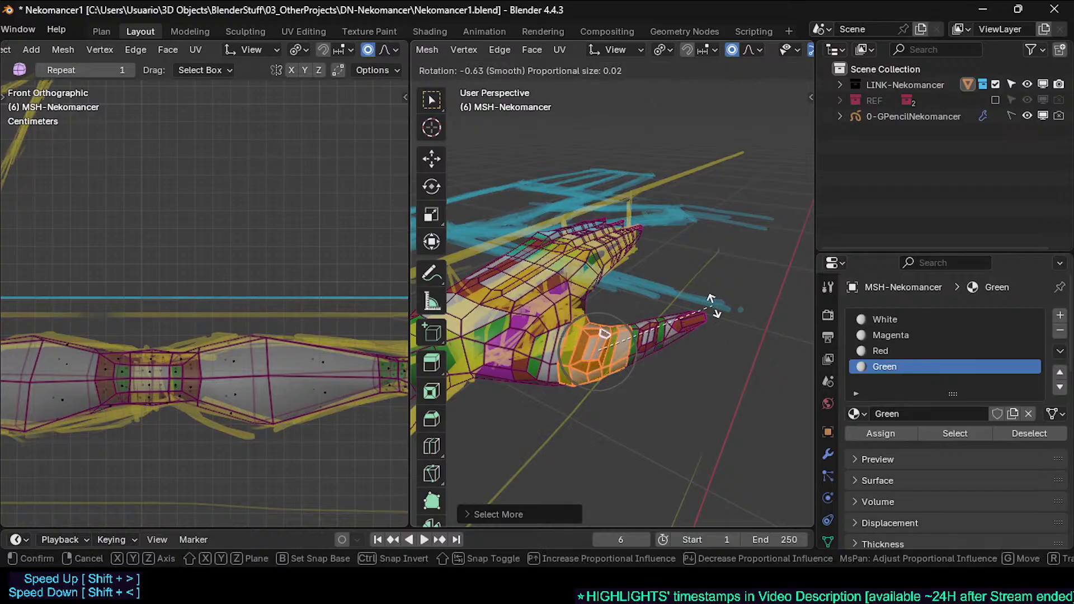
pyautogui.click(715, 305)
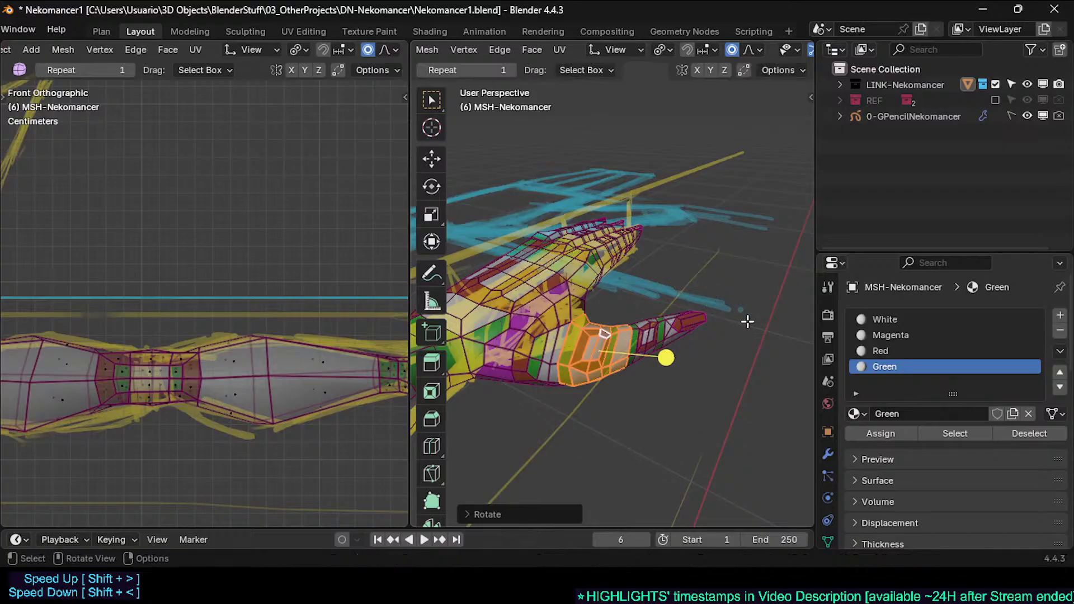
pyautogui.press('r')
pyautogui.click(734, 315)
pyautogui.moveTo(735, 315); pyautogui.dragTo(718, 330, button='middle')
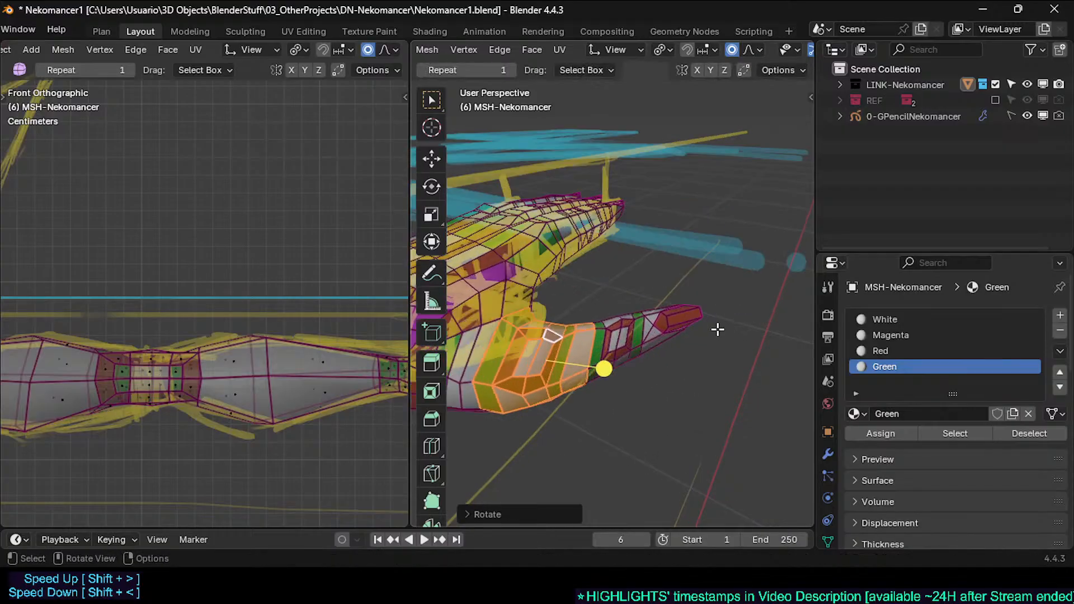
pyautogui.press('r')
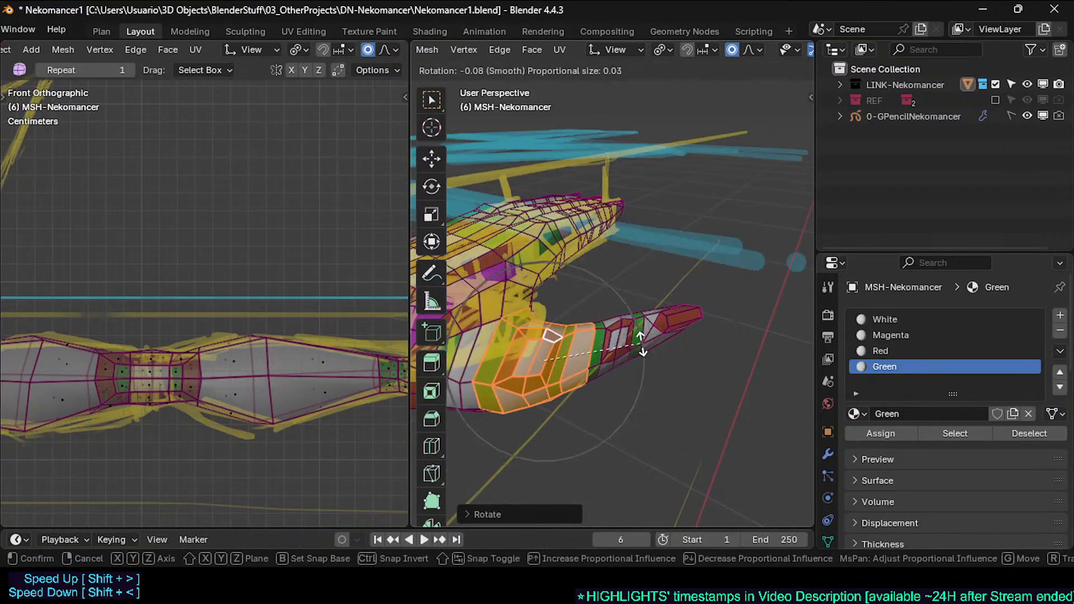
pyautogui.click(638, 345)
# Step: Adjust the vertex between the white and green bands at the thumb's base to smooth its lower contour
pyautogui.moveTo(638, 345); pyautogui.dragTo(537, 402, button='middle')
pyautogui.click(526, 375)
pyautogui.press('g')
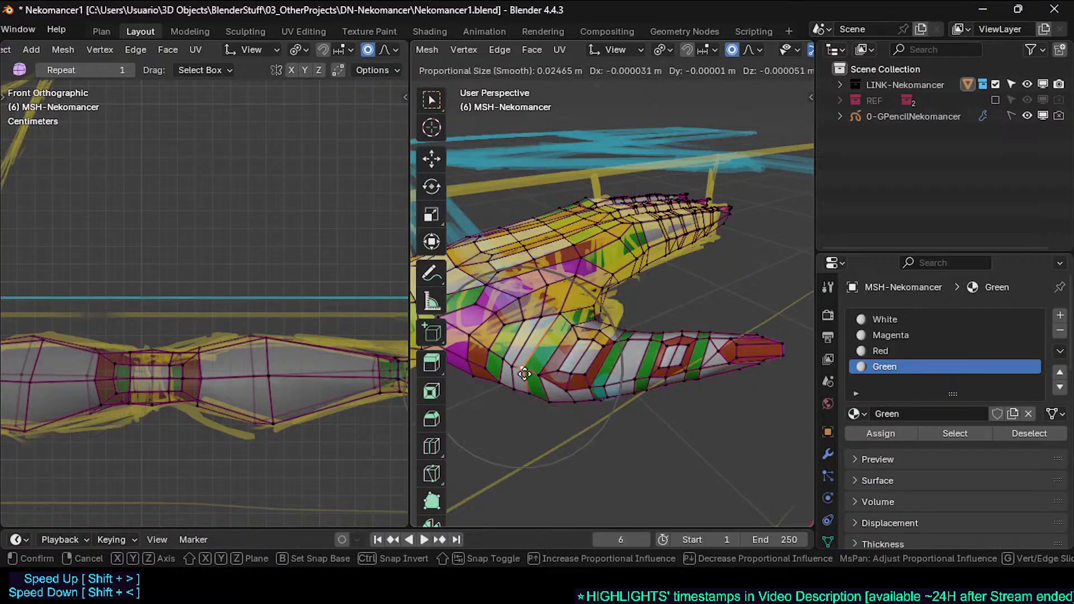
pyautogui.click(518, 373)
pyautogui.press('g')
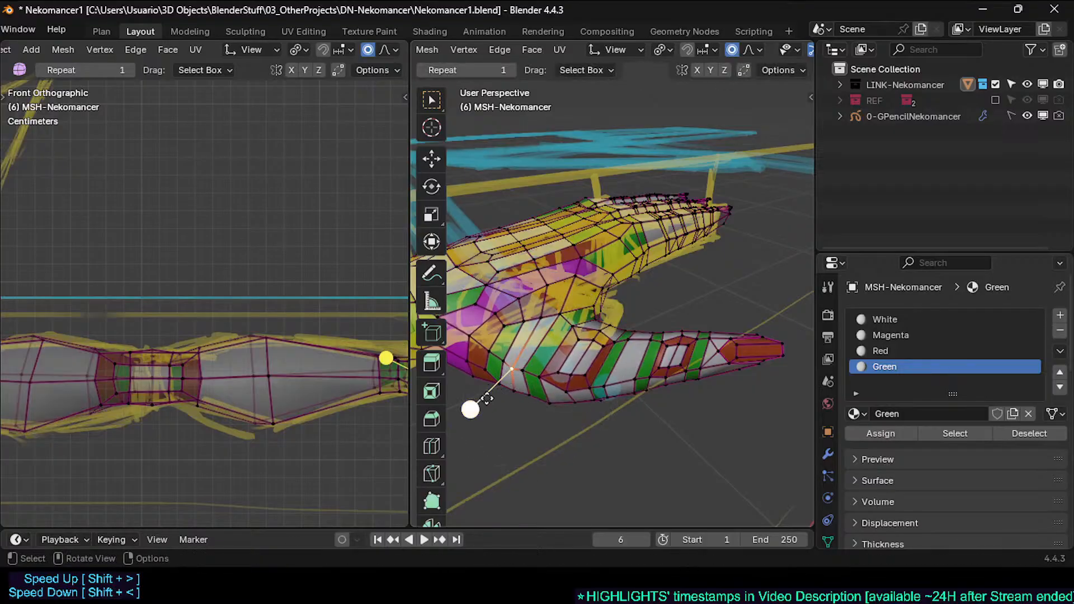
pyautogui.moveTo(487, 399); pyautogui.dragTo(504, 400)
pyautogui.moveTo(503, 400); pyautogui.dragTo(583, 271, button='middle')
pyautogui.press('g')
pyautogui.click(559, 391)
# Step: Leave Edit Mode, save the file and compare the hand with the sketch in the front view
pyautogui.press('Tab')
pyautogui.hotkey('ctrl', 's')
pyautogui.press('KP_3')
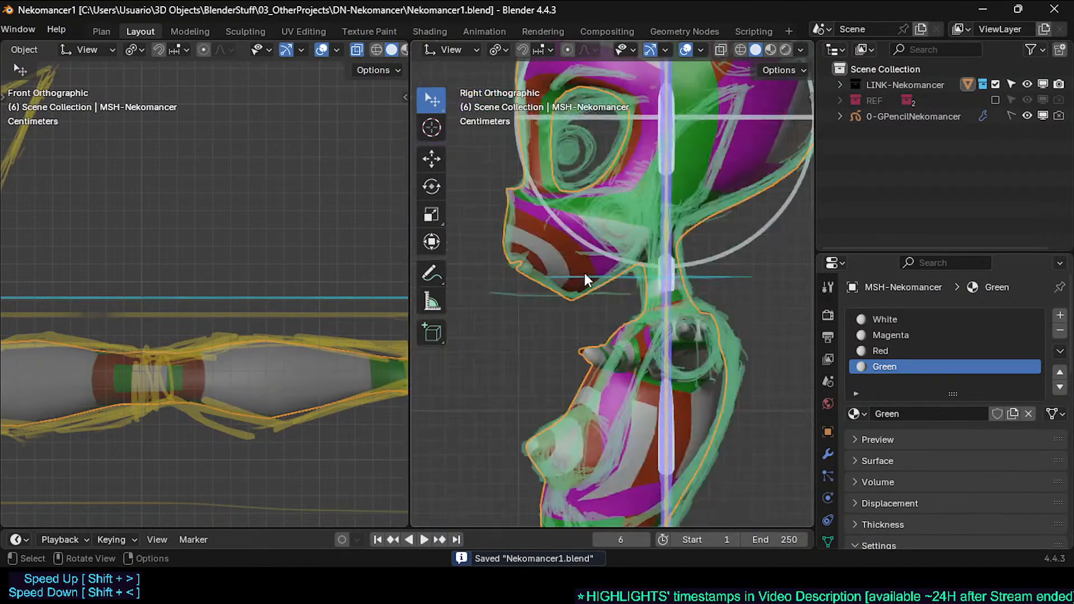
pyautogui.press('KP_1')
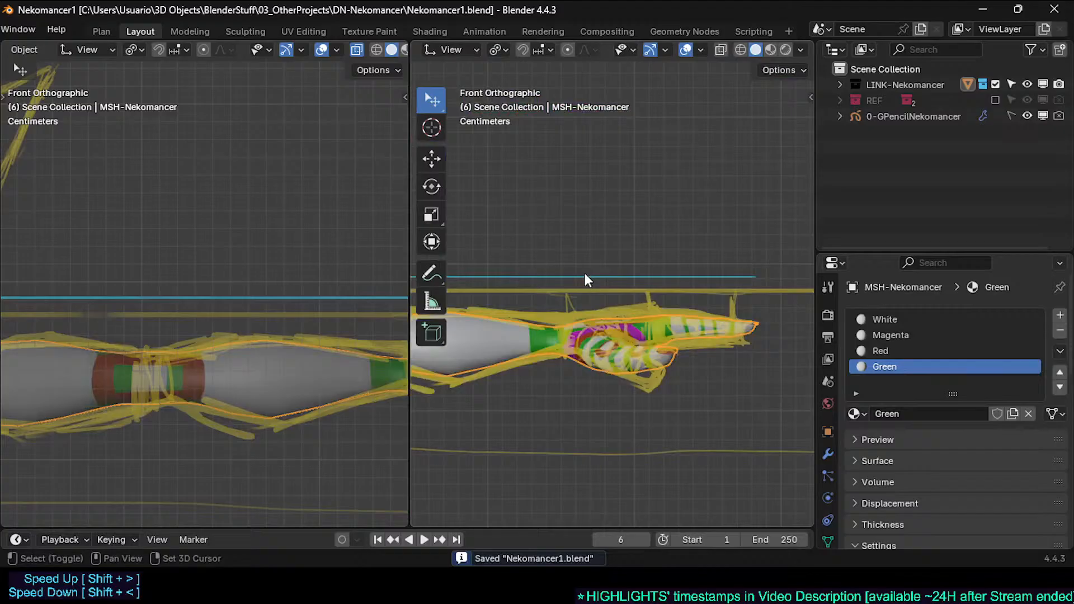
pyautogui.keyDown('shift'); pyautogui.moveTo(583, 270); pyautogui.dragTo(629, 331, button='middle'); pyautogui.keyUp('shift')
pyautogui.scroll(2, 667, 338)
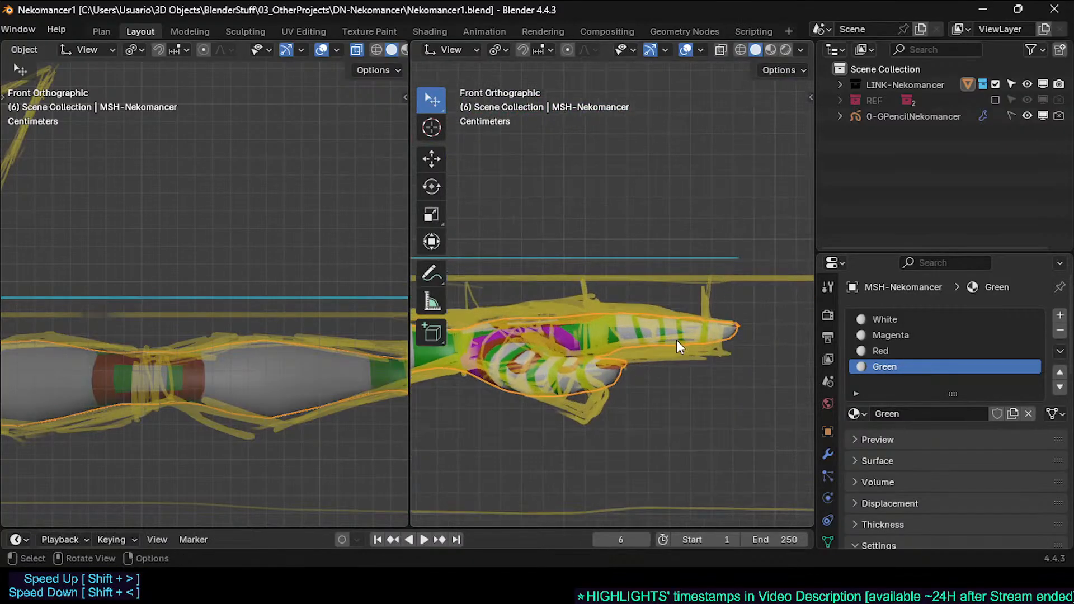
# Step: Hide the 0-GPencilNekomancer sketch and inspect the hand from the top view
pyautogui.click(1028, 116)
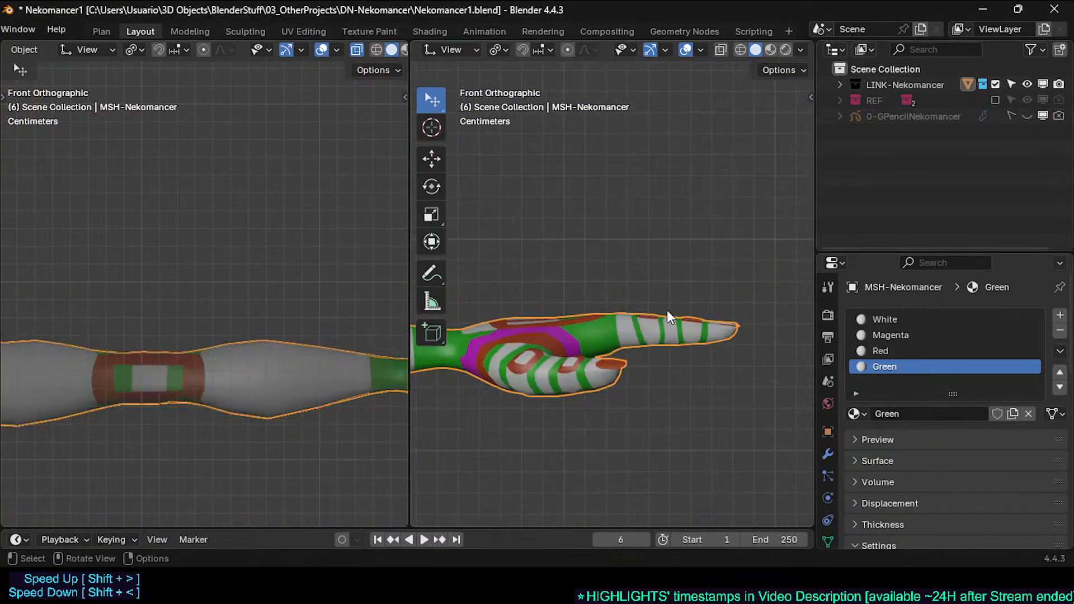
pyautogui.moveTo(667, 310)
pyautogui.mouseDown(button='middle')
pyautogui.moveTo(644, 362)
pyautogui.moveTo(650, 303)
pyautogui.moveTo(666, 394)
pyautogui.moveTo(652, 340)
pyautogui.moveTo(651, 360)
pyautogui.mouseUp(button='middle')
pyautogui.press('KP_7')
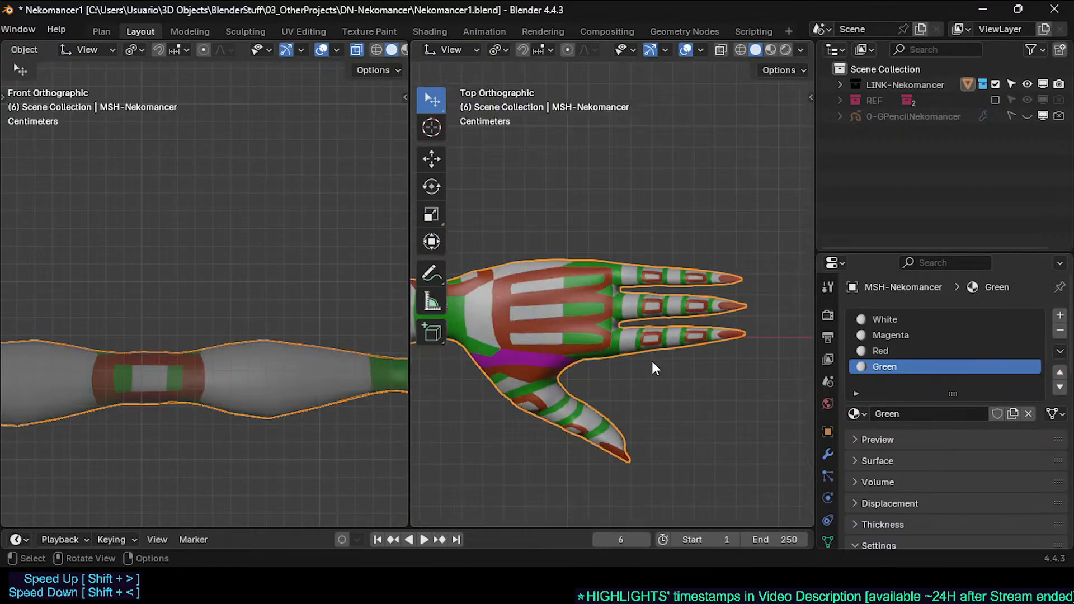
# Step: In Edit Mode, select the faces of all three fingers from their white base bands to the claw tips
pyautogui.press('Tab')
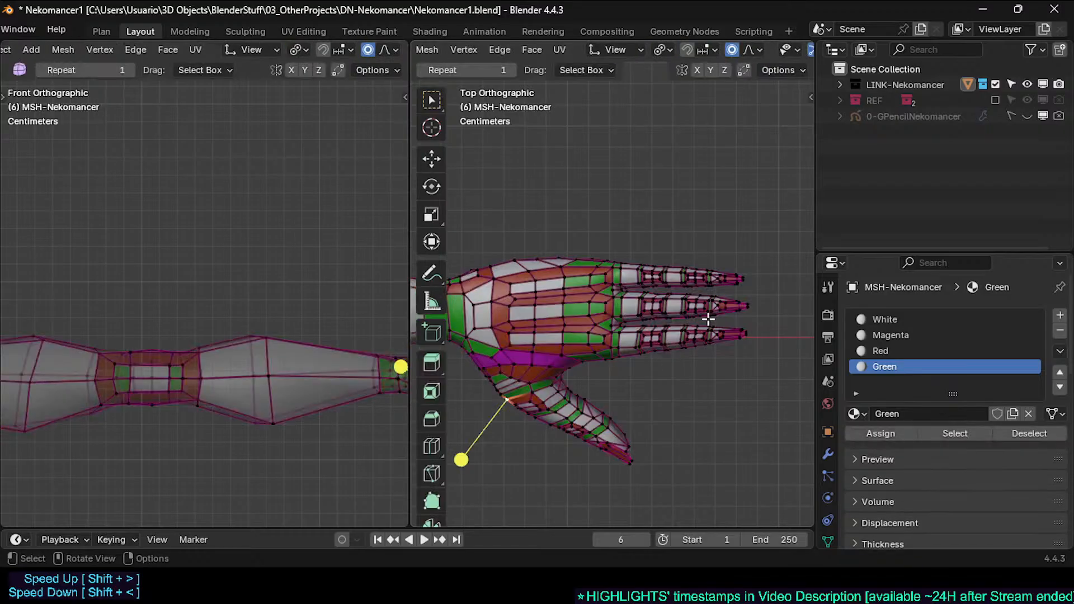
pyautogui.press('b')
pyautogui.moveTo(771, 252); pyautogui.dragTo(624, 372)
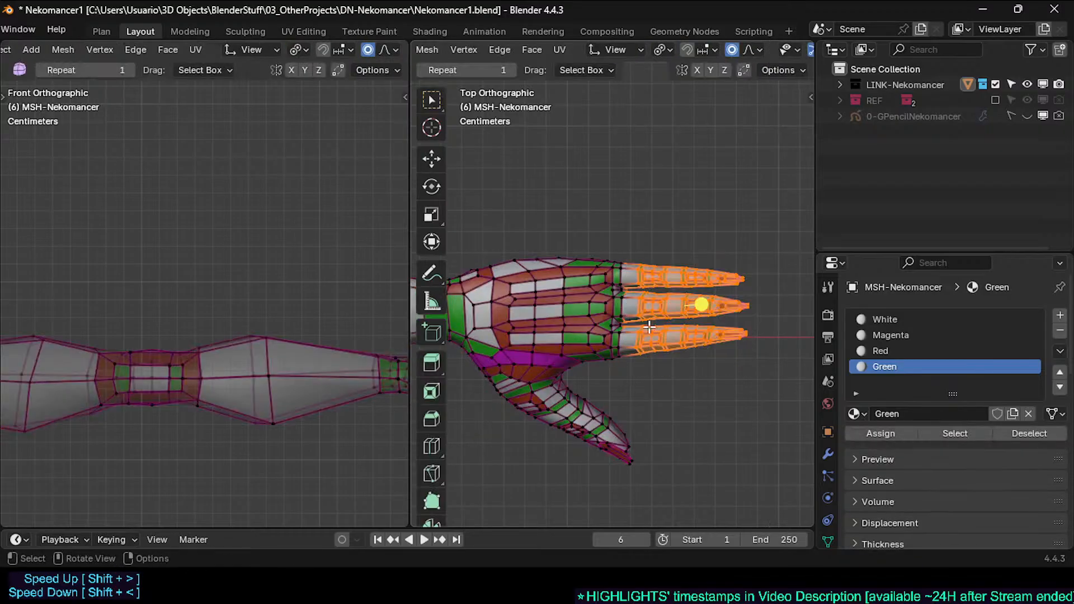
pyautogui.press('3')
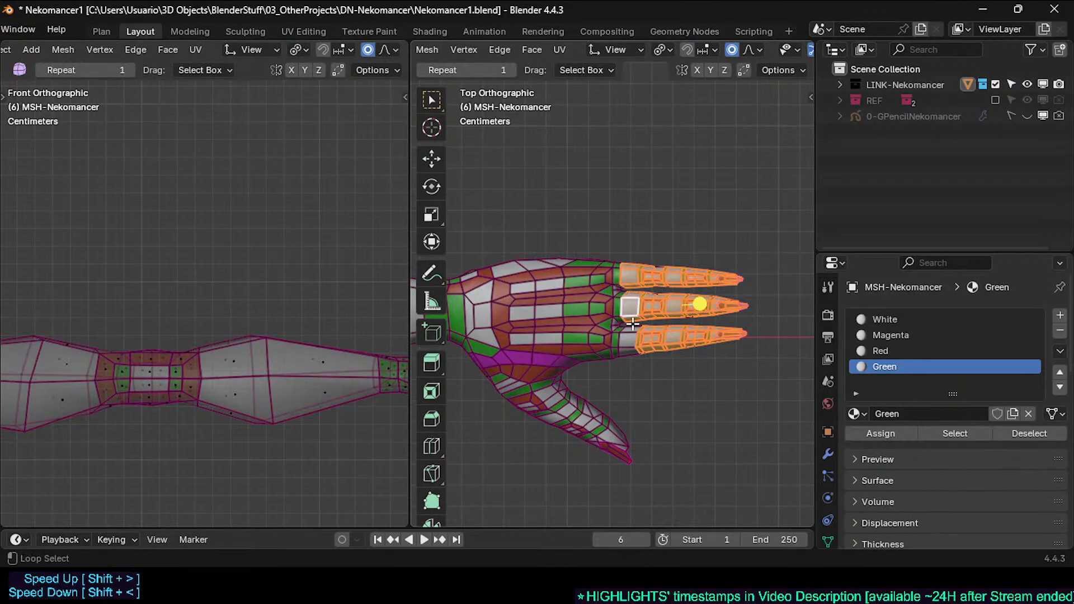
pyautogui.press('s')
pyautogui.press('x')
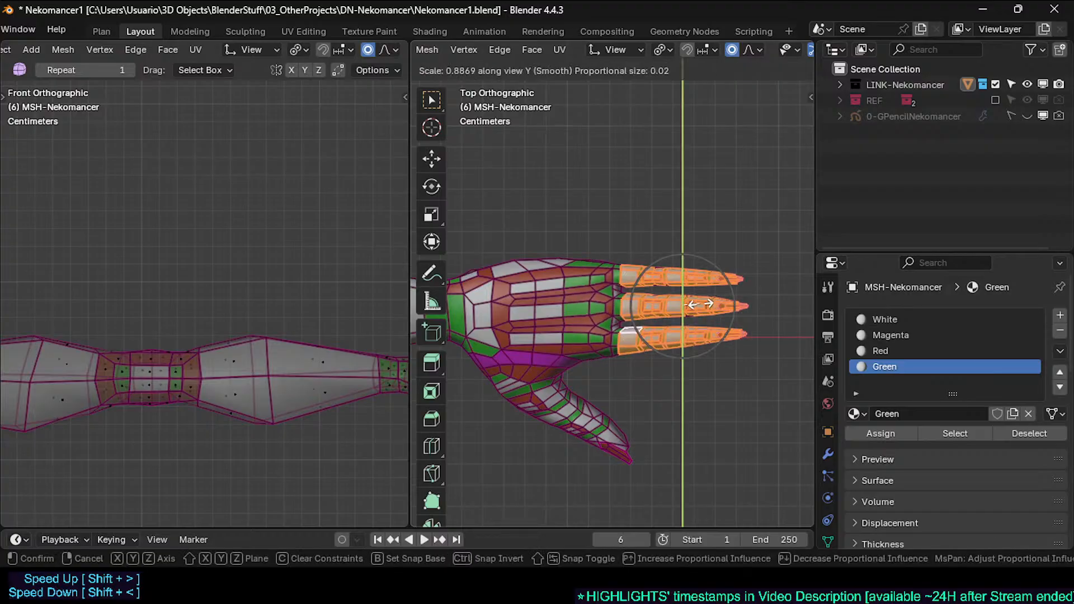
pyautogui.rightClick(698, 305)
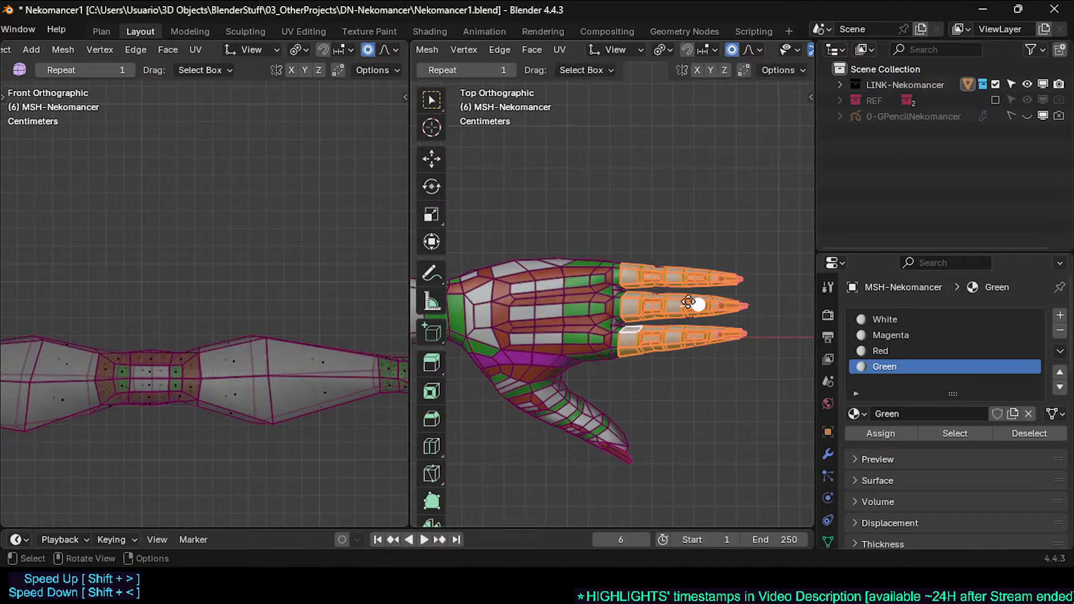
# Step: Turn off proportional editing, make the middle finger's base active and set Global orientation with the pivot at that base
pyautogui.press('o')
pyautogui.keyDown('shift'); pyautogui.moveTo(632, 304); pyautogui.dragTo(622, 308, button='middle'); pyautogui.keyUp('shift')
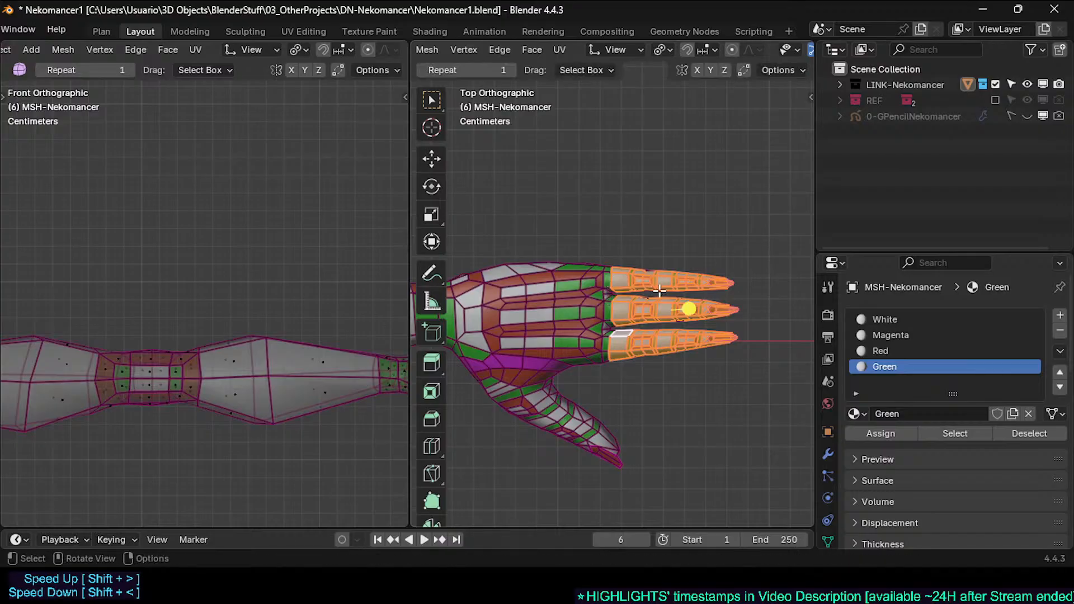
pyautogui.keyDown('shift'); pyautogui.click(616, 307); pyautogui.keyUp('shift')
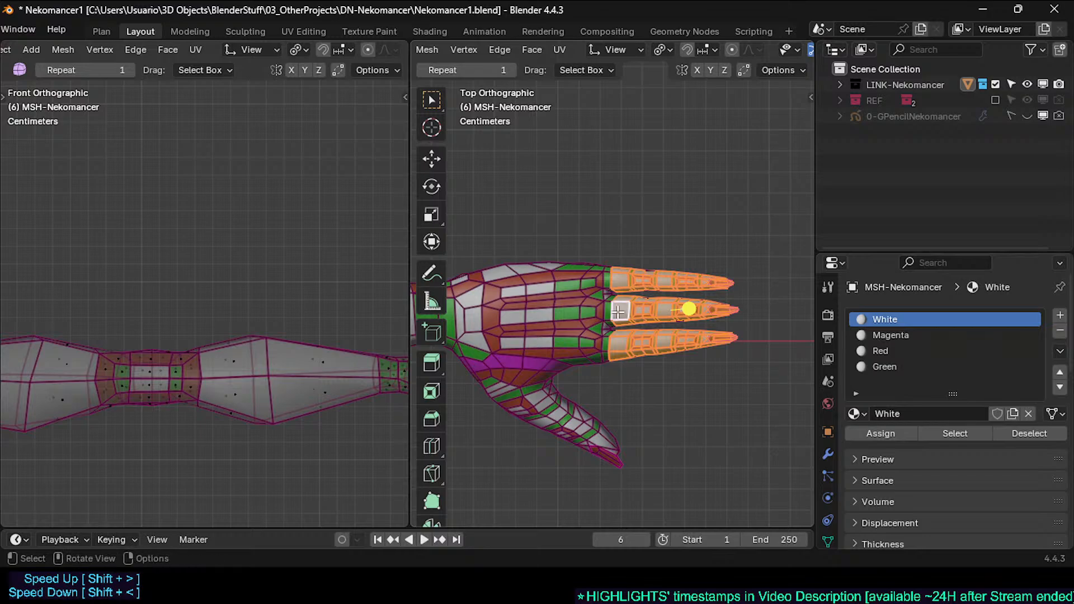
pyautogui.keyDown('shift'); pyautogui.click(614, 311); pyautogui.keyUp('shift')
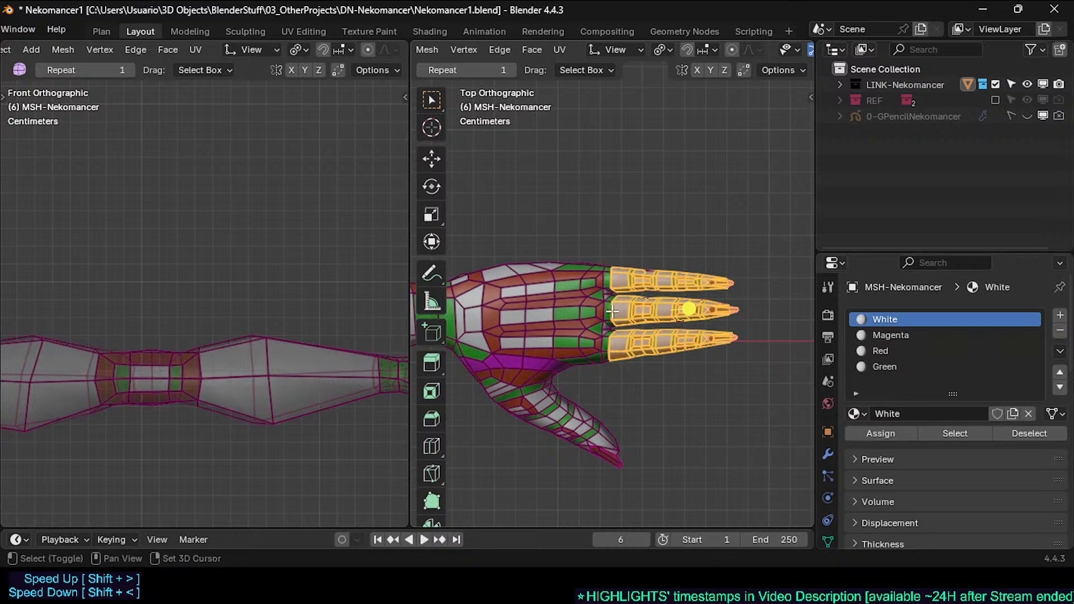
pyautogui.click(620, 48)
pyautogui.click(597, 95)
pyautogui.click(662, 48)
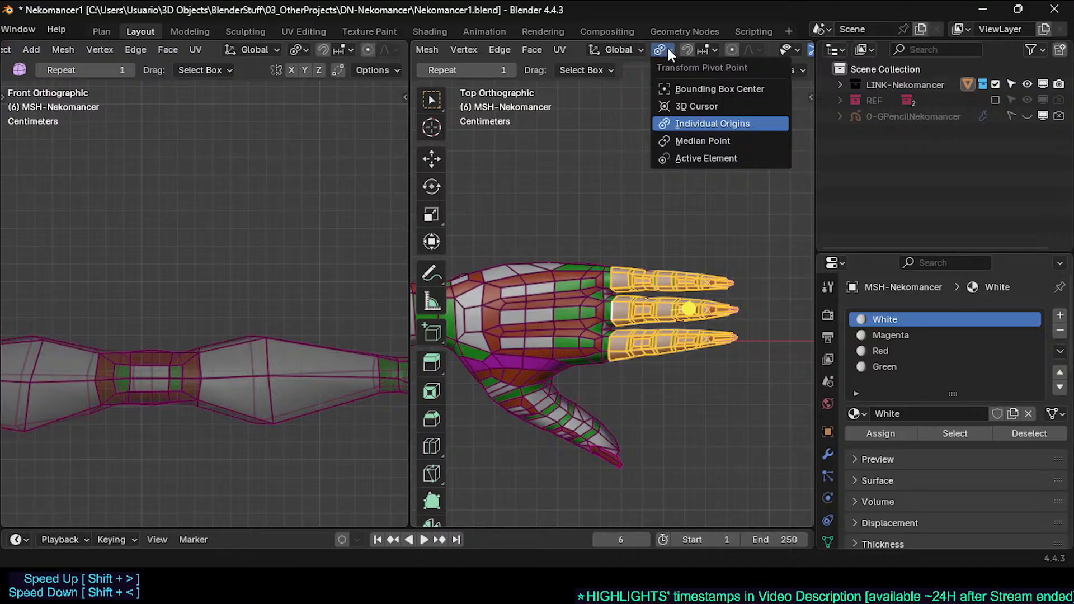
pyautogui.click(676, 124)
# Step: Lengthen the three selected fingers by scaling them about 1.1 times along the global X axis
pyautogui.press('s')
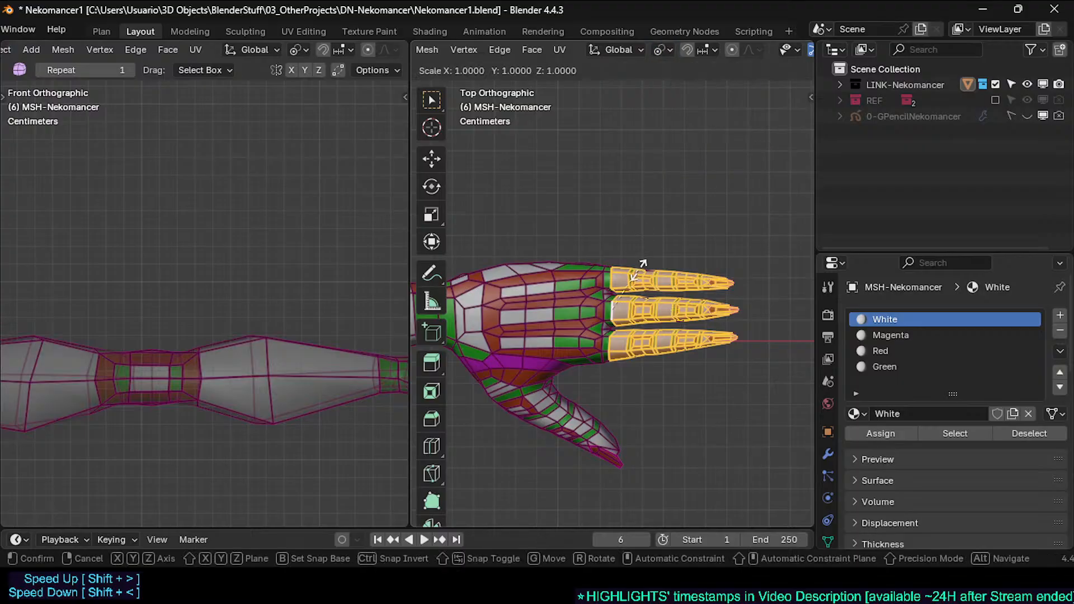
pyautogui.press('y')
pyautogui.press('Escape')
pyautogui.press('s')
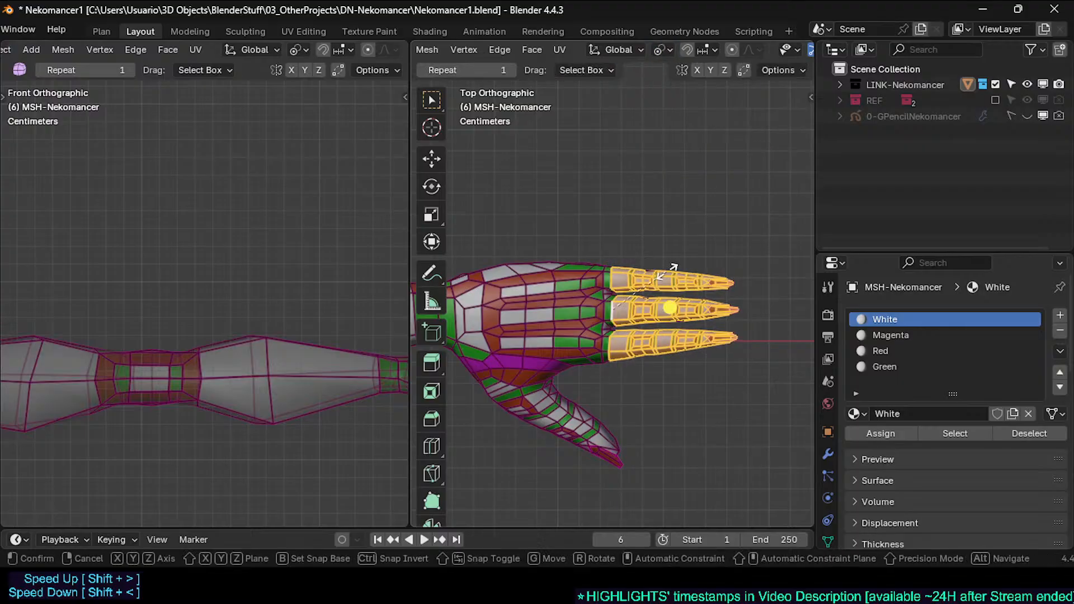
pyautogui.press('x')
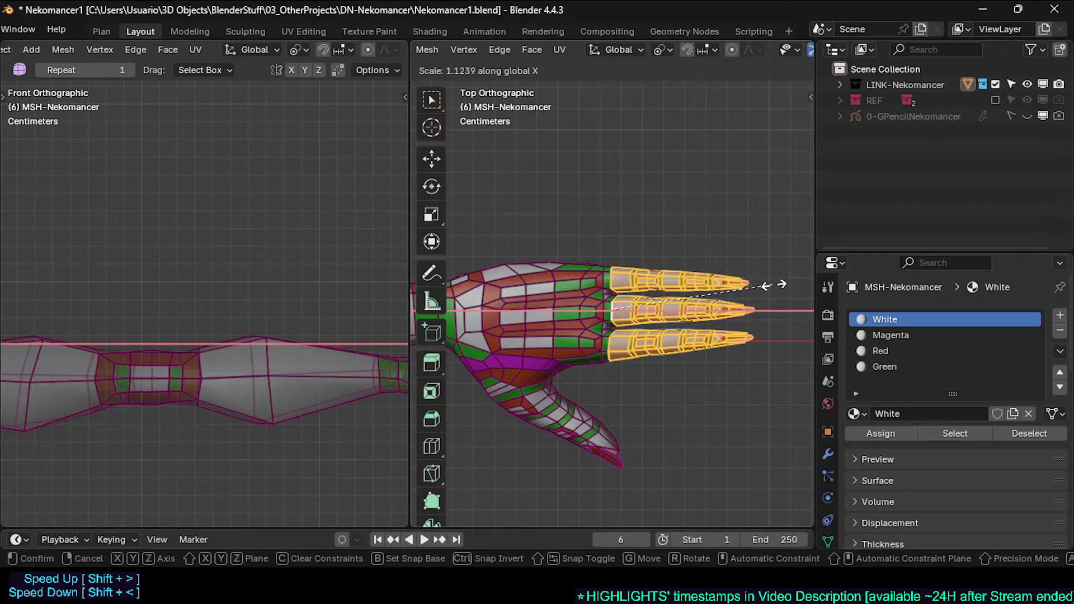
pyautogui.click(760, 291)
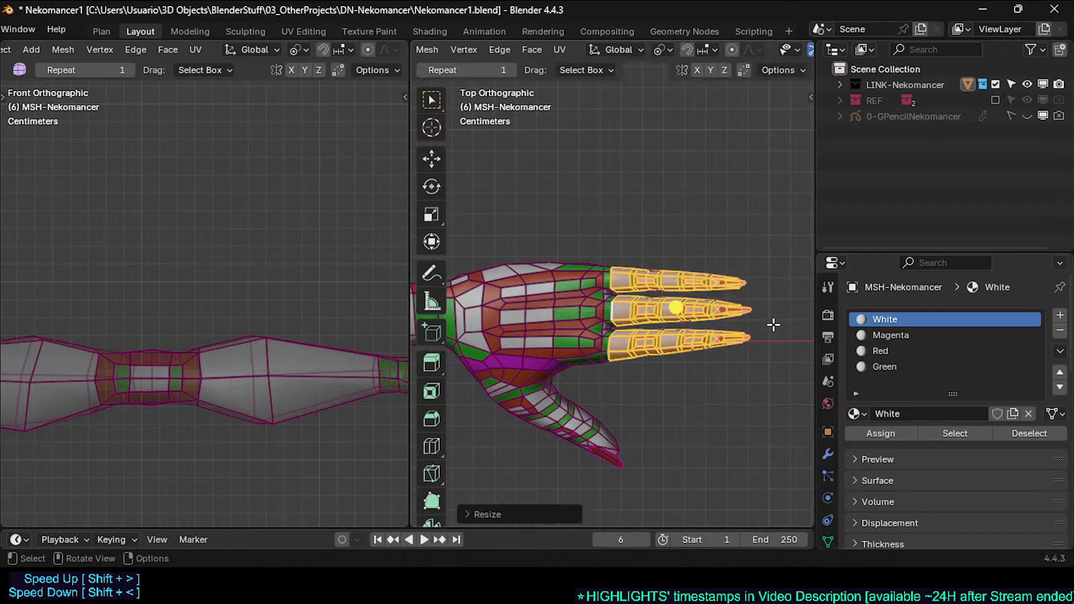
pyautogui.press('r')
pyautogui.press('Escape')
# Step: Scale the end edge at the thumb claw's tip and the cross edge inside its red nail
pyautogui.hotkey('alt', 'a')
pyautogui.press('l')
pyautogui.moveTo(675, 331); pyautogui.dragTo(655, 446, button='middle')
pyautogui.hotkey('alt', 'a')
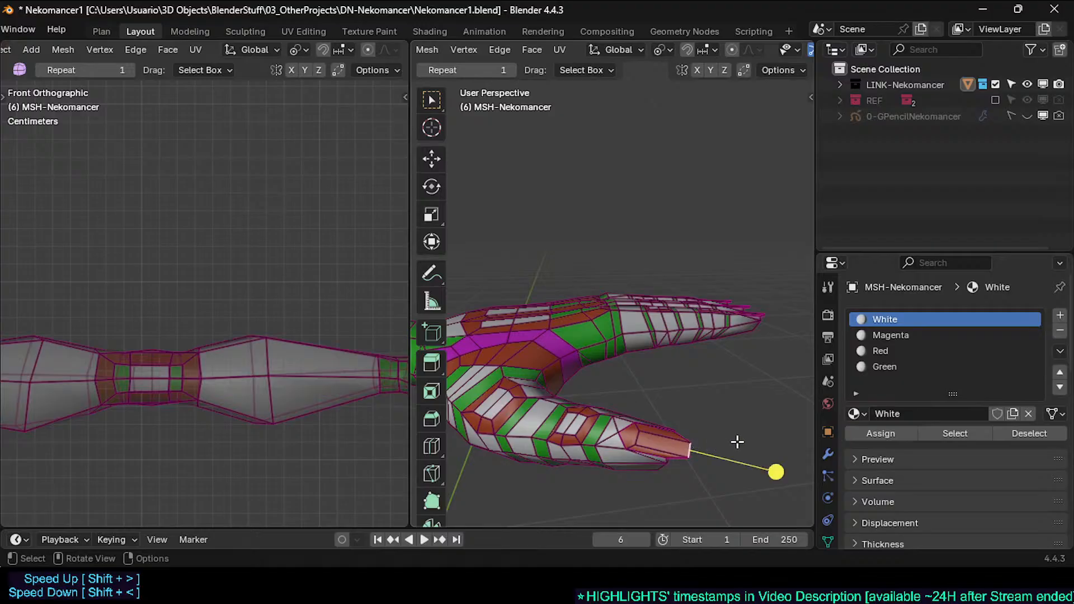
pyautogui.press('s')
pyautogui.click(774, 470)
pyautogui.scroll(4, 696, 437)
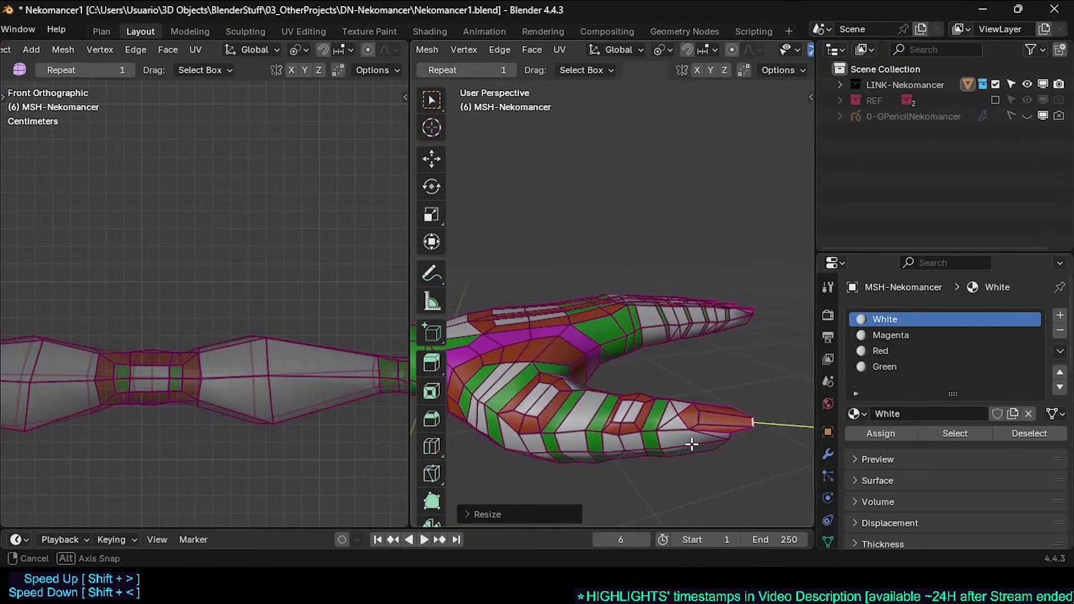
pyautogui.click(708, 376)
pyautogui.press('s')
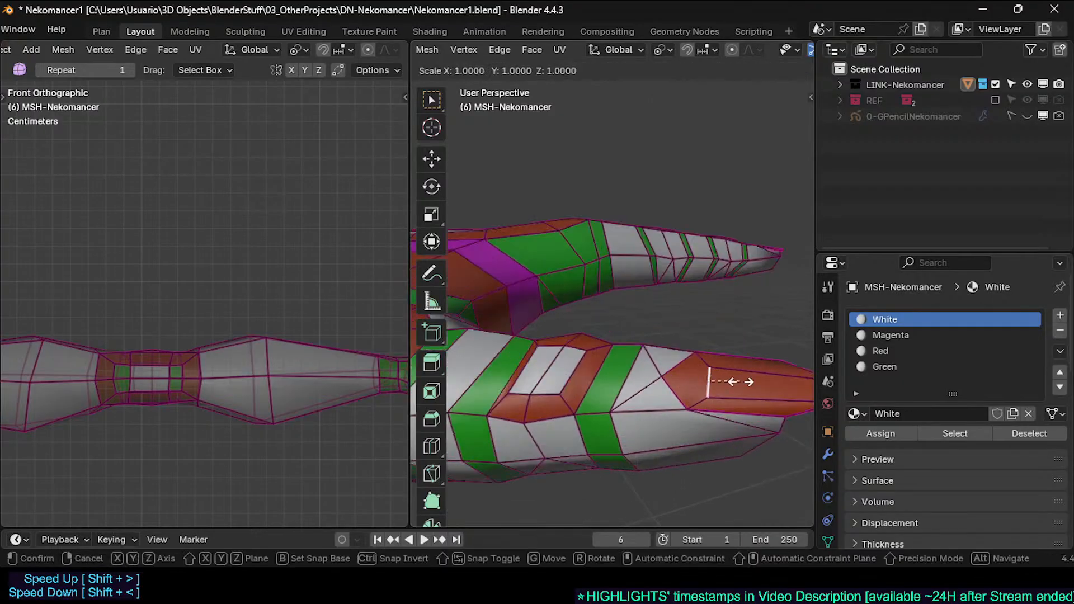
pyautogui.click(721, 387)
# Step: In the top view, hide the face loop at the base of the finger nearest the thumb and select that finger's linked faces
pyautogui.moveTo(688, 311); pyautogui.dragTo(635, 372, button='middle')
pyautogui.press('KP_7')
pyautogui.press('a')
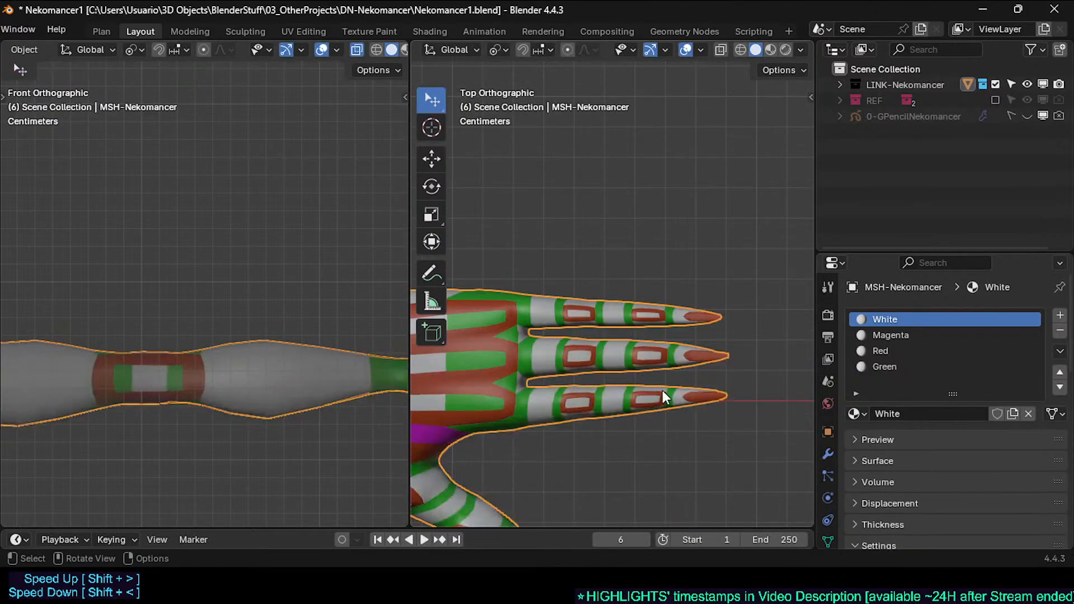
pyautogui.click(646, 397)
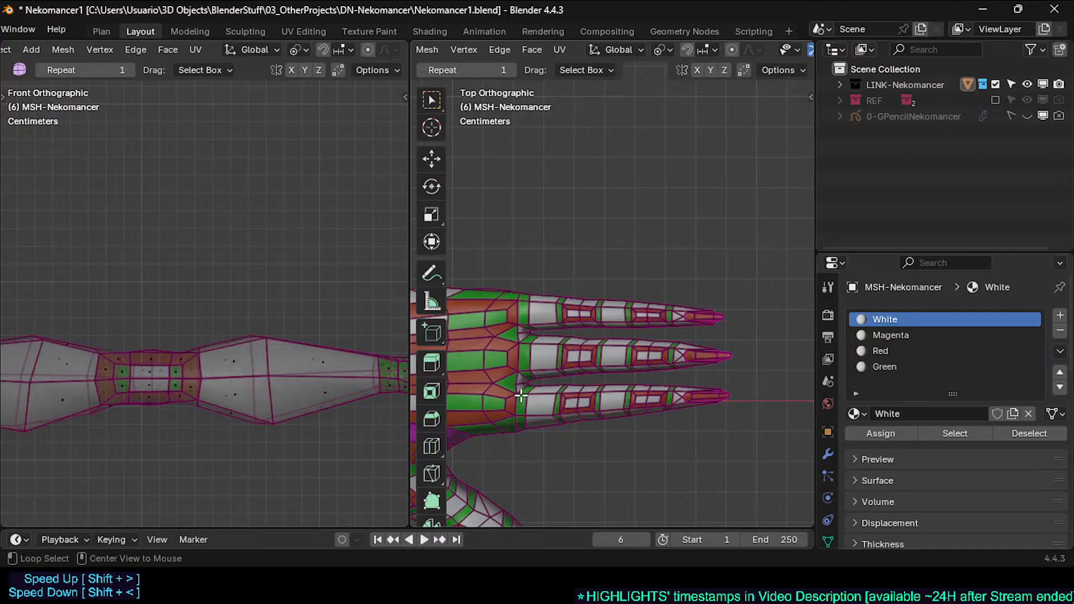
pyautogui.keyDown('alt'); pyautogui.click(521, 395); pyautogui.keyUp('alt')
pyautogui.press('h')
pyautogui.press('l')
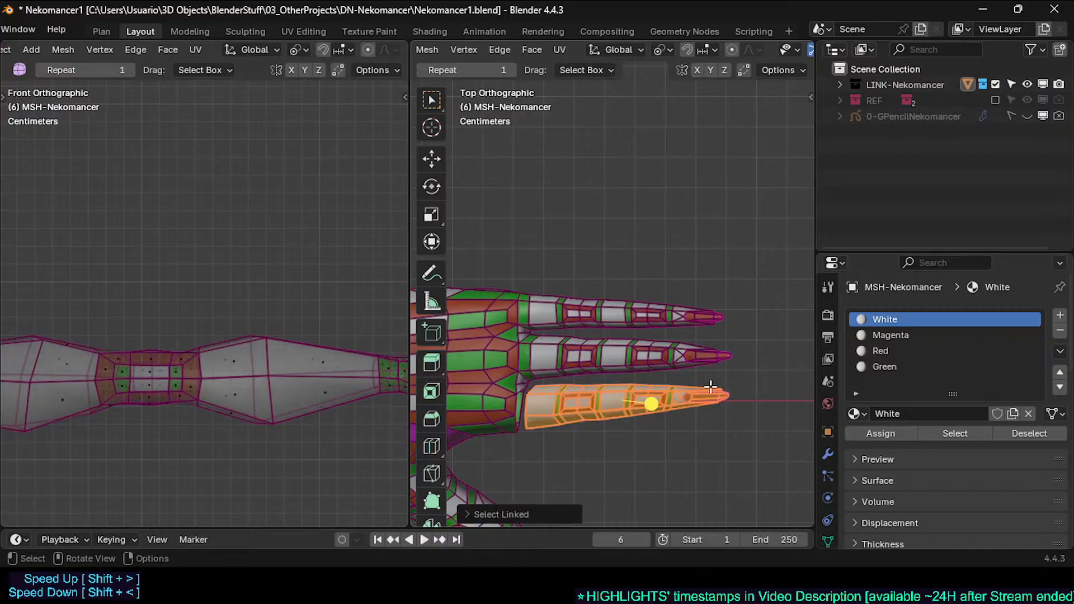
# Step: Rotate and move the isolated finger slightly to straighten it, reveal the hidden base loop and clear the selection
pyautogui.press('r')
pyautogui.click(717, 390)
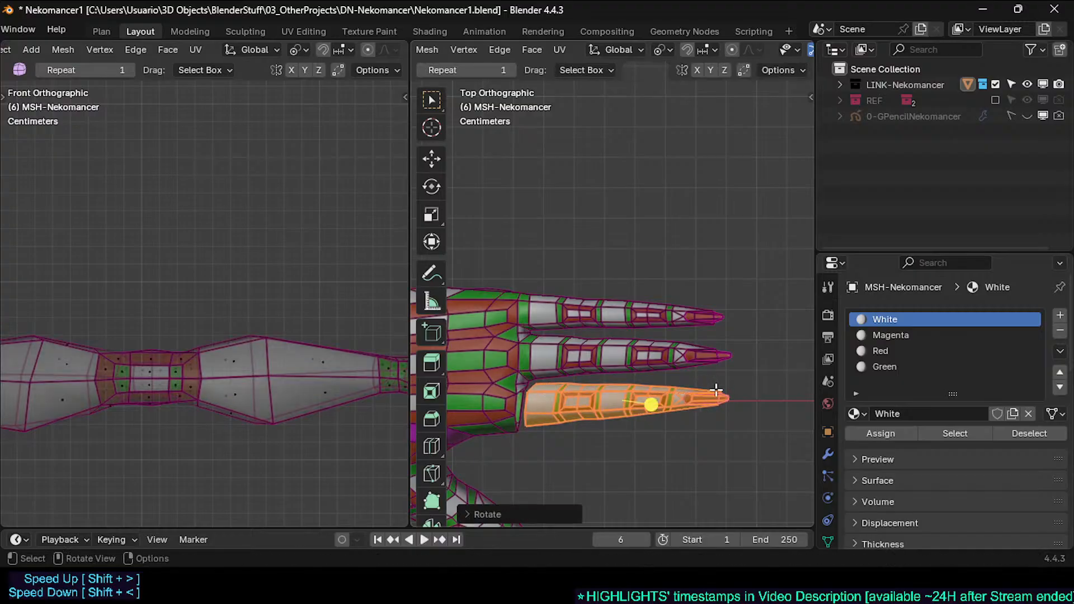
pyautogui.press('g')
pyautogui.click(650, 405)
pyautogui.press('r')
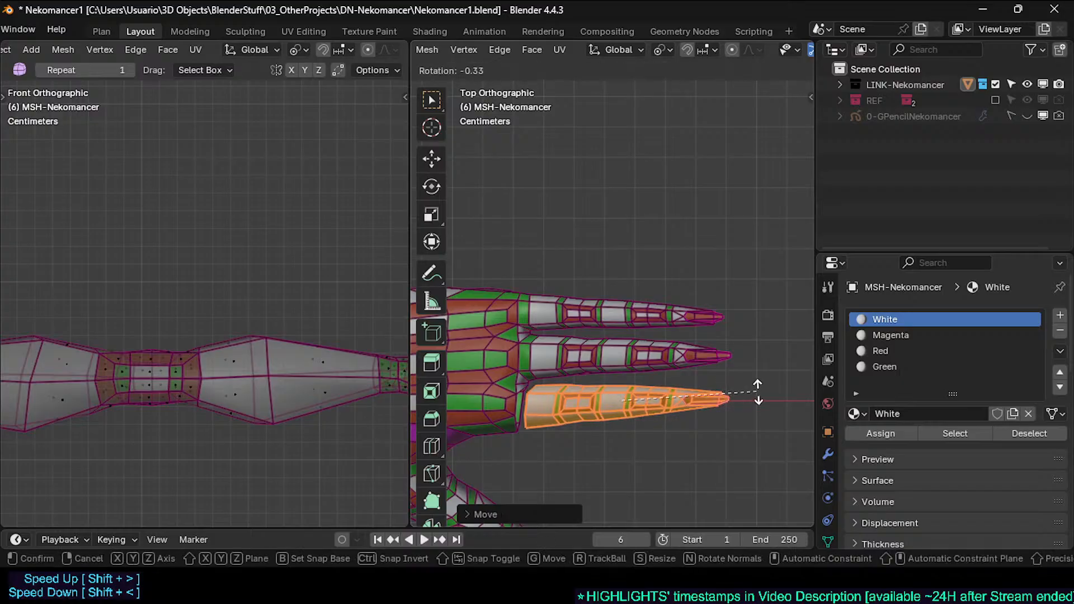
pyautogui.click(757, 389)
pyautogui.press('g')
pyautogui.click(751, 401)
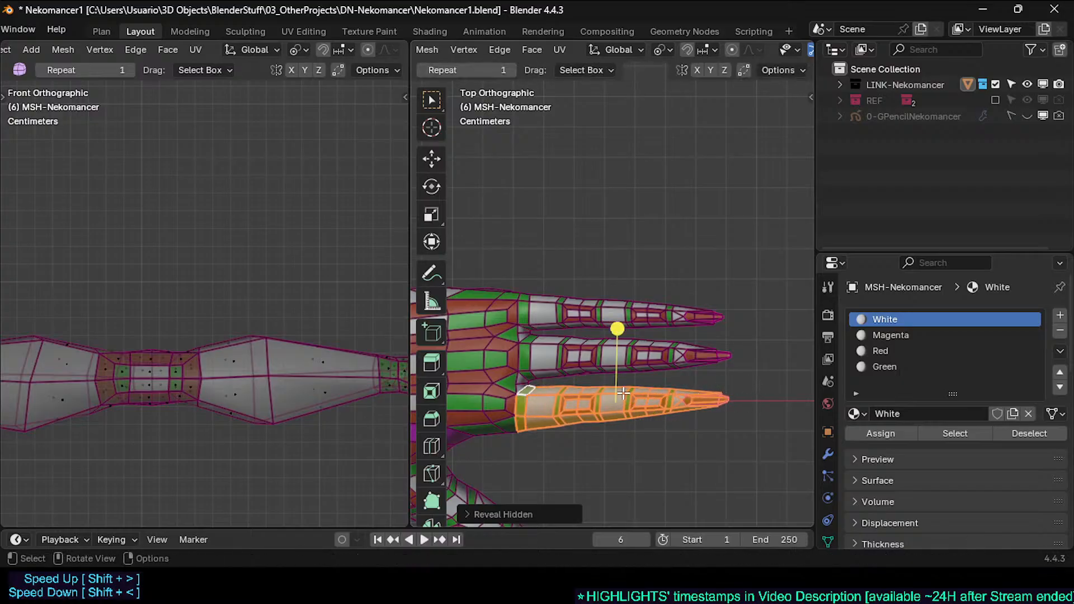
pyautogui.hotkey('alt', 'a')
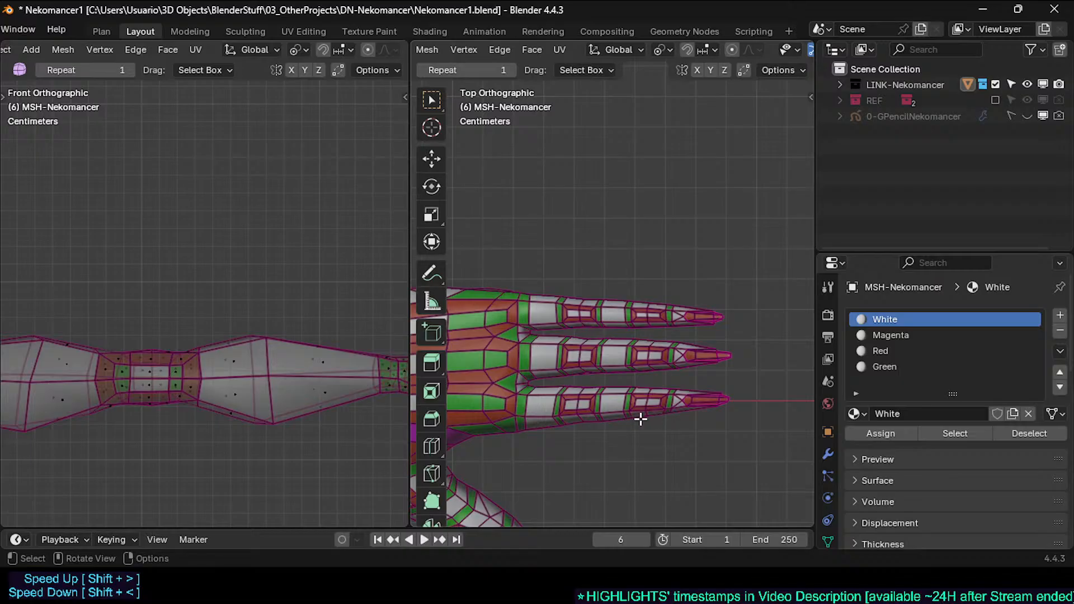
# Step: With proportional editing on, nudge the outer knuckle face and the white face before the claw on the finger nearest the thumb
pyautogui.keyDown('alt'); pyautogui.click(616, 412); pyautogui.keyUp('alt')
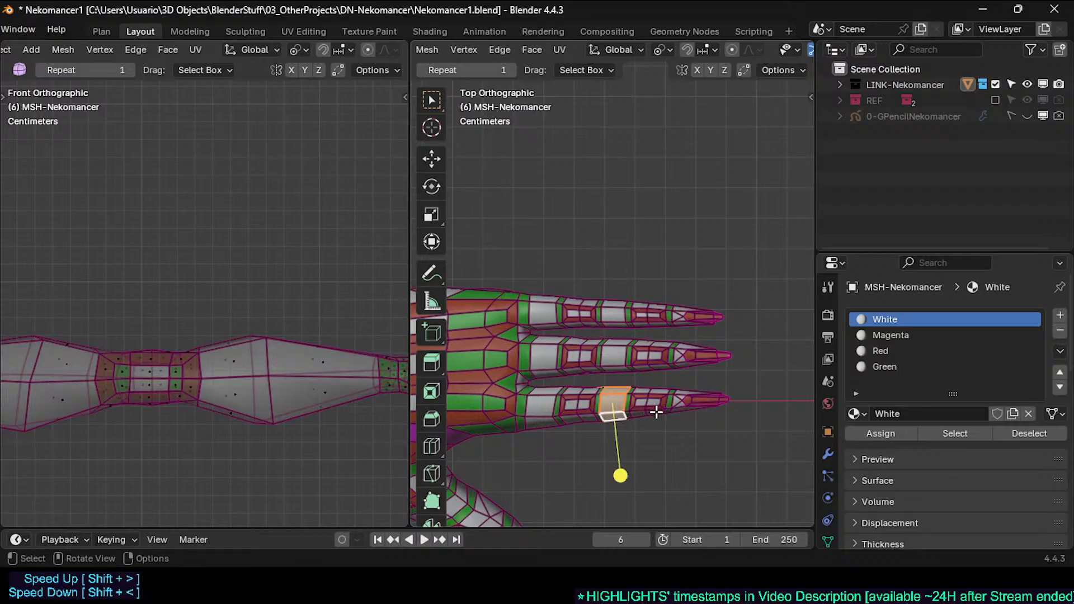
pyautogui.hotkey('alt', 'a')
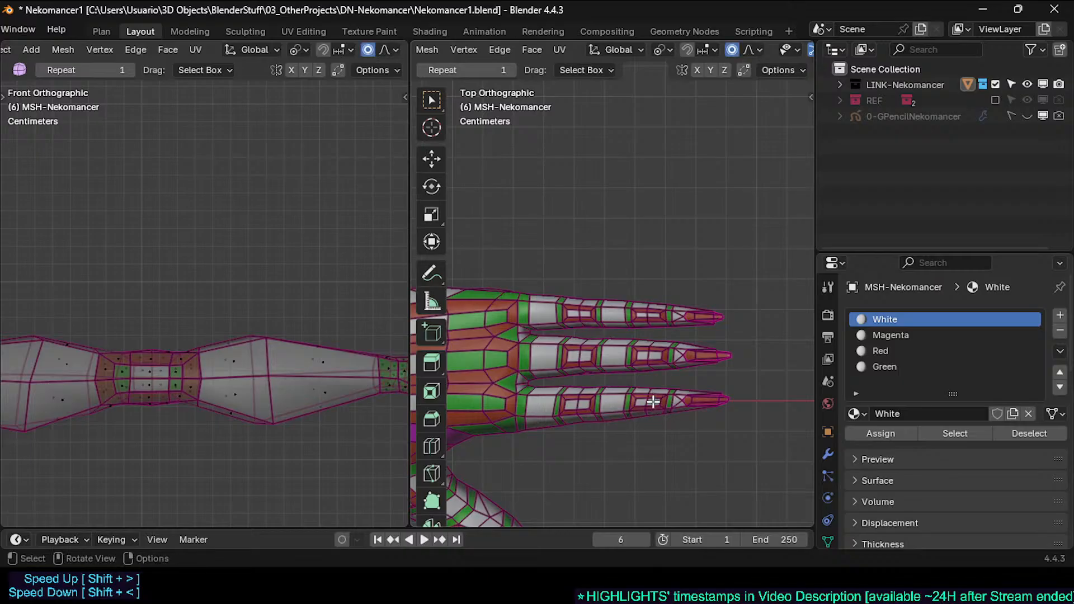
pyautogui.press('g')
pyautogui.click(659, 405)
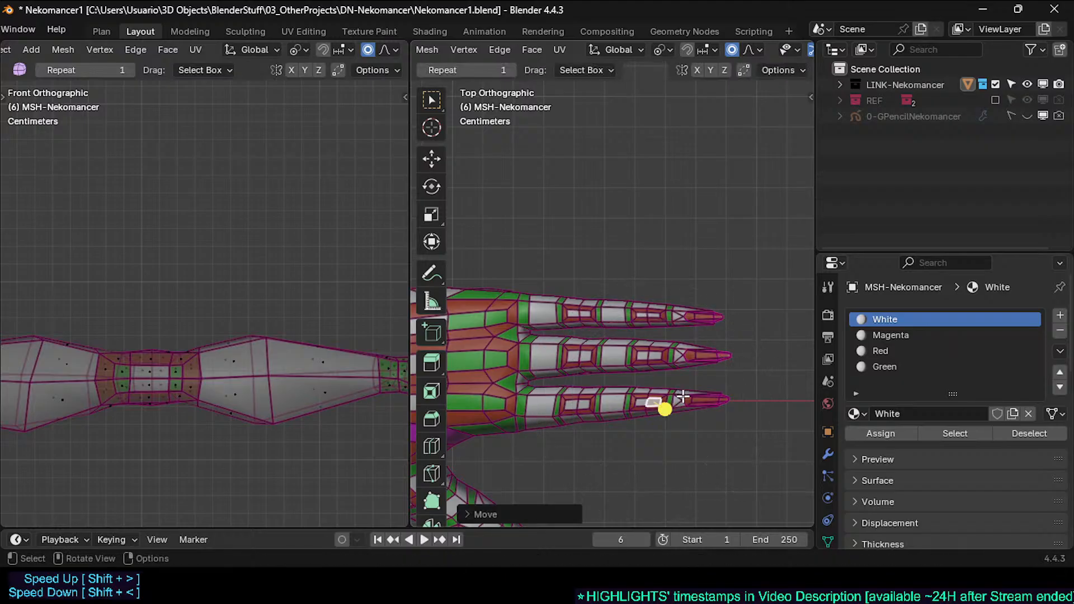
pyautogui.press('g')
pyautogui.press('r')
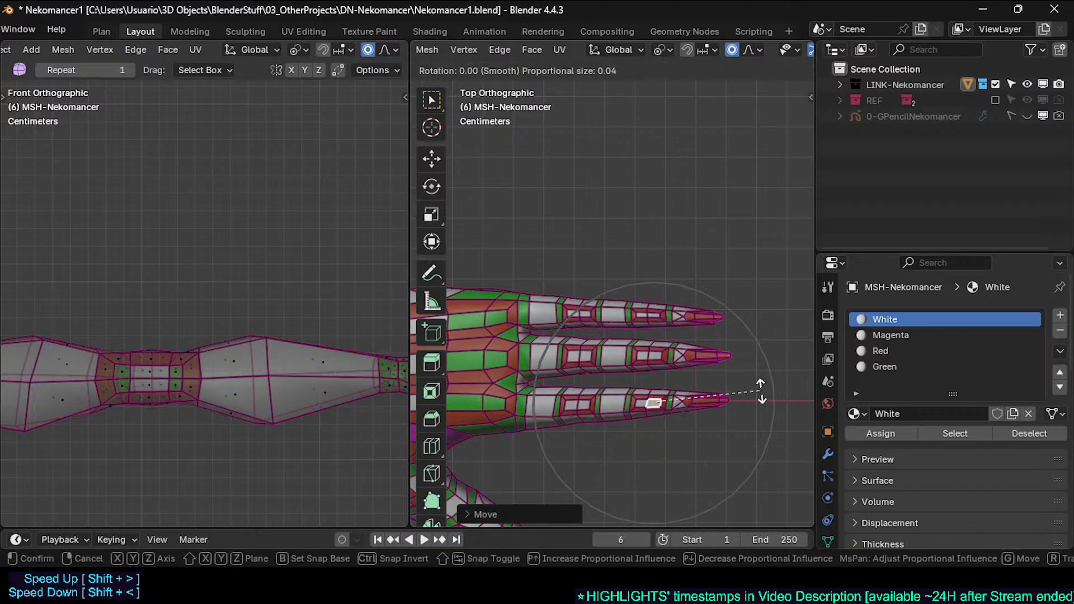
pyautogui.click(665, 410)
pyautogui.press('g')
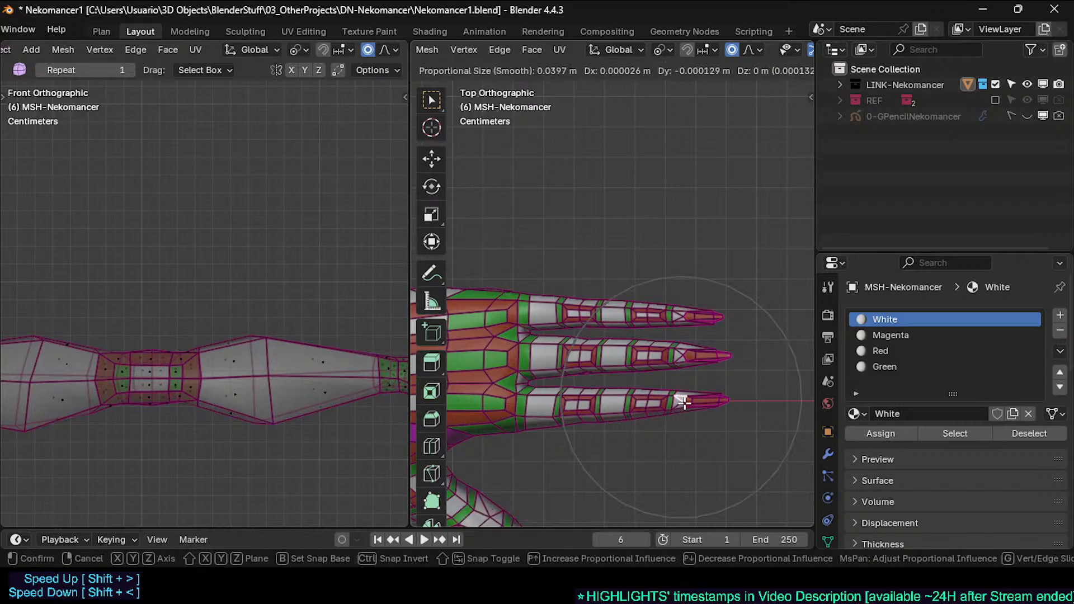
pyautogui.click(678, 399)
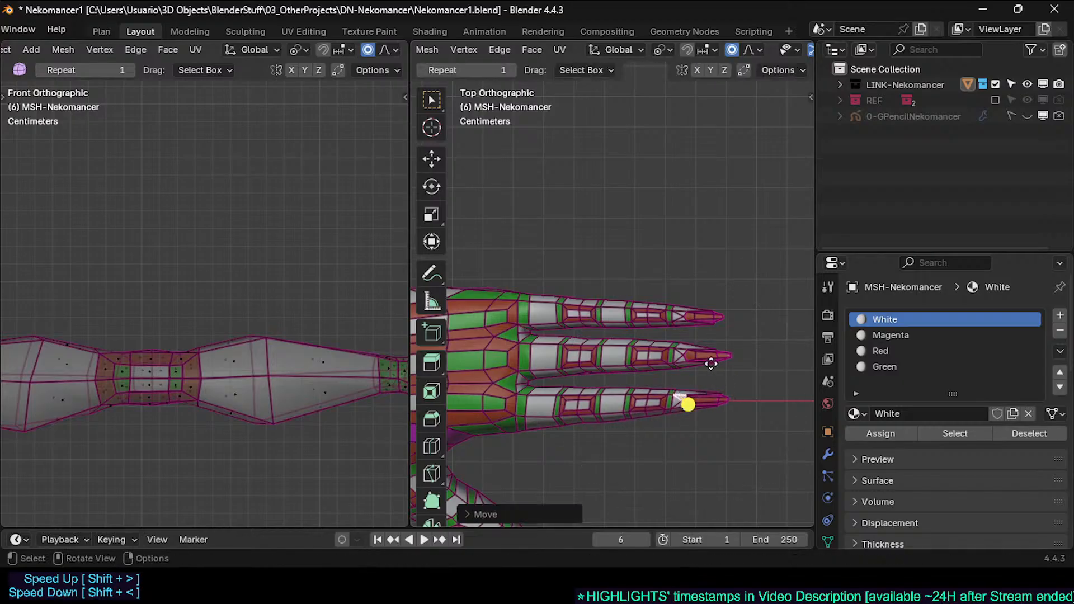
# Step: Nudge the white faces beside the claws of the finger farthest from the thumb and the middle finger with proportional editing
pyautogui.click(684, 352)
pyautogui.press('g')
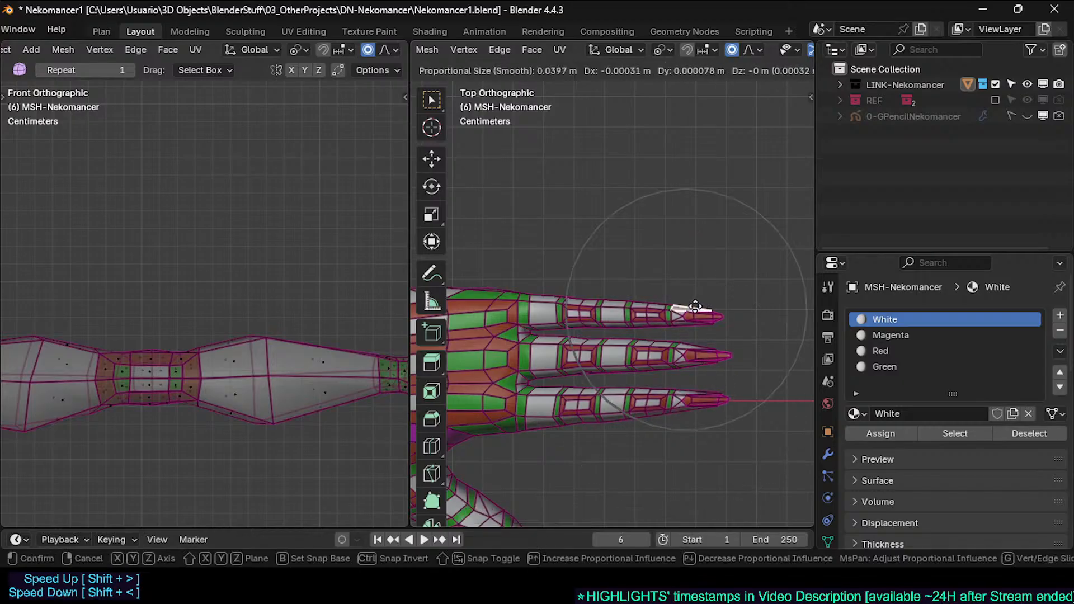
pyautogui.click(684, 308)
pyautogui.click(684, 347)
pyautogui.press('g')
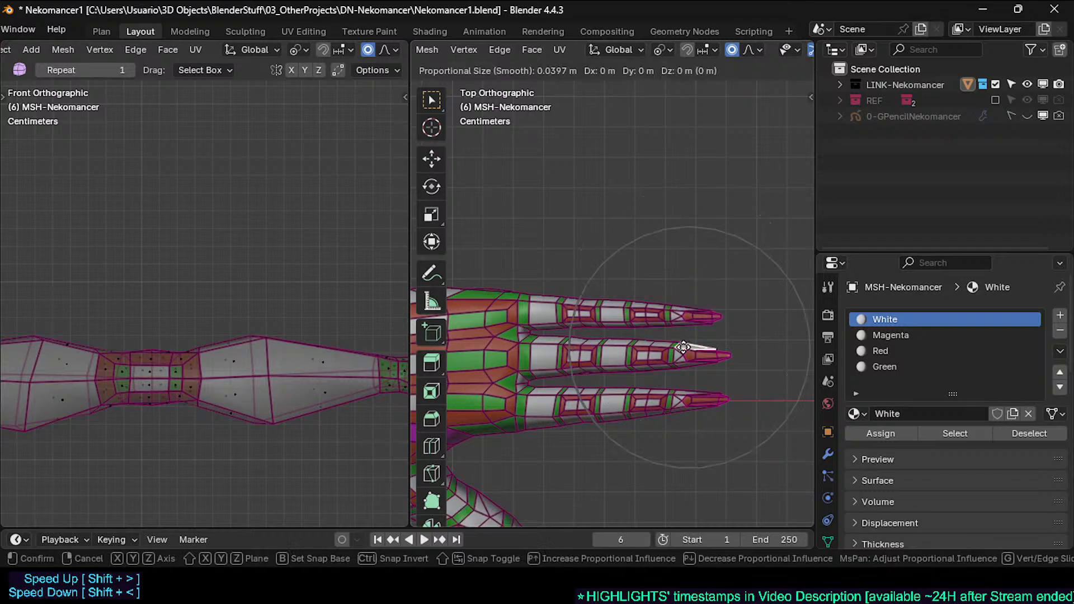
pyautogui.click(707, 352)
# Step: Move the middle finger's red claw face outward to extend the tip, and adjust the finger's outer knuckle face
pyautogui.click(706, 352)
pyautogui.press('g')
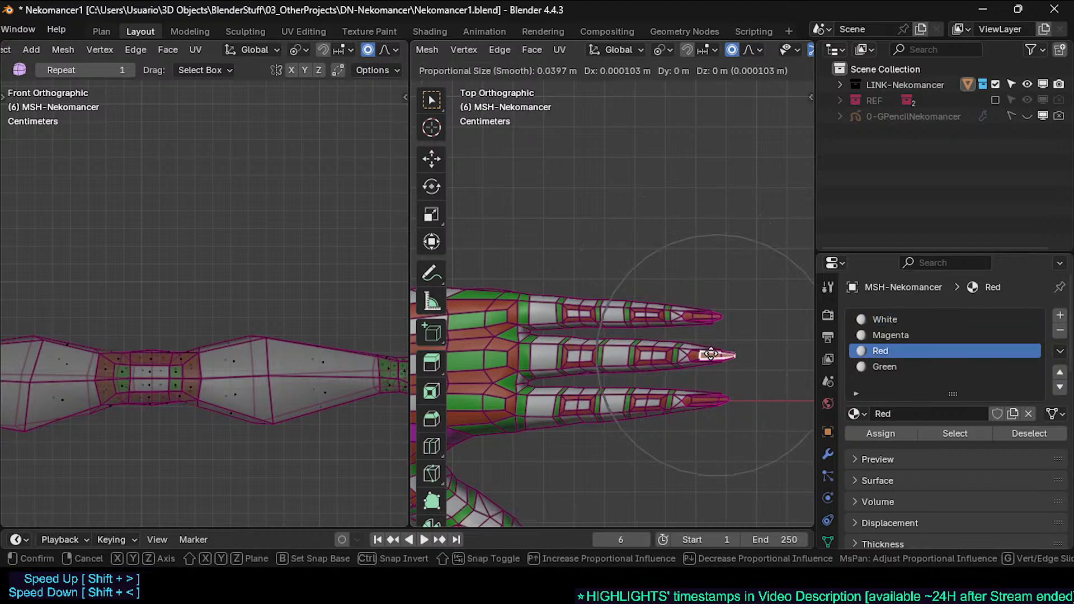
pyautogui.click(713, 353)
pyautogui.press('r')
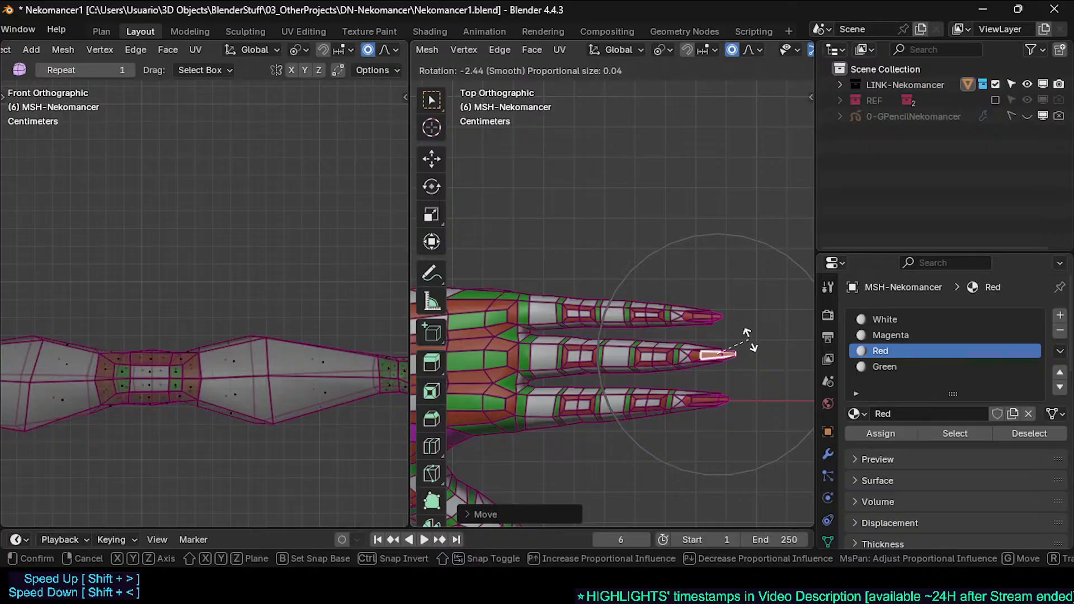
pyautogui.rightClick(747, 333)
pyautogui.press('g')
pyautogui.rightClick(744, 335)
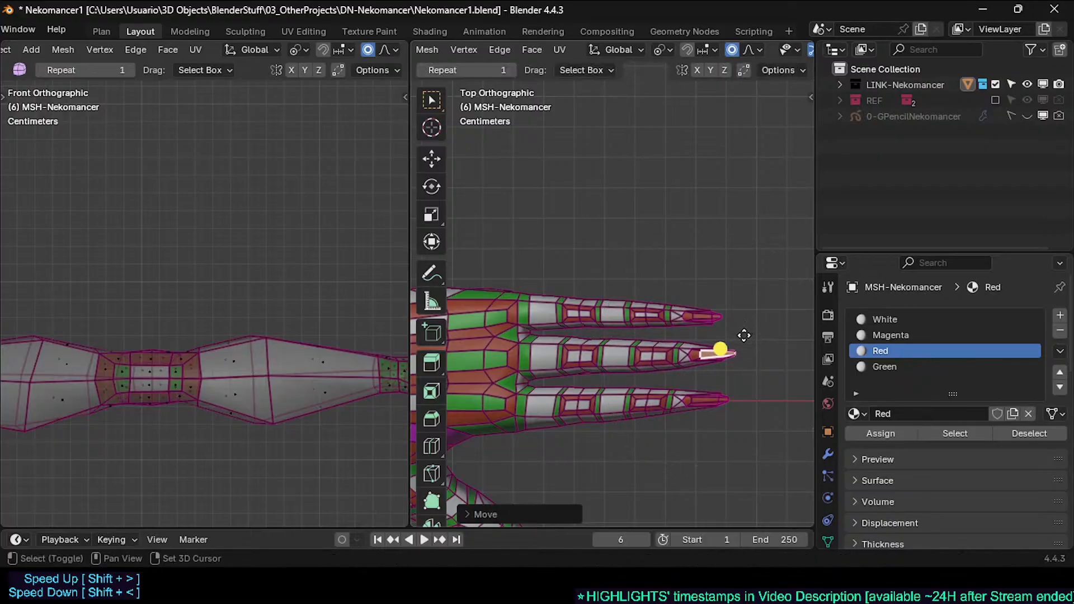
pyautogui.click(646, 353)
pyautogui.press('g')
pyautogui.rightClick(594, 348)
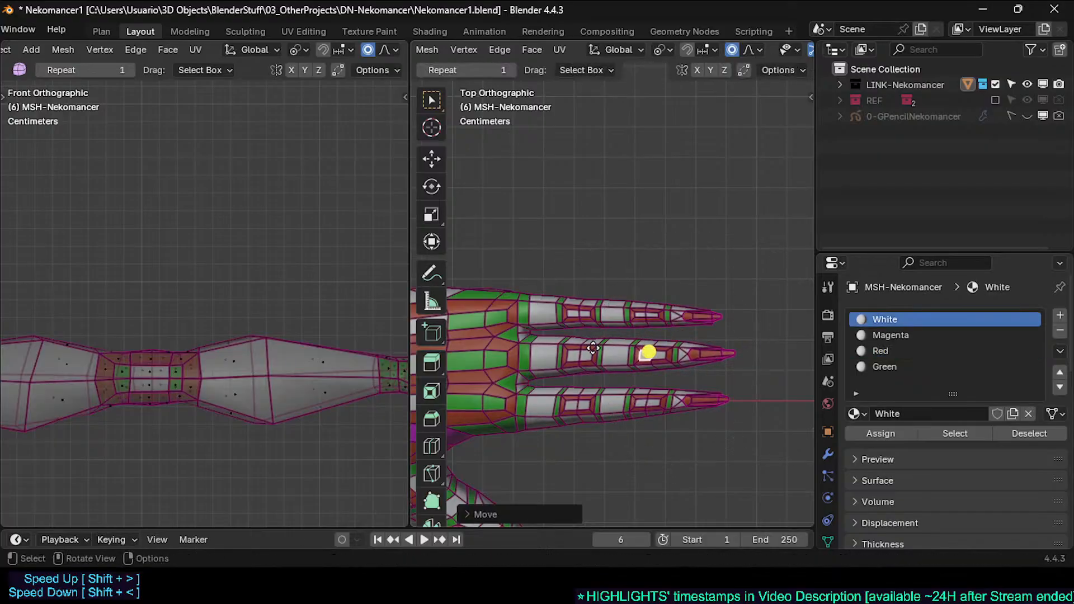
pyautogui.click(575, 347)
# Step: Move and slightly rotate the white triangle before the claw on the finger nearest the thumb
pyautogui.click(678, 401)
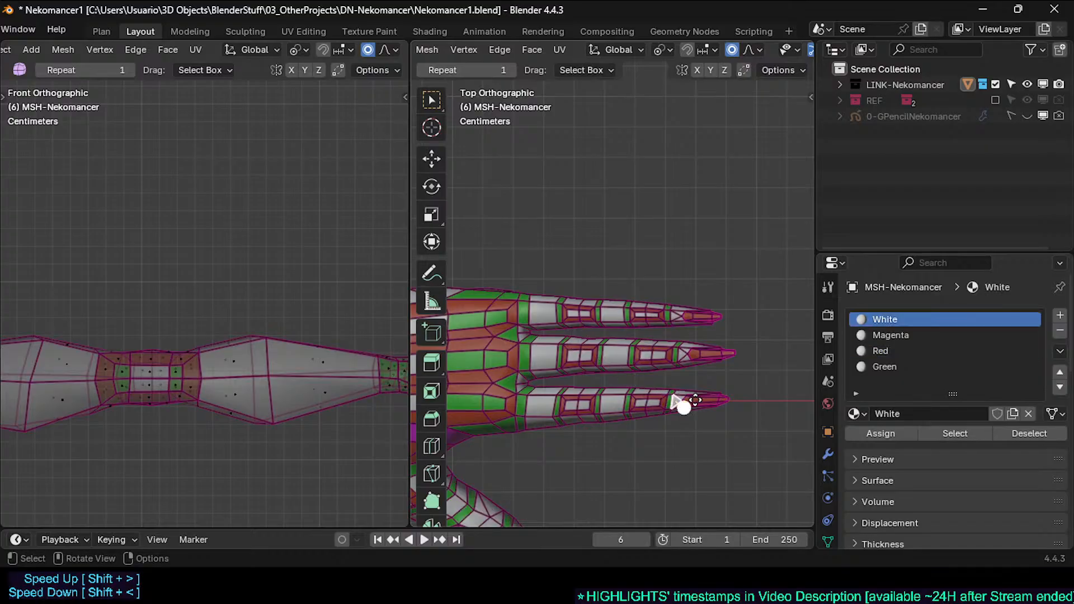
pyautogui.press('g')
pyautogui.click(684, 403)
pyautogui.press('r')
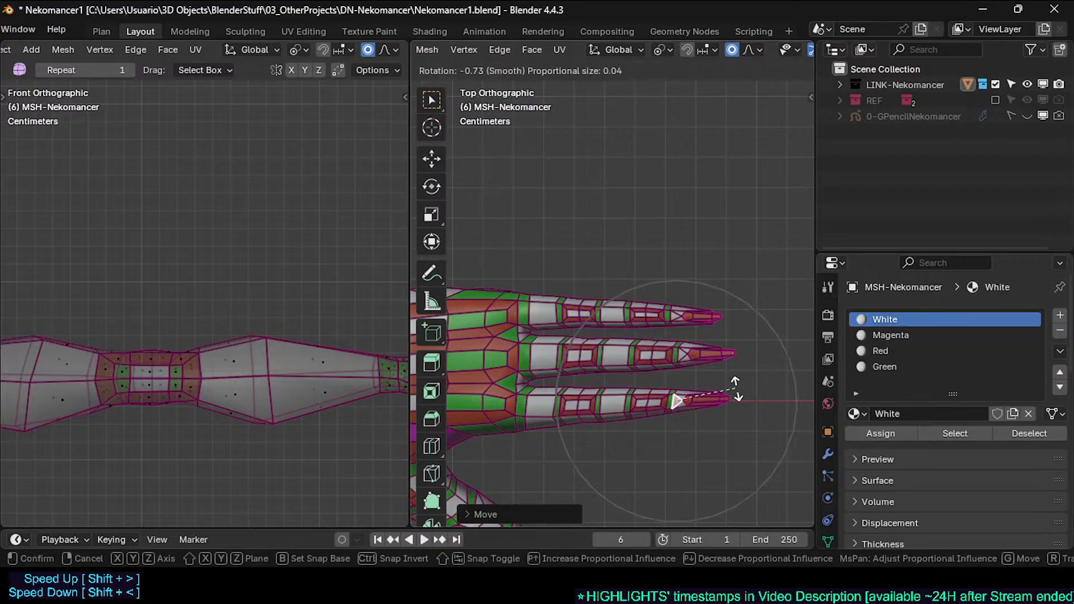
pyautogui.click(684, 407)
# Step: Nudge the white faces of both knuckles on the finger nearest the thumb to even out its curve
pyautogui.click(638, 402)
pyautogui.press('g')
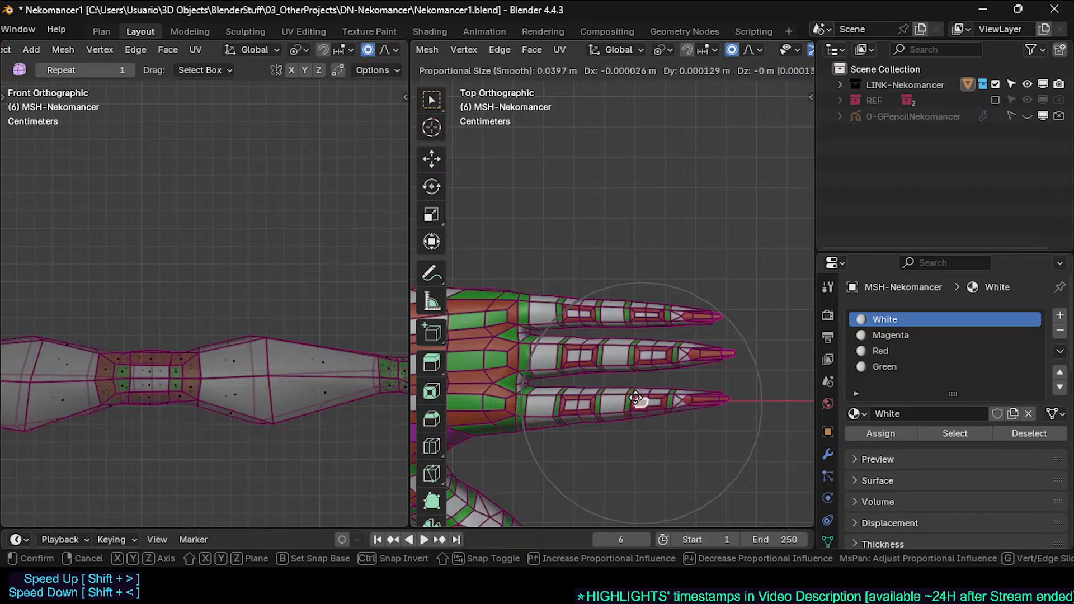
pyautogui.click(640, 401)
pyautogui.click(583, 403)
pyautogui.press('g')
pyautogui.click(586, 406)
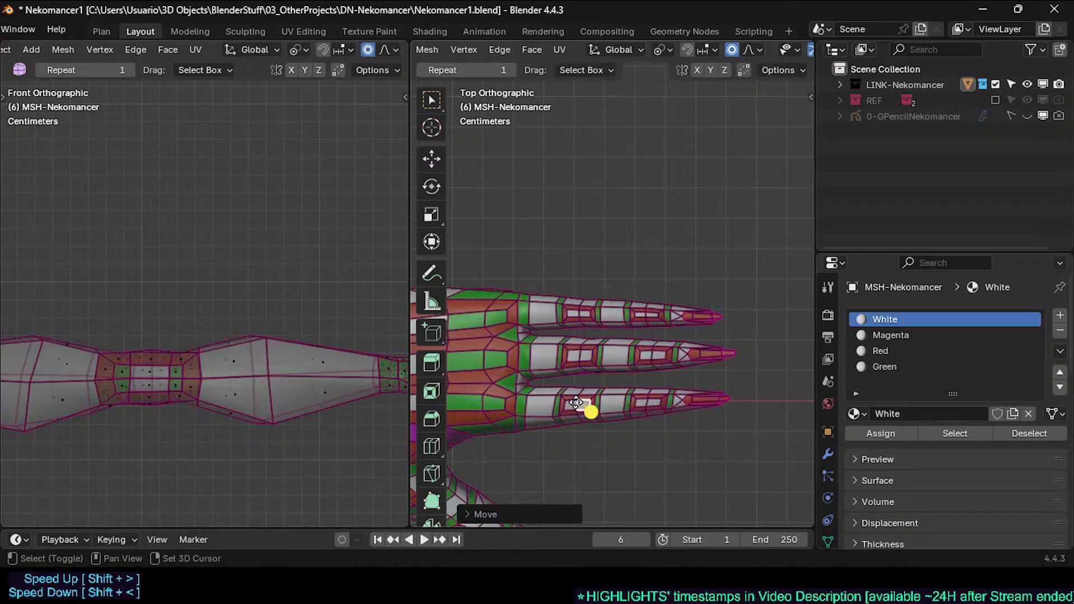
pyautogui.press('g')
pyautogui.click(577, 398)
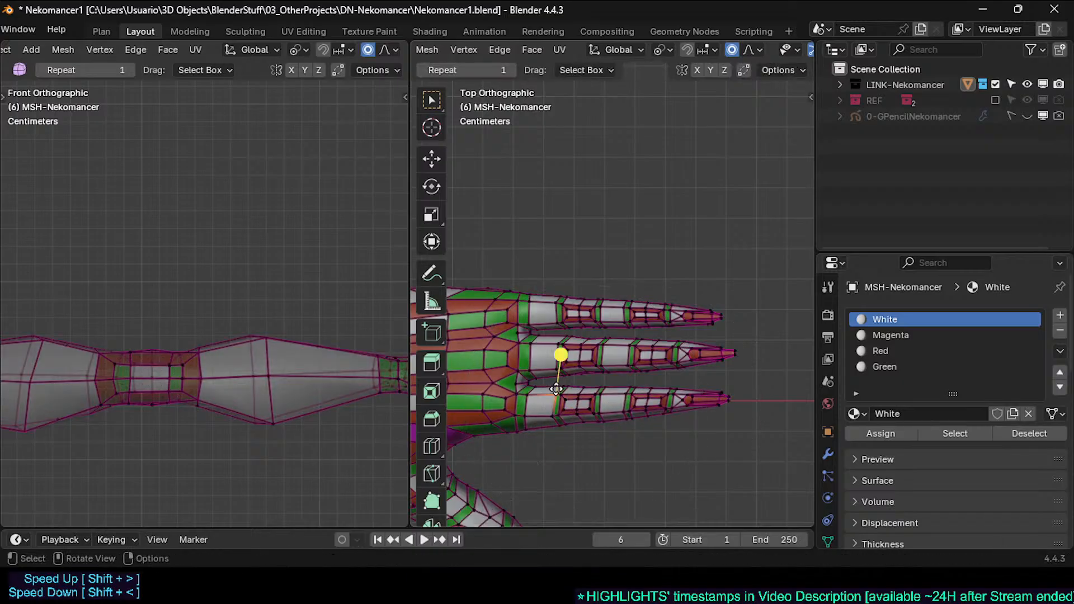
# Step: Move and slightly rotate the green band before the inner knuckle of the finger nearest the thumb, using proportional editing
pyautogui.press('g')
pyautogui.click(555, 392)
pyautogui.press('r')
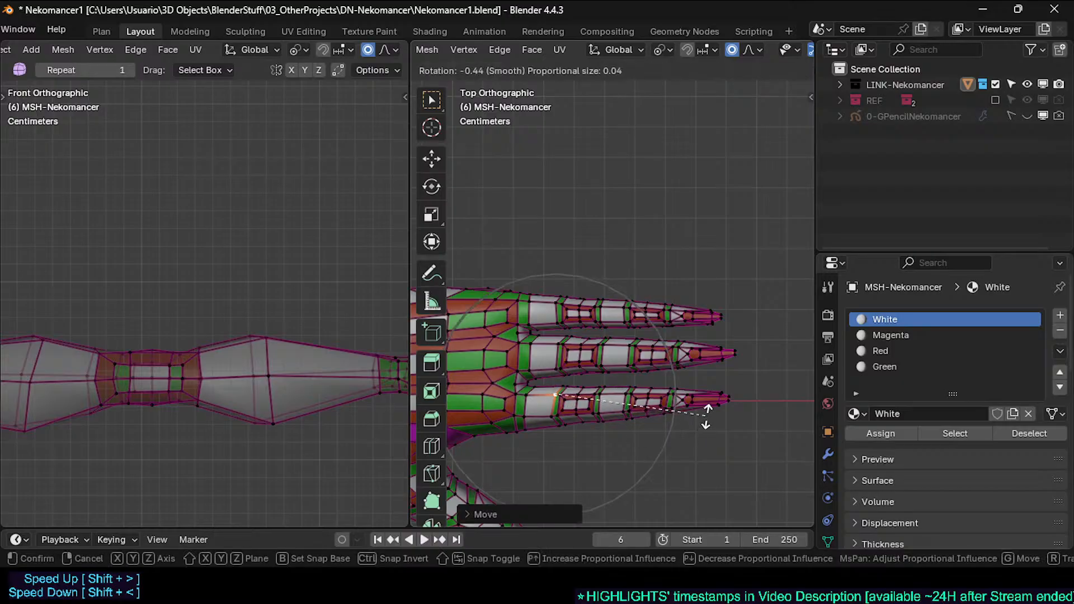
pyautogui.click(708, 417)
pyautogui.press('g')
pyautogui.click(704, 411)
# Step: Nudge the thumb-side faces before and beside the outer knuckle of the finger nearest the thumb
pyautogui.click(626, 413)
pyautogui.press('g')
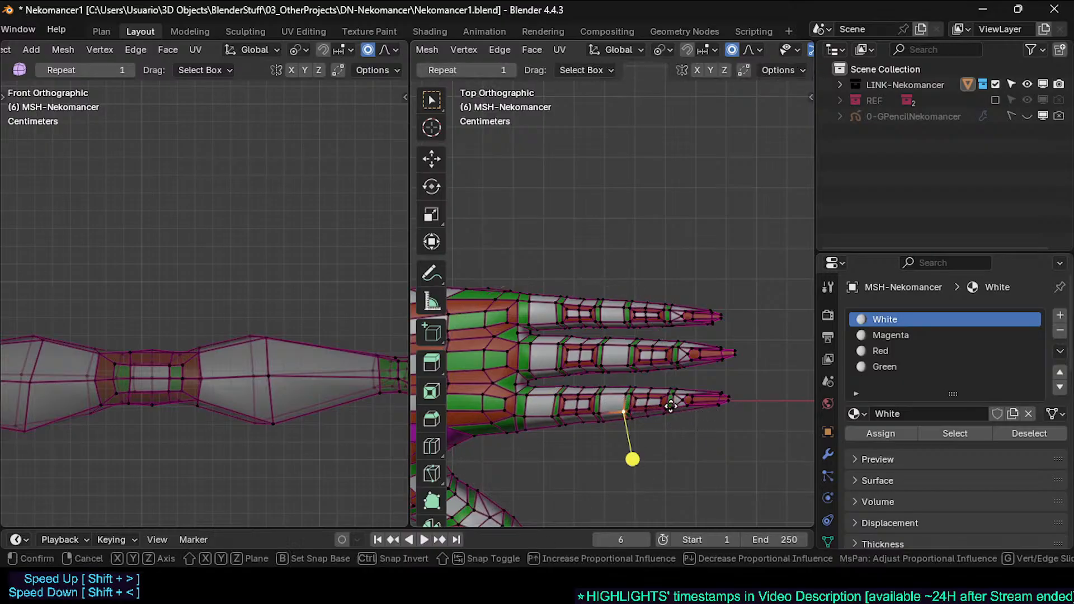
pyautogui.click(671, 405)
pyautogui.press('g')
pyautogui.click(676, 402)
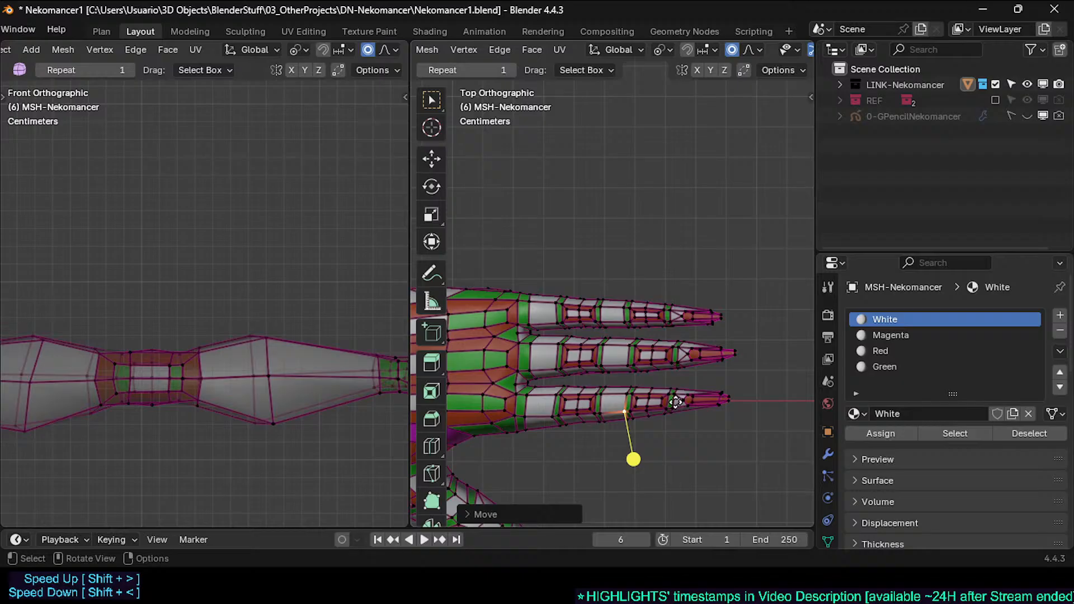
pyautogui.click(593, 350)
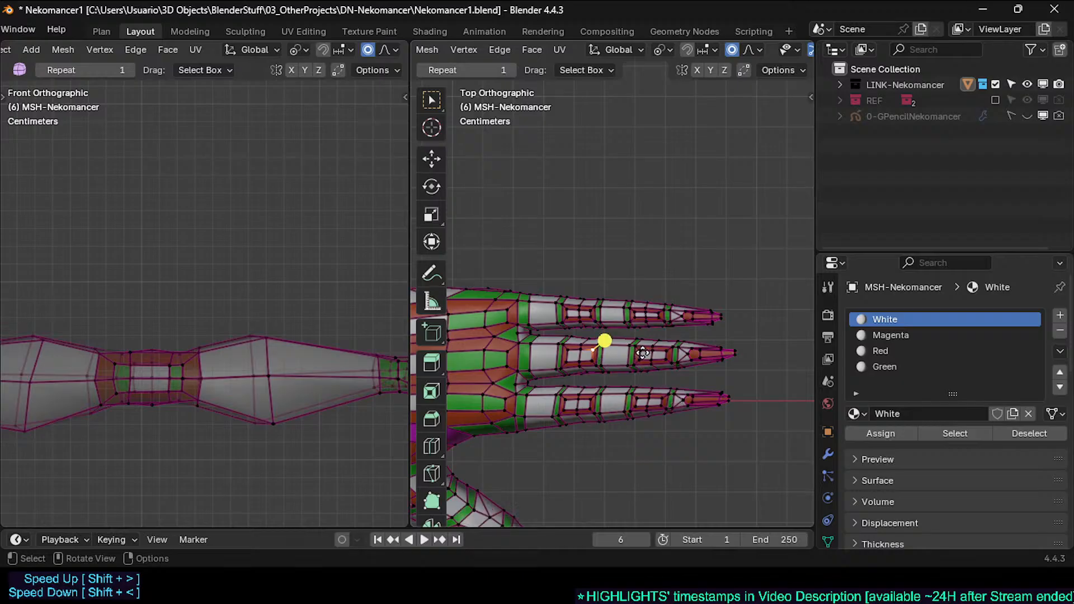
pyautogui.click(661, 414)
pyautogui.press('g')
pyautogui.click(667, 411)
# Step: Adjust the claw area and its thumb-side white face on the finger nearest the thumb
pyautogui.click(703, 410)
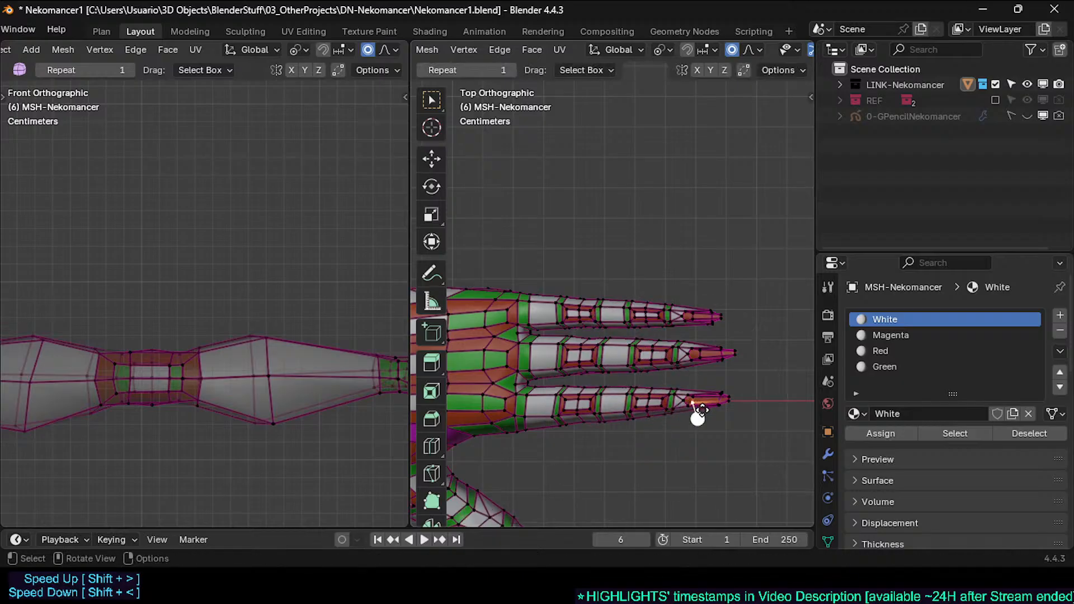
pyautogui.press('g')
pyautogui.click(684, 413)
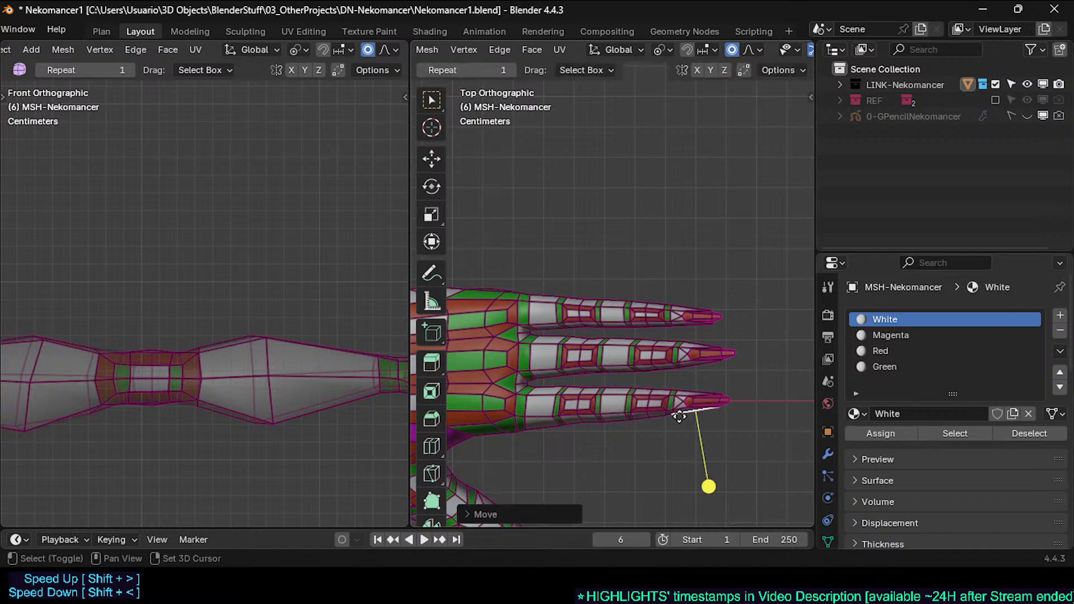
pyautogui.press('g')
pyautogui.click(689, 409)
# Step: Nudge the side face beside the middle finger's outer knuckle, and check the smoothed hand in Object Mode before resuming mesh editing
pyautogui.click(665, 372)
pyautogui.press('g')
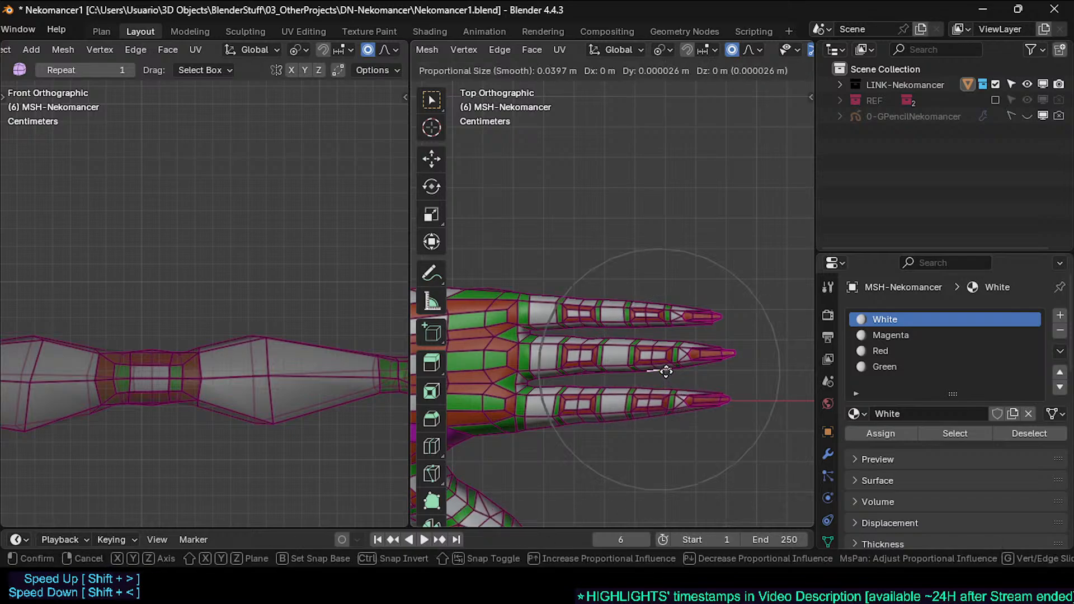
pyautogui.click(665, 369)
pyautogui.press('Tab')
pyautogui.scroll(-2, 576, 336)
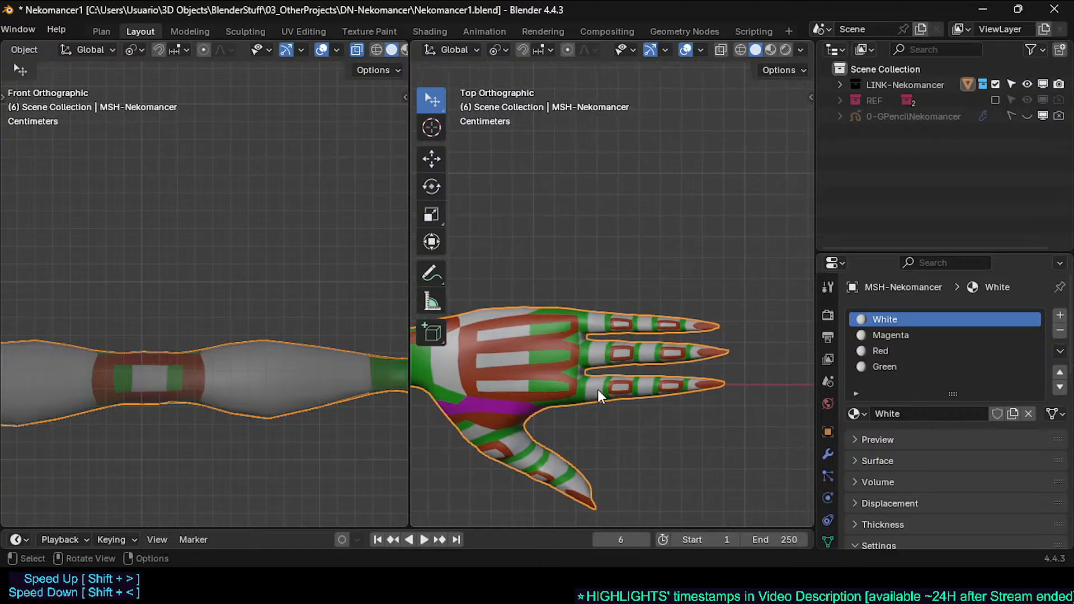
pyautogui.press('Tab')
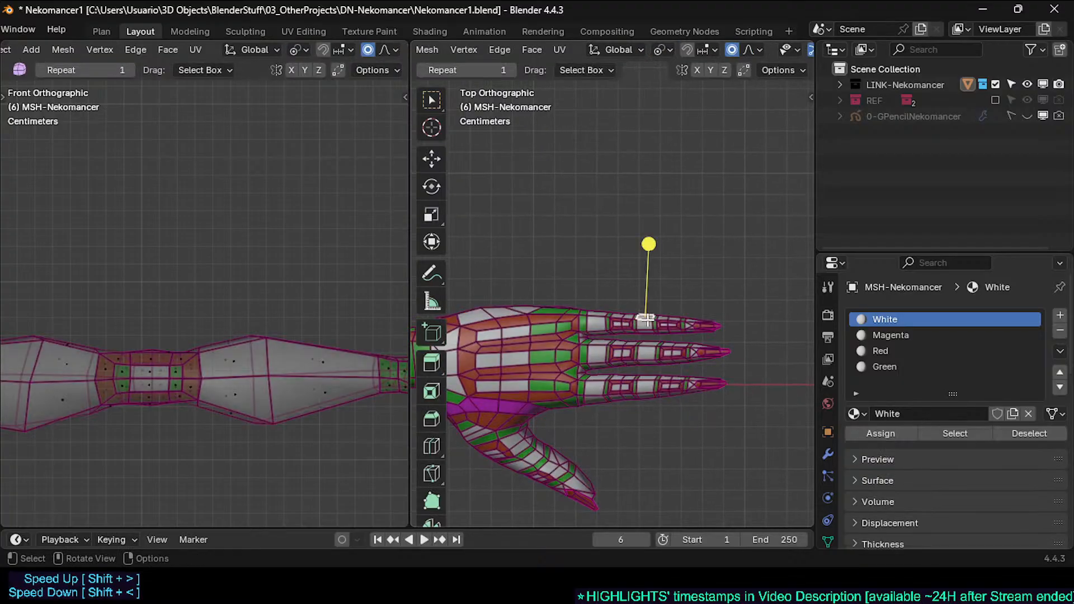
# Step: Move and slightly rotate a selection of faces along the finger farthest from the thumb to straighten it
pyautogui.keyDown('shift'); pyautogui.click(646, 323); pyautogui.keyUp('shift')
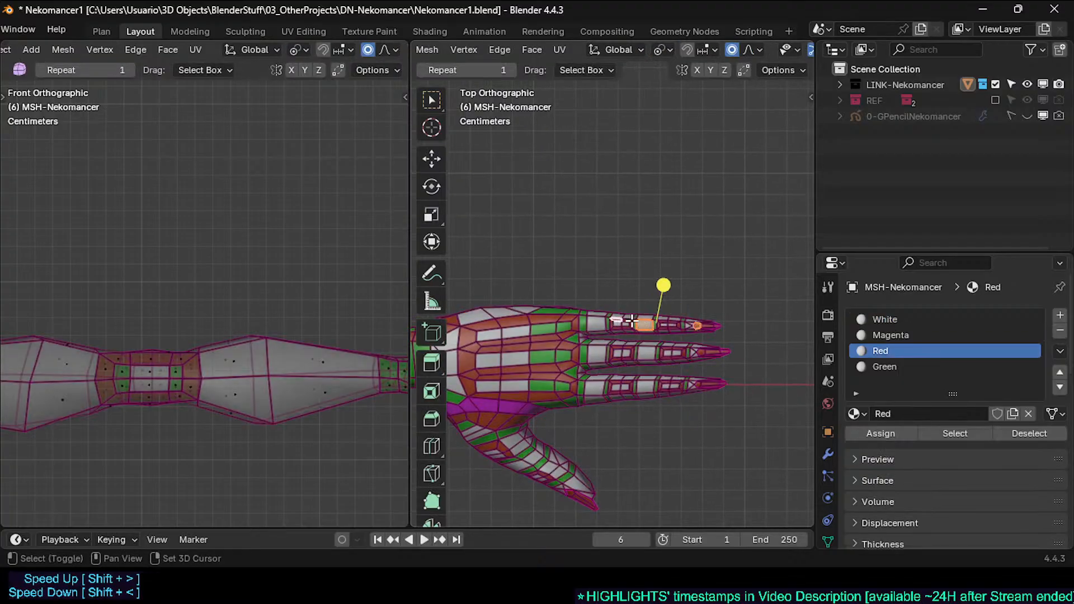
pyautogui.press('g')
pyautogui.click(670, 308)
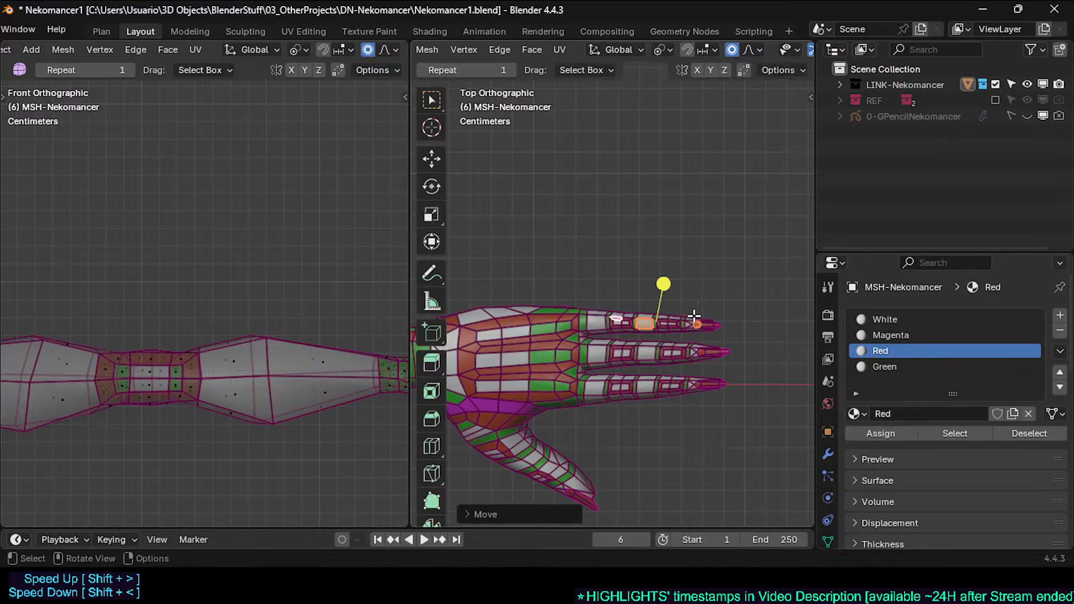
pyautogui.press('g')
pyautogui.click(704, 303)
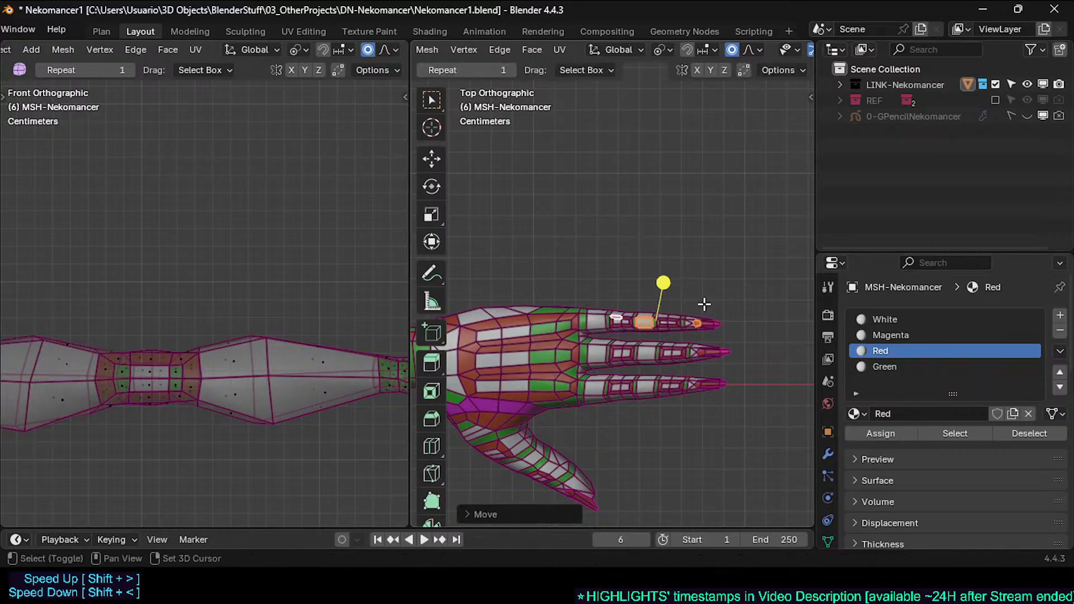
pyautogui.press('r')
pyautogui.click(735, 303)
pyautogui.press('g')
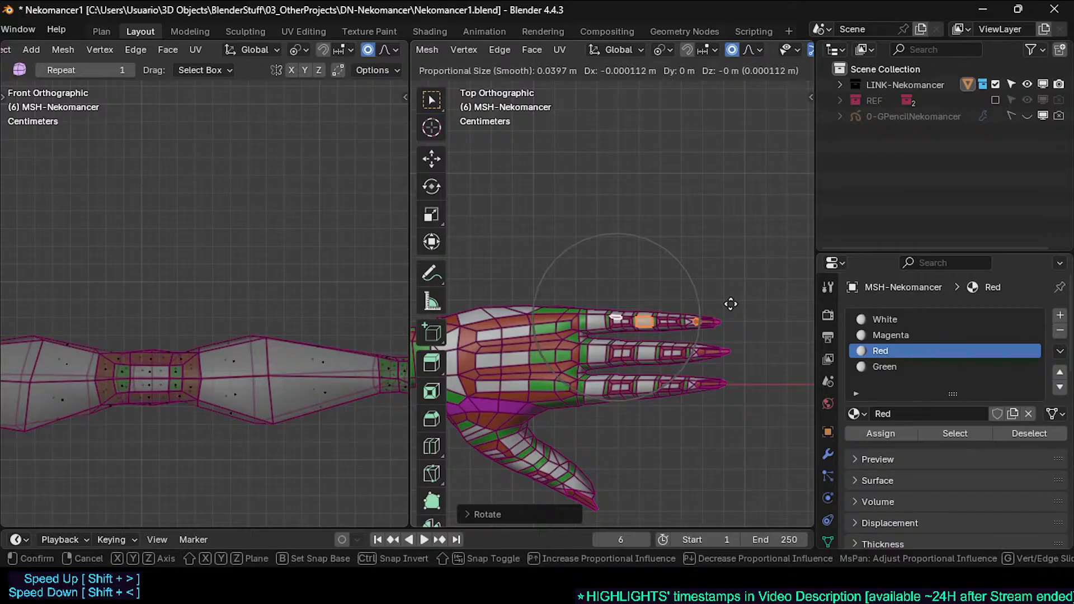
pyautogui.click(731, 304)
# Step: Select the middle finger's white segment faces and claw-side face, and shift them together toward the fingertip
pyautogui.hotkey('alt', 'a')
pyautogui.click(633, 351)
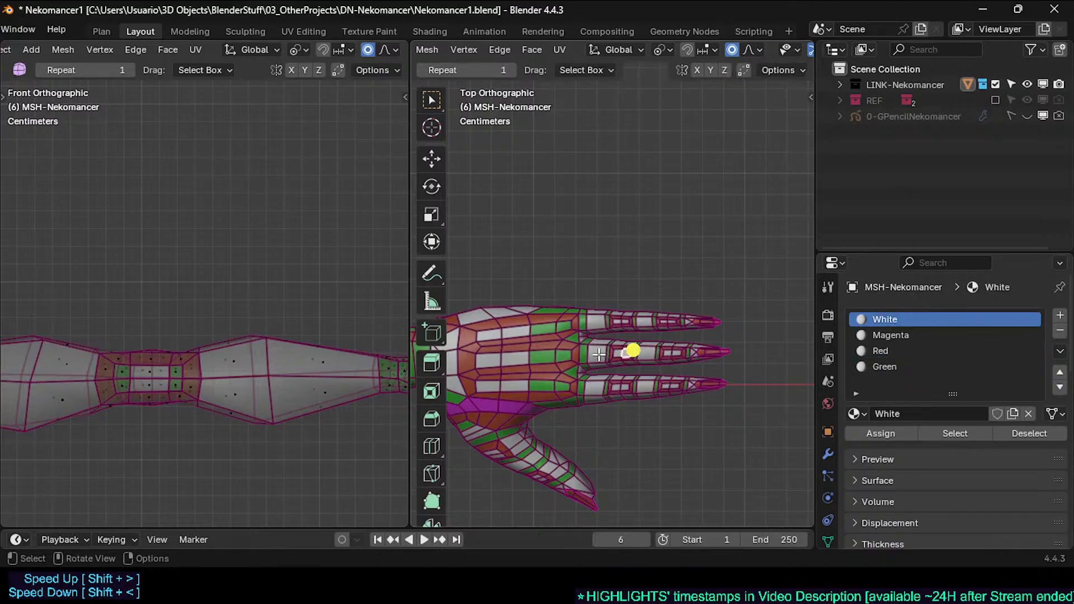
pyautogui.keyDown('shift'); pyautogui.click(599, 353); pyautogui.keyUp('shift')
pyautogui.press('g')
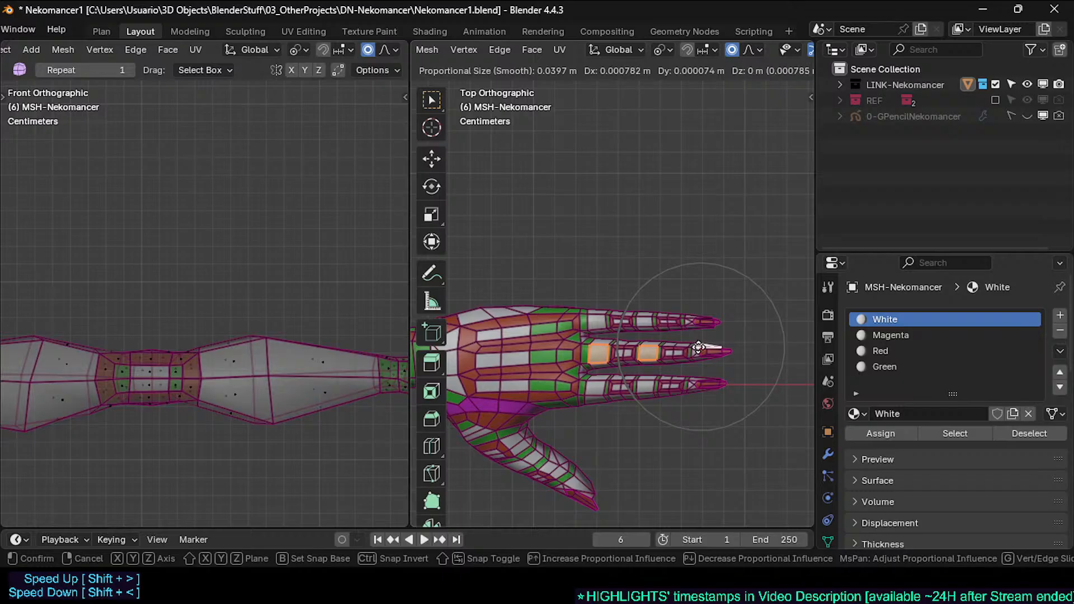
pyautogui.click(700, 349)
# Step: Reposition the thumb-side white face beside the claw of the finger nearest the thumb with several small moves
pyautogui.hotkey('alt', 'a')
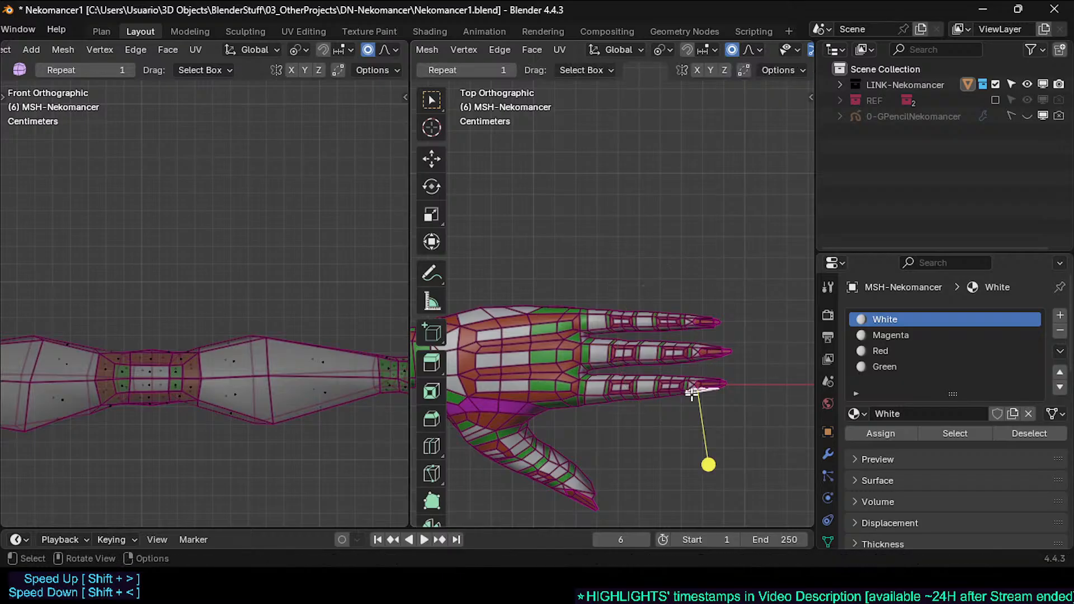
pyautogui.press('g')
pyautogui.click(694, 391)
pyautogui.press('g')
pyautogui.click(680, 399)
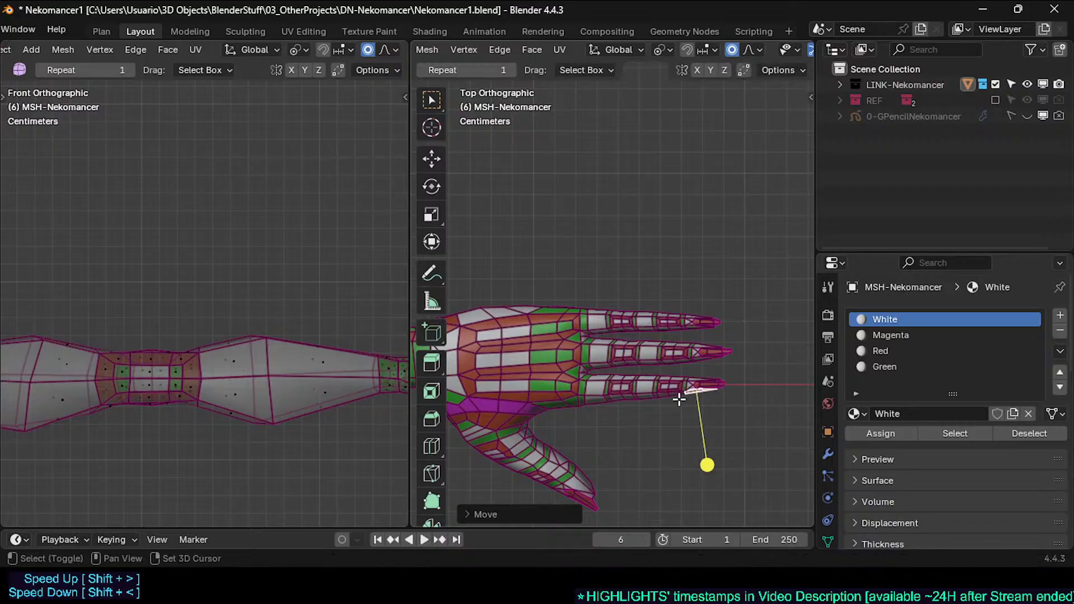
pyautogui.press('g')
pyautogui.click(673, 396)
# Step: Nudge the thumb-side face of the white segment between the knuckles on the finger nearest the thumb
pyautogui.click(650, 397)
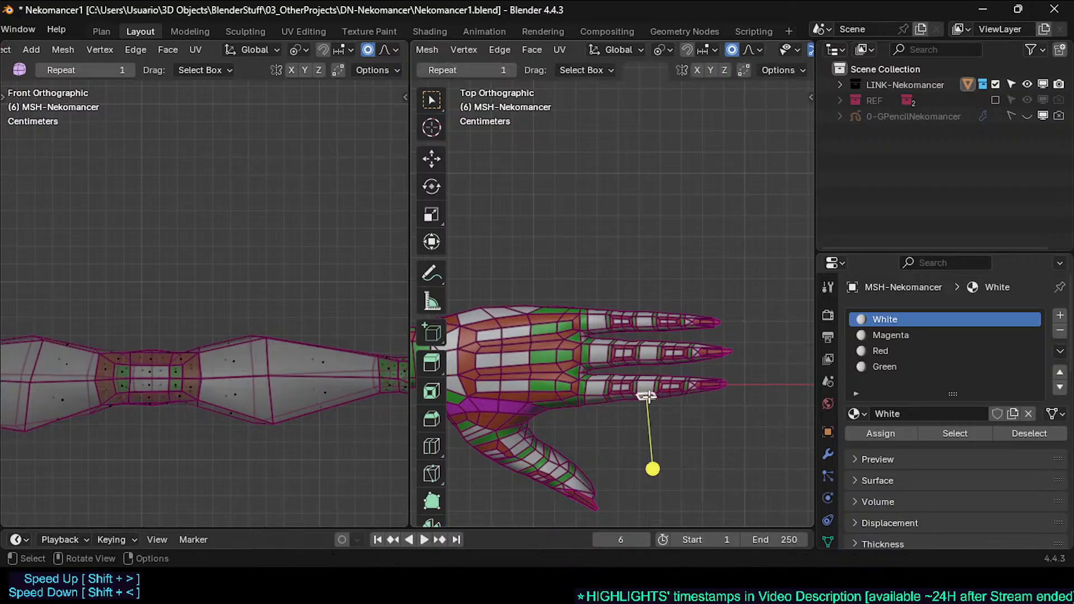
pyautogui.press('g')
pyautogui.click(647, 396)
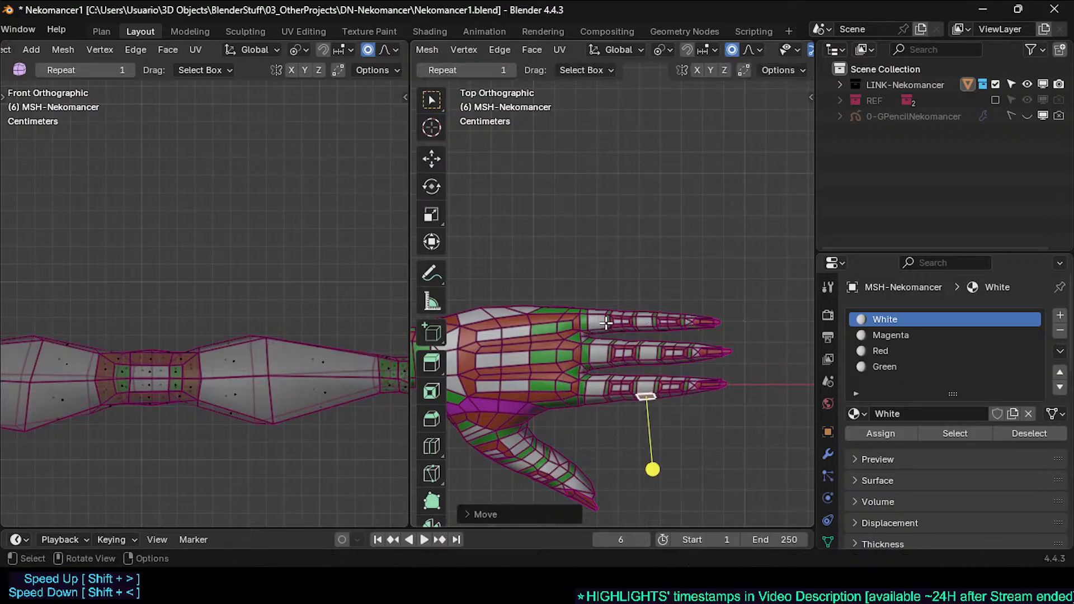
# Step: Turn on X-ray, select all of the thumb's vertices, and scale the thumb down slightly with proportional editing
pyautogui.press('Tab')
pyautogui.keyDown('shift'); pyautogui.moveTo(574, 433); pyautogui.dragTo(602, 449, button='middle'); pyautogui.keyUp('shift')
pyautogui.press('Tab')
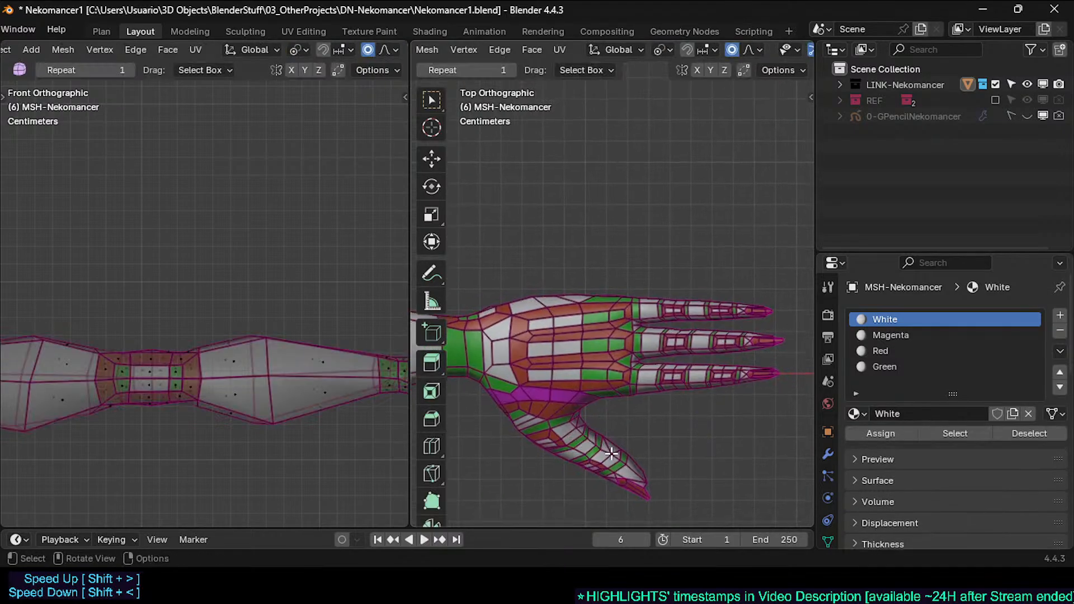
pyautogui.press('1')
pyautogui.press('c')
pyautogui.moveTo(664, 502); pyautogui.dragTo(626, 452)
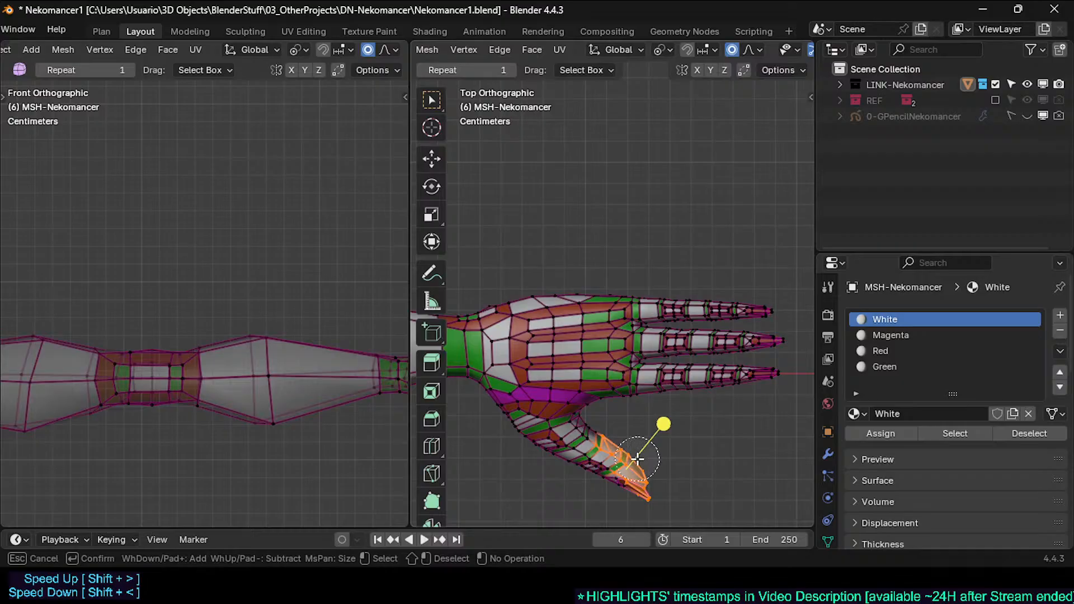
pyautogui.press('Escape')
pyautogui.hotkey('alt', 'z')
pyautogui.press('c')
pyautogui.moveTo(650, 494)
pyautogui.mouseDown()
pyautogui.moveTo(566, 472)
pyautogui.moveTo(602, 445)
pyautogui.moveTo(540, 451)
pyautogui.moveTo(582, 431)
pyautogui.moveTo(568, 430)
pyautogui.mouseUp()
pyautogui.press('Escape')
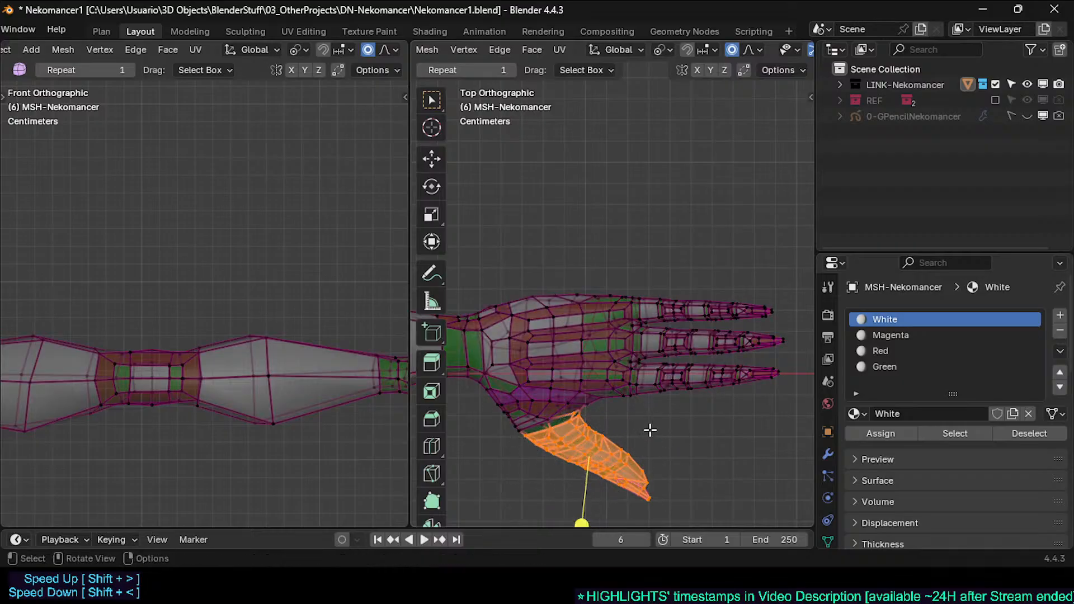
pyautogui.press('s')
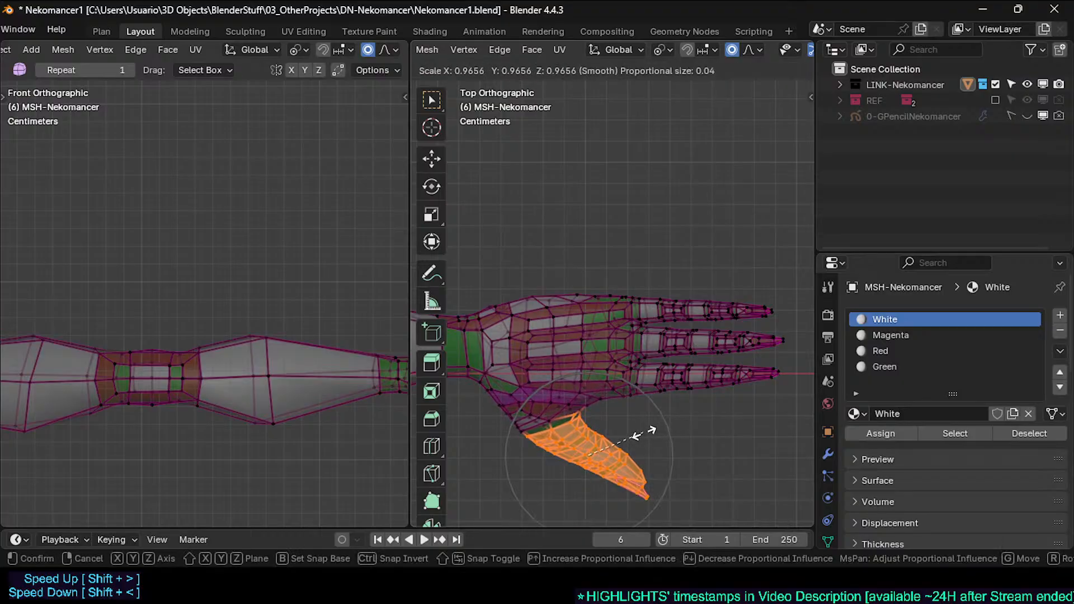
pyautogui.rightClick(645, 433)
pyautogui.press('s')
pyautogui.rightClick(657, 429)
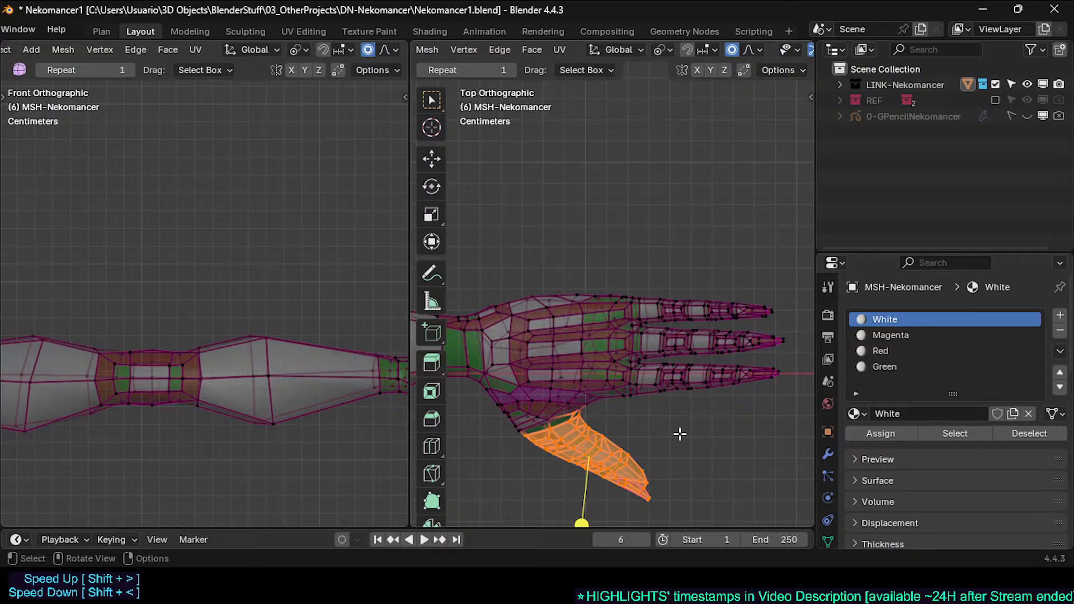
pyautogui.press('s')
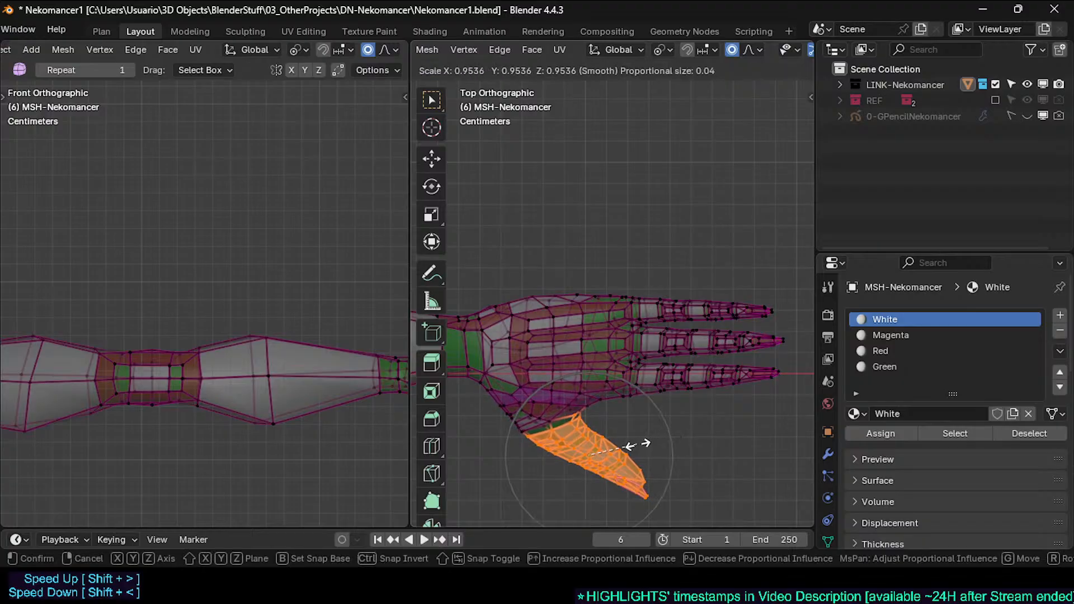
pyautogui.click(607, 451)
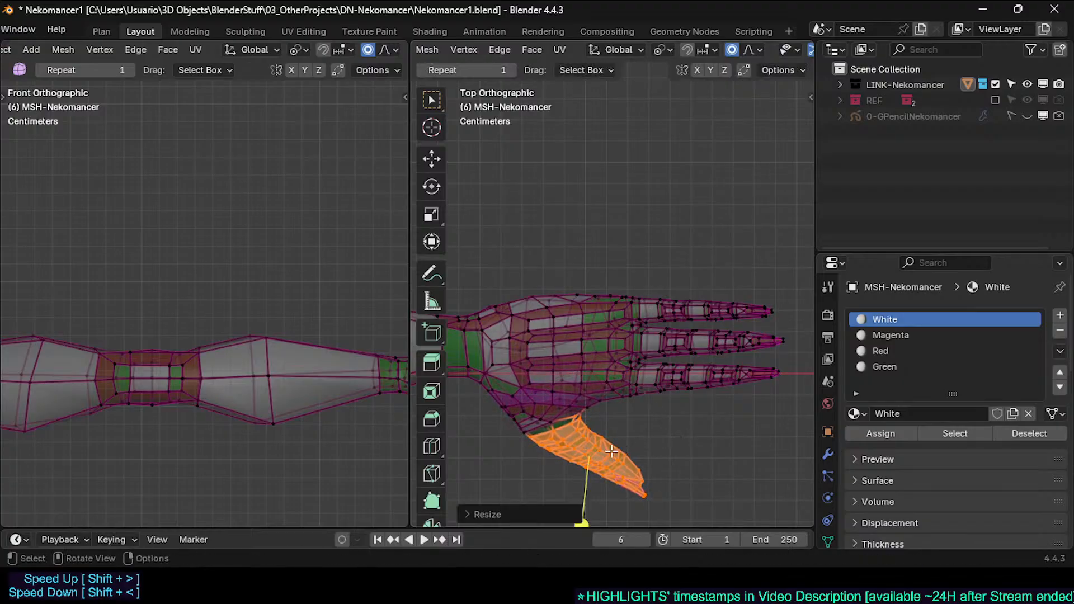
# Step: Move the scaled thumb slightly closer to the palm in the top view
pyautogui.press('g')
pyautogui.click(595, 415)
pyautogui.press('Tab')
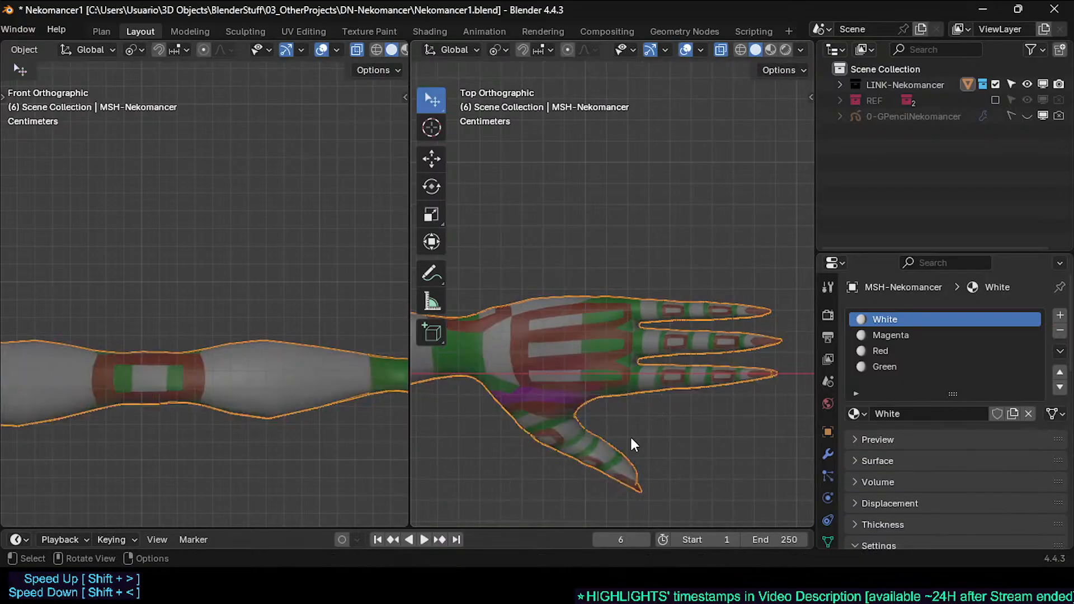
pyautogui.press('Tab')
pyautogui.press('r')
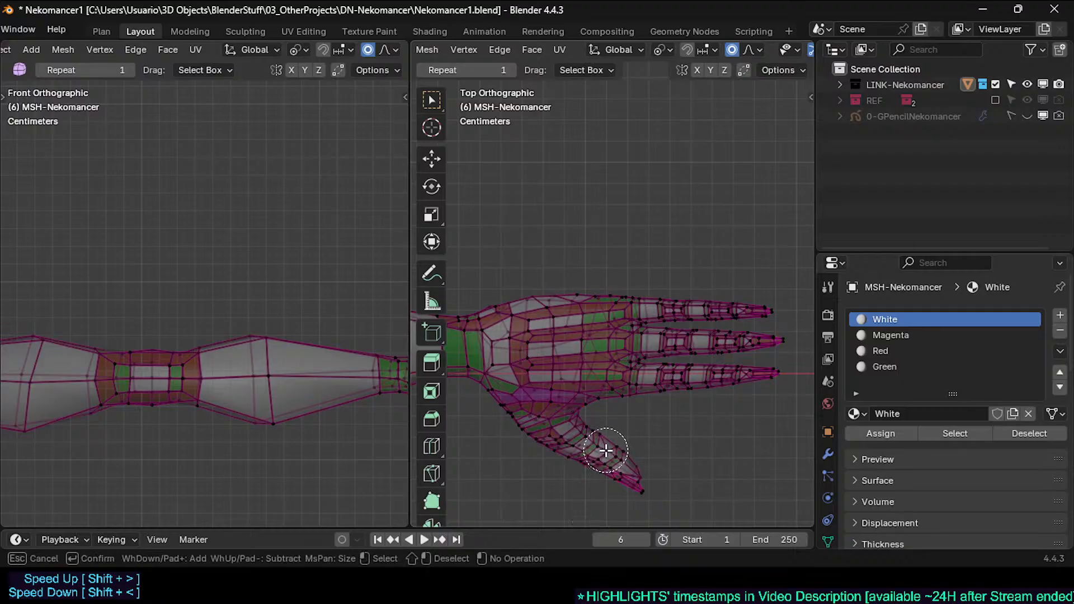
pyautogui.click(644, 449)
pyautogui.press('r')
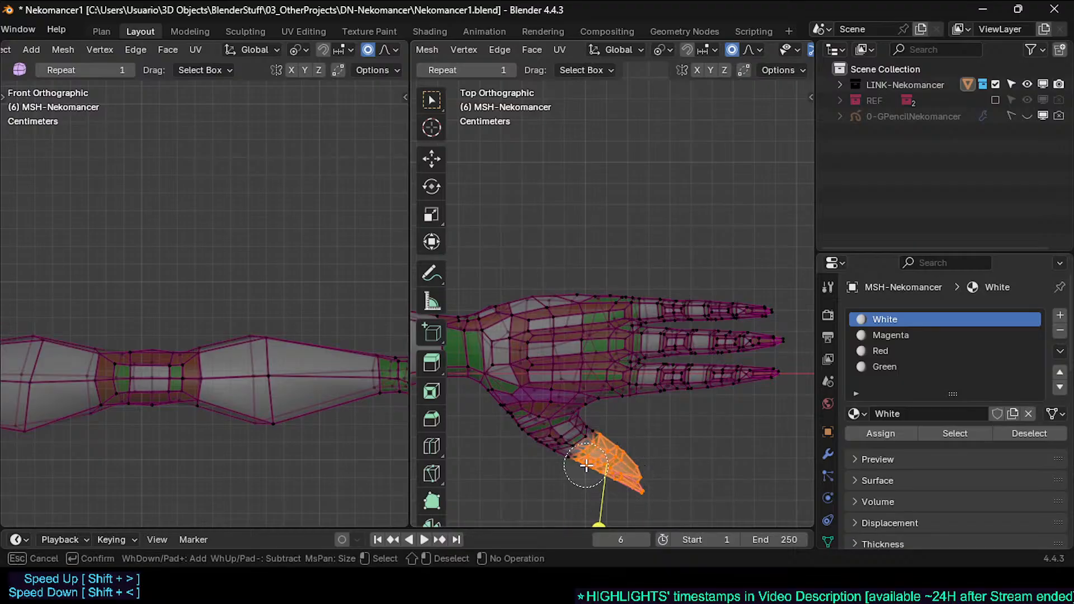
pyautogui.click(585, 467)
pyautogui.hotkey('alt', 'a')
# Step: Grow a face selection over the outer part of the thumb, then shrink it slightly and nudge it toward the palm
pyautogui.press('3')
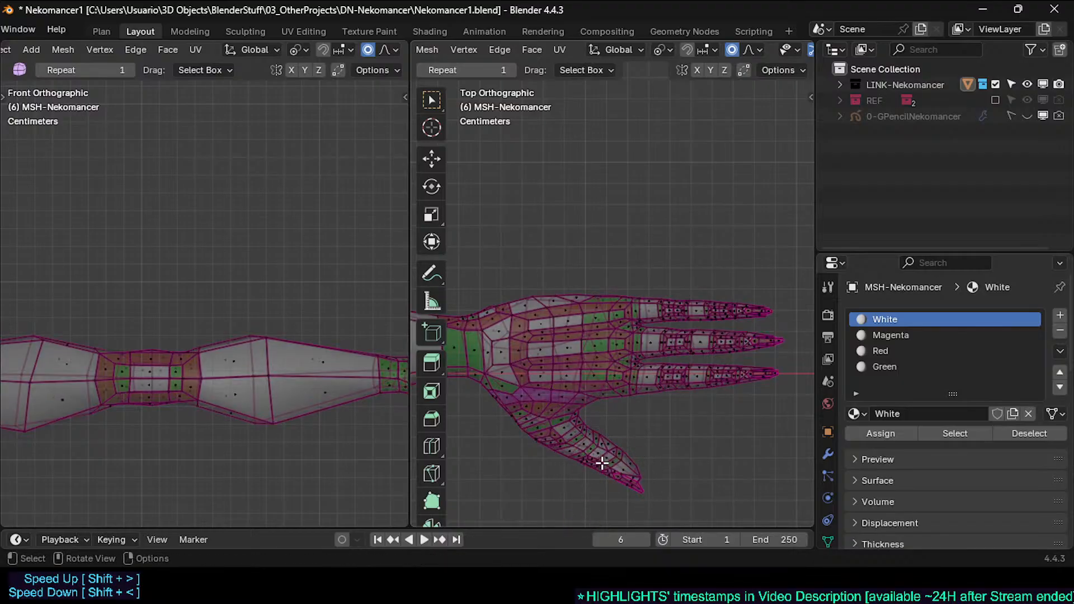
pyautogui.press('ctrl+KP_Add')
pyautogui.press('ctrl+KP_Add')
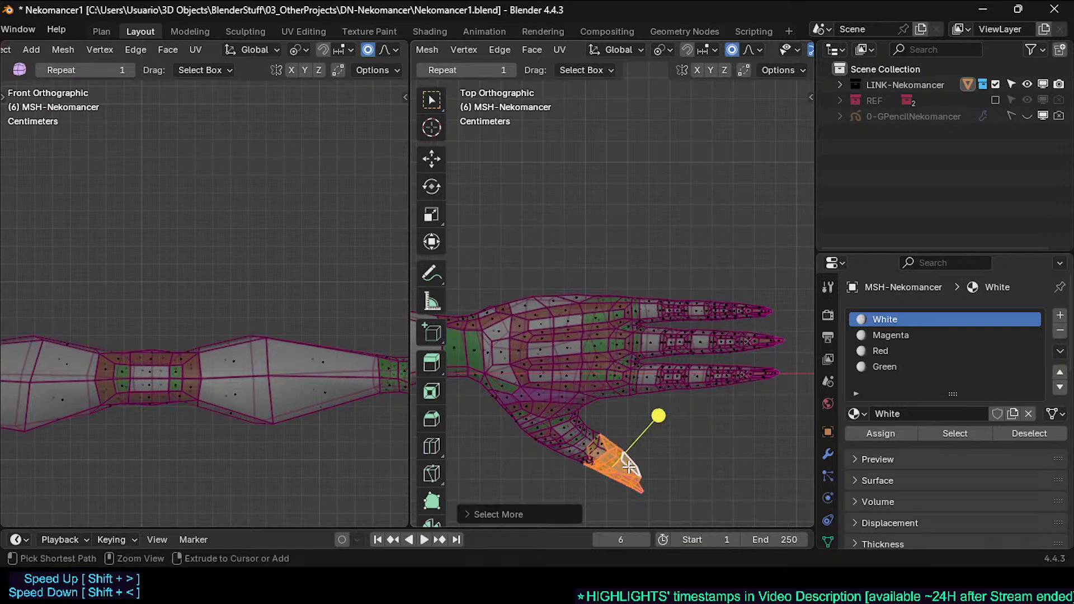
pyautogui.press('ctrl+KP_Add')
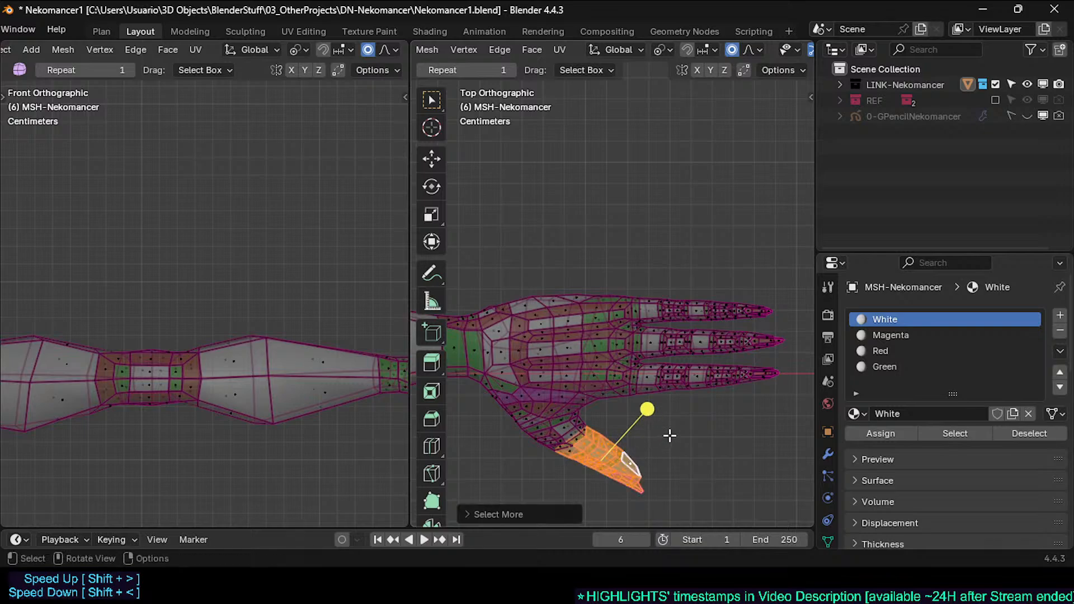
pyautogui.press('s')
pyautogui.press('g')
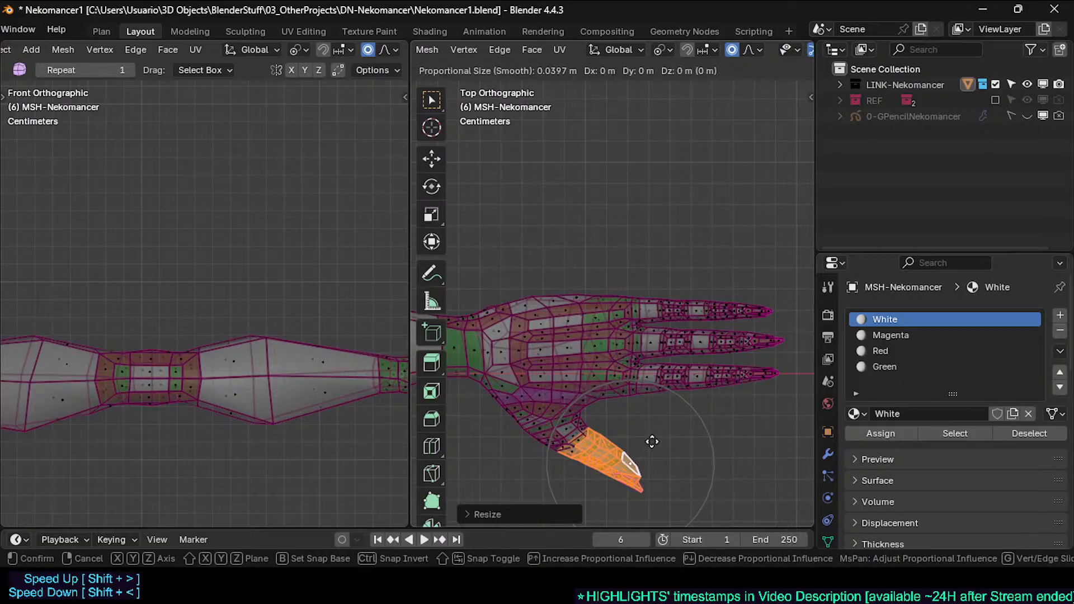
pyautogui.click(638, 442)
pyautogui.press('Tab')
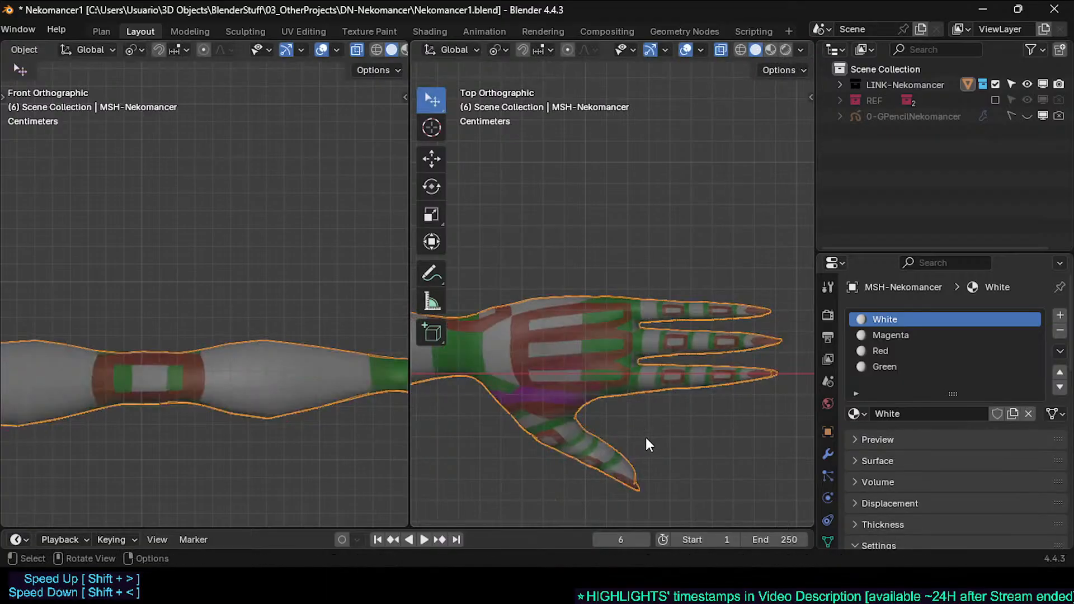
# Step: Rotate the selected outer thumb slightly in the front view
pyautogui.moveTo(640, 443); pyautogui.dragTo(608, 305, button='middle')
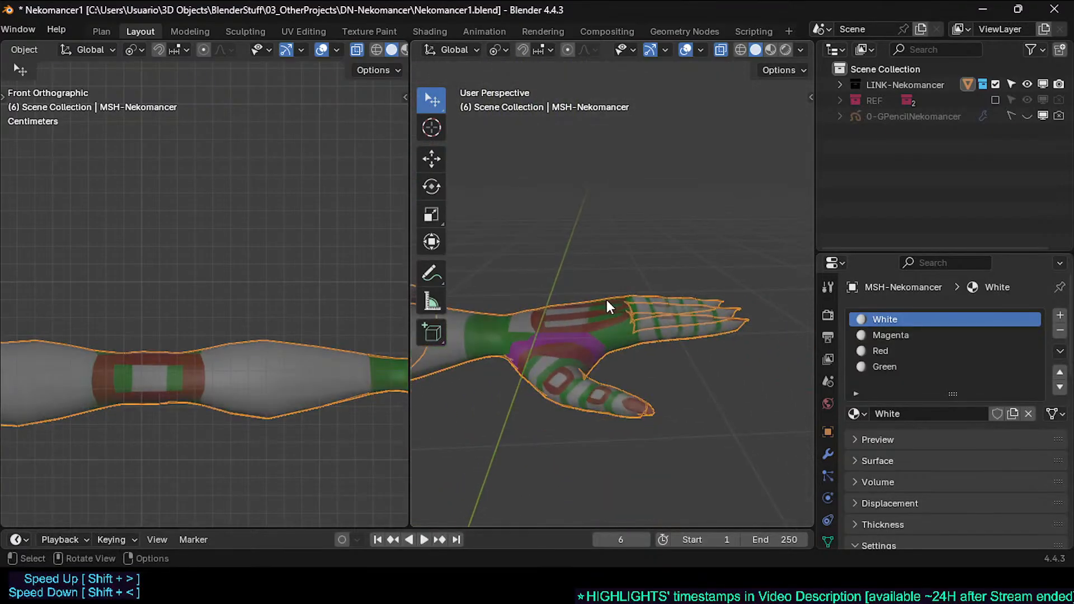
pyautogui.press('KP_7')
pyautogui.press('KP_1')
pyautogui.press('Tab')
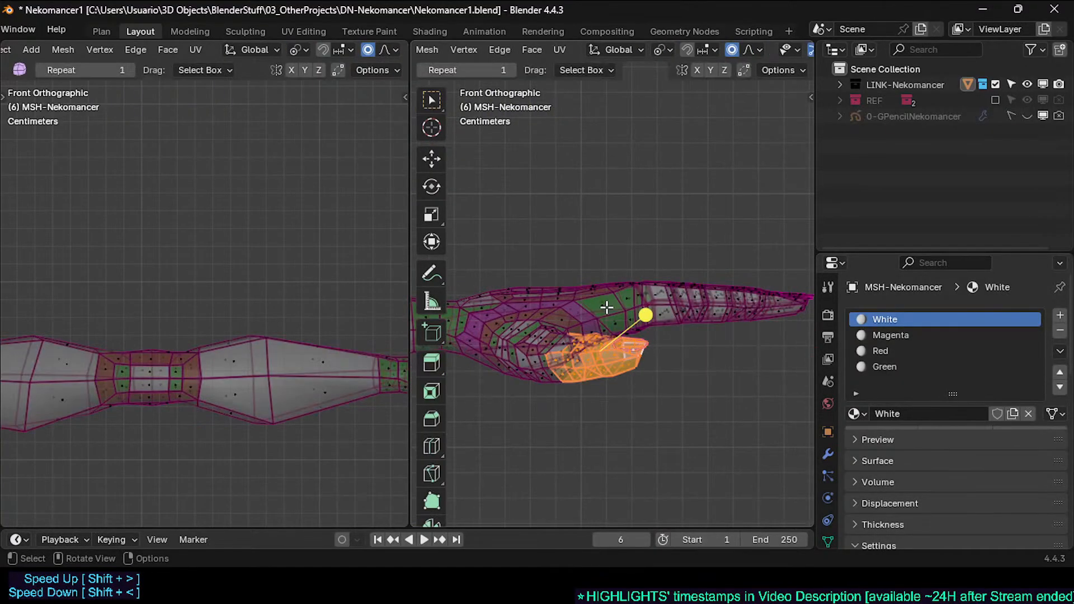
pyautogui.press('r')
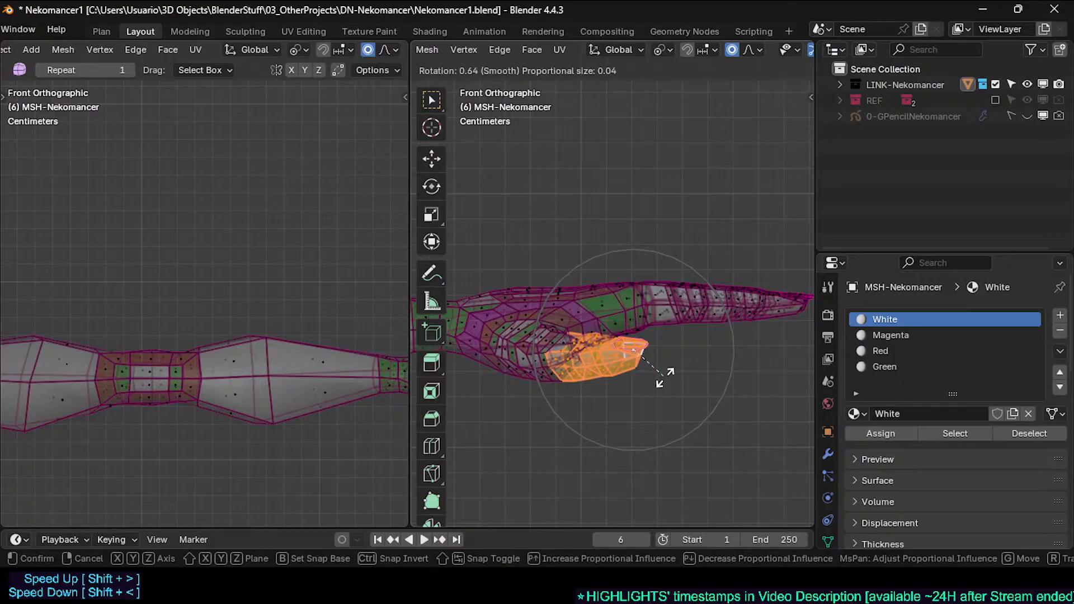
pyautogui.click(666, 376)
# Step: Set the pivot point to the 3D cursor at the thumb joint and rotate the outer thumb around it in the front view
pyautogui.moveTo(635, 351); pyautogui.dragTo(609, 426, button='middle')
pyautogui.scroll(-4, 609, 307)
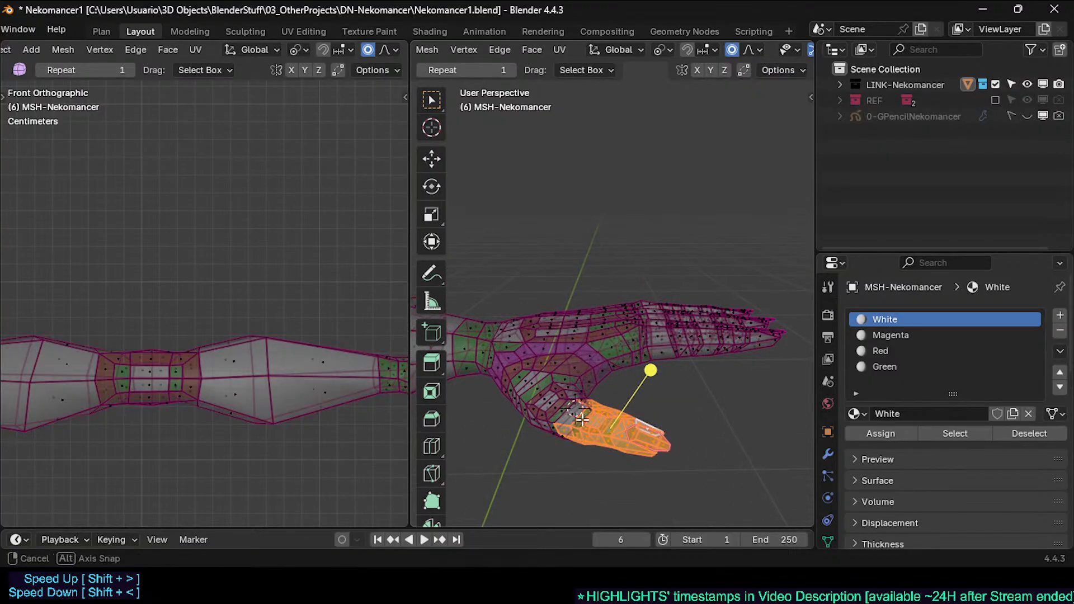
pyautogui.moveTo(575, 409); pyautogui.dragTo(662, 368, button='middle')
pyautogui.press('KP_1')
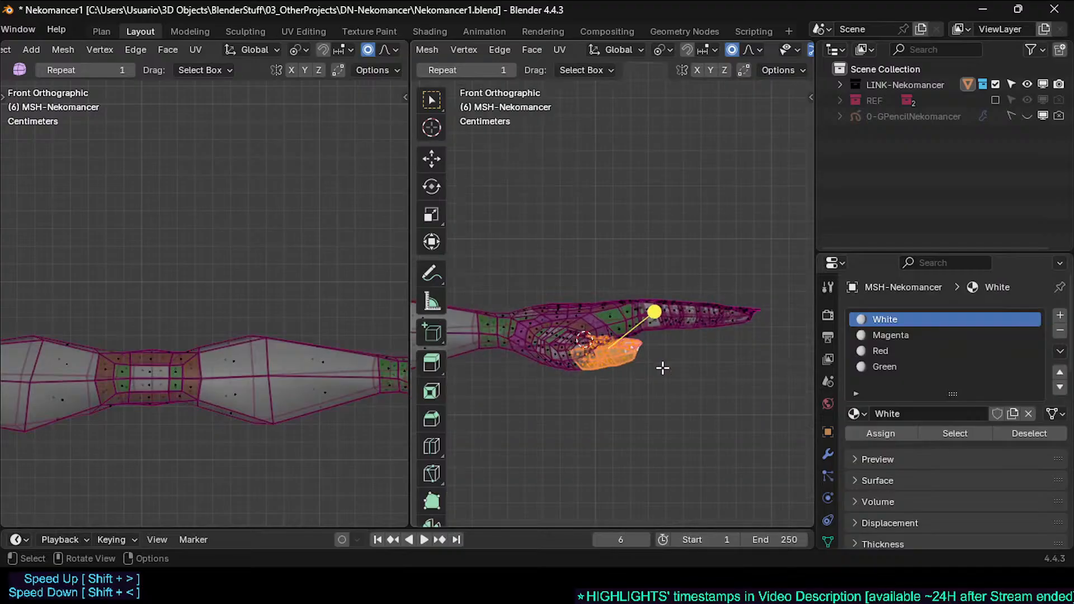
pyautogui.press('.')
pyautogui.click(659, 333)
pyautogui.press('r')
pyautogui.press('x')
pyautogui.press('x')
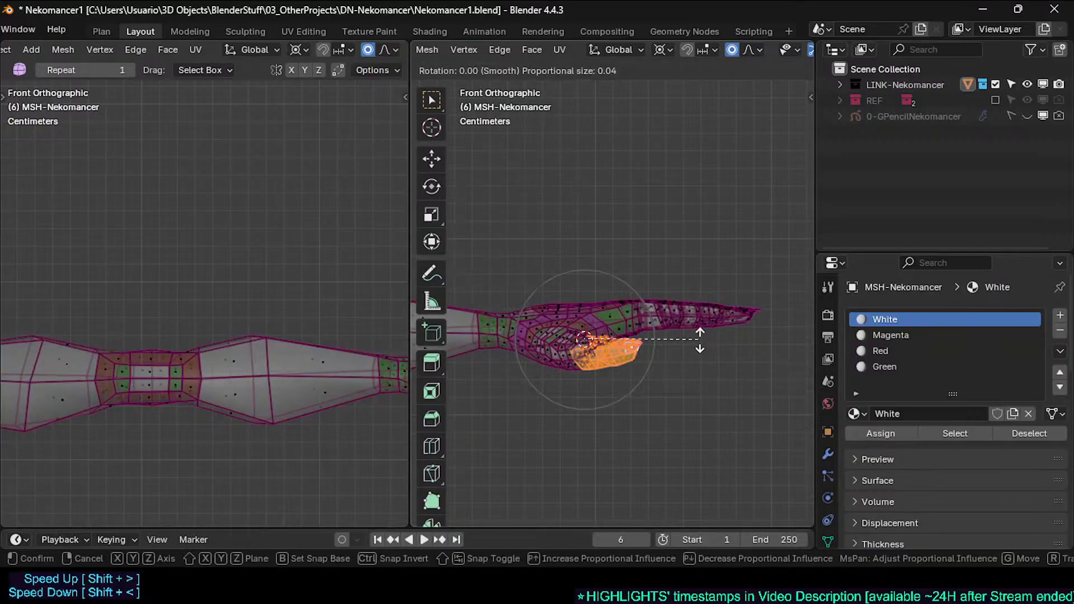
pyautogui.click(716, 382)
# Step: Examine the reshaped thumb in Object Mode from the top, front and side views
pyautogui.moveTo(716, 384); pyautogui.dragTo(670, 398, button='middle')
pyautogui.press('KP_7')
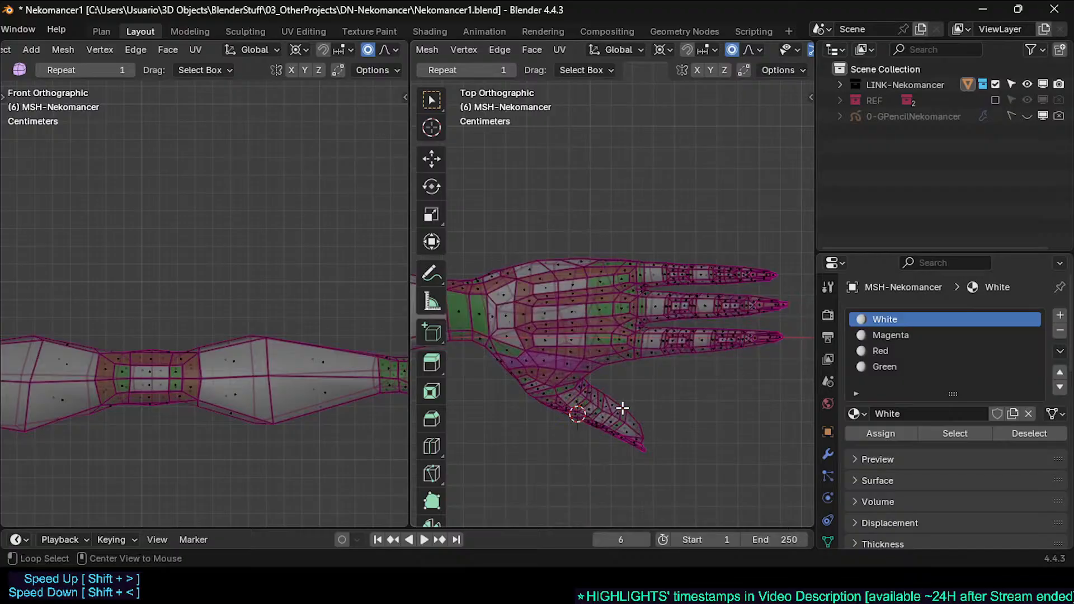
pyautogui.press('Tab')
pyautogui.moveTo(609, 435); pyautogui.dragTo(541, 289, button='middle')
pyautogui.press('KP_7')
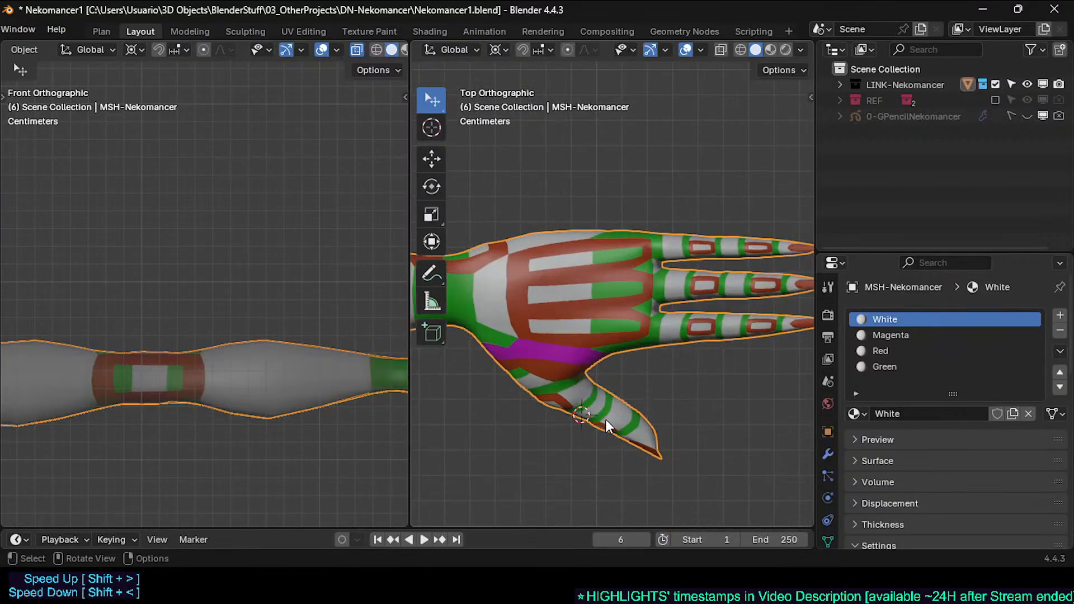
pyautogui.press('KP_1')
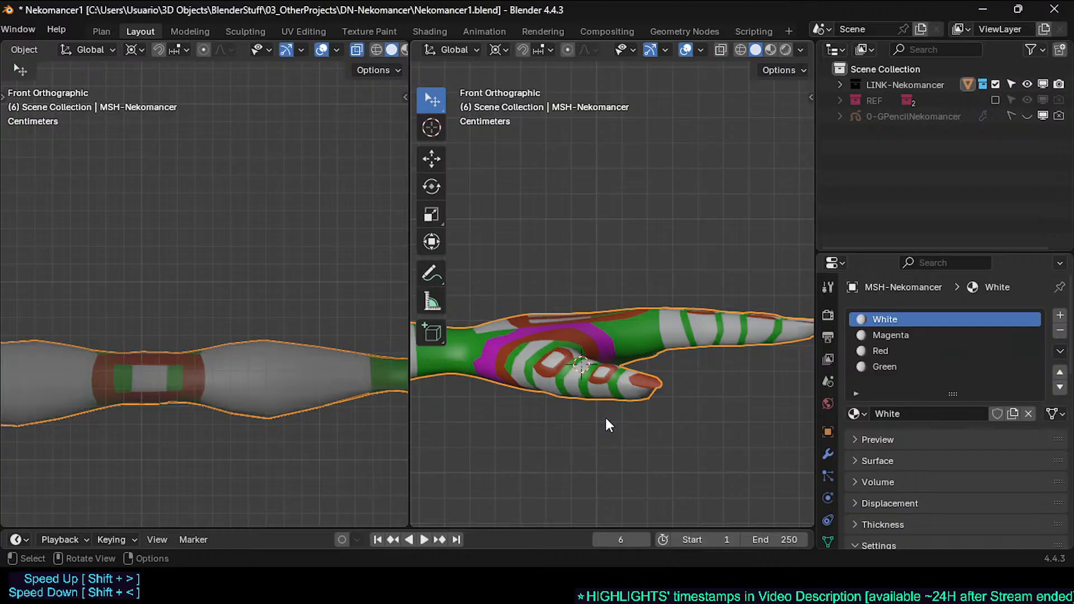
pyautogui.press('KP_3')
pyautogui.press('KP_1')
pyautogui.press('KP_7')
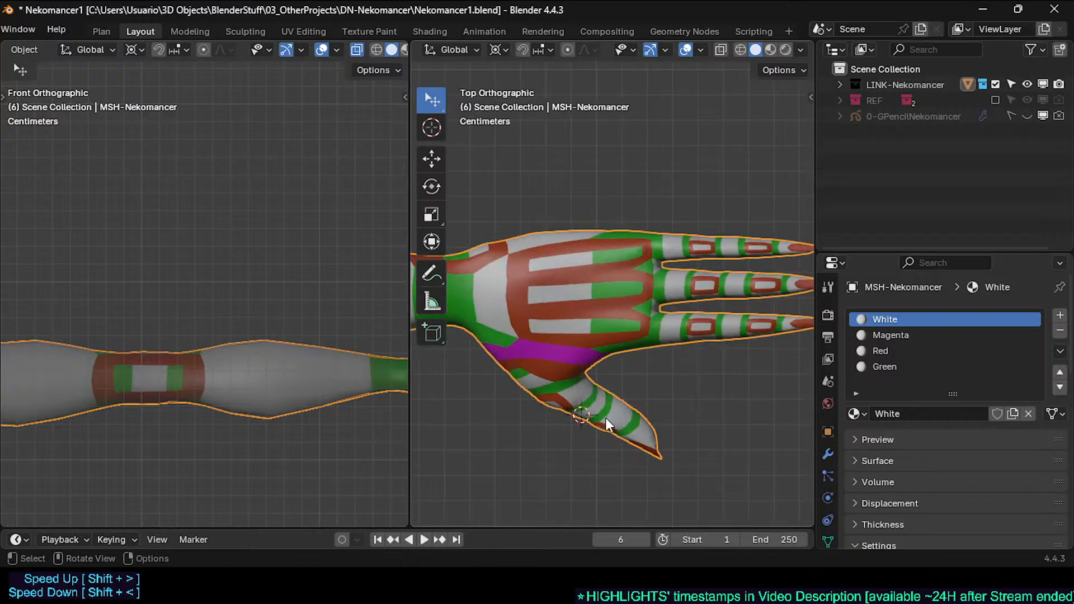
# Step: Hide the ring of faces at the thumb's base and select the linked thumb faces beyond it
pyautogui.press('Tab')
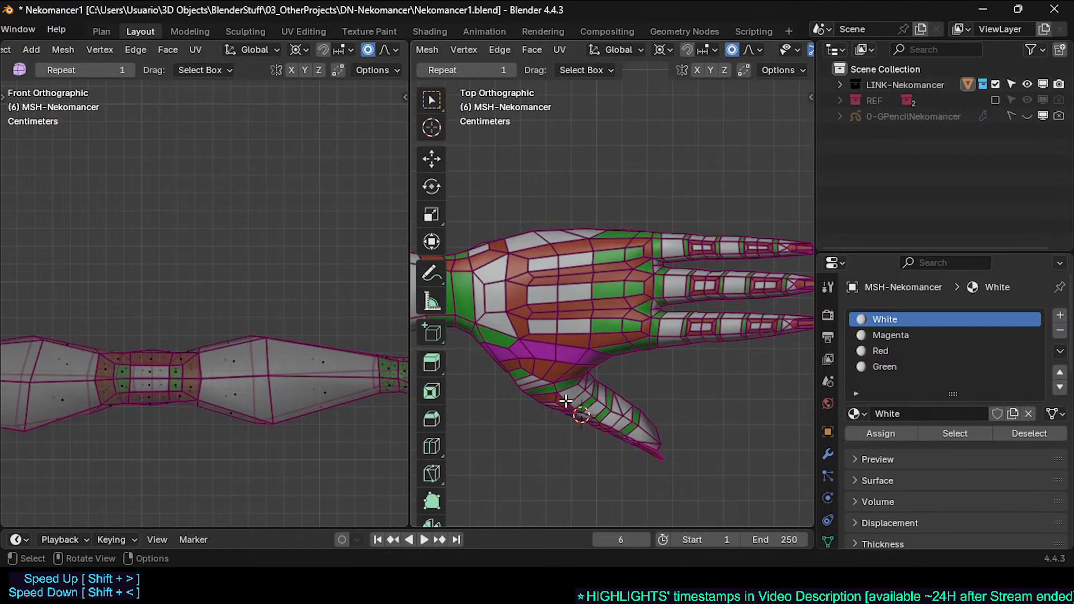
pyautogui.press('h')
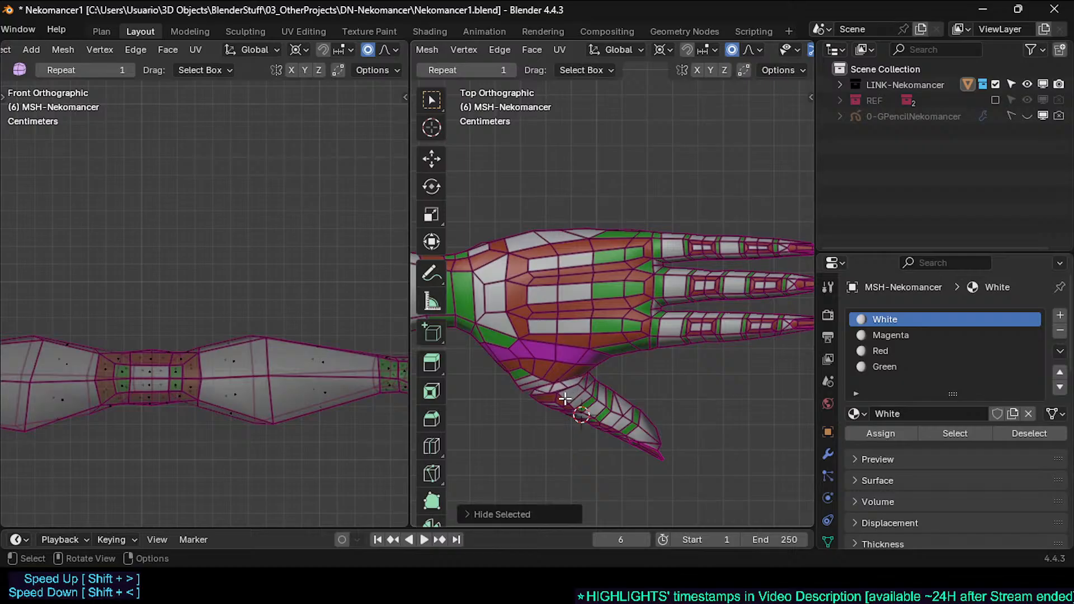
pyautogui.press('l')
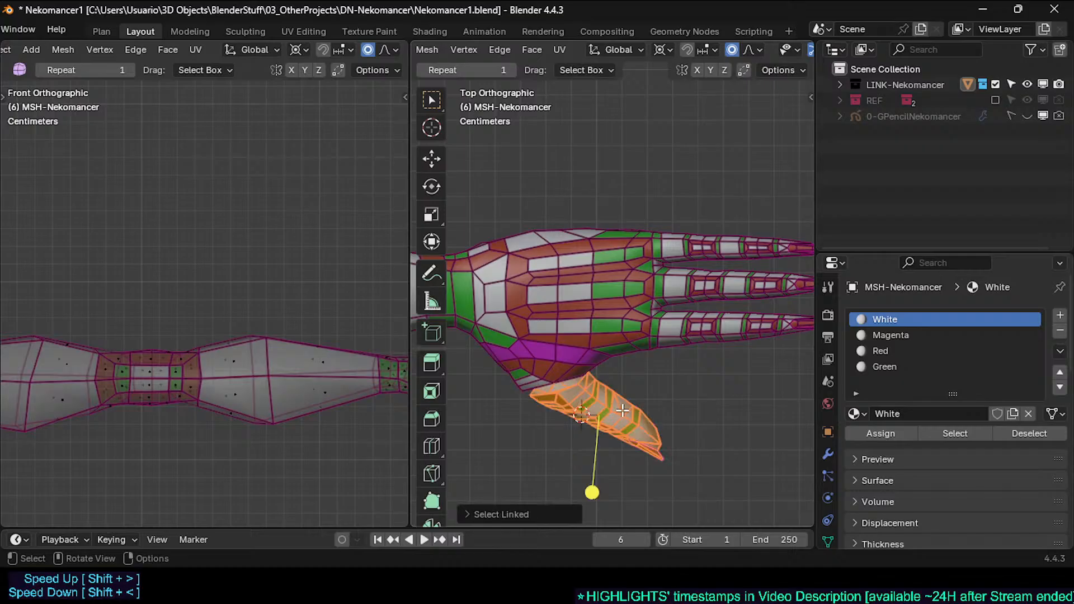
pyautogui.press('a')
pyautogui.hotkey('alt', 'a')
pyautogui.press('l')
# Step: Set the transform orientation to View, rotate the thumb about the view's X axis, and reveal the hidden faces
pyautogui.press(',')
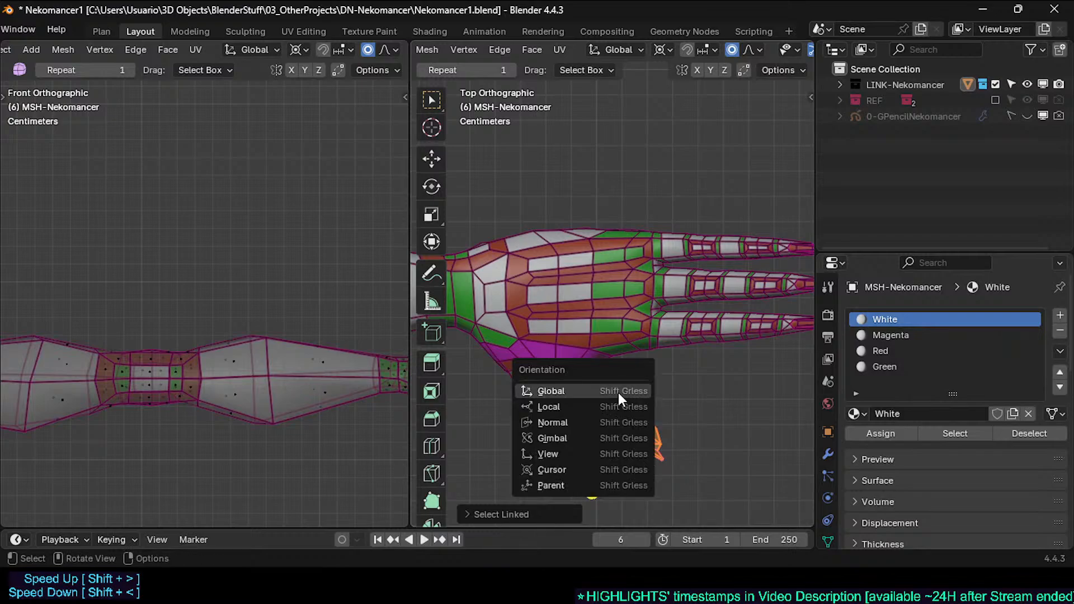
pyautogui.click(580, 455)
pyautogui.moveTo(667, 452); pyautogui.dragTo(718, 416, button='middle')
pyautogui.press('r')
pyautogui.press('x')
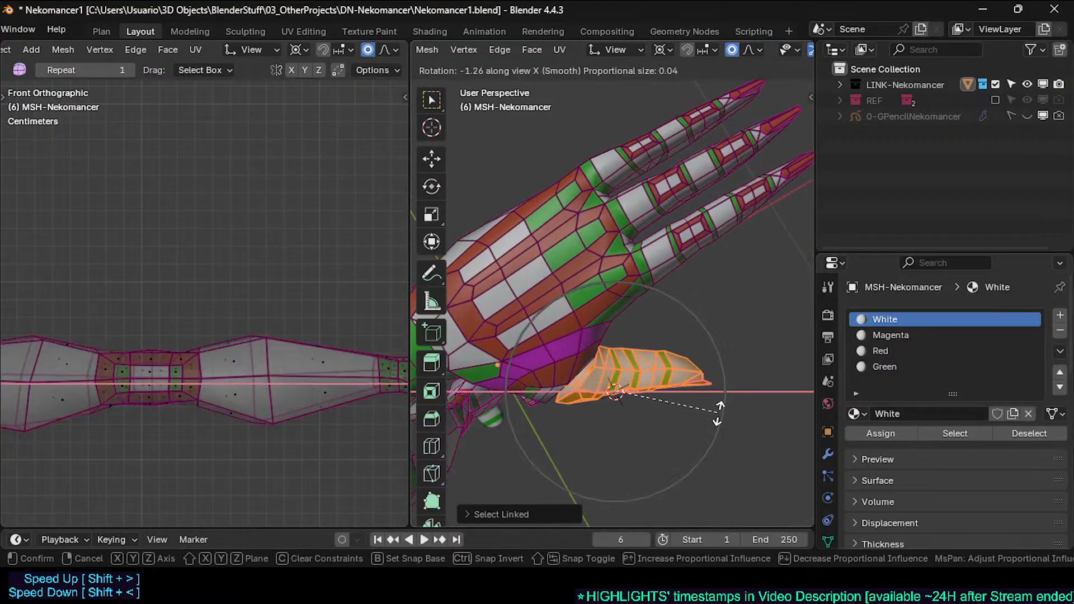
pyautogui.click(715, 364)
pyautogui.moveTo(664, 403); pyautogui.dragTo(596, 411, button='middle')
pyautogui.press('KP_7')
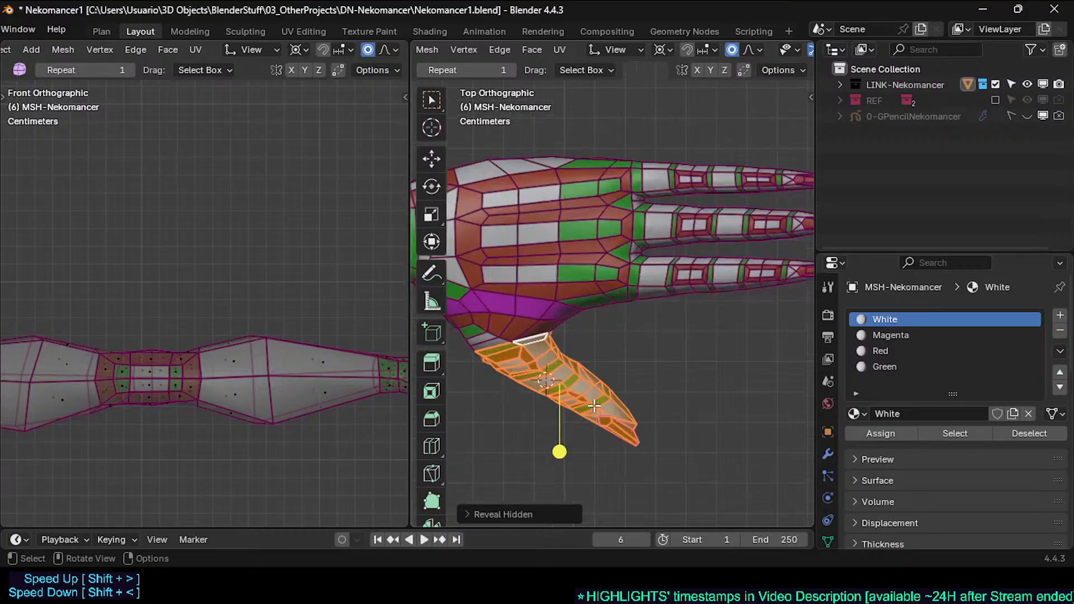
pyautogui.press('Tab')
pyautogui.scroll(3, 551, 384)
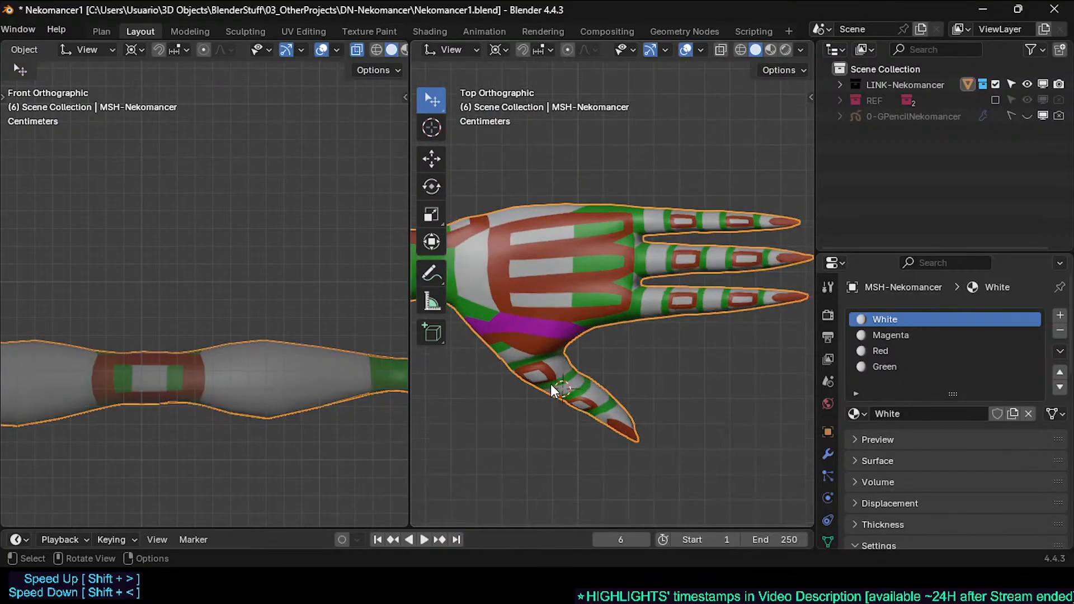
# Step: Nudge individual vertices at the thumb's base and the adjacent palm edge with proportional editing in the top view
pyautogui.press('Tab')
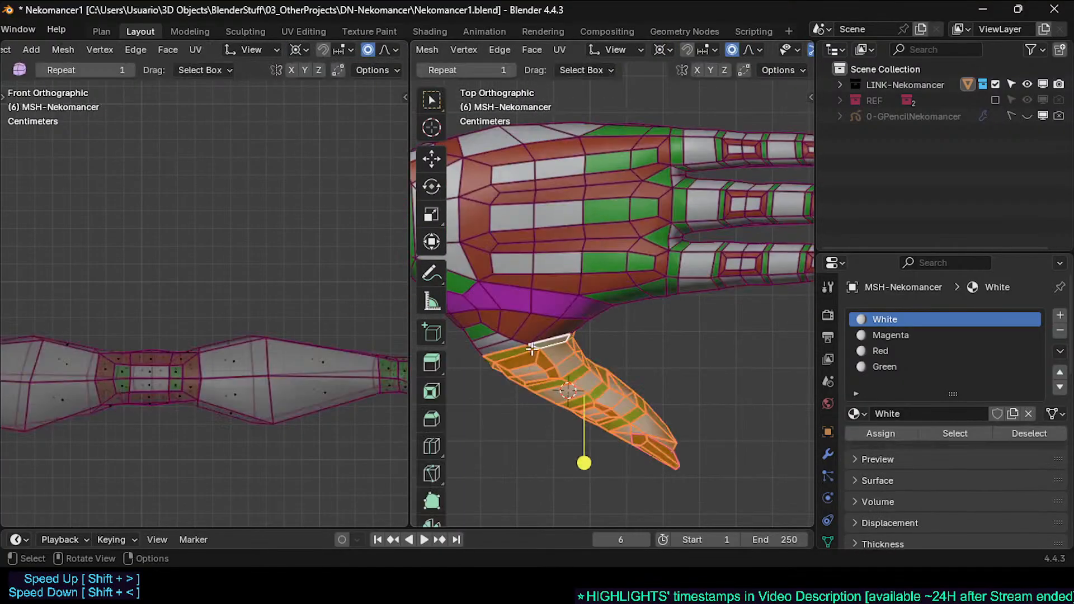
pyautogui.keyDown('alt'); pyautogui.click(523, 340); pyautogui.keyUp('alt')
pyautogui.press('g')
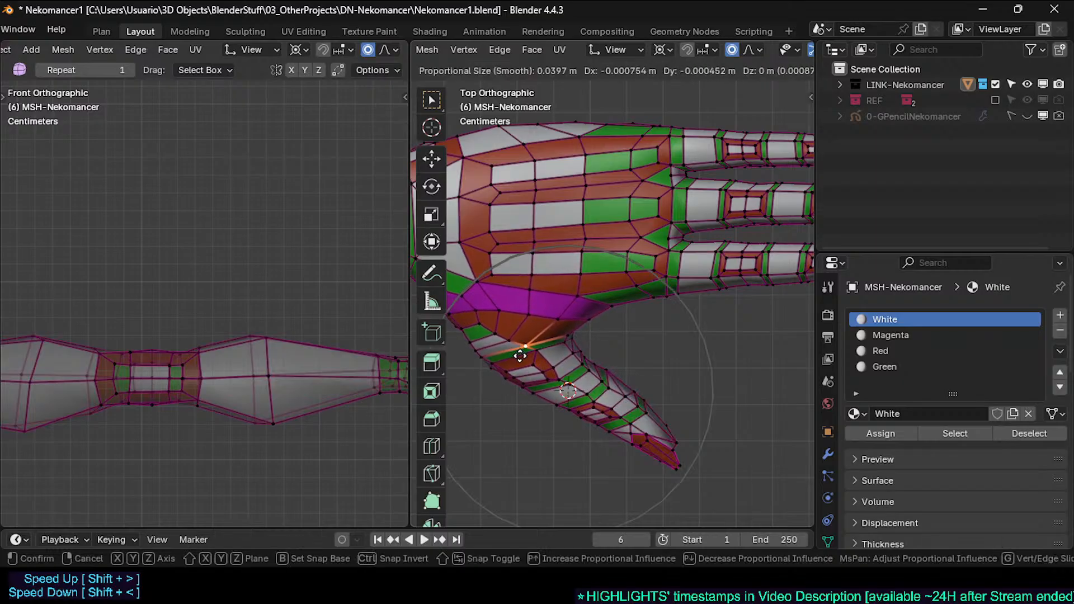
pyautogui.click(524, 348)
pyautogui.keyDown('shift'); pyautogui.moveTo(535, 343); pyautogui.dragTo(603, 353, button='middle'); pyautogui.keyUp('shift')
pyautogui.click(531, 341)
pyautogui.press('g')
pyautogui.click(515, 336)
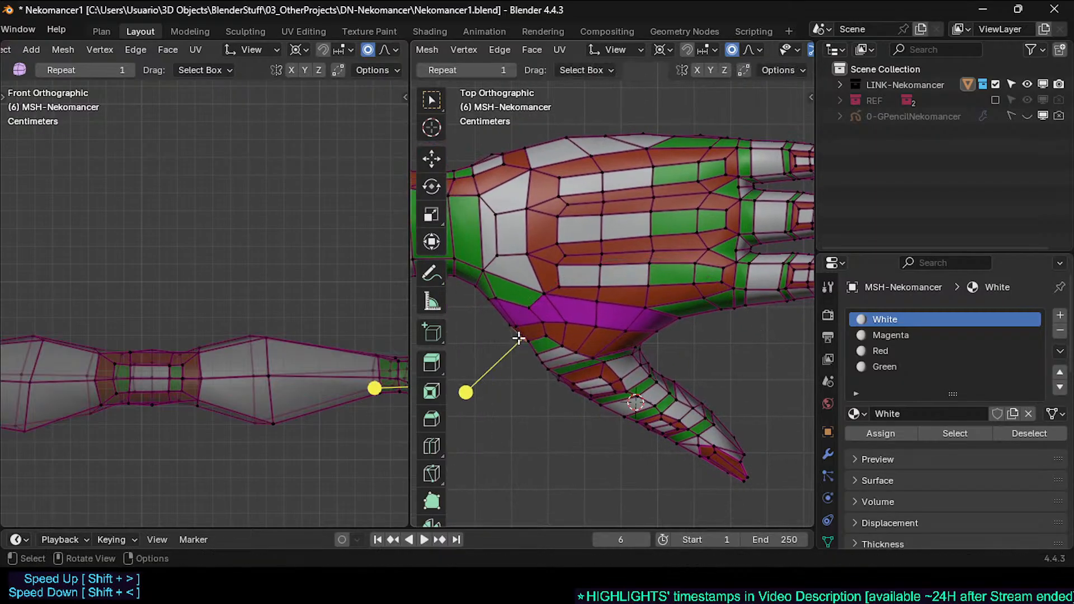
# Step: Reposition the vertices along the outer edge of the thumb's base in the top view with proportional editing
pyautogui.press('g')
pyautogui.click(538, 327)
pyautogui.press('g')
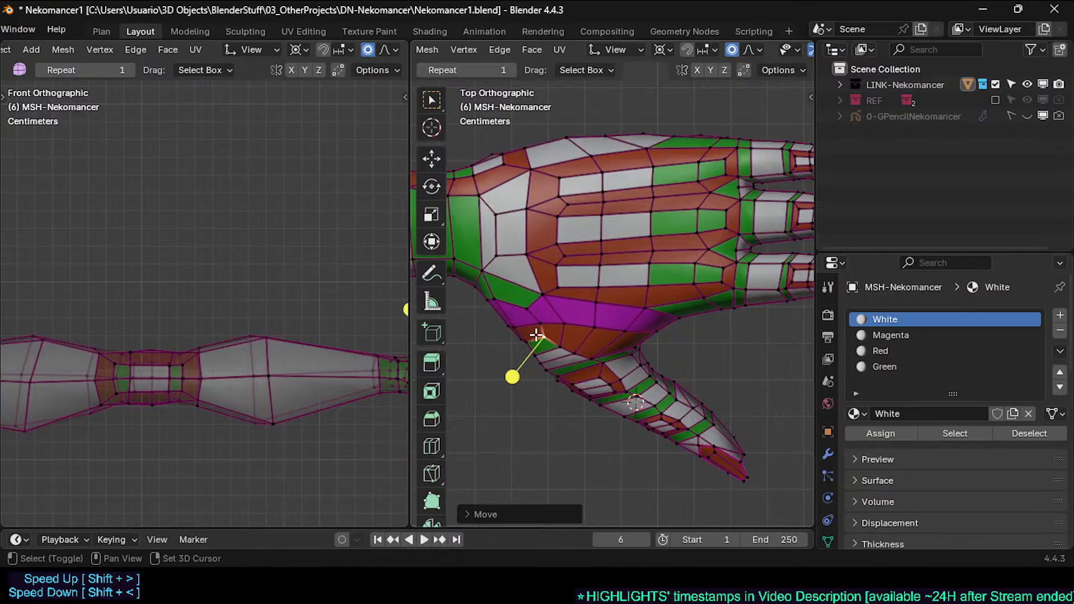
pyautogui.click(538, 338)
pyautogui.press('r')
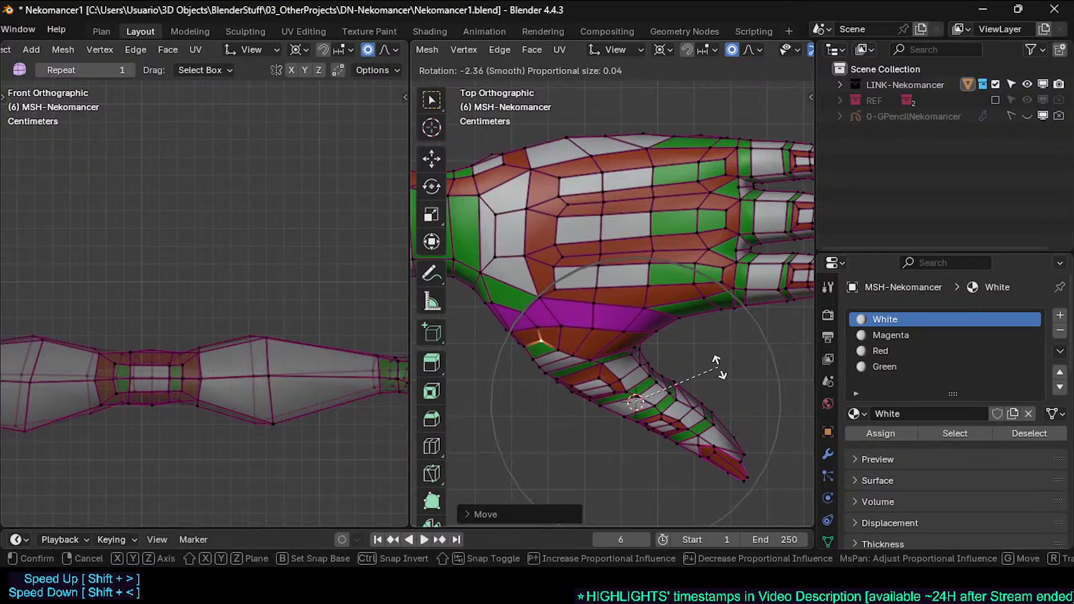
pyautogui.press('g')
pyautogui.click(529, 345)
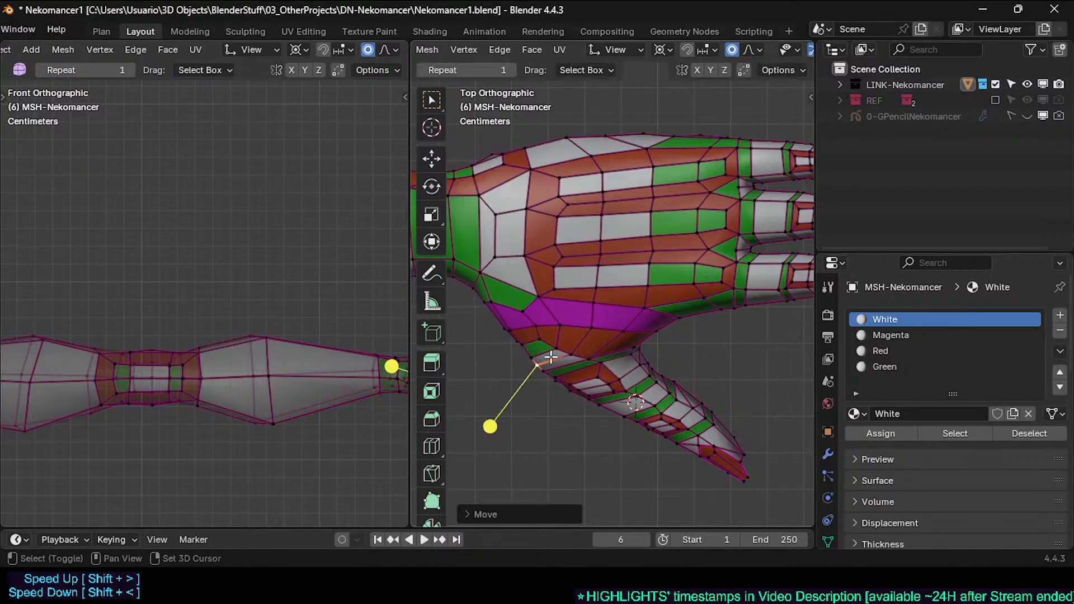
# Step: Move the vertices along the crease where the thumb meets the palm, up to the web
pyautogui.click(601, 362)
pyautogui.press('g')
pyautogui.click(633, 337)
pyautogui.press('g')
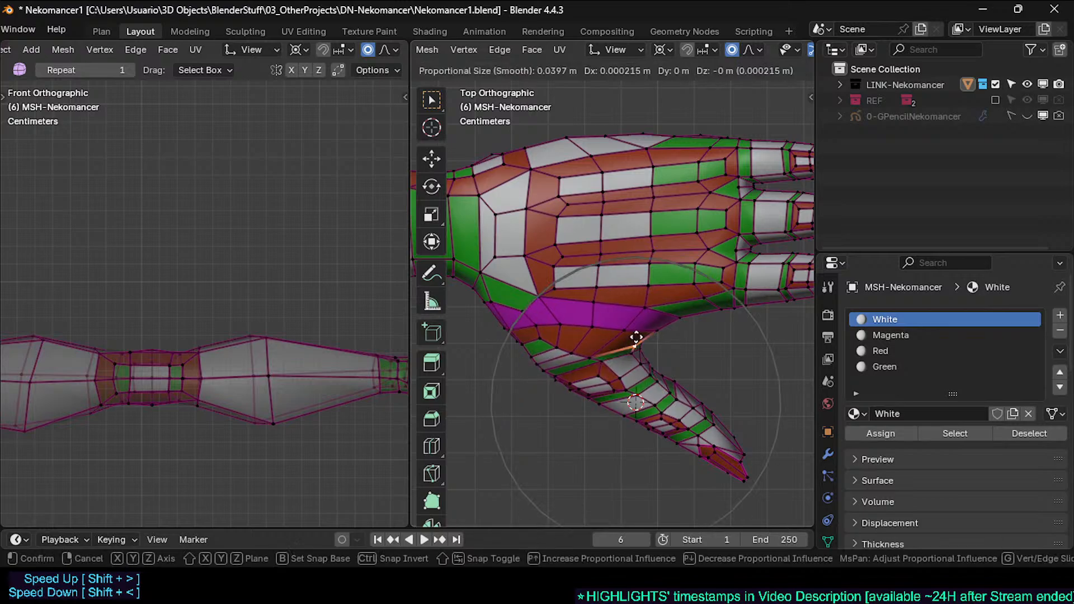
pyautogui.click(636, 343)
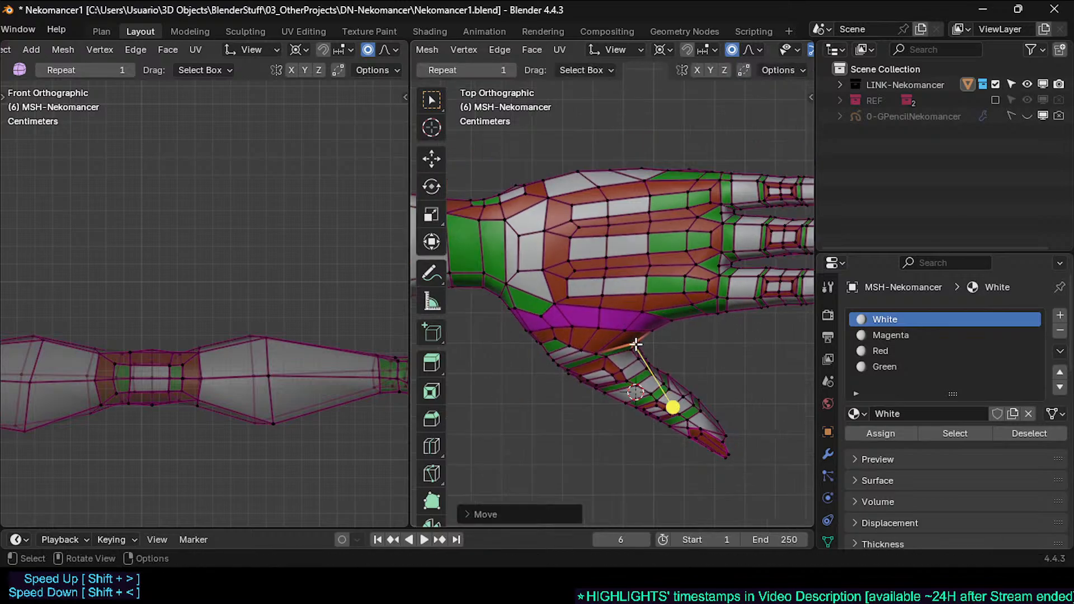
# Step: Adjust the vertices on the thumb's inner edge just beyond the web in the top view
pyautogui.click(667, 372)
pyautogui.press('g')
pyautogui.keyDown('shift'); pyautogui.click(641, 379); pyautogui.keyUp('shift')
pyautogui.click(646, 362)
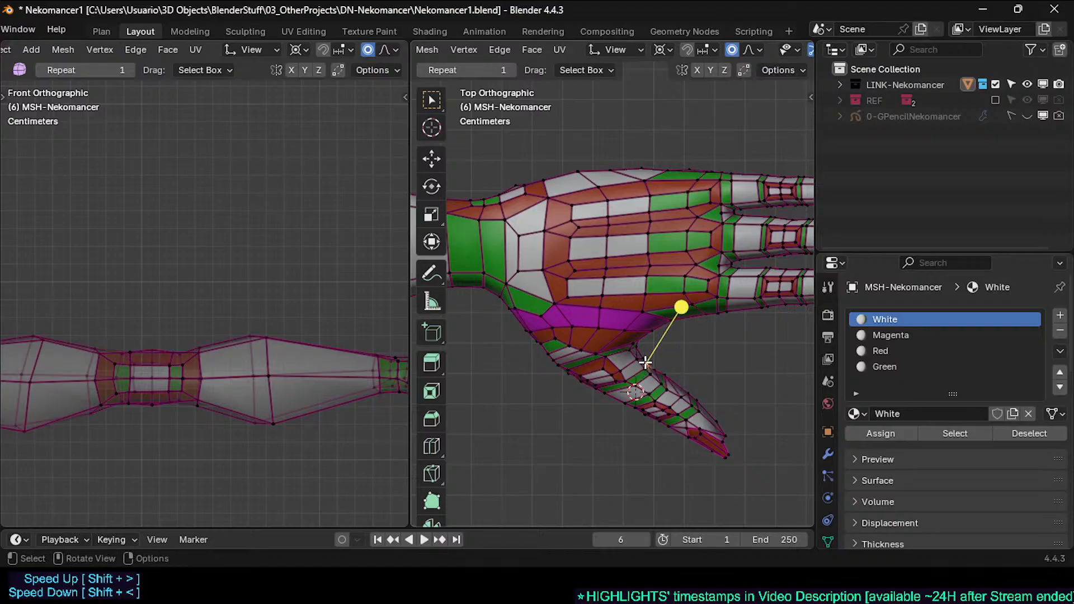
pyautogui.press('g')
pyautogui.click(694, 359)
pyautogui.press('g')
pyautogui.click(681, 366)
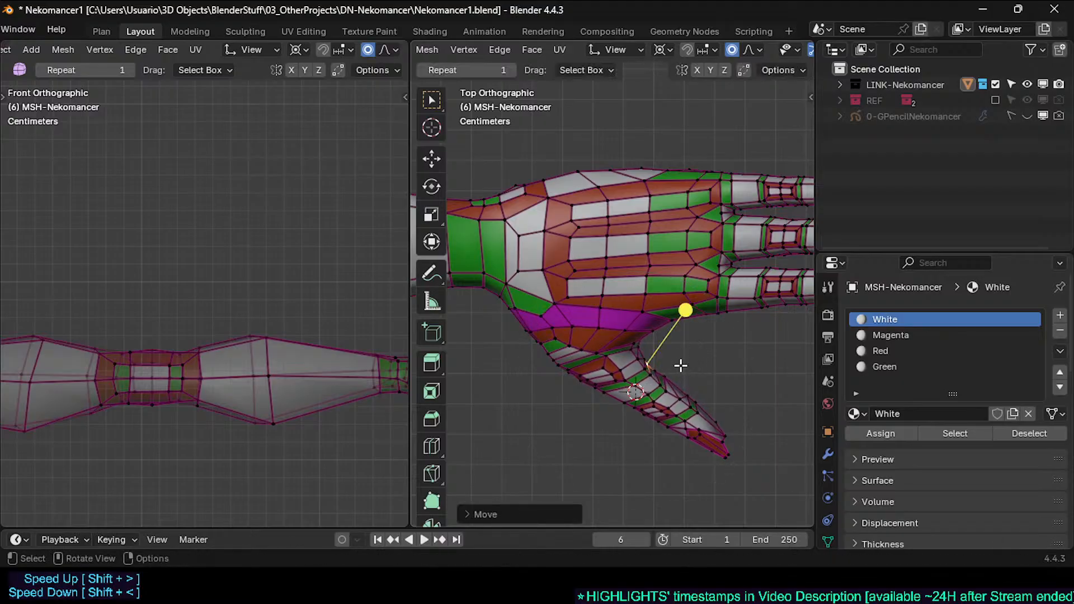
# Step: Move the vertices on the outer half of the thumb's inner edge to smooth its outline toward the tip
pyautogui.click(691, 390)
pyautogui.press('g')
pyautogui.click(680, 397)
pyautogui.click(723, 426)
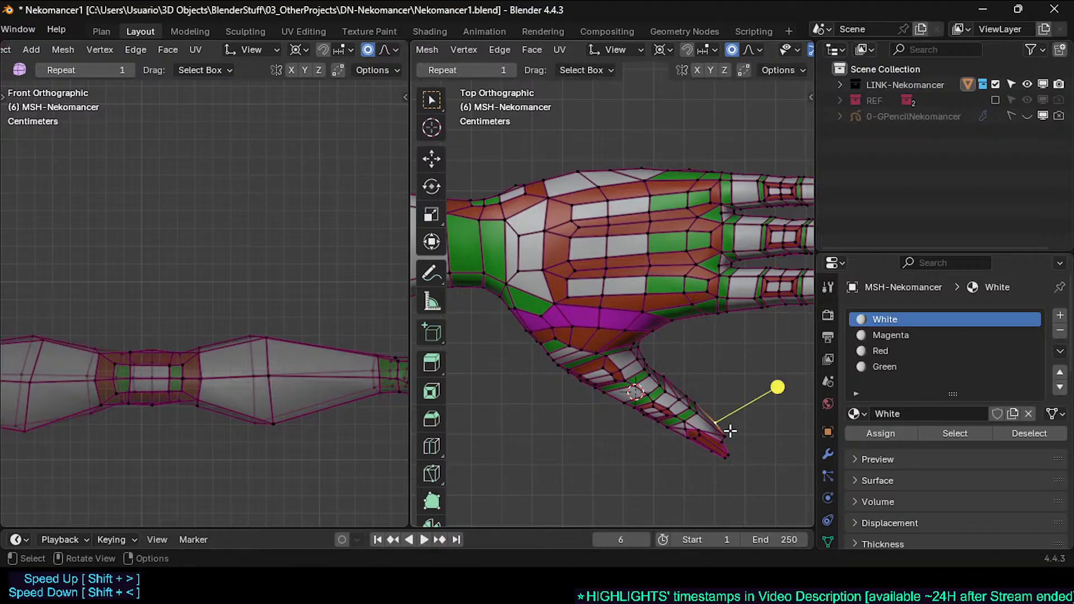
pyautogui.press('g')
pyautogui.click(721, 430)
# Step: Reduce the proportional editing size to 0.01 while trying to scale the thumb's lower edge about the 3D cursor
pyautogui.moveTo(722, 431); pyautogui.dragTo(544, 331, button='middle')
pyautogui.press('Tab')
pyautogui.press('Tab')
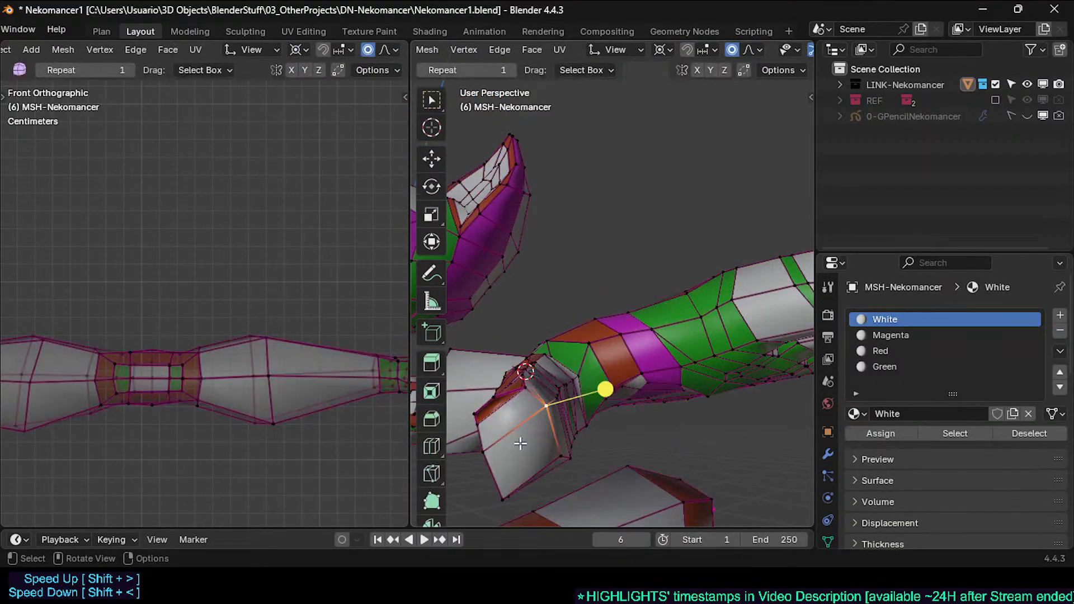
pyautogui.press('s')
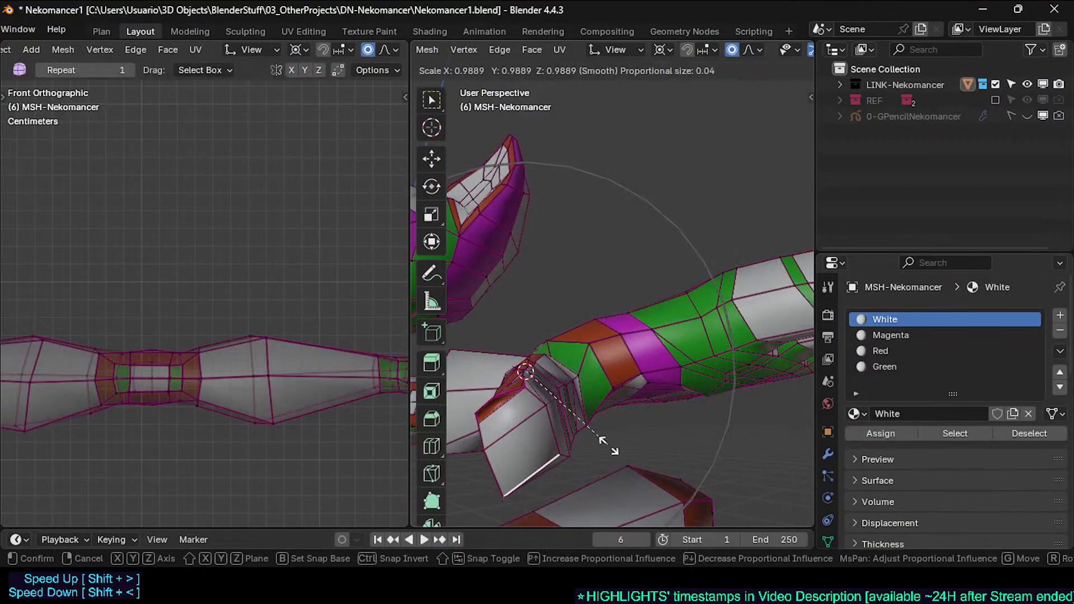
pyautogui.scroll(15, 594, 445)
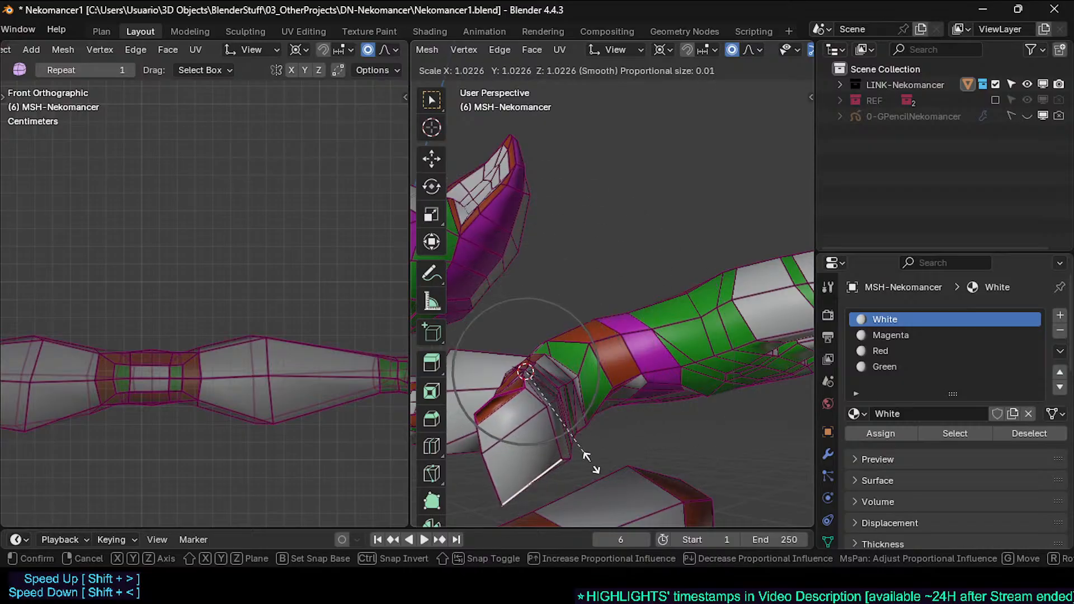
pyautogui.click(620, 412)
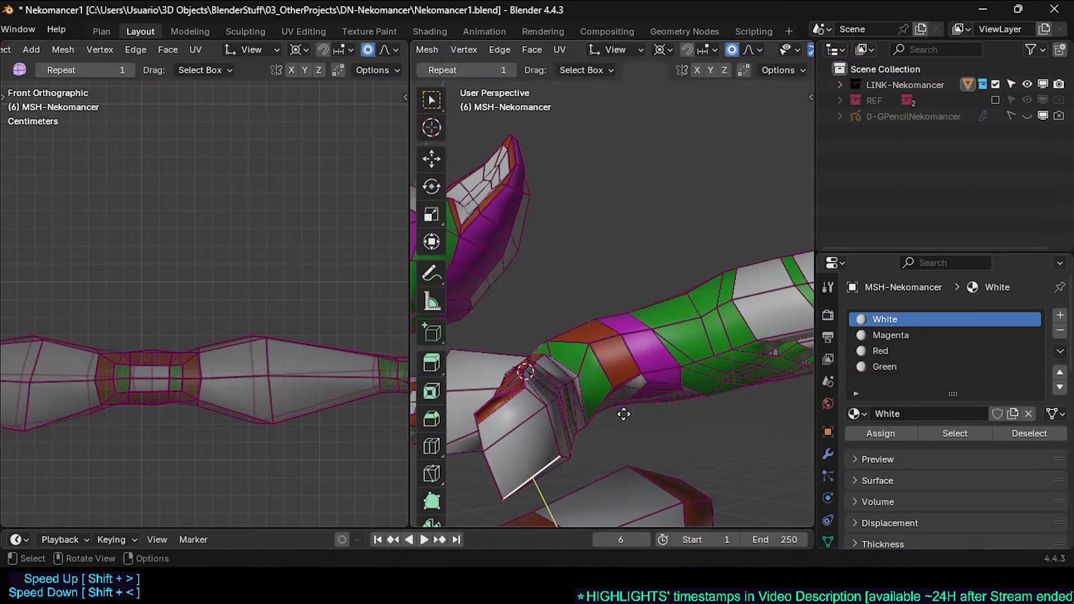
# Step: Switch the pivot point from the 3D cursor to the selection, and scale and move the thumb's lower edge
pyautogui.press('less')
pyautogui.click(613, 429)
pyautogui.press('s')
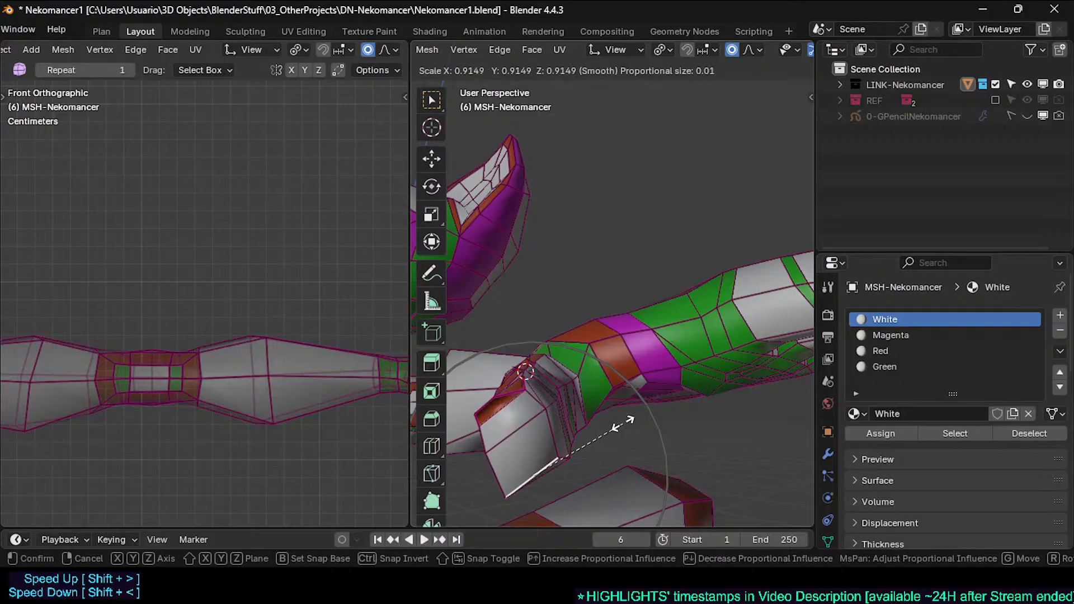
pyautogui.click(618, 426)
pyautogui.press('s')
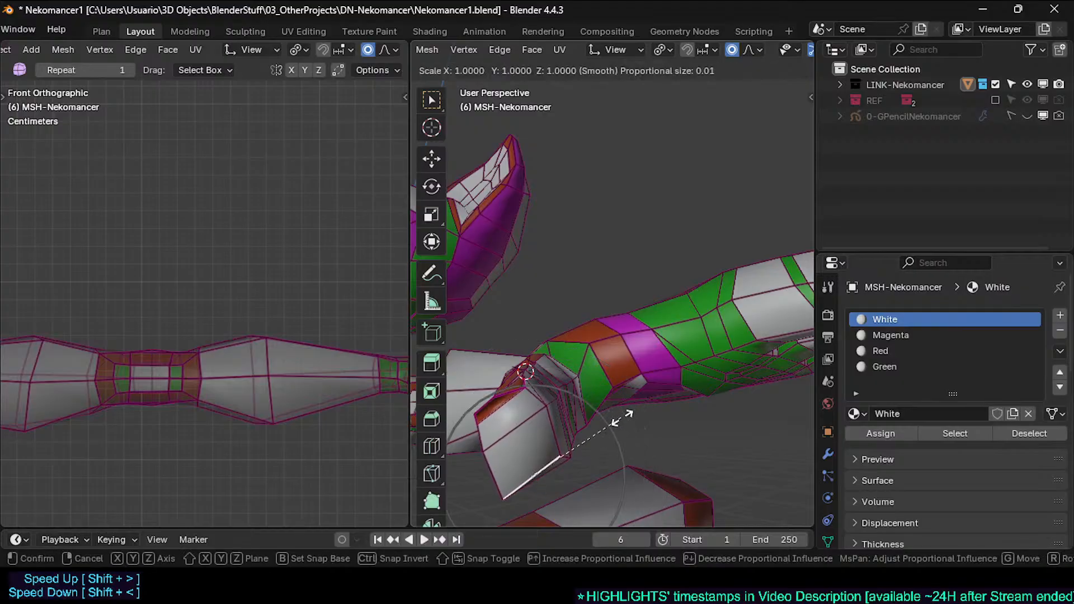
pyautogui.click(539, 470)
pyautogui.press('g')
pyautogui.click(542, 448)
# Step: Check the hand in Object Mode and move two vertices on the outer edge near the thumb's first joint
pyautogui.moveTo(542, 448); pyautogui.dragTo(601, 402, button='middle')
pyautogui.press('Tab')
pyautogui.scroll(-2, 633, 404)
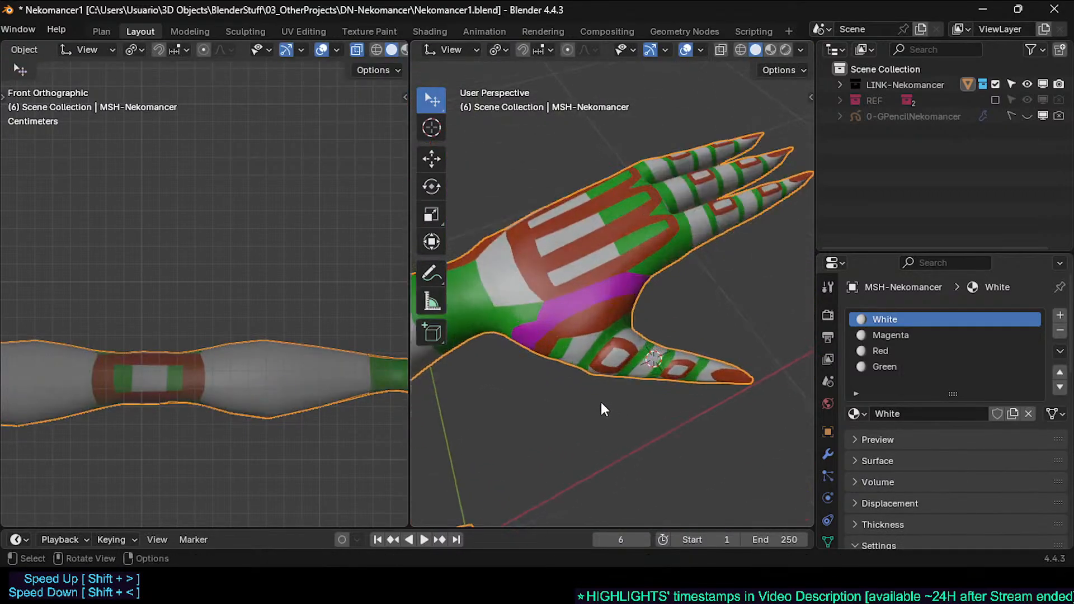
pyautogui.press('Tab')
pyautogui.scroll(4, 585, 386)
pyautogui.click(587, 368)
pyautogui.press('g')
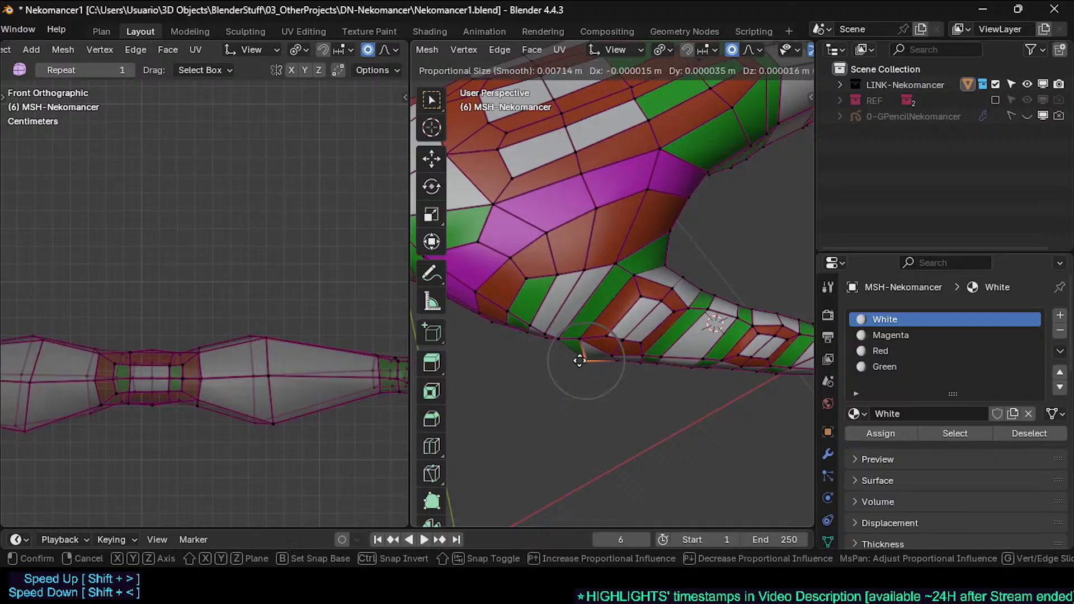
pyautogui.click(578, 357)
pyautogui.click(561, 341)
pyautogui.moveTo(554, 343); pyautogui.dragTo(542, 431, button='middle')
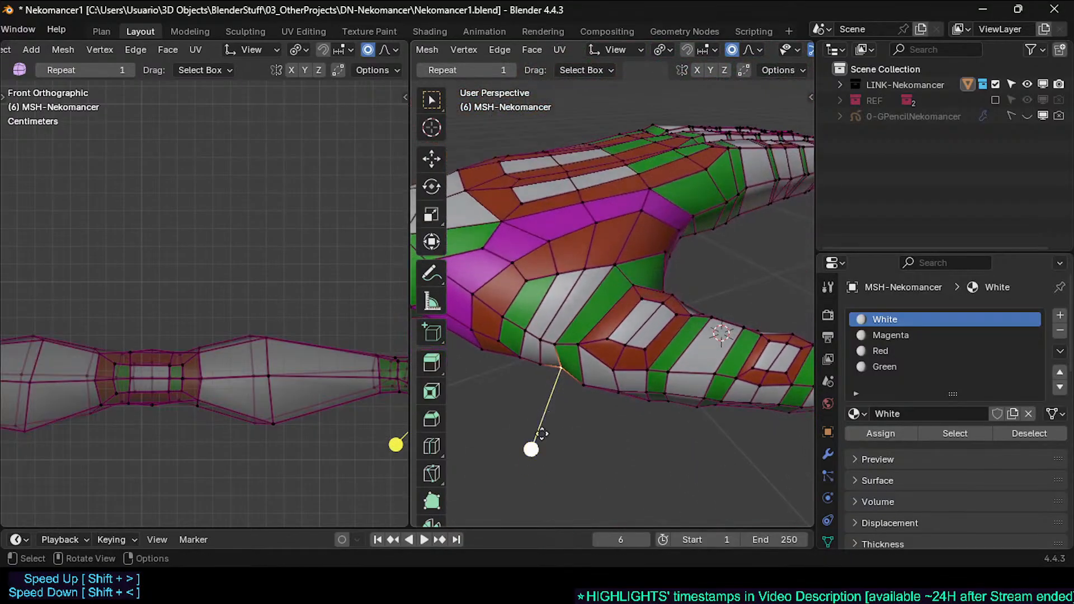
pyautogui.press('g')
pyautogui.click(537, 441)
# Step: Move the red and green faces on the outer side of the thumb's base to smooth the hand's silhouette
pyautogui.scroll(-2, 541, 361)
pyautogui.press('Tab')
pyautogui.moveTo(542, 361); pyautogui.dragTo(575, 403, button='middle')
pyautogui.scroll(-3, 566, 348)
pyautogui.press('Tab')
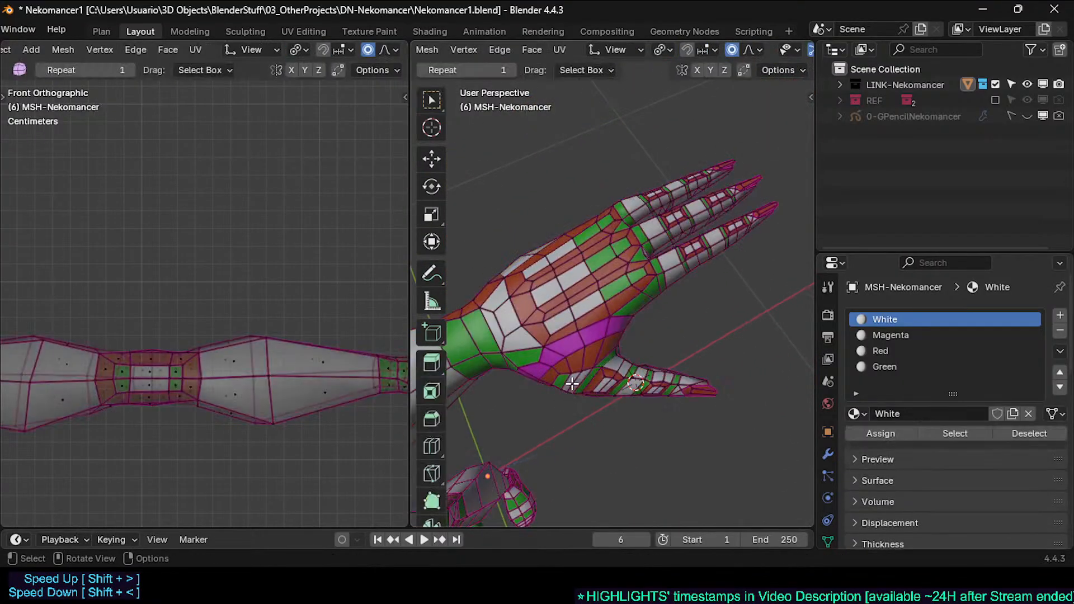
pyautogui.click(550, 382)
pyautogui.press('g')
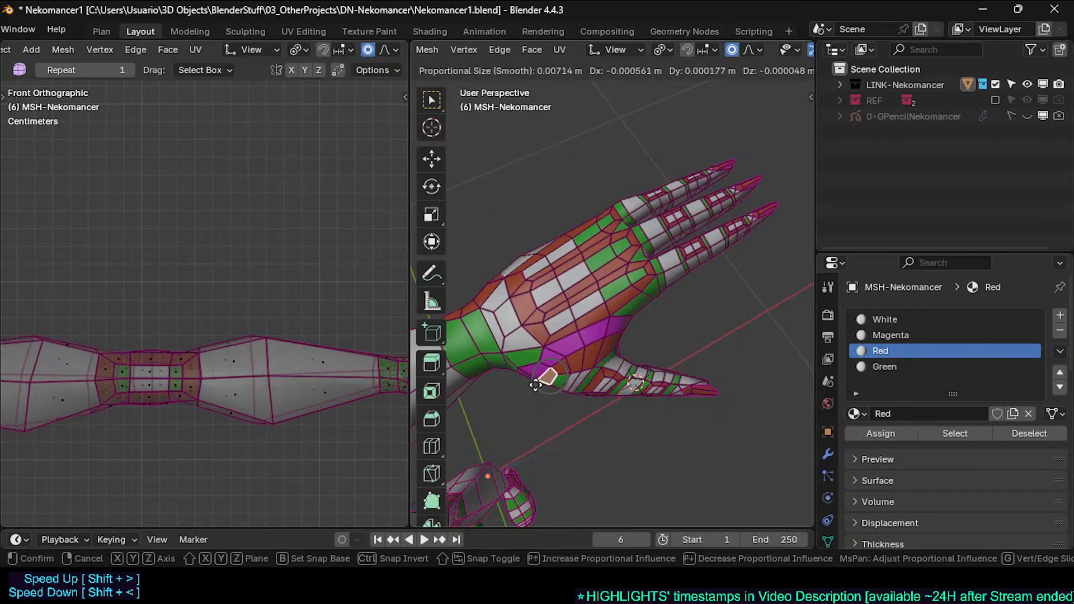
pyautogui.click(551, 380)
pyautogui.click(559, 383)
pyautogui.press('g')
pyautogui.click(554, 385)
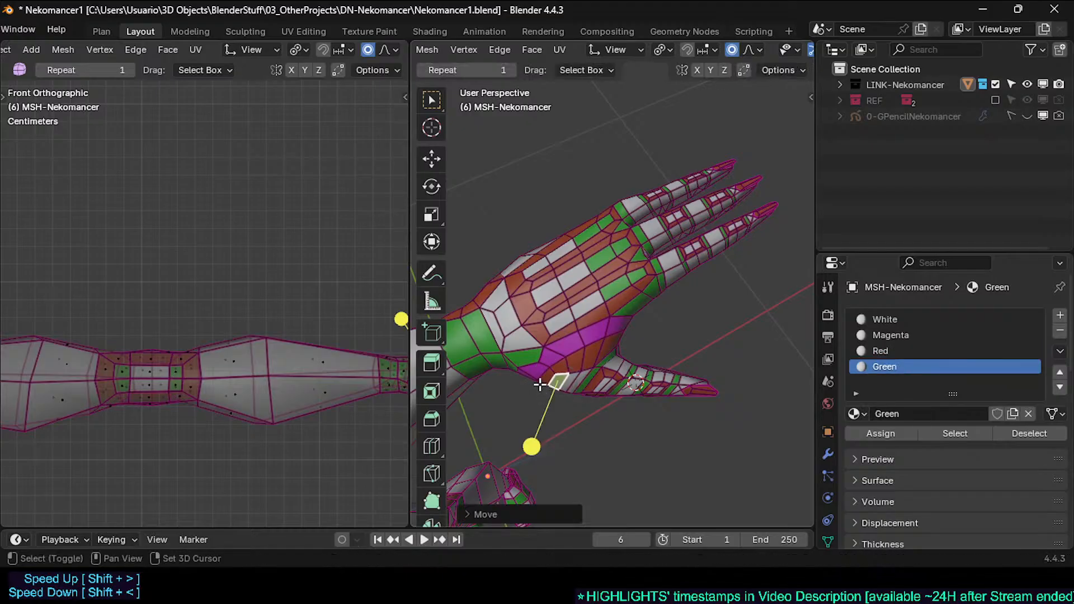
# Step: Move two vertices in the web between the thumb and palm to round its curve
pyautogui.press('Tab')
pyautogui.press('Tab')
pyautogui.scroll(4, 601, 337)
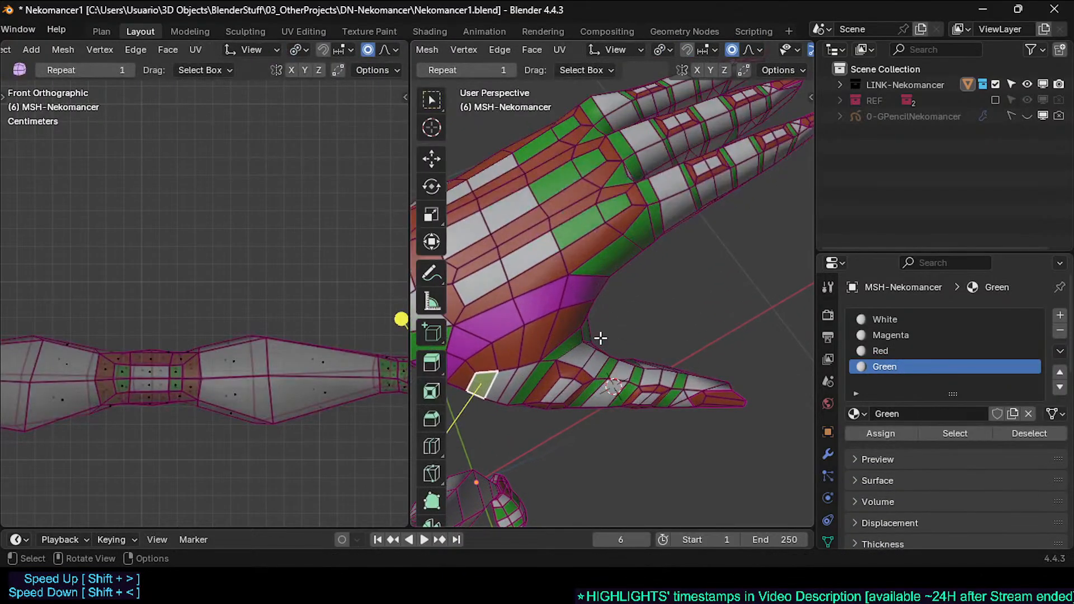
pyautogui.press('1')
pyautogui.click(586, 339)
pyautogui.press('g')
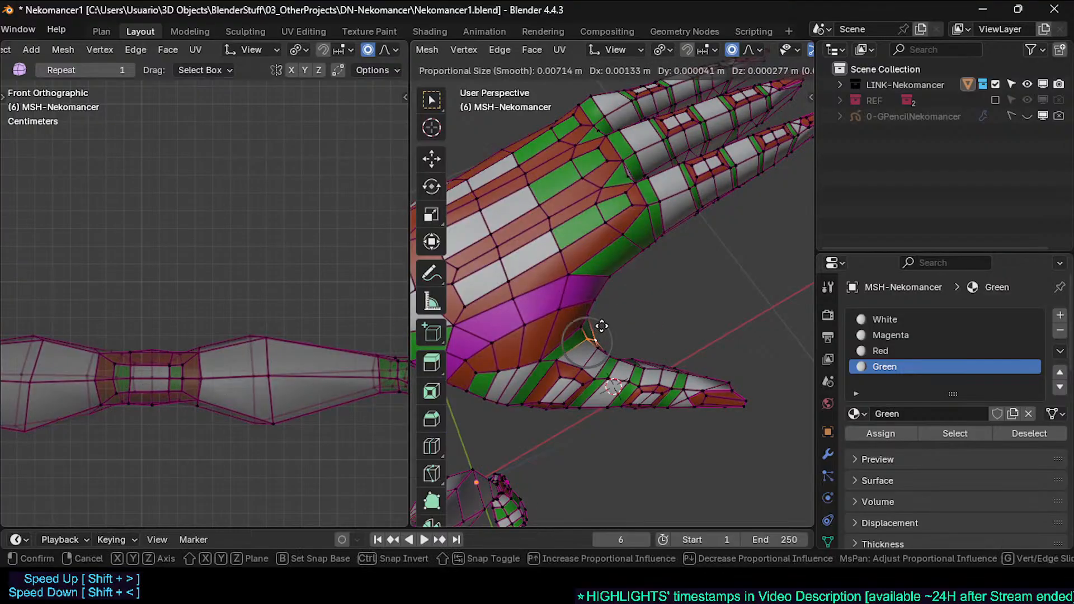
pyautogui.click(586, 332)
pyautogui.press('g')
pyautogui.click(599, 312)
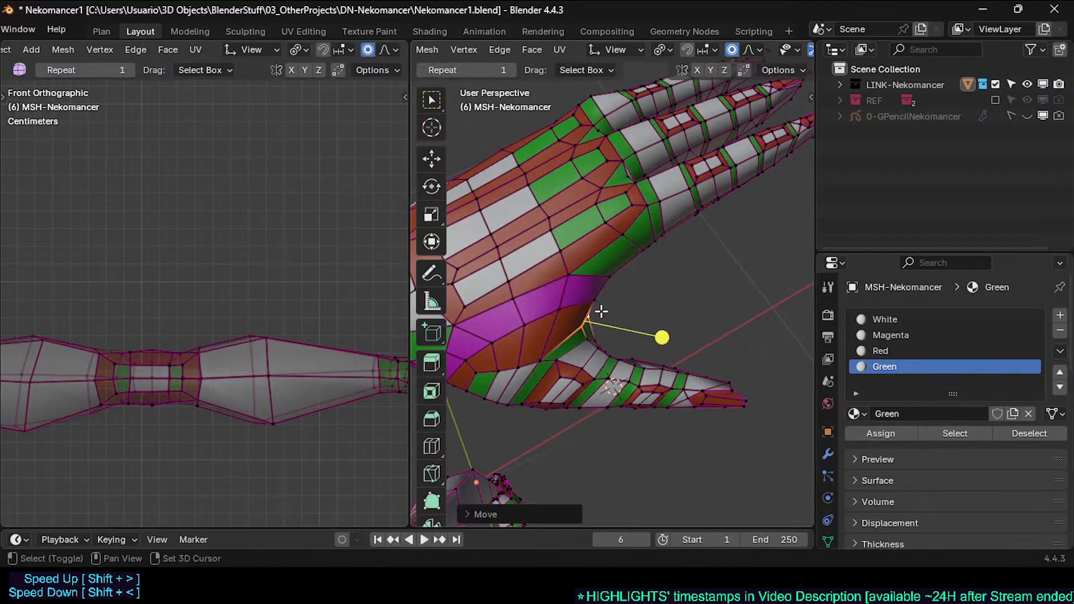
# Step: Move the small face in the thumb web, select the face loop around the thumb, and check the palm in Object Mode
pyautogui.press('3')
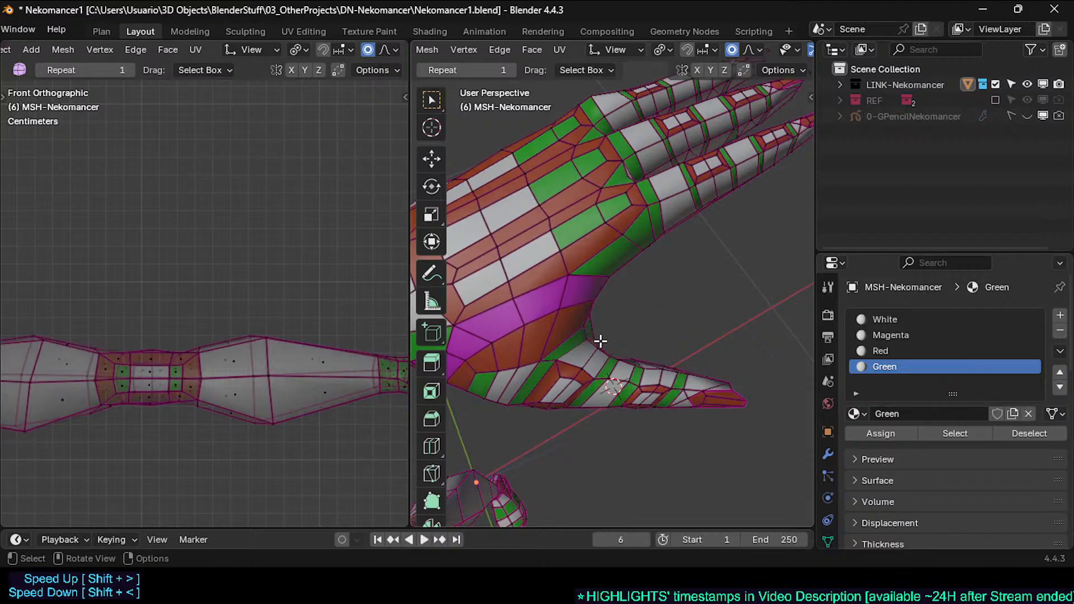
pyautogui.click(599, 340)
pyautogui.press('g')
pyautogui.click(607, 338)
pyautogui.keyDown('alt'); pyautogui.click(584, 356); pyautogui.keyUp('alt')
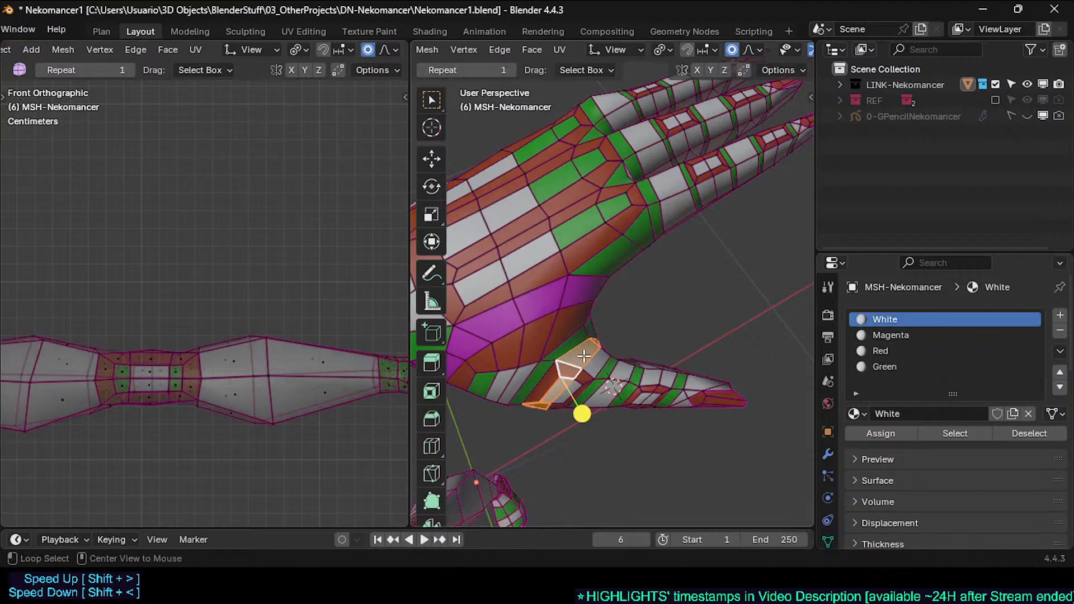
pyautogui.moveTo(587, 415); pyautogui.dragTo(596, 415)
pyautogui.press('Tab')
pyautogui.scroll(-3, 600, 366)
pyautogui.moveTo(599, 366); pyautogui.dragTo(527, 277, button='middle')
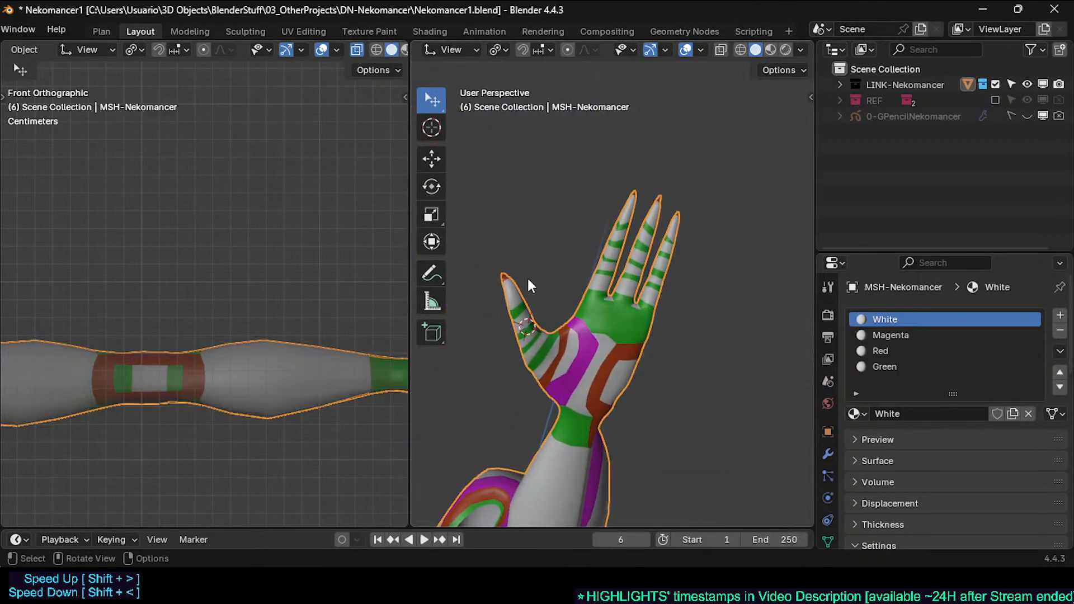
# Step: Select the band of faces around the knuckles at the base of the fingers and save the file
pyautogui.press('Tab')
pyautogui.moveTo(664, 356); pyautogui.dragTo(642, 367, button='middle')
pyautogui.scroll(3, 629, 343)
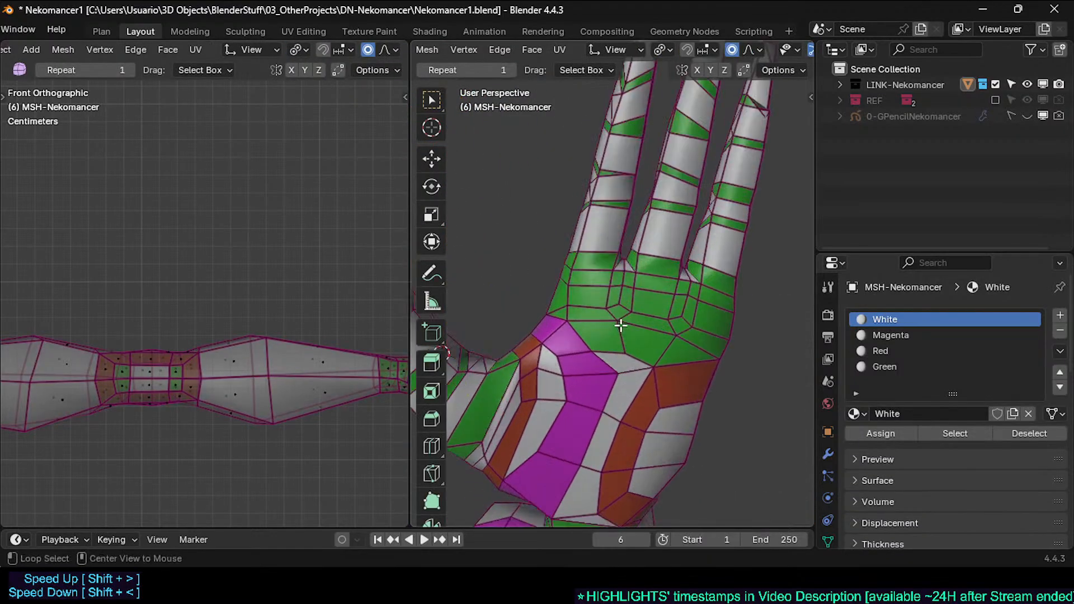
pyautogui.keyDown('alt'); pyautogui.click(621, 307); pyautogui.keyUp('alt')
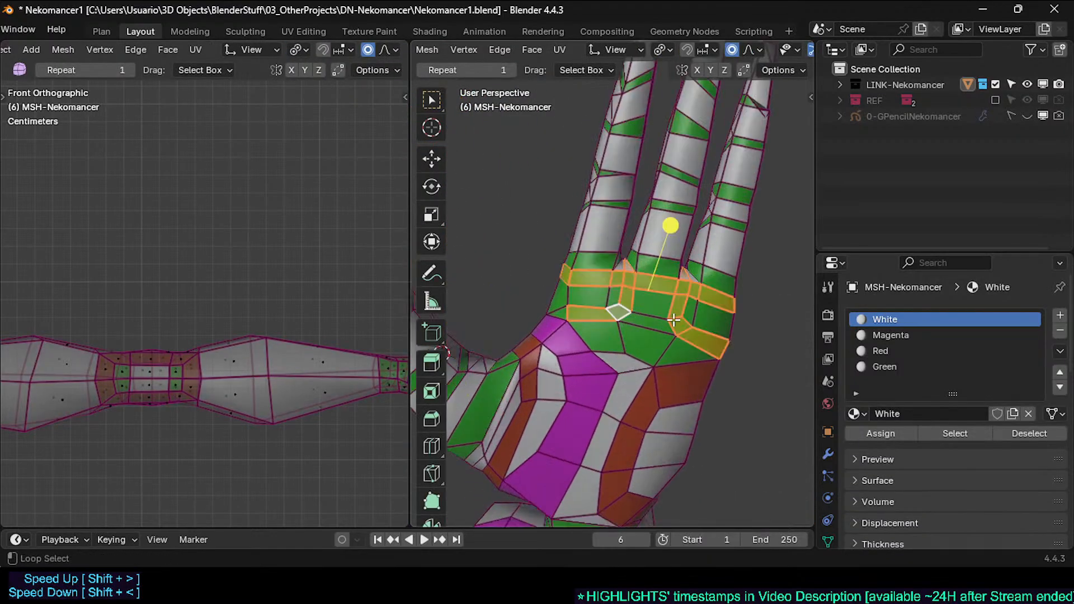
pyautogui.keyDown('alt'); pyautogui.click(692, 294); pyautogui.keyUp('alt')
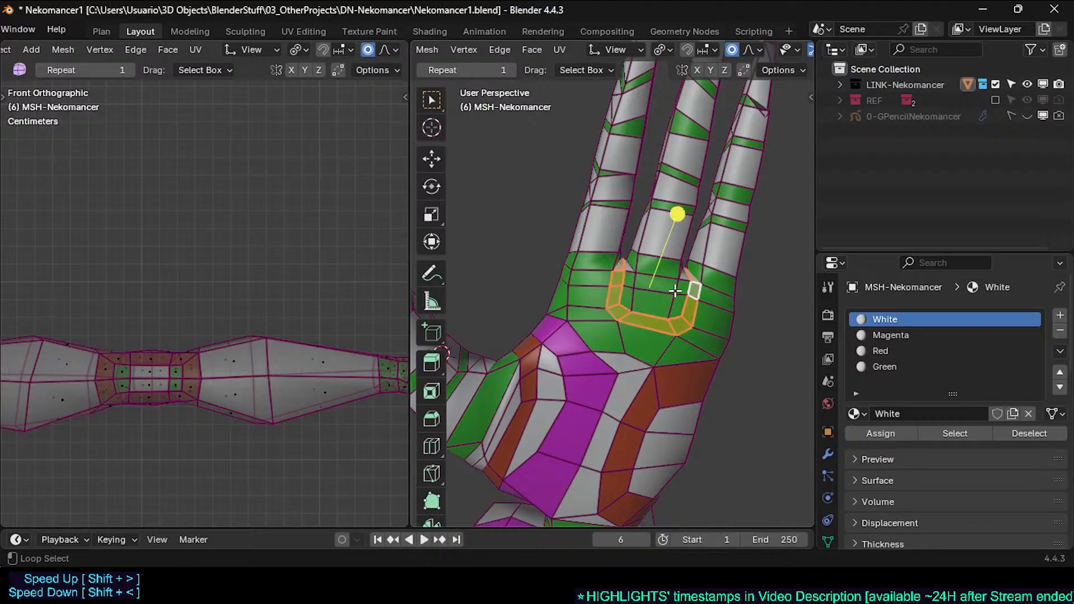
pyautogui.keyDown('alt'); pyautogui.keyDown('shift'); pyautogui.click(678, 288); pyautogui.keyUp('shift'); pyautogui.keyUp('alt')
pyautogui.moveTo(616, 302); pyautogui.dragTo(678, 274, button='middle')
pyautogui.keyDown('shift'); pyautogui.click(695, 260); pyautogui.keyUp('shift')
pyautogui.moveTo(588, 348)
pyautogui.mouseDown(button='middle')
pyautogui.moveTo(563, 357)
pyautogui.moveTo(751, 331)
pyautogui.moveTo(577, 331)
pyautogui.moveTo(600, 343)
pyautogui.mouseUp(button='middle')
pyautogui.hotkey('ctrl', 's')
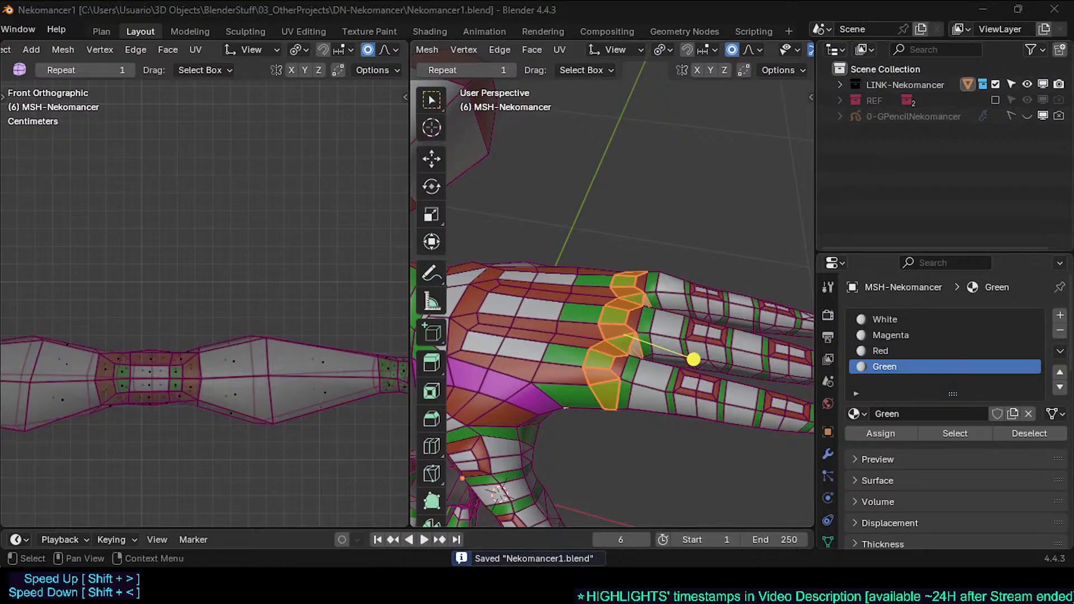
# Step: Assign the Magenta material to the selected knuckle faces and save the file
pyautogui.click(887, 335)
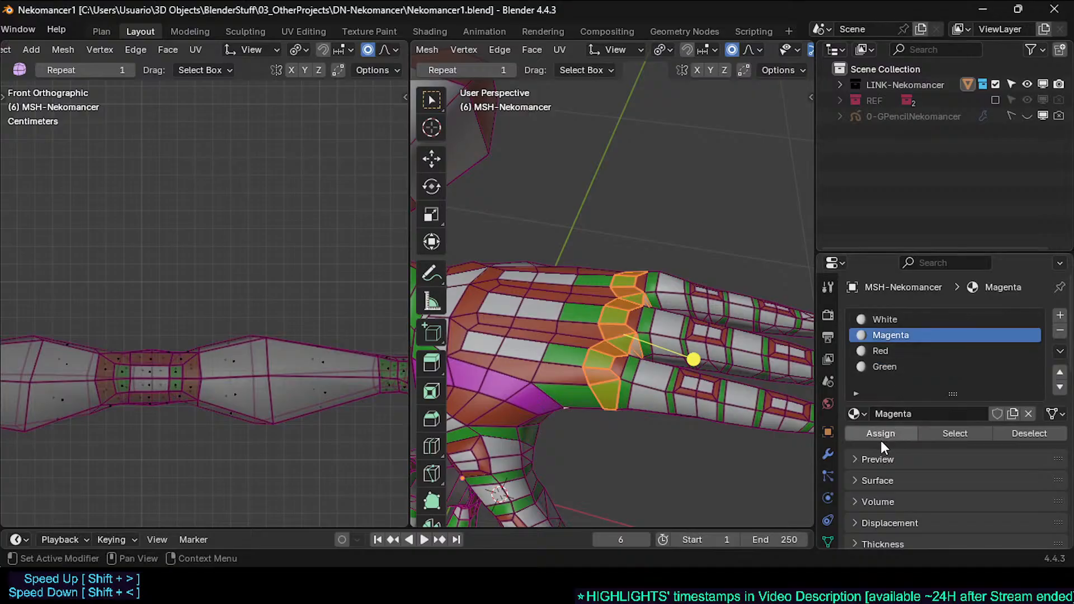
pyautogui.click(875, 436)
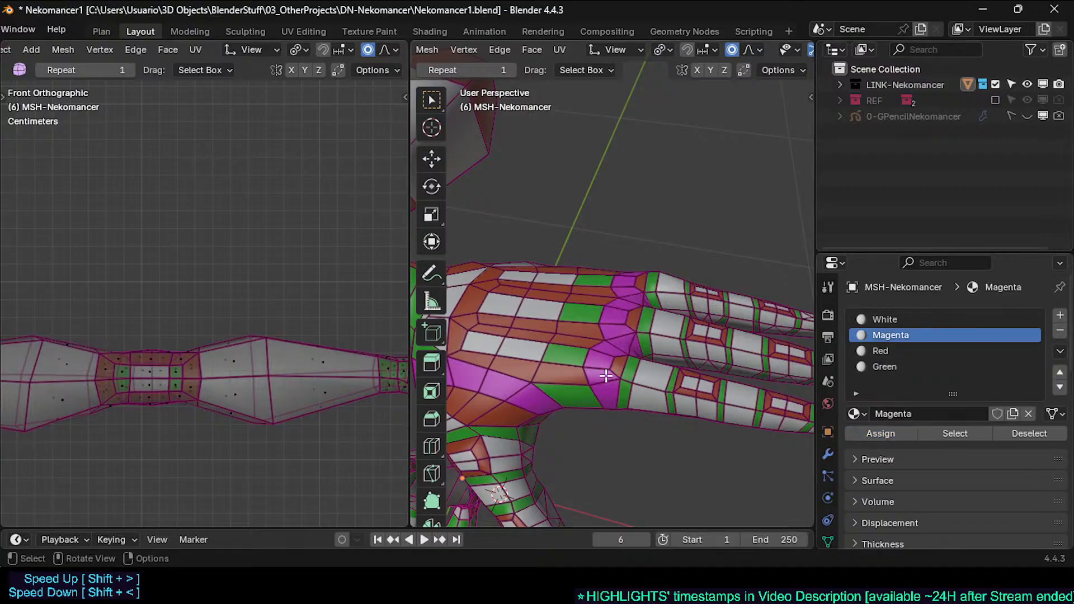
pyautogui.moveTo(606, 376)
pyautogui.mouseDown(button='middle')
pyautogui.moveTo(597, 396)
pyautogui.moveTo(580, 372)
pyautogui.moveTo(618, 384)
pyautogui.moveTo(539, 275)
pyautogui.moveTo(518, 307)
pyautogui.moveTo(612, 280)
pyautogui.moveTo(607, 168)
pyautogui.moveTo(628, 211)
pyautogui.moveTo(628, 355)
pyautogui.moveTo(656, 390)
pyautogui.moveTo(612, 392)
pyautogui.mouseUp(button='middle')
pyautogui.hotkey('ctrl', 's')
pyautogui.scroll(-4, 612, 384)
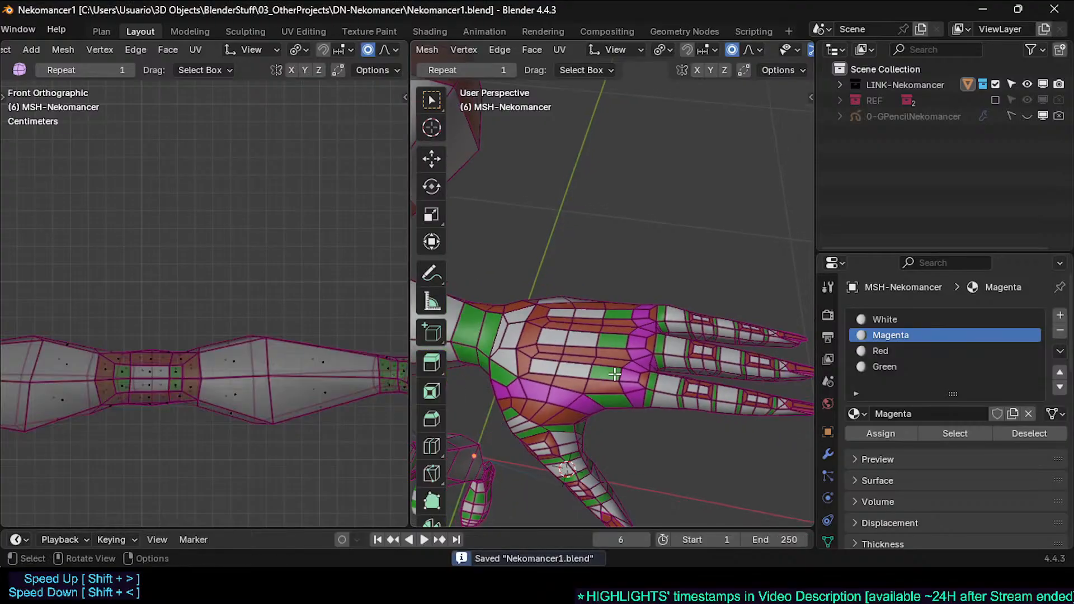
# Step: Select the face loops running along the sides of the fingers and around the thumb web
pyautogui.moveTo(612, 384); pyautogui.dragTo(662, 377, button='middle')
pyautogui.press('Tab')
pyautogui.keyDown('shift'); pyautogui.moveTo(783, 398); pyautogui.dragTo(663, 345, button='middle'); pyautogui.keyUp('shift')
pyautogui.press('Tab')
pyautogui.keyDown('alt'); pyautogui.click(682, 359); pyautogui.keyUp('alt')
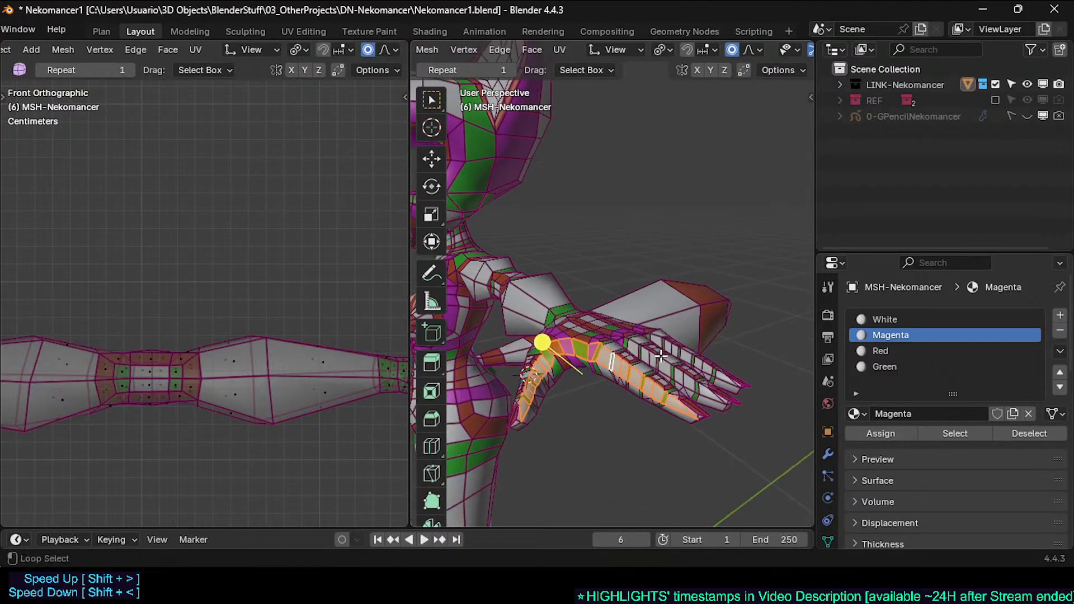
pyautogui.keyDown('alt'); pyautogui.keyDown('shift'); pyautogui.click(659, 358); pyautogui.keyUp('shift'); pyautogui.keyUp('alt')
pyautogui.keyDown('alt'); pyautogui.keyDown('shift'); pyautogui.click(678, 349); pyautogui.keyUp('shift'); pyautogui.keyUp('alt')
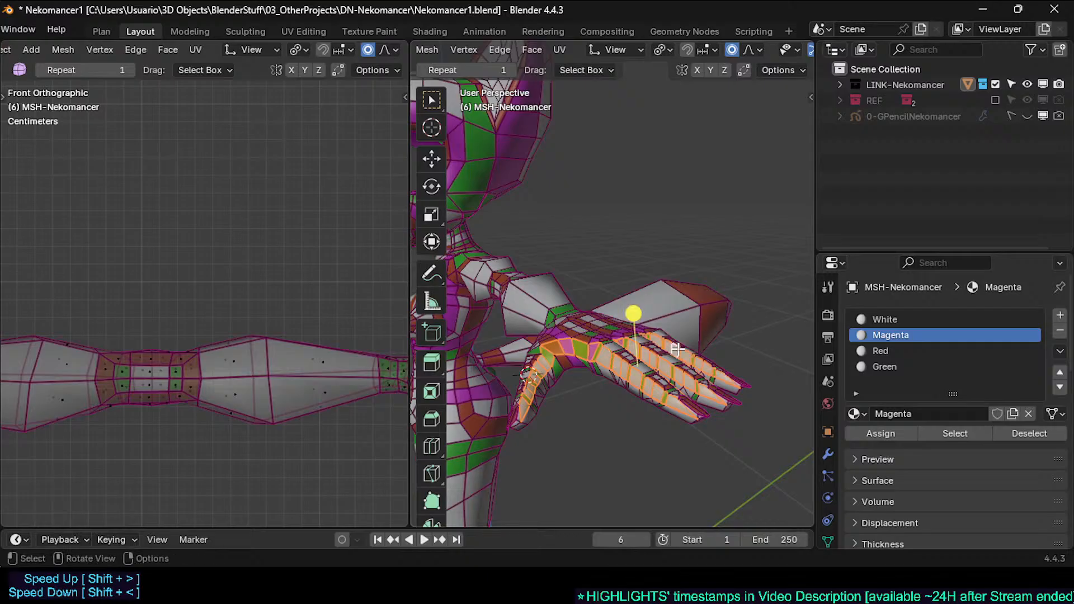
# Step: Select the face loops across the palm, check the hand in Object Mode, and save the file
pyautogui.moveTo(678, 349); pyautogui.dragTo(590, 269, button='middle')
pyautogui.keyDown('alt'); pyautogui.click(589, 273); pyautogui.keyUp('alt')
pyautogui.keyDown('alt'); pyautogui.keyDown('shift'); pyautogui.click(554, 301); pyautogui.keyUp('shift'); pyautogui.keyUp('alt')
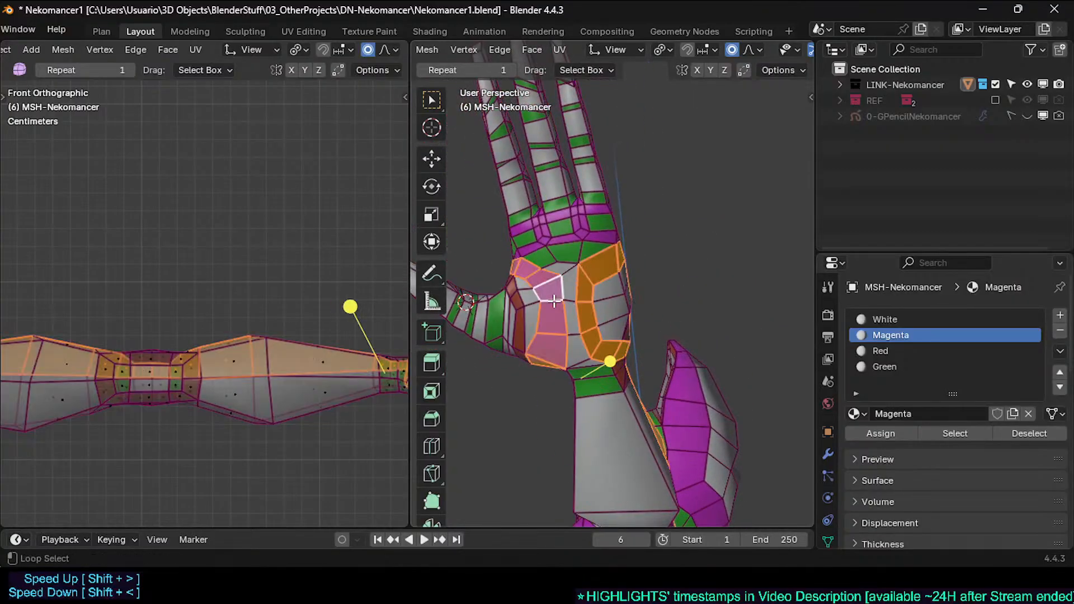
pyautogui.moveTo(554, 303); pyautogui.dragTo(583, 323, button='middle')
pyautogui.press('Tab')
pyautogui.scroll(-3, 651, 327)
pyautogui.hotkey('ctrl', 's')
# Step: Select the edge inside the armpit and move it to adjust the fold under the arm
pyautogui.press('Tab')
pyautogui.click(619, 419)
pyautogui.moveTo(619, 419); pyautogui.dragTo(544, 403, button='middle')
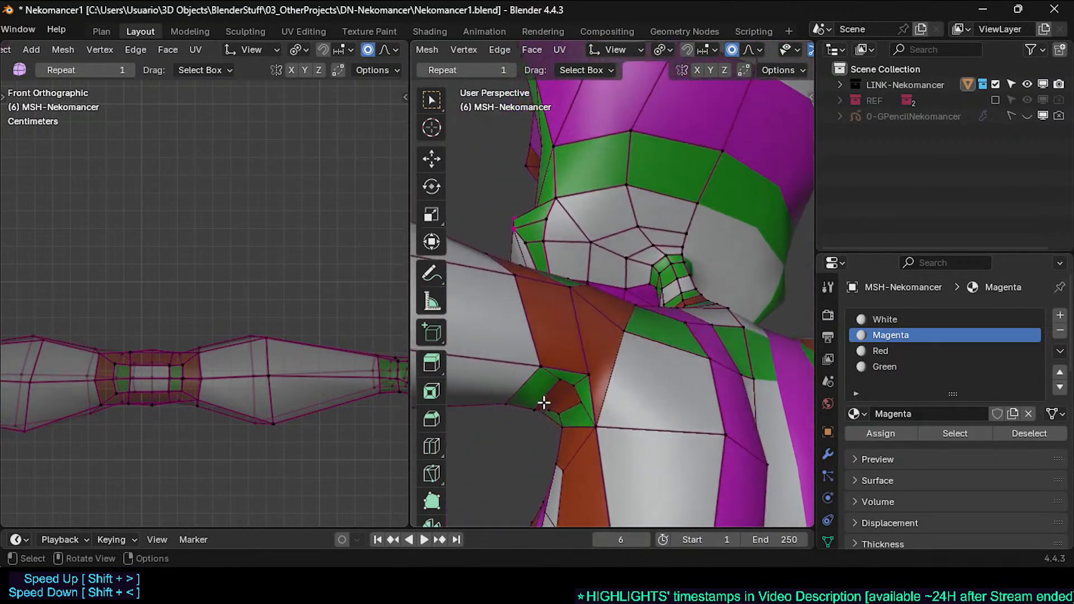
pyautogui.click(571, 389)
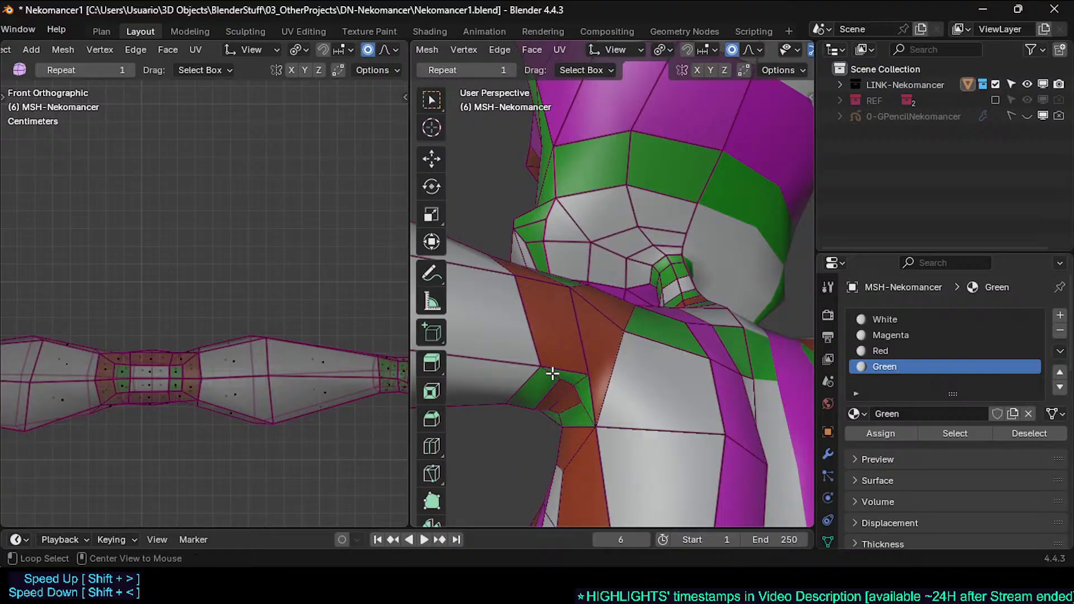
pyautogui.press('1')
pyautogui.click(575, 386)
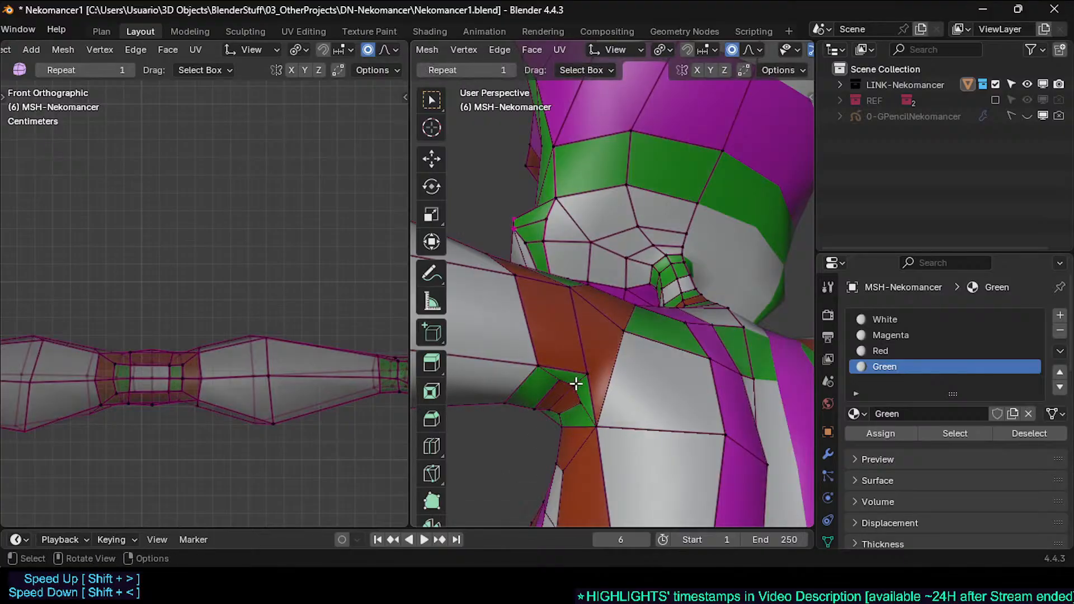
pyautogui.keyDown('shift'); pyautogui.click(546, 415); pyautogui.keyUp('shift')
pyautogui.press('2')
pyautogui.moveTo(582, 401); pyautogui.dragTo(587, 384, button='middle')
pyautogui.press('g')
pyautogui.click(593, 384)
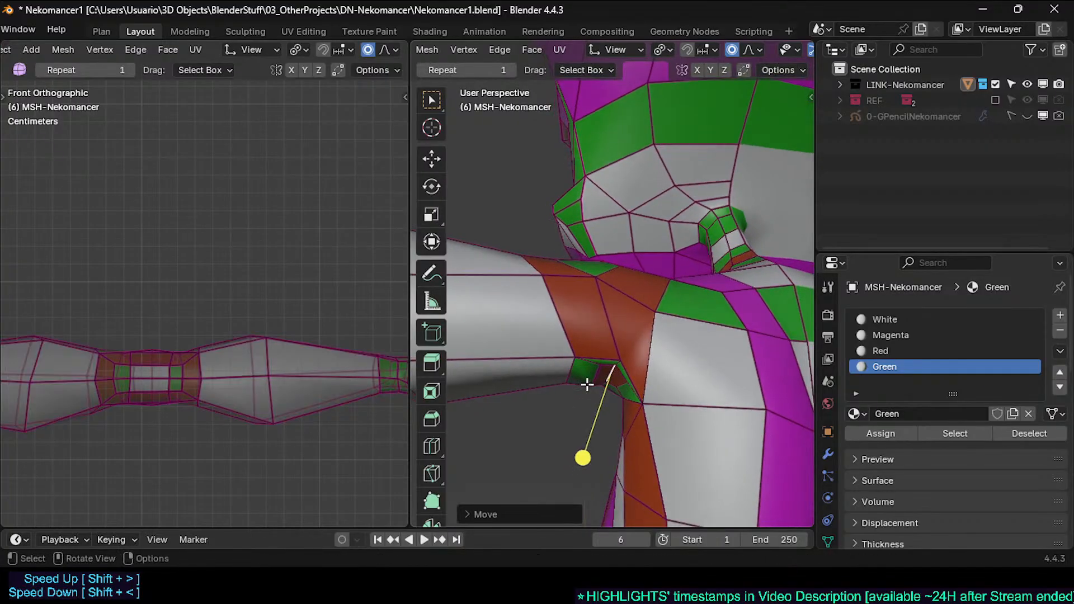
# Step: Move the armpit edge along the Z axis and smooth its vertices
pyautogui.press('g')
pyautogui.rightClick(597, 371)
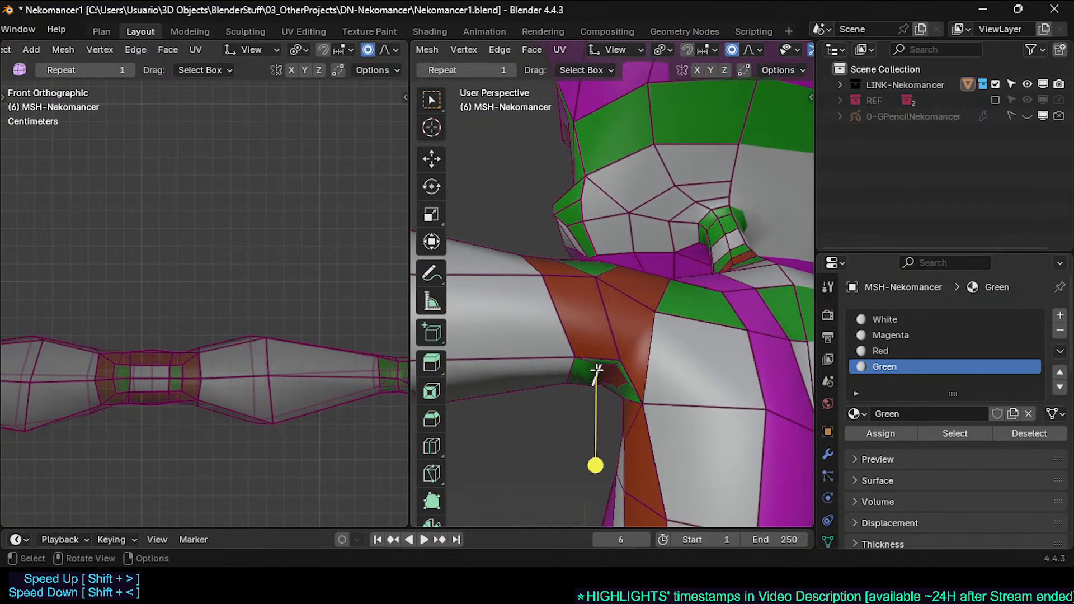
pyautogui.press('g')
pyautogui.press('z')
pyautogui.click(600, 358)
pyautogui.moveTo(601, 359); pyautogui.dragTo(674, 353, button='middle')
pyautogui.keyDown('shift'); pyautogui.moveTo(540, 380); pyautogui.dragTo(745, 356, button='middle'); pyautogui.keyUp('shift')
pyautogui.moveTo(551, 422); pyautogui.dragTo(576, 419)
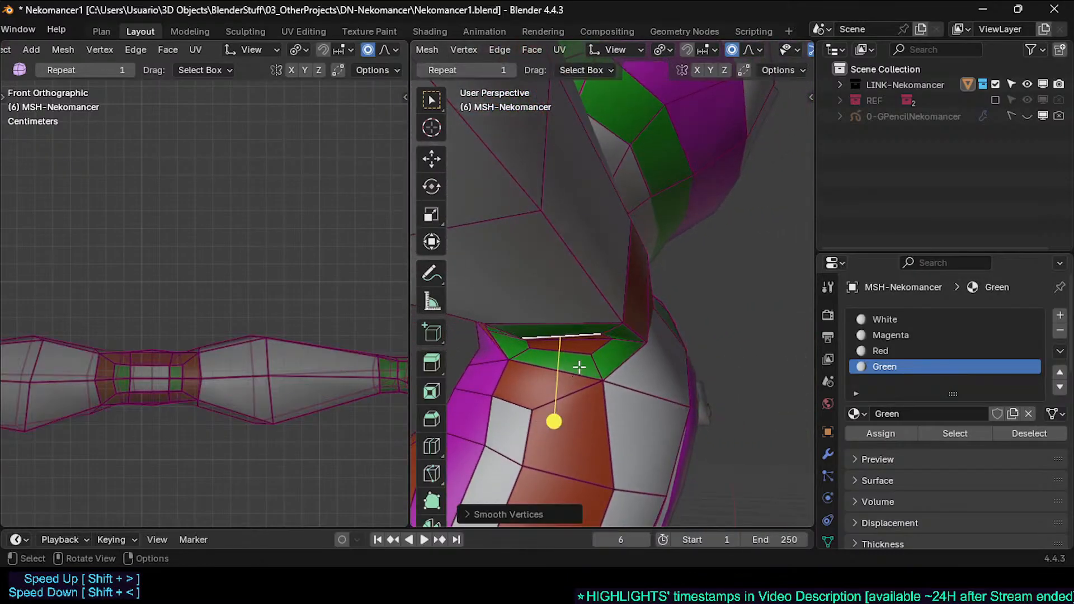
# Step: Rotate and shift the armpit edge to align it with the surrounding faces, and save the file
pyautogui.moveTo(580, 367); pyautogui.dragTo(636, 359, button='middle')
pyautogui.press('r')
pyautogui.click(637, 358)
pyautogui.press('g')
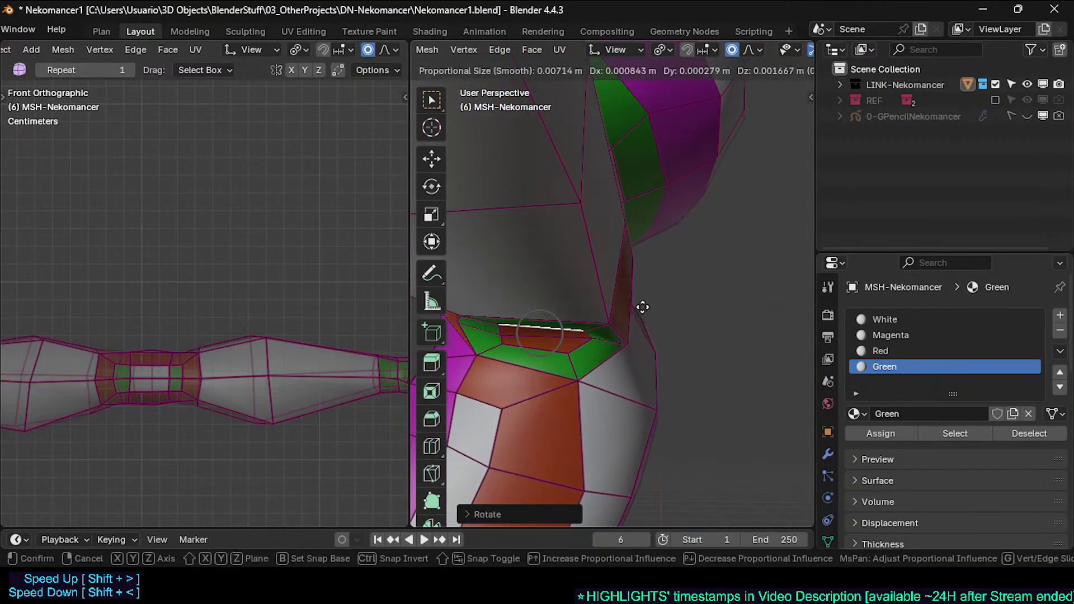
pyautogui.click(639, 319)
pyautogui.press('g')
pyautogui.press('r')
pyautogui.click(634, 332)
pyautogui.moveTo(633, 331); pyautogui.dragTo(626, 420, button='middle')
pyautogui.press('Tab')
pyautogui.hotkey('ctrl', 's')
# Step: Move the two vertices between the red shoulder loop and the chest, above and beside the armpit, and save the file
pyautogui.press('Tab')
pyautogui.moveTo(576, 455); pyautogui.dragTo(627, 374, button='middle')
pyautogui.press('g')
pyautogui.click(616, 387)
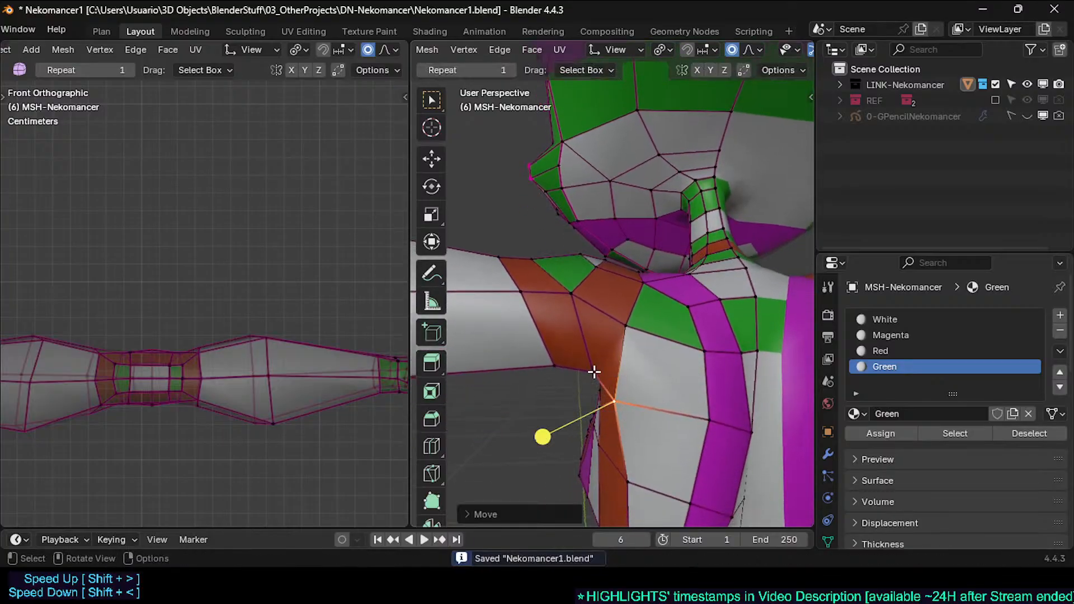
pyautogui.press('g')
pyautogui.click(624, 351)
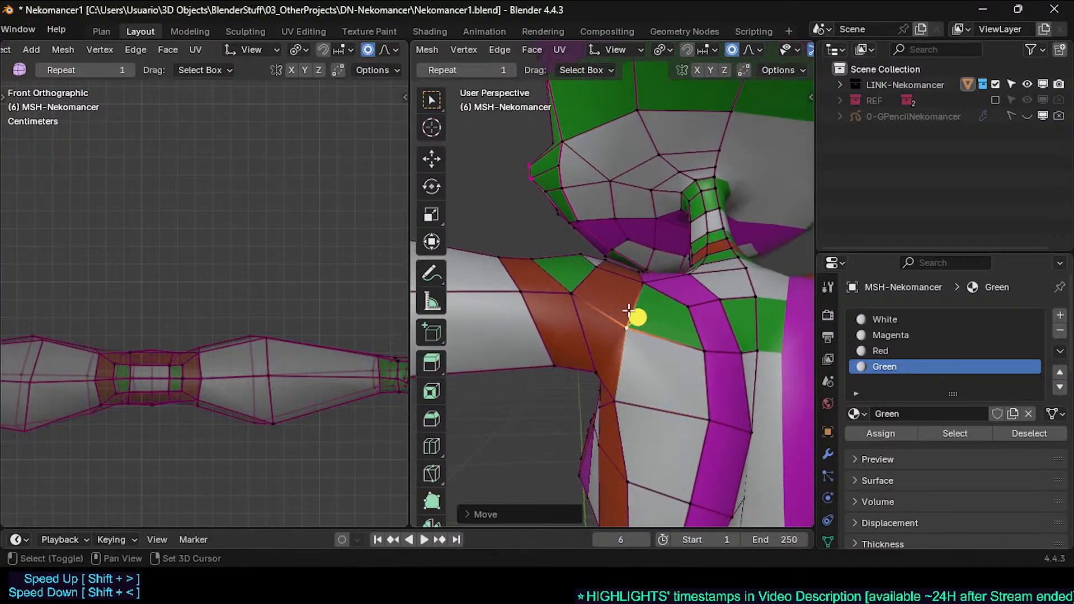
pyautogui.press('Tab')
pyautogui.moveTo(624, 351)
pyautogui.mouseDown(button='middle')
pyautogui.moveTo(626, 254)
pyautogui.moveTo(607, 388)
pyautogui.mouseUp(button='middle')
pyautogui.hotkey('ctrl', 's')
# Step: Inspect the face flow over the shoulder, neck base and underside of the head, and save the file
pyautogui.press('Tab')
pyautogui.press('3')
pyautogui.moveTo(571, 353); pyautogui.dragTo(664, 356, button='middle')
pyautogui.click(578, 302)
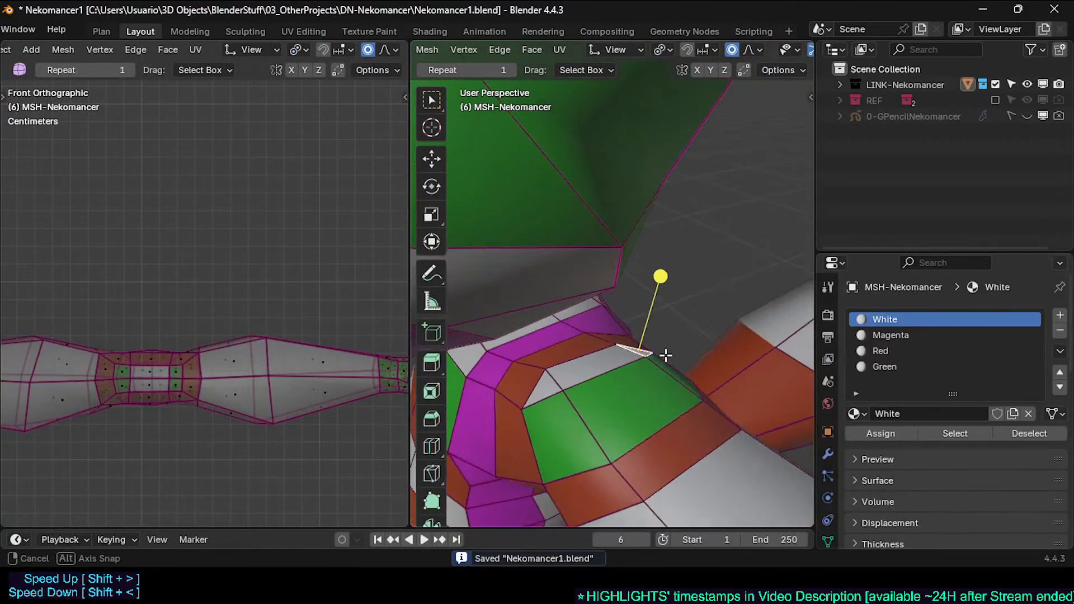
pyautogui.moveTo(593, 380); pyautogui.dragTo(534, 365, button='middle')
pyautogui.moveTo(500, 403); pyautogui.dragTo(542, 353, button='middle')
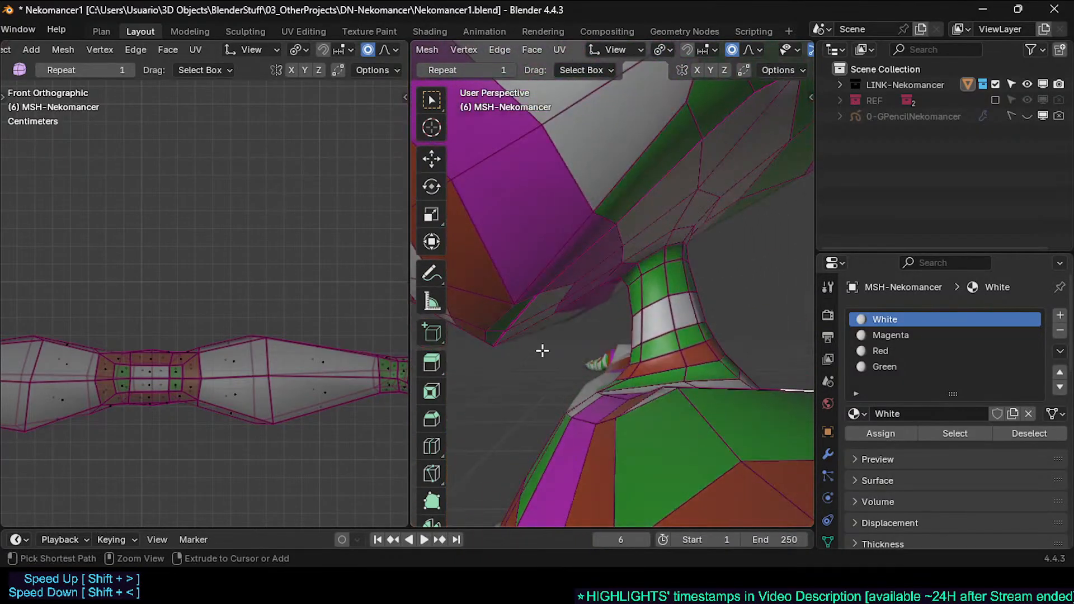
pyautogui.hotkey('ctrl', 's')
pyautogui.moveTo(711, 292); pyautogui.dragTo(612, 331, button='middle')
pyautogui.moveTo(519, 400); pyautogui.dragTo(578, 422, button='middle')
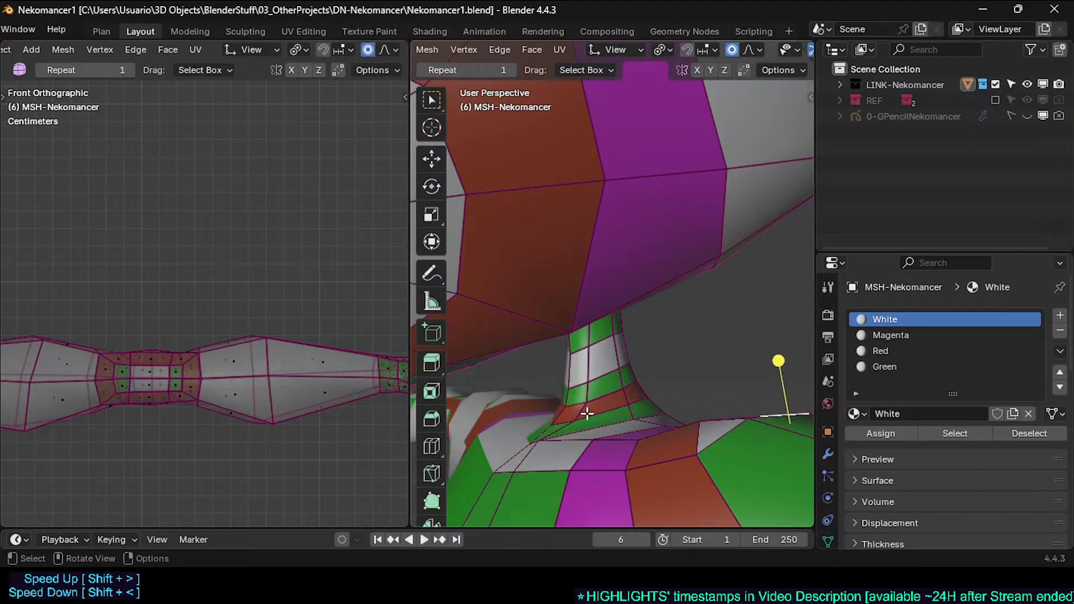
pyautogui.moveTo(588, 413); pyautogui.dragTo(573, 367, button='middle')
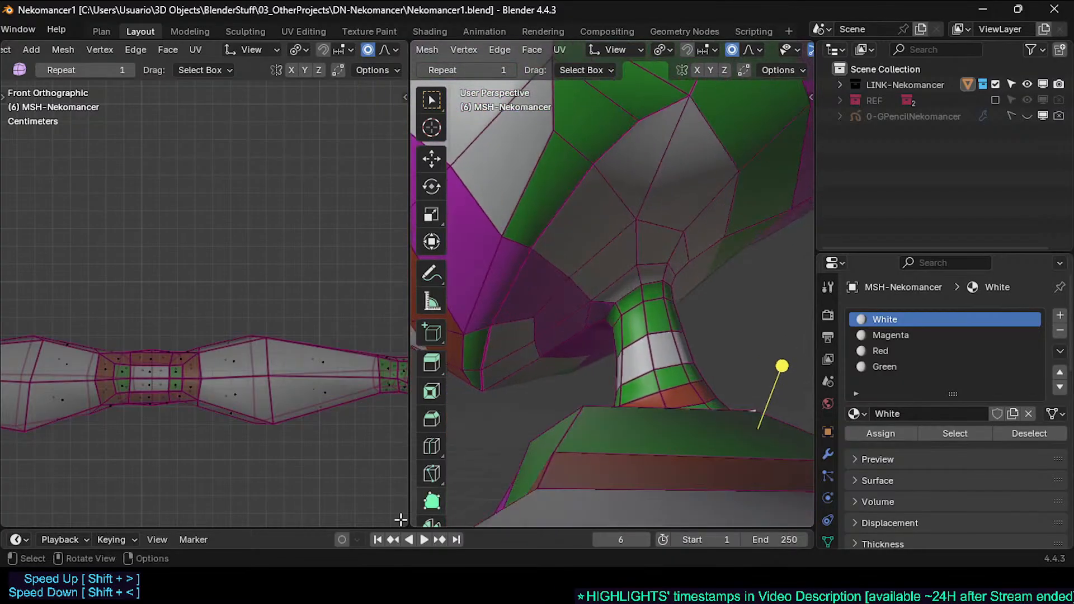
pyautogui.click(634, 286)
pyautogui.moveTo(623, 276); pyautogui.dragTo(669, 331, button='middle')
pyautogui.moveTo(593, 391); pyautogui.dragTo(670, 368, button='middle')
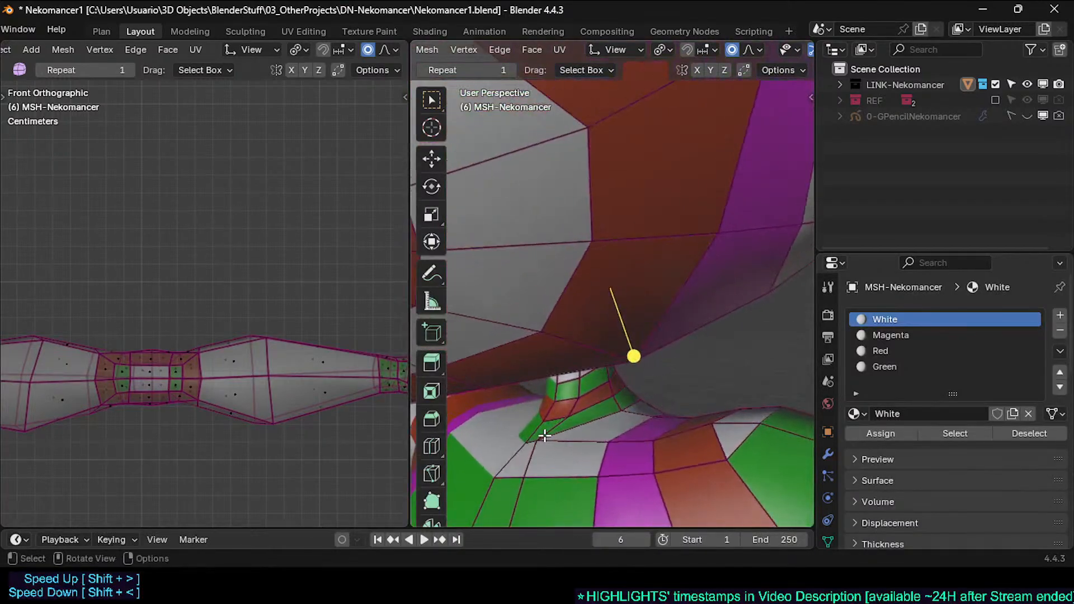
pyautogui.click(545, 436)
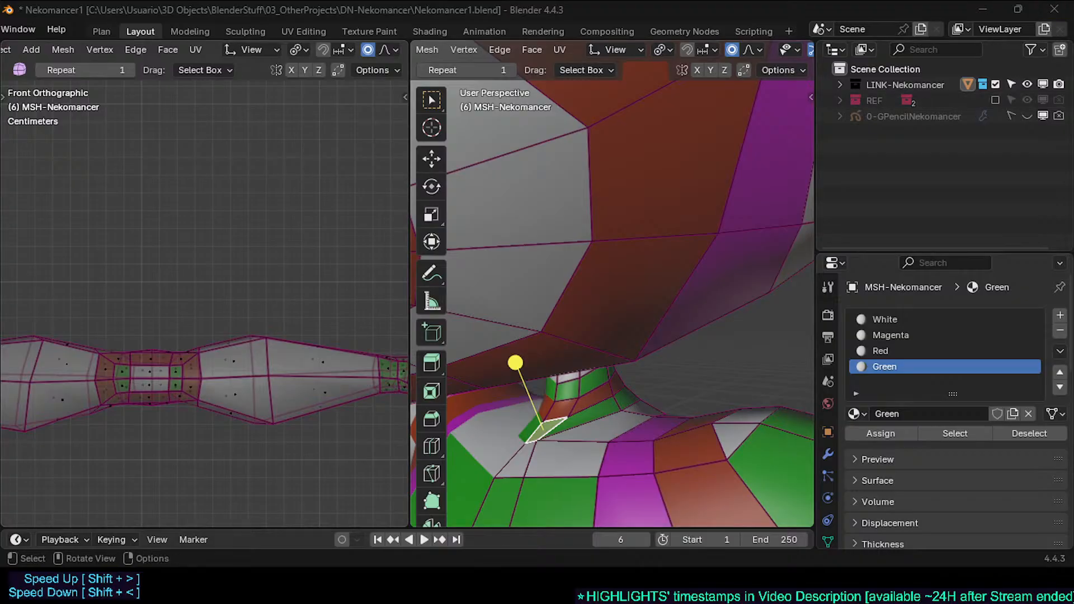
pyautogui.moveTo(568, 412); pyautogui.dragTo(583, 276, button='middle')
pyautogui.hotkey('ctrl', 's')
# Step: Cut a new edge line with the Knife from the green jaw loop's corner down to the top of the neck
pyautogui.hotkey('ctrl', 'r')
pyautogui.rightClick(587, 230)
pyautogui.scroll(2, 576, 255)
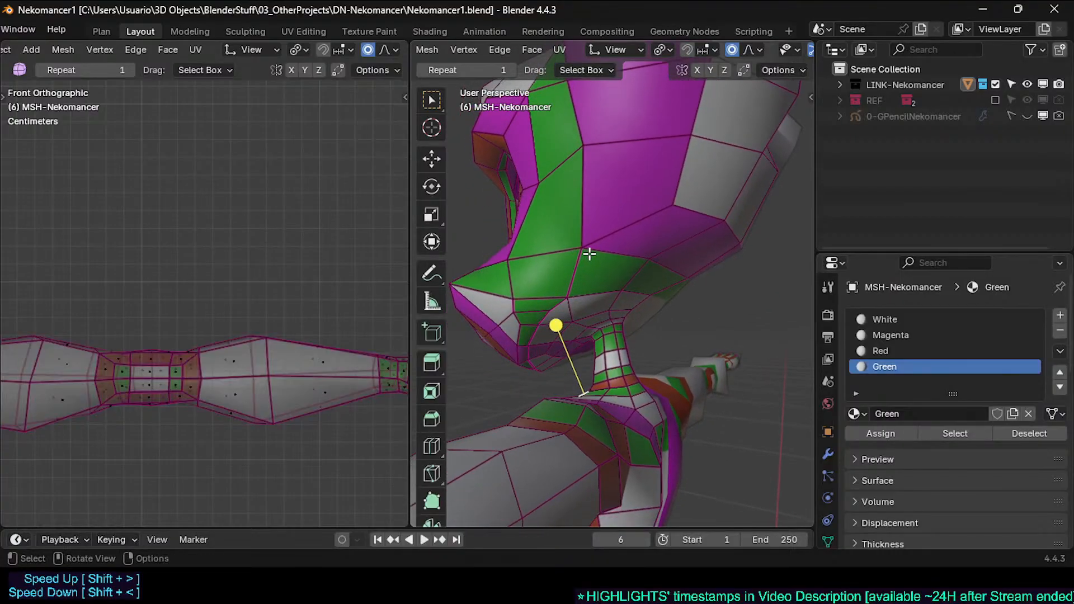
pyautogui.press('k')
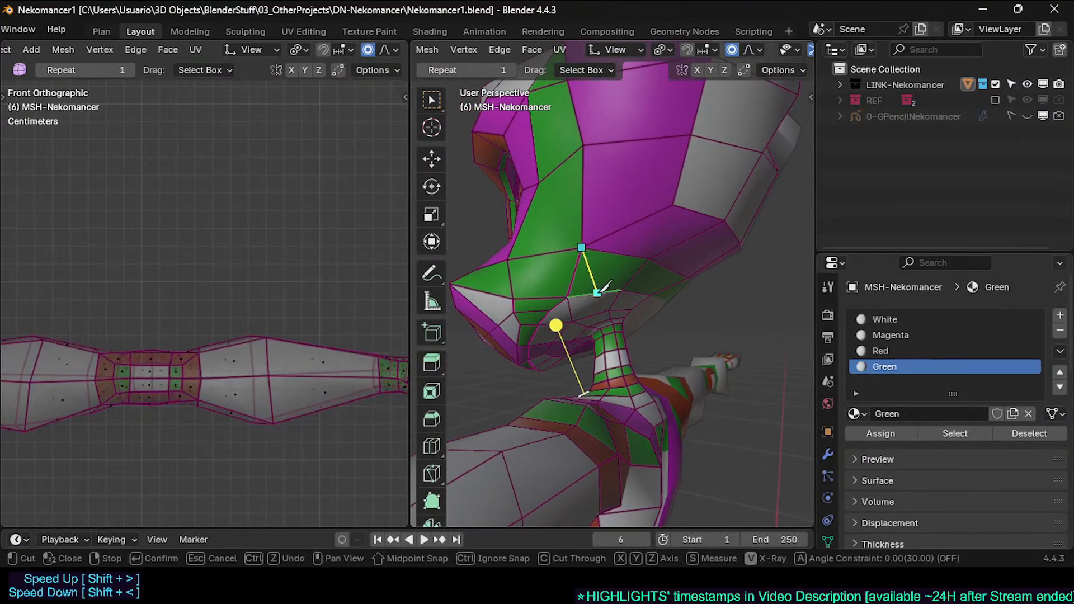
pyautogui.click(596, 293)
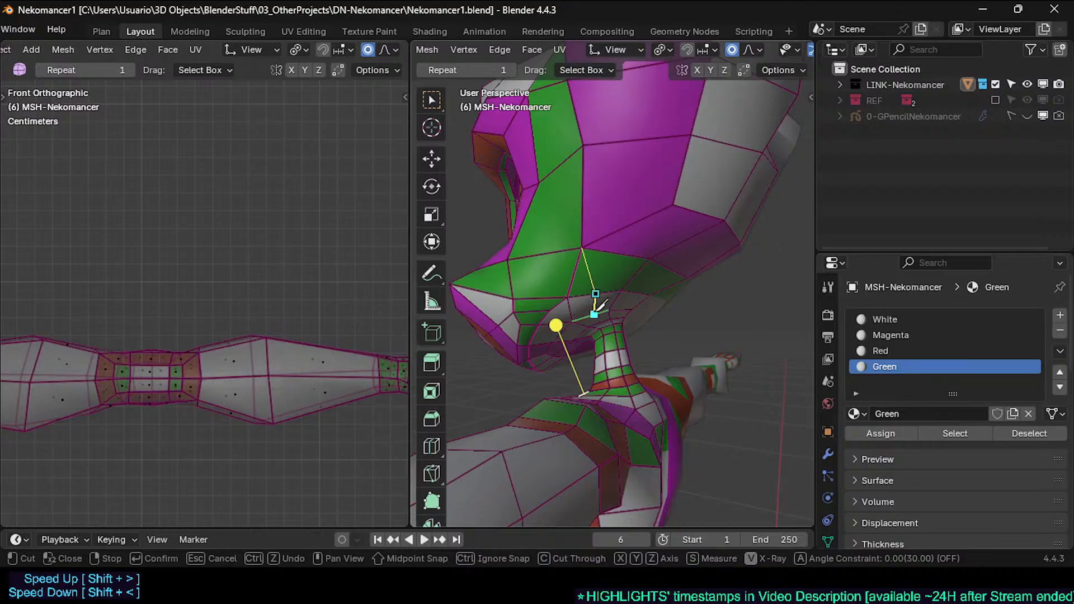
pyautogui.scroll(3, 596, 310)
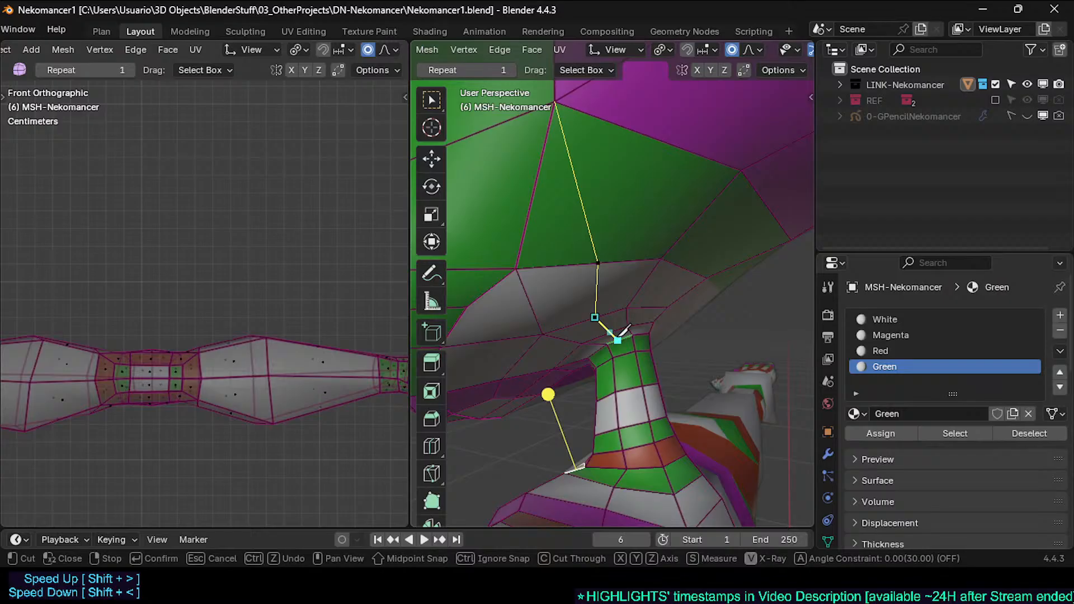
pyautogui.press('Return')
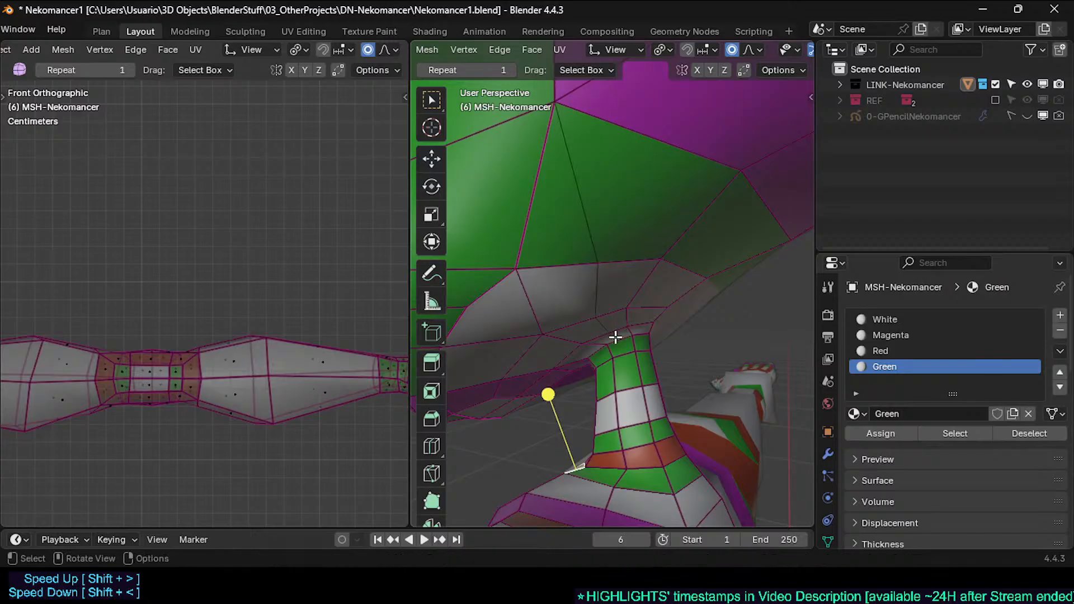
# Step: Set an edge crease of 1 on the newly cut jaw edges and check the surface in Object Mode
pyautogui.hotkey('alt', 'a')
pyautogui.keyDown('alt'); pyautogui.click(576, 325); pyautogui.keyUp('alt')
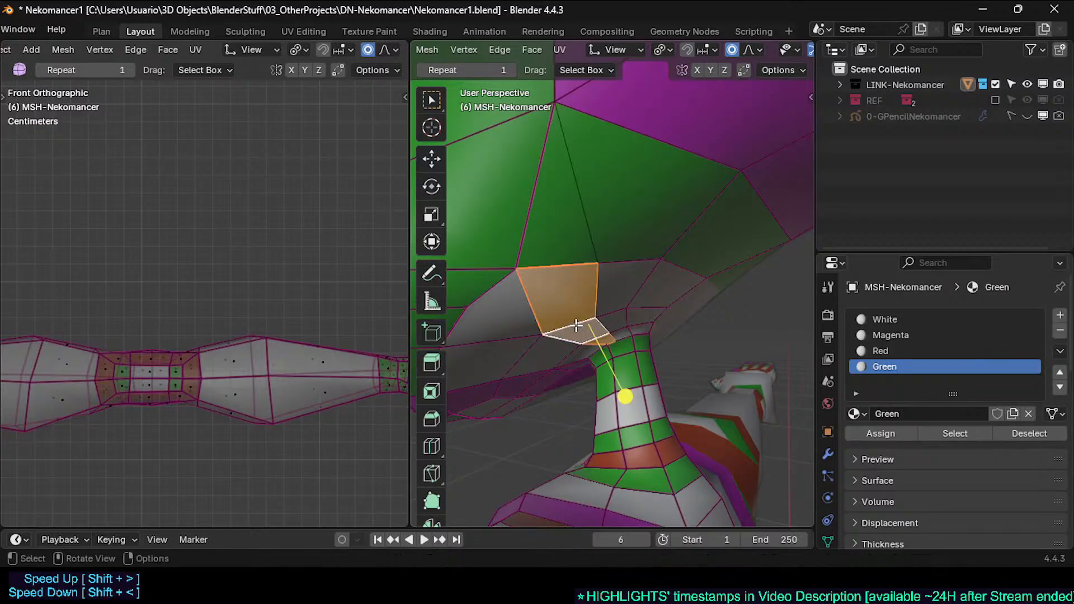
pyautogui.hotkey('alt', 'a')
pyautogui.press('2')
pyautogui.click(595, 244)
pyautogui.keyDown('shift'); pyautogui.click(593, 286); pyautogui.keyUp('shift')
pyautogui.keyDown('shift'); pyautogui.click(605, 326); pyautogui.keyUp('shift')
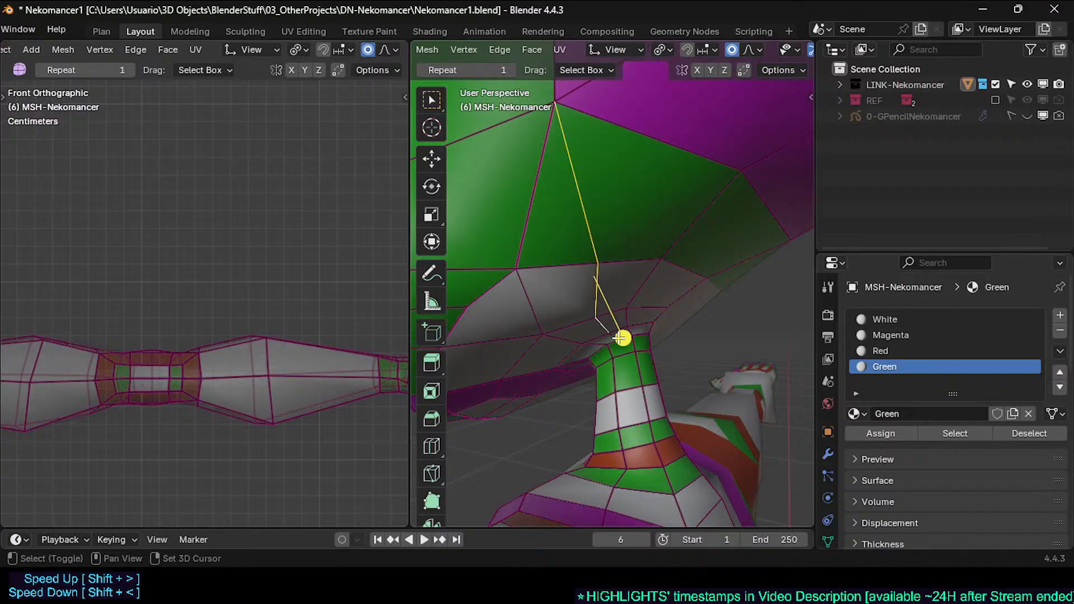
pyautogui.keyDown('shift'); pyautogui.click(614, 336); pyautogui.keyUp('shift')
pyautogui.hotkey('shift', 'e')
pyautogui.press('1')
pyautogui.press('Return')
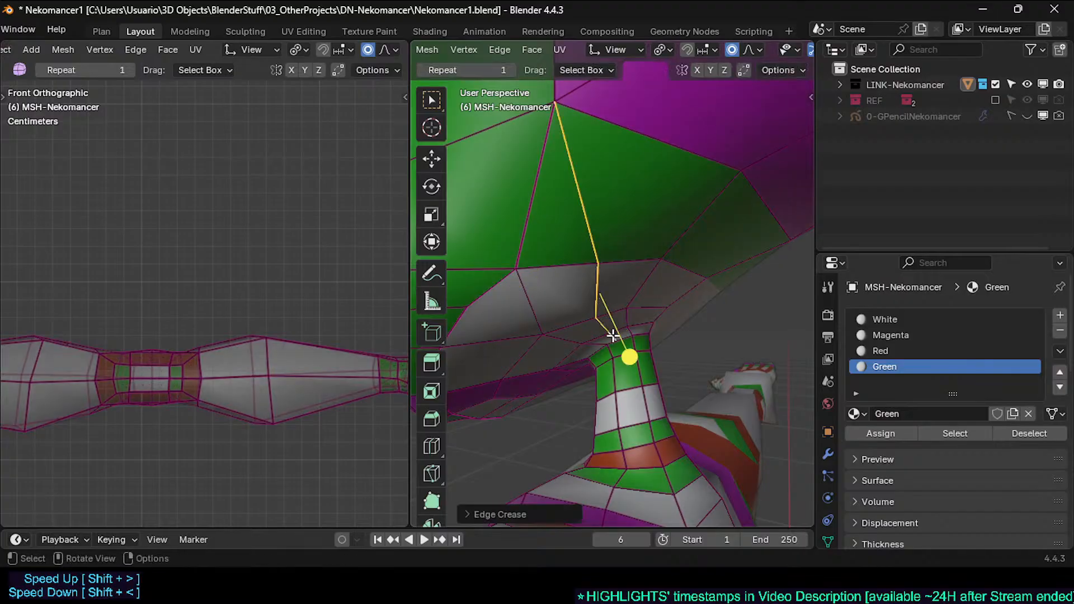
pyautogui.hotkey('alt', 'a')
pyautogui.scroll(-2, 613, 335)
pyautogui.scroll(1, 611, 334)
pyautogui.press('Tab')
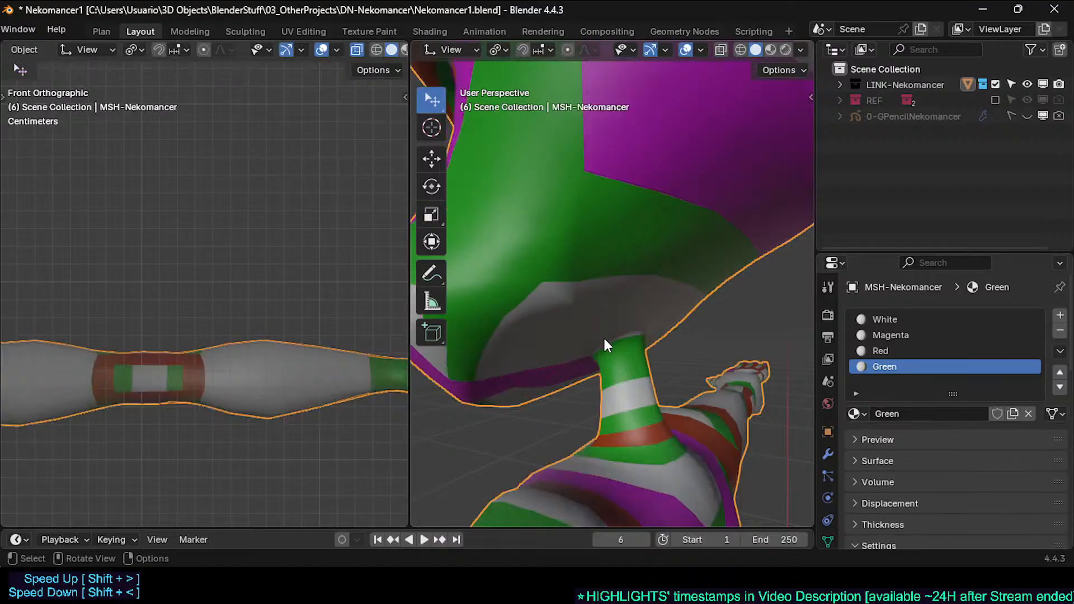
# Step: Assign the Red material to the strip of faces from the jaw corner to the neck and save the file
pyautogui.press('Tab')
pyautogui.press('3')
pyautogui.keyDown('alt'); pyautogui.click(585, 324); pyautogui.keyUp('alt')
pyautogui.moveTo(585, 324); pyautogui.dragTo(596, 301, button='middle')
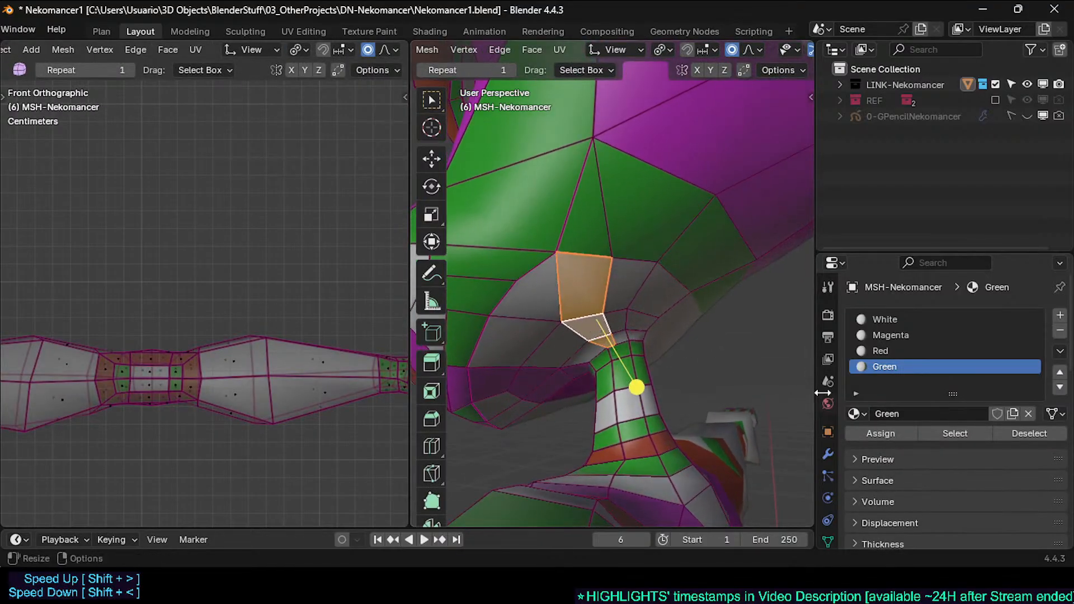
pyautogui.keyDown('shift'); pyautogui.click(594, 212); pyautogui.keyUp('shift')
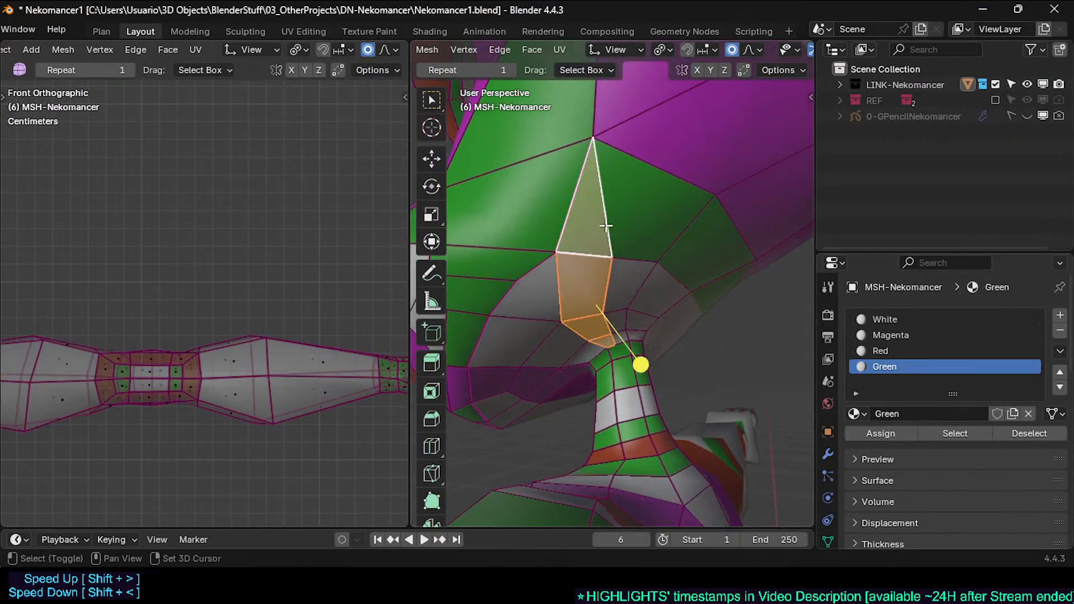
pyautogui.click(877, 353)
pyautogui.click(878, 434)
pyautogui.press('Tab')
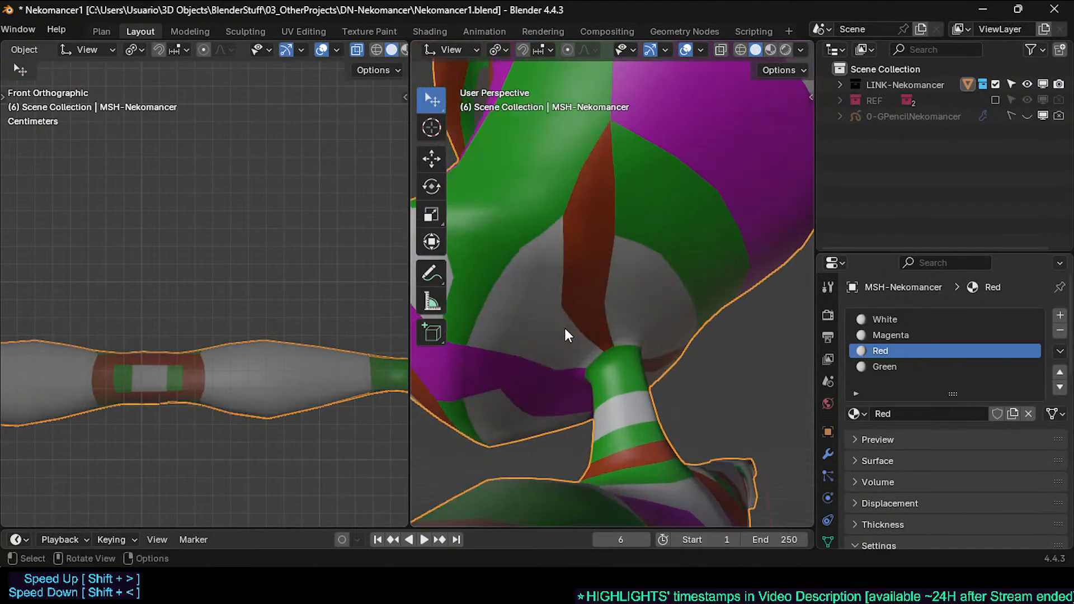
pyautogui.hotkey('ctrl', 's')
# Step: Assign the Red material to the face loop where the neck meets the head and save the file
pyautogui.press('Tab')
pyautogui.hotkey('alt', 'a')
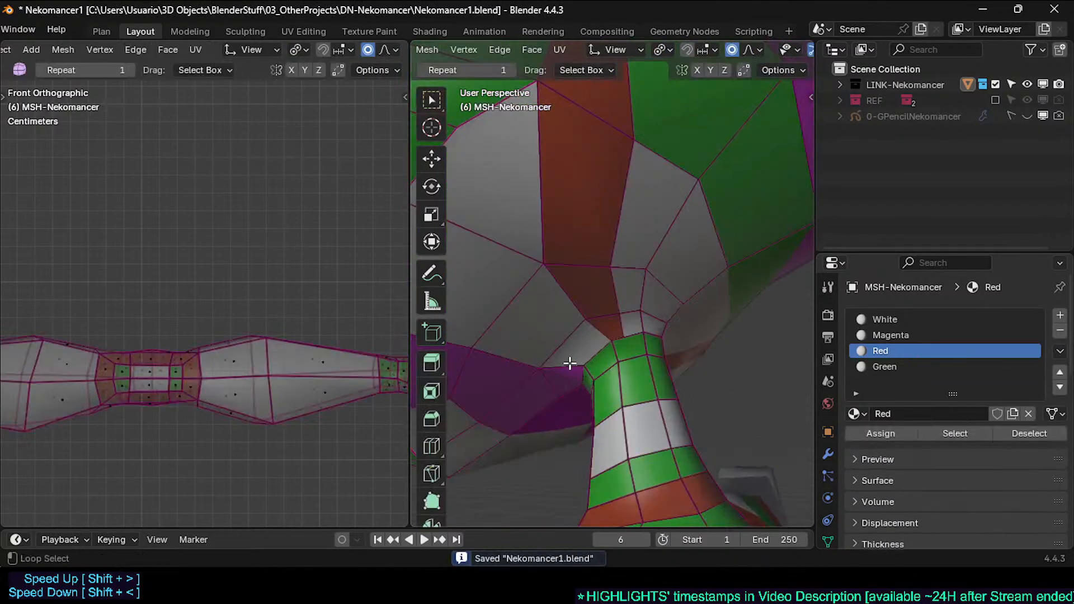
pyautogui.keyDown('alt'); pyautogui.click(582, 365); pyautogui.keyUp('alt')
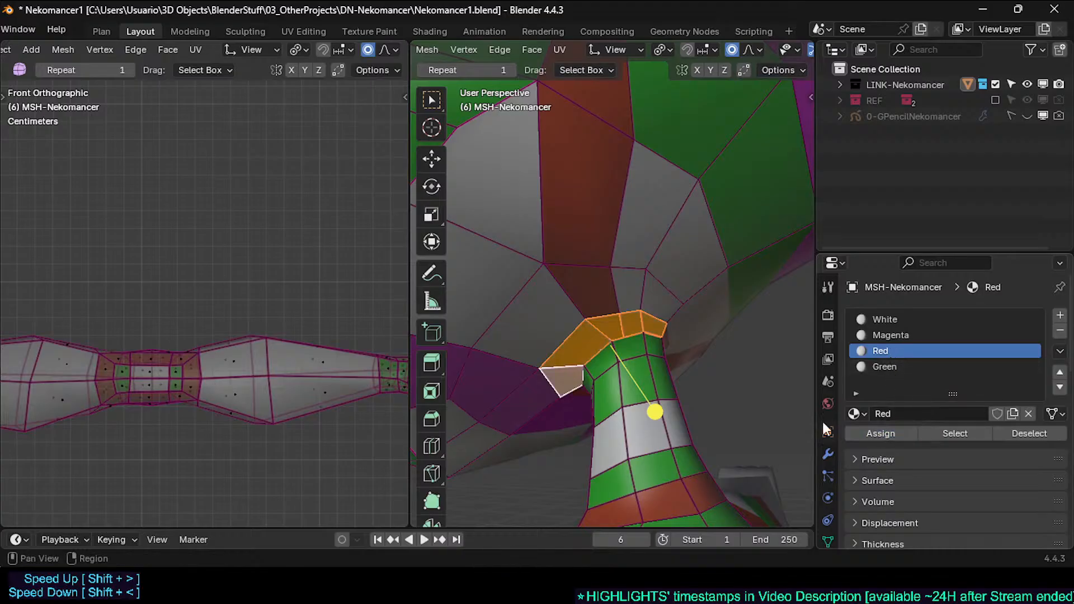
pyautogui.press('Tab')
pyautogui.press('Tab')
pyautogui.hotkey('alt', 'a')
pyautogui.hotkey('ctrl', 's')
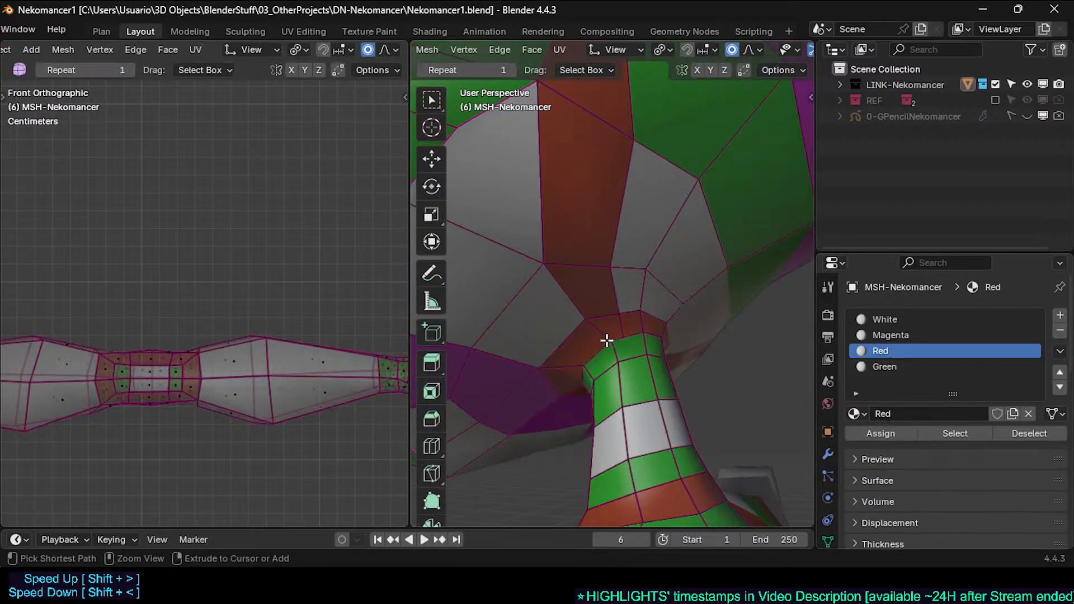
# Step: Check the vertical edge loops that run along the neck up into the head
pyautogui.moveTo(607, 342); pyautogui.dragTo(636, 363, button='middle')
pyautogui.press('2')
pyautogui.keyDown('alt'); pyautogui.click(679, 334); pyautogui.keyUp('alt')
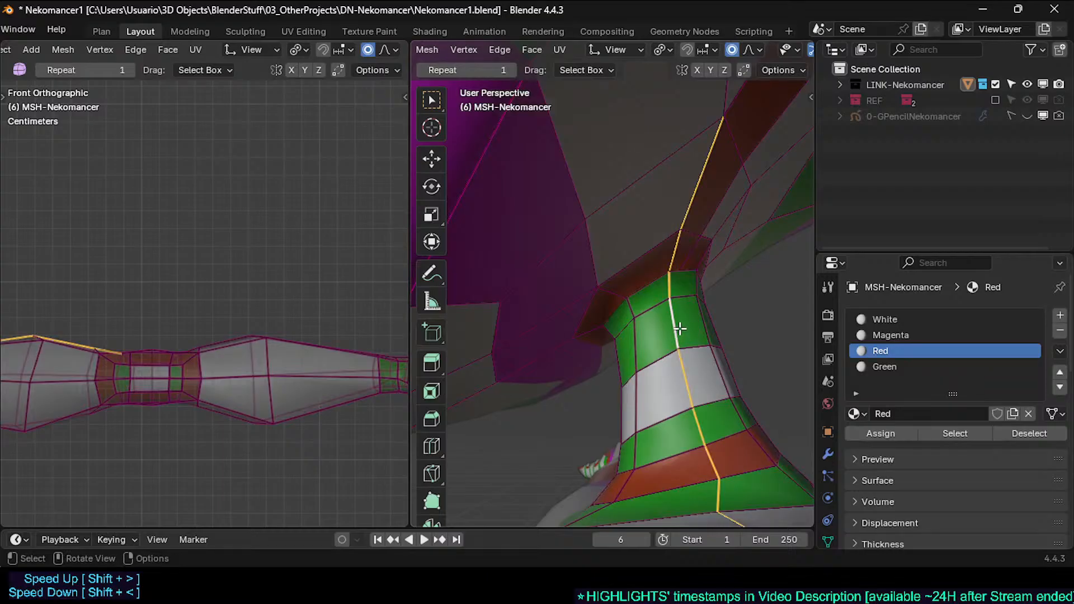
pyautogui.moveTo(679, 334); pyautogui.dragTo(627, 370, button='middle')
pyautogui.keyDown('alt'); pyautogui.keyDown('shift'); pyautogui.click(677, 325); pyautogui.keyUp('shift'); pyautogui.keyUp('alt')
pyautogui.moveTo(676, 326); pyautogui.dragTo(704, 224, button='middle')
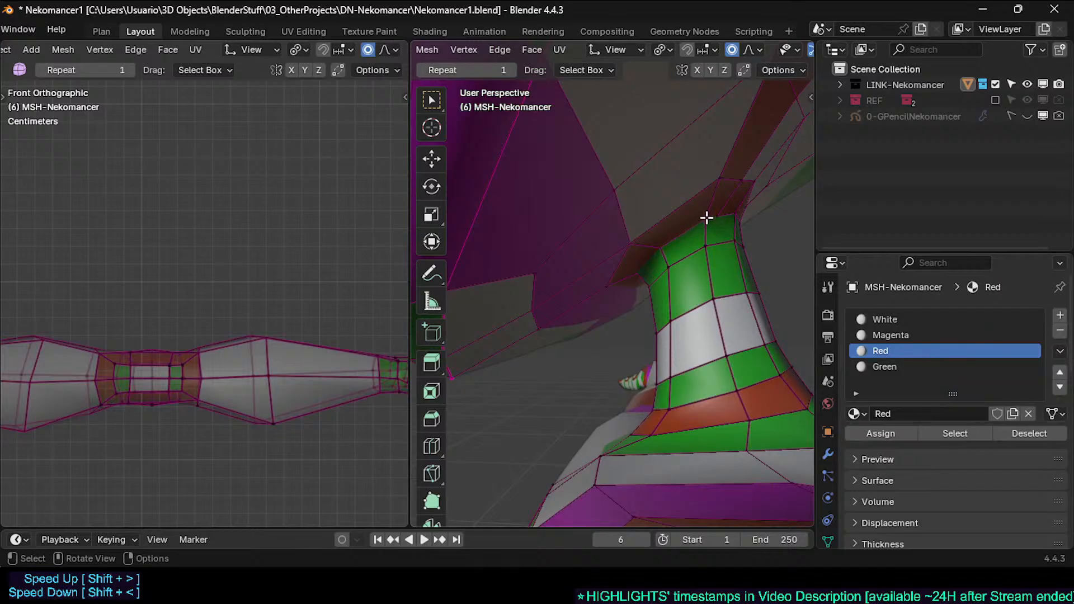
# Step: Slide the vertices where the red jaw strip meets the top of the neck along their edges and save the file
pyautogui.press('g')
pyautogui.press('g')
pyautogui.click(714, 185)
pyautogui.press('g')
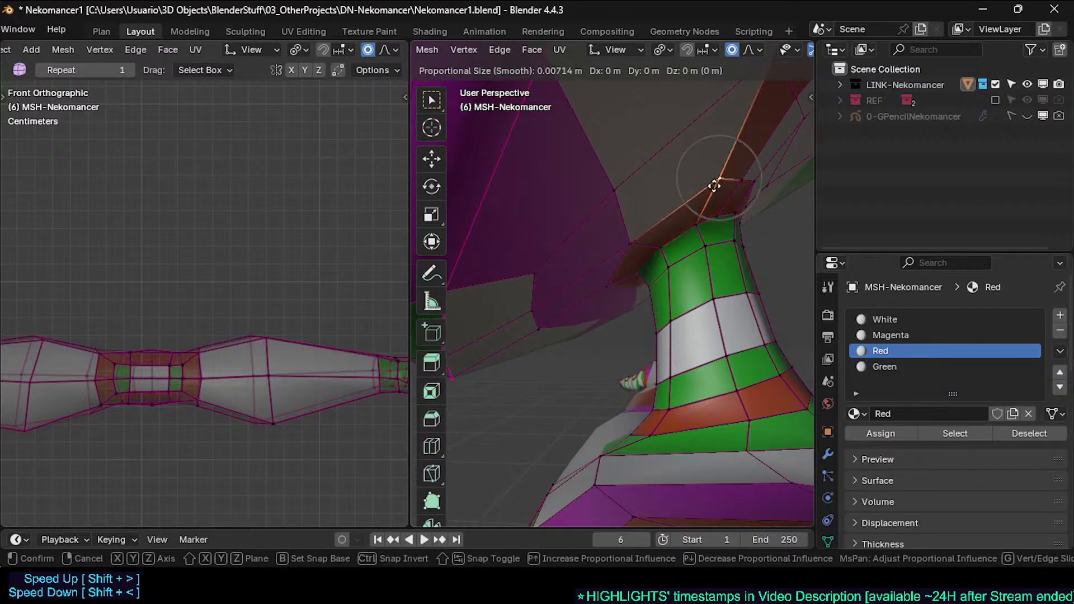
pyautogui.press('g')
pyautogui.click(701, 192)
pyautogui.moveTo(707, 192); pyautogui.dragTo(717, 134, button='middle')
pyautogui.press('g')
pyautogui.press('g')
pyautogui.click(698, 173)
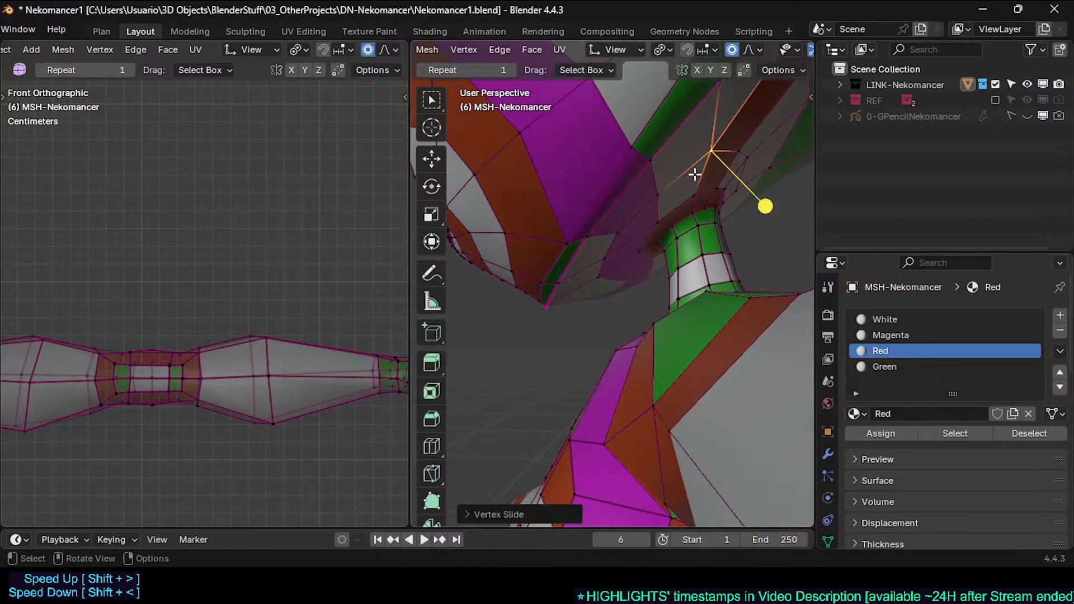
pyautogui.moveTo(698, 173); pyautogui.dragTo(727, 285, button='middle')
pyautogui.hotkey('ctrl', 's')
# Step: Cut a new vertical edge line with the Knife from the top of the neck down to the green loop at its base
pyautogui.moveTo(620, 378); pyautogui.dragTo(693, 236, button='middle')
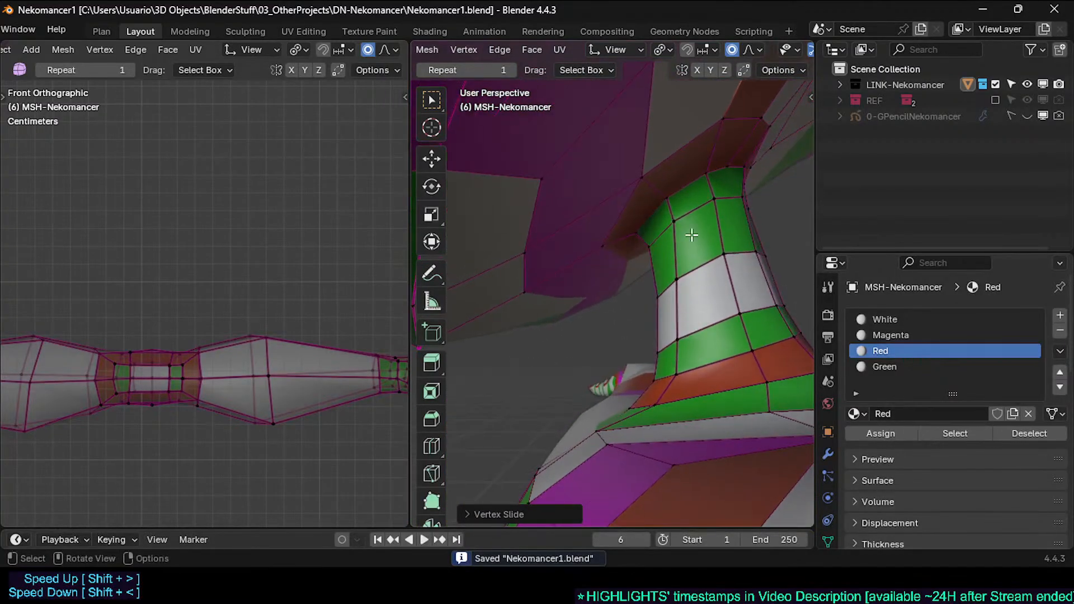
pyautogui.press('k')
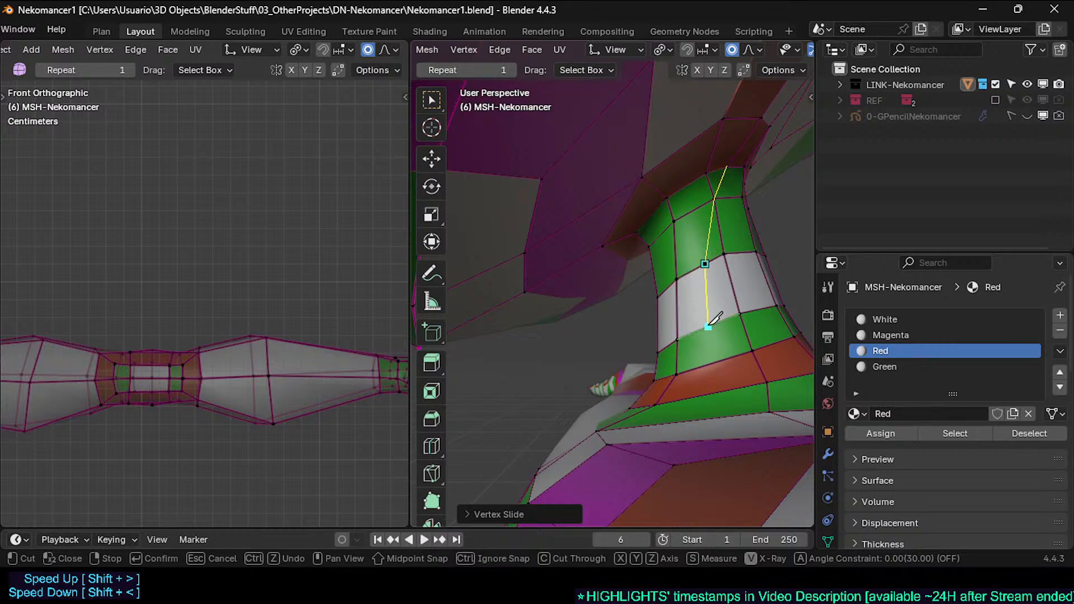
pyautogui.moveTo(709, 320); pyautogui.dragTo(708, 354, button='middle')
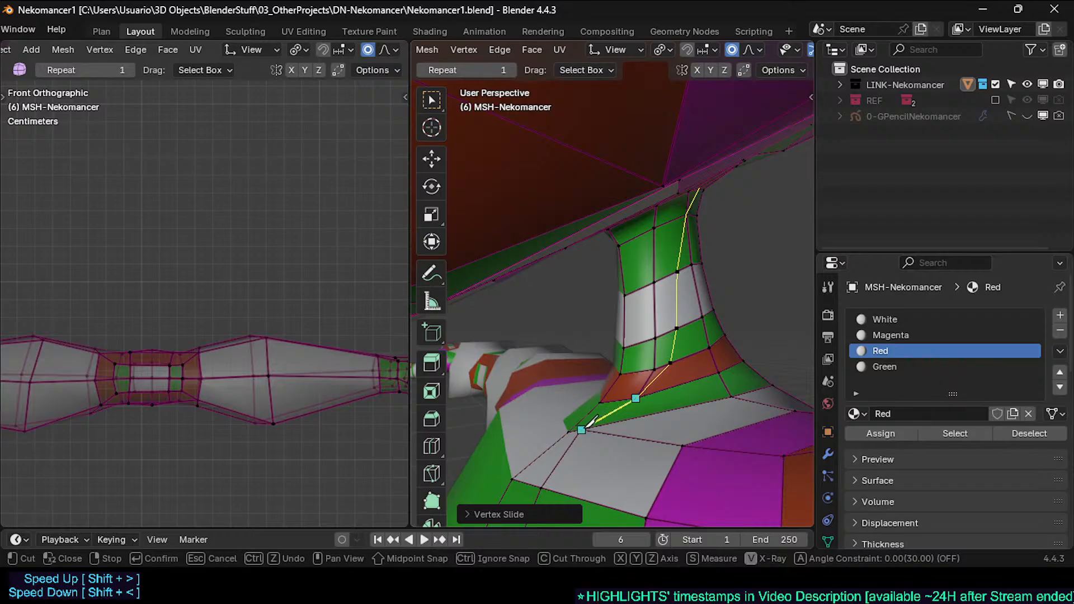
pyautogui.press('Return')
# Step: Cut a second Knife line from the top of the neck, joining the neighbouring vertical edge, down through the red band at the base
pyautogui.moveTo(670, 345); pyautogui.dragTo(644, 216, button='middle')
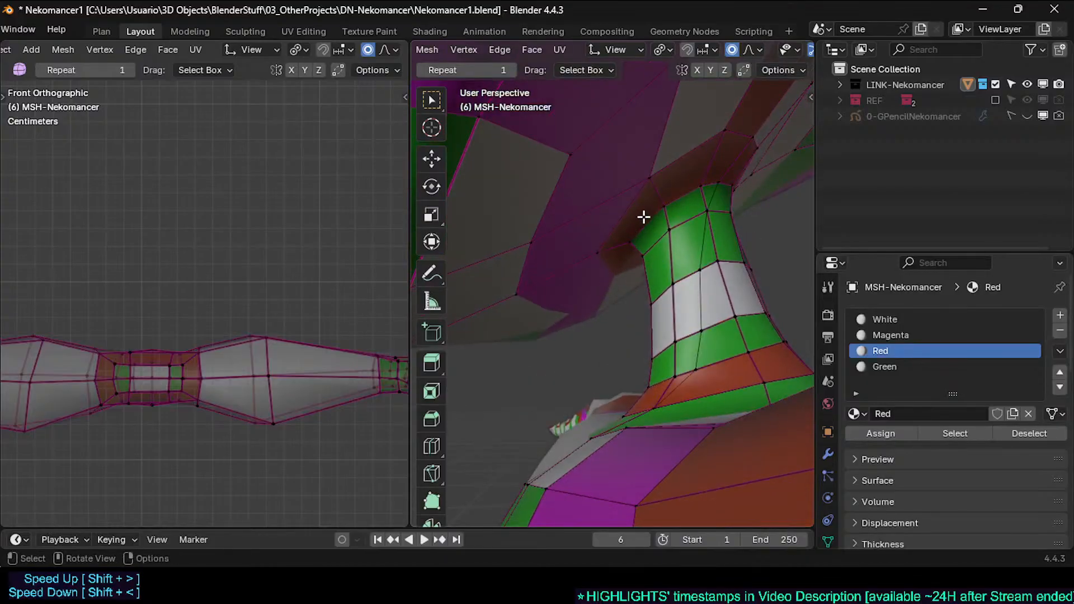
pyautogui.press('k')
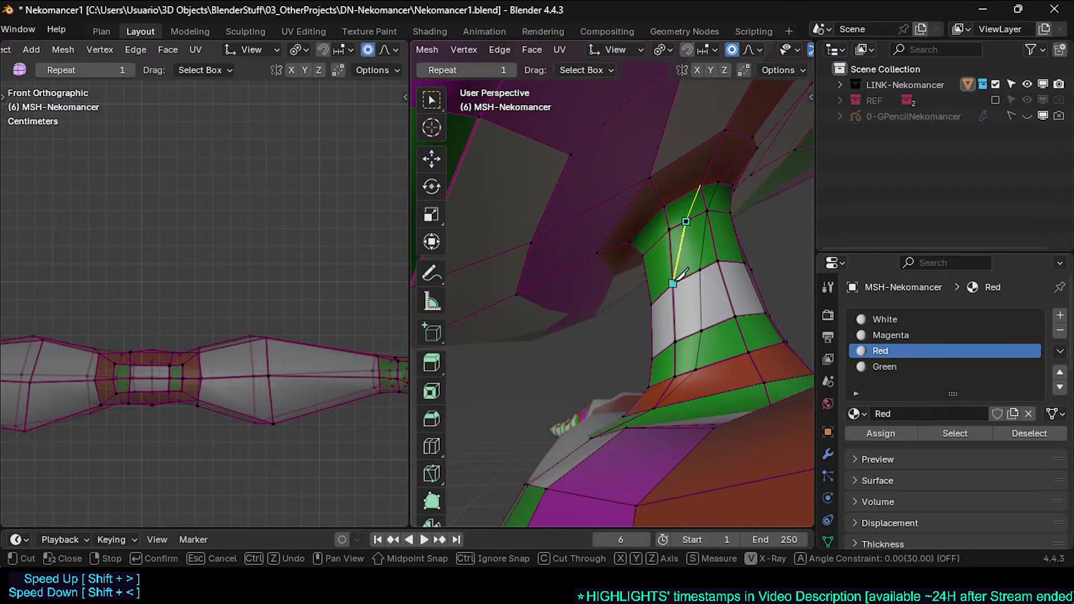
pyautogui.moveTo(676, 314)
pyautogui.mouseDown(button='middle')
pyautogui.moveTo(724, 312)
pyautogui.moveTo(673, 335)
pyautogui.mouseUp(button='middle')
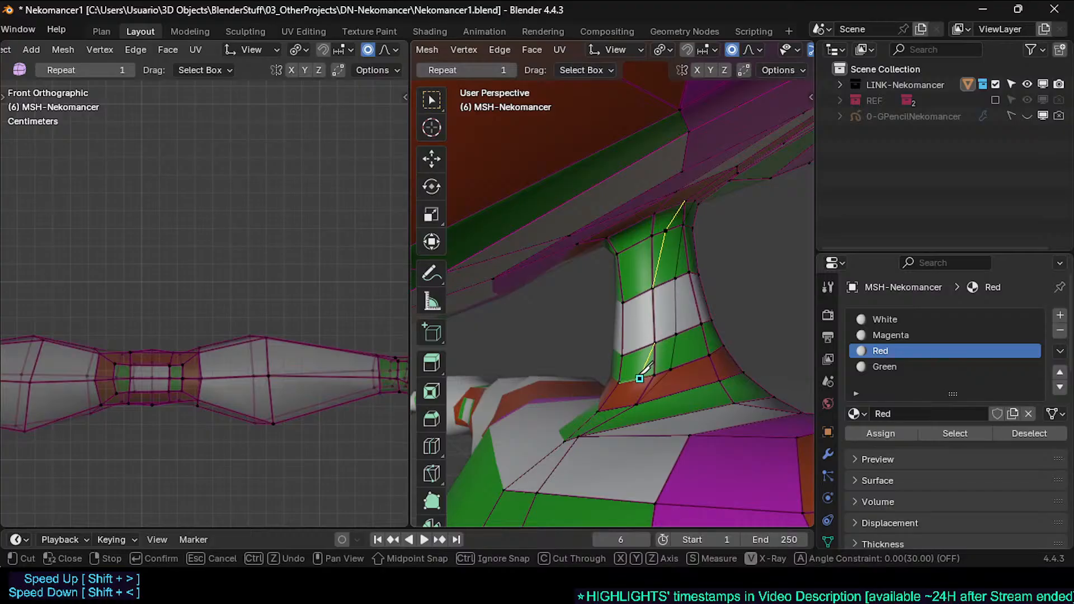
pyautogui.moveTo(640, 378); pyautogui.dragTo(627, 393, button='middle')
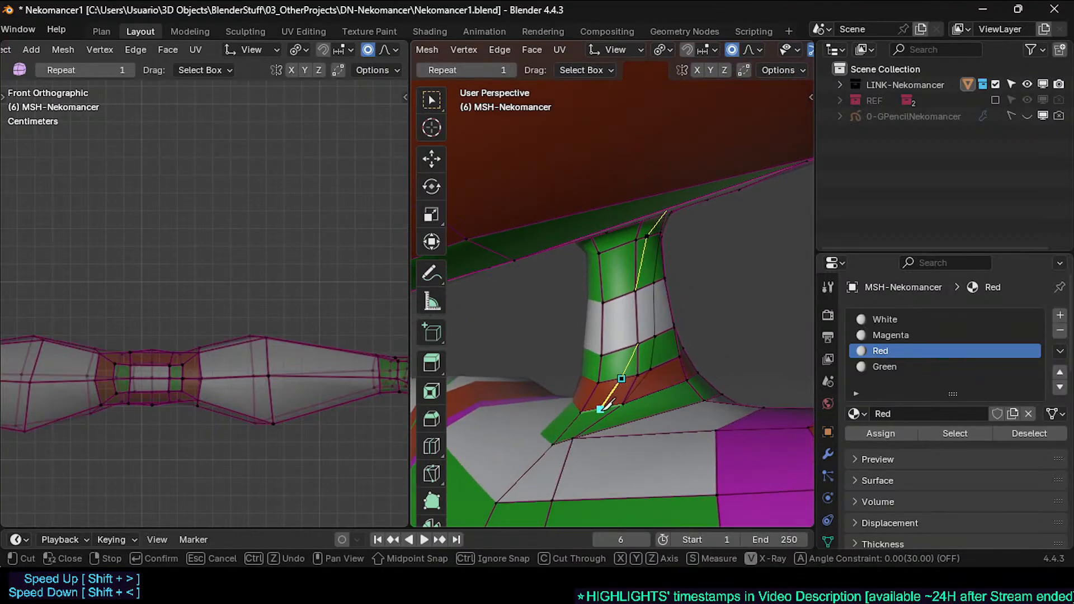
pyautogui.press('Return')
# Step: Cut a short edge with the Knife across the green face loop below the neck's red band
pyautogui.moveTo(616, 419); pyautogui.dragTo(616, 424, button='middle')
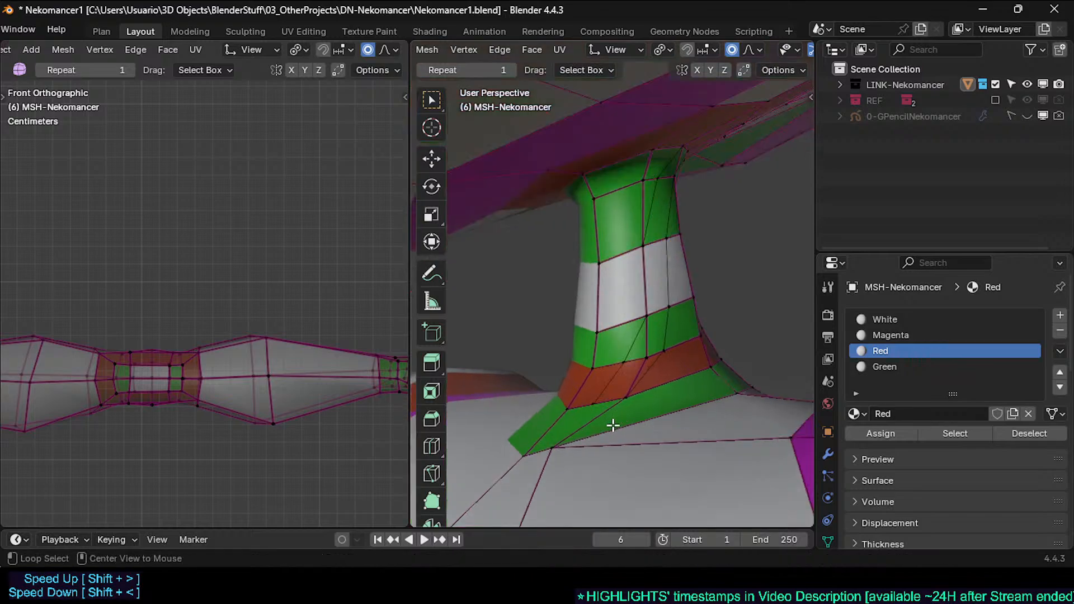
pyautogui.press('k')
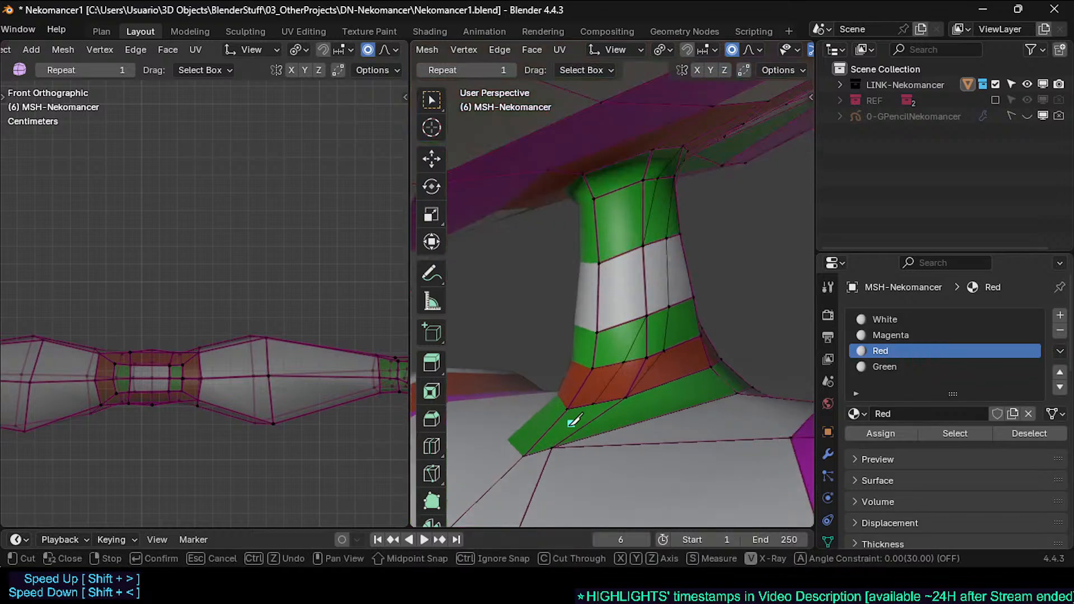
pyautogui.click(548, 430)
pyautogui.press('Return')
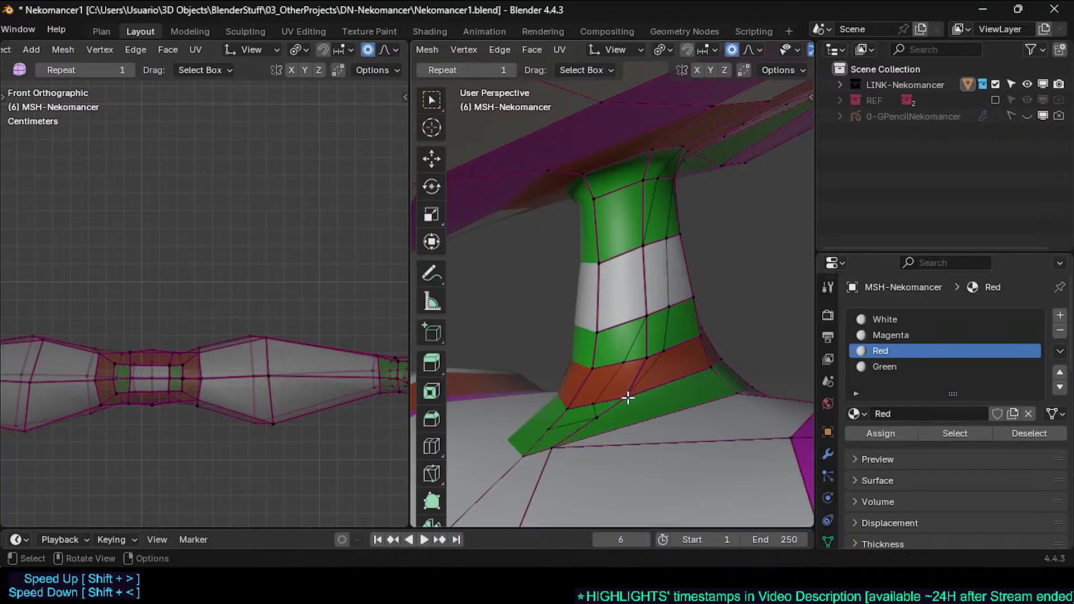
# Step: Merge the selected vertices at the neck base At Last and slide the nearby vertex up along the edge under the red band
pyautogui.press('m')
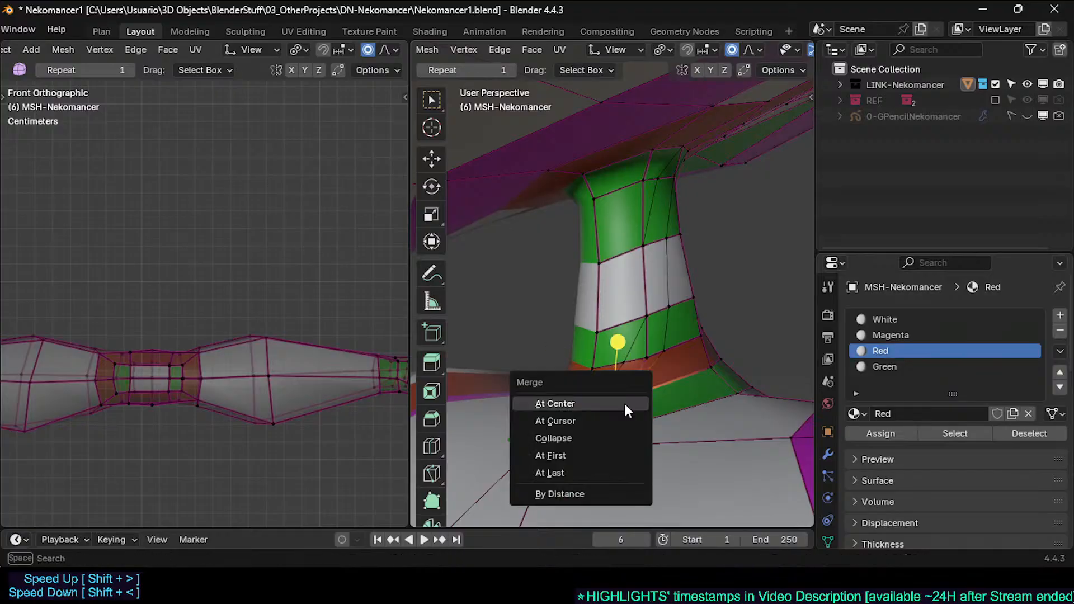
pyautogui.click(599, 471)
pyautogui.click(595, 418)
pyautogui.press('g')
pyautogui.press('g')
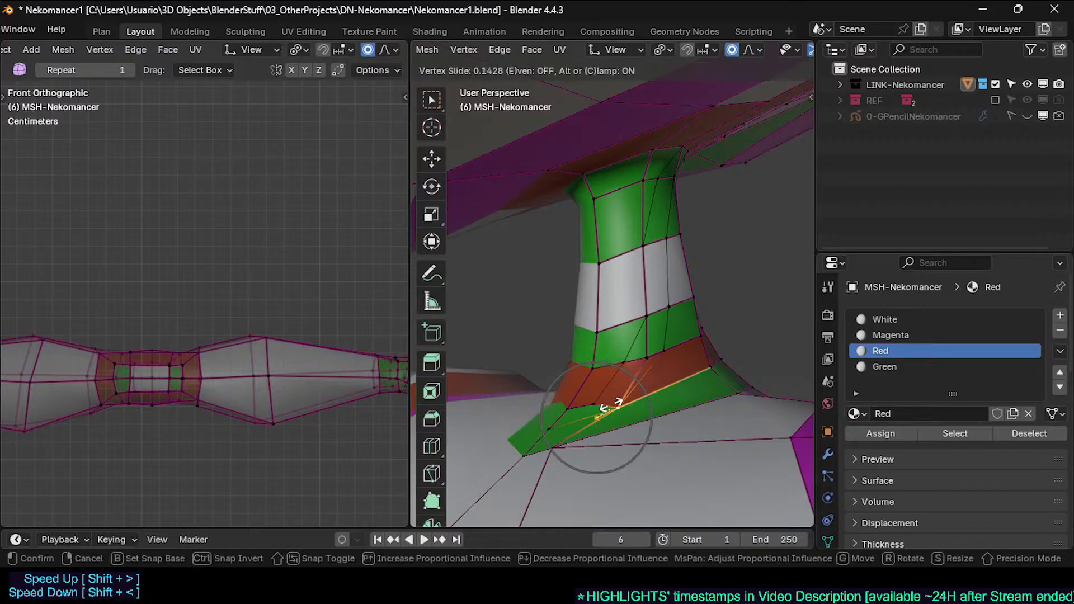
pyautogui.click(616, 403)
pyautogui.press('g')
pyautogui.keyDown('shift'); pyautogui.click(603, 373); pyautogui.keyUp('shift')
pyautogui.hotkey('alt', 'a')
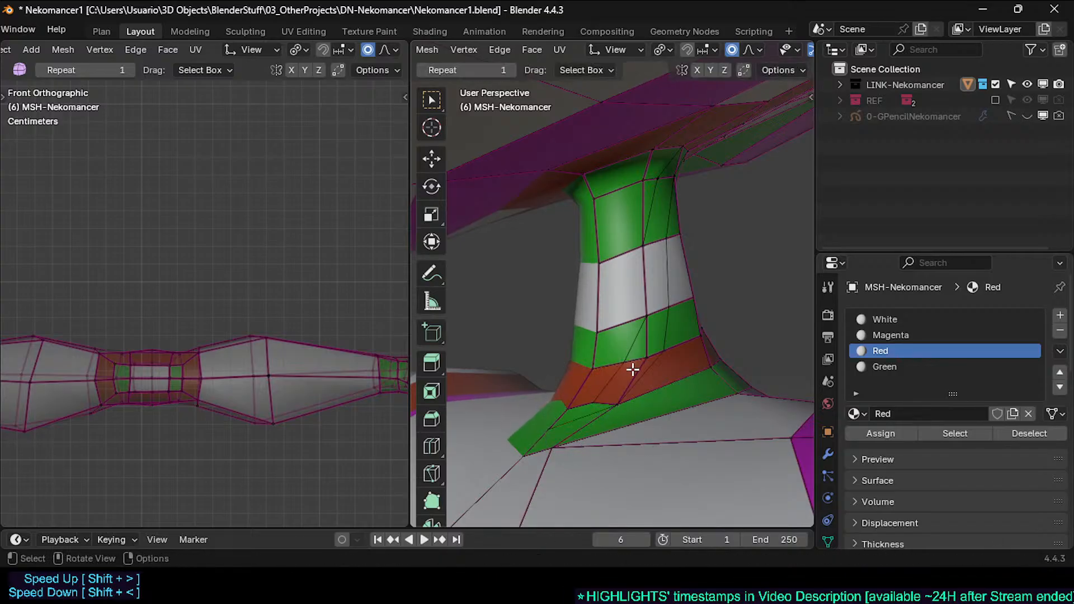
# Step: Dissolve the leftover edges on the neck's lower bands and near its top
pyautogui.hotkey('ctrl', 'e')
pyautogui.click(646, 348)
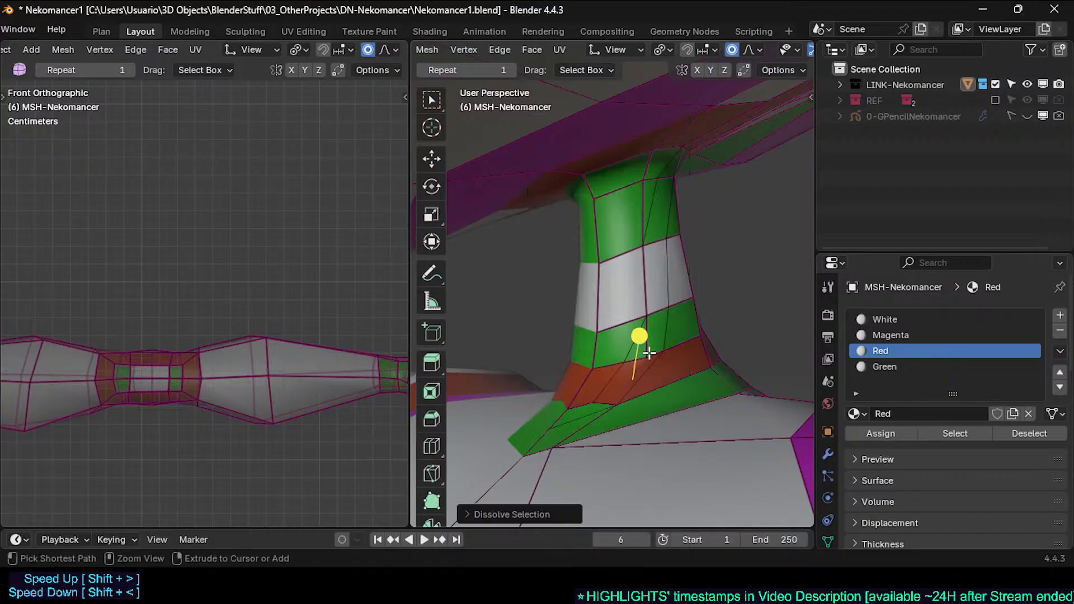
pyautogui.hotkey('ctrl', 'x')
pyautogui.moveTo(653, 314); pyautogui.dragTo(631, 285, button='middle')
pyautogui.hotkey('ctrl', 'x')
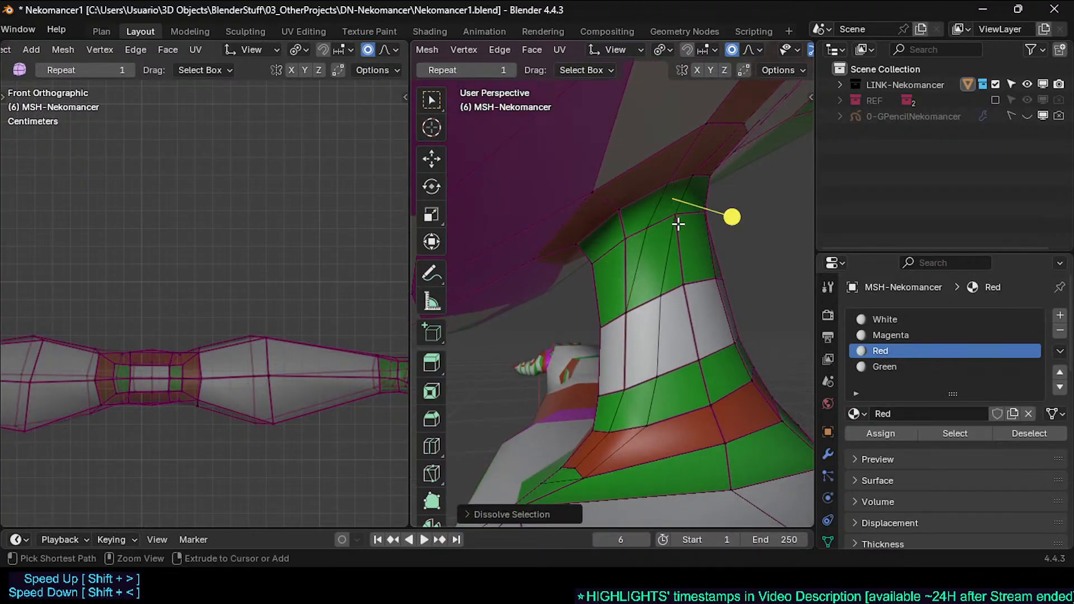
# Step: Check the neck's vertical face loop and merge the two neighbouring vertices on the upper edge of the white band
pyautogui.press('3')
pyautogui.keyDown('alt'); pyautogui.click(667, 221); pyautogui.keyUp('alt')
pyautogui.press('1')
pyautogui.hotkey('alt', 'a')
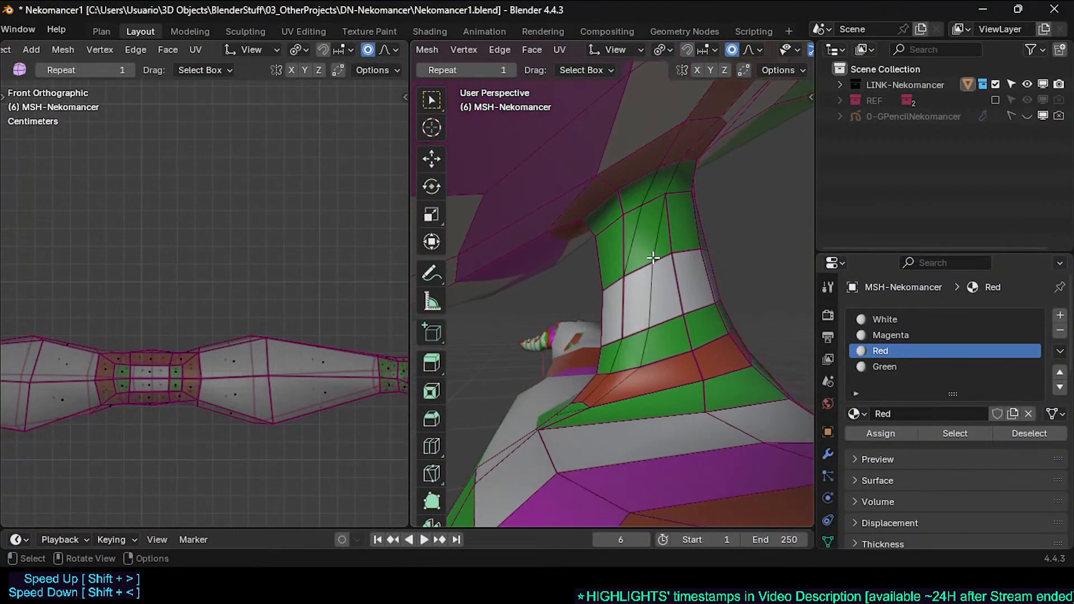
pyautogui.click(651, 258)
pyautogui.moveTo(681, 252); pyautogui.dragTo(653, 251, button='middle')
pyautogui.click(679, 246)
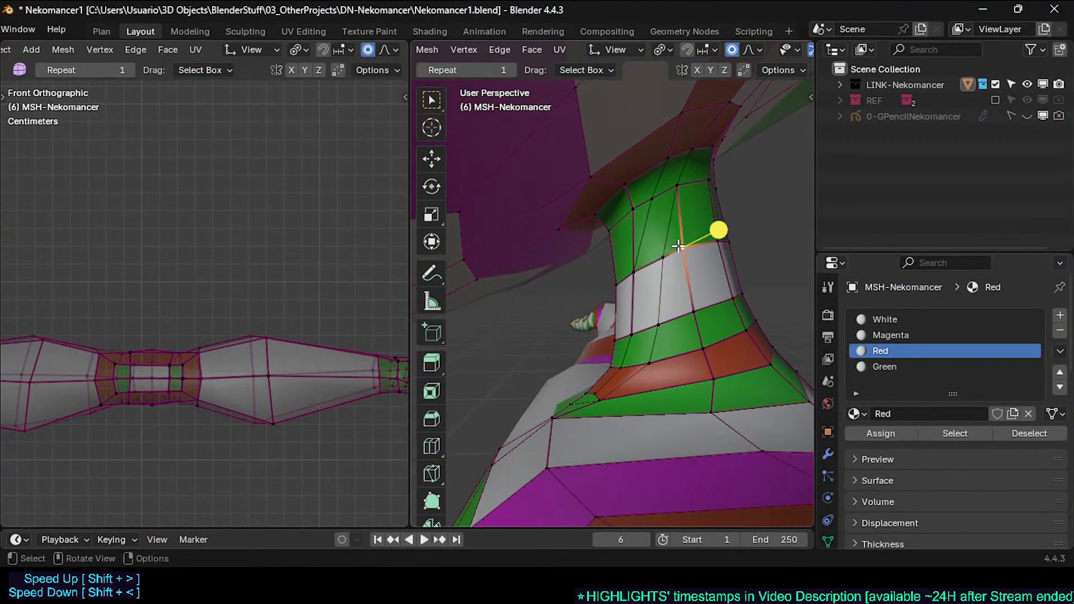
pyautogui.keyDown('shift'); pyautogui.click(667, 255); pyautogui.keyUp('shift')
pyautogui.press('m')
pyautogui.click(681, 254)
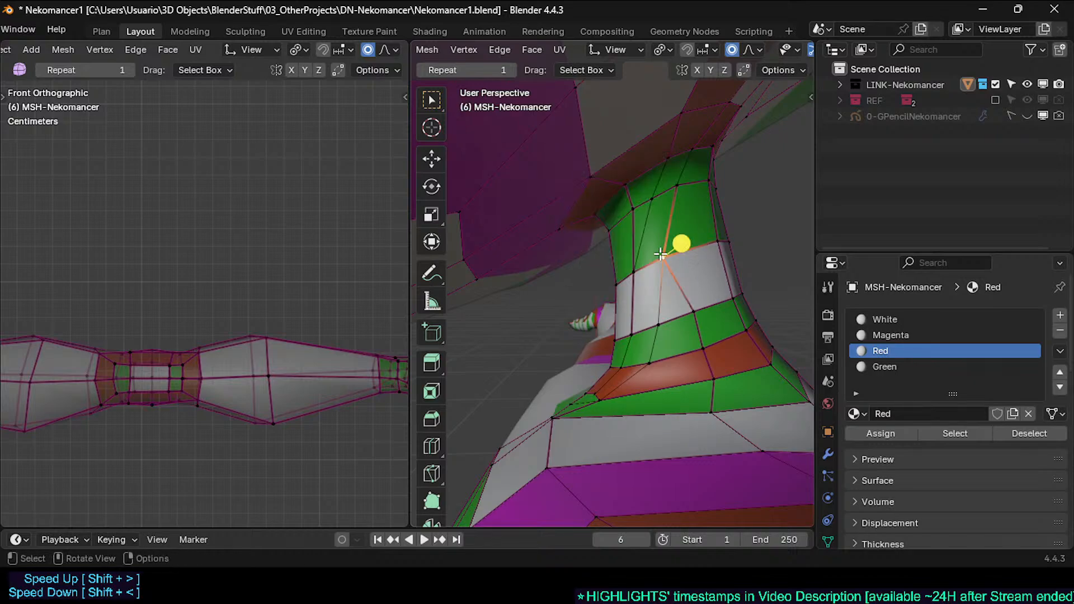
# Step: Slide the merged vertex along the white band's upper edge and reposition it and the vertex above to straighten the neck line
pyautogui.hotkey('shift', 'v')
pyautogui.click(713, 236)
pyautogui.click(678, 185)
pyautogui.press('g')
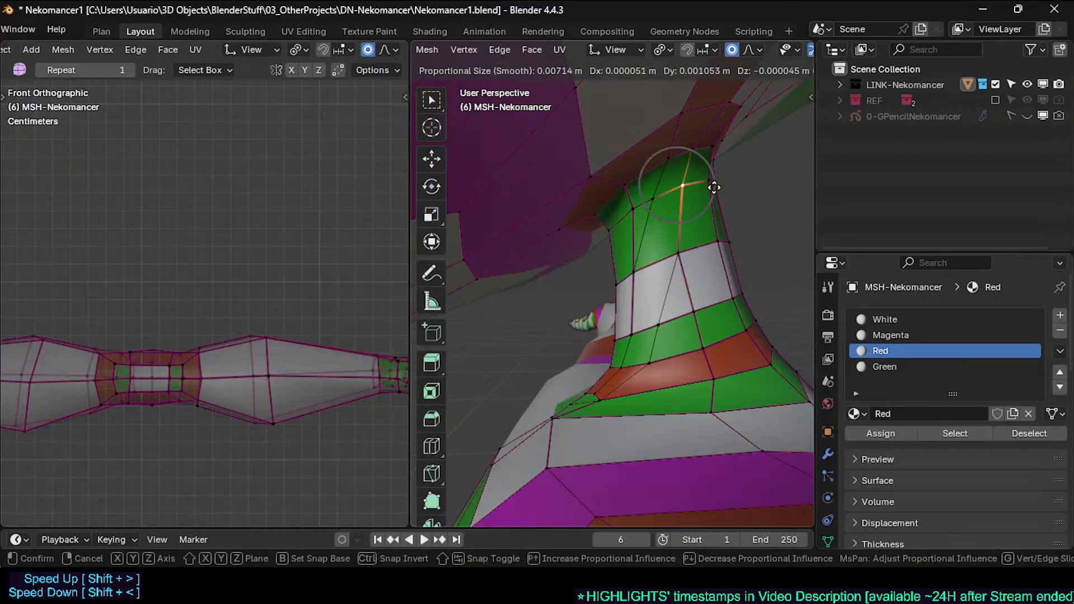
pyautogui.click(714, 188)
pyautogui.moveTo(658, 240); pyautogui.dragTo(663, 248, button='middle')
pyautogui.click(667, 265)
pyautogui.press('g')
pyautogui.click(666, 266)
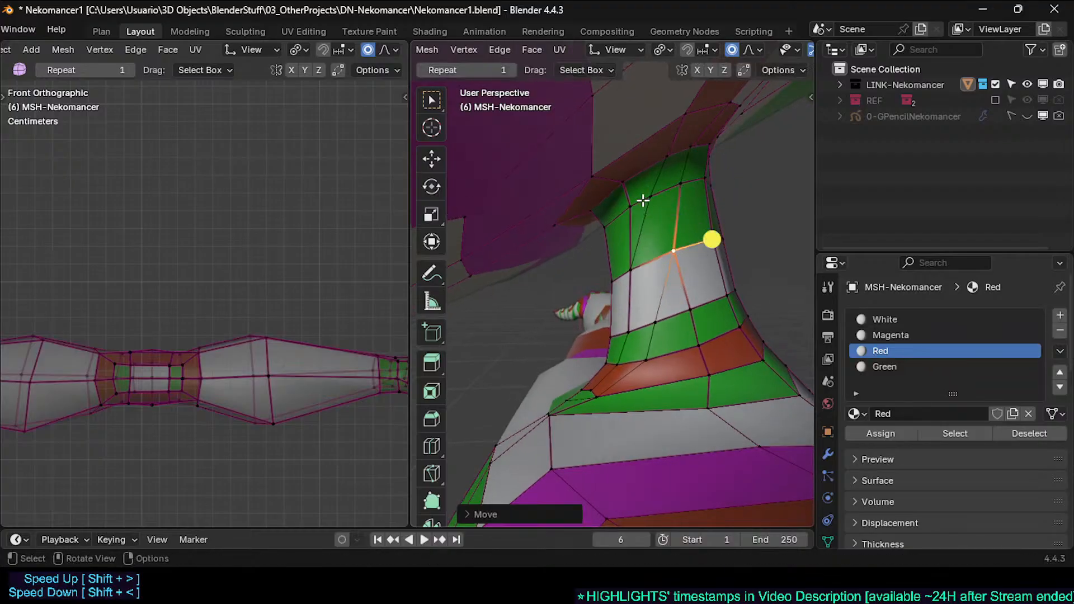
# Step: Reposition the vertices on the lower and upper edges of the neck's white band to even out the face spacing
pyautogui.click(643, 201)
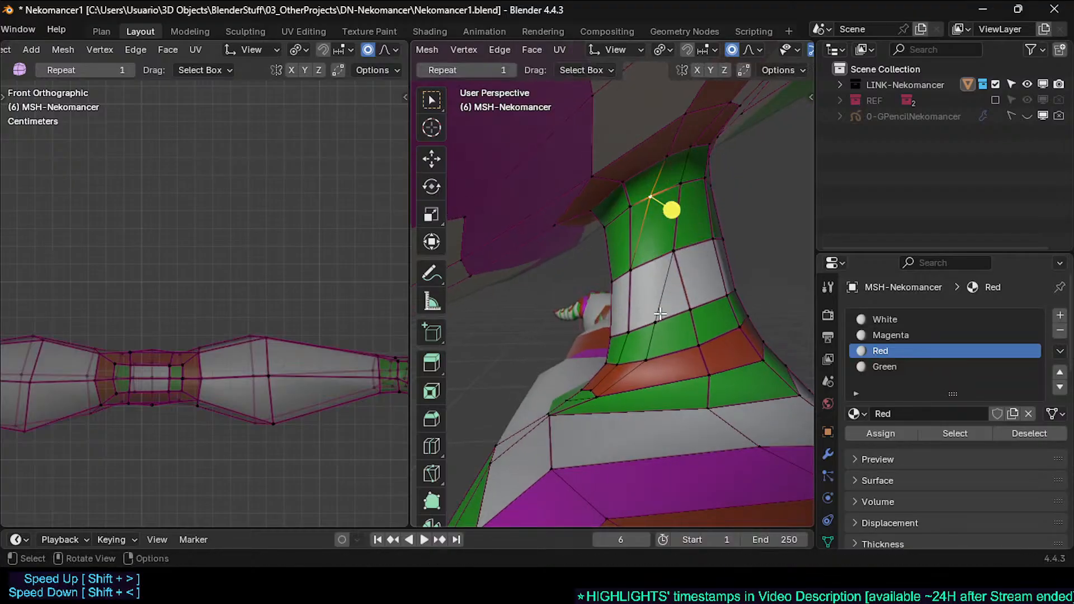
pyautogui.click(690, 303)
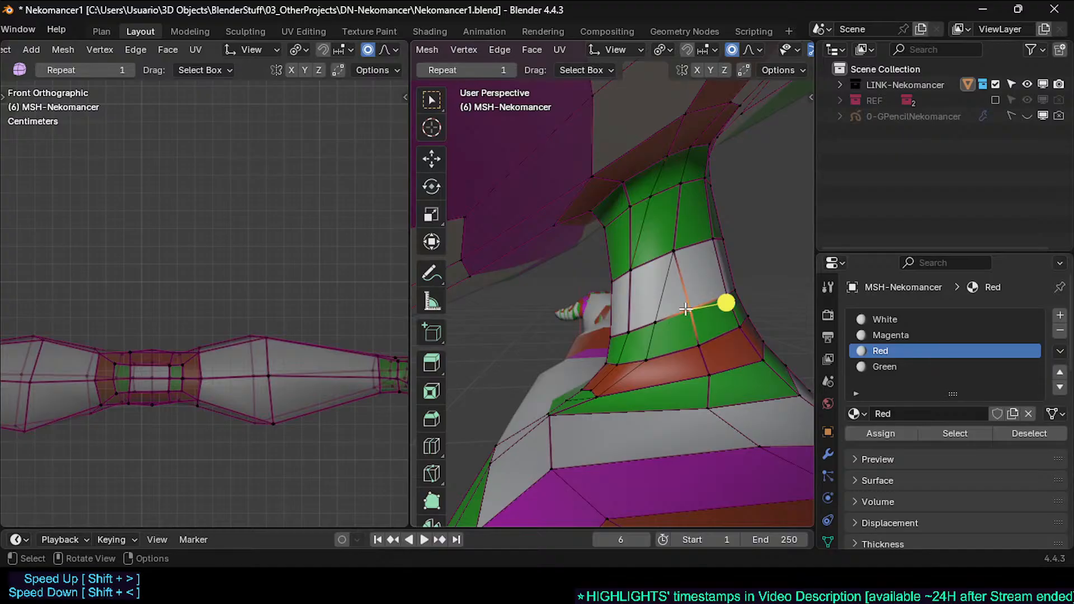
pyautogui.moveTo(665, 318); pyautogui.dragTo(657, 333, button='middle')
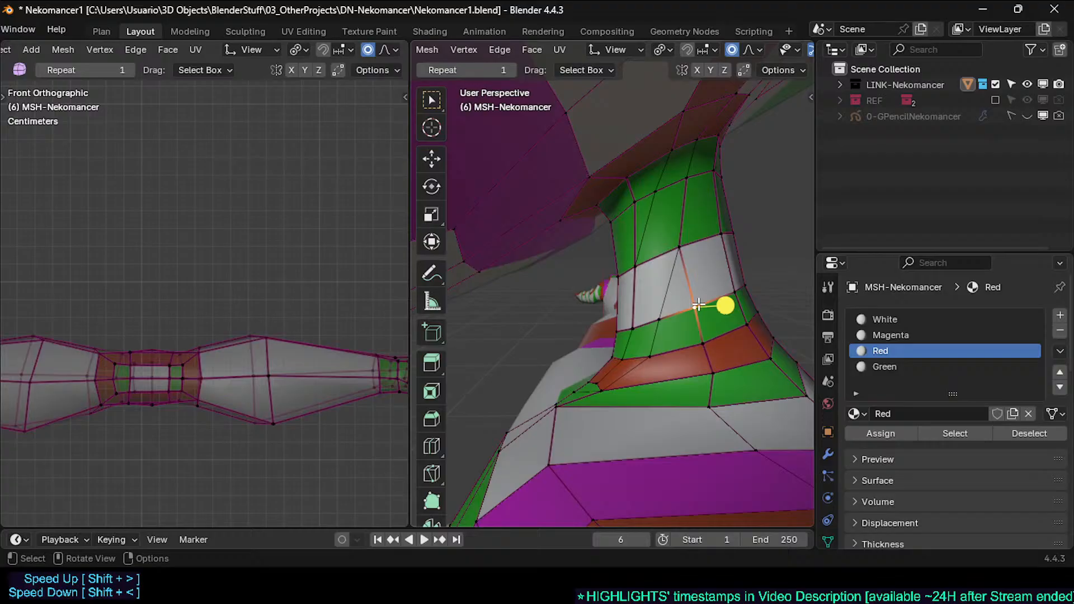
pyautogui.click(663, 321)
pyautogui.press('g')
pyautogui.click(672, 320)
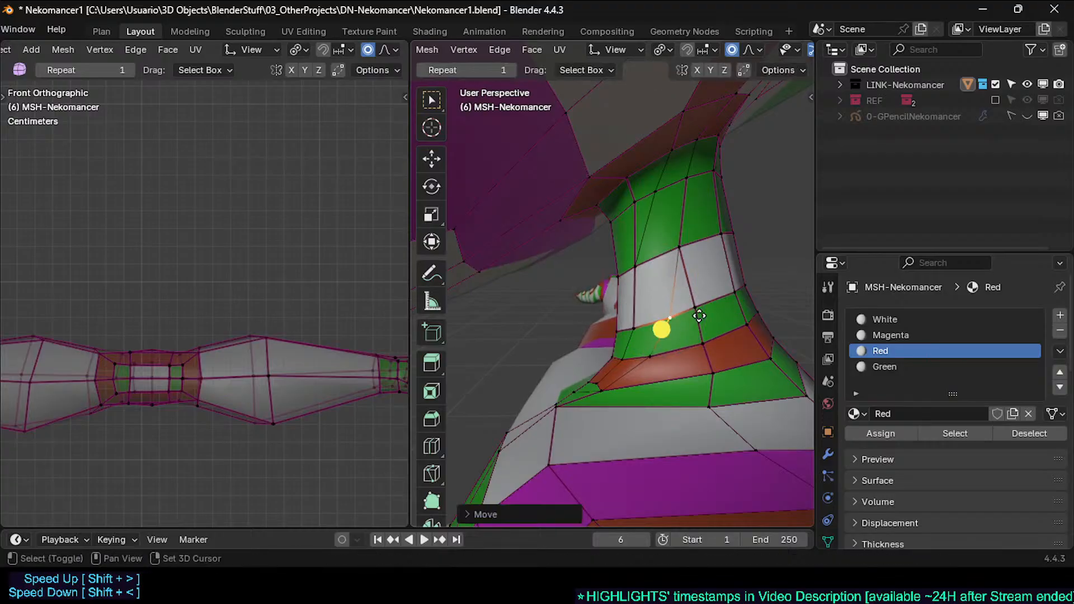
pyautogui.press('g')
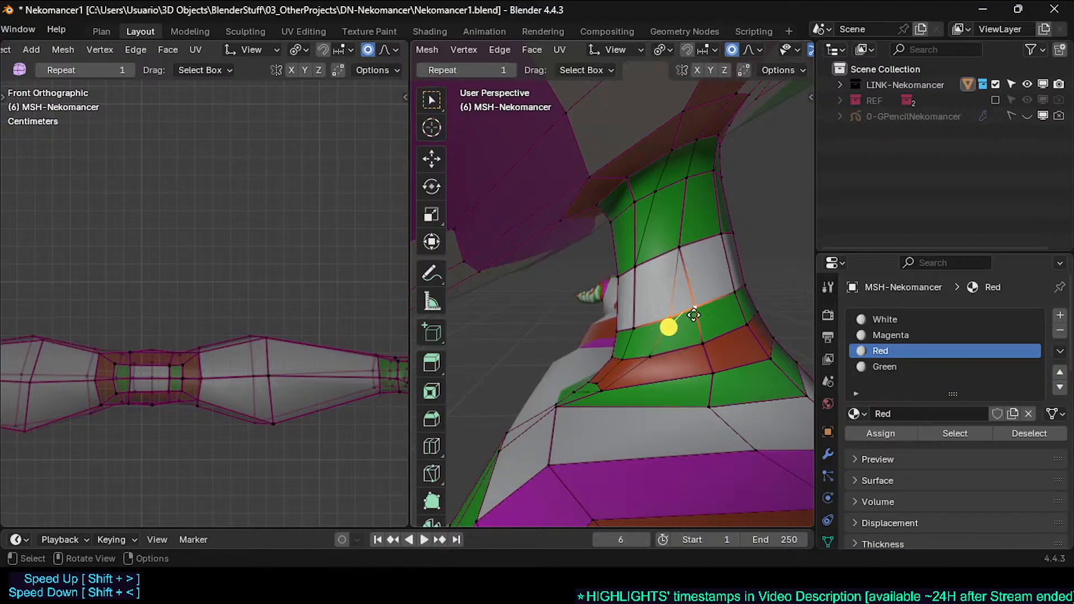
pyautogui.moveTo(702, 301); pyautogui.dragTo(684, 271, button='middle')
pyautogui.click(677, 247)
pyautogui.press('g')
pyautogui.click(689, 232)
# Step: Merge the two close vertices below the neck's top green loop and reposition the merged vertex
pyautogui.moveTo(689, 233); pyautogui.dragTo(613, 253, button='middle')
pyautogui.click(677, 228)
pyautogui.keyDown('alt'); pyautogui.middleClick(613, 254); pyautogui.keyUp('alt')
pyautogui.press('1')
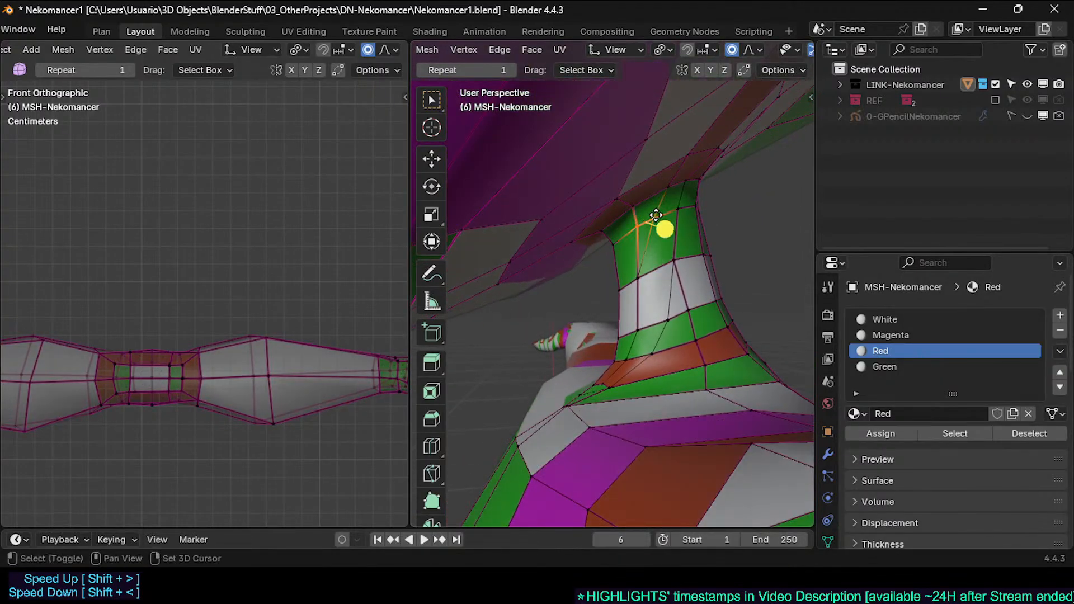
pyautogui.press('m')
pyautogui.click(659, 215)
pyautogui.press('g')
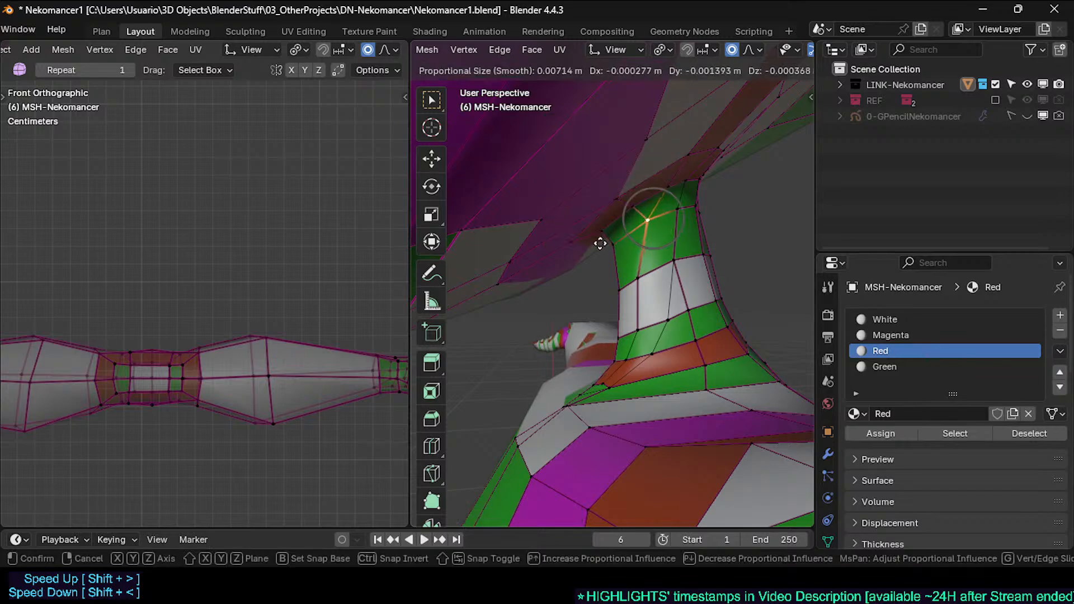
pyautogui.click(581, 266)
# Step: Examine how the face loops flow from the neck into the head, using face loop selections and loop cut previews
pyautogui.press('3')
pyautogui.keyDown('alt'); pyautogui.click(643, 247); pyautogui.keyUp('alt')
pyautogui.moveTo(683, 183); pyautogui.dragTo(649, 214, button='middle')
pyautogui.keyDown('alt'); pyautogui.keyDown('shift'); pyautogui.click(696, 189); pyautogui.keyUp('shift'); pyautogui.keyUp('alt')
pyautogui.hotkey('alt', 'a')
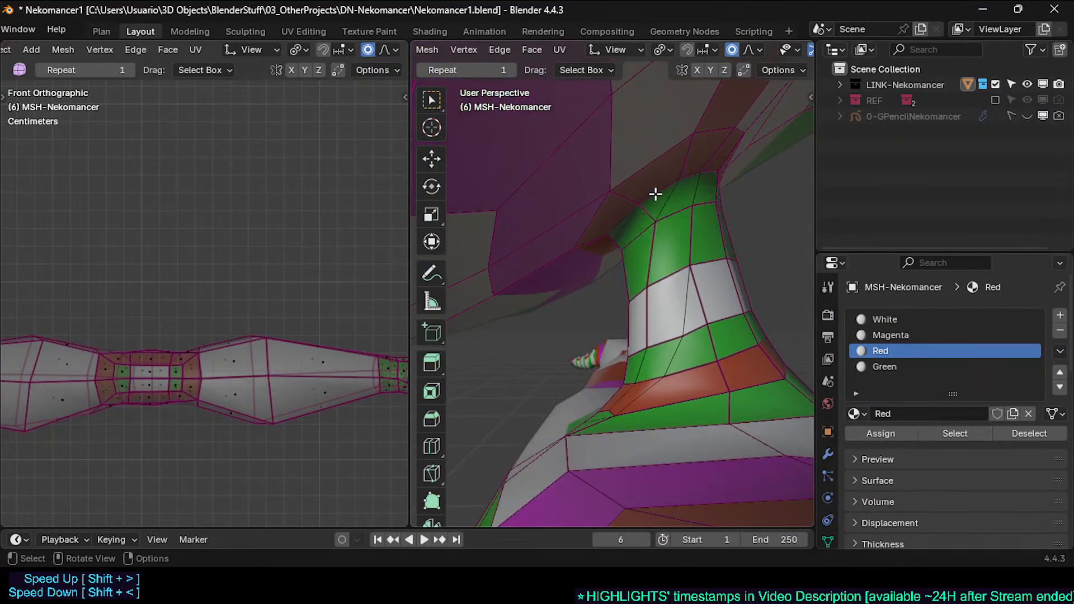
pyautogui.hotkey('ctrl', 'r')
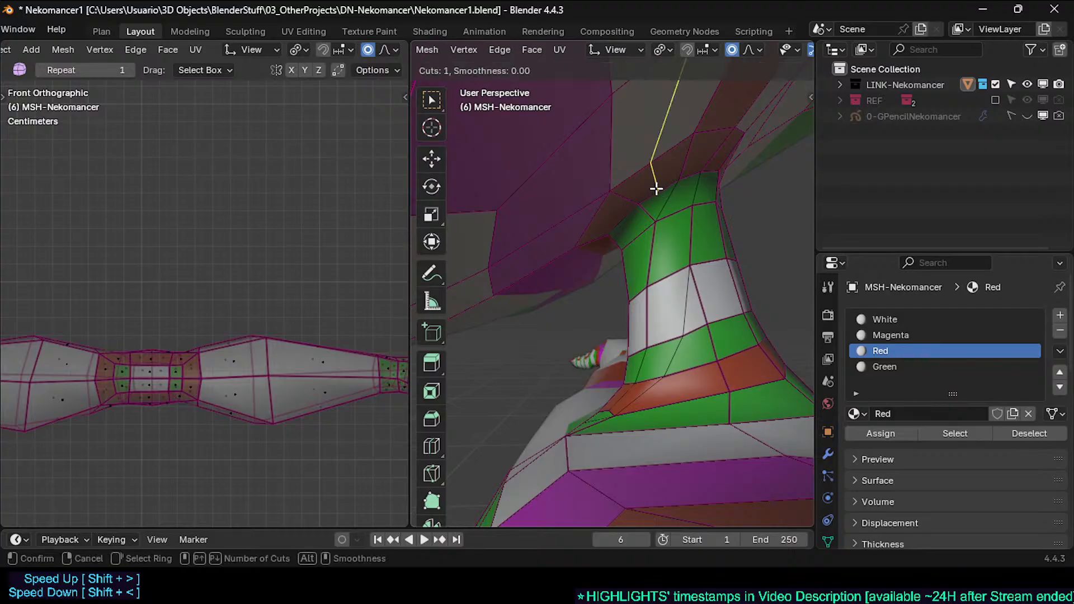
pyautogui.press('Escape')
pyautogui.hotkey('ctrl', 'r')
pyautogui.press('Escape')
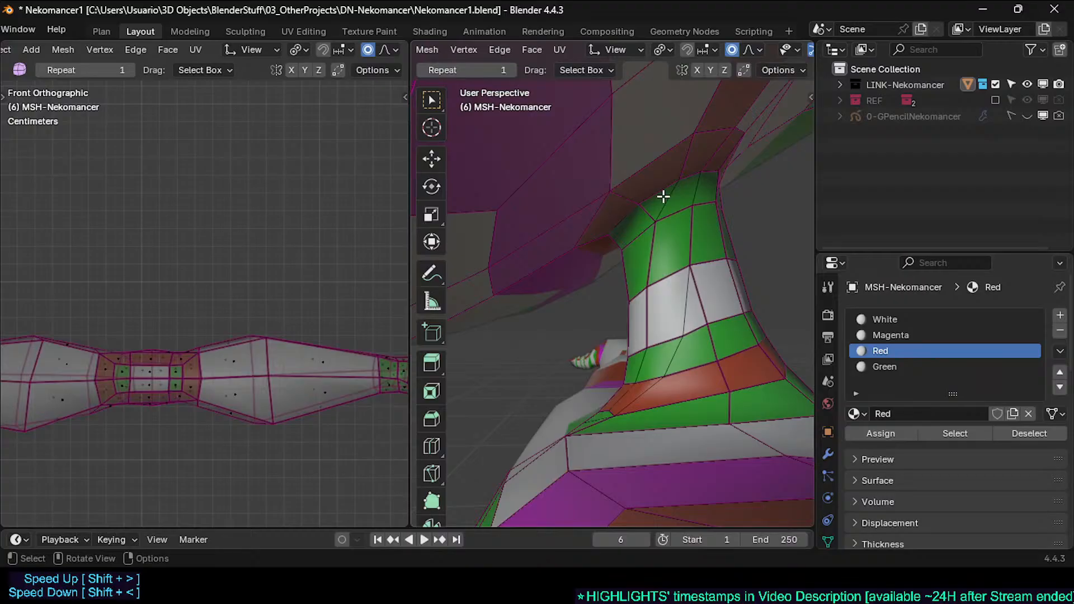
pyautogui.press('2')
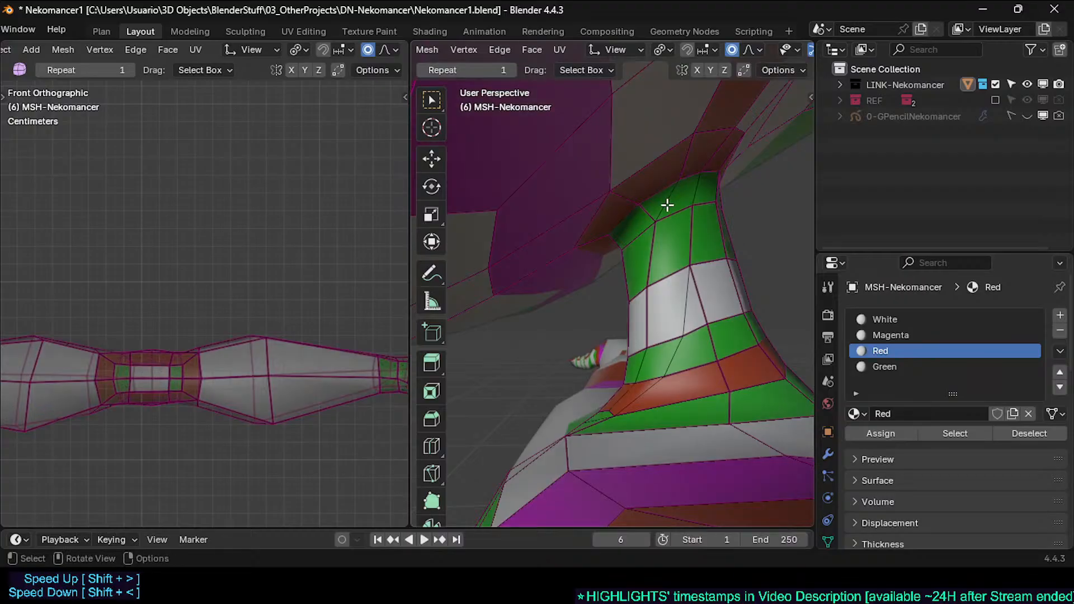
# Step: Reposition two neighbouring vertices on the lower edge of the neck's top green loop and check the face loop under the head
pyautogui.click(660, 224)
pyautogui.press('g')
pyautogui.click(644, 231)
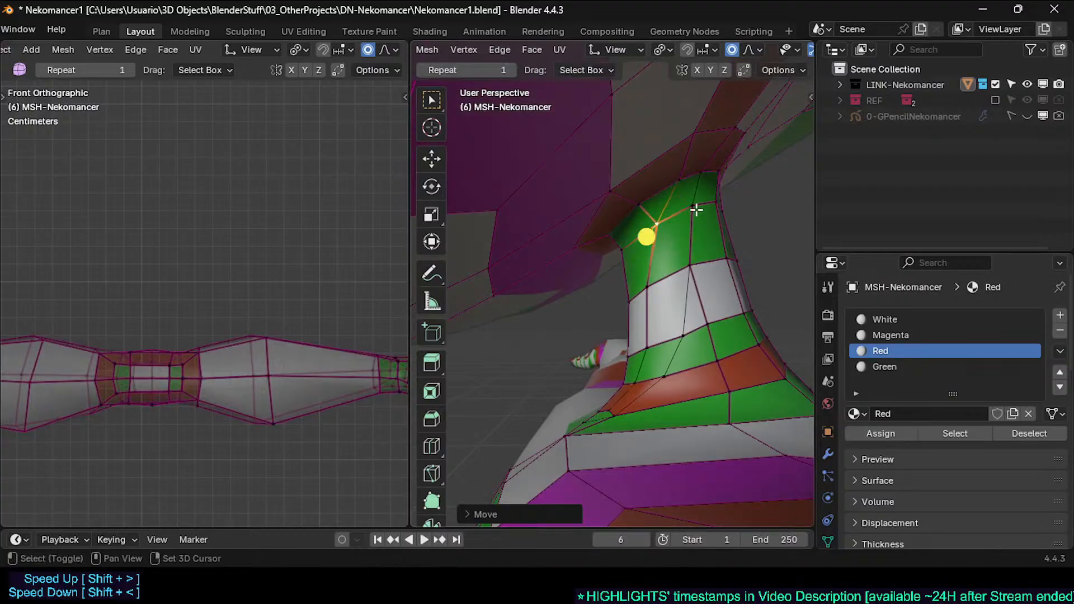
pyautogui.press('g')
pyautogui.click(699, 199)
pyautogui.moveTo(700, 199); pyautogui.dragTo(676, 186, button='middle')
pyautogui.keyDown('alt'); pyautogui.click(712, 173); pyautogui.keyUp('alt')
pyautogui.moveTo(794, 173); pyautogui.dragTo(804, 175)
# Step: Reposition the vertex on the upper edge of the neck's white band and a vertex lower on the neck's side
pyautogui.moveTo(713, 192); pyautogui.dragTo(667, 263, button='middle')
pyautogui.hotkey('alt', 'a')
pyautogui.click(656, 228)
pyautogui.press('g')
pyautogui.click(696, 210)
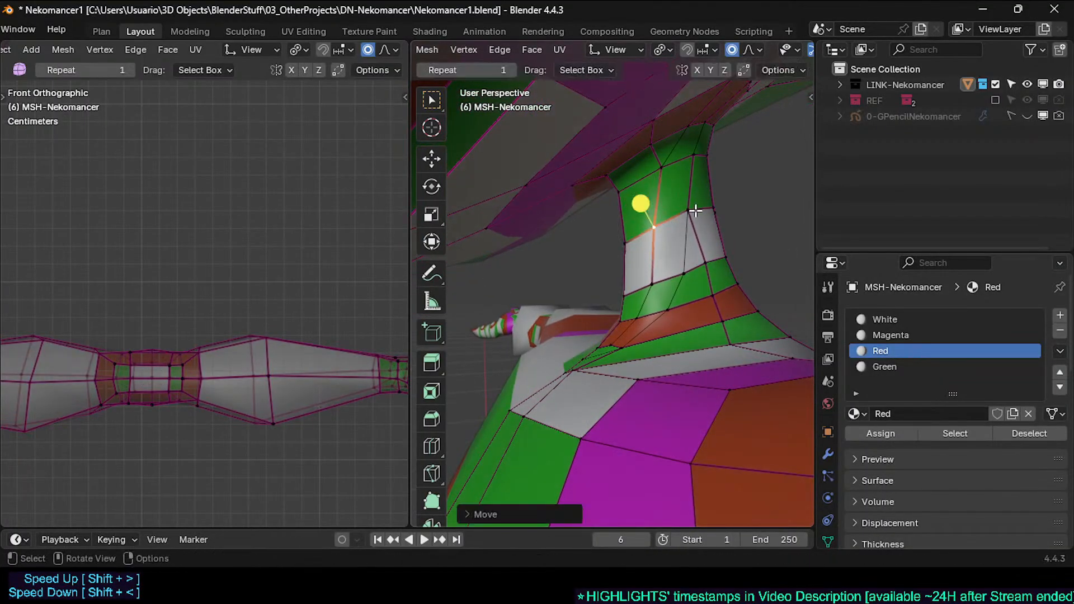
pyautogui.click(696, 211)
pyautogui.moveTo(696, 211); pyautogui.dragTo(584, 341, button='middle')
pyautogui.click(697, 265)
pyautogui.press('g')
pyautogui.click(681, 264)
# Step: Slide the vertex at the narrow end of the red and green neck-base bands along its edge and check the face loop there
pyautogui.press('3')
pyautogui.press('1')
pyautogui.click(582, 345)
pyautogui.press('g')
pyautogui.press('g')
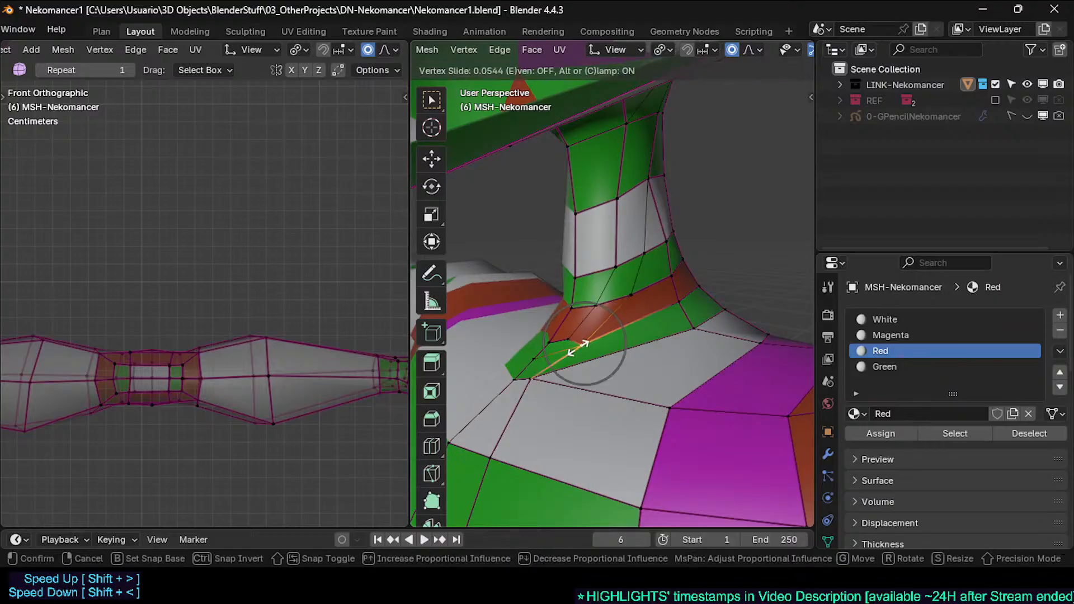
pyautogui.click(563, 356)
pyautogui.press('3')
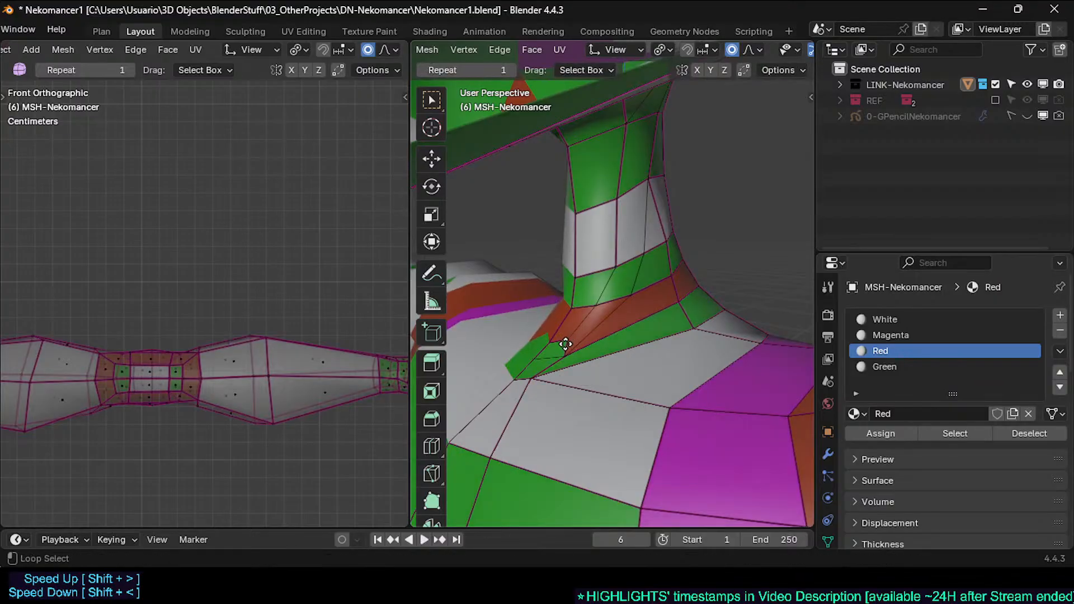
pyautogui.keyDown('alt'); pyautogui.click(566, 344); pyautogui.keyUp('alt')
pyautogui.moveTo(575, 351); pyautogui.dragTo(623, 329, button='middle')
# Step: Reposition the edges at the narrow end of the red band and the vertex where it meets the lower green band
pyautogui.press('2')
pyautogui.click(591, 331)
pyautogui.press('g')
pyautogui.click(599, 322)
pyautogui.click(658, 328)
pyautogui.press('g')
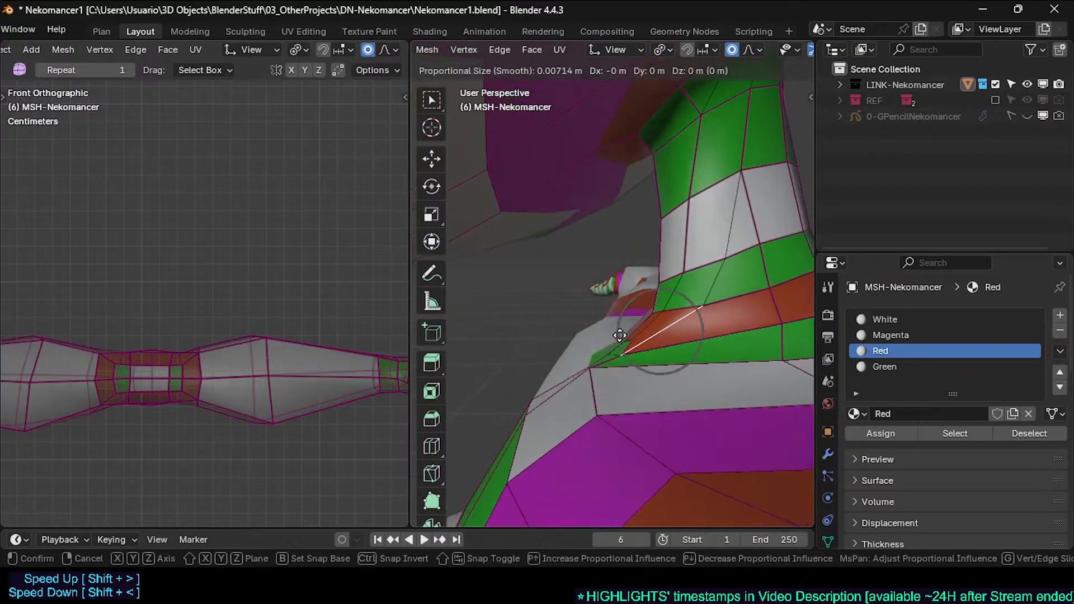
pyautogui.click(616, 302)
pyautogui.click(616, 302)
pyautogui.press('g')
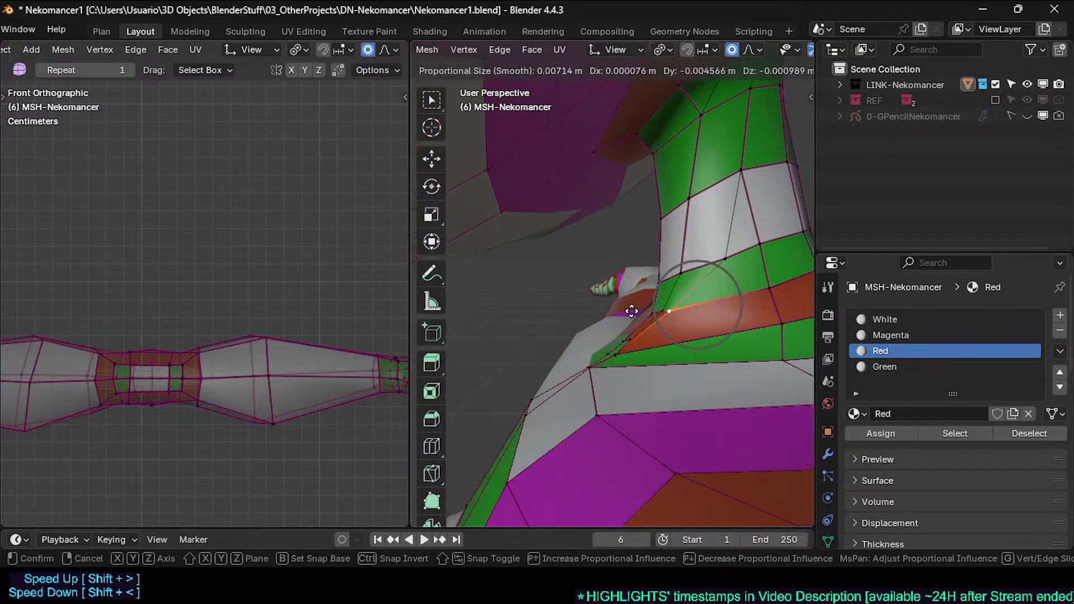
pyautogui.click(637, 302)
# Step: Reposition two vertices along the lower edge of the neck's white band to even out the face spacing
pyautogui.click(677, 277)
pyautogui.press('g')
pyautogui.click(688, 273)
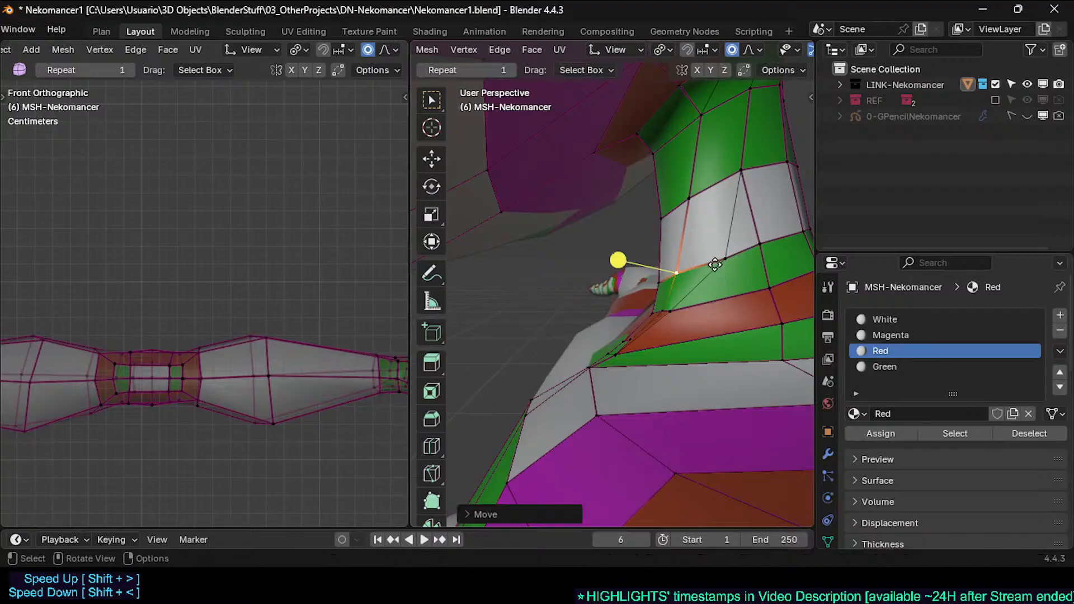
pyautogui.click(720, 261)
pyautogui.moveTo(719, 262); pyautogui.dragTo(652, 282, button='middle')
pyautogui.press('g')
pyautogui.click(694, 264)
pyautogui.keyDown('shift'); pyautogui.moveTo(706, 244); pyautogui.dragTo(657, 283, button='middle'); pyautogui.keyUp('shift')
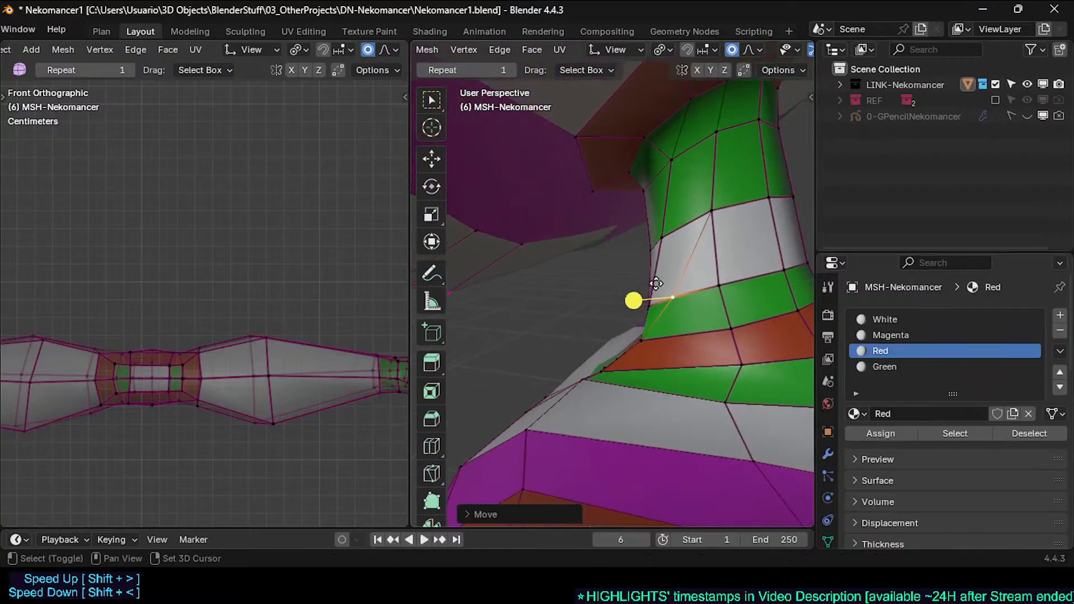
# Step: Reposition the vertex on the white band's upper edge, correcting its placement from a second angle
pyautogui.click(721, 202)
pyautogui.press('g')
pyautogui.click(695, 199)
pyautogui.moveTo(695, 200); pyautogui.dragTo(633, 242, button='middle')
pyautogui.scroll(2, 622, 255)
pyautogui.press('g')
pyautogui.click(624, 256)
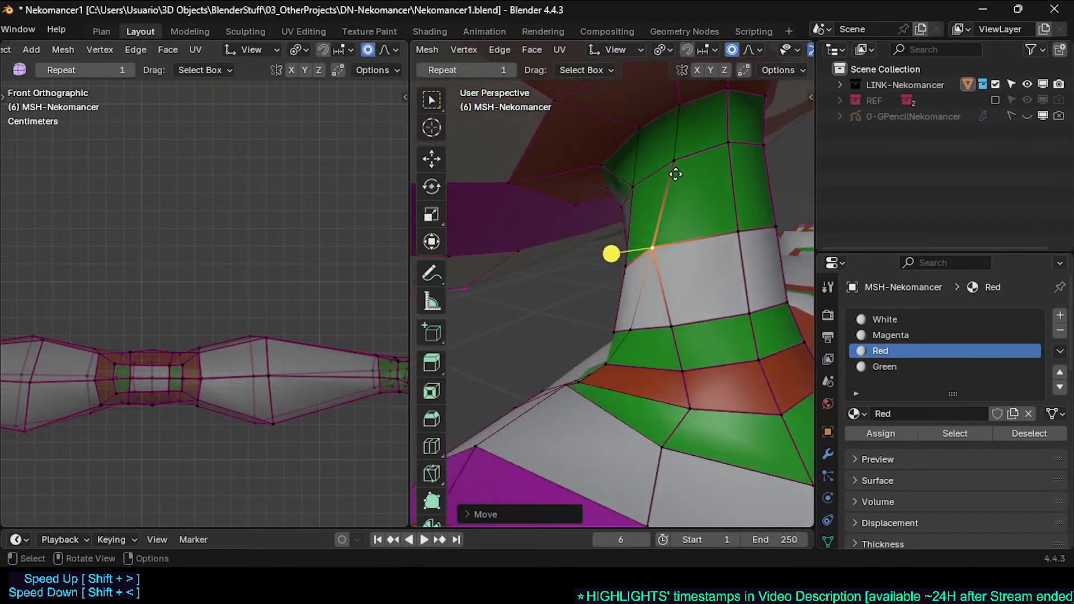
# Step: Reposition the vertex between the two upper green neck loops to smooth the line into the head
pyautogui.click(675, 172)
pyautogui.press('g')
pyautogui.click(648, 180)
pyautogui.moveTo(602, 204); pyautogui.dragTo(624, 191, button='middle')
pyautogui.click(627, 191)
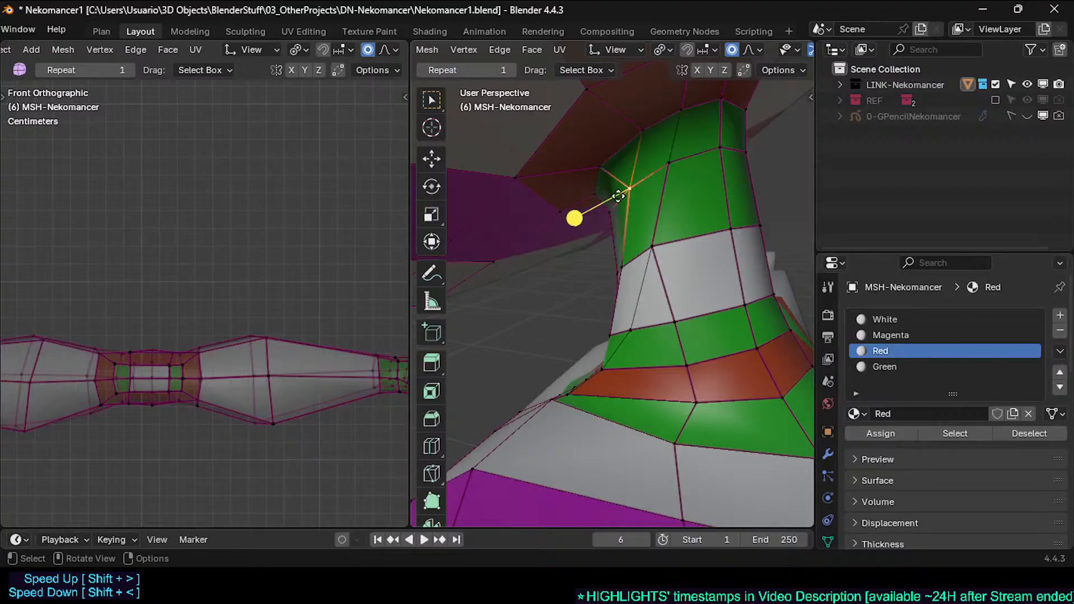
# Step: Examine how the face loops run from under the head down to the narrow green end at the neck base
pyautogui.scroll(-3, 630, 191)
pyautogui.press('3')
pyautogui.keyDown('alt'); pyautogui.click(647, 152); pyautogui.keyUp('alt')
pyautogui.moveTo(587, 230); pyautogui.dragTo(655, 226, button='middle')
pyautogui.moveTo(671, 252); pyautogui.dragTo(686, 252)
pyautogui.moveTo(680, 252); pyautogui.dragTo(539, 377, button='middle')
pyautogui.click(616, 317)
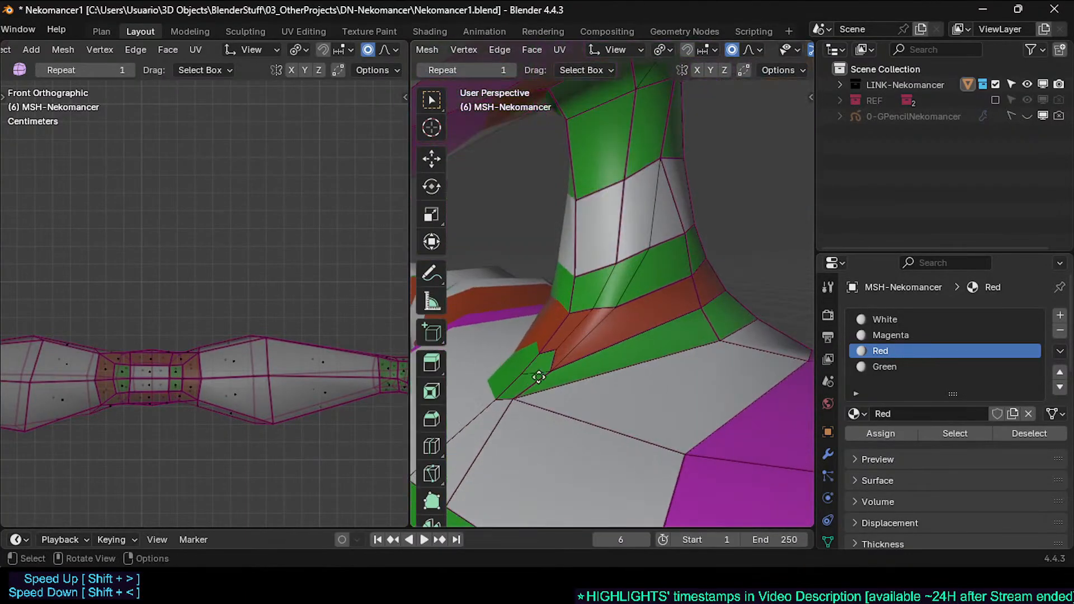
pyautogui.click(559, 339)
pyautogui.moveTo(575, 343); pyautogui.dragTo(598, 372, button='middle')
# Step: Slide the edge between the lower green band and the red band toward the shoulder
pyautogui.press('1')
pyautogui.click(593, 377)
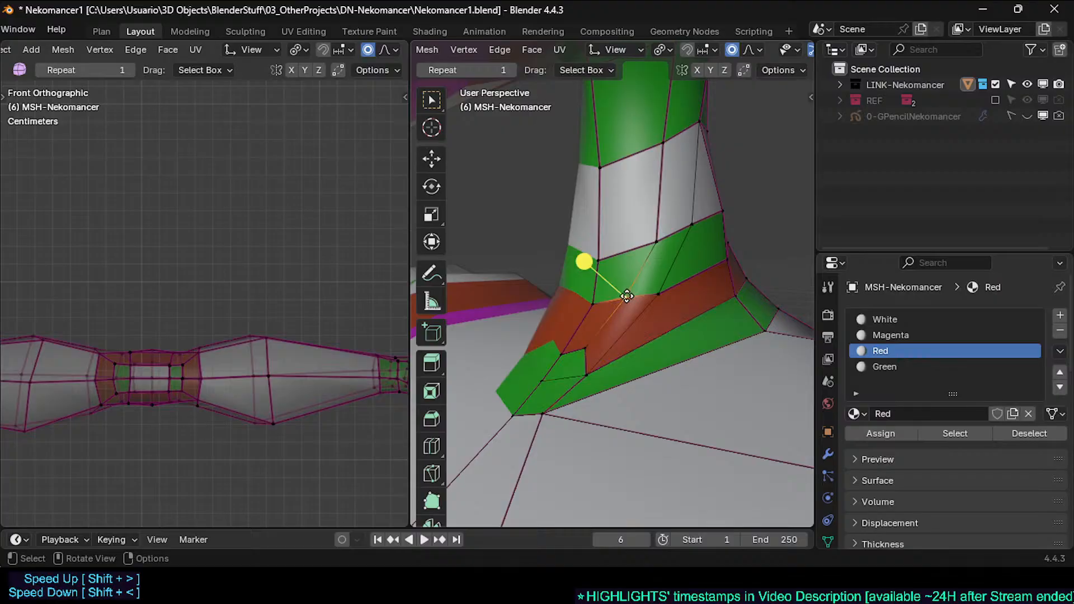
pyautogui.keyDown('shift'); pyautogui.click(634, 295); pyautogui.keyUp('shift')
pyautogui.press('g')
pyautogui.press('g')
pyautogui.click(630, 312)
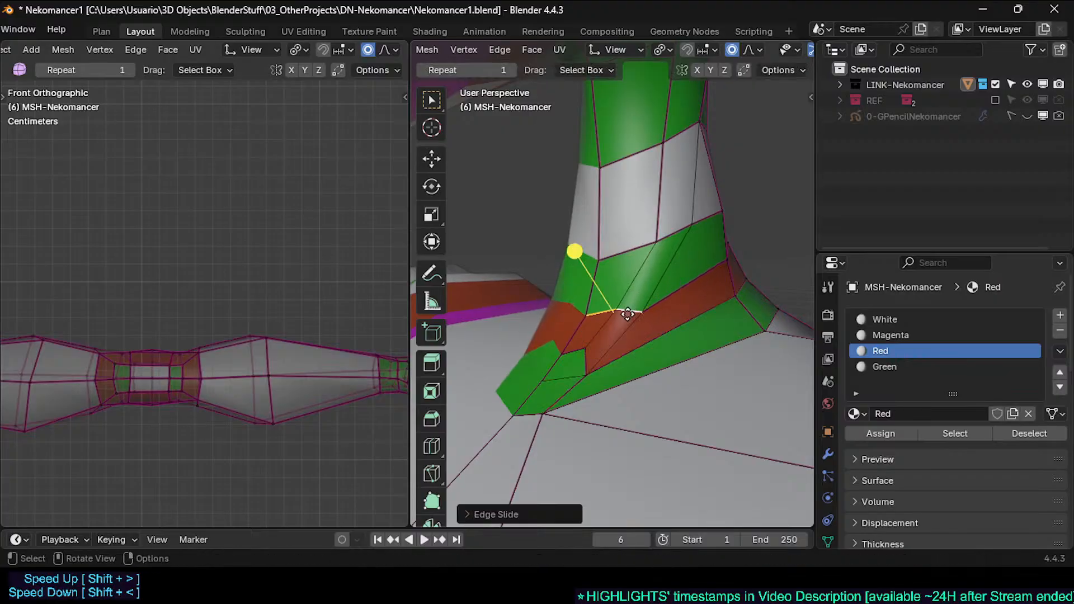
# Step: Reposition the vertex at the end of the slid edge and its neighbour on the green and red band border
pyautogui.press('1')
pyautogui.click(640, 314)
pyautogui.press('g')
pyautogui.click(685, 278)
pyautogui.press('g')
pyautogui.moveTo(686, 276); pyautogui.dragTo(540, 360, button='middle')
pyautogui.click(678, 293)
# Step: Add a single centred loop cut lengthwise across the white face on top of the shoulder
pyautogui.hotkey('ctrl', 'r')
pyautogui.rightClick(592, 319)
pyautogui.hotkey('ctrl', 'r')
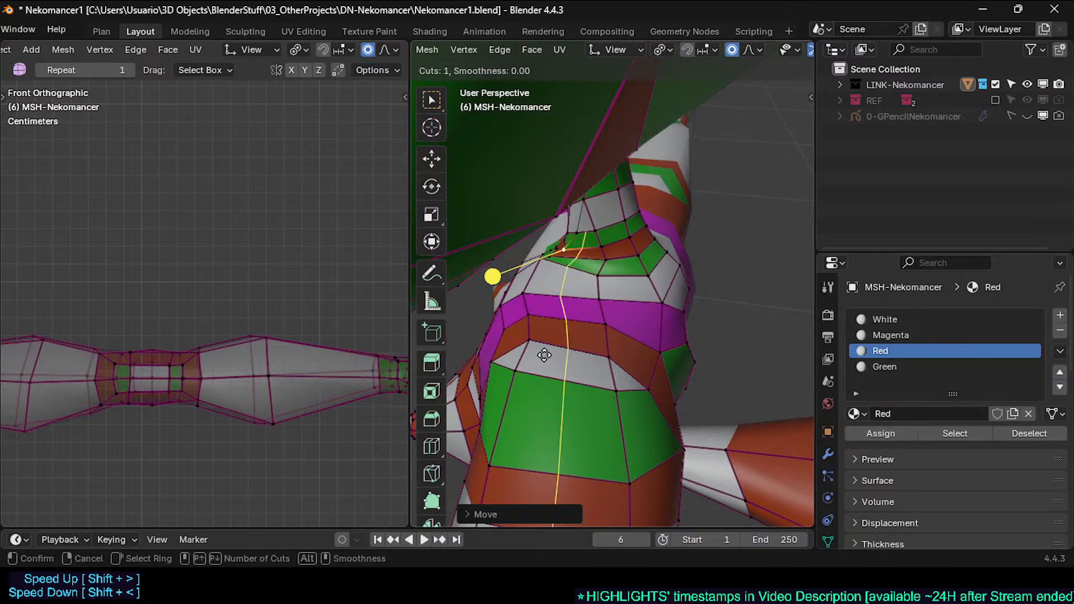
pyautogui.click(610, 367)
pyautogui.rightClick(608, 364)
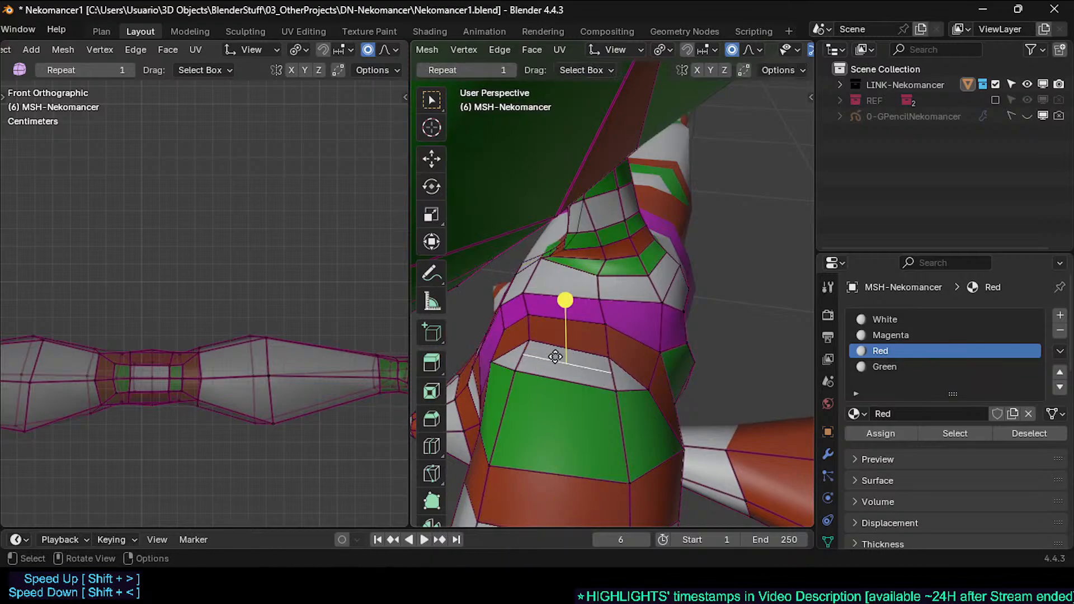
pyautogui.moveTo(555, 356); pyautogui.dragTo(571, 327, button='middle')
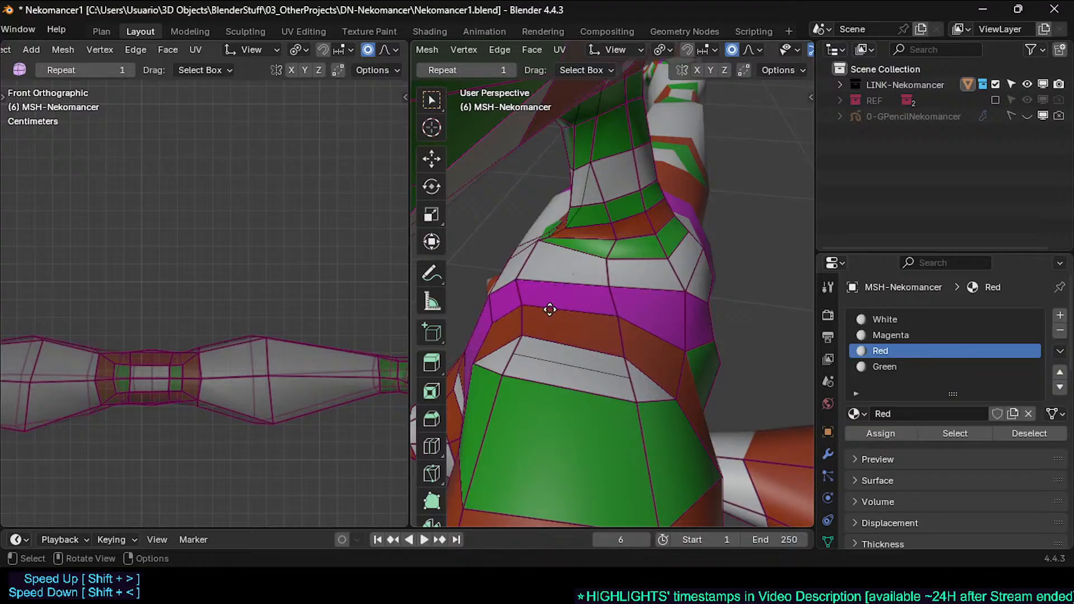
# Step: Knife-cut an inset outline in the shoulder's white face and two lines from it up to the green neck loop, then select the strip between them
pyautogui.press('k')
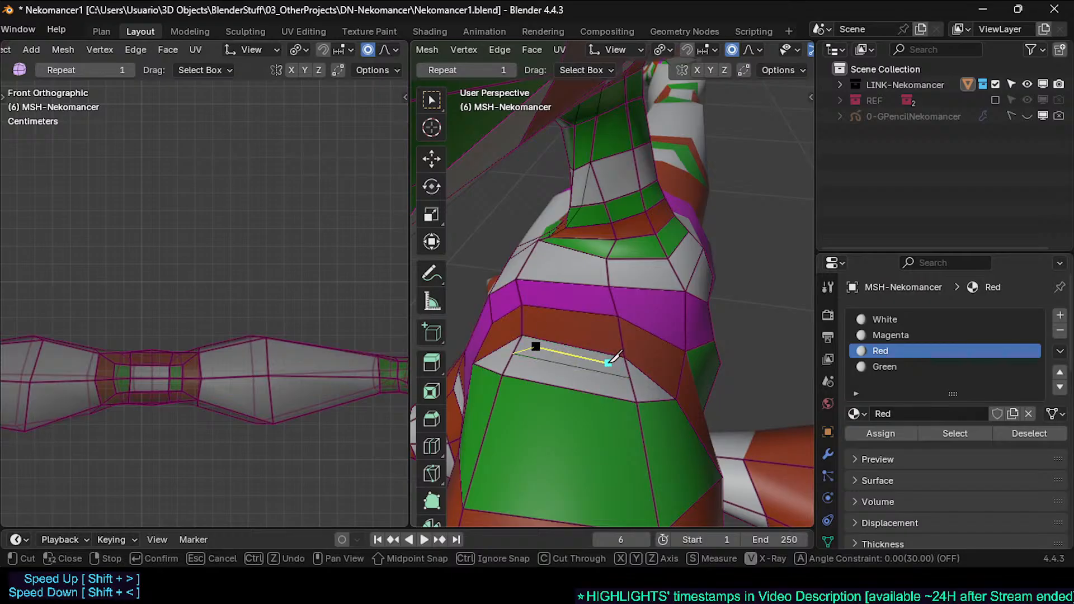
pyautogui.press('Return')
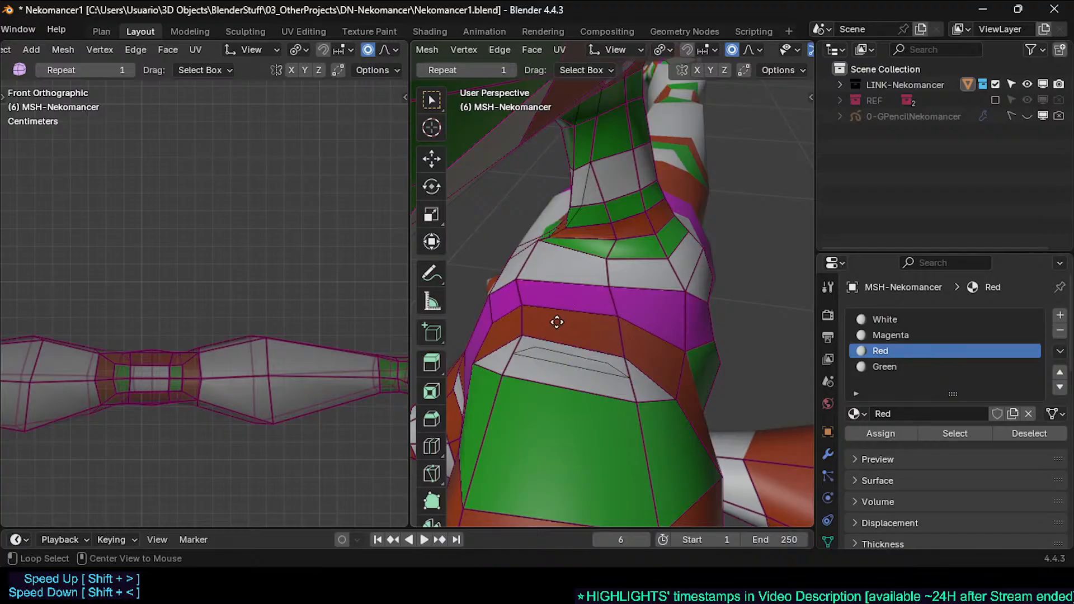
pyautogui.press('k')
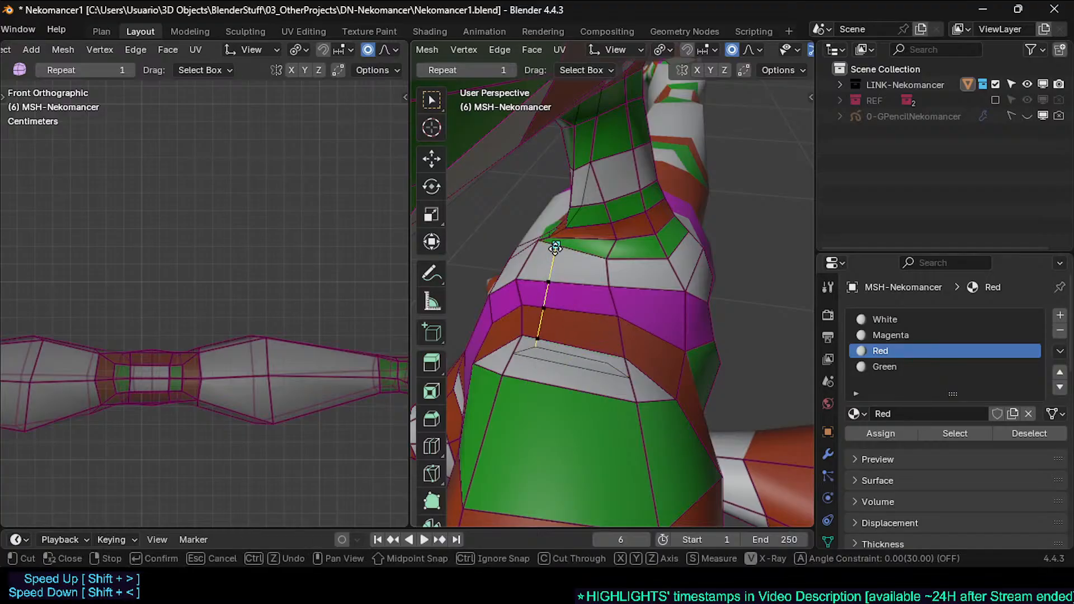
pyautogui.press('Return')
pyautogui.press('k')
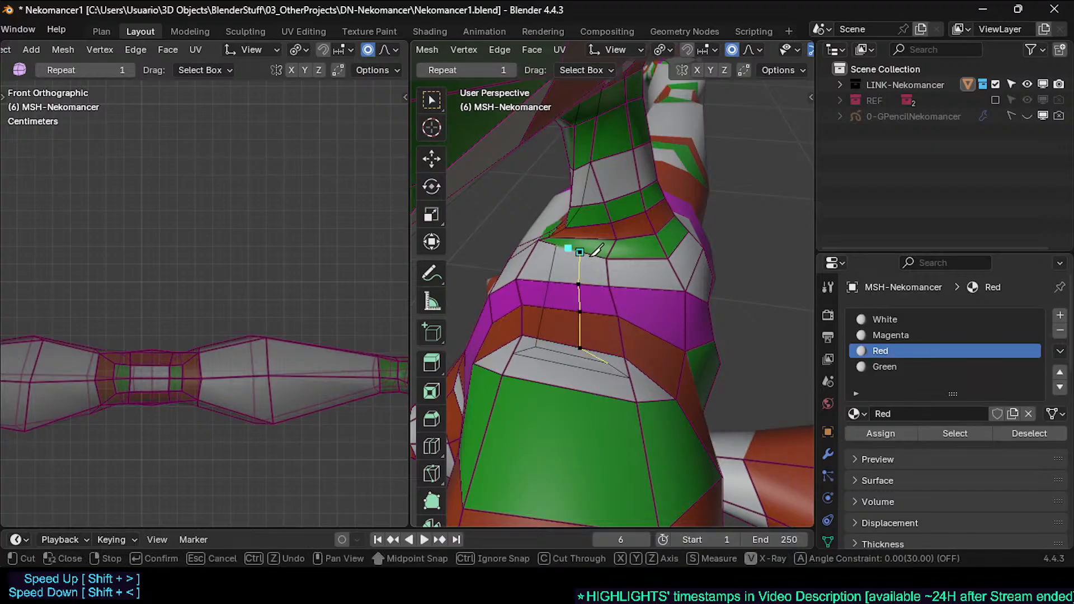
pyautogui.press('Return')
pyautogui.click(564, 266)
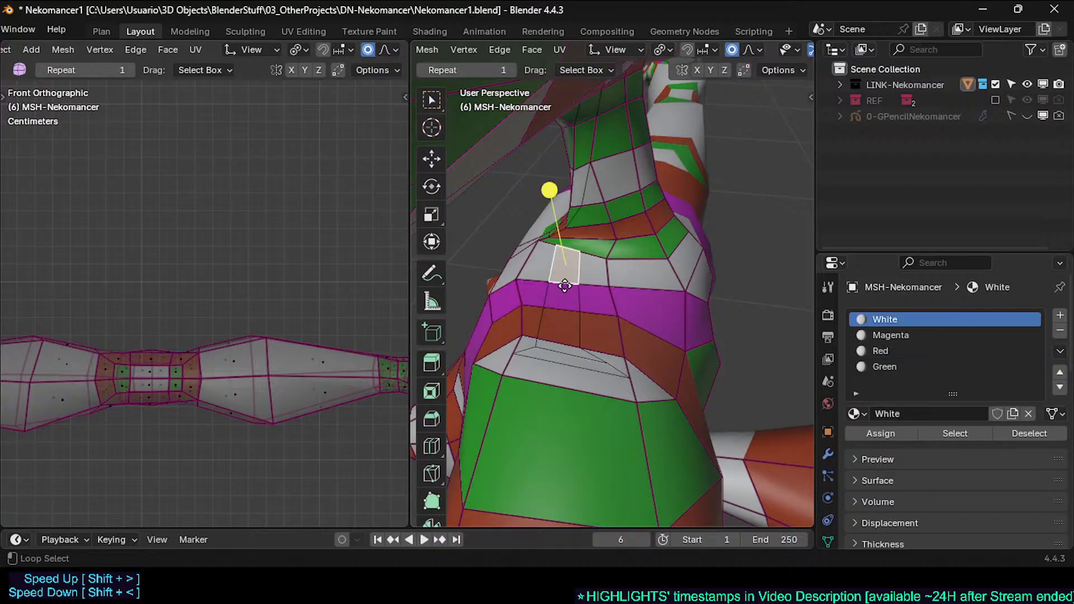
pyautogui.keyDown('shift'); pyautogui.click(562, 302); pyautogui.keyUp('shift')
pyautogui.keyDown('shift'); pyautogui.click(561, 328); pyautogui.keyUp('shift')
pyautogui.keyDown('shift'); pyautogui.click(565, 352); pyautogui.keyUp('shift')
pyautogui.moveTo(557, 233); pyautogui.dragTo(619, 242)
pyautogui.moveTo(563, 354); pyautogui.dragTo(706, 338, button='middle')
# Step: Slide the white shoulder patch's edge bordering the green band and the cut edge above it to rebalance the faces
pyautogui.press('2')
pyautogui.click(685, 354)
pyautogui.click(726, 340)
pyautogui.press('g')
pyautogui.press('g')
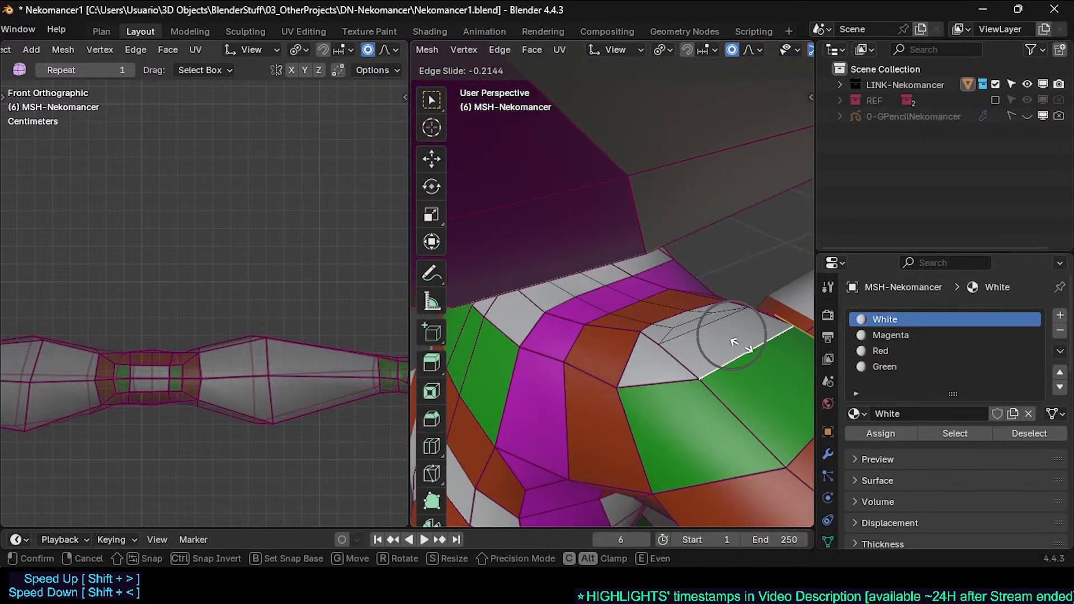
pyautogui.click(719, 329)
pyautogui.press('g')
pyautogui.press('g')
pyautogui.click(717, 330)
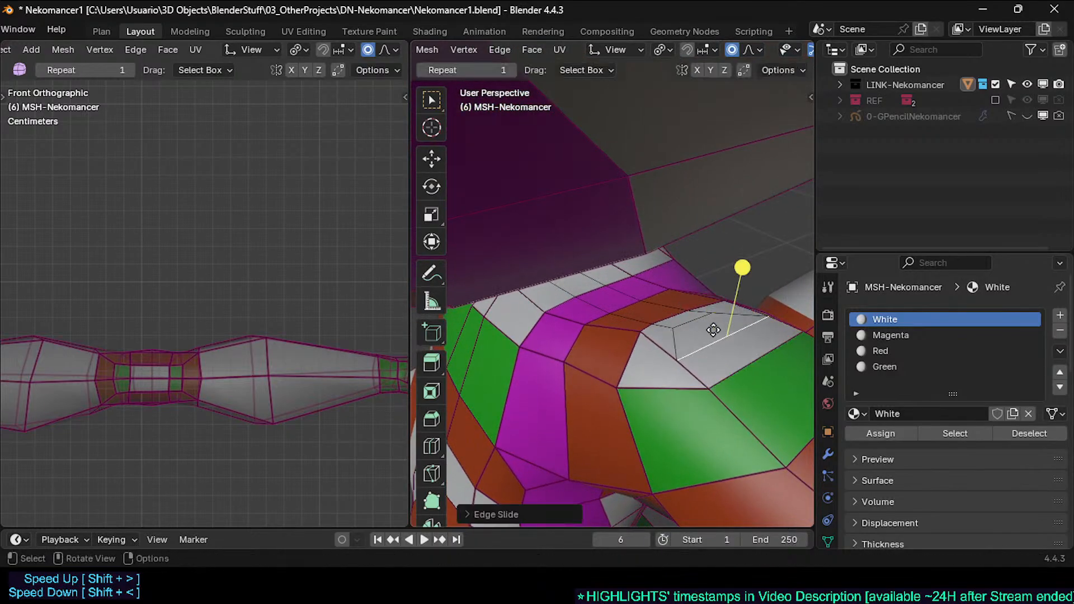
# Step: Move the new cut geometry on the white shoulder patch and check the face loop running across it
pyautogui.moveTo(712, 331); pyautogui.dragTo(559, 258, button='middle')
pyautogui.press('3')
pyautogui.click(672, 319)
pyautogui.keyDown('shift'); pyautogui.click(648, 314); pyautogui.keyUp('shift')
pyautogui.press('g')
pyautogui.click(649, 299)
pyautogui.keyDown('alt'); pyautogui.click(559, 288); pyautogui.keyUp('alt')
pyautogui.moveTo(563, 222); pyautogui.dragTo(605, 230)
pyautogui.moveTo(599, 285); pyautogui.dragTo(594, 364, button='middle')
pyautogui.hotkey('alt', 'a')
pyautogui.hotkey('alt', 'a')
# Step: Select the newly cut edges of the shoulder patch and strip and set their crease to 0.3
pyautogui.click(558, 352)
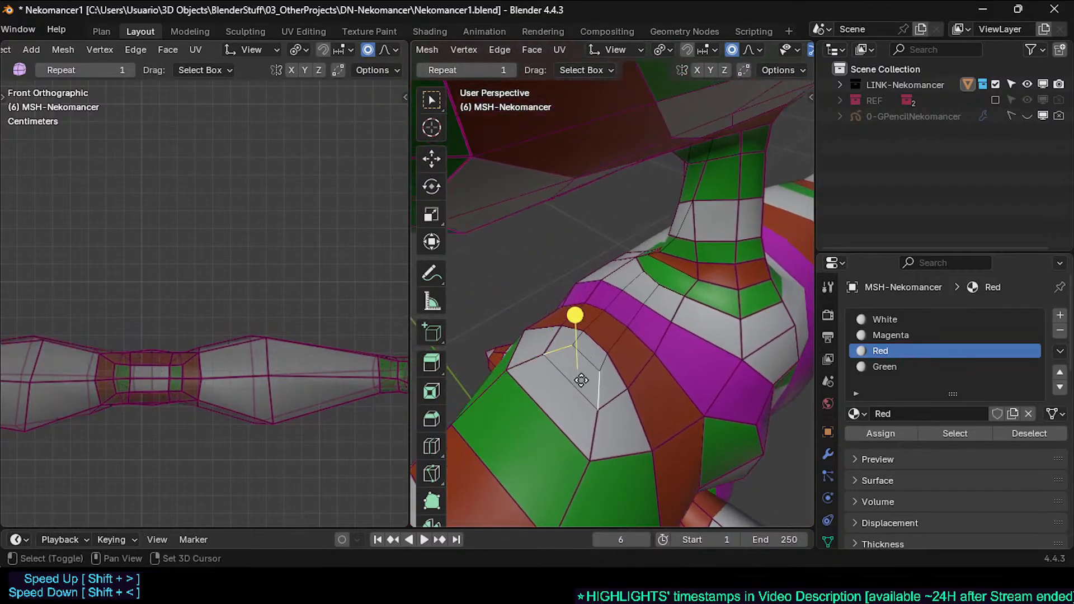
pyautogui.keyDown('alt'); pyautogui.click(599, 313); pyautogui.keyUp('alt')
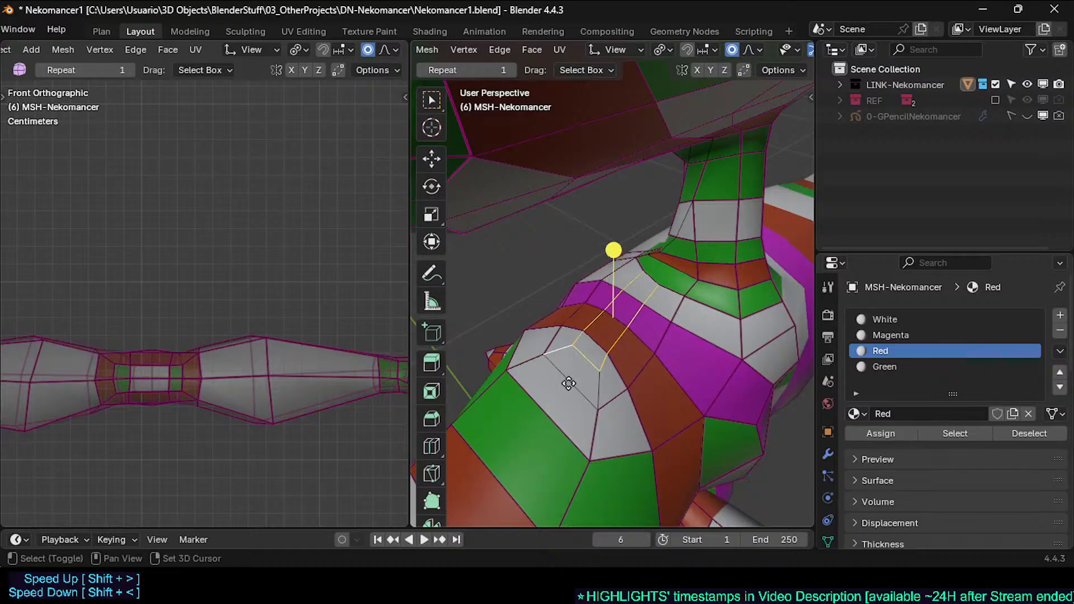
pyautogui.hotkey('shift', 'e')
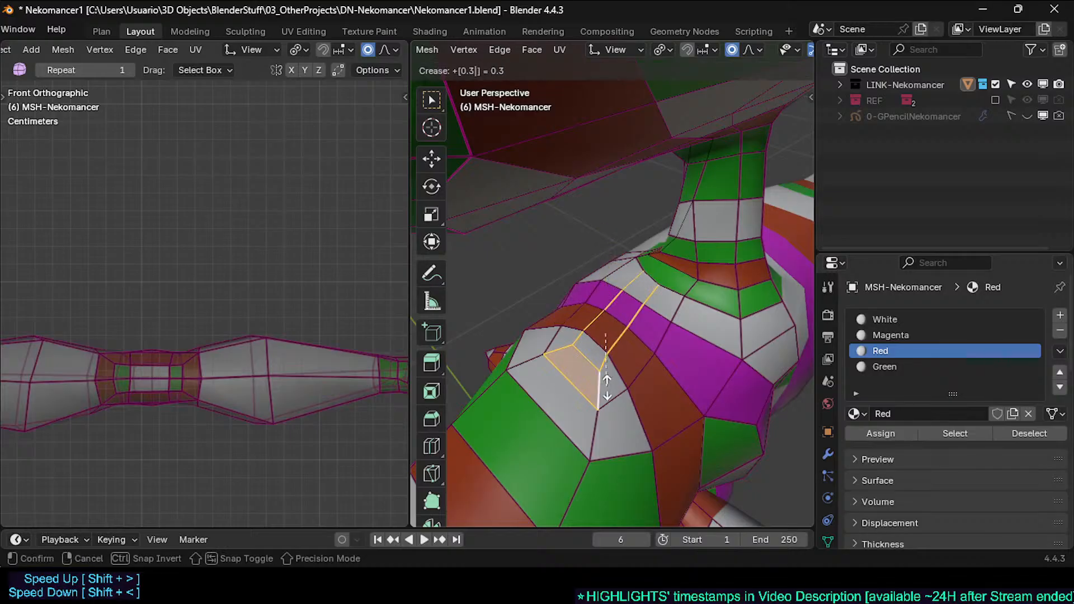
pyautogui.write('0.3')
pyautogui.press('Return')
# Step: Undo the crease on the newly cut shoulder edges and apply an edge crease to them again
pyautogui.hotkey('alt', 'a')
pyautogui.hotkey('ctrl', 'z')
pyautogui.scroll(3, 597, 389)
pyautogui.hotkey('alt', 'a')
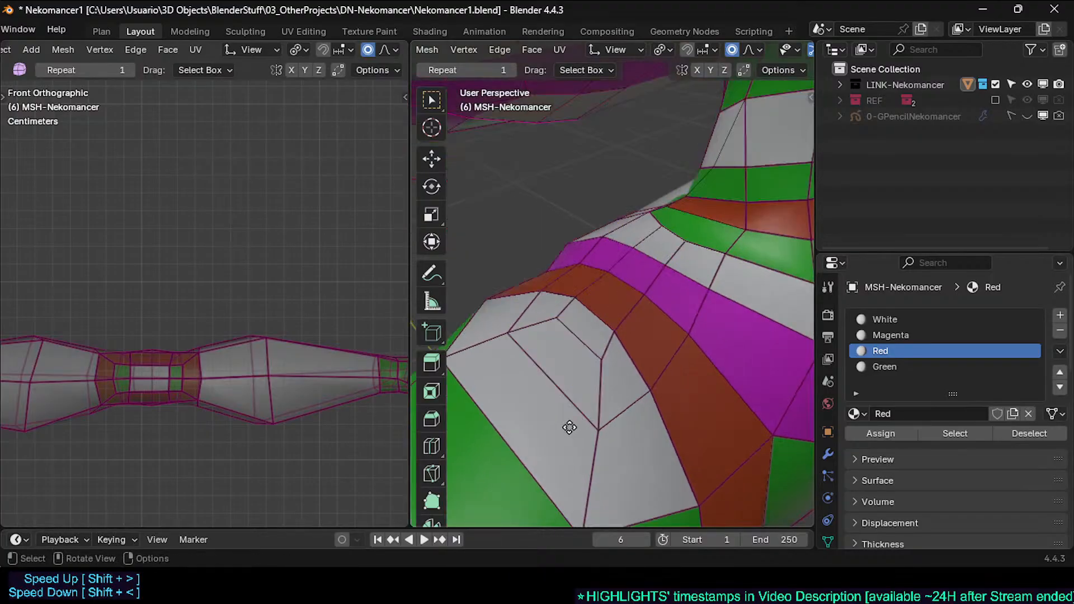
pyautogui.hotkey('ctrl', 'z')
pyautogui.hotkey('alt', 'a')
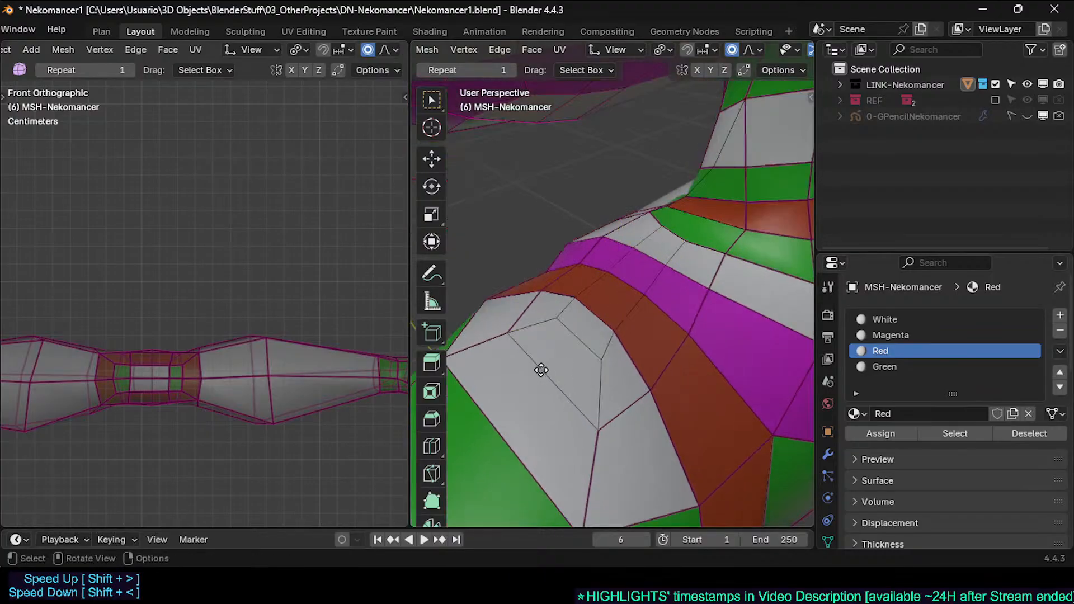
pyautogui.hotkey('ctrl', 'z')
pyautogui.hotkey('shift', 'e')
pyautogui.click(562, 381)
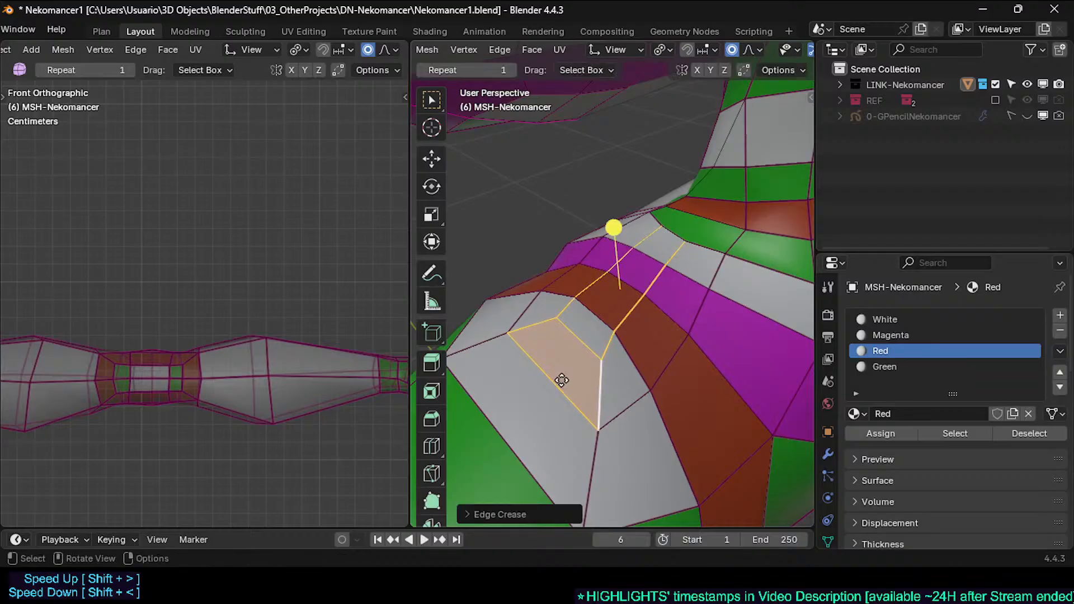
# Step: Inspect the shoulder outside Edit Mode, then slide a cut edge in the white band below the green neck loop
pyautogui.hotkey('alt', 'a')
pyautogui.scroll(-5, 562, 381)
pyautogui.press('Tab')
pyautogui.moveTo(589, 370); pyautogui.dragTo(680, 316, button='middle')
pyautogui.press('Tab')
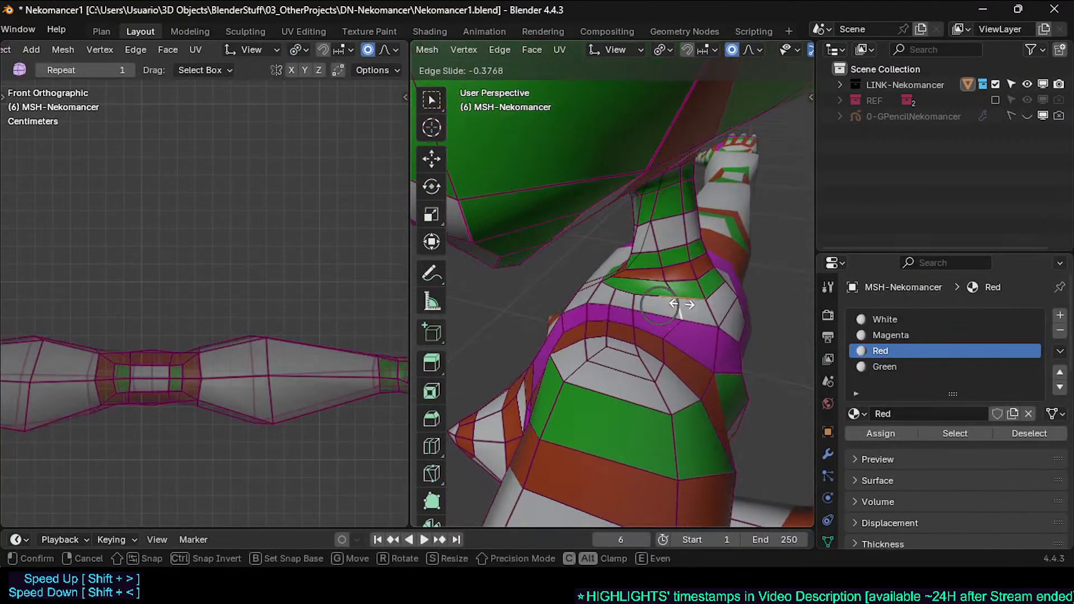
pyautogui.click(674, 331)
# Step: Try sliding the edges on the shoulder's magenta, red and white band borders and undo the slides
pyautogui.press('g')
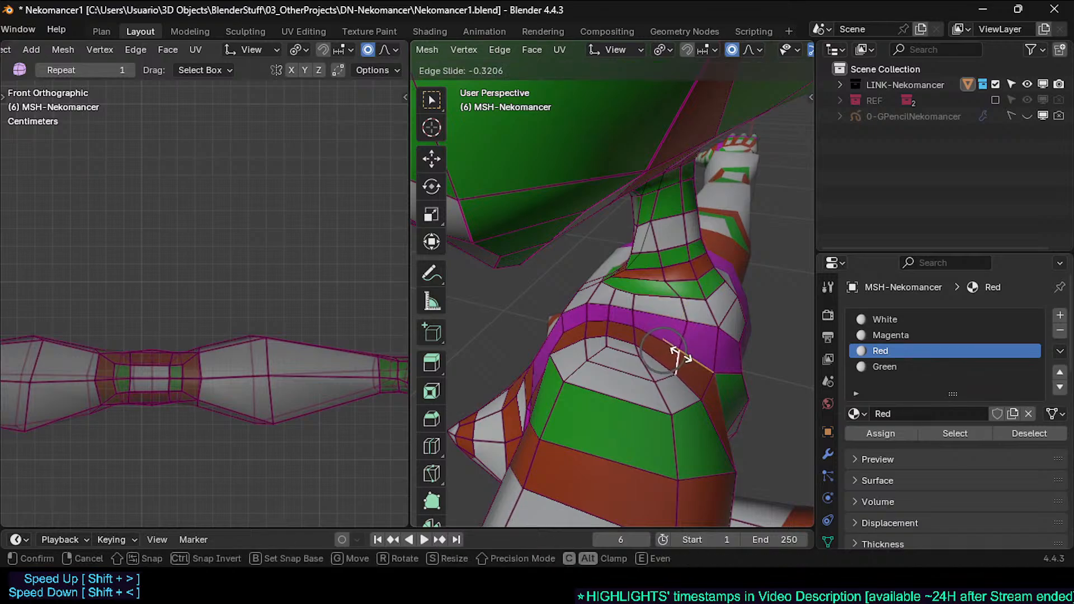
pyautogui.click(667, 350)
pyautogui.hotkey('ctrl', 'z')
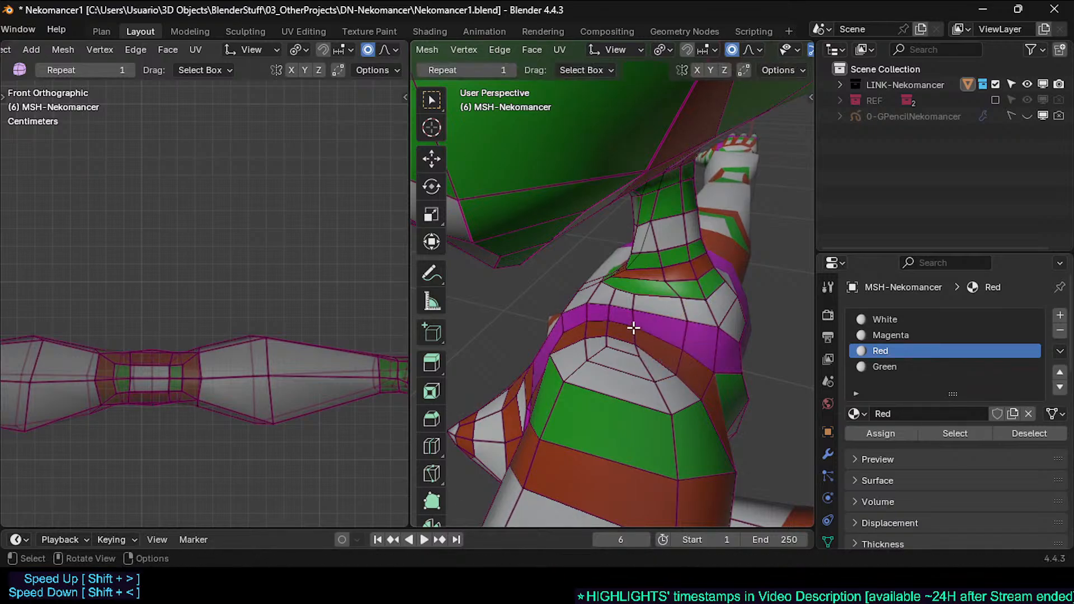
pyautogui.press('g')
pyautogui.press('g')
pyautogui.rightClick(648, 302)
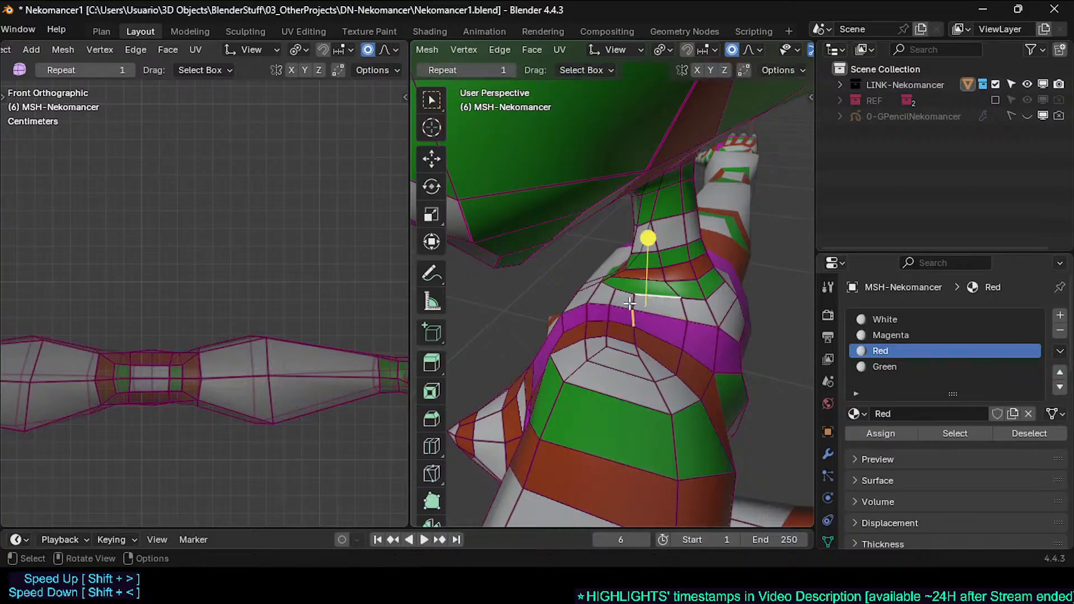
pyautogui.press('g')
pyautogui.press('g')
pyautogui.click(643, 323)
pyautogui.hotkey('ctrl', 'z')
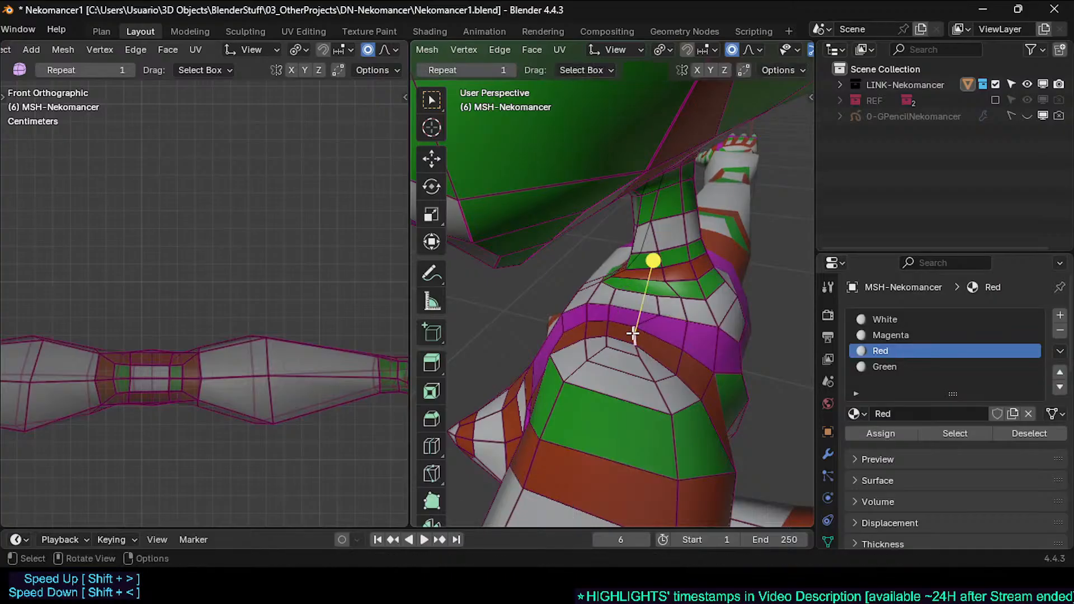
# Step: Slide the new strip's edges across the shoulder's red, magenta and white bands to space its faces more evenly
pyautogui.press('g')
pyautogui.press('g')
pyautogui.click(645, 336)
pyautogui.moveTo(652, 341)
pyautogui.mouseDown(button='middle')
pyautogui.moveTo(565, 326)
pyautogui.moveTo(525, 305)
pyautogui.moveTo(619, 312)
pyautogui.moveTo(637, 298)
pyautogui.moveTo(666, 338)
pyautogui.mouseUp(button='middle')
pyautogui.press('g')
pyautogui.click(577, 302)
pyautogui.press('g')
pyautogui.click(636, 298)
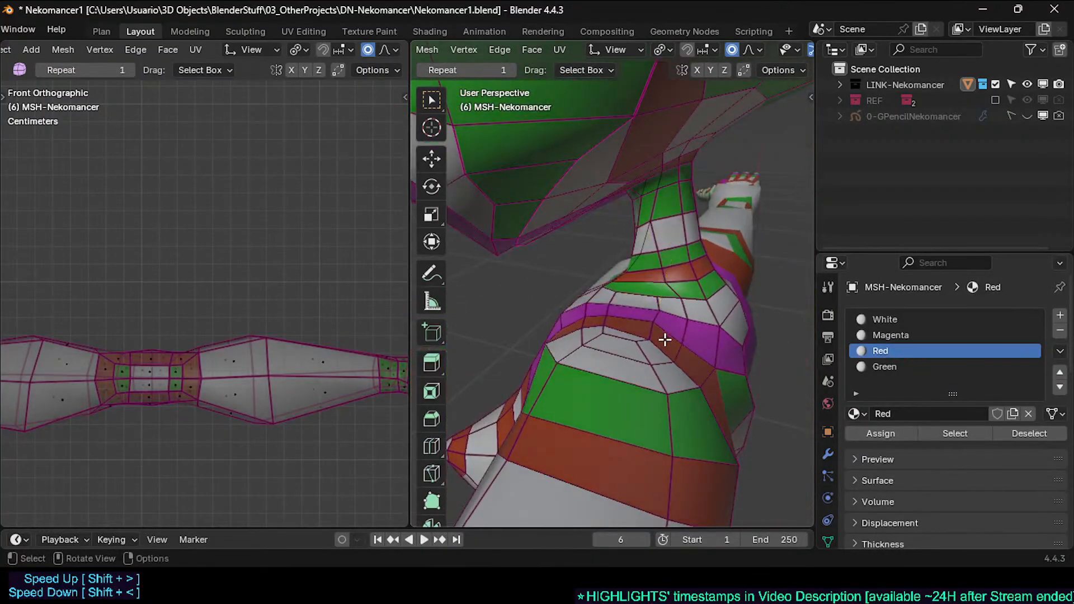
# Step: Smooth the face loop through the shoulder's cut strip and scale the three red, magenta and white faces on top of the shoulder
pyautogui.keyDown('alt'); pyautogui.click(642, 351); pyautogui.keyUp('alt')
pyautogui.moveTo(637, 239); pyautogui.dragTo(661, 241)
pyautogui.moveTo(662, 240); pyautogui.dragTo(635, 328, button='middle')
pyautogui.hotkey('alt', 'a')
pyautogui.click(641, 324)
pyautogui.keyDown('shift'); pyautogui.click(639, 294); pyautogui.keyUp('shift')
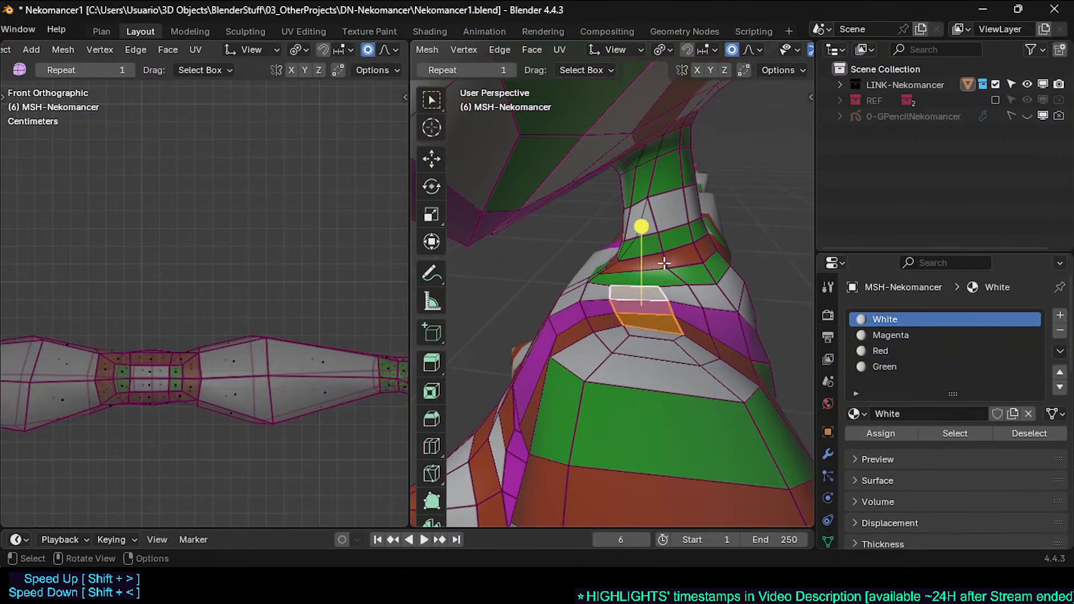
pyautogui.press('s')
pyautogui.press('g')
pyautogui.press('z')
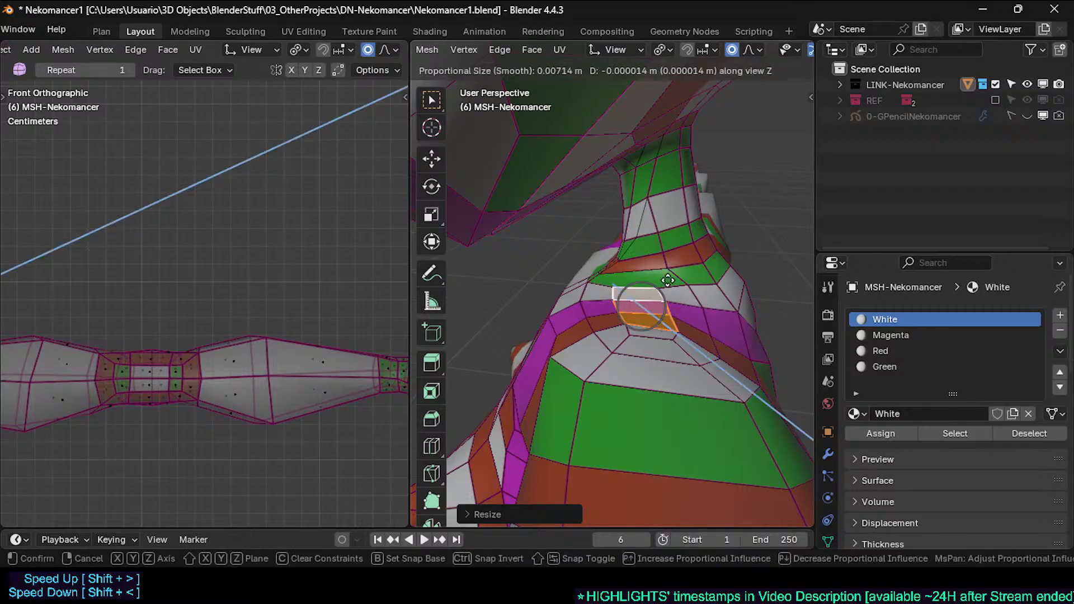
pyautogui.rightClick(668, 280)
pyautogui.moveTo(655, 305); pyautogui.dragTo(677, 312, button='middle')
pyautogui.press('g')
pyautogui.press('z')
pyautogui.rightClick(677, 309)
# Step: Switch the transform orientation to Global and move the three selected shoulder faces along the Z axis
pyautogui.press('less')
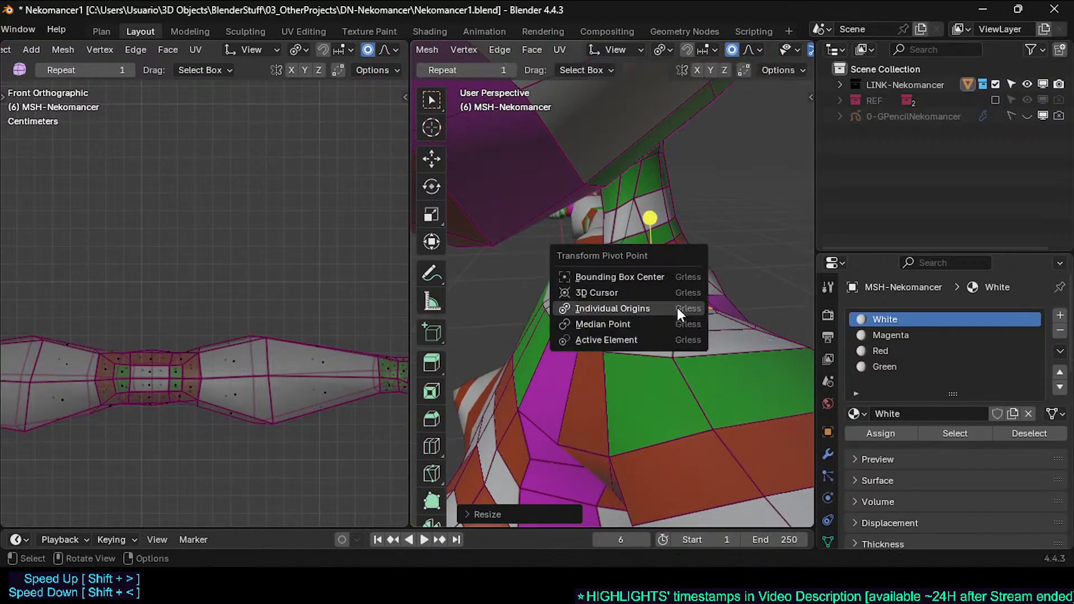
pyautogui.click(676, 308)
pyautogui.press(',')
pyautogui.click(652, 247)
pyautogui.press('g')
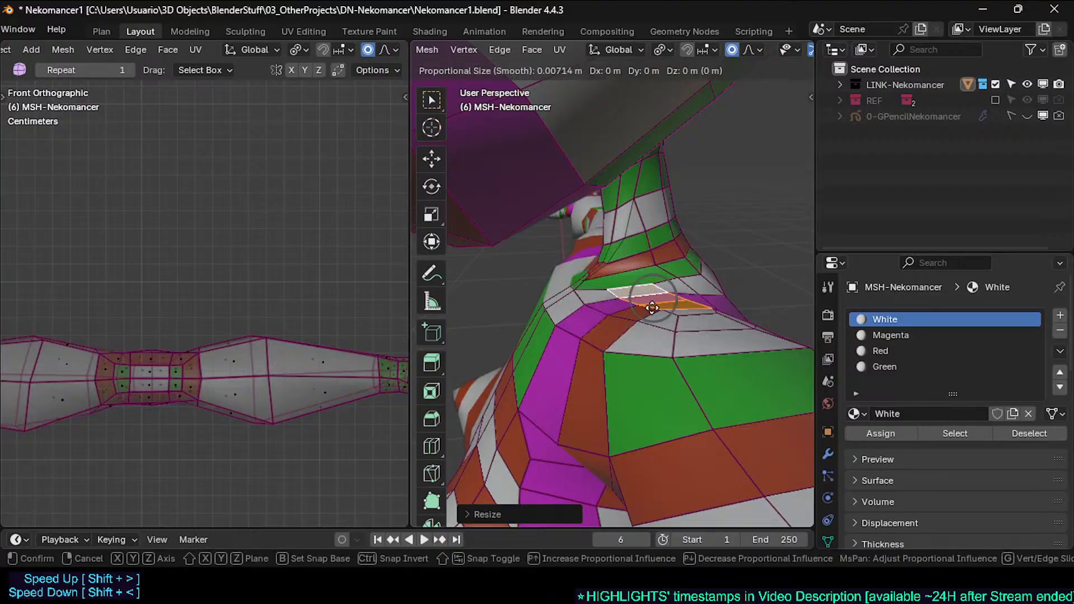
pyautogui.press('z')
pyautogui.click(665, 289)
# Step: Smooth the three selected shoulder faces, extend the selection to the ring of faces around the shoulder top and smooth it too
pyautogui.moveTo(666, 288); pyautogui.dragTo(550, 231, button='middle')
pyautogui.moveTo(591, 224); pyautogui.dragTo(547, 280)
pyautogui.moveTo(546, 281); pyautogui.dragTo(581, 304, button='middle')
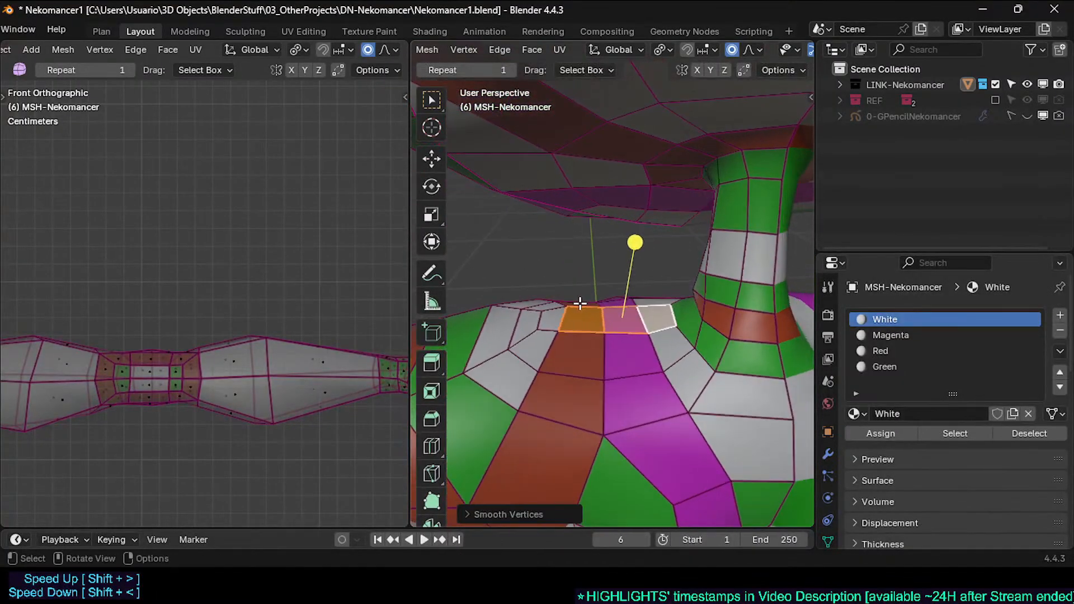
pyautogui.keyDown('ctrl'); pyautogui.keyDown('shift'); pyautogui.click(533, 339); pyautogui.keyUp('shift'); pyautogui.keyUp('ctrl')
pyautogui.moveTo(614, 245); pyautogui.dragTo(604, 314)
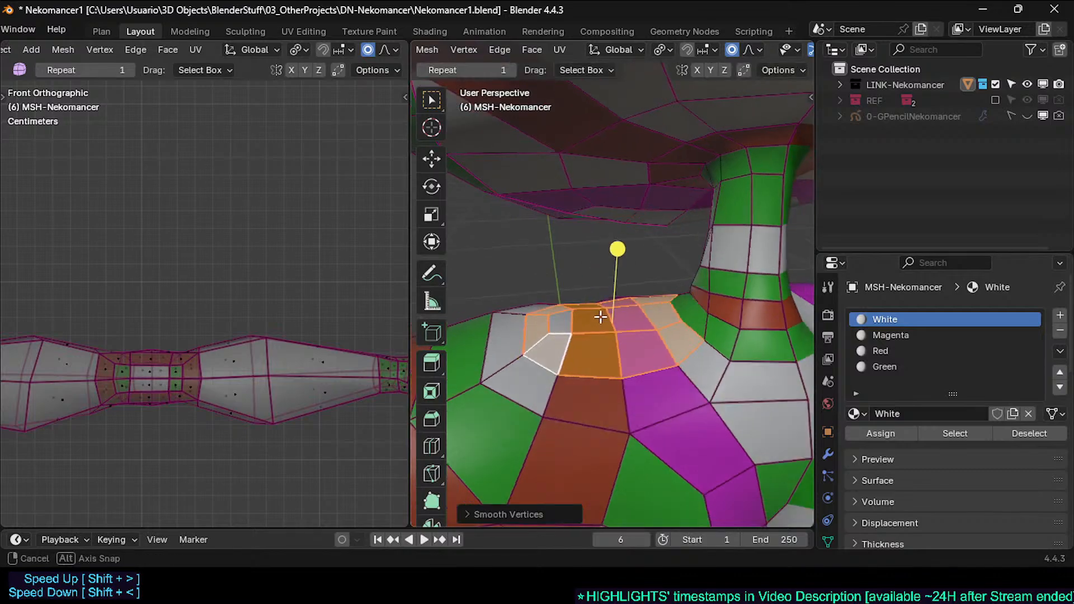
# Step: Assign the Red material to the selected ring of shoulder faces and check the face loops running around it
pyautogui.moveTo(604, 314); pyautogui.dragTo(629, 344, button='middle')
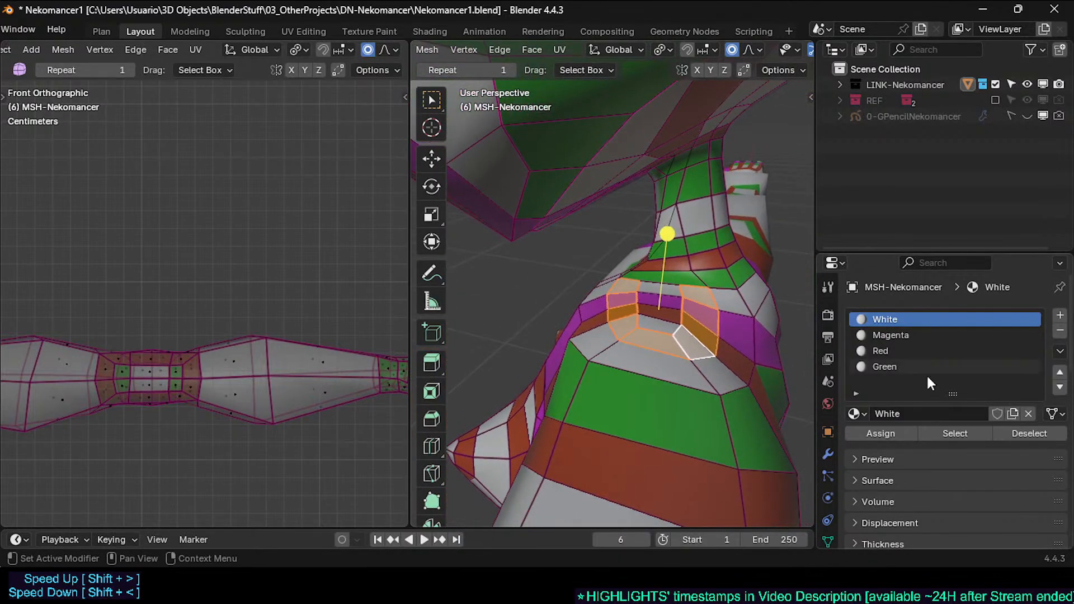
pyautogui.click(905, 351)
pyautogui.click(884, 434)
pyautogui.hotkey('alt', 'a')
pyautogui.keyDown('alt'); pyautogui.click(695, 380); pyautogui.keyUp('alt')
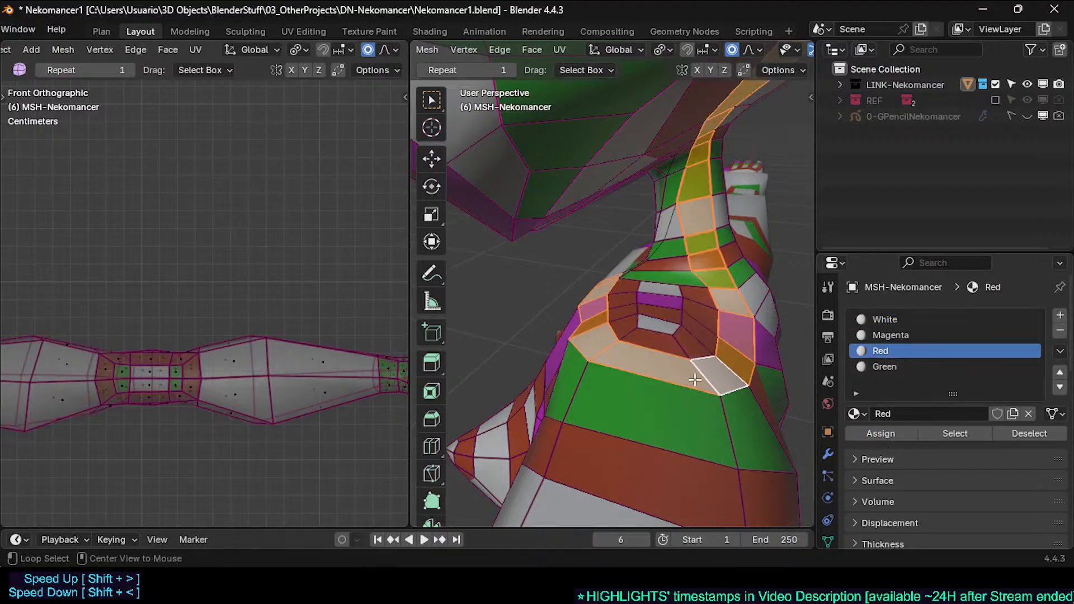
pyautogui.moveTo(599, 342); pyautogui.dragTo(639, 369, button='middle')
pyautogui.hotkey('alt', 'a')
pyautogui.keyDown('alt'); pyautogui.click(604, 357); pyautogui.keyUp('alt')
pyautogui.moveTo(662, 328); pyautogui.dragTo(660, 334, button='middle')
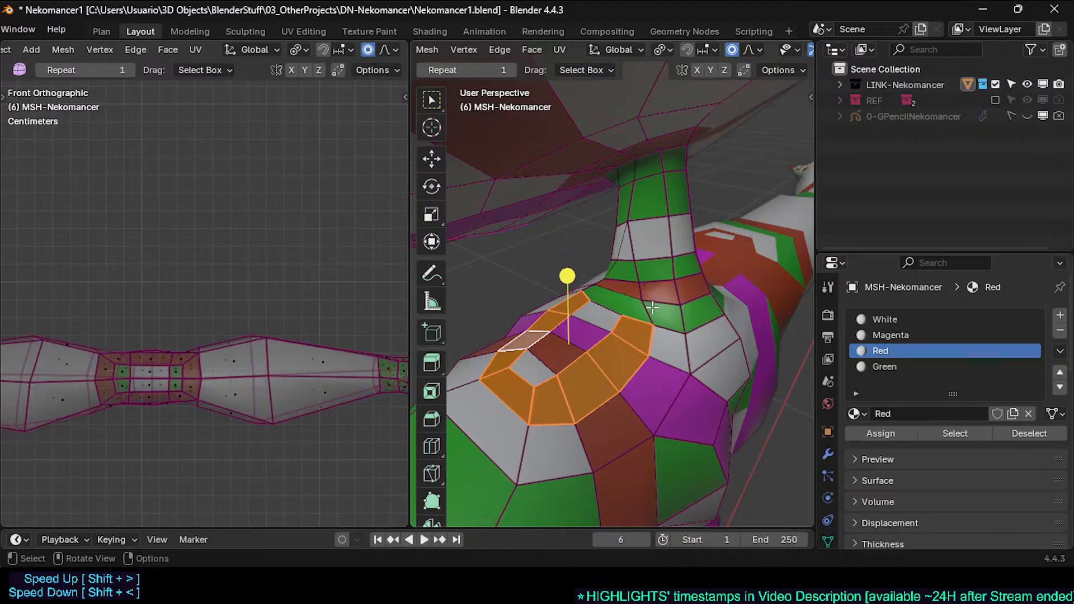
# Step: Slide the neck vertex on the border of the green and white bands and the vertex above it to even the spacing
pyautogui.moveTo(628, 302); pyautogui.dragTo(657, 280, button='middle')
pyautogui.press('1')
pyautogui.click(616, 217)
pyautogui.moveTo(616, 217); pyautogui.dragTo(645, 245, button='middle')
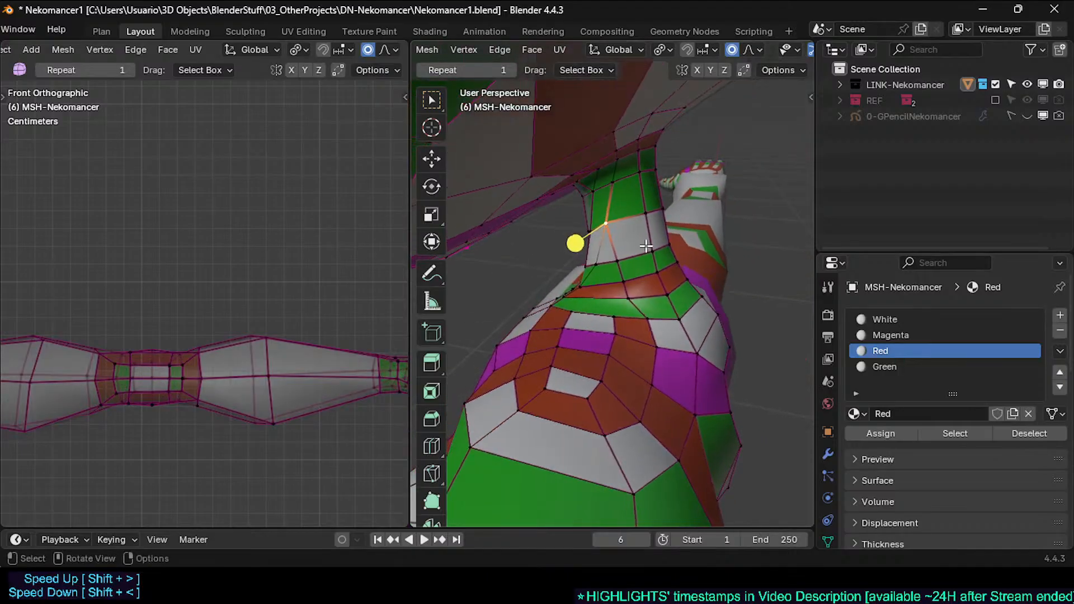
pyautogui.press('g')
pyautogui.press('g')
pyautogui.click(617, 223)
pyautogui.click(615, 182)
pyautogui.press('g')
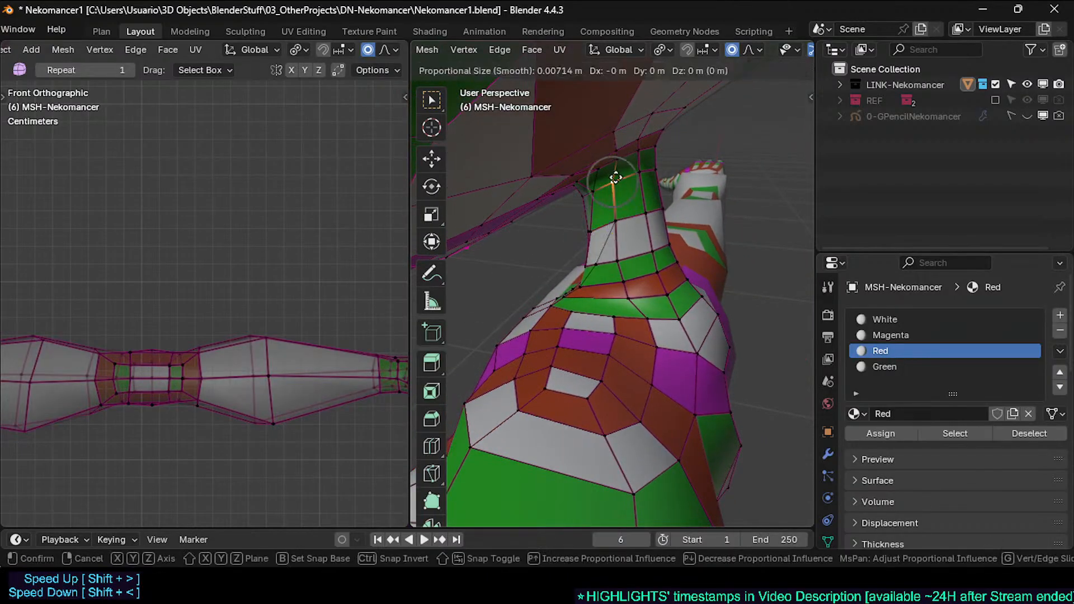
pyautogui.press('g')
pyautogui.click(627, 178)
# Step: Check the neck shape outside Edit Mode and save the file
pyautogui.moveTo(618, 199); pyautogui.dragTo(660, 327, button='middle')
pyautogui.press('Tab')
pyautogui.press('Tab')
pyautogui.hotkey('ctrl', 's')
pyautogui.press('Tab')
pyautogui.press('Tab')
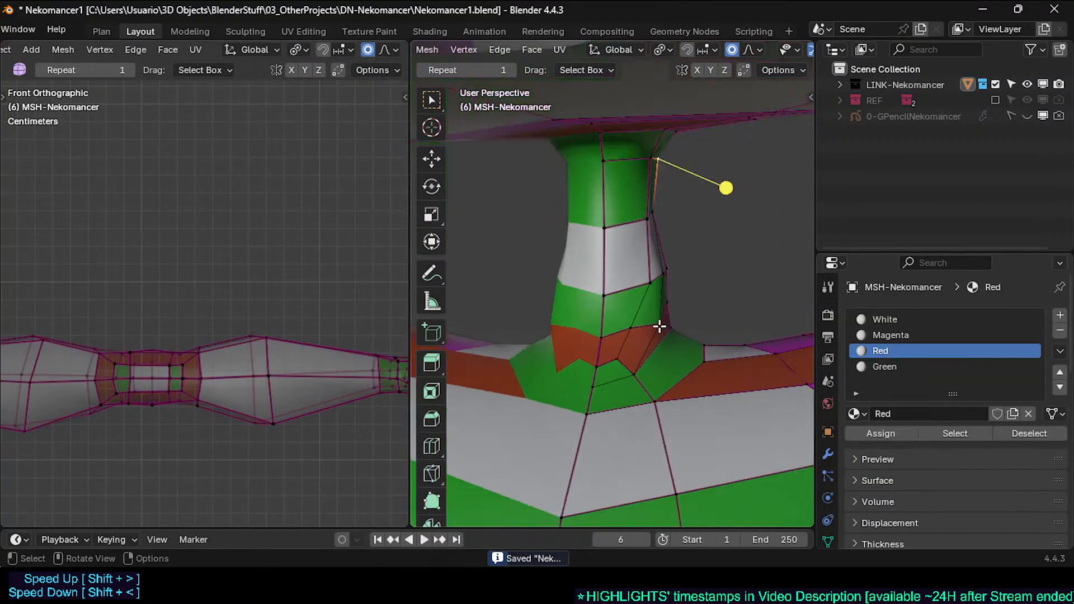
# Step: Move the neck vertex on the white band's lower border and the edge at the white band's front side
pyautogui.press('g')
pyautogui.click(651, 282)
pyautogui.moveTo(651, 283); pyautogui.dragTo(614, 173, button='middle')
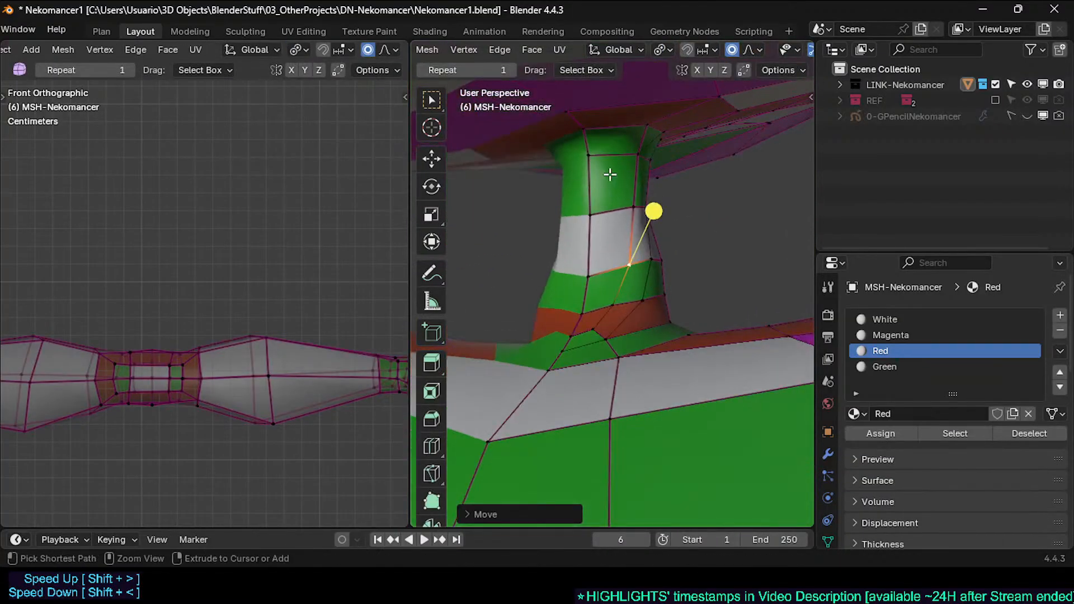
pyautogui.hotkey('ctrl', 'r')
pyautogui.rightClick(611, 170)
pyautogui.moveTo(599, 283); pyautogui.dragTo(616, 297, button='middle')
pyautogui.moveTo(619, 249); pyautogui.dragTo(638, 276, button='middle')
pyautogui.press('g')
pyautogui.click(574, 305)
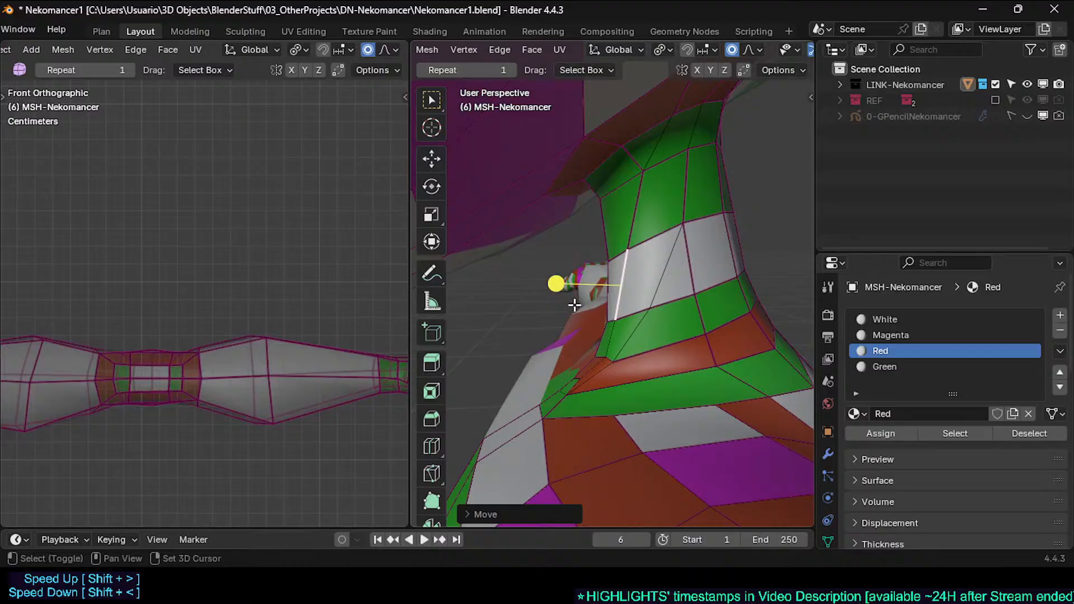
# Step: Move the vertices of the neck's top green band, where it meets the jaw, outward to widen the neck's front profile
pyautogui.click(644, 178)
pyautogui.click(644, 170)
pyautogui.moveTo(643, 170); pyautogui.dragTo(633, 175, button='middle')
pyautogui.press('g')
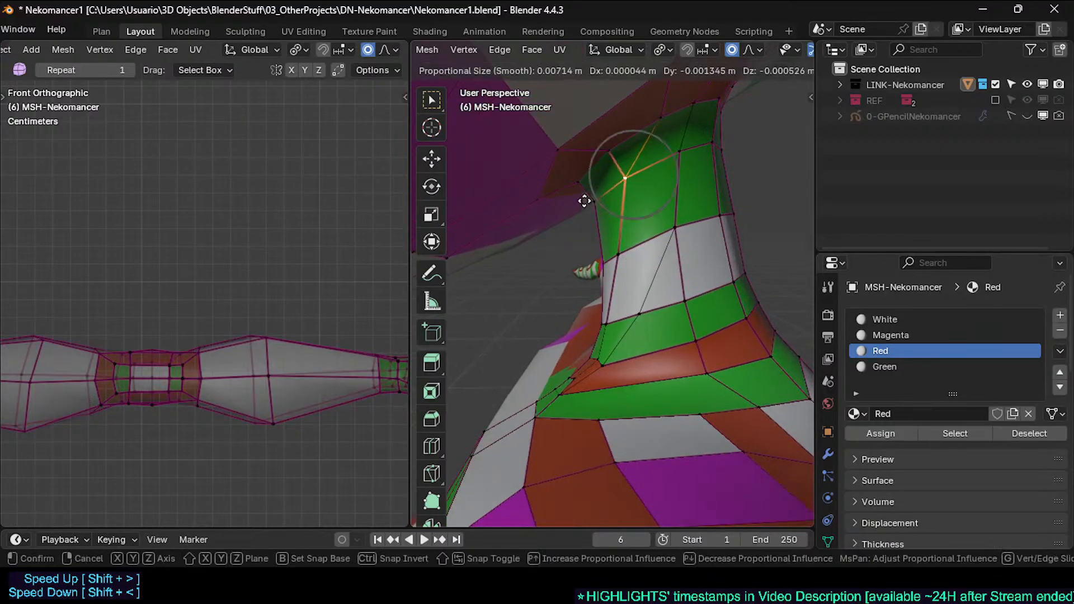
pyautogui.click(578, 196)
pyautogui.click(606, 159)
pyautogui.press('g')
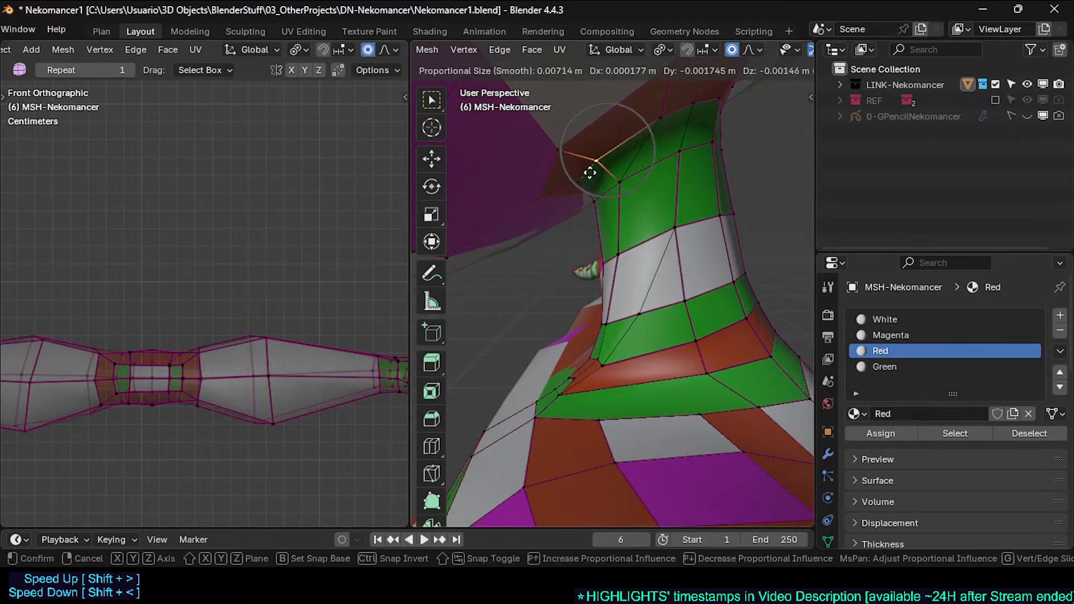
pyautogui.click(615, 183)
pyautogui.press('g')
pyautogui.click(575, 223)
pyautogui.press('g')
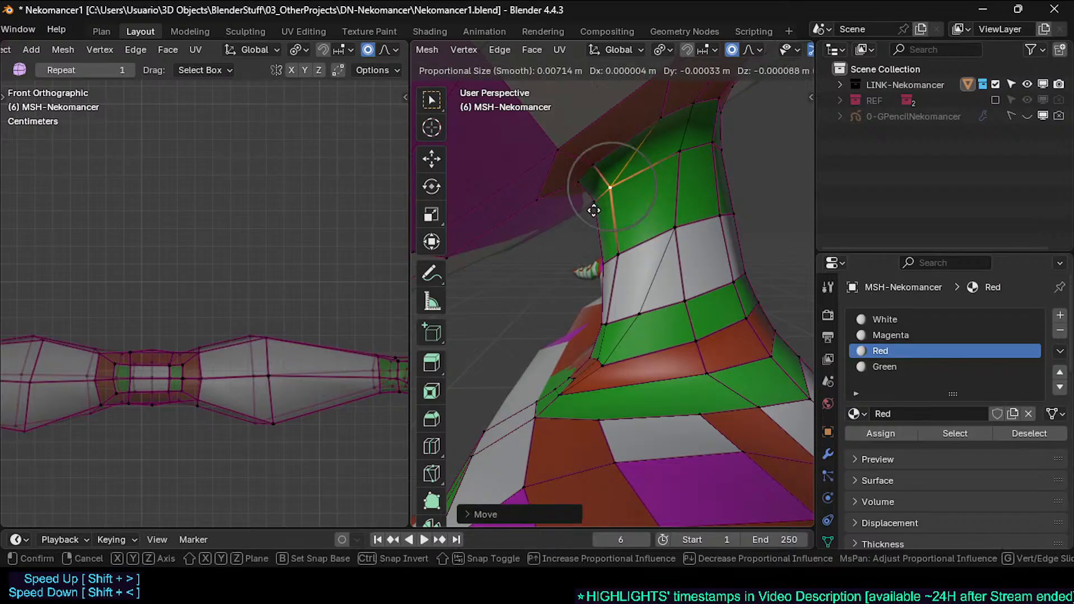
pyautogui.click(568, 223)
# Step: Check the neck from the right side view and apply an edge crease to the diagonal edges below its upper green bands
pyautogui.press('Tab')
pyautogui.press('KP_3')
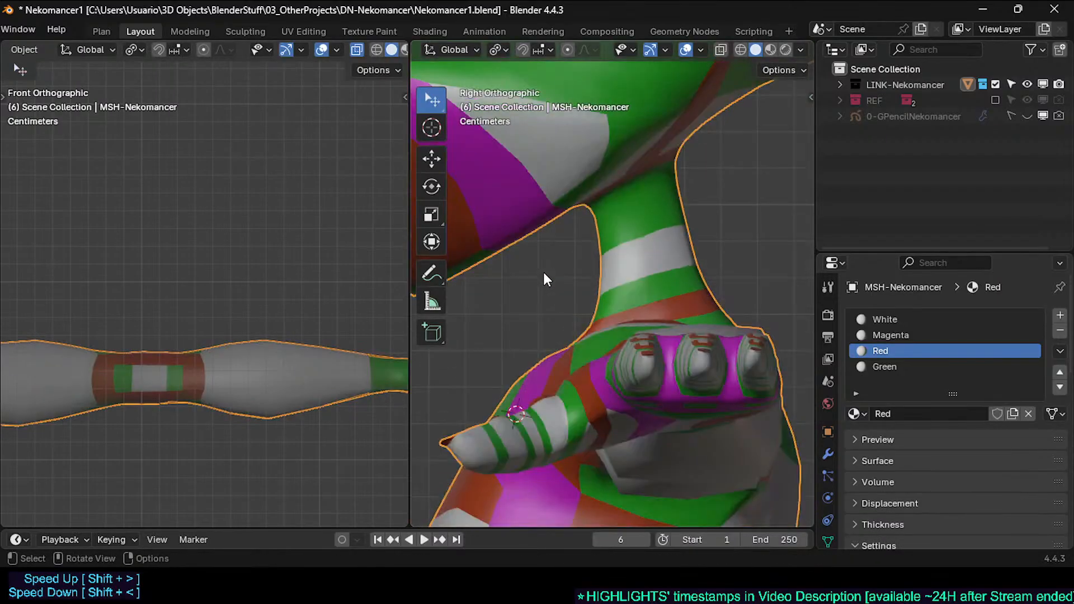
pyautogui.press('Tab')
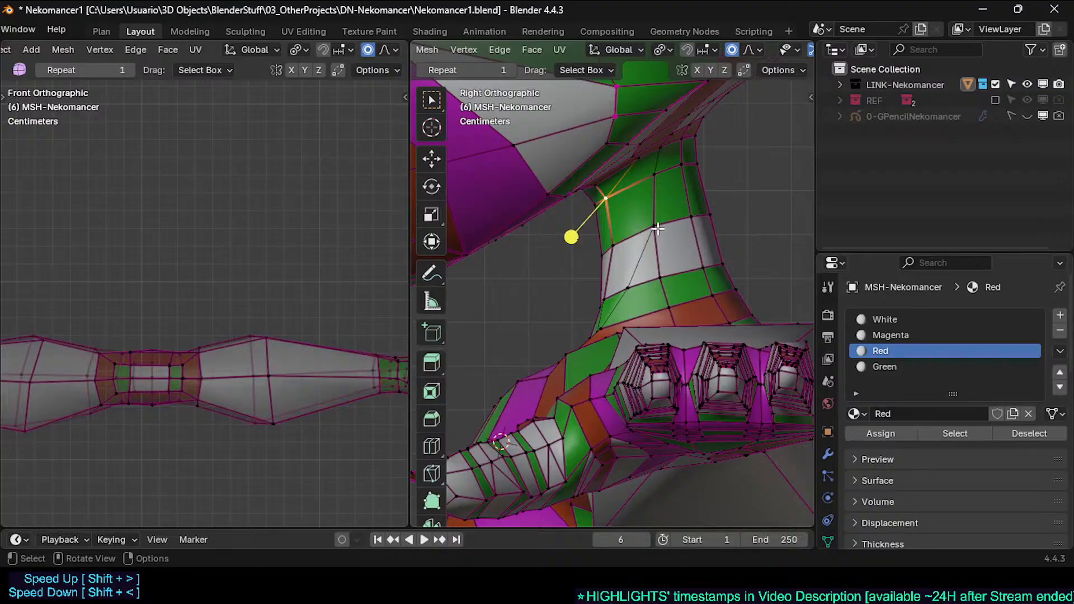
pyautogui.press('2')
pyautogui.keyDown('shift'); pyautogui.click(615, 312); pyautogui.keyUp('shift')
pyautogui.hotkey('shift', 'e')
pyautogui.write('1')
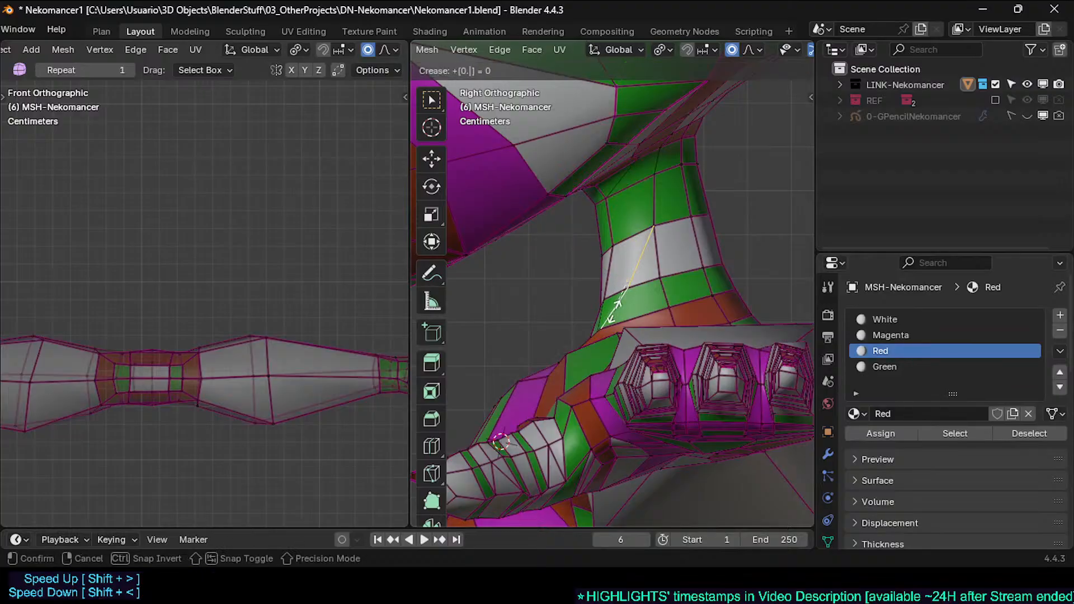
pyautogui.press('Return')
pyautogui.hotkey('alt', 'a')
# Step: Apply an edge crease to the two upright edges in the neck's top green band and check the result outside Edit Mode
pyautogui.keyDown('shift'); pyautogui.moveTo(608, 289); pyautogui.dragTo(531, 281, button='middle'); pyautogui.keyUp('shift')
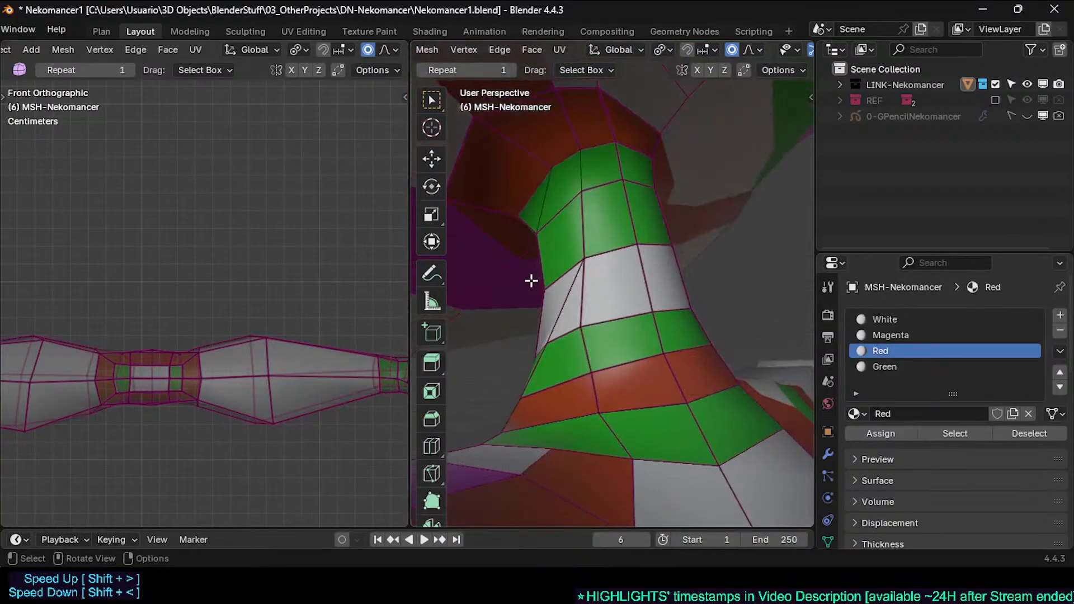
pyautogui.keyDown('shift'); pyautogui.click(580, 177); pyautogui.keyUp('shift')
pyautogui.hotkey('shift', 'e')
pyautogui.write('1')
pyautogui.press('Return')
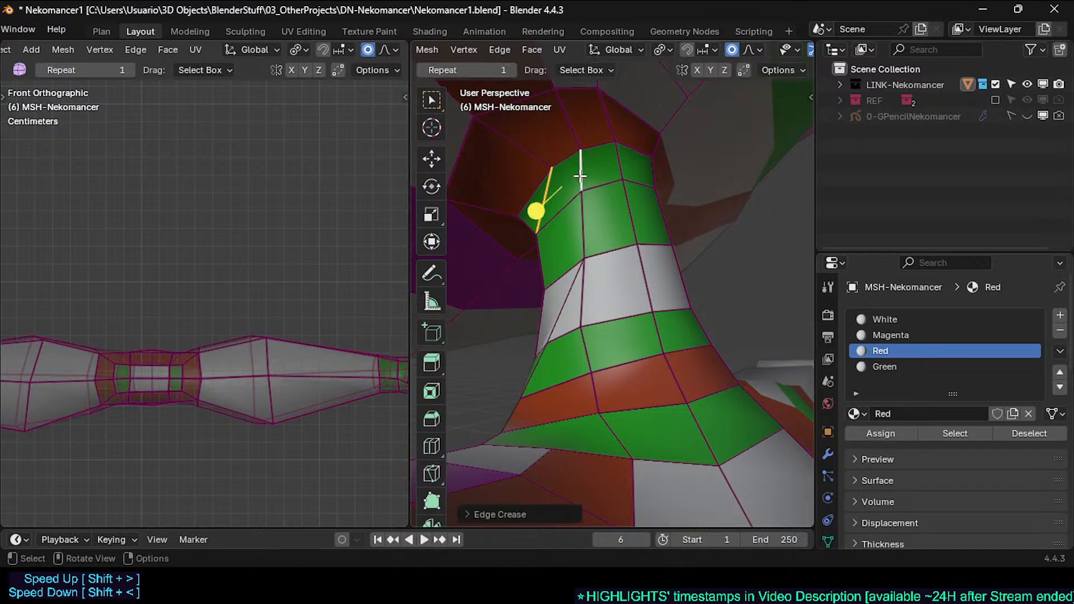
pyautogui.hotkey('alt', 'a')
pyautogui.press('Tab')
pyautogui.moveTo(580, 176); pyautogui.dragTo(618, 259, button='middle')
pyautogui.press('Tab')
pyautogui.press('Tab')
pyautogui.press('Tab')
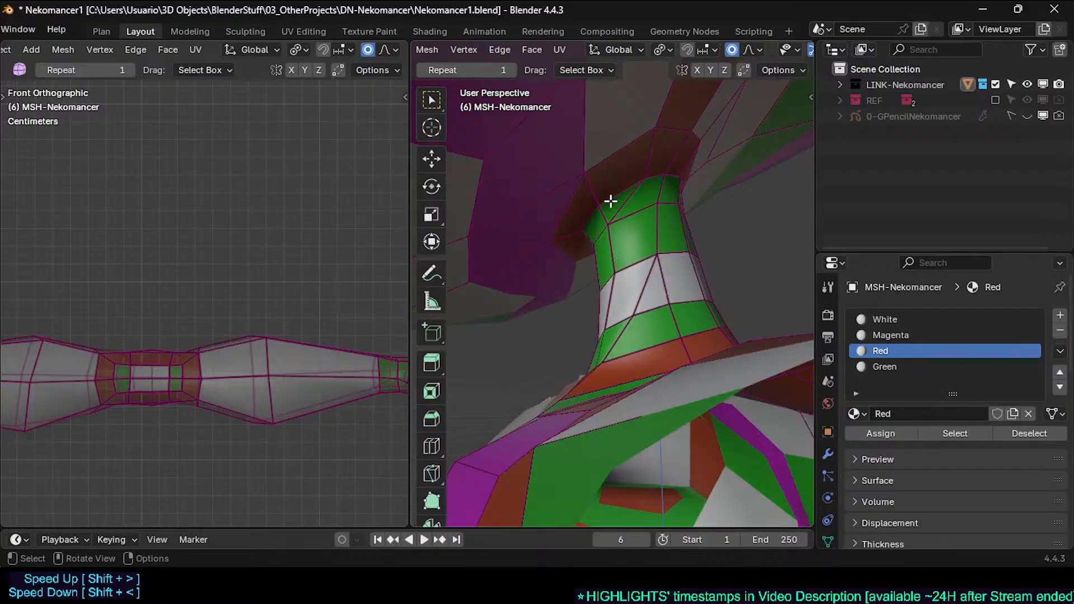
# Step: Move the vertex on the border between the red and lowest green bands at the neck base toward the back
pyautogui.moveTo(608, 209); pyautogui.dragTo(634, 285, button='middle')
pyautogui.press('3')
pyautogui.click(666, 352)
pyautogui.moveTo(666, 352); pyautogui.dragTo(595, 356, button='middle')
pyautogui.press('1')
pyautogui.click(614, 365)
pyautogui.press('g')
pyautogui.click(720, 357)
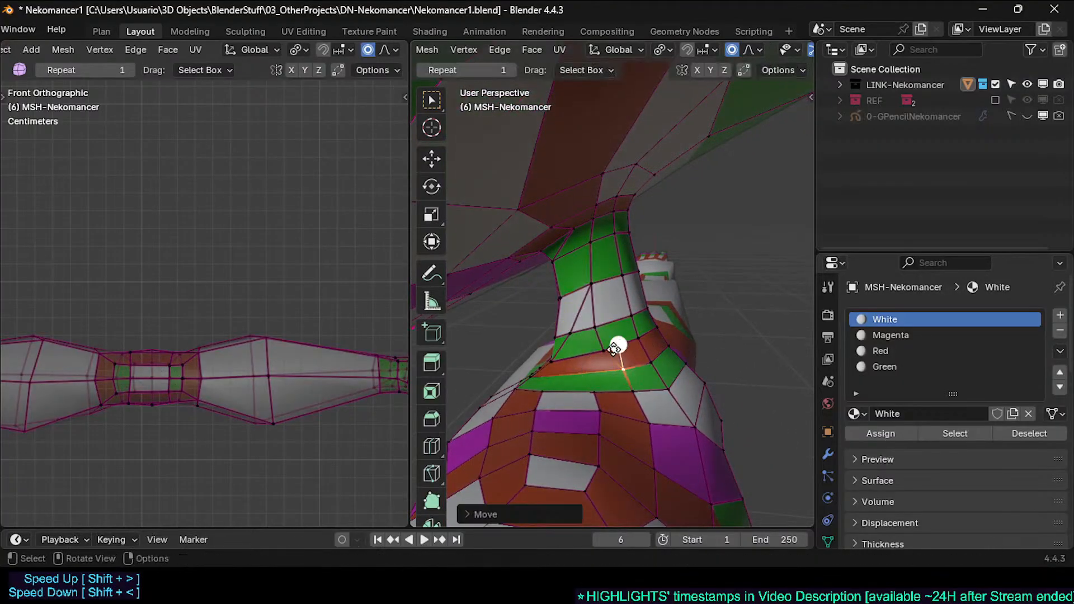
# Step: Move the neck vertices above and below the green band over the red one to realign that edge column
pyautogui.click(605, 351)
pyautogui.press('g')
pyautogui.click(683, 329)
pyautogui.click(596, 329)
pyautogui.press('g')
pyautogui.click(645, 315)
pyautogui.moveTo(643, 315); pyautogui.dragTo(598, 336, button='middle')
pyautogui.press('g')
pyautogui.click(577, 333)
# Step: Cut a new edge through the neck base's green and red bands and shift its lowest vertex
pyautogui.hotkey('ctrl', 'r')
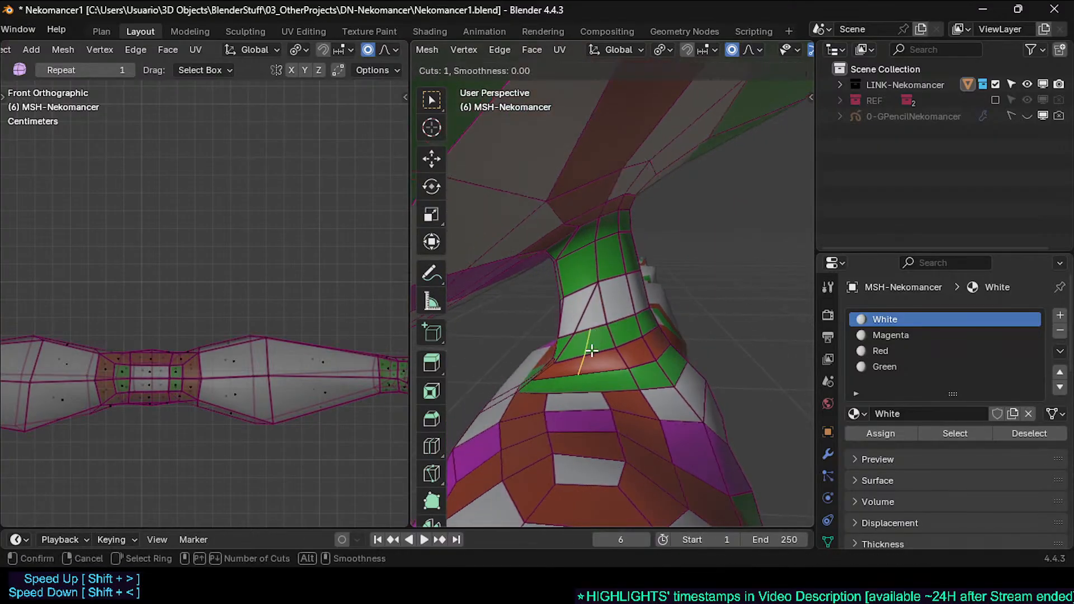
pyautogui.click(591, 350)
pyautogui.click(592, 352)
pyautogui.hotkey('alt', 'a')
pyautogui.press('1')
pyautogui.click(585, 372)
pyautogui.press('g')
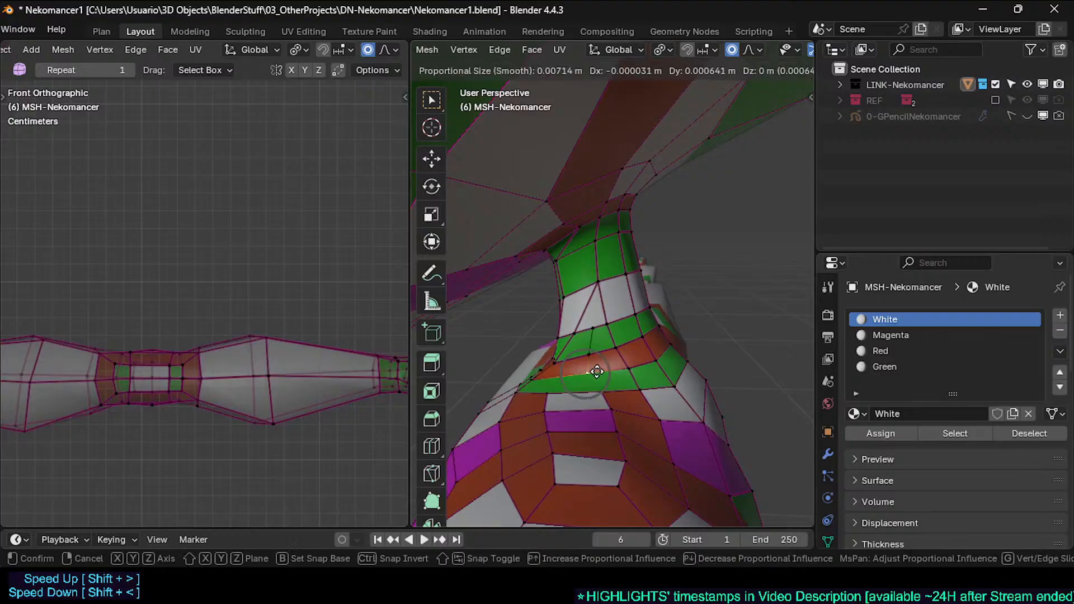
pyautogui.click(595, 368)
# Step: Apply an edge crease to the newly cut upright edges in the neck's green and red bands
pyautogui.press('2')
pyautogui.click(591, 344)
pyautogui.hotkey('shift', 'e')
pyautogui.write('-1')
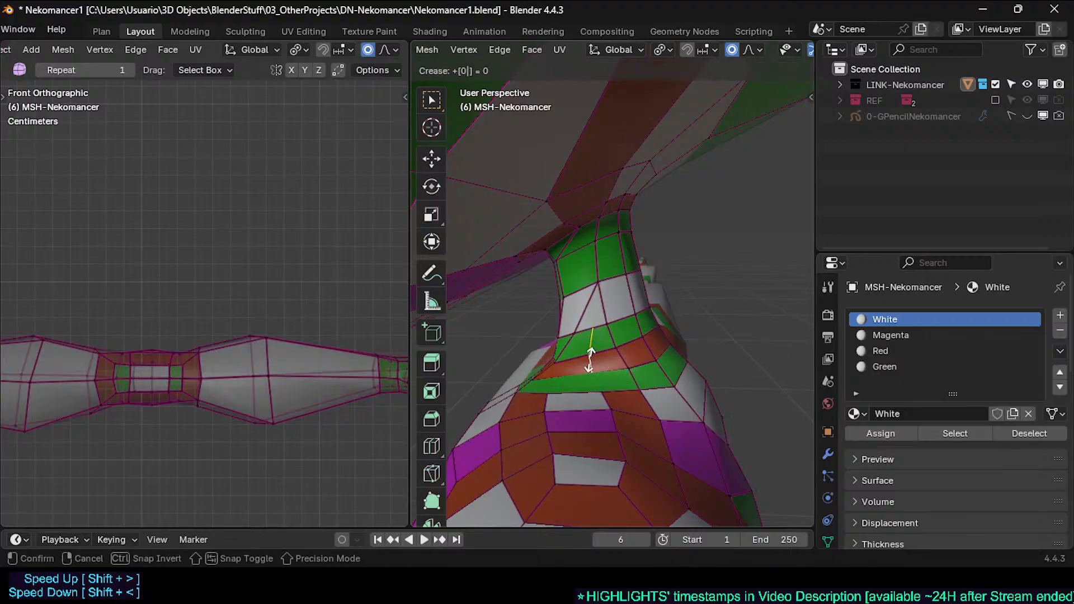
pyautogui.press('Return')
pyautogui.hotkey('alt', 'a')
# Step: Select the face loop running from the neck's white band down through the new cut and smooth it
pyautogui.press('3')
pyautogui.keyDown('alt'); pyautogui.click(629, 302); pyautogui.keyUp('alt')
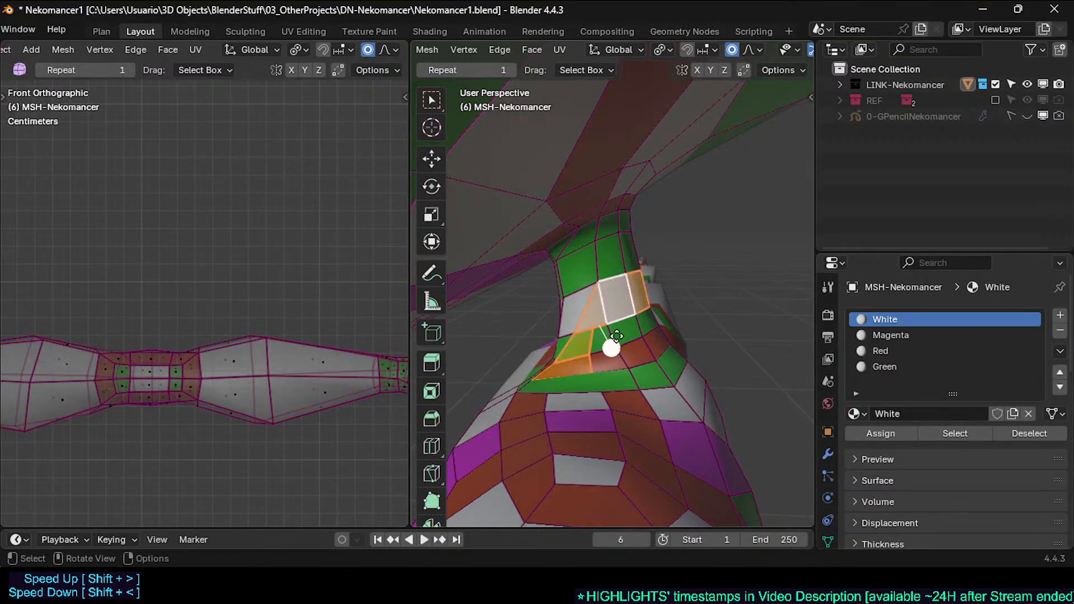
pyautogui.moveTo(611, 347); pyautogui.dragTo(627, 341)
pyautogui.scroll(3, 610, 367)
pyautogui.hotkey('alt', 'a')
# Step: Connect the new cut's lowest vertex across the neck base's green band to the shoulder and apply an edge crease to that edge
pyautogui.press('1')
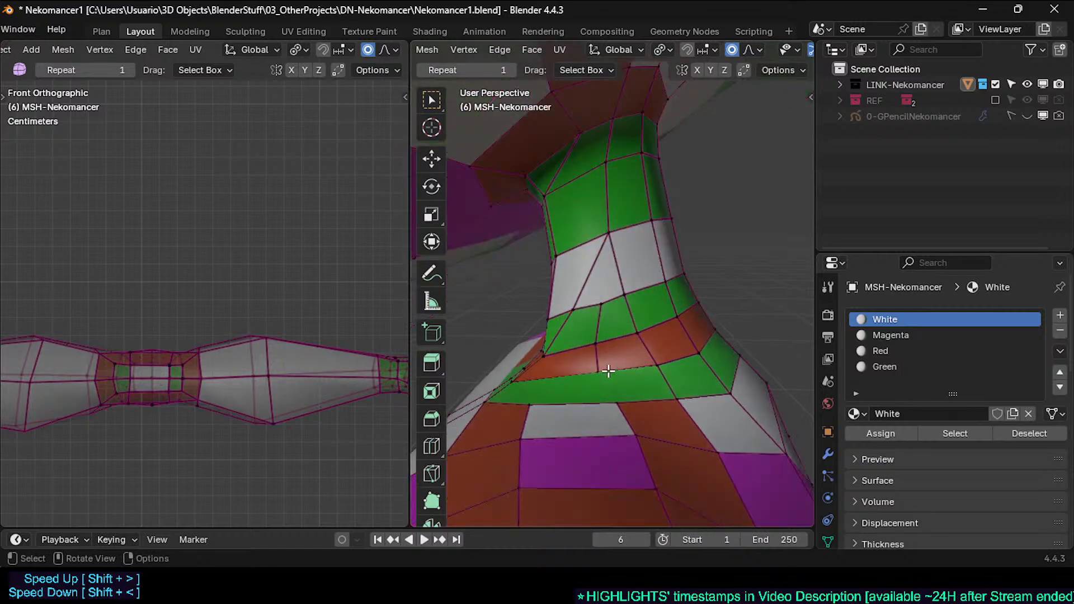
pyautogui.press('j')
pyautogui.moveTo(612, 388)
pyautogui.mouseDown(button='middle')
pyautogui.moveTo(581, 378)
pyautogui.moveTo(601, 389)
pyautogui.mouseUp(button='middle')
pyautogui.scroll(-1, 601, 388)
pyautogui.hotkey('alt', 'a')
pyautogui.press('2')
pyautogui.click(616, 390)
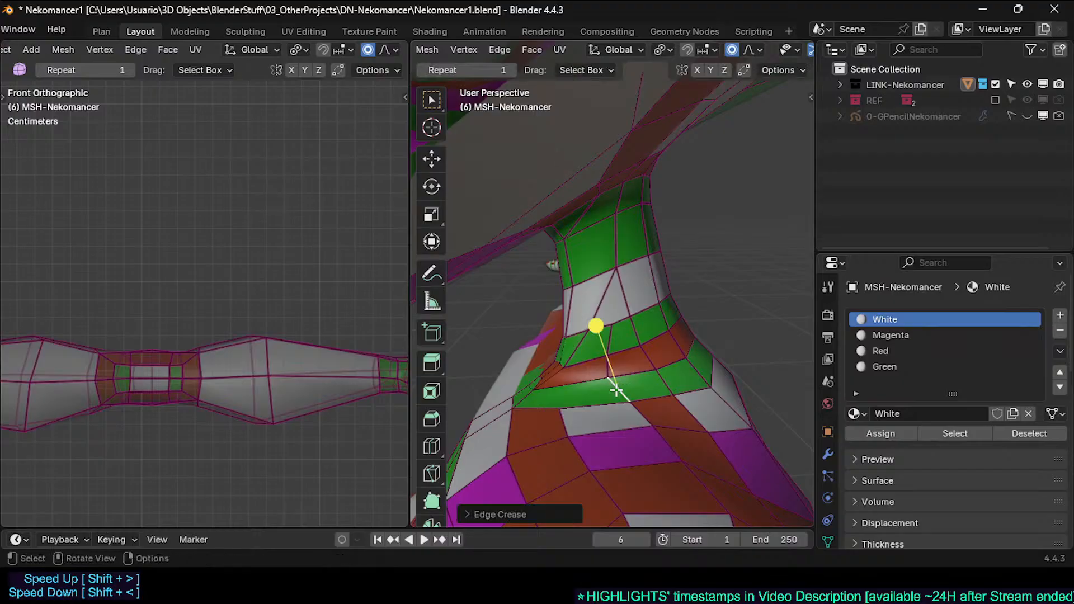
# Step: Move the vertices along the new edge on the red band's borders to even out the neck base faces
pyautogui.press('g')
pyautogui.click(614, 366)
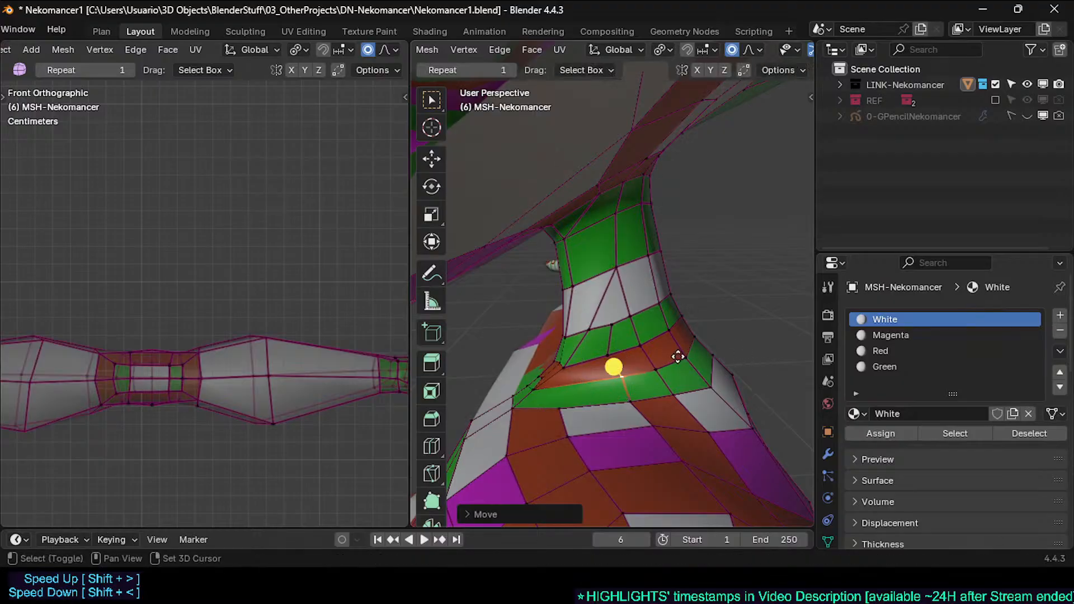
pyautogui.press('g')
pyautogui.click(622, 352)
# Step: Select the red face loop around the neck base and smooth it
pyautogui.press('3')
pyautogui.keyDown('alt'); pyautogui.click(651, 356); pyautogui.keyUp('alt')
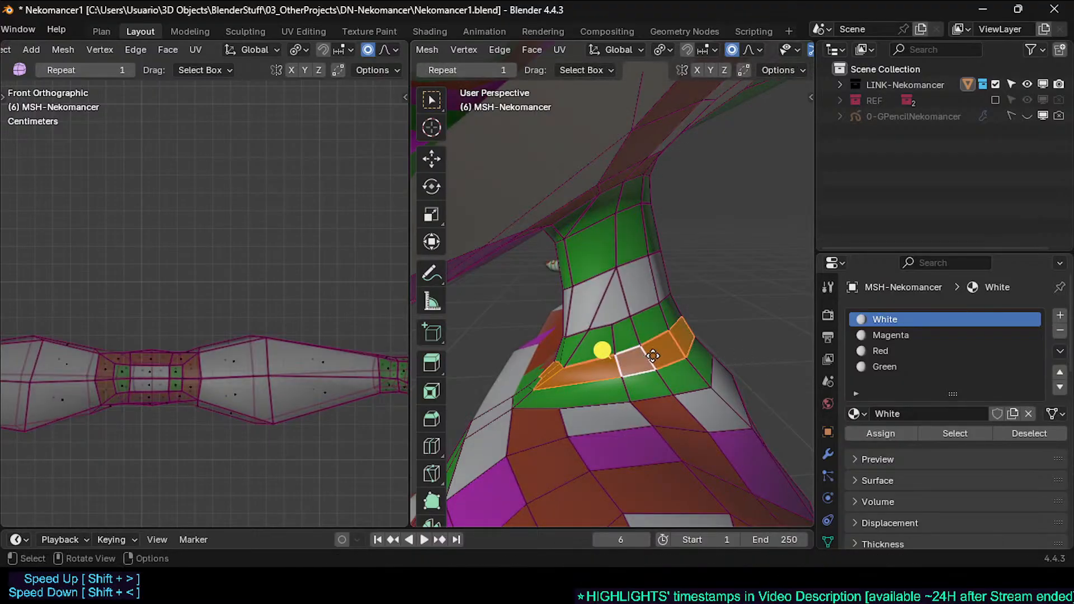
pyautogui.scroll(-1, 651, 356)
pyautogui.moveTo(601, 348); pyautogui.dragTo(582, 347)
pyautogui.moveTo(582, 348); pyautogui.dragTo(674, 365, button='middle')
# Step: Smooth the faces of the lowest green loop where the neck meets the shoulder
pyautogui.hotkey('alt', 'a')
pyautogui.hotkey('alt', 'a')
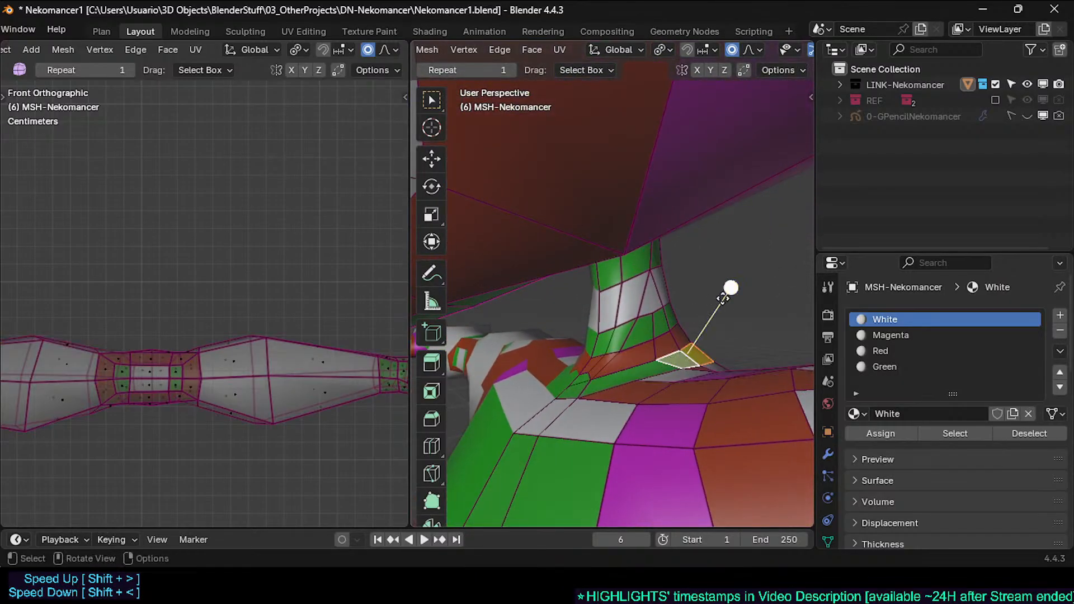
pyautogui.moveTo(724, 298); pyautogui.dragTo(753, 289)
pyautogui.moveTo(733, 291); pyautogui.dragTo(559, 396, button='middle')
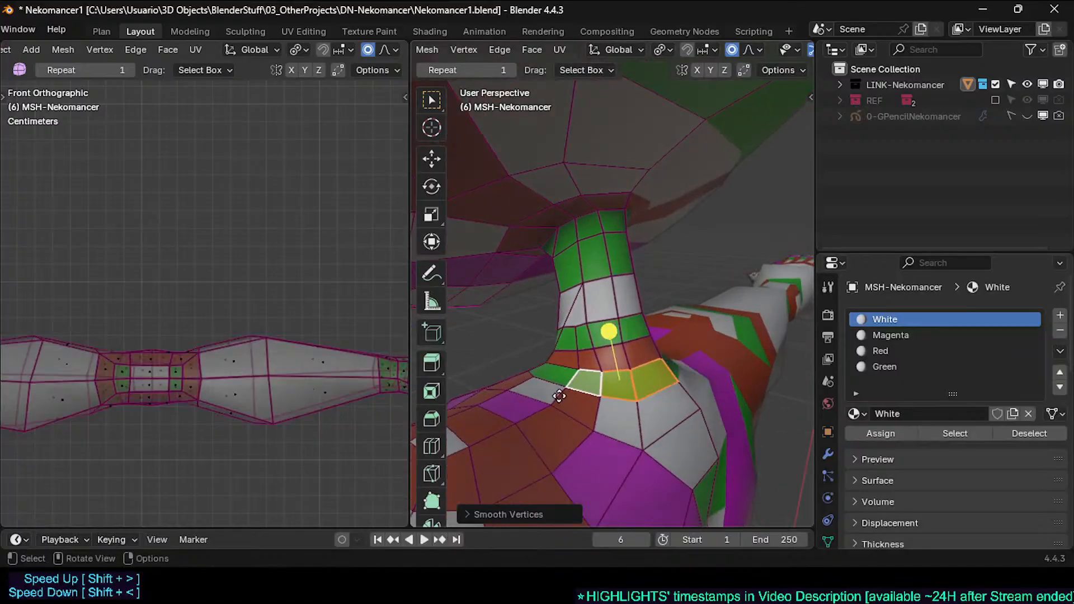
pyautogui.hotkey('alt', 'a')
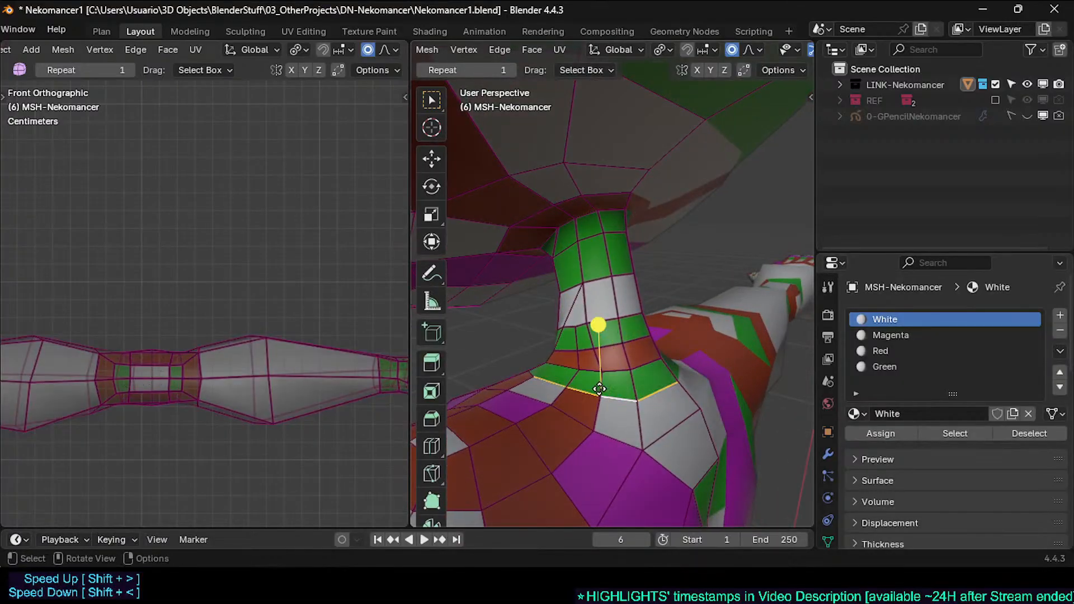
# Step: Slide the lower and upper border edges of the lowest green band at the neck base to adjust its width
pyautogui.moveTo(599, 389); pyautogui.dragTo(599, 392)
pyautogui.moveTo(600, 392); pyautogui.dragTo(573, 378, button='middle')
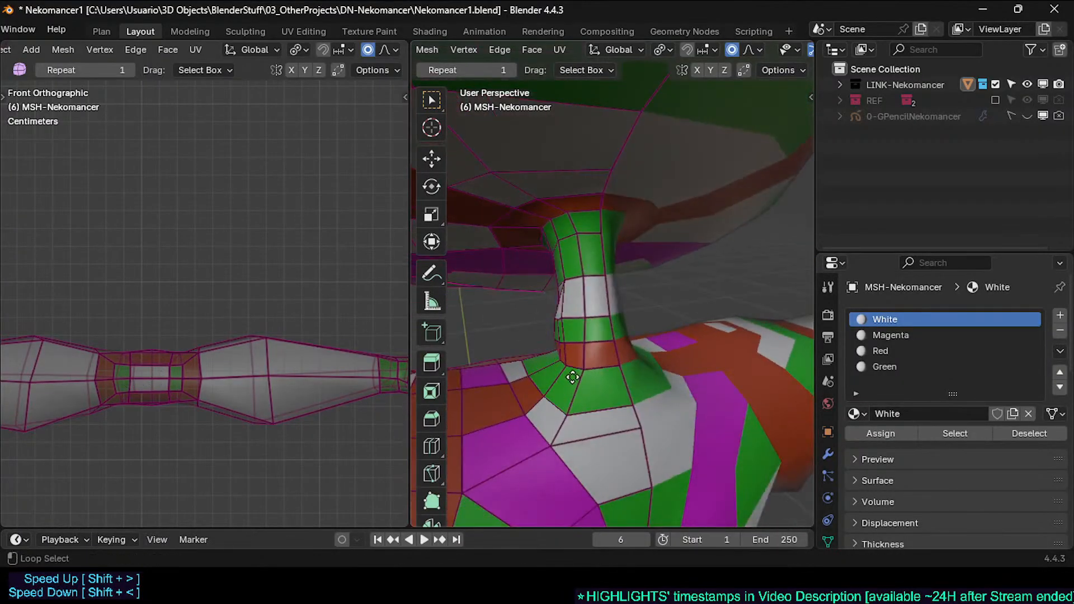
pyautogui.moveTo(620, 370); pyautogui.dragTo(603, 379)
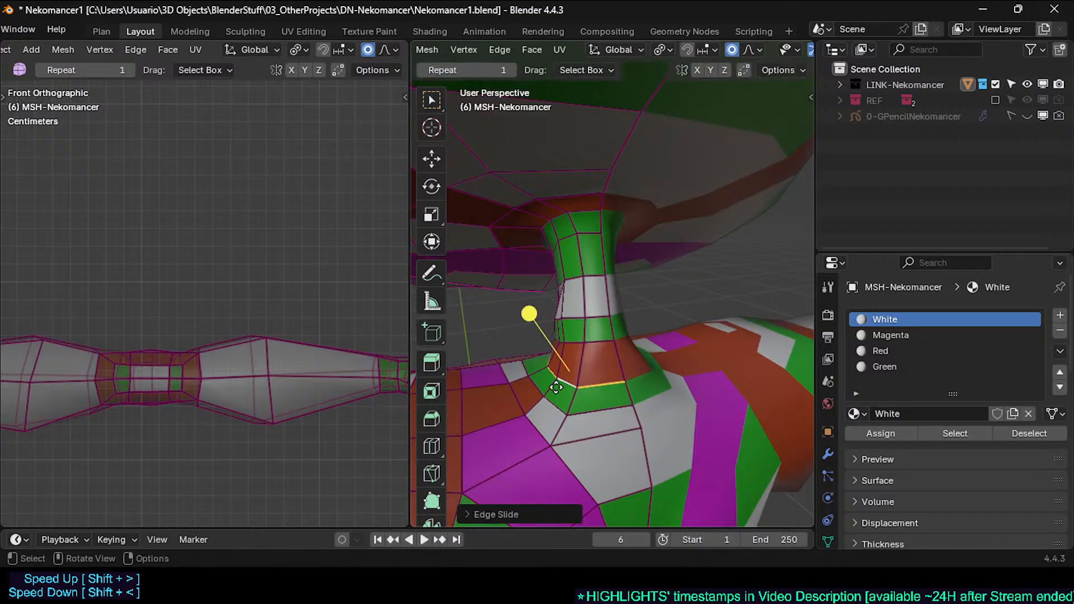
pyautogui.moveTo(602, 379); pyautogui.dragTo(503, 360, button='middle')
pyautogui.press('Tab')
pyautogui.press('Tab')
# Step: Select the vertical face loop running from the jaw down the side of the neck and assign it the Red material
pyautogui.press('3')
pyautogui.keyDown('alt'); pyautogui.click(609, 243); pyautogui.keyUp('alt')
pyautogui.click(879, 336)
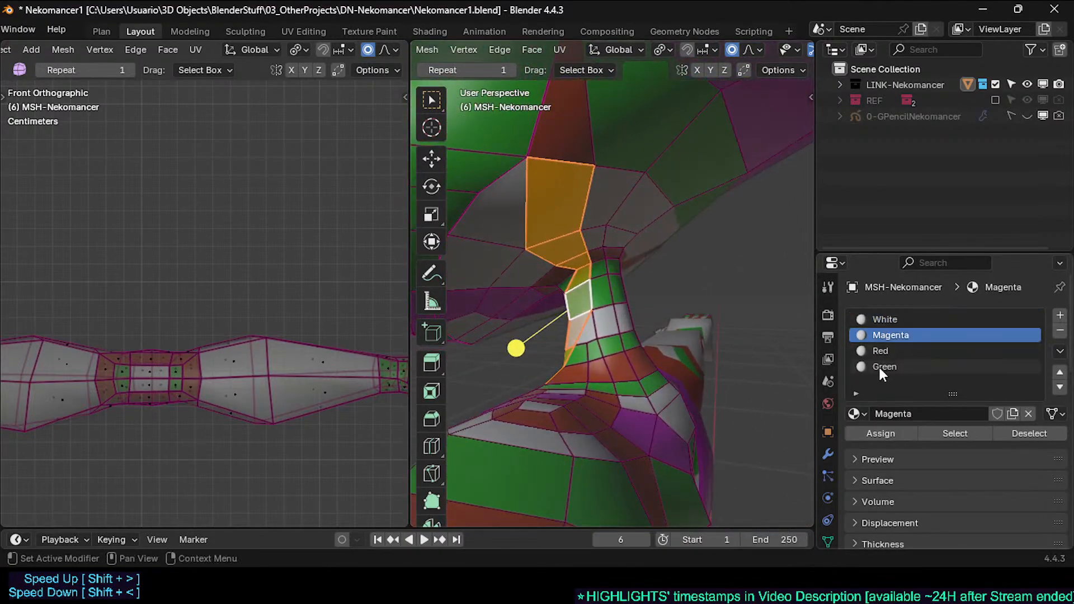
pyautogui.click(883, 351)
pyautogui.click(875, 429)
pyautogui.moveTo(627, 347); pyautogui.dragTo(628, 223, button='middle')
pyautogui.press('Tab')
pyautogui.press('Tab')
pyautogui.click(594, 227)
pyautogui.hotkey('shift', 'v')
pyautogui.click(616, 240)
pyautogui.hotkey('ctrl', 'z')
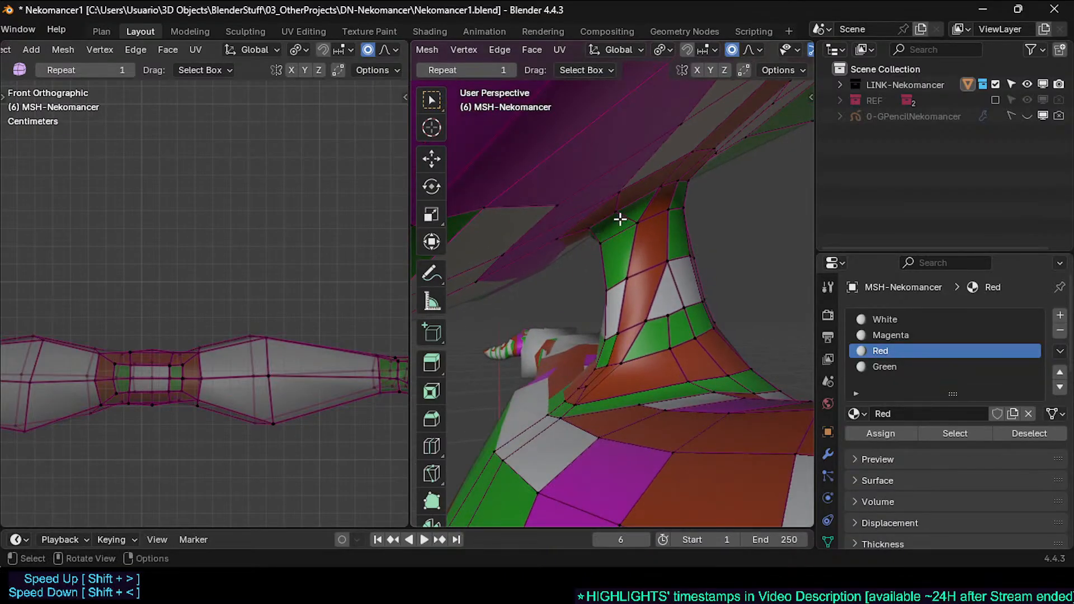
# Step: Knife a new edge through the green faces beside the red strip and add a loop cut across the upper green face under the jaw
pyautogui.press('k')
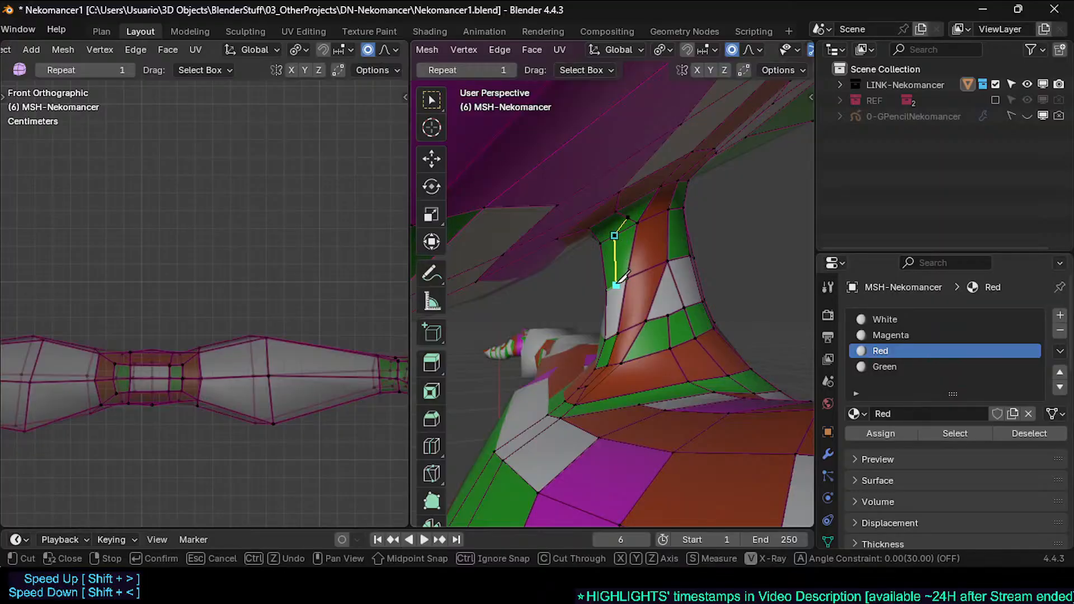
pyautogui.press('Return')
pyautogui.moveTo(616, 262); pyautogui.dragTo(607, 214, button='middle')
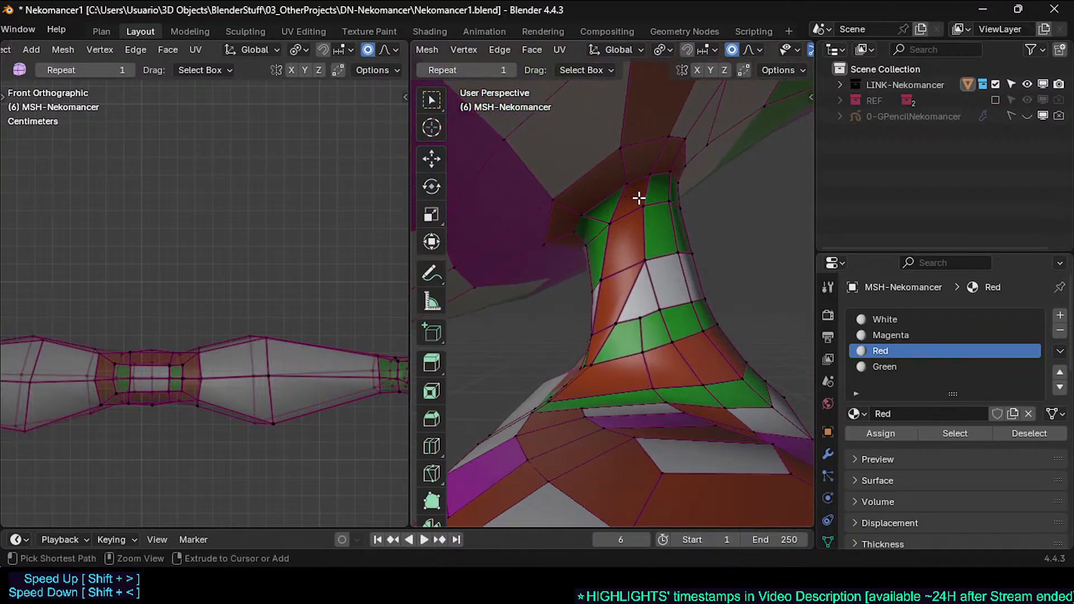
pyautogui.hotkey('ctrl', 'r')
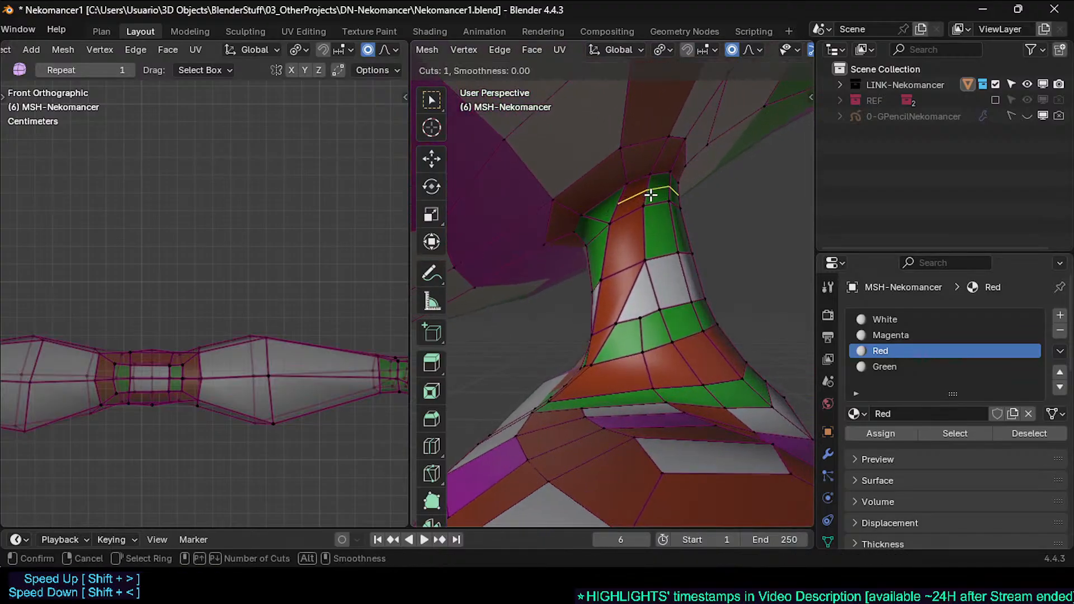
pyautogui.click(592, 217)
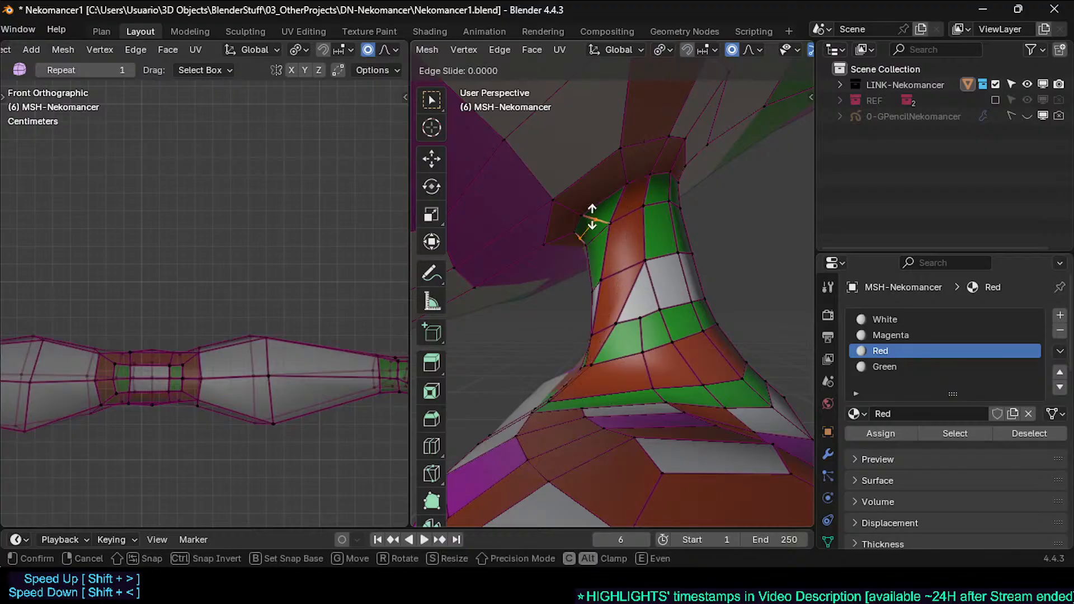
pyautogui.click(610, 225)
# Step: Move the new edge in the green face under the jaw and set its edge crease to 1
pyautogui.moveTo(611, 226); pyautogui.dragTo(608, 228, button='middle')
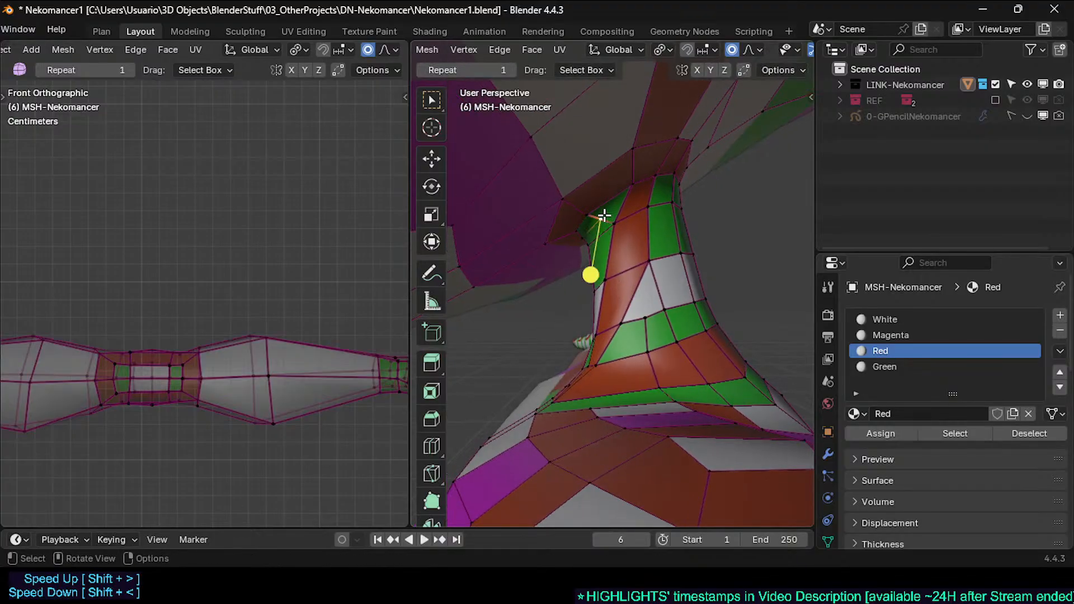
pyautogui.press('g')
pyautogui.click(649, 166)
pyautogui.moveTo(587, 216); pyautogui.dragTo(576, 240, button='middle')
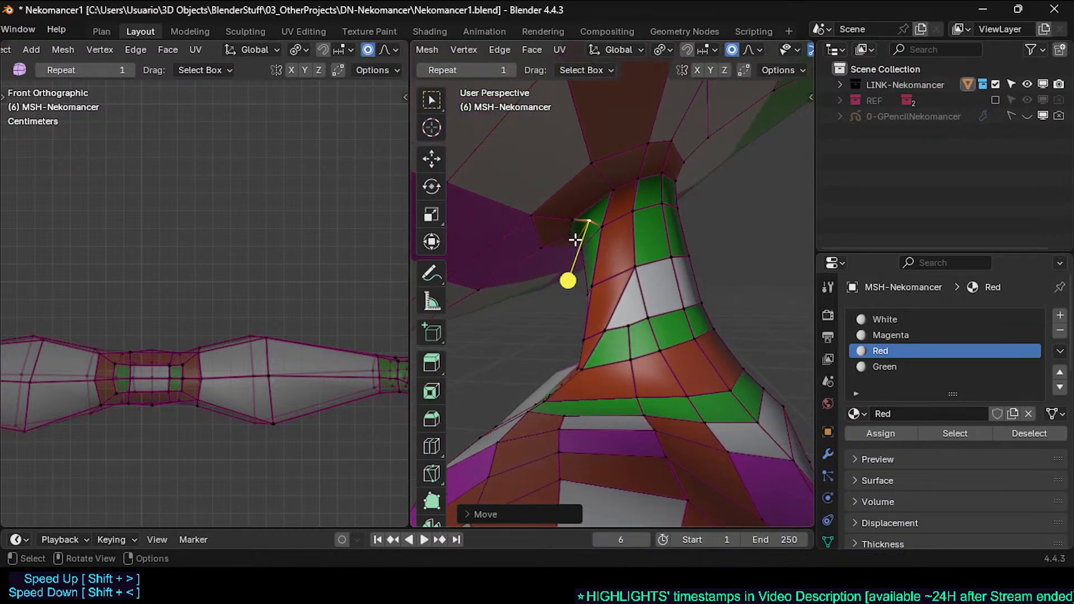
pyautogui.hotkey('shift', 'e')
pyautogui.write('1')
pyautogui.press('Return')
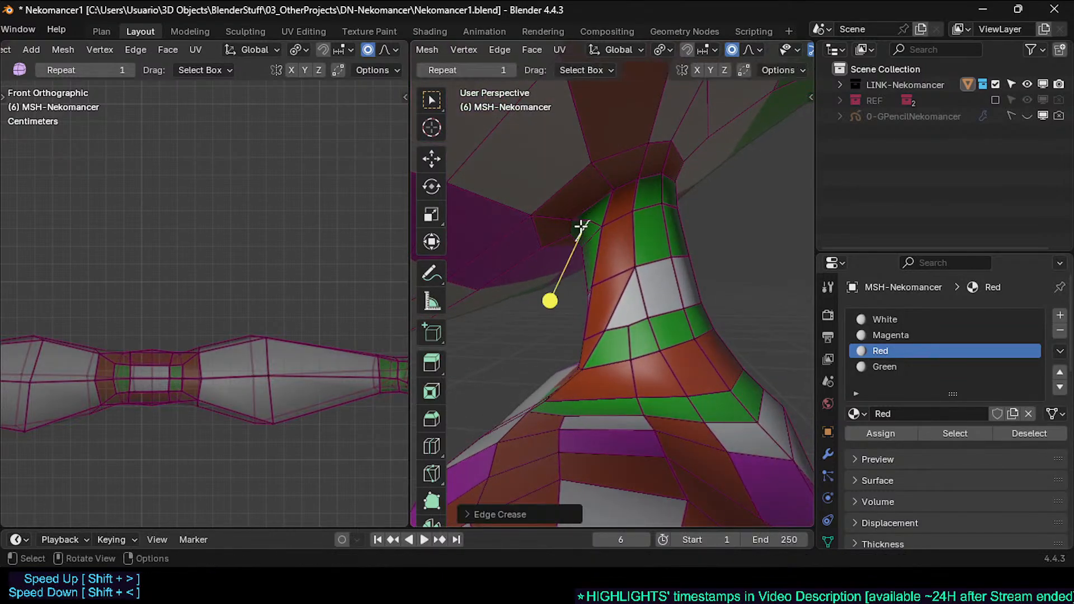
pyautogui.press('Tab')
pyautogui.moveTo(587, 232); pyautogui.dragTo(642, 222, button='middle')
pyautogui.press('Tab')
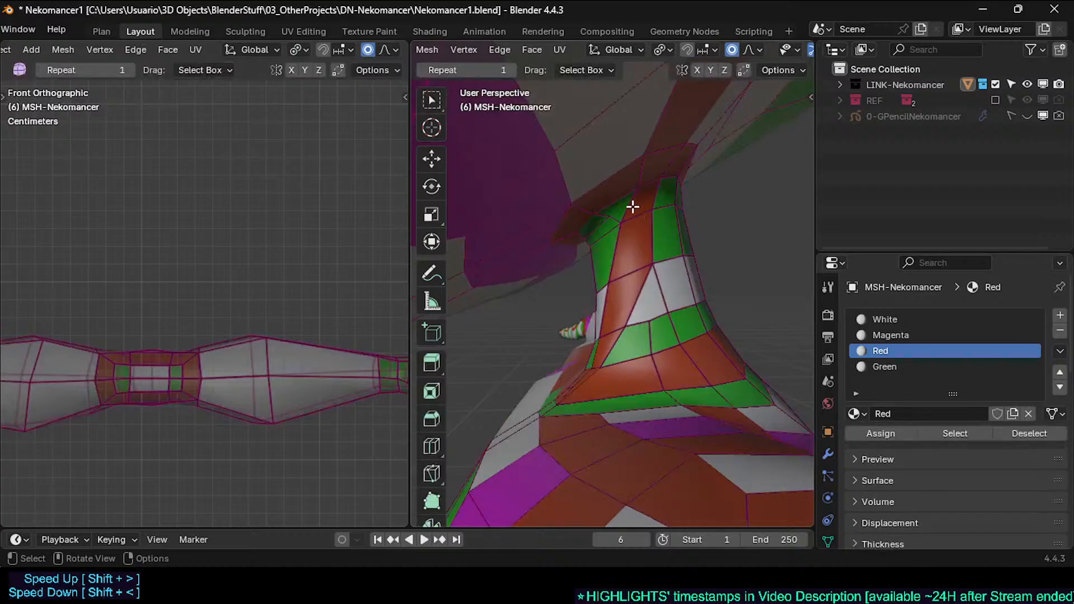
# Step: Try to slide the vertex at the top of the neck where the red strip meets the upper green faces
pyautogui.press('g')
pyautogui.press('g')
pyautogui.click(630, 211)
pyautogui.press('Tab')
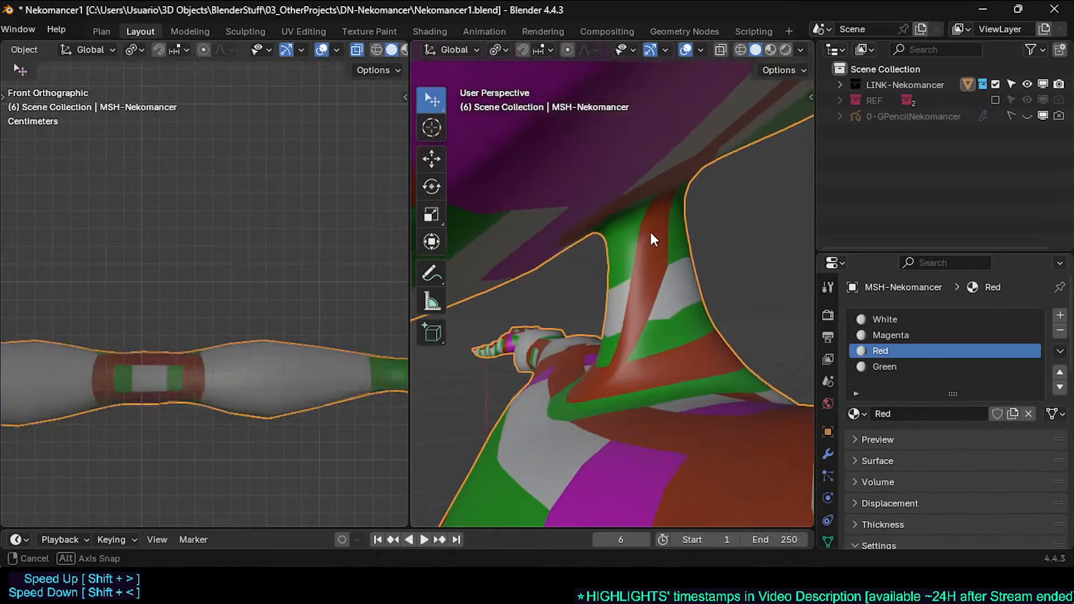
pyautogui.press('Tab')
pyautogui.press('g')
pyautogui.press('g')
pyautogui.click(634, 216)
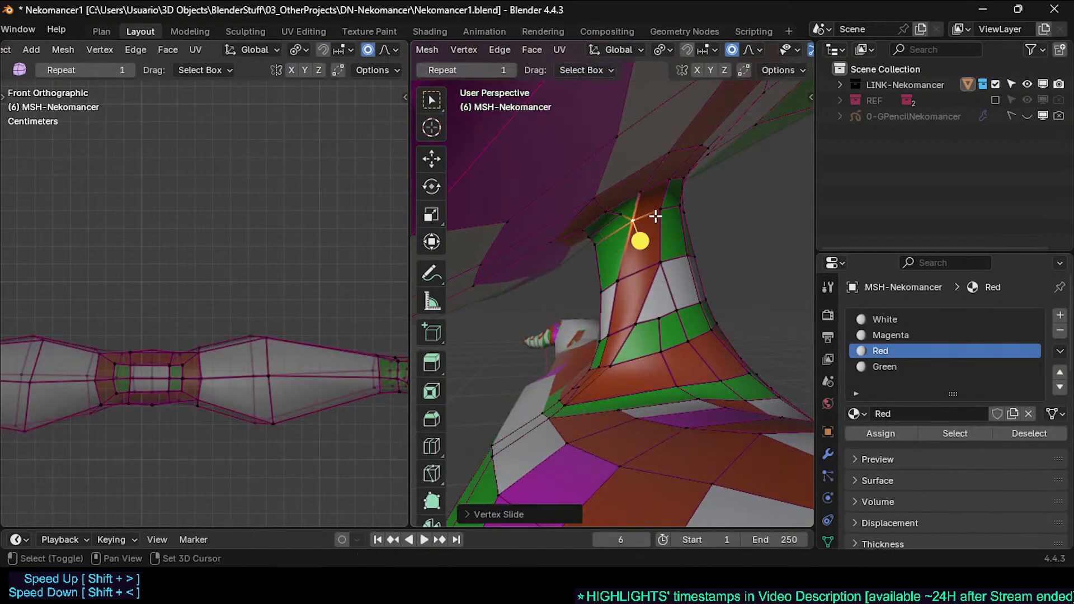
pyautogui.hotkey('ctrl', 'z')
# Step: Smooth the short edge in the green face under the jaw and the face loop ringing the top of the neck
pyautogui.moveTo(612, 223); pyautogui.dragTo(598, 234, button='middle')
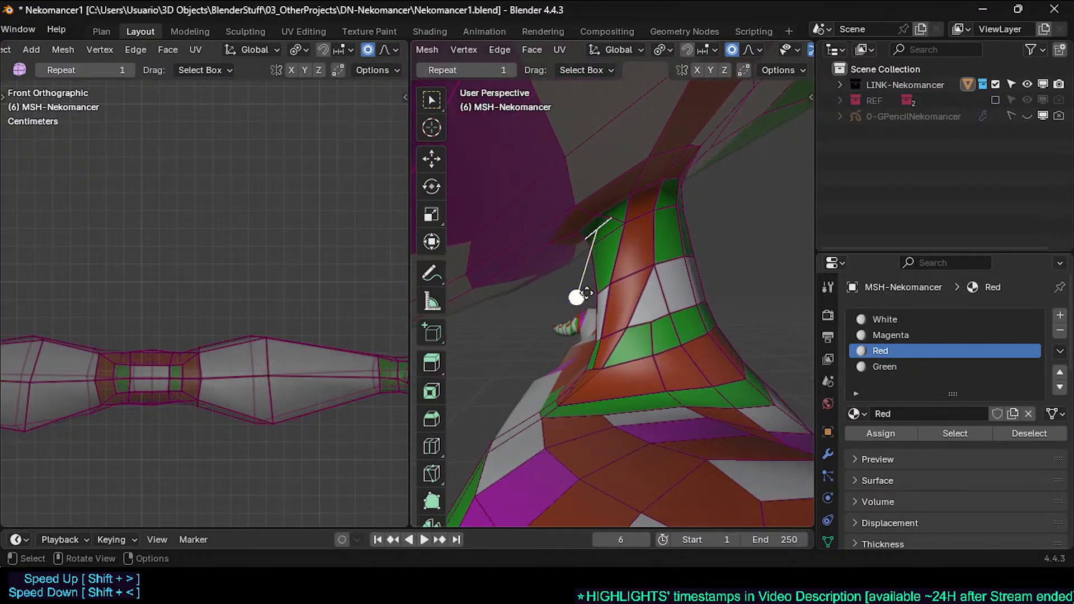
pyautogui.moveTo(577, 296); pyautogui.dragTo(596, 303)
pyautogui.moveTo(600, 271); pyautogui.dragTo(565, 240, button='middle')
pyautogui.click(576, 228)
pyautogui.press('3')
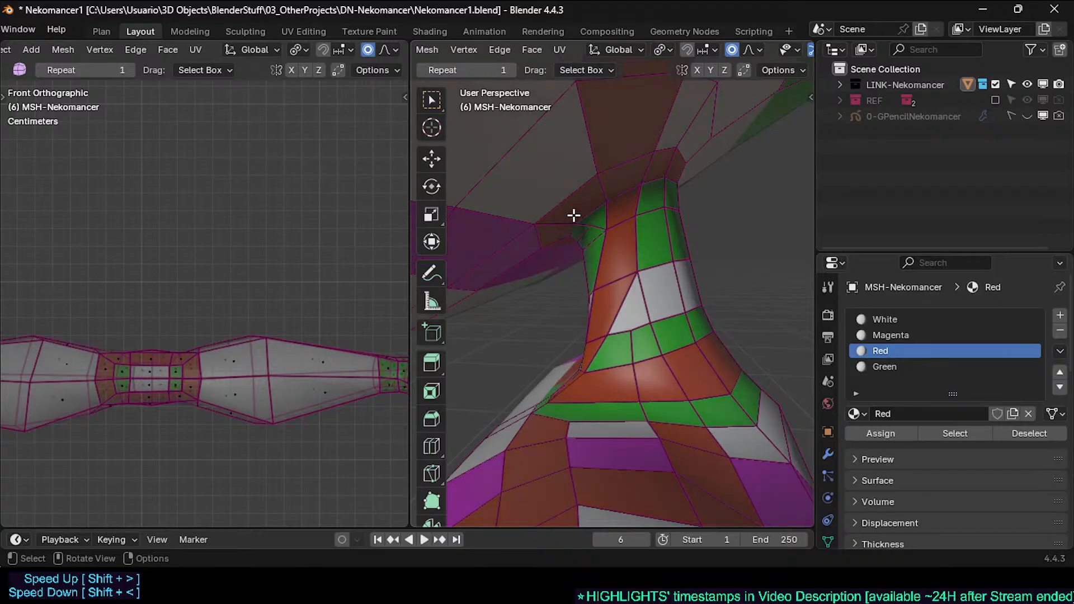
pyautogui.keyDown('alt'); pyautogui.click(589, 225); pyautogui.keyUp('alt')
pyautogui.moveTo(660, 256); pyautogui.dragTo(675, 260)
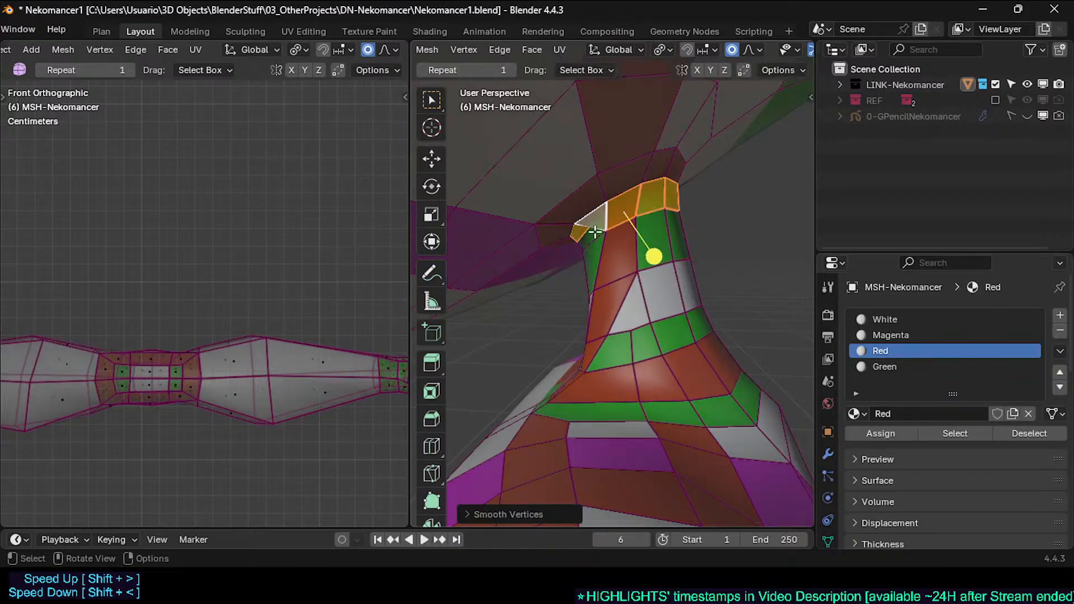
pyautogui.moveTo(604, 241); pyautogui.dragTo(650, 248, button='middle')
pyautogui.scroll(2, 646, 240)
pyautogui.press('Tab')
pyautogui.press('Tab')
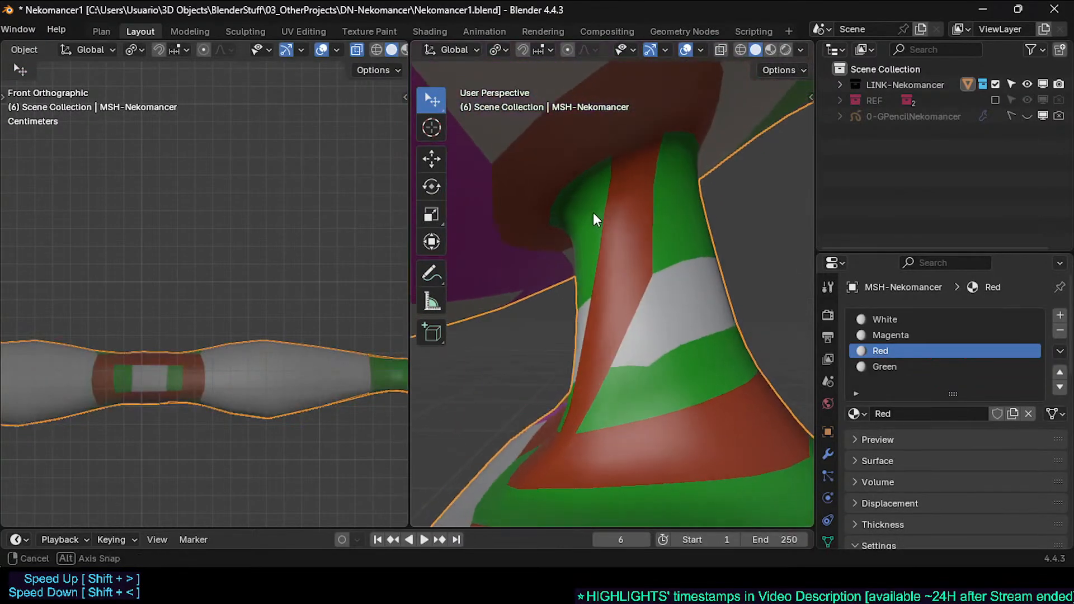
# Step: Slide the vertex of the upper green face under the jaw along its edge and save the file
pyautogui.moveTo(593, 213); pyautogui.dragTo(579, 179, button='middle')
pyautogui.scroll(-3, 573, 232)
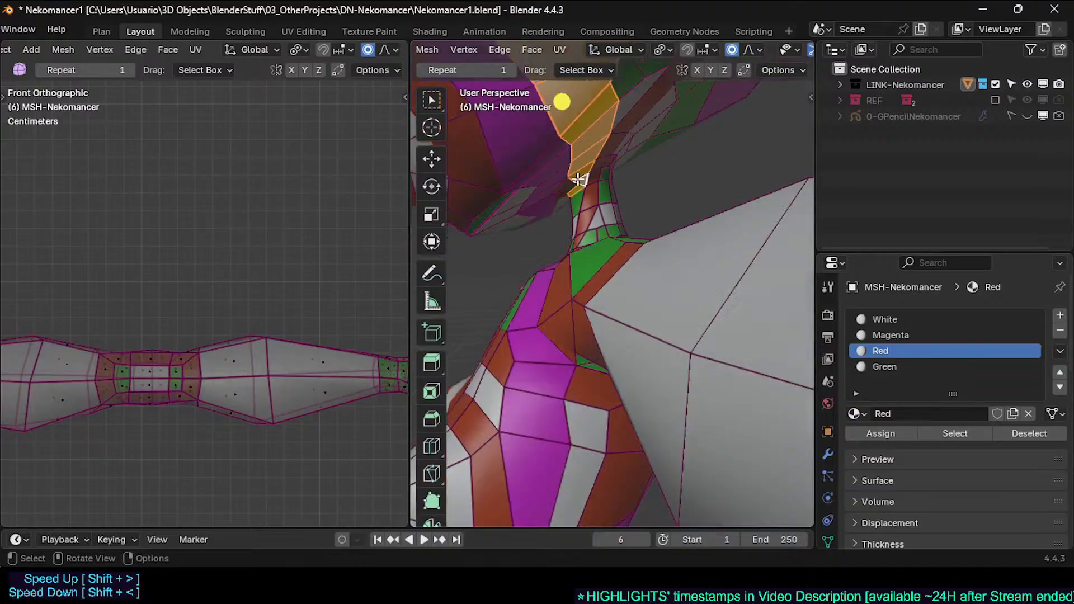
pyautogui.moveTo(559, 103); pyautogui.dragTo(604, 195, button='middle')
pyautogui.hotkey('shift', 'v')
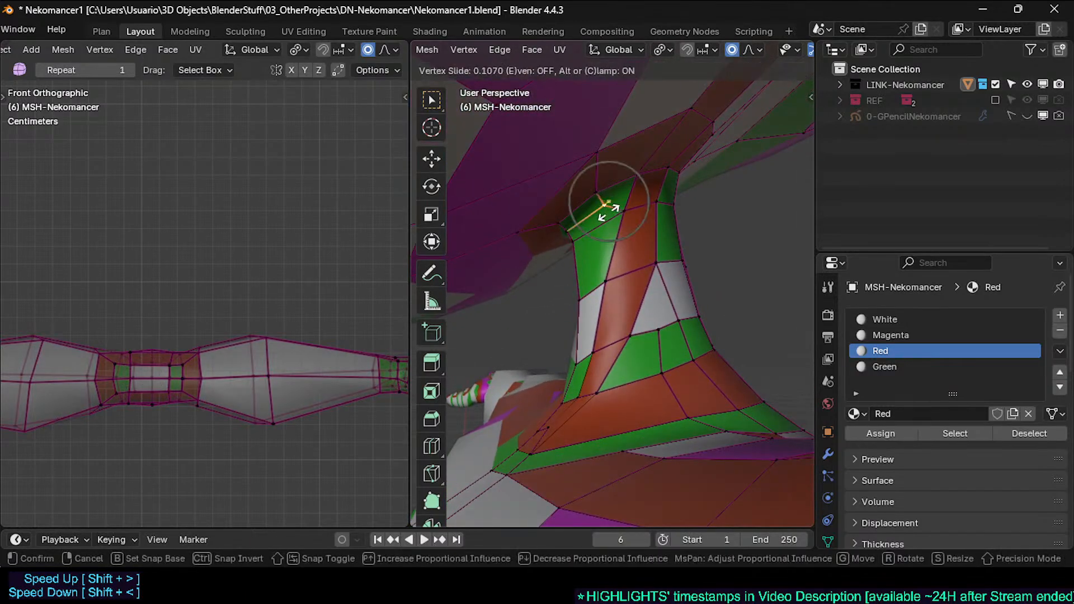
pyautogui.click(613, 212)
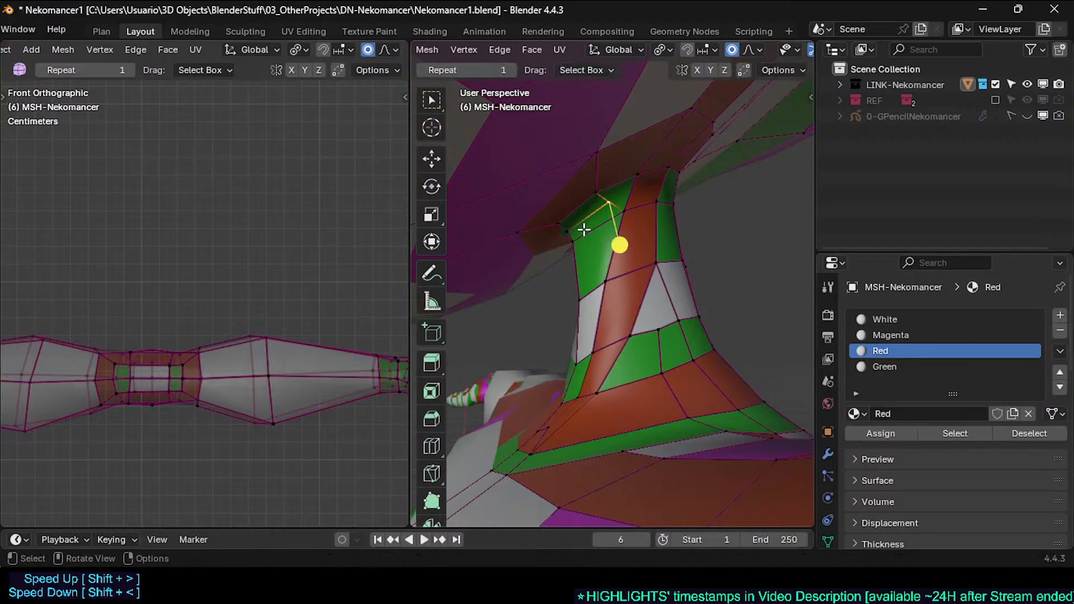
pyautogui.moveTo(585, 224); pyautogui.dragTo(519, 220, button='middle')
pyautogui.hotkey('ctrl', 's')
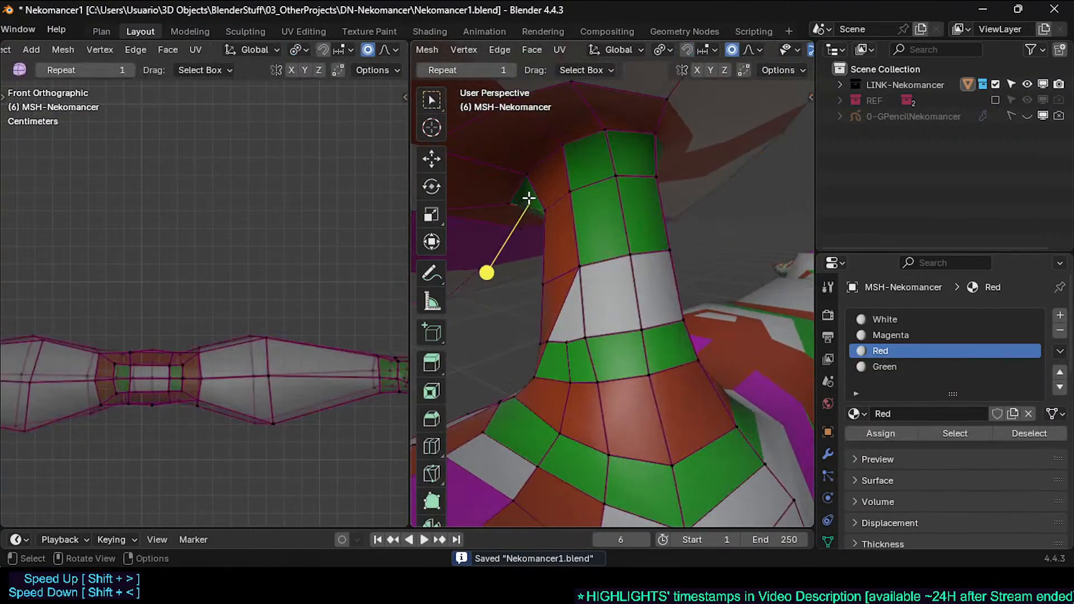
# Step: With X-ray enabled, move the vertex at the upper side of the neck under the jaw, then restore the solid display
pyautogui.hotkey('alt', 'z')
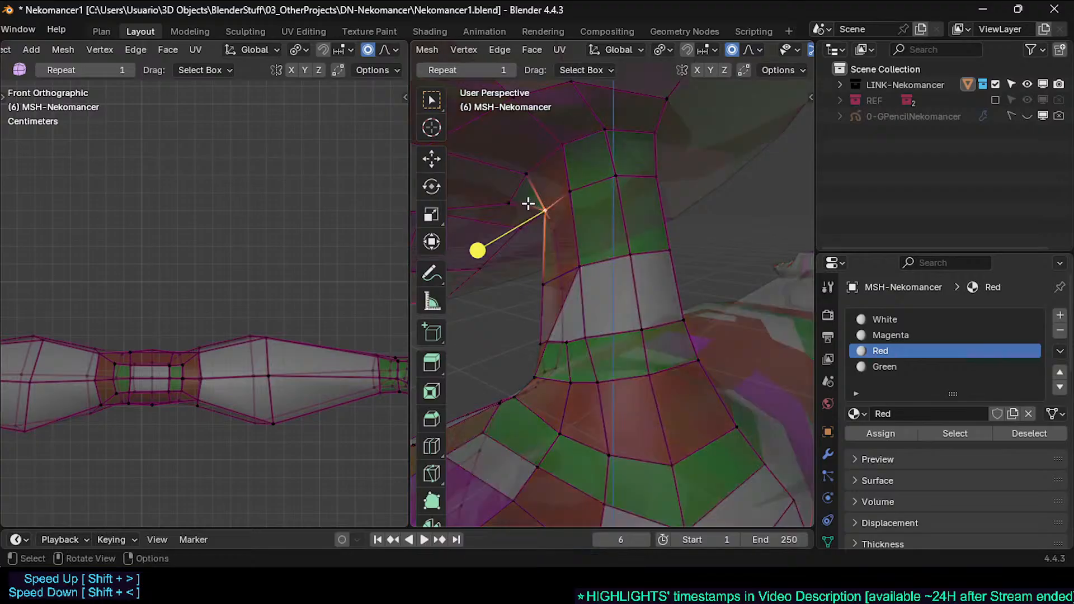
pyautogui.click(525, 203)
pyautogui.press('g')
pyautogui.click(539, 197)
pyautogui.press('Tab')
pyautogui.moveTo(540, 183); pyautogui.dragTo(666, 341, button='middle')
pyautogui.hotkey('alt', 'z')
pyautogui.press('Tab')
# Step: Move the vertices down the side of the neck to even out its outline, shifting the lowest one along X
pyautogui.press('g')
pyautogui.click(522, 295)
pyautogui.click(534, 376)
pyautogui.press('g')
pyautogui.click(511, 408)
pyautogui.press('g')
pyautogui.press('x')
pyautogui.click(462, 420)
# Step: Select a face loop on the neck and smooth it
pyautogui.press('3')
pyautogui.keyDown('alt'); pyautogui.click(744, 351); pyautogui.keyUp('alt')
pyautogui.moveTo(709, 304); pyautogui.dragTo(744, 304)
pyautogui.hotkey('alt', 'a')
pyautogui.keyDown('alt'); pyautogui.click(686, 334); pyautogui.keyUp('alt')
# Step: Move the vertex on the side of the neck where the red strip meets the white and green bands
pyautogui.moveTo(741, 305); pyautogui.dragTo(700, 324, button='middle')
pyautogui.press('1')
pyautogui.click(648, 314)
pyautogui.press('g')
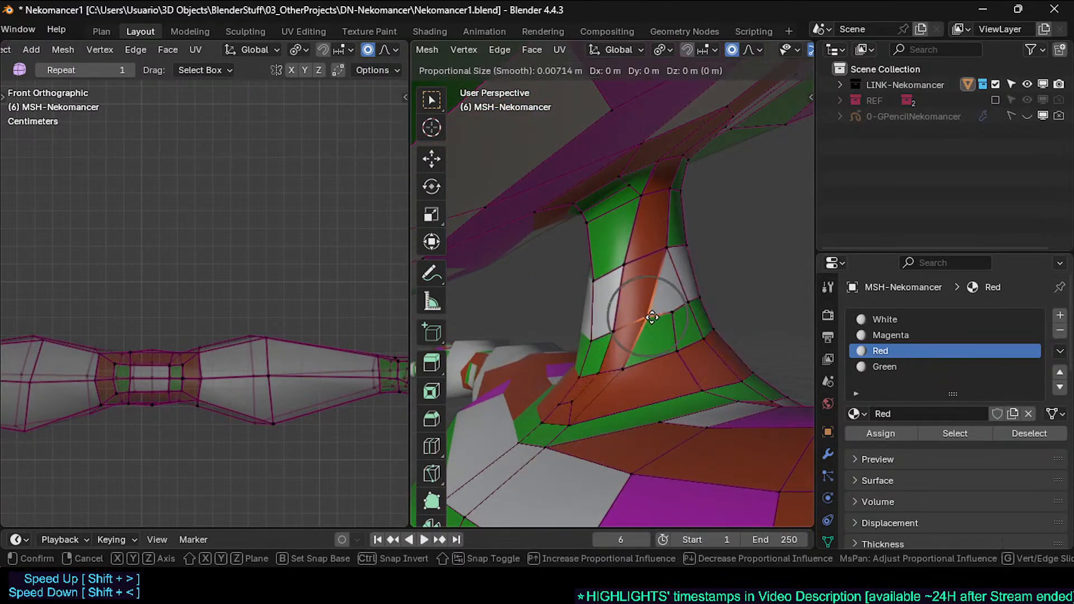
pyautogui.click(686, 305)
pyautogui.press('Tab')
# Step: In the back view, move the vertices on the white band's lower and upper borders to straighten the neck silhouette
pyautogui.moveTo(662, 315); pyautogui.dragTo(549, 388, button='middle')
pyautogui.press('ctrl+KP_1')
pyautogui.scroll(3, 504, 335)
pyautogui.press('Tab')
pyautogui.click(561, 332)
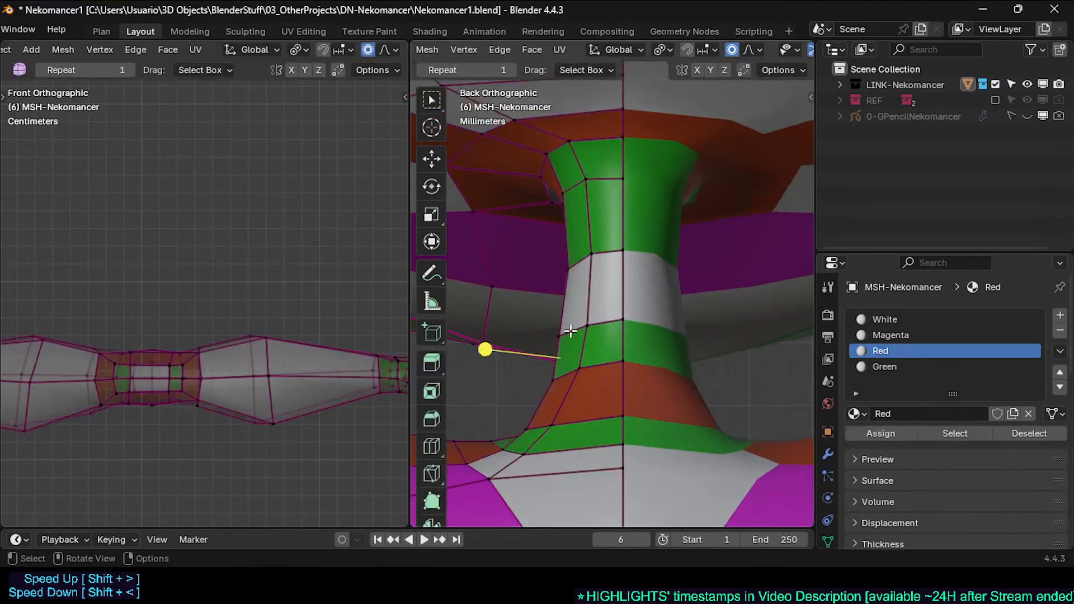
pyautogui.press('g')
pyautogui.keyDown('shift'); pyautogui.click(595, 322); pyautogui.keyUp('shift')
pyautogui.click(569, 263)
pyautogui.press('g')
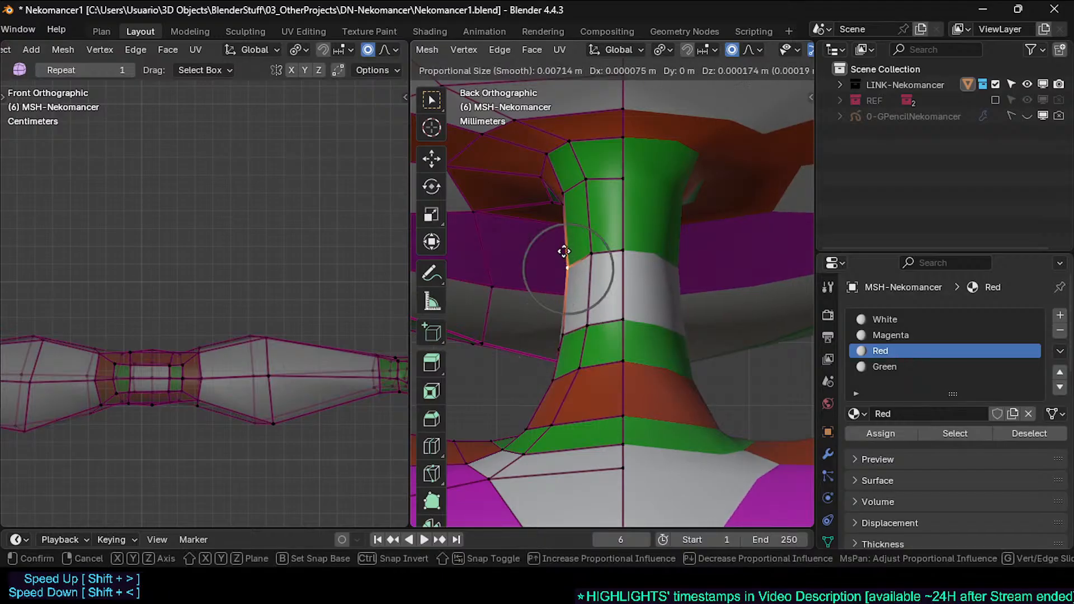
pyautogui.keyDown('shift'); pyautogui.click(564, 201); pyautogui.keyUp('shift')
# Step: Raise the vertices of the upper green section near and on the neck's centre line, including the one at the red border
pyautogui.click(577, 180)
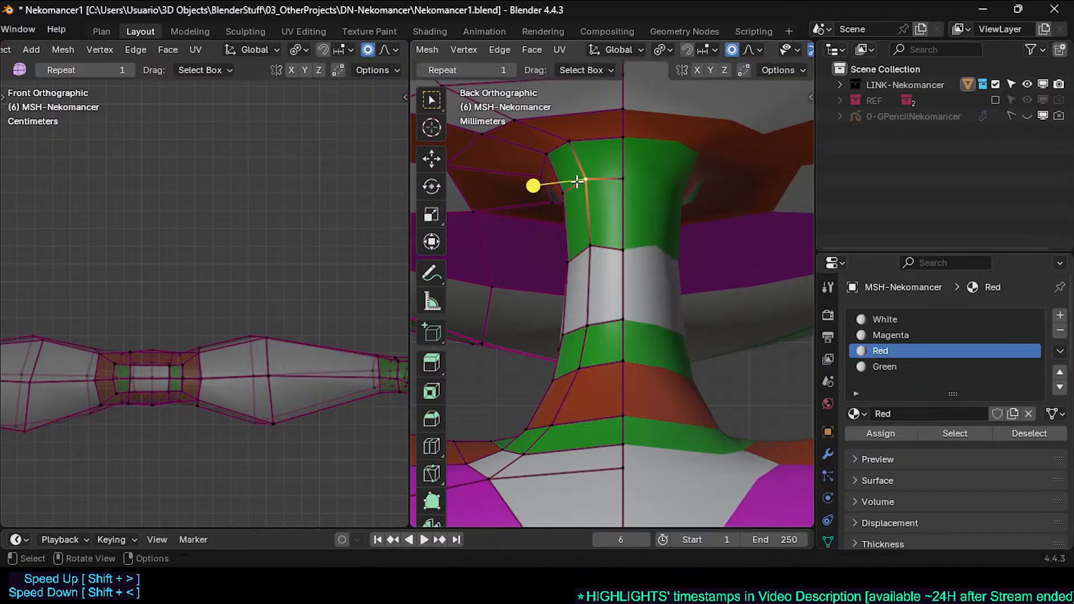
pyautogui.press('g')
pyautogui.click(602, 169)
pyautogui.keyDown('shift'); pyautogui.click(623, 177); pyautogui.keyUp('shift')
pyautogui.press('g')
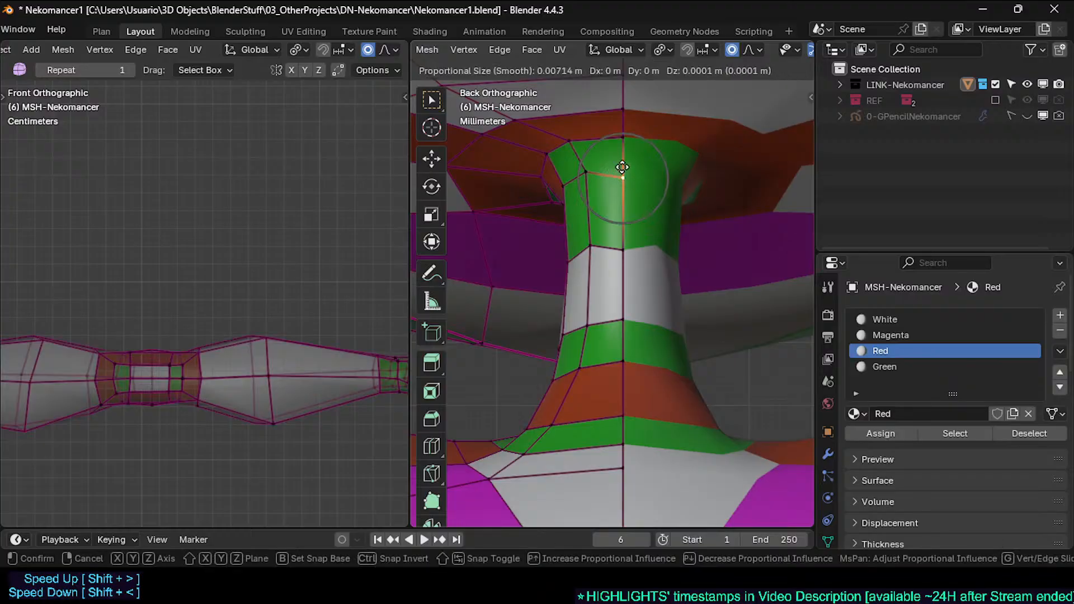
pyautogui.click(629, 129)
pyautogui.click(625, 129)
pyautogui.press('g')
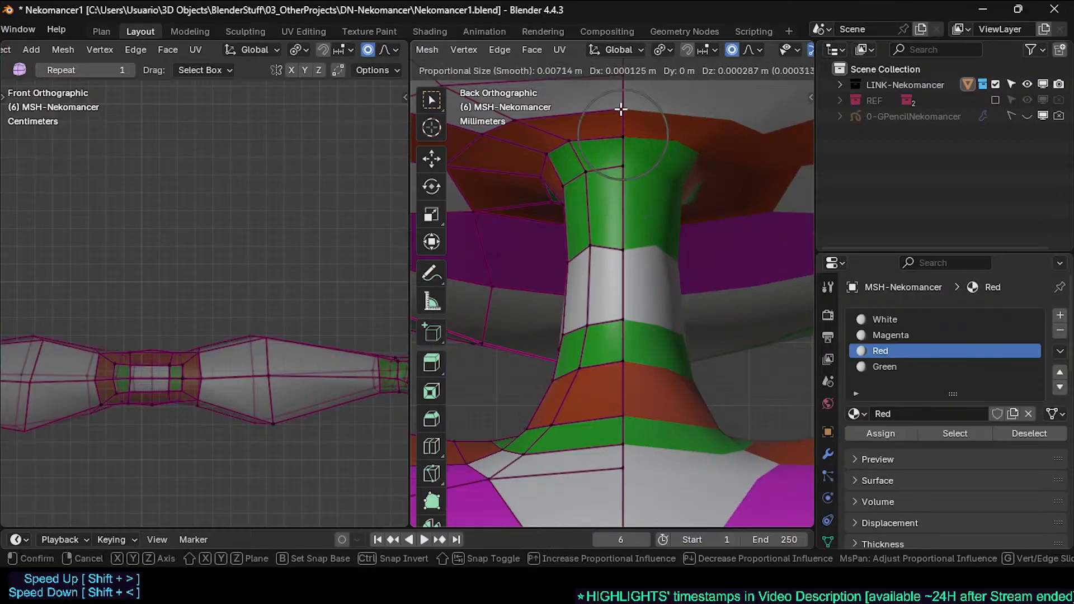
pyautogui.click(637, 133)
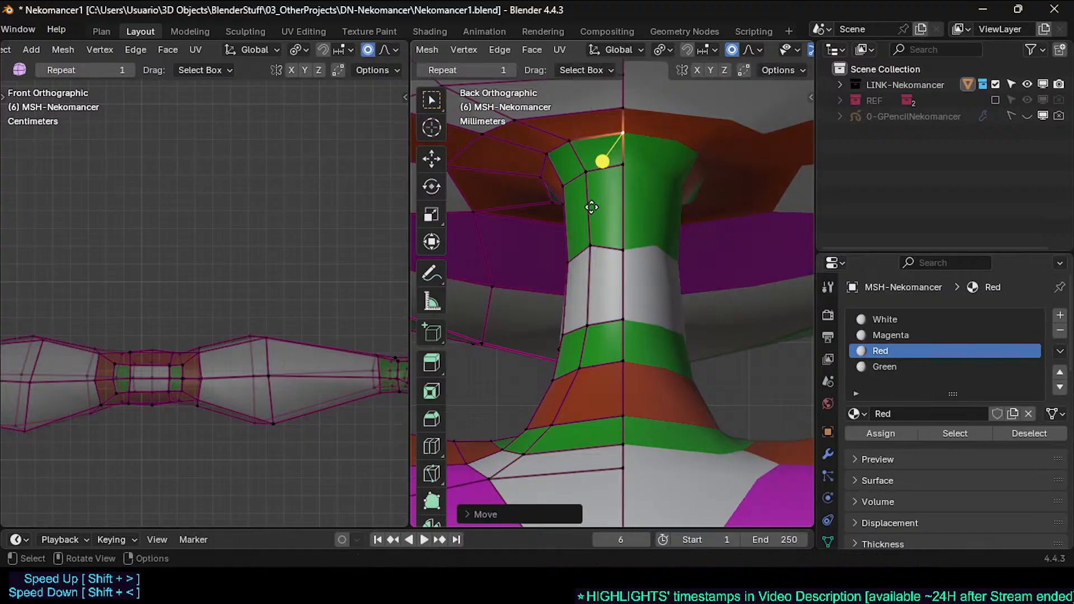
# Step: Adjust the vertices where the top of the green neck meets the red faces under the head
pyautogui.click(559, 151)
pyautogui.press('g')
pyautogui.click(552, 175)
pyautogui.press('g')
pyautogui.click(541, 179)
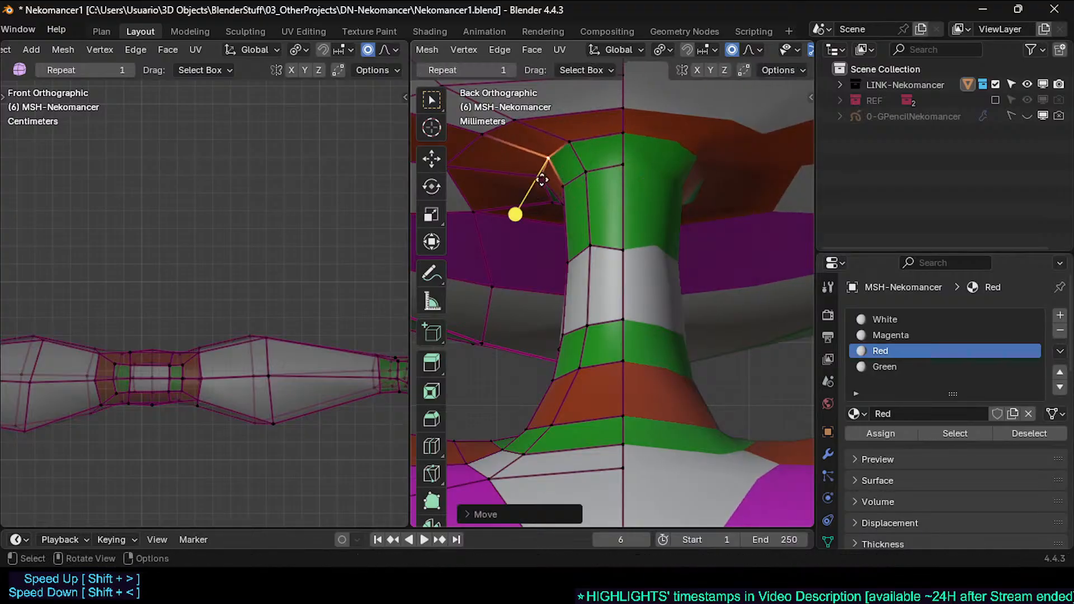
pyautogui.press('g')
pyautogui.click(555, 207)
pyautogui.press('g')
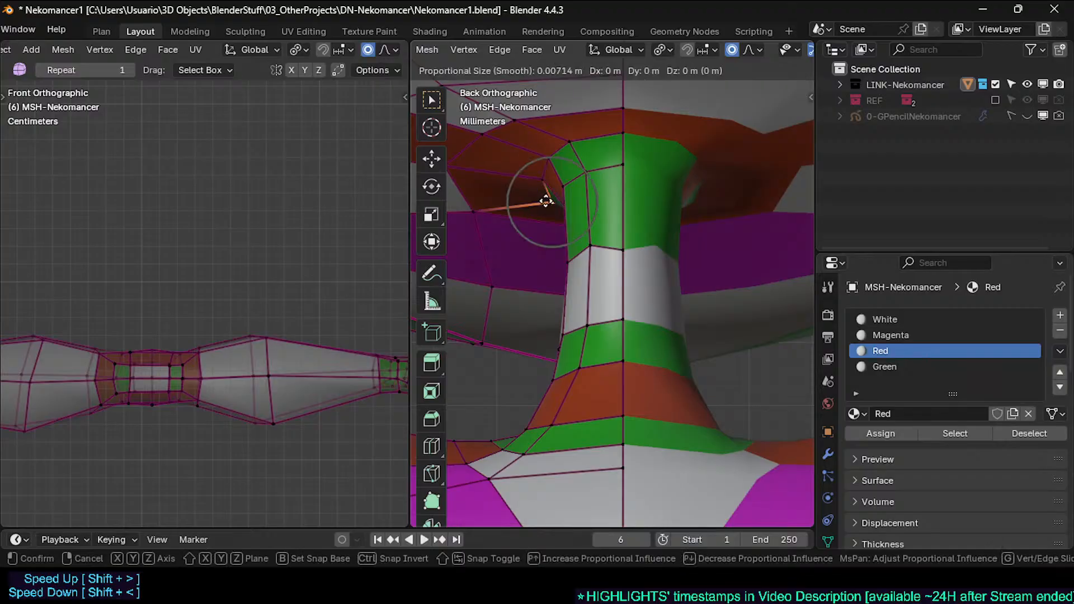
pyautogui.click(559, 215)
# Step: Move the inner and centre-line vertices on the white band's upper border to even out the line
pyautogui.press('g')
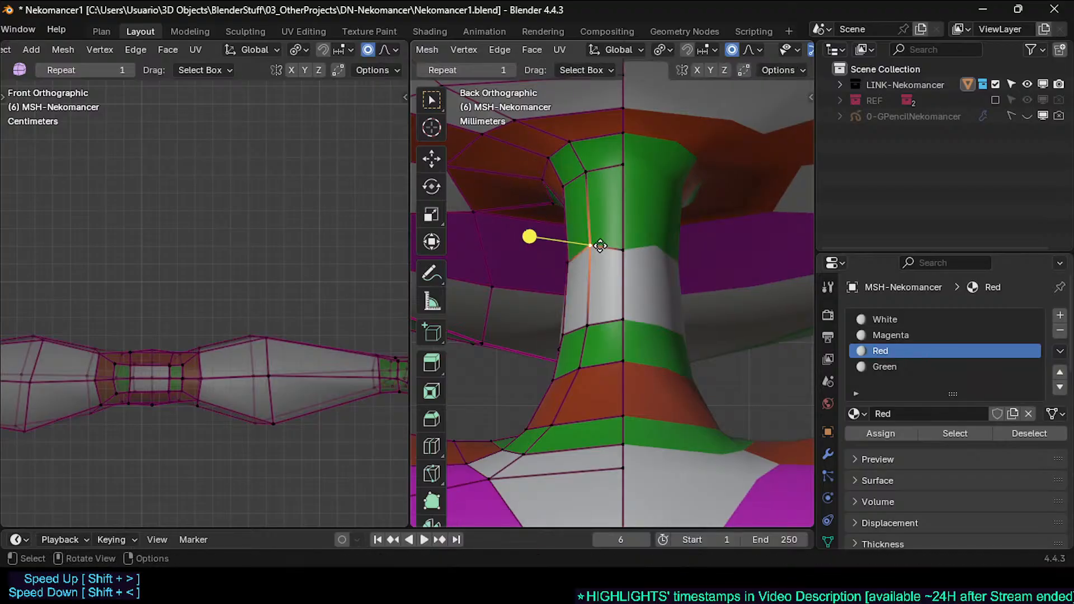
pyautogui.click(600, 273)
pyautogui.press('g')
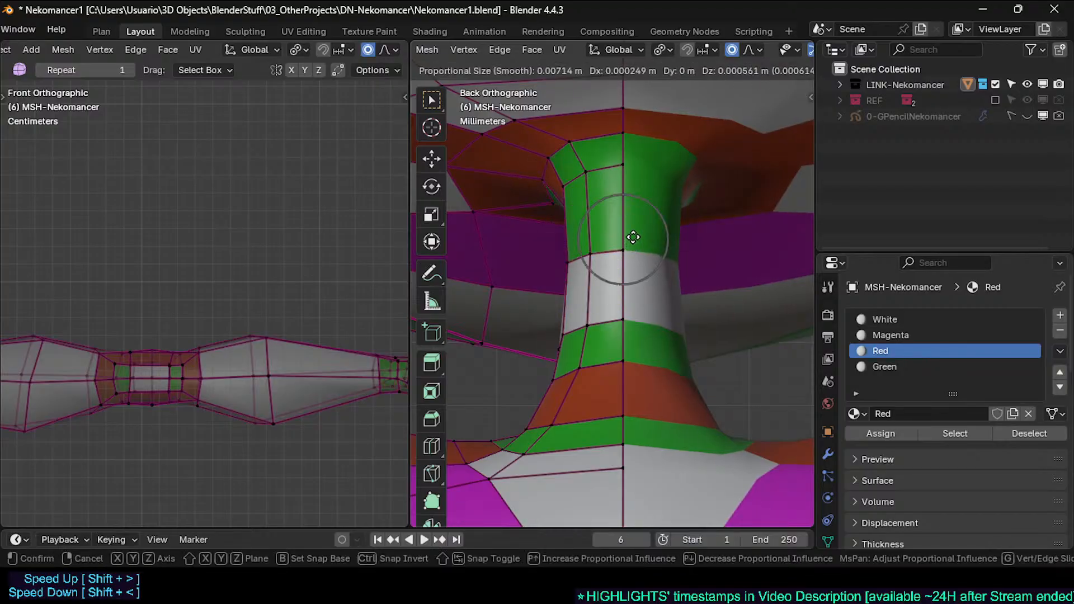
pyautogui.rightClick(632, 242)
pyautogui.click(627, 251)
pyautogui.press('g')
pyautogui.click(621, 241)
pyautogui.scroll(-2, 573, 264)
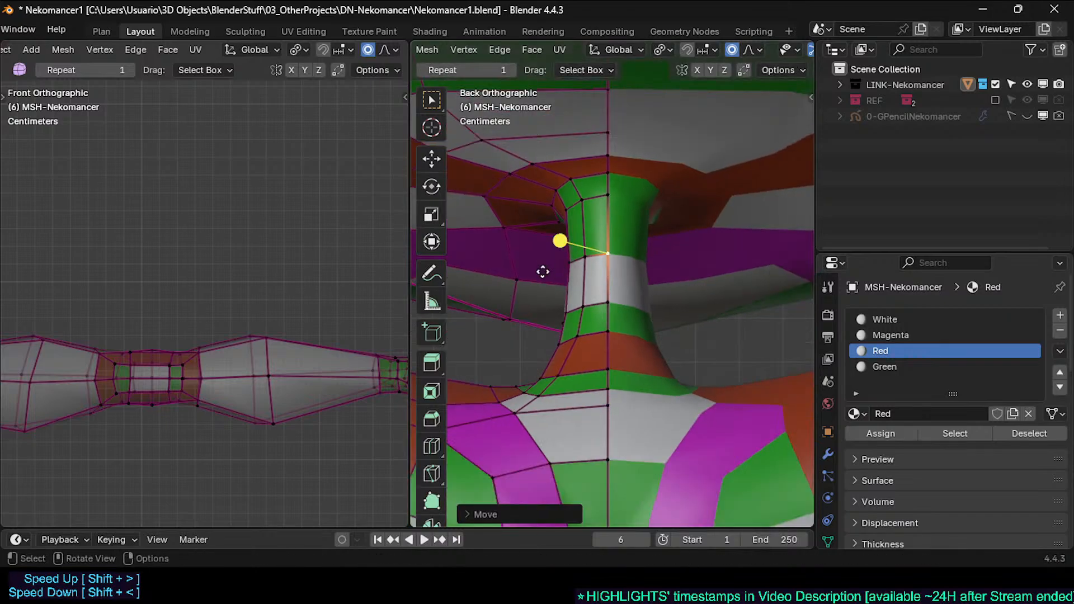
# Step: Inspect the shaded neck shape from several angles, ending with the right and front orthographic views of the neck
pyautogui.press('Tab')
pyautogui.moveTo(543, 272); pyautogui.dragTo(583, 296, button='middle')
pyautogui.press('Tab')
pyautogui.press('Tab')
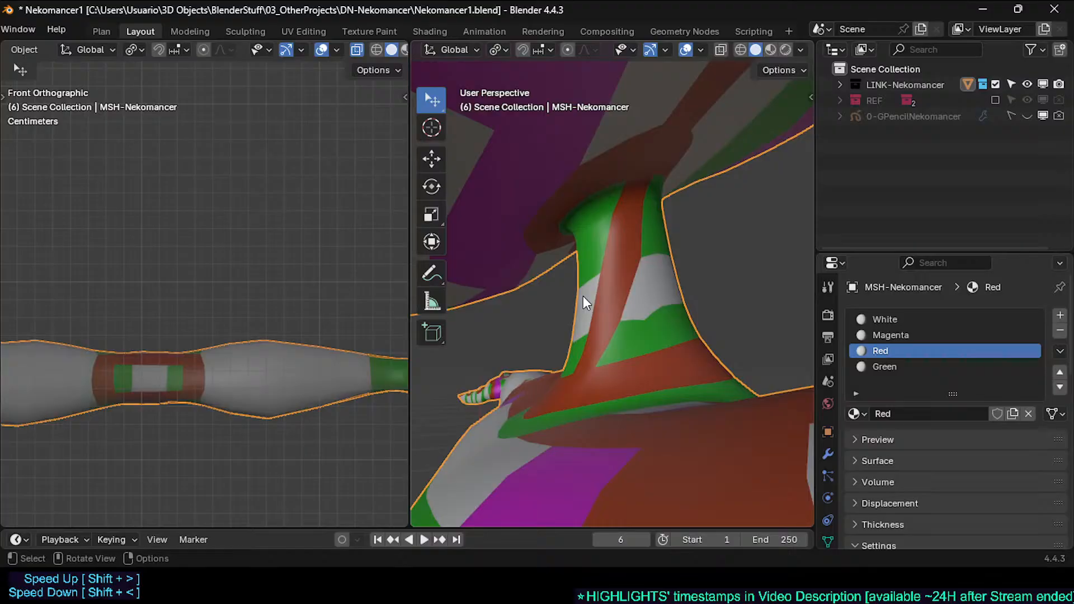
pyautogui.press('KP_3')
pyautogui.scroll(-5, 119, 301)
pyautogui.keyDown('shift'); pyautogui.moveTo(44, 262); pyautogui.dragTo(212, 267, button='middle'); pyautogui.keyUp('shift')
pyautogui.scroll(5, 212, 267)
pyautogui.keyDown('shift'); pyautogui.moveTo(237, 318); pyautogui.dragTo(196, 309, button='middle'); pyautogui.keyUp('shift')
pyautogui.scroll(3, 269, 314)
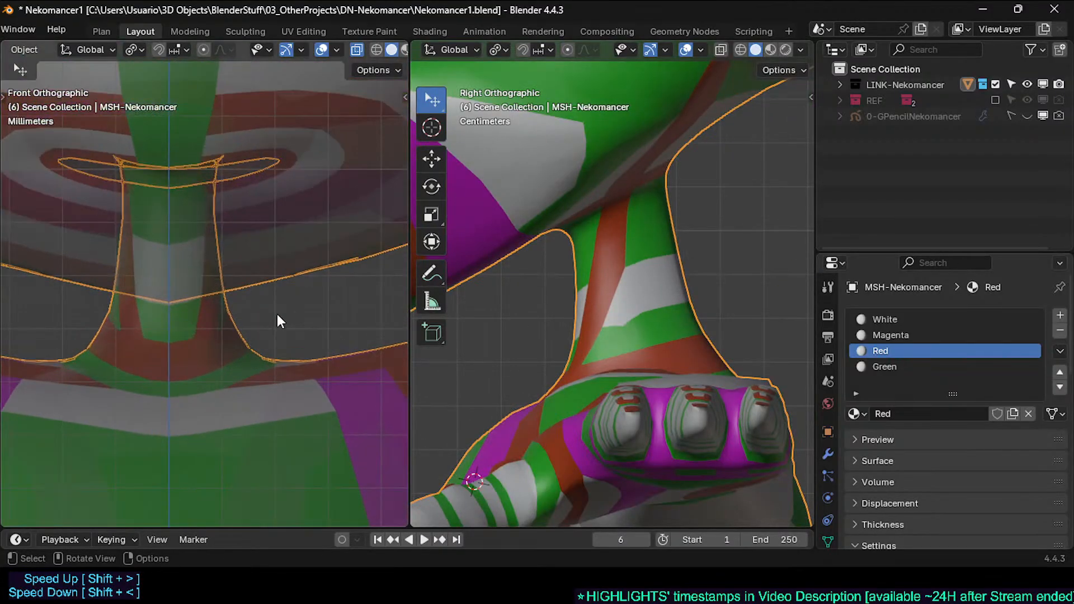
# Step: In the front view, rotate and shift the red face on the outer base of the neck to refine the silhouette
pyautogui.press('Tab')
pyautogui.press('3')
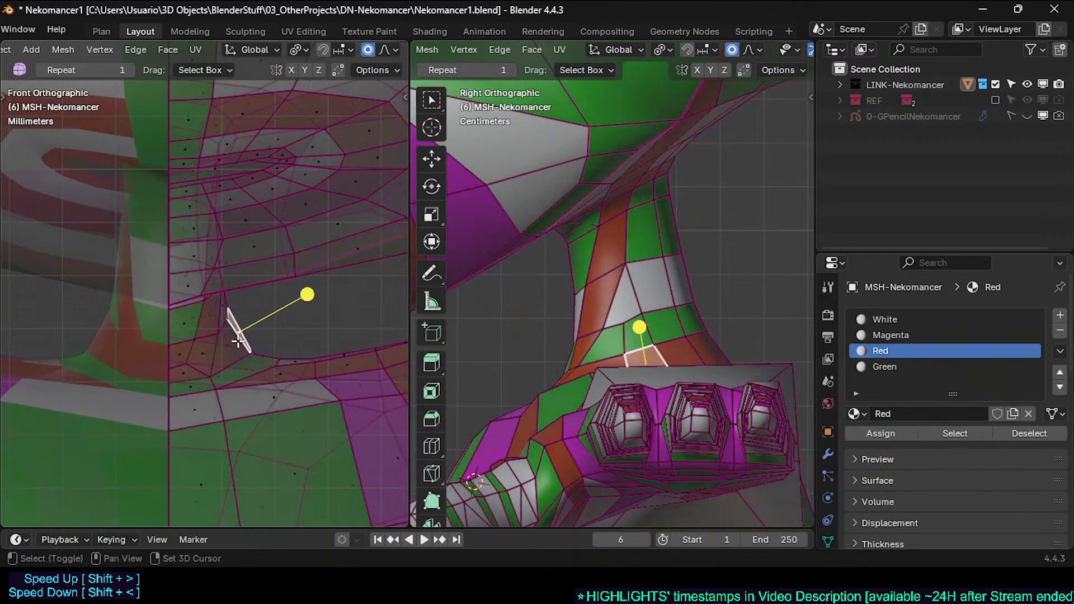
pyautogui.keyDown('shift'); pyautogui.click(237, 341); pyautogui.keyUp('shift')
pyautogui.click(240, 330)
pyautogui.press('r')
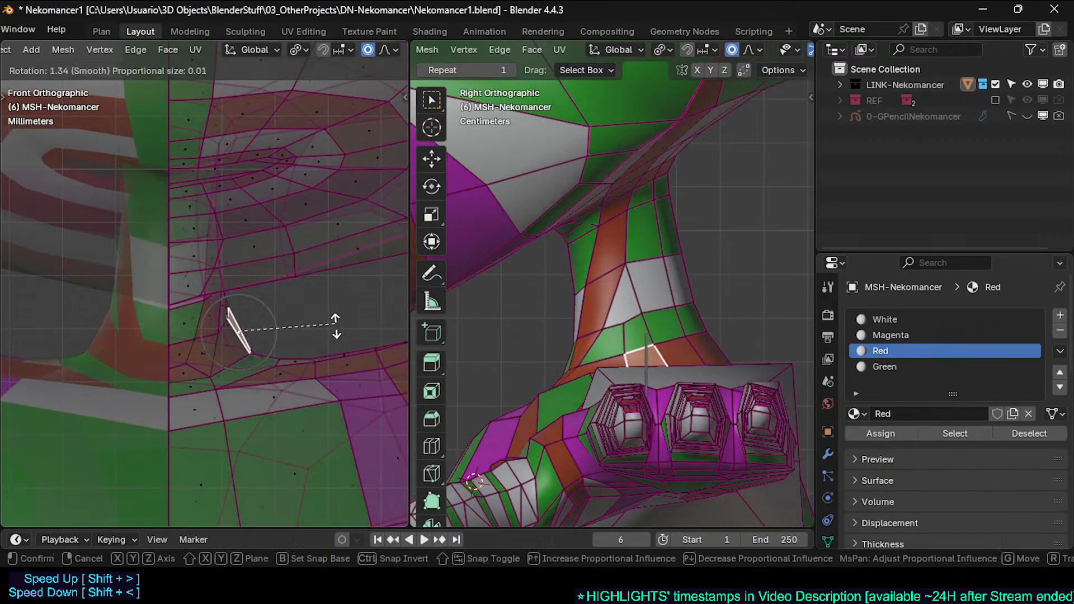
pyautogui.click(333, 327)
pyautogui.press('g')
pyautogui.click(317, 330)
pyautogui.press('r')
pyautogui.click(324, 330)
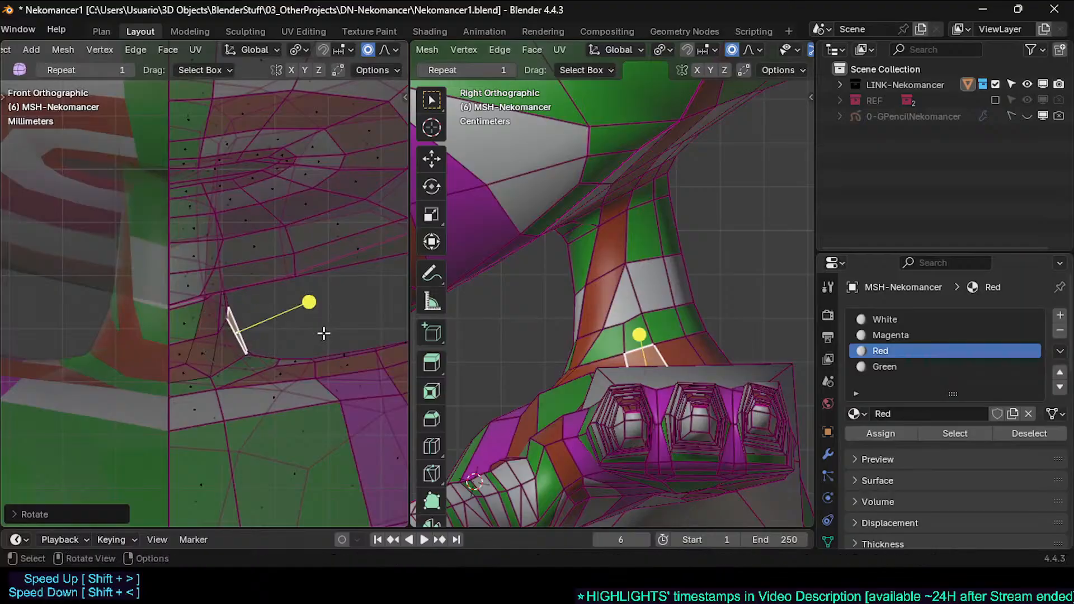
pyautogui.press('g')
pyautogui.click(313, 336)
# Step: Reposition the vertex at the outer base of the neck to smooth the curve into the shoulder
pyautogui.hotkey('alt', 'a')
pyautogui.press('1')
pyautogui.click(250, 355)
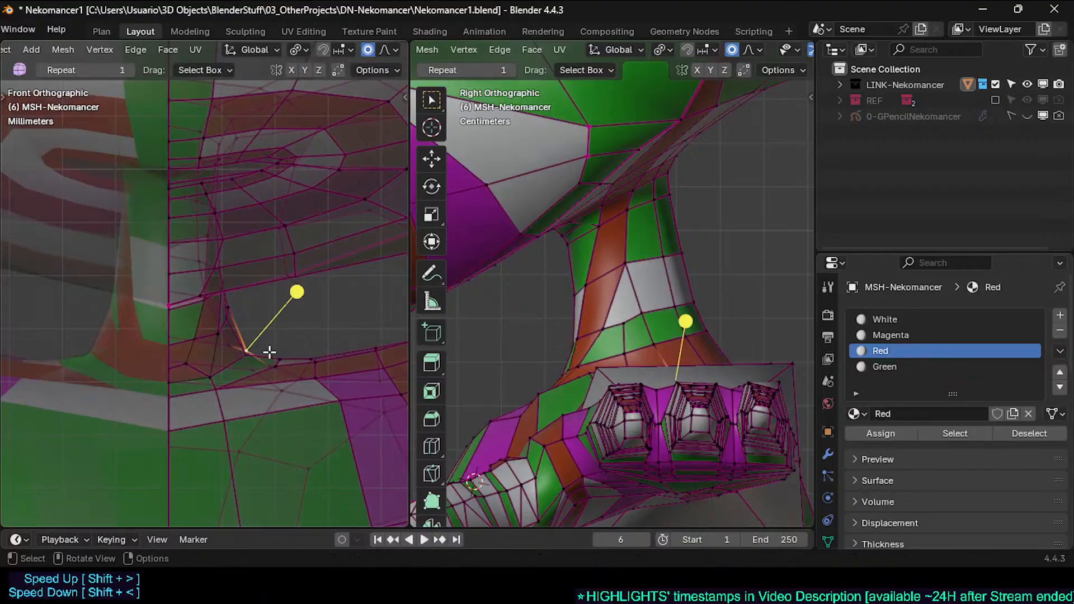
pyautogui.press('g')
pyautogui.click(268, 330)
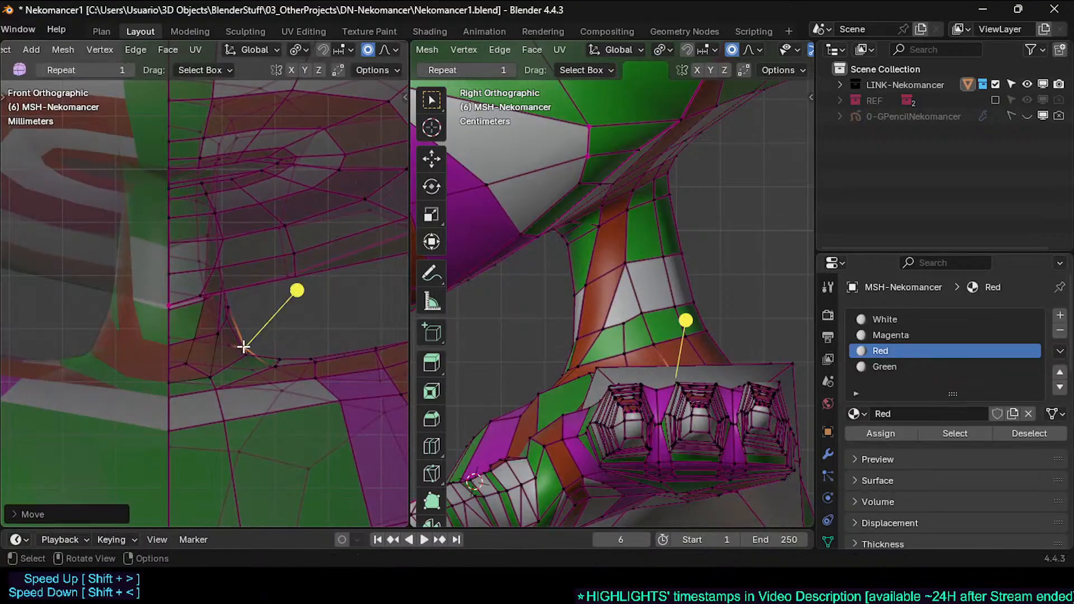
pyautogui.press('g')
pyautogui.click(223, 343)
pyautogui.hotkey('alt', 'a')
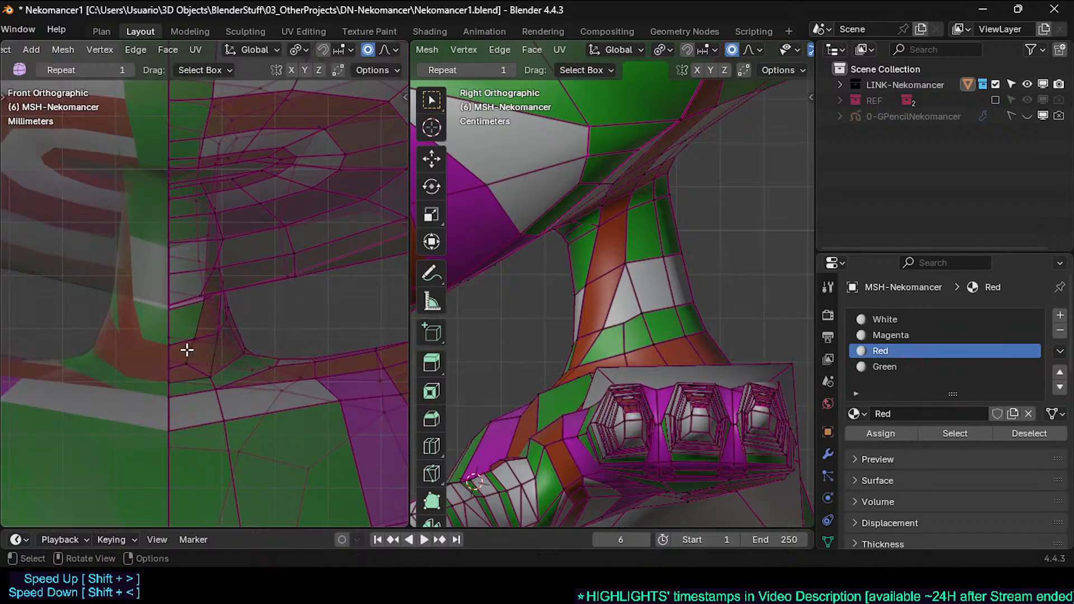
# Step: Apply an edge crease to the short edges next to the centre line at the front base of the neck
pyautogui.hotkey('shift', 'e')
pyautogui.write('1')
pyautogui.press('Return')
pyautogui.hotkey('alt', 'a')
pyautogui.hotkey('shift', 'e')
pyautogui.write('1')
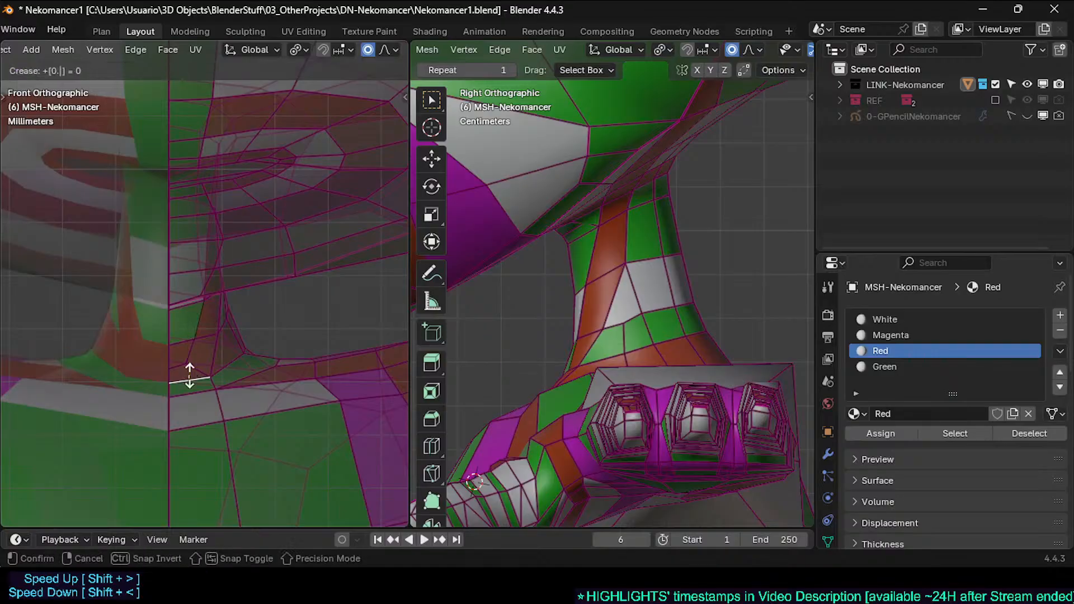
pyautogui.press('Return')
# Step: Adjust the vertices and centre-line edge in the red section at the front base of the neck, moving the edge vertically
pyautogui.moveTo(558, 301); pyautogui.dragTo(588, 376, button='middle')
pyautogui.press('g')
pyautogui.click(593, 361)
pyautogui.click(622, 373)
pyautogui.press('g')
pyautogui.click(596, 376)
pyautogui.press('g')
pyautogui.press('z')
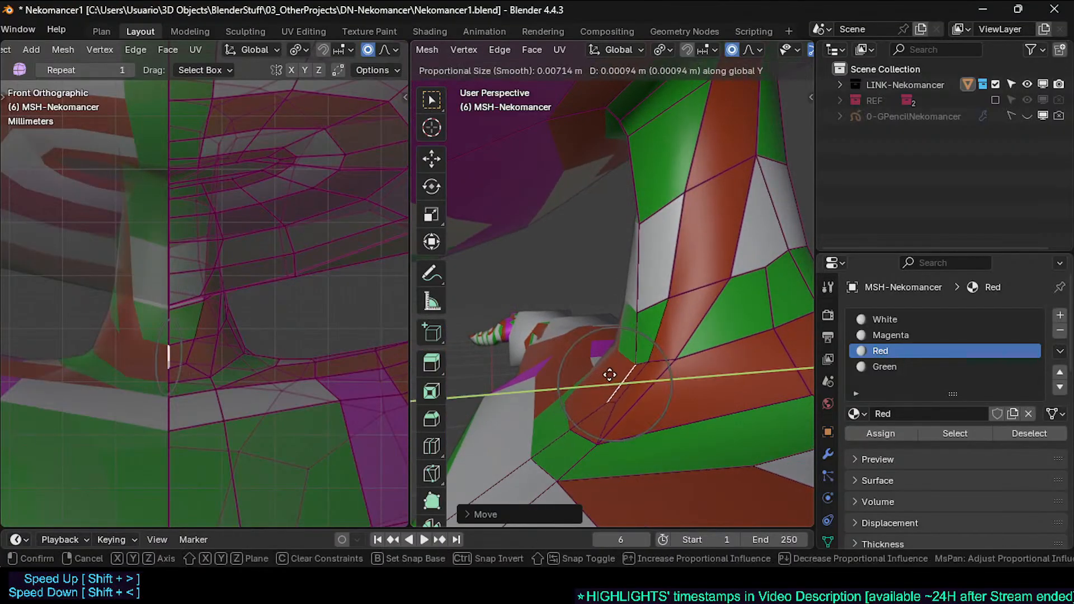
pyautogui.click(606, 413)
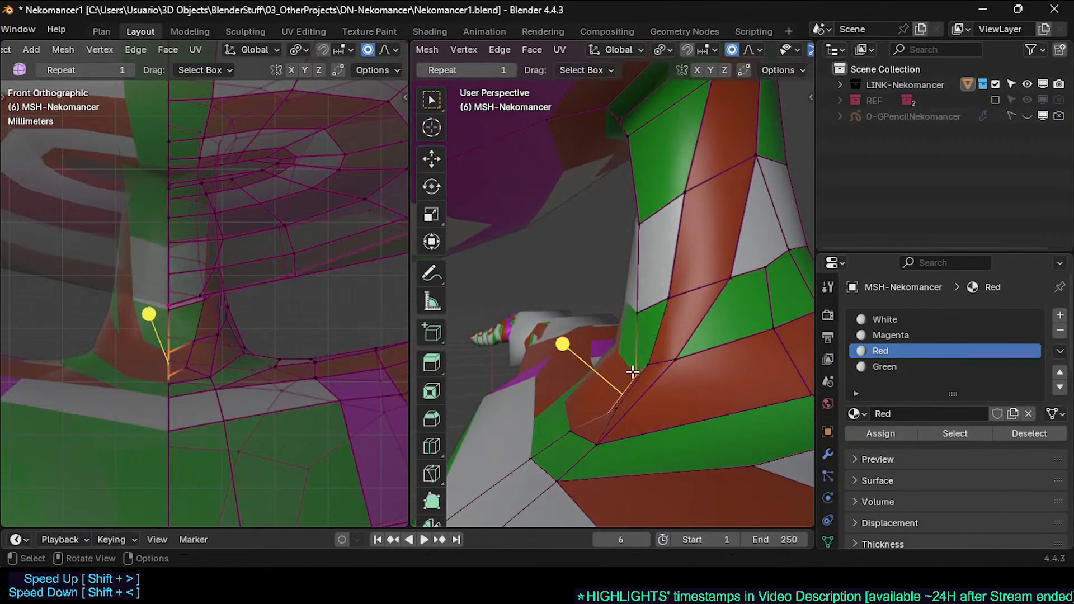
# Step: Reposition the centre edge and its lower vertex in the red section at the throat's base
pyautogui.press('g')
pyautogui.click(623, 416)
pyautogui.moveTo(623, 417); pyautogui.dragTo(587, 397, button='middle')
pyautogui.click(610, 409)
pyautogui.press('g')
pyautogui.click(592, 409)
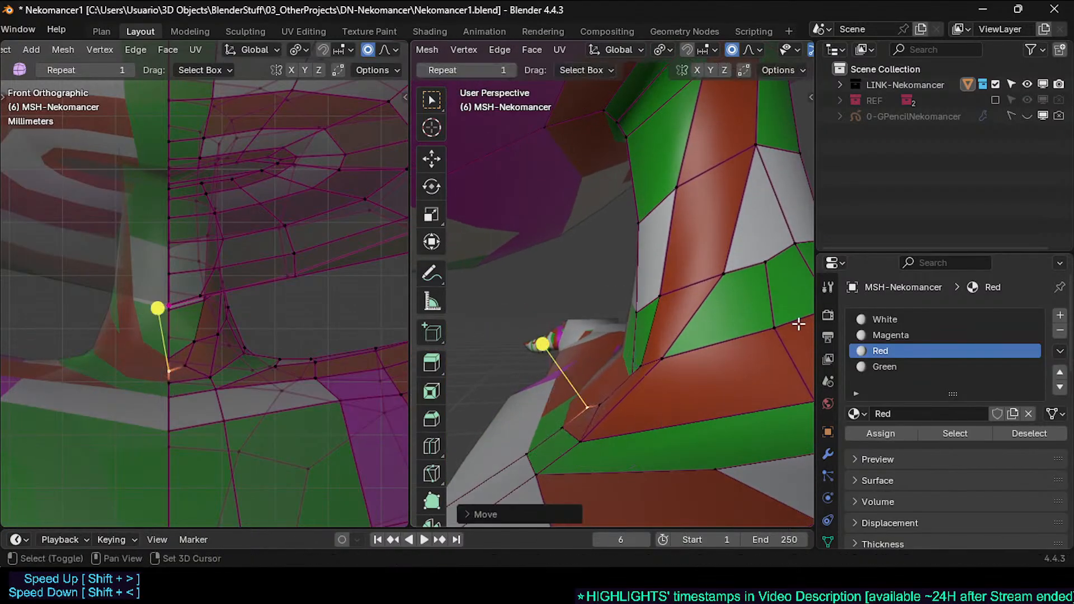
# Step: Lower the centre-line vertex between the neck's white and green front faces, and adjust the green section's lower tip
pyautogui.moveTo(742, 345); pyautogui.dragTo(643, 333, button='middle')
pyautogui.press('Tab')
pyautogui.press('Tab')
pyautogui.press('g')
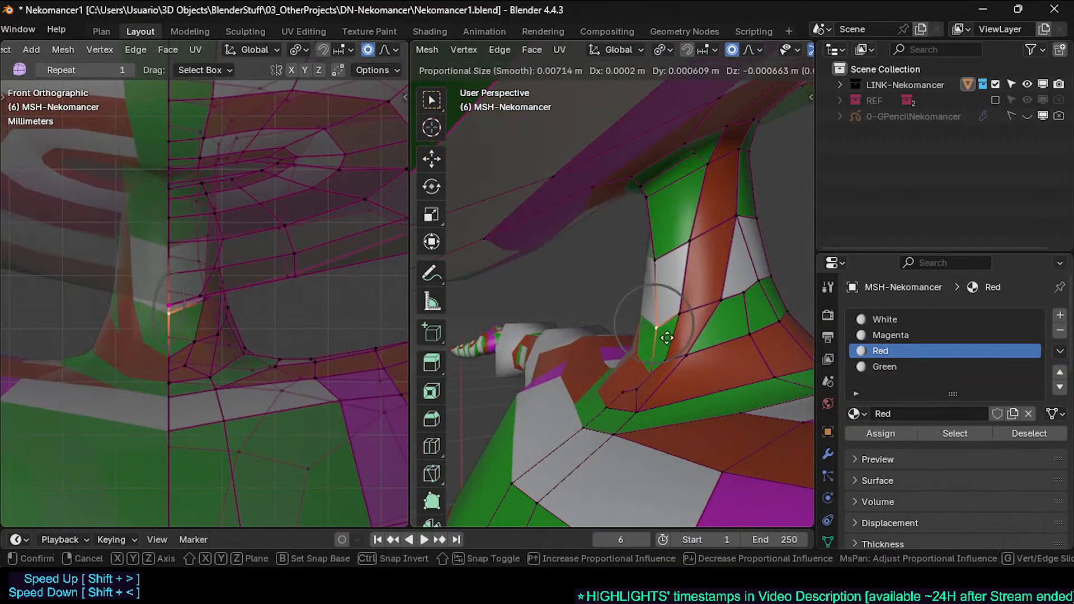
pyautogui.click(687, 365)
pyautogui.press('g')
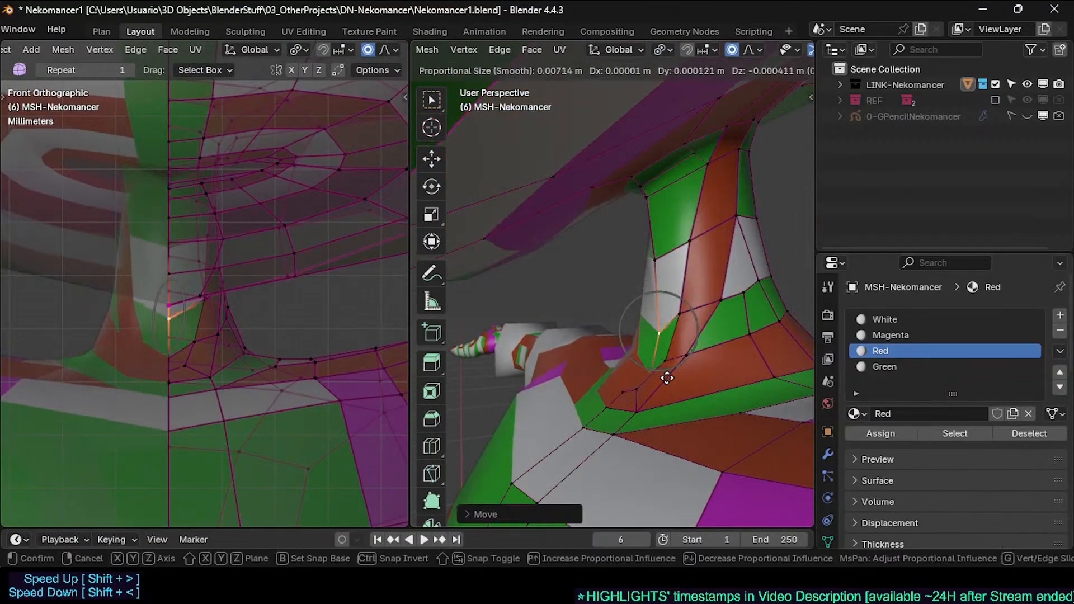
pyautogui.click(652, 367)
pyautogui.moveTo(653, 367); pyautogui.dragTo(615, 390, button='middle')
pyautogui.press('g')
pyautogui.click(652, 378)
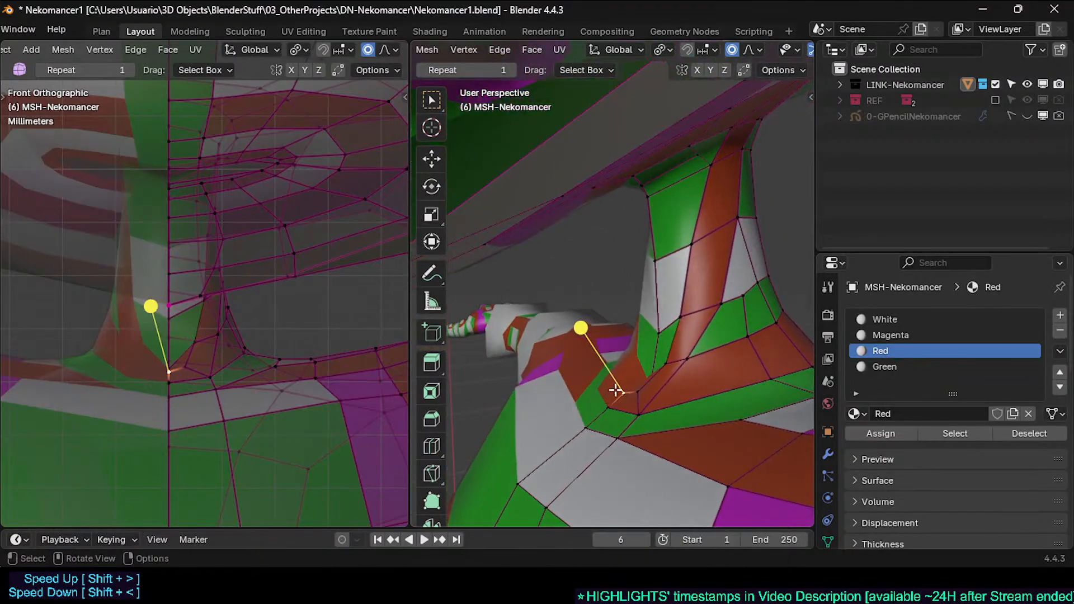
# Step: Adjust the inner vertices of the red faces at the throat and the centre vertex on the red-green border
pyautogui.press('g')
pyautogui.click(624, 404)
pyautogui.moveTo(713, 396); pyautogui.dragTo(676, 412, button='middle')
pyautogui.press('Tab')
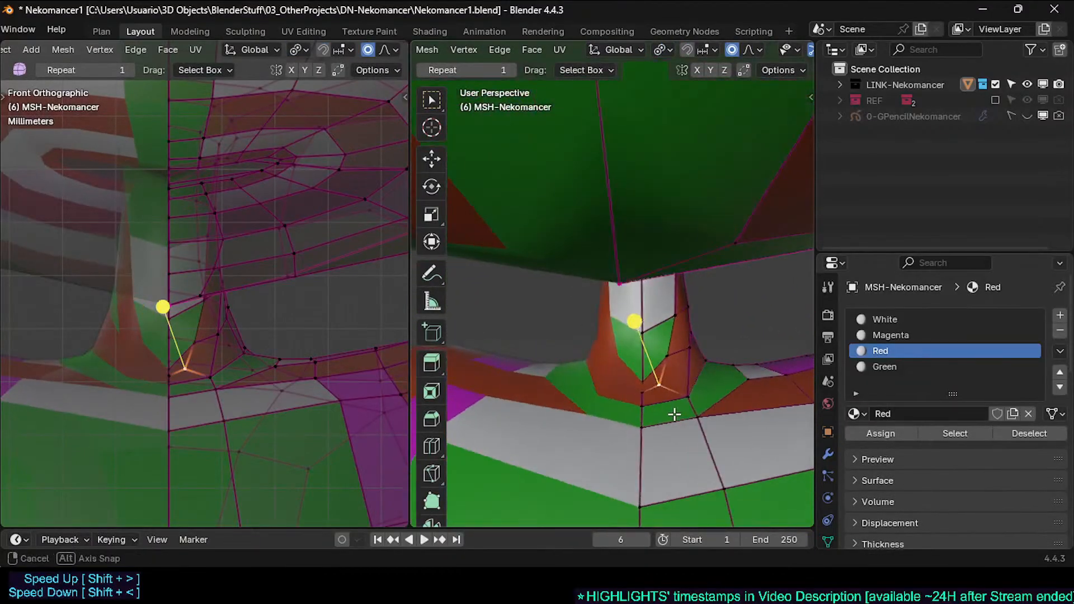
pyautogui.press('r')
pyautogui.click(728, 390)
pyautogui.press('g')
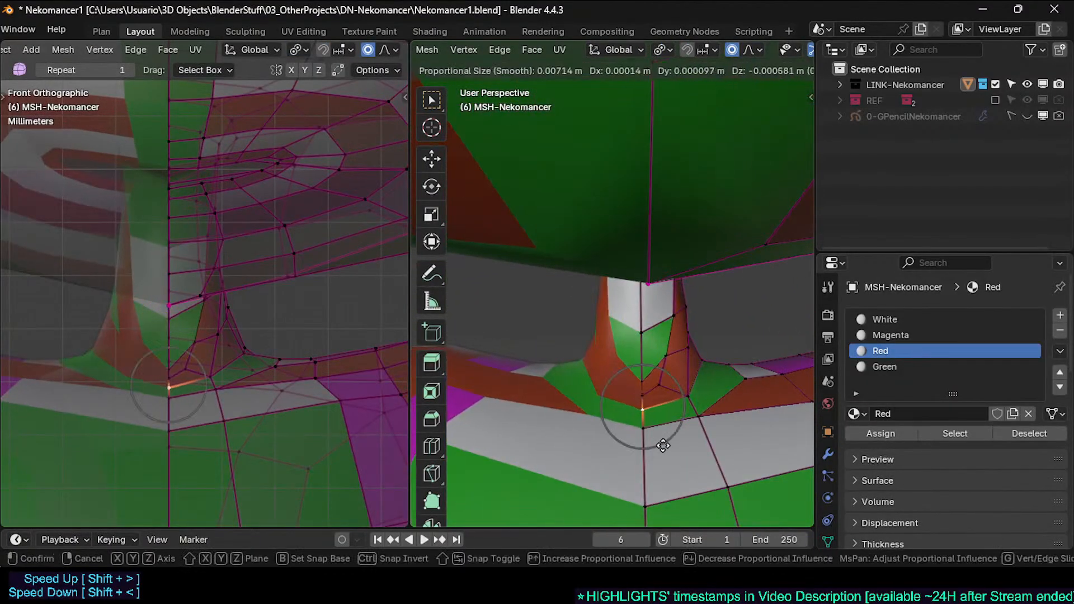
pyautogui.click(647, 420)
# Step: Show the grease pencil sketch and compare the neck and chest profile with it in the right view
pyautogui.moveTo(647, 420); pyautogui.dragTo(562, 439, button='middle')
pyautogui.press('Tab')
pyautogui.press('Tab')
pyautogui.click(1028, 116)
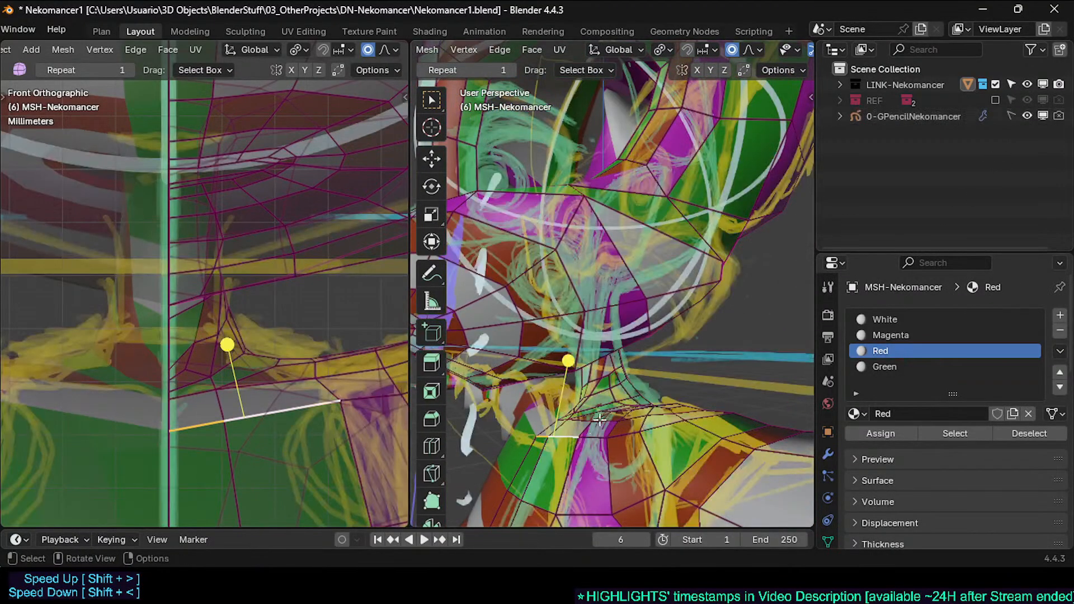
pyautogui.press('KP_3')
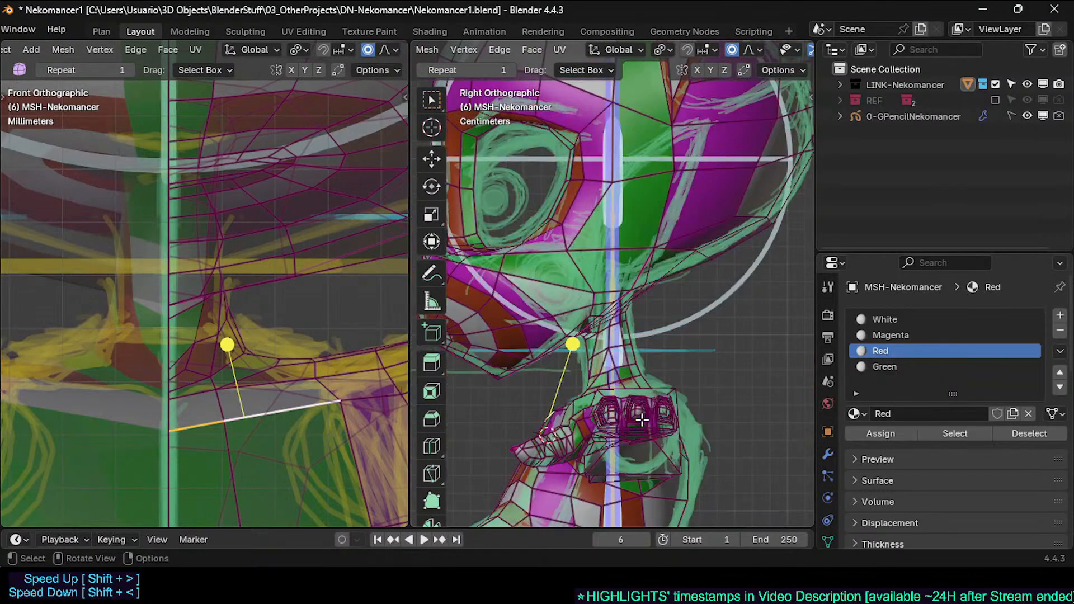
pyautogui.scroll(3, 642, 420)
pyautogui.keyDown('shift'); pyautogui.moveTo(480, 446); pyautogui.dragTo(596, 345, button='middle'); pyautogui.keyUp('shift')
pyautogui.scroll(-2, 599, 442)
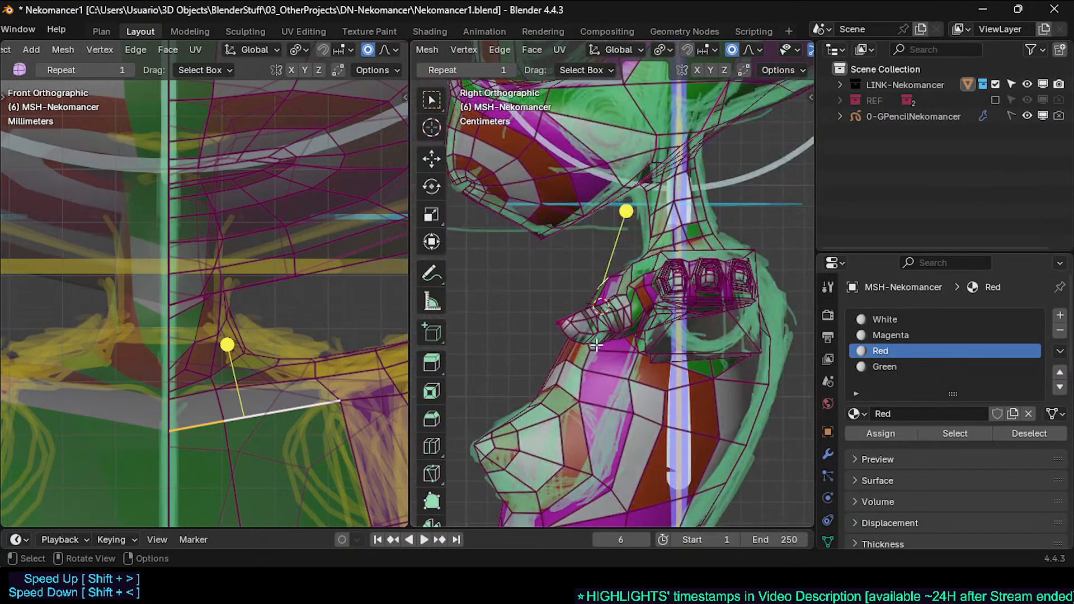
# Step: Select the faces along the front of the upper chest in face mode and hide the grease pencil sketch
pyautogui.hotkey('alt', 'a')
pyautogui.press('c')
pyautogui.click(552, 374)
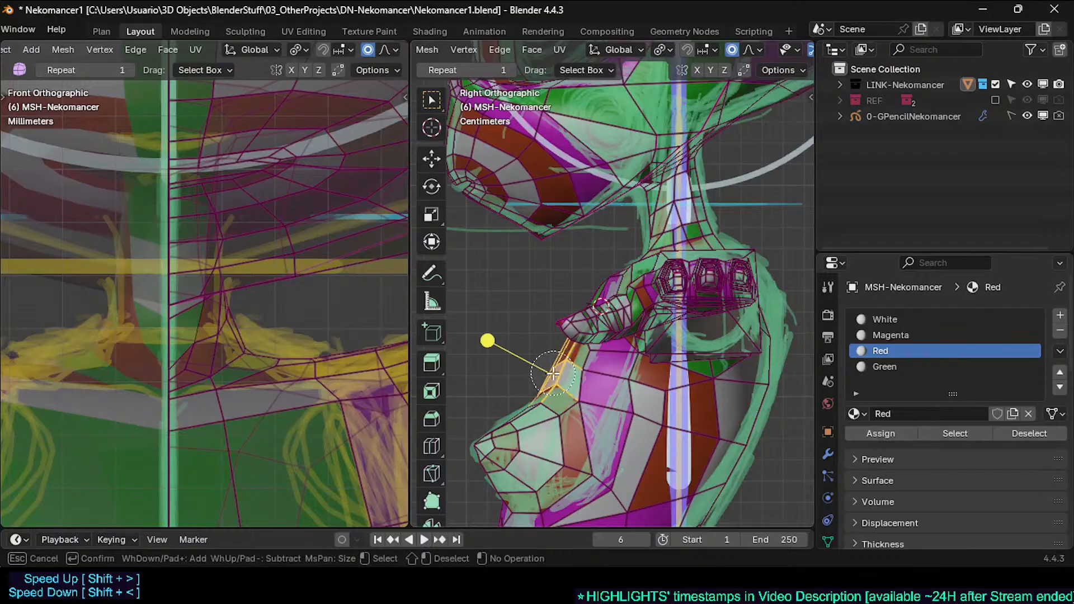
pyautogui.press('Escape')
pyautogui.press('3')
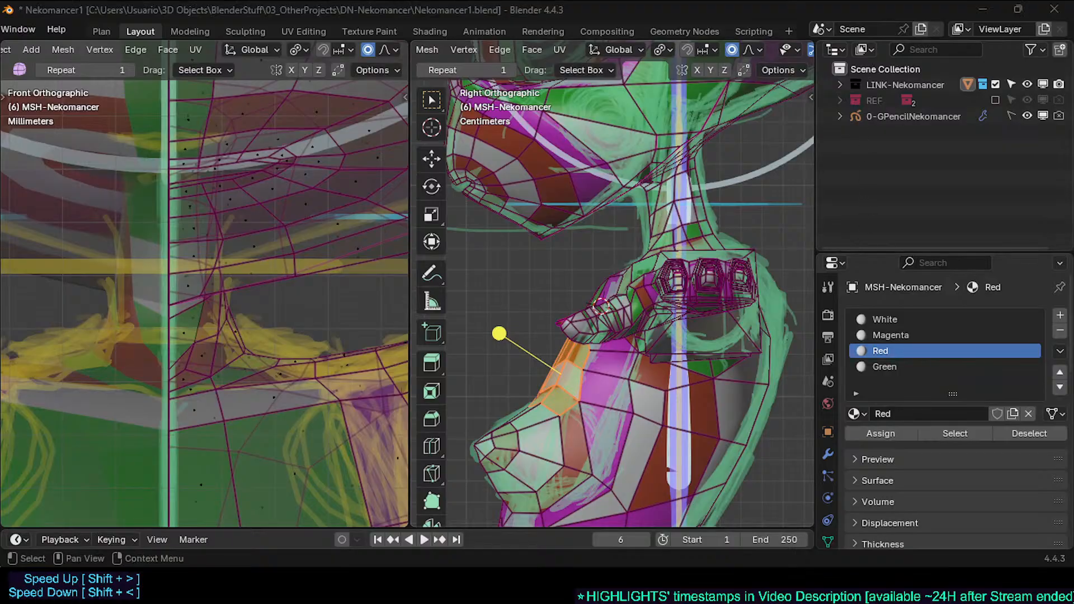
pyautogui.click(1027, 116)
# Step: Extend the selection to the green upper-chest faces, exclude the magenta ones, and shift the selected faces in the right view
pyautogui.moveTo(538, 319)
pyautogui.mouseDown(button='middle')
pyautogui.moveTo(581, 361)
pyautogui.moveTo(602, 340)
pyautogui.mouseUp(button='middle')
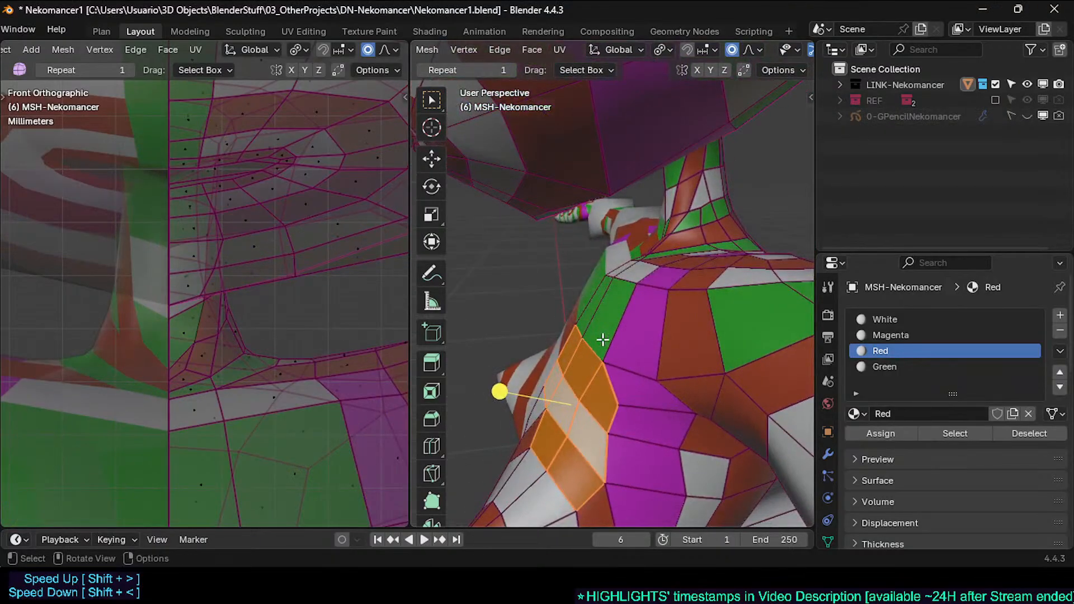
pyautogui.press('c')
pyautogui.moveTo(586, 347); pyautogui.dragTo(598, 353)
pyautogui.press('Escape')
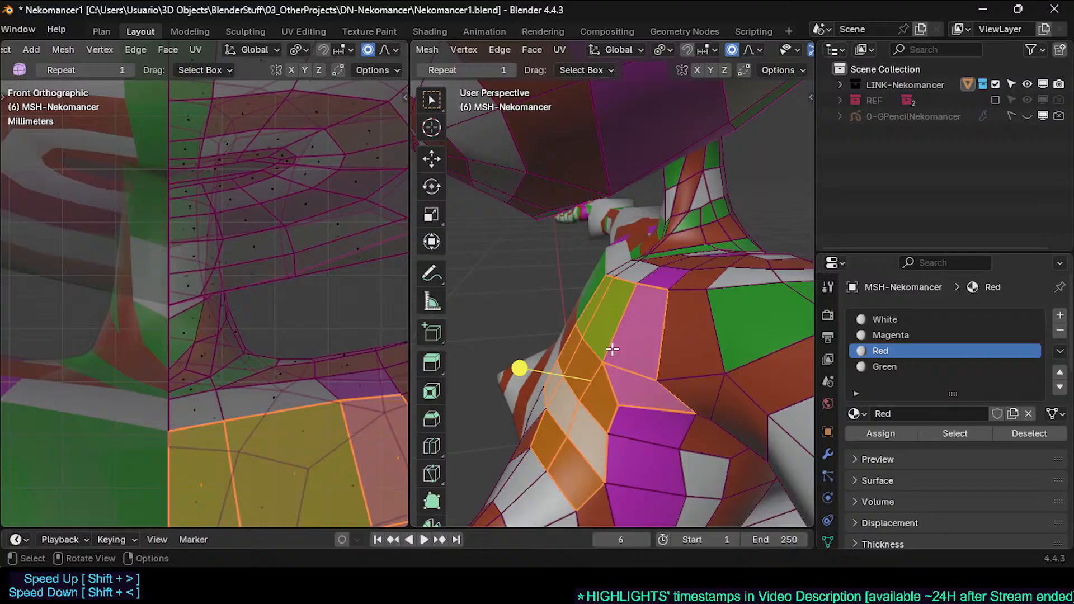
pyautogui.keyDown('shift'); pyautogui.click(630, 386); pyautogui.keyUp('shift')
pyautogui.moveTo(629, 355); pyautogui.dragTo(582, 339, button='middle')
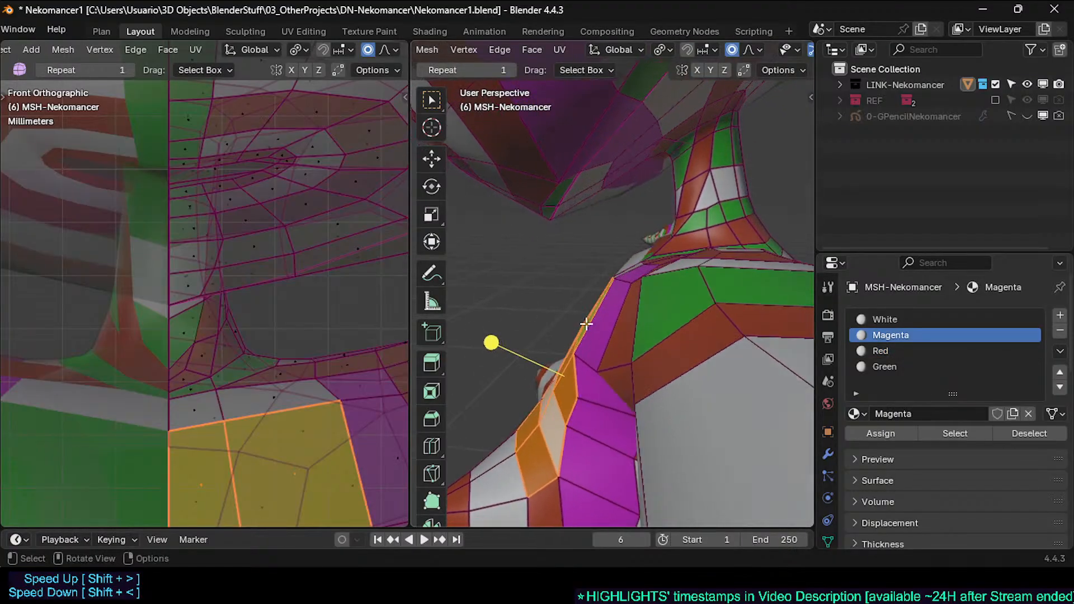
pyautogui.press('KP_3')
pyautogui.press('g')
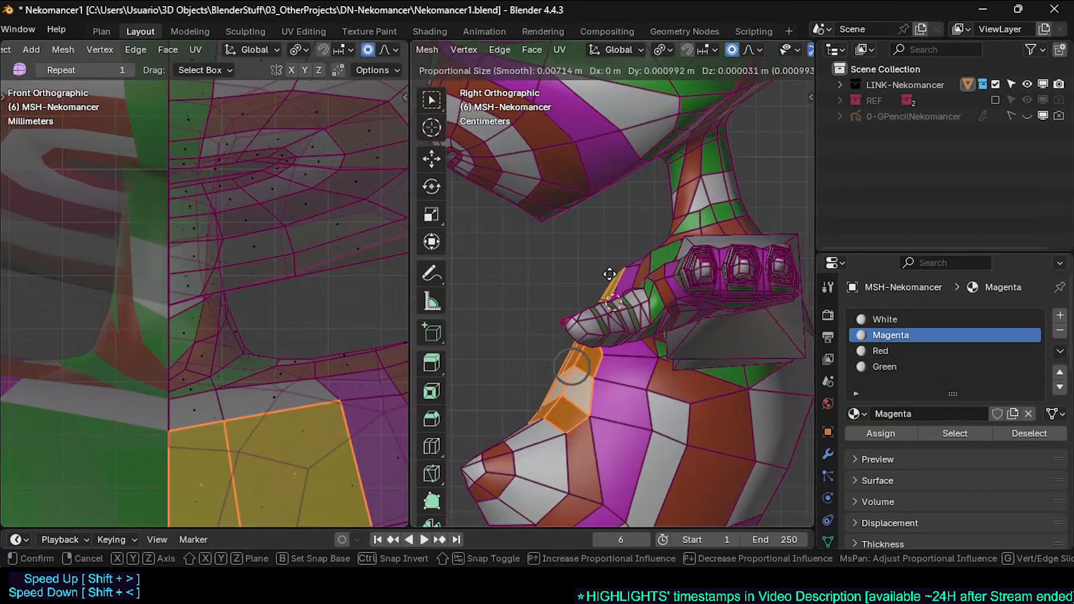
pyautogui.click(513, 401)
# Step: With X-ray on, select the white centre face between the breasts and rotate and shift it in the right view
pyautogui.hotkey('alt', 'z')
pyautogui.keyDown('shift'); pyautogui.moveTo(512, 426); pyautogui.dragTo(532, 365, button='middle'); pyautogui.keyUp('shift')
pyautogui.scroll(1, 549, 420)
pyautogui.click(538, 389)
pyautogui.click(529, 395)
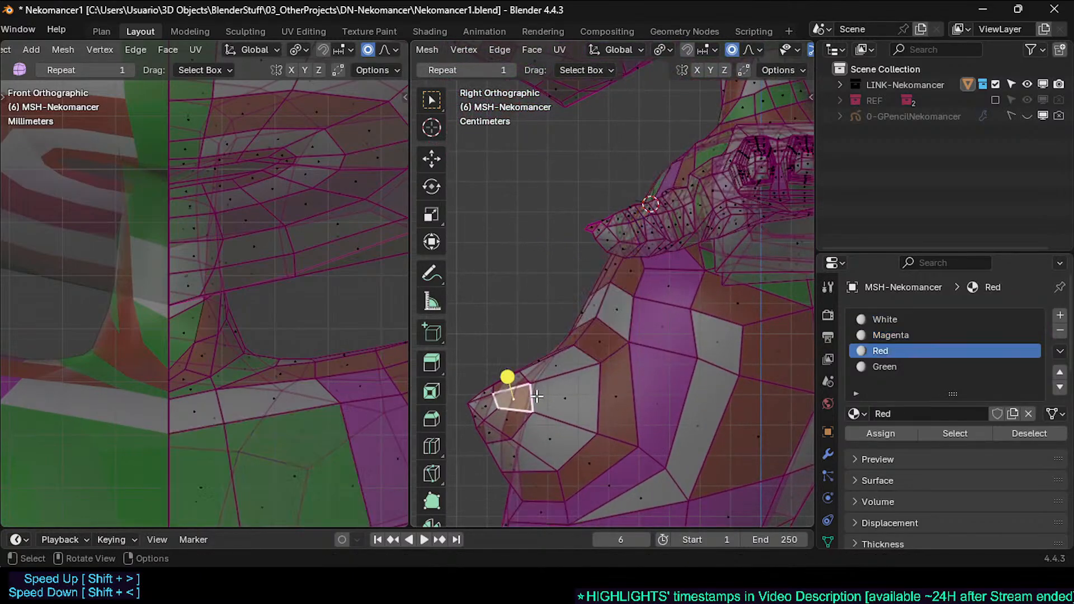
pyautogui.click(536, 388)
pyautogui.click(533, 393)
pyautogui.click(532, 395)
pyautogui.click(532, 395)
pyautogui.click(528, 400)
pyautogui.press('r')
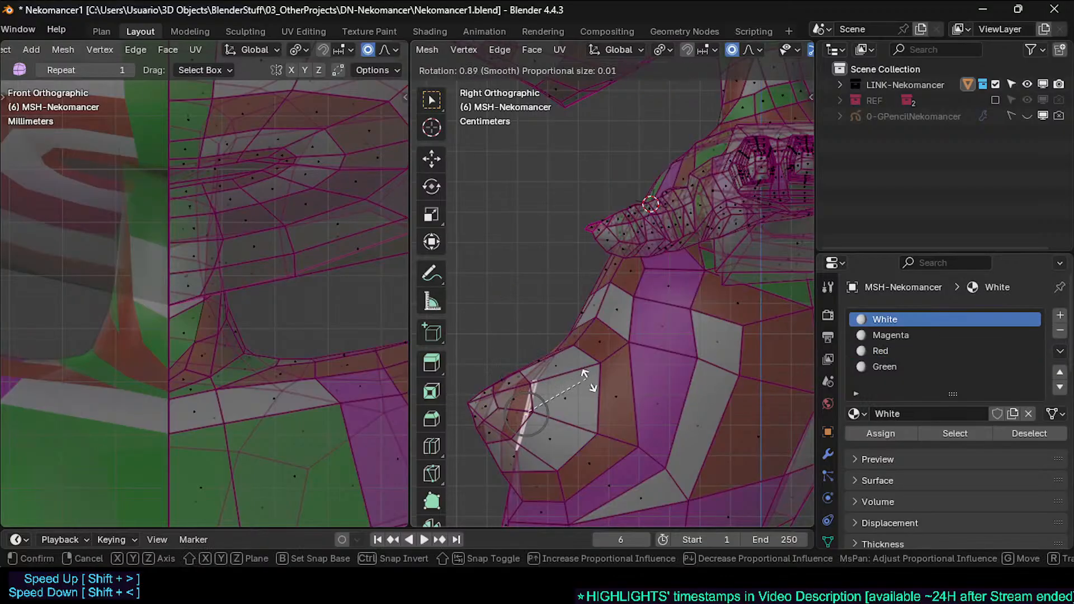
pyautogui.click(591, 384)
pyautogui.press('g')
pyautogui.click(641, 396)
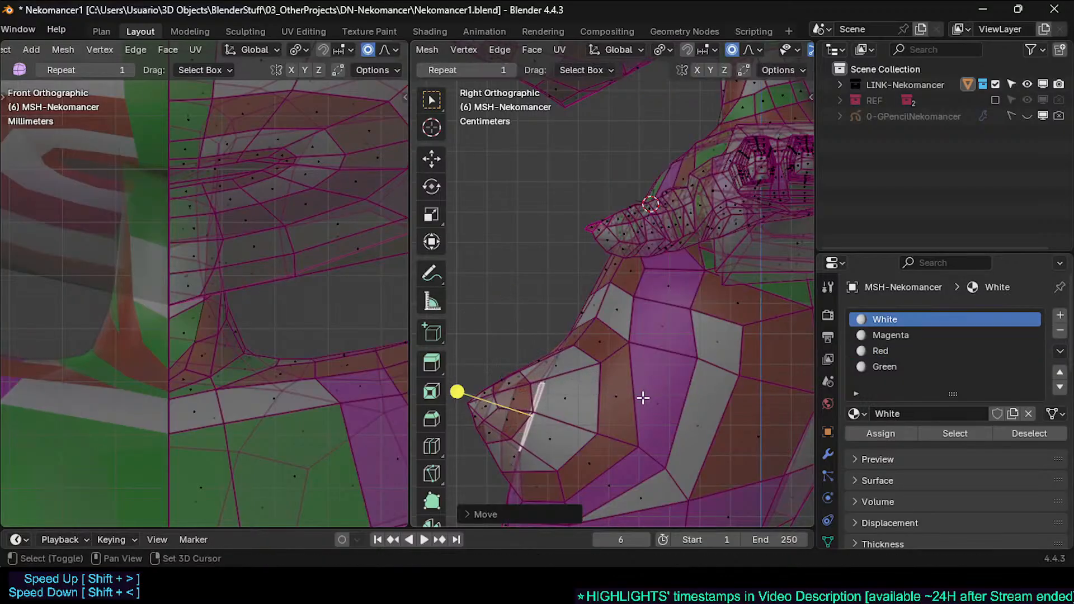
pyautogui.keyDown('shift'); pyautogui.moveTo(549, 436); pyautogui.dragTo(566, 371, button='middle'); pyautogui.keyUp('shift')
pyautogui.press('r')
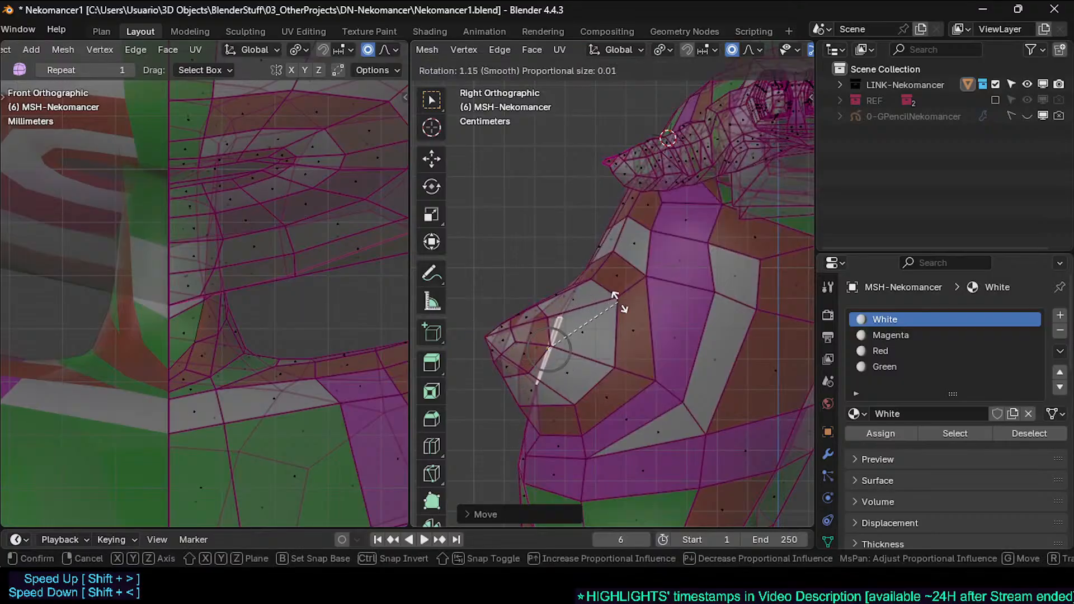
pyautogui.click(590, 314)
# Step: Rotate and shift the white centre face just above it along the sternum, and smooth its vertices
pyautogui.click(578, 297)
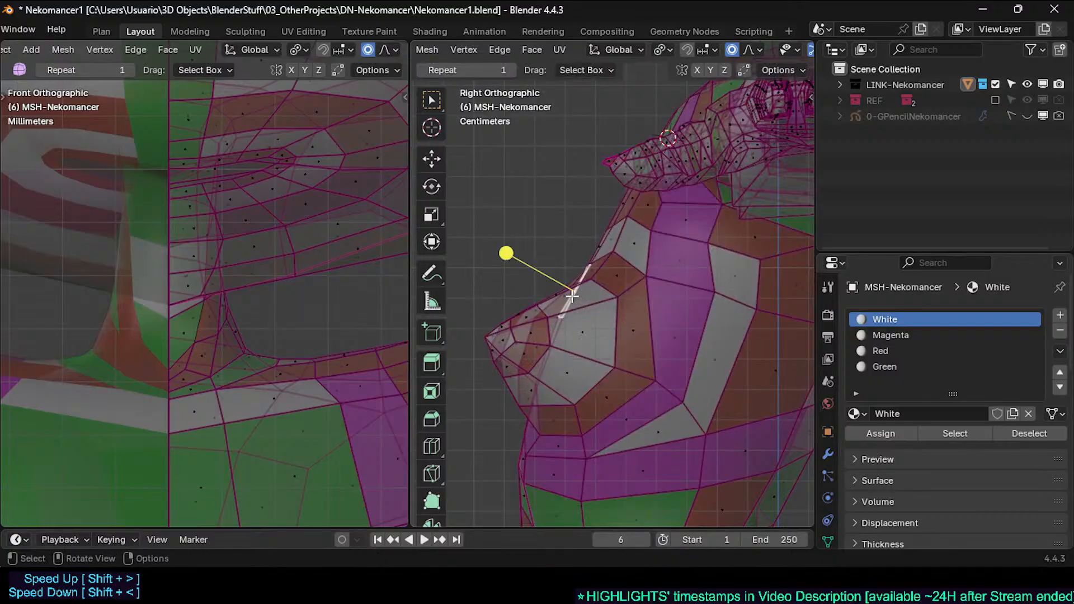
pyautogui.press('r')
pyautogui.click(643, 266)
pyautogui.press('g')
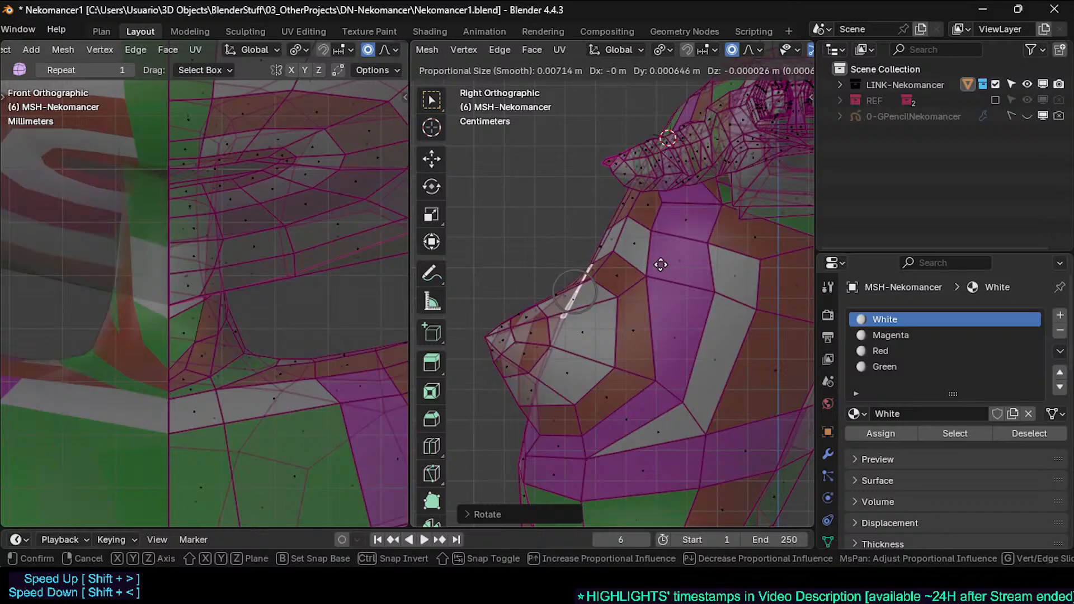
pyautogui.click(659, 265)
pyautogui.rightClick(514, 250)
pyautogui.click(536, 365)
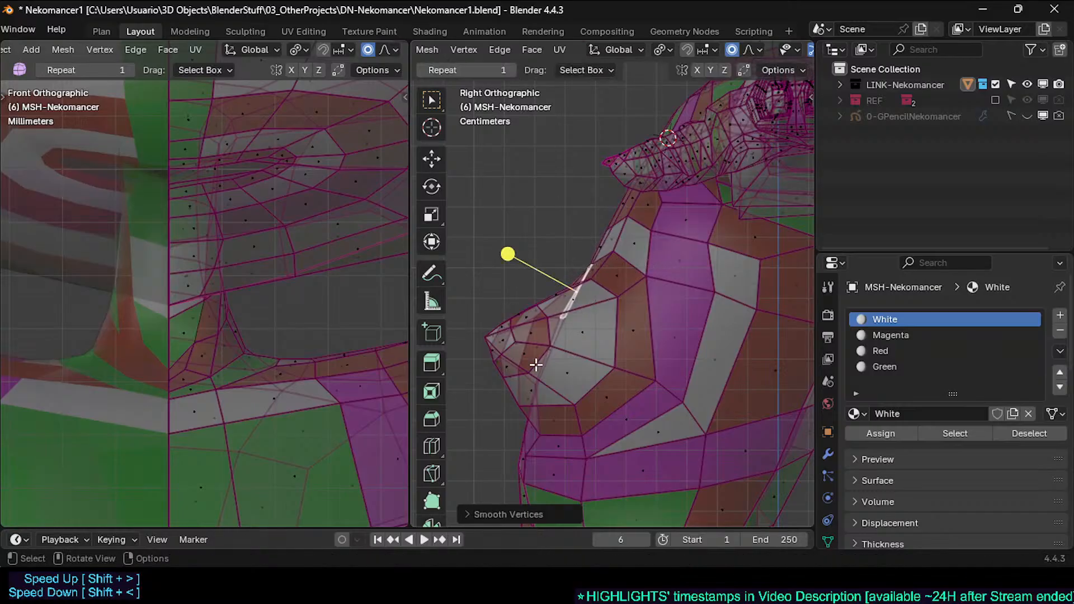
# Step: Select the strip of centre faces from beneath the breasts up to the white collar face and smooth their vertices
pyautogui.moveTo(518, 371); pyautogui.dragTo(573, 412, button='middle')
pyautogui.click(578, 441)
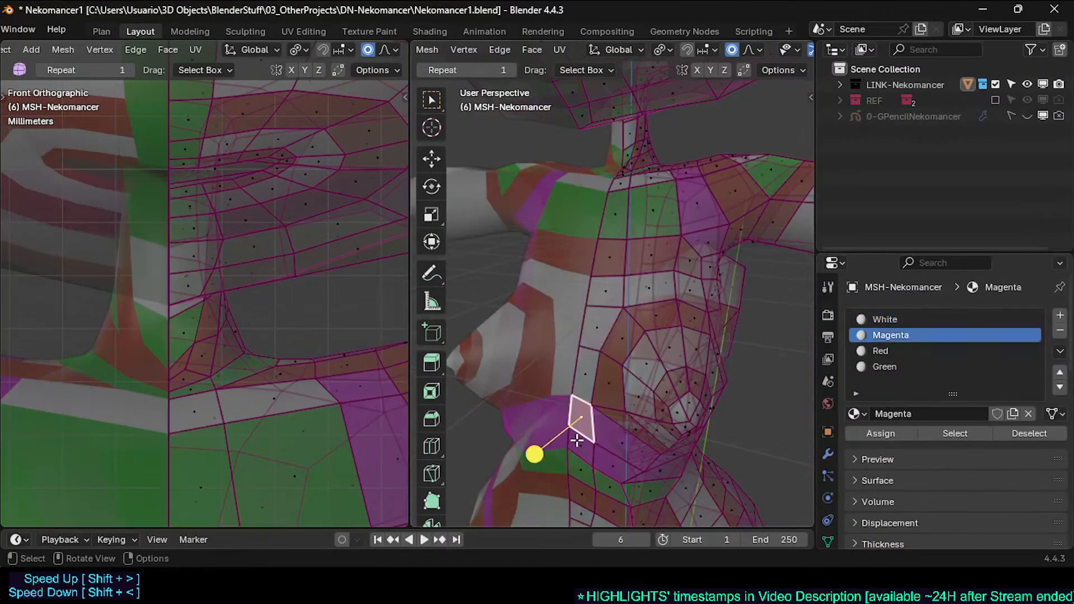
pyautogui.keyDown('shift'); pyautogui.click(589, 381); pyautogui.keyUp('shift')
pyautogui.keyDown('shift'); pyautogui.click(600, 328); pyautogui.keyUp('shift')
pyautogui.keyDown('shift'); pyautogui.click(608, 291); pyautogui.keyUp('shift')
pyautogui.keyDown('shift'); pyautogui.click(613, 222); pyautogui.keyUp('shift')
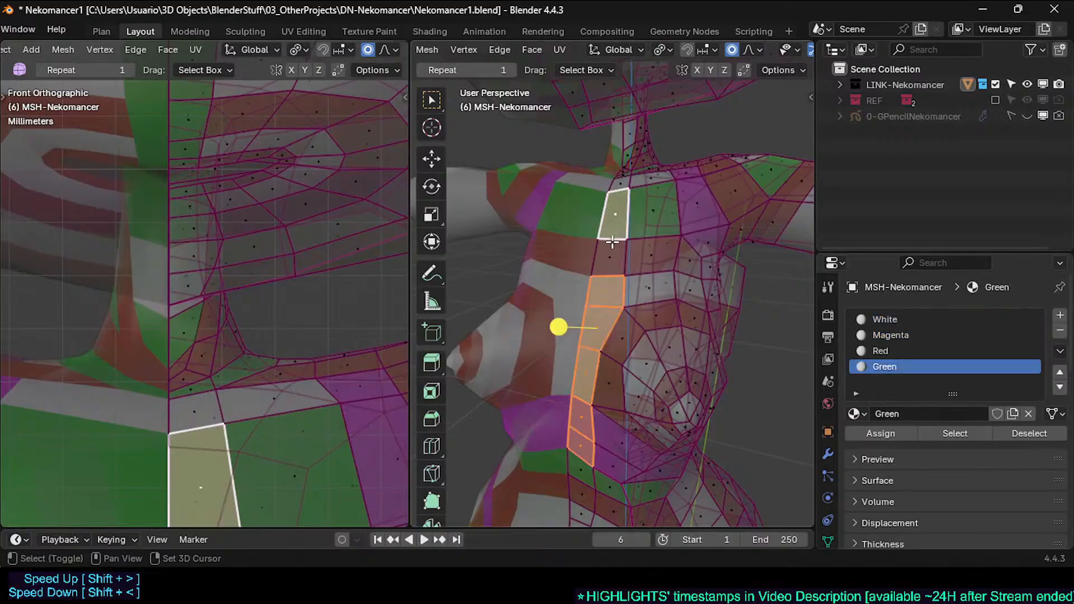
pyautogui.keyDown('shift'); pyautogui.click(611, 252); pyautogui.keyUp('shift')
pyautogui.keyDown('shift'); pyautogui.click(617, 183); pyautogui.keyUp('shift')
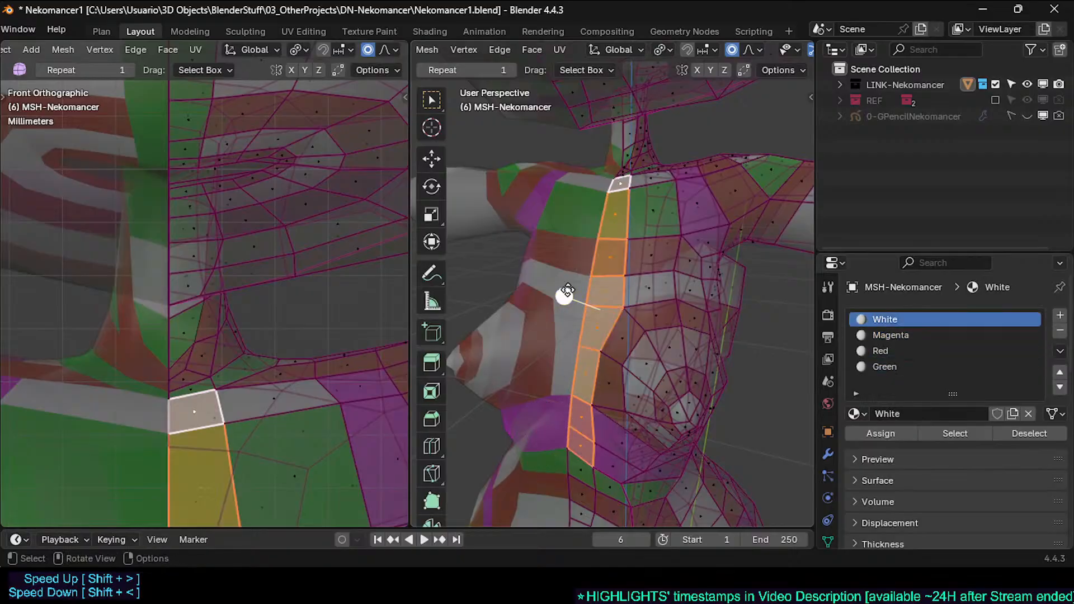
pyautogui.moveTo(568, 290)
pyautogui.mouseDown()
pyautogui.moveTo(576, 325)
pyautogui.moveTo(579, 296)
pyautogui.mouseUp()
pyautogui.moveTo(579, 296); pyautogui.dragTo(466, 262, button='middle')
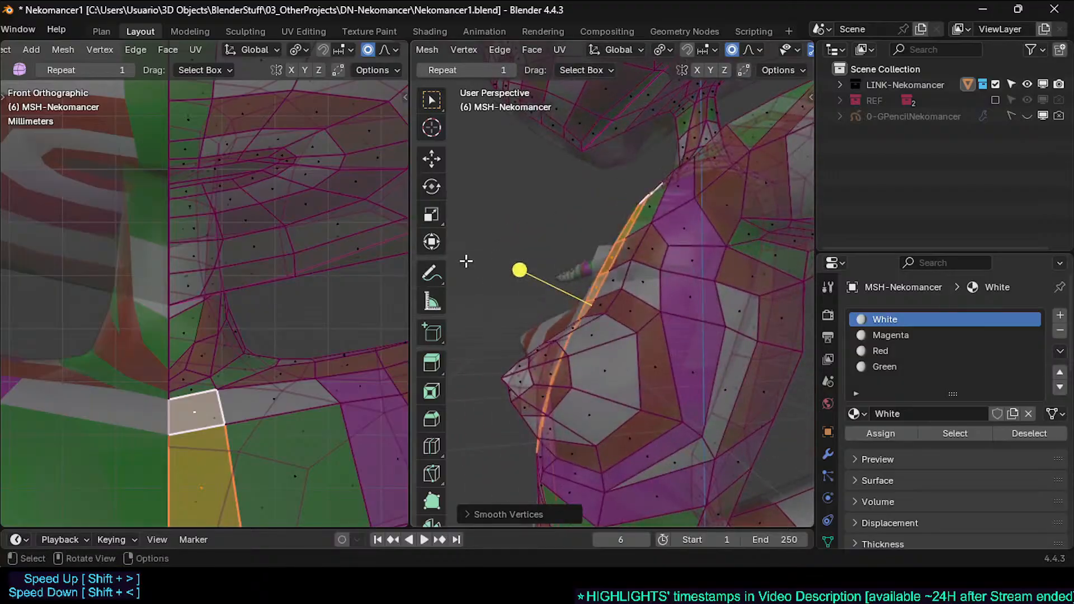
# Step: In the right view, reposition the sternum vertices between the breasts with proportional editing
pyautogui.press('KP_3')
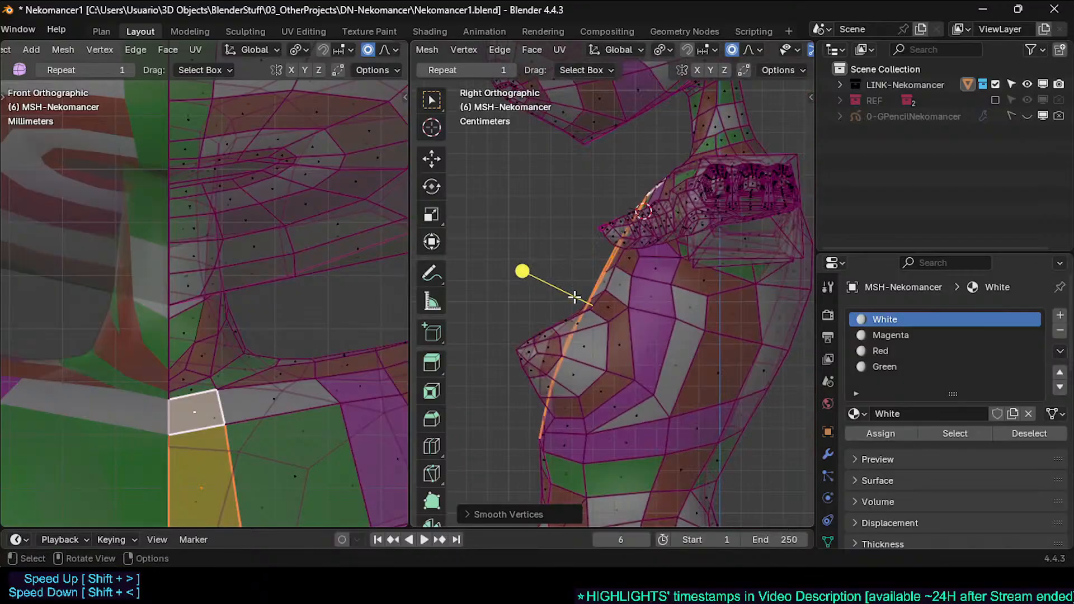
pyautogui.keyDown('shift'); pyautogui.moveTo(575, 298); pyautogui.dragTo(546, 349, button='middle'); pyautogui.keyUp('shift')
pyautogui.scroll(3, 554, 380)
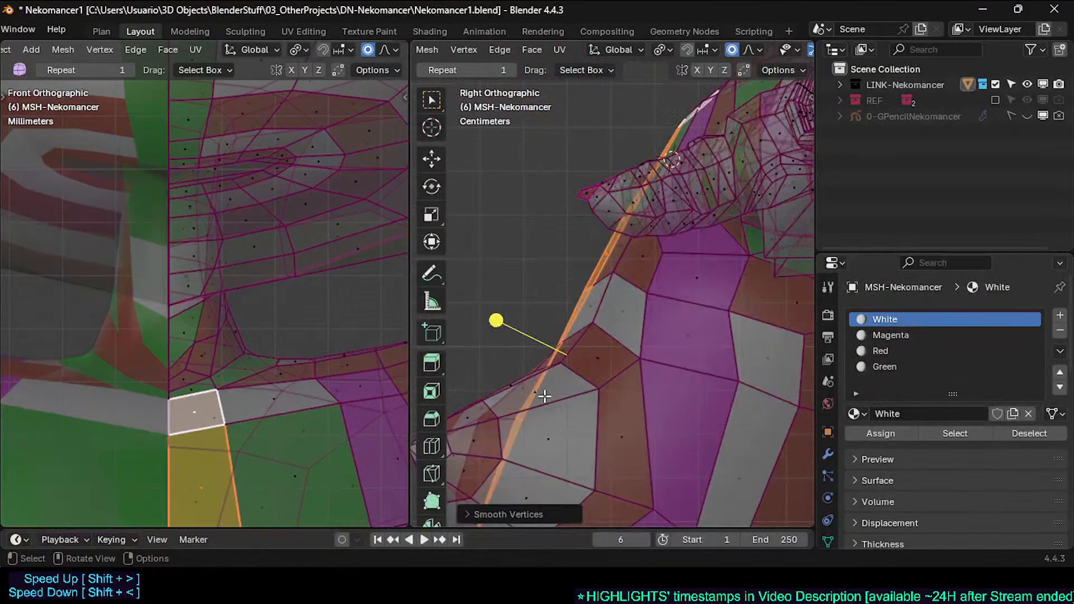
pyautogui.click(523, 422)
pyautogui.press('g')
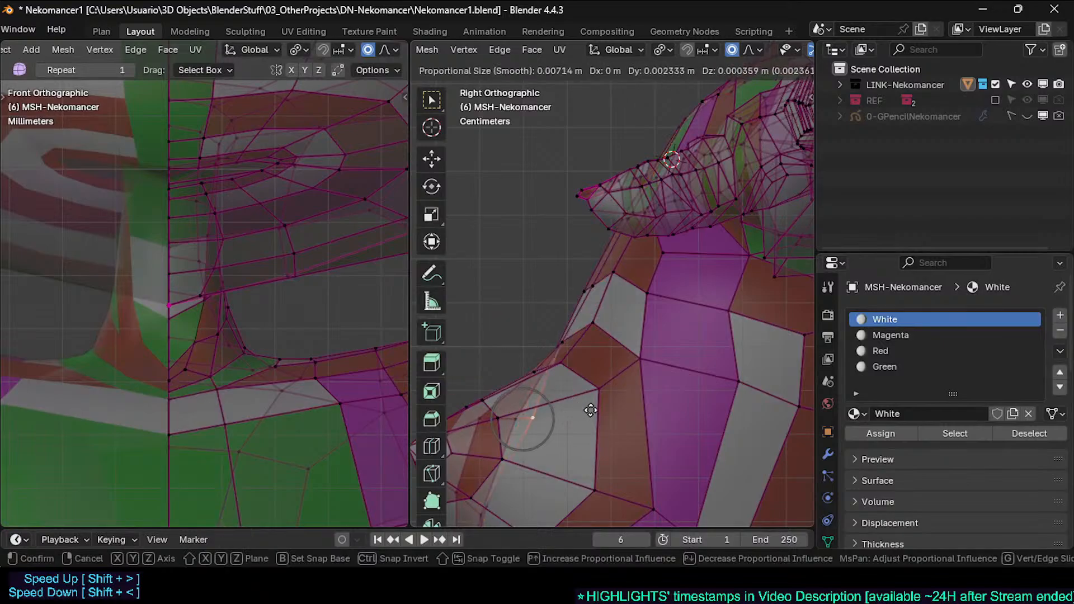
pyautogui.click(542, 420)
pyautogui.press('g')
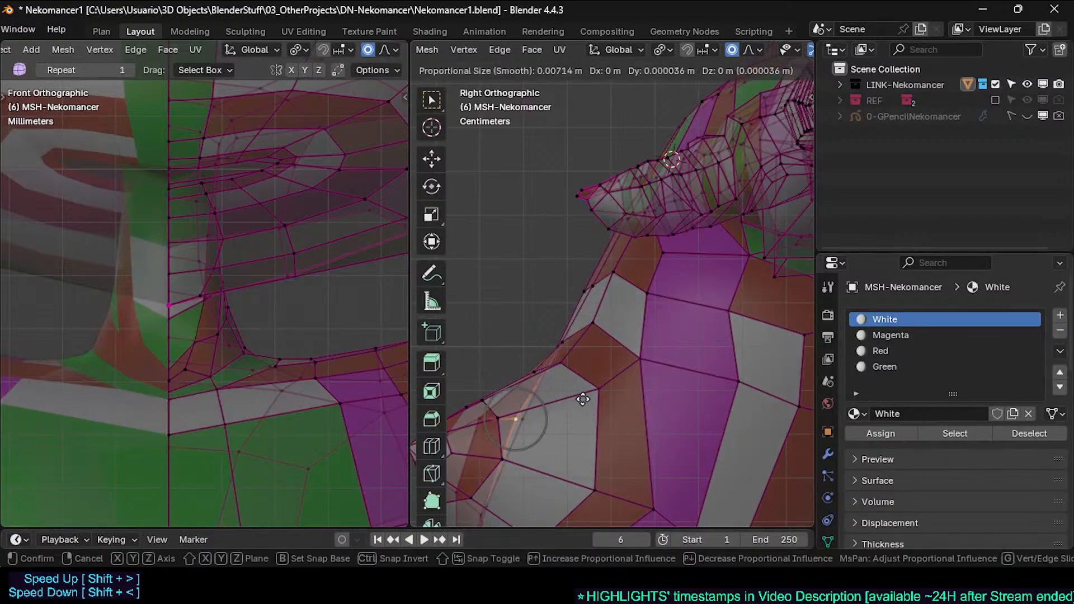
pyautogui.click(595, 396)
# Step: Turn off X-ray, show the grease pencil sketch, and shift the centre-line vertex at the top of the chest in the right view
pyautogui.press('Tab')
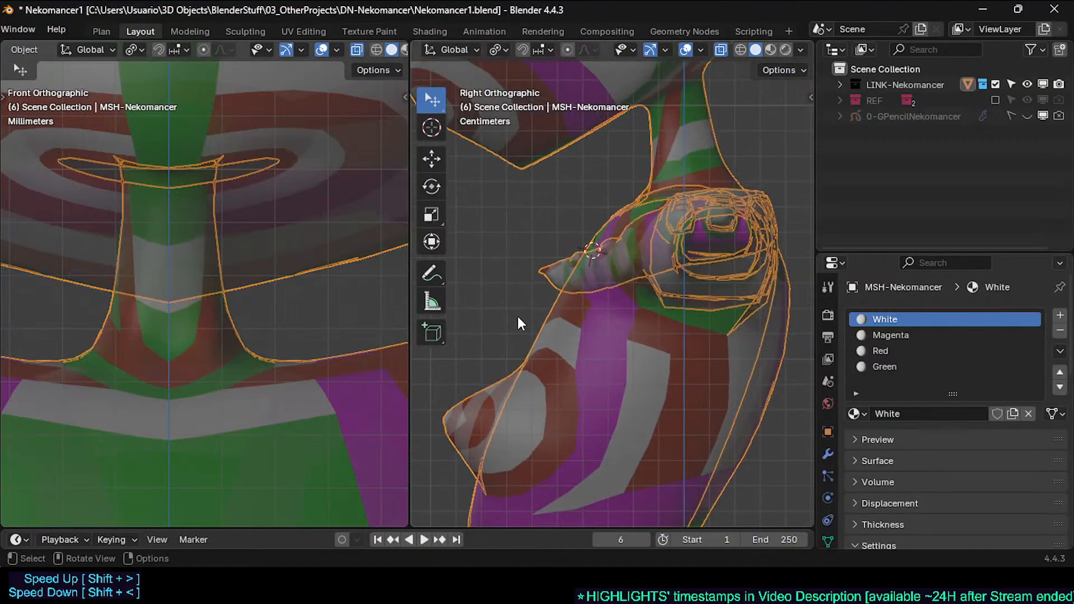
pyautogui.moveTo(555, 248); pyautogui.dragTo(631, 306, button='middle')
pyautogui.press('Tab')
pyautogui.hotkey('alt', 'z')
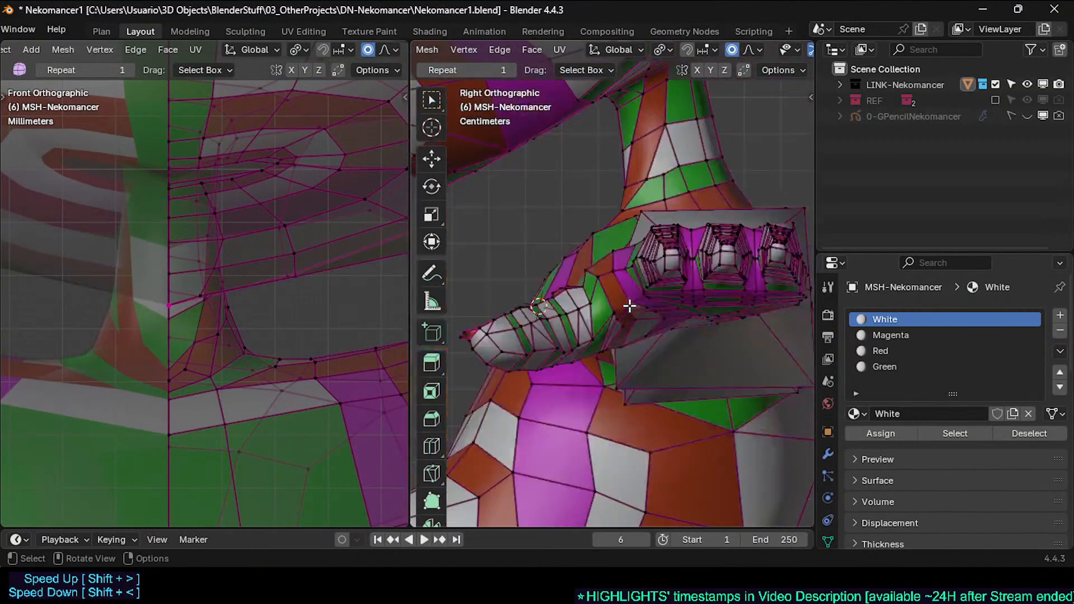
pyautogui.click(1040, 114)
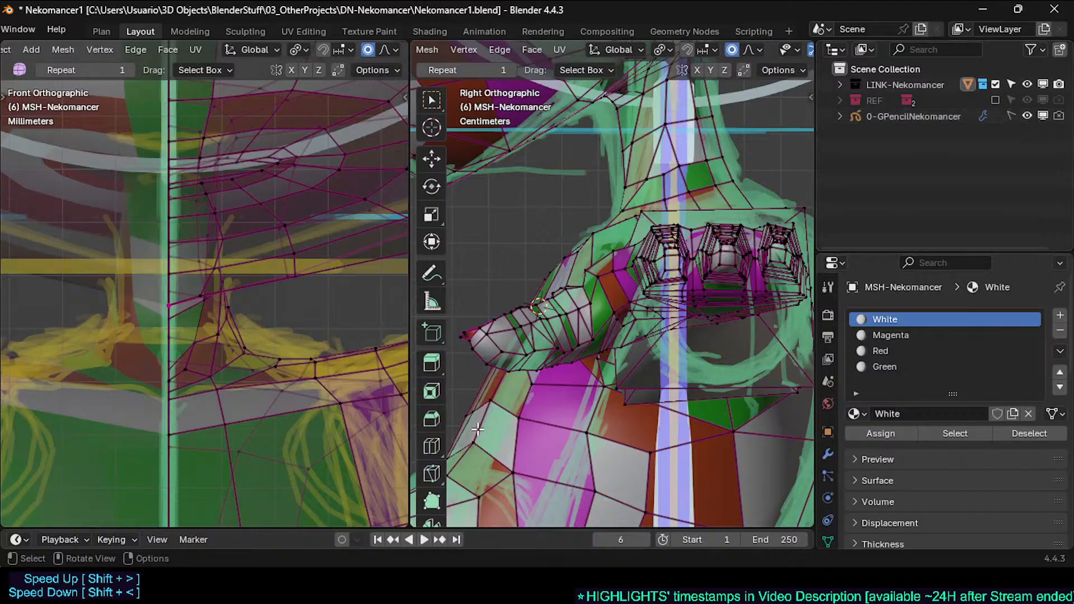
pyautogui.scroll(3, 500, 366)
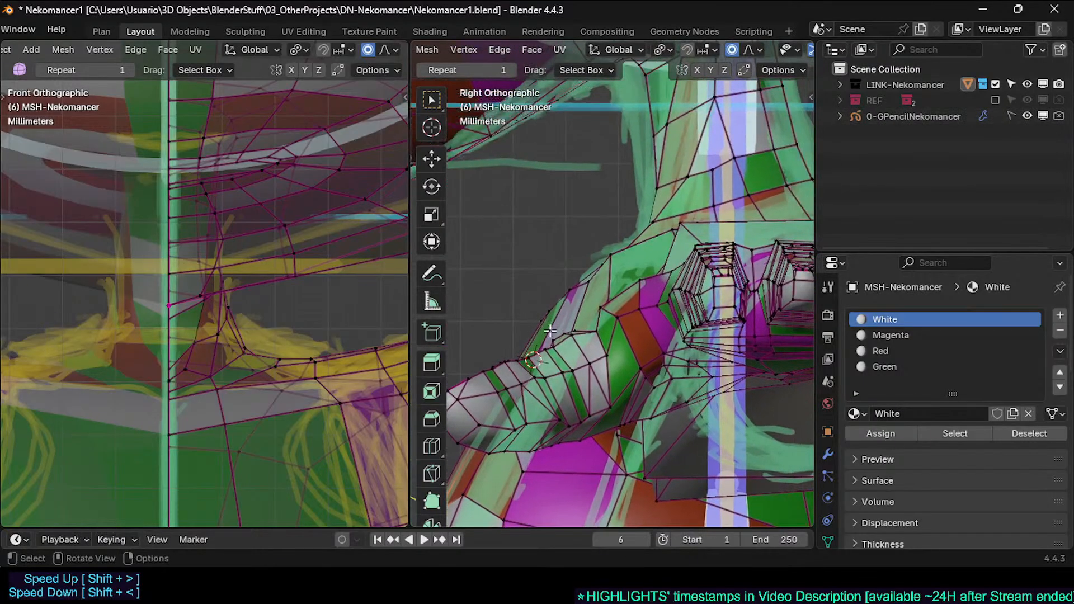
pyautogui.press('g')
pyautogui.keyDown('shift'); pyautogui.click(563, 292); pyautogui.keyUp('shift')
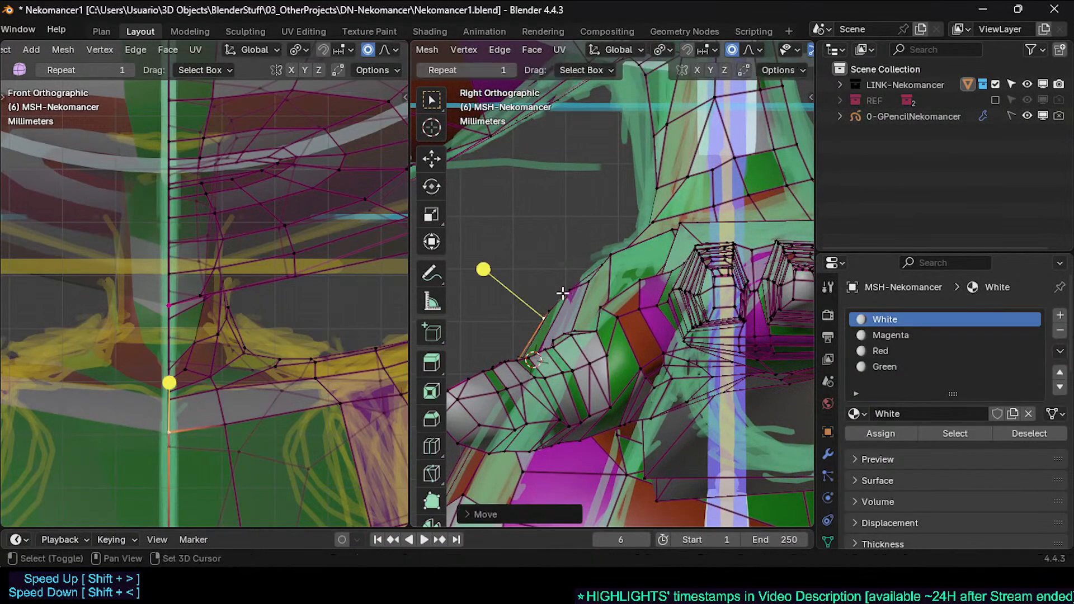
# Step: With X-ray on, circle-select the vertices along the collar and neck-base profile and move them toward the sketched outline
pyautogui.click(554, 303)
pyautogui.hotkey('alt', 'a')
pyautogui.press('c')
pyautogui.moveTo(542, 313); pyautogui.dragTo(607, 256)
pyautogui.press('Escape')
pyautogui.hotkey('alt', 'z')
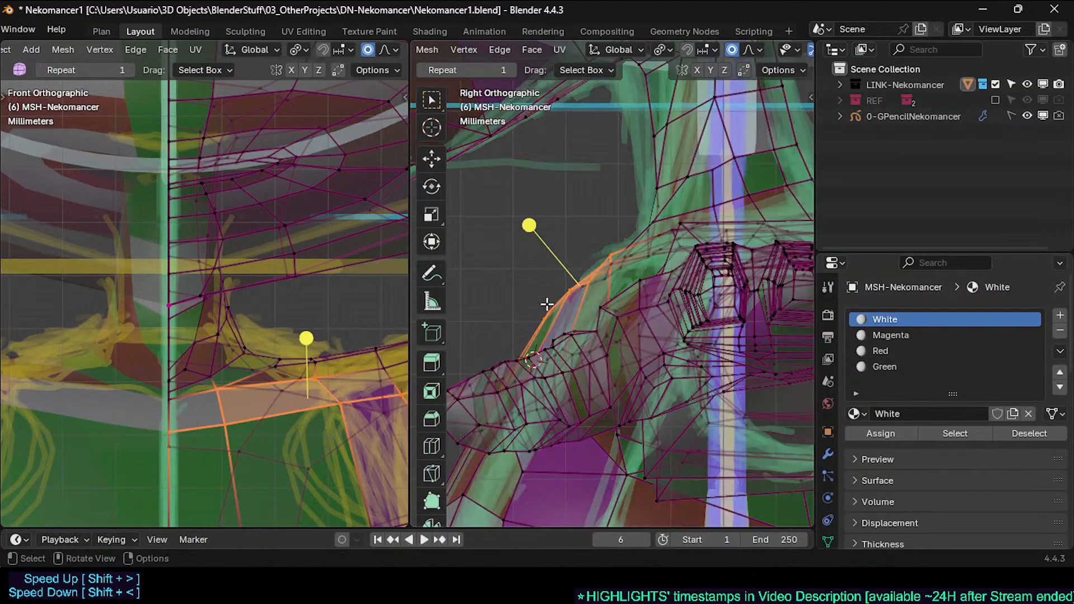
pyautogui.press('c')
pyautogui.moveTo(528, 312); pyautogui.dragTo(584, 282)
pyautogui.press('Escape')
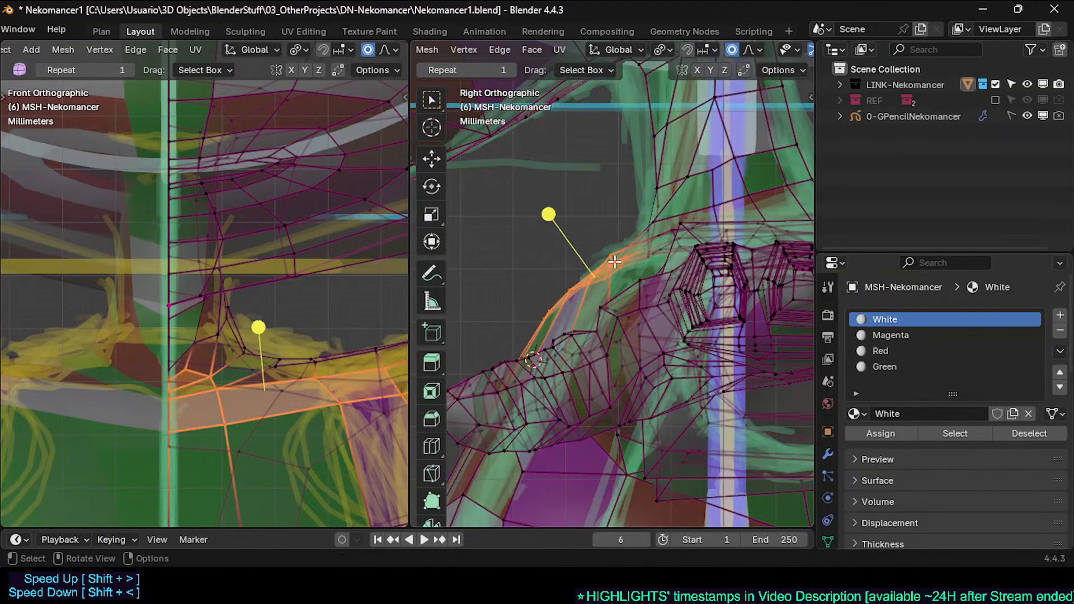
pyautogui.press('g')
pyautogui.click(664, 231)
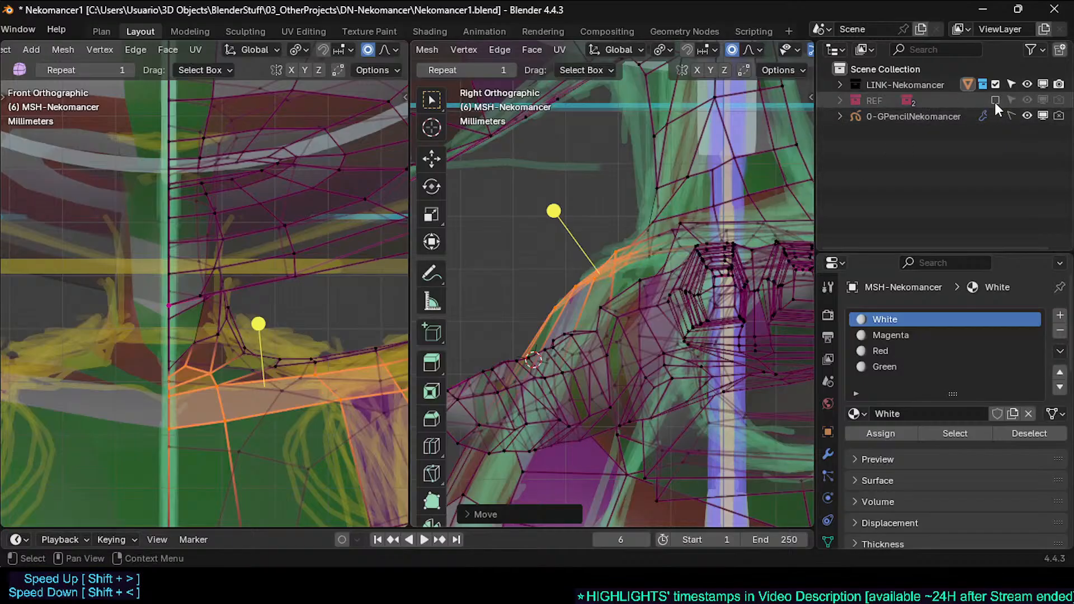
# Step: In the front view, slide the centre edge beneath the white collar band upward and rotate it to follow the sketch
pyautogui.click(1027, 116)
pyautogui.moveTo(605, 223); pyautogui.dragTo(678, 253, button='middle')
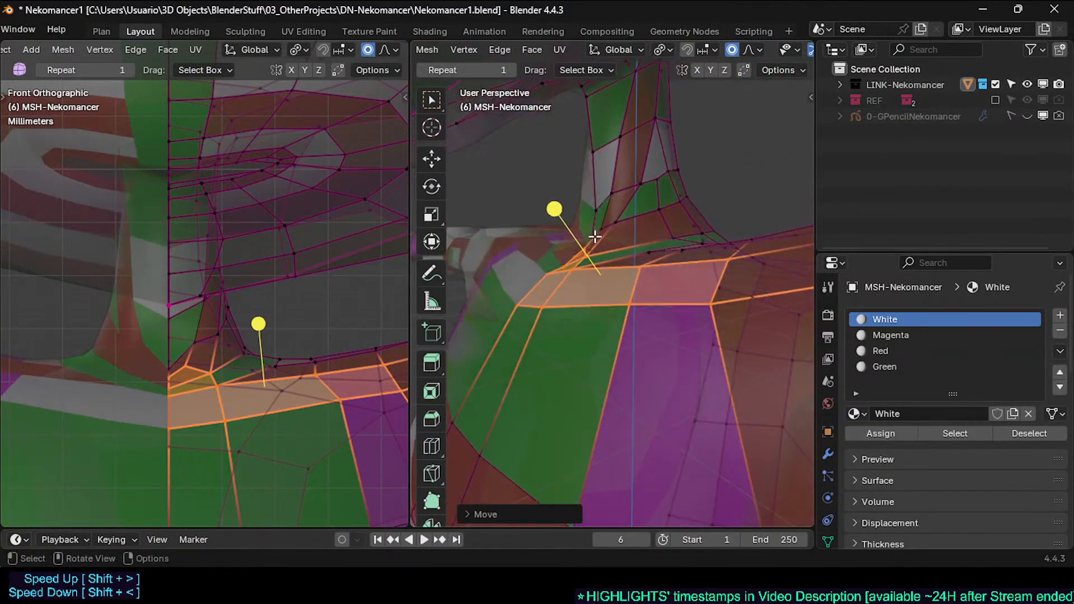
pyautogui.press('KP_3')
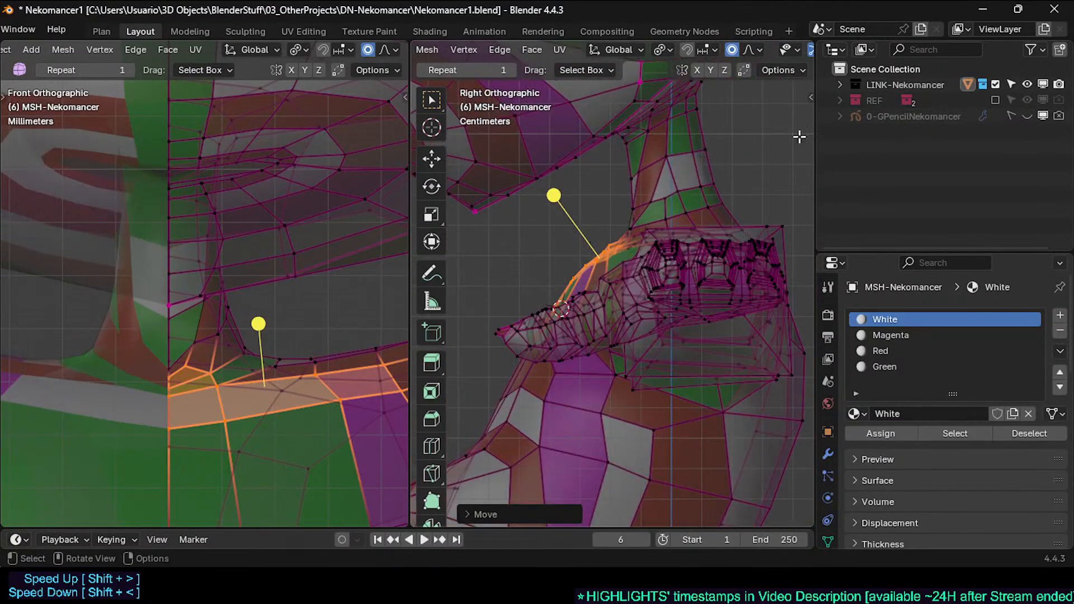
pyautogui.click(1028, 116)
pyautogui.hotkey('alt', 'a')
pyautogui.scroll(1, 282, 435)
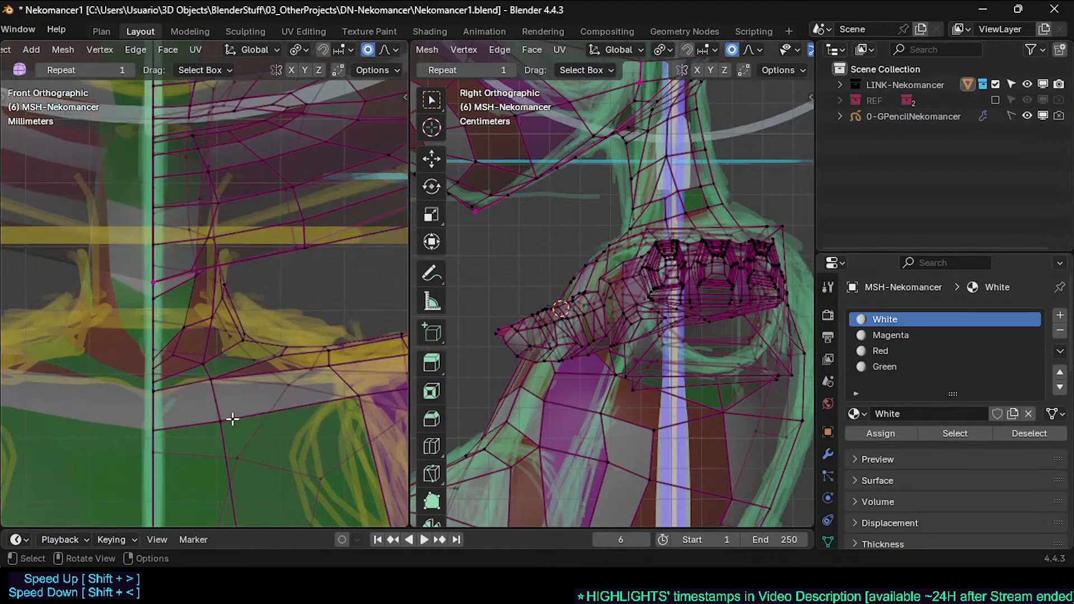
pyautogui.press('g')
pyautogui.press('g')
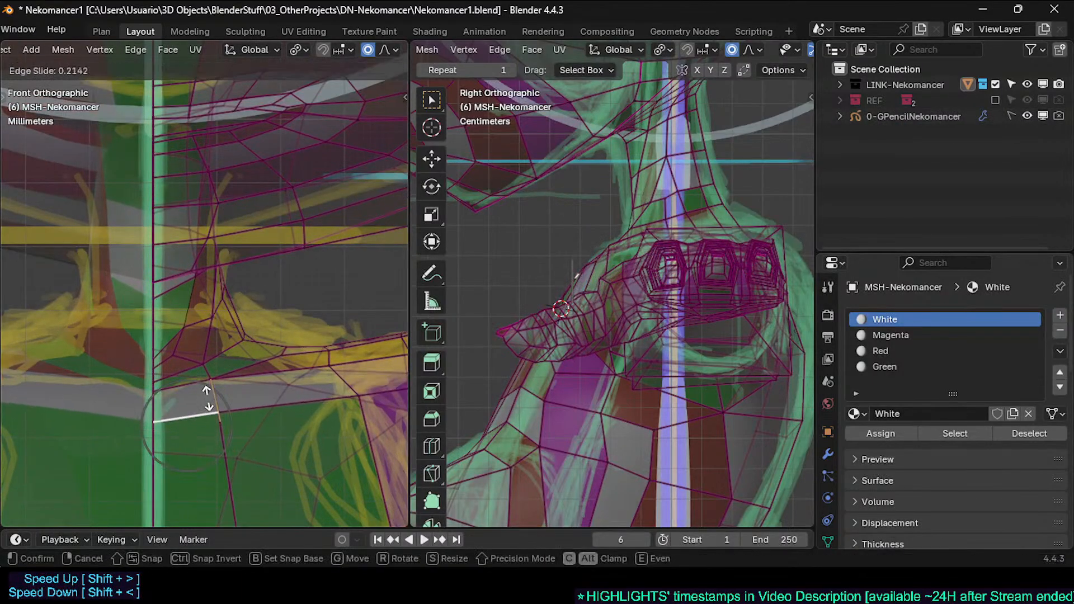
pyautogui.click(207, 365)
pyautogui.press('r')
pyautogui.click(263, 382)
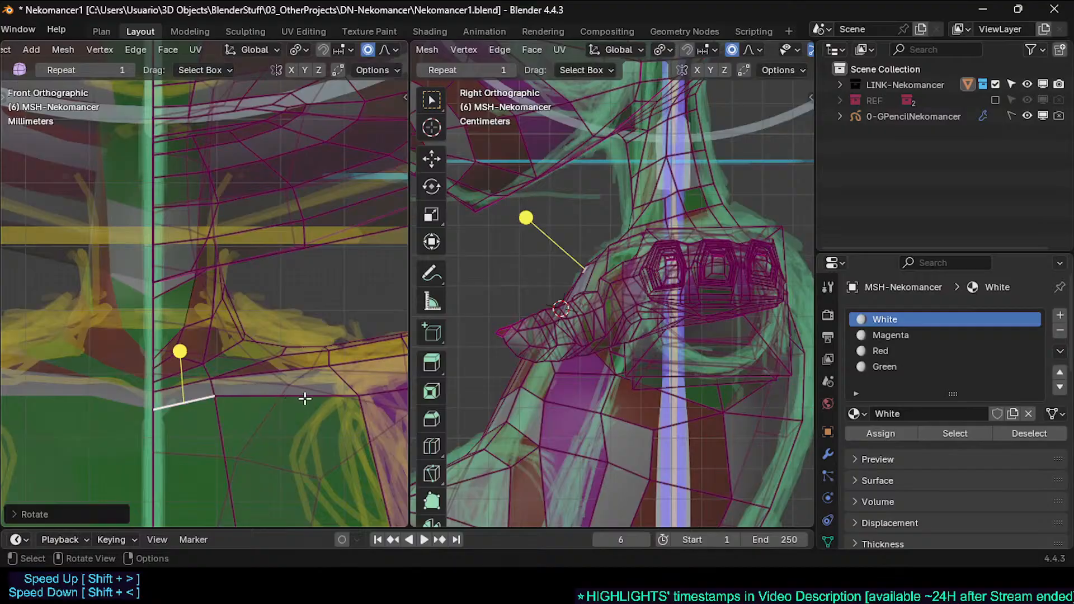
# Step: Raise the top corner vertices of the magenta upper-chest stripe and adjust the collar vertex just above them in the front view
pyautogui.press('1')
pyautogui.click(362, 395)
pyautogui.press('g')
pyautogui.click(278, 217)
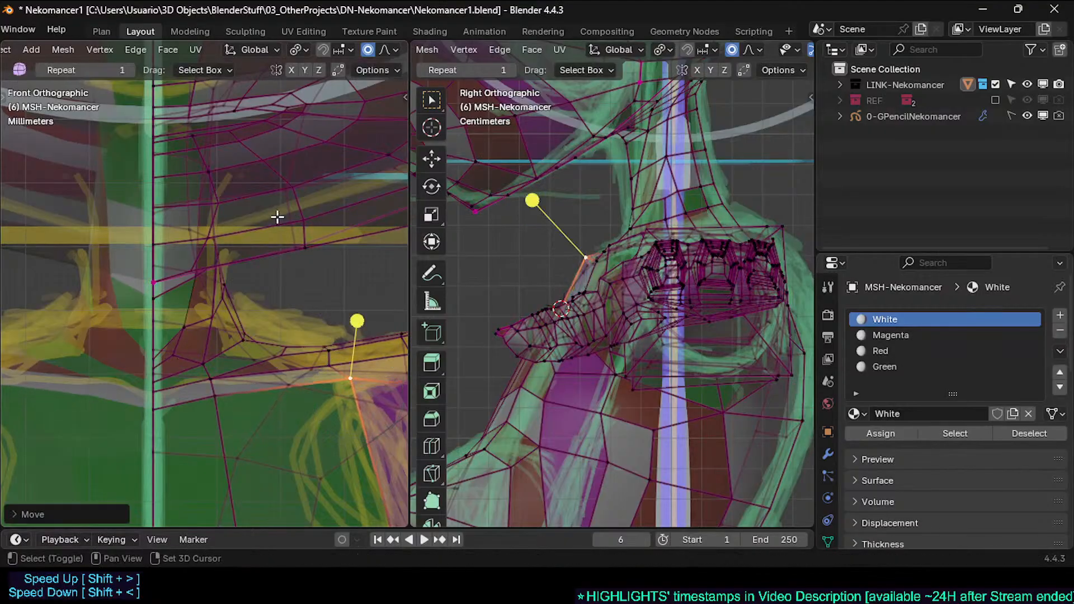
pyautogui.keyDown('shift'); pyautogui.moveTo(277, 217); pyautogui.dragTo(146, 227, button='middle'); pyautogui.keyUp('shift')
pyautogui.click(302, 386)
pyautogui.press('g')
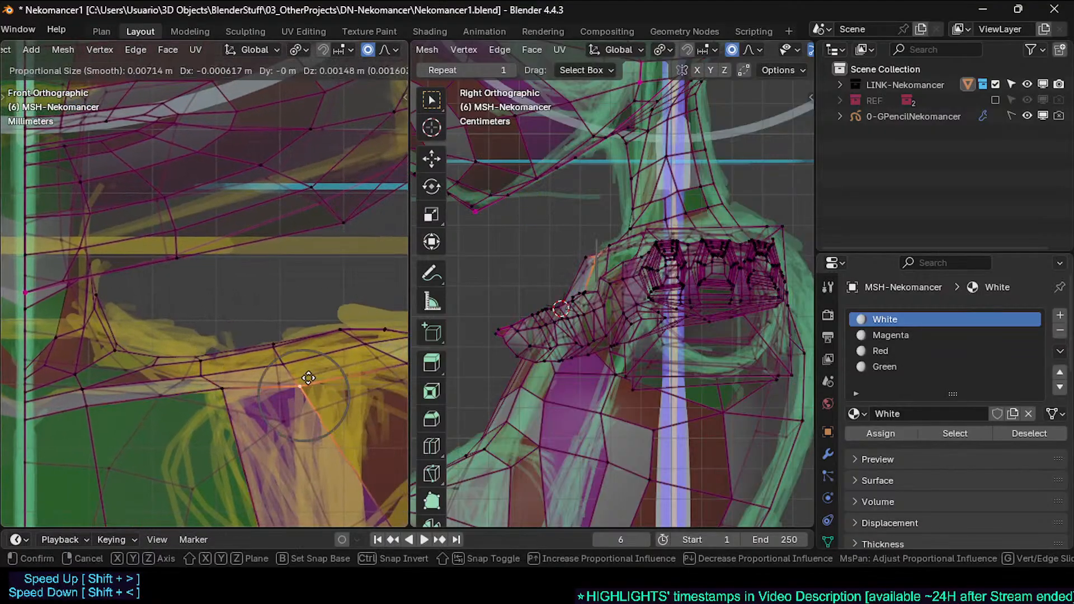
pyautogui.click(300, 369)
pyautogui.click(283, 359)
pyautogui.press('g')
pyautogui.click(280, 355)
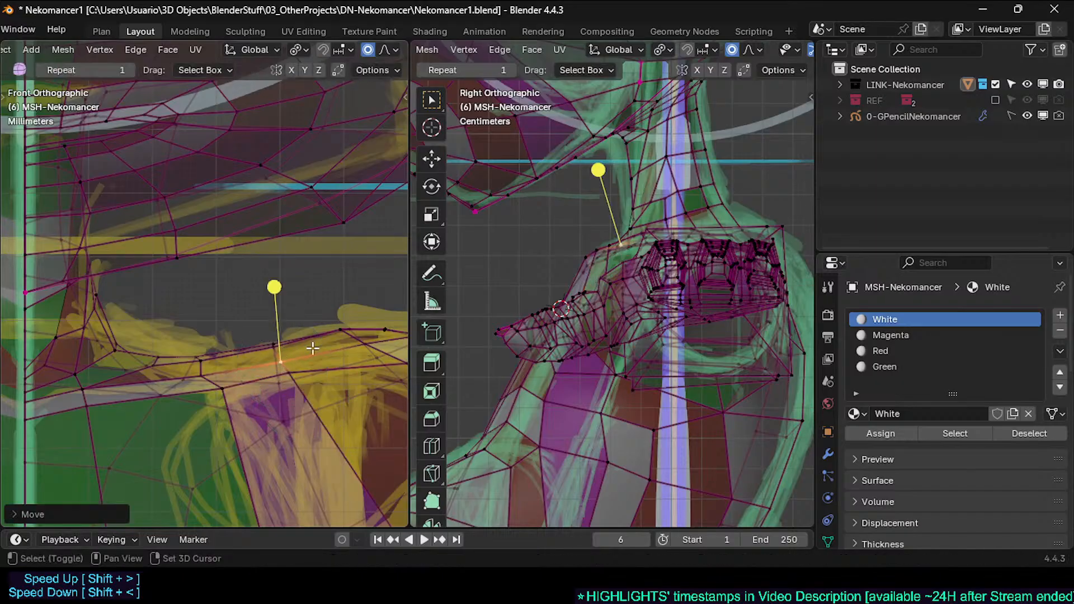
# Step: Turn off X-ray in the front view, hide the sketch, and move the vertex between the red and green shoulder faces toward the neck
pyautogui.keyDown('shift'); pyautogui.moveTo(311, 348); pyautogui.dragTo(242, 351, button='middle'); pyautogui.keyUp('shift')
pyautogui.click(338, 369)
pyautogui.hotkey('alt', 'z')
pyautogui.scroll(-4, 322, 401)
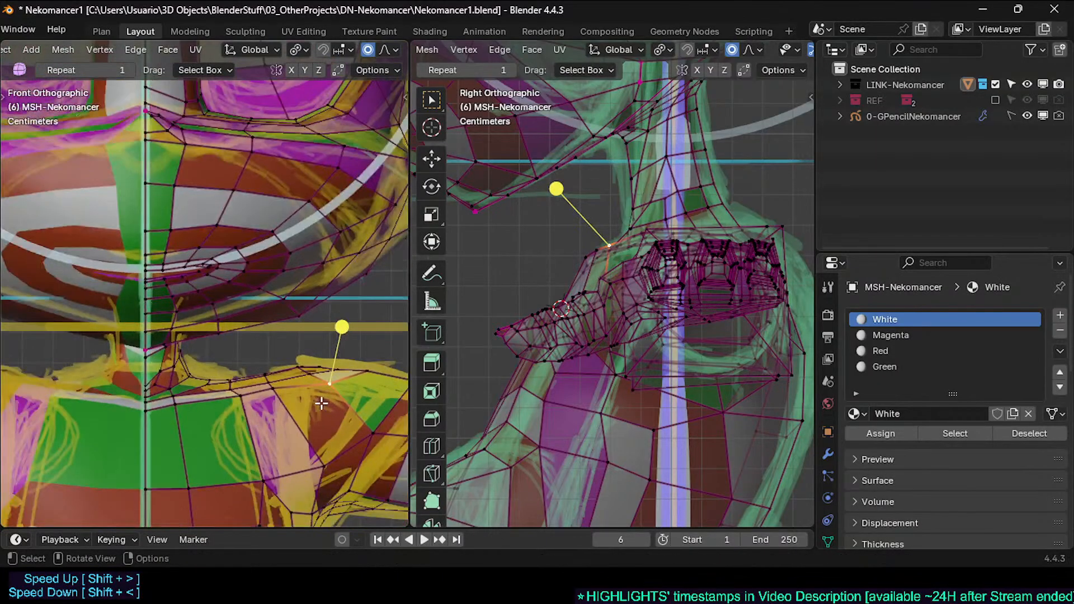
pyautogui.click(1027, 116)
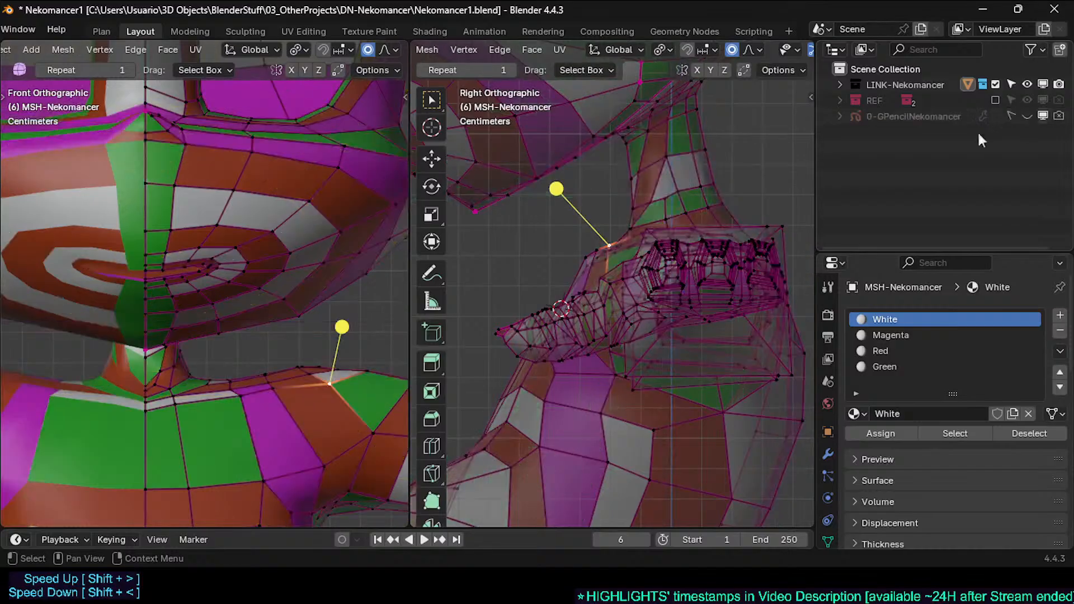
pyautogui.click(1027, 116)
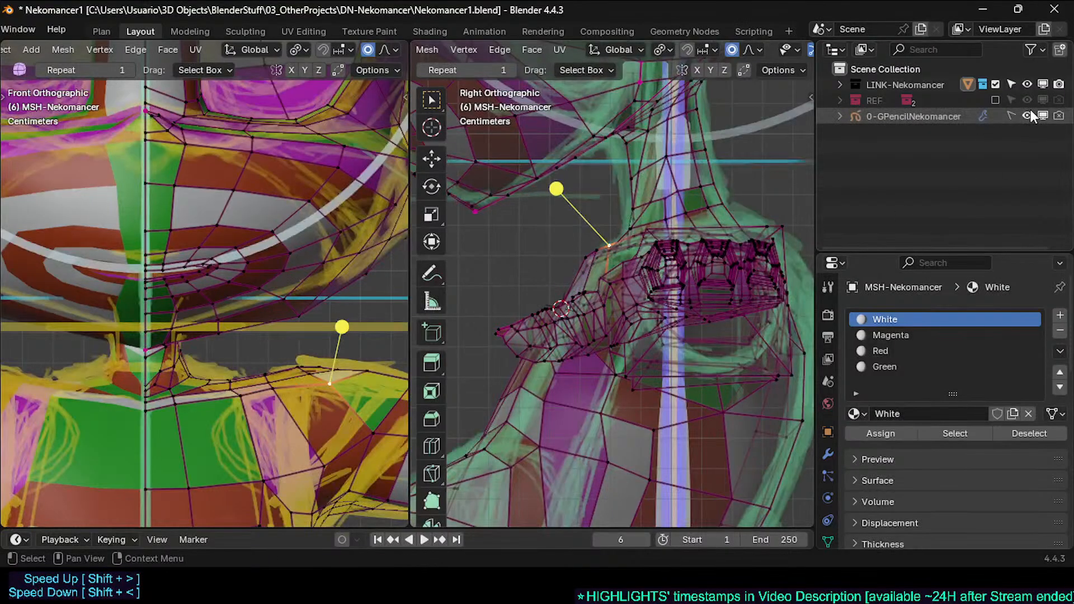
pyautogui.click(1028, 115)
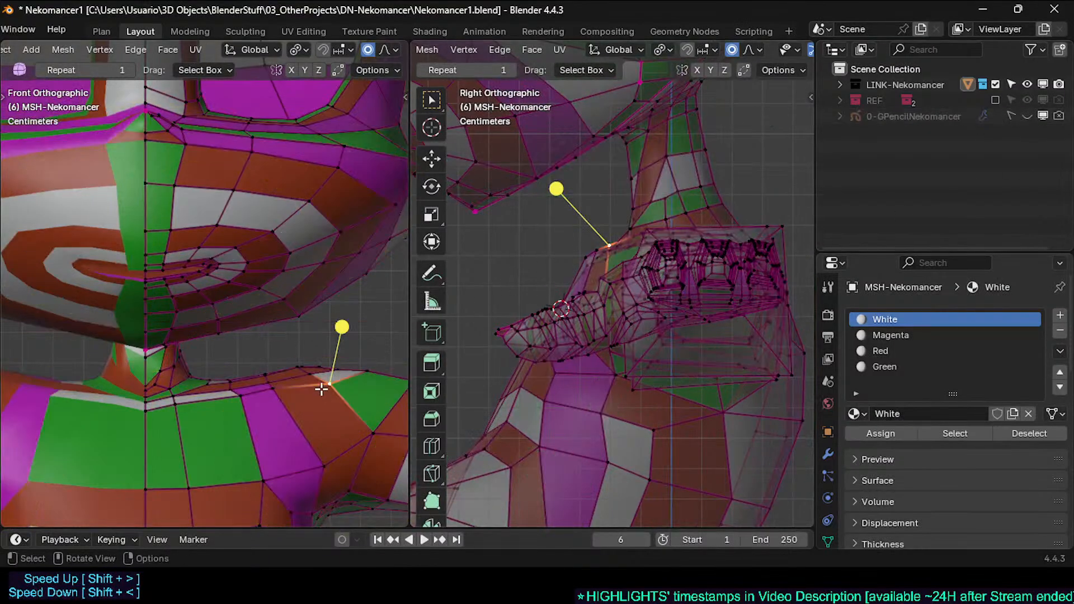
pyautogui.press('g')
pyautogui.click(119, 380)
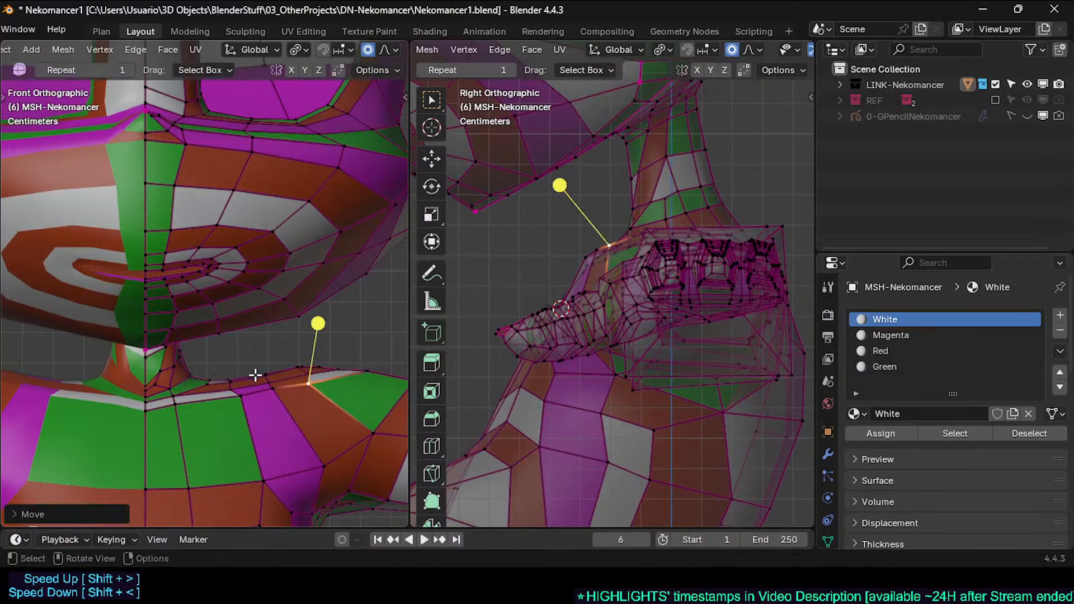
# Step: Nudge the neighbouring vertices along the shoulder top and shift the upper corner vertex between the green and magenta chest faces toward the centre
pyautogui.click(307, 369)
pyautogui.press('g')
pyautogui.click(302, 369)
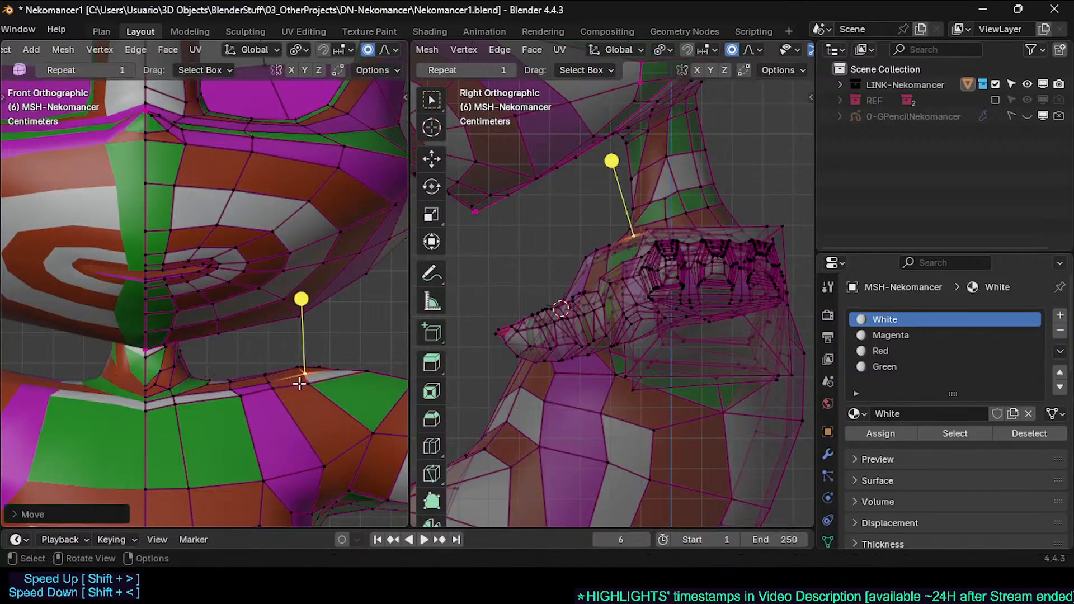
pyautogui.click(301, 380)
pyautogui.press('g')
pyautogui.click(295, 377)
pyautogui.click(237, 401)
pyautogui.press('g')
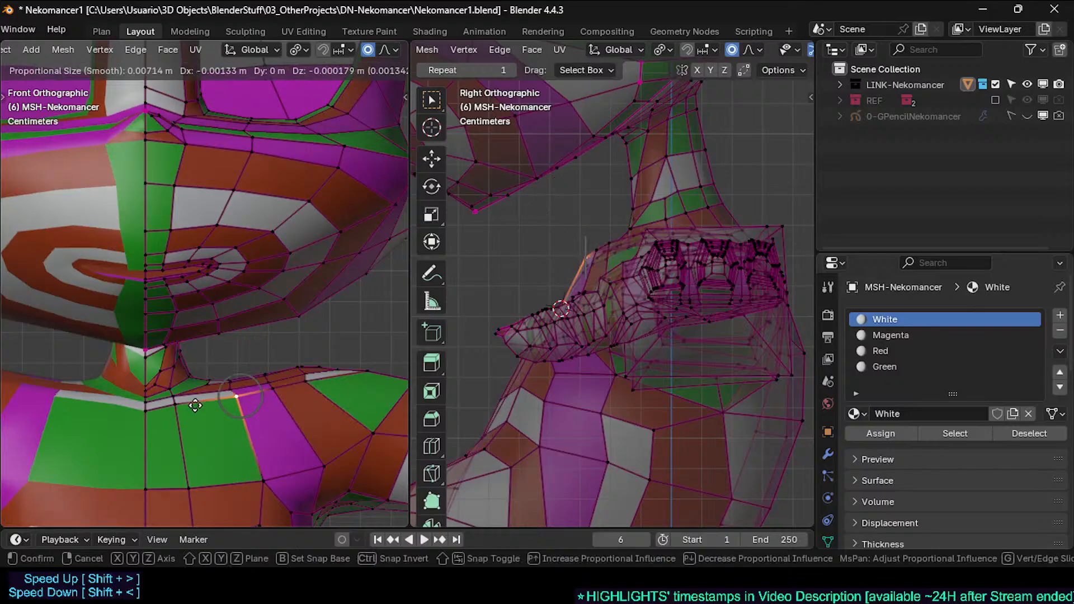
pyautogui.click(191, 407)
pyautogui.scroll(-2, 242, 396)
pyautogui.scroll(3, 183, 412)
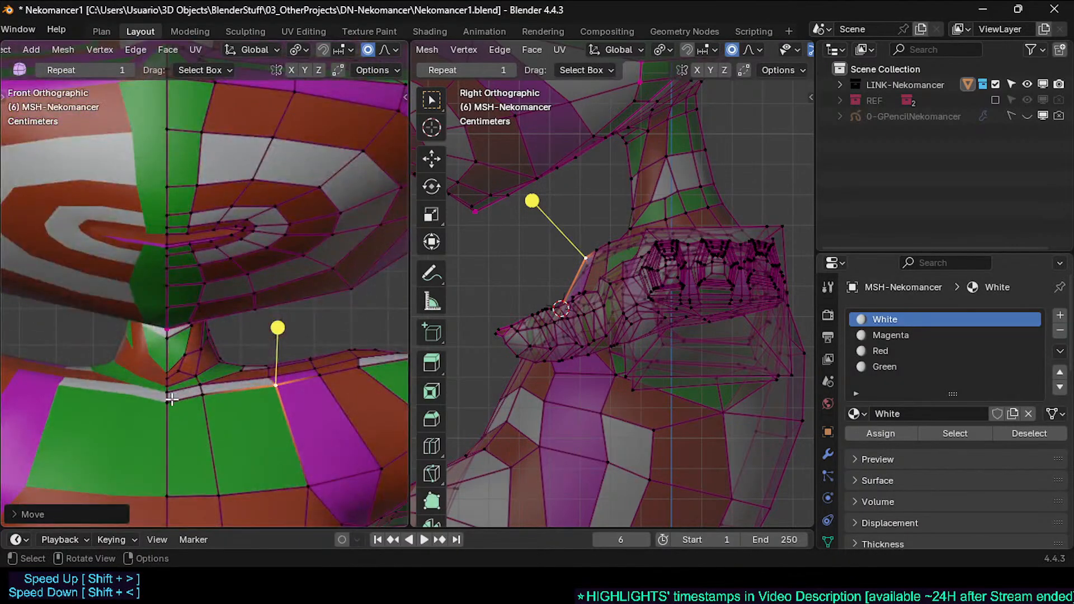
# Step: Select at the centre of the white collar band below the neck and move the selection along the Z axis
pyautogui.click(170, 401)
pyautogui.scroll(3, 170, 401)
pyautogui.press('2')
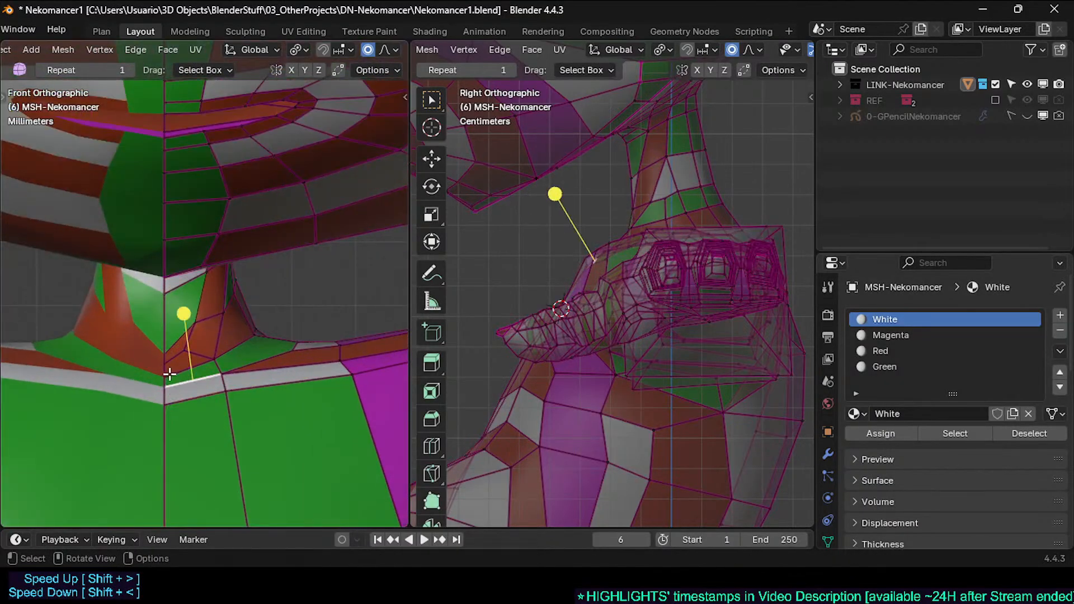
pyautogui.click(166, 375)
pyautogui.press('1')
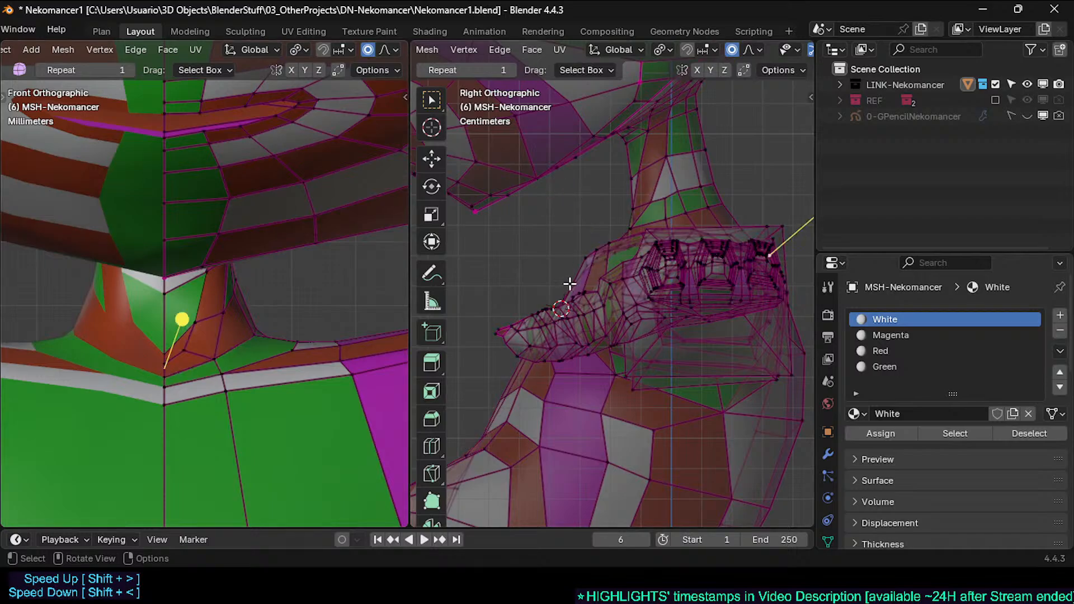
pyautogui.moveTo(570, 284); pyautogui.dragTo(532, 448, button='middle')
pyautogui.scroll(3, 624, 384)
pyautogui.press('3')
pyautogui.scroll(1, 634, 370)
pyautogui.press('g')
pyautogui.press('z')
pyautogui.click(631, 356)
# Step: Save the file and trace the face flow around the collar and shoulder by selecting face loops and individual faces
pyautogui.keyDown('alt'); pyautogui.click(624, 379); pyautogui.keyUp('alt')
pyautogui.hotkey('ctrl', 's')
pyautogui.hotkey('alt', 'a')
pyautogui.keyDown('alt'); pyautogui.click(667, 356); pyautogui.keyUp('alt')
pyautogui.hotkey('alt', 'a')
pyautogui.click(577, 367)
pyautogui.keyDown('shift'); pyautogui.click(636, 391); pyautogui.keyUp('shift')
pyautogui.click(597, 407)
pyautogui.keyDown('shift'); pyautogui.click(628, 417); pyautogui.keyUp('shift')
# Step: Raise the upper corner vertex between the green and magenta chest faces after adjusting a nearby shoulder vertex
pyautogui.keyDown('shift'); pyautogui.moveTo(531, 448); pyautogui.dragTo(676, 434, button='middle'); pyautogui.keyUp('shift')
pyautogui.moveTo(676, 434); pyautogui.dragTo(581, 362, button='middle')
pyautogui.press('1')
pyautogui.click(618, 398)
pyautogui.press('g')
pyautogui.click(672, 365)
pyautogui.click(570, 350)
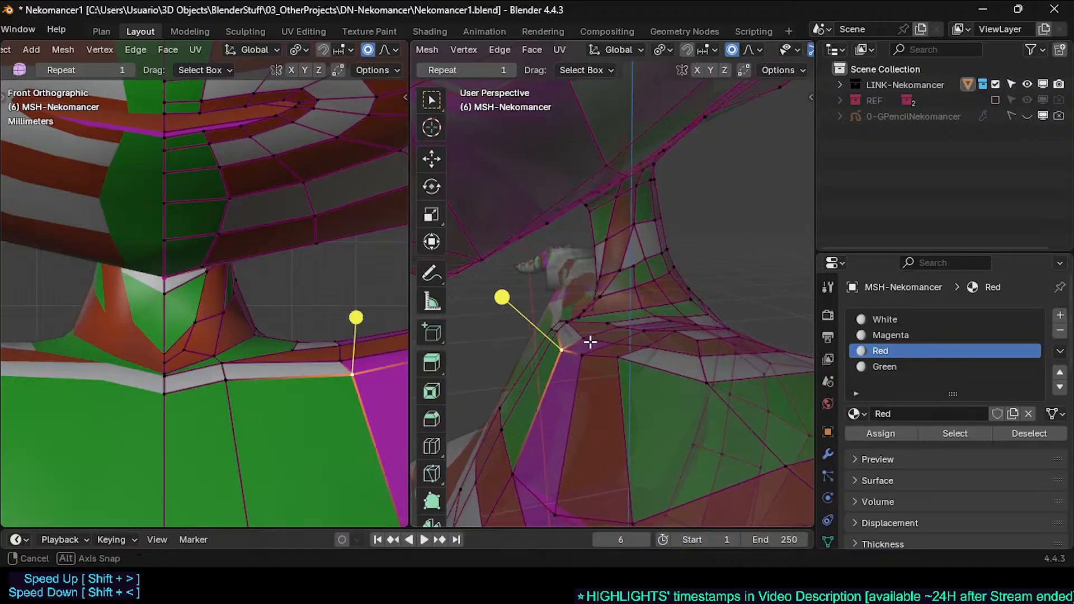
pyautogui.press('g')
pyautogui.click(597, 320)
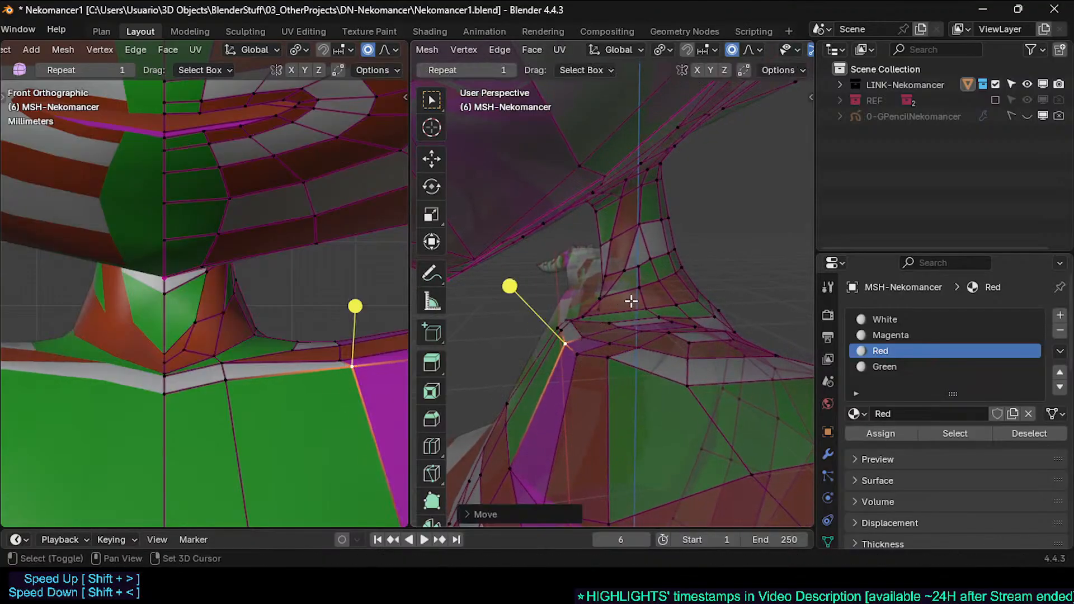
# Step: Shift the neighbouring vertices along the shoulder top, beside the magenta and red faces, to even out their spacing
pyautogui.click(584, 338)
pyautogui.press('g')
pyautogui.click(582, 328)
pyautogui.press('g')
pyautogui.click(606, 335)
pyautogui.press('g')
pyautogui.moveTo(606, 335)
pyautogui.mouseDown(button='middle')
pyautogui.moveTo(589, 333)
pyautogui.moveTo(606, 320)
pyautogui.mouseUp(button='middle')
pyautogui.click(589, 333)
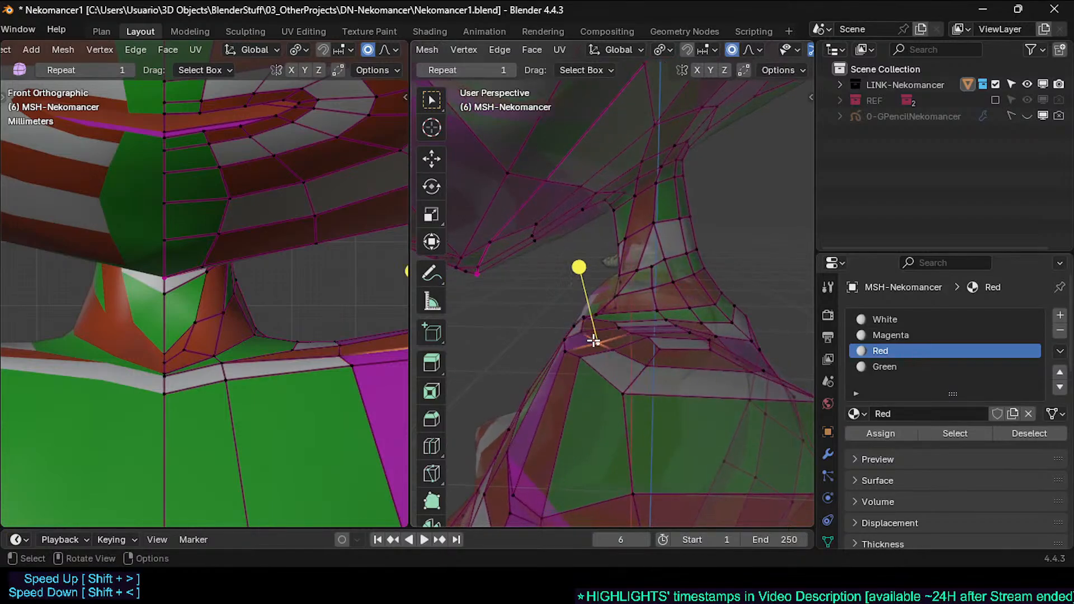
# Step: Nudge the red-face vertex at the shoulder end of the white band and check the shape outside Edit Mode
pyautogui.press('g')
pyautogui.click(574, 346)
pyautogui.press('g')
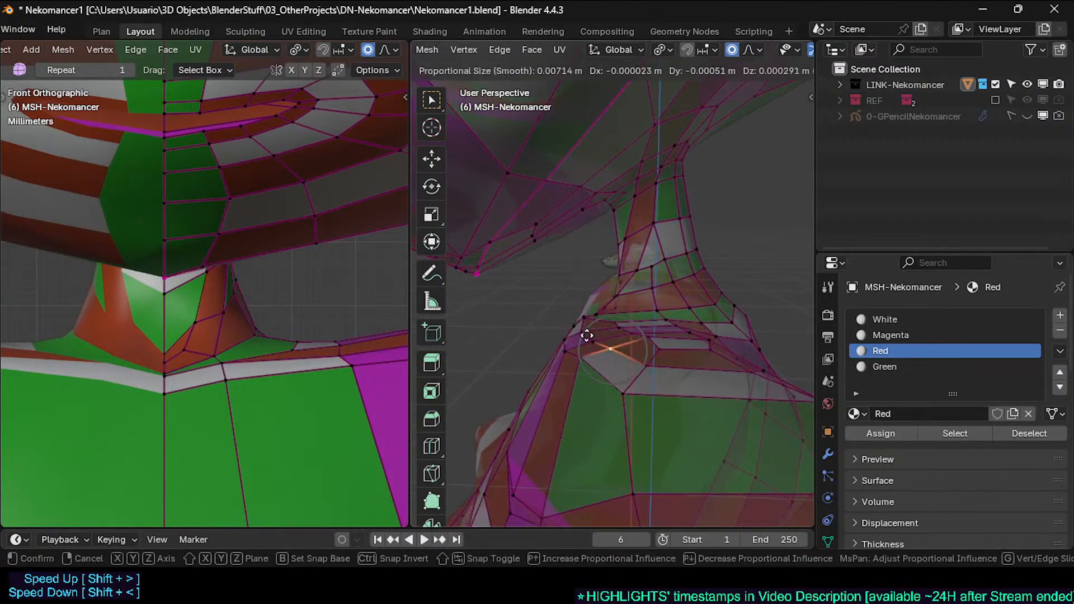
pyautogui.click(575, 342)
pyautogui.press('Tab')
pyautogui.press('Tab')
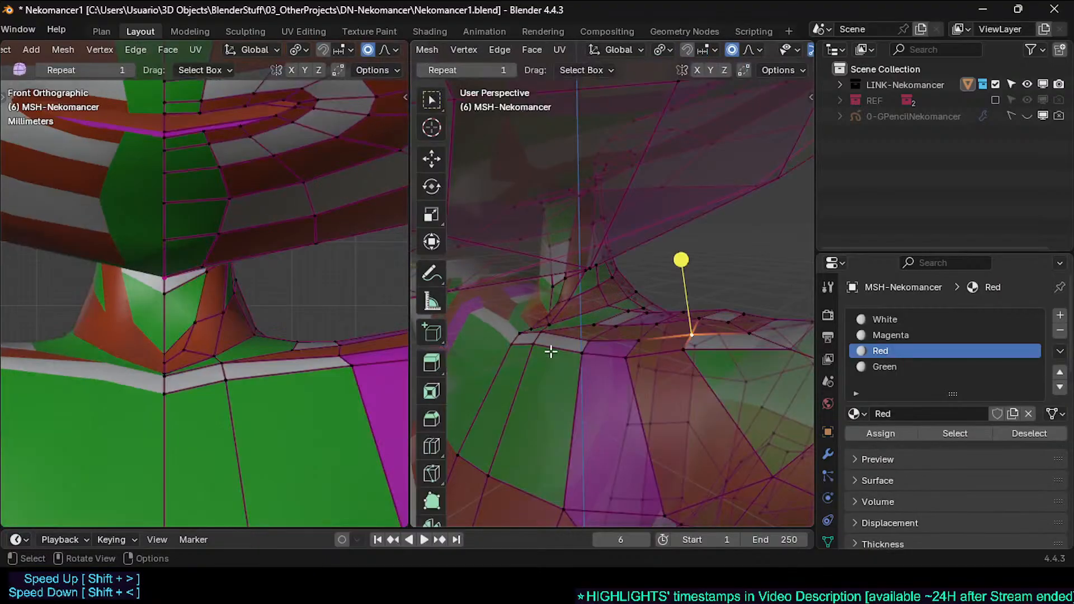
# Step: Select the edges along the white collar band out to the shoulder and compare the surface in and out of Edit Mode
pyautogui.keyDown('shift'); pyautogui.click(610, 340); pyautogui.keyUp('shift')
pyautogui.keyDown('shift'); pyautogui.click(658, 336); pyautogui.keyUp('shift')
pyautogui.keyDown('shift'); pyautogui.moveTo(635, 361); pyautogui.dragTo(550, 409, button='middle'); pyautogui.keyUp('shift')
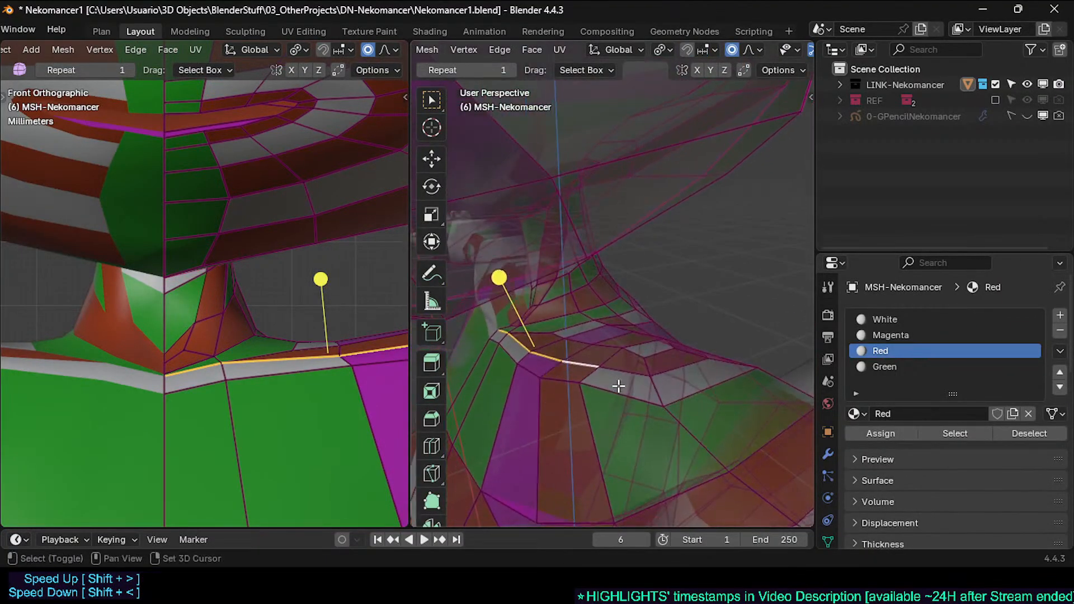
pyautogui.moveTo(619, 386); pyautogui.dragTo(574, 343, button='middle')
pyautogui.press('Tab')
pyautogui.press('Tab')
pyautogui.press('Tab')
pyautogui.press('Tab')
pyautogui.press('Tab')
pyautogui.press('Tab')
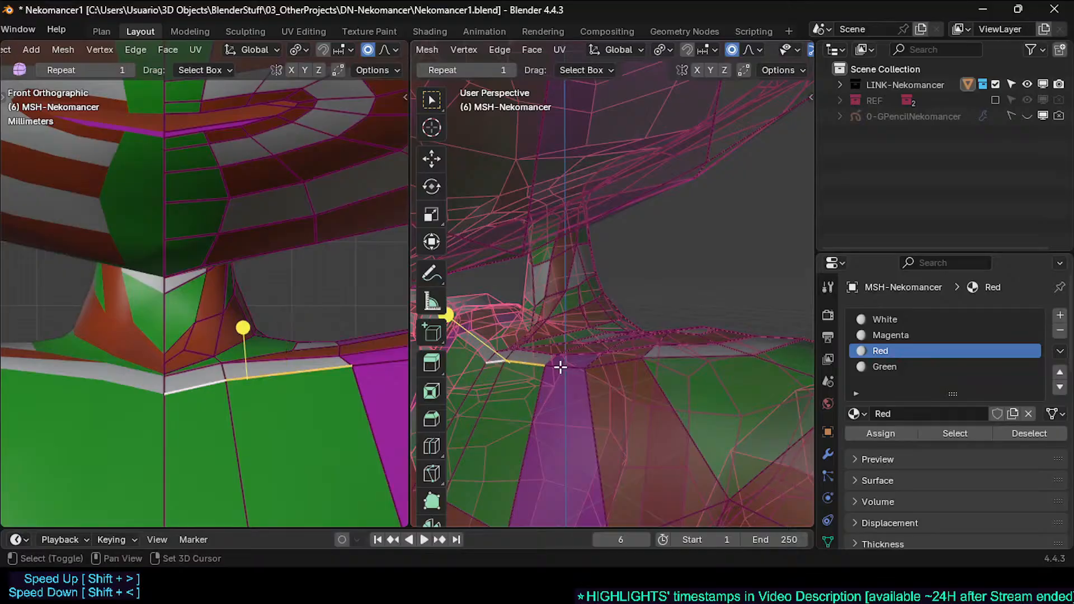
# Step: Extend the selection along the white collar band's lower border to the shoulder and edge-slide it slightly downward
pyautogui.keyDown('shift'); pyautogui.click(598, 365); pyautogui.keyUp('shift')
pyautogui.press('g')
pyautogui.press('g')
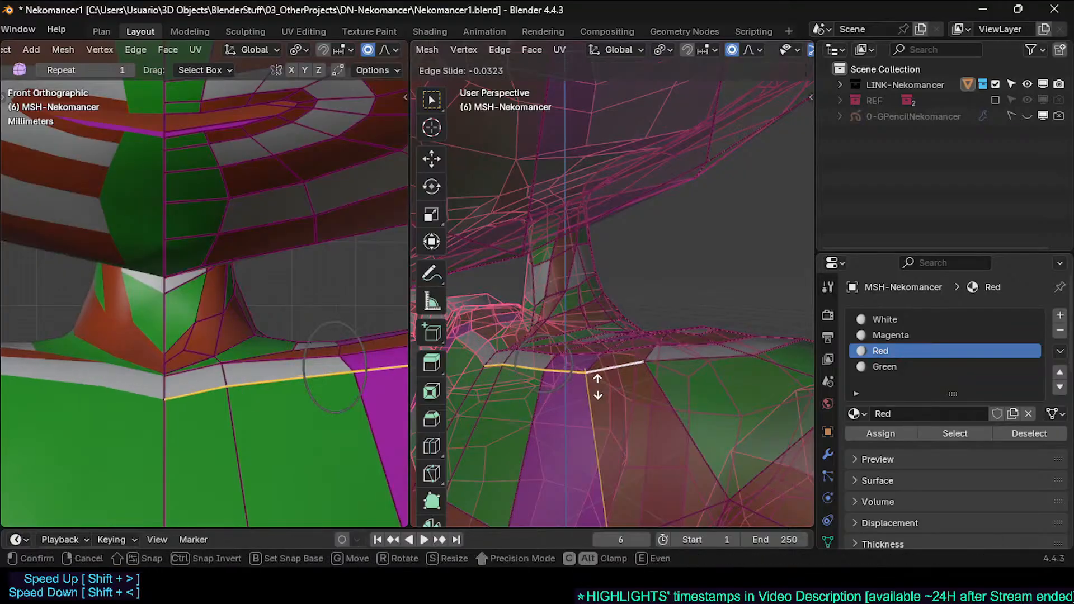
pyautogui.click(594, 378)
# Step: Save the file and inspect the collar and neck from the front in and out of Edit Mode
pyautogui.moveTo(592, 381); pyautogui.dragTo(637, 364, button='middle')
pyautogui.click(533, 347)
pyautogui.hotkey('ctrl', 's')
pyautogui.press('Tab')
pyautogui.press('Tab')
pyautogui.moveTo(638, 364); pyautogui.dragTo(610, 334)
pyautogui.press('Tab')
pyautogui.moveTo(610, 335); pyautogui.dragTo(642, 333, button='middle')
pyautogui.press('Tab')
# Step: Slide the corner vertex between the white, green and red front neck faces slightly down its edge and adjust the vertices beside it
pyautogui.press('1')
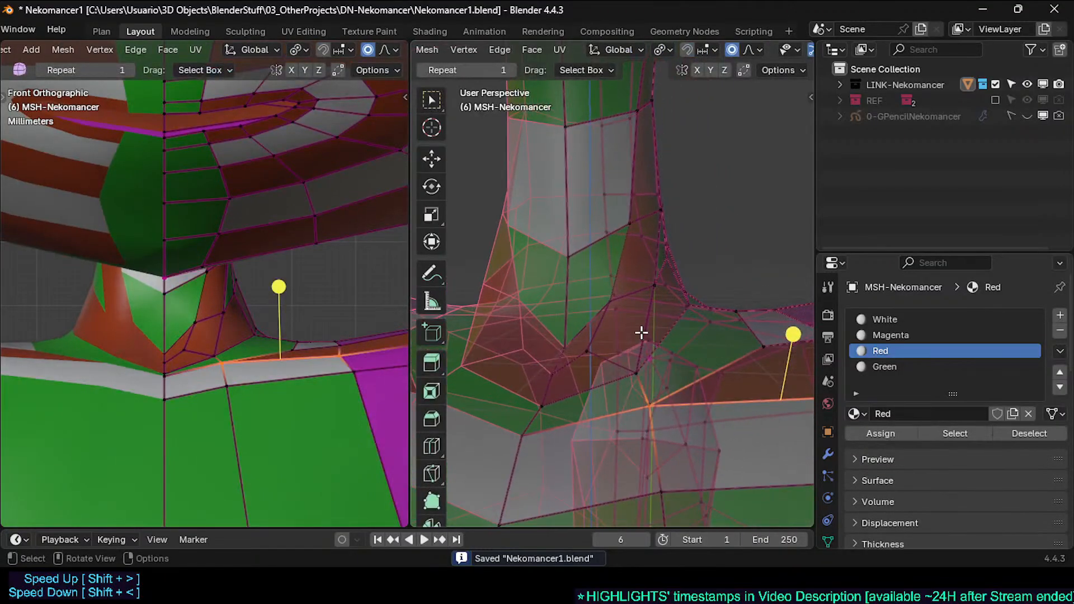
pyautogui.click(636, 220)
pyautogui.hotkey('shift', 'v')
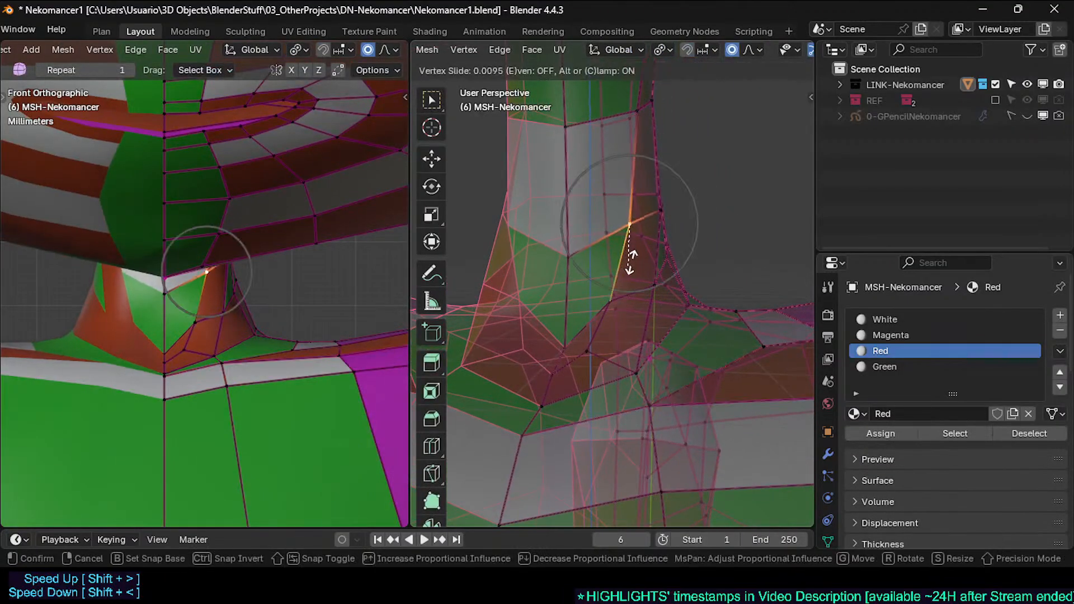
pyautogui.click(642, 274)
pyautogui.press('g')
pyautogui.click(643, 238)
# Step: Reposition the upper and lower corner vertices of the white face on the side of the neck, moving along Y where needed
pyautogui.moveTo(652, 223); pyautogui.dragTo(528, 244, button='middle')
pyautogui.keyDown('shift'); pyautogui.moveTo(689, 233); pyautogui.dragTo(598, 288, button='middle'); pyautogui.keyUp('shift')
pyautogui.press('g')
pyautogui.press('y')
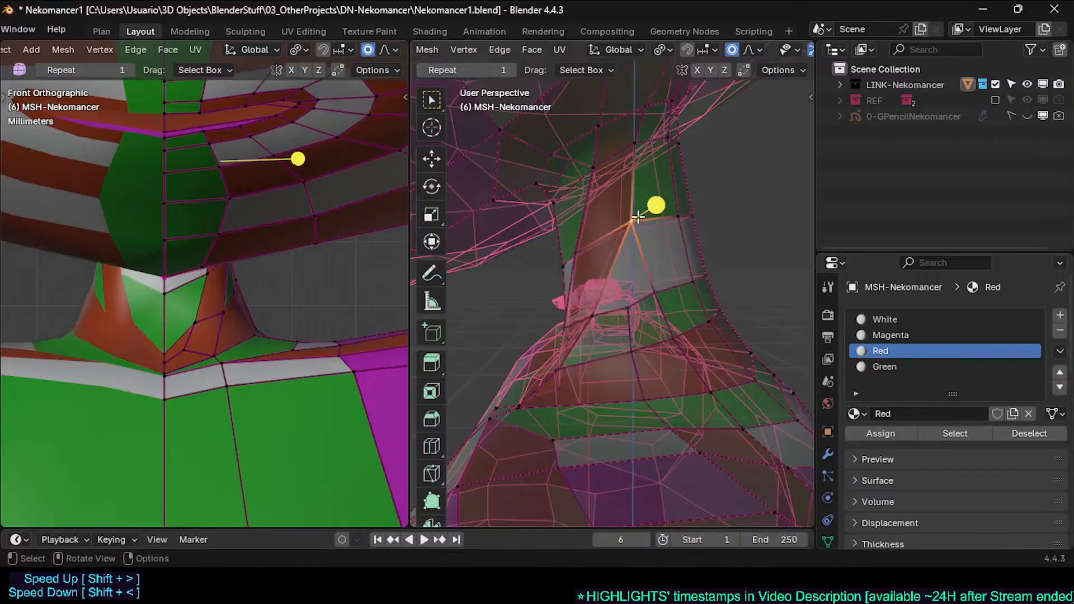
pyautogui.press('g')
pyautogui.click(616, 217)
pyautogui.press('g')
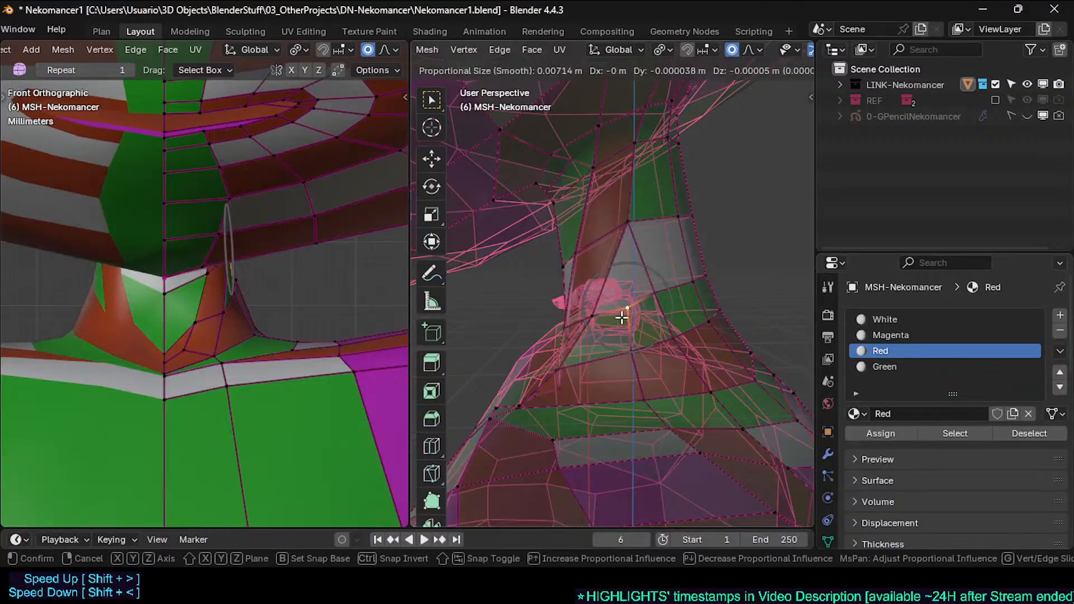
pyautogui.click(622, 311)
# Step: Move the vertex at the front base of the neck along X toward the centreline and refine its position
pyautogui.moveTo(621, 311); pyautogui.dragTo(620, 396, button='middle')
pyautogui.click(562, 374)
pyautogui.press('g')
pyautogui.click(591, 367)
pyautogui.press('g')
pyautogui.press('x')
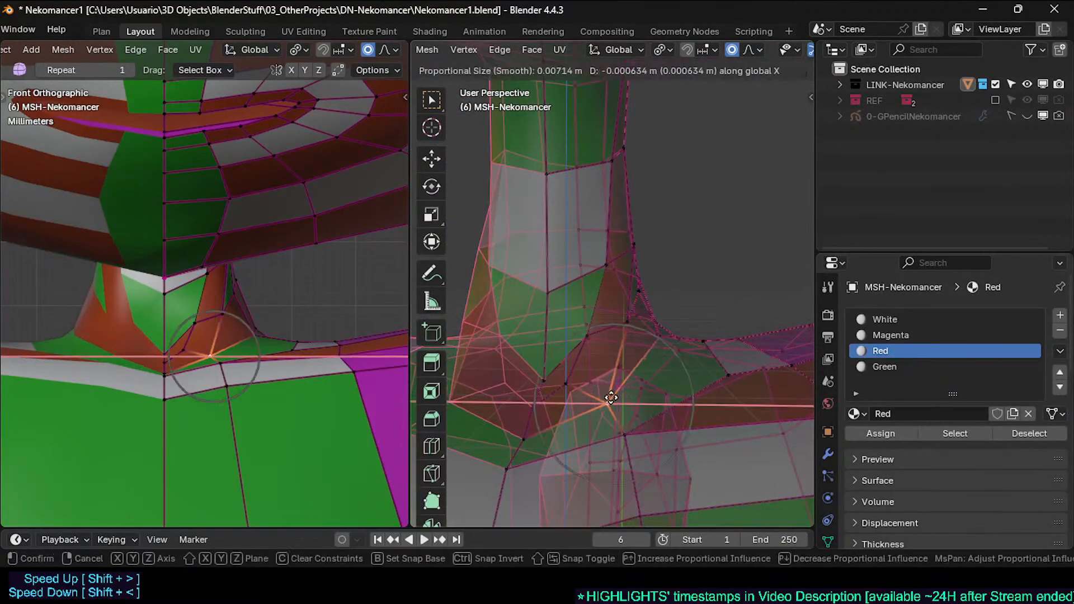
pyautogui.click(597, 403)
pyautogui.press('g')
pyautogui.click(560, 378)
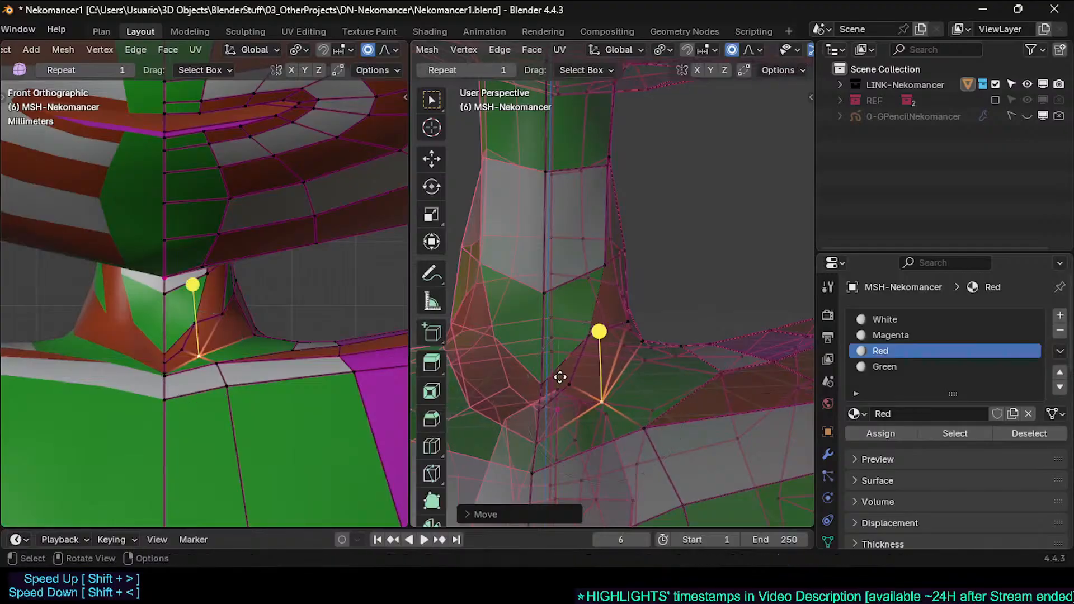
# Step: Nudge the vertices of the red faces around the throat's V and check the neck outside Edit Mode
pyautogui.click(572, 390)
pyautogui.moveTo(572, 391); pyautogui.dragTo(593, 381, button='middle')
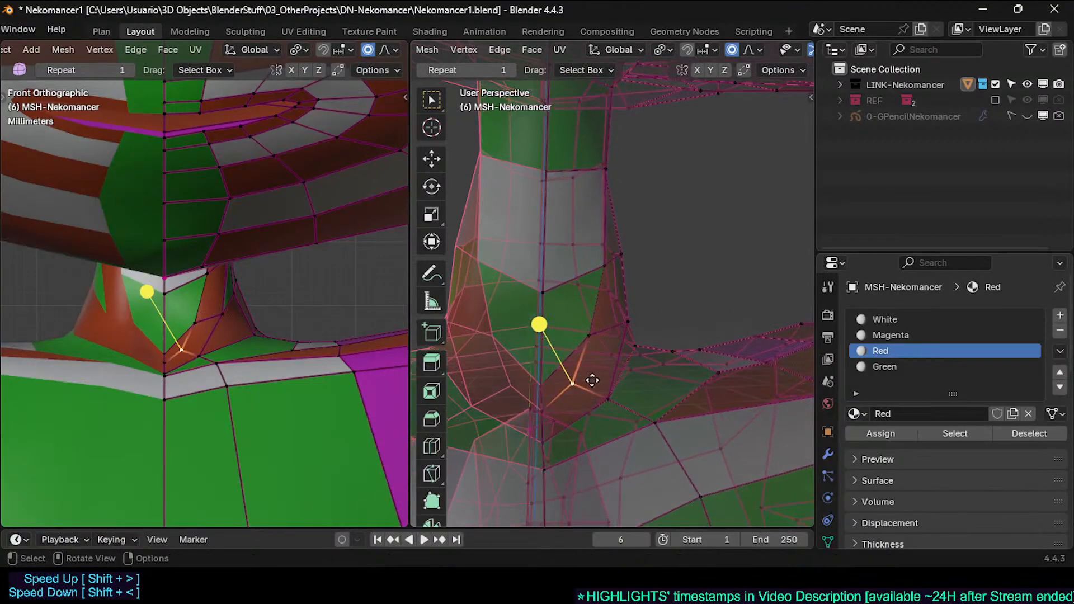
pyautogui.press('g')
pyautogui.click(590, 383)
pyautogui.click(598, 402)
pyautogui.press('g')
pyautogui.click(593, 336)
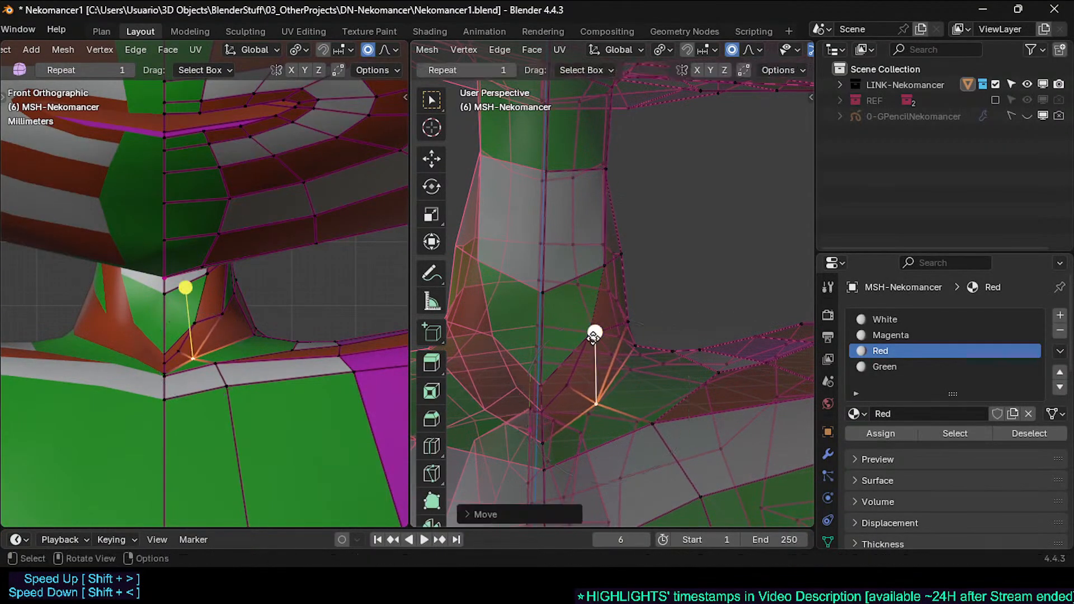
pyautogui.press('g')
pyautogui.click(565, 340)
pyautogui.press('Tab')
pyautogui.scroll(-3, 590, 355)
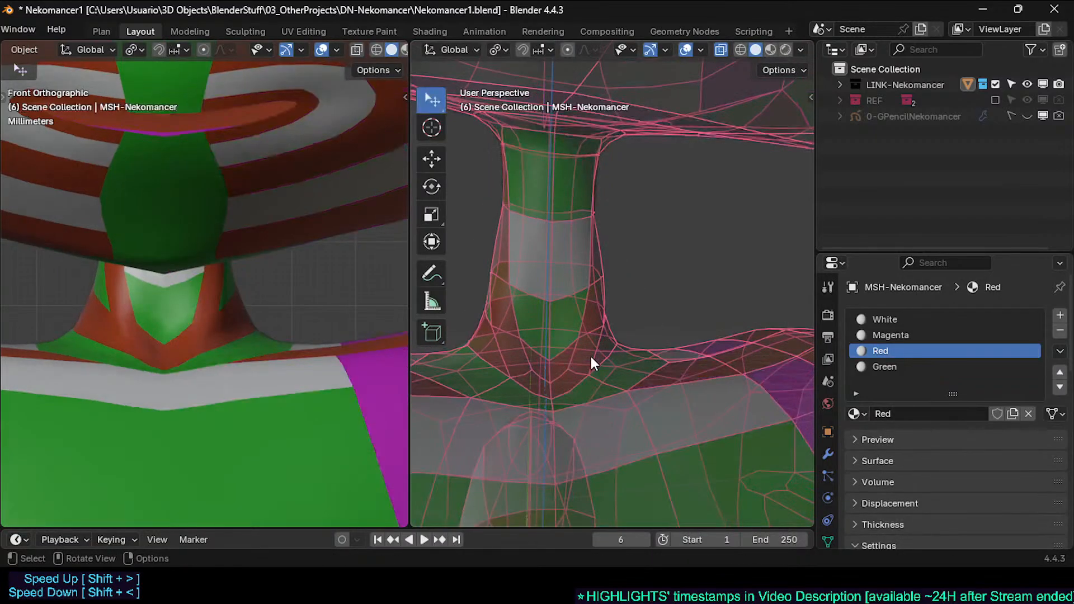
pyautogui.moveTo(592, 354); pyautogui.dragTo(649, 352, button='middle')
# Step: Assign the Magenta material to the red face loop around the neck base, including its front face, and turn off X-ray
pyautogui.press('Tab')
pyautogui.keyDown('alt'); pyautogui.click(710, 305); pyautogui.keyUp('alt')
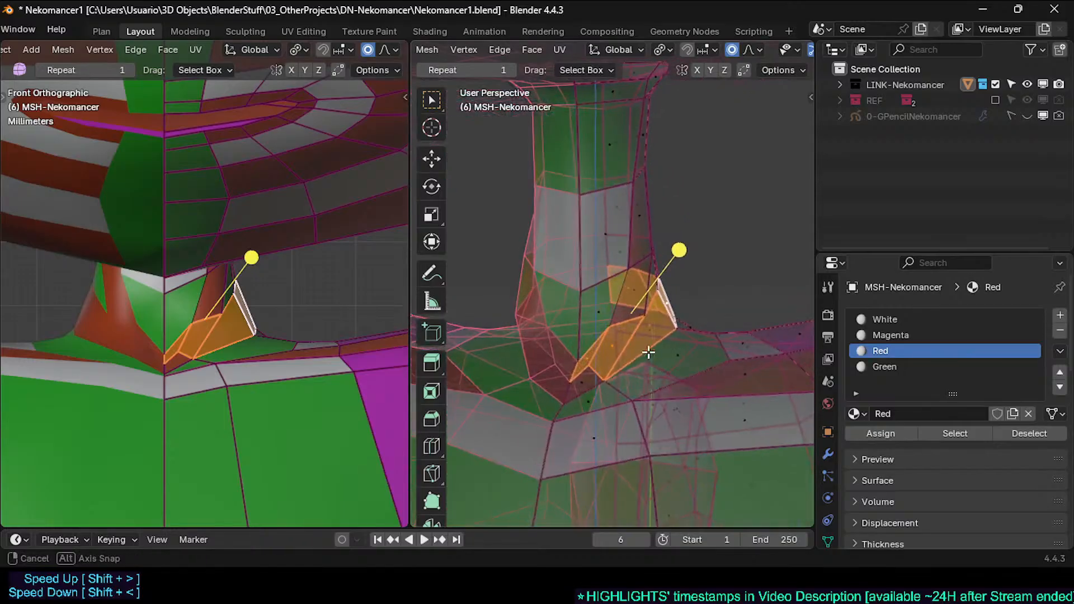
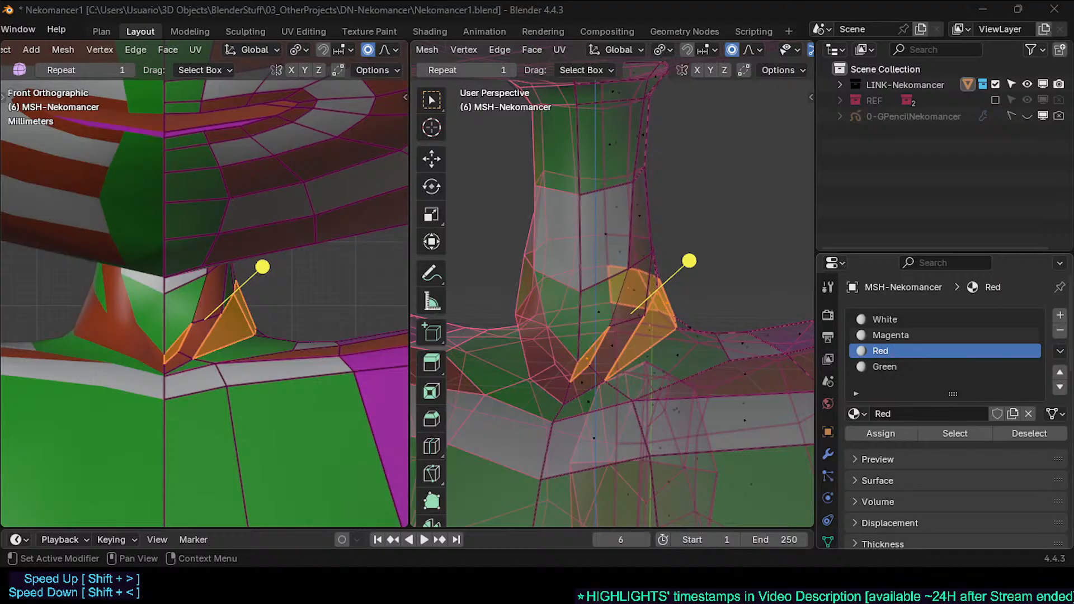
pyautogui.click(891, 335)
pyautogui.click(878, 436)
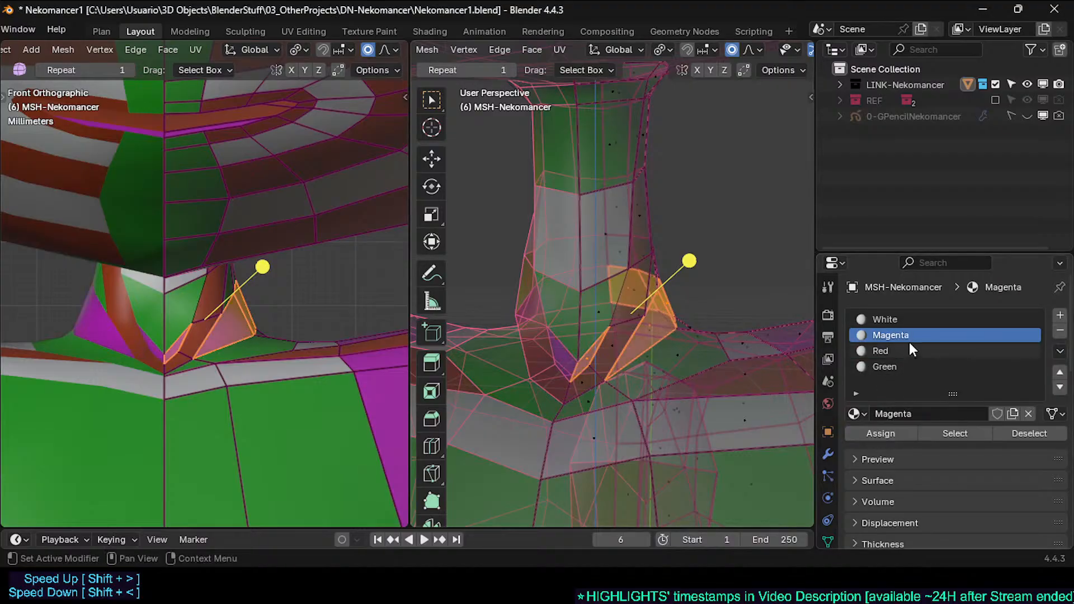
pyautogui.keyDown('shift'); pyautogui.click(591, 349); pyautogui.keyUp('shift')
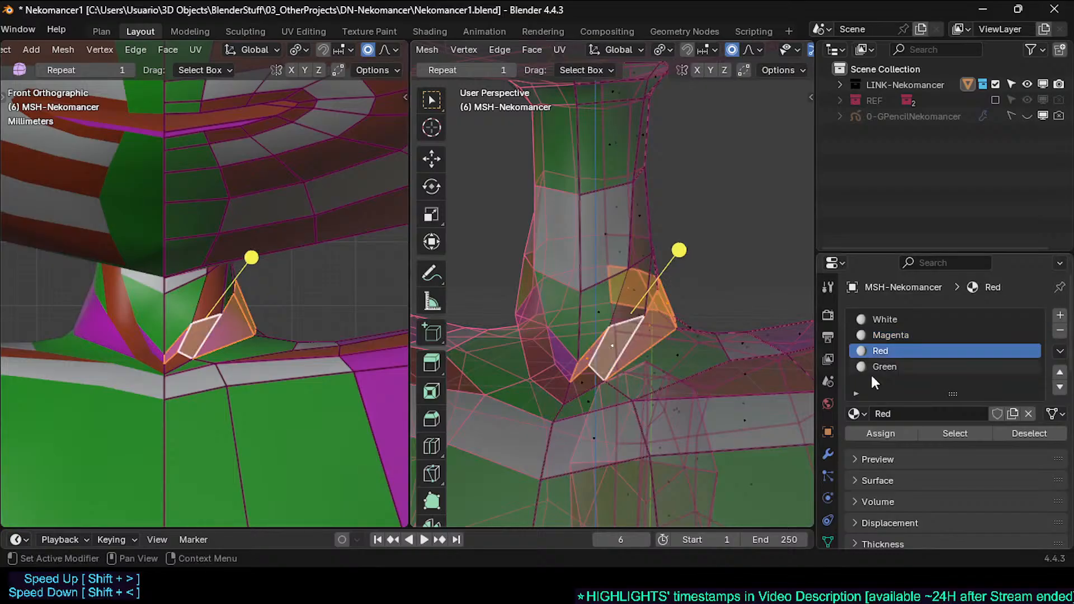
pyautogui.click(902, 335)
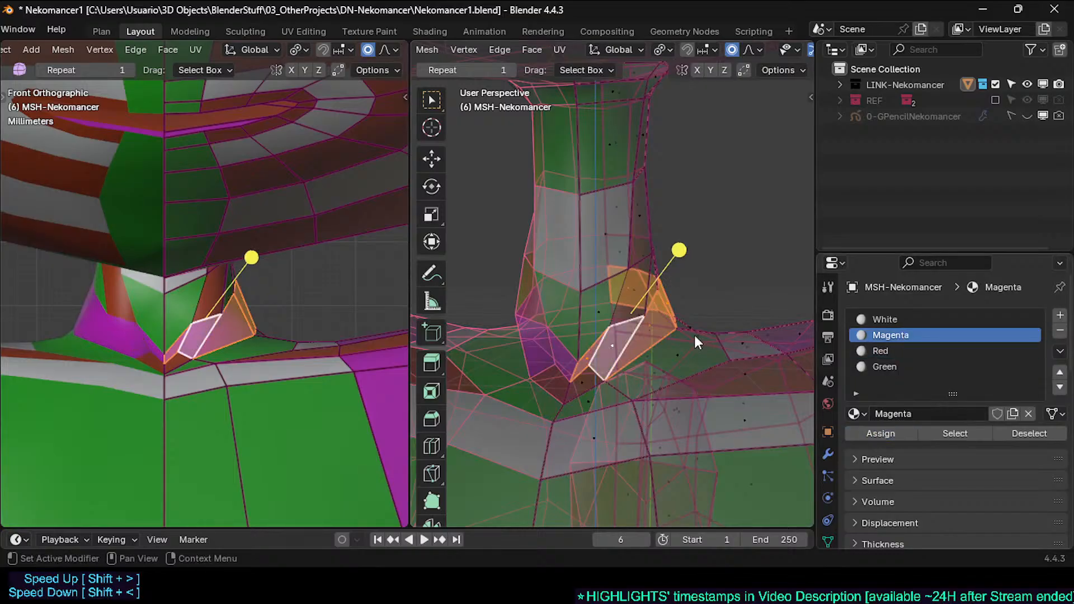
pyautogui.hotkey('alt', 'a')
pyautogui.hotkey('alt', 'z')
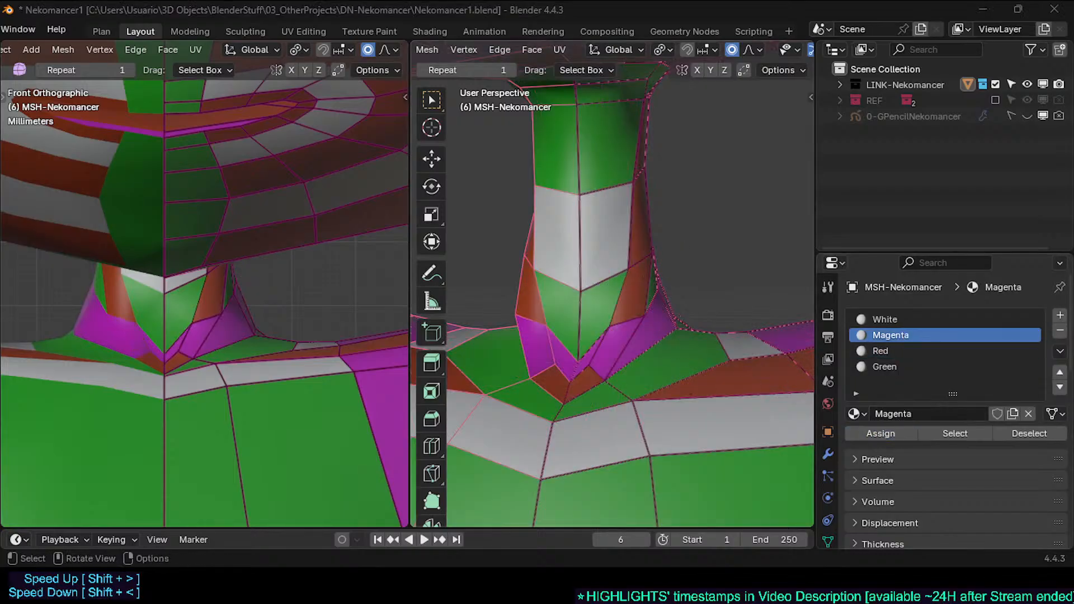
# Step: Knife-cut from the lower tip of the red neck stripe across the magenta and green faces to the red shoulder face
pyautogui.press('Tab')
pyautogui.moveTo(709, 295); pyautogui.dragTo(590, 351, button='middle')
pyautogui.press('Tab')
pyautogui.keyDown('alt'); pyautogui.click(678, 411); pyautogui.keyUp('alt')
pyautogui.hotkey('alt', 'a')
pyautogui.press('k')
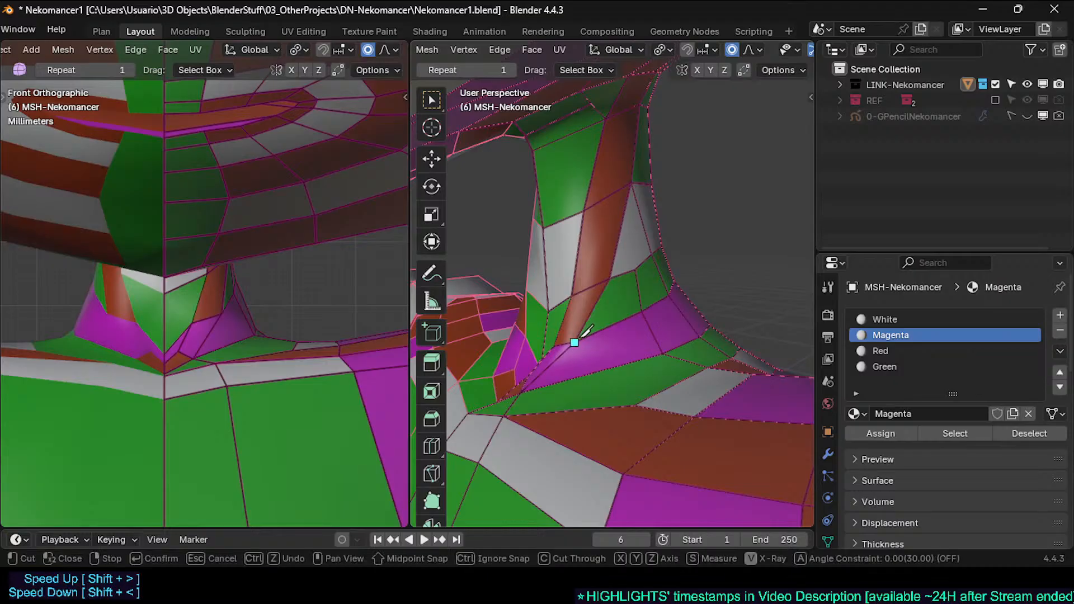
pyautogui.press('Escape')
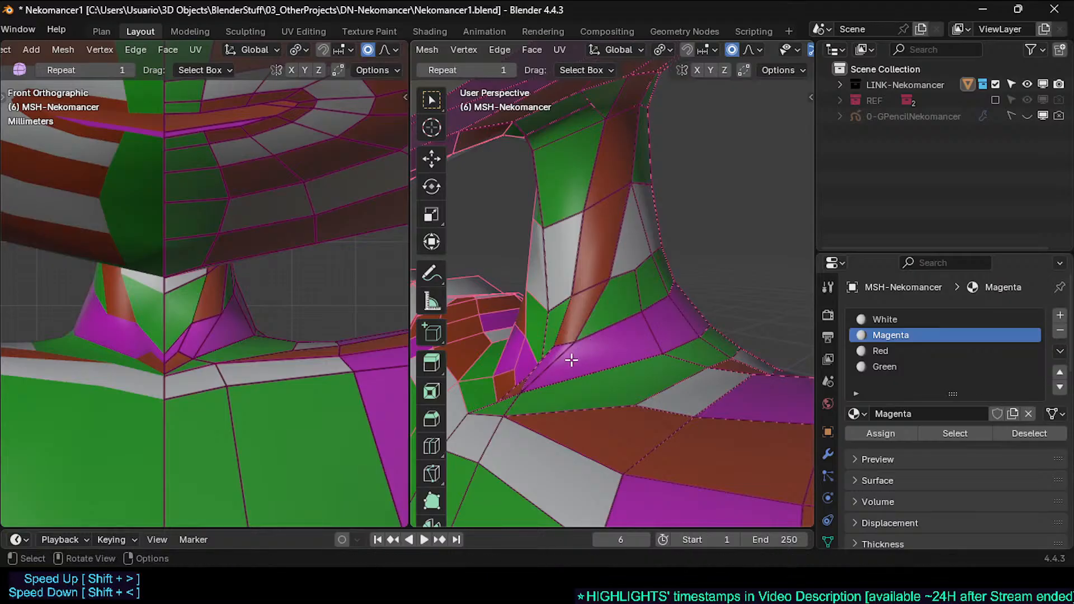
pyautogui.press('k')
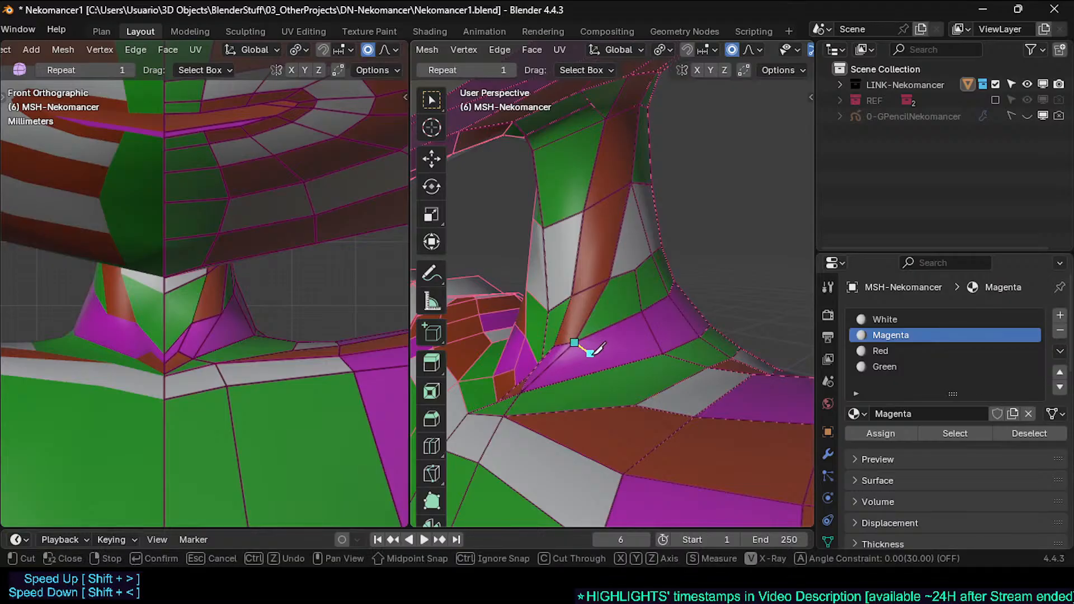
pyautogui.click(634, 405)
pyautogui.press('Return')
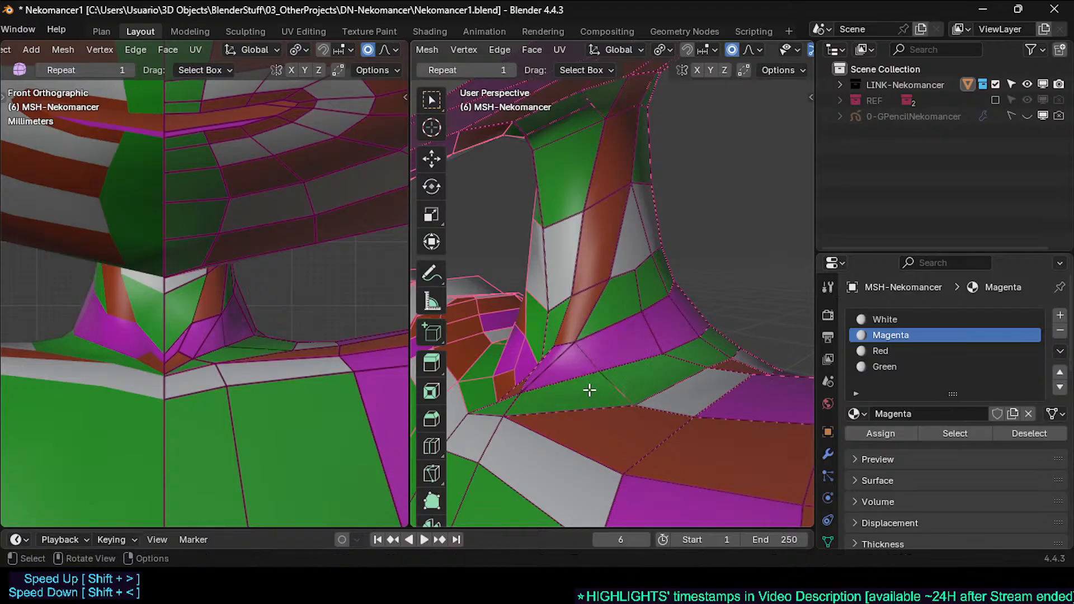
# Step: Check the face loop through the new cut and add one loop cut across the magenta faces at the front neck base
pyautogui.keyDown('alt'); pyautogui.click(588, 402); pyautogui.keyUp('alt')
pyautogui.moveTo(588, 402); pyautogui.dragTo(614, 414, button='middle')
pyautogui.scroll(4, 593, 374)
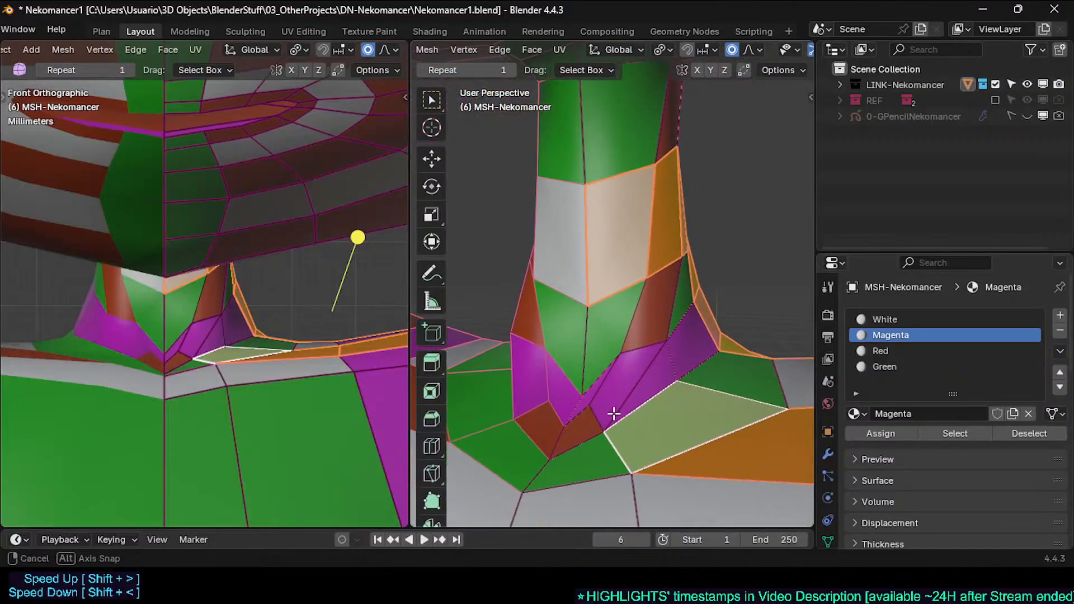
pyautogui.hotkey('ctrl', 'r')
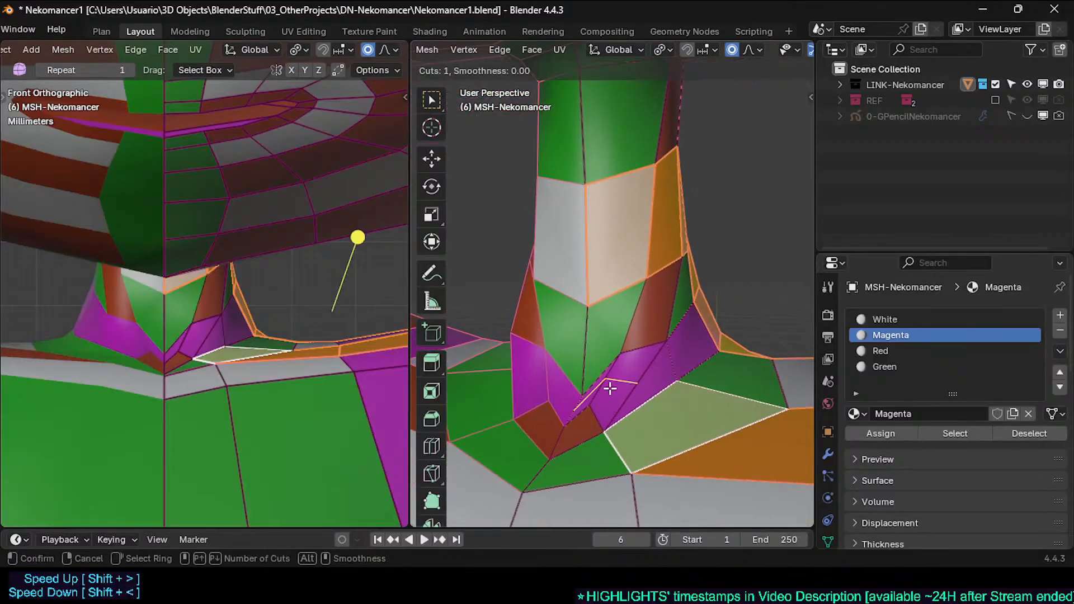
pyautogui.click(610, 387)
pyautogui.click(611, 385)
pyautogui.moveTo(612, 379)
pyautogui.mouseDown(button='middle')
pyautogui.moveTo(633, 396)
pyautogui.moveTo(659, 394)
pyautogui.moveTo(631, 378)
pyautogui.mouseUp(button='middle')
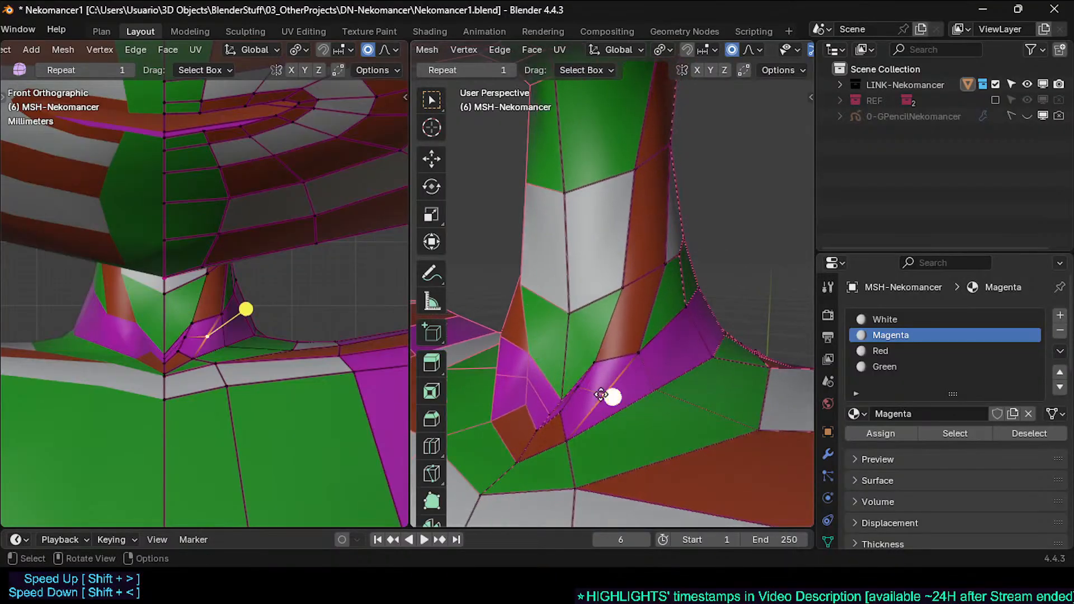
# Step: Move the vertices around the new cut between the red stripe and magenta faces to even out the flow
pyautogui.press('g')
pyautogui.click(584, 363)
pyautogui.click(640, 350)
pyautogui.press('g')
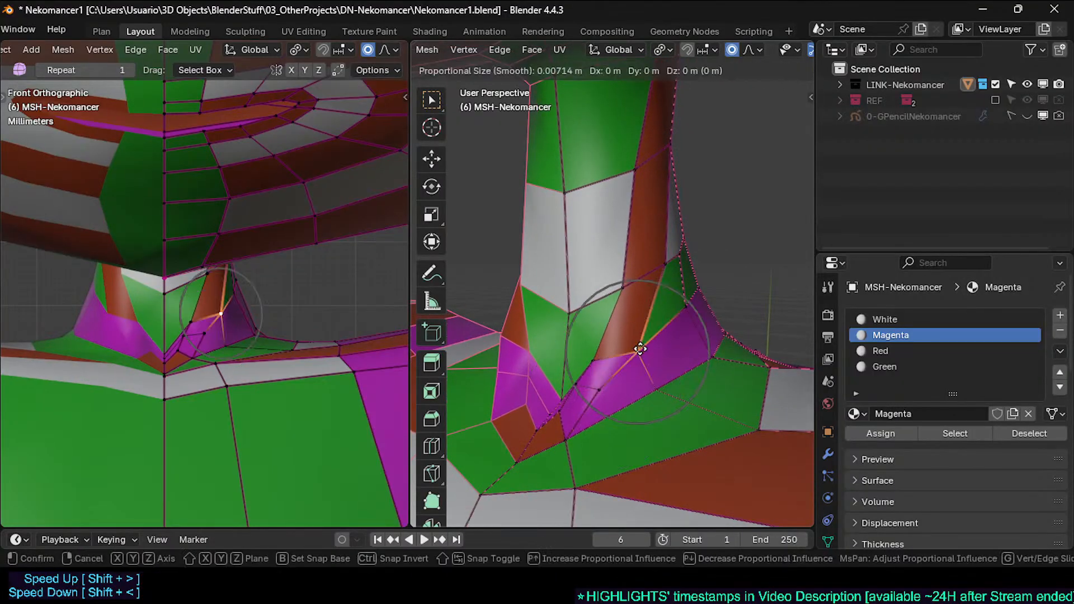
pyautogui.click(683, 401)
pyautogui.press('g')
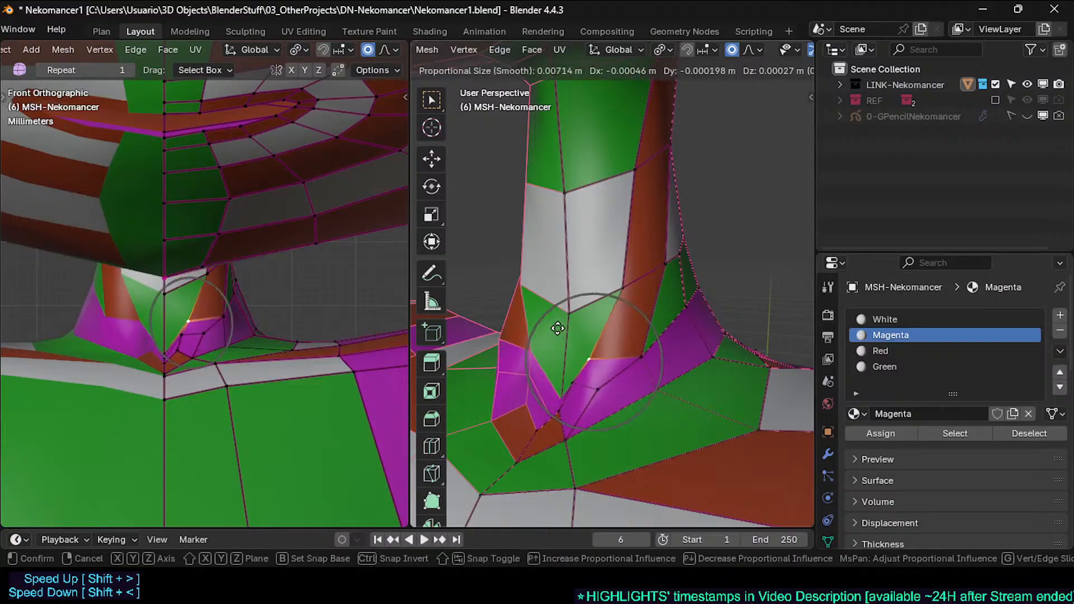
pyautogui.click(645, 363)
# Step: Set the crease of the short edge at the tip of the throat's V to 1 and slide the centre throat vertex upward
pyautogui.moveTo(578, 372); pyautogui.dragTo(629, 400, button='middle')
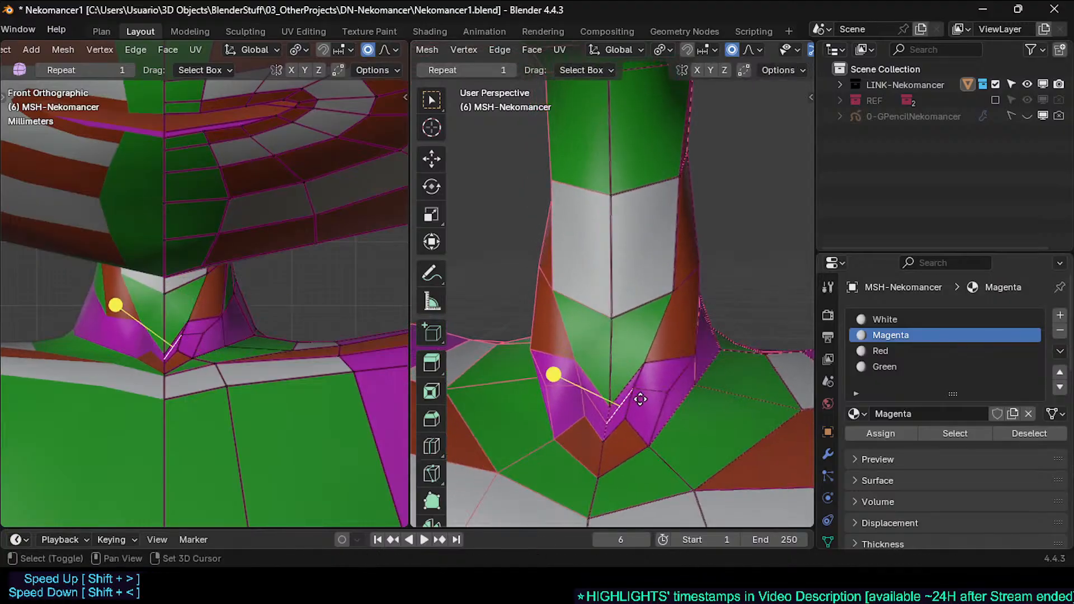
pyautogui.hotkey('shift', 'e')
pyautogui.write('1')
pyautogui.press('Return')
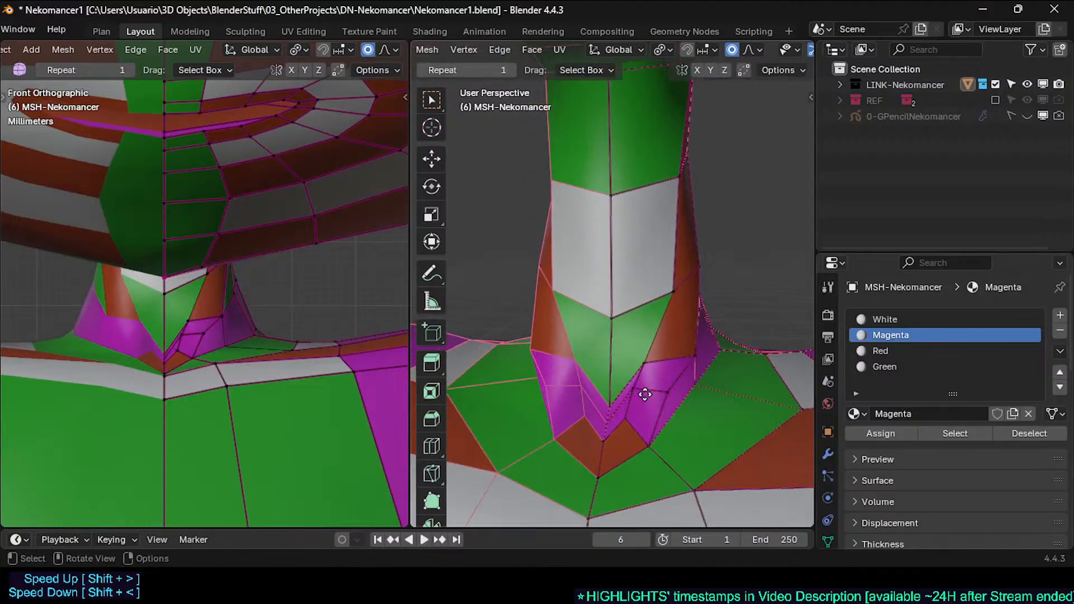
pyautogui.click(623, 338)
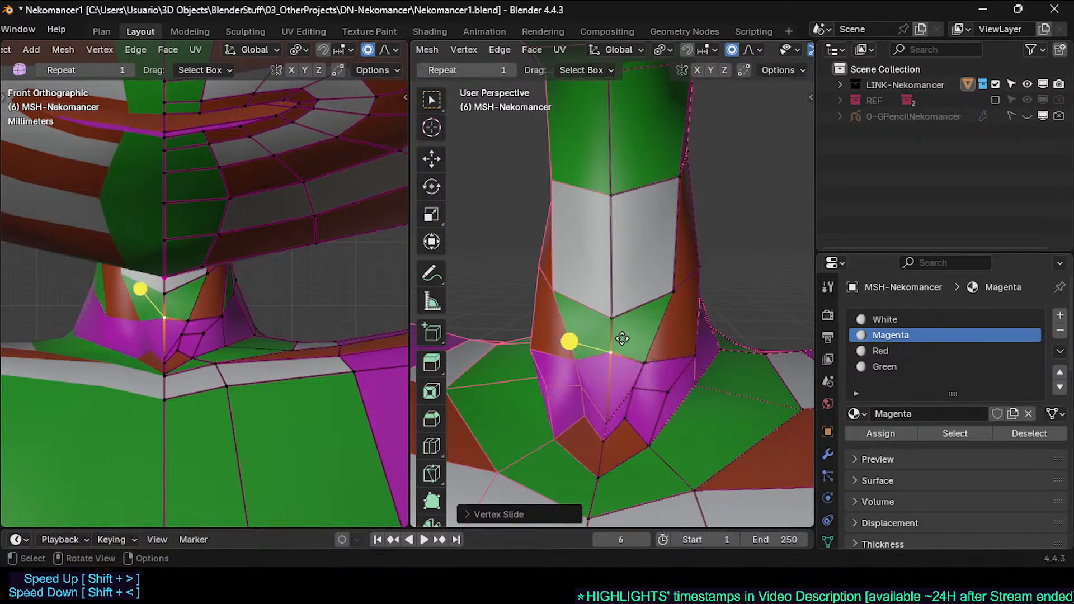
# Step: Move the centre and adjacent vertices on the green-magenta boundary at the front of the throat to straighten that edge loop
pyautogui.press('g')
pyautogui.click(679, 370)
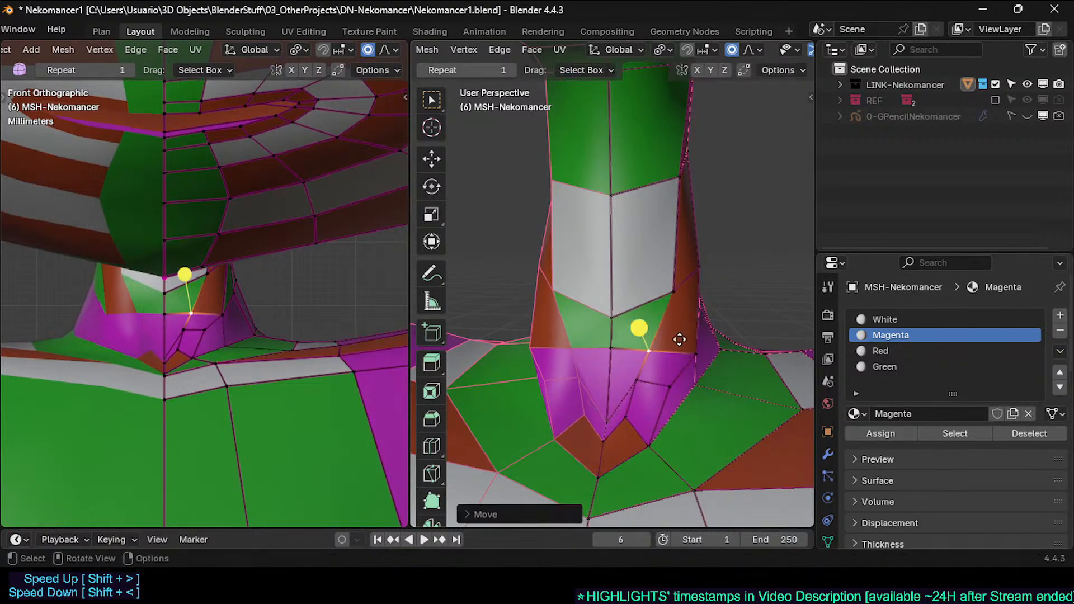
pyautogui.press('g')
pyautogui.click(731, 338)
# Step: Slide the centre throat vertex between the white and green faces upward and adjust its position in side view
pyautogui.press('g')
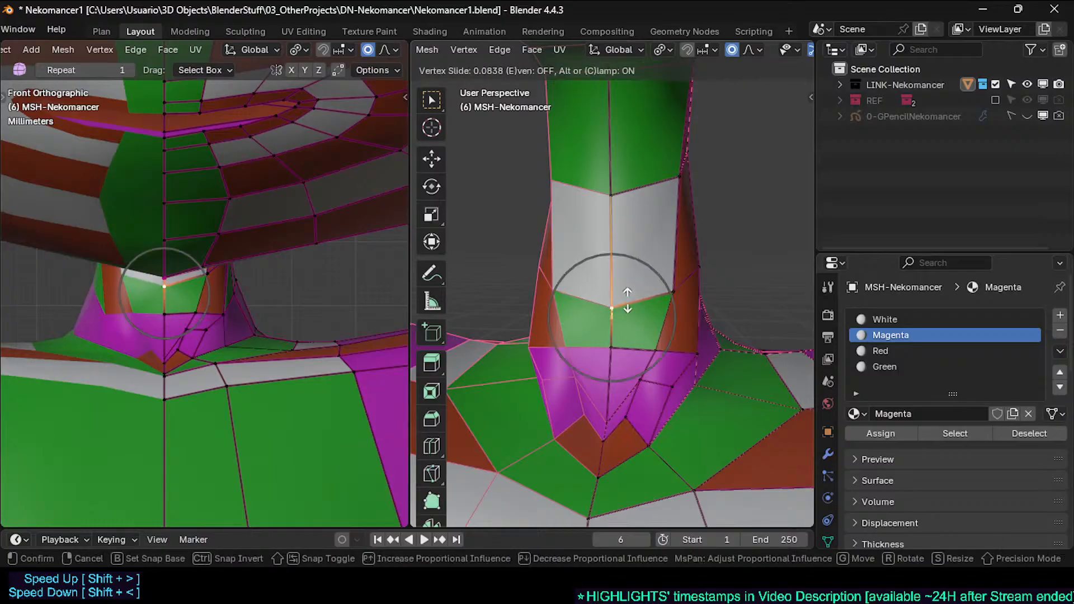
pyautogui.press('g')
pyautogui.click(628, 270)
pyautogui.moveTo(629, 270); pyautogui.dragTo(532, 303, button='middle')
pyautogui.press('g')
pyautogui.click(552, 289)
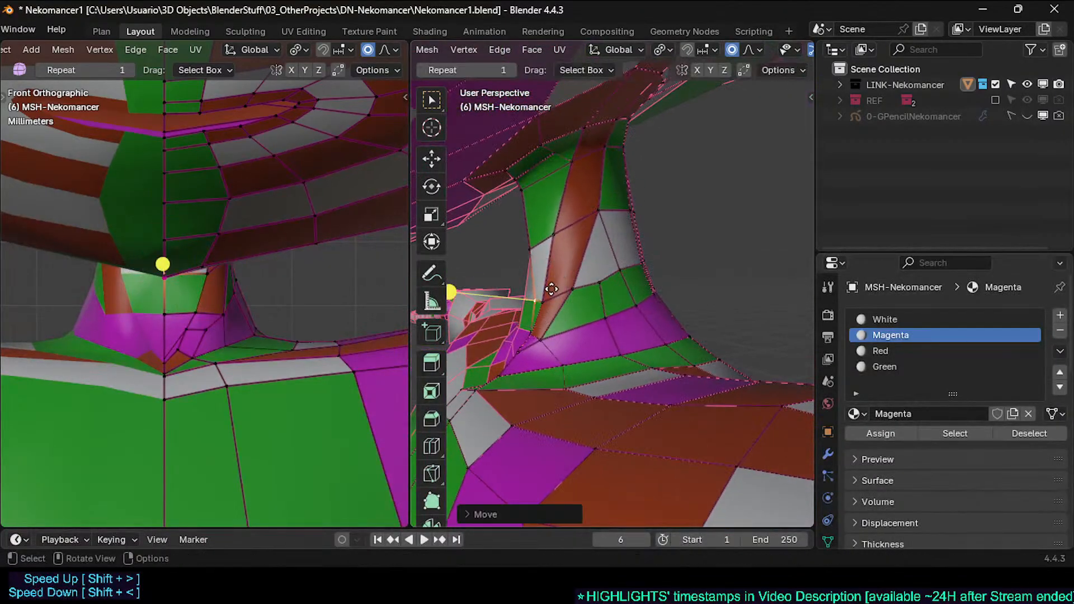
# Step: Raise the vertices beside the red neck stripe along the lower edge of the white faces to continue the loop
pyautogui.press('g')
pyautogui.click(563, 259)
pyautogui.click(572, 286)
pyautogui.press('g')
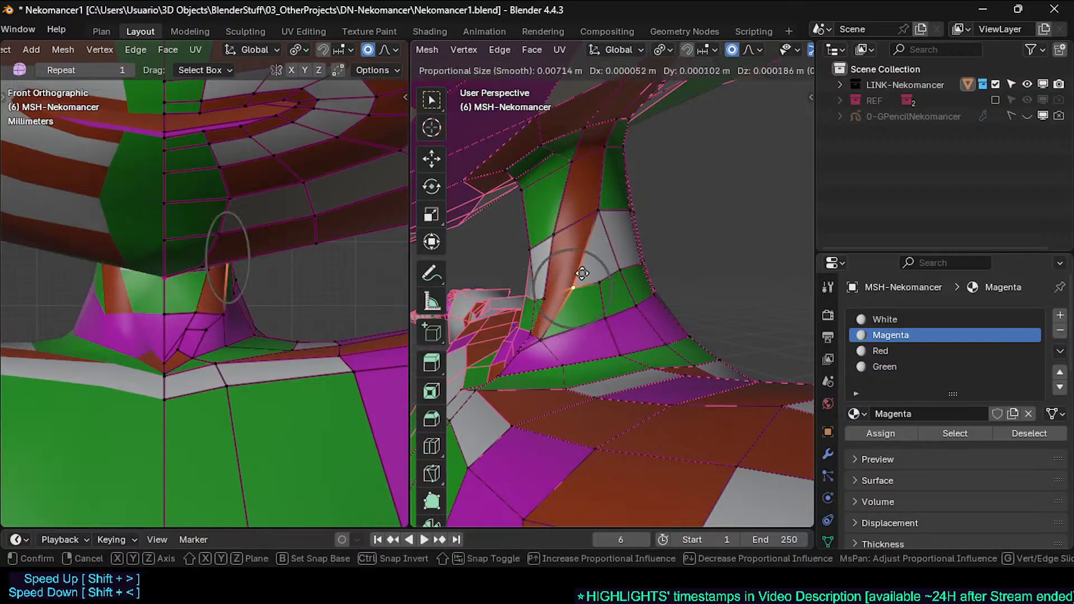
pyautogui.click(584, 272)
pyautogui.click(605, 284)
pyautogui.press('g')
pyautogui.click(605, 284)
# Step: Move the white-green boundary vertices toward the back of the neck upward to even out the edge loop
pyautogui.moveTo(628, 264); pyautogui.dragTo(617, 261, button='middle')
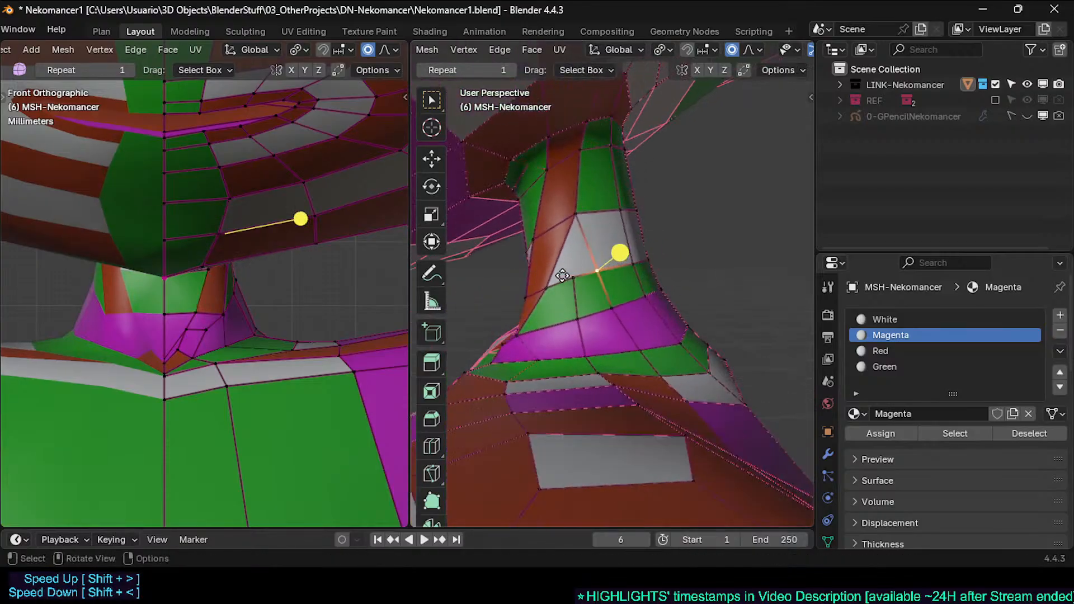
pyautogui.press('g')
pyautogui.click(617, 260)
pyautogui.press('g')
pyautogui.click(627, 248)
pyautogui.click(639, 259)
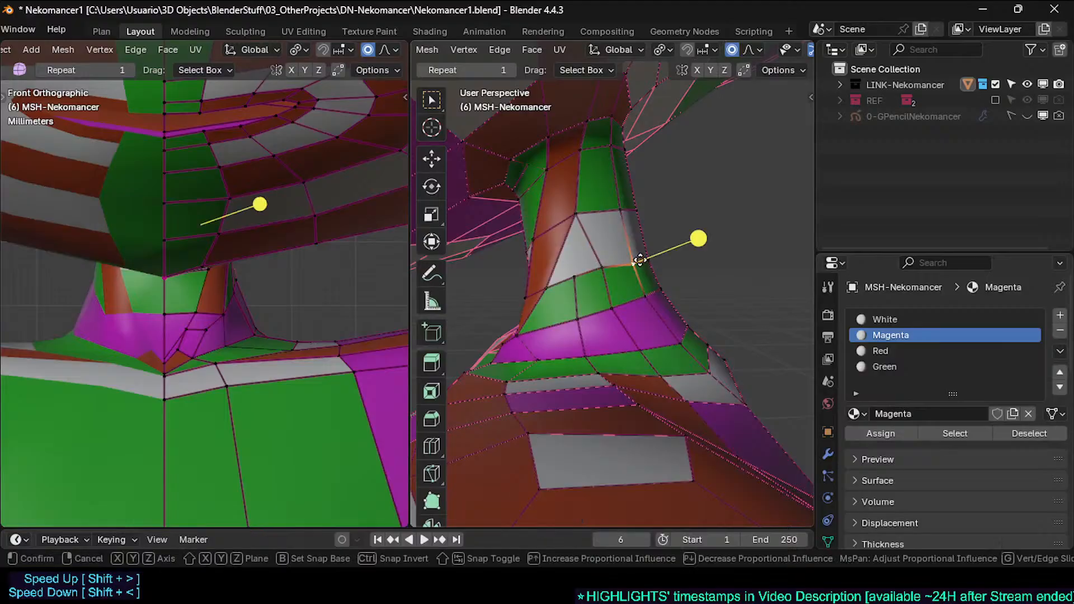
pyautogui.press('g')
pyautogui.click(647, 256)
pyautogui.press('g')
pyautogui.click(647, 249)
# Step: Check the smoothed neck in Object Mode and lower the centre vertex between the green and magenta throat faces in Edit Mode
pyautogui.press('Tab')
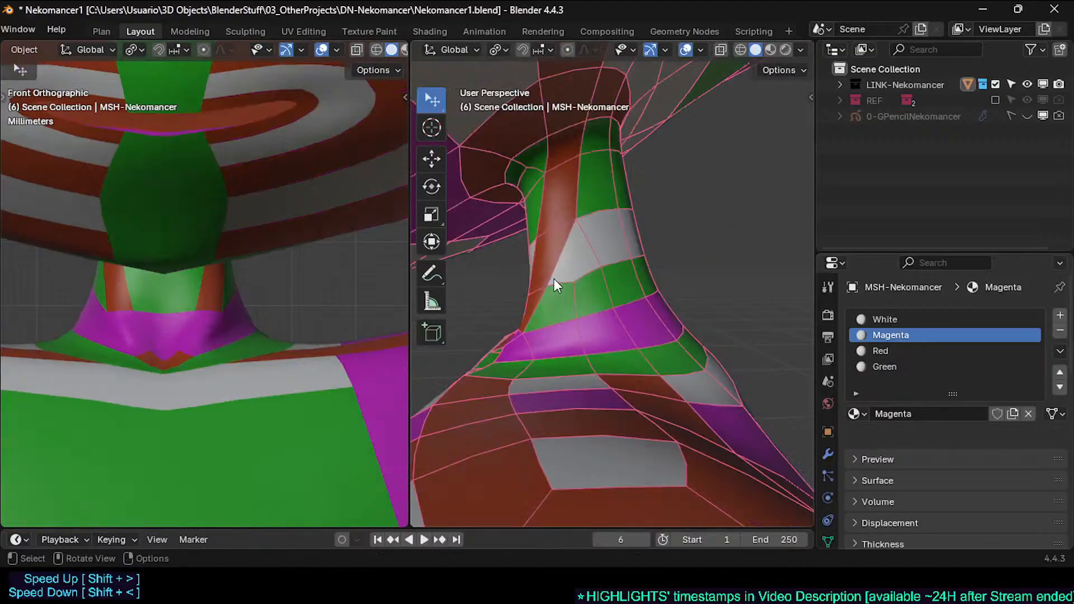
pyautogui.moveTo(554, 279); pyautogui.dragTo(597, 297, button='middle')
pyautogui.press('Tab')
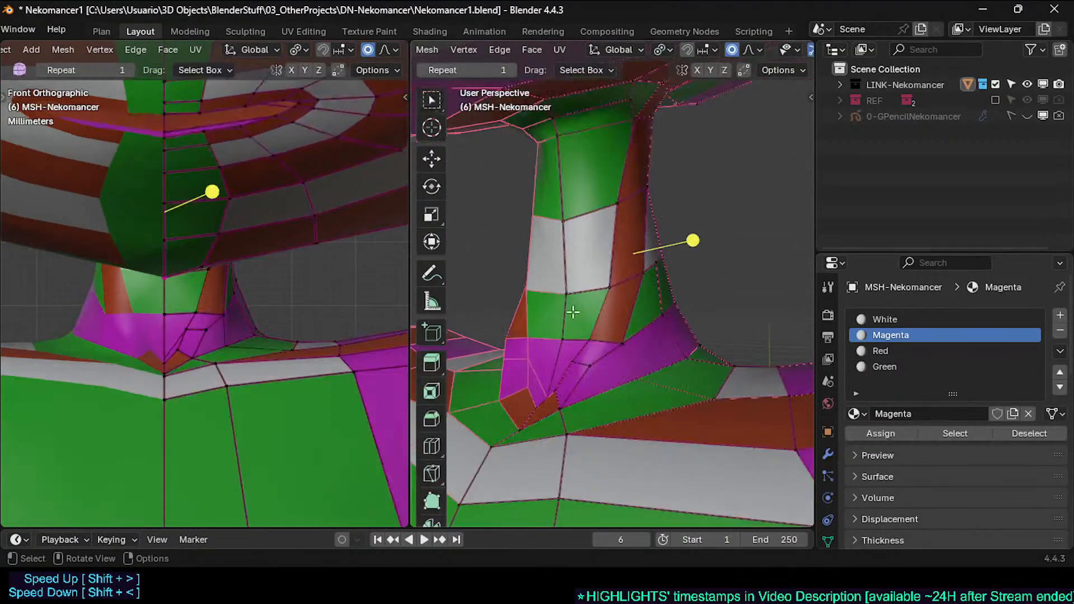
pyautogui.press('g')
pyautogui.click(573, 330)
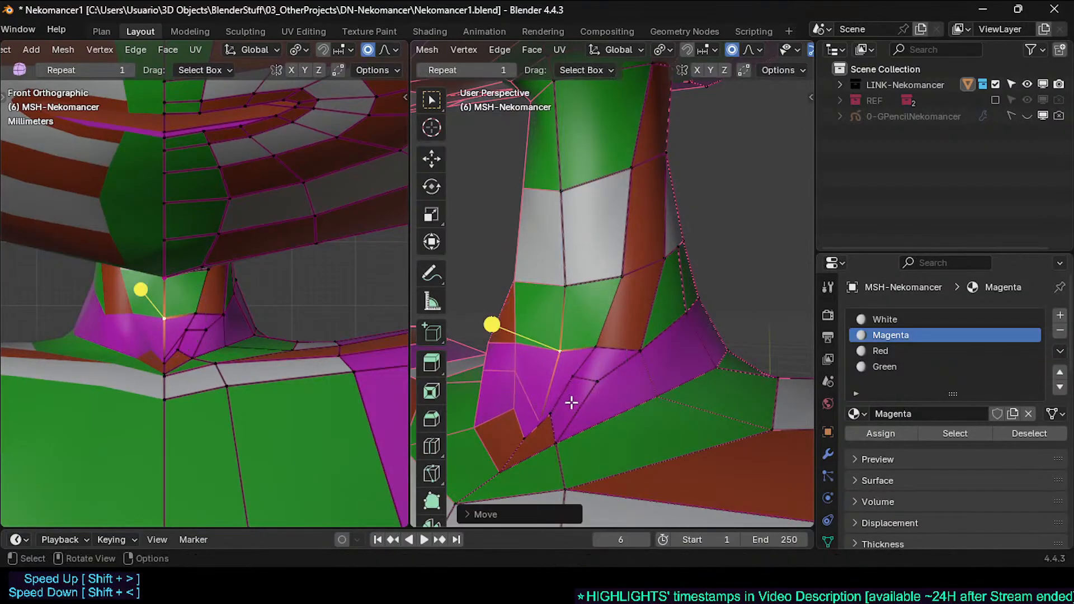
# Step: Move the centre vertex where the magenta faces meet the red collar faces along Y, turning off proportional editing
pyautogui.moveTo(573, 330); pyautogui.dragTo(578, 437, button='middle')
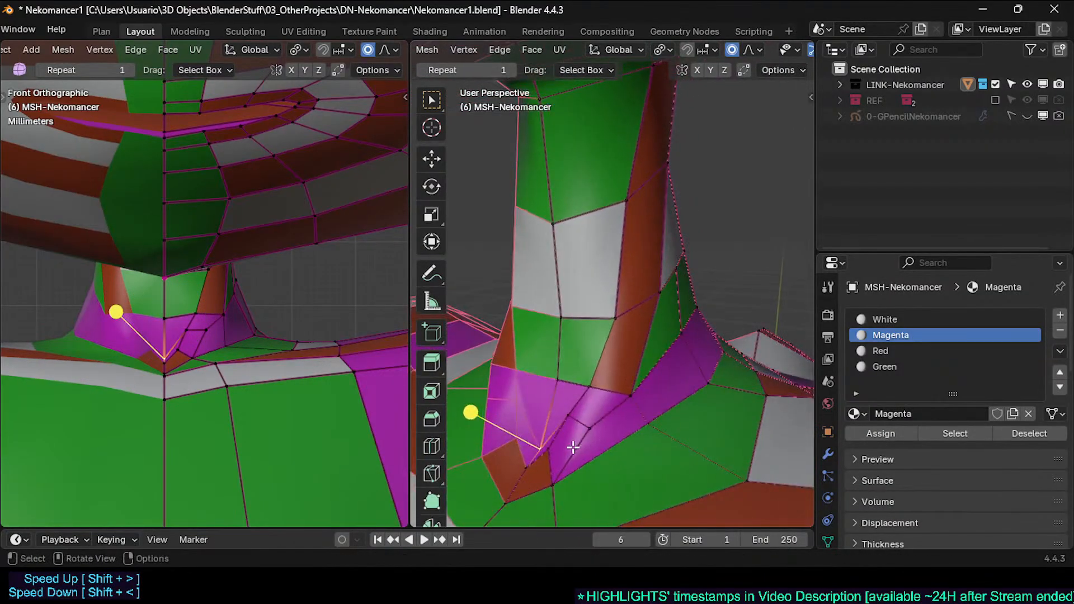
pyautogui.press('g')
pyautogui.press('y')
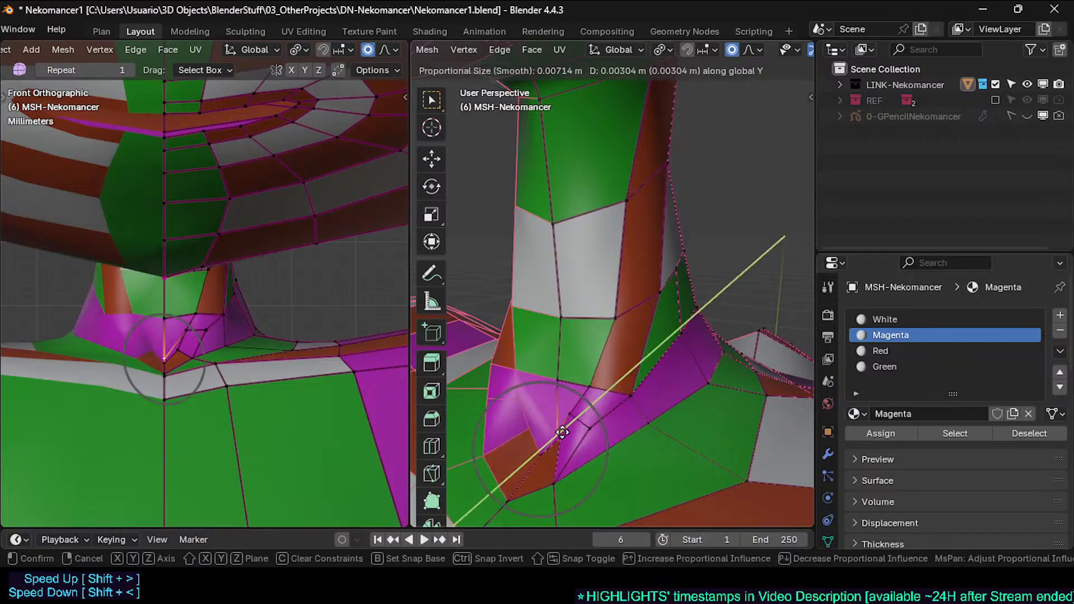
pyautogui.click(549, 444)
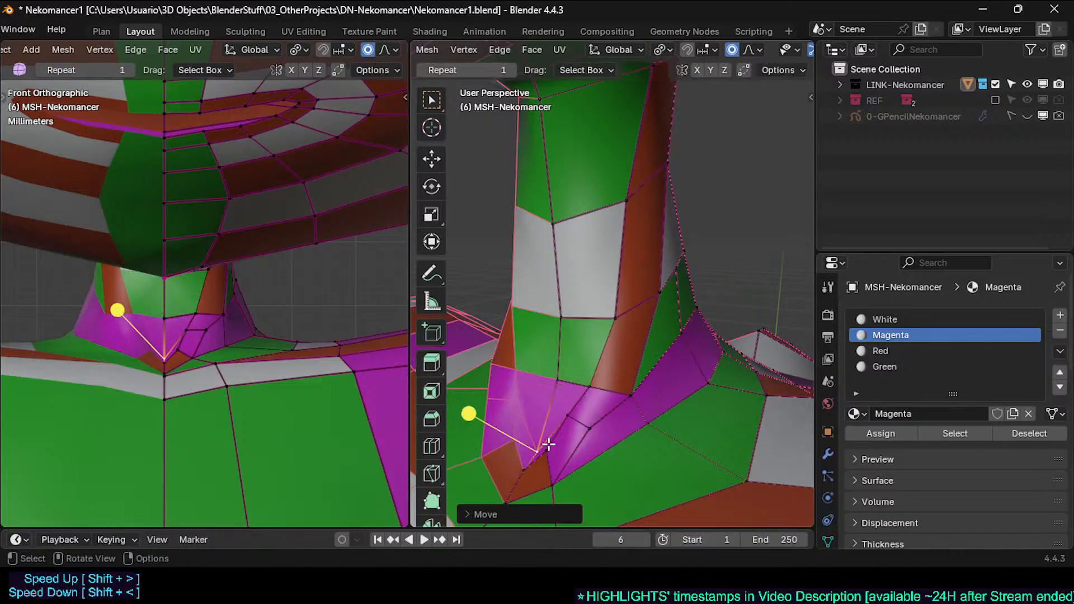
pyautogui.press('o')
pyautogui.press('g')
pyautogui.press('y')
pyautogui.click(561, 438)
# Step: Adjust the height of the vertices at the tip of the throat's V along Z
pyautogui.moveTo(561, 439); pyautogui.dragTo(593, 366, button='middle')
pyautogui.press('g')
pyautogui.press('z')
pyautogui.click(625, 439)
pyautogui.press('g')
pyautogui.press('z')
pyautogui.click(554, 399)
# Step: Fine-tune the centre vertex above the red collar faces along Y and Z and check the shape in Object Mode
pyautogui.press('g')
pyautogui.press('y')
pyautogui.click(545, 410)
pyautogui.press('g')
pyautogui.press('z')
pyautogui.click(554, 392)
pyautogui.press('Tab')
pyautogui.press('Tab')
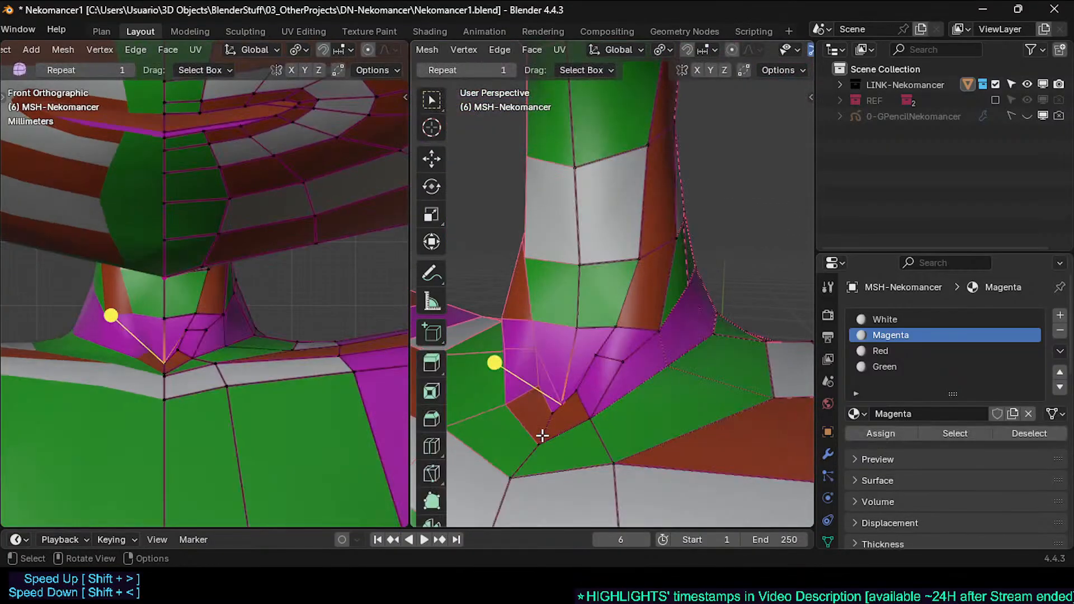
# Step: Move the centre vertex at the lower tip of the red collar faces forward along Y
pyautogui.moveTo(542, 435); pyautogui.dragTo(590, 427, button='middle')
pyautogui.press('g')
pyautogui.press('y')
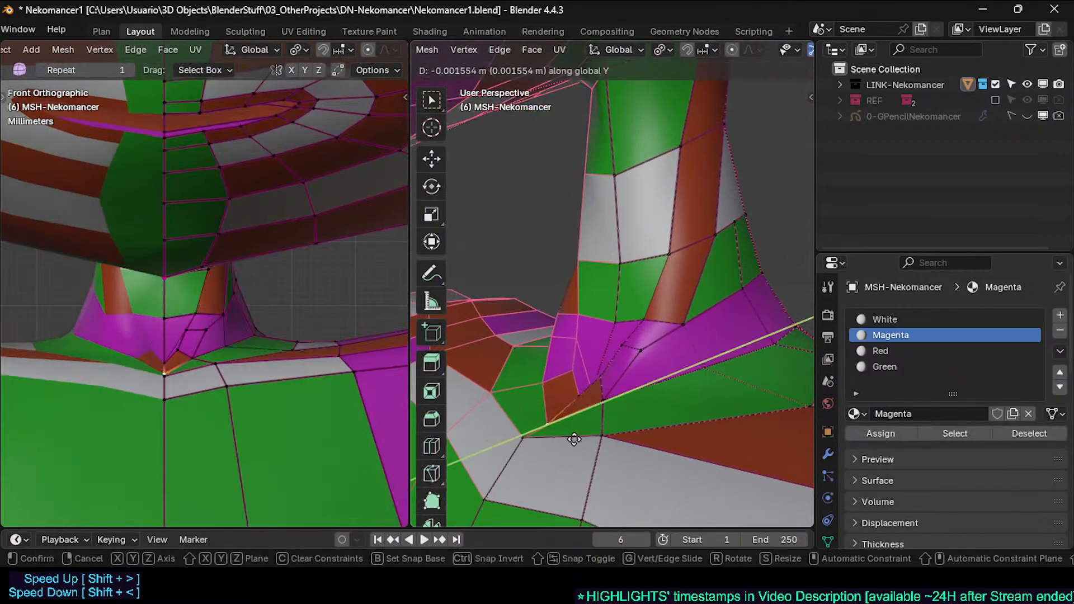
# Step: Move the neck base's front centre vertex about -0.0016 m along Y, and adjust the centre vertex above it along Y and Z
pyautogui.click(574, 439)
pyautogui.press('g')
pyautogui.press('y')
pyautogui.click(564, 391)
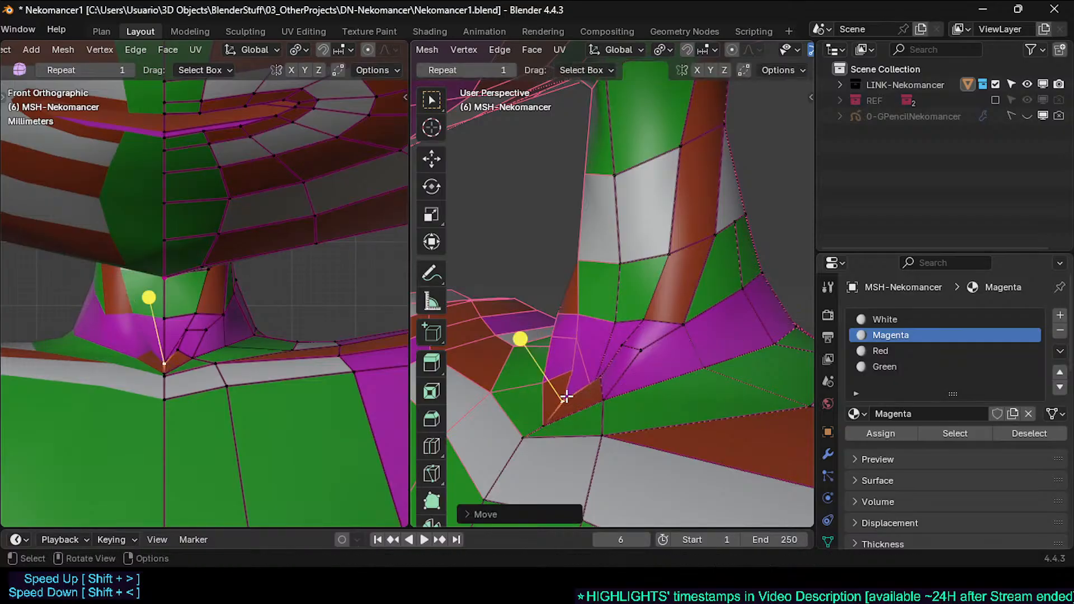
pyautogui.press('g')
pyautogui.press('z')
pyautogui.click(574, 407)
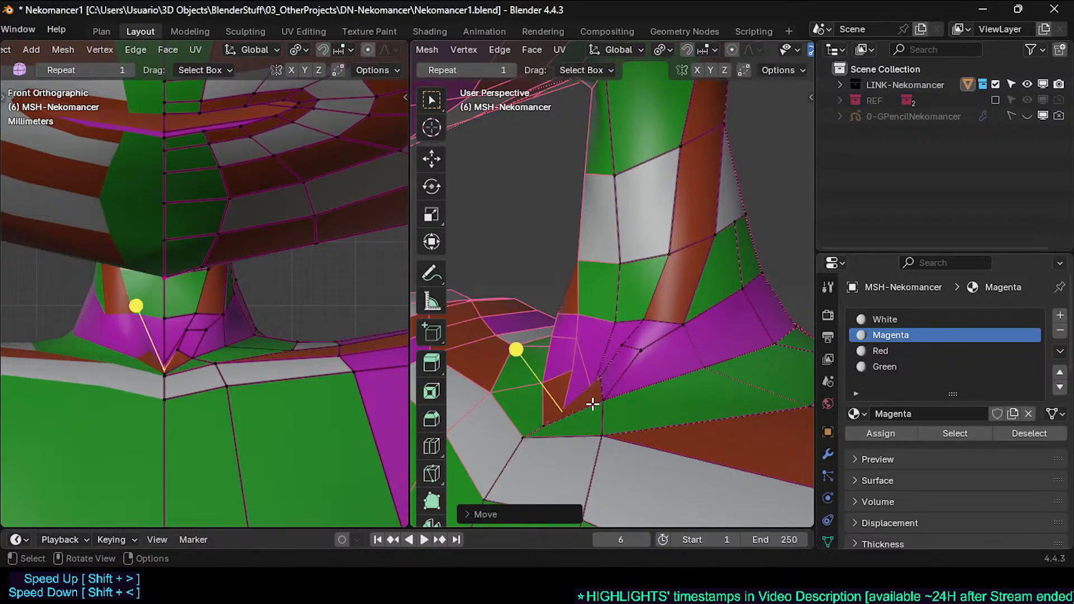
# Step: Shift the outer lower corner of the front red face along X and reposition that face's upper corner vertex
pyautogui.moveTo(592, 404); pyautogui.dragTo(604, 408, button='middle')
pyautogui.press('g')
pyautogui.press('x')
pyautogui.click(671, 420)
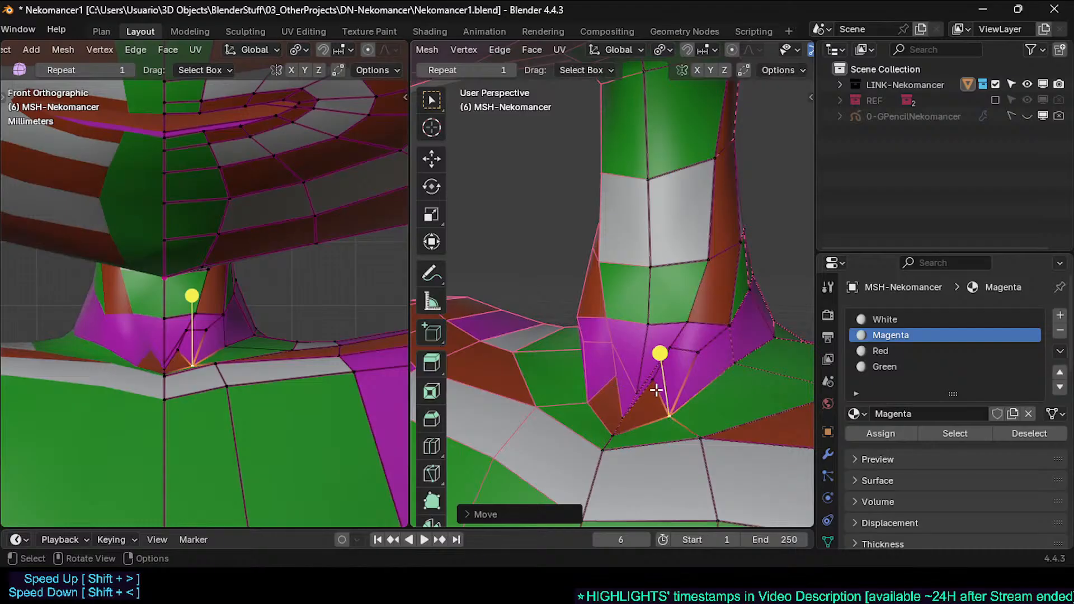
pyautogui.click(656, 388)
pyautogui.press('g')
pyautogui.click(659, 396)
pyautogui.moveTo(641, 353); pyautogui.dragTo(644, 353, button='middle')
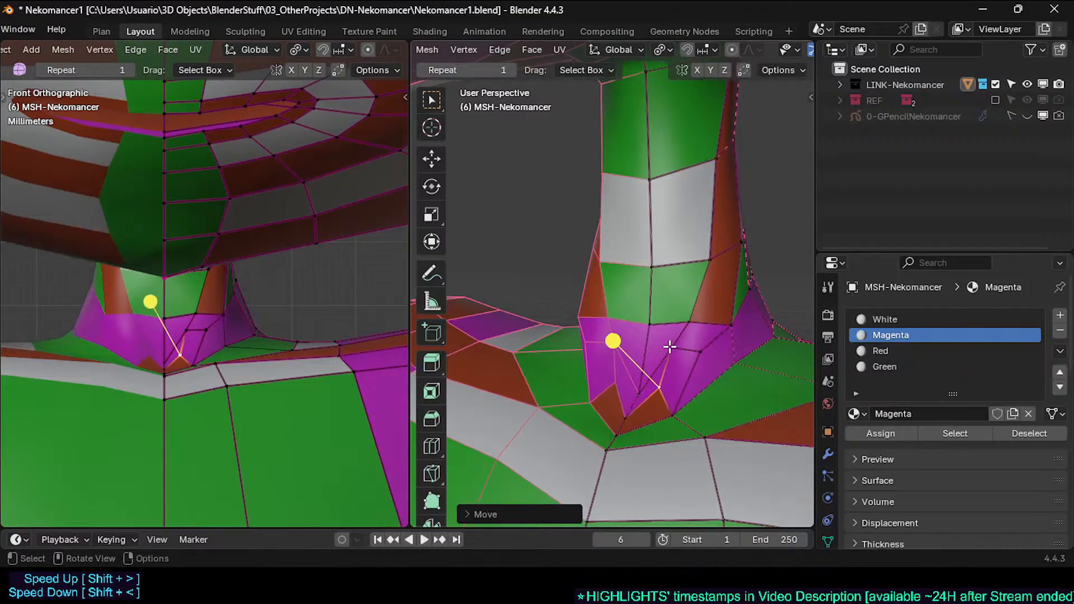
# Step: Reposition the inner vertices of the magenta faces beside the red face at the front of the neck base
pyautogui.press('g')
pyautogui.keyDown('shift'); pyautogui.click(730, 403); pyautogui.keyUp('shift')
pyautogui.click(700, 352)
pyautogui.press('g')
pyautogui.keyDown('shift'); pyautogui.click(746, 406); pyautogui.keyUp('shift')
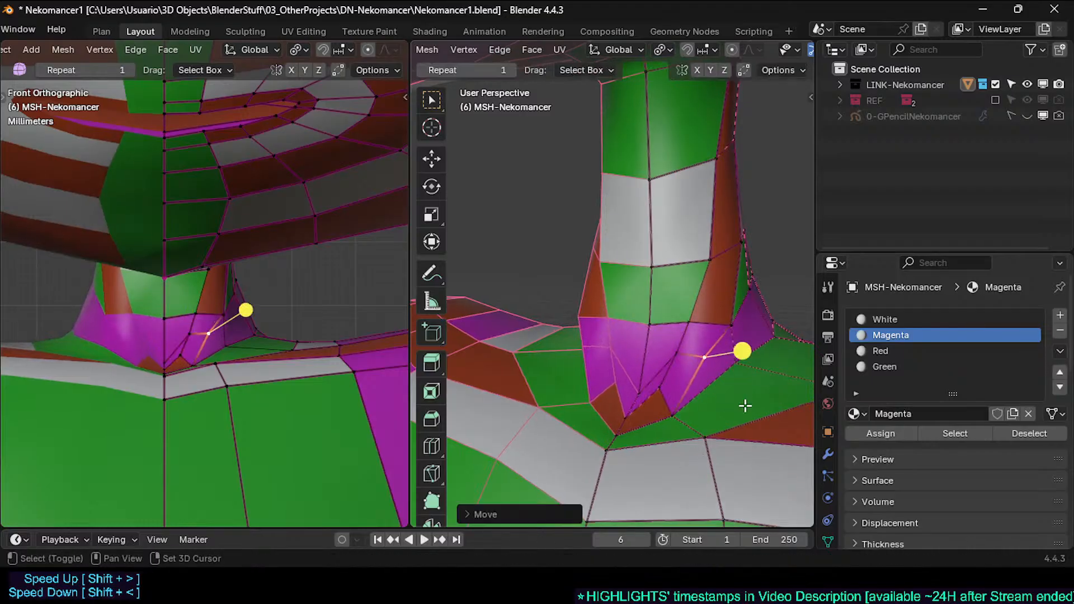
pyautogui.keyDown('shift'); pyautogui.moveTo(691, 374); pyautogui.dragTo(546, 374, button='middle'); pyautogui.keyUp('shift')
pyautogui.press('g')
pyautogui.keyDown('shift'); pyautogui.click(552, 362); pyautogui.keyUp('shift')
pyautogui.press('g')
pyautogui.keyDown('shift'); pyautogui.click(539, 319); pyautogui.keyUp('shift')
# Step: Select the face strip from the front red face up the neck's side to examine the topology flow
pyautogui.press('3')
pyautogui.keyDown('alt'); pyautogui.click(559, 347); pyautogui.keyUp('alt')
pyautogui.hotkey('alt', 'a')
pyautogui.keyDown('shift'); pyautogui.click(520, 393); pyautogui.keyUp('shift')
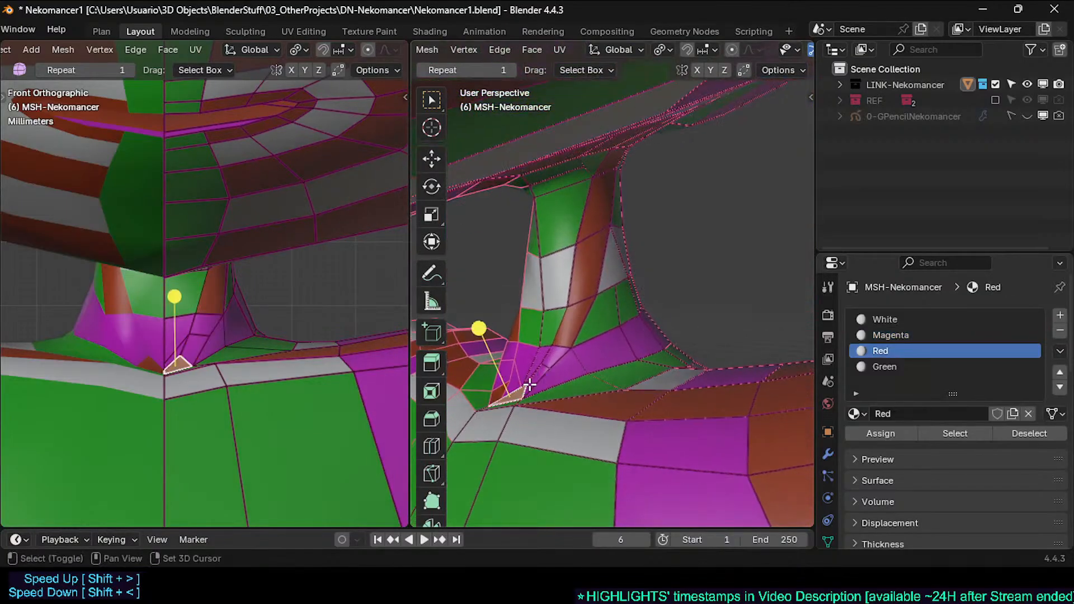
pyautogui.keyDown('shift'); pyautogui.click(535, 381); pyautogui.keyUp('shift')
pyautogui.keyDown('shift'); pyautogui.click(554, 359); pyautogui.keyUp('shift')
pyautogui.keyDown('shift'); pyautogui.click(571, 322); pyautogui.keyUp('shift')
pyautogui.keyDown('shift'); pyautogui.click(584, 274); pyautogui.keyUp('shift')
pyautogui.keyDown('shift'); pyautogui.click(590, 229); pyautogui.keyUp('shift')
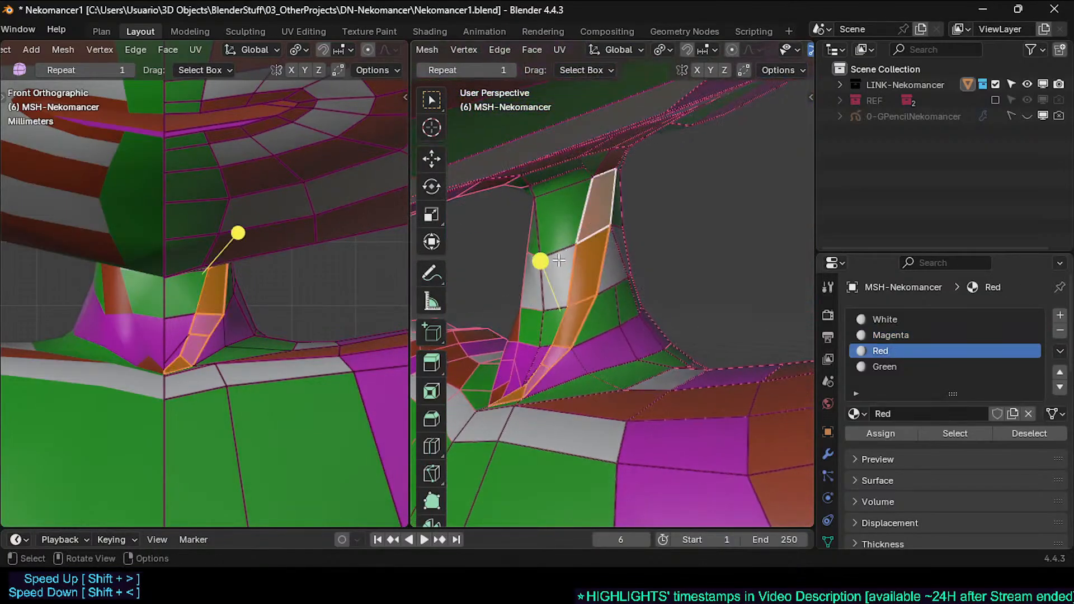
# Step: Adjust the magenta band's lower edge vertex and the corner vertex beneath the red neck strip
pyautogui.press('Tab')
pyautogui.moveTo(553, 257); pyautogui.dragTo(573, 391, button='middle')
pyautogui.press('Tab')
pyautogui.press('1')
pyautogui.click(595, 385)
pyautogui.press('g')
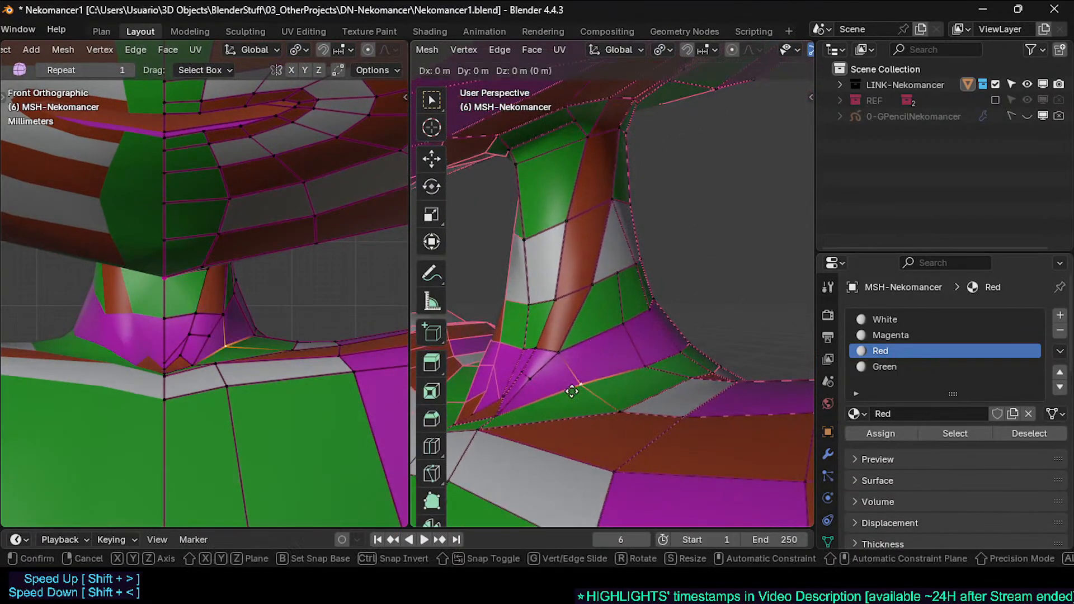
pyautogui.press('g')
pyautogui.click(573, 348)
pyautogui.press('g')
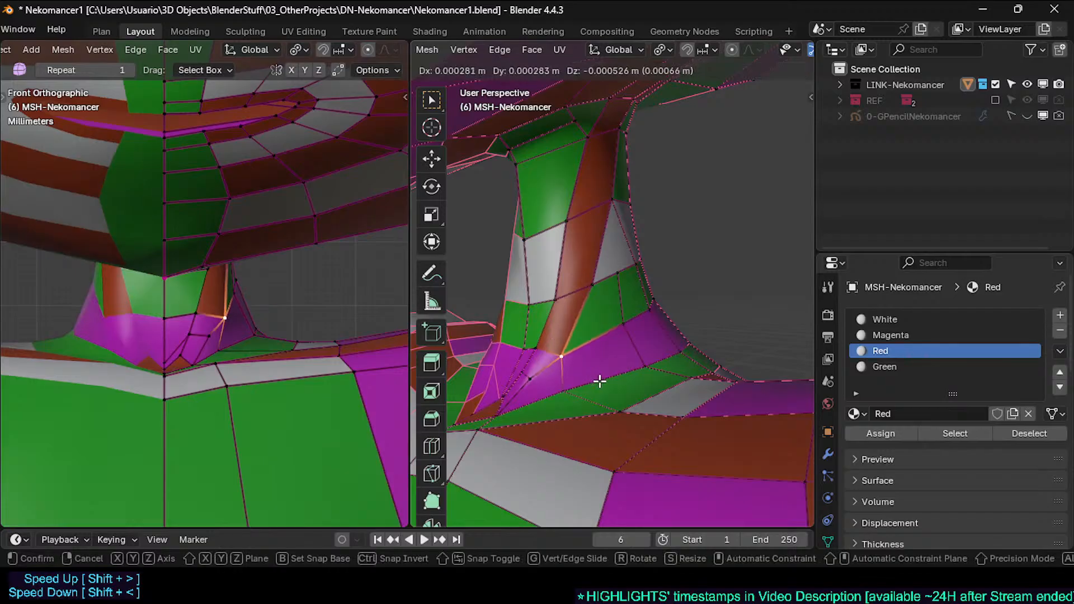
pyautogui.click(601, 378)
# Step: Move the lower and upper boundary vertices of the magenta band at the side of the neck
pyautogui.click(637, 366)
pyautogui.press('g')
pyautogui.click(636, 357)
pyautogui.click(626, 331)
pyautogui.press('g')
pyautogui.click(630, 336)
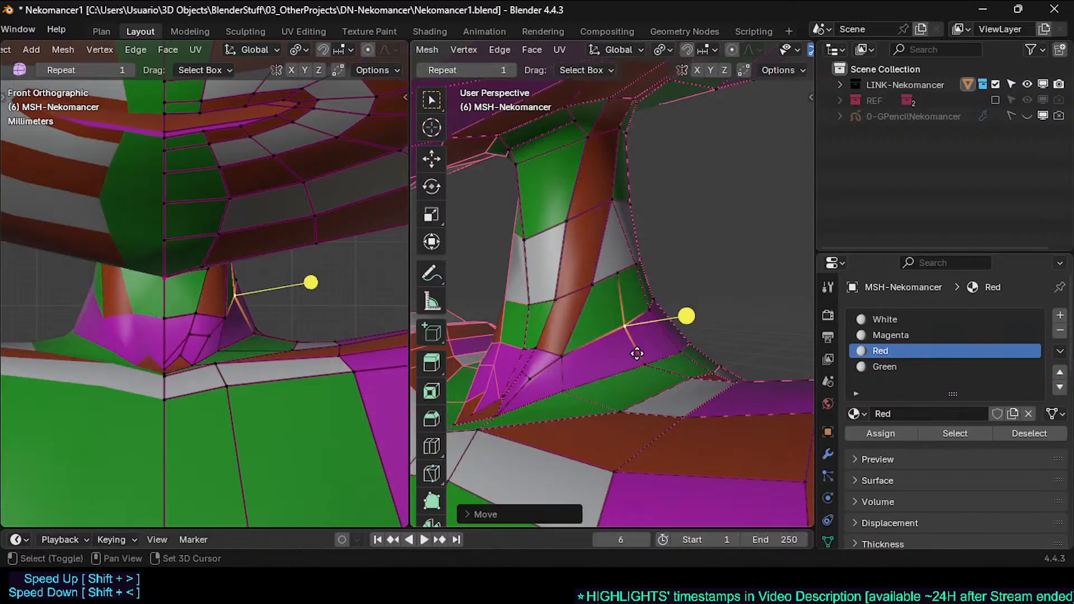
# Step: Move the vertex between the green and magenta bands at the rear side of the neck
pyautogui.press('Tab')
pyautogui.moveTo(593, 354); pyautogui.dragTo(553, 360, button='middle')
pyautogui.press('Tab')
pyautogui.scroll(2, 526, 365)
pyautogui.press('2')
pyautogui.click(539, 352)
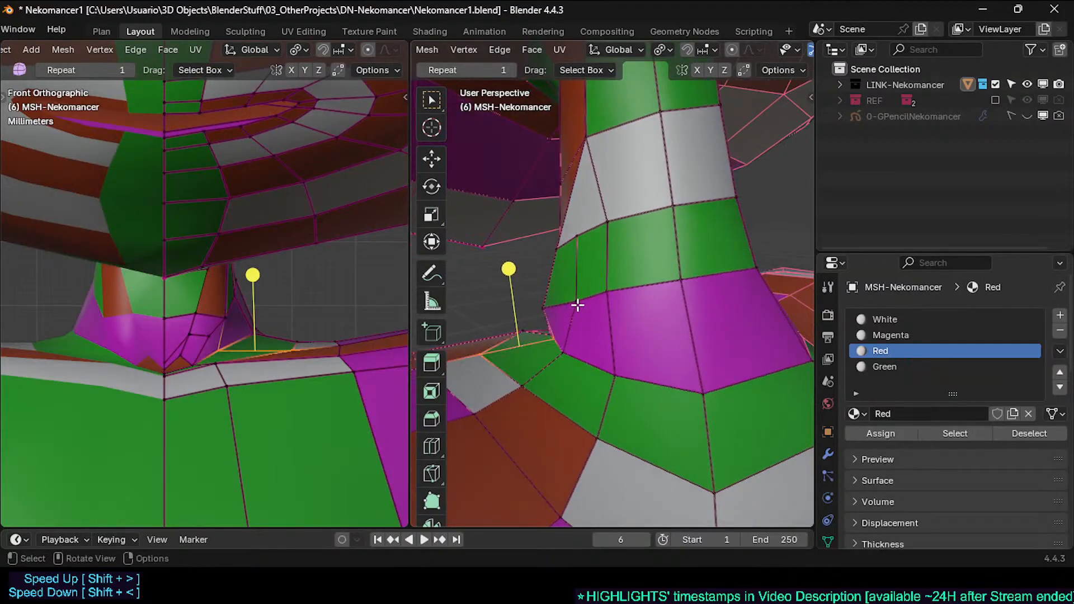
pyautogui.click(577, 303)
pyautogui.moveTo(577, 305); pyautogui.dragTo(566, 312, button='middle')
pyautogui.press('g')
pyautogui.click(603, 294)
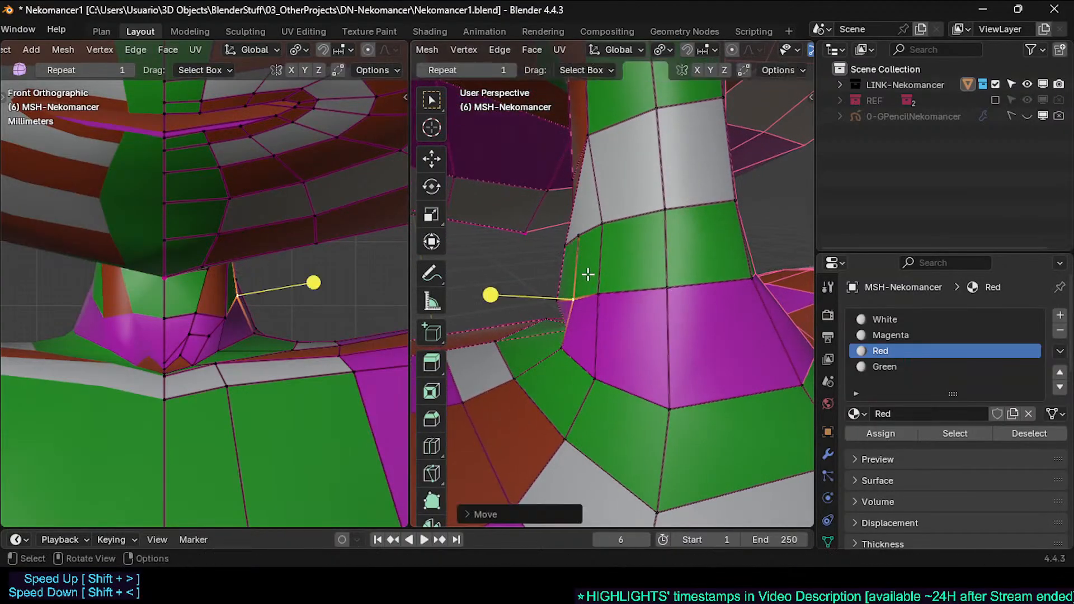
# Step: Even out the green band by nudging its lower and upper boundary vertices at the rear side of the neck
pyautogui.click(593, 290)
pyautogui.press('g')
pyautogui.click(587, 290)
pyautogui.click(582, 242)
pyautogui.press('g')
pyautogui.click(582, 244)
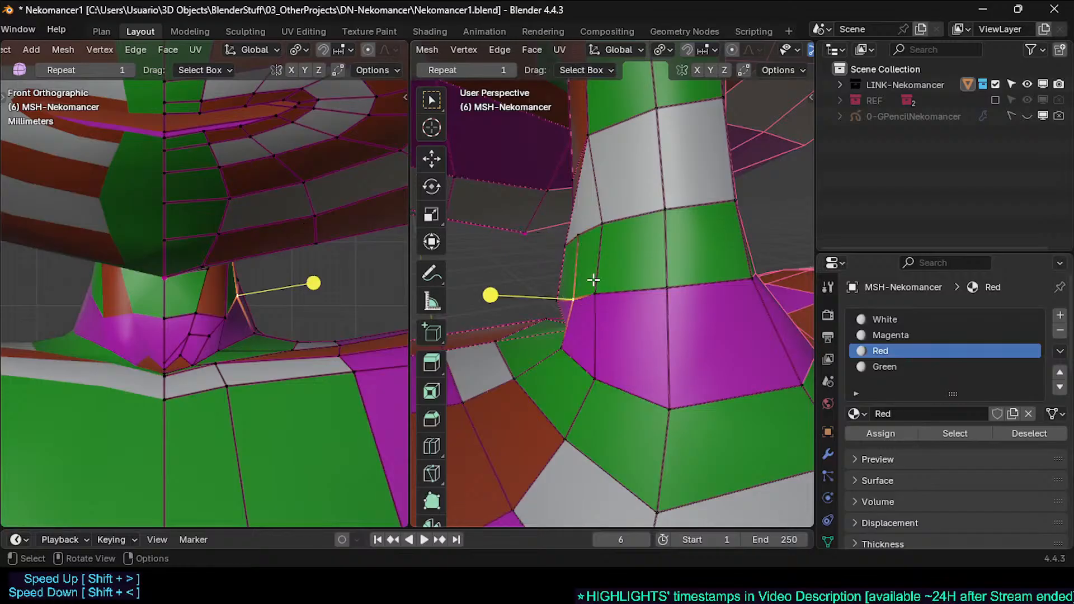
pyautogui.press('g')
pyautogui.click(577, 229)
# Step: Slide and nudge the vertices along the side of the neck base to space its edges more evenly
pyautogui.moveTo(573, 302); pyautogui.dragTo(532, 320, button='middle')
pyautogui.hotkey('shift', 'v')
pyautogui.click(531, 337)
pyautogui.click(577, 312)
pyautogui.press('g')
pyautogui.click(507, 312)
pyautogui.press('Tab')
pyautogui.press('Tab')
pyautogui.moveTo(571, 350); pyautogui.dragTo(569, 303, button='middle')
pyautogui.click(566, 360)
pyautogui.hotkey('shift', 'v')
pyautogui.click(571, 351)
# Step: Select the face loops around the neck base to check how they run, and clear the selection
pyautogui.keyDown('alt'); pyautogui.click(598, 409); pyautogui.keyUp('alt')
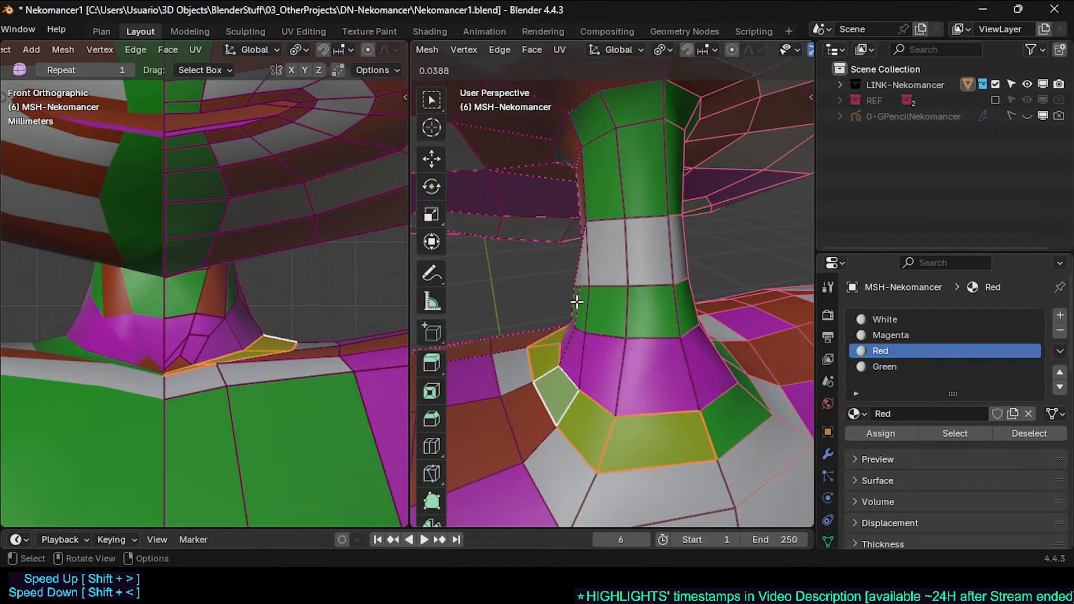
pyautogui.hotkey('alt', 'a')
pyautogui.keyDown('alt'); pyautogui.click(538, 443); pyautogui.keyUp('alt')
pyautogui.moveTo(527, 350); pyautogui.dragTo(672, 347, button='middle')
pyautogui.keyDown('shift'); pyautogui.moveTo(672, 347); pyautogui.dragTo(418, 328, button='middle'); pyautogui.keyUp('shift')
pyautogui.hotkey('alt', 'a')
pyautogui.press('Tab')
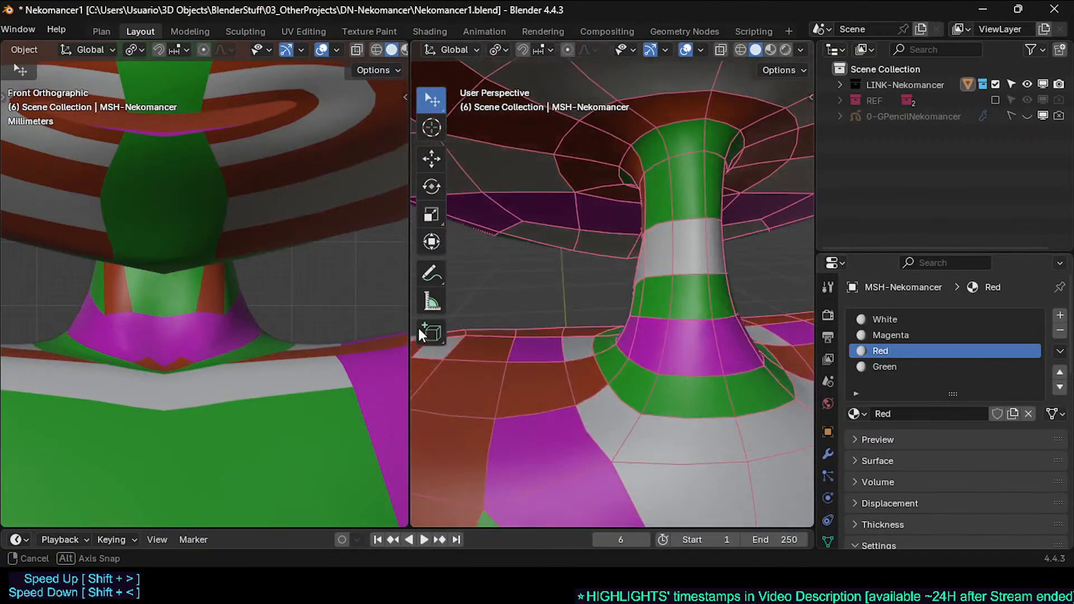
# Step: Edge-slide the loop between the magenta band and the lower green band around the neck base
pyautogui.scroll(4, 569, 317)
pyautogui.press('Tab')
pyautogui.moveTo(600, 351)
pyautogui.mouseDown(button='middle')
pyautogui.moveTo(624, 354)
pyautogui.moveTo(610, 352)
pyautogui.mouseUp(button='middle')
pyautogui.press('g')
pyautogui.press('g')
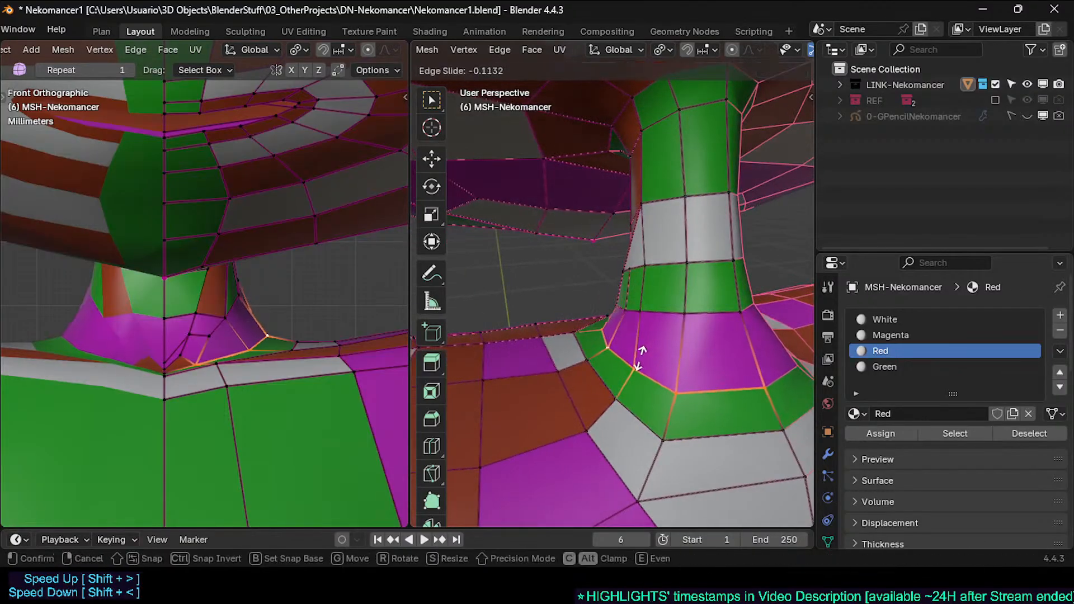
pyautogui.click(636, 358)
# Step: Edge-slide the loop between the upper green band and the magenta band down towards the shoulders
pyautogui.moveTo(623, 323); pyautogui.dragTo(666, 326, button='middle')
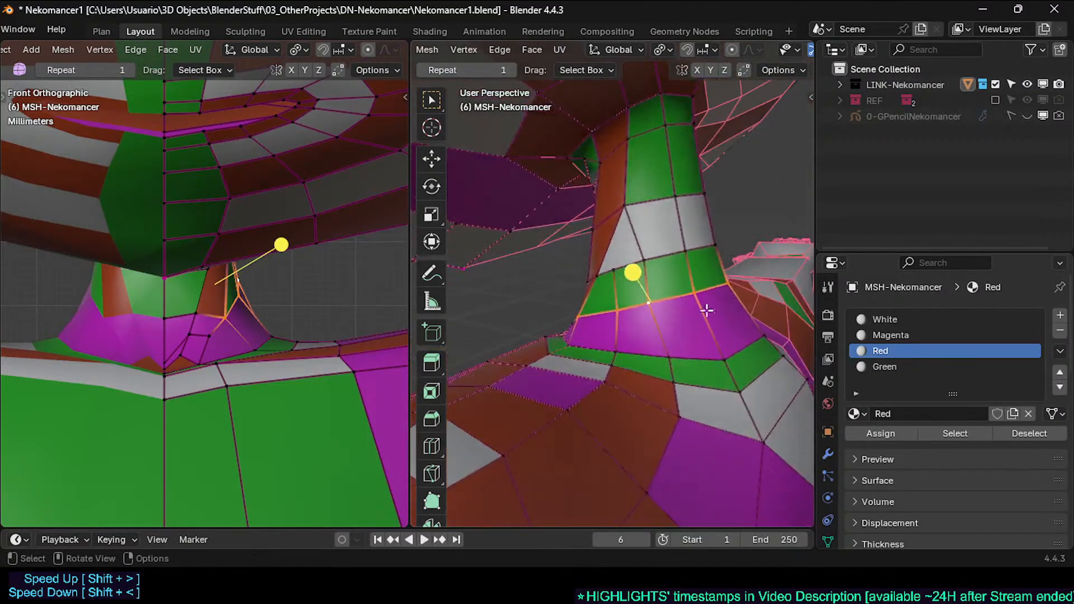
pyautogui.press('g')
pyautogui.press('g')
pyautogui.click(667, 435)
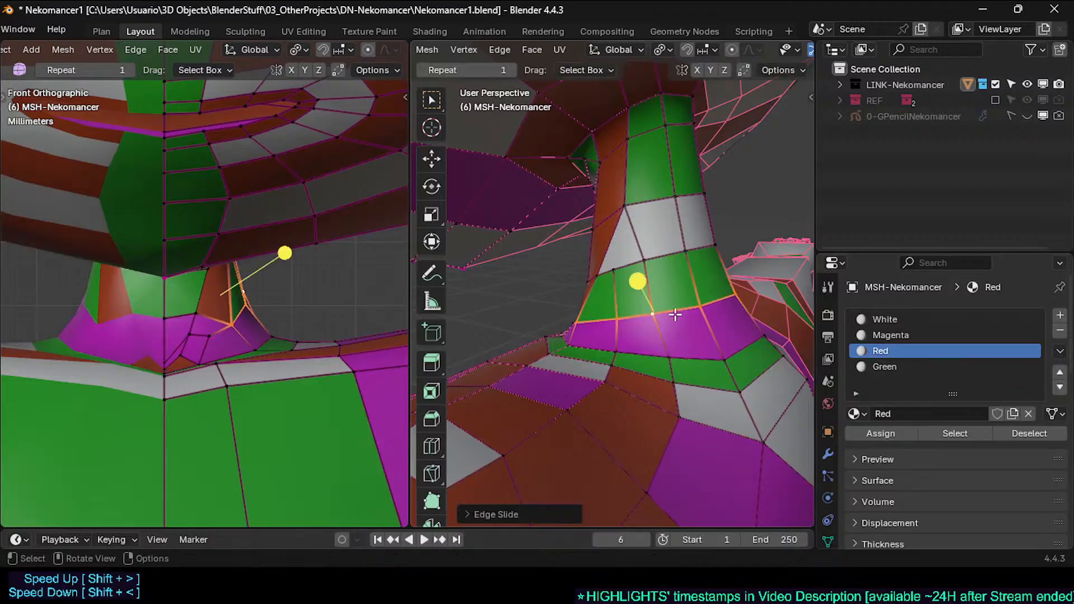
pyautogui.press('g')
pyautogui.press('g')
pyautogui.click(675, 330)
# Step: Reposition the magenta vertices beside the neck's front centre line, using a move and a vertex slide
pyautogui.press('Tab')
pyautogui.moveTo(554, 320); pyautogui.dragTo(583, 364, button='middle')
pyautogui.press('Tab')
pyautogui.press('Tab')
pyautogui.press('Tab')
pyautogui.scroll(1, 571, 388)
pyautogui.click(551, 362)
pyautogui.press('g')
pyautogui.click(591, 395)
pyautogui.hotkey('shift', 'v')
pyautogui.click(552, 410)
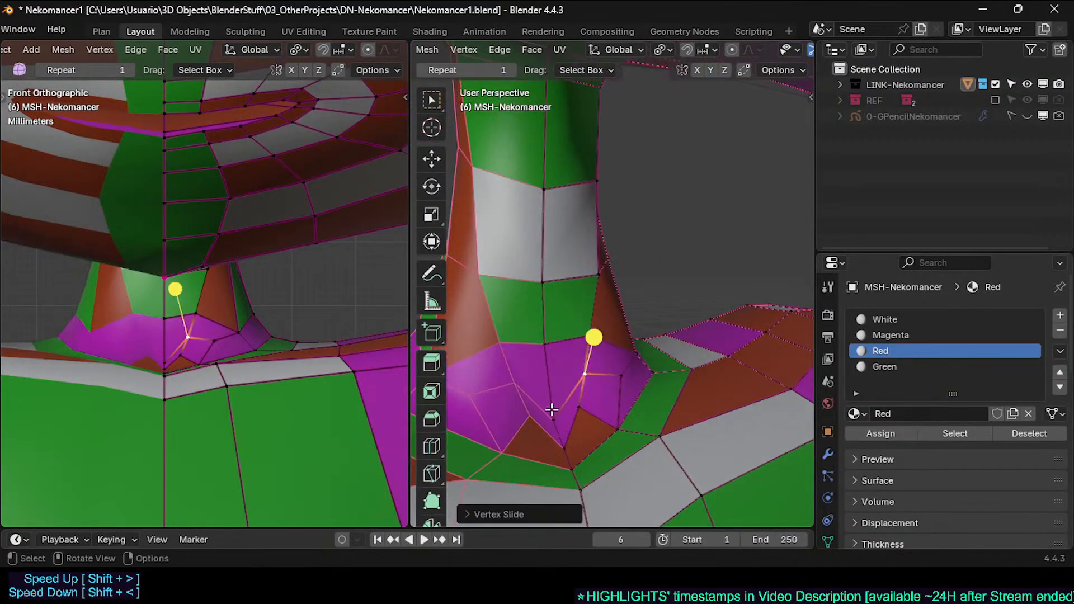
# Step: Adjust the front centre vertices inside and at the upper edge of the magenta band along Y
pyautogui.moveTo(552, 410); pyautogui.dragTo(576, 412, button='middle')
pyautogui.press('g')
pyautogui.press('y')
pyautogui.click(562, 406)
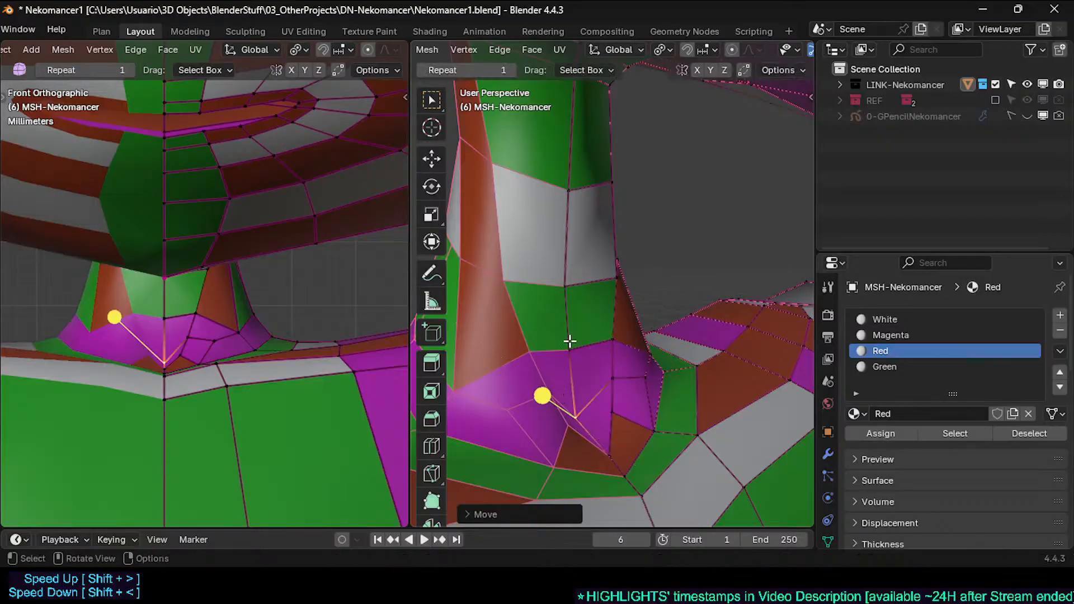
pyautogui.moveTo(570, 343); pyautogui.dragTo(631, 354, button='middle')
pyautogui.press('g')
pyautogui.press('y')
pyautogui.click(622, 298)
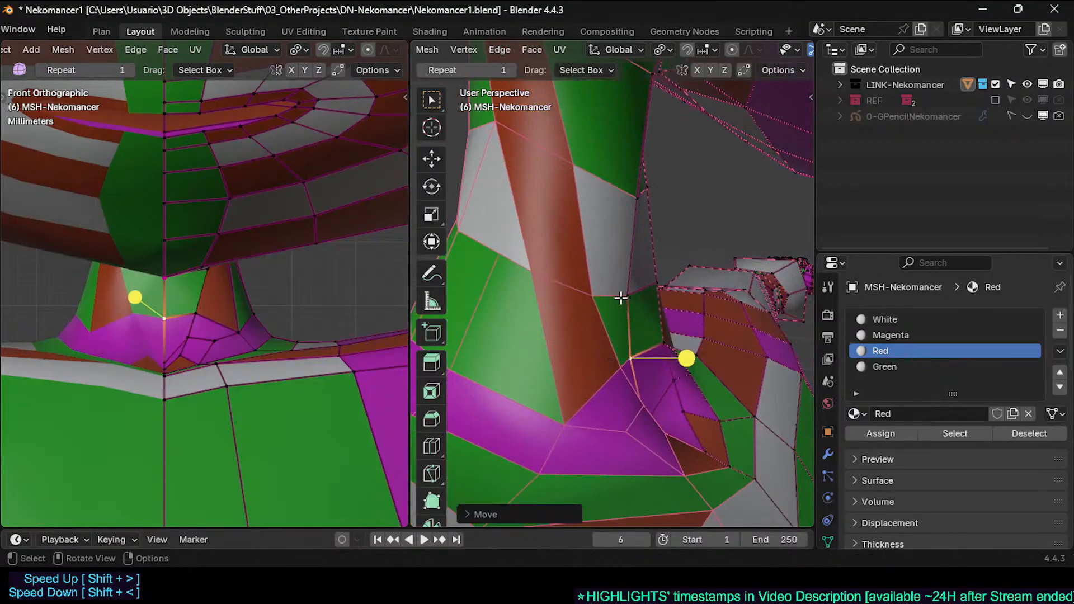
# Step: Shift the front centre edges of the neck and the vertex between the white and green bands along Y
pyautogui.press('g')
pyautogui.press('y')
pyautogui.click(649, 241)
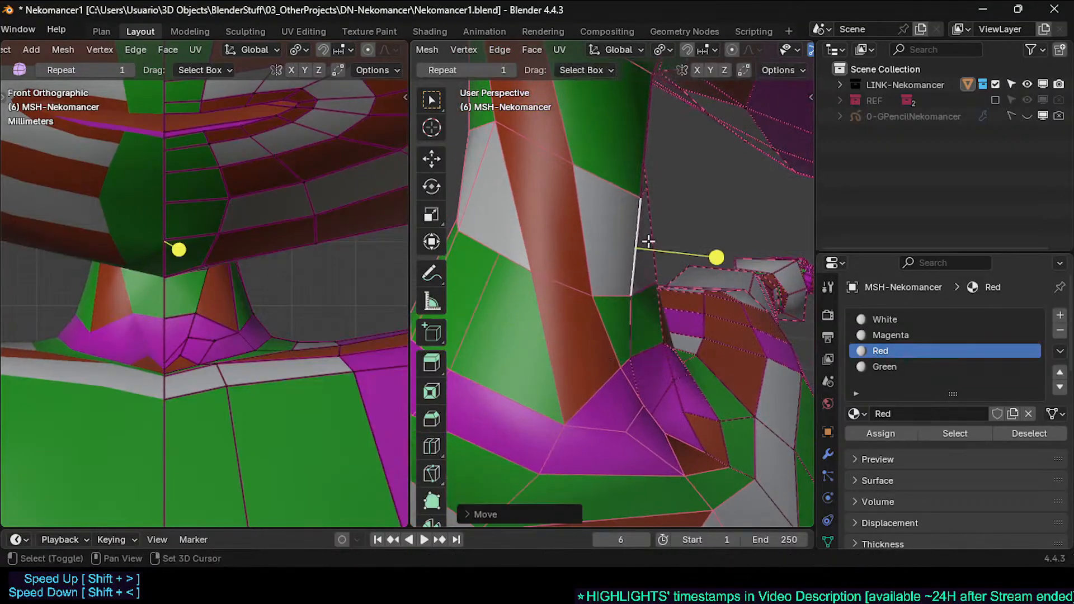
pyautogui.press('g')
pyautogui.press('y')
pyautogui.click(671, 140)
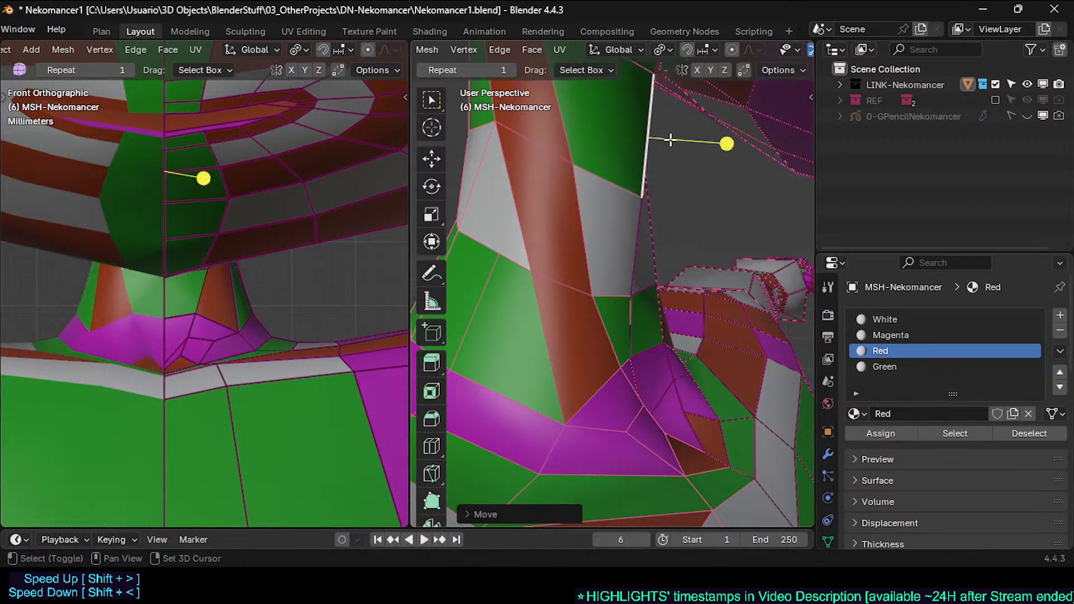
pyautogui.press('g')
pyautogui.press('y')
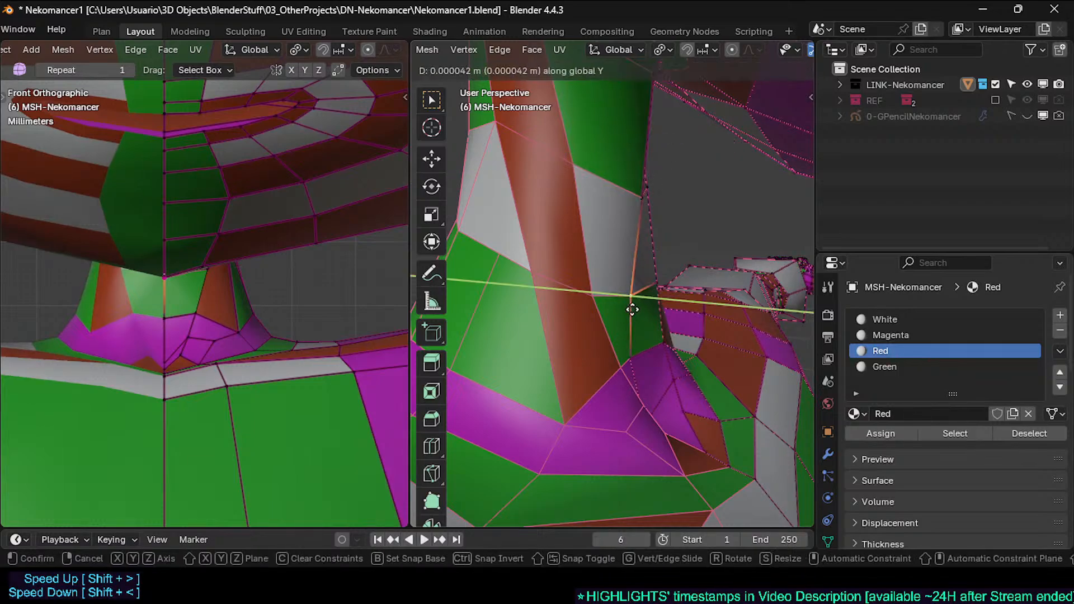
pyautogui.click(631, 338)
# Step: Fine-tune the front vertices of the magenta band with a free move and several adjustments along Z
pyautogui.press('g')
pyautogui.click(636, 357)
pyautogui.moveTo(635, 358); pyautogui.dragTo(562, 356, button='middle')
pyautogui.press('g')
pyautogui.press('z')
pyautogui.click(568, 362)
pyautogui.moveTo(548, 414); pyautogui.dragTo(503, 412, button='middle')
pyautogui.press('g')
pyautogui.press('z')
pyautogui.click(554, 403)
pyautogui.press('g')
pyautogui.press('z')
pyautogui.click(586, 422)
# Step: Select the neighbouring red and green faces at the rear side of the neck base to check their layout
pyautogui.press('Tab')
pyautogui.press('Tab')
pyautogui.keyDown('shift'); pyautogui.click(542, 401); pyautogui.keyUp('shift')
pyautogui.keyDown('shift'); pyautogui.click(543, 401); pyautogui.keyUp('shift')
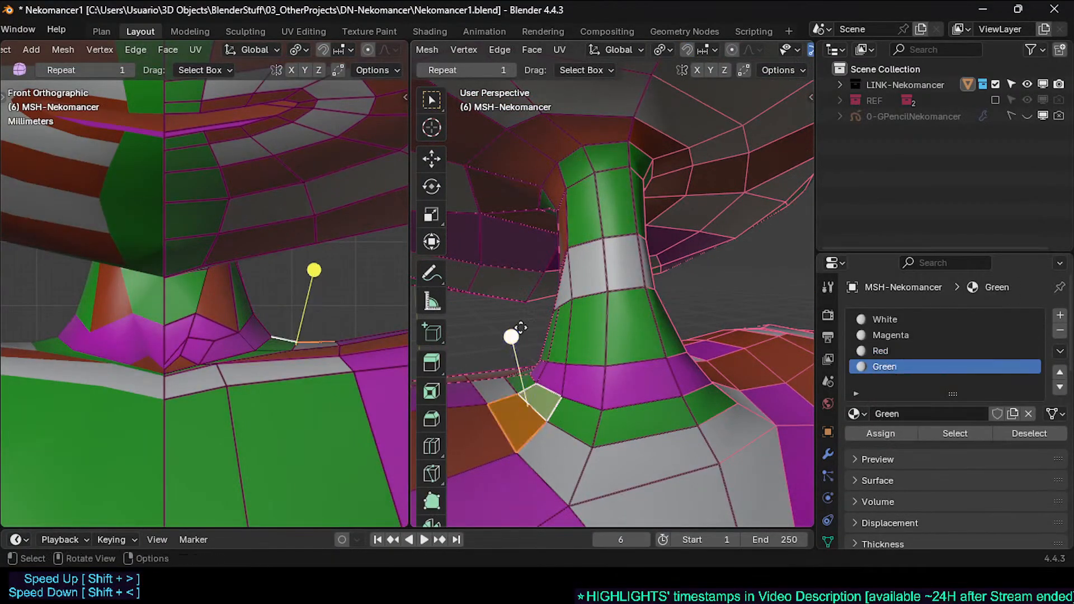
# Step: Reposition the outer corner and centre vertices on the white faces' edge at the back of the neck base
pyautogui.press('Tab')
pyautogui.moveTo(532, 338); pyautogui.dragTo(499, 379, button='middle')
pyautogui.press('Tab')
pyautogui.click(526, 429)
pyautogui.keyDown('shift'); pyautogui.click(540, 406); pyautogui.keyUp('shift')
pyautogui.moveTo(537, 414); pyautogui.dragTo(504, 345, button='middle')
pyautogui.press('g')
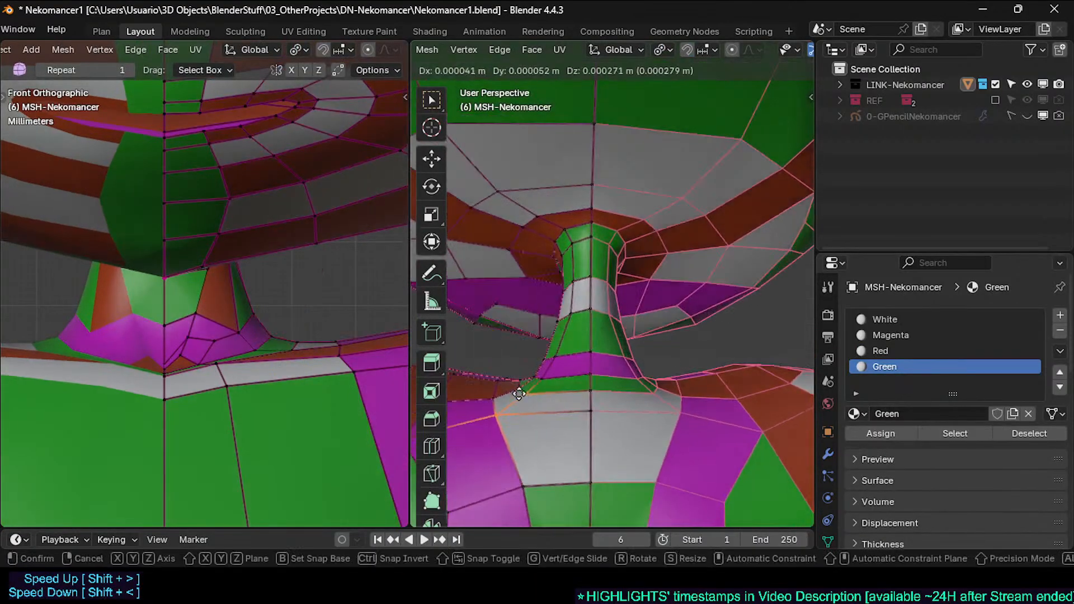
pyautogui.click(502, 343)
pyautogui.click(601, 421)
pyautogui.press('g')
pyautogui.click(609, 457)
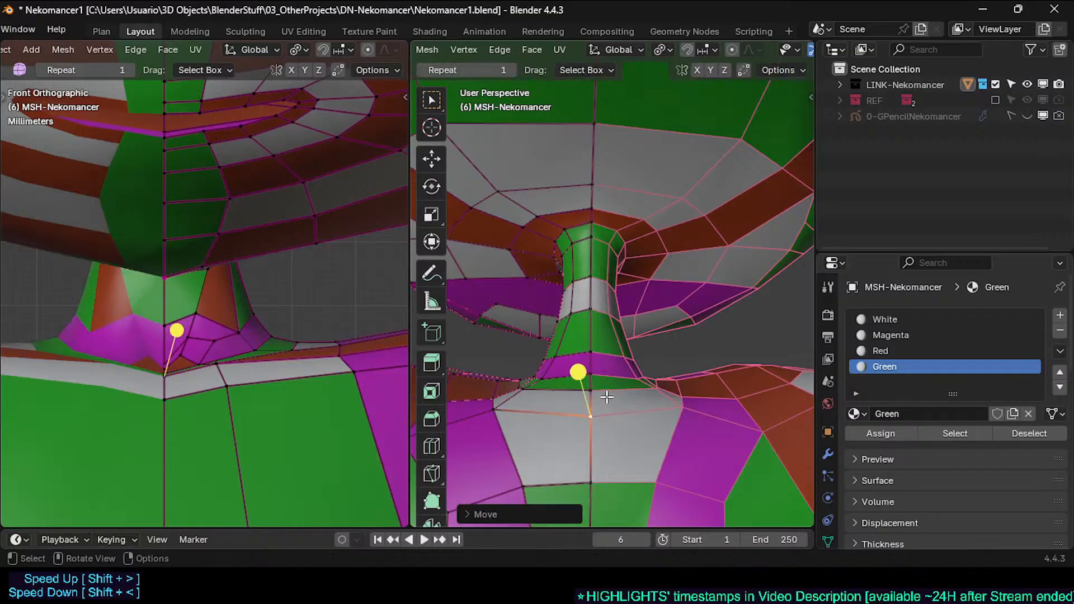
# Step: Reposition the centre vertices on the green-white border and across the white faces at the back of the neck base
pyautogui.click(597, 388)
pyautogui.press('g')
pyautogui.click(597, 390)
pyautogui.click(595, 427)
pyautogui.press('g')
pyautogui.click(595, 428)
# Step: Move the outer corner vertex of the white faces and the adjacent green band corner at the rear side of the neck base
pyautogui.moveTo(595, 428); pyautogui.dragTo(551, 386, button='middle')
pyautogui.press('g')
pyautogui.click(602, 395)
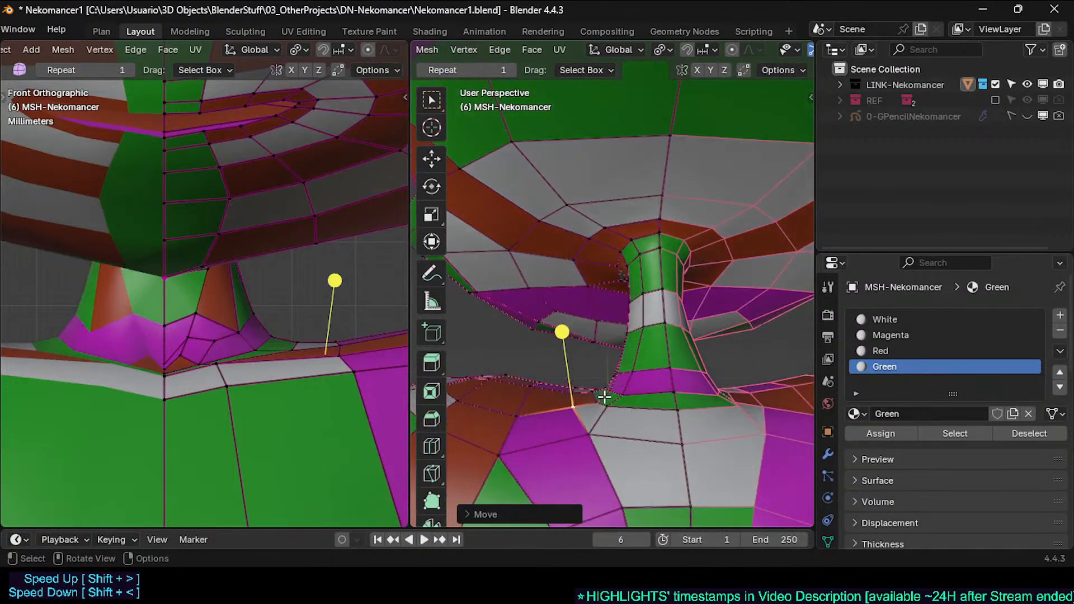
pyautogui.click(603, 397)
pyautogui.press('g')
pyautogui.click(588, 375)
# Step: Circle-select the faces around the rear side of the neck base to check their flow
pyautogui.moveTo(587, 372); pyautogui.dragTo(607, 391, button='middle')
pyautogui.hotkey('alt', 'a')
pyautogui.press('c')
pyautogui.moveTo(588, 407); pyautogui.dragTo(616, 432)
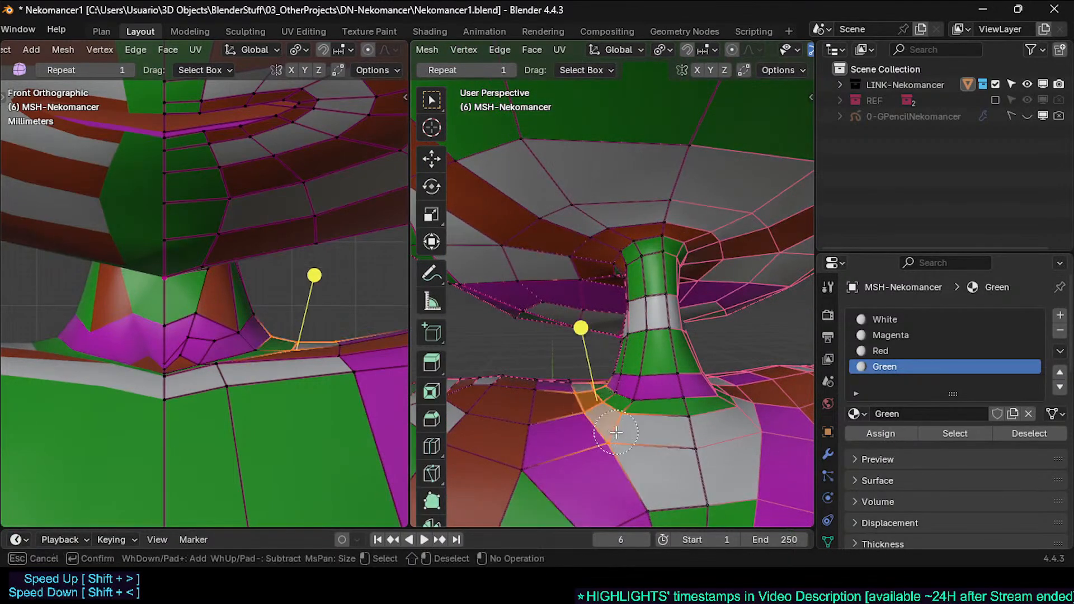
pyautogui.moveTo(687, 442); pyautogui.dragTo(669, 404)
pyautogui.moveTo(601, 338); pyautogui.dragTo(622, 339)
pyautogui.moveTo(622, 340); pyautogui.dragTo(598, 395, button='middle')
# Step: In back view, reposition the side vertices along the upper and lower borders of the neck's magenta band and at the lower green band's corner
pyautogui.press('Tab')
pyautogui.press('ctrl+KP_1')
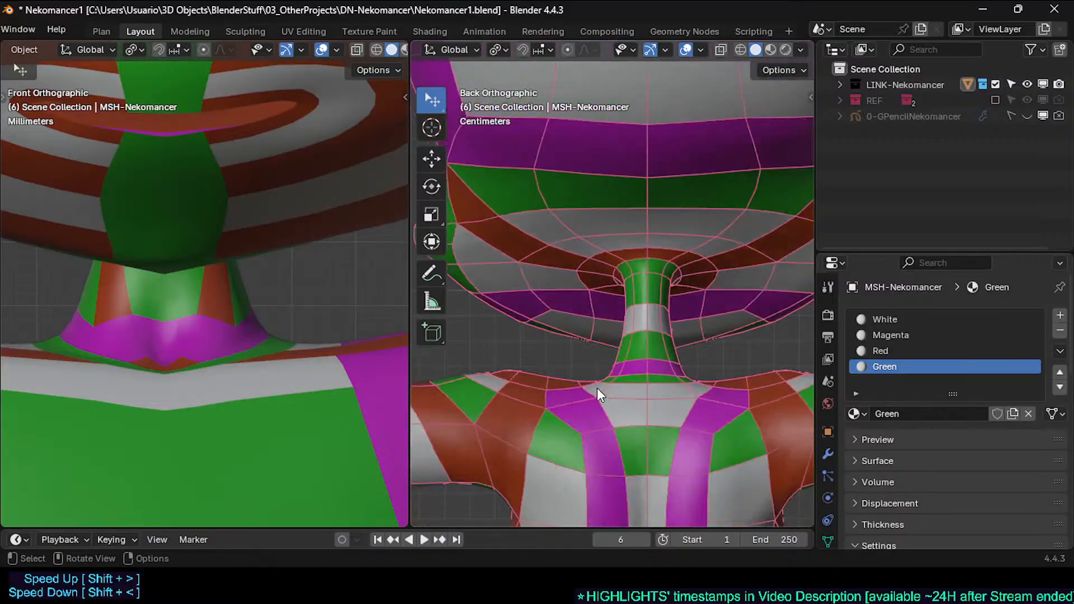
pyautogui.scroll(3, 597, 388)
pyautogui.press('Tab')
pyautogui.click(648, 315)
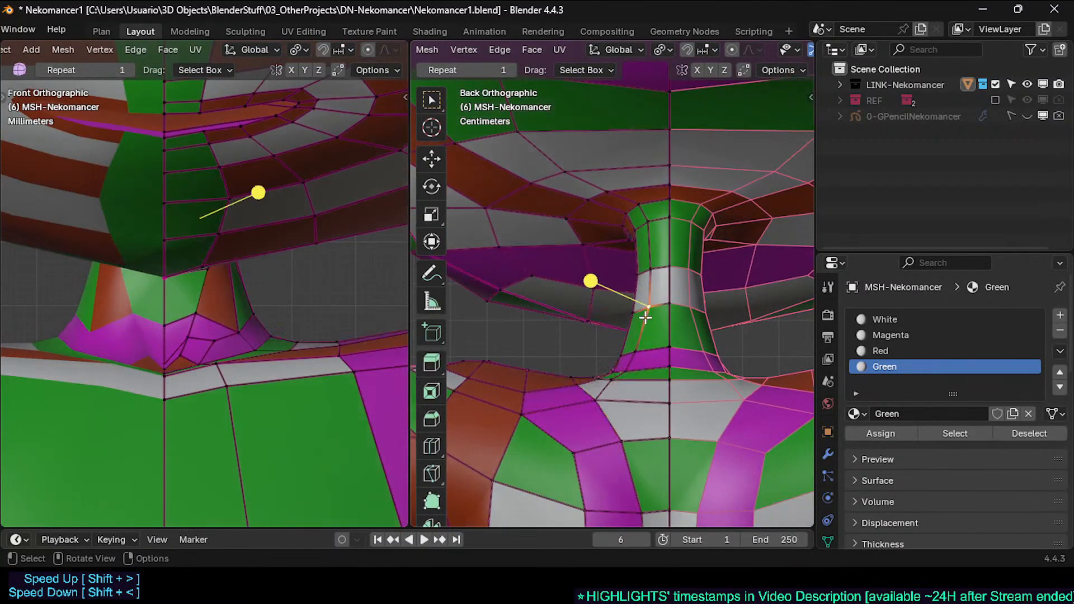
pyautogui.click(629, 351)
pyautogui.press('g')
pyautogui.click(644, 353)
pyautogui.click(634, 368)
pyautogui.press('g')
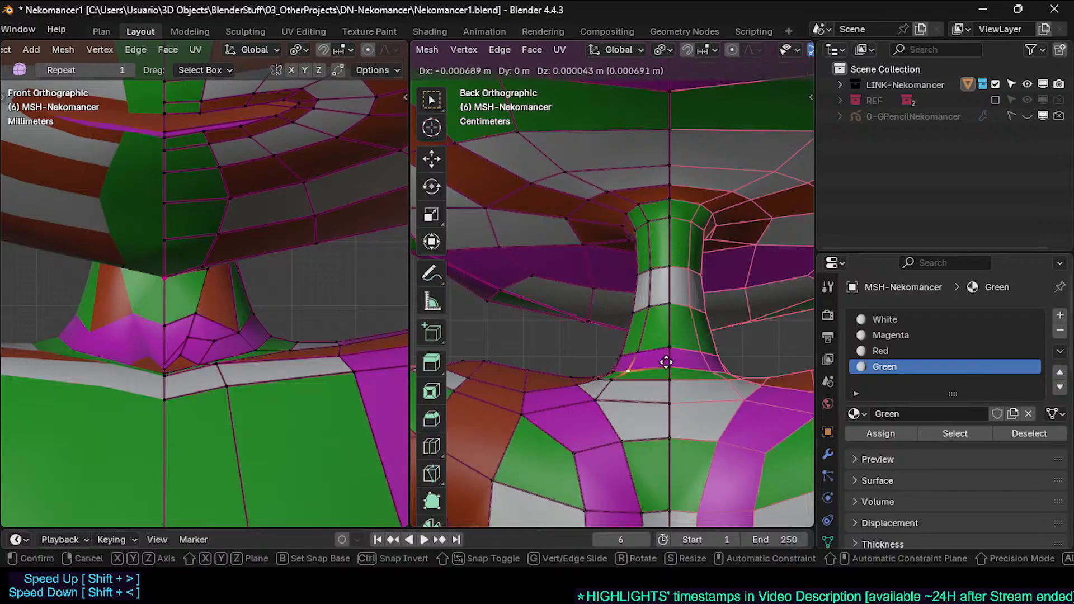
pyautogui.click(648, 365)
pyautogui.click(613, 380)
pyautogui.press('g')
pyautogui.click(652, 372)
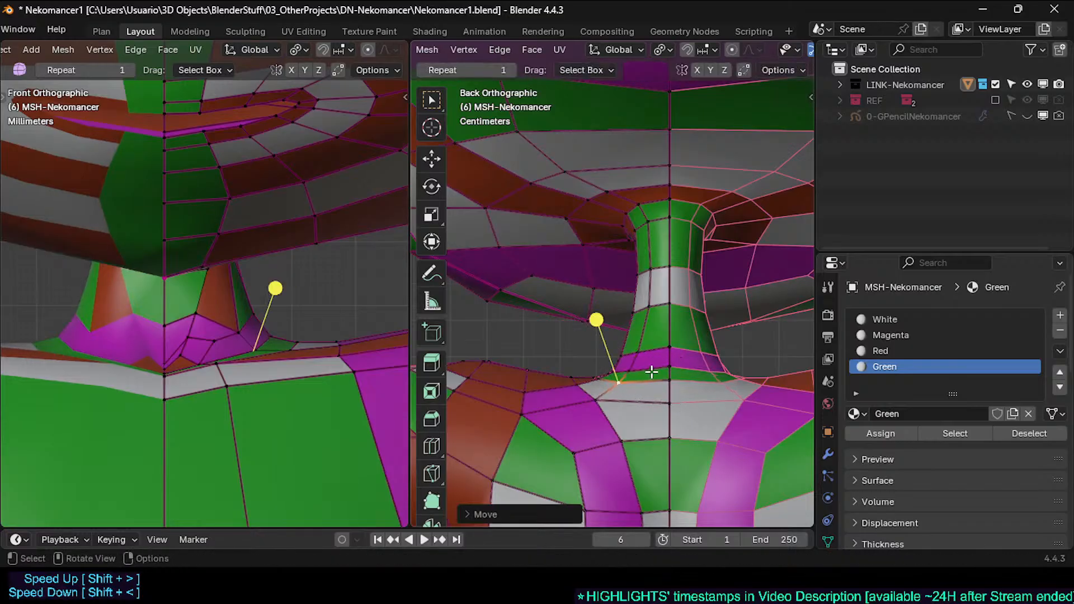
# Step: Adjust the height of the back centre vertices bordering the neck's magenta band and the lower green band
pyautogui.click(671, 387)
pyautogui.press('g')
pyautogui.click(672, 396)
pyautogui.click(674, 361)
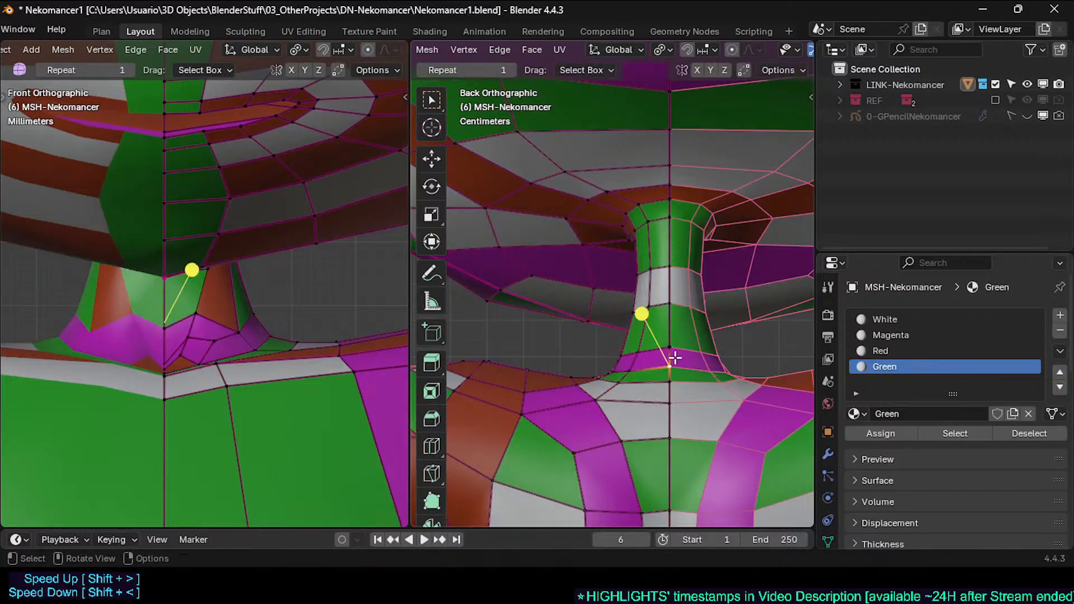
pyautogui.press('g')
pyautogui.click(674, 368)
pyautogui.click(674, 340)
pyautogui.press('g')
pyautogui.rightClick(675, 346)
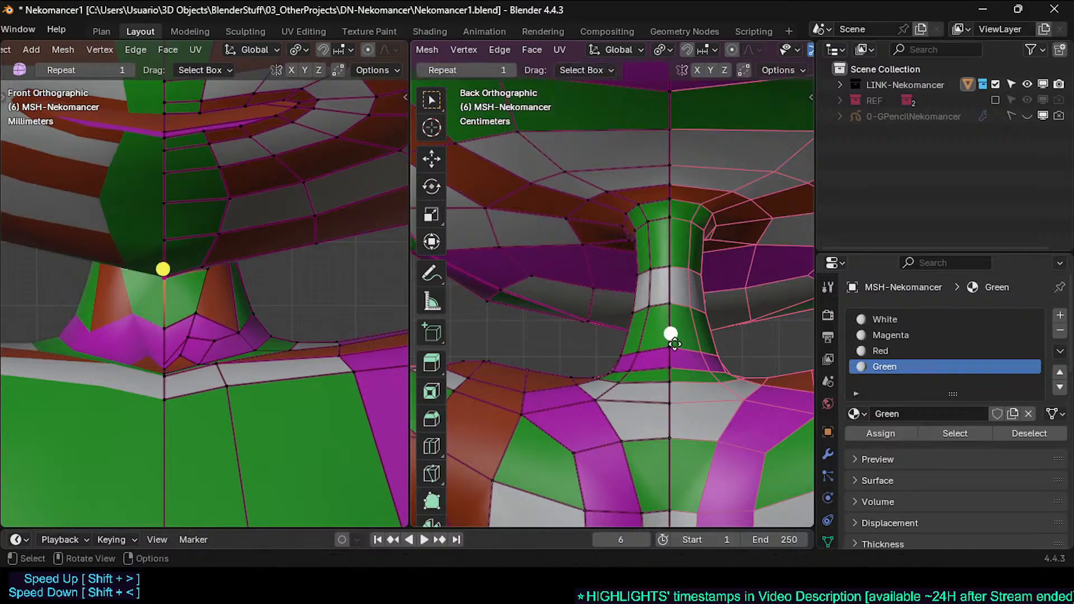
pyautogui.press('g')
pyautogui.click(675, 344)
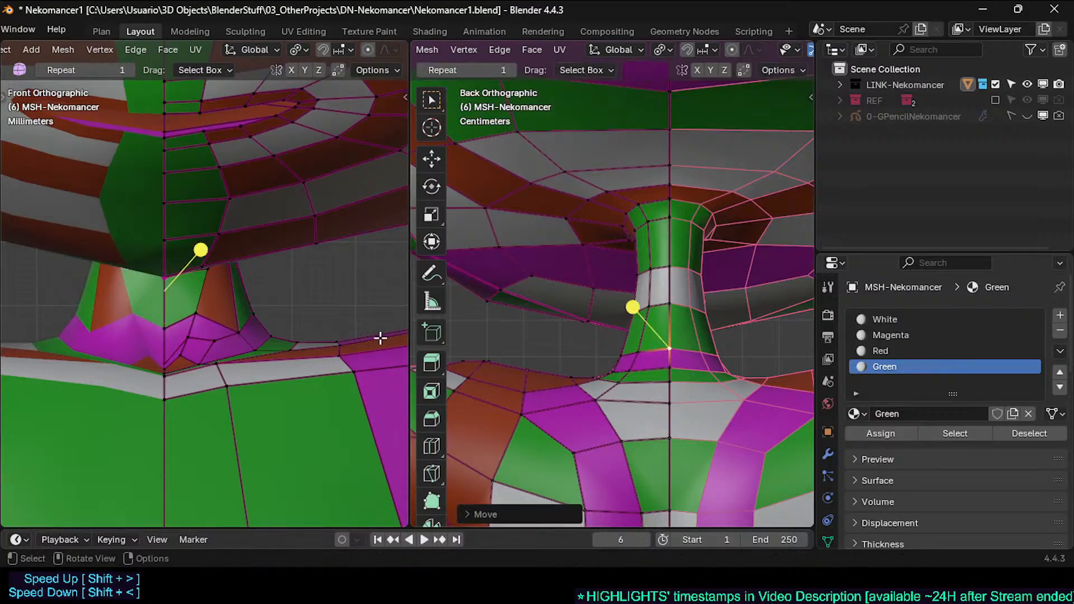
# Step: Move the centre vertex of the edge crossing the white faces just below the back of the neck
pyautogui.click(671, 412)
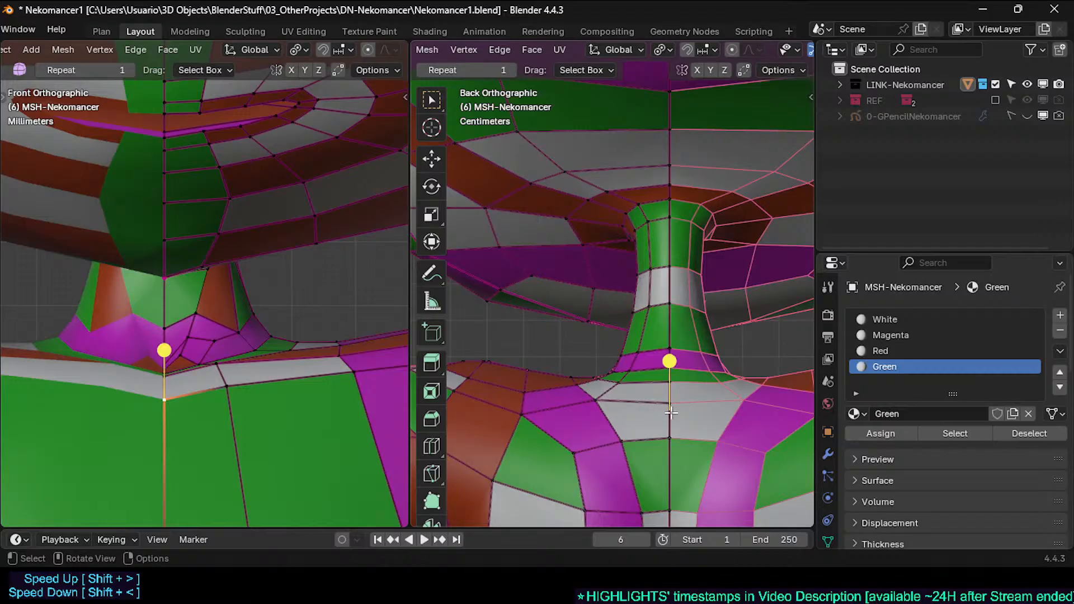
pyautogui.press('g')
pyautogui.click(674, 465)
pyautogui.click(675, 407)
pyautogui.press('g')
pyautogui.click(676, 417)
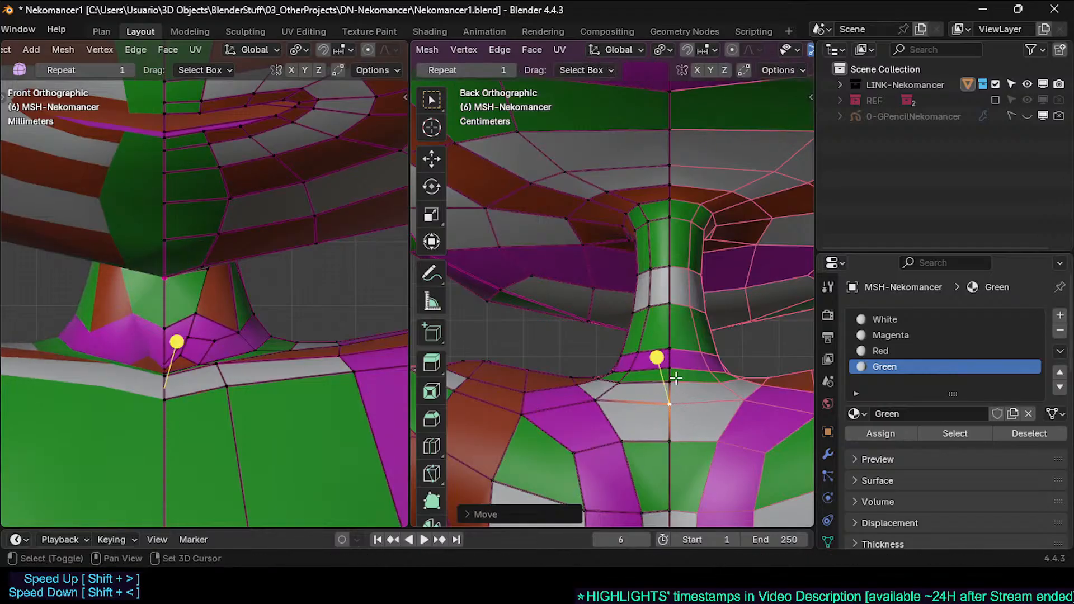
pyautogui.click(677, 377)
pyautogui.click(677, 361)
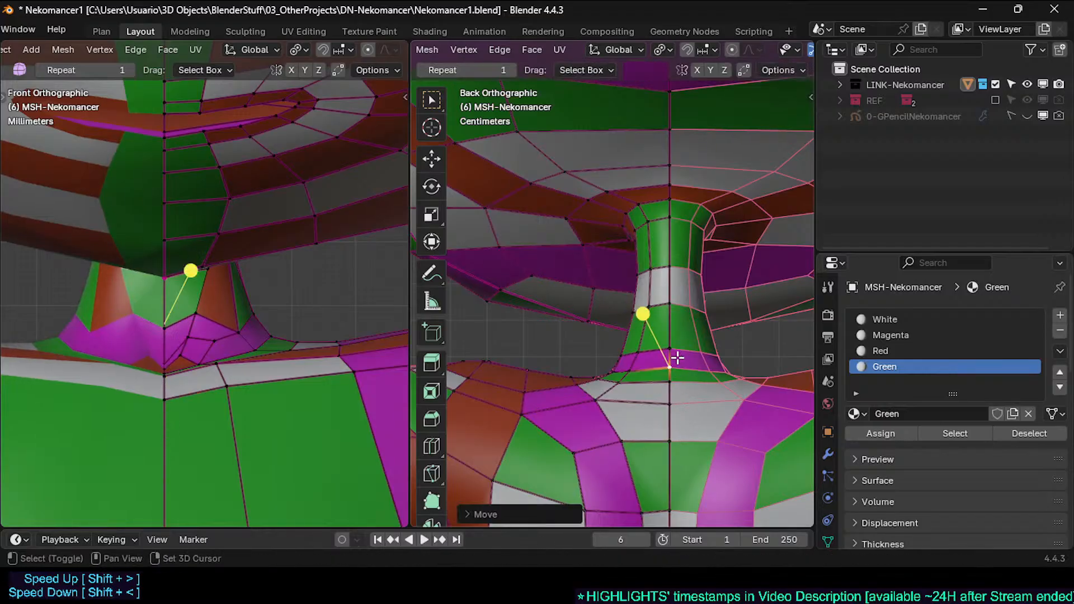
# Step: Select the face loops along the magenta back stripe, across the shoulder blade and around the neck's magenta band to examine their flow
pyautogui.press('Tab')
pyautogui.moveTo(660, 372); pyautogui.dragTo(585, 438, button='middle')
pyautogui.scroll(-5, 585, 438)
pyautogui.press('Tab')
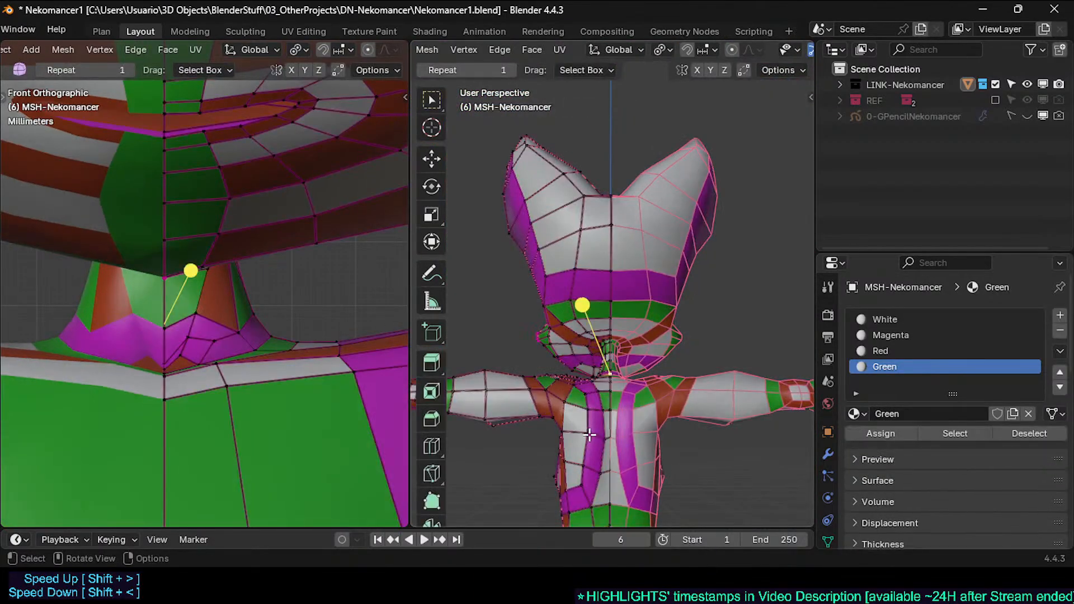
pyautogui.keyDown('alt'); pyautogui.click(591, 406); pyautogui.keyUp('alt')
pyautogui.scroll(5, 591, 406)
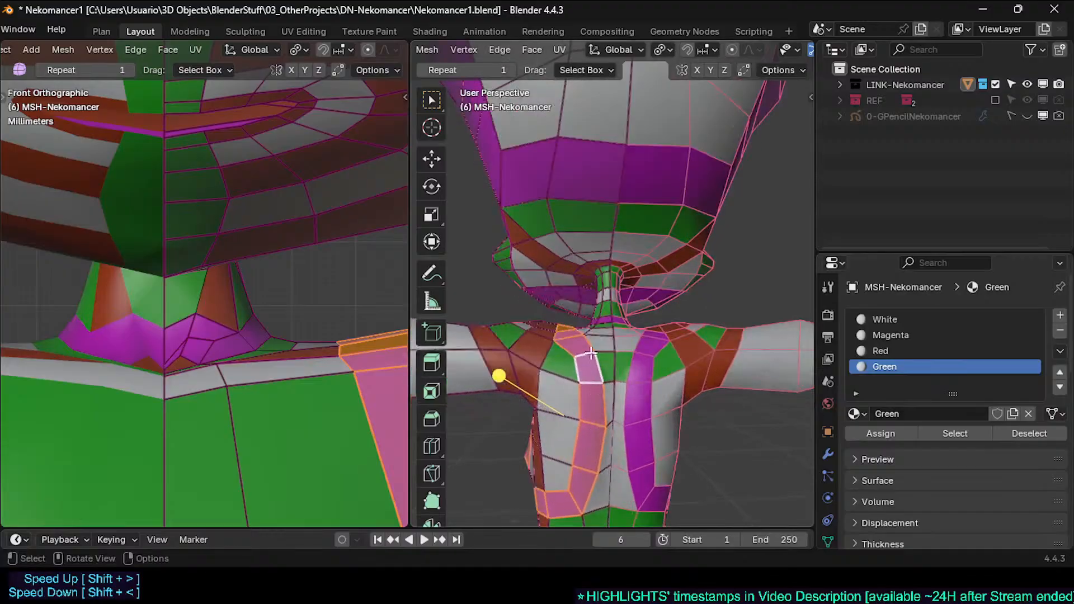
pyautogui.keyDown('alt'); pyautogui.keyDown('shift'); pyautogui.click(549, 350); pyautogui.keyUp('shift'); pyautogui.keyUp('alt')
pyautogui.moveTo(549, 351); pyautogui.dragTo(538, 343, button='middle')
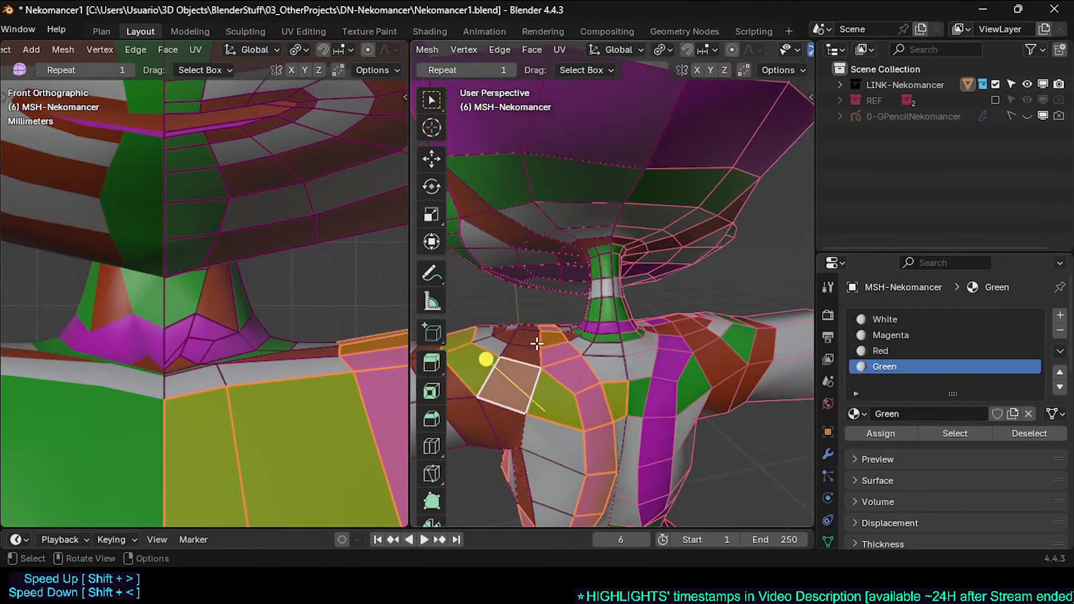
pyautogui.keyDown('alt'); pyautogui.keyDown('shift'); pyautogui.click(598, 329); pyautogui.keyUp('shift'); pyautogui.keyUp('alt')
pyautogui.moveTo(597, 329); pyautogui.dragTo(673, 315, button='middle')
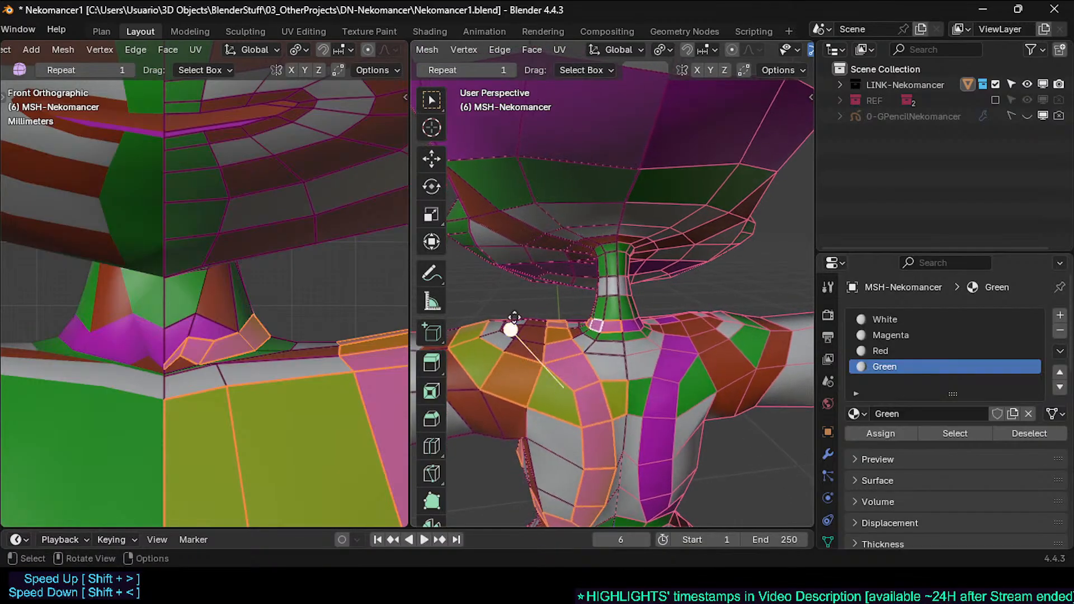
pyautogui.moveTo(515, 317); pyautogui.dragTo(633, 318, button='middle')
pyautogui.keyDown('shift'); pyautogui.moveTo(675, 353); pyautogui.dragTo(675, 299, button='middle'); pyautogui.keyUp('shift')
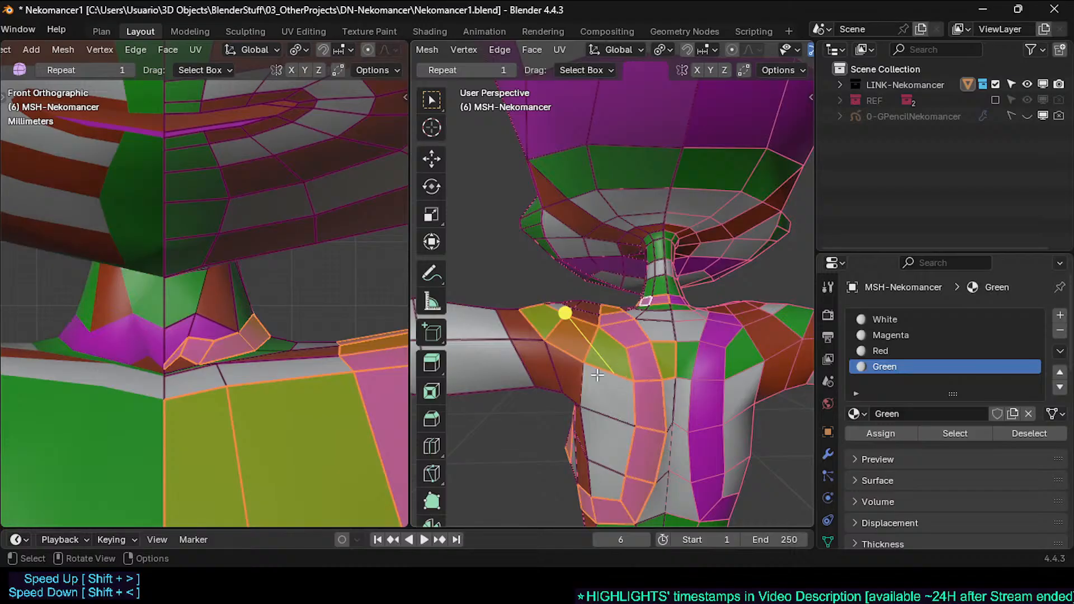
# Step: Examine the side of the torso, selecting the white triangular face beneath the chest and the neighbouring magenta face
pyautogui.moveTo(598, 376)
pyautogui.mouseDown(button='middle')
pyautogui.moveTo(547, 367)
pyautogui.moveTo(582, 363)
pyautogui.moveTo(623, 336)
pyautogui.moveTo(658, 380)
pyautogui.mouseUp(button='middle')
pyautogui.hotkey('alt', 'a')
pyautogui.press('c')
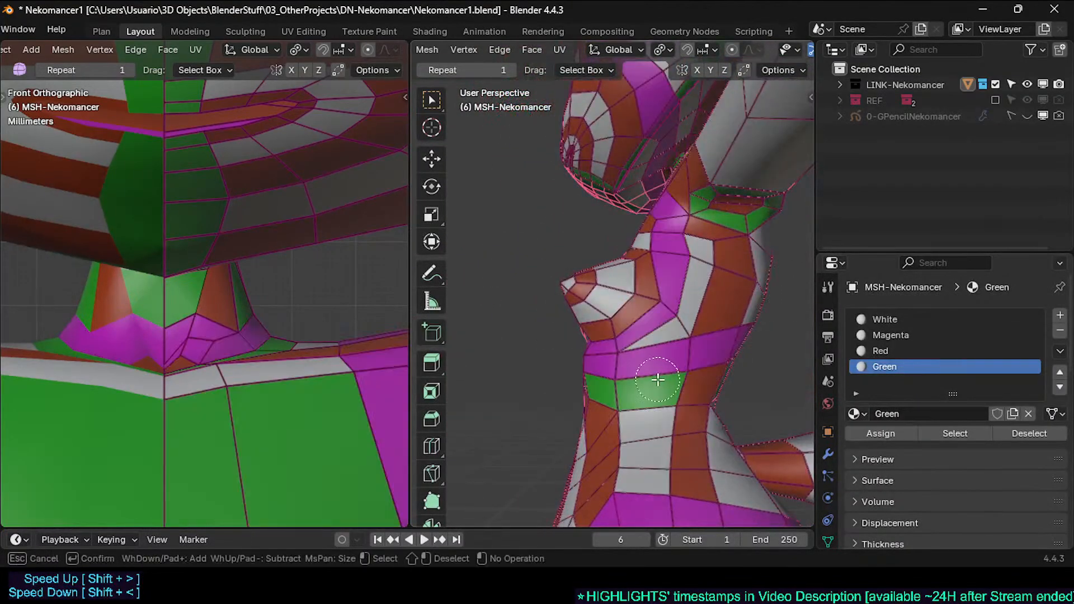
pyautogui.moveTo(658, 379)
pyautogui.mouseDown()
pyautogui.moveTo(684, 364)
pyautogui.moveTo(681, 350)
pyautogui.mouseUp()
pyautogui.rightClick(681, 350)
pyautogui.hotkey('alt', 'a')
pyautogui.click(669, 329)
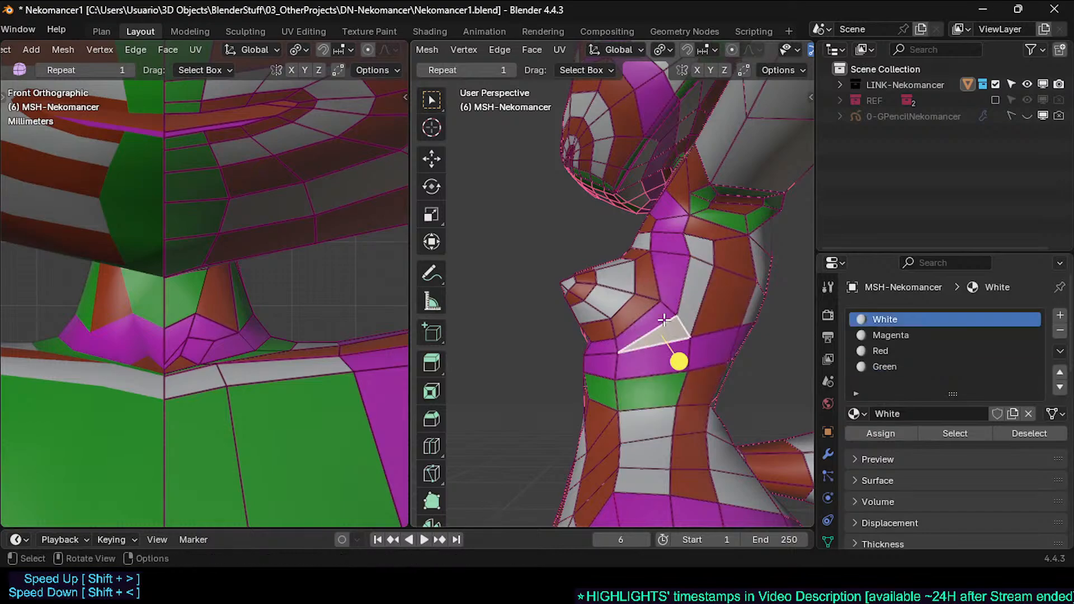
pyautogui.click(660, 324)
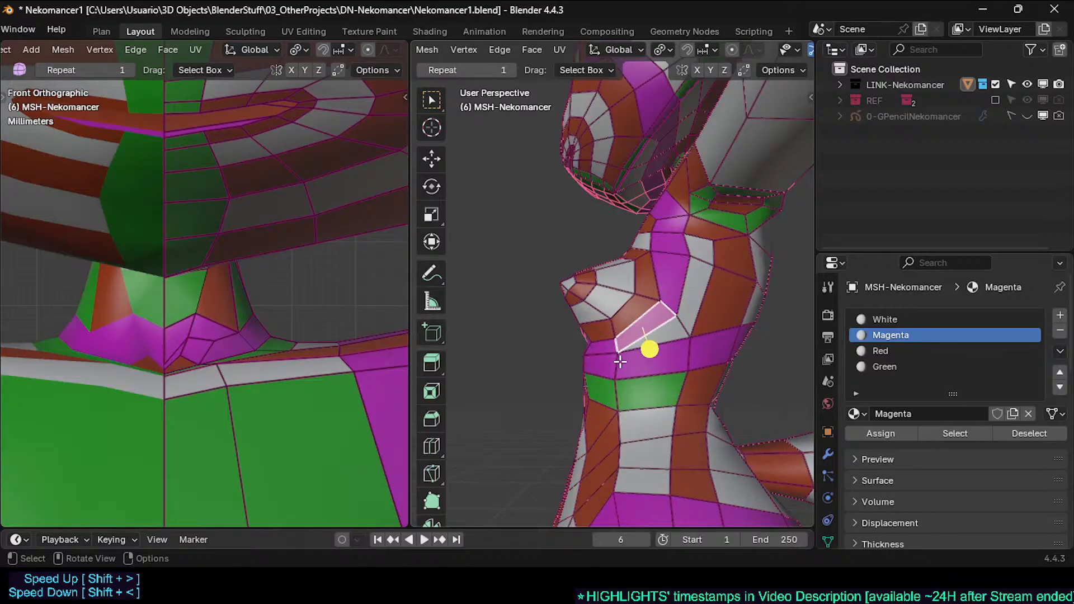
pyautogui.moveTo(631, 396); pyautogui.dragTo(540, 365, button='middle')
pyautogui.keyDown('alt'); pyautogui.click(585, 351); pyautogui.keyUp('alt')
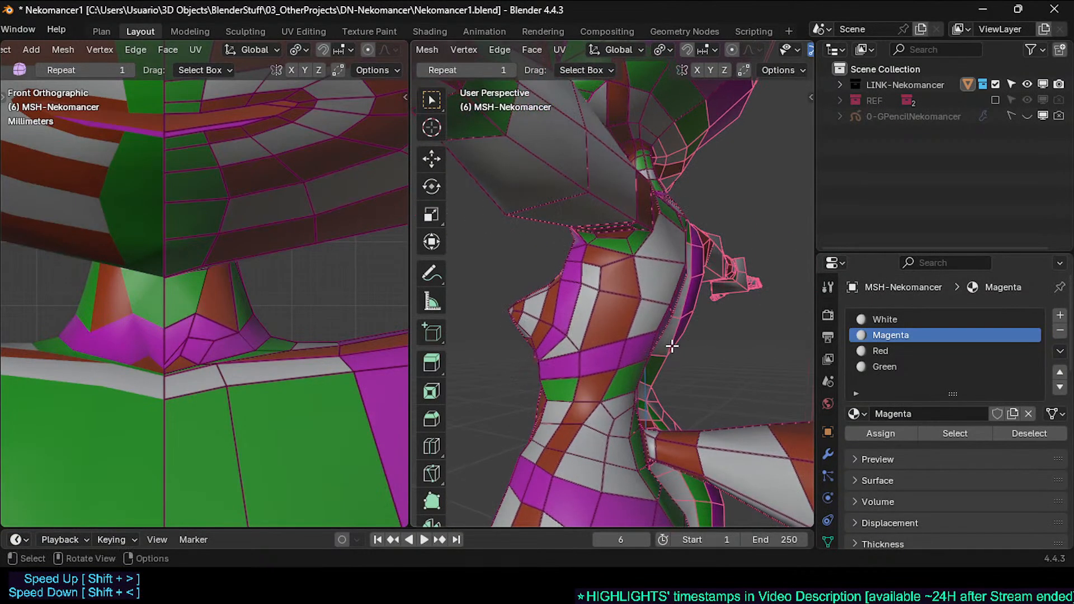
# Step: Save the Nekomancer1.blend file and select the magenta face on the band below the chest
pyautogui.moveTo(658, 312); pyautogui.dragTo(785, 423, button='middle')
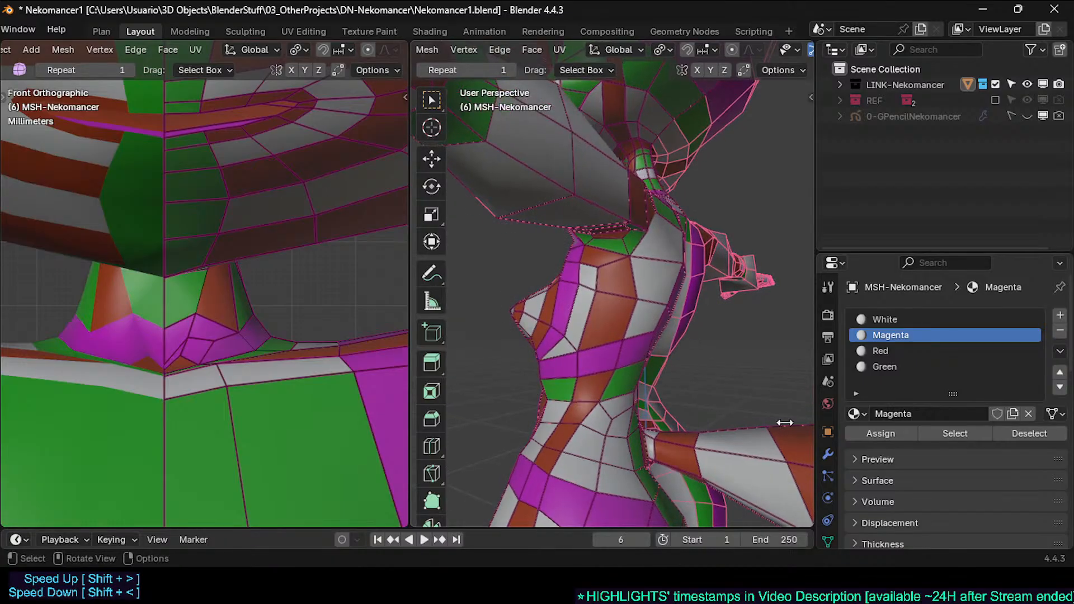
pyautogui.moveTo(505, 332); pyautogui.dragTo(594, 394, button='middle')
pyautogui.hotkey('ctrl', 's')
pyautogui.click(585, 415)
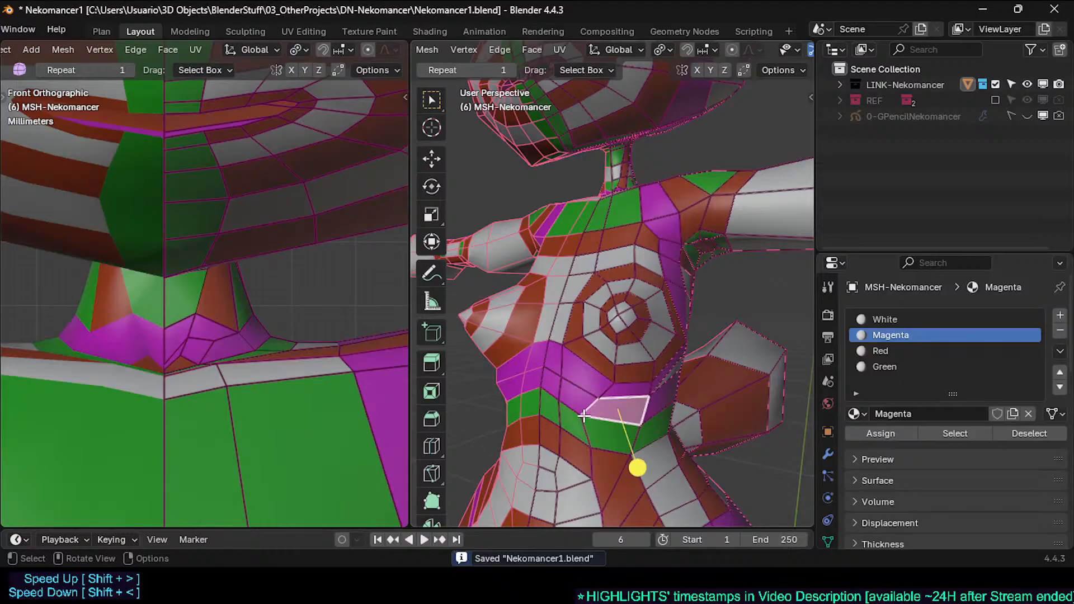
# Step: In back view, reposition the vertices along the narrow red strip on the torso's side just below the armpit
pyautogui.moveTo(635, 468); pyautogui.dragTo(478, 371, button='middle')
pyautogui.moveTo(588, 336); pyautogui.dragTo(587, 364, button='middle')
pyautogui.scroll(4, 587, 364)
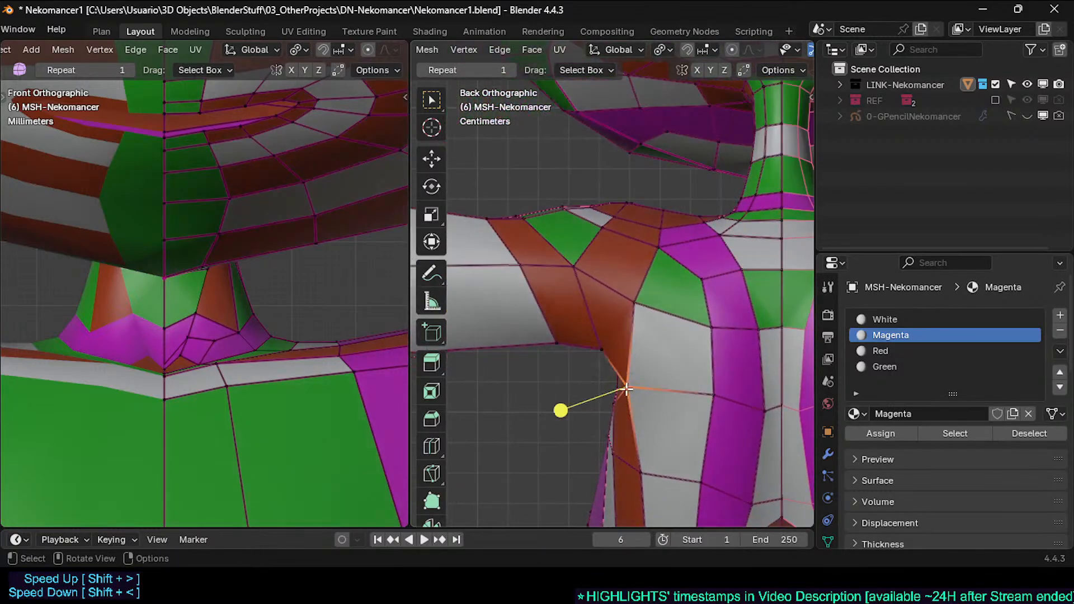
pyautogui.press('g')
pyautogui.click(642, 407)
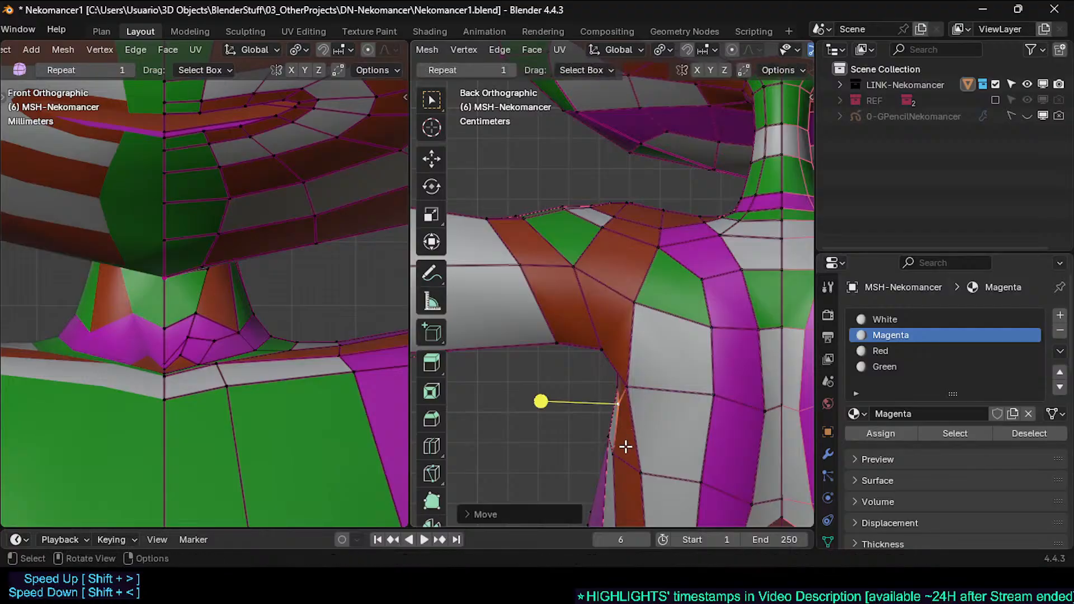
pyautogui.click(617, 451)
pyautogui.press('g')
pyautogui.click(651, 448)
# Step: Move the armpit corner vertex between the red and white faces and the adjacent vertex on the underside of the arm
pyautogui.click(620, 383)
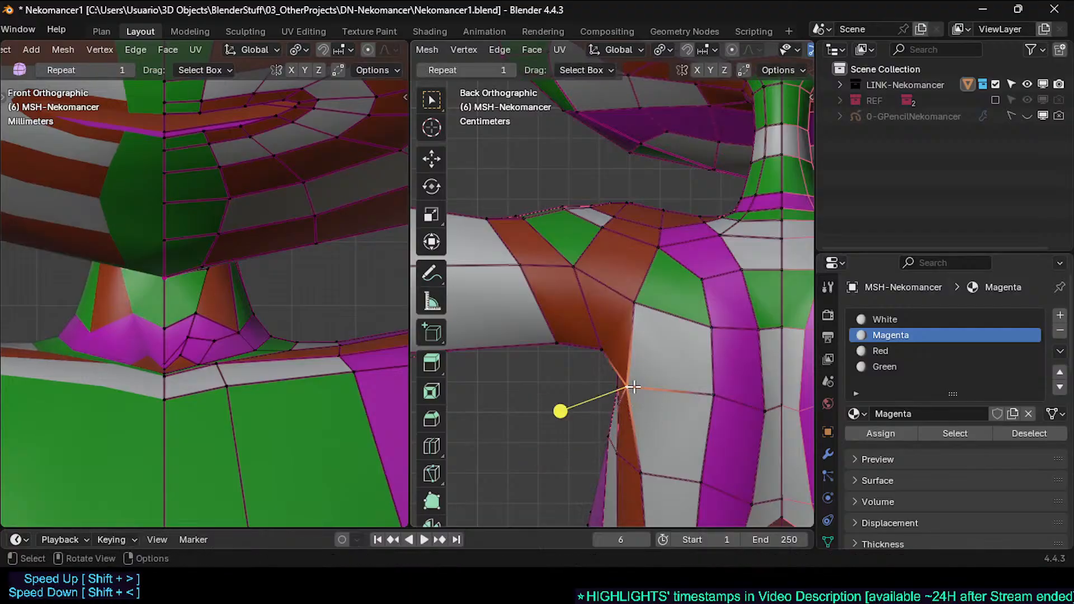
pyautogui.press('g')
pyautogui.click(626, 350)
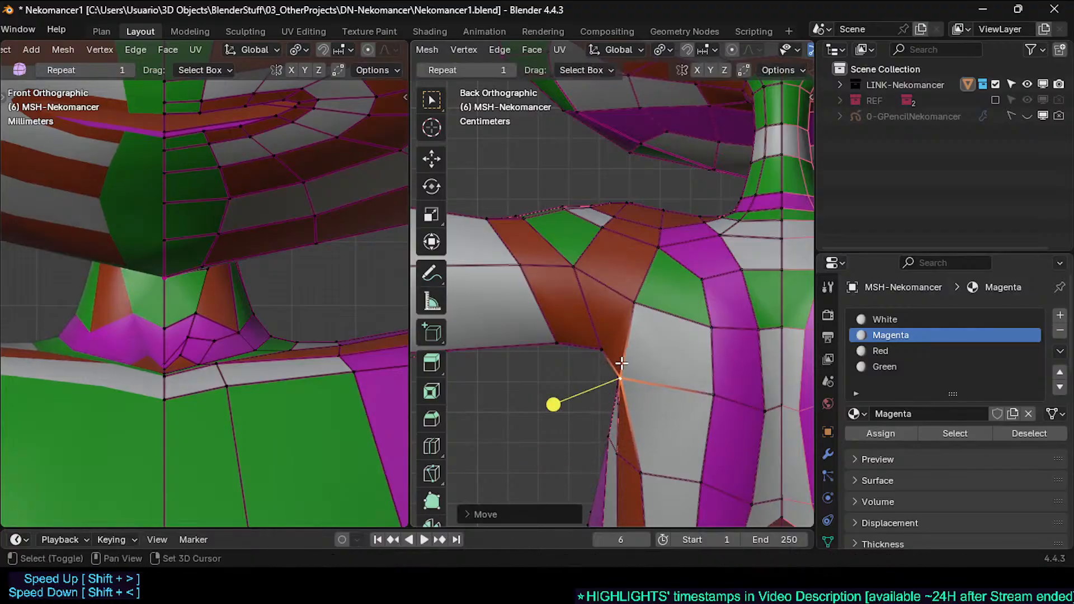
pyautogui.click(603, 352)
pyautogui.press('g')
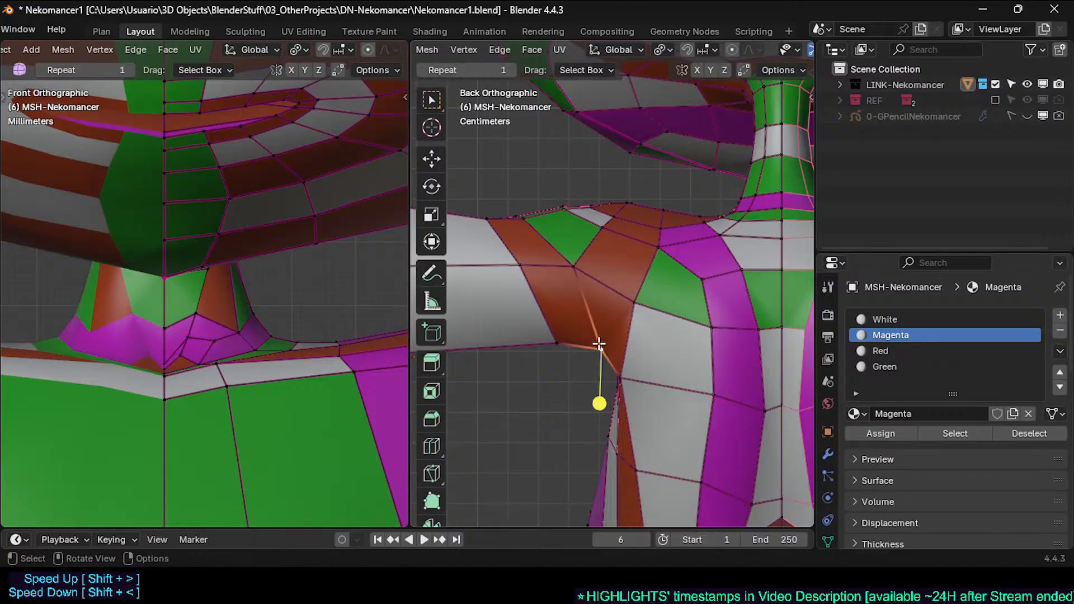
pyautogui.click(606, 362)
# Step: Adjust the vertex where the red, green and white faces meet behind the shoulder and the underarm vertex on the red-white border
pyautogui.click(634, 301)
pyautogui.press('g')
pyautogui.click(619, 300)
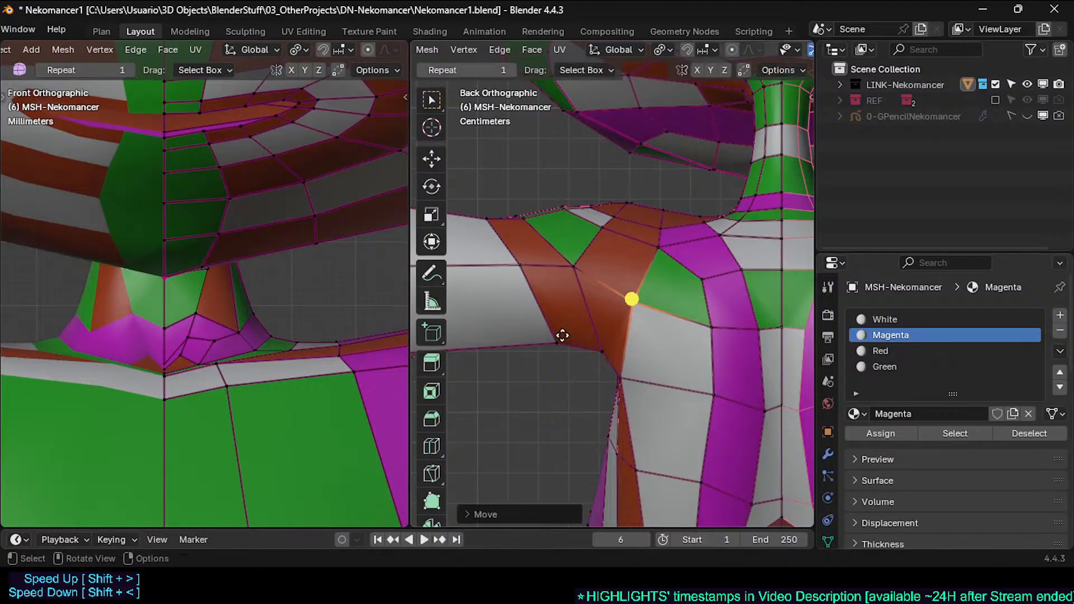
pyautogui.click(563, 345)
pyautogui.press('g')
pyautogui.click(571, 350)
pyautogui.press('g')
pyautogui.click(597, 345)
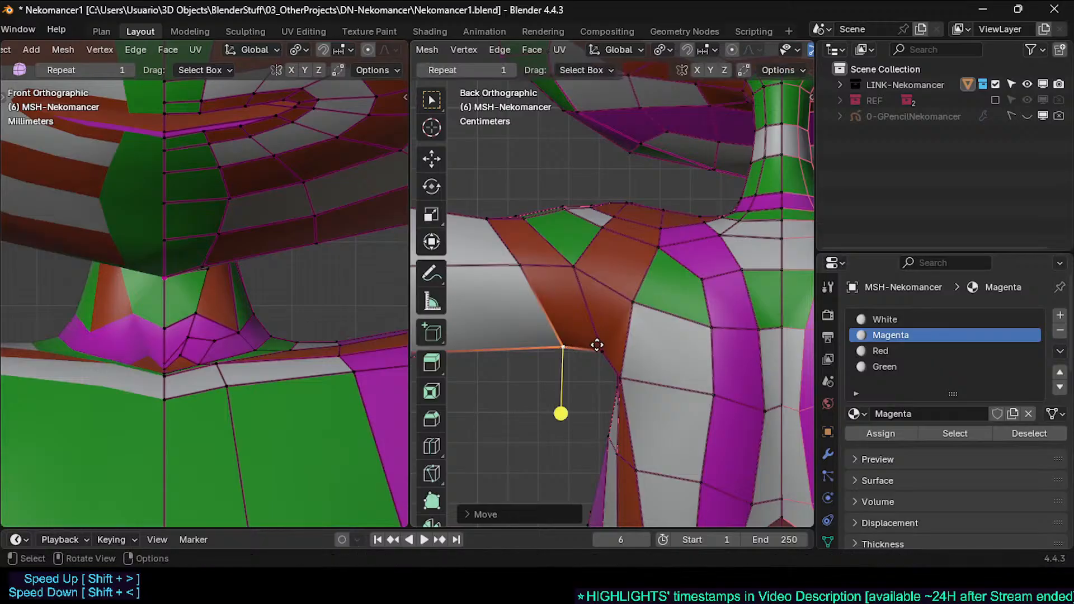
# Step: Raise the edge between the red and magenta faces on the upper back of the shoulder
pyautogui.scroll(-5, 597, 346)
pyautogui.press('Tab')
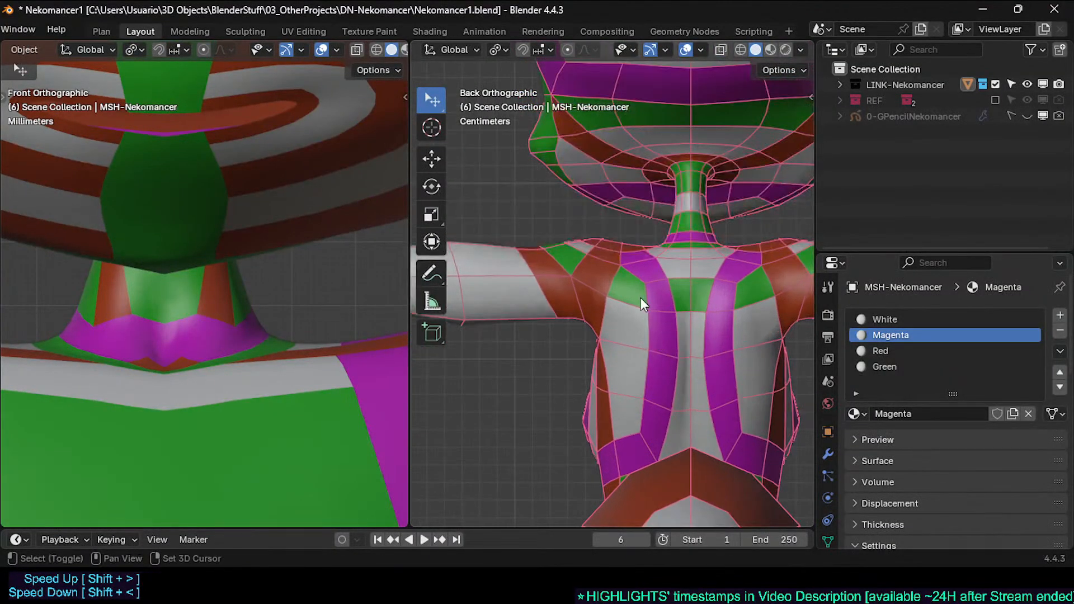
pyautogui.keyDown('shift'); pyautogui.moveTo(640, 298); pyautogui.dragTo(516, 404, button='middle'); pyautogui.keyUp('shift')
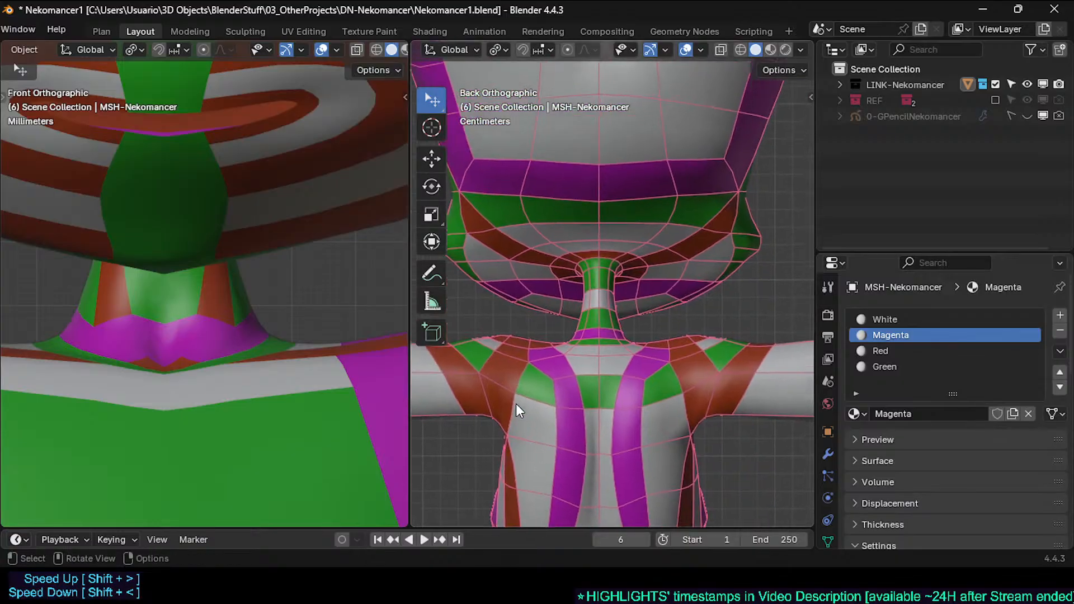
pyautogui.scroll(3, 531, 338)
pyautogui.press('Tab')
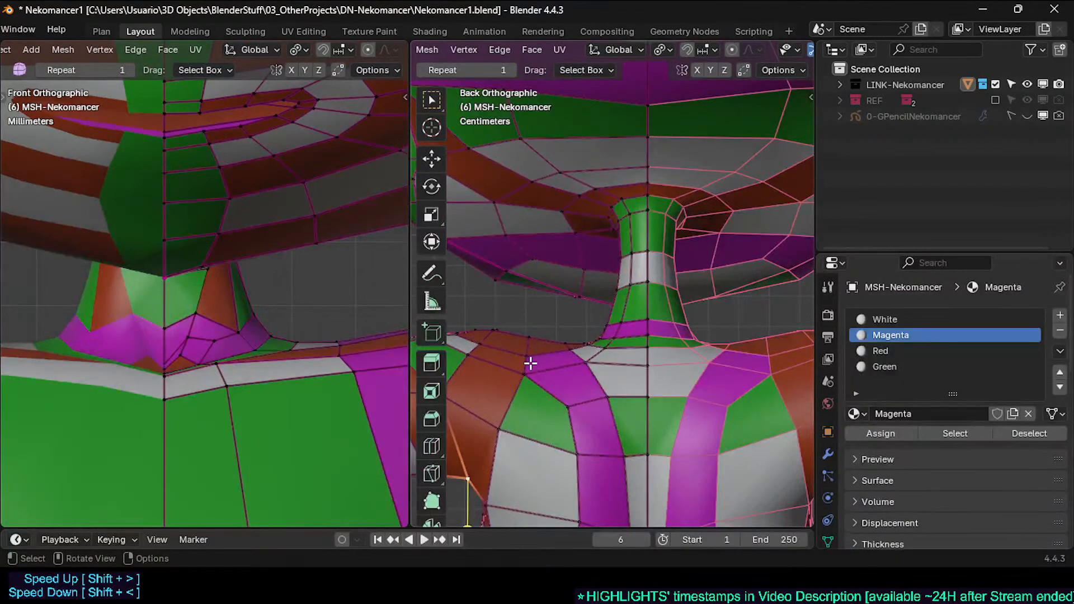
pyautogui.press('g')
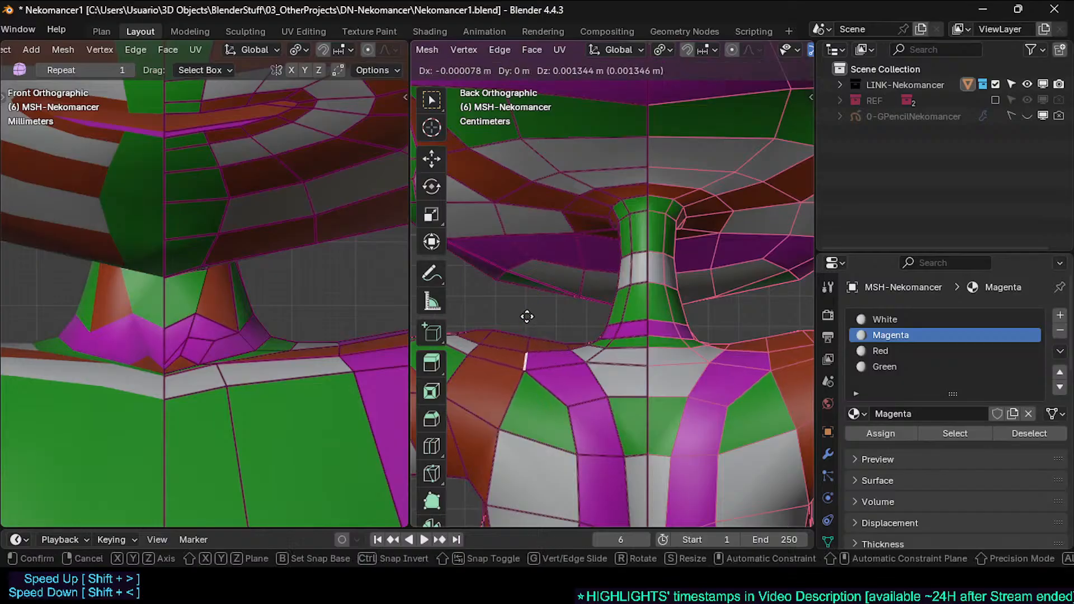
pyautogui.click(531, 296)
pyautogui.moveTo(535, 337); pyautogui.dragTo(684, 390, button='middle')
pyautogui.press('KP_1')
pyautogui.scroll(2, 683, 390)
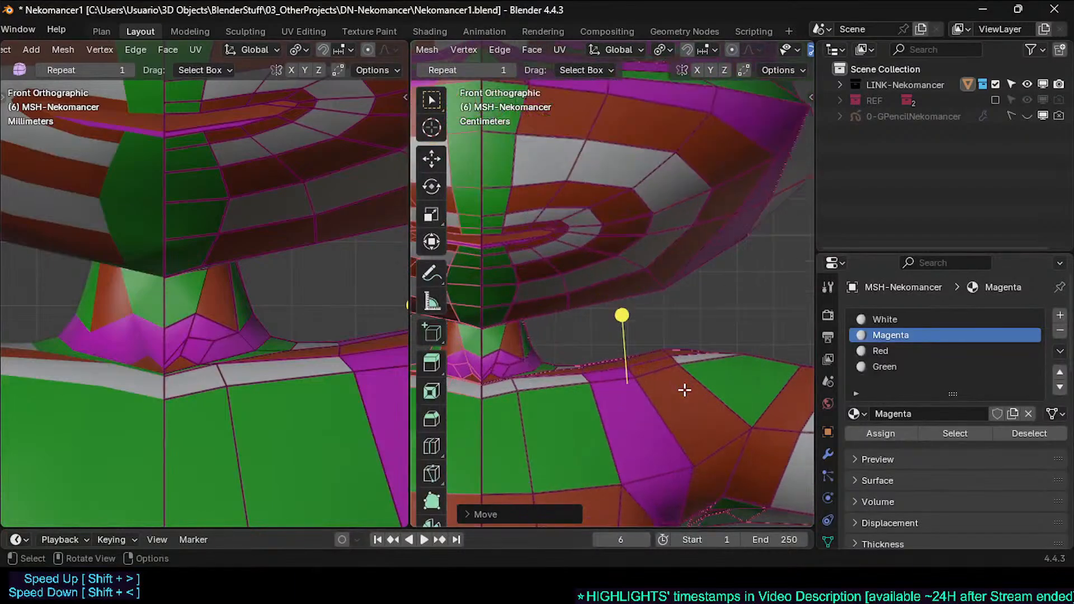
# Step: In front view, lower the two narrow red faces along the top of the shoulder and slightly rotate the outer one
pyautogui.hotkey('alt', 'z')
pyautogui.click(586, 364)
pyautogui.press('g')
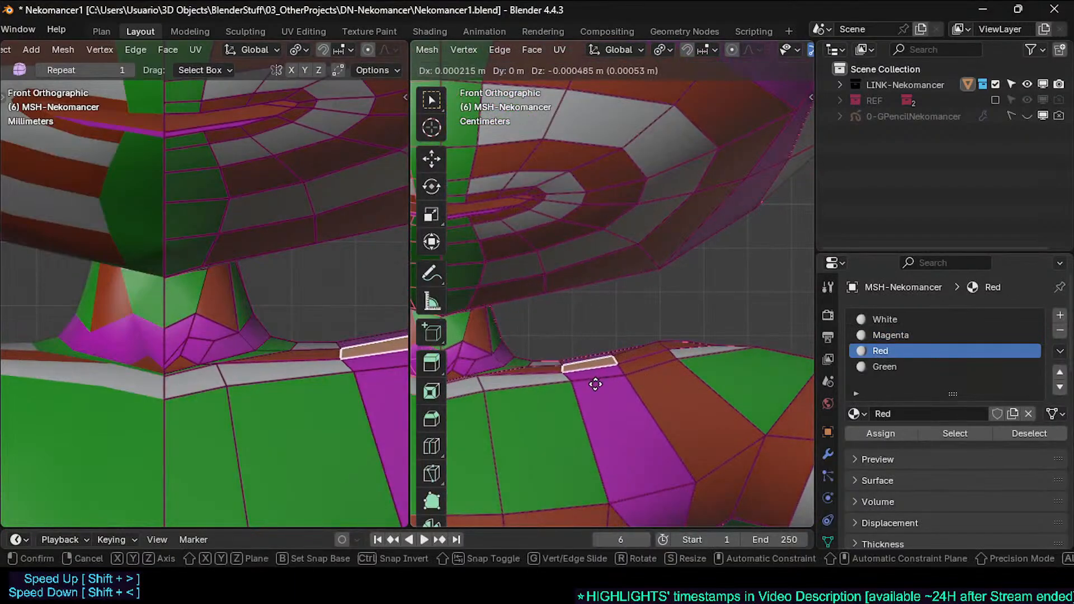
pyautogui.click(595, 384)
pyautogui.click(656, 351)
pyautogui.press('g')
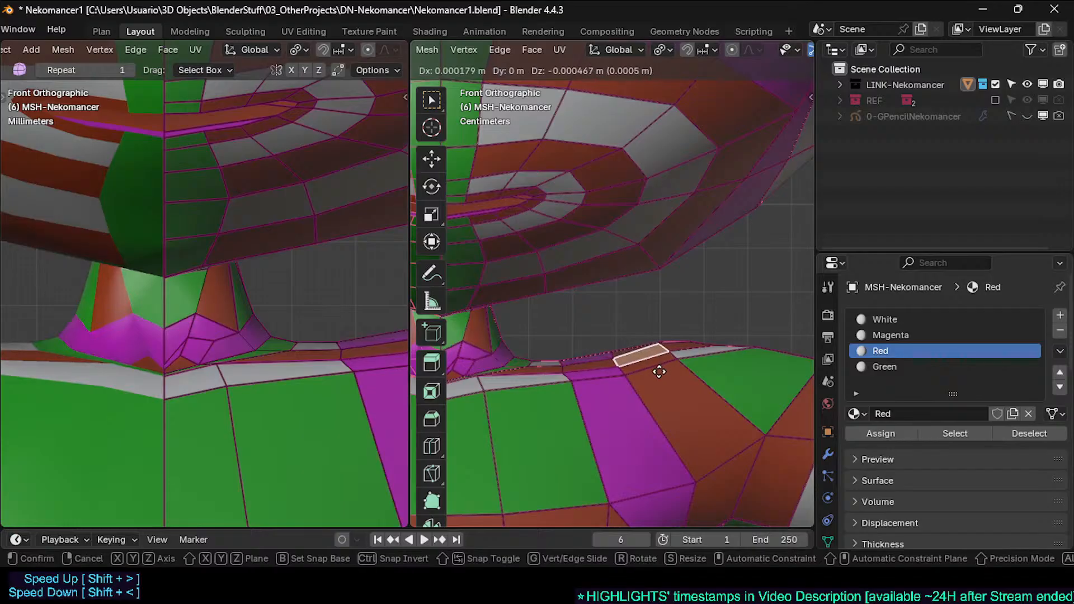
pyautogui.click(659, 372)
pyautogui.press('r')
pyautogui.click(699, 351)
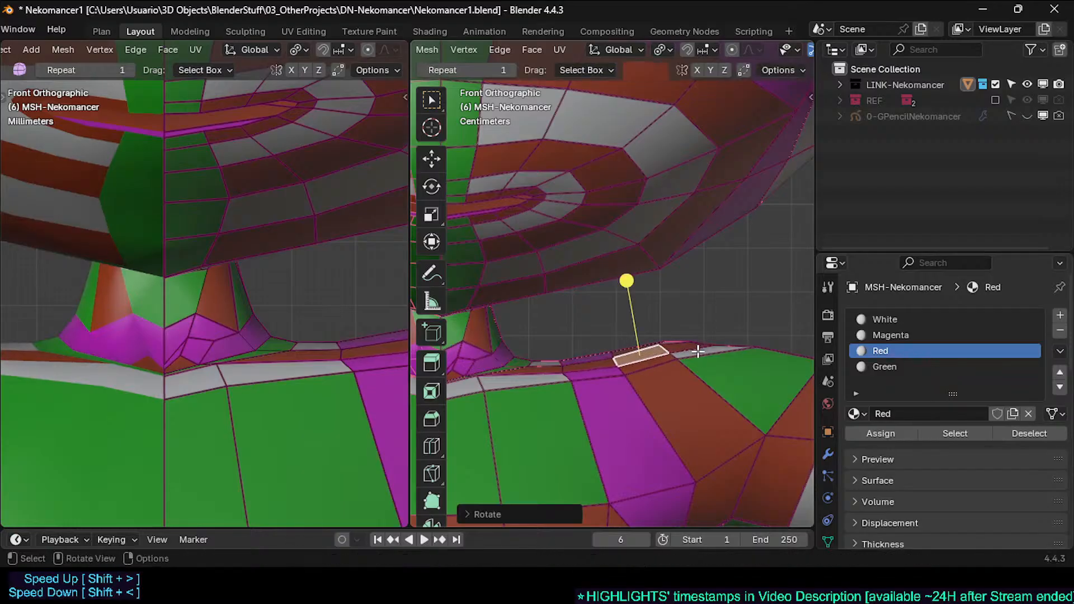
# Step: Nudge the short edges at the inner and outer ends of the magenta strip where it reaches the top of the shoulder
pyautogui.scroll(-1, 596, 365)
pyautogui.scroll(1, 546, 386)
pyautogui.press('2')
pyautogui.click(580, 376)
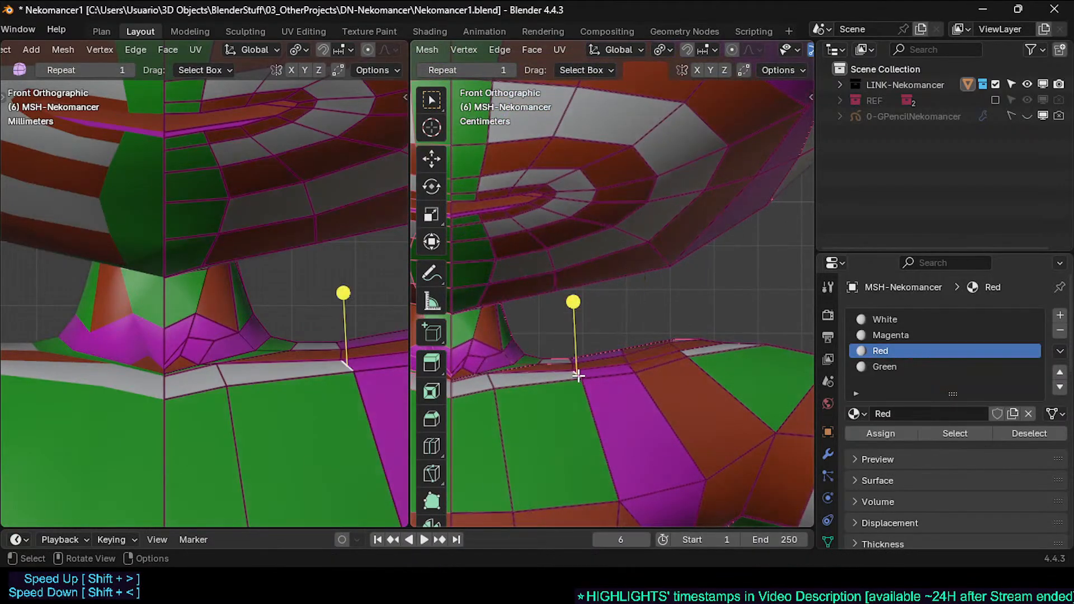
pyautogui.press('g')
pyautogui.click(595, 326)
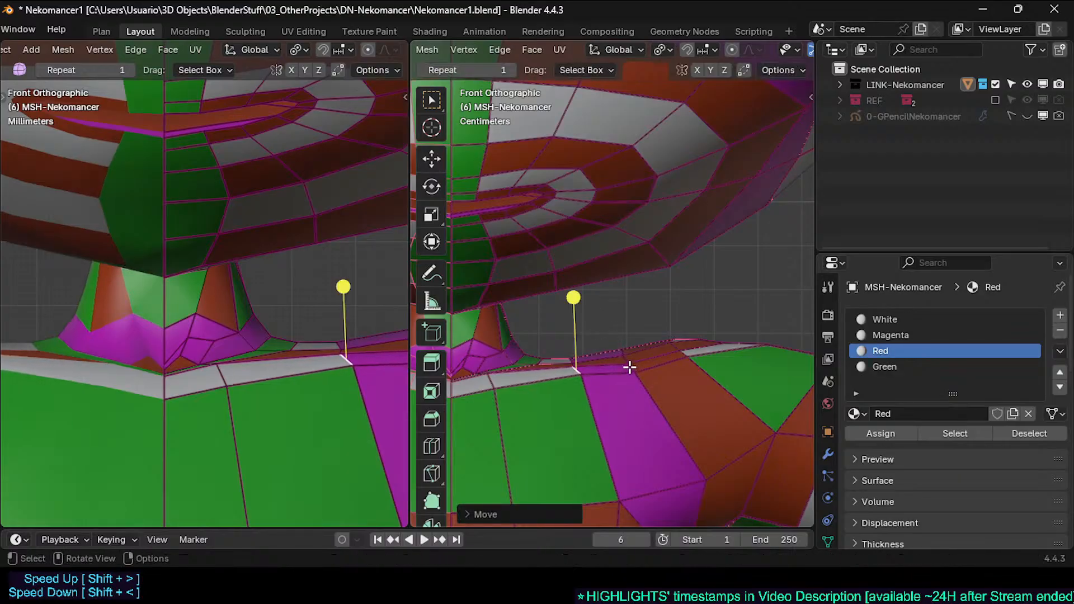
pyautogui.press('g')
pyautogui.click(630, 339)
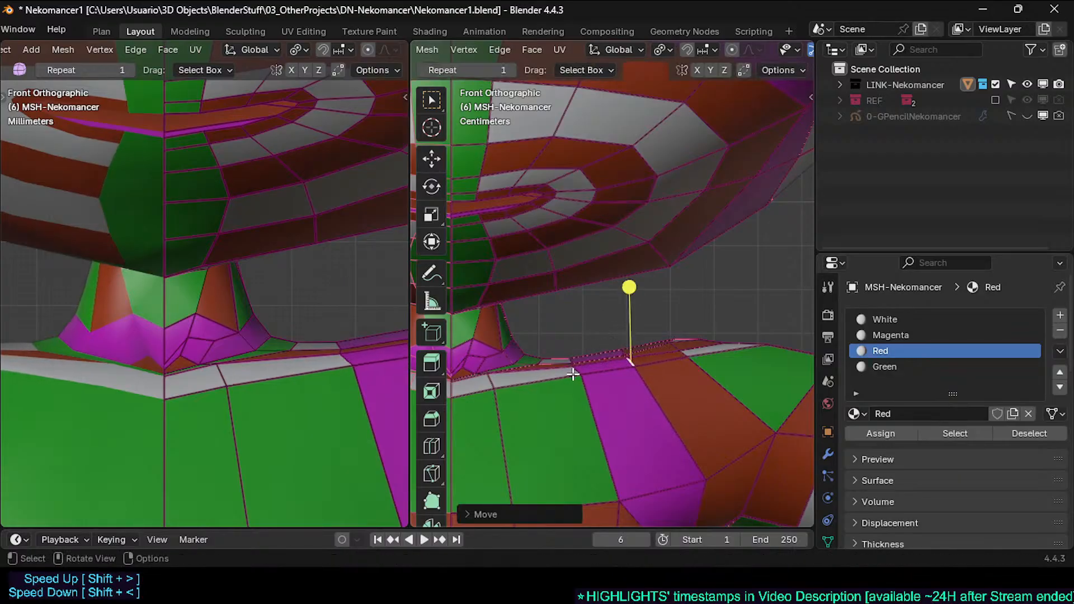
pyautogui.click(577, 374)
pyautogui.press('g')
pyautogui.click(639, 367)
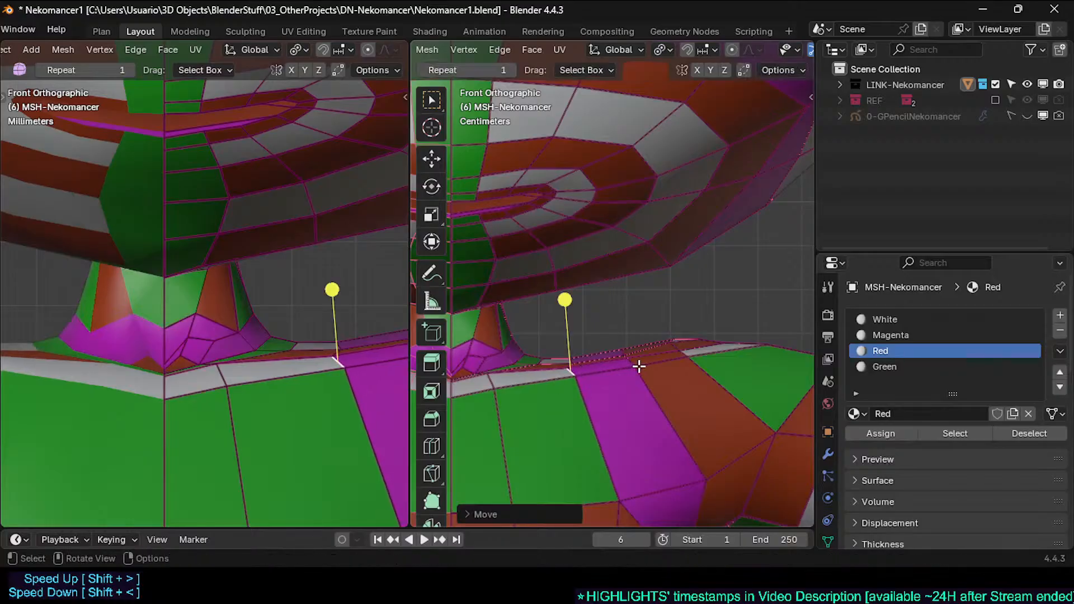
# Step: Fine-tune the edge between the red and white faces on the shoulder's top, just above the green face
pyautogui.click(686, 352)
pyautogui.press('g')
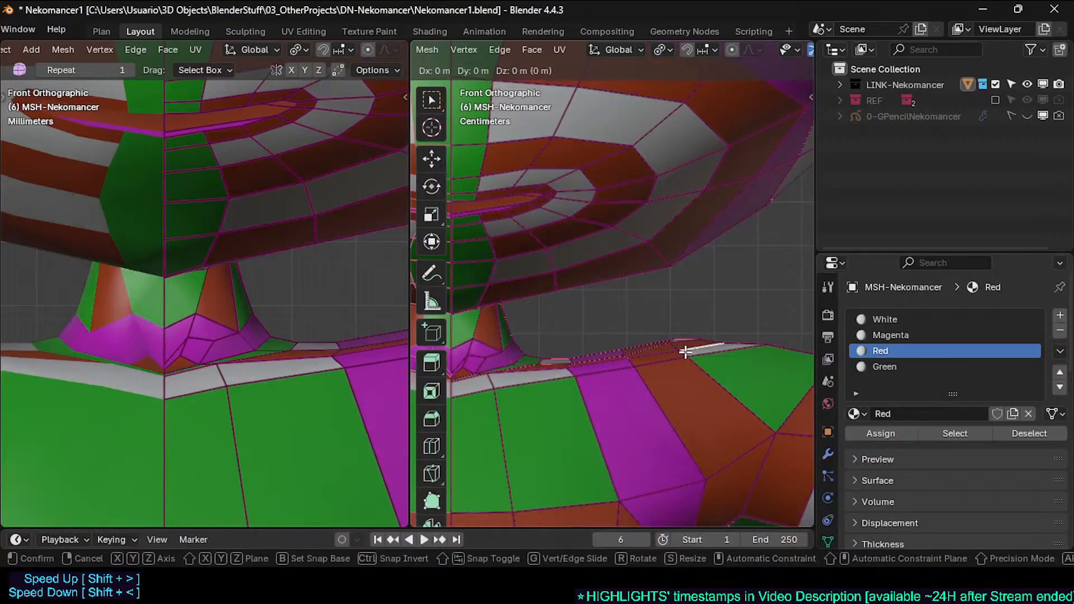
pyautogui.click(683, 352)
pyautogui.press('Tab')
pyautogui.scroll(-3, 651, 378)
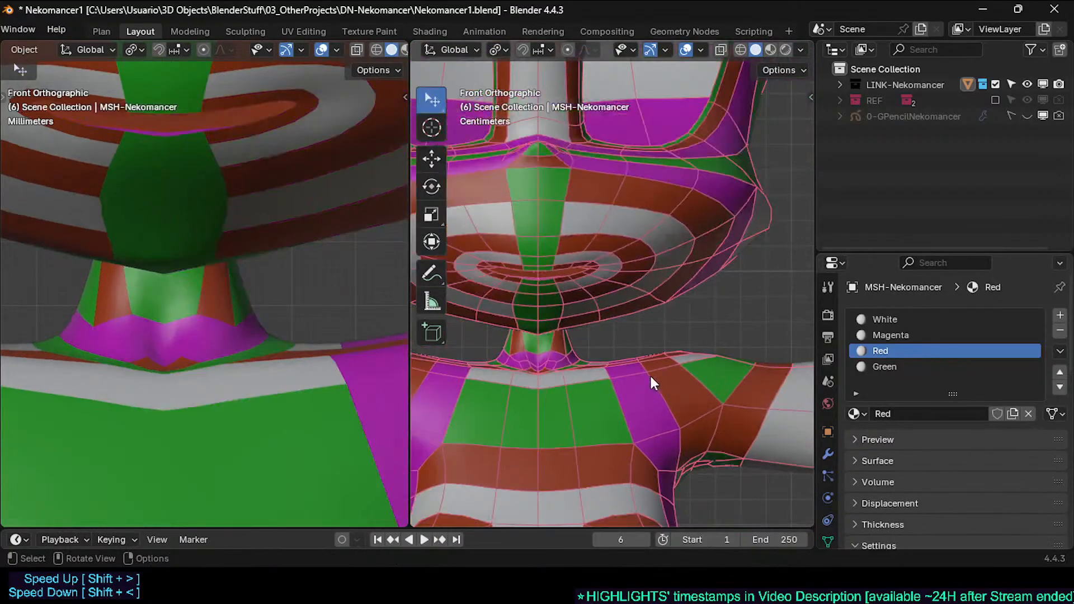
# Step: From behind the character, adjust the height of the shoulder's upper contour along Z
pyautogui.moveTo(649, 374); pyautogui.dragTo(691, 350, button='middle')
pyautogui.press('Tab')
pyautogui.click(533, 370)
pyautogui.press('g')
pyautogui.press('z')
pyautogui.click(583, 383)
pyautogui.click(564, 393)
# Step: Select the row of faces between the shoulder top and the neck base and reposition it along Z and X
pyautogui.click(603, 385)
pyautogui.keyDown('shift'); pyautogui.click(642, 374); pyautogui.keyUp('shift')
pyautogui.keyDown('shift'); pyautogui.click(632, 378); pyautogui.keyUp('shift')
pyautogui.press('g')
pyautogui.press('z')
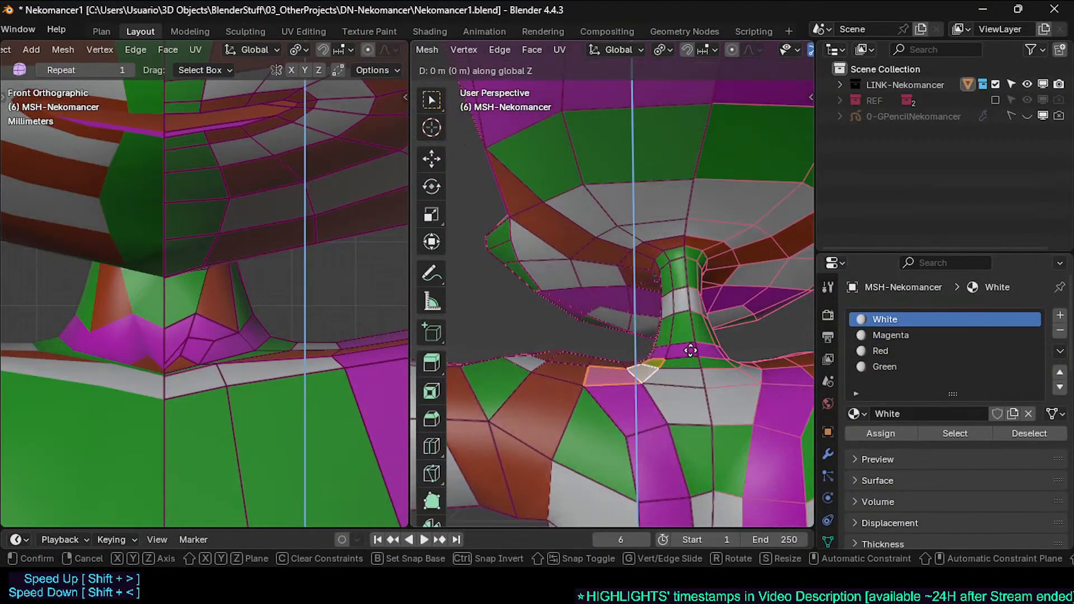
pyautogui.click(691, 329)
pyautogui.press('g')
pyautogui.press('x')
pyautogui.click(680, 352)
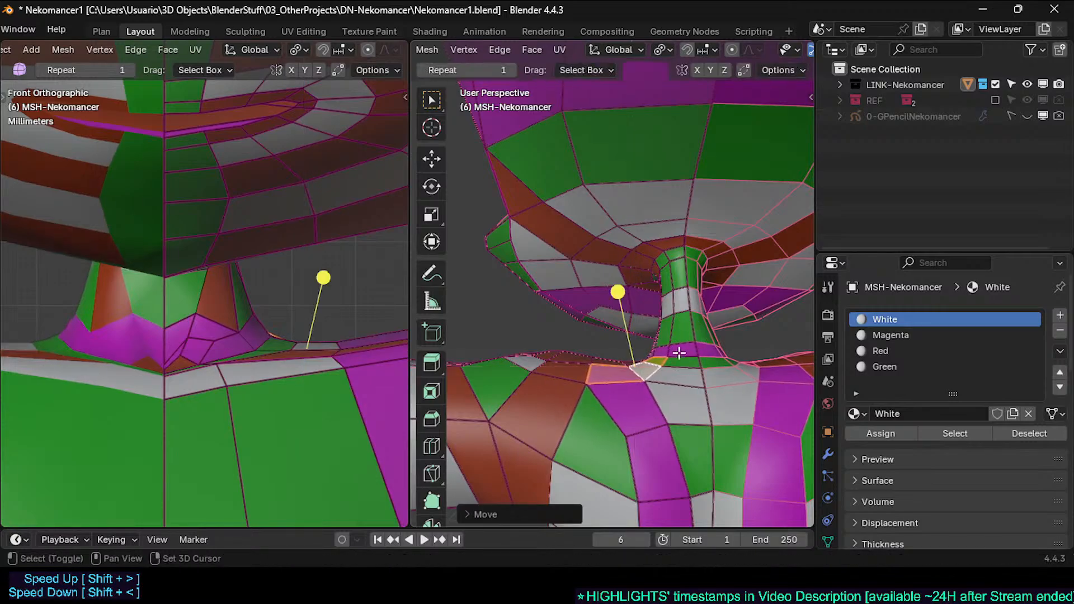
# Step: Move and slightly rotate the magenta face at the side of the nape
pyautogui.click(664, 351)
pyautogui.press('g')
pyautogui.click(702, 334)
pyautogui.press('r')
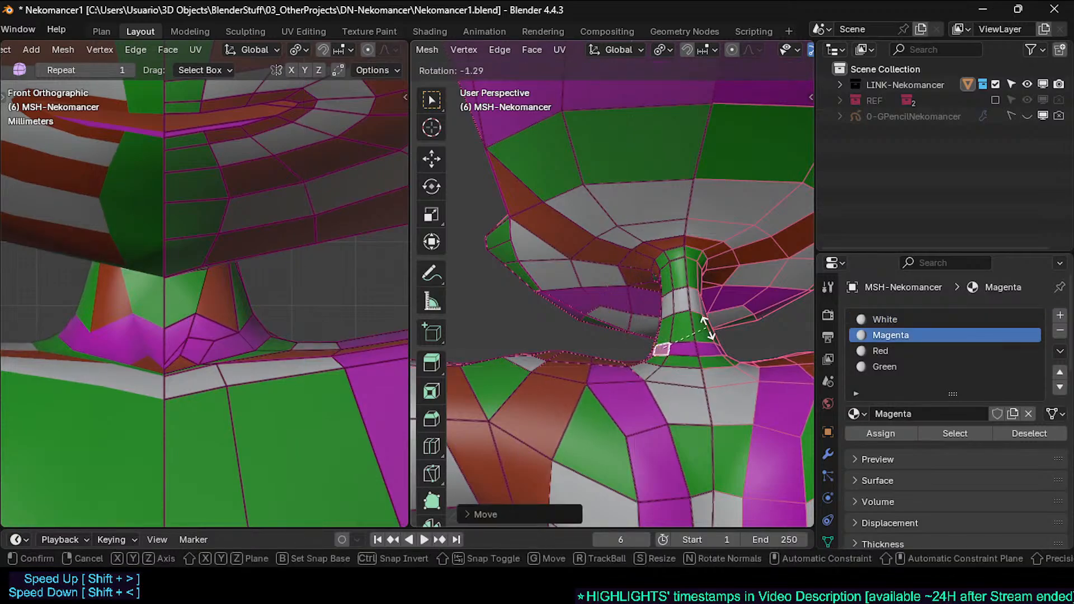
pyautogui.click(699, 342)
# Step: Reposition the midline vertices one by one from the nape's magenta band down to the green faces of the upper back
pyautogui.press('1')
pyautogui.click(699, 341)
pyautogui.press('g')
pyautogui.click(699, 322)
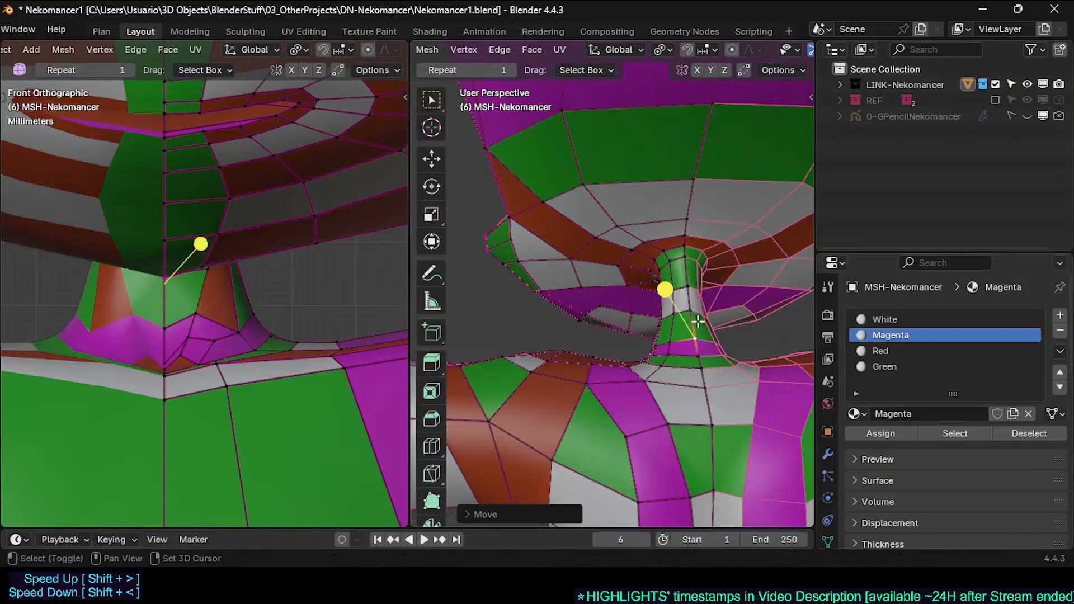
pyautogui.click(693, 362)
pyautogui.press('g')
pyautogui.click(697, 366)
pyautogui.click(702, 388)
pyautogui.press('g')
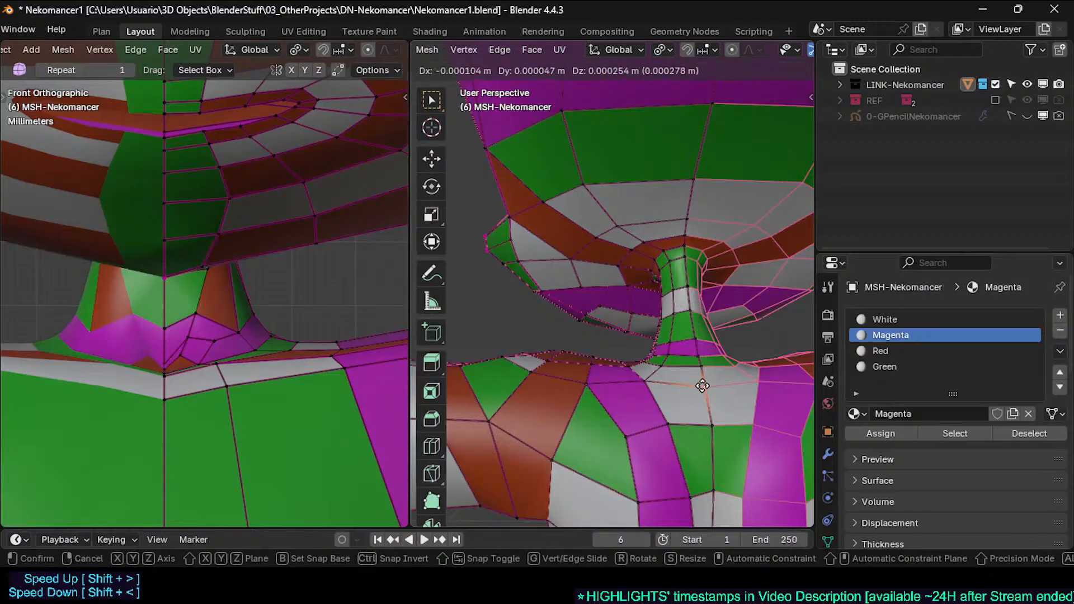
pyautogui.click(703, 385)
pyautogui.click(705, 430)
pyautogui.press('g')
pyautogui.click(702, 430)
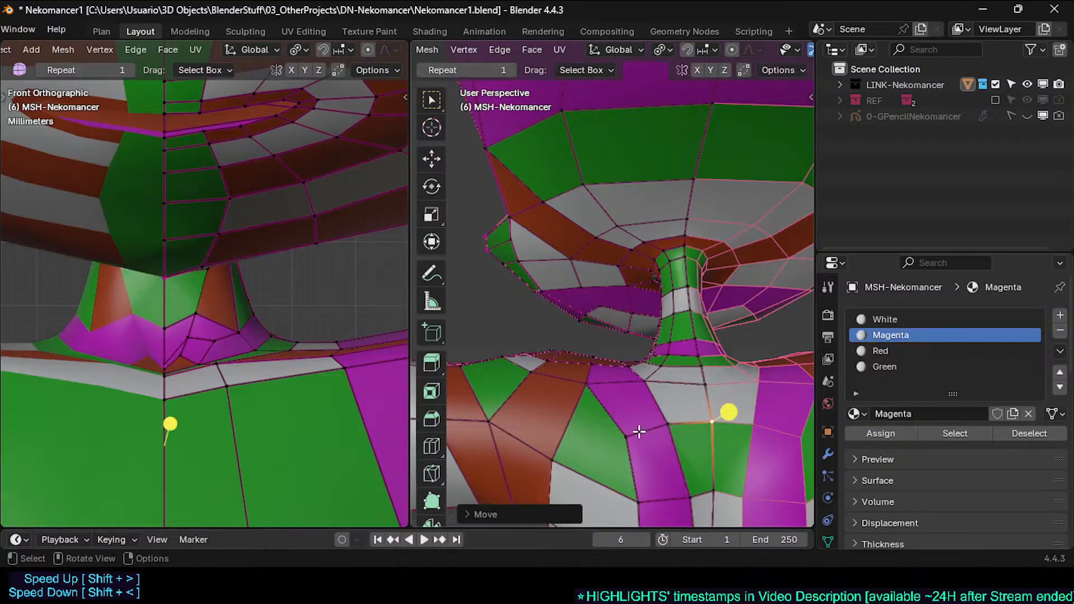
# Step: Adjust the two vertices on the outer and inner borders of the magenta stripe on the upper back
pyautogui.click(633, 433)
pyautogui.press('g')
pyautogui.click(643, 431)
pyautogui.click(672, 421)
pyautogui.press('g')
pyautogui.click(678, 417)
pyautogui.scroll(-4, 707, 410)
pyautogui.press('Tab')
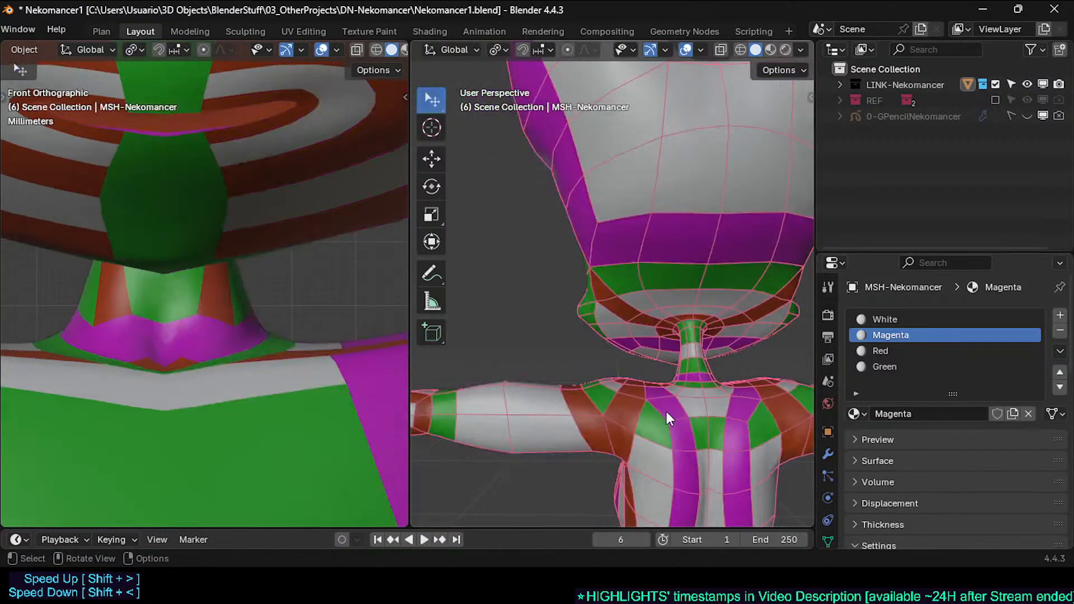
pyautogui.moveTo(666, 411)
pyautogui.mouseDown(button='middle')
pyautogui.moveTo(750, 443)
pyautogui.moveTo(666, 414)
pyautogui.mouseUp(button='middle')
pyautogui.press('Tab')
pyautogui.hotkey('alt', 'a')
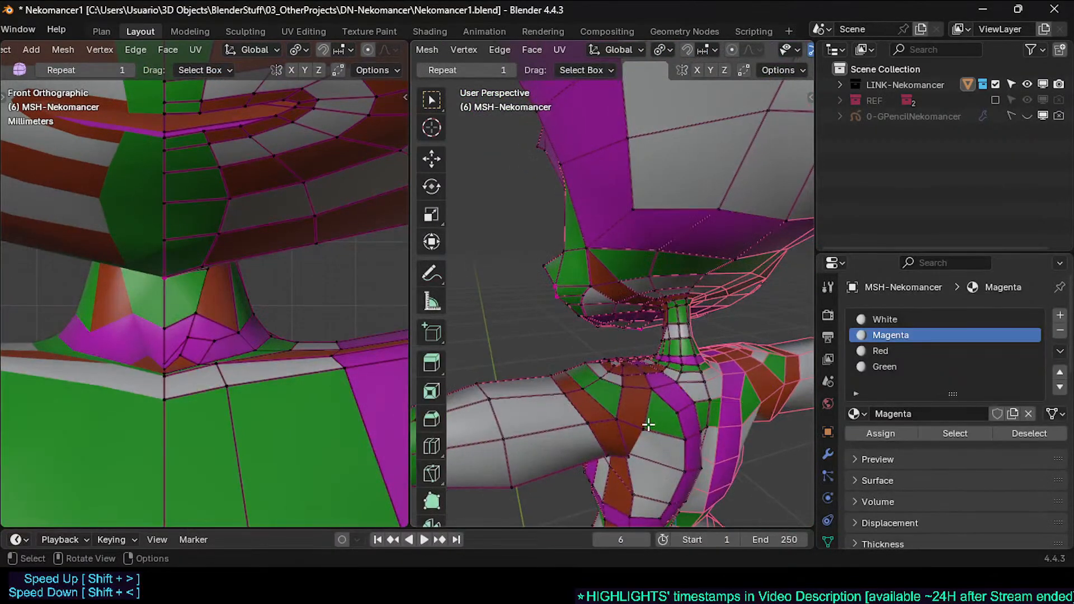
pyautogui.press('c')
pyautogui.moveTo(649, 425)
pyautogui.mouseDown()
pyautogui.moveTo(687, 448)
pyautogui.moveTo(693, 418)
pyautogui.mouseUp()
pyautogui.moveTo(697, 370)
pyautogui.mouseDown()
pyautogui.moveTo(707, 364)
pyautogui.moveTo(684, 353)
pyautogui.moveTo(700, 357)
pyautogui.mouseUp()
pyautogui.press('c')
pyautogui.rightClick(684, 353)
pyautogui.press('Tab')
# Step: Reposition the rear armpit corner vertex between the green, red and white faces, along Y and freely from behind
pyautogui.moveTo(701, 357); pyautogui.dragTo(604, 359, button='middle')
pyautogui.moveTo(635, 425); pyautogui.dragTo(638, 386, button='middle')
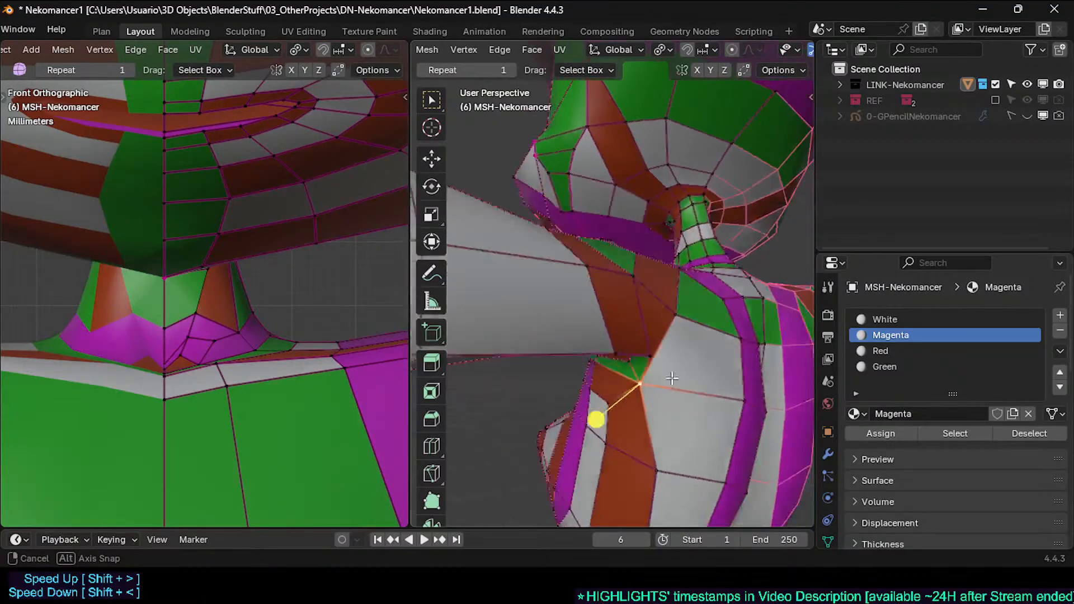
pyautogui.moveTo(596, 419); pyautogui.dragTo(631, 403, button='middle')
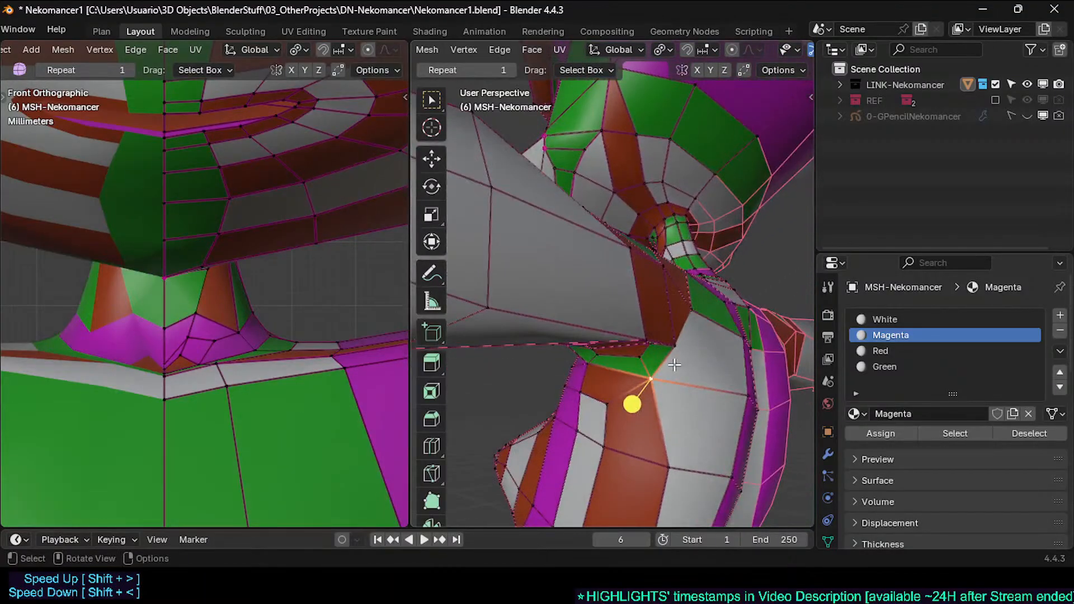
pyautogui.press('g')
pyautogui.press('y')
pyautogui.click(709, 395)
pyautogui.moveTo(709, 395); pyautogui.dragTo(540, 427, button='middle')
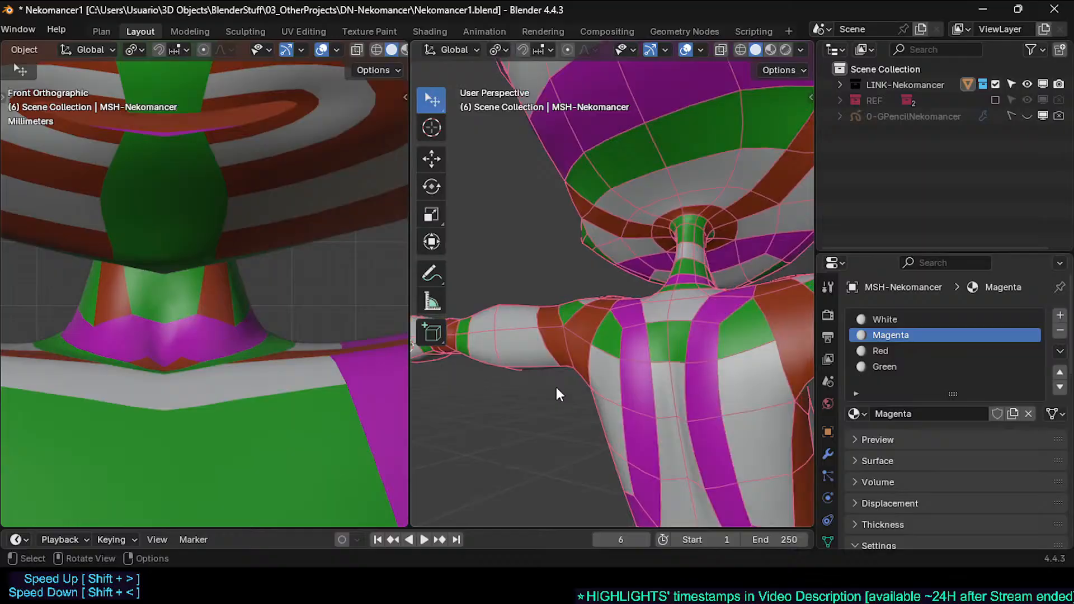
pyautogui.press('Tab')
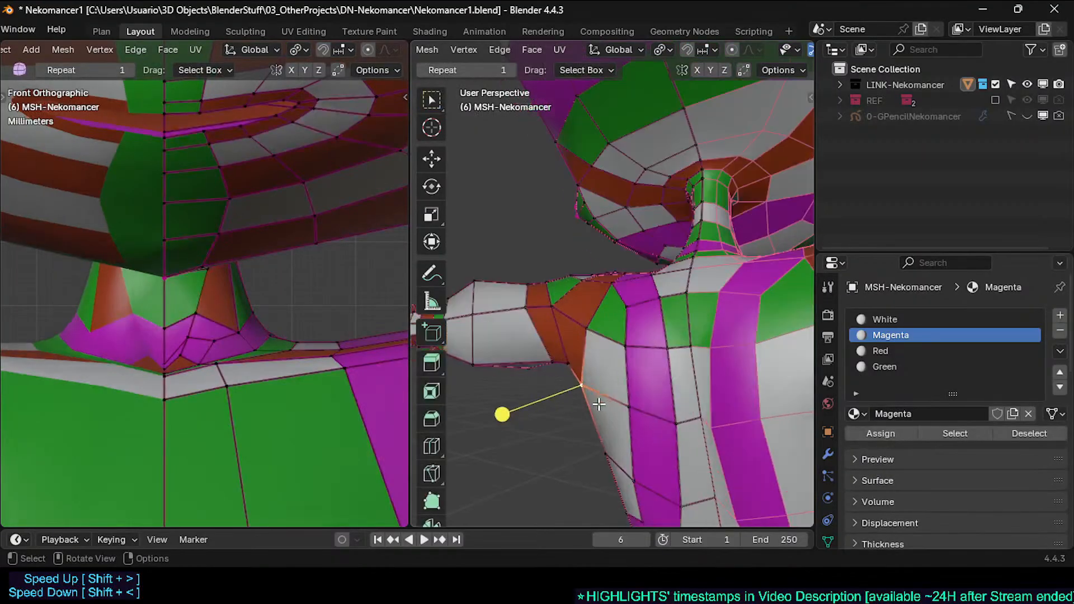
pyautogui.press('g')
pyautogui.click(608, 415)
# Step: Slide the edge between the white and red faces on the torso's side below the armpit and move a neighbouring vertex
pyautogui.moveTo(606, 432); pyautogui.dragTo(683, 377, button='middle')
pyautogui.press('Tab')
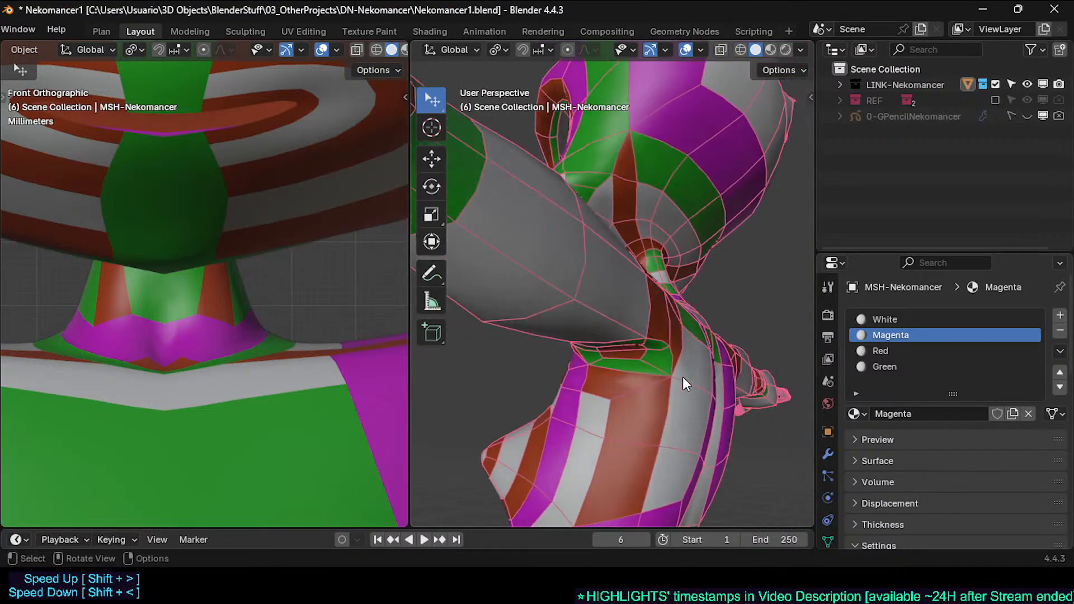
pyautogui.press('Tab')
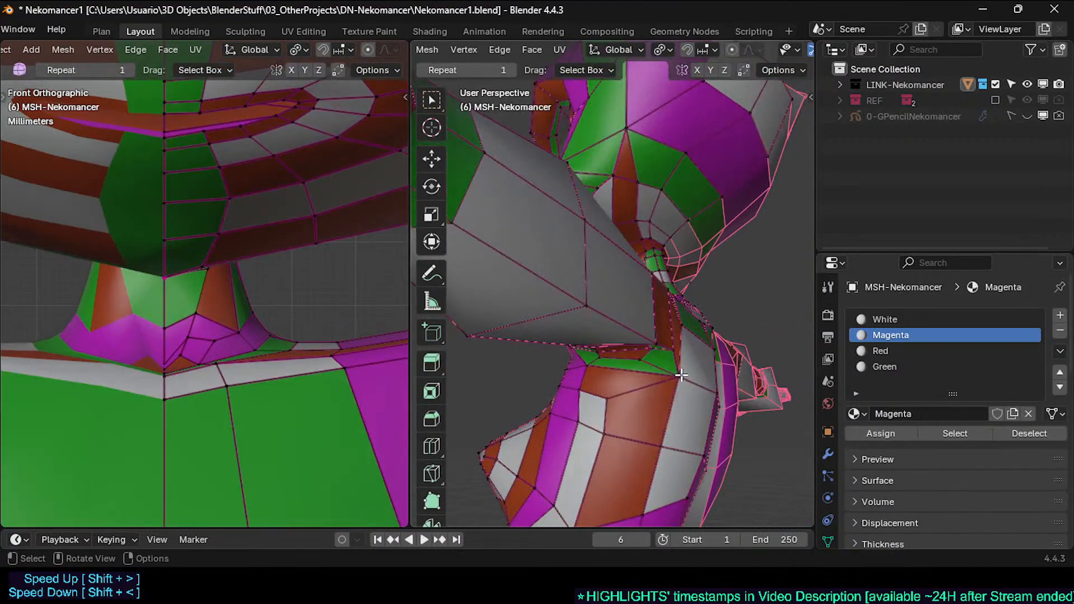
pyautogui.moveTo(613, 396); pyautogui.dragTo(632, 399, button='middle')
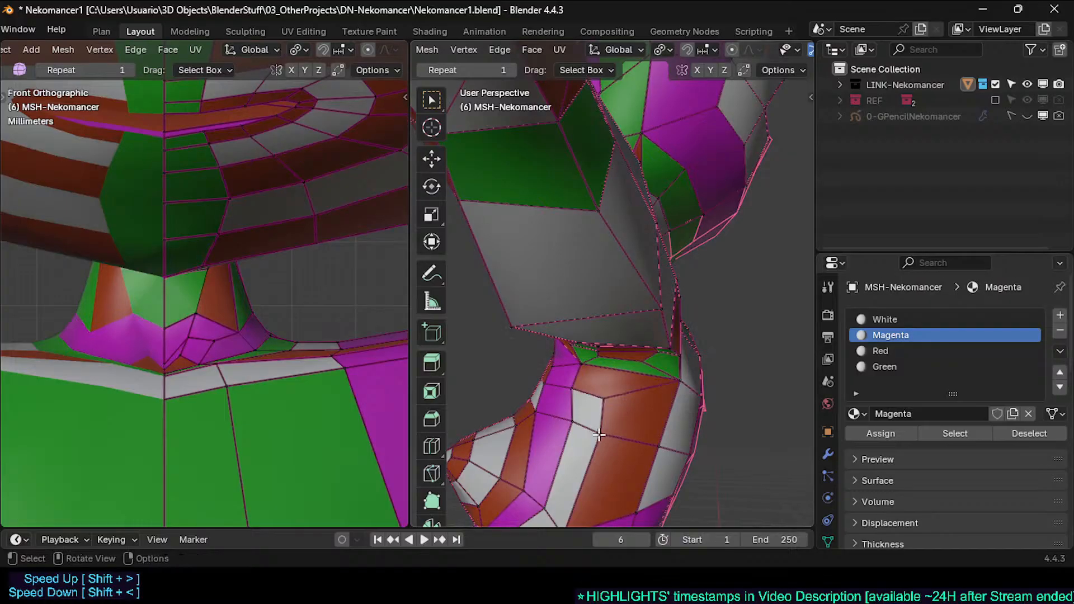
pyautogui.press('g')
pyautogui.press('g')
pyautogui.click(626, 426)
pyautogui.press('1')
pyautogui.click(631, 409)
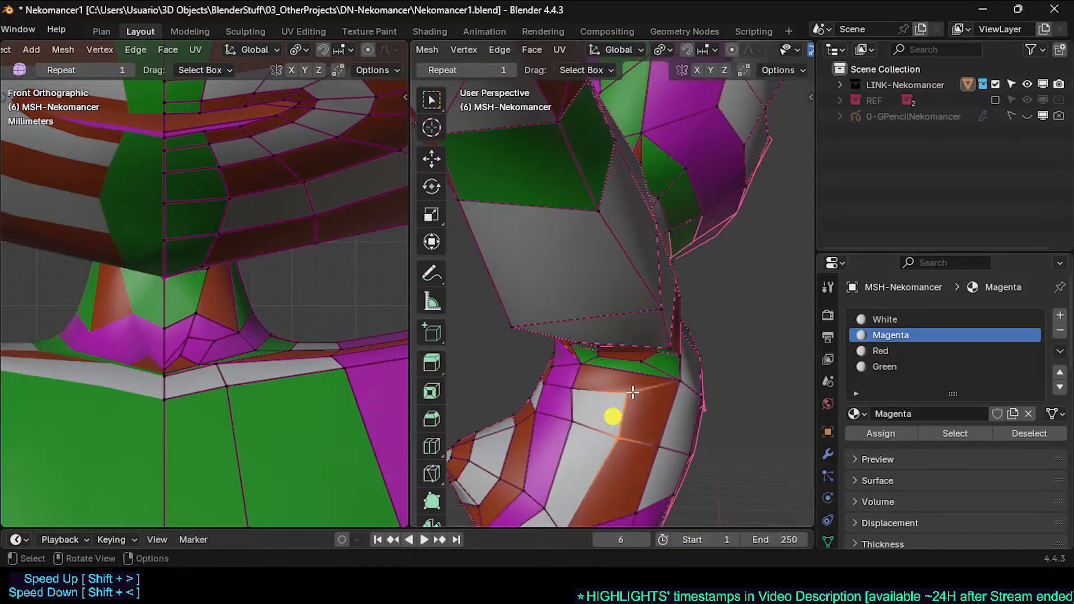
pyautogui.press('g')
pyautogui.click(617, 421)
pyautogui.moveTo(616, 421); pyautogui.dragTo(617, 375, button='middle')
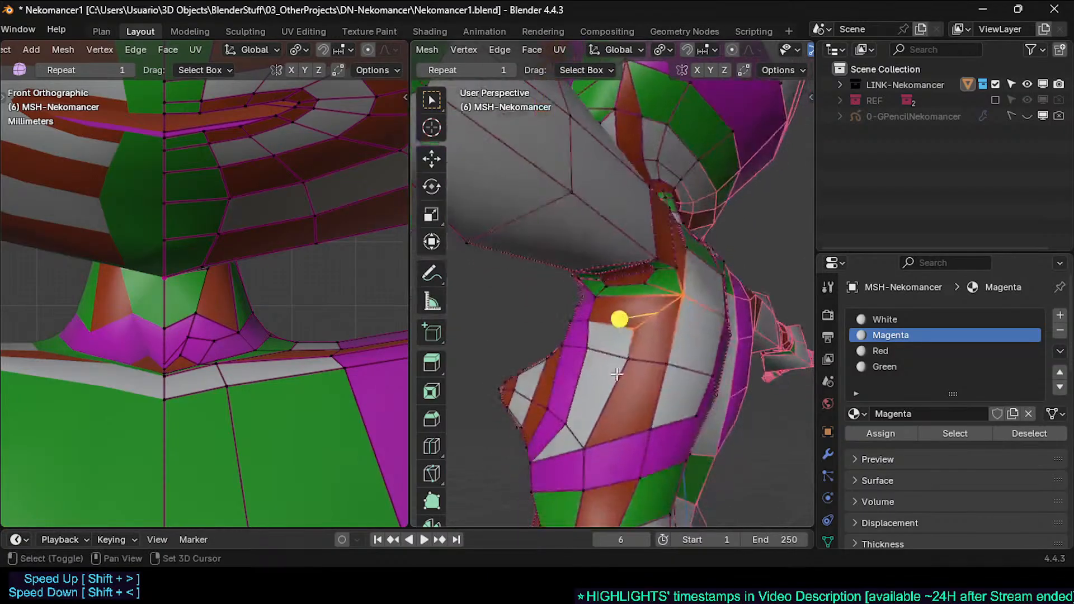
# Step: Move the vertex on the magenta band under the chest and slide the edge crossing the red strip on the torso's side
pyautogui.click(587, 456)
pyautogui.moveTo(587, 457); pyautogui.dragTo(612, 442, button='middle')
pyautogui.press('g')
pyautogui.click(612, 441)
pyautogui.press('2')
pyautogui.click(645, 366)
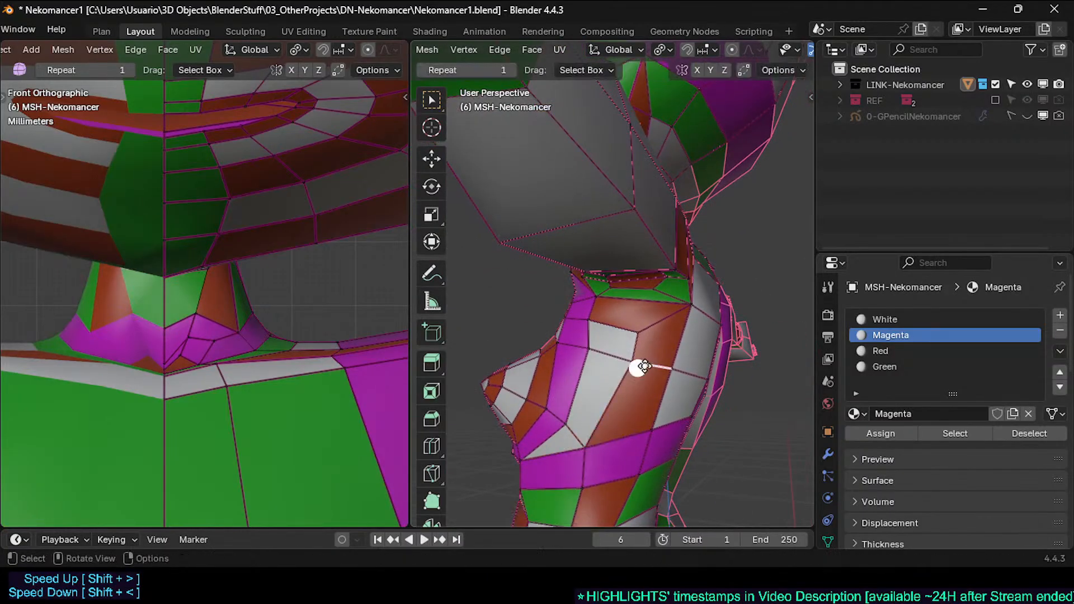
pyautogui.press('g')
pyautogui.press('g')
pyautogui.click(633, 389)
# Step: Slide the vertex on the border between the magenta and white faces beside the chest along its edge
pyautogui.press('1')
pyautogui.click(594, 351)
pyautogui.press('g')
pyautogui.press('g')
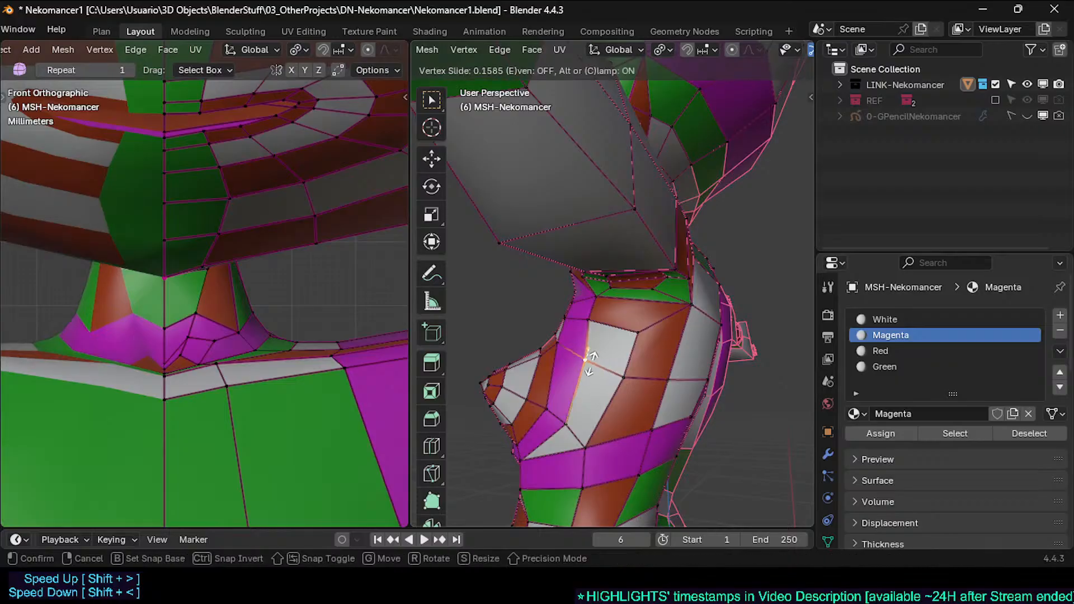
pyautogui.click(592, 362)
pyautogui.moveTo(629, 358); pyautogui.dragTo(588, 361, button='middle')
# Step: Examine the edge flow around the green armpit faces from behind, the front and the side
pyautogui.press('Tab')
pyautogui.moveTo(660, 360); pyautogui.dragTo(620, 309, button='middle')
pyautogui.press('Tab')
pyautogui.scroll(3, 650, 304)
pyautogui.click(635, 299)
pyautogui.scroll(1, 634, 301)
pyautogui.hotkey('alt', 'a')
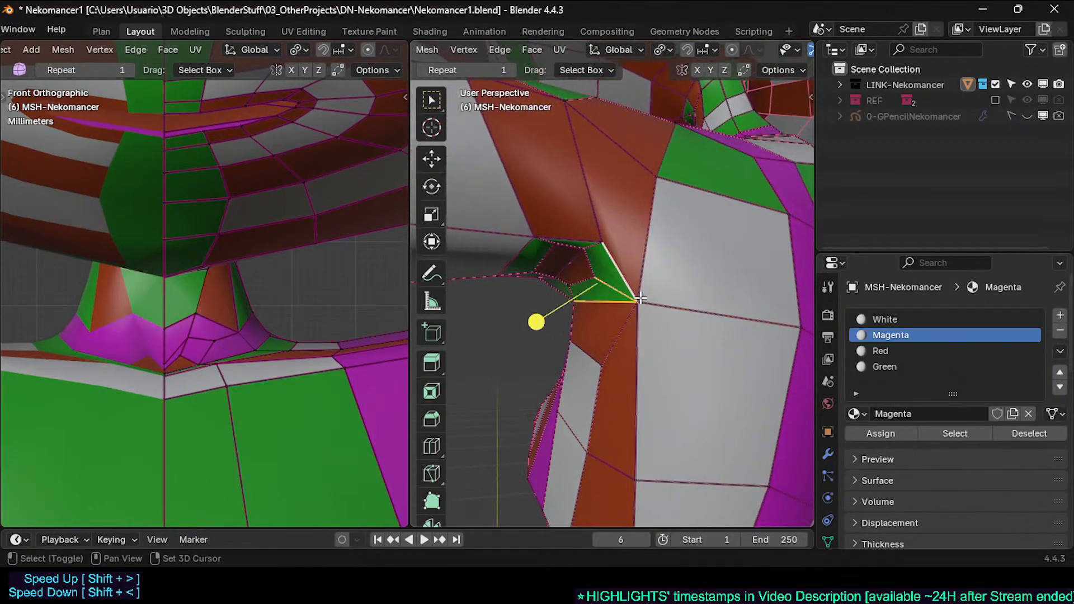
pyautogui.hotkey('alt', 'a')
pyautogui.moveTo(617, 330); pyautogui.dragTo(580, 288, button='middle')
pyautogui.click(627, 324)
pyautogui.hotkey('ctrl', 's')
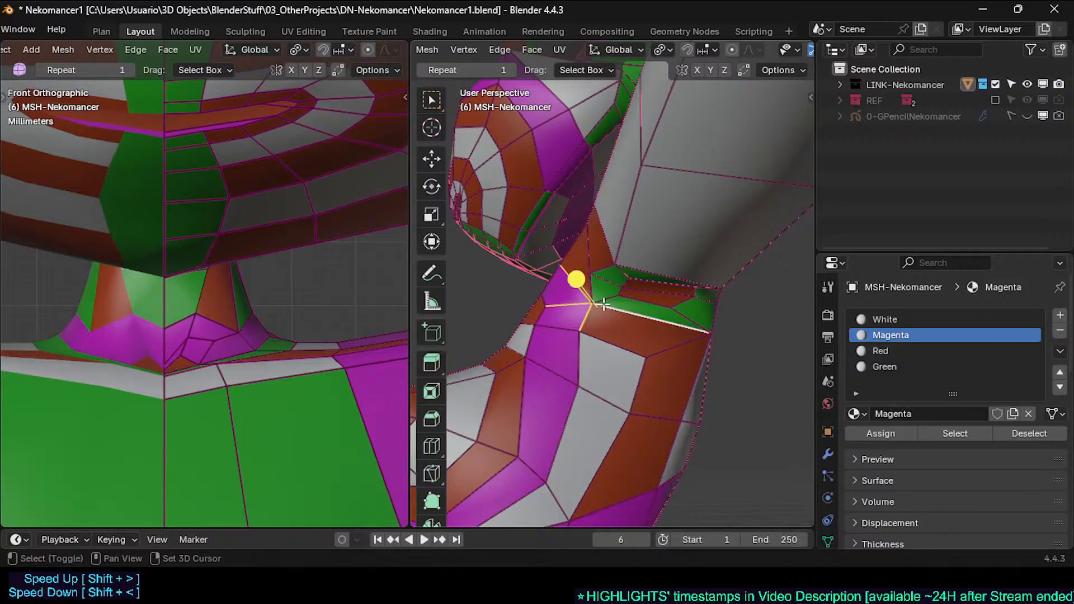
pyautogui.press('Tab')
pyautogui.moveTo(610, 306); pyautogui.dragTo(536, 265, button='middle')
pyautogui.press('Tab')
pyautogui.hotkey('ctrl', 'r')
pyautogui.rightClick(586, 279)
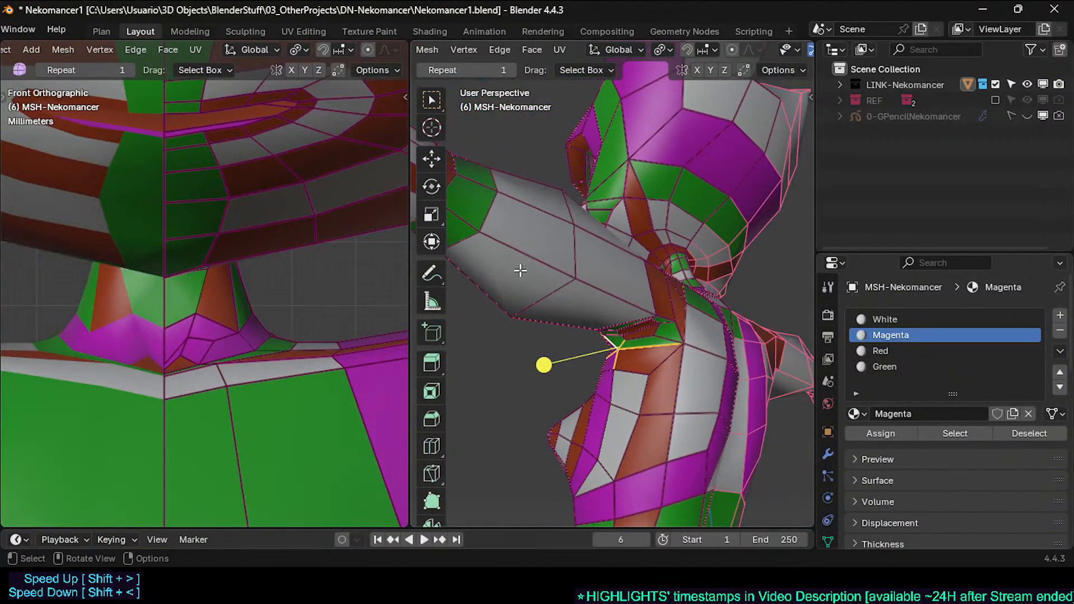
# Step: Select the face loop running down the torso's side and the thigh to trace its flow, and save the file
pyautogui.keyDown('shift'); pyautogui.moveTo(578, 417); pyautogui.dragTo(596, 153, button='middle'); pyautogui.keyUp('shift')
pyautogui.scroll(-5, 590, 401)
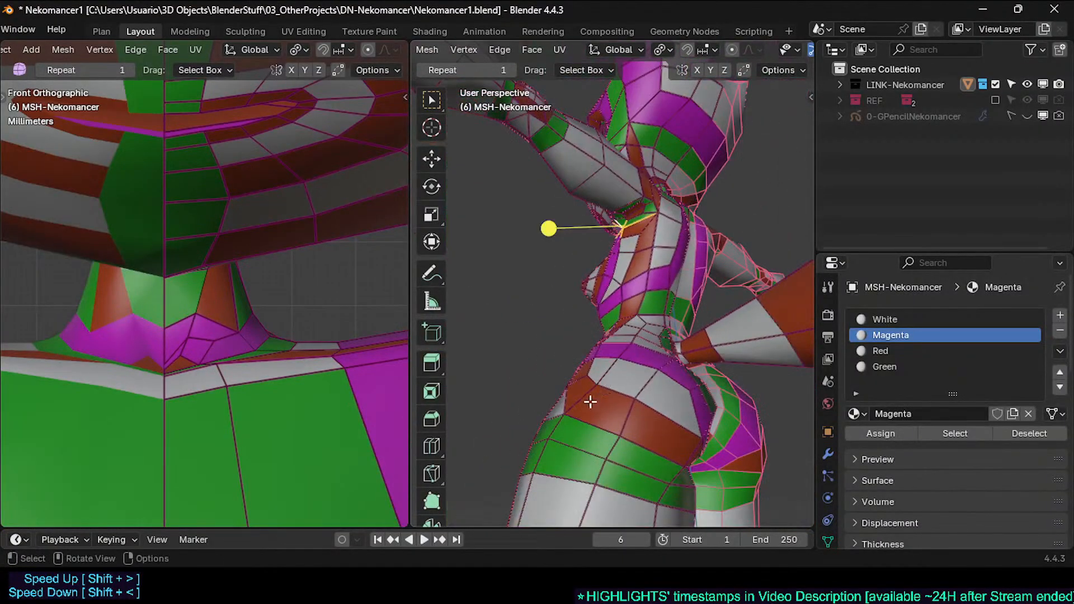
pyautogui.keyDown('shift'); pyautogui.moveTo(590, 400); pyautogui.dragTo(658, 226, button='middle'); pyautogui.keyUp('shift')
pyautogui.moveTo(658, 226); pyautogui.dragTo(659, 291, button='middle')
pyautogui.scroll(-2, 655, 307)
pyautogui.keyDown('alt'); pyautogui.click(652, 333); pyautogui.keyUp('alt')
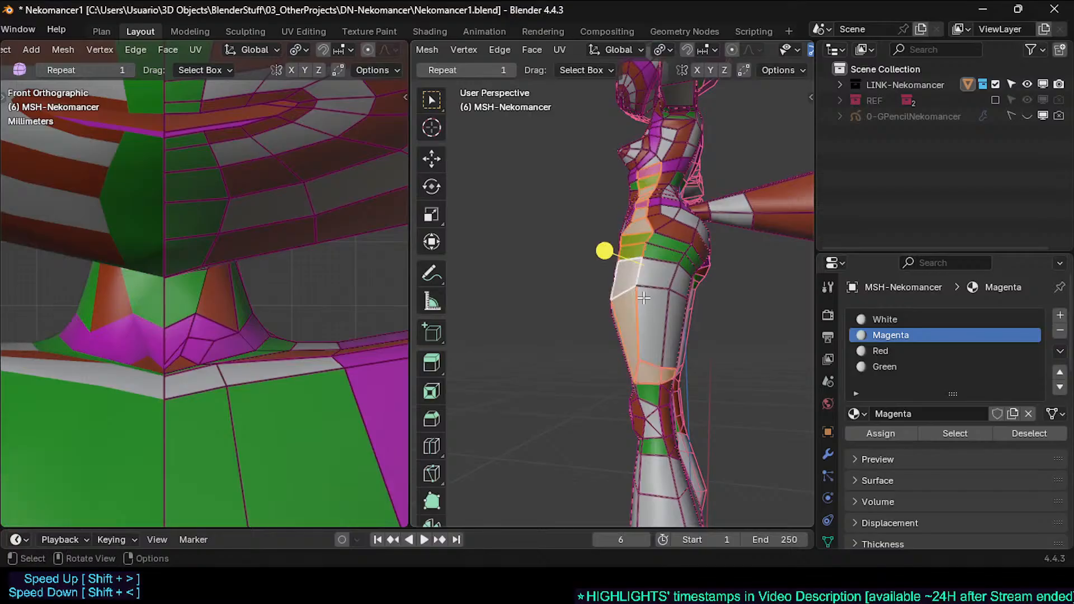
pyautogui.scroll(3, 644, 332)
pyautogui.moveTo(644, 332); pyautogui.dragTo(647, 284, button='middle')
pyautogui.hotkey('ctrl', 's')
pyautogui.scroll(6, 655, 263)
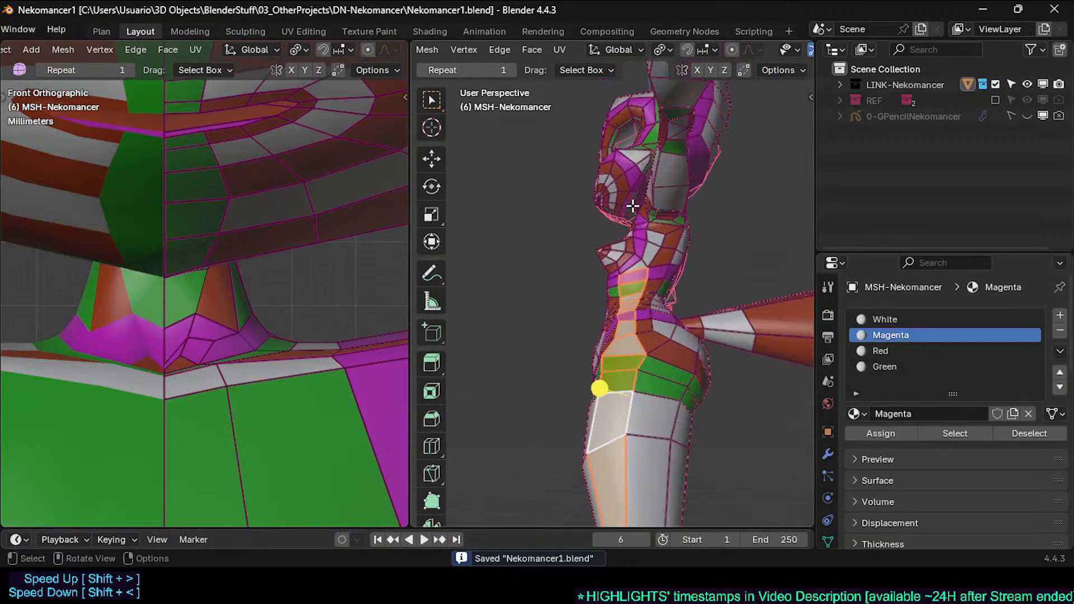
pyautogui.moveTo(622, 267); pyautogui.dragTo(666, 404, button='middle')
pyautogui.keyDown('alt'); pyautogui.keyDown('shift'); pyautogui.click(624, 298); pyautogui.keyUp('shift'); pyautogui.keyUp('alt')
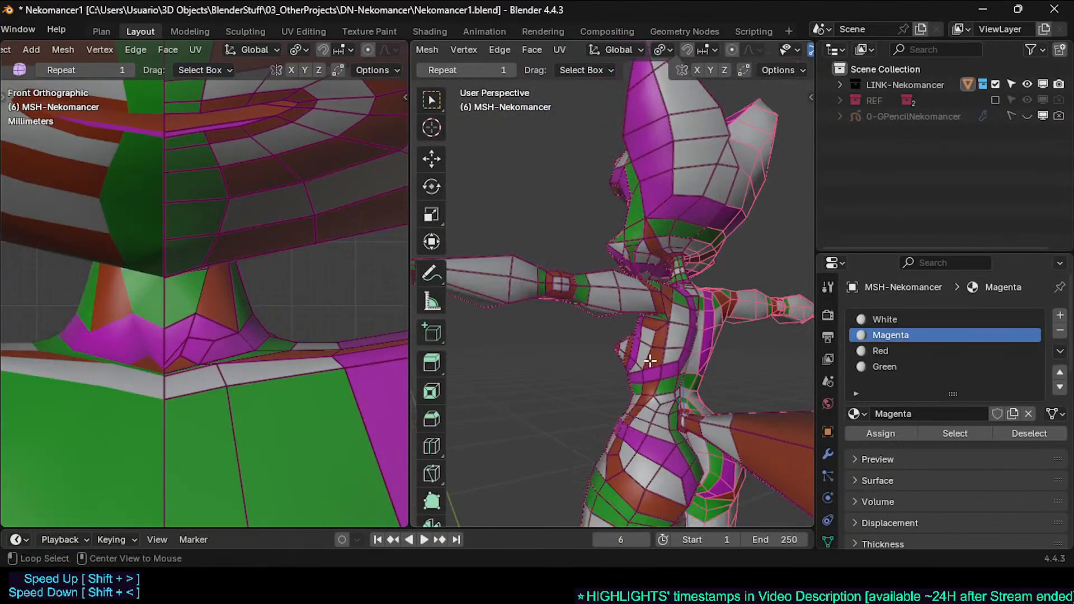
# Step: Preview a loop cut running from the upper arm through the armpit and down beside the chest
pyautogui.moveTo(657, 348)
pyautogui.mouseDown(button='middle')
pyautogui.moveTo(635, 367)
pyautogui.moveTo(664, 363)
pyautogui.mouseUp(button='middle')
pyautogui.scroll(2, 621, 320)
pyautogui.moveTo(621, 321)
pyautogui.mouseDown(button='middle')
pyautogui.moveTo(693, 309)
pyautogui.moveTo(621, 311)
pyautogui.moveTo(623, 296)
pyautogui.moveTo(549, 308)
pyautogui.moveTo(583, 324)
pyautogui.moveTo(592, 267)
pyautogui.moveTo(557, 283)
pyautogui.moveTo(592, 314)
pyautogui.moveTo(636, 321)
pyautogui.mouseUp(button='middle')
pyautogui.scroll(2, 693, 309)
pyautogui.hotkey('ctrl', 'r')
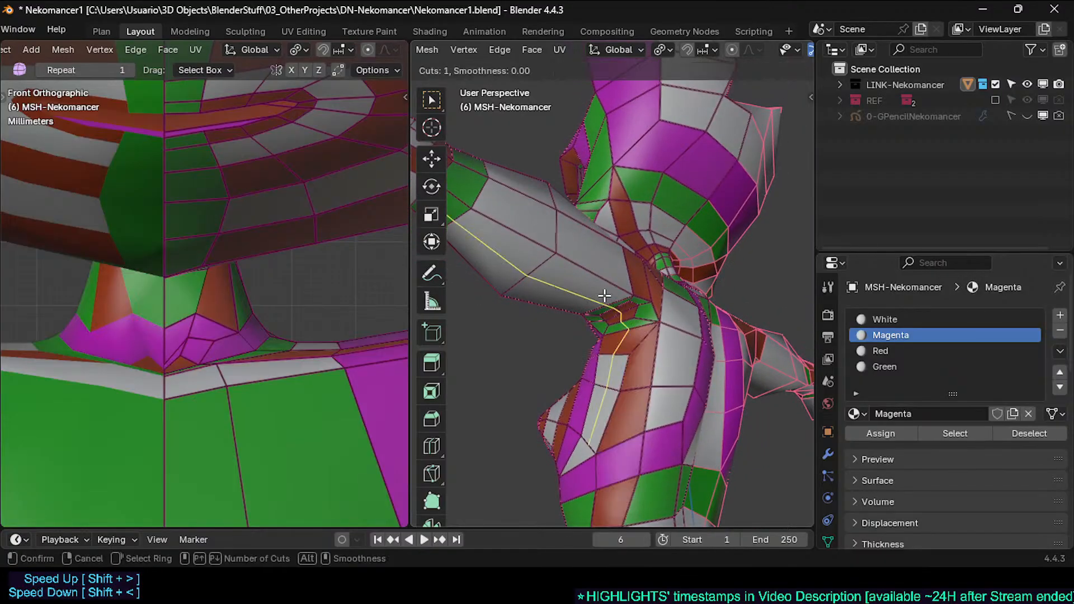
pyautogui.press('Escape')
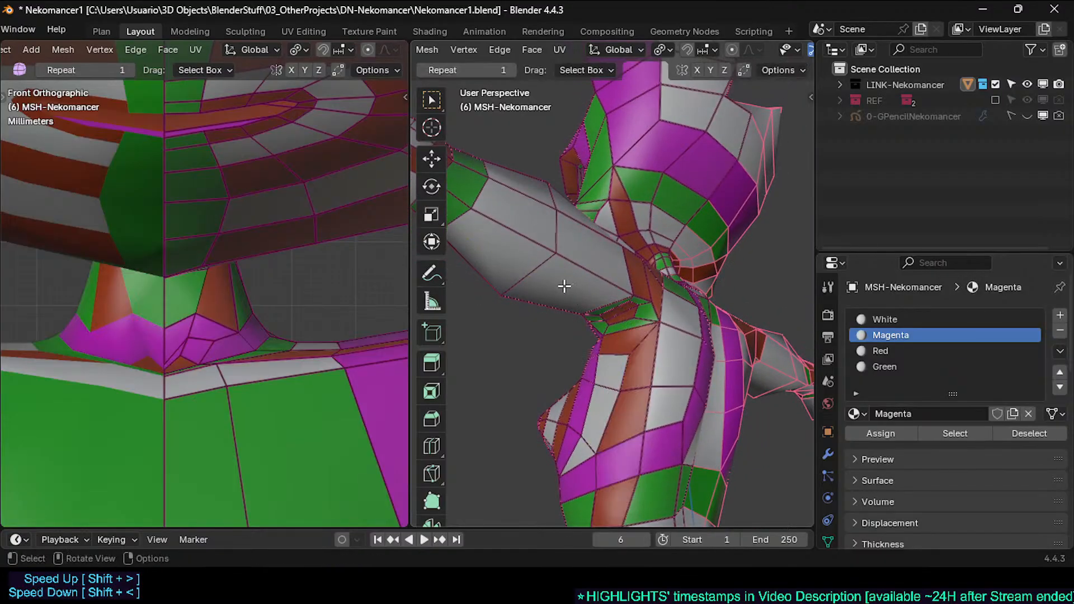
# Step: Examine the topology of the thigh and around the knees, select the white face above the knee, and save the file
pyautogui.moveTo(564, 286); pyautogui.dragTo(685, 383, button='middle')
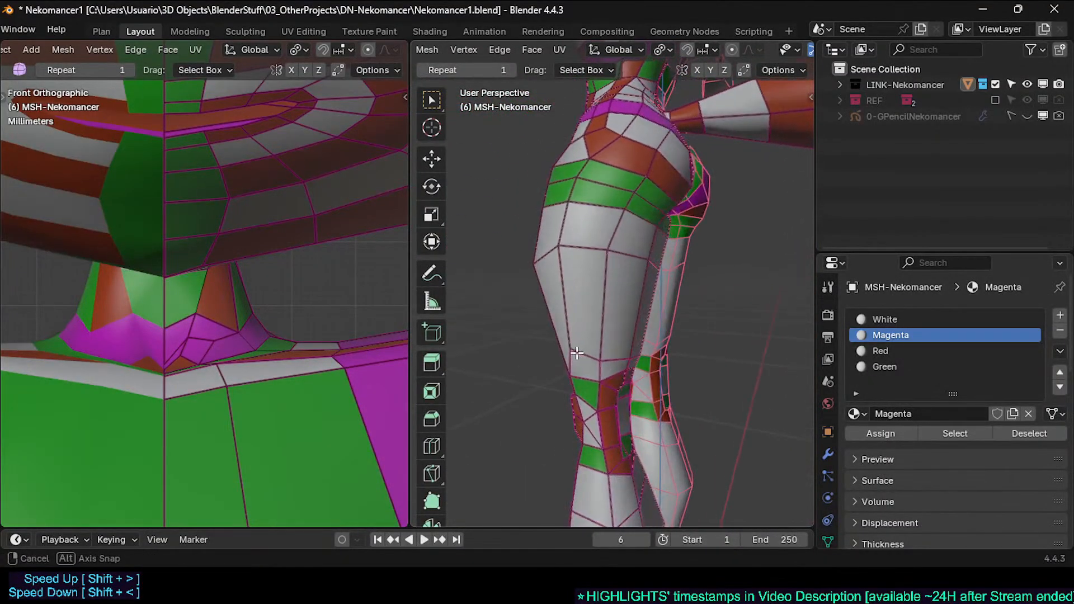
pyautogui.click(577, 378)
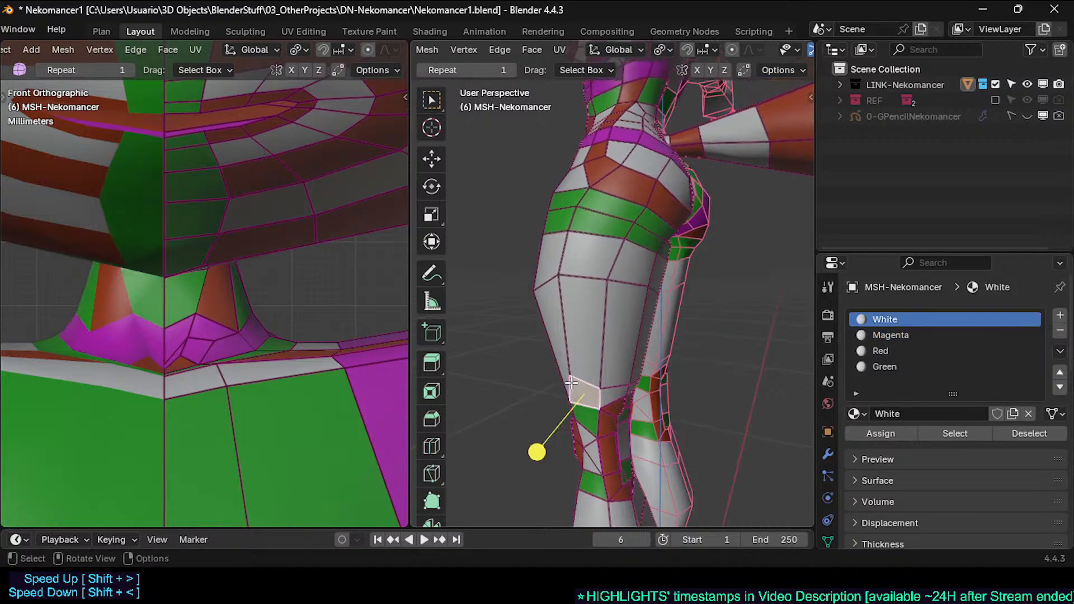
pyautogui.moveTo(576, 378); pyautogui.dragTo(648, 371, button='middle')
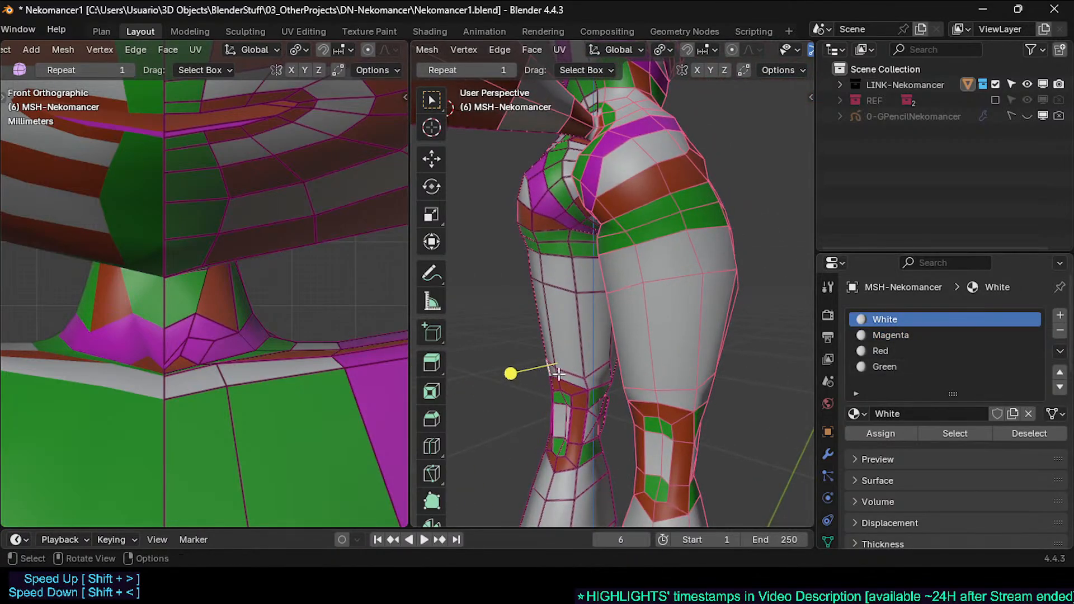
pyautogui.moveTo(558, 374); pyautogui.dragTo(692, 292, button='middle')
pyautogui.scroll(-3, 648, 242)
pyautogui.scroll(5, 648, 313)
pyautogui.hotkey('ctrl', 's')
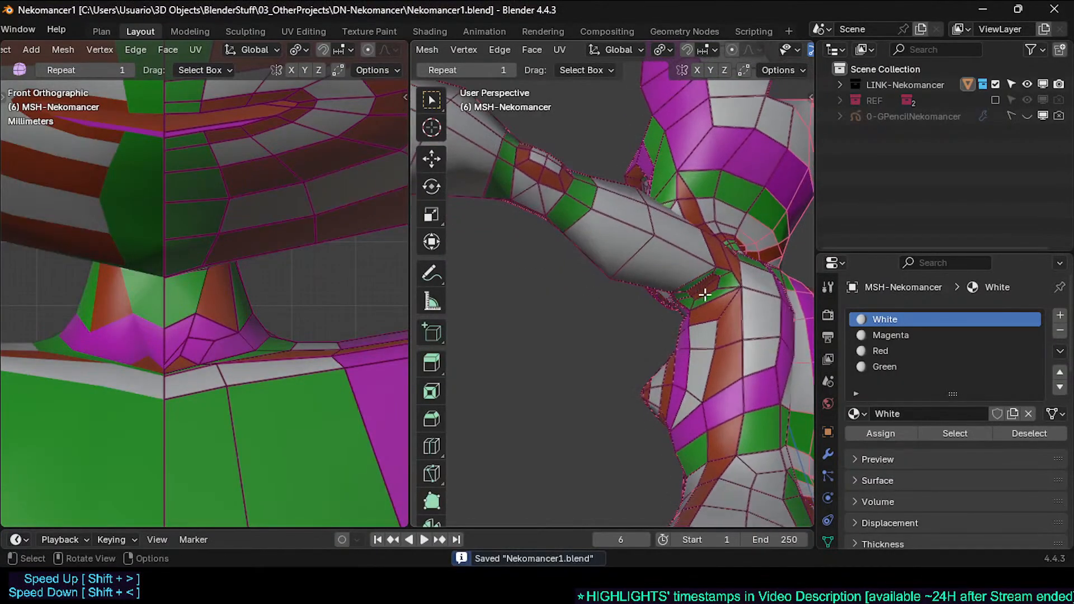
# Step: Knife-cut an edge line from the red strip beside the chest through the armpit along the upper arm's underside, and select the face loop there
pyautogui.hotkey('ctrl', 'r')
pyautogui.rightClick(707, 289)
pyautogui.press('k')
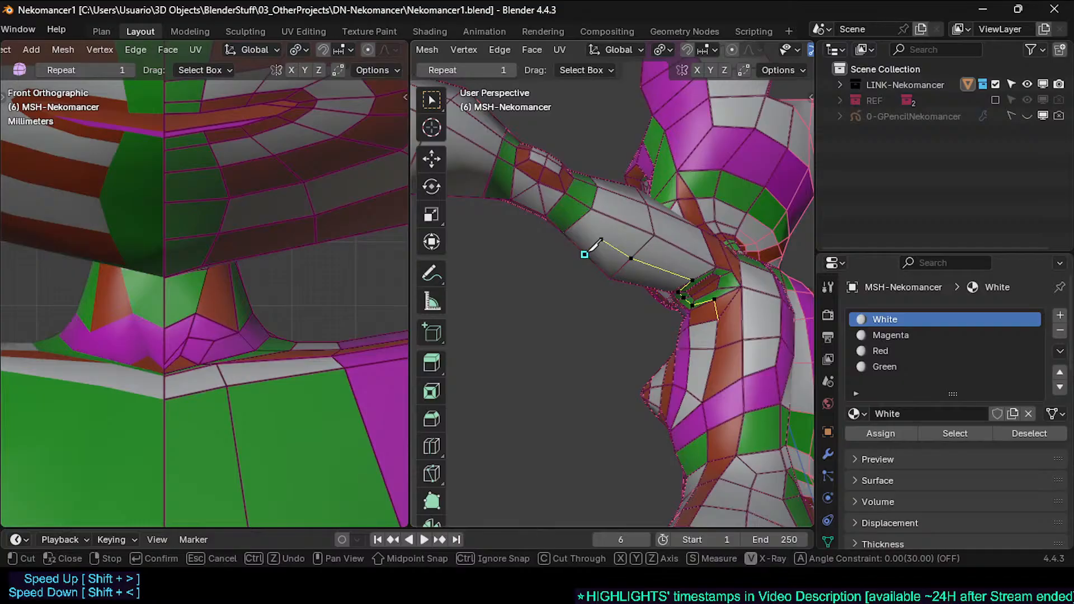
pyautogui.press('Return')
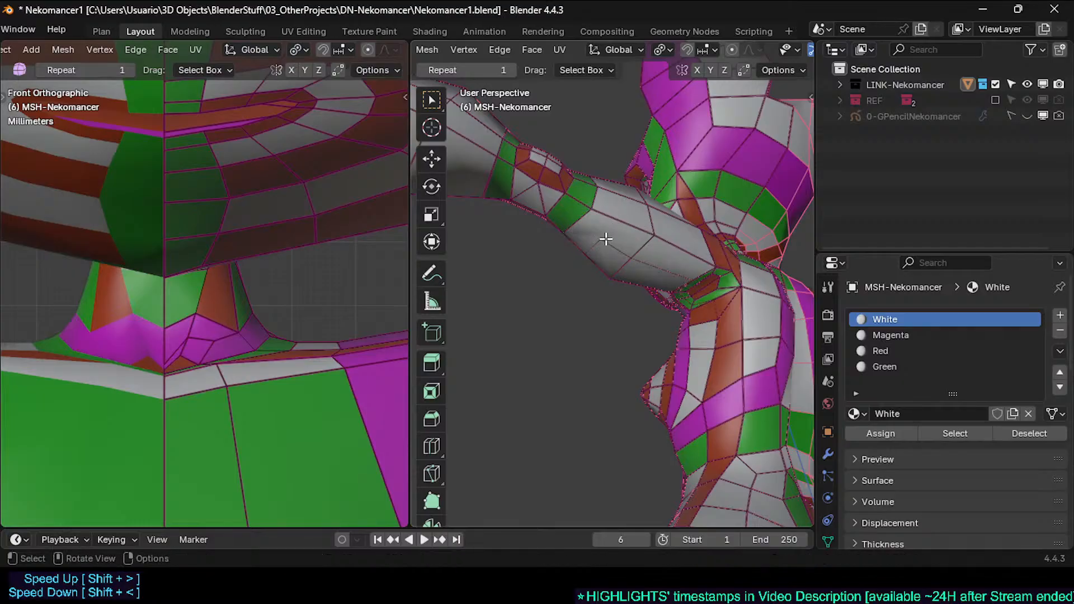
pyautogui.press('k')
pyautogui.press('Return')
pyautogui.moveTo(595, 203); pyautogui.dragTo(532, 261, button='middle')
pyautogui.keyDown('alt'); pyautogui.click(547, 281); pyautogui.keyUp('alt')
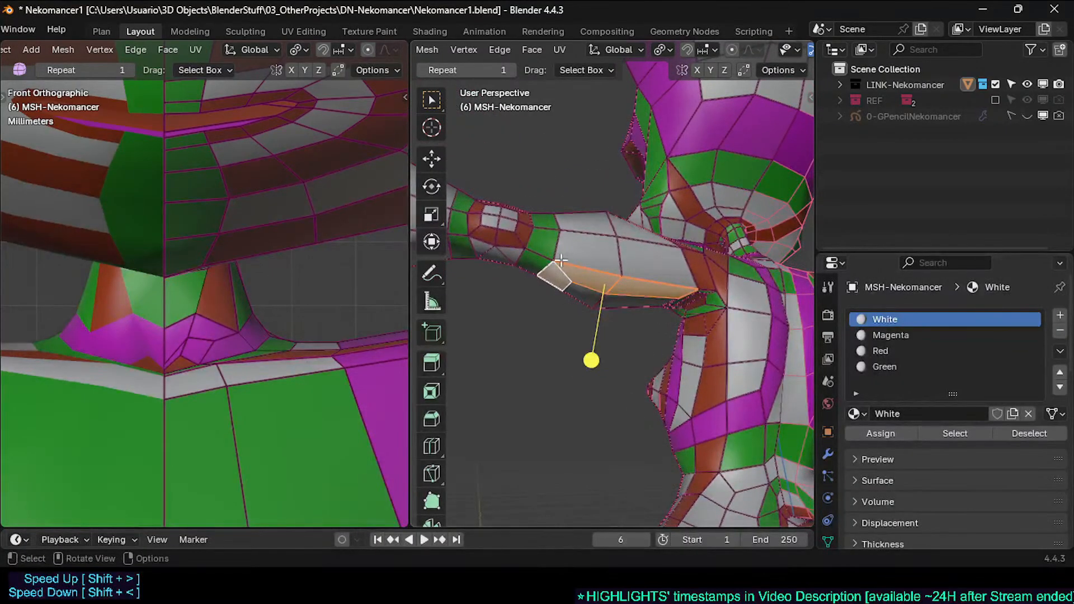
# Step: Knife-cut across the white upper-arm faces near the elbow, around the arm to the corner of the green face
pyautogui.moveTo(552, 299); pyautogui.dragTo(669, 286, button='middle')
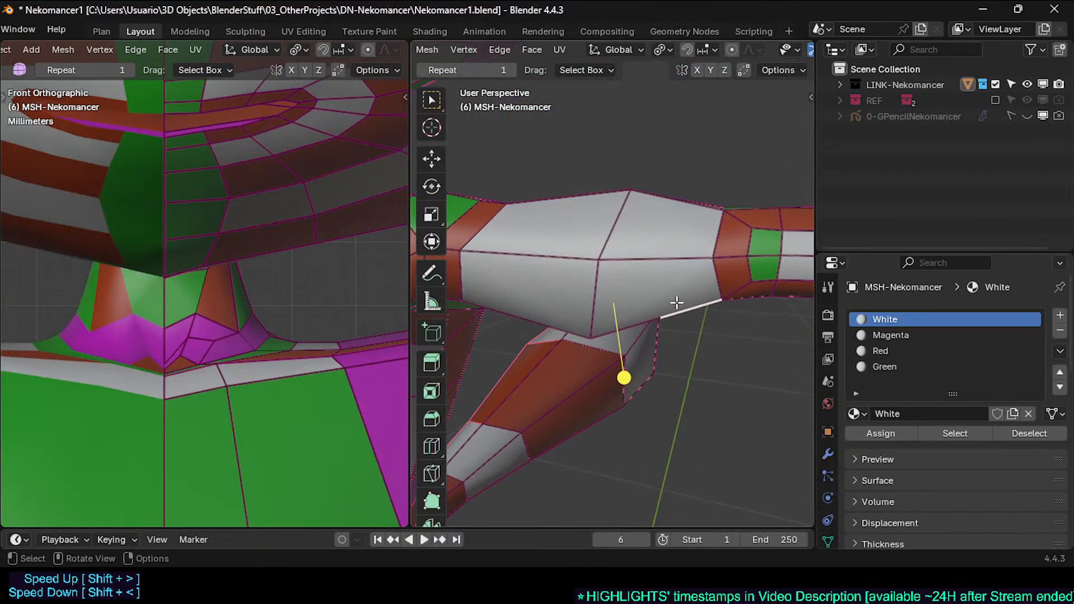
pyautogui.press('k')
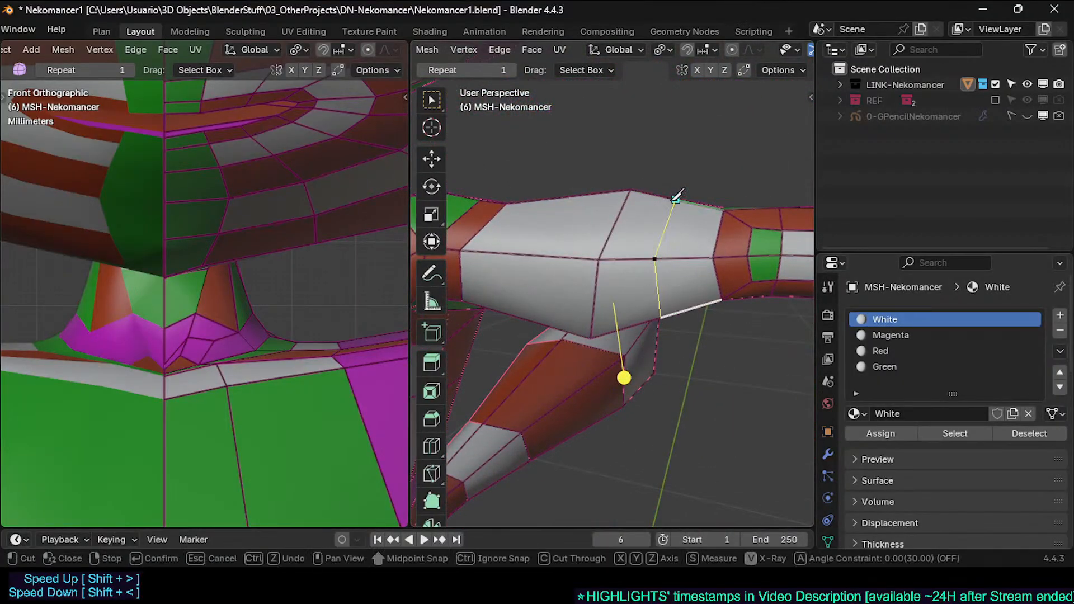
pyautogui.moveTo(703, 200); pyautogui.dragTo(604, 294, button='middle')
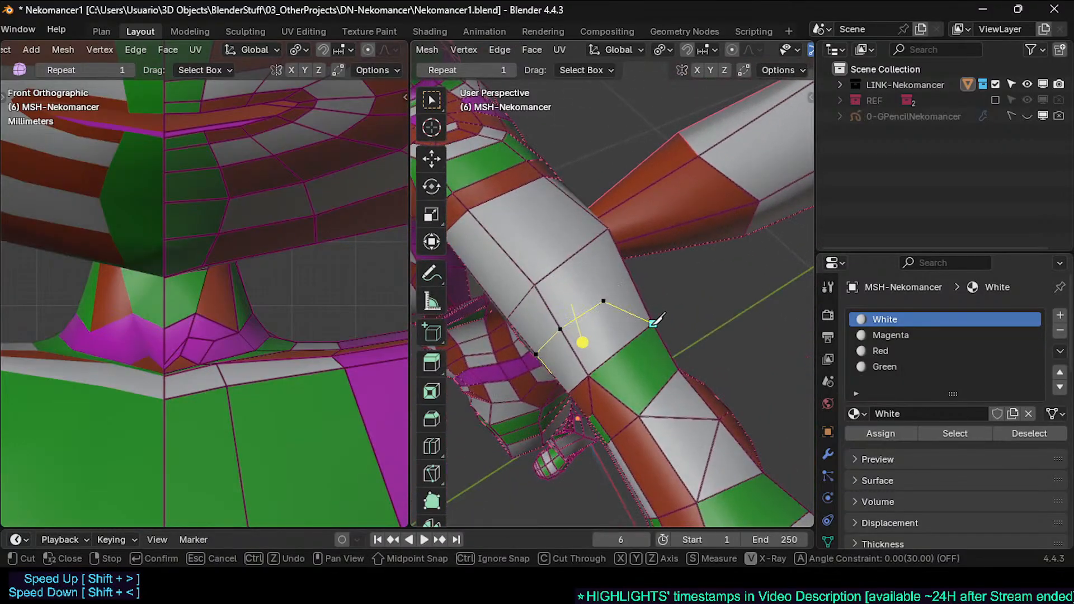
pyautogui.press('Return')
# Step: Knife-cut lengthwise from the new cut's vertex up the upper arm to the white faces on top of the shoulder
pyautogui.moveTo(656, 320); pyautogui.dragTo(614, 363, button='middle')
pyautogui.press('k')
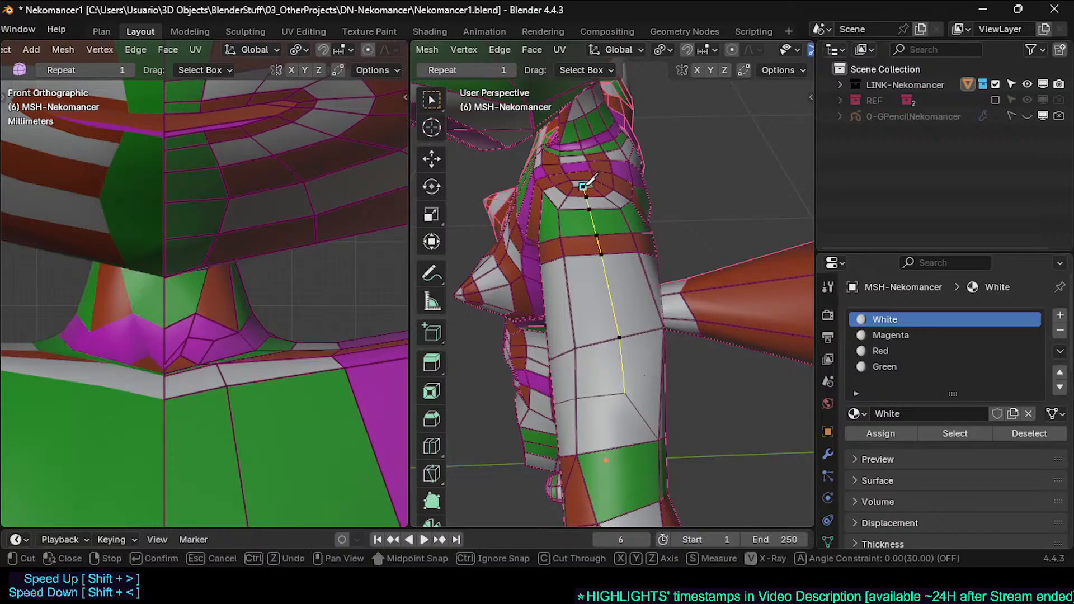
pyautogui.press('Return')
# Step: Try to dissolve the edge line running over the shoulder top from the small white face toward the neck base
pyautogui.moveTo(602, 221); pyautogui.dragTo(658, 366, button='middle')
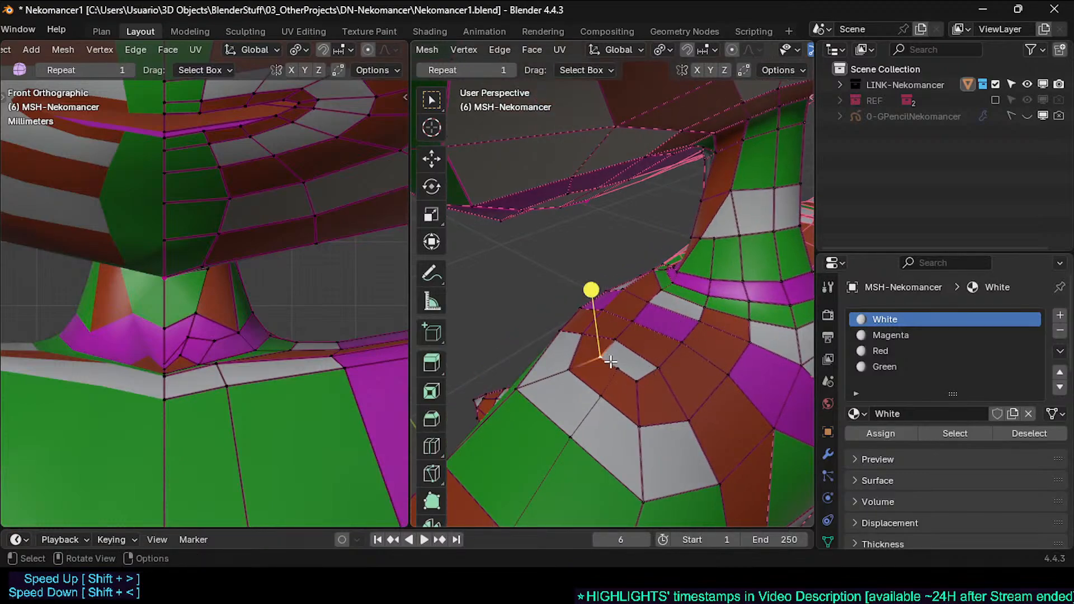
pyautogui.scroll(-1, 630, 366)
pyautogui.moveTo(663, 354); pyautogui.dragTo(589, 343, button='middle')
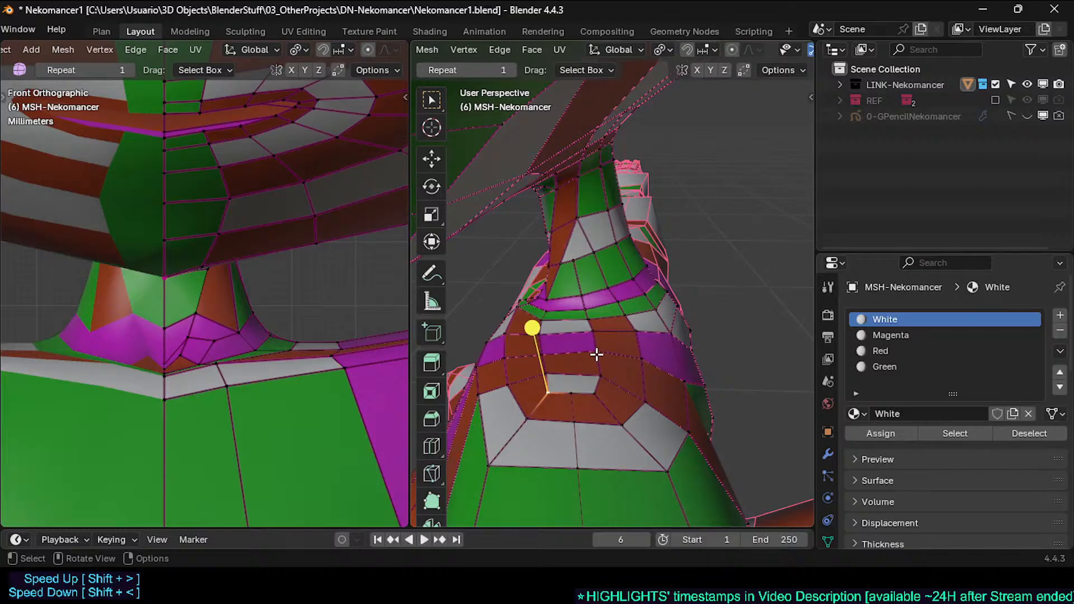
pyautogui.keyDown('alt'); pyautogui.click(545, 362); pyautogui.keyUp('alt')
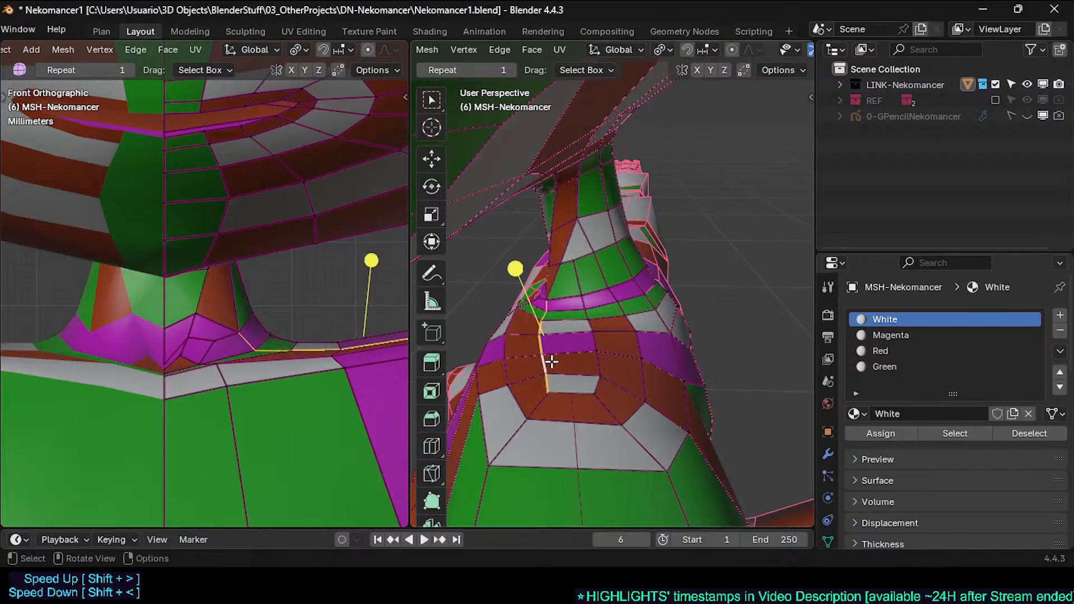
pyautogui.moveTo(549, 360); pyautogui.dragTo(641, 346, button='middle')
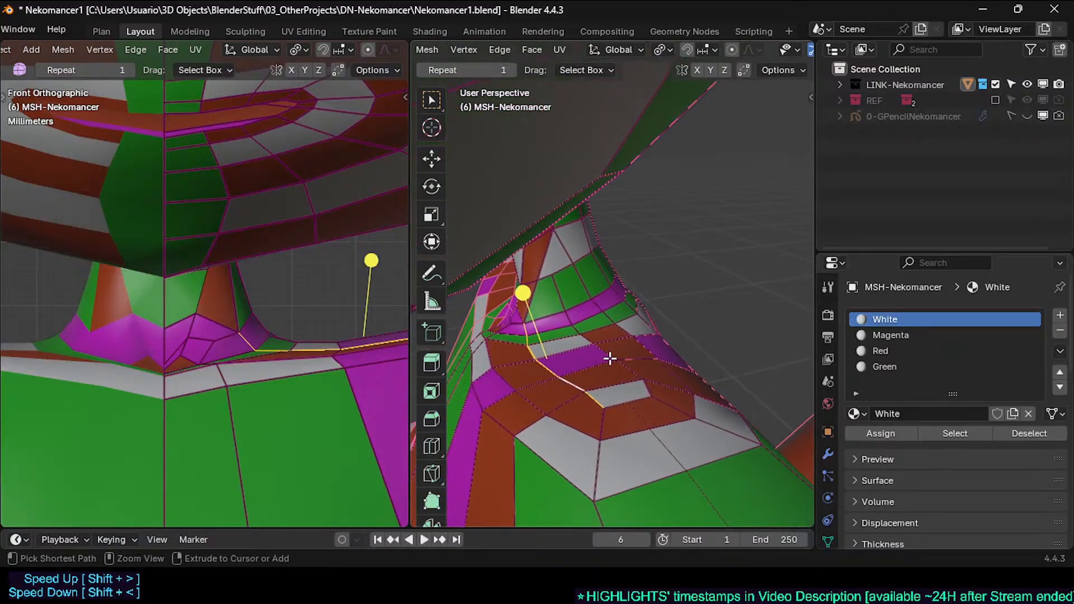
pyautogui.hotkey('ctrl', 'x')
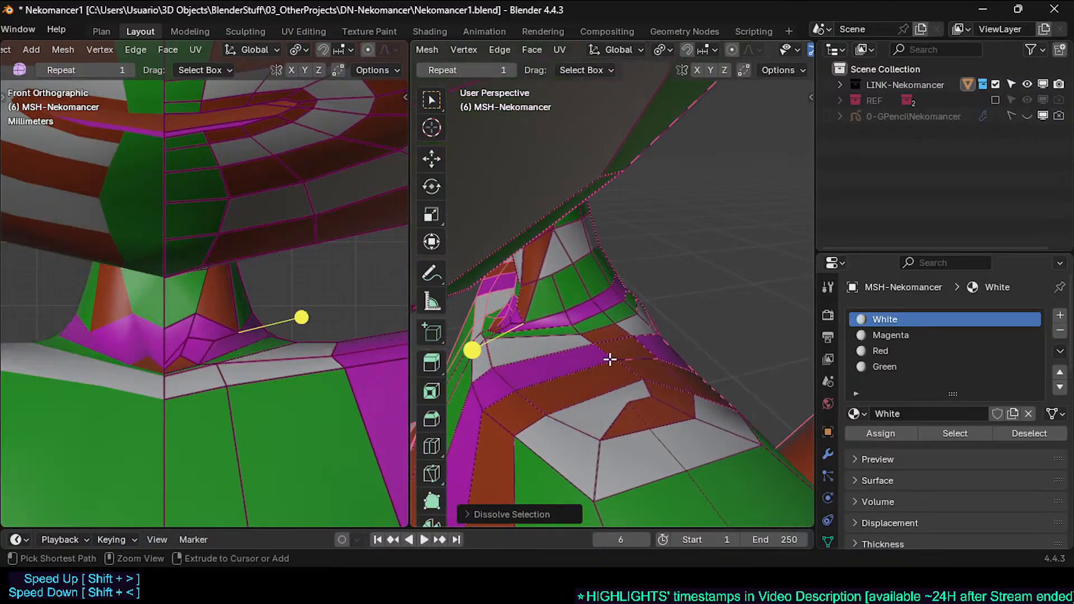
pyautogui.hotkey('ctrl', 'z')
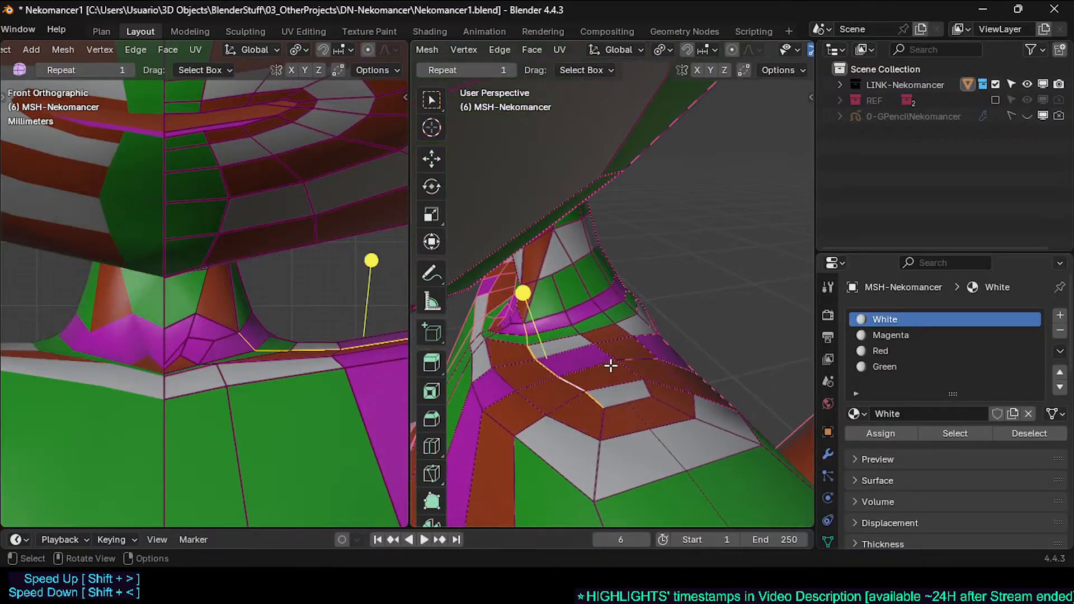
# Step: Dissolve the edge line between the white-magenta and red faces on the shoulder top and merge the corner vertex below into its neighbour
pyautogui.hotkey('alt', 'a')
pyautogui.hotkey('ctrl', 'x')
pyautogui.moveTo(607, 351)
pyautogui.mouseDown(button='middle')
pyautogui.moveTo(616, 360)
pyautogui.moveTo(588, 370)
pyautogui.moveTo(665, 386)
pyautogui.moveTo(548, 388)
pyautogui.moveTo(560, 409)
pyautogui.moveTo(588, 383)
pyautogui.mouseUp(button='middle')
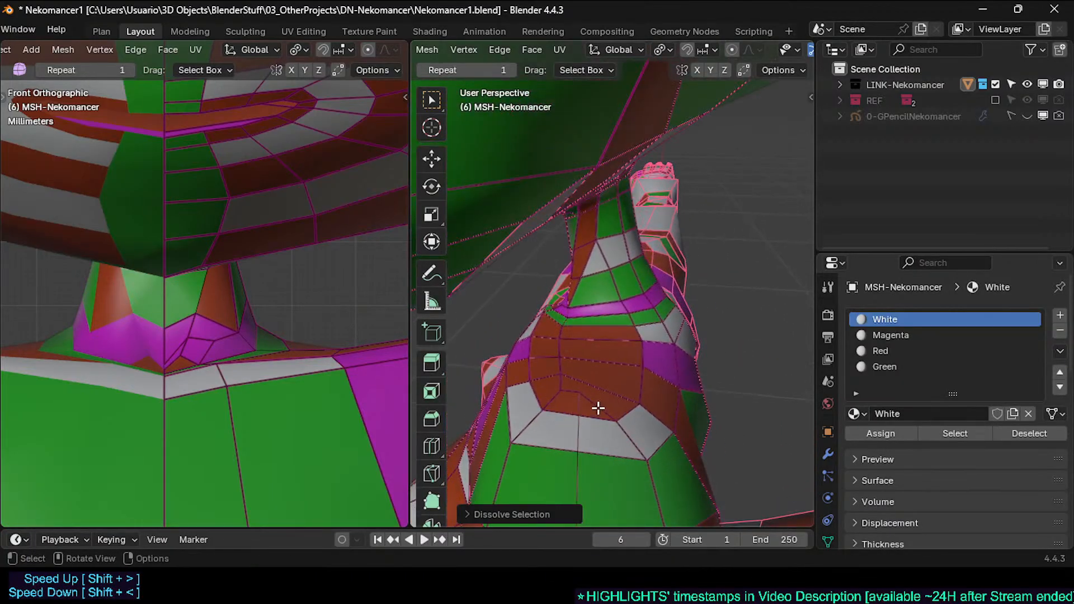
pyautogui.click(588, 396)
pyautogui.click(572, 386)
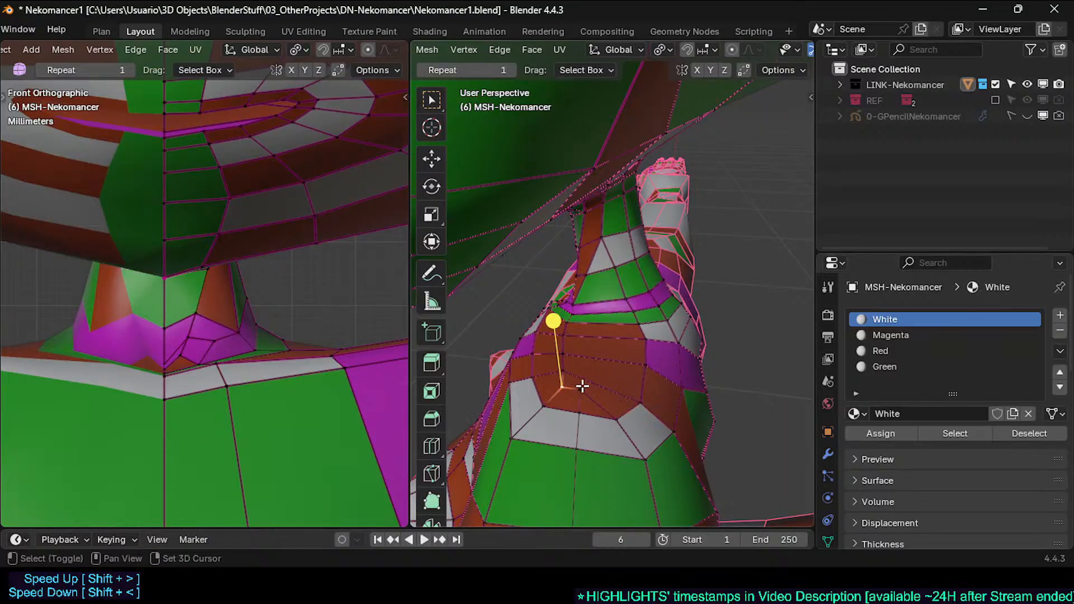
pyautogui.press('m')
pyautogui.click(582, 388)
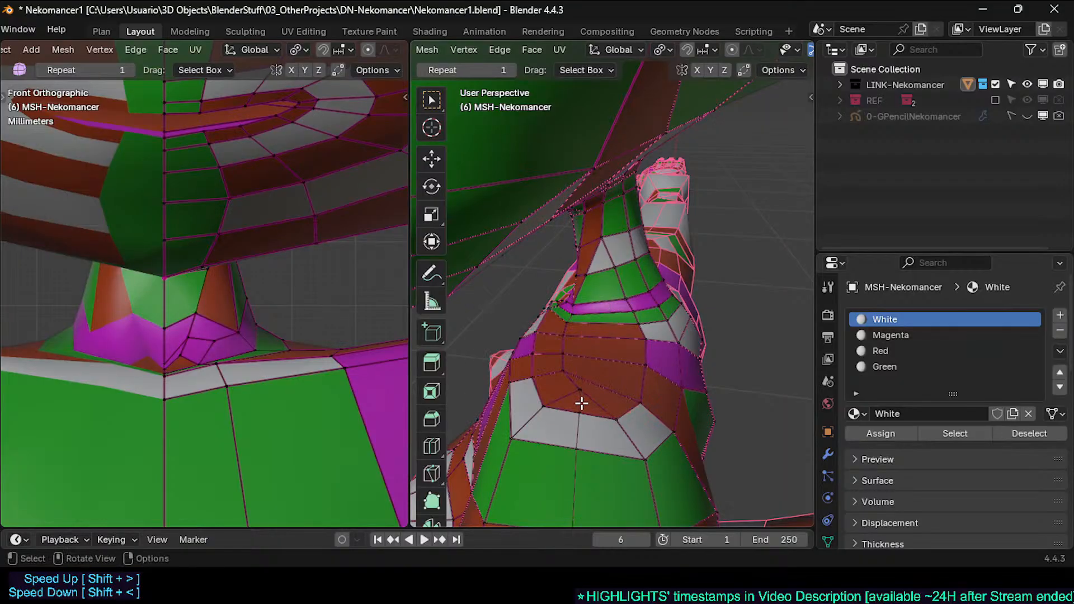
# Step: Slide the vertex on the border between the red and white shoulder faces, then adjust the vertex inside the red patch
pyautogui.hotkey('shift', 'v')
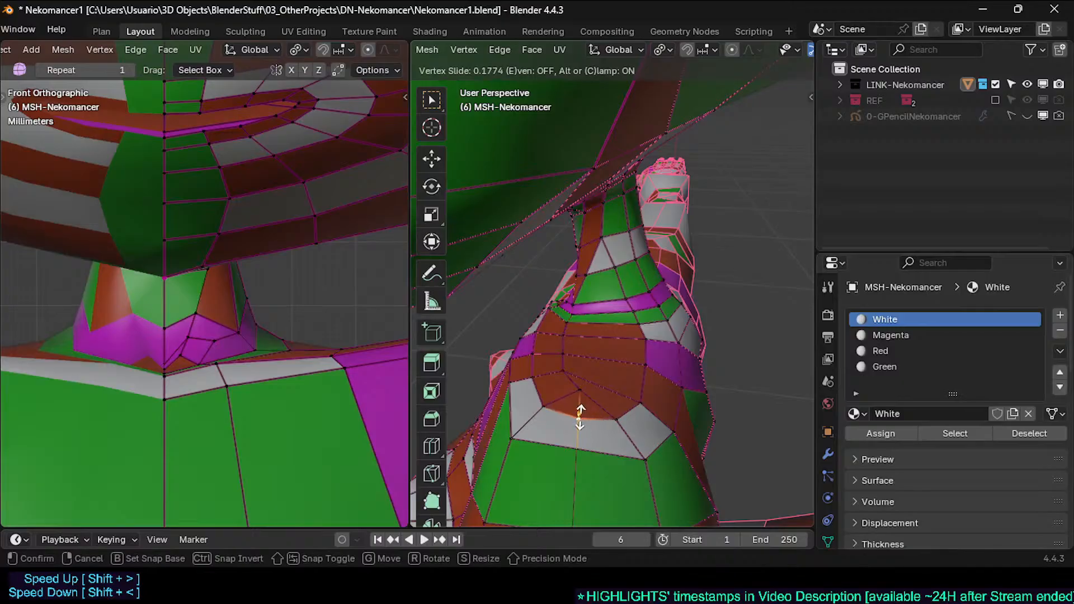
pyautogui.click(580, 417)
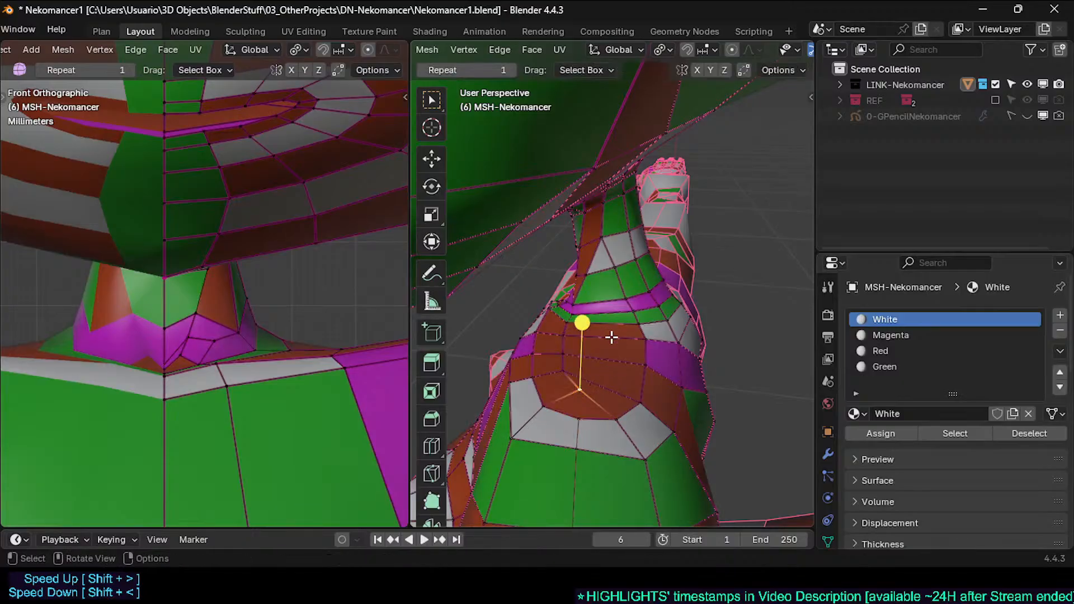
pyautogui.click(580, 386)
pyautogui.hotkey('shift', 'v')
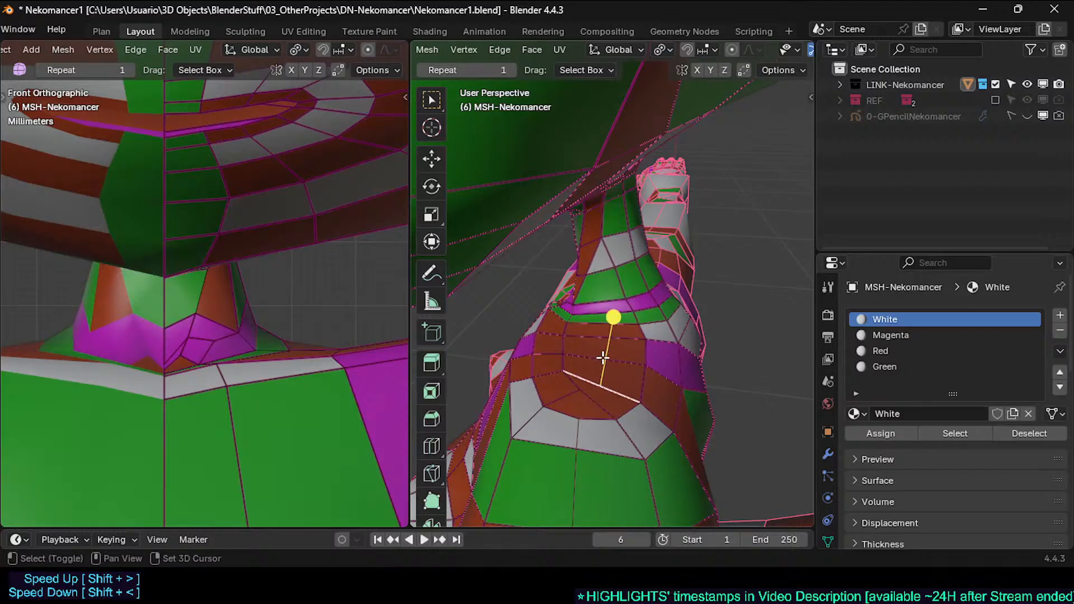
# Step: Dissolve the edges crossing the red shoulder patch into one large face and move the vertex on its lower corner
pyautogui.hotkey('ctrl', 'x')
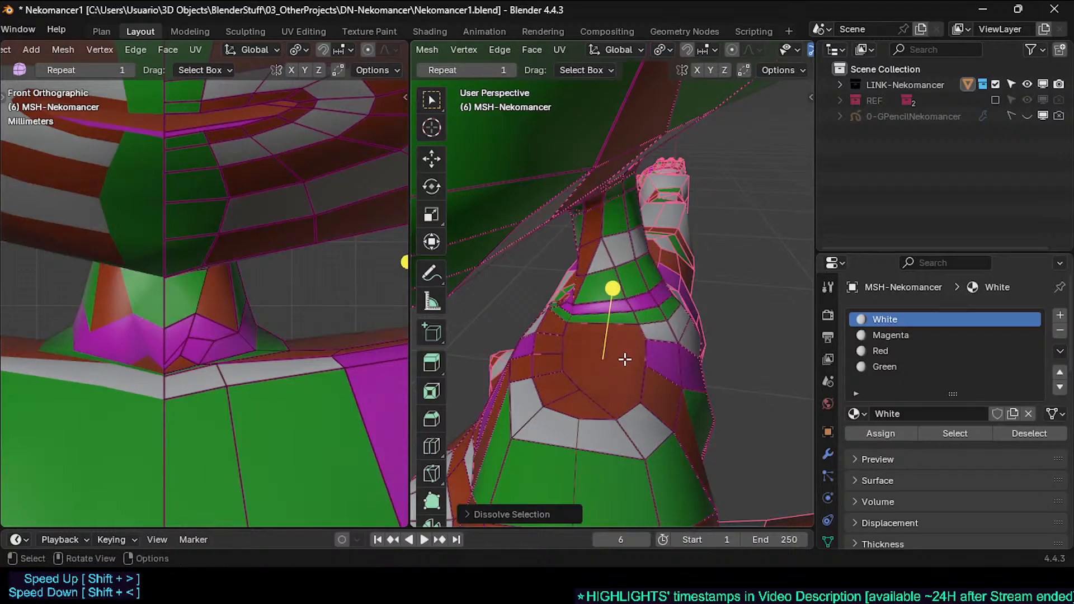
pyautogui.click(593, 387)
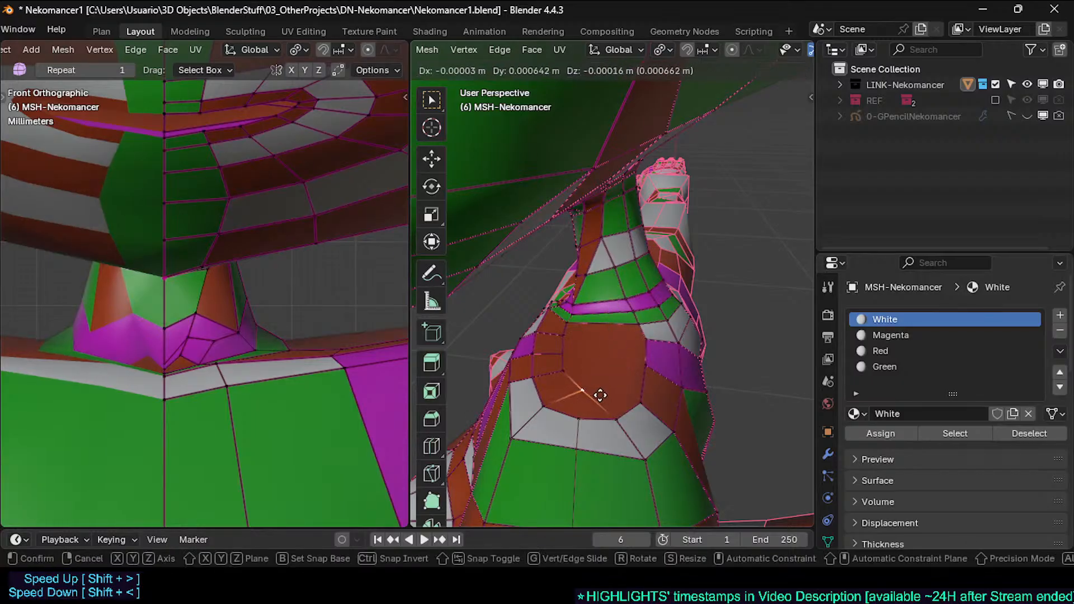
pyautogui.click(600, 389)
# Step: Add a one-cut edge loop down the green and magenta faces at the neck base, ending at the large red face
pyautogui.press('k')
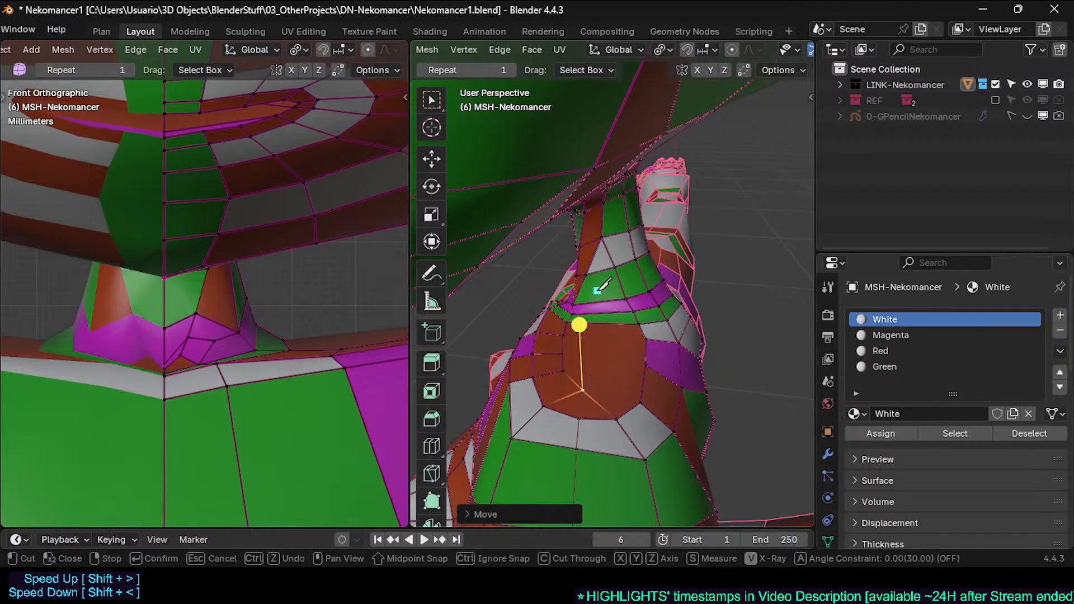
pyautogui.press('Escape')
pyautogui.hotkey('ctrl', 'r')
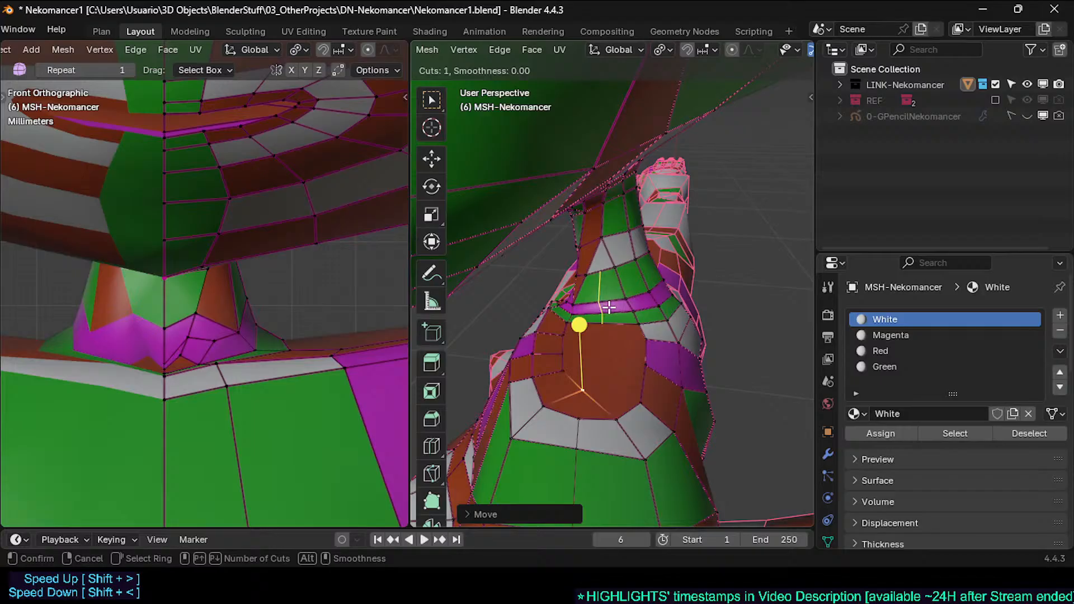
pyautogui.click(613, 309)
pyautogui.click(613, 311)
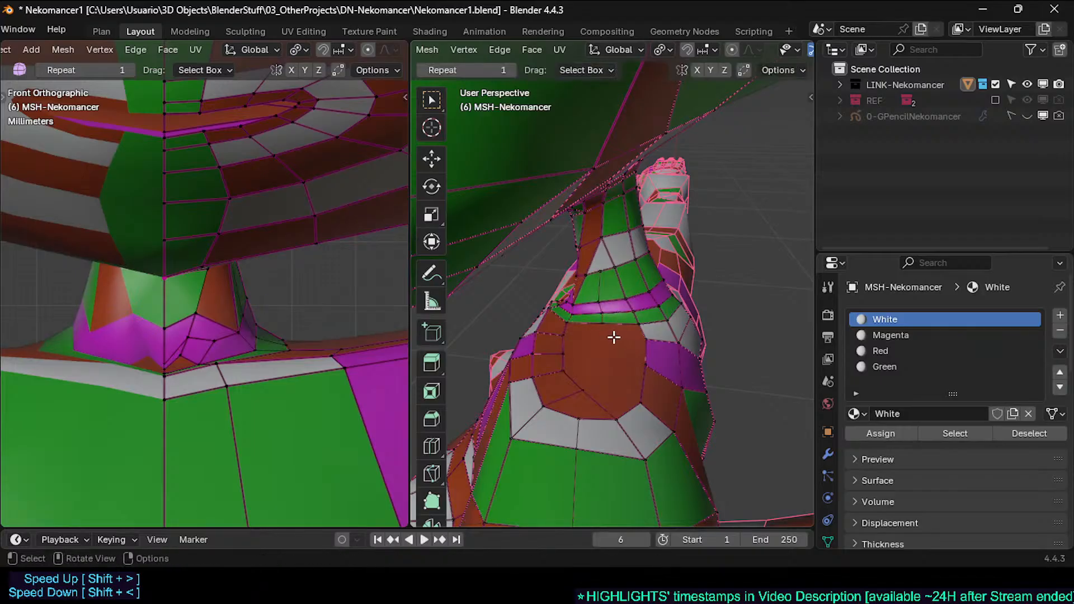
# Step: Knife-cut from the new neck loop down into the middle of the red shoulder face and check the neighbouring face loop
pyautogui.press('k')
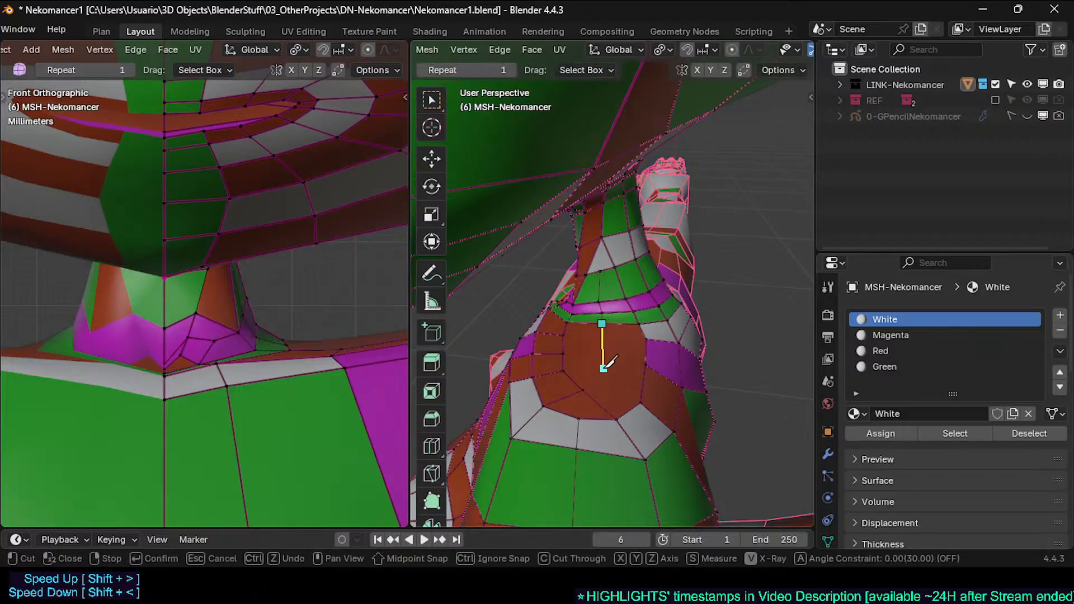
pyautogui.press('Return')
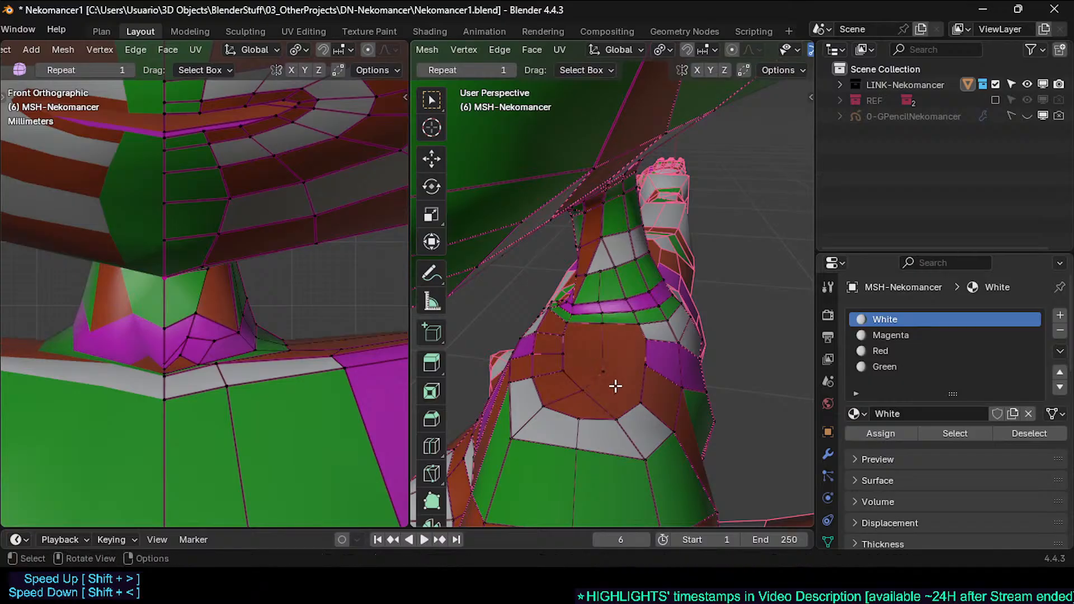
pyautogui.press('3')
pyautogui.keyDown('alt'); pyautogui.click(557, 372); pyautogui.keyUp('alt')
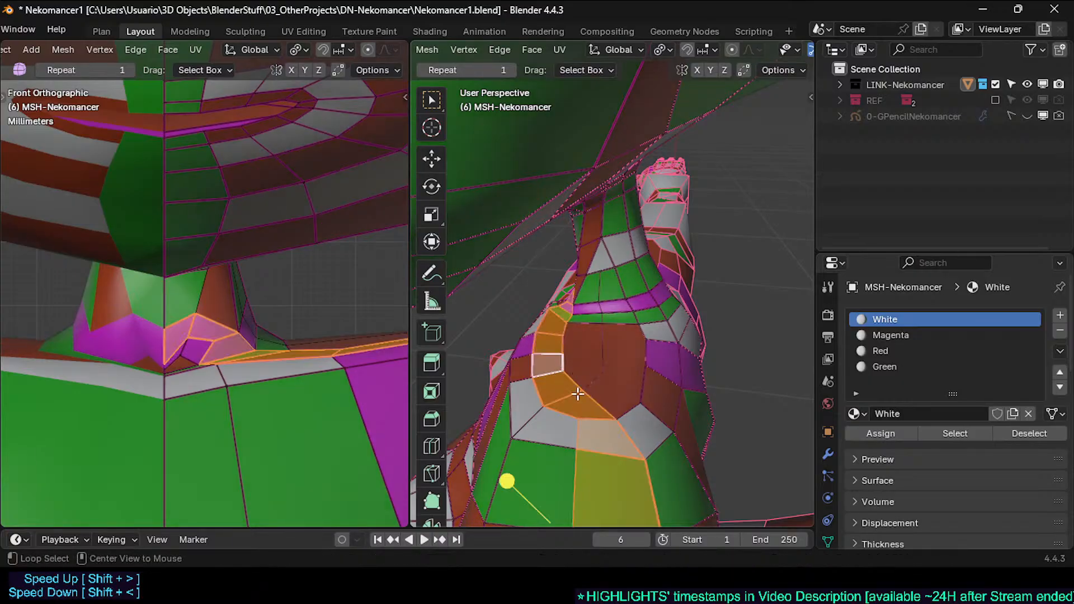
pyautogui.hotkey('alt', 'a')
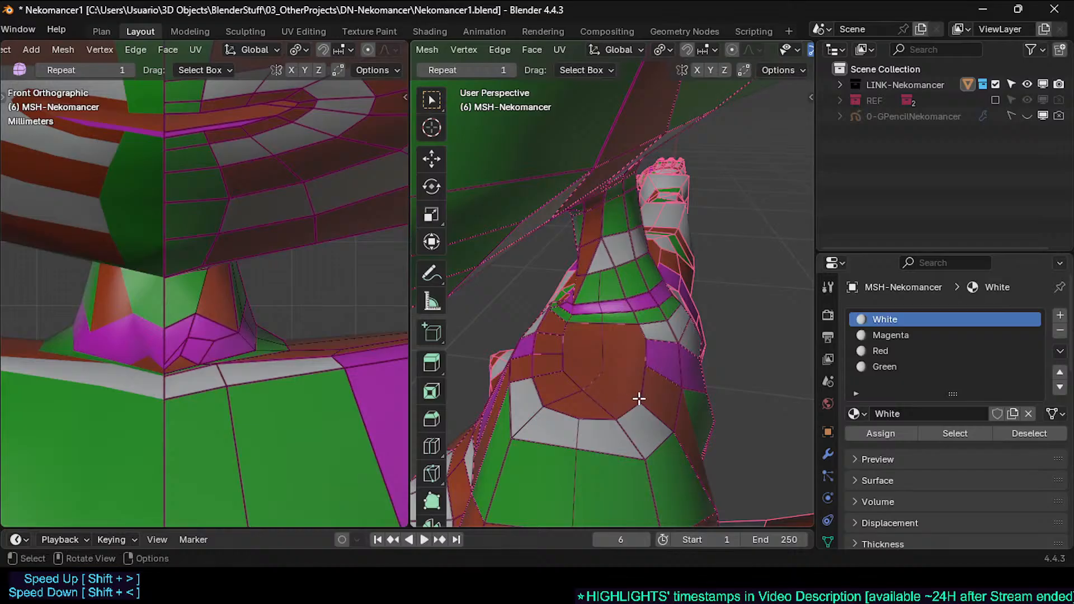
# Step: Knife-cut across the red shoulder patch from the middle cut to the edge beside the magenta face
pyautogui.press('k')
pyautogui.press('Return')
pyautogui.press('k')
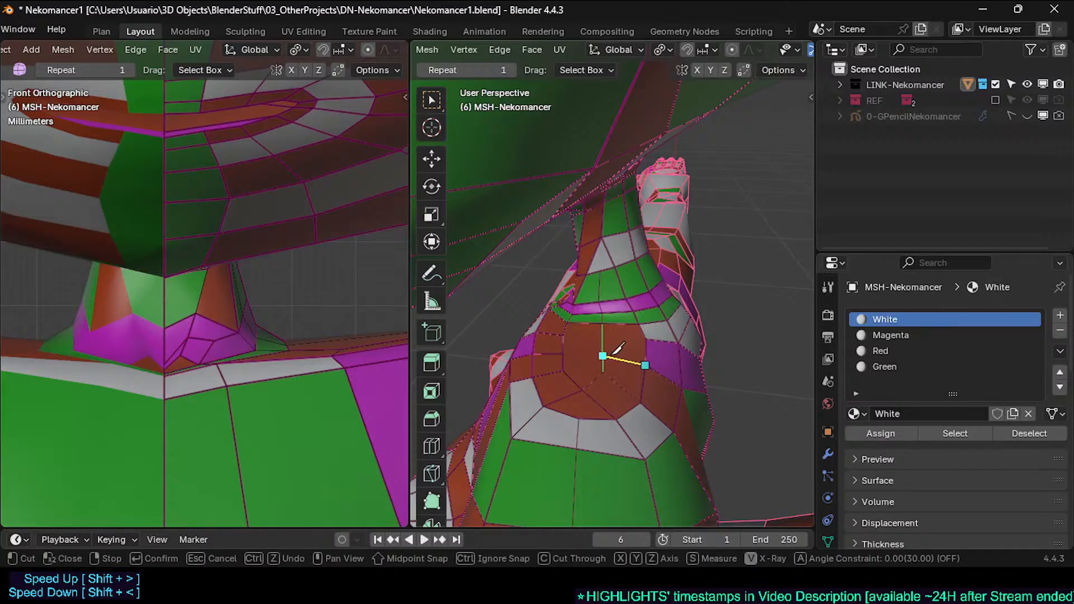
pyautogui.press('Return')
pyautogui.press('k')
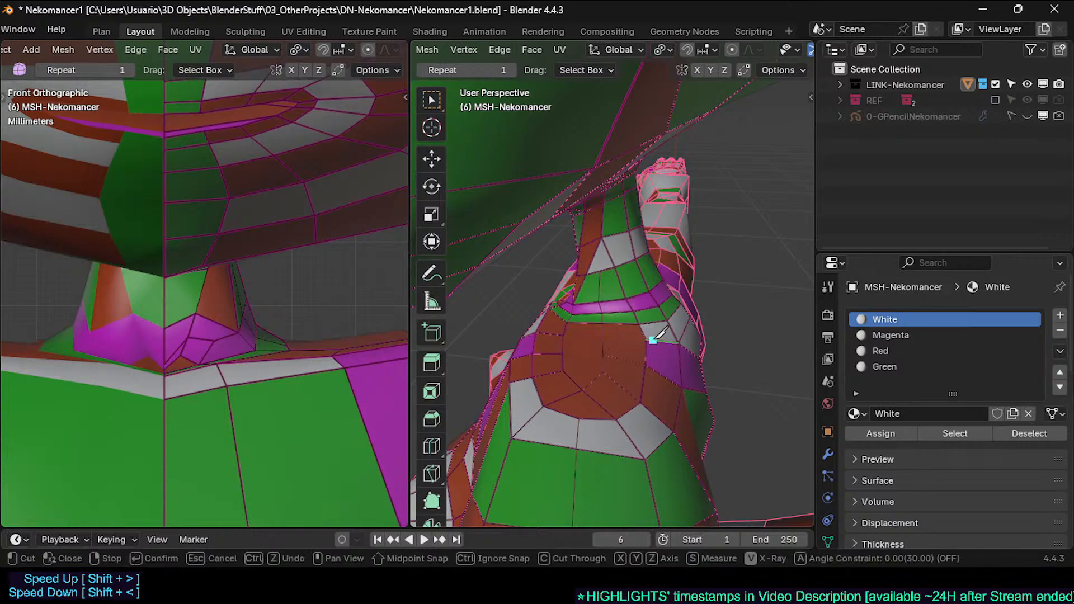
pyautogui.press('Escape')
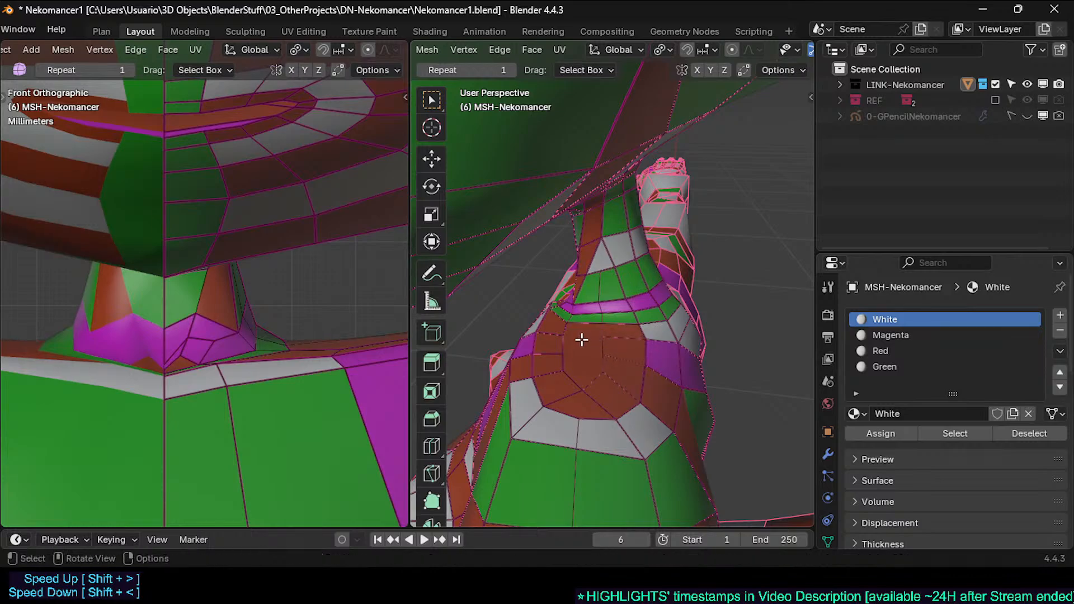
# Step: Knife-cut further edges across the middle of the red shoulder patch, splitting the large face above its lower corner
pyautogui.moveTo(582, 340)
pyautogui.mouseDown(button='middle')
pyautogui.moveTo(596, 335)
pyautogui.moveTo(583, 344)
pyautogui.mouseUp(button='middle')
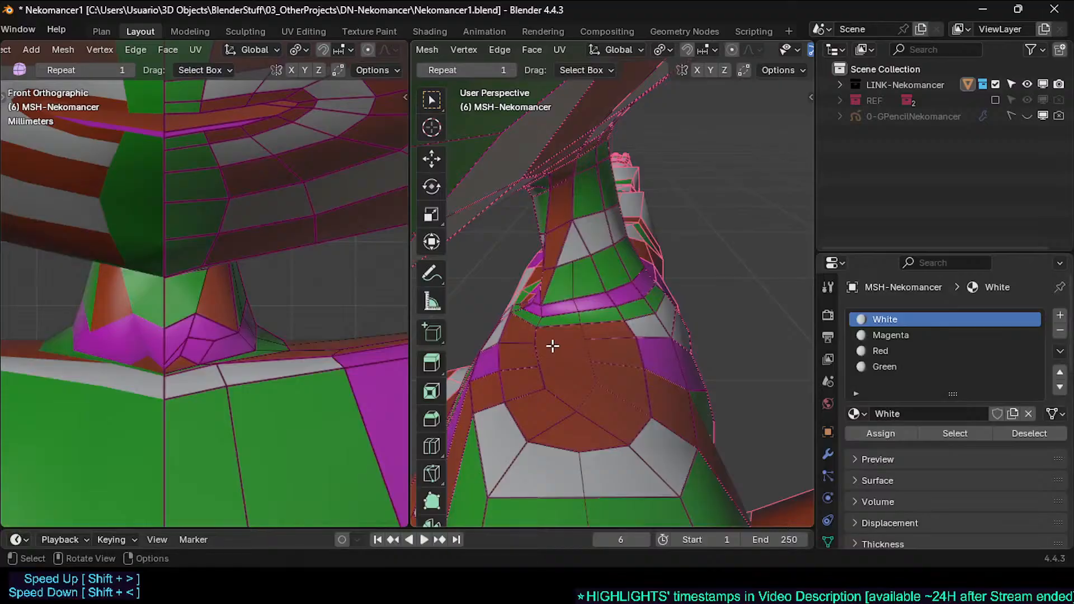
pyautogui.press('k')
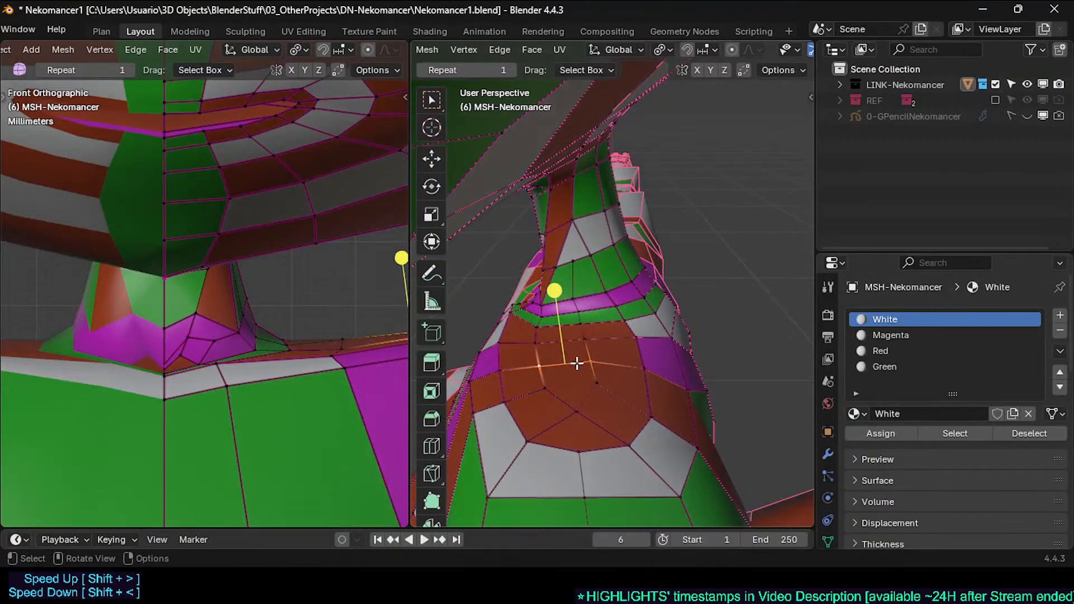
pyautogui.press('Escape')
pyautogui.click(572, 383)
pyautogui.moveTo(572, 383); pyautogui.dragTo(579, 388, button='middle')
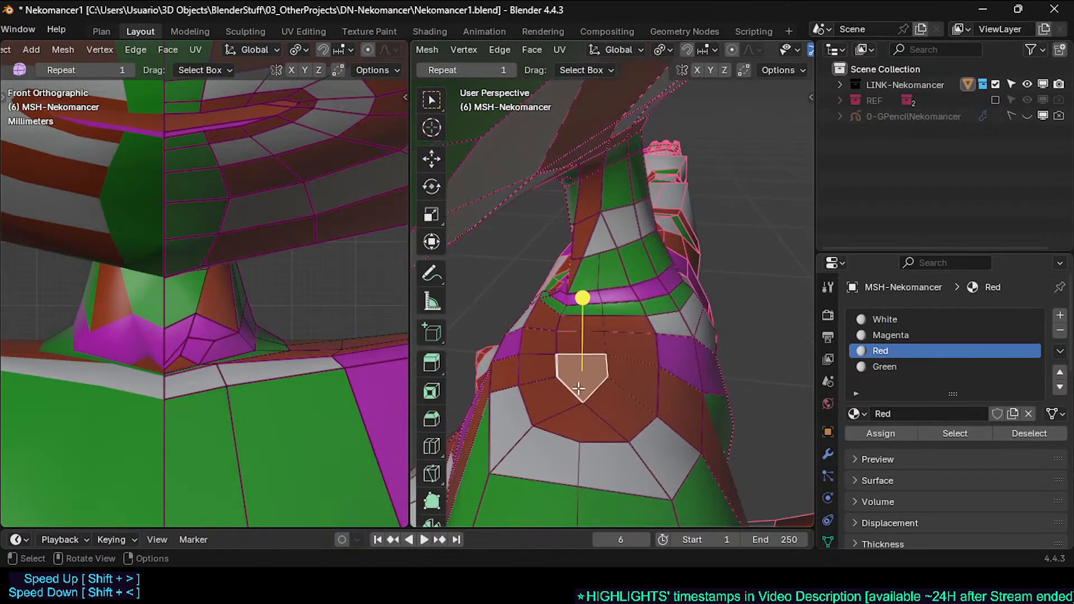
pyautogui.hotkey('alt', 'a')
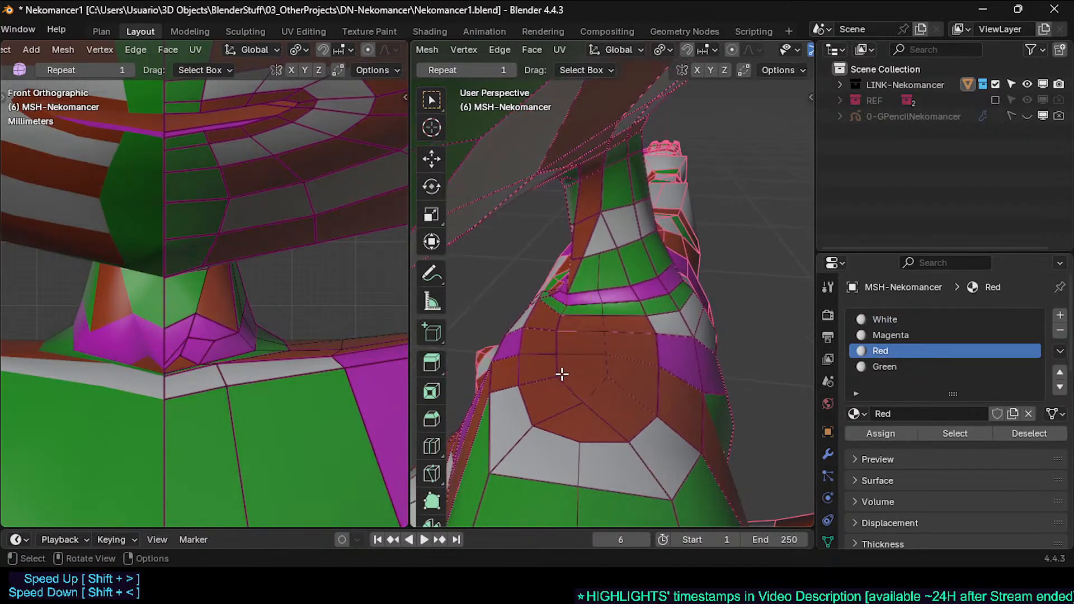
pyautogui.press('k')
pyautogui.press('Escape')
# Step: Examine the edge flow of the new cuts between the red shoulder patch and the green and magenta neck base
pyautogui.moveTo(610, 373); pyautogui.dragTo(662, 371, button='middle')
pyautogui.keyDown('alt'); pyautogui.click(596, 381); pyautogui.keyUp('alt')
pyautogui.press('Tab')
pyautogui.scroll(2, 655, 394)
pyautogui.press('Tab')
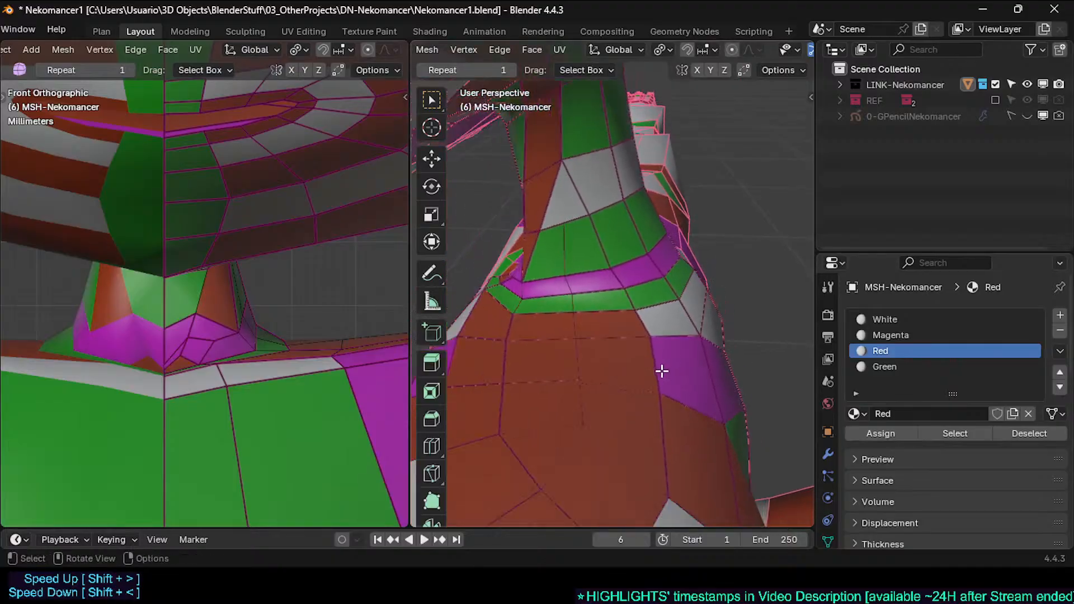
pyautogui.moveTo(583, 393); pyautogui.dragTo(698, 329, button='middle')
pyautogui.keyDown('shift'); pyautogui.moveTo(599, 370); pyautogui.dragTo(616, 314, button='middle'); pyautogui.keyUp('shift')
pyautogui.click(577, 302)
pyautogui.press('2')
pyautogui.click(593, 293)
pyautogui.keyDown('shift'); pyautogui.moveTo(616, 314); pyautogui.dragTo(639, 332, button='middle'); pyautogui.keyUp('shift')
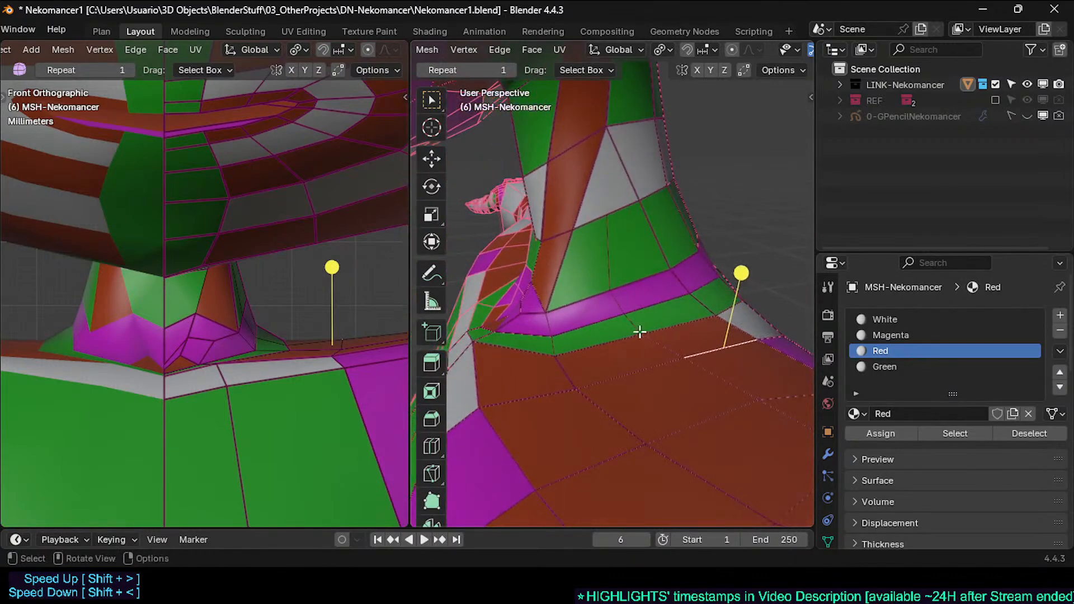
# Step: Save the file and circle-select the edges from the neck base across the red shoulder patch into the green faces
pyautogui.moveTo(621, 288); pyautogui.dragTo(578, 352, button='middle')
pyautogui.hotkey('ctrl', 's')
pyautogui.press('c')
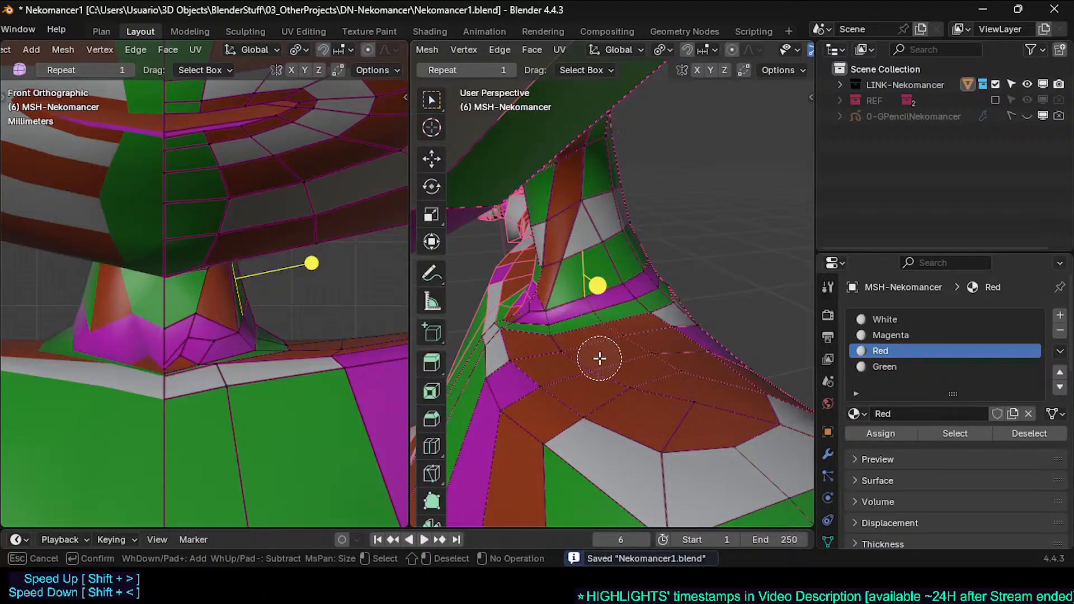
pyautogui.moveTo(599, 359)
pyautogui.mouseDown()
pyautogui.moveTo(559, 344)
pyautogui.moveTo(602, 330)
pyautogui.moveTo(678, 358)
pyautogui.mouseUp()
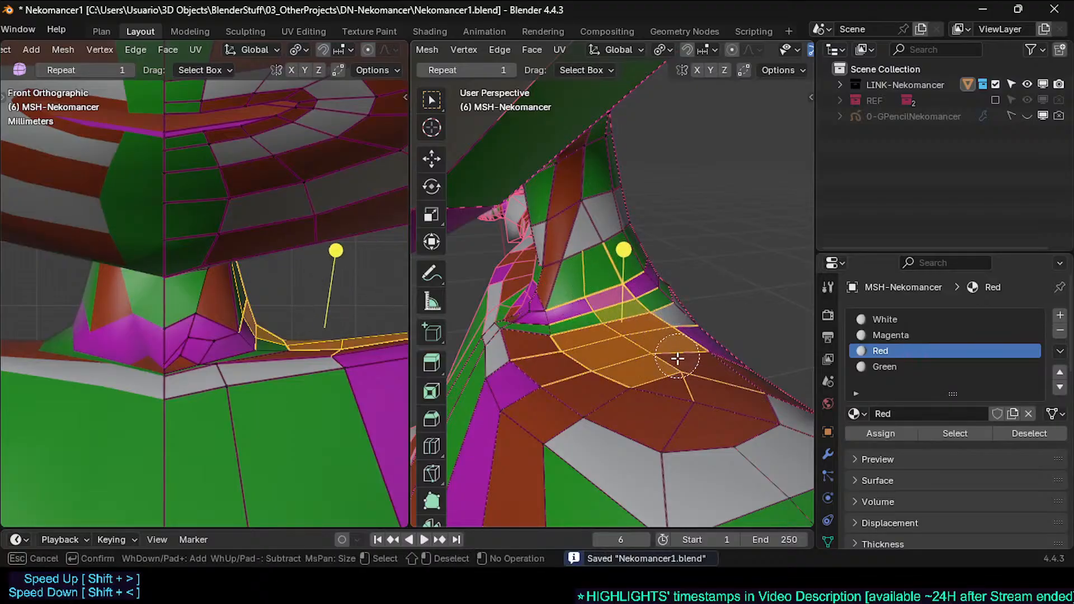
pyautogui.moveTo(677, 358); pyautogui.dragTo(586, 367, button='middle')
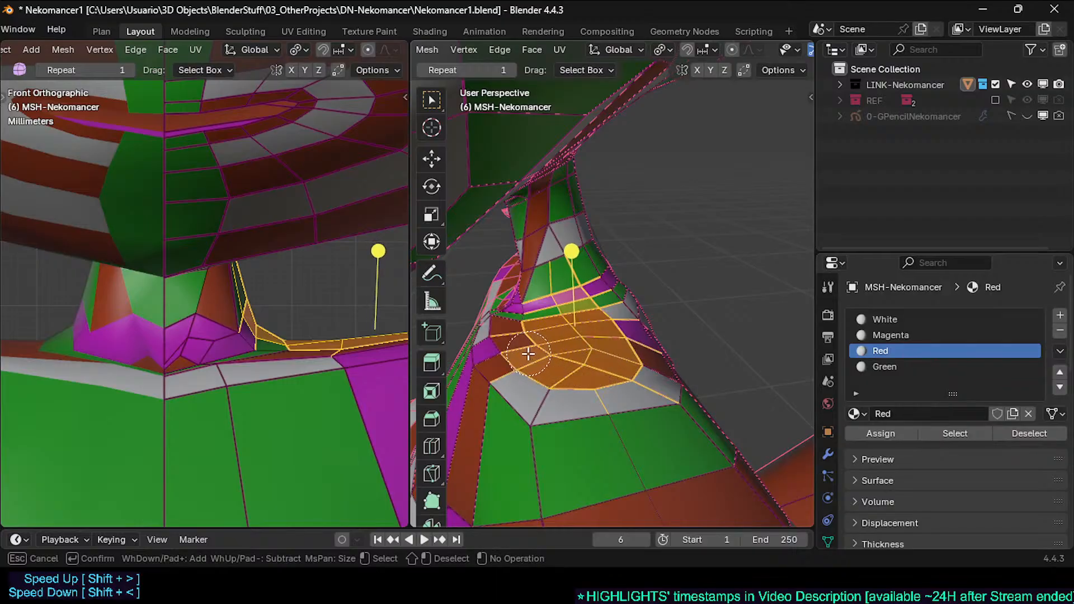
pyautogui.press('Escape')
pyautogui.moveTo(635, 424); pyautogui.dragTo(566, 281, button='middle')
pyautogui.press('c')
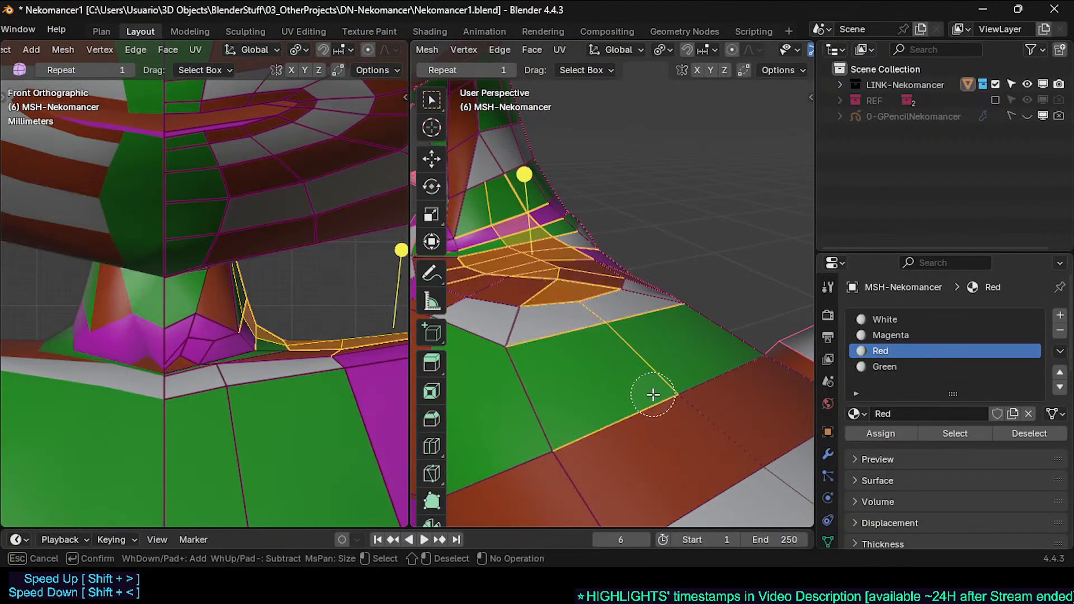
pyautogui.press('Escape')
pyautogui.moveTo(653, 395); pyautogui.dragTo(561, 354, button='middle')
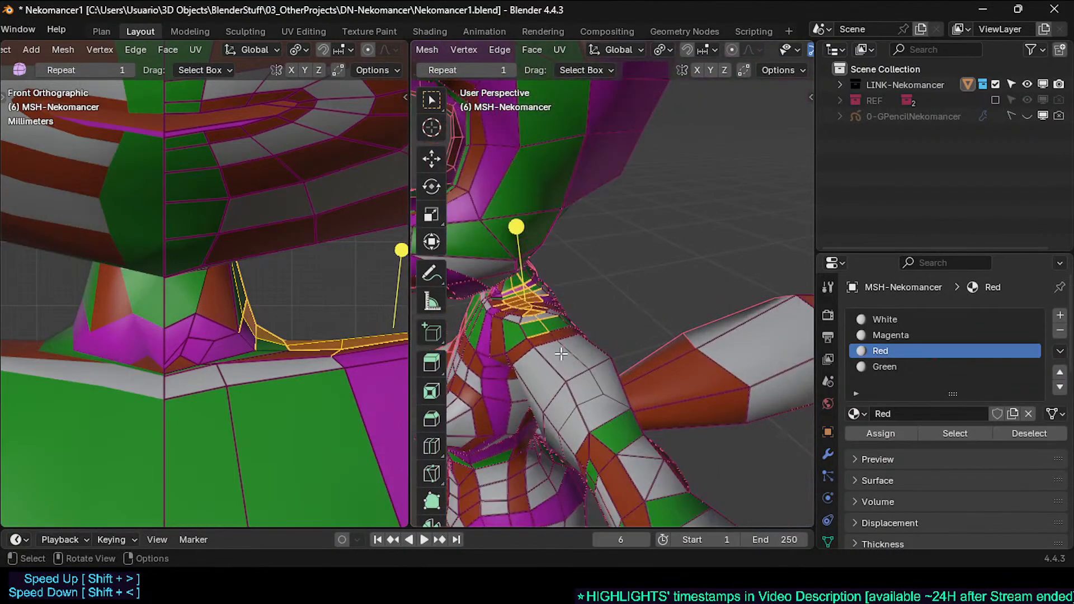
# Step: Extend the circle selection over the red and white upper-arm faces and around the arm's underside towards the armpit
pyautogui.press('c')
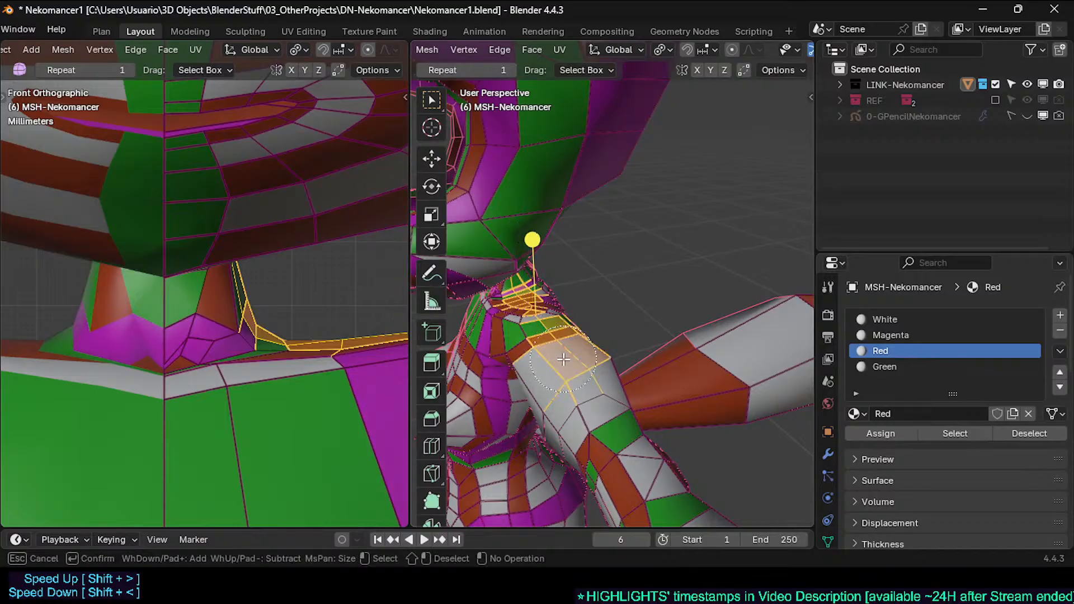
pyautogui.press('Escape')
pyautogui.moveTo(578, 388); pyautogui.dragTo(668, 293, button='middle')
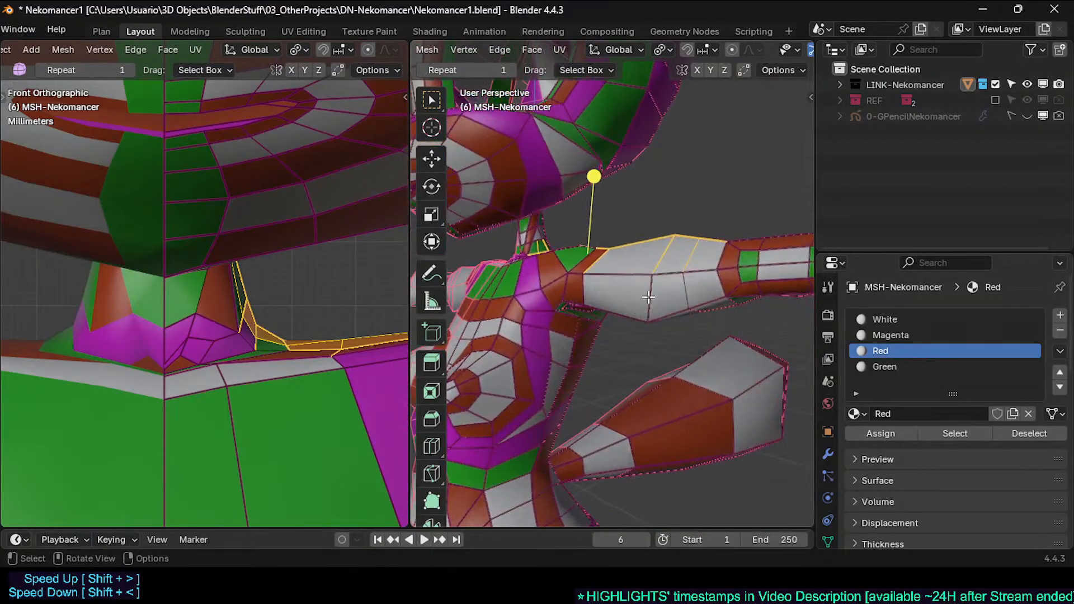
pyautogui.press('c')
pyautogui.press('Escape')
pyautogui.moveTo(667, 348); pyautogui.dragTo(637, 235, button='middle')
pyautogui.press('c')
pyautogui.press('Escape')
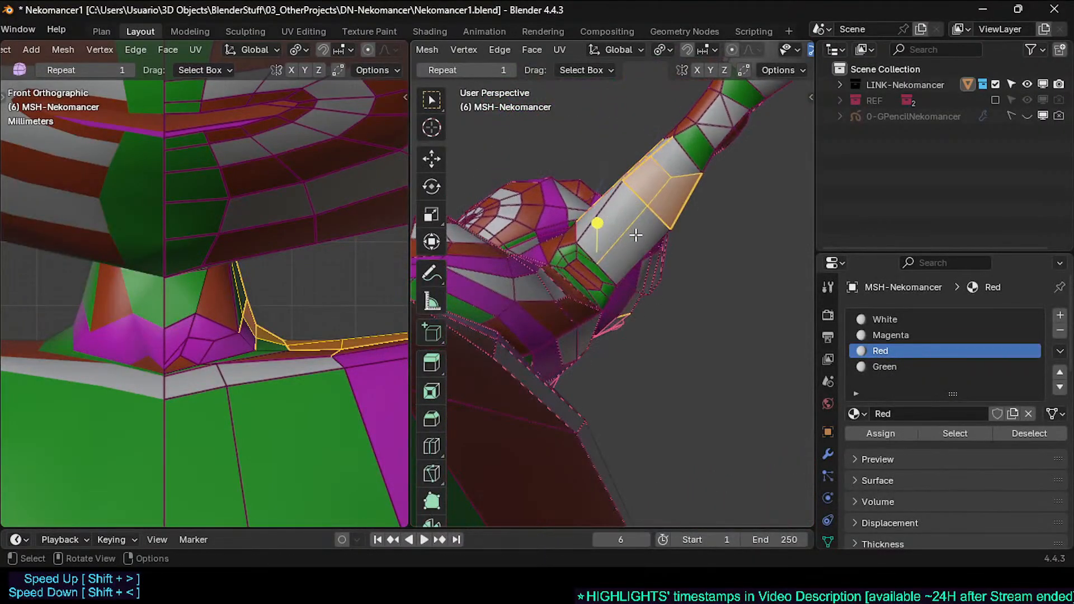
pyautogui.scroll(5, 623, 242)
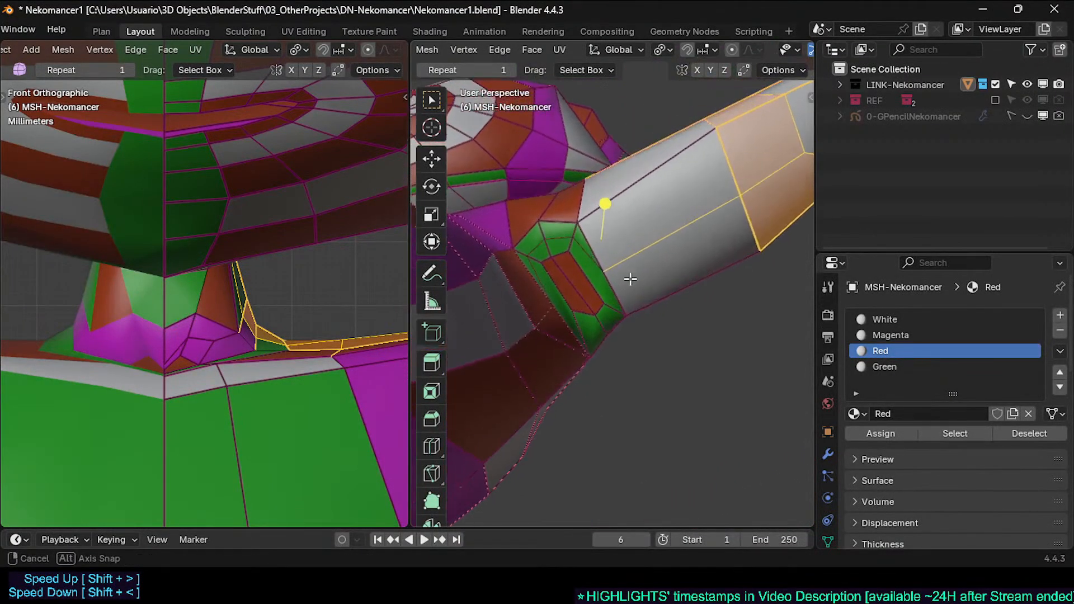
pyautogui.scroll(4, 610, 292)
pyautogui.moveTo(602, 297); pyautogui.dragTo(582, 306, button='middle')
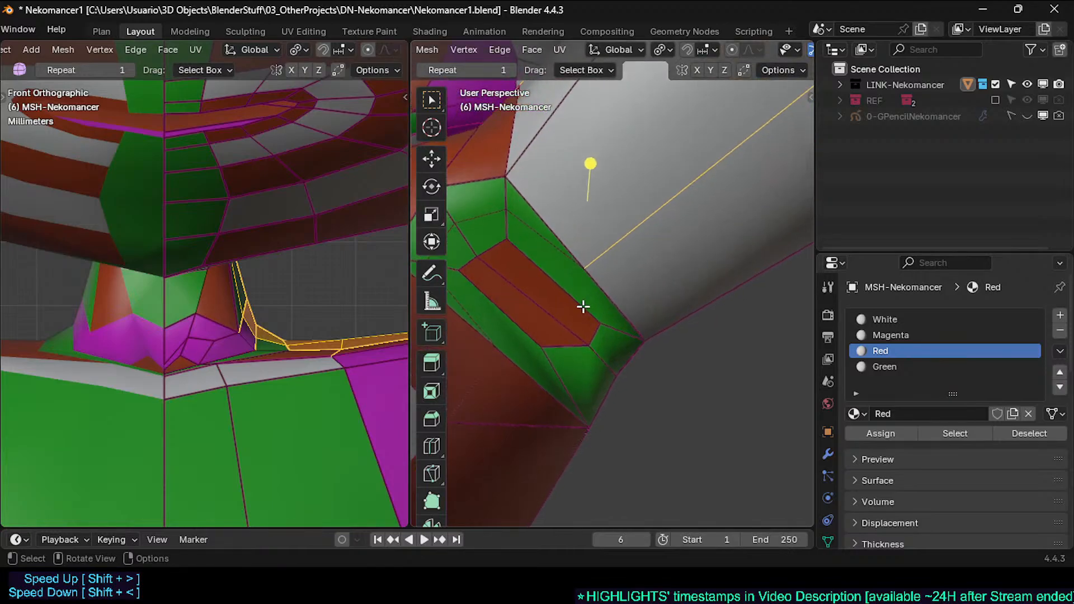
# Step: Reset the edge crease of the neck, shoulder and arm selection with -1, set it to 0.2, and deselect everything
pyautogui.scroll(-4, 594, 285)
pyautogui.moveTo(543, 273); pyautogui.dragTo(578, 324, button='middle')
pyautogui.hotkey('shift', 'e')
pyautogui.write('-1')
pyautogui.press('Return')
pyautogui.hotkey('shift', 'e')
pyautogui.write('0.2')
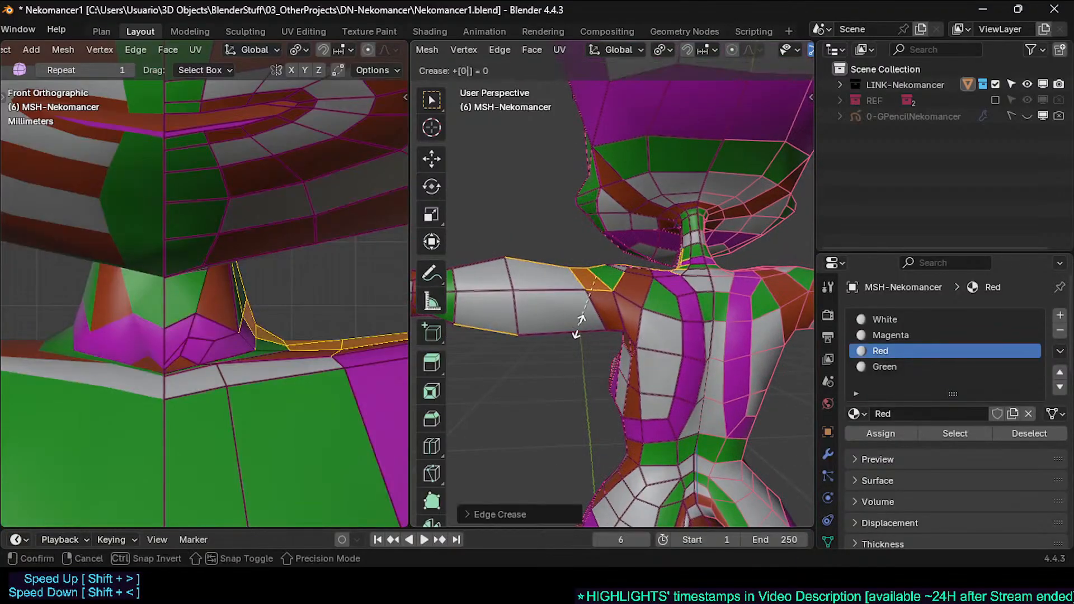
pyautogui.press('Return')
pyautogui.hotkey('alt', 'a')
# Step: Check the face loops running along the white upper arm and through the green armpit ring
pyautogui.moveTo(579, 328); pyautogui.dragTo(630, 386, button='middle')
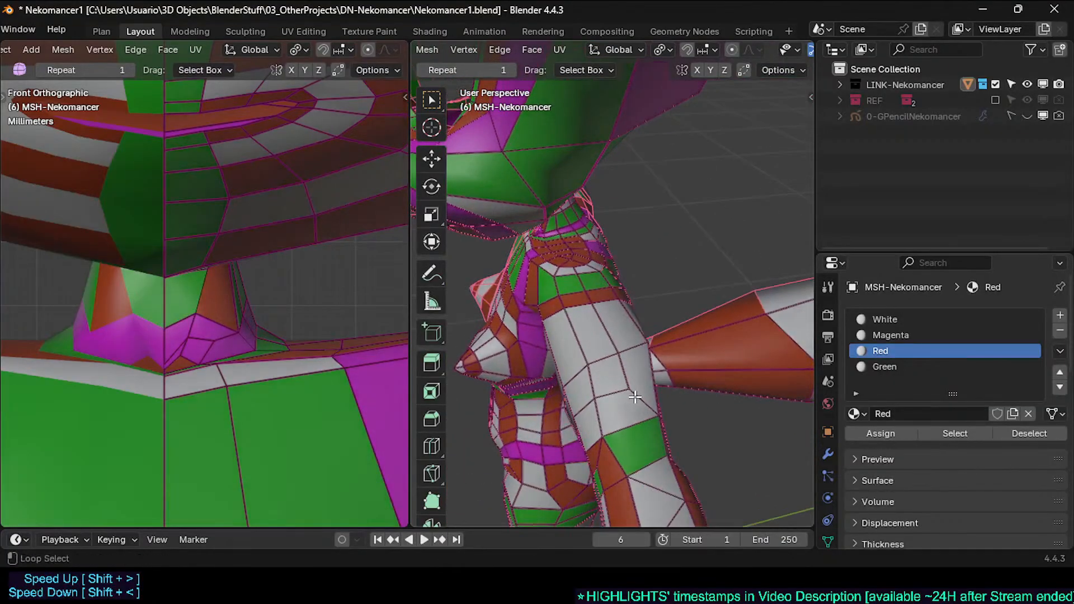
pyautogui.keyDown('alt'); pyautogui.click(631, 396); pyautogui.keyUp('alt')
pyautogui.moveTo(559, 387); pyautogui.dragTo(586, 282, button='middle')
pyautogui.scroll(5, 586, 282)
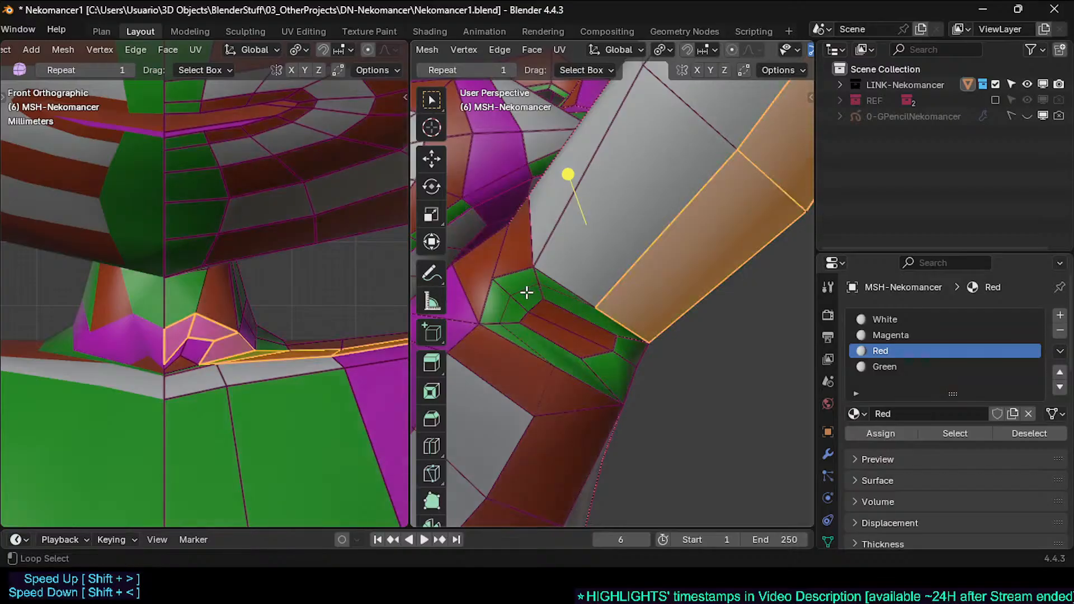
pyautogui.keyDown('alt'); pyautogui.click(524, 294); pyautogui.keyUp('alt')
pyautogui.moveTo(519, 349); pyautogui.dragTo(547, 307, button='middle')
pyautogui.scroll(-3, 547, 345)
pyautogui.hotkey('alt', 'a')
# Step: Dissolve the extra lengthwise edges in the green faces on both sides of the red armpit patch
pyautogui.scroll(4, 548, 307)
pyautogui.keyDown('shift'); pyautogui.click(553, 318); pyautogui.keyUp('shift')
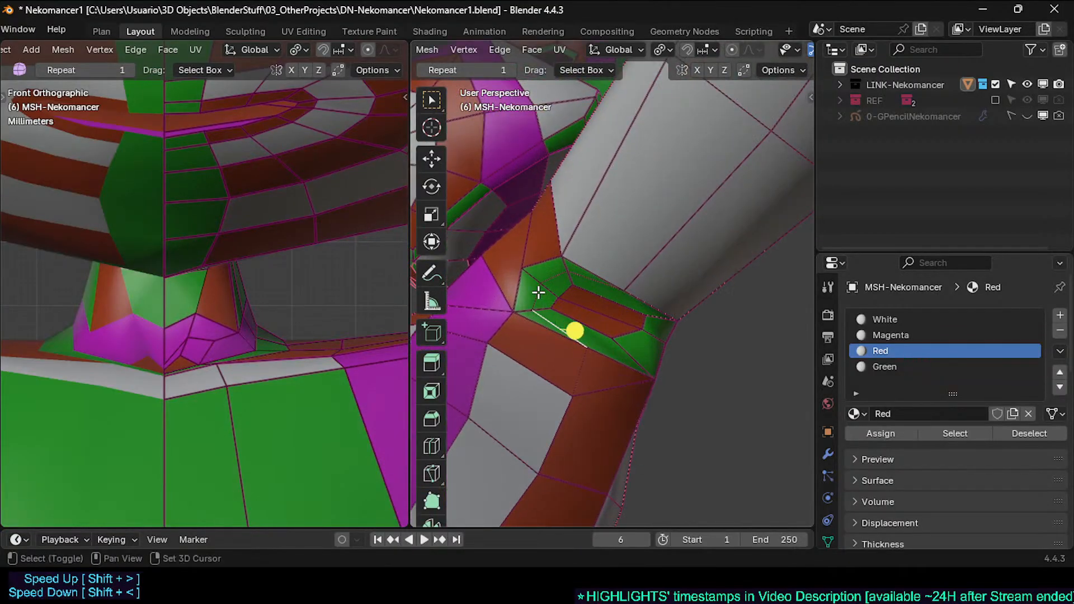
pyautogui.keyDown('shift'); pyautogui.click(596, 286); pyautogui.keyUp('shift')
pyautogui.hotkey('ctrl', 'x')
pyautogui.hotkey('alt', 'a')
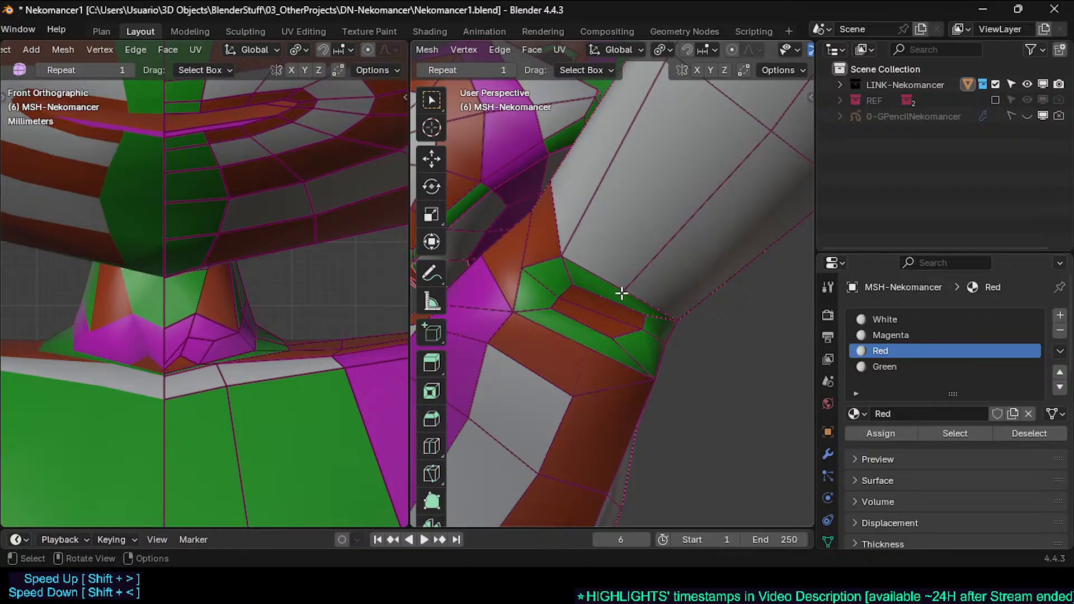
# Step: Add a one-cut edge loop across the red armpit faces and connect its ends to the arm and torso edges
pyautogui.hotkey('ctrl', 'r')
pyautogui.click(596, 319)
pyautogui.click(600, 318)
pyautogui.press('a')
pyautogui.press('1')
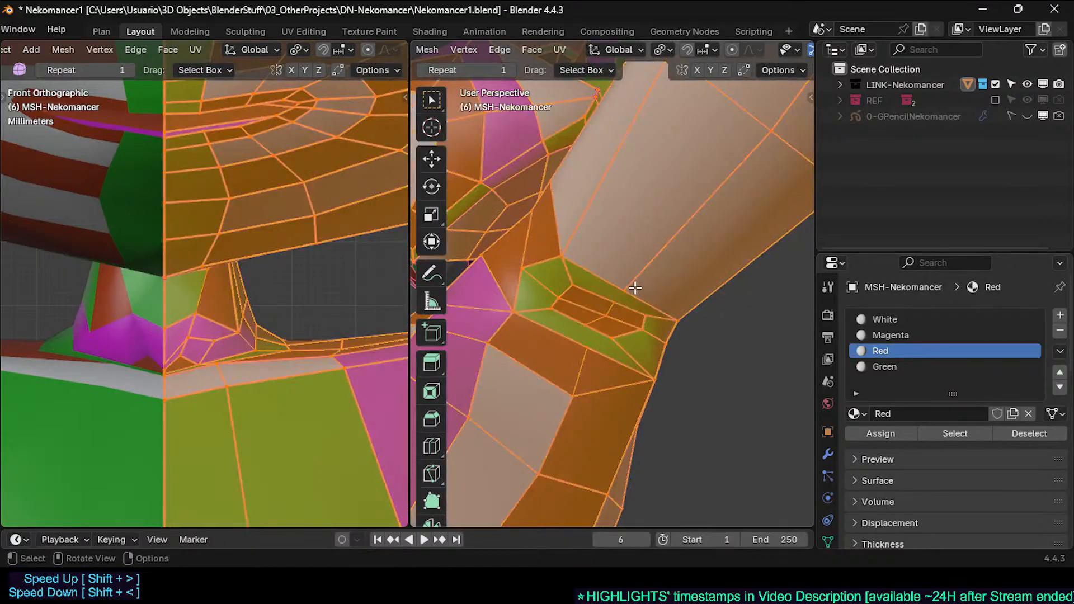
pyautogui.click(618, 295)
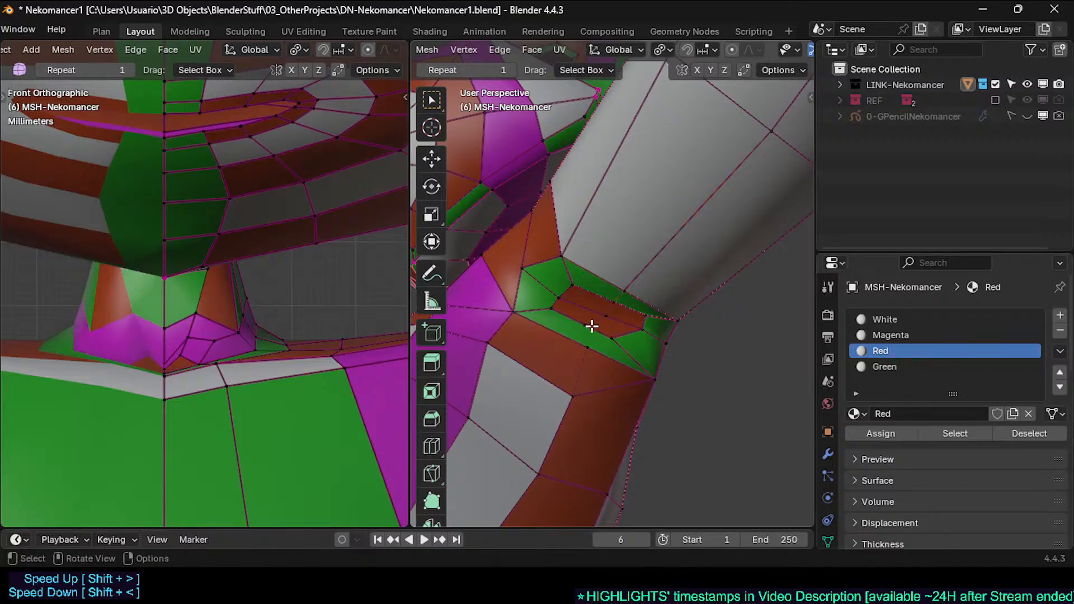
pyautogui.click(600, 342)
pyautogui.press('a')
pyautogui.press('2')
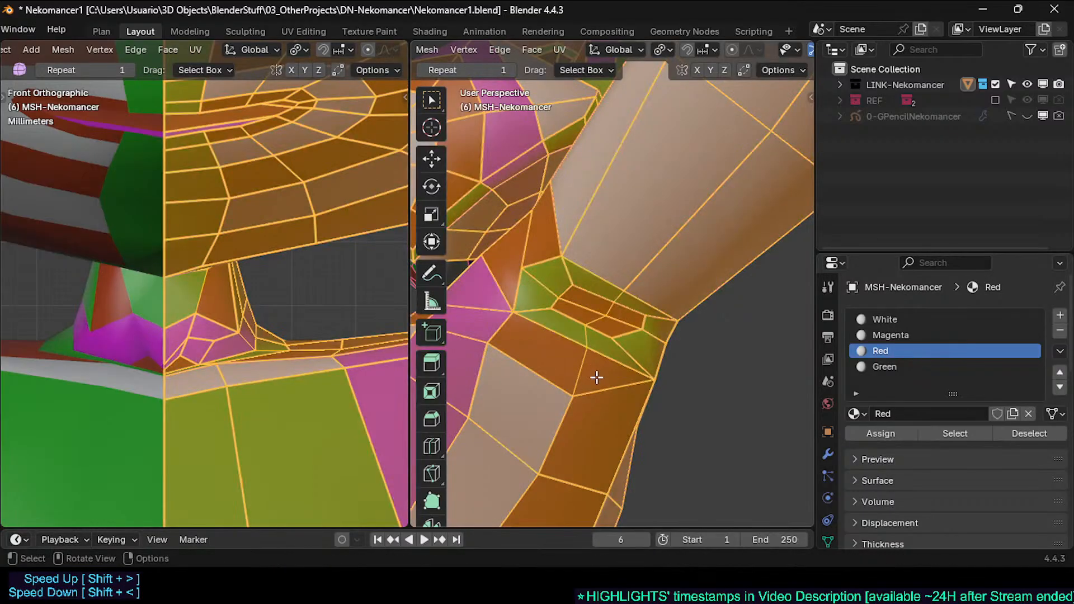
# Step: Dissolve the edge crossing the red torso strip below the armpit and adjust the vertex at the white face's corner
pyautogui.click(608, 382)
pyautogui.hotkey('ctrl', 'x')
pyautogui.moveTo(609, 383); pyautogui.dragTo(596, 311, button='middle')
pyautogui.press('1')
pyautogui.press('g')
pyautogui.click(566, 378)
pyautogui.press('2')
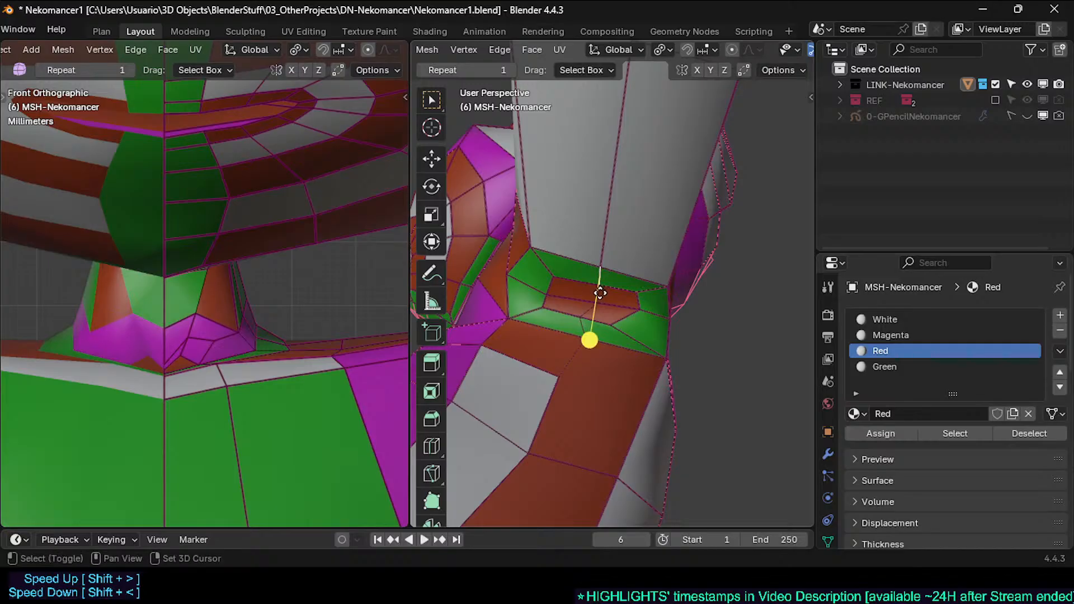
# Step: Set the edge crease to 1 on the new edges crossing the green and red armpit faces
pyautogui.keyDown('shift'); pyautogui.click(578, 324); pyautogui.keyUp('shift')
pyautogui.hotkey('shift', 'e')
pyautogui.press('Return')
pyautogui.hotkey('shift', 'e')
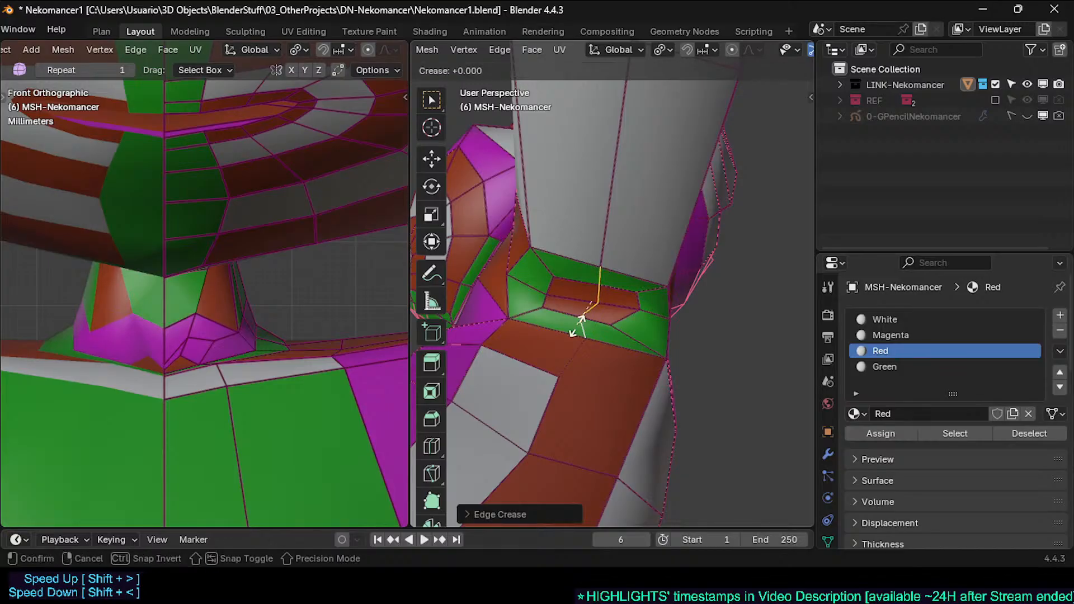
pyautogui.write('1')
pyautogui.press('Return')
pyautogui.hotkey('alt', 'a')
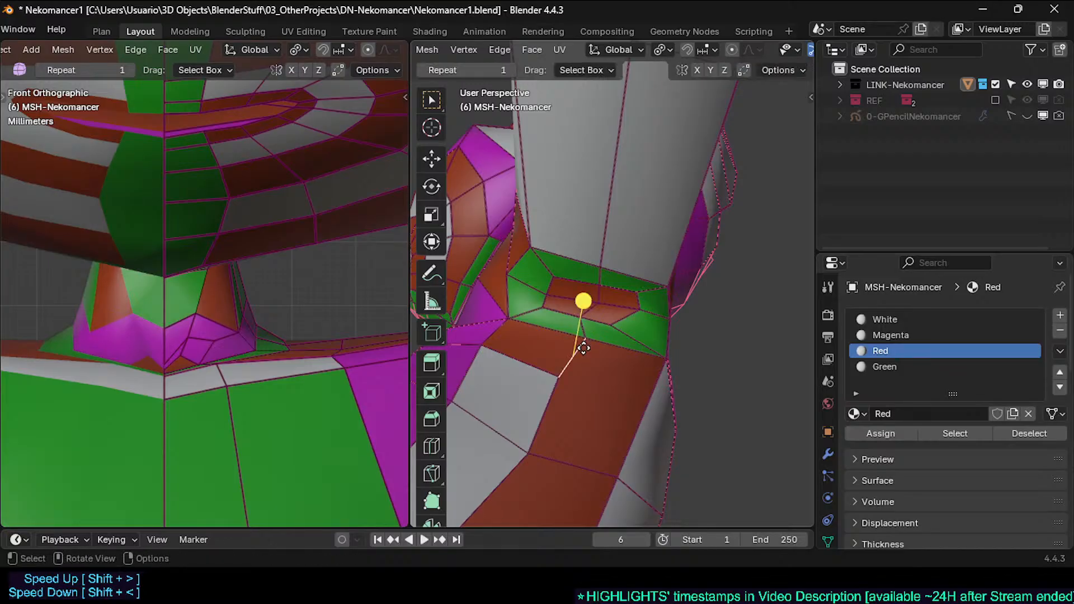
# Step: Set the edge crease to 1 on the short edge between the armpit ring and the white torso face
pyautogui.hotkey('alt', 'a')
pyautogui.click(584, 348)
pyautogui.press('n')
pyautogui.press('n')
pyautogui.hotkey('shift', 'e')
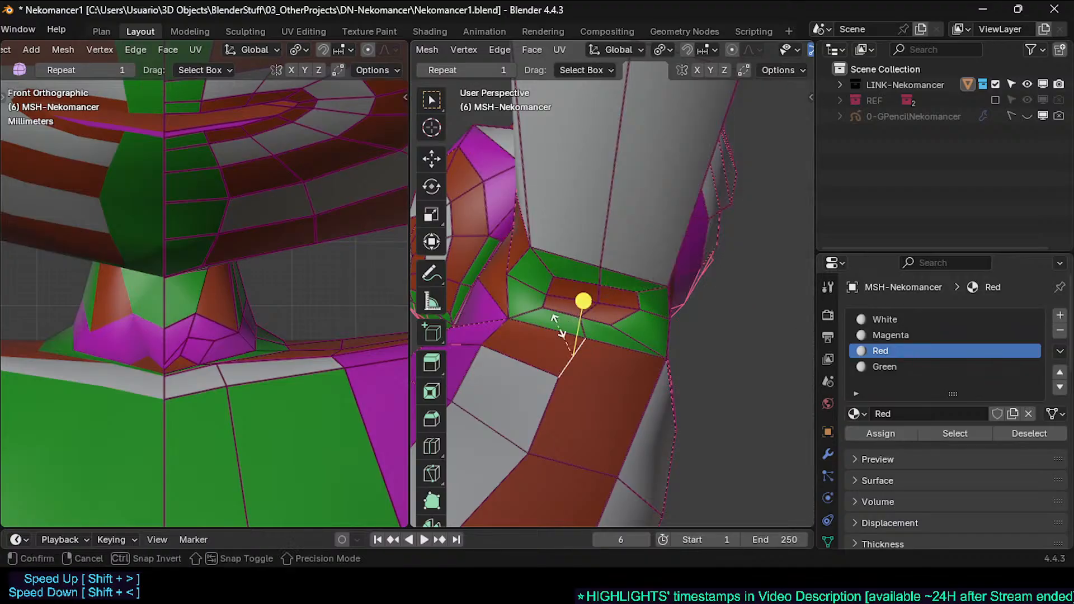
pyautogui.write('1')
pyautogui.press('Return')
pyautogui.hotkey('alt', 'a')
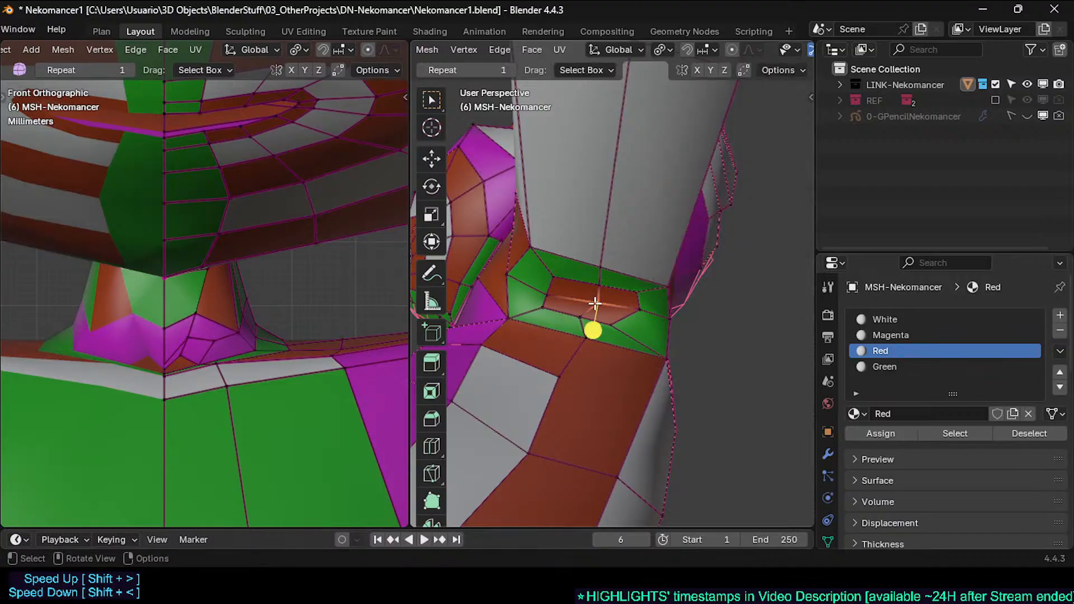
# Step: Move the middle vertices of the red armpit patch to even out the spacing of its new cross loop
pyautogui.press('g')
pyautogui.click(591, 298)
pyautogui.click(597, 285)
pyautogui.press('g')
pyautogui.click(595, 283)
pyautogui.click(586, 322)
pyautogui.press('g')
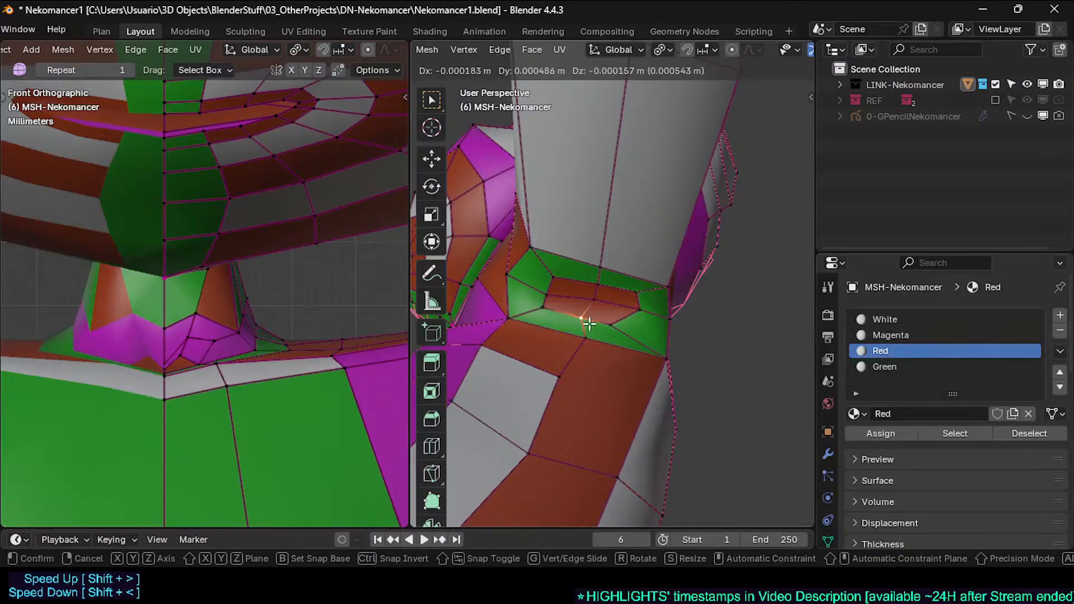
pyautogui.click(589, 324)
# Step: Move the central vertex of the red armpit patch to reshape the hollow as seen from behind the arm
pyautogui.click(593, 295)
pyautogui.moveTo(592, 294); pyautogui.dragTo(561, 388, button='middle')
pyautogui.press('g')
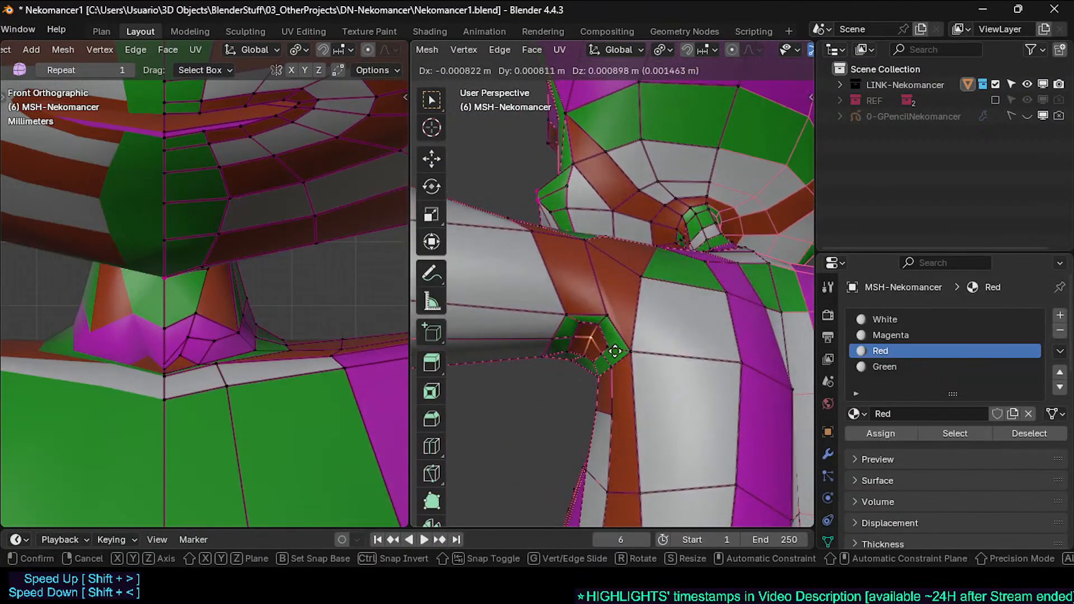
pyautogui.click(637, 345)
pyautogui.press('g')
pyautogui.click(589, 342)
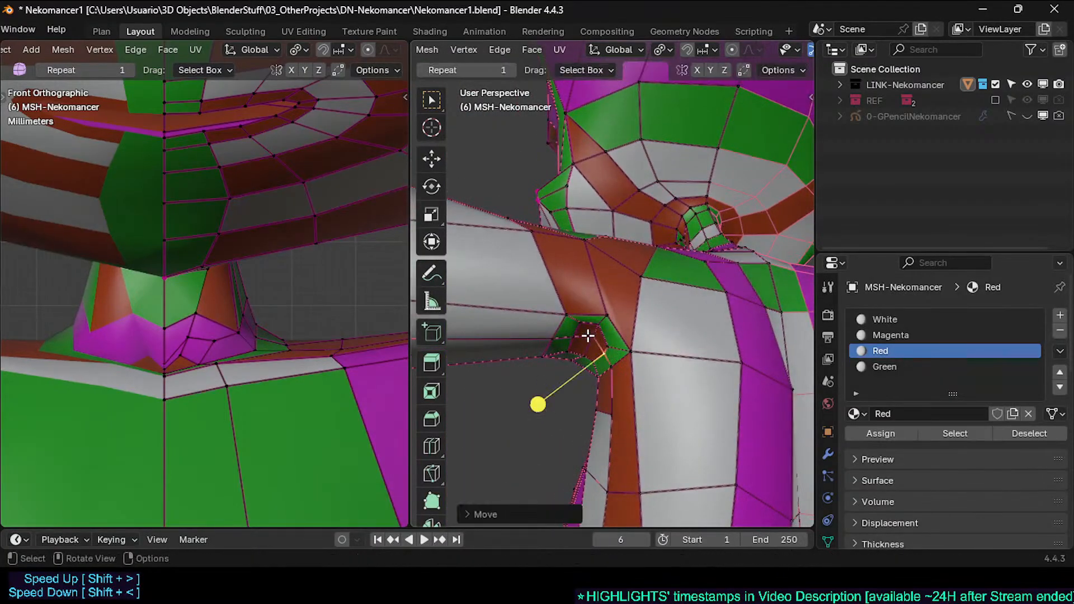
# Step: Move and slide the vertices at the rear end of the armpit patch to even out its red and green faces
pyautogui.press('g')
pyautogui.click(592, 341)
pyautogui.moveTo(592, 341); pyautogui.dragTo(637, 359, button='middle')
pyautogui.click(613, 342)
pyautogui.hotkey('shift', 'v')
pyautogui.click(638, 353)
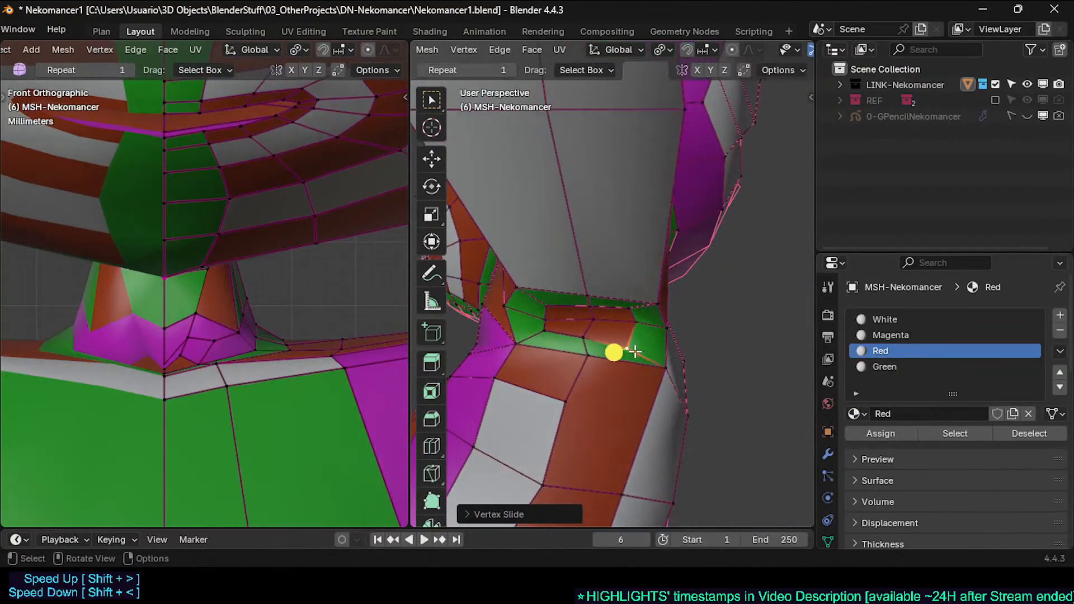
pyautogui.press('g')
pyautogui.click(646, 346)
# Step: Dissolve the selected edge at the rear of the armpit patch
pyautogui.click(641, 328)
pyautogui.moveTo(641, 328); pyautogui.dragTo(532, 360, button='middle')
pyautogui.hotkey('ctrl', 'x')
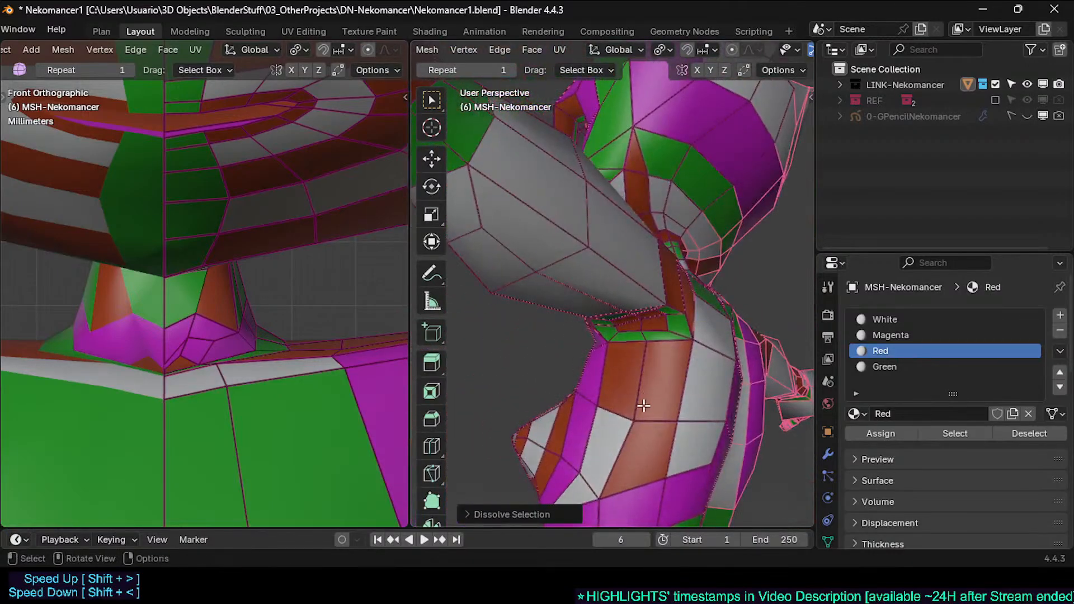
# Step: Move the middle vertex of the red torso-side faces below the armpit and check the smoothed shape in Object Mode
pyautogui.press('1')
pyautogui.click(641, 410)
pyautogui.press('g')
pyautogui.click(643, 406)
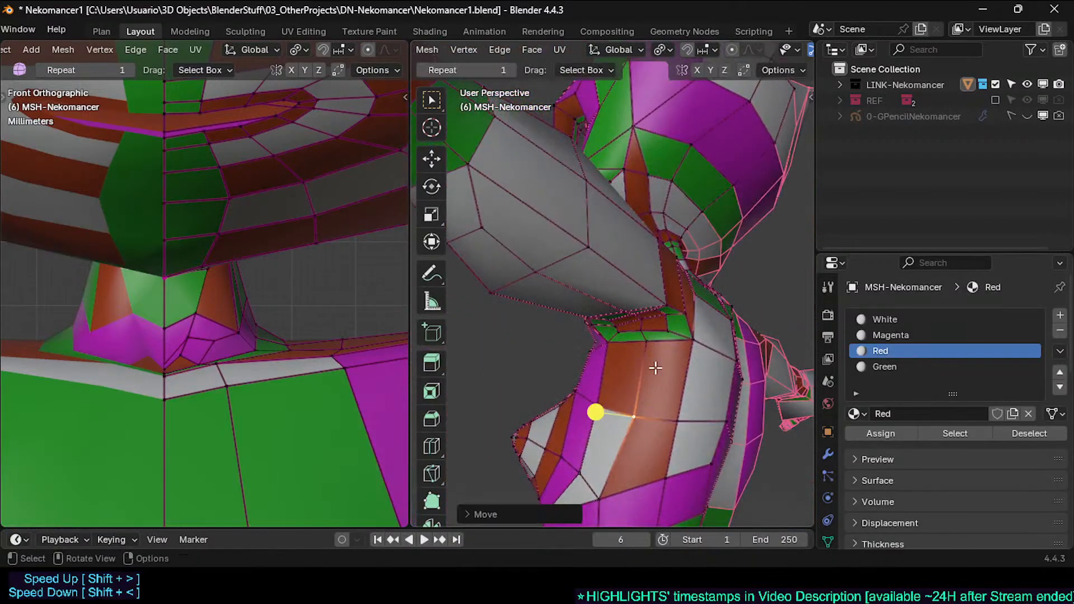
pyautogui.moveTo(655, 367); pyautogui.dragTo(610, 363, button='middle')
pyautogui.moveTo(610, 363)
pyautogui.mouseDown(button='middle')
pyautogui.moveTo(627, 363)
pyautogui.moveTo(604, 350)
pyautogui.mouseUp(button='middle')
pyautogui.press('Tab')
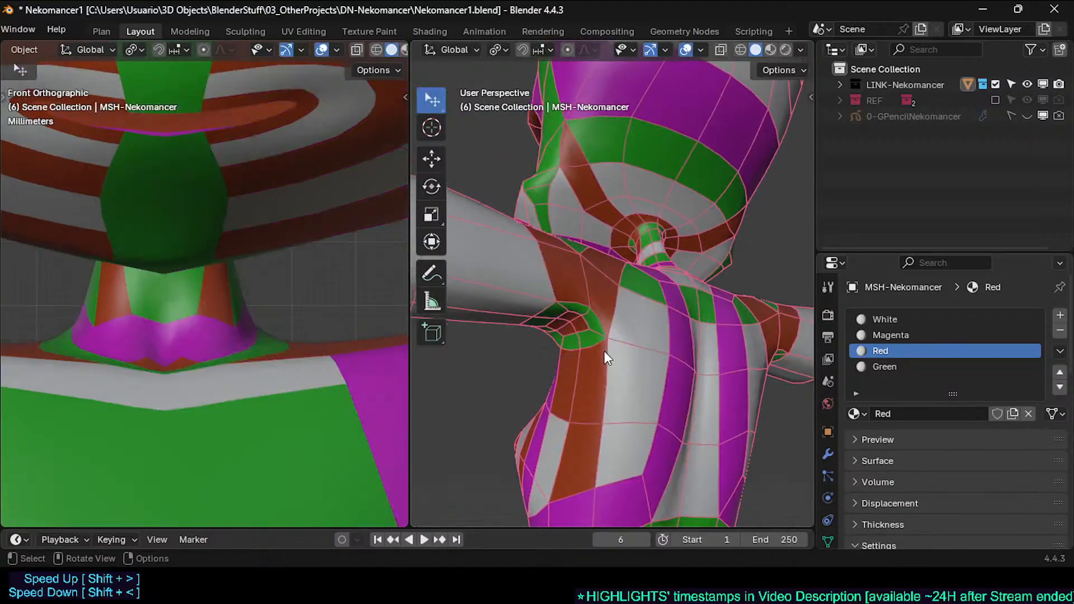
# Step: Select the edges meeting at the rear corner of the armpit ring, beside the white back face
pyautogui.scroll(1, 605, 351)
pyautogui.press('Tab')
pyautogui.press('2')
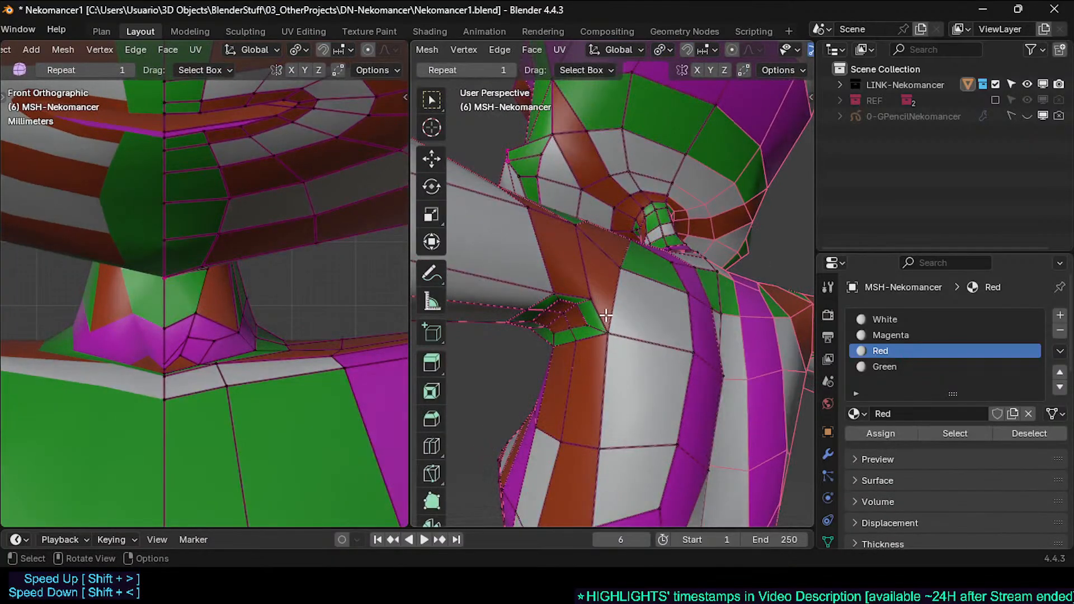
pyautogui.keyDown('shift'); pyautogui.click(596, 324); pyautogui.keyUp('shift')
pyautogui.keyDown('shift'); pyautogui.click(616, 337); pyautogui.keyUp('shift')
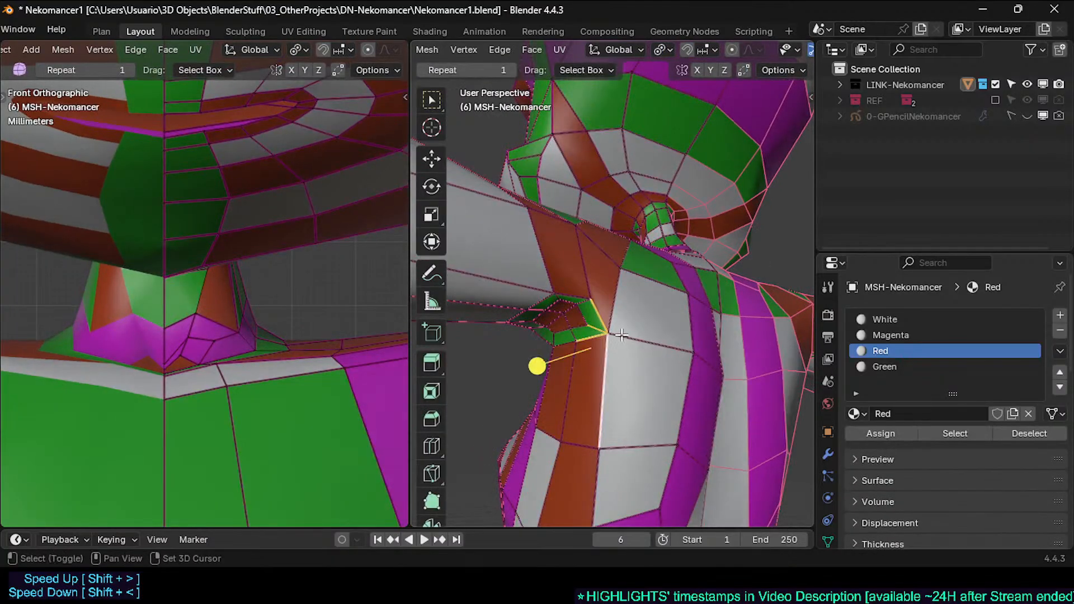
pyautogui.moveTo(621, 334); pyautogui.dragTo(568, 340, button='middle')
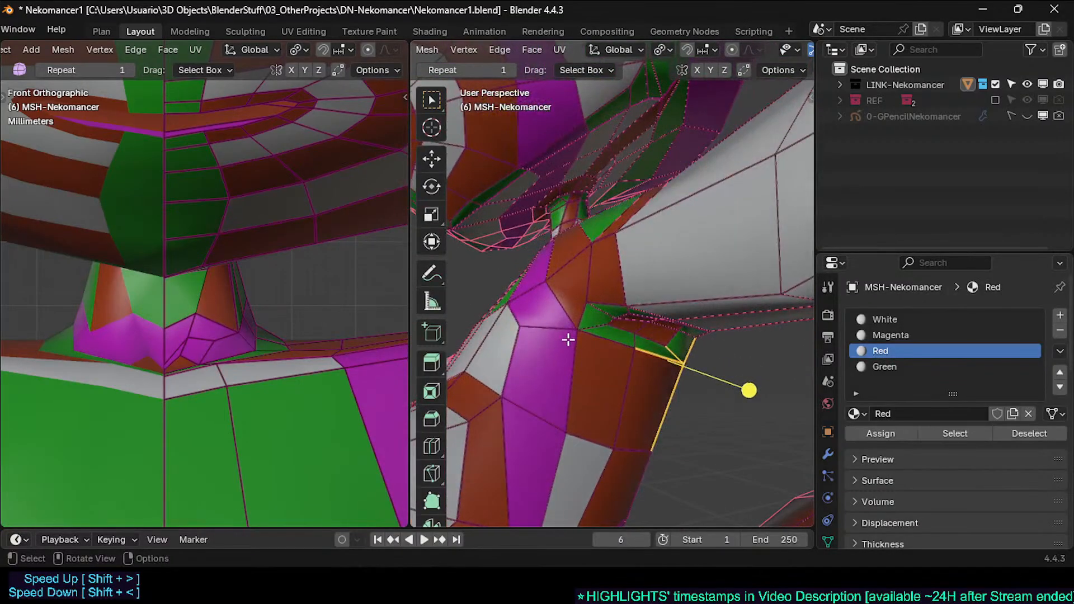
# Step: Select the edges meeting at the front corner of the armpit ring, check the smoothed armpit, and save the file
pyautogui.click(571, 321)
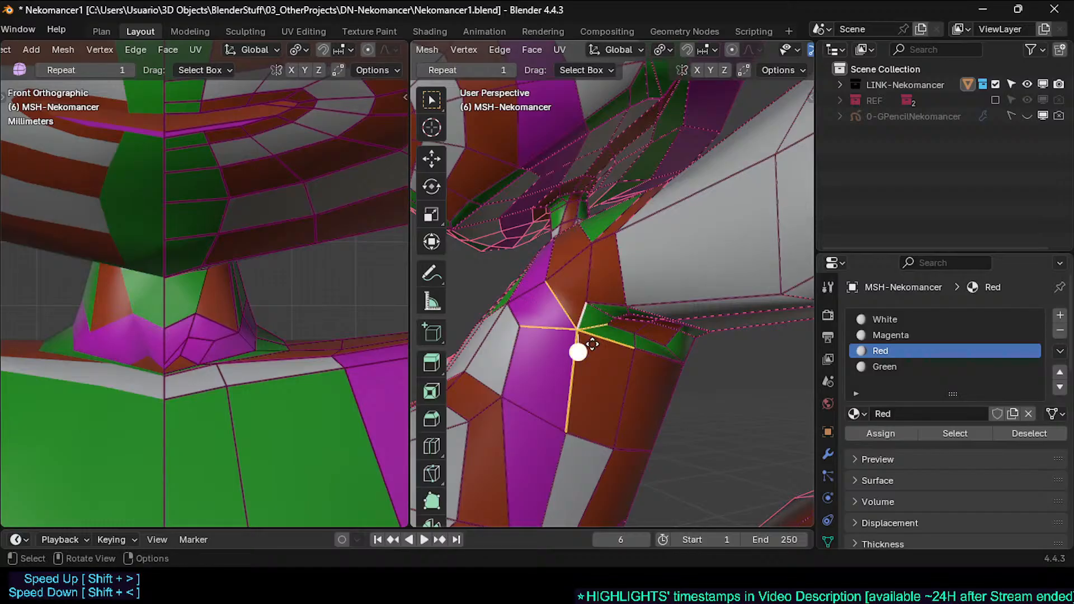
pyautogui.press('Tab')
pyautogui.moveTo(654, 356); pyautogui.dragTo(606, 321, button='middle')
pyautogui.press('Tab')
pyautogui.hotkey('ctrl', 's')
pyautogui.hotkey('ctrl', 'r')
pyautogui.rightClick(641, 359)
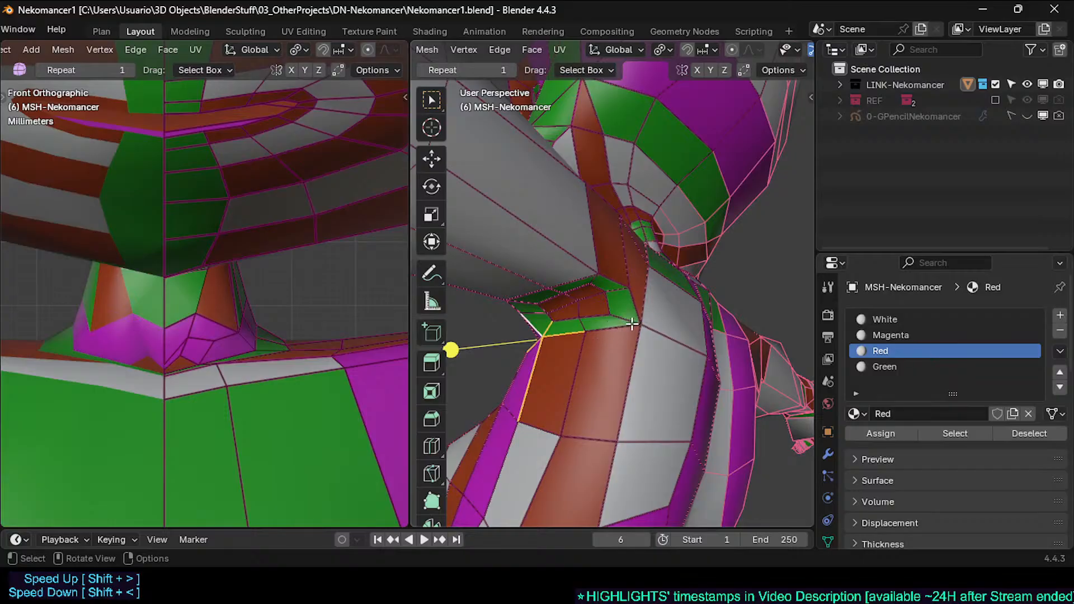
# Step: Select the face loop running through the armpit patch to examine its flow up the back of the shoulder
pyautogui.moveTo(632, 323); pyautogui.dragTo(592, 291, button='middle')
pyautogui.press('1')
pyautogui.click(583, 353)
pyautogui.click(565, 323)
pyautogui.press('3')
pyautogui.keyDown('alt'); pyautogui.click(611, 270); pyautogui.keyUp('alt')
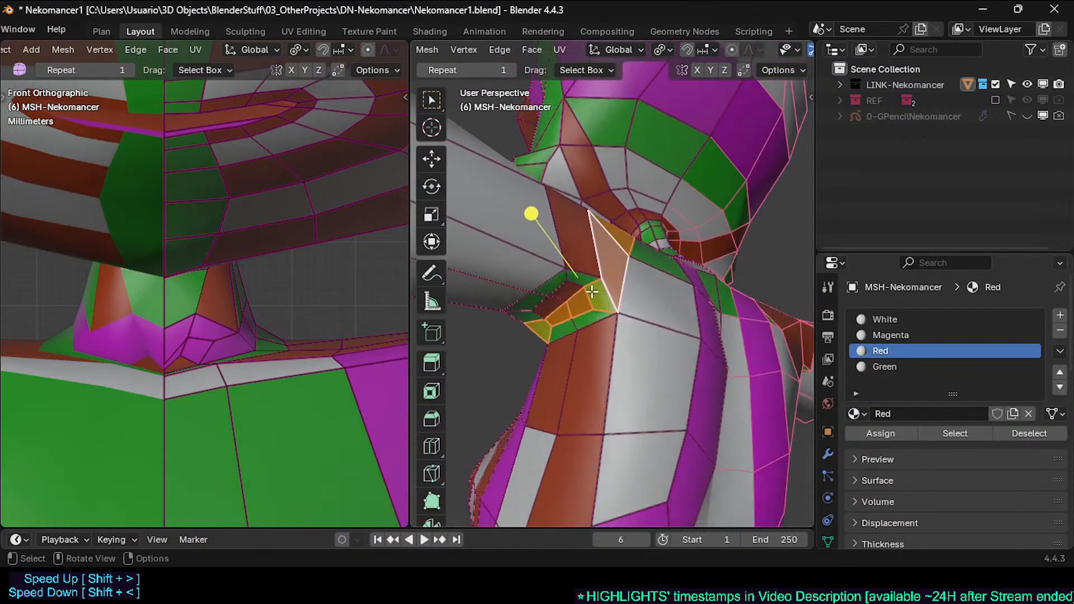
pyautogui.moveTo(531, 217); pyautogui.dragTo(558, 230)
pyautogui.moveTo(558, 230); pyautogui.dragTo(569, 304, button='middle')
# Step: Assign the White material to the small triangular face on top of the shoulder and check it in Object Mode
pyautogui.press('Tab')
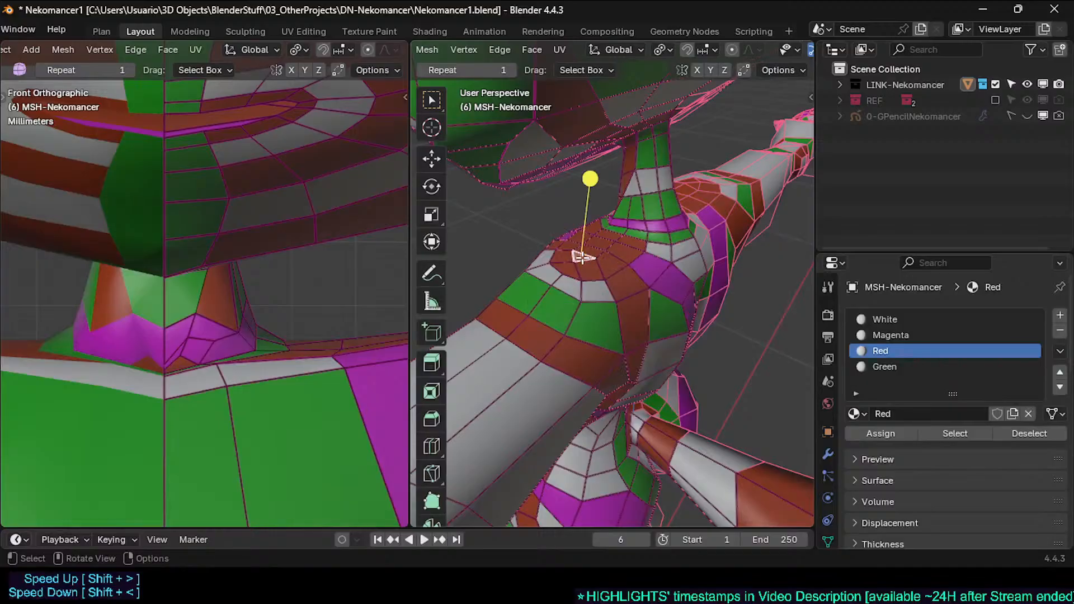
pyautogui.click(885, 320)
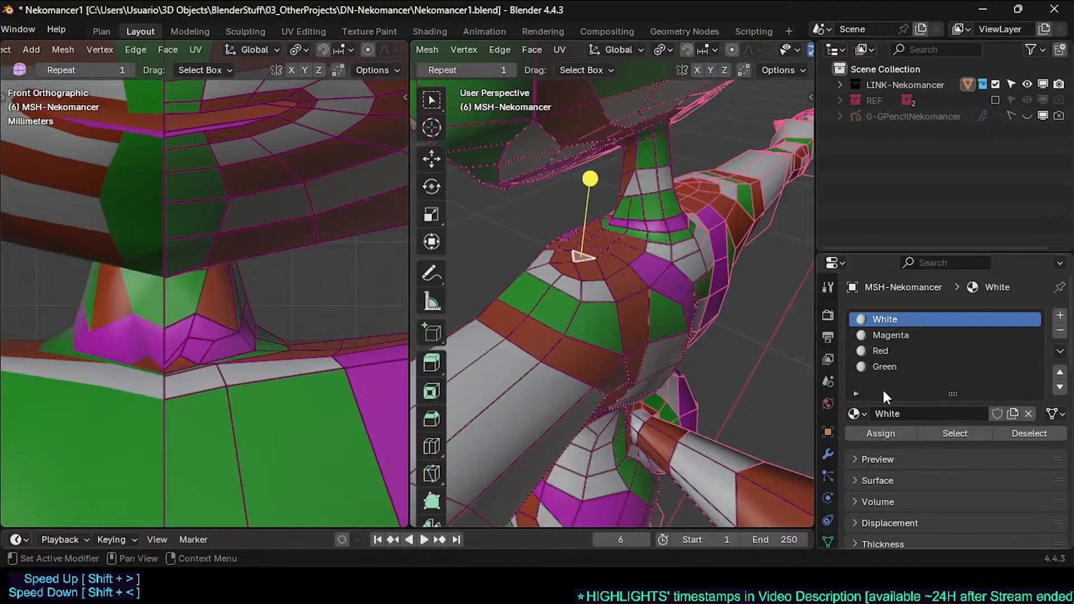
pyautogui.click(881, 433)
pyautogui.press('Tab')
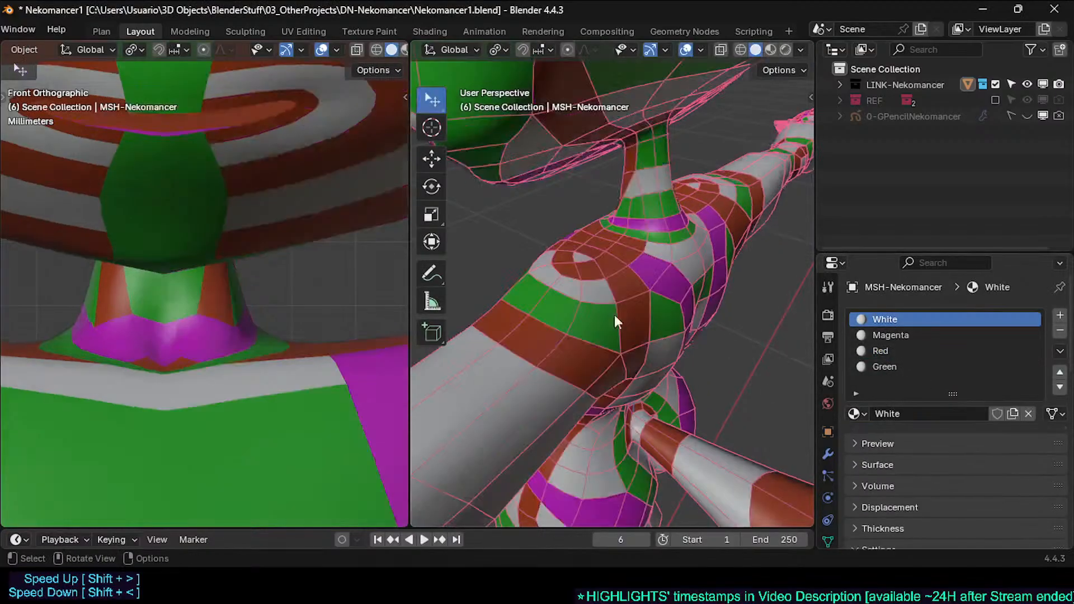
pyautogui.moveTo(614, 315); pyautogui.dragTo(536, 332, button='middle')
pyautogui.moveTo(536, 332); pyautogui.dragTo(566, 318, button='middle')
# Step: Assign the White material to the row of three faces between the shoulder-top triangle and the neck base
pyautogui.press('Tab')
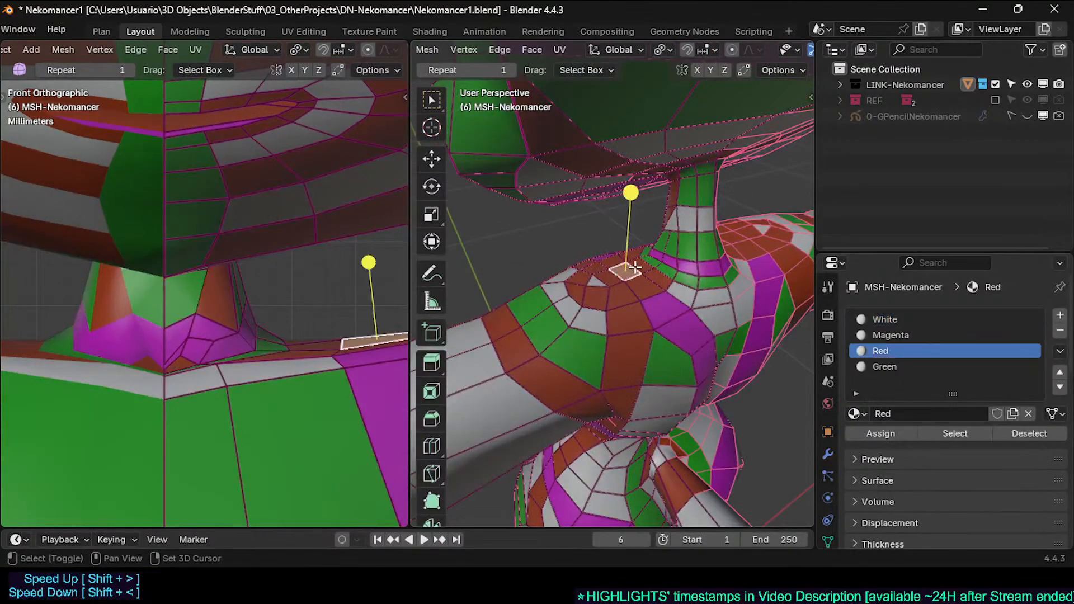
pyautogui.click(887, 319)
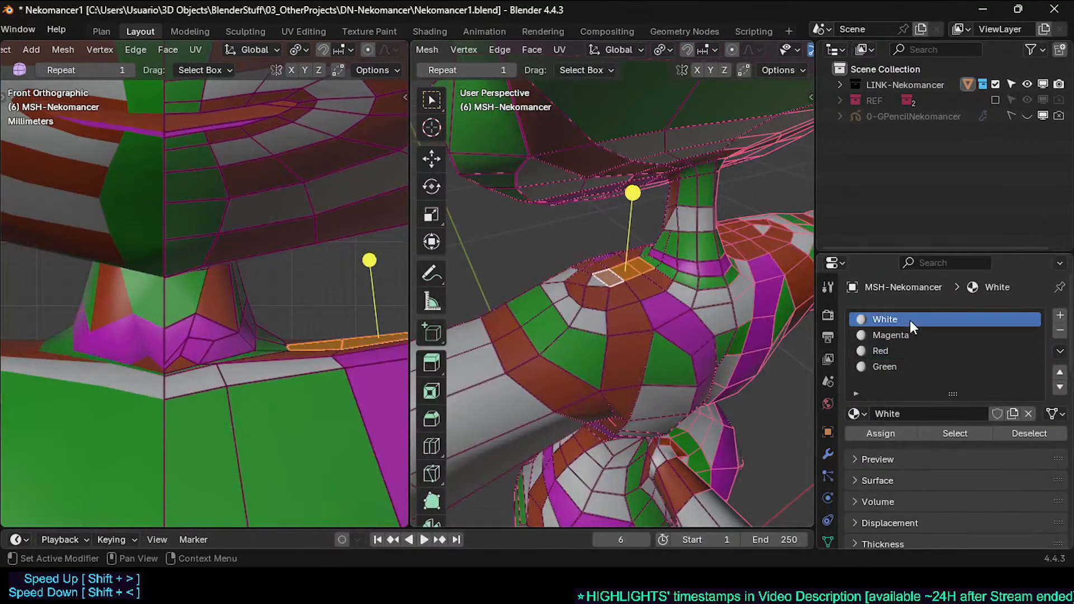
pyautogui.click(875, 432)
pyautogui.press('Tab')
pyautogui.moveTo(621, 302); pyautogui.dragTo(554, 286, button='middle')
# Step: Select the face loops running along the arm and over the shoulder to examine their flow
pyautogui.press('Tab')
pyautogui.keyDown('alt'); pyautogui.click(595, 309); pyautogui.keyUp('alt')
pyautogui.hotkey('alt', 'a')
pyautogui.keyDown('alt'); pyautogui.click(621, 301); pyautogui.keyUp('alt')
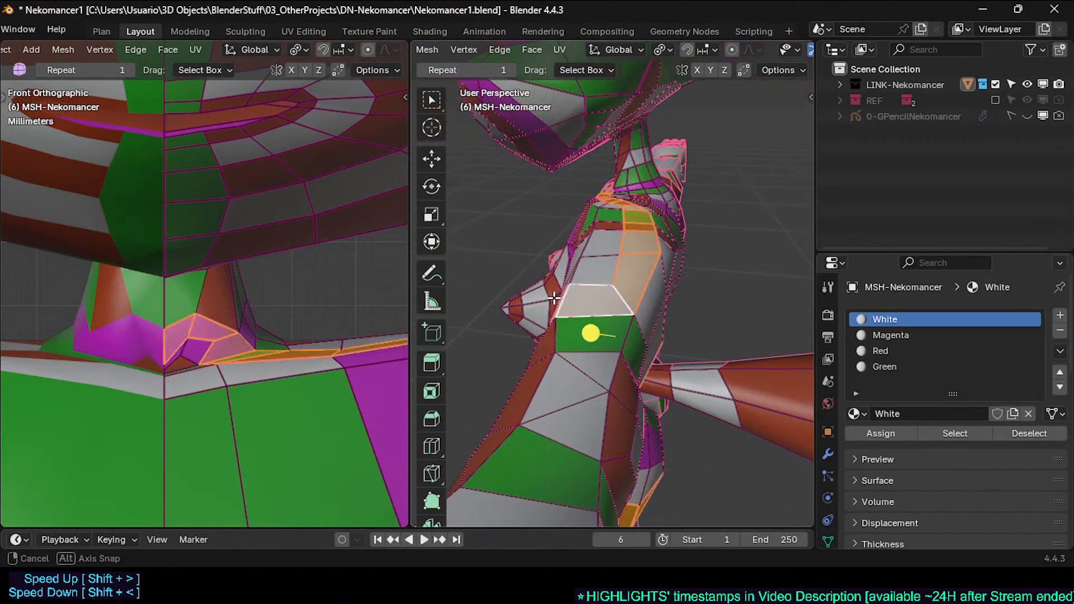
pyautogui.moveTo(588, 330); pyautogui.dragTo(609, 260, button='middle')
pyautogui.moveTo(614, 210); pyautogui.dragTo(619, 278, button='middle')
# Step: Move the rear vertex of the white forearm's widest loop to reshape the arm's outline
pyautogui.click(596, 250)
pyautogui.press('g')
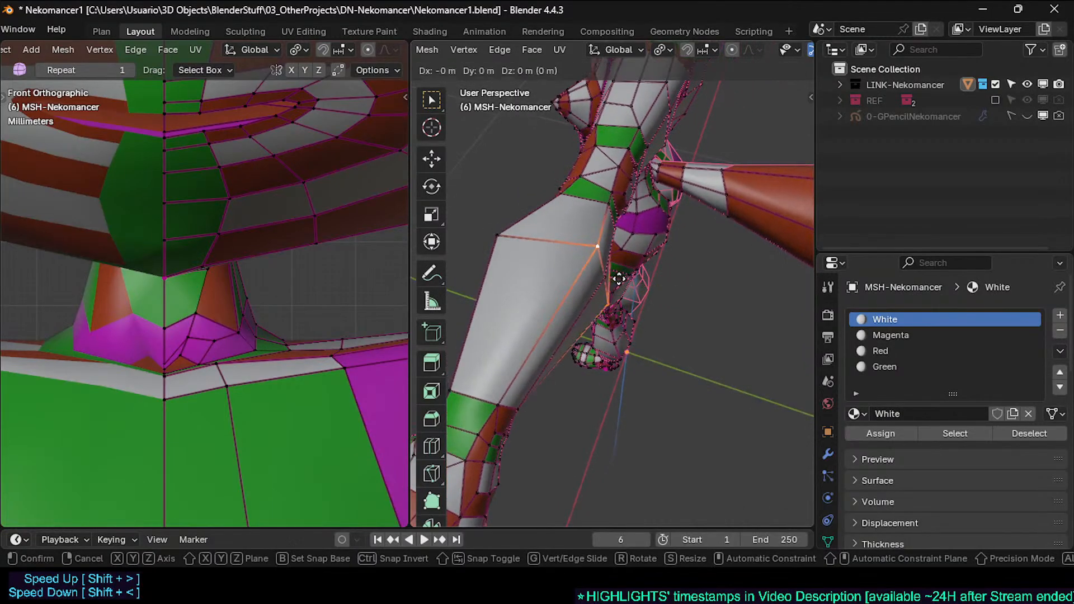
pyautogui.click(584, 282)
pyautogui.moveTo(547, 293); pyautogui.dragTo(622, 297, button='middle')
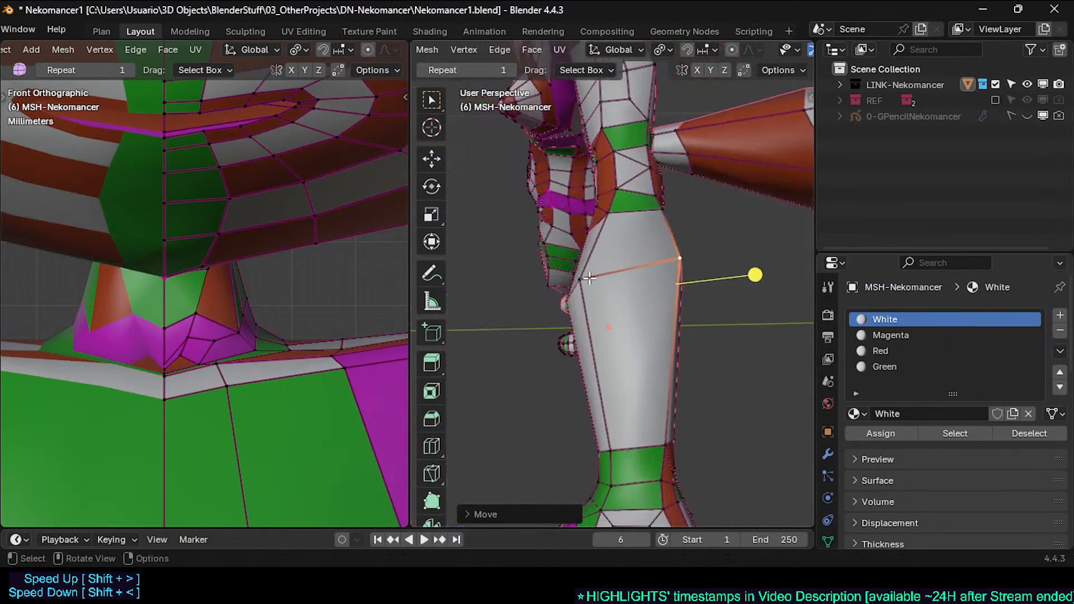
# Step: Move the lower front vertex of the white forearm's widest loop to round out the forearm
pyautogui.keyDown('shift'); pyautogui.moveTo(614, 200); pyautogui.dragTo(606, 307, button='middle'); pyautogui.keyUp('shift')
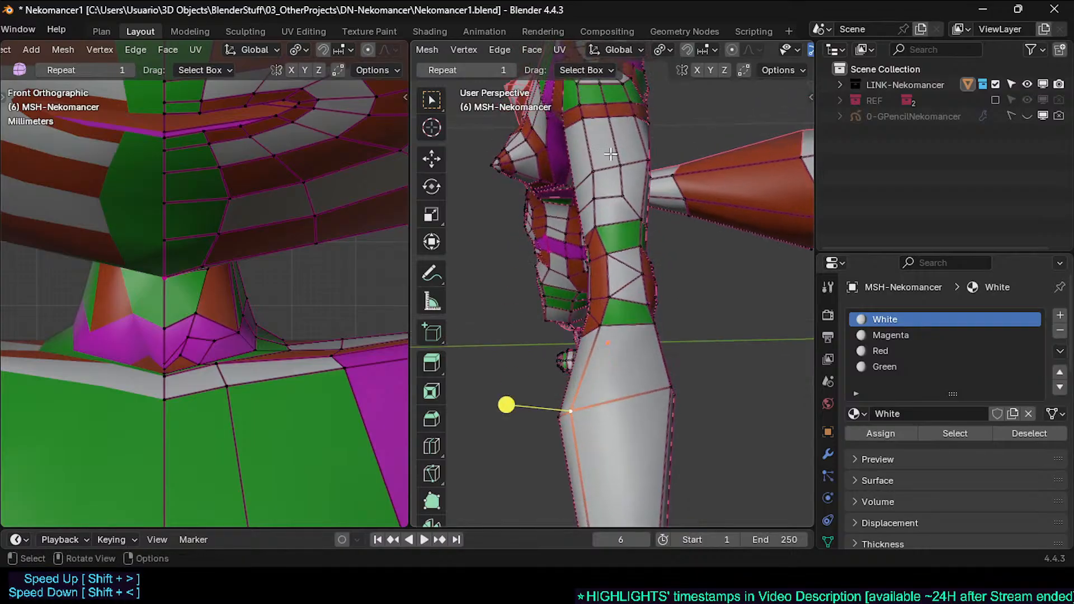
pyautogui.moveTo(617, 101); pyautogui.dragTo(552, 133, button='middle')
pyautogui.moveTo(586, 306)
pyautogui.keyDown('shift'); pyautogui.mouseDown(button='middle')
pyautogui.moveTo(616, 283)
pyautogui.moveTo(594, 312)
pyautogui.mouseUp(button='middle'); pyautogui.keyUp('shift')
pyautogui.click(607, 270)
pyautogui.press('g')
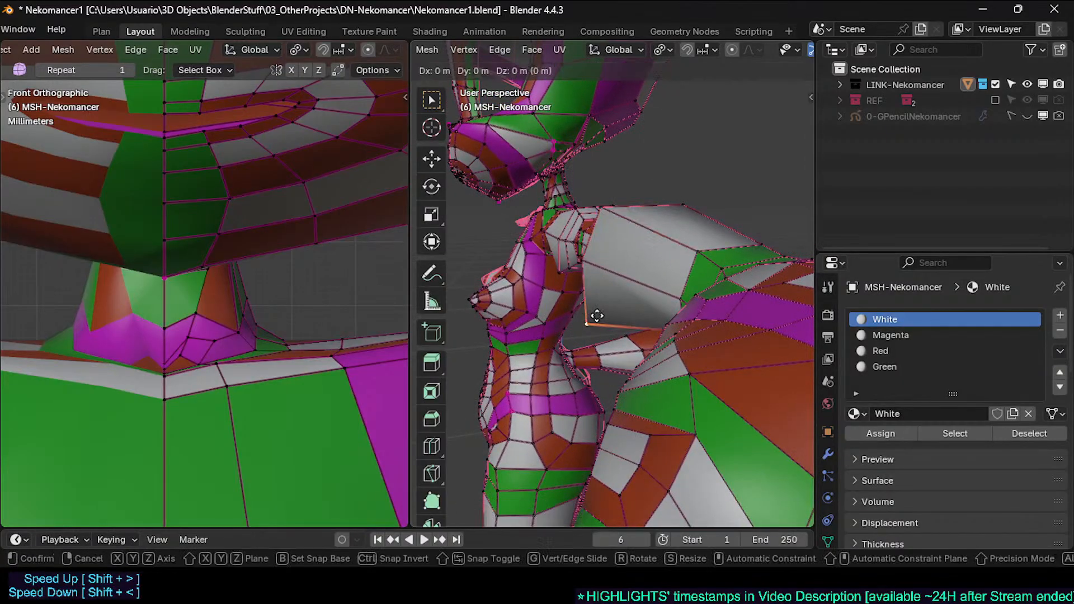
pyautogui.click(620, 315)
pyautogui.moveTo(667, 307); pyautogui.dragTo(609, 283, button='middle')
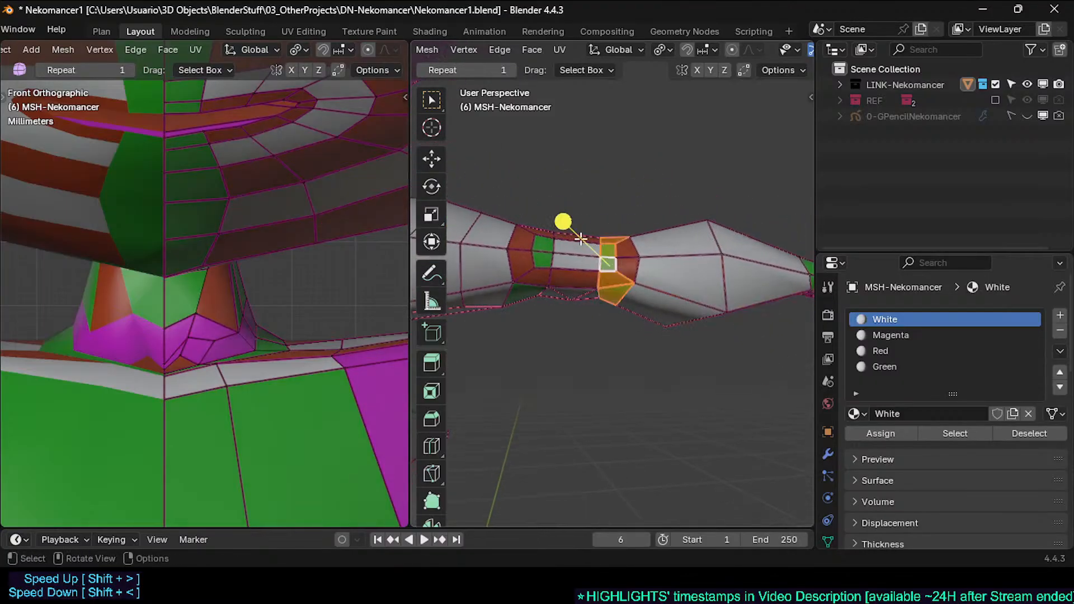
# Step: Inspect the smoothed arms, shoulders, torso and head from several angles in Object Mode
pyautogui.scroll(-8, 547, 314)
pyautogui.press('Tab')
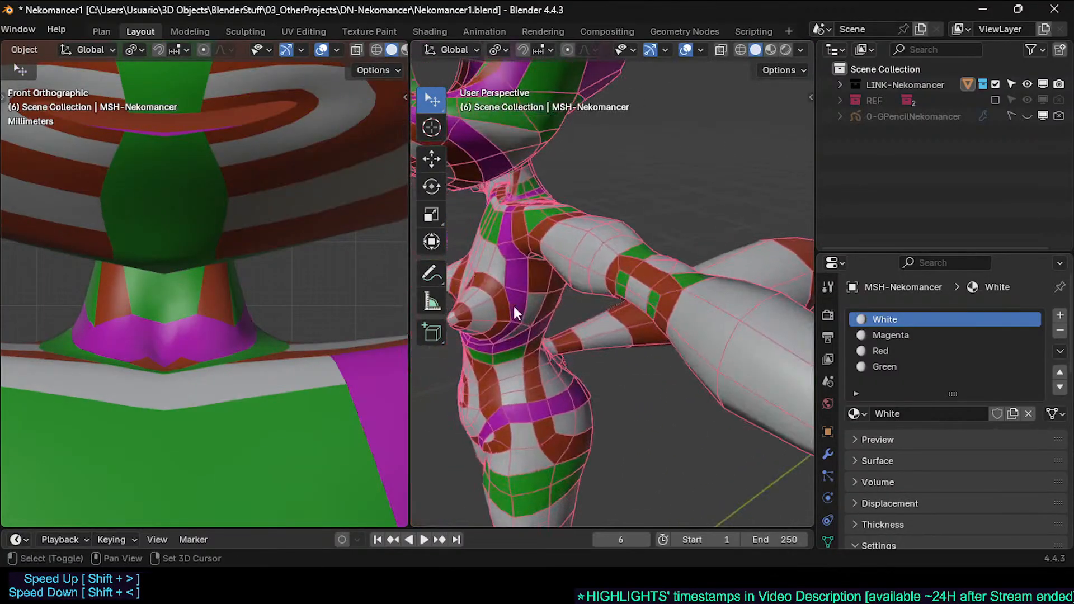
pyautogui.moveTo(619, 301); pyautogui.dragTo(565, 274, button='middle')
pyautogui.moveTo(582, 331); pyautogui.dragTo(535, 283, button='middle')
pyautogui.press('Tab')
pyautogui.press('Tab')
pyautogui.scroll(10, 537, 283)
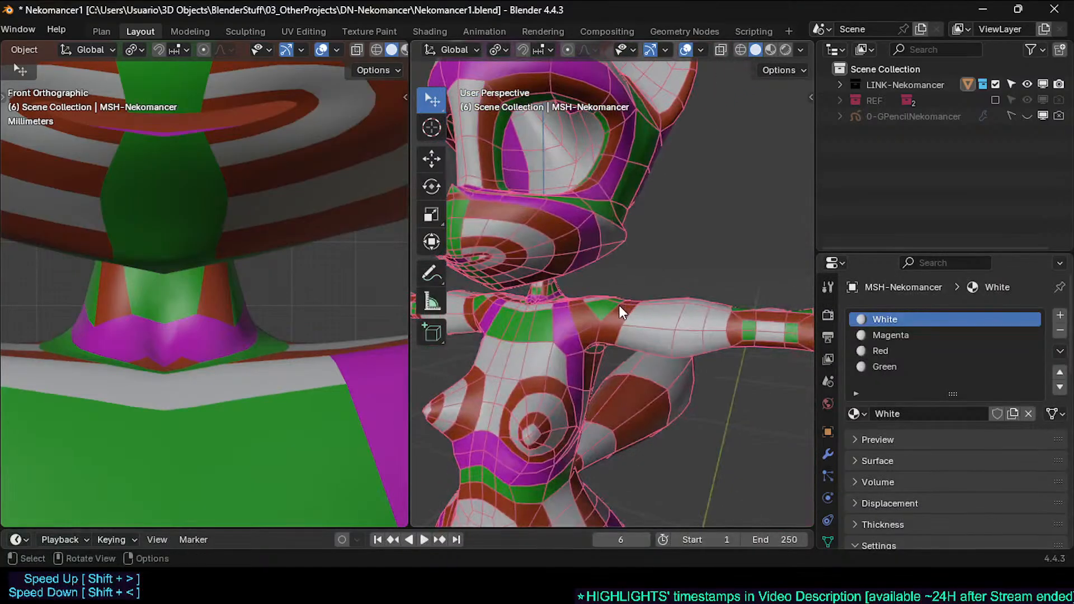
pyautogui.moveTo(509, 304); pyautogui.dragTo(572, 299, button='middle')
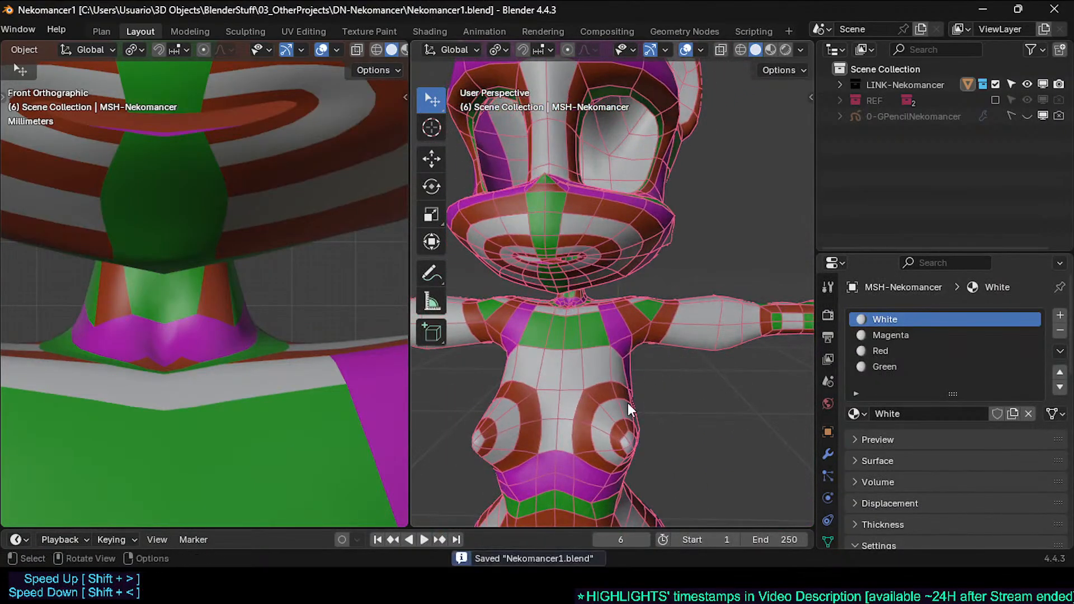
pyautogui.moveTo(572, 299); pyautogui.dragTo(545, 300, button='middle')
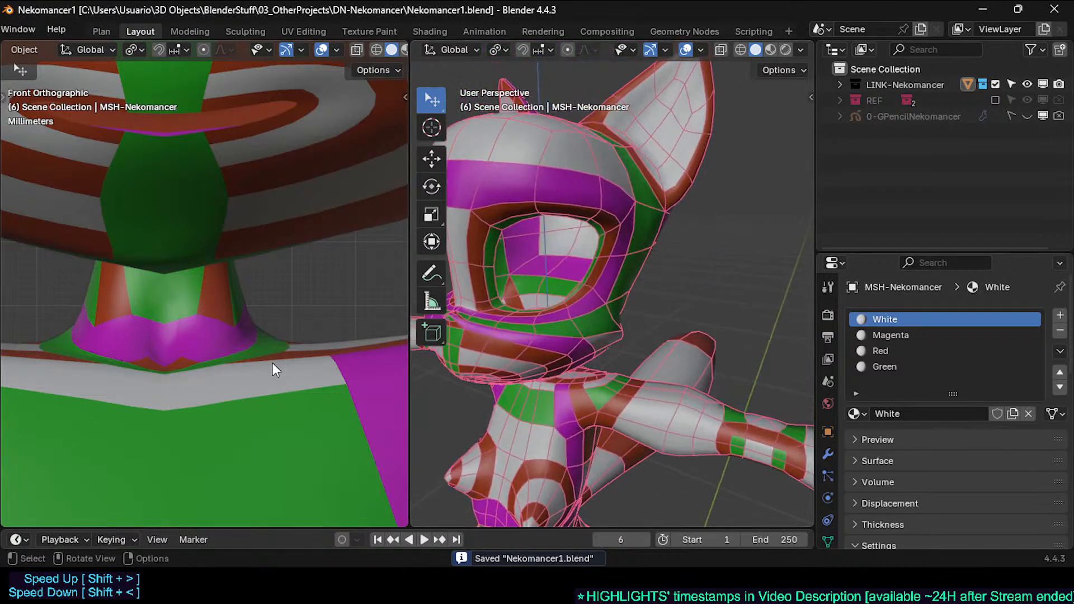
# Step: Adjust the two vertices where the red front neck face meets the magenta neck-base band
pyautogui.scroll(-3, 264, 357)
pyautogui.scroll(5, 250, 348)
pyautogui.press('Tab')
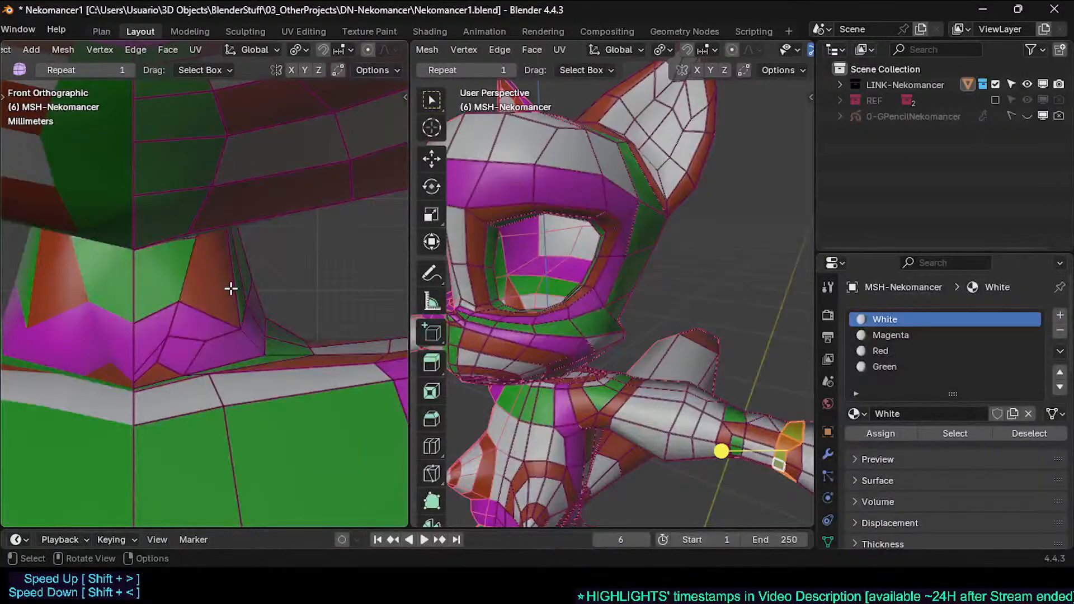
pyautogui.click(242, 319)
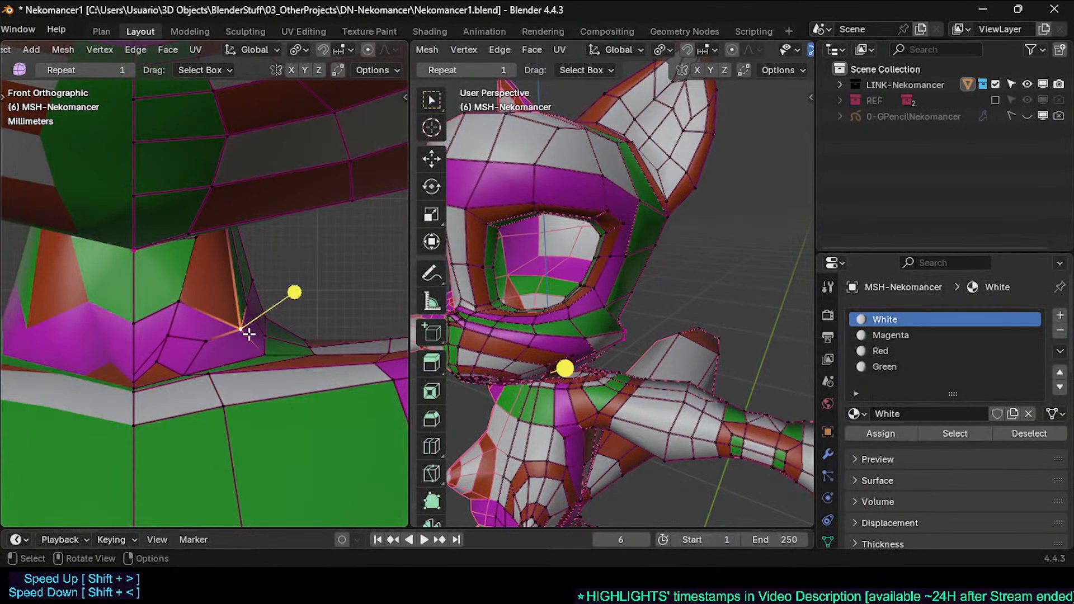
pyautogui.press('g')
pyautogui.click(222, 247)
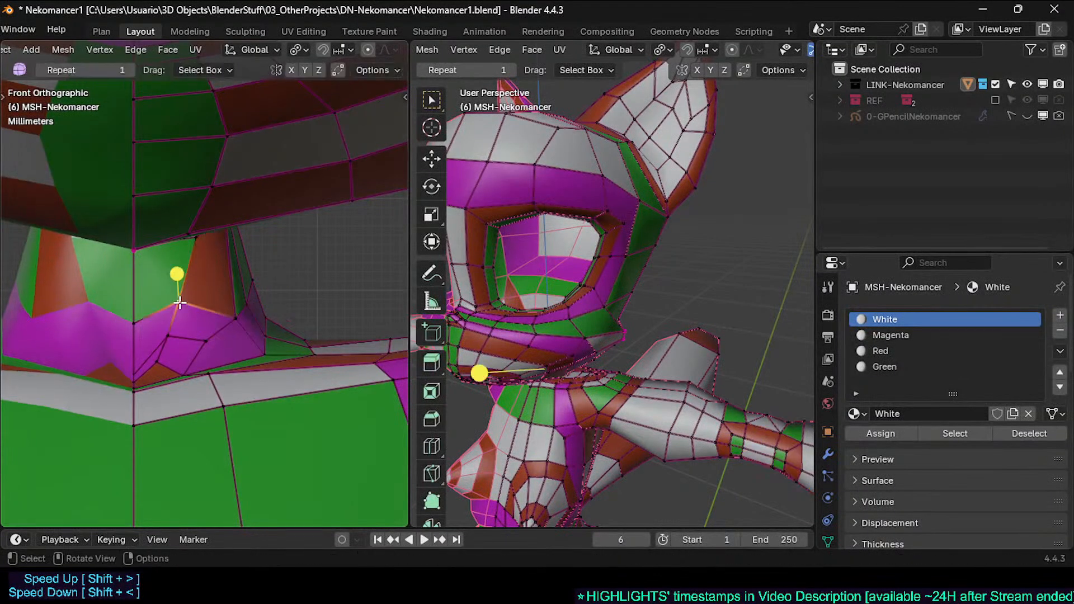
pyautogui.press('g')
pyautogui.keyDown('shift'); pyautogui.click(175, 365); pyautogui.keyUp('shift')
# Step: Move the centre vertex on the magenta band's upper edge and the inner magenta vertex nearest the centre line
pyautogui.click(137, 319)
pyautogui.press('g')
pyautogui.click(141, 320)
pyautogui.click(167, 337)
pyautogui.press('g')
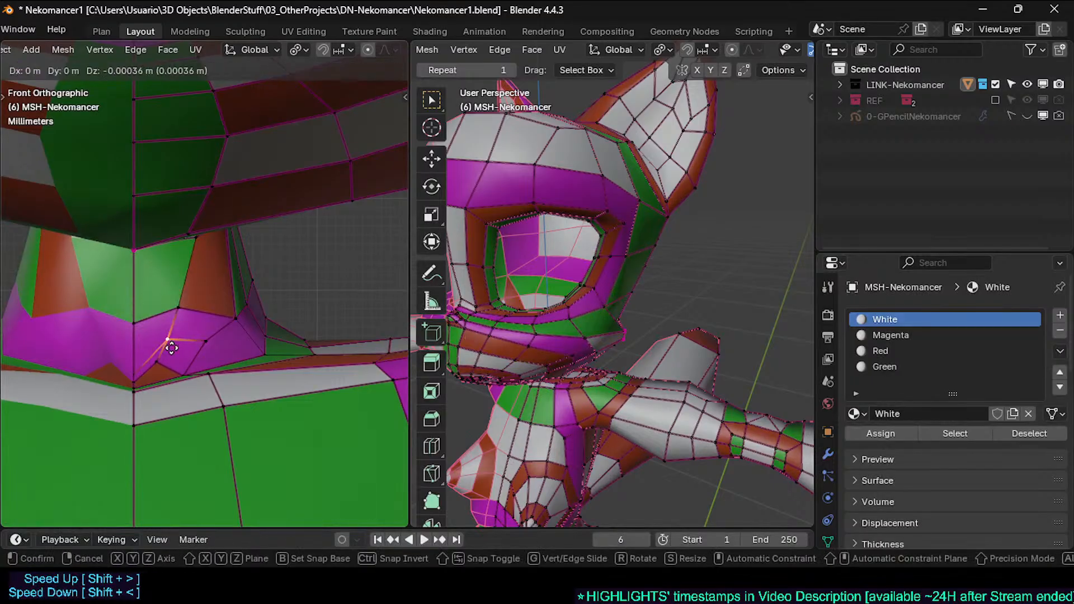
pyautogui.click(171, 348)
# Step: Move the outer inner-magenta vertex and refine the outer corner where the red neck face meets the magenta band
pyautogui.click(209, 332)
pyautogui.press('g')
pyautogui.click(210, 323)
pyautogui.click(236, 315)
pyautogui.press('g')
pyautogui.click(239, 304)
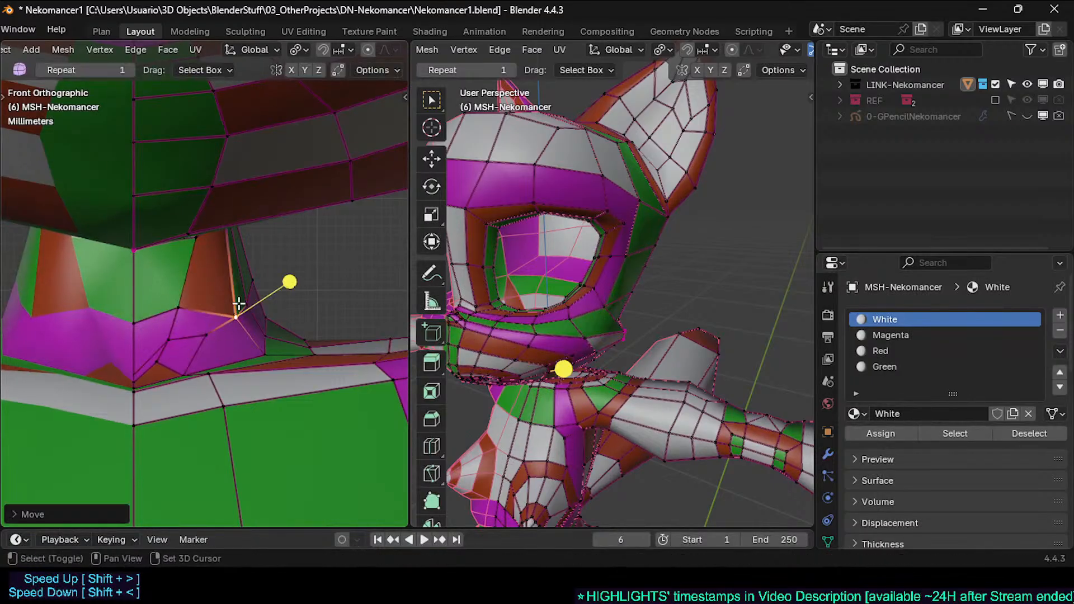
pyautogui.press('g')
pyautogui.click(251, 301)
# Step: Move the two vertices on the neck's side silhouette inward to smooth its curve into the shoulder
pyautogui.click(257, 278)
pyautogui.press('g')
pyautogui.click(247, 278)
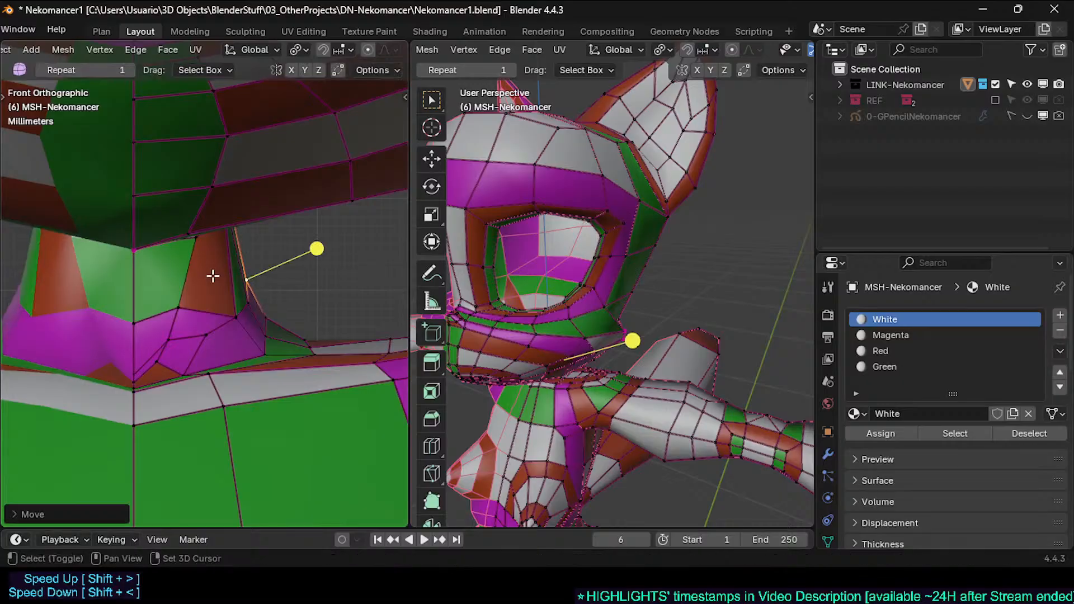
pyautogui.click(269, 317)
pyautogui.press('g')
pyautogui.click(255, 309)
pyautogui.press('g')
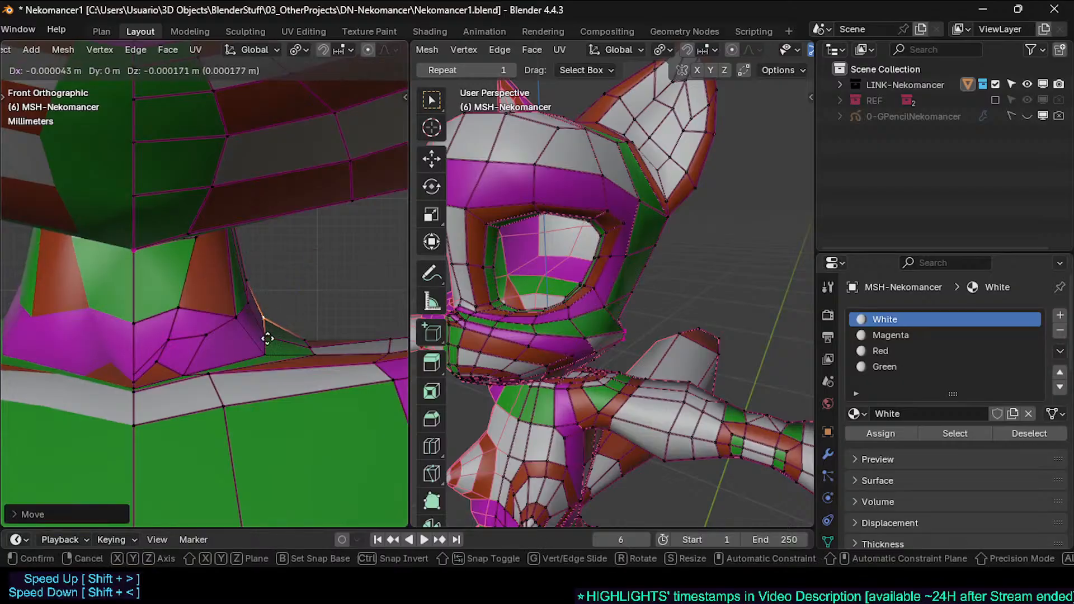
pyautogui.click(269, 343)
# Step: Move the lower outer corner vertex of the magenta neck-base band and check the neck and back in Object Mode
pyautogui.press('g')
pyautogui.click(271, 353)
pyautogui.press('g')
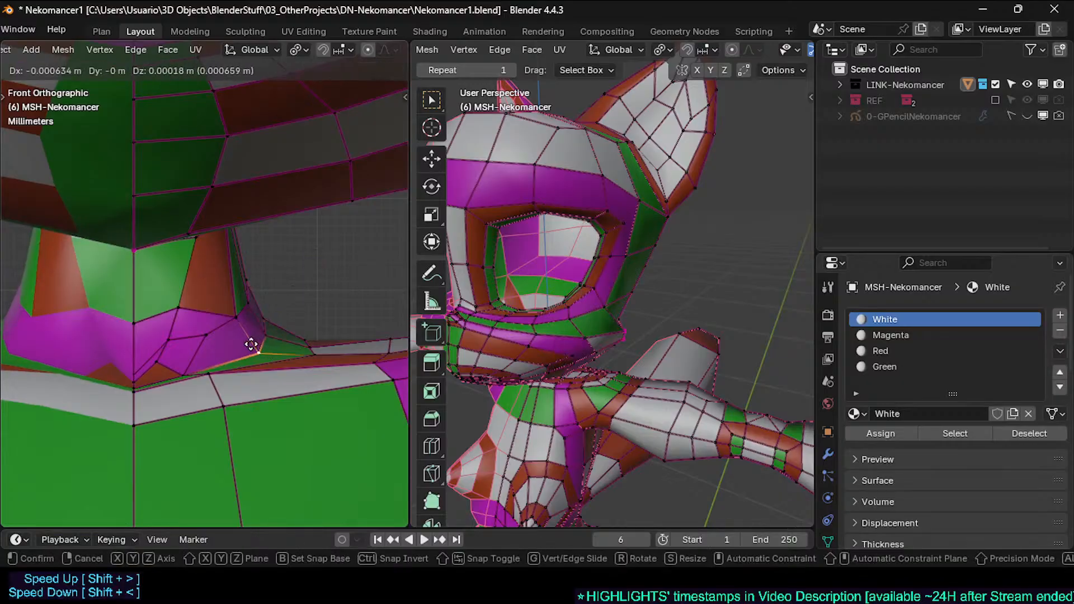
pyautogui.click(249, 343)
pyautogui.press('Tab')
pyautogui.scroll(-5, 281, 380)
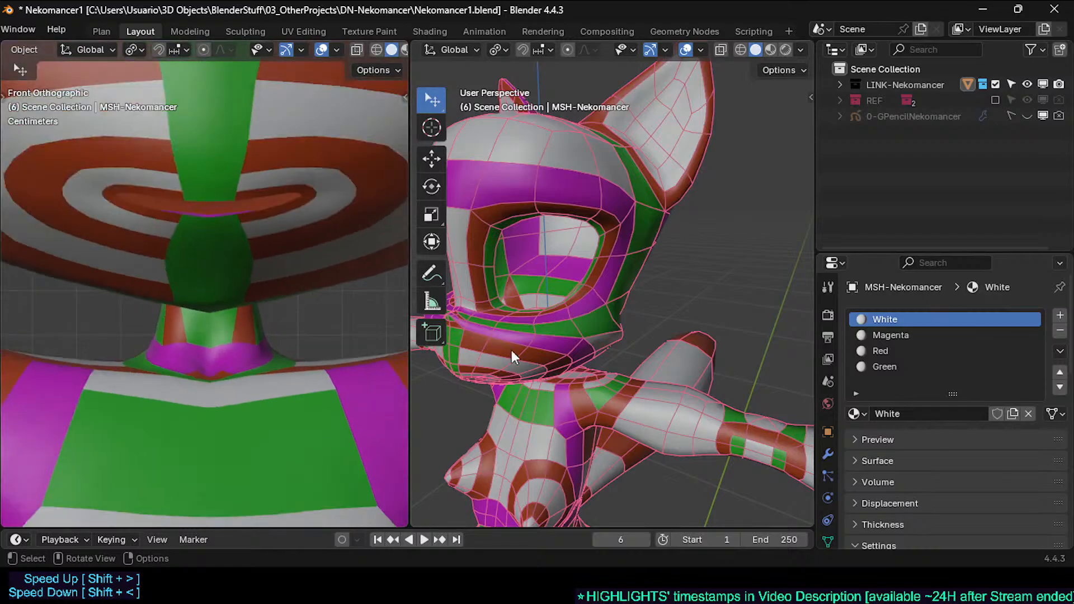
pyautogui.moveTo(511, 350); pyautogui.dragTo(441, 358, button='middle')
pyautogui.scroll(2, 527, 342)
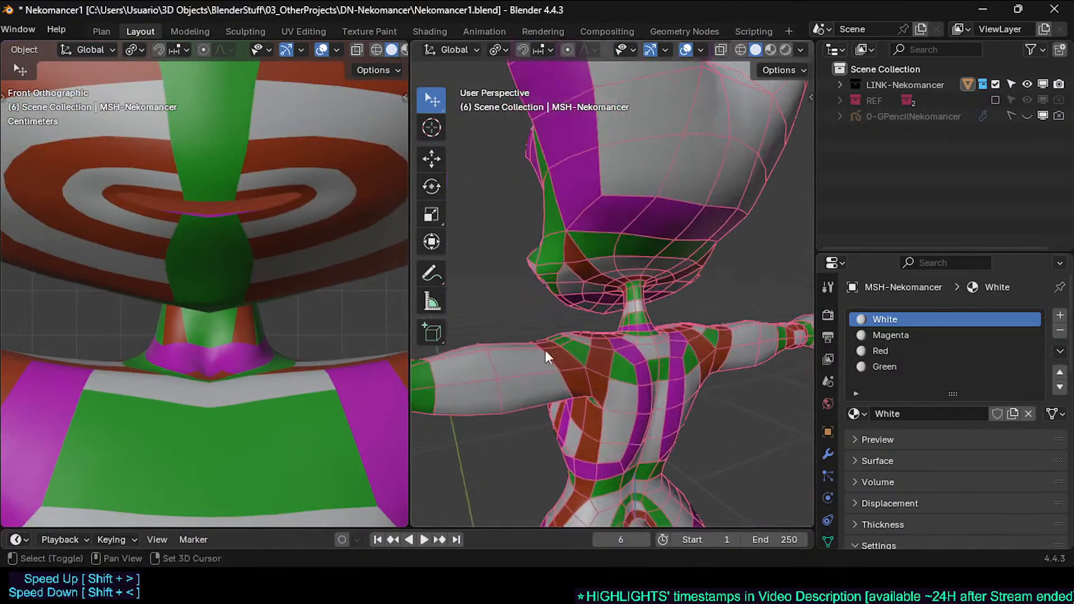
# Step: Examine the neck base, shoulder and collar area from several angles in Object Mode and Edit Mode
pyautogui.keyDown('shift'); pyautogui.moveTo(545, 351); pyautogui.dragTo(649, 361, button='middle'); pyautogui.keyUp('shift')
pyautogui.moveTo(649, 361)
pyautogui.mouseDown(button='middle')
pyautogui.moveTo(559, 382)
pyautogui.moveTo(641, 363)
pyautogui.mouseUp(button='middle')
pyautogui.scroll(4, 558, 382)
pyautogui.moveTo(519, 371); pyautogui.dragTo(621, 375, button='middle')
pyautogui.press('Tab')
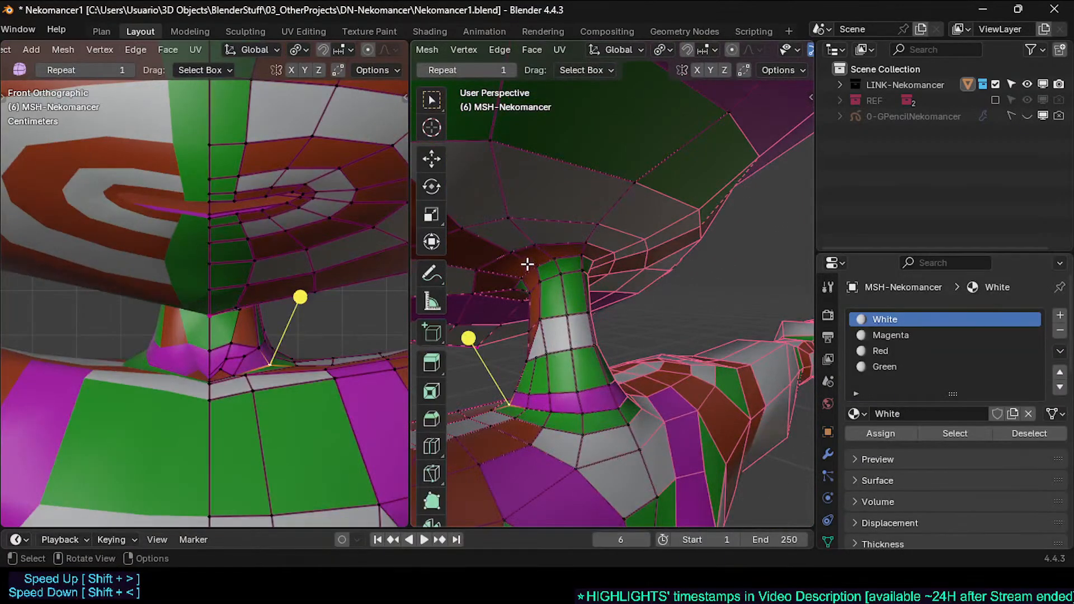
pyautogui.moveTo(546, 379)
pyautogui.mouseDown(button='middle')
pyautogui.moveTo(540, 408)
pyautogui.moveTo(554, 394)
pyautogui.moveTo(669, 386)
pyautogui.moveTo(521, 417)
pyautogui.moveTo(549, 396)
pyautogui.mouseUp(button='middle')
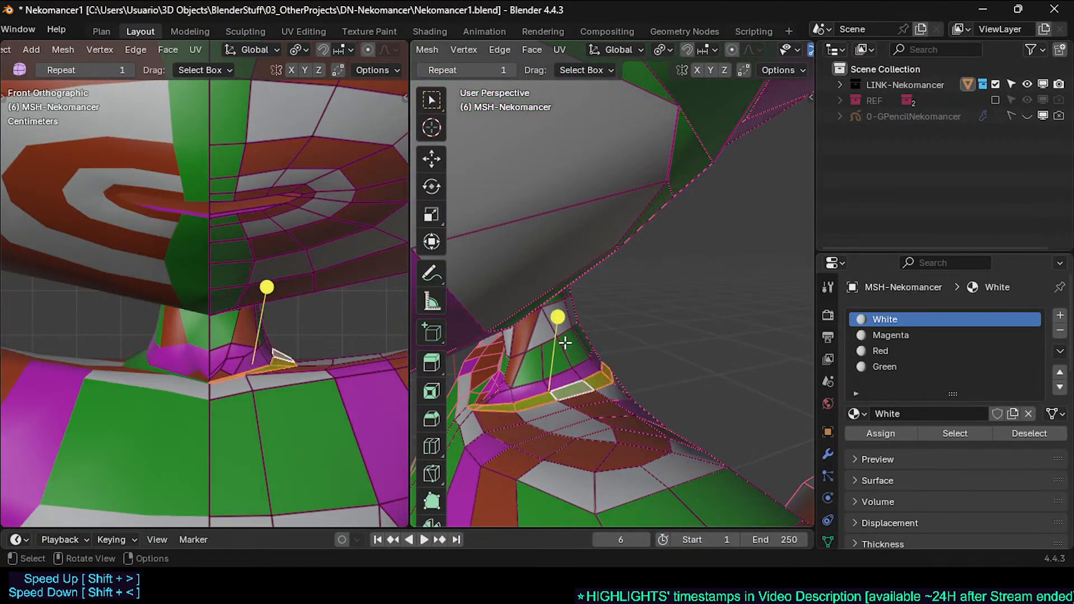
pyautogui.press('Tab')
pyautogui.moveTo(570, 324); pyautogui.dragTo(545, 290, button='middle')
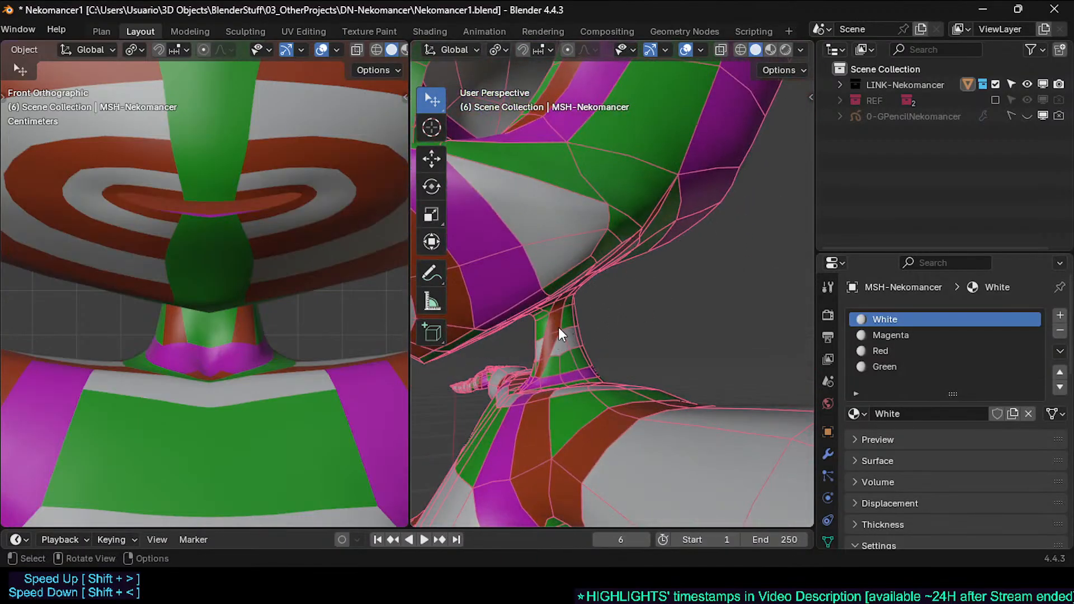
pyautogui.moveTo(558, 327); pyautogui.dragTo(495, 326, button='middle')
pyautogui.moveTo(526, 377); pyautogui.dragTo(639, 401, button='middle')
pyautogui.press('Tab')
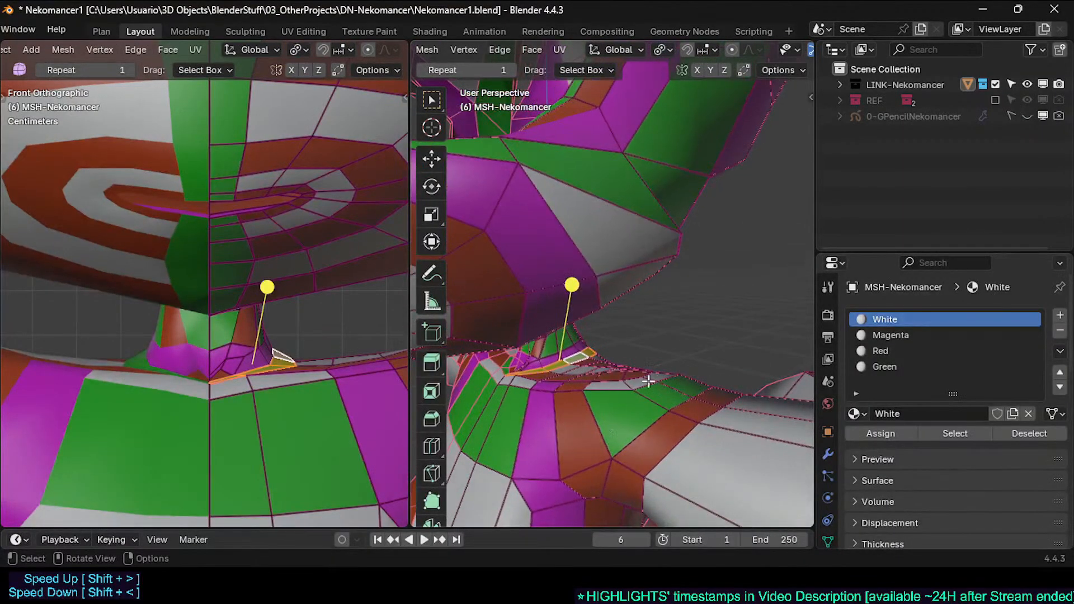
pyautogui.moveTo(650, 411); pyautogui.dragTo(641, 415, button='middle')
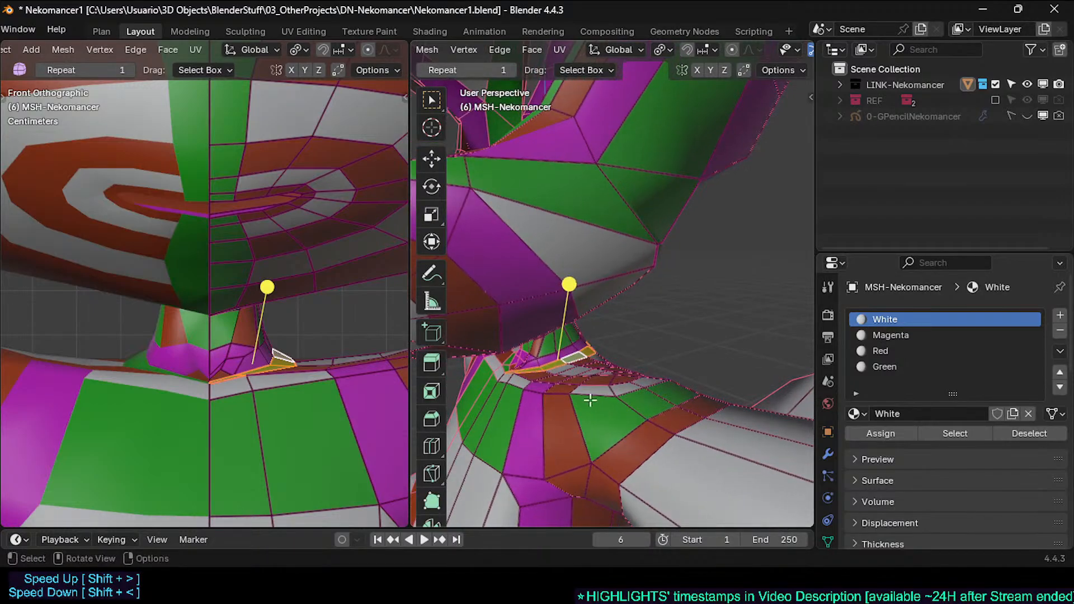
pyautogui.moveTo(536, 462); pyautogui.dragTo(621, 301, button='middle')
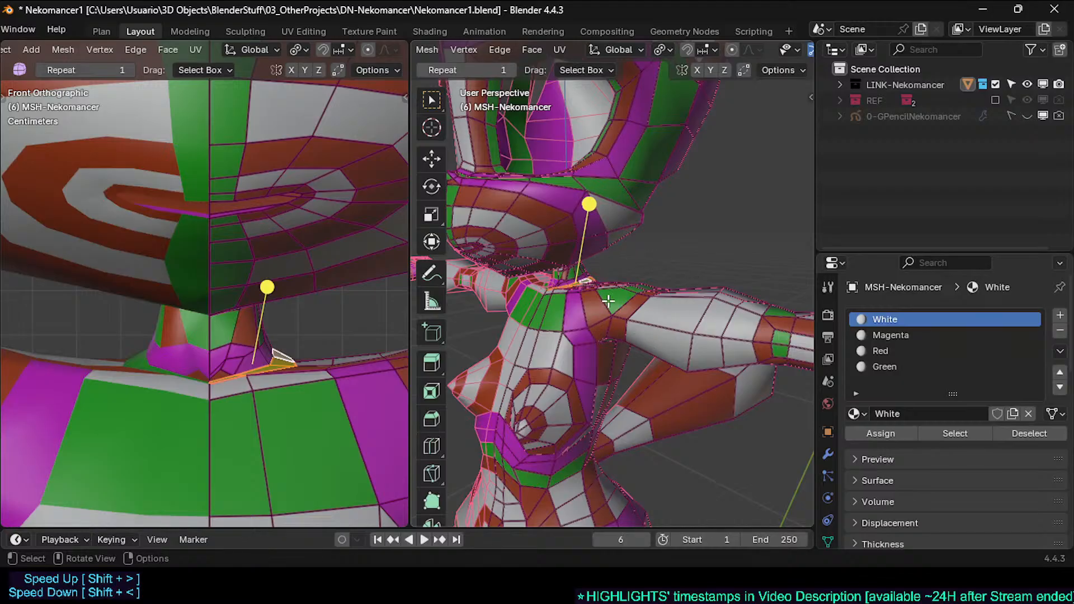
pyautogui.press('c')
pyautogui.moveTo(608, 301); pyautogui.dragTo(630, 291)
pyautogui.moveTo(629, 291); pyautogui.dragTo(557, 347, button='middle')
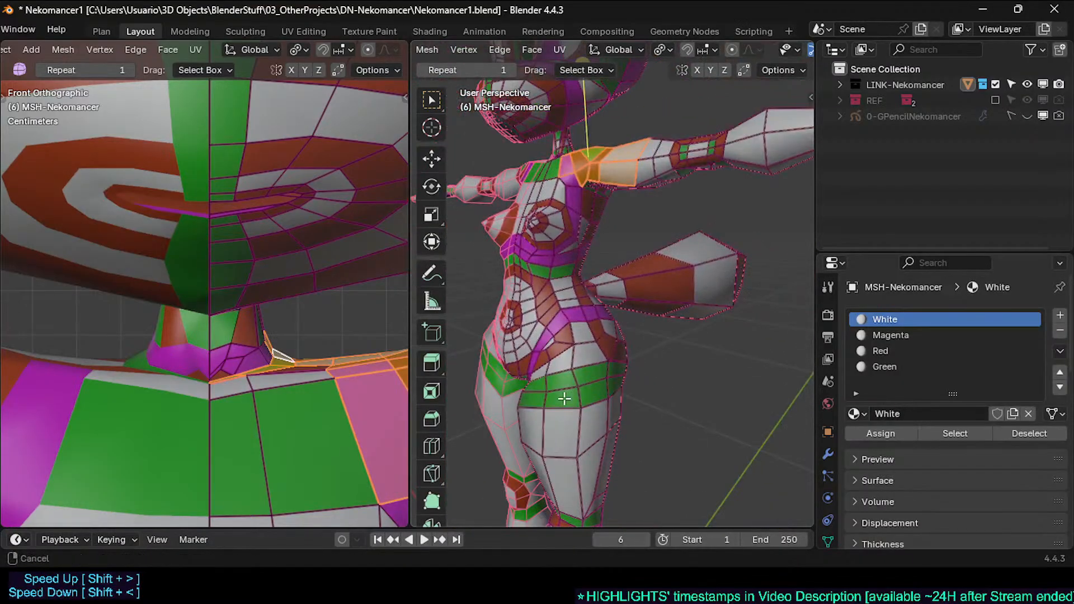
pyautogui.hotkey('alt', 'a')
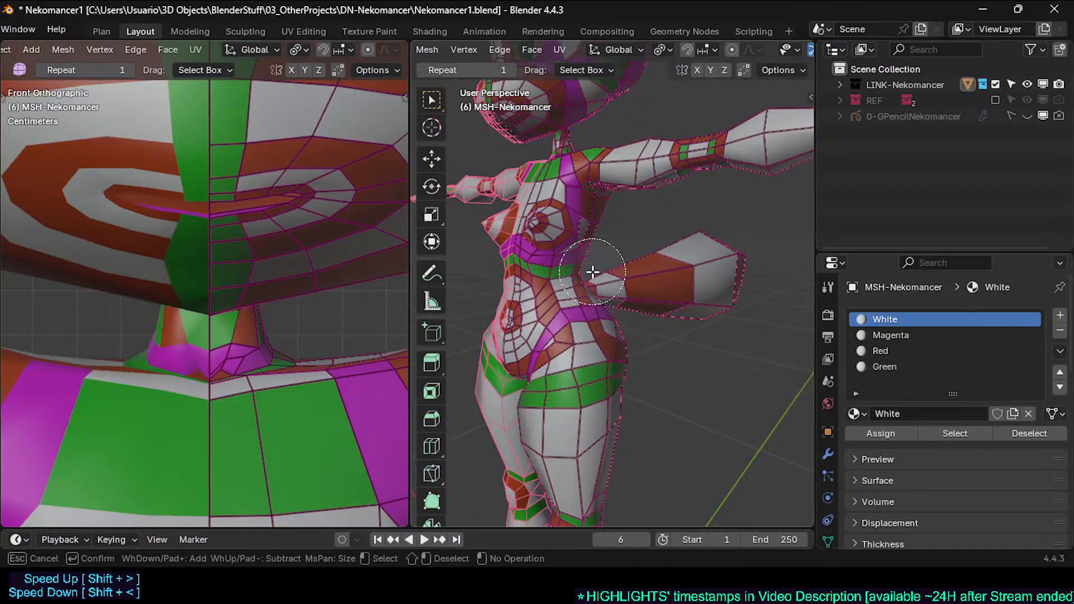
# Step: Move and rotate the edge on the upper back's silhouette beside the green band
pyautogui.press('Tab')
pyautogui.keyDown('shift'); pyautogui.moveTo(614, 224); pyautogui.dragTo(796, 436, button='middle'); pyautogui.keyUp('shift')
pyautogui.scroll(3, 548, 342)
pyautogui.moveTo(565, 342); pyautogui.dragTo(628, 374, button='middle')
pyautogui.scroll(2, 582, 345)
pyautogui.press('Tab')
pyautogui.press('g')
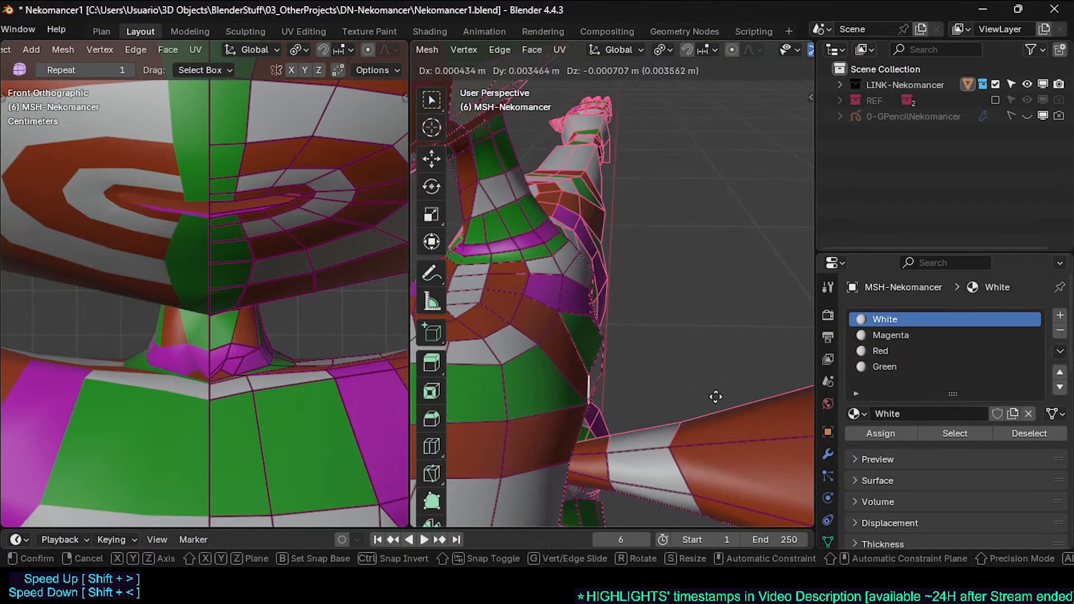
pyautogui.click(710, 381)
pyautogui.press('r')
pyautogui.click(734, 401)
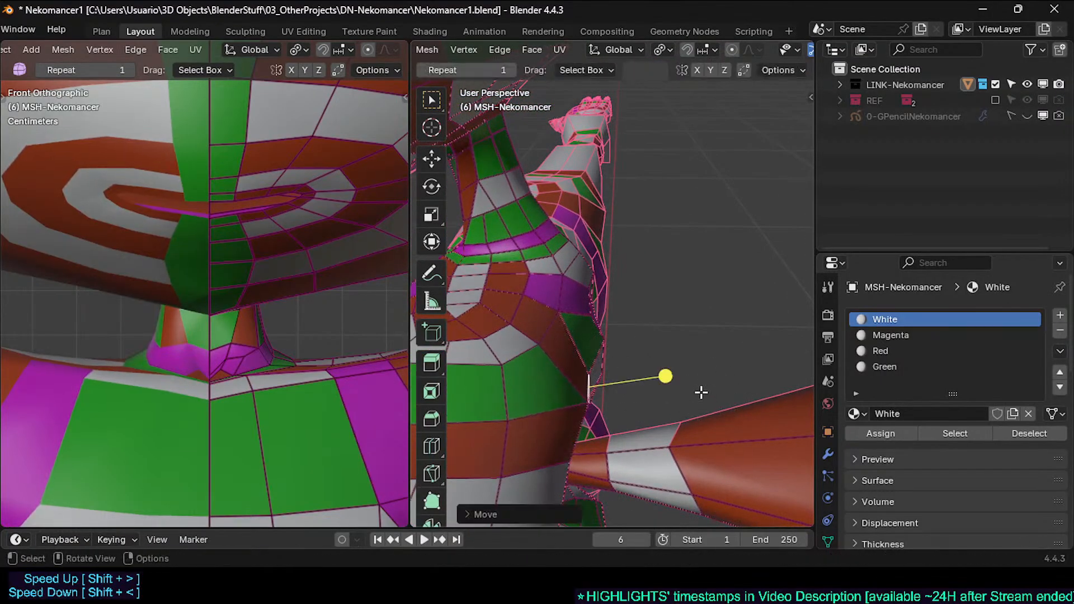
# Step: Move the vertices on the torso's rear side edge just below the armpit to smooth its outline
pyautogui.moveTo(697, 388); pyautogui.dragTo(621, 359, button='middle')
pyautogui.press('g')
pyautogui.click(627, 379)
pyautogui.press('g')
pyautogui.click(594, 335)
pyautogui.press('g')
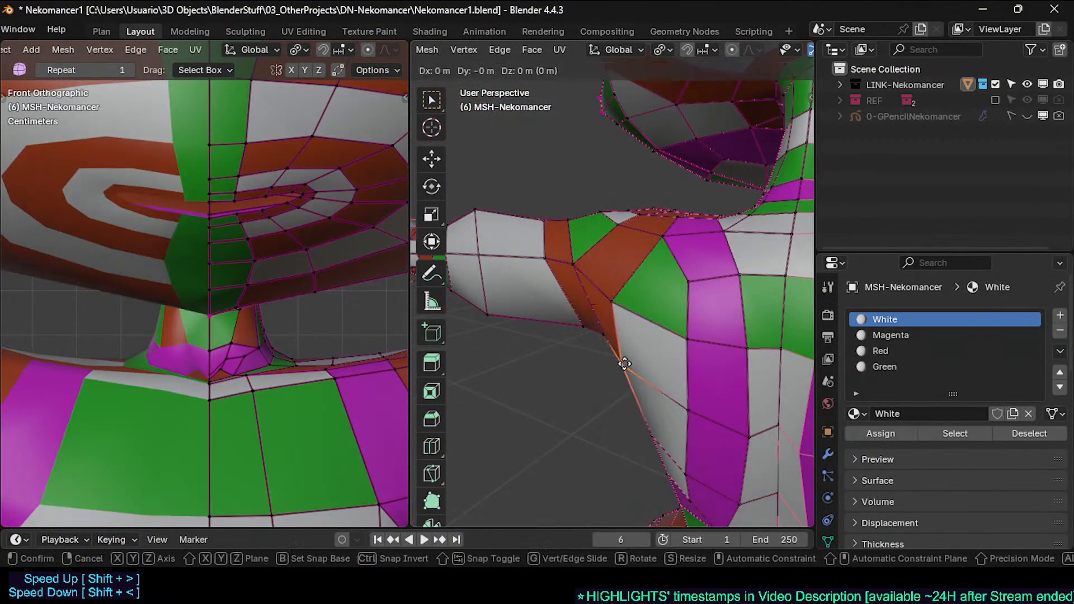
pyautogui.click(619, 360)
pyautogui.press('g')
pyautogui.click(593, 307)
# Step: Reposition the edges where the red shoulder faces meet the magenta back faces, rotating the magenta one to follow the surface
pyautogui.moveTo(593, 307); pyautogui.dragTo(637, 278, button='middle')
pyautogui.press('g')
pyautogui.click(618, 284)
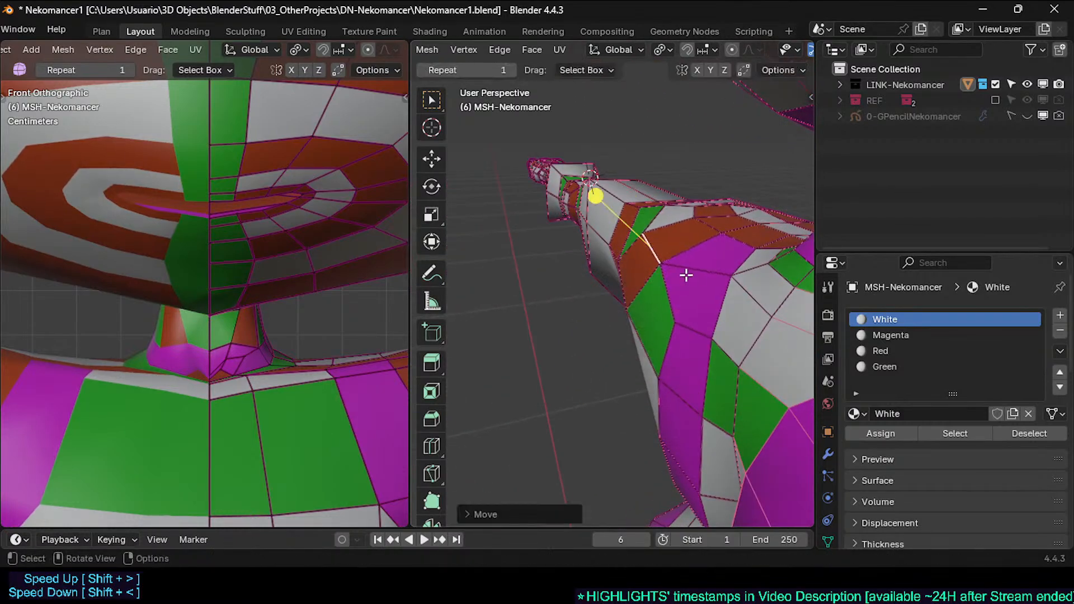
pyautogui.moveTo(713, 273); pyautogui.dragTo(718, 306, button='middle')
pyautogui.press('g')
pyautogui.click(719, 306)
pyautogui.press('r')
pyautogui.click(717, 314)
# Step: Move the vertex where the magenta and white back faces meet and the neighbouring vertex between the green and magenta faces
pyautogui.press('1')
pyautogui.click(714, 315)
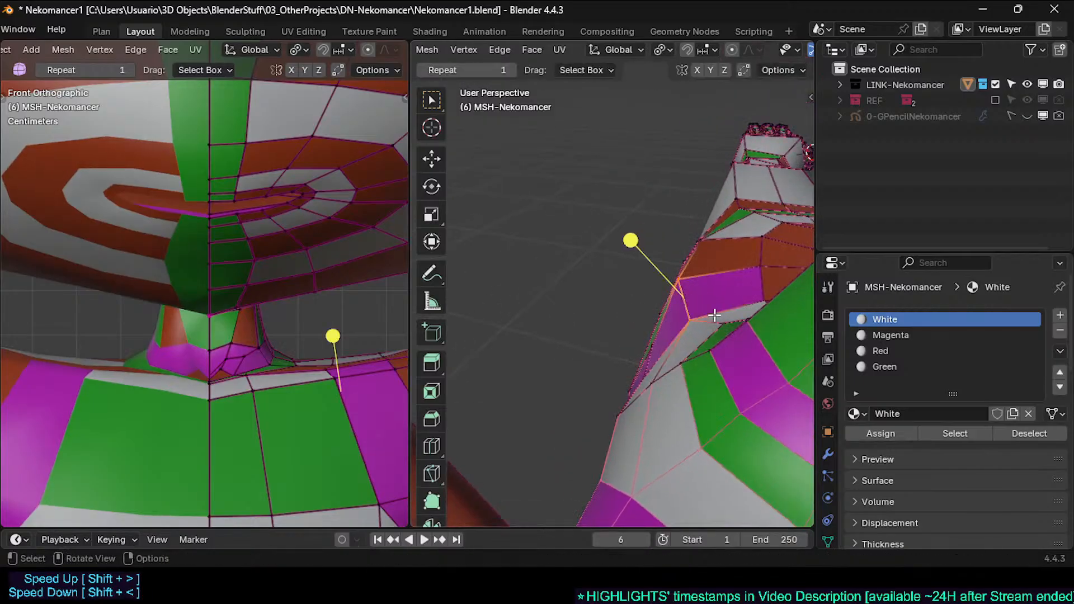
pyautogui.press('g')
pyautogui.click(566, 308)
pyautogui.moveTo(566, 308); pyautogui.dragTo(669, 360, button='middle')
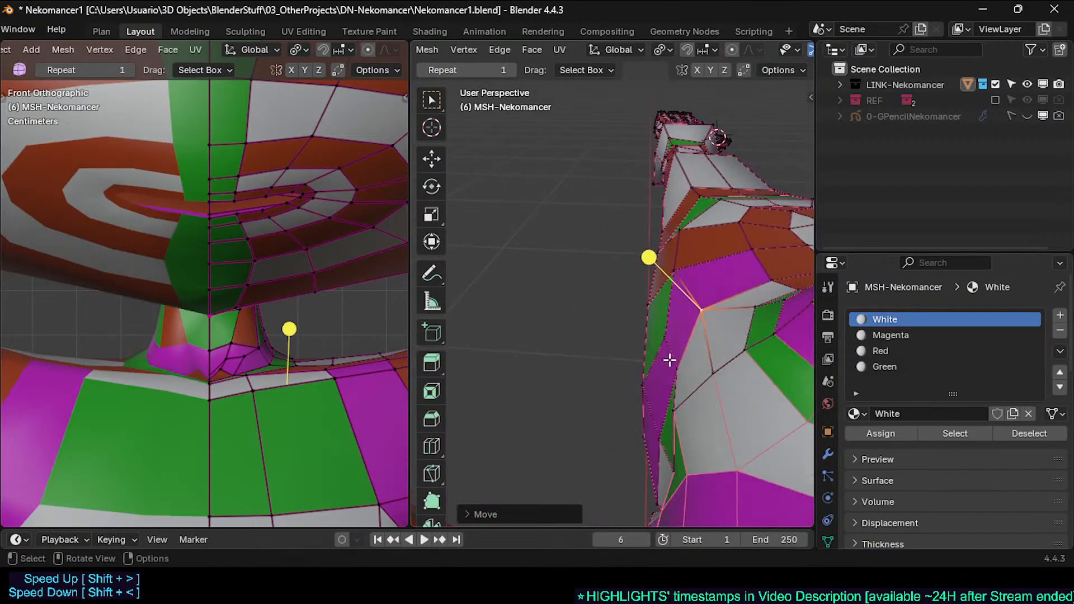
pyautogui.press('g')
pyautogui.click(653, 347)
pyautogui.press('g')
pyautogui.click(670, 267)
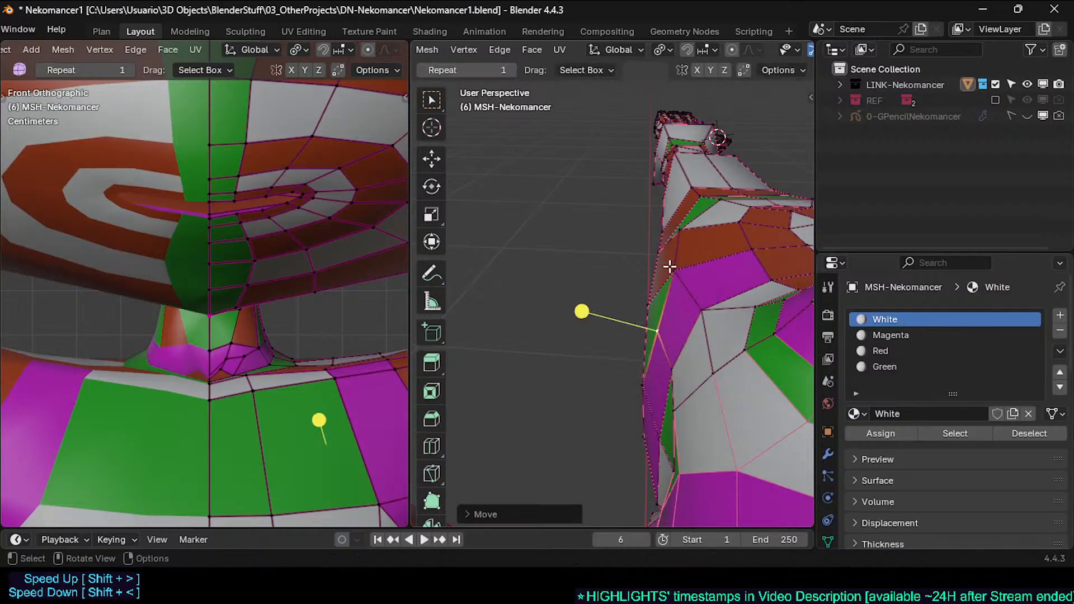
pyautogui.click(691, 309)
pyautogui.press('g')
pyautogui.click(684, 307)
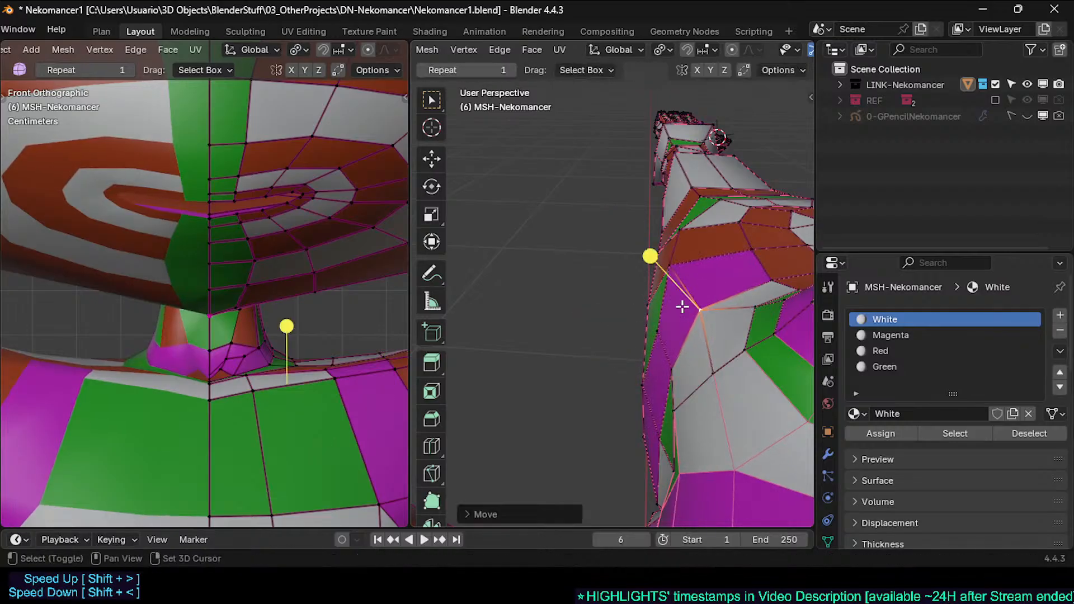
# Step: Move the vertex at the upper corner of the green face beside the magenta strip on the back
pyautogui.click(681, 405)
pyautogui.moveTo(680, 405); pyautogui.dragTo(718, 413, button='middle')
pyautogui.press('g')
pyautogui.click(723, 411)
pyautogui.press('g')
pyautogui.click(737, 386)
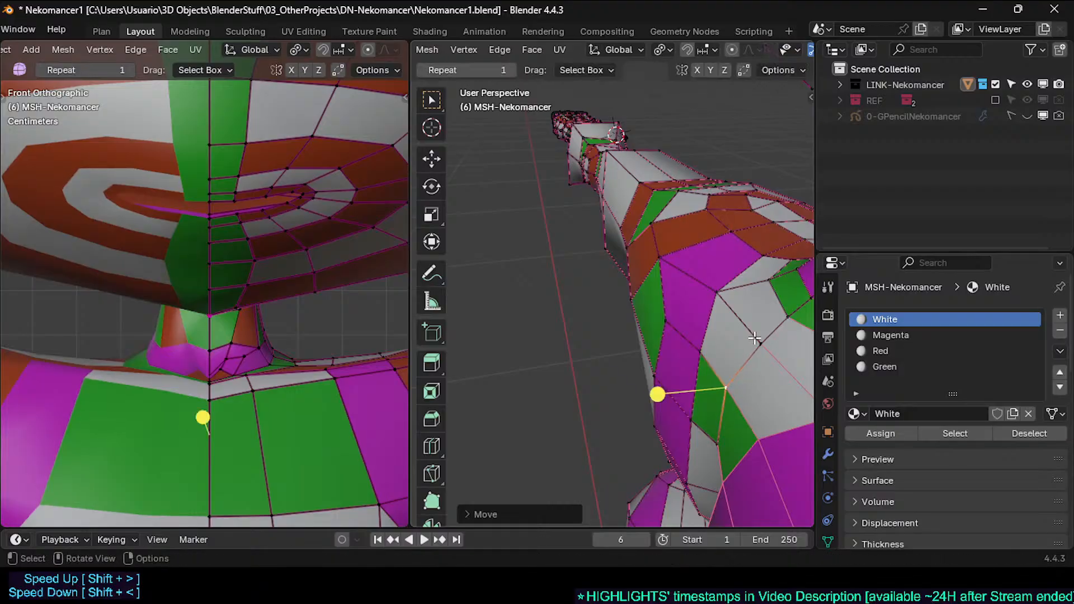
# Step: Adjust the vertex between the white faces next to the green loop on the upper back
pyautogui.click(757, 340)
pyautogui.moveTo(756, 339); pyautogui.dragTo(704, 349, button='middle')
pyautogui.press('g')
pyautogui.click(697, 374)
pyautogui.click(700, 376)
pyautogui.press('g')
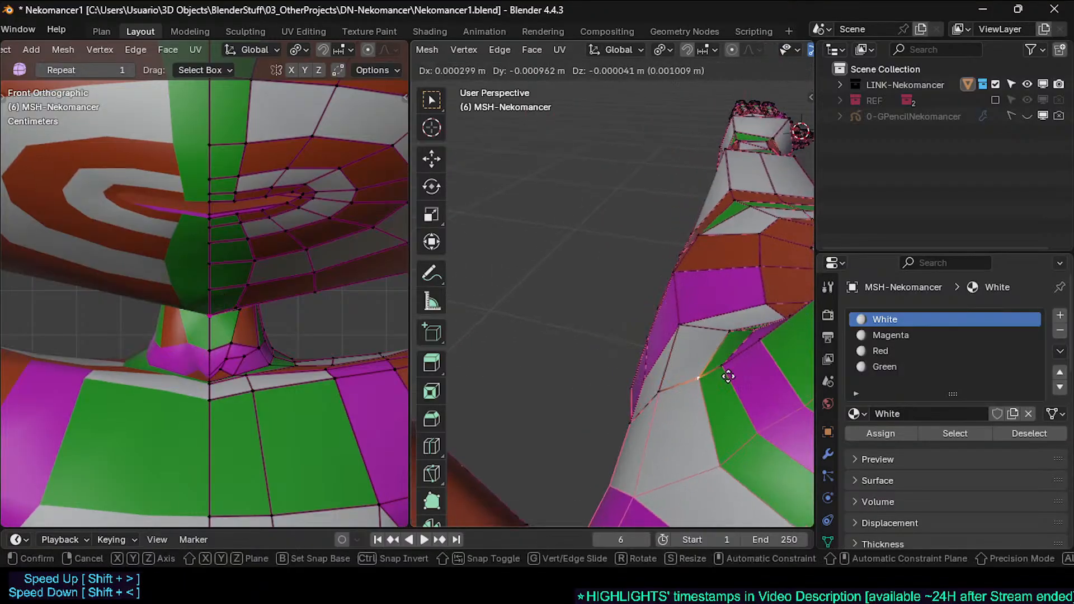
pyautogui.click(727, 376)
pyautogui.press('g')
pyautogui.click(714, 372)
# Step: Refine the lower and upper vertices of the magenta face behind the shoulder and save the file
pyautogui.click(681, 327)
pyautogui.press('g')
pyautogui.click(667, 318)
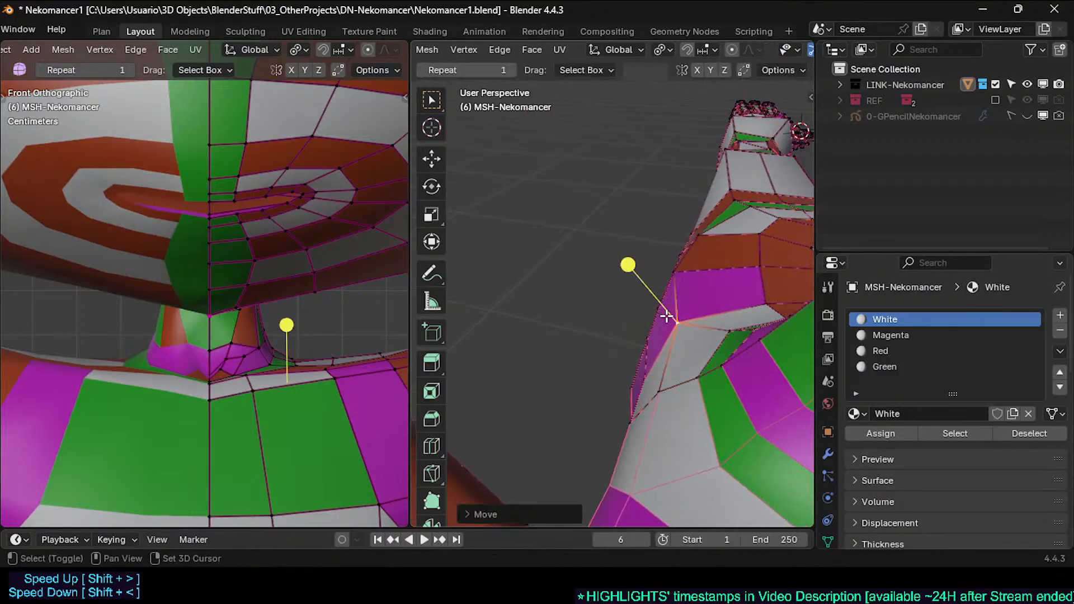
pyautogui.press('g')
pyautogui.click(757, 283)
pyautogui.press('g')
pyautogui.click(745, 253)
pyautogui.moveTo(745, 253); pyautogui.dragTo(580, 351, button='middle')
pyautogui.press('Tab')
pyautogui.hotkey('ctrl', 's')
pyautogui.press('Tab')
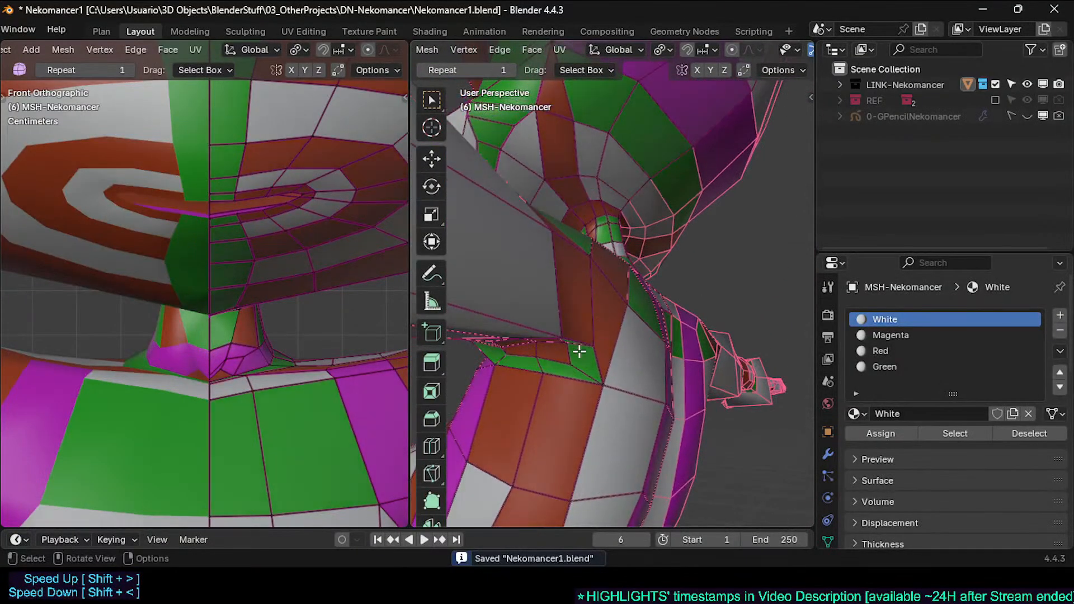
# Step: Smooth the vertices of the red faces inside the green armpit ring and save the file
pyautogui.moveTo(501, 429); pyautogui.dragTo(502, 429)
pyautogui.moveTo(547, 319)
pyautogui.mouseDown(button='middle')
pyautogui.moveTo(554, 363)
pyautogui.moveTo(506, 349)
pyautogui.moveTo(547, 334)
pyautogui.mouseUp(button='middle')
pyautogui.press('1')
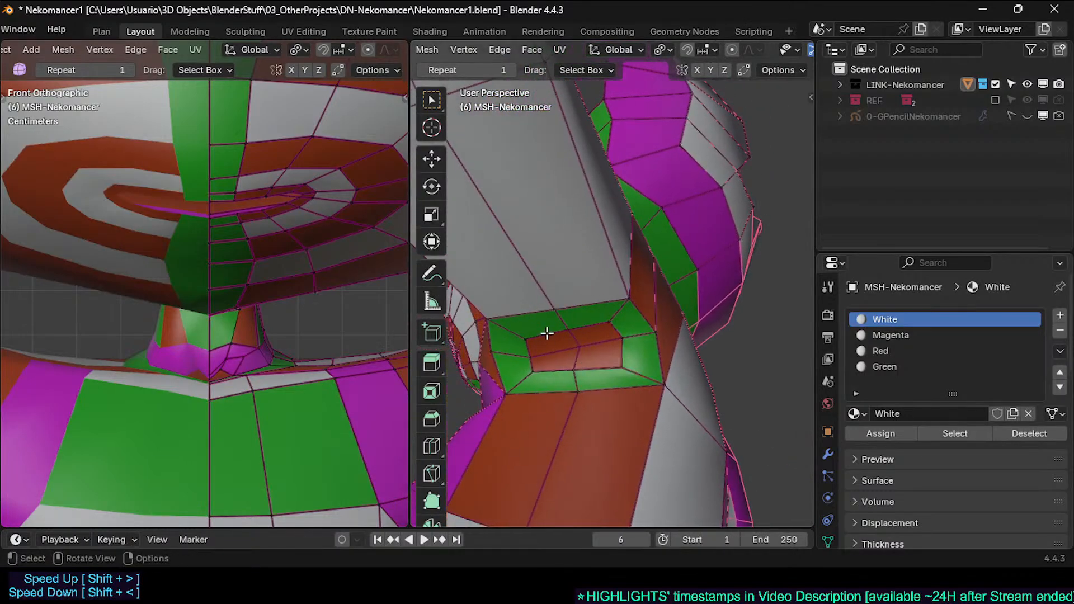
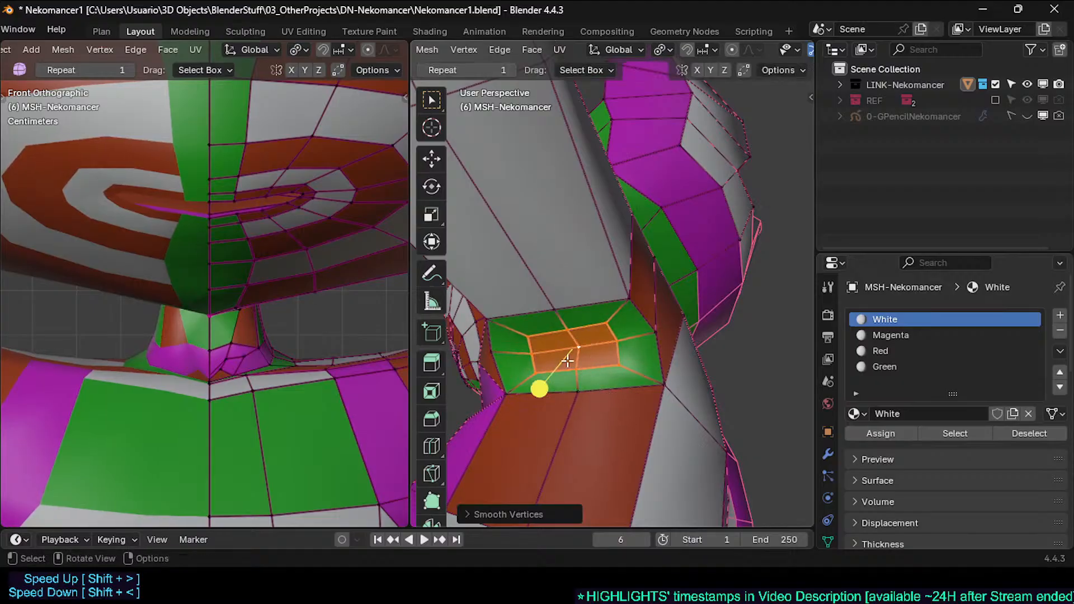
pyautogui.press('Tab')
pyautogui.scroll(-3, 568, 361)
pyautogui.moveTo(568, 361); pyautogui.dragTo(585, 378, button='middle')
pyautogui.moveTo(585, 379)
pyautogui.keyDown('shift'); pyautogui.mouseDown(button='middle')
pyautogui.moveTo(576, 414)
pyautogui.moveTo(604, 357)
pyautogui.moveTo(644, 374)
pyautogui.moveTo(569, 395)
pyautogui.moveTo(576, 376)
pyautogui.moveTo(547, 388)
pyautogui.moveTo(572, 423)
pyautogui.moveTo(662, 391)
pyautogui.moveTo(664, 422)
pyautogui.moveTo(648, 360)
pyautogui.moveTo(608, 342)
pyautogui.moveTo(566, 387)
pyautogui.mouseUp(button='middle'); pyautogui.keyUp('shift')
pyautogui.hotkey('ctrl', 's')
# Step: Move and rotate the edge across the red ring on the breast's lower side, and move the ring's neighbouring outer vertex
pyautogui.press('Tab')
pyautogui.press('3')
pyautogui.click(567, 423)
pyautogui.press('2')
pyautogui.click(571, 429)
pyautogui.moveTo(571, 429); pyautogui.dragTo(605, 435, button='middle')
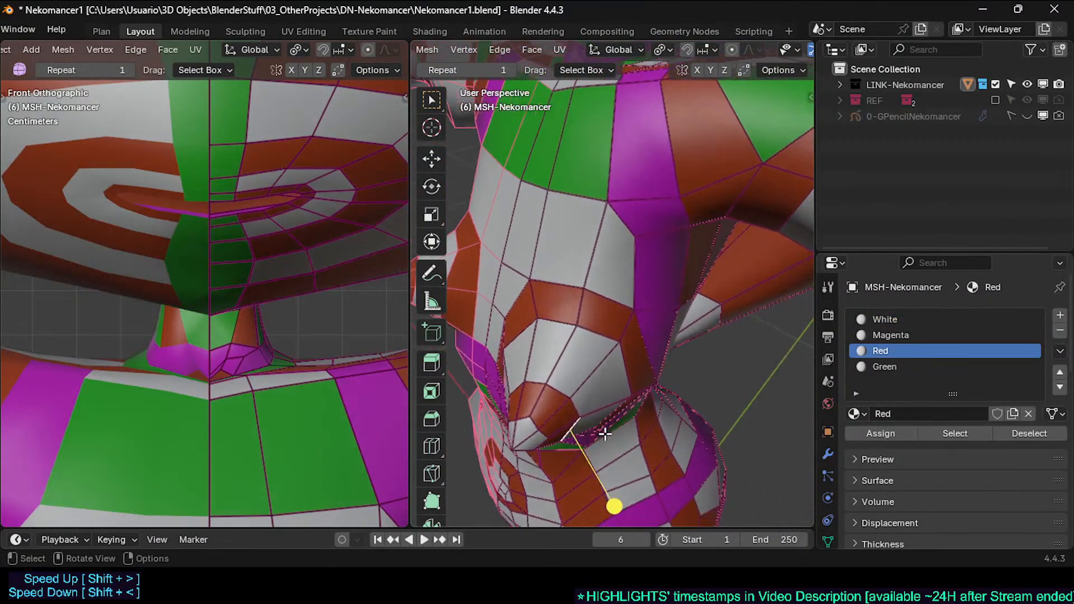
pyautogui.press('g')
pyautogui.click(635, 423)
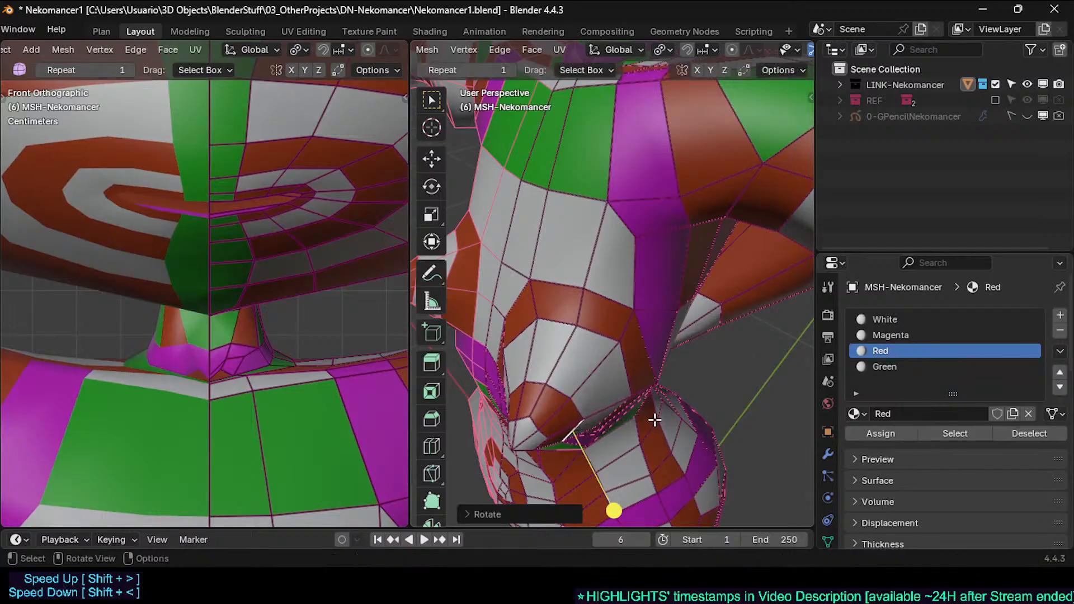
pyautogui.press('g')
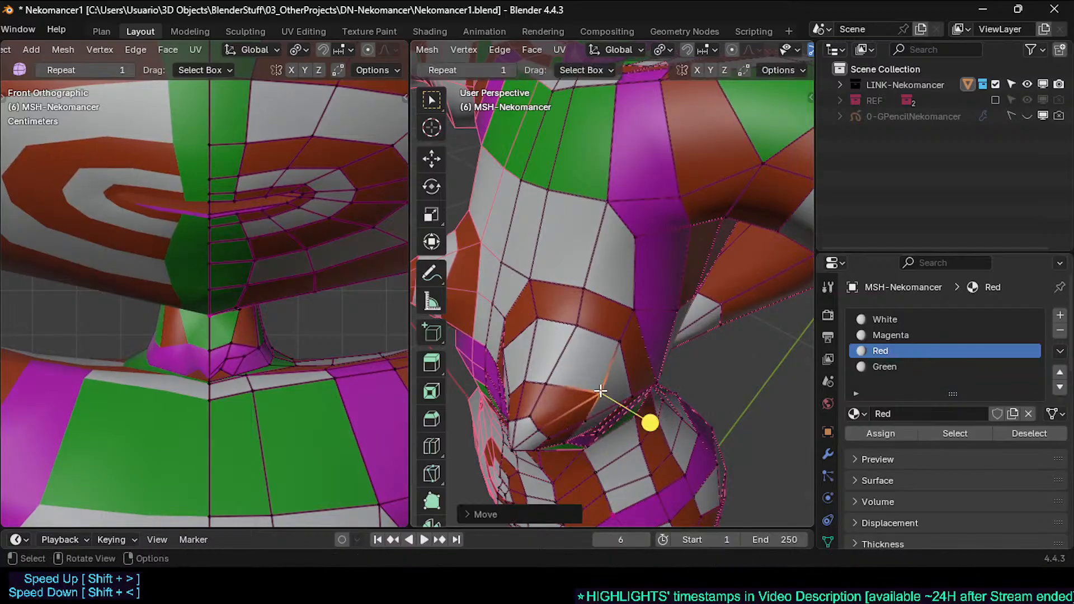
pyautogui.moveTo(570, 390); pyautogui.dragTo(609, 393, button='middle')
pyautogui.moveTo(606, 398); pyautogui.dragTo(563, 366, button='middle')
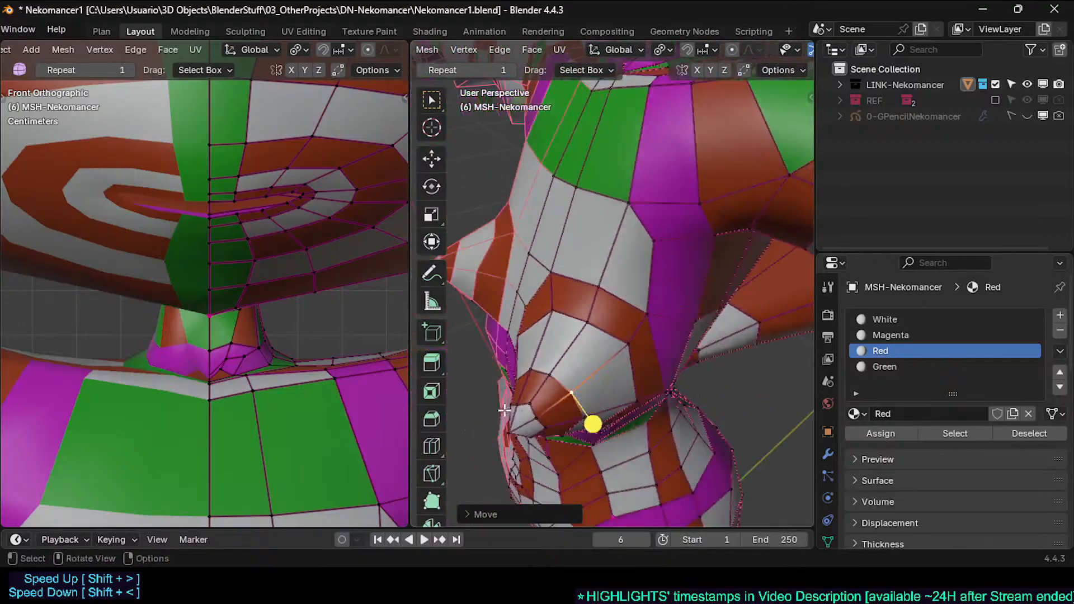
# Step: Smooth the red face ring around the breast tip and move a vertex on its lower outer edge
pyautogui.press('3')
pyautogui.keyDown('alt'); pyautogui.click(557, 403); pyautogui.keyUp('alt')
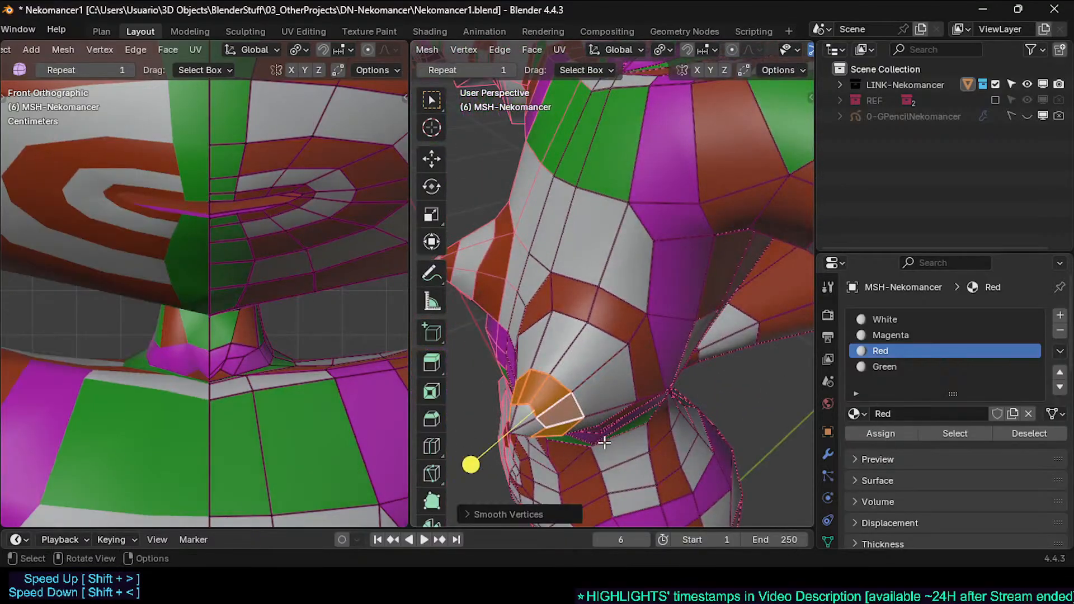
pyautogui.moveTo(604, 443); pyautogui.dragTo(627, 423, button='middle')
pyautogui.press('g')
pyautogui.click(623, 425)
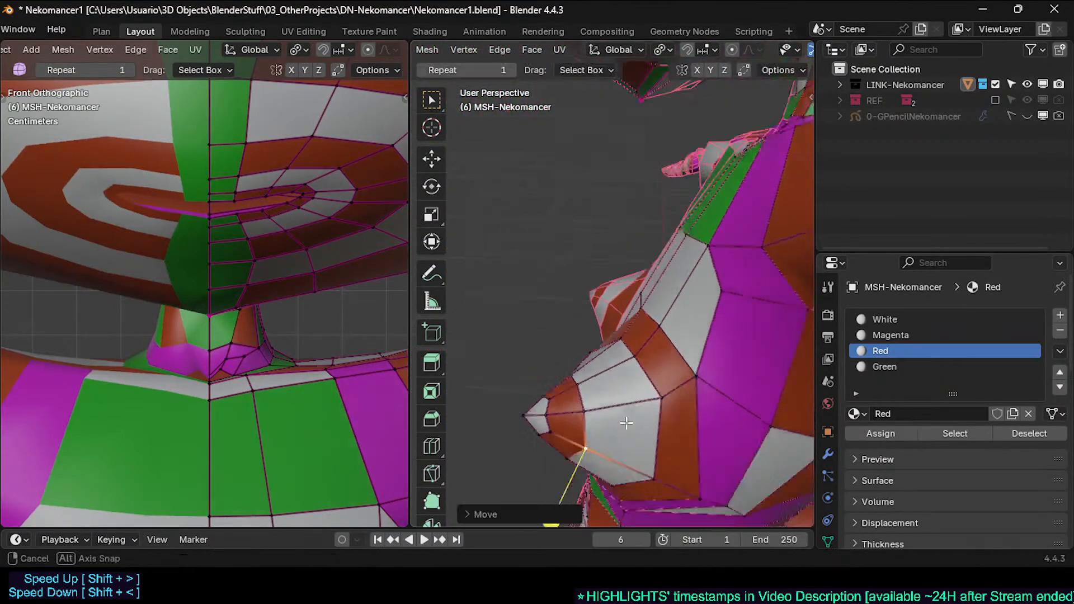
# Step: Check the chest and shoulder shape in Object Mode and save the file
pyautogui.press('Tab')
pyautogui.scroll(-5, 653, 361)
pyautogui.moveTo(653, 362); pyautogui.dragTo(652, 386, button='middle')
pyautogui.scroll(5, 625, 384)
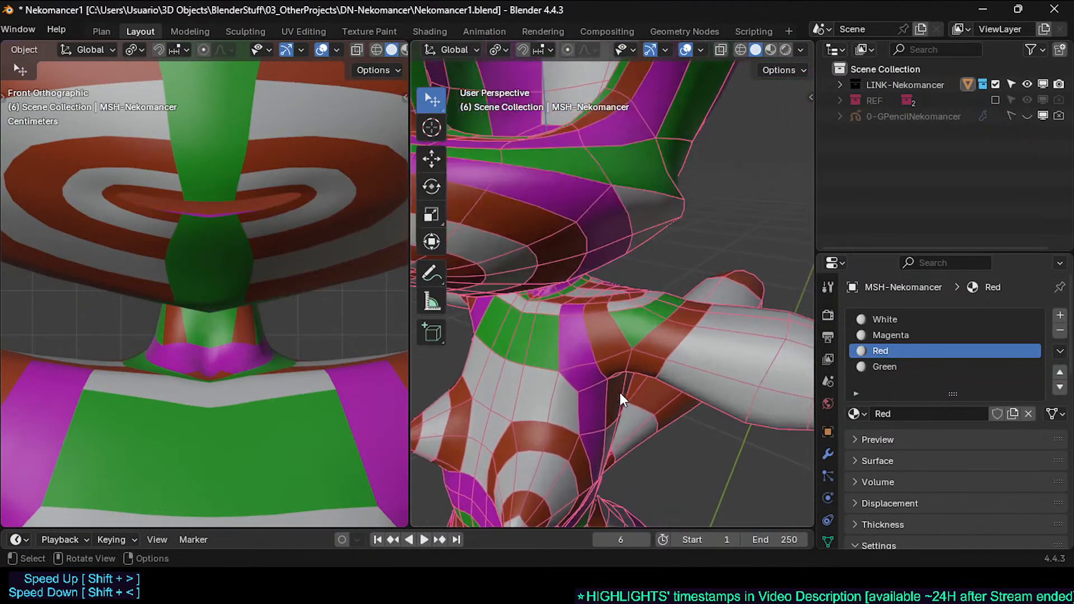
pyautogui.press('Tab')
pyautogui.hotkey('ctrl', 's')
# Step: Examine the face loops and individual faces running around the back of the shoulder and onto the upper arm
pyautogui.scroll(3, 629, 372)
pyautogui.moveTo(631, 379); pyautogui.dragTo(603, 359, button='middle')
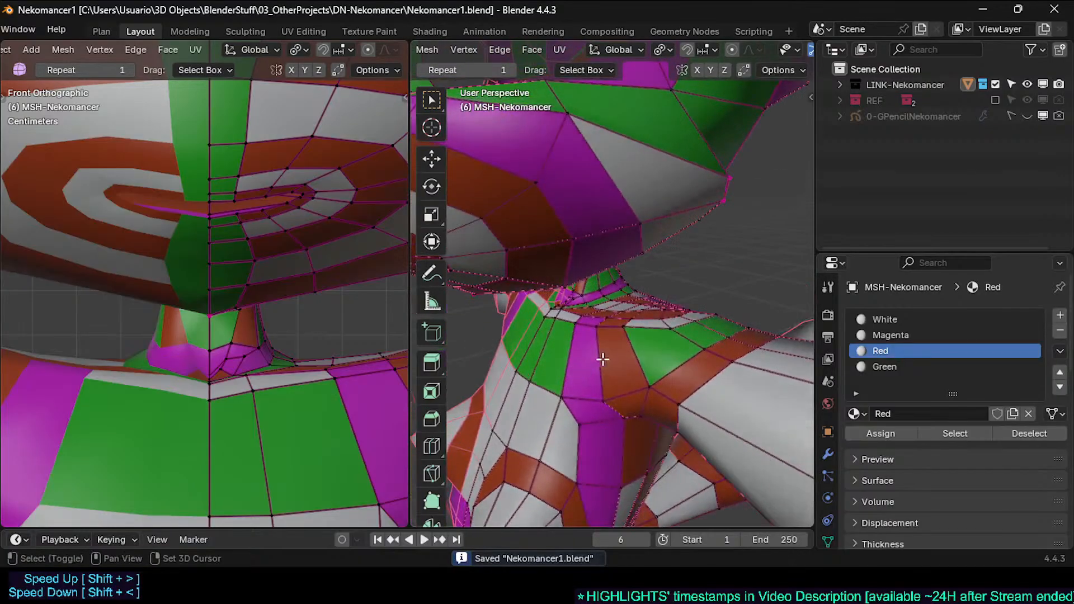
pyautogui.moveTo(699, 338); pyautogui.dragTo(547, 371, button='middle')
pyautogui.moveTo(638, 361); pyautogui.dragTo(570, 391, button='middle')
pyautogui.keyDown('alt'); pyautogui.click(578, 403); pyautogui.keyUp('alt')
pyautogui.keyDown('alt'); pyautogui.keyDown('shift'); pyautogui.click(638, 375); pyautogui.keyUp('shift'); pyautogui.keyUp('alt')
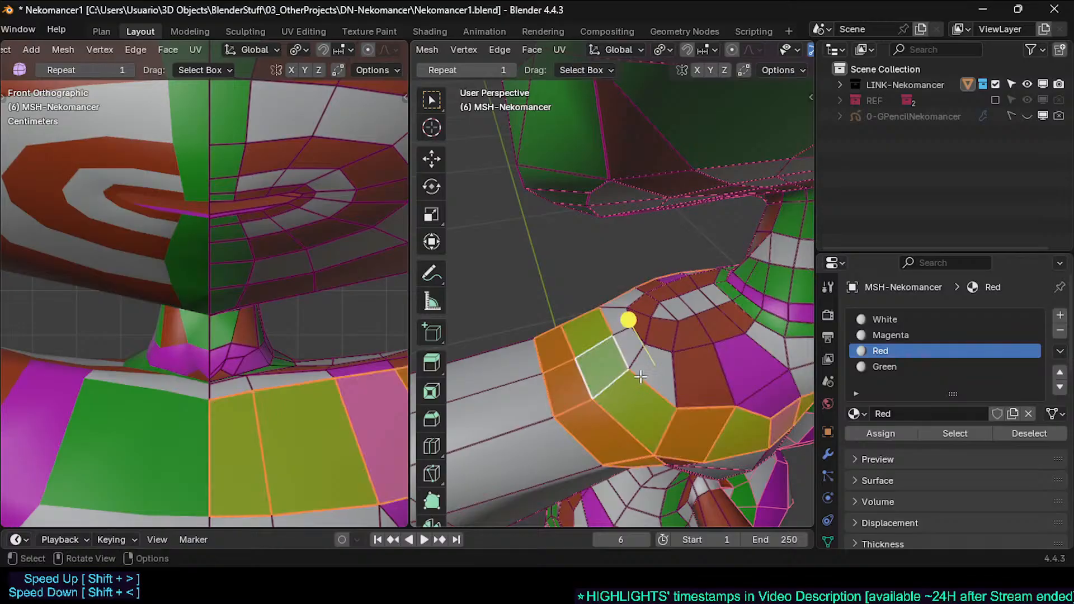
pyautogui.keyDown('alt'); pyautogui.keyDown('shift'); pyautogui.click(641, 354); pyautogui.keyUp('shift'); pyautogui.keyUp('alt')
pyautogui.moveTo(641, 355)
pyautogui.mouseDown(button='middle')
pyautogui.moveTo(636, 380)
pyautogui.moveTo(631, 373)
pyautogui.mouseUp(button='middle')
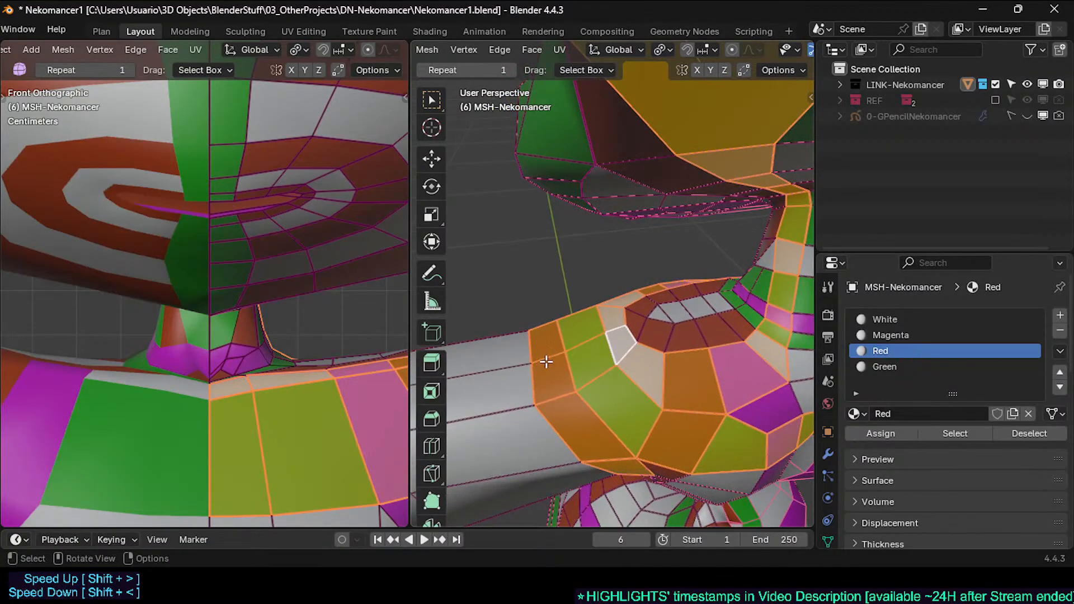
pyautogui.moveTo(546, 362); pyautogui.dragTo(527, 343, button='middle')
pyautogui.moveTo(664, 308); pyautogui.dragTo(635, 392, button='middle')
pyautogui.hotkey('alt', 'a')
pyautogui.click(634, 390)
pyautogui.click(658, 364)
pyautogui.click(641, 342)
pyautogui.click(642, 322)
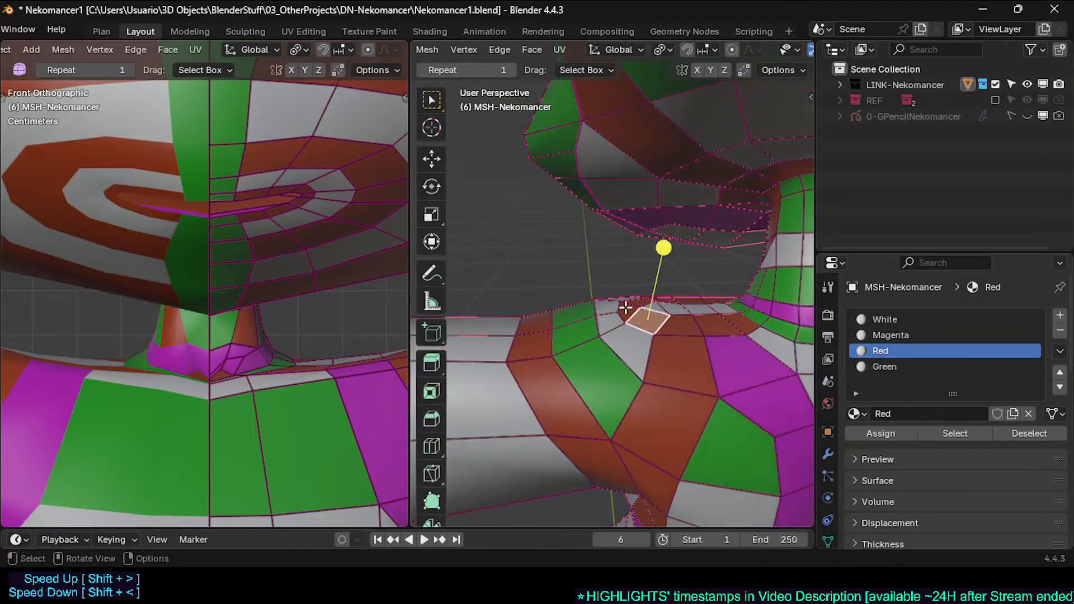
pyautogui.click(652, 349)
pyautogui.click(557, 405)
pyautogui.click(530, 348)
# Step: Move the vertex on the arm-side edge of the red face loop at the back of the shoulder
pyautogui.moveTo(533, 345); pyautogui.dragTo(572, 356, button='middle')
pyautogui.press('1')
pyautogui.click(606, 309)
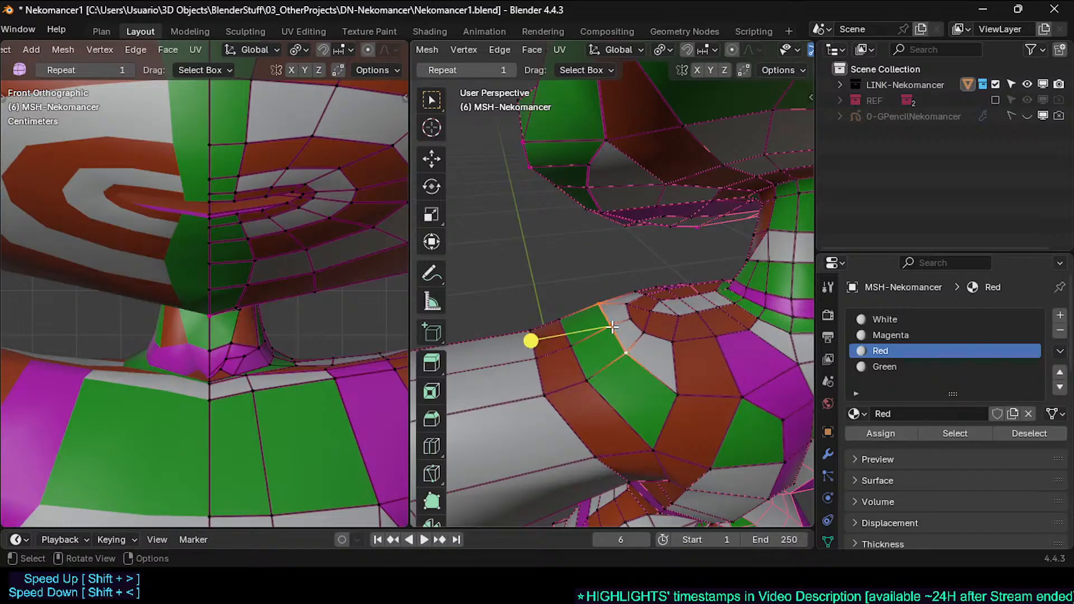
pyautogui.press('g')
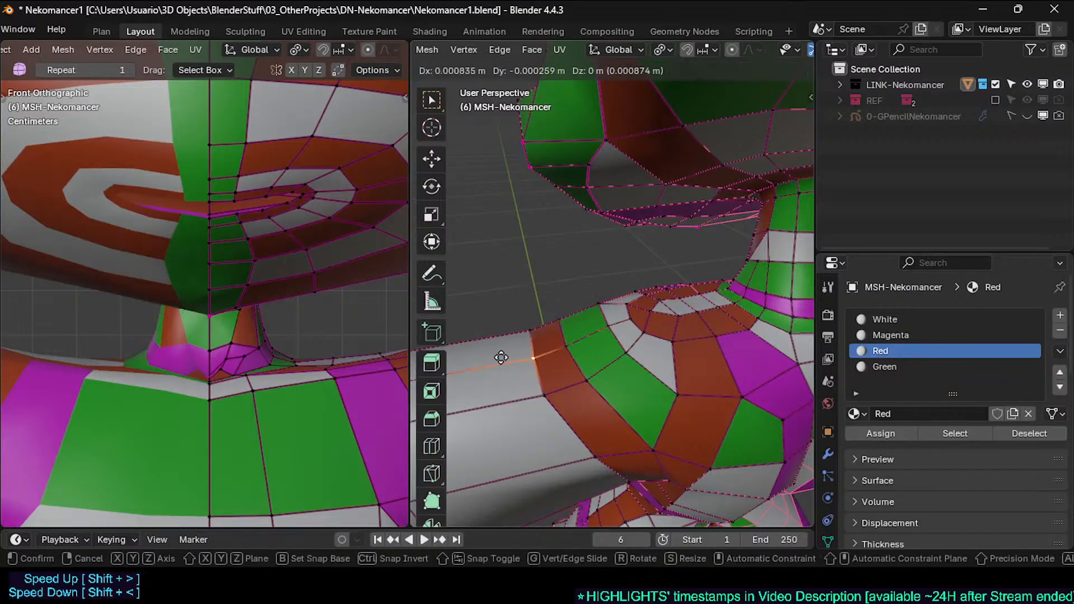
pyautogui.click(501, 357)
pyautogui.press('g')
pyautogui.click(585, 422)
# Step: Move the vertex at the lower tip of the green face on the back of the shoulder
pyautogui.moveTo(585, 421); pyautogui.dragTo(562, 412, button='middle')
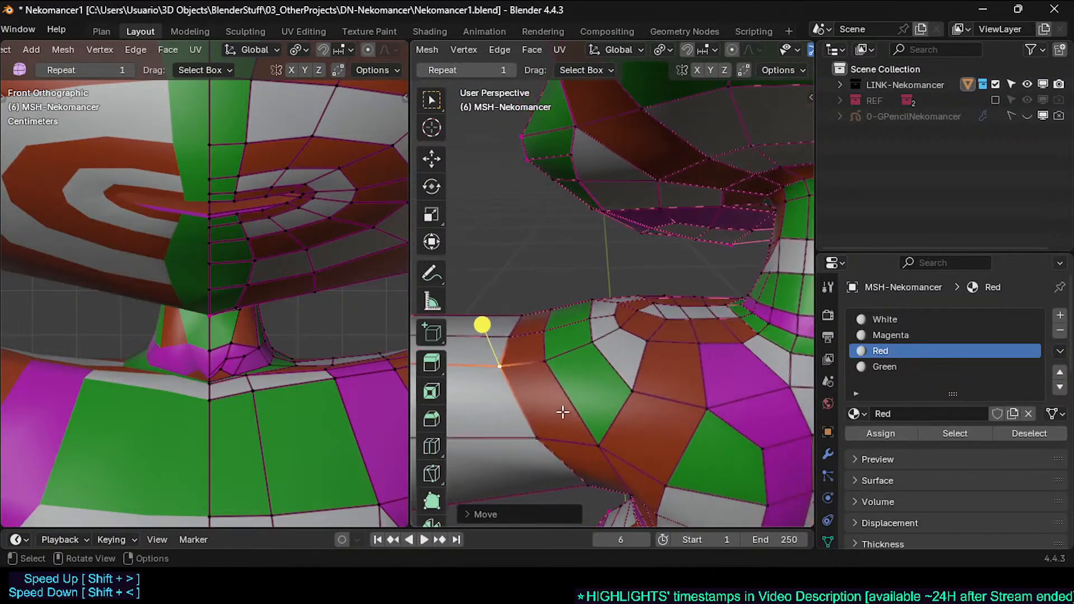
pyautogui.scroll(-1, 562, 413)
pyautogui.click(585, 428)
pyautogui.press('g')
pyautogui.click(583, 423)
# Step: Examine the flow of the red, green and white faces around the back and top of the shoulder
pyautogui.press('2')
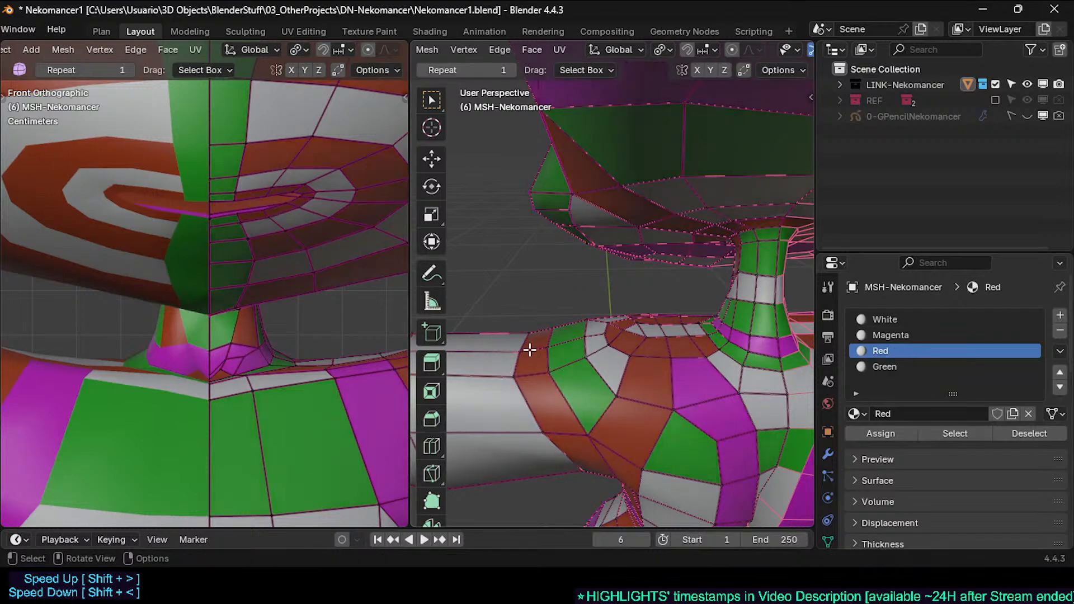
pyautogui.click(530, 349)
pyautogui.keyDown('shift'); pyautogui.click(535, 365); pyautogui.keyUp('shift')
pyautogui.keyDown('shift'); pyautogui.click(544, 392); pyautogui.keyUp('shift')
pyautogui.keyDown('shift'); pyautogui.click(607, 438); pyautogui.keyUp('shift')
pyautogui.keyDown('shift'); pyautogui.click(592, 393); pyautogui.keyUp('shift')
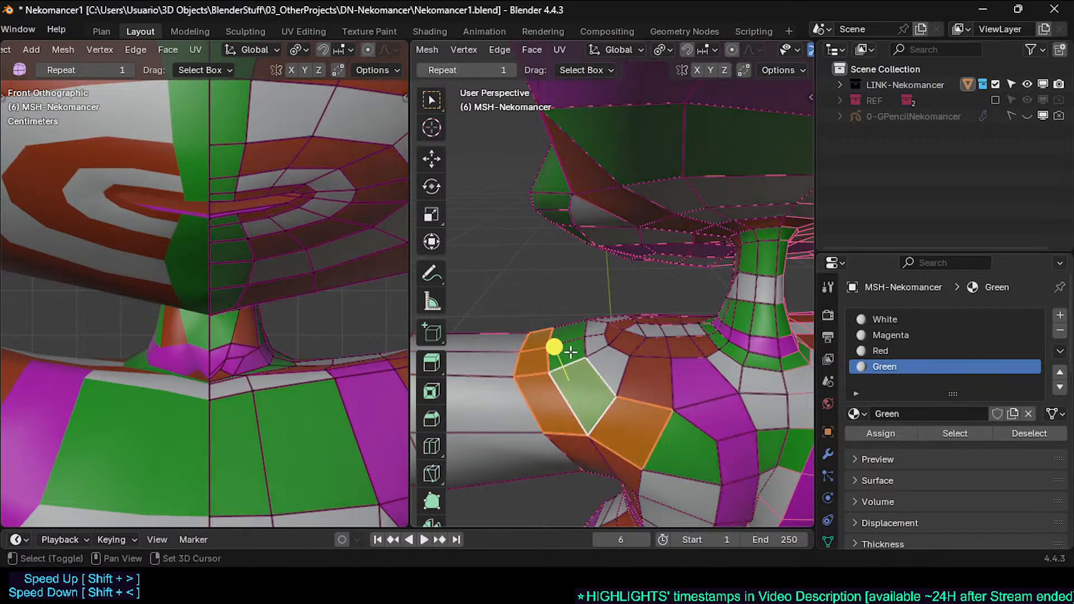
pyautogui.keyDown('shift'); pyautogui.click(602, 356); pyautogui.keyUp('shift')
pyautogui.keyDown('shift'); pyautogui.click(629, 377); pyautogui.keyUp('shift')
pyautogui.moveTo(629, 377)
pyautogui.mouseDown(button='middle')
pyautogui.moveTo(570, 353)
pyautogui.moveTo(624, 378)
pyautogui.mouseUp(button='middle')
pyautogui.keyDown('shift'); pyautogui.click(655, 331); pyautogui.keyUp('shift')
pyautogui.moveTo(557, 348); pyautogui.dragTo(671, 375, button='middle')
pyautogui.hotkey('alt', 'a')
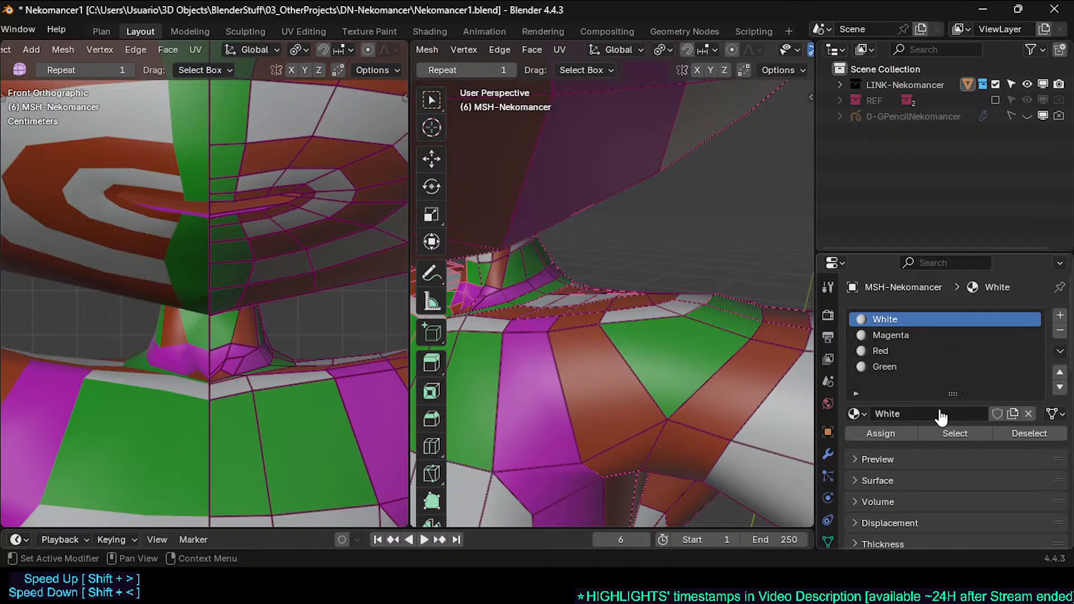
# Step: Reposition the vertices along the edge of the red and white faces on the top front of the shoulder
pyautogui.moveTo(600, 316); pyautogui.dragTo(575, 336, button='middle')
pyautogui.keyDown('alt'); pyautogui.click(614, 309); pyautogui.keyUp('alt')
pyautogui.press('1')
pyautogui.click(583, 302)
pyautogui.press('g')
pyautogui.click(588, 287)
pyautogui.click(583, 286)
pyautogui.press('g')
pyautogui.click(585, 286)
pyautogui.click(535, 319)
pyautogui.press('g')
pyautogui.click(532, 350)
# Step: Add one centred loop cut through the green, magenta and red faces across the upper chest and shoulder
pyautogui.hotkey('ctrl', 'r')
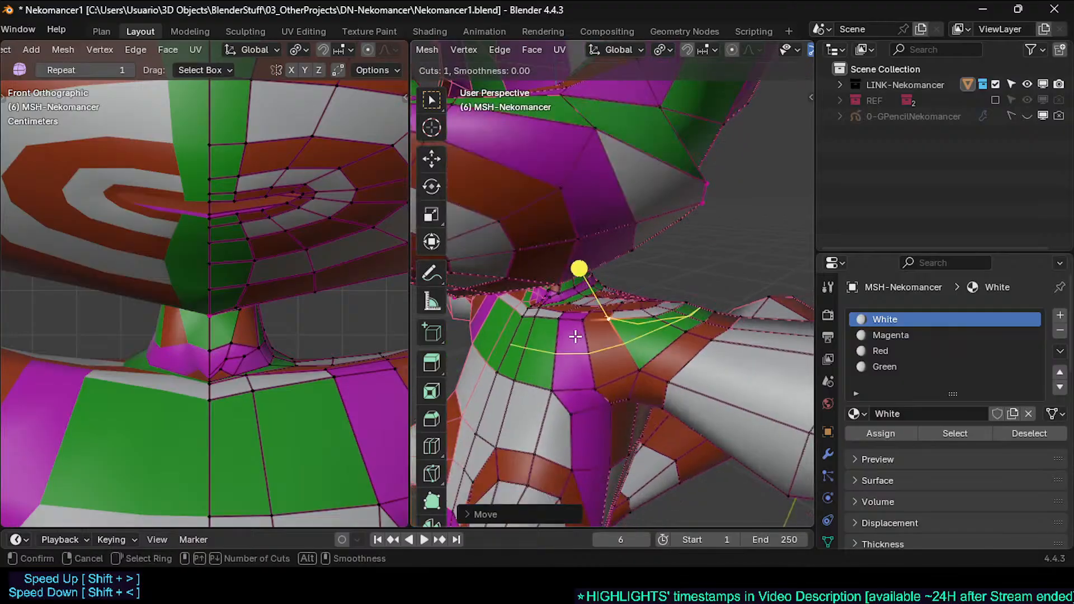
pyautogui.click(575, 336)
pyautogui.rightClick(577, 335)
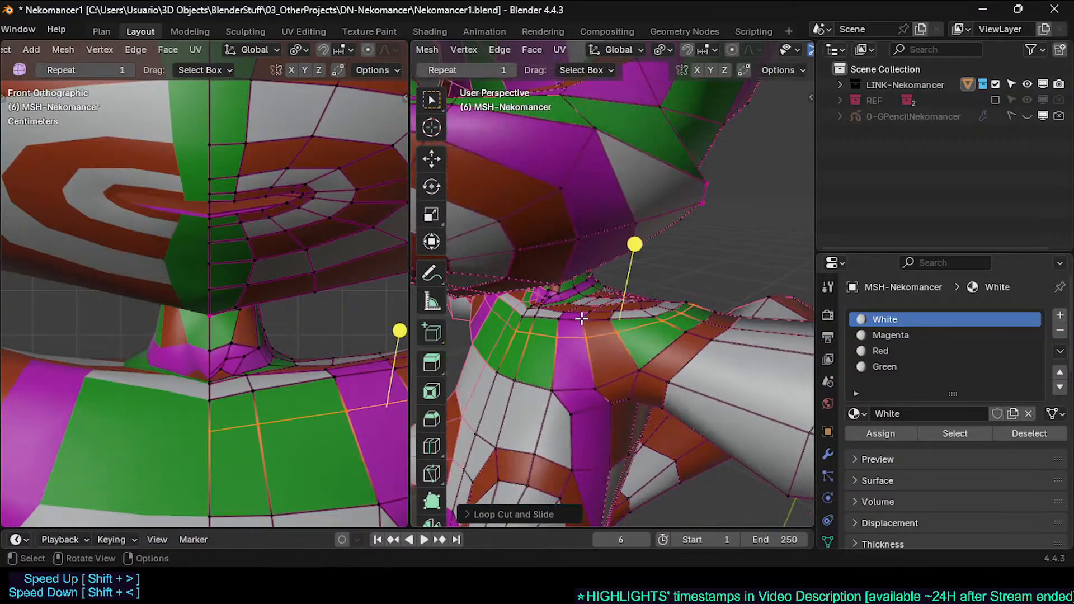
# Step: Apply an edge crease of 0.5 to the new edge loop running over the shoulder, chest and upper back
pyautogui.keyDown('alt'); pyautogui.click(553, 336); pyautogui.keyUp('alt')
pyautogui.moveTo(556, 337); pyautogui.dragTo(627, 320, button='middle')
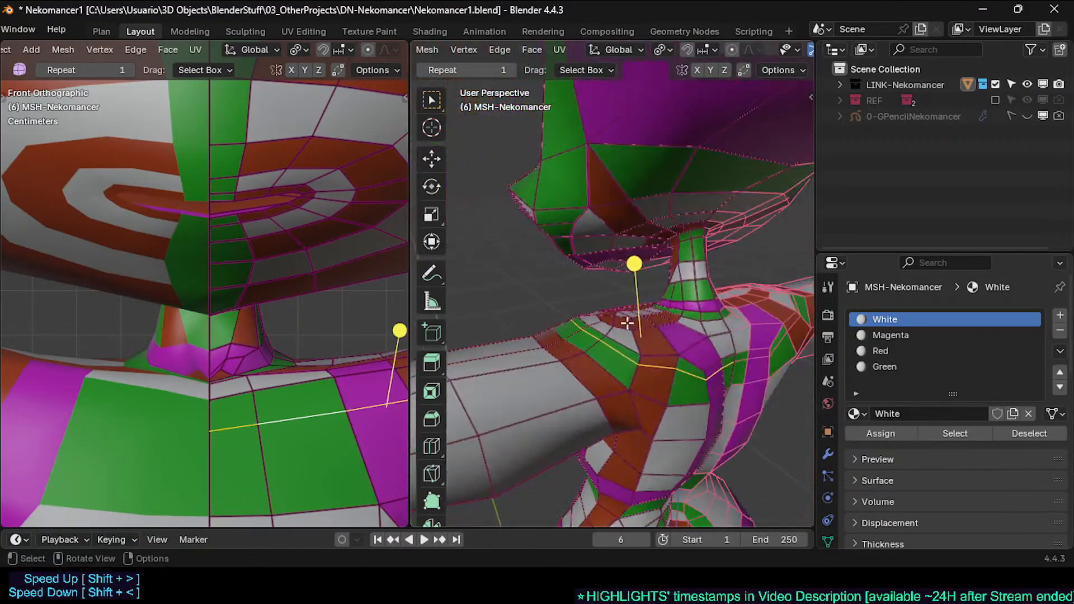
pyautogui.hotkey('shift', 'e')
pyautogui.write('0.5')
pyautogui.press('Return')
pyautogui.hotkey('alt', 'a')
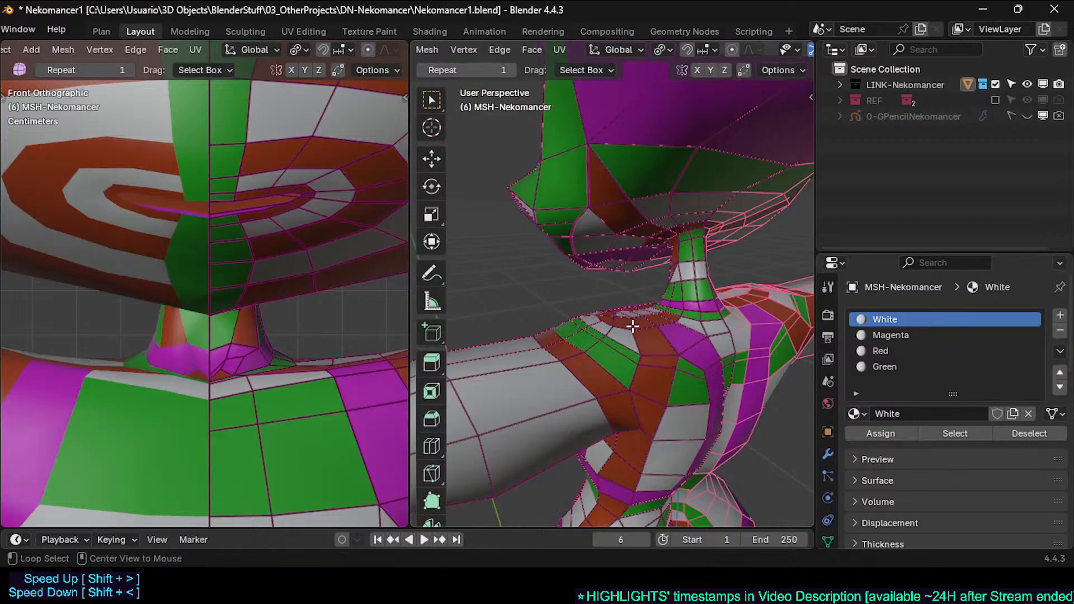
pyautogui.keyDown('alt'); pyautogui.click(627, 354); pyautogui.keyUp('alt')
pyautogui.hotkey('shift', 'e')
pyautogui.write('0.5')
pyautogui.press('Return')
pyautogui.hotkey('alt', 'a')
# Step: Move the selected edges at the front of the shoulder to even out the face spacing
pyautogui.moveTo(624, 327); pyautogui.dragTo(658, 356, button='middle')
pyautogui.keyDown('alt'); pyautogui.click(500, 330); pyautogui.keyUp('alt')
pyautogui.press('g')
pyautogui.click(623, 287)
pyautogui.hotkey('alt', 'a')
# Step: Slide and move the edge between the green faces on top of the shoulder
pyautogui.keyDown('alt'); pyautogui.click(525, 297); pyautogui.keyUp('alt')
pyautogui.click(659, 343)
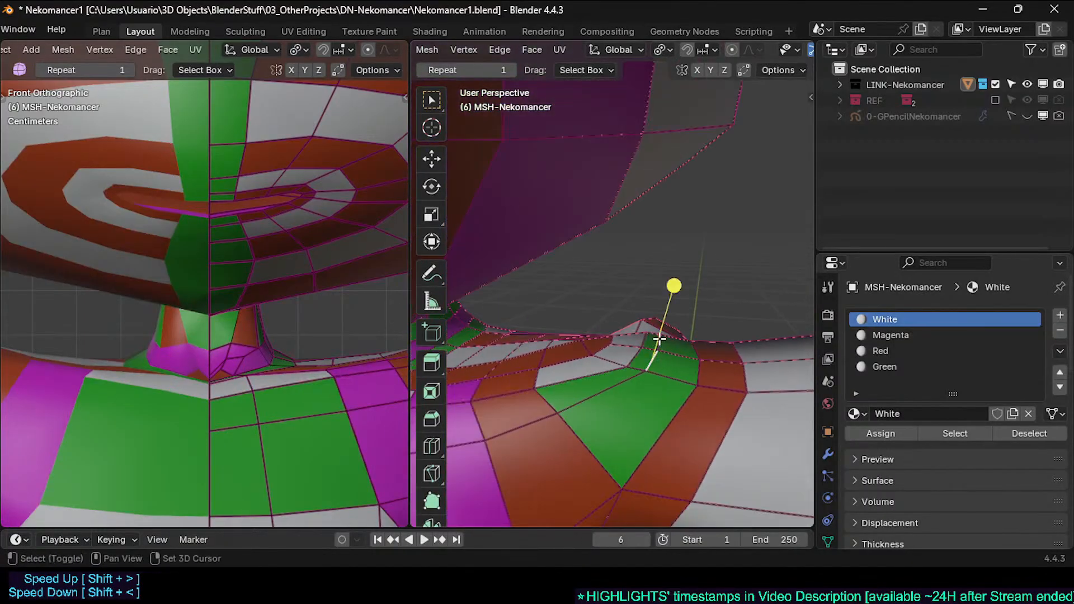
pyautogui.press('g')
pyautogui.press('g')
pyautogui.click(633, 394)
pyautogui.moveTo(522, 442); pyautogui.dragTo(585, 354, button='middle')
pyautogui.press('g')
pyautogui.click(601, 416)
# Step: Slide the edge across the red faces at the back of the shoulder and move the vertex beside the magenta strip
pyautogui.moveTo(601, 416); pyautogui.dragTo(531, 323, button='middle')
pyautogui.press('2')
pyautogui.click(574, 347)
pyautogui.press('g')
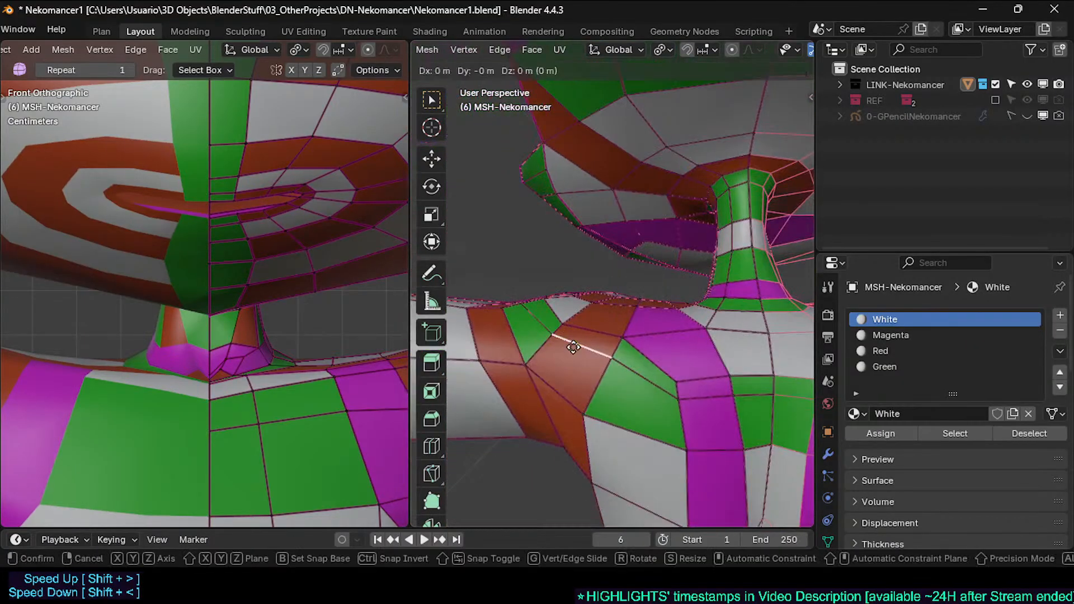
pyautogui.press('g')
pyautogui.click(550, 373)
pyautogui.press('1')
pyautogui.click(619, 343)
pyautogui.press('g')
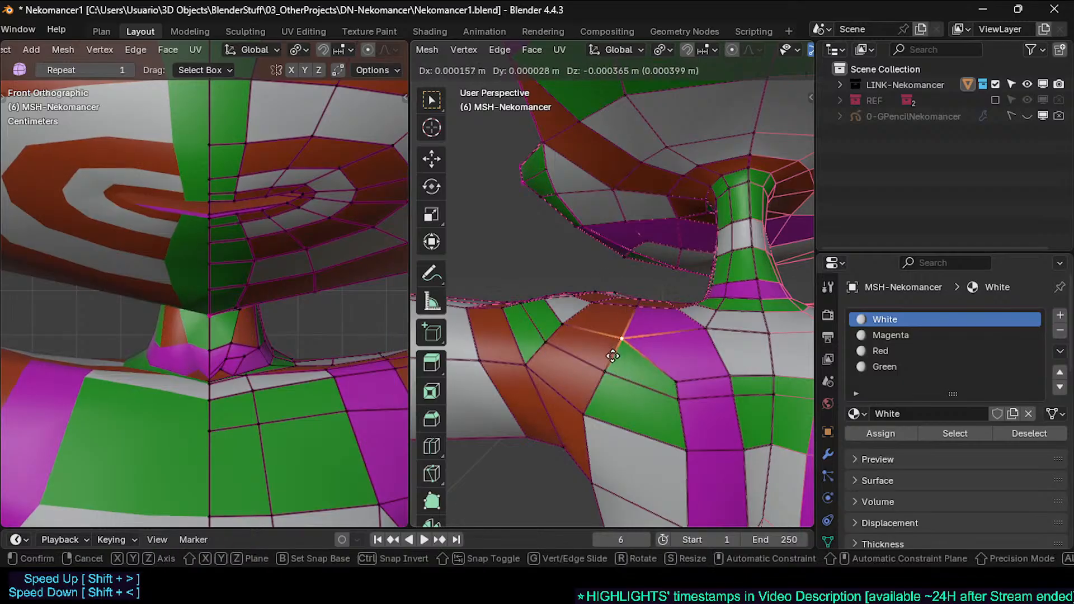
pyautogui.click(612, 356)
# Step: Slide the two connected edges crossing the magenta strip and the neighbouring faces on the upper back
pyautogui.press('2')
pyautogui.click(694, 380)
pyautogui.keyDown('shift'); pyautogui.click(746, 378); pyautogui.keyUp('shift')
pyautogui.press('g')
pyautogui.press('g')
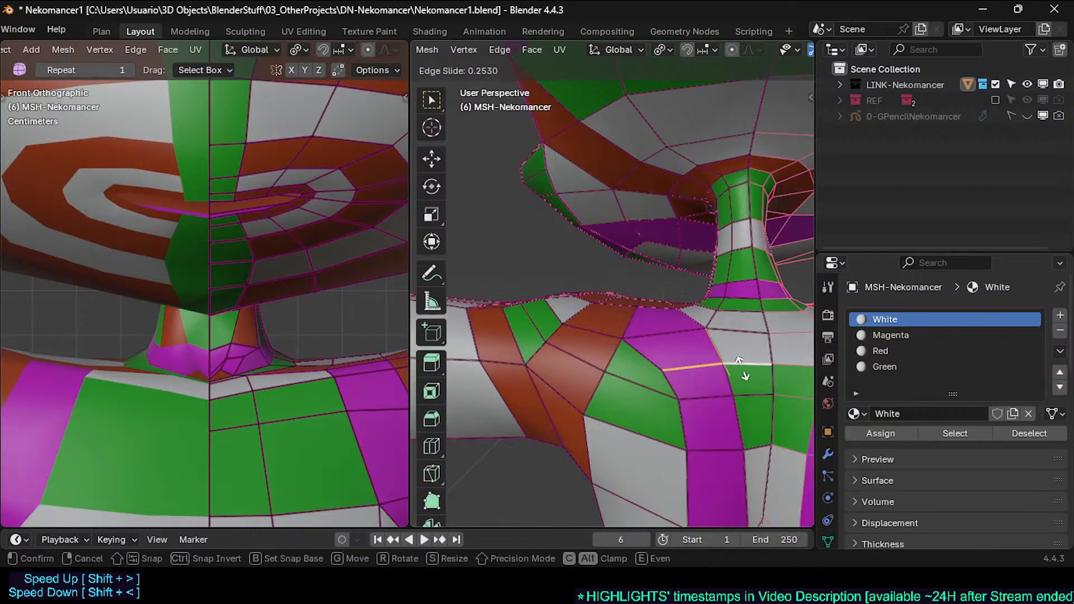
pyautogui.click(688, 354)
# Step: Check the shoulder and back shape in Object Mode and save the file
pyautogui.press('Tab')
pyautogui.scroll(-3, 688, 354)
pyautogui.moveTo(688, 353)
pyautogui.mouseDown(button='middle')
pyautogui.moveTo(619, 349)
pyautogui.moveTo(673, 364)
pyautogui.mouseUp(button='middle')
pyautogui.press('Tab')
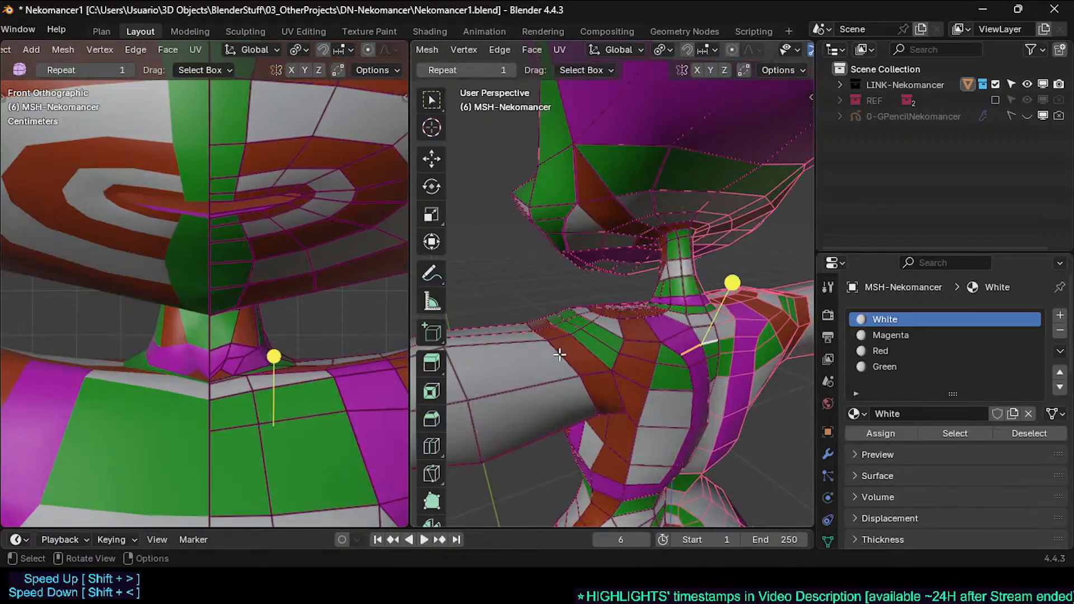
pyautogui.hotkey('ctrl', 's')
# Step: Trace the edge loops and faces running over the back of the shoulder and onto the arm
pyautogui.scroll(3, 559, 372)
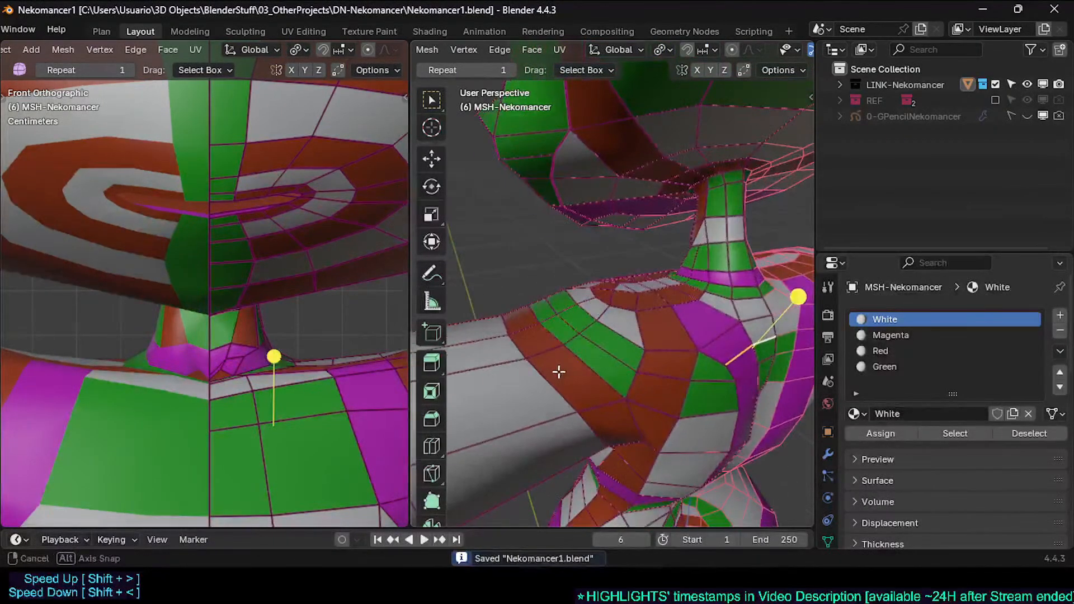
pyautogui.click(531, 326)
pyautogui.keyDown('alt'); pyautogui.click(535, 327); pyautogui.keyUp('alt')
pyautogui.press('2')
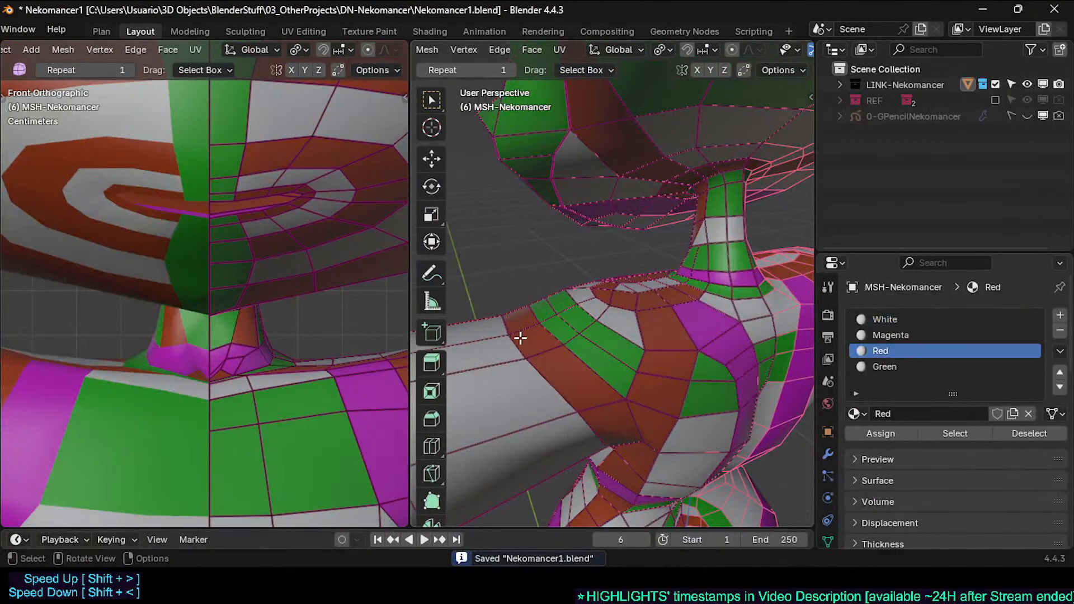
pyautogui.keyDown('alt'); pyautogui.click(534, 342); pyautogui.keyUp('alt')
pyautogui.keyDown('alt'); pyautogui.keyDown('shift'); pyautogui.click(566, 325); pyautogui.keyUp('shift'); pyautogui.keyUp('alt')
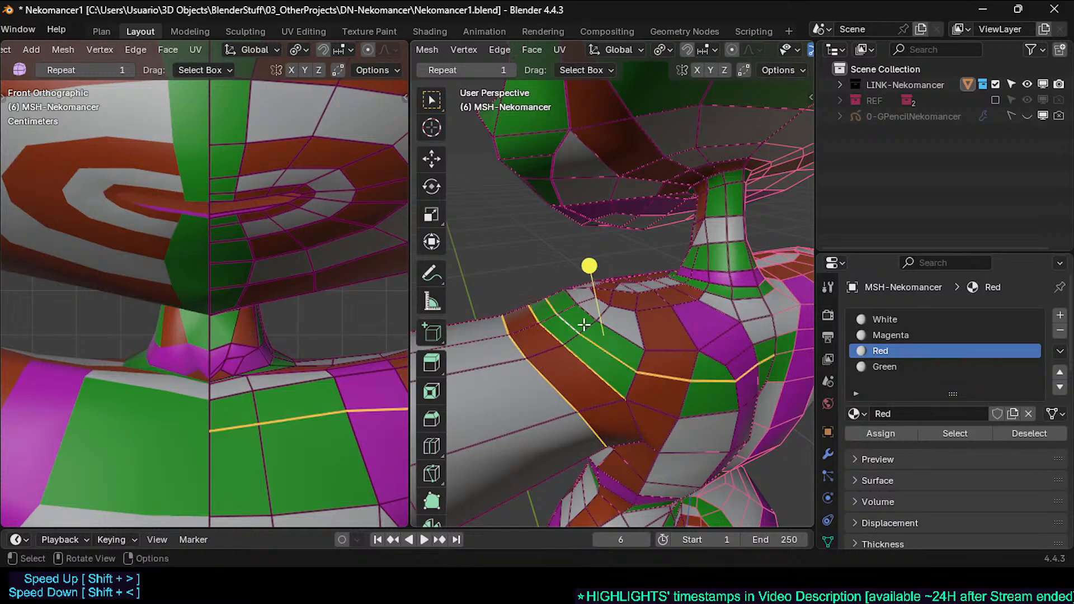
pyautogui.keyDown('alt'); pyautogui.keyDown('shift'); pyautogui.click(587, 313); pyautogui.keyUp('shift'); pyautogui.keyUp('alt')
pyautogui.moveTo(623, 306); pyautogui.dragTo(591, 286, button='middle')
pyautogui.press('3')
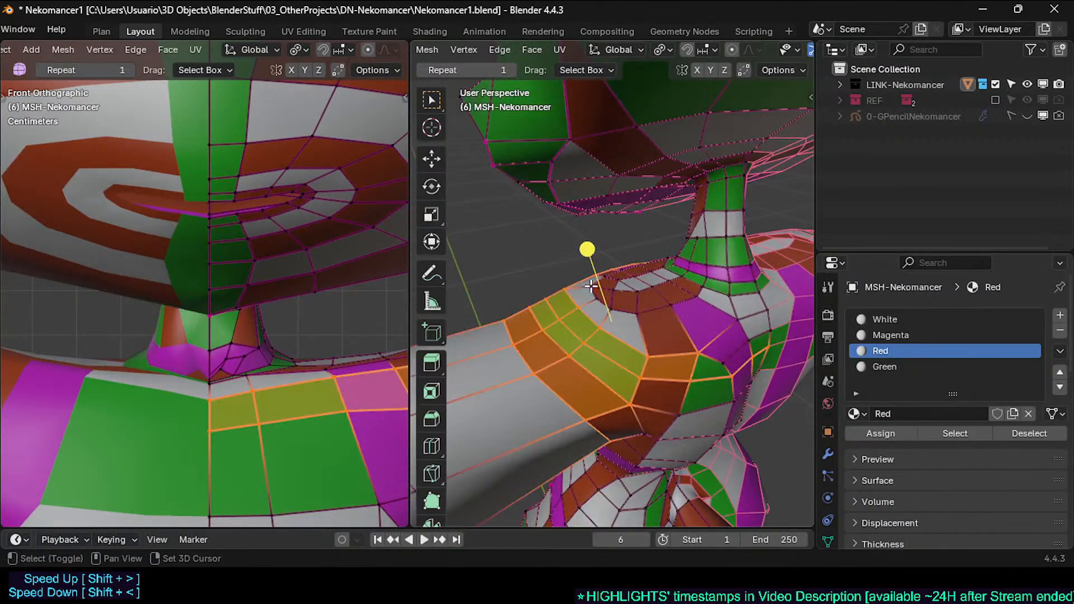
pyautogui.keyDown('shift'); pyautogui.click(639, 294); pyautogui.keyUp('shift')
pyautogui.keyDown('shift'); pyautogui.click(654, 347); pyautogui.keyUp('shift')
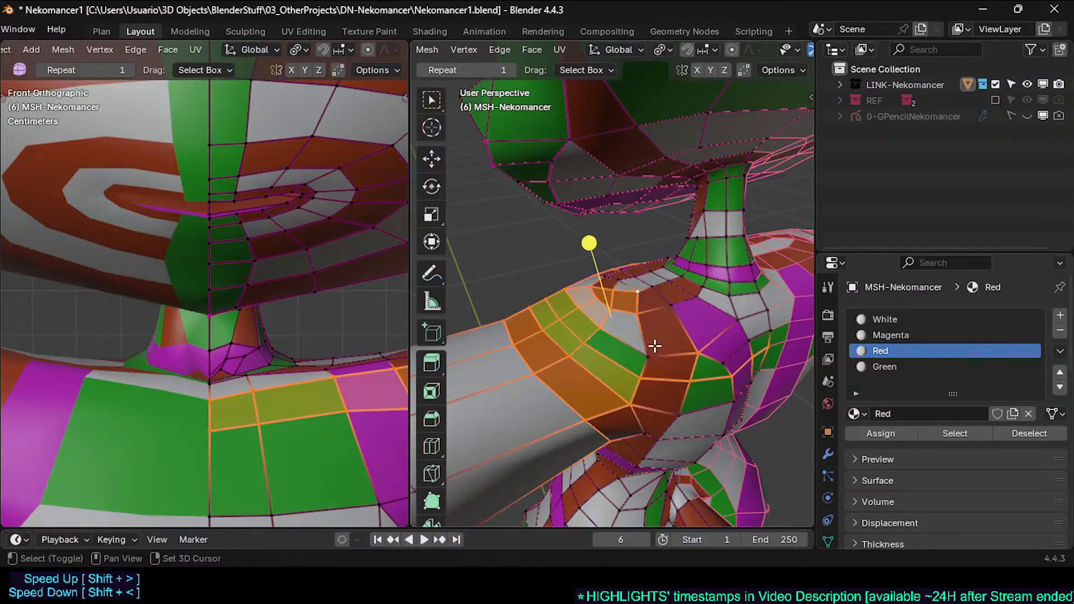
pyautogui.keyDown('shift'); pyautogui.click(684, 315); pyautogui.keyUp('shift')
pyautogui.moveTo(683, 315); pyautogui.dragTo(526, 299, button='middle')
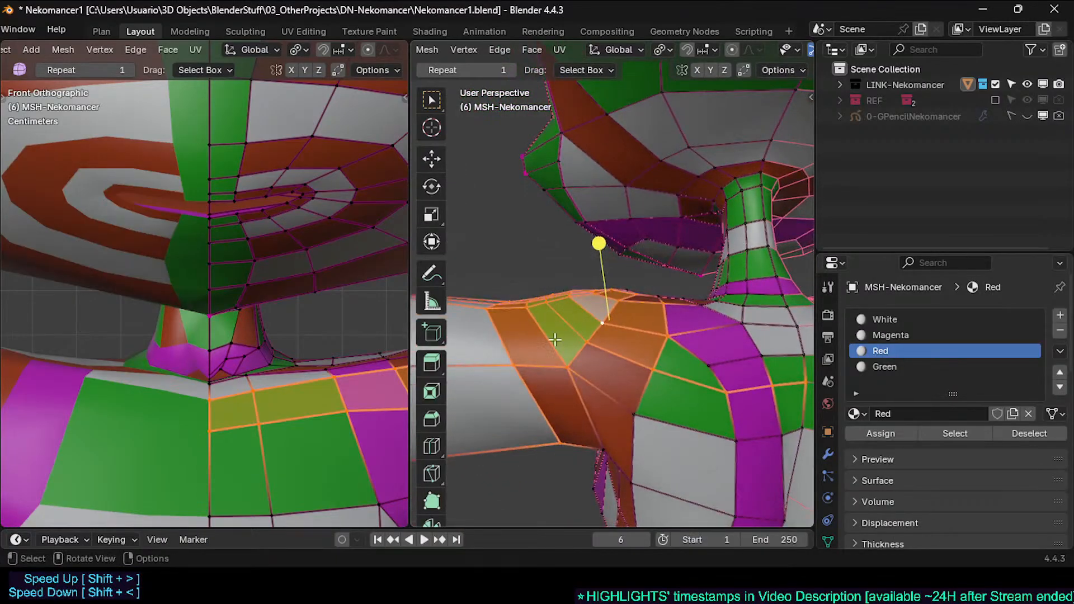
# Step: Examine how the faces around the armpit patch connect to the arm and torso
pyautogui.moveTo(555, 339); pyautogui.dragTo(575, 315, button='middle')
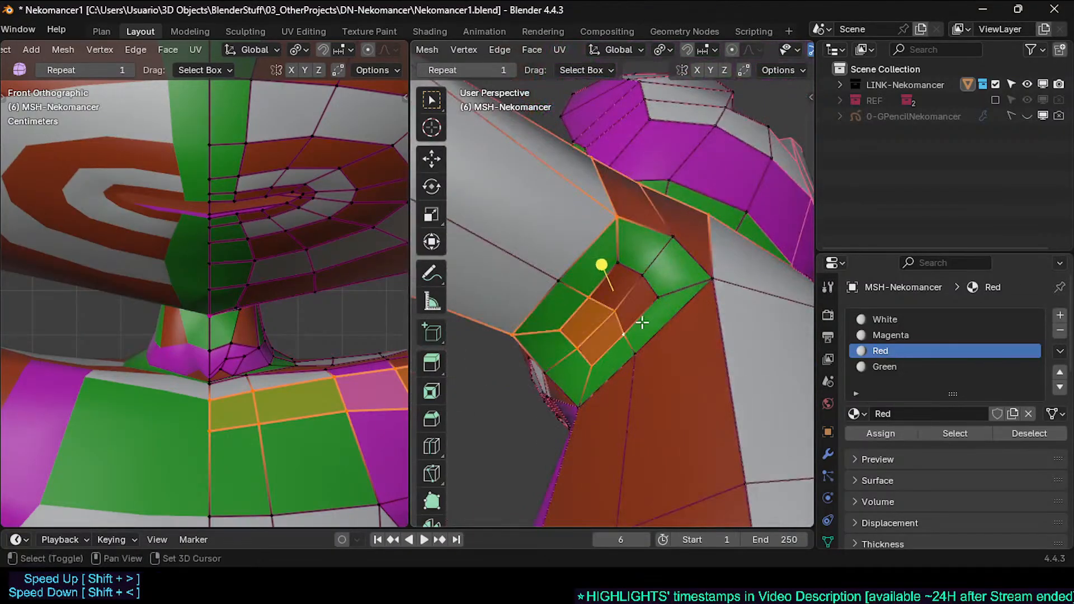
pyautogui.keyDown('shift'); pyautogui.click(560, 277); pyautogui.keyUp('shift')
pyautogui.keyDown('shift'); pyautogui.click(673, 236); pyautogui.keyUp('shift')
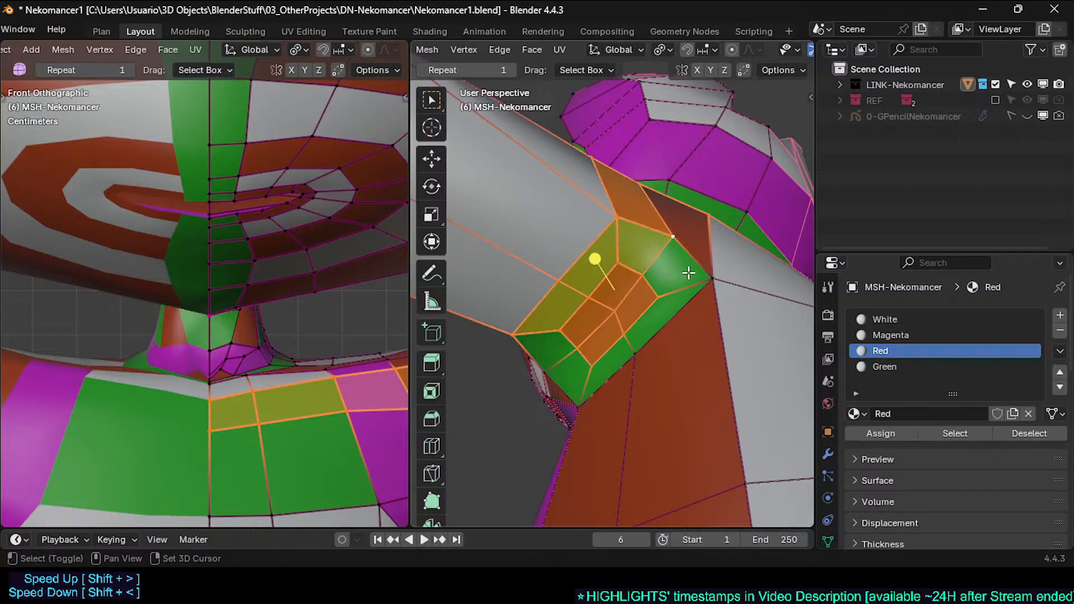
pyautogui.keyDown('shift'); pyautogui.click(712, 282); pyautogui.keyUp('shift')
pyautogui.keyDown('shift'); pyautogui.click(634, 352); pyautogui.keyUp('shift')
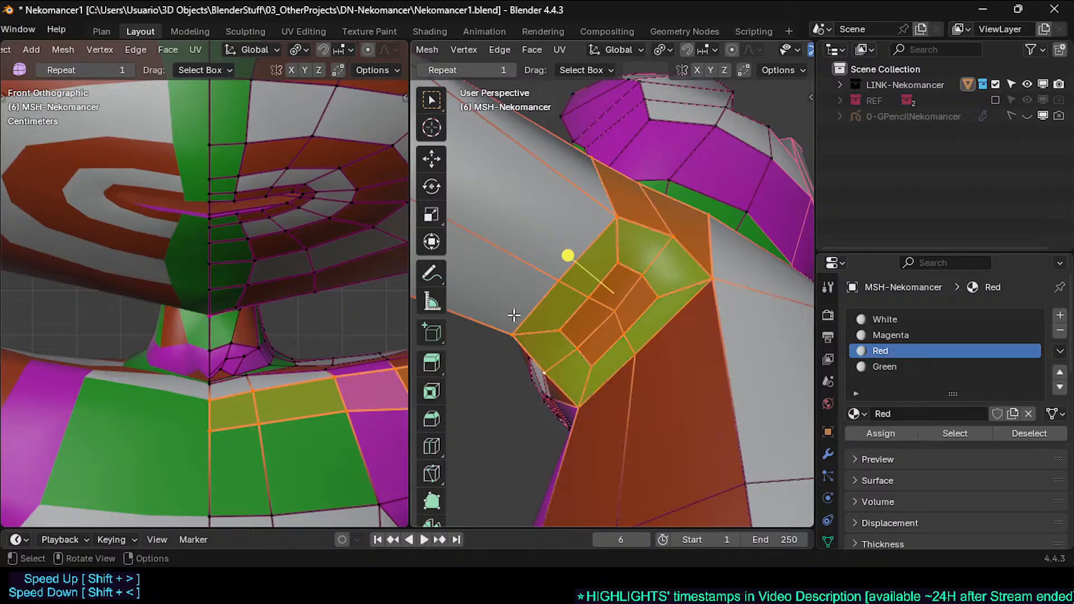
pyautogui.hotkey('alt', 'a')
pyautogui.press('c')
pyautogui.moveTo(613, 222); pyautogui.dragTo(516, 314)
pyautogui.press('Escape')
# Step: Trace the edges and faces through the green and red armpit patch from the arm side to the torso side
pyautogui.hotkey('alt', 'a')
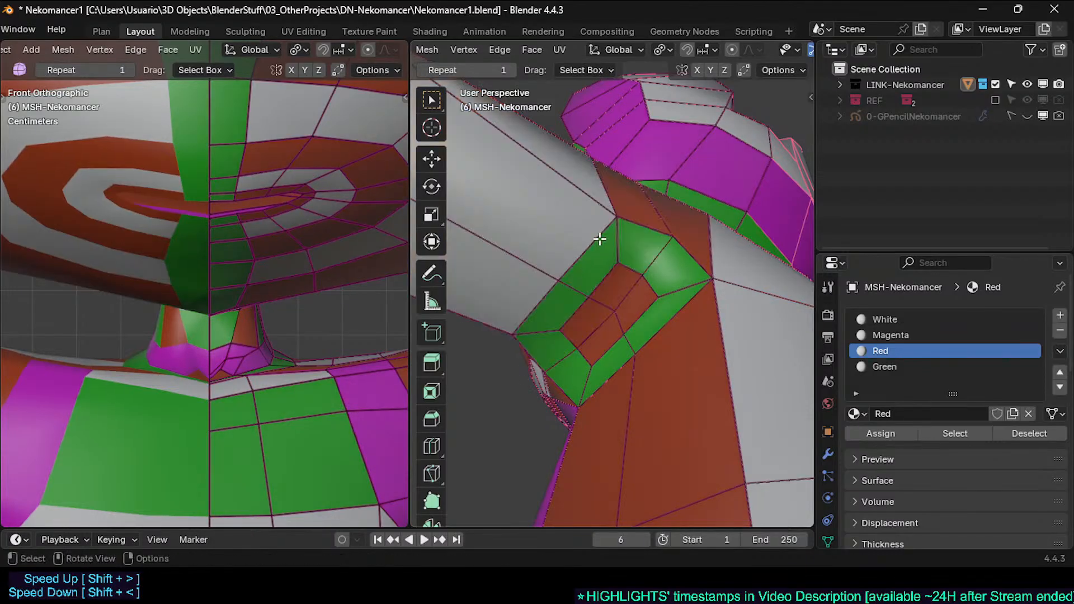
pyautogui.keyDown('shift'); pyautogui.click(587, 252); pyautogui.keyUp('shift')
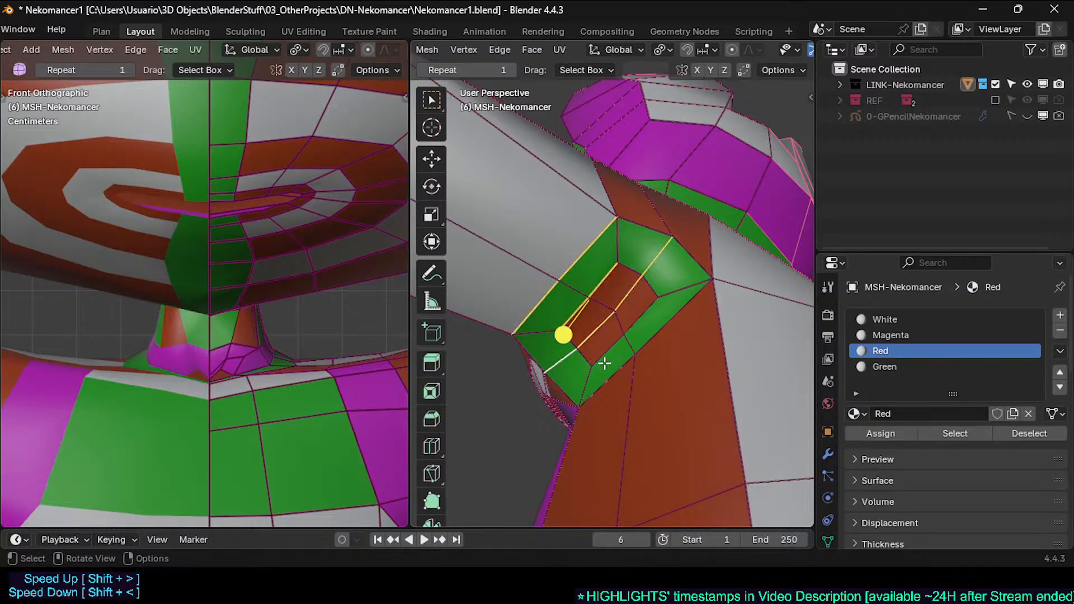
pyautogui.keyDown('shift'); pyautogui.click(579, 350); pyautogui.keyUp('shift')
pyautogui.keyDown('shift'); pyautogui.click(589, 360); pyautogui.keyUp('shift')
pyautogui.keyDown('shift'); pyautogui.click(627, 330); pyautogui.keyUp('shift')
pyautogui.keyDown('shift'); pyautogui.click(657, 297); pyautogui.keyUp('shift')
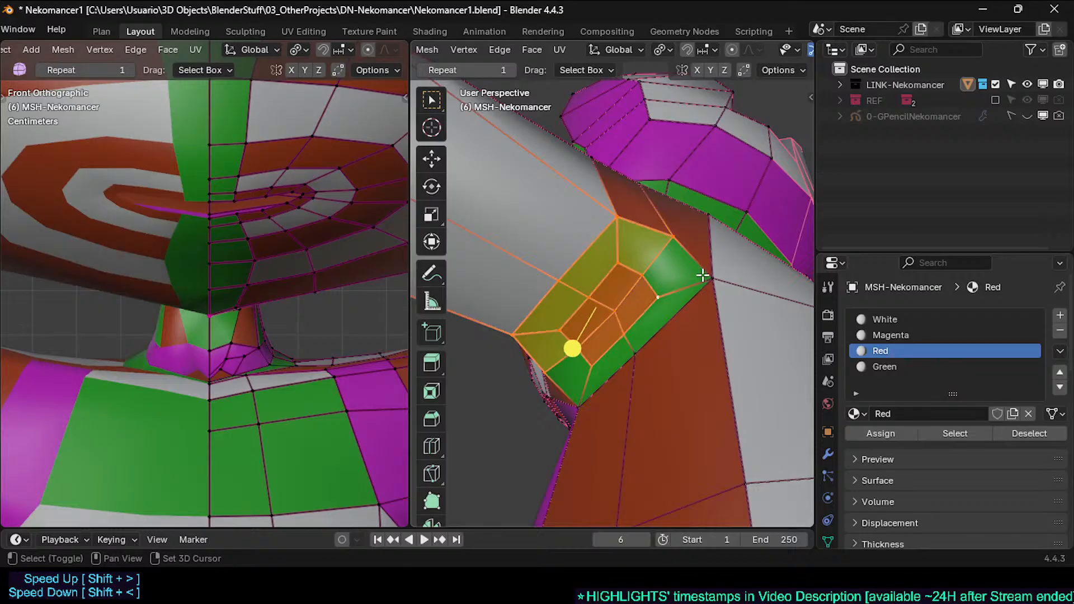
pyautogui.keyDown('shift'); pyautogui.click(704, 276); pyautogui.keyUp('shift')
pyautogui.keyDown('shift'); pyautogui.click(629, 358); pyautogui.keyUp('shift')
pyautogui.keyDown('shift'); pyautogui.click(579, 391); pyautogui.keyUp('shift')
pyautogui.moveTo(579, 392); pyautogui.dragTo(632, 314, button='middle')
# Step: Review the torso, belly and hips in Object Mode and save the file
pyautogui.press('Tab')
pyautogui.scroll(-2, 632, 313)
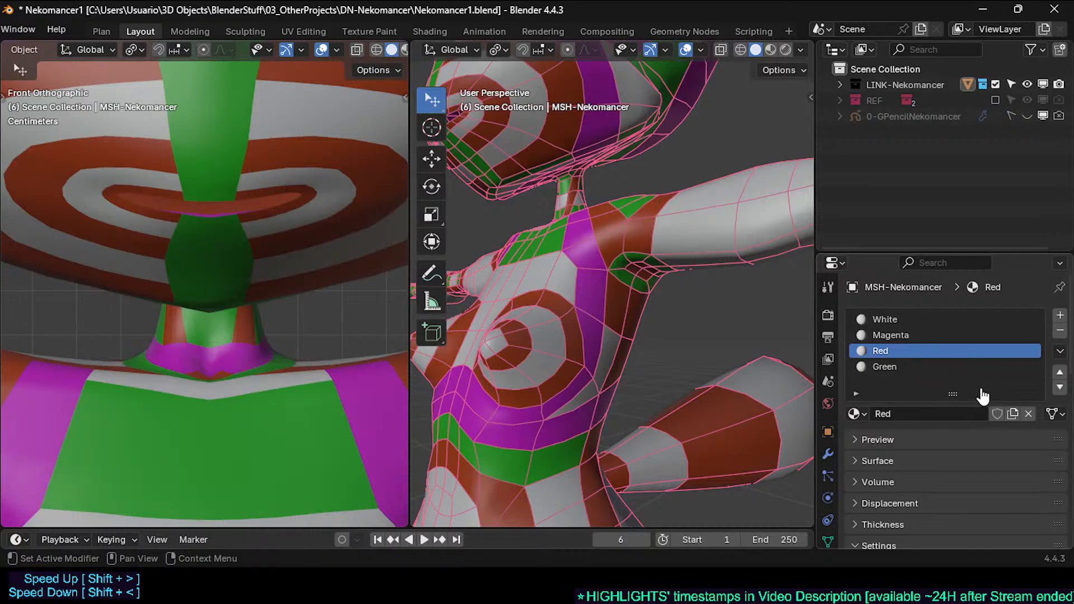
pyautogui.moveTo(660, 363); pyautogui.dragTo(591, 393, button='middle')
pyautogui.keyDown('shift'); pyautogui.moveTo(605, 442); pyautogui.dragTo(599, 381, button='middle'); pyautogui.keyUp('shift')
pyautogui.moveTo(599, 381); pyautogui.dragTo(580, 321, button='middle')
pyautogui.scroll(3, 580, 322)
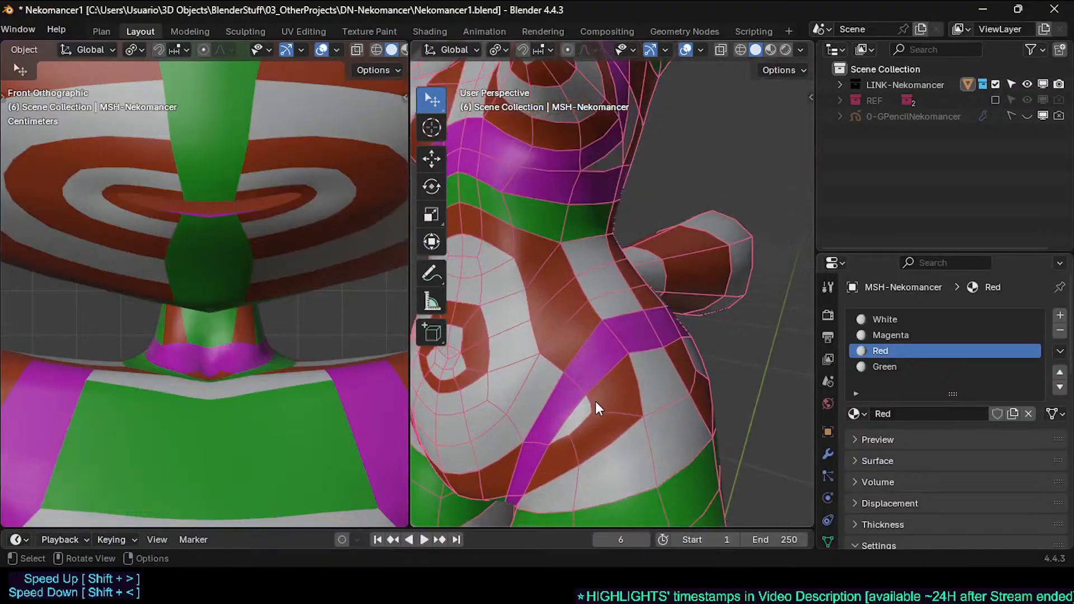
pyautogui.moveTo(595, 401); pyautogui.dragTo(646, 357, button='middle')
pyautogui.press('Tab')
pyautogui.press('Tab')
pyautogui.hotkey('ctrl', 's')
# Step: Examine the topology of the groin, magenta hip strip and belly in Edit Mode
pyautogui.scroll(2, 560, 374)
pyautogui.press('Tab')
pyautogui.moveTo(616, 441); pyautogui.dragTo(606, 417, button='middle')
pyautogui.keyDown('alt'); pyautogui.click(572, 429); pyautogui.keyUp('alt')
pyautogui.scroll(-2, 614, 420)
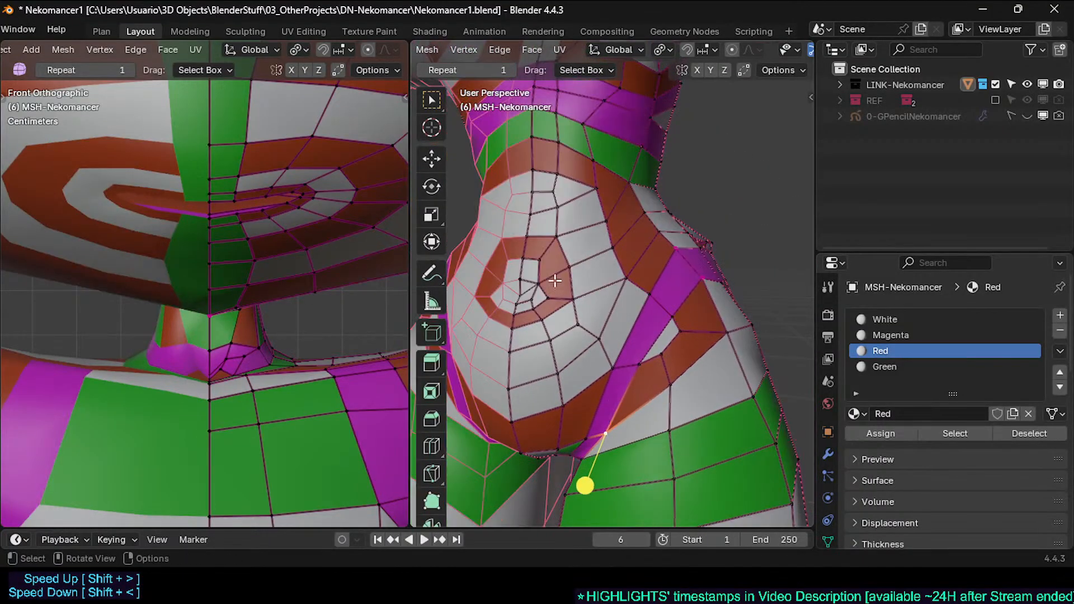
pyautogui.scroll(3, 551, 289)
pyautogui.scroll(-4, 595, 297)
pyautogui.moveTo(549, 291); pyautogui.dragTo(631, 354, button='middle')
pyautogui.scroll(-3, 631, 355)
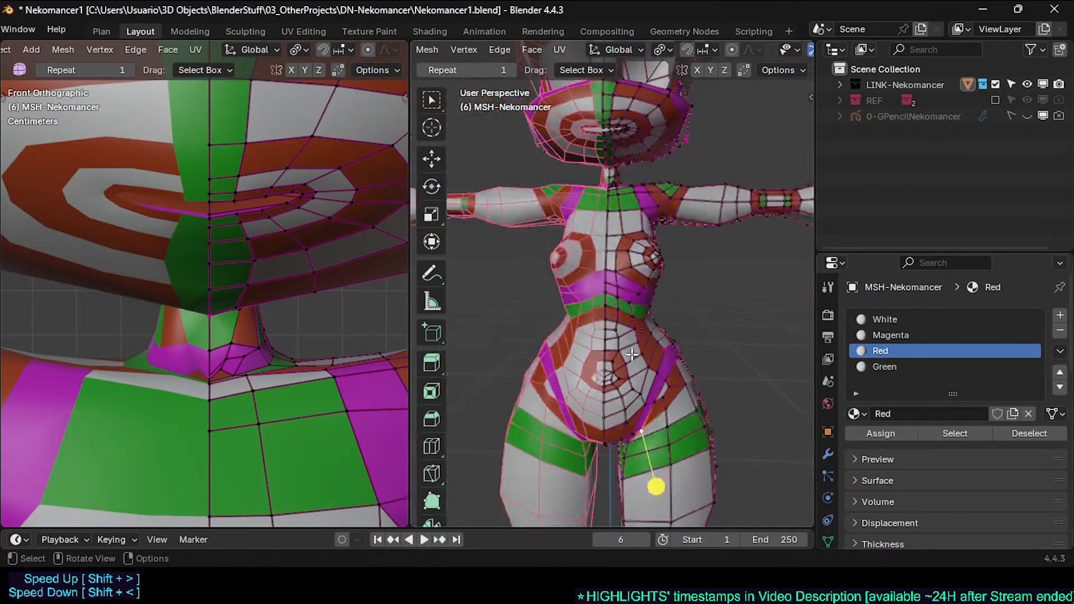
# Step: Review the character's overall shape from above and from the front in Object Mode
pyautogui.moveTo(638, 213); pyautogui.dragTo(607, 246, button='middle')
pyautogui.keyDown('shift'); pyautogui.moveTo(583, 199); pyautogui.dragTo(579, 299, button='middle'); pyautogui.keyUp('shift')
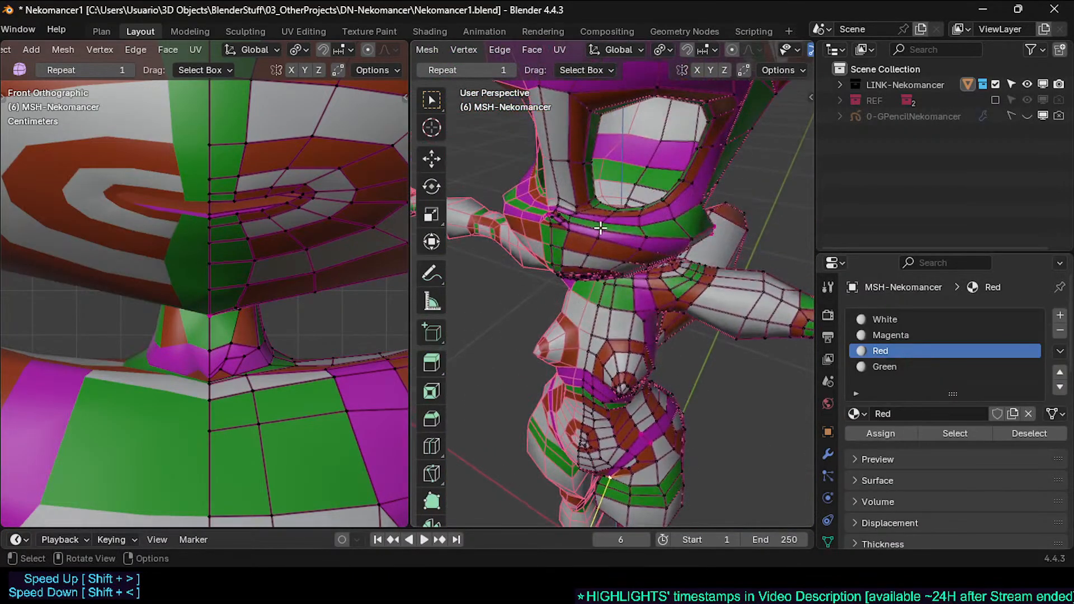
pyautogui.press('Tab')
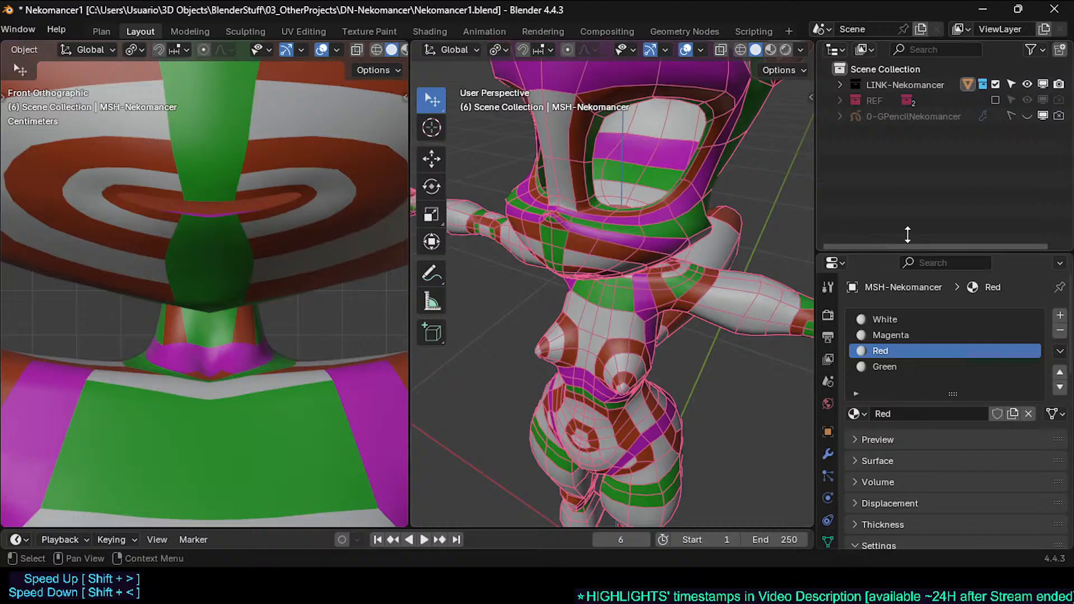
pyautogui.hotkey('alt', 'Tab')
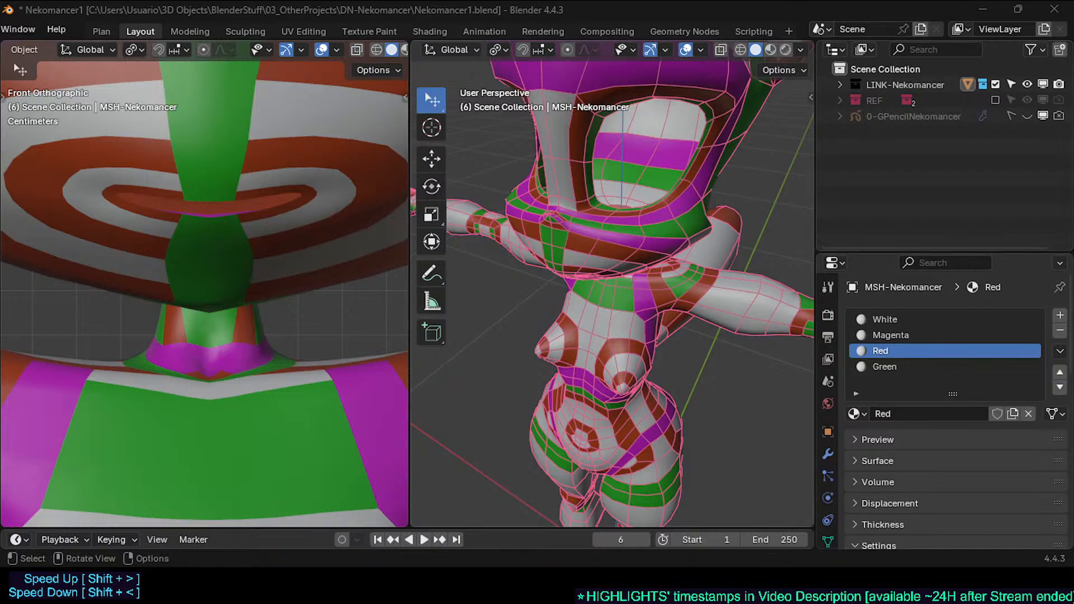
pyautogui.moveTo(582, 235); pyautogui.dragTo(665, 225, button='middle')
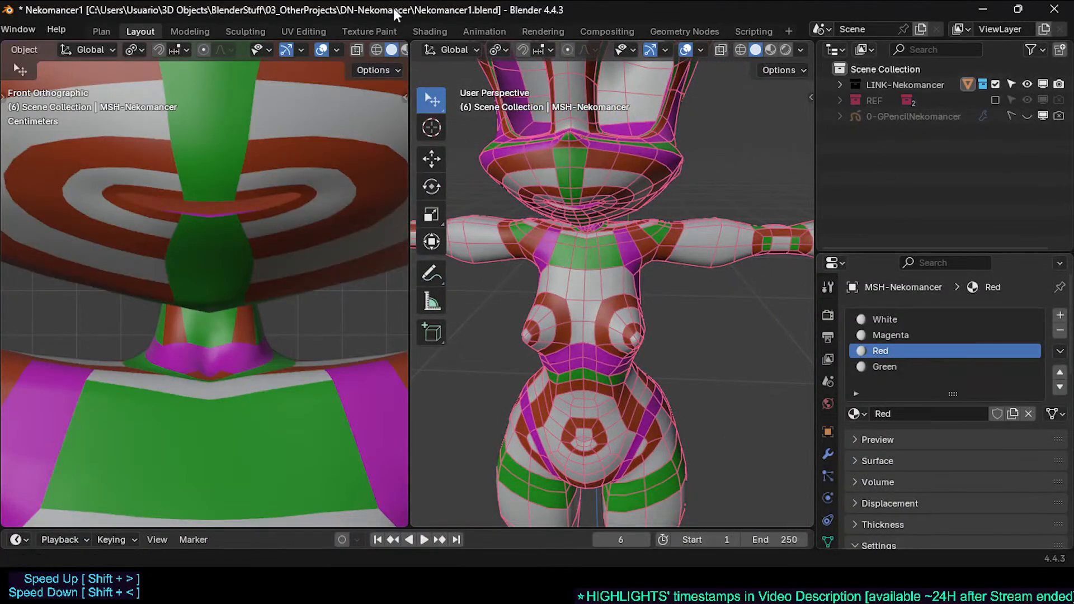
# Step: Switch to the Plan workspace and review the Rigging and Mesh Topology sections of the to-do list
pyautogui.click(106, 32)
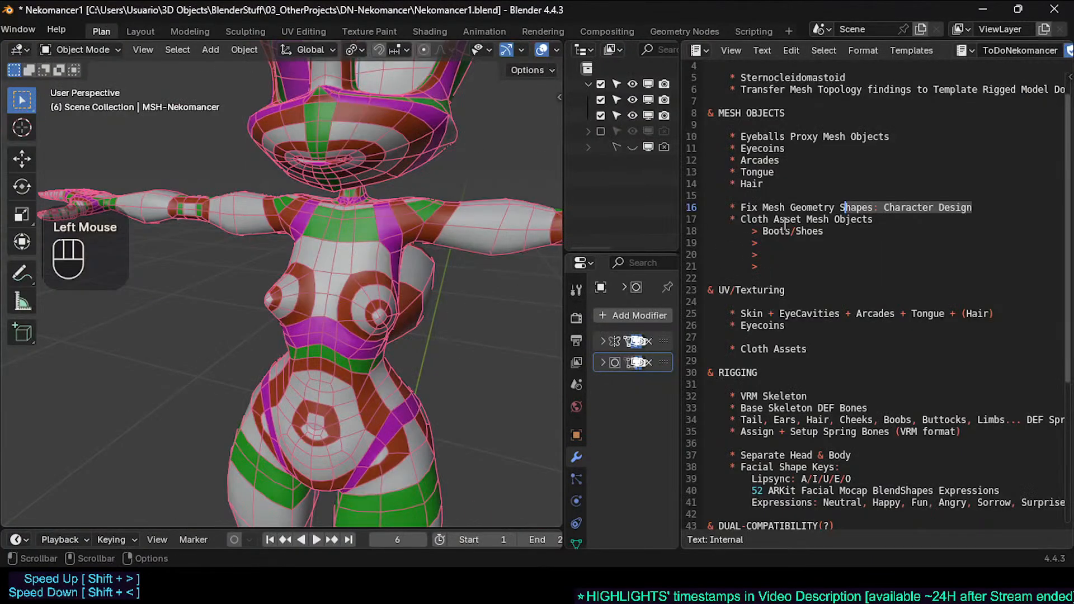
pyautogui.scroll(1, 781, 223)
pyautogui.scroll(-3, 771, 215)
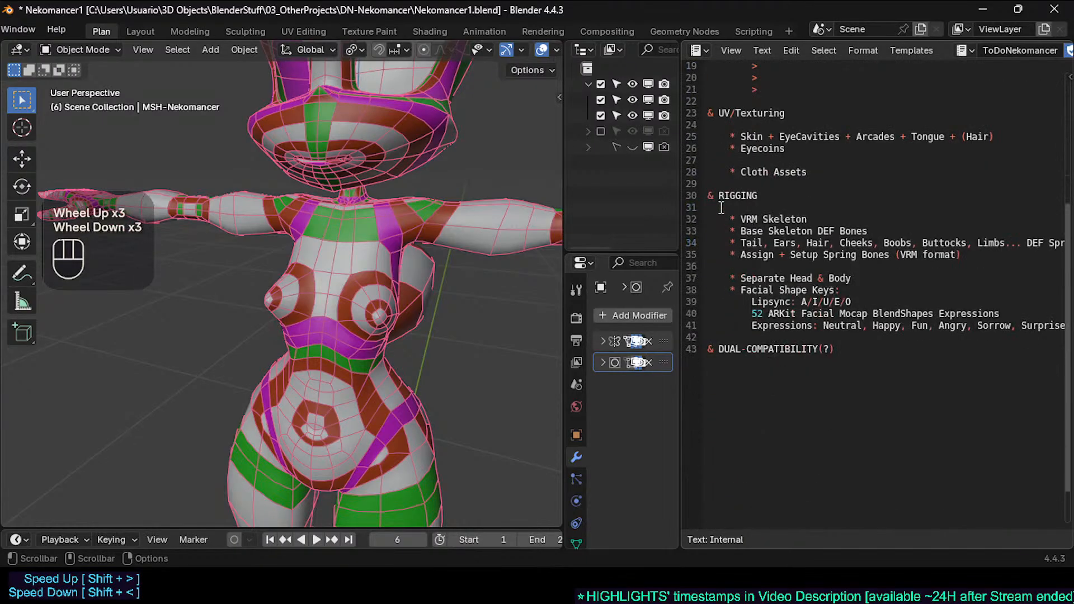
pyautogui.moveTo(709, 195); pyautogui.dragTo(776, 349)
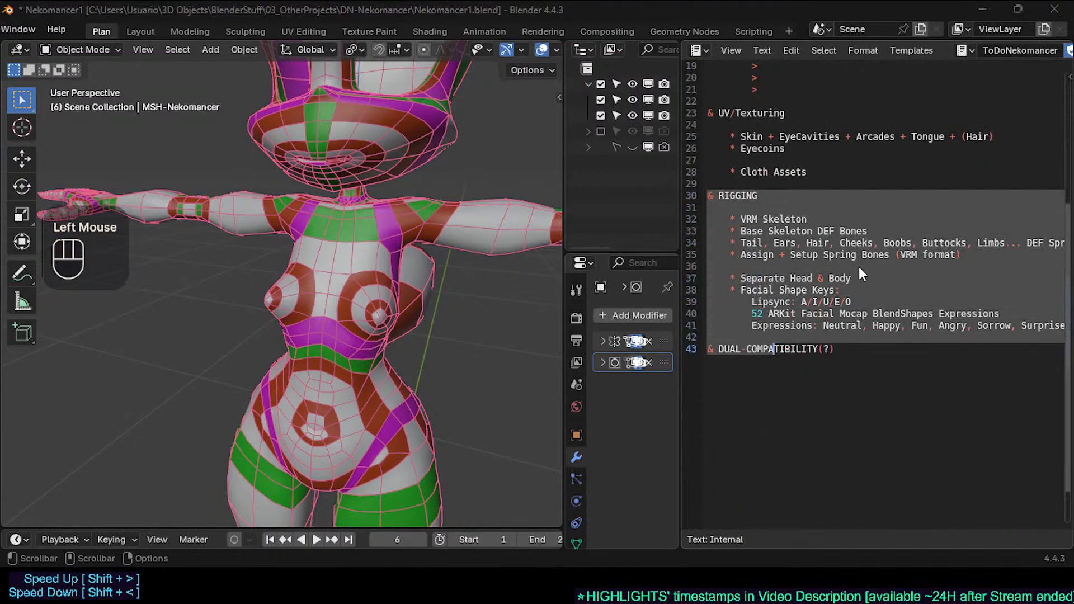
pyautogui.click(790, 254)
pyautogui.moveTo(708, 195); pyautogui.dragTo(1053, 356)
pyautogui.scroll(6, 781, 244)
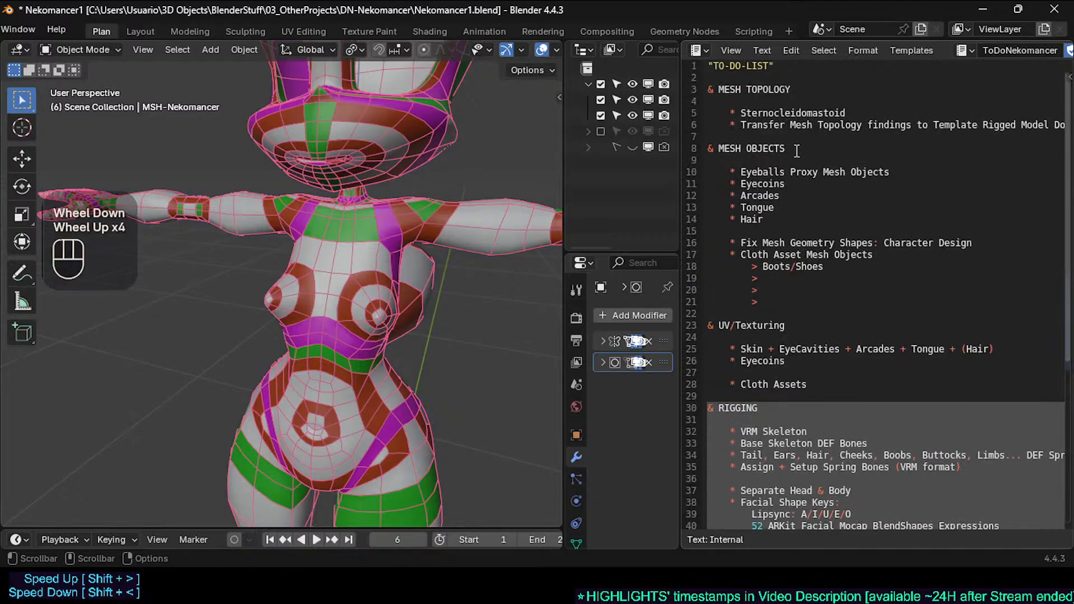
pyautogui.click(792, 137)
pyautogui.moveTo(710, 89); pyautogui.dragTo(800, 172)
pyautogui.click(745, 105)
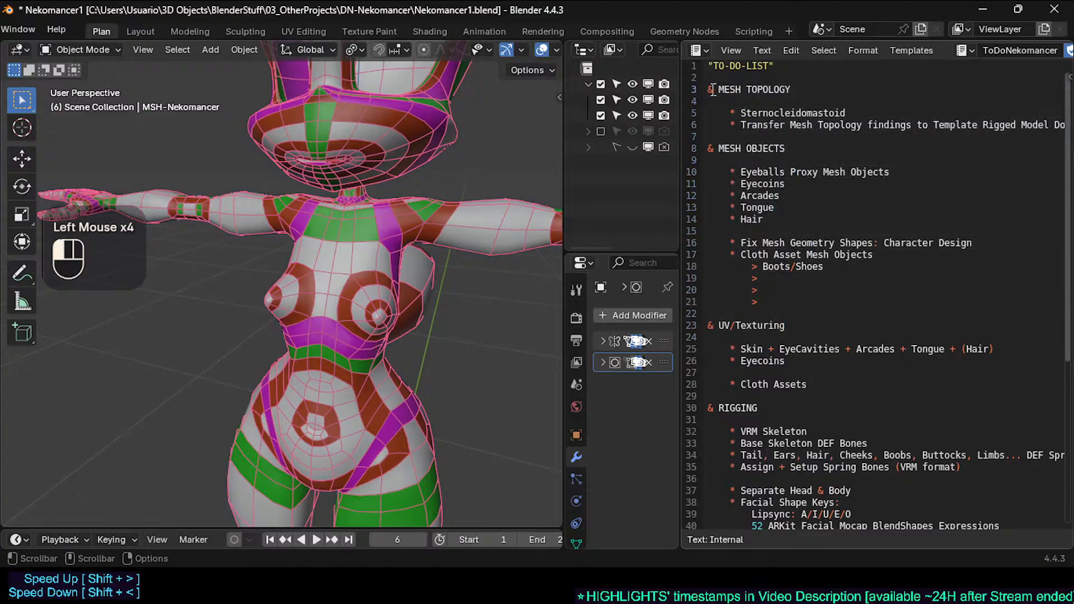
pyautogui.moveTo(713, 89); pyautogui.dragTo(812, 132)
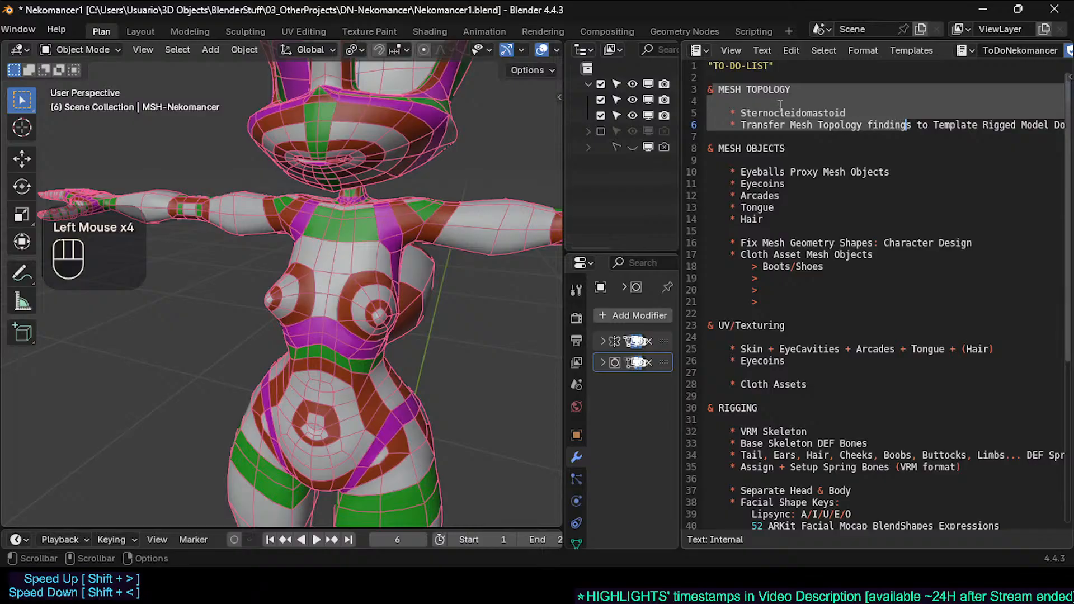
pyautogui.click(748, 91)
pyautogui.moveTo(712, 89); pyautogui.dragTo(797, 125)
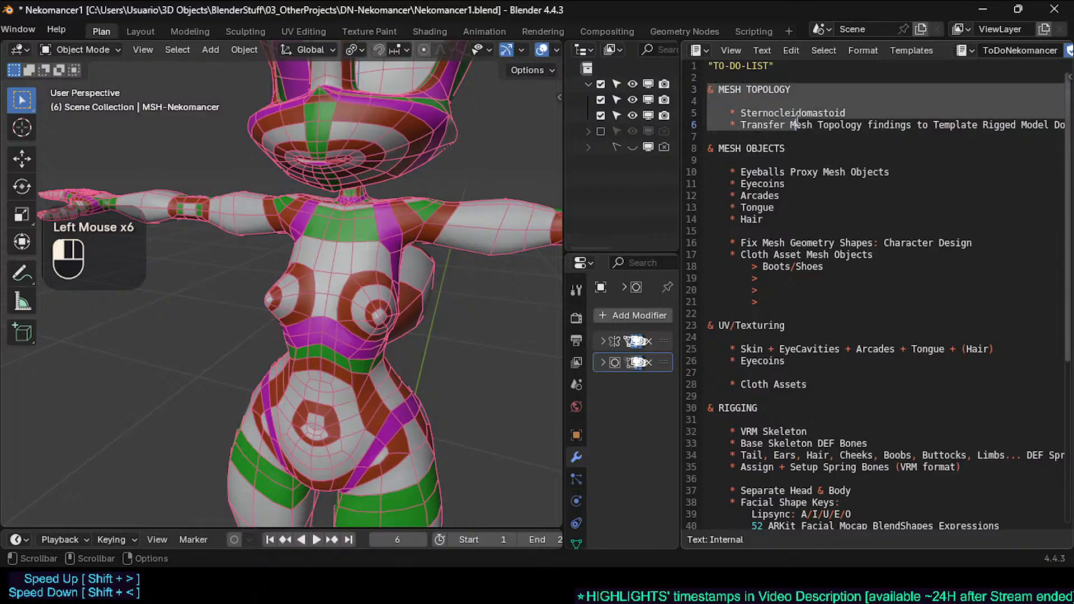
pyautogui.click(831, 113)
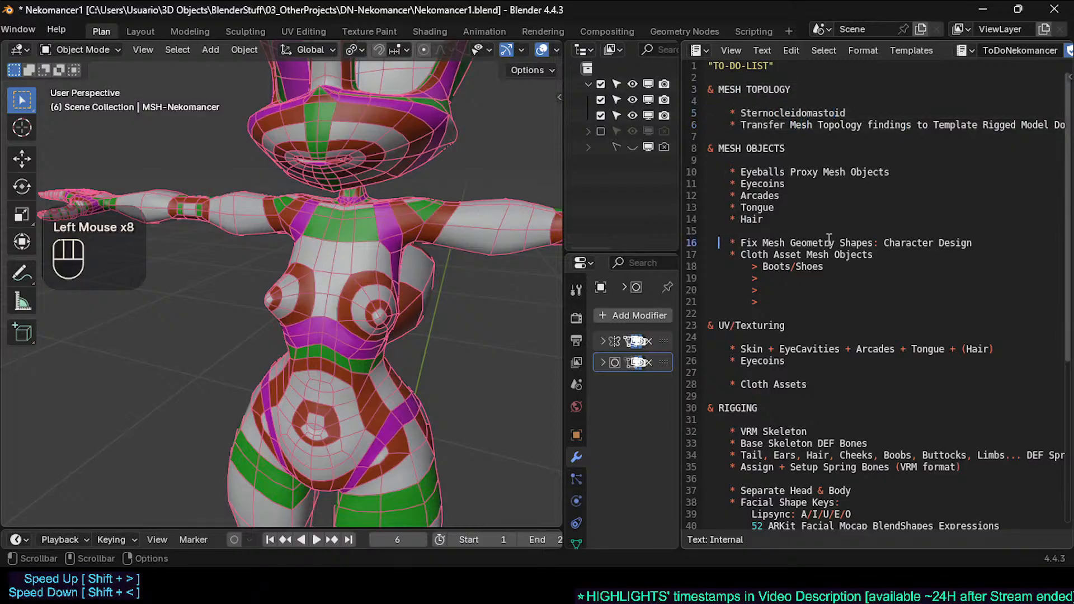
# Step: Comment out the "Fix Mesh Geometry Shapes: Character Design" and "Sternocleidomastoid" lines of the to-do list with a # at the line start
pyautogui.press('Home')
pyautogui.write('#')
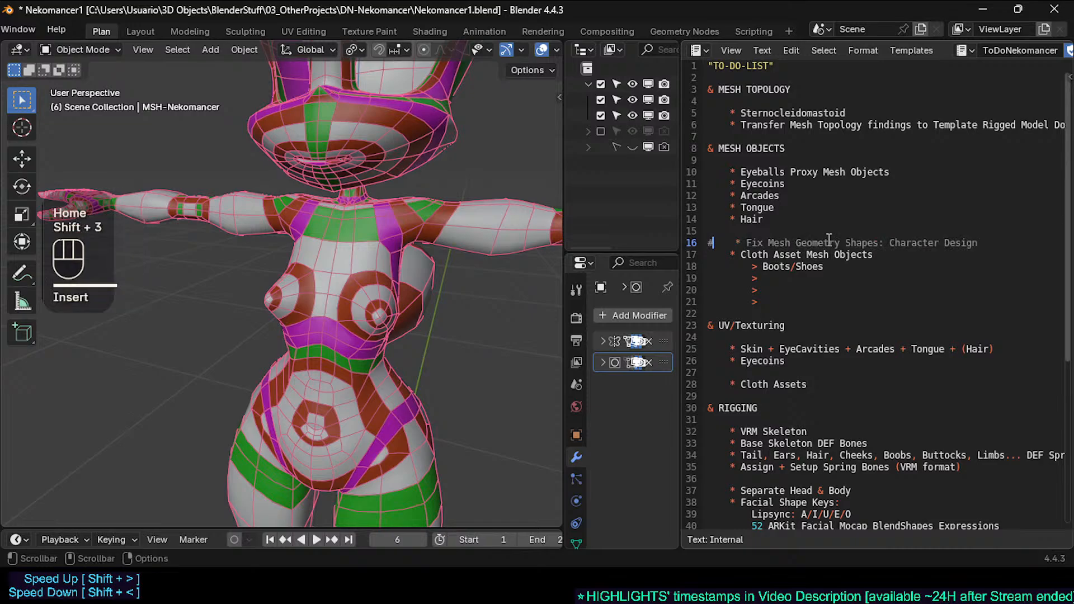
pyautogui.click(769, 113)
pyautogui.press('Home')
pyautogui.write('#')
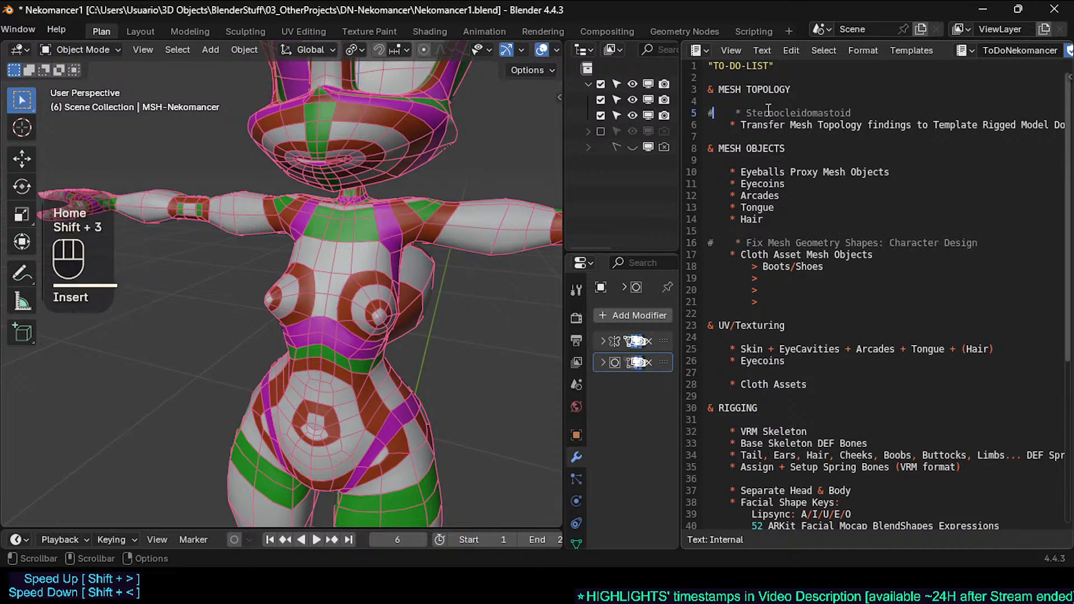
pyautogui.press('Down')
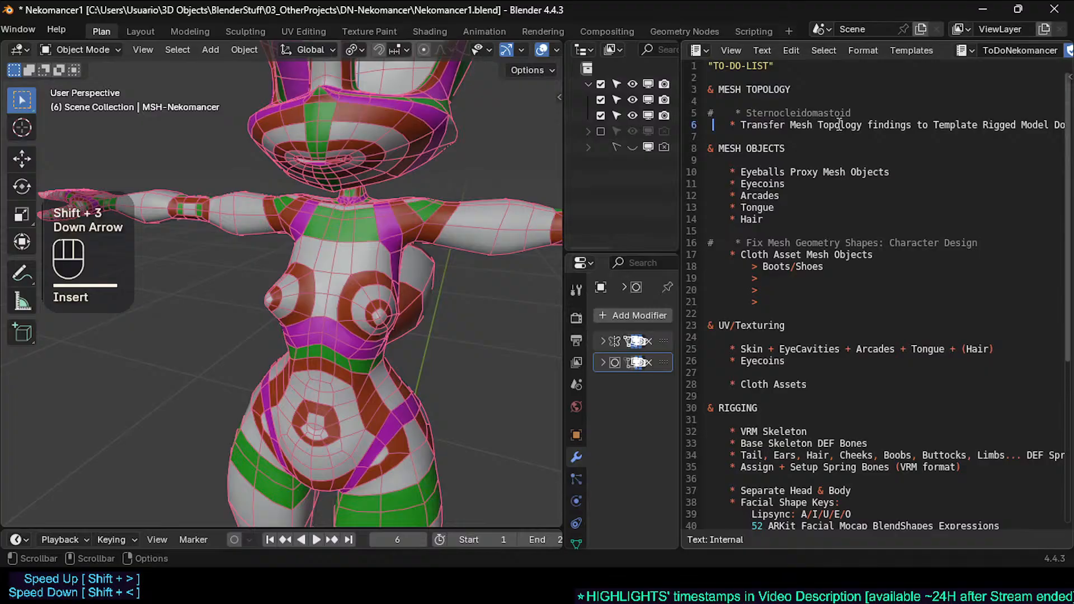
# Step: Read through the remaining Mesh Objects, UV/Texturing and Rigging tasks in the to-do list
pyautogui.moveTo(706, 146); pyautogui.dragTo(804, 224)
pyautogui.scroll(-2, 804, 223)
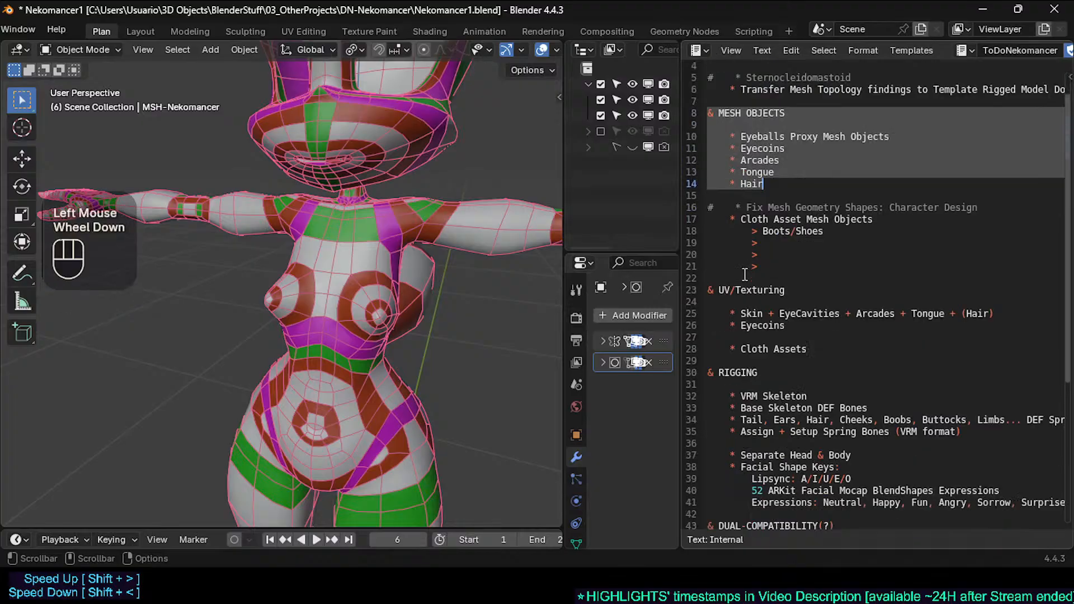
pyautogui.click(712, 258)
pyautogui.moveTo(712, 259); pyautogui.dragTo(820, 313)
pyautogui.scroll(-2, 821, 313)
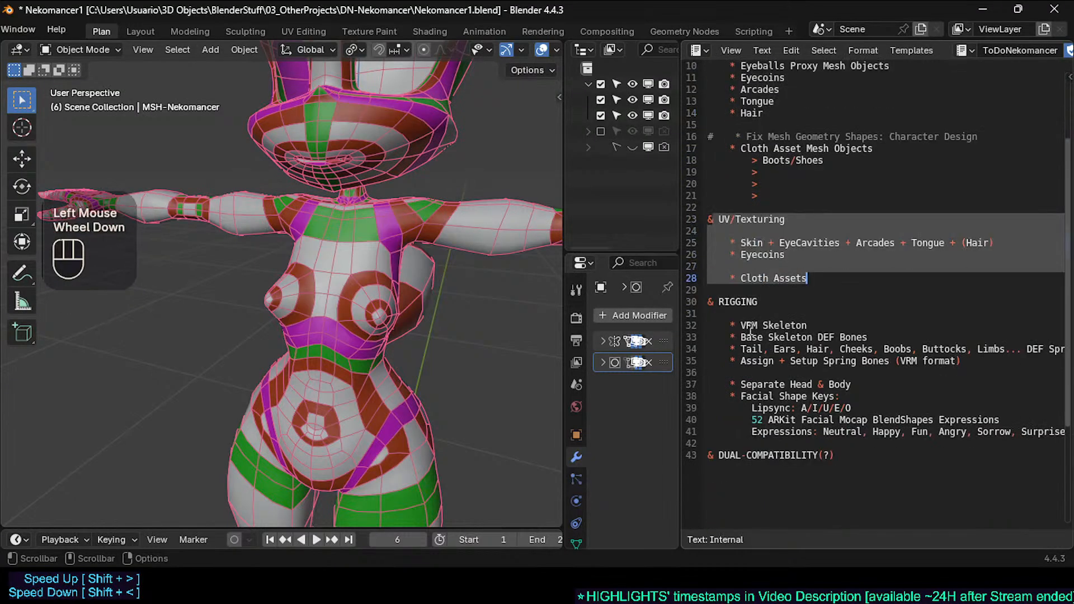
pyautogui.scroll(2, 735, 282)
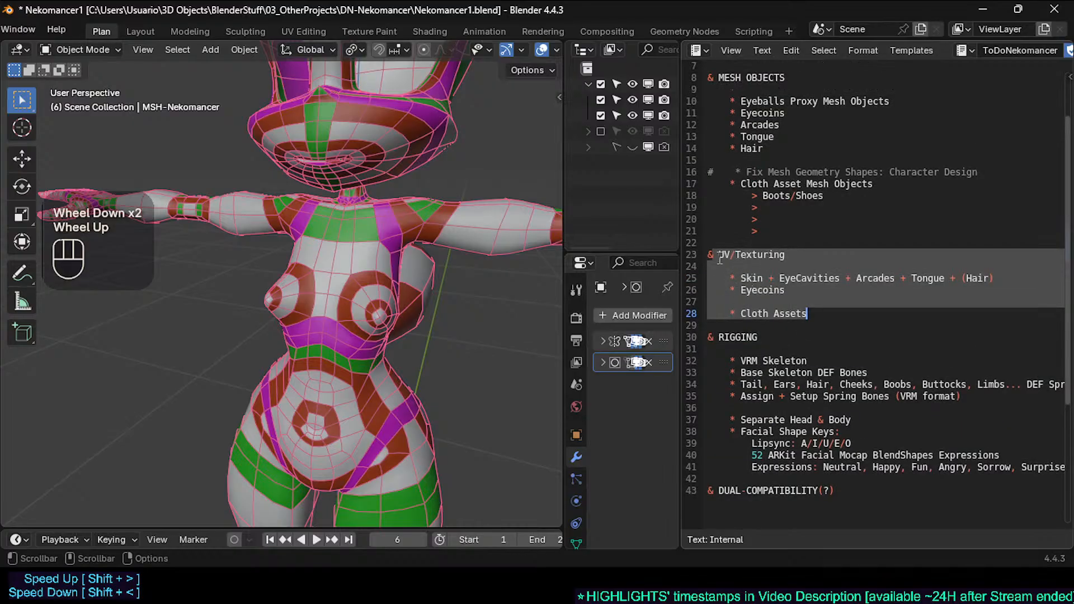
pyautogui.click(720, 258)
pyautogui.scroll(2, 744, 274)
pyautogui.scroll(-2, 755, 302)
pyautogui.scroll(2, 738, 215)
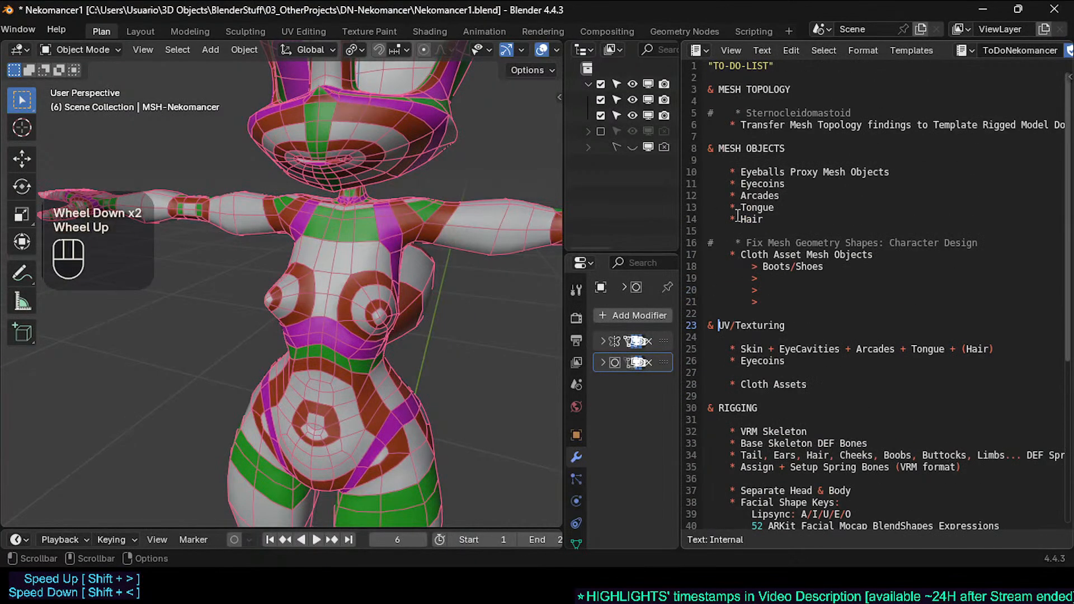
pyautogui.moveTo(732, 173); pyautogui.dragTo(758, 208)
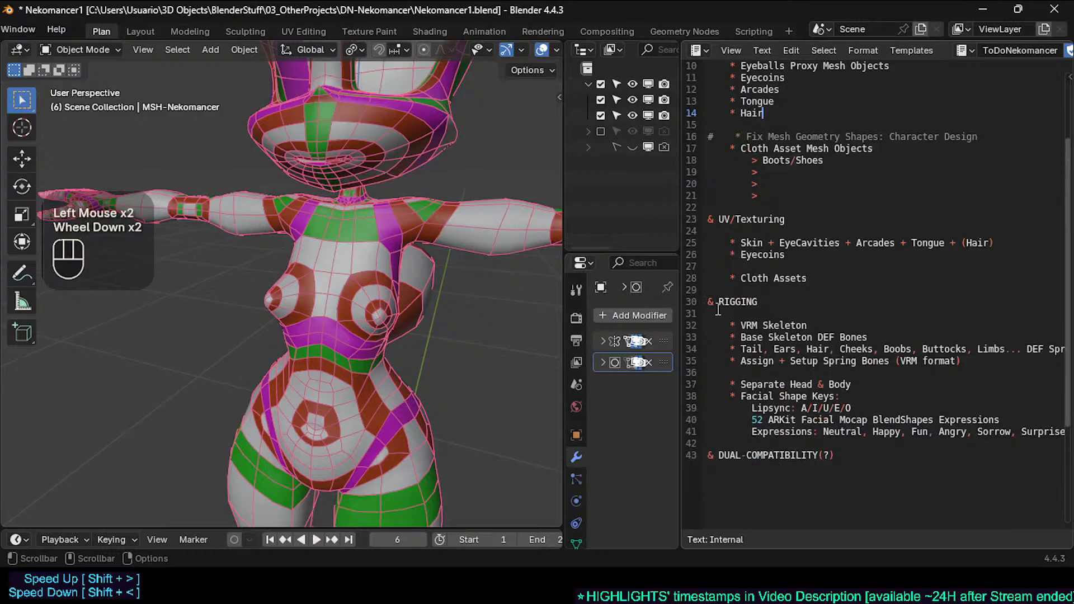
pyautogui.moveTo(718, 309); pyautogui.dragTo(895, 433)
pyautogui.click(764, 358)
pyautogui.moveTo(707, 307); pyautogui.dragTo(774, 432)
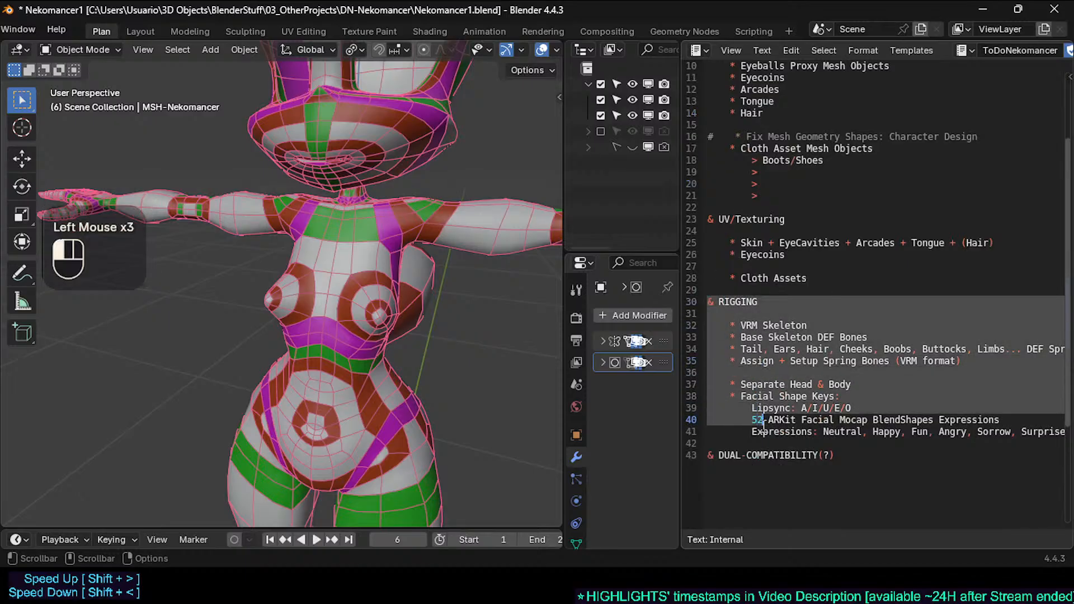
pyautogui.click(774, 432)
# Step: Hide the wireframe overlay on the character and widen the Outliner and Properties areas of the Plan workspace
pyautogui.moveTo(403, 240); pyautogui.dragTo(372, 310, button='middle')
pyautogui.hotkey('ctrl', 'Tab')
pyautogui.scroll(-3, 391, 296)
pyautogui.scroll(3, 374, 302)
pyautogui.hotkey('shift', 'ctrl', 'alt', 'z')
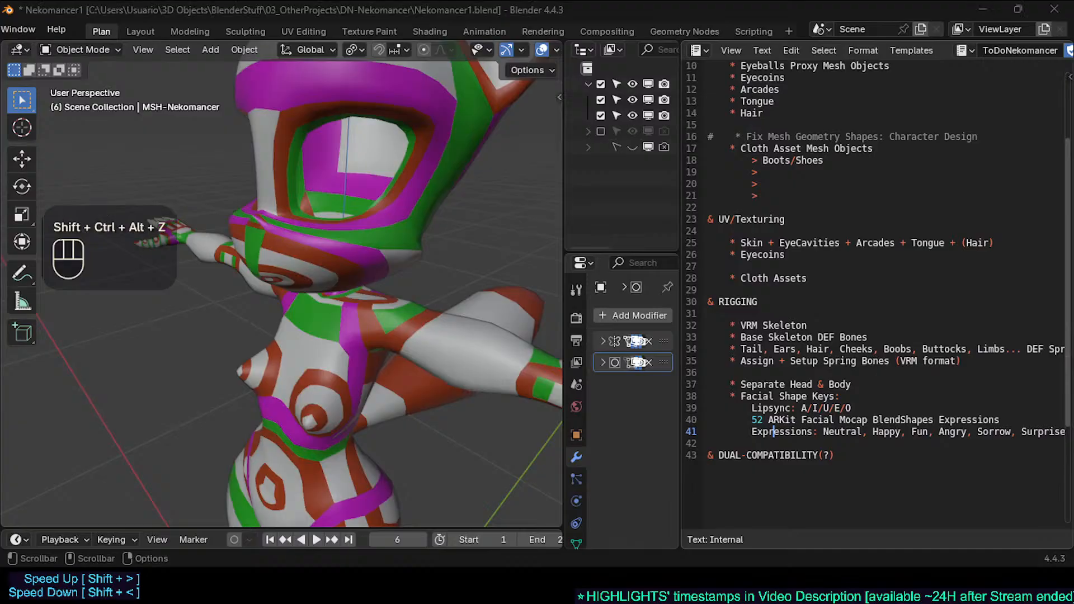
pyautogui.keyDown('shift'); pyautogui.moveTo(551, 232); pyautogui.dragTo(677, 237, button='middle'); pyautogui.keyUp('shift')
pyautogui.moveTo(677, 238); pyautogui.dragTo(771, 238)
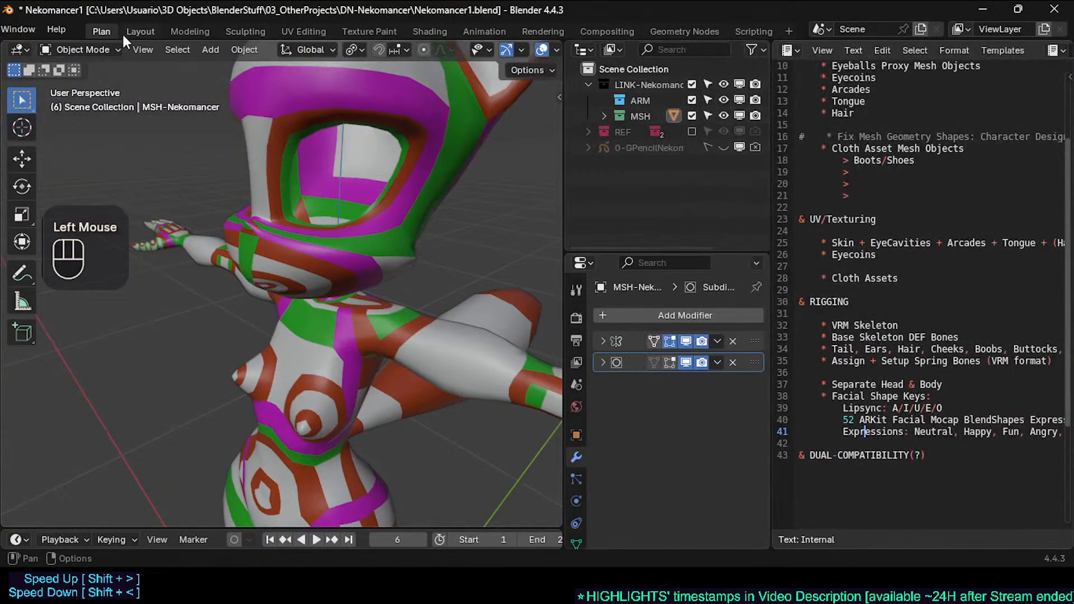
# Step: Return to the Layout workspace and save the file
pyautogui.click(140, 31)
pyautogui.scroll(2, 546, 263)
pyautogui.moveTo(546, 263); pyautogui.dragTo(714, 274, button='middle')
pyautogui.hotkey('ctrl', 's')
# Step: In Edit Mode from the front, move the edge loop in the middle of the upper arm and scale it down slightly
pyautogui.press('Tab')
pyautogui.press('KP_1')
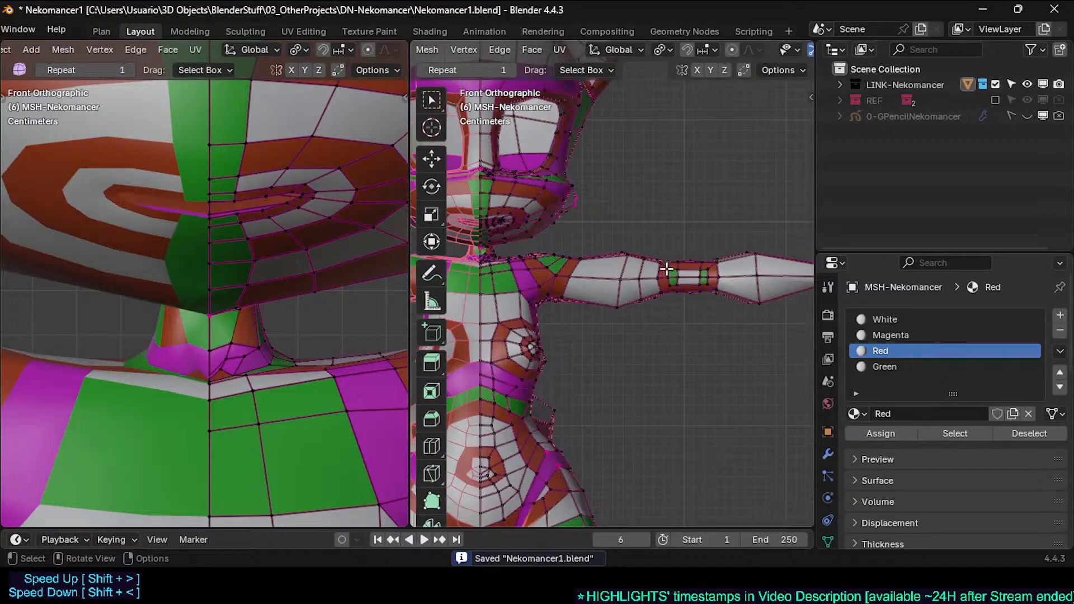
pyautogui.scroll(2, 667, 269)
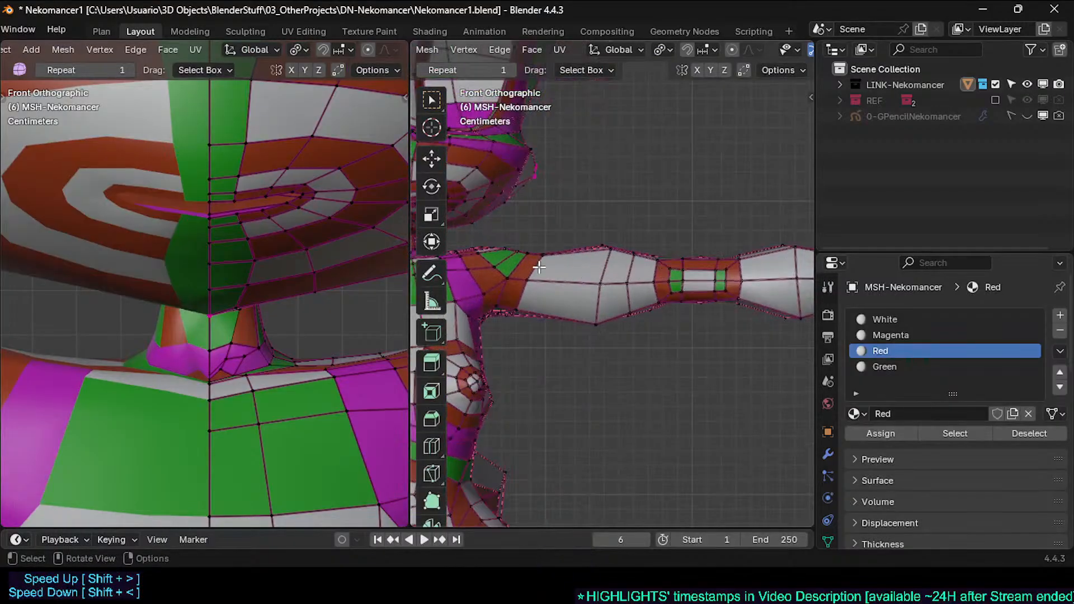
pyautogui.press('g')
pyautogui.click(603, 271)
pyautogui.press('s')
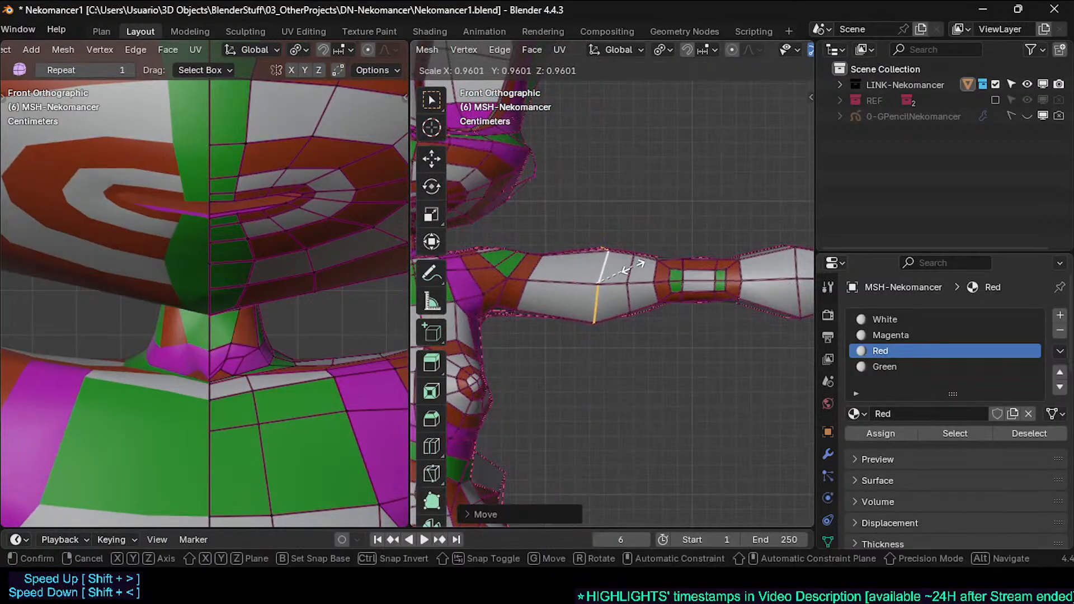
pyautogui.click(631, 268)
# Step: Slide the white upper arm's edge loop nearest the elbow closer to the elbow and scale it down slightly
pyautogui.hotkey('alt', 'a')
pyautogui.press('g')
pyautogui.press('g')
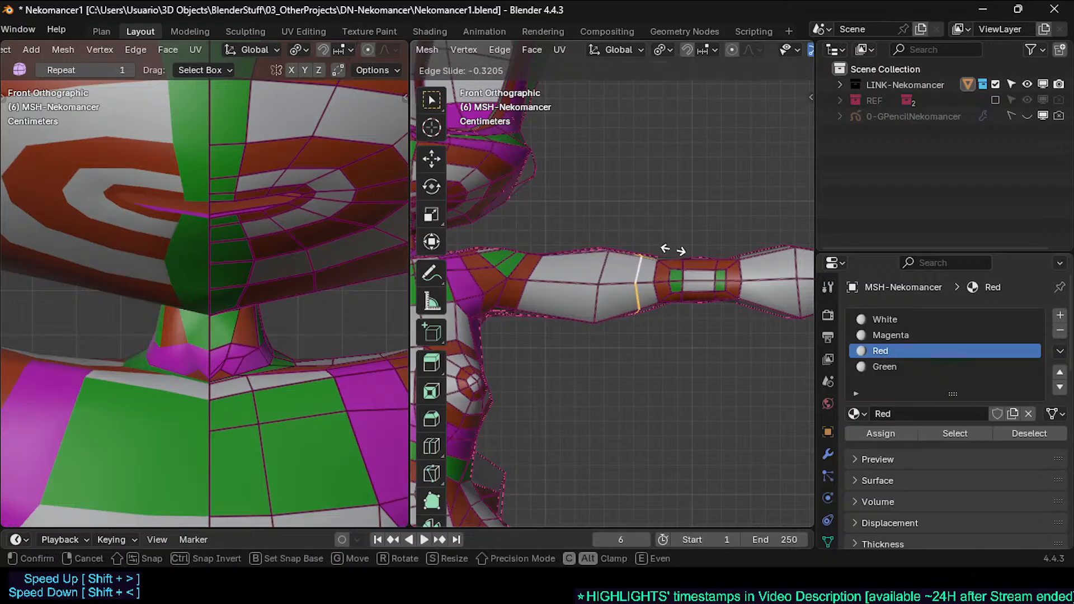
pyautogui.click(679, 250)
pyautogui.moveTo(679, 250); pyautogui.dragTo(622, 318, button='middle')
pyautogui.press('g')
pyautogui.press('g')
pyautogui.click(590, 316)
pyautogui.press('s')
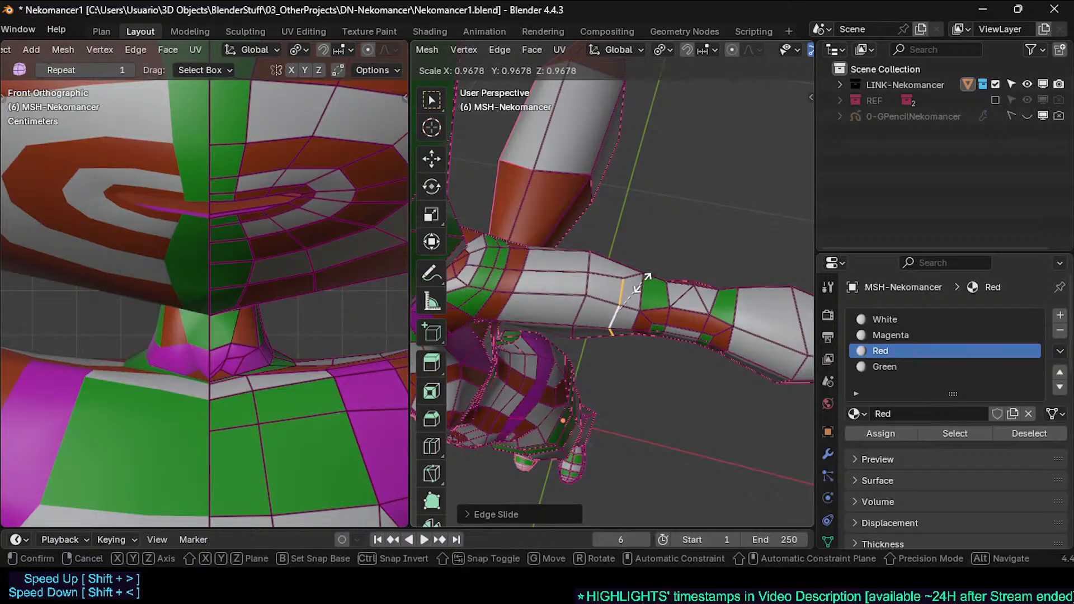
pyautogui.click(651, 280)
# Step: Reposition the upper-arm vertices bordering the green elbow band on the back of the arm and check the shape in Object Mode
pyautogui.moveTo(650, 280); pyautogui.dragTo(593, 268, button='middle')
pyautogui.press('Tab')
pyautogui.press('Tab')
pyautogui.press('g')
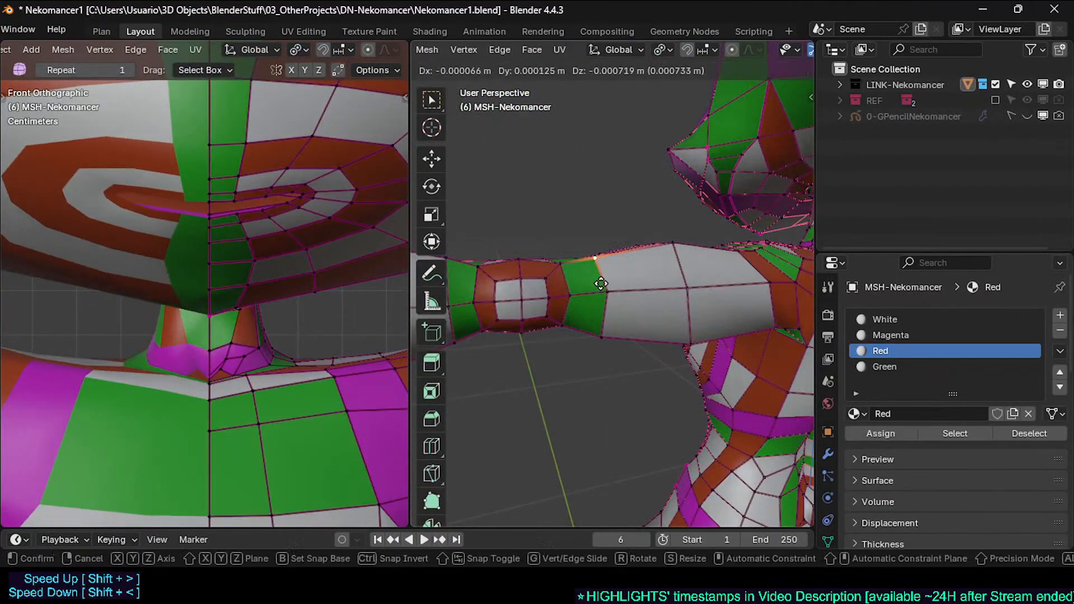
pyautogui.click(602, 328)
pyautogui.moveTo(602, 329); pyautogui.dragTo(590, 336, button='middle')
pyautogui.press('g')
pyautogui.click(584, 310)
pyautogui.press('Tab')
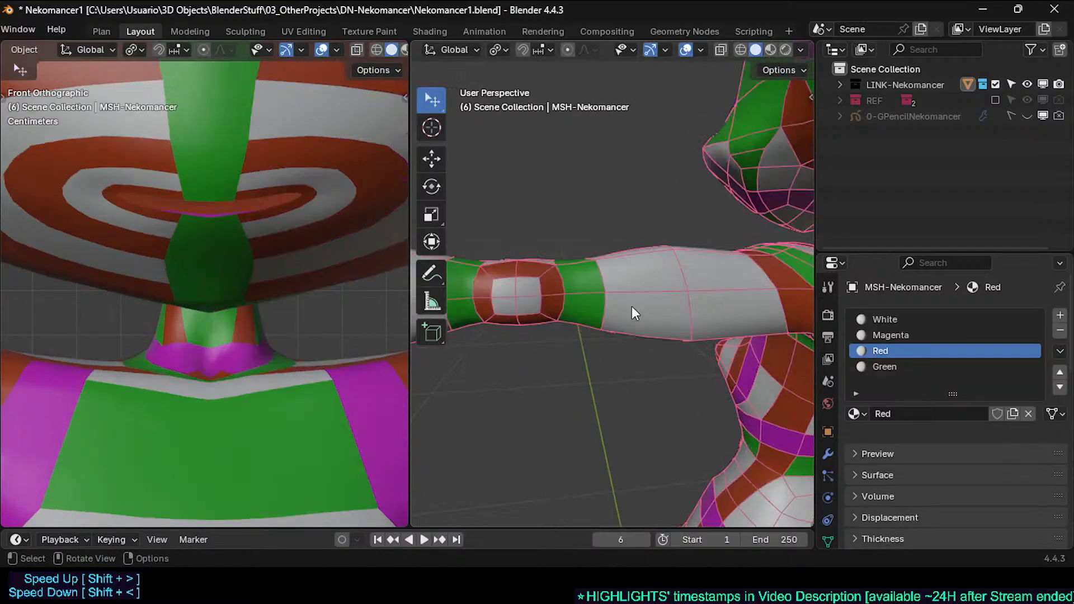
# Step: Adjust the vertices on the underside and top of the arm along the red shoulder band, checking the result in Object Mode
pyautogui.scroll(-3, 633, 307)
pyautogui.moveTo(633, 307); pyautogui.dragTo(536, 352, button='middle')
pyautogui.scroll(2, 643, 345)
pyautogui.press('Tab')
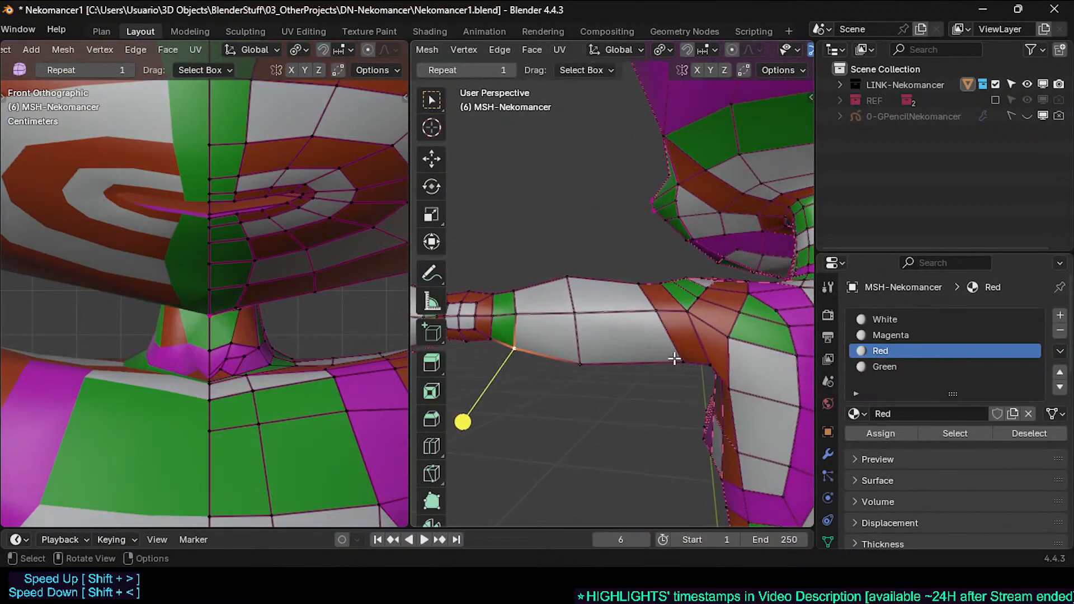
pyautogui.click(684, 360)
pyautogui.press('g')
pyautogui.click(706, 337)
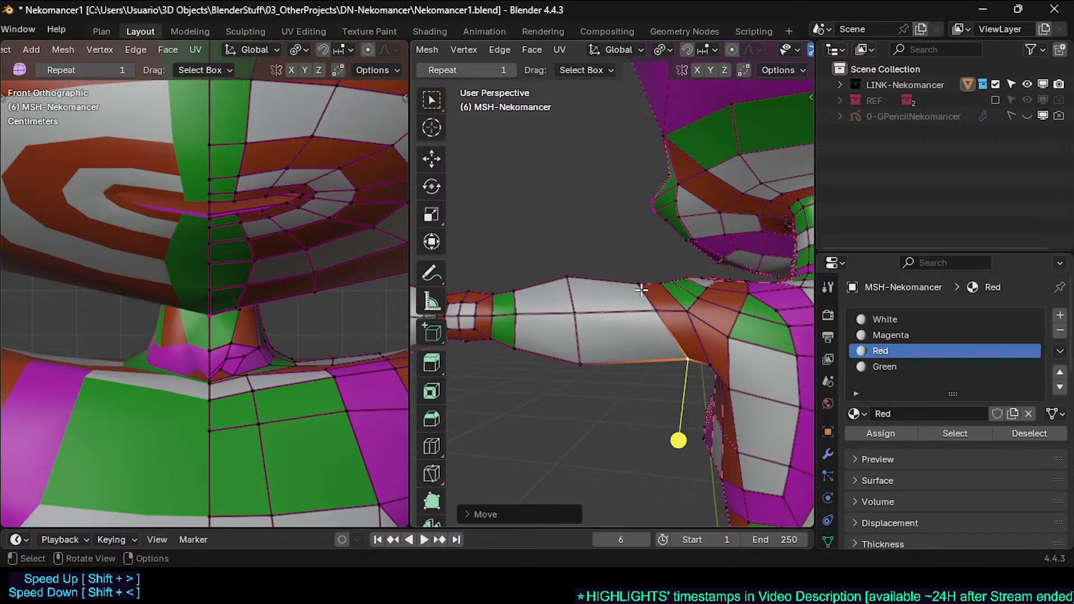
pyautogui.click(642, 290)
pyautogui.press('g')
pyautogui.click(648, 292)
pyautogui.moveTo(647, 292); pyautogui.dragTo(662, 290, button='middle')
pyautogui.click(662, 291)
pyautogui.press('g')
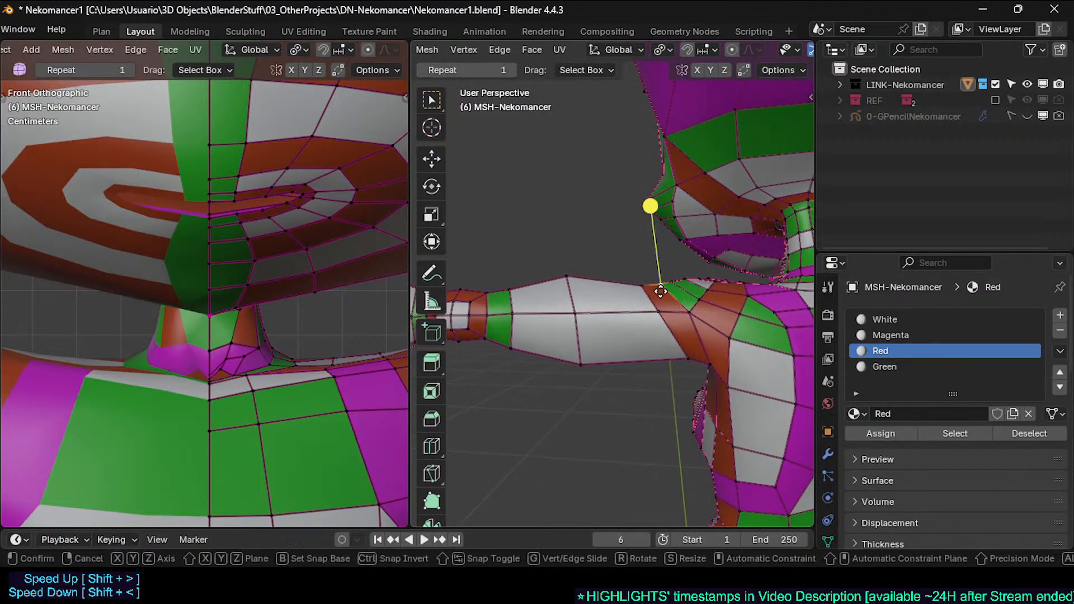
pyautogui.click(660, 292)
pyautogui.click(689, 358)
pyautogui.moveTo(628, 357); pyautogui.dragTo(610, 347, button='middle')
pyautogui.press('Tab')
# Step: Select the face loop running around the shoulder through the armpit and slide it along the mesh surface
pyautogui.moveTo(610, 347); pyautogui.dragTo(561, 355, button='middle')
pyautogui.press('Tab')
pyautogui.press('Tab')
pyautogui.press('Tab')
pyautogui.keyDown('alt'); pyautogui.click(614, 333); pyautogui.keyUp('alt')
pyautogui.keyDown('alt'); pyautogui.click(563, 311); pyautogui.keyUp('alt')
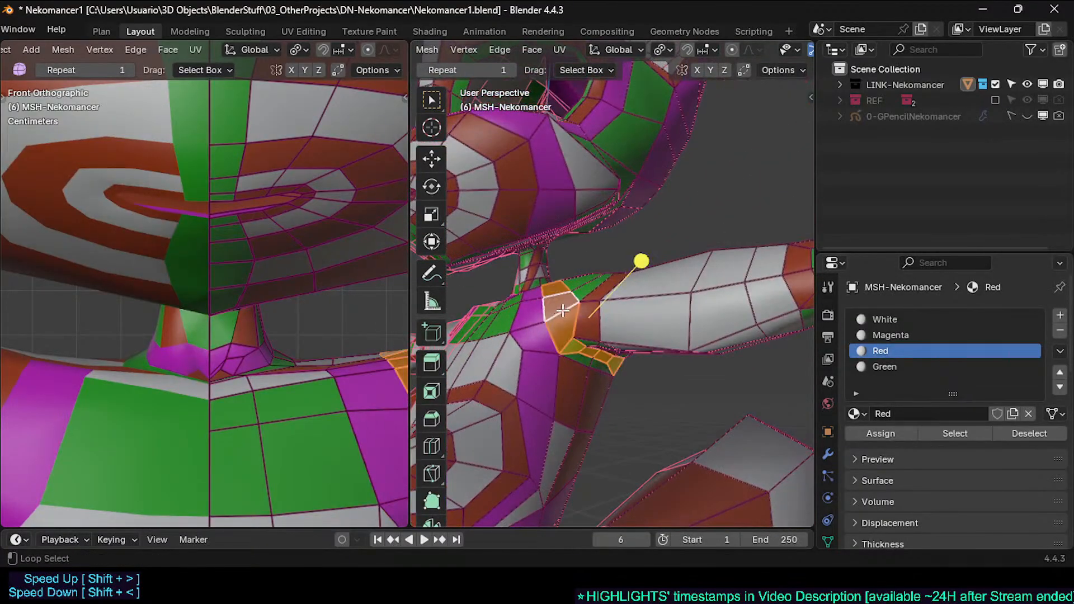
pyautogui.moveTo(563, 311)
pyautogui.mouseDown(button='middle')
pyautogui.moveTo(585, 386)
pyautogui.moveTo(583, 336)
pyautogui.moveTo(609, 252)
pyautogui.moveTo(619, 156)
pyautogui.moveTo(603, 290)
pyautogui.moveTo(552, 336)
pyautogui.moveTo(579, 322)
pyautogui.mouseUp(button='middle')
pyautogui.press('g')
pyautogui.press('g')
pyautogui.click(603, 331)
pyautogui.press('Tab')
# Step: Examine the hip and upper-thigh faces and the magenta face loop along the hip crease by selecting them in Edit Mode
pyautogui.scroll(3, 622, 300)
pyautogui.press('Tab')
pyautogui.hotkey('alt', 'a')
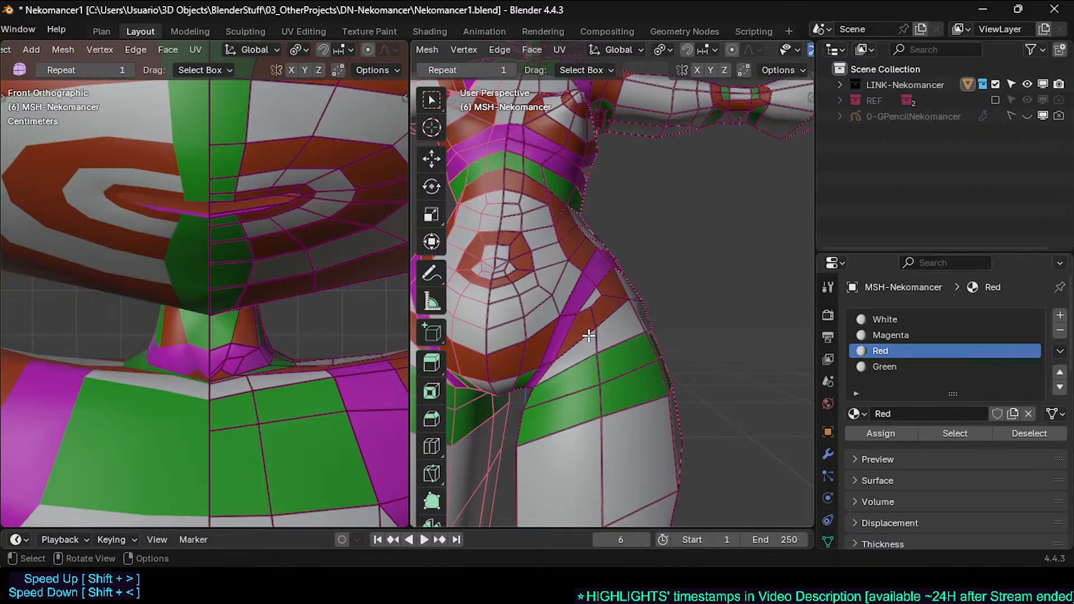
pyautogui.press('c')
pyautogui.moveTo(580, 338)
pyautogui.mouseDown()
pyautogui.moveTo(611, 315)
pyautogui.moveTo(616, 372)
pyautogui.moveTo(604, 323)
pyautogui.mouseUp()
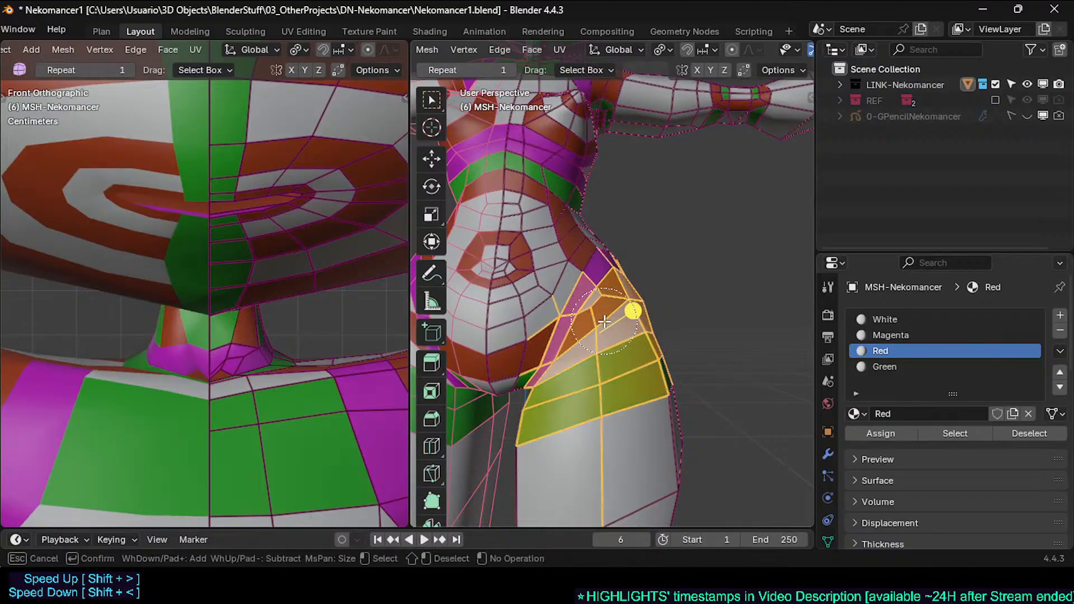
pyautogui.rightClick(605, 322)
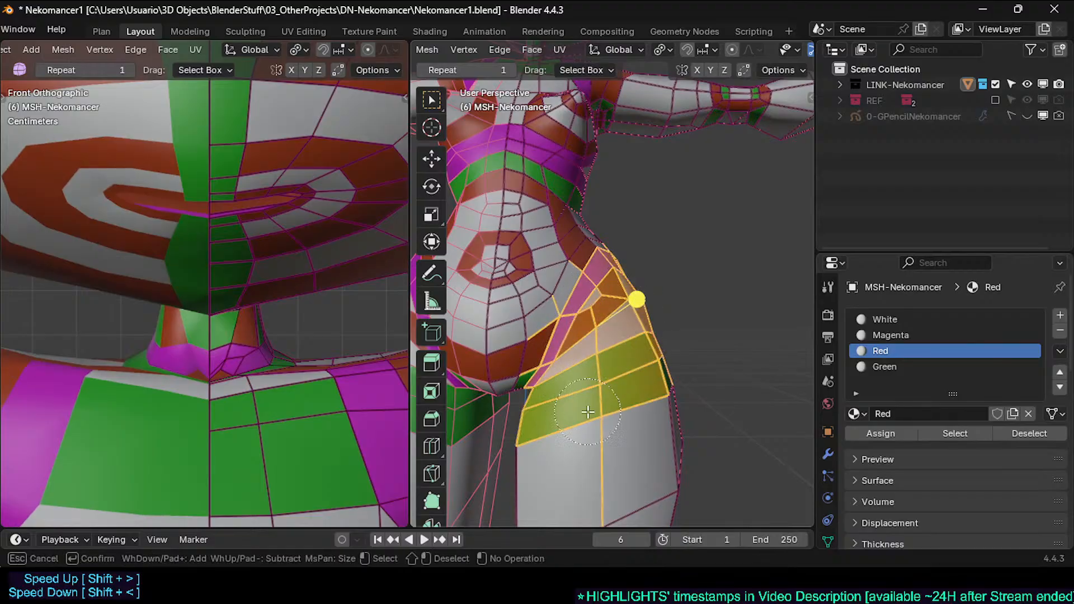
pyautogui.hotkey('alt', 'a')
pyautogui.keyDown('alt'); pyautogui.click(567, 324); pyautogui.keyUp('alt')
pyautogui.hotkey('alt', 'a')
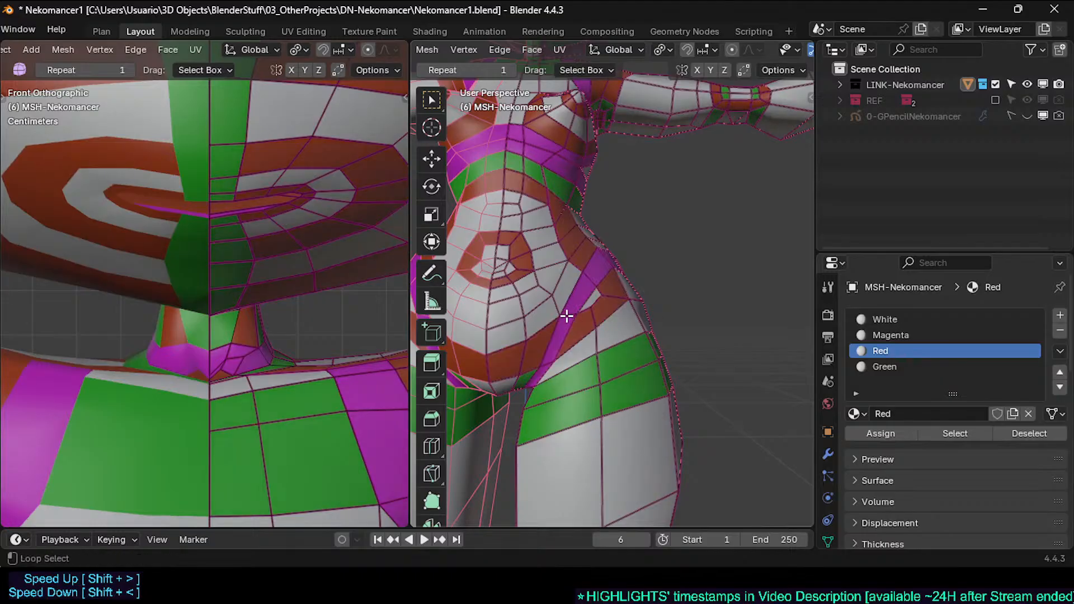
pyautogui.keyDown('alt'); pyautogui.click(567, 317); pyautogui.keyUp('alt')
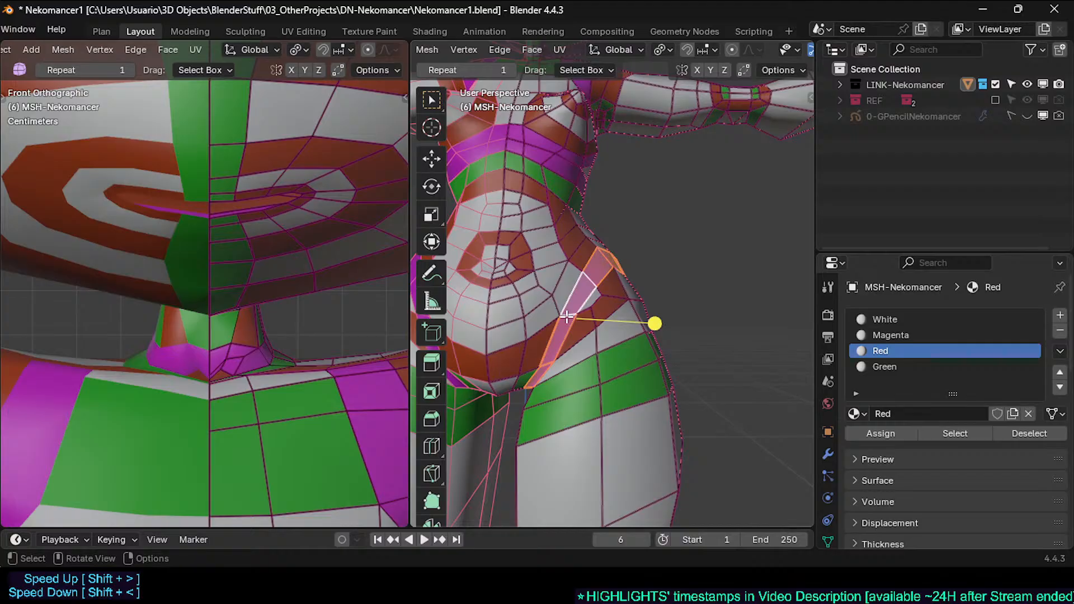
# Step: Examine the faces and loops between the magenta hip crease and the green thigh band by selecting them from the front
pyautogui.moveTo(567, 349)
pyautogui.mouseDown(button='middle')
pyautogui.moveTo(572, 364)
pyautogui.moveTo(560, 364)
pyautogui.mouseUp(button='middle')
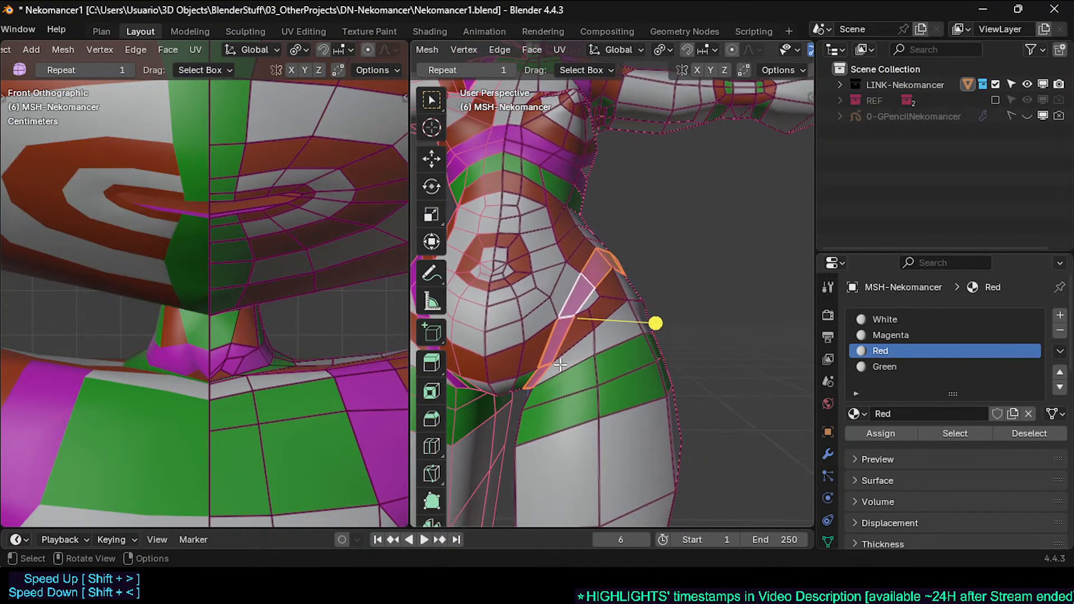
pyautogui.press('c')
pyautogui.moveTo(583, 338)
pyautogui.mouseDown()
pyautogui.moveTo(619, 311)
pyautogui.moveTo(601, 320)
pyautogui.mouseUp()
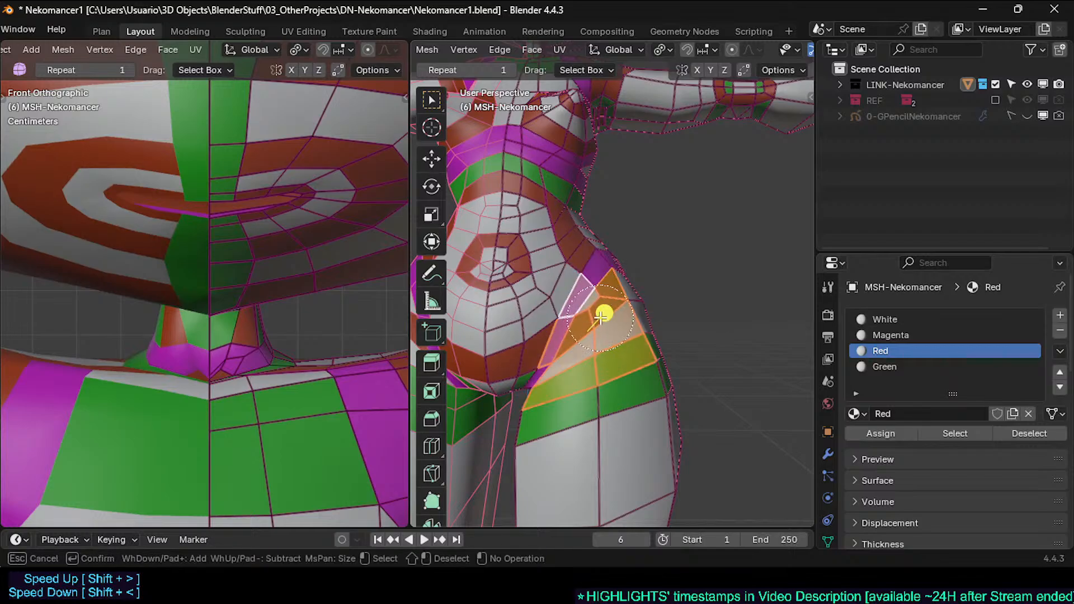
pyautogui.press('Return')
pyautogui.hotkey('alt', 'a')
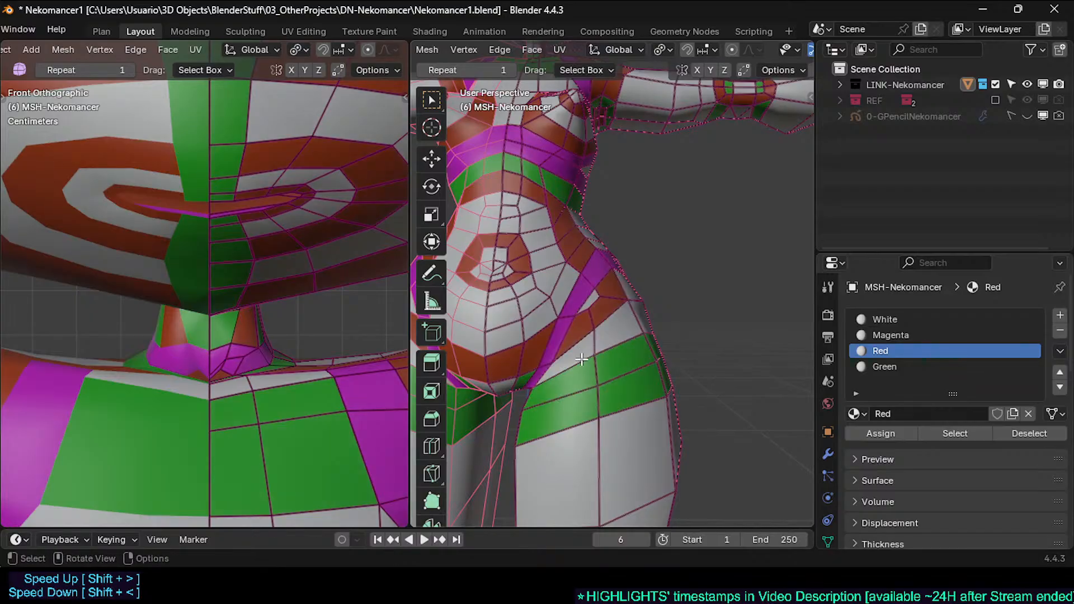
pyautogui.keyDown('alt'); pyautogui.click(605, 366); pyautogui.keyUp('alt')
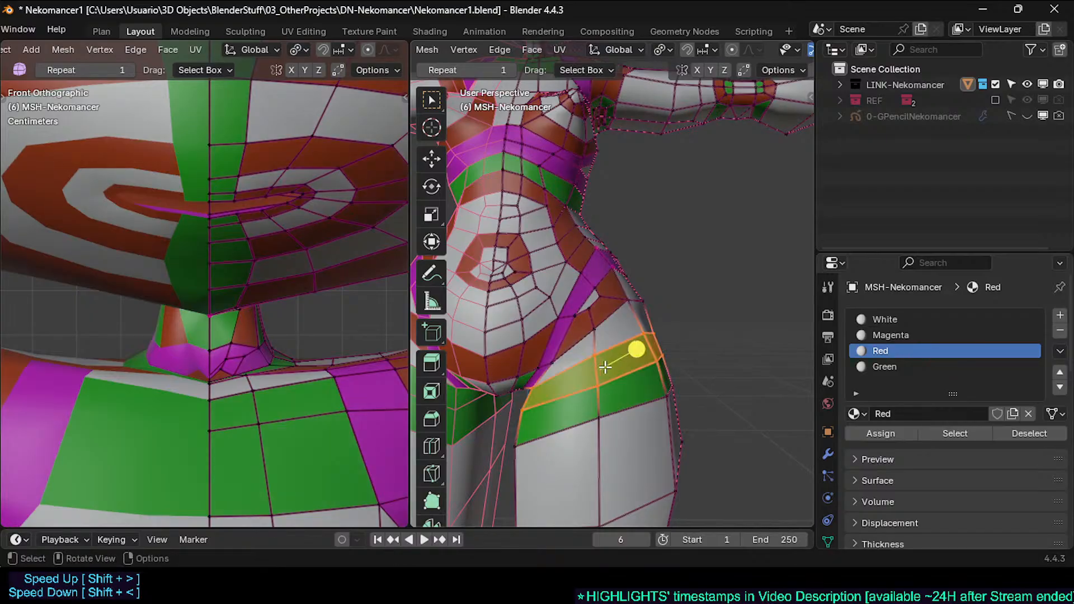
pyautogui.hotkey('alt', 'a')
pyautogui.keyDown('alt'); pyautogui.click(601, 322); pyautogui.keyUp('alt')
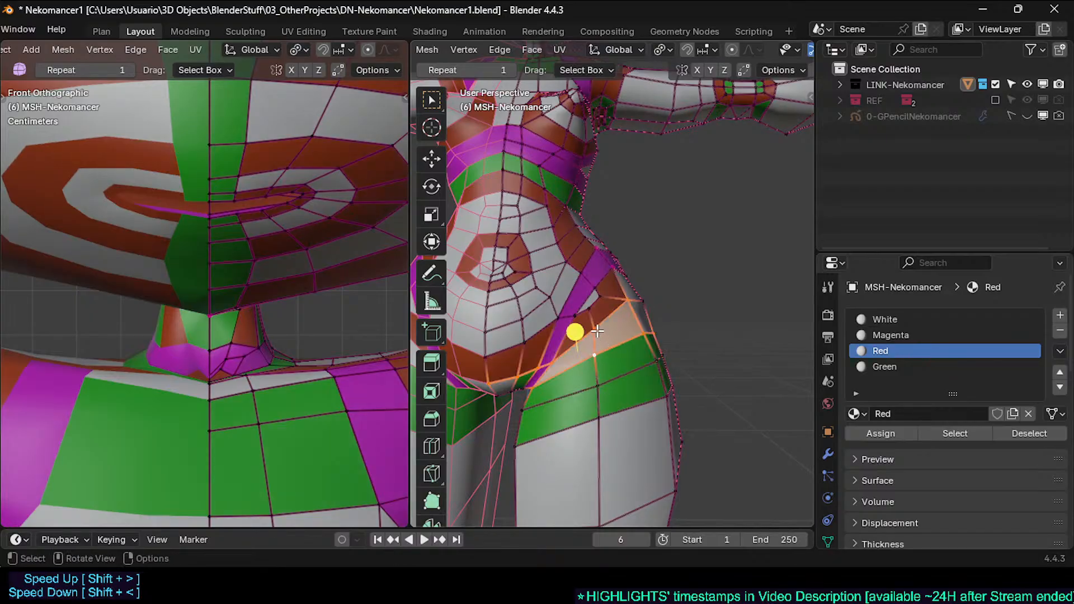
pyautogui.hotkey('alt', 'a')
pyautogui.hotkey('alt', 'a')
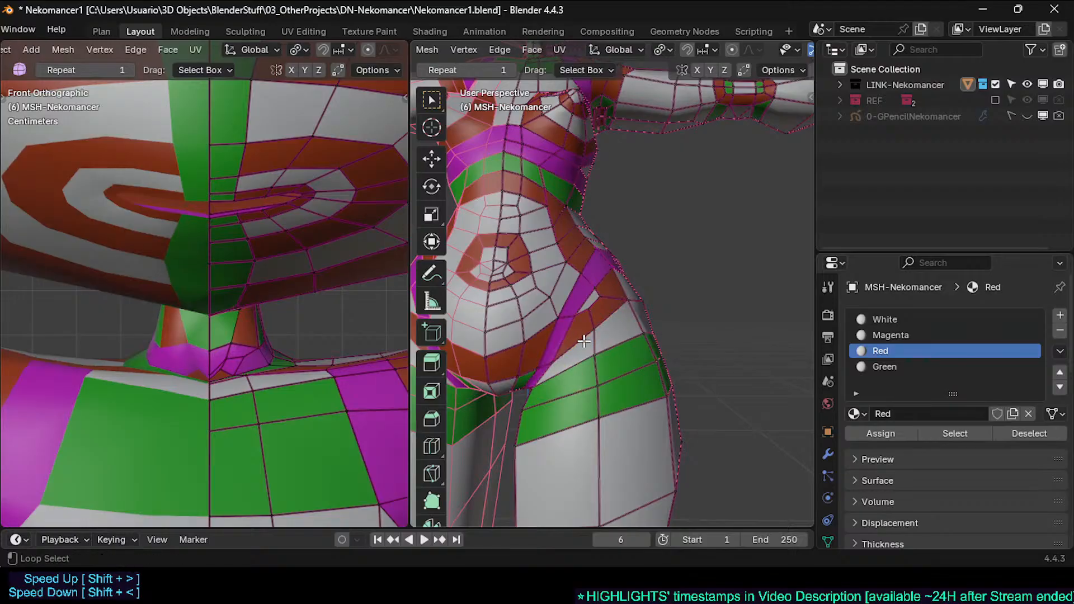
pyautogui.hotkey('alt', 'a')
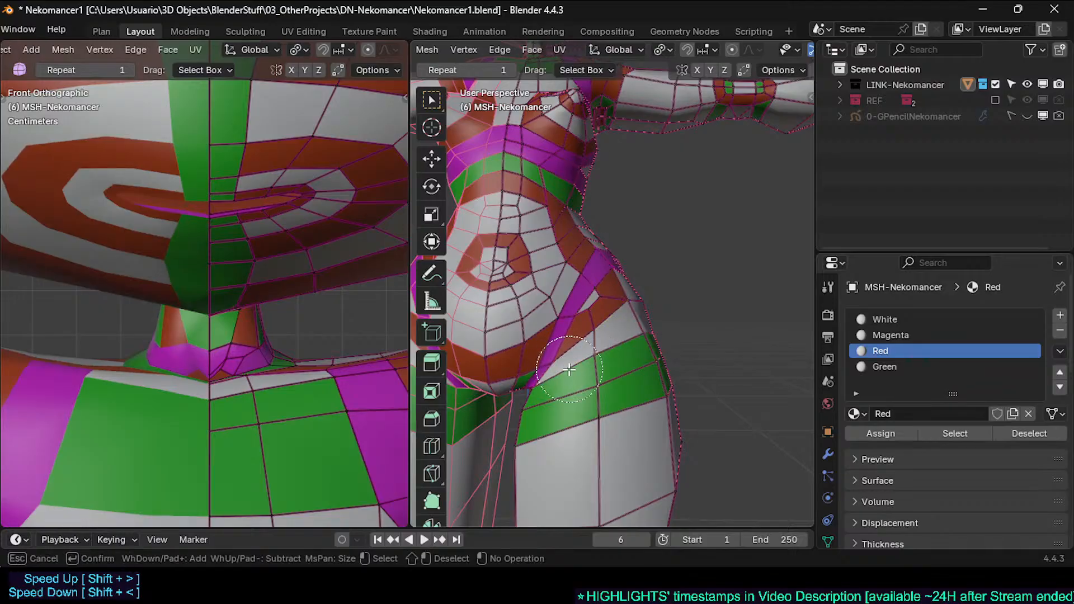
# Step: Trace the red and white hip faces above the green thigh band by selecting their vertices from the groin around the side
pyautogui.keyDown('shift'); pyautogui.click(584, 342); pyautogui.keyUp('shift')
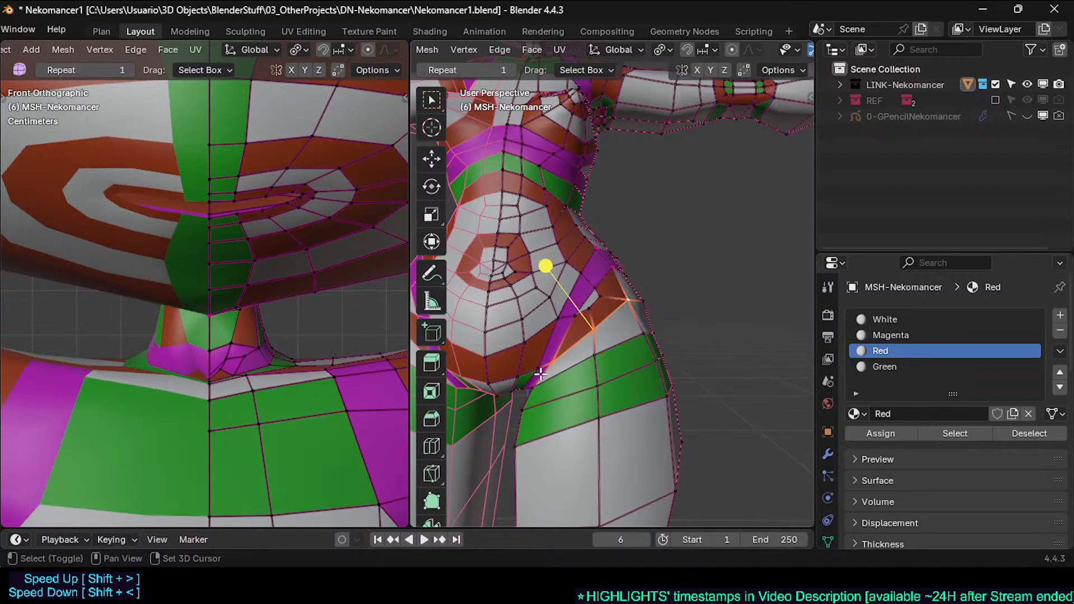
pyautogui.moveTo(631, 331); pyautogui.dragTo(601, 291, button='middle')
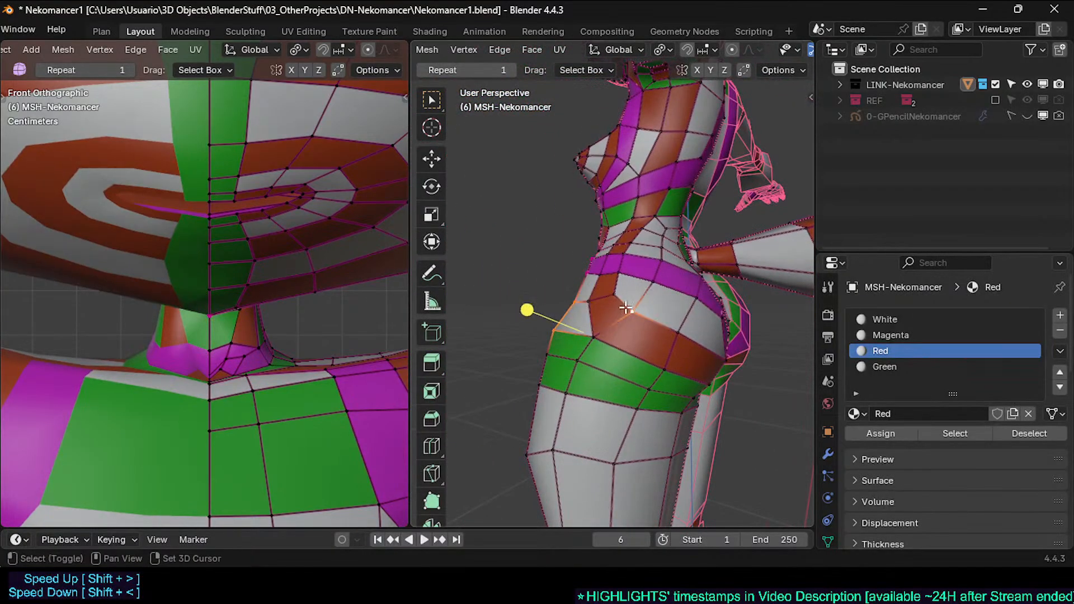
pyautogui.moveTo(603, 330); pyautogui.dragTo(593, 305, button='middle')
pyautogui.moveTo(588, 360); pyautogui.dragTo(636, 370, button='middle')
pyautogui.keyDown('shift'); pyautogui.click(631, 397); pyautogui.keyUp('shift')
pyautogui.keyDown('shift'); pyautogui.click(633, 314); pyautogui.keyUp('shift')
pyautogui.keyDown('shift'); pyautogui.click(601, 288); pyautogui.keyUp('shift')
pyautogui.moveTo(601, 277); pyautogui.dragTo(655, 287, button='middle')
pyautogui.keyDown('shift'); pyautogui.click(627, 305); pyautogui.keyUp('shift')
pyautogui.keyDown('shift'); pyautogui.click(619, 280); pyautogui.keyUp('shift')
pyautogui.keyDown('shift'); pyautogui.click(637, 278); pyautogui.keyUp('shift')
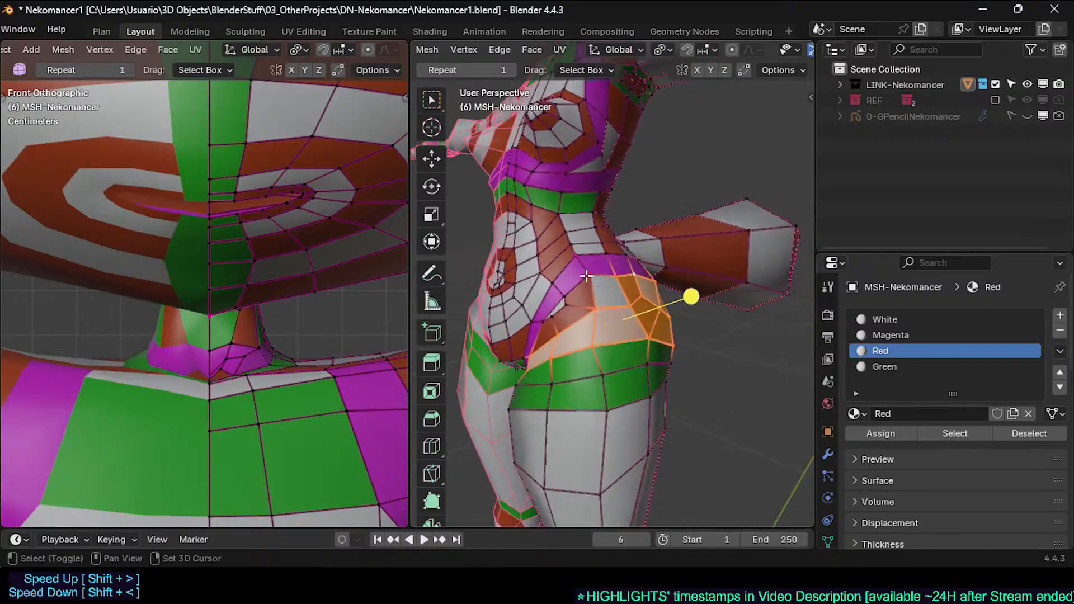
pyautogui.moveTo(569, 288); pyautogui.dragTo(641, 289, button='middle')
pyautogui.keyDown('shift'); pyautogui.click(554, 326); pyautogui.keyUp('shift')
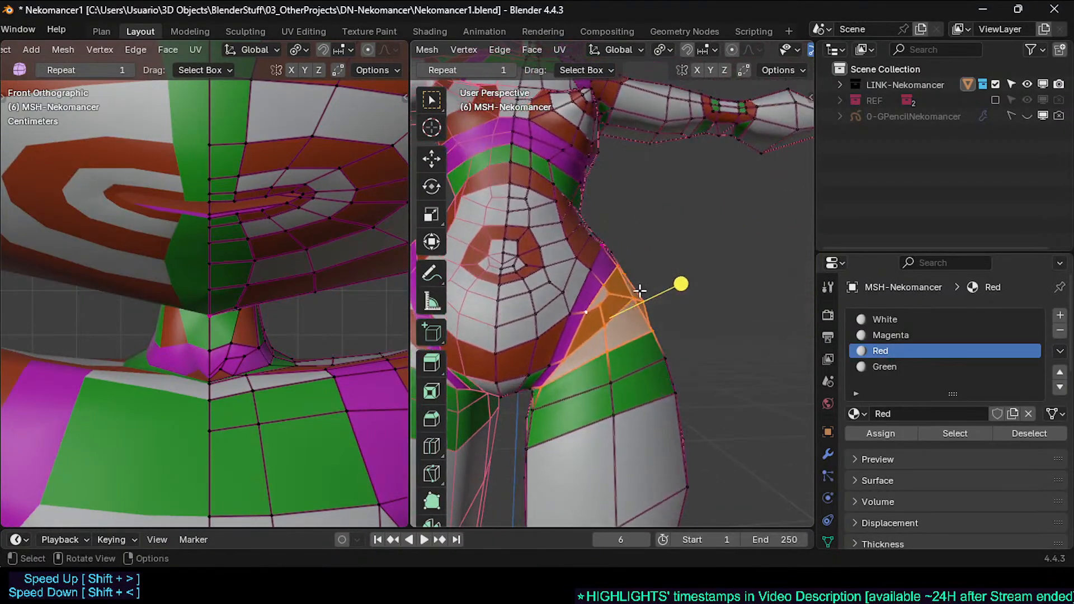
# Step: Extend the selection across the magenta hip-crease loop to its border with the abdomen and waist to inspect the topology flow
pyautogui.moveTo(576, 301); pyautogui.dragTo(546, 323, button='middle')
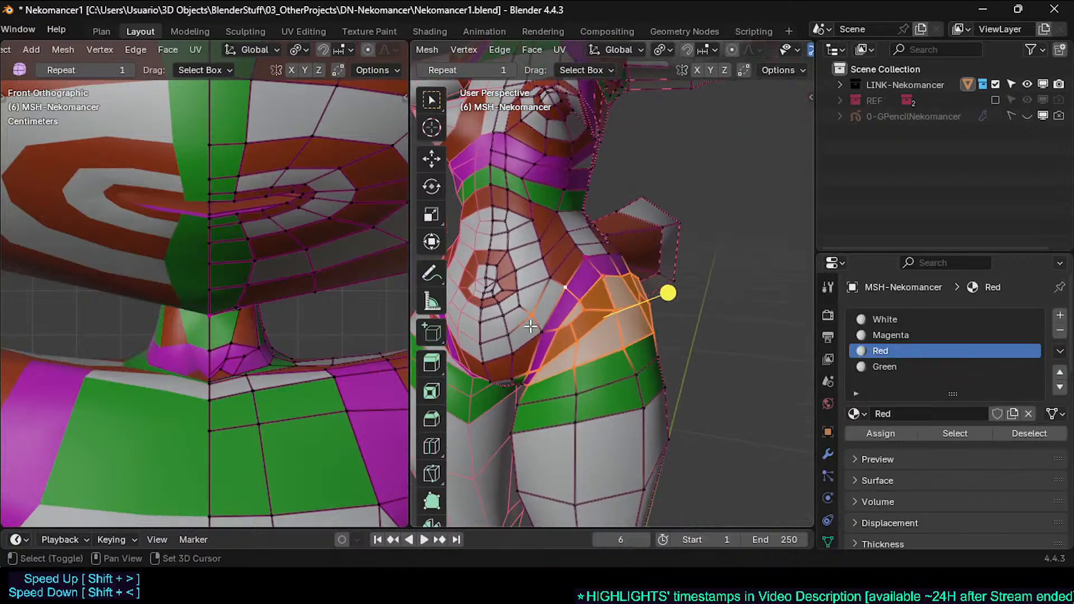
pyautogui.keyDown('shift'); pyautogui.click(546, 326); pyautogui.keyUp('shift')
pyautogui.keyDown('shift'); pyautogui.click(614, 258); pyautogui.keyUp('shift')
pyautogui.moveTo(613, 259); pyautogui.dragTo(554, 265, button='middle')
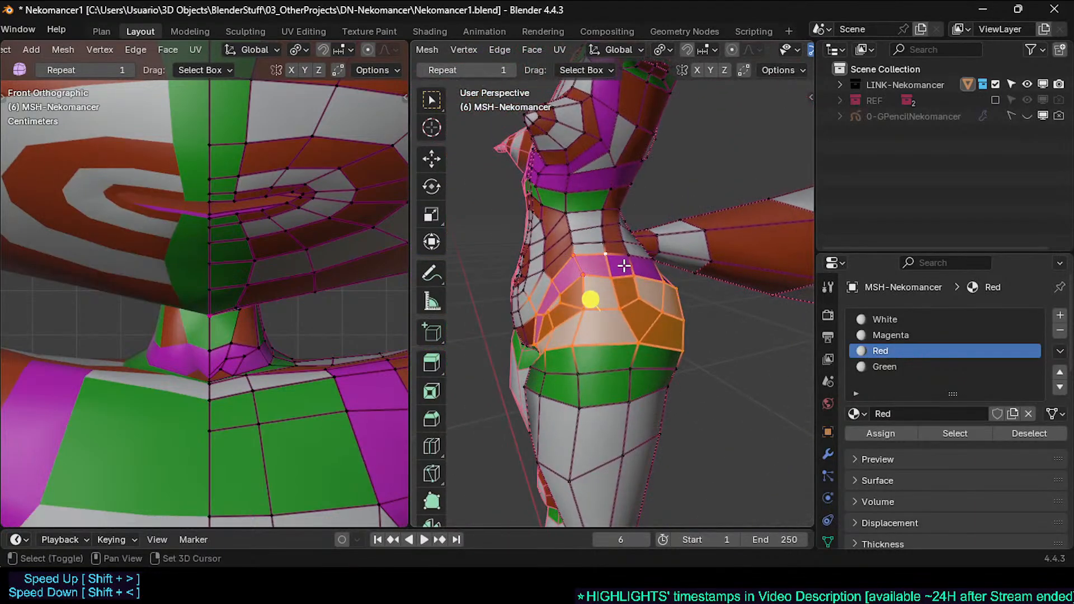
pyautogui.keyDown('shift'); pyautogui.click(629, 263); pyautogui.keyUp('shift')
pyautogui.moveTo(640, 264); pyautogui.dragTo(482, 353, button='middle')
pyautogui.keyDown('shift'); pyautogui.click(662, 266); pyautogui.keyUp('shift')
pyautogui.keyDown('shift'); pyautogui.click(553, 244); pyautogui.keyUp('shift')
pyautogui.keyDown('shift'); pyautogui.click(536, 275); pyautogui.keyUp('shift')
pyautogui.keyDown('shift'); pyautogui.click(510, 349); pyautogui.keyUp('shift')
pyautogui.keyDown('shift'); pyautogui.click(507, 366); pyautogui.keyUp('shift')
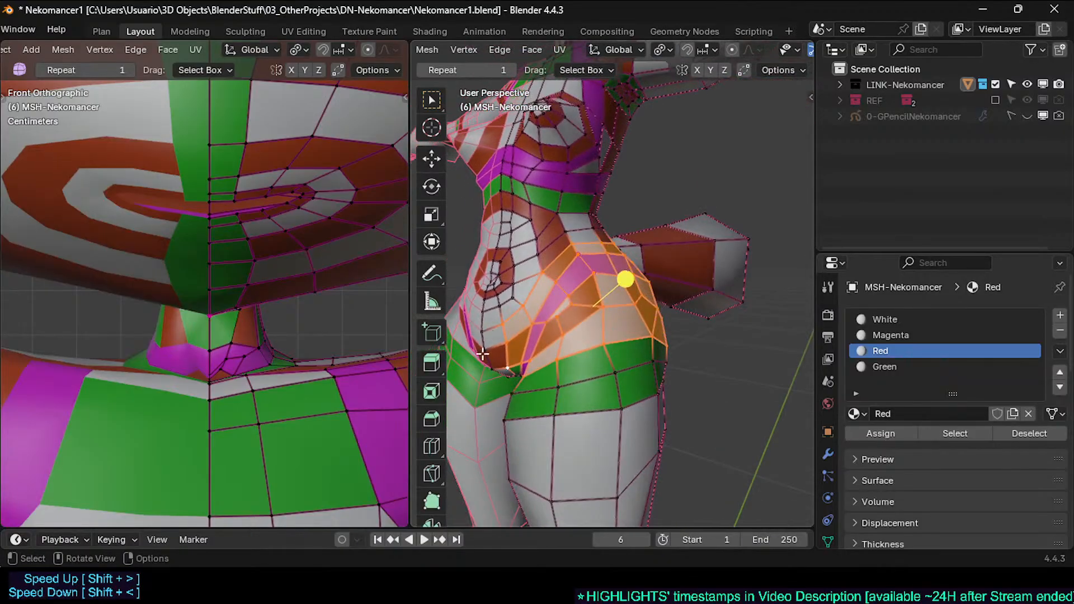
pyautogui.moveTo(614, 238); pyautogui.dragTo(661, 489, button='middle')
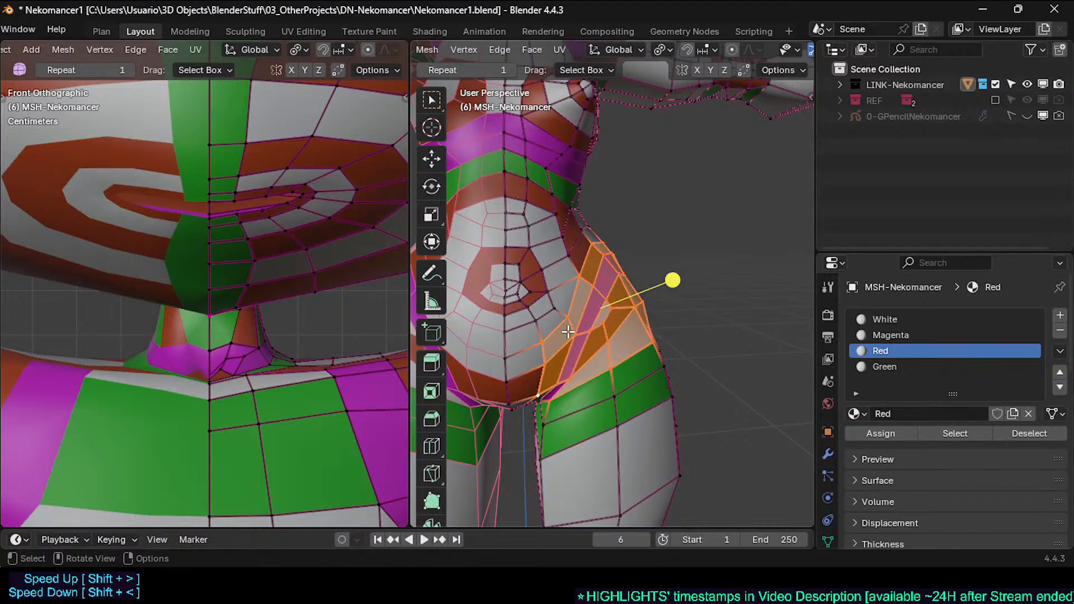
pyautogui.moveTo(568, 332); pyautogui.dragTo(552, 306, button='middle')
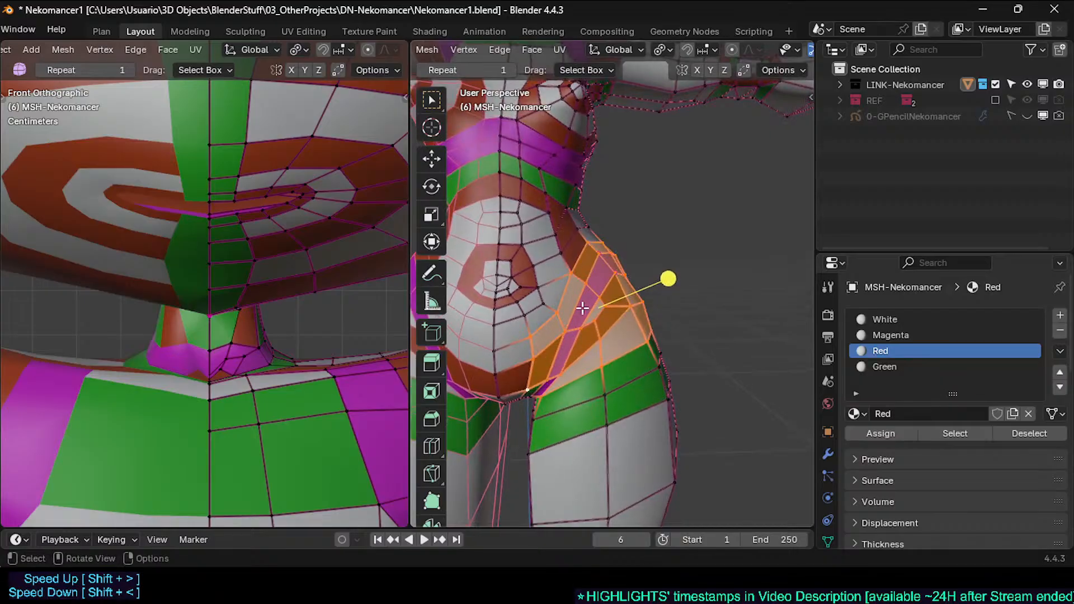
# Step: Clear the selection and trace the upper row of the green thigh band vertex by vertex below the buttock
pyautogui.moveTo(563, 312); pyautogui.dragTo(726, 350, button='middle')
pyautogui.hotkey('alt', 'a')
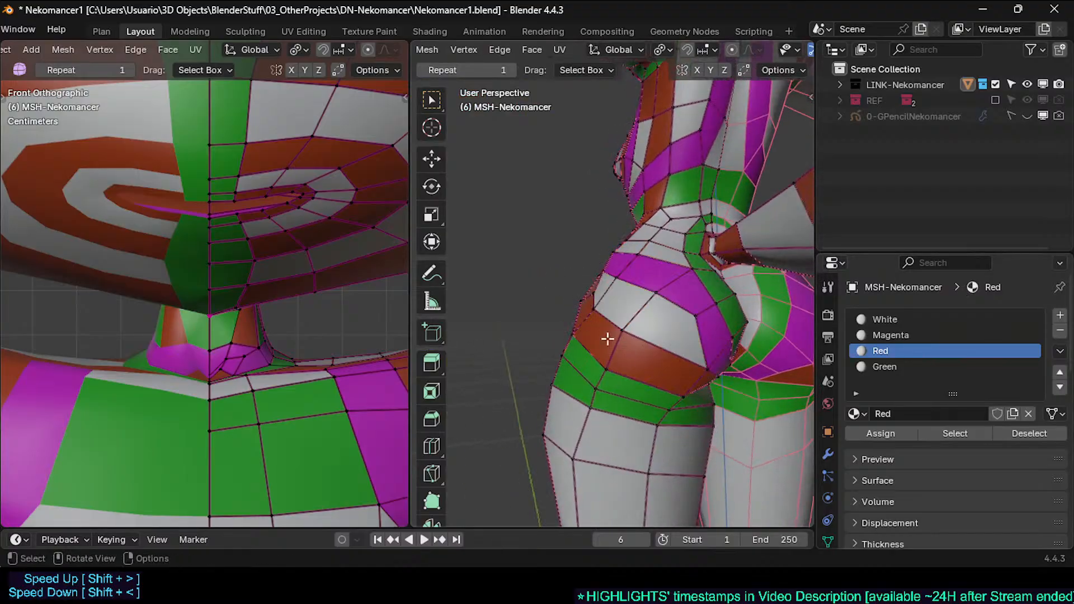
pyautogui.click(705, 401)
pyautogui.keyDown('shift'); pyautogui.click(614, 368); pyautogui.keyUp('shift')
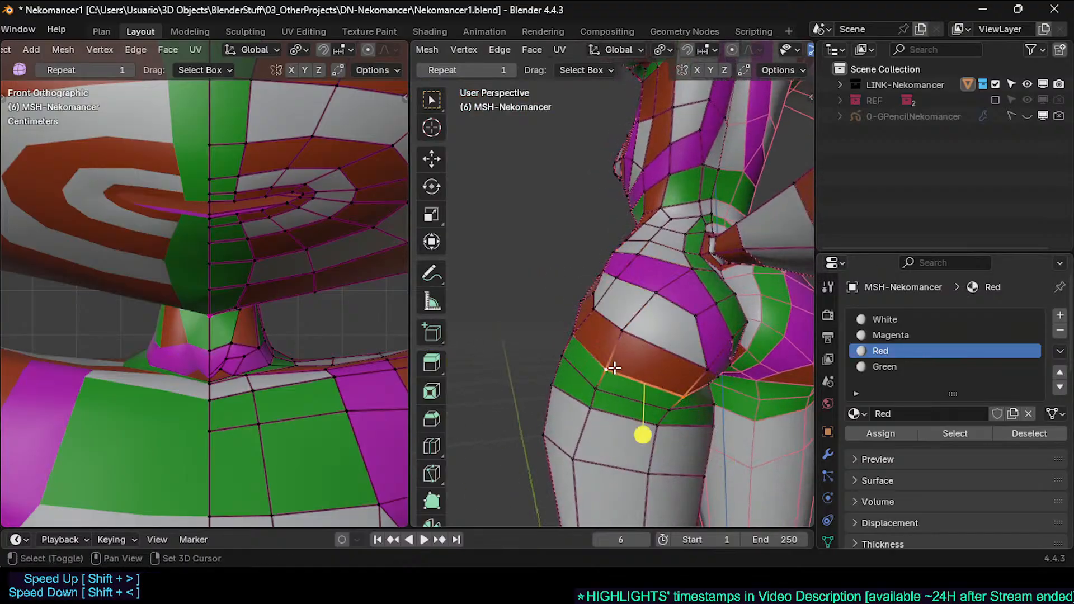
pyautogui.keyDown('shift'); pyautogui.click(574, 337); pyautogui.keyUp('shift')
pyautogui.keyDown('shift'); pyautogui.click(567, 358); pyautogui.keyUp('shift')
pyautogui.keyDown('shift'); pyautogui.click(597, 388); pyautogui.keyUp('shift')
pyautogui.keyDown('shift'); pyautogui.click(671, 410); pyautogui.keyUp('shift')
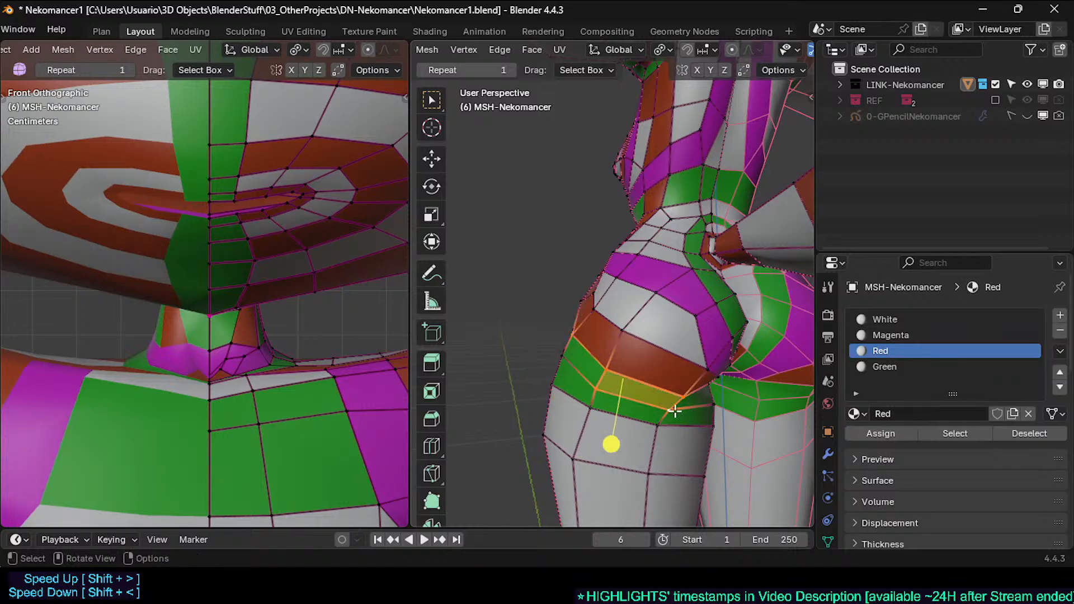
pyautogui.moveTo(673, 411); pyautogui.dragTo(663, 379, button='middle')
pyautogui.keyDown('shift'); pyautogui.click(683, 374); pyautogui.keyUp('shift')
pyautogui.keyDown('shift'); pyautogui.click(688, 373); pyautogui.keyUp('shift')
pyautogui.keyDown('shift'); pyautogui.click(688, 389); pyautogui.keyUp('shift')
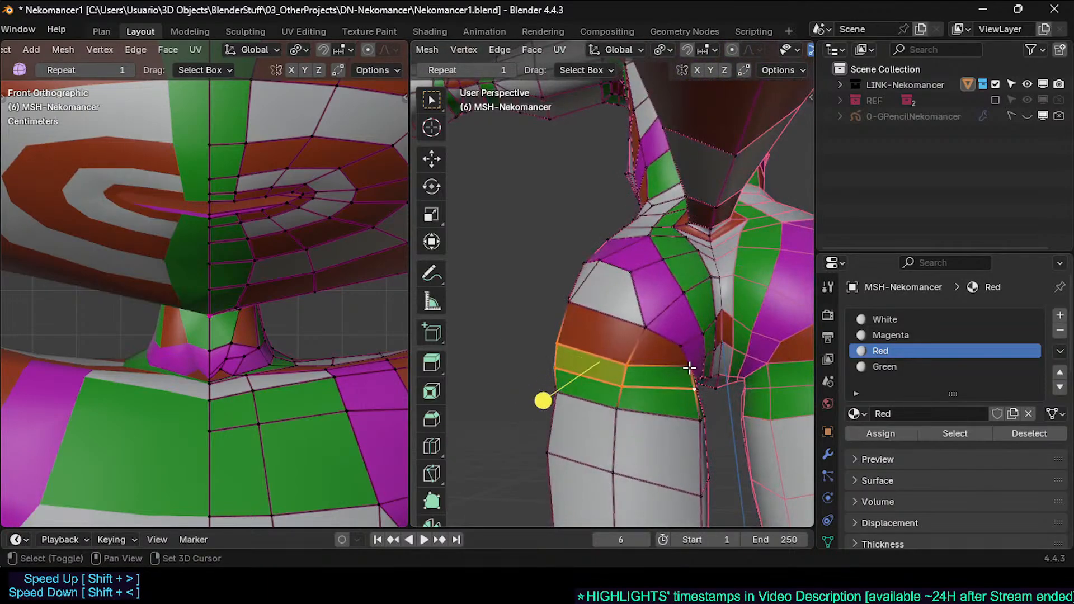
pyautogui.keyDown('shift'); pyautogui.click(689, 367); pyautogui.keyUp('shift')
pyautogui.moveTo(582, 369); pyautogui.dragTo(616, 370, button='middle')
# Step: Inspect the edge and face loops of the green thigh band from behind with loop selections
pyautogui.hotkey('alt', 'a')
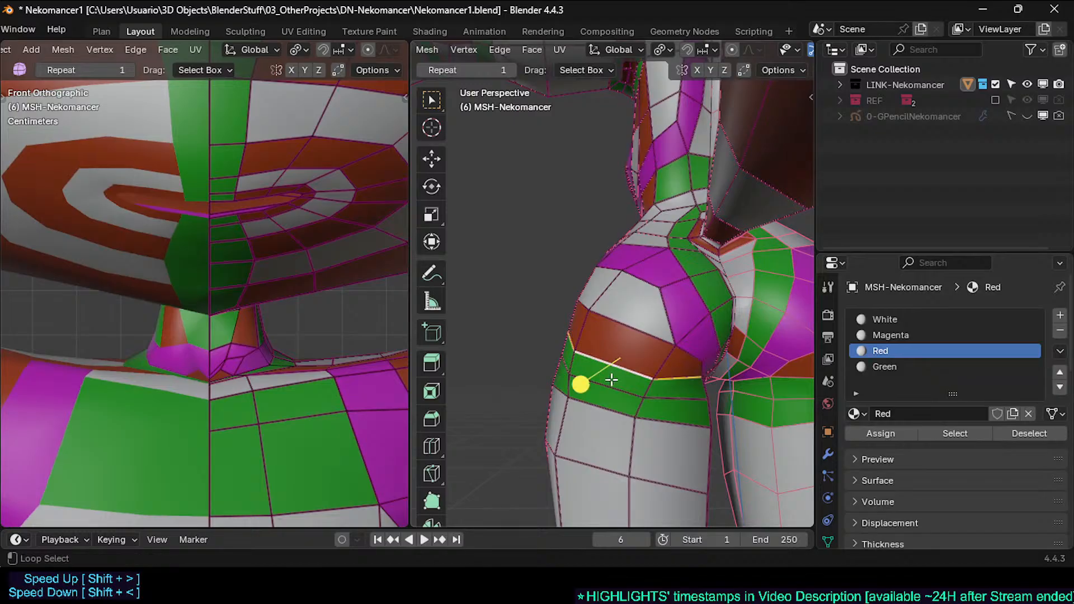
pyautogui.keyDown('alt'); pyautogui.keyDown('shift'); pyautogui.click(612, 385); pyautogui.keyUp('shift'); pyautogui.keyUp('alt')
pyautogui.hotkey('alt', 'a')
pyautogui.press('3')
pyautogui.keyDown('alt'); pyautogui.click(648, 387); pyautogui.keyUp('alt')
pyautogui.moveTo(648, 386); pyautogui.dragTo(623, 376, button='middle')
pyautogui.hotkey('alt', 'a')
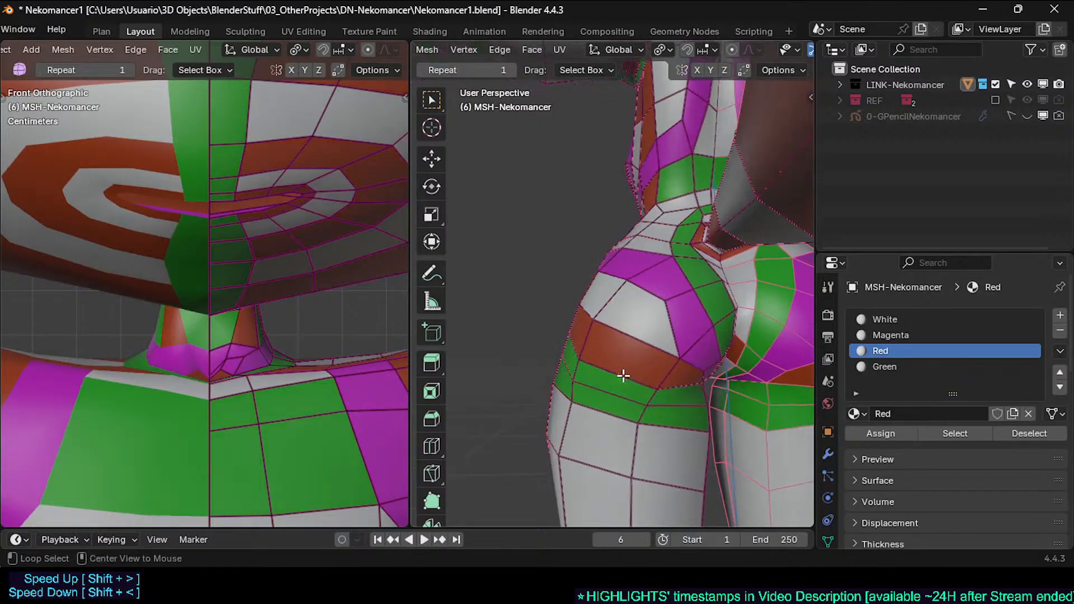
# Step: Examine the red and white buttock faces beneath the magenta band by selecting their vertices toward the side of the hip
pyautogui.keyDown('shift'); pyautogui.click(680, 365); pyautogui.keyUp('shift')
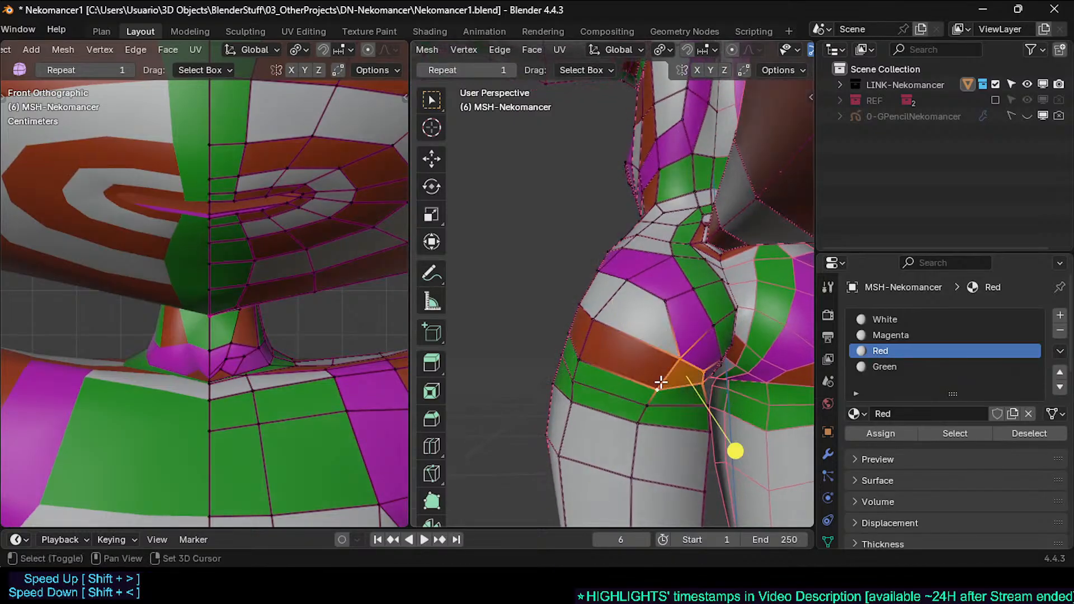
pyautogui.keyDown('shift'); pyautogui.click(595, 323); pyautogui.keyUp('shift')
pyautogui.keyDown('shift'); pyautogui.click(584, 363); pyautogui.keyUp('shift')
pyautogui.keyDown('shift'); pyautogui.click(664, 295); pyautogui.keyUp('shift')
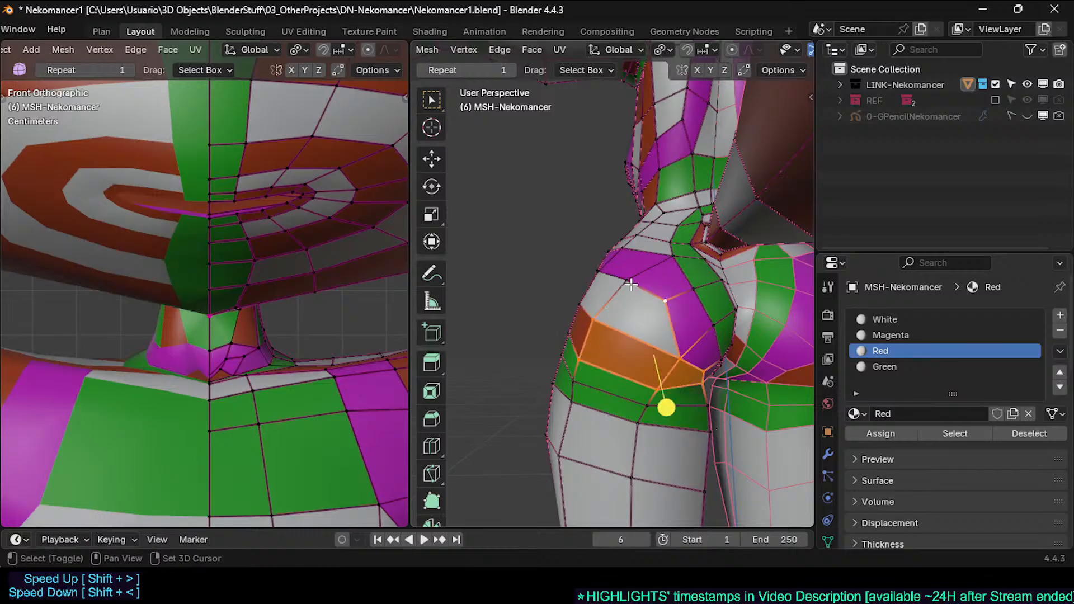
pyautogui.keyDown('shift'); pyautogui.click(629, 282); pyautogui.keyUp('shift')
pyautogui.moveTo(599, 297); pyautogui.dragTo(647, 295, button='middle')
pyautogui.keyDown('shift'); pyautogui.click(644, 284); pyautogui.keyUp('shift')
pyautogui.keyDown('shift'); pyautogui.click(612, 273); pyautogui.keyUp('shift')
pyautogui.keyDown('shift'); pyautogui.click(618, 313); pyautogui.keyUp('shift')
pyautogui.keyDown('shift'); pyautogui.click(602, 295); pyautogui.keyUp('shift')
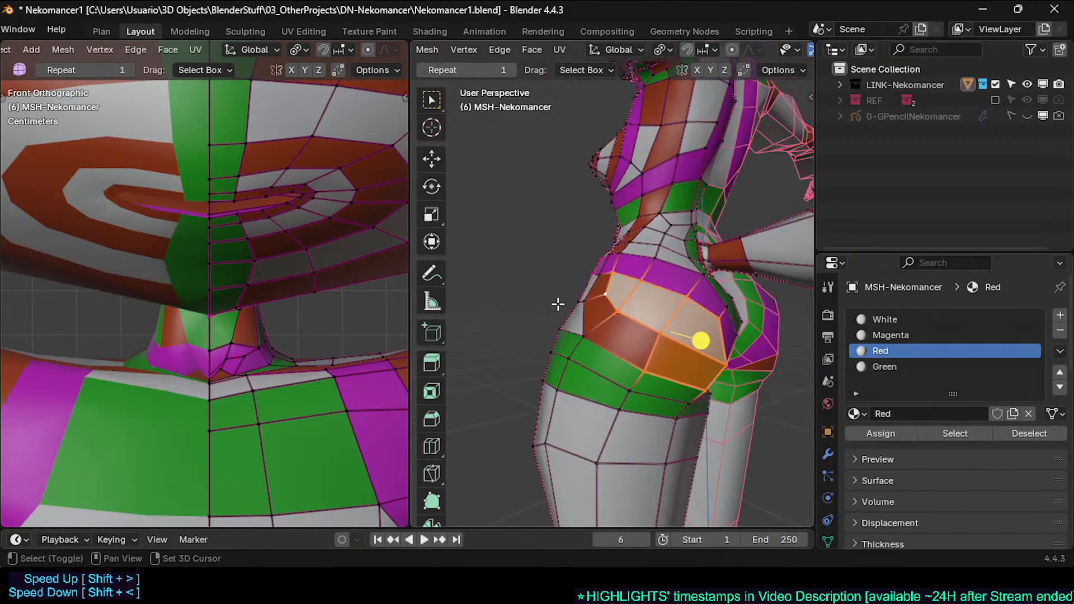
pyautogui.moveTo(558, 304); pyautogui.dragTo(683, 351, button='middle')
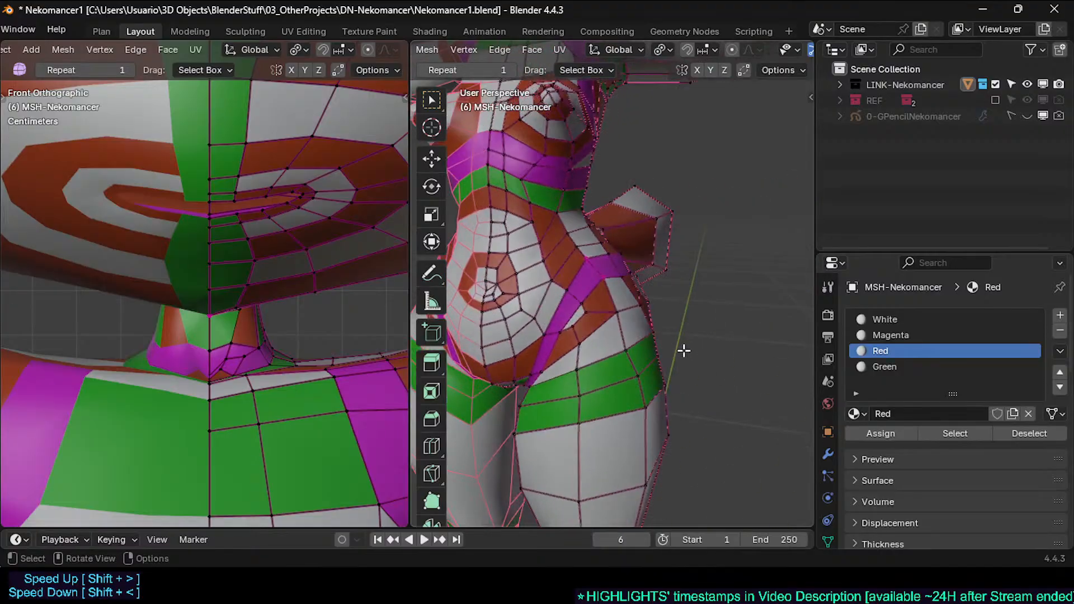
# Step: Reposition the vertices around the small white face between the magenta hip-crease loop and the red hip faces
pyautogui.scroll(2, 537, 383)
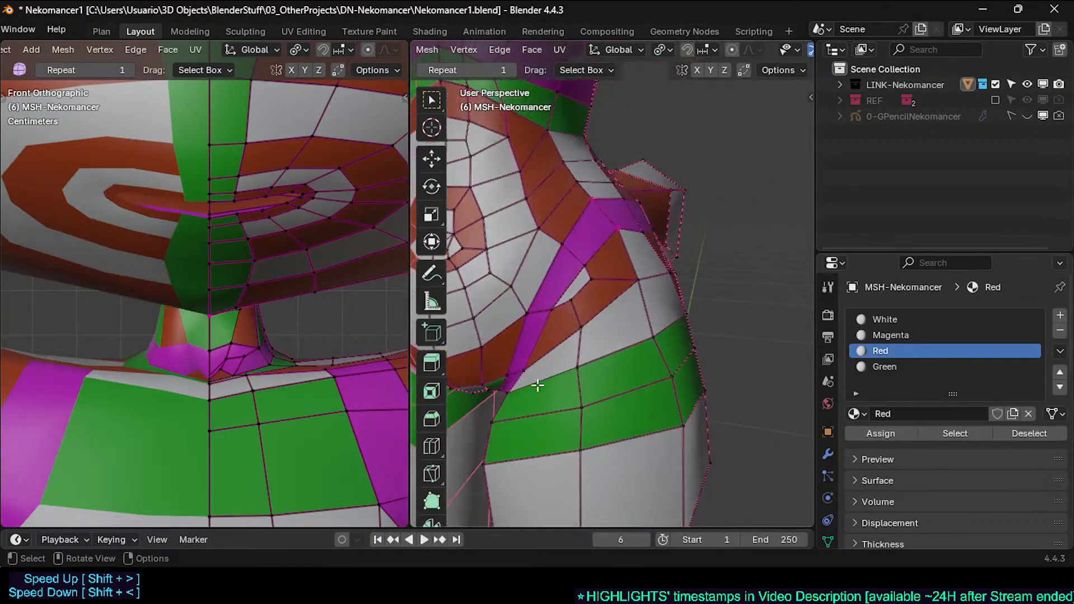
pyautogui.keyDown('alt'); pyautogui.click(512, 337); pyautogui.keyUp('alt')
pyautogui.hotkey('alt', 'a')
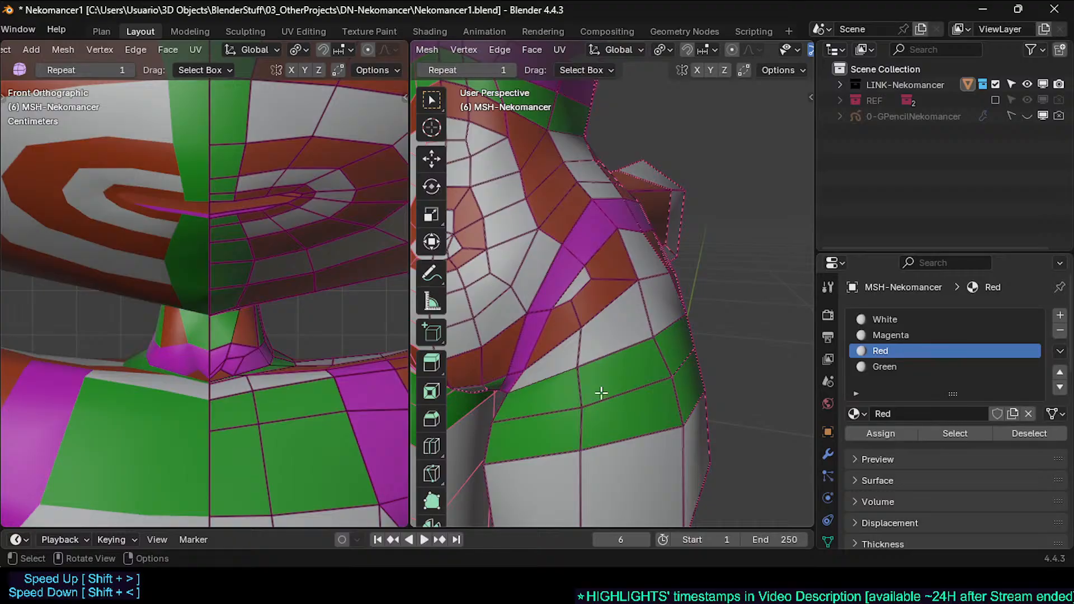
pyautogui.moveTo(529, 216); pyautogui.dragTo(563, 216, button='middle')
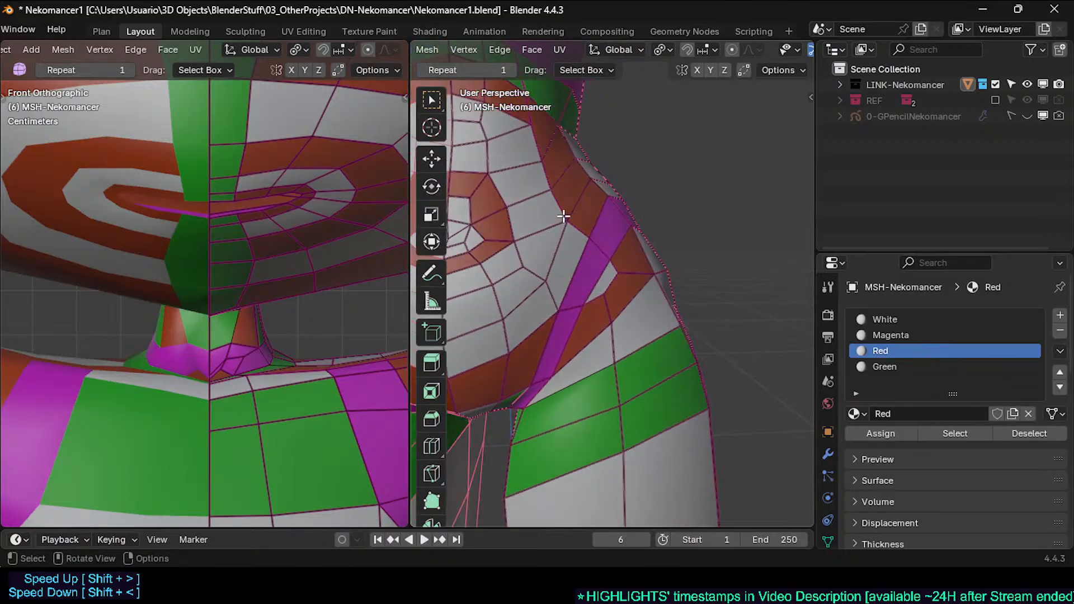
pyautogui.press('1')
pyautogui.press('g')
pyautogui.click(615, 306)
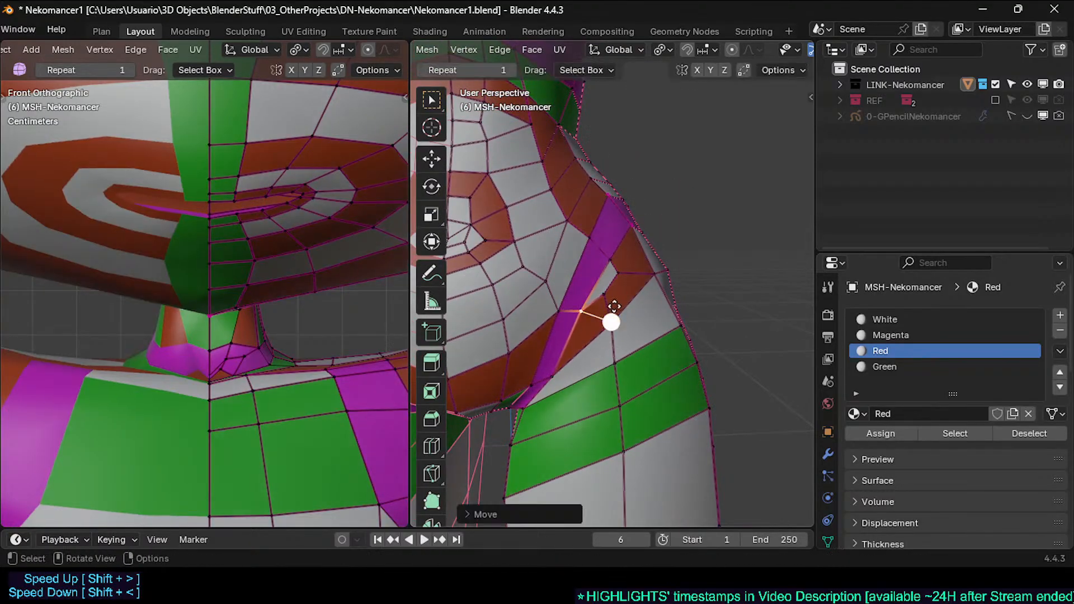
pyautogui.click(609, 300)
pyautogui.press('g')
pyautogui.click(613, 295)
pyautogui.click(605, 283)
pyautogui.press('g')
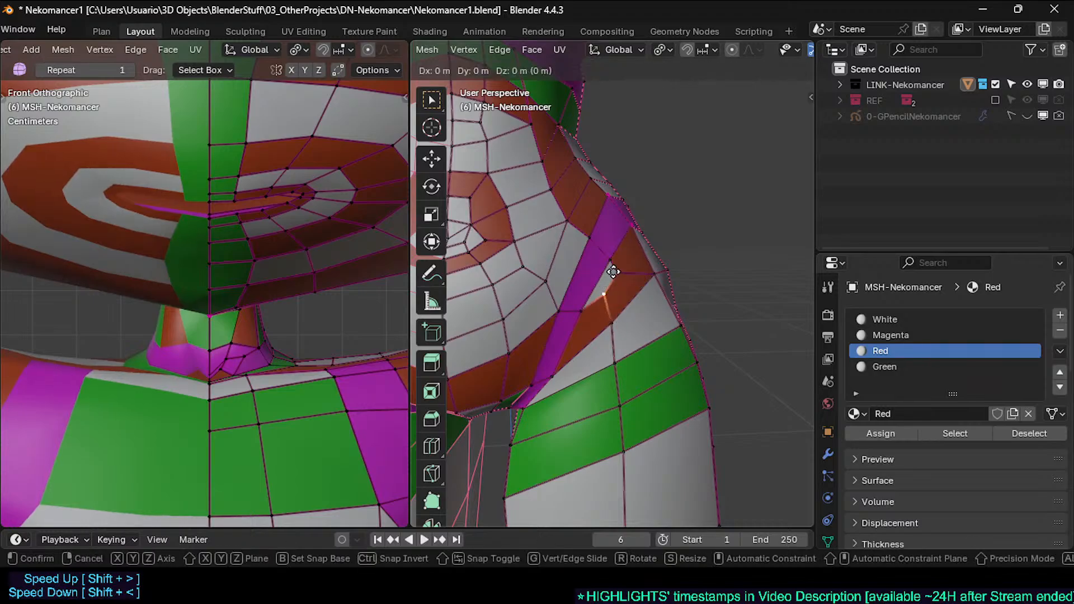
pyautogui.click(623, 269)
pyautogui.click(622, 269)
pyautogui.press('g')
pyautogui.click(644, 286)
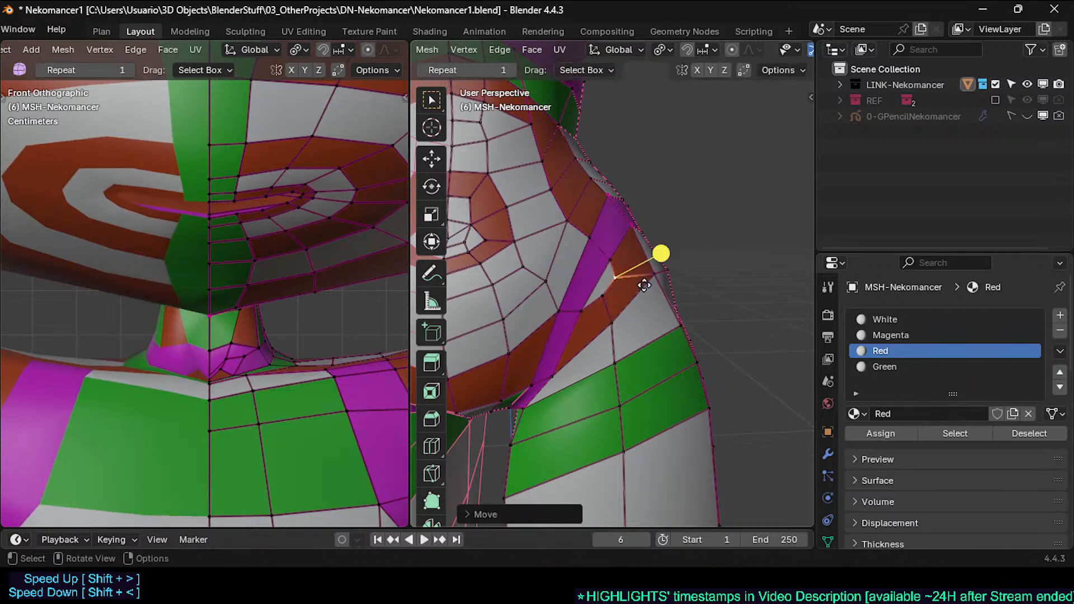
# Step: Check the reshaped hip in Object Mode and save the Blender file
pyautogui.press('Tab')
pyautogui.scroll(-5, 633, 358)
pyautogui.moveTo(633, 358); pyautogui.dragTo(665, 396, button='middle')
pyautogui.hotkey('ctrl', 's')
# Step: Look over the character's full upper body and switch to the Plan workspace containing the to-do list
pyautogui.scroll(-3, 609, 321)
pyautogui.moveTo(609, 320); pyautogui.dragTo(694, 306, button='middle')
pyautogui.scroll(3, 694, 305)
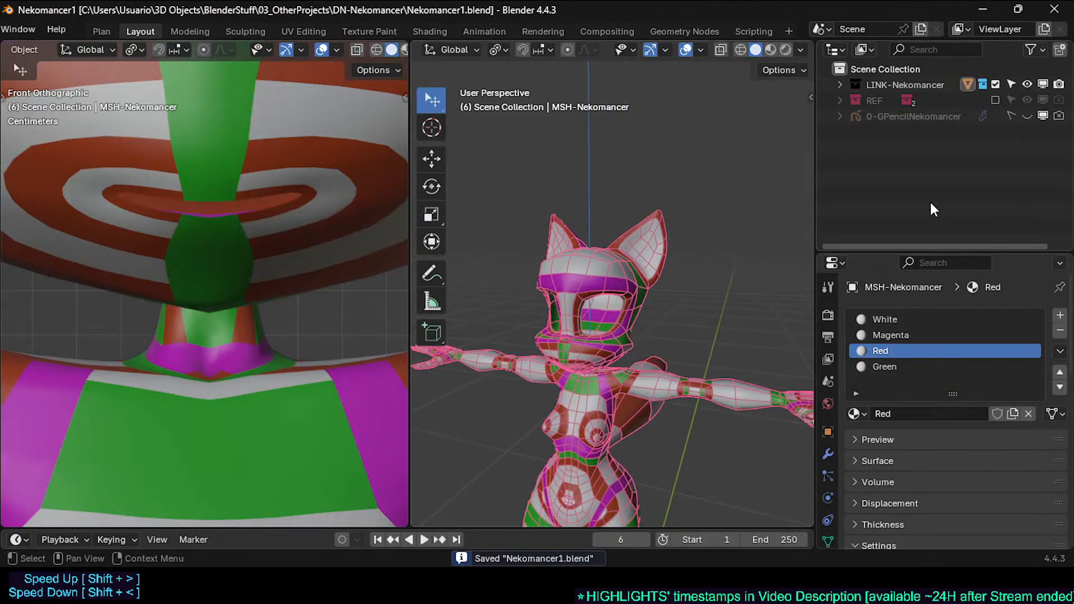
pyautogui.keyDown('shift'); pyautogui.moveTo(560, 269); pyautogui.dragTo(555, 251, button='middle'); pyautogui.keyUp('shift')
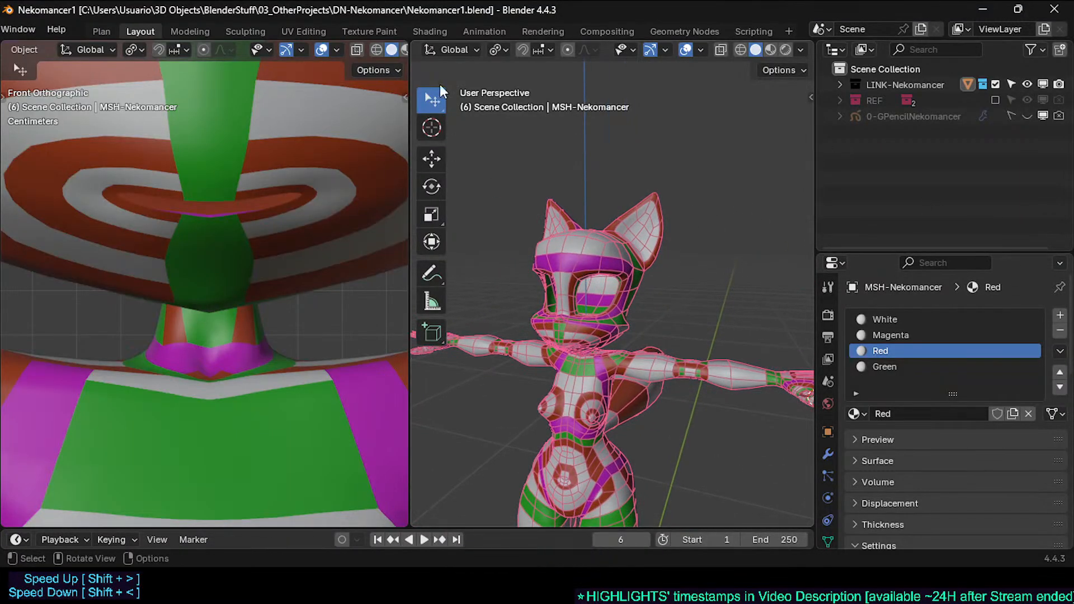
pyautogui.click(102, 31)
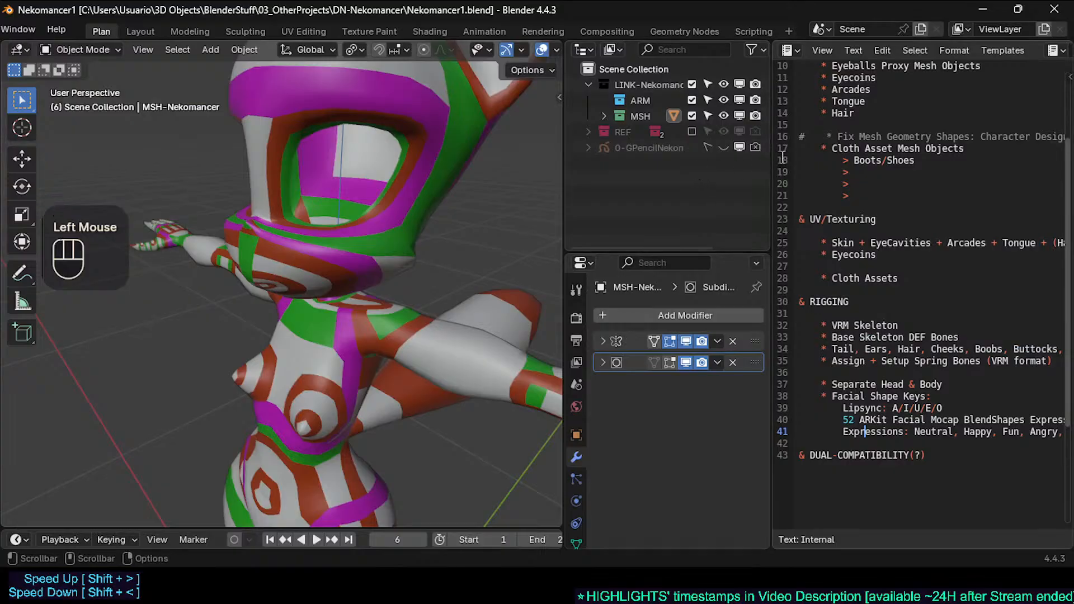
# Step: Widen the text editor and review the to-do list's cloth asset and UV/Texturing entries
pyautogui.moveTo(770, 159); pyautogui.dragTo(618, 159)
pyautogui.scroll(3, 724, 198)
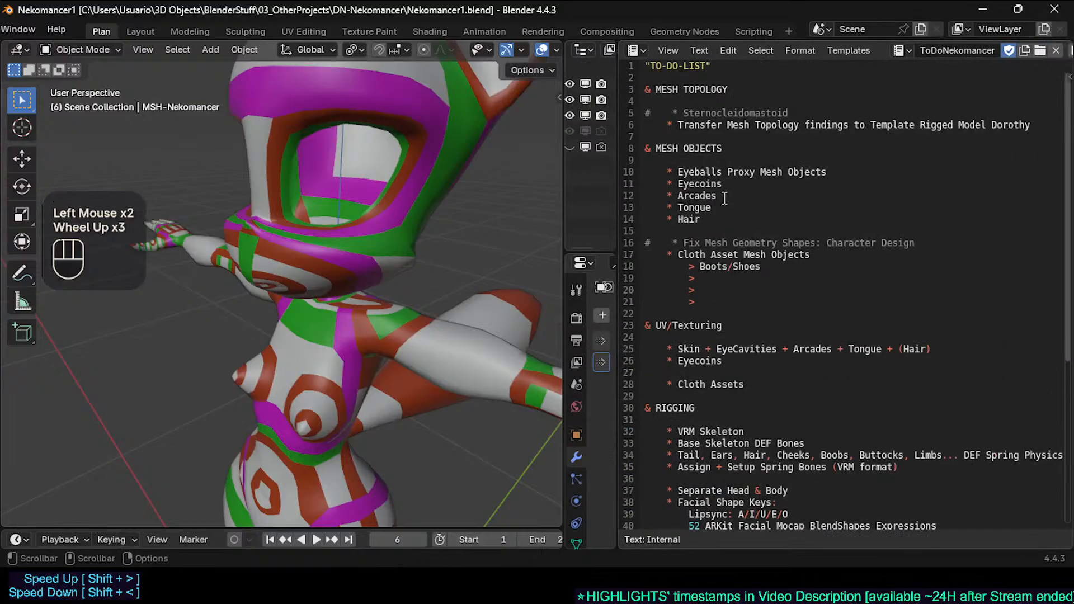
pyautogui.moveTo(672, 253); pyautogui.dragTo(817, 270)
pyautogui.click(706, 265)
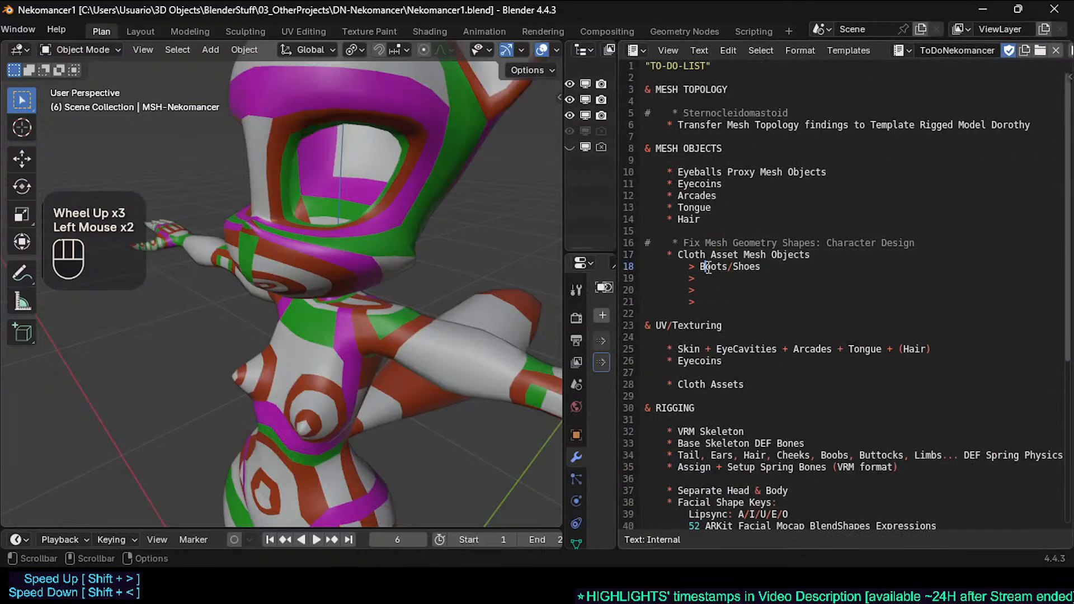
pyautogui.scroll(-2, 709, 239)
pyautogui.scroll(3, 710, 269)
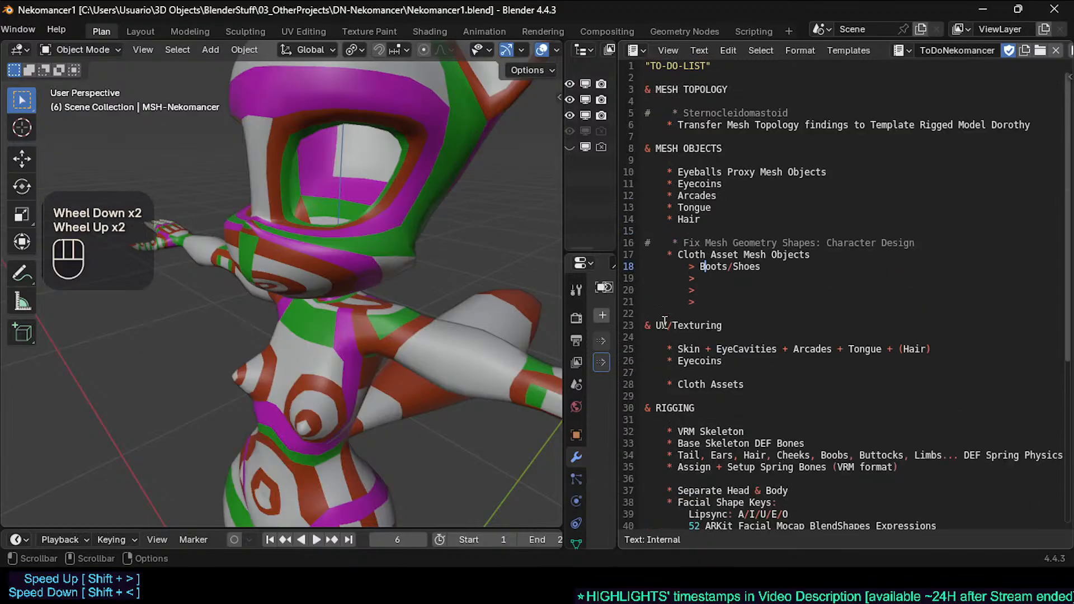
pyautogui.click(714, 325)
pyautogui.click(711, 349)
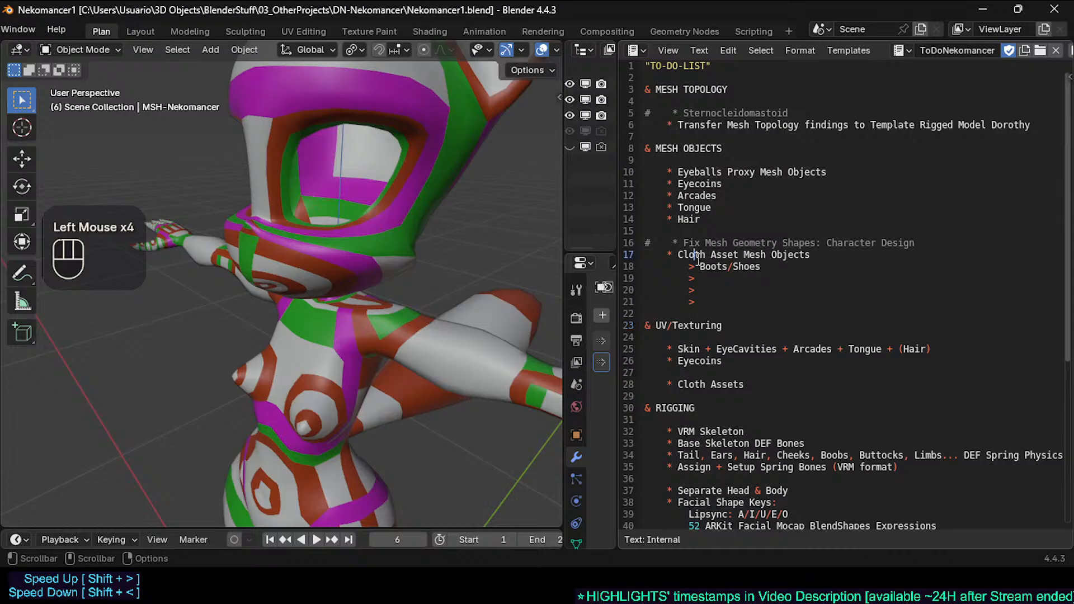
pyautogui.moveTo(712, 349); pyautogui.dragTo(745, 388)
pyautogui.click(727, 319)
# Step: Review the pending items under MESH OBJECTS in the to-do list, from Eyeballs Proxy Mesh Objects to Hair
pyautogui.moveTo(680, 163); pyautogui.dragTo(722, 208)
pyautogui.click(725, 207)
pyautogui.moveTo(685, 172); pyautogui.dragTo(725, 219)
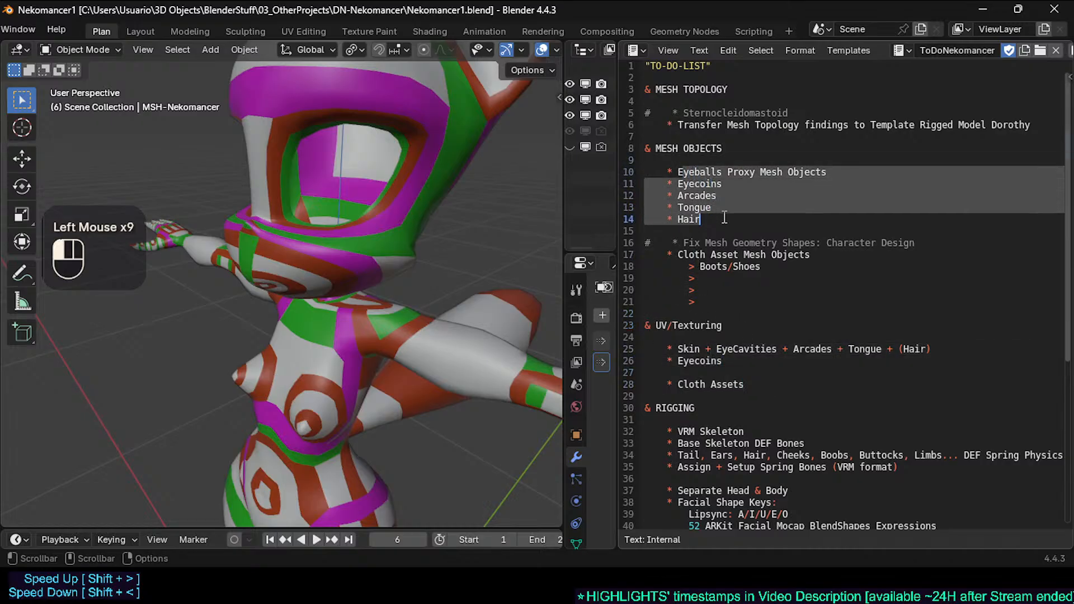
pyautogui.click(700, 166)
pyautogui.moveTo(727, 169); pyautogui.dragTo(749, 185)
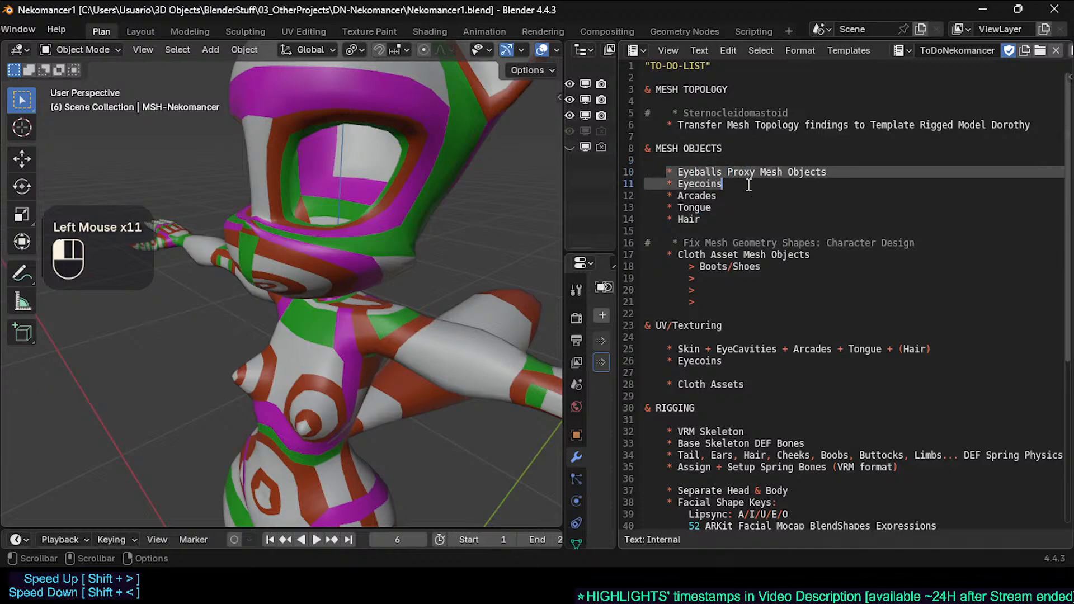
pyautogui.click(706, 185)
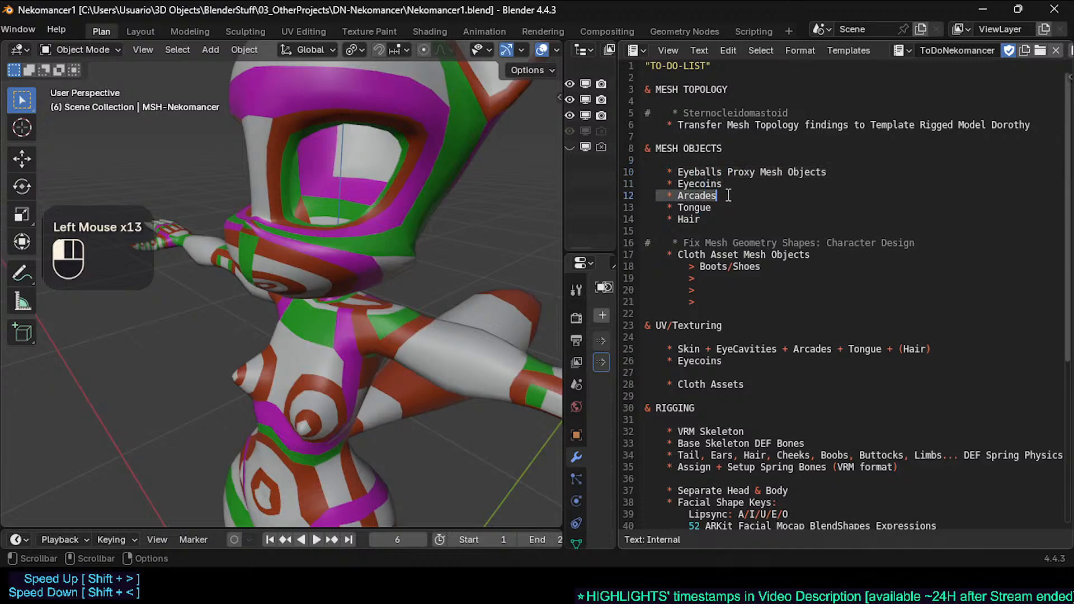
pyautogui.moveTo(663, 224); pyautogui.dragTo(706, 217)
pyautogui.click(685, 172)
pyautogui.click(661, 169)
pyautogui.click(695, 185)
pyautogui.click(691, 175)
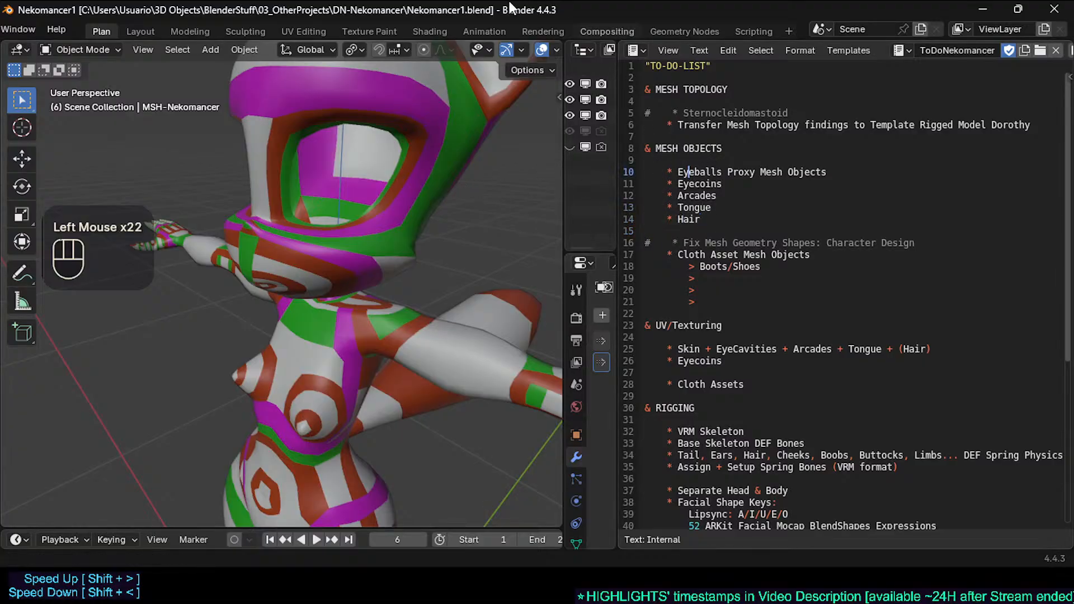
# Step: Frame the character's head in front orthographic view in Object Mode and save the Blender file
pyautogui.click(319, 191)
pyautogui.press('Tab')
pyautogui.press('Tab')
pyautogui.press('Tab')
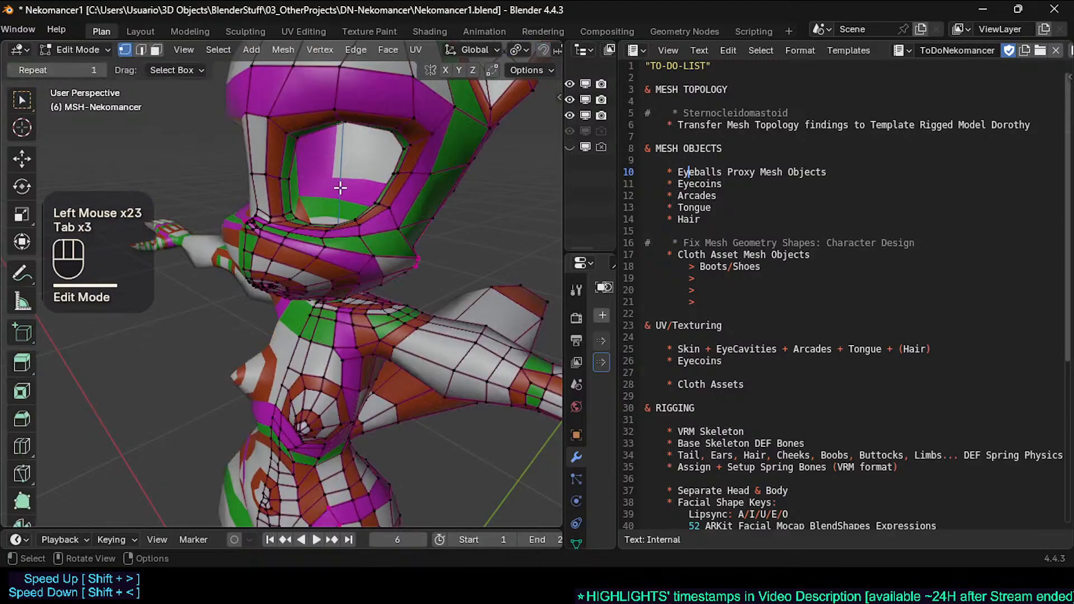
pyautogui.press('KP_4')
pyautogui.press('KP_4')
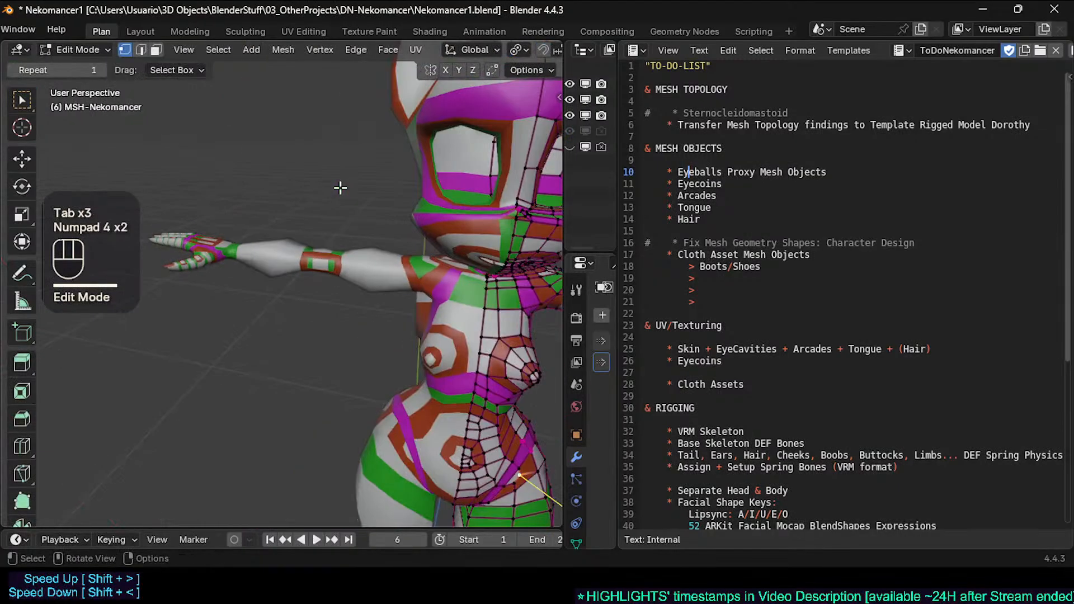
pyautogui.keyDown('shift'); pyautogui.moveTo(341, 188); pyautogui.dragTo(337, 292, button='middle'); pyautogui.keyUp('shift')
pyautogui.press('KP_1')
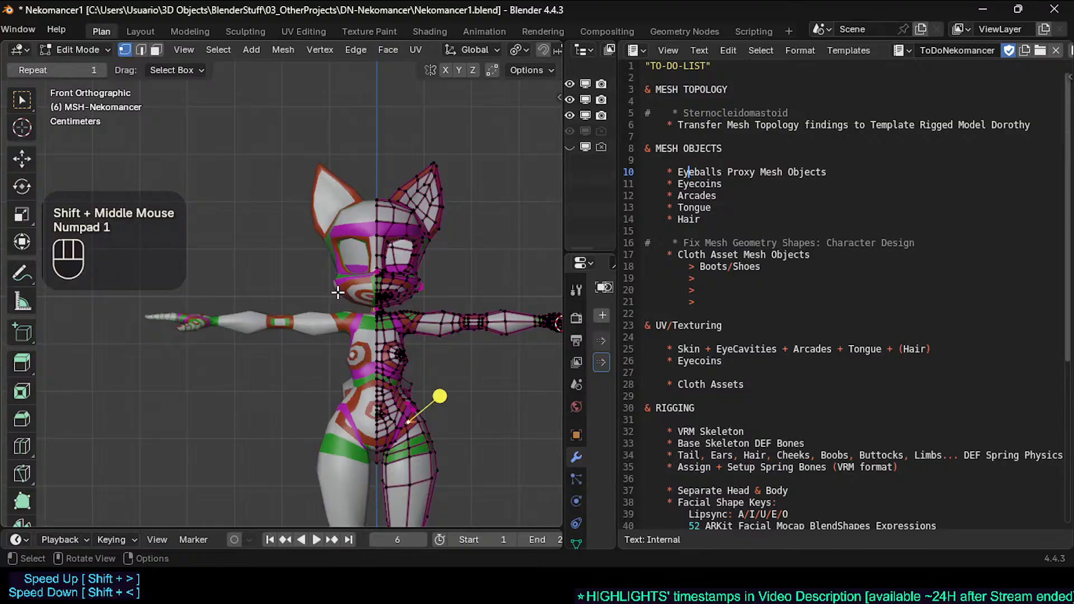
pyautogui.scroll(2, 338, 292)
pyautogui.press('Tab')
pyautogui.keyDown('shift'); pyautogui.moveTo(407, 233); pyautogui.dragTo(394, 240, button='middle'); pyautogui.keyUp('shift')
pyautogui.scroll(2, 308, 269)
pyautogui.hotkey('ctrl', 's')
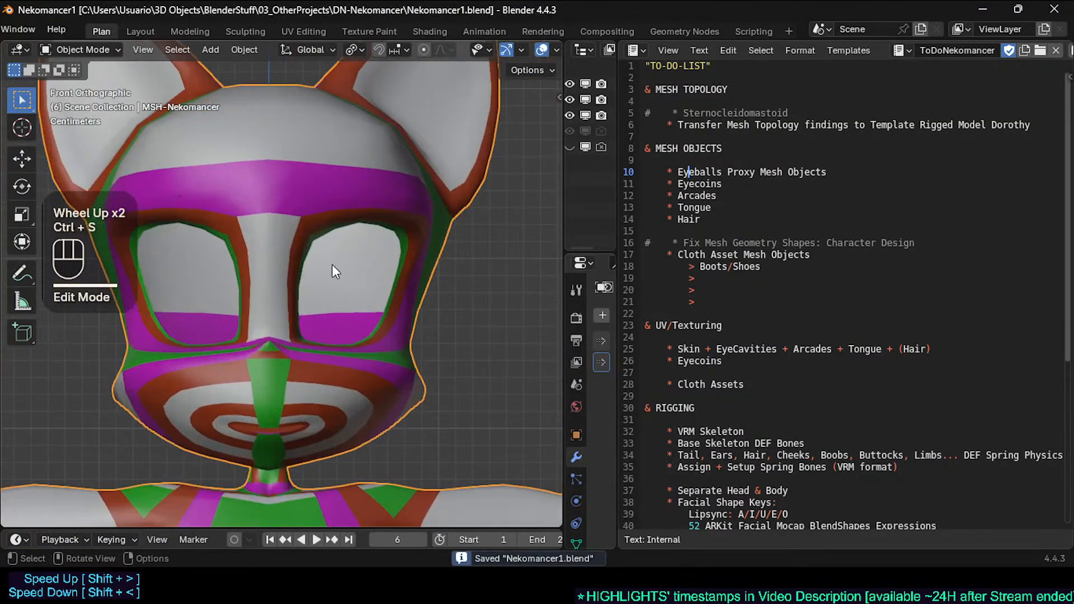
# Step: Narrow the to-do list editor and widen the outliner and modifier properties area beside the viewport
pyautogui.moveTo(618, 252); pyautogui.dragTo(766, 252)
pyautogui.moveTo(563, 221)
pyautogui.mouseDown()
pyautogui.moveTo(537, 220)
pyautogui.moveTo(549, 221)
pyautogui.mouseUp()
pyautogui.scroll(-1, 442, 273)
pyautogui.scroll(2, 408, 322)
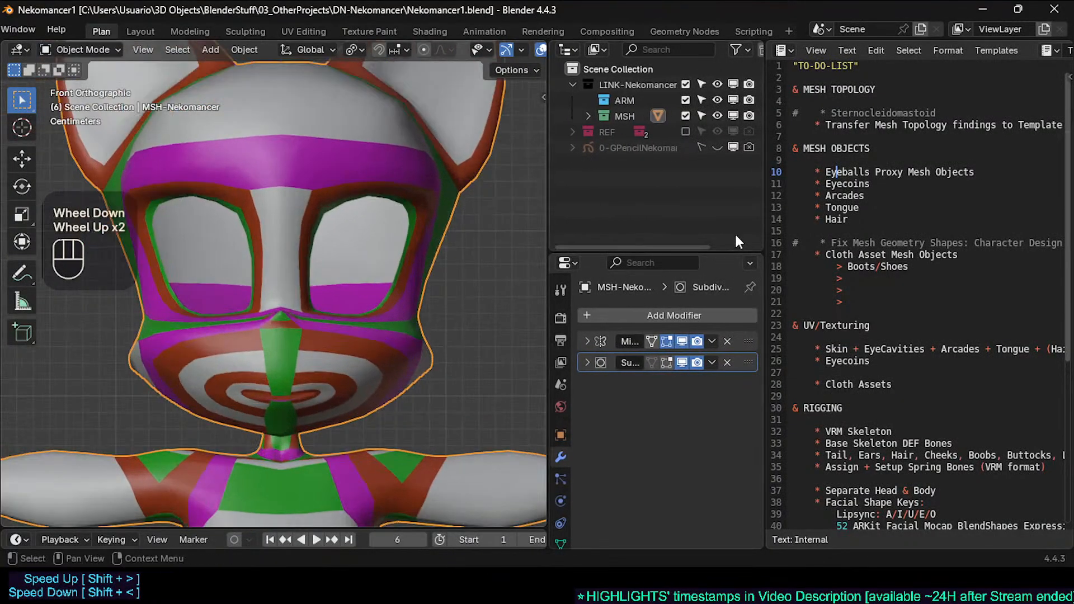
pyautogui.moveTo(766, 235); pyautogui.dragTo(803, 235)
pyautogui.scroll(-1, 498, 240)
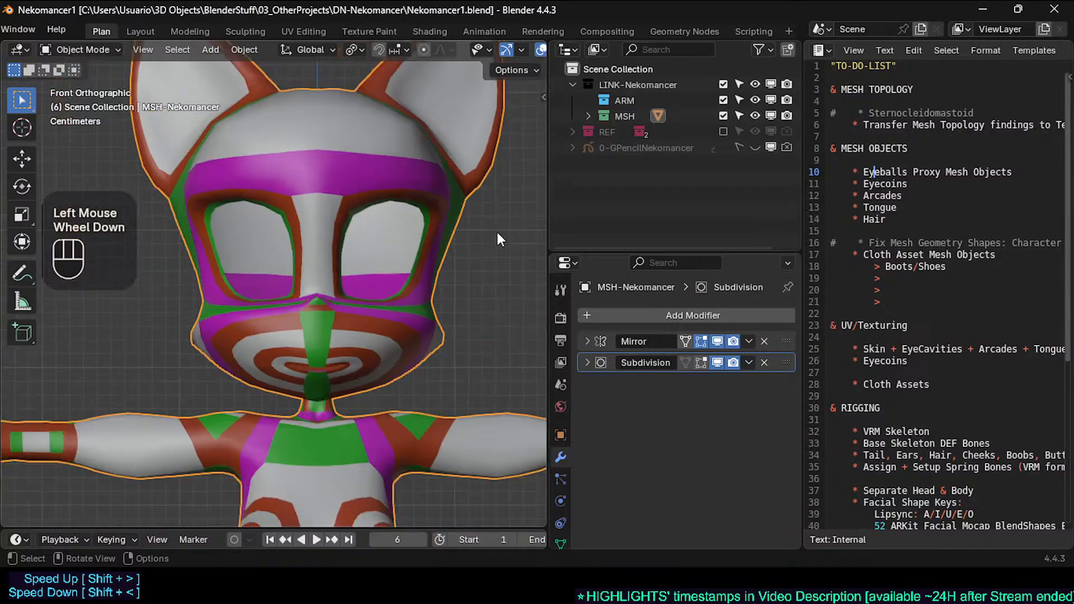
# Step: Examine the head's eye openings from the front, checking their mesh in Edit Mode and returning to Object Mode
pyautogui.keyDown('shift'); pyautogui.scroll(1, 470, 255); pyautogui.keyUp('shift')
pyautogui.keyDown('shift'); pyautogui.moveTo(447, 266); pyautogui.dragTo(405, 283, button='middle'); pyautogui.keyUp('shift')
pyautogui.scroll(3, 406, 279)
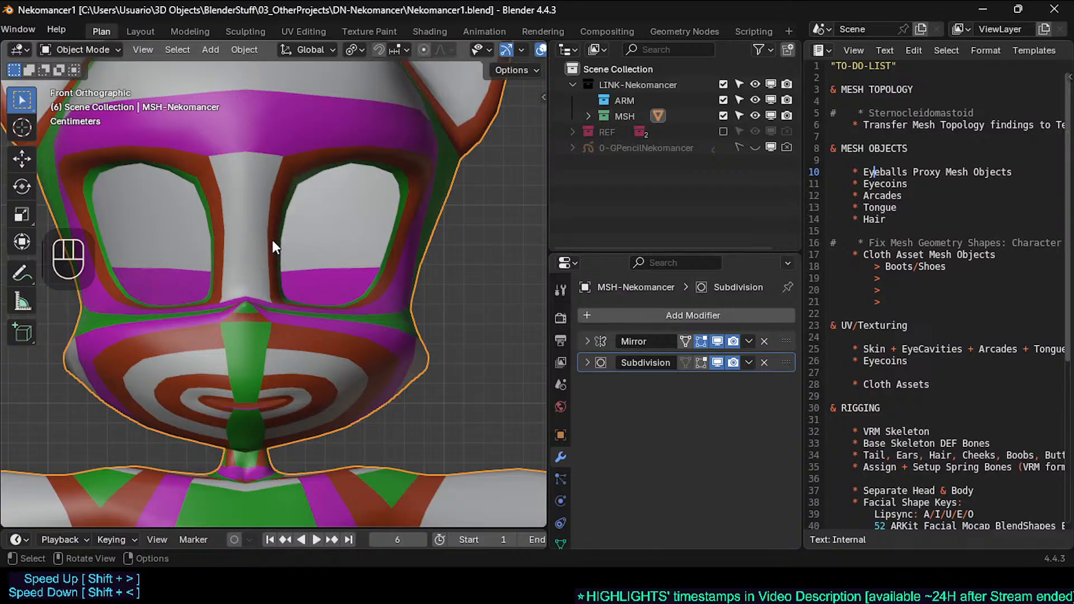
pyautogui.scroll(1, 299, 267)
pyautogui.keyDown('shift'); pyautogui.moveTo(299, 268); pyautogui.dragTo(256, 322, button='middle'); pyautogui.keyUp('shift')
pyautogui.scroll(-2, 249, 303)
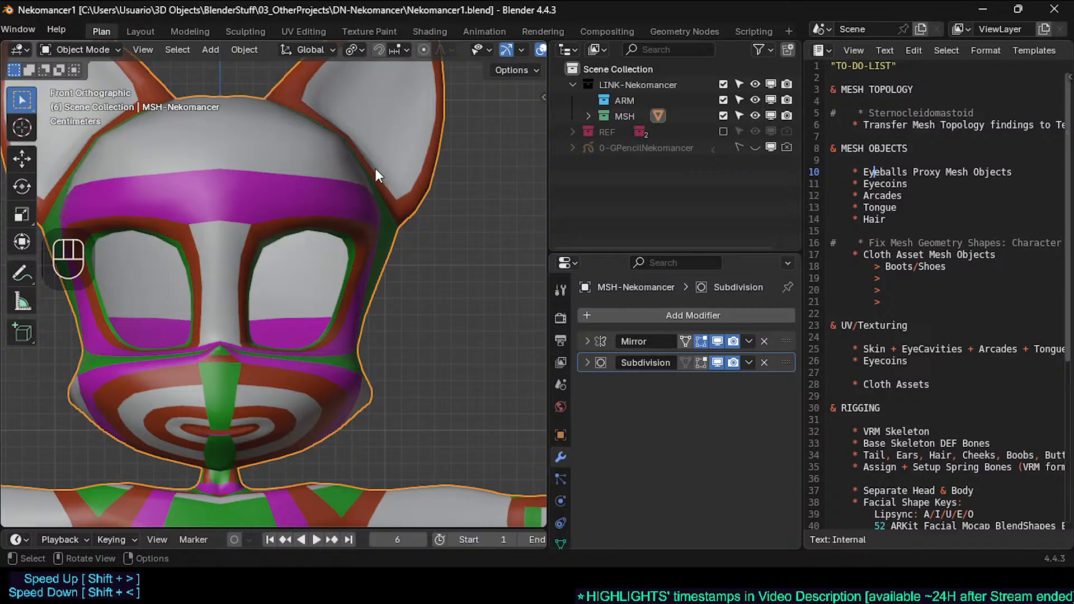
pyautogui.press('Tab')
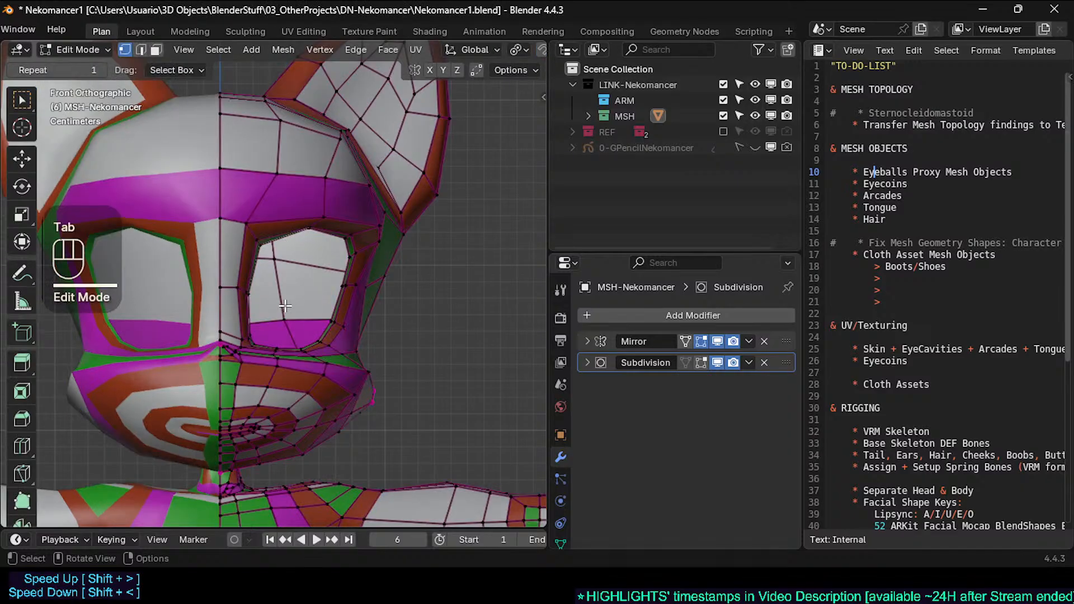
pyautogui.press('Tab')
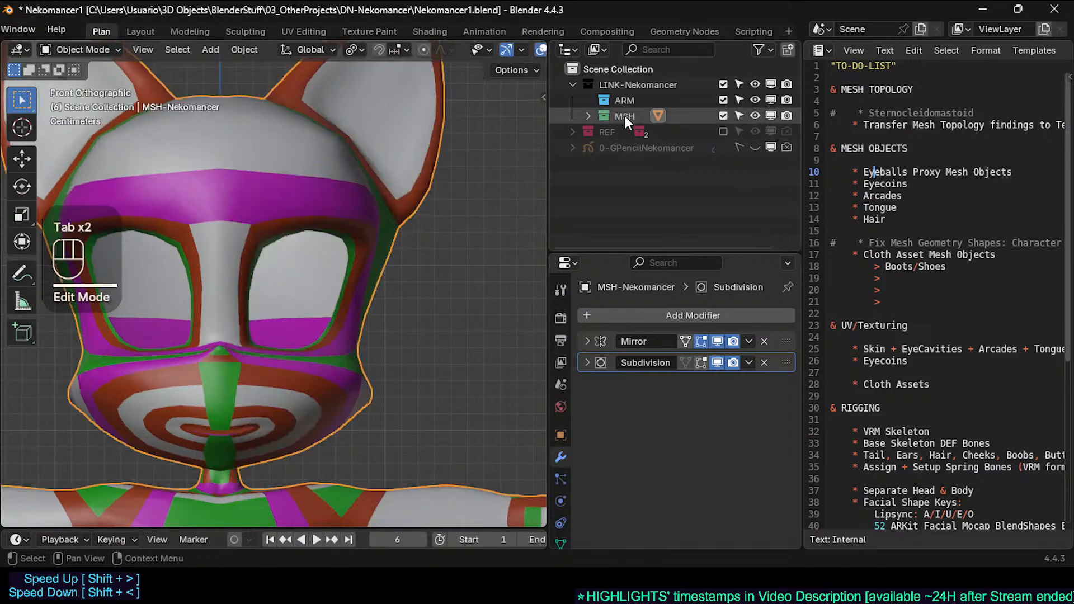
# Step: Deselect the character mesh, snap the 3D cursor to the world origin, and save the file
pyautogui.click(411, 307)
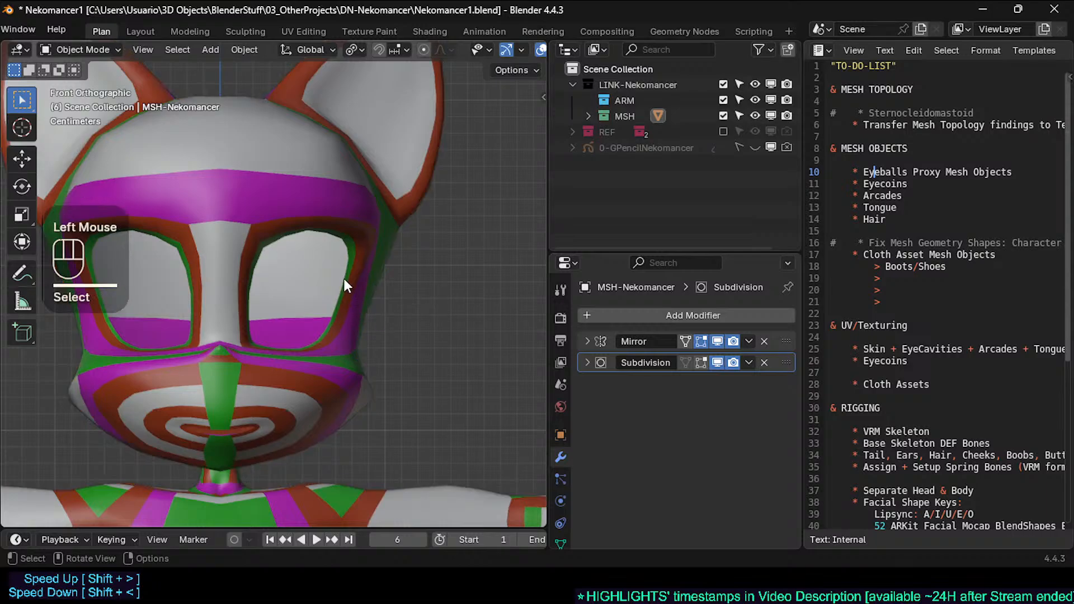
pyautogui.scroll(-2, 344, 286)
pyautogui.scroll(-1, 399, 316)
pyautogui.keyDown('shift'); pyautogui.moveTo(417, 459); pyautogui.dragTo(356, 311, button='middle'); pyautogui.keyUp('shift')
pyautogui.scroll(-1, 399, 316)
pyautogui.scroll(-2, 356, 311)
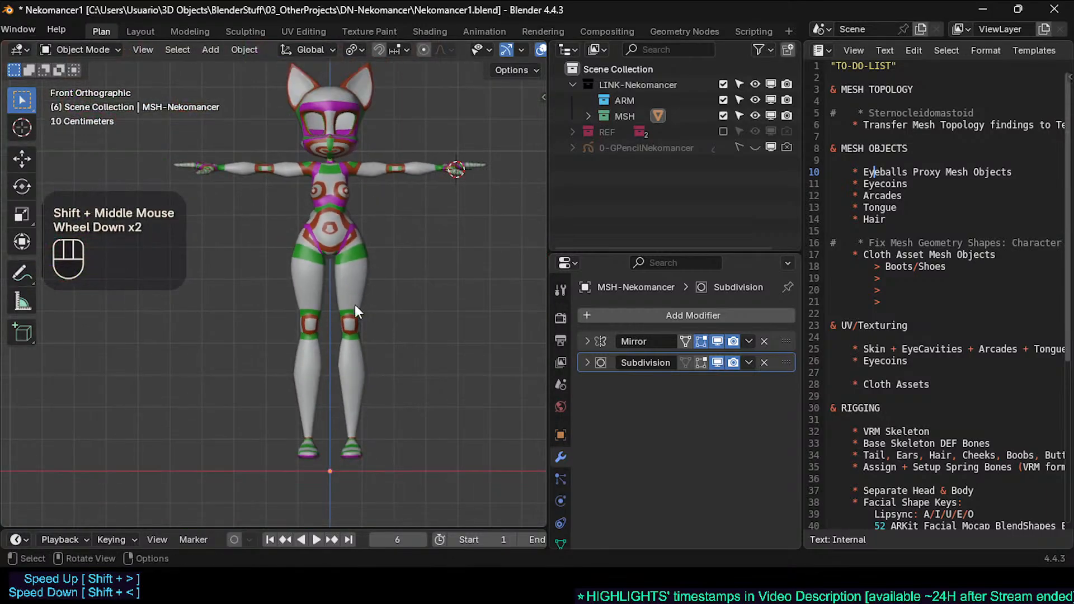
pyautogui.scroll(-1, 358, 337)
pyautogui.hotkey('shift', 'a')
pyautogui.hotkey('shift', 's')
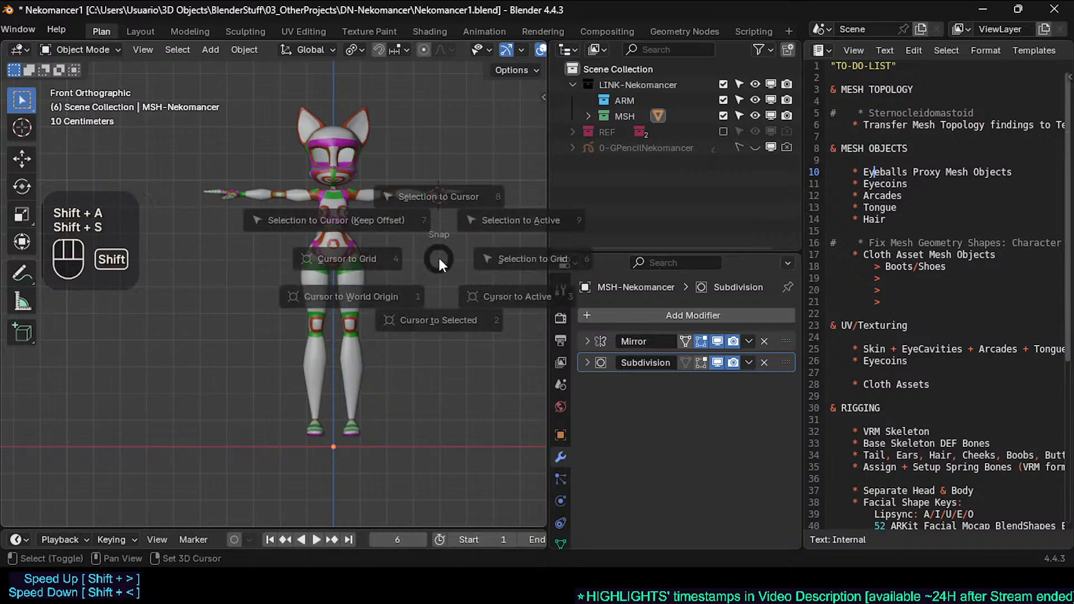
pyautogui.click(431, 273)
pyautogui.keyDown('shift'); pyautogui.moveTo(431, 273); pyautogui.dragTo(445, 359, button='middle'); pyautogui.keyUp('shift')
pyautogui.hotkey('ctrl', 's')
# Step: Examine the character's head and eye openings in front view
pyautogui.scroll(1, 406, 264)
pyautogui.scroll(1, 405, 264)
pyautogui.scroll(2, 405, 321)
pyautogui.scroll(1, 402, 308)
pyautogui.scroll(-1, 373, 268)
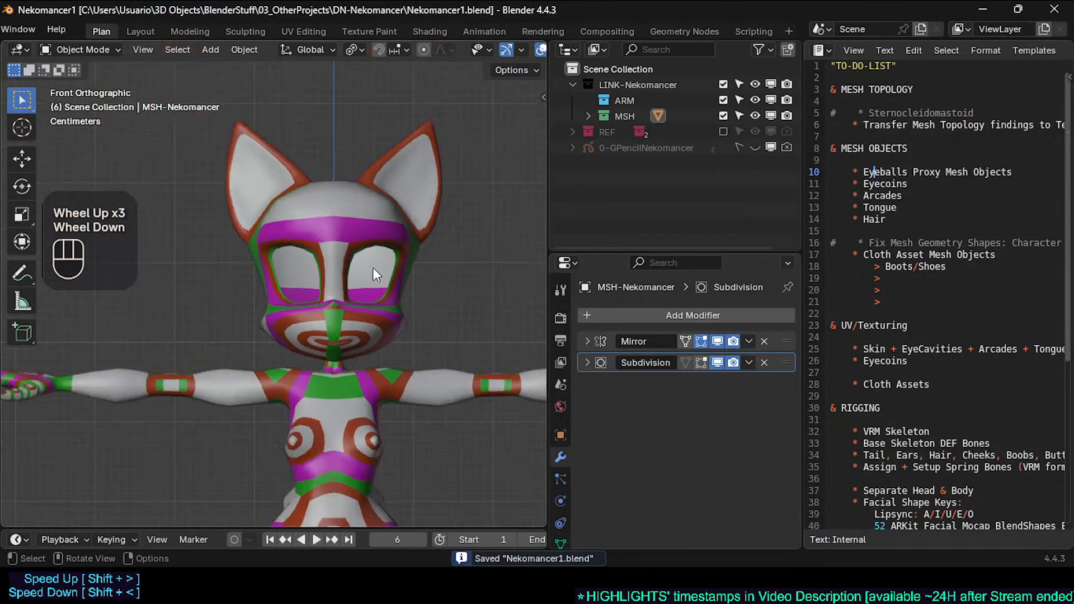
pyautogui.scroll(3, 364, 254)
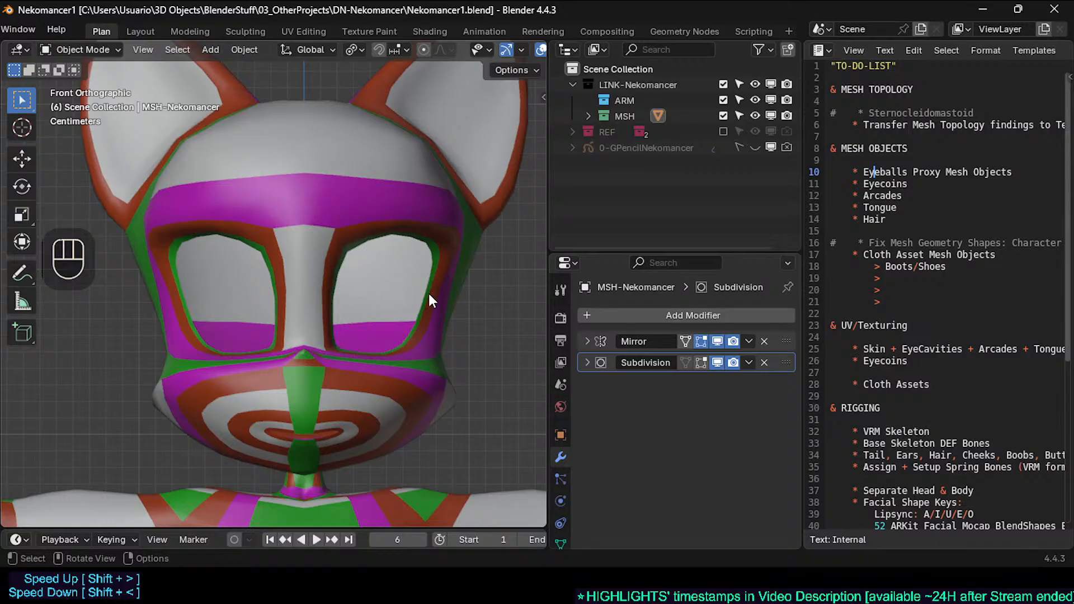
pyautogui.scroll(-2, 376, 260)
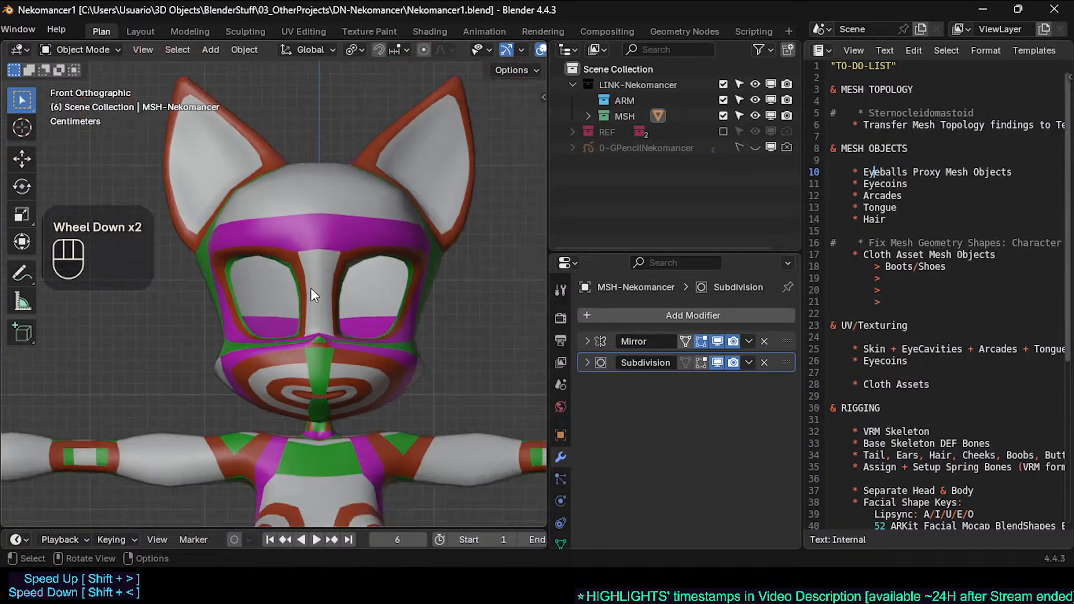
pyautogui.scroll(-2, 336, 358)
pyautogui.keyDown('shift'); pyautogui.moveTo(355, 427); pyautogui.dragTo(376, 420, button='middle'); pyautogui.keyUp('shift')
pyautogui.scroll(-2, 362, 354)
pyautogui.scroll(2, 374, 361)
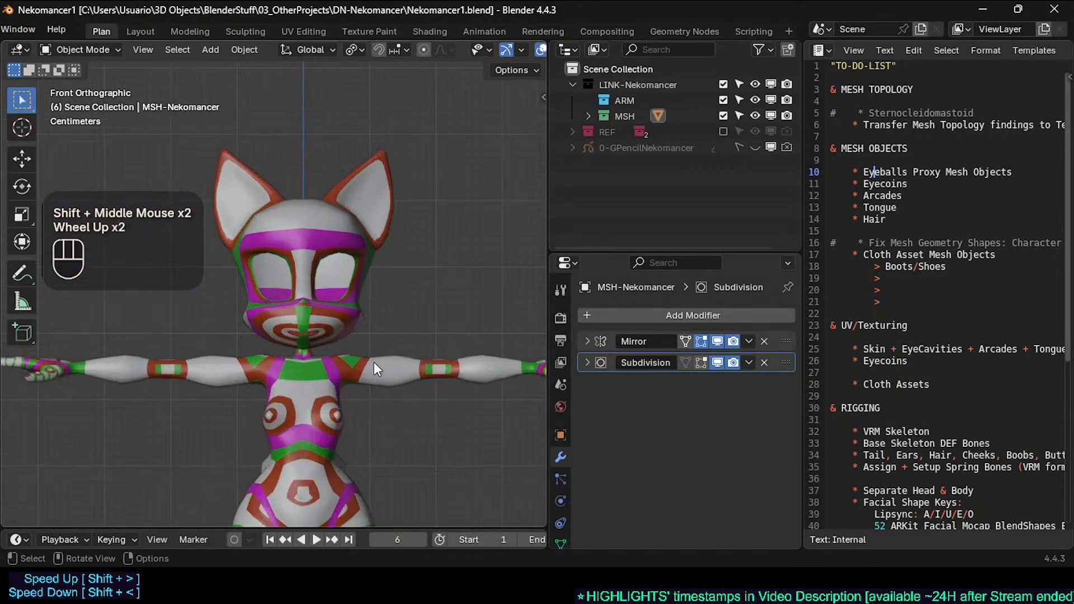
pyautogui.scroll(1, 374, 362)
pyautogui.keyDown('shift'); pyautogui.moveTo(325, 251); pyautogui.dragTo(372, 384, button='middle'); pyautogui.keyUp('shift')
pyautogui.scroll(3, 371, 384)
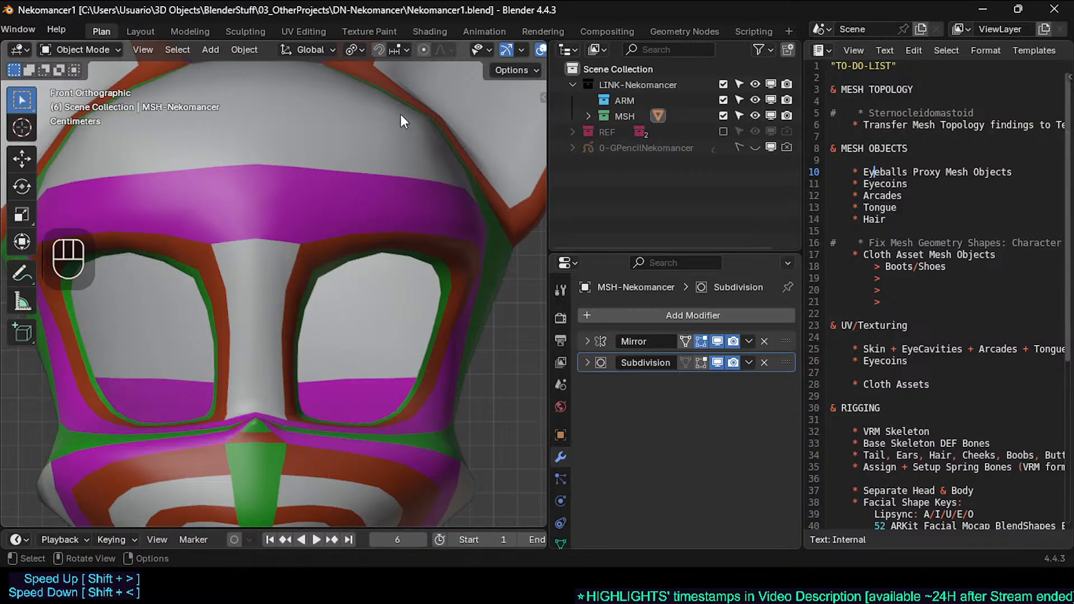
# Step: Set the snap target for individual elements to Face Project and leave snapping switched off
pyautogui.click(395, 50)
pyautogui.click(357, 277)
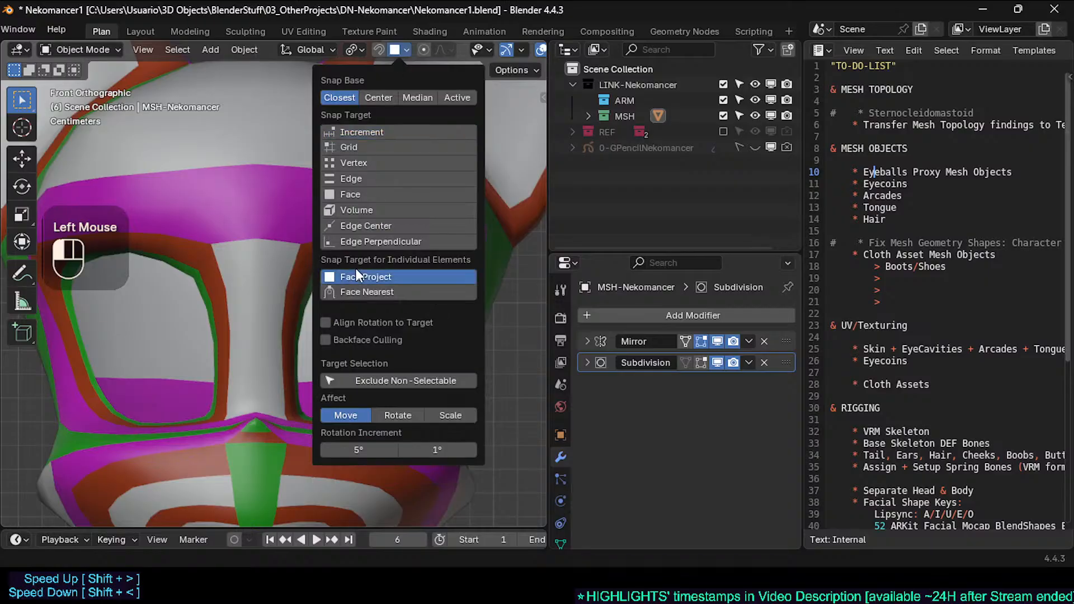
pyautogui.click(377, 47)
pyautogui.click(377, 47)
pyautogui.click(377, 46)
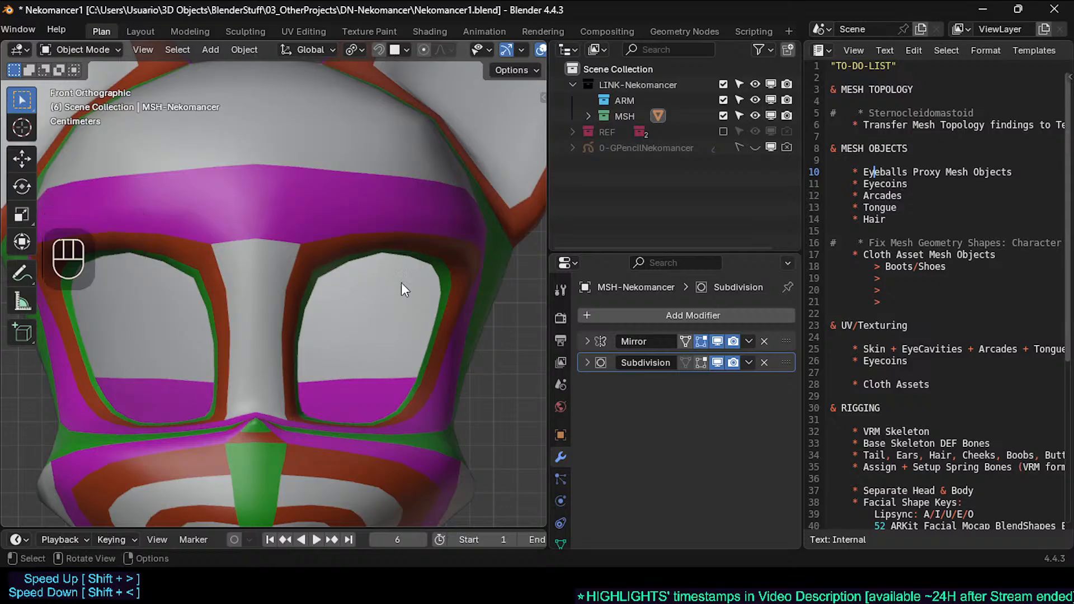
# Step: Inspect the whole character in front view, from the head down to the feet
pyautogui.scroll(-2, 400, 332)
pyautogui.keyDown('shift'); pyautogui.moveTo(390, 438); pyautogui.dragTo(384, 291, button='middle'); pyautogui.keyUp('shift')
pyautogui.scroll(-1, 384, 291)
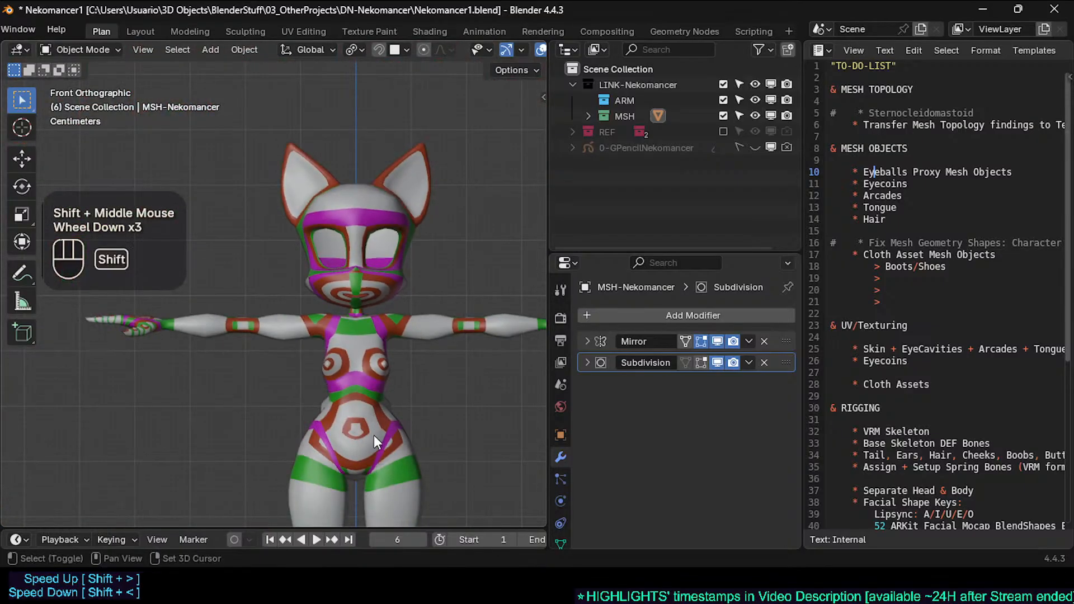
pyautogui.keyDown('shift'); pyautogui.moveTo(374, 435); pyautogui.dragTo(368, 333, button='middle'); pyautogui.keyUp('shift')
pyautogui.scroll(-2, 391, 336)
pyautogui.scroll(1, 358, 280)
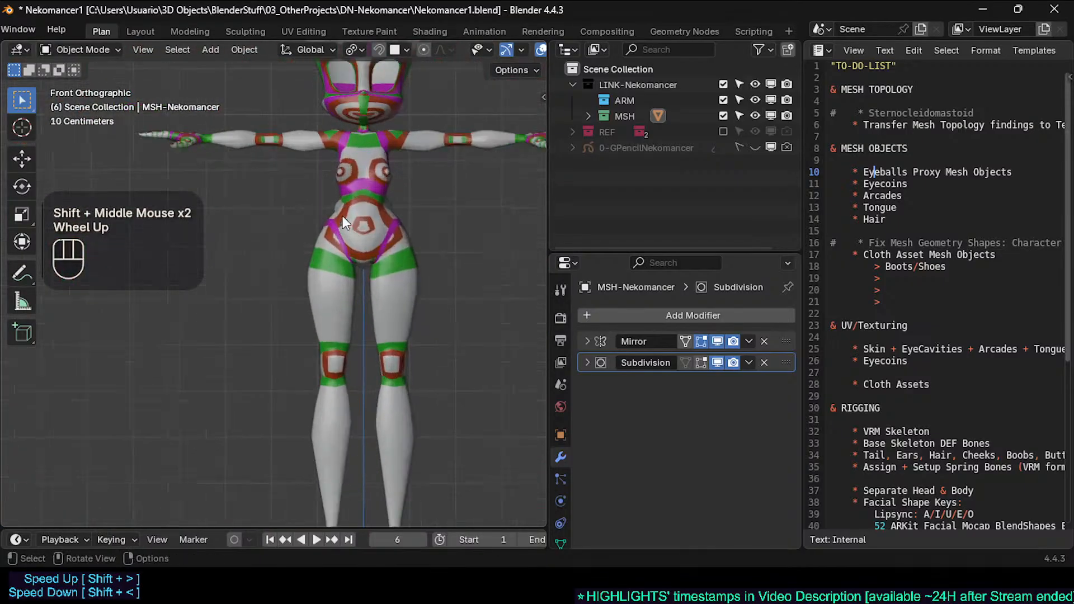
pyautogui.scroll(1, 343, 216)
pyautogui.moveTo(342, 216)
pyautogui.keyDown('shift'); pyautogui.mouseDown(button='middle')
pyautogui.moveTo(284, 327)
pyautogui.moveTo(349, 231)
pyautogui.mouseUp(button='middle'); pyautogui.keyUp('shift')
pyautogui.scroll(-1, 302, 336)
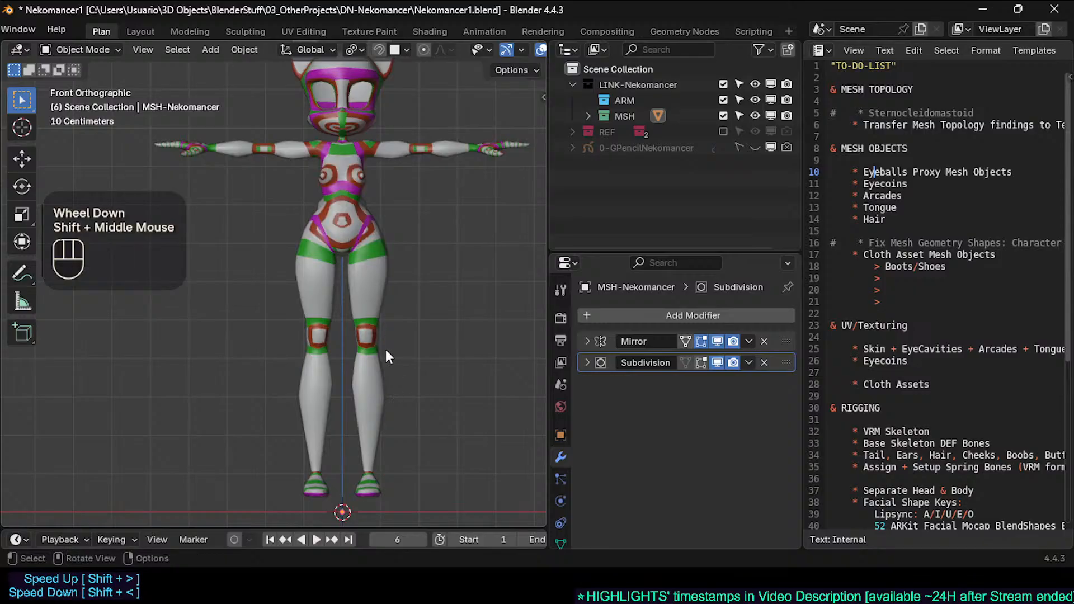
pyautogui.keyDown('shift'); pyautogui.moveTo(385, 349); pyautogui.dragTo(374, 372, button='middle'); pyautogui.keyUp('shift')
pyautogui.scroll(2, 378, 368)
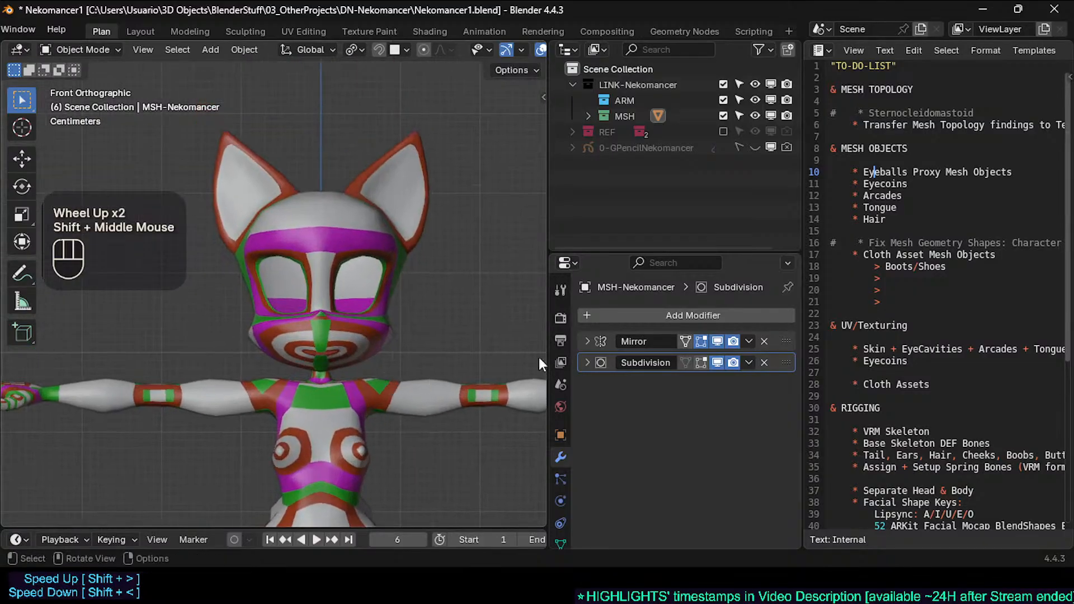
pyautogui.scroll(-1, 368, 259)
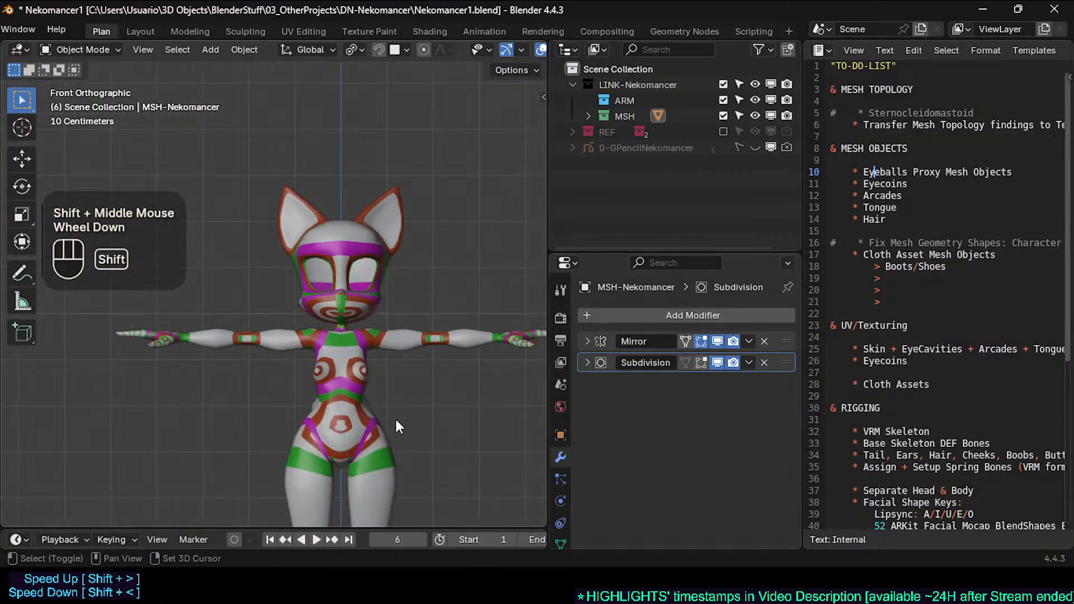
pyautogui.keyDown('shift'); pyautogui.moveTo(395, 419); pyautogui.dragTo(354, 251, button='middle'); pyautogui.keyUp('shift')
pyautogui.scroll(-1, 354, 284)
pyautogui.hotkey('shift', 'a')
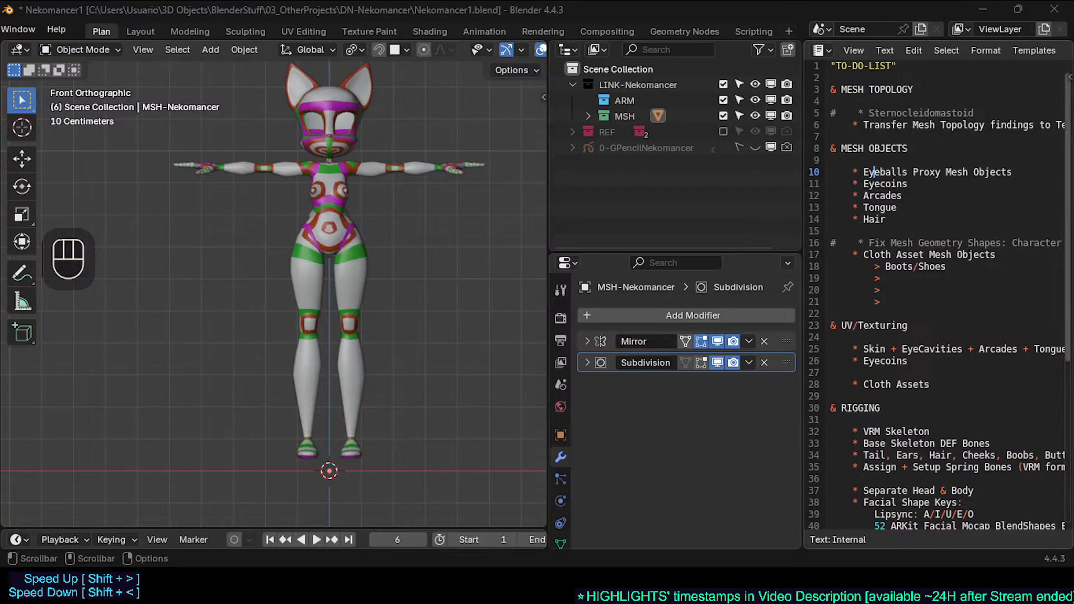
# Step: Save the Nekomancer1.blend file
pyautogui.scroll(2, 336, 269)
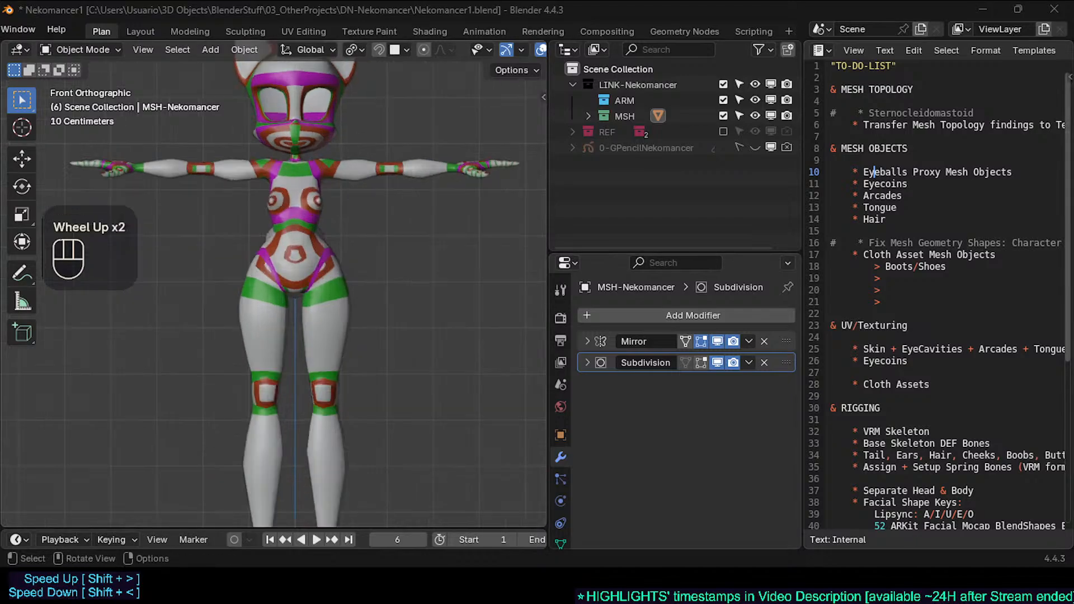
pyautogui.keyDown('shift'); pyautogui.moveTo(324, 275); pyautogui.dragTo(358, 290, button='middle'); pyautogui.keyUp('shift')
pyautogui.scroll(-2, 387, 421)
pyautogui.keyDown('shift'); pyautogui.moveTo(384, 412); pyautogui.dragTo(359, 361, button='middle'); pyautogui.keyUp('shift')
pyautogui.scroll(-1, 407, 257)
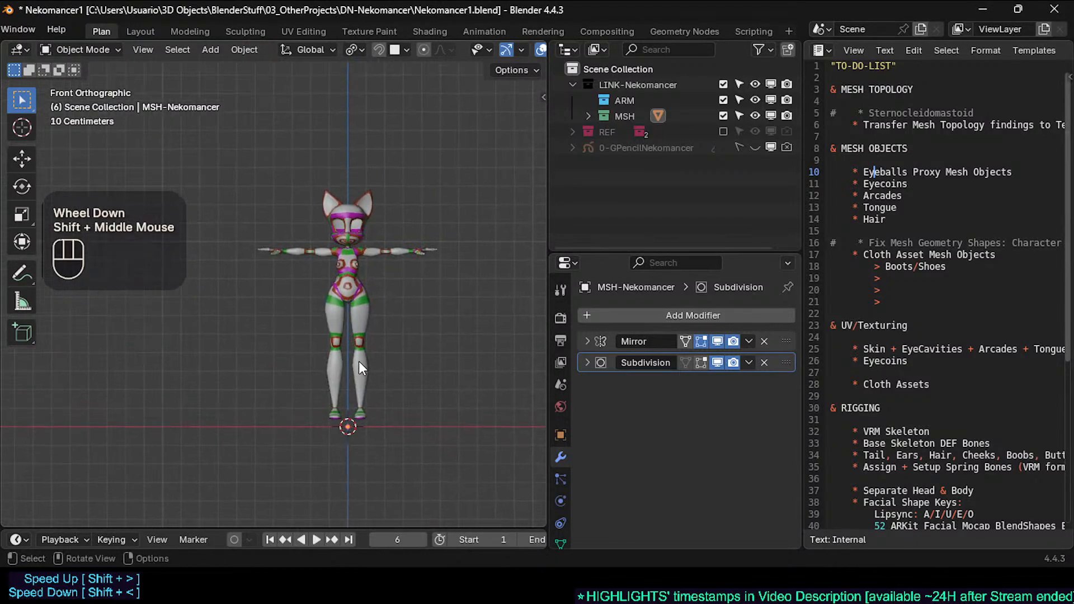
pyautogui.hotkey('ctrl', 's')
# Step: Add a cube mesh at the world origin
pyautogui.scroll(2, 337, 327)
pyautogui.hotkey('shift', 'a')
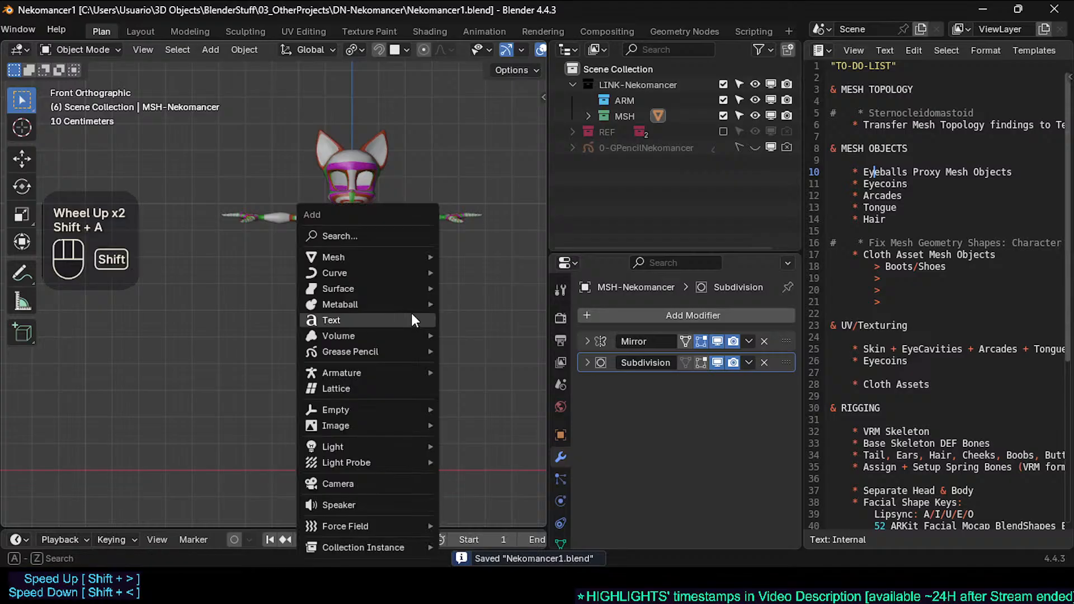
pyautogui.moveTo(397, 257)
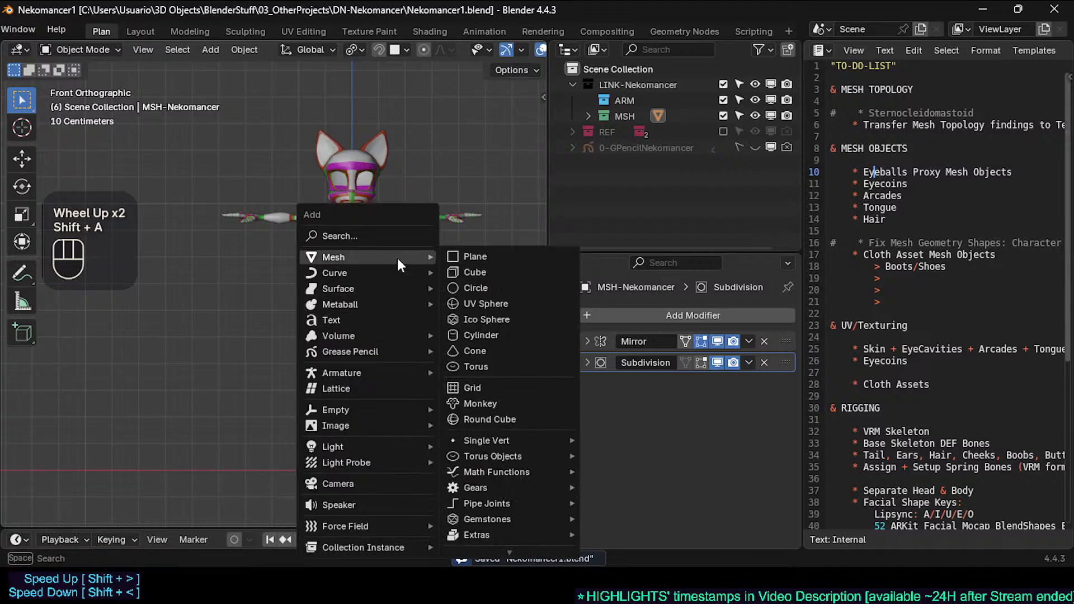
pyautogui.click(469, 269)
pyautogui.scroll(-2, 486, 388)
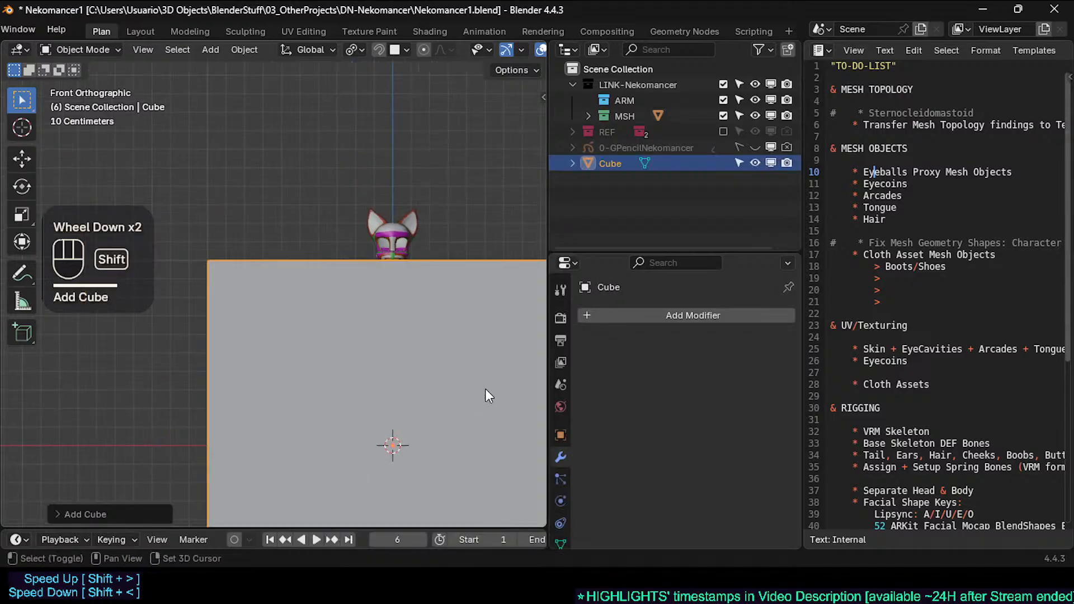
pyautogui.keyDown('shift'); pyautogui.moveTo(485, 388); pyautogui.dragTo(403, 275, button='middle'); pyautogui.keyUp('shift')
pyautogui.scroll(-3, 385, 286)
# Step: Scale the cube down to roughly the width of the character's head and apply all its transforms
pyautogui.press('s')
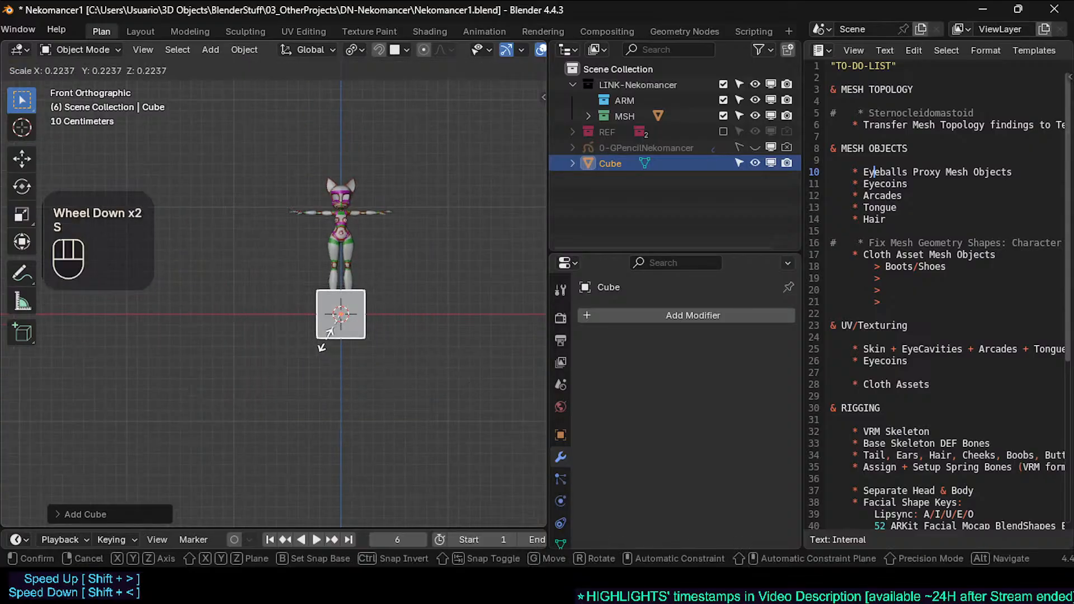
pyautogui.click(367, 311)
pyautogui.scroll(2, 367, 310)
pyautogui.press('s')
pyautogui.click(389, 344)
pyautogui.keyDown('shift'); pyautogui.moveTo(389, 345); pyautogui.dragTo(394, 412, button='middle'); pyautogui.keyUp('shift')
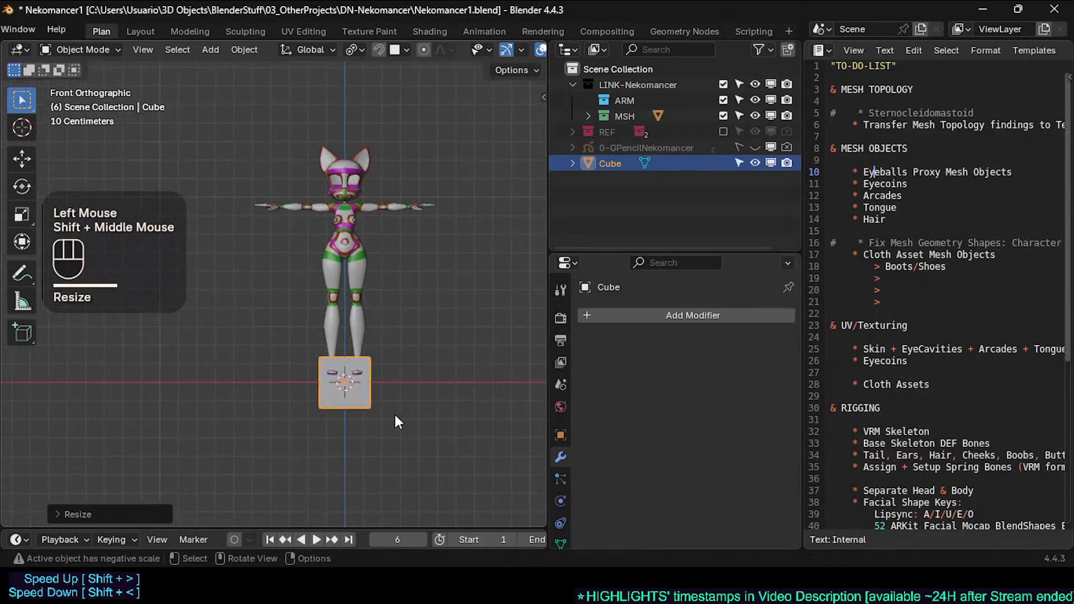
pyautogui.hotkey('ctrl', 'a')
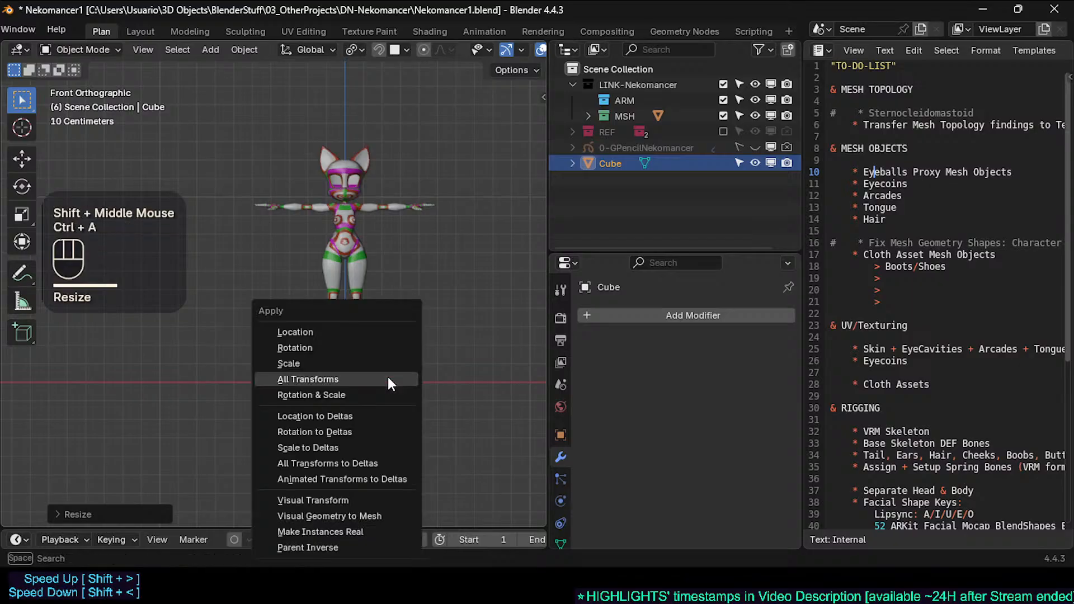
pyautogui.click(388, 377)
# Step: In Edit Mode, move the cube's geometry along X and Z to beside the head and scale it slightly smaller
pyautogui.press('Tab')
pyautogui.press('g')
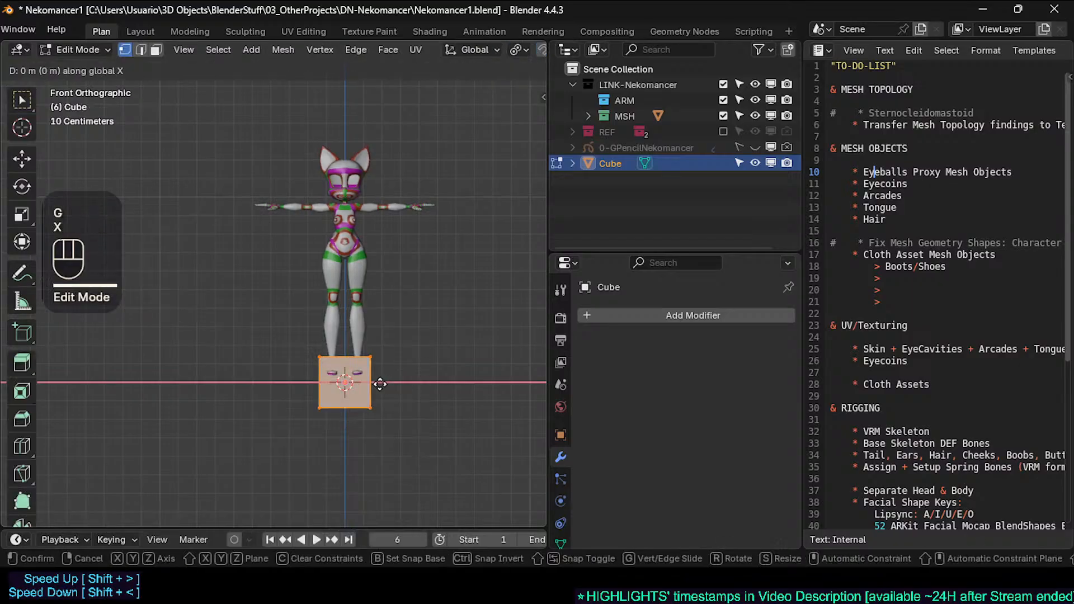
pyautogui.press('x')
pyautogui.click(413, 387)
pyautogui.press('g')
pyautogui.press('z')
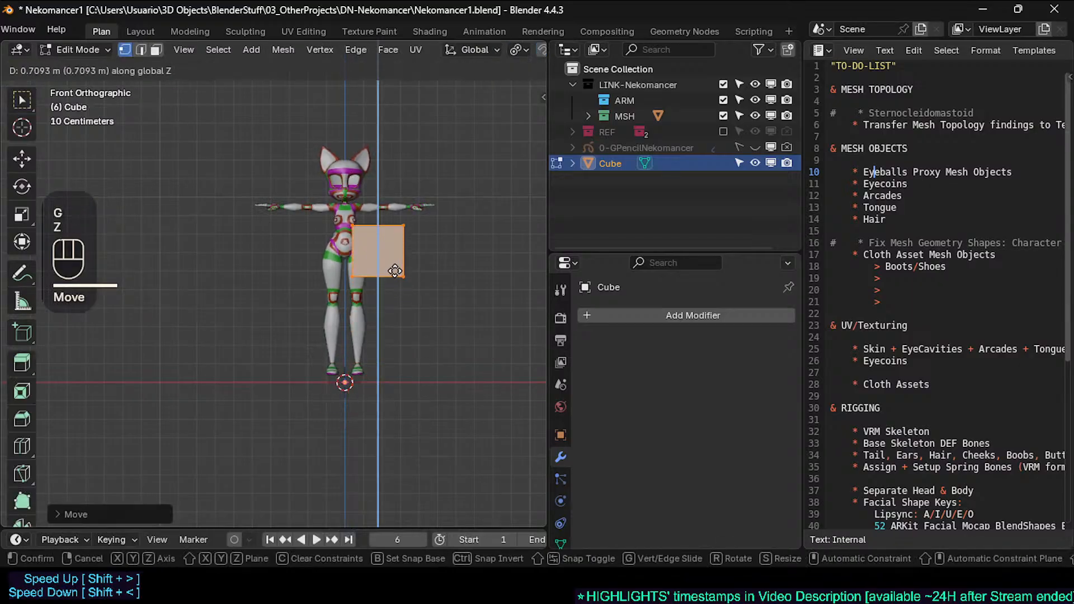
pyautogui.click(440, 246)
pyautogui.press('s')
pyautogui.click(409, 240)
pyautogui.press('Tab')
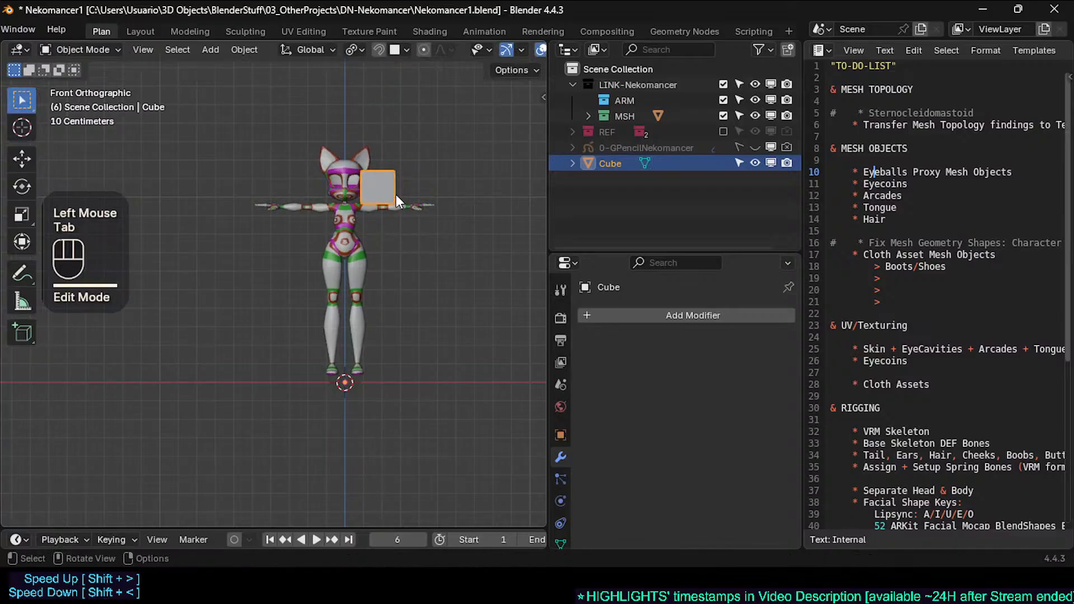
# Step: Add a Mirror modifier on the X axis to the cube
pyautogui.click(648, 320)
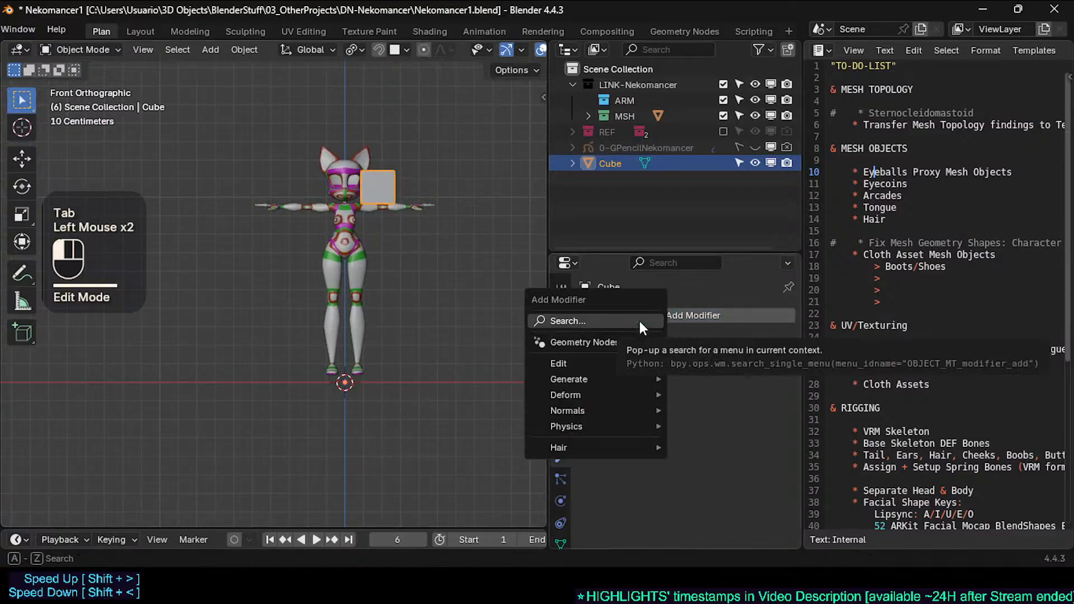
pyautogui.write('mir')
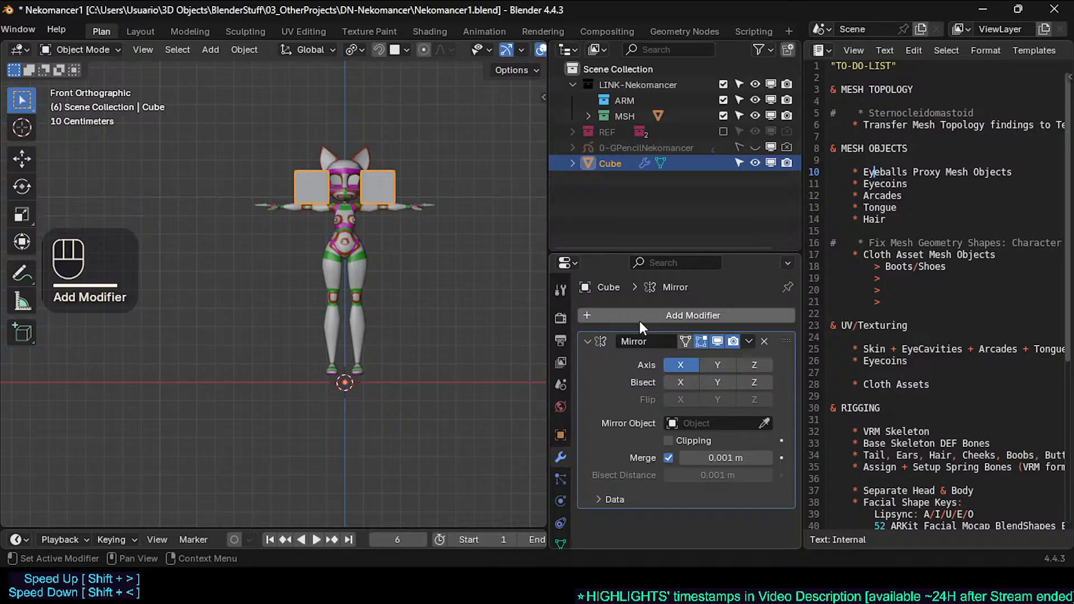
pyautogui.click(598, 340)
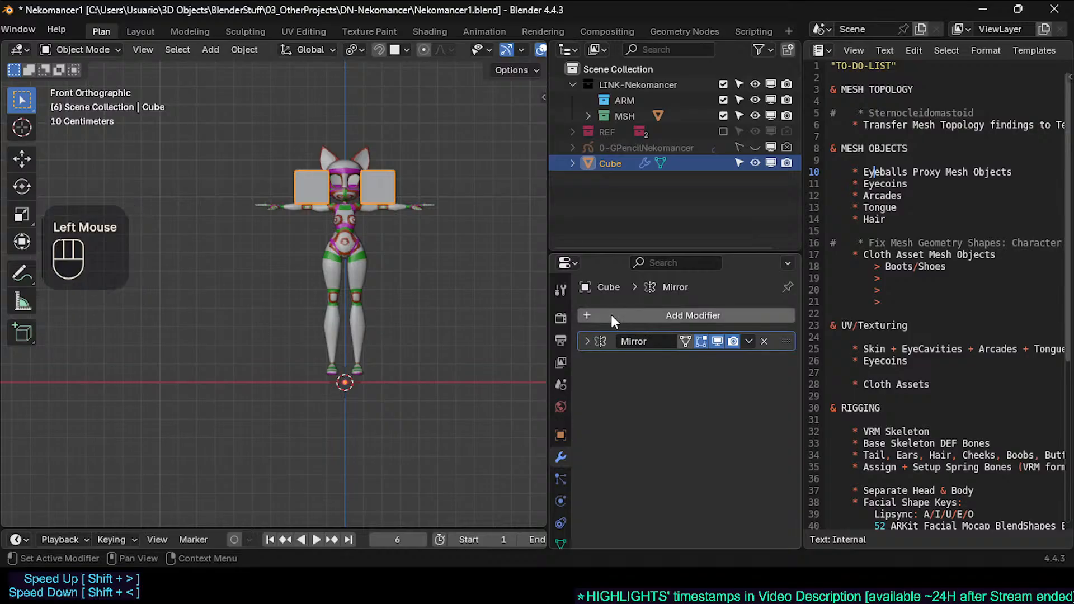
# Step: Add a Catmull-Clark Subdivision modifier to the cube and lower its render level
pyautogui.click(612, 315)
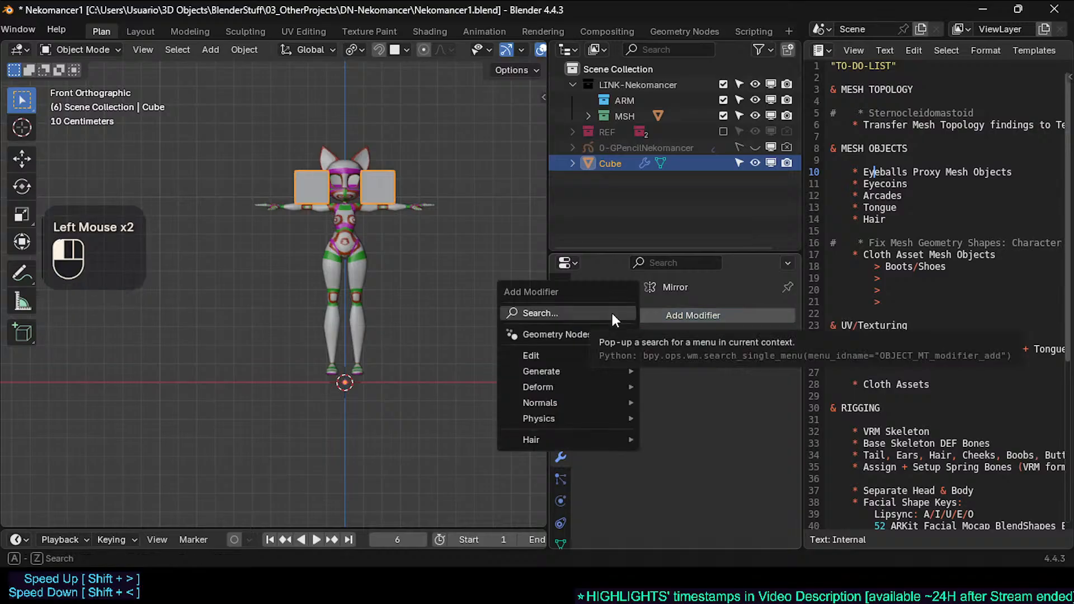
pyautogui.write('subdi')
pyautogui.press('Return')
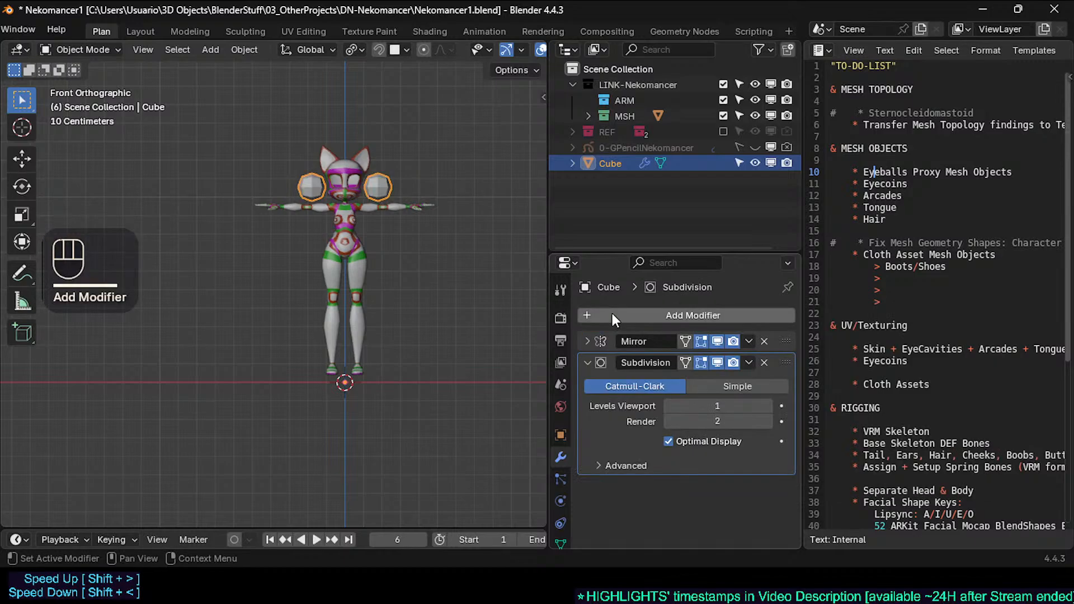
pyautogui.click(669, 421)
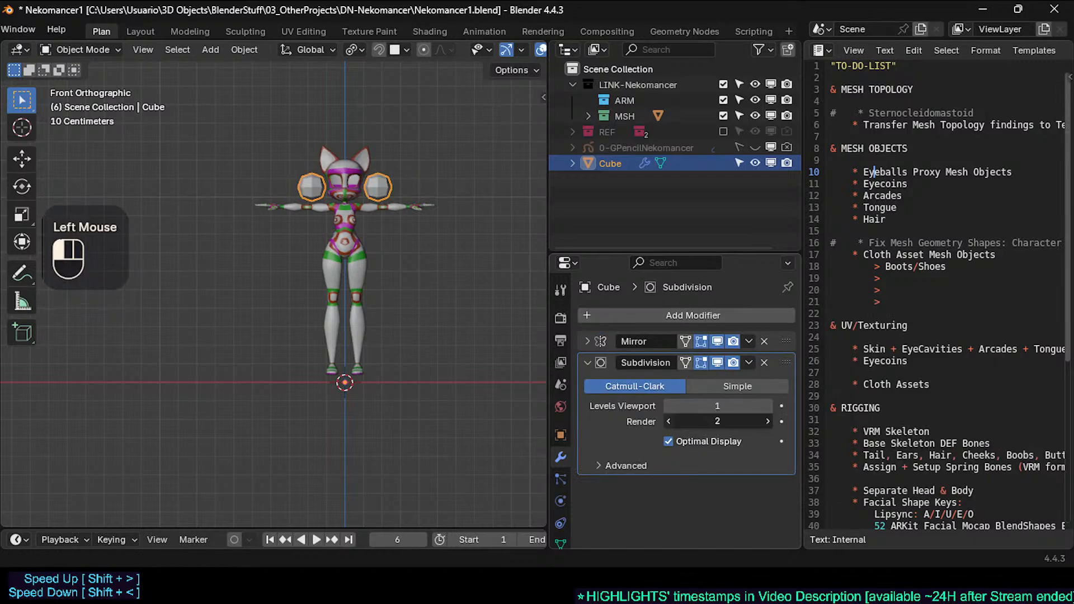
# Step: Duplicate the cube's Subdivision modifier to smooth the mirrored shapes further
pyautogui.click(588, 364)
pyautogui.hotkey('shift', 'd')
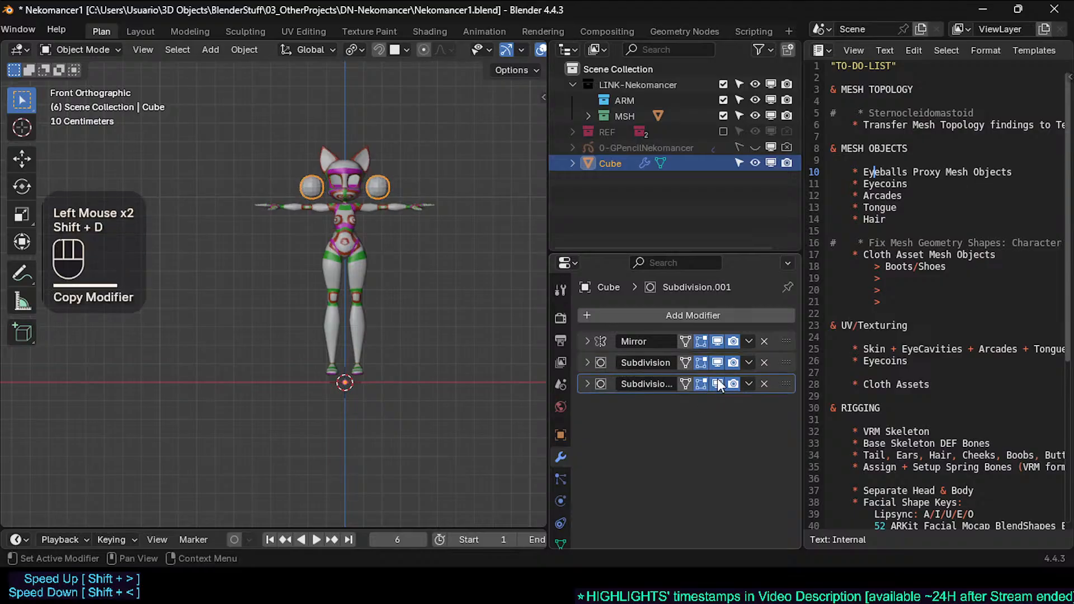
pyautogui.scroll(3, 368, 196)
pyautogui.keyDown('shift'); pyautogui.moveTo(368, 200); pyautogui.dragTo(350, 221, button='middle'); pyautogui.keyUp('shift')
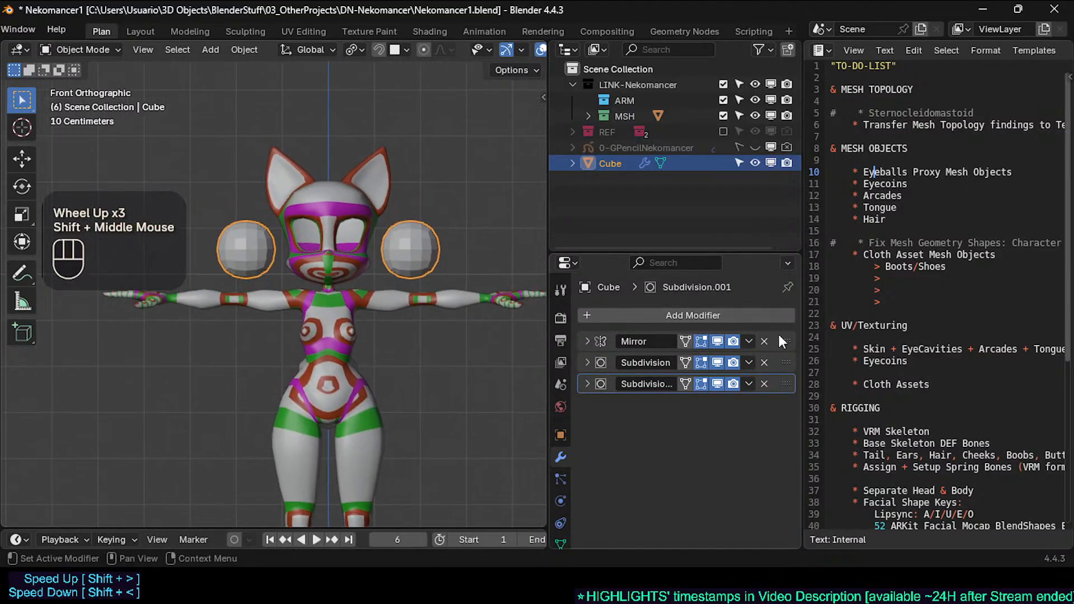
# Step: Apply the first of the two Subdivision modifiers to the cube's mesh, leaving the Mirror and the duplicated Subdivision in the stack
pyautogui.click(750, 362)
pyautogui.click(746, 376)
pyautogui.press('Tab')
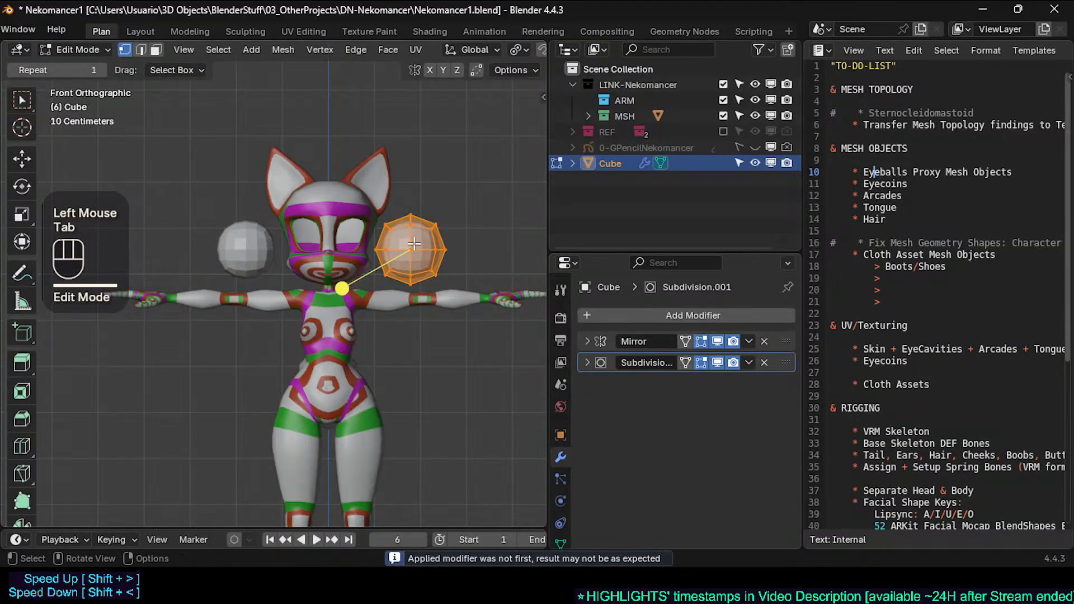
pyautogui.scroll(2, 373, 228)
pyautogui.press('Tab')
pyautogui.click(434, 239)
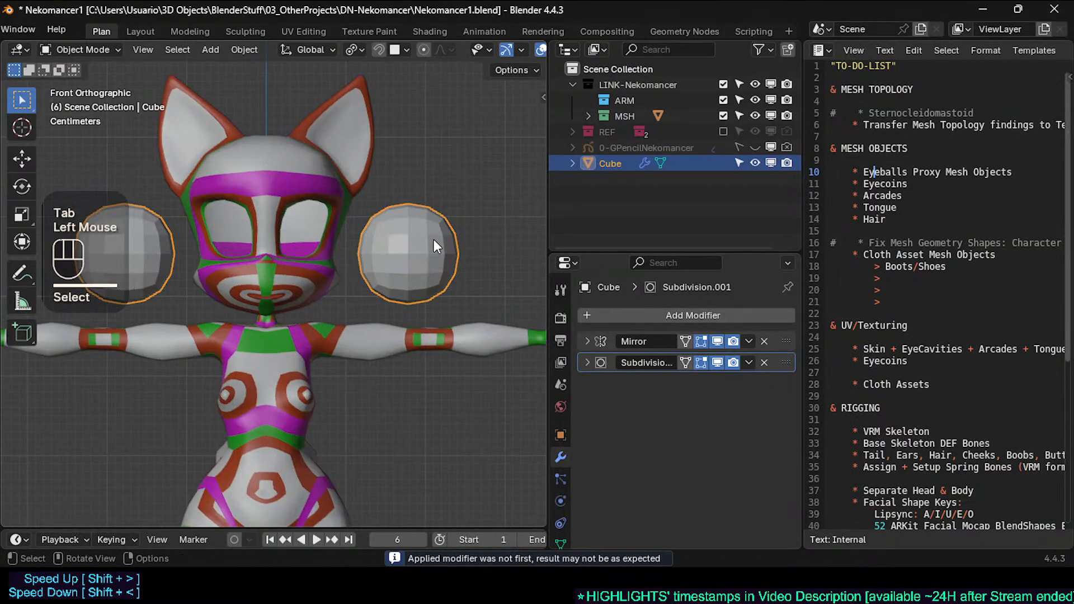
# Step: Move the cube's geometry along X onto the eye socket, scale it down to the socket's size, and shift it up along Z
pyautogui.press('Tab')
pyautogui.press('g')
pyautogui.press('x')
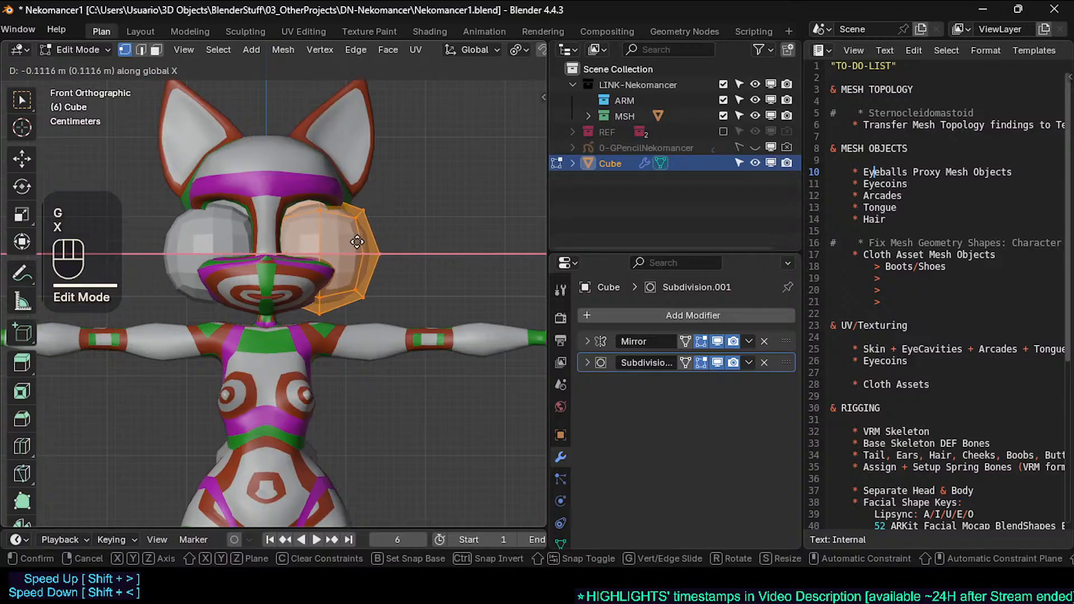
pyautogui.click(343, 253)
pyautogui.press('s')
pyautogui.click(358, 269)
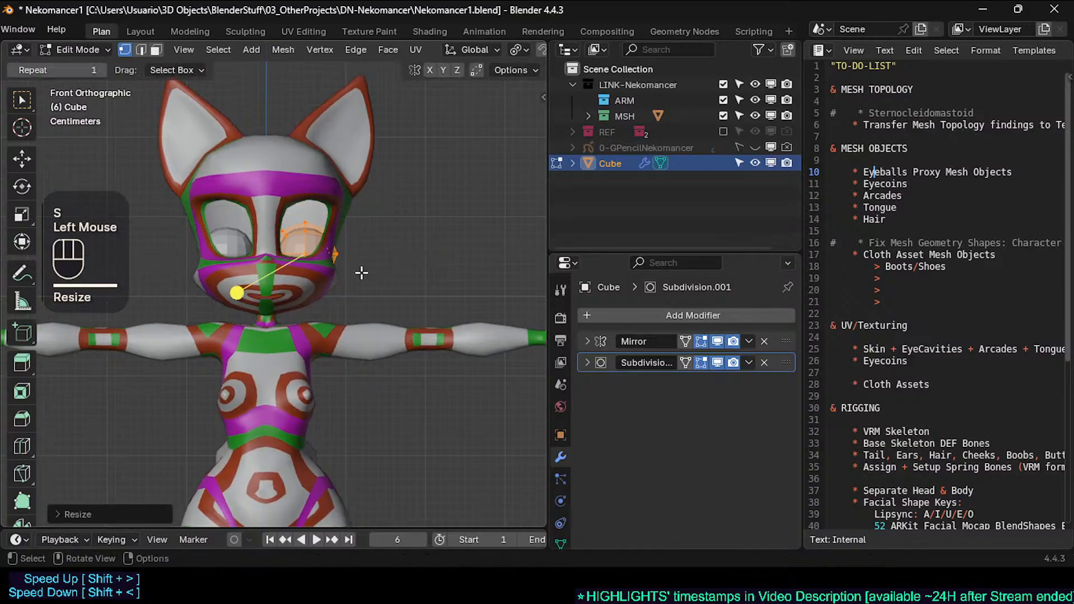
pyautogui.press('g')
pyautogui.press('z')
pyautogui.click(364, 246)
# Step: Display the cube object as Wire and bring up its Viewport Display properties
pyautogui.hotkey('shift', 'ctrl', 'alt', 'h')
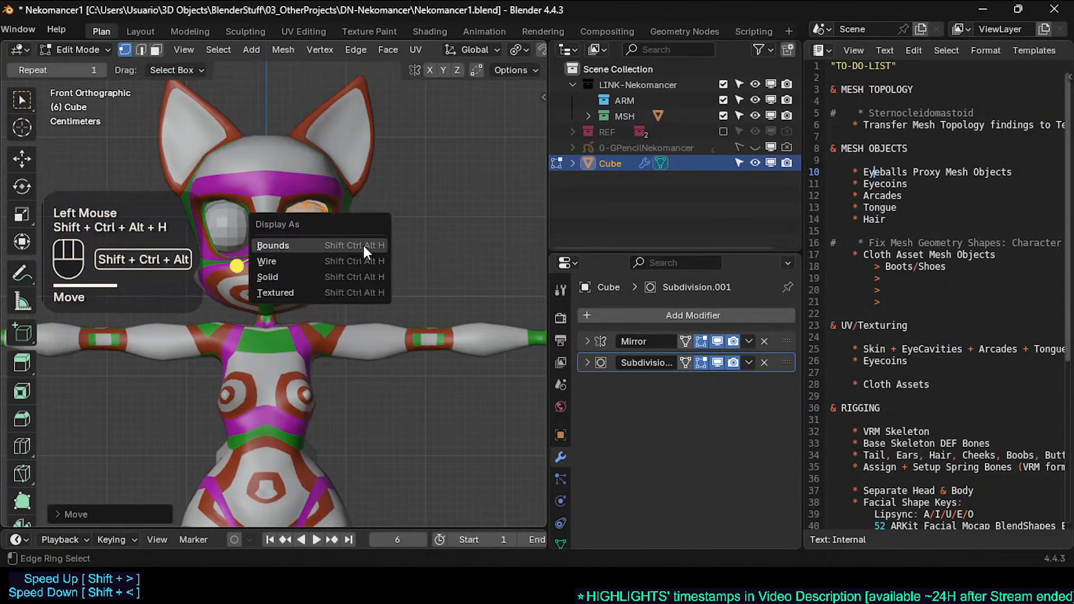
pyautogui.click(339, 261)
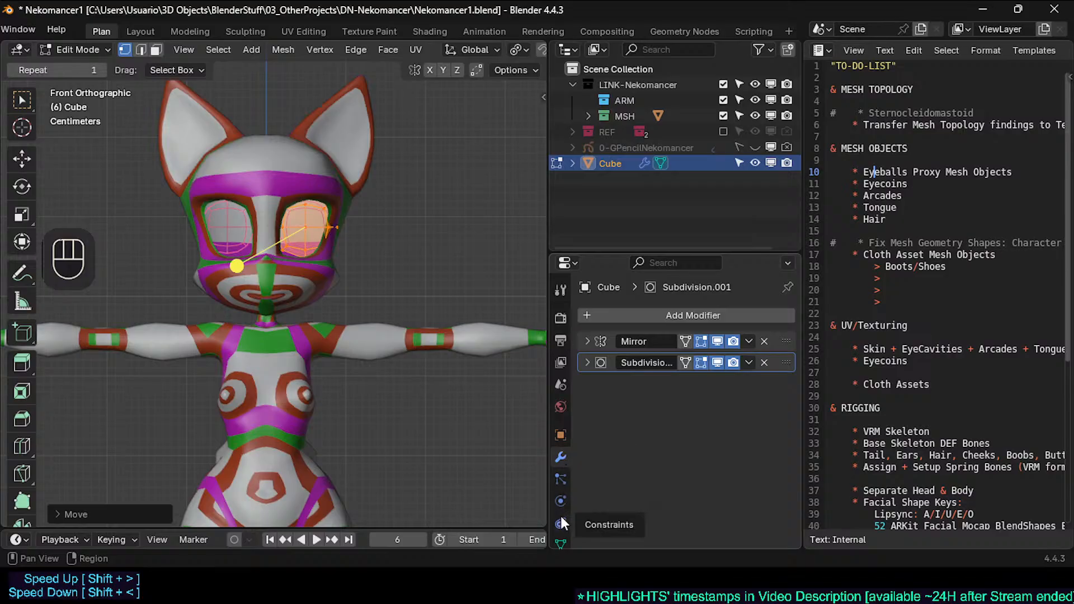
pyautogui.click(559, 434)
pyautogui.scroll(-2, 644, 448)
pyautogui.scroll(-3, 643, 453)
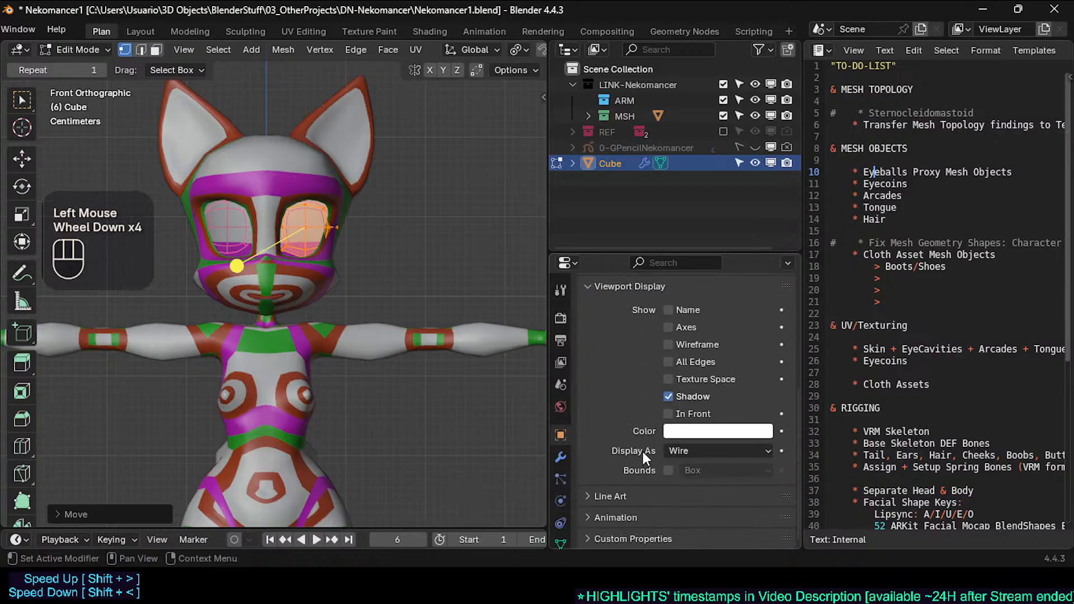
# Step: Examine the cube's Display As options, the commands available for that property, and the Quick Favorites list
pyautogui.click(682, 450)
pyautogui.rightClick(680, 449)
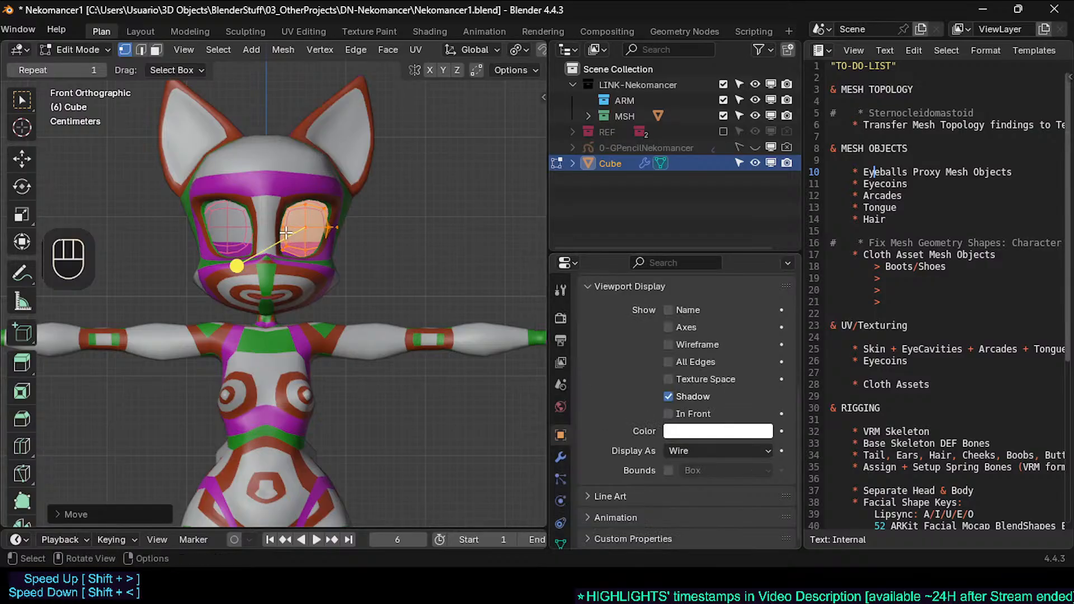
pyautogui.scroll(2, 335, 247)
pyautogui.click(688, 451)
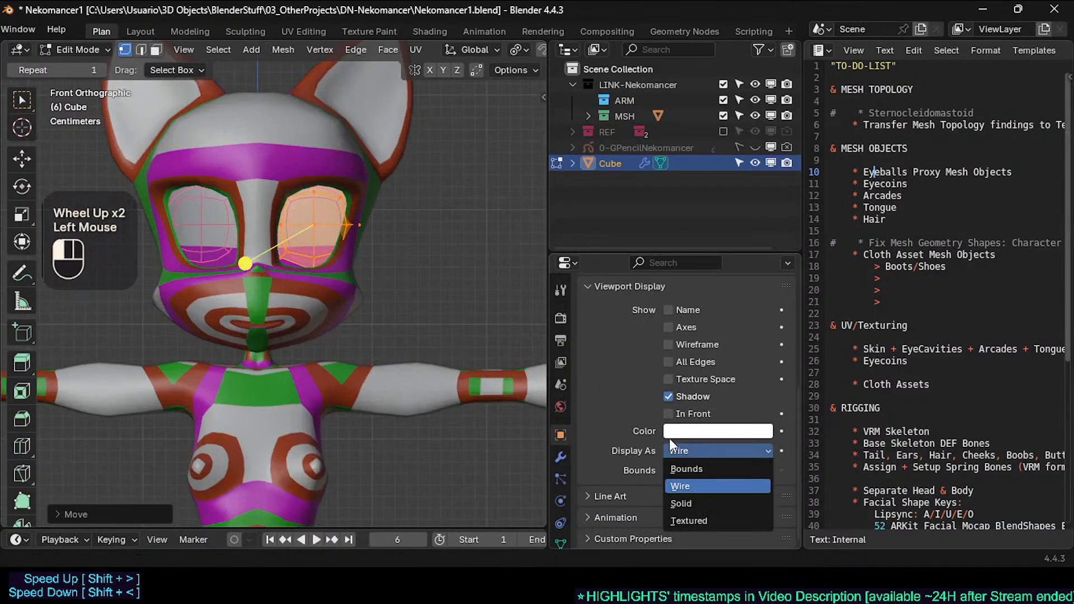
pyautogui.click(680, 448)
pyautogui.rightClick(680, 448)
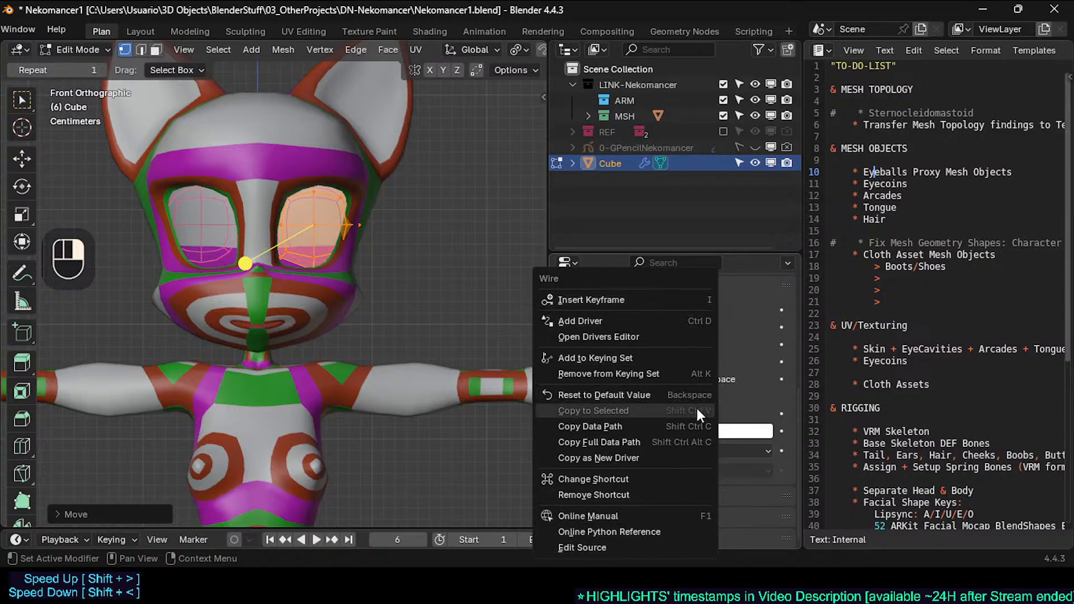
pyautogui.press('Escape')
pyautogui.scroll(2, 332, 229)
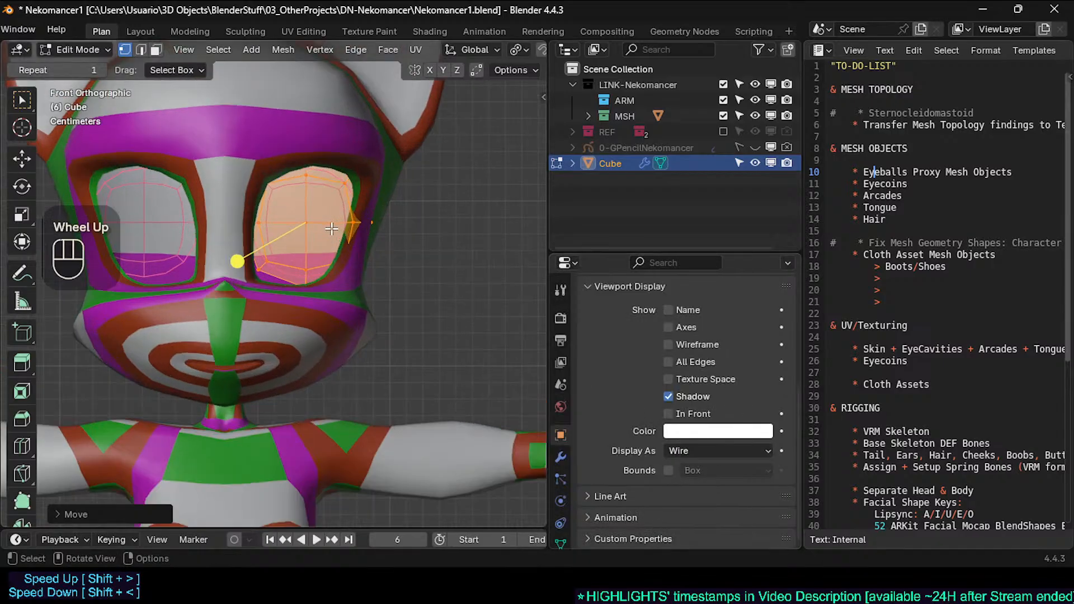
pyautogui.press('q')
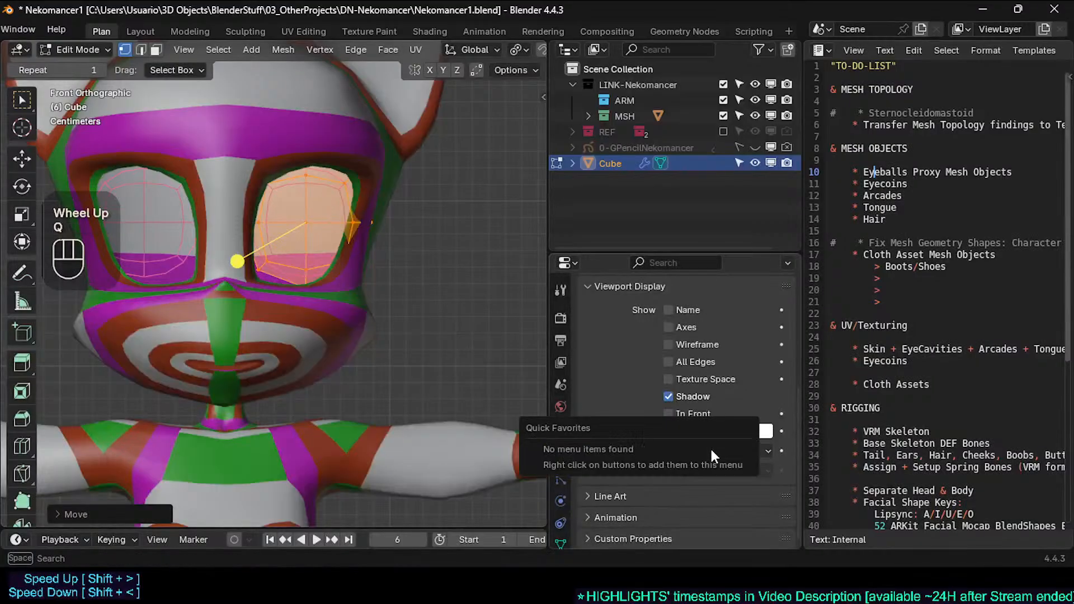
pyautogui.scroll(2, 367, 286)
pyautogui.keyDown('shift'); pyautogui.scroll(-2, 371, 286); pyautogui.keyUp('shift')
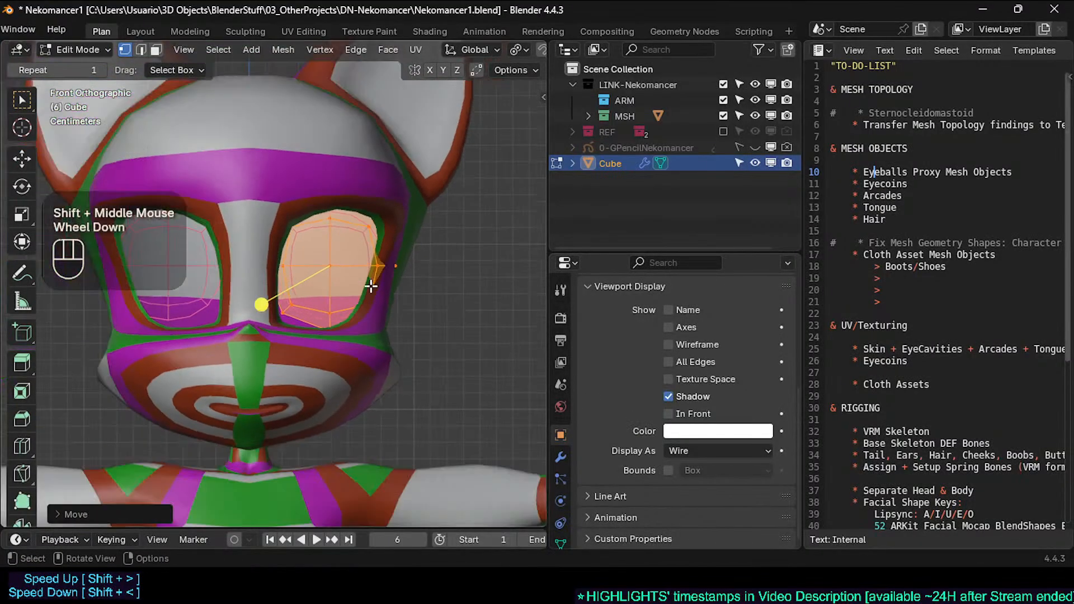
pyautogui.scroll(1, 392, 277)
# Step: Return to Object Mode and rename the cube object to Eyeballs
pyautogui.press('Tab')
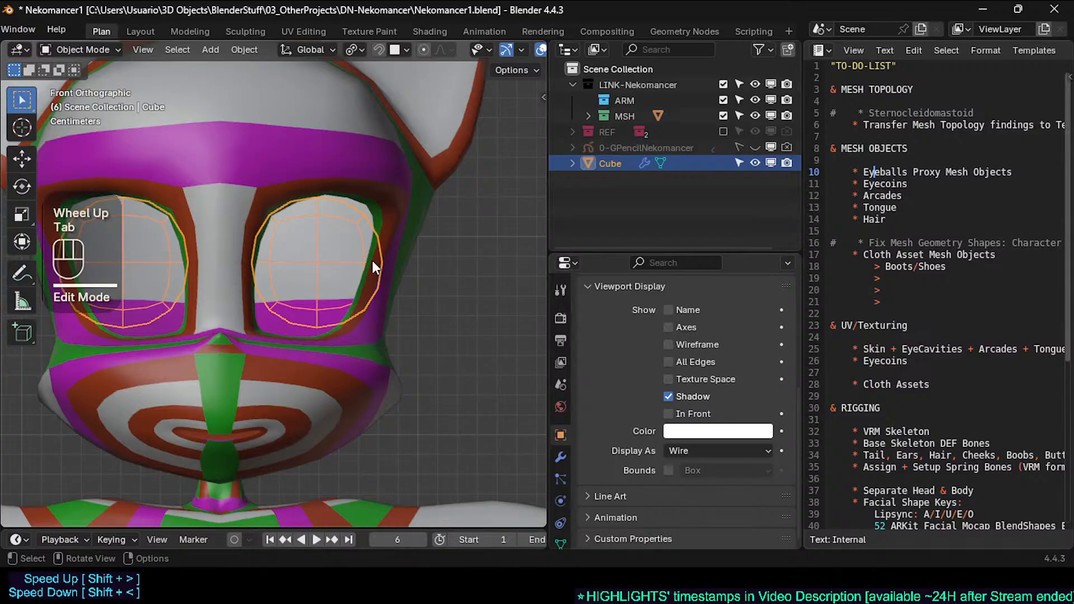
pyautogui.doubleClick(609, 163)
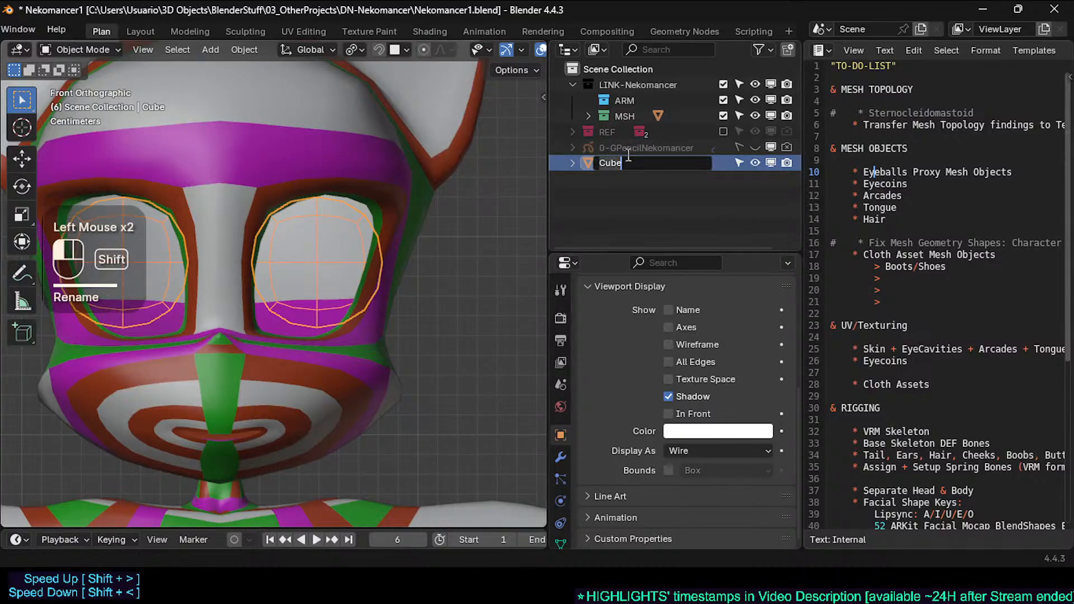
pyautogui.write('Eyeballs')
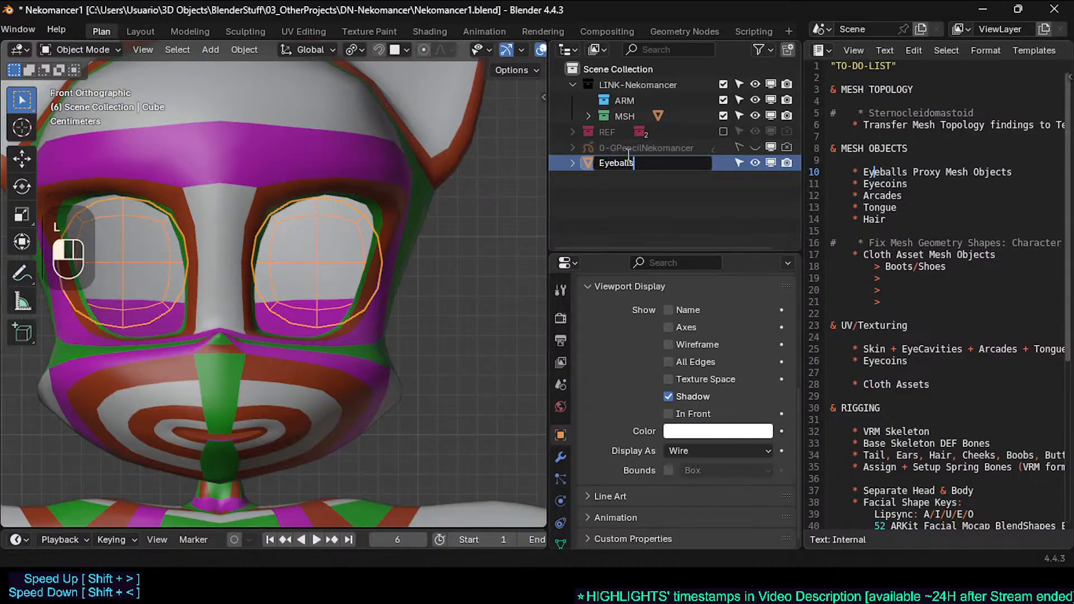
pyautogui.press('Return')
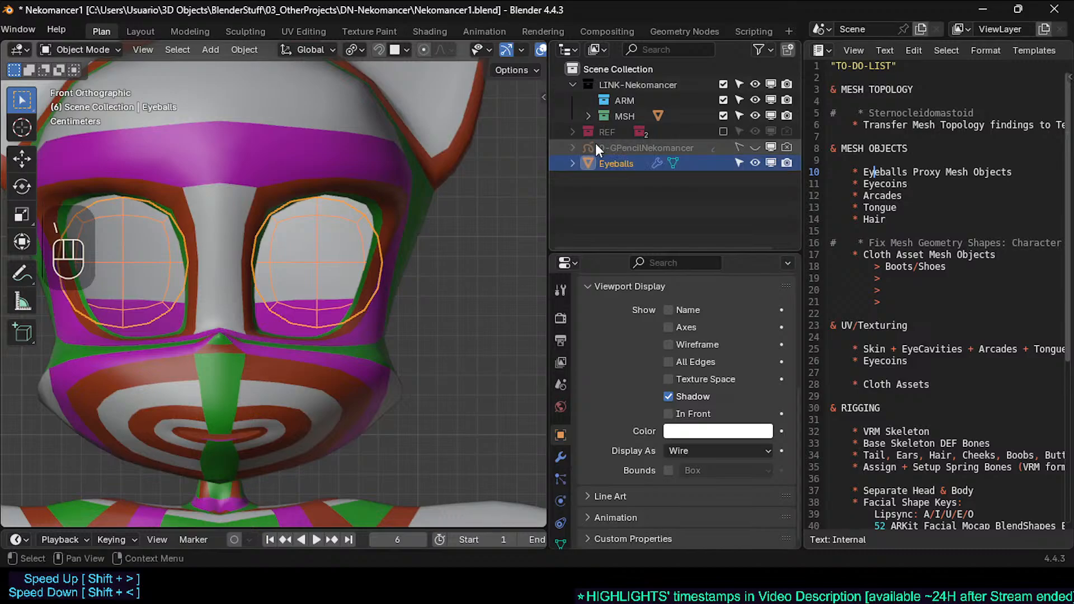
# Step: Check the Eyeballs object's origin at the character's feet and its location, rotation and scale values
pyautogui.scroll(-2, 357, 324)
pyautogui.keyDown('shift'); pyautogui.moveTo(358, 329); pyautogui.dragTo(384, 204, button='middle'); pyautogui.keyUp('shift')
pyautogui.scroll(-2, 347, 408)
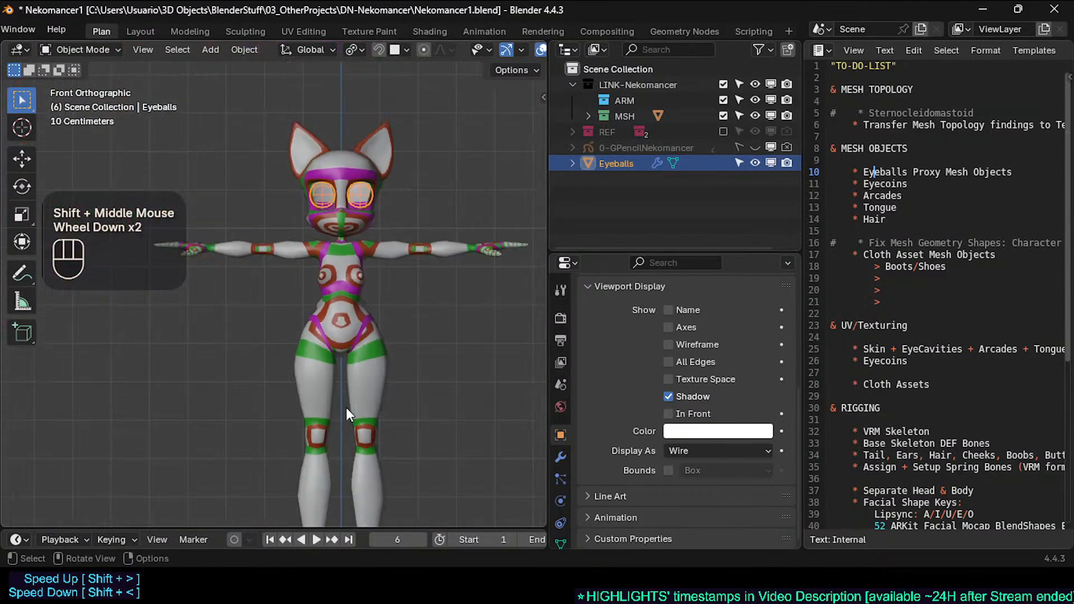
pyautogui.keyDown('shift'); pyautogui.moveTo(347, 408); pyautogui.dragTo(334, 192, button='middle'); pyautogui.keyUp('shift')
pyautogui.scroll(-1, 334, 192)
pyautogui.press('n')
pyautogui.click(537, 109)
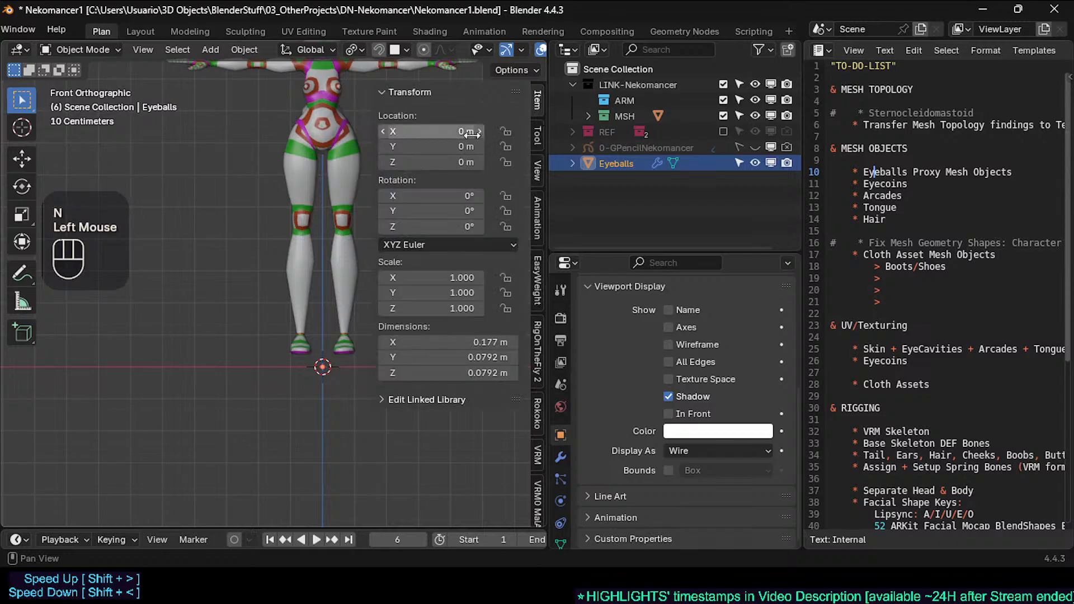
pyautogui.press('n')
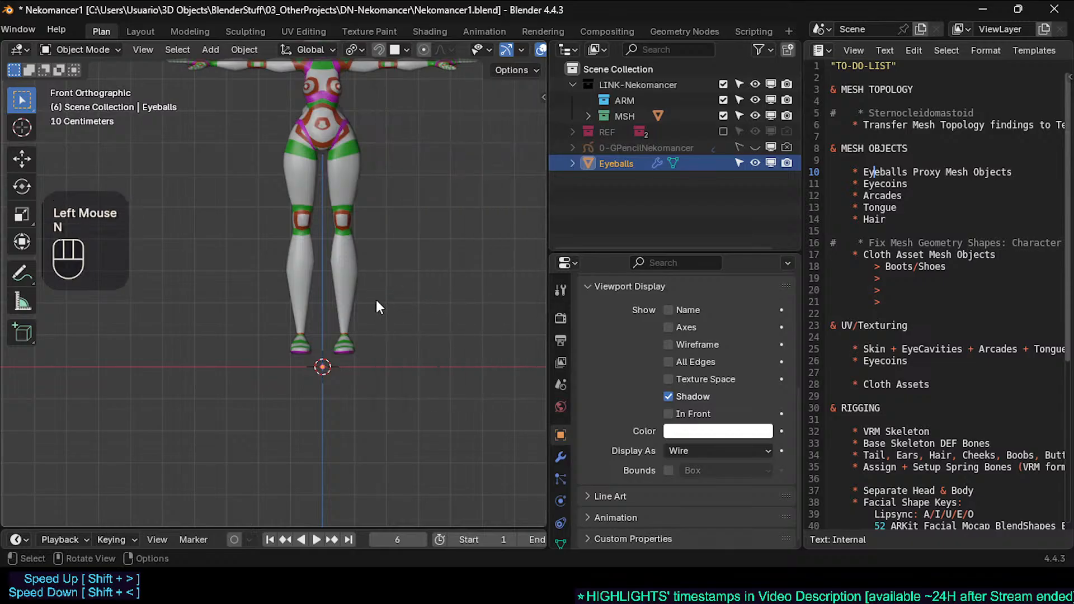
pyautogui.keyDown('shift'); pyautogui.moveTo(327, 379); pyautogui.dragTo(364, 526, button='middle'); pyautogui.keyUp('shift')
pyautogui.scroll(4, 347, 213)
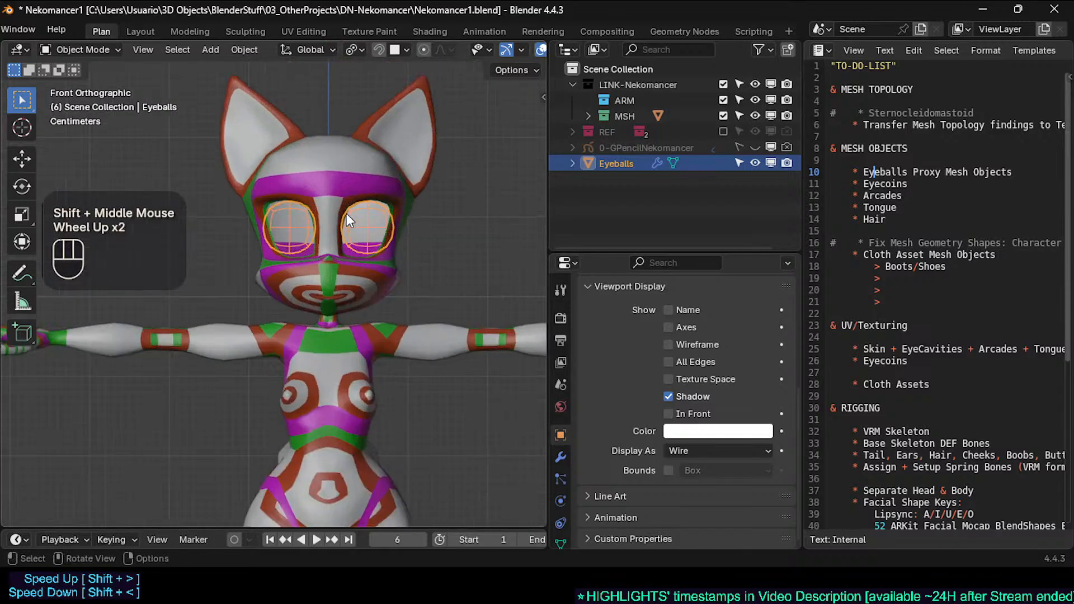
# Step: Create a new collection inside MSH, name it Proxy, and move the Eyeballs object into it
pyautogui.click(589, 115)
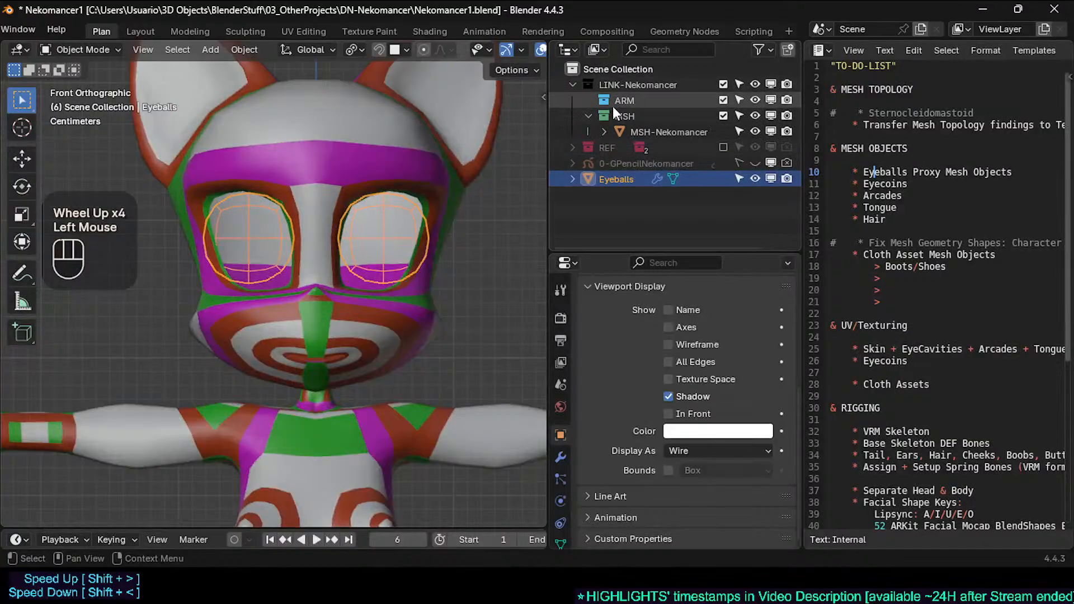
pyautogui.rightClick(616, 114)
pyautogui.click(589, 112)
pyautogui.doubleClick(637, 131)
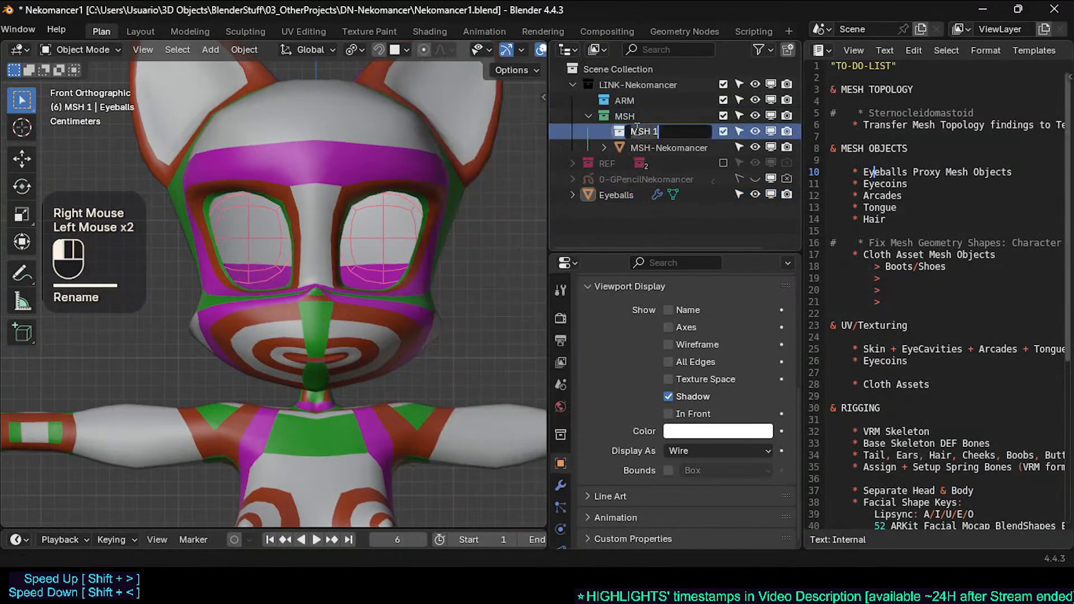
pyautogui.write('Proxy')
pyautogui.press('Return')
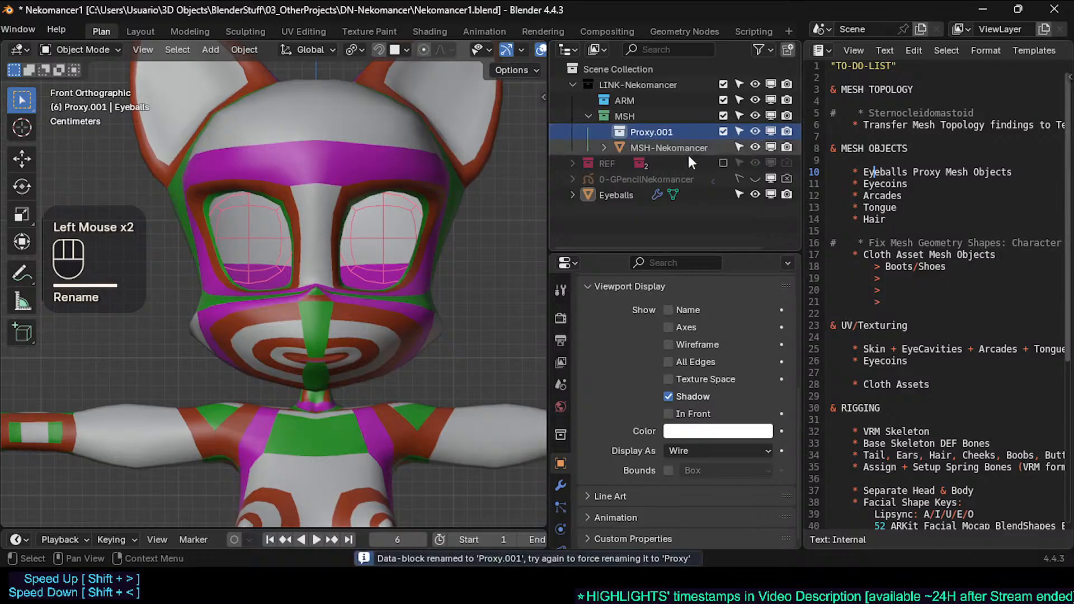
pyautogui.click(610, 194)
pyautogui.moveTo(610, 195); pyautogui.dragTo(646, 130)
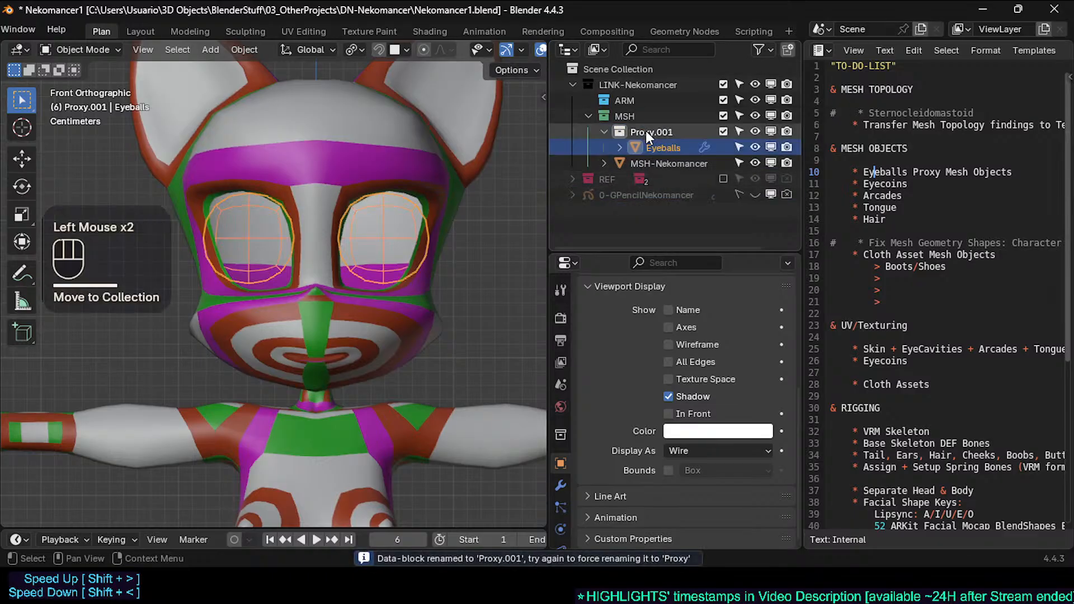
# Step: Rename the existing Proxy collection inside REF to ProxyGP
pyautogui.click(573, 178)
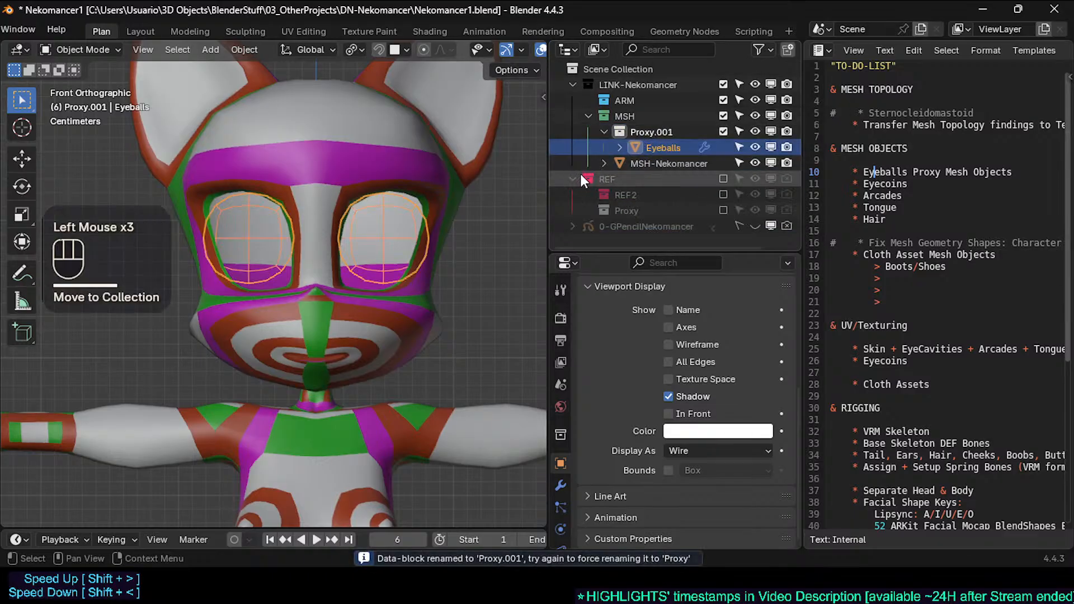
pyautogui.doubleClick(628, 208)
pyautogui.write('Ex')
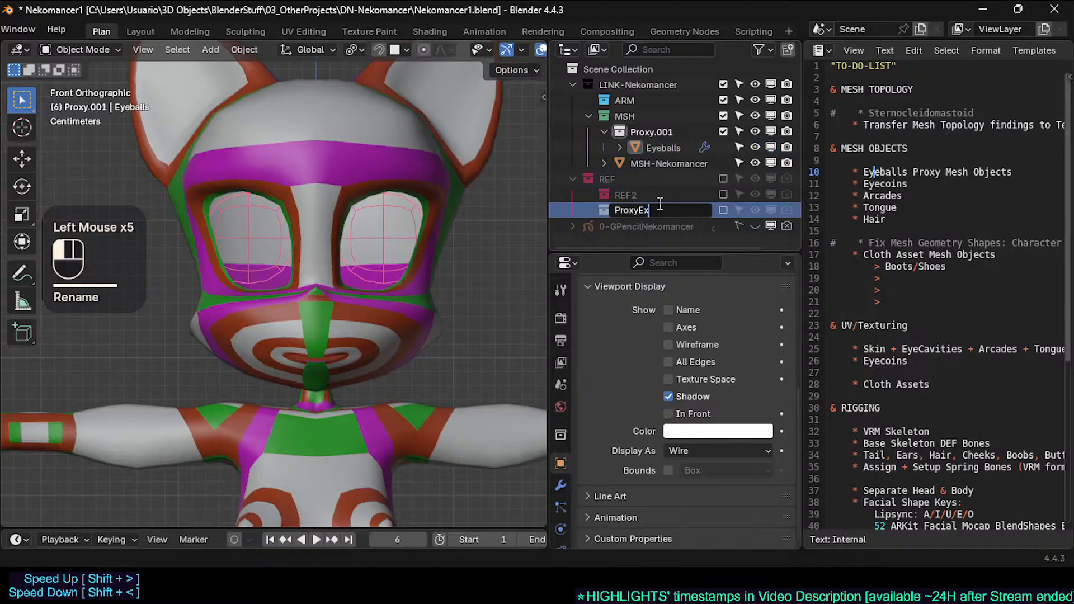
pyautogui.press('BackSpace')
pyautogui.press('BackSpace')
pyautogui.write('GP')
pyautogui.click(668, 132)
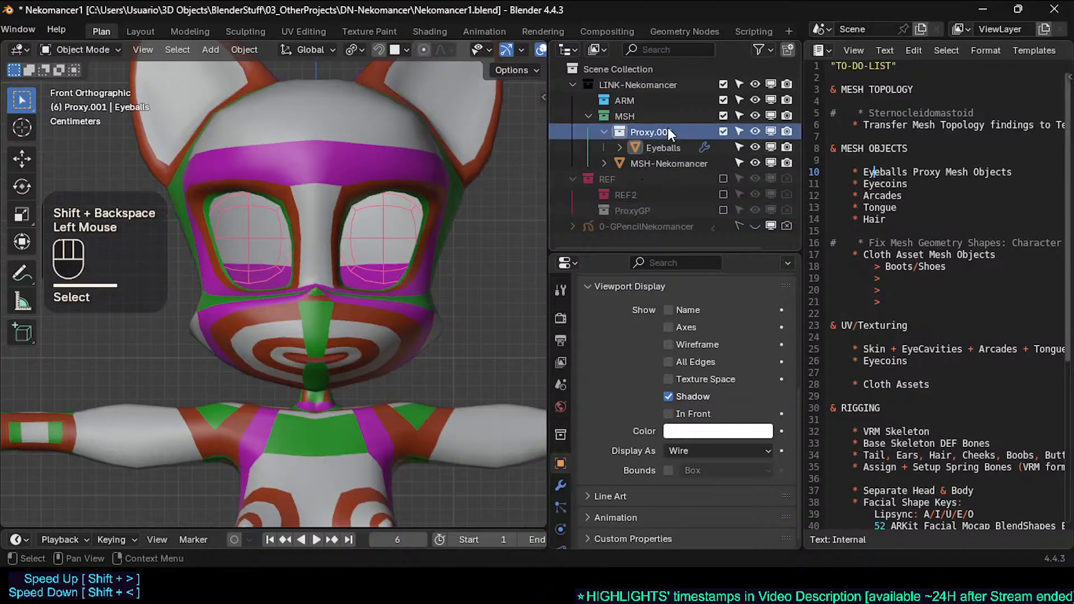
# Step: Rename the new collection inside MSH to PROXY and collapse it
pyautogui.doubleClick(669, 131)
pyautogui.press('BackSpace')
pyautogui.press('BackSpace')
pyautogui.press('BackSpace')
pyautogui.press('BackSpace')
pyautogui.press('Return')
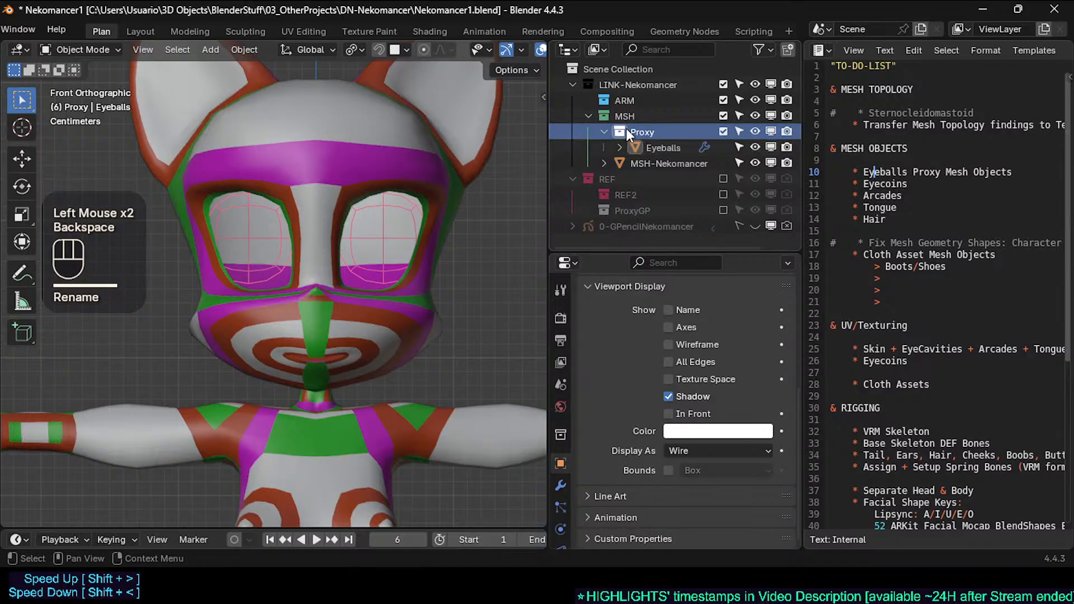
pyautogui.doubleClick(644, 131)
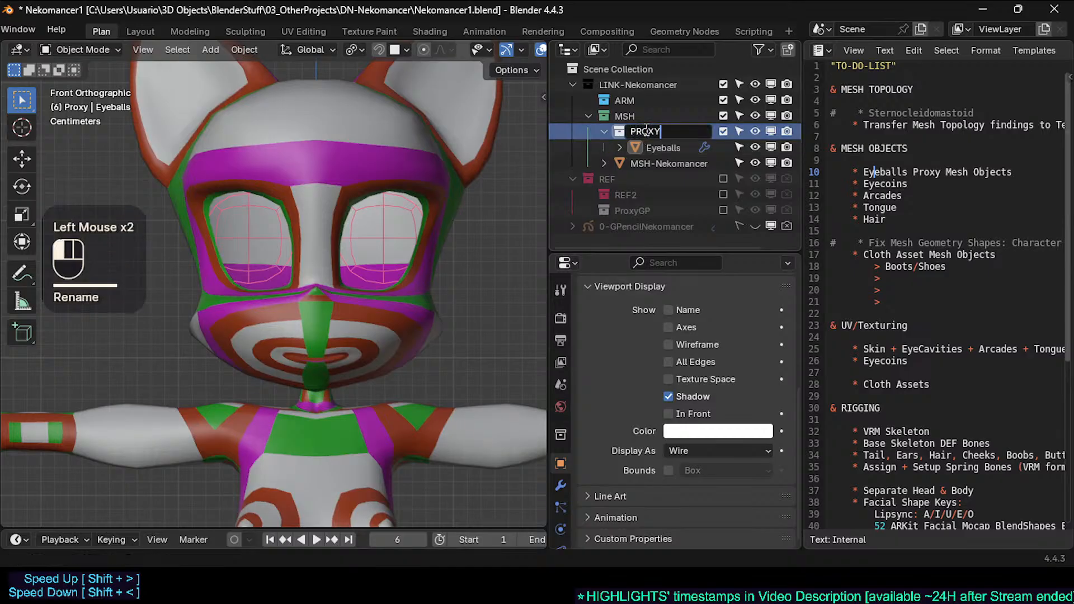
pyautogui.click(656, 139)
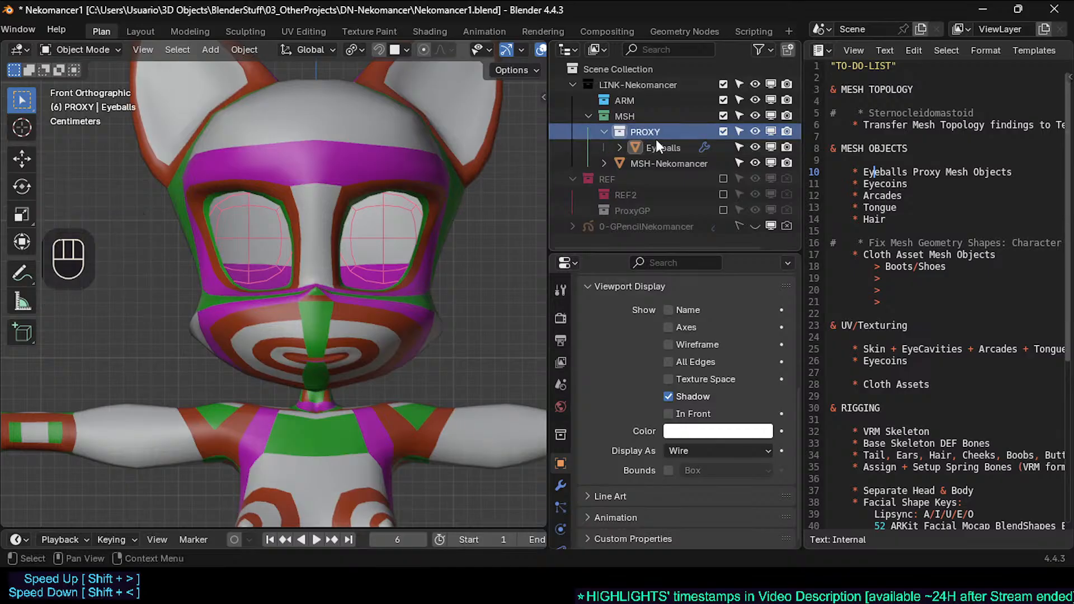
pyautogui.click(604, 130)
# Step: Inspect the MSH-Nekomancer mesh around the eye sockets in Edit Mode, comparing it with the eyeball wireframes
pyautogui.click(371, 243)
pyautogui.scroll(2, 374, 247)
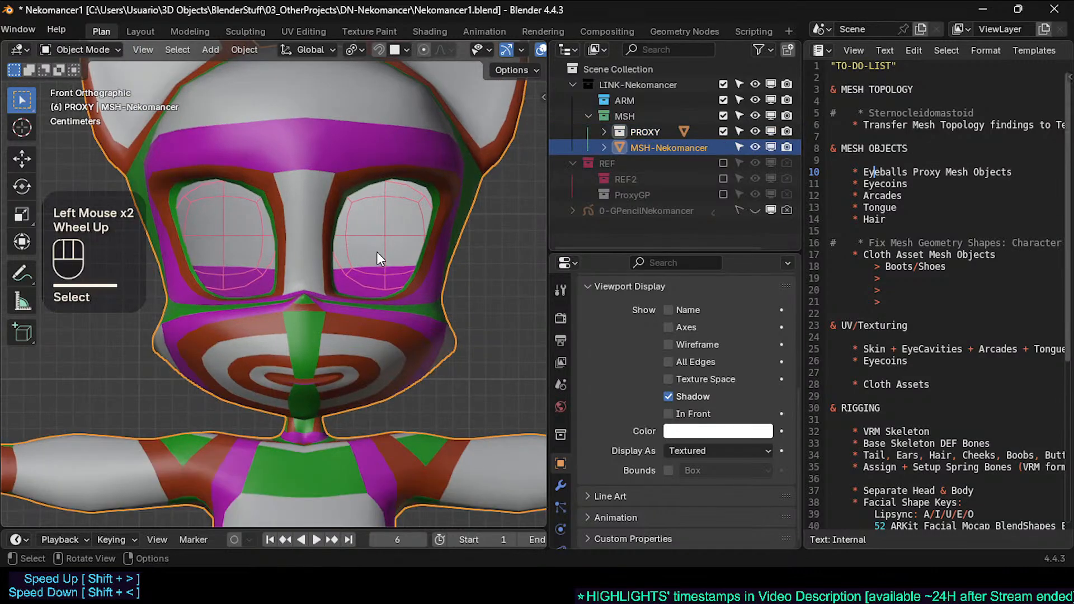
pyautogui.click(377, 283)
pyautogui.click(377, 277)
pyautogui.press('Tab')
pyautogui.keyDown('shift'); pyautogui.moveTo(377, 271); pyautogui.dragTo(376, 305, button='middle'); pyautogui.keyUp('shift')
pyautogui.scroll(-2, 376, 305)
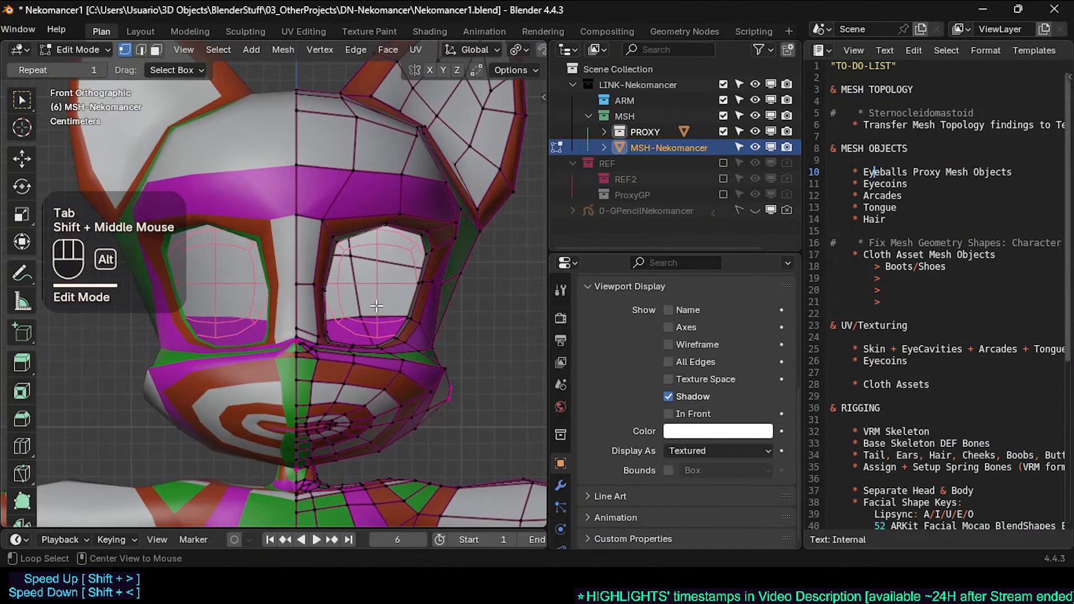
pyautogui.press('Tab')
# Step: Expand the PROXY collection, collapse REF, and select the Eyeballs object
pyautogui.click(604, 132)
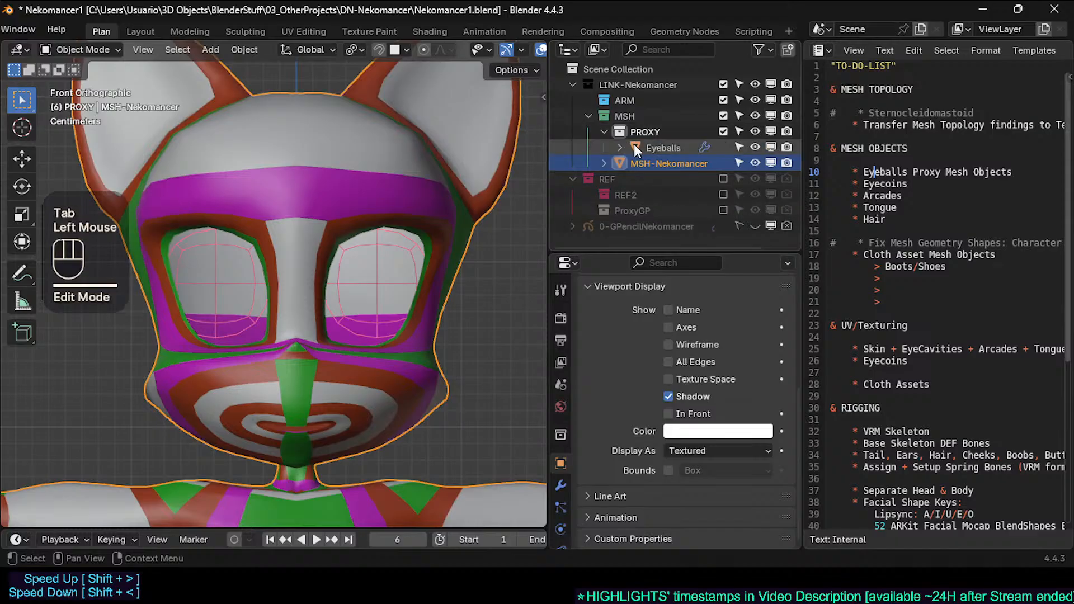
pyautogui.click(573, 179)
pyautogui.click(654, 146)
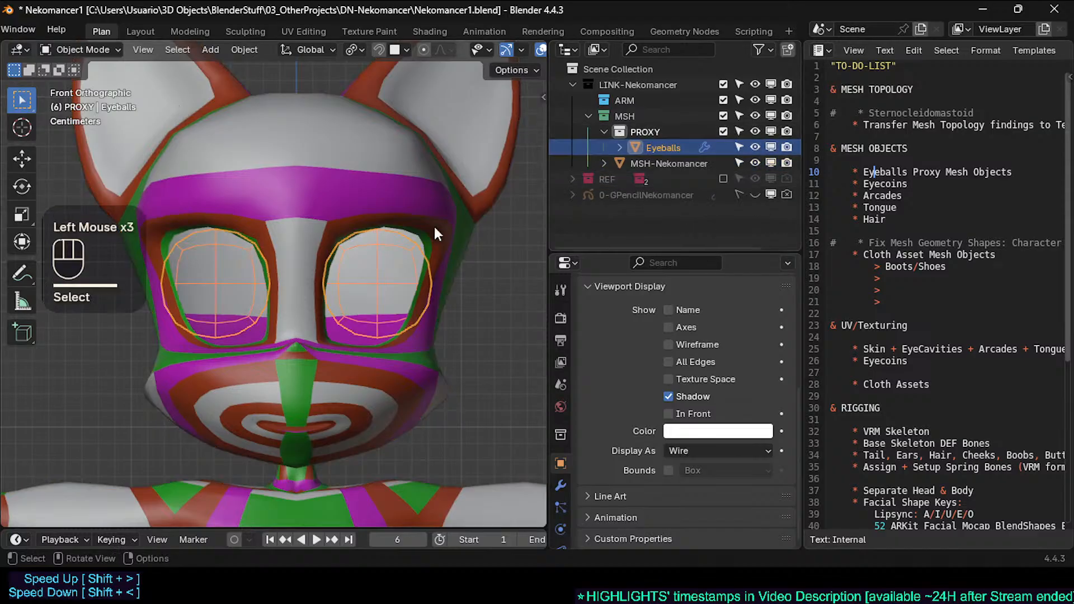
pyautogui.press('Tab')
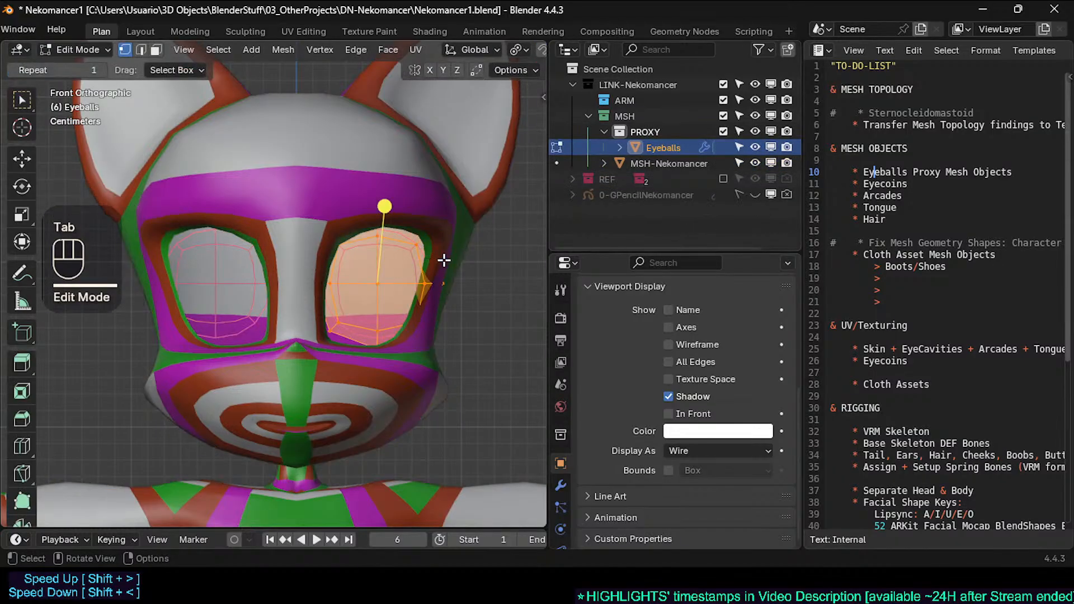
pyautogui.press('s')
pyautogui.press('Escape')
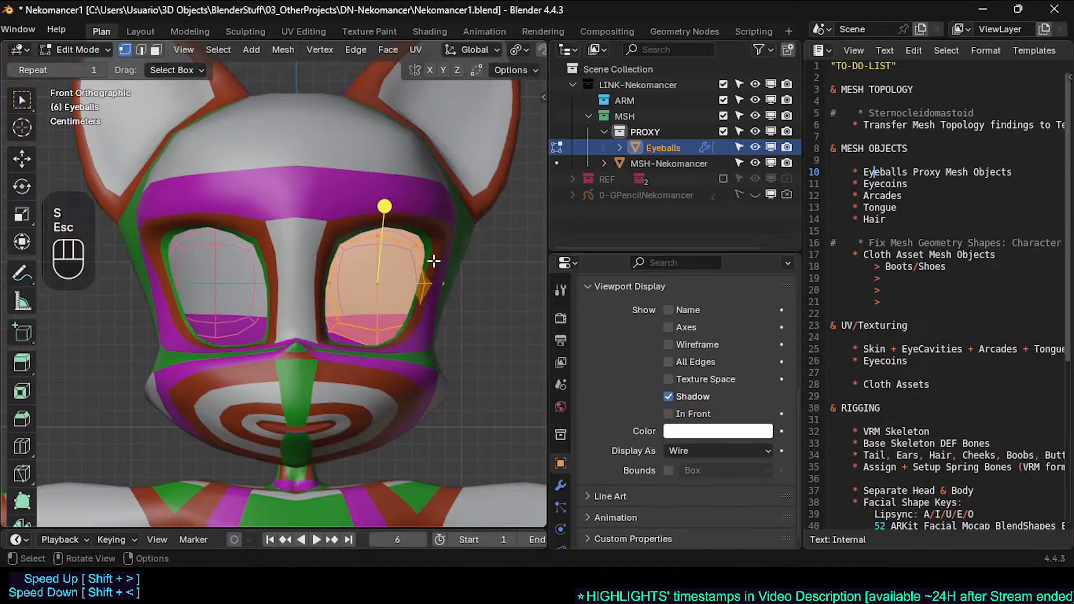
pyautogui.press('Tab')
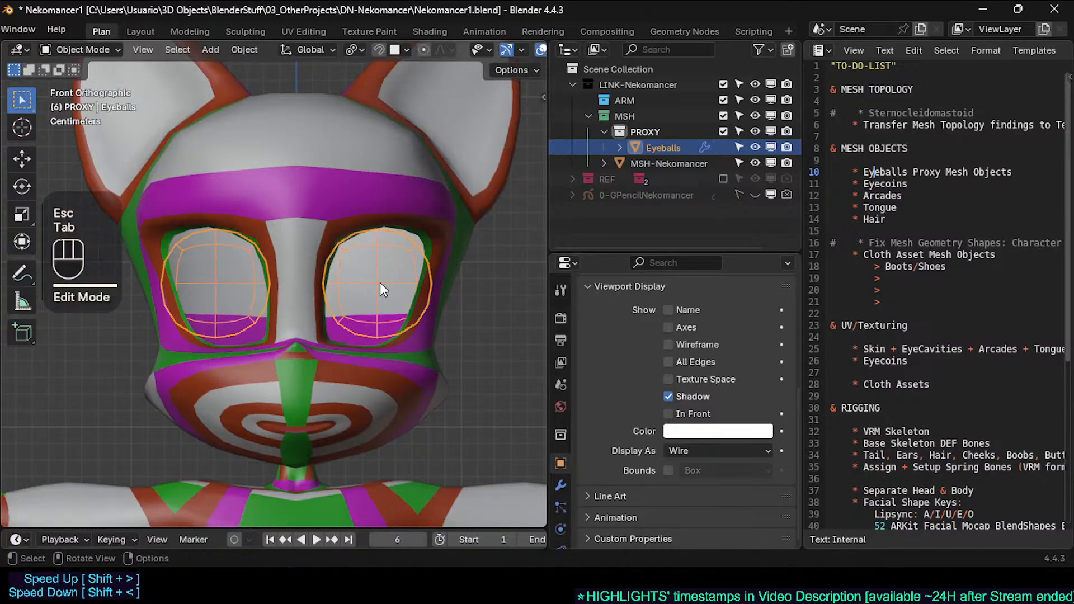
pyautogui.press('Tab')
pyautogui.press('Tab')
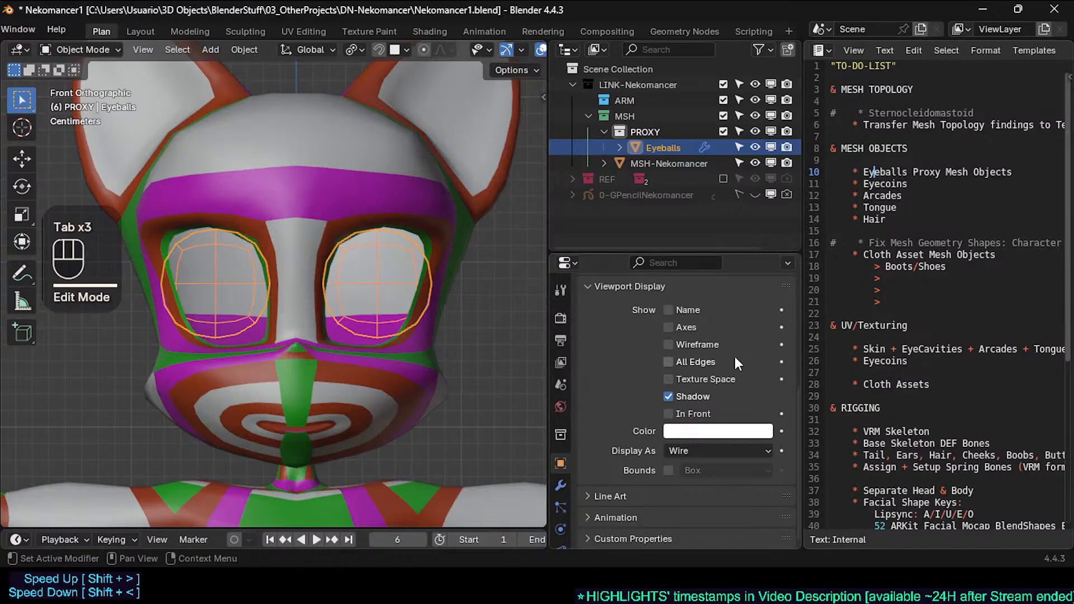
# Step: Set the Eyeballs Subdivision modifier to 2 levels for both viewport and render
pyautogui.click(560, 486)
pyautogui.click(588, 362)
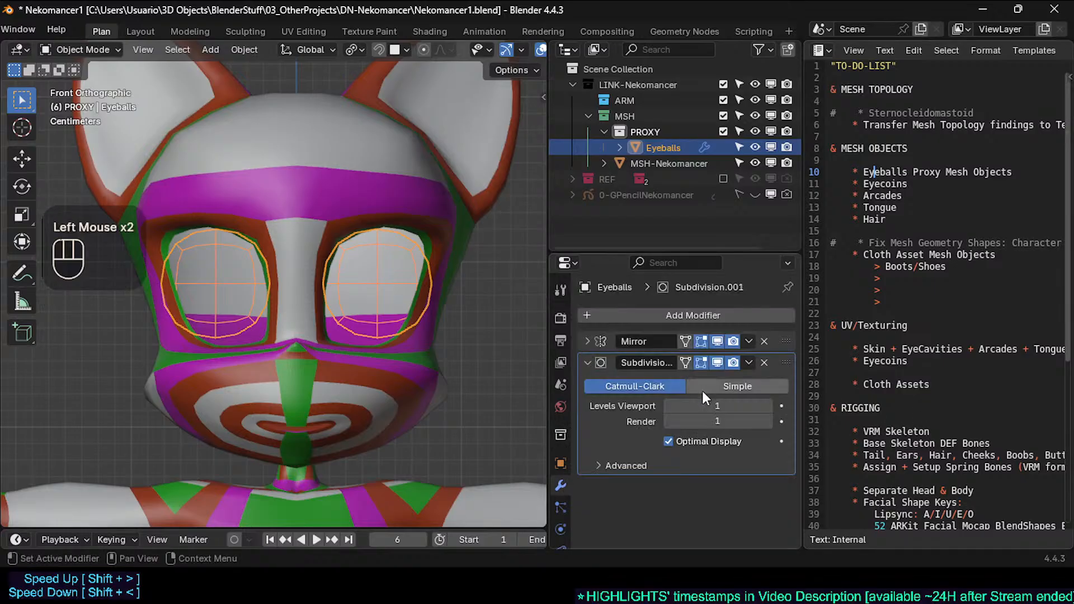
pyautogui.click(770, 407)
pyautogui.click(770, 421)
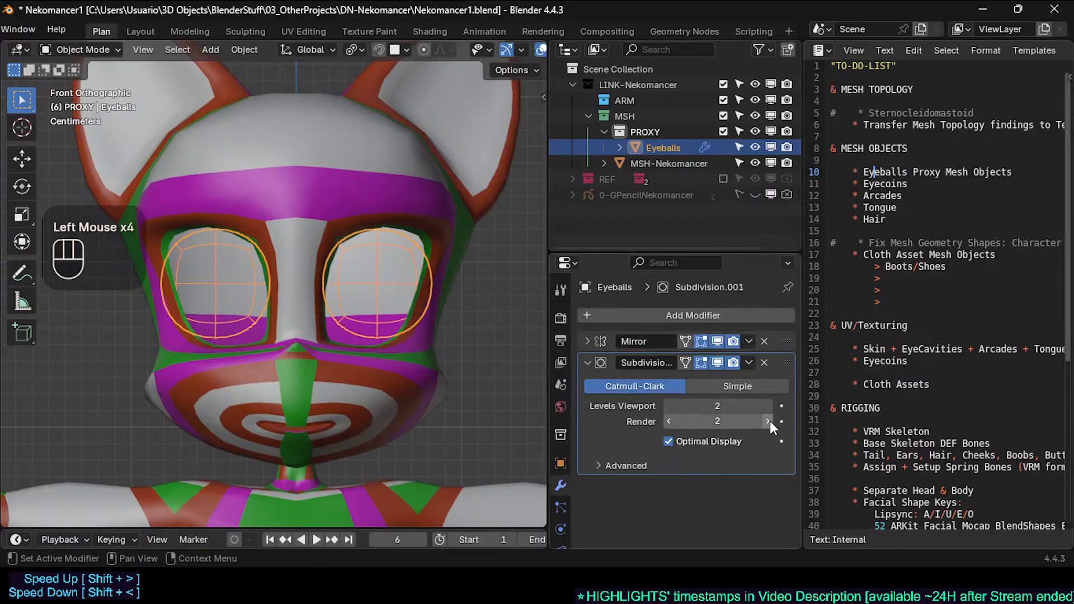
# Step: Inspect the eyeball mesh against the eye sockets in Edit Mode, comparing it with and without X-ray
pyautogui.press('Tab')
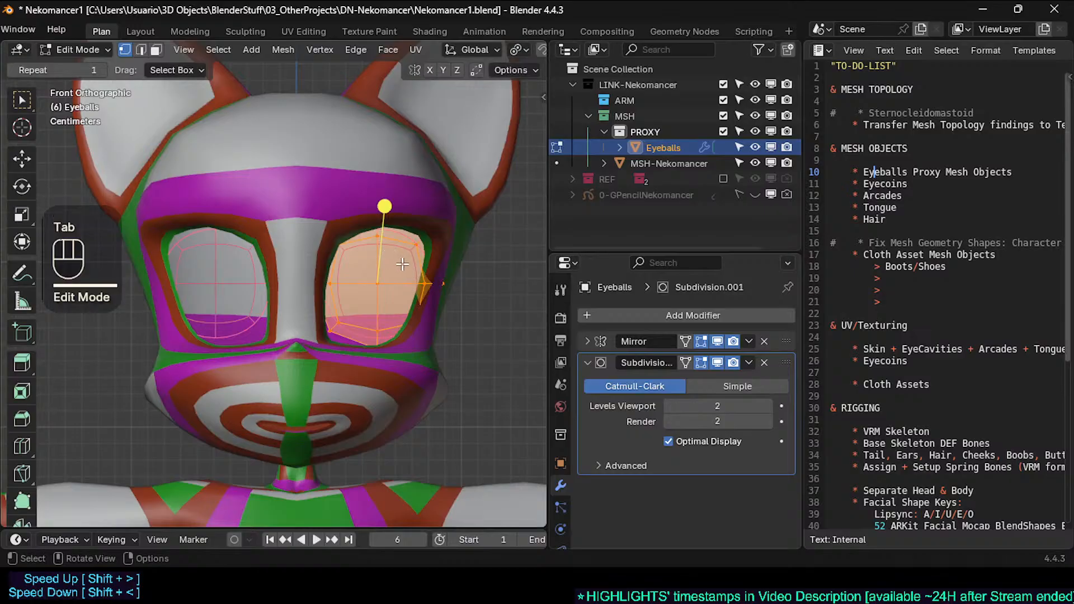
pyautogui.scroll(2, 427, 283)
pyautogui.press('Tab')
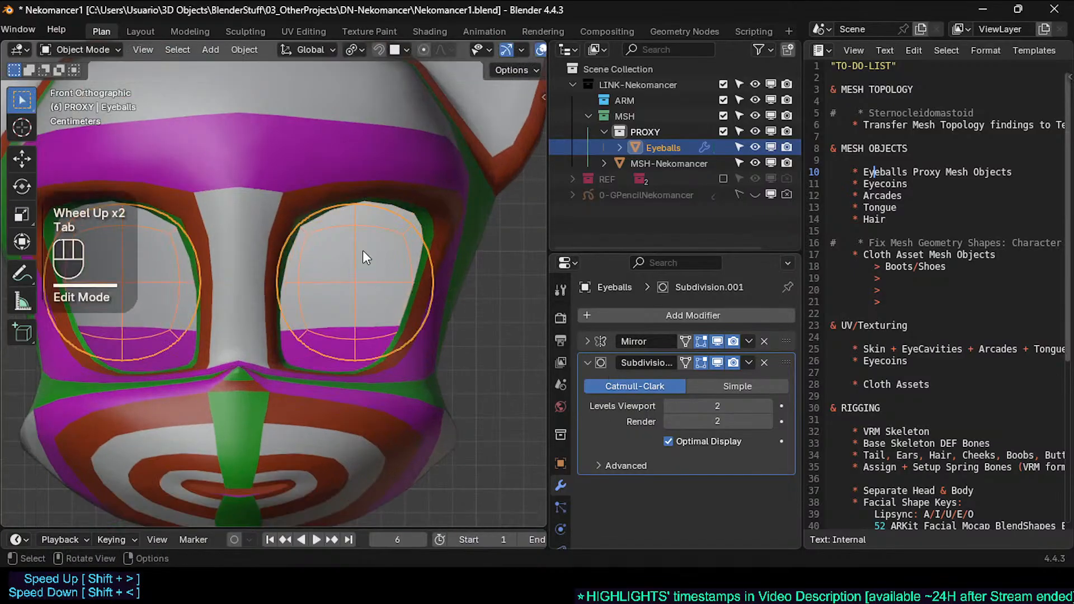
pyautogui.press('Tab')
pyautogui.hotkey('alt', 'z')
pyautogui.keyDown('shift'); pyautogui.moveTo(326, 242); pyautogui.dragTo(358, 280, button='middle'); pyautogui.keyUp('shift')
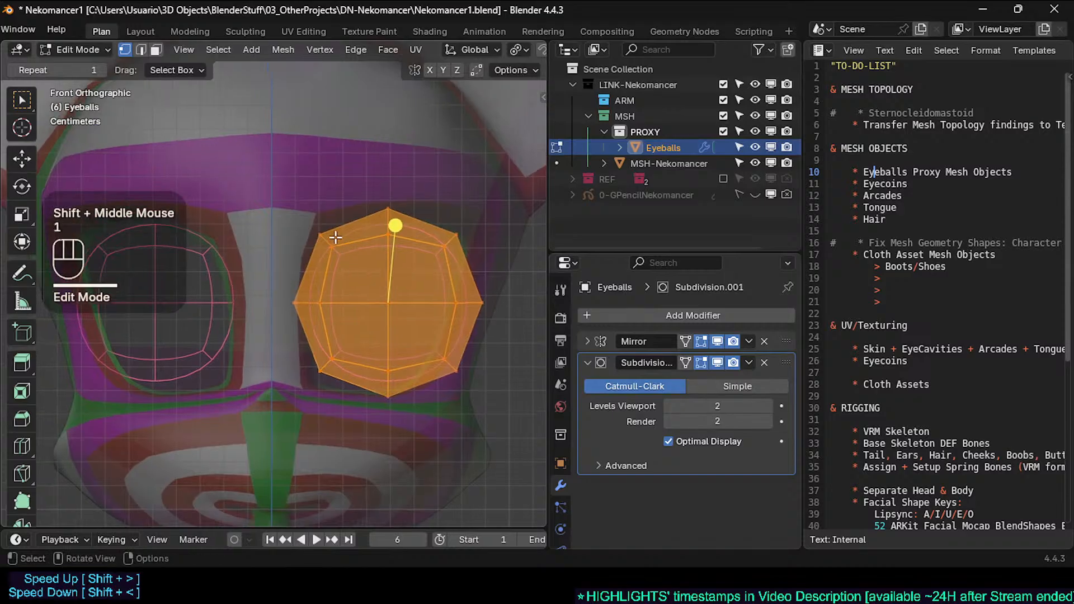
pyautogui.press('1')
pyautogui.hotkey('alt', 'z')
pyautogui.hotkey('alt', 'z')
pyautogui.hotkey('alt', 'z')
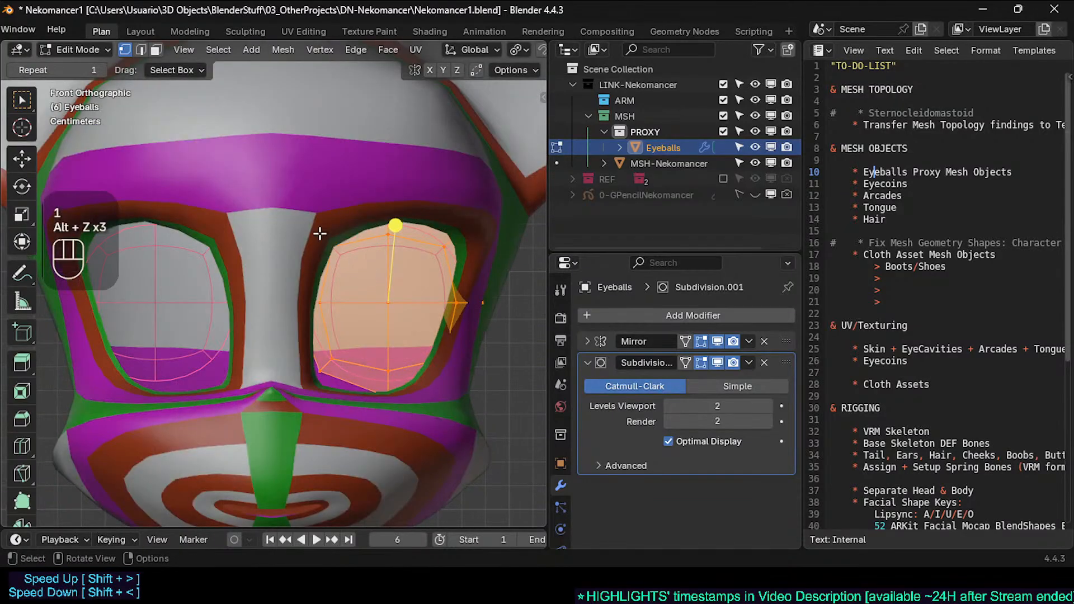
pyautogui.click(319, 234)
pyautogui.click(338, 246)
pyautogui.press('g')
pyautogui.scroll(-4, 364, 265)
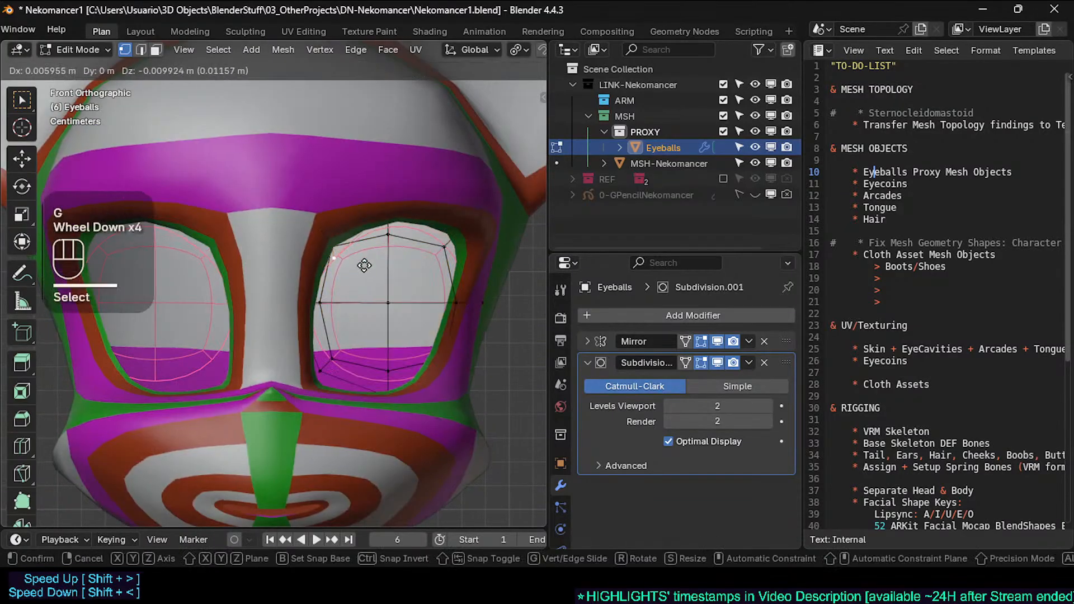
pyautogui.press('Escape')
# Step: Enable proportional editing and X-ray, then nudge the eyeball's upper corner vertex nearest the nose to fit the eye socket
pyautogui.scroll(-2, 354, 252)
pyautogui.scroll(-4, 479, 49)
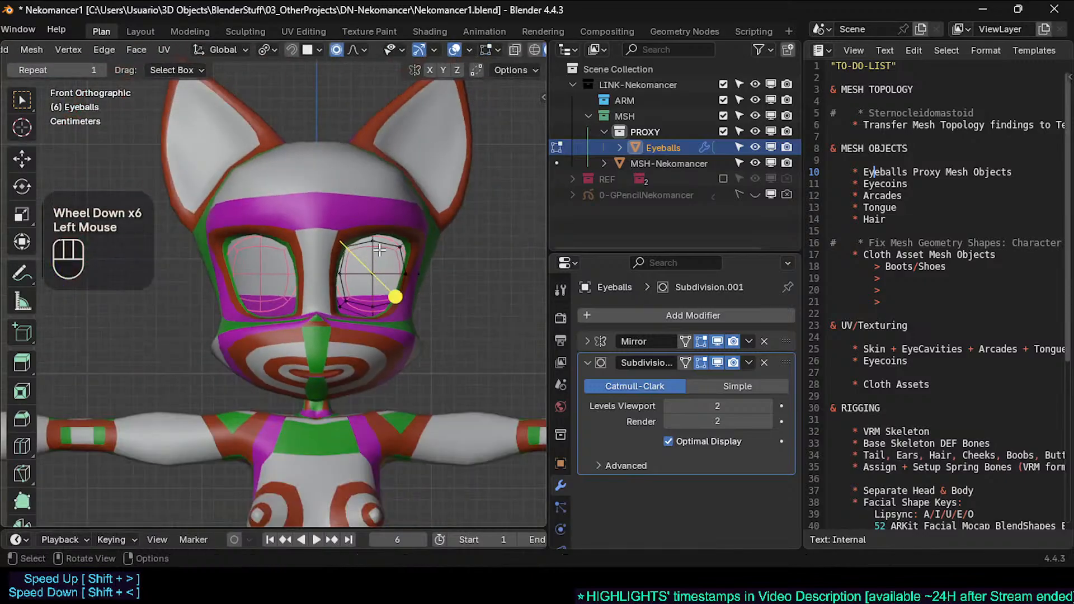
pyautogui.hotkey('alt', 'z')
pyautogui.press('g')
pyautogui.keyDown('shift'); pyautogui.click(243, 260); pyautogui.keyUp('shift')
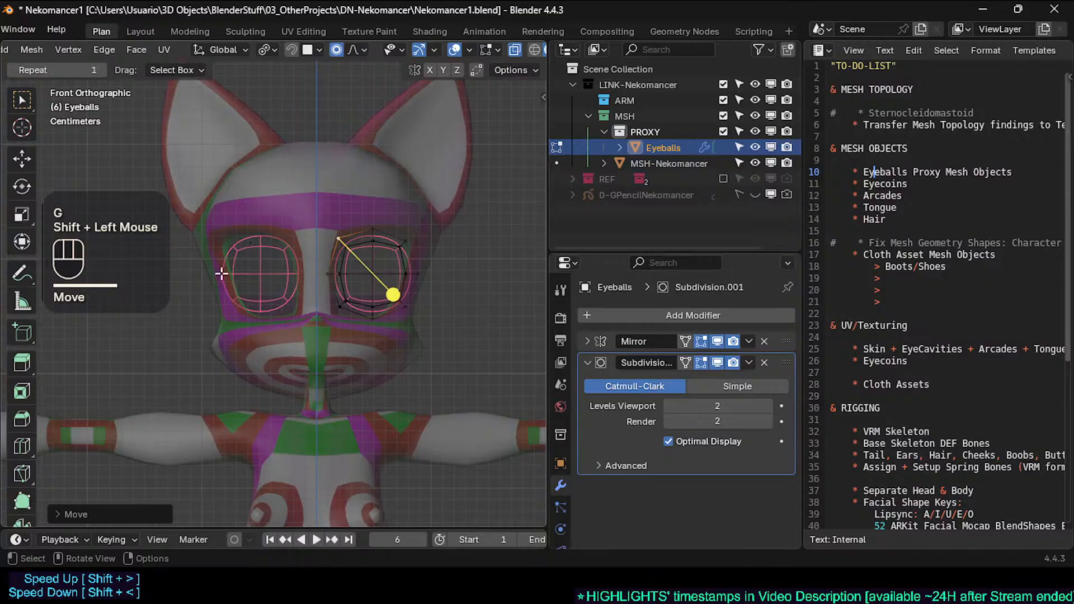
# Step: Adjust the eyeball's front and rear lower corner vertices on the nose side to follow the socket outline
pyautogui.click(340, 309)
pyautogui.press('g')
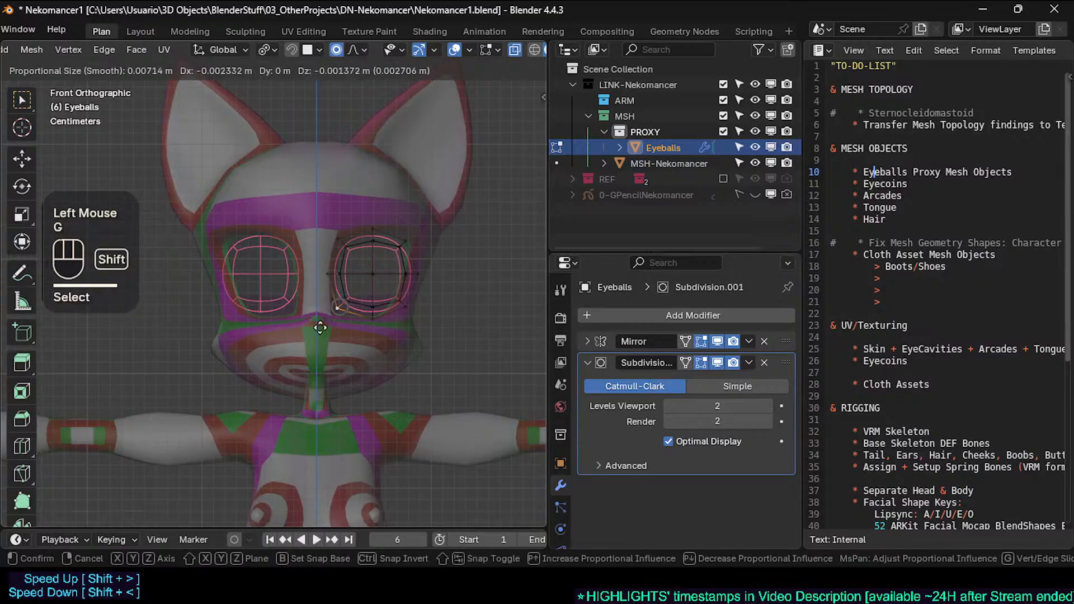
pyautogui.keyDown('shift'); pyautogui.click(304, 353); pyautogui.keyUp('shift')
pyautogui.click(349, 304)
pyautogui.press('g')
pyautogui.keyDown('shift'); pyautogui.click(331, 324); pyautogui.keyUp('shift')
pyautogui.click(339, 272)
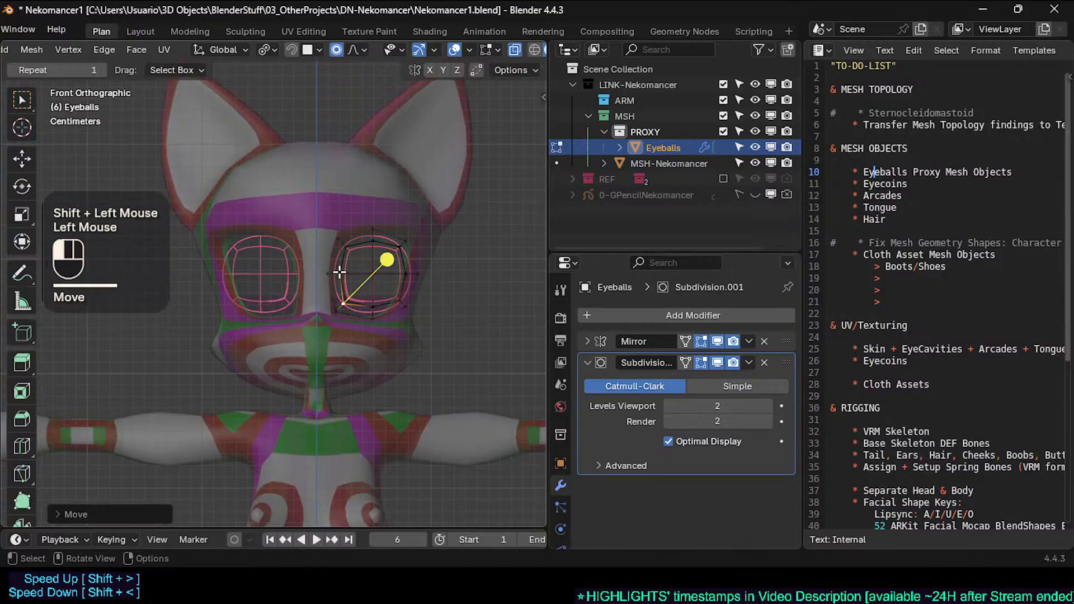
pyautogui.press('g')
pyautogui.scroll(-4, 347, 268)
pyautogui.scroll(-5, 347, 268)
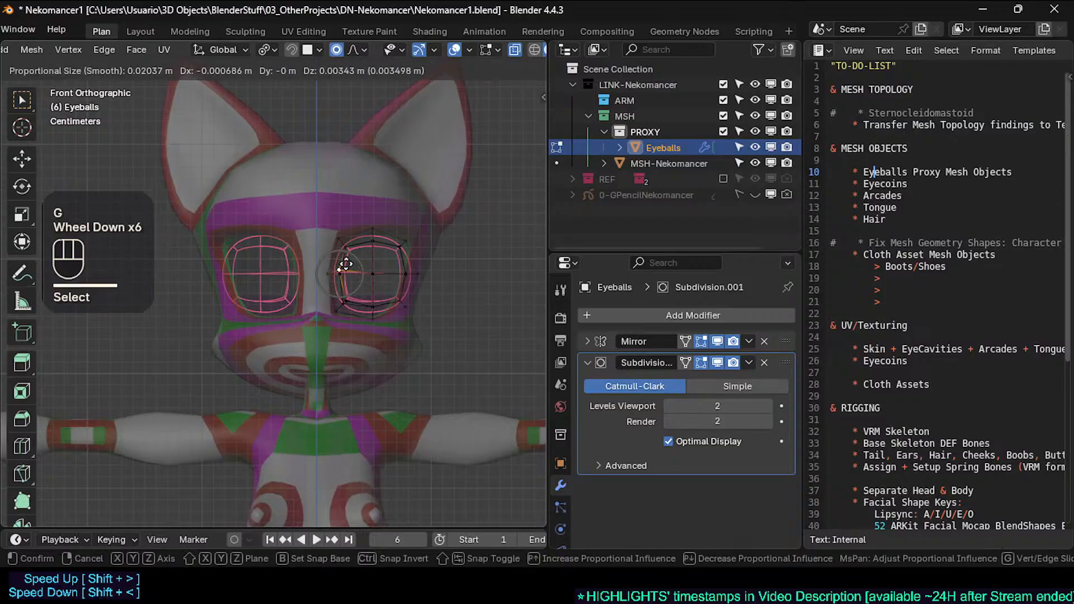
pyautogui.press('Escape')
# Step: Reposition the eyeball's top-centre vertex and its upper corner vertex on the temple side along the socket edge
pyautogui.click(368, 231)
pyautogui.press('g')
pyautogui.keyDown('shift'); pyautogui.click(366, 205); pyautogui.keyUp('shift')
pyautogui.click(388, 247)
pyautogui.press('g')
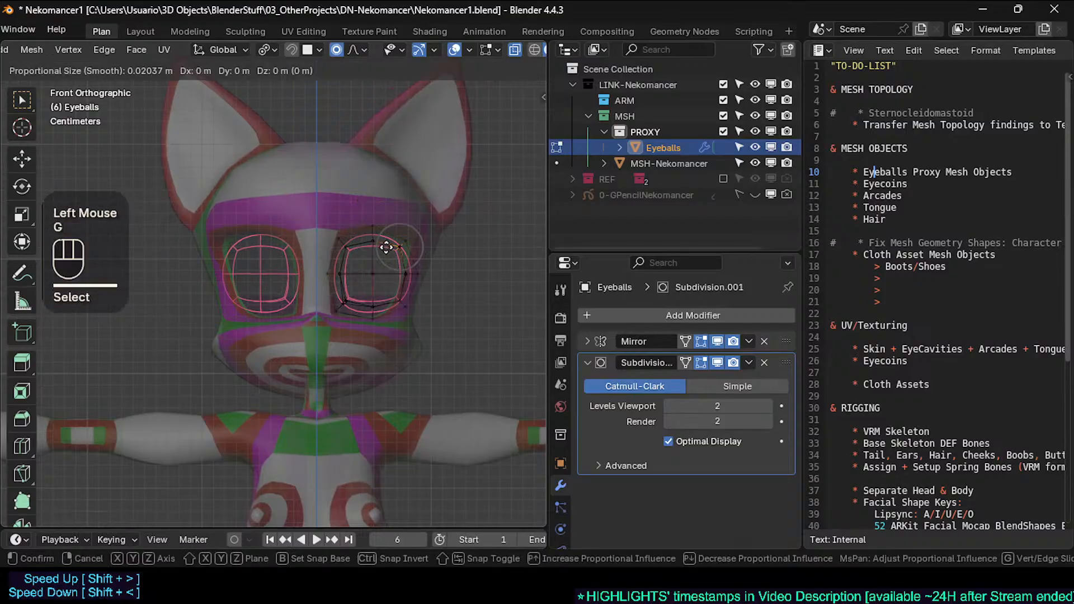
pyautogui.keyDown('shift'); pyautogui.click(390, 246); pyautogui.keyUp('shift')
# Step: Refine the front and rear upper corner vertices on the temple side and the front top-centre vertex to match the socket
pyautogui.click(406, 230)
pyautogui.scroll(2, 405, 230)
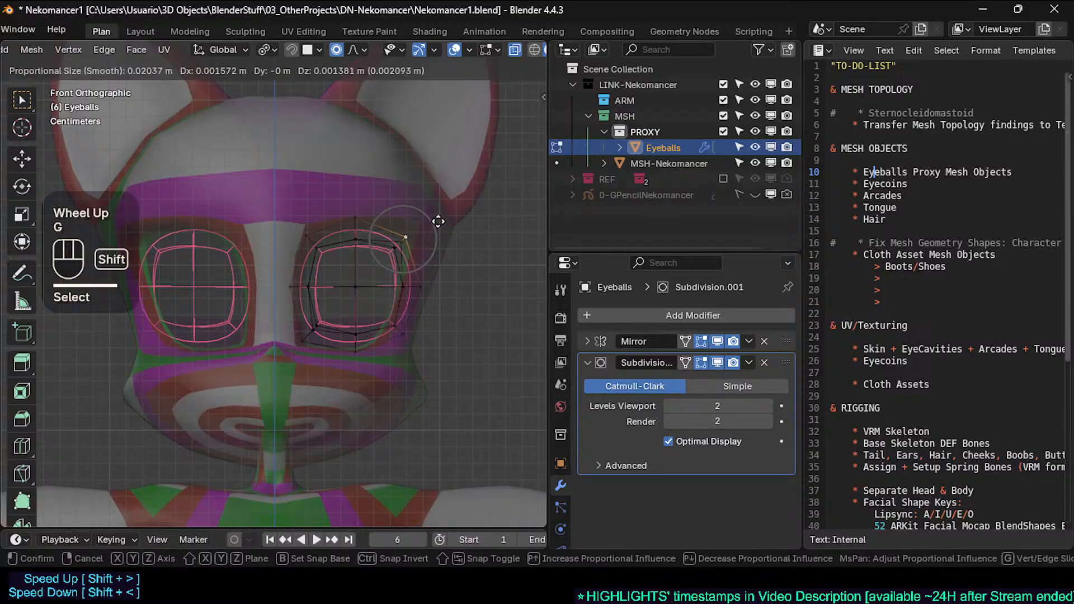
pyautogui.press('g')
pyautogui.keyDown('shift'); pyautogui.scroll(-1, 420, 237); pyautogui.keyUp('shift')
pyautogui.click(444, 218)
pyautogui.click(399, 243)
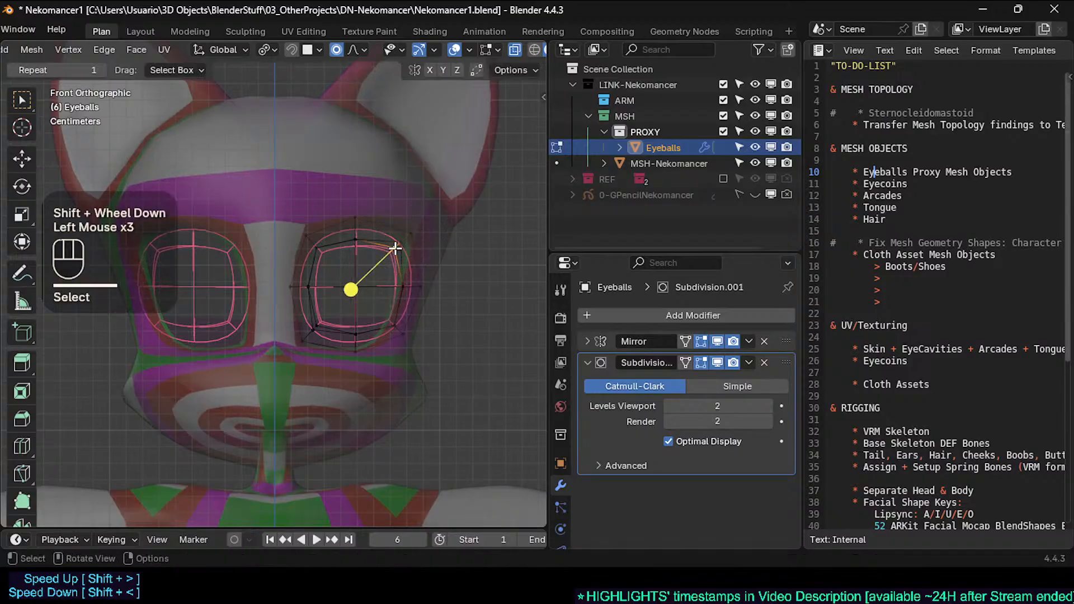
pyautogui.press('g')
pyautogui.keyDown('shift'); pyautogui.click(366, 235); pyautogui.keyUp('shift')
pyautogui.keyDown('shift'); pyautogui.click(357, 236); pyautogui.keyUp('shift')
pyautogui.press('g')
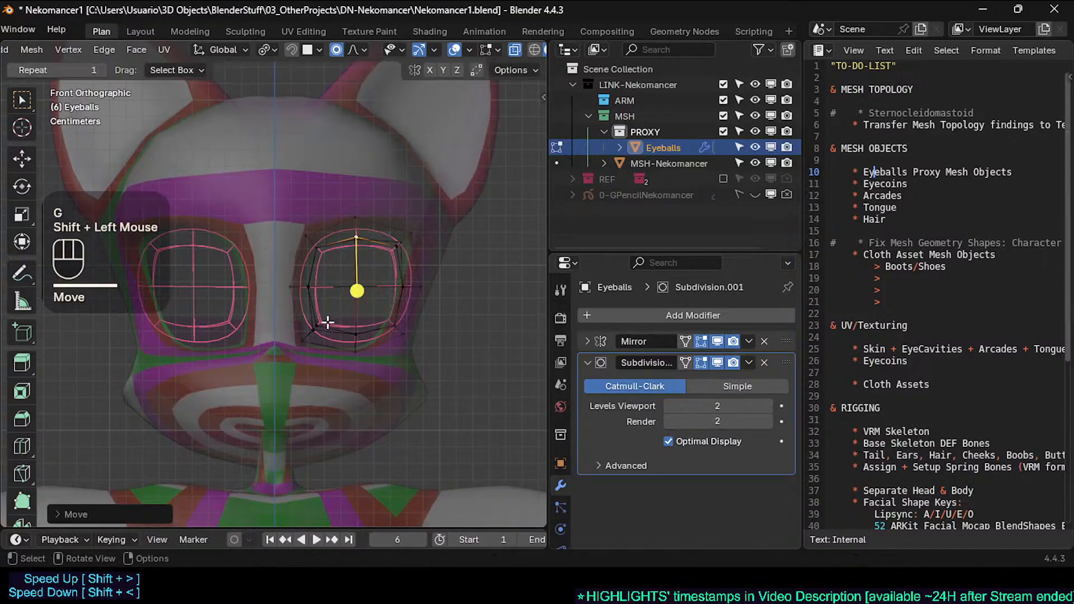
# Step: Lower the eyeball's bottom-centre vertex and adjust the lower corner vertices on the temple side to follow the socket
pyautogui.click(346, 329)
pyautogui.press('g')
pyautogui.keyDown('shift'); pyautogui.click(360, 352); pyautogui.keyUp('shift')
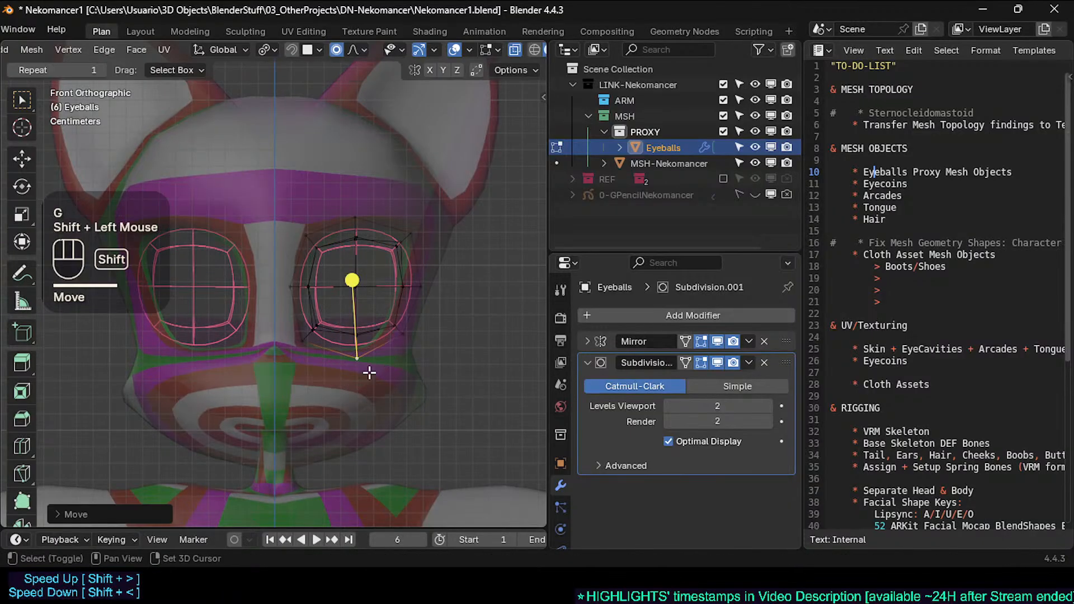
pyautogui.click(402, 341)
pyautogui.press('g')
pyautogui.keyDown('shift'); pyautogui.click(406, 335); pyautogui.keyUp('shift')
pyautogui.click(401, 330)
pyautogui.press('g')
pyautogui.keyDown('shift'); pyautogui.click(403, 330); pyautogui.keyUp('shift')
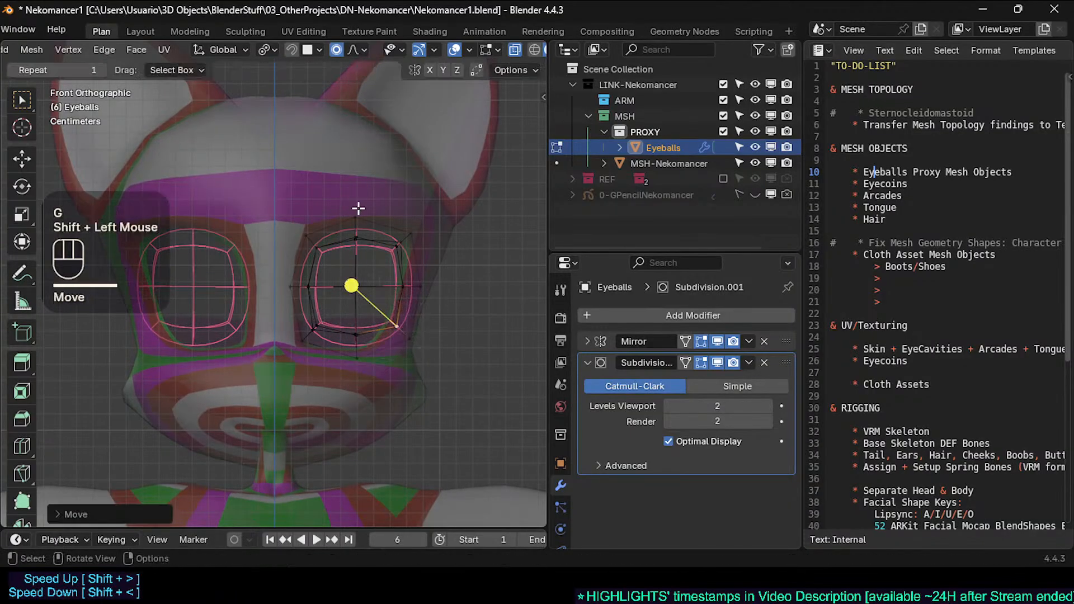
# Step: Shift the front and rear mid-height vertices on the eyeball's nose side to smooth its contour
pyautogui.click(309, 285)
pyautogui.press('g')
pyautogui.keyDown('shift'); pyautogui.click(312, 283); pyautogui.keyUp('shift')
pyautogui.click(307, 287)
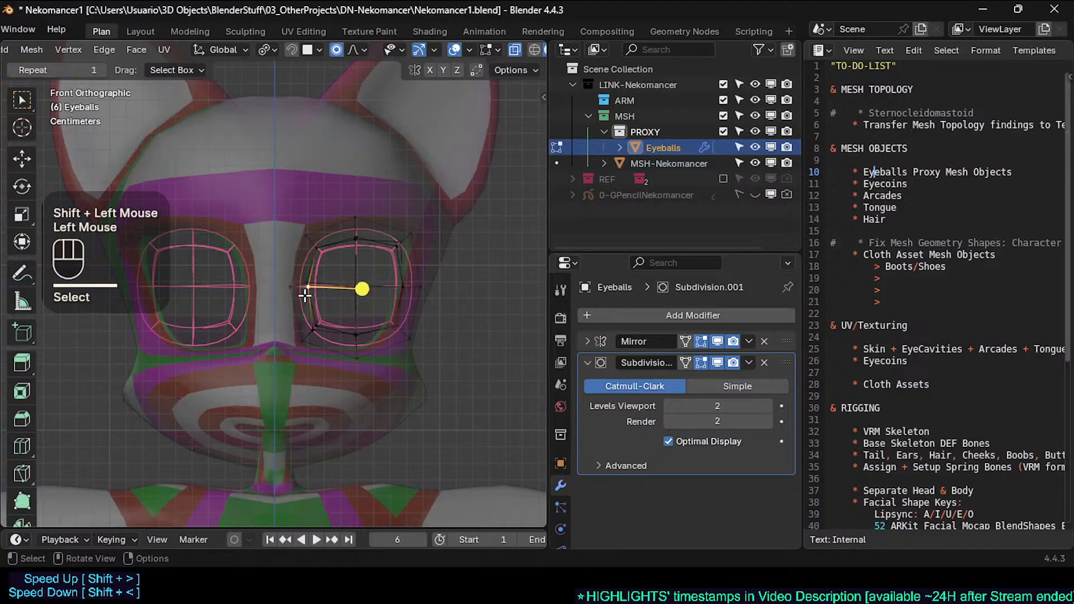
pyautogui.press('g')
pyautogui.keyDown('shift'); pyautogui.click(294, 276); pyautogui.keyUp('shift')
pyautogui.click(291, 289)
pyautogui.press('g')
pyautogui.keyDown('shift'); pyautogui.click(305, 275); pyautogui.keyUp('shift')
# Step: Shift the front and rear mid-height vertices on the eyeball's temple side to smooth its contour
pyautogui.click(408, 288)
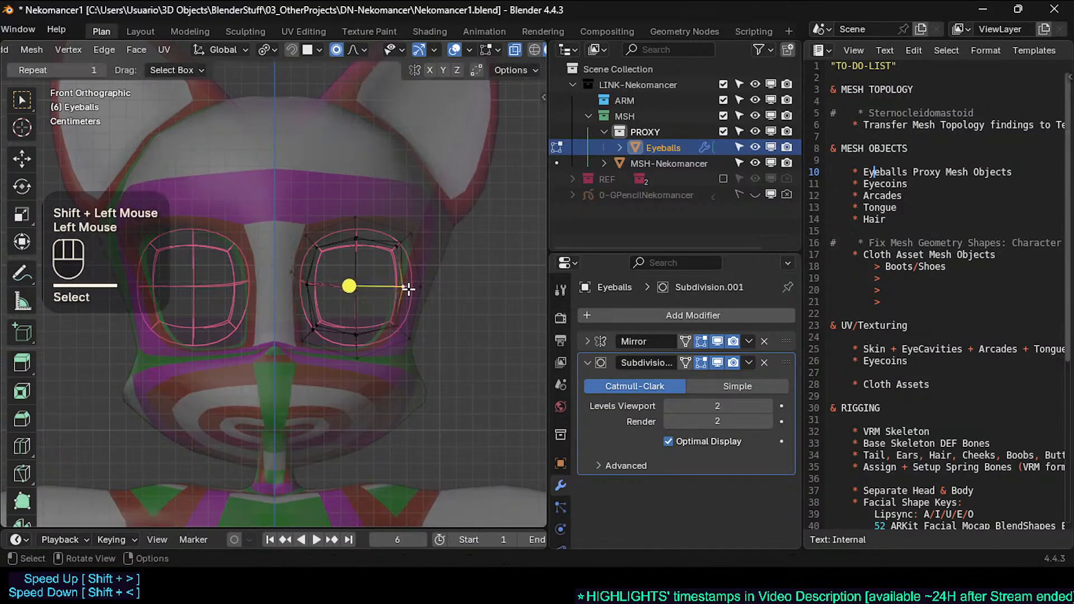
pyautogui.press('g')
pyautogui.keyDown('shift'); pyautogui.click(429, 285); pyautogui.keyUp('shift')
pyautogui.click(429, 284)
pyautogui.press('g')
pyautogui.keyDown('shift'); pyautogui.click(427, 247); pyautogui.keyUp('shift')
pyautogui.click(405, 285)
pyautogui.press('g')
pyautogui.keyDown('shift'); pyautogui.click(403, 297); pyautogui.keyUp('shift')
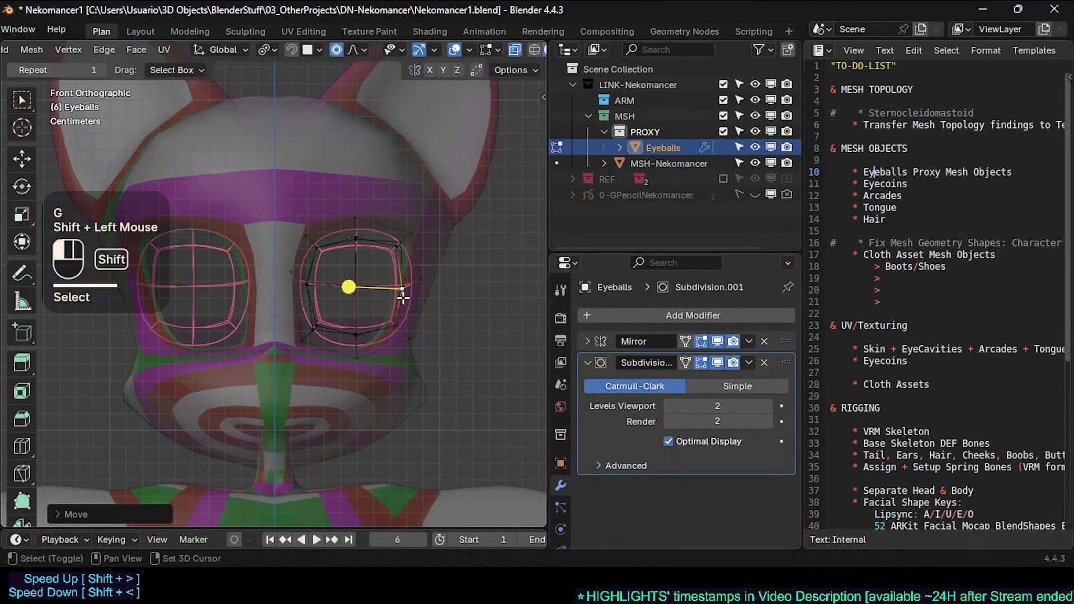
pyautogui.click(422, 272)
pyautogui.press('g')
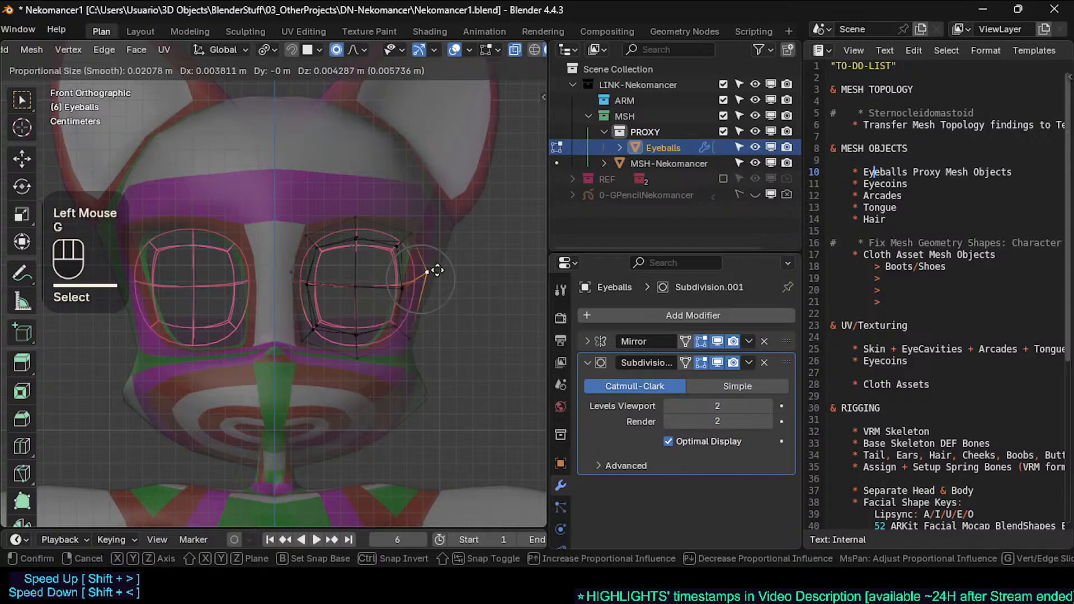
pyautogui.press('Escape')
# Step: Fine-tune the eyeball's rear outline by nudging its lower and upper temple-side corner vertices and its top-centre vertex inward
pyautogui.click(429, 259)
pyautogui.click(428, 259)
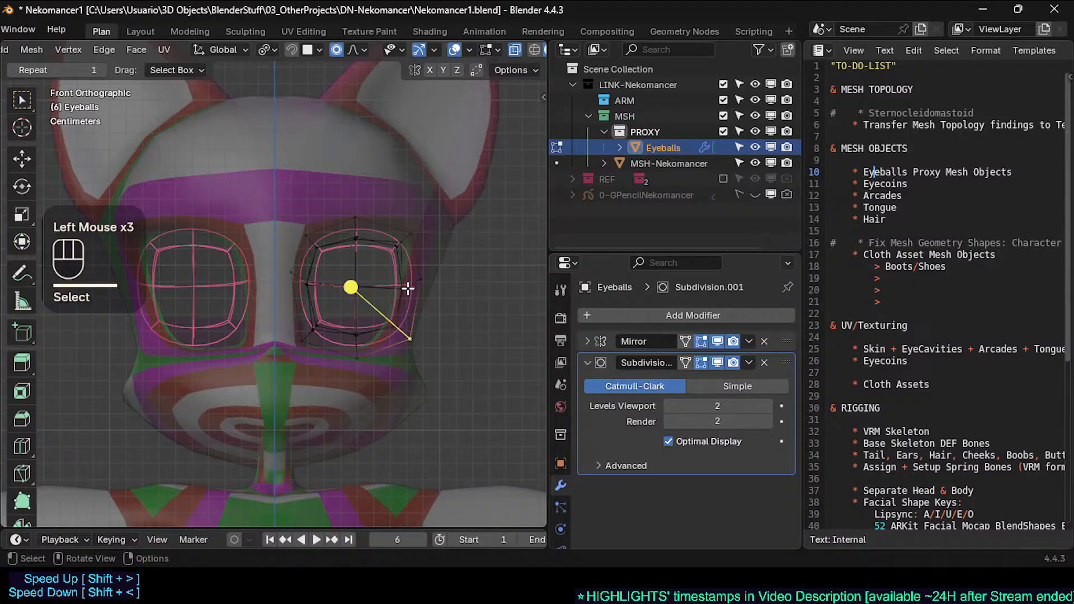
pyautogui.press('g')
pyautogui.keyDown('shift'); pyautogui.click(398, 329); pyautogui.keyUp('shift')
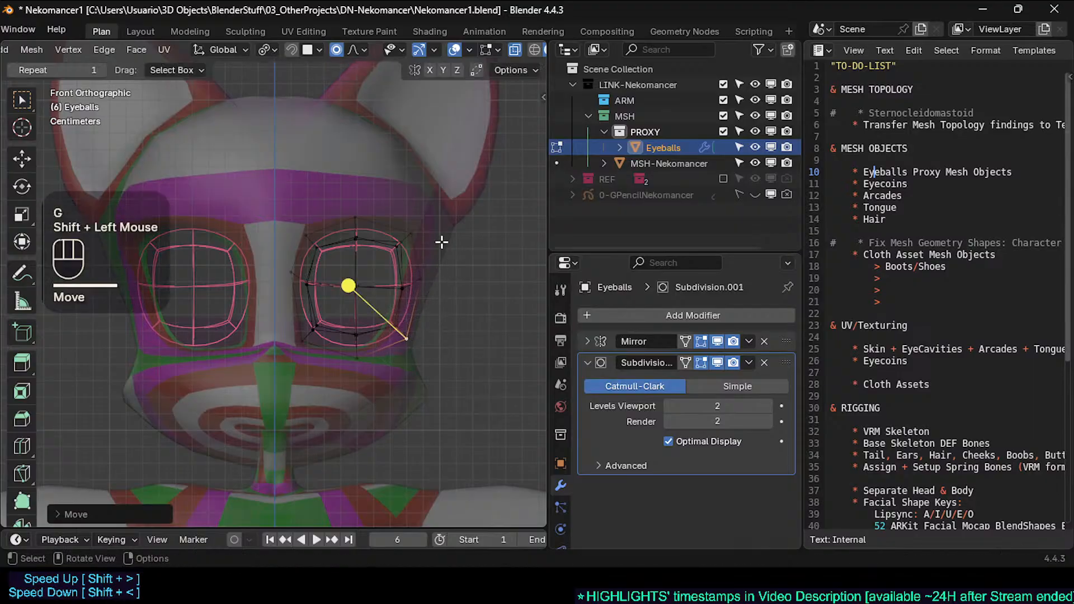
pyautogui.click(414, 226)
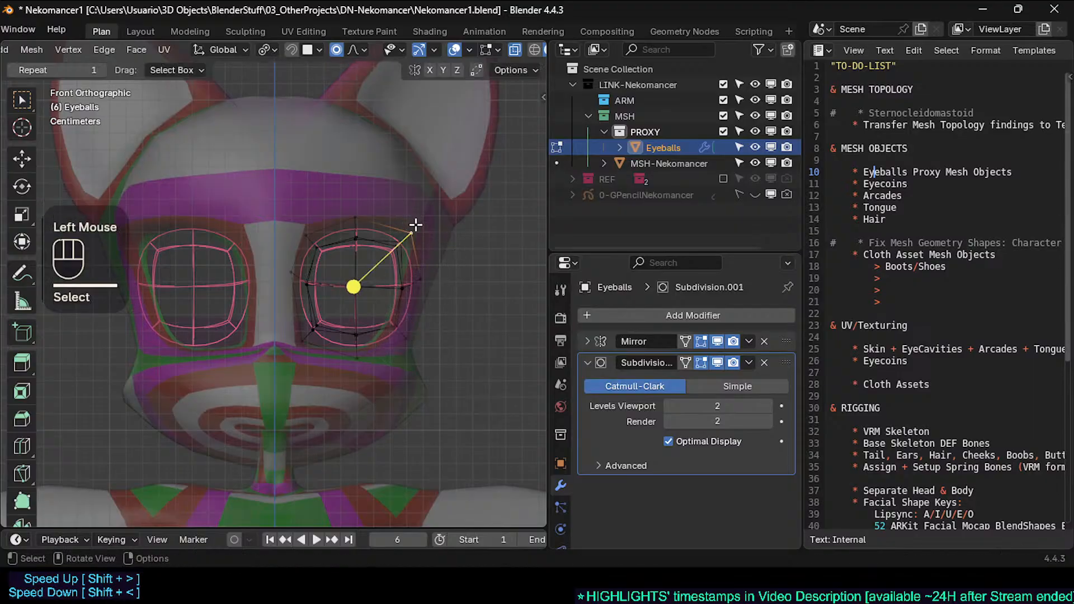
pyautogui.press('g')
pyautogui.keyDown('shift'); pyautogui.click(403, 241); pyautogui.keyUp('shift')
pyautogui.click(360, 205)
pyautogui.press('g')
pyautogui.keyDown('shift'); pyautogui.click(369, 215); pyautogui.keyUp('shift')
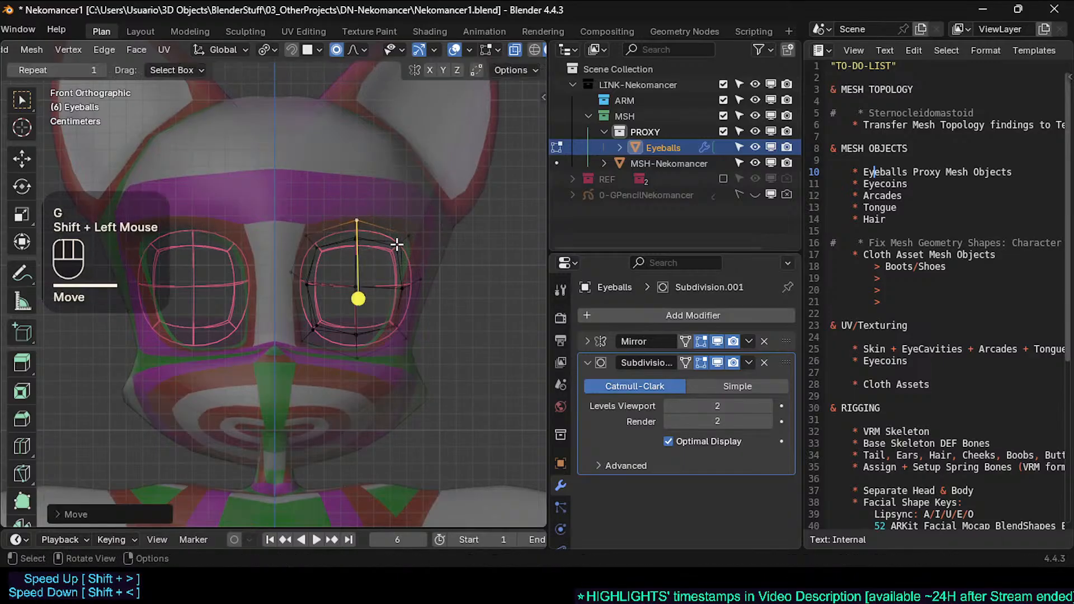
pyautogui.hotkey('alt', 'z')
pyautogui.scroll(1, 395, 277)
pyautogui.hotkey('alt', 'z')
pyautogui.click(364, 286)
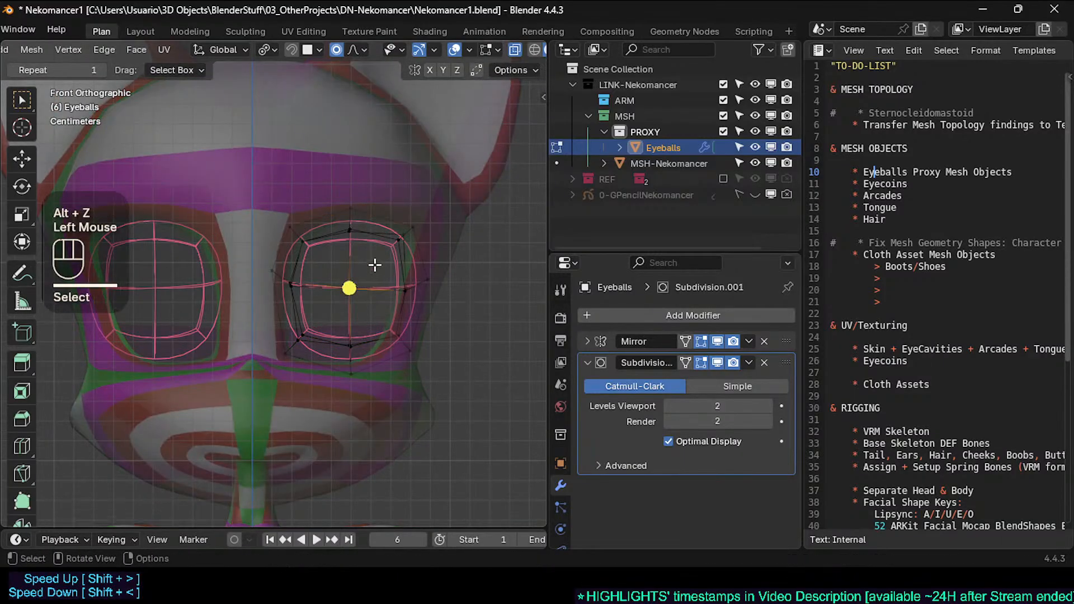
pyautogui.press('g')
pyautogui.press('Escape')
pyautogui.hotkey('alt', 'z')
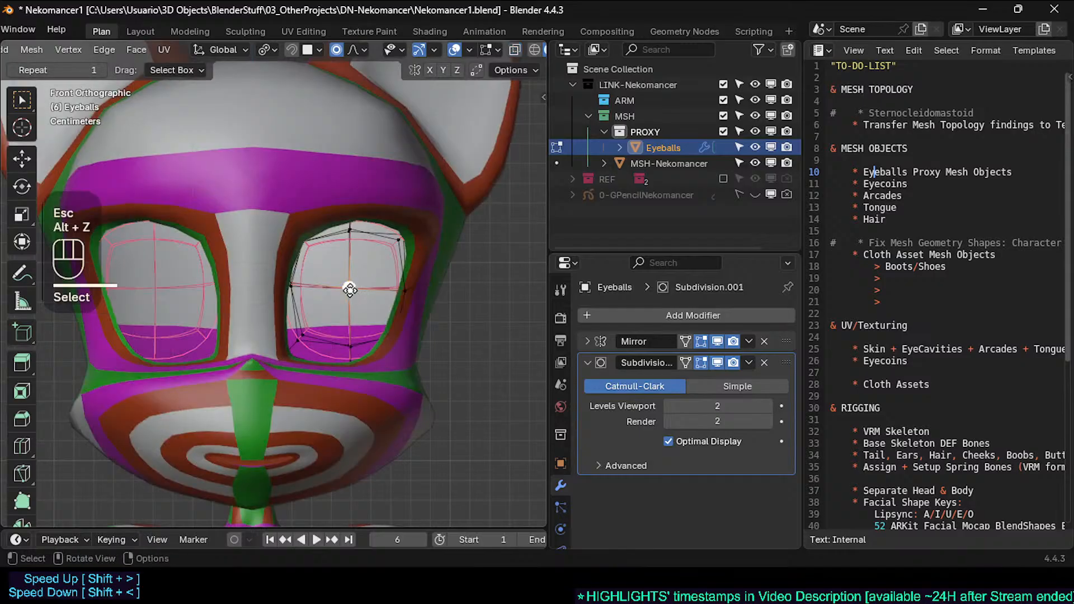
# Step: Display the eyeballs as a shaded surface instead of wireframe and lower the bottom-centre vertex slightly
pyautogui.click(365, 285)
pyautogui.click(352, 352)
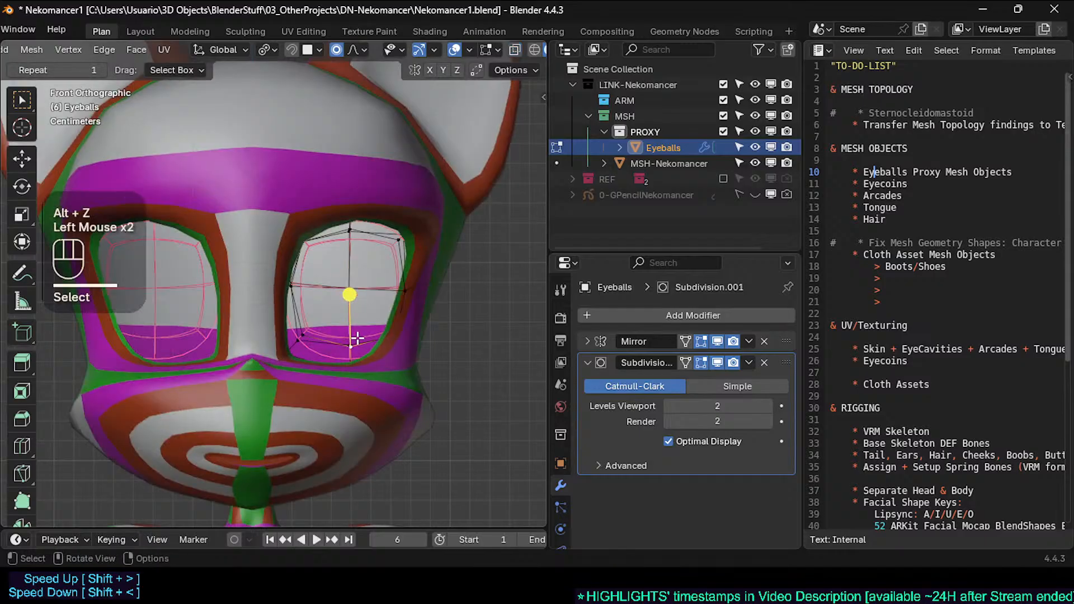
pyautogui.hotkey('shift', 'ctrl', 'alt', 'h')
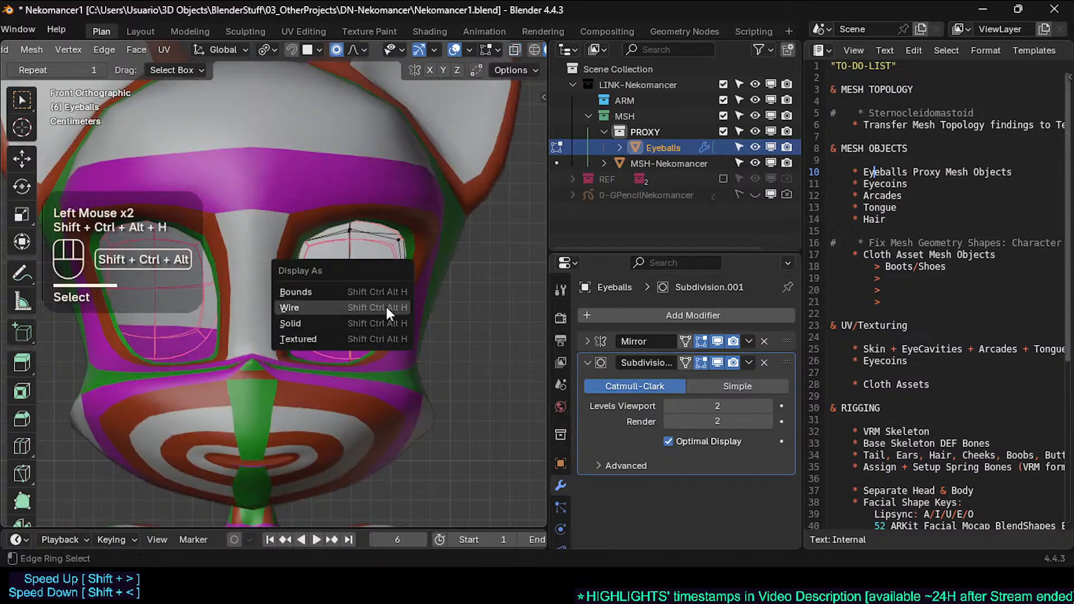
pyautogui.click(350, 330)
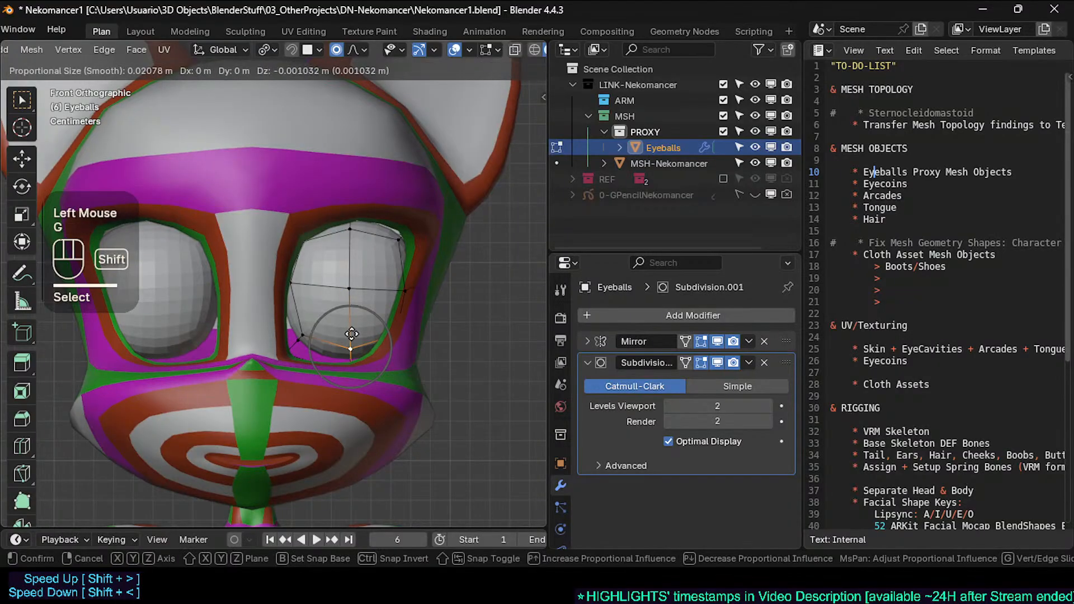
# Step: Apply smooth shading to the eyeballs and return to editing their mesh
pyautogui.press('Tab')
pyautogui.rightClick(348, 274)
pyautogui.click(341, 257)
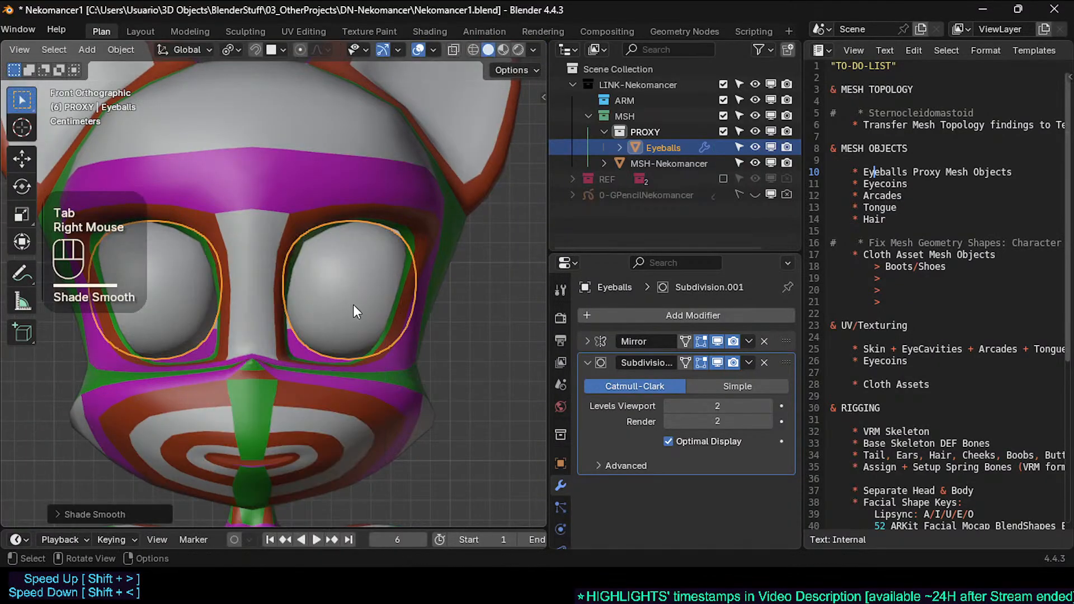
pyautogui.press('Tab')
pyautogui.press('Tab')
pyautogui.press('Tab')
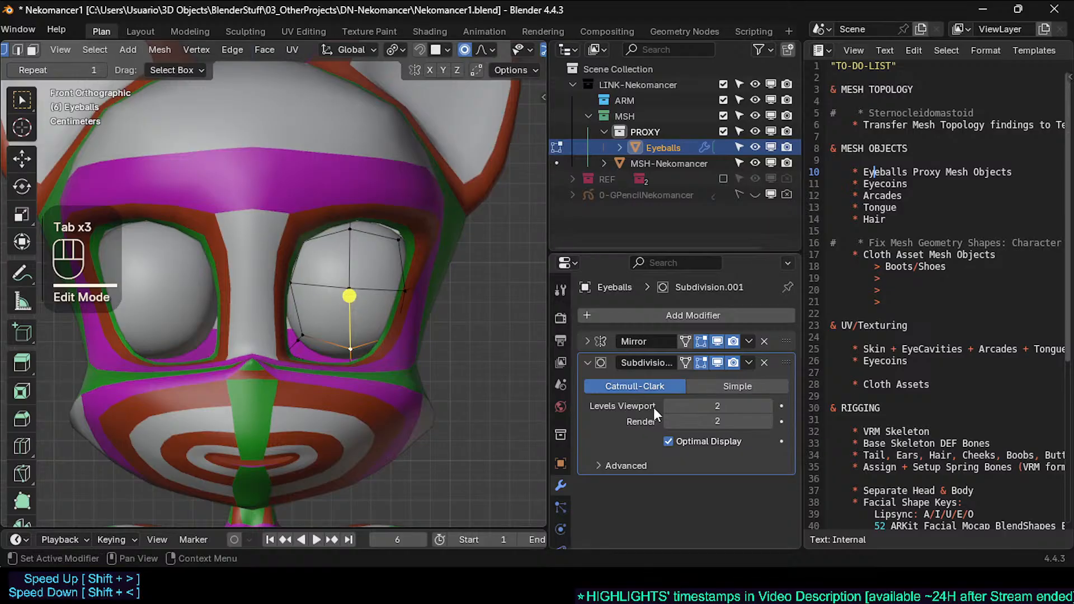
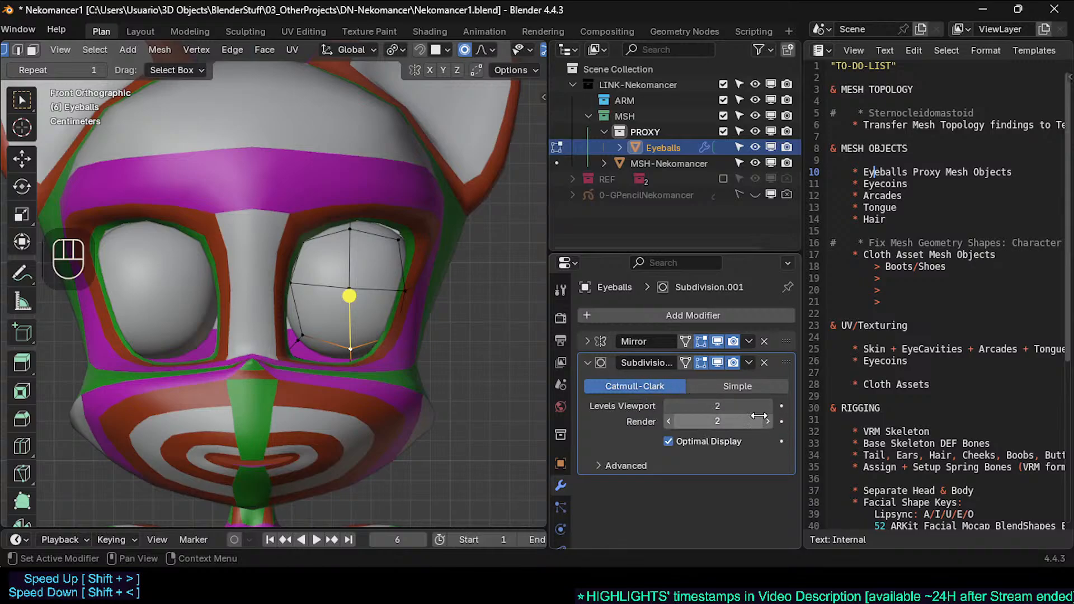
pyautogui.click(686, 363)
pyautogui.click(686, 363)
# Step: Nudge the eyeball's top-centre, upper nose-side and mid-height nose-side vertices to fit the socket rim in front view
pyautogui.click(350, 239)
pyautogui.press('g')
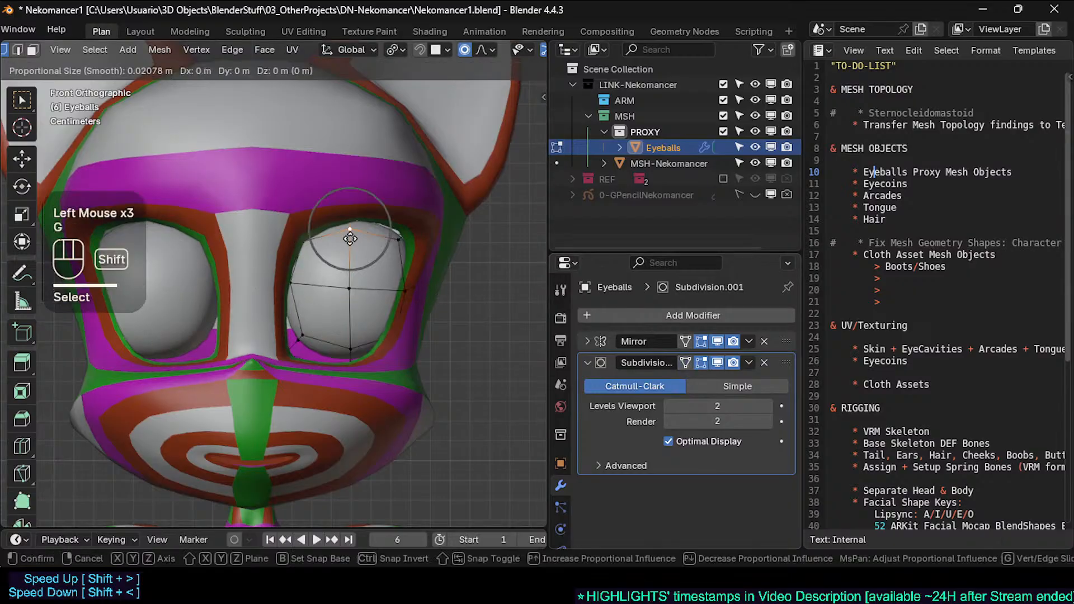
pyautogui.keyDown('shift'); pyautogui.click(350, 245); pyautogui.keyUp('shift')
pyautogui.click(289, 244)
pyautogui.press('g')
pyautogui.keyDown('shift'); pyautogui.click(285, 267); pyautogui.keyUp('shift')
pyautogui.click(294, 277)
pyautogui.press('g')
pyautogui.keyDown('shift'); pyautogui.click(308, 299); pyautogui.keyUp('shift')
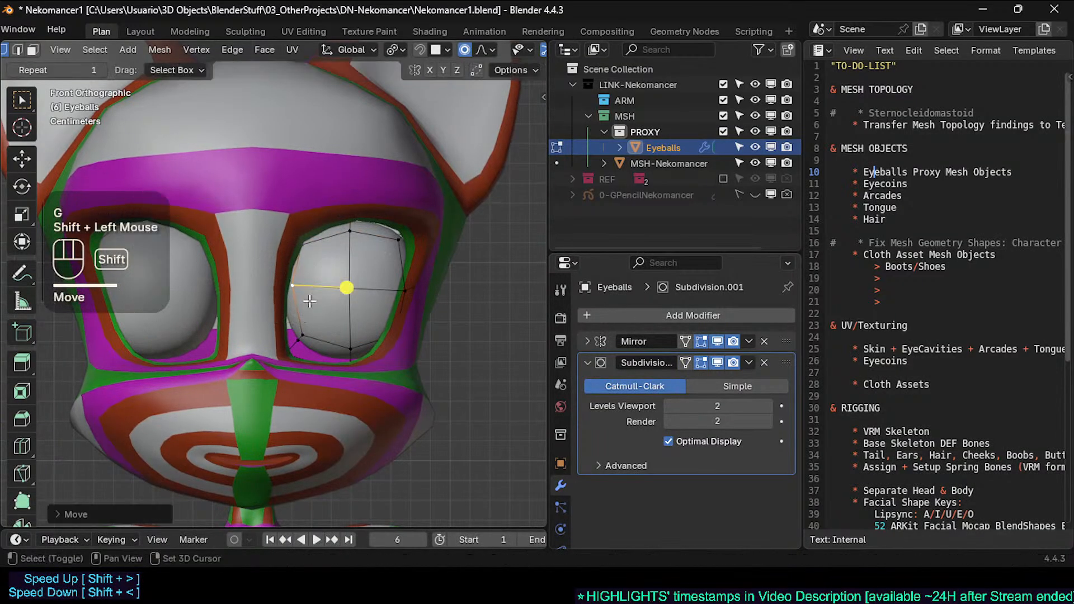
# Step: Adjust the eyeball's lower nose-side corner, bottom-centre and upper temple-side corner vertices to follow the socket opening
pyautogui.click(301, 333)
pyautogui.press('g')
pyautogui.keyDown('shift'); pyautogui.click(300, 346); pyautogui.keyUp('shift')
pyautogui.click(292, 341)
pyautogui.press('g')
pyautogui.keyDown('shift'); pyautogui.click(261, 340); pyautogui.keyUp('shift')
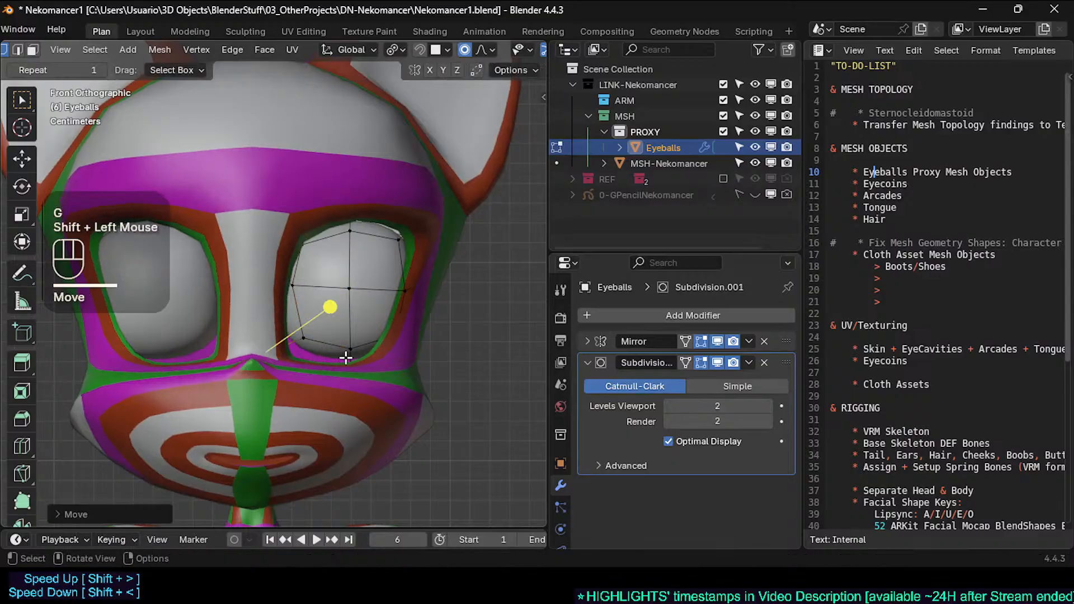
pyautogui.click(346, 356)
pyautogui.press('g')
pyautogui.keyDown('shift'); pyautogui.click(310, 385); pyautogui.keyUp('shift')
pyautogui.hotkey('alt', 'z')
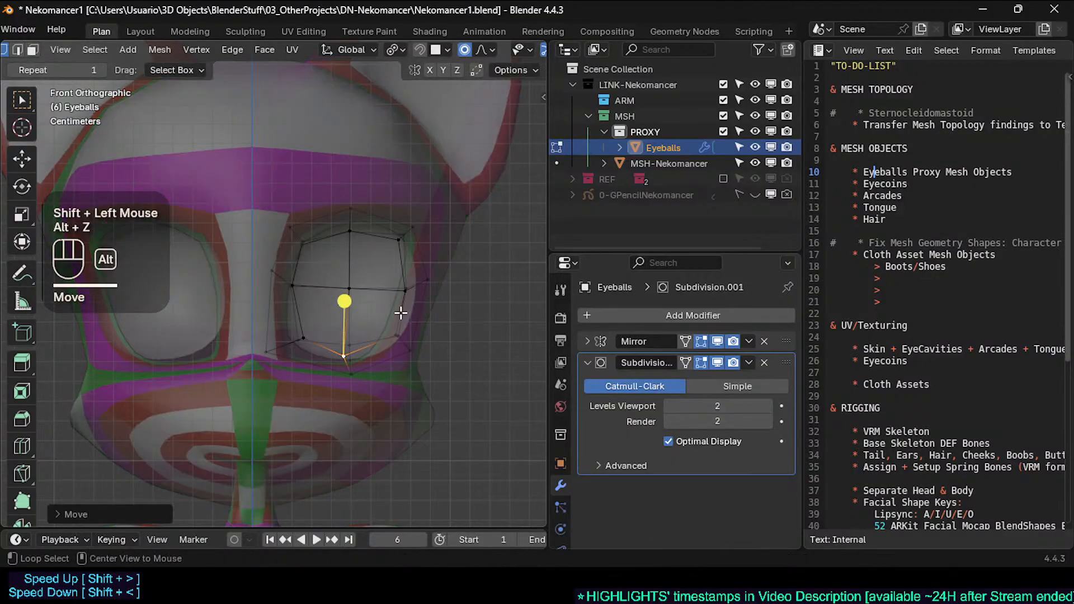
pyautogui.click(396, 235)
pyautogui.press('g')
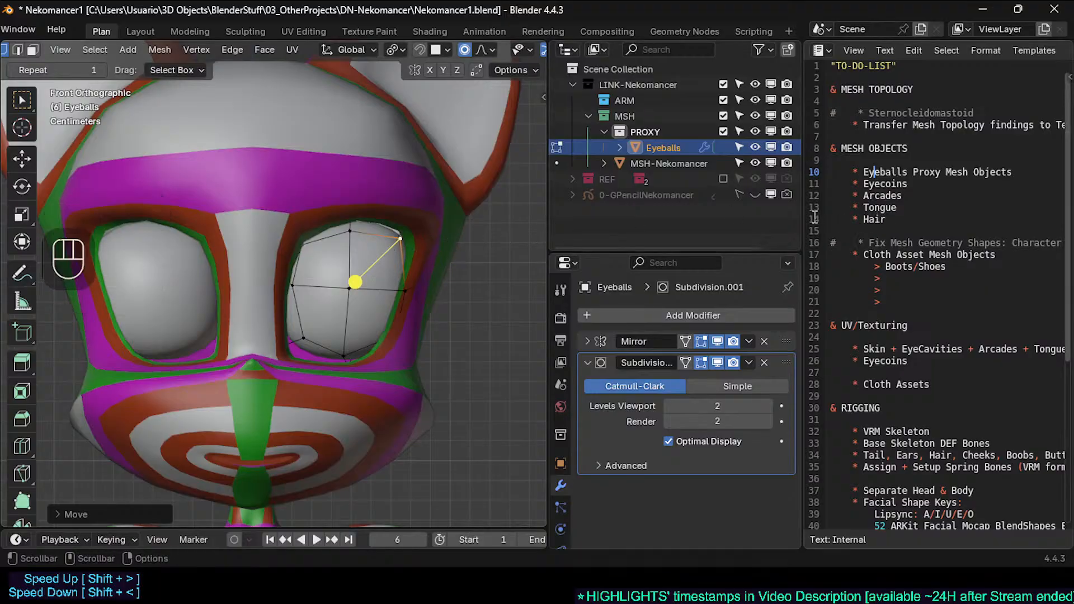
# Step: In the Layout workspace's right side view, move the whole eyeball mesh forward along Y into the eye socket
pyautogui.click(141, 32)
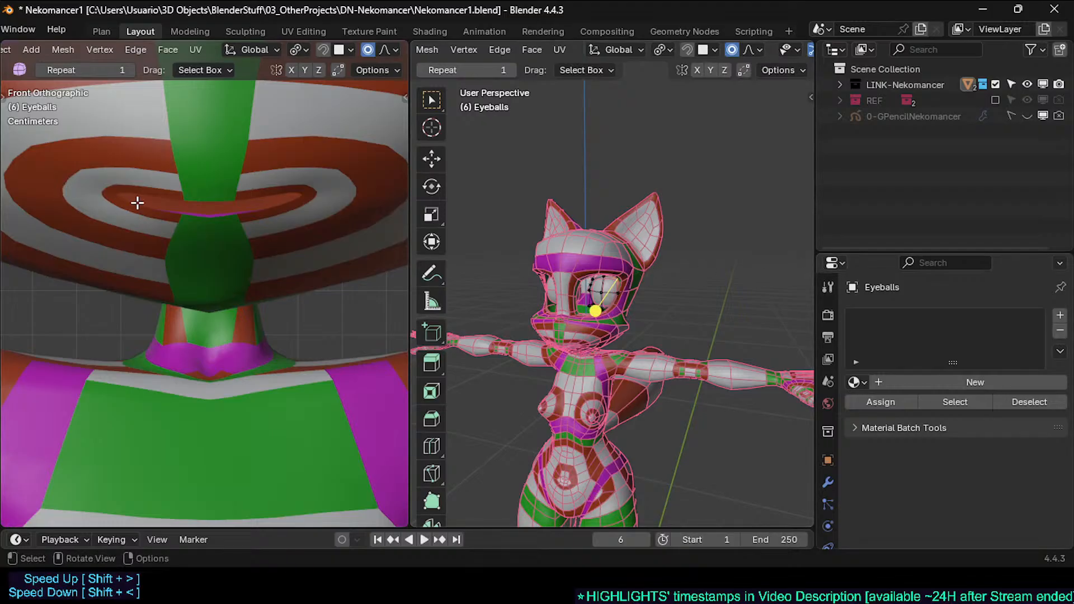
pyautogui.press('KP_3')
pyautogui.scroll(5, 161, 257)
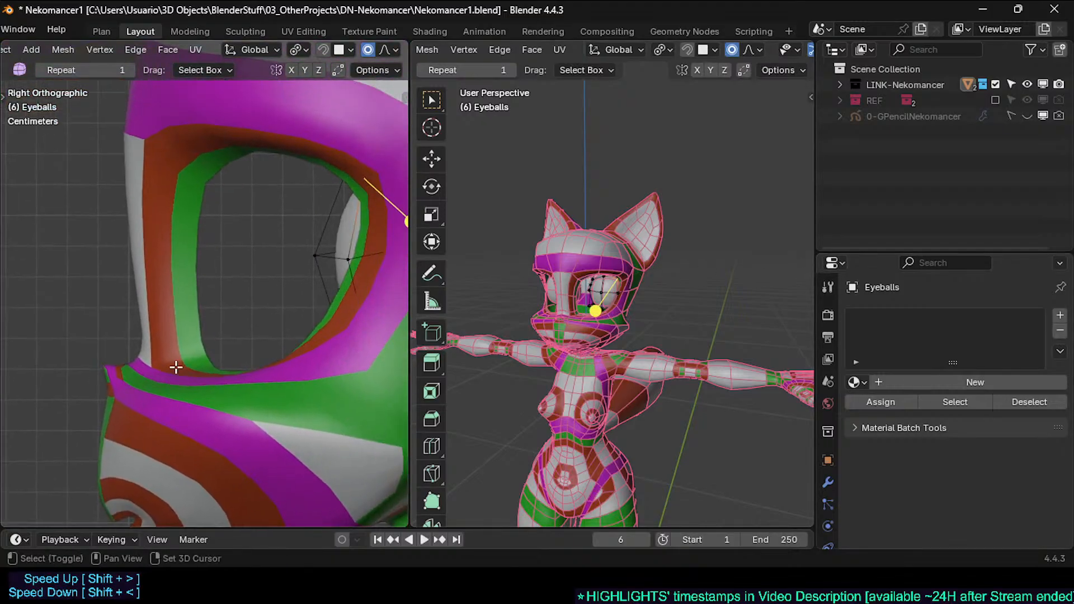
pyautogui.scroll(-3, 176, 367)
pyautogui.press('a')
pyautogui.scroll(-2, 286, 269)
pyautogui.press('g')
pyautogui.press('y')
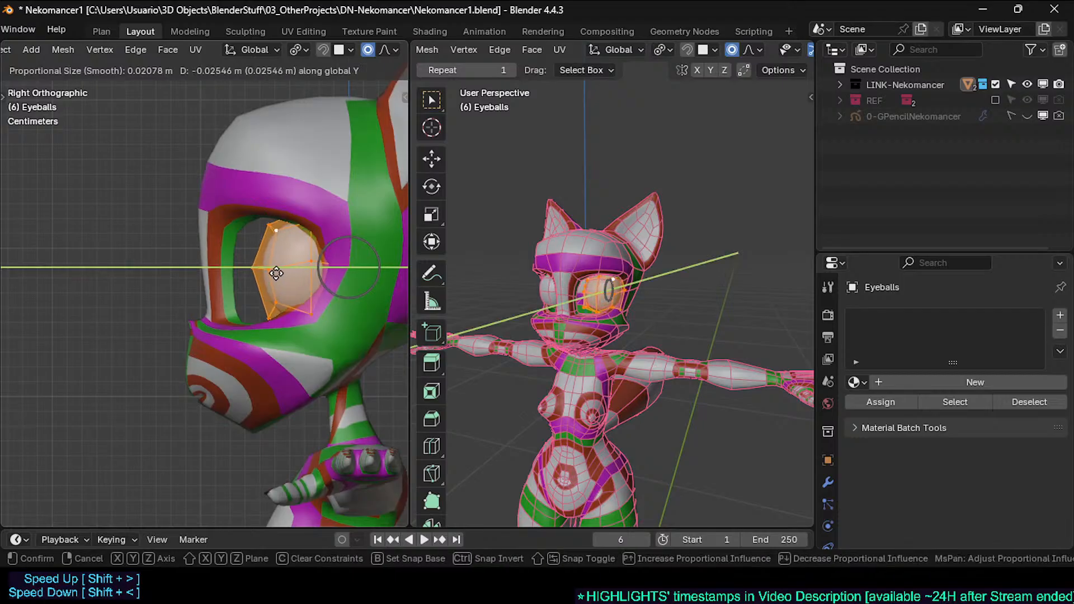
pyautogui.click(249, 271)
# Step: Scale up the whole eyeball mesh and rotate it in side view to match the tilt of the socket
pyautogui.scroll(2, 281, 266)
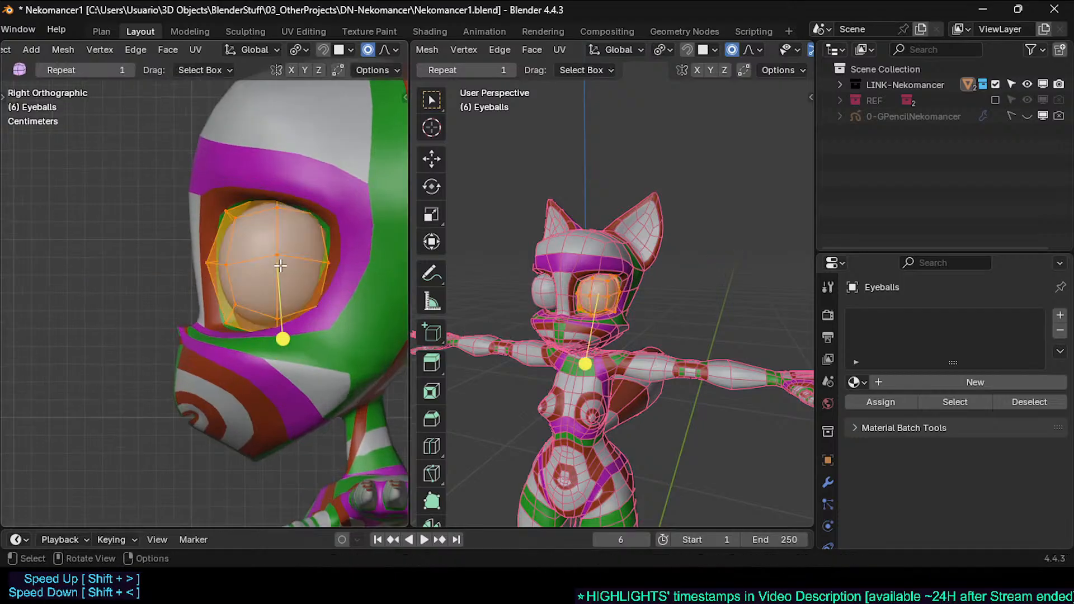
pyautogui.press('s')
pyautogui.click(306, 271)
pyautogui.press('s')
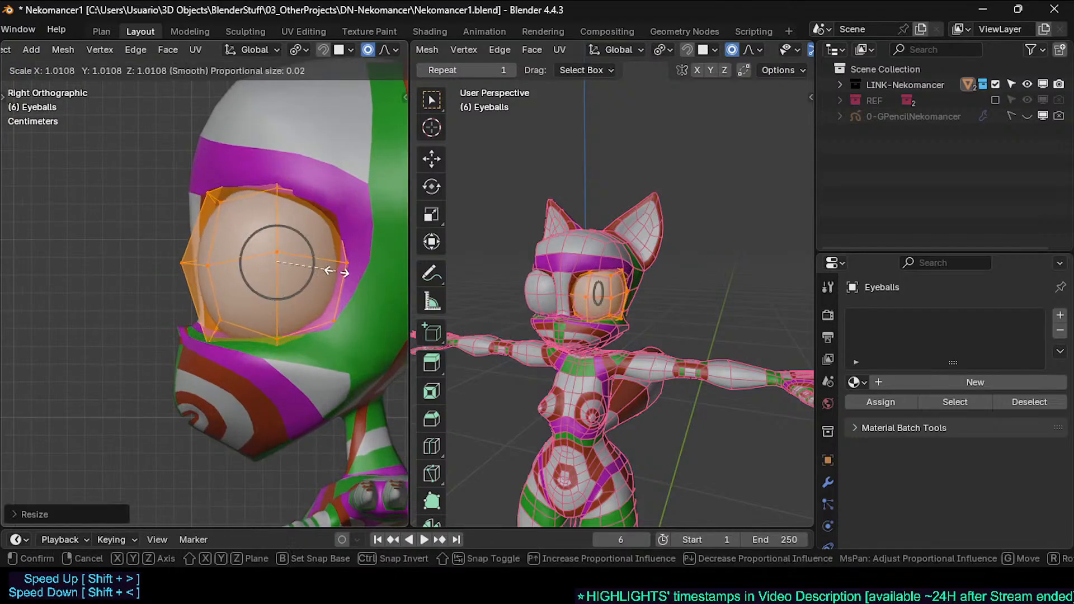
pyautogui.click(340, 270)
pyautogui.press('r')
pyautogui.click(349, 241)
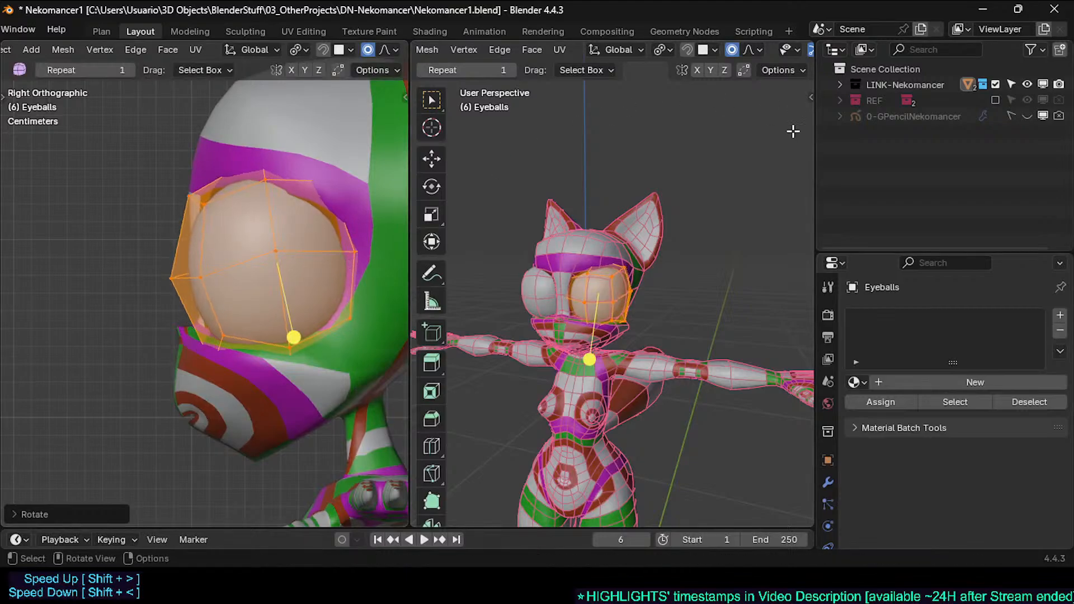
# Step: Show the 0-GPencilNekomancer sketch and shift the eyeball's top-centre vertices slightly up and rearward in see-through side view
pyautogui.click(1027, 116)
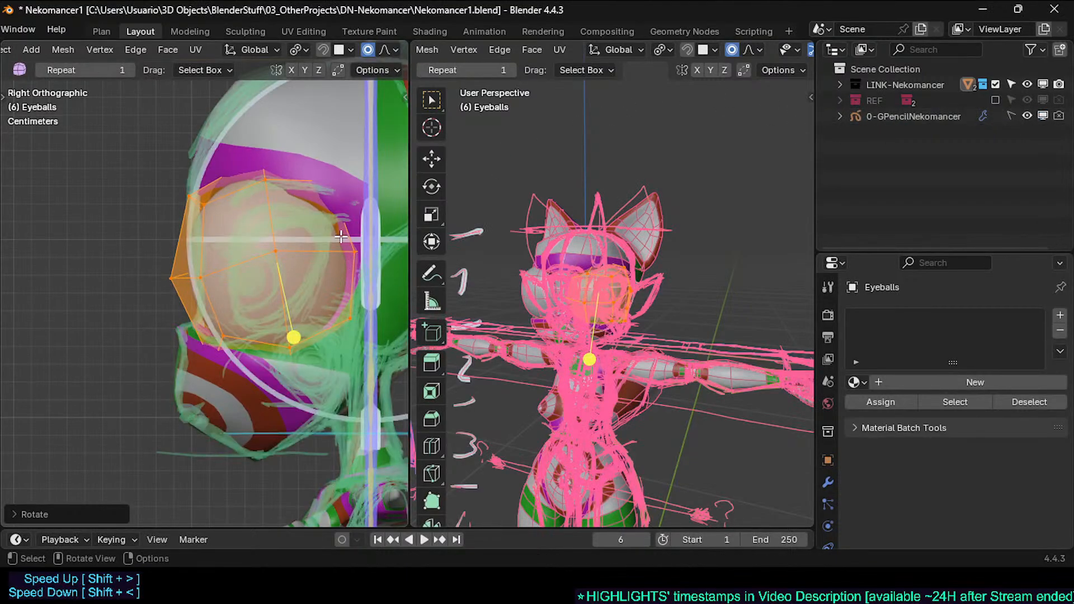
pyautogui.hotkey('alt', 'a')
pyautogui.hotkey('alt', 'z')
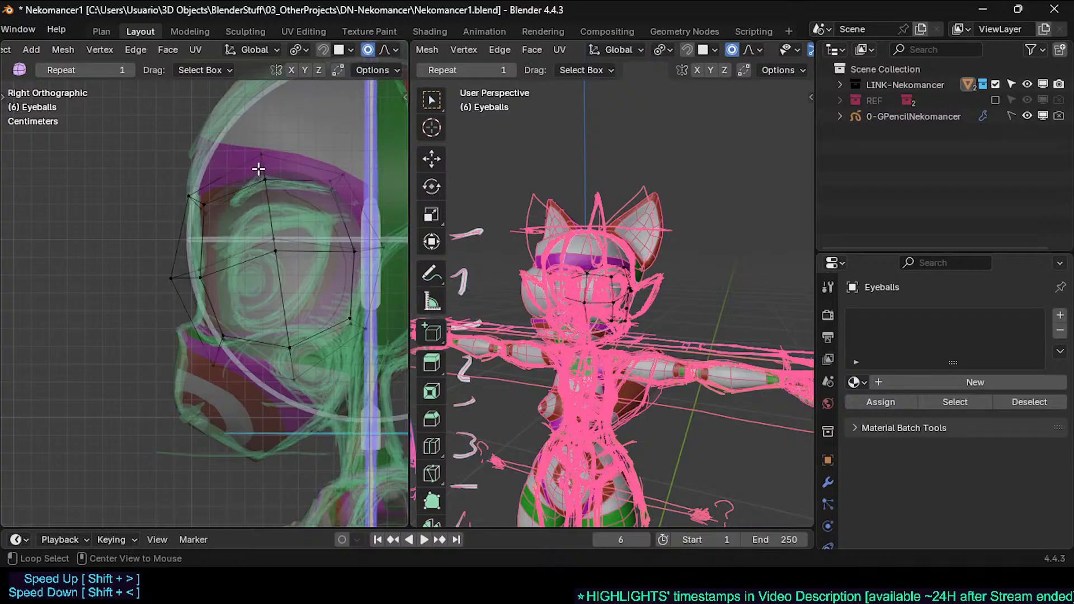
pyautogui.press('c')
pyautogui.click(262, 166)
pyautogui.rightClick(268, 168)
pyautogui.press('g')
pyautogui.click(279, 162)
# Step: Shift the eyeball's upper front corner vertices up and rearward, and pull the mid-height front vertices rearward
pyautogui.hotkey('alt', 'a')
pyautogui.press('c')
pyautogui.click(196, 197)
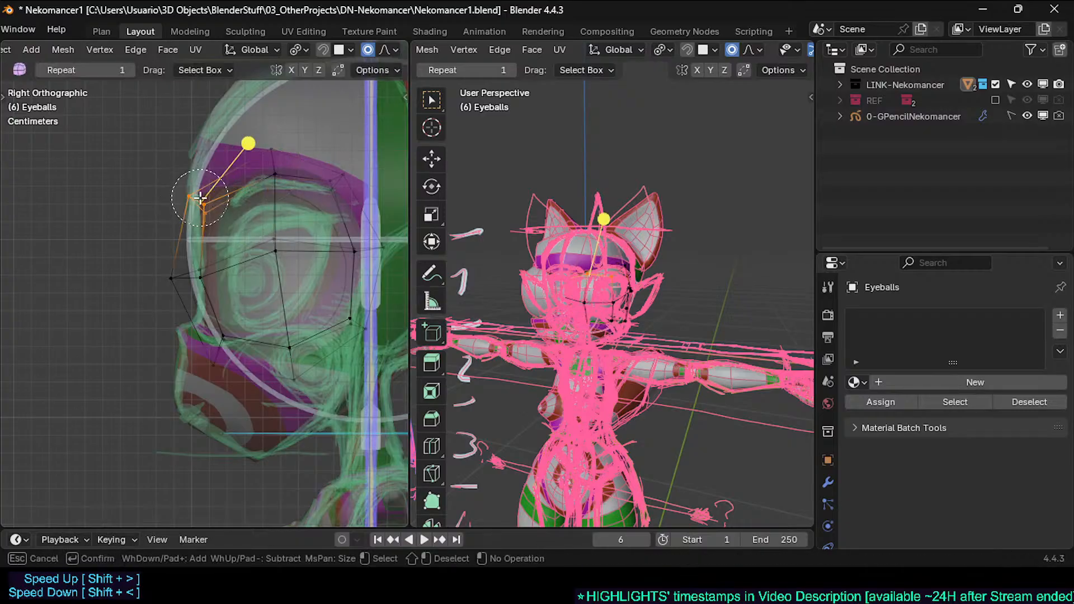
pyautogui.rightClick(203, 196)
pyautogui.press('g')
pyautogui.click(285, 130)
pyautogui.hotkey('alt', 'a')
pyautogui.press('c')
pyautogui.click(175, 278)
pyautogui.rightClick(182, 277)
pyautogui.press('g')
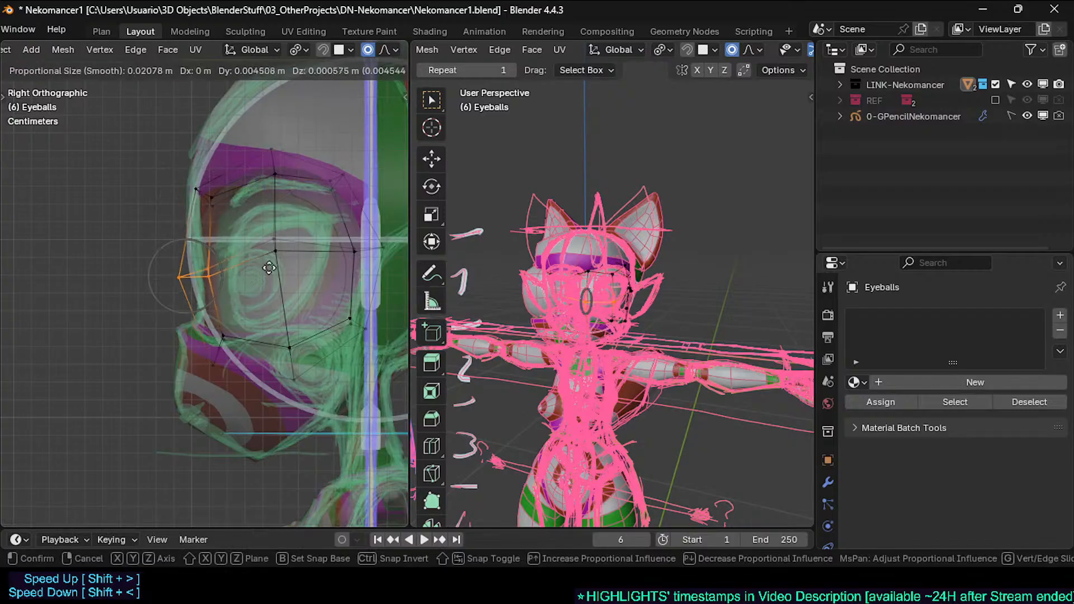
pyautogui.click(355, 245)
# Step: Move the eyeball's lower front corner vertices rearward and the bottom-centre vertices rearward and slightly down
pyautogui.hotkey('alt', 'a')
pyautogui.press('c')
pyautogui.click(221, 353)
pyautogui.rightClick(219, 372)
pyautogui.press('g')
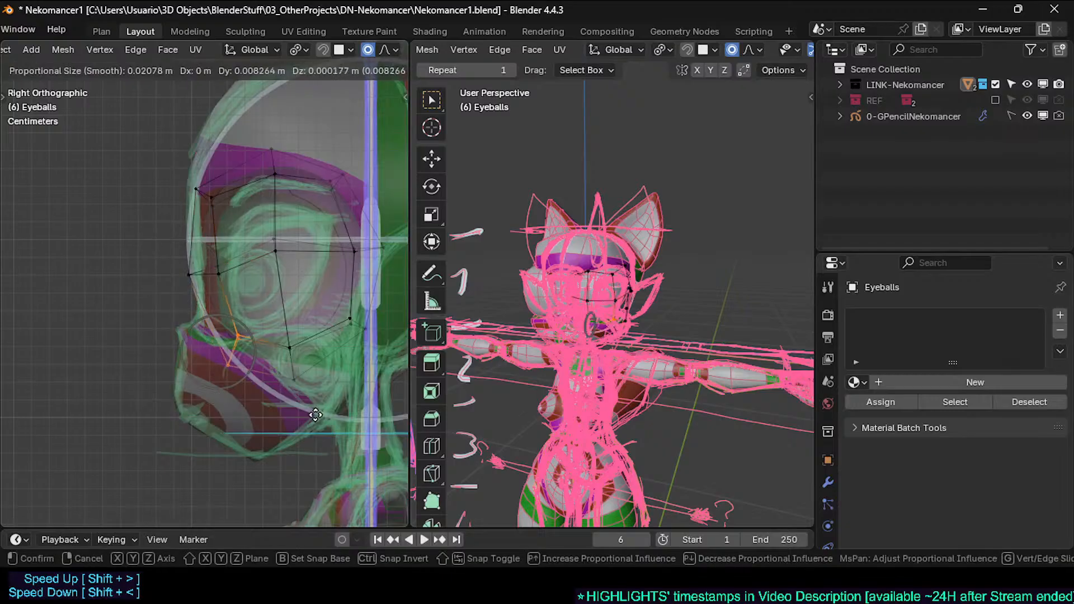
pyautogui.click(314, 411)
pyautogui.hotkey('alt', 'a')
pyautogui.press('c')
pyautogui.click(291, 360)
pyautogui.rightClick(299, 408)
pyautogui.press('g')
pyautogui.click(340, 406)
pyautogui.keyDown('shift'); pyautogui.moveTo(324, 330); pyautogui.dragTo(310, 338, button='middle'); pyautogui.keyUp('shift')
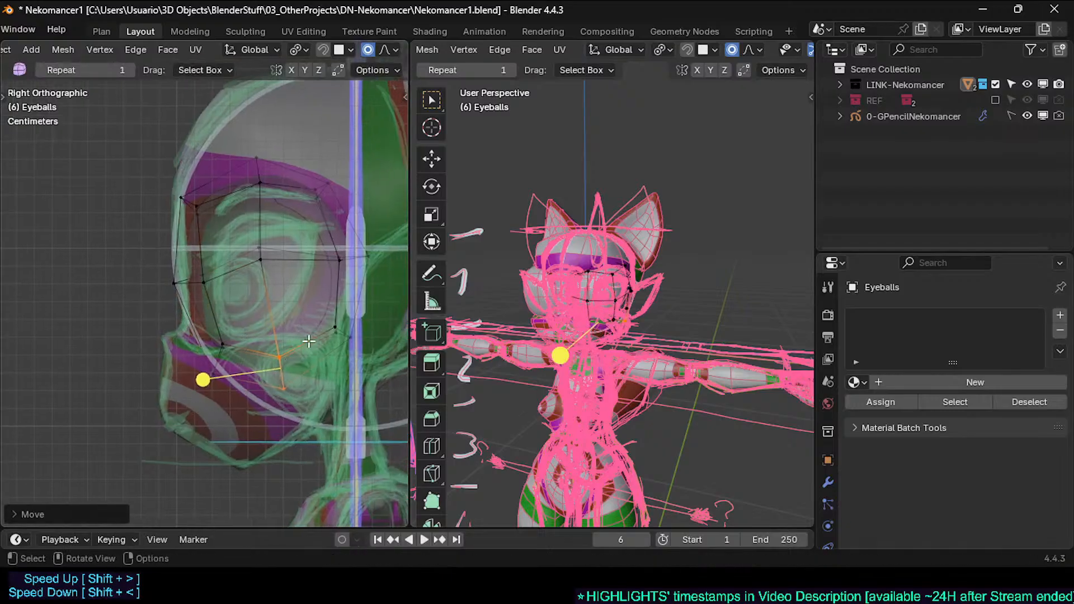
# Step: Adjust the lower, mid-height and upper vertices along the eyeball's rear edge to round its side profile
pyautogui.hotkey('alt', 'a')
pyautogui.press('c')
pyautogui.click(352, 335)
pyautogui.rightClick(356, 342)
pyautogui.press('g')
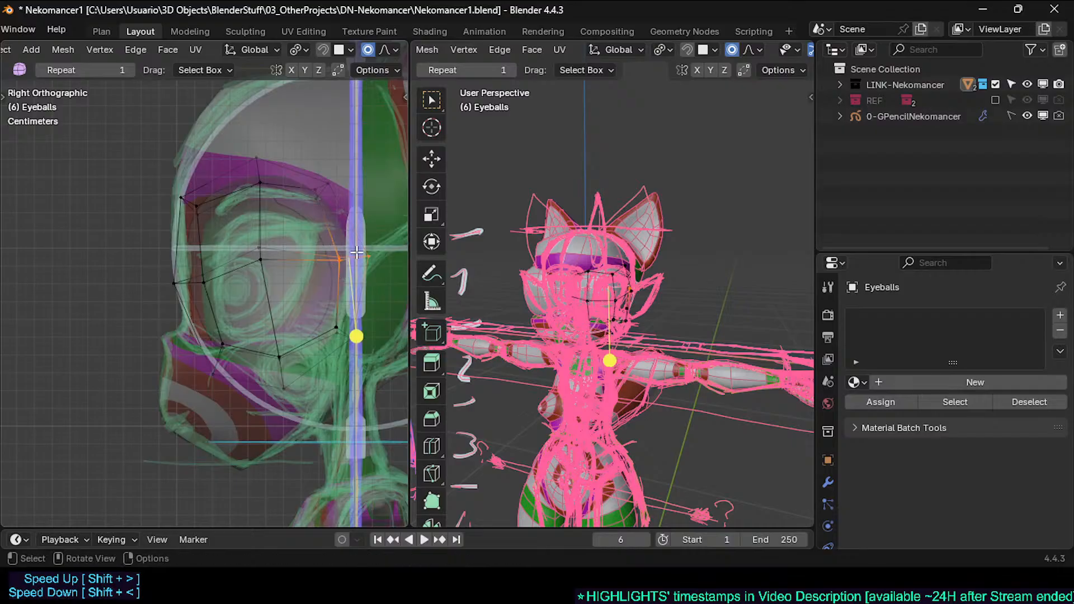
pyautogui.click(358, 235)
pyautogui.hotkey('alt', 'a')
pyautogui.press('c')
pyautogui.click(329, 182)
pyautogui.rightClick(343, 148)
pyautogui.press('g')
pyautogui.click(346, 142)
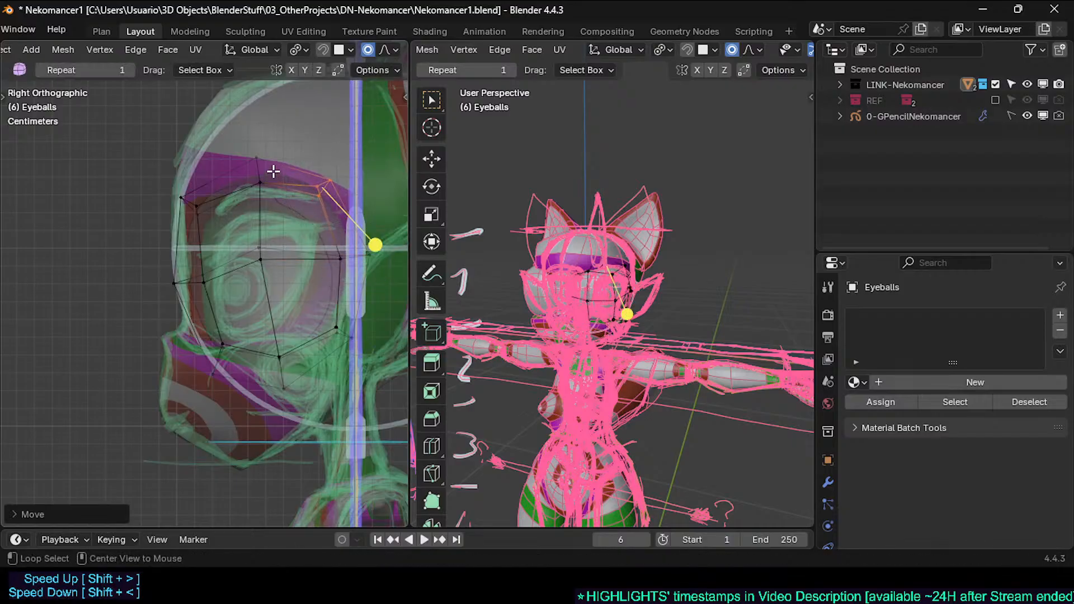
# Step: Move the eyeball's top-centre and upper front corner vertices further rearward and slightly up
pyautogui.hotkey('alt', 'a')
pyautogui.press('c')
pyautogui.click(262, 185)
pyautogui.rightClick(261, 186)
pyautogui.press('g')
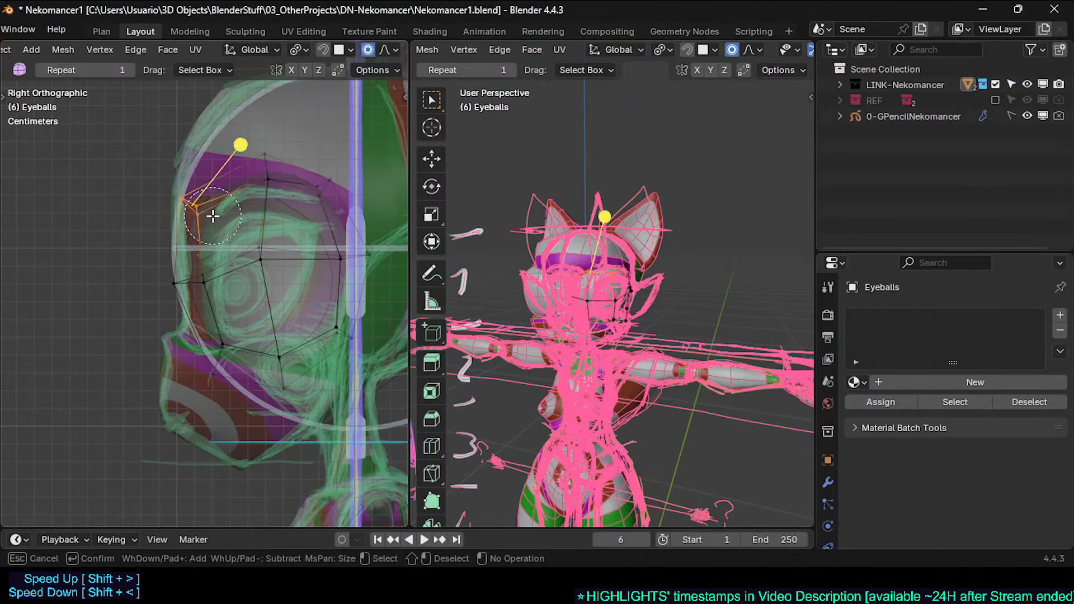
pyautogui.click(223, 213)
pyautogui.press('g')
pyautogui.click(241, 201)
# Step: Pull the eyeball's mid-height front vertices a little further rearward in side view
pyautogui.hotkey('alt', 'a')
pyautogui.press('c')
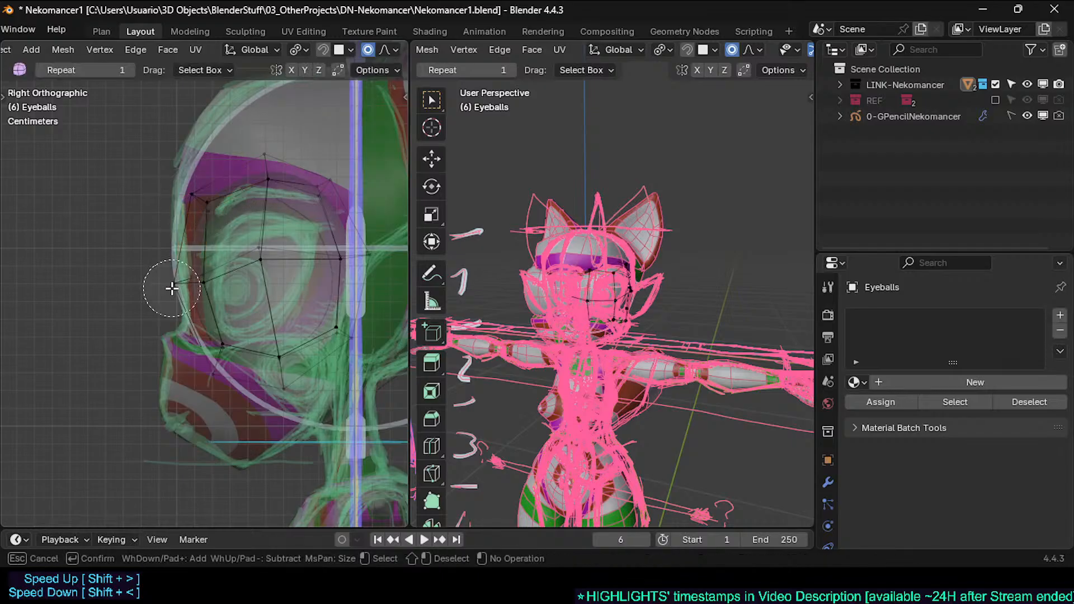
pyautogui.click(190, 286)
pyautogui.rightClick(199, 288)
pyautogui.press('g')
pyautogui.click(250, 271)
pyautogui.hotkey('alt', 'a')
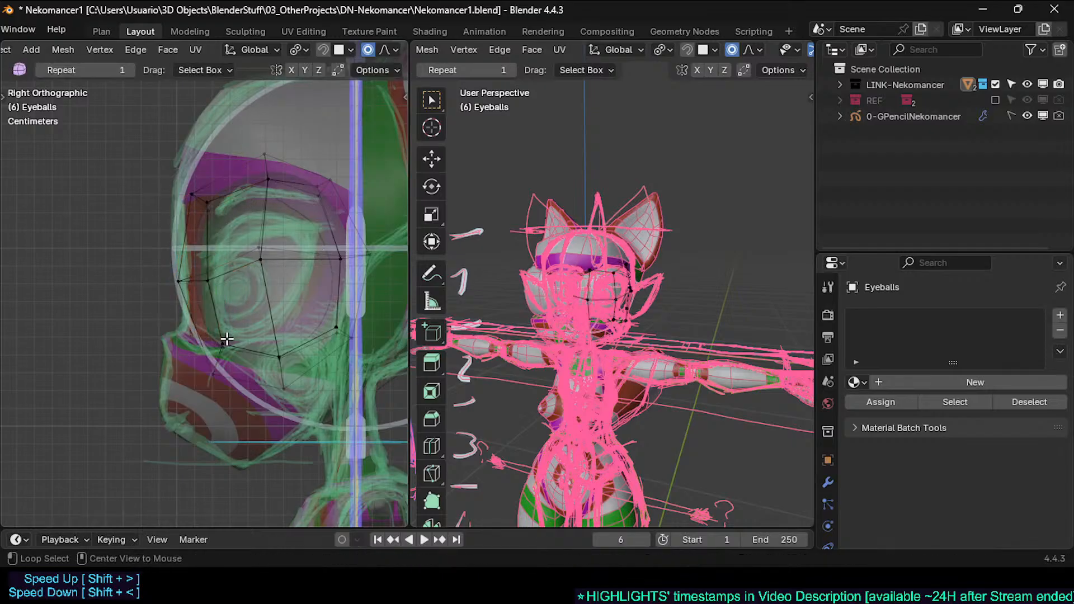
# Step: Nudge the eyeball's lower front corner vertices slightly down and forward to smooth the front curve
pyautogui.press('c')
pyautogui.moveTo(223, 344); pyautogui.dragTo(213, 375)
pyautogui.rightClick(204, 406)
pyautogui.press('g')
pyautogui.click(172, 454)
pyautogui.press('g')
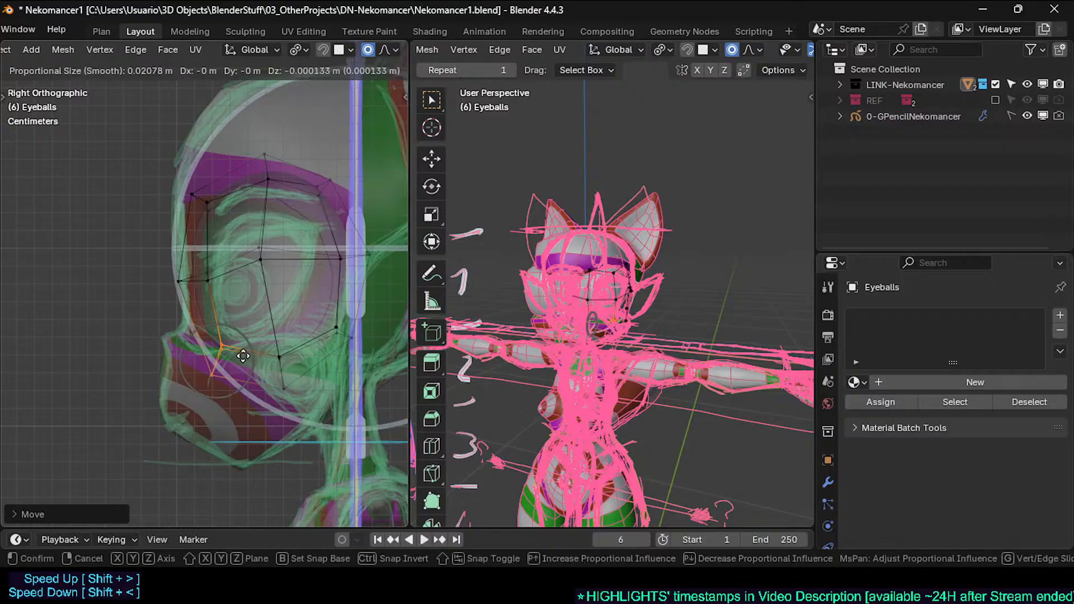
pyautogui.click(243, 355)
# Step: Lower the eyeball's bottom-centre vertices slightly and nudge the lower rear corner vertices inward
pyautogui.hotkey('alt', 'a')
pyautogui.press('c')
pyautogui.moveTo(281, 357); pyautogui.dragTo(281, 398)
pyautogui.rightClick(282, 411)
pyautogui.press('g')
pyautogui.click(284, 431)
pyautogui.hotkey('alt', 'a')
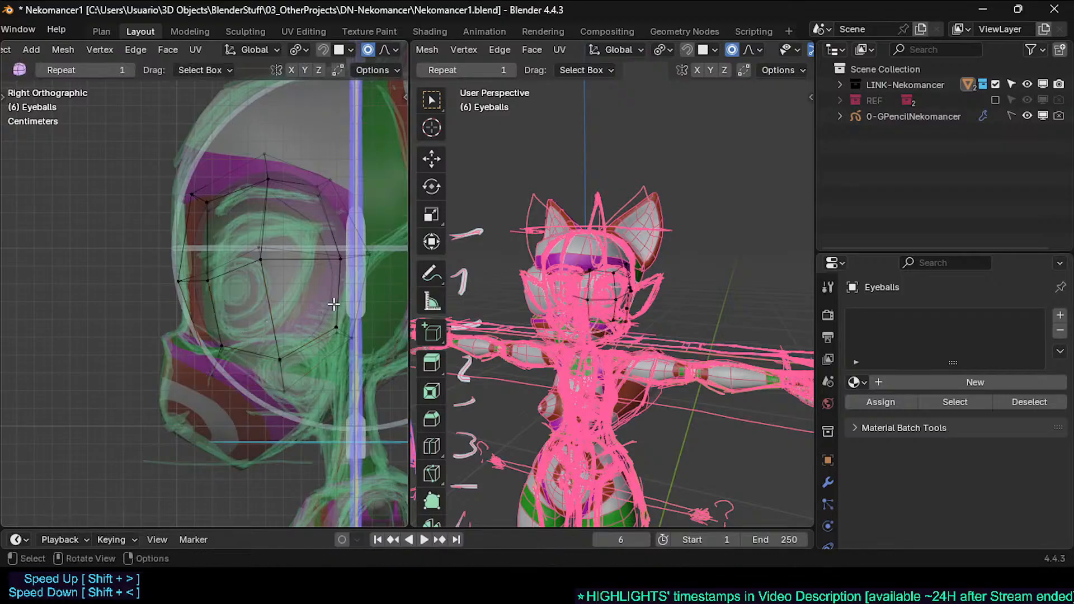
pyautogui.press('c')
pyautogui.moveTo(337, 324); pyautogui.dragTo(358, 338)
pyautogui.rightClick(366, 335)
pyautogui.press('g')
pyautogui.click(365, 335)
pyautogui.hotkey('alt', 'a')
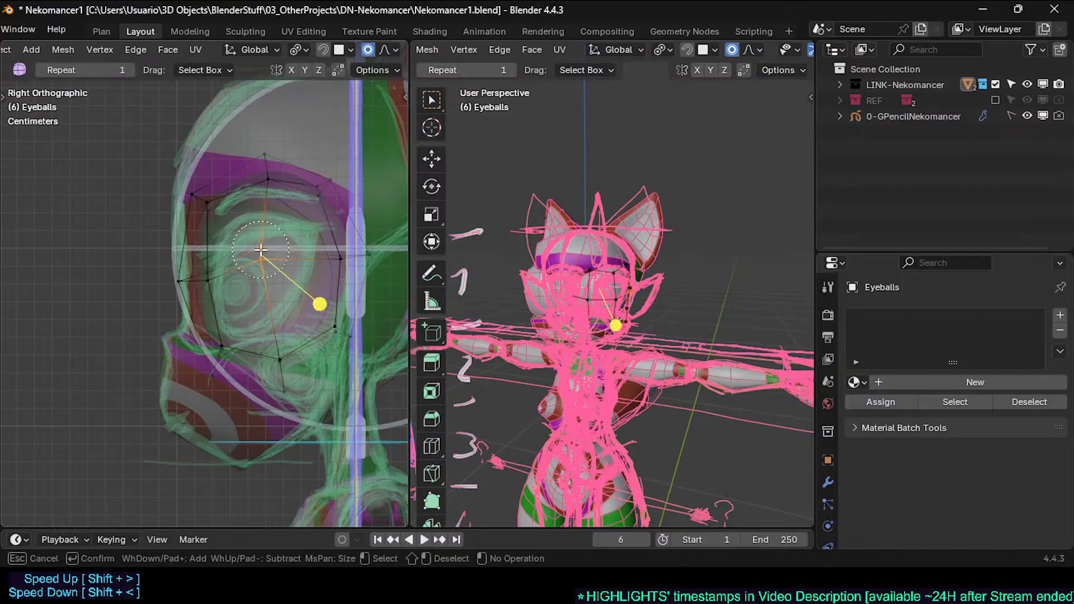
# Step: Lower the centre vertices on the eyeball's side slightly to even out the surface
pyautogui.rightClick(261, 250)
pyautogui.press('g')
pyautogui.click(261, 276)
pyautogui.hotkey('alt', 'a')
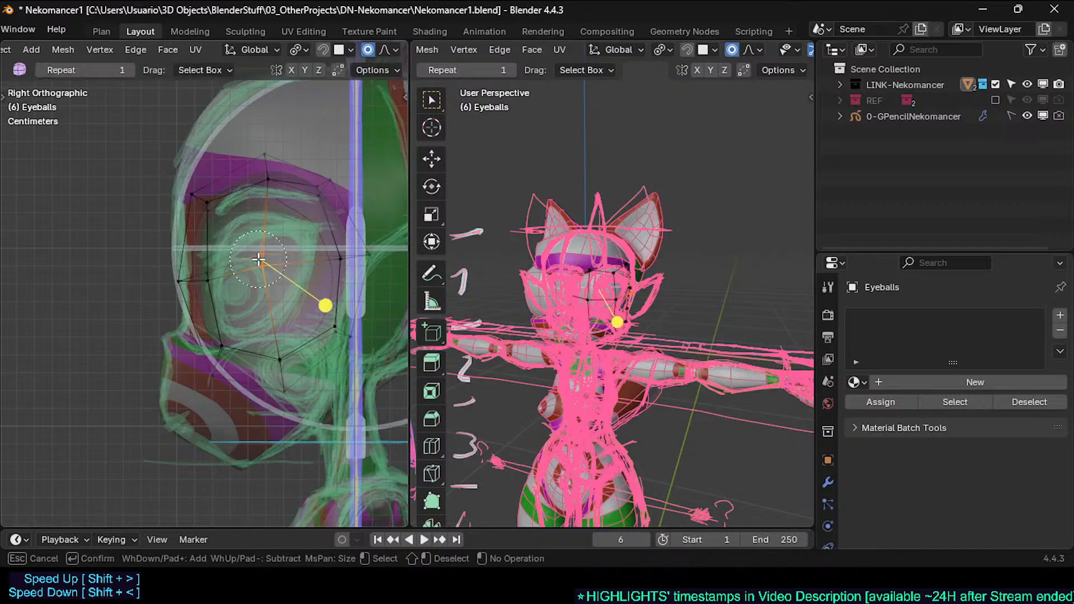
pyautogui.rightClick(259, 260)
pyautogui.press('g')
pyautogui.click(258, 258)
# Step: Flatten the eyeball's front curve by moving its mid-height front vertices straight rearward
pyautogui.hotkey('alt', 'a')
pyautogui.press('c')
pyautogui.moveTo(161, 284); pyautogui.dragTo(194, 283)
pyautogui.rightClick(224, 283)
pyautogui.press('g')
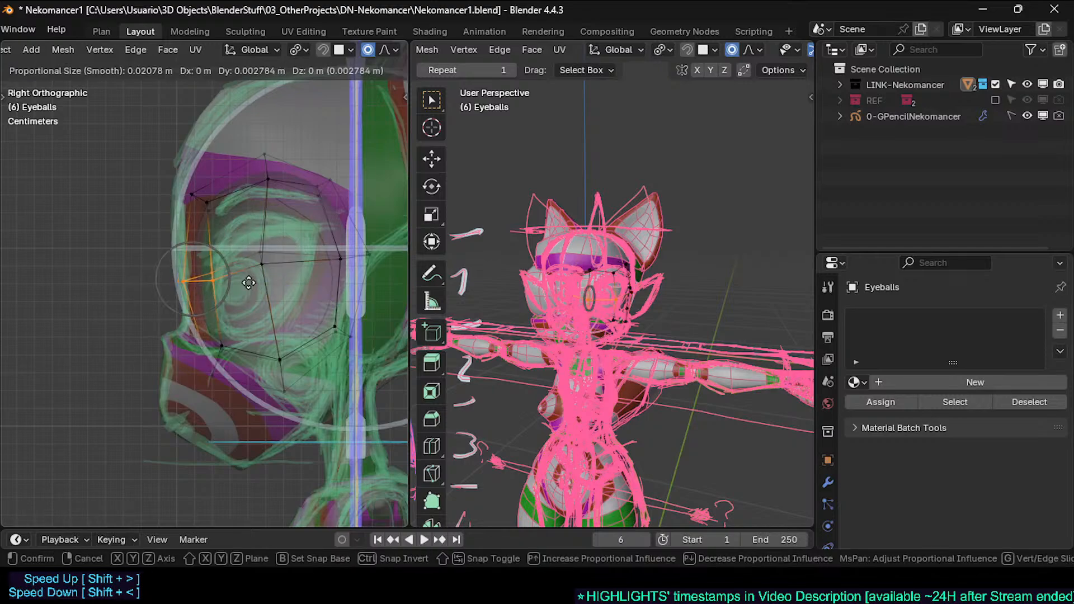
pyautogui.click(249, 283)
# Step: Raise the eyeball's upper front corner vertices slightly in the side view
pyautogui.press('Tab')
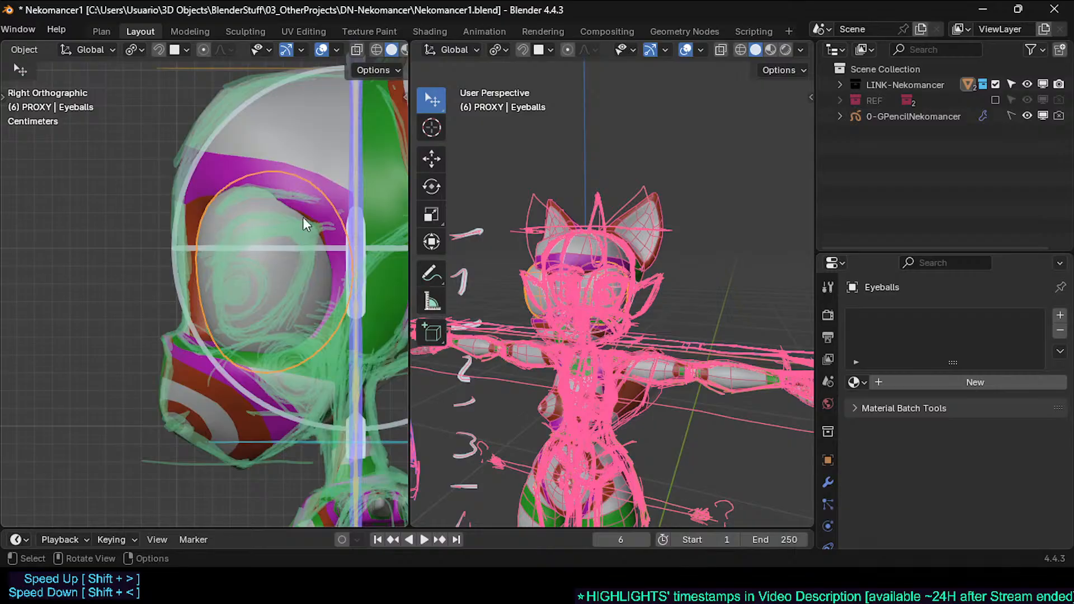
pyautogui.press('Tab')
pyautogui.press('c')
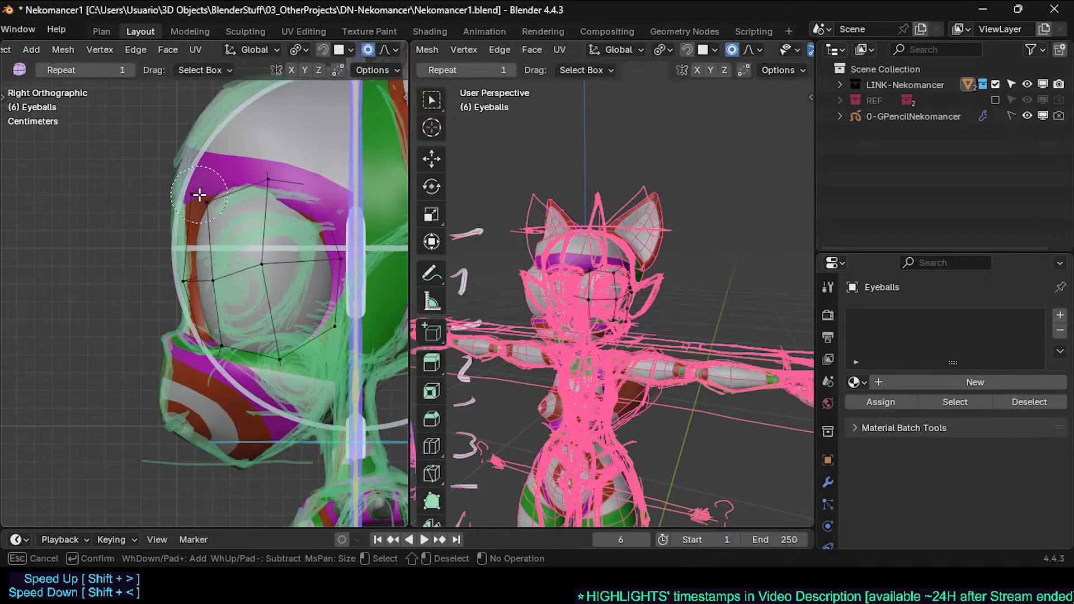
pyautogui.click(199, 196)
pyautogui.rightClick(200, 196)
pyautogui.press('g')
pyautogui.click(199, 188)
# Step: Move the eyeball's top-centre vertices slightly up and forward
pyautogui.hotkey('alt', 'a')
pyautogui.press('c')
pyautogui.click(268, 175)
pyautogui.rightClick(272, 196)
pyautogui.press('g')
pyautogui.click(222, 189)
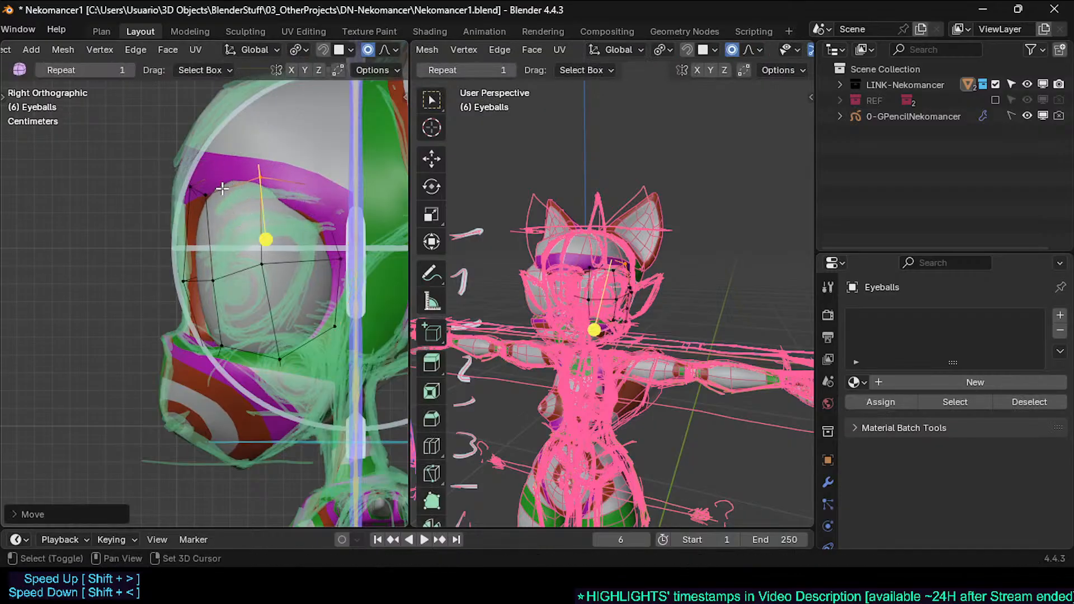
# Step: Scale the whole eyeball mesh down slightly
pyautogui.press('a')
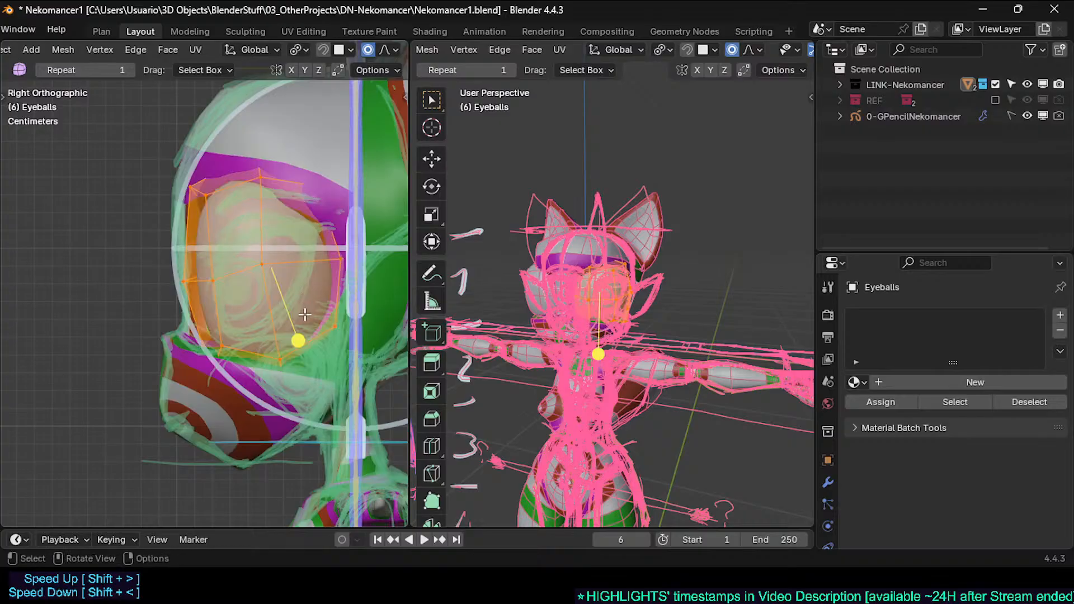
pyautogui.press('s')
pyautogui.click(300, 343)
pyautogui.hotkey('alt', 'a')
# Step: Nudge the centre and front mid-height vertices on the eyeball's visible side slightly downward, pushing the front one forward
pyautogui.click(282, 261)
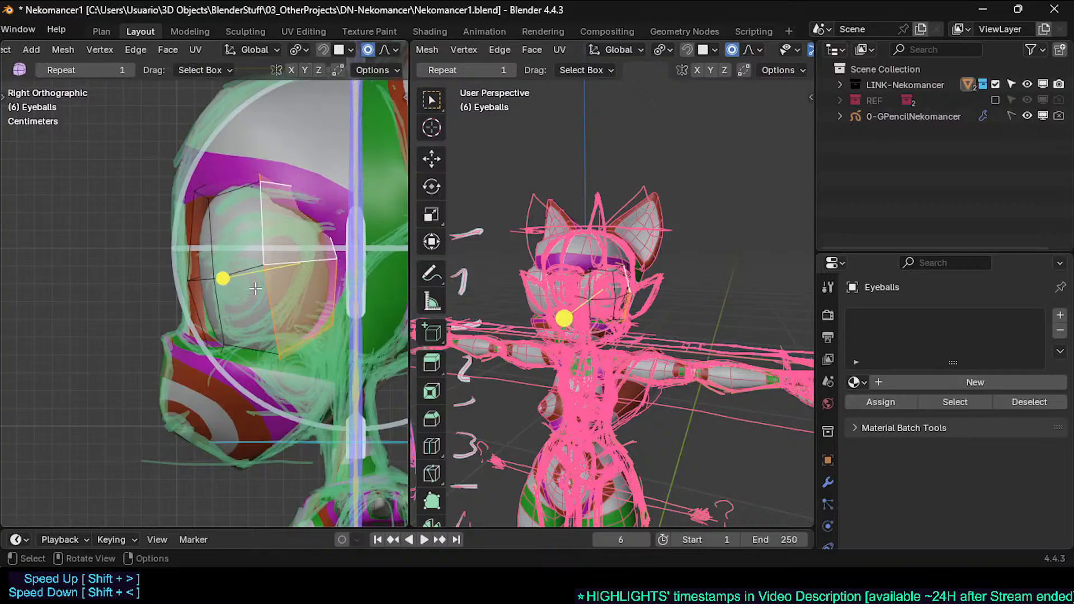
pyautogui.click(288, 264)
pyautogui.press('g')
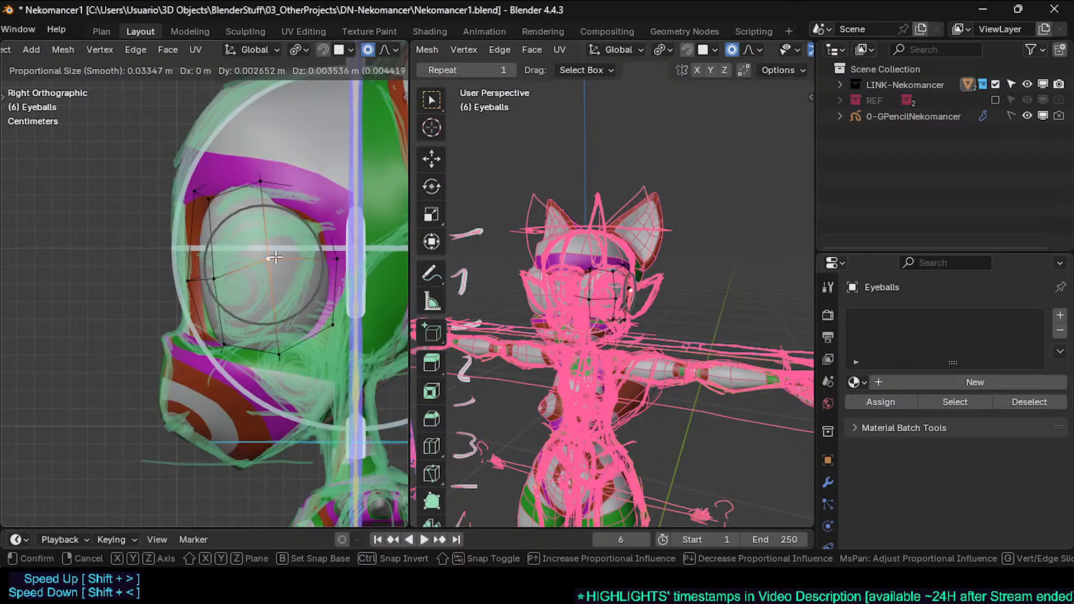
pyautogui.click(272, 264)
pyautogui.click(223, 276)
pyautogui.press('g')
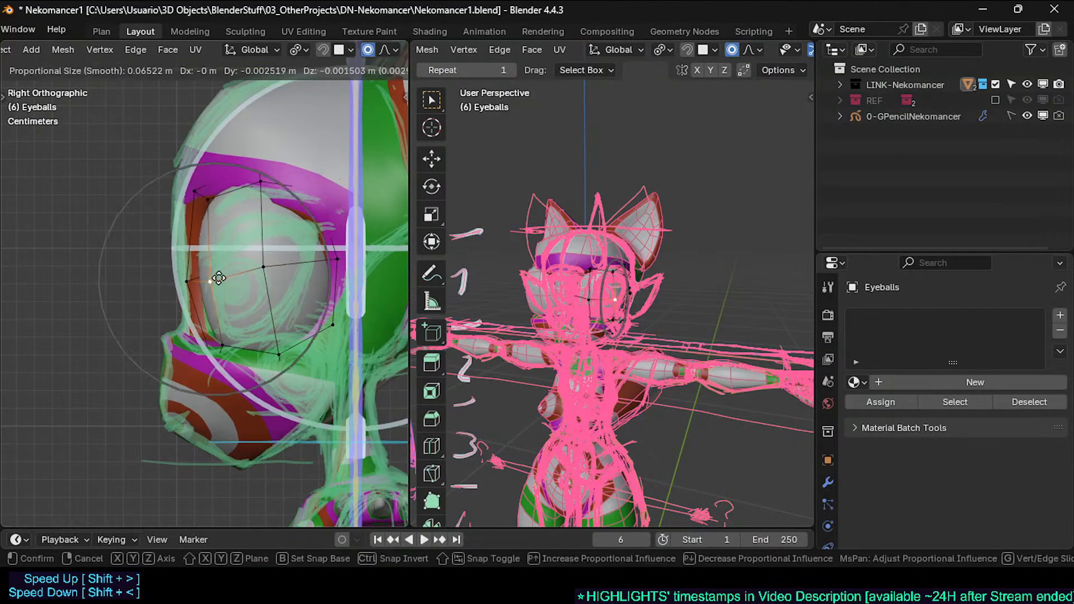
pyautogui.click(217, 280)
pyautogui.click(279, 269)
pyautogui.press('g')
pyautogui.click(283, 273)
# Step: Nudge the visible mid-height and lower rear vertices, and shift the bottom-centre vertex slightly rearward and down
pyautogui.click(350, 244)
pyautogui.press('g')
pyautogui.click(352, 236)
pyautogui.click(340, 321)
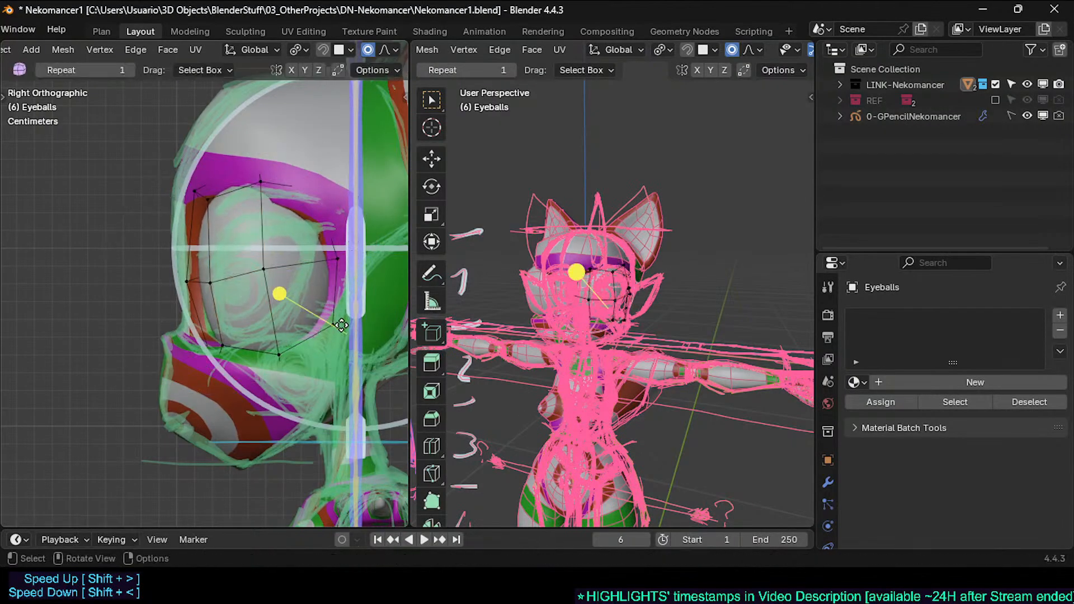
pyautogui.press('g')
pyautogui.click(343, 322)
pyautogui.click(297, 348)
pyautogui.press('g')
pyautogui.click(325, 356)
pyautogui.press('g')
pyautogui.keyDown('shift'); pyautogui.click(317, 360); pyautogui.keyUp('shift')
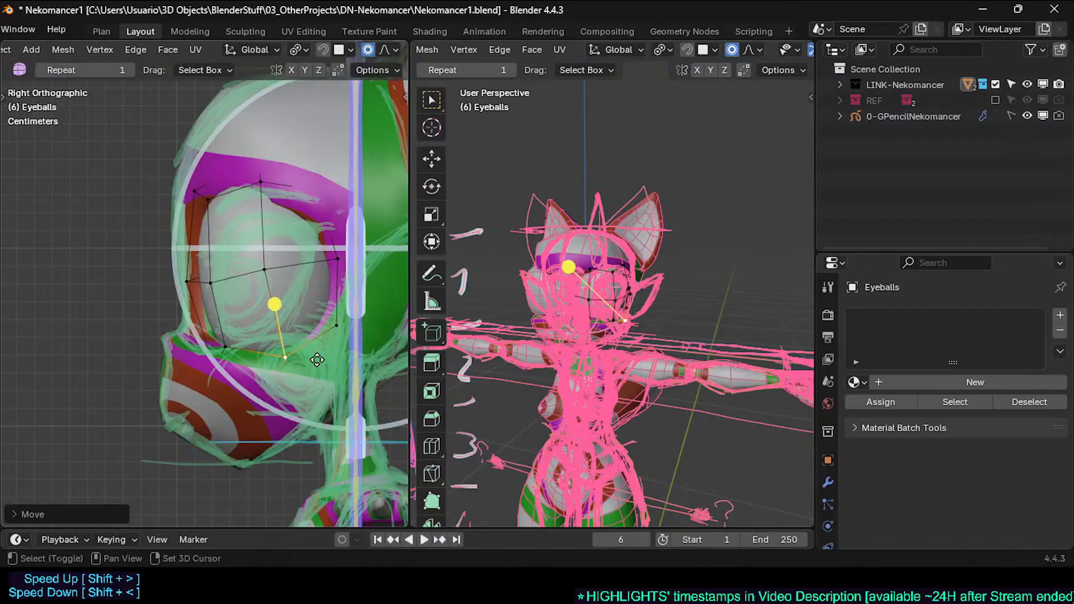
# Step: Lower the eyeball's bottom-centre vertices on both sides with X-ray display enabled
pyautogui.hotkey('alt', 'z')
pyautogui.press('c')
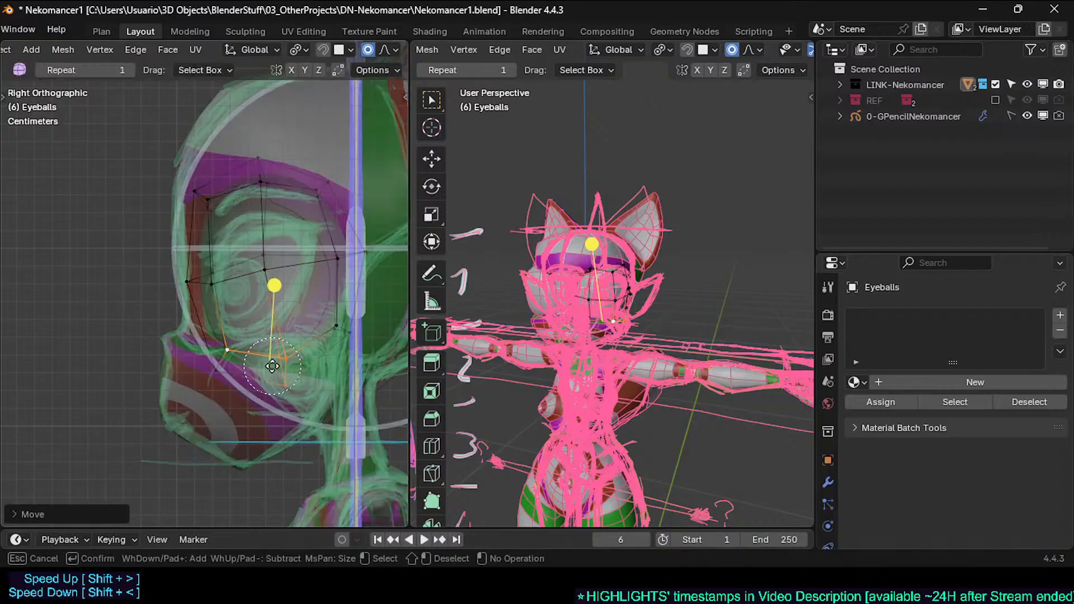
pyautogui.click(283, 372)
pyautogui.press('g')
pyautogui.click(294, 396)
pyautogui.hotkey('alt', 'a')
# Step: Pull the eyeball's lower front corner vertices well down to extend the underside
pyautogui.press('c')
pyautogui.click(228, 372)
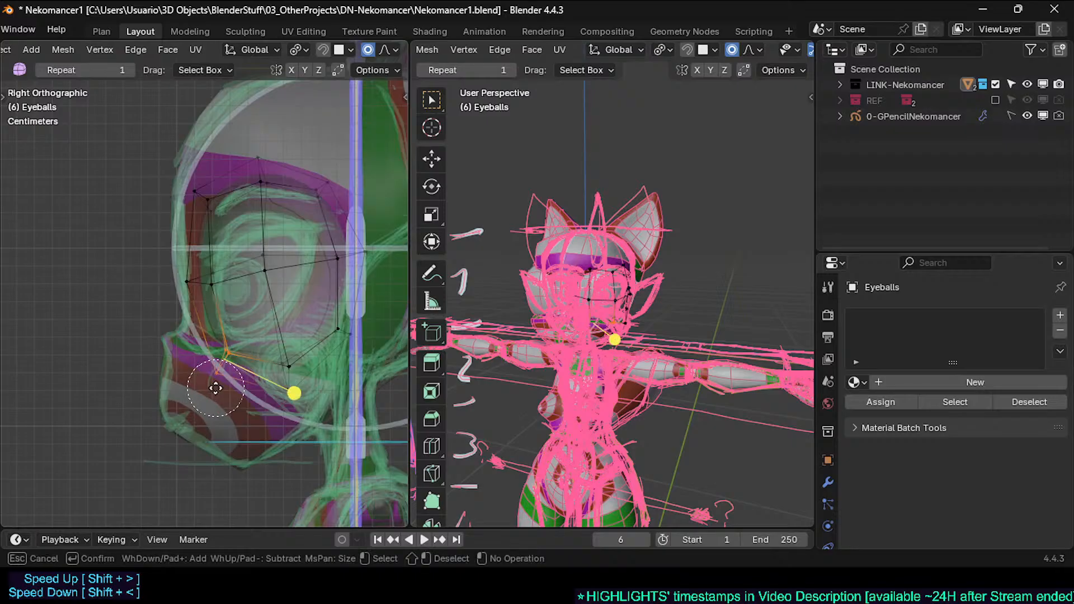
pyautogui.press('g')
pyautogui.click(205, 437)
pyautogui.hotkey('alt', 'a')
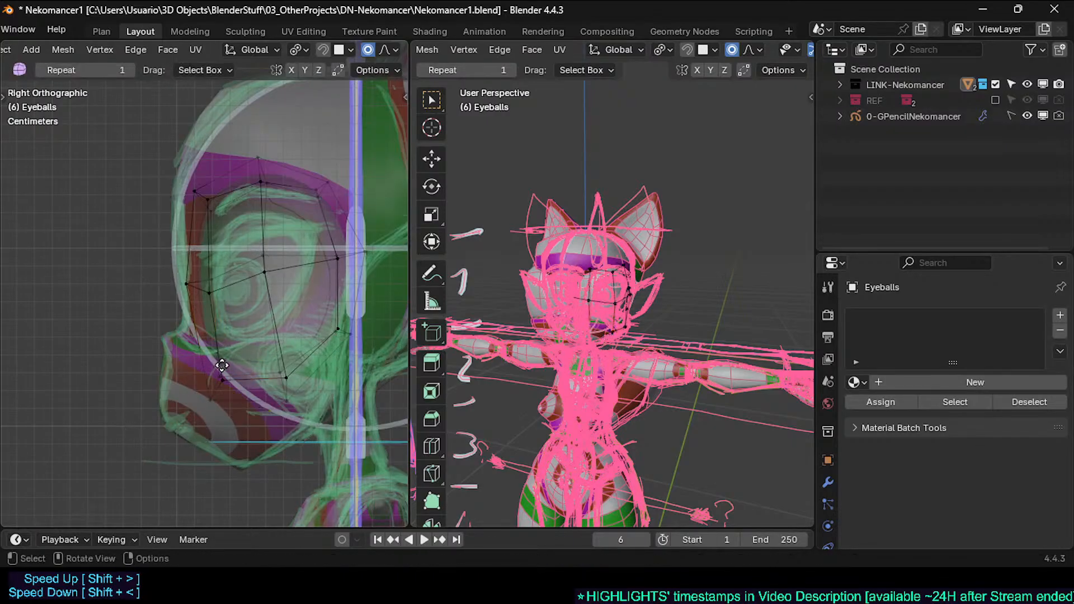
# Step: Shift the lower front corner vertices rearward and move the bottom-centre vertices slightly rearward and up
pyautogui.press('c')
pyautogui.click(220, 384)
pyautogui.press('g')
pyautogui.click(231, 388)
pyautogui.hotkey('alt', 'a')
pyautogui.press('c')
pyautogui.click(292, 384)
pyautogui.press('g')
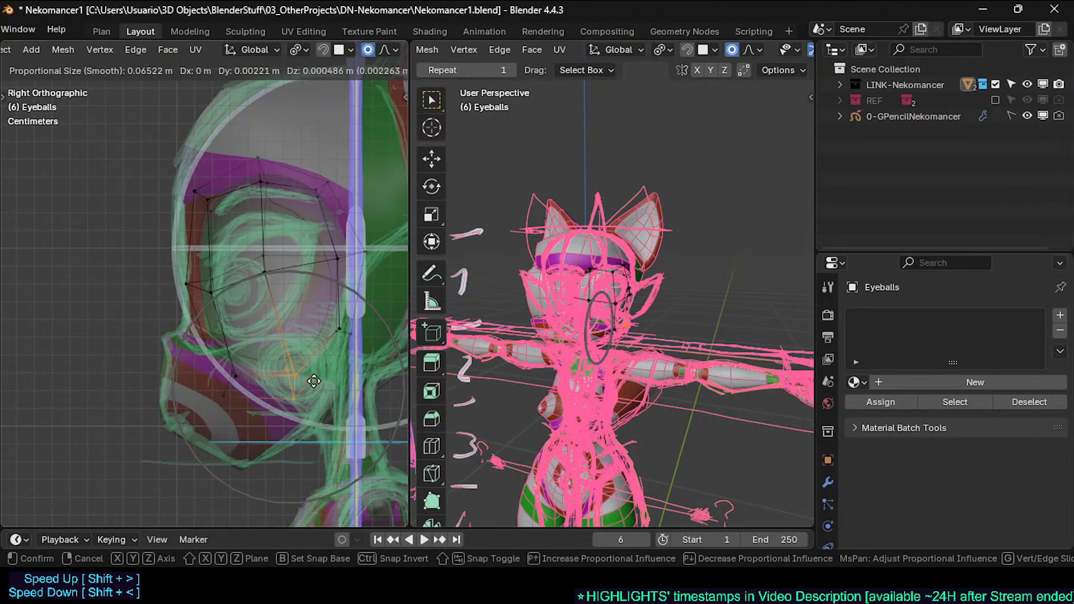
pyautogui.click(314, 381)
# Step: Move the eyeball's lower rear corner vertices slightly forward and up
pyautogui.hotkey('alt', 'a')
pyautogui.press('c')
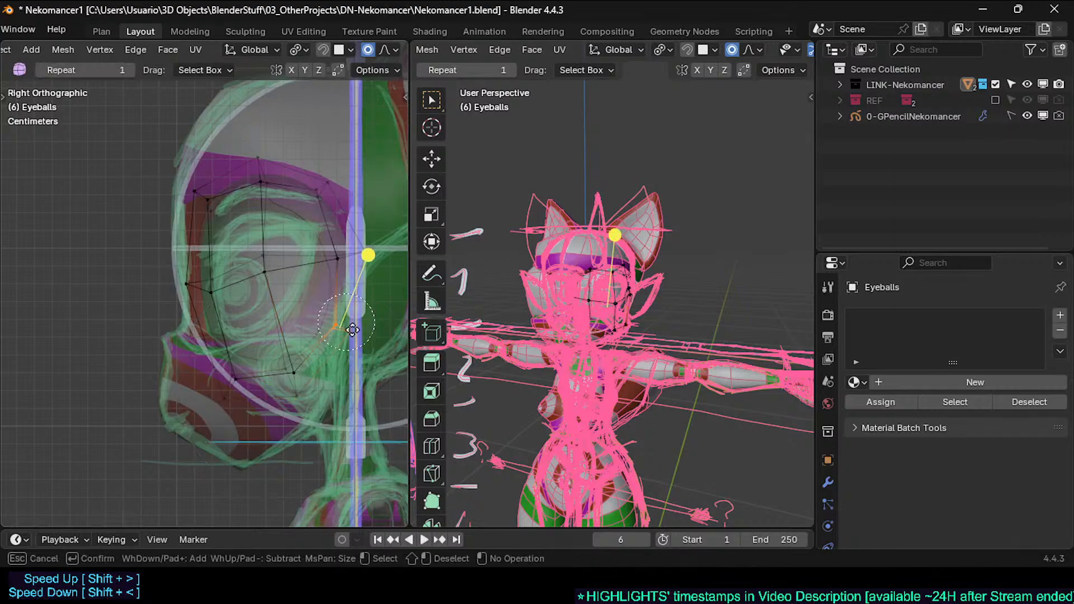
pyautogui.rightClick(353, 330)
pyautogui.press('g')
pyautogui.click(352, 330)
# Step: Push the eyeball's mid-height and upper rear vertices slightly rearward
pyautogui.hotkey('alt', 'a')
pyautogui.press('c')
pyautogui.press('g')
pyautogui.click(357, 255)
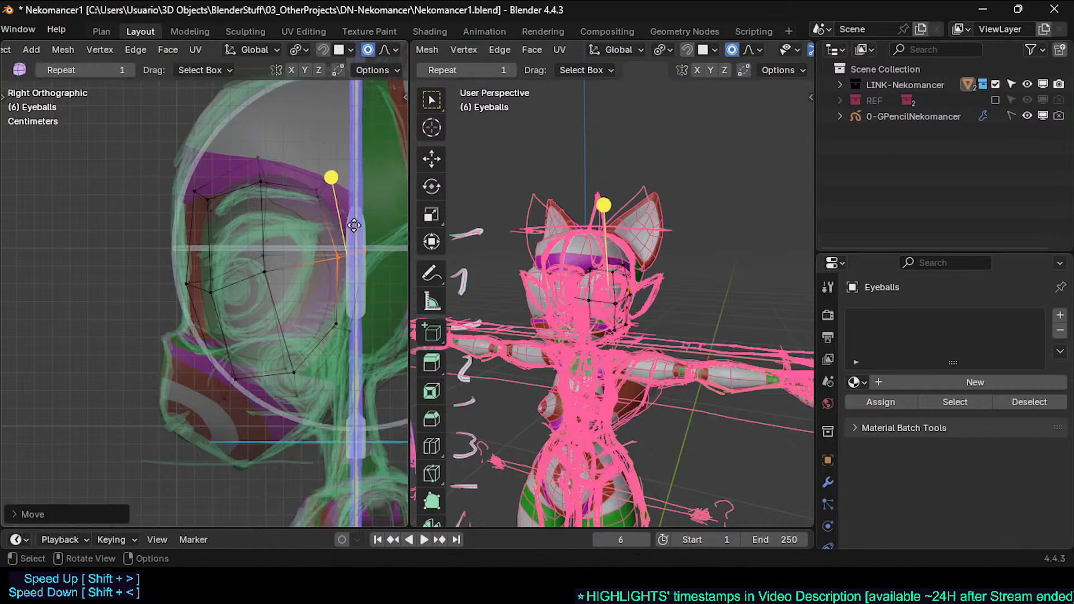
pyautogui.press('g')
pyautogui.click(256, 147)
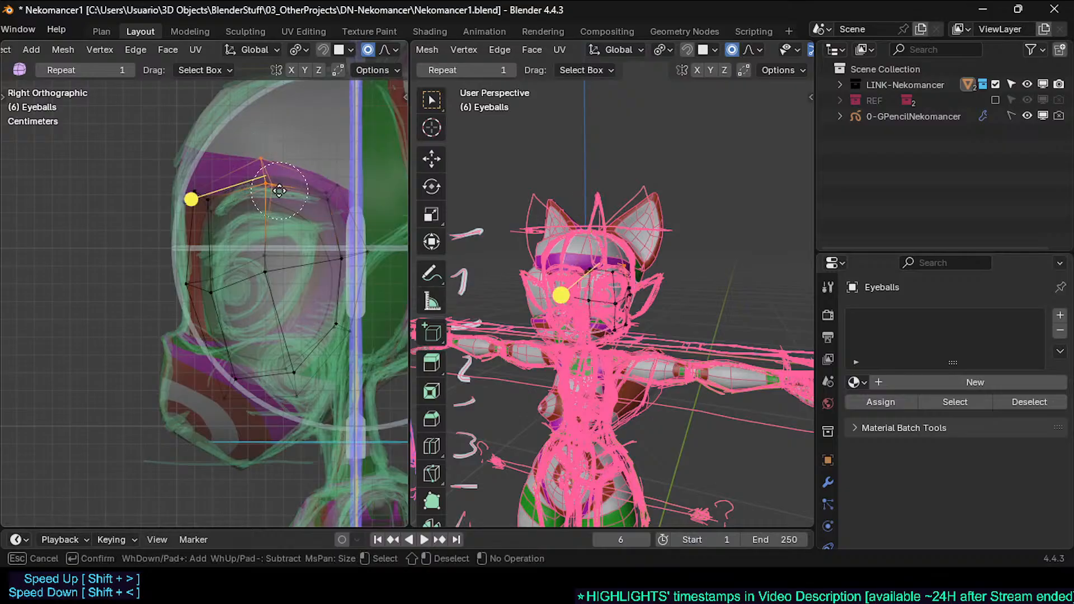
# Step: Move the top-centre vertices slightly forward and up, and nudge the upper front corner vertices down and rearward
pyautogui.press('g')
pyautogui.click(232, 168)
pyautogui.hotkey('alt', 'a')
pyautogui.press('c')
pyautogui.click(202, 195)
pyautogui.rightClick(203, 202)
pyautogui.press('g')
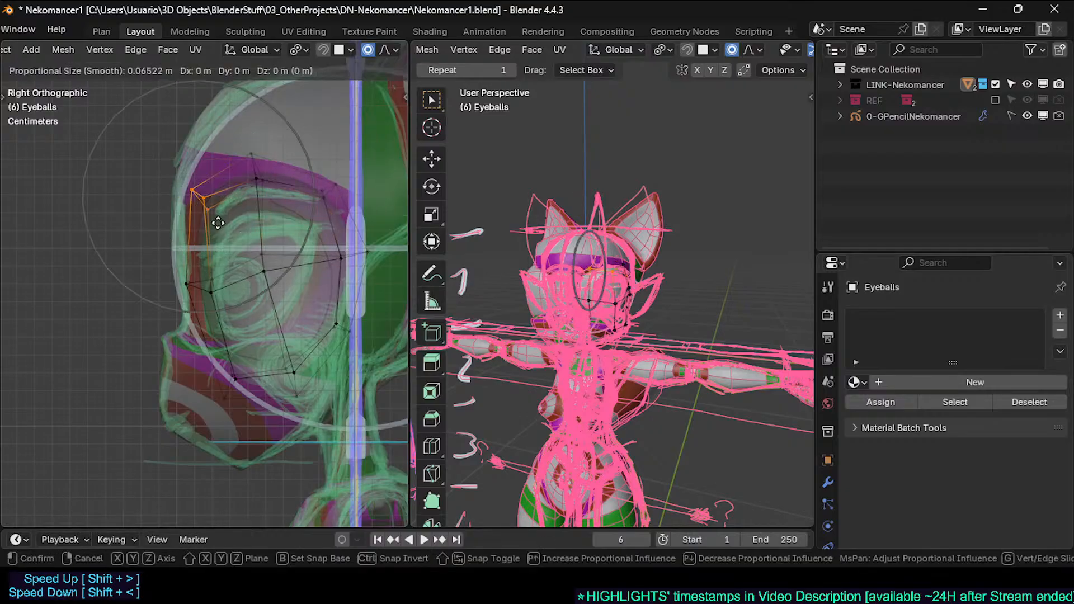
pyautogui.click(212, 221)
# Step: Adjust the mid-height front vertices rearward, easing them slightly forward again to refine the front curve
pyautogui.hotkey('alt', 'a')
pyautogui.press('c')
pyautogui.click(196, 289)
pyautogui.rightClick(206, 289)
pyautogui.press('g')
pyautogui.click(219, 290)
pyautogui.hotkey('alt', 'a')
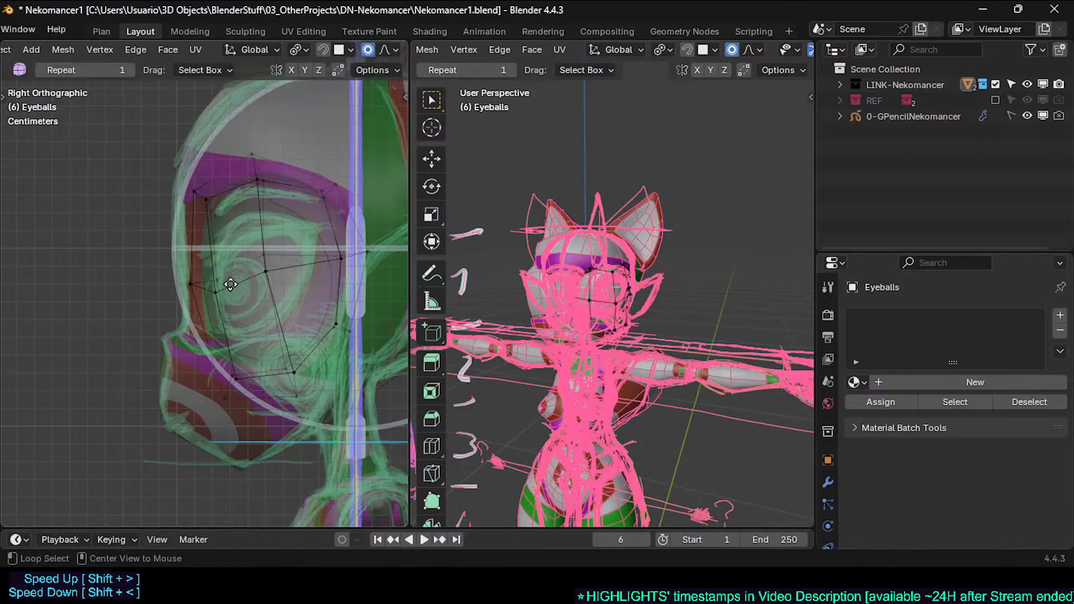
pyautogui.hotkey('alt', 'z')
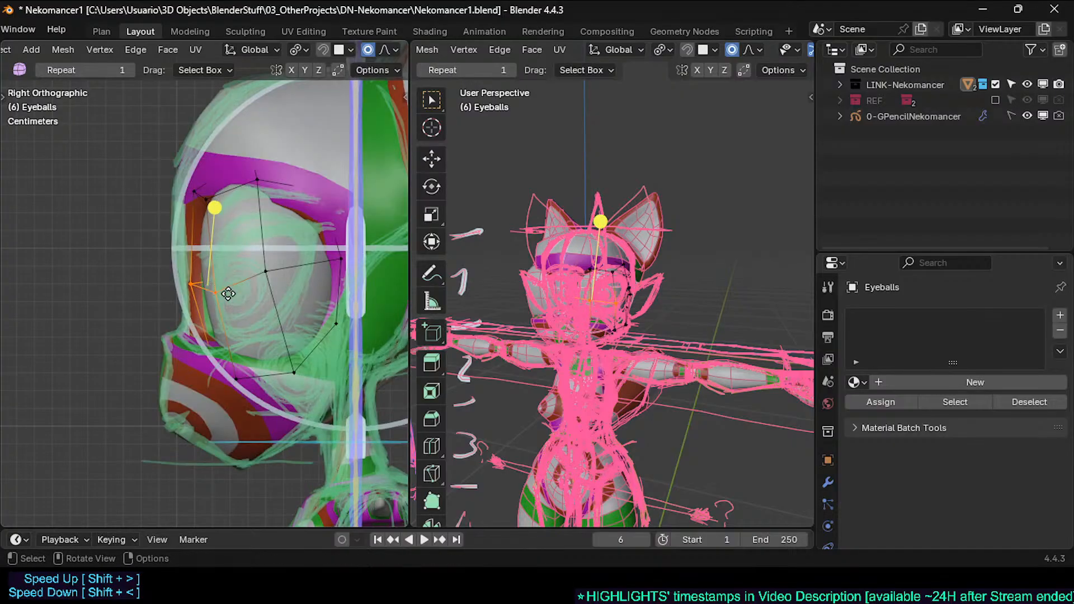
pyautogui.press('g')
pyautogui.click(215, 294)
# Step: Move the eyeball's lower front corner vertices forward and slightly up
pyautogui.hotkey('alt', 'a')
pyautogui.press('c')
pyautogui.click(247, 384)
pyautogui.rightClick(247, 383)
pyautogui.hotkey('alt', 'z')
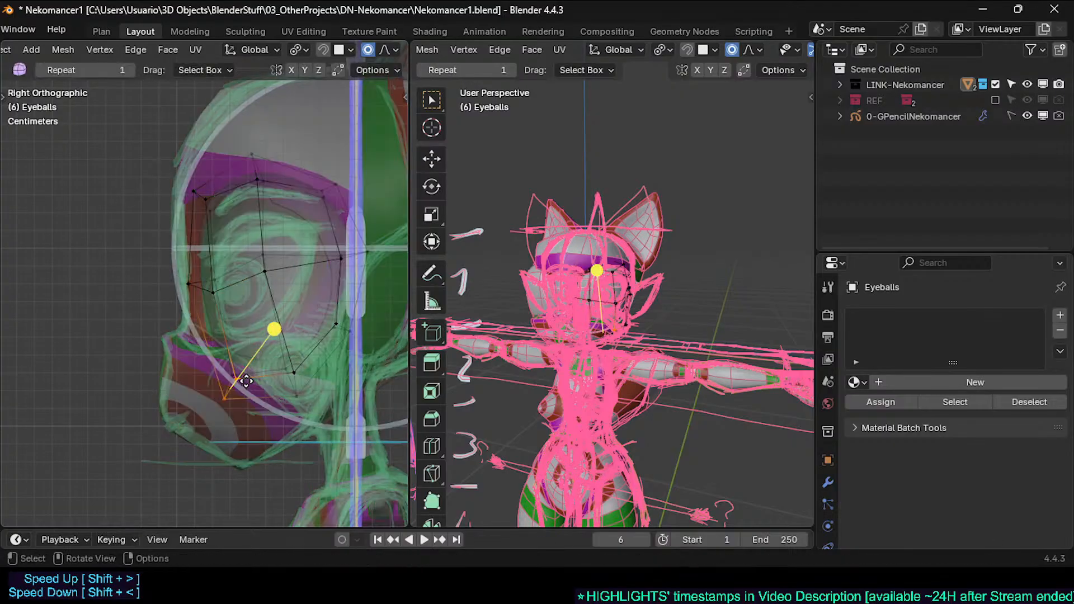
pyautogui.press('g')
pyautogui.click(227, 346)
pyautogui.press('g')
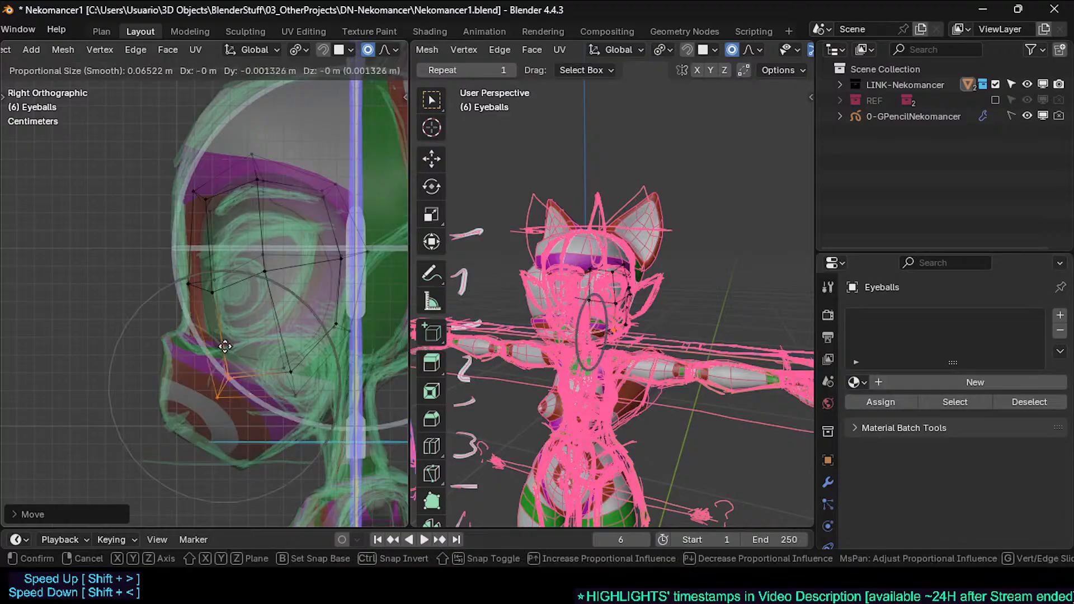
pyautogui.click(224, 345)
# Step: Readjust the mid-height front vertices, shifting the foremost one slightly rearward and down
pyautogui.hotkey('alt', 'a')
pyautogui.press('c')
pyautogui.click(215, 290)
pyautogui.rightClick(221, 287)
pyautogui.press('g')
pyautogui.click(225, 284)
pyautogui.click(214, 277)
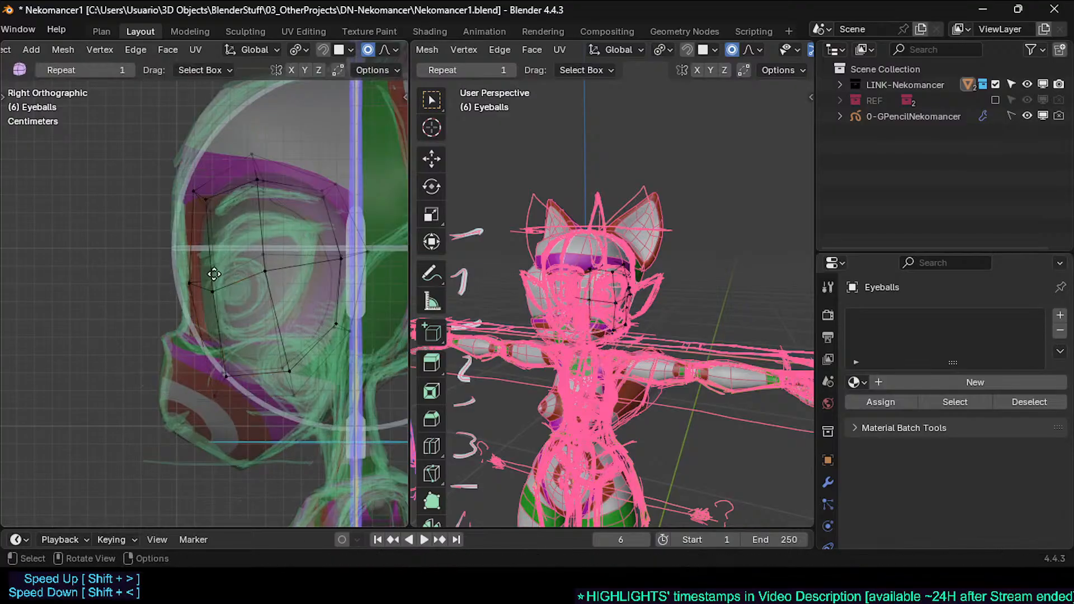
pyautogui.press('g')
pyautogui.click(190, 259)
pyautogui.click(190, 281)
pyautogui.press('g')
pyautogui.click(207, 304)
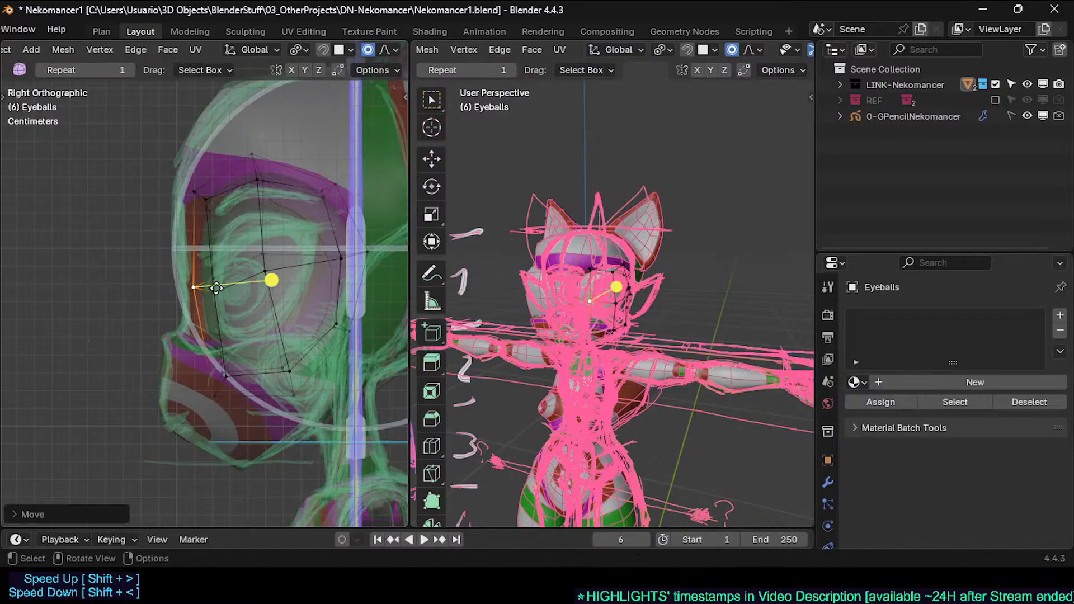
# Step: Fine-tune the front mid-height vertex on the eyeball's side to align it with the neighbouring edges
pyautogui.click(217, 282)
pyautogui.press('g')
pyautogui.click(200, 272)
pyautogui.click(217, 300)
pyautogui.press('g')
pyautogui.click(219, 289)
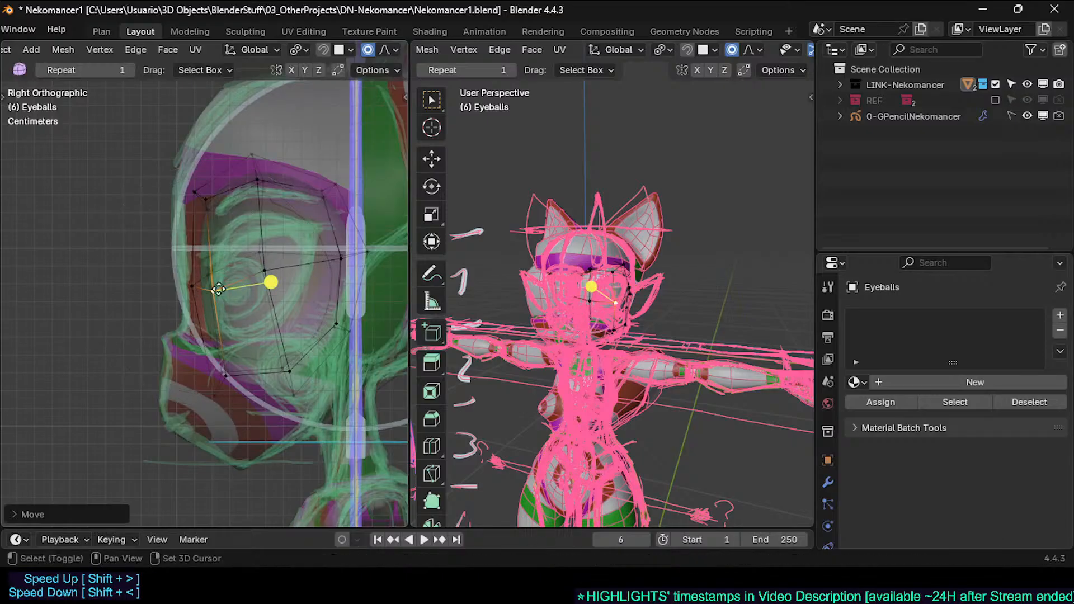
# Step: Lower the near and far centre vertices on the eyeball's sides slightly
pyautogui.click(261, 260)
pyautogui.press('g')
pyautogui.click(264, 270)
pyautogui.click(265, 276)
pyautogui.press('g')
pyautogui.click(273, 288)
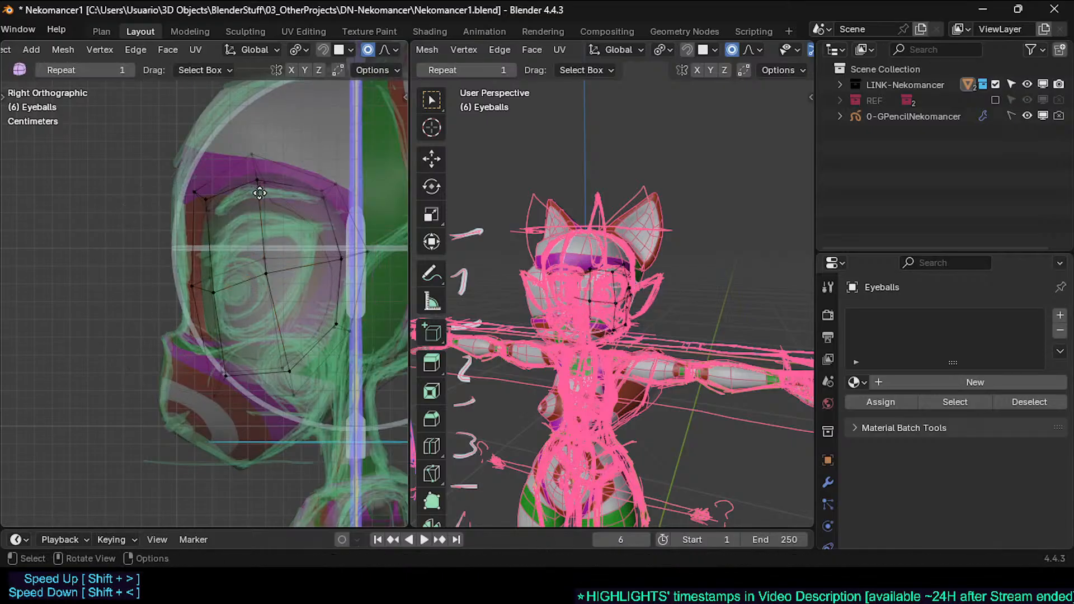
# Step: Lower the two top-centre vertices of the eyeball slightly
pyautogui.click(260, 161)
pyautogui.press('g')
pyautogui.click(260, 164)
pyautogui.click(249, 195)
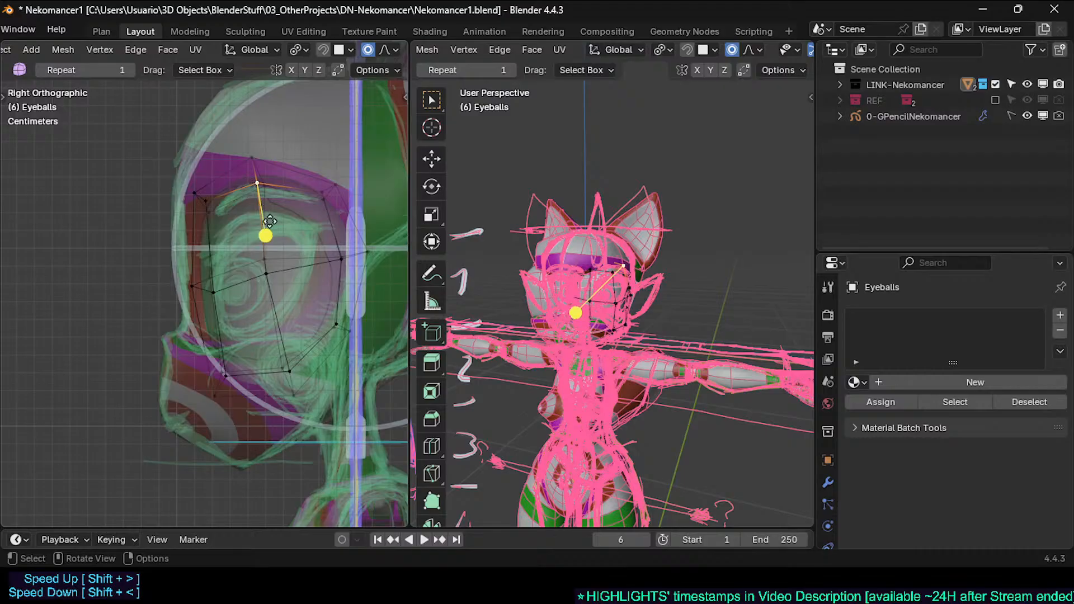
# Step: Move the eyeball's upper outer vertices slightly inward and down in the front view, with X-ray display off
pyautogui.hotkey('alt', 'z')
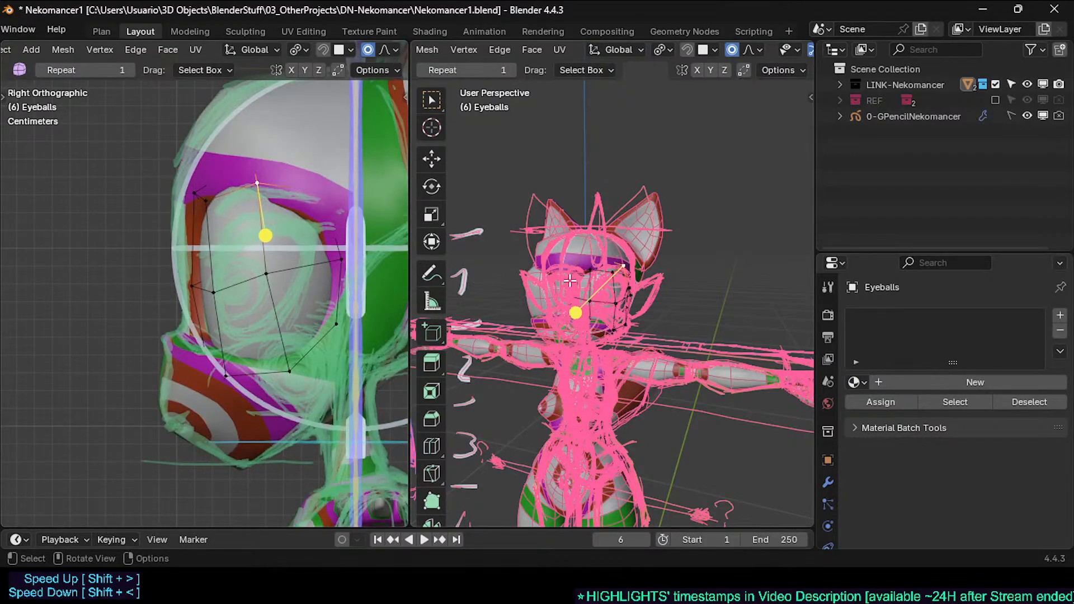
pyautogui.keyDown('alt'); pyautogui.moveTo(569, 279); pyautogui.dragTo(570, 280, button='middle'); pyautogui.keyUp('alt')
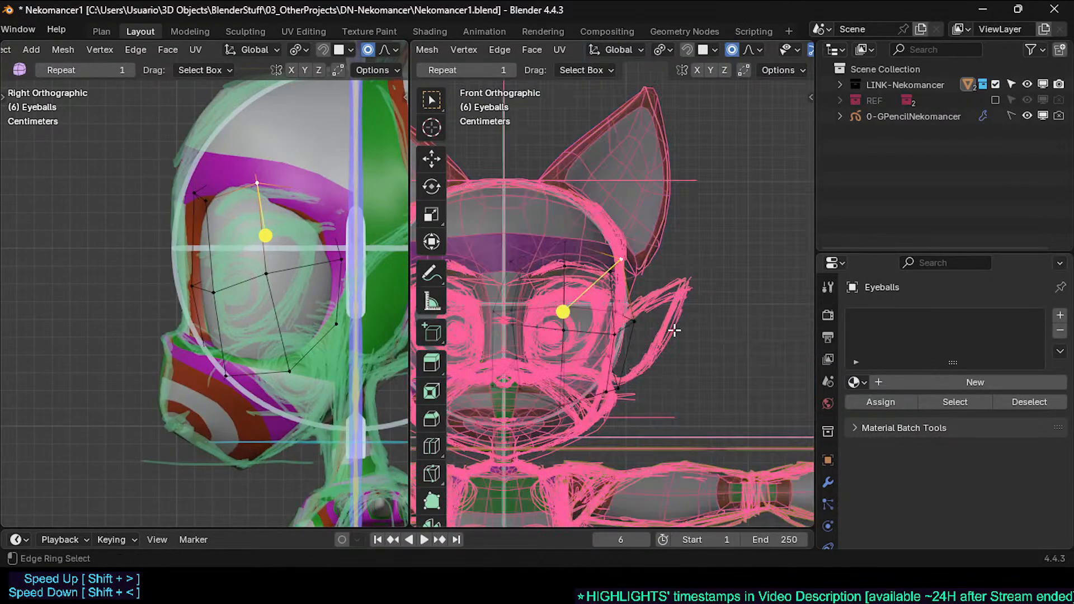
pyautogui.scroll(1, 598, 332)
pyautogui.hotkey('alt', 'z')
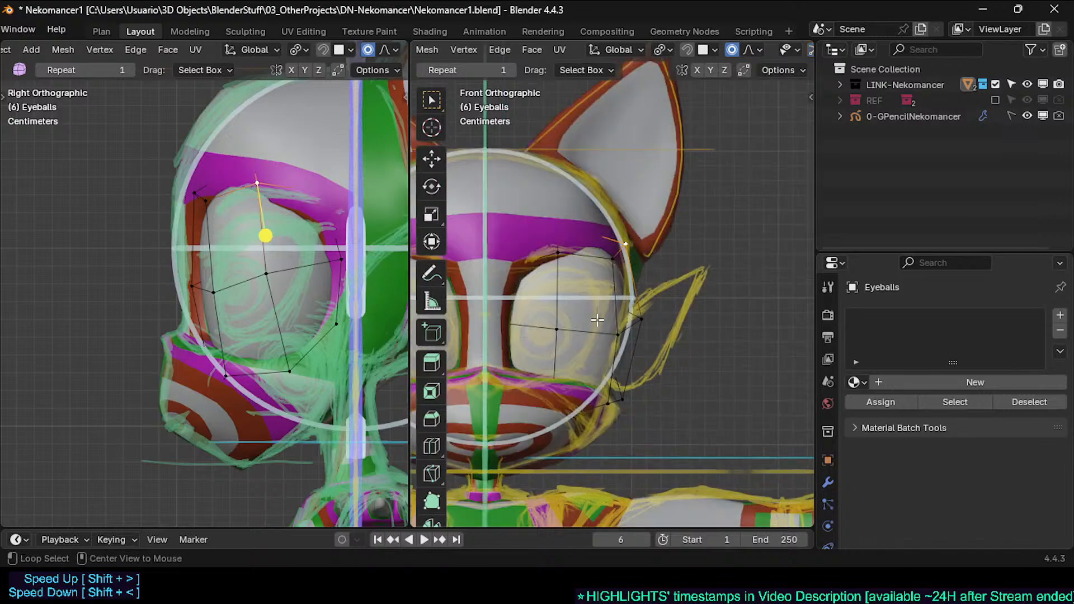
pyautogui.press('c')
pyautogui.click(612, 255)
pyautogui.rightClick(609, 255)
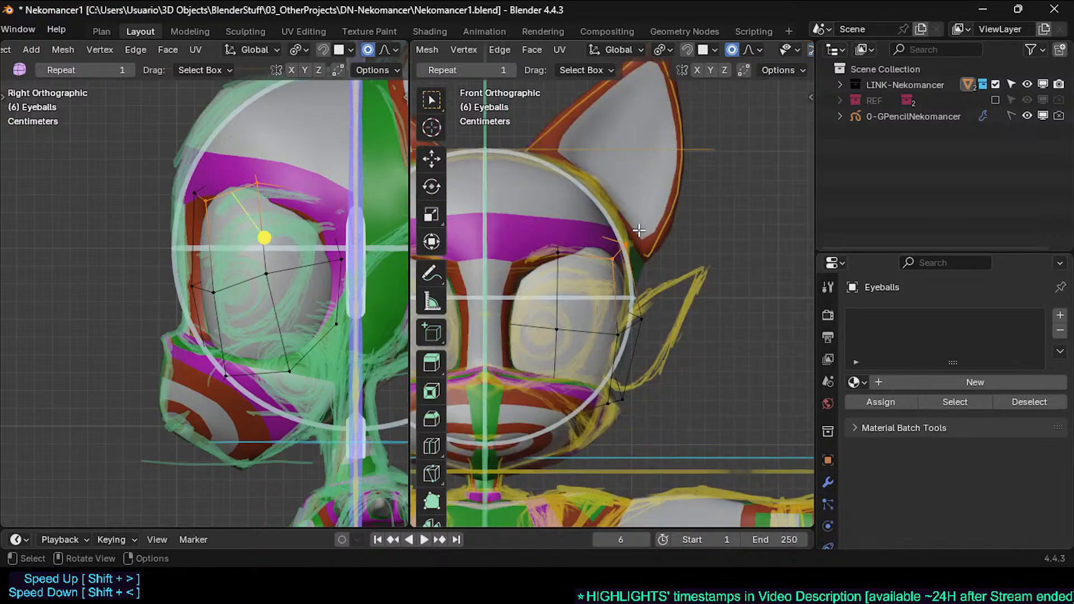
pyautogui.press('g')
pyautogui.click(578, 273)
pyautogui.press('c')
pyautogui.click(559, 259)
pyautogui.rightClick(558, 259)
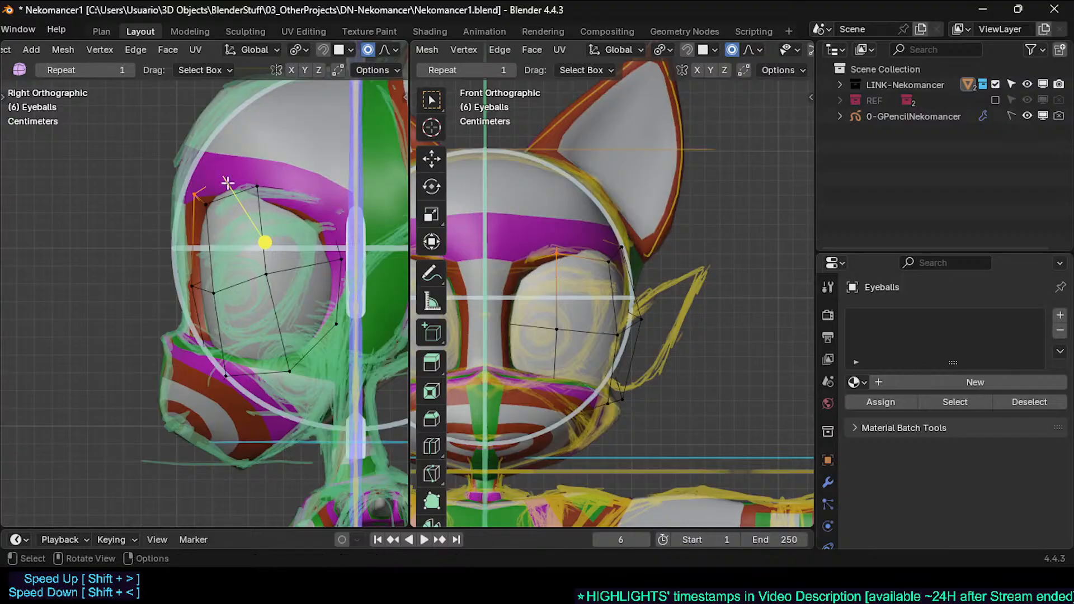
# Step: Rotate the whole eyeball mesh about the global Z axis in top view to turn its front outward, and check it from the front
pyautogui.press('a')
pyautogui.hotkey('alt', 'z')
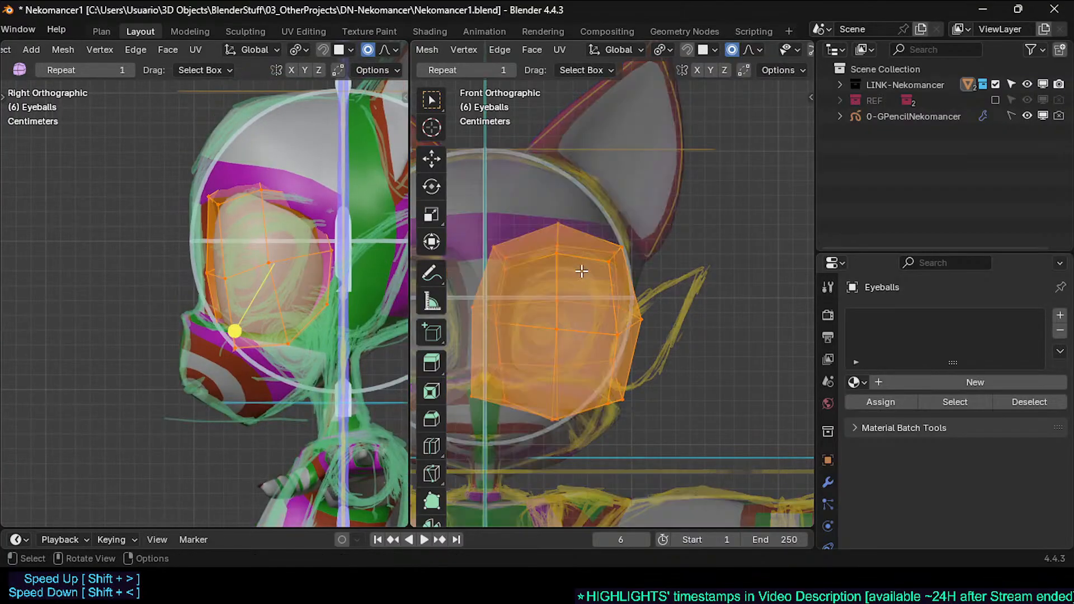
pyautogui.press('KP_7')
pyautogui.press('r')
pyautogui.press('z')
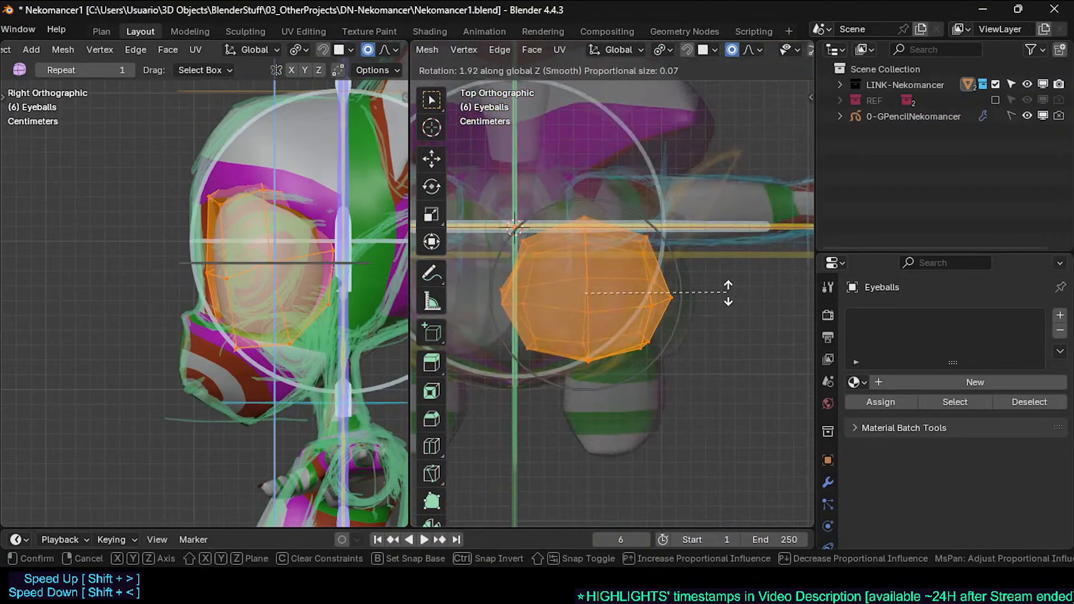
pyautogui.click(714, 251)
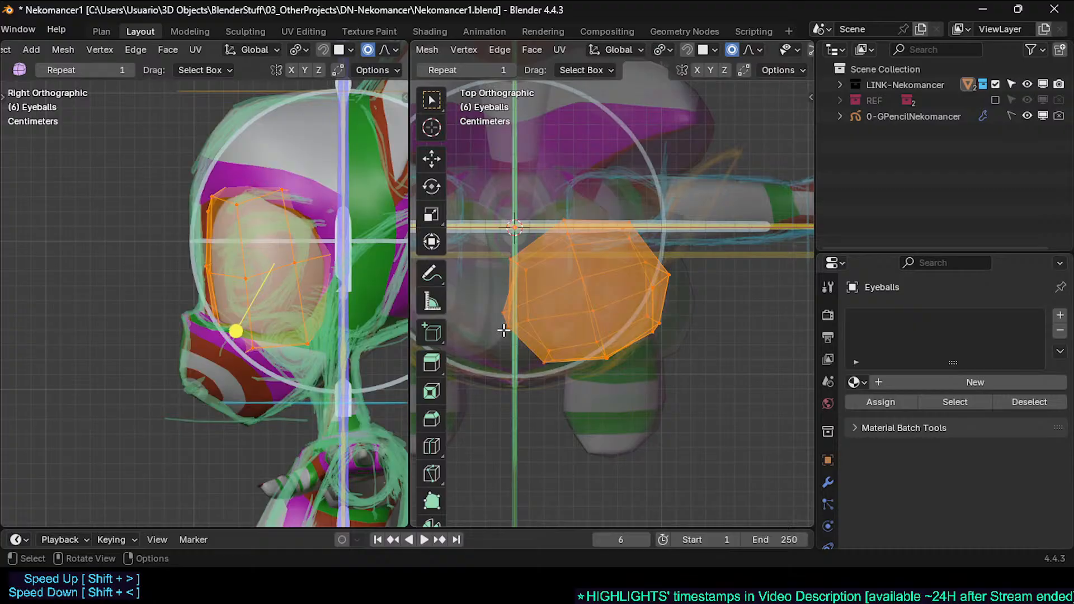
pyautogui.press('KP_1')
pyautogui.press('Tab')
pyautogui.press('Tab')
pyautogui.press('Tab')
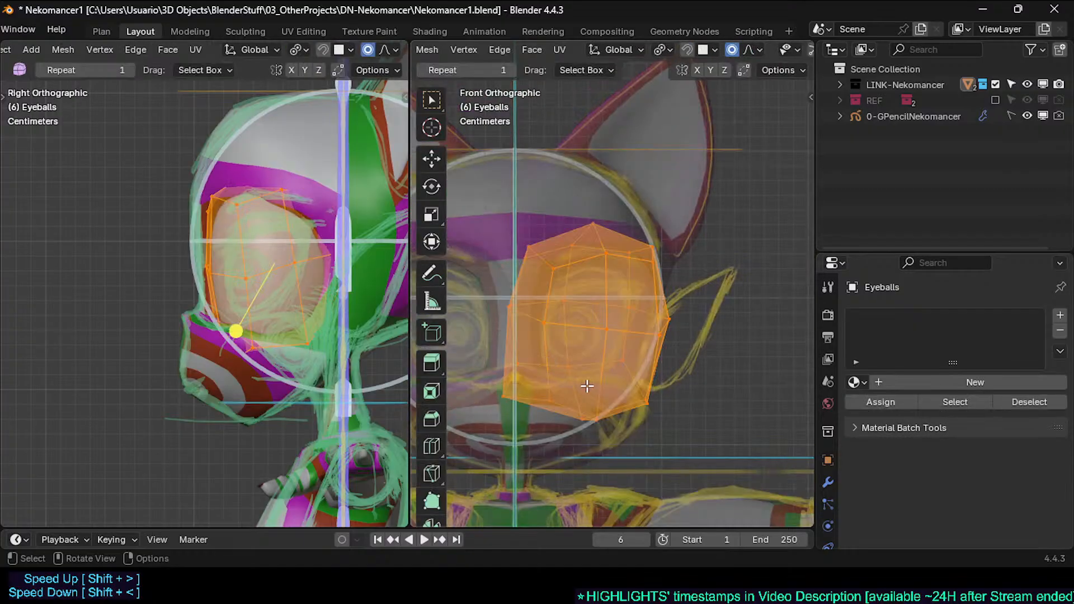
# Step: Examine how the eyeball mesh fills Nekomancer's eye socket from the front and from several angled views
pyautogui.scroll(2, 537, 365)
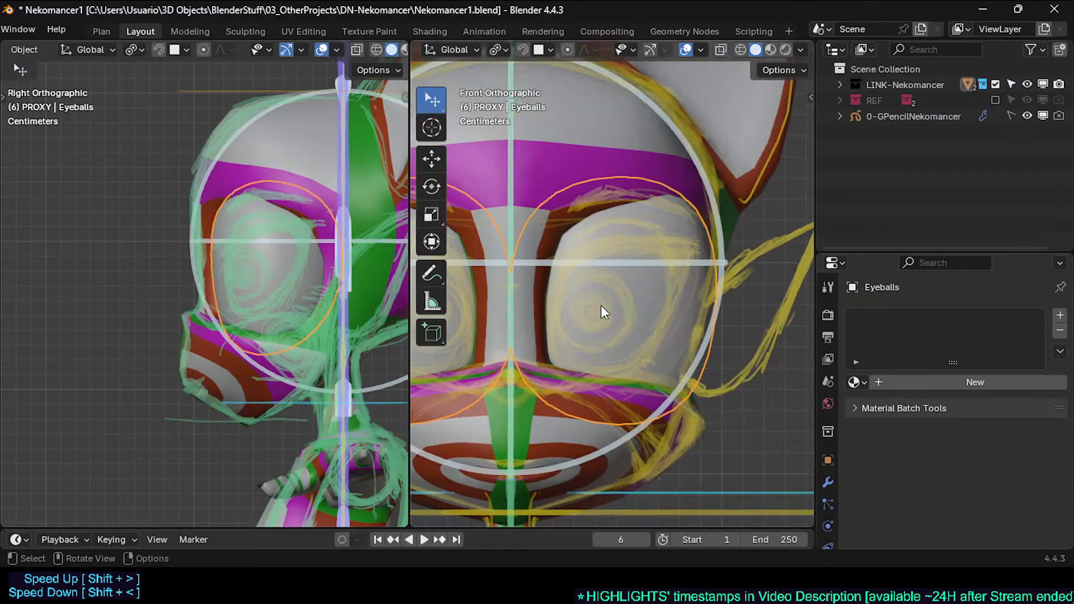
pyautogui.click(638, 300)
pyautogui.click(642, 293)
pyautogui.press('Tab')
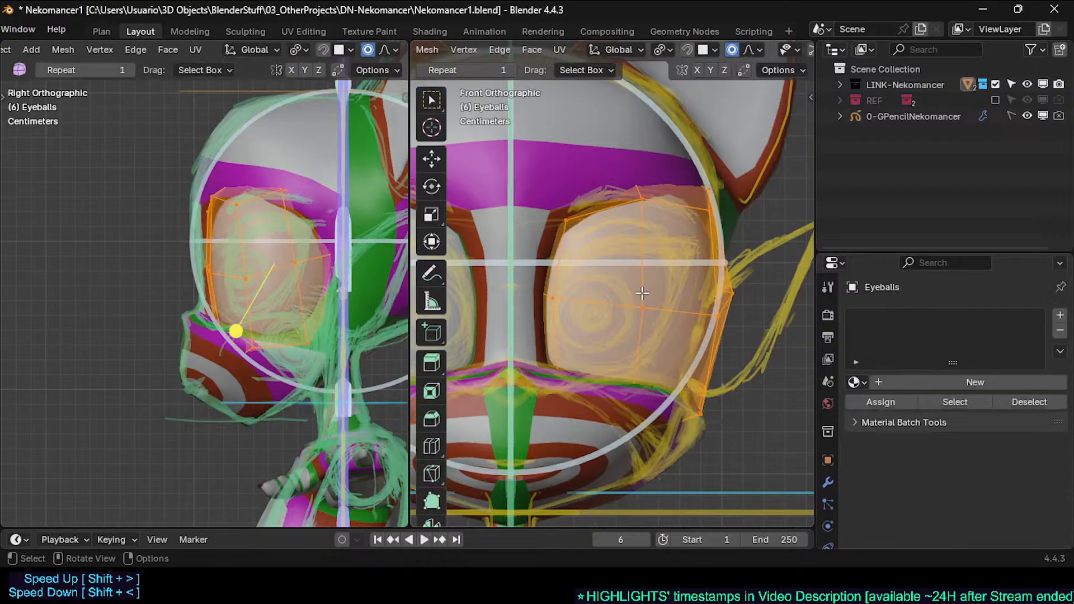
pyautogui.moveTo(589, 241); pyautogui.dragTo(624, 273, button='middle')
pyautogui.moveTo(630, 231); pyautogui.dragTo(491, 298, button='middle')
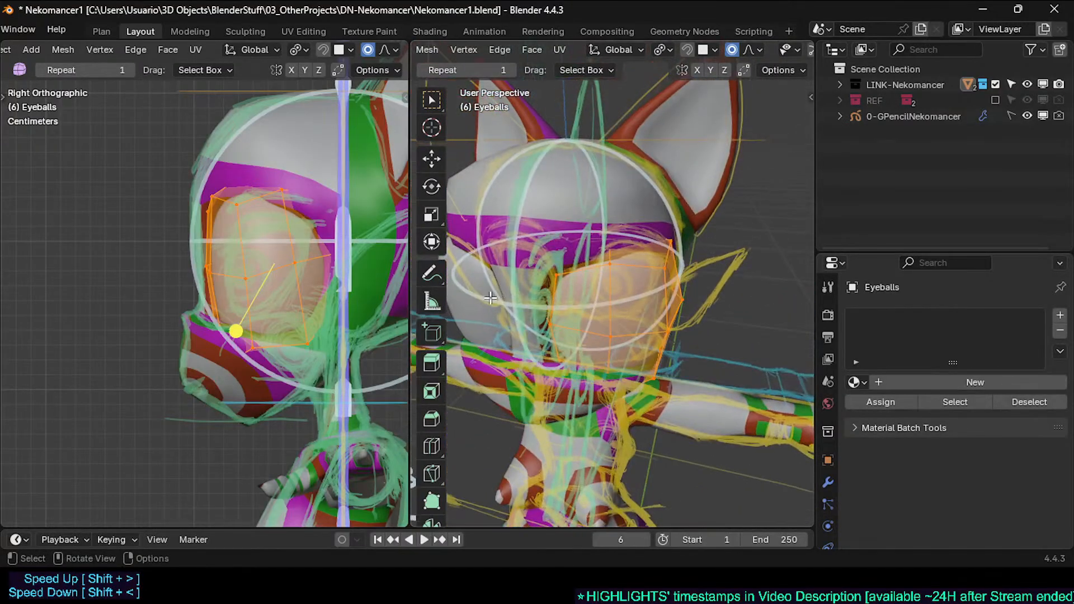
pyautogui.moveTo(565, 310); pyautogui.dragTo(591, 348, button='middle')
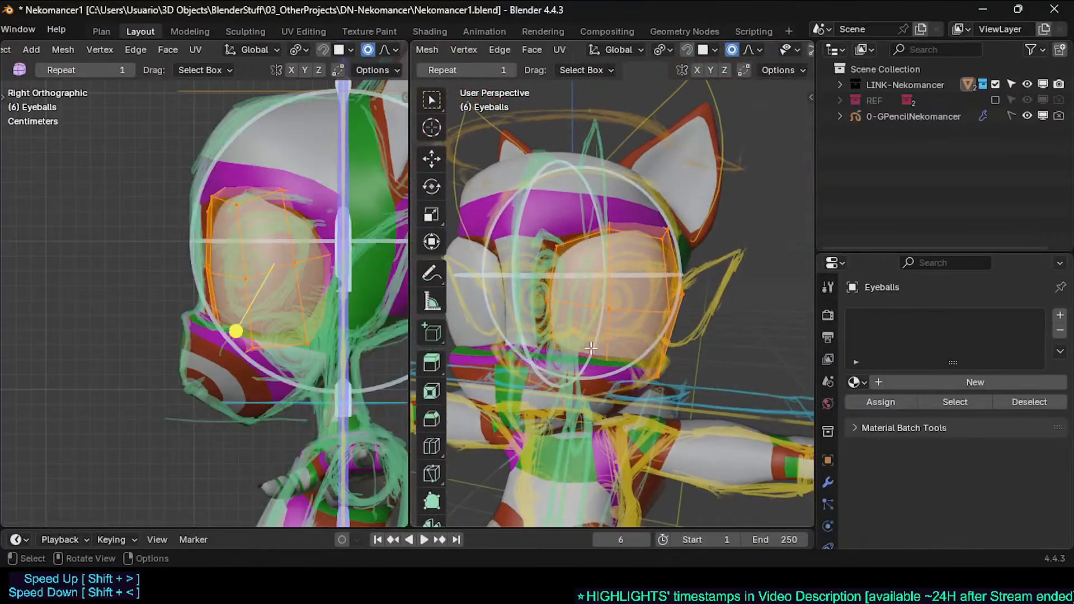
pyautogui.scroll(2, 599, 291)
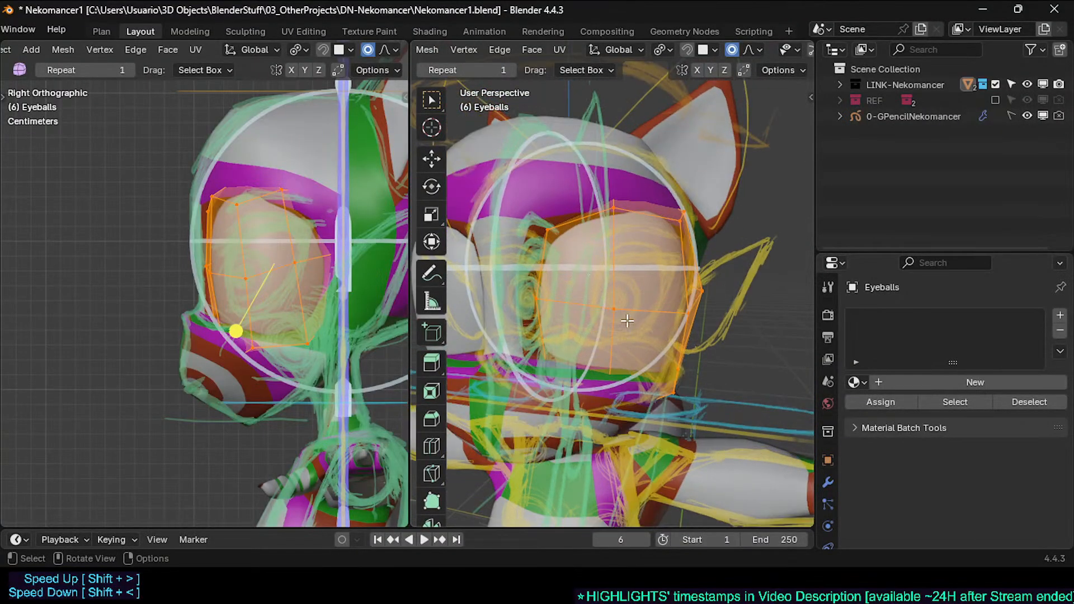
pyautogui.moveTo(618, 313); pyautogui.dragTo(631, 339, button='middle')
pyautogui.press('g')
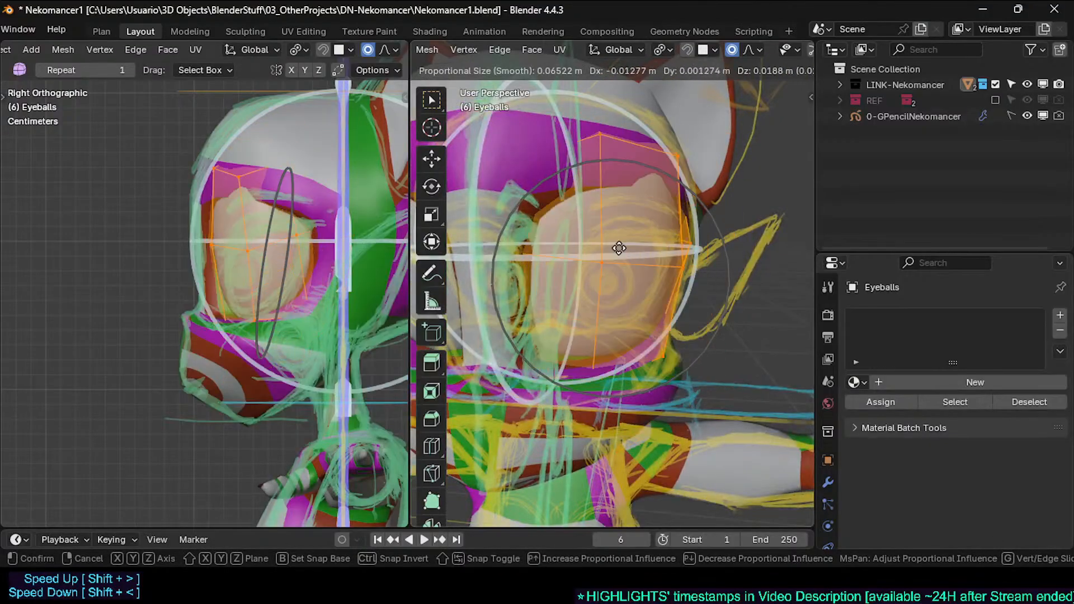
pyautogui.click(550, 161)
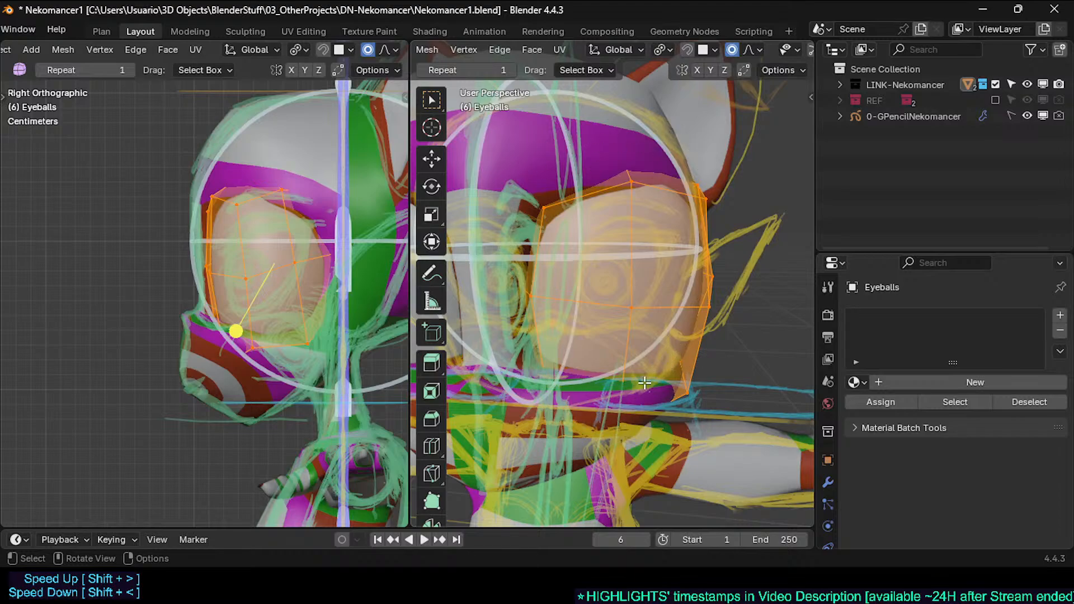
pyautogui.press('g')
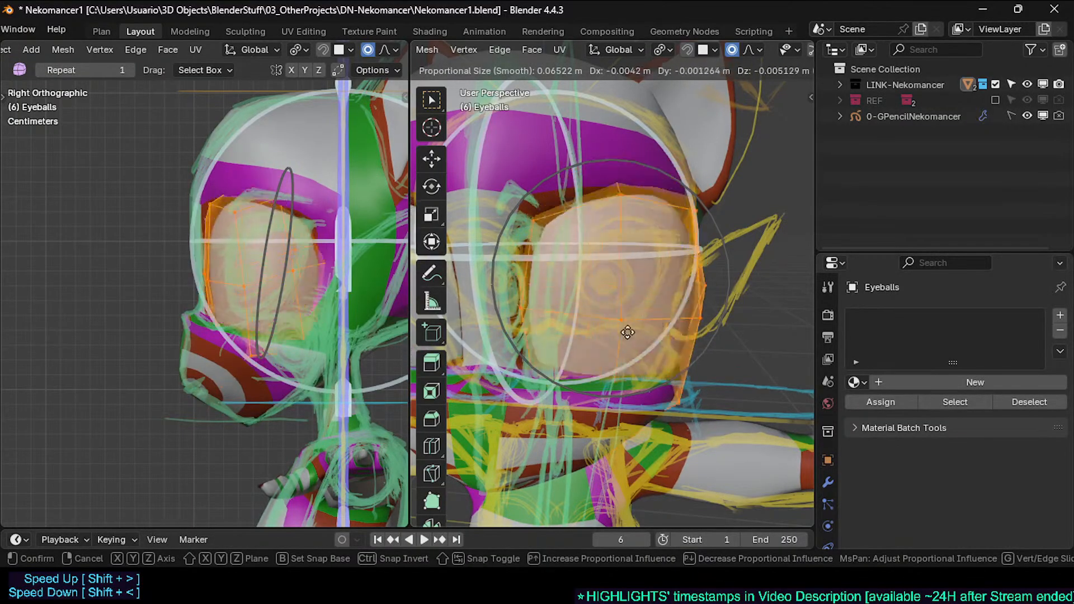
pyautogui.click(611, 306)
pyautogui.scroll(-3, 615, 317)
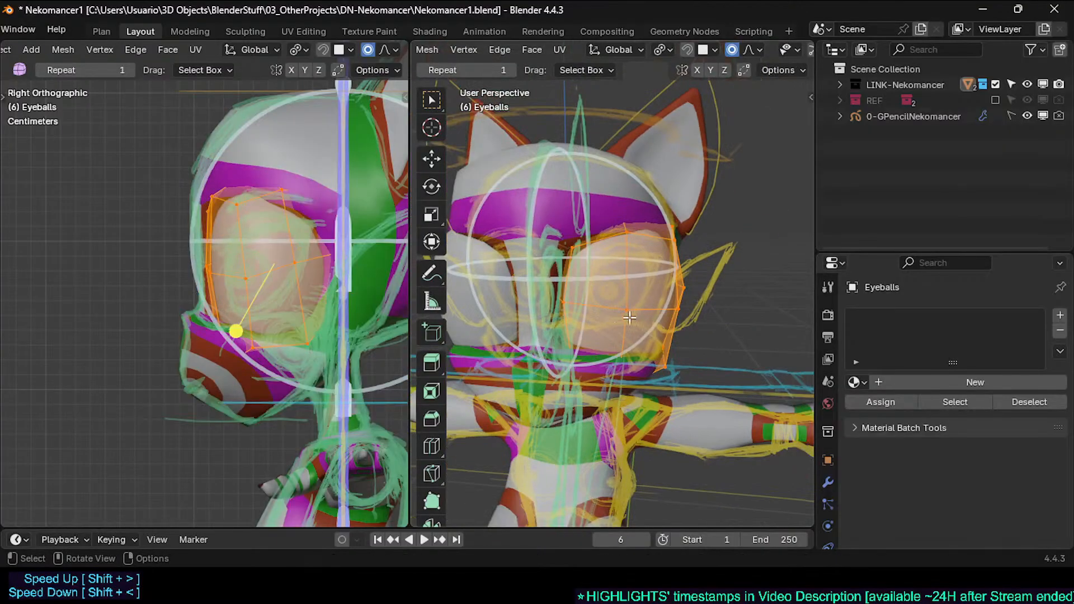
pyautogui.scroll(1, 605, 285)
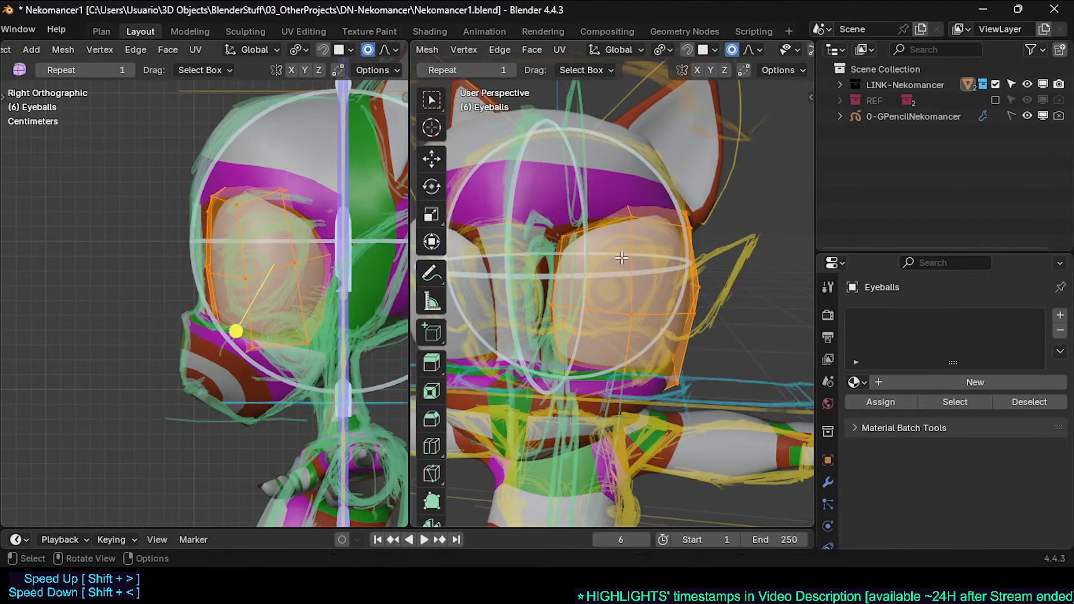
pyautogui.moveTo(480, 274); pyautogui.dragTo(666, 299, button='middle')
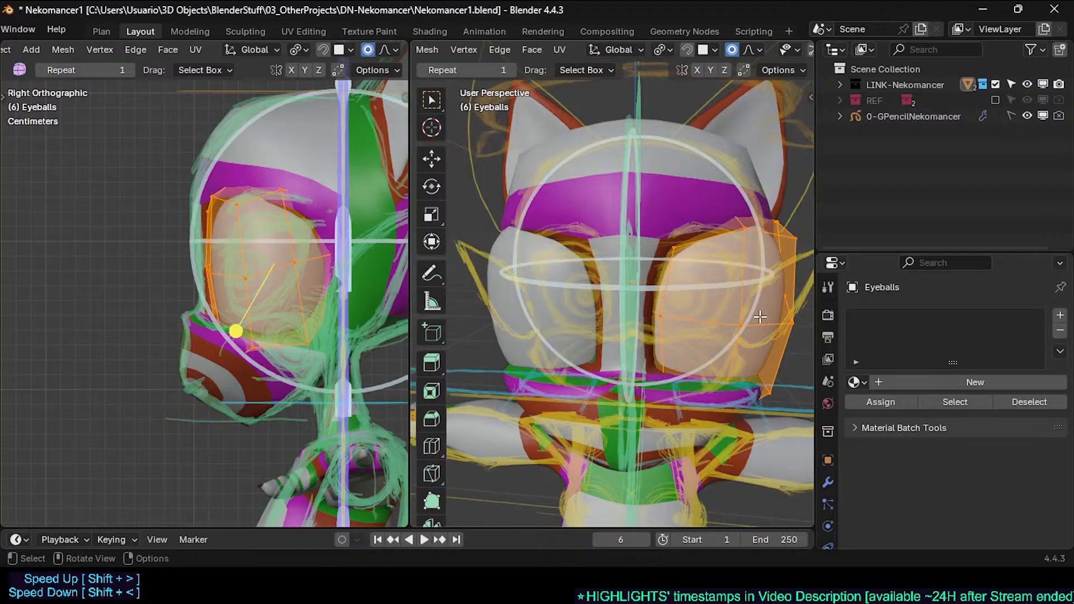
pyautogui.moveTo(565, 288); pyautogui.dragTo(618, 282, button='middle')
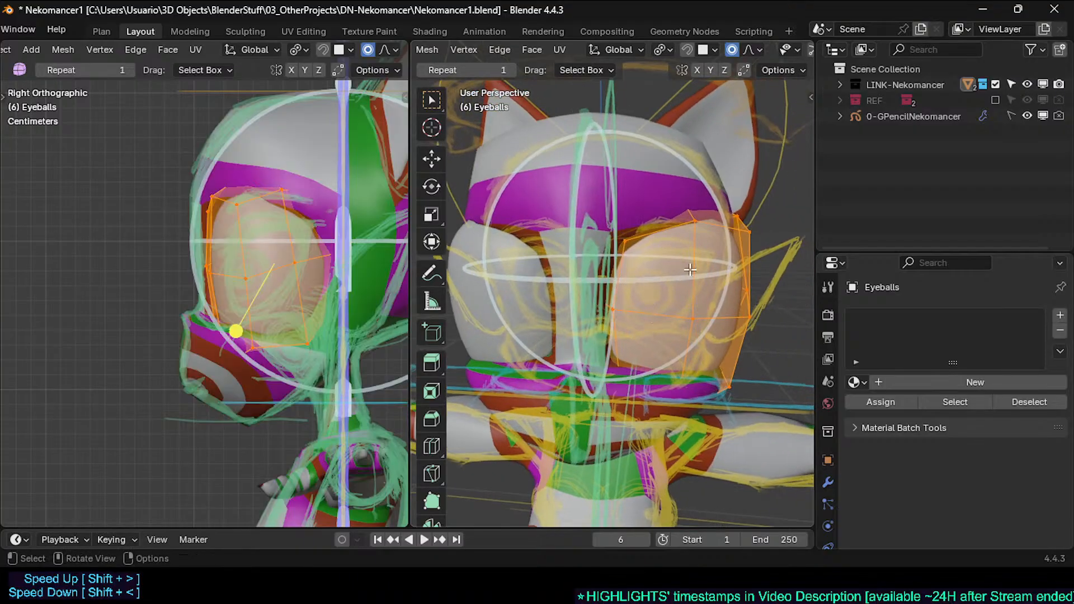
pyautogui.press('g')
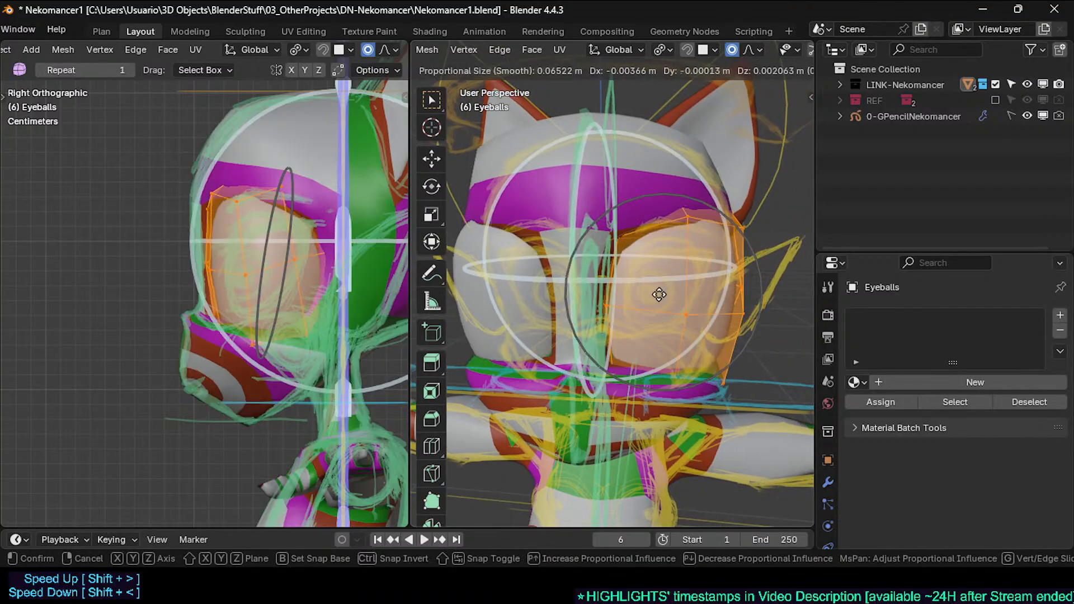
pyautogui.press('Escape')
pyautogui.press('g')
pyautogui.press('Escape')
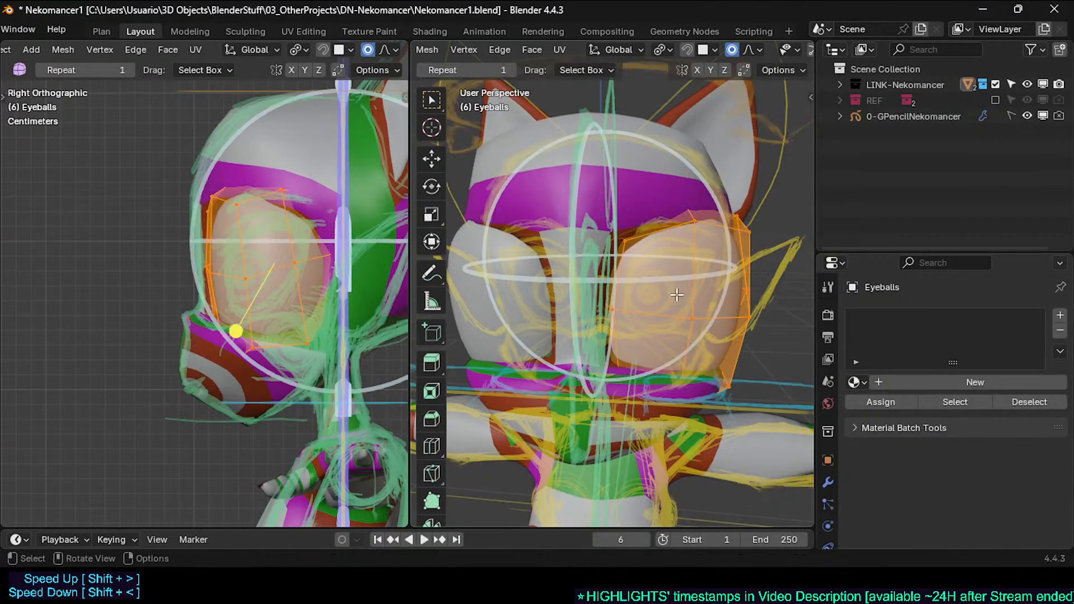
pyautogui.press('Tab')
pyautogui.press('g')
pyautogui.press('Escape')
pyautogui.press('Tab')
pyautogui.scroll(3, 666, 323)
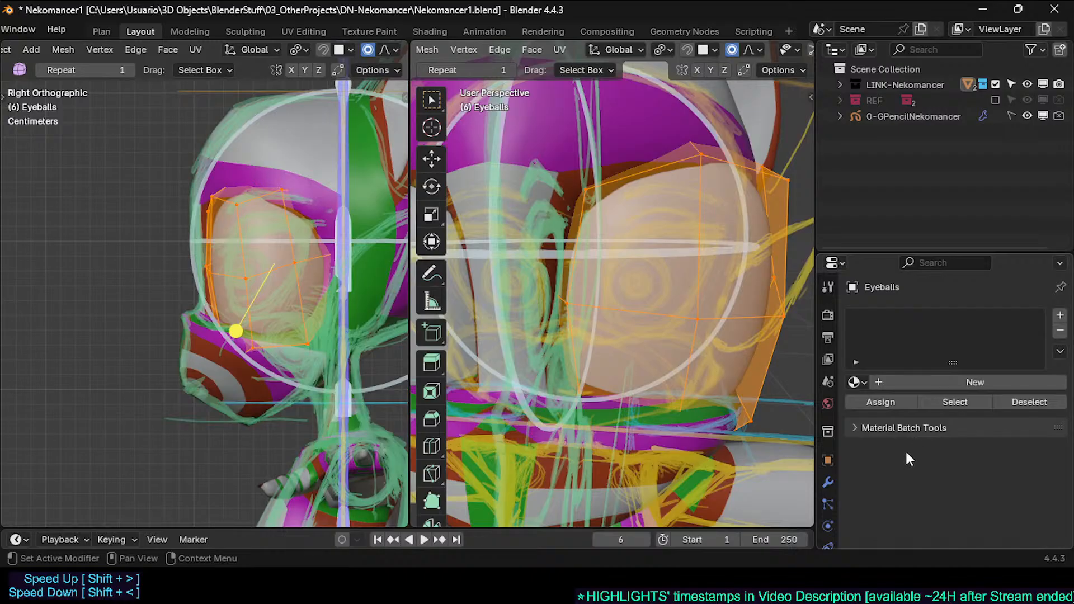
pyautogui.scroll(-2, 582, 285)
pyautogui.moveTo(570, 285); pyautogui.dragTo(599, 287, button='middle')
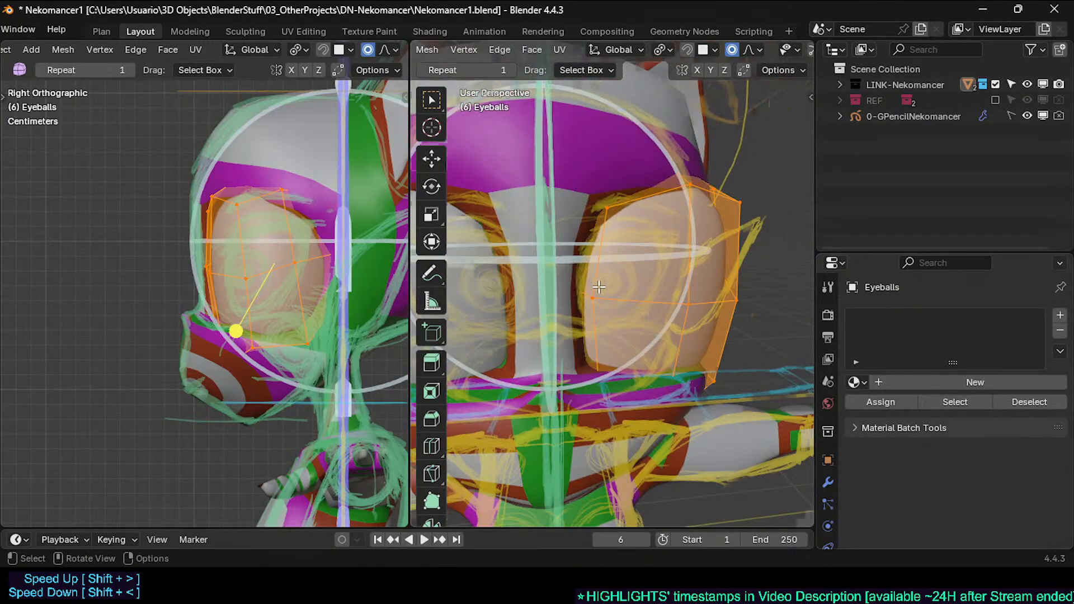
# Step: In front view with X-ray display on, move the eyeball's inner middle vertices about 0.005 m outward along the global X axis
pyautogui.press('KP_1')
pyautogui.hotkey('alt', 'z')
pyautogui.hotkey('alt', 'a')
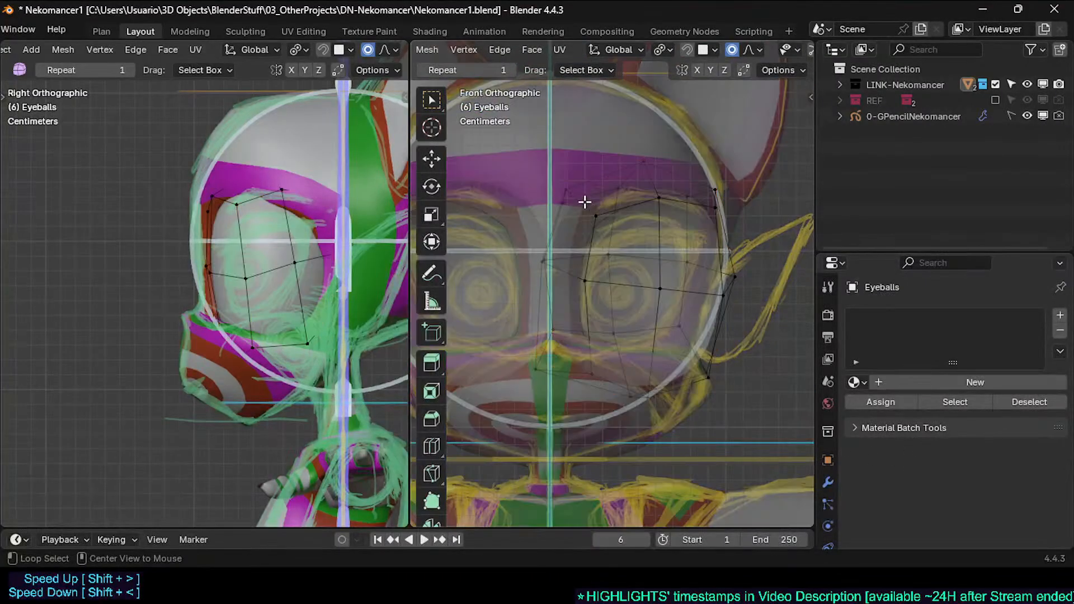
pyautogui.press('c')
pyautogui.moveTo(585, 203); pyautogui.dragTo(590, 211)
pyautogui.press('Escape')
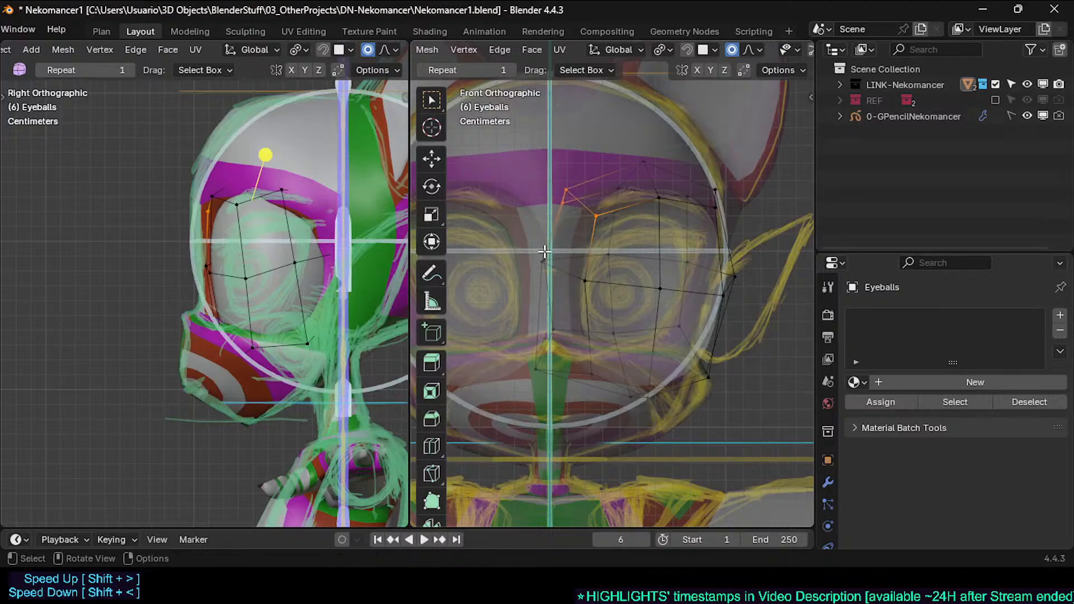
pyautogui.hotkey('alt', 'a')
pyautogui.press('c')
pyautogui.click(555, 256)
pyautogui.press('Escape')
pyautogui.press('g')
pyautogui.press('x')
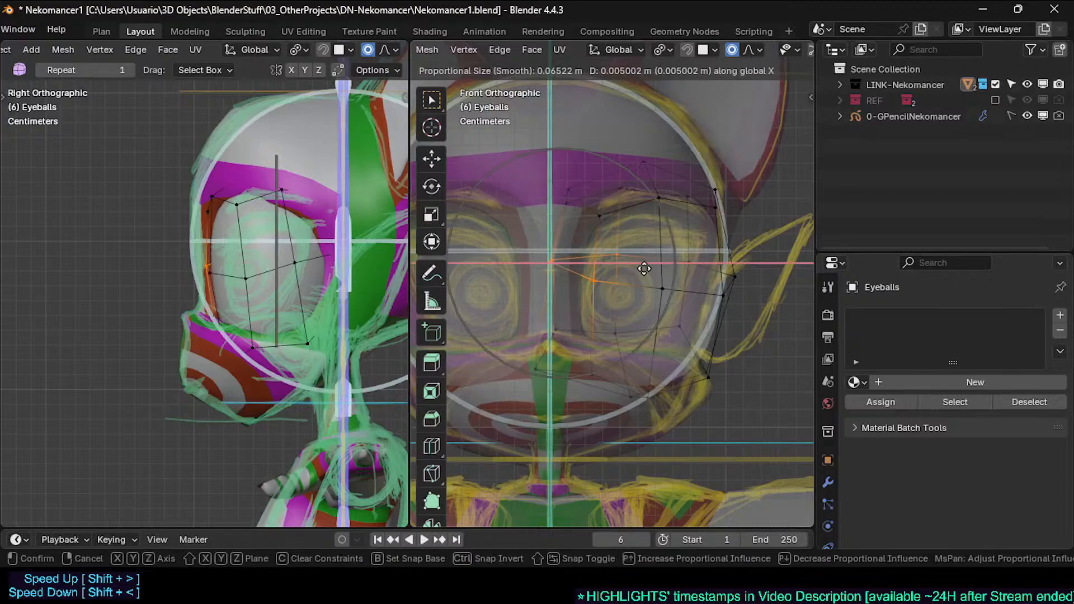
pyautogui.click(645, 266)
# Step: Move the eyeball's upper inner vertices slightly outward and down in the front view
pyautogui.hotkey('alt', 'a')
pyautogui.press('c')
pyautogui.click(568, 184)
pyautogui.press('Escape')
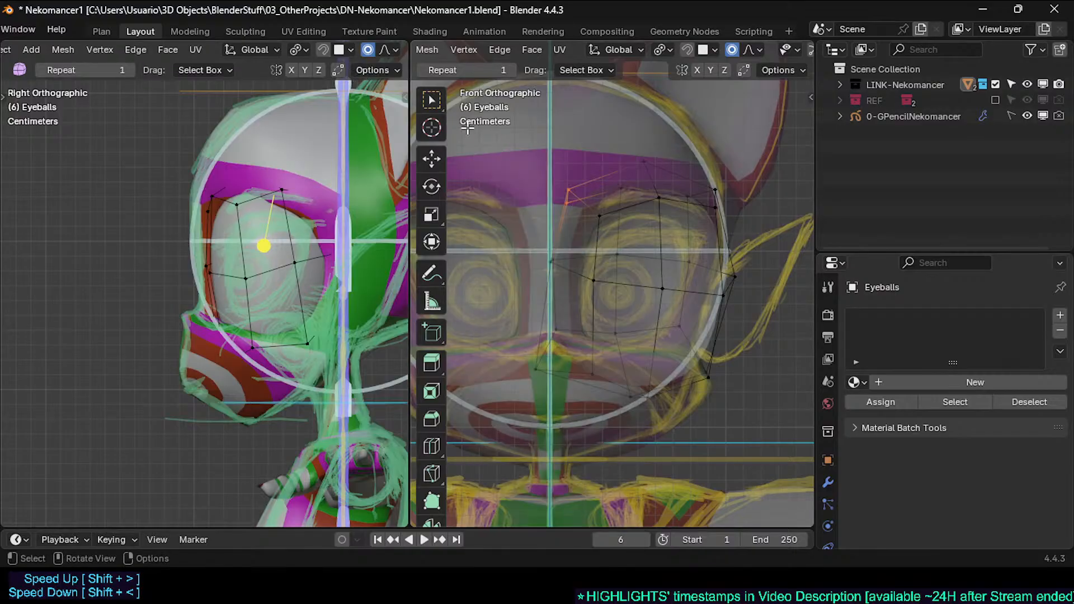
pyautogui.press('c')
pyautogui.moveTo(535, 188); pyautogui.dragTo(584, 207)
pyautogui.rightClick(584, 209)
pyautogui.press('g')
pyautogui.click(596, 217)
pyautogui.click(634, 150)
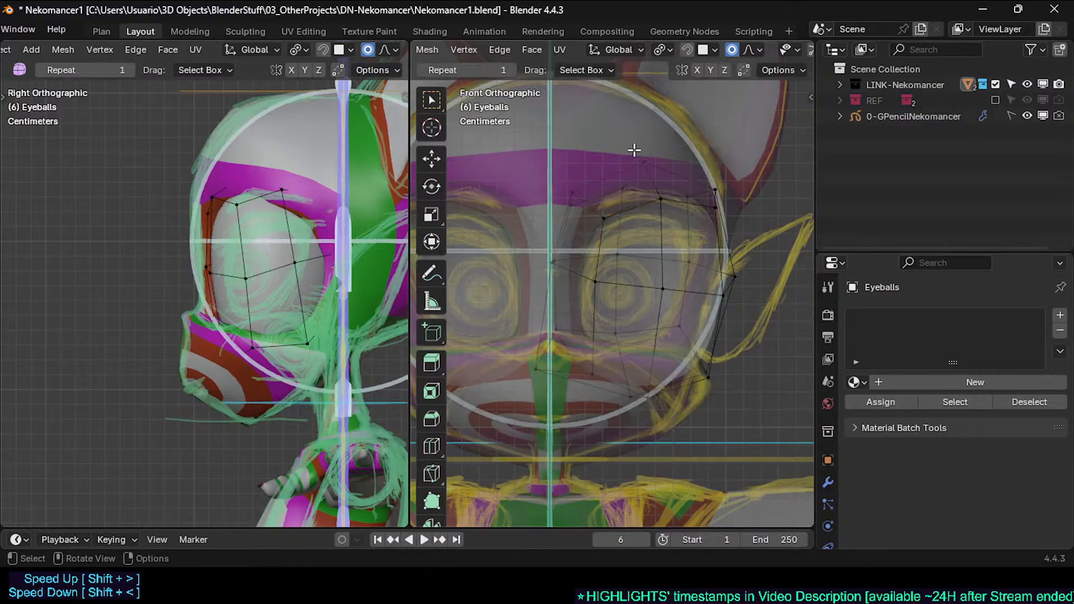
# Step: Lower the eyeball's top-centre vertices slightly towards the upper rim of the socket
pyautogui.press('c')
pyautogui.rightClick(656, 190)
pyautogui.moveTo(636, 162)
pyautogui.mouseDown()
pyautogui.moveTo(659, 192)
pyautogui.moveTo(712, 208)
pyautogui.mouseUp()
pyautogui.press('g')
pyautogui.keyDown('shift'); pyautogui.click(645, 240); pyautogui.keyUp('shift')
# Step: Move the eyeball's upper outer corner vertices slightly inward and down
pyautogui.hotkey('alt', 'a')
pyautogui.press('c')
pyautogui.rightClick(710, 215)
pyautogui.press('g')
pyautogui.keyDown('shift'); pyautogui.click(690, 244); pyautogui.keyUp('shift')
# Step: Turn X-ray display off and move the eyeball's outer middle vertices slightly inward along the global X axis
pyautogui.hotkey('alt', 'a')
pyautogui.hotkey('alt', 'z')
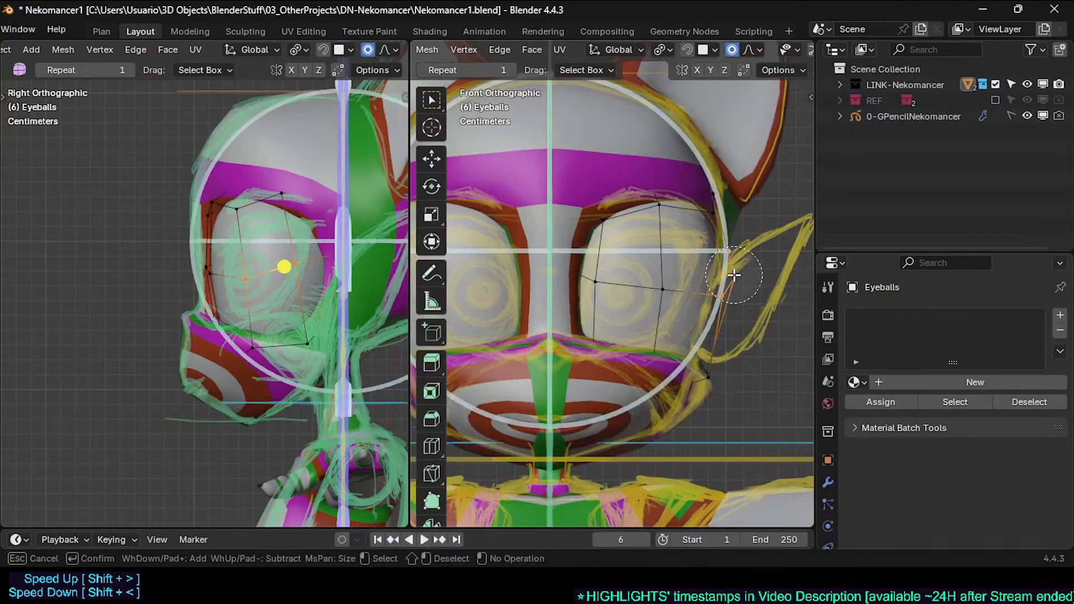
pyautogui.click(733, 277)
pyautogui.press('g')
pyautogui.press('x')
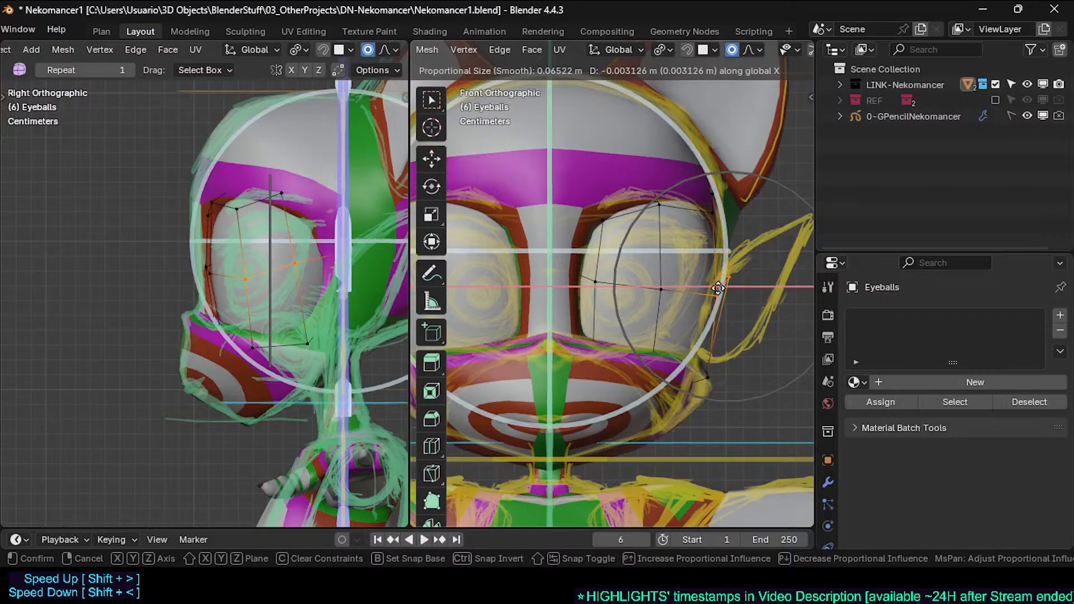
pyautogui.click(715, 288)
# Step: Raise the eyeball's lower outer vertices slightly in the front view and reselect them
pyautogui.hotkey('alt', 'a')
pyautogui.press('c')
pyautogui.click(695, 415)
pyautogui.rightClick(695, 415)
pyautogui.press('g')
pyautogui.click(592, 302)
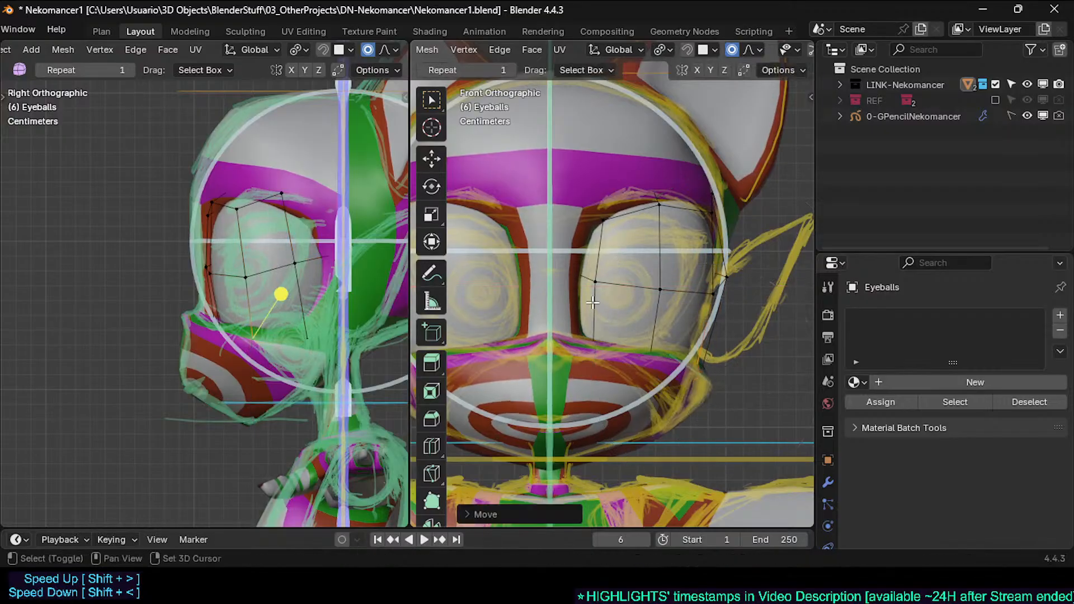
pyautogui.press('c')
pyautogui.click(703, 358)
pyautogui.rightClick(710, 386)
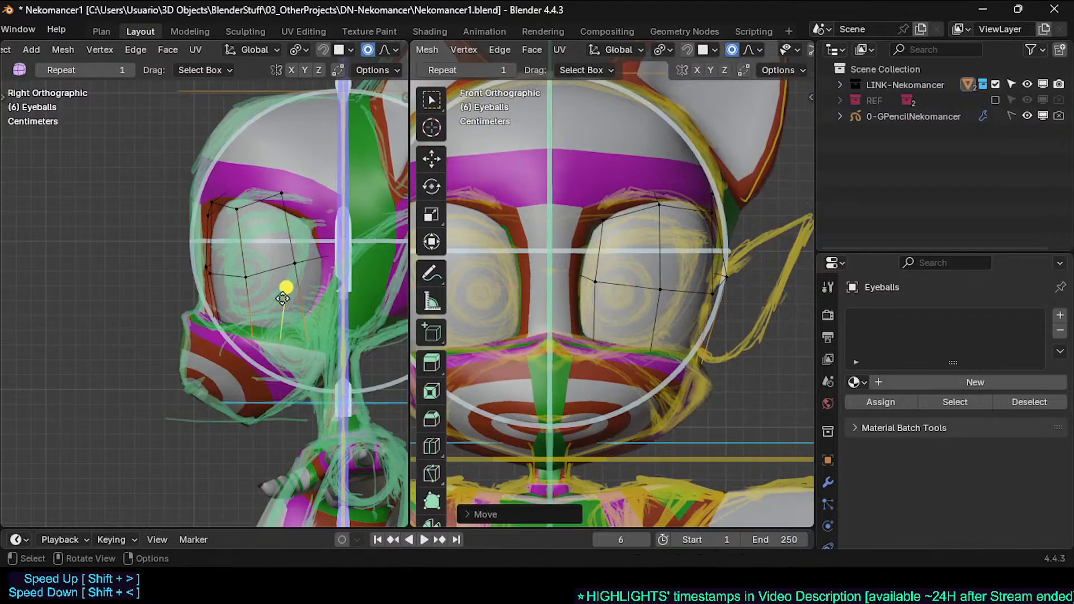
# Step: Move the two middle vertices on the eyeball's outer side slightly forward and down in the side view
pyautogui.hotkey('alt', 'a')
pyautogui.click(308, 272)
pyautogui.press('g')
pyautogui.click(294, 306)
pyautogui.click(247, 286)
pyautogui.press('g')
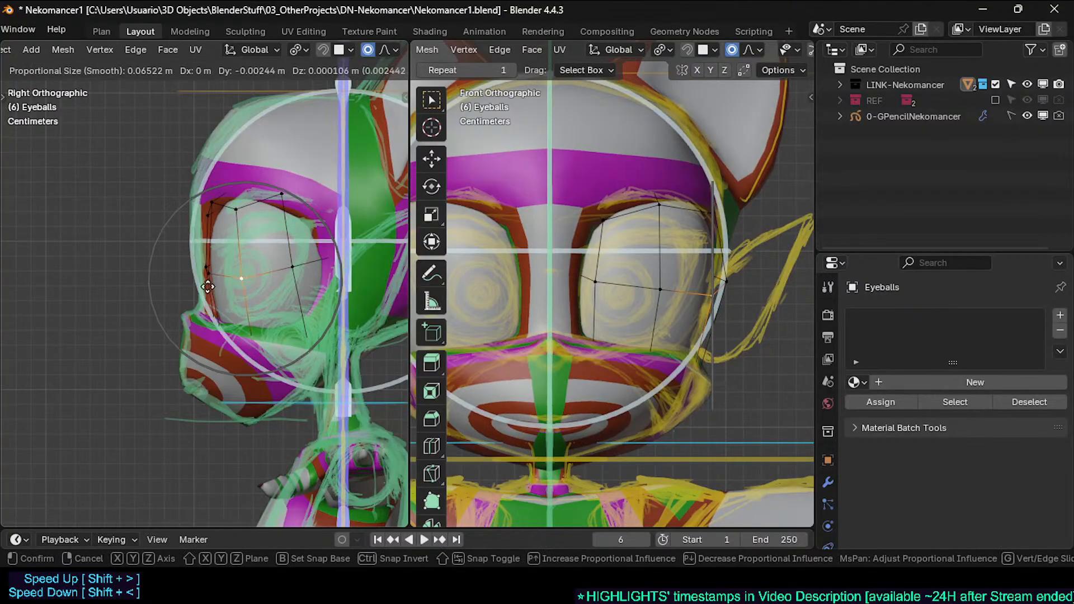
pyautogui.click(247, 277)
pyautogui.click(285, 272)
pyautogui.press('g')
pyautogui.click(268, 343)
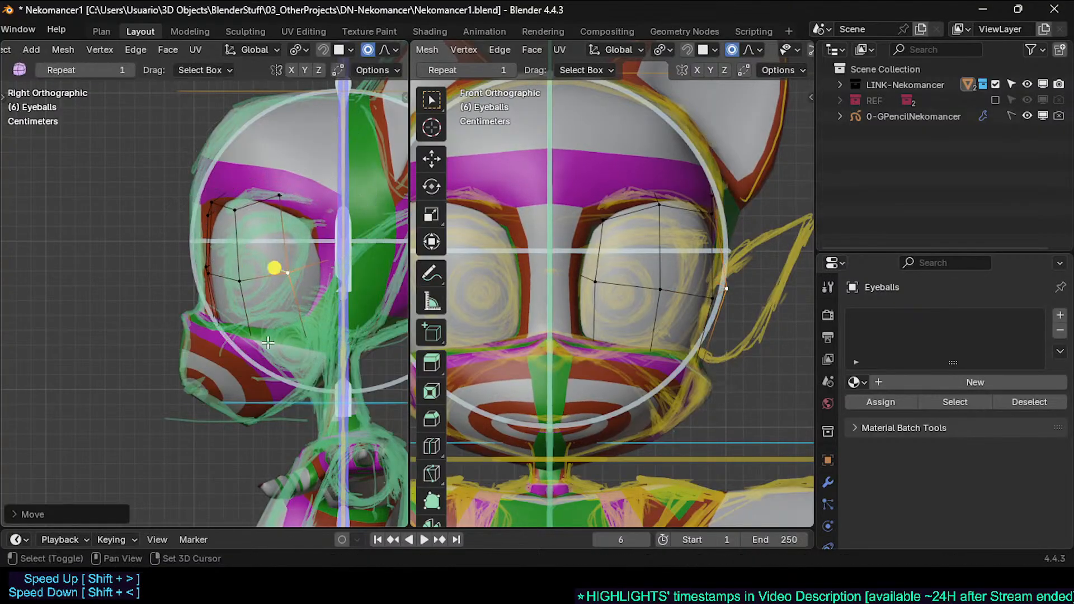
pyautogui.click(304, 342)
# Step: Advance the timeline to frame 7 and return the eyeball to Object Mode
pyautogui.hotkey('alt', 'z')
pyautogui.hotkey('alt', 'z')
pyautogui.keyDown('alt'); pyautogui.scroll(-1, 303, 339); pyautogui.keyUp('alt')
pyautogui.press('Tab')
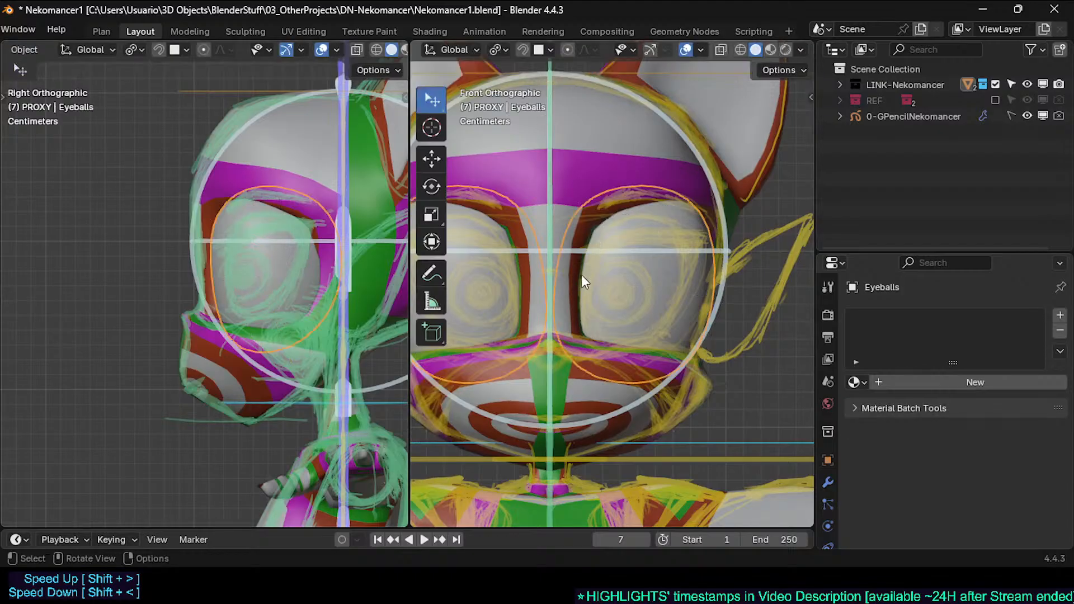
# Step: Select the eyeball's front and outer side faces and shift them backward in an angled side view
pyautogui.scroll(-3, 602, 285)
pyautogui.moveTo(606, 284); pyautogui.dragTo(554, 336, button='middle')
pyautogui.press('Tab')
pyautogui.click(571, 280)
pyautogui.keyDown('shift'); pyautogui.click(552, 372); pyautogui.keyUp('shift')
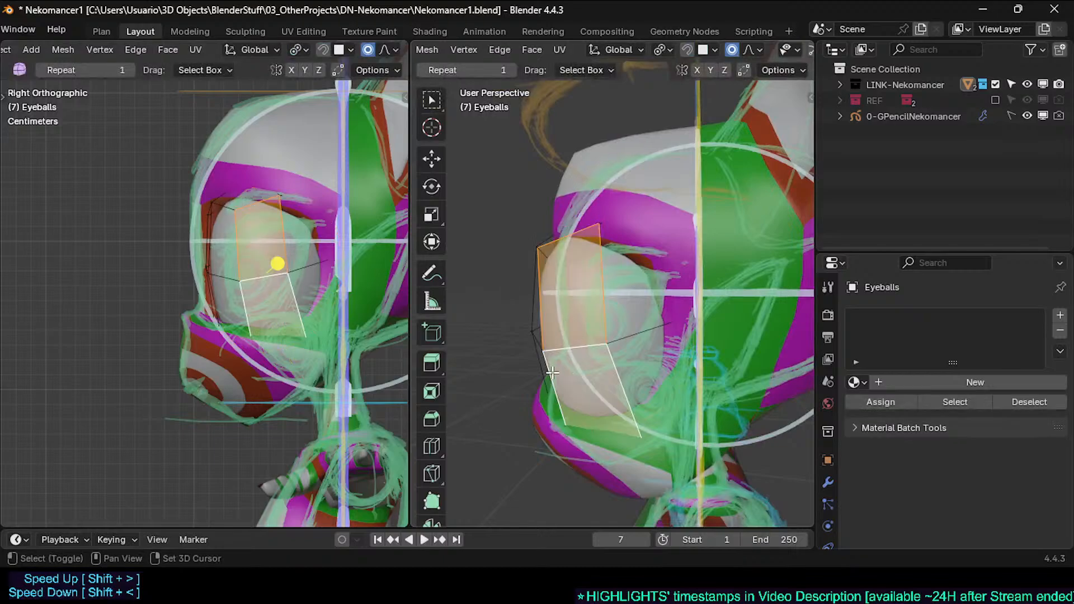
pyautogui.click(547, 343)
pyautogui.keyDown('shift'); pyautogui.click(547, 379); pyautogui.keyUp('shift')
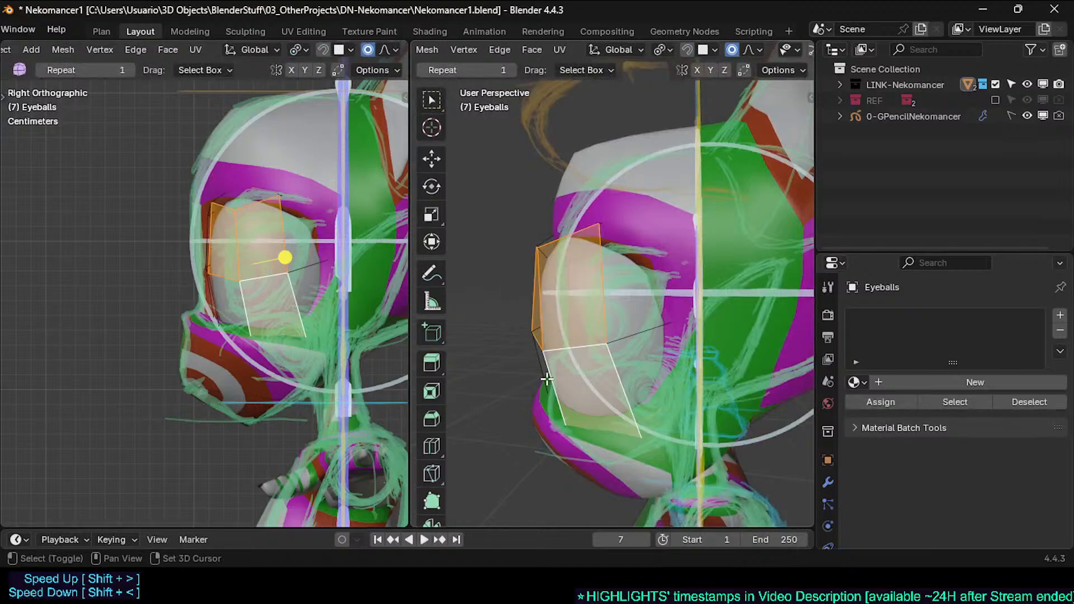
pyautogui.press('g')
pyautogui.click(554, 372)
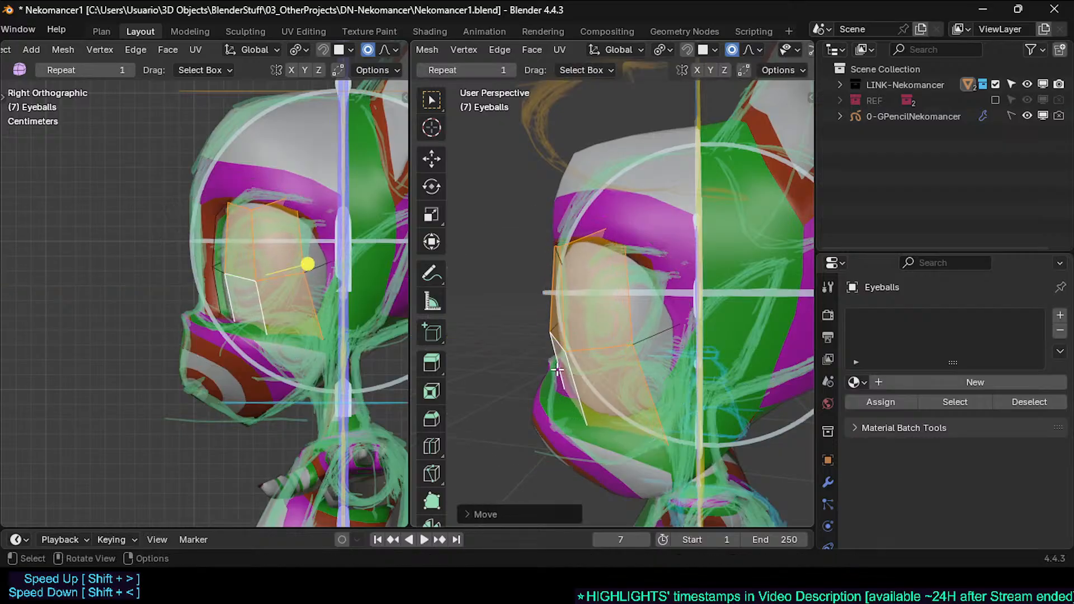
# Step: Clear the selection and move the eyeball's lower outer side face slightly backward in the side view
pyautogui.moveTo(554, 372); pyautogui.dragTo(604, 342, button='middle')
pyautogui.scroll(2, 221, 265)
pyautogui.hotkey('alt', 'a')
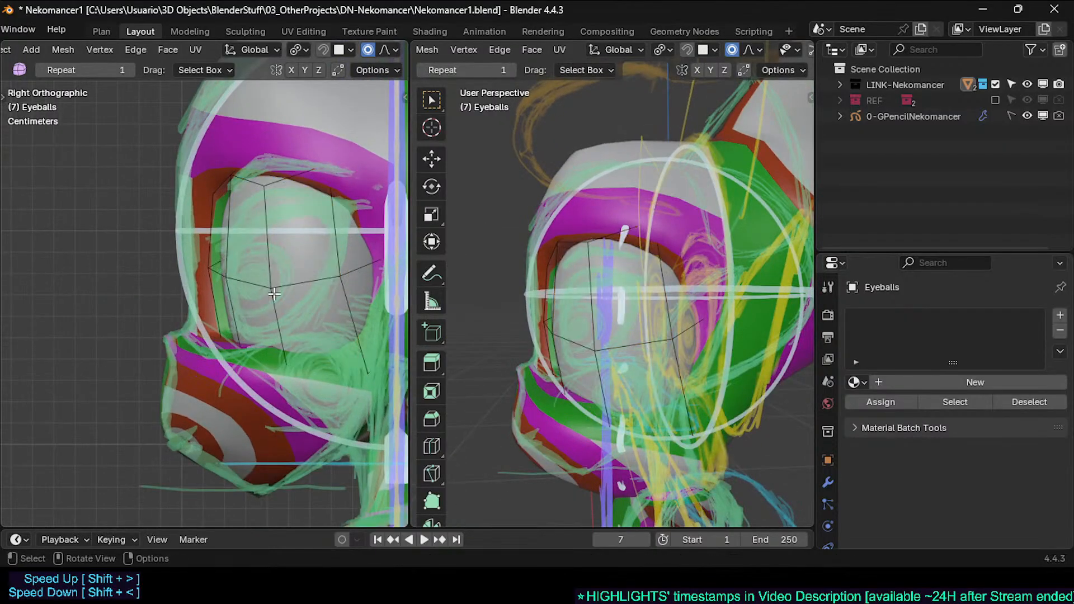
pyautogui.click(311, 318)
pyautogui.press('g')
pyautogui.click(343, 315)
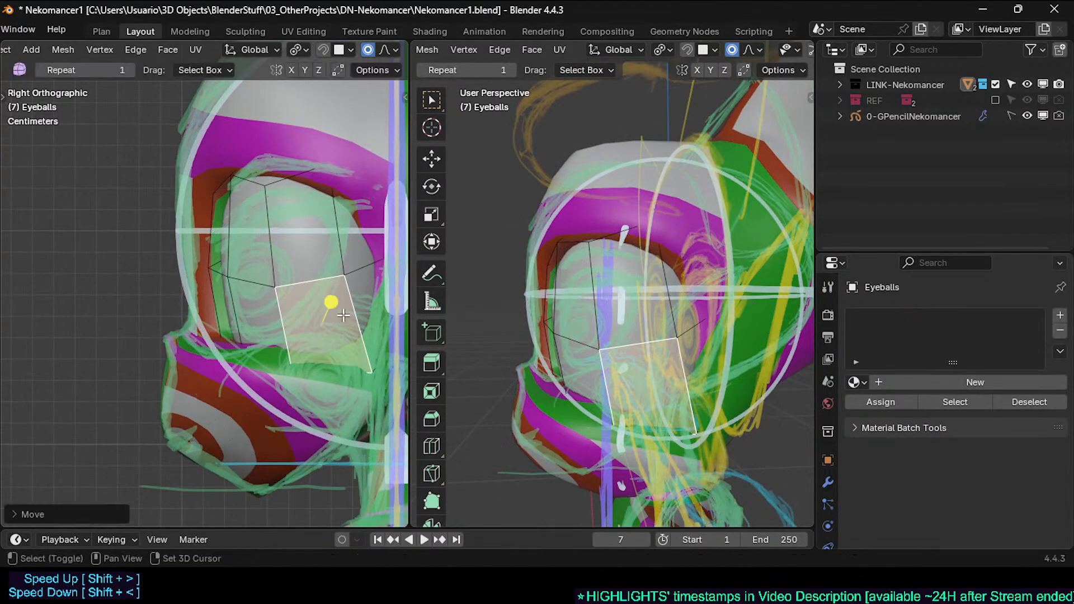
# Step: Move the eyeball's lower outer side vertices inward in an angled view from above and return to Object Mode
pyautogui.click(339, 228)
pyautogui.keyDown('shift'); pyautogui.moveTo(339, 228); pyautogui.dragTo(287, 338, button='middle'); pyautogui.keyUp('shift')
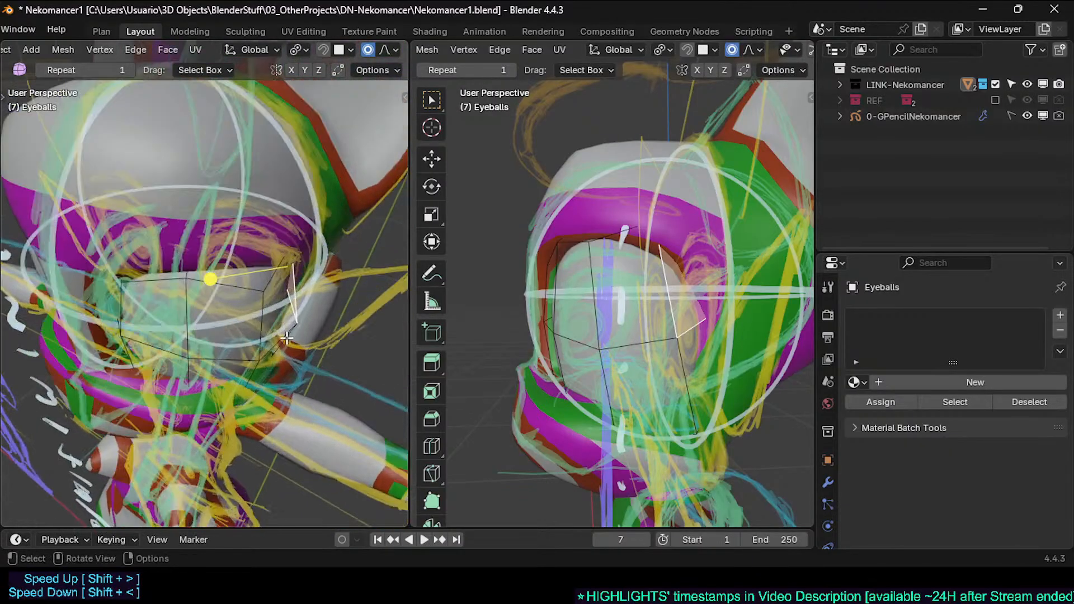
pyautogui.press('1')
pyautogui.click(297, 320)
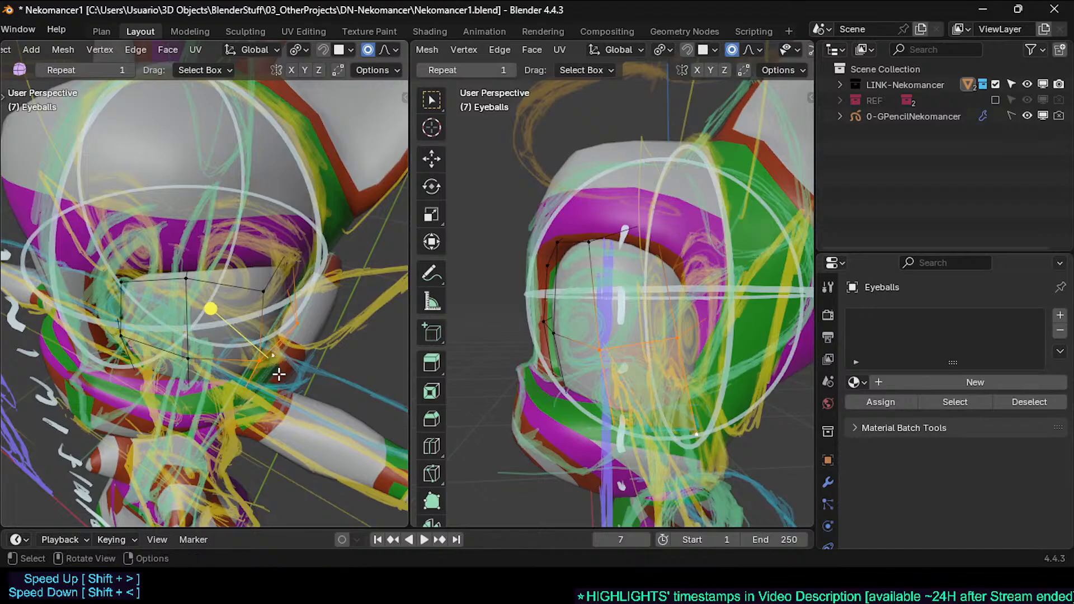
pyautogui.press('g')
pyautogui.click(238, 358)
pyautogui.moveTo(237, 359); pyautogui.dragTo(185, 263, button='middle')
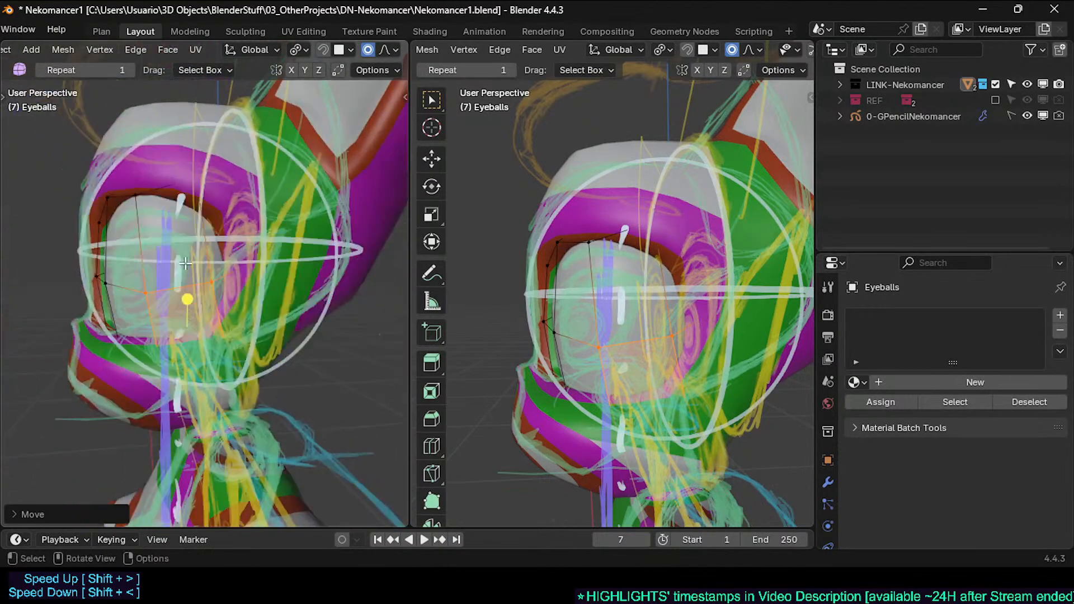
pyautogui.press('Tab')
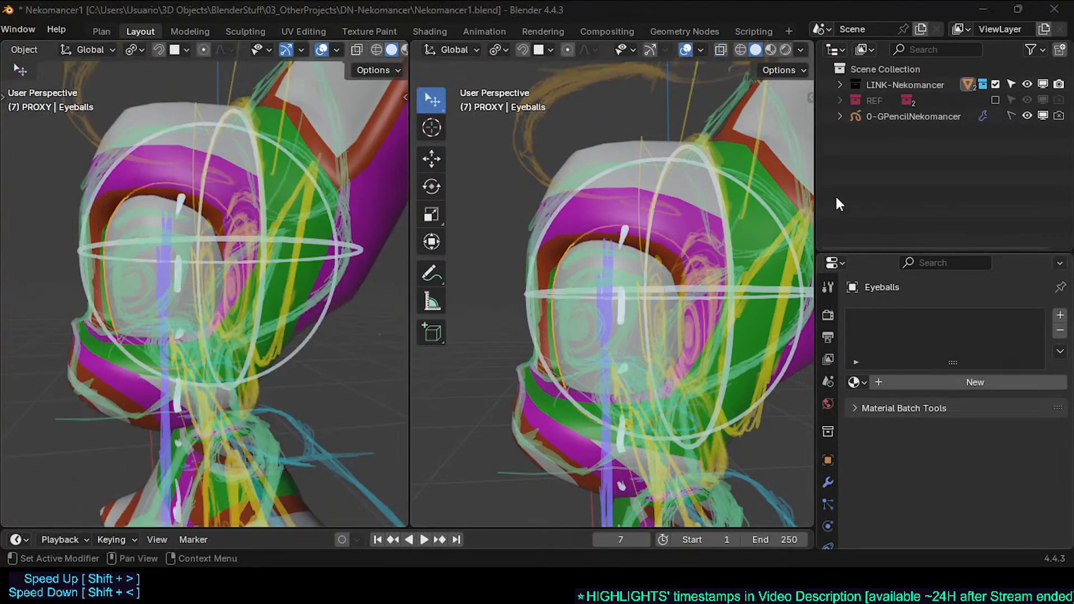
# Step: Apply the eyeballs' Subdivision modifier and inspect the denser mesh in Edit Mode
pyautogui.click(828, 482)
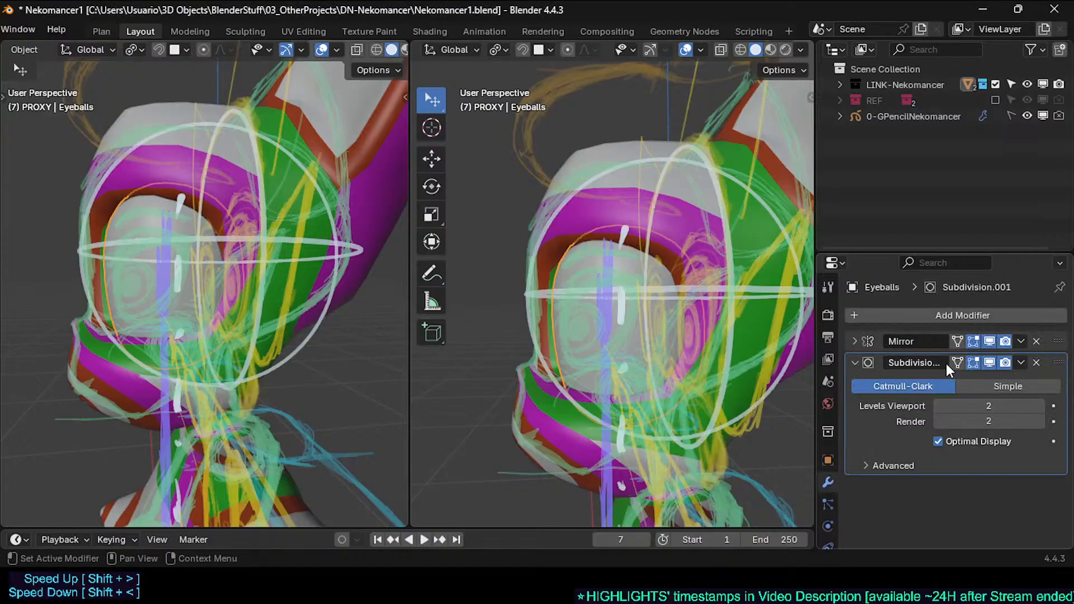
pyautogui.click(1020, 363)
pyautogui.click(983, 380)
pyautogui.press('Tab')
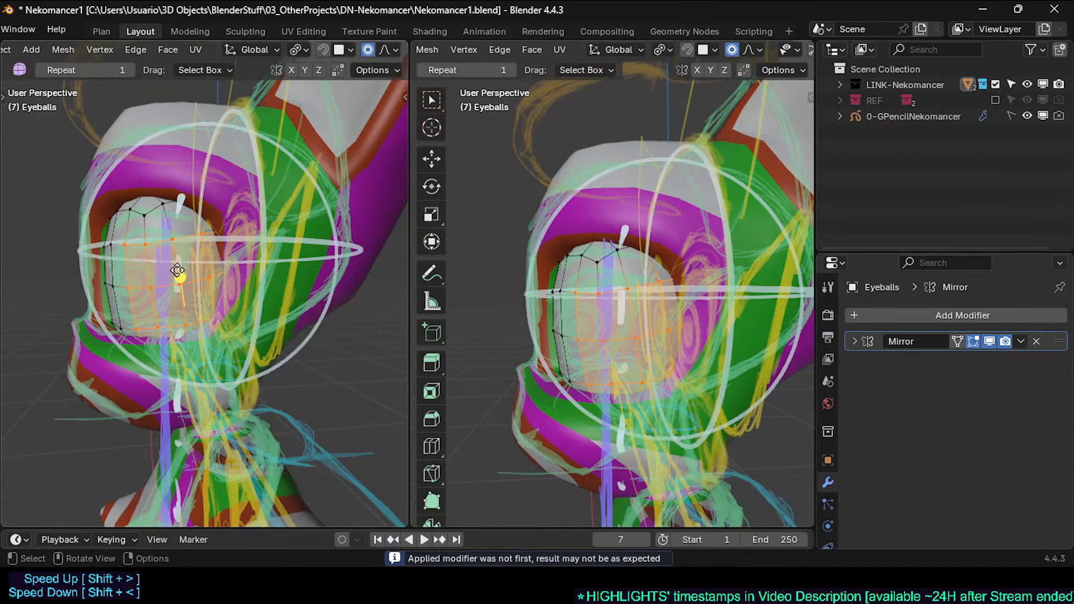
pyautogui.scroll(2, 240, 272)
pyautogui.moveTo(239, 272); pyautogui.dragTo(288, 293, button='middle')
pyautogui.press('Tab')
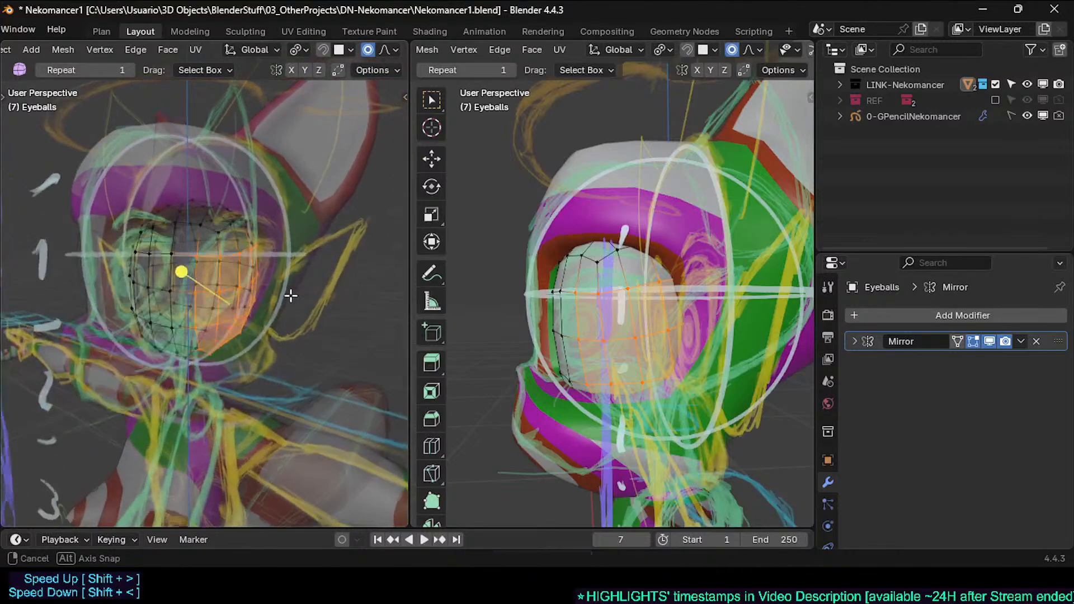
pyautogui.hotkey('alt', 'z')
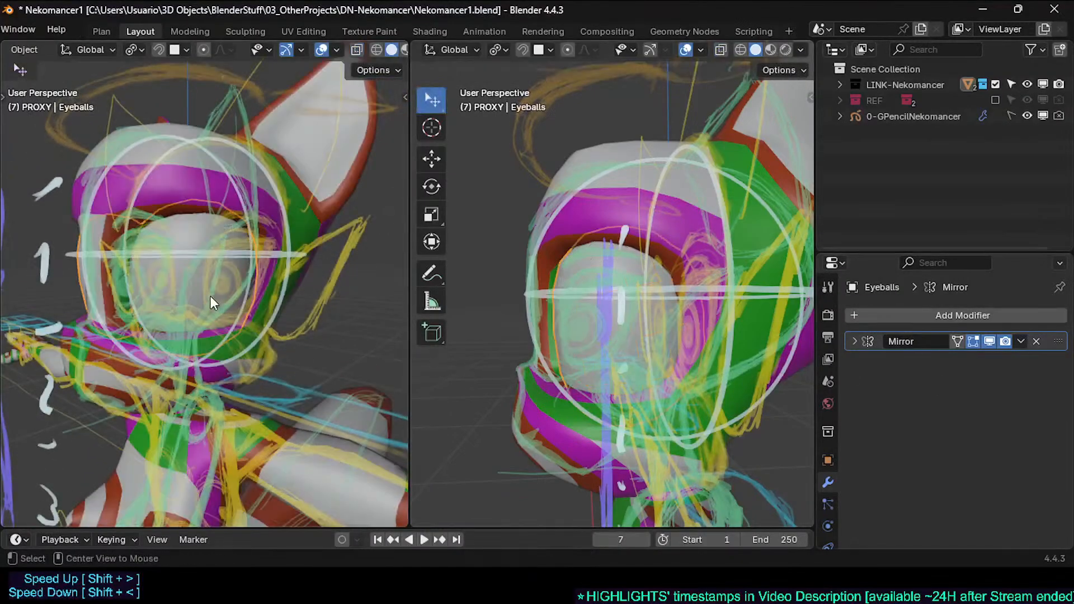
pyautogui.click(867, 309)
pyautogui.write('su')
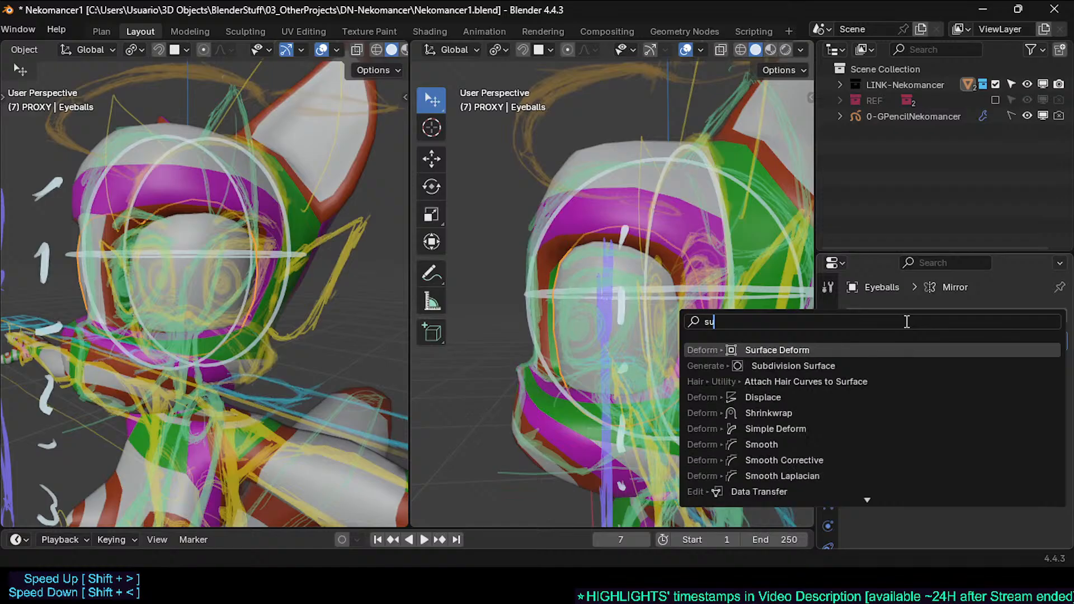
pyautogui.press('Return')
pyautogui.click(1036, 362)
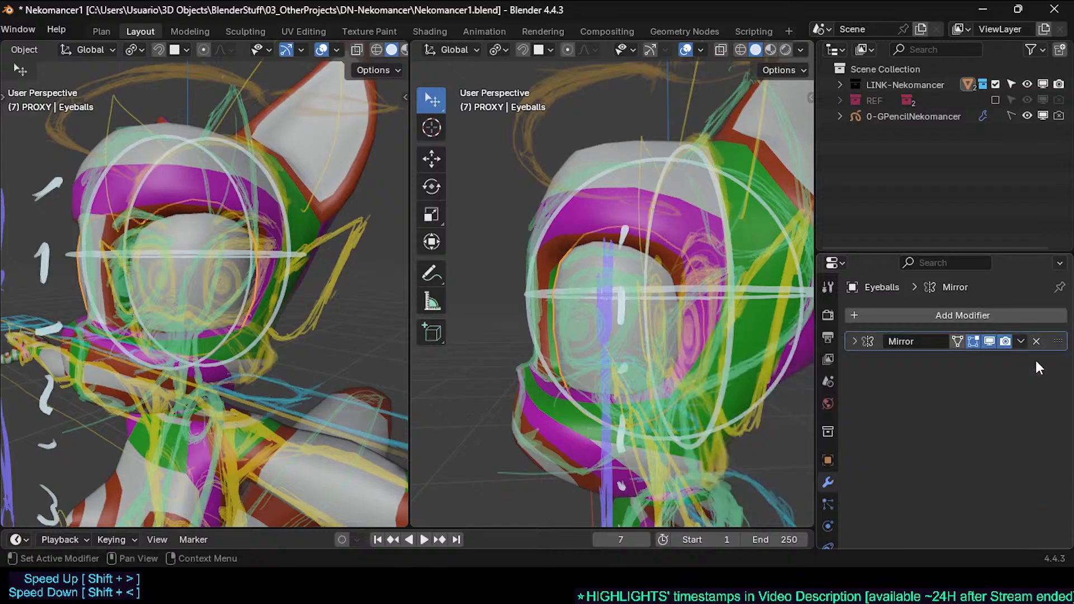
# Step: Add a Subdivision Surface modifier to the eyeballs with 2 viewport levels
pyautogui.hotkey('shift', 'a')
pyautogui.moveTo(933, 463)
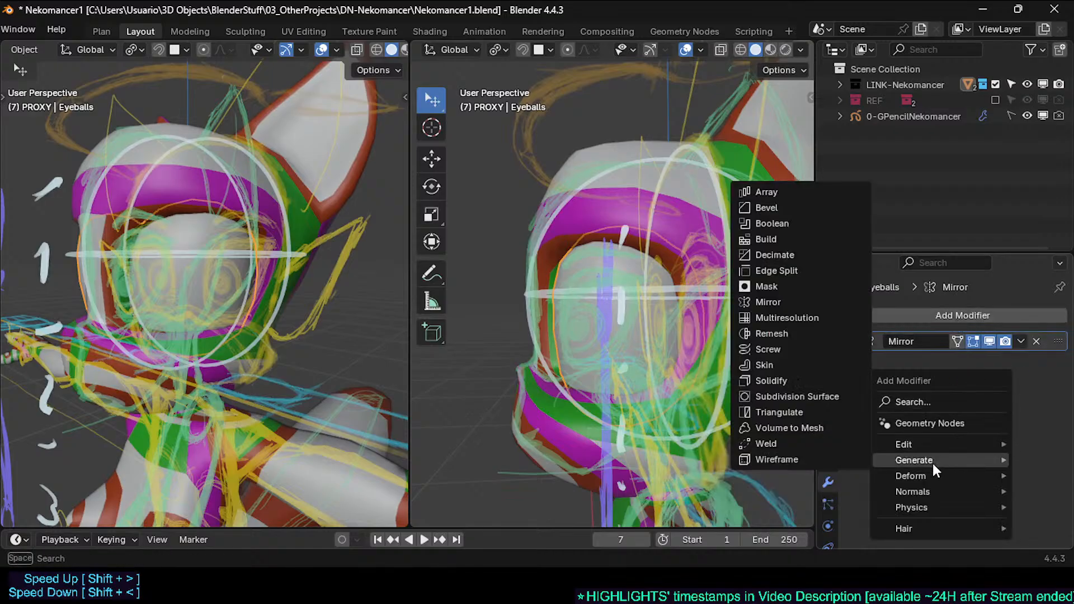
pyautogui.write('sub')
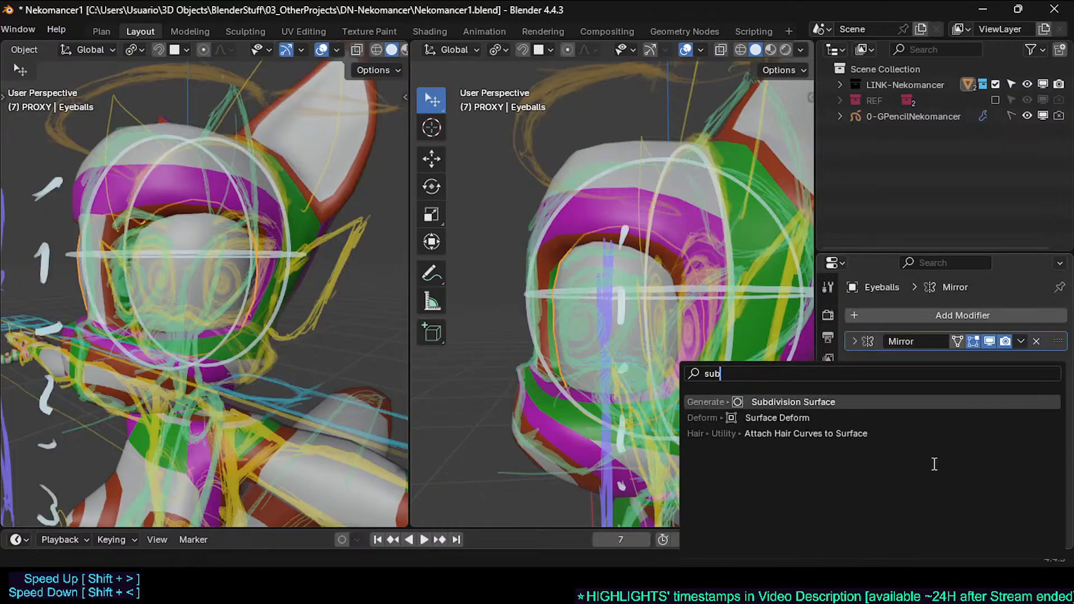
pyautogui.press('Return')
pyautogui.click(1038, 405)
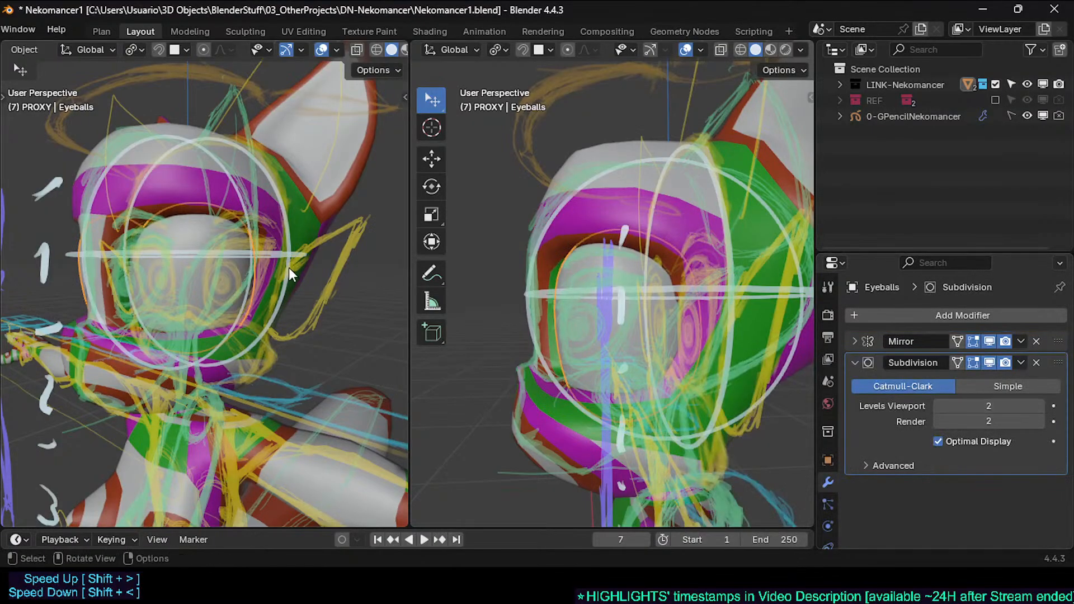
# Step: Turn off the Subdivision modifier's Optimal Display and set its viewport and render levels to 1, checking the density with a temporary wireframe overlay
pyautogui.keyDown('shift'); pyautogui.click(223, 266); pyautogui.keyUp('shift')
pyautogui.press('KP_Decimal')
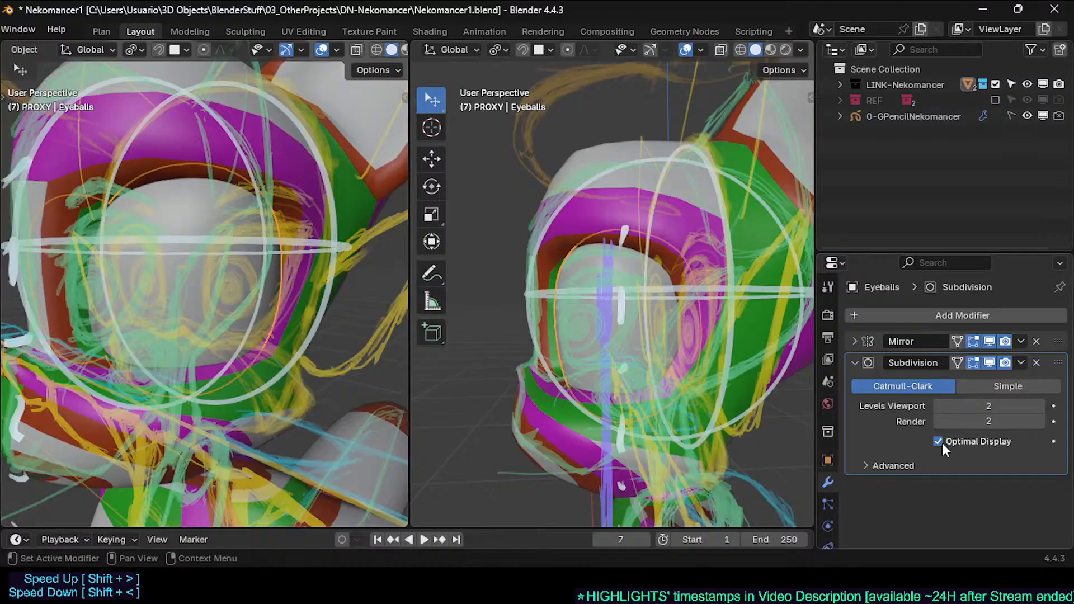
pyautogui.hotkey('alt', 'w')
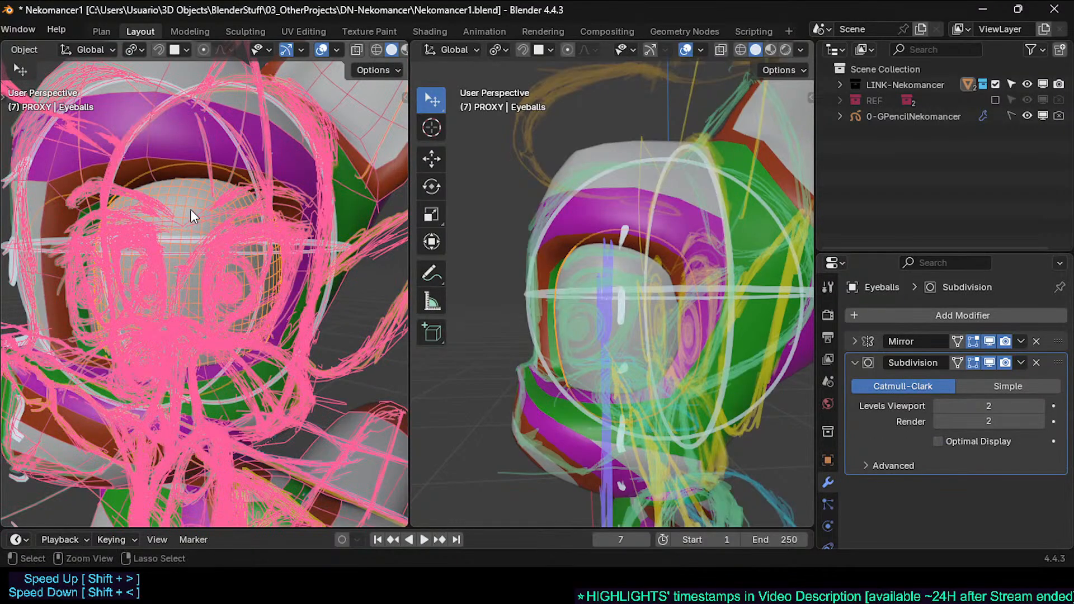
pyautogui.moveTo(190, 209); pyautogui.dragTo(180, 189, button='middle')
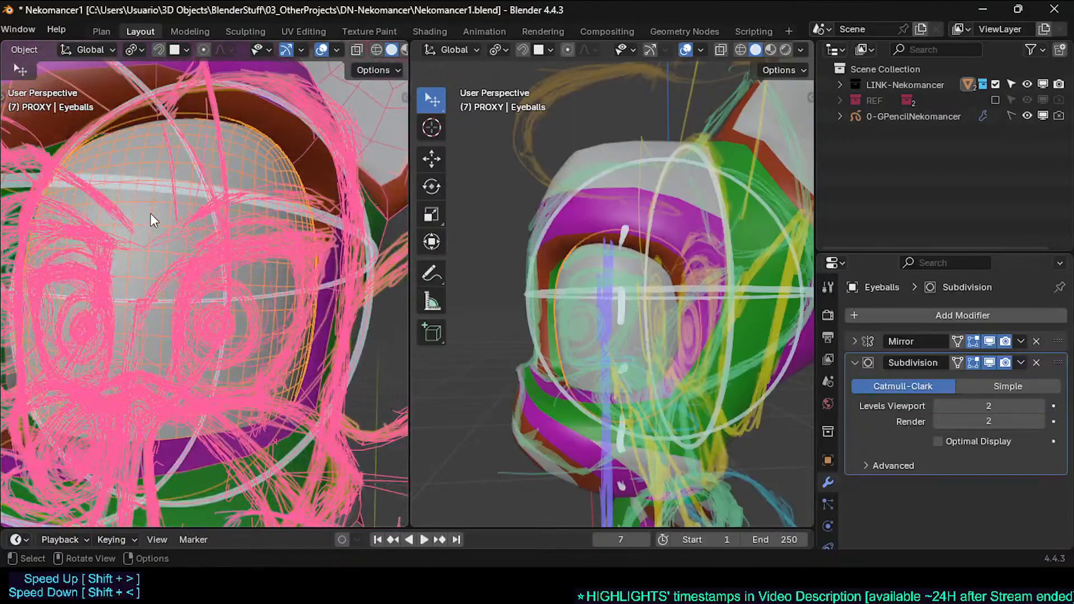
pyautogui.click(939, 422)
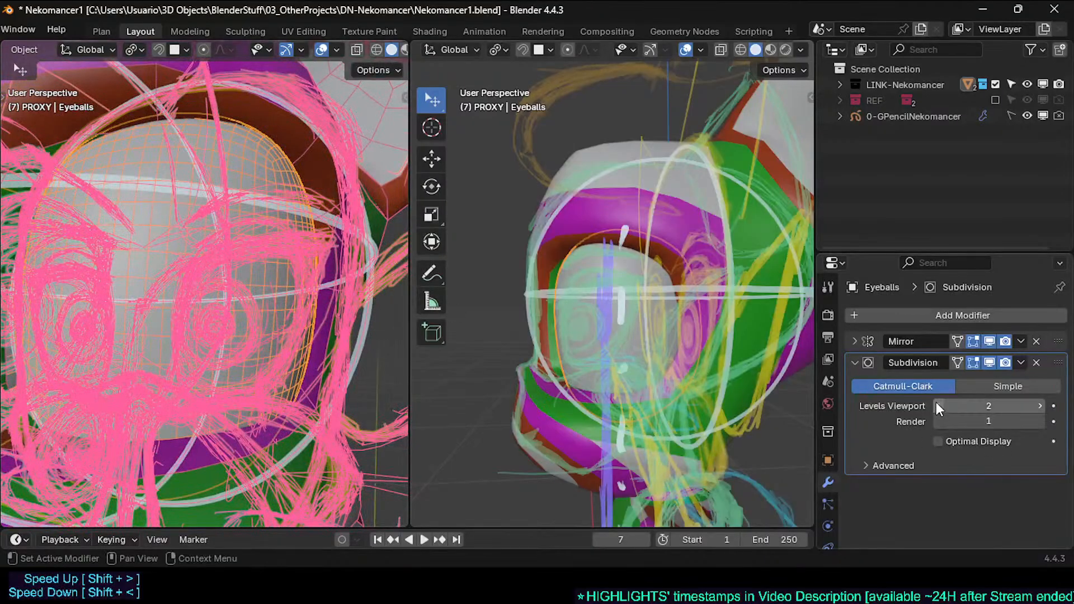
pyautogui.click(937, 405)
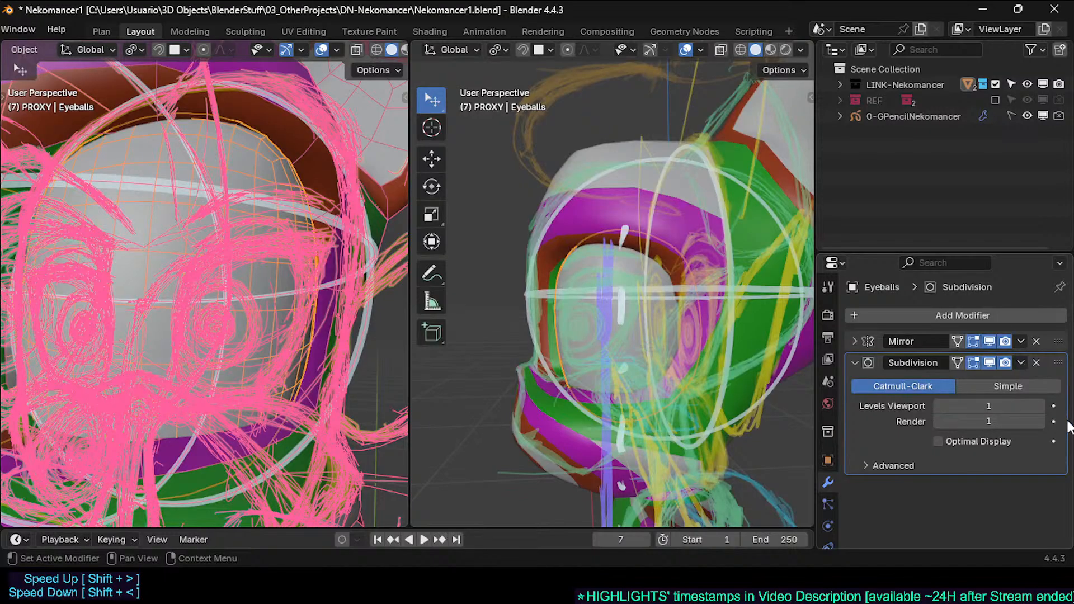
pyautogui.moveTo(319, 307); pyautogui.dragTo(234, 309, button='middle')
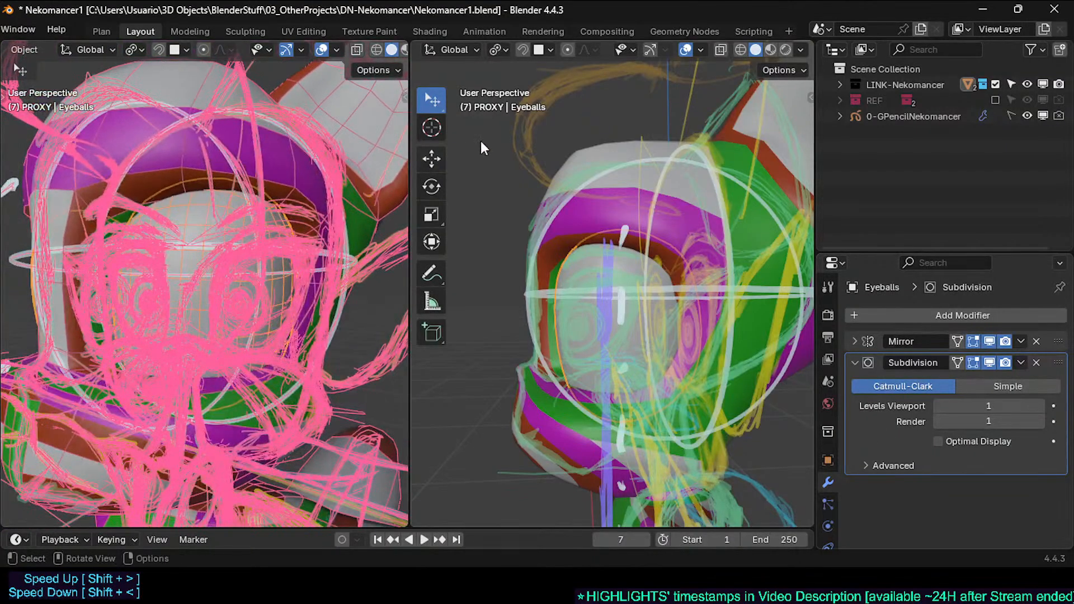
pyautogui.hotkey('ctrl', 'shift', 'alt', 'z')
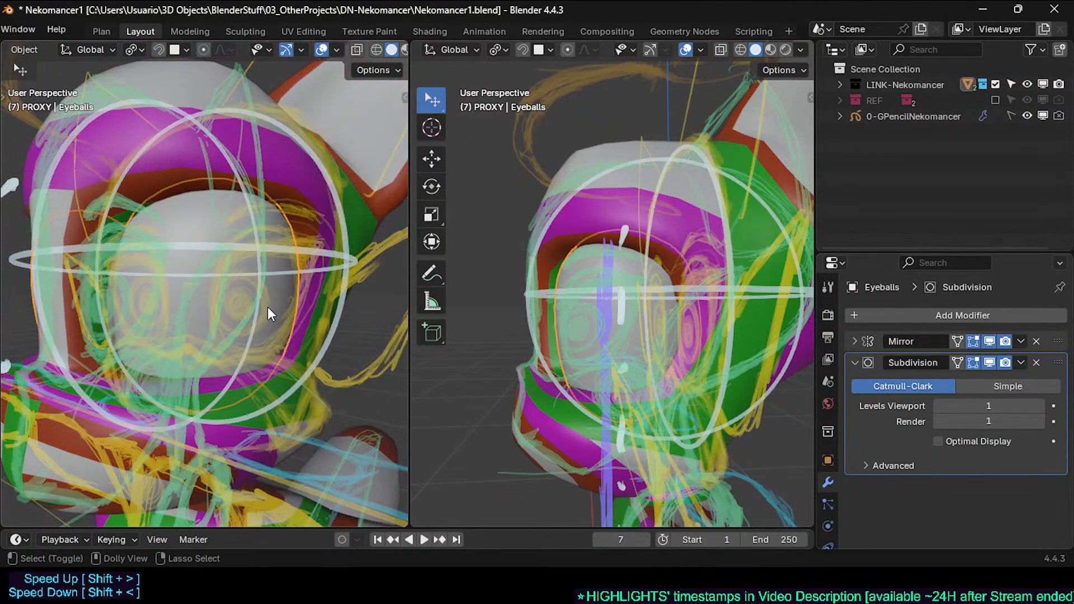
# Step: Circle-select the eyeball's outer side vertices in the front view and move them backward along the Y axis
pyautogui.moveTo(214, 297); pyautogui.dragTo(244, 294, button='middle')
pyautogui.press('Tab')
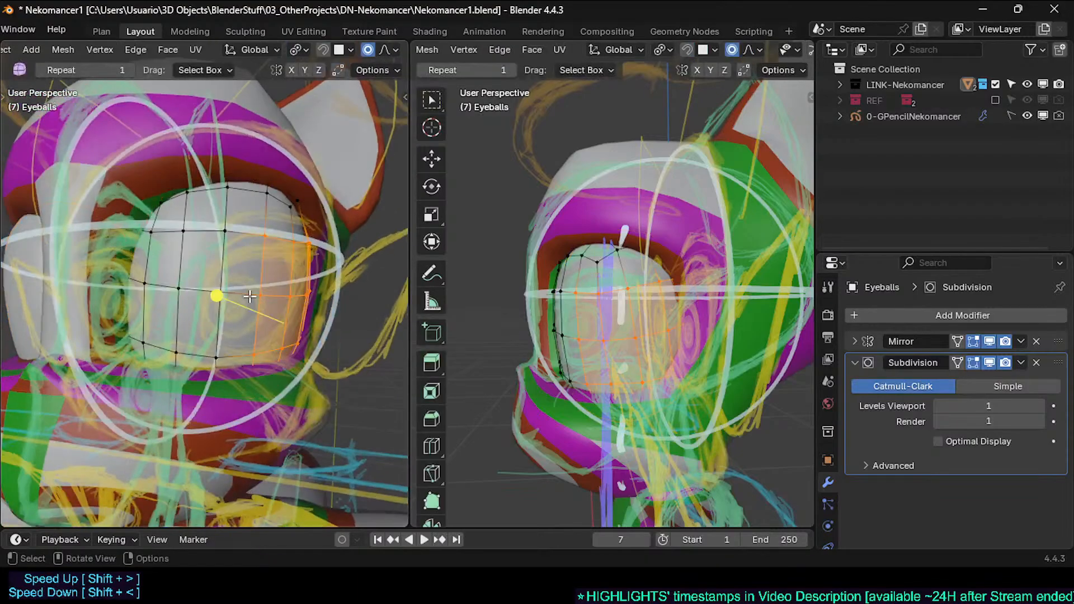
pyautogui.press('KP_1')
pyautogui.scroll(2, 250, 296)
pyautogui.hotkey('alt', 'a')
pyautogui.press('c')
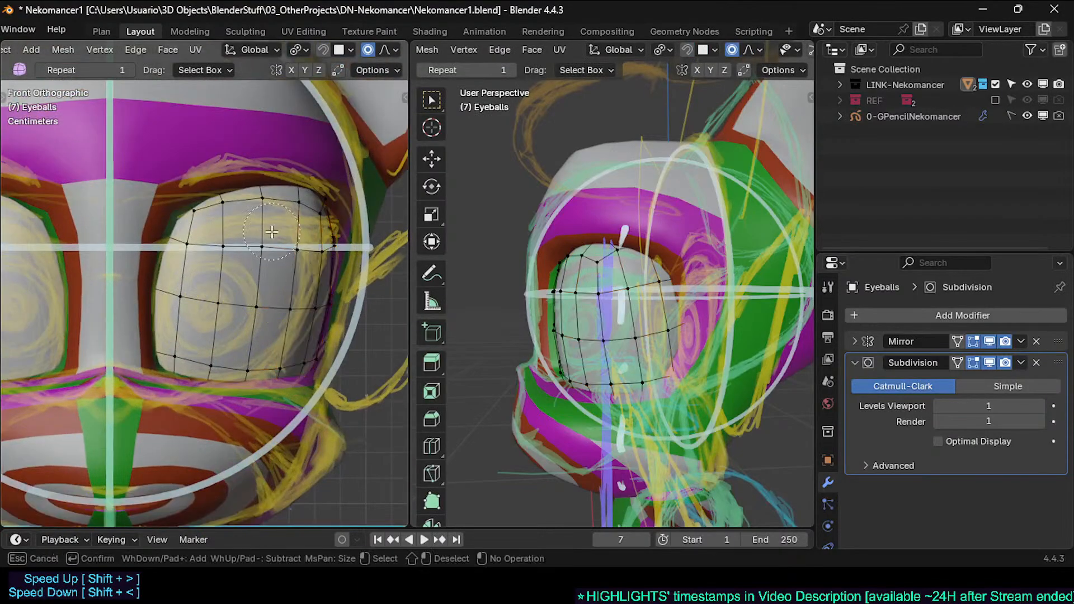
pyautogui.moveTo(323, 203); pyautogui.dragTo(314, 357)
pyautogui.rightClick(341, 258)
pyautogui.moveTo(342, 254); pyautogui.dragTo(220, 363, button='middle')
pyautogui.press('g')
pyautogui.press('y')
pyautogui.click(336, 291)
pyautogui.hotkey('alt', 'a')
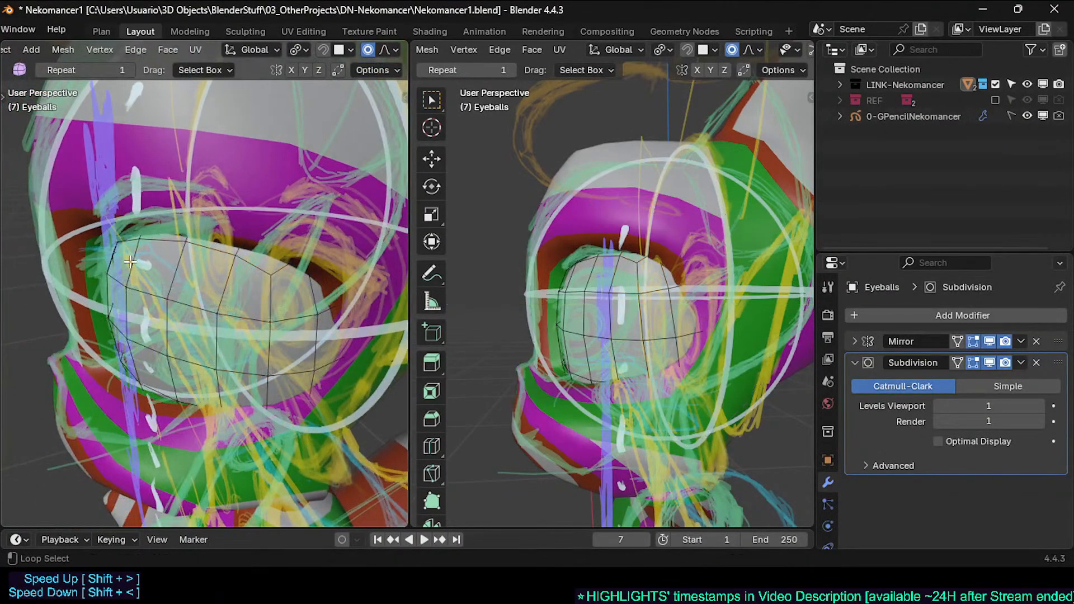
# Step: Select the eyeball's upper face loop, raise it about 0.001 m along Z and return to Object Mode
pyautogui.keyDown('alt'); pyautogui.click(130, 261); pyautogui.keyUp('alt')
pyautogui.moveTo(131, 261); pyautogui.dragTo(95, 251, button='middle')
pyautogui.moveTo(170, 259); pyautogui.dragTo(141, 228, button='middle')
pyautogui.press('g')
pyautogui.press('z')
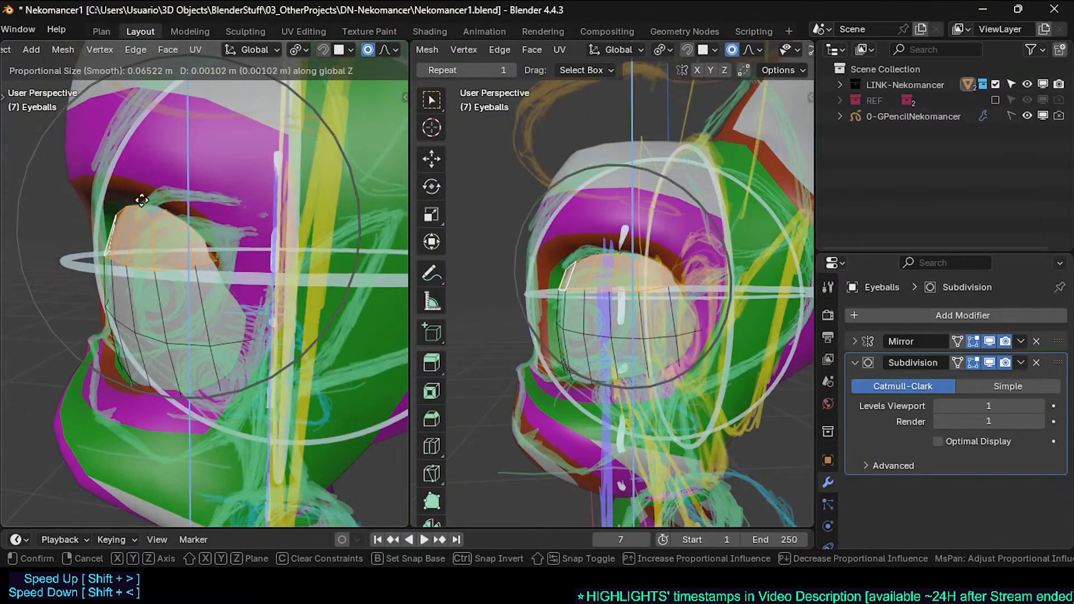
pyautogui.click(142, 200)
pyautogui.press('KP_3')
pyautogui.press('Tab')
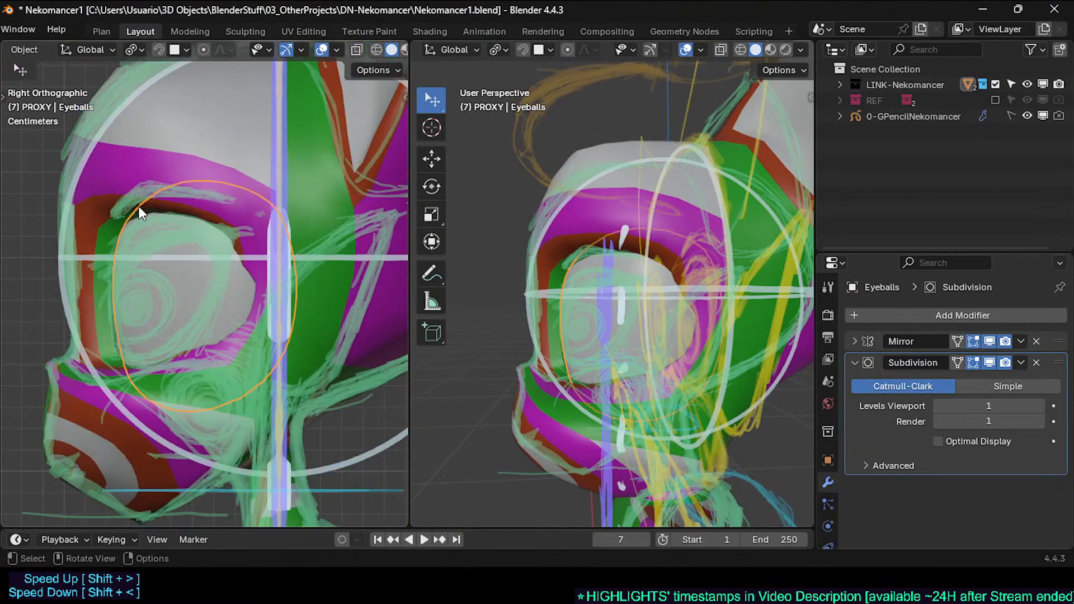
# Step: Examine the eye socket's upper inner corner vertex on the Nekomancer mesh in the front view, and switch back to the eyeballs
pyautogui.press('KP_1')
pyautogui.scroll(2, 139, 207)
pyautogui.click(256, 174)
pyautogui.press('Tab')
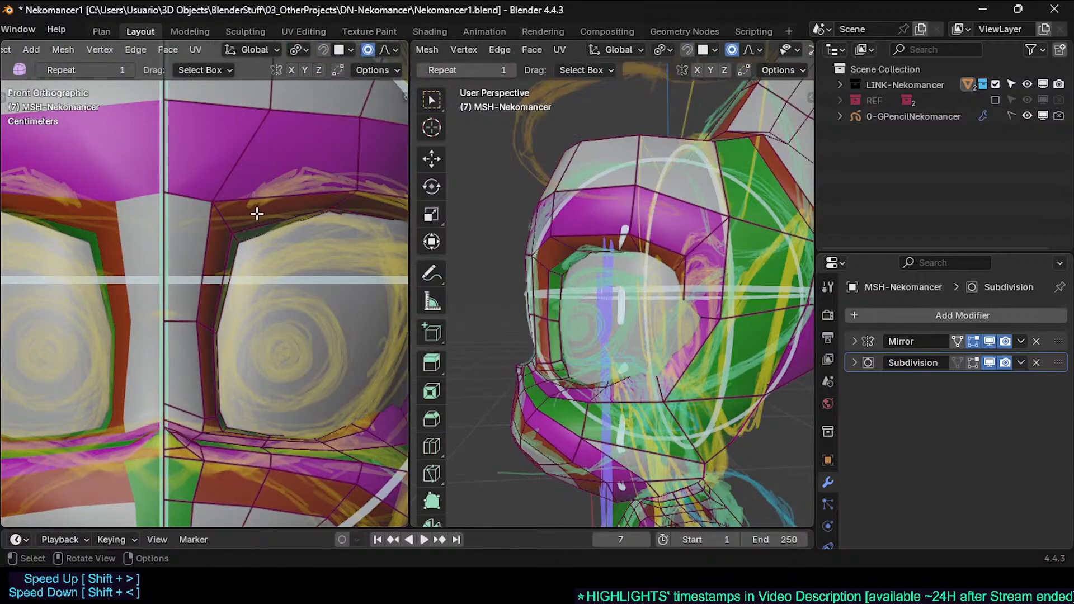
pyautogui.scroll(4, 246, 224)
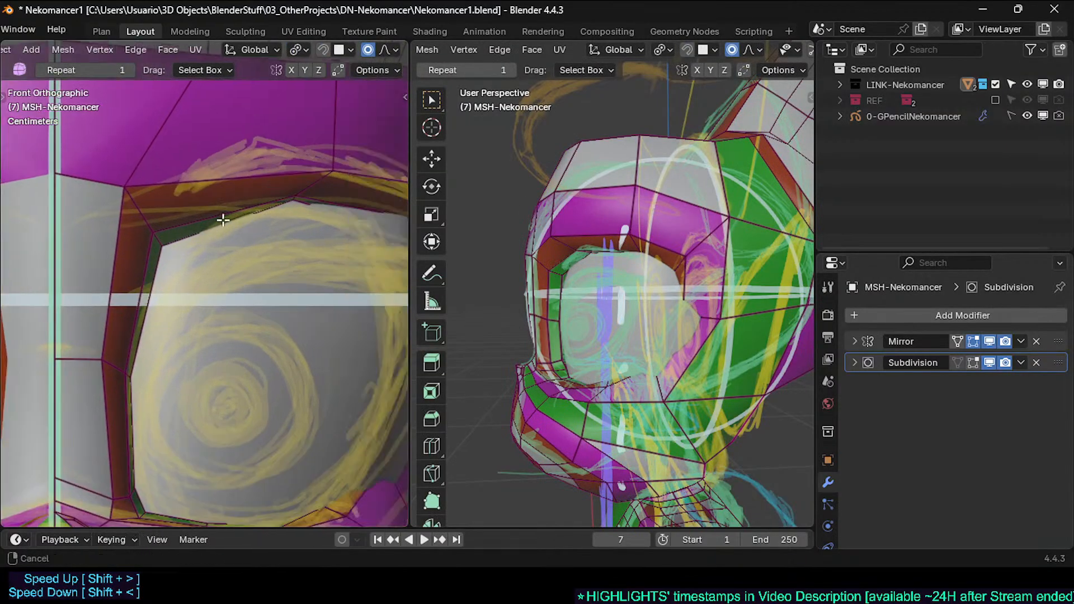
pyautogui.scroll(-2, 229, 216)
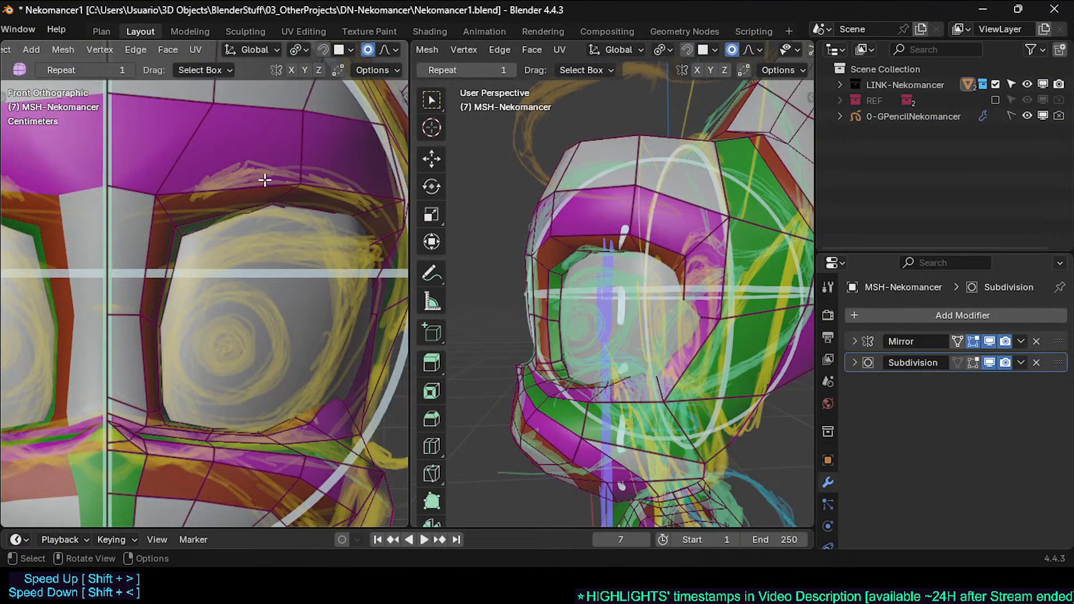
pyautogui.click(180, 236)
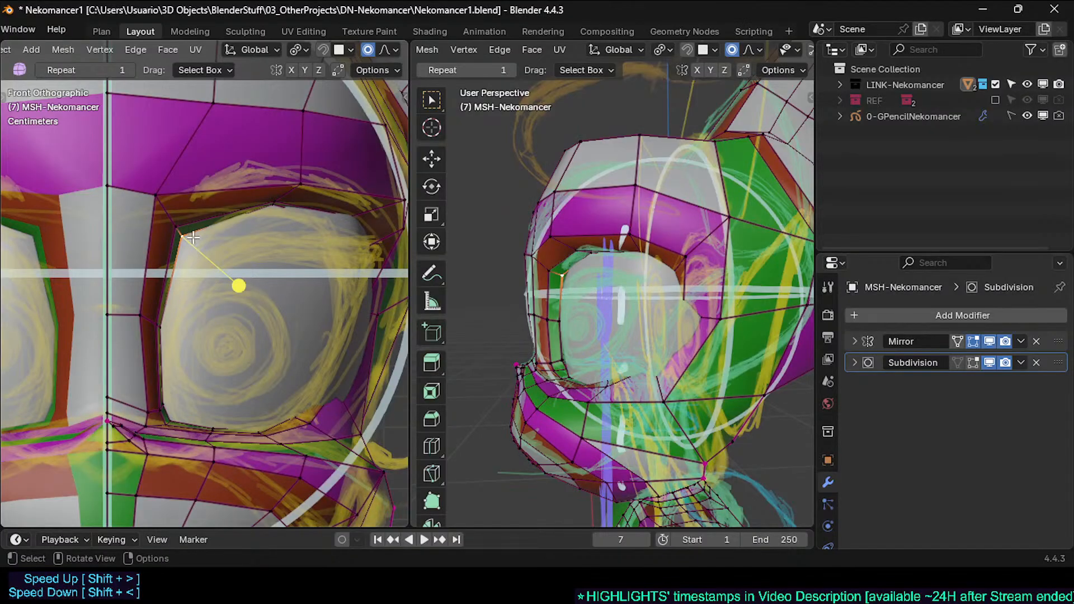
pyautogui.hotkey('alt', 'q')
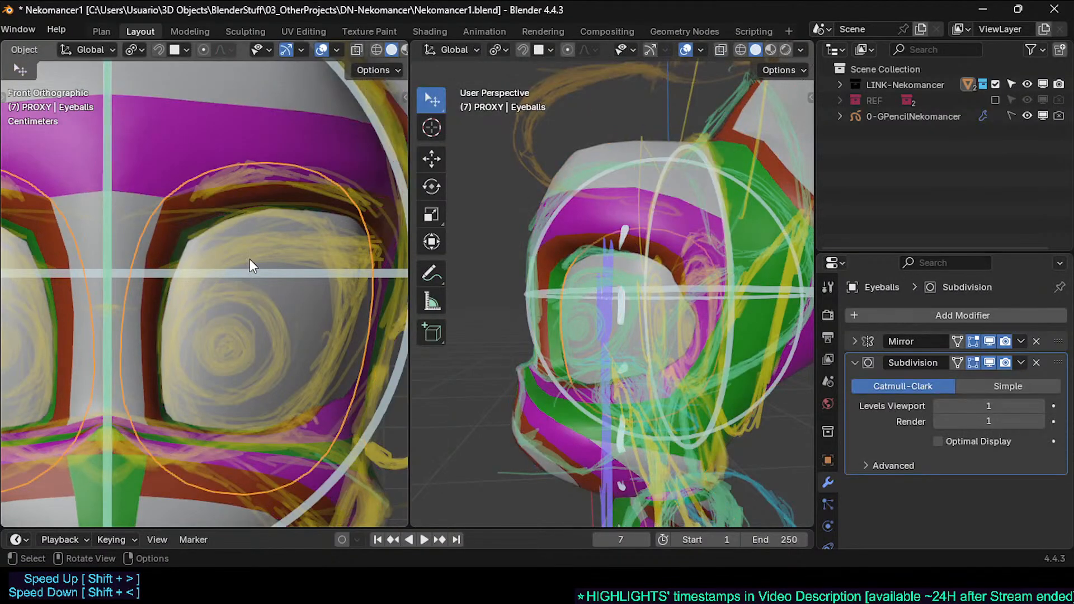
# Step: Move the eyeball's upper face loop about 0.01 m up and slightly backward in the side view, with a proportional size of about 0.045 m
pyautogui.keyDown('shift'); pyautogui.moveTo(245, 303); pyautogui.dragTo(301, 280, button='middle'); pyautogui.keyUp('shift')
pyautogui.press('KP_3')
pyautogui.press('g')
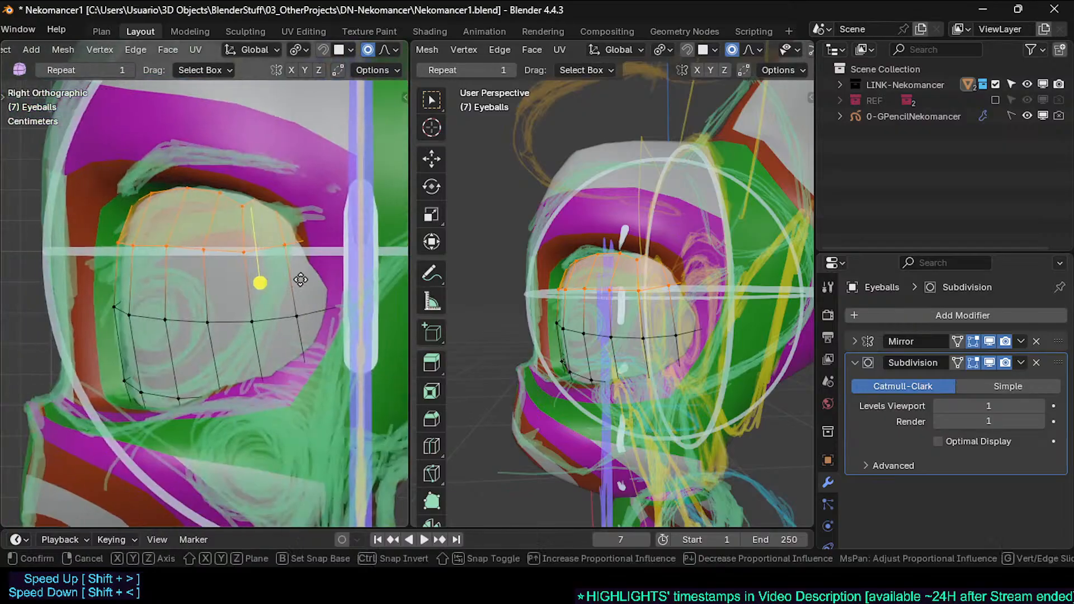
pyautogui.rightClick(293, 295)
pyautogui.press('g')
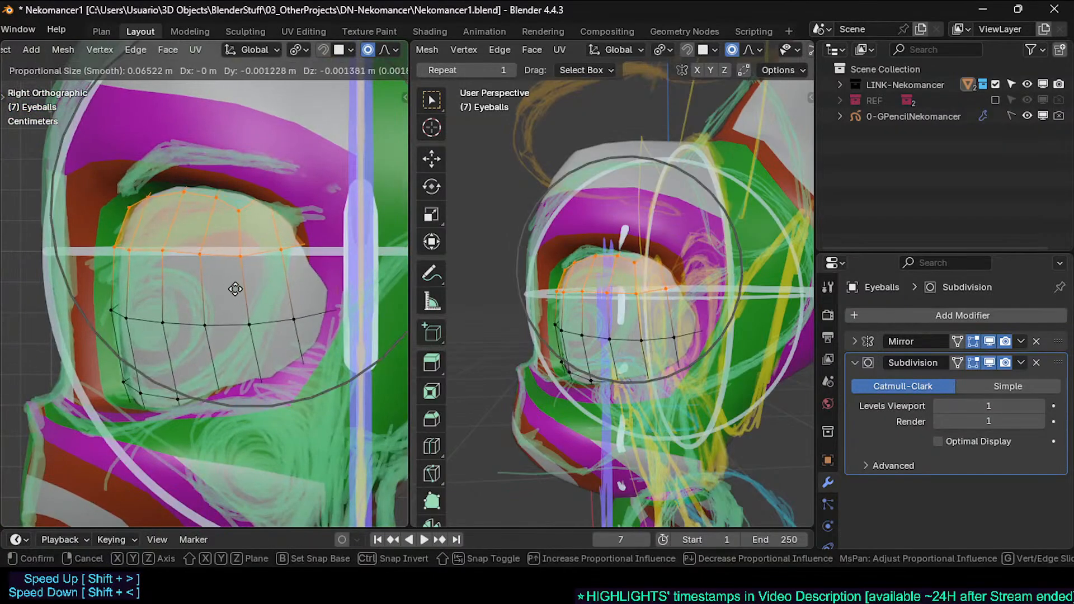
pyautogui.scroll(4, 244, 258)
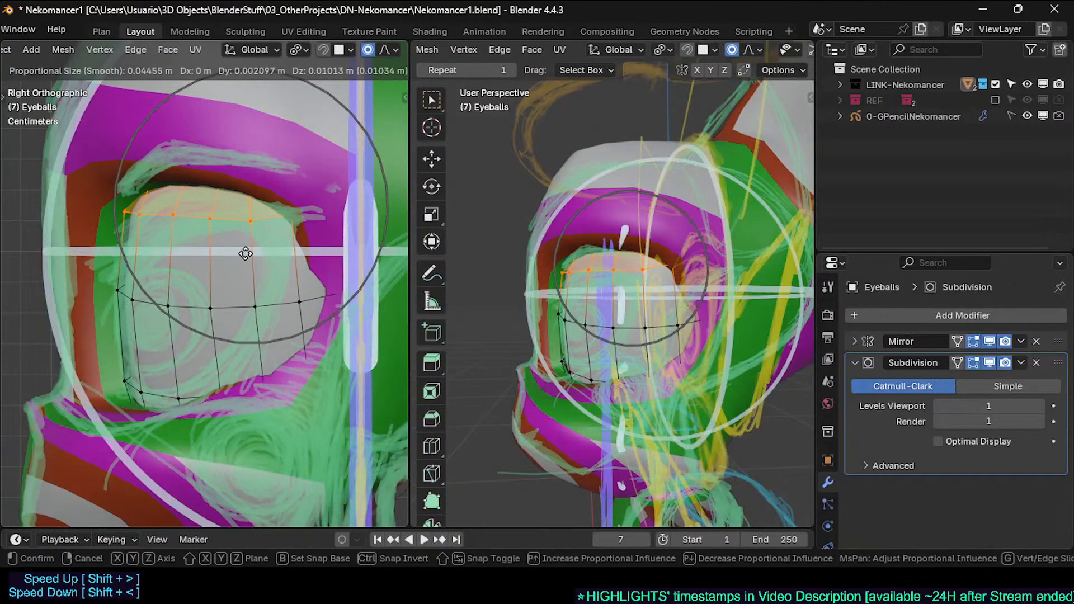
pyautogui.click(245, 254)
# Step: Move the eyeball's middle horizontal edge loop slightly down and forward by about 0.001 m, and nudge its lower front edges down in the side view
pyautogui.keyDown('alt'); pyautogui.click(246, 307); pyautogui.keyUp('alt')
pyautogui.press('g')
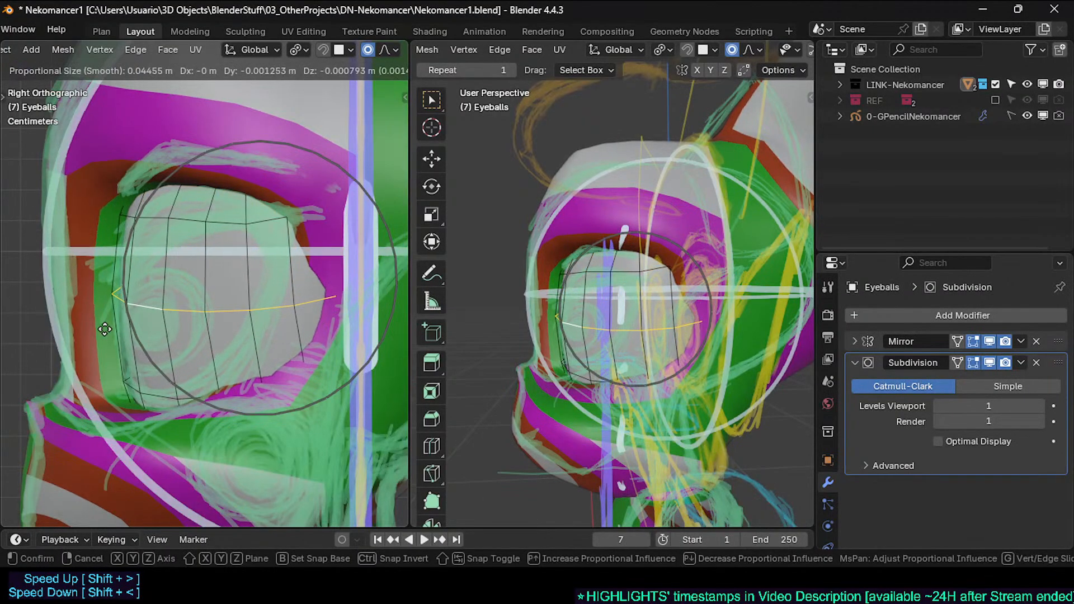
pyautogui.click(104, 330)
pyautogui.keyDown('alt'); pyautogui.click(155, 392); pyautogui.keyUp('alt')
pyautogui.press('g')
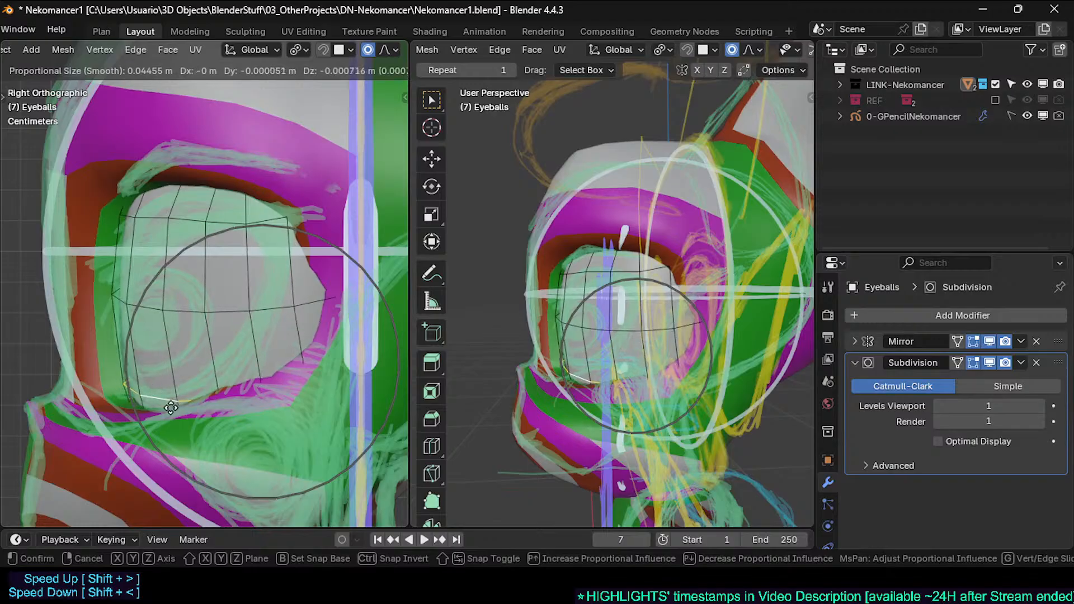
pyautogui.click(172, 408)
# Step: Reselect the eyeball's lower front edges through X-ray in the side view and move them up and backward by about 0.0006 m
pyautogui.hotkey('alt', 'z')
pyautogui.press('g')
pyautogui.click(216, 392)
pyautogui.hotkey('alt', 'a')
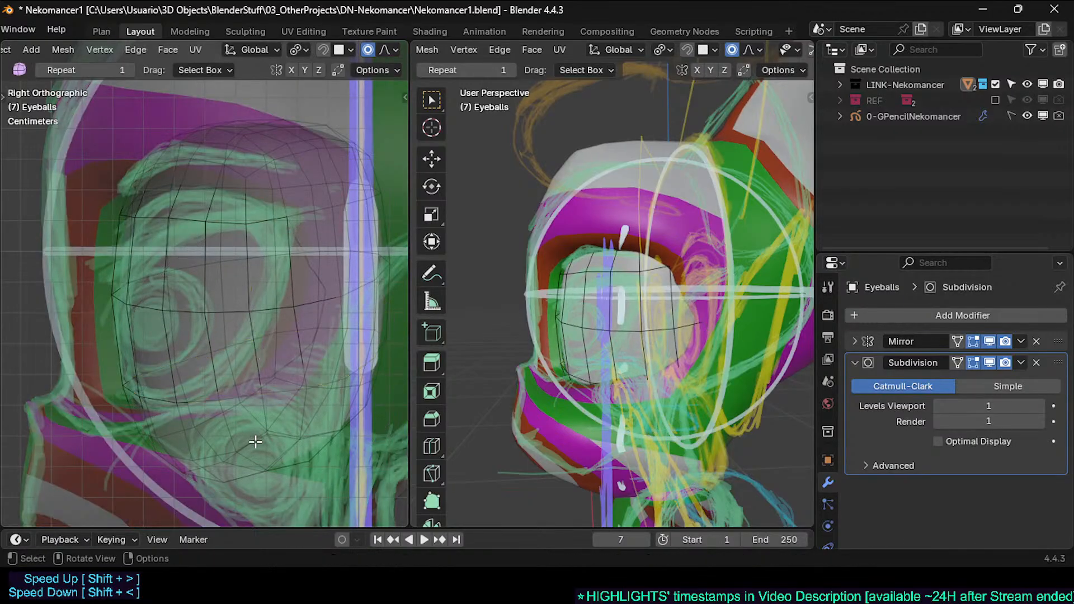
pyautogui.press('a')
pyautogui.hotkey('alt', 'a')
pyautogui.press('a')
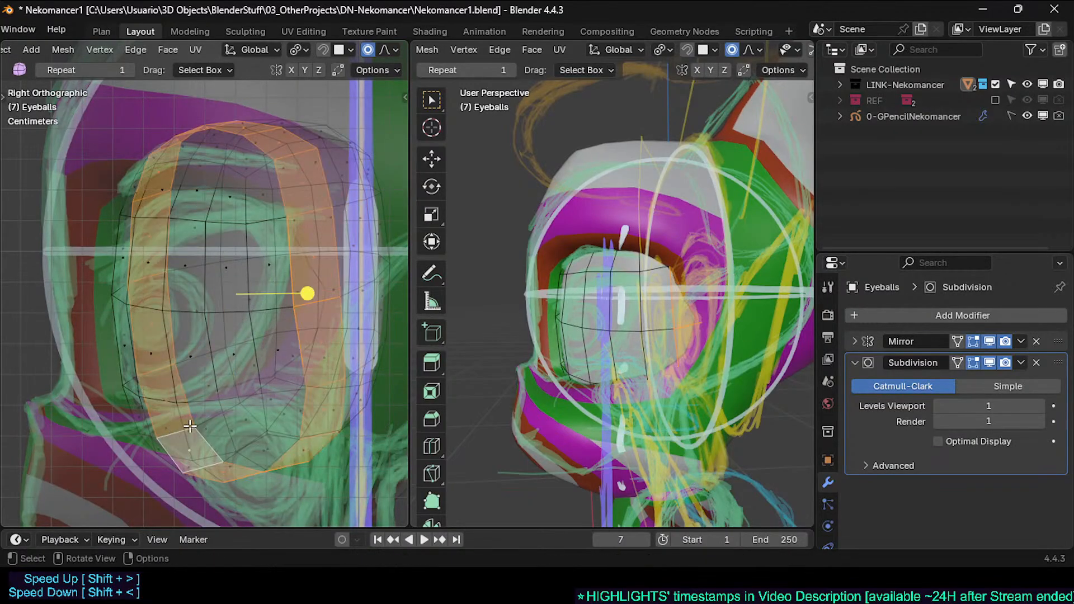
pyautogui.hotkey('alt', 'a')
pyautogui.keyDown('alt'); pyautogui.click(181, 420); pyautogui.keyUp('alt')
pyautogui.hotkey('alt', 'z')
pyautogui.press('g')
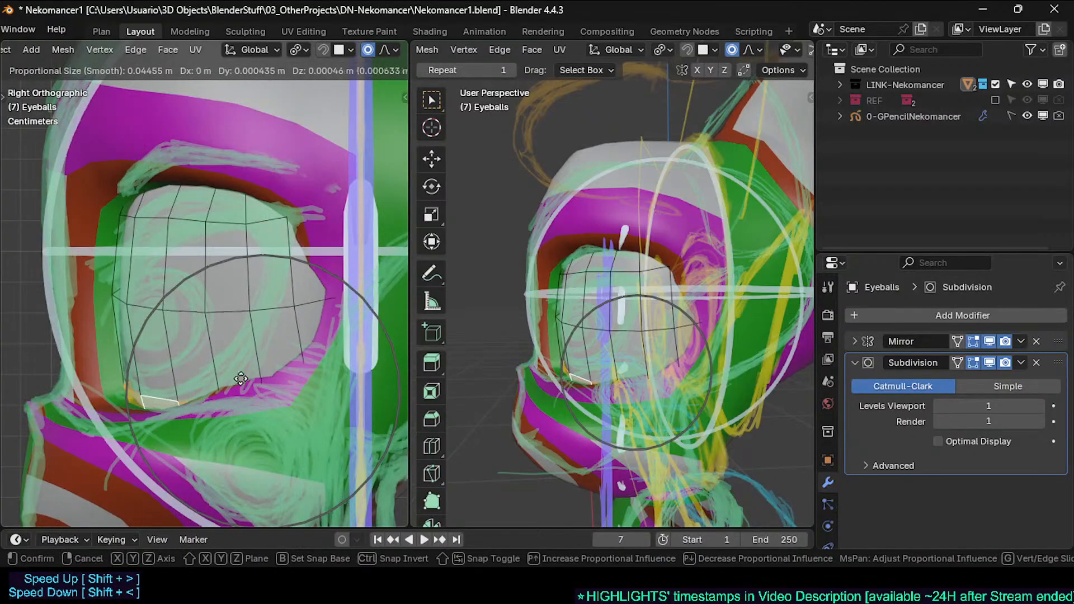
pyautogui.click(229, 312)
# Step: Edge-slide the eyeball's middle and upper horizontal edge loops slightly downward, by factors of about 0.05 and -0.06
pyautogui.hotkey('alt', 'a')
pyautogui.press('g')
pyautogui.press('g')
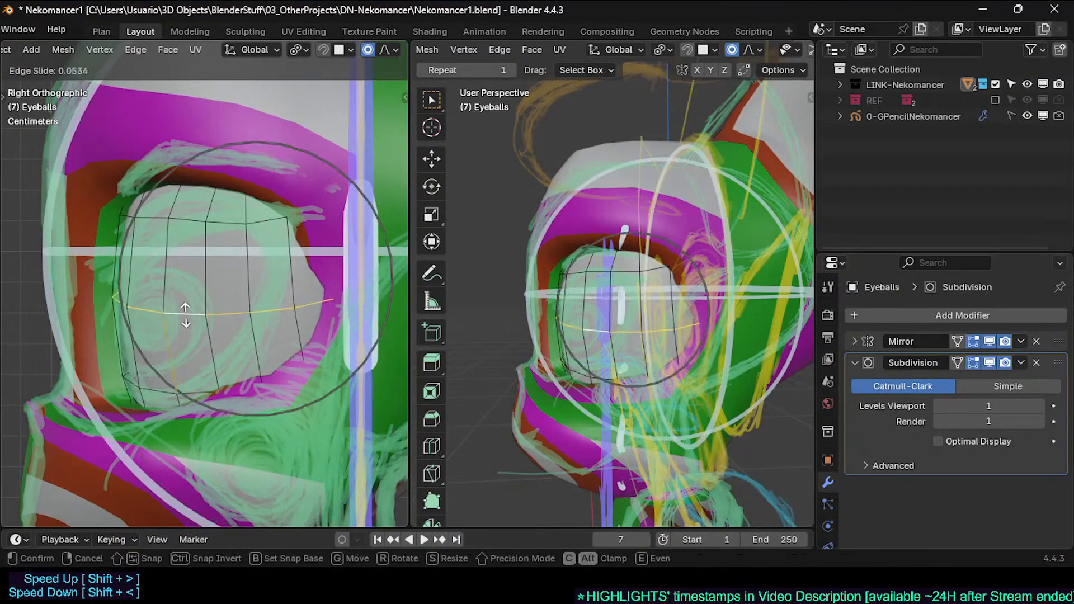
pyautogui.click(186, 317)
pyautogui.hotkey('alt', 'a')
pyautogui.keyDown('alt'); pyautogui.click(190, 221); pyautogui.keyUp('alt')
pyautogui.press('g')
pyautogui.press('g')
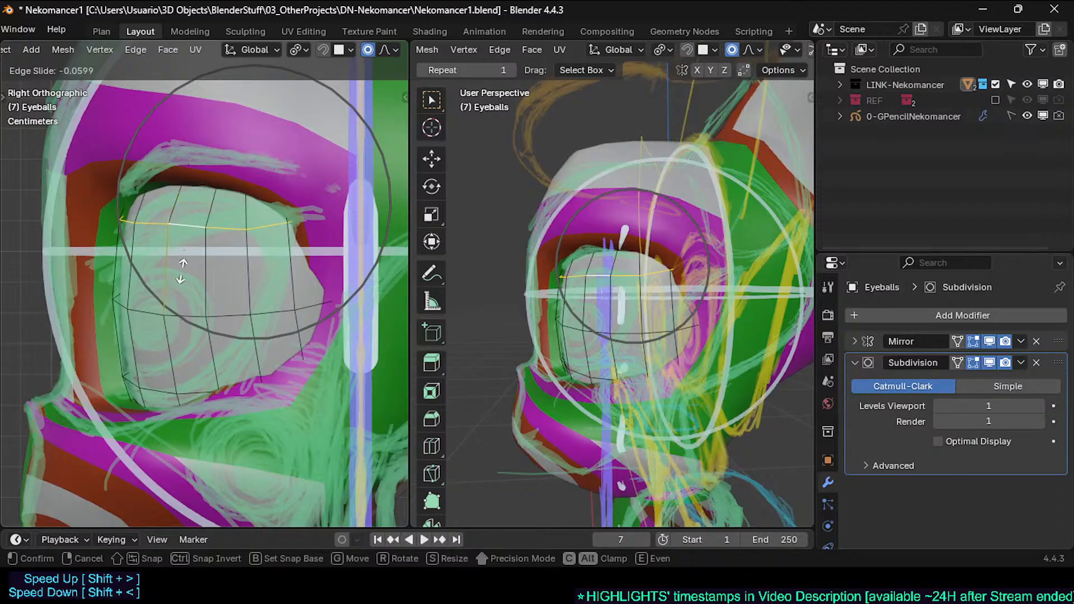
pyautogui.click(181, 275)
# Step: Select the short run of edges above the eyeball's upper loop through X-ray and move it slightly in the side view
pyautogui.hotkey('alt', 'z')
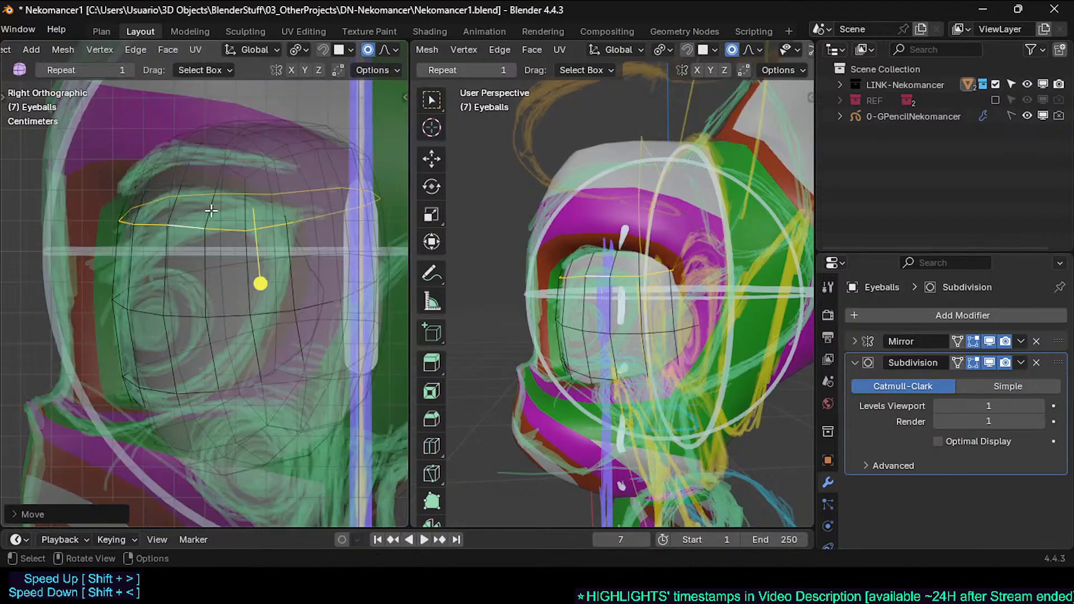
pyautogui.hotkey('alt', 'a')
pyautogui.press('g')
pyautogui.click(204, 120)
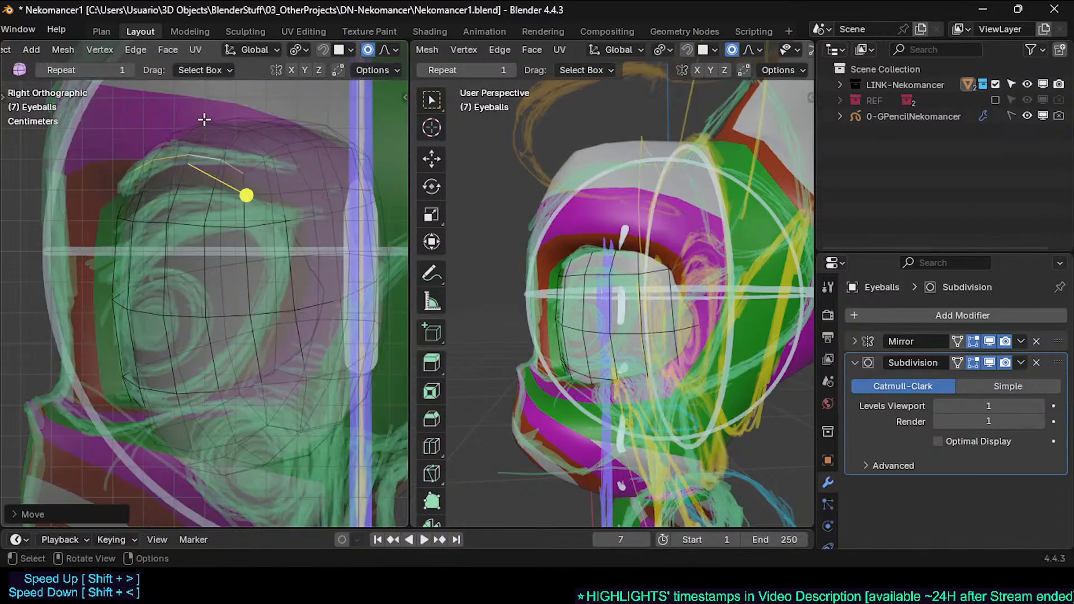
# Step: Select the eyeball's vertical face loop, scale it by about 1.03 along Z and return to Object Mode
pyautogui.hotkey('alt', 'a')
pyautogui.keyDown('alt'); pyautogui.click(300, 149); pyautogui.keyUp('alt')
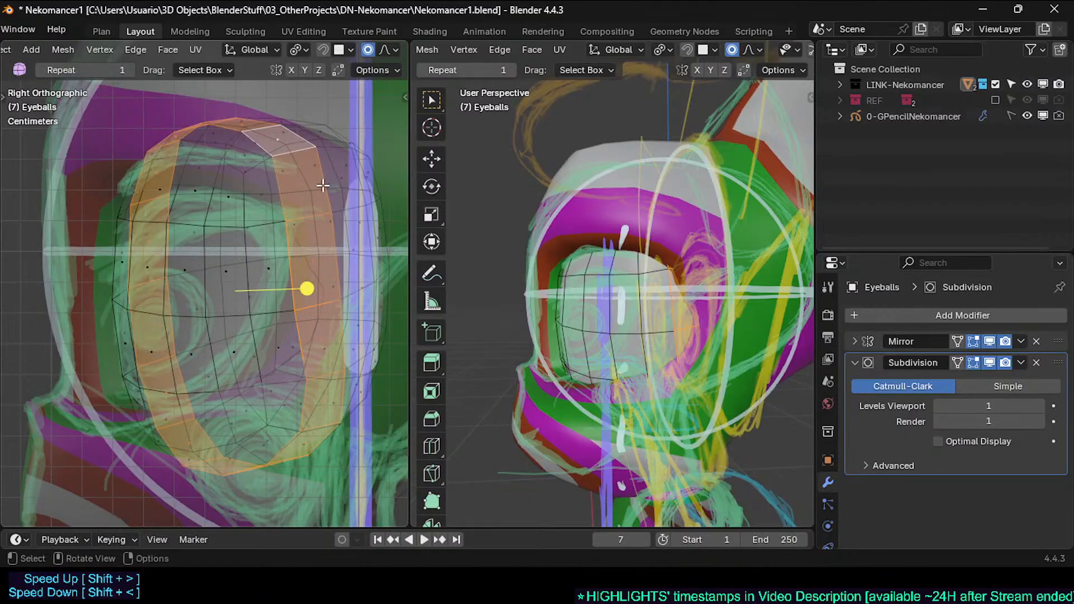
pyautogui.press('s')
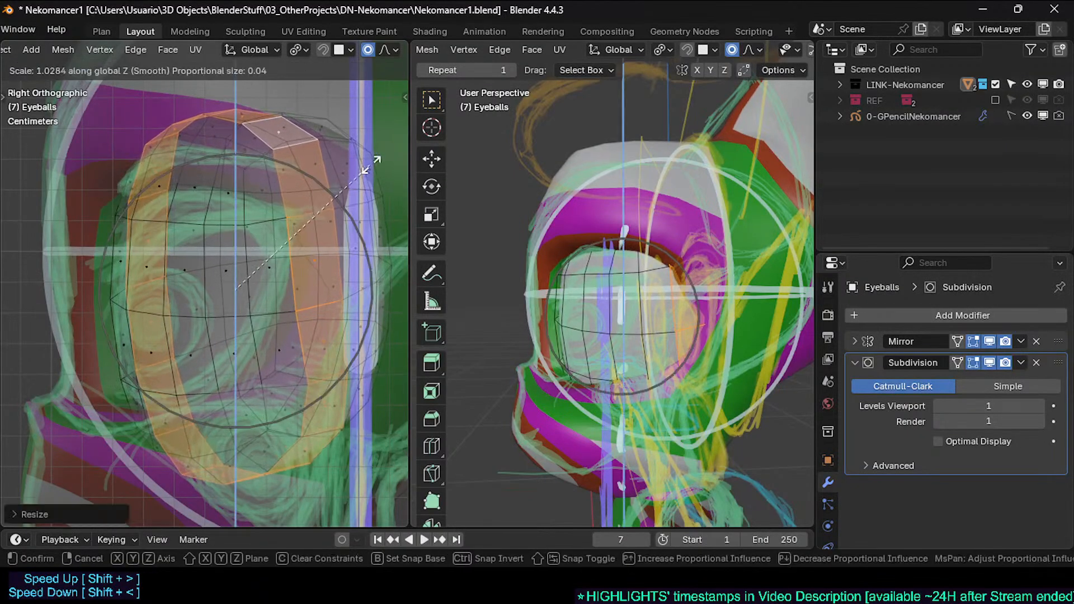
pyautogui.click(372, 163)
pyautogui.press('Tab')
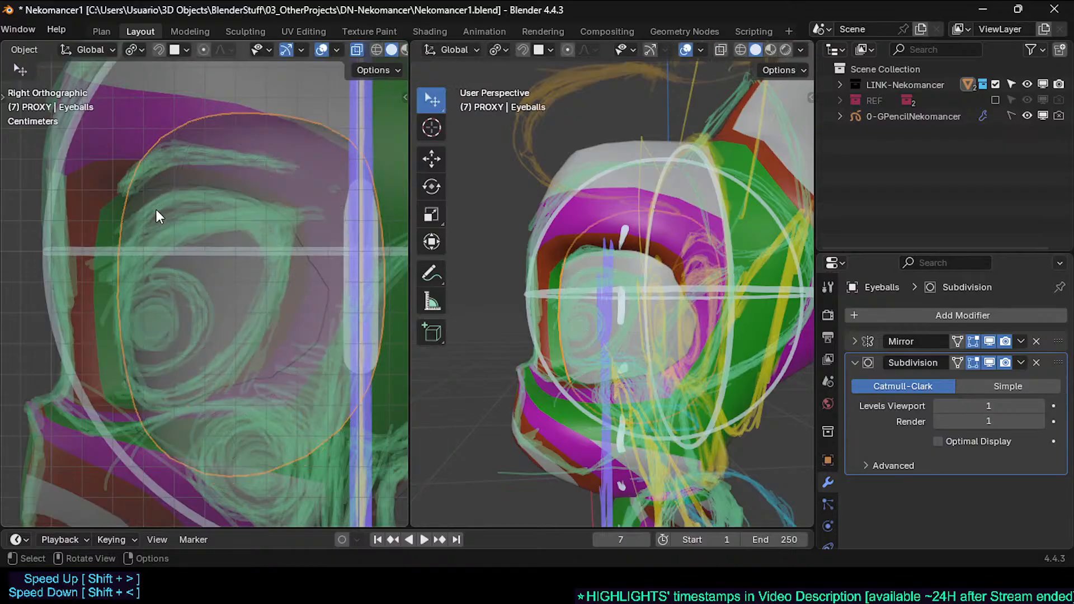
# Step: Move the whole eyeball mesh slightly along Y, then return to Object Mode with X-ray off
pyautogui.press('Tab')
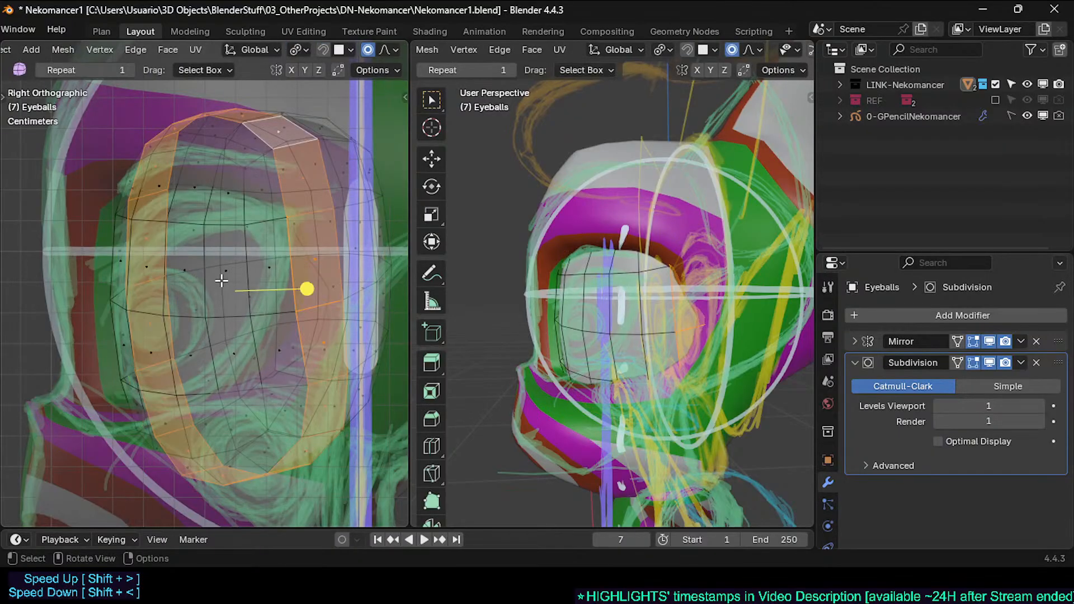
pyautogui.press('a')
pyautogui.press('g')
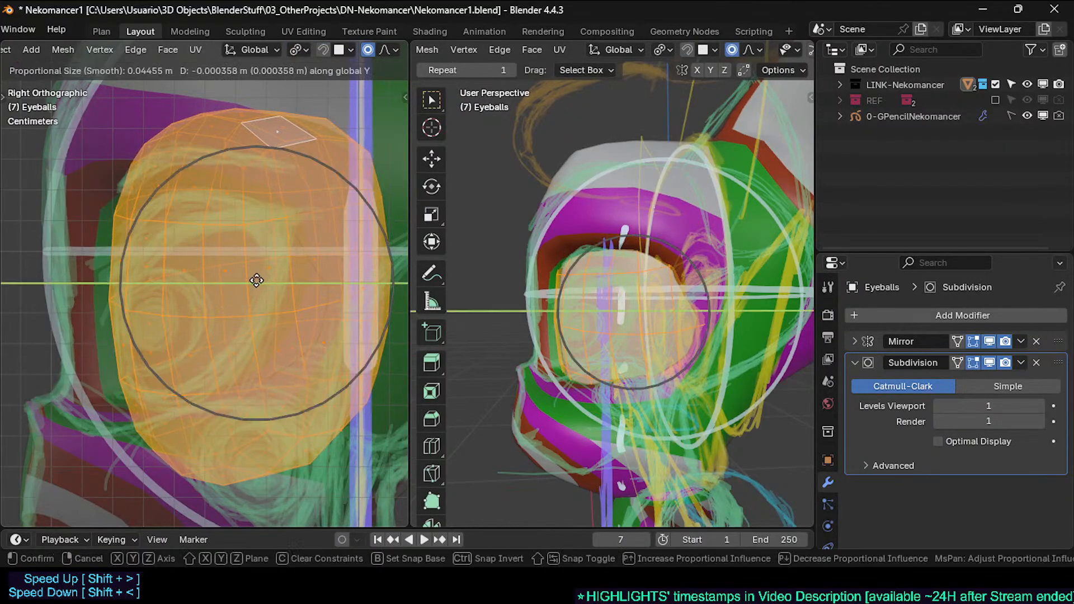
pyautogui.click(265, 278)
pyautogui.press('Tab')
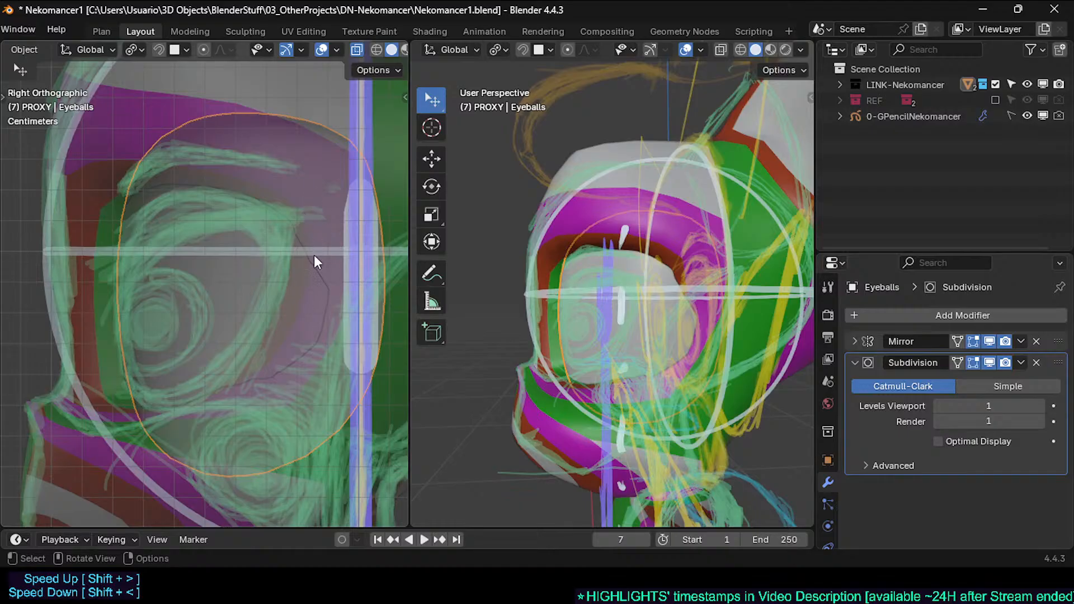
pyautogui.hotkey('alt', 'z')
# Step: Compare the eyeball's smooth outline with its editable mesh against the socket in the side view
pyautogui.keyDown('shift'); pyautogui.moveTo(305, 342); pyautogui.dragTo(300, 308, button='middle'); pyautogui.keyUp('shift')
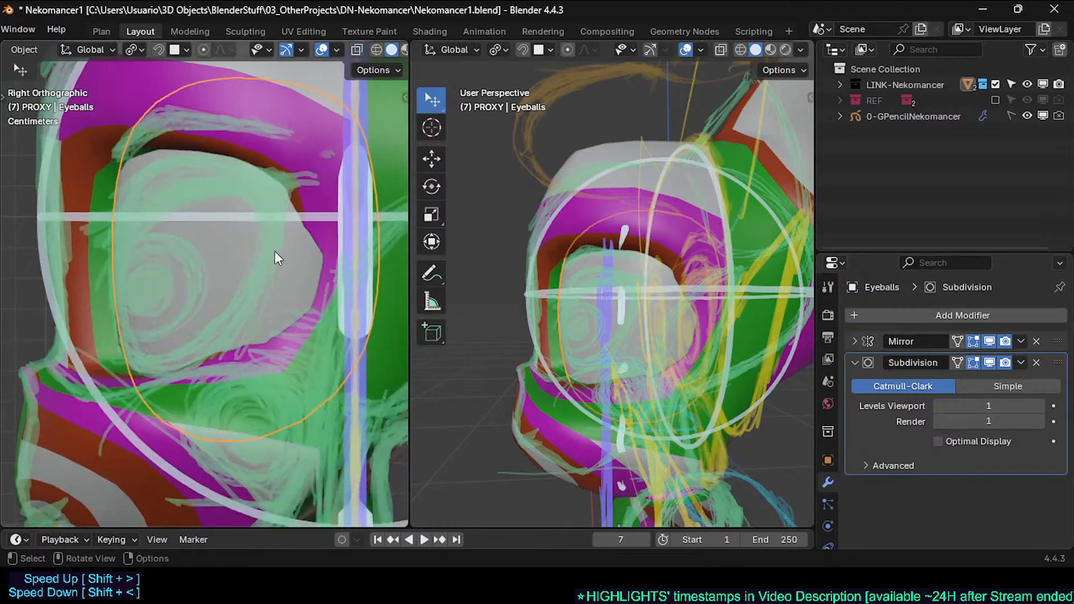
pyautogui.press('Tab')
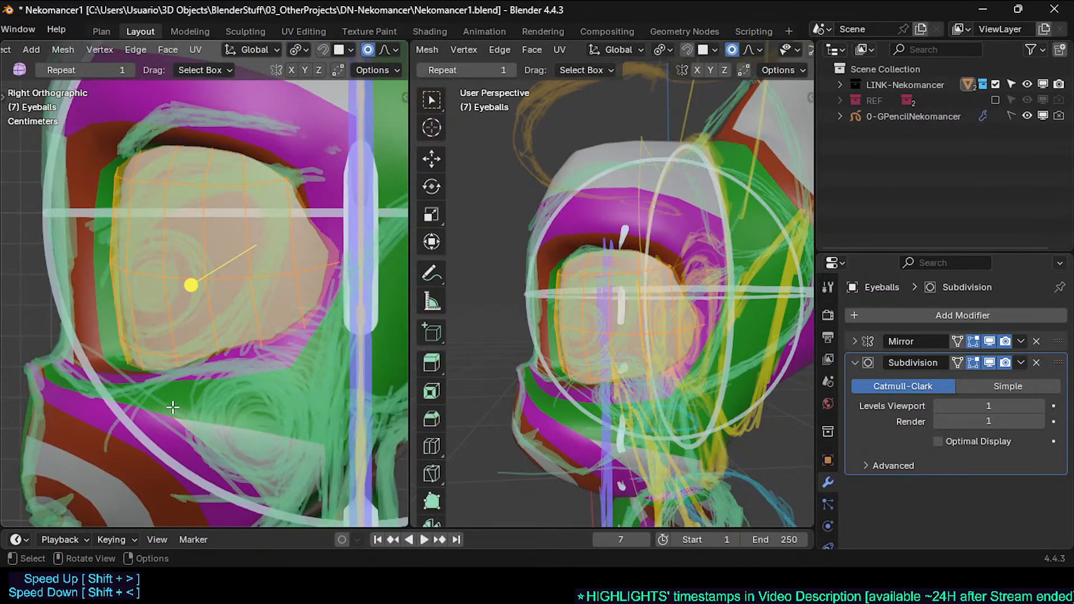
pyautogui.press('Tab')
pyautogui.press('Tab')
pyautogui.press('Tab')
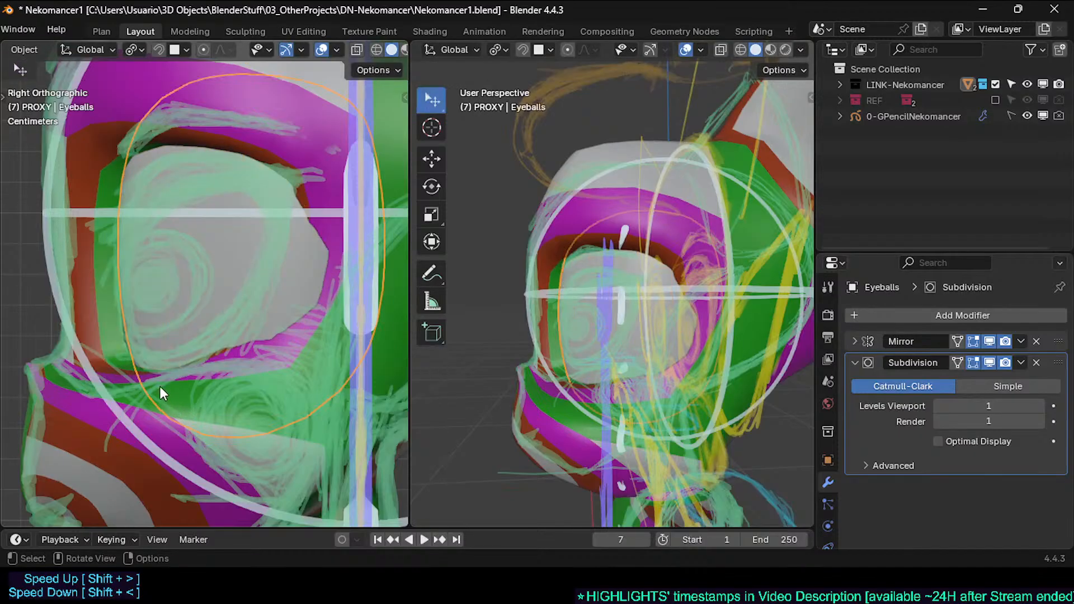
pyautogui.press('Tab')
# Step: Circle-select the eyeball's bottom faces through X-ray, nudge them slightly in the side view and return to Object Mode
pyautogui.hotkey('alt', 'z')
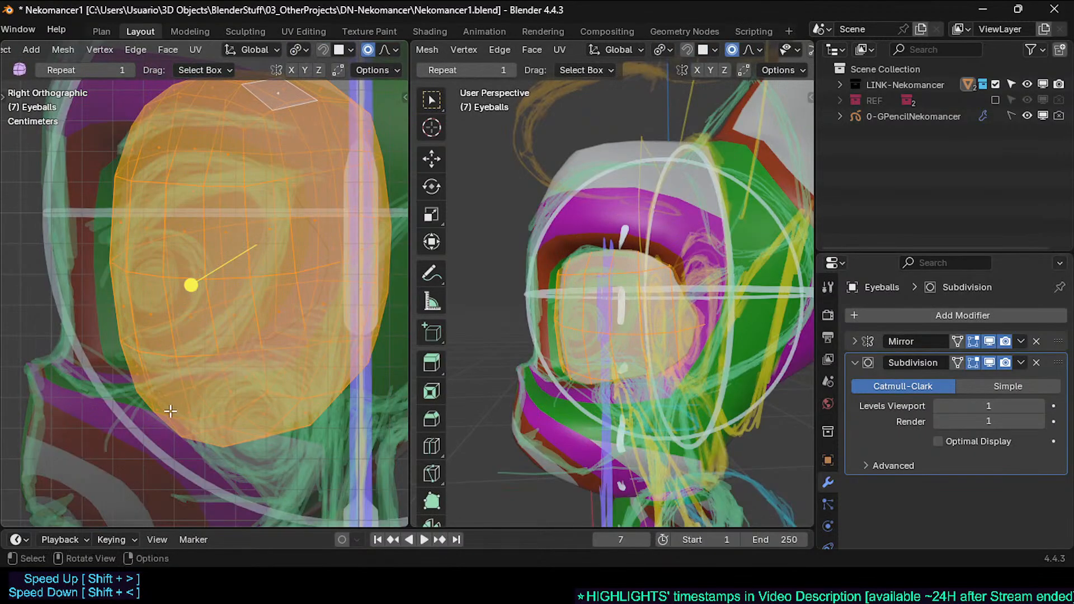
pyautogui.hotkey('alt', 'a')
pyautogui.press('c')
pyautogui.moveTo(184, 437)
pyautogui.mouseDown()
pyautogui.moveTo(228, 437)
pyautogui.moveTo(283, 415)
pyautogui.mouseUp()
pyautogui.rightClick(283, 416)
pyautogui.press('g')
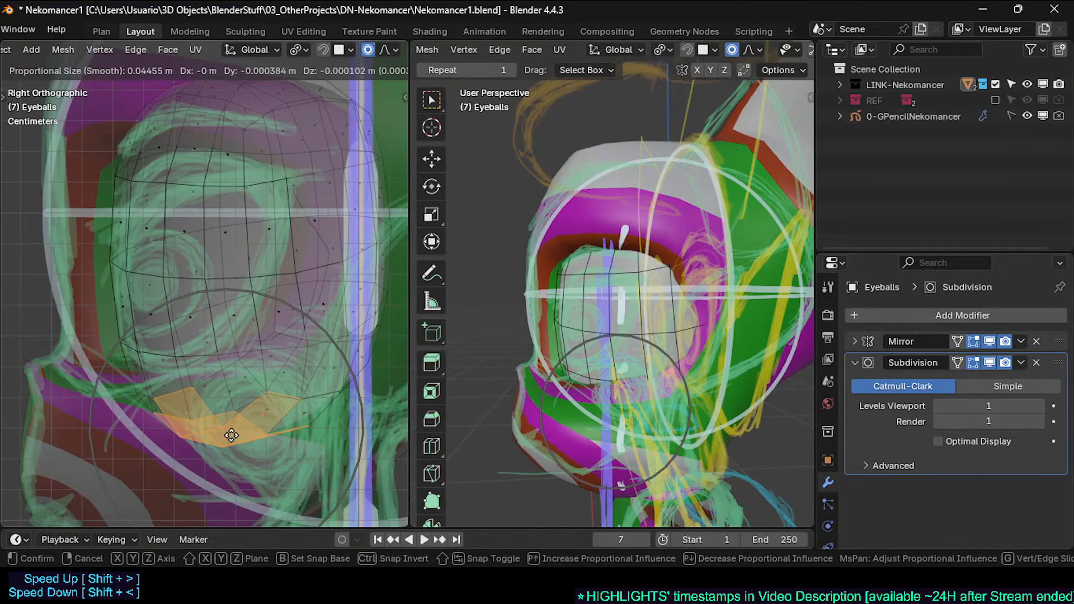
pyautogui.keyDown('shift'); pyautogui.click(215, 440); pyautogui.keyUp('shift')
pyautogui.press('g')
pyautogui.click(228, 425)
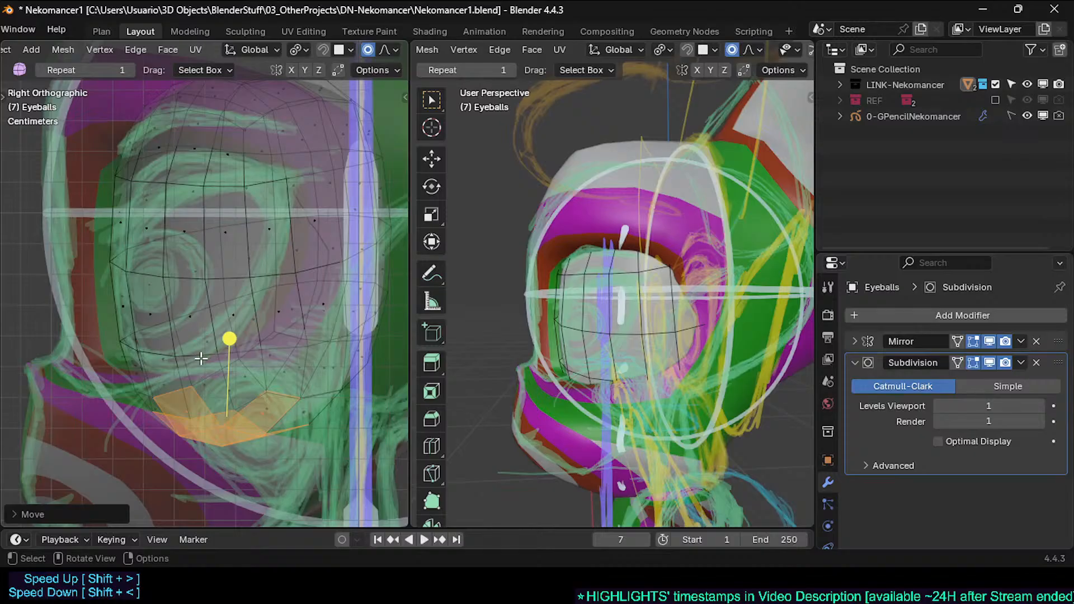
pyautogui.hotkey('alt', 'a')
pyautogui.press('Tab')
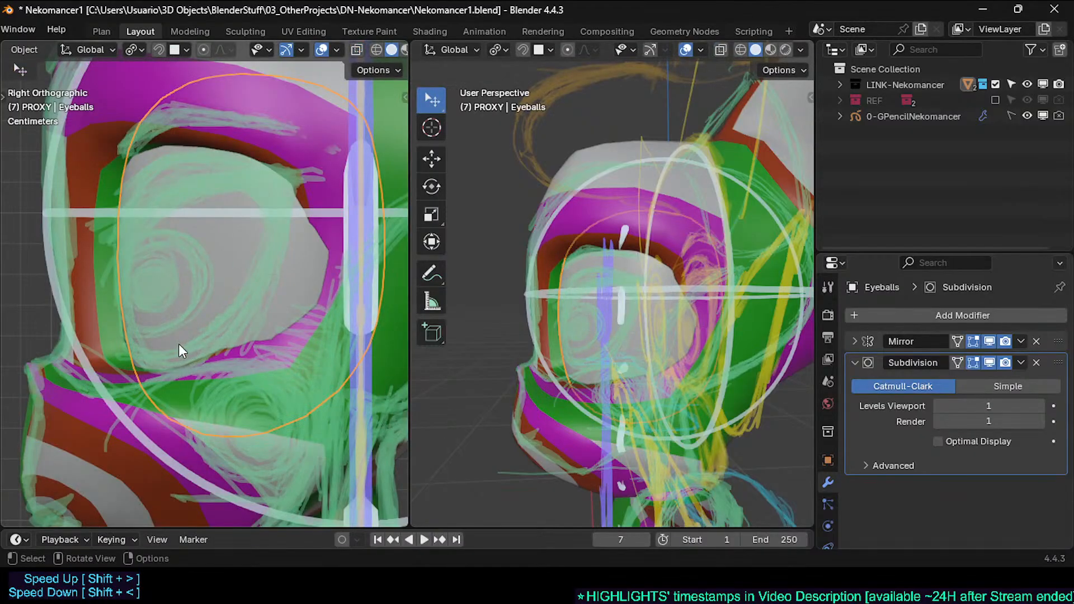
# Step: Select an eyeball face from the front view in face select mode and move it along X and along Y
pyautogui.moveTo(139, 275)
pyautogui.mouseDown(button='middle')
pyautogui.moveTo(303, 318)
pyautogui.moveTo(375, 230)
pyautogui.moveTo(314, 275)
pyautogui.moveTo(280, 338)
pyautogui.moveTo(291, 326)
pyautogui.moveTo(264, 331)
pyautogui.moveTo(256, 350)
pyautogui.moveTo(330, 347)
pyautogui.moveTo(244, 346)
pyautogui.moveTo(271, 315)
pyautogui.moveTo(276, 279)
pyautogui.moveTo(234, 291)
pyautogui.moveTo(229, 332)
pyautogui.moveTo(305, 325)
pyautogui.mouseUp(button='middle')
pyautogui.press('KP_1')
pyautogui.press('Tab')
pyautogui.press('3')
pyautogui.click(281, 327)
pyautogui.press('g')
pyautogui.press('x')
pyautogui.click(287, 334)
pyautogui.press('g')
pyautogui.press('y')
pyautogui.click(276, 331)
# Step: Shift the eyeball mesh selection once more along X and finish with a free move
pyautogui.press('g')
pyautogui.press('x')
pyautogui.click(300, 338)
pyautogui.press('g')
pyautogui.click(261, 287)
# Step: Hide the 0-GPencilNekomancer sketch in the viewport and return to editing the eyeballs
pyautogui.click(1027, 117)
pyautogui.scroll(-3, 234, 291)
pyautogui.press('Tab')
pyautogui.press('Tab')
# Step: Select the eyeball's lower outer face in an angled view and move it inward, first freely and then along X
pyautogui.click(232, 358)
pyautogui.moveTo(231, 358); pyautogui.dragTo(286, 352, button='middle')
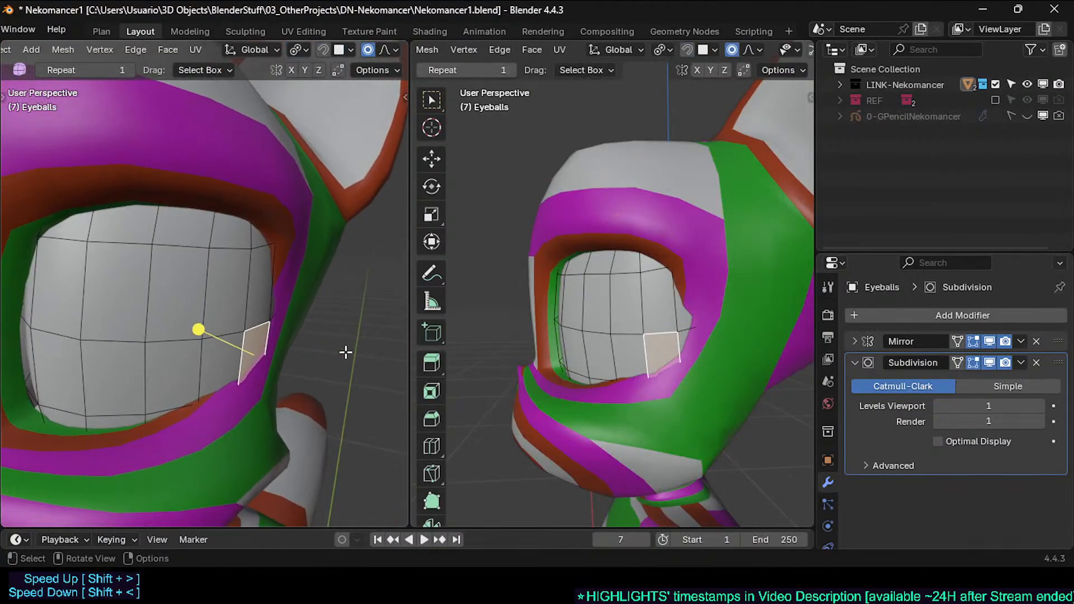
pyautogui.press('g')
pyautogui.click(302, 359)
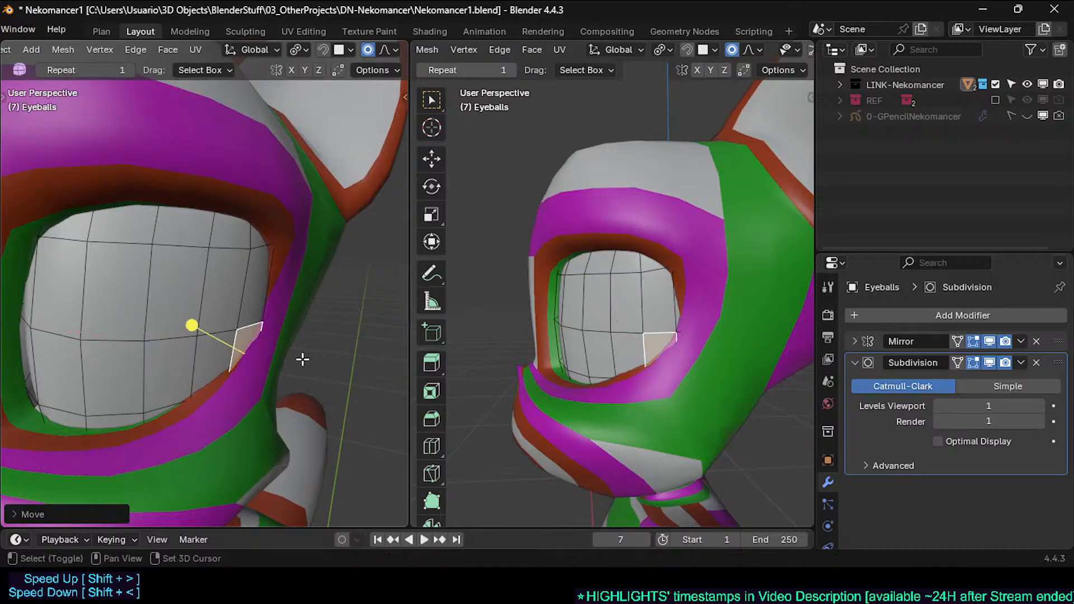
pyautogui.press('g')
pyautogui.press('x')
pyautogui.click(274, 358)
# Step: Rotate the eyeball's lower outer face slightly and move it along Y to fit the socket rim
pyautogui.moveTo(273, 358)
pyautogui.mouseDown(button='middle')
pyautogui.moveTo(328, 352)
pyautogui.moveTo(288, 345)
pyautogui.mouseUp(button='middle')
pyautogui.press('r')
pyautogui.click(334, 337)
pyautogui.press('g')
pyautogui.press('y')
pyautogui.click(276, 346)
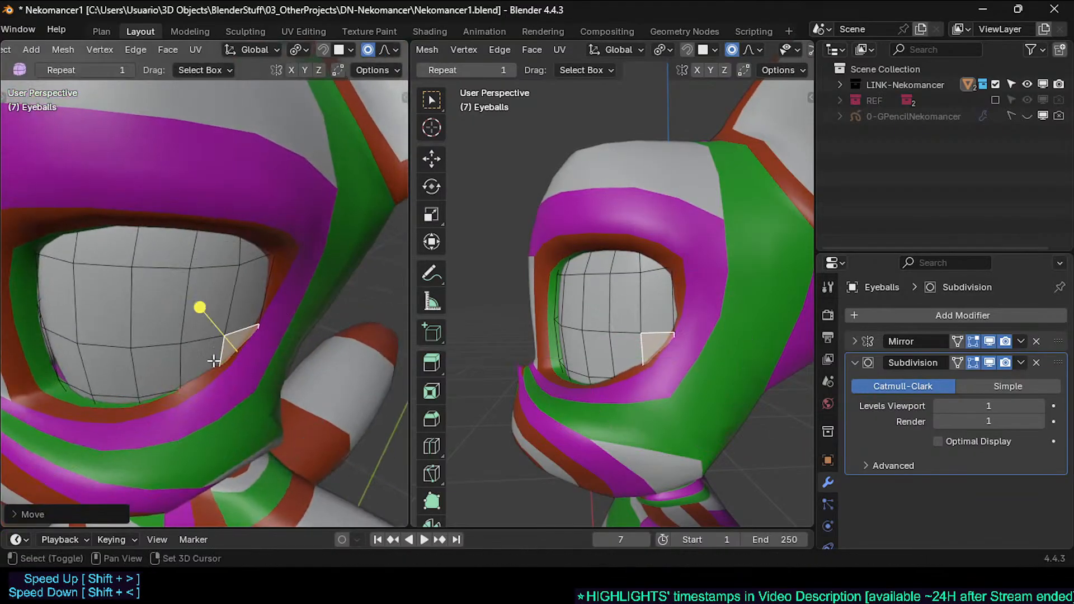
# Step: Select the eyeball's lower inner side face and move it along X and along Y towards the socket wall
pyautogui.keyDown('shift'); pyautogui.moveTo(214, 361); pyautogui.dragTo(308, 369, button='middle'); pyautogui.keyUp('shift')
pyautogui.moveTo(170, 396); pyautogui.dragTo(149, 369, button='middle')
pyautogui.click(168, 370)
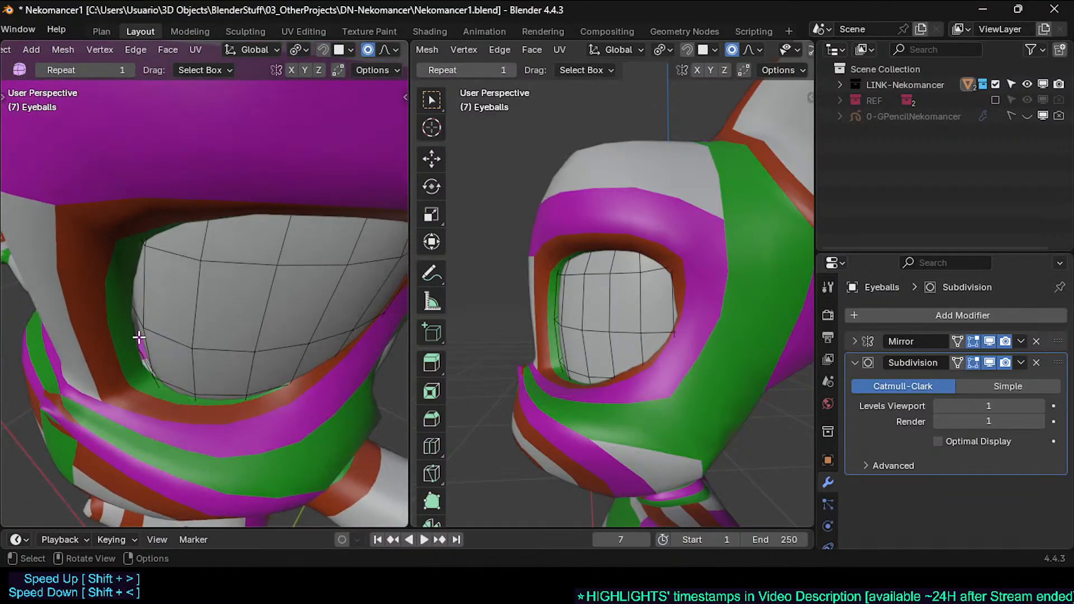
pyautogui.press('g')
pyautogui.press('x')
pyautogui.click(93, 325)
pyautogui.press('g')
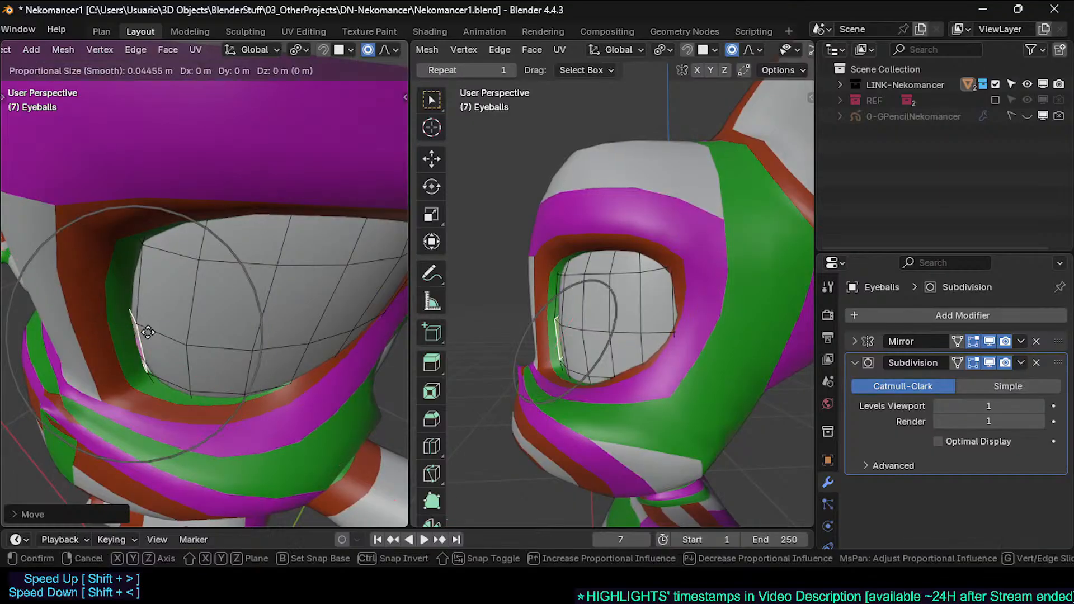
pyautogui.press('y')
pyautogui.click(139, 332)
# Step: Rotate the lower inner side face around Z in two passes, about 5° and then about 1°
pyautogui.press('r')
pyautogui.press('z')
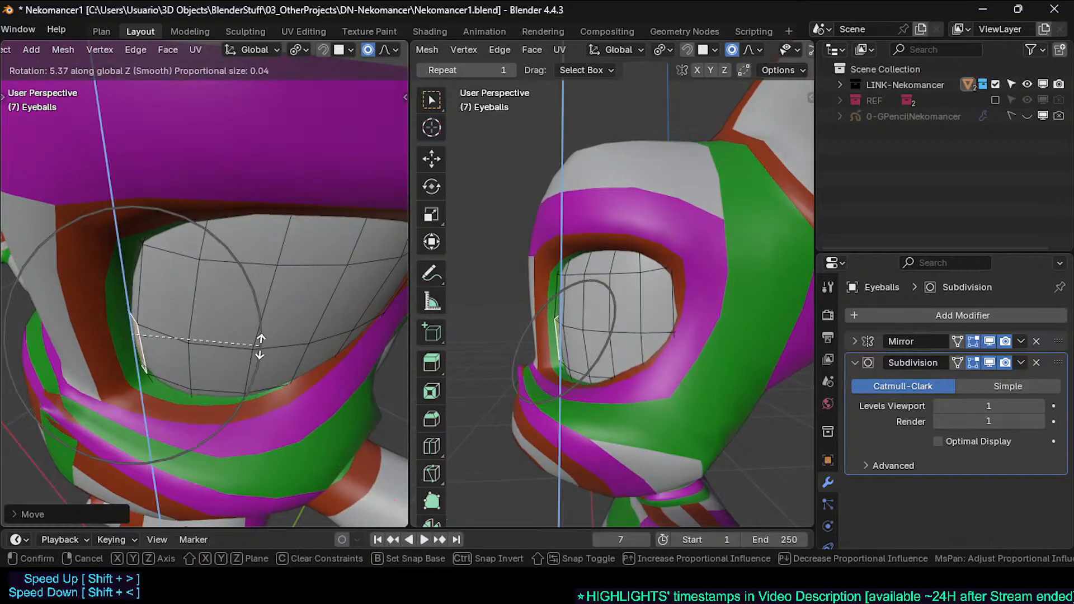
pyautogui.click(269, 342)
pyautogui.press('r')
pyautogui.press('z')
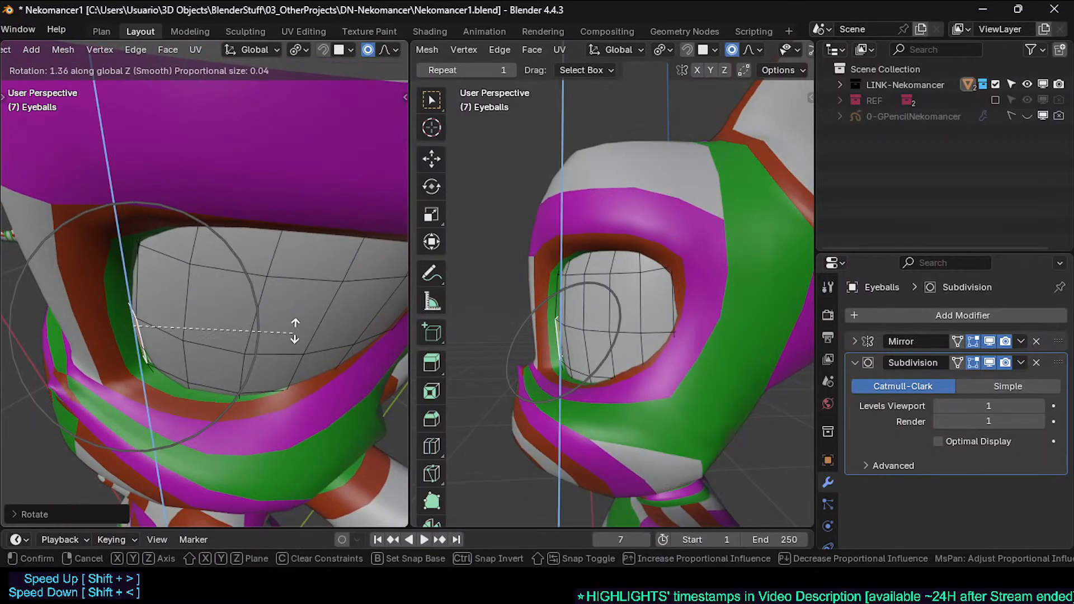
pyautogui.click(288, 322)
# Step: Move the eyeball's upper inner side face slightly, and rotate the lower inner side face around Z again
pyautogui.press('g')
pyautogui.click(67, 343)
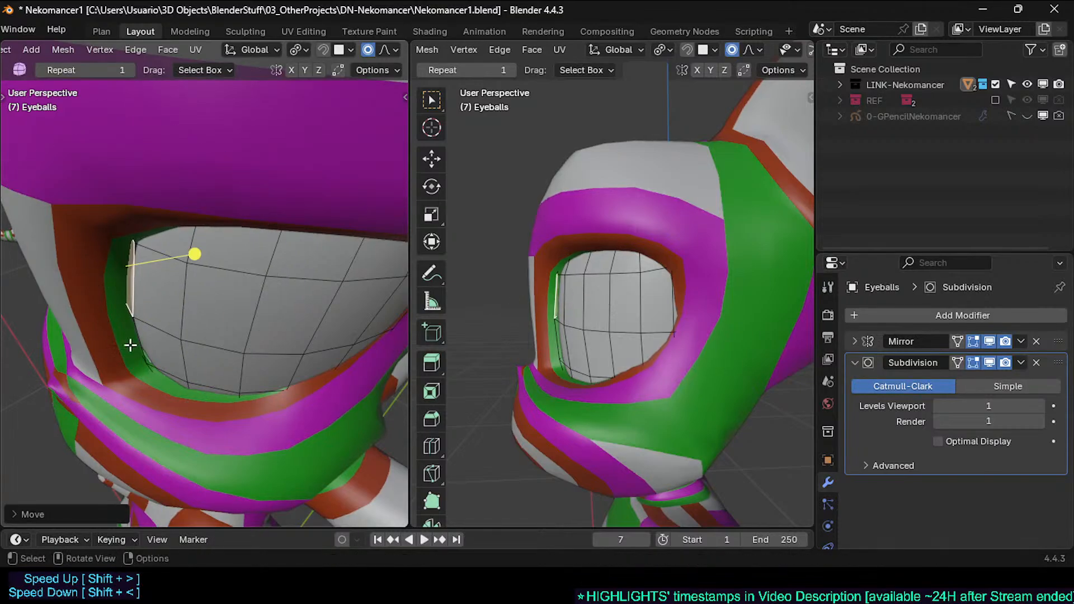
pyautogui.moveTo(67, 343); pyautogui.dragTo(238, 419, button='middle')
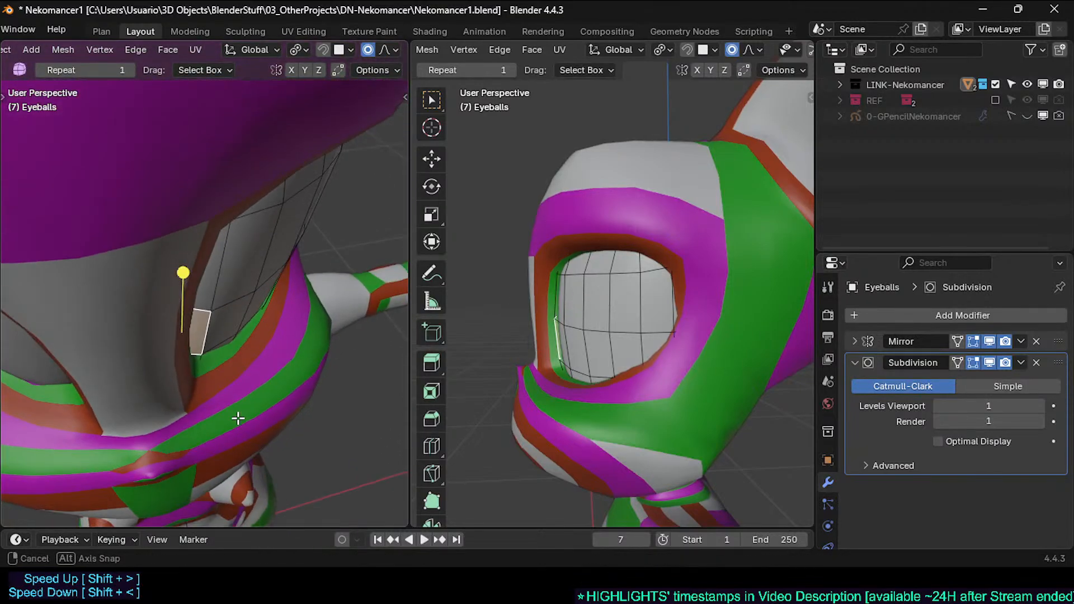
pyautogui.press('r')
pyautogui.press('z')
pyautogui.click(371, 341)
# Step: Select the vertical edges on the eyeball's inner side through X-ray and move them forward along Y
pyautogui.hotkey('alt', 'z')
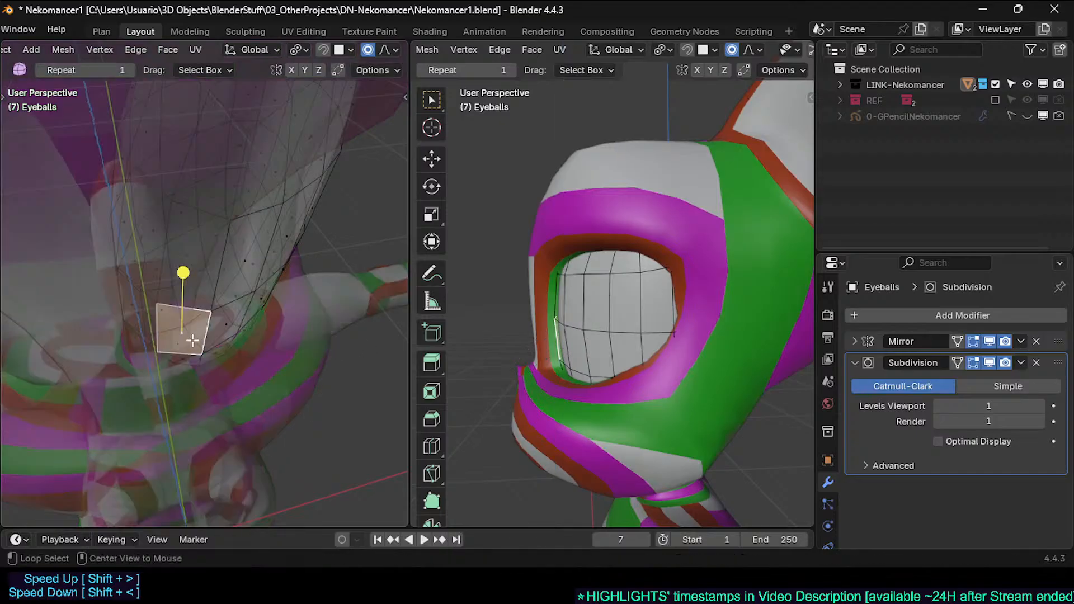
pyautogui.keyDown('alt'); pyautogui.click(157, 327); pyautogui.keyUp('alt')
pyautogui.moveTo(158, 328); pyautogui.dragTo(192, 301, button='middle')
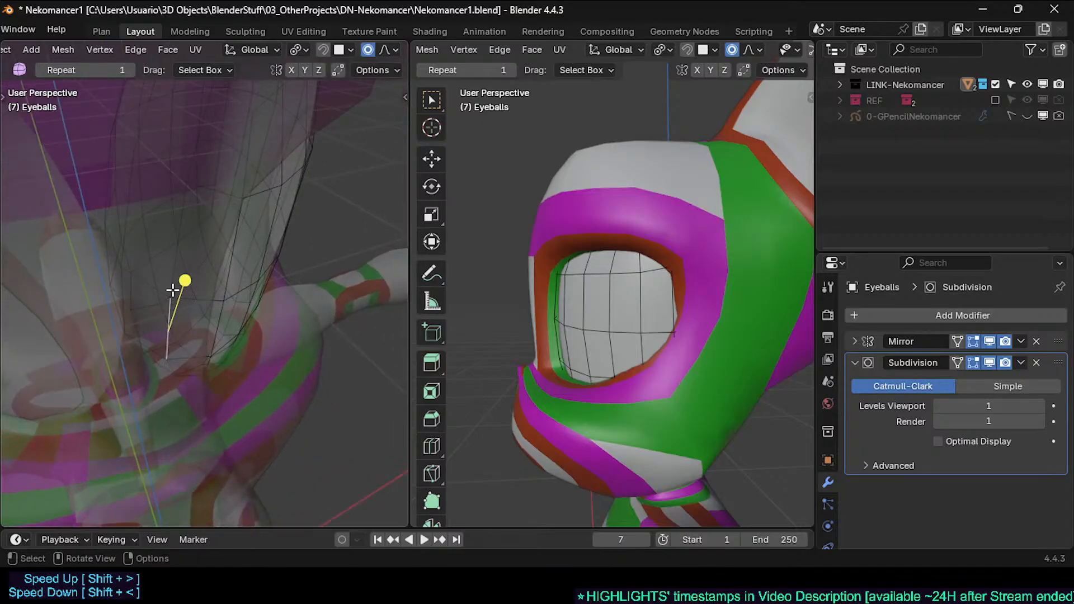
pyautogui.moveTo(193, 164); pyautogui.dragTo(154, 269, button='middle')
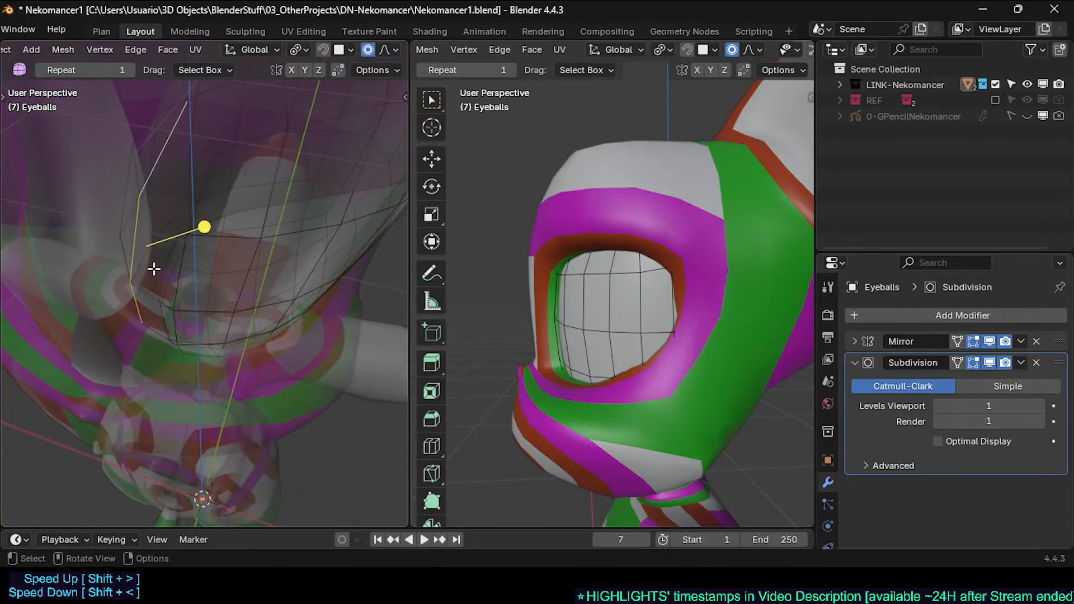
pyautogui.press('g')
pyautogui.press('y')
pyautogui.click(83, 342)
pyautogui.moveTo(69, 355); pyautogui.dragTo(168, 344, button='middle')
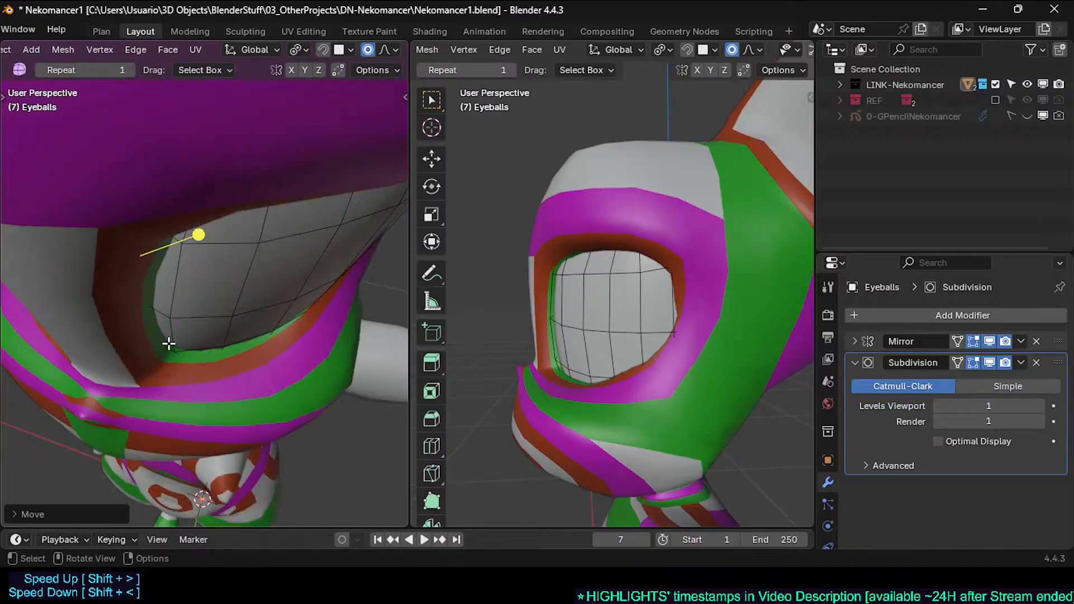
# Step: Move the selected vertical edges on the eyeball's inner side along Y in two passes towards the socket wall
pyautogui.hotkey('alt', 'z')
pyautogui.press('g')
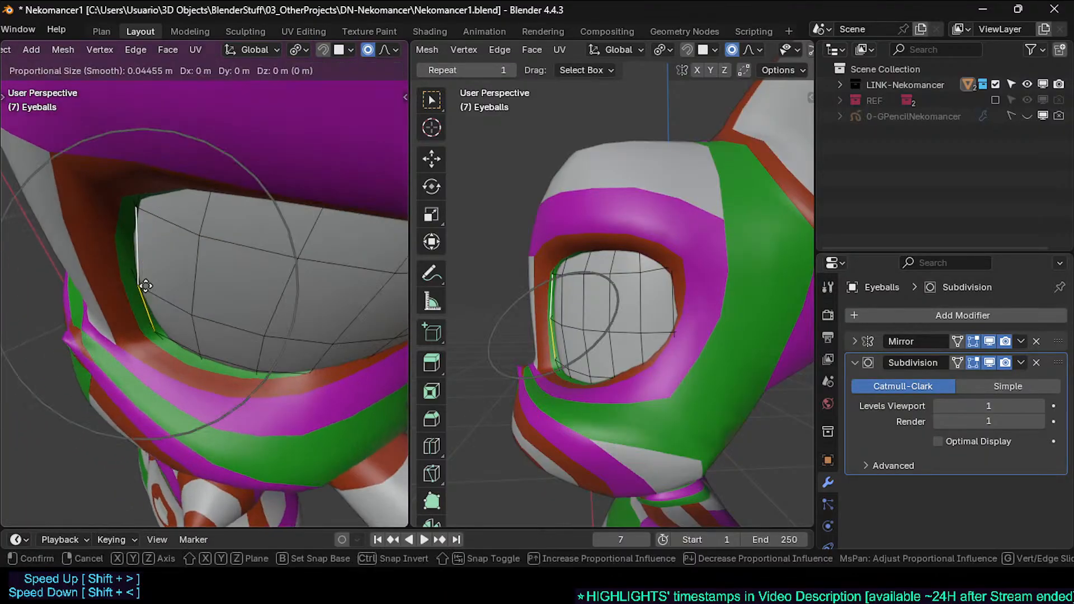
pyautogui.press('y')
pyautogui.click(235, 259)
pyautogui.moveTo(235, 259); pyautogui.dragTo(193, 279, button='middle')
pyautogui.press('g')
pyautogui.press('y')
pyautogui.click(182, 380)
# Step: Move the eyeball's inner side edges slightly through X-ray, check the fit in Object Mode and clear the selection
pyautogui.hotkey('alt', 'z')
pyautogui.press('g')
pyautogui.click(195, 371)
pyautogui.press('Tab')
pyautogui.hotkey('alt', 'z')
pyautogui.press('Tab')
pyautogui.hotkey('alt', 'a')
# Step: Nudge the edges along the middle row on the eyeball's front to even out the mesh
pyautogui.click(183, 275)
pyautogui.press('g')
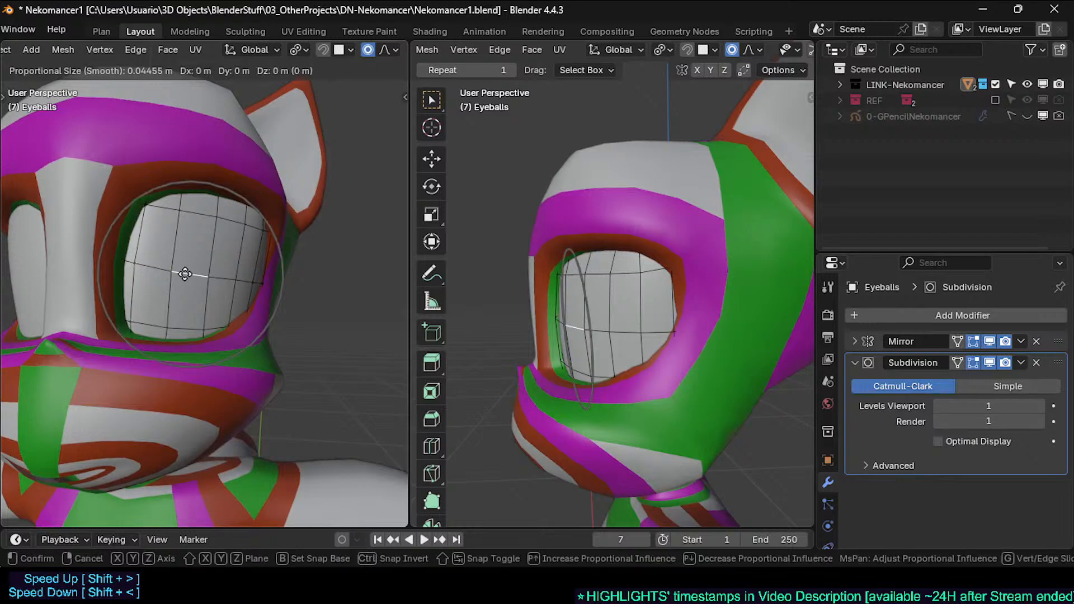
pyautogui.click(202, 250)
pyautogui.press('g')
pyautogui.click(191, 271)
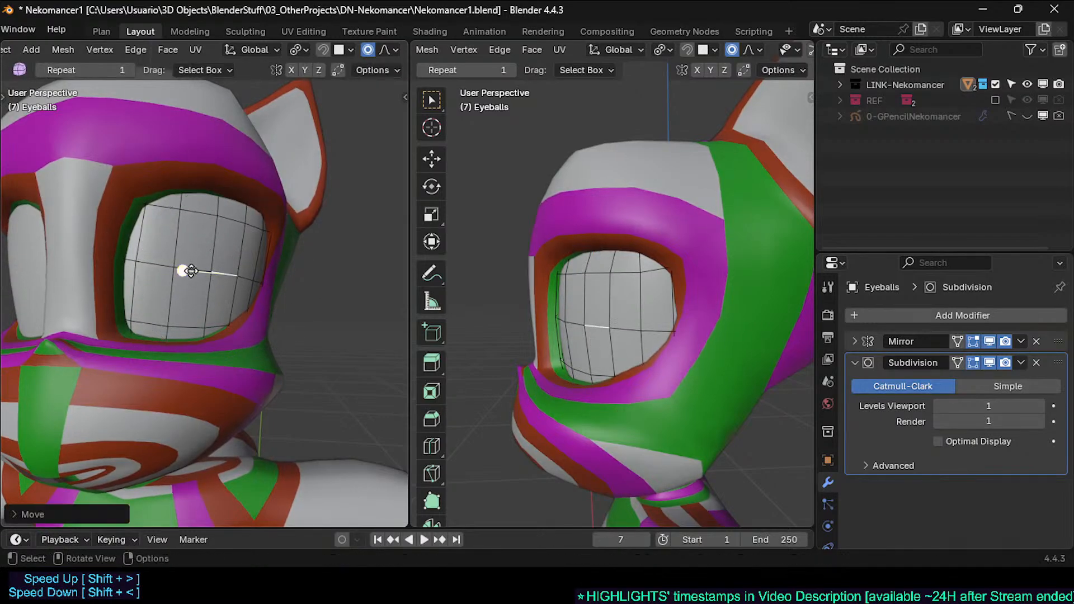
pyautogui.moveTo(191, 278); pyautogui.dragTo(258, 279)
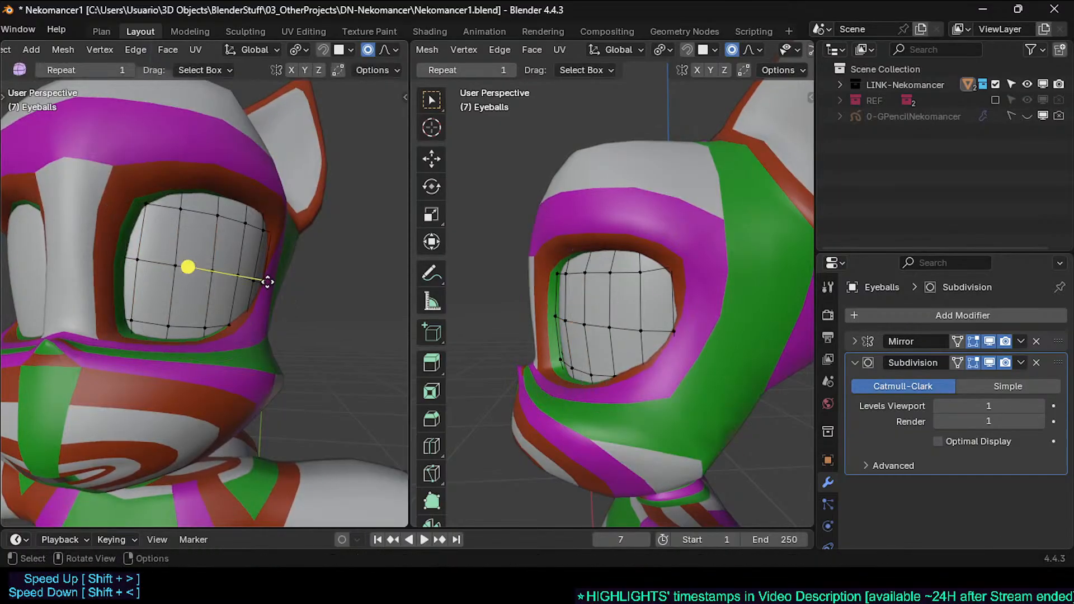
# Step: Move the eyeball's outer side vertex about 0.0054 m inwards along X, towards the visible socket opening
pyautogui.moveTo(268, 282); pyautogui.dragTo(319, 283, button='middle')
pyautogui.press('Tab')
pyautogui.press('Tab')
pyautogui.scroll(6, 257, 287)
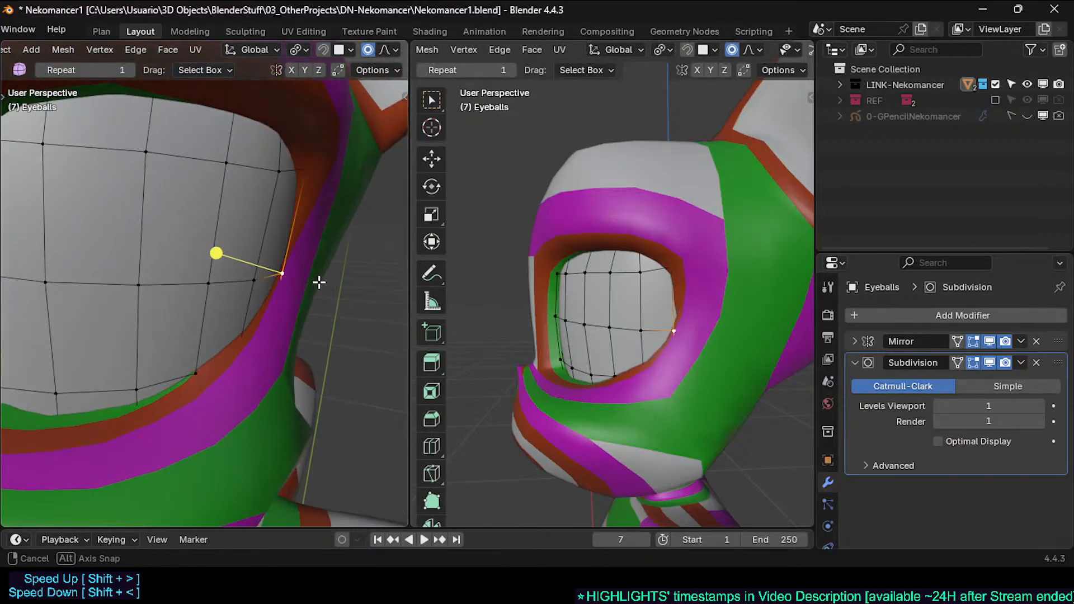
pyautogui.press('g')
pyautogui.press('x')
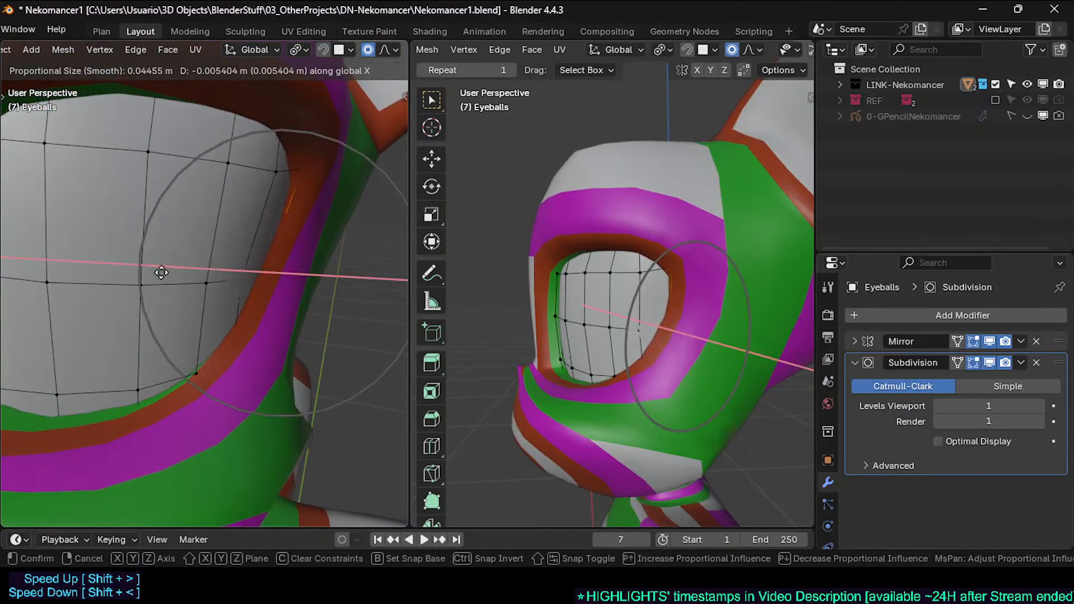
pyautogui.click(159, 273)
# Step: Move the vertex near the eyeball's lower outer rim to follow the socket edge
pyautogui.moveTo(240, 262); pyautogui.dragTo(239, 322, button='middle')
pyautogui.press('Tab')
pyautogui.press('Tab')
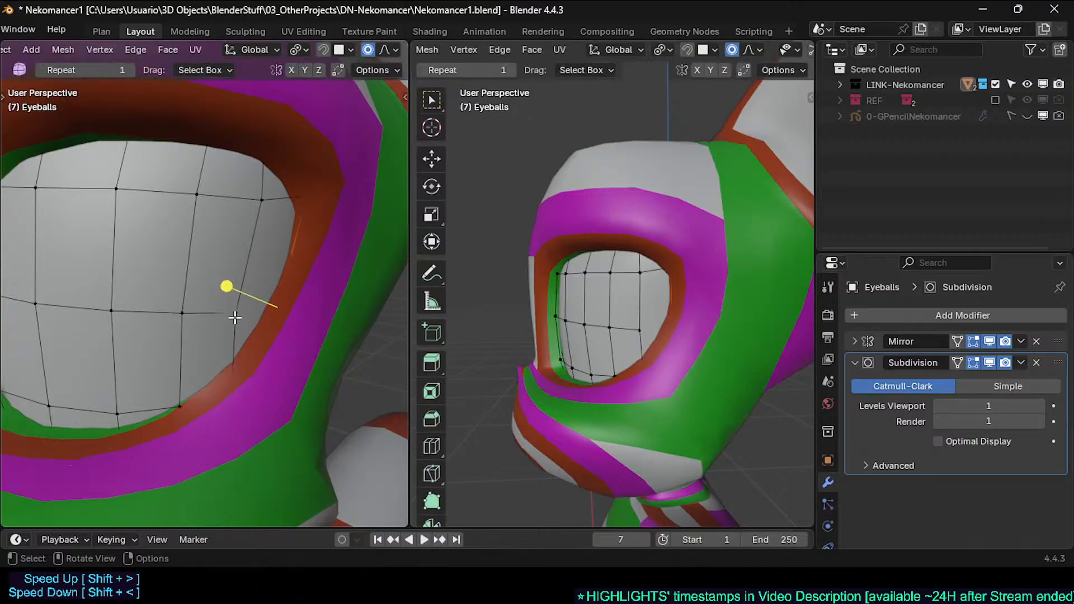
pyautogui.press('g')
pyautogui.click(240, 372)
# Step: Circle-select the vertices along the eyeball's lower outer rim through X-ray and smooth them
pyautogui.hotkey('alt', 'z')
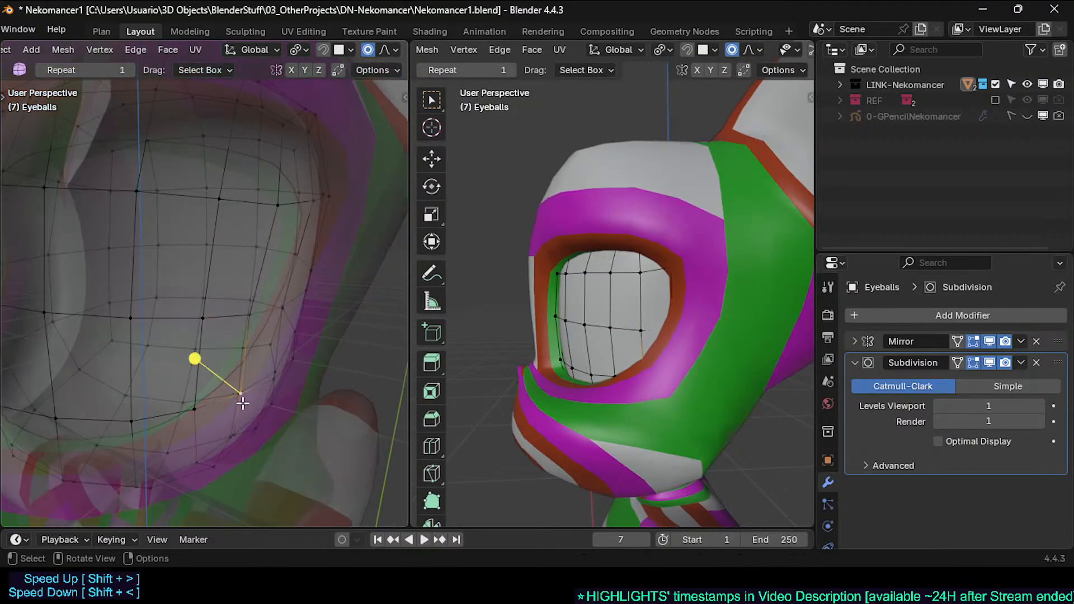
pyautogui.moveTo(243, 402); pyautogui.dragTo(247, 442, button='middle')
pyautogui.press('c')
pyautogui.moveTo(277, 402); pyautogui.dragTo(191, 478)
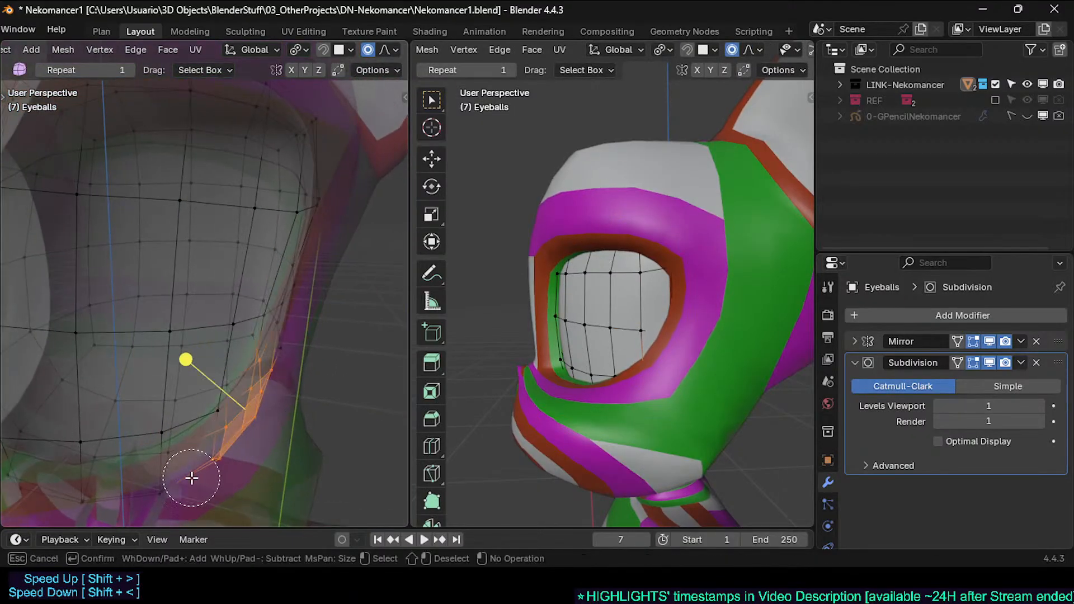
pyautogui.moveTo(216, 364); pyautogui.dragTo(293, 370, button='middle')
pyautogui.press('c')
pyautogui.moveTo(235, 431); pyautogui.dragTo(149, 466)
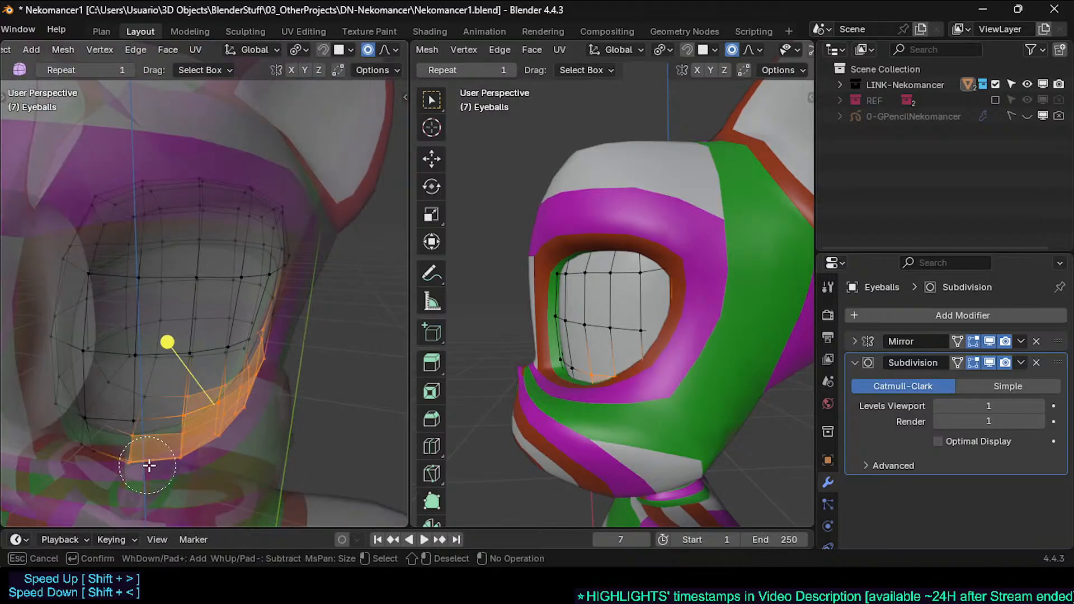
pyautogui.click(170, 345)
# Step: Add the face loop along the eyeball's upper rim to the selection and smooth it
pyautogui.press('Tab')
pyautogui.moveTo(216, 353); pyautogui.dragTo(257, 280, button='middle')
pyautogui.press('Tab')
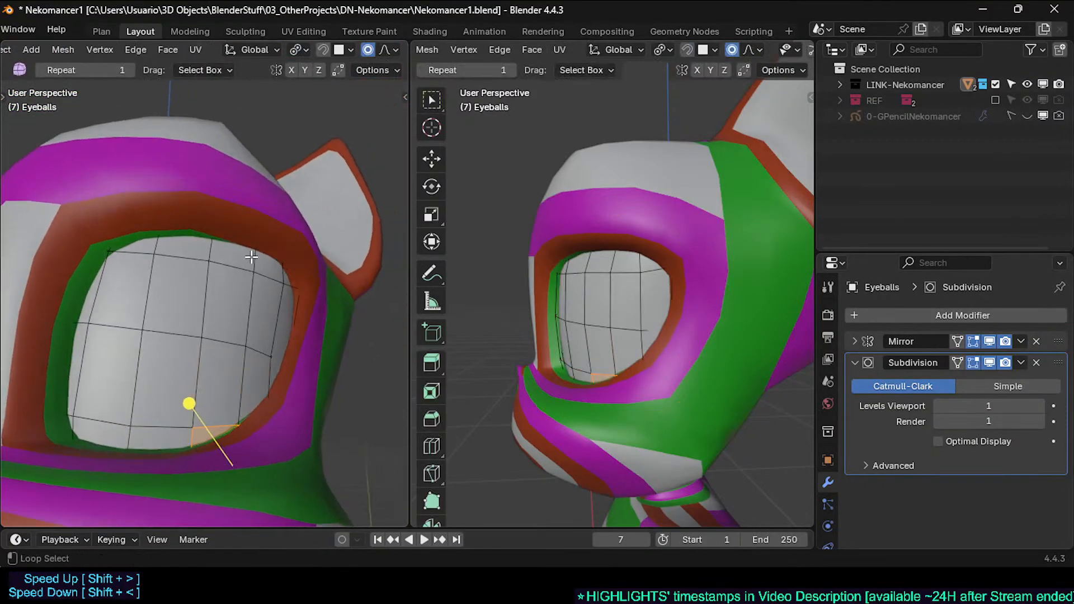
pyautogui.keyDown('alt'); pyautogui.keyDown('shift'); pyautogui.click(257, 280); pyautogui.keyUp('shift'); pyautogui.keyUp('alt')
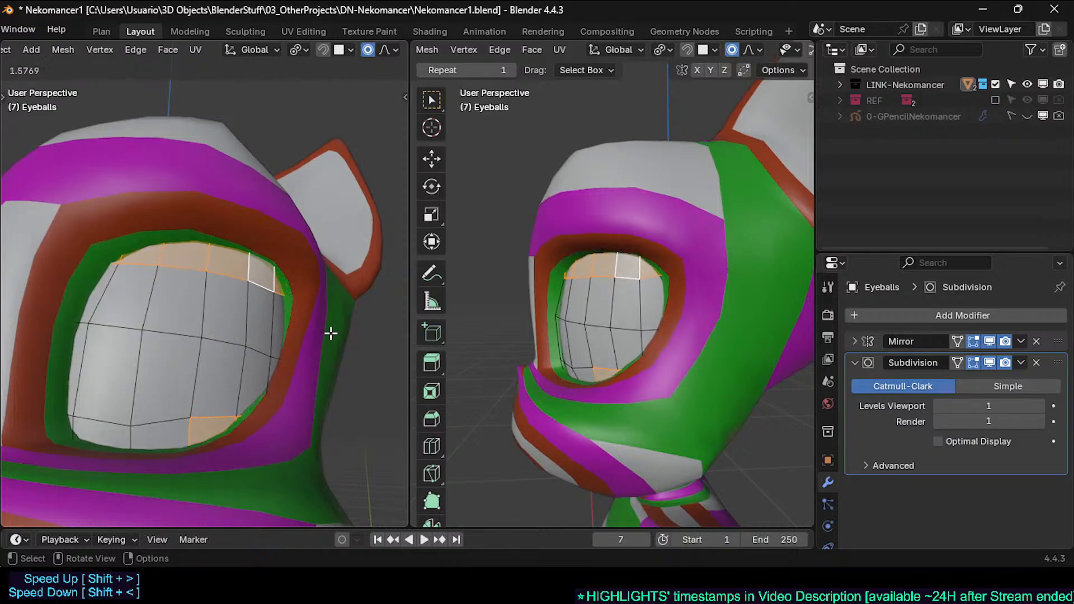
pyautogui.click(268, 338)
# Step: Select only the vertical face loop running around the eyeball's outer and inner sides and smooth it
pyautogui.moveTo(268, 338); pyautogui.dragTo(324, 283, button='middle')
pyautogui.press('Tab')
pyautogui.scroll(2, 219, 366)
pyautogui.press('Tab')
pyautogui.hotkey('alt', 'a')
pyautogui.keyDown('alt'); pyautogui.click(295, 340); pyautogui.keyUp('alt')
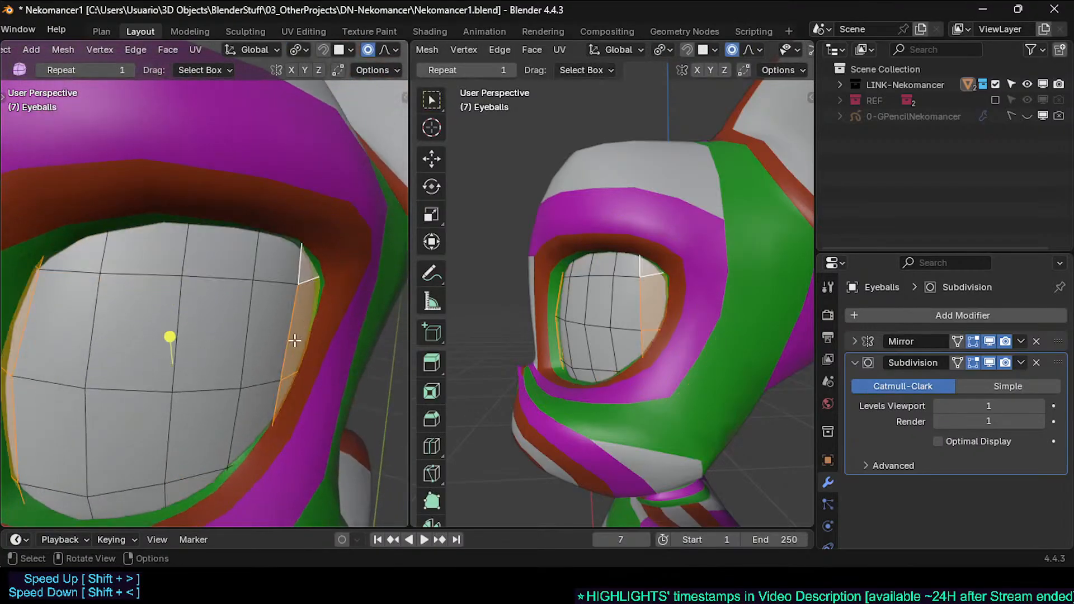
pyautogui.moveTo(168, 338); pyautogui.dragTo(210, 348)
pyautogui.moveTo(213, 350)
pyautogui.mouseDown(button='middle')
pyautogui.moveTo(180, 361)
pyautogui.moveTo(203, 367)
pyautogui.mouseUp(button='middle')
pyautogui.press('Tab')
pyautogui.press('Tab')
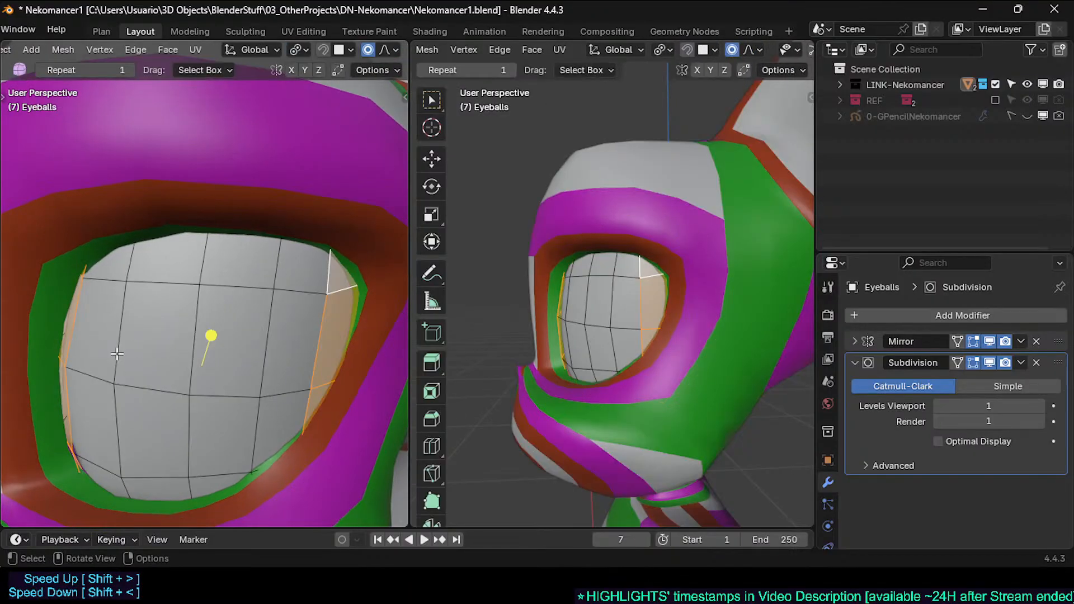
# Step: Move the eyeball's lower inner side face towards the socket wall, and adjust its lower inner corner along Y
pyautogui.keyDown('shift'); pyautogui.moveTo(107, 416); pyautogui.dragTo(175, 412, button='middle'); pyautogui.keyUp('shift')
pyautogui.hotkey('alt', 'a')
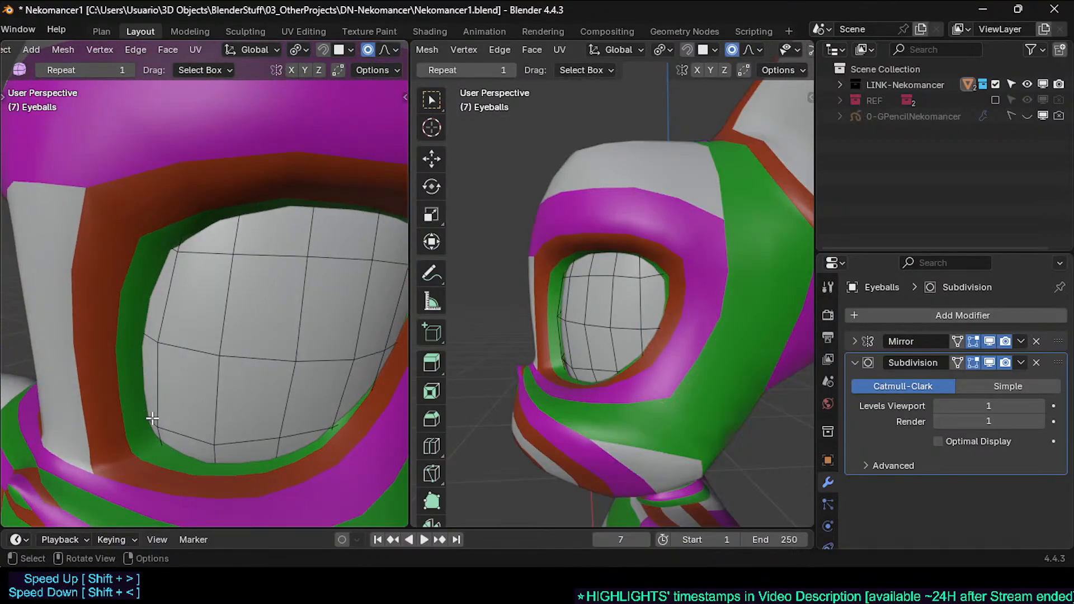
pyautogui.press('g')
pyautogui.click(158, 420)
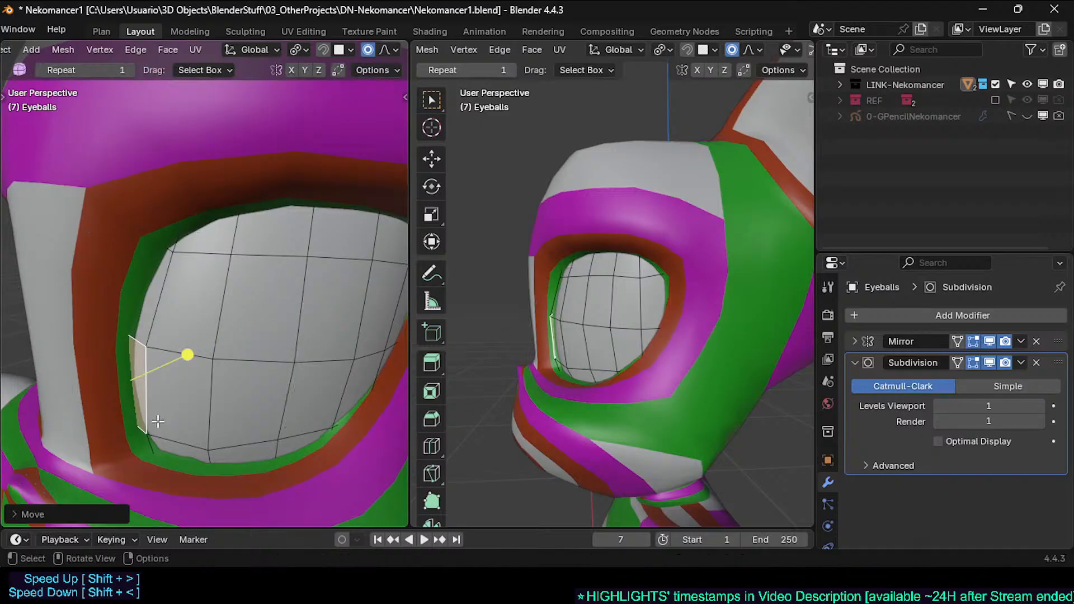
pyautogui.press('g')
pyautogui.press('y')
pyautogui.click(144, 438)
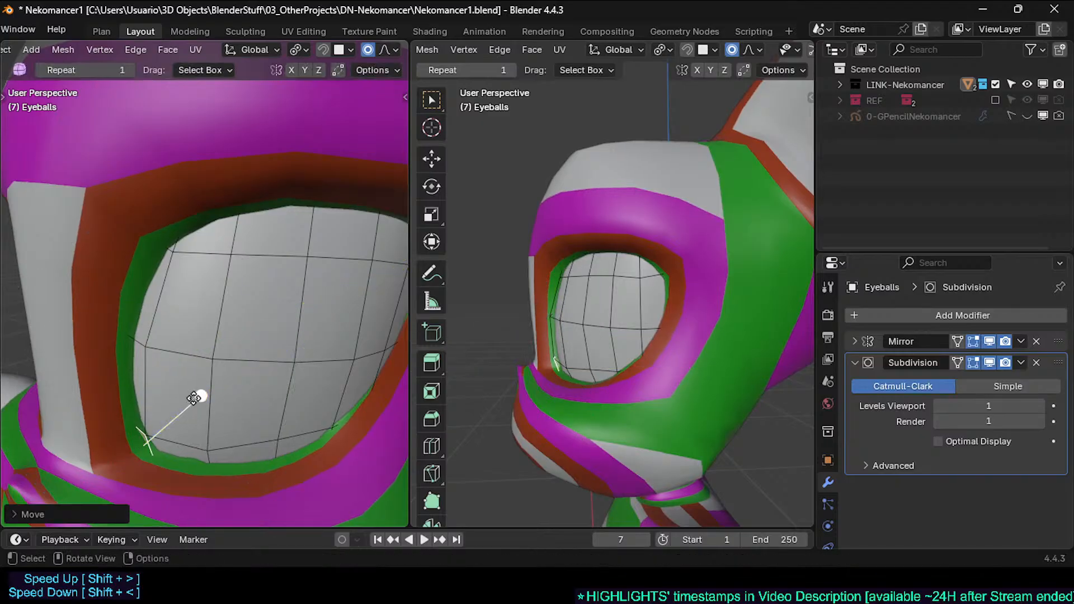
# Step: Examine how the eyeball fits the socket's inner and outer edges in Object Mode and through X-ray
pyautogui.press('Tab')
pyautogui.hotkey('alt', 'z')
pyautogui.scroll(-2, 192, 378)
pyautogui.moveTo(192, 378); pyautogui.dragTo(193, 339, button='middle')
pyautogui.hotkey('alt', 'z')
pyautogui.press('Tab')
pyautogui.moveTo(350, 297); pyautogui.dragTo(279, 310, button='middle')
pyautogui.press('Tab')
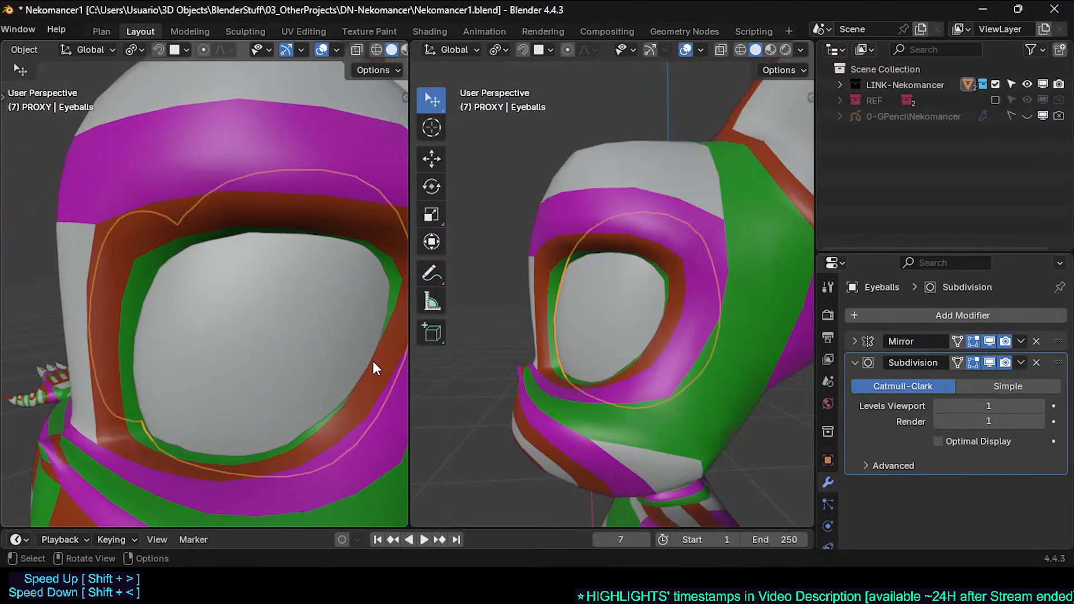
pyautogui.scroll(2, 10, 384)
pyautogui.press('Tab')
pyautogui.keyDown('shift'); pyautogui.moveTo(401, 242); pyautogui.dragTo(338, 254, button='middle'); pyautogui.keyUp('shift')
pyautogui.press('Tab')
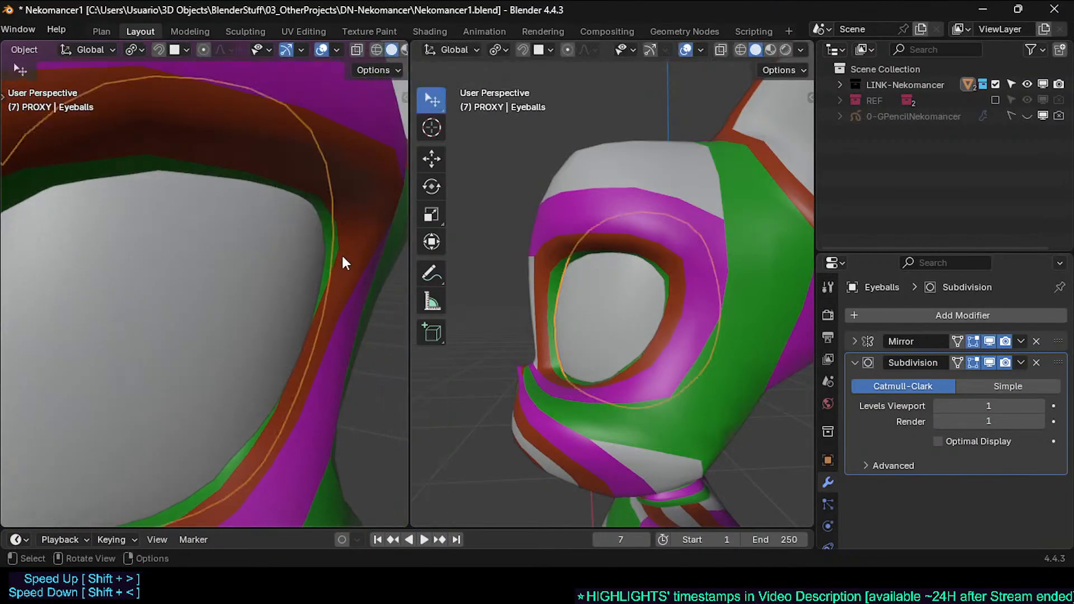
# Step: Inspect the face loop around the eye socket's inner rim on the head mesh, and return to editing the eyeballs
pyautogui.click(344, 254)
pyautogui.press('Tab')
pyautogui.keyDown('alt'); pyautogui.click(330, 254); pyautogui.keyUp('alt')
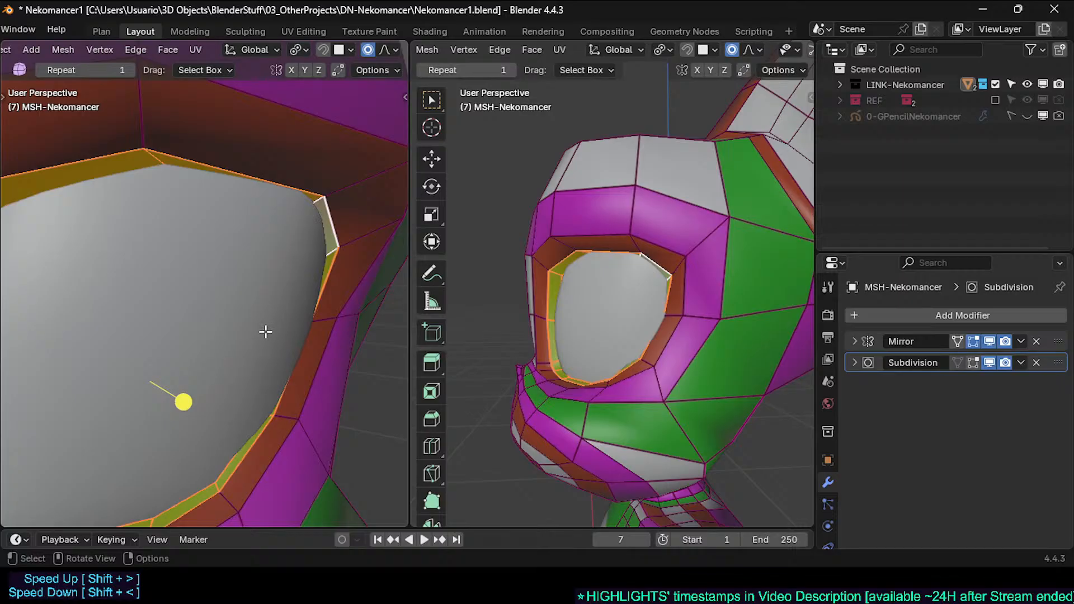
pyautogui.scroll(-1, 266, 353)
pyautogui.press('Tab')
pyautogui.click(268, 355)
pyautogui.press('Tab')
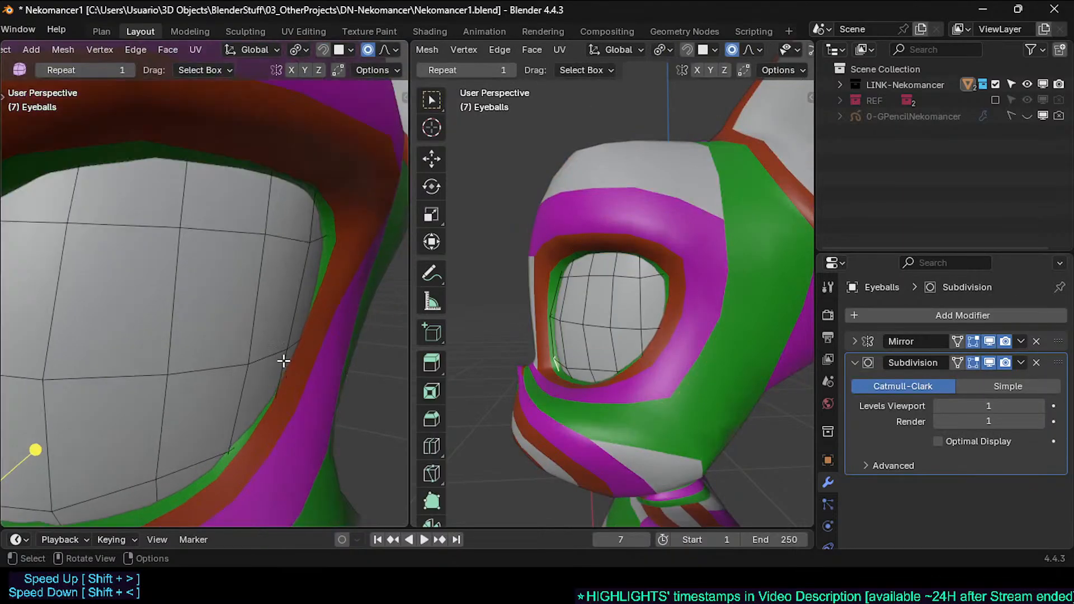
# Step: Nudge the middle-row vertices near the eyeball's outer side to even out their spacing
pyautogui.click(247, 363)
pyautogui.press('g')
pyautogui.keyDown('shift'); pyautogui.click(210, 360); pyautogui.keyUp('shift')
pyautogui.press('g')
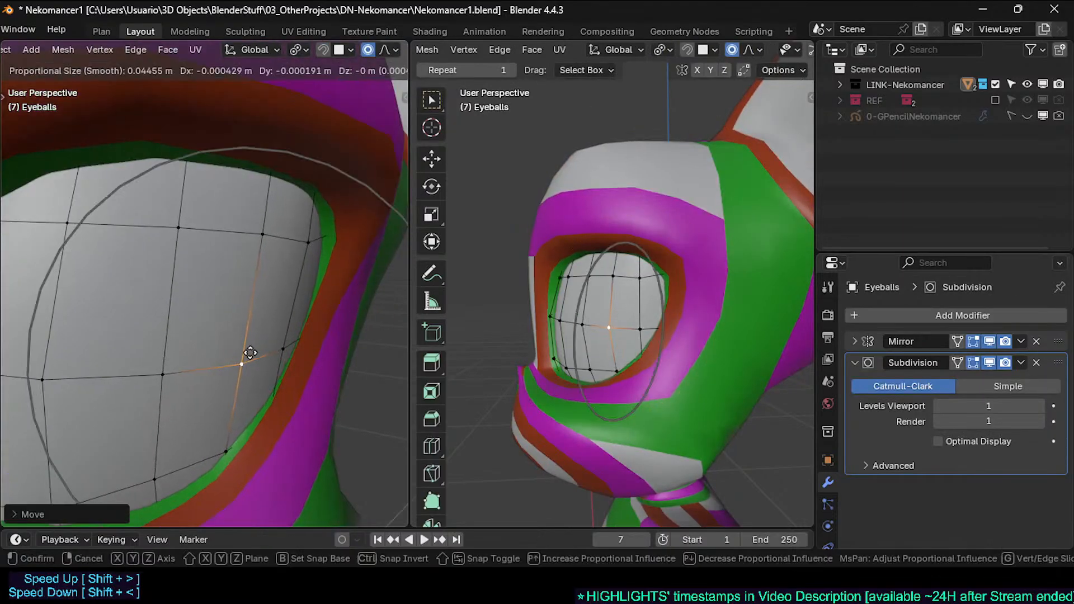
pyautogui.keyDown('shift'); pyautogui.click(250, 353); pyautogui.keyUp('shift')
pyautogui.scroll(-3, 213, 442)
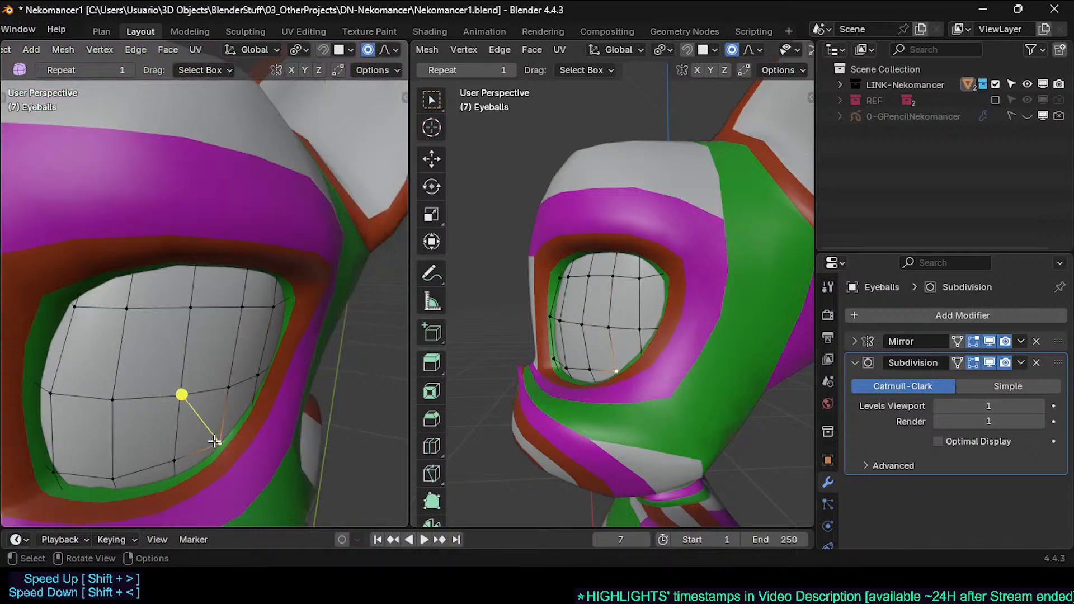
# Step: Move the three vertices along the eyeball's bottom row to follow the socket's lower edge
pyautogui.moveTo(214, 442); pyautogui.dragTo(269, 453, button='middle')
pyautogui.press('g')
pyautogui.click(270, 459)
pyautogui.click(192, 467)
pyautogui.press('g')
pyautogui.click(187, 470)
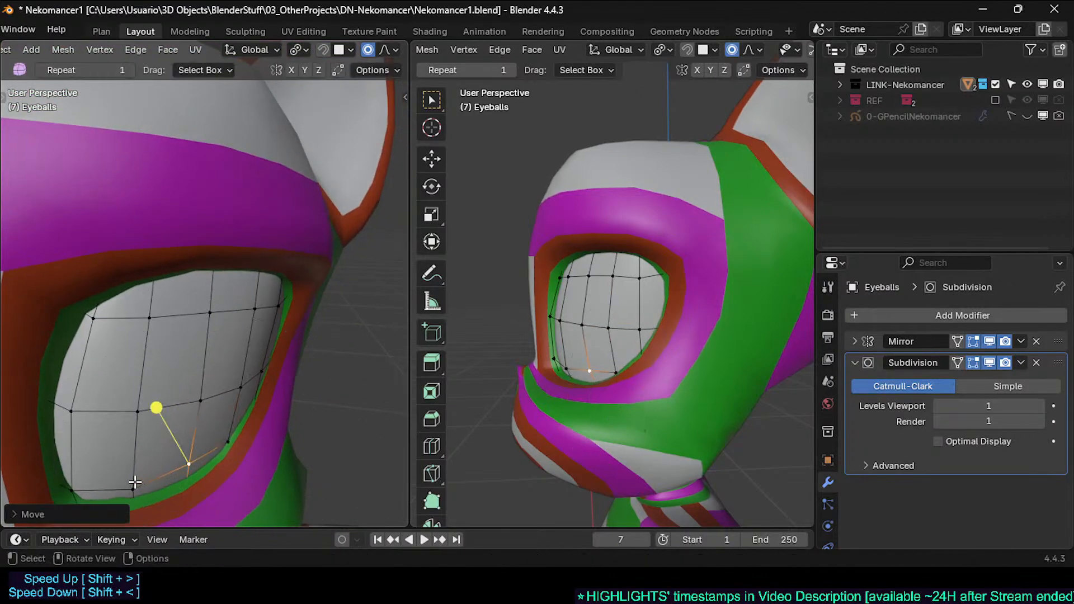
pyautogui.click(134, 485)
pyautogui.press('g')
pyautogui.keyDown('shift'); pyautogui.click(109, 483); pyautogui.keyUp('shift')
# Step: Adjust two vertices in the eyeball's middle row, one near the inner side and one near the outer side
pyautogui.click(140, 409)
pyautogui.press('g')
pyautogui.keyDown('shift'); pyautogui.click(119, 410); pyautogui.keyUp('shift')
pyautogui.click(237, 392)
pyautogui.press('g')
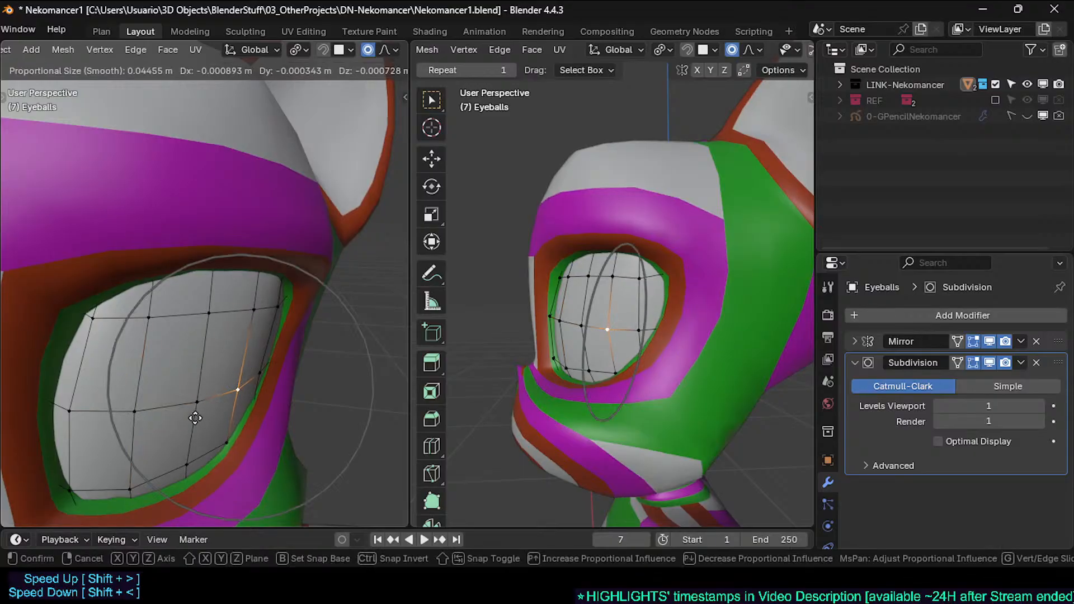
pyautogui.click(194, 418)
# Step: Move the eyeball's bottom rim vertices from a raised view so they meet the socket's lower edge
pyautogui.moveTo(187, 354); pyautogui.dragTo(178, 313, button='middle')
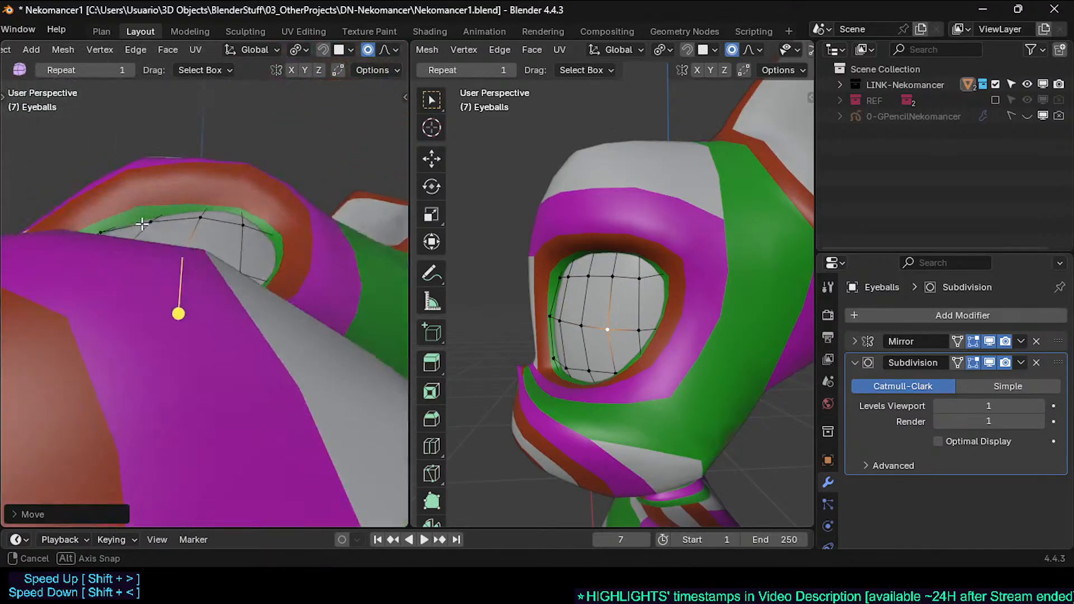
pyautogui.moveTo(142, 223); pyautogui.dragTo(151, 432, button='middle')
pyautogui.click(175, 429)
pyautogui.press('g')
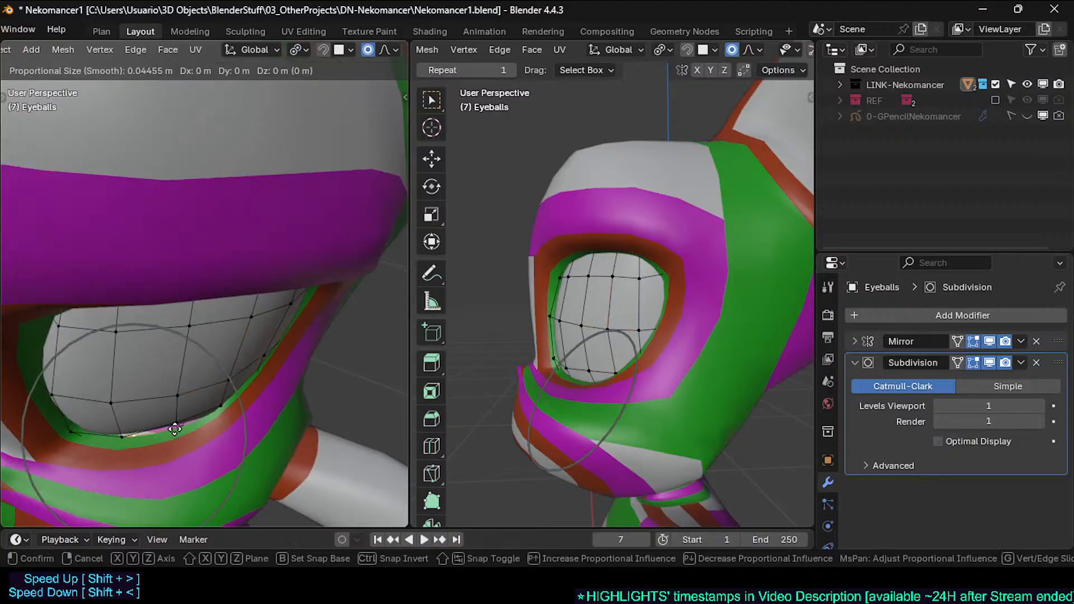
pyautogui.click(157, 479)
pyautogui.press('g')
pyautogui.click(201, 468)
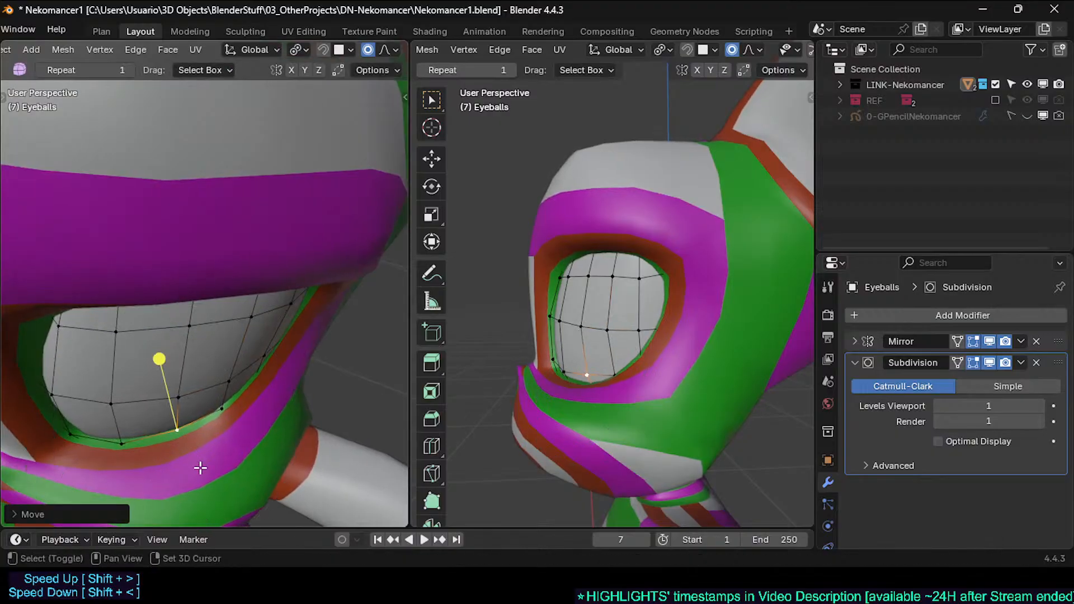
# Step: Rotate the mesh around the eyeball's outer rim vertices in two passes with proportional editing
pyautogui.press('r')
pyautogui.click(358, 348)
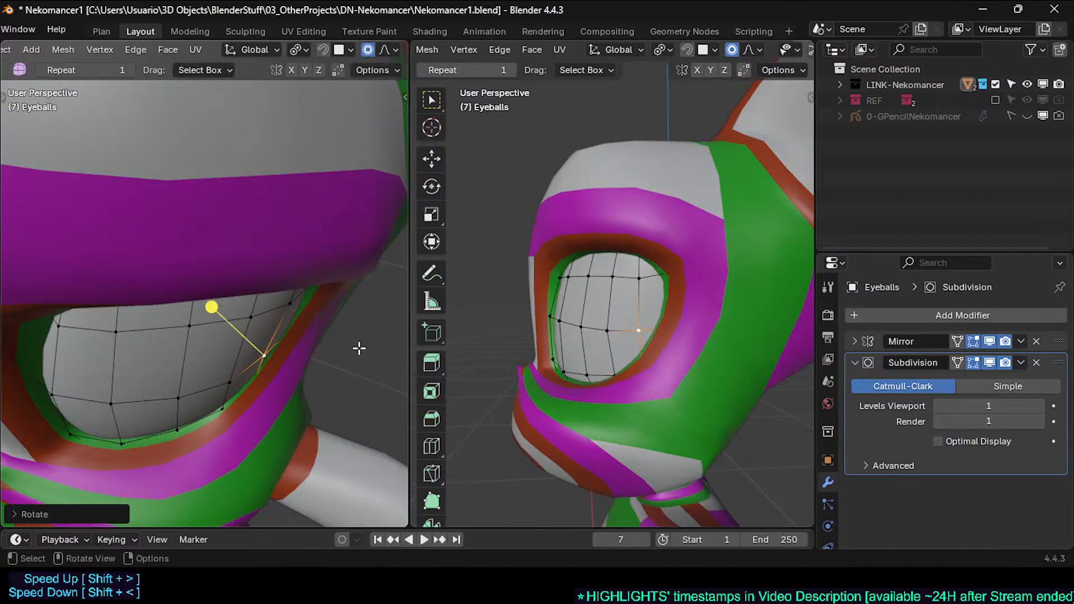
pyautogui.press('r')
pyautogui.click(387, 289)
# Step: Switch the working view to wireframe shading and move the selected part of the eyeball's outer rim
pyautogui.press('z')
pyautogui.click(338, 289)
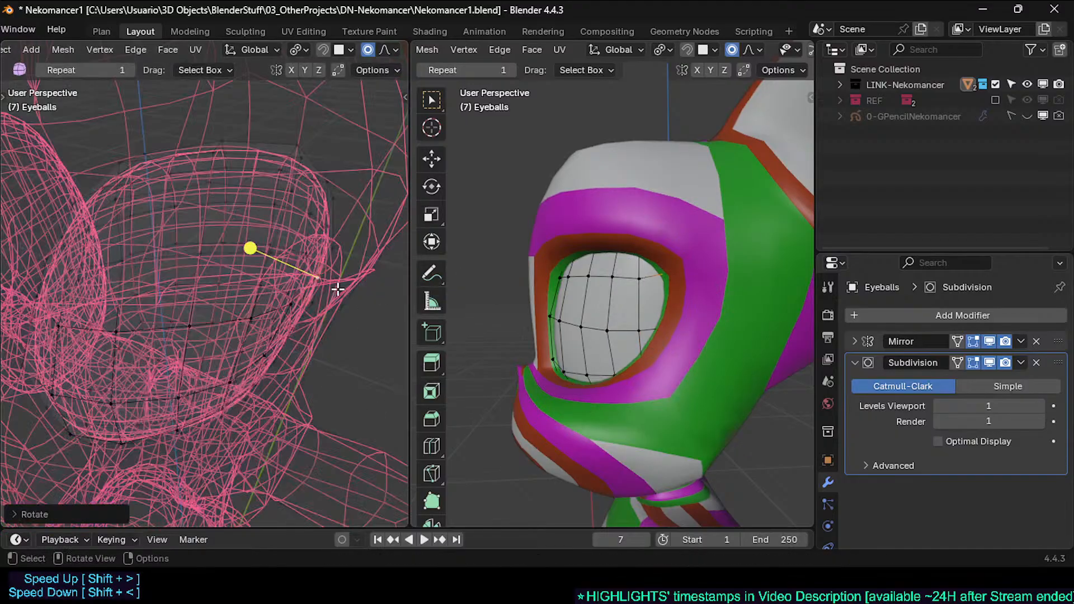
pyautogui.moveTo(336, 297); pyautogui.dragTo(145, 306, button='middle')
pyautogui.press('g')
pyautogui.click(138, 251)
pyautogui.moveTo(136, 251)
pyautogui.mouseDown(button='middle')
pyautogui.moveTo(97, 290)
pyautogui.moveTo(41, 296)
pyautogui.moveTo(91, 298)
pyautogui.moveTo(144, 258)
pyautogui.moveTo(138, 303)
pyautogui.moveTo(152, 276)
pyautogui.moveTo(293, 297)
pyautogui.moveTo(312, 336)
pyautogui.moveTo(293, 283)
pyautogui.moveTo(283, 309)
pyautogui.mouseUp(button='middle')
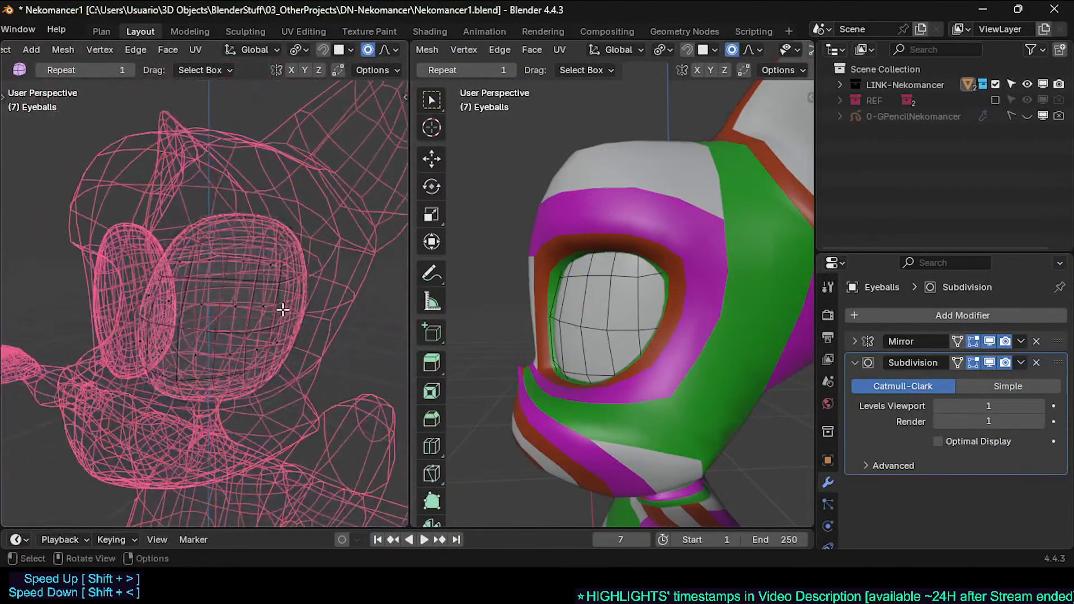
# Step: Nudge the middle-row vertices near the eyeball's outer side in wireframe
pyautogui.click(245, 344)
pyautogui.press('g')
pyautogui.click(255, 338)
pyautogui.click(241, 333)
pyautogui.press('g')
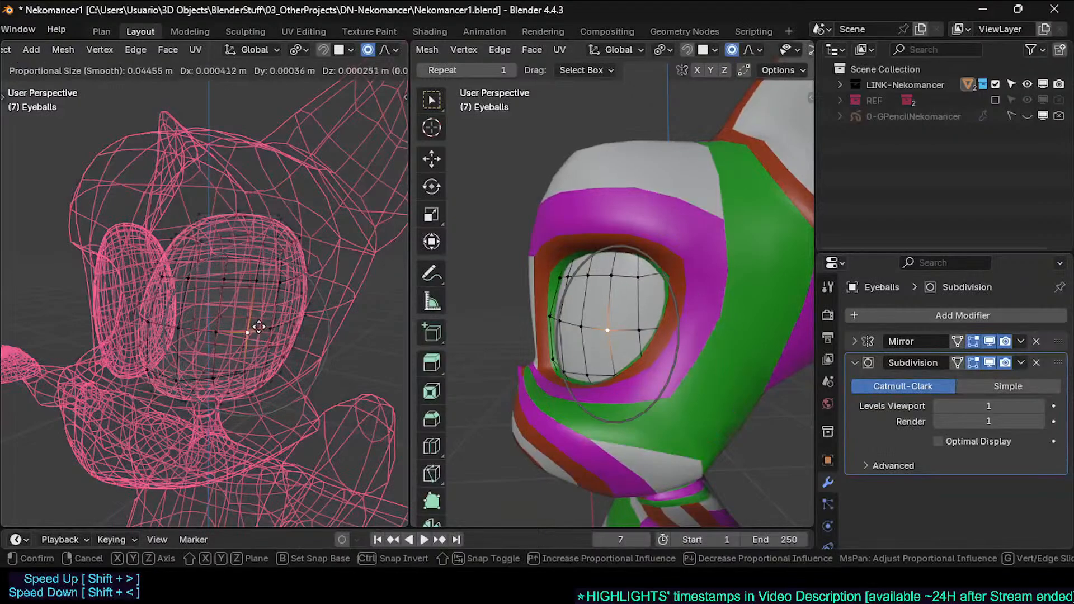
pyautogui.click(254, 329)
# Step: Select the outer columns of the eyeball's vertices and turn off X-ray in the wireframe view
pyautogui.hotkey('alt', 'a')
pyautogui.press('c')
pyautogui.moveTo(285, 241); pyautogui.dragTo(262, 432)
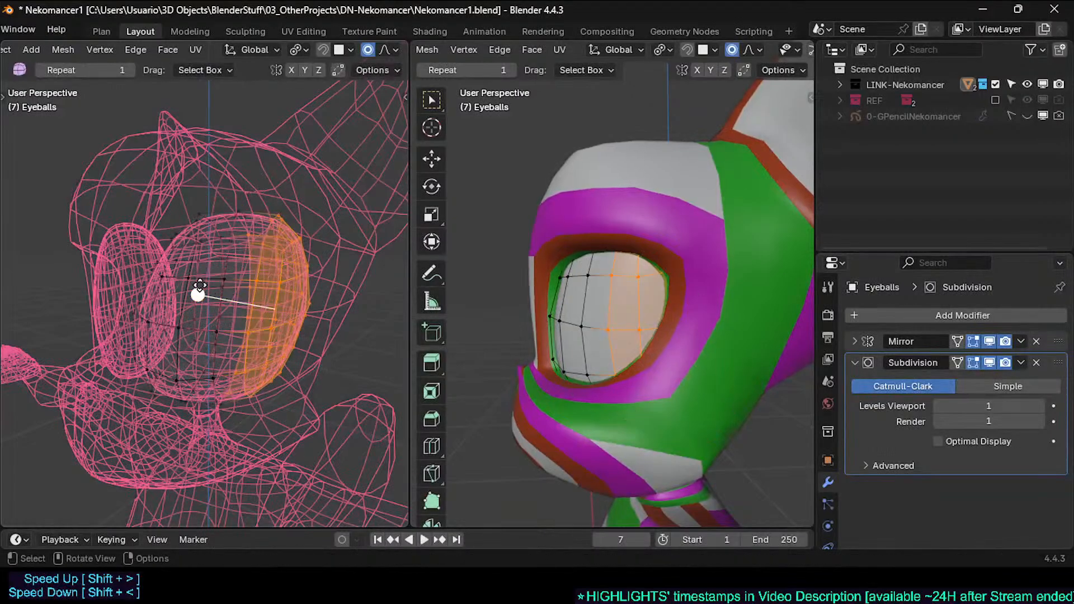
pyautogui.press('Tab')
pyautogui.moveTo(283, 322); pyautogui.dragTo(215, 336, button='middle')
pyautogui.hotkey('alt', 'z')
pyautogui.scroll(2, 264, 279)
pyautogui.press('Tab')
pyautogui.scroll(4, 261, 257)
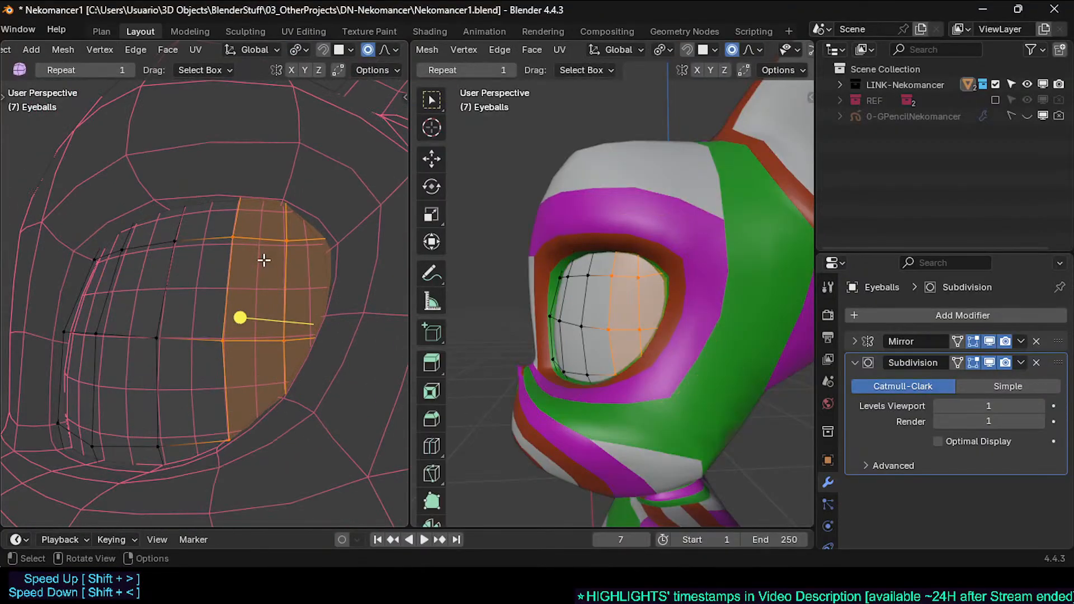
pyautogui.moveTo(261, 257); pyautogui.dragTo(327, 254, button='middle')
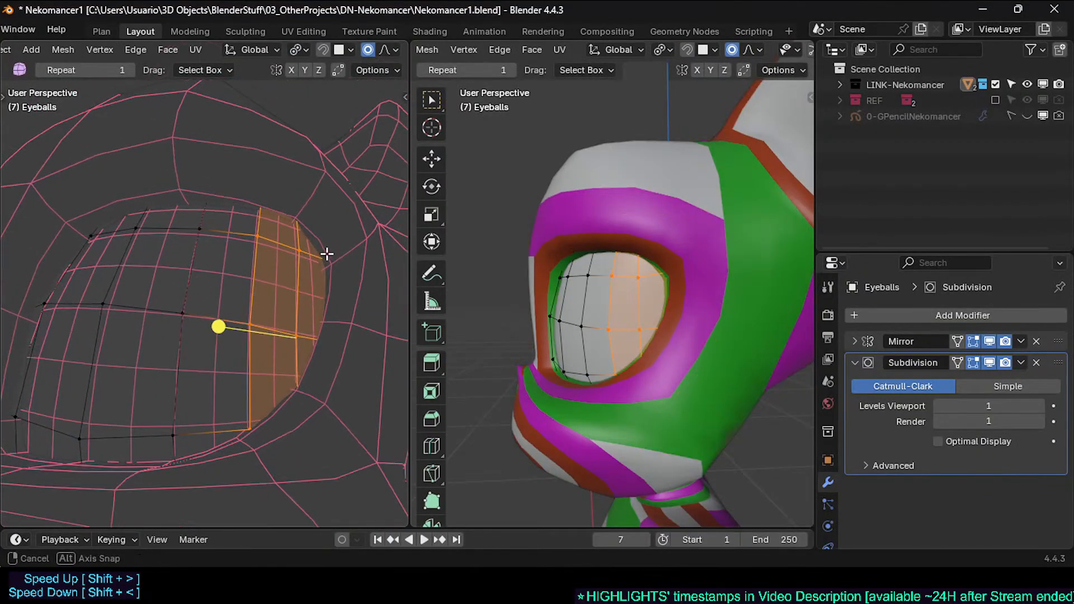
# Step: Move the outermost vertex of the eyeball's upper row in wireframe with proportional editing
pyautogui.click(301, 202)
pyautogui.moveTo(301, 202); pyautogui.dragTo(348, 276, button='middle')
pyautogui.click(975, 365)
pyautogui.press('g')
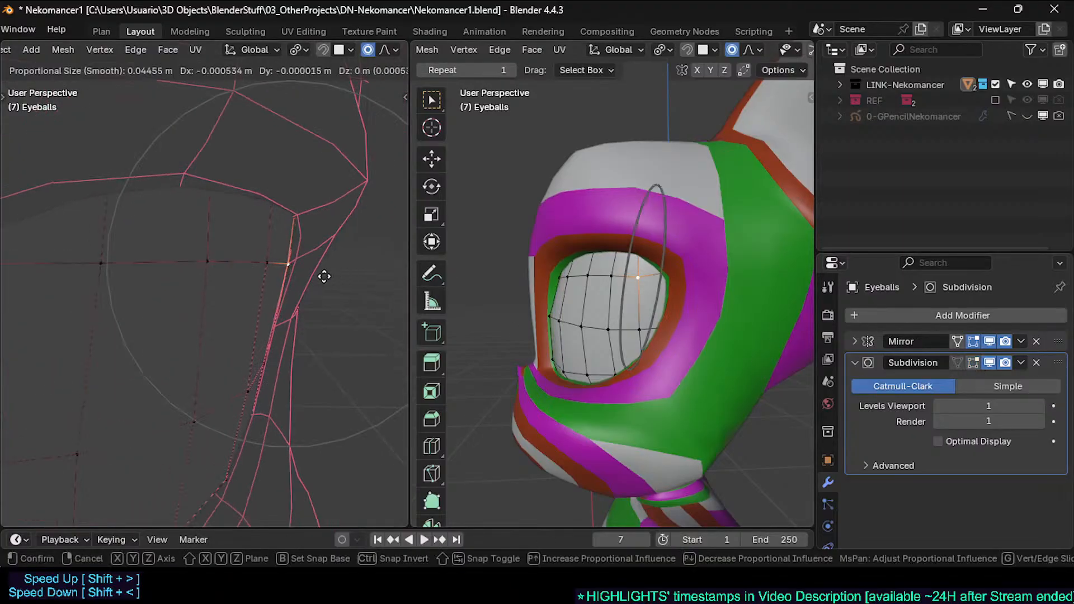
pyautogui.click(312, 260)
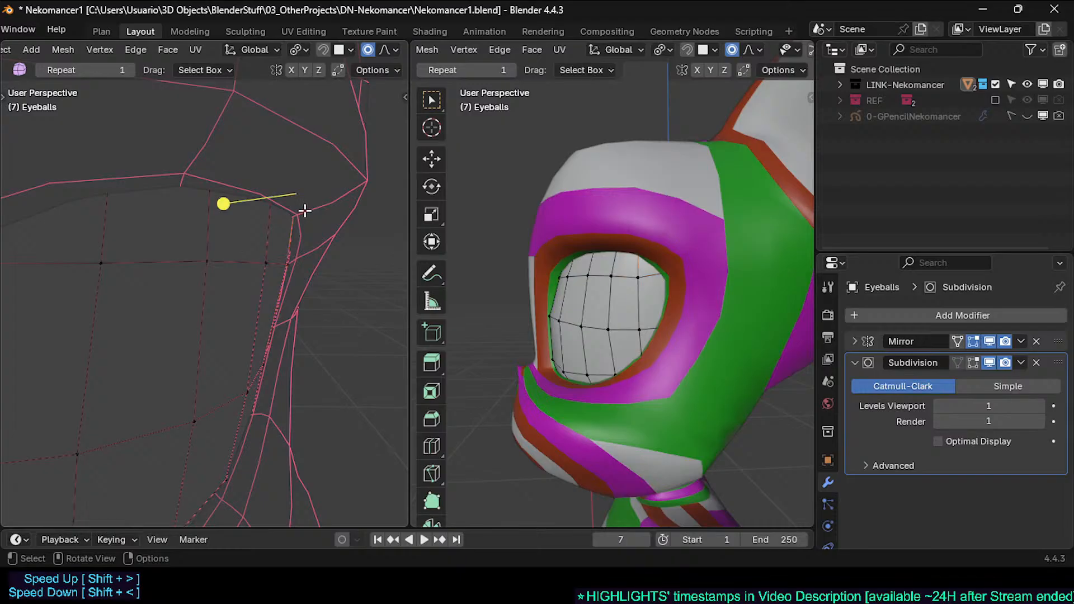
# Step: Reposition the eyeball's outer-side vertices with X-ray on, including the outermost vertex of the middle row
pyautogui.hotkey('alt', 'z')
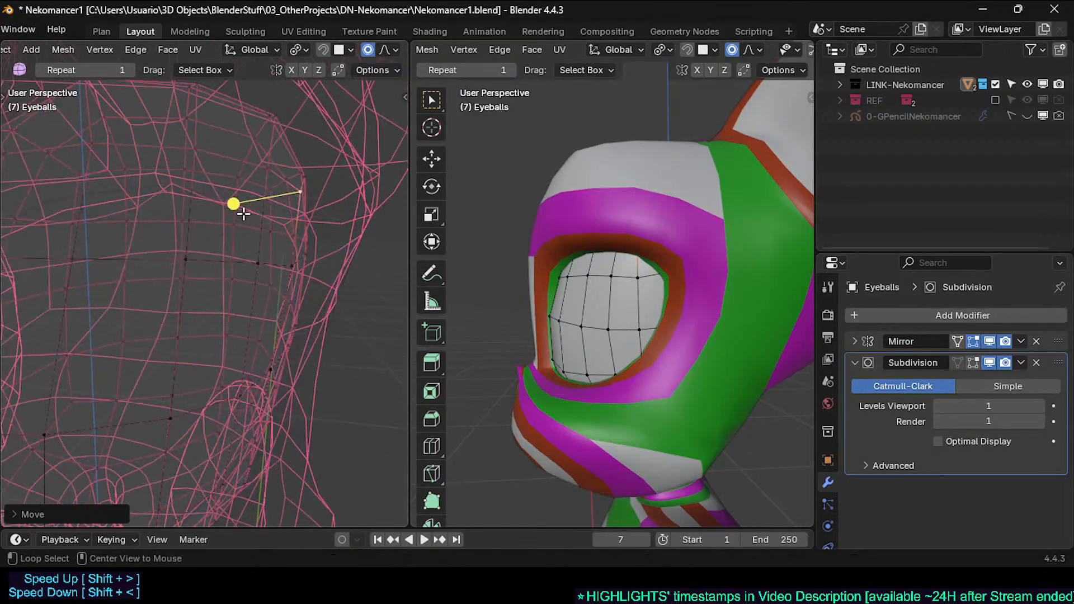
pyautogui.press('Tab')
pyautogui.press('KP_Decimal')
pyautogui.moveTo(331, 280); pyautogui.dragTo(331, 306, button='middle')
pyautogui.press('Tab')
pyautogui.hotkey('alt', 'z')
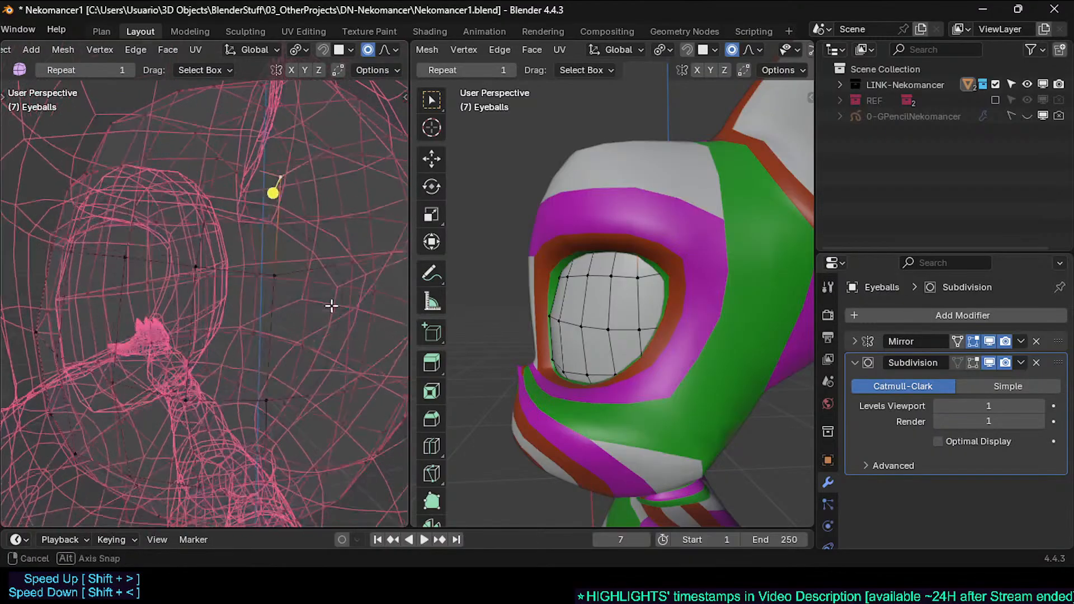
pyautogui.moveTo(347, 265); pyautogui.dragTo(271, 399, button='middle')
pyautogui.press('g')
pyautogui.click(304, 300)
pyautogui.press('g')
pyautogui.click(264, 407)
pyautogui.hotkey('alt', 'z')
pyautogui.scroll(3, 269, 404)
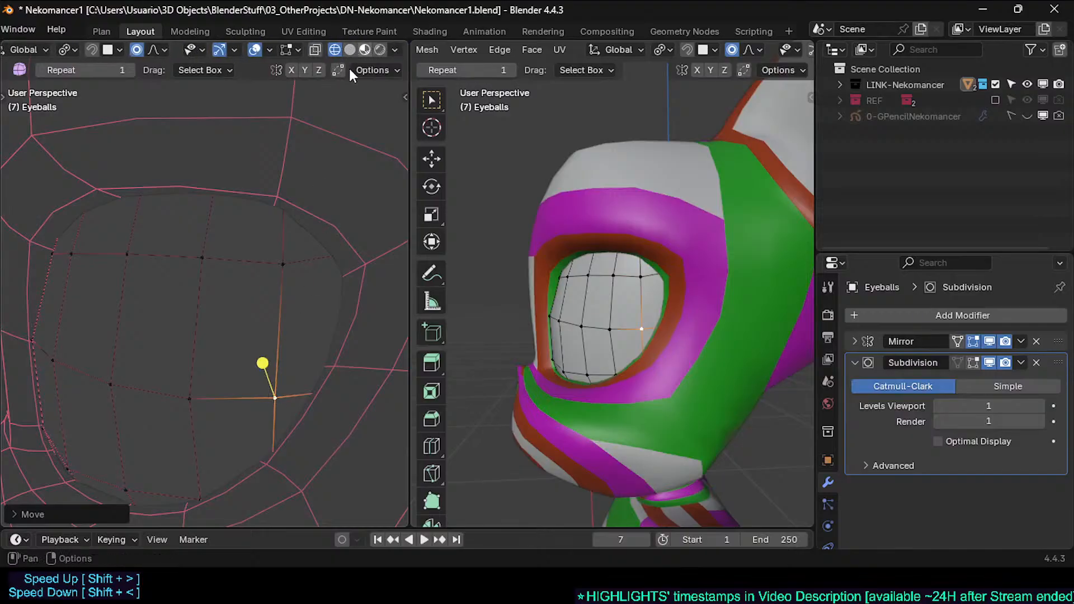
# Step: Switch the working view to solid shading and smooth all of the eyeball's vertices slightly
pyautogui.click(351, 49)
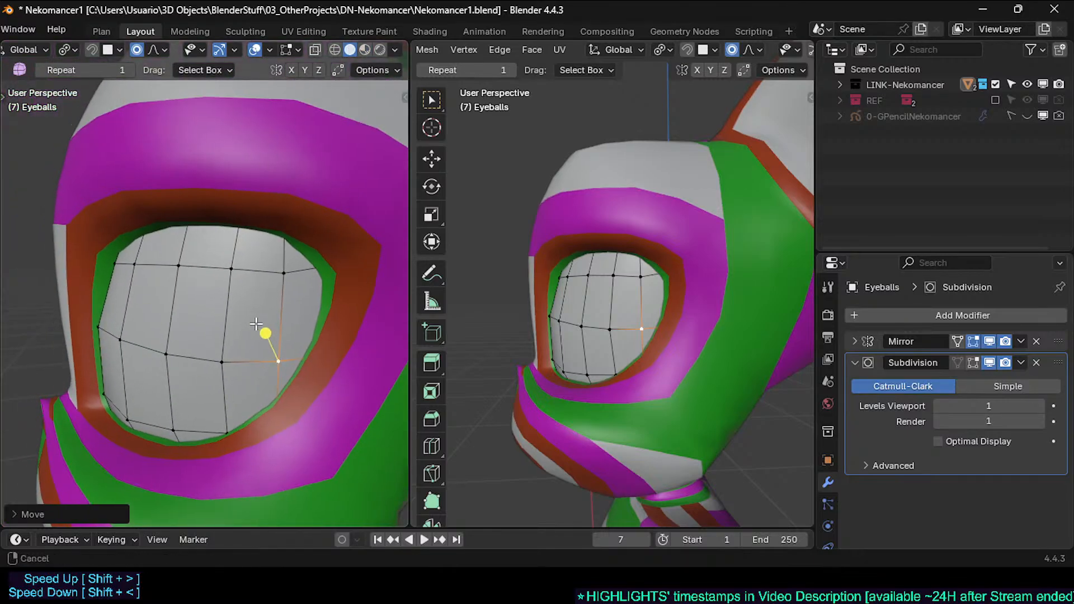
pyautogui.press('Tab')
pyautogui.moveTo(275, 344)
pyautogui.mouseDown(button='middle')
pyautogui.moveTo(326, 334)
pyautogui.moveTo(199, 314)
pyautogui.moveTo(250, 320)
pyautogui.moveTo(262, 398)
pyautogui.moveTo(262, 338)
pyautogui.mouseUp(button='middle')
pyautogui.press('Tab')
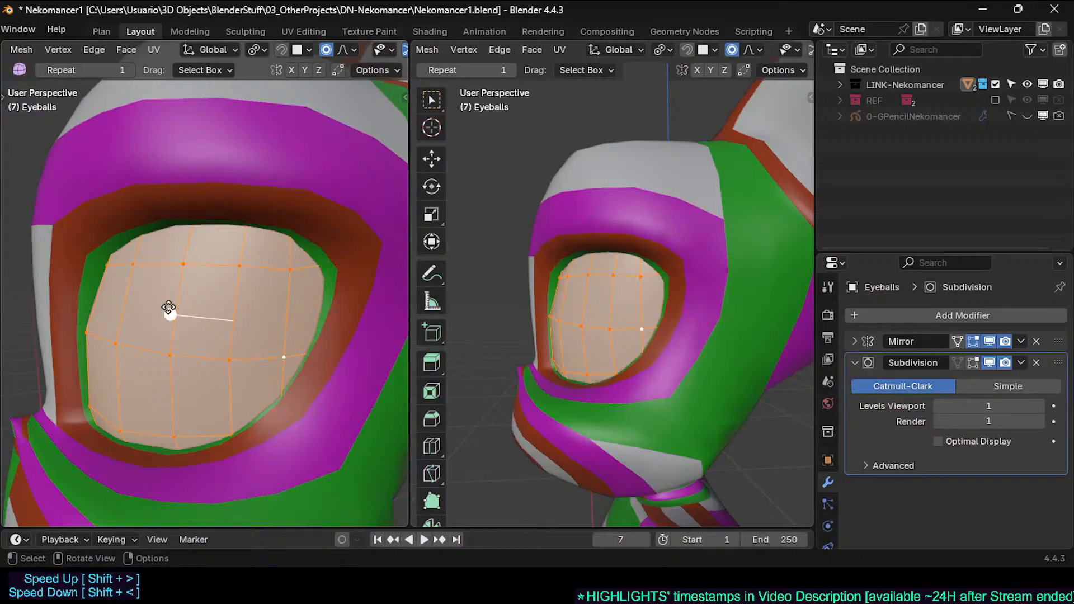
pyautogui.moveTo(169, 307); pyautogui.dragTo(181, 311)
pyautogui.press('Tab')
pyautogui.moveTo(149, 355); pyautogui.dragTo(224, 310, button='middle')
pyautogui.press('Tab')
pyautogui.press('Tab')
# Step: Check the eyeballs from the front view and save the file
pyautogui.press('KP_1')
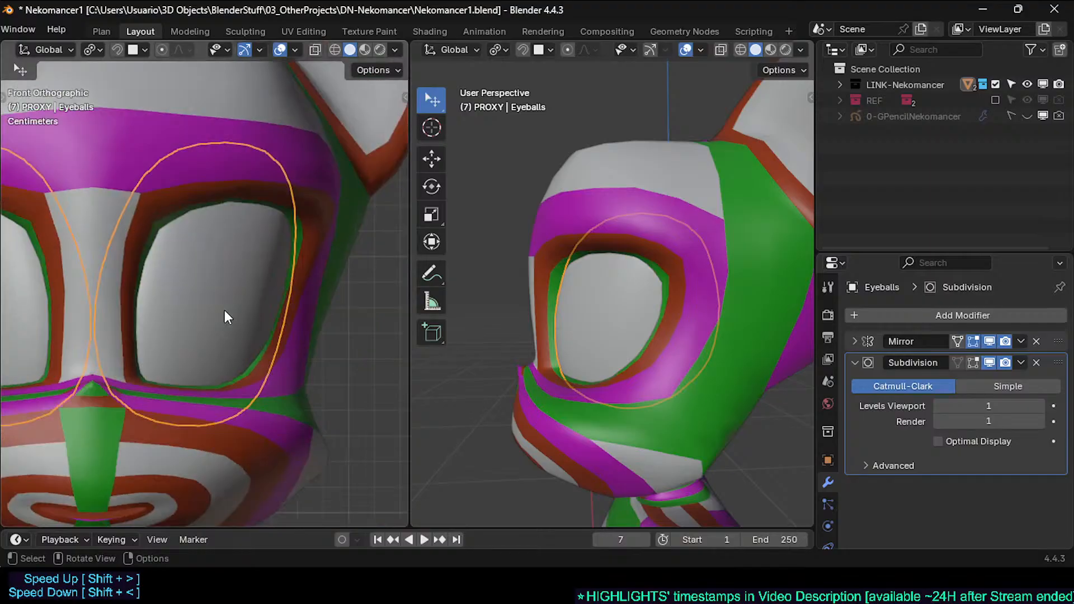
pyautogui.hotkey('ctrl', 's')
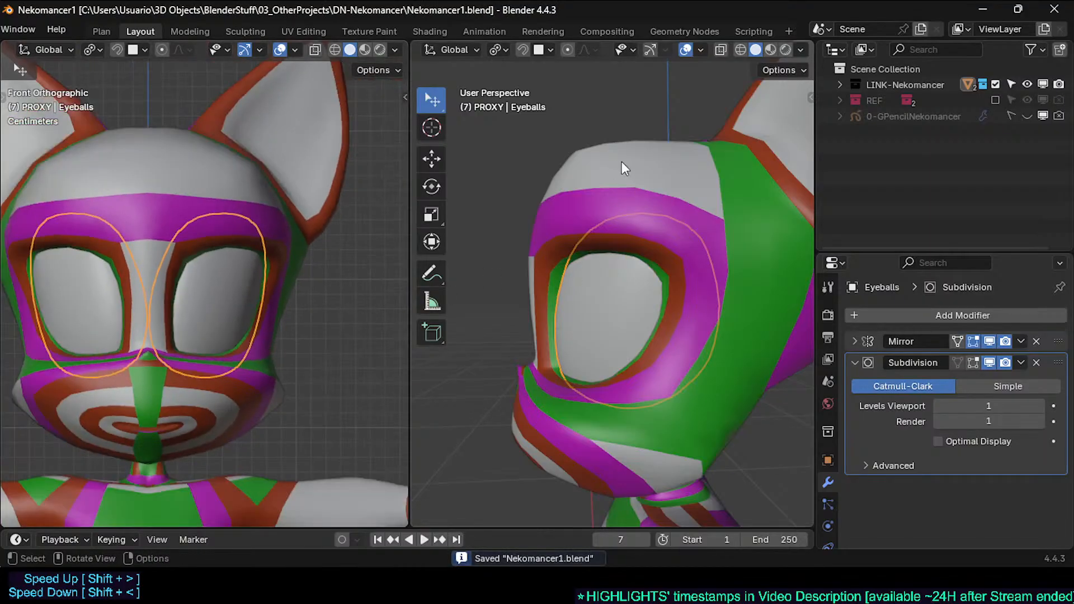
pyautogui.moveTo(637, 95); pyautogui.dragTo(604, 96, button='middle')
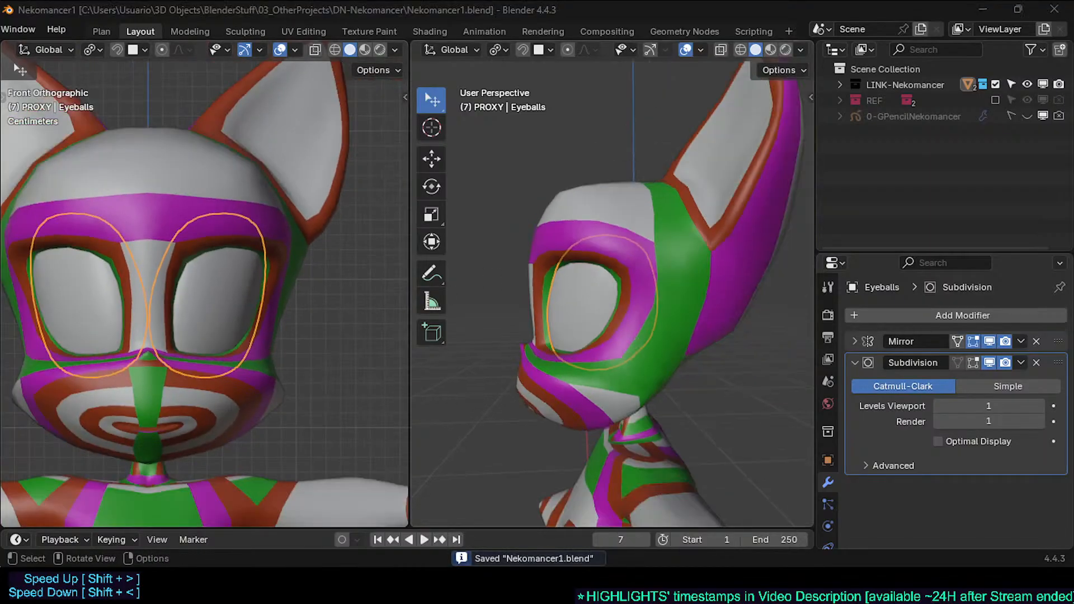
pyautogui.scroll(2, 736, 330)
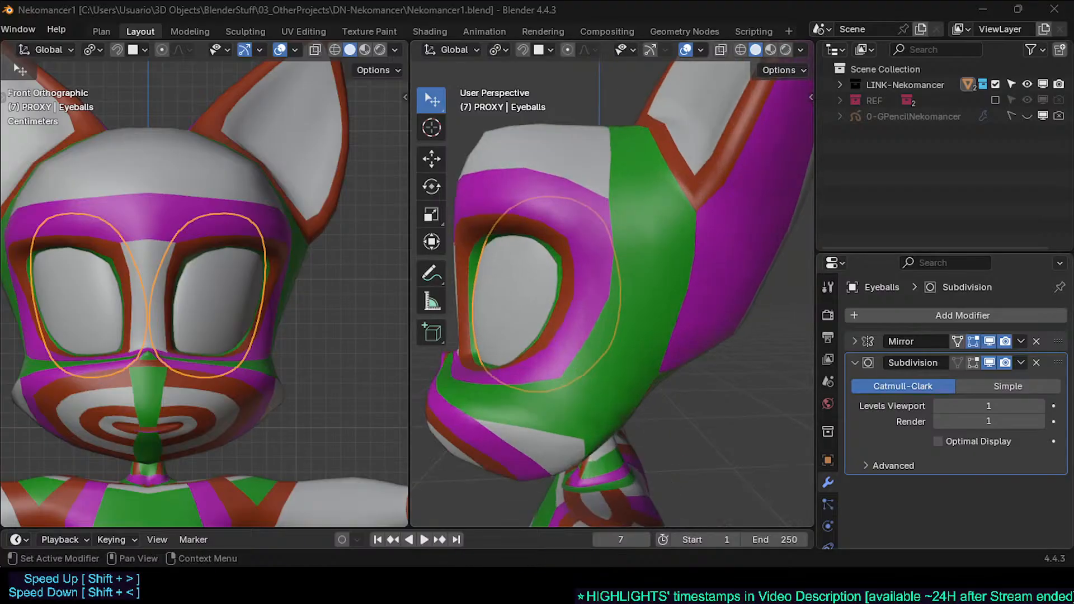
# Step: Show the 0-GPencilNekomancer sketch over the head in the right orthographic view
pyautogui.click(757, 405)
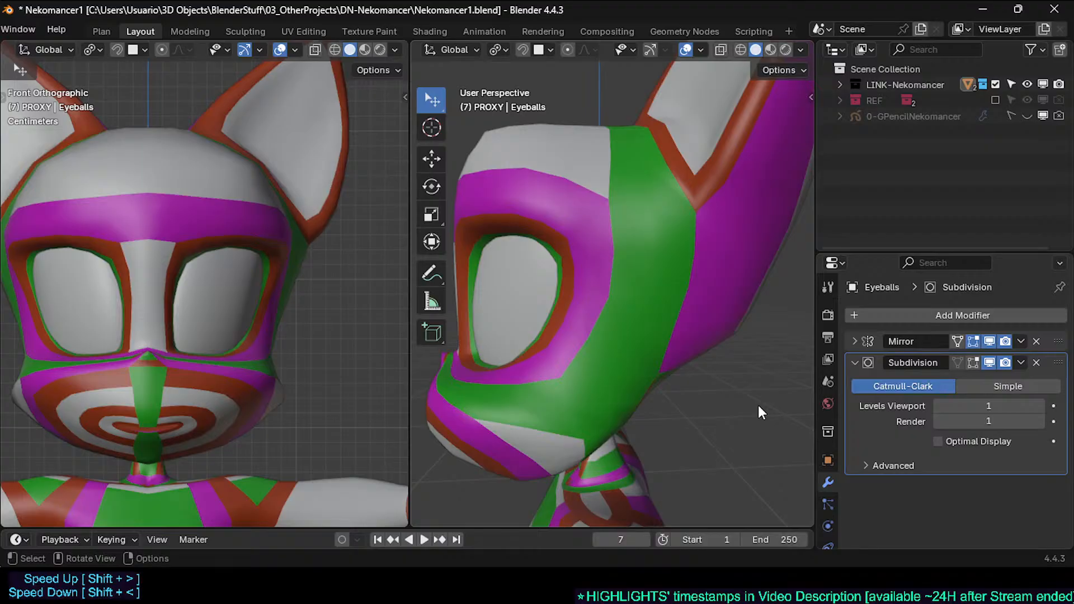
pyautogui.press('KP_3')
pyautogui.scroll(-2, 716, 386)
pyautogui.keyDown('shift'); pyautogui.moveTo(680, 372); pyautogui.dragTo(712, 374, button='middle'); pyautogui.keyUp('shift')
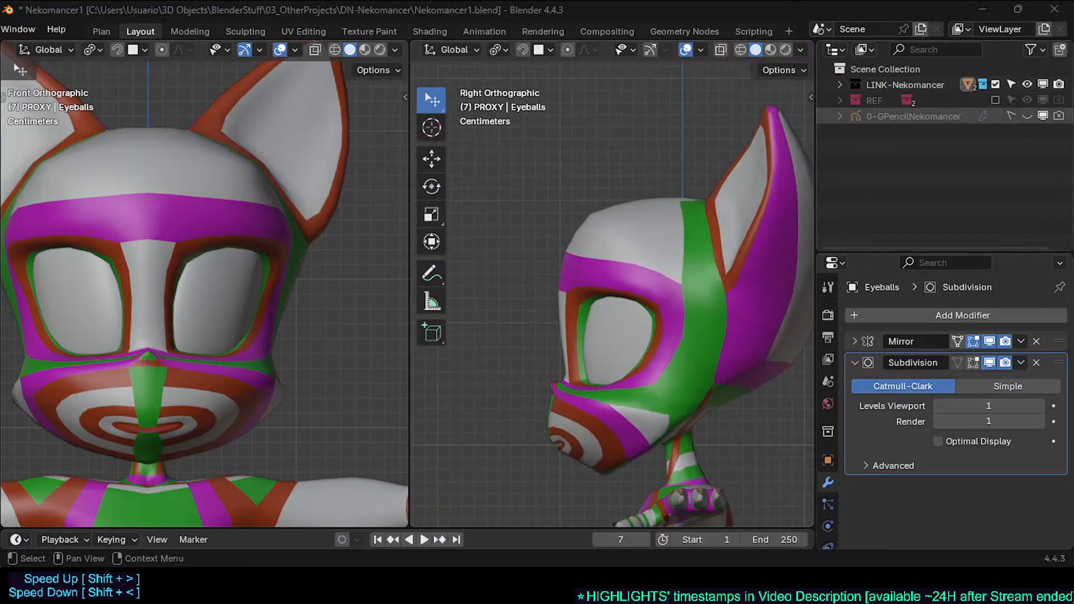
pyautogui.click(1028, 116)
pyautogui.scroll(4, 644, 324)
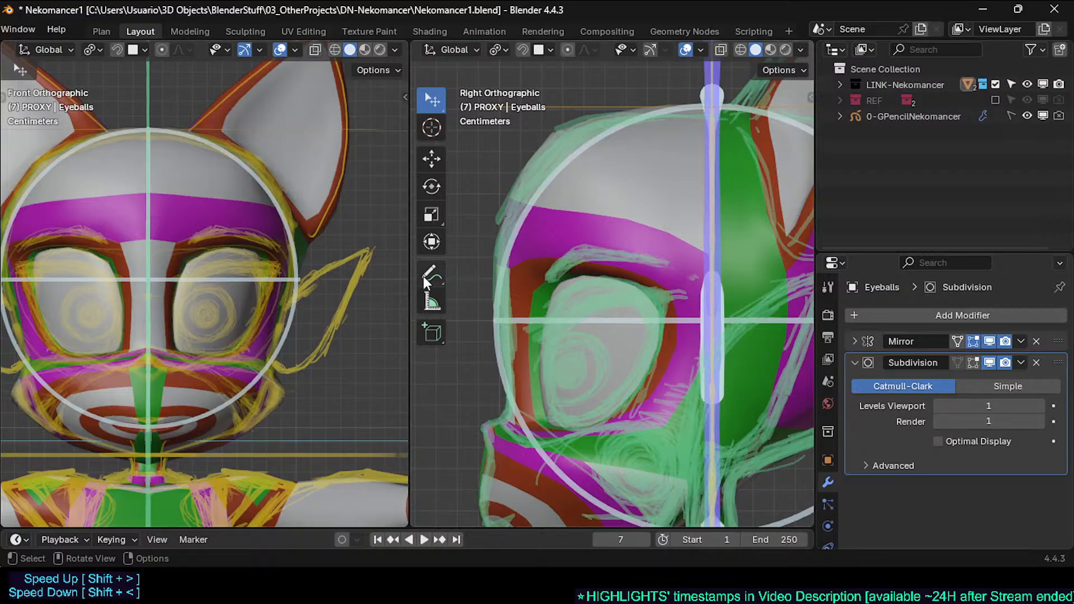
# Step: Adjust the middle and upper vertices on the eyeball's front edge against the side-view sketch with proportional editing
pyautogui.press('Tab')
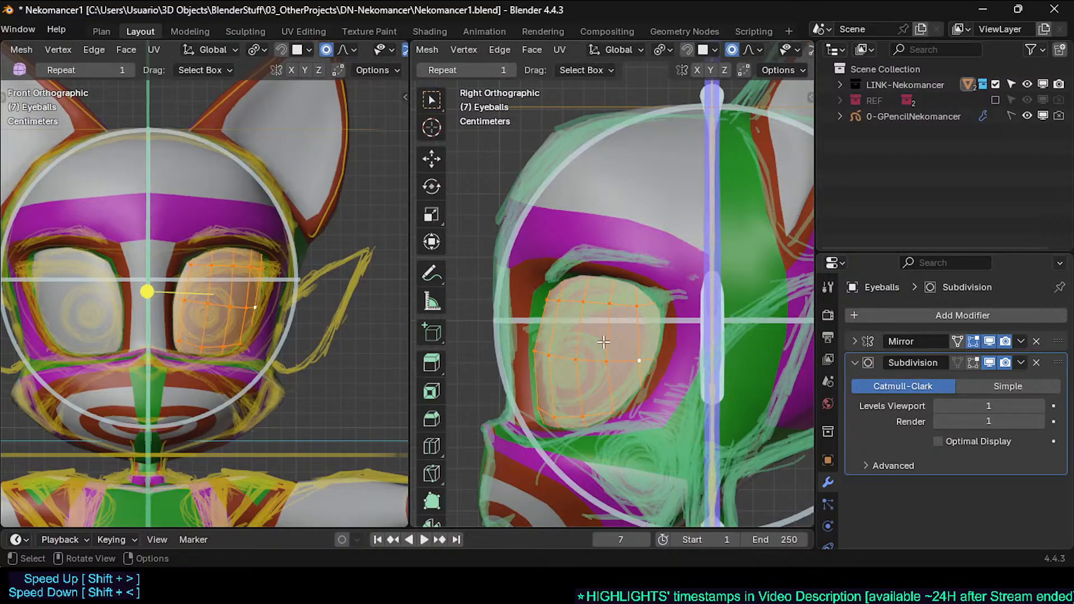
pyautogui.scroll(1, 559, 352)
pyautogui.hotkey('alt', 'a')
pyautogui.press('g')
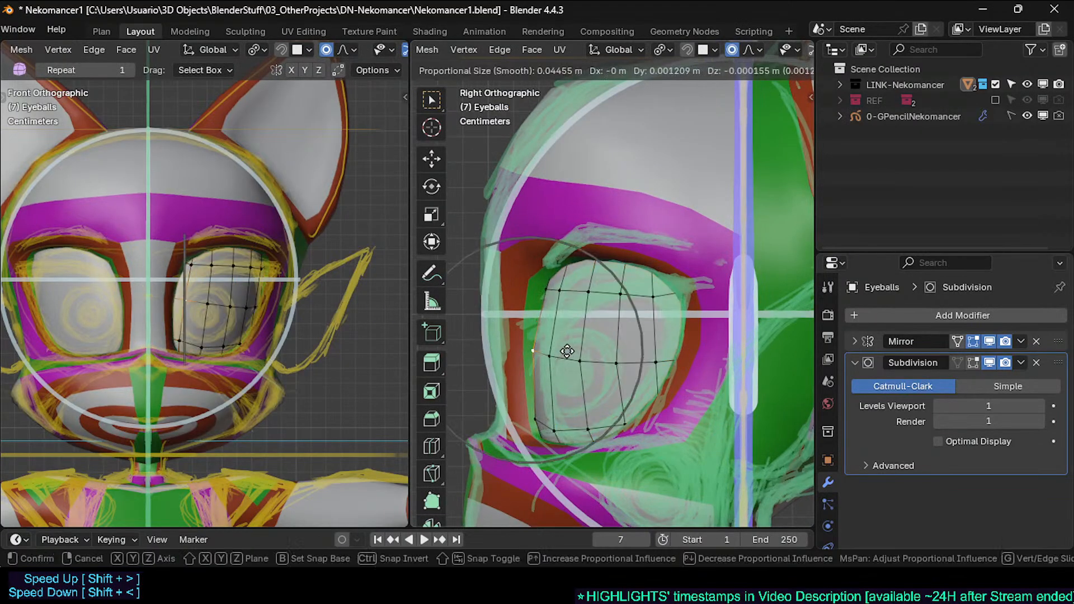
pyautogui.keyDown('shift'); pyautogui.click(582, 358); pyautogui.keyUp('shift')
pyautogui.click(538, 289)
pyautogui.press('g')
pyautogui.click(524, 287)
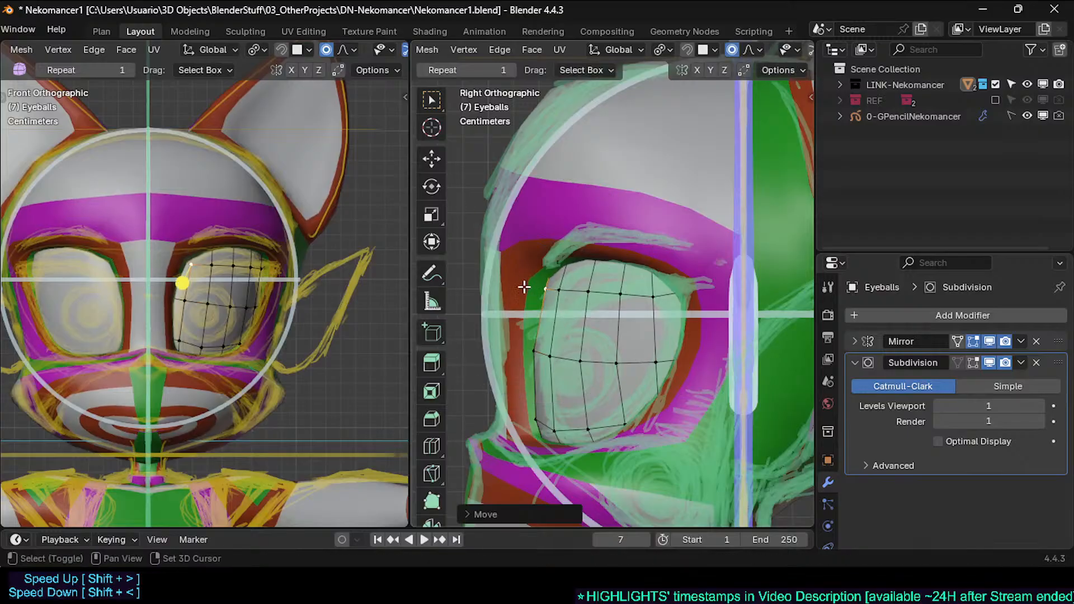
pyautogui.press('g')
pyautogui.click(533, 296)
# Step: Move the lower front corner vertex and the front vertices of the middle row in the side view
pyautogui.click(536, 420)
pyautogui.press('g')
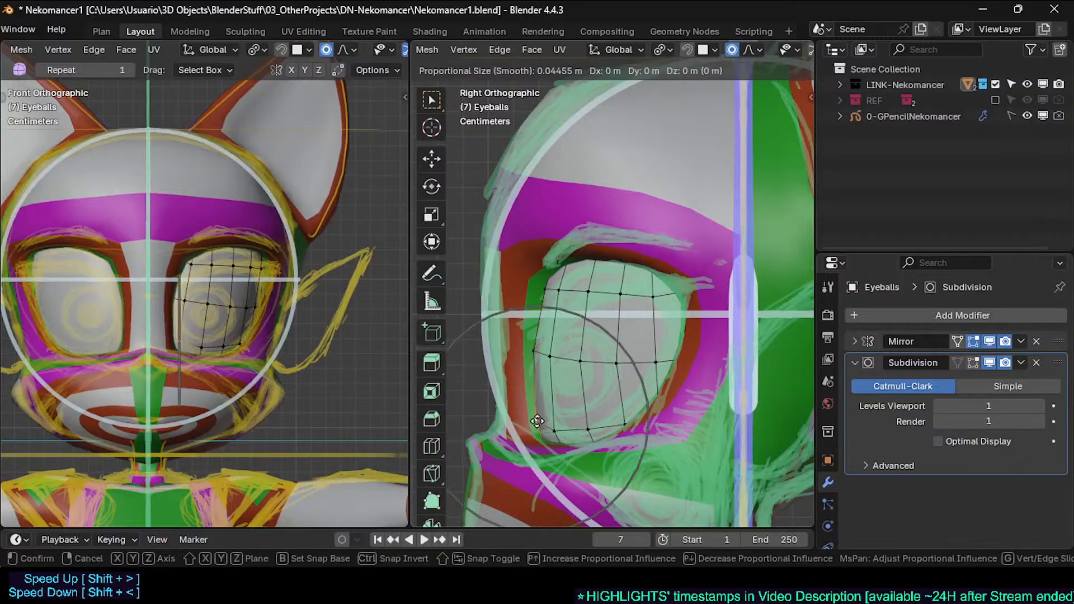
pyautogui.click(578, 452)
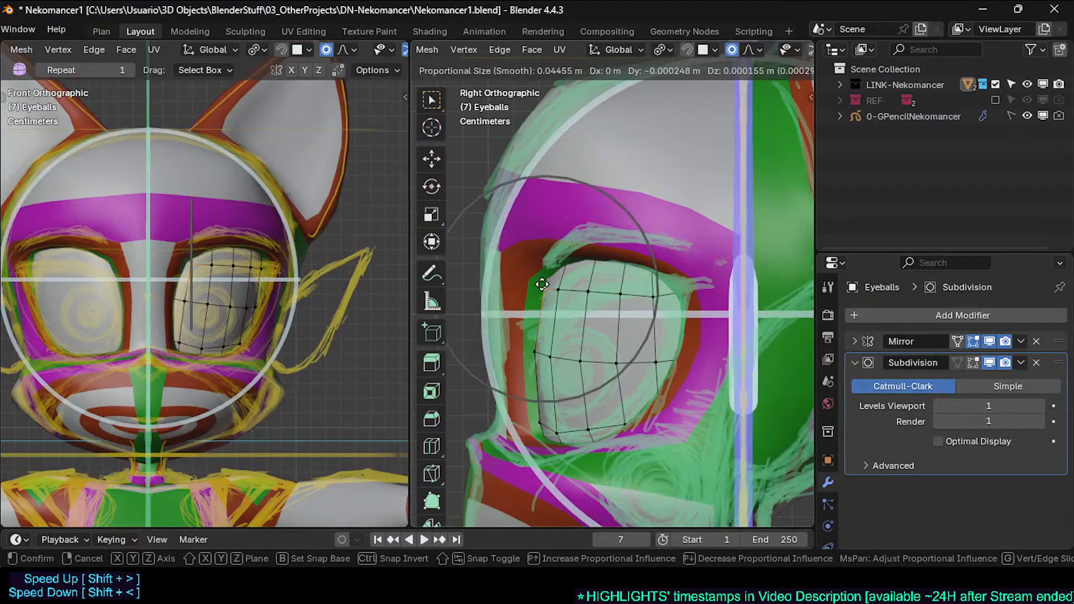
pyautogui.click(550, 357)
pyautogui.press('g')
pyautogui.click(553, 360)
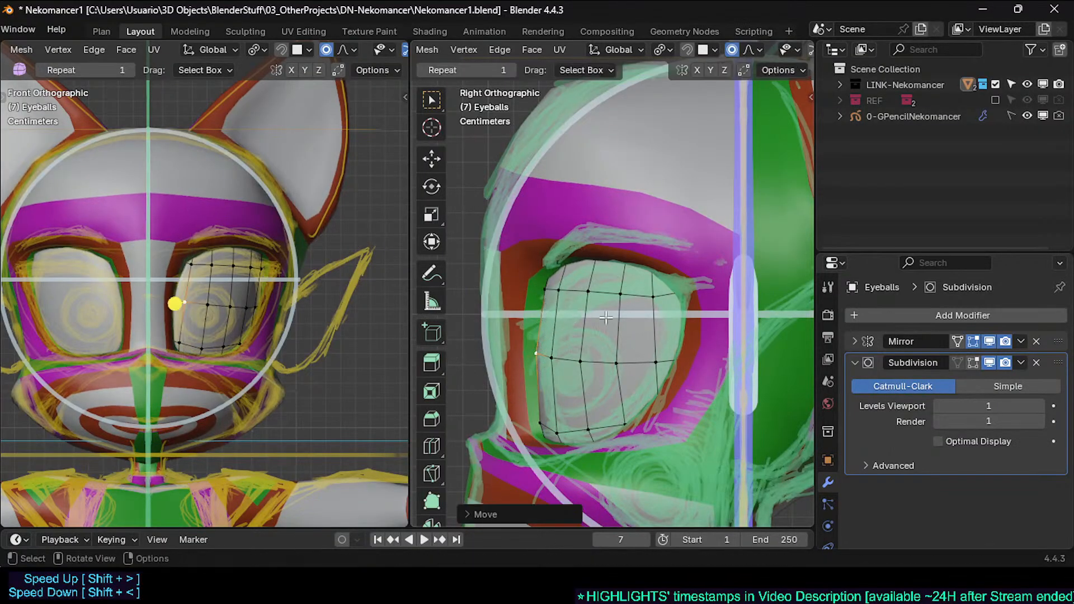
# Step: Raise the rear vertex of the eyeball's upper row and adjust its neighbour toward the front to even out the row
pyautogui.click(653, 297)
pyautogui.press('g')
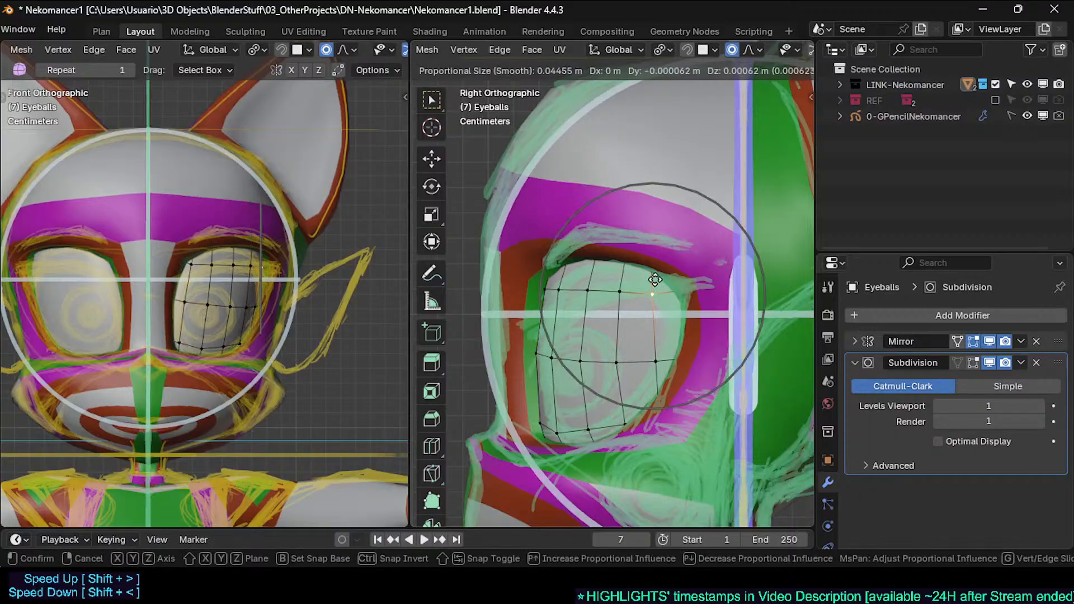
pyautogui.scroll(3, 655, 279)
pyautogui.click(654, 283)
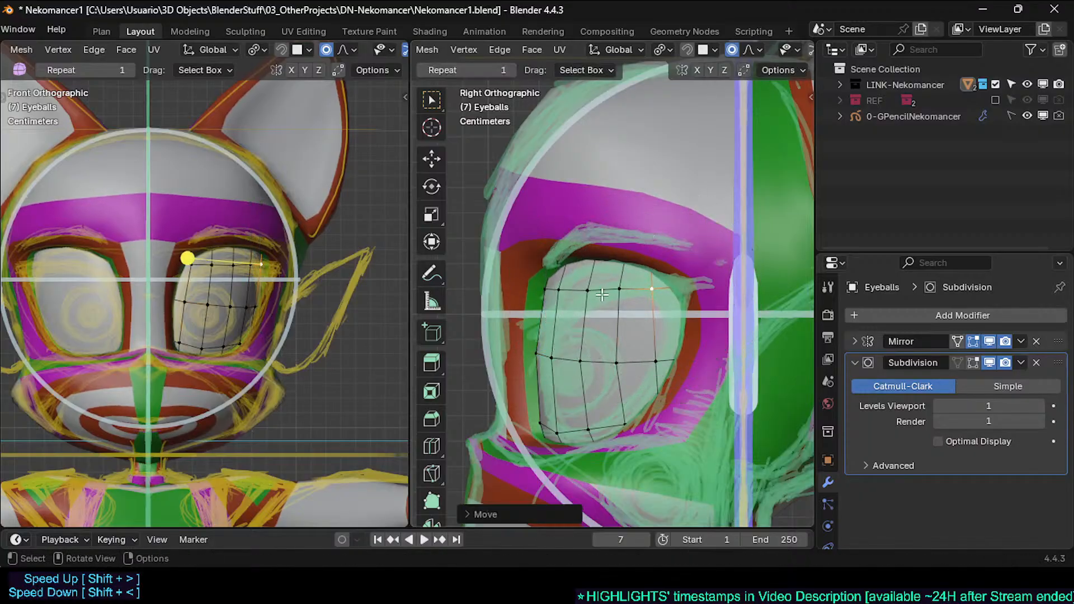
pyautogui.click(580, 291)
pyautogui.press('g')
pyautogui.click(580, 291)
pyautogui.press('a')
pyautogui.press('r')
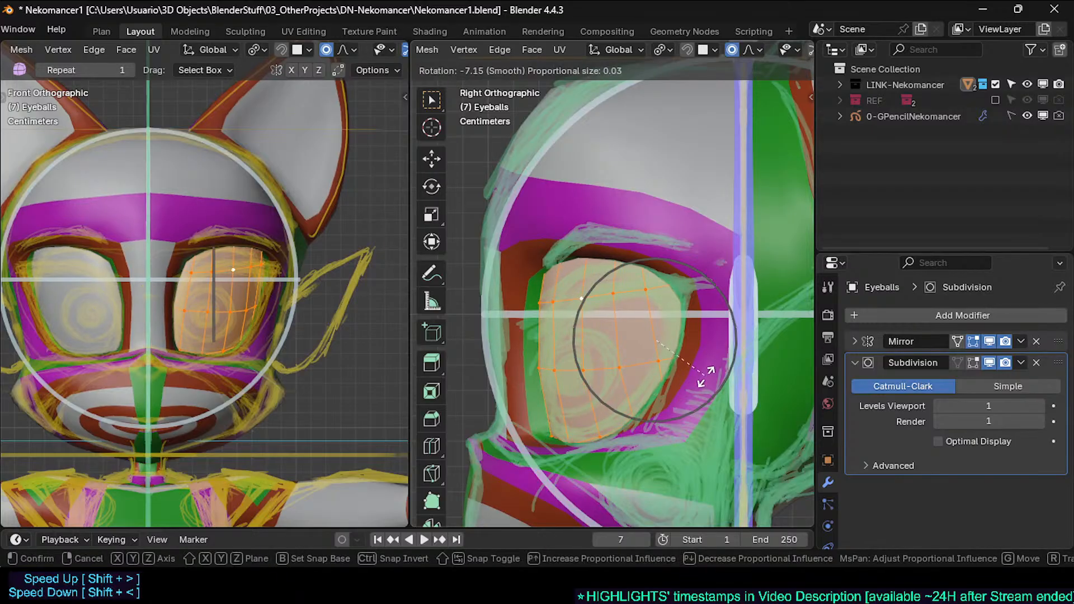
pyautogui.click(711, 391)
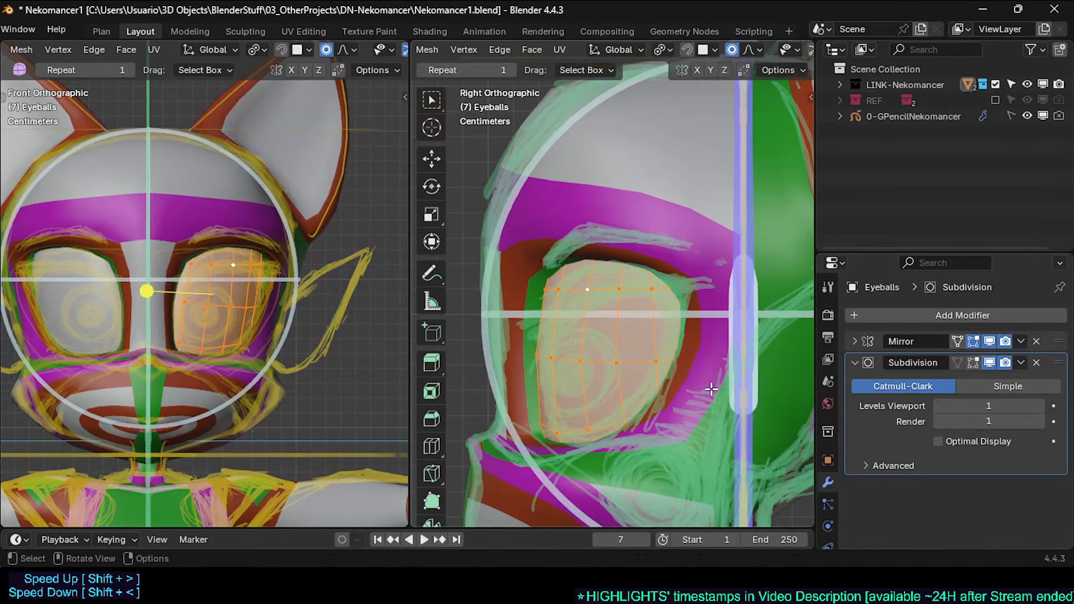
# Step: Move the two front vertices of the eyeball's bottom row with a smaller proportional influence
pyautogui.click(546, 429)
pyautogui.click(560, 435)
pyautogui.press('g')
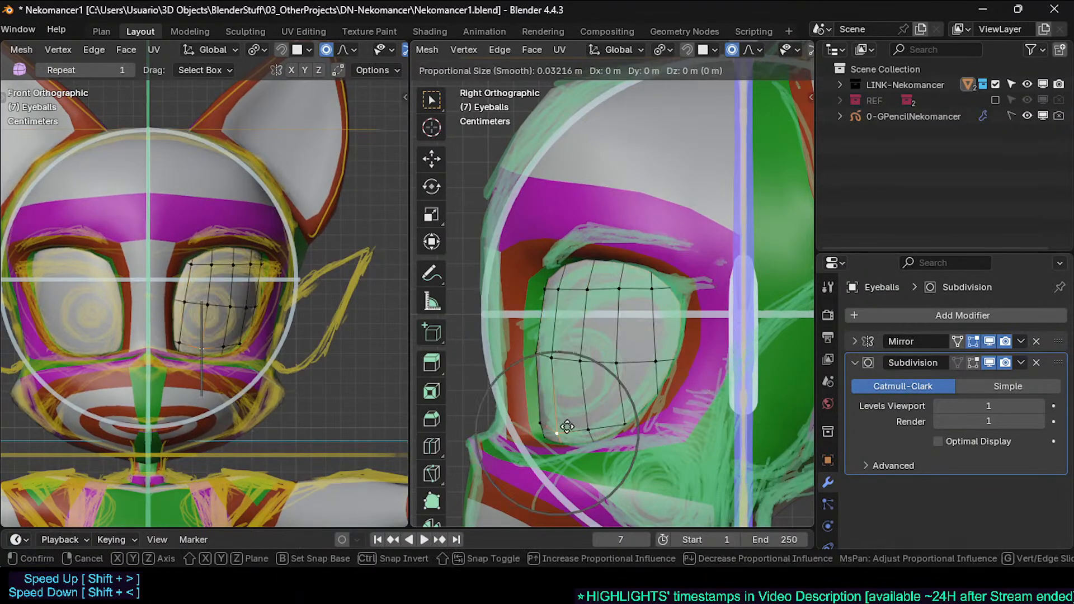
pyautogui.click(562, 428)
pyautogui.click(539, 447)
pyautogui.press('g')
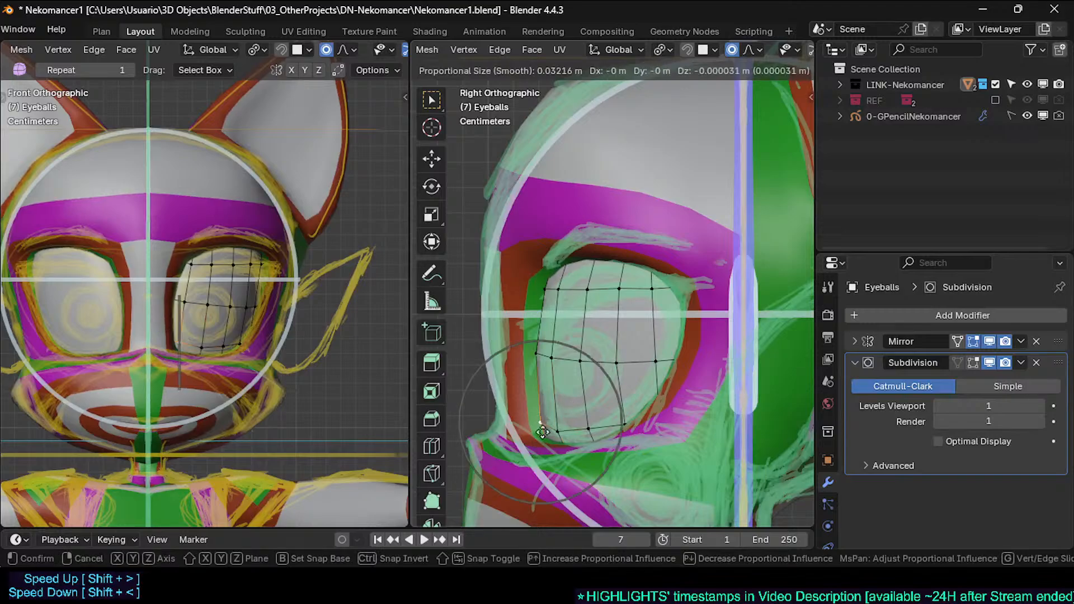
pyautogui.click(567, 462)
# Step: Adjust the middle and rear vertices of the eyeball's bottom row in the side view
pyautogui.click(589, 431)
pyautogui.press('g')
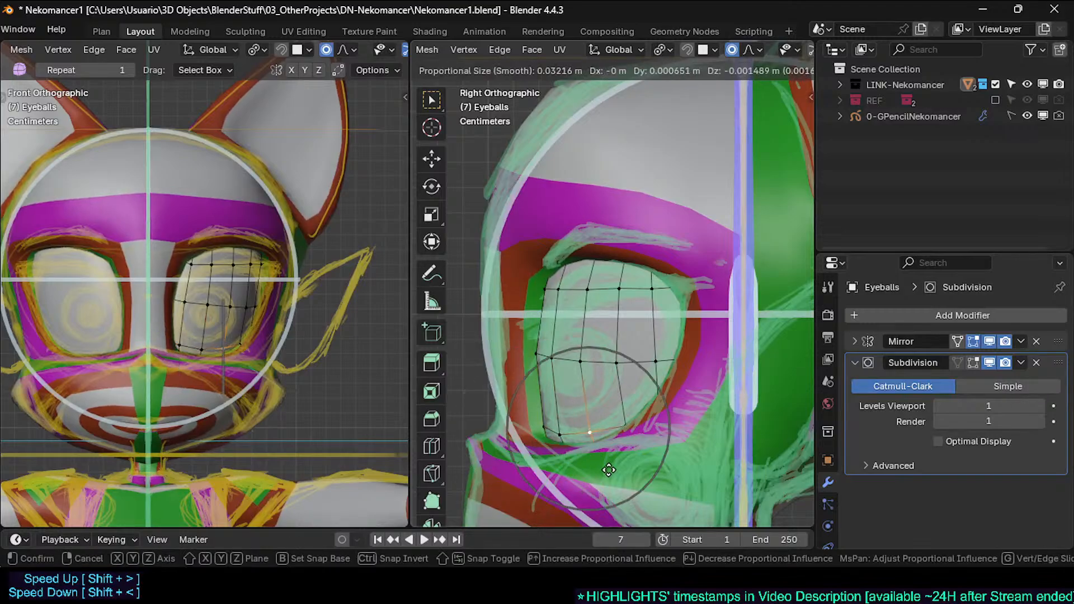
pyautogui.click(608, 465)
pyautogui.press('r')
pyautogui.click(687, 423)
pyautogui.press('g')
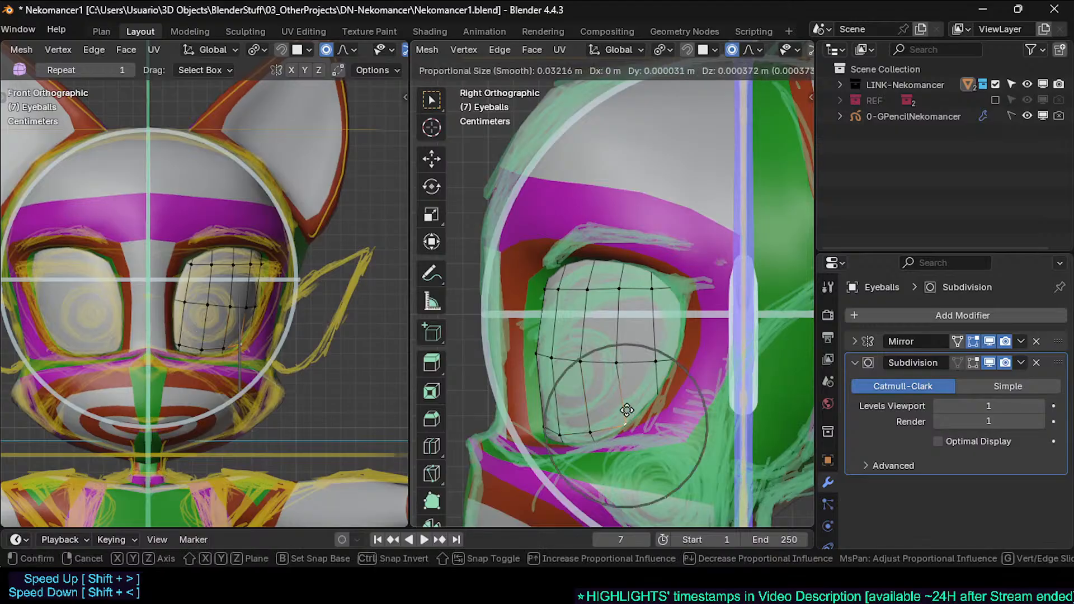
pyautogui.click(641, 404)
# Step: Return to Object Mode and hide the 0-GPencilNekomancer sketch
pyautogui.press('Tab')
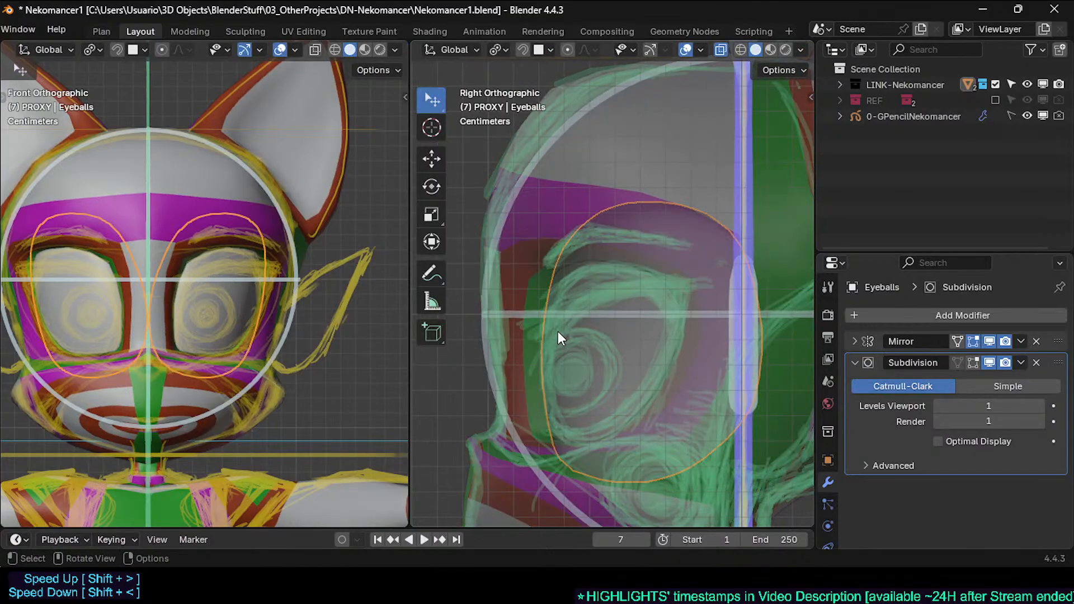
pyautogui.moveTo(558, 332); pyautogui.dragTo(643, 338, button='middle')
pyautogui.click(1027, 116)
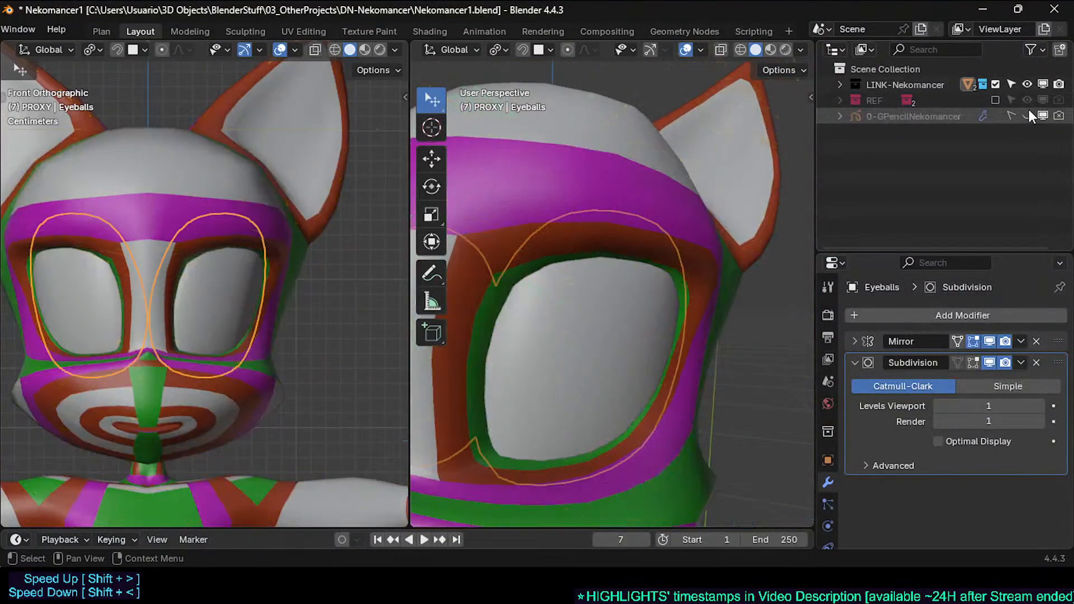
# Step: Hide the eyeballs and undo the reveal of all hidden objects
pyautogui.moveTo(562, 364)
pyautogui.mouseDown(button='middle')
pyautogui.moveTo(537, 326)
pyautogui.moveTo(603, 372)
pyautogui.mouseUp(button='middle')
pyautogui.hotkey('alt', 'h')
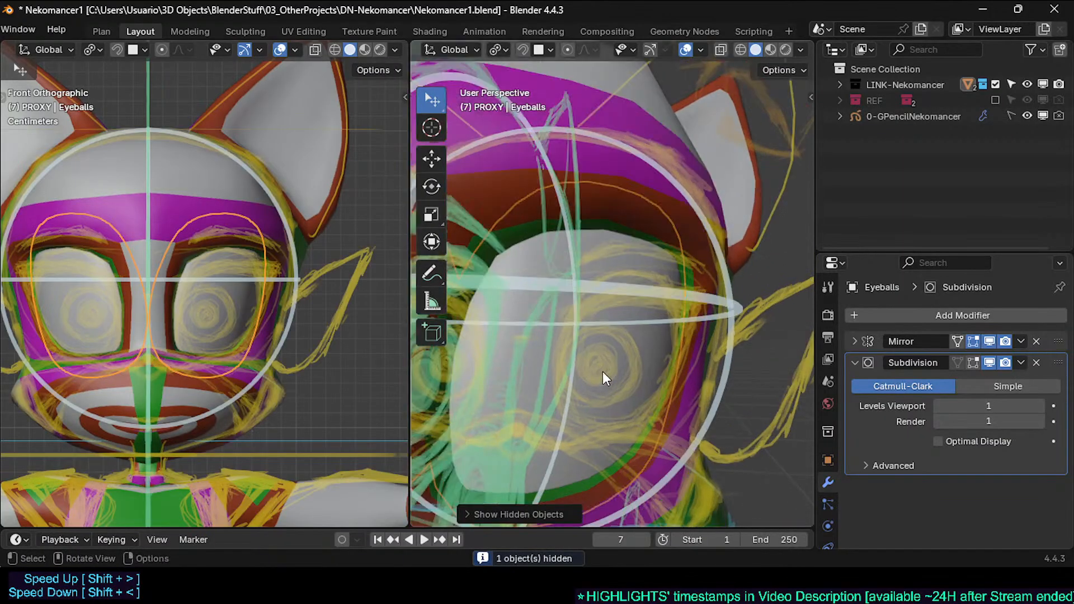
pyautogui.hotkey('ctrl', 'z')
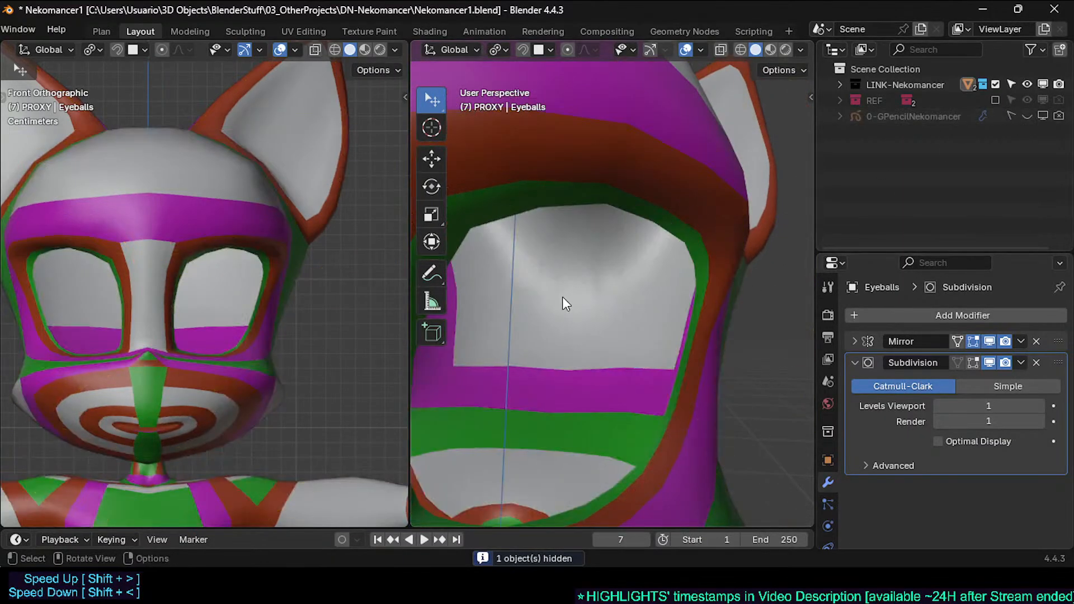
pyautogui.hotkey('alt', 'h')
pyautogui.click(605, 324)
pyautogui.press('h')
pyautogui.hotkey('ctrl', 'z')
pyautogui.hotkey('ctrl', 'z')
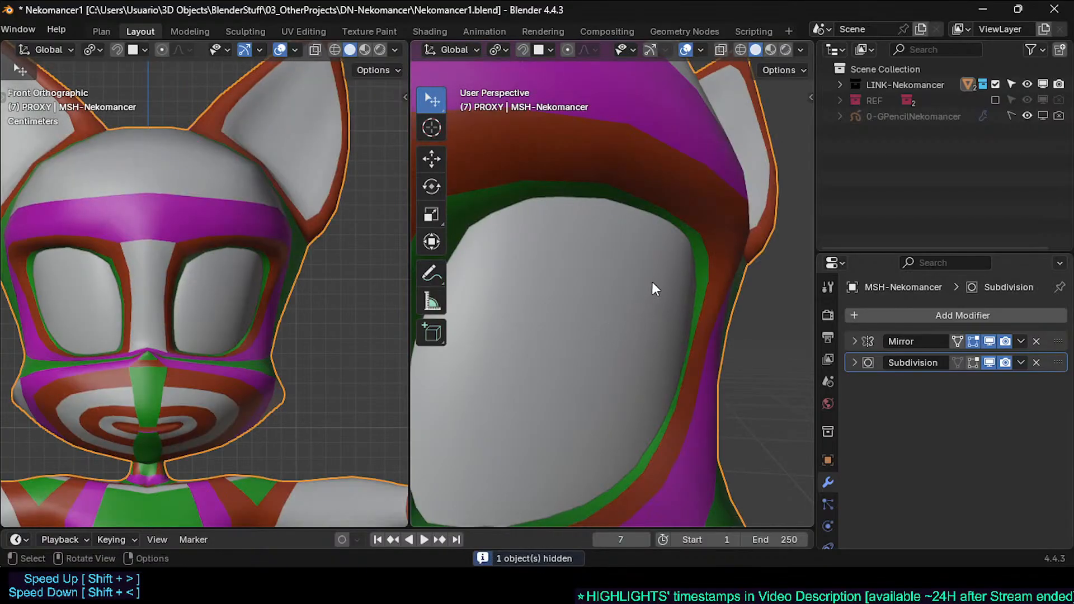
pyautogui.hotkey('ctrl', 'z')
pyautogui.hotkey('ctrl', 'shift', 'z')
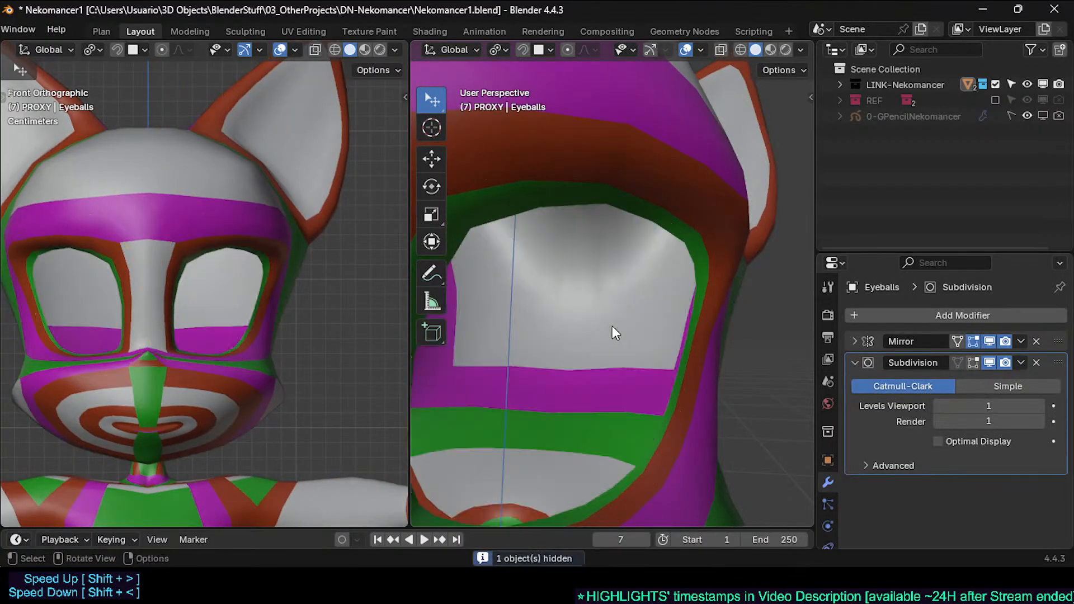
# Step: Inspect the eye socket without the eyeballs, undo their hiding to restore them, and save the file
pyautogui.moveTo(612, 326); pyautogui.dragTo(625, 287, button='middle')
pyautogui.hotkey('ctrl', 'z')
pyautogui.scroll(-4, 606, 290)
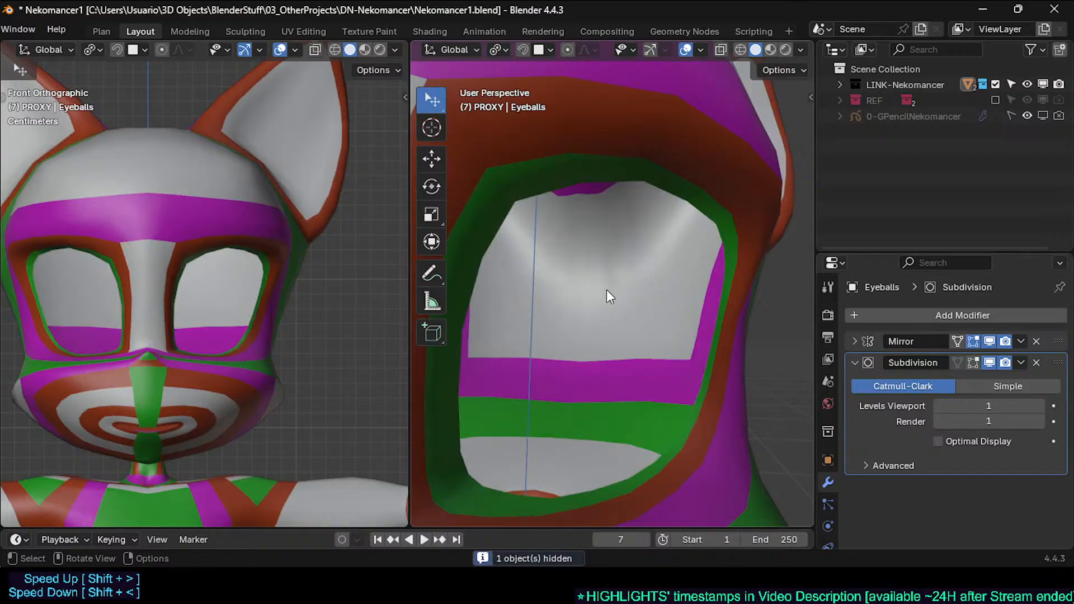
pyautogui.moveTo(604, 303); pyautogui.dragTo(581, 241, button='middle')
pyautogui.press('h')
pyautogui.scroll(2, 562, 313)
pyautogui.hotkey('ctrl', 'z')
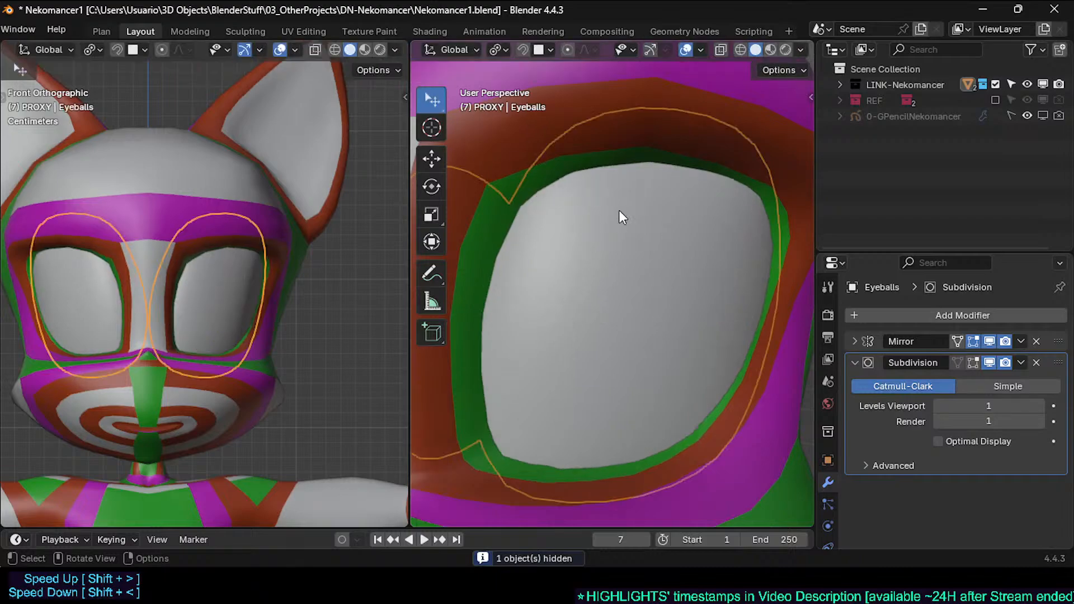
pyautogui.hotkey('ctrl', 's')
# Step: Enter Edit Mode on the eyeballs and slightly move the inner vertex of the top row with proportional editing
pyautogui.scroll(-2, 620, 224)
pyautogui.press('Tab')
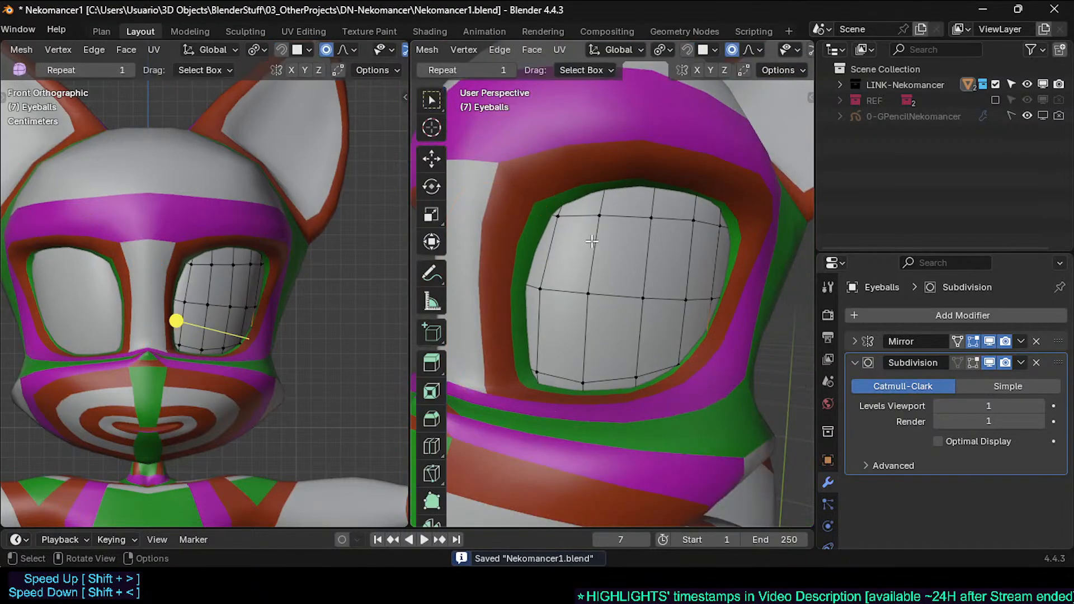
pyautogui.moveTo(592, 242); pyautogui.dragTo(514, 240, button='middle')
pyautogui.click(564, 232)
pyautogui.press('g')
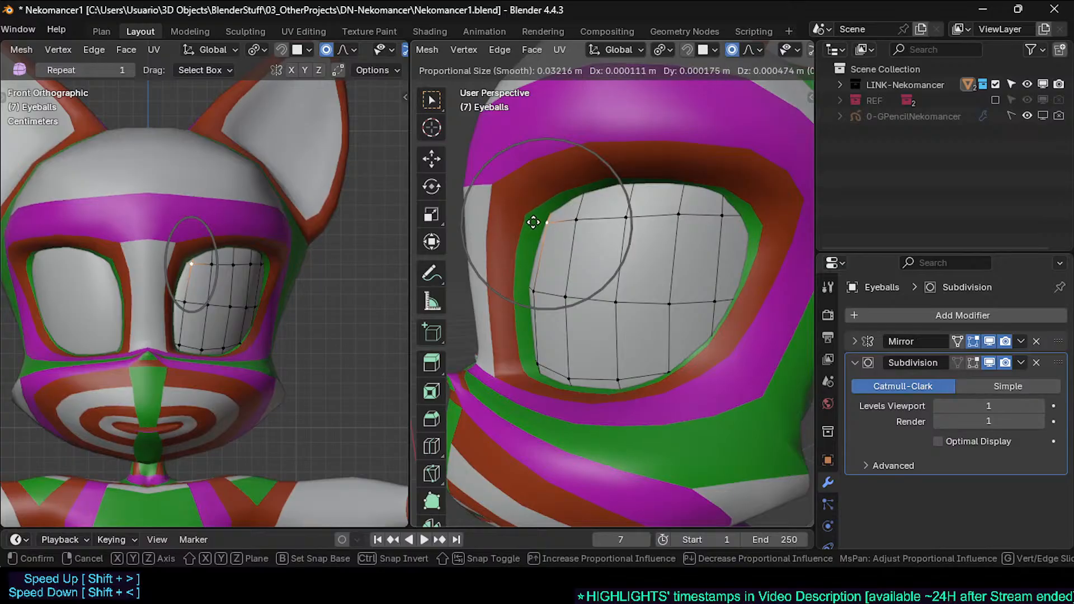
pyautogui.click(533, 222)
# Step: Adjust the middle and outer vertices of the eyeball's top row with proportional editing to even out the row
pyautogui.click(628, 211)
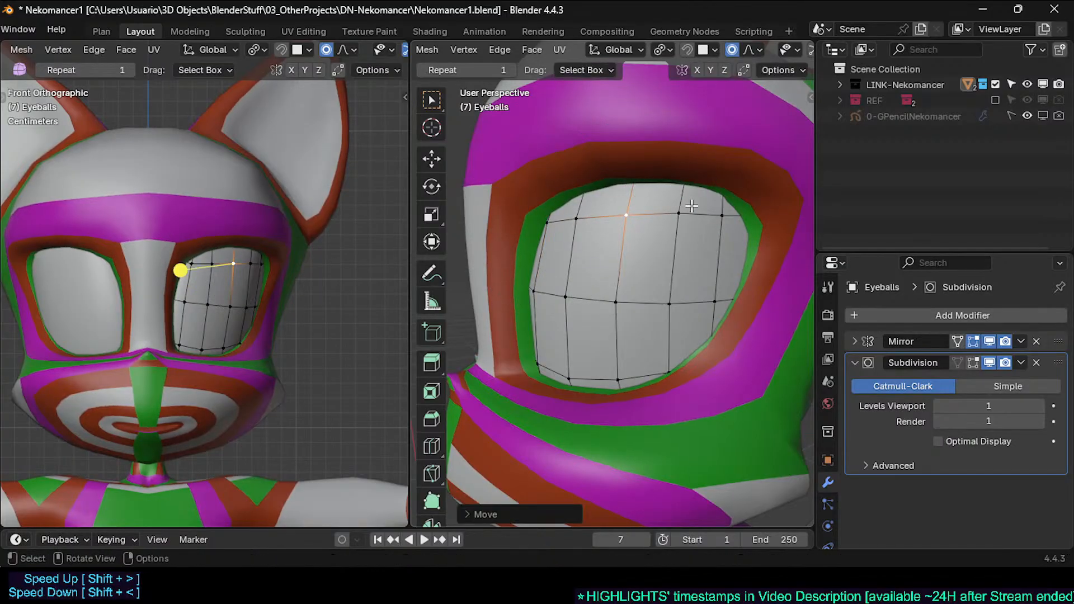
pyautogui.press('g')
pyautogui.click(711, 206)
pyautogui.press('g')
pyautogui.click(615, 196)
pyautogui.press('g')
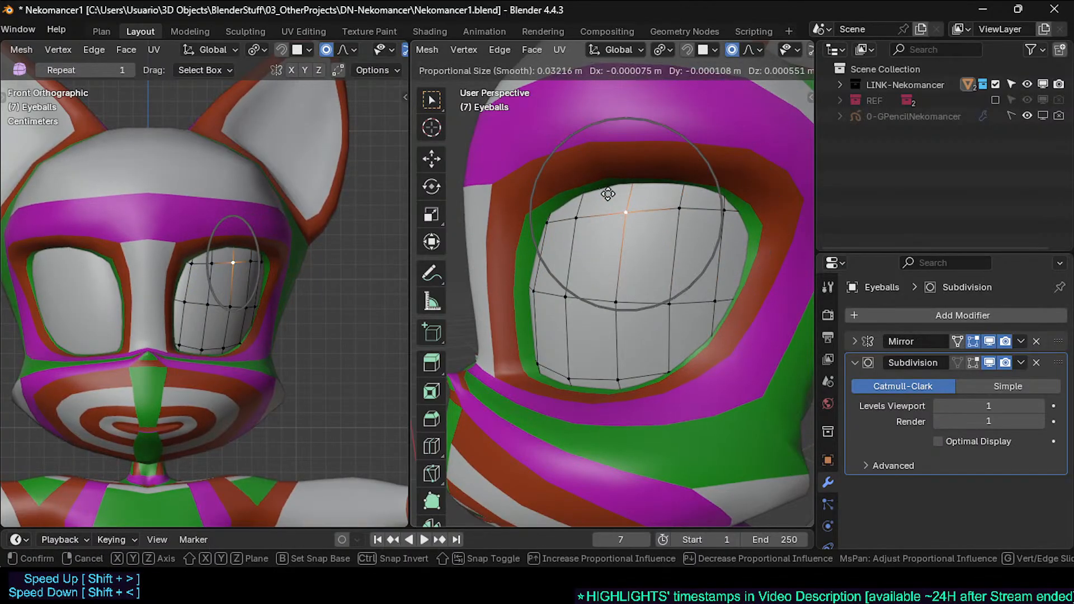
pyautogui.click(608, 193)
pyautogui.press('g')
pyautogui.click(560, 201)
# Step: Move a face at the top of the eyeball along the global Y axis with proportional editing
pyautogui.moveTo(560, 201); pyautogui.dragTo(622, 179, button='middle')
pyautogui.click(617, 183)
pyautogui.press('g')
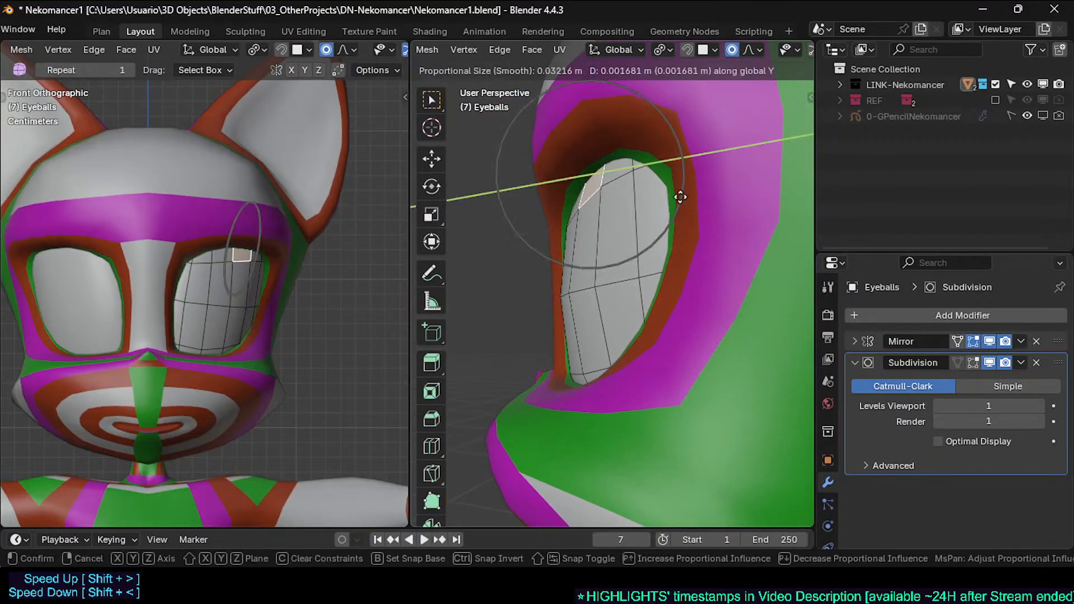
pyautogui.click(652, 205)
# Step: Adjust the edges along the eyeball's inner front side in edge select mode with proportional editing
pyautogui.press('1')
pyautogui.moveTo(535, 288)
pyautogui.mouseDown(button='middle')
pyautogui.moveTo(575, 297)
pyautogui.moveTo(542, 299)
pyautogui.mouseUp(button='middle')
pyautogui.press('2')
pyautogui.click(576, 297)
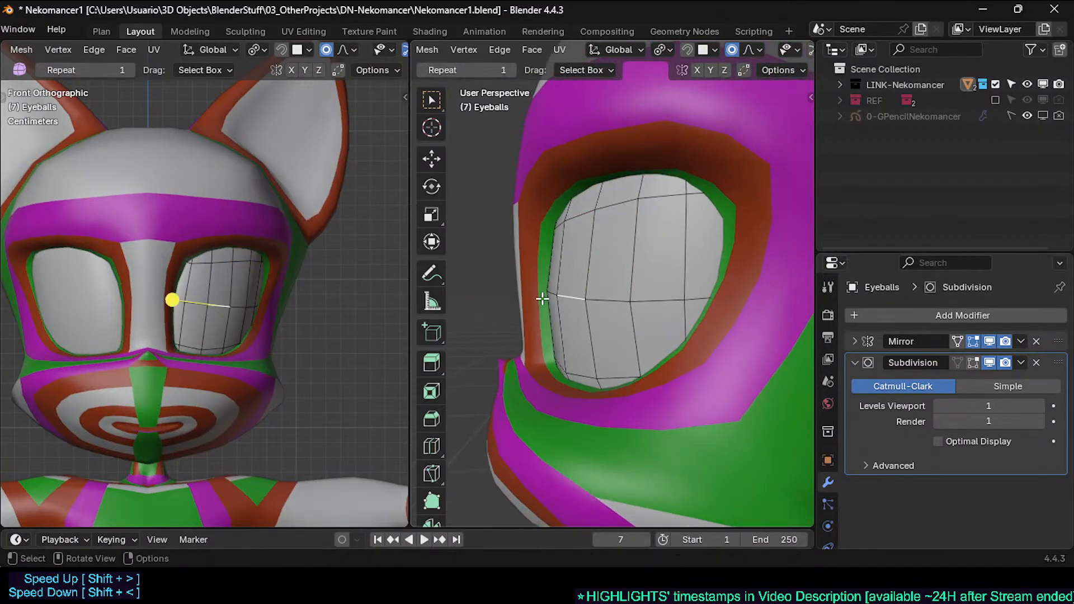
pyautogui.press('g')
pyautogui.click(559, 295)
pyautogui.press('g')
pyautogui.click(560, 300)
# Step: Nudge the upper front face of the eyeball in the right side view and check the shape in Object Mode
pyautogui.press('Tab')
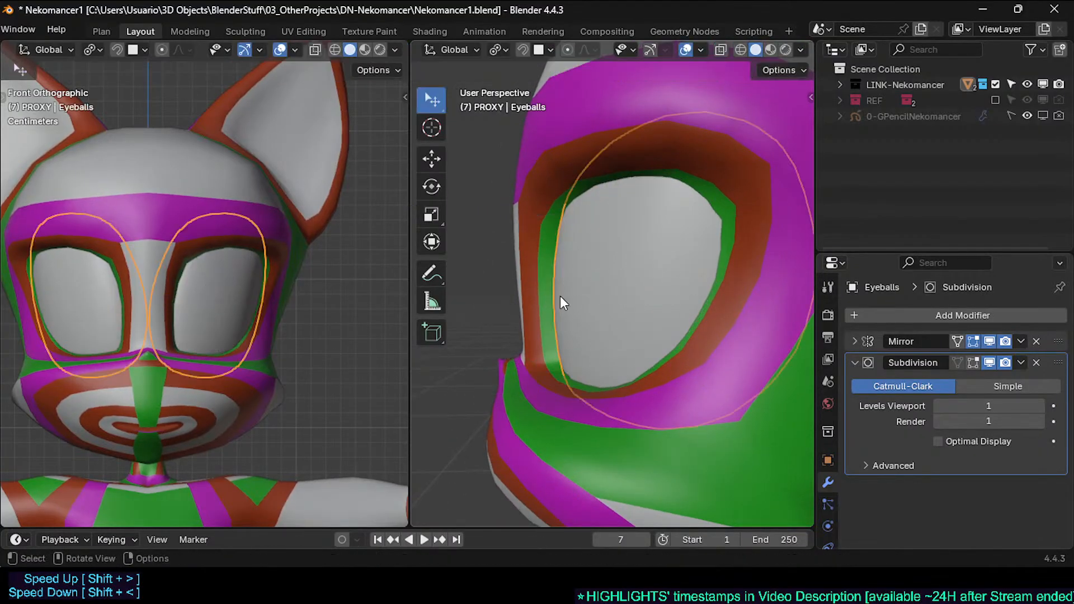
pyautogui.press('KP_3')
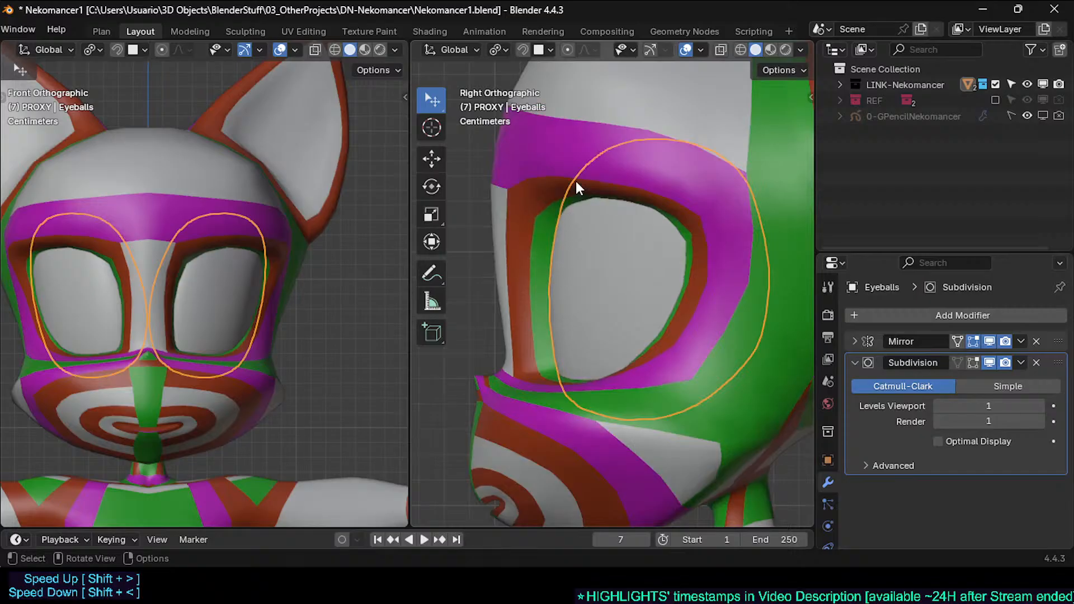
pyautogui.press('Tab')
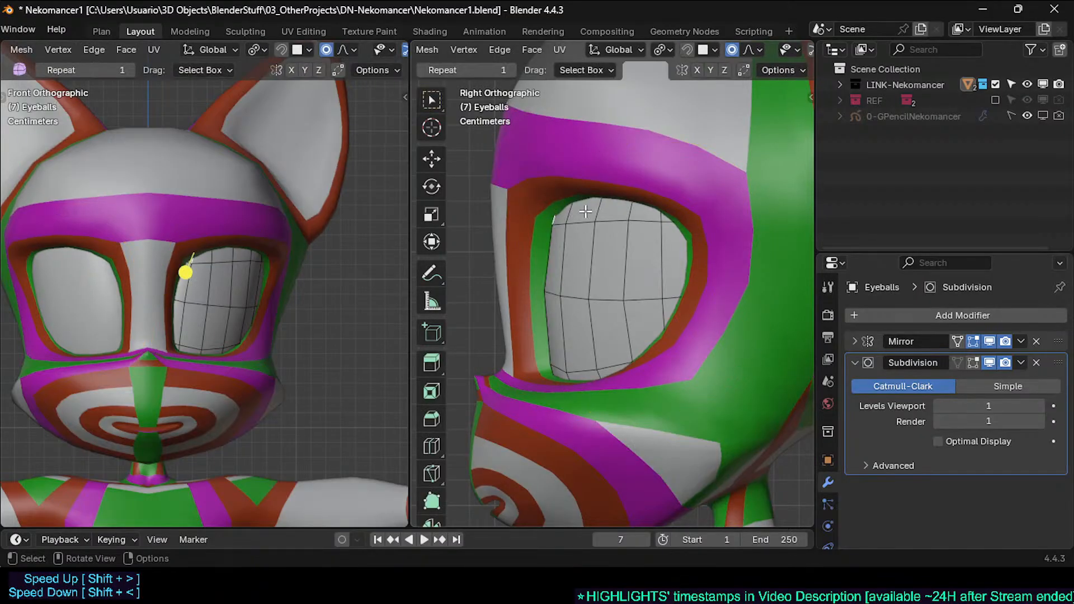
pyautogui.click(585, 211)
pyautogui.press('g')
pyautogui.click(587, 212)
pyautogui.press('Tab')
pyautogui.press('Tab')
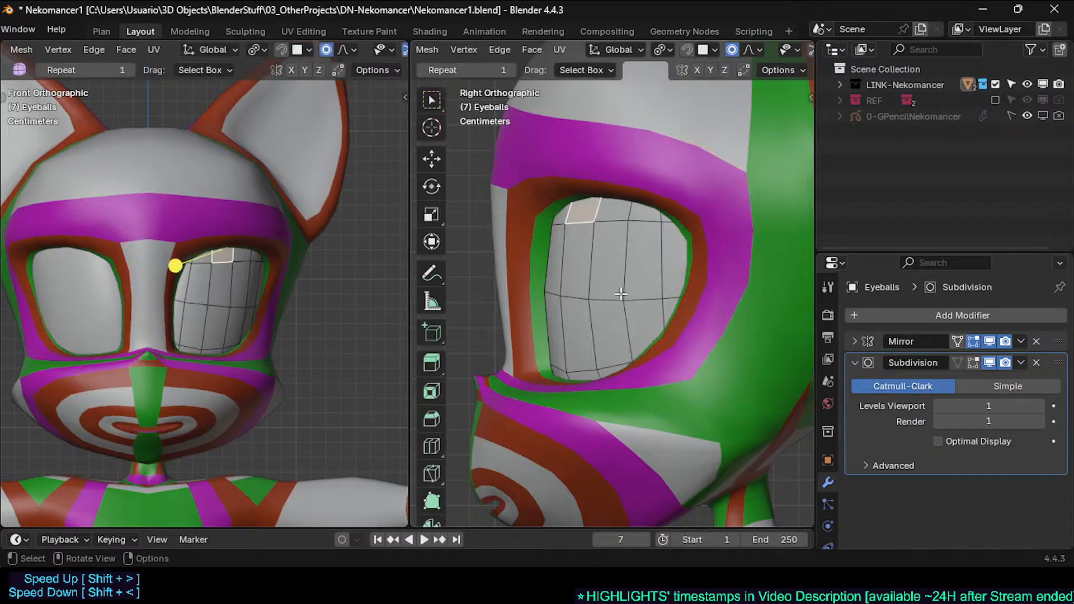
# Step: Adjust the middle, front and rear vertices of the eyeball's bottom row in the side view
pyautogui.click(597, 357)
pyautogui.press('g')
pyautogui.click(568, 369)
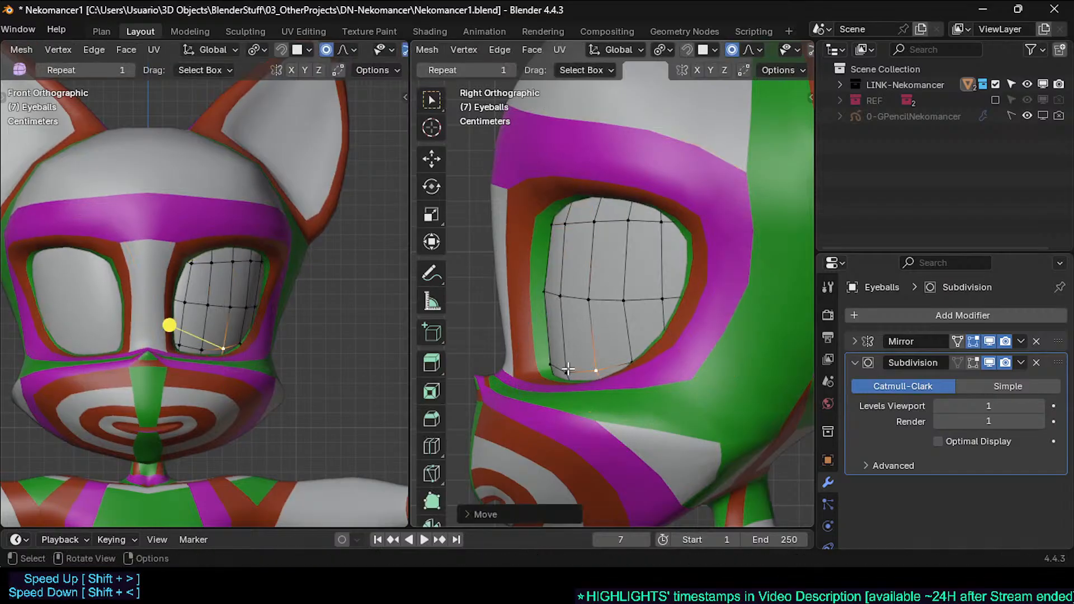
pyautogui.click(567, 370)
pyautogui.press('g')
pyautogui.click(566, 361)
pyautogui.click(633, 314)
pyautogui.click(631, 356)
pyautogui.press('g')
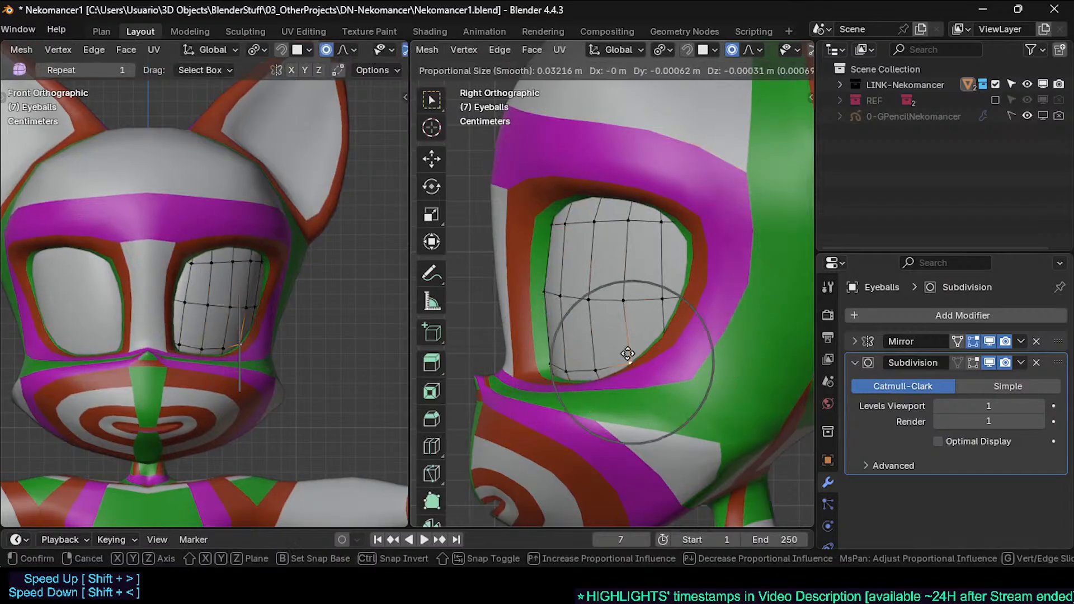
pyautogui.click(627, 355)
# Step: Nudge the two rear vertices of the eyeball's middle row in the side view to smooth its curve
pyautogui.click(627, 295)
pyautogui.press('g')
pyautogui.click(628, 295)
pyautogui.click(680, 289)
pyautogui.click(662, 289)
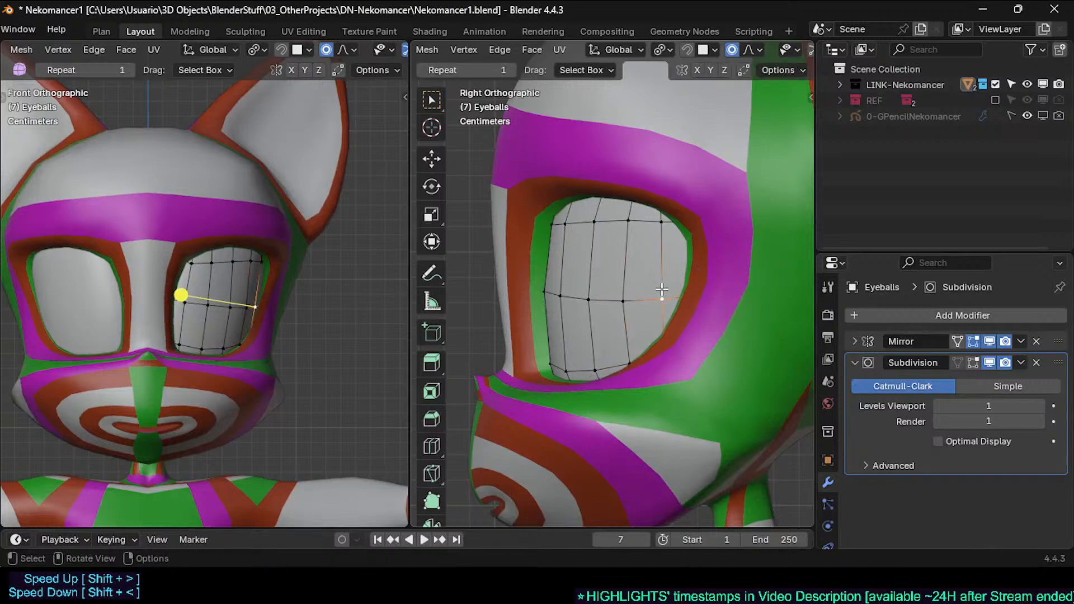
pyautogui.press('g')
pyautogui.click(661, 289)
# Step: Return to Object Mode, set the eyeballs to display as Wire, and save the file
pyautogui.press('Tab')
pyautogui.hotkey('ctrl', 'alt', 'shift', 'h')
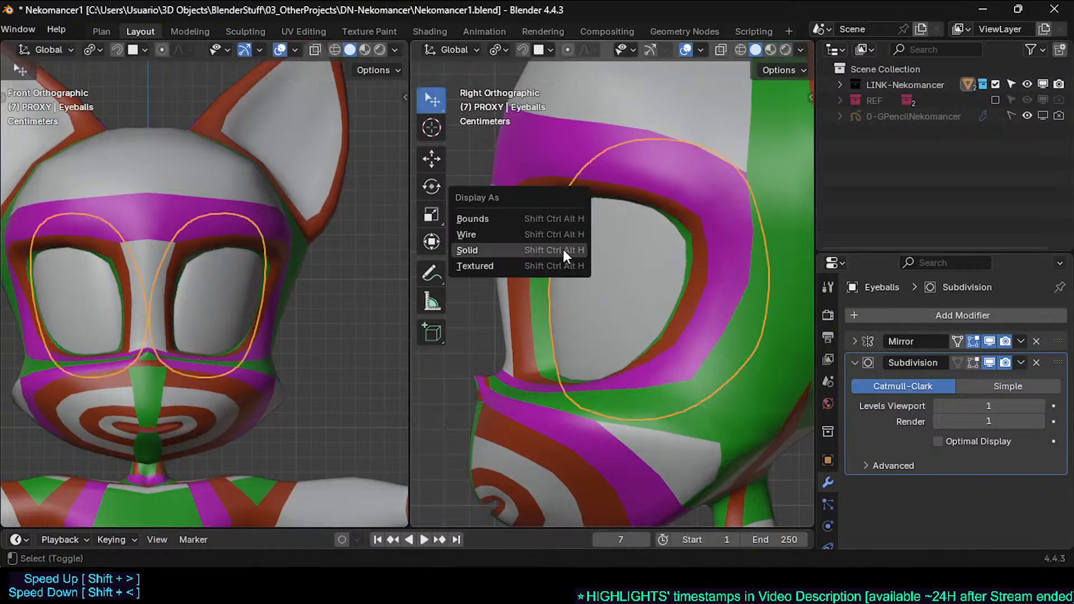
pyautogui.click(555, 238)
pyautogui.hotkey('ctrl', 's')
# Step: Select the MSH-Nekomancer mesh and open it in Edit Mode in the front view
pyautogui.moveTo(554, 241); pyautogui.dragTo(546, 207, button='middle')
pyautogui.hotkey('alt', 'a')
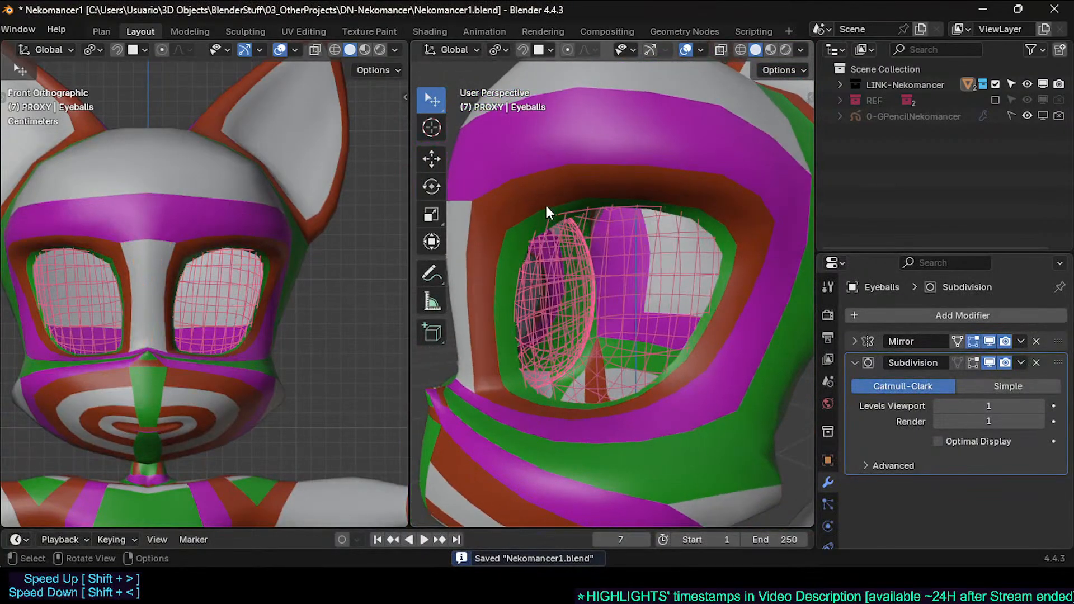
pyautogui.click(546, 206)
pyautogui.press('Tab')
pyautogui.press('KP_1')
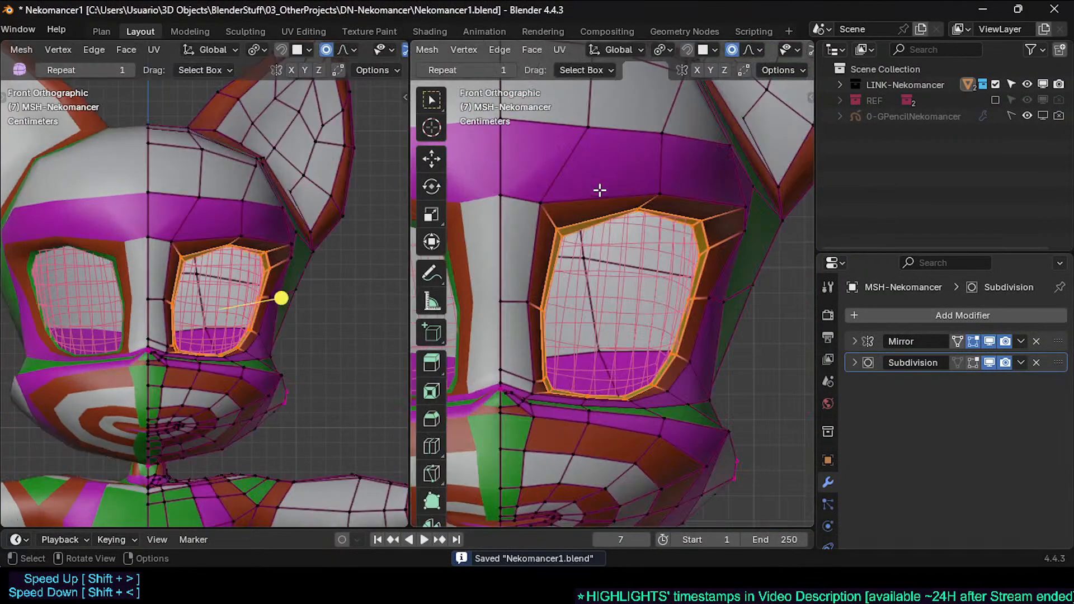
# Step: Set the Eyeballs object's viewport display to Textured instead of wireframe and save the file
pyautogui.scroll(2, 600, 190)
pyautogui.press('Tab')
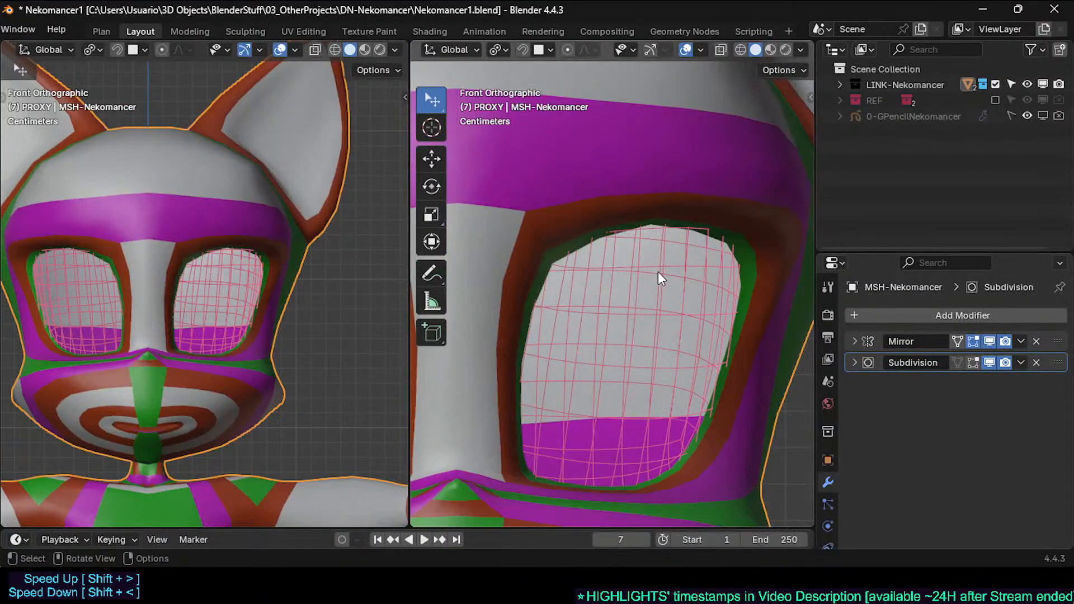
pyautogui.click(658, 271)
pyautogui.hotkey('shift', 'ctrl', 'alt', 'h')
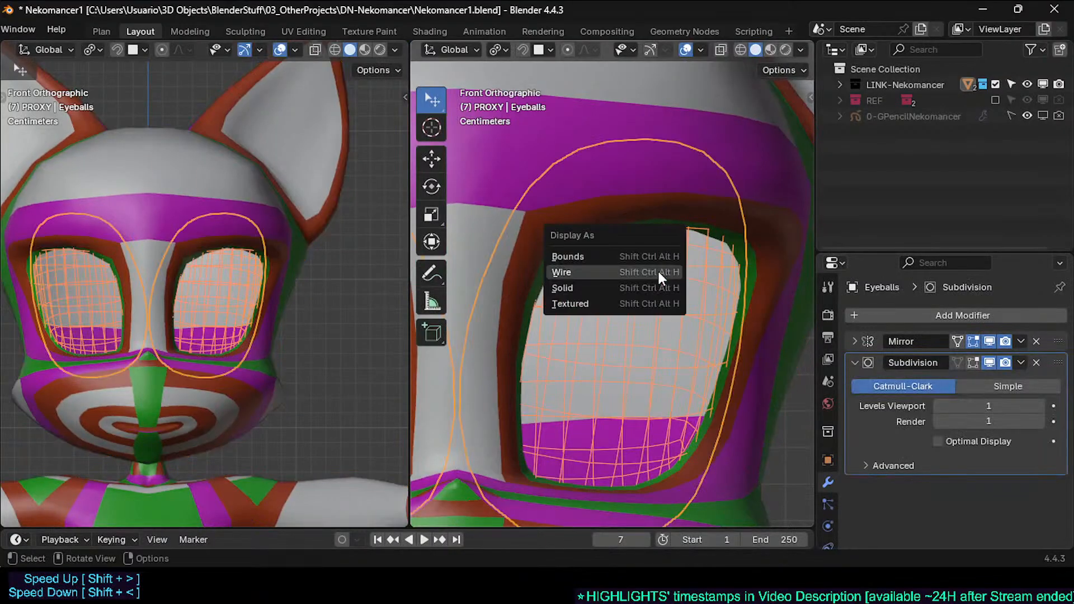
pyautogui.click(649, 305)
pyautogui.hotkey('ctrl', 's')
# Step: Select the innermost edge loop around the eye opening of the MSH-Nekomancer head mesh in Edit Mode
pyautogui.click(604, 224)
pyautogui.press('Tab')
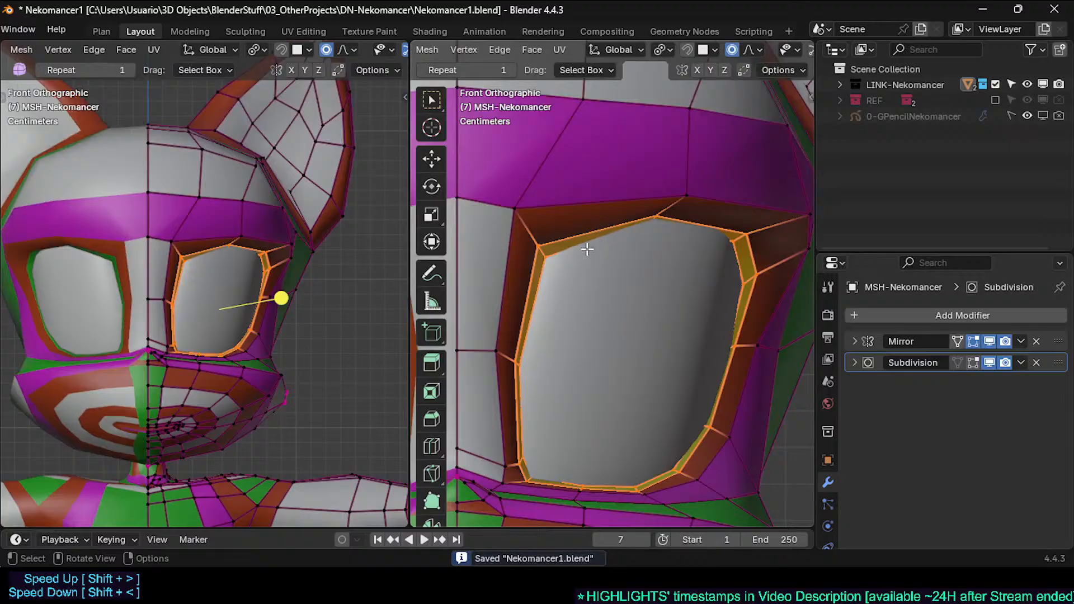
pyautogui.hotkey('alt', 'a')
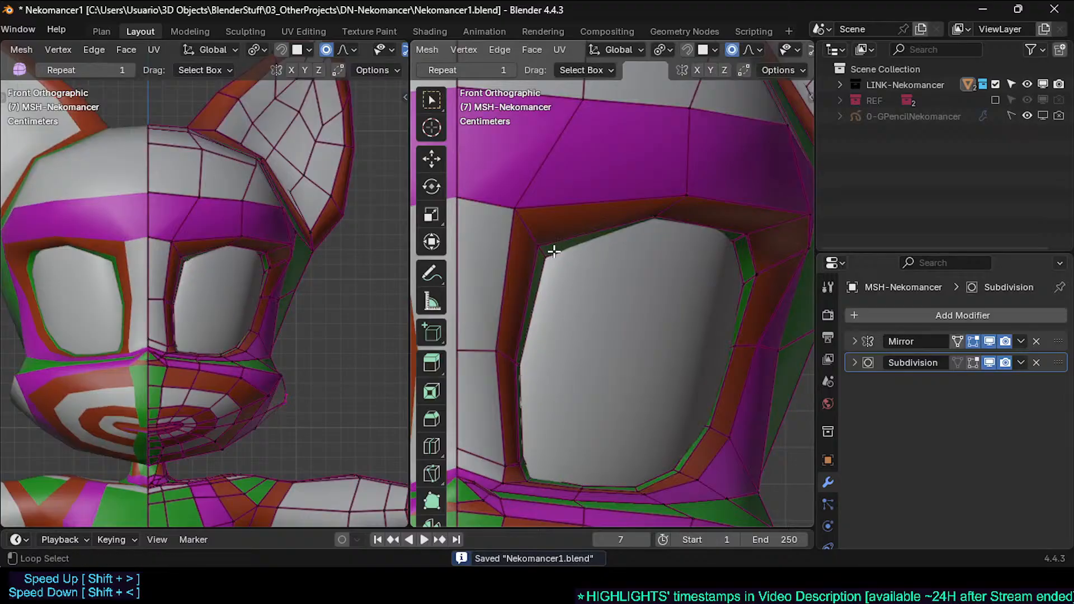
pyautogui.keyDown('alt'); pyautogui.click(550, 253); pyautogui.keyUp('alt')
pyautogui.hotkey('alt', 'z')
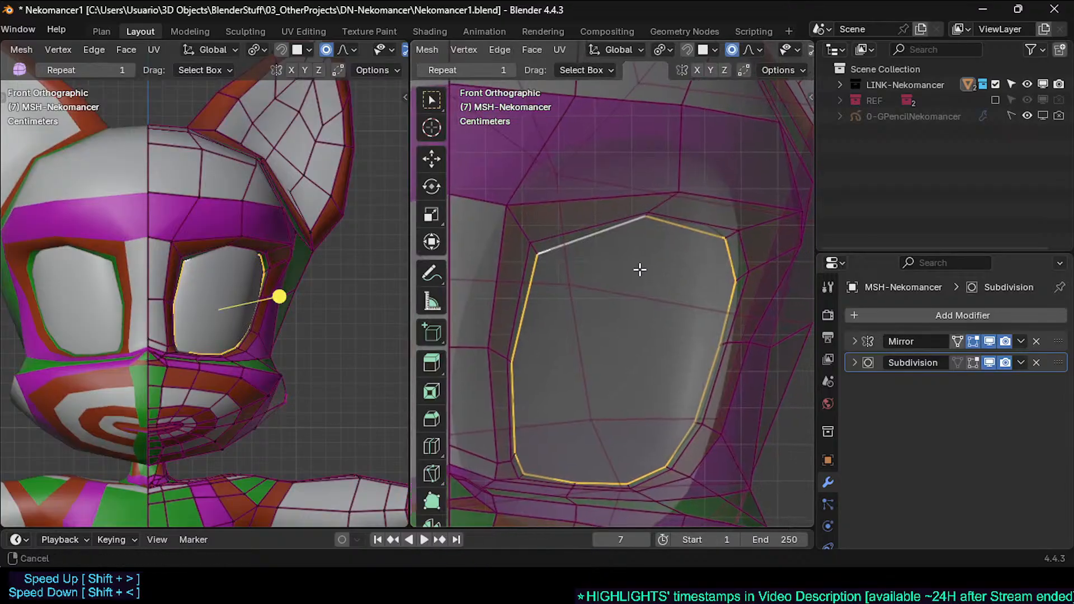
pyautogui.press('Tab')
pyautogui.press('Tab')
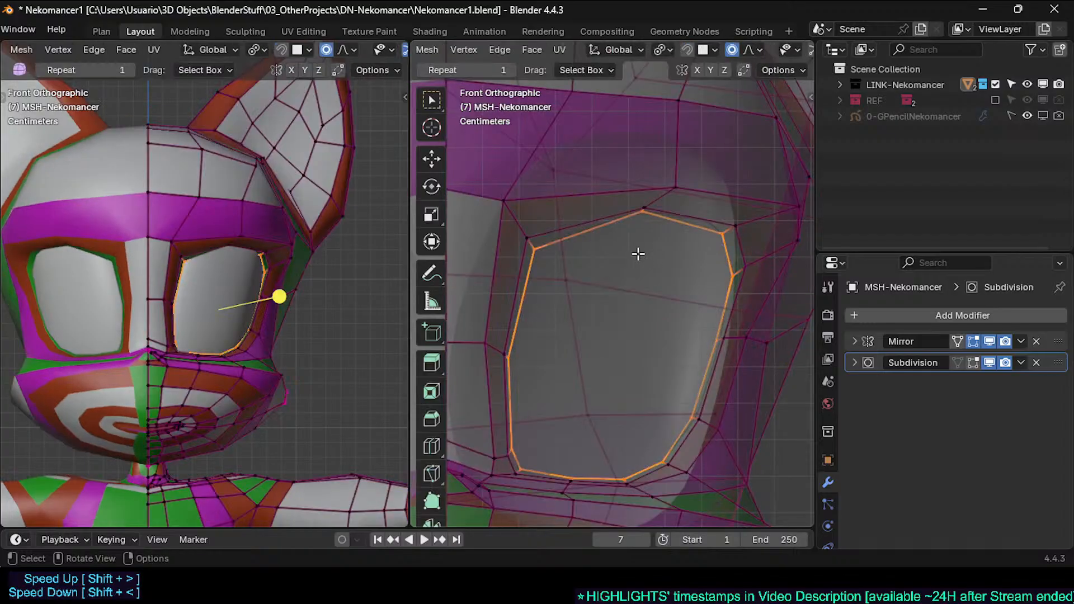
# Step: Turn off proportional editing and enable snapping with Face Project as the individual-element target
pyautogui.click(706, 51)
pyautogui.click(686, 50)
pyautogui.click(686, 50)
pyautogui.click(712, 49)
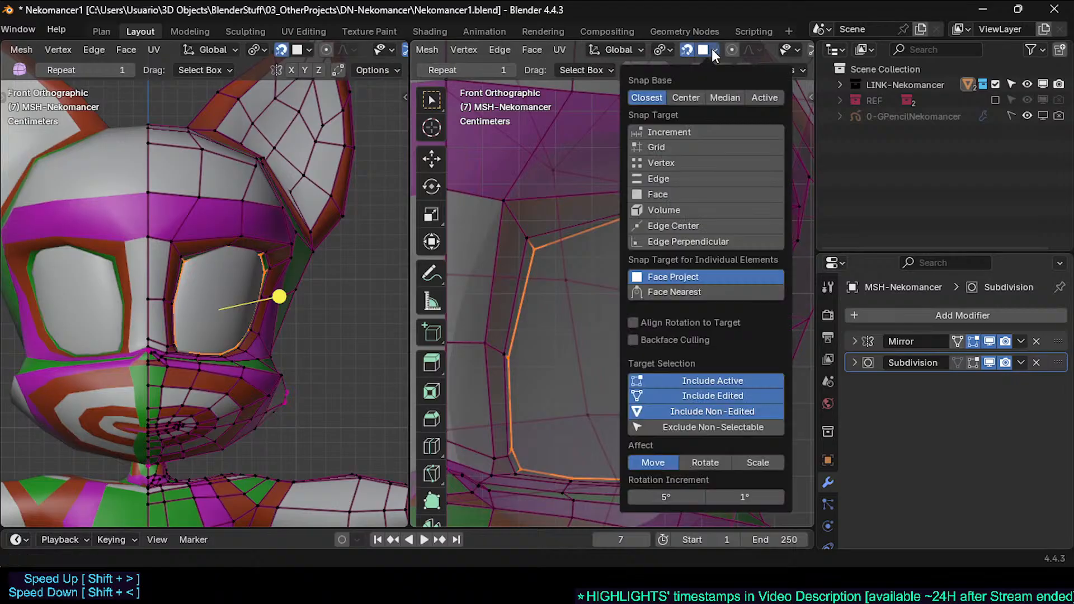
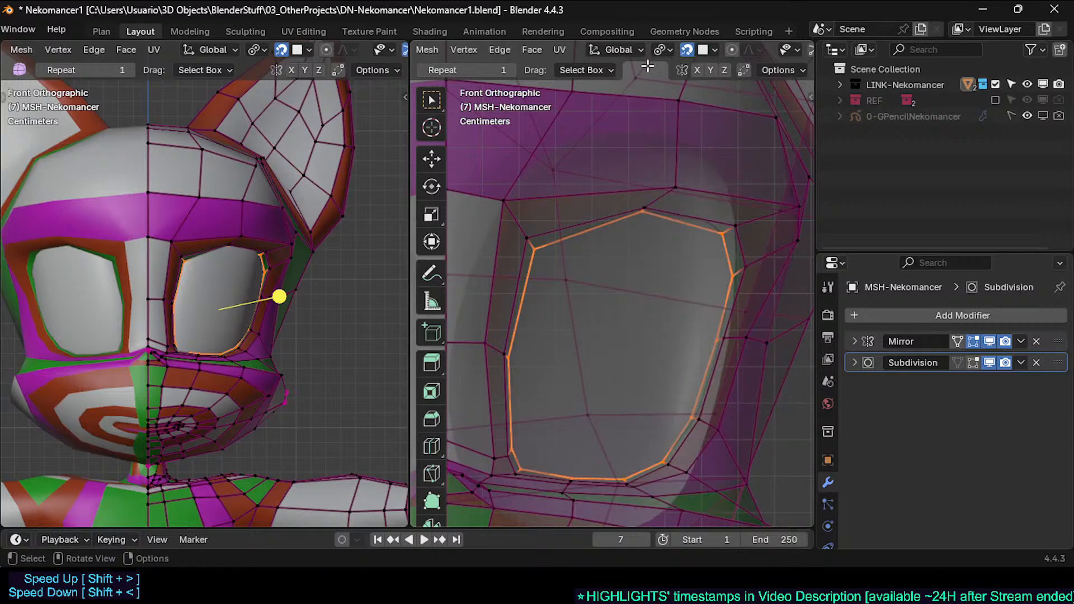
pyautogui.click(707, 49)
# Step: Move the eye opening's inner edge loop in place in the front view to project it onto the eyeball surface
pyautogui.hotkey('alt', 'z')
pyautogui.press('g')
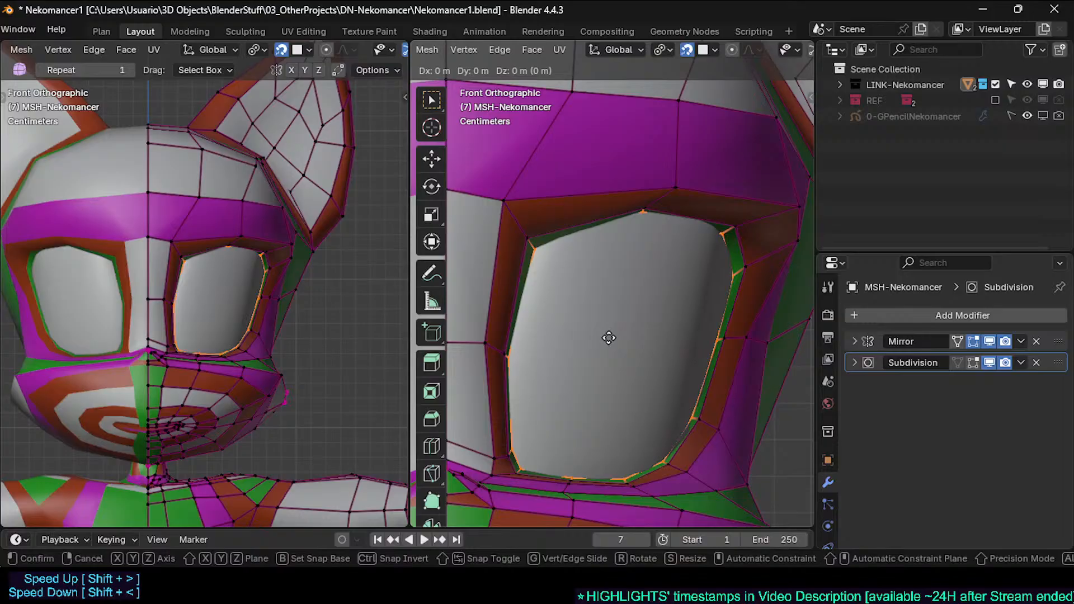
pyautogui.click(609, 338)
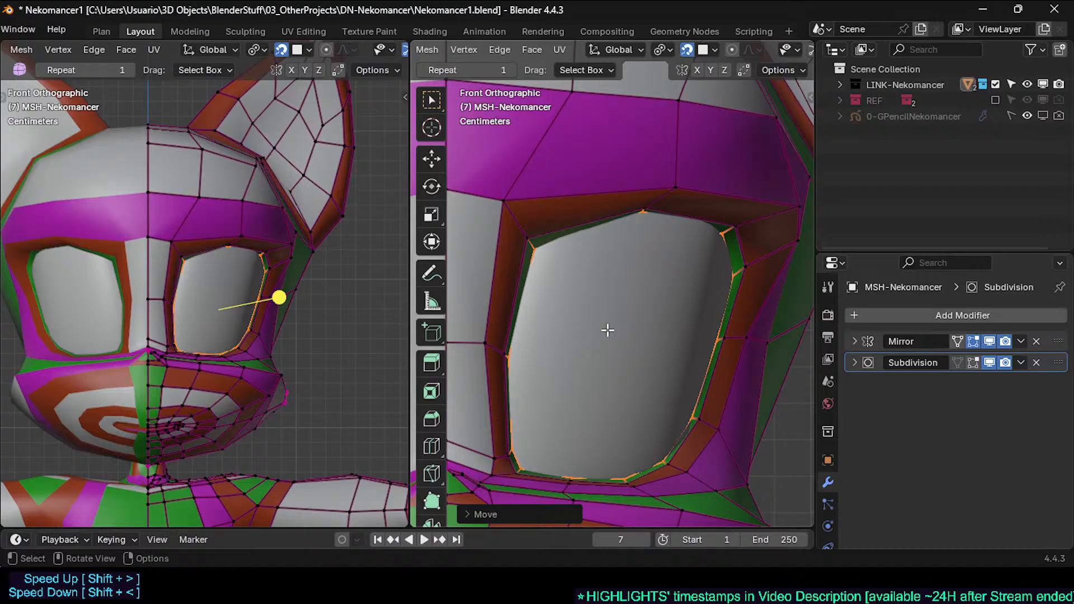
# Step: Examine from several angles how the projected inner edge loop of the eye opening meets the eyeball
pyautogui.scroll(-1, 607, 330)
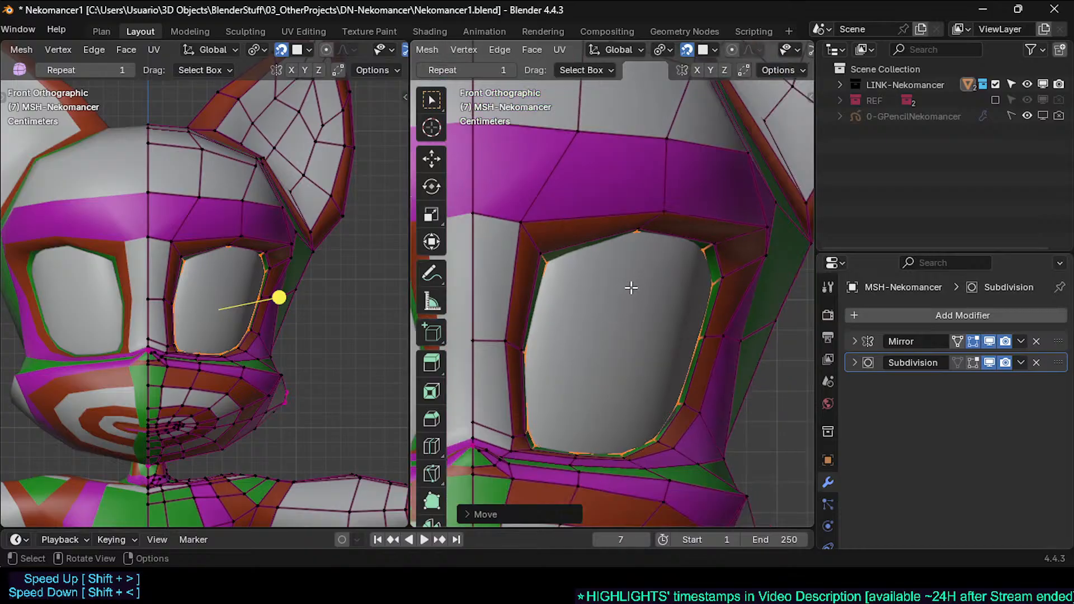
pyautogui.moveTo(632, 288); pyautogui.dragTo(532, 187, button='middle')
pyautogui.press('Tab')
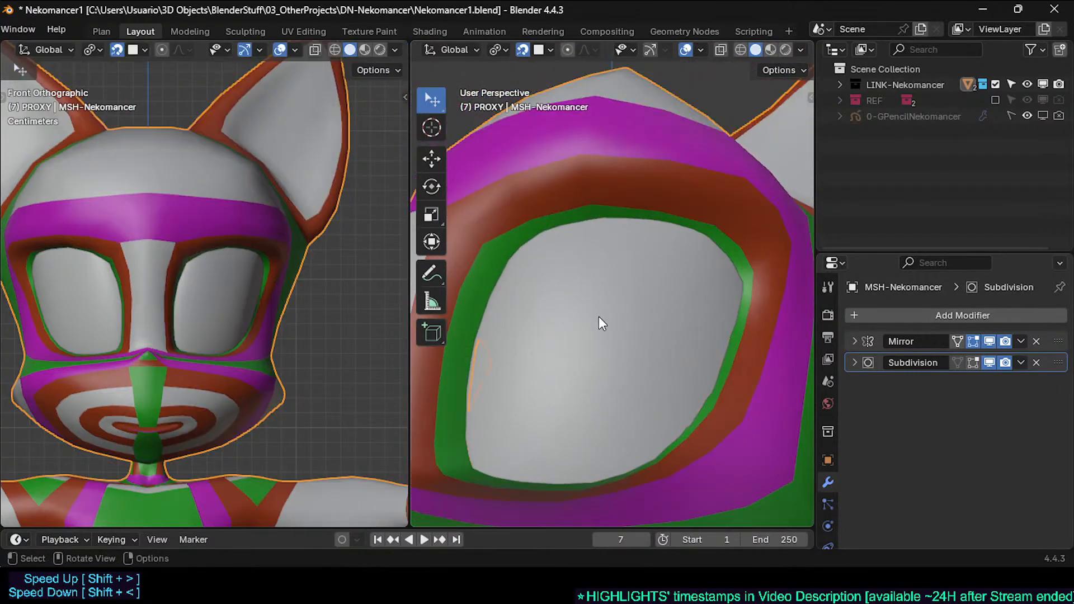
pyautogui.moveTo(598, 318); pyautogui.dragTo(541, 377, button='middle')
pyautogui.scroll(-1, 518, 385)
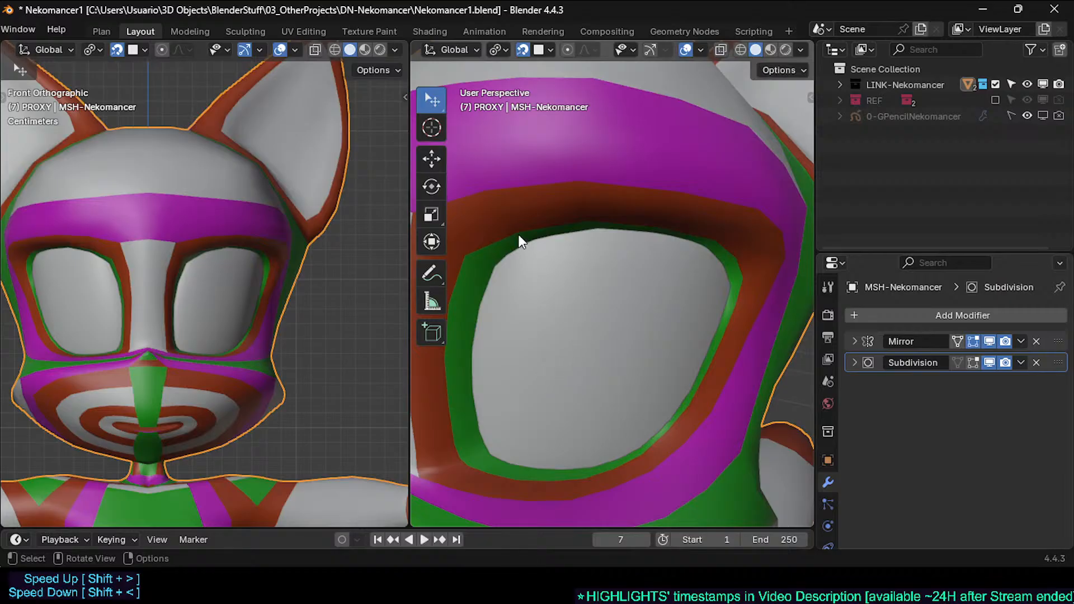
pyautogui.moveTo(518, 234); pyautogui.dragTo(521, 277, button='middle')
pyautogui.scroll(2, 522, 281)
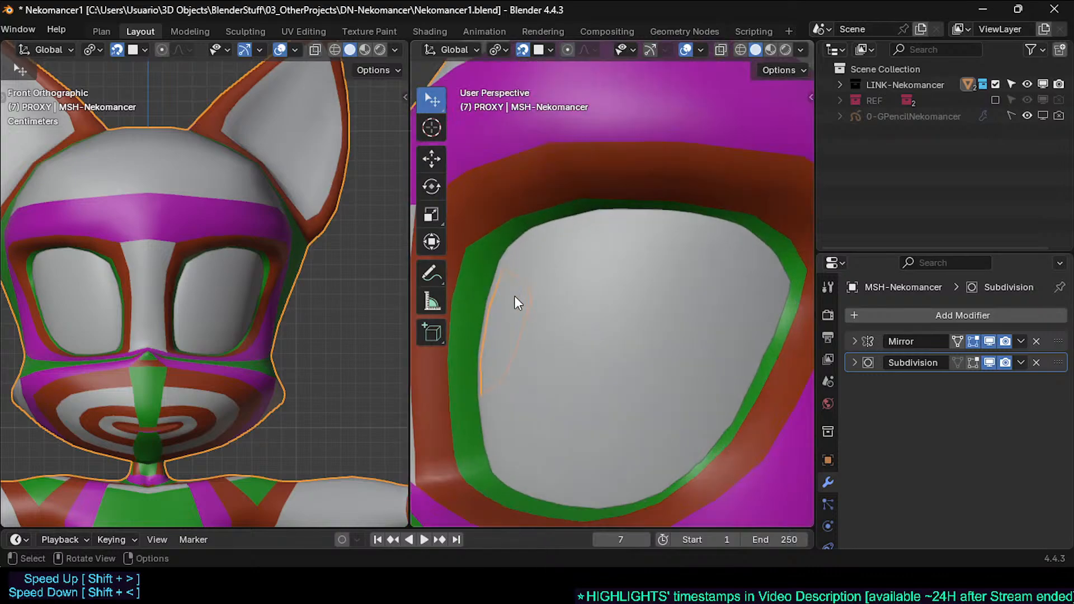
pyautogui.press('Tab')
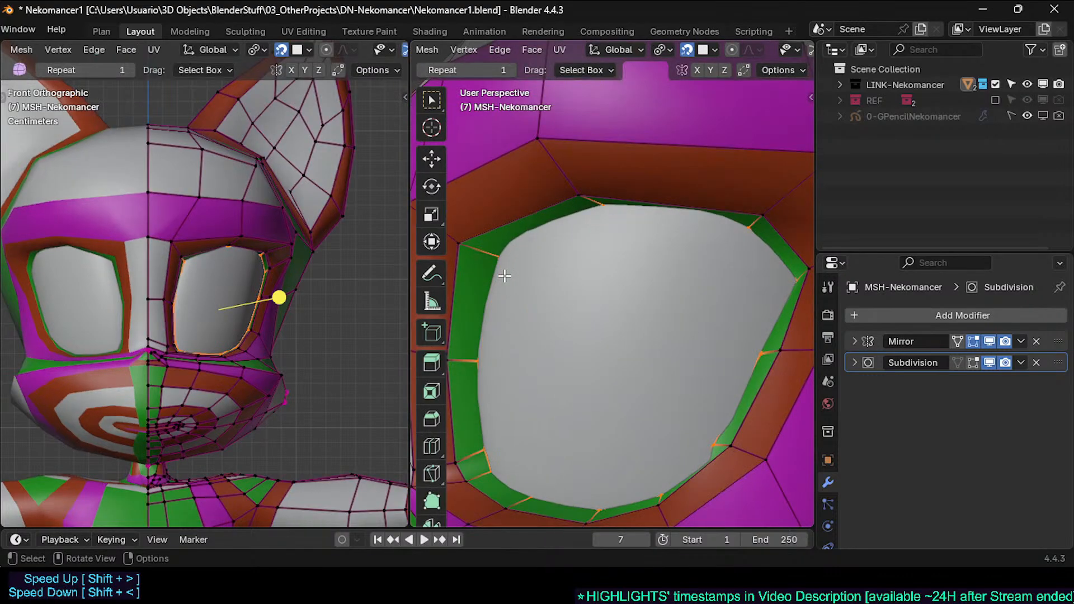
pyautogui.hotkey('alt', 'z')
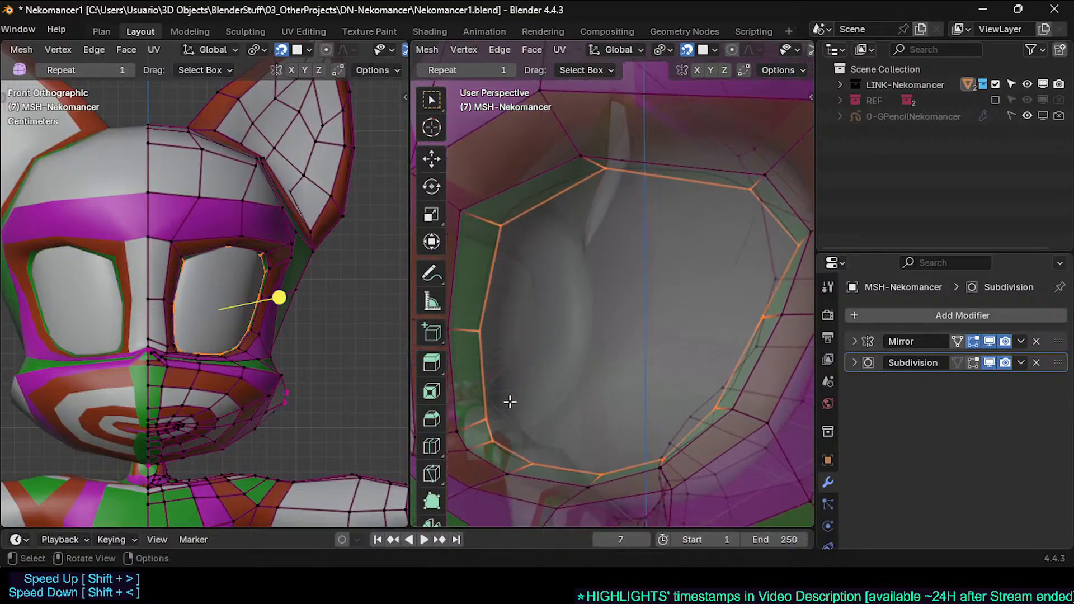
# Step: Examine the fit of the Eyeballs object behind the eye opening, comparing the X-ray and solid displays
pyautogui.press('Tab')
pyautogui.click(604, 336)
pyautogui.moveTo(588, 312); pyautogui.dragTo(618, 335, button='middle')
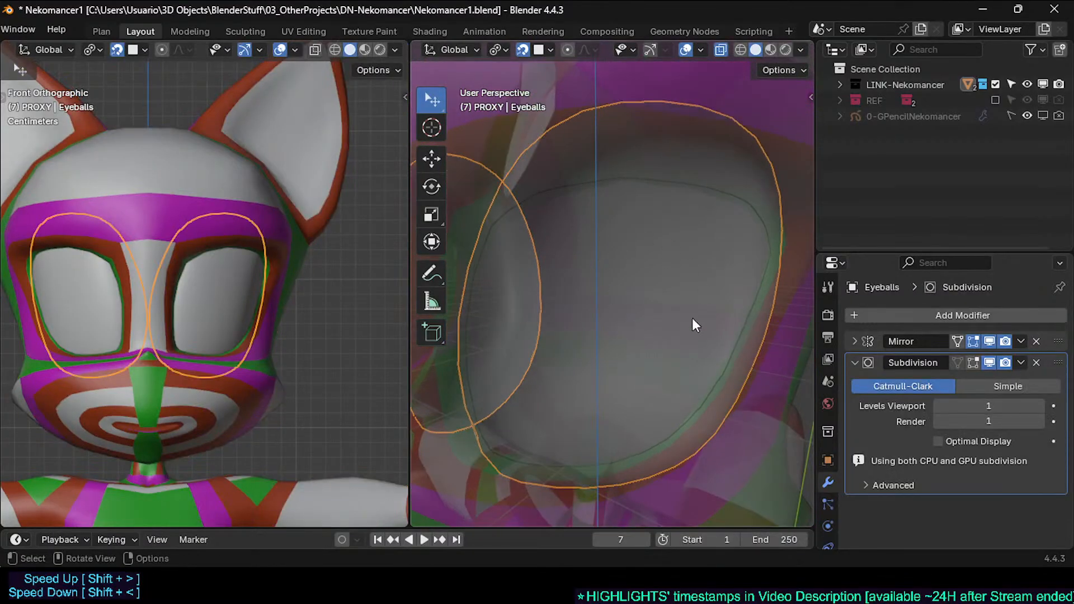
pyautogui.hotkey('alt', 'z')
pyautogui.hotkey('alt', 'z')
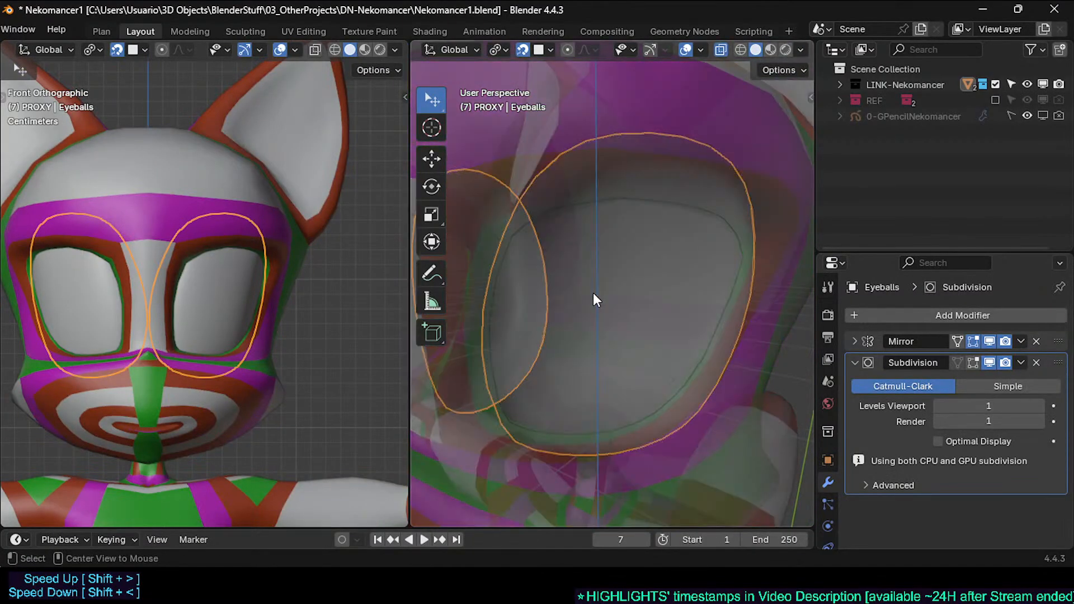
pyautogui.moveTo(595, 296); pyautogui.dragTo(536, 360, button='middle')
pyautogui.hotkey('alt', 'z')
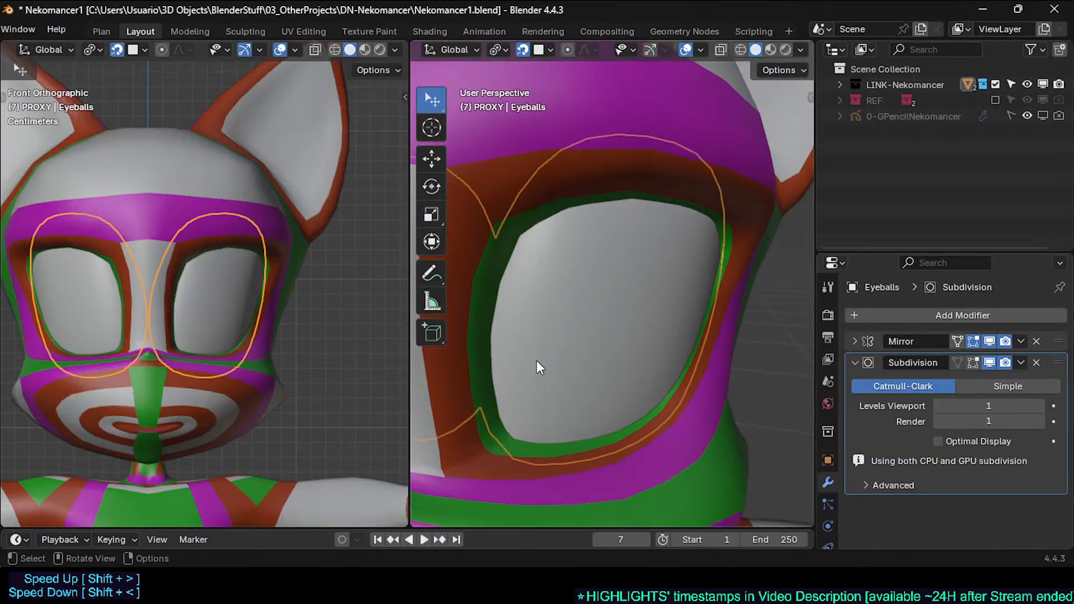
pyautogui.moveTo(639, 282); pyautogui.dragTo(619, 332, button='middle')
# Step: Examine the Eyeballs mesh topology against its smoothed surface, and collapse its Subdivision modifier settings
pyautogui.press('Tab')
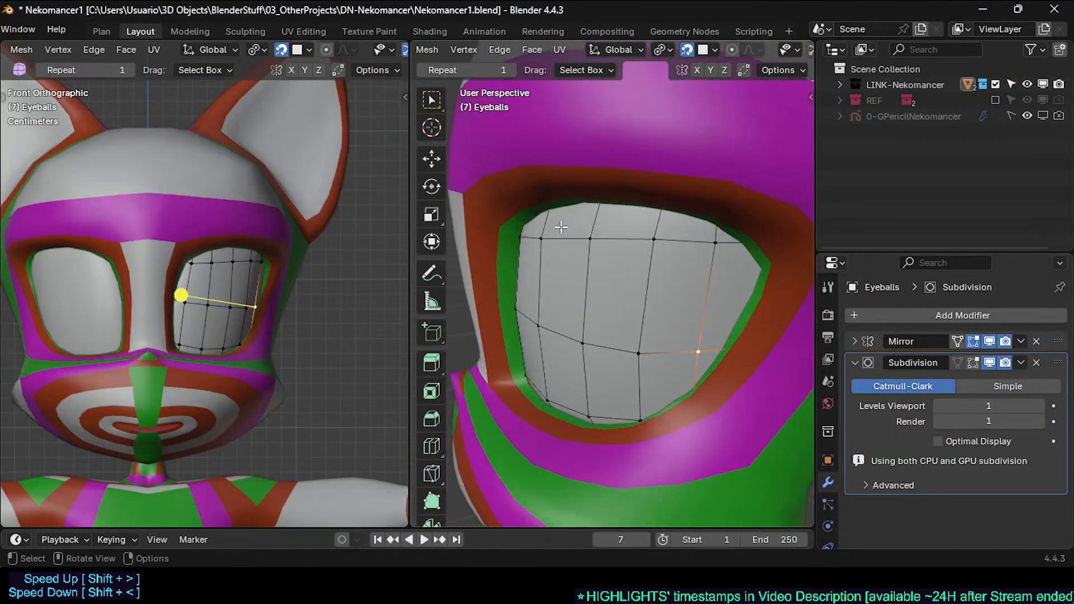
pyautogui.press('Tab')
pyautogui.click(546, 127)
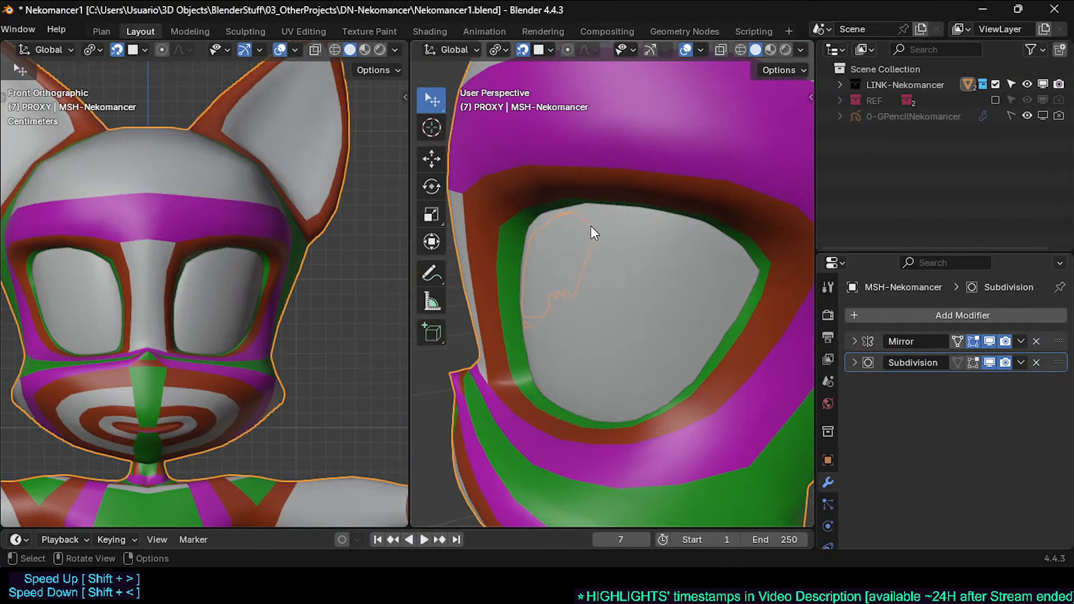
pyautogui.click(592, 228)
pyautogui.hotkey('alt', 'Tab')
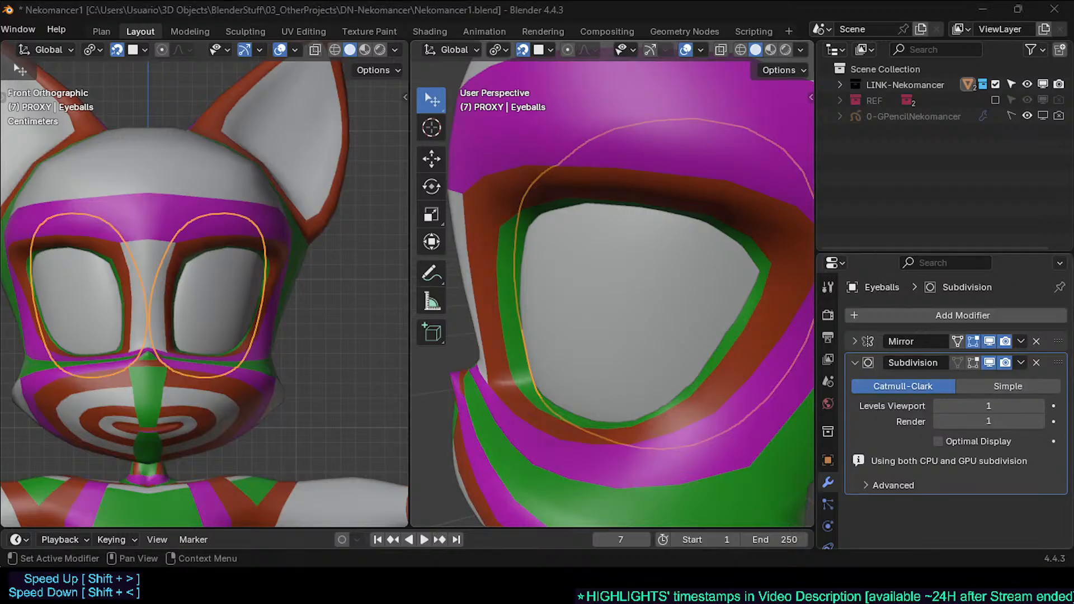
pyautogui.click(854, 362)
pyautogui.moveTo(639, 334); pyautogui.dragTo(626, 307, button='middle')
pyautogui.scroll(-2, 626, 308)
pyautogui.press('Tab')
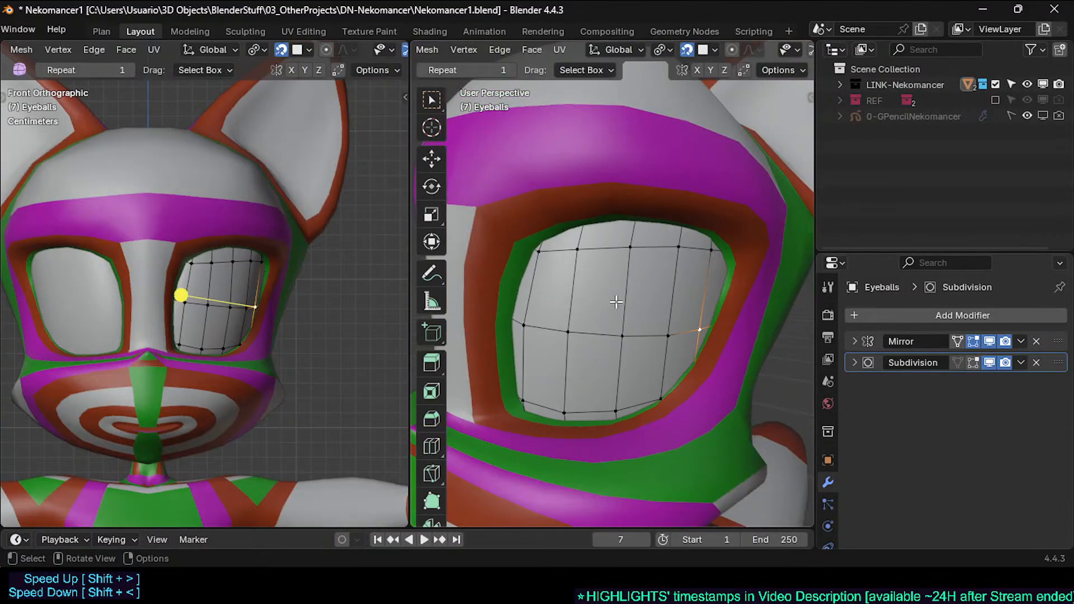
# Step: Inspect the head mesh's inner eye-opening loop against the eyeball in solid and X-ray display, ending in the front view
pyautogui.press('Tab')
pyautogui.click(475, 271)
pyautogui.press('Tab')
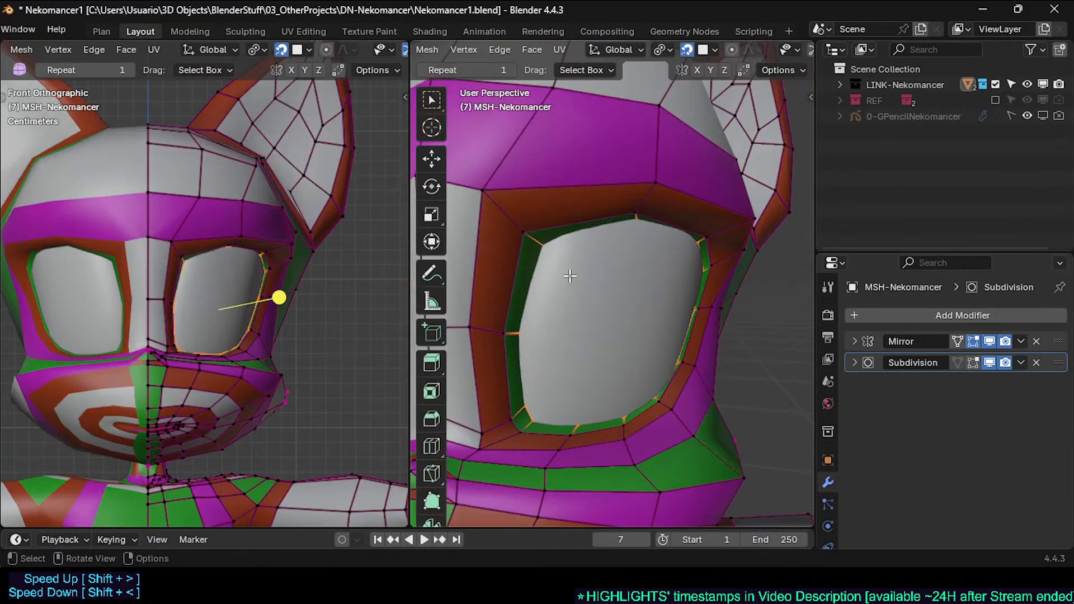
pyautogui.keyDown('alt'); pyautogui.click(526, 265); pyautogui.keyUp('alt')
pyautogui.moveTo(610, 223)
pyautogui.mouseDown(button='middle')
pyautogui.moveTo(688, 209)
pyautogui.moveTo(632, 228)
pyautogui.moveTo(650, 241)
pyautogui.moveTo(631, 224)
pyautogui.mouseUp(button='middle')
pyautogui.press('Tab')
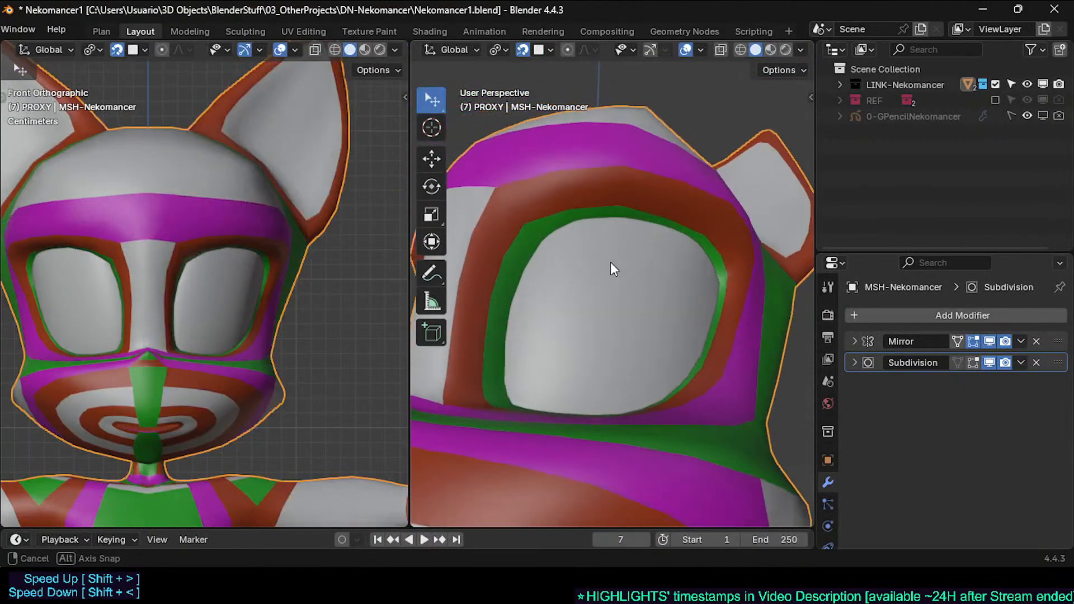
pyautogui.moveTo(610, 262); pyautogui.dragTo(558, 240, button='middle')
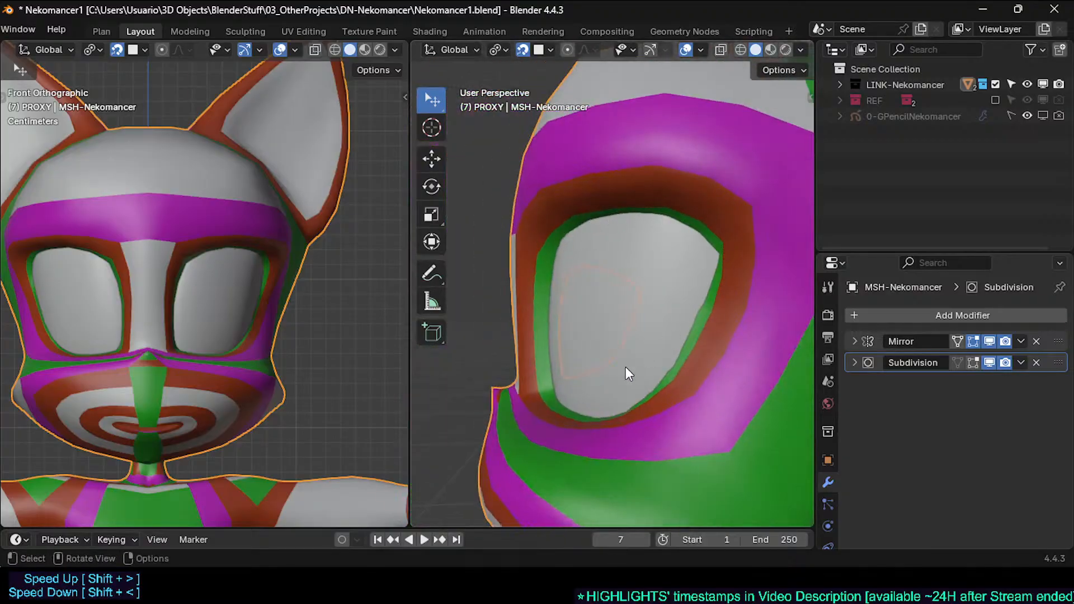
pyautogui.moveTo(624, 307); pyautogui.dragTo(714, 276, button='middle')
pyautogui.press('Tab')
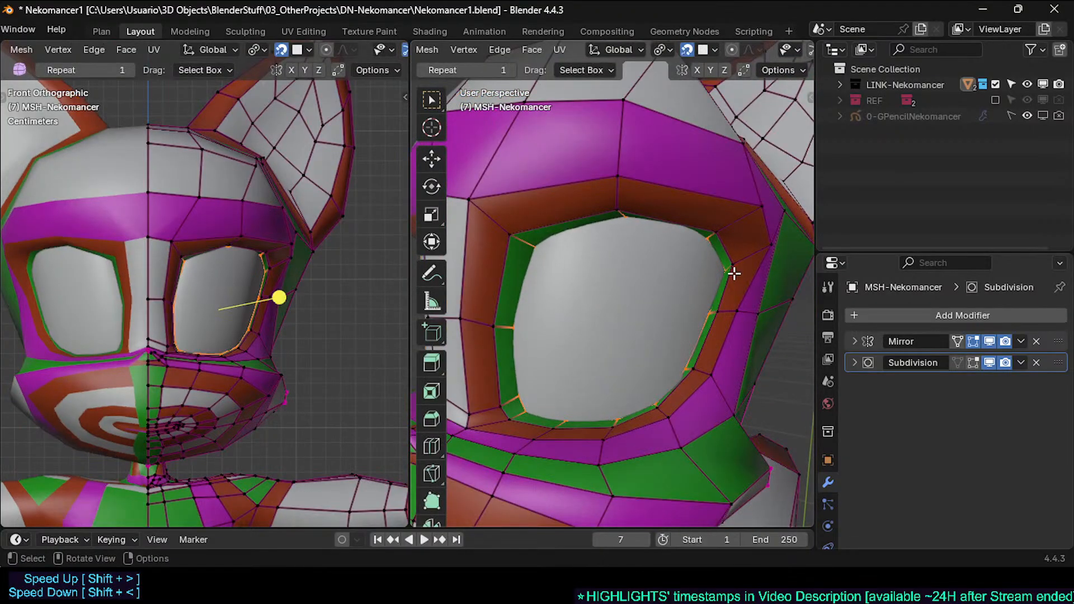
pyautogui.hotkey('alt', 'z')
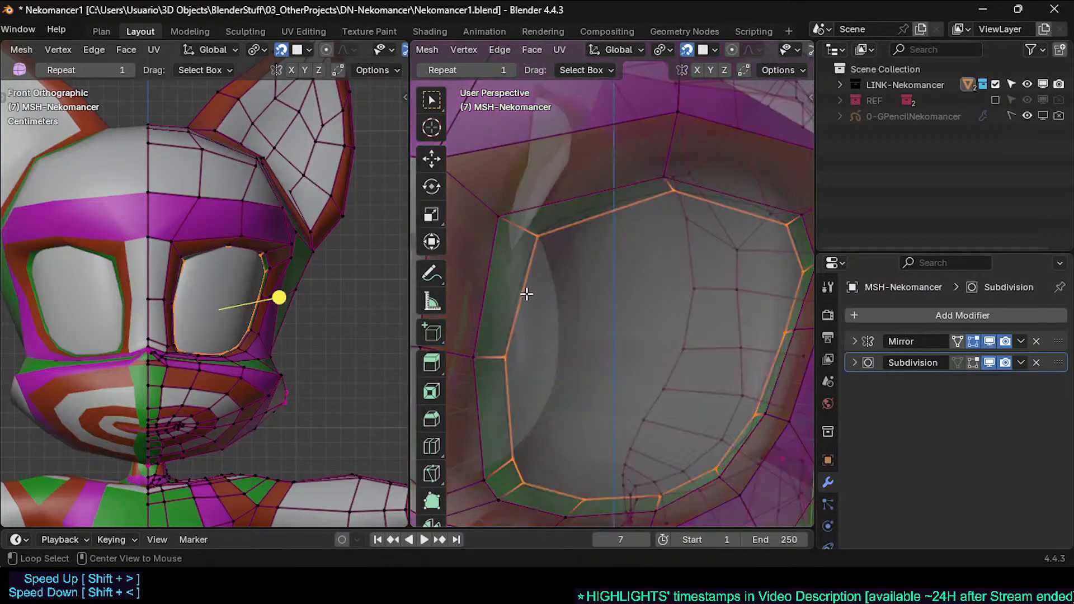
pyautogui.moveTo(525, 293); pyautogui.dragTo(740, 321, button='middle')
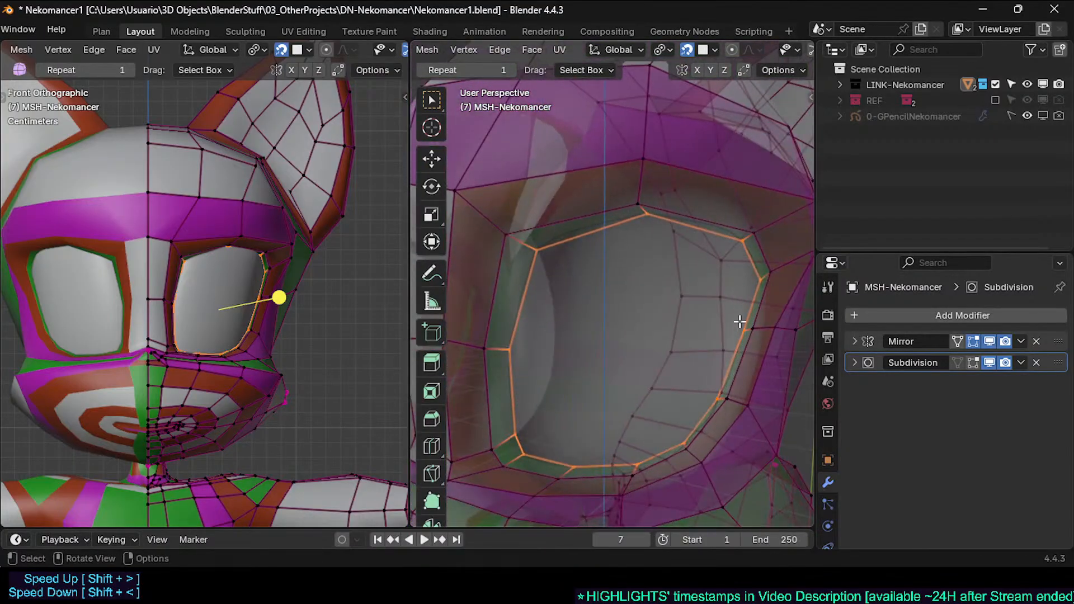
pyautogui.scroll(-1, 668, 424)
pyautogui.hotkey('alt', 'z')
pyautogui.press('KP_1')
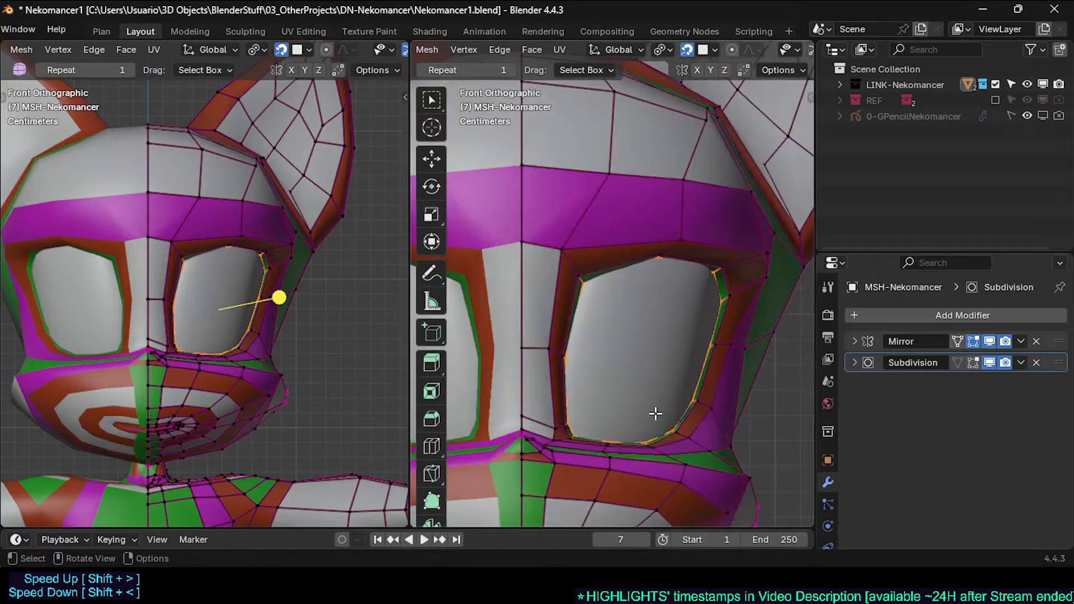
# Step: Inspect the Eyeballs mesh vertices behind the head's eye opening, turn off snapping, and save the file
pyautogui.press('Tab')
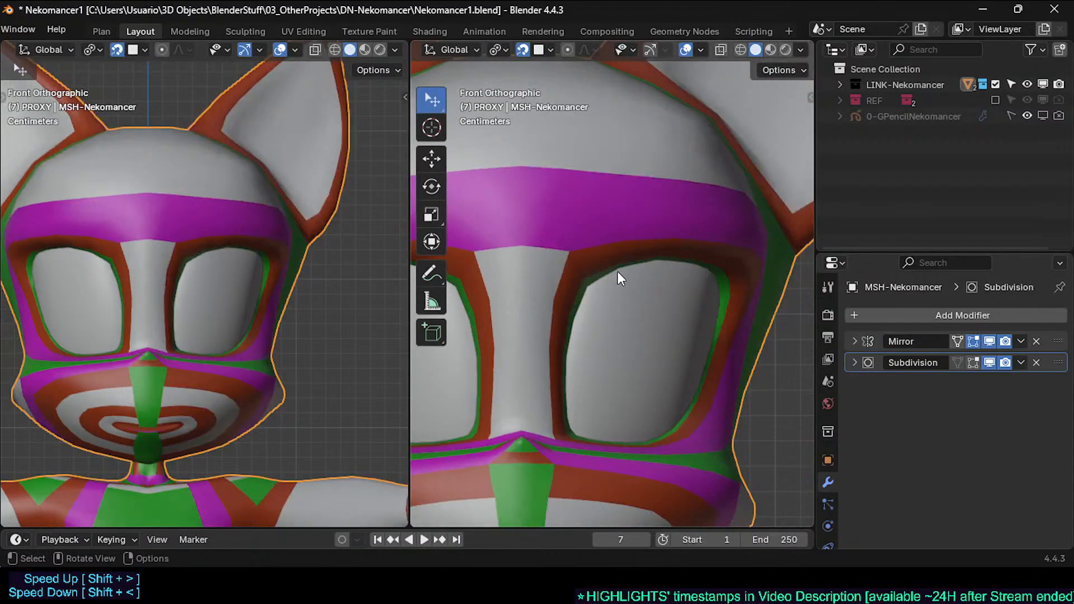
pyautogui.press('Tab')
pyautogui.press('Tab')
pyautogui.click(643, 290)
pyautogui.press('Tab')
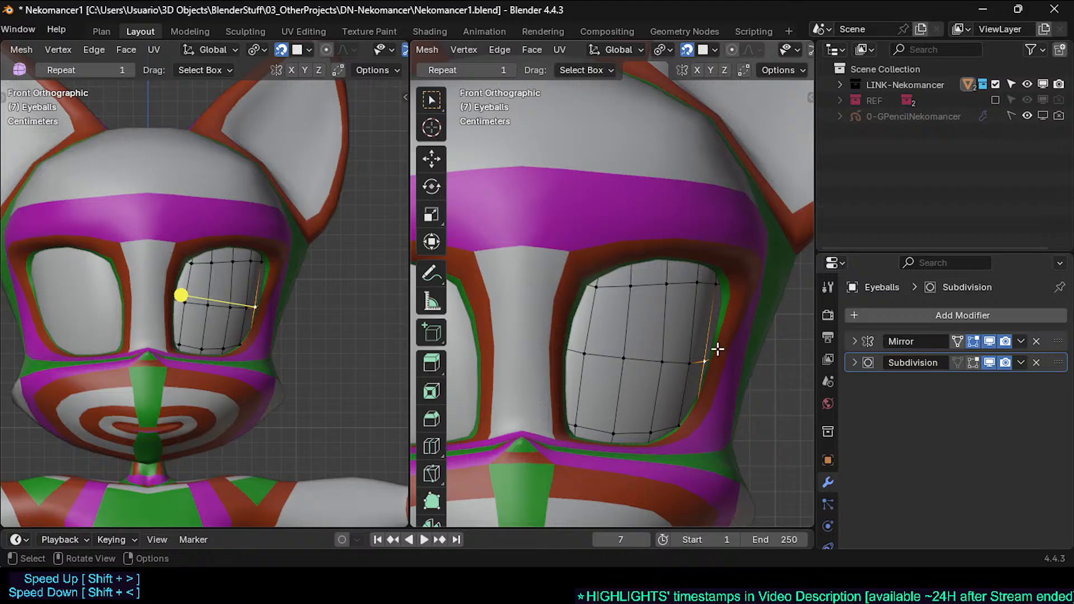
pyautogui.click(609, 278)
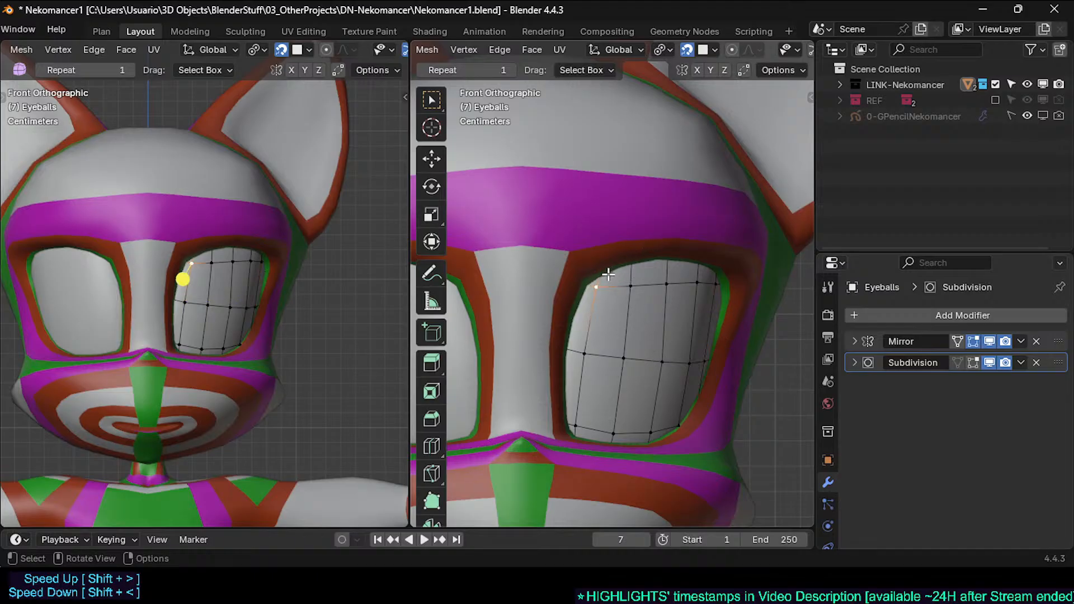
pyautogui.press('Tab')
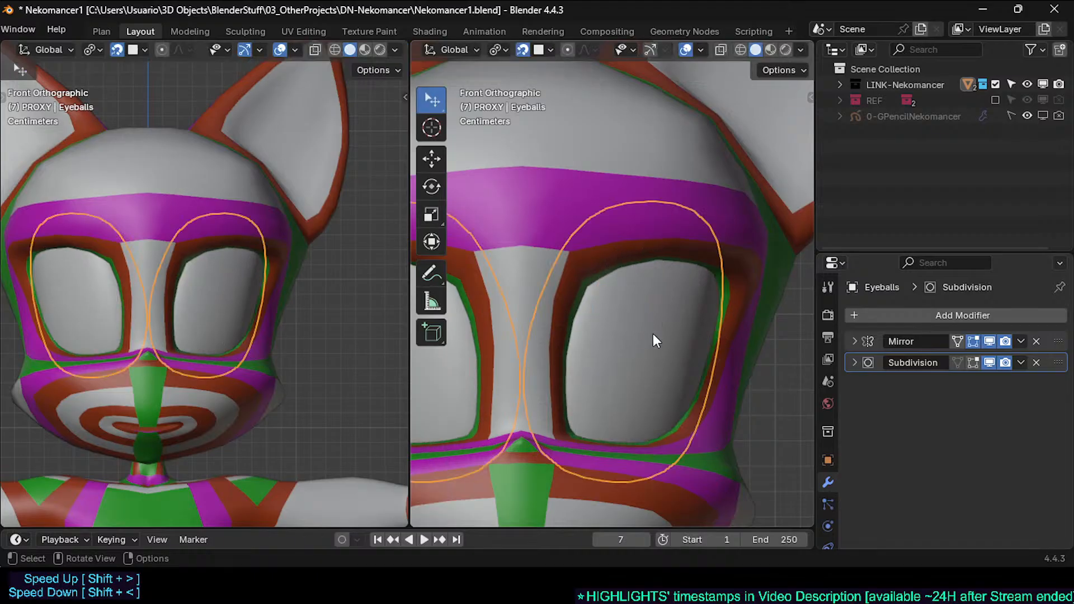
pyautogui.press('Tab')
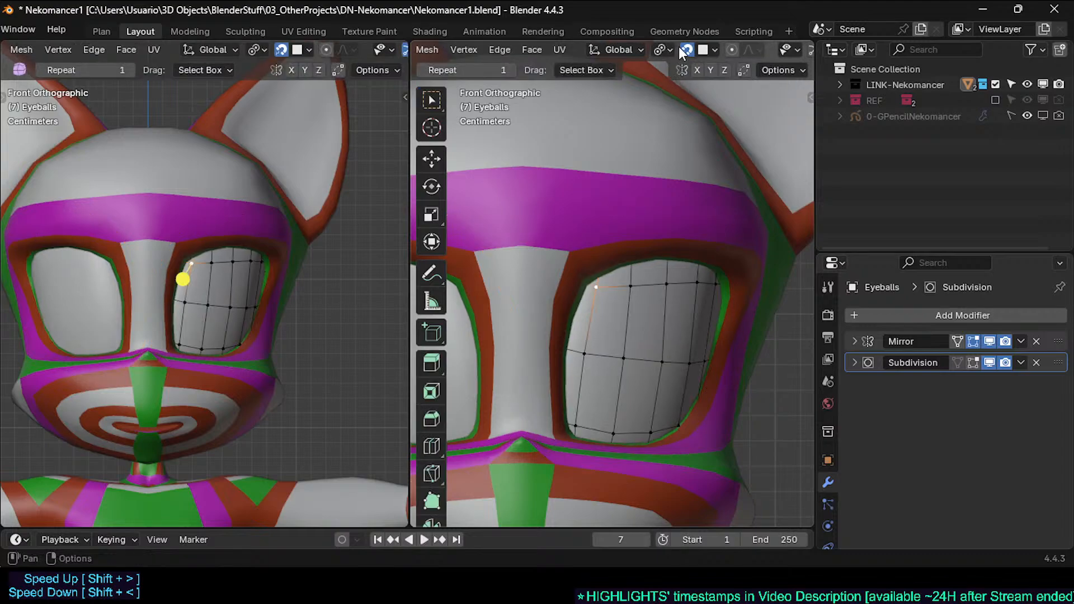
pyautogui.press('Tab')
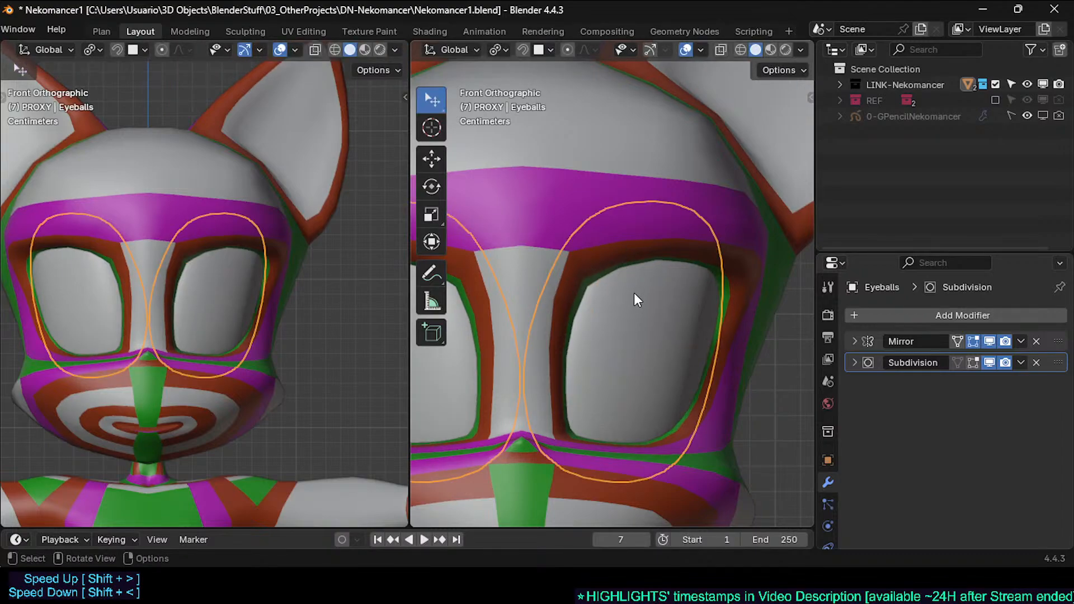
pyautogui.scroll(-2, 635, 287)
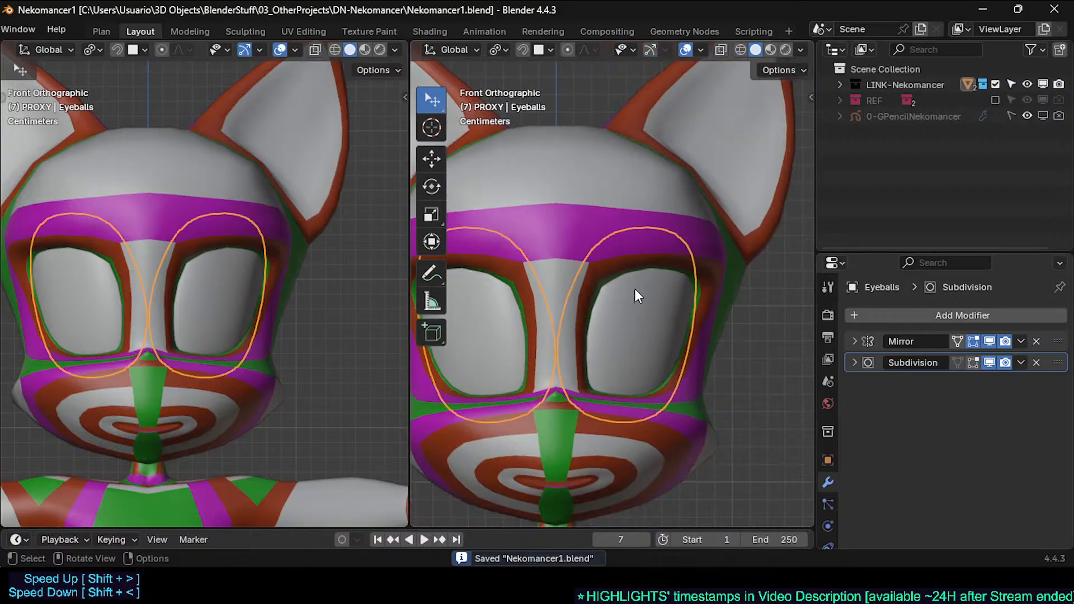
# Step: Compare the fully selected Eyeballs mesh with its smoothed surface inside the eye opening, and save the file
pyautogui.press('Tab')
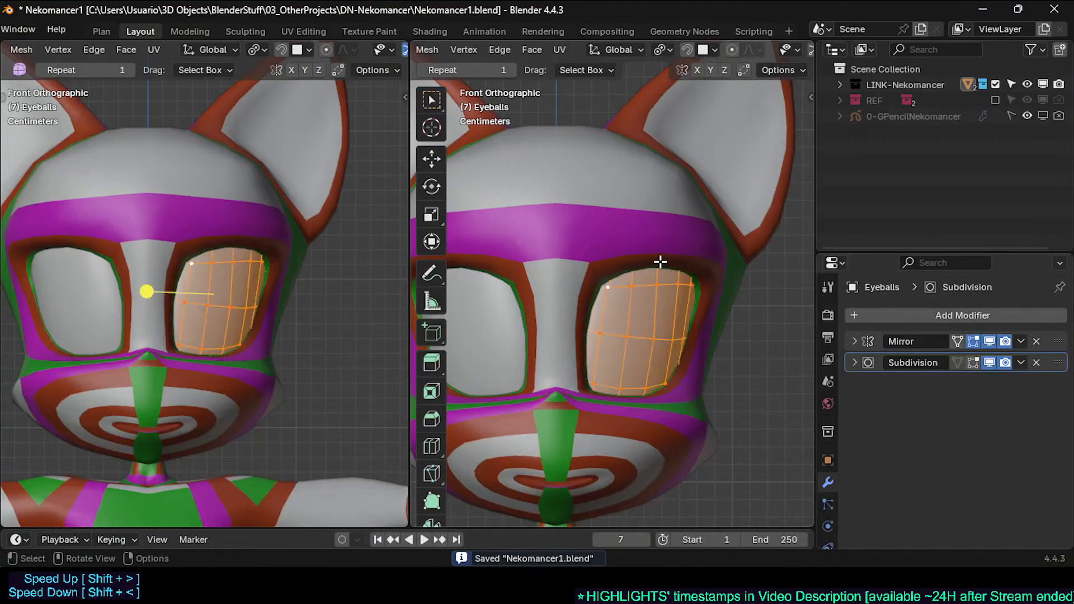
pyautogui.scroll(3, 661, 261)
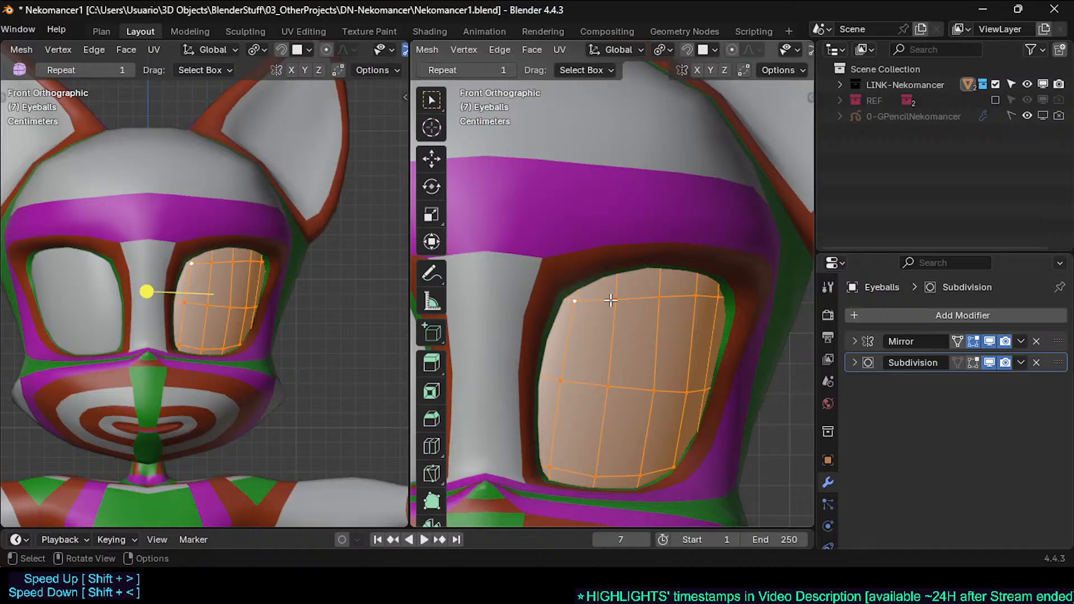
pyautogui.press('Tab')
pyautogui.scroll(-2, 667, 349)
pyautogui.hotkey('alt', 'a')
pyautogui.scroll(-1, 690, 377)
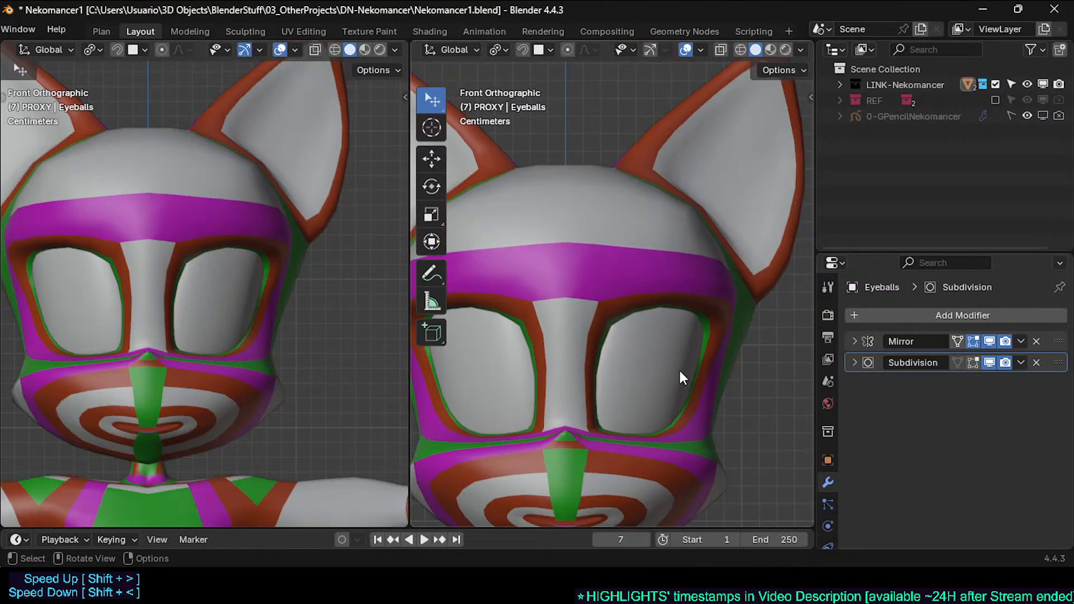
pyautogui.press('Tab')
pyautogui.scroll(2, 657, 358)
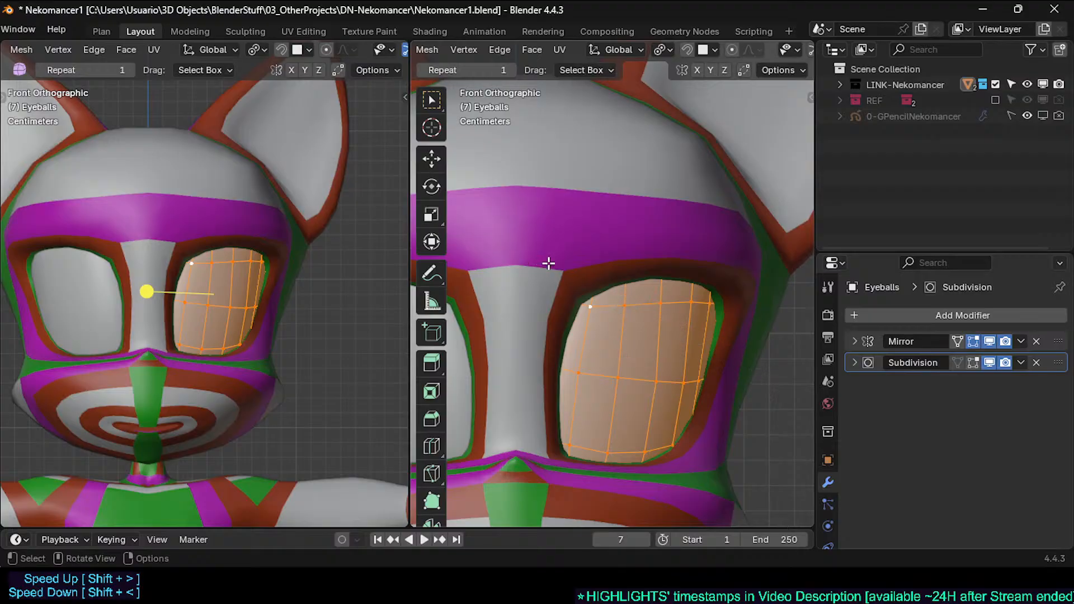
pyautogui.press('Tab')
pyautogui.scroll(-4, 620, 240)
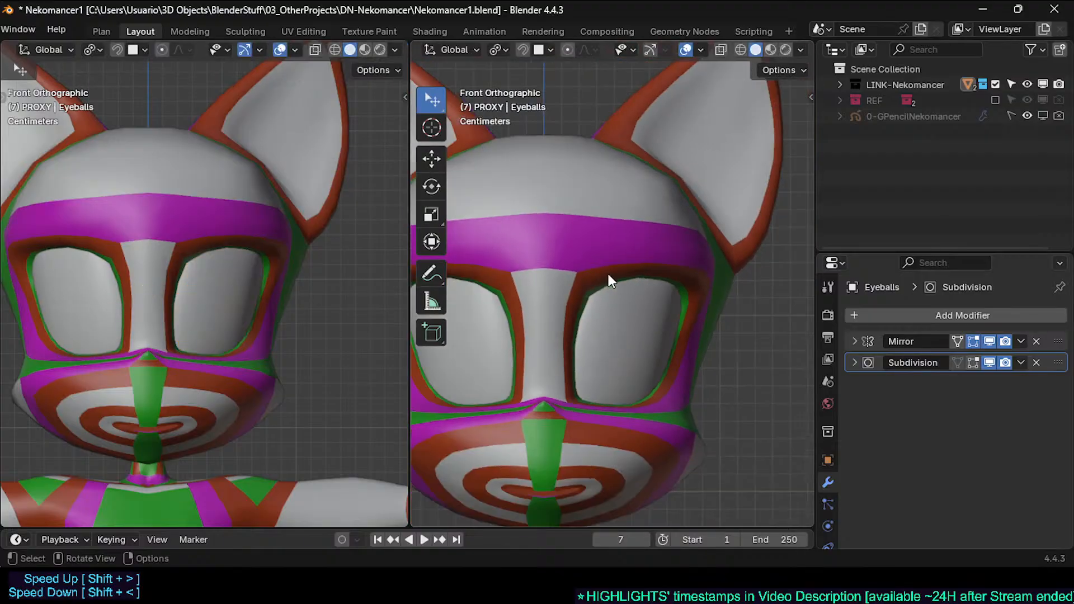
pyautogui.hotkey('ctrl', 's')
# Step: Examine the Eyeballs mesh with the wireframe overlay shown, comparing its editable topology with the subdivided surface in the eye openings
pyautogui.scroll(1, 615, 287)
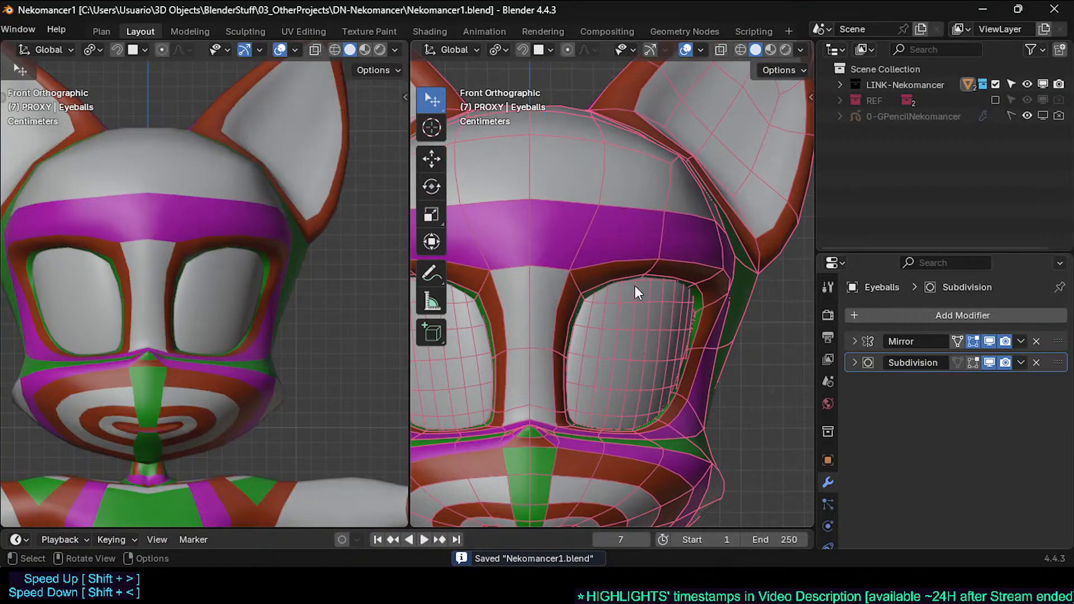
pyautogui.scroll(2, 635, 287)
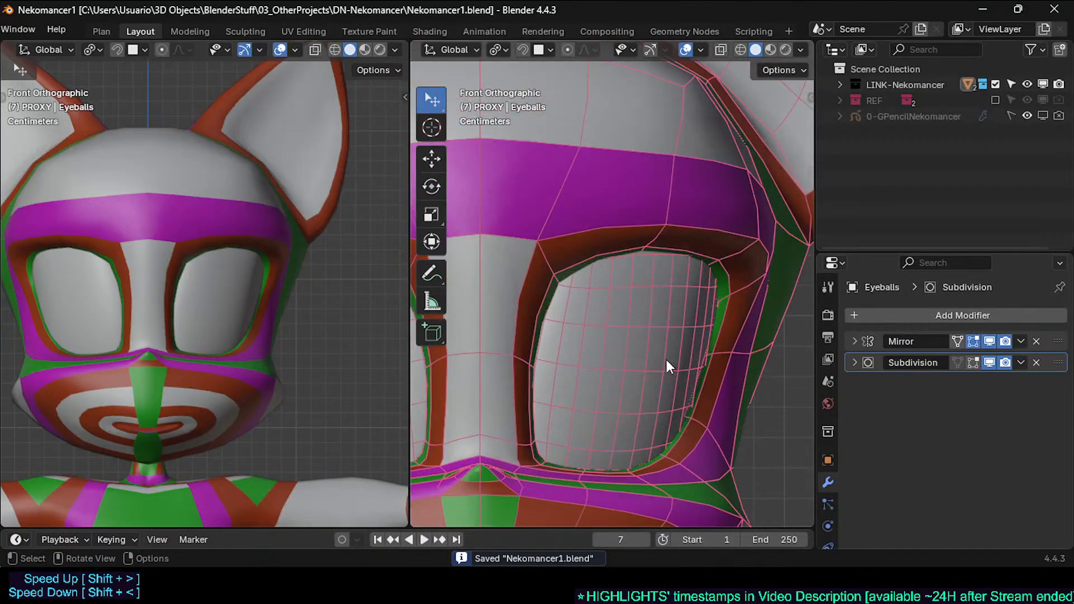
pyautogui.press('Tab')
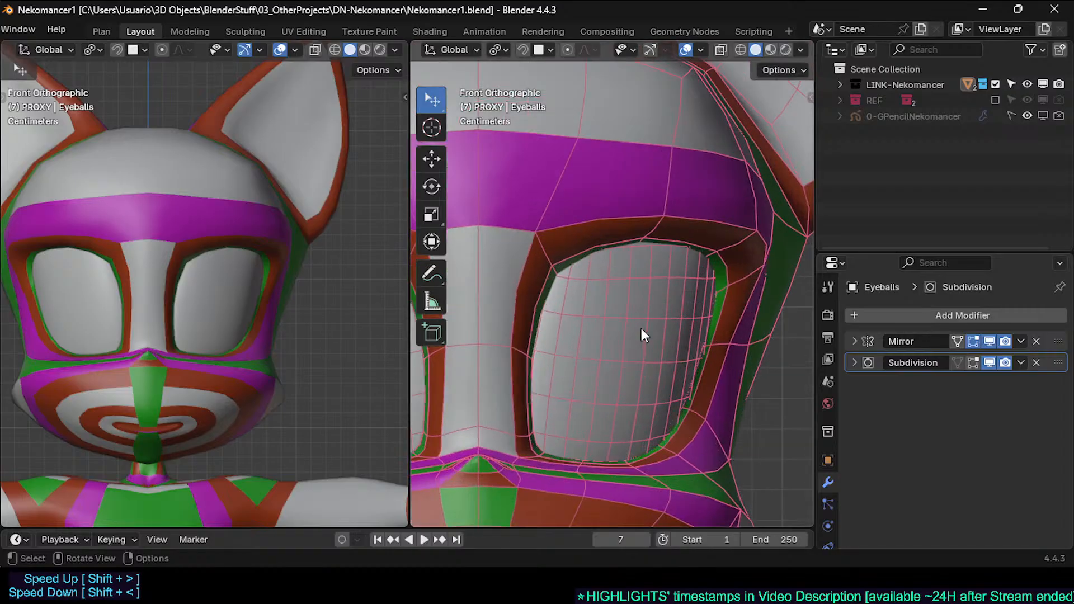
pyautogui.press('a')
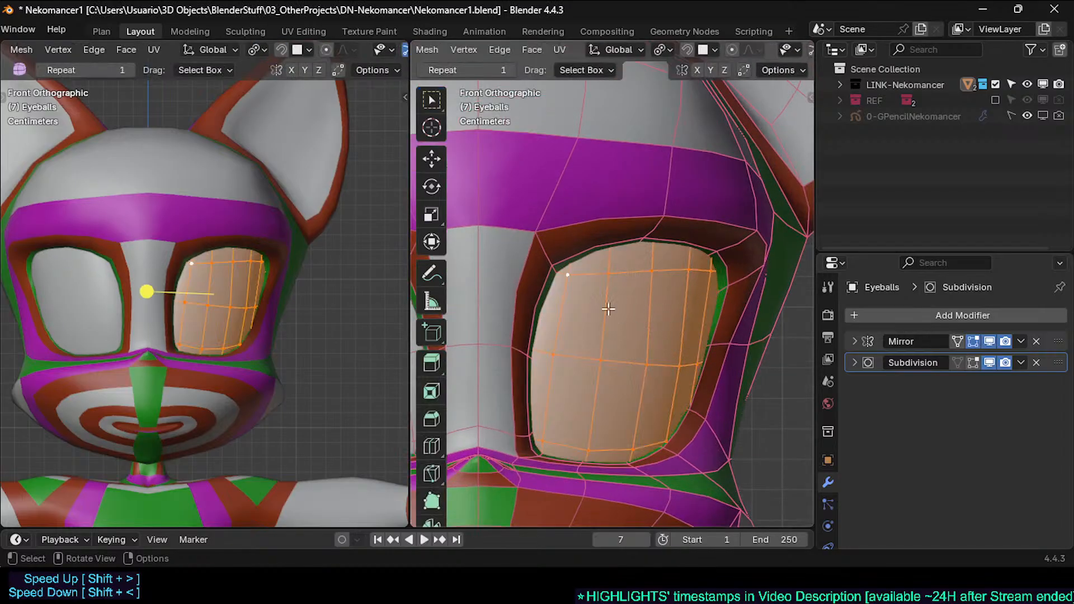
pyautogui.press('Tab')
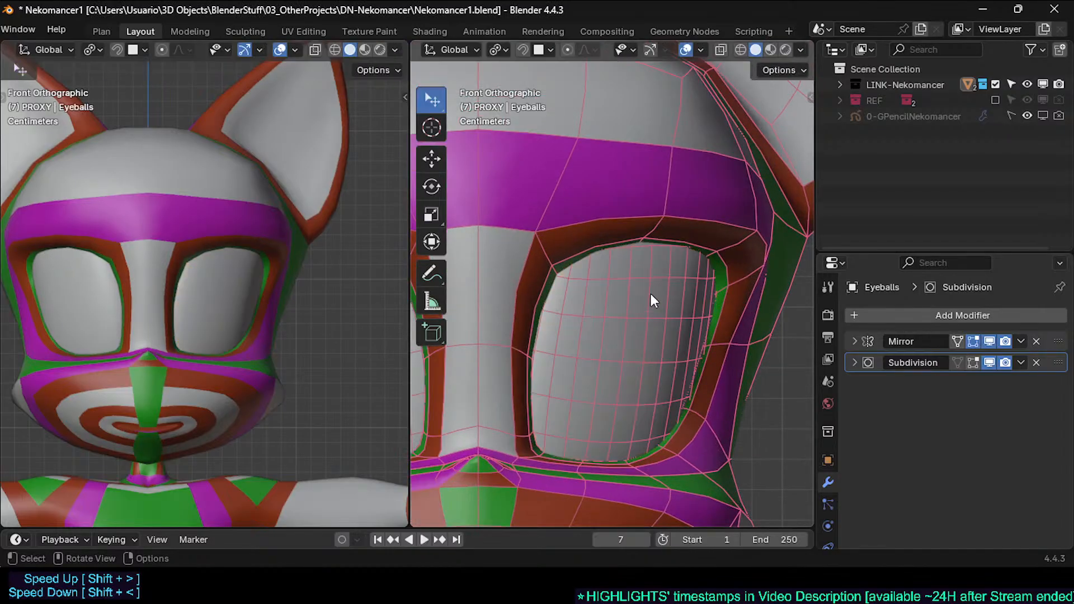
pyautogui.scroll(-3, 650, 298)
pyautogui.press('Tab')
pyautogui.press('Tab')
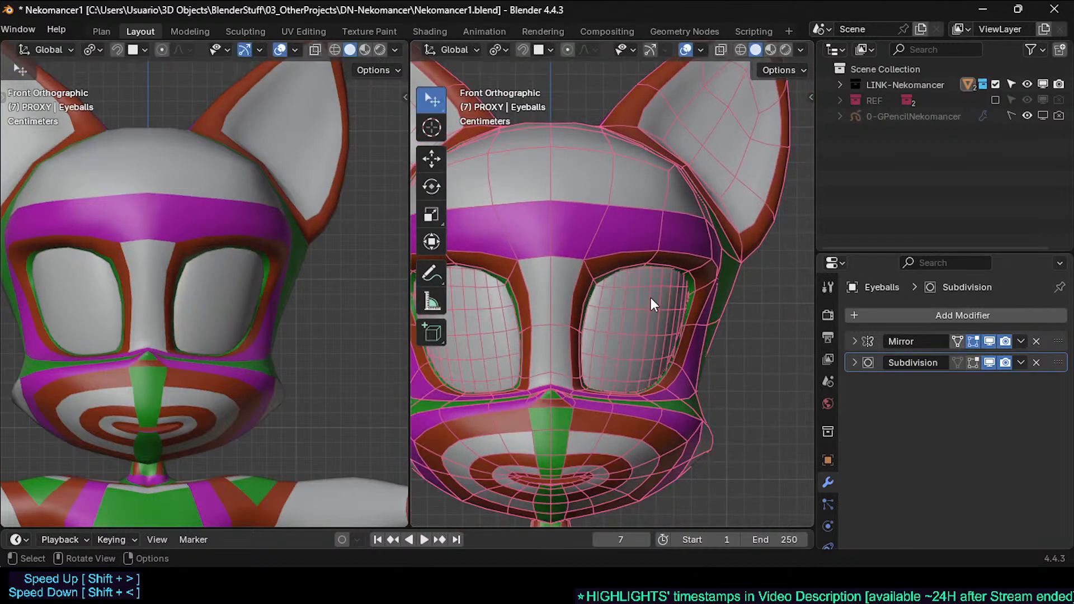
pyautogui.scroll(-3, 651, 298)
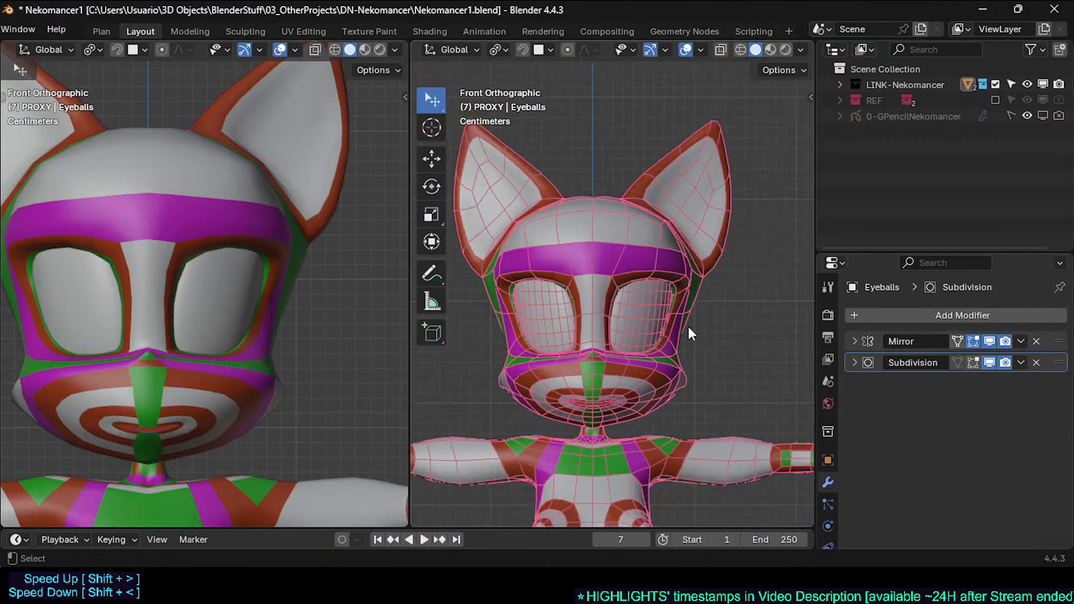
# Step: Set the Eyeballs object to display as Wire, check it from an angle, and save the file
pyautogui.click(642, 305)
pyautogui.hotkey('ctrl', 'alt', 'shift', 'h')
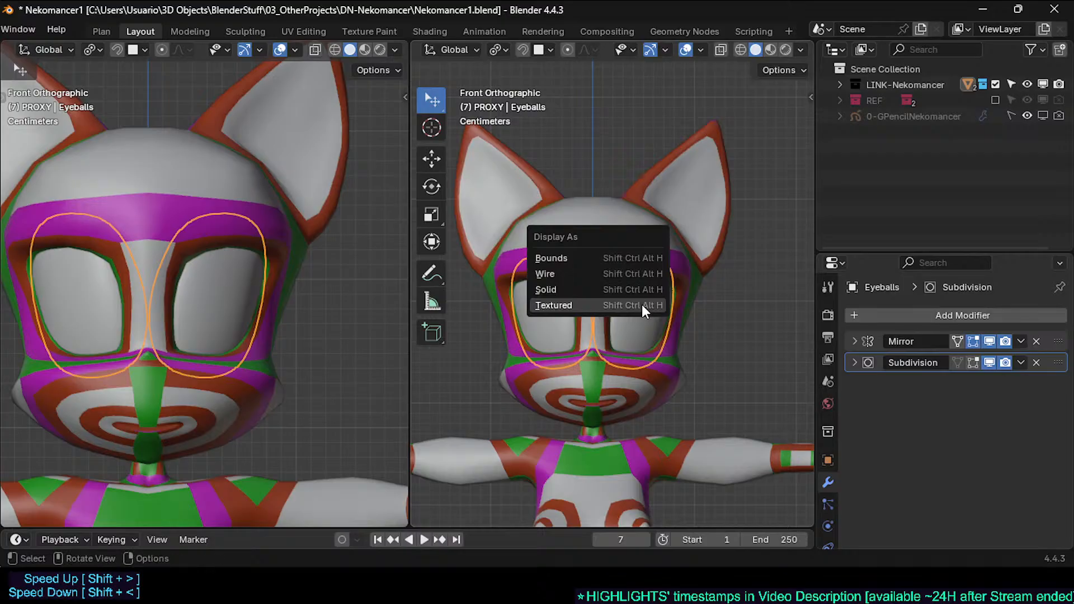
pyautogui.click(623, 275)
pyautogui.scroll(3, 625, 311)
pyautogui.moveTo(630, 330); pyautogui.dragTo(592, 368, button='middle')
pyautogui.hotkey('ctrl', 's')
pyautogui.click(628, 348)
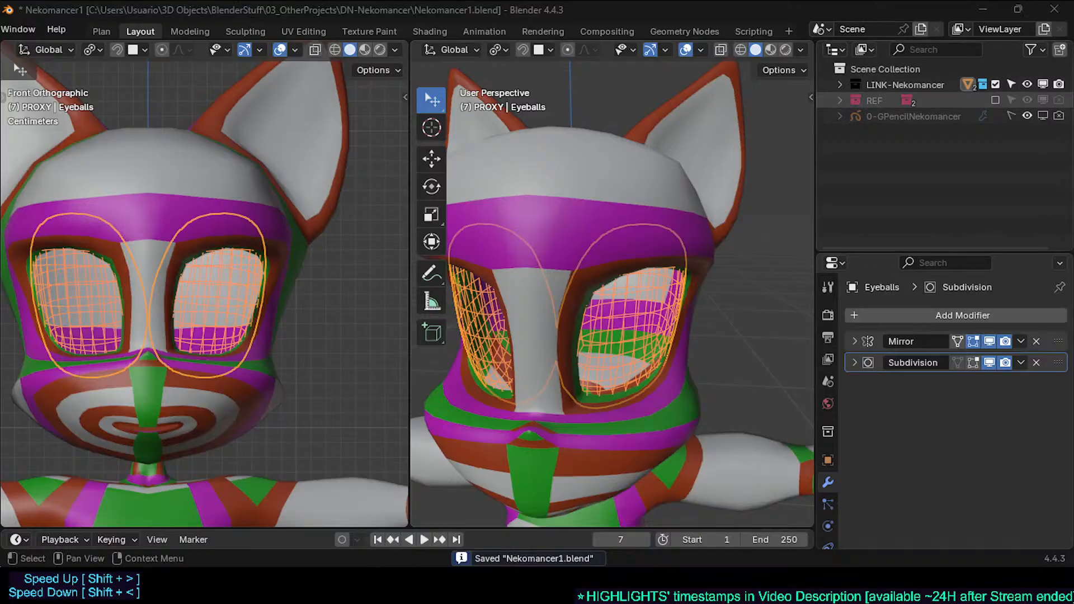
# Step: Expand the MSH collection's contents and exclude the PROXY collection and its Eyeballs object from rendering, keeping them shown in the viewport
pyautogui.click(837, 100)
pyautogui.click(839, 100)
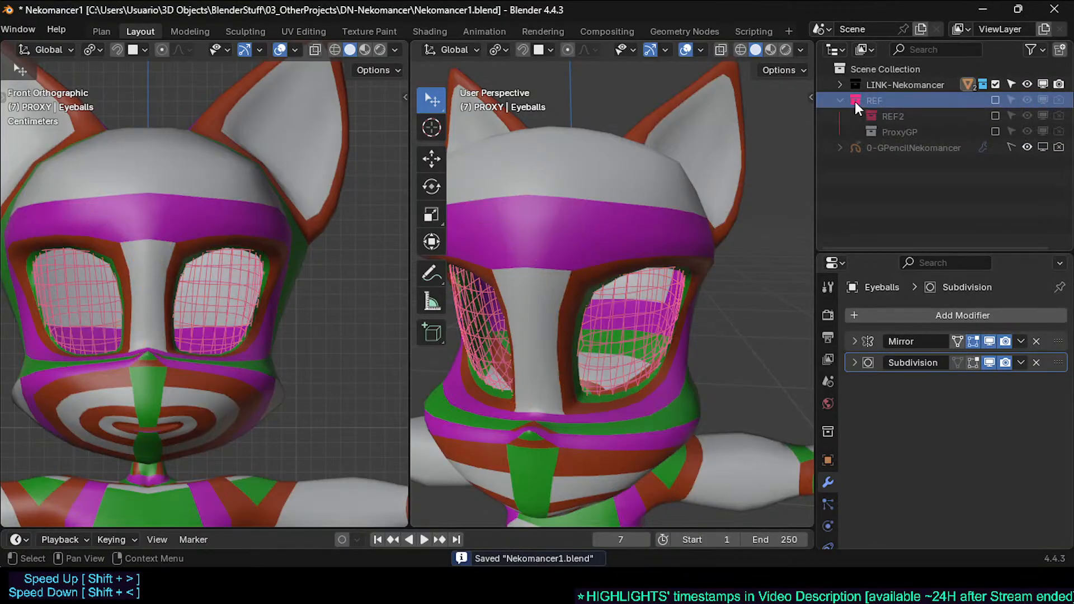
pyautogui.click(842, 100)
pyautogui.click(840, 85)
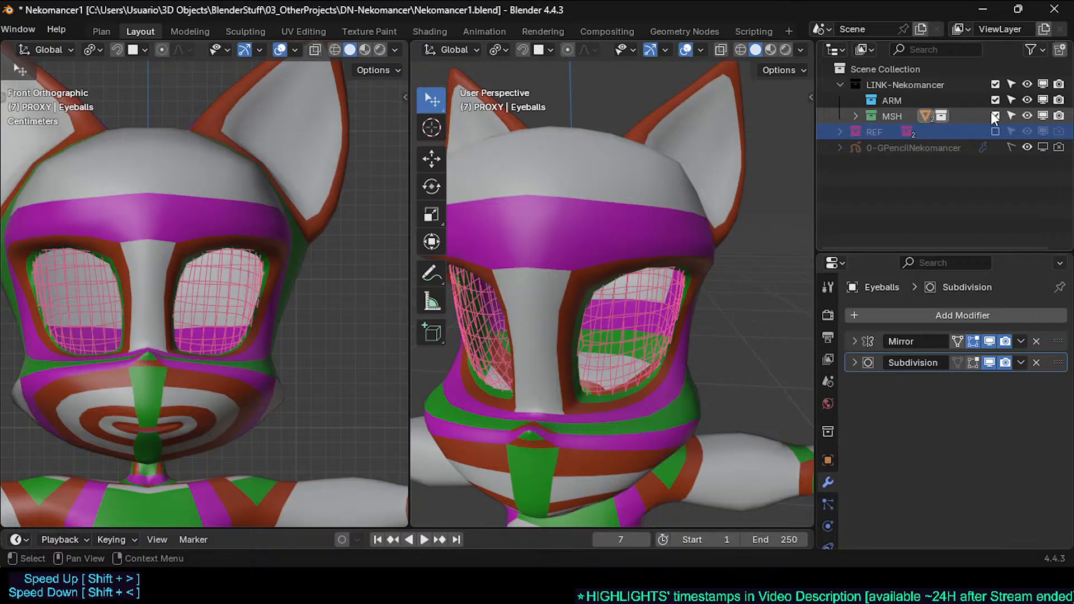
pyautogui.click(855, 116)
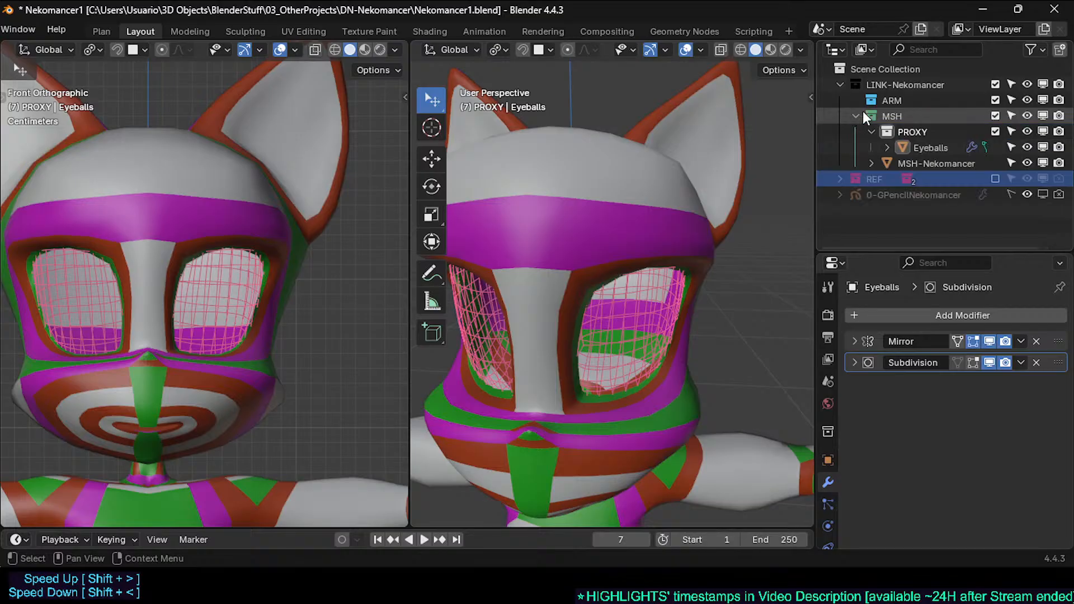
pyautogui.click(1042, 147)
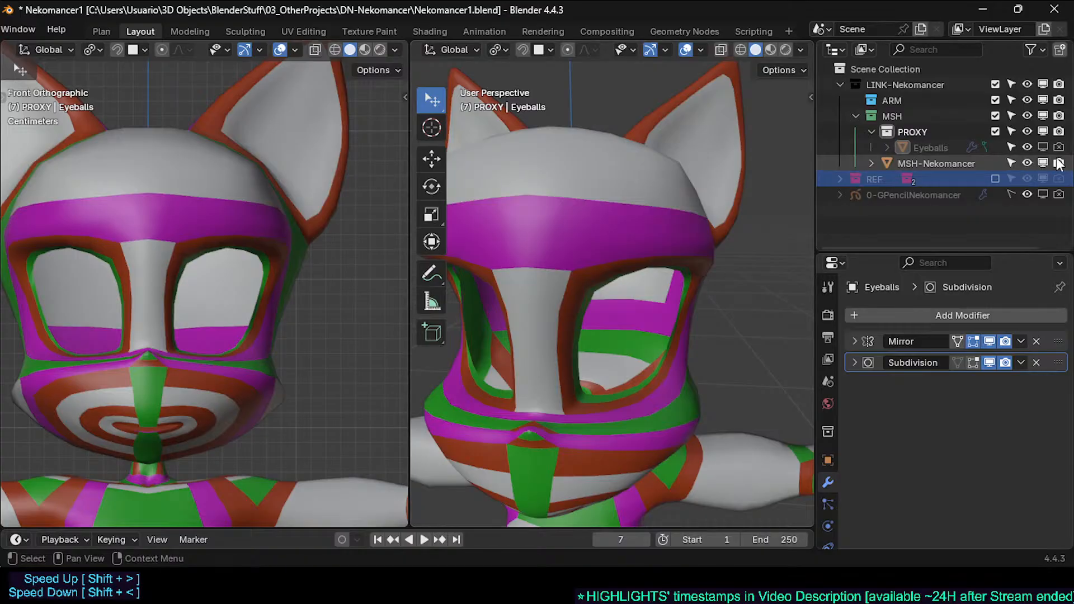
pyautogui.click(1044, 147)
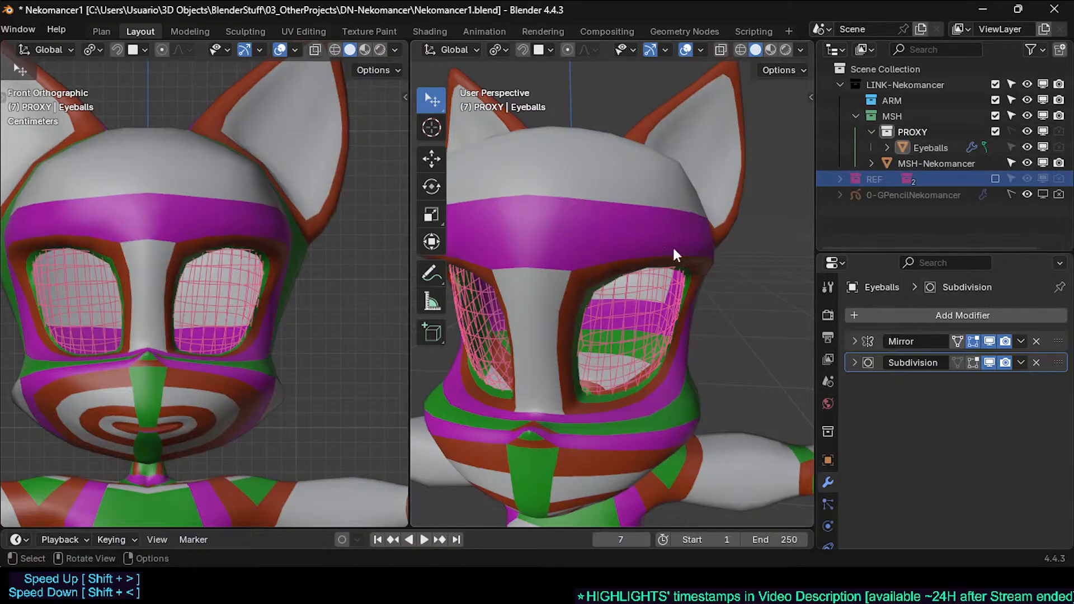
# Step: Select the inner edge loop of the eye opening on the MSH-Nekomancer mesh for editing, and save the file
pyautogui.hotkey('ctrl', 's')
pyautogui.moveTo(573, 319); pyautogui.dragTo(540, 384, button='middle')
pyautogui.click(617, 316)
pyautogui.scroll(2, 618, 394)
pyautogui.press('Tab')
pyautogui.keyDown('alt'); pyautogui.click(572, 445); pyautogui.keyUp('alt')
pyautogui.hotkey('ctrl', 's')
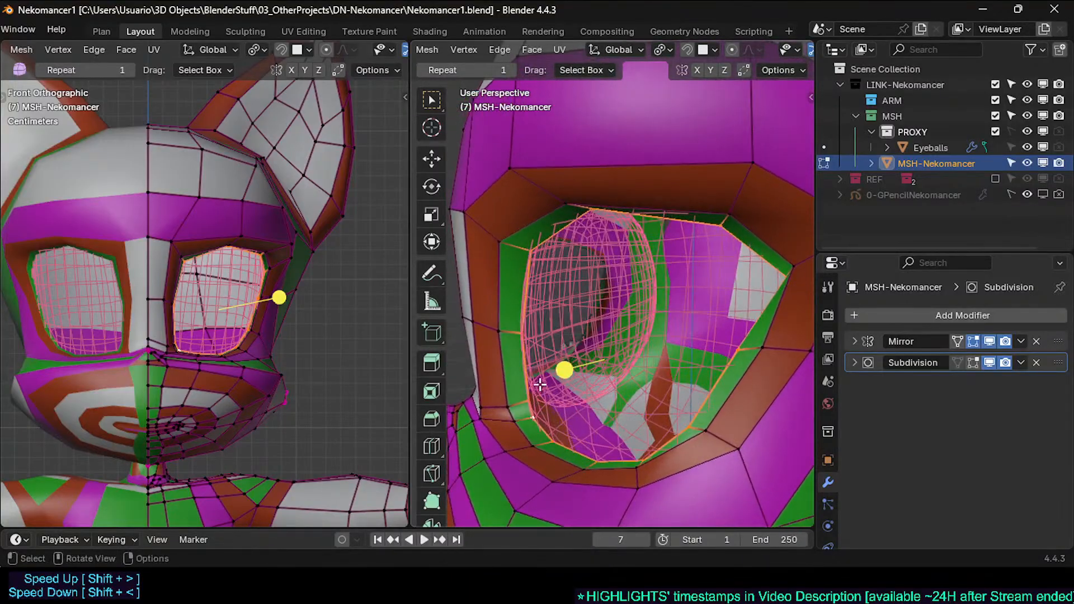
# Step: Extrude the inner eye-opening loop into the head along global Y and scale the new loop up by about 1.17
pyautogui.press('g')
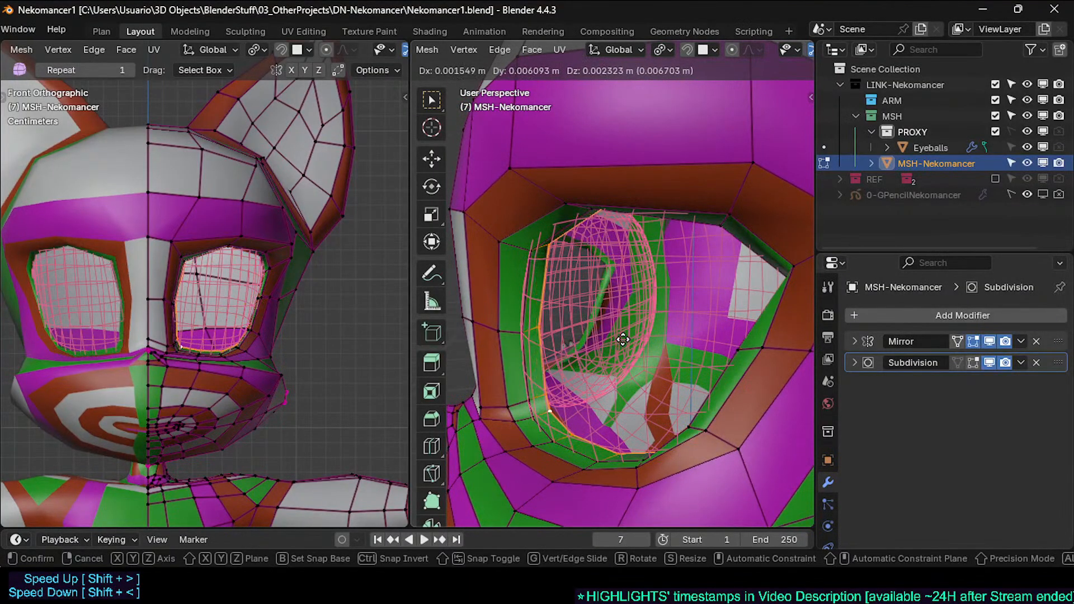
pyautogui.rightClick(645, 334)
pyautogui.press('g')
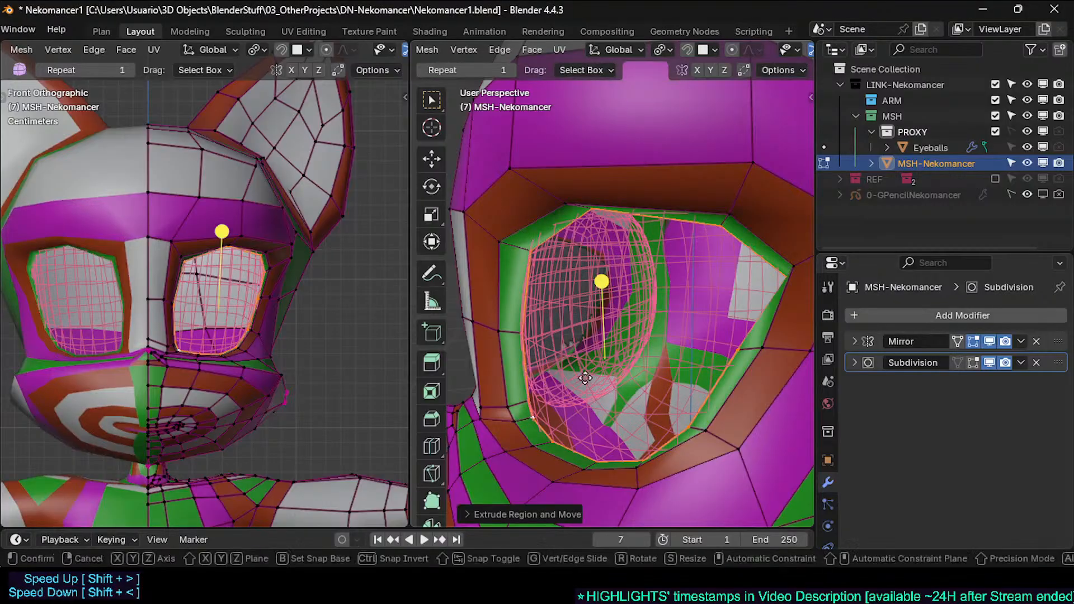
pyautogui.press('y')
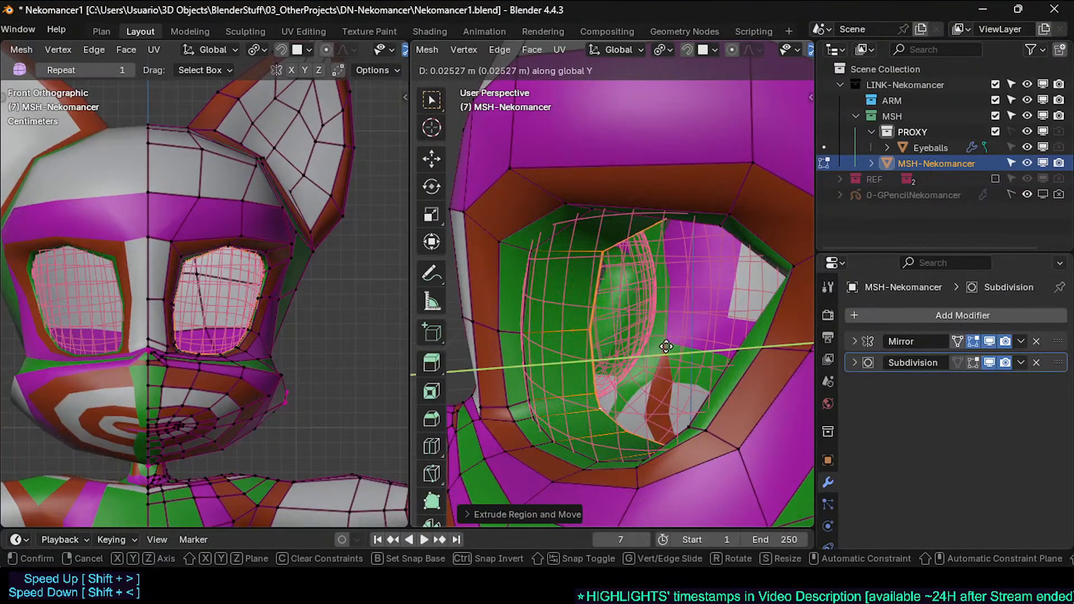
pyautogui.click(641, 359)
pyautogui.press('s')
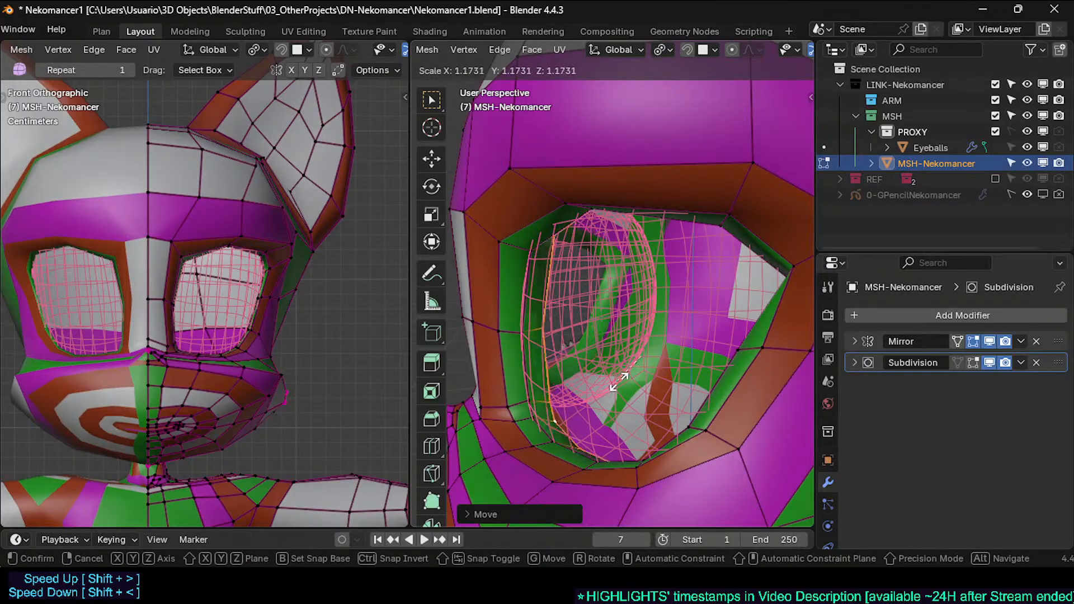
pyautogui.click(624, 382)
# Step: Move the extruded loop freehand from several angles to align it behind the rim of the eye opening
pyautogui.moveTo(624, 382); pyautogui.dragTo(655, 345, button='middle')
pyautogui.press('g')
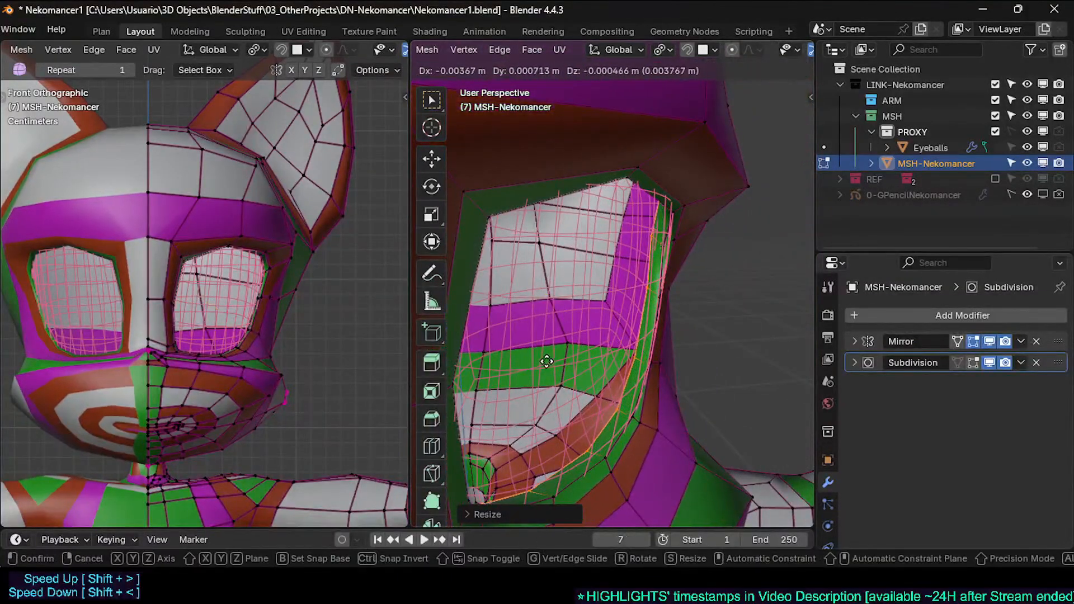
pyautogui.click(547, 363)
pyautogui.moveTo(547, 362); pyautogui.dragTo(644, 354, button='middle')
pyautogui.press('g')
pyautogui.click(645, 362)
pyautogui.press('g')
pyautogui.click(660, 326)
pyautogui.press('g')
pyautogui.click(648, 334)
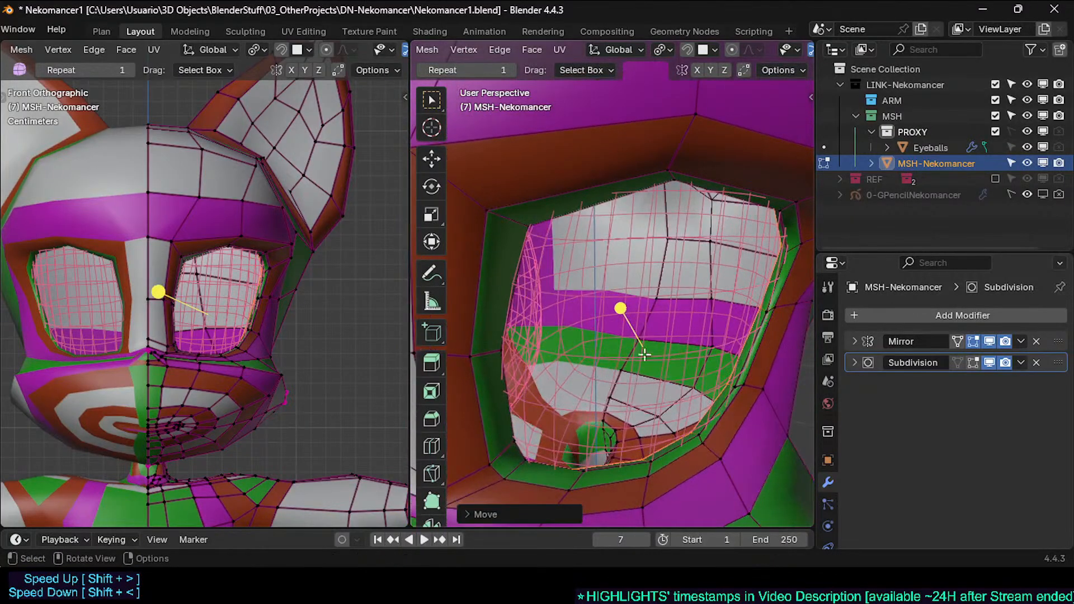
# Step: Scale the extruded loop down uniformly toward the centre of the eye opening to form a sloping inner socket wall
pyautogui.moveTo(707, 368); pyautogui.dragTo(673, 357, button='middle')
pyautogui.press('s')
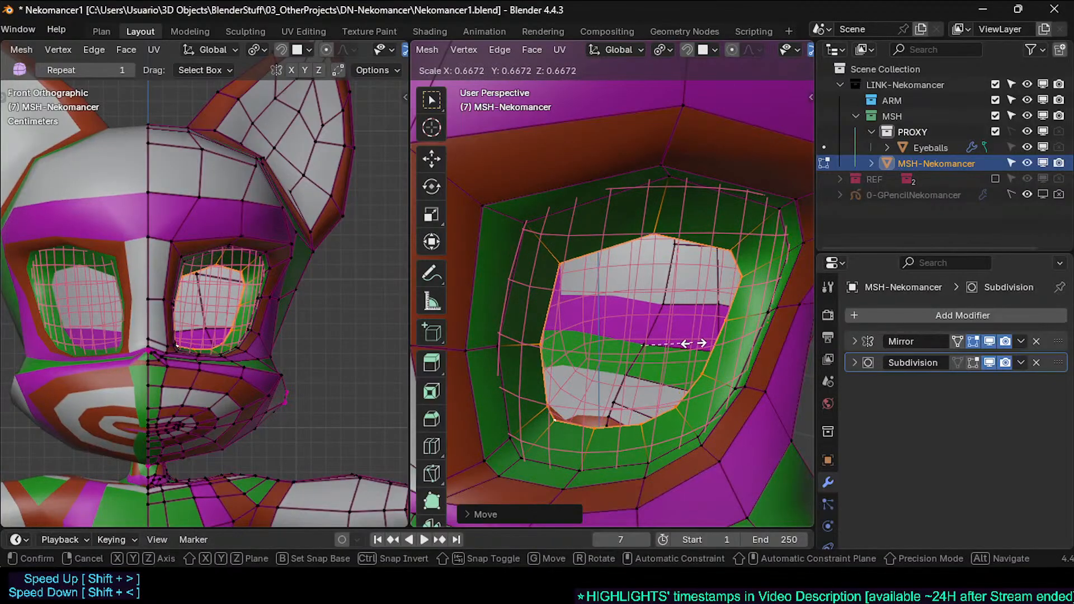
pyautogui.click(687, 342)
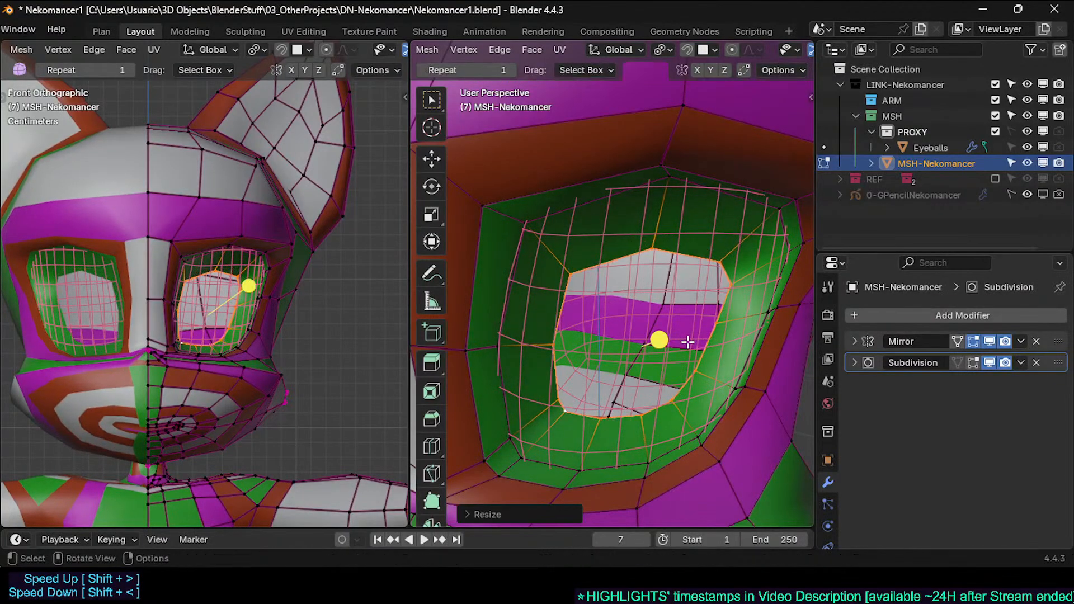
# Step: Nudge the socket's inner loop, scale it down, and extrude it inward into a small ring at the back of the socket
pyautogui.press('g')
pyautogui.click(674, 321)
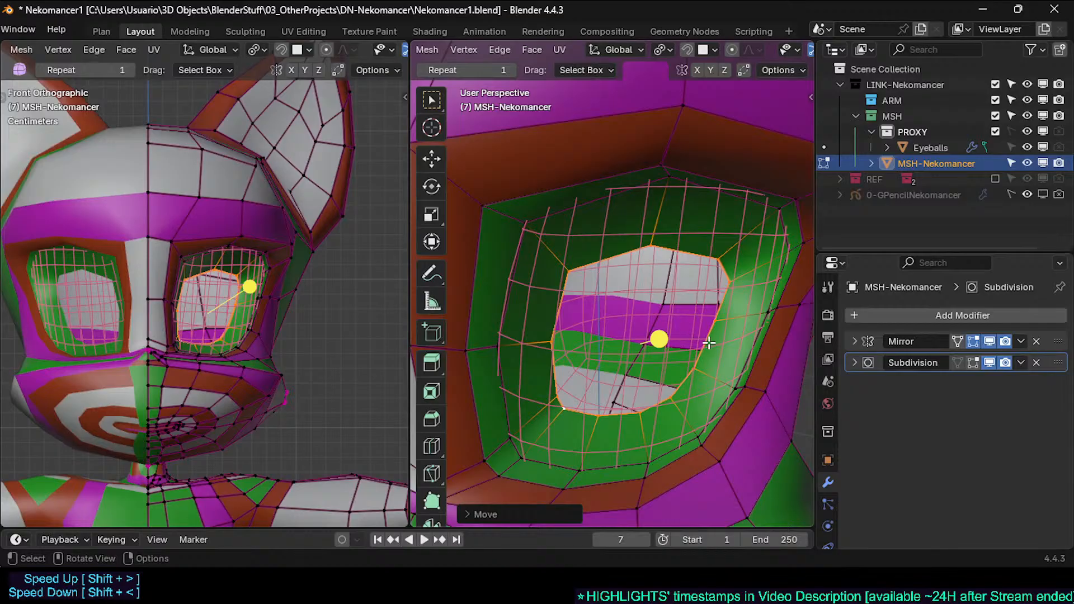
pyautogui.press('s')
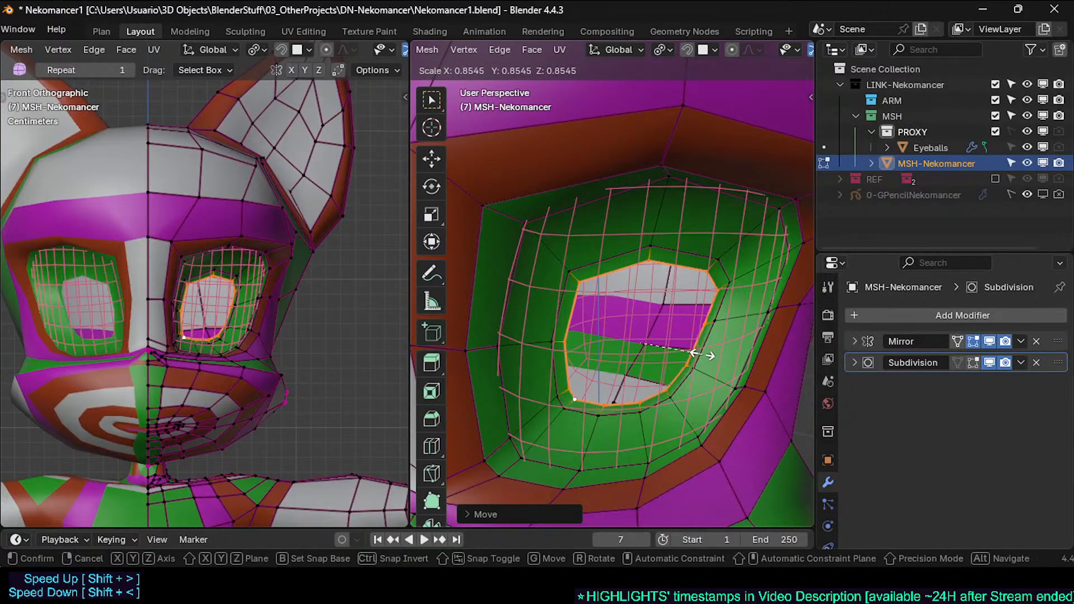
pyautogui.click(666, 348)
# Step: Close the small hole at the back of the eye socket with Grid Fill
pyautogui.hotkey('ctrl', 'e')
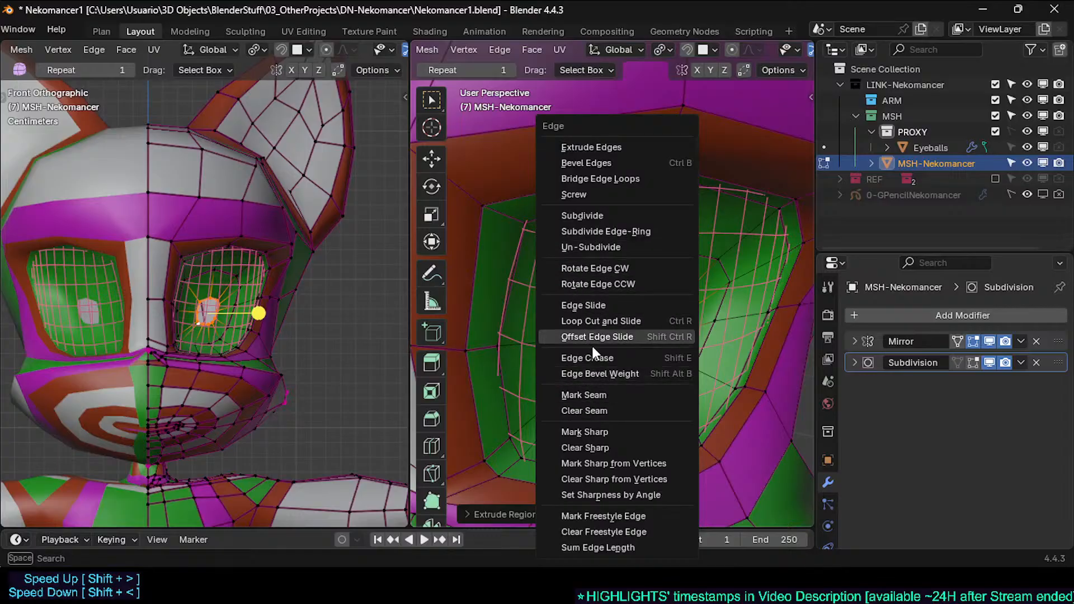
pyautogui.press('Escape')
pyautogui.scroll(3, 593, 347)
pyautogui.hotkey('ctrl', 'f')
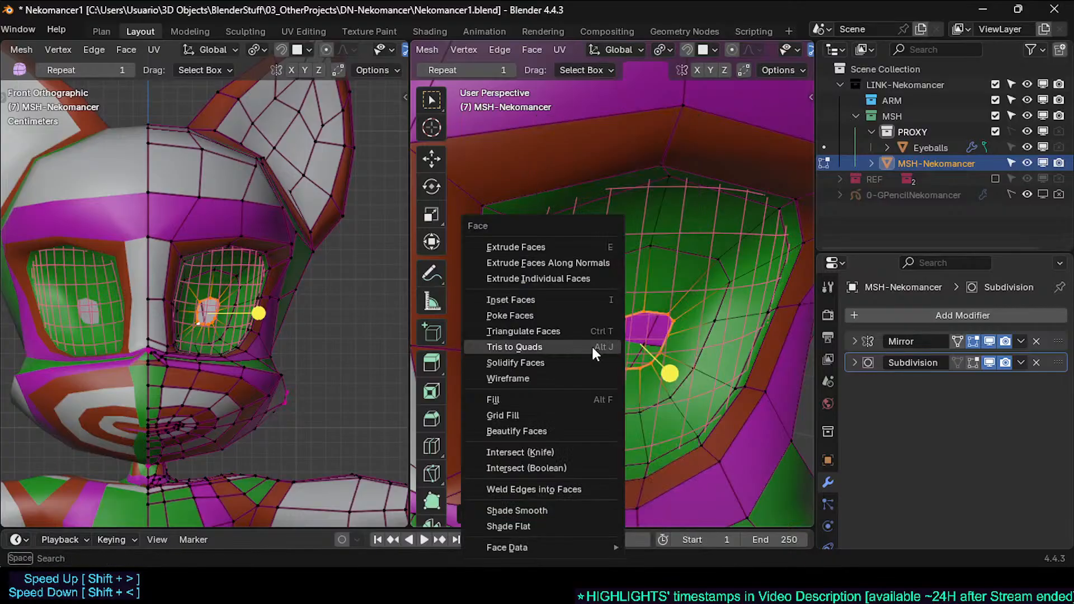
pyautogui.click(570, 415)
# Step: Select the socket's edge loops and its filled back faces, and change their edge crease by -1
pyautogui.moveTo(616, 375); pyautogui.dragTo(548, 309, button='middle')
pyautogui.keyDown('alt'); pyautogui.click(490, 269); pyautogui.keyUp('alt')
pyautogui.keyDown('alt'); pyautogui.keyDown('shift'); pyautogui.click(552, 297); pyautogui.keyUp('shift'); pyautogui.keyUp('alt')
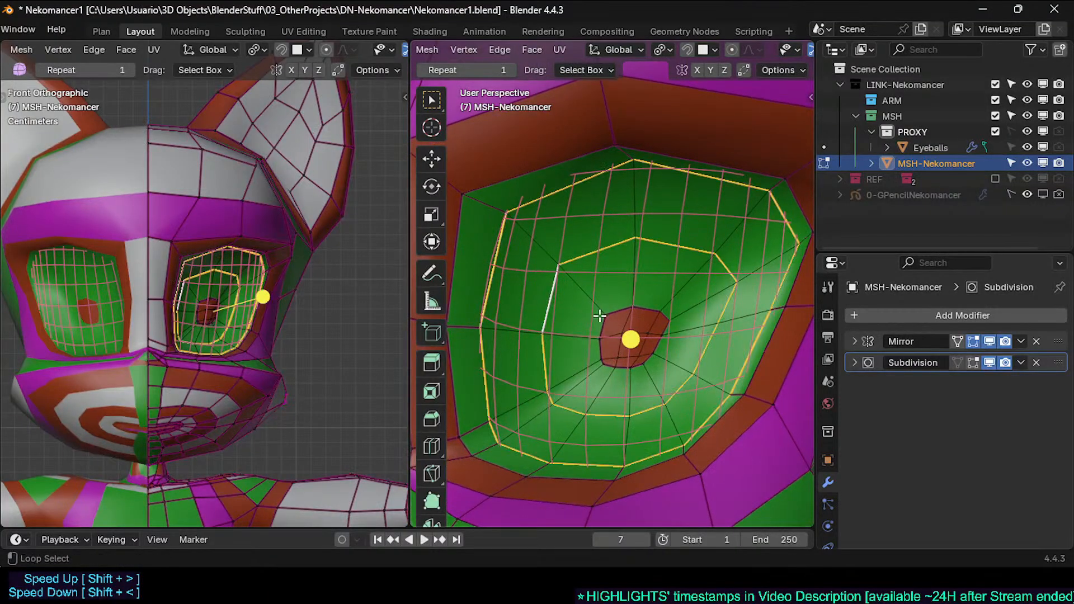
pyautogui.press('c')
pyautogui.moveTo(618, 343)
pyautogui.mouseDown()
pyautogui.moveTo(611, 359)
pyautogui.moveTo(633, 348)
pyautogui.mouseUp()
pyautogui.rightClick(633, 348)
pyautogui.hotkey('shift', 'e')
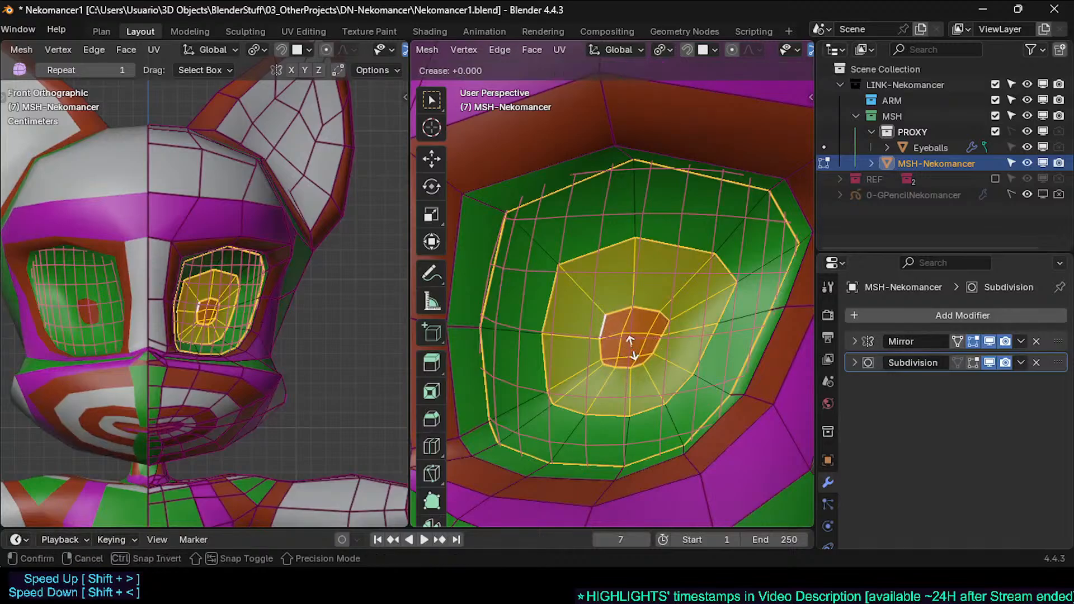
pyautogui.write('-1')
pyautogui.press('Return')
# Step: Adjust the edge crease of the short edges between the eye-opening rim and the first socket loop
pyautogui.press('Tab')
pyautogui.press('Tab')
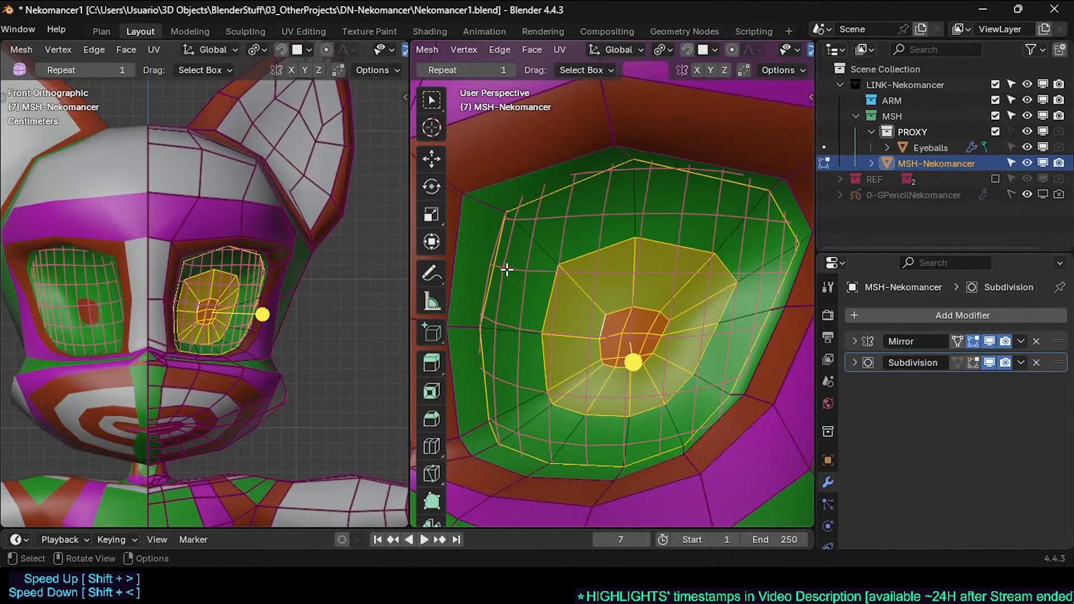
pyautogui.hotkey('alt', 'a')
pyautogui.hotkey('shift', 'e')
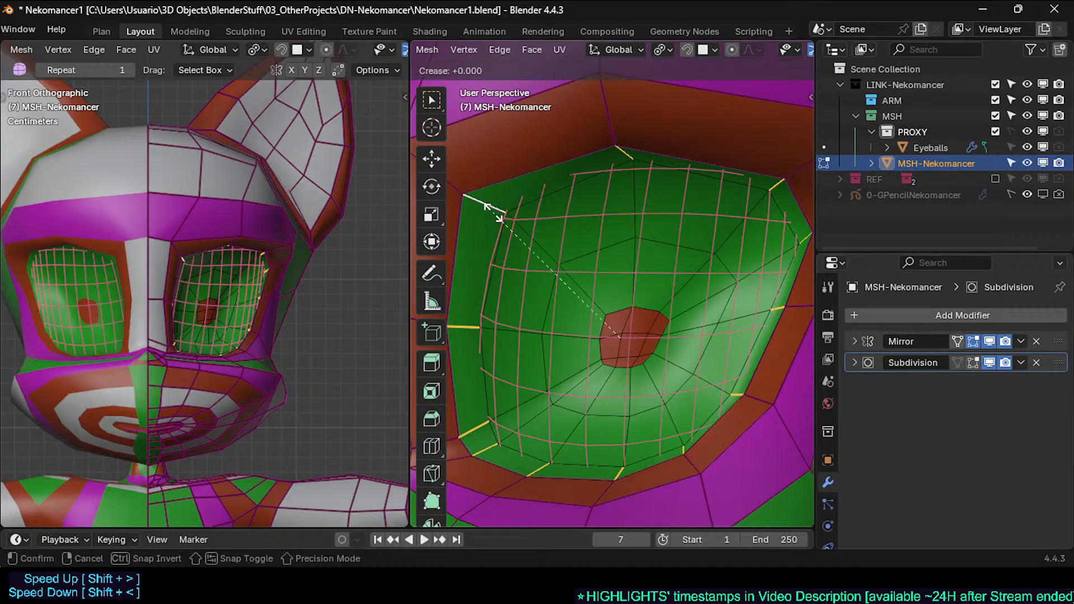
pyautogui.click(493, 212)
pyautogui.press('Tab')
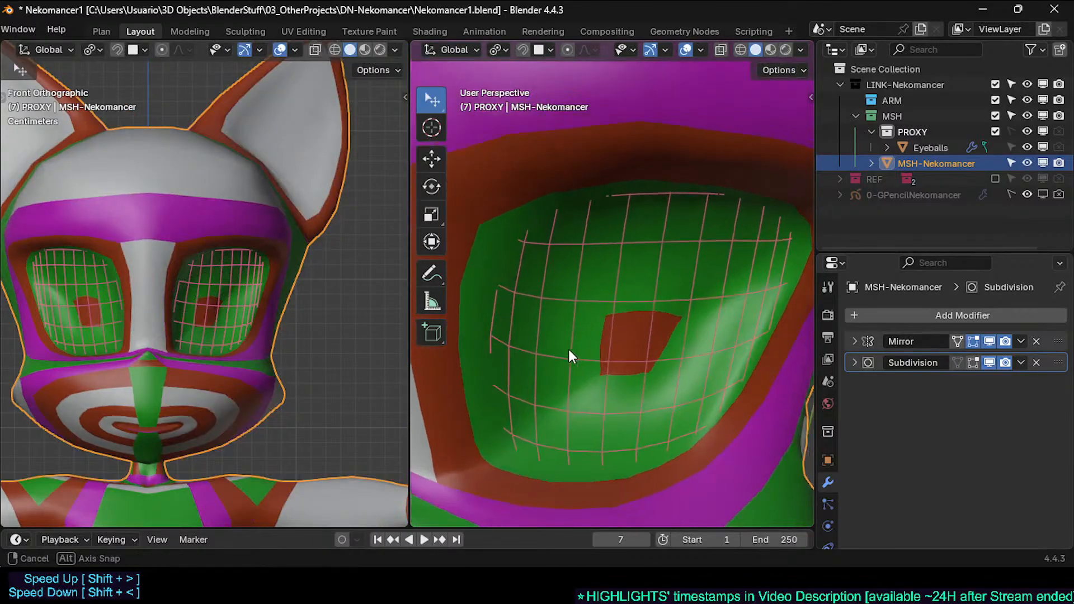
# Step: Select all faces of the eye socket, from the rim to the filled back, and assign the White material to them
pyautogui.press('Tab')
pyautogui.keyDown('alt'); pyautogui.click(501, 431); pyautogui.keyUp('alt')
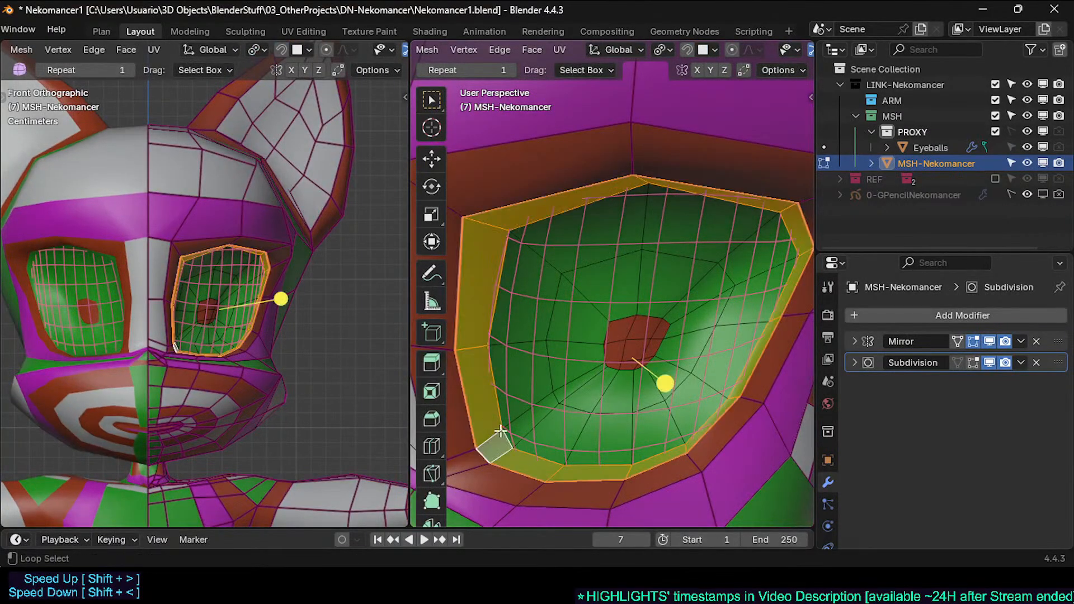
pyautogui.keyDown('alt'); pyautogui.keyDown('shift'); pyautogui.click(529, 412); pyautogui.keyUp('shift'); pyautogui.keyUp('alt')
pyautogui.keyDown('alt'); pyautogui.keyDown('shift'); pyautogui.click(576, 376); pyautogui.keyUp('shift'); pyautogui.keyUp('alt')
pyautogui.press('c')
pyautogui.moveTo(625, 349); pyautogui.dragTo(652, 320)
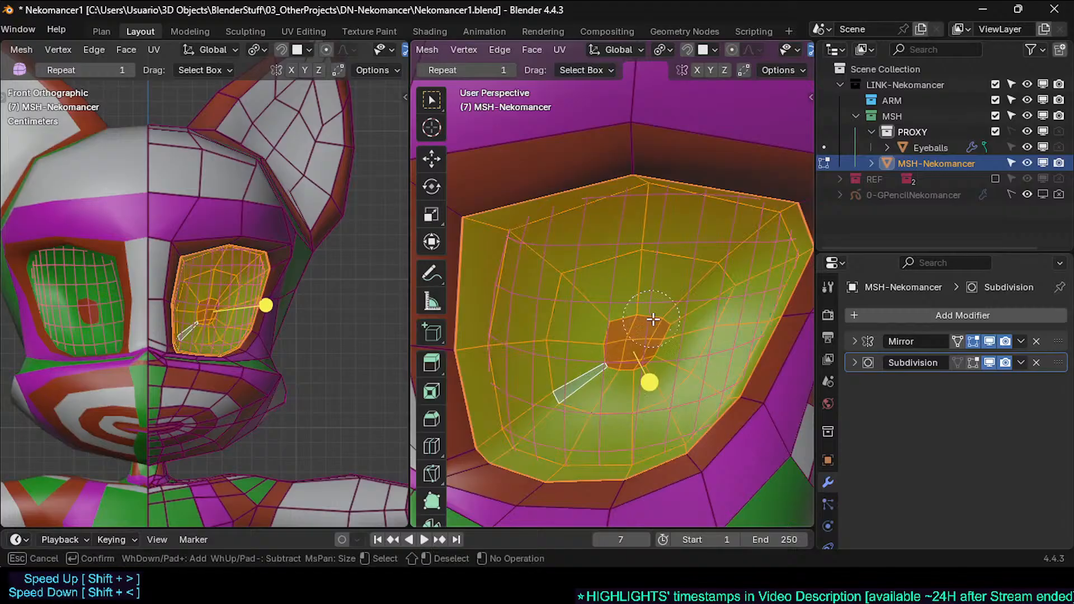
pyautogui.rightClick(630, 335)
pyautogui.rightClick(630, 262)
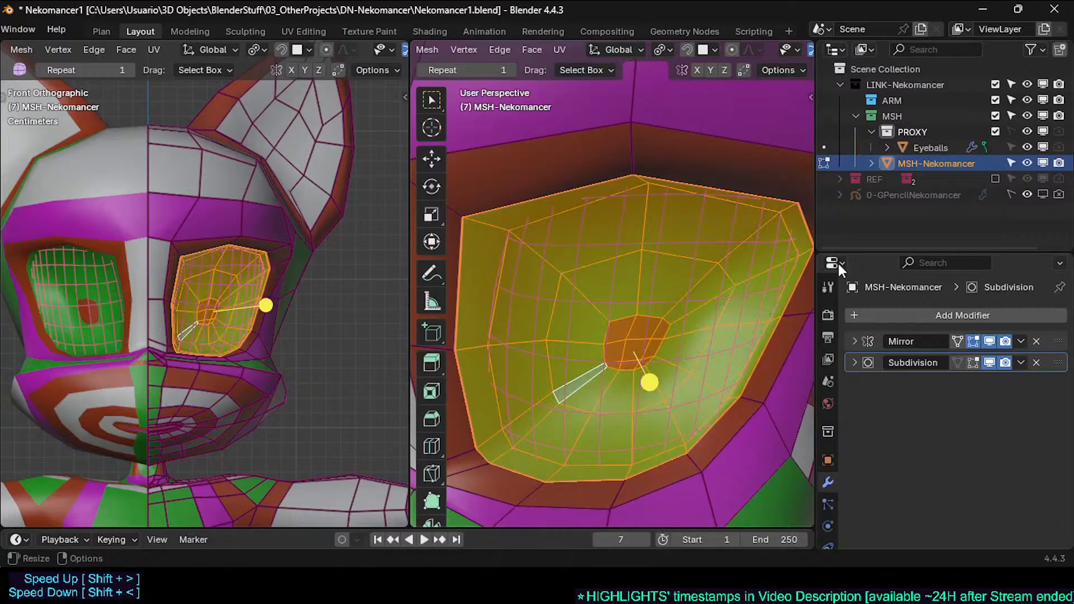
pyautogui.scroll(-3, 828, 420)
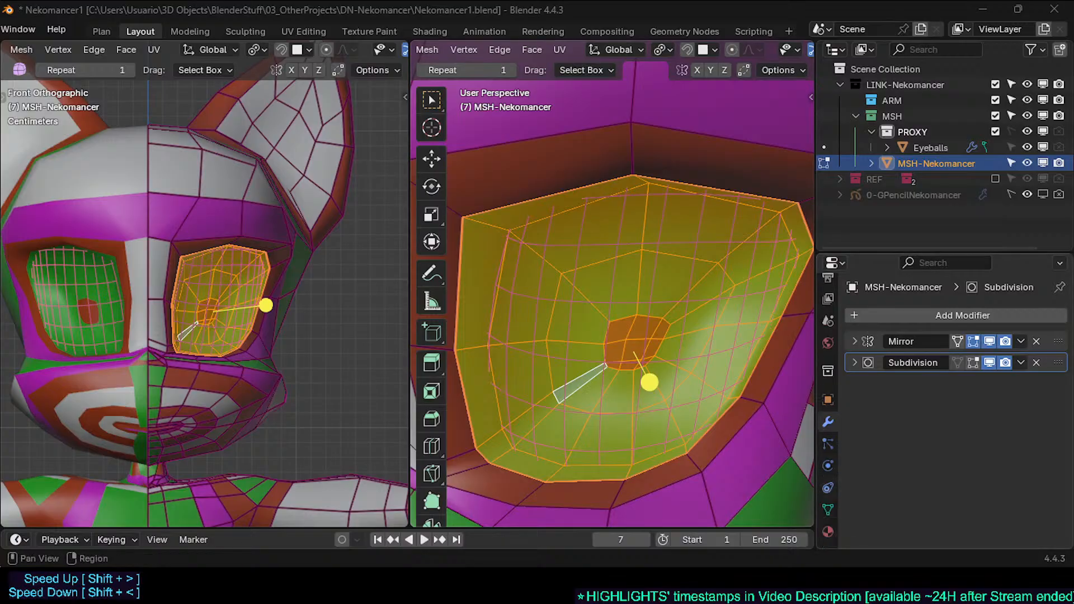
pyautogui.click(828, 532)
pyautogui.click(896, 320)
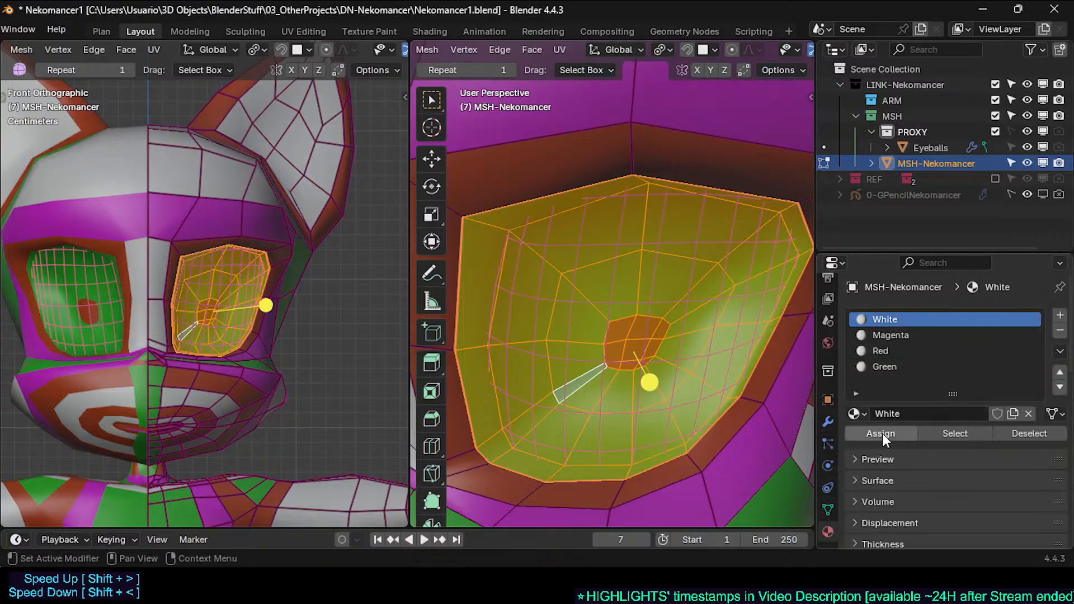
pyautogui.click(882, 434)
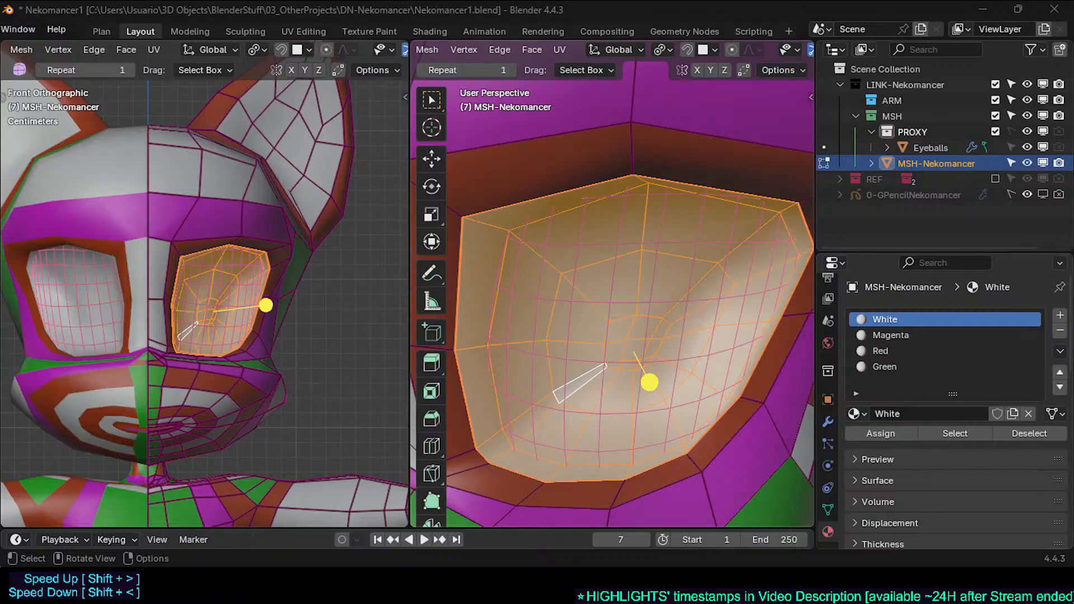
# Step: Check the white socket from different angles in Object Mode, return to editing the mesh, and save the file
pyautogui.click(615, 271)
pyautogui.press('Tab')
pyautogui.scroll(-1, 614, 271)
pyautogui.moveTo(615, 274); pyautogui.dragTo(511, 192, button='middle')
pyautogui.press('Tab')
pyautogui.press('Tab')
pyautogui.press('Tab')
pyautogui.keyDown('alt'); pyautogui.click(513, 197); pyautogui.keyUp('alt')
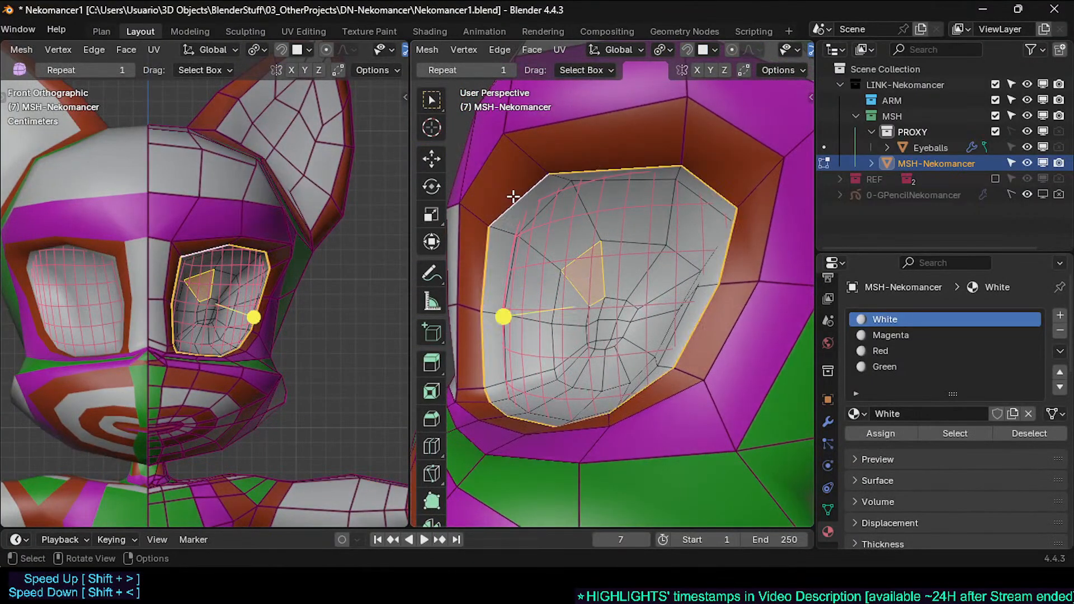
pyautogui.hotkey('ctrl', 's')
pyautogui.moveTo(514, 230); pyautogui.dragTo(521, 240, button='middle')
pyautogui.hotkey('alt', 'a')
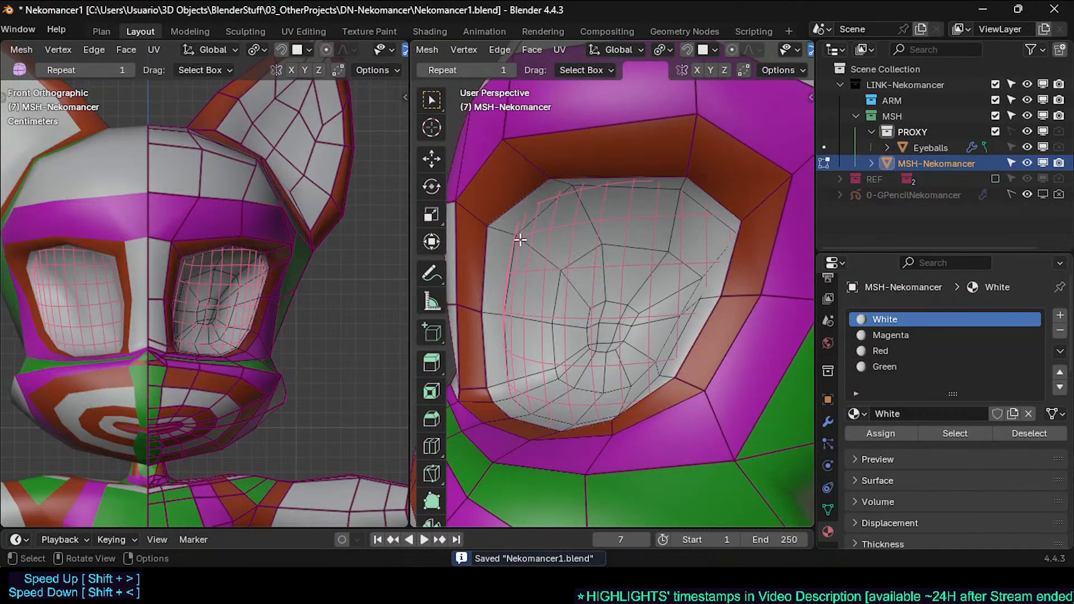
# Step: Select the edge loop just behind the eye-opening rim and scale it up slightly
pyautogui.keyDown('alt'); pyautogui.click(540, 216); pyautogui.keyUp('alt')
pyautogui.moveTo(530, 307); pyautogui.dragTo(508, 312, button='middle')
pyautogui.press('s')
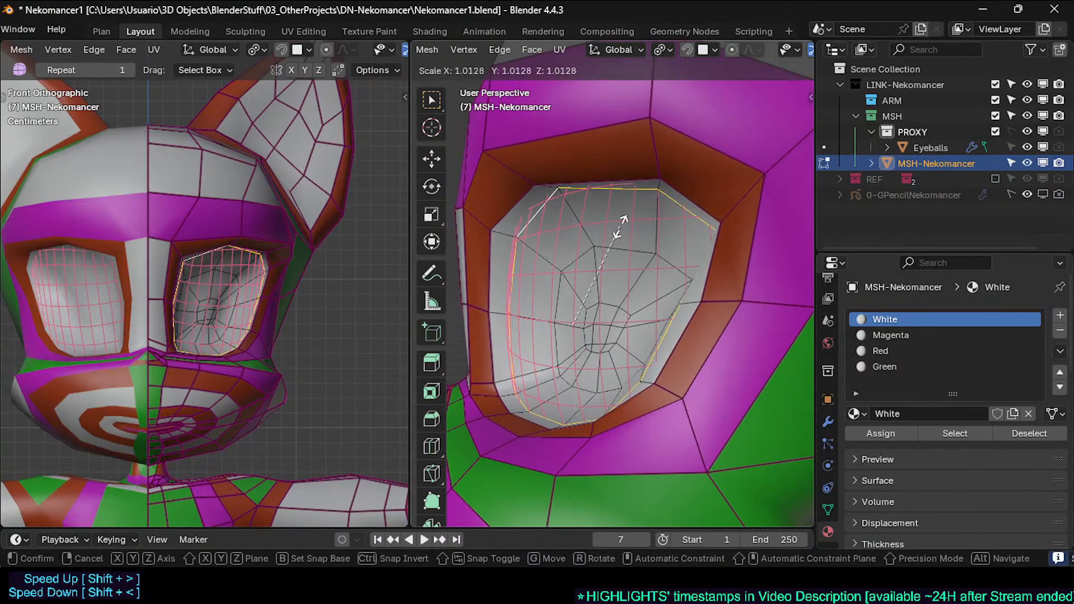
pyautogui.click(665, 215)
pyautogui.moveTo(665, 215); pyautogui.dragTo(601, 256, button='middle')
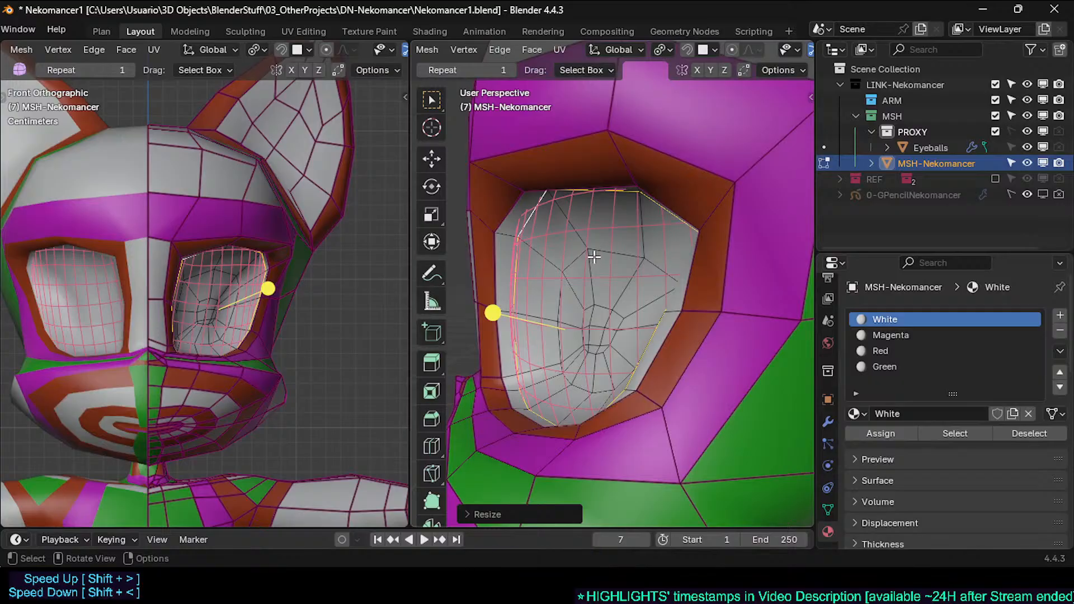
# Step: Bevel the loop behind the rim with one segment and scale the resulting pair of loops up by about 1.01
pyautogui.hotkey('ctrl', 'b')
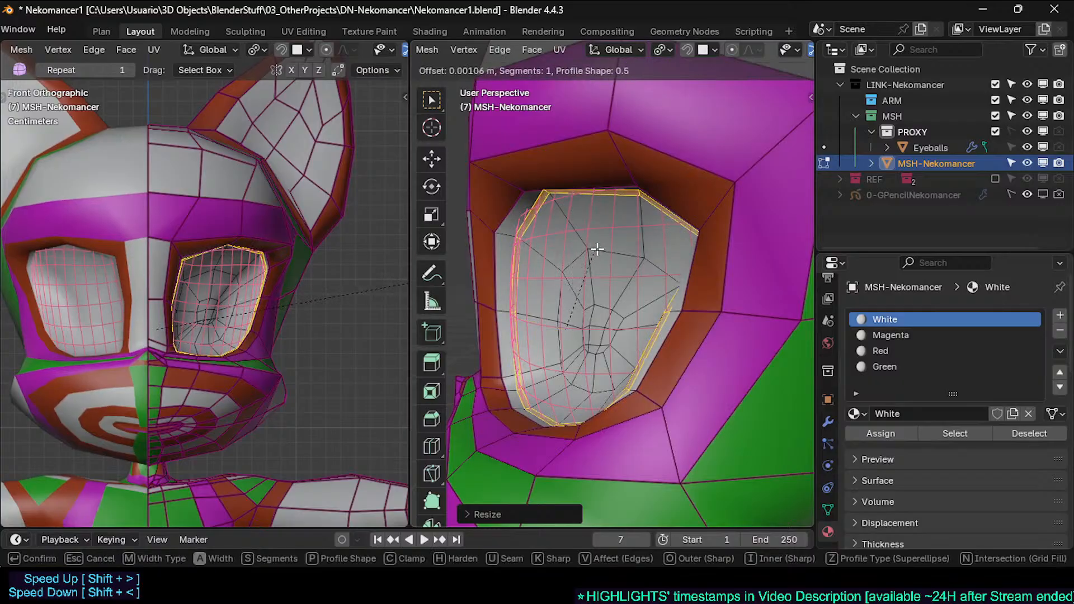
pyautogui.click(560, 244)
pyautogui.press('s')
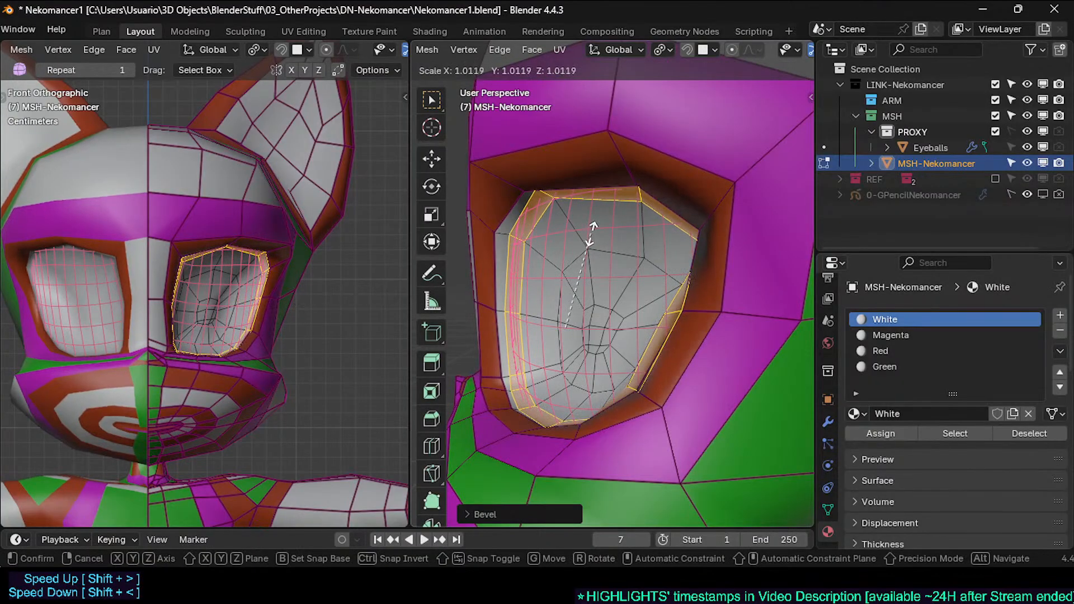
pyautogui.click(586, 226)
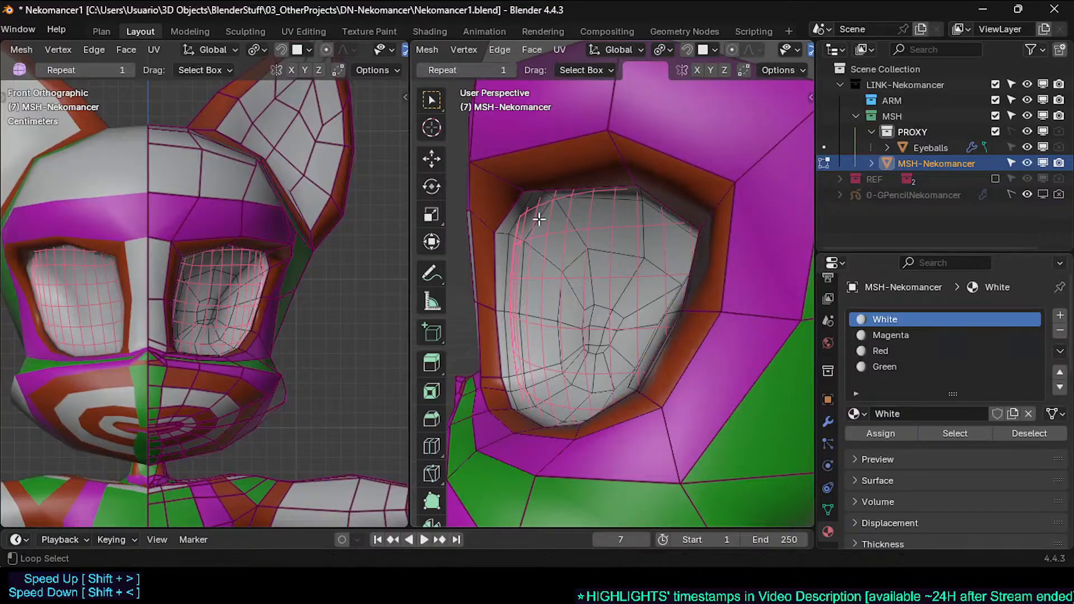
# Step: Select a single loop of the bevelled pair inside the socket and scale it up by about 1.03
pyautogui.moveTo(560, 224); pyautogui.dragTo(591, 247, button='middle')
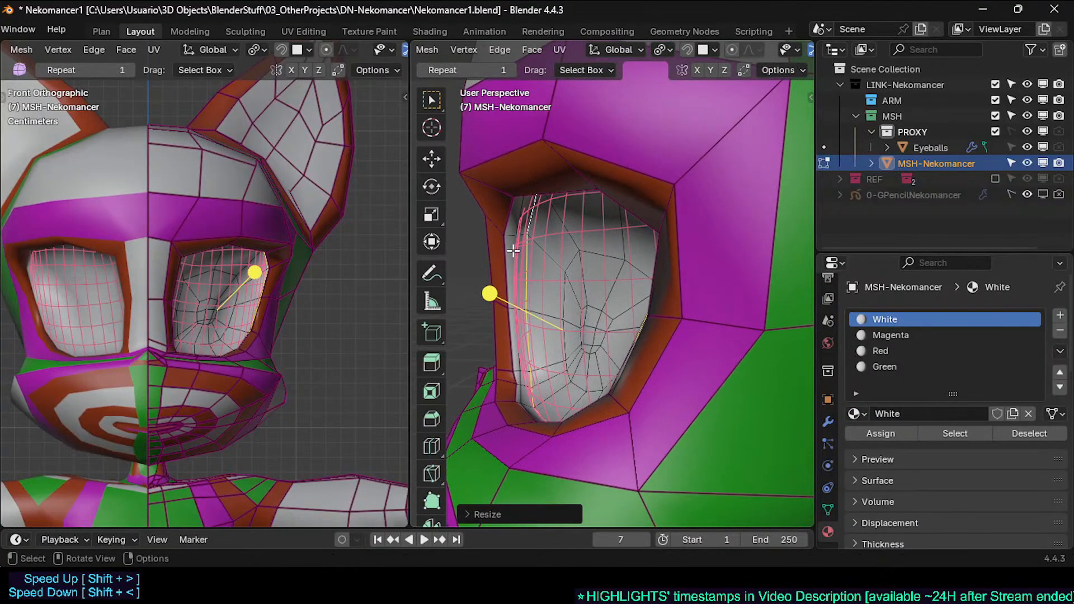
pyautogui.hotkey('alt', 'a')
pyautogui.keyDown('alt'); pyautogui.click(516, 227); pyautogui.keyUp('alt')
pyautogui.hotkey('alt', 'a')
pyautogui.keyDown('alt'); pyautogui.click(528, 223); pyautogui.keyUp('alt')
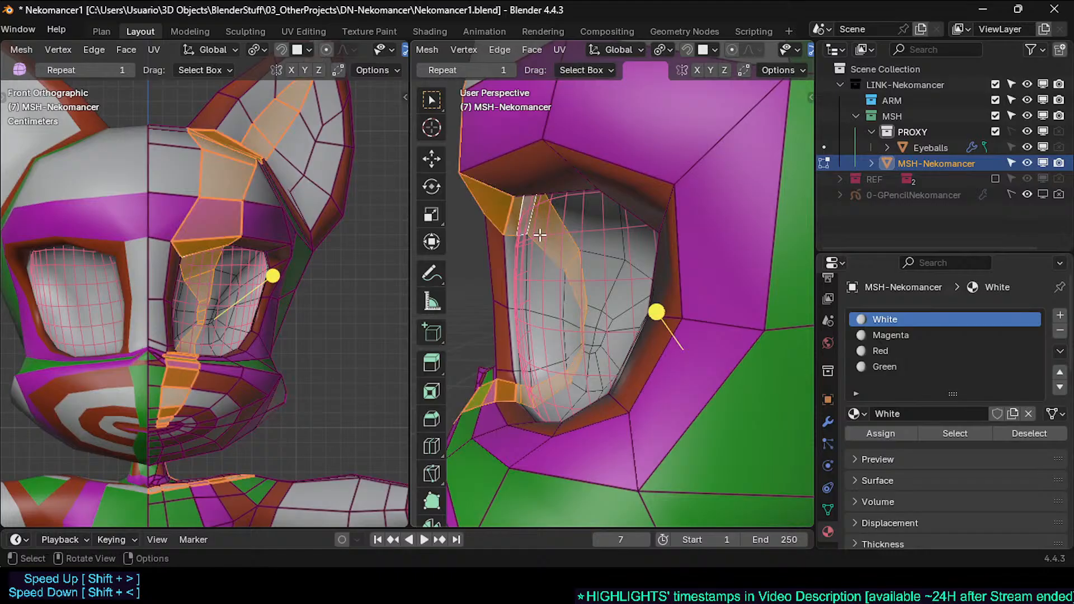
pyautogui.keyDown('alt'); pyautogui.click(530, 223); pyautogui.keyUp('alt')
pyautogui.hotkey('alt', 'a')
pyautogui.press('s')
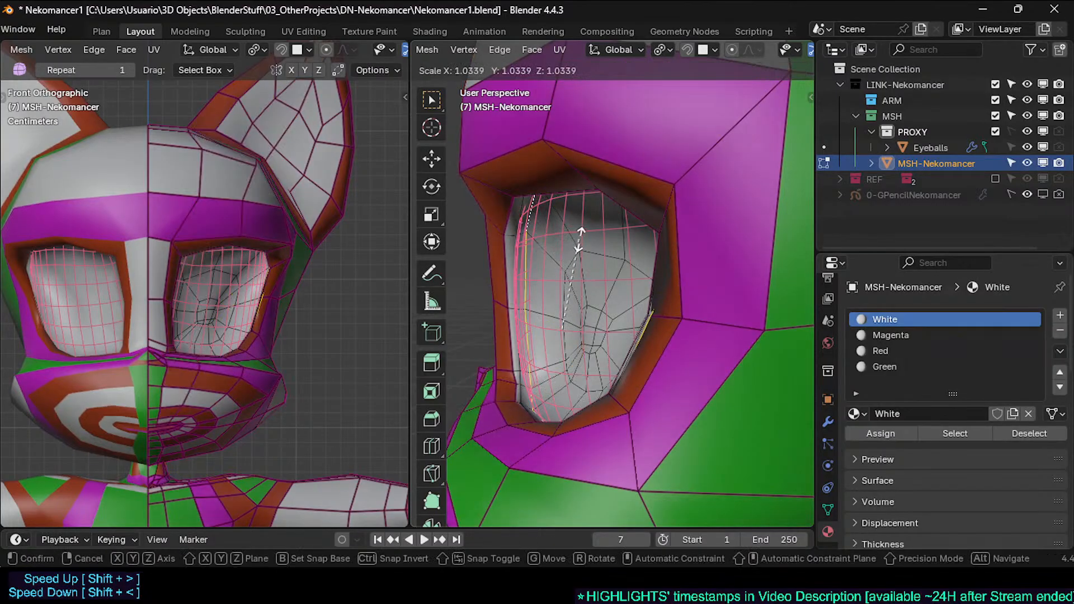
pyautogui.click(578, 239)
# Step: Edge-slide the selected socket loop slightly along the socket wall
pyautogui.moveTo(536, 280); pyautogui.dragTo(518, 224, button='middle')
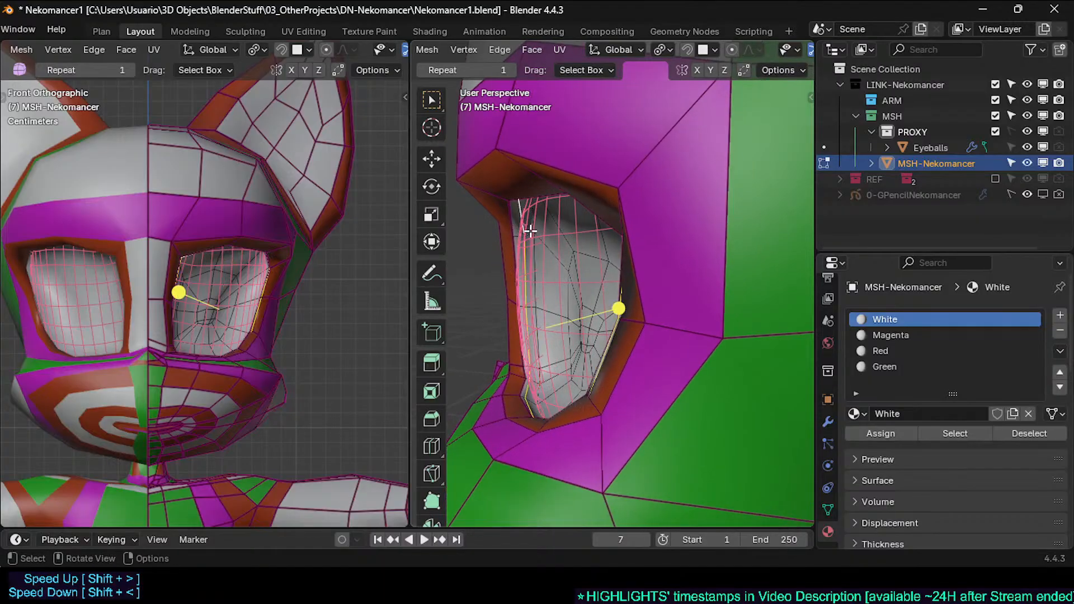
pyautogui.press('g')
pyautogui.press('g')
pyautogui.click(521, 235)
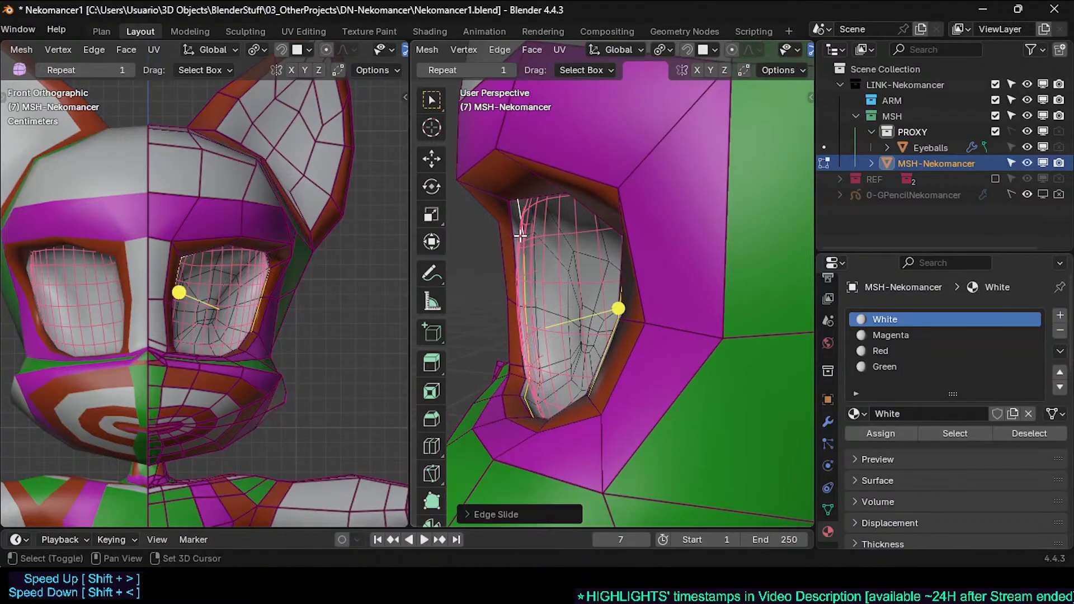
# Step: Try a freehand rotation of the selected socket loop, and undo it
pyautogui.press('r')
pyautogui.click(600, 254)
pyautogui.moveTo(601, 255); pyautogui.dragTo(618, 353, button='middle')
pyautogui.hotkey('ctrl', 'z')
# Step: Set the transform pivot point to the 3D Cursor at the centre of the eye socket
pyautogui.press('g')
pyautogui.click(521, 398)
pyautogui.press('.')
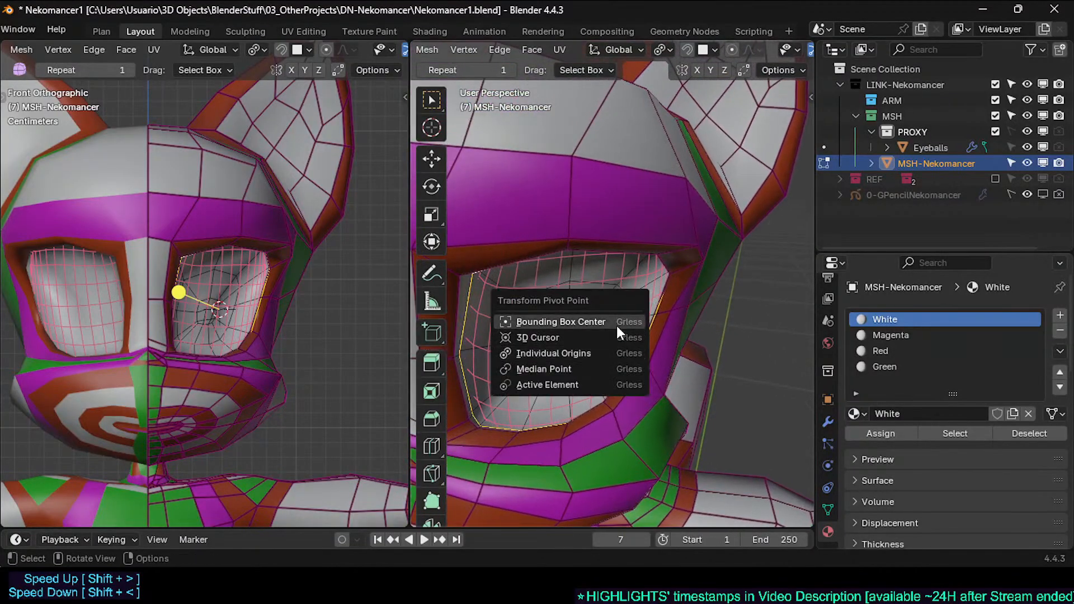
pyautogui.click(616, 327)
pyautogui.press('.')
pyautogui.click(601, 339)
# Step: Rotate the selected socket loop around the global Z axis in two small turns, the second by about 2°
pyautogui.press('r')
pyautogui.press('z')
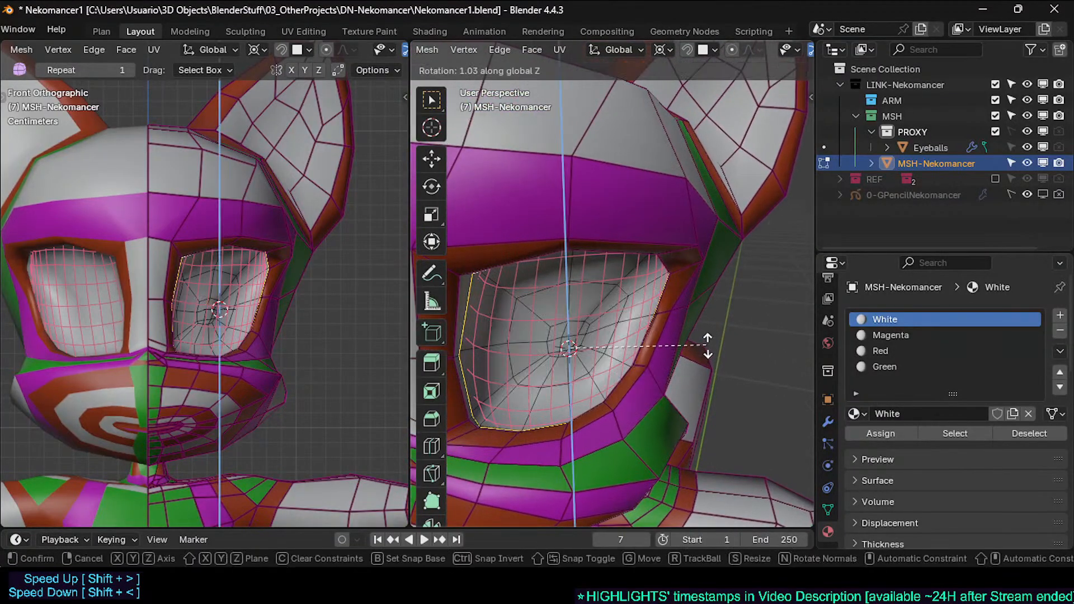
pyautogui.click(710, 326)
pyautogui.moveTo(648, 330); pyautogui.dragTo(688, 338, button='middle')
pyautogui.press('r')
pyautogui.press('z')
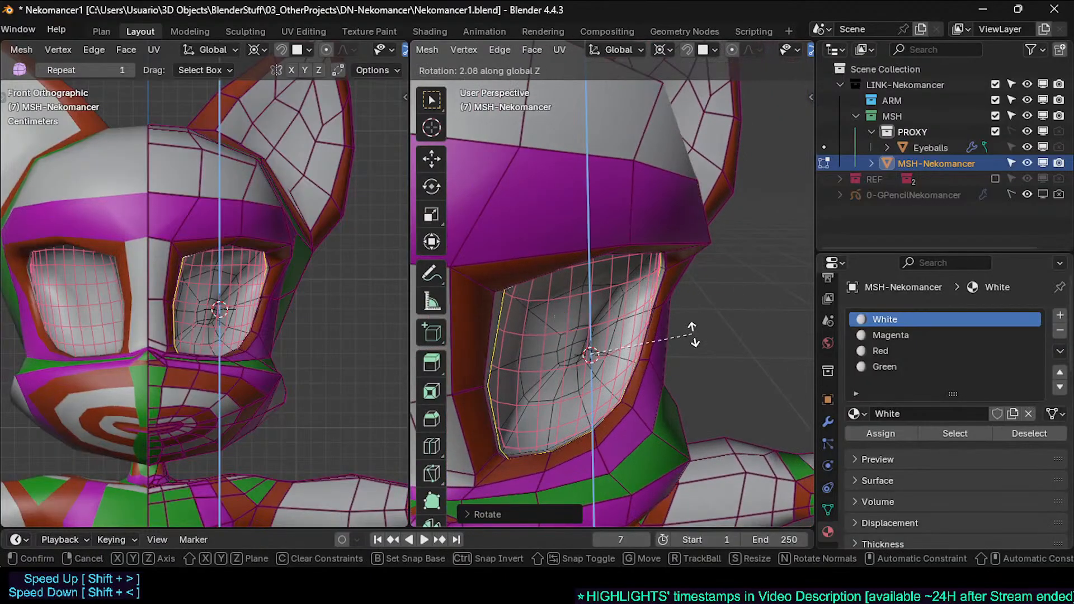
pyautogui.click(688, 340)
# Step: Fine-tune the selected socket loop with small freehand moves and a slight scale so it follows the inside of the eye-opening rim
pyautogui.press('g')
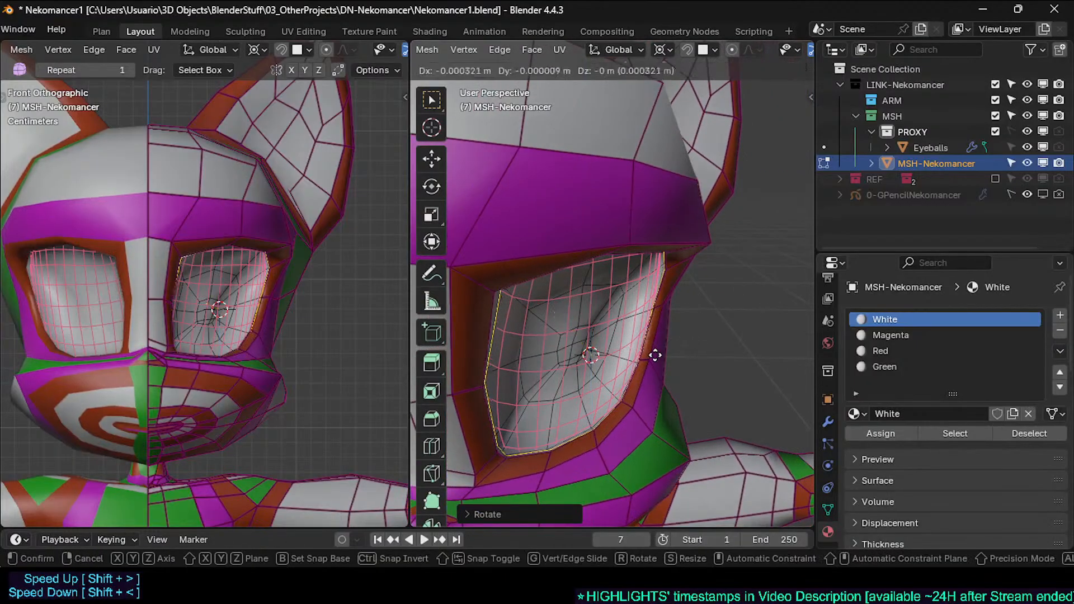
pyautogui.click(623, 345)
pyautogui.moveTo(617, 347); pyautogui.dragTo(447, 328, button='middle')
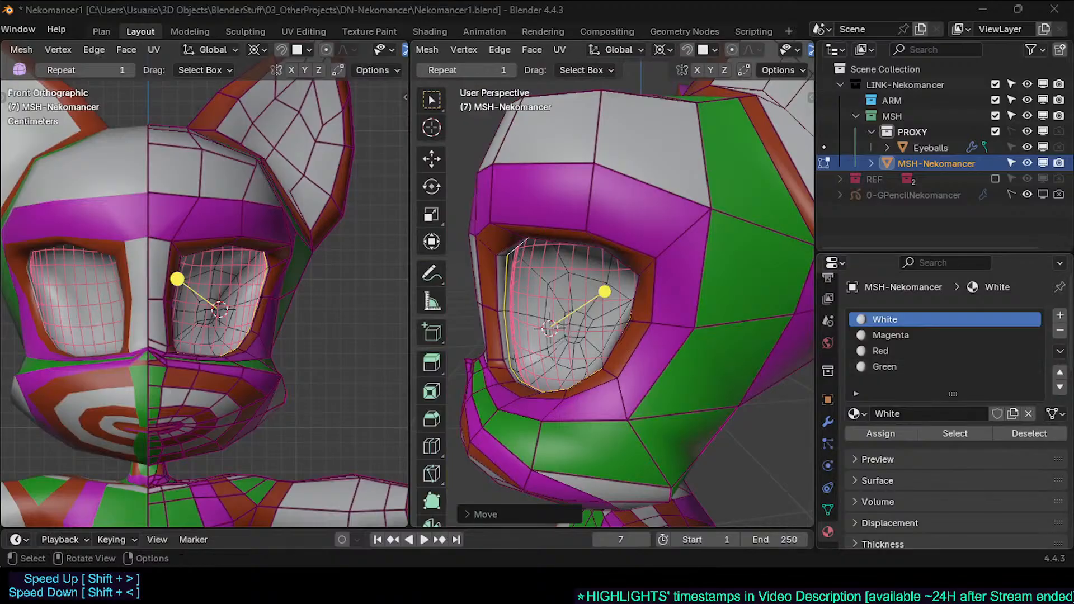
pyautogui.moveTo(538, 291); pyautogui.dragTo(691, 286, button='middle')
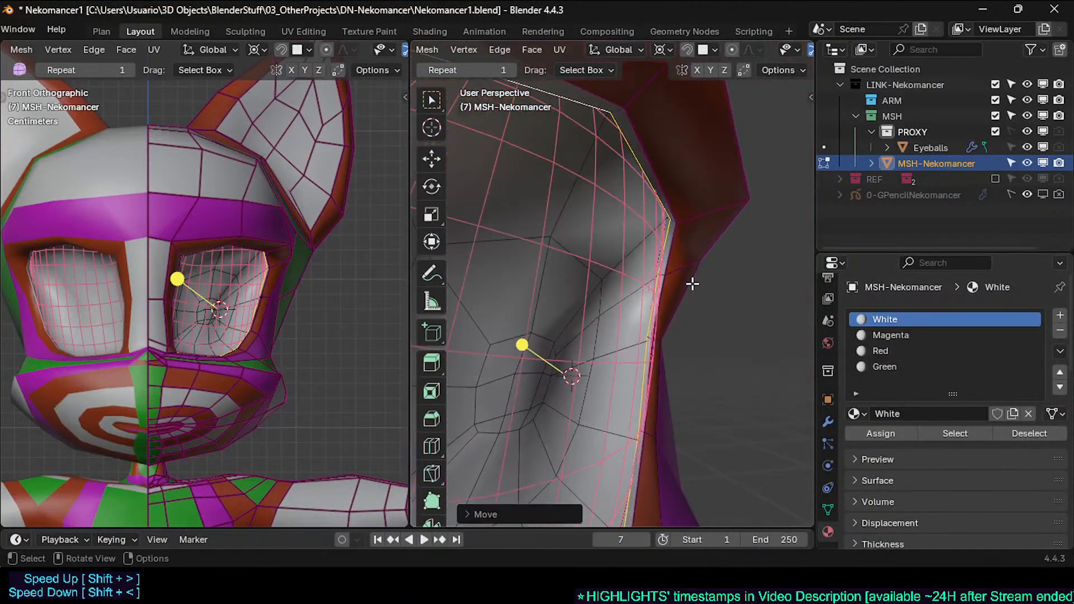
pyautogui.moveTo(658, 323); pyautogui.dragTo(662, 355, button='middle')
pyautogui.press('s')
pyautogui.click(649, 338)
pyautogui.press('g')
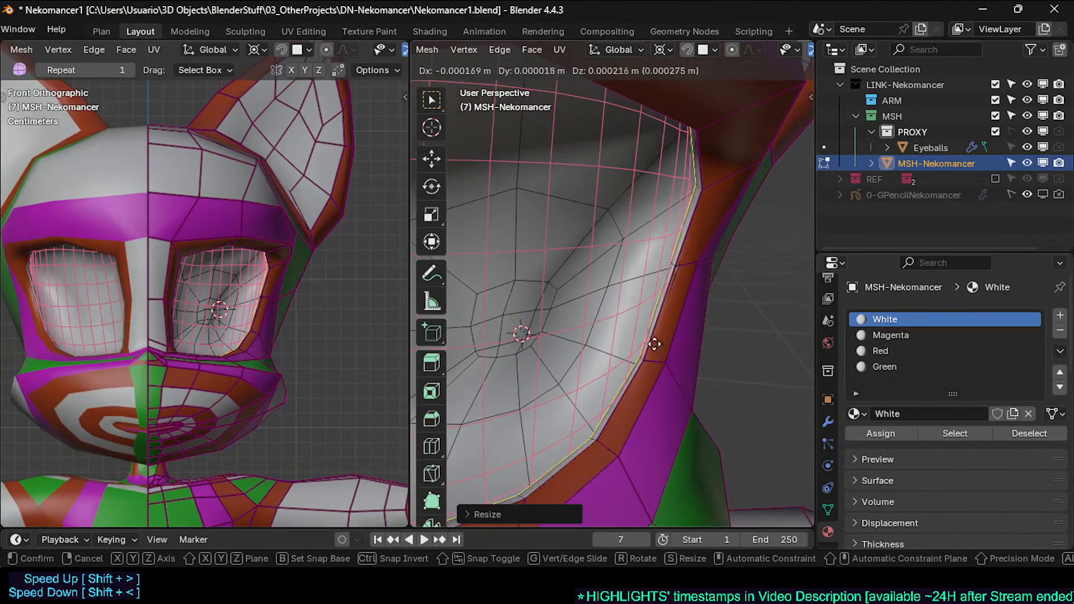
pyautogui.click(627, 328)
pyautogui.moveTo(664, 314)
pyautogui.mouseDown(button='middle')
pyautogui.moveTo(681, 300)
pyautogui.moveTo(657, 303)
pyautogui.mouseUp(button='middle')
pyautogui.hotkey('alt', 'a')
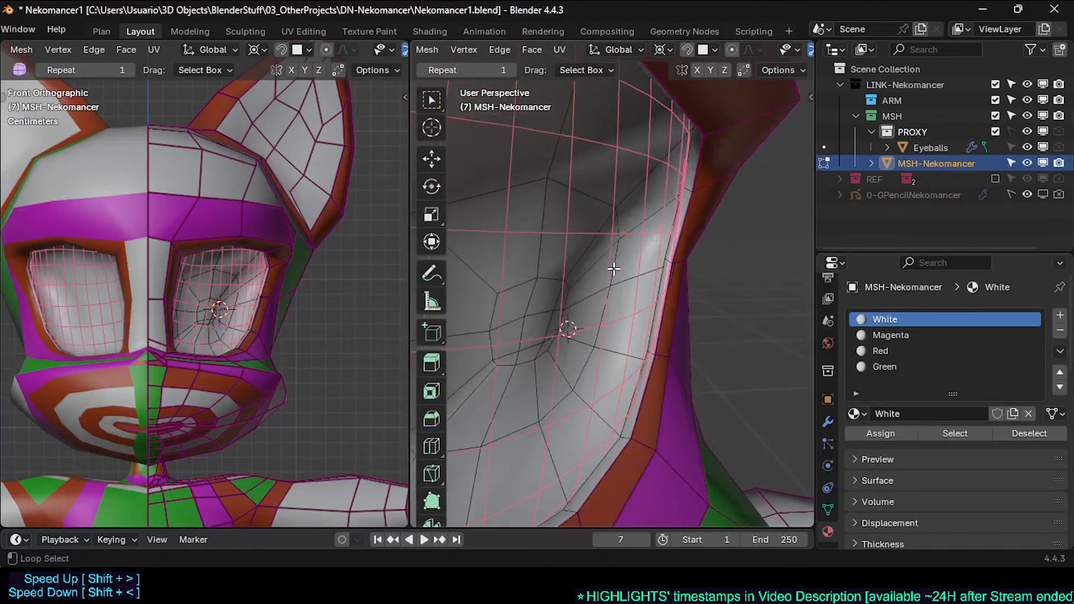
# Step: Try to dissolve the socket's edge loop just inside the eye-opening rim, and undo it
pyautogui.keyDown('alt'); pyautogui.click(639, 388); pyautogui.keyUp('alt')
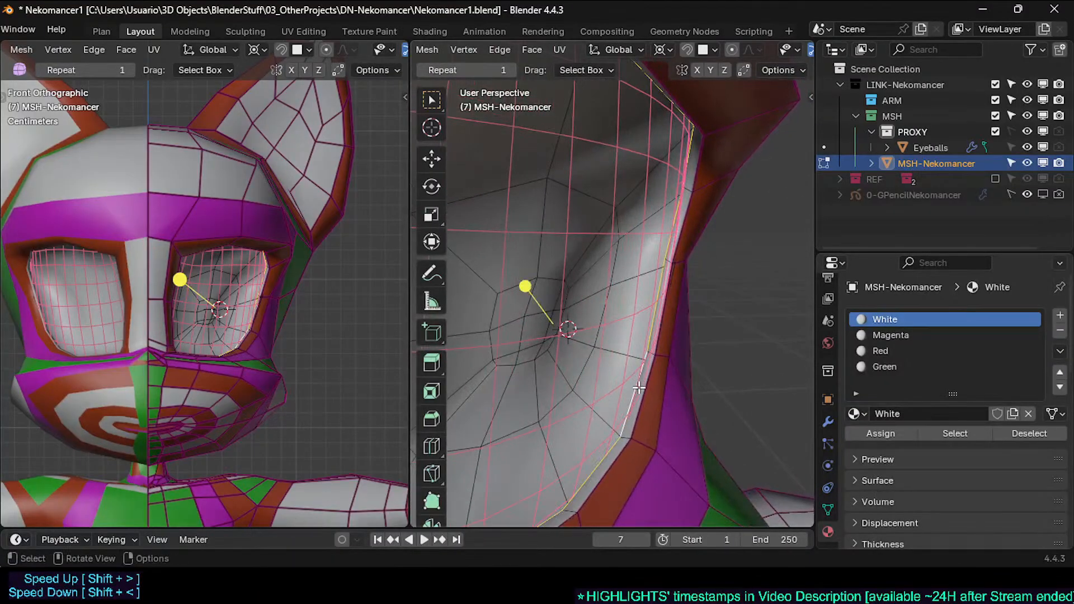
pyautogui.moveTo(643, 387); pyautogui.dragTo(616, 386, button='middle')
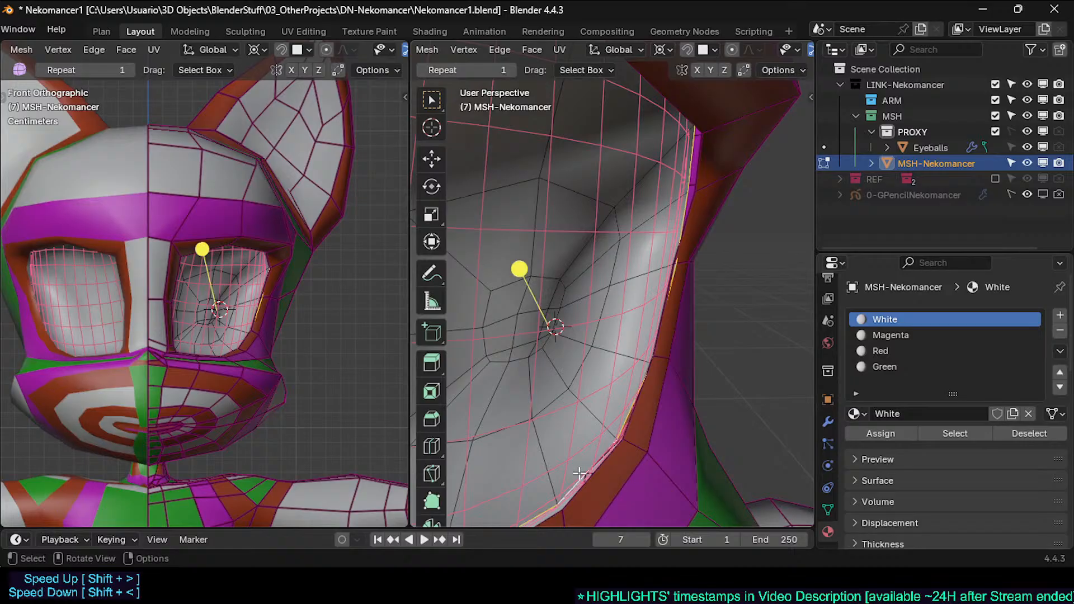
pyautogui.hotkey('ctrl', 'x')
pyautogui.moveTo(584, 431)
pyautogui.mouseDown(button='middle')
pyautogui.moveTo(568, 432)
pyautogui.moveTo(619, 455)
pyautogui.moveTo(659, 435)
pyautogui.mouseUp(button='middle')
pyautogui.hotkey('ctrl', 'z')
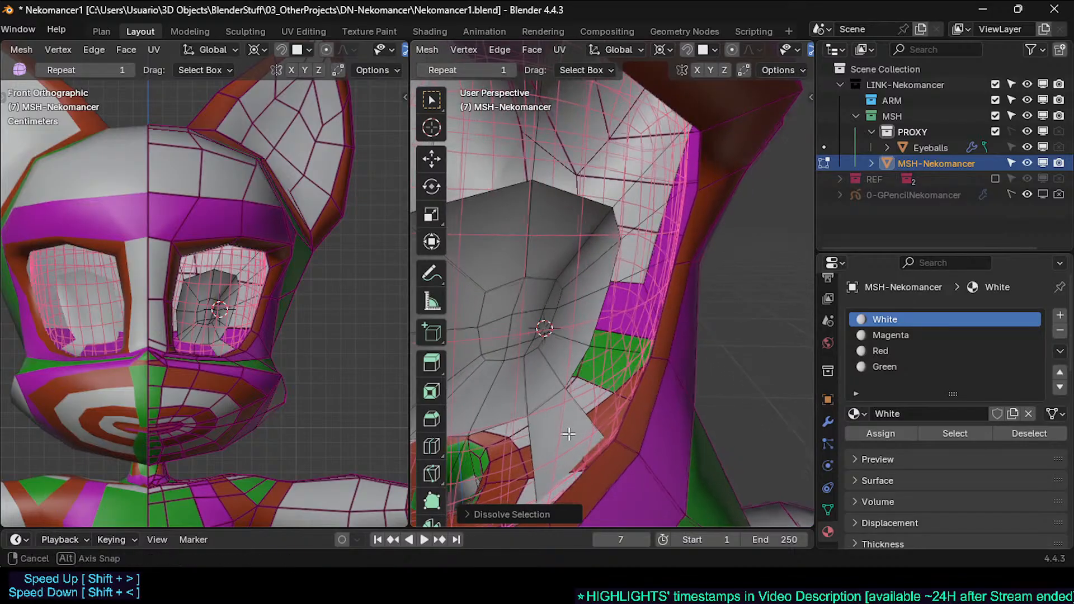
# Step: Try dissolving the socket's edge loop beside the rim with the adjoining rim vertices hidden, and undo the changes
pyautogui.press('1')
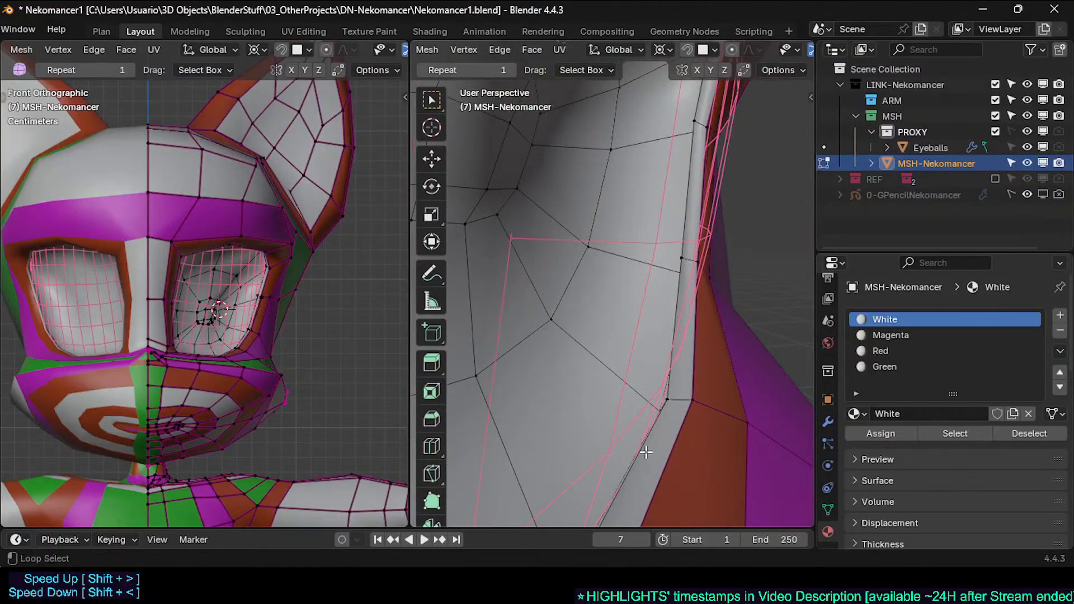
pyautogui.keyDown('alt'); pyautogui.click(646, 452); pyautogui.keyUp('alt')
pyautogui.press('h')
pyautogui.press('2')
pyautogui.keyDown('alt'); pyautogui.click(645, 434); pyautogui.keyUp('alt')
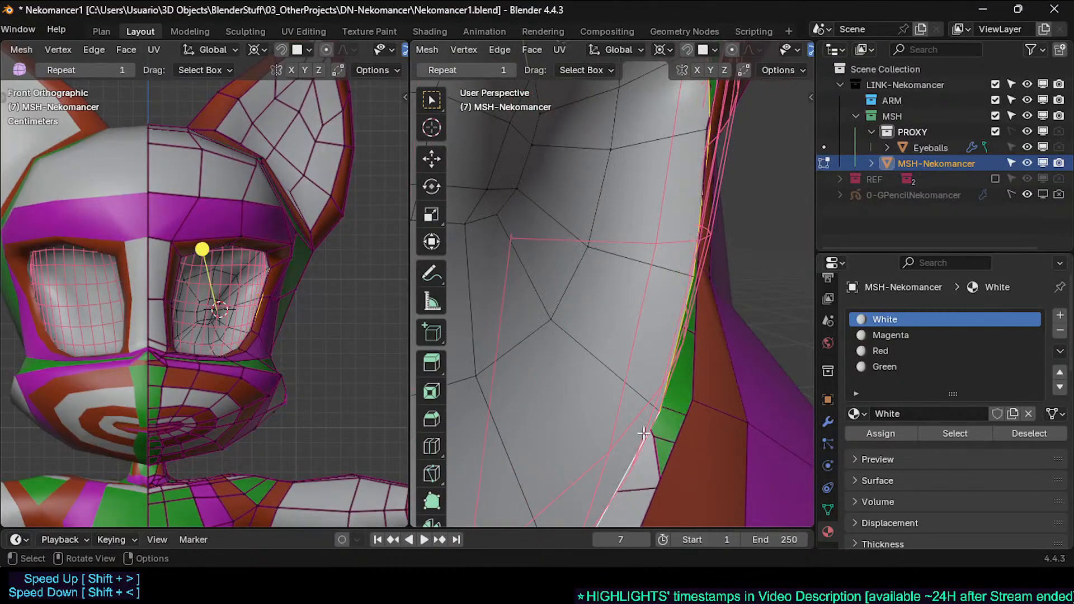
pyautogui.press('1')
pyautogui.hotkey('ctrl', 'x')
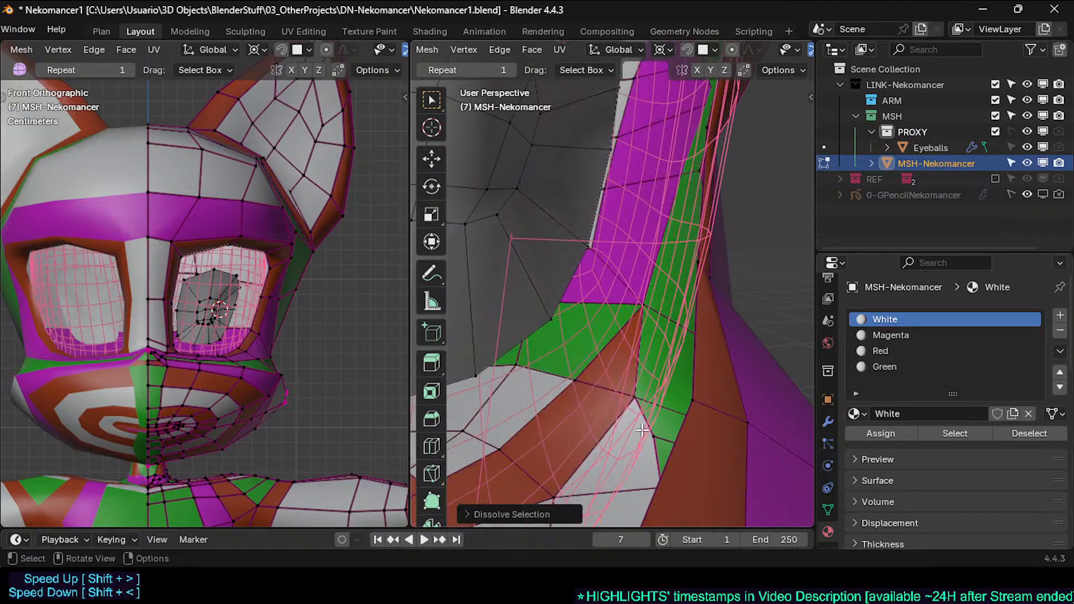
pyautogui.hotkey('alt', 'h')
pyautogui.moveTo(630, 407); pyautogui.dragTo(589, 217, button='middle')
pyautogui.hotkey('ctrl', 'z')
pyautogui.hotkey('ctrl', 'z')
pyautogui.hotkey('ctrl', 'z')
pyautogui.hotkey('ctrl', 'z')
# Step: Edge-slide the socket's exposed edge loop slightly beside the rim and reveal the hidden geometry
pyautogui.hotkey('alt', 'a')
pyautogui.keyDown('alt'); pyautogui.click(645, 382); pyautogui.keyUp('alt')
pyautogui.press('g')
pyautogui.press('g')
pyautogui.click(630, 379)
pyautogui.hotkey('alt', 'h')
# Step: Select a ring of faces inside the eye socket and smooth its vertices
pyautogui.hotkey('alt', 'a')
pyautogui.keyDown('alt'); pyautogui.click(589, 217); pyautogui.keyUp('alt')
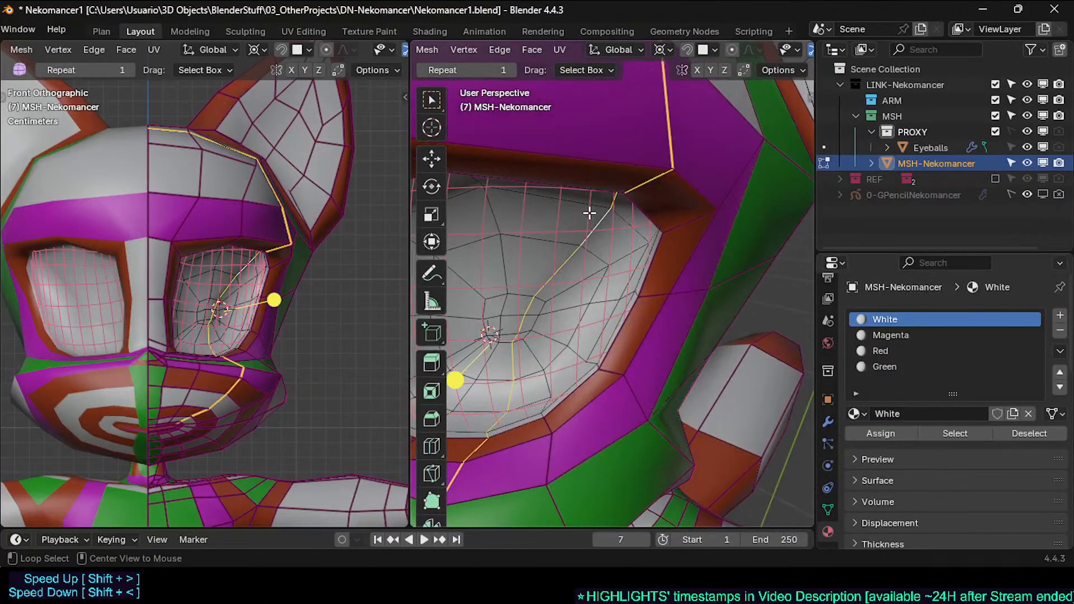
pyautogui.hotkey('alt', 'a')
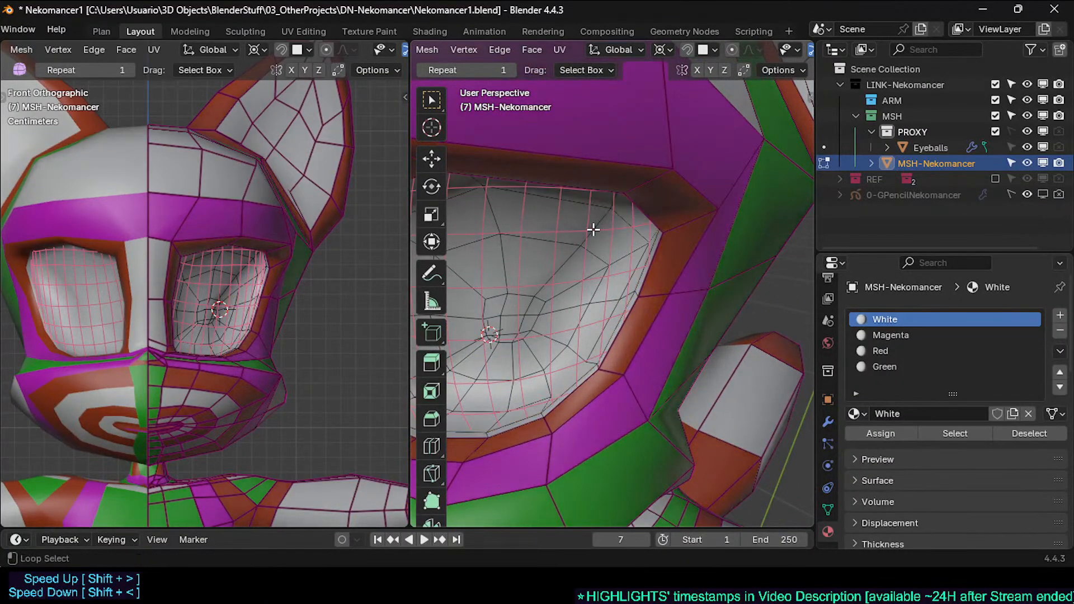
pyautogui.keyDown('alt'); pyautogui.click(595, 230); pyautogui.keyUp('alt')
pyautogui.moveTo(518, 331); pyautogui.dragTo(591, 344, button='middle')
pyautogui.moveTo(556, 348); pyautogui.dragTo(537, 336)
# Step: Smooth the socket's outermost ring of faces along the rim and scale it up to about 1.016
pyautogui.hotkey('alt', 'a')
pyautogui.keyDown('alt'); pyautogui.click(683, 210); pyautogui.keyUp('alt')
pyautogui.moveTo(537, 335); pyautogui.dragTo(559, 334, button='middle')
pyautogui.press('s')
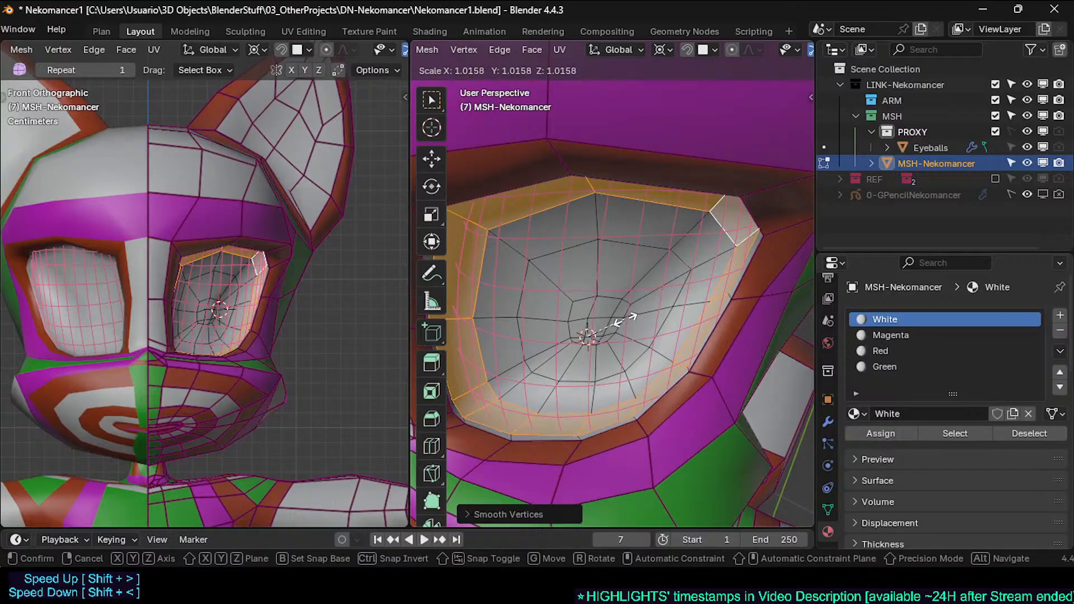
pyautogui.click(634, 317)
pyautogui.moveTo(634, 317); pyautogui.dragTo(672, 290, button='middle')
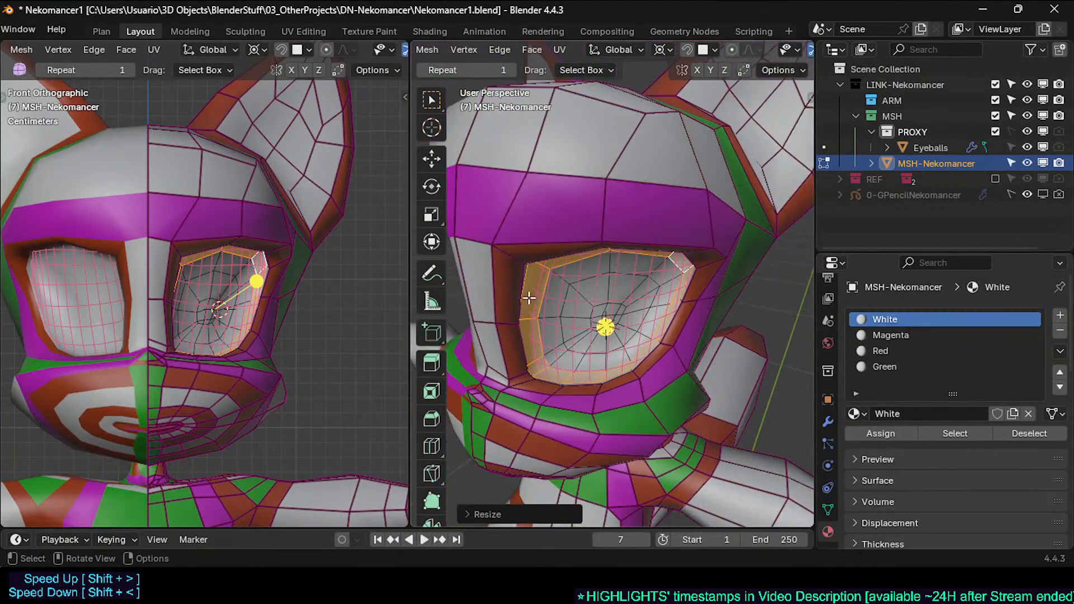
pyautogui.scroll(2, 564, 383)
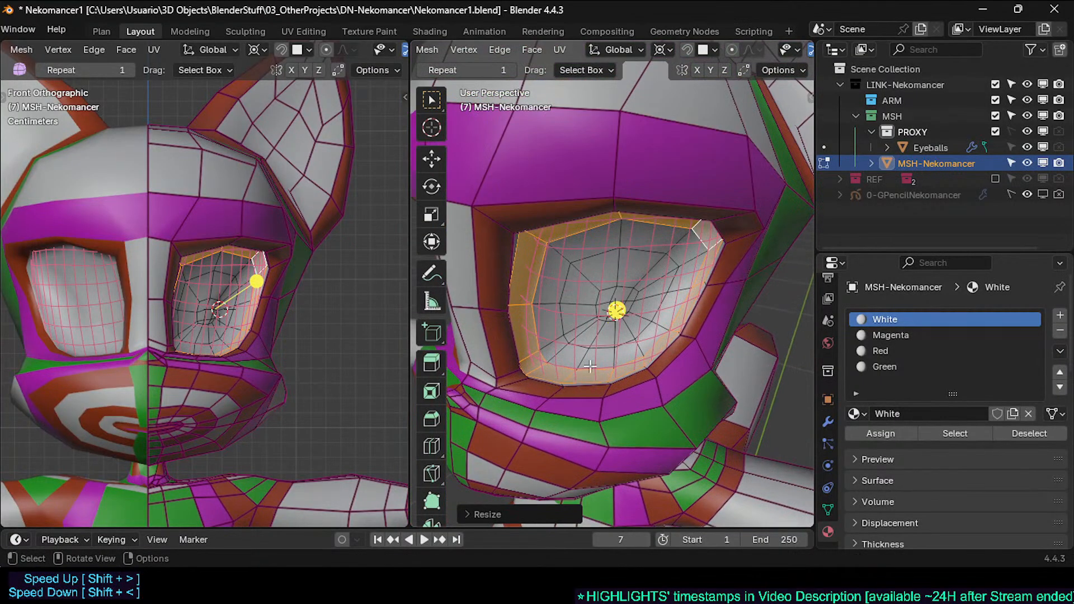
pyautogui.moveTo(591, 368); pyautogui.dragTo(565, 335, button='middle')
pyautogui.hotkey('alt', 'a')
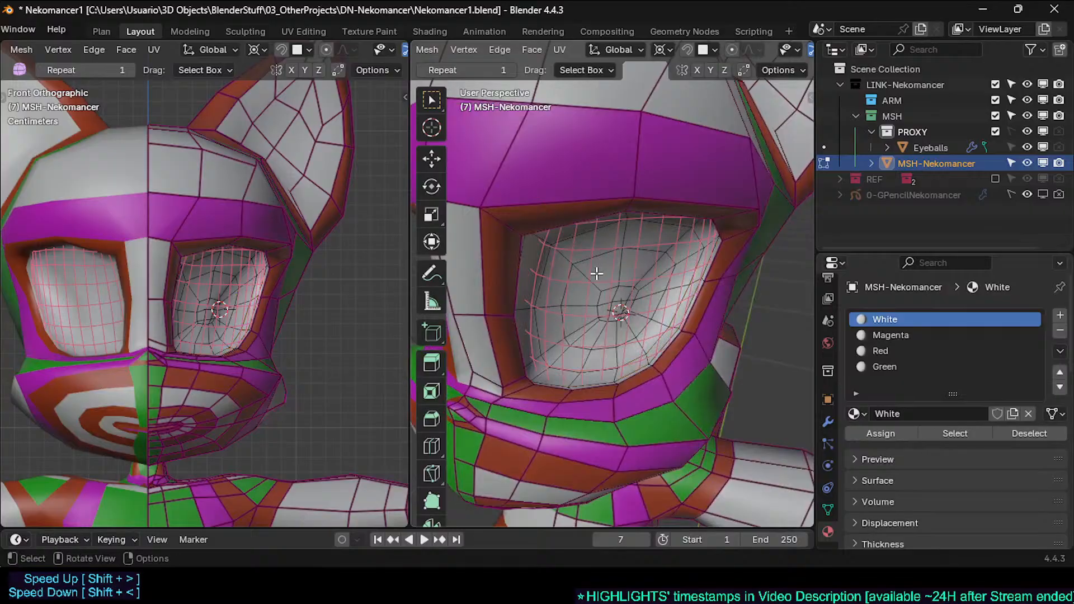
# Step: Smooth the second ring of socket faces and the small edge loop around the socket's centre
pyautogui.scroll(1, 597, 273)
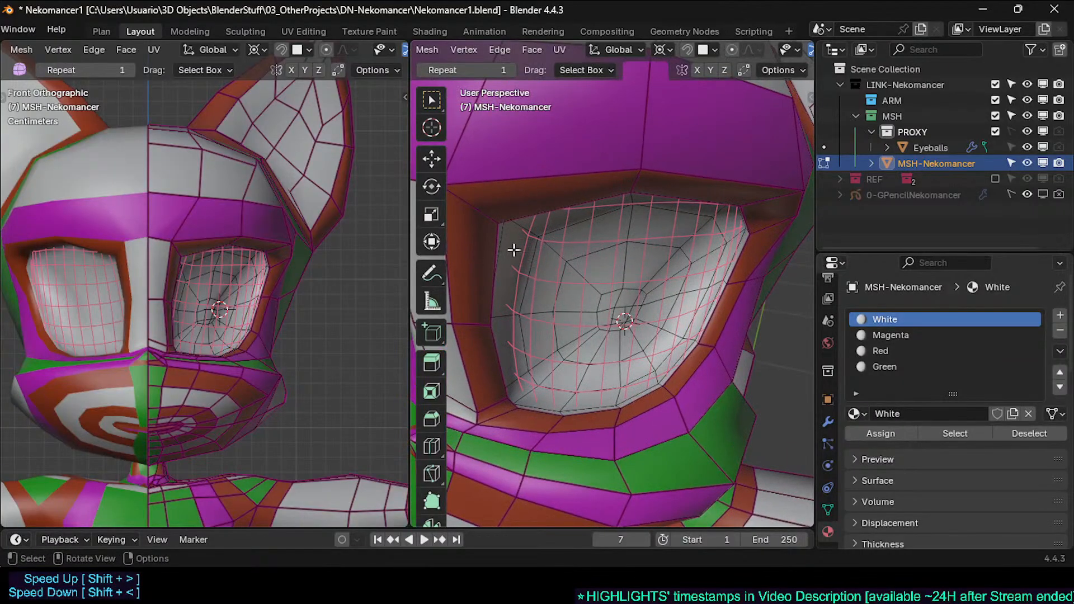
pyautogui.keyDown('alt'); pyautogui.click(537, 278); pyautogui.keyUp('alt')
pyautogui.hotkey('alt', 'a')
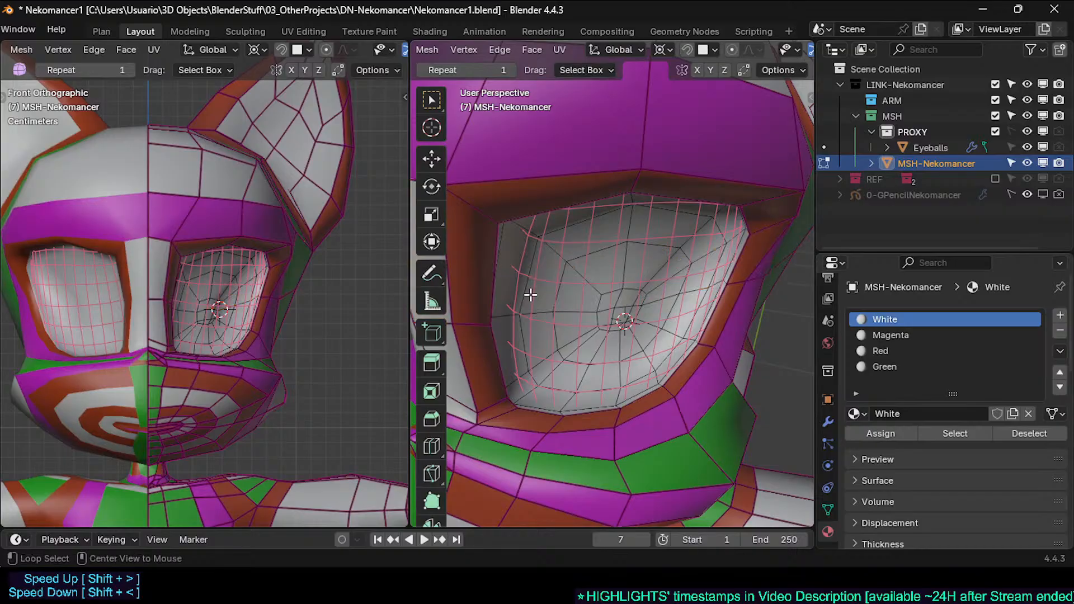
pyautogui.keyDown('alt'); pyautogui.click(537, 315); pyautogui.keyUp('alt')
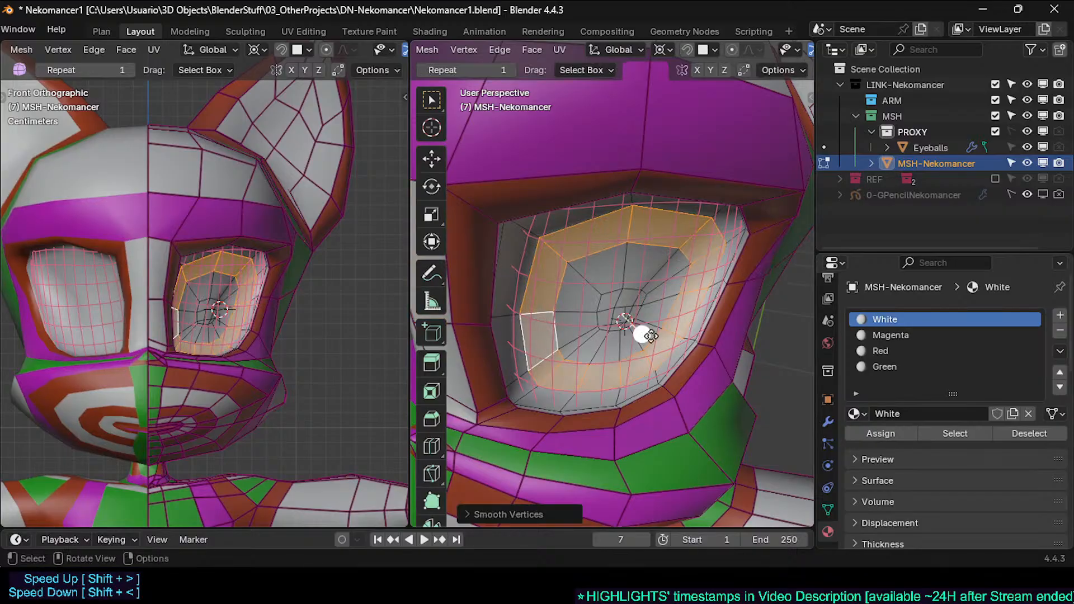
pyautogui.hotkey('alt', 'a')
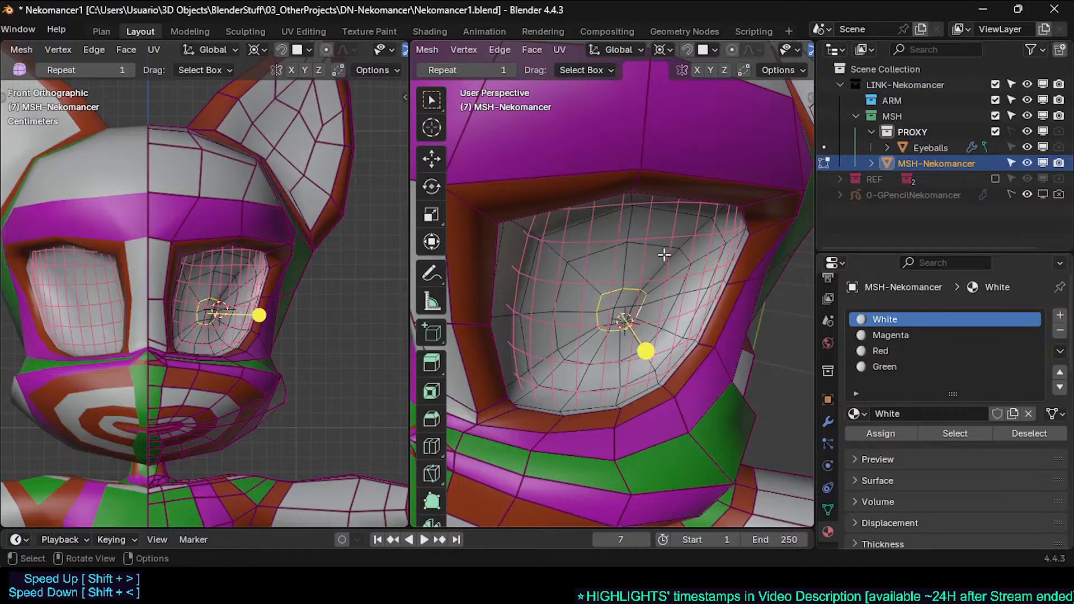
pyautogui.moveTo(649, 352); pyautogui.dragTo(672, 343)
pyautogui.hotkey('alt', 'a')
# Step: Select the middle and inner face rings of the socket together and smooth their vertices
pyautogui.keyDown('alt'); pyautogui.click(590, 281); pyautogui.keyUp('alt')
pyautogui.hotkey('alt', 'a')
pyautogui.keyDown('alt'); pyautogui.click(583, 291); pyautogui.keyUp('alt')
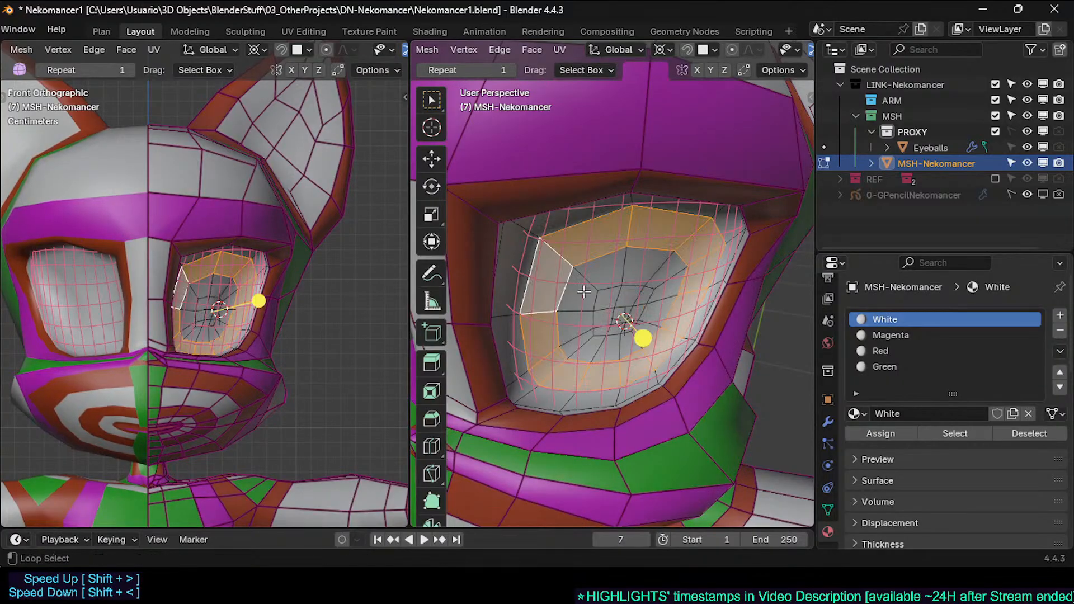
pyautogui.keyDown('alt'); pyautogui.keyDown('shift'); pyautogui.click(581, 280); pyautogui.keyUp('shift'); pyautogui.keyUp('alt')
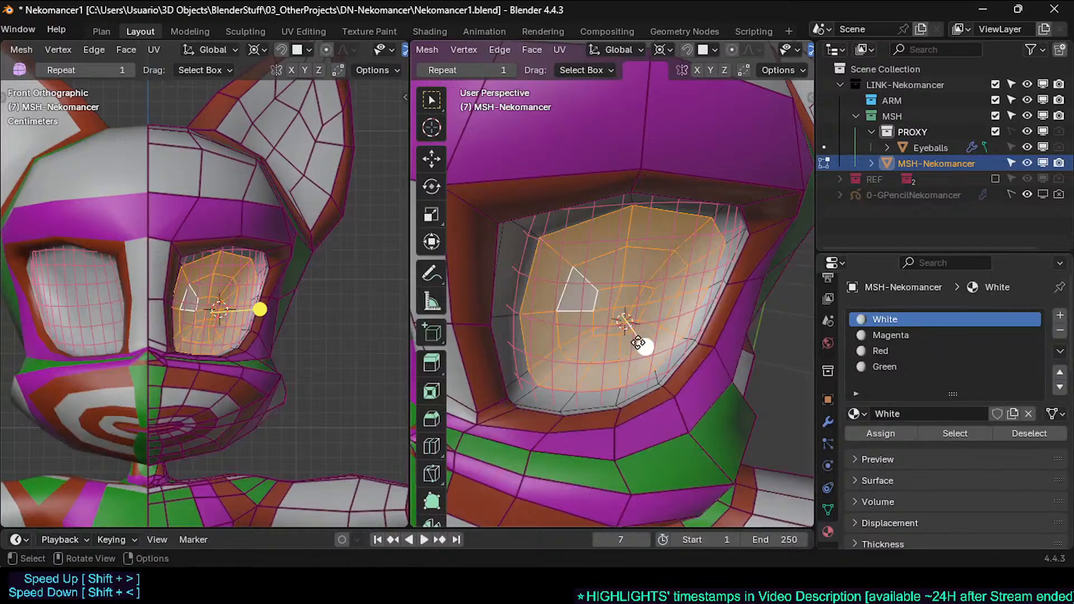
pyautogui.moveTo(638, 343); pyautogui.dragTo(643, 343)
pyautogui.moveTo(643, 343); pyautogui.dragTo(540, 351, button='middle')
# Step: Reposition the selected inner socket faces with small freehand moves from several viewing angles
pyautogui.press('g')
pyautogui.click(596, 359)
pyautogui.press('g')
pyautogui.click(666, 343)
pyautogui.moveTo(666, 343); pyautogui.dragTo(577, 352, button='middle')
pyautogui.keyDown('shift'); pyautogui.moveTo(624, 365); pyautogui.dragTo(589, 355, button='middle'); pyautogui.keyUp('shift')
pyautogui.press('g')
pyautogui.click(684, 336)
pyautogui.press('g')
pyautogui.click(553, 360)
pyautogui.hotkey('alt', 'a')
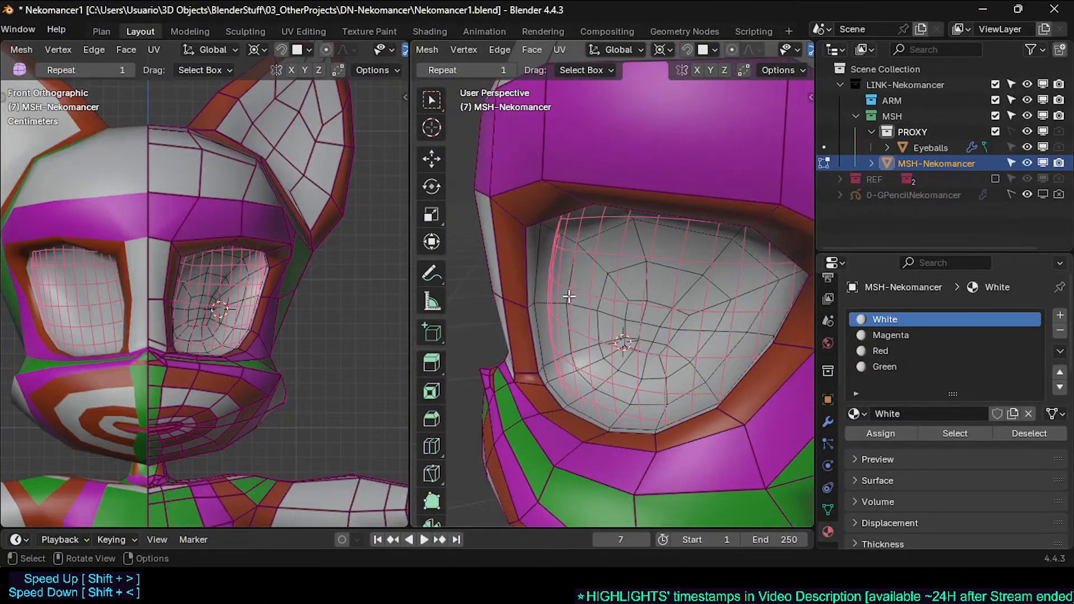
# Step: Smooth the socket's face ring that borders the eye-opening rim
pyautogui.keyDown('alt'); pyautogui.click(563, 234); pyautogui.keyUp('alt')
pyautogui.moveTo(564, 233); pyautogui.dragTo(512, 238, button='middle')
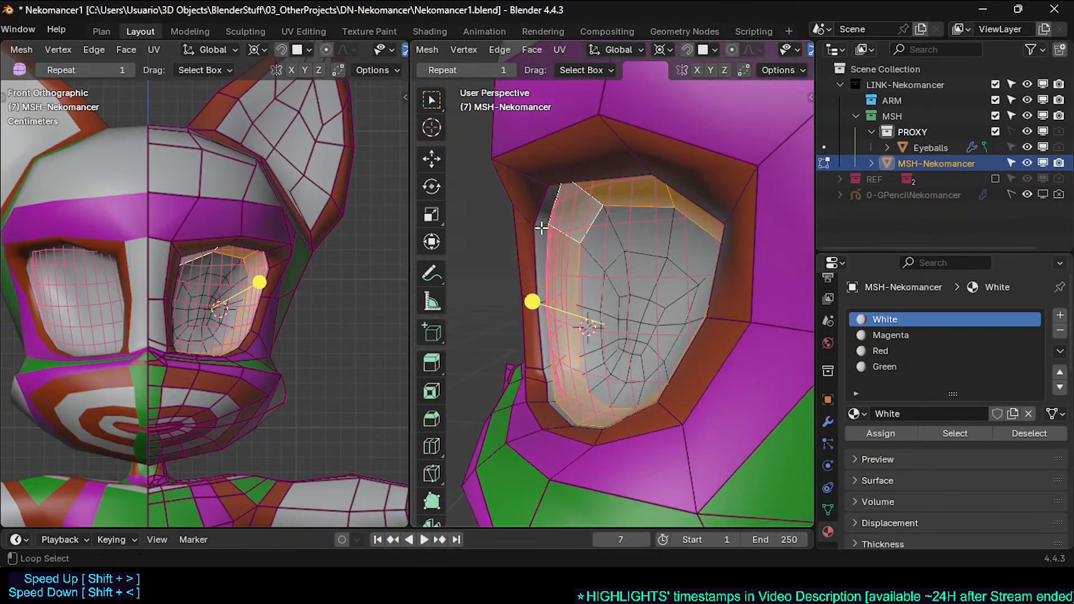
pyautogui.moveTo(536, 306); pyautogui.dragTo(560, 297)
pyautogui.hotkey('alt', 'a')
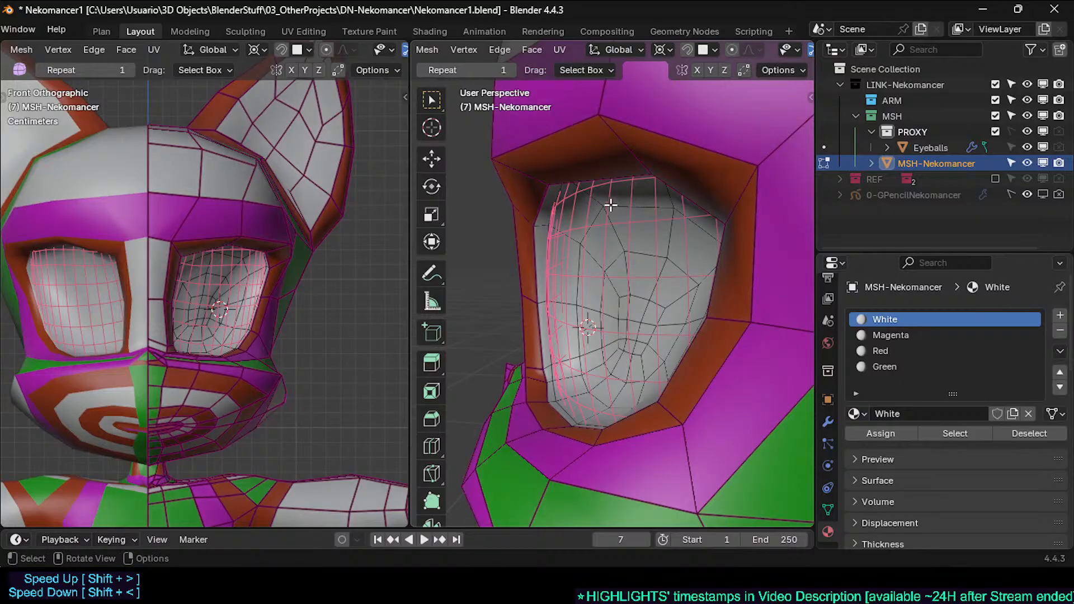
# Step: Scale the socket's second edge loop up by about 2% and fine-tune it with a small move and another slight scale
pyautogui.keyDown('alt'); pyautogui.click(611, 212); pyautogui.keyUp('alt')
pyautogui.press('s')
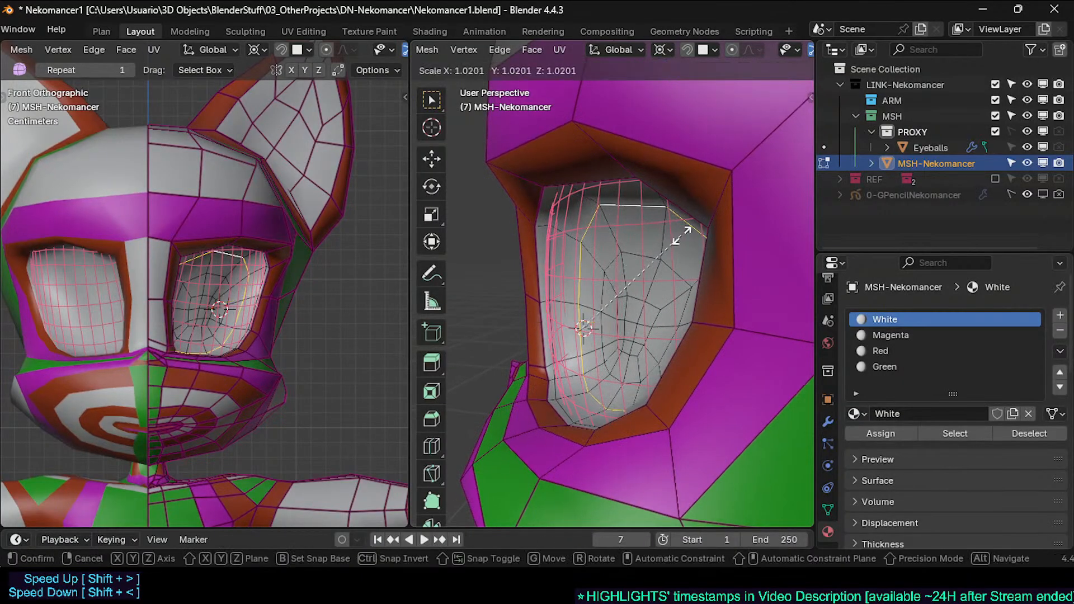
pyautogui.click(677, 232)
pyautogui.press('g')
pyautogui.click(640, 288)
pyautogui.press('s')
pyautogui.click(652, 283)
pyautogui.moveTo(651, 282); pyautogui.dragTo(705, 319, button='middle')
pyautogui.hotkey('alt', 'a')
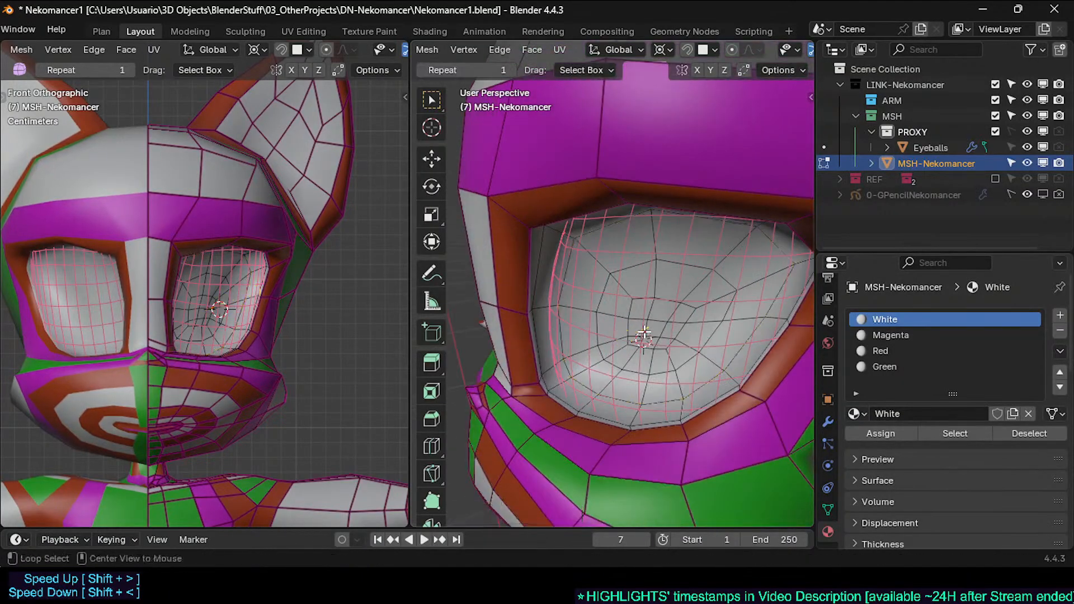
# Step: Check the sockets in Object Mode and hide the linked strip of faces bordering the eye-opening rim in Edit Mode
pyautogui.press('Tab')
pyautogui.scroll(-1, 610, 352)
pyautogui.moveTo(613, 354); pyautogui.dragTo(667, 321, button='middle')
pyautogui.press('Tab')
pyautogui.press('l')
pyautogui.scroll(1, 669, 322)
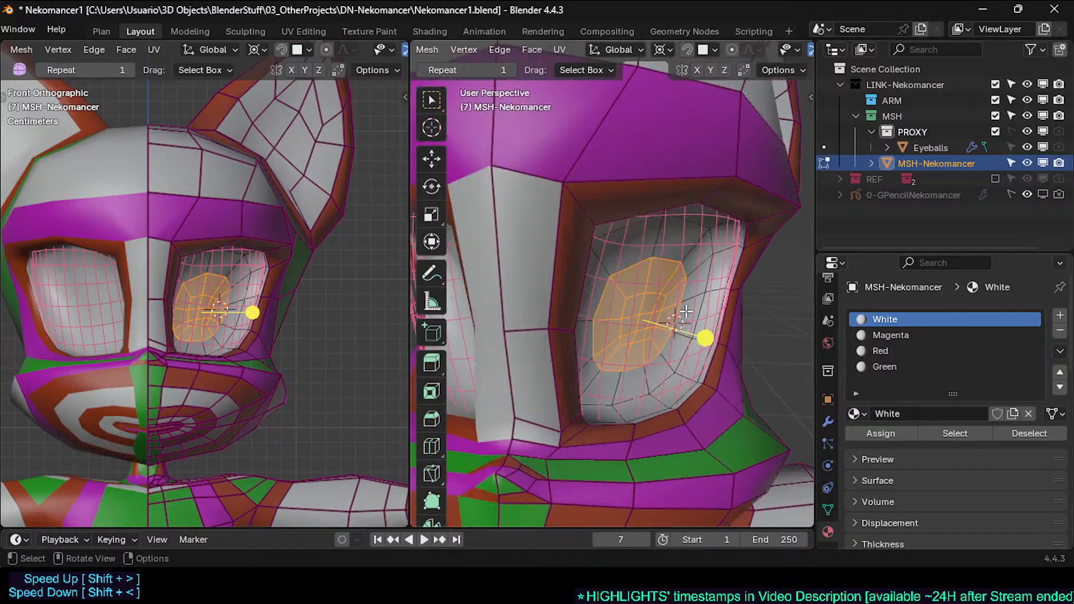
pyautogui.hotkey('alt', 'a')
pyautogui.press('l')
pyautogui.press('h')
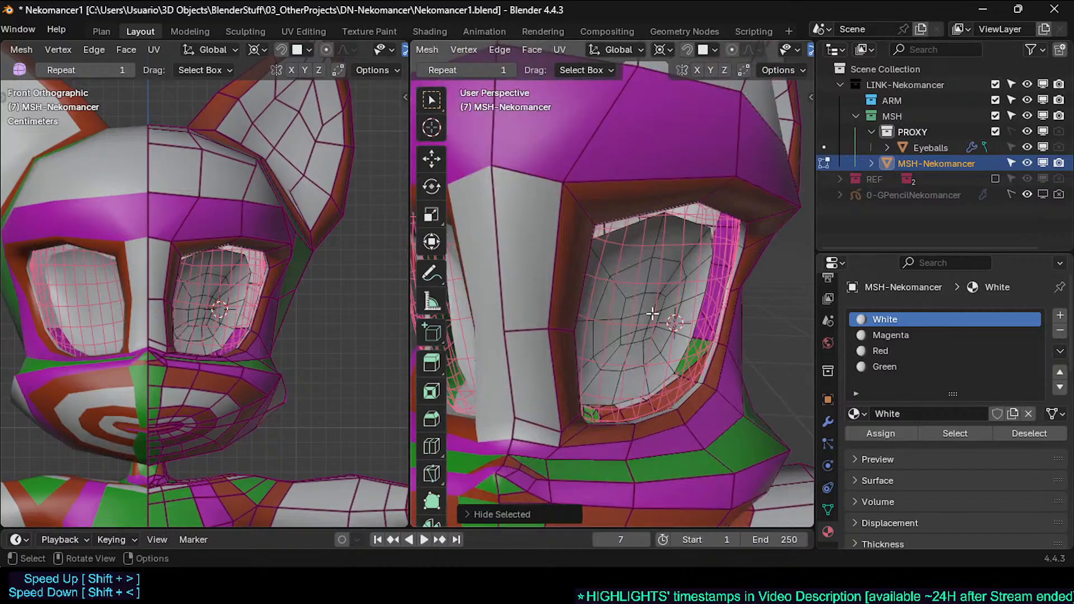
# Step: Select the socket's central faces with Circle Select and reposition them with small freehand moves
pyautogui.press('c')
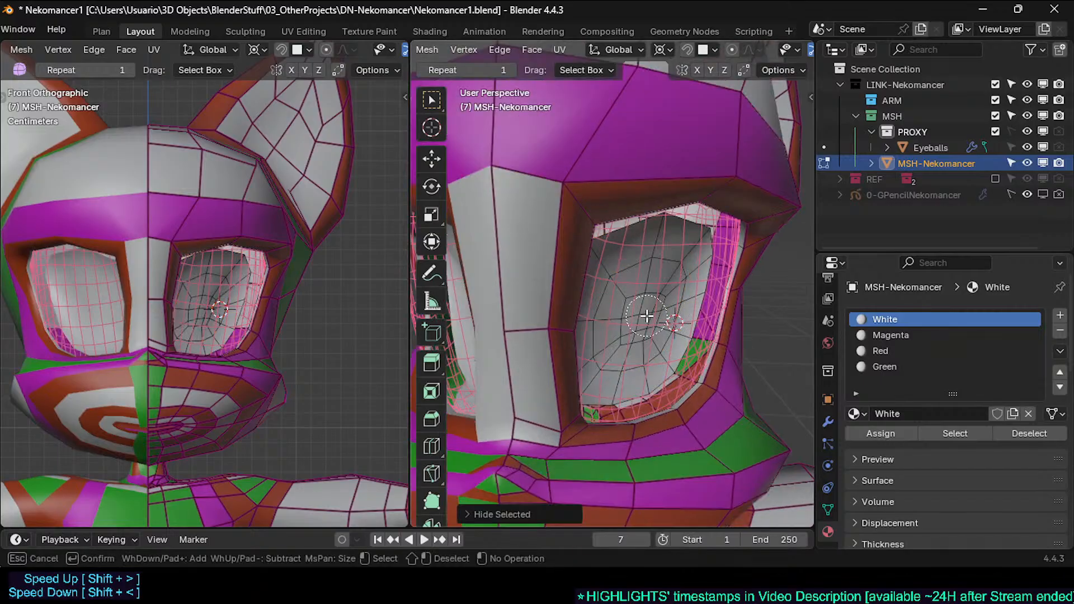
pyautogui.moveTo(647, 316); pyautogui.dragTo(646, 299)
pyautogui.rightClick(646, 299)
pyautogui.press('g')
pyautogui.press('y')
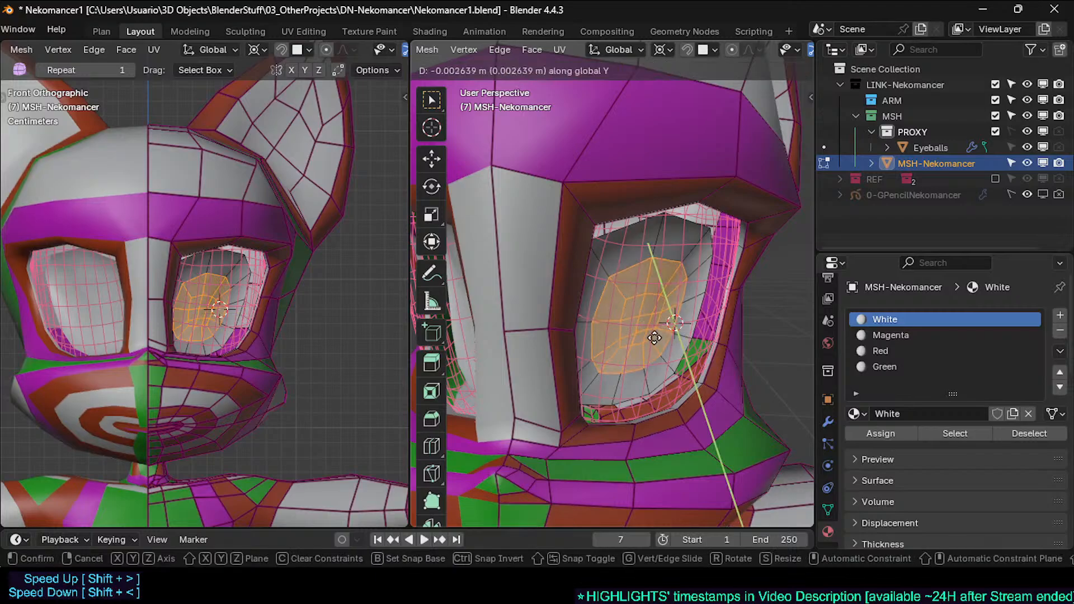
pyautogui.rightClick(654, 325)
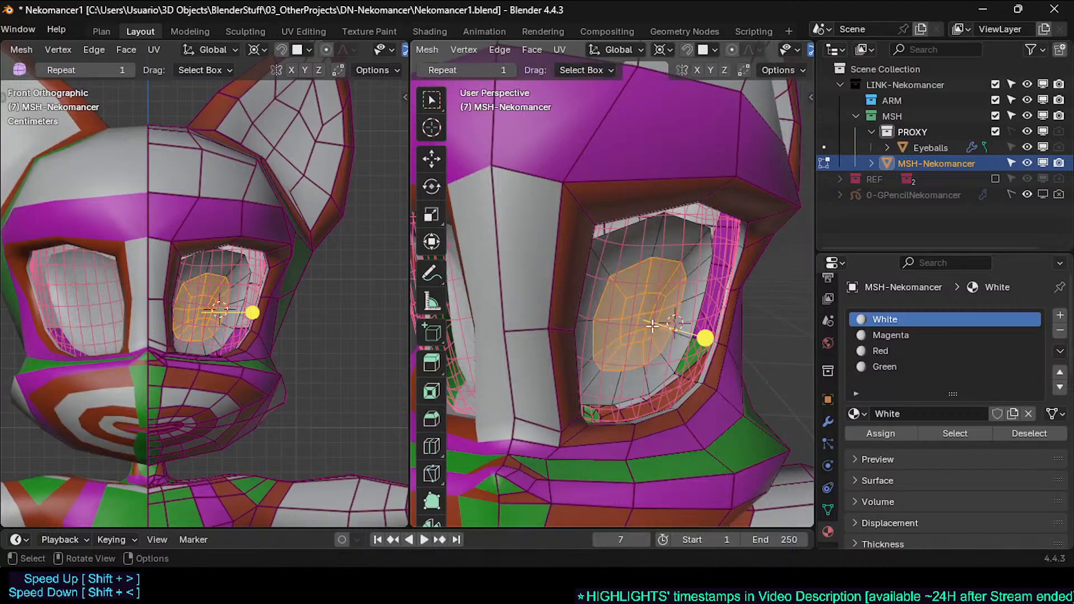
pyautogui.moveTo(647, 325)
pyautogui.mouseDown(button='middle')
pyautogui.moveTo(669, 331)
pyautogui.moveTo(624, 331)
pyautogui.moveTo(704, 324)
pyautogui.moveTo(610, 330)
pyautogui.moveTo(603, 337)
pyautogui.moveTo(644, 336)
pyautogui.moveTo(498, 360)
pyautogui.moveTo(515, 392)
pyautogui.moveTo(529, 358)
pyautogui.moveTo(579, 324)
pyautogui.moveTo(642, 317)
pyautogui.mouseUp(button='middle')
pyautogui.press('g')
pyautogui.click(656, 322)
pyautogui.press('g')
pyautogui.click(693, 326)
# Step: Return to Object Mode and save the file Nekomancer1.blend
pyautogui.press('Tab')
pyautogui.hotkey('alt', 'a')
pyautogui.press('Tab')
pyautogui.press('Tab')
pyautogui.scroll(-5, 561, 332)
pyautogui.moveTo(561, 331)
pyautogui.mouseDown(button='middle')
pyautogui.moveTo(636, 362)
pyautogui.moveTo(542, 357)
pyautogui.moveTo(562, 350)
pyautogui.mouseUp(button='middle')
pyautogui.hotkey('ctrl', 's')
pyautogui.scroll(5, 594, 349)
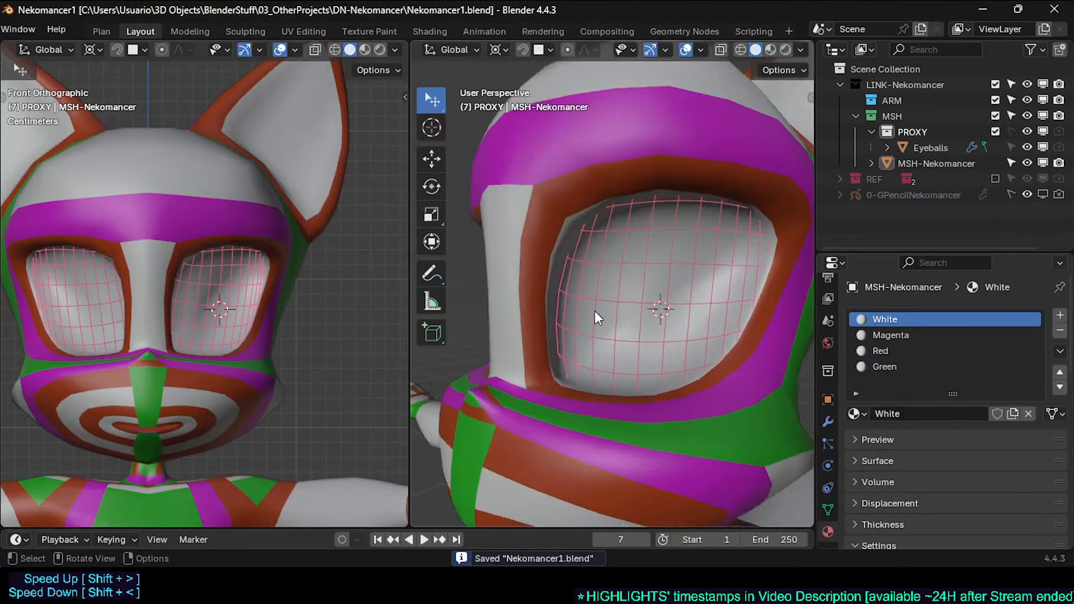
# Step: Check the head mesh's eye socket in Edit Mode and save the file again from Object Mode
pyautogui.click(583, 163)
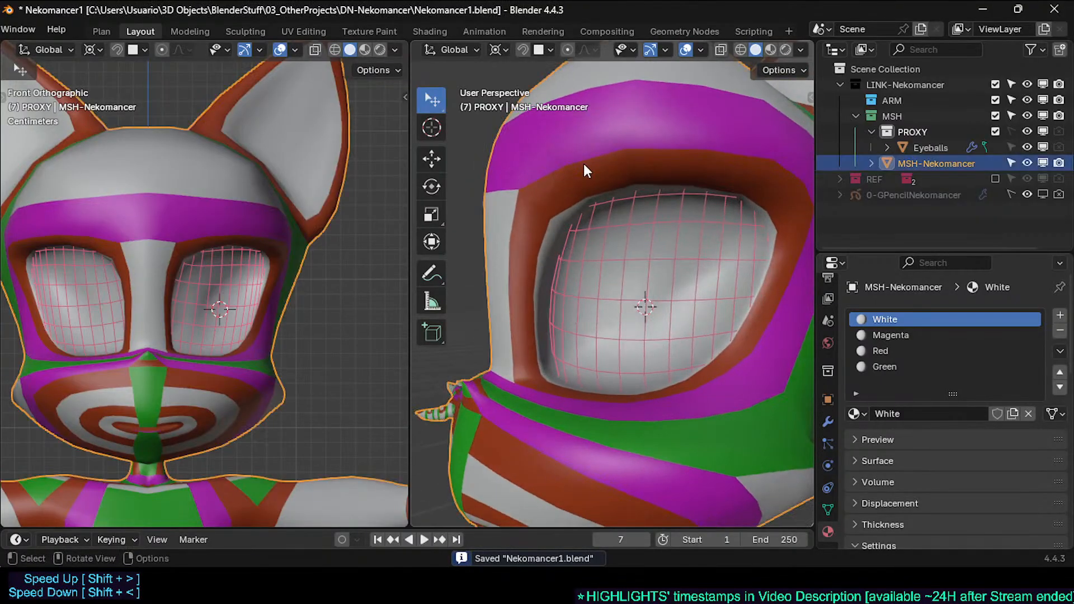
pyautogui.press('Tab')
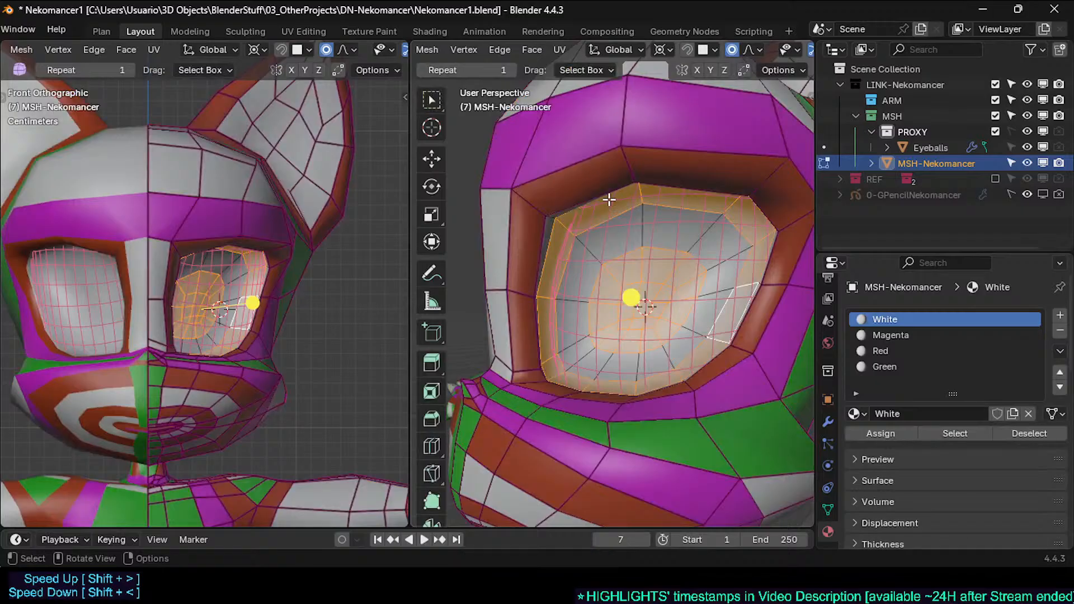
pyautogui.moveTo(631, 297); pyautogui.dragTo(676, 328, button='middle')
pyautogui.moveTo(684, 271); pyautogui.dragTo(652, 253, button='middle')
pyautogui.press('Tab')
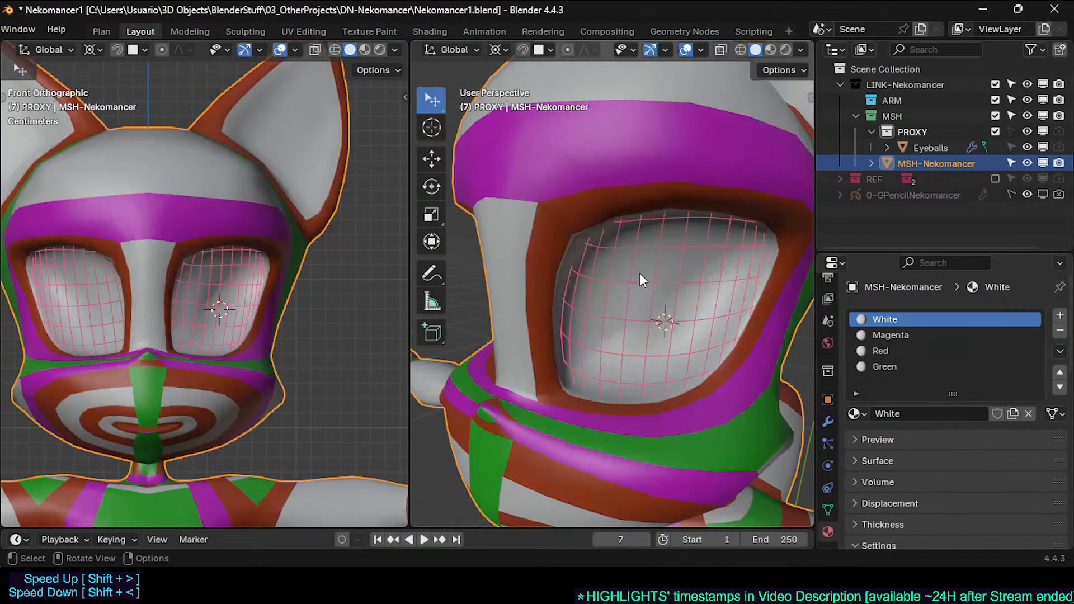
pyautogui.hotkey('ctrl', 's')
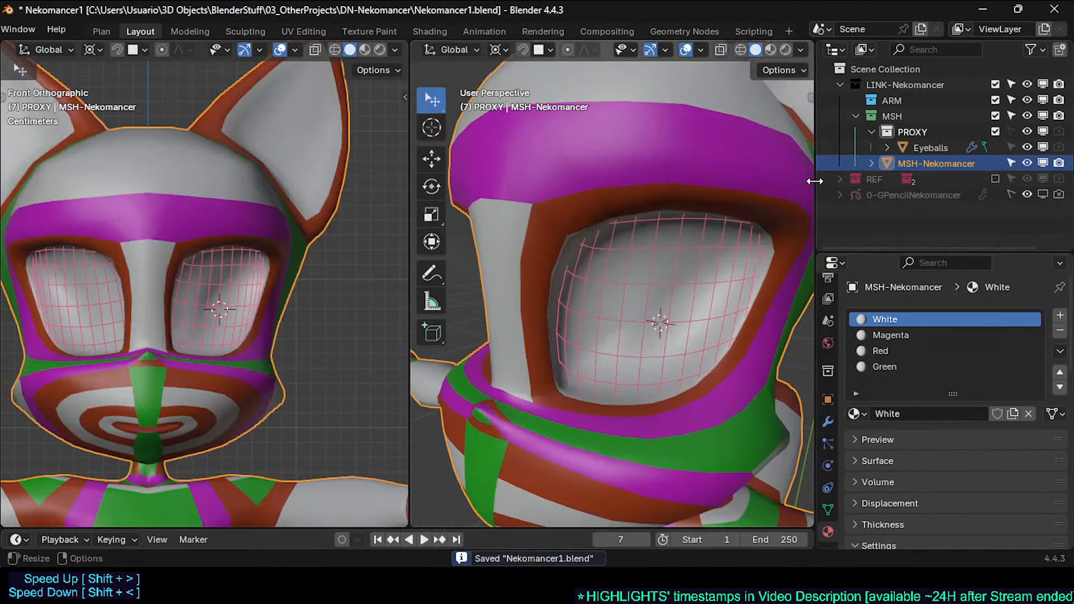
# Step: Switch to the Plan workspace, widen the to-do list text area, and place the cursor below the MESH OBJECTS heading
pyautogui.click(102, 31)
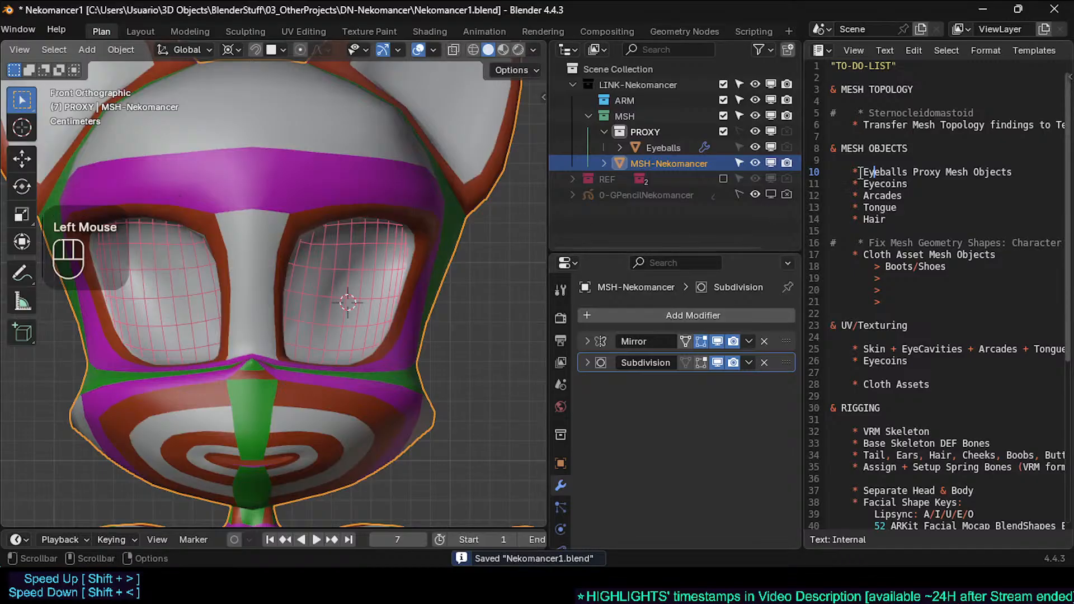
pyautogui.moveTo(804, 159); pyautogui.dragTo(700, 159)
pyautogui.click(826, 161)
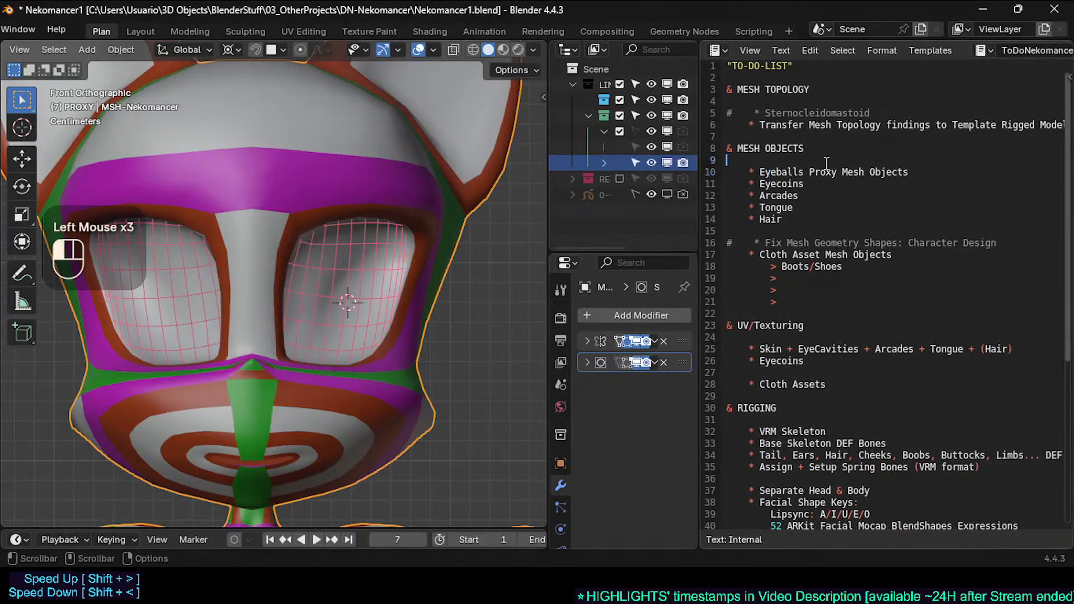
# Step: Comment out the Eyeballs Proxy Mesh Objects entry in the to-do list and shorten its last word to Object
pyautogui.press('Down')
pyautogui.write('#')
pyautogui.press('End')
pyautogui.press('Return')
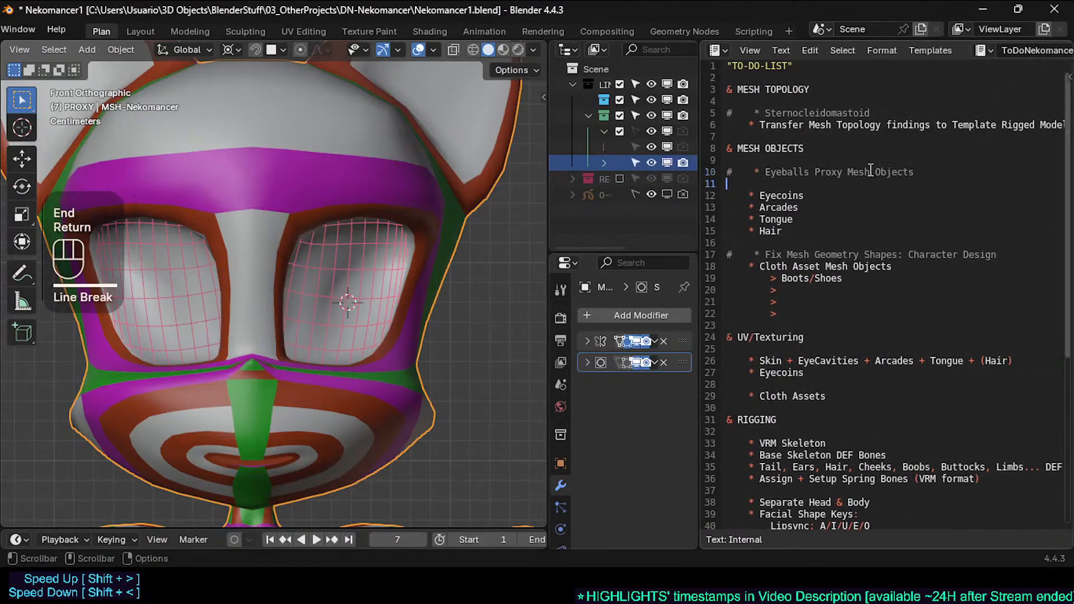
pyautogui.press('BackSpace')
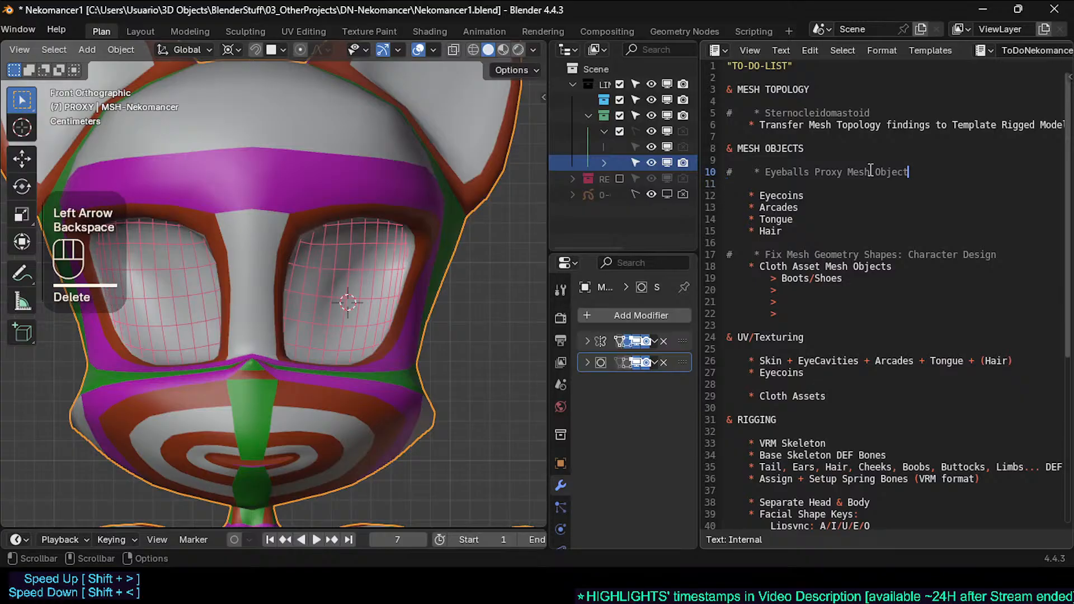
# Step: Add a commented-out bullet entry reading EyeCavities directly beneath the Eyeballs Proxy Mesh Object line
pyautogui.press('Down')
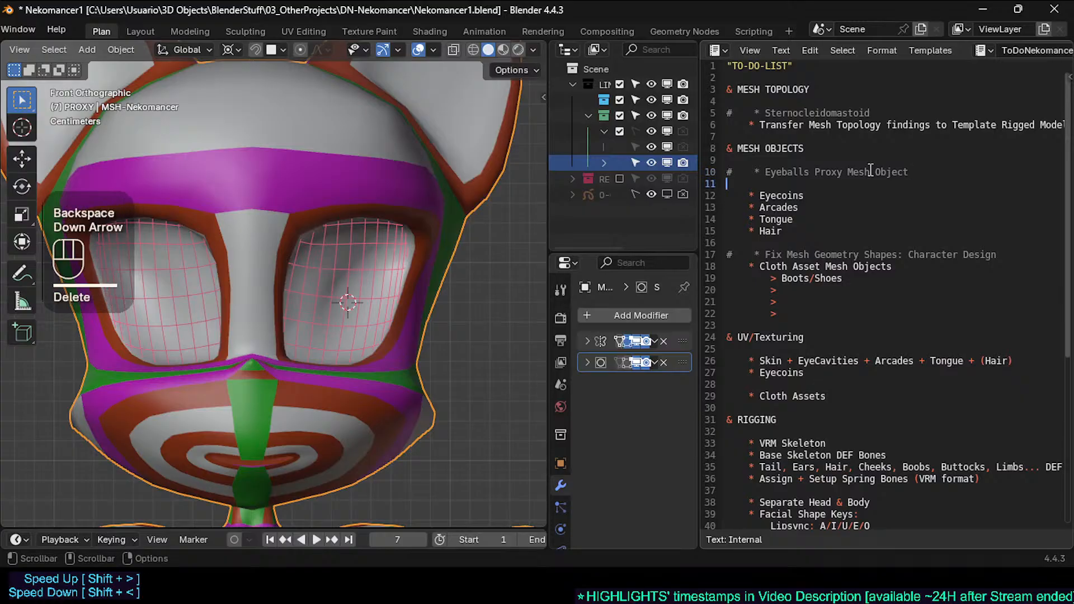
pyautogui.write('#')
pyautogui.press('BackSpace')
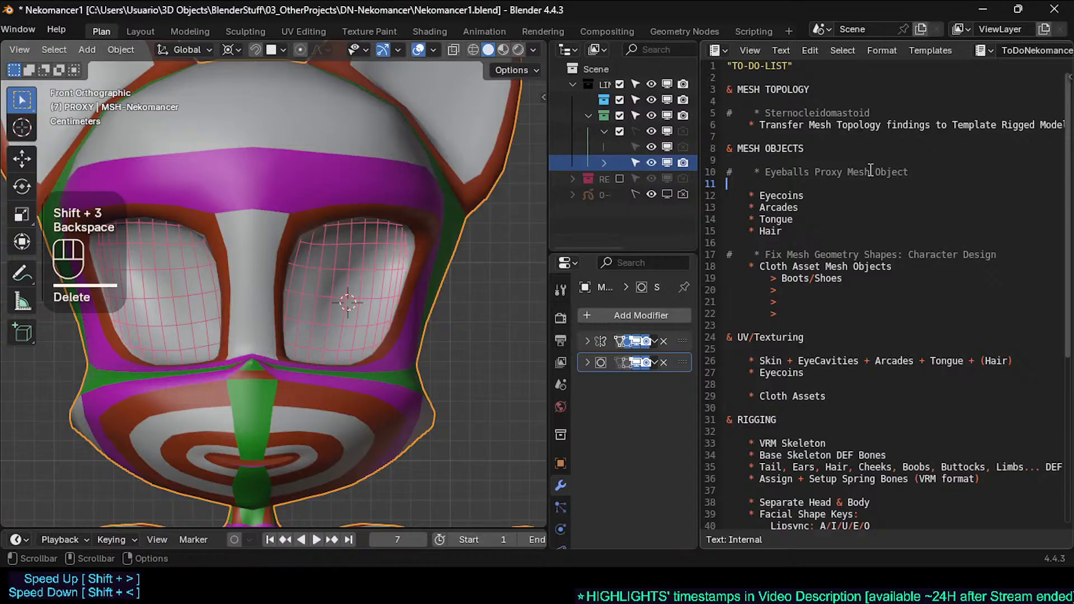
pyautogui.press('Tab')
pyautogui.write('*')
pyautogui.write('#')
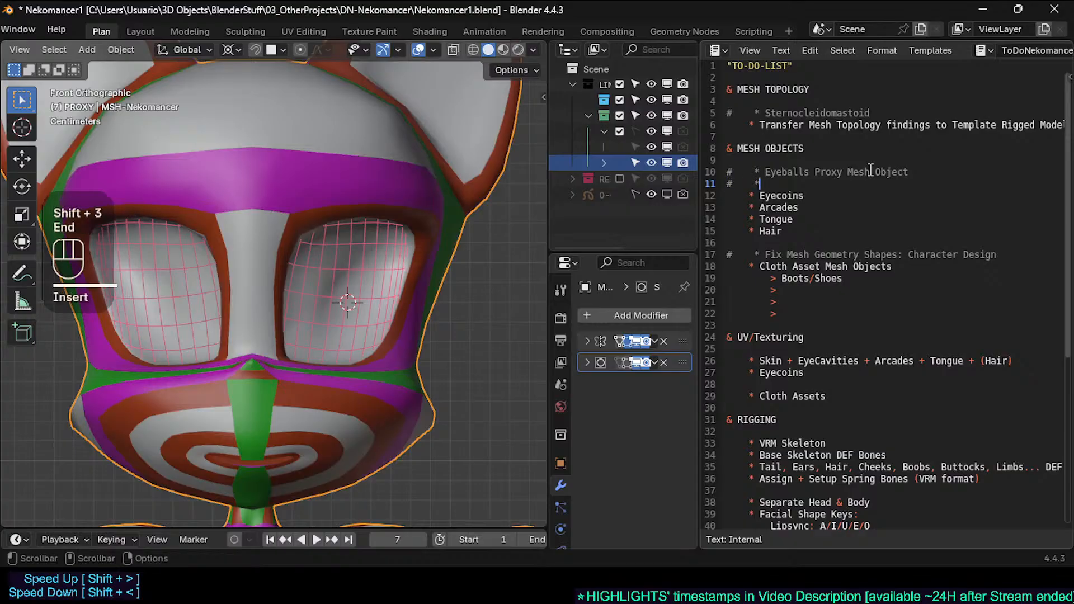
pyautogui.press('Right')
pyautogui.press('Left')
pyautogui.write('Eye')
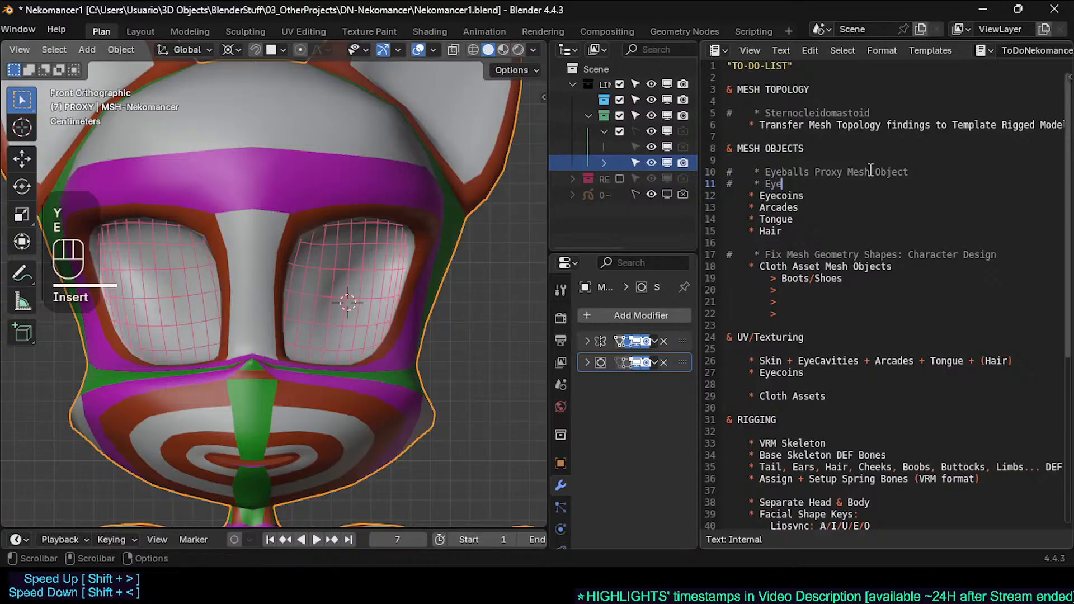
pyautogui.write('Cavi')
pyautogui.press('Left')
pyautogui.press('Left')
pyautogui.press('Left')
pyautogui.press('Left')
pyautogui.press('Left')
pyautogui.press('Left')
pyautogui.press('Left')
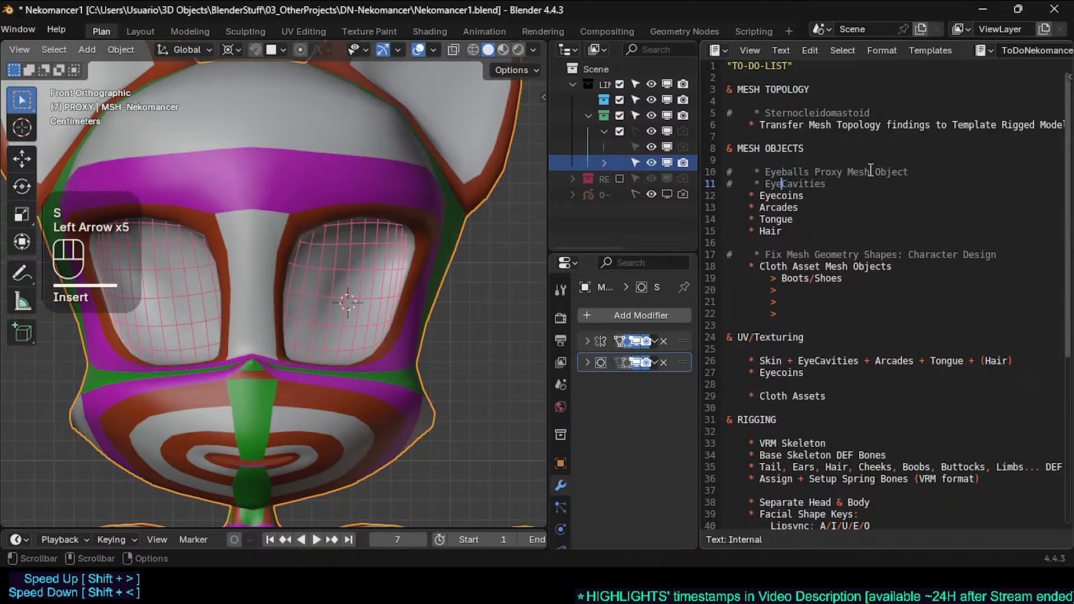
pyautogui.press('End')
pyautogui.press('BackSpace')
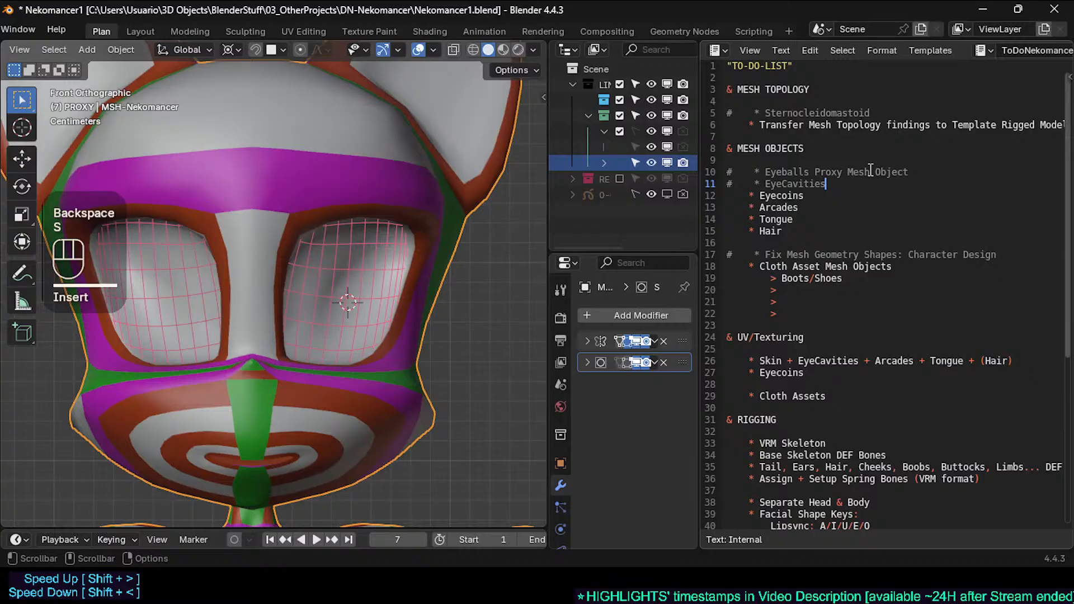
# Step: Place the text cursor at the end of the Eyecoins entry and save the file Nekomancer1.blend
pyautogui.press('Down')
pyautogui.press('Down')
pyautogui.press('Up')
pyautogui.press('Left')
pyautogui.press('Left')
pyautogui.press('Left')
pyautogui.hotkey('ctrl', 's')
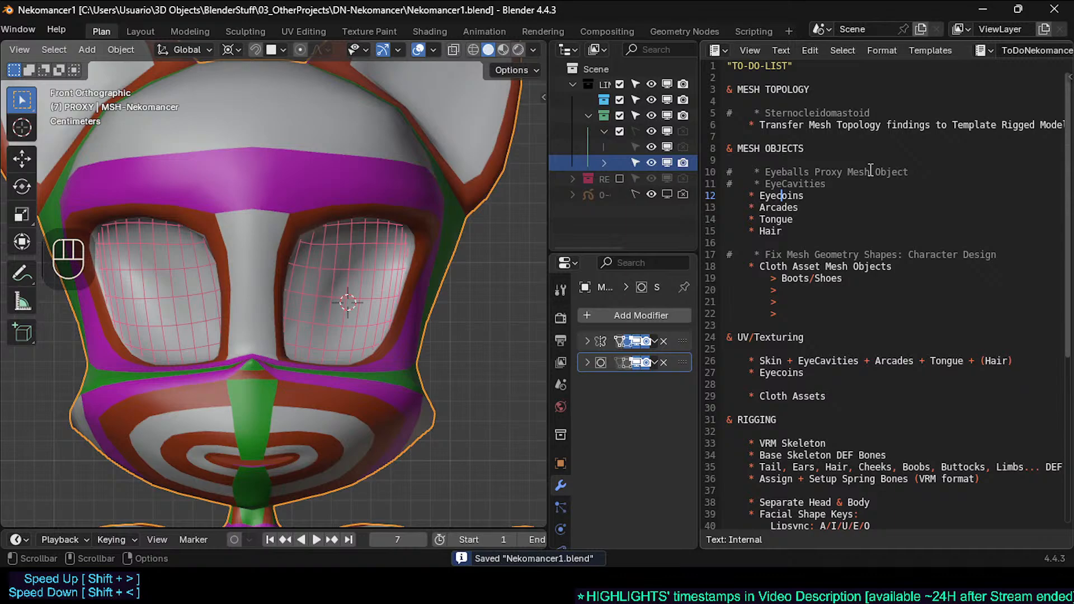
pyautogui.click(902, 180)
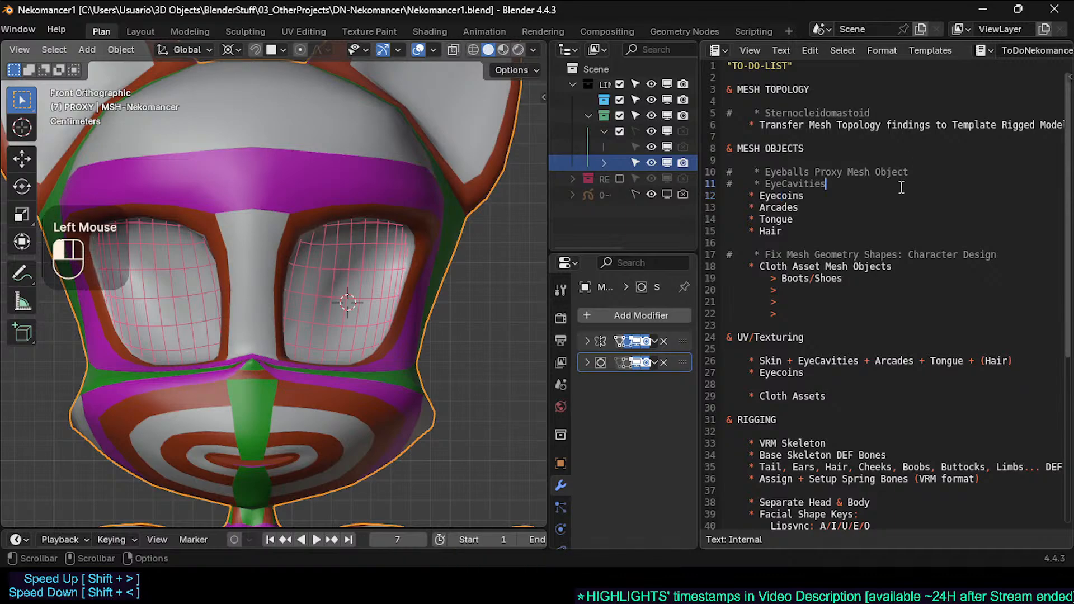
pyautogui.click(885, 197)
pyautogui.hotkey('ctrl', 's')
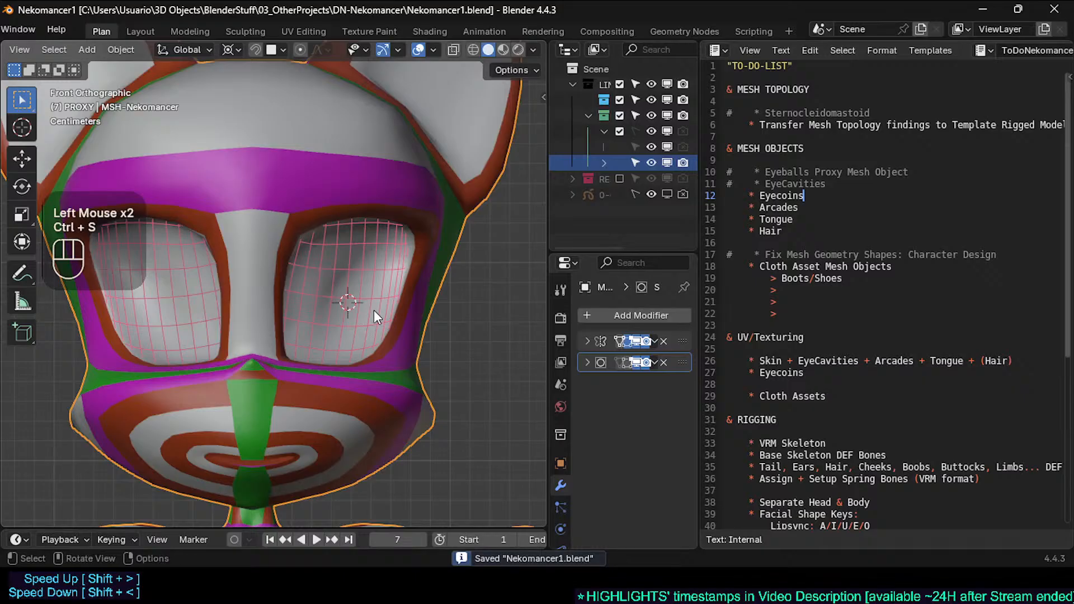
# Step: Deselect the character mesh in Object Mode and snap the 3D cursor to the world origin
pyautogui.scroll(-2, 374, 310)
pyautogui.press('Tab')
pyautogui.press('Tab')
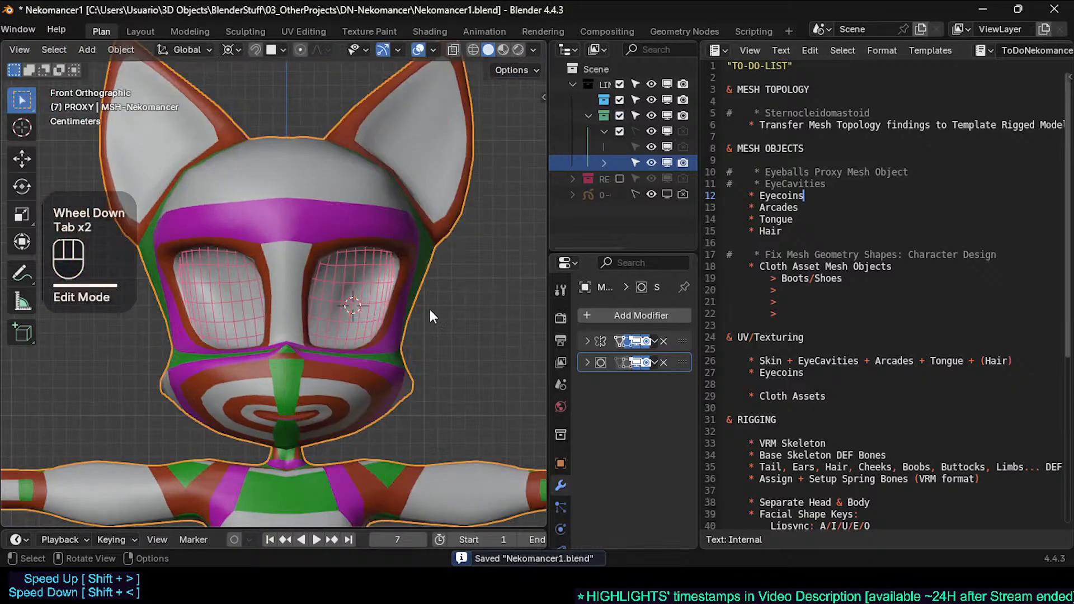
pyautogui.click(429, 307)
pyautogui.hotkey('alt', 'a')
pyautogui.scroll(-3, 421, 331)
pyautogui.keyDown('shift'); pyautogui.moveTo(382, 421); pyautogui.dragTo(384, 262, button='middle'); pyautogui.keyUp('shift')
pyautogui.scroll(-2, 386, 274)
pyautogui.scroll(-1, 389, 274)
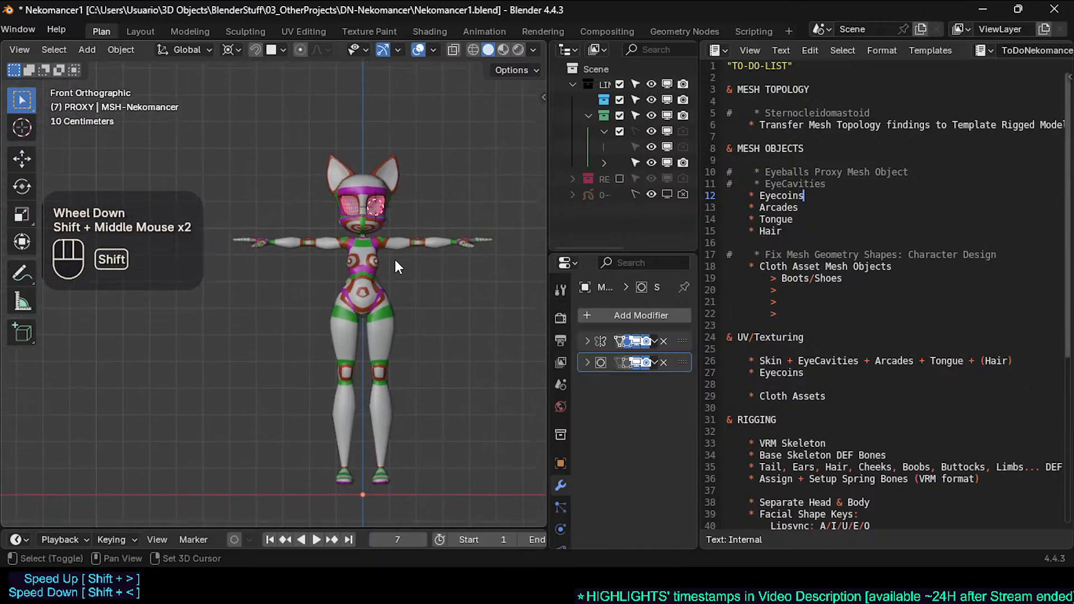
pyautogui.hotkey('shift', 's')
# Step: Add a mesh circle with 12 vertices at the world origin
pyautogui.hotkey('shift', 'a')
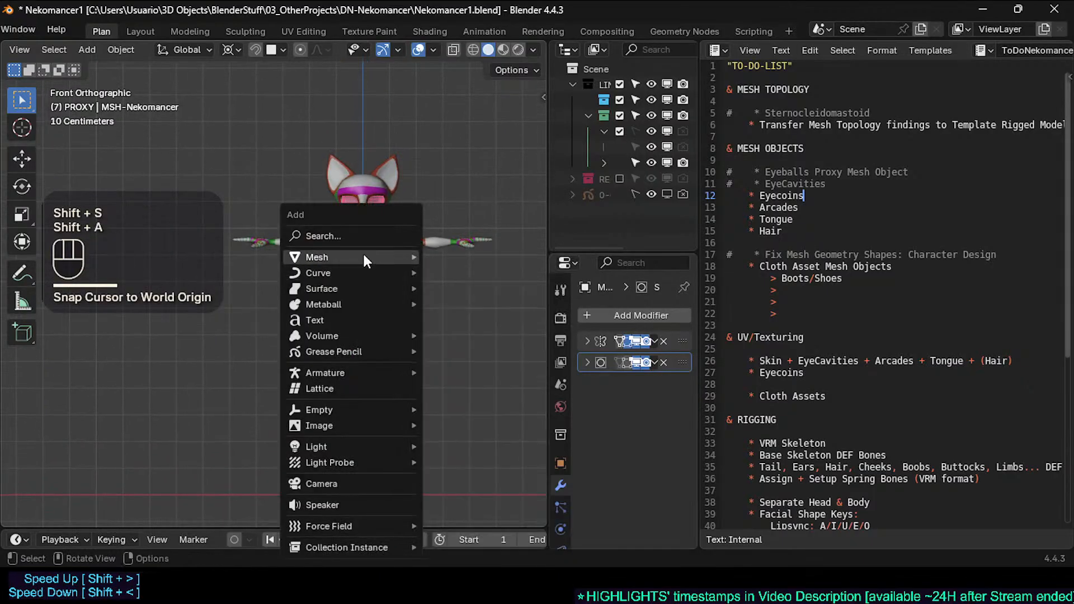
pyautogui.moveTo(365, 255)
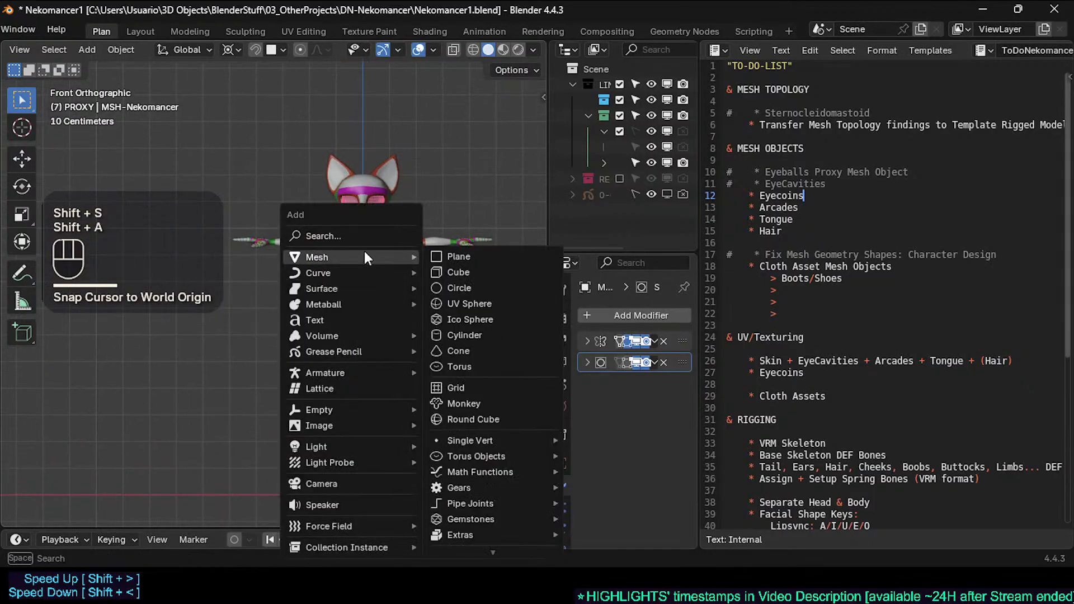
pyautogui.click(477, 291)
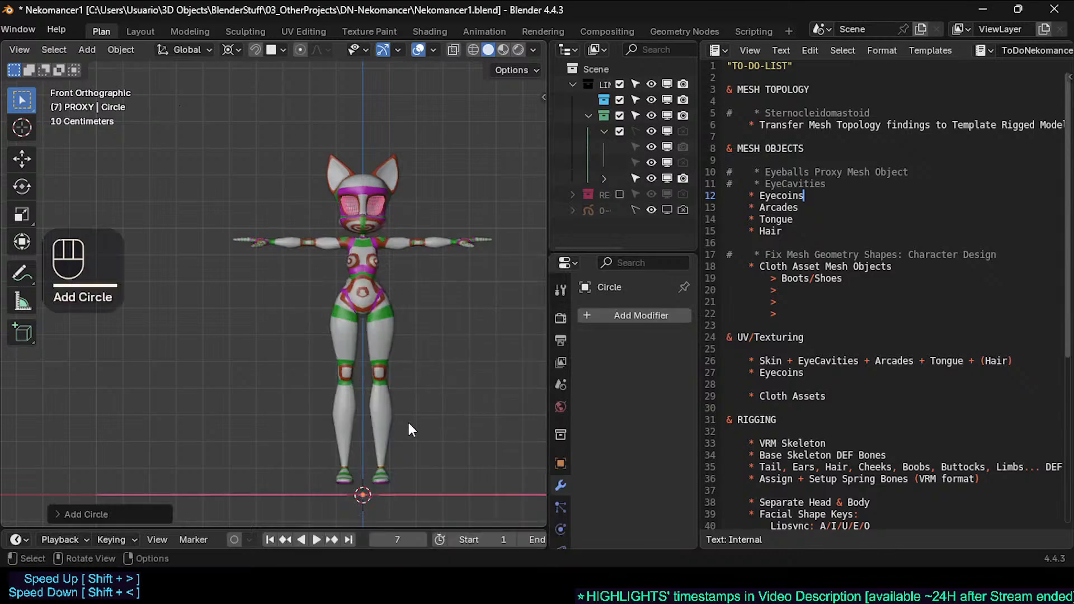
pyautogui.click(74, 512)
pyautogui.doubleClick(210, 343)
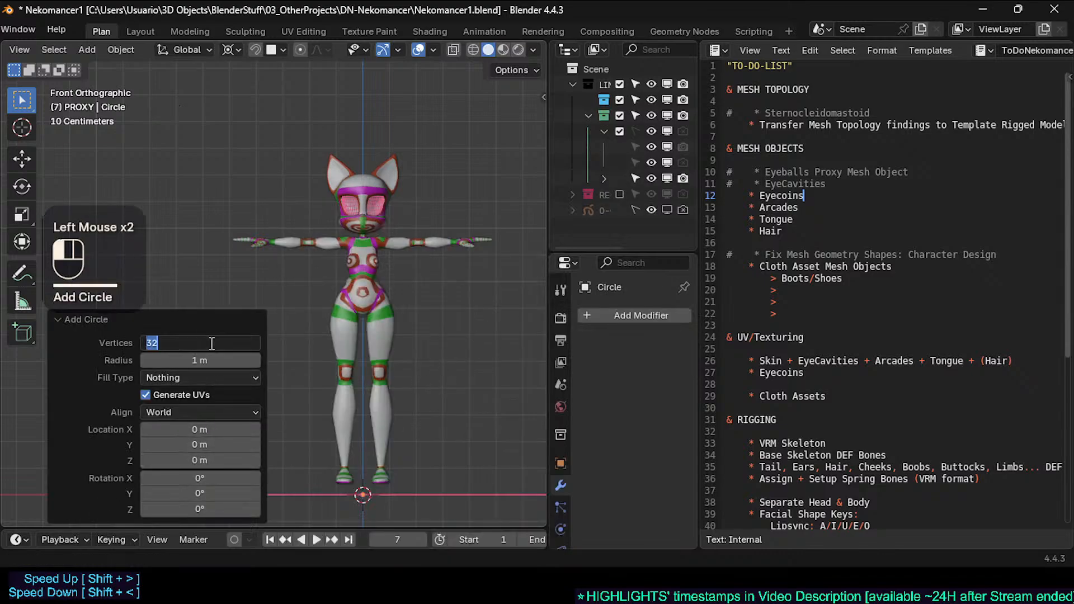
pyautogui.write('13')
pyautogui.press('Return')
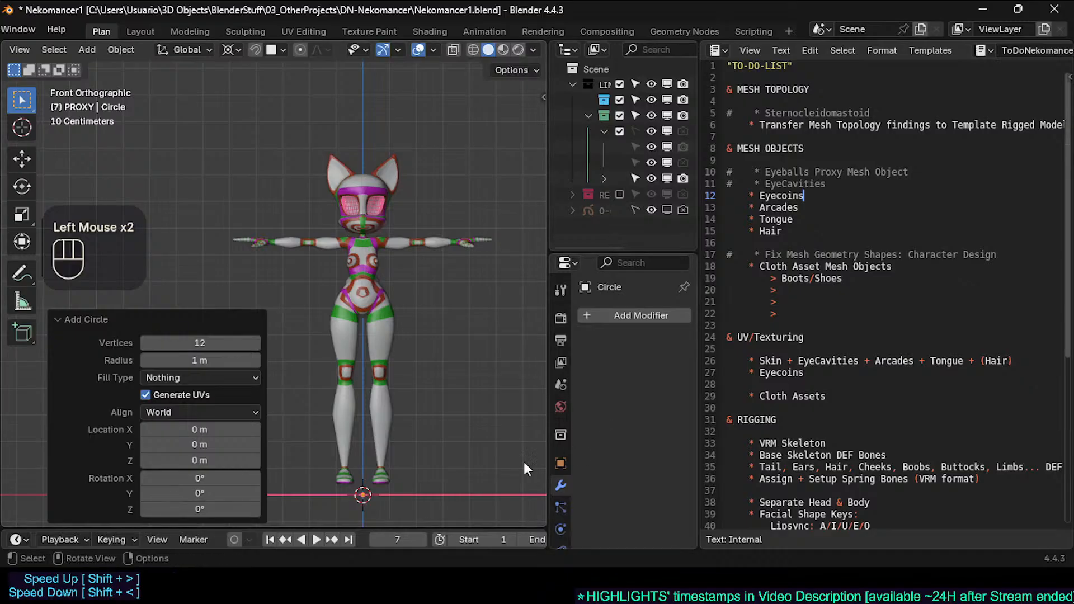
# Step: Rotate the circle's geometry 90° about the X axis in Edit Mode
pyautogui.press('Tab')
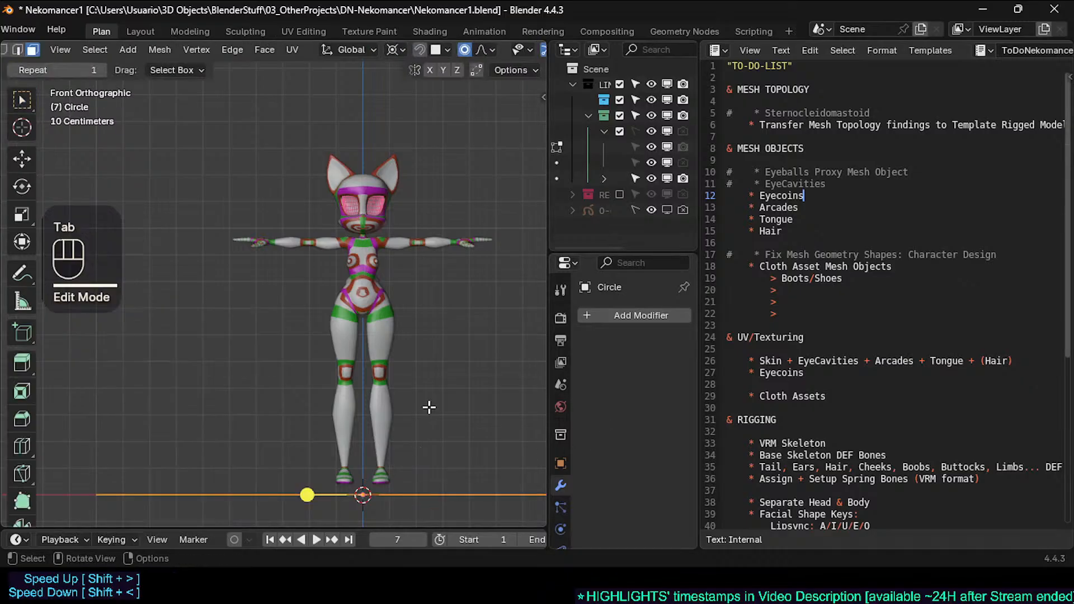
pyautogui.press('r')
pyautogui.press('x')
pyautogui.press('KP_9')
pyautogui.press('KP_0')
pyautogui.press('KP_Enter')
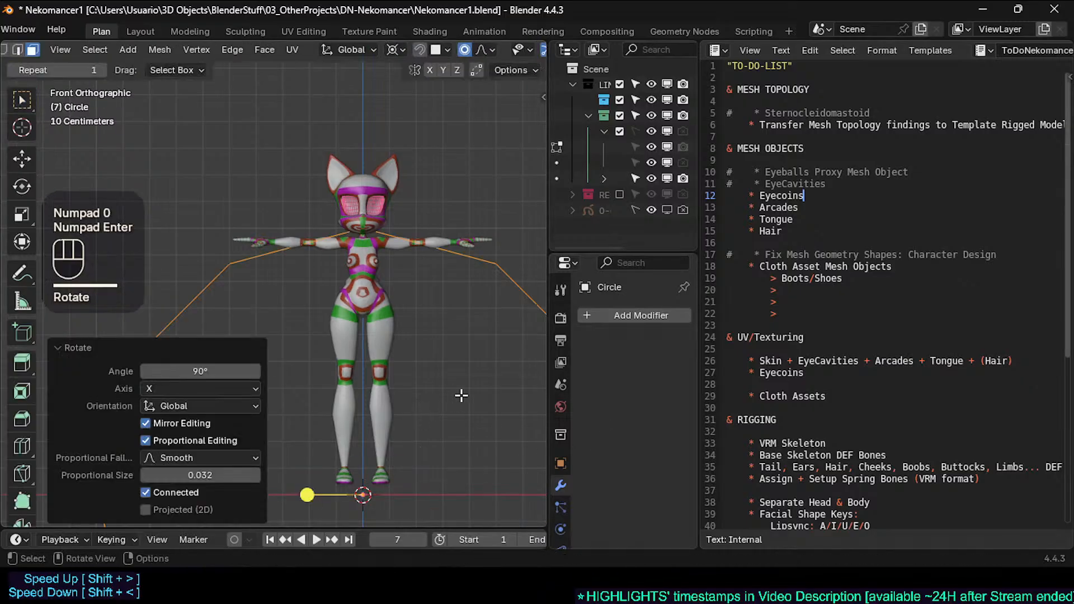
# Step: Scale the circle by about 0.159, raise it along Z to chest height, and scale it again by about 0.827
pyautogui.press('s')
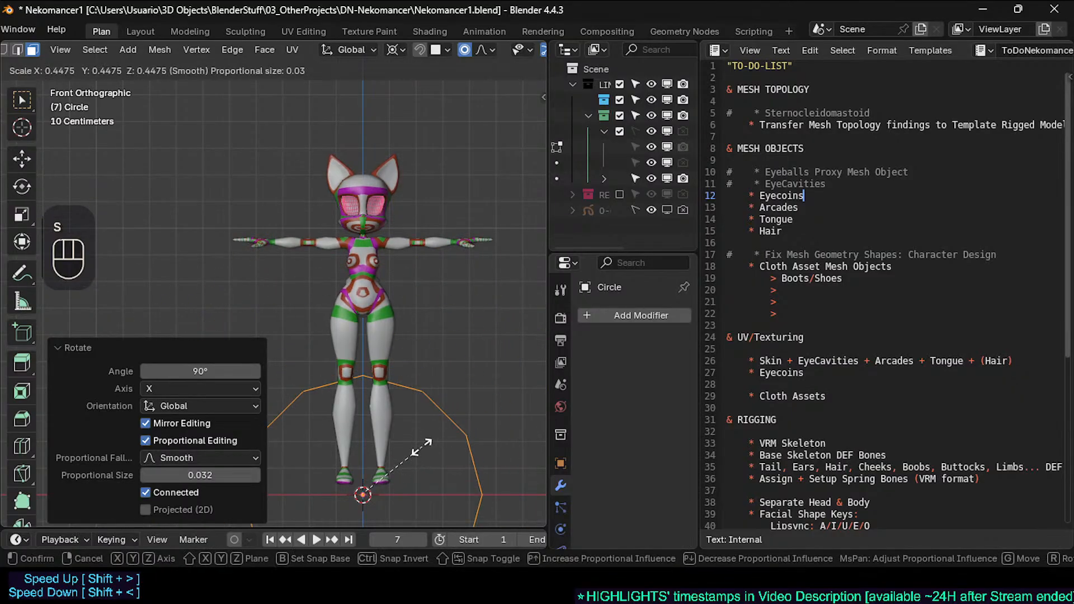
pyautogui.click(369, 493)
pyautogui.press('g')
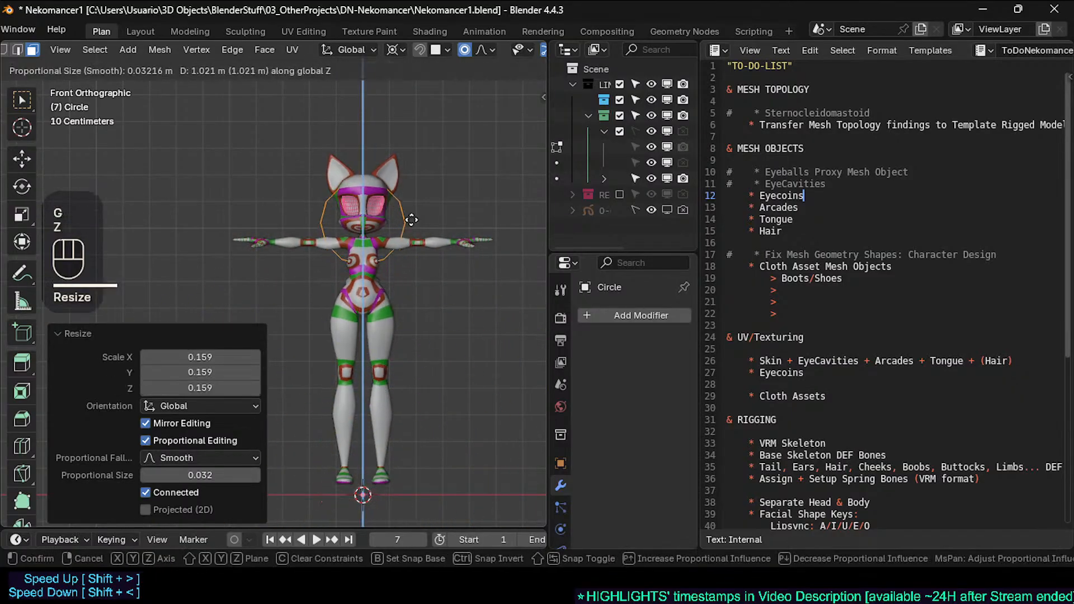
pyautogui.click(369, 244)
pyautogui.press('s')
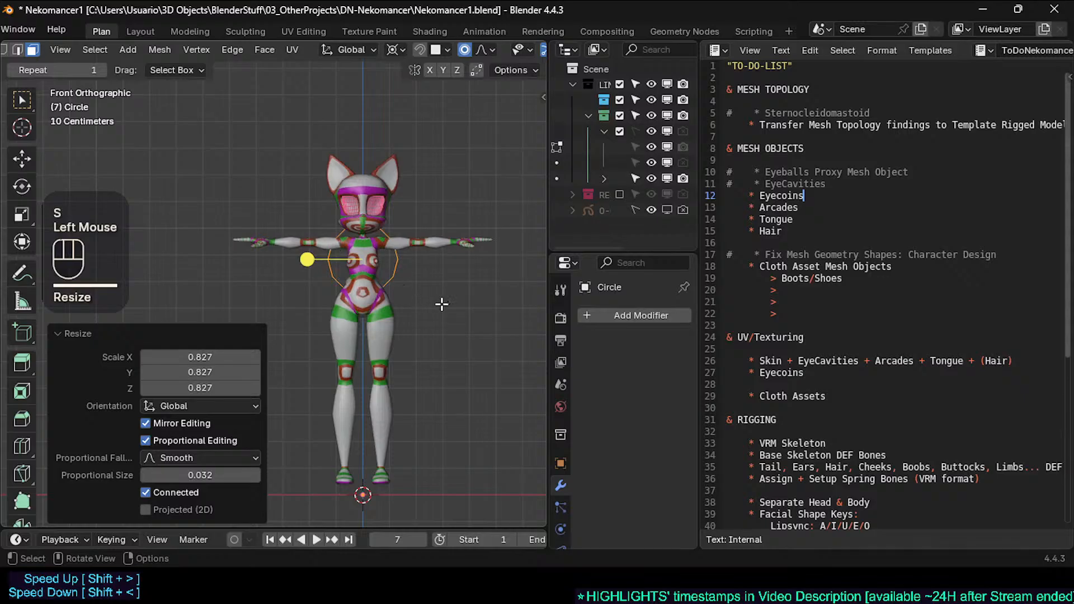
# Step: Change the transform pivot point and try to scale the circle further
pyautogui.press('less')
pyautogui.press('s')
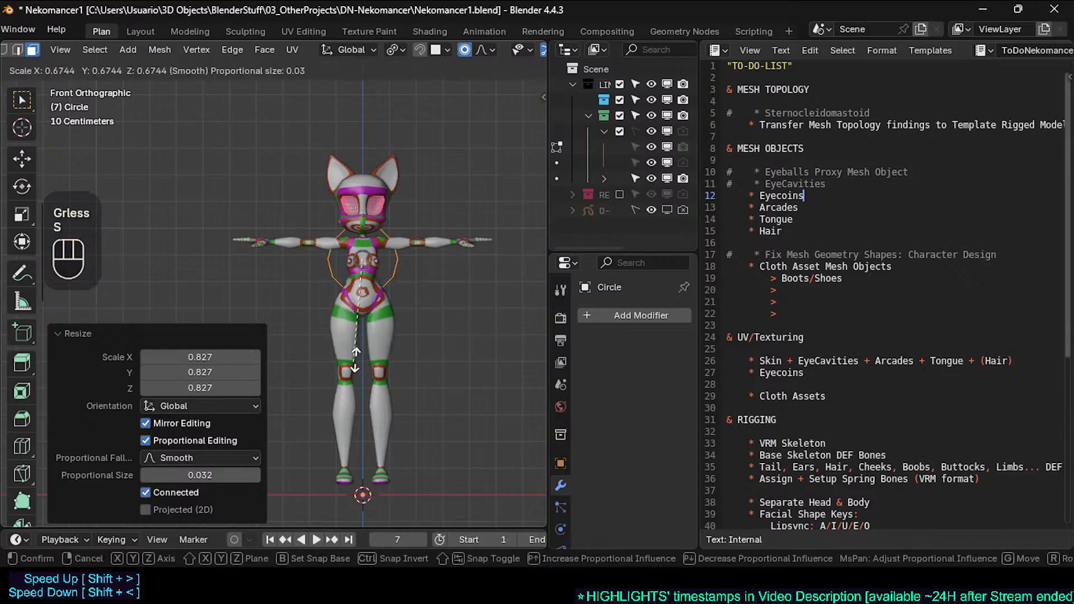
pyautogui.click(392, 285)
pyautogui.press('Tab')
pyautogui.press('Tab')
pyautogui.press('s')
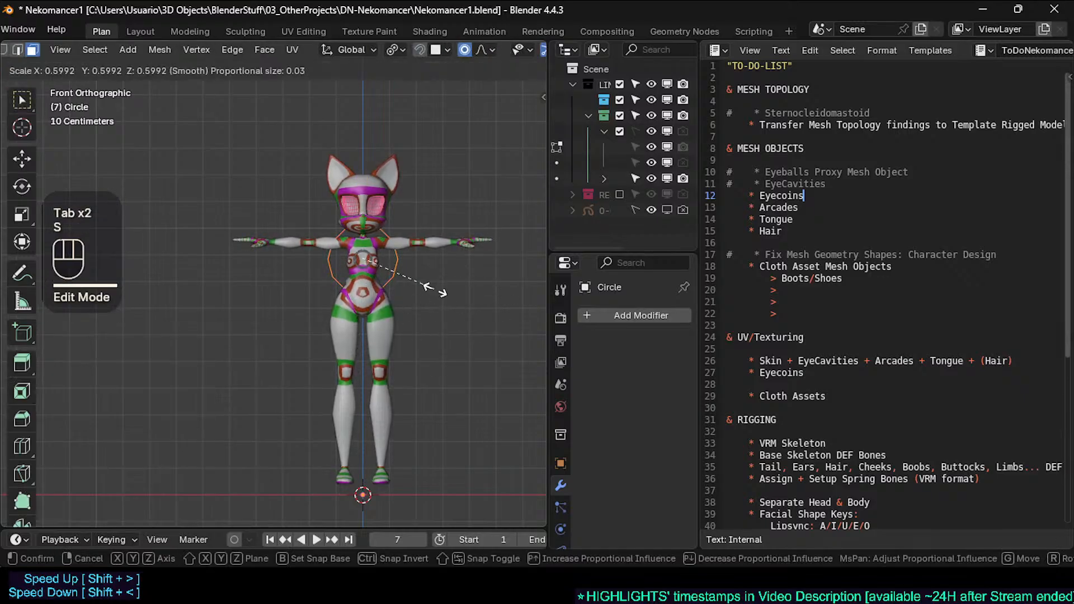
pyautogui.press('Escape')
pyautogui.press('s')
pyautogui.press('Escape')
pyautogui.press('Tab')
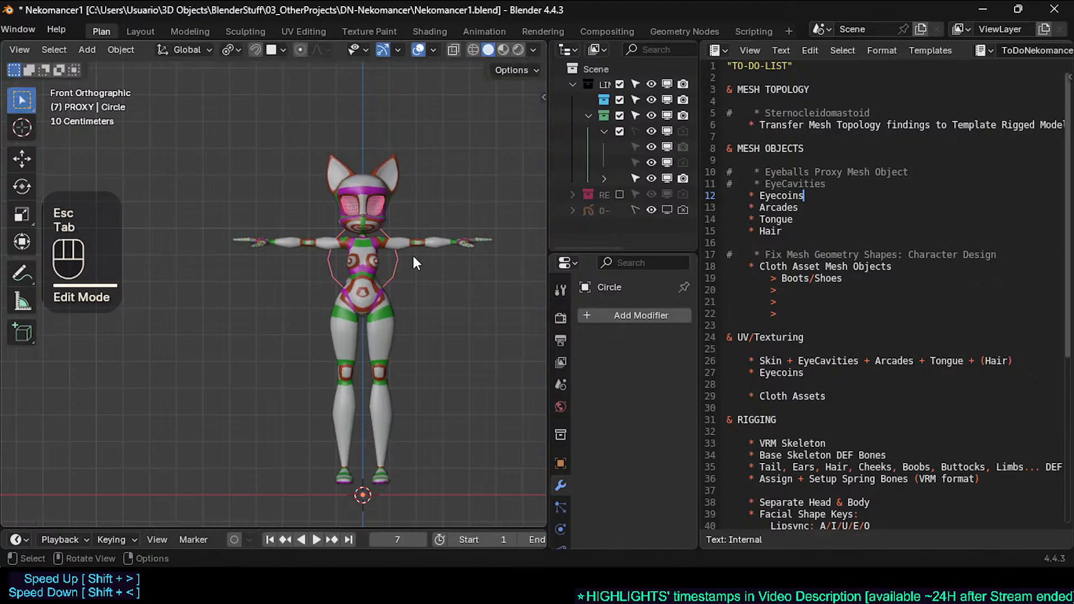
pyautogui.press('Tab')
pyautogui.click(401, 266)
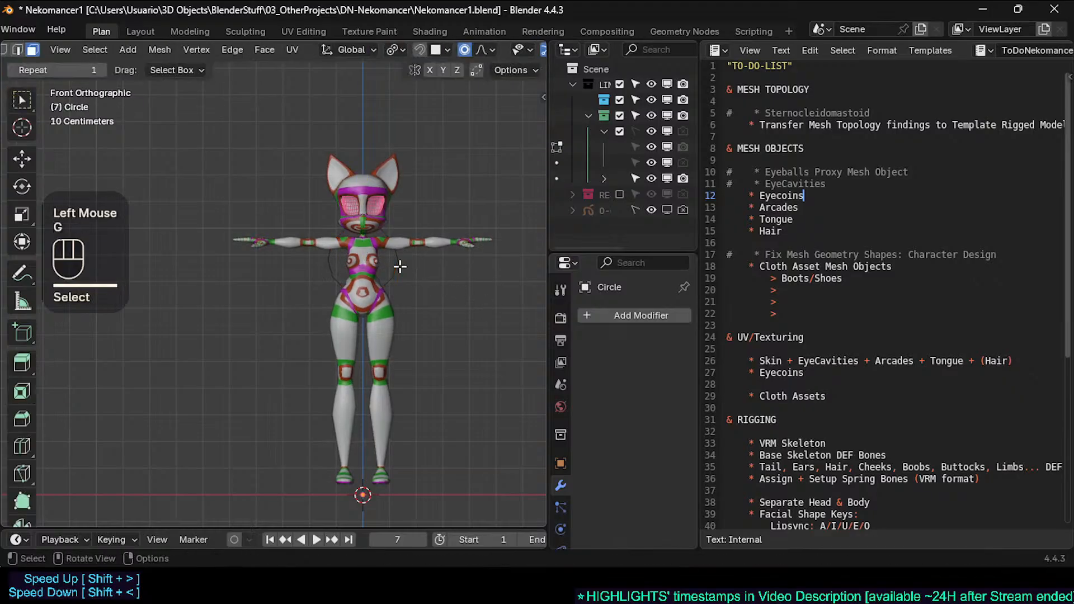
pyautogui.press('Escape')
pyautogui.press('a')
pyautogui.press('s')
pyautogui.scroll(3, 414, 263)
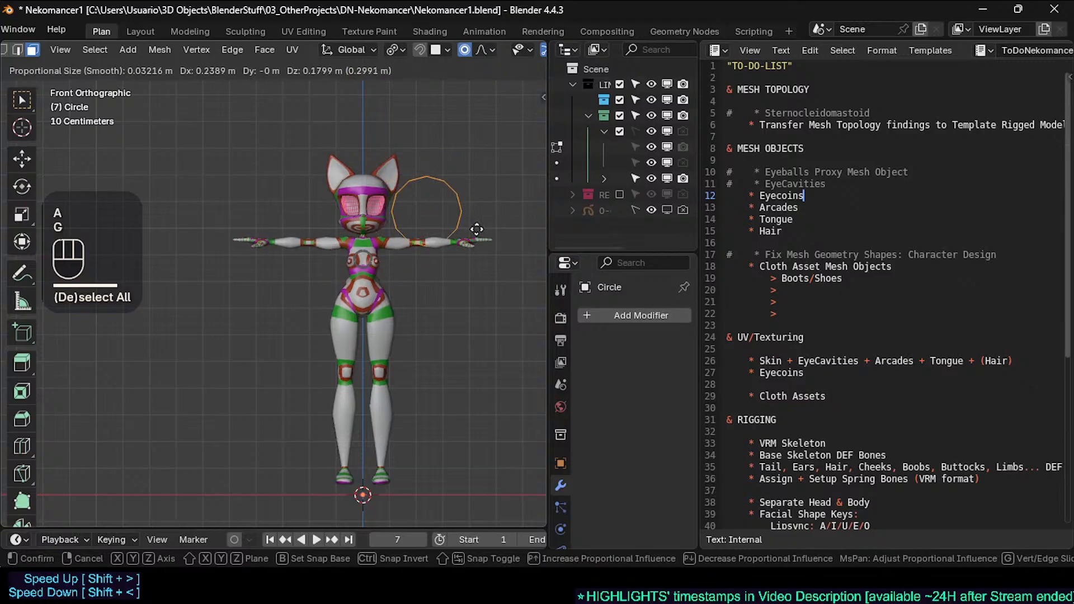
pyautogui.press('Escape')
pyautogui.press('s')
pyautogui.press('Escape')
# Step: Set the transform pivot point to Individual Origins and turn off proportional editing
pyautogui.press('less')
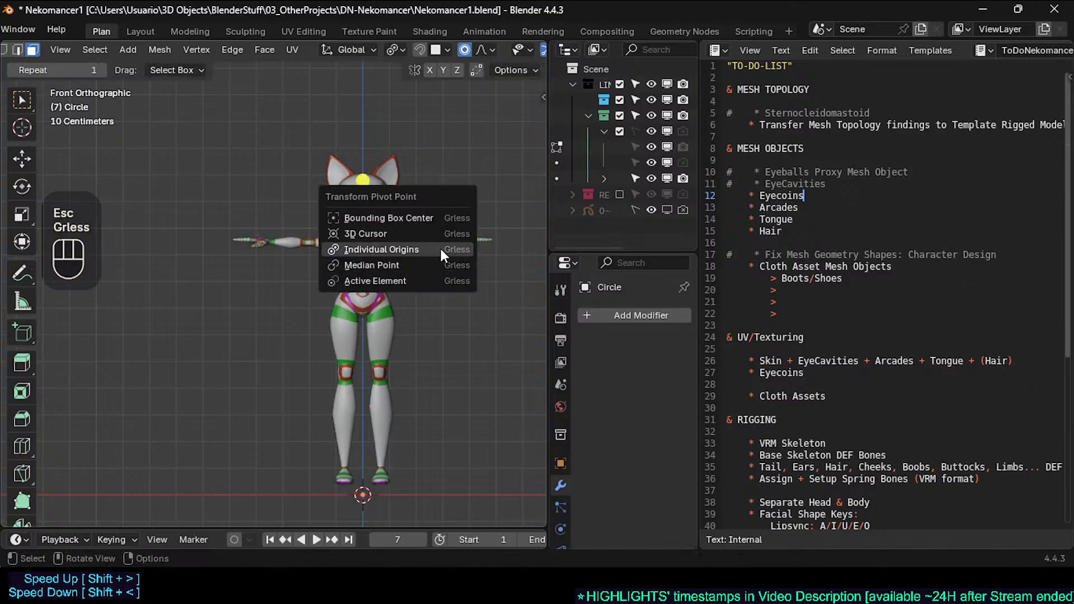
pyautogui.click(441, 249)
pyautogui.press('o')
pyautogui.press('s')
pyautogui.press('a')
pyautogui.press('Escape')
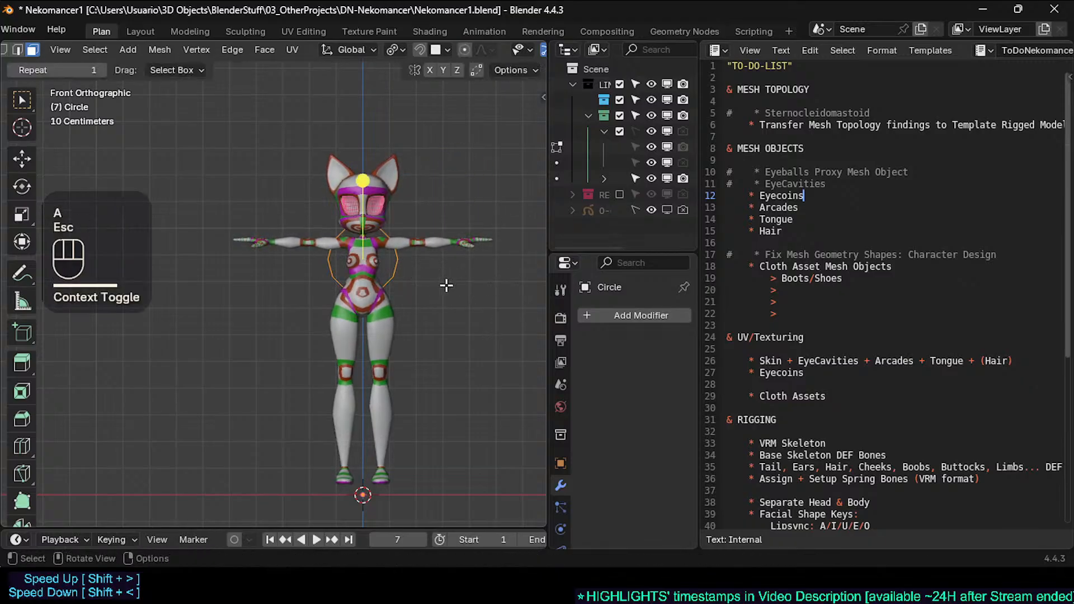
# Step: Switch the circle to vertex selection in Edit Mode and scale it by about 0.575
pyautogui.press('Tab')
pyautogui.scroll(2, 395, 257)
pyautogui.press('Tab')
pyautogui.scroll(3, 395, 257)
pyautogui.press('1')
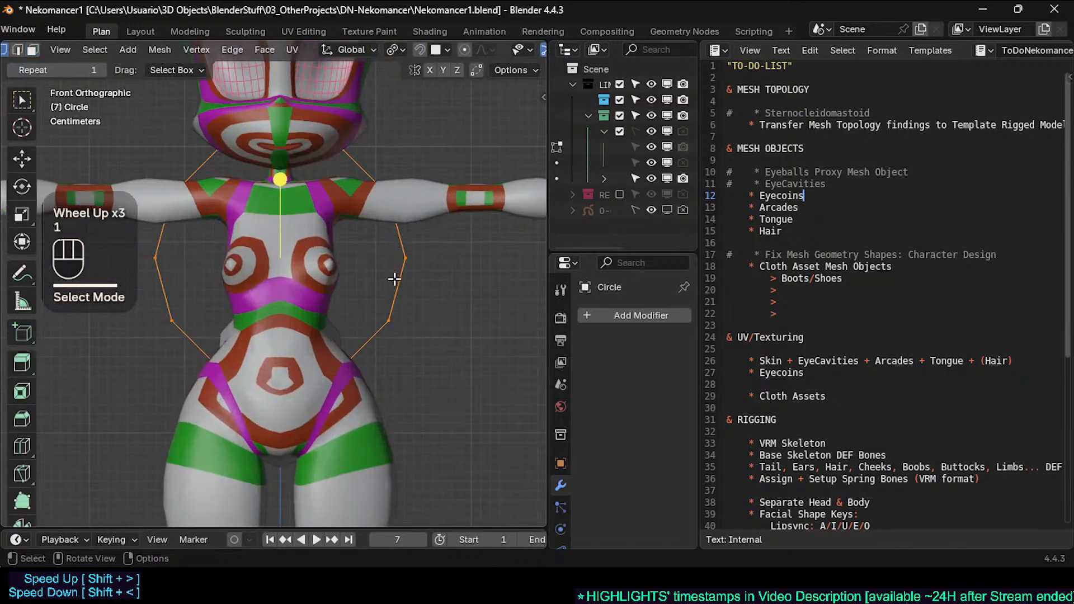
pyautogui.press('s')
pyautogui.click(379, 292)
# Step: Move the circle about 0.173 m forward along the Y axis, in front of the character's torso
pyautogui.keyDown('shift'); pyautogui.moveTo(379, 293); pyautogui.dragTo(396, 336, button='middle'); pyautogui.keyUp('shift')
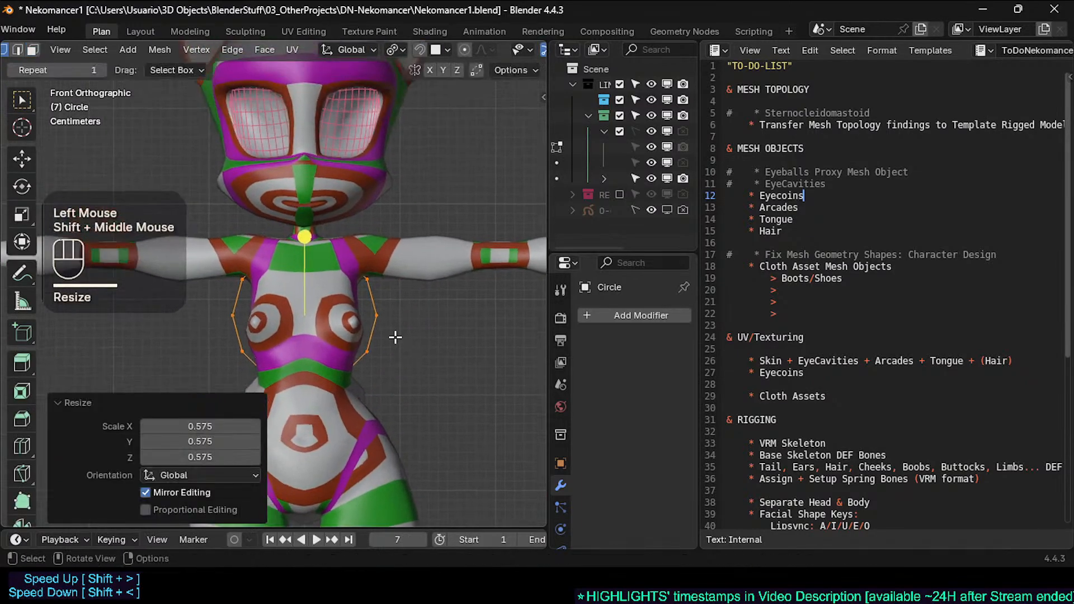
pyautogui.press('g')
pyautogui.press('y')
pyautogui.press('Escape')
pyautogui.scroll(-2, 435, 367)
pyautogui.moveTo(434, 367); pyautogui.dragTo(403, 386, button='middle')
pyautogui.scroll(-2, 403, 386)
pyautogui.press('g')
pyautogui.press('y')
pyautogui.click(375, 429)
# Step: Scale the circle down freehand, raise it about 0.216 m along Z to eye level, and frame it from the front
pyautogui.press('s')
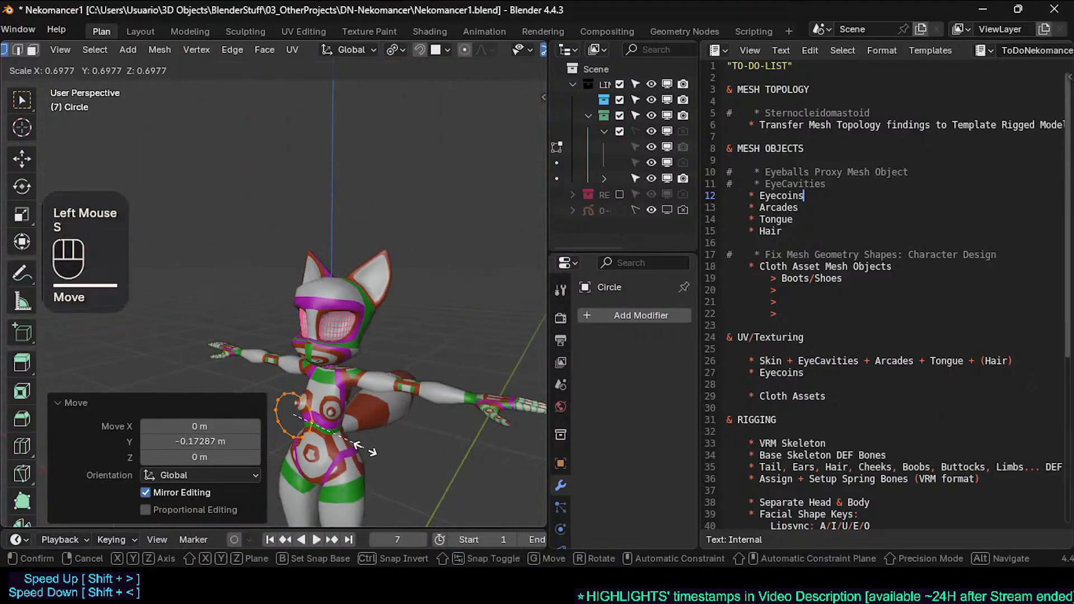
pyautogui.click(386, 442)
pyautogui.press('g')
pyautogui.press('z')
pyautogui.click(331, 247)
pyautogui.press('KP_1')
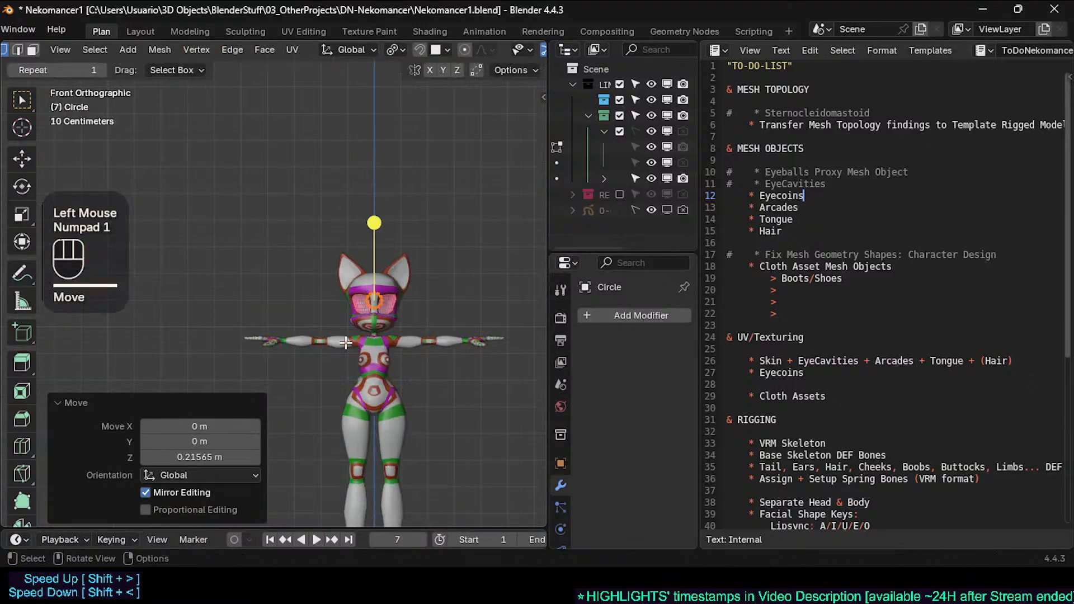
pyautogui.scroll(4, 431, 179)
pyautogui.scroll(-1, 432, 179)
pyautogui.keyDown('shift'); pyautogui.scroll(1, 431, 179); pyautogui.keyUp('shift')
pyautogui.keyDown('shift'); pyautogui.moveTo(432, 179); pyautogui.dragTo(446, 288, button='middle'); pyautogui.keyUp('shift')
pyautogui.scroll(1, 446, 288)
pyautogui.scroll(1, 446, 290)
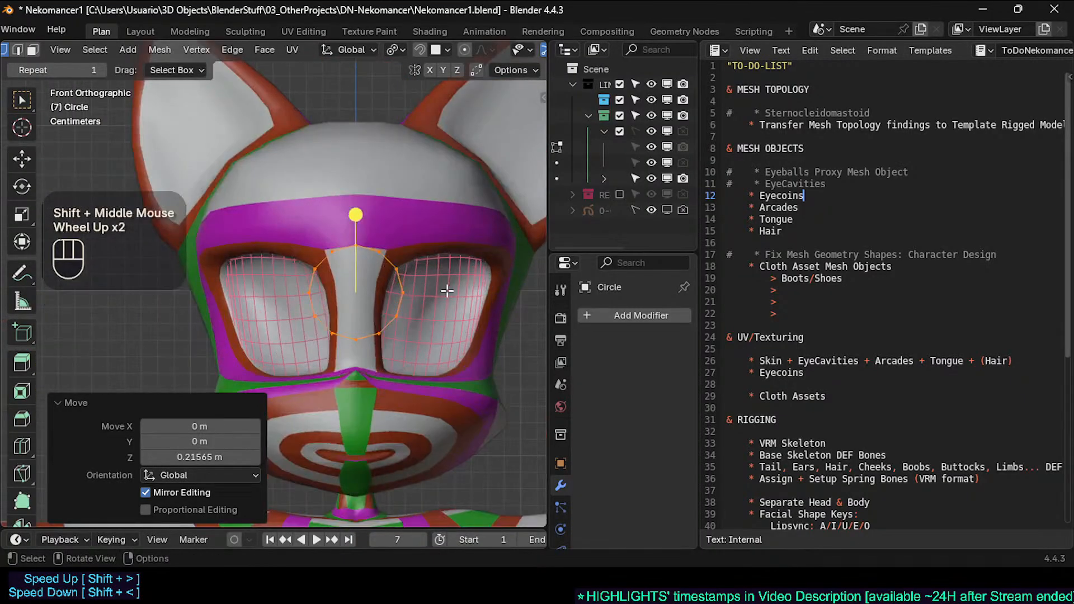
# Step: Scale the circle down freehand and move it about 0.034 m along X and -0.027 m along Z, over one eye socket
pyautogui.press('s')
pyautogui.click(374, 288)
pyautogui.press('g')
pyautogui.click(430, 333)
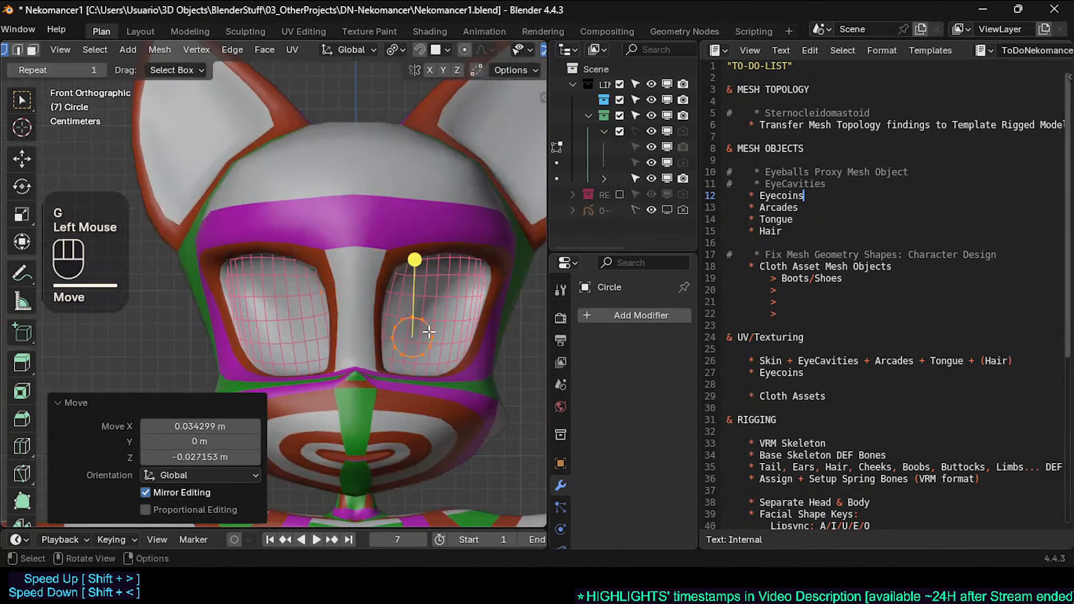
# Step: Switch to the Layout workspace and show the 0-GPencilNekomancer reference sketch
pyautogui.click(144, 32)
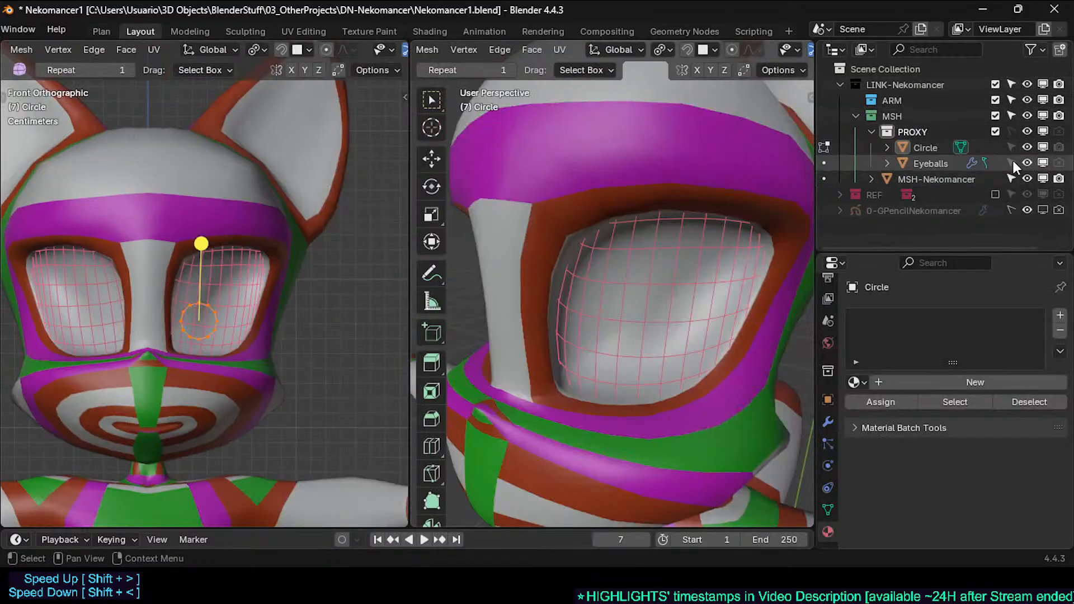
pyautogui.click(1026, 210)
pyautogui.scroll(2, 211, 292)
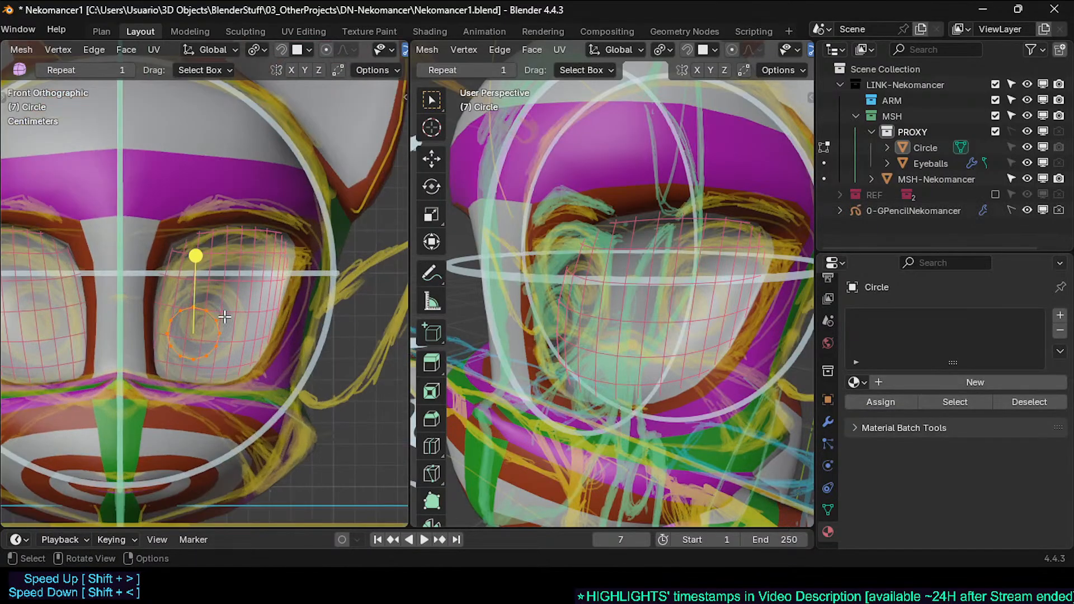
# Step: Scale and move the circle in the front view until it matches the outer iris ring of the reference sketch
pyautogui.press('s')
pyautogui.click(233, 319)
pyautogui.scroll(2, 232, 320)
pyautogui.press('g')
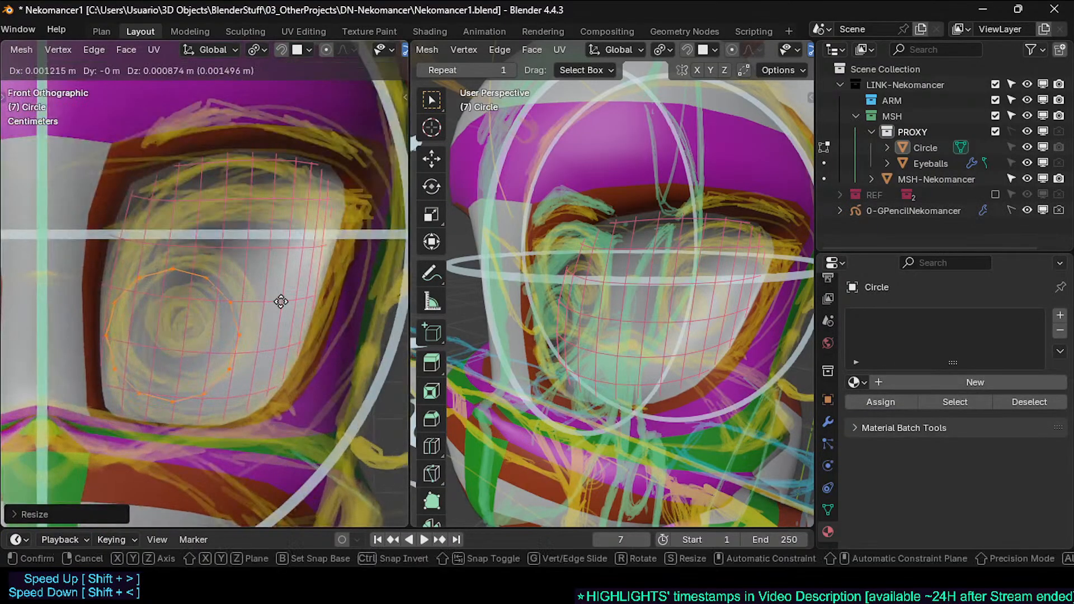
pyautogui.click(209, 330)
pyautogui.press('g')
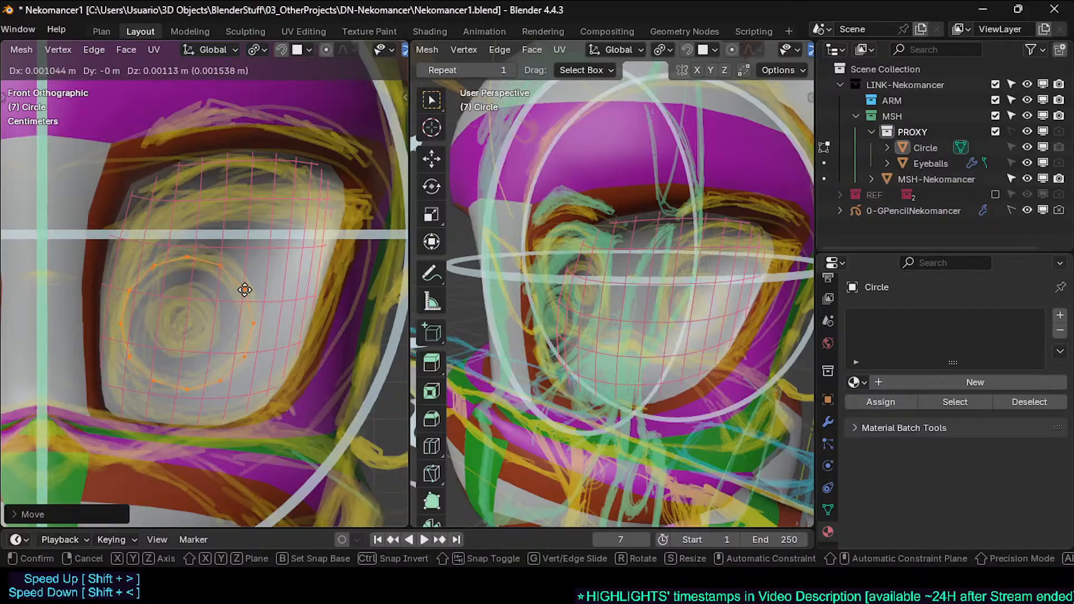
pyautogui.click(241, 293)
pyautogui.press('s')
pyautogui.click(268, 310)
pyautogui.press('g')
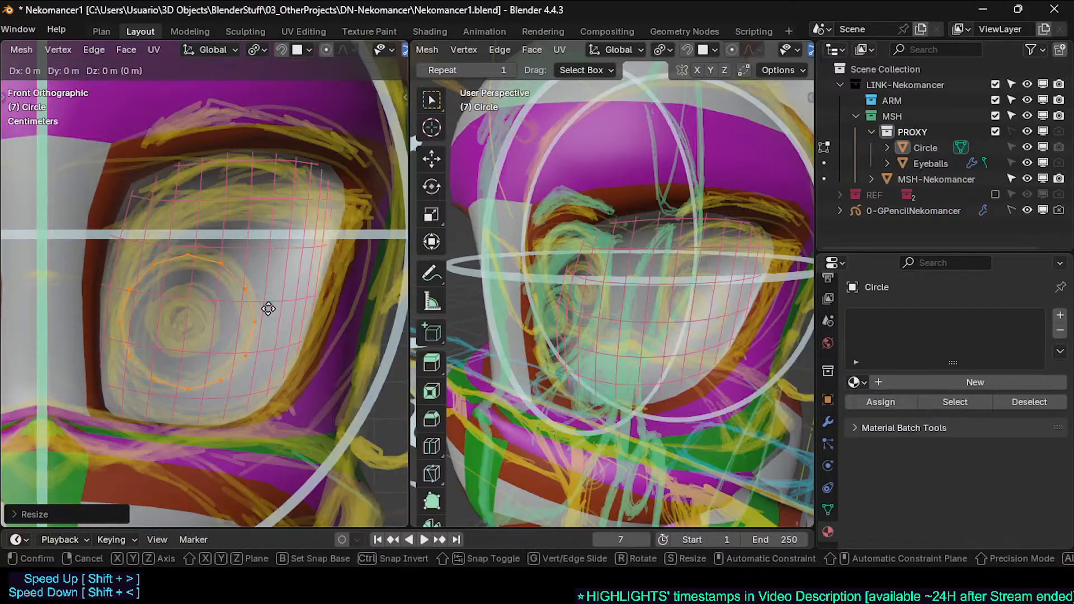
pyautogui.click(271, 308)
# Step: Position the circle along the Y axis in the side view so that it sits just in front of the eyeball mesh
pyautogui.press('KP_3')
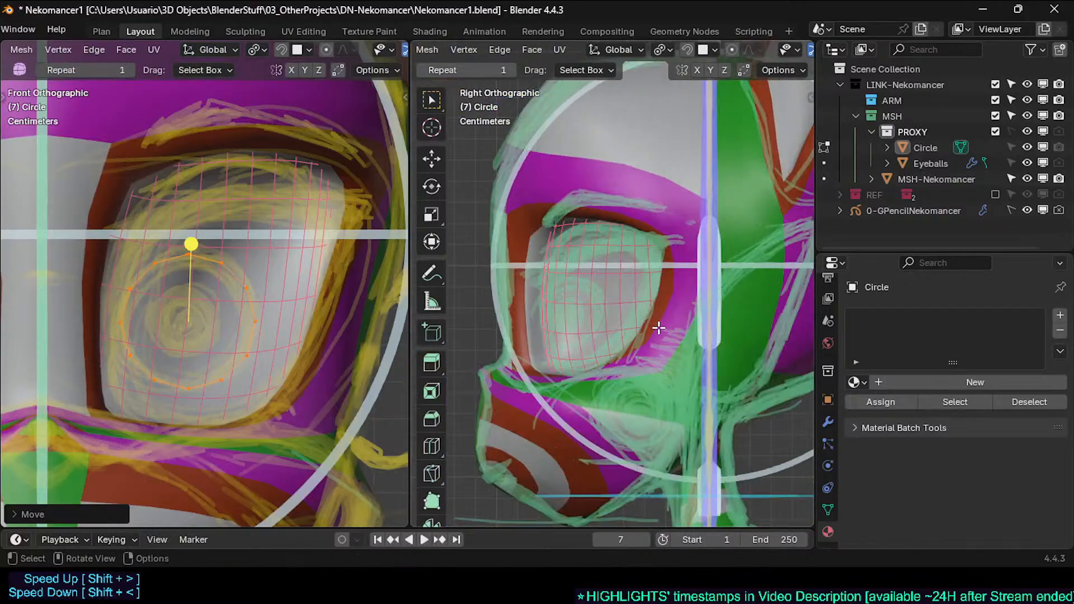
pyautogui.press('g')
pyautogui.press('y')
pyautogui.click(559, 346)
pyautogui.scroll(-7, 559, 347)
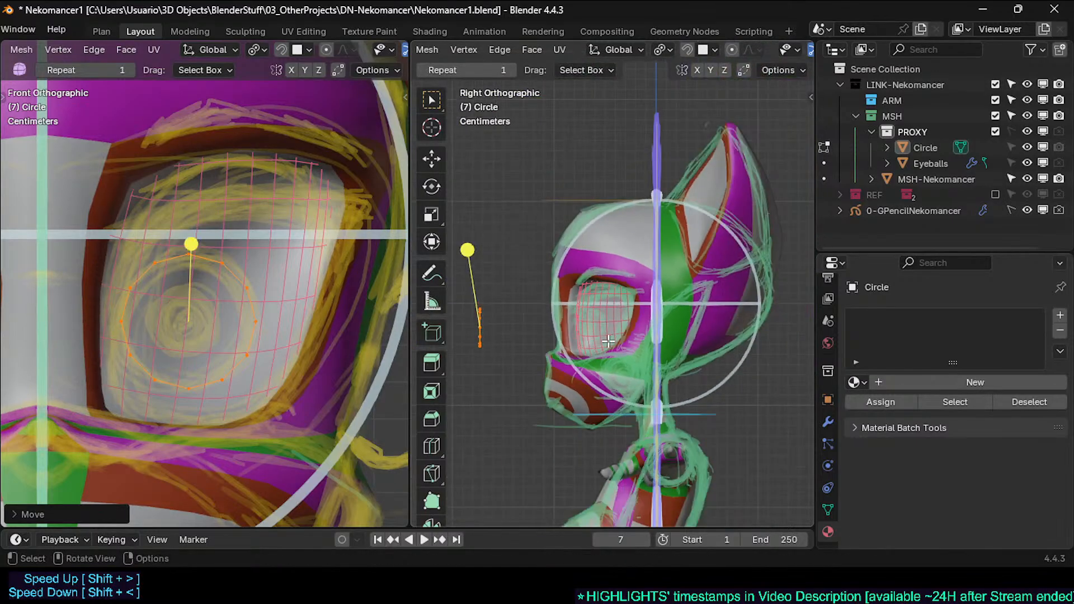
pyautogui.press('g')
pyautogui.press('y')
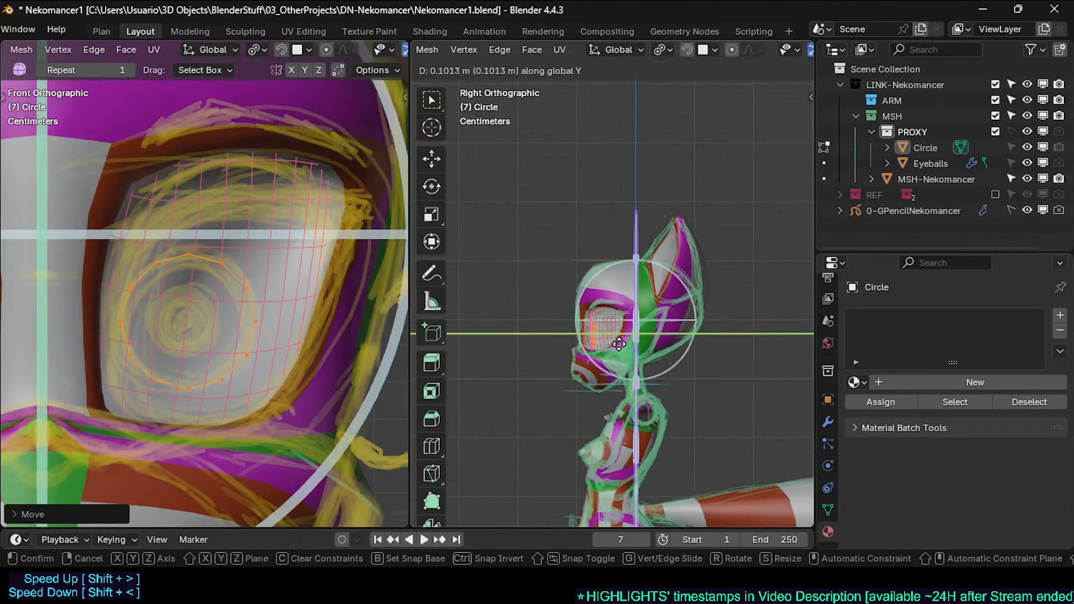
pyautogui.click(616, 347)
pyautogui.scroll(7, 616, 346)
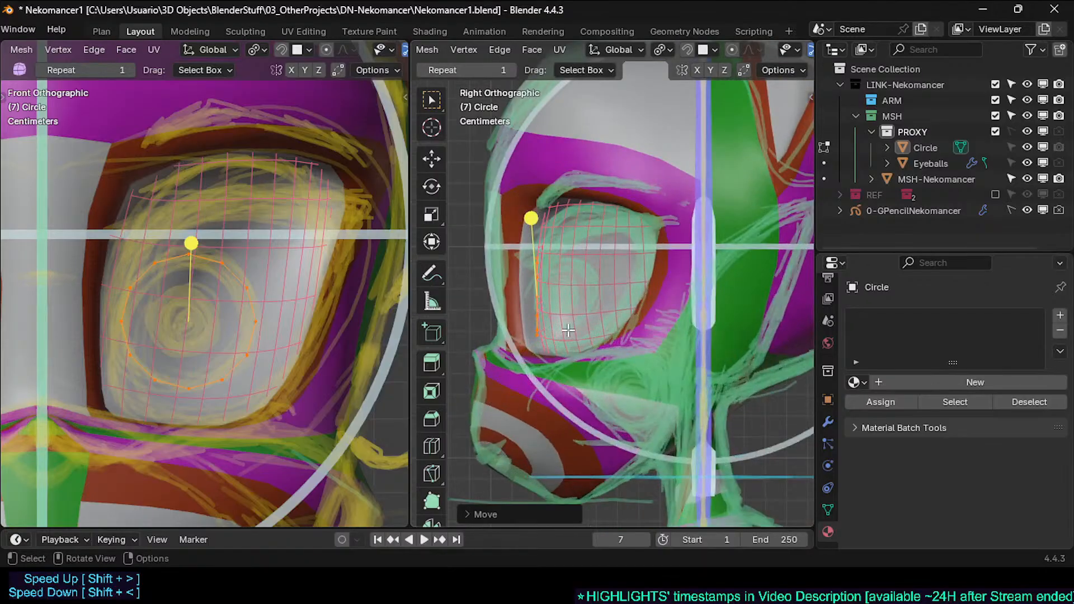
pyautogui.press('g')
pyautogui.press('y')
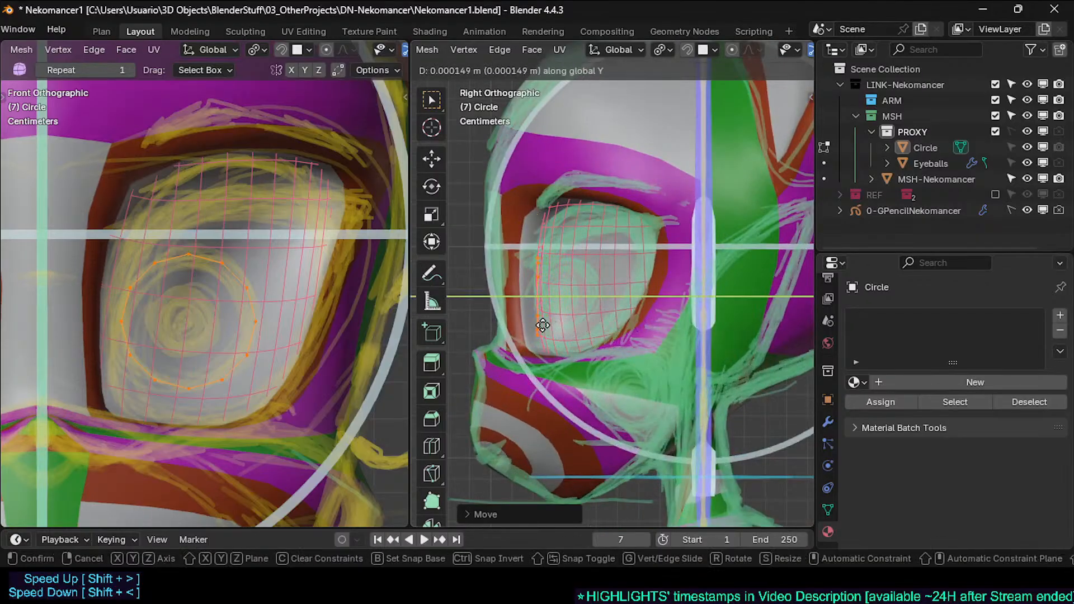
pyautogui.click(512, 314)
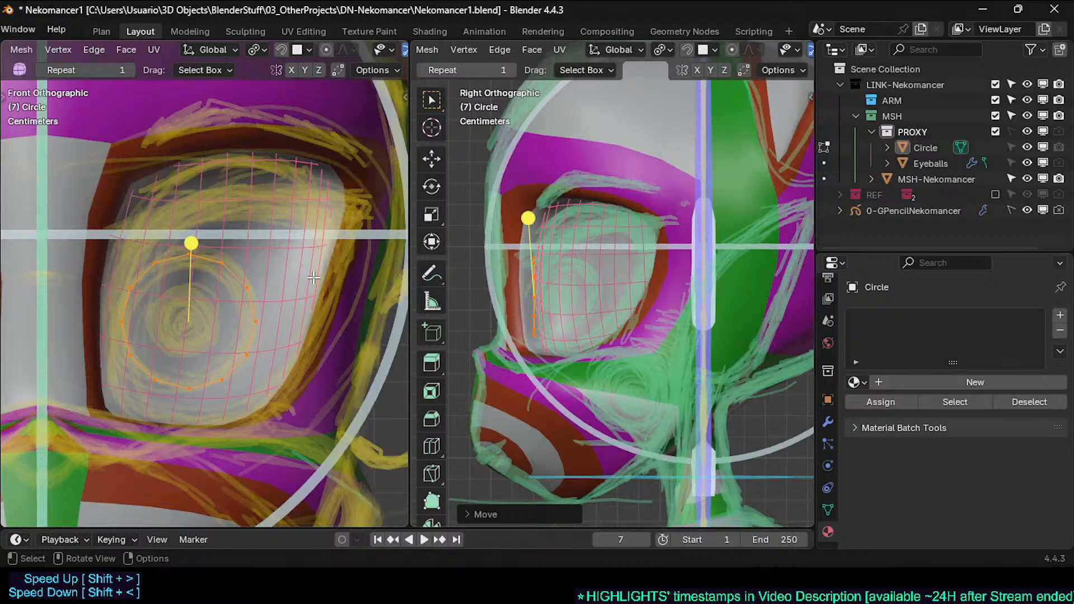
# Step: Select the circle's full edge loop and extrude it inward, scaled to about one third of its size
pyautogui.scroll(-3, 313, 277)
pyautogui.press('Tab')
pyautogui.scroll(4, 282, 309)
pyautogui.press('Tab')
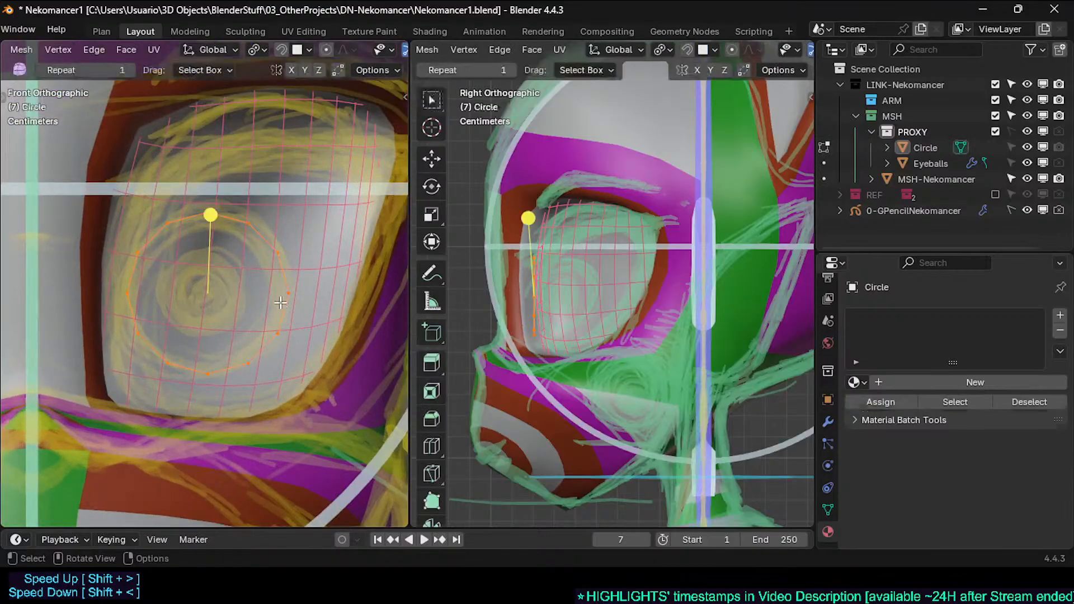
pyautogui.keyDown('shift'); pyautogui.moveTo(291, 294); pyautogui.dragTo(314, 302, button='middle'); pyautogui.keyUp('shift')
pyautogui.hotkey('alt', 'a')
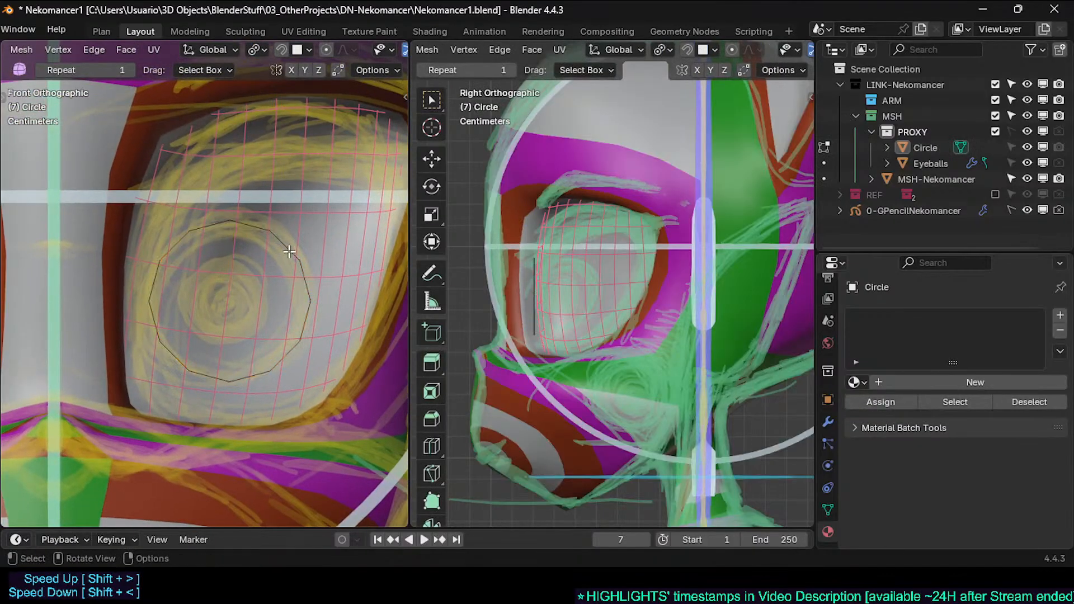
pyautogui.keyDown('alt'); pyautogui.click(289, 251); pyautogui.keyUp('alt')
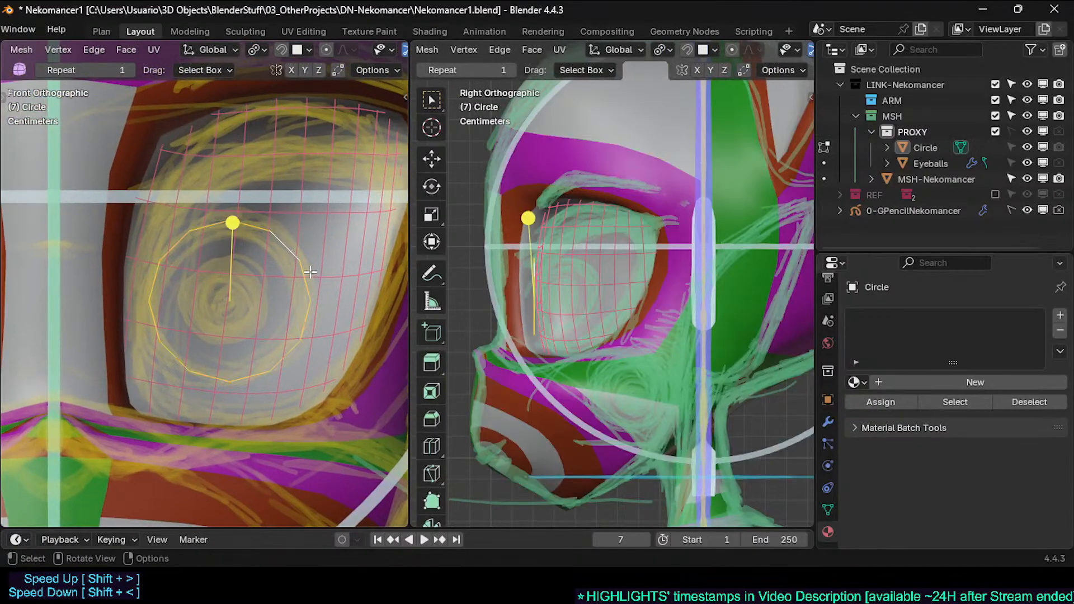
pyautogui.press('e')
pyautogui.press('s')
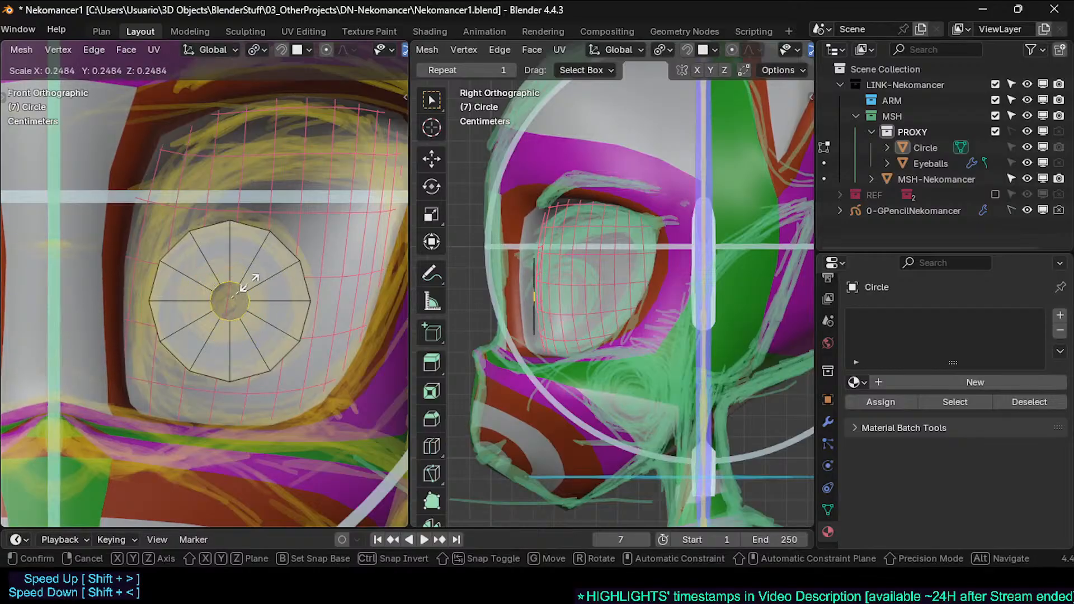
pyautogui.click(254, 281)
# Step: Fill the inner ring with Grid Fill and clear the selection
pyautogui.scroll(2, 254, 281)
pyautogui.hotkey('ctrl', 'e')
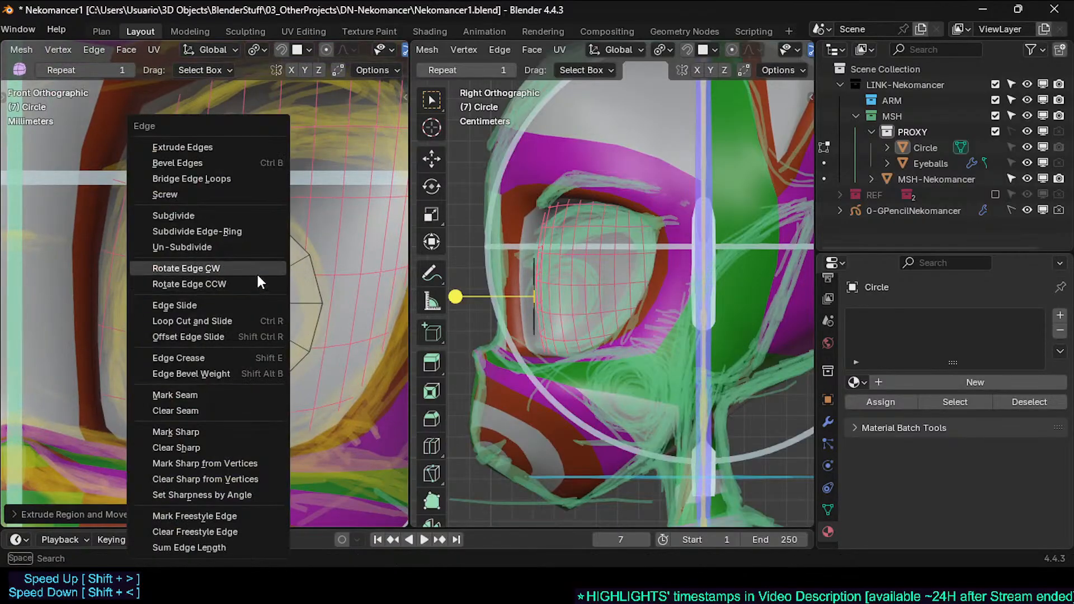
pyautogui.press('Escape')
pyautogui.hotkey('ctrl', 'f')
pyautogui.click(250, 286)
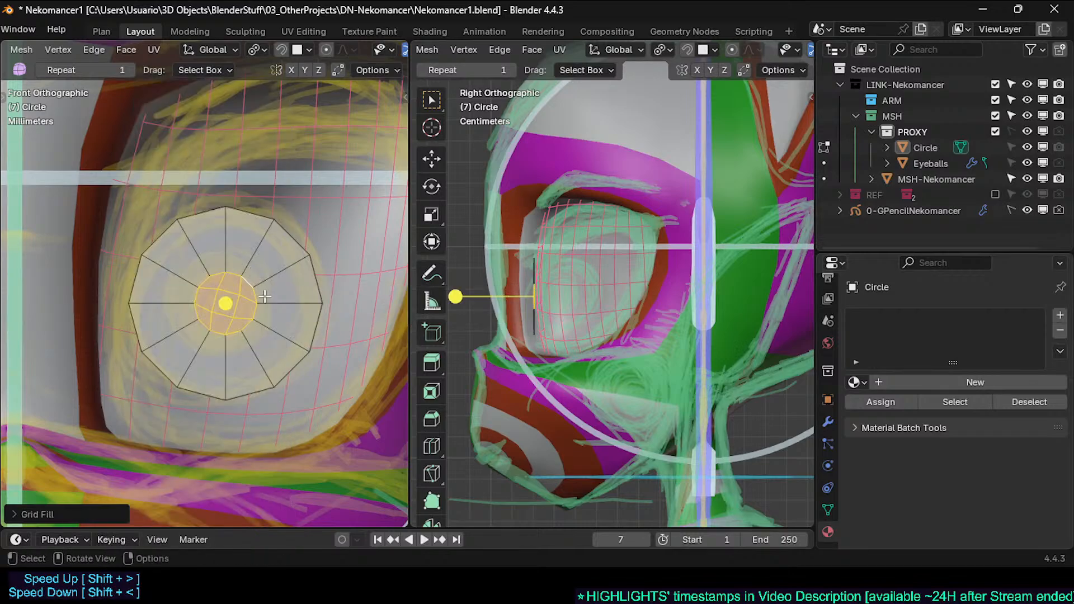
pyautogui.click(267, 308)
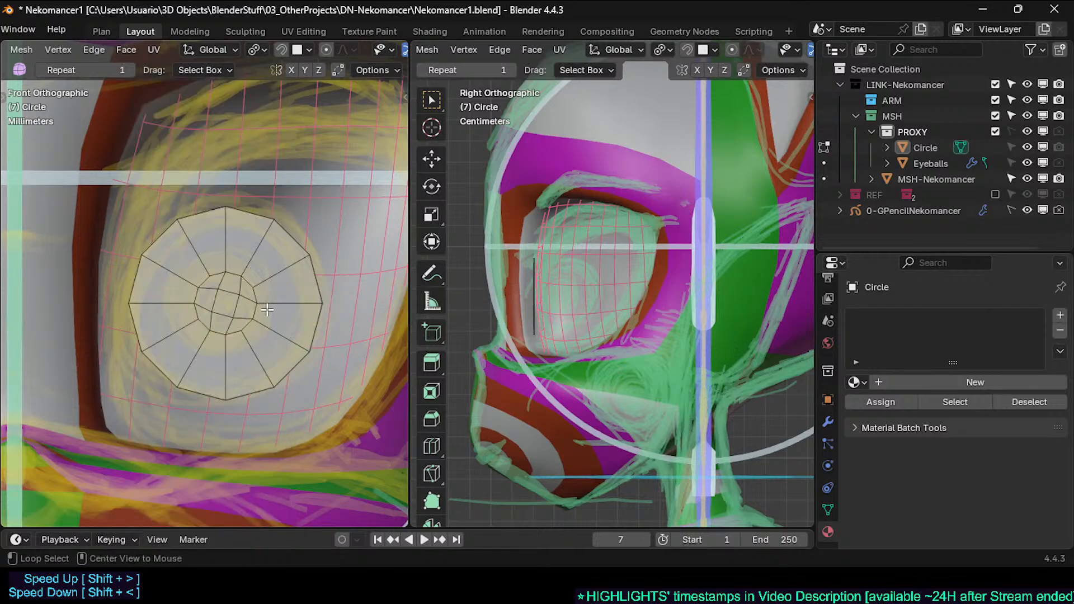
# Step: Select the central part of the disc and scale it to about 0.31
pyautogui.keyDown('alt'); pyautogui.click(232, 279); pyautogui.keyUp('alt')
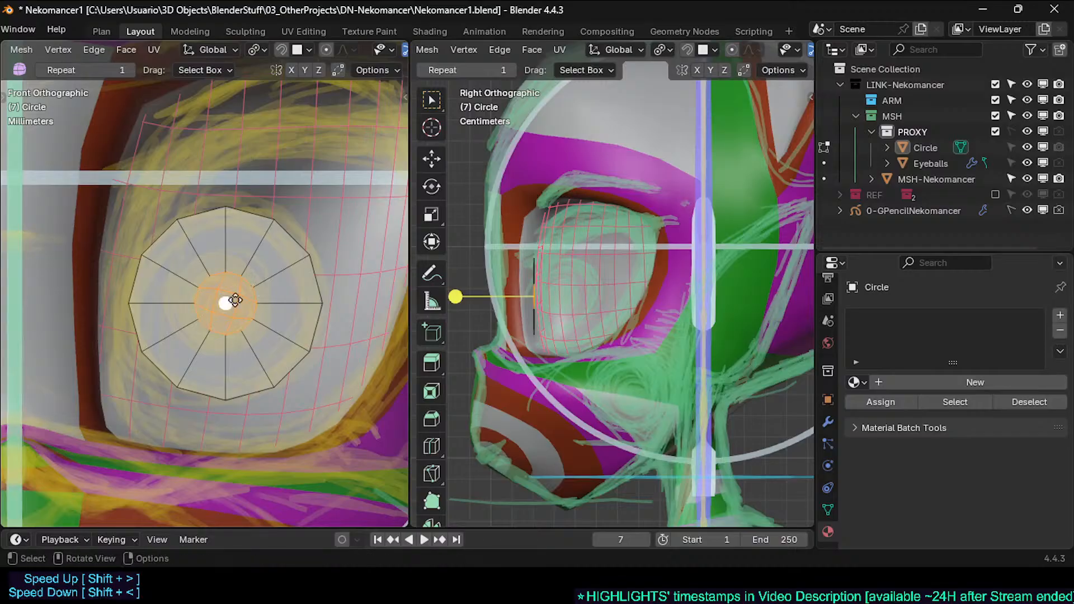
pyautogui.press('s')
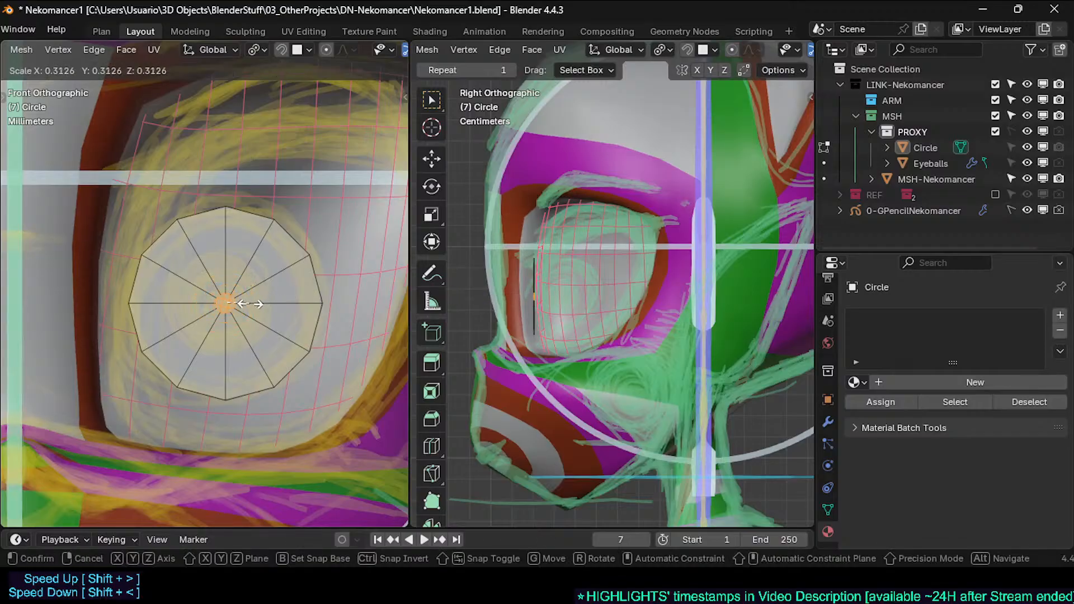
pyautogui.click(250, 304)
pyautogui.scroll(2, 219, 293)
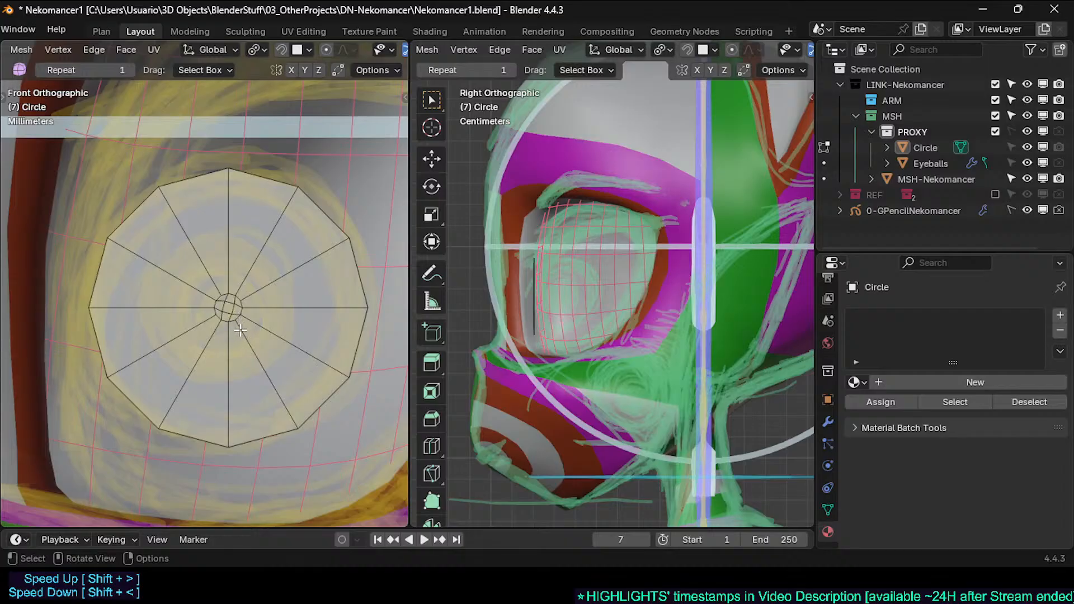
# Step: Delete the four interior vertices of the grid inside the central ring
pyautogui.scroll(4, 238, 312)
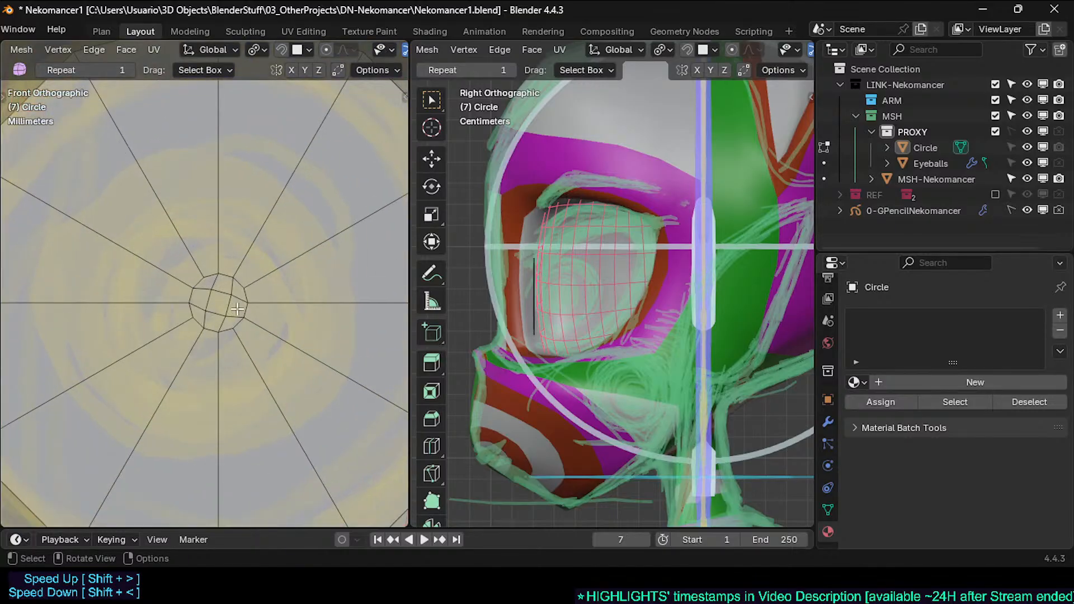
pyautogui.click(214, 291)
pyautogui.keyDown('shift'); pyautogui.click(235, 297); pyautogui.keyUp('shift')
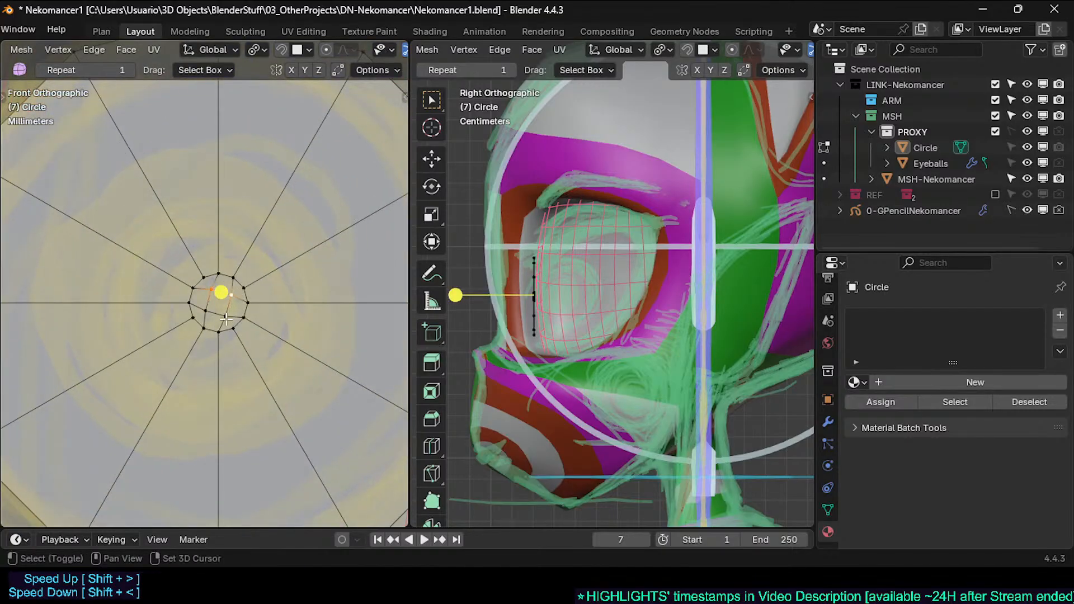
pyautogui.keyDown('shift'); pyautogui.click(229, 319); pyautogui.keyUp('shift')
pyautogui.keyDown('shift'); pyautogui.click(206, 311); pyautogui.keyUp('shift')
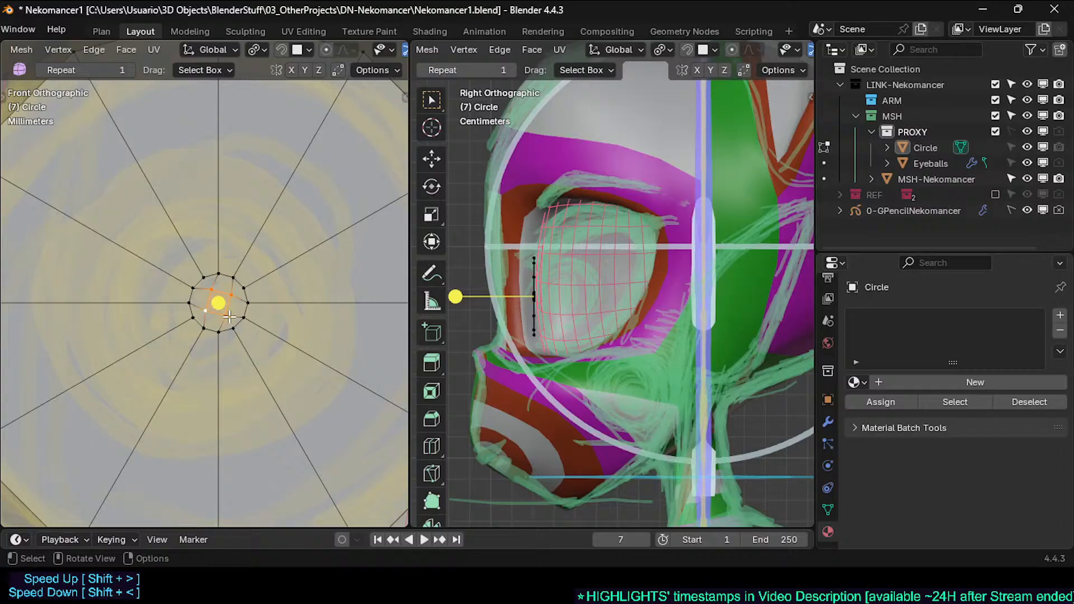
pyautogui.press('x')
pyautogui.click(230, 288)
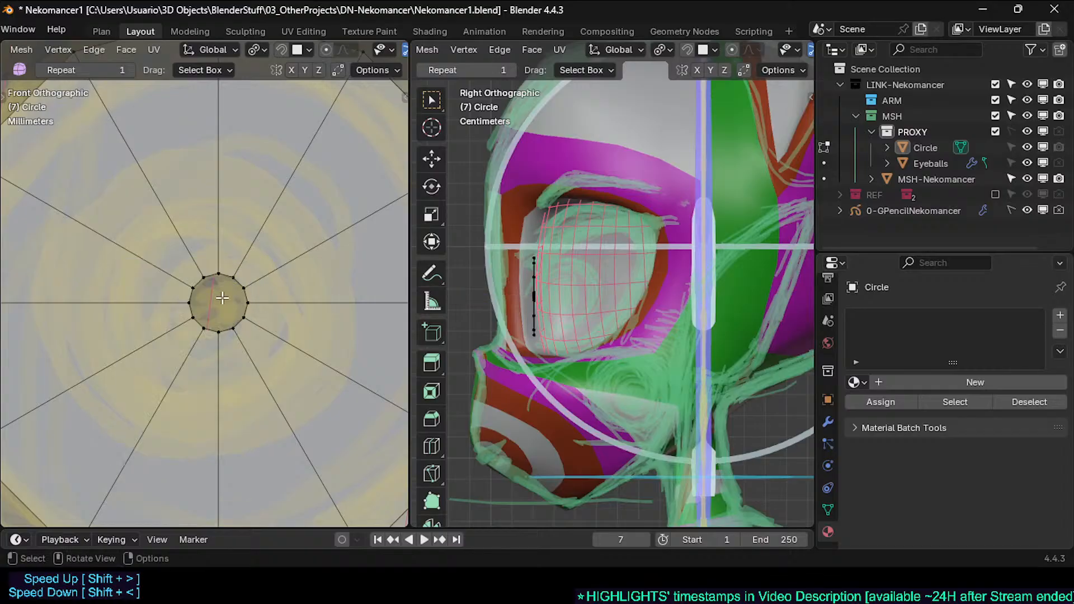
# Step: Try bridging two opposite edges of the central hole with a face and adding one loop cut across it
pyautogui.click(226, 329)
pyautogui.keyDown('shift'); pyautogui.click(208, 274); pyautogui.keyUp('shift')
pyautogui.press('f')
pyautogui.click(191, 309)
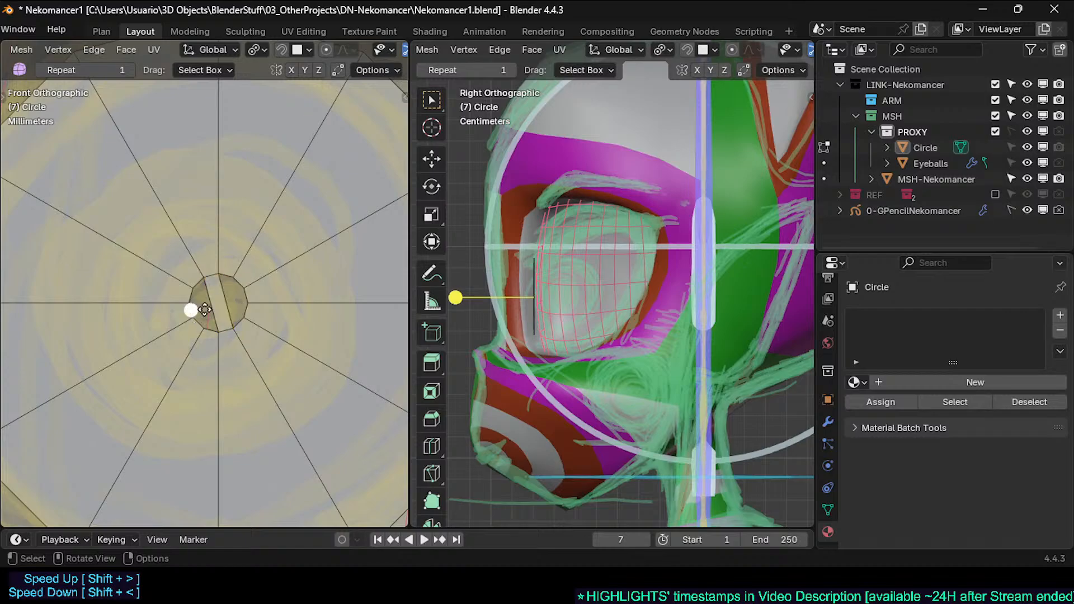
pyautogui.hotkey('ctrl', 'r')
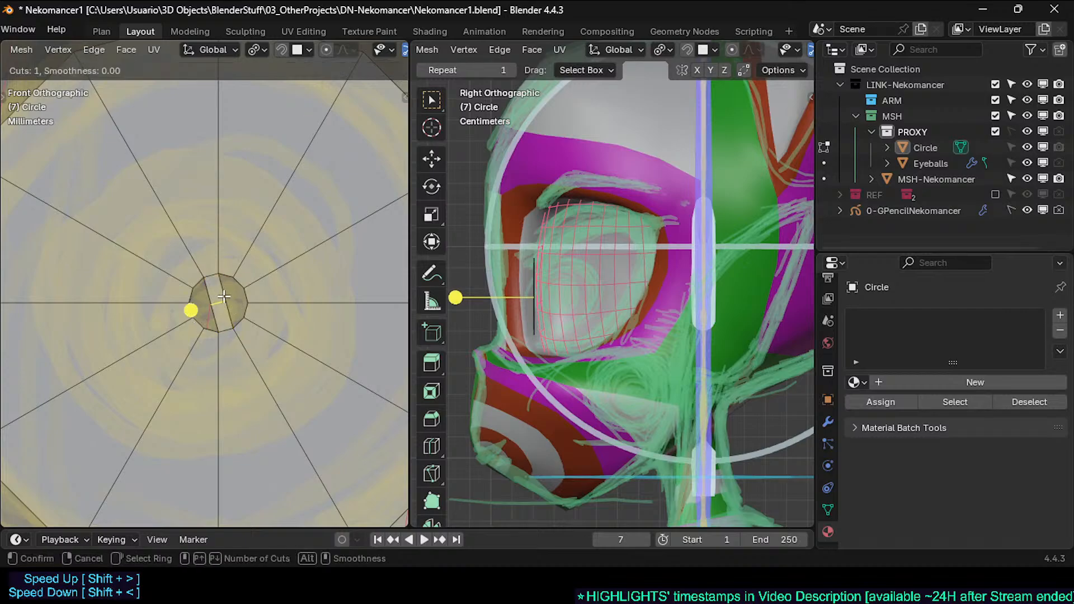
pyautogui.click(223, 297)
pyautogui.click(223, 297)
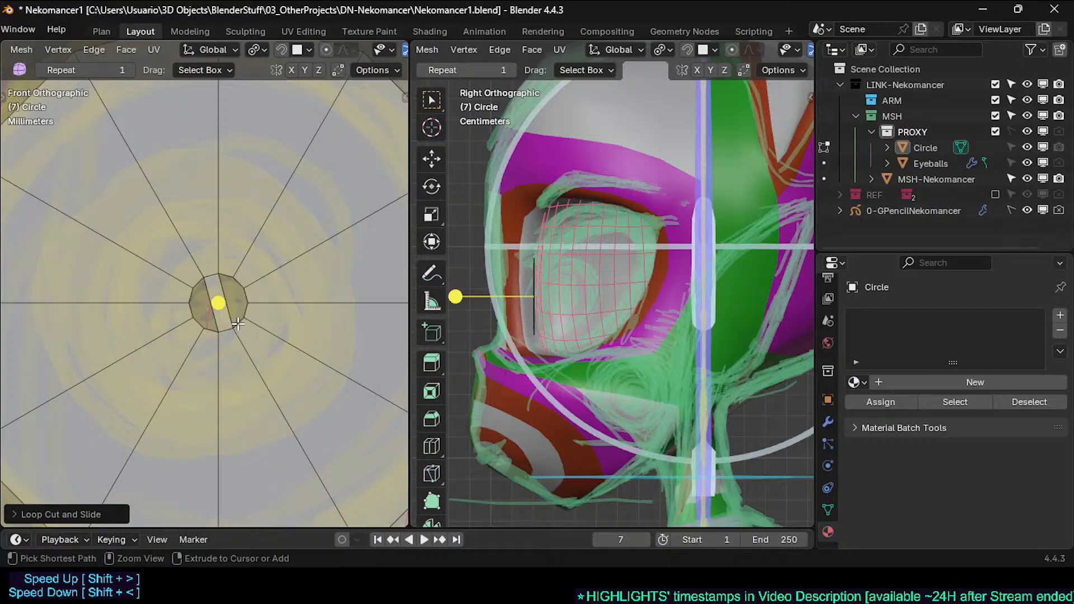
# Step: Undo the loop cut and delete the face strip crossing the central hole
pyautogui.hotkey('ctrl', 'z')
pyautogui.click(223, 303)
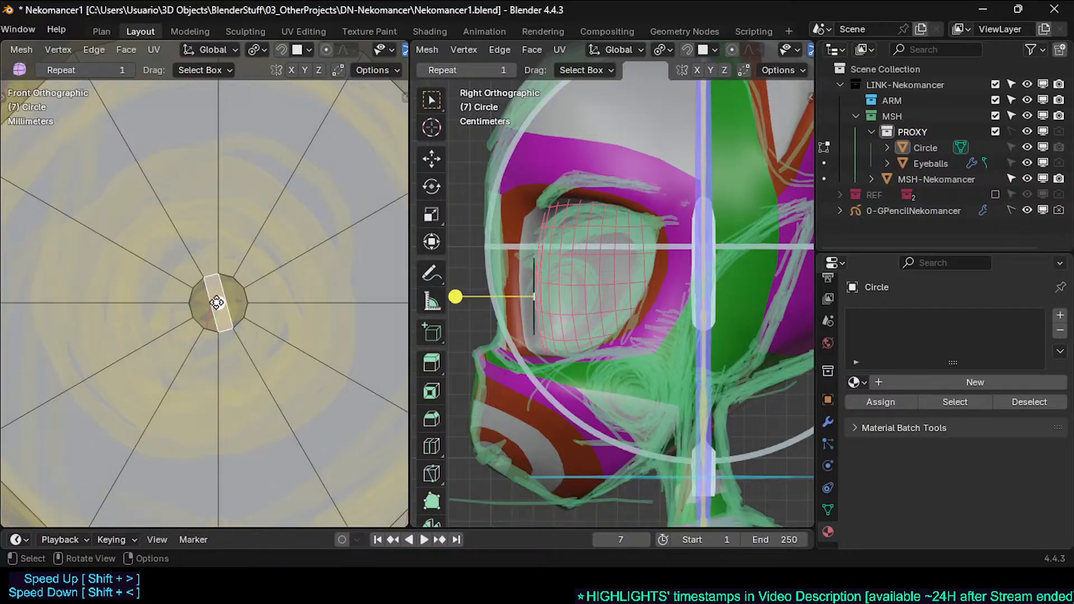
pyautogui.press('x')
pyautogui.click(204, 336)
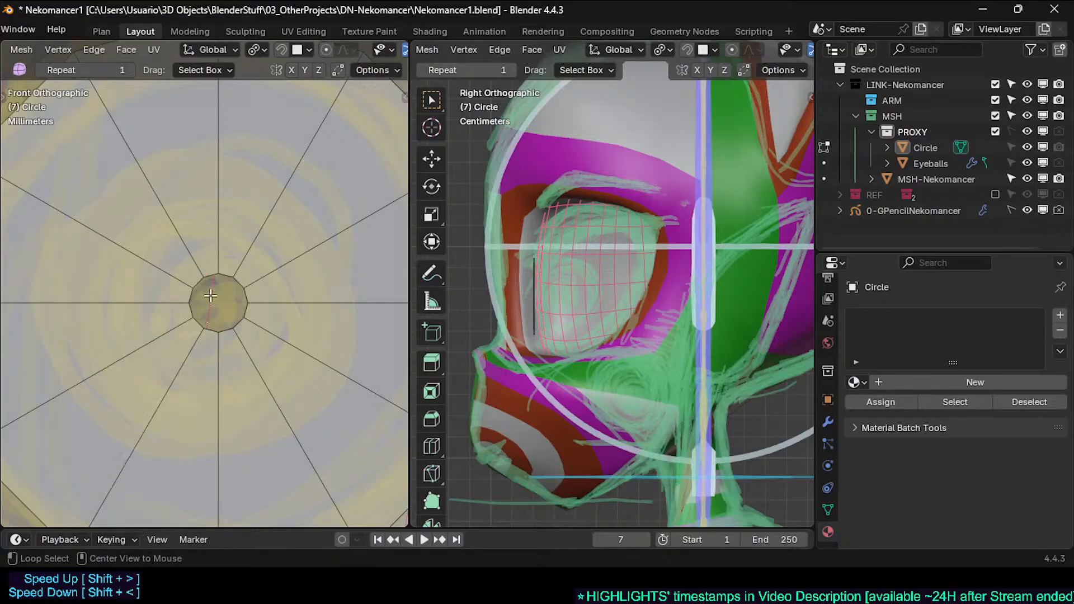
# Step: Close the central hole by extruding its edge ring inward to a much smaller ring and filling it
pyautogui.press('f')
pyautogui.press('e')
pyautogui.press('s')
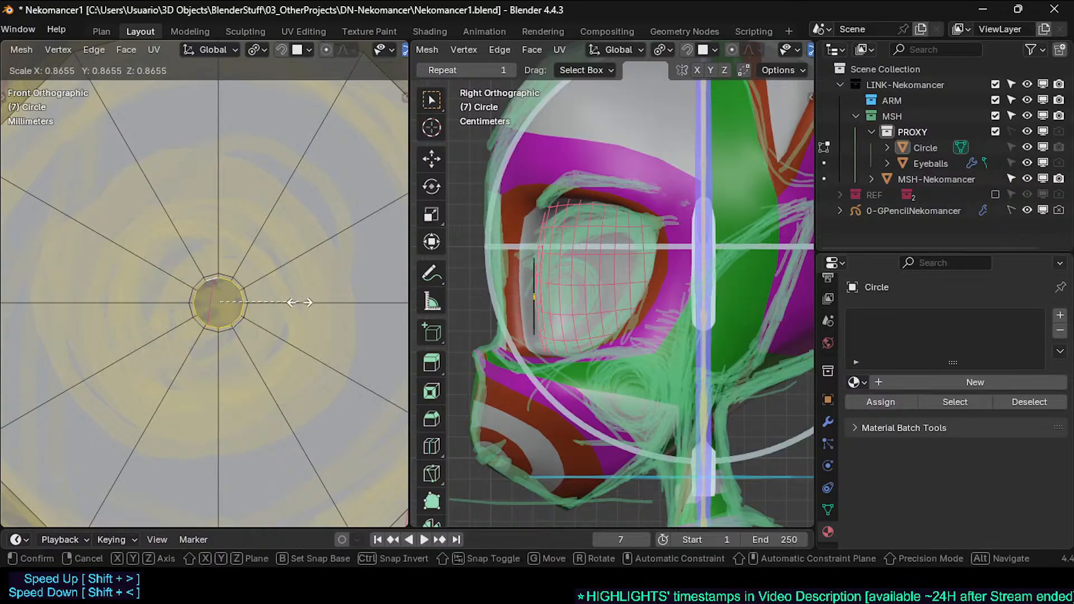
pyautogui.click(242, 309)
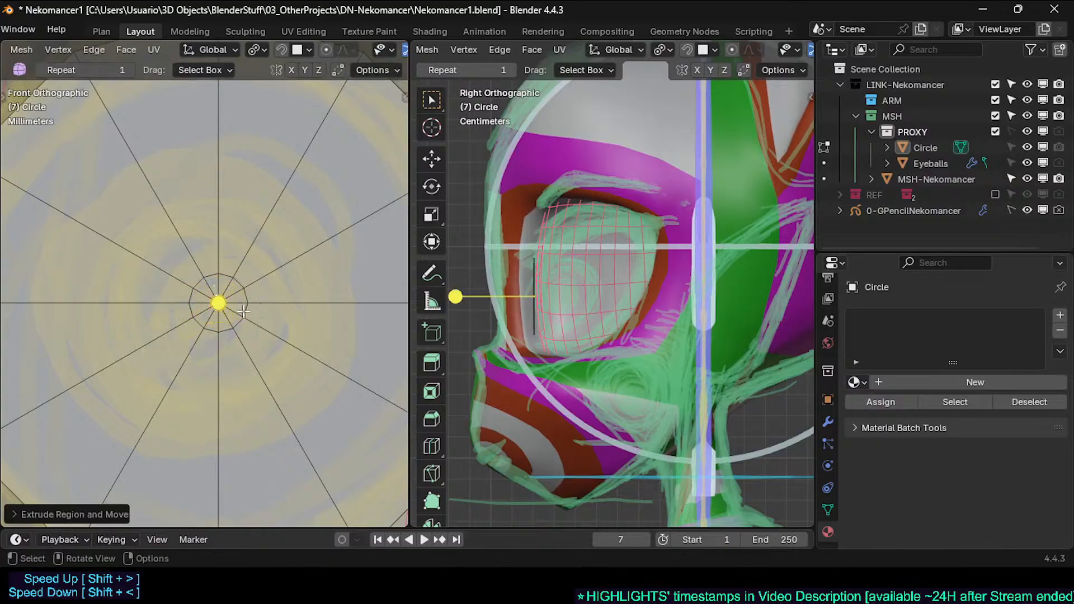
pyautogui.scroll(5, 265, 291)
pyautogui.scroll(-4, 264, 292)
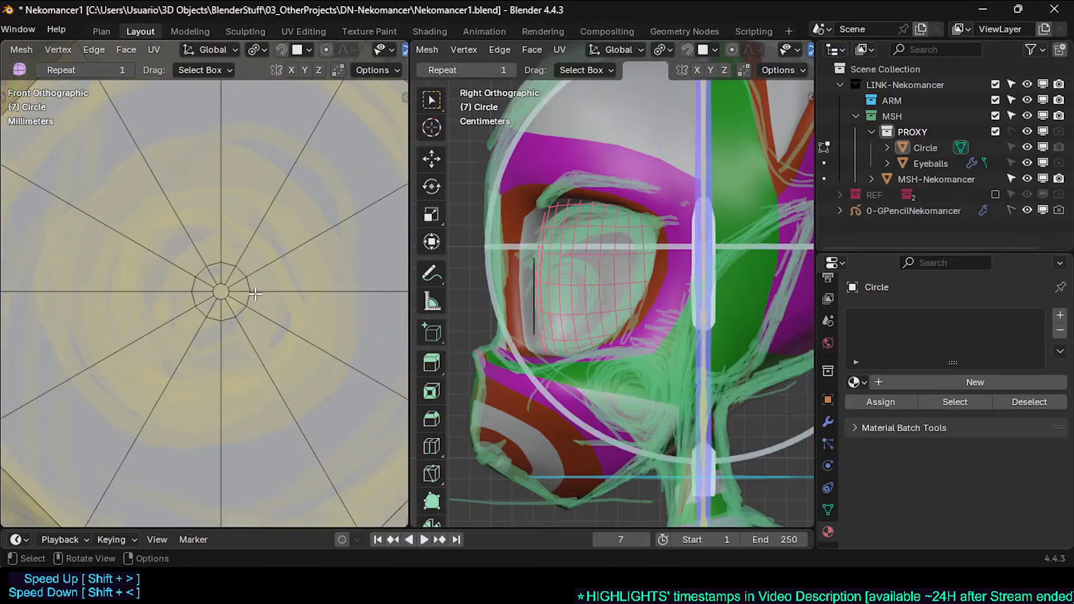
# Step: Add two evenly spaced, unslid loop cuts around the disc between its small central ring and outer rim
pyautogui.hotkey('ctrl', 'r')
pyautogui.scroll(2, 284, 264)
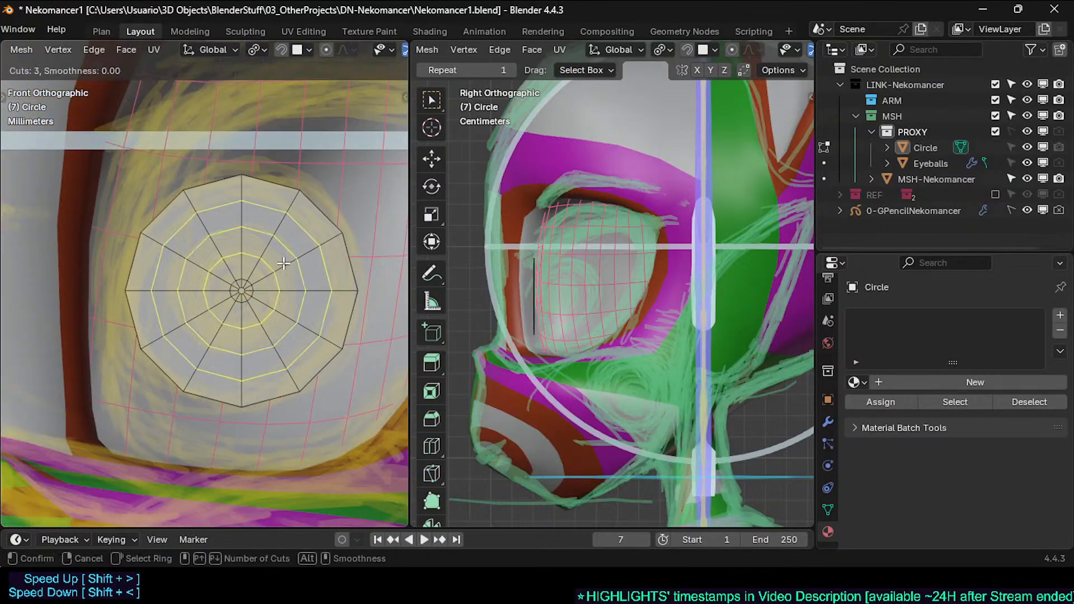
pyautogui.scroll(-1, 284, 263)
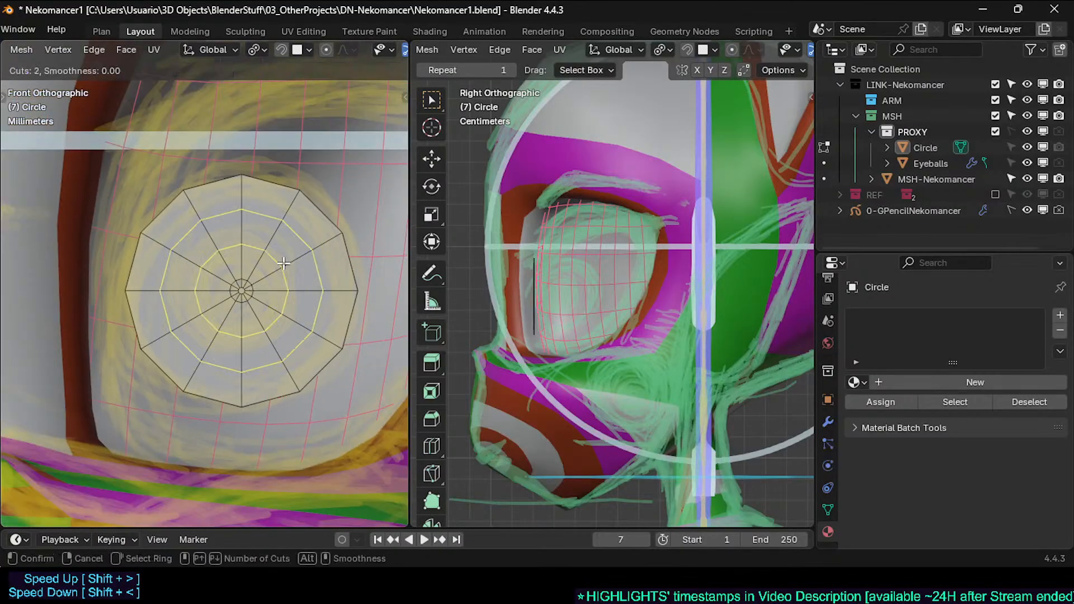
pyautogui.click(284, 264)
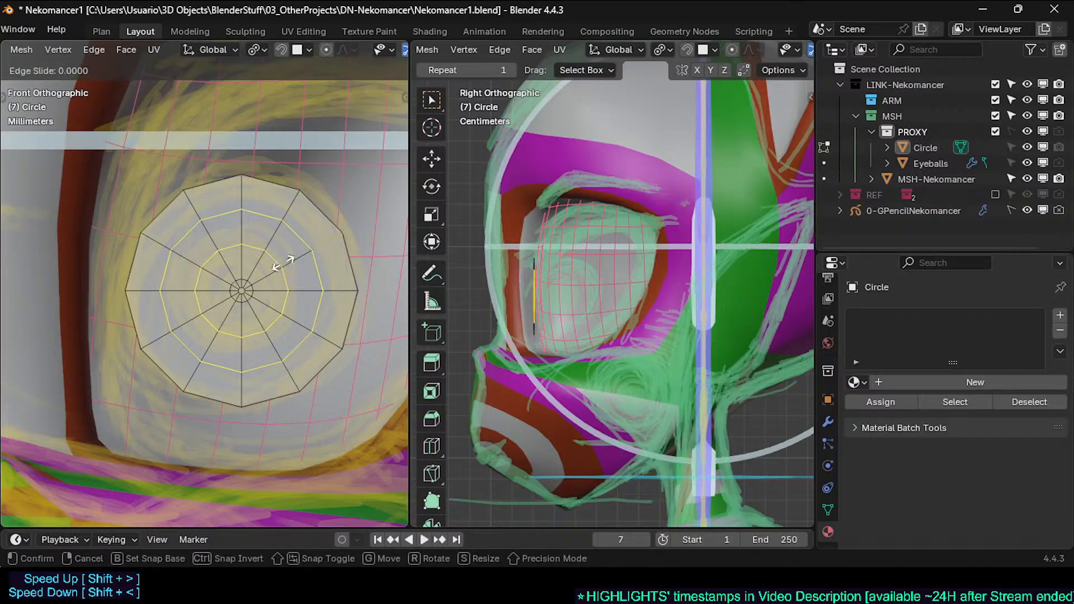
pyautogui.rightClick(282, 262)
pyautogui.press('Tab')
pyautogui.scroll(-1, 288, 287)
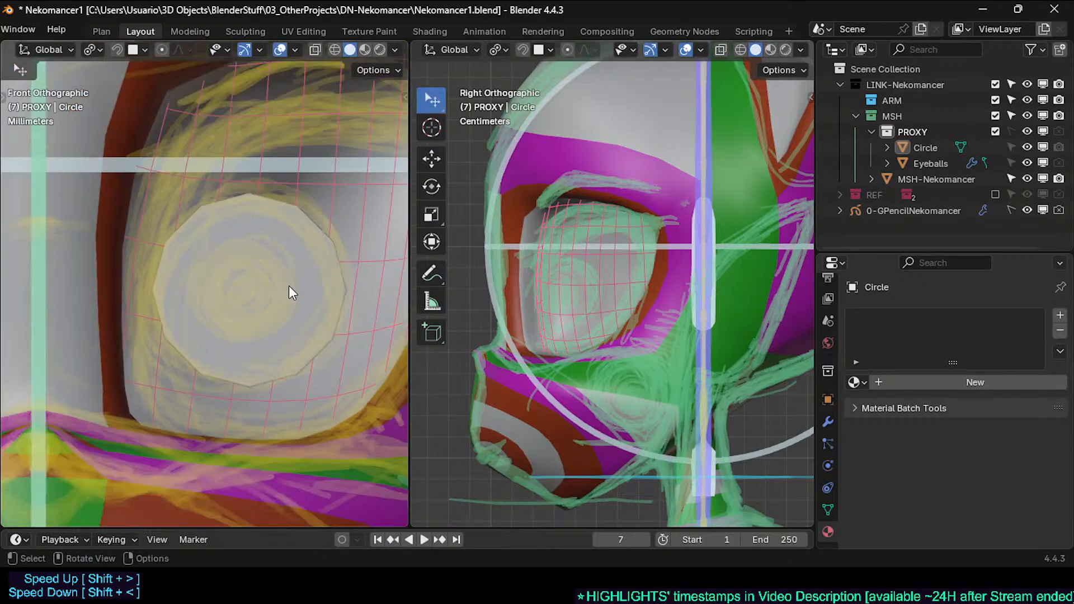
pyautogui.click(324, 266)
pyautogui.press('Tab')
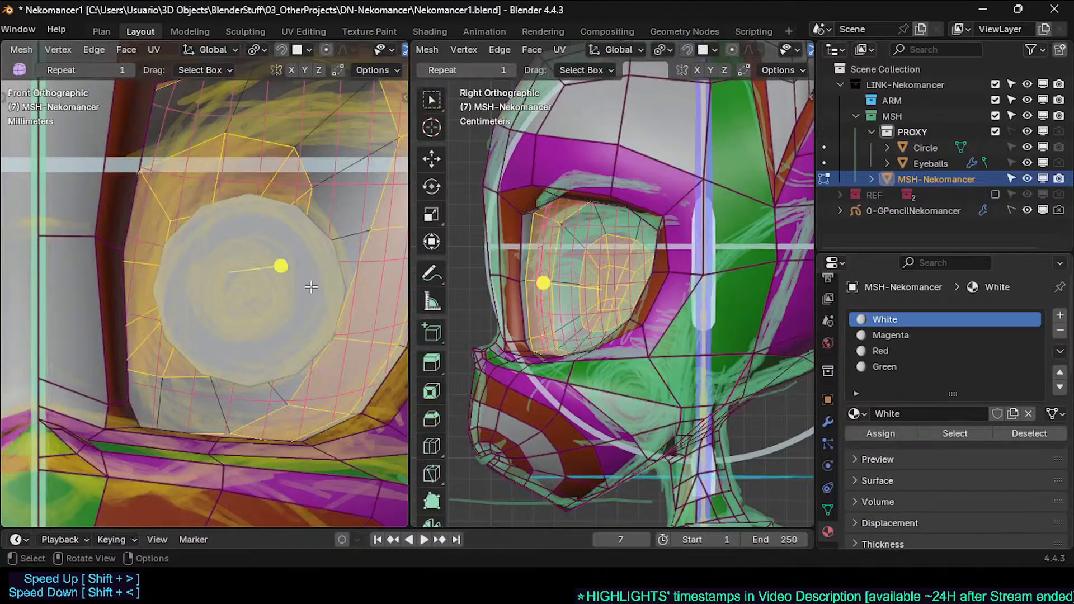
pyautogui.press('Tab')
pyautogui.hotkey('shift', 'z')
pyautogui.hotkey('ctrl', '`')
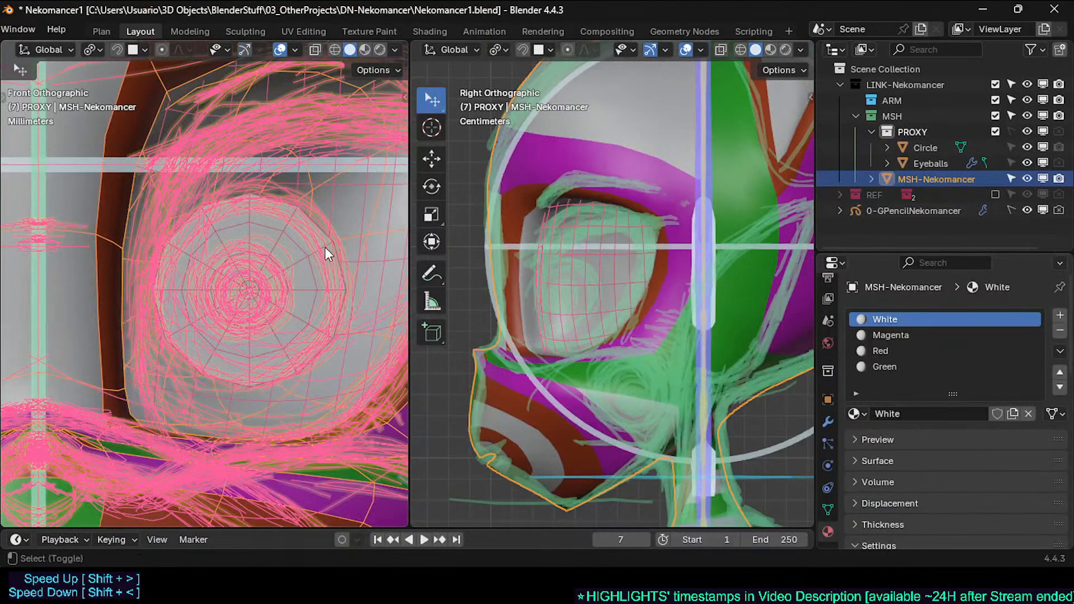
pyautogui.hotkey('shift', 'z')
pyautogui.press('Tab')
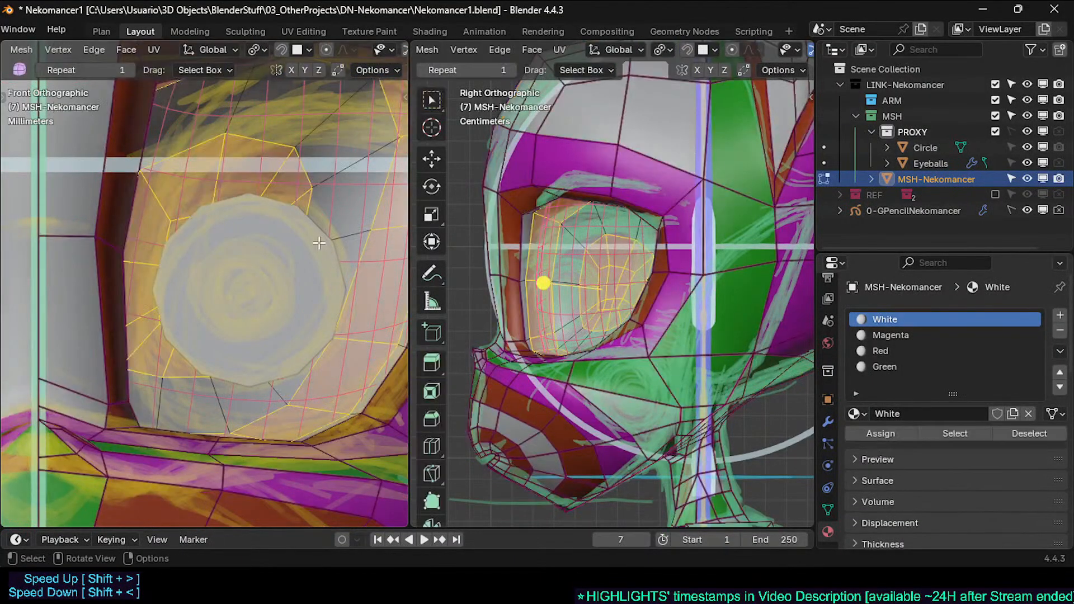
pyautogui.press('Tab')
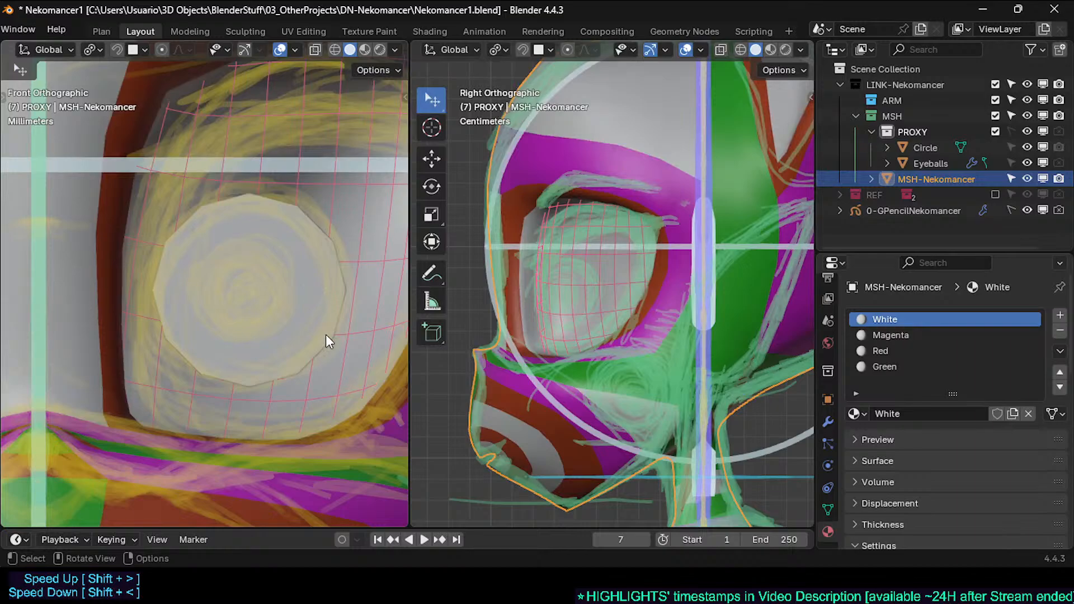
# Step: Select the Circle object and rename it Eyecoins
pyautogui.click(905, 210)
pyautogui.click(928, 150)
pyautogui.press('Tab')
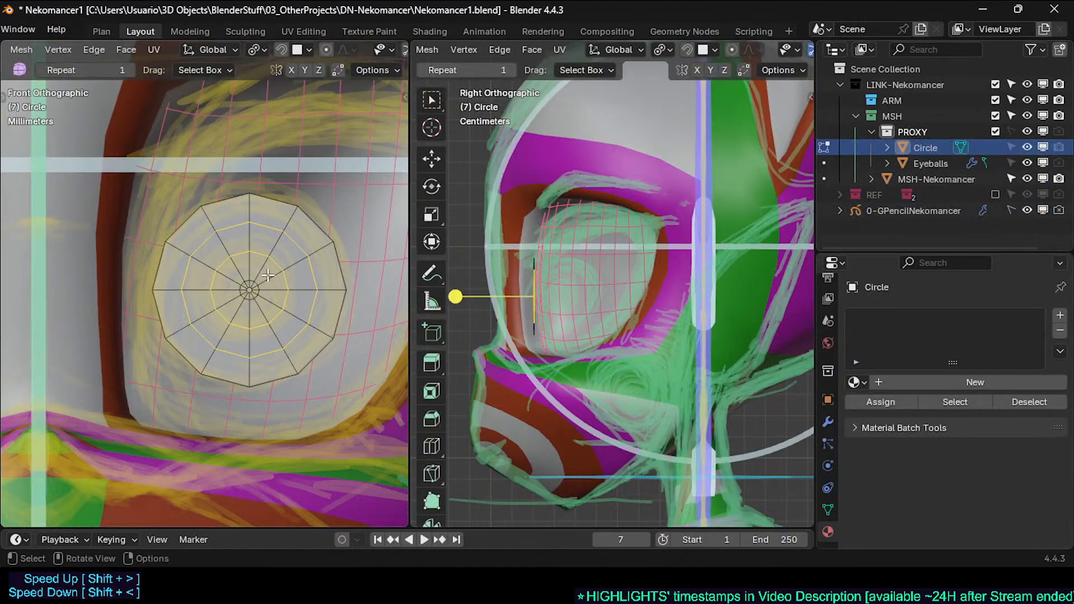
pyautogui.scroll(-2, 302, 262)
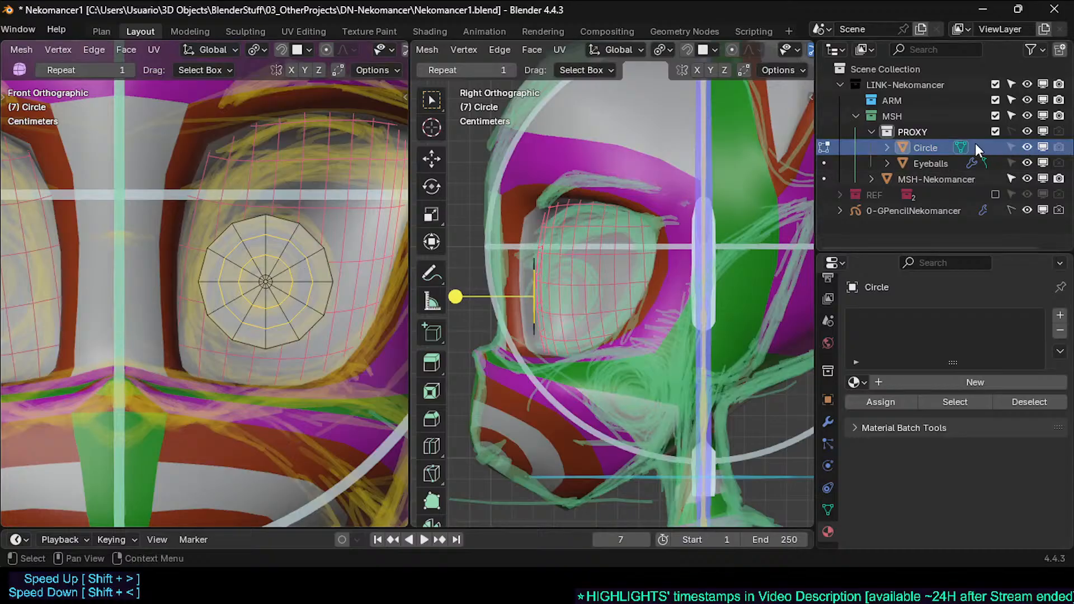
pyautogui.doubleClick(939, 147)
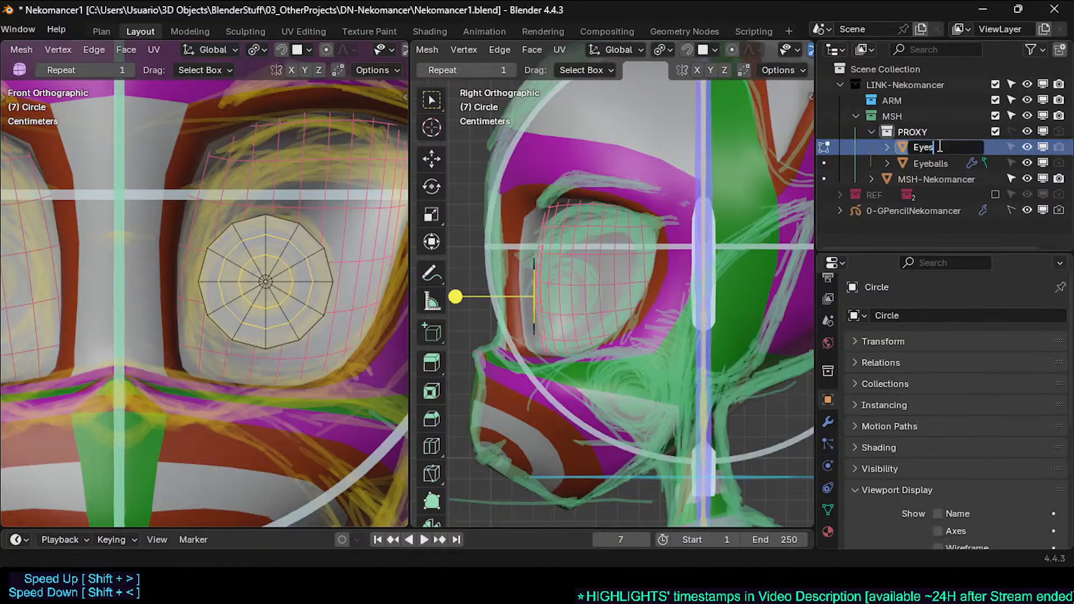
pyautogui.write('Eyecoins')
pyautogui.press('Return')
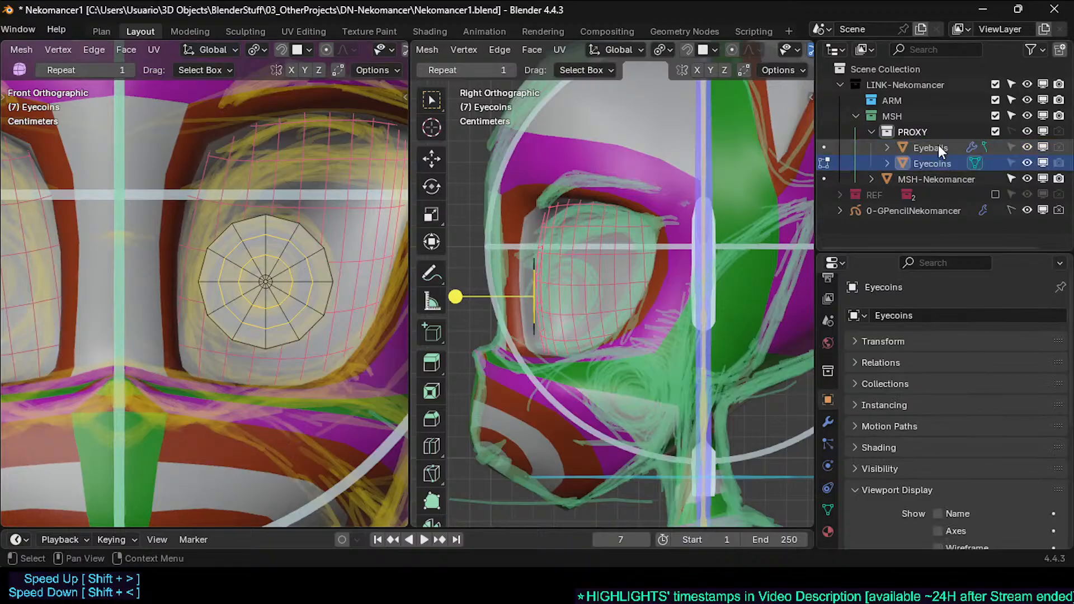
# Step: Turn on the wireframe overlay in the front view and hide the 0-GPencilNekomancer sketch
pyautogui.scroll(-2, 301, 275)
pyautogui.press('Tab')
pyautogui.scroll(2, 290, 283)
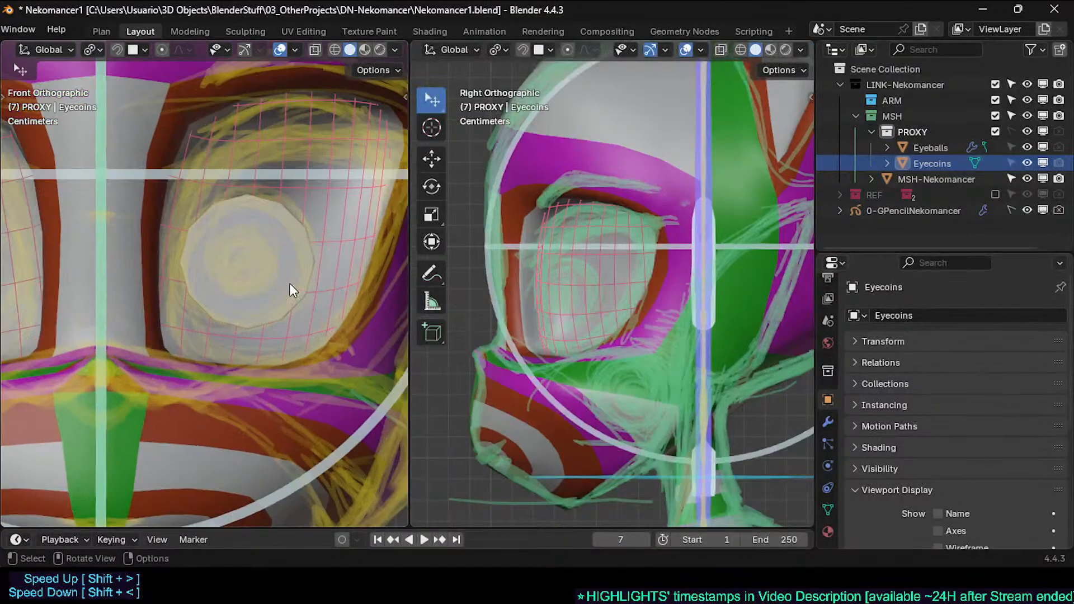
pyautogui.hotkey('shift', 'alt', 'z')
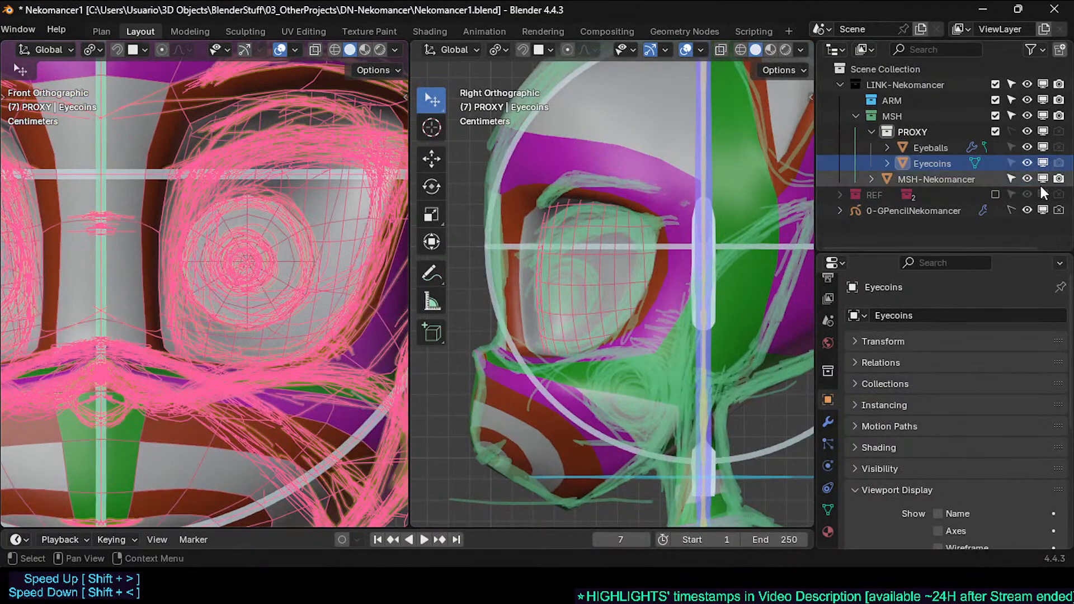
pyautogui.click(1029, 210)
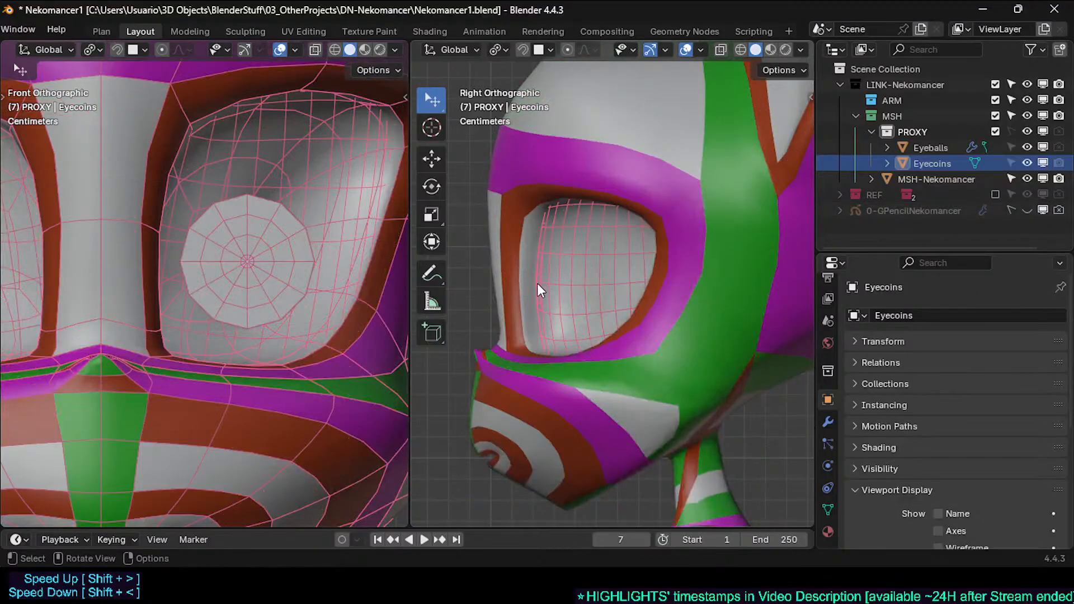
# Step: Try a Solidify modifier with a thickness of 0.02 m on the MSH-Nekomancer body mesh
pyautogui.click(218, 263)
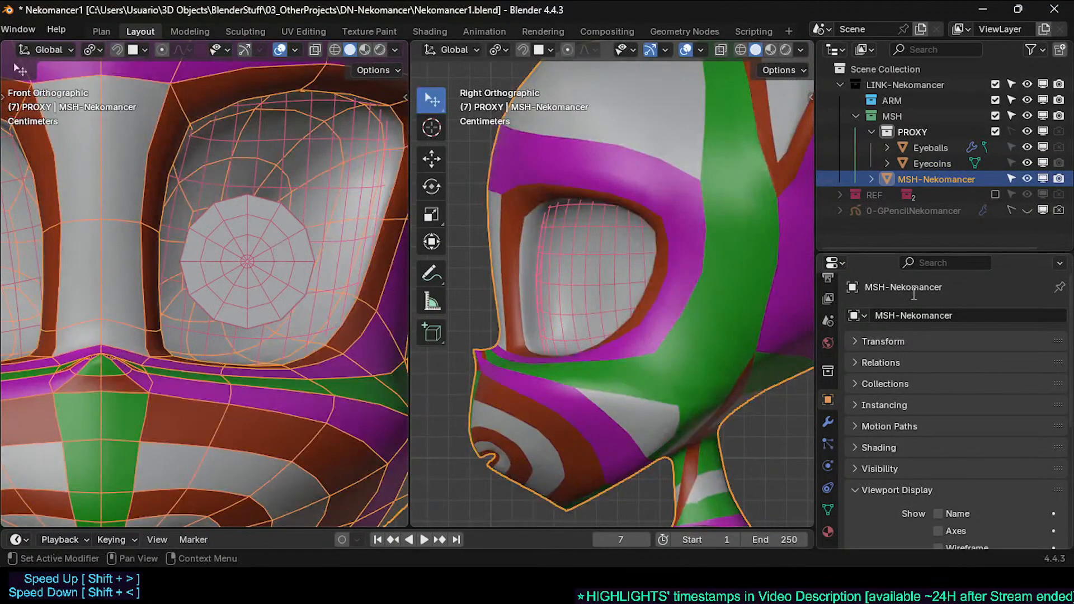
pyautogui.click(828, 421)
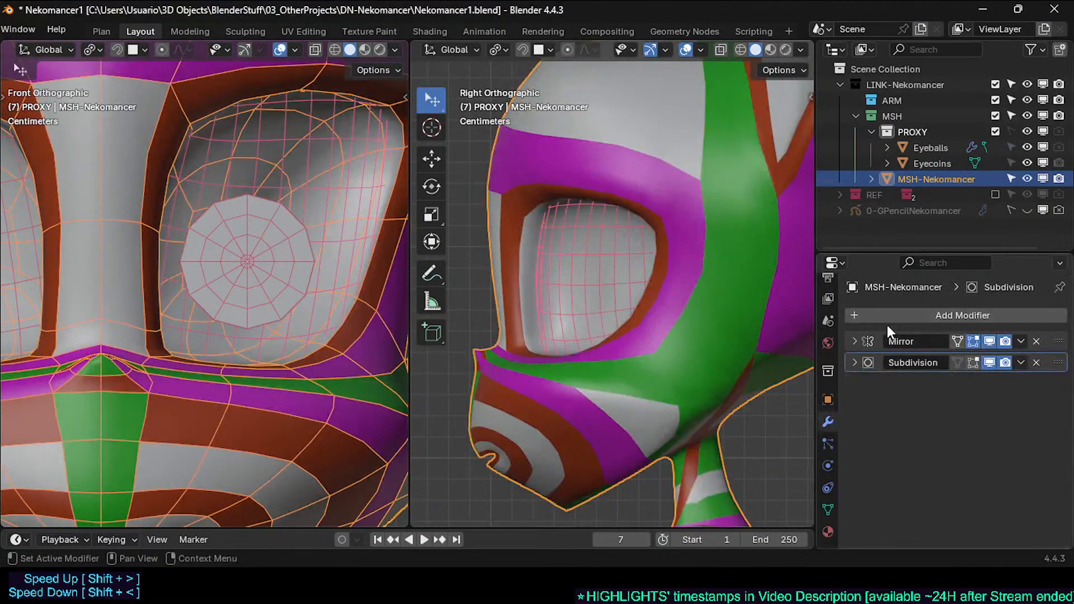
pyautogui.click(915, 316)
pyautogui.moveTo(890, 371)
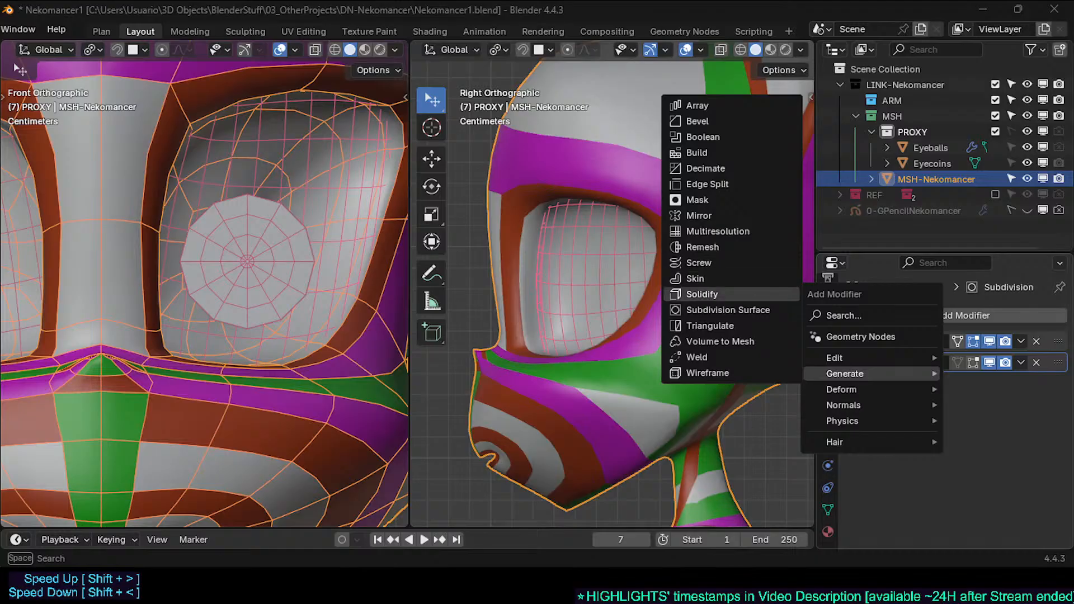
pyautogui.click(722, 294)
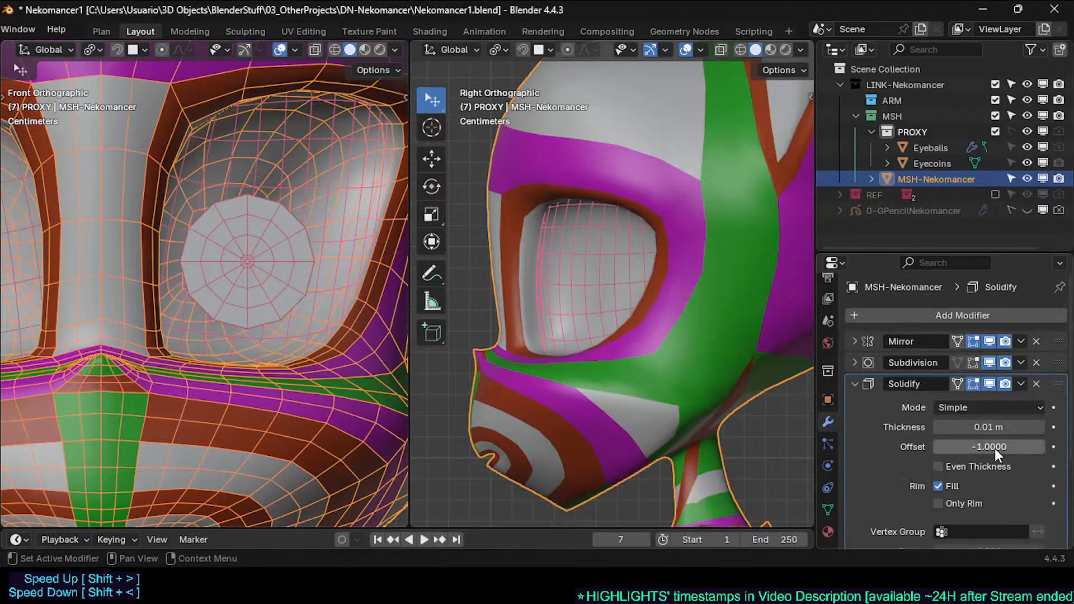
pyautogui.click(1038, 427)
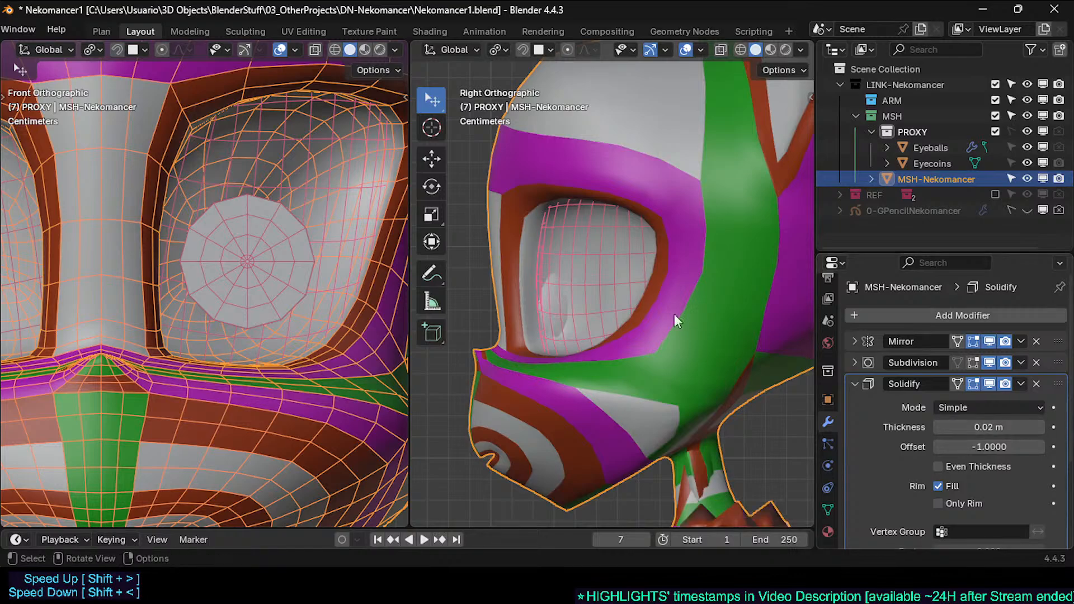
# Step: Inspect the thickened eye socket from an angle and remove the Solidify modifier from the body mesh
pyautogui.moveTo(291, 218); pyautogui.dragTo(177, 233, button='middle')
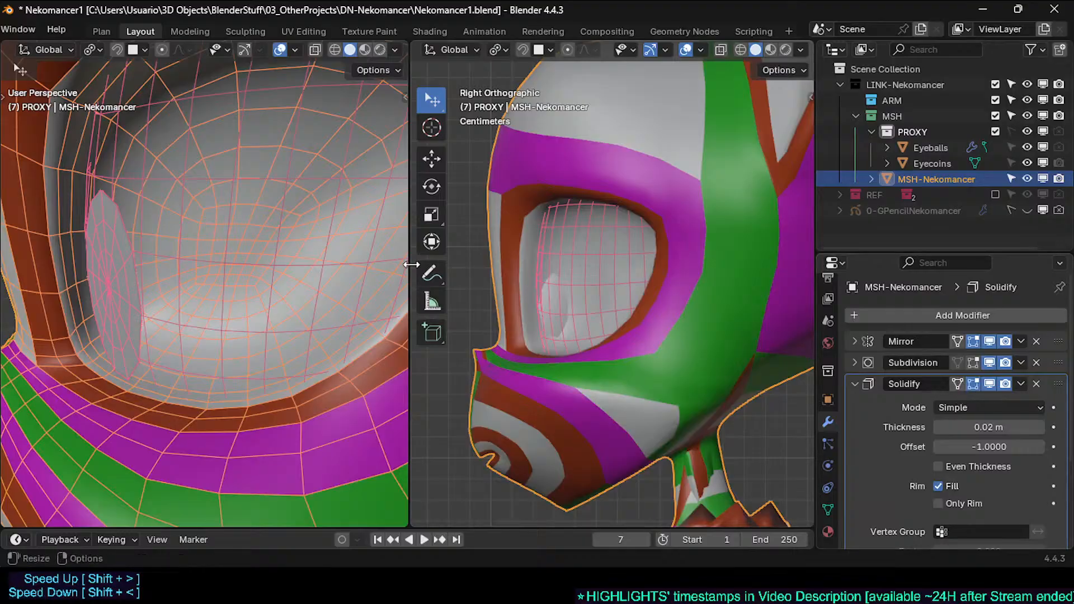
pyautogui.press('Tab')
pyautogui.press('Tab')
pyautogui.press('Tab')
pyautogui.moveTo(152, 267); pyautogui.dragTo(193, 307, button='middle')
pyautogui.press('Tab')
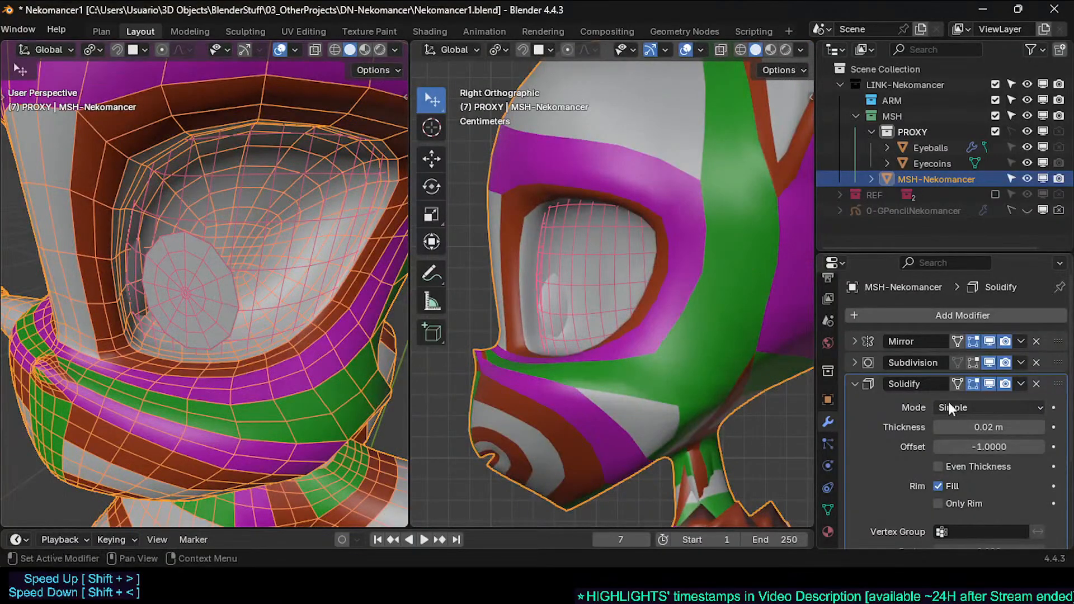
pyautogui.click(1036, 384)
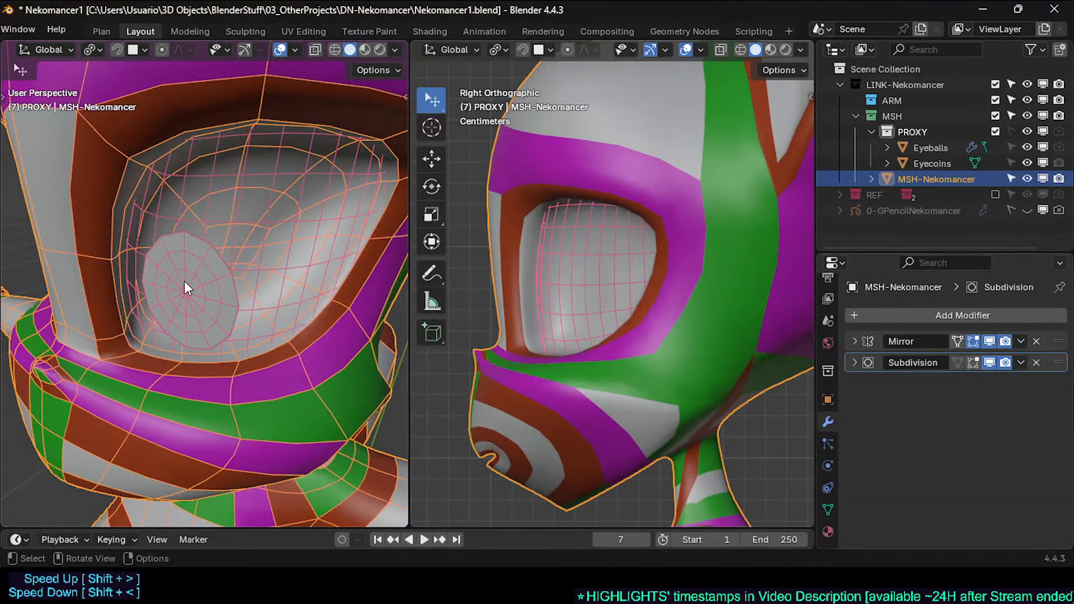
# Step: Make the PROXY collection selectable and move the Eyecoins object out of it into the MSH collection
pyautogui.hotkey('ctrl', 'Tab')
pyautogui.hotkey('alt', 'a')
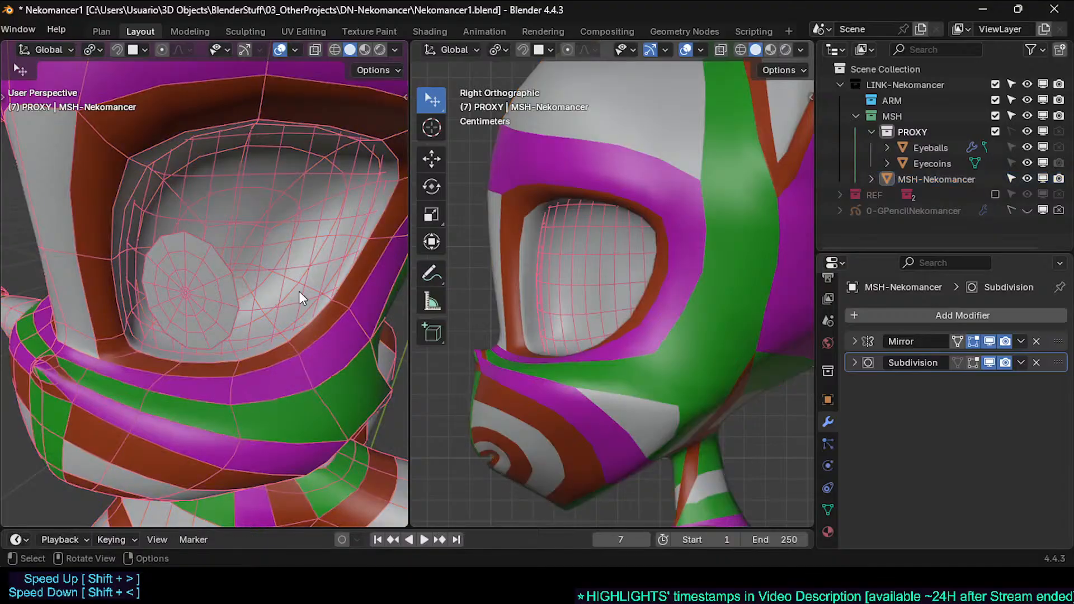
pyautogui.hotkey('ctrl', 'z')
pyautogui.click(938, 163)
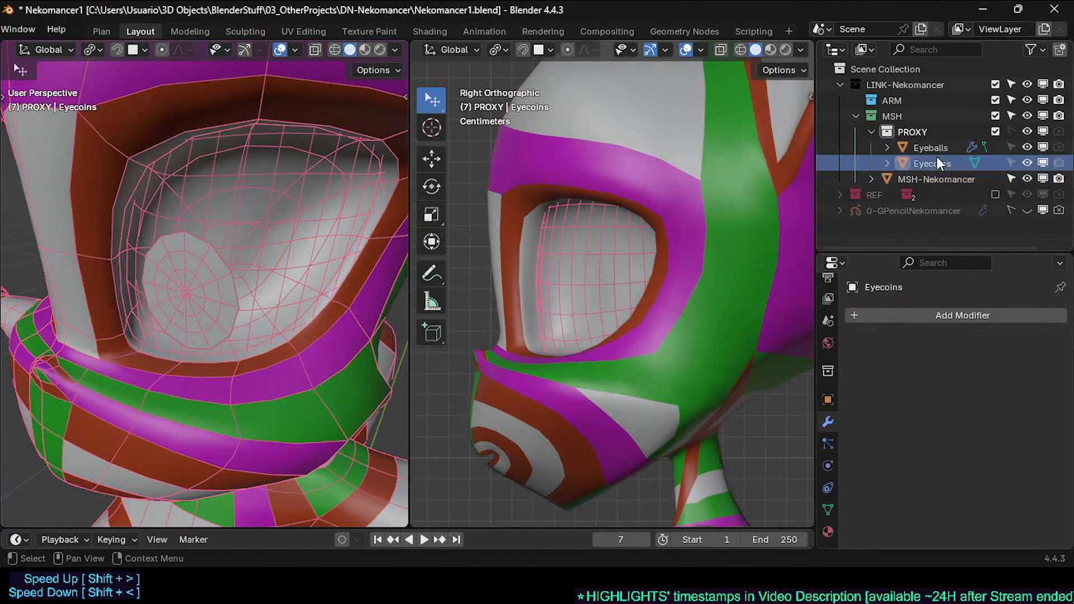
pyautogui.click(931, 165)
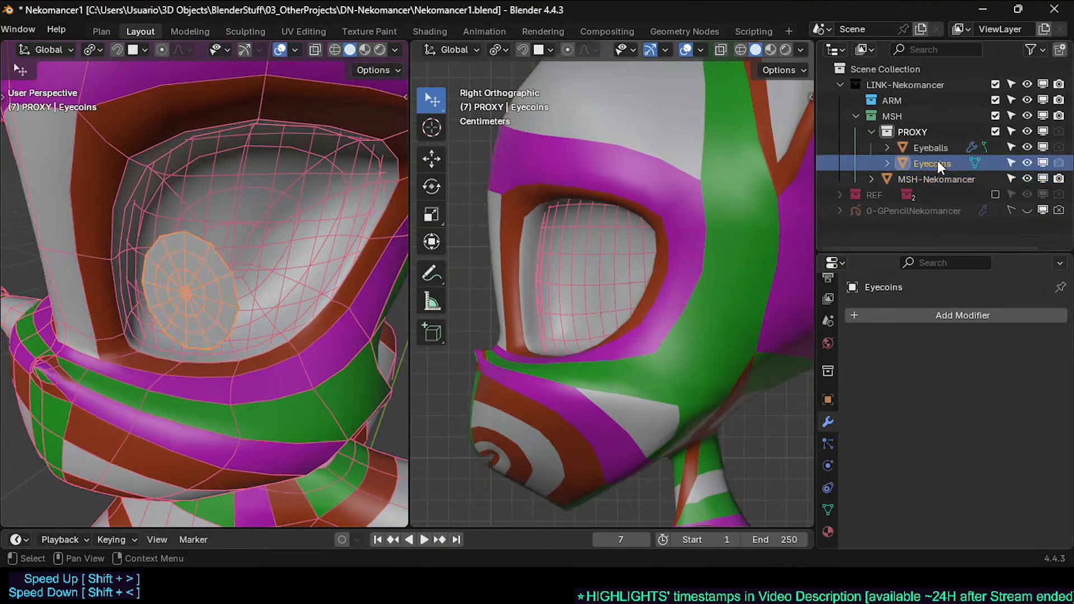
pyautogui.moveTo(941, 165); pyautogui.dragTo(895, 119)
pyautogui.click(871, 131)
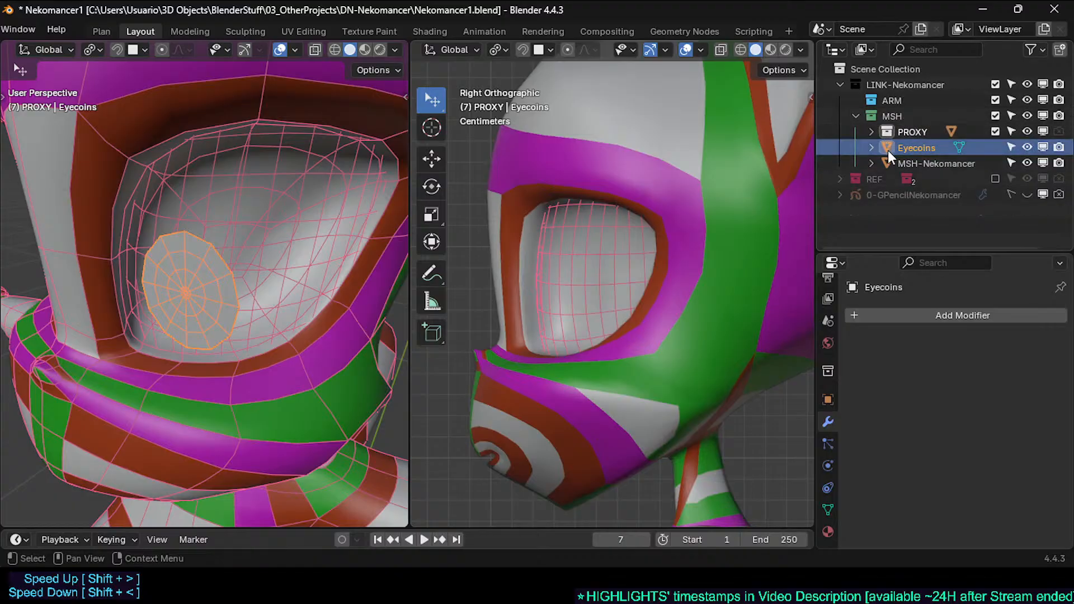
# Step: Create a new collection inside MSH and name it BODY
pyautogui.moveTo(922, 149); pyautogui.dragTo(888, 117)
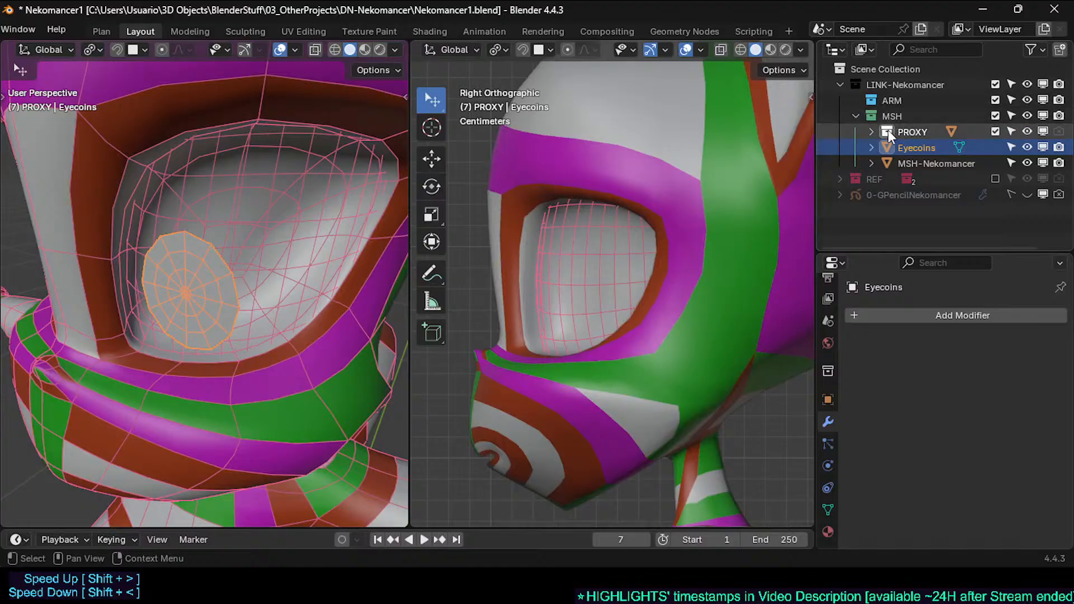
pyautogui.click(892, 117)
pyautogui.rightClick(892, 116)
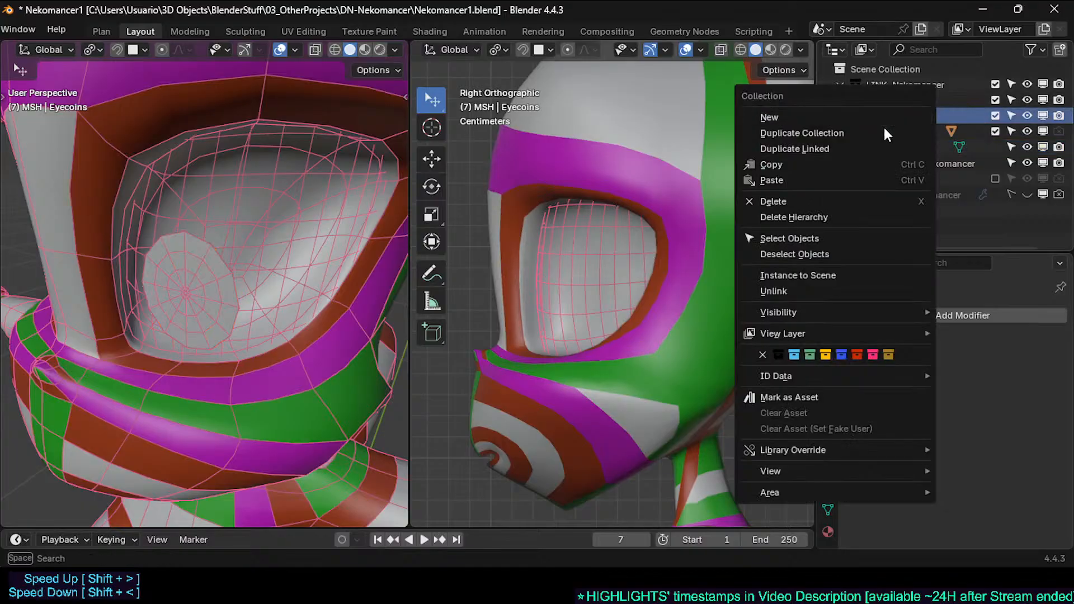
pyautogui.click(820, 117)
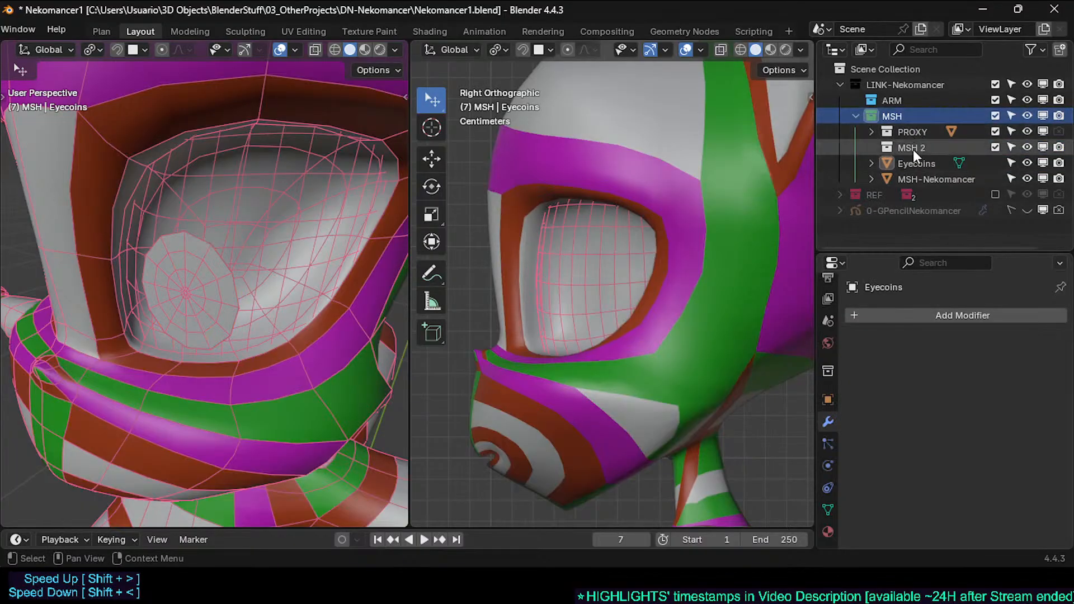
pyautogui.doubleClick(913, 148)
pyautogui.write('E')
pyautogui.press('Return')
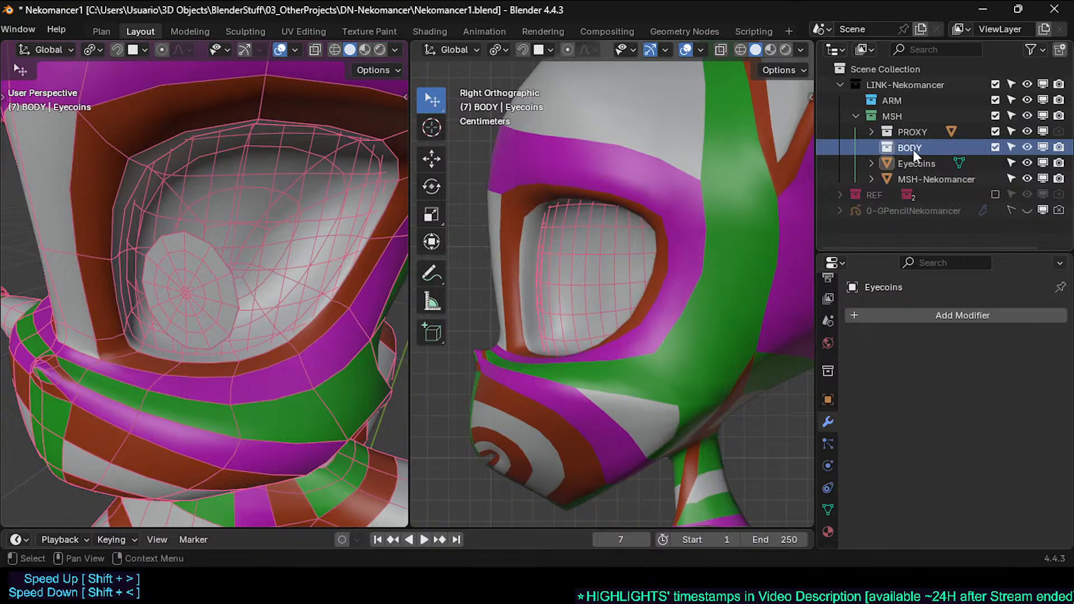
# Step: Create another collection inside MSH and name it EYES
pyautogui.click(874, 116)
pyautogui.rightClick(873, 115)
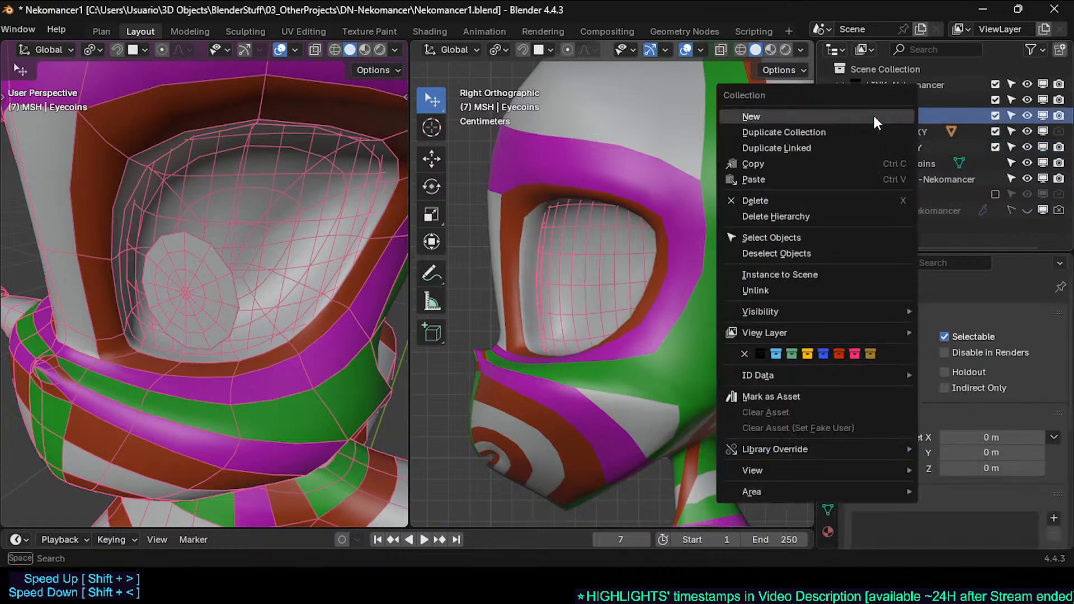
pyautogui.click(873, 113)
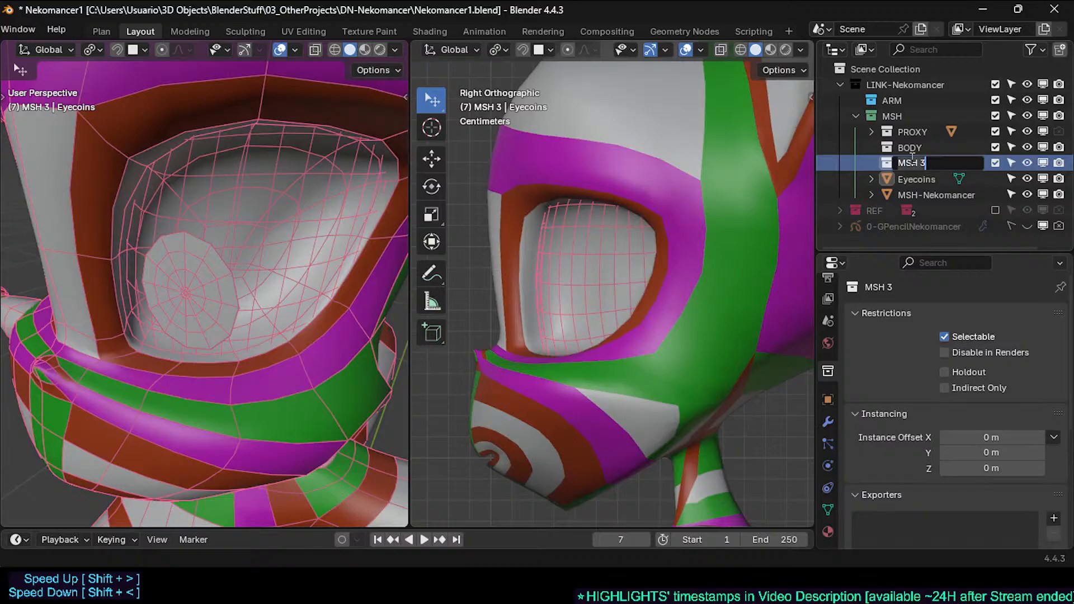
pyautogui.press('BackSpace')
pyautogui.press('BackSpace')
pyautogui.press('BackSpace')
pyautogui.press('BackSpace')
pyautogui.press('BackSpace')
pyautogui.write('EYES')
pyautogui.press('Return')
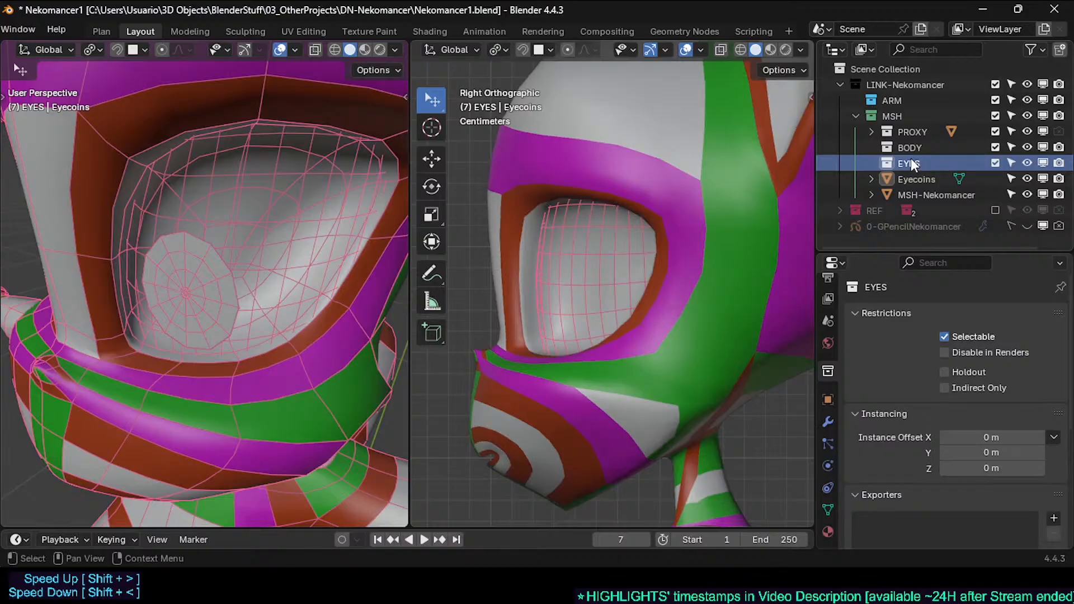
# Step: Move the Eyecoins object into the EYES collection
pyautogui.click(887, 178)
pyautogui.moveTo(887, 178); pyautogui.dragTo(894, 167)
pyautogui.click(890, 148)
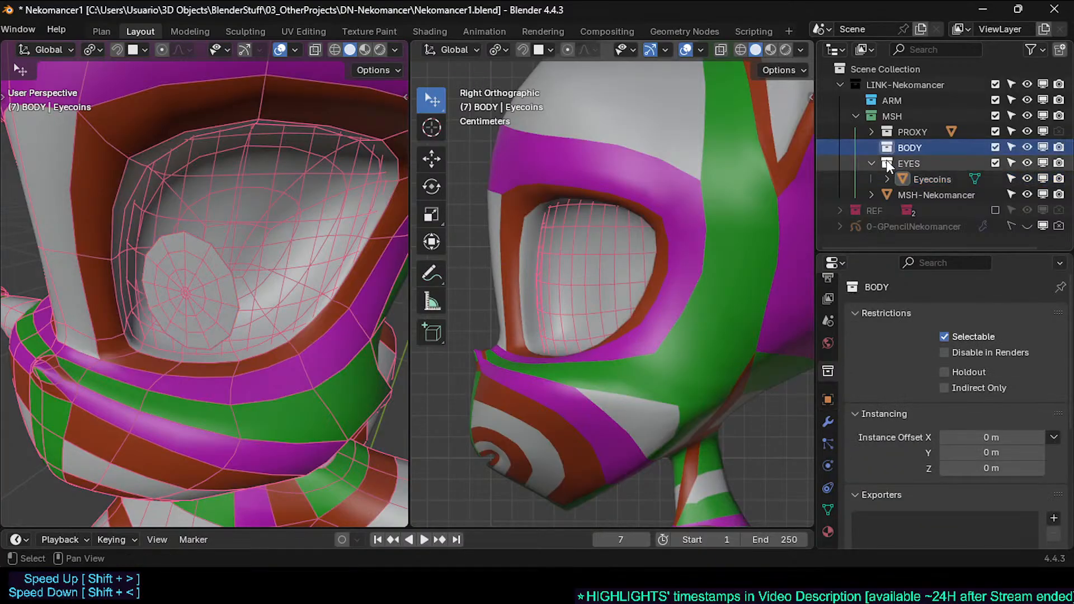
# Step: Move the MSH-Nekomancer object into the BODY collection
pyautogui.click(871, 164)
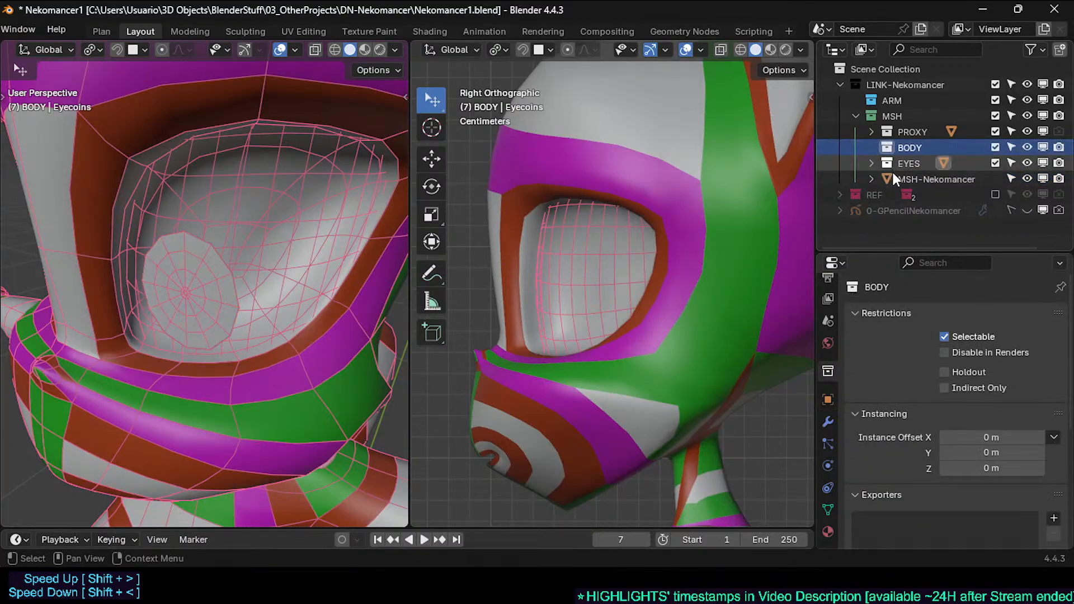
pyautogui.click(888, 179)
pyautogui.moveTo(886, 177); pyautogui.dragTo(892, 145)
# Step: Assign the green colour tag to the BODY and EYES collections
pyautogui.rightClick(892, 145)
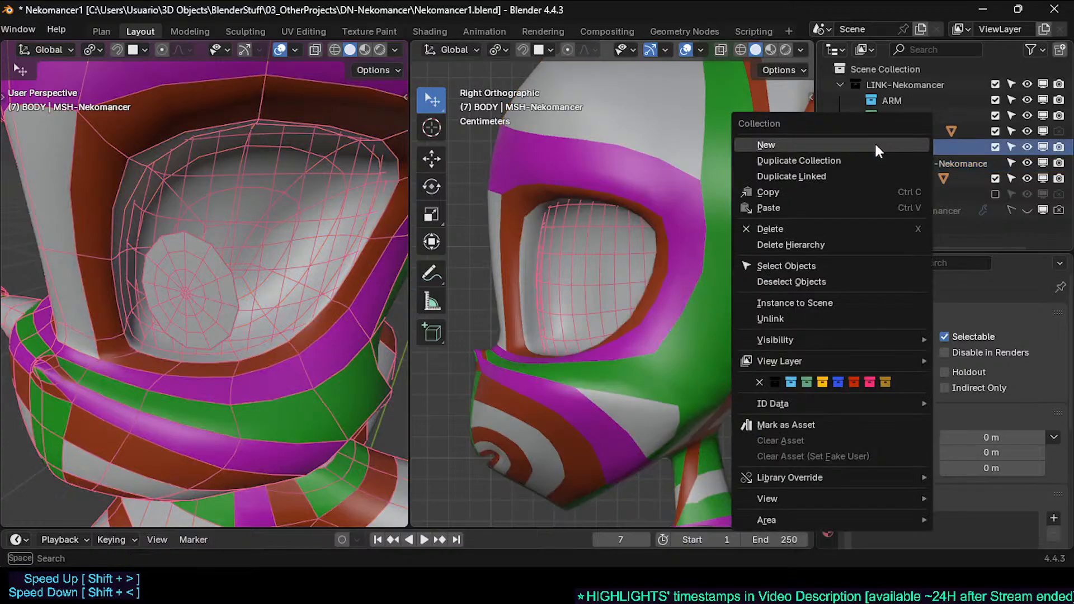
pyautogui.click(807, 383)
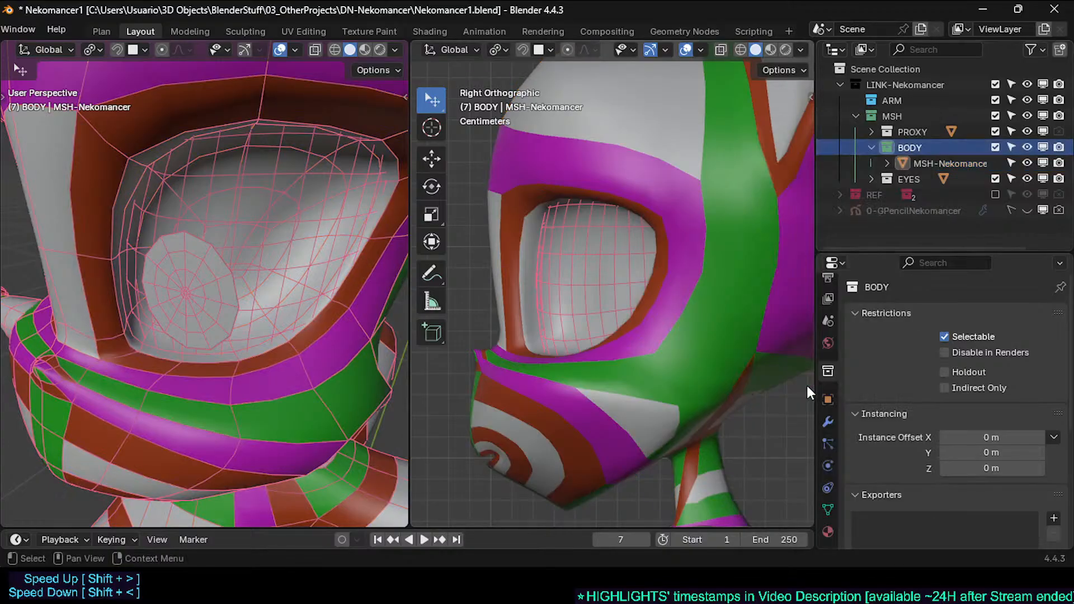
pyautogui.click(871, 149)
pyautogui.click(889, 164)
pyautogui.rightClick(887, 161)
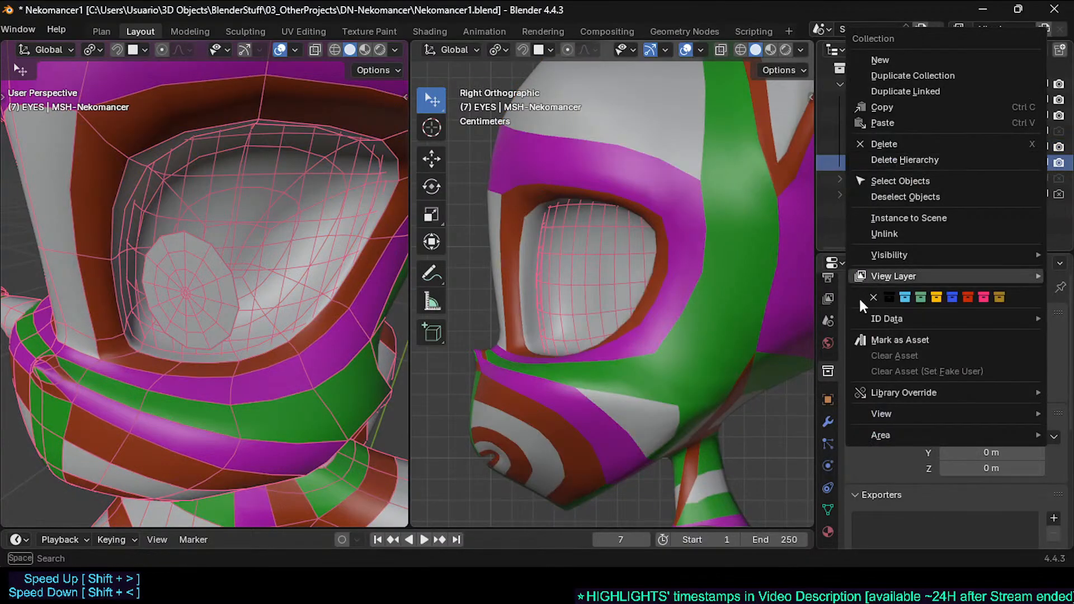
pyautogui.click(920, 300)
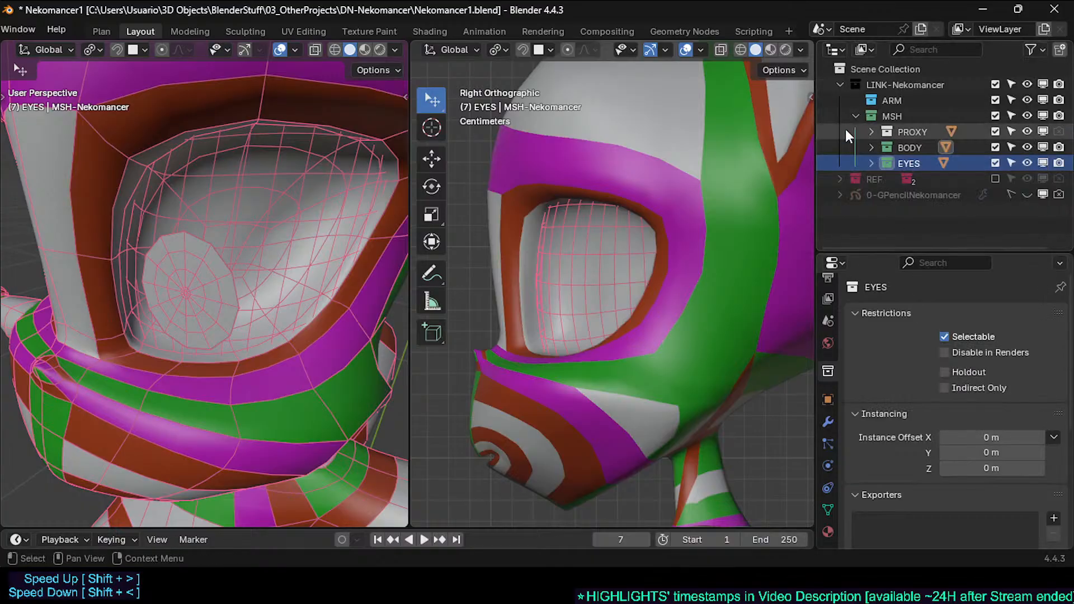
# Step: Make the Eyecoins object in the EYES collection the active selection and save the file
pyautogui.click(871, 163)
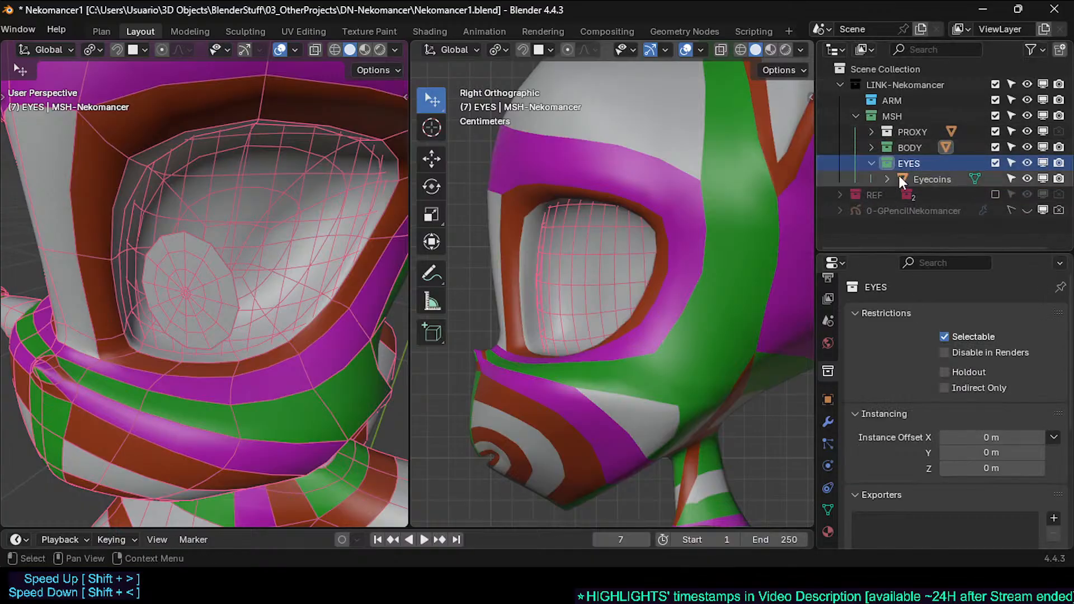
pyautogui.click(871, 148)
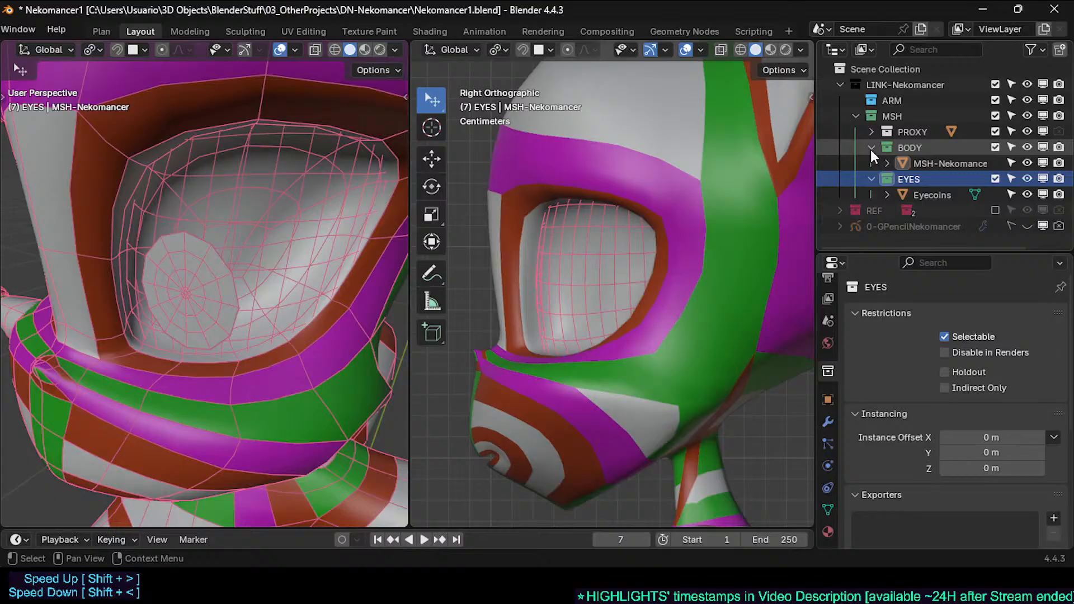
pyautogui.click(872, 147)
pyautogui.click(923, 179)
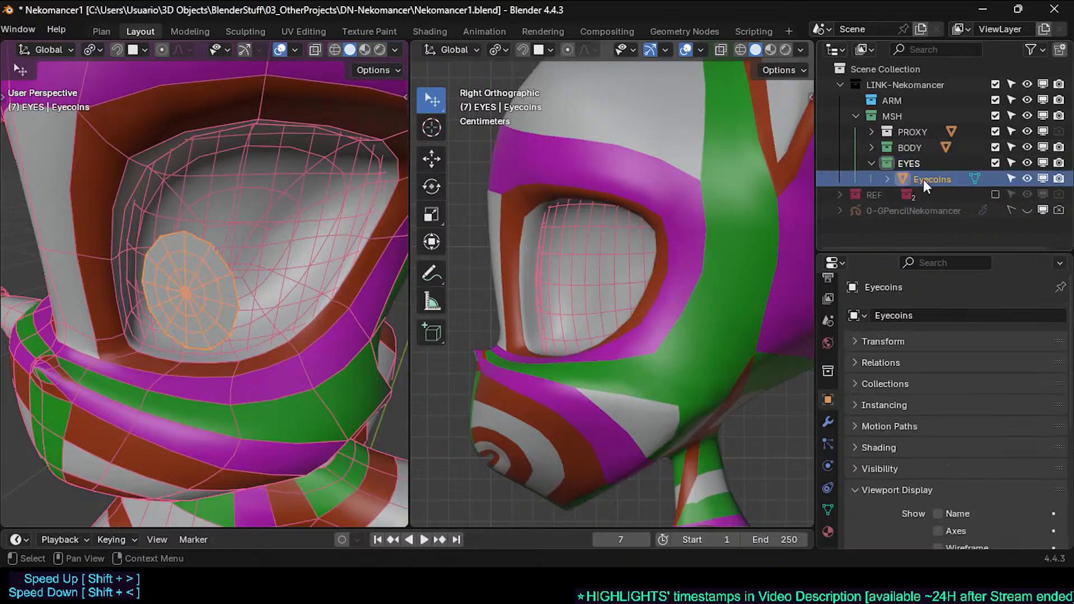
pyautogui.click(871, 148)
pyautogui.click(872, 148)
pyautogui.press('Tab')
pyautogui.press('Tab')
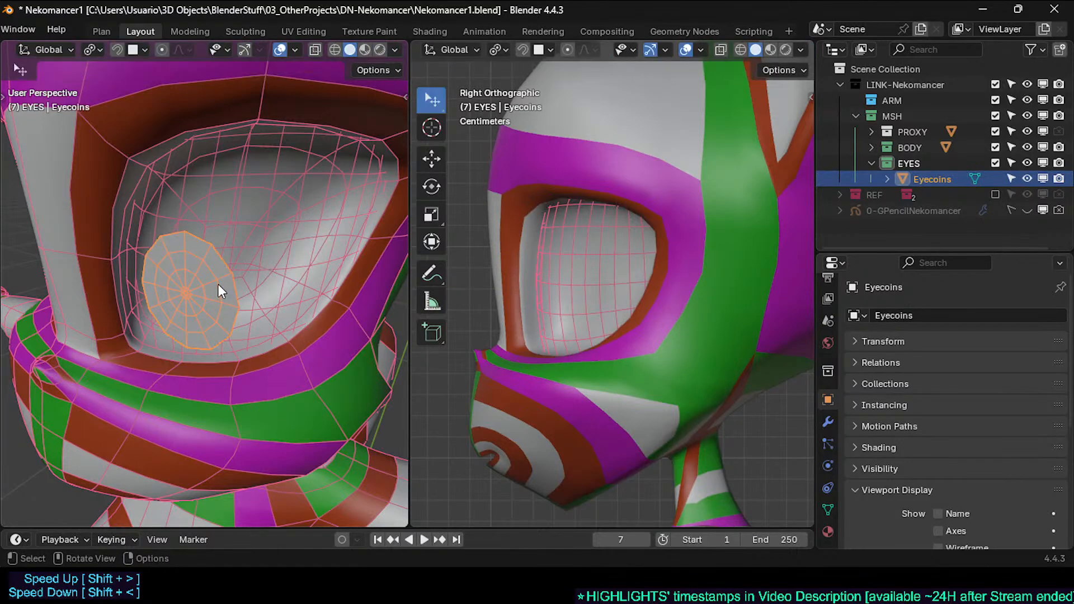
pyautogui.hotkey('ctrl', 's')
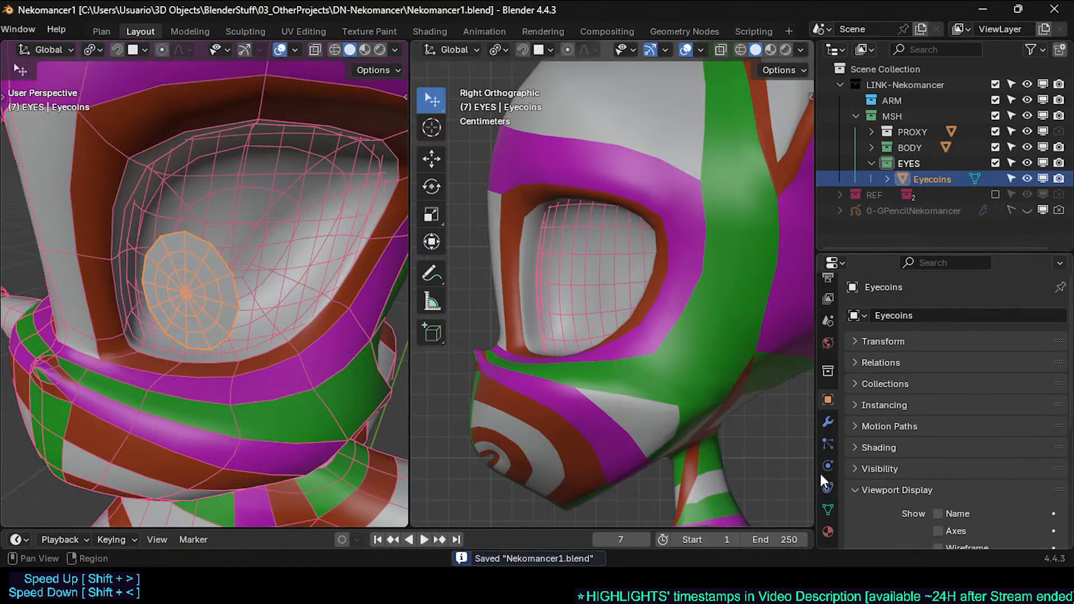
# Step: Add a Subdivision Surface modifier to the Eyecoins object and collapse its settings
pyautogui.click(828, 421)
pyautogui.click(911, 317)
pyautogui.moveTo(912, 317)
pyautogui.write('subd')
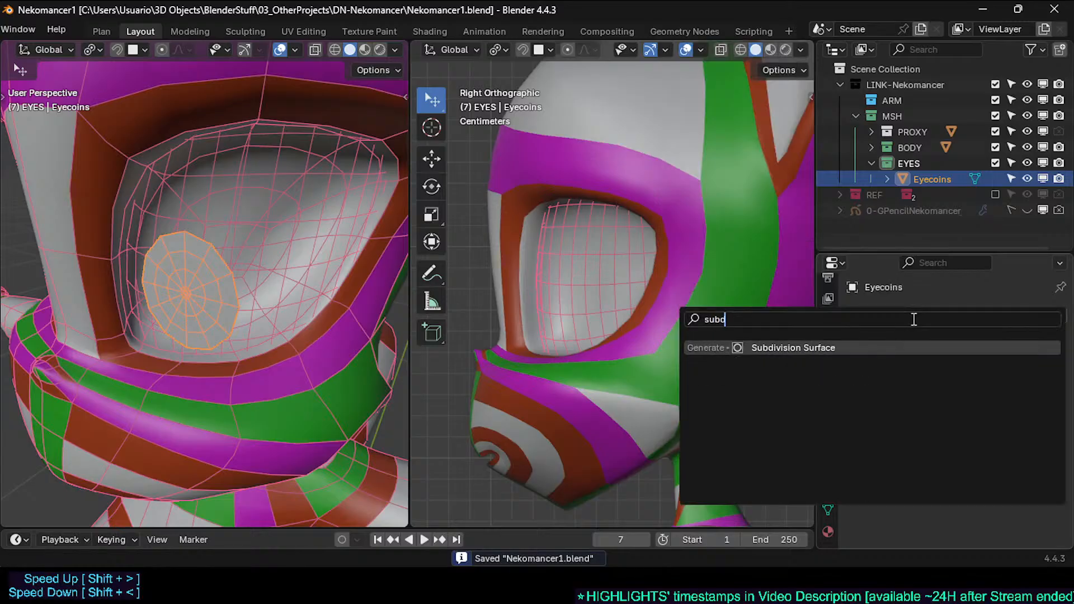
pyautogui.press('Return')
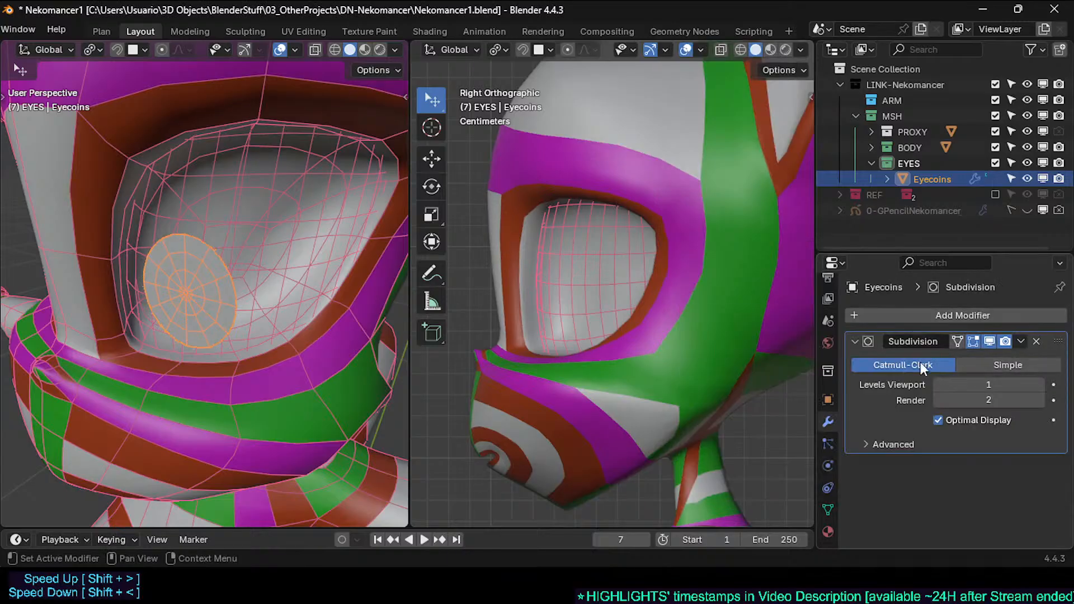
pyautogui.click(939, 400)
pyautogui.click(855, 342)
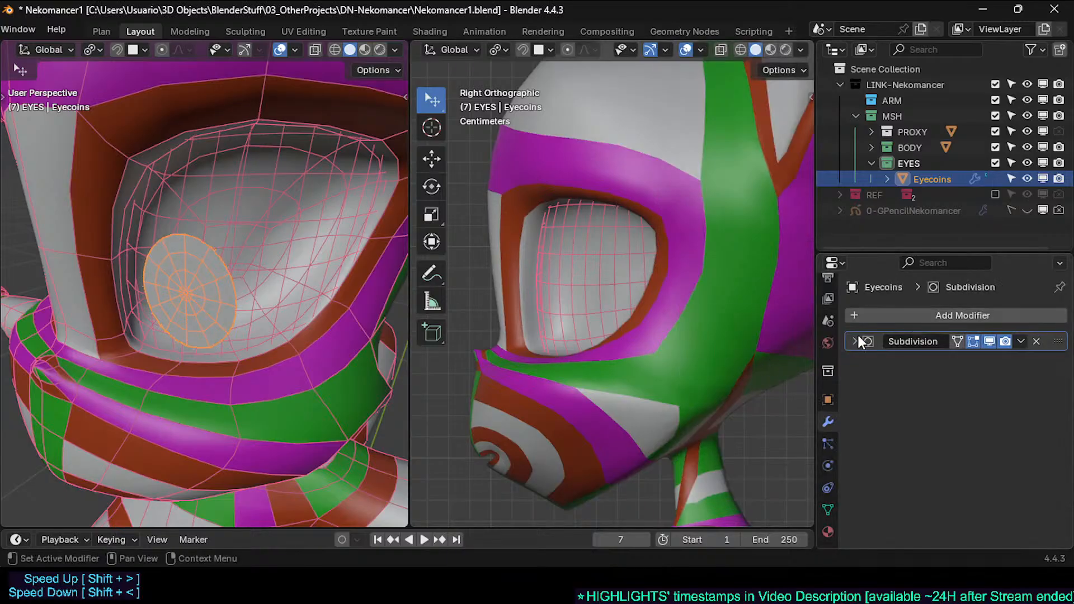
# Step: Add a Mirror modifier to the Eyecoins object and place it above the Subdivision modifier in the stack
pyautogui.click(921, 321)
pyautogui.write('mirror')
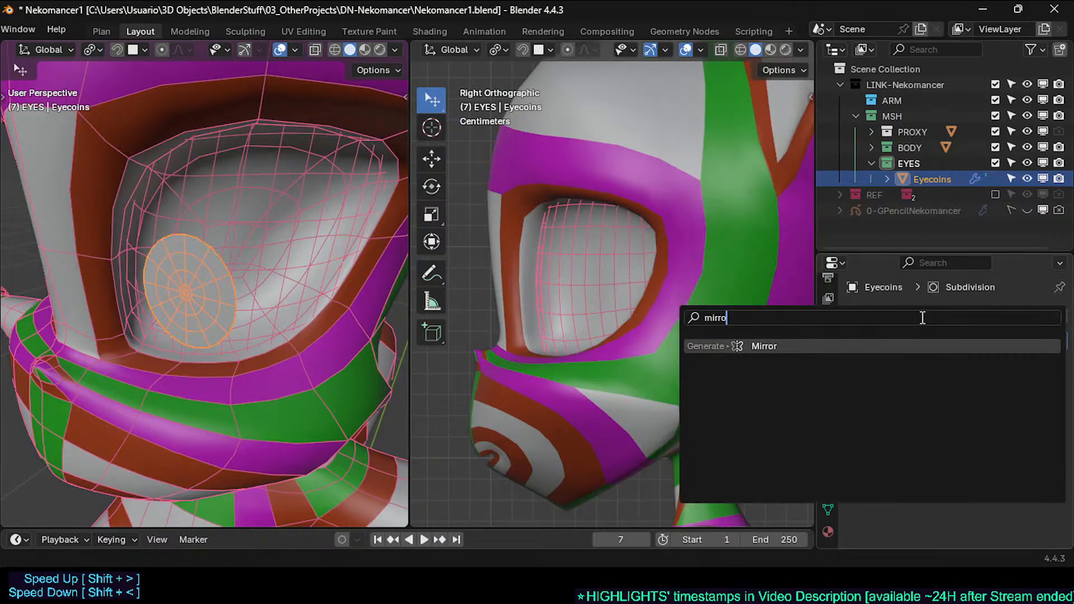
pyautogui.press('Return')
pyautogui.click(855, 363)
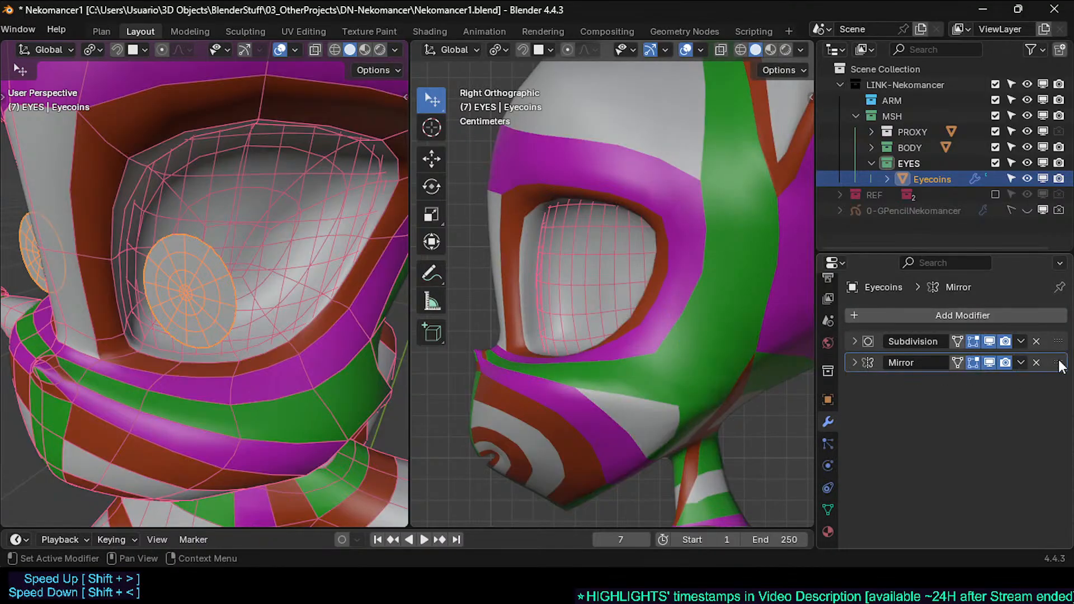
pyautogui.moveTo(1059, 362); pyautogui.dragTo(1060, 342)
pyautogui.moveTo(101, 218); pyautogui.dragTo(193, 242, button='middle')
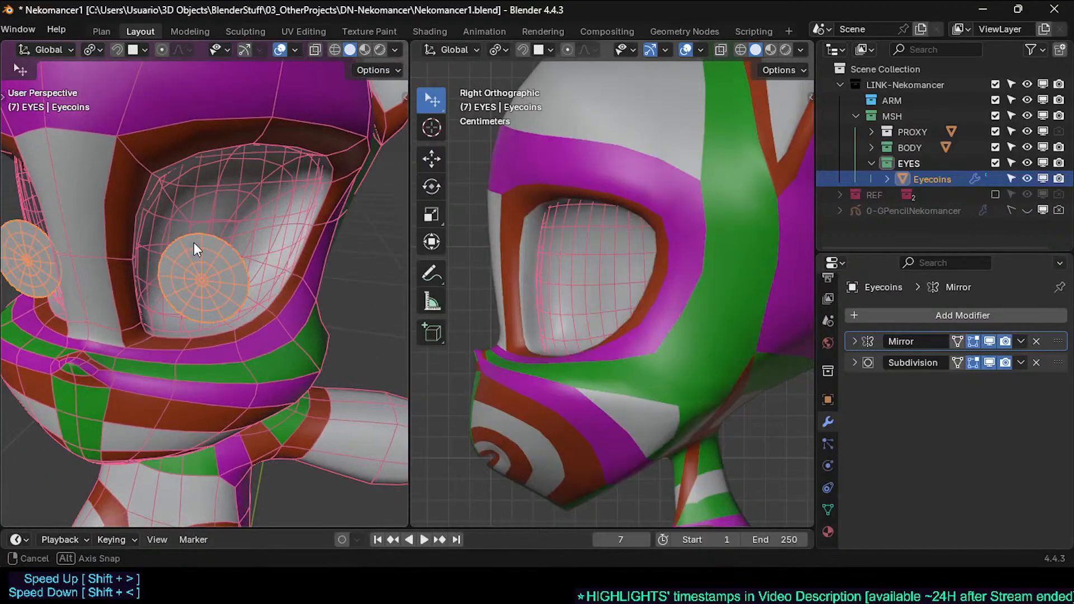
# Step: Try a Shrinkwrap modifier on the Eyecoins with the Eyeballs object as its target, and remove the modifier
pyautogui.click(894, 311)
pyautogui.write('s')
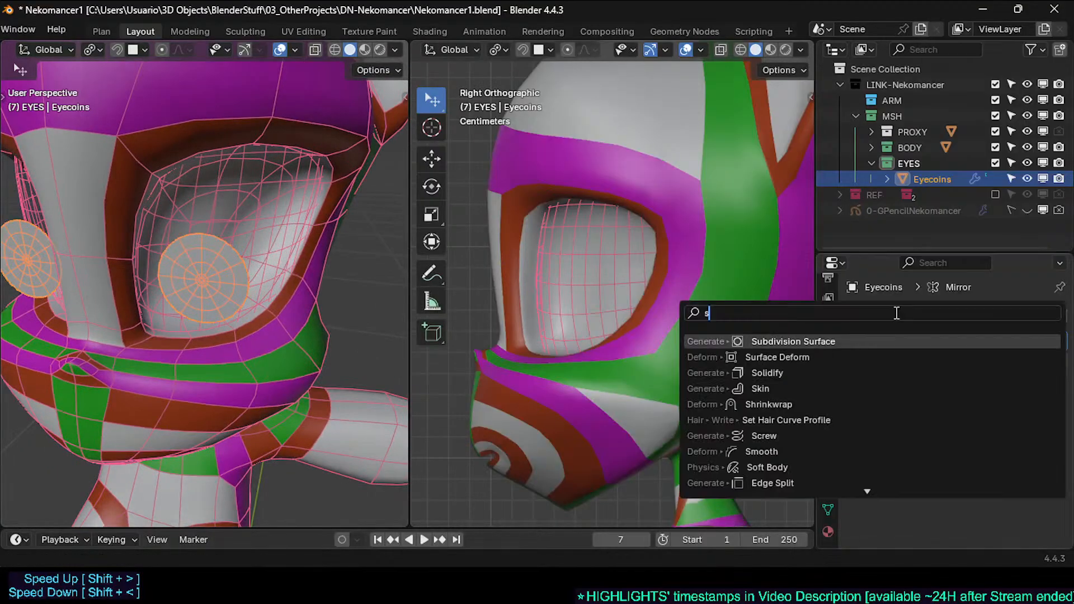
pyautogui.write('hr')
pyautogui.press('Return')
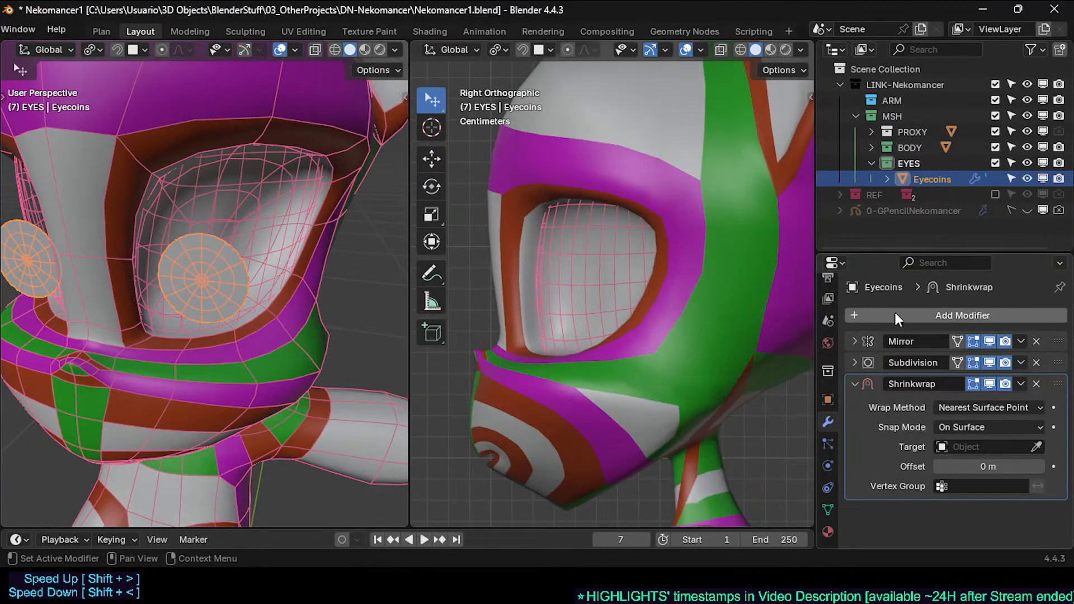
pyautogui.click(1037, 446)
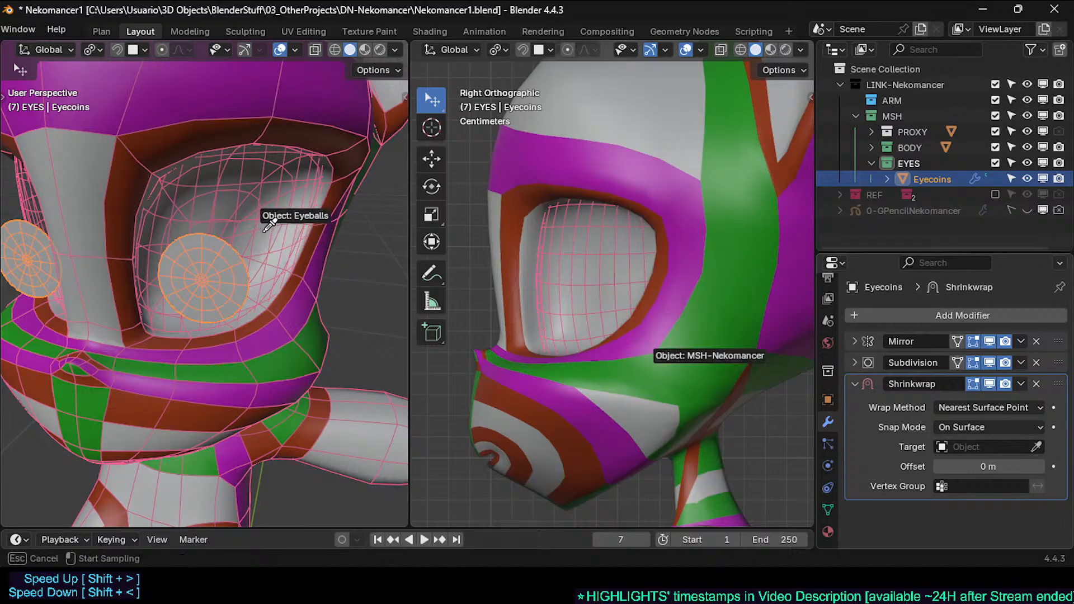
pyautogui.click(280, 197)
pyautogui.scroll(5, 284, 304)
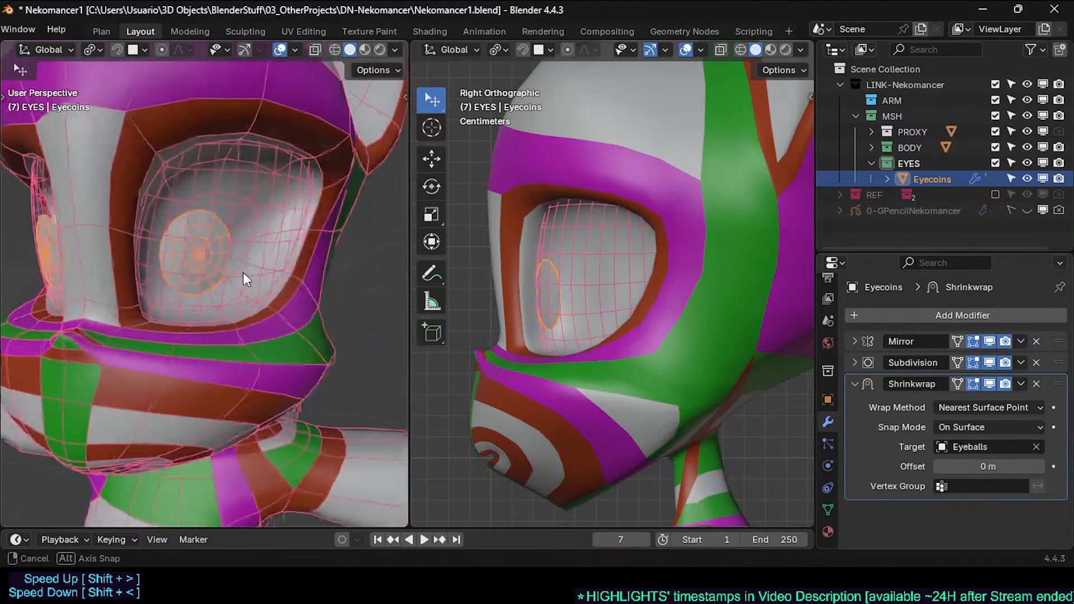
pyautogui.scroll(2, 287, 365)
pyautogui.scroll(-2, 233, 320)
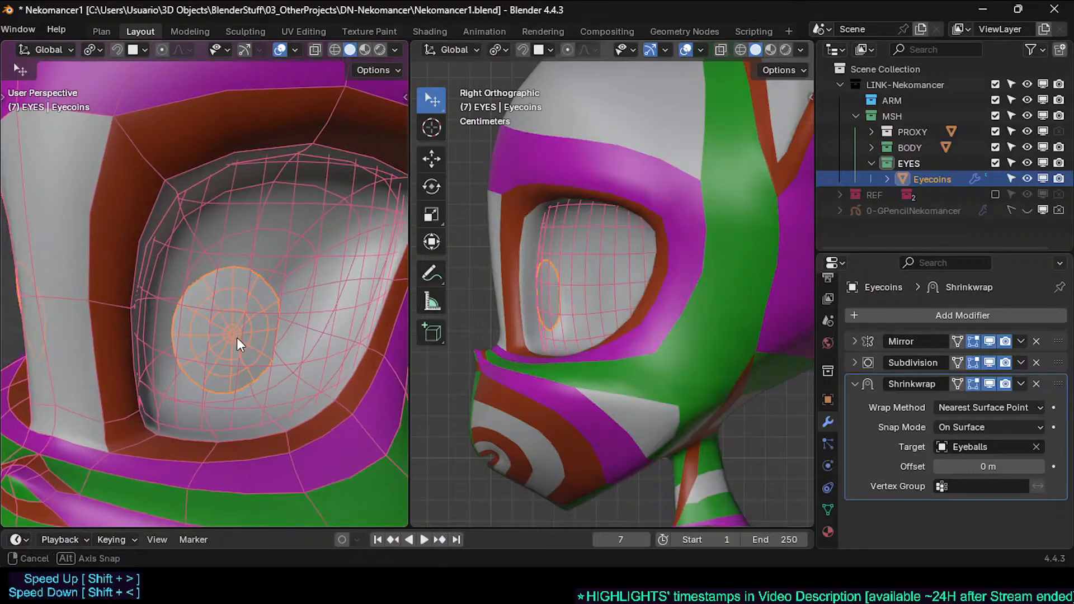
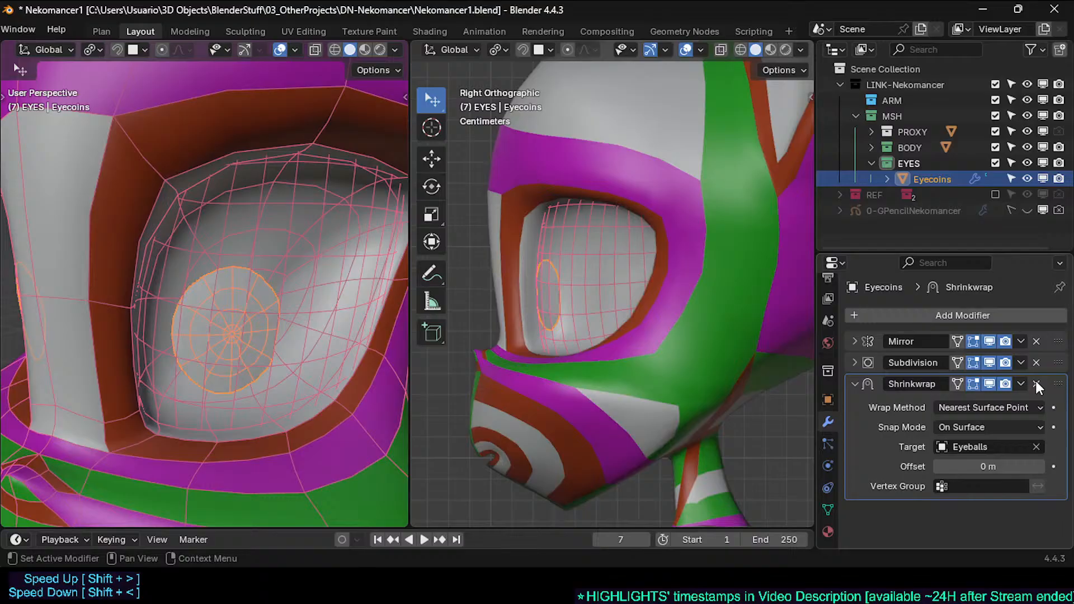
pyautogui.click(1036, 384)
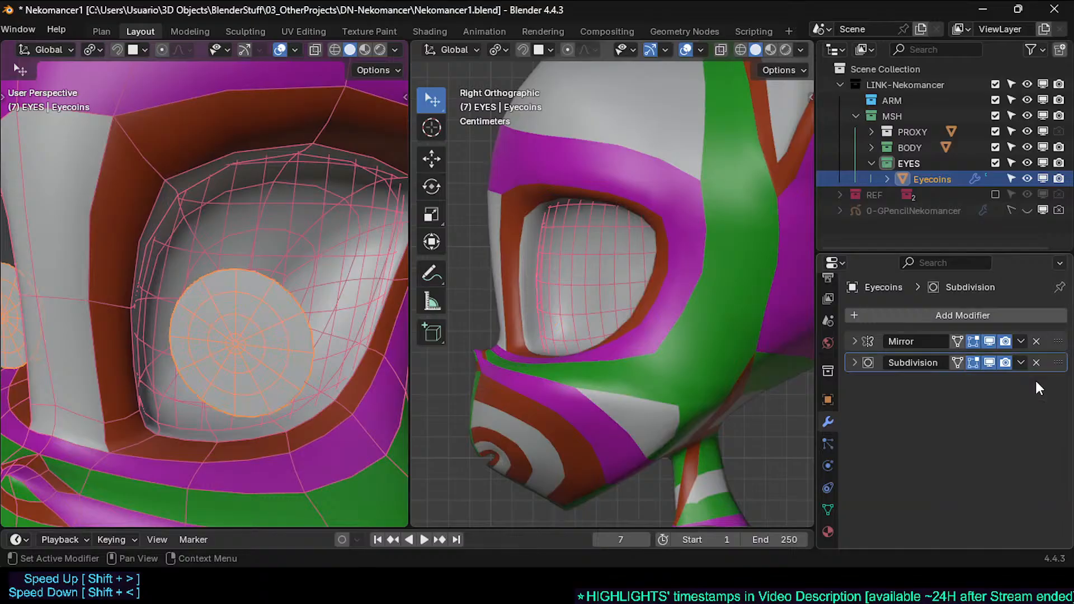
# Step: Enter Edit Mode on the Eyecoins disc and turn off the Subdivision modifier's Edit Mode display
pyautogui.click(200, 336)
pyautogui.press('Tab')
pyautogui.scroll(2, 256, 288)
pyautogui.press('Tab')
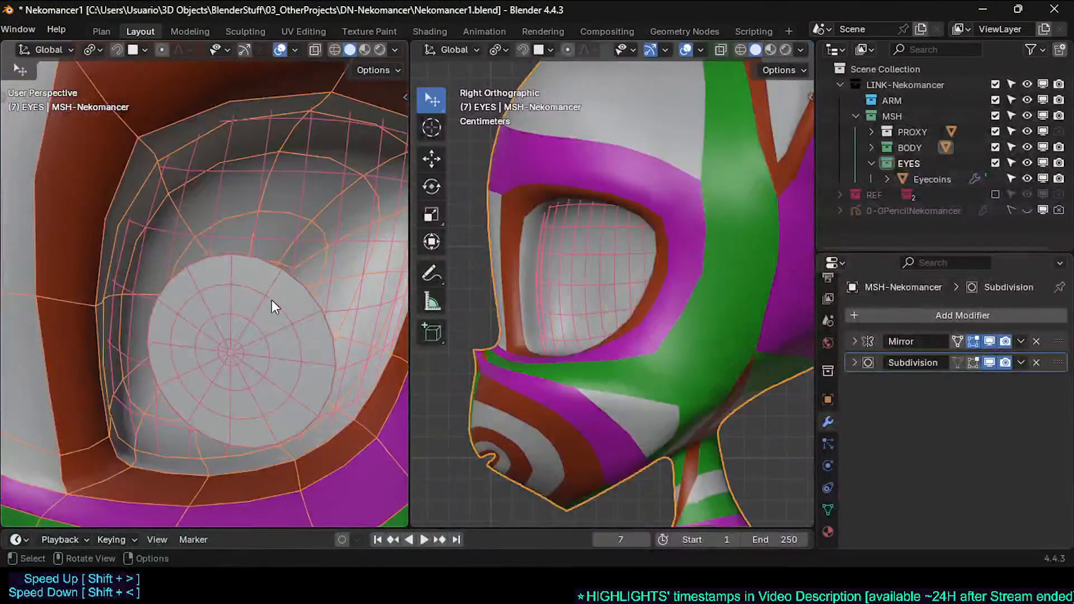
pyautogui.click(271, 302)
pyautogui.press('Tab')
pyautogui.click(264, 294)
pyautogui.keyDown('shift'); pyautogui.click(291, 270); pyautogui.keyUp('shift')
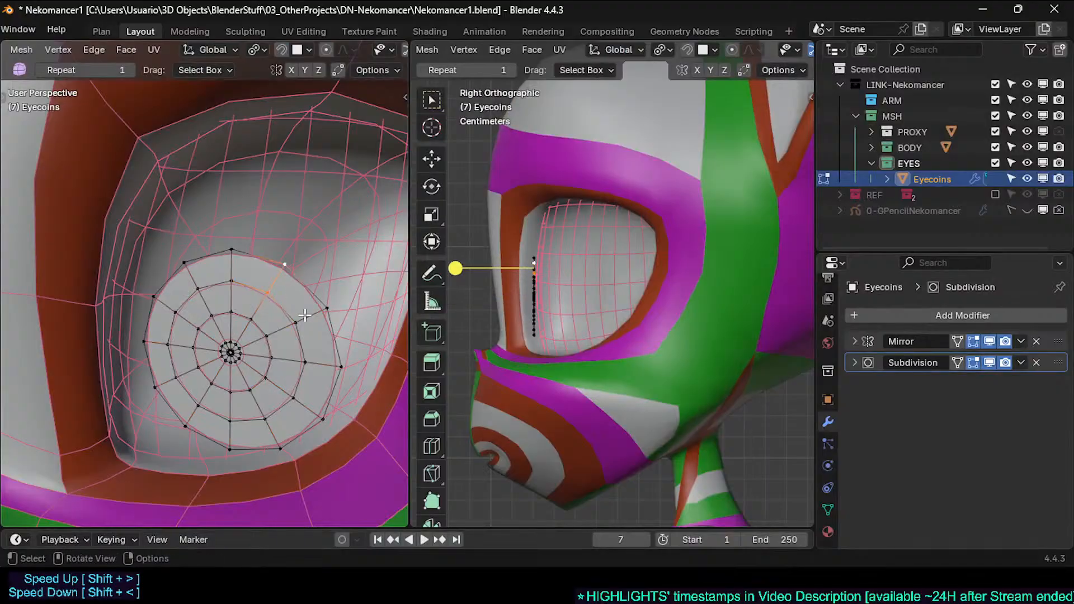
pyautogui.click(305, 317)
pyautogui.click(305, 363)
pyautogui.click(958, 363)
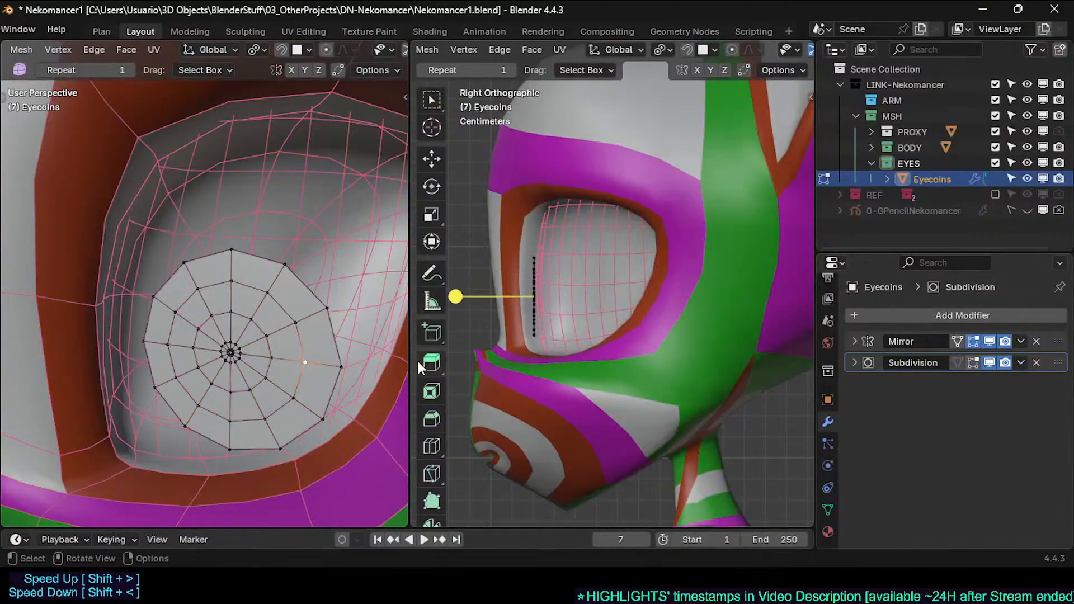
# Step: Go through the outer rim vertices of the Eyecoins disc one by one to check its number of sides
pyautogui.click(267, 292)
pyautogui.click(285, 264)
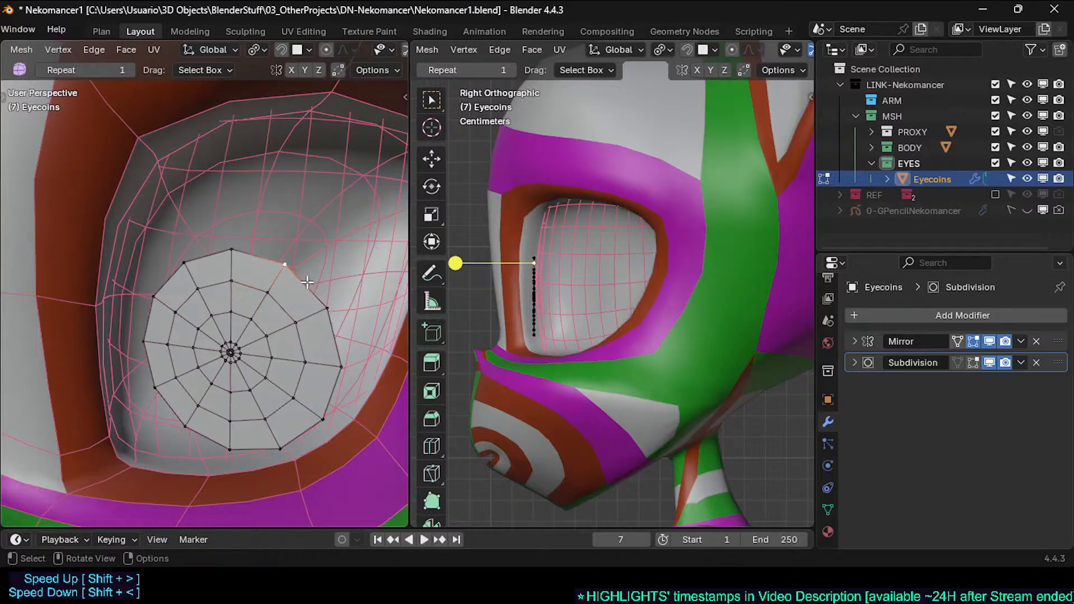
pyautogui.click(328, 309)
pyautogui.click(341, 367)
pyautogui.click(324, 419)
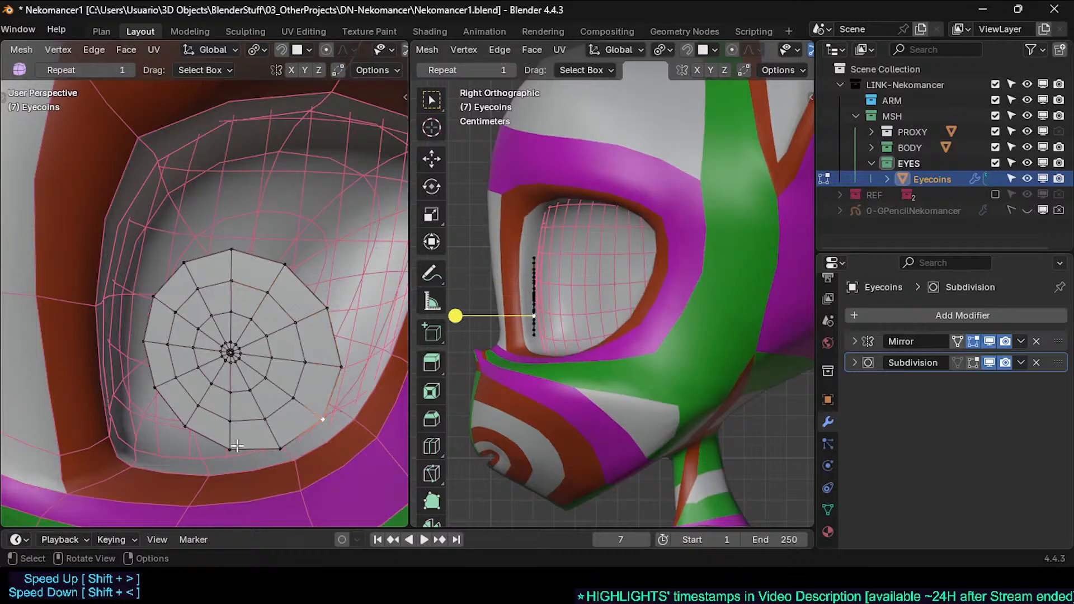
pyautogui.click(281, 447)
pyautogui.click(187, 434)
pyautogui.click(155, 386)
pyautogui.click(144, 340)
pyautogui.click(153, 296)
pyautogui.click(184, 264)
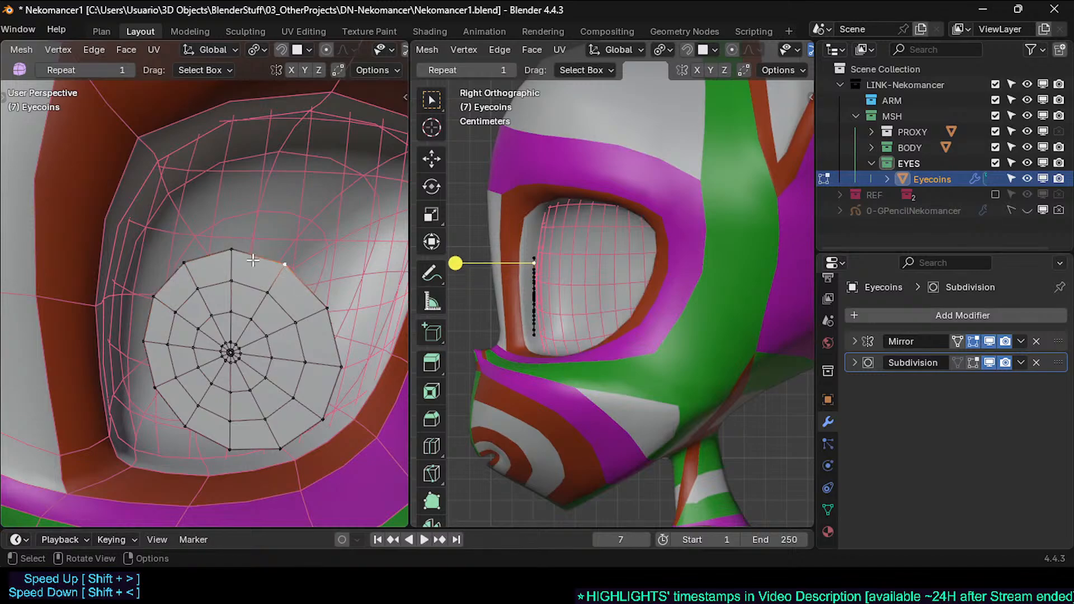
# Step: Select every other vertex of the Eyecoins' outer rim, inspect the centre of the disc and return to Object Mode
pyautogui.keyDown('shift'); pyautogui.click(231, 250); pyautogui.keyUp('shift')
pyautogui.keyDown('shift'); pyautogui.click(328, 307); pyautogui.keyUp('shift')
pyautogui.keyDown('shift'); pyautogui.click(323, 418); pyautogui.keyUp('shift')
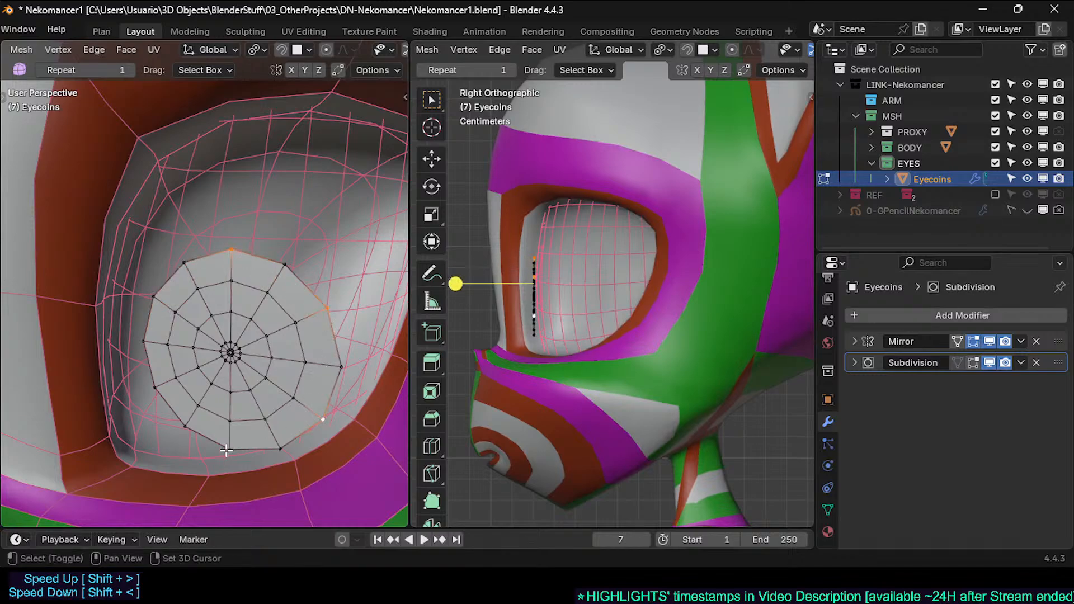
pyautogui.keyDown('shift'); pyautogui.click(229, 449); pyautogui.keyUp('shift')
pyautogui.keyDown('shift'); pyautogui.click(155, 386); pyautogui.keyUp('shift')
pyautogui.keyDown('shift'); pyautogui.click(154, 296); pyautogui.keyUp('shift')
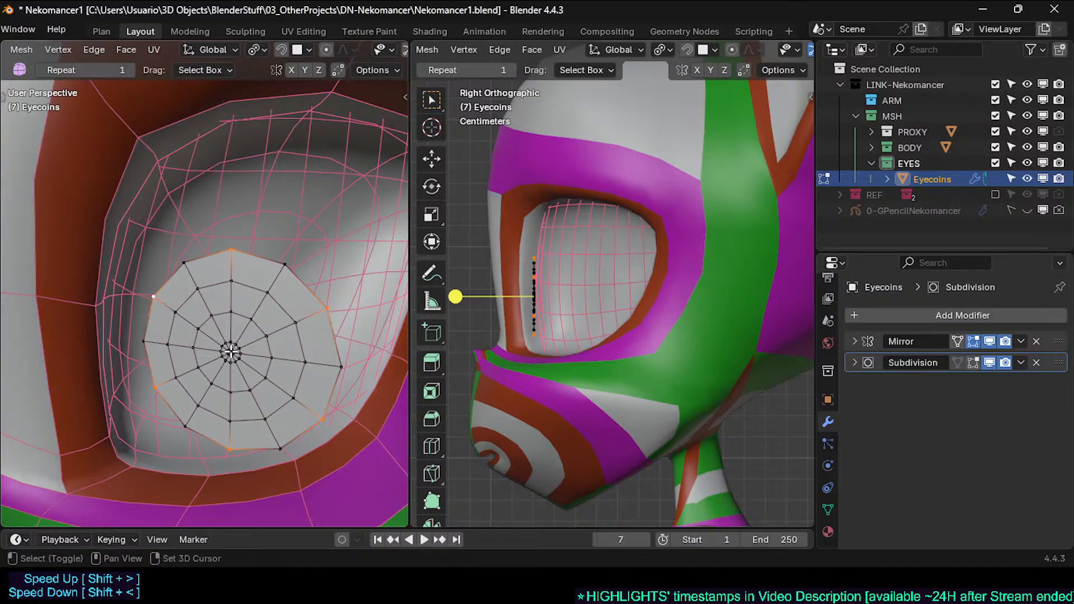
pyautogui.scroll(5, 231, 351)
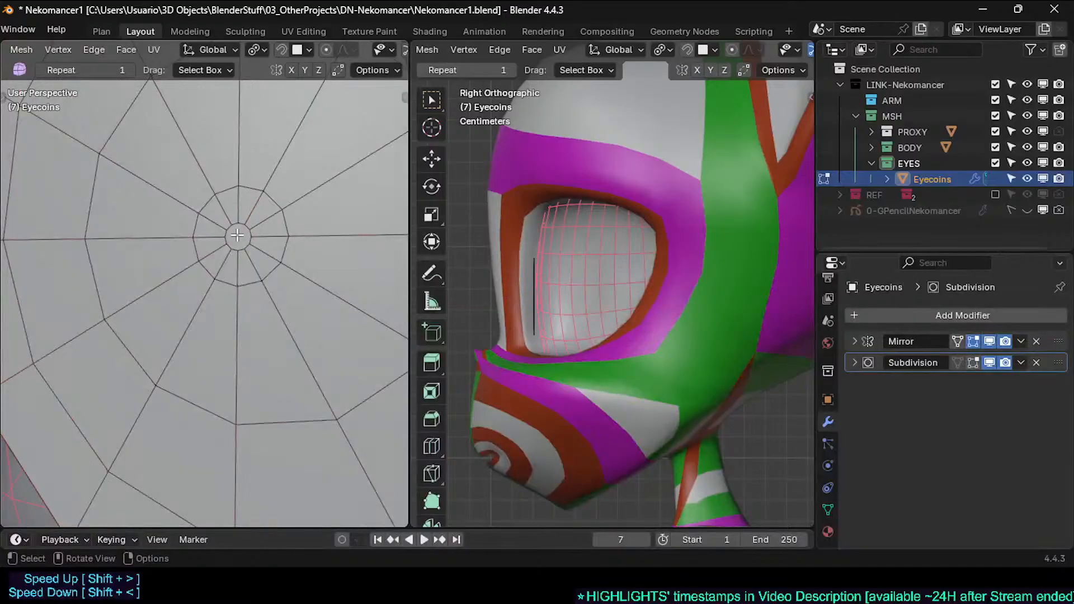
pyautogui.scroll(-5, 237, 235)
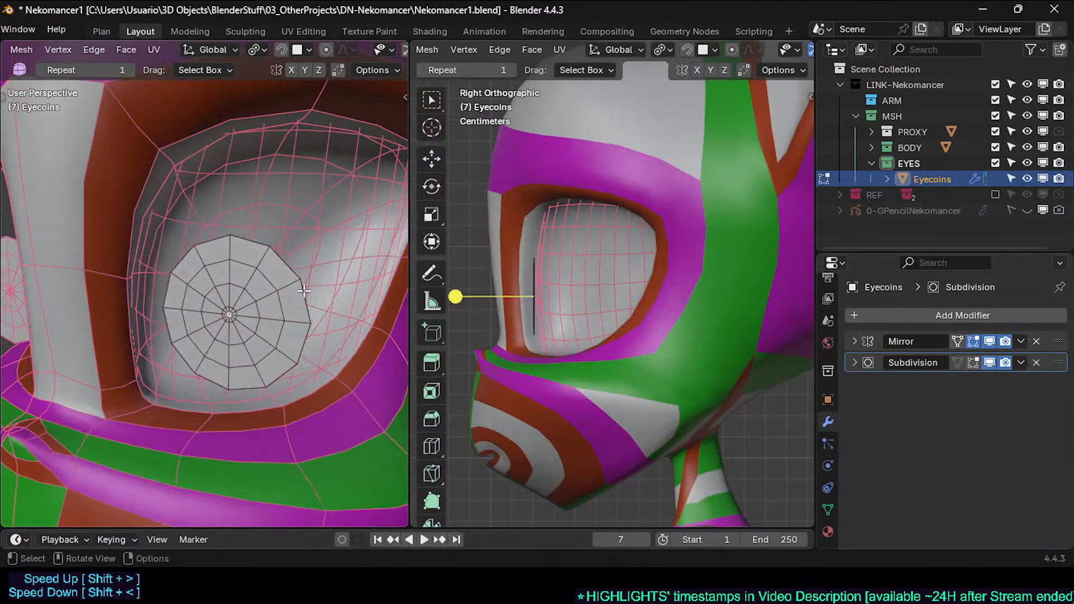
pyautogui.press('Tab')
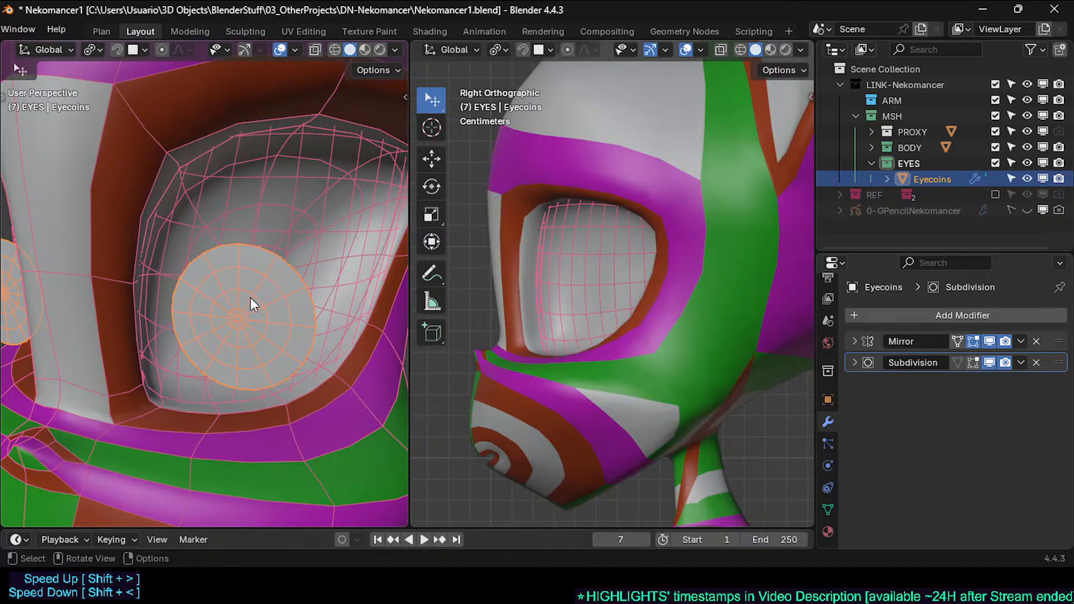
pyautogui.moveTo(265, 233); pyautogui.dragTo(276, 235, button='middle')
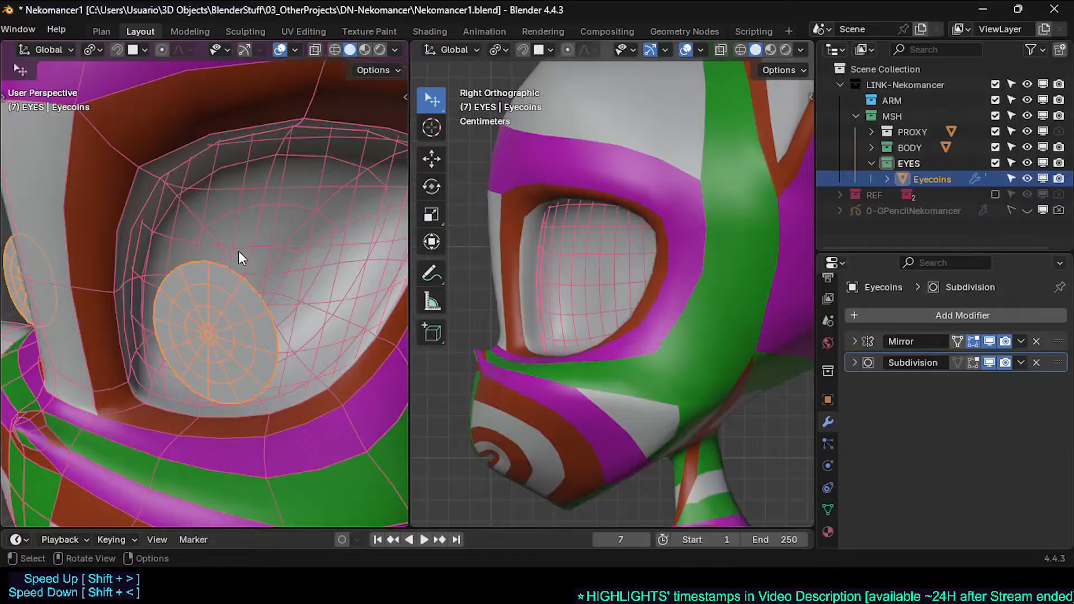
# Step: Compare the Eyecoins disc's Edit Mode mesh with its subdivided Object Mode shape from several angles around the eye
pyautogui.scroll(-3, 238, 251)
pyautogui.scroll(3, 258, 252)
pyautogui.press('Tab')
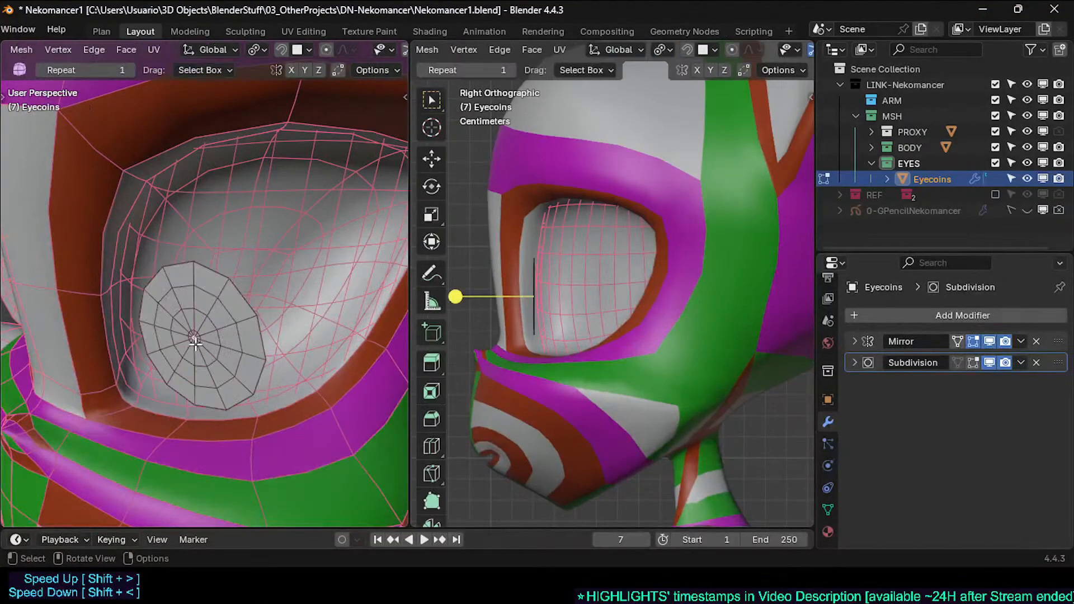
pyautogui.scroll(-5, 185, 347)
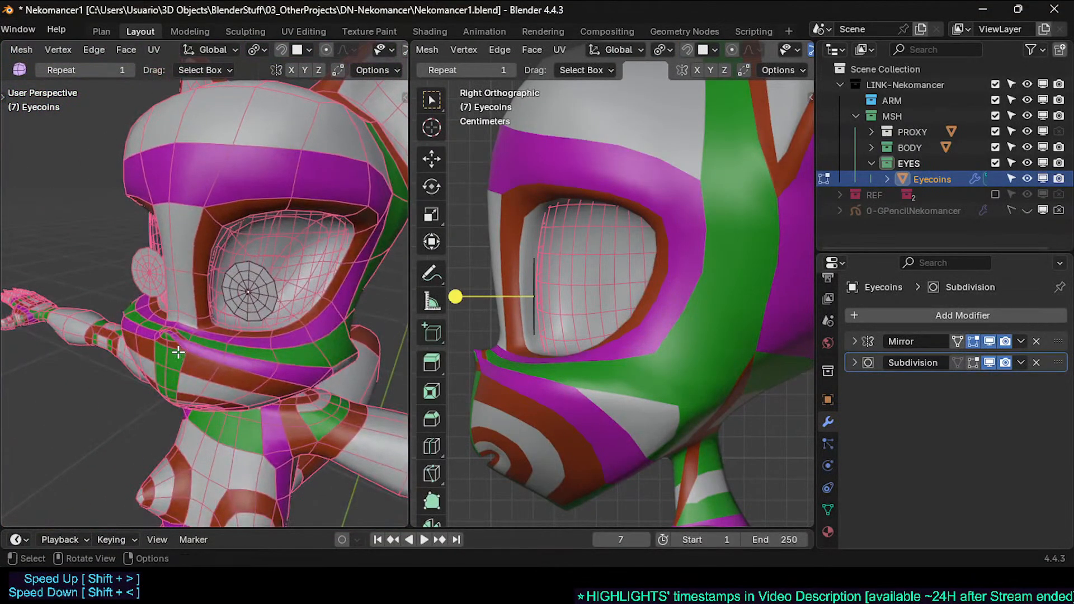
pyautogui.scroll(5, 178, 352)
pyautogui.press('Tab')
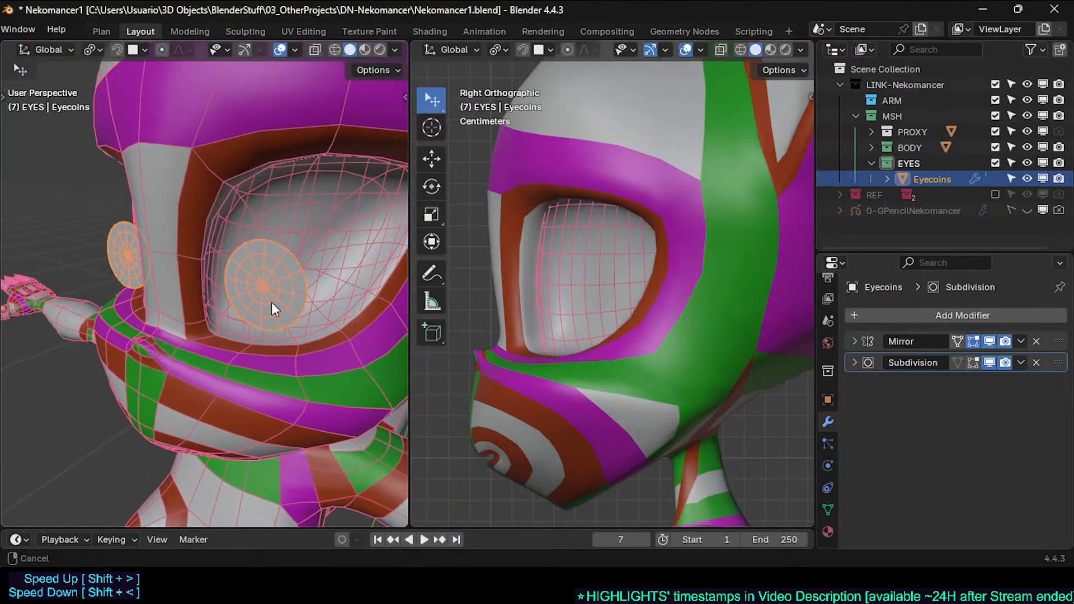
pyautogui.moveTo(271, 303); pyautogui.dragTo(270, 307, button='middle')
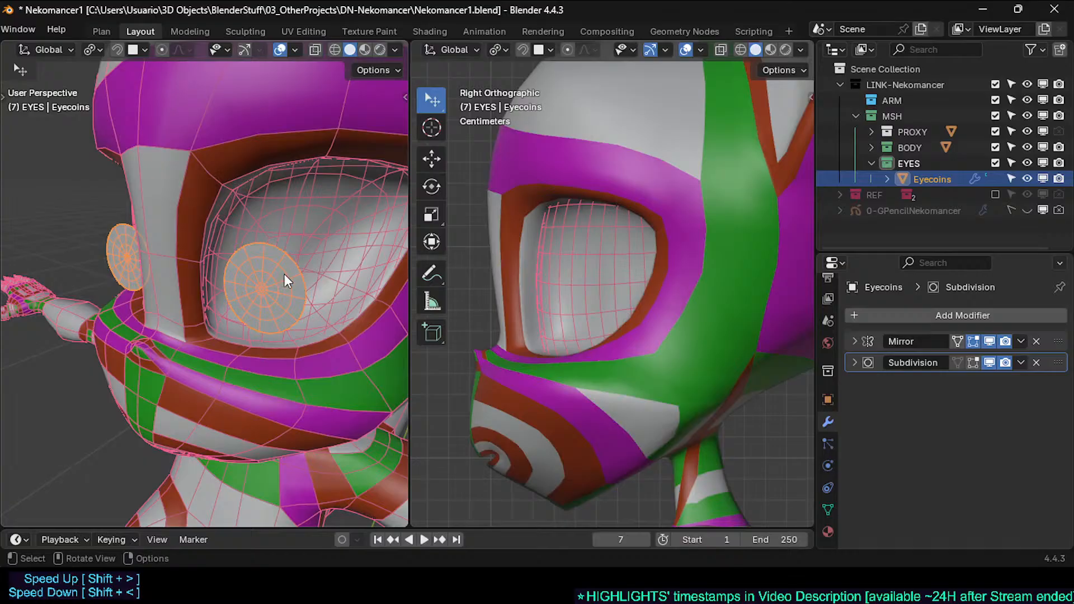
pyautogui.scroll(2, 285, 274)
pyautogui.moveTo(284, 274); pyautogui.dragTo(244, 306, button='middle')
pyautogui.press('Tab')
pyautogui.scroll(2, 270, 306)
pyautogui.press('Tab')
pyautogui.click(306, 270)
pyautogui.click(273, 253)
pyautogui.moveTo(324, 263); pyautogui.dragTo(186, 335, button='middle')
pyautogui.moveTo(138, 401); pyautogui.dragTo(275, 314, button='middle')
pyautogui.press('Tab')
pyautogui.press('Tab')
# Step: Set the Eyeballs object's viewport display to Textured and hide the wireframe overlay in the perspective view
pyautogui.click(277, 230)
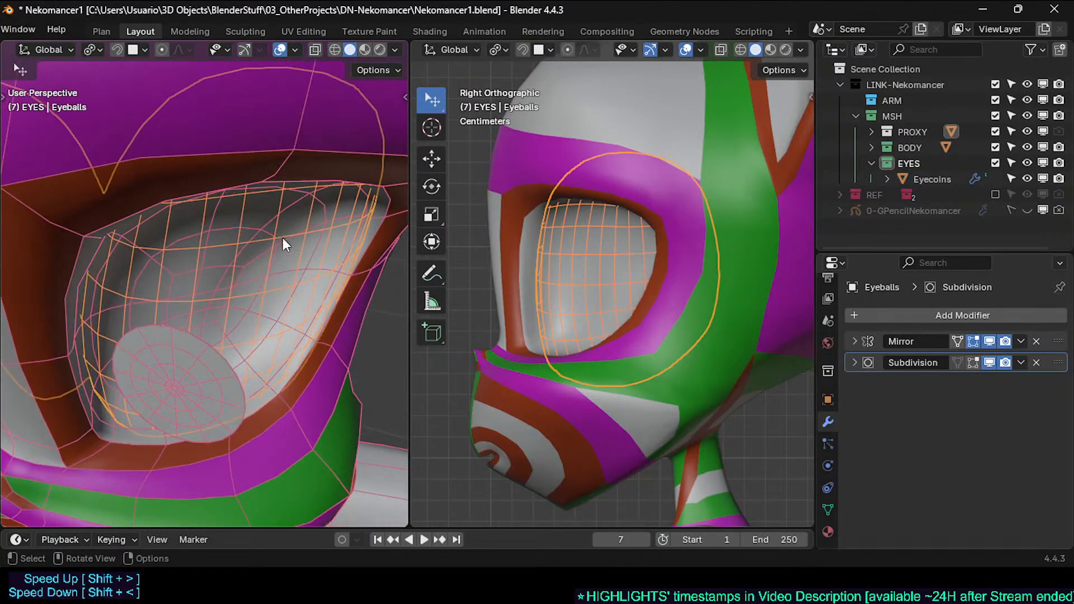
pyautogui.moveTo(274, 232); pyautogui.dragTo(270, 209, button='middle')
pyautogui.click(269, 208)
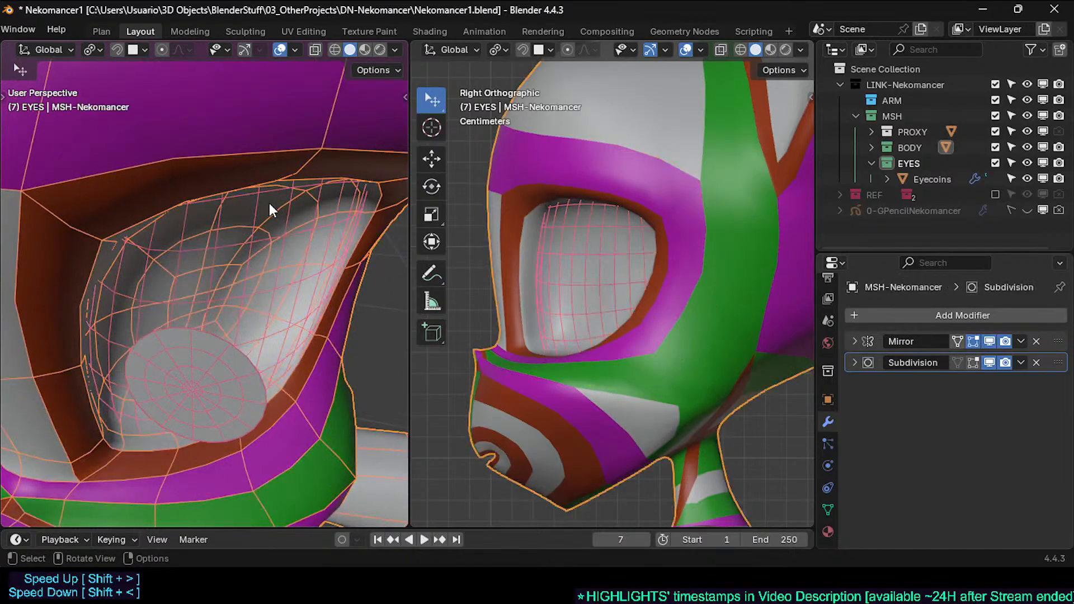
pyautogui.click(291, 231)
pyautogui.hotkey('shift', 'ctrl', 'alt', 'h')
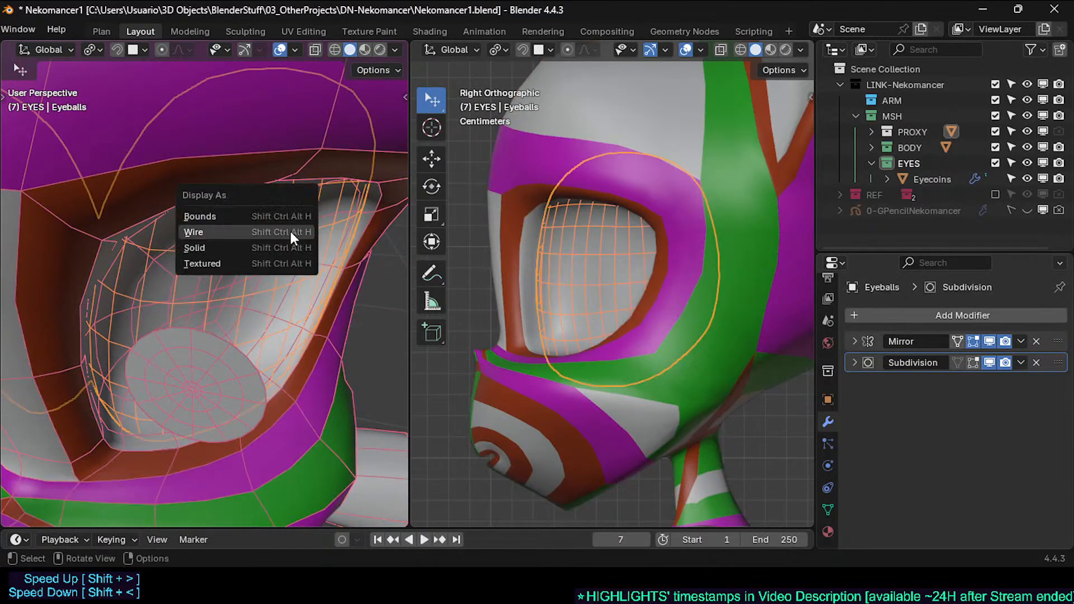
pyautogui.click(279, 263)
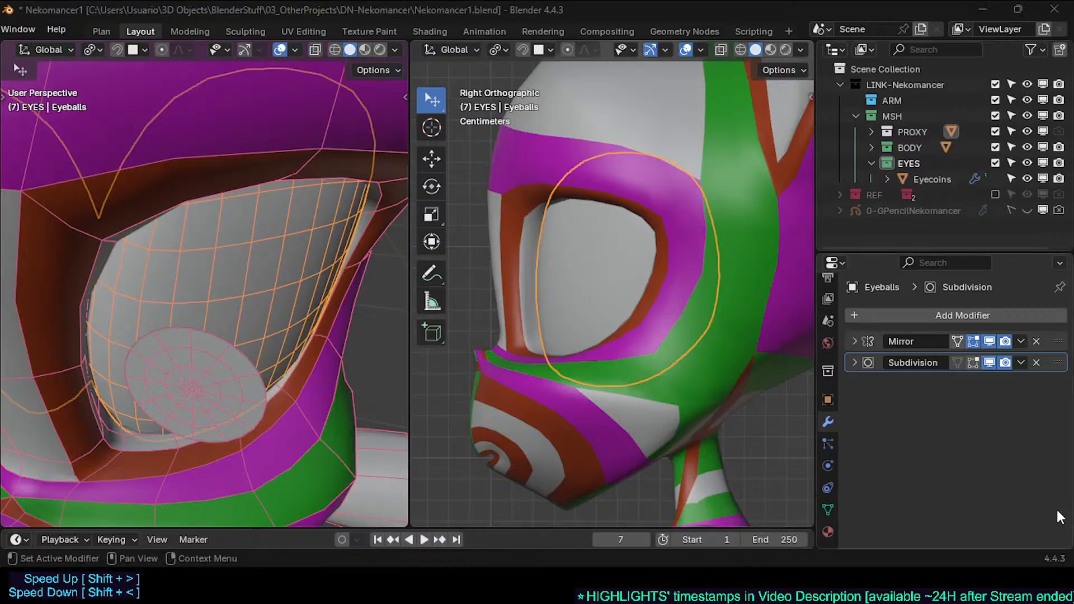
pyautogui.click(314, 355)
pyautogui.scroll(5, 257, 332)
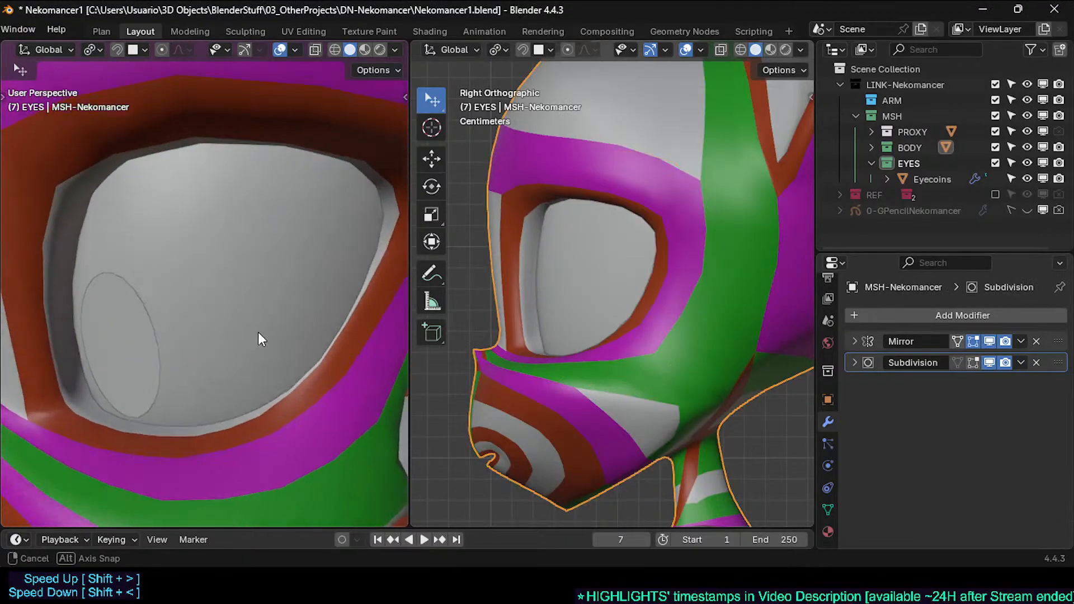
# Step: Examine from several angles how the Eyecoins disc and the Eyeballs surface sit within the eye opening and its lower rim
pyautogui.click(109, 358)
pyautogui.moveTo(112, 351); pyautogui.dragTo(174, 342, button='middle')
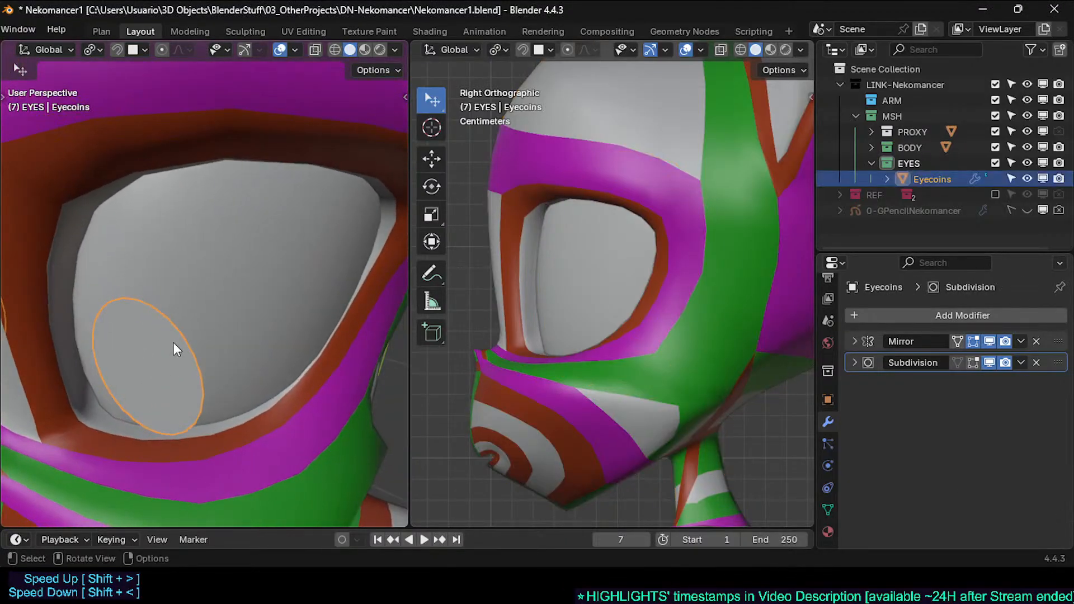
pyautogui.click(222, 236)
pyautogui.moveTo(222, 273); pyautogui.dragTo(183, 240, button='middle')
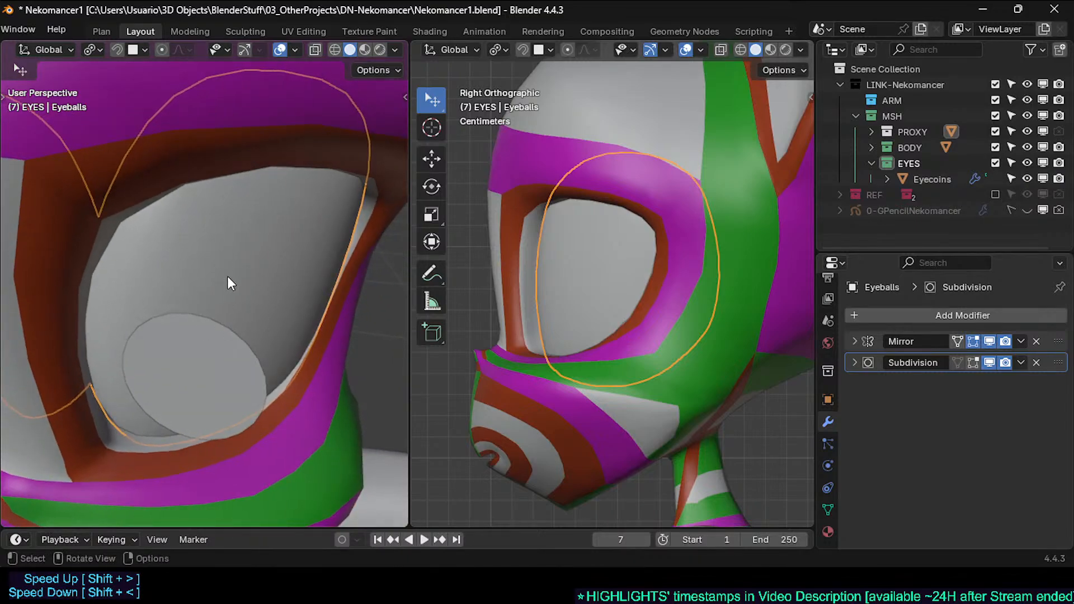
pyautogui.moveTo(228, 277); pyautogui.dragTo(241, 310, button='middle')
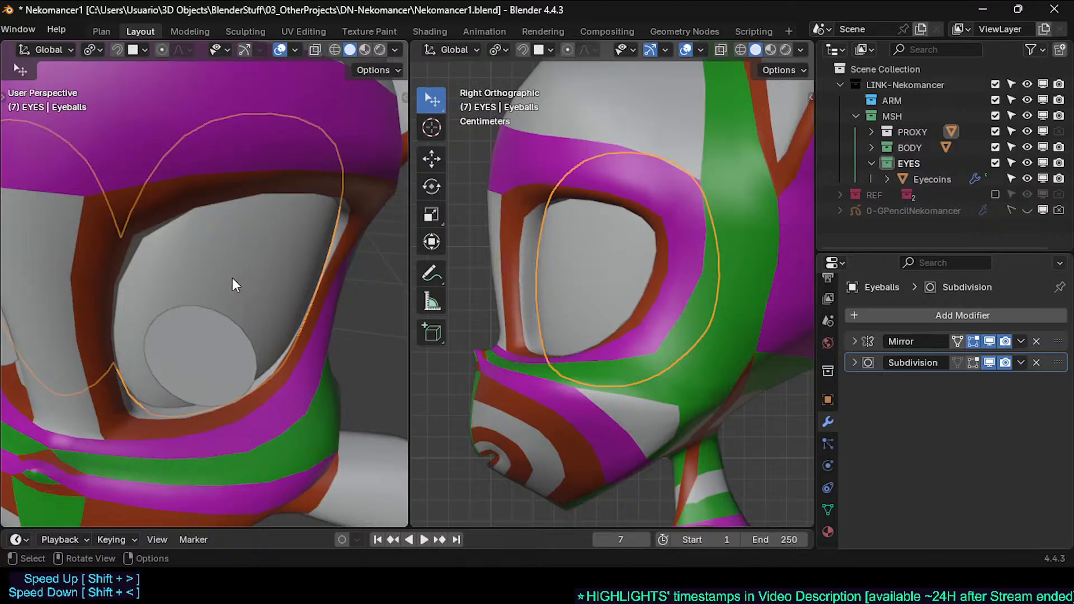
pyautogui.moveTo(233, 277); pyautogui.dragTo(250, 346, button='middle')
pyautogui.scroll(3, 219, 295)
pyautogui.scroll(3, 252, 358)
pyautogui.keyDown('shift'); pyautogui.moveTo(254, 421); pyautogui.dragTo(133, 431, button='middle'); pyautogui.keyUp('shift')
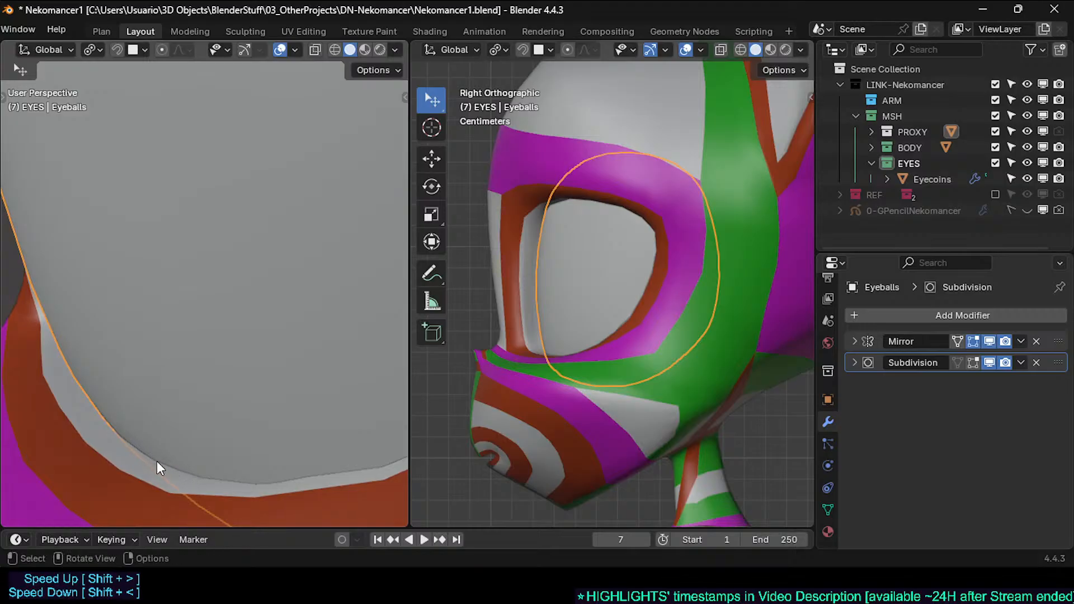
pyautogui.moveTo(183, 466); pyautogui.dragTo(214, 320, button='middle')
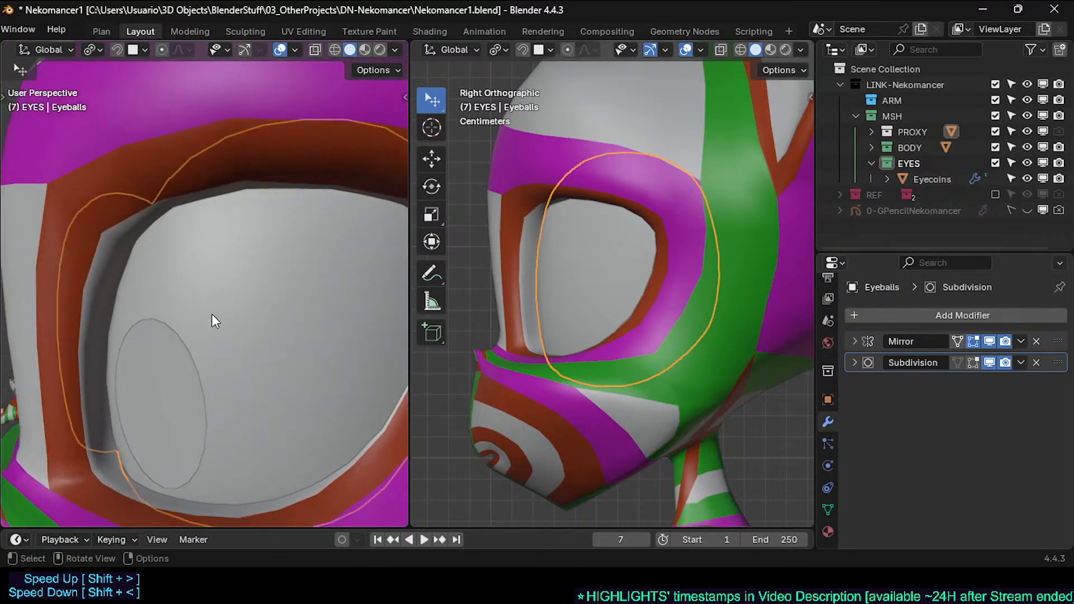
pyautogui.moveTo(264, 194); pyautogui.dragTo(98, 353, button='middle')
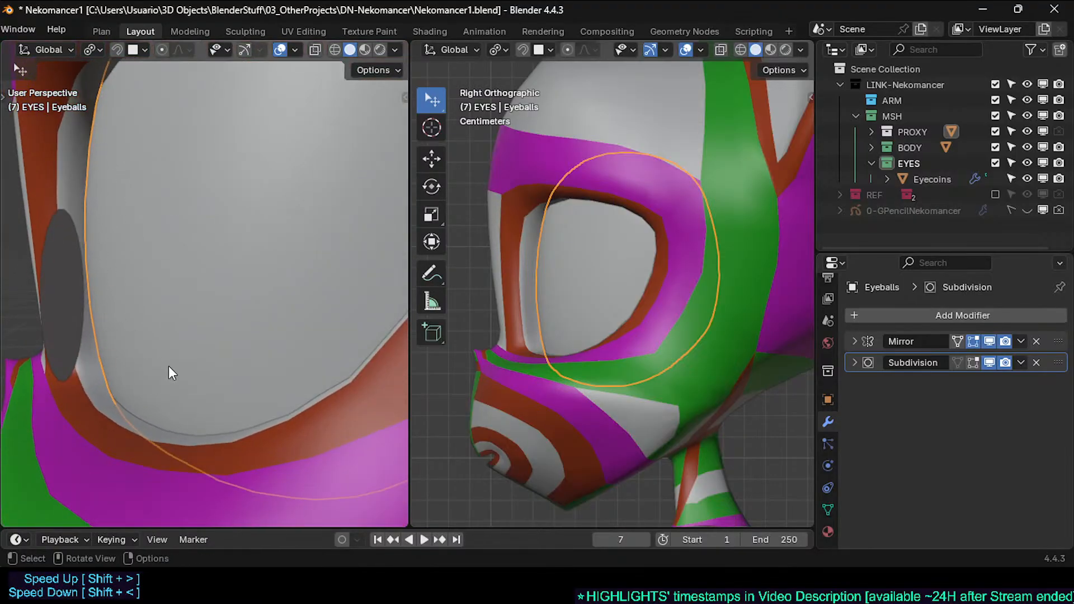
pyautogui.scroll(3, 140, 423)
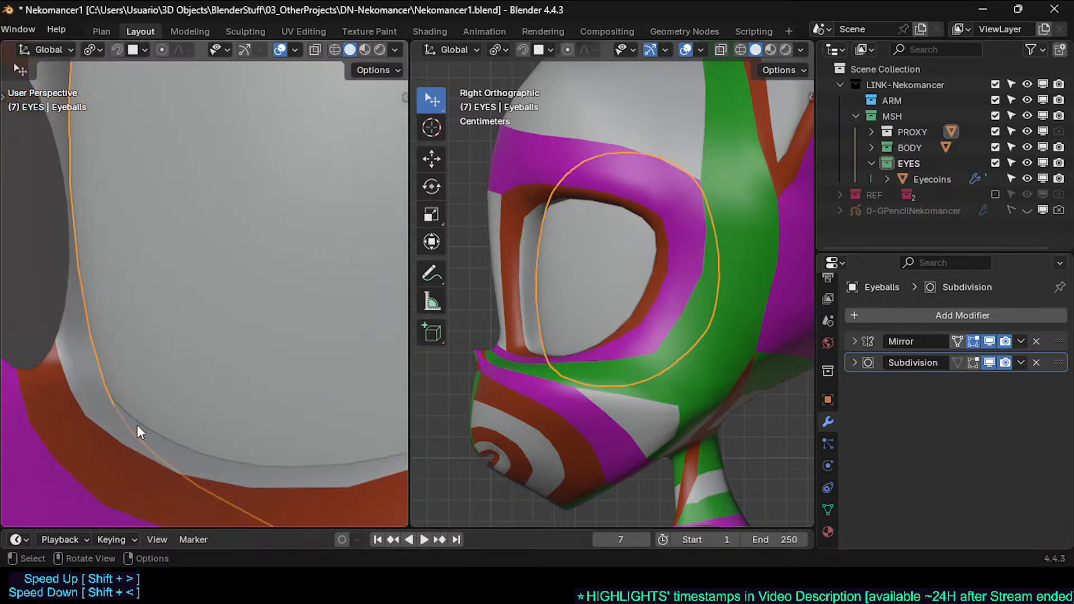
pyautogui.moveTo(153, 431); pyautogui.dragTo(234, 342, button='middle')
# Step: Select the Eyecoins in the front view, select its whole mesh in Edit Mode and return to Object Mode
pyautogui.click(308, 373)
pyautogui.scroll(5, 302, 375)
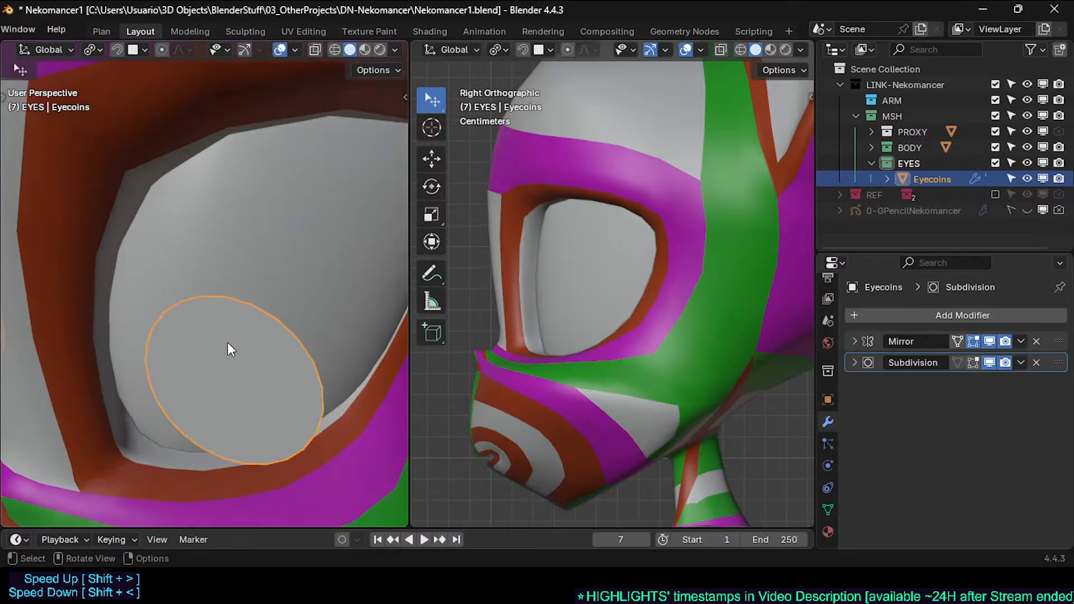
pyautogui.press('KP_1')
pyautogui.press('Tab')
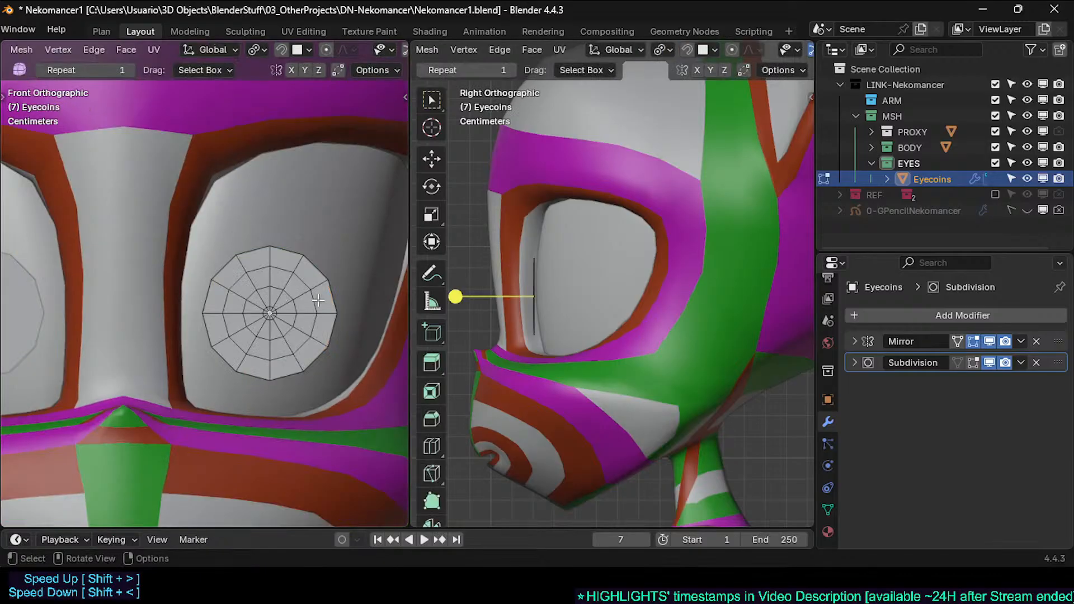
pyautogui.press('a')
pyautogui.scroll(-2, 326, 298)
pyautogui.scroll(2, 325, 297)
pyautogui.press('Tab')
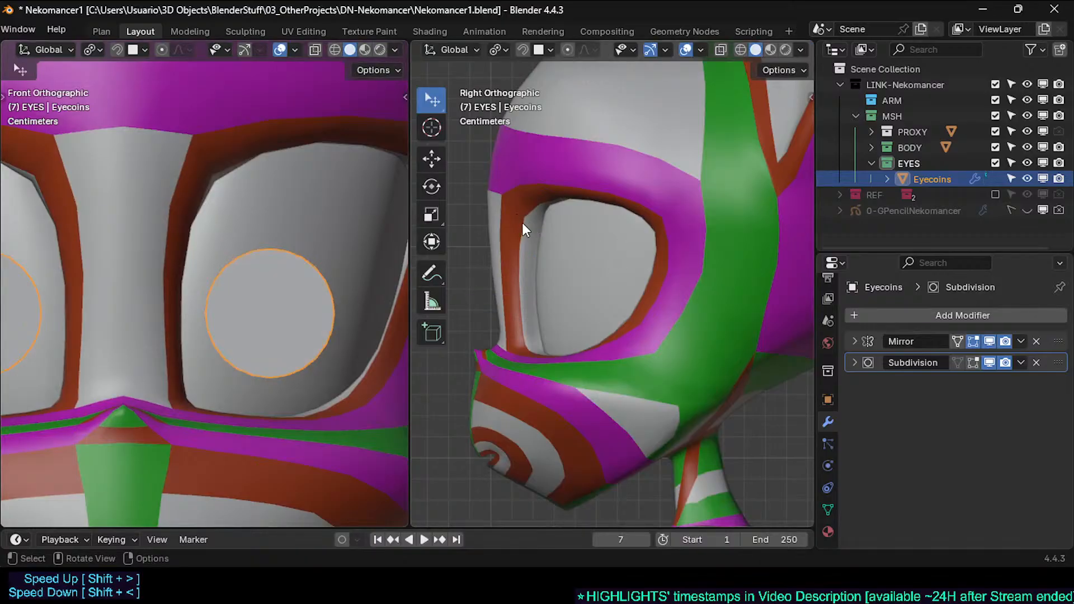
# Step: Compare the Eyecoins disc with the Eyeballs from the front, checking its rounded outline against its unsubdivided mesh
pyautogui.click(314, 298)
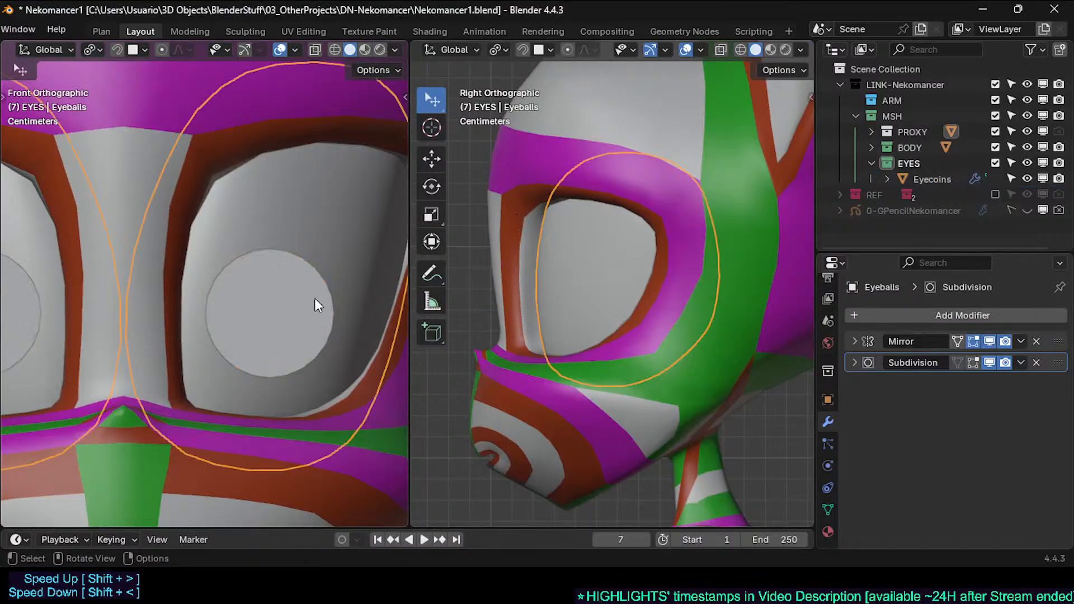
pyautogui.click(310, 298)
pyautogui.scroll(-1, 225, 304)
pyautogui.keyDown('shift'); pyautogui.moveTo(275, 230); pyautogui.dragTo(252, 241, button='middle'); pyautogui.keyUp('shift')
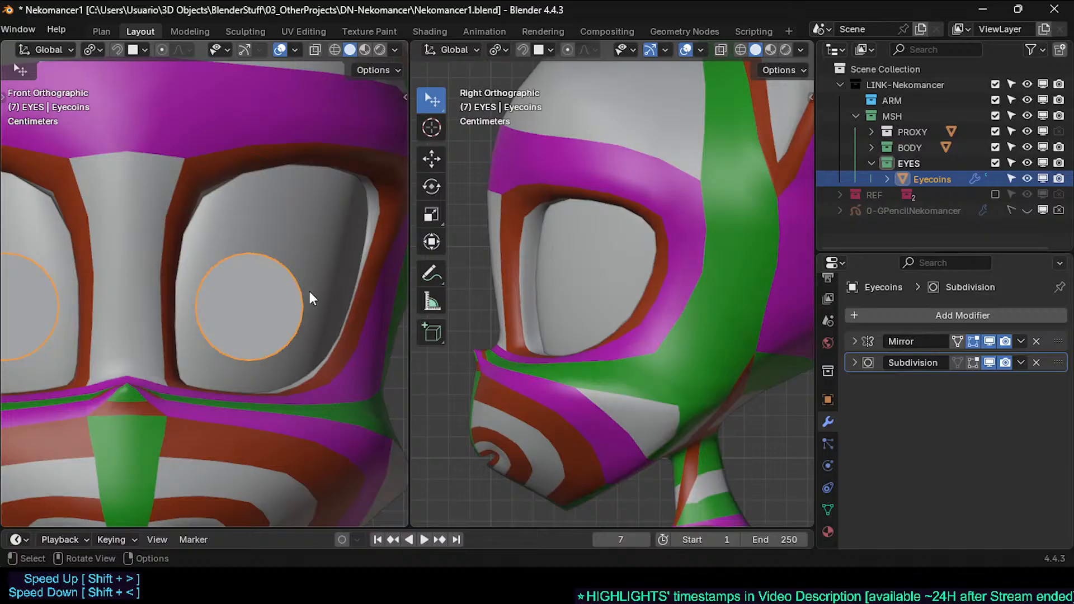
pyautogui.scroll(3, 233, 317)
pyautogui.press('Tab')
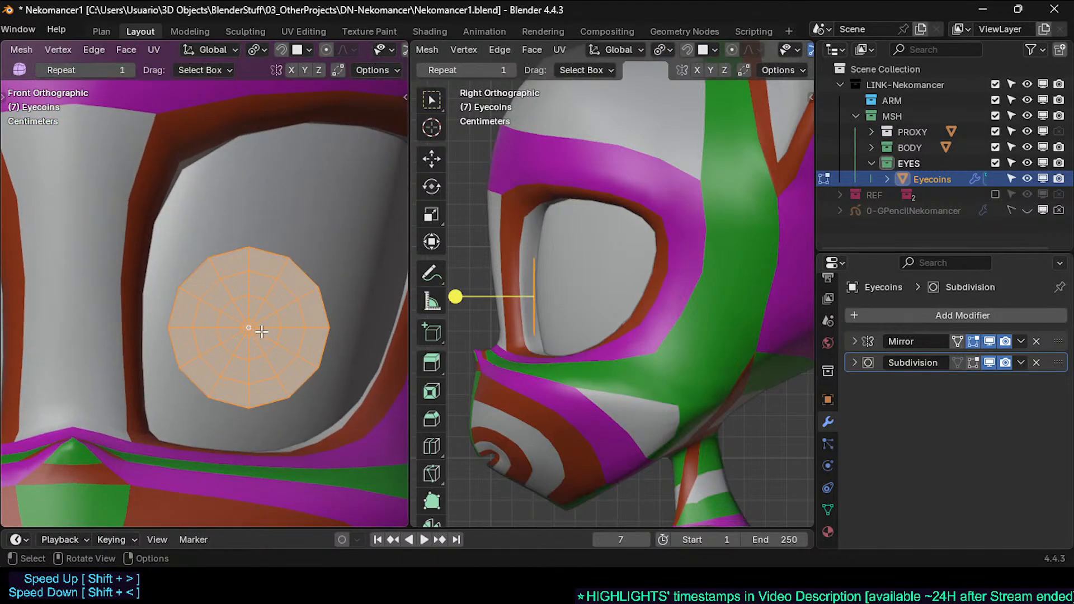
pyautogui.press('Tab')
pyautogui.scroll(-2, 224, 316)
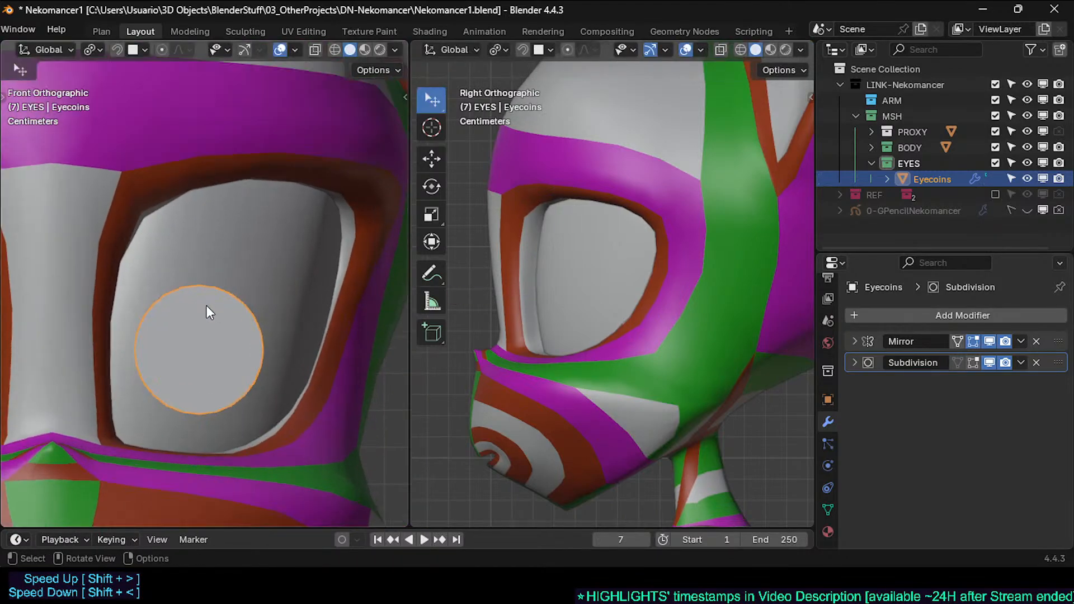
pyautogui.scroll(-2, 207, 306)
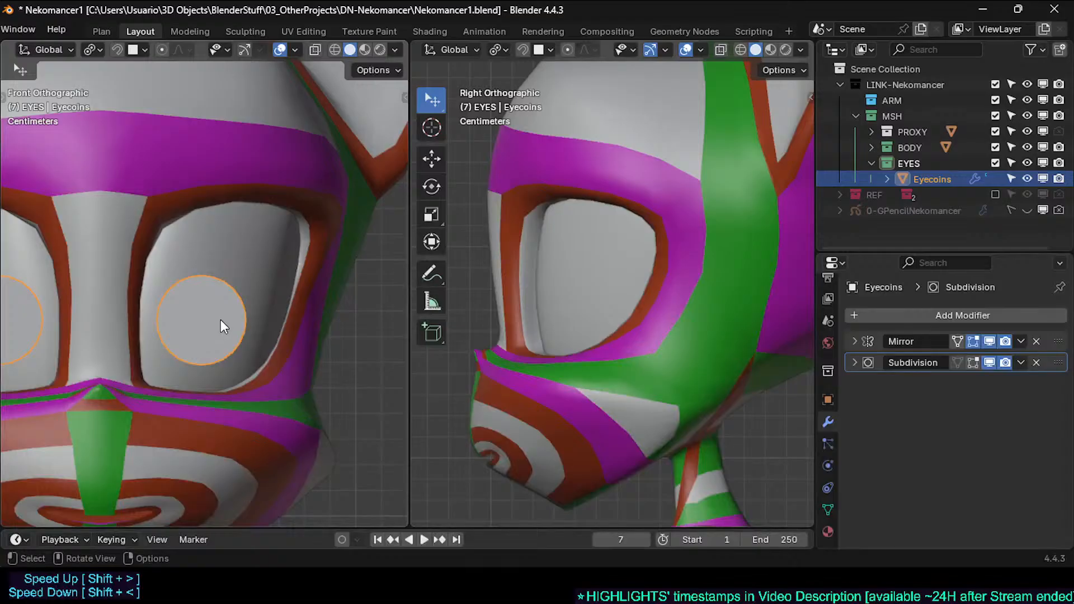
pyautogui.press('Tab')
pyautogui.press('Tab')
pyautogui.scroll(1, 220, 321)
# Step: Select the centre of the Eyecoins disc in Edit Mode, grow the selection and show the 0-GPencilNekomancer sketch
pyautogui.press('Tab')
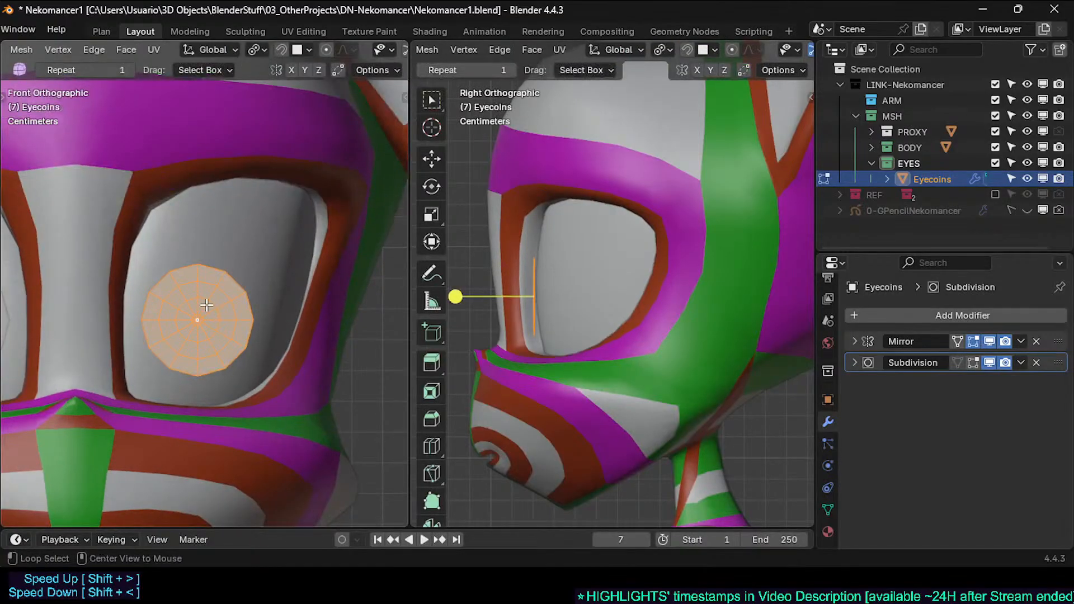
pyautogui.hotkey('alt', 'a')
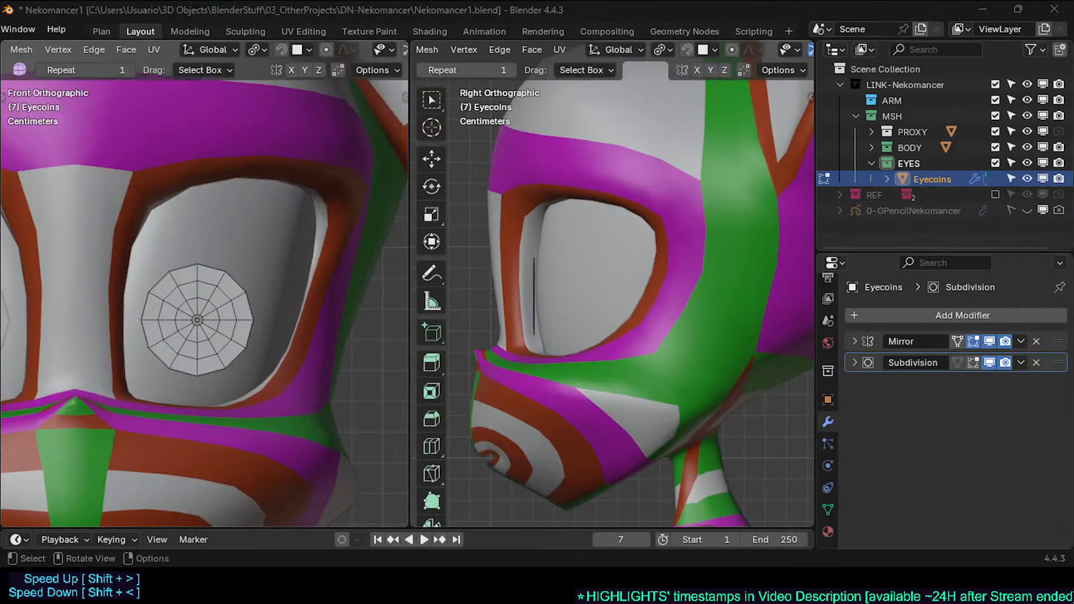
pyautogui.scroll(4, 204, 319)
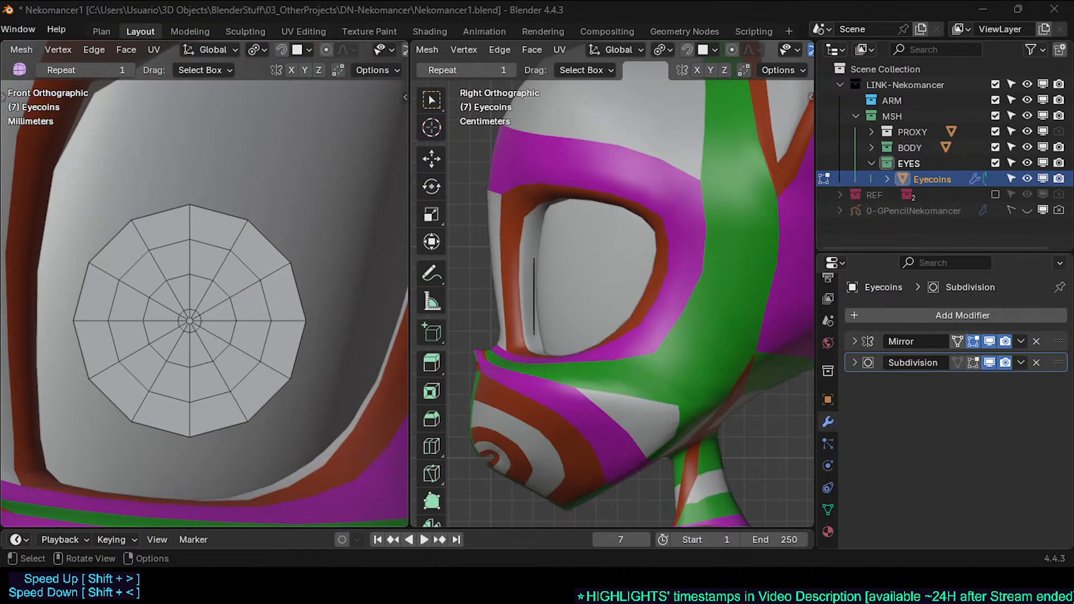
pyautogui.click(189, 320)
pyautogui.press('ctrl+KP_Add')
pyautogui.scroll(-4, 189, 319)
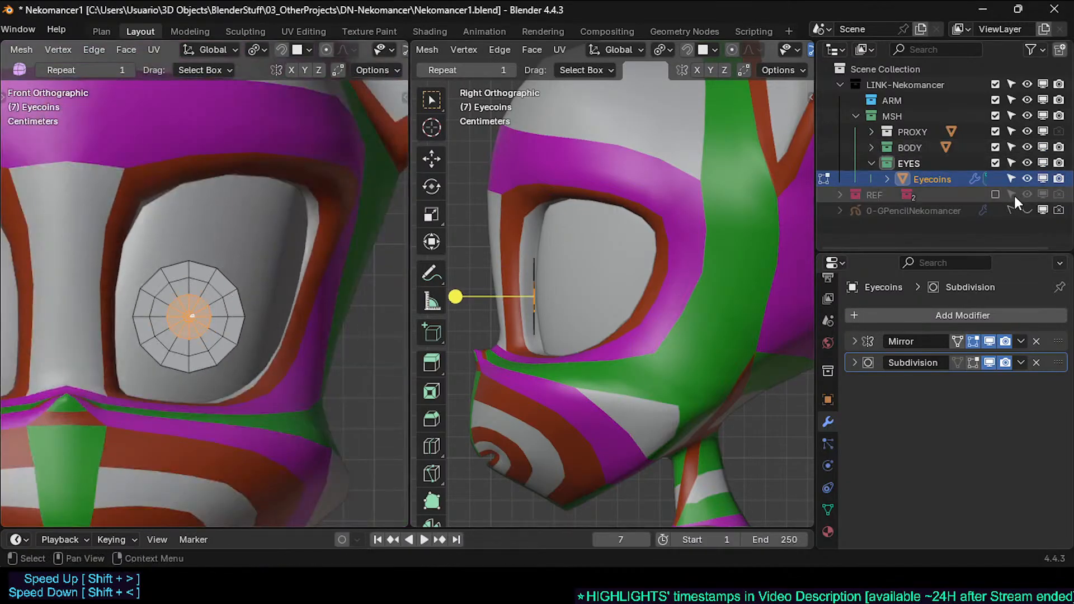
pyautogui.click(1027, 210)
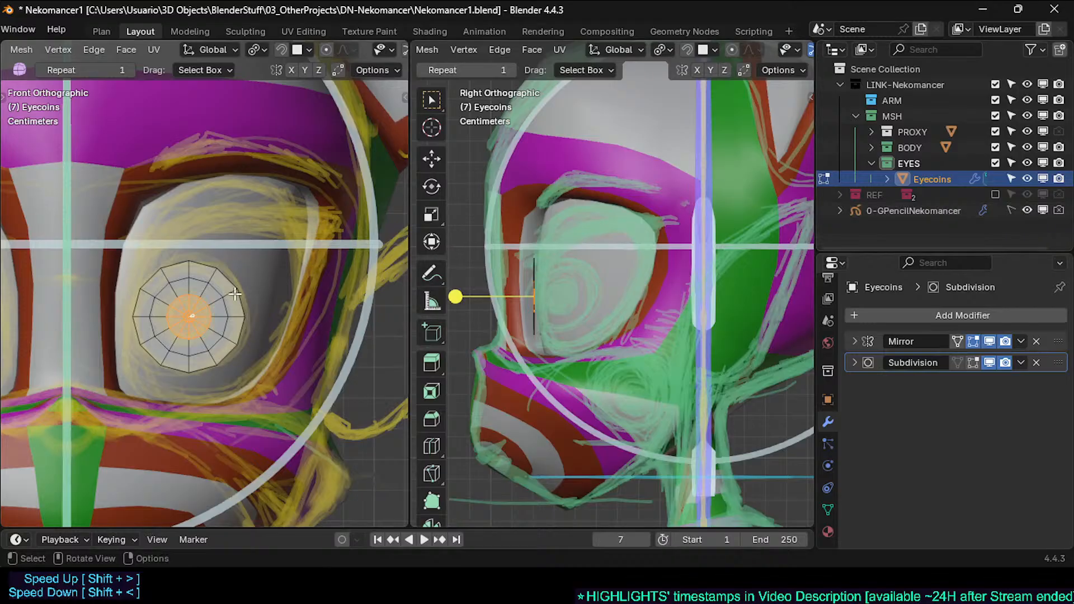
# Step: Edge-slide the disc's inner ring outward by about 0.63 and dissolve the neighbouring ring outside it
pyautogui.scroll(2, 219, 298)
pyautogui.hotkey('alt', 'a')
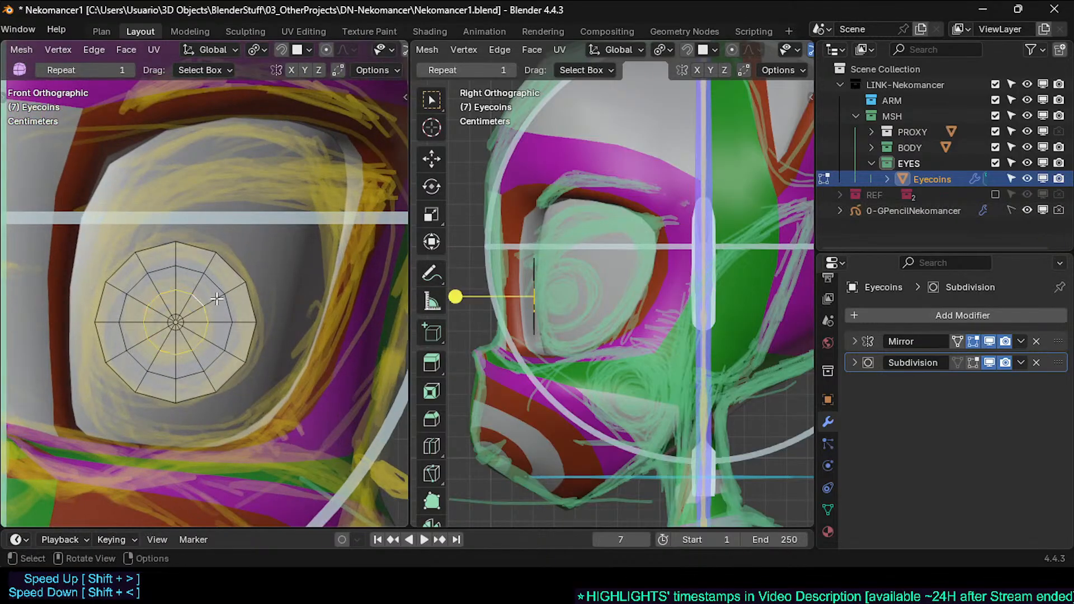
pyautogui.press('g')
pyautogui.press('g')
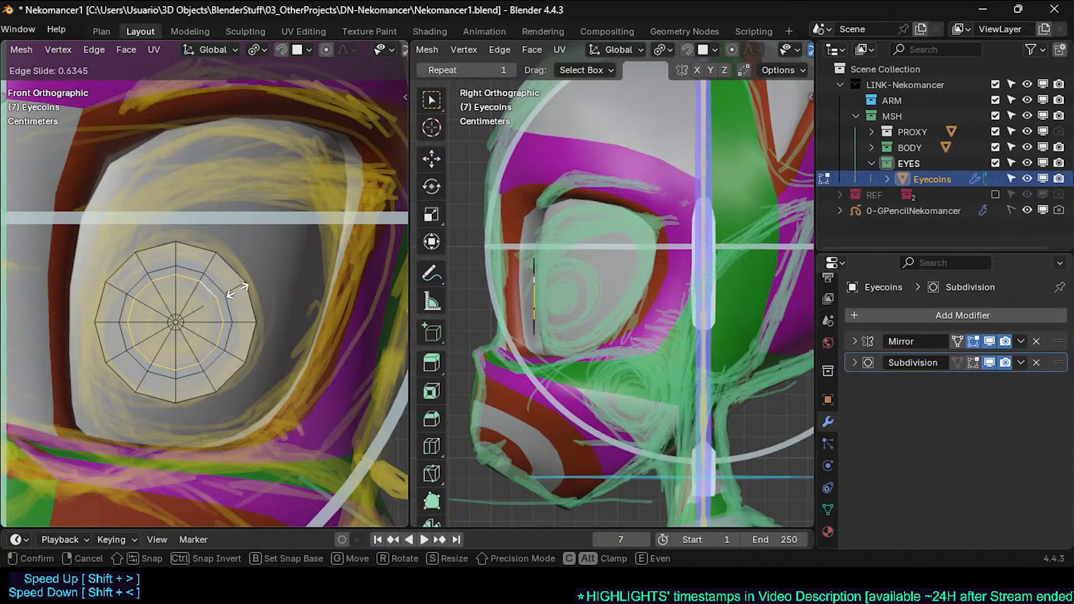
pyautogui.click(230, 294)
pyautogui.hotkey('ctrl', 'x')
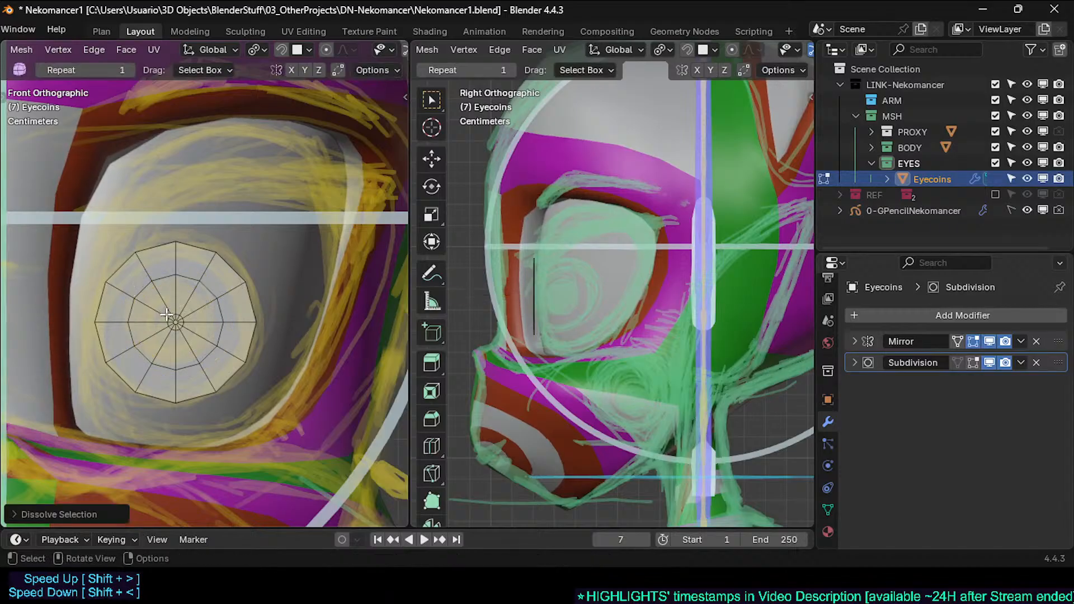
# Step: Edge-slide the small ring around the disc's centre outward and check the shape in Object Mode
pyautogui.click(173, 316)
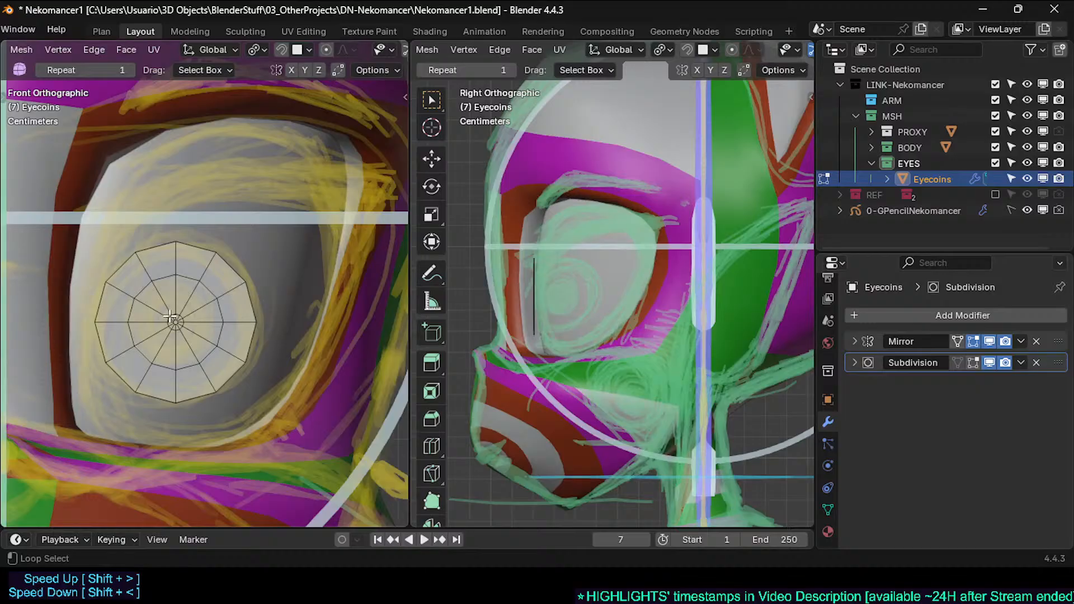
pyautogui.press('g')
pyautogui.press('g')
pyautogui.click(211, 307)
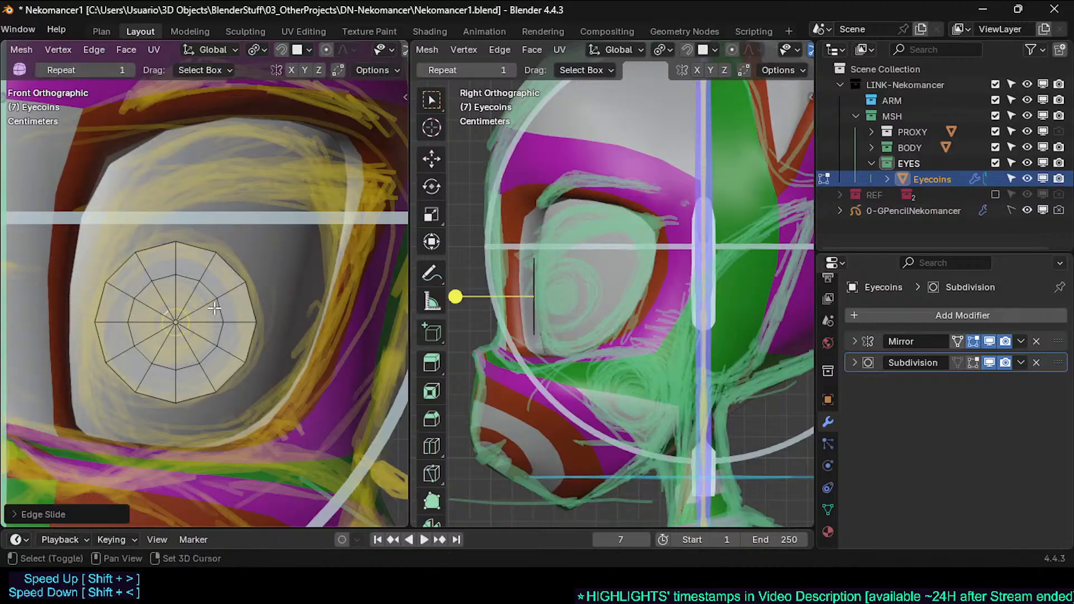
pyautogui.press('Tab')
pyautogui.press('Tab')
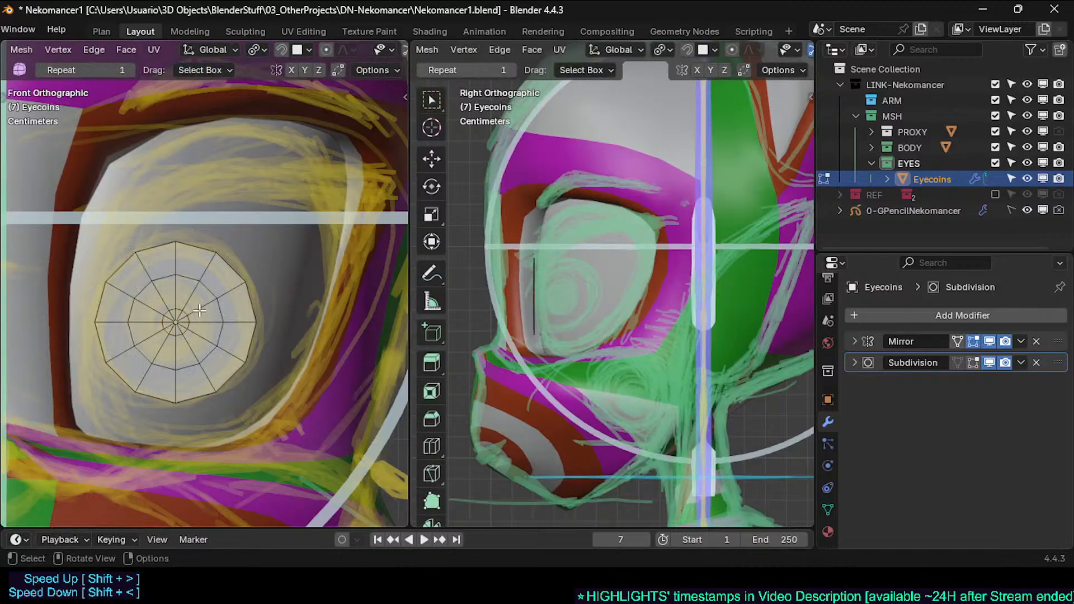
# Step: Select the disc's inner face ring and give the Eyecoins object the Red material
pyautogui.keyDown('alt'); pyautogui.click(202, 299); pyautogui.keyUp('alt')
pyautogui.click(829, 530)
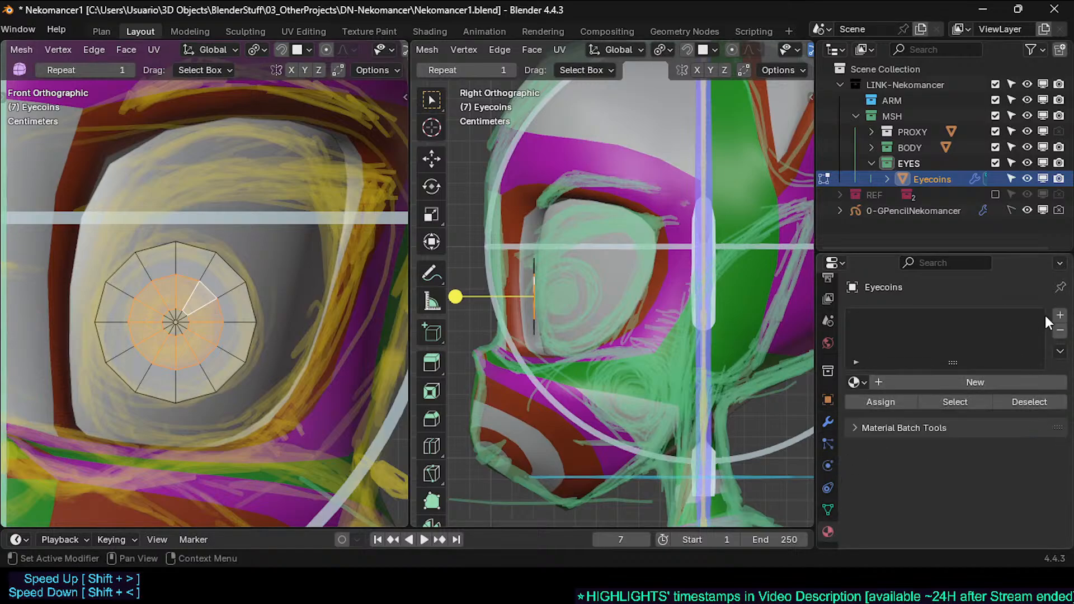
pyautogui.click(857, 383)
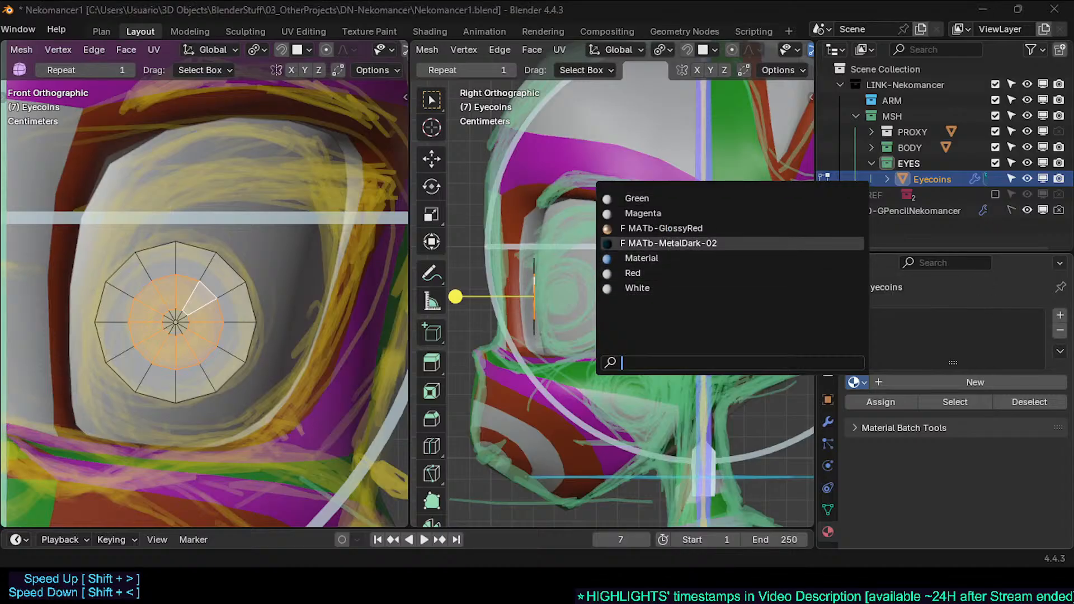
pyautogui.click(633, 273)
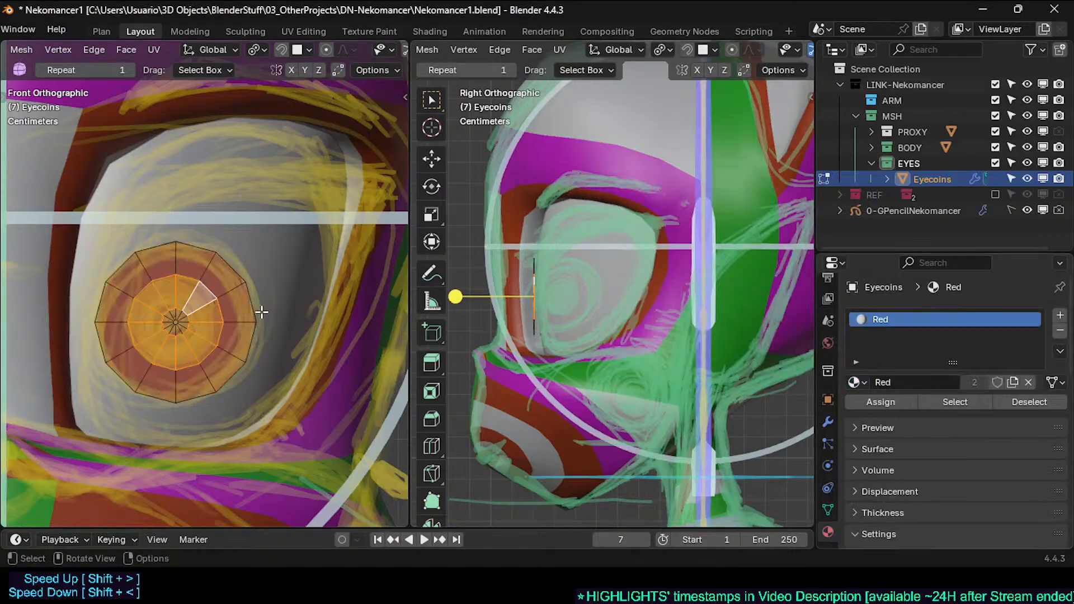
# Step: Select the disc's outer face ring and add a second material slot holding White
pyautogui.keyDown('alt'); pyautogui.click(241, 310); pyautogui.keyUp('alt')
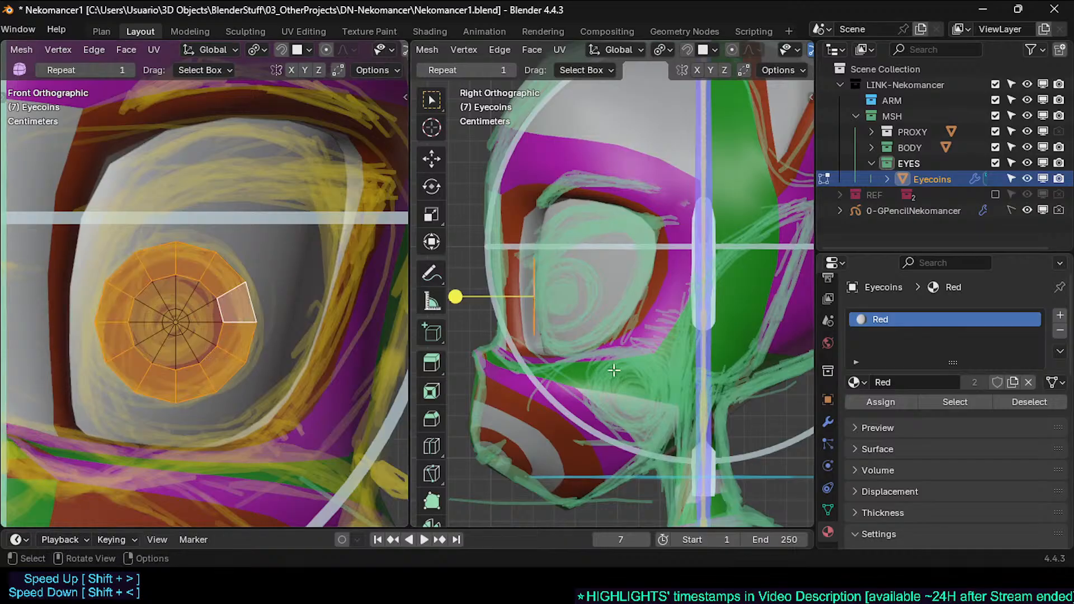
pyautogui.click(1061, 316)
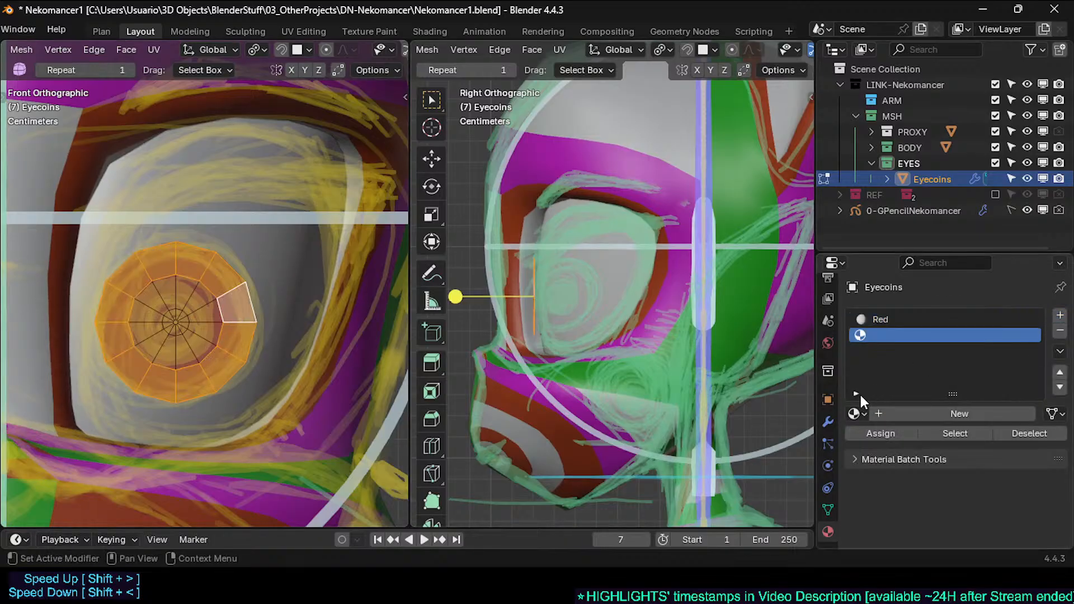
pyautogui.click(852, 412)
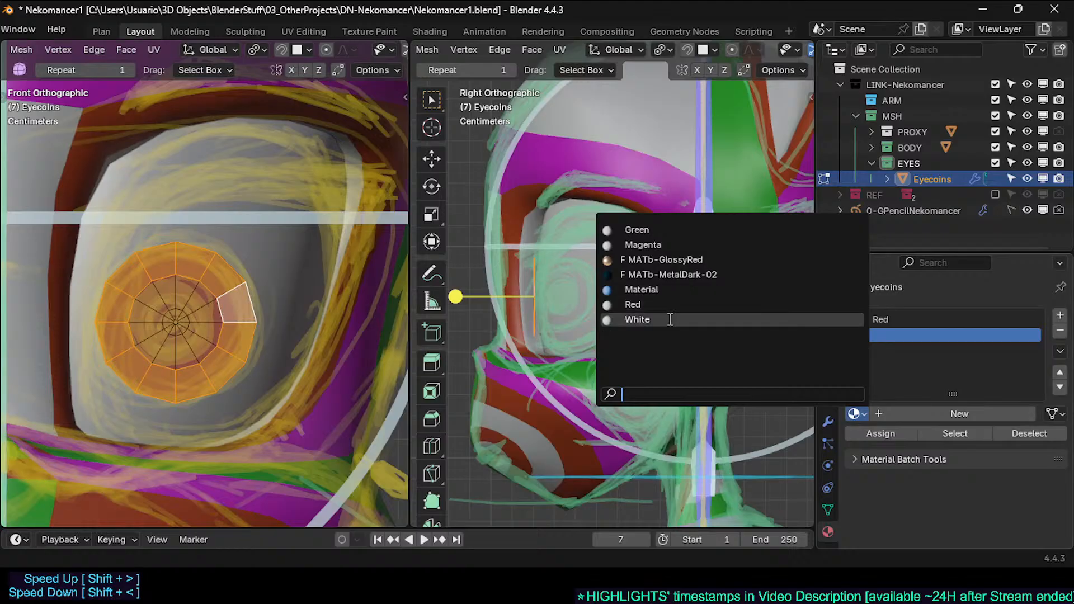
pyautogui.click(672, 318)
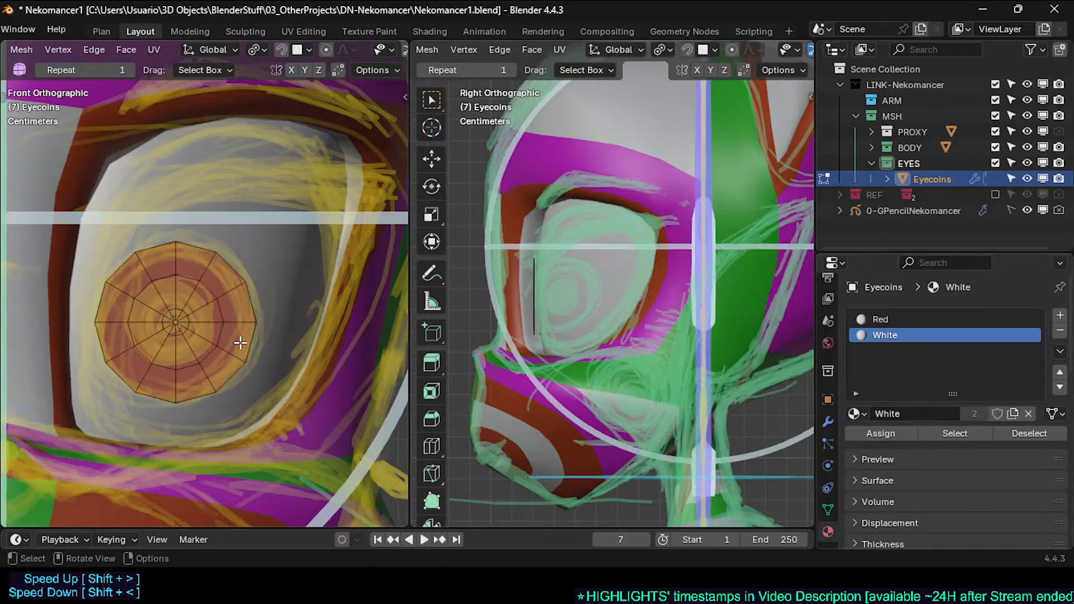
# Step: Switch the second material slot to Magenta, assign it to the disc's outer face ring and return to Object Mode
pyautogui.click(236, 341)
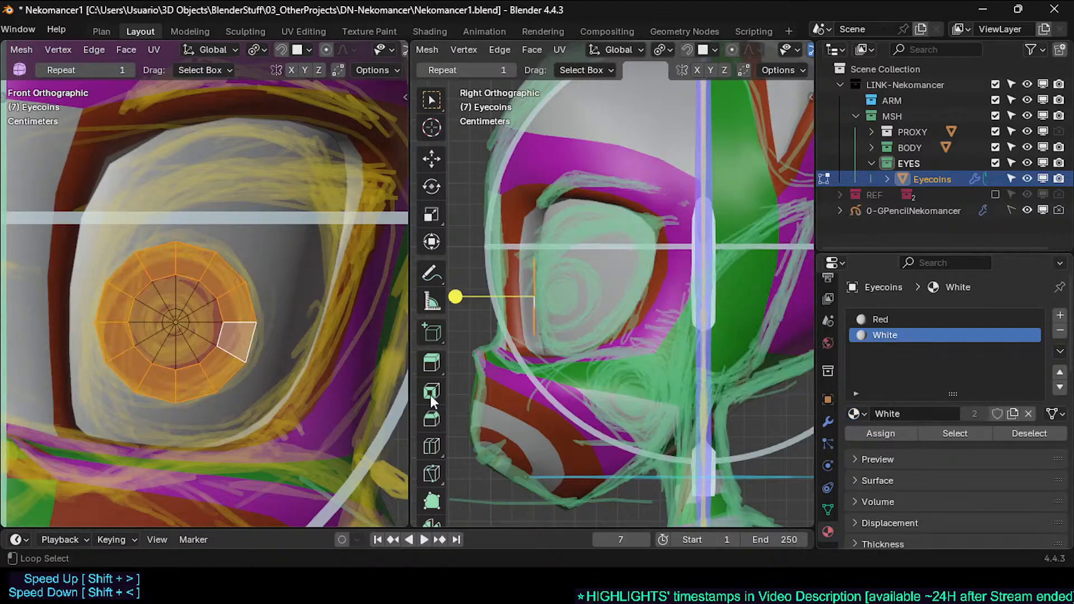
pyautogui.click(854, 415)
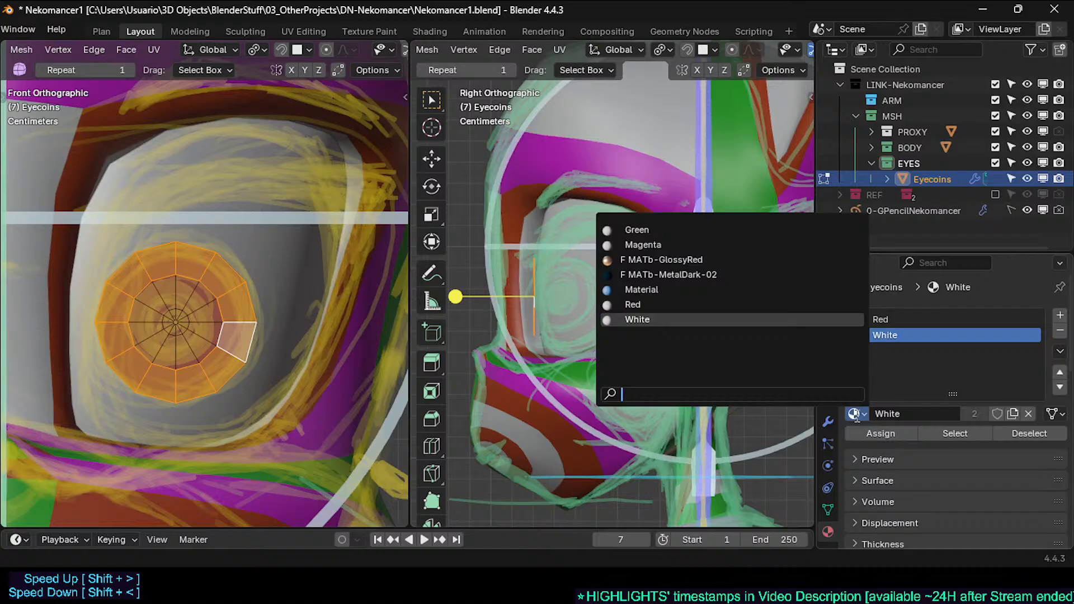
pyautogui.click(703, 245)
pyautogui.click(878, 434)
pyautogui.press('Tab')
pyautogui.scroll(-3, 237, 316)
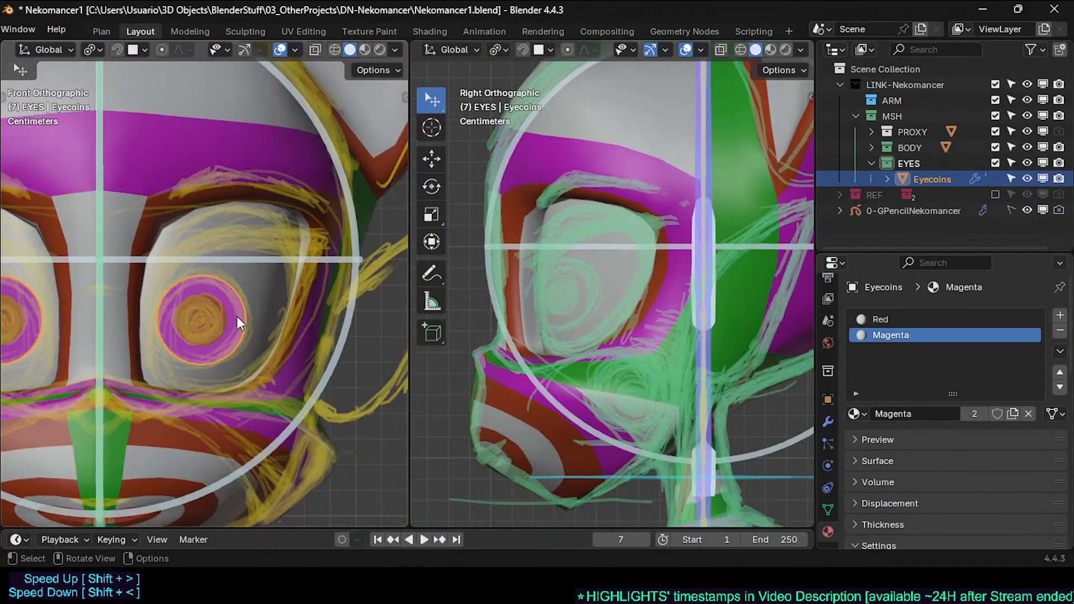
# Step: Compare the coloured Eyecoins disc with the sketched eye rings from the front, in Object Mode and Edit Mode
pyautogui.click(257, 315)
pyautogui.scroll(-3, 257, 313)
pyautogui.moveTo(257, 311); pyautogui.dragTo(223, 284, button='middle')
pyautogui.scroll(3, 223, 284)
pyautogui.scroll(4, 223, 284)
pyautogui.press('Tab')
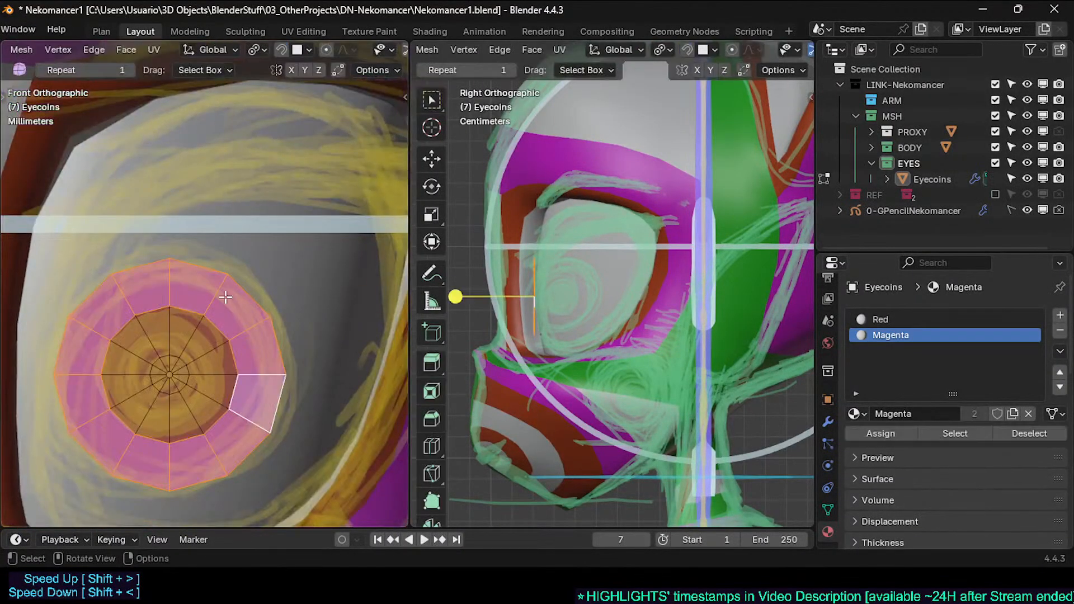
pyautogui.press('Tab')
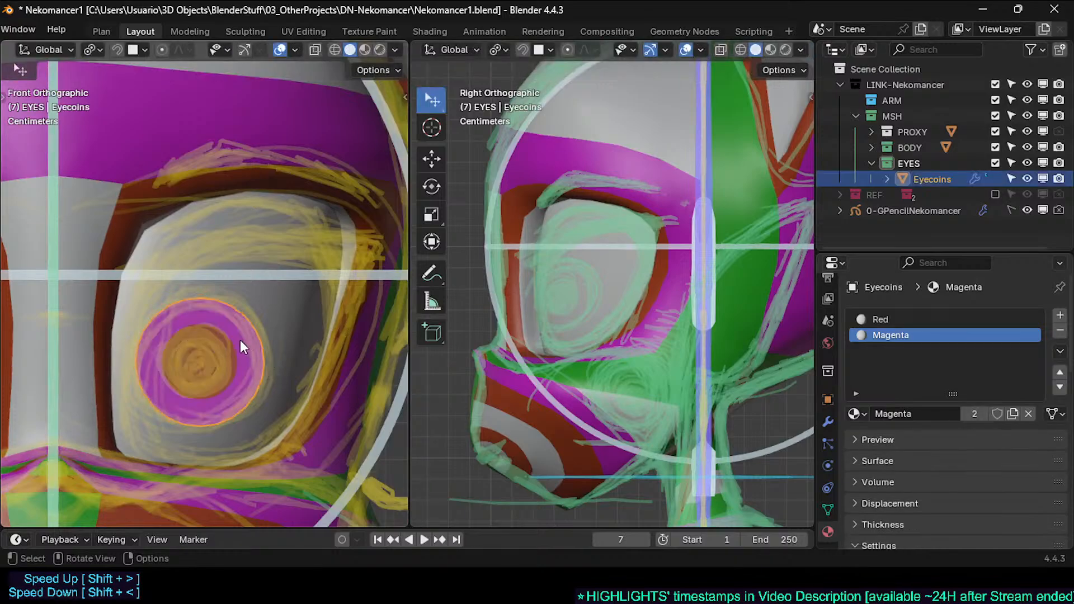
# Step: Rotate the whole Eyecoins disc about the global Z axis so its outer side turns back toward the eye surface
pyautogui.moveTo(240, 340)
pyautogui.mouseDown(button='middle')
pyautogui.moveTo(292, 385)
pyautogui.moveTo(302, 427)
pyautogui.moveTo(338, 449)
pyautogui.mouseUp(button='middle')
pyautogui.press('Tab')
pyautogui.press('r')
pyautogui.press('z')
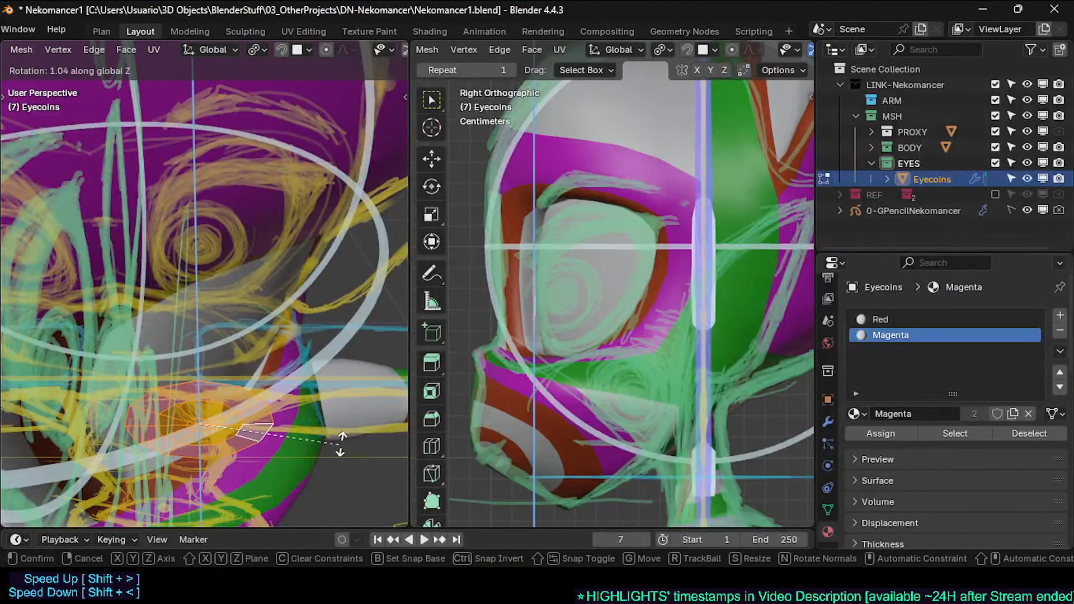
pyautogui.click(336, 394)
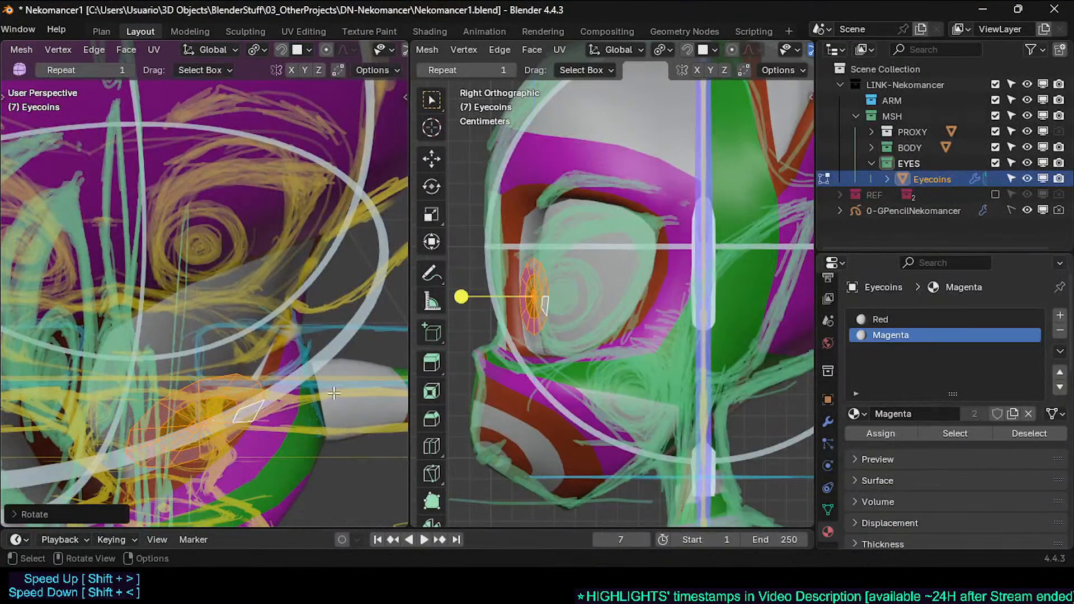
pyautogui.press('KP_1')
# Step: Move the disc back along the global Y axis by about 0.0065 m, toward the eye surface
pyautogui.moveTo(334, 393); pyautogui.dragTo(203, 365, button='middle')
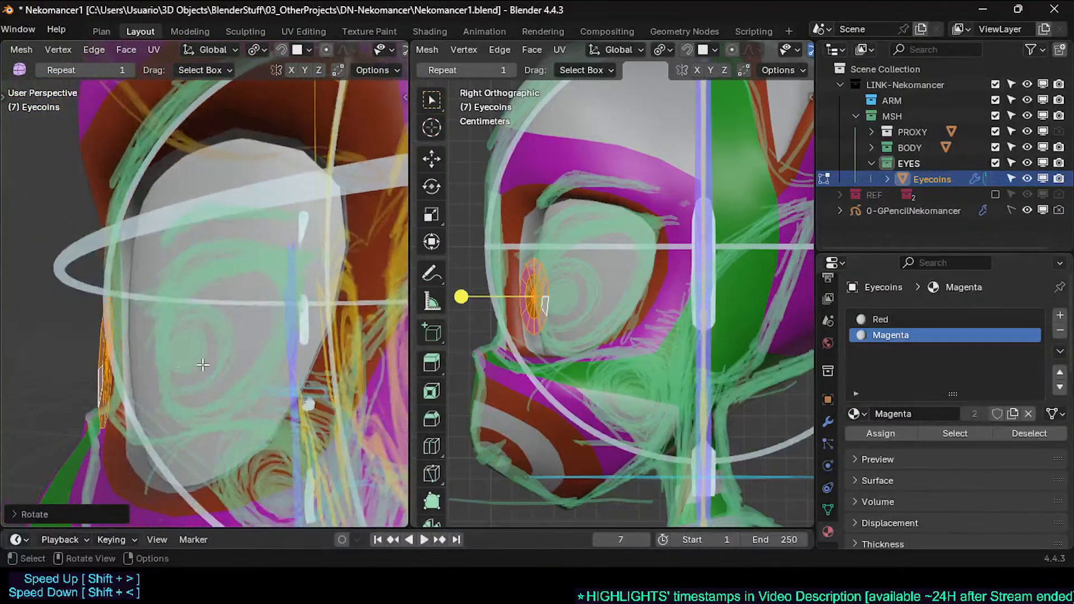
pyautogui.press('g')
pyautogui.press('y')
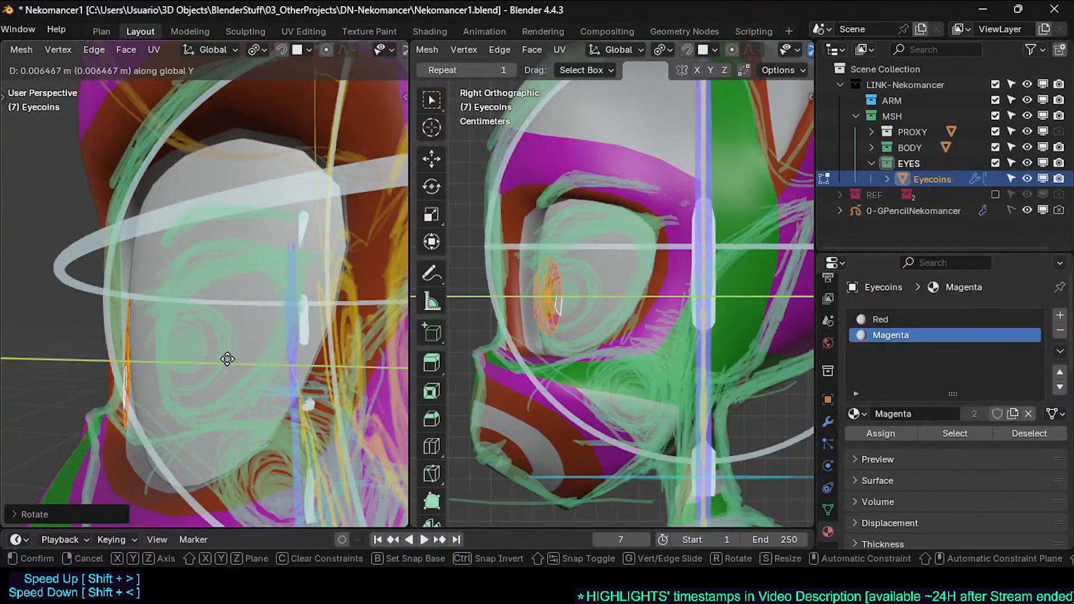
pyautogui.click(227, 359)
pyautogui.press('KP_3')
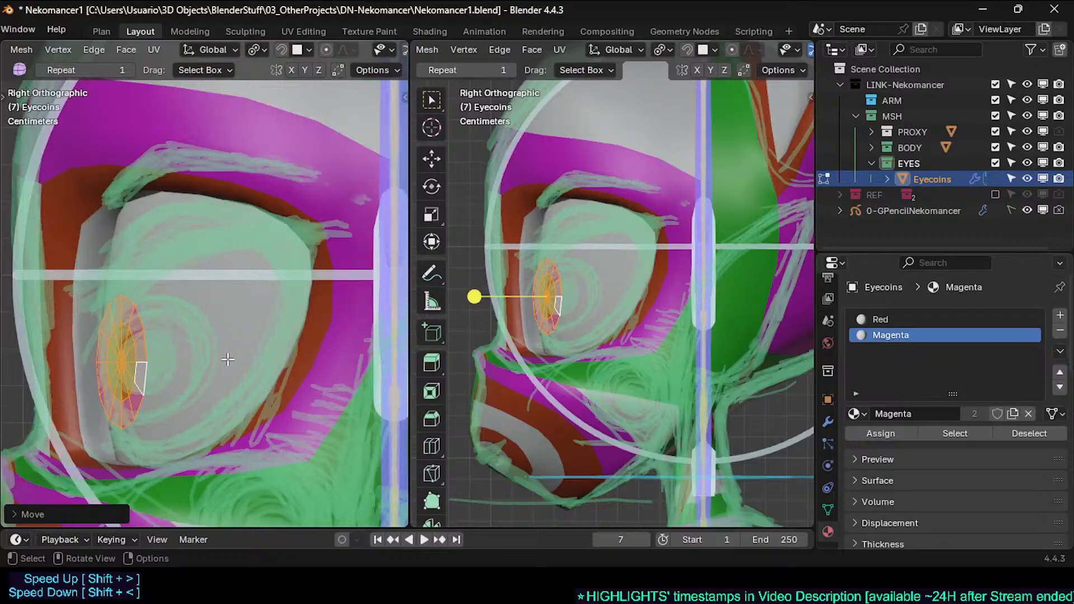
# Step: Tilt the disc by about -2.67 degrees in the right side view to follow the eye's slope
pyautogui.press('r')
pyautogui.press('r')
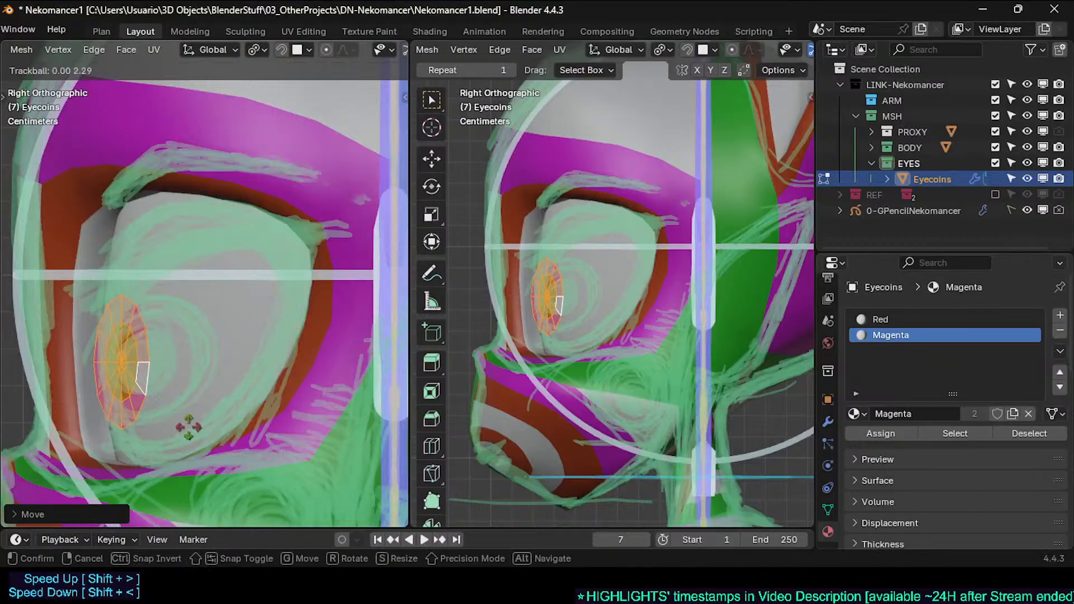
pyautogui.press('r')
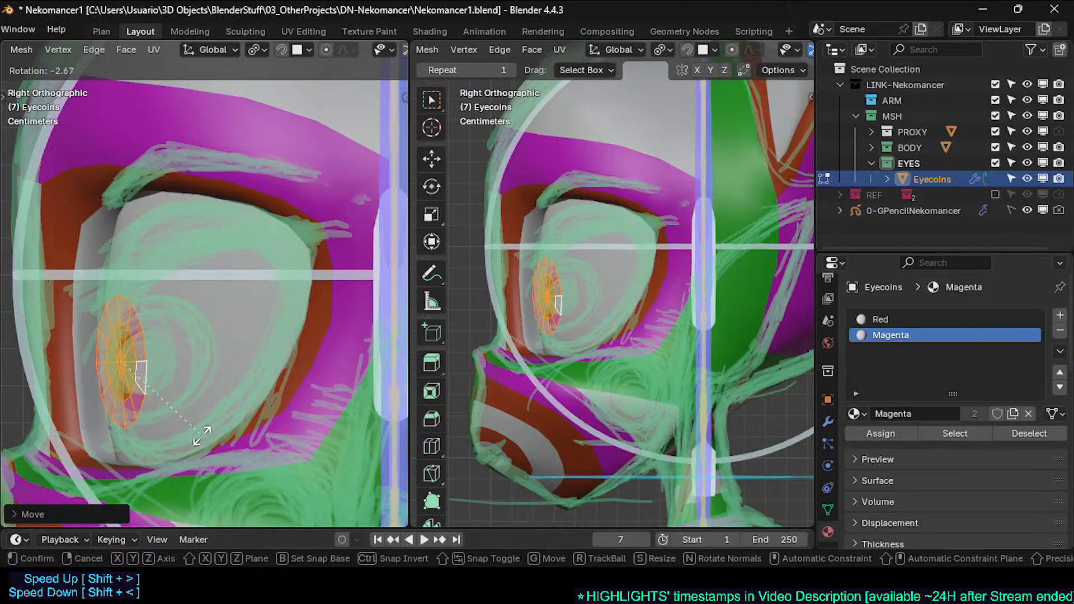
pyautogui.click(199, 436)
pyautogui.press('KP_1')
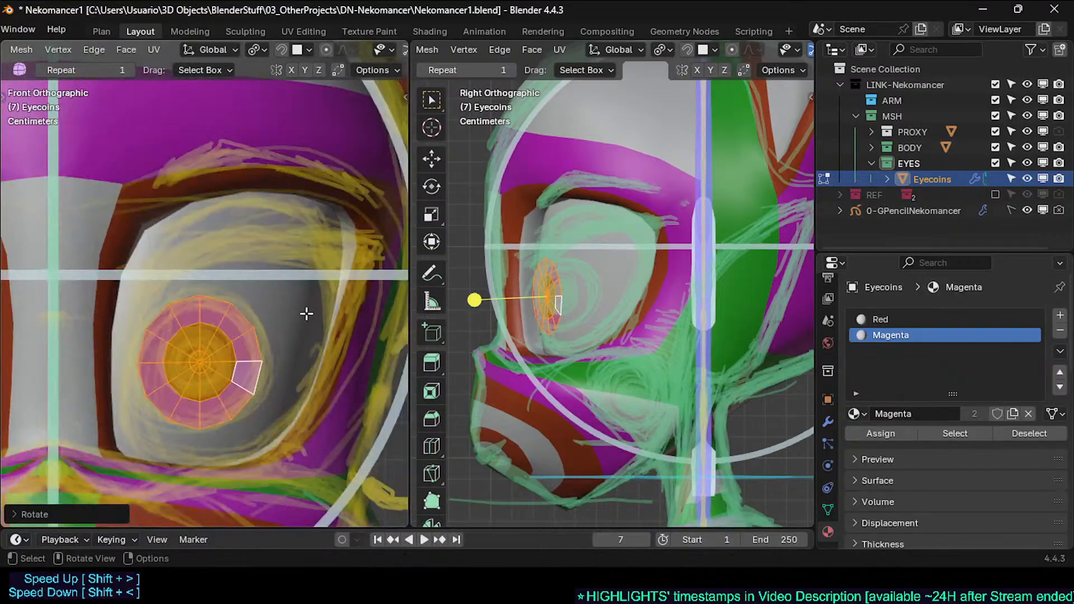
pyautogui.press('r')
pyautogui.press('r')
pyautogui.rightClick(311, 334)
# Step: Trackball-rotate the disc edge-on against the eye, refine its tilt, and check it from the front in Object Mode before reopening Edit Mode
pyautogui.moveTo(221, 340); pyautogui.dragTo(162, 387, button='middle')
pyautogui.press('r')
pyautogui.press('r')
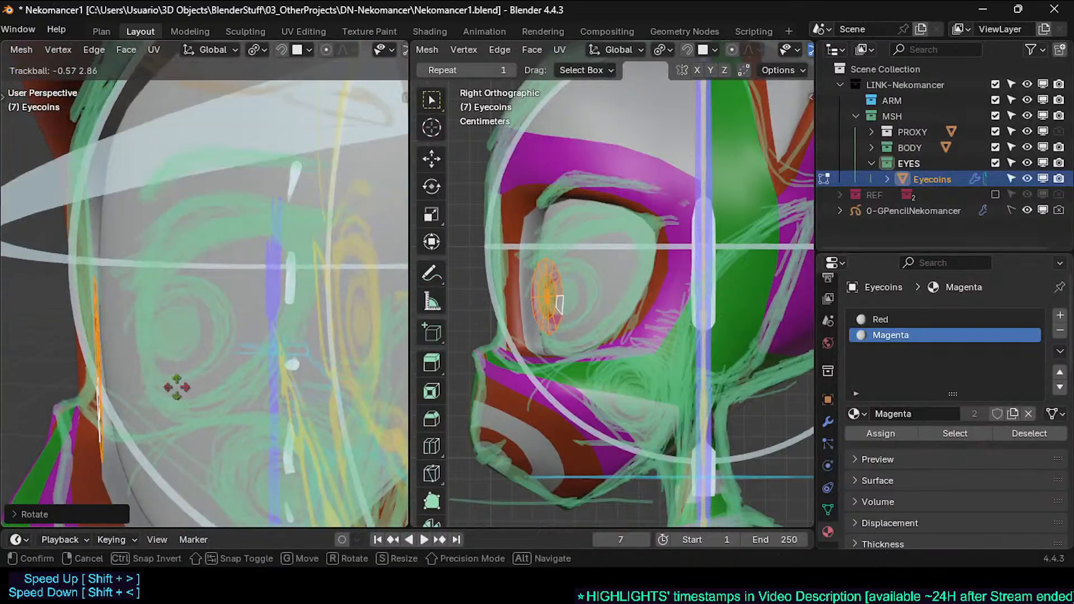
pyautogui.click(187, 371)
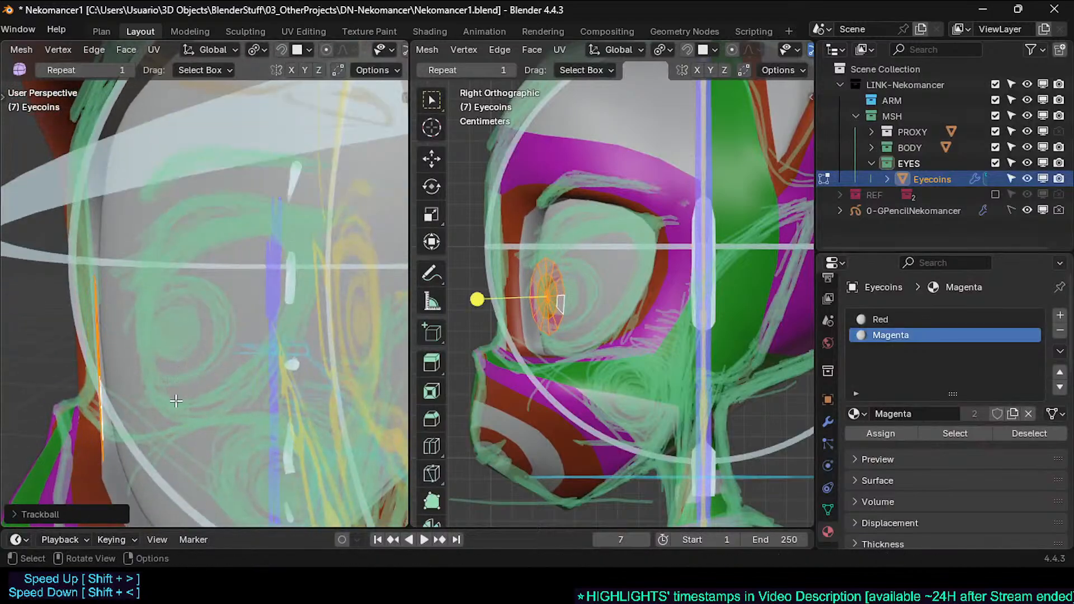
pyautogui.press('r')
pyautogui.click(206, 355)
pyautogui.press('KP_1')
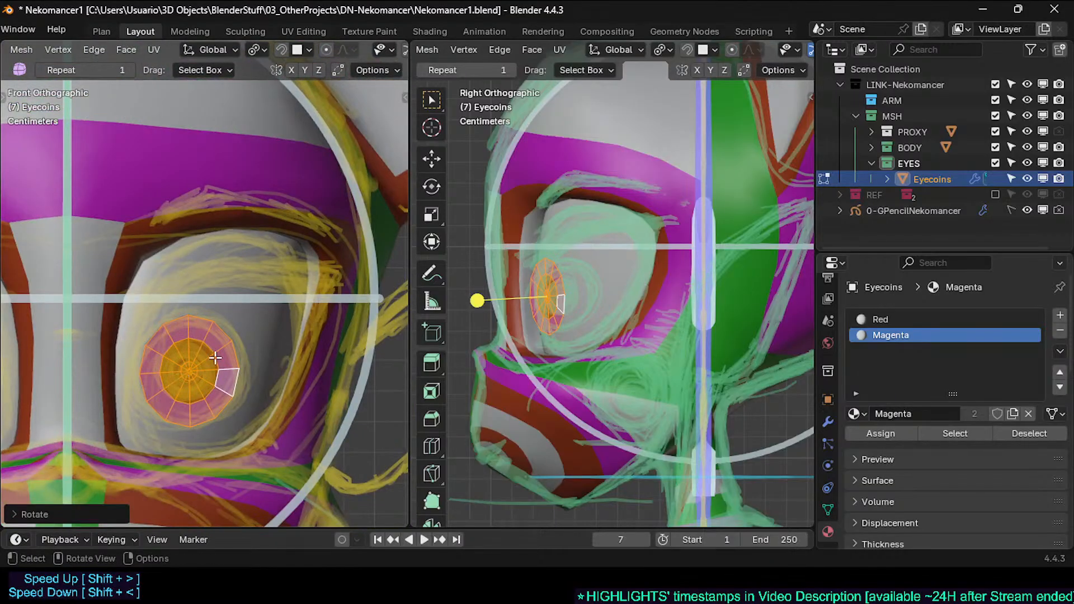
pyautogui.press('Tab')
pyautogui.scroll(2, 220, 365)
pyautogui.scroll(-2, 217, 370)
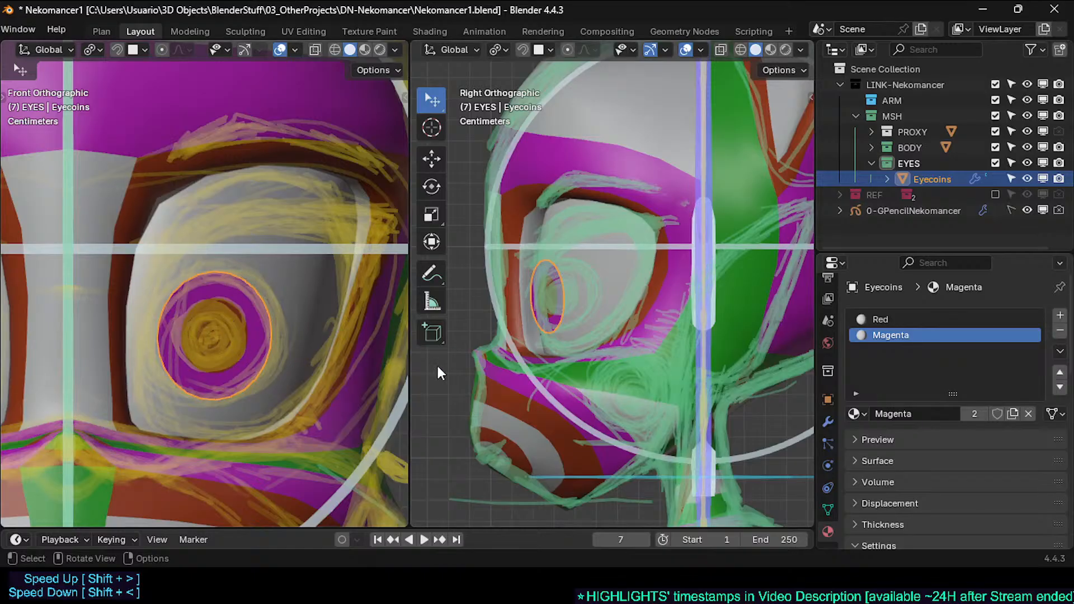
pyautogui.press('Tab')
pyautogui.scroll(3, 237, 369)
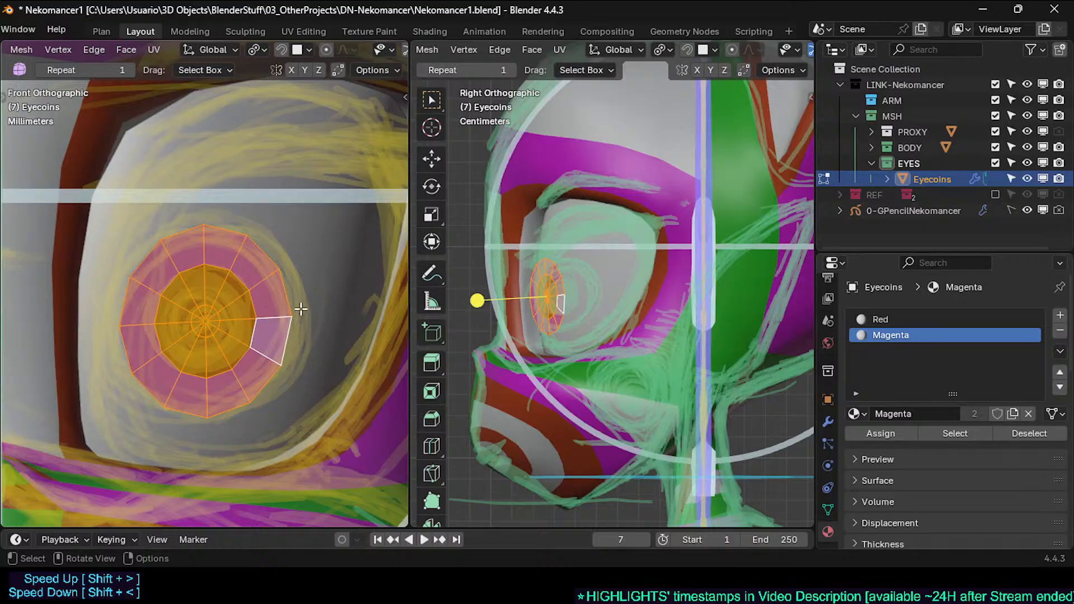
pyautogui.press('r')
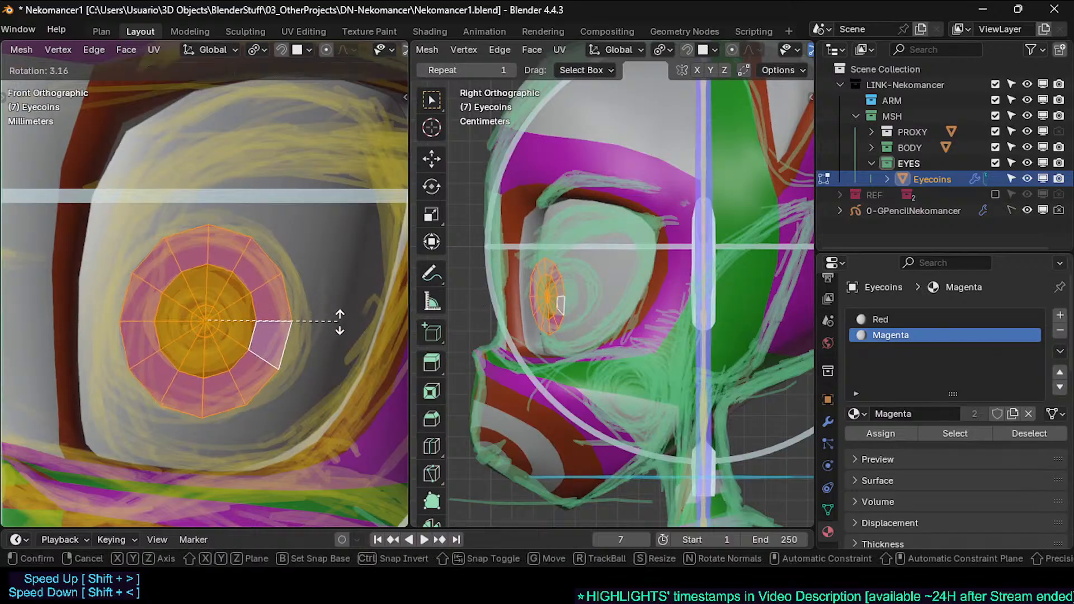
pyautogui.press('Escape')
pyautogui.press('r')
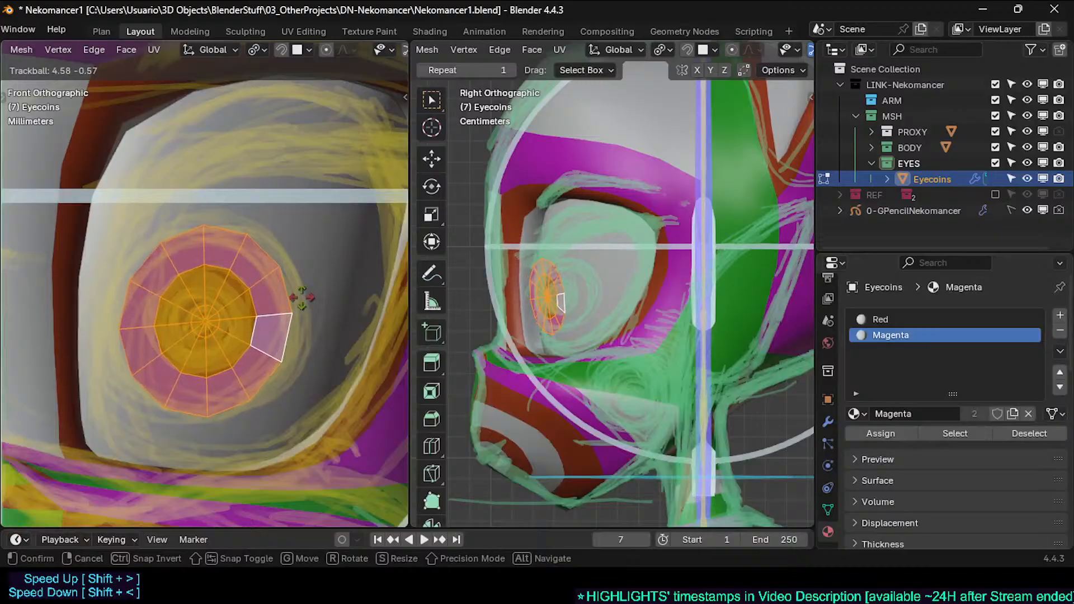
pyautogui.press('Escape')
# Step: Adjust the disc's tilt with two small rotations seen edge-on, and check the fit from the front in Object Mode
pyautogui.moveTo(191, 248); pyautogui.dragTo(94, 410, button='middle')
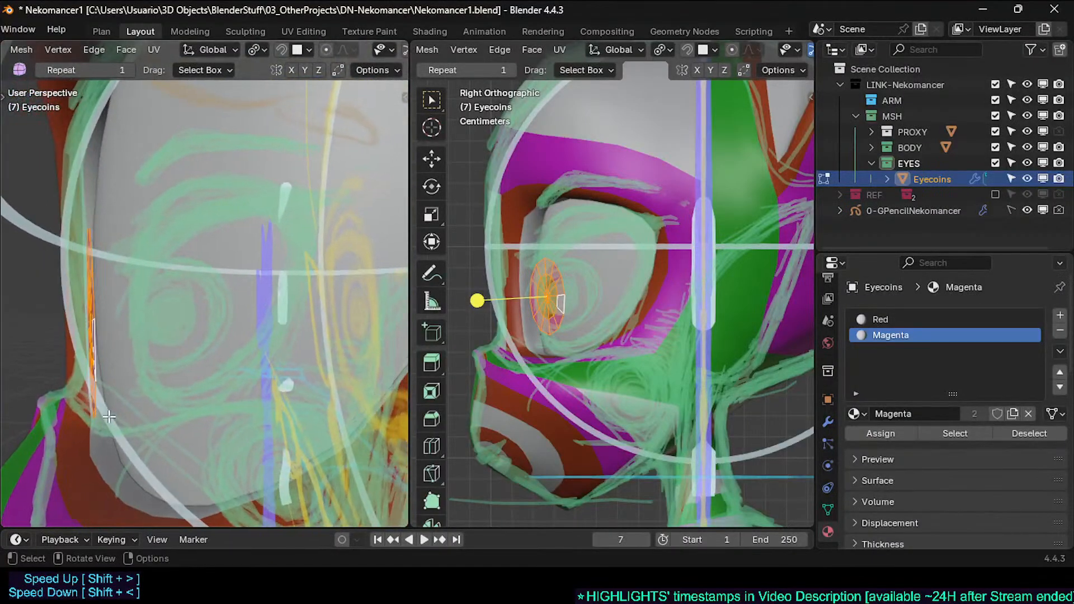
pyautogui.press('r')
pyautogui.click(116, 425)
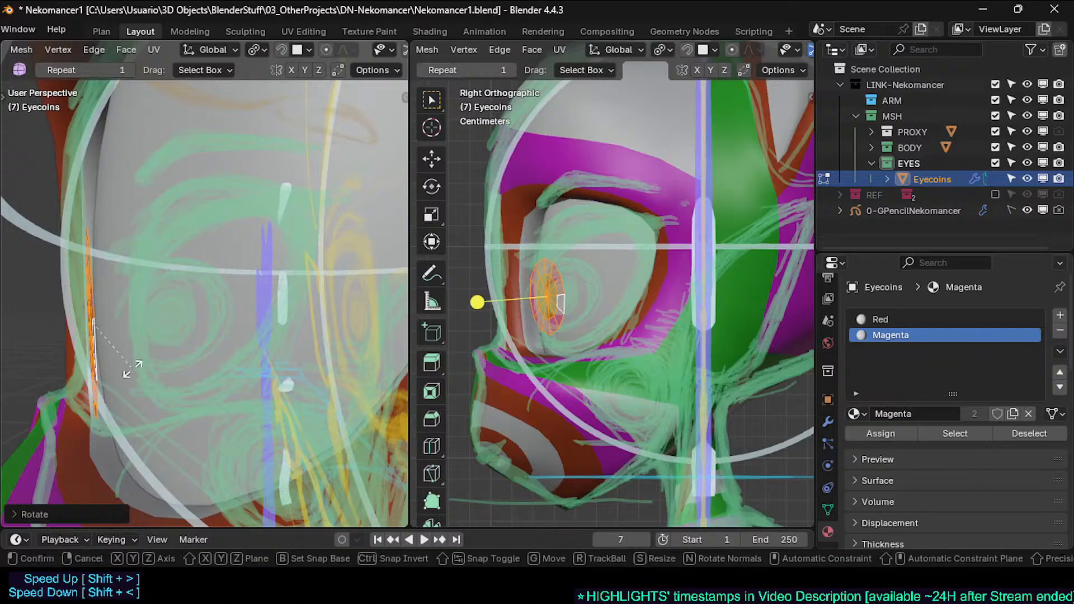
pyautogui.press('r')
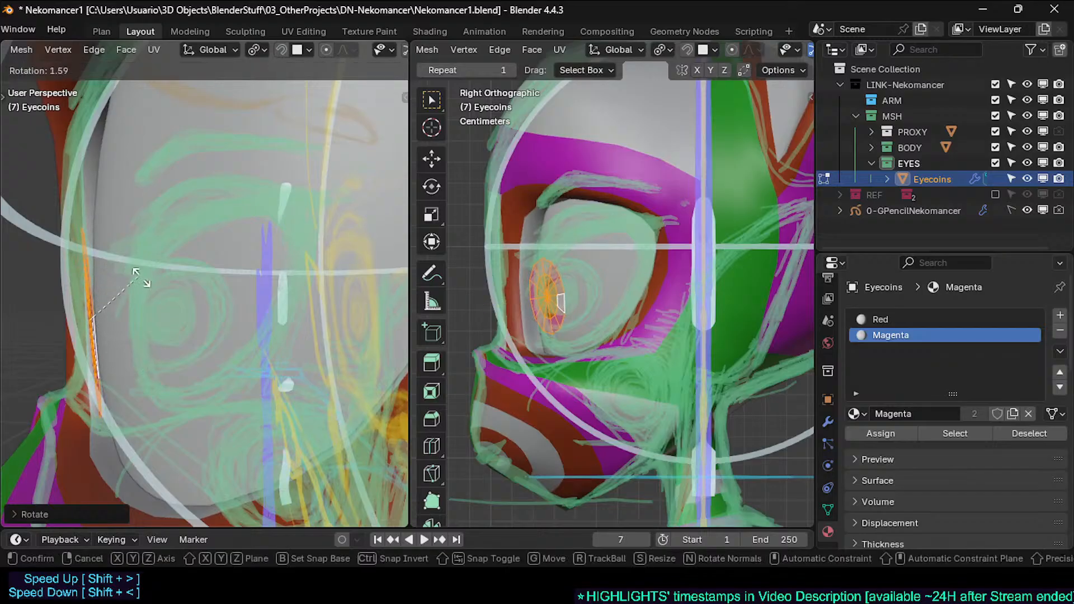
pyautogui.click(140, 279)
pyautogui.moveTo(126, 288); pyautogui.dragTo(187, 307, button='middle')
pyautogui.press('Tab')
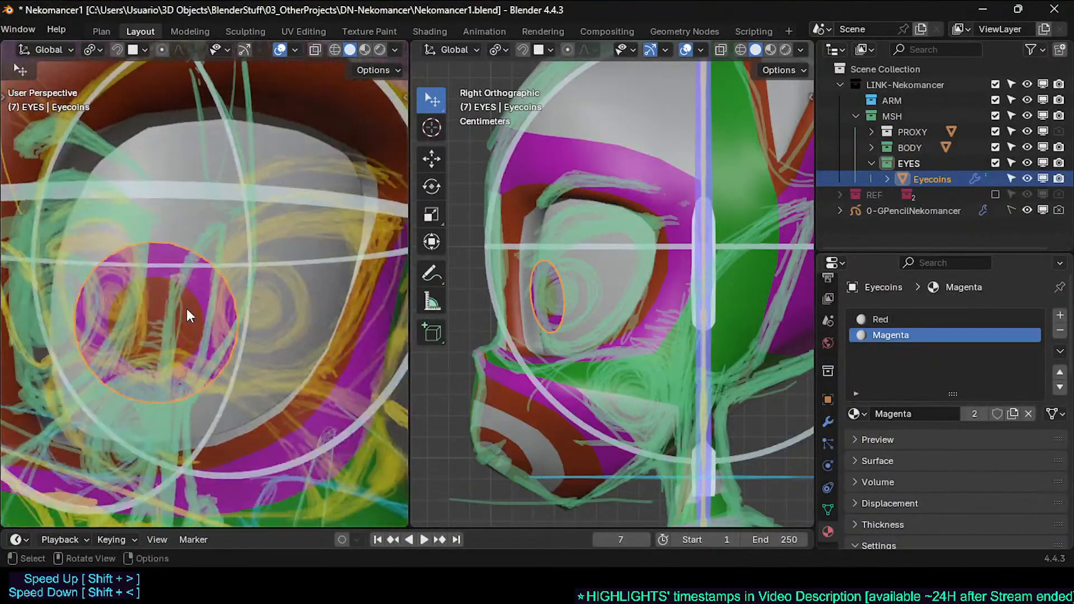
pyautogui.scroll(-3, 186, 308)
pyautogui.press('KP_1')
pyautogui.scroll(-1, 187, 308)
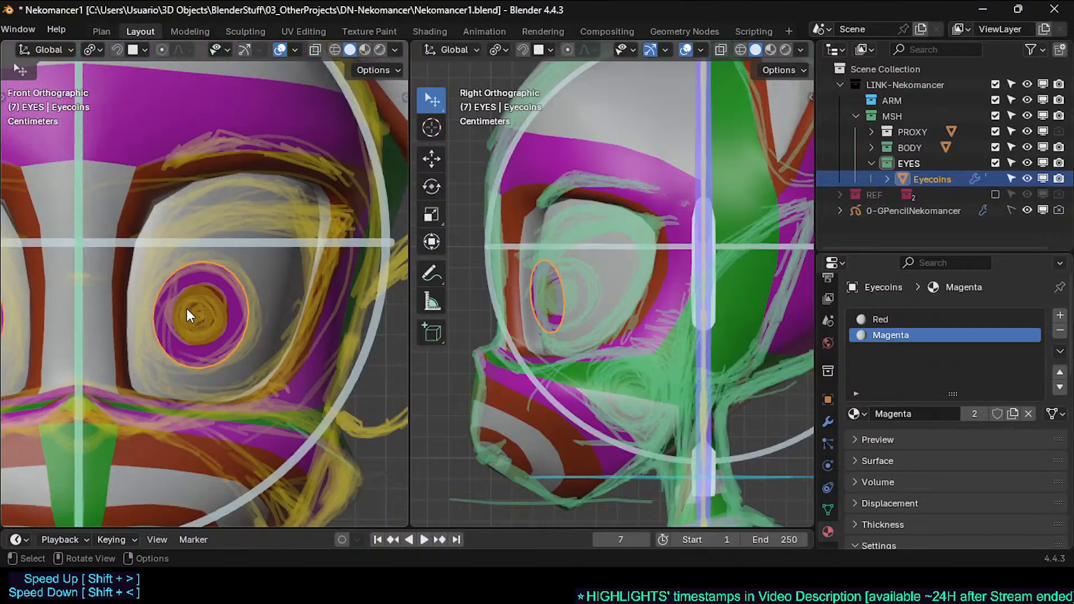
# Step: Scale the disc up slightly in Edit Mode, inspect it in Object Mode and save the file
pyautogui.press('Tab')
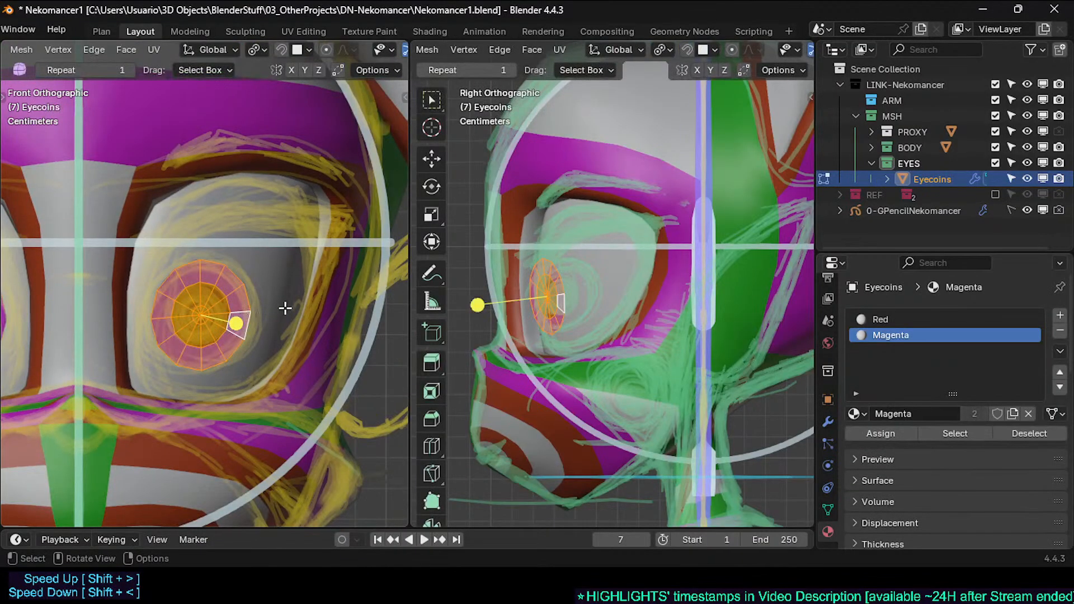
pyautogui.press('s')
pyautogui.click(320, 314)
pyautogui.press('Tab')
pyautogui.moveTo(313, 313); pyautogui.dragTo(140, 327, button='middle')
pyautogui.hotkey('ctrl', 's')
# Step: Add a Solidify modifier to the Eyecoins object
pyautogui.click(828, 421)
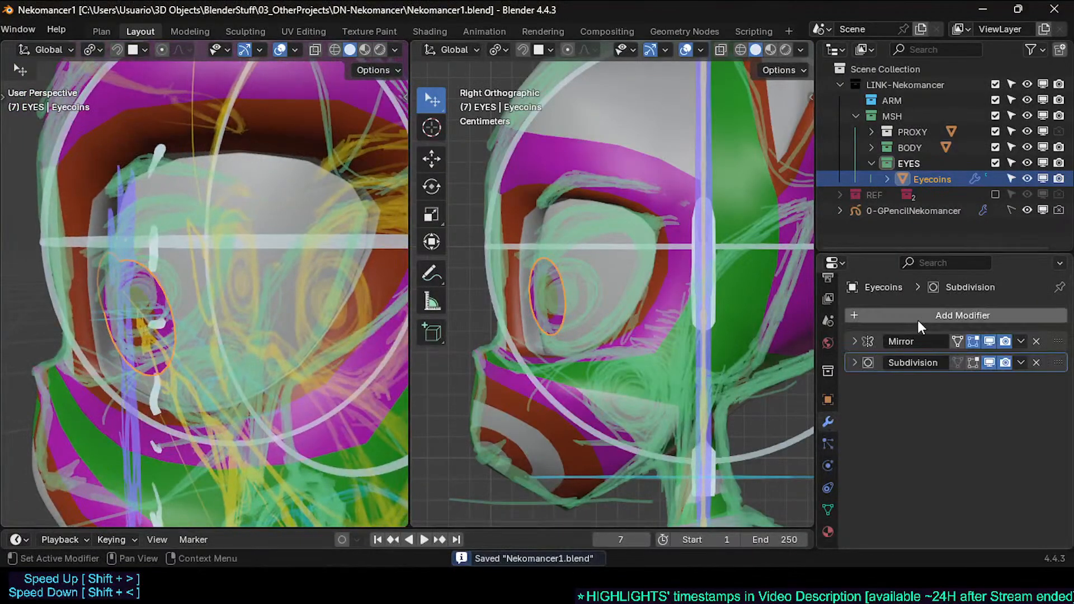
pyautogui.click(916, 319)
pyautogui.write('sol')
pyautogui.press('Return')
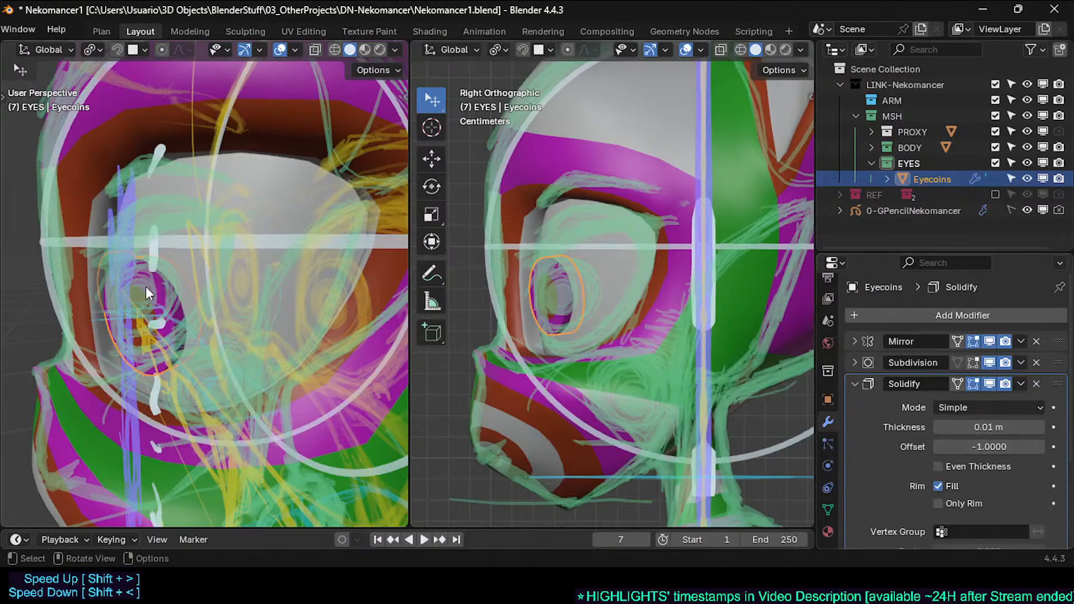
# Step: Apply smooth shading to the Eyecoins object
pyautogui.moveTo(146, 286); pyautogui.dragTo(179, 252, button='middle')
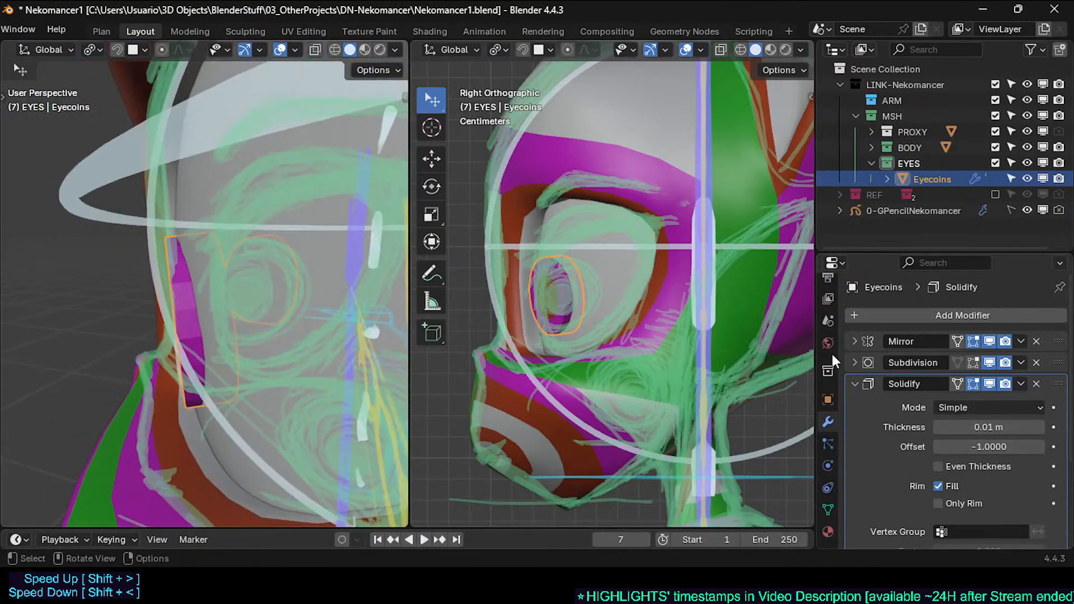
pyautogui.rightClick(180, 292)
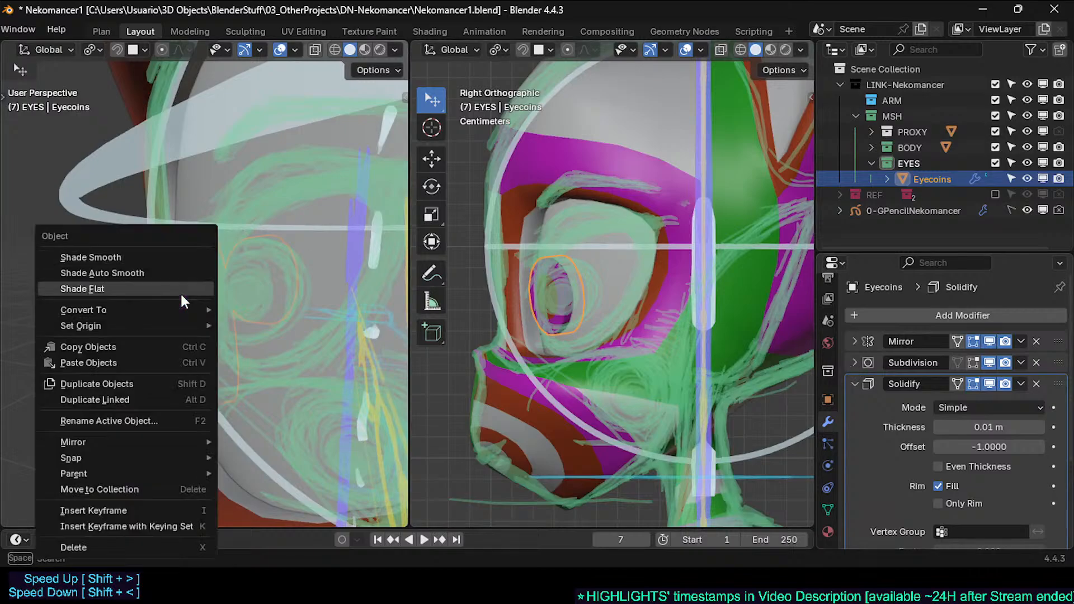
pyautogui.click(169, 257)
pyautogui.moveTo(190, 333)
pyautogui.mouseDown(button='middle')
pyautogui.moveTo(259, 347)
pyautogui.moveTo(264, 294)
pyautogui.moveTo(183, 304)
pyautogui.moveTo(193, 343)
pyautogui.moveTo(230, 344)
pyautogui.moveTo(213, 351)
pyautogui.moveTo(238, 365)
pyautogui.moveTo(212, 364)
pyautogui.moveTo(243, 364)
pyautogui.moveTo(237, 382)
pyautogui.moveTo(194, 375)
pyautogui.mouseUp(button='middle')
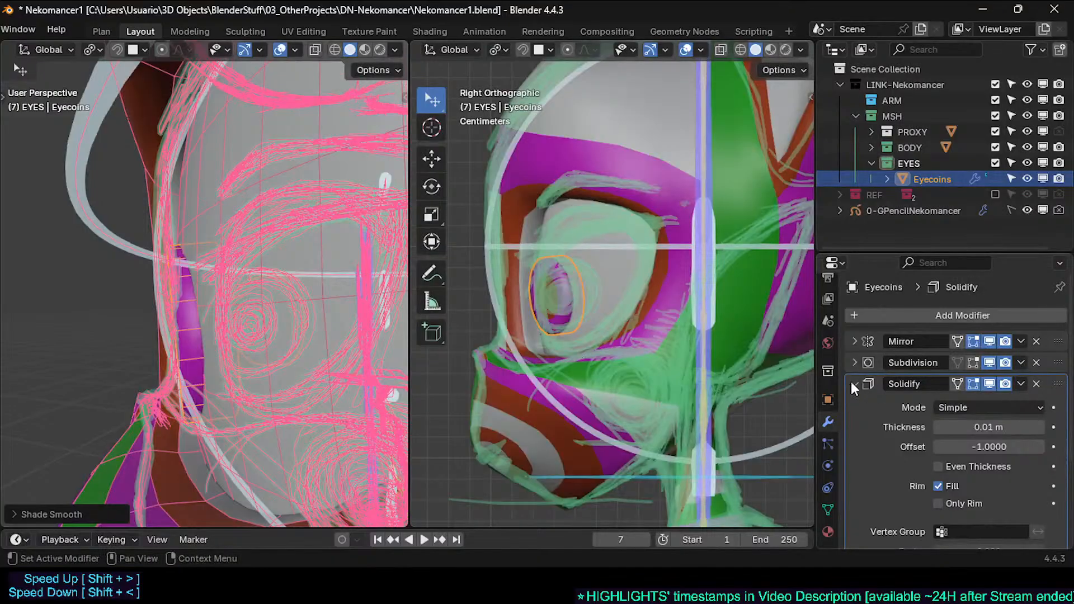
# Step: Turn off the Solidify modifier's Edit Mode display and check the disc briefly in Edit Mode
pyautogui.click(975, 387)
pyautogui.press('Tab')
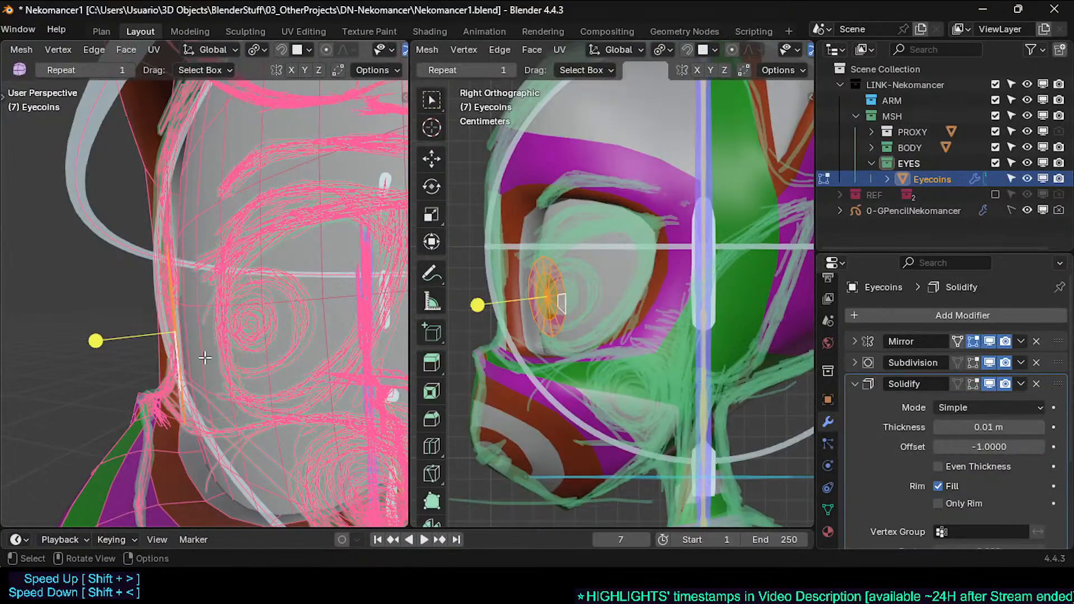
pyautogui.moveTo(204, 360); pyautogui.dragTo(216, 377, button='middle')
pyautogui.press('Tab')
# Step: Deselect everything, show the model in X-ray without gizmos, and try a Solidify thickness of 0.005 m
pyautogui.hotkey('alt', 'a')
pyautogui.hotkey('ctrl', '`')
pyautogui.hotkey('alt', 'z')
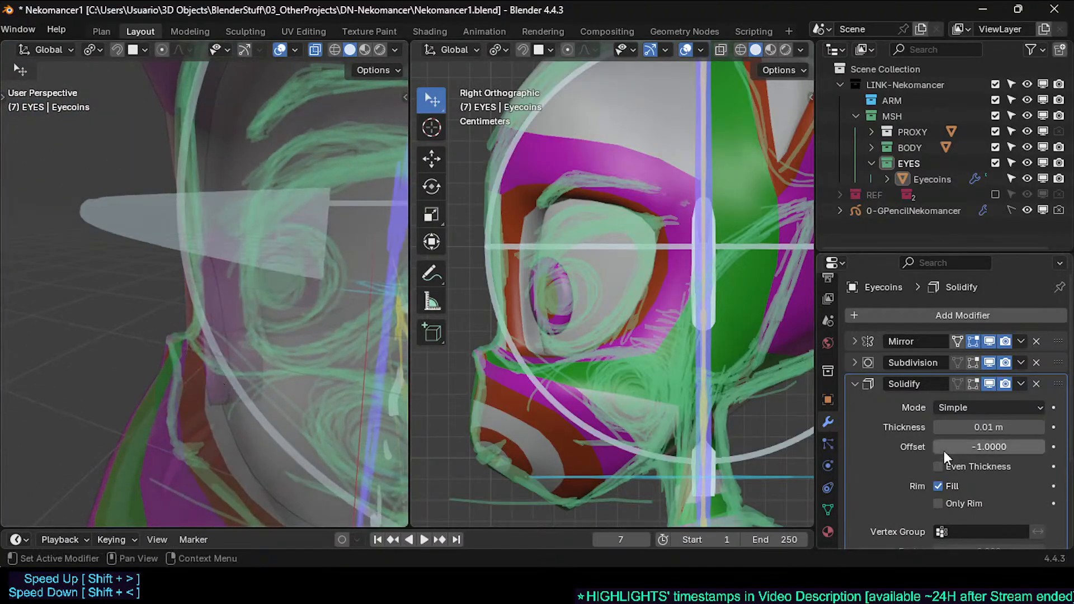
pyautogui.click(941, 428)
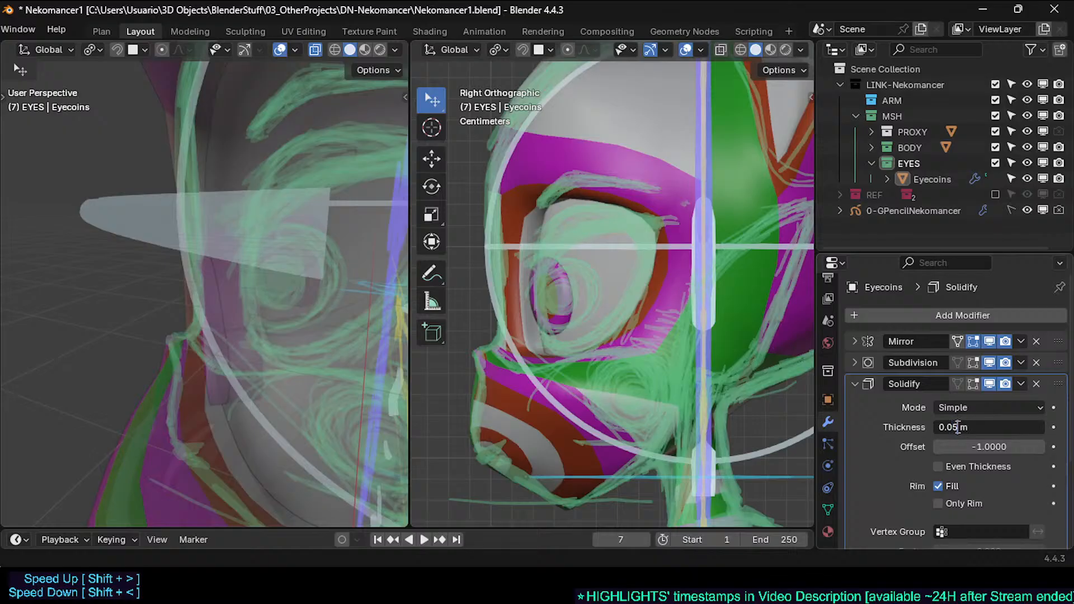
pyautogui.write('0.05')
pyautogui.press('Return')
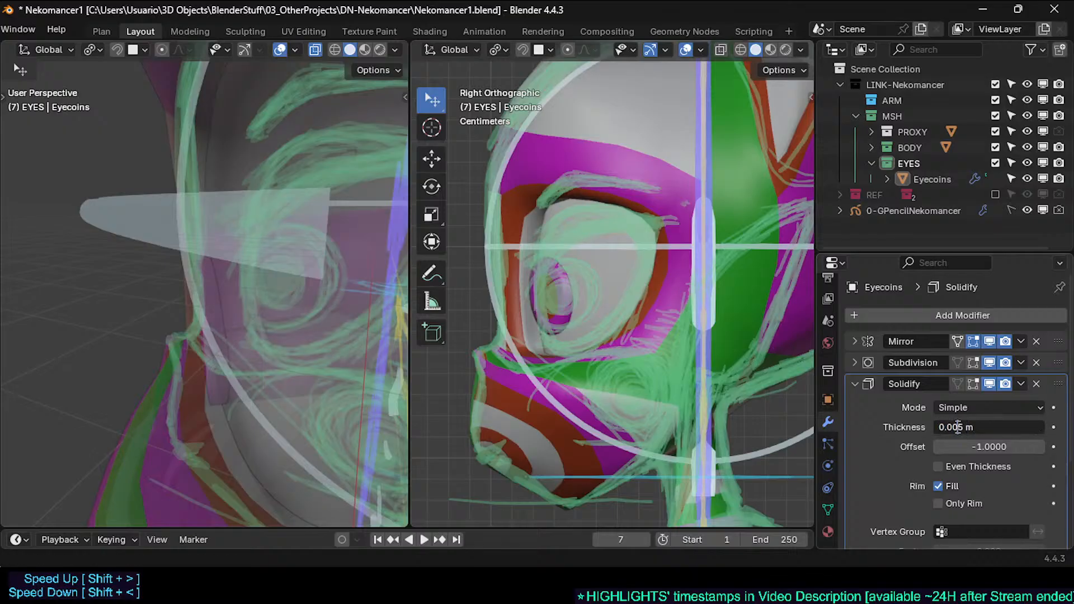
pyautogui.press('Return')
pyautogui.moveTo(332, 283)
pyautogui.mouseDown(button='middle')
pyautogui.moveTo(304, 294)
pyautogui.moveTo(320, 287)
pyautogui.moveTo(321, 270)
pyautogui.mouseUp(button='middle')
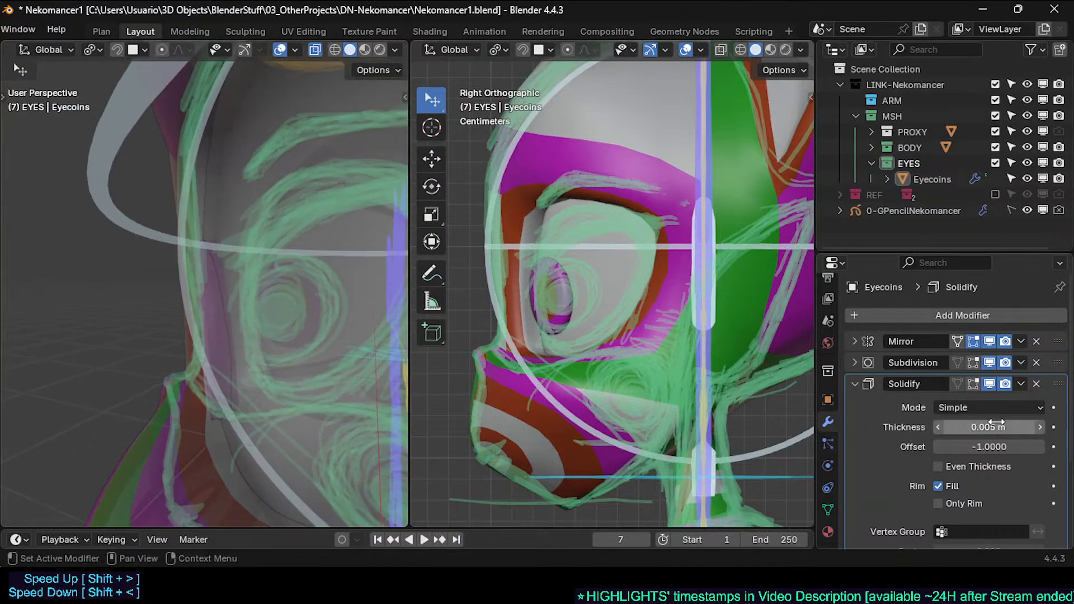
# Step: Set the Solidify thickness to 0.007 m, then restore the gizmos and turn X-ray off
pyautogui.click(996, 427)
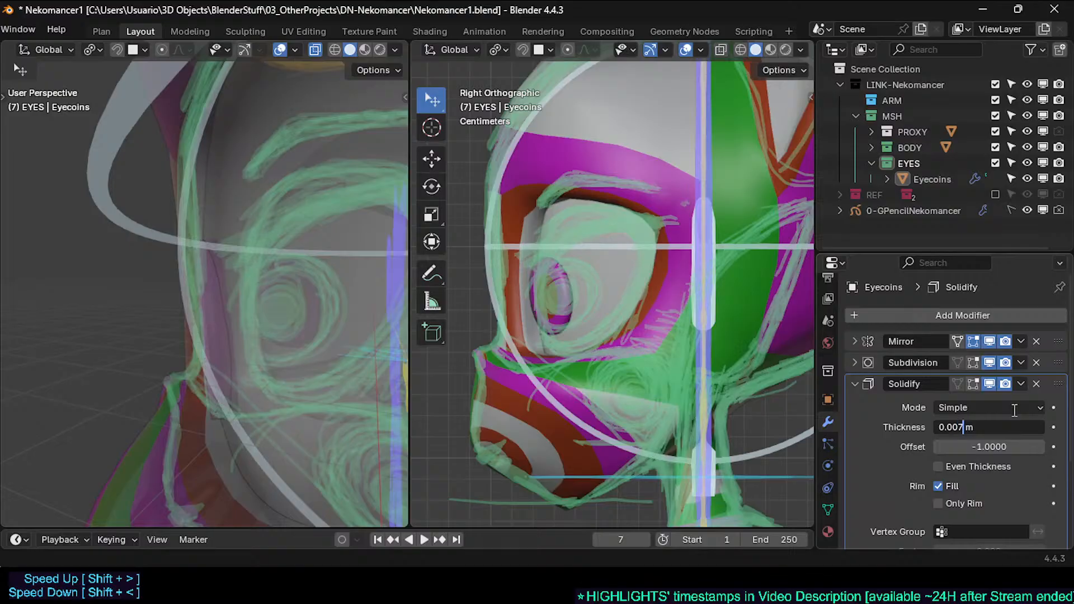
pyautogui.press('Return')
pyautogui.moveTo(387, 346); pyautogui.dragTo(219, 324, button='middle')
pyautogui.hotkey('ctrl', '`')
pyautogui.hotkey('alt', 'z')
# Step: Inspect the thickened eyecoins from several angles, comparing Edit Mode with Object Mode
pyautogui.press('Tab')
pyautogui.moveTo(286, 334); pyautogui.dragTo(252, 329, button='middle')
pyautogui.press('Tab')
pyautogui.moveTo(251, 329); pyautogui.dragTo(179, 345, button='middle')
pyautogui.keyDown('ctrl'); pyautogui.moveTo(180, 345); pyautogui.dragTo(218, 308, button='middle'); pyautogui.keyUp('ctrl')
pyautogui.moveTo(218, 308)
pyautogui.mouseDown(button='middle')
pyautogui.moveTo(145, 310)
pyautogui.moveTo(104, 297)
pyautogui.moveTo(207, 294)
pyautogui.moveTo(265, 276)
pyautogui.moveTo(223, 314)
pyautogui.mouseUp(button='middle')
pyautogui.moveTo(261, 331); pyautogui.dragTo(162, 270, button='middle')
pyautogui.moveTo(173, 334)
pyautogui.mouseDown(button='middle')
pyautogui.moveTo(170, 342)
pyautogui.moveTo(137, 327)
pyautogui.moveTo(137, 297)
pyautogui.moveTo(269, 321)
pyautogui.moveTo(226, 310)
pyautogui.moveTo(169, 321)
pyautogui.moveTo(242, 323)
pyautogui.moveTo(236, 305)
pyautogui.moveTo(188, 293)
pyautogui.moveTo(233, 324)
pyautogui.moveTo(215, 321)
pyautogui.moveTo(258, 307)
pyautogui.moveTo(229, 291)
pyautogui.moveTo(267, 316)
pyautogui.moveTo(335, 327)
pyautogui.moveTo(180, 307)
pyautogui.mouseUp(button='middle')
pyautogui.press('Tab')
pyautogui.press('Tab')
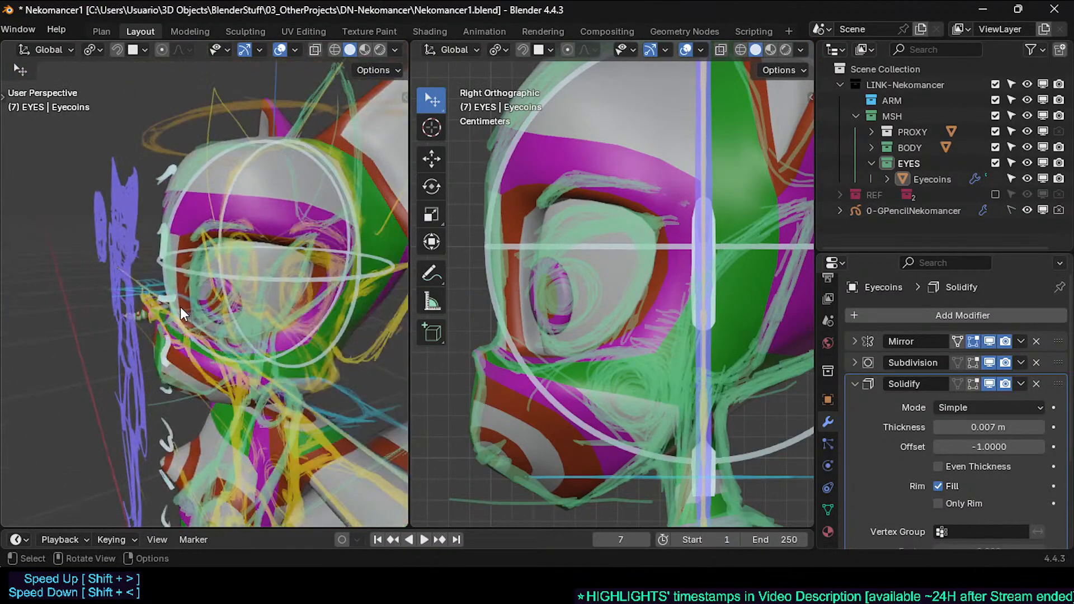
# Step: View the character from the front and select all visible objects
pyautogui.press('KP_1')
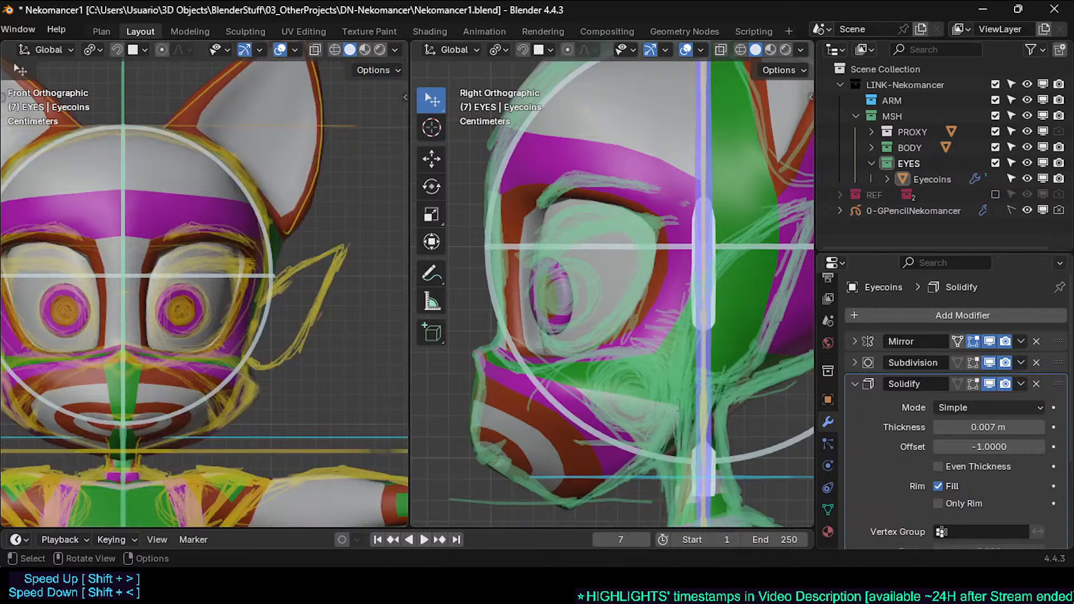
pyautogui.press('a')
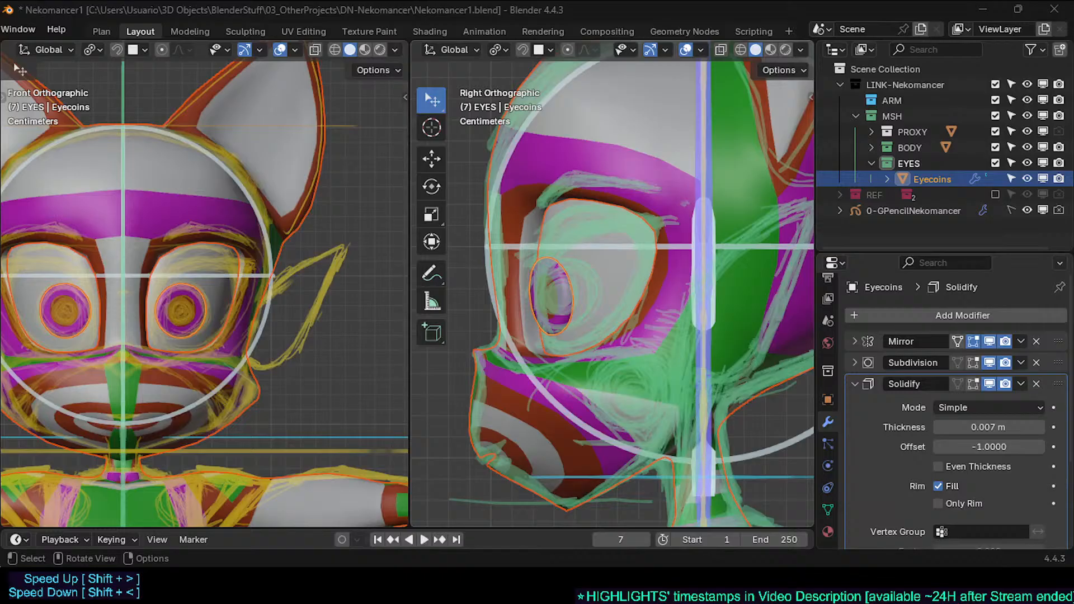
pyautogui.moveTo(140, 280); pyautogui.dragTo(201, 282, button='middle')
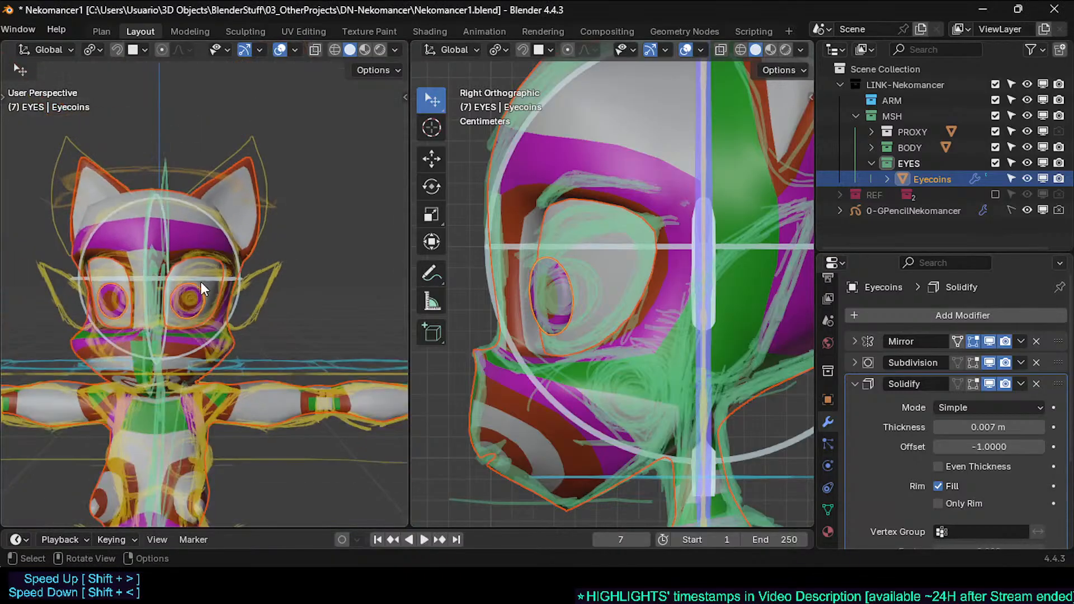
# Step: Deselect everything, save the file, and frame the character's eyes in the front orthographic view
pyautogui.press('Tab')
pyautogui.press('Tab')
pyautogui.hotkey('ctrl', 's')
pyautogui.hotkey('alt', 'a')
pyautogui.press('KP_1')
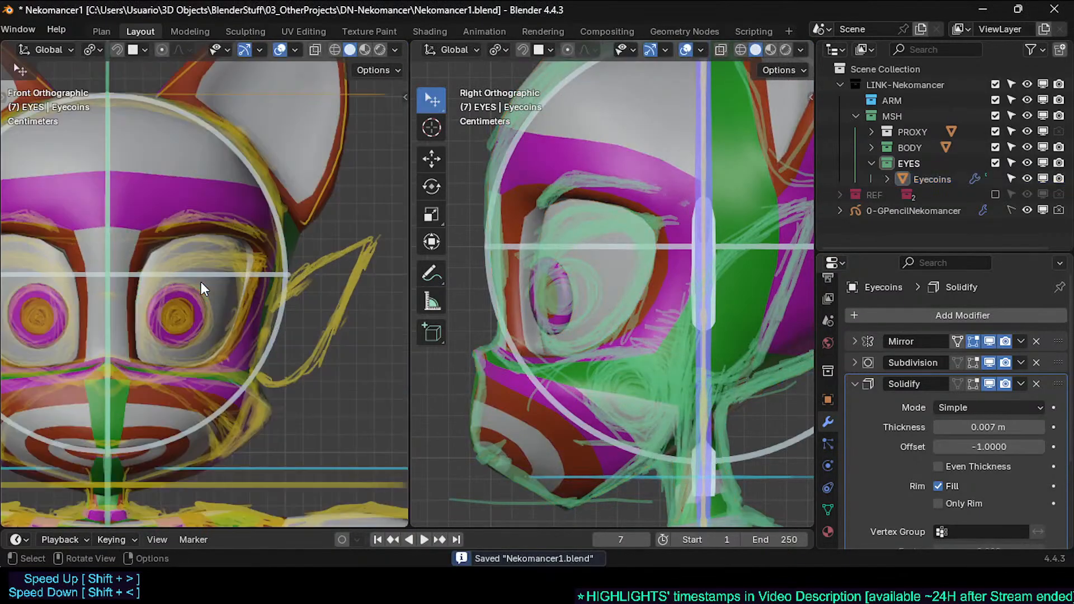
pyautogui.hotkey('ctrl', 's')
pyautogui.scroll(-4, 264, 331)
pyautogui.keyDown('shift'); pyautogui.moveTo(221, 343); pyautogui.dragTo(232, 297, button='middle'); pyautogui.keyUp('shift')
pyautogui.scroll(5, 222, 305)
pyautogui.keyDown('shift'); pyautogui.moveTo(232, 210); pyautogui.dragTo(217, 320, button='middle'); pyautogui.keyUp('shift')
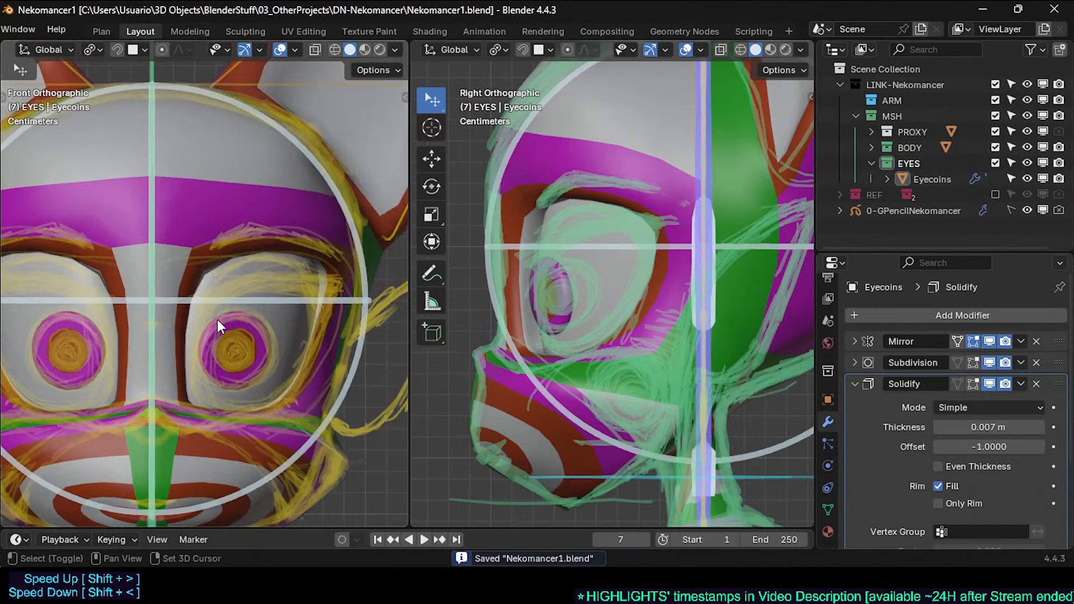
pyautogui.scroll(-1, 217, 320)
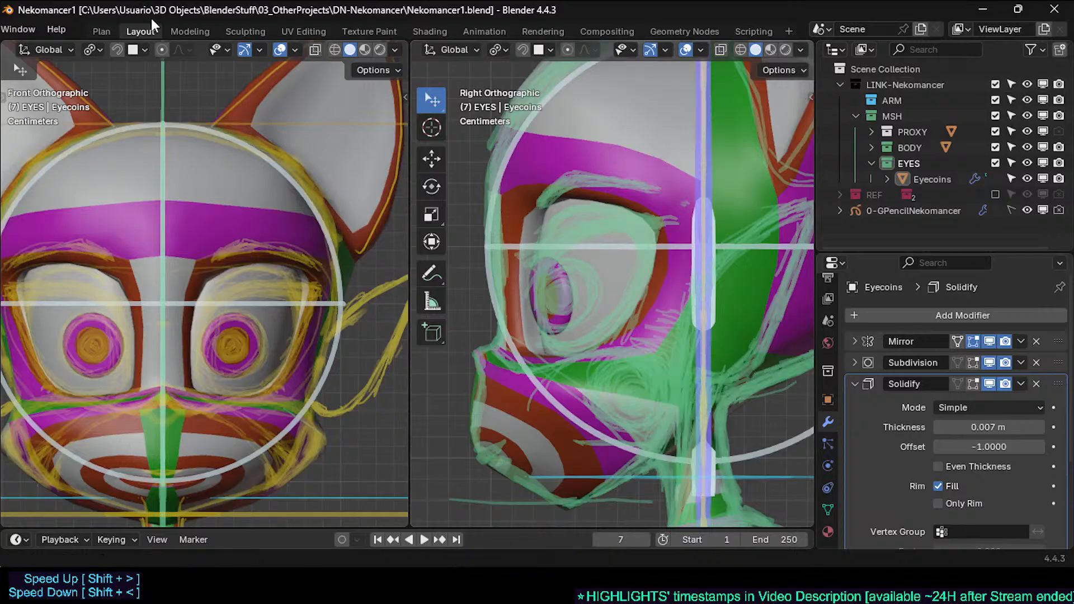
# Step: Comment out the Eyecoins entry under MESH OBJECTS in the to-do text with a leading #, and return to the modeling workspace
pyautogui.click(102, 31)
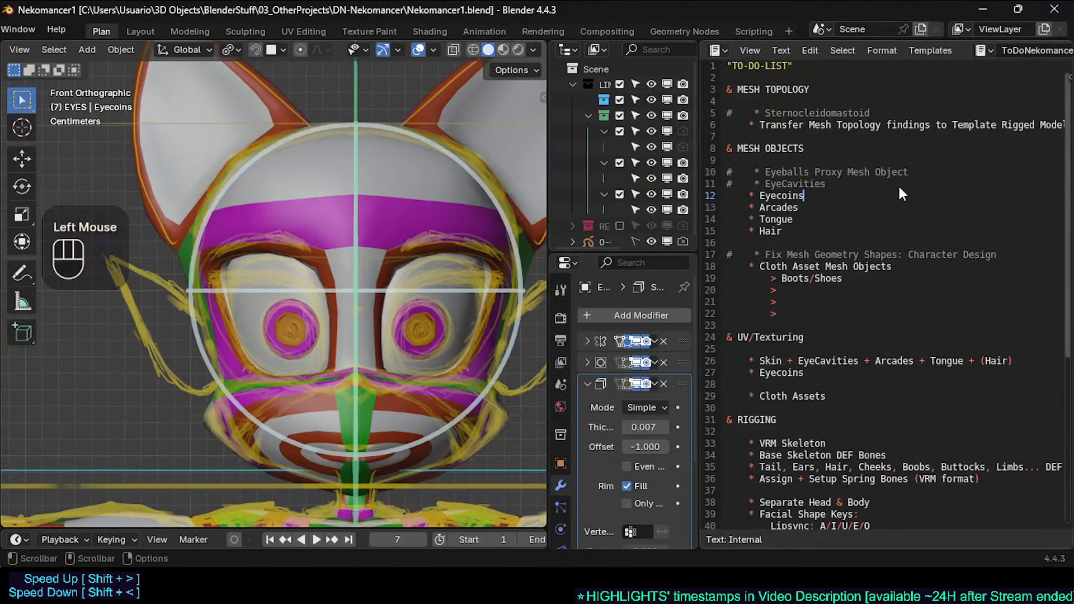
pyautogui.click(804, 195)
pyautogui.press('Home')
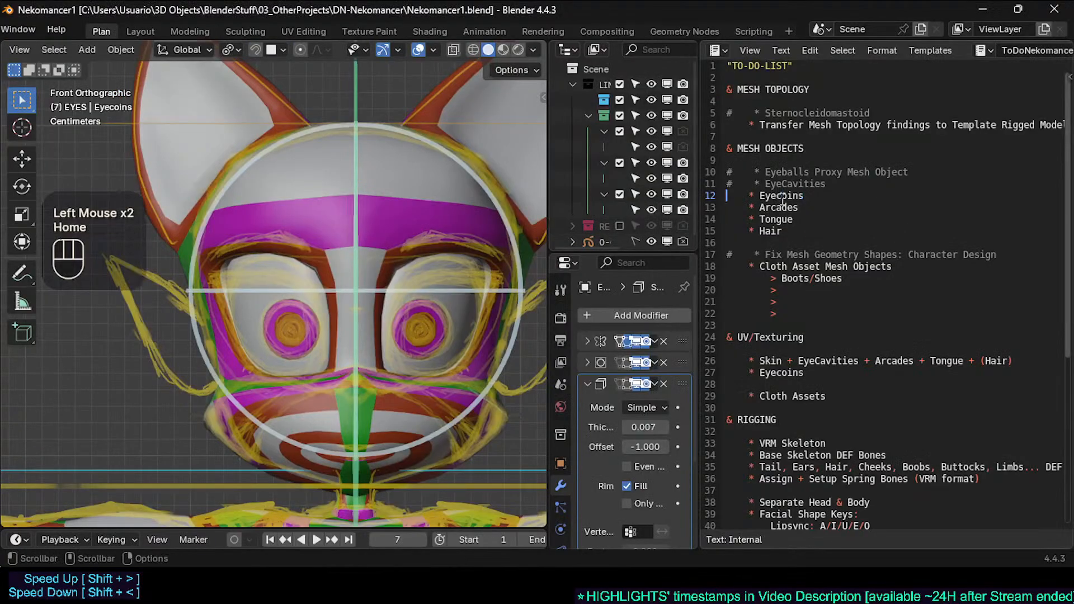
pyautogui.write('#')
pyautogui.press('Insert')
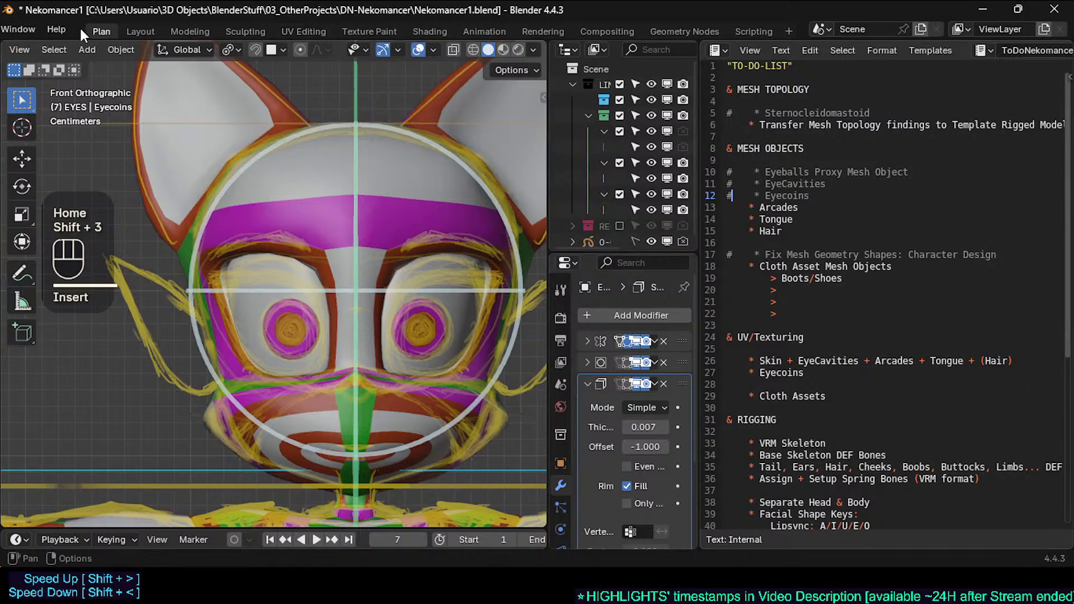
pyautogui.click(134, 31)
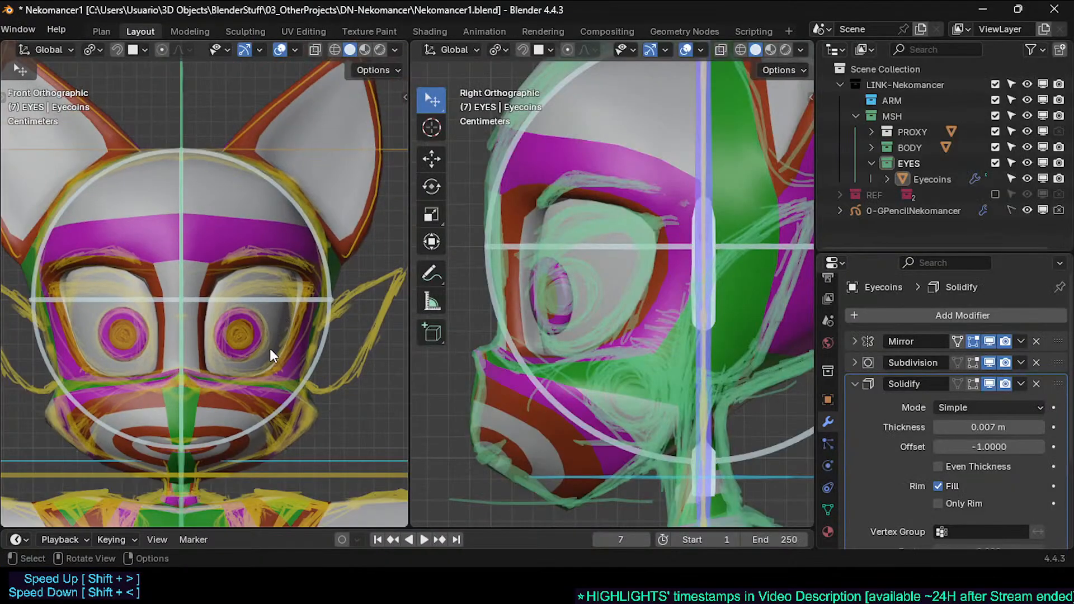
# Step: Set the Eyeballs proxy object to display as Wire and save the file
pyautogui.scroll(3, 269, 348)
pyautogui.click(273, 305)
pyautogui.hotkey('shift', 'ctrl', 'alt', 'h')
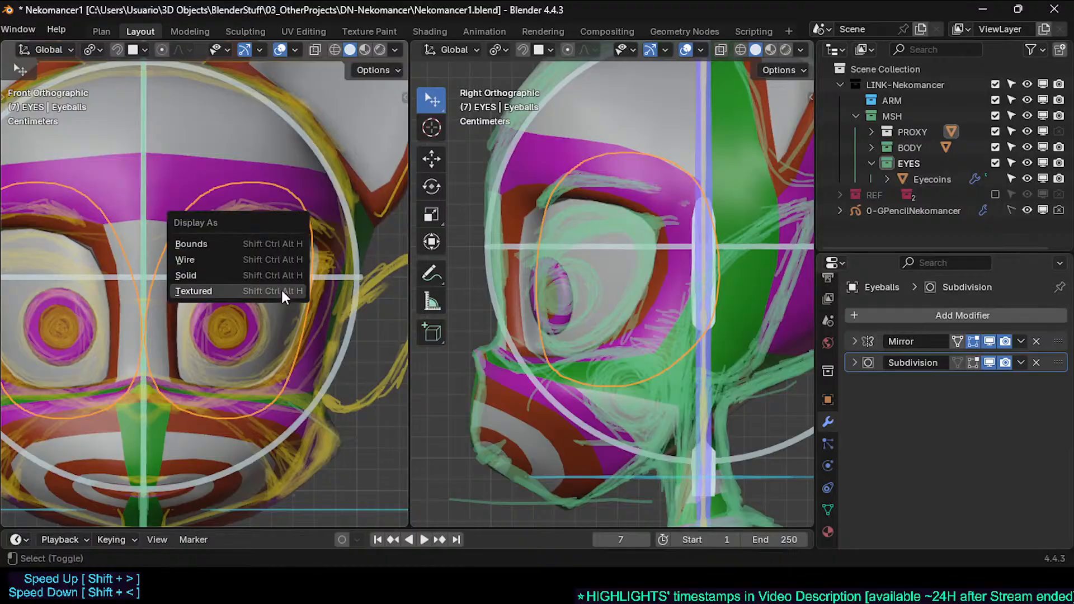
pyautogui.click(265, 259)
pyautogui.scroll(2, 264, 323)
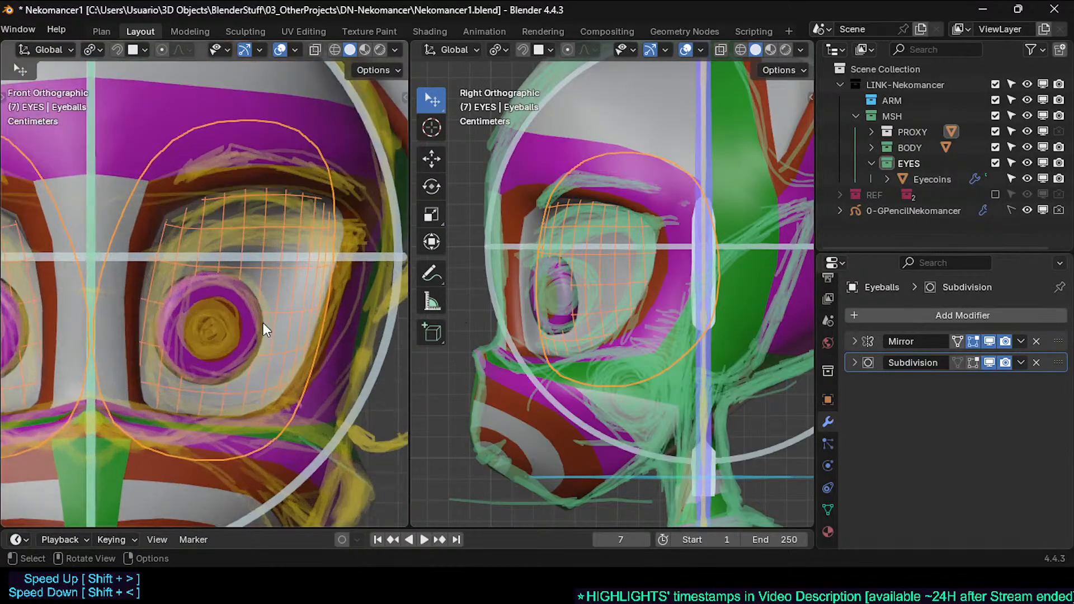
pyautogui.hotkey('ctrl', 's')
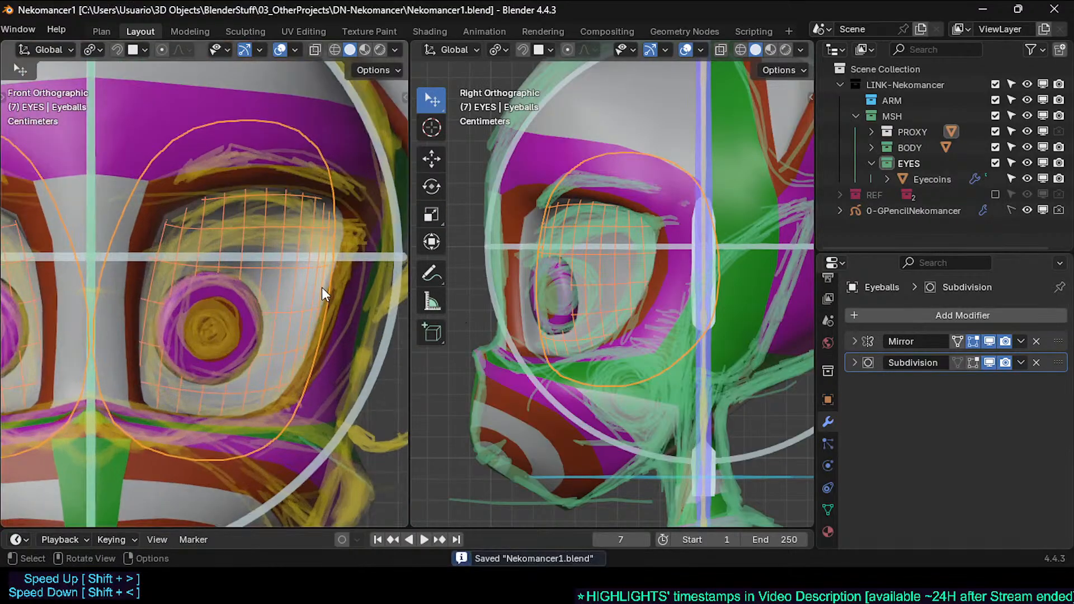
# Step: In Edit Mode on the MSH-Nekomancer mesh, select the edge loop around the eye opening and rip it in place
pyautogui.scroll(2, 242, 258)
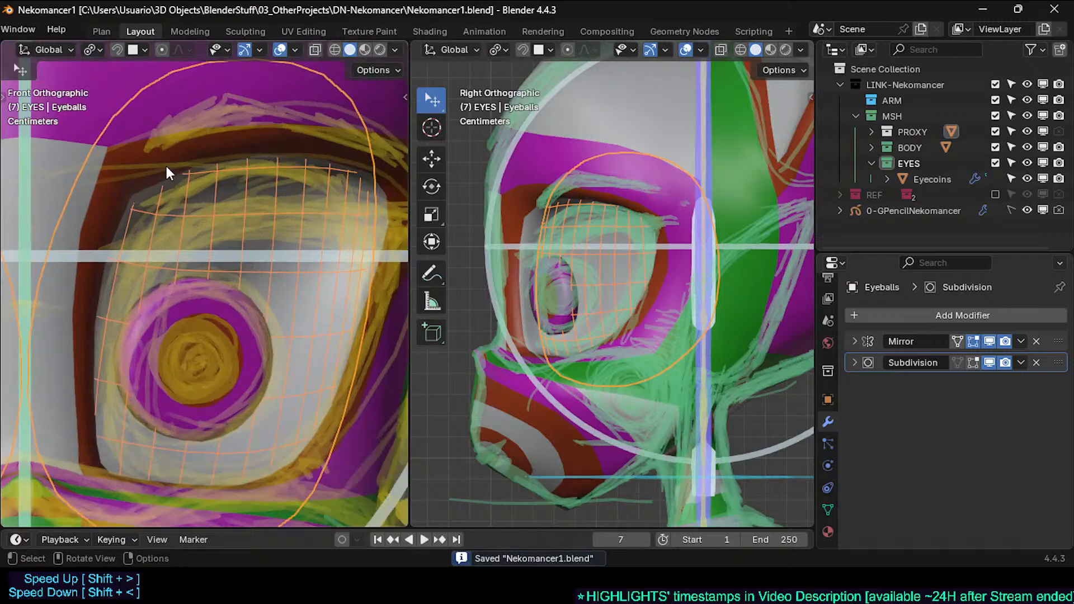
pyautogui.click(163, 159)
pyautogui.press('Tab')
pyautogui.press('Tab')
pyautogui.press('Tab')
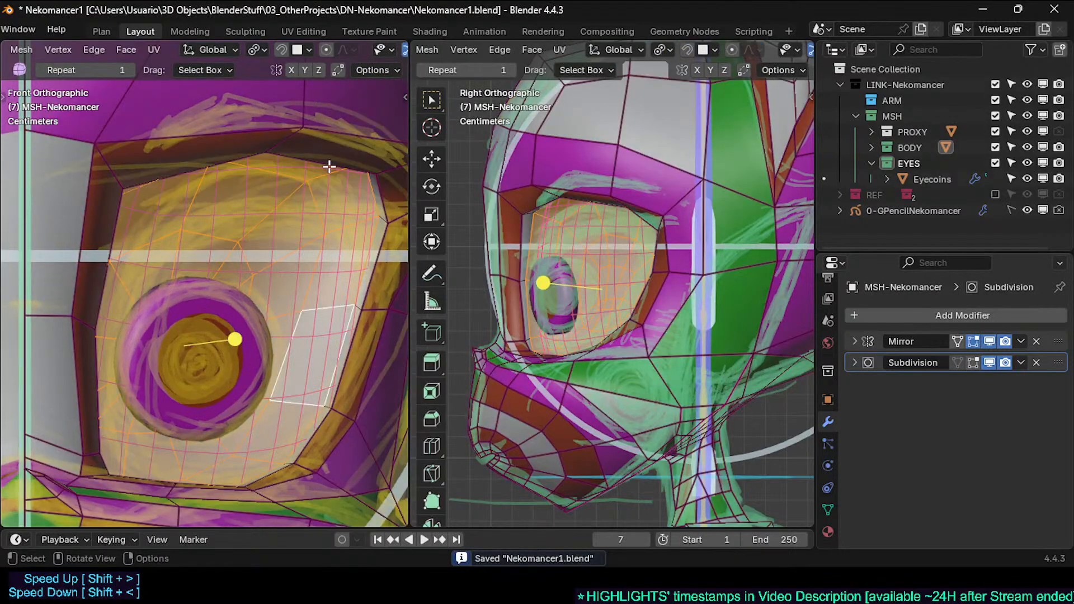
pyautogui.keyDown('alt'); pyautogui.click(385, 193); pyautogui.keyUp('alt')
pyautogui.hotkey('ctrl', 'z')
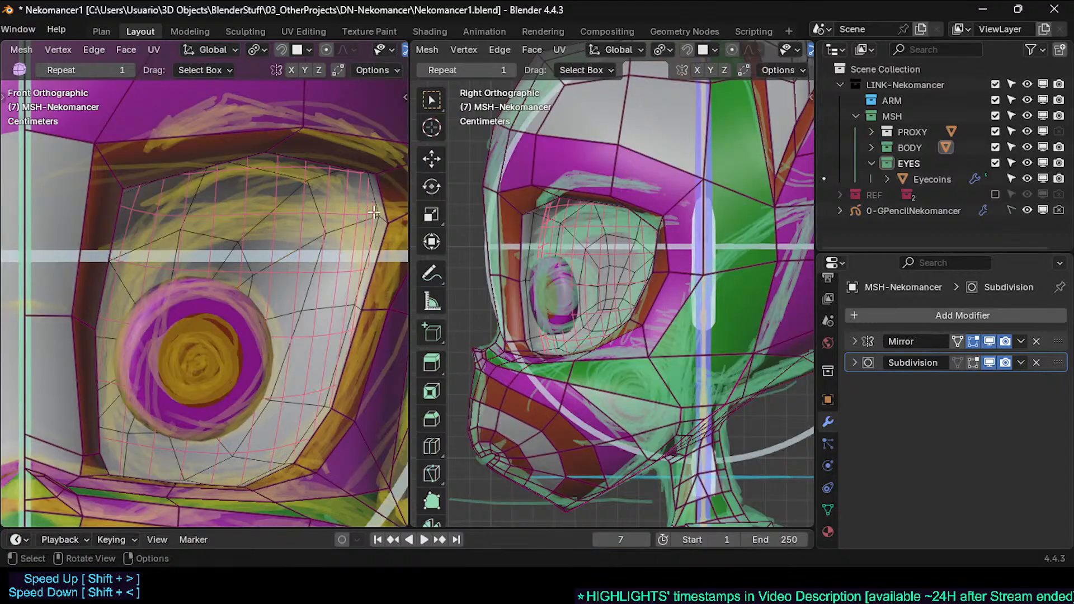
pyautogui.keyDown('alt'); pyautogui.click(384, 235); pyautogui.keyUp('alt')
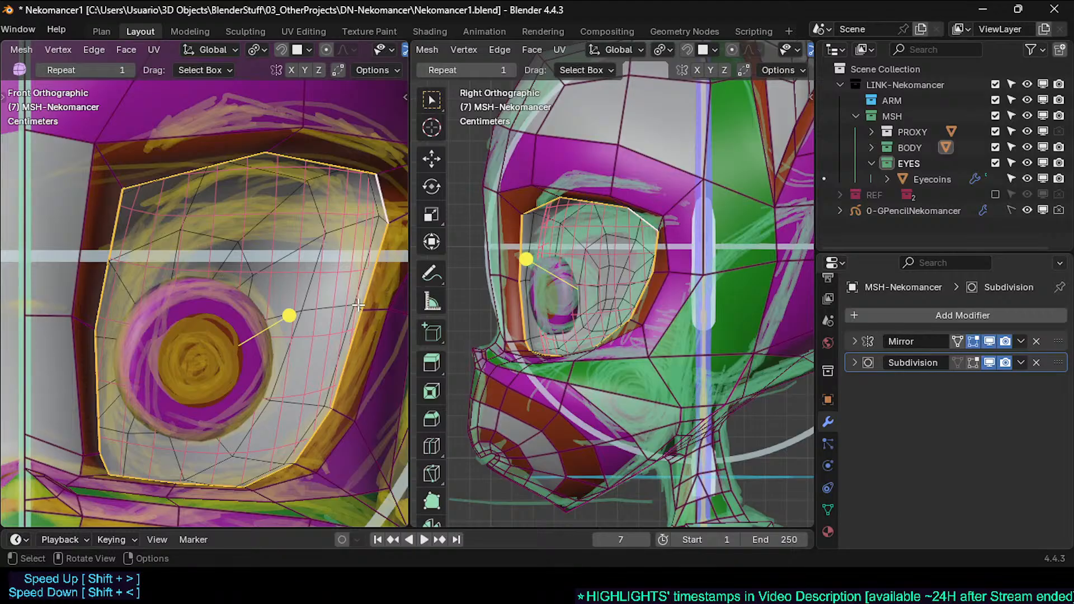
pyautogui.hotkey('alt', 'a')
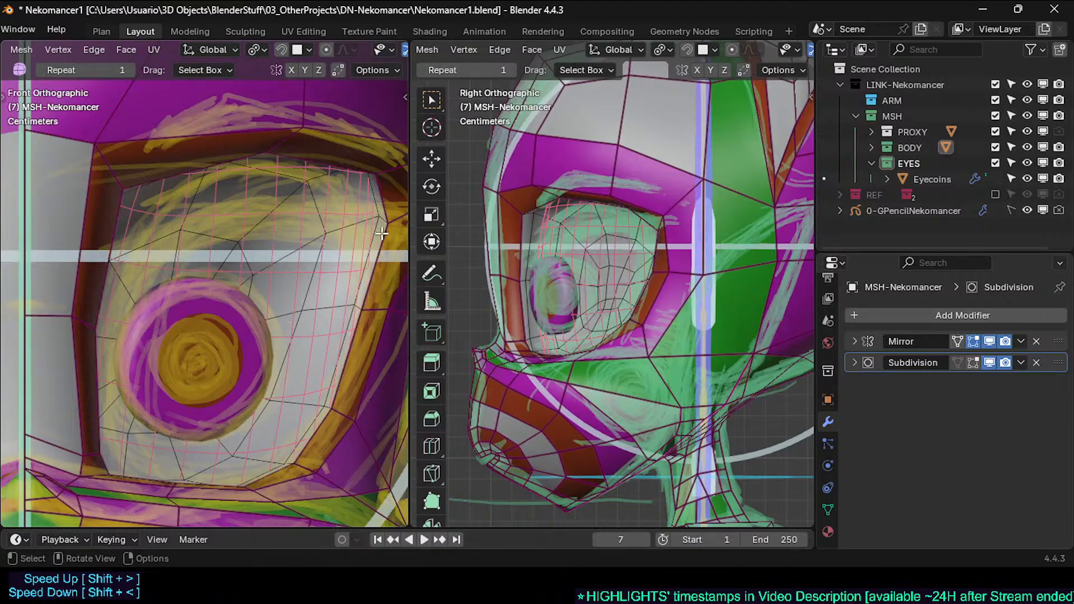
pyautogui.hotkey('ctrl', 'z')
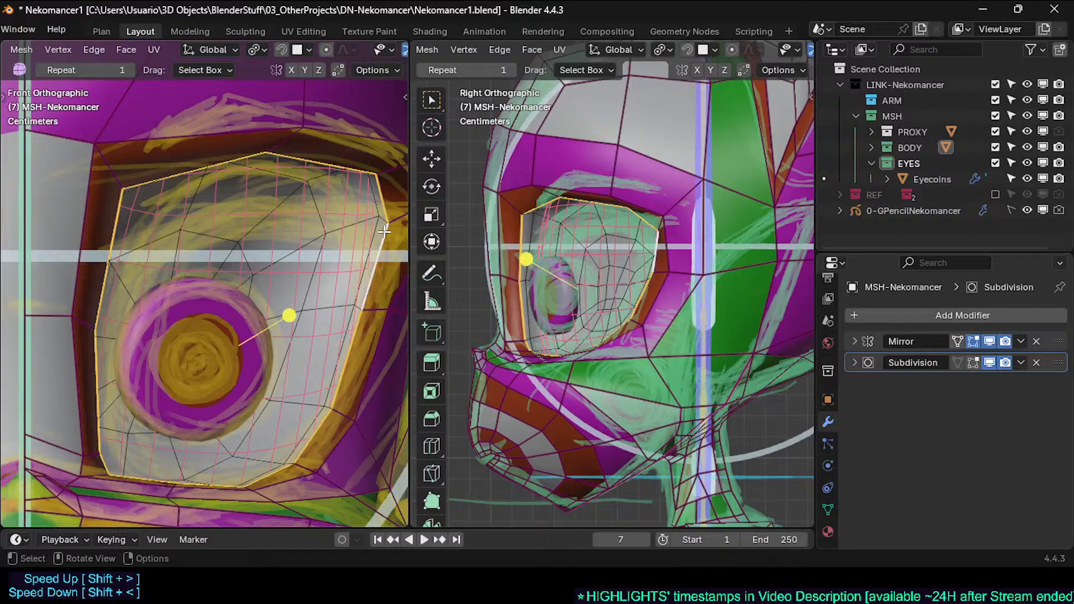
pyautogui.press('g')
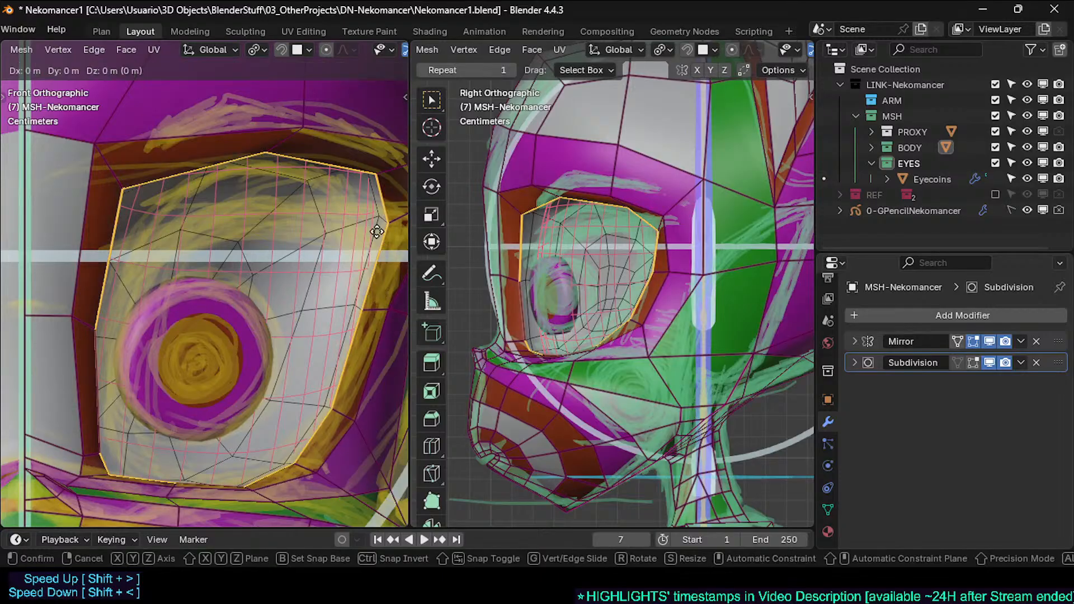
pyautogui.click(374, 230)
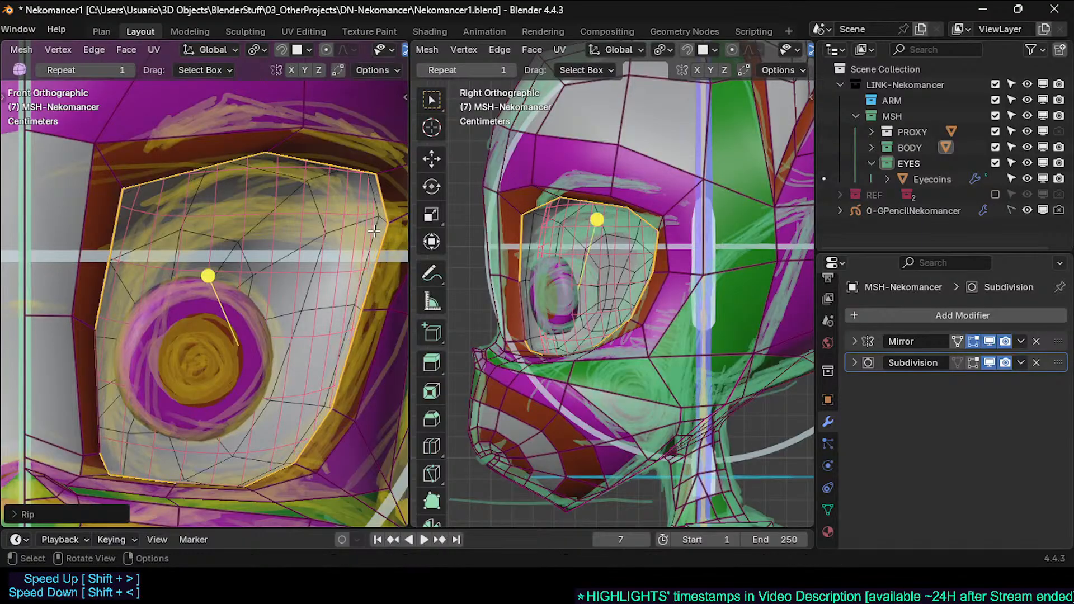
# Step: Hide the ripped eye-opening loop to inspect the seam, reveal it again, and save the file
pyautogui.scroll(2, 363, 230)
pyautogui.scroll(1, 350, 230)
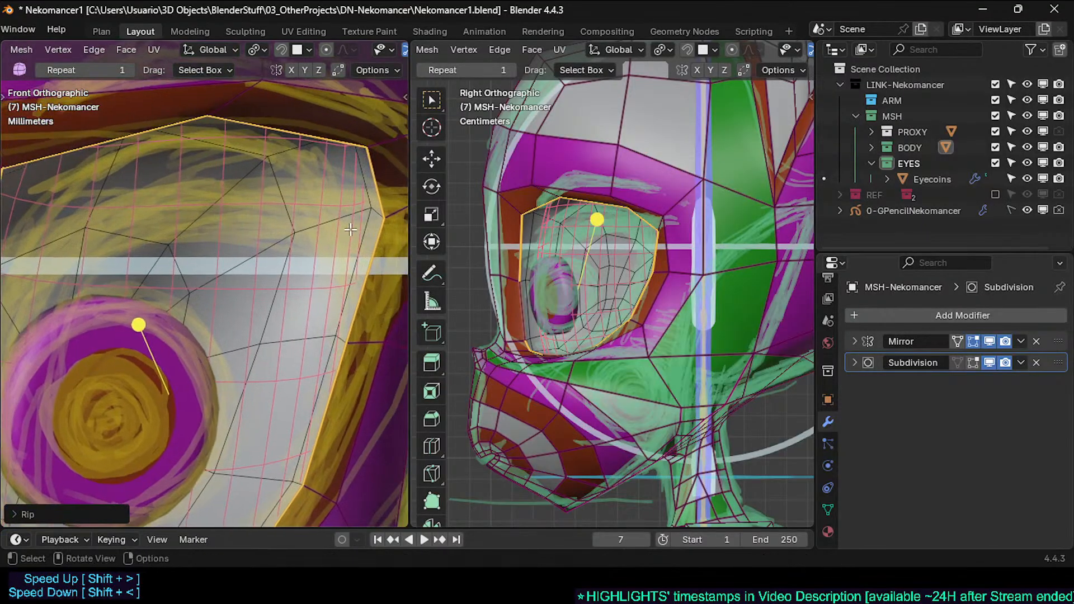
pyautogui.scroll(-1, 369, 216)
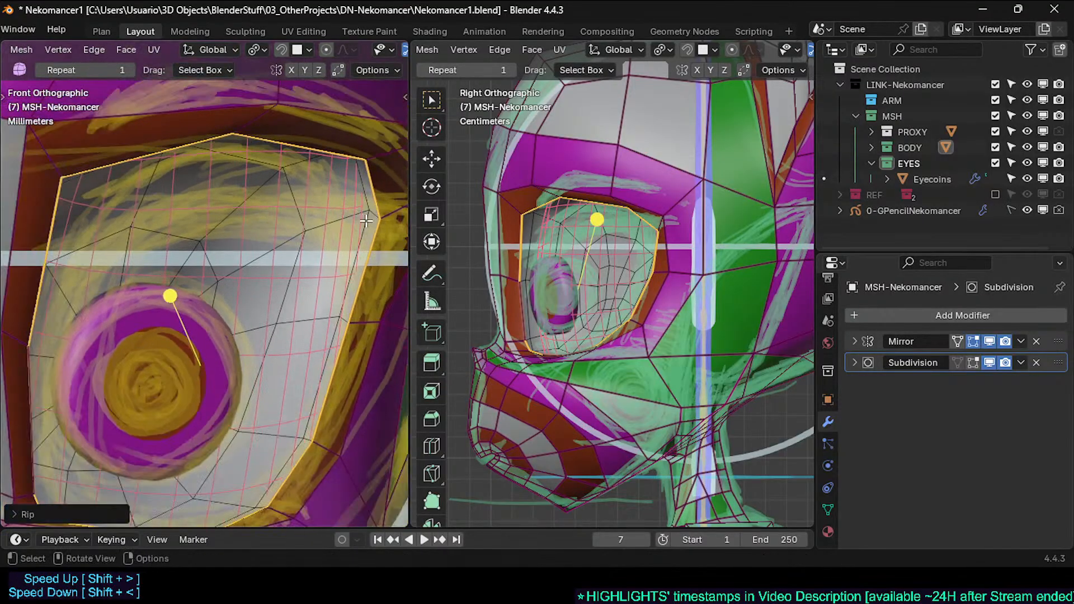
pyautogui.press('h')
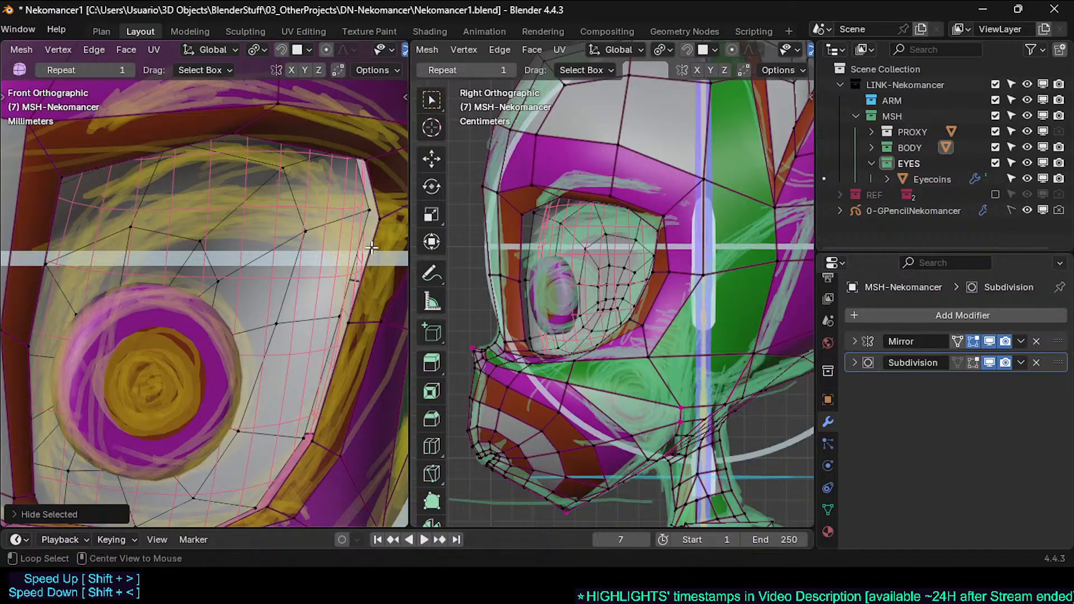
pyautogui.hotkey('alt', 'a')
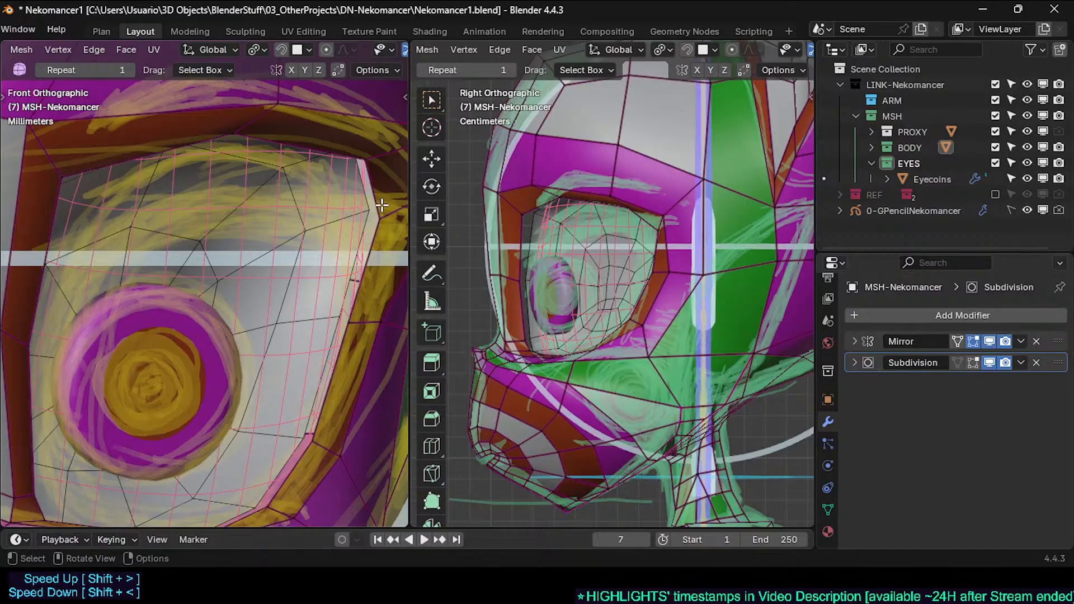
pyautogui.hotkey('alt', 'h')
pyautogui.scroll(-2, 377, 199)
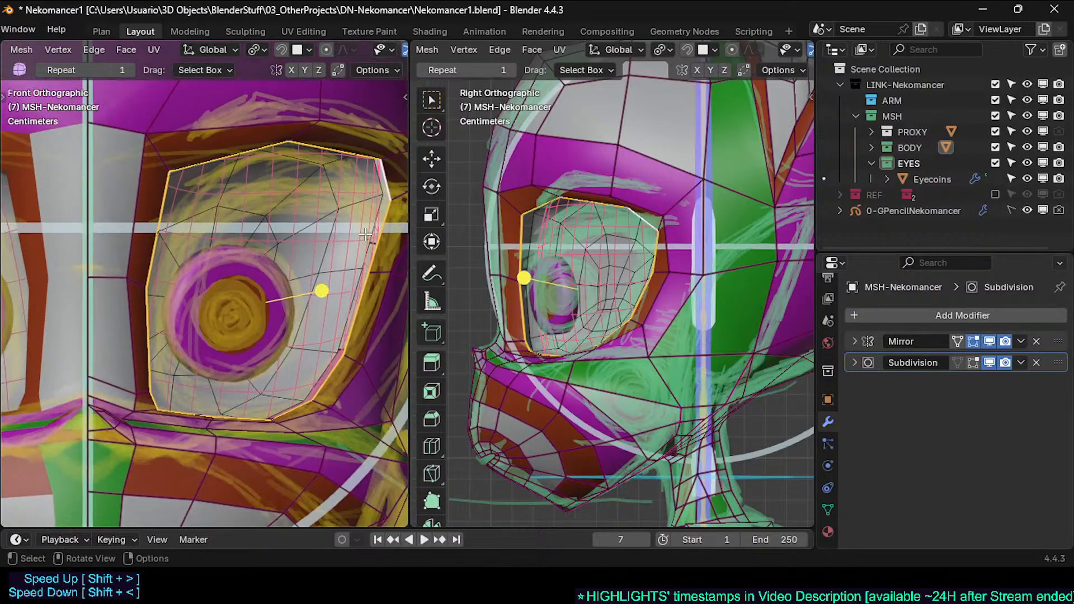
pyautogui.hotkey('ctrl', 's')
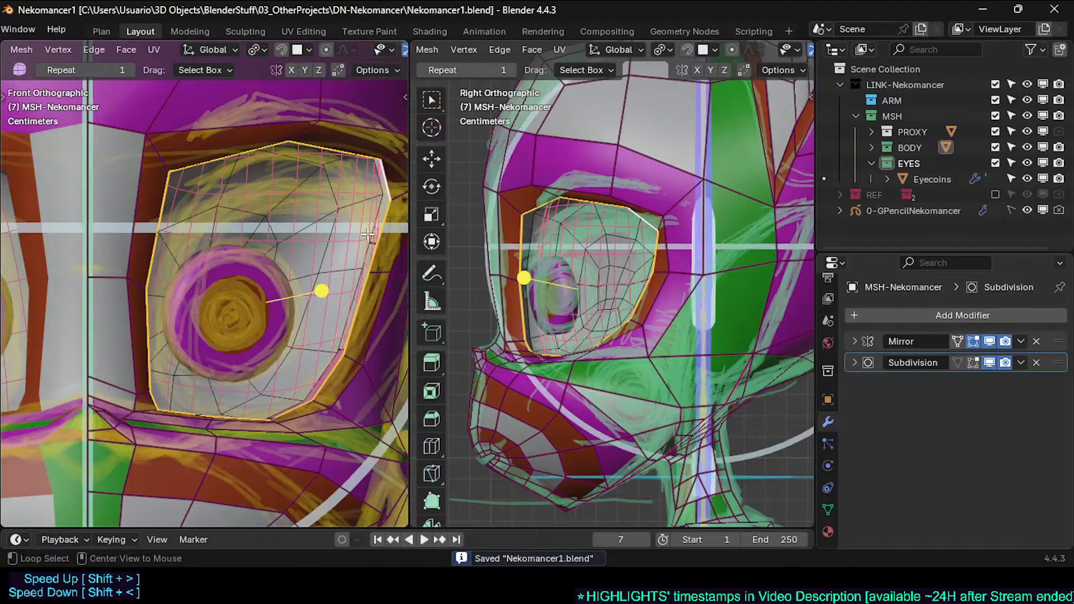
# Step: Extrude the eye-opening edge loop in place and scale the new edges down twice into a small inner ring
pyautogui.hotkey('alt', 'a')
pyautogui.hotkey('ctrl', 'z')
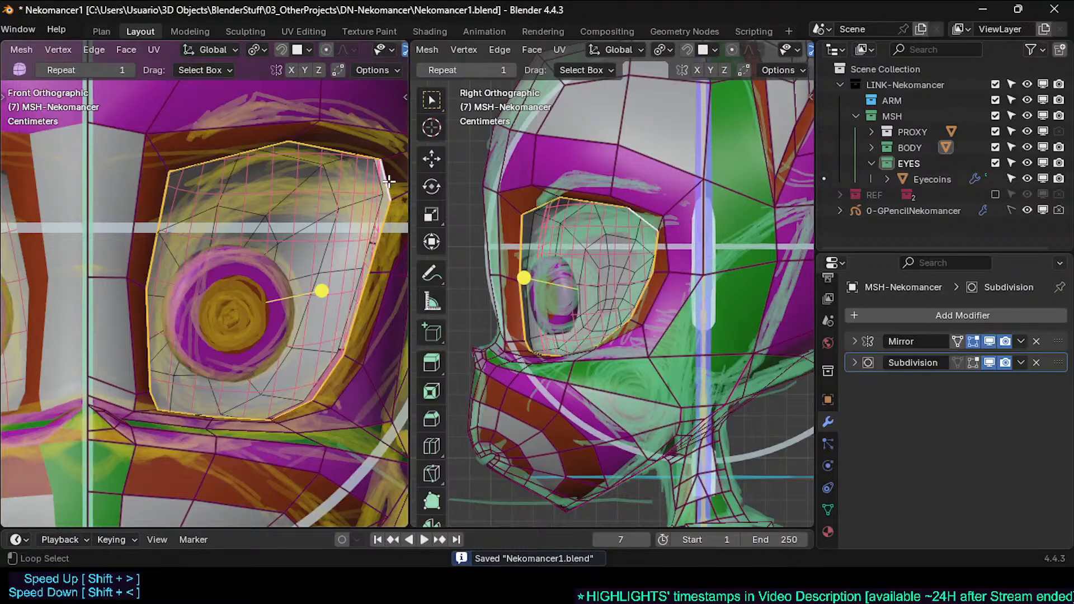
pyautogui.press('e')
pyautogui.rightClick(391, 221)
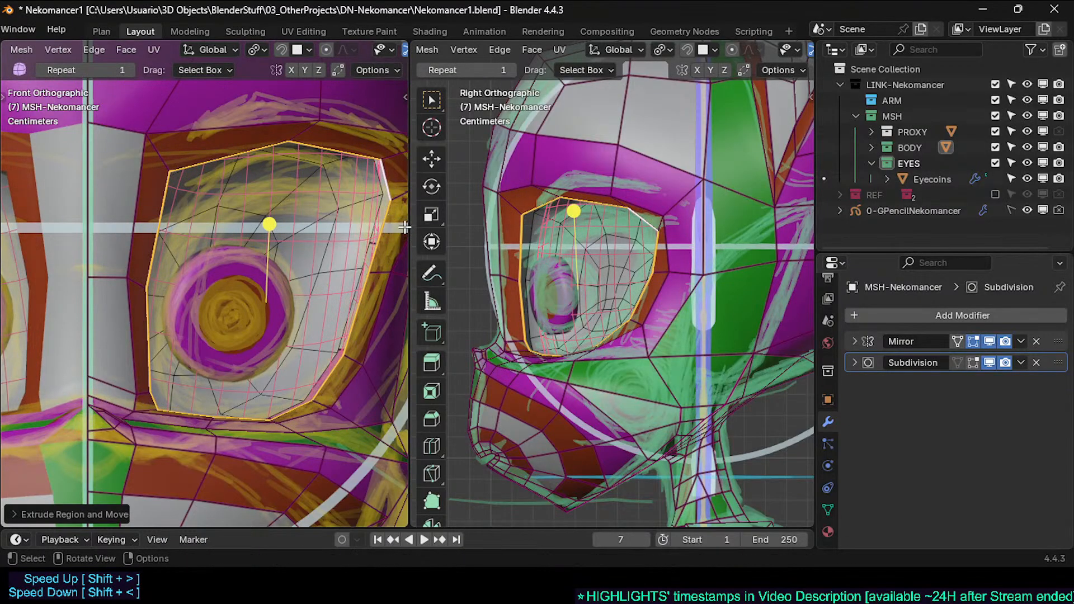
pyautogui.press('s')
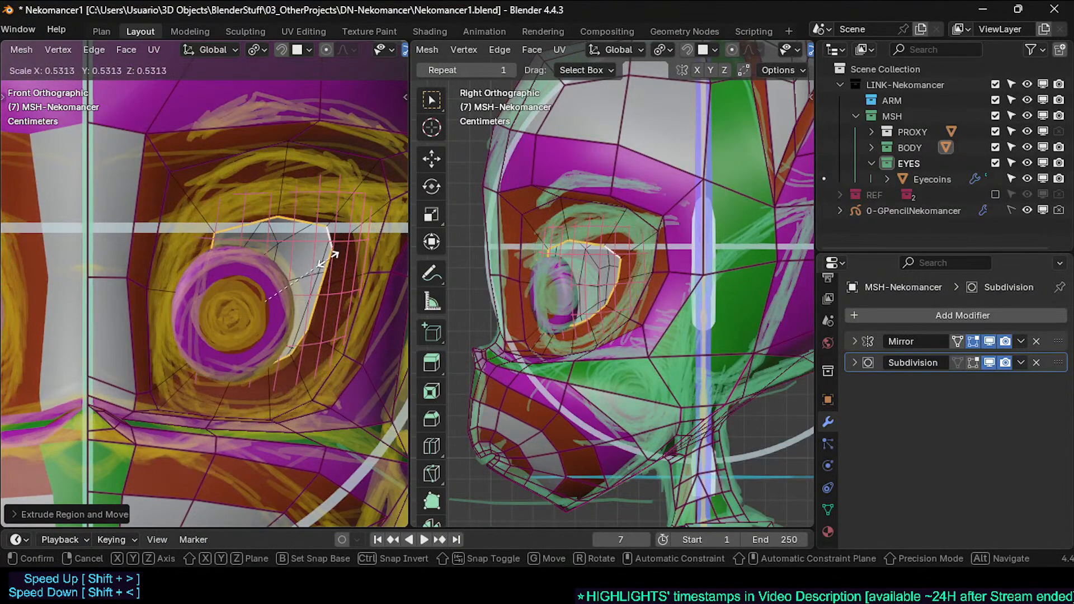
pyautogui.click(317, 263)
pyautogui.press('s')
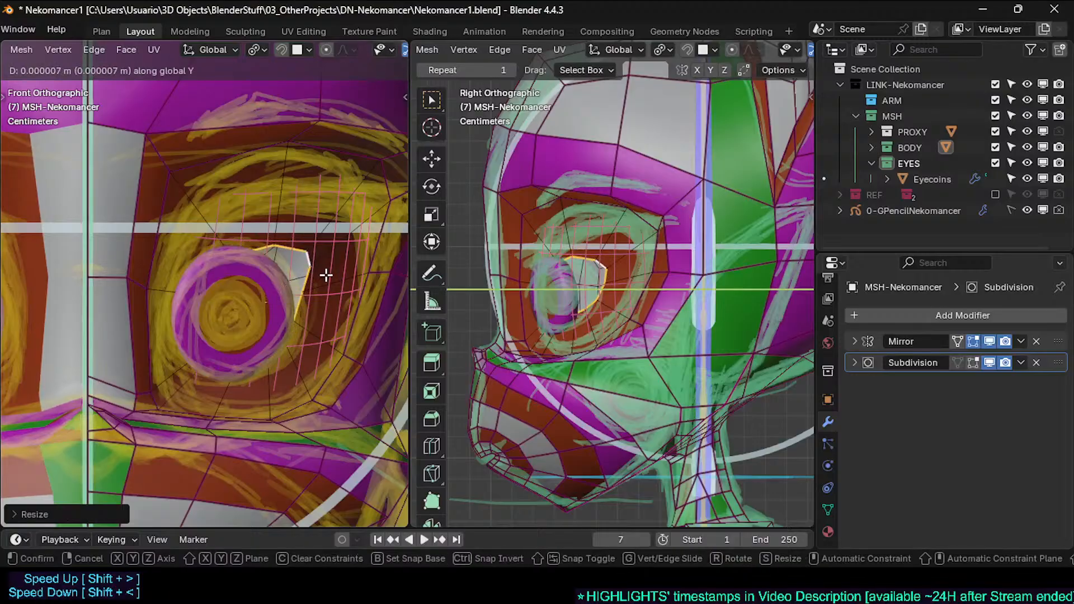
pyautogui.click(324, 258)
# Step: Disable Eyecoins in the viewports and add a Shrinkwrap modifier to MSH-Nekomancer with Eyeballs as its target
pyautogui.press('1')
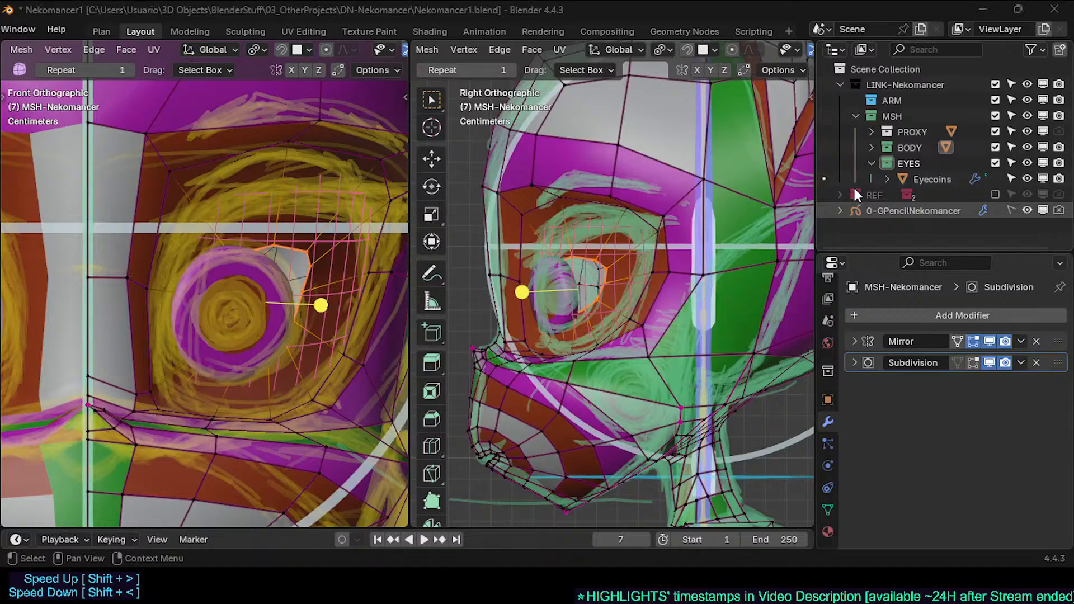
pyautogui.click(1044, 177)
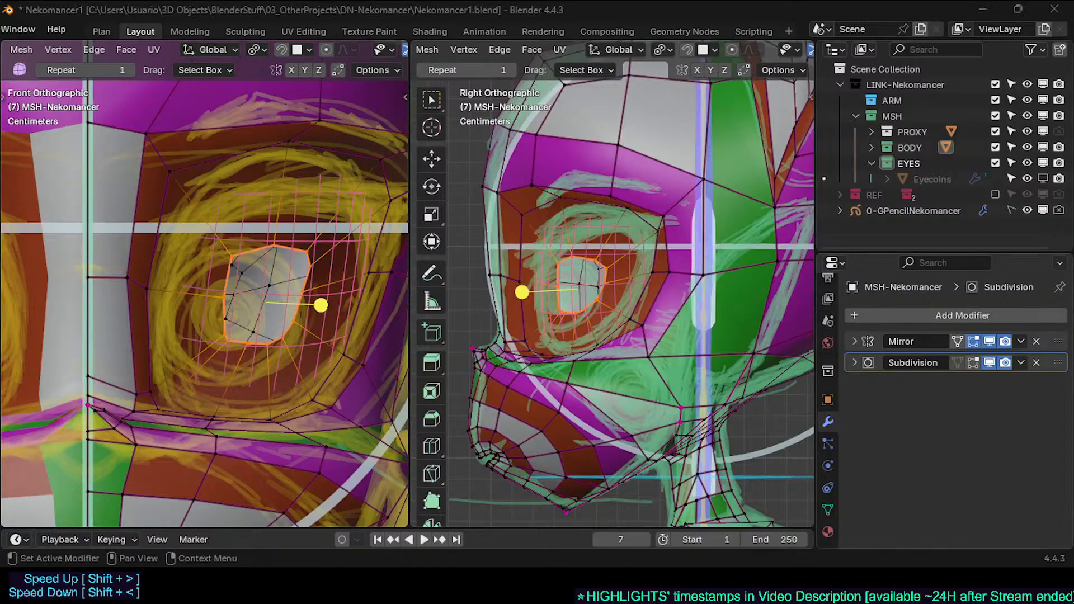
pyautogui.click(897, 315)
pyautogui.moveTo(897, 314)
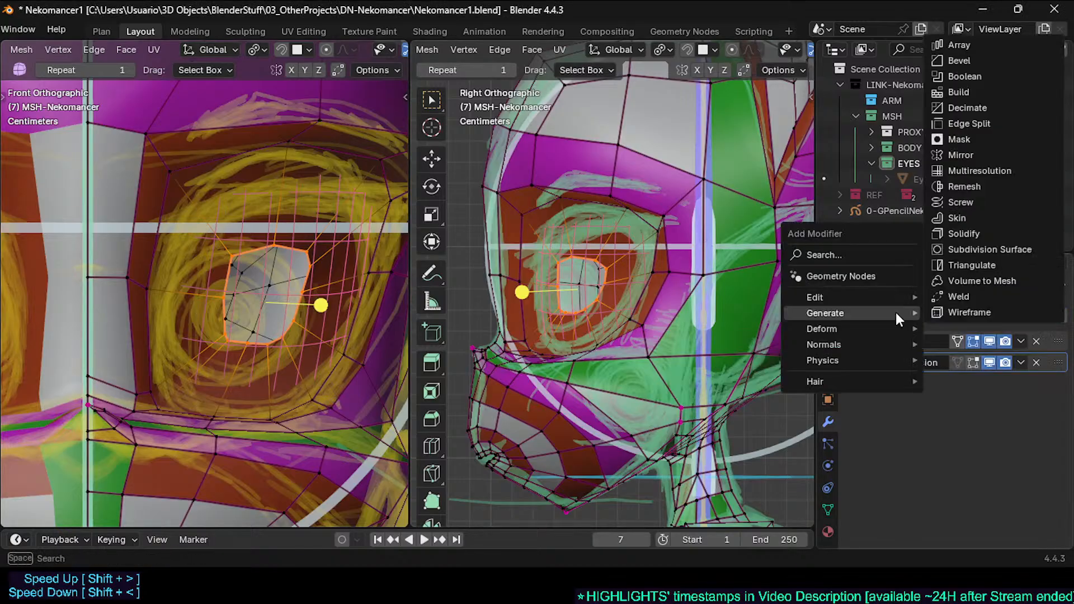
pyautogui.write('shin')
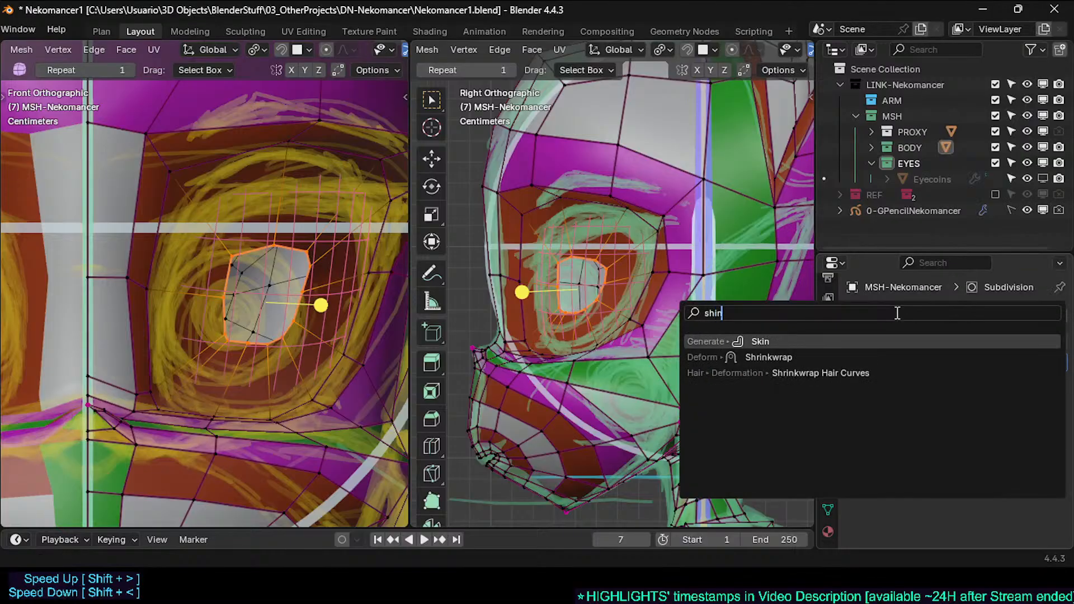
pyautogui.press('Down')
pyautogui.press('Return')
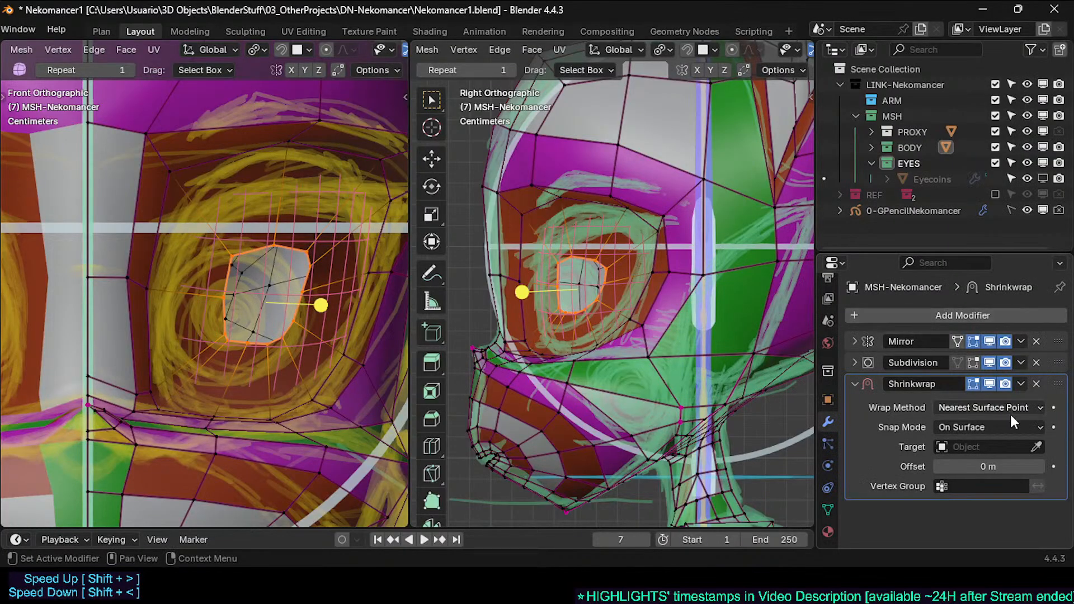
pyautogui.click(1037, 446)
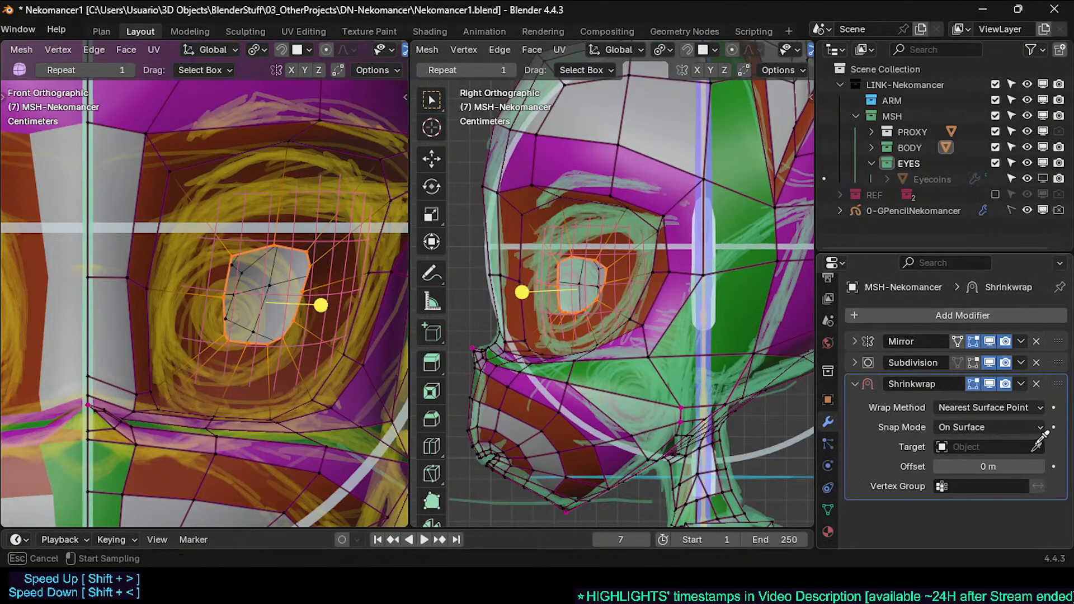
pyautogui.click(267, 280)
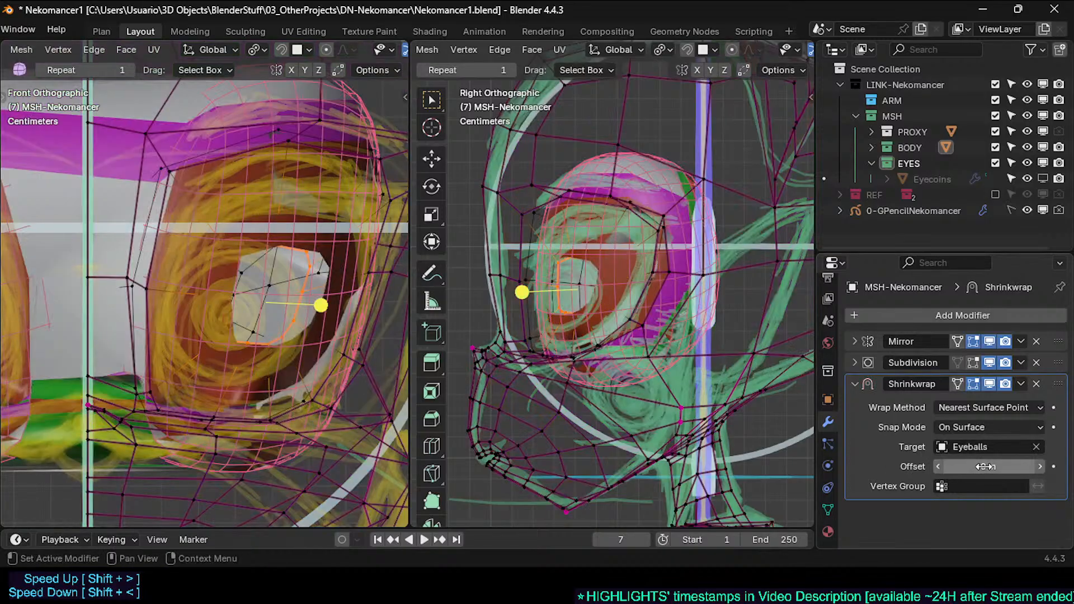
# Step: Set the snap mode of the Shrinkwrap modifier on MSH-Nekomancer to Outside Surface
pyautogui.click(968, 428)
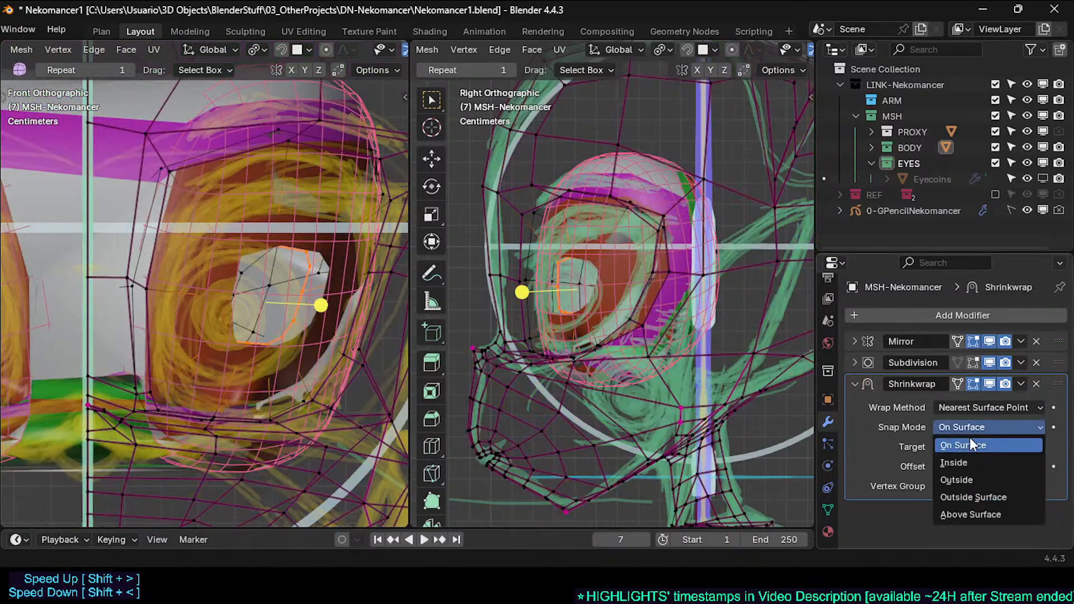
pyautogui.click(962, 497)
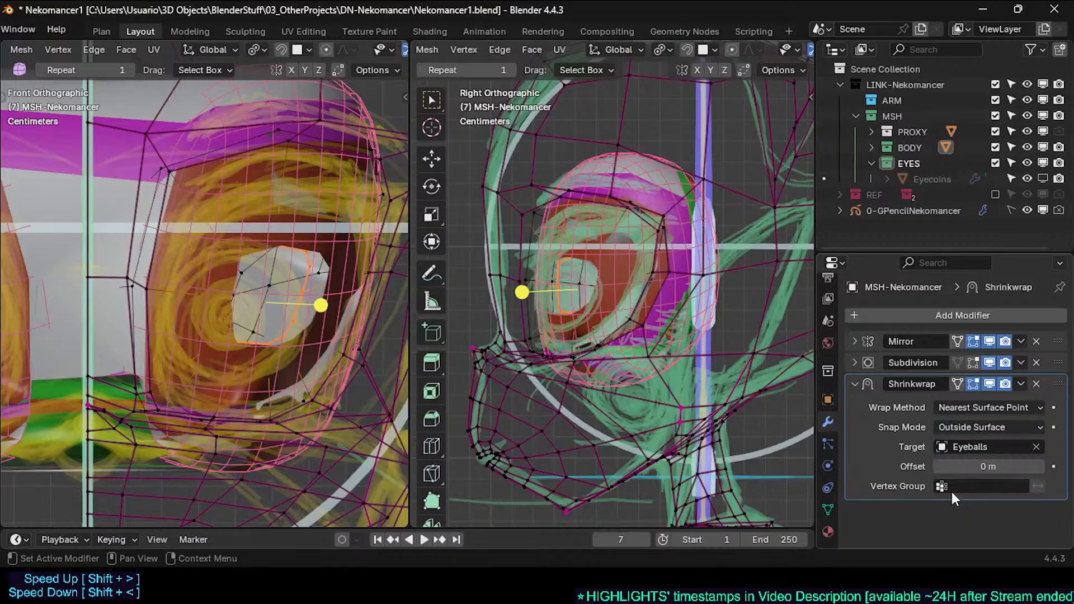
# Step: Try a Shrinkwrap offset of 0.02 m, inspect the eye opening, and reset the offset to 0 m
pyautogui.click(990, 467)
pyautogui.write('0.')
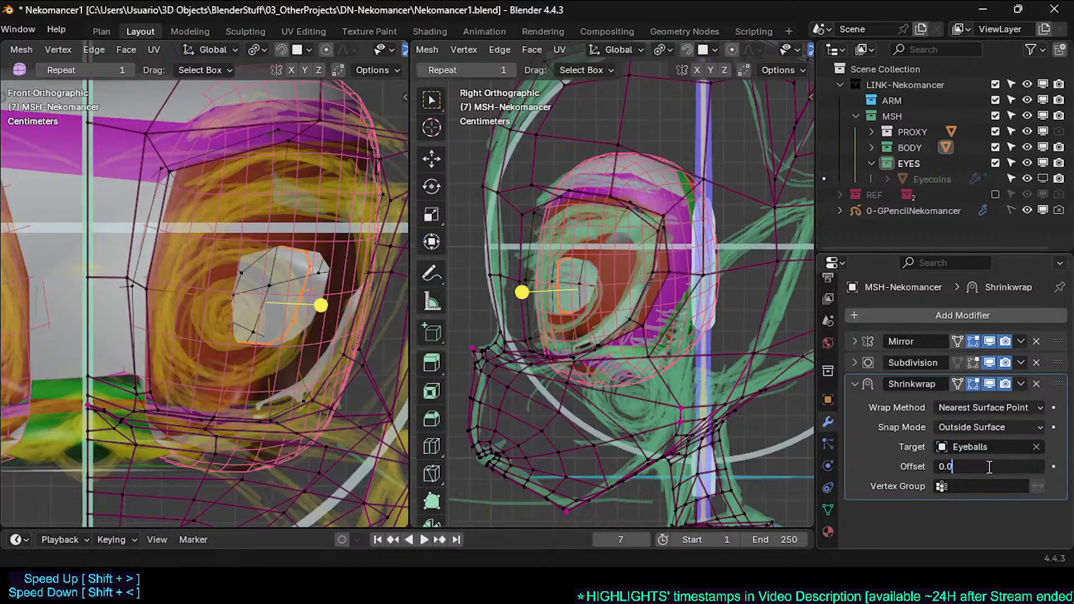
pyautogui.write('02')
pyautogui.press('Return')
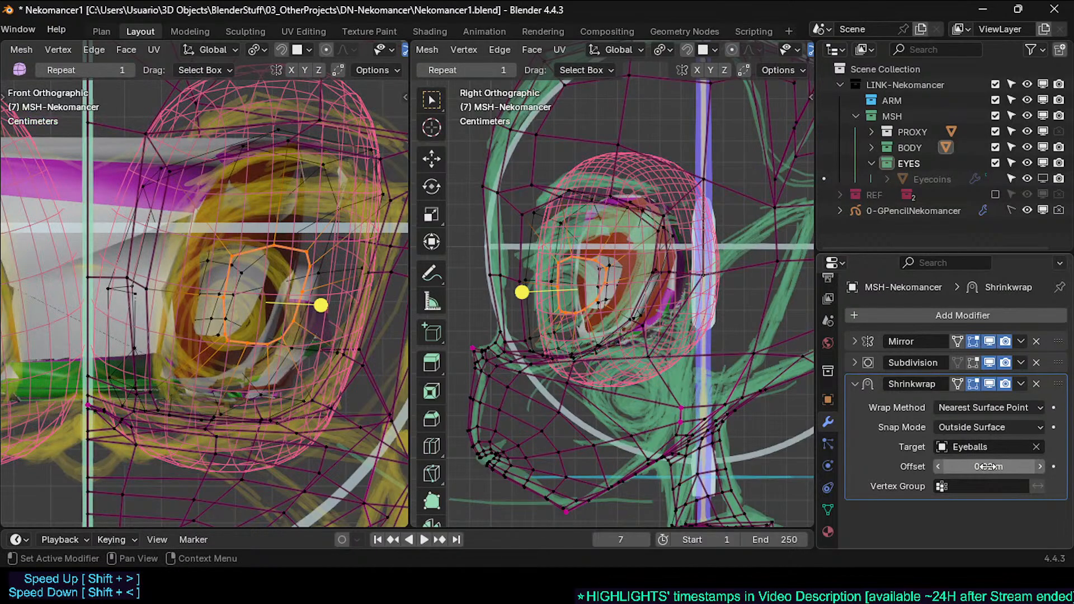
pyautogui.moveTo(294, 264); pyautogui.dragTo(73, 308, button='middle')
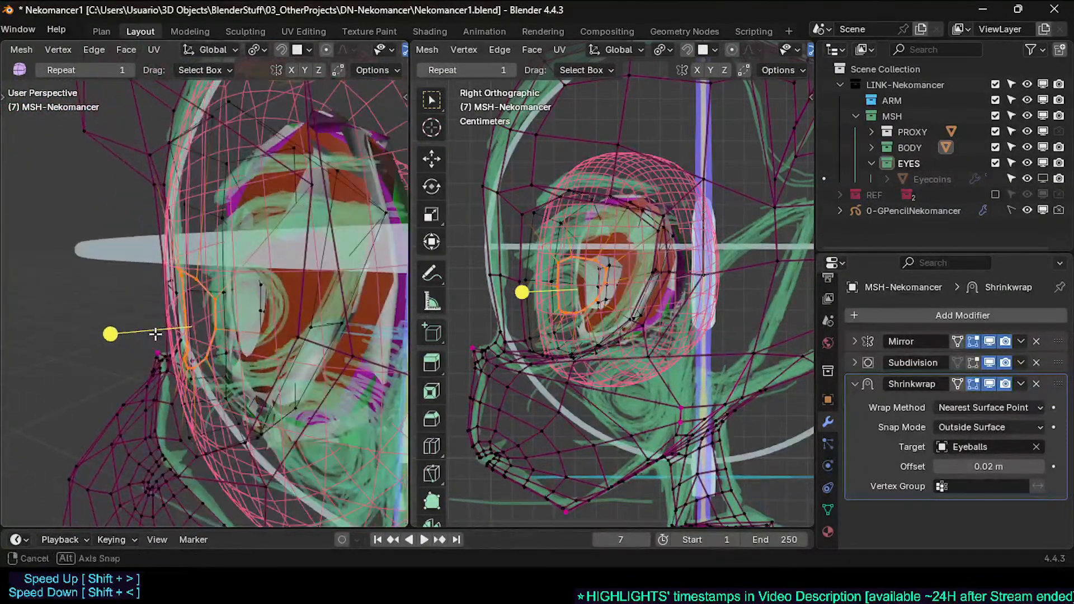
pyautogui.click(978, 465)
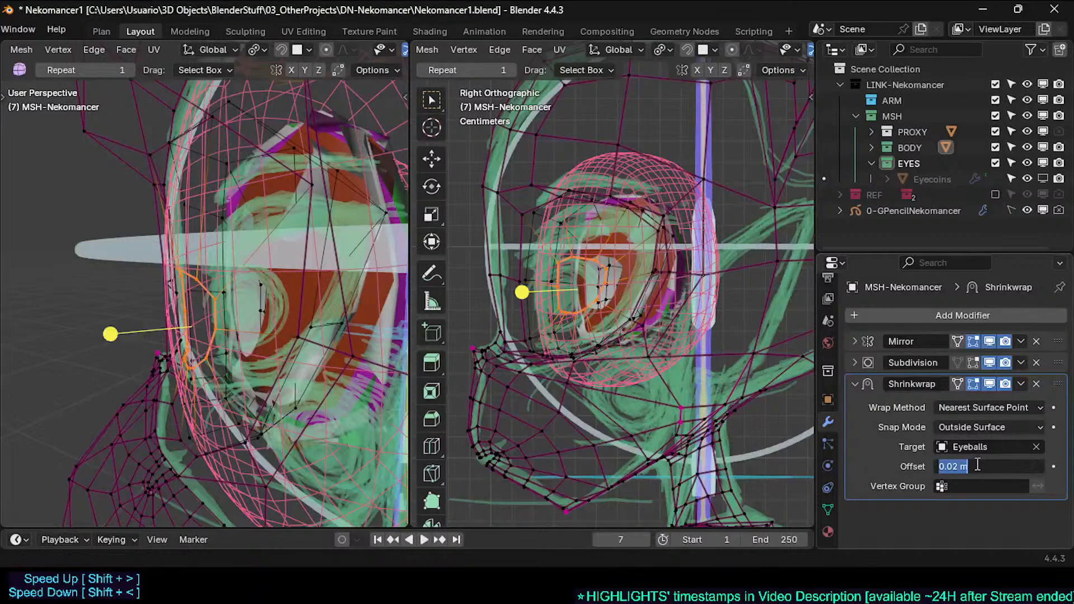
pyautogui.write('0')
pyautogui.press('Return')
# Step: Leave Edit Mode, disable 0-GPencilNekomancer in the viewports, and return to editing the MSH-Nekomancer mesh
pyautogui.moveTo(336, 342); pyautogui.dragTo(363, 302, button='middle')
pyautogui.press('Tab')
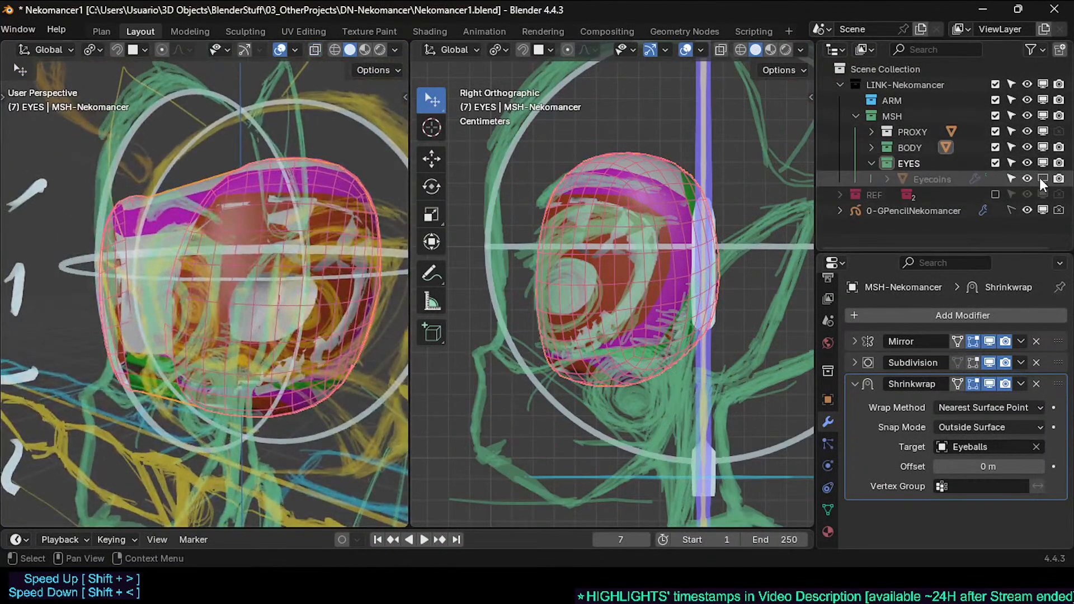
pyautogui.click(1042, 178)
pyautogui.click(1043, 211)
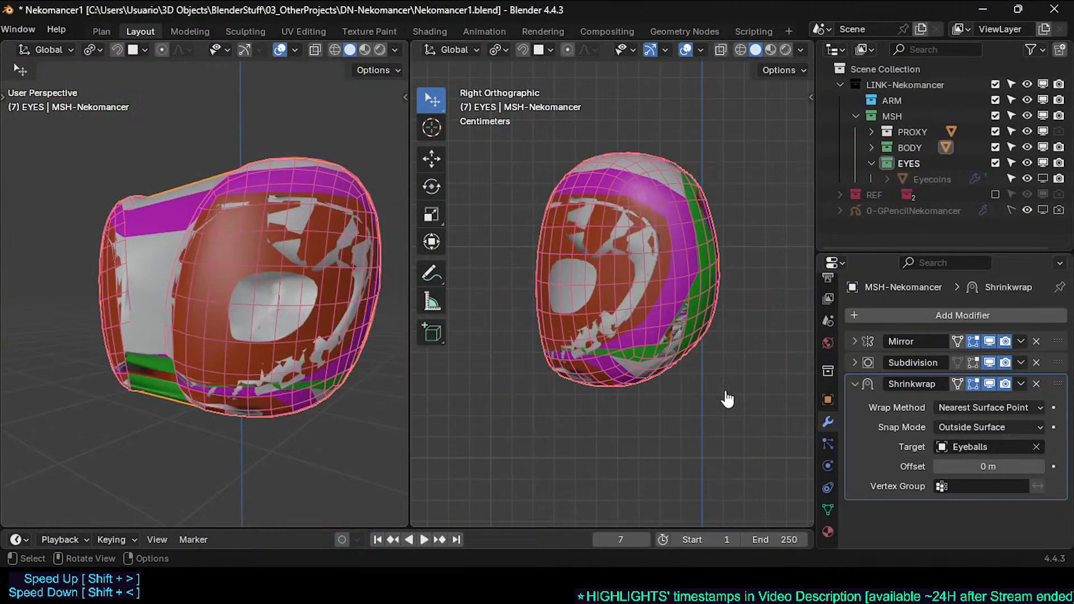
pyautogui.click(226, 316)
pyautogui.click(223, 284)
pyautogui.press('Tab')
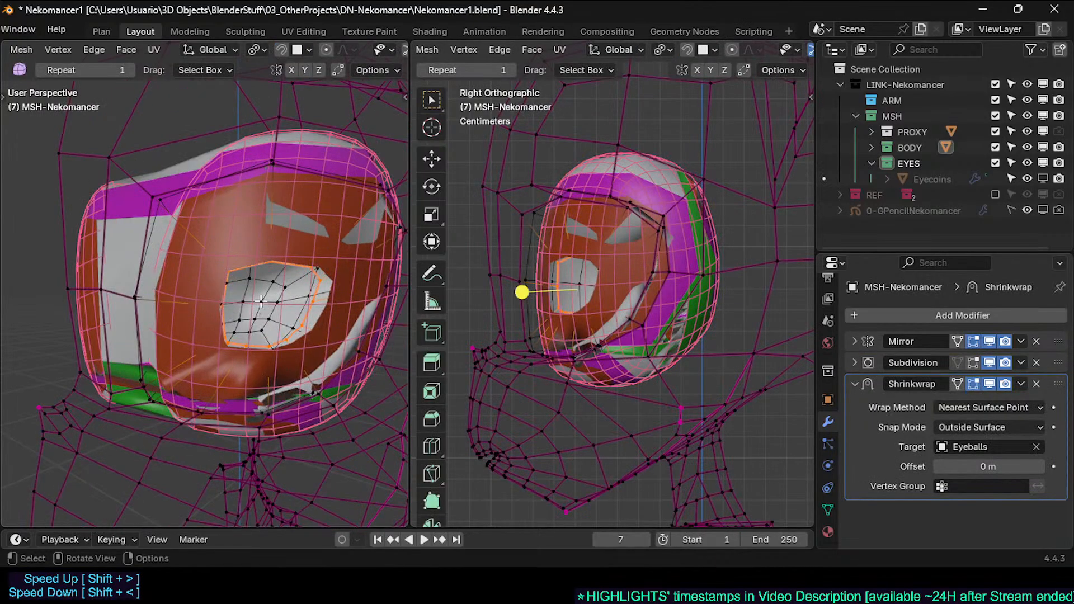
pyautogui.press('Tab')
pyautogui.press('Tab')
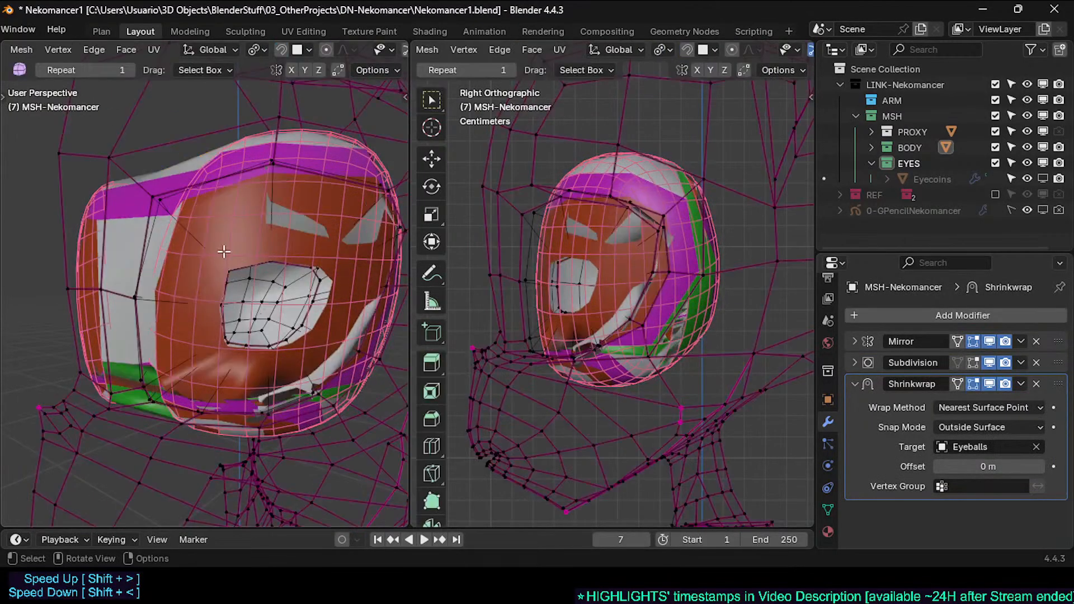
# Step: Select the outer and inner loops of the eyelid ring around the eye opening and switch to vertex selection
pyautogui.moveTo(176, 224); pyautogui.dragTo(188, 189, button='middle')
pyautogui.keyDown('alt'); pyautogui.click(188, 189); pyautogui.keyUp('alt')
pyautogui.moveTo(240, 250); pyautogui.dragTo(235, 240, button='middle')
pyautogui.keyDown('alt'); pyautogui.keyDown('shift'); pyautogui.click(251, 263); pyautogui.keyUp('shift'); pyautogui.keyUp('alt')
pyautogui.press('1')
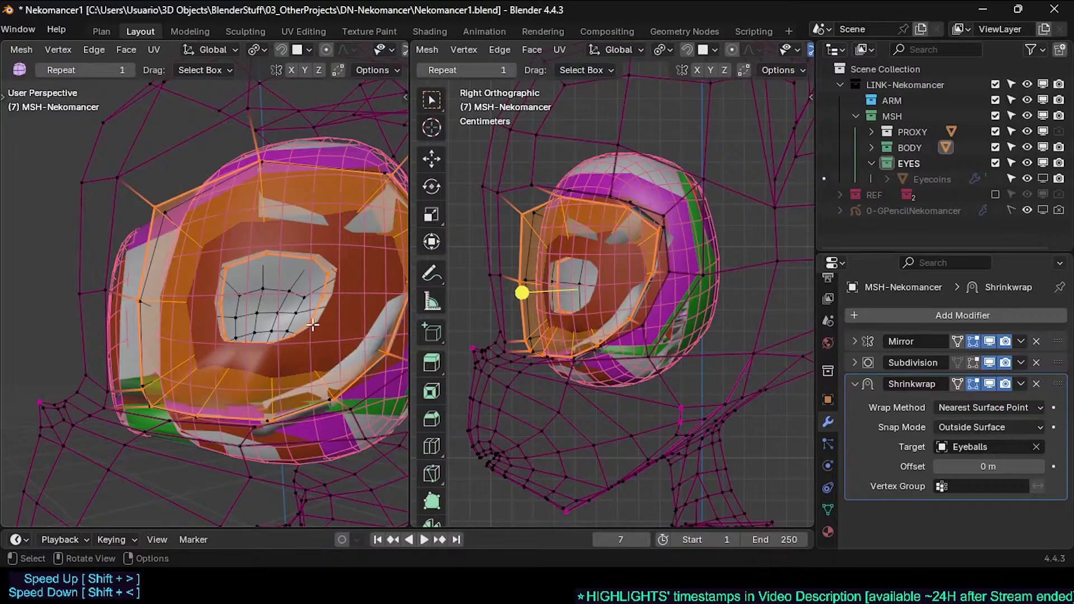
# Step: Create a vertex group named ?MOD-Shrinkwrap-Eyelids and assign the selected eyelid vertices to it
pyautogui.click(828, 509)
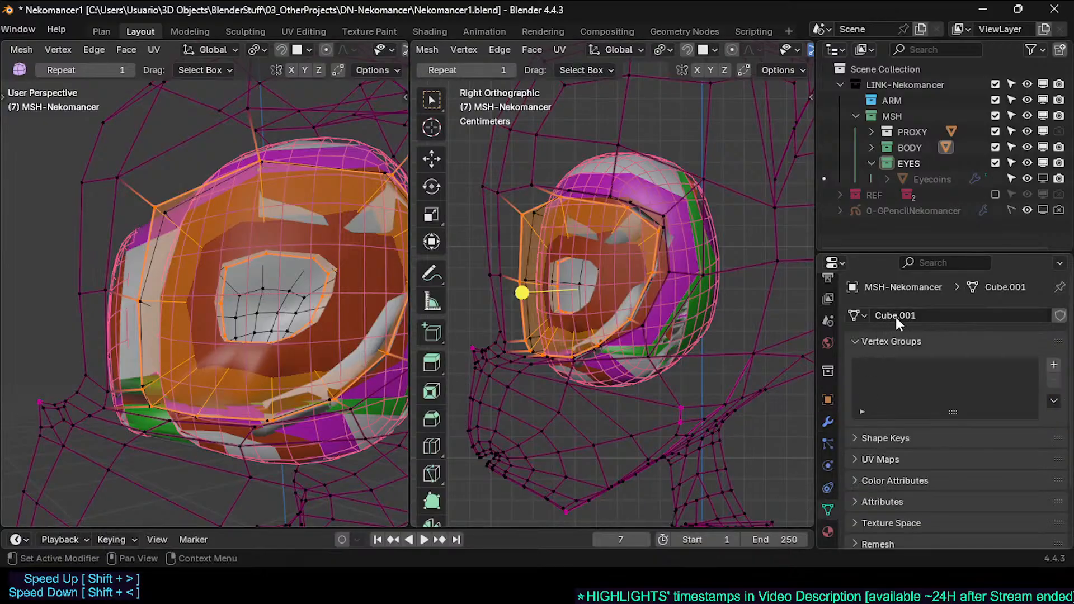
pyautogui.click(1055, 364)
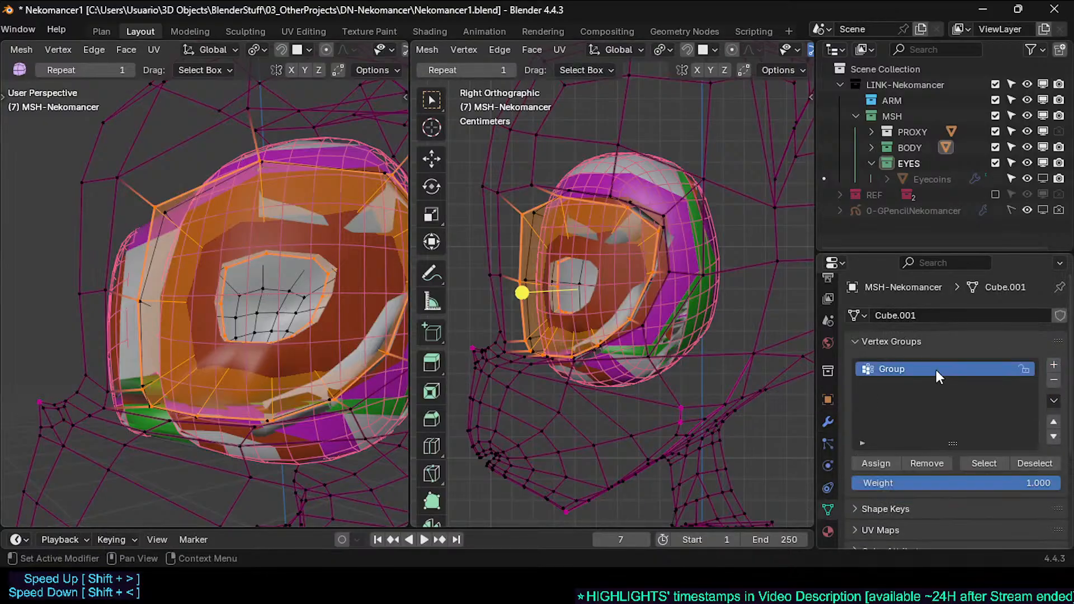
pyautogui.doubleClick(935, 370)
pyautogui.write('?MOD-')
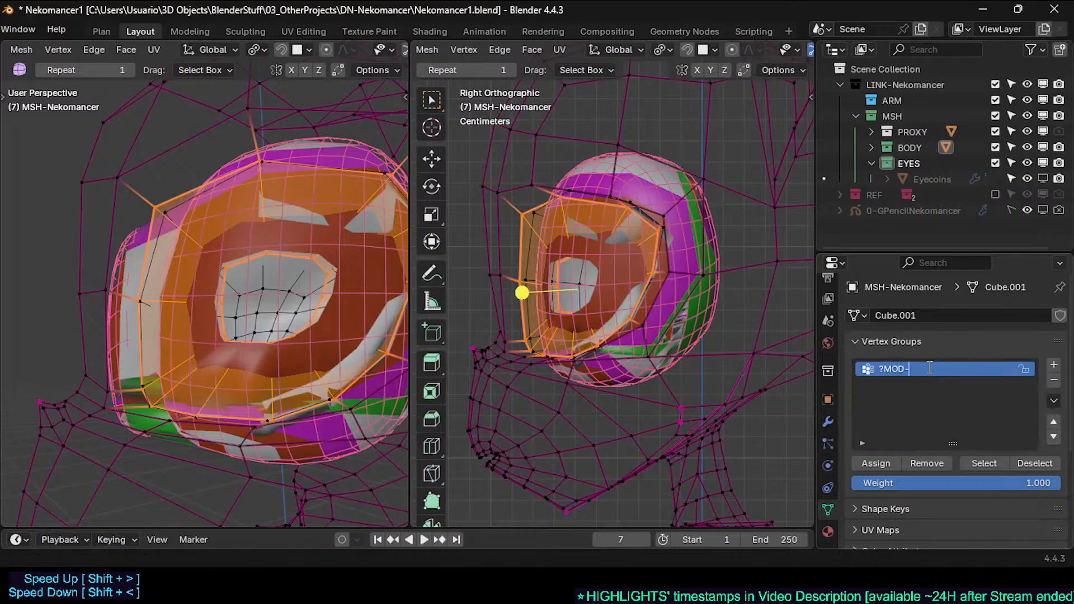
pyautogui.write('Shrinkwrap-Eyelids')
pyautogui.press('Return')
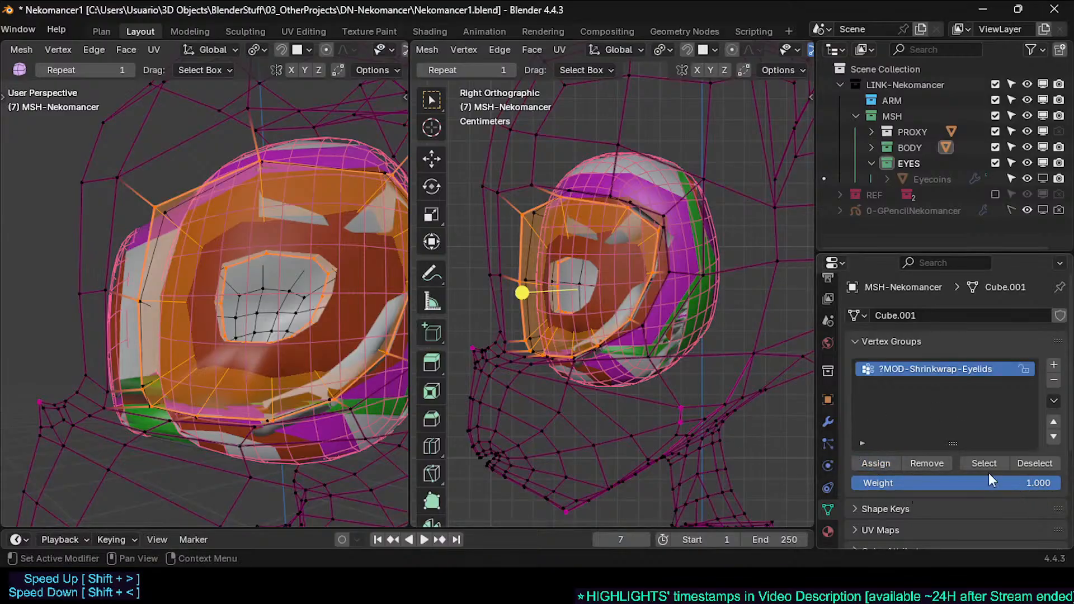
# Step: Check the eyelid vertex group's weights in Weight Paint mode and return to Edit Mode
pyautogui.press('Tab')
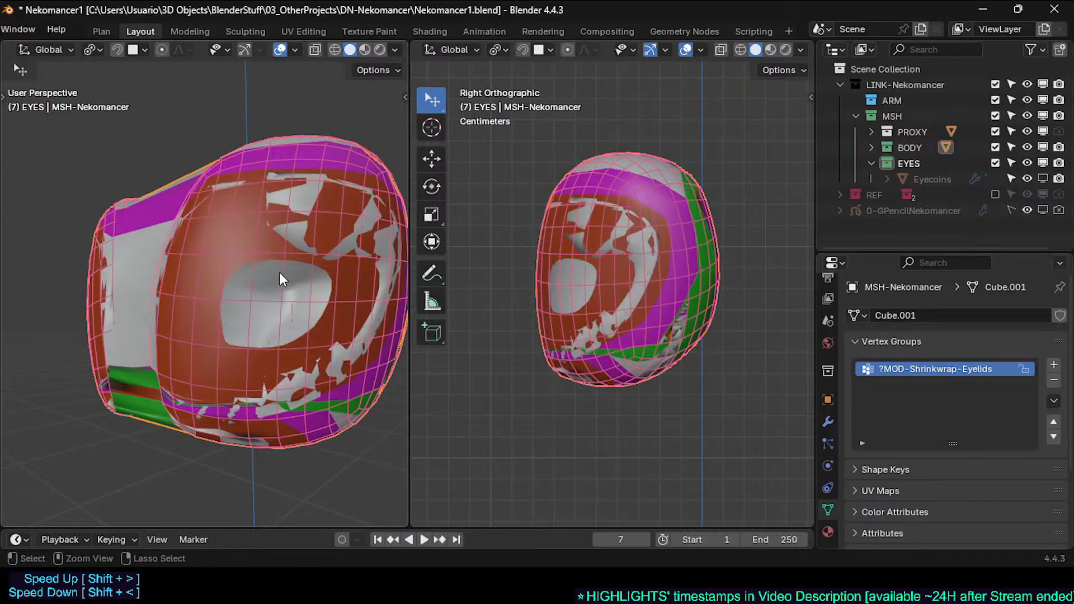
pyautogui.hotkey('ctrl', 'Tab')
pyautogui.press('7')
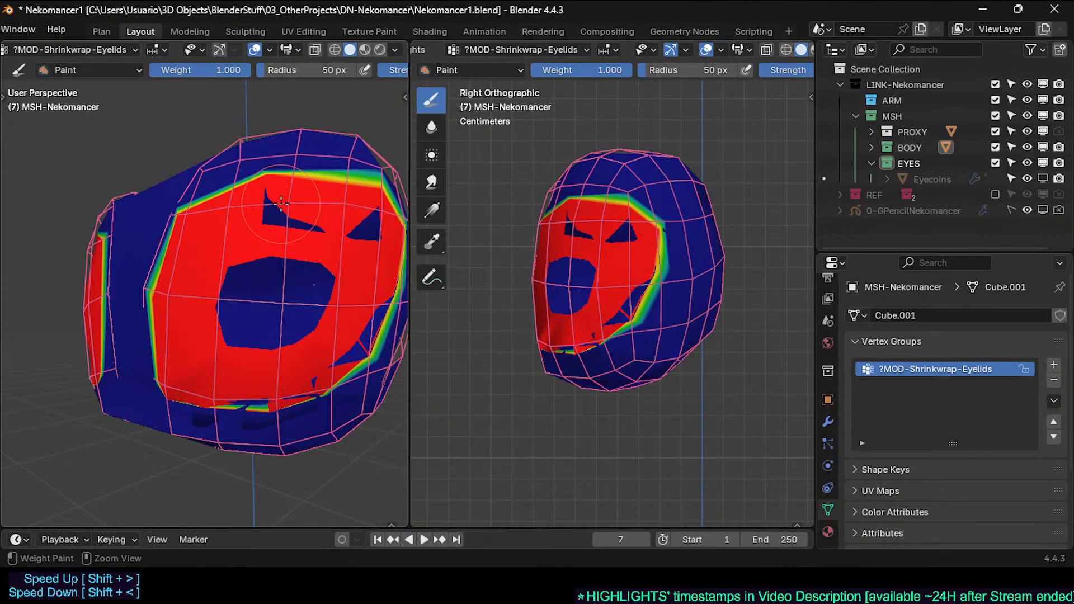
pyautogui.hotkey('ctrl', 'Tab')
pyautogui.press('4')
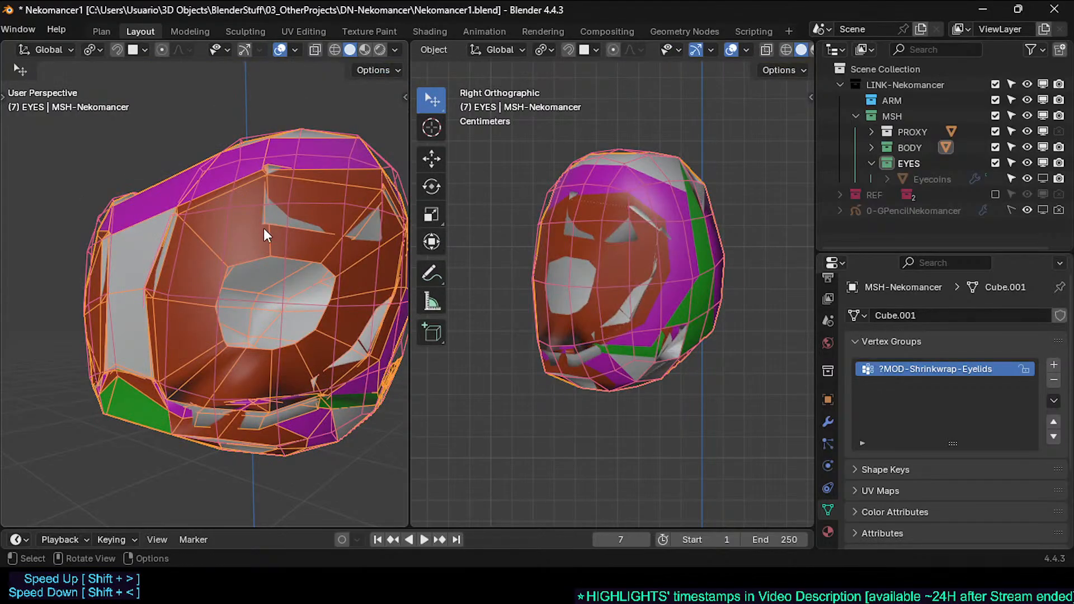
pyautogui.press('Tab')
# Step: Turn off the Shrinkwrap modifier's Edit Mode display and limit it to the ?MOD-Shrinkwrap-Eyelids vertex group
pyautogui.click(828, 399)
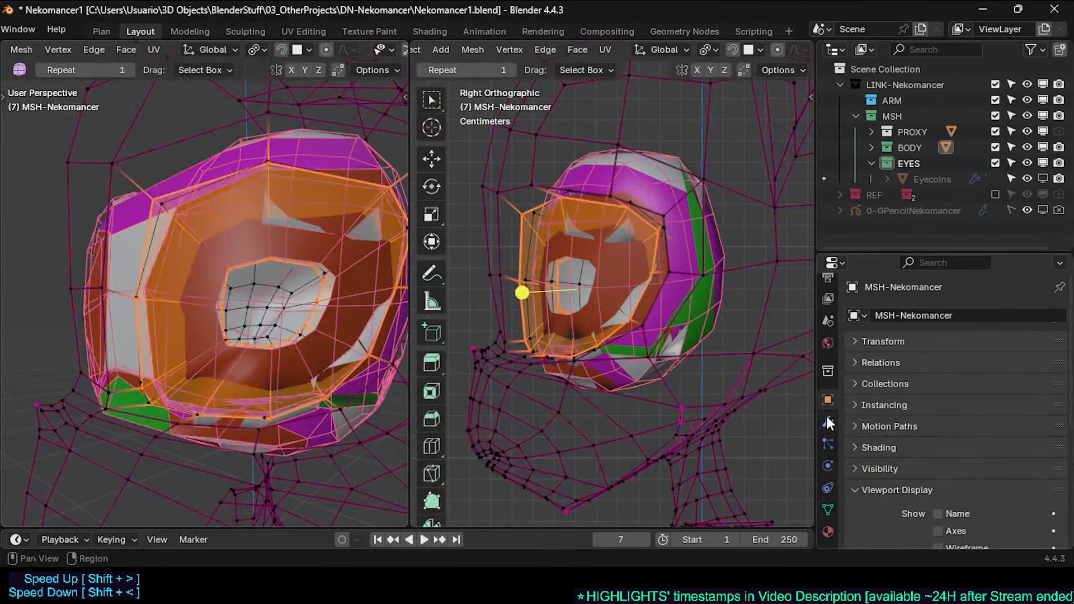
pyautogui.click(828, 422)
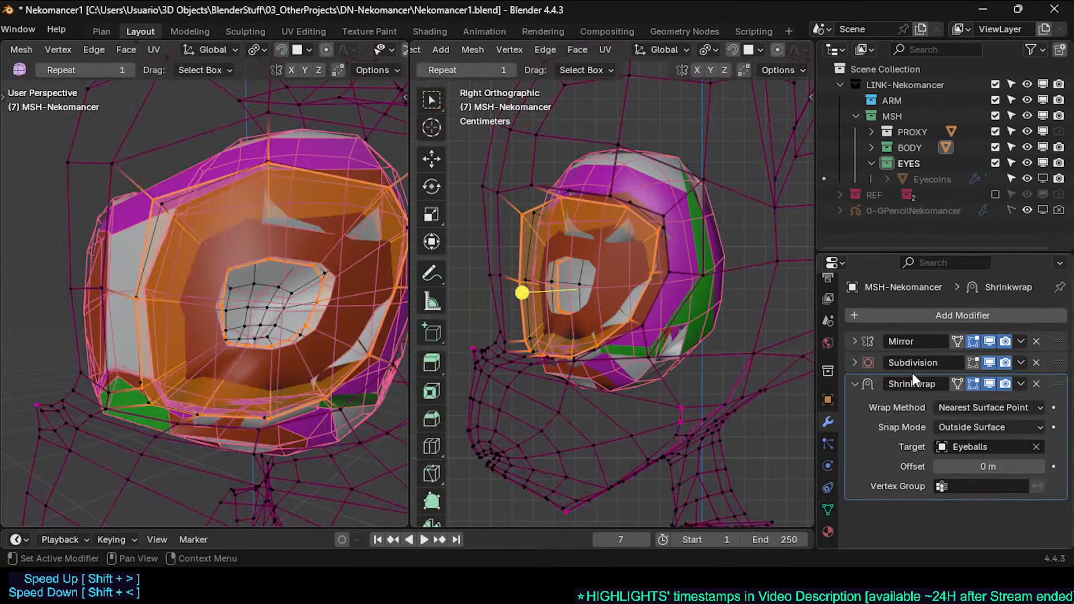
pyautogui.click(959, 384)
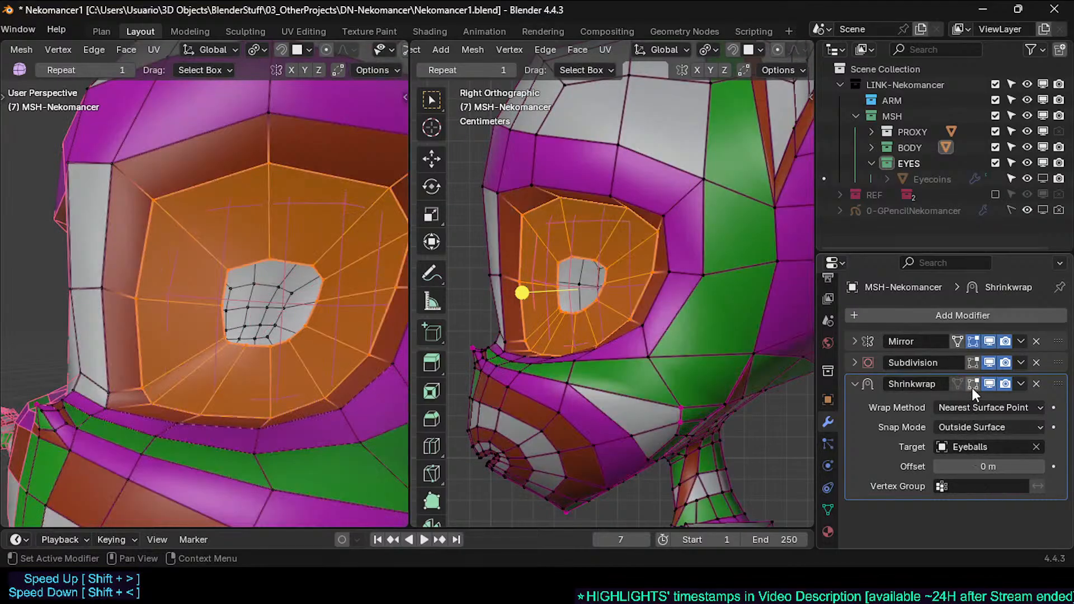
pyautogui.click(974, 484)
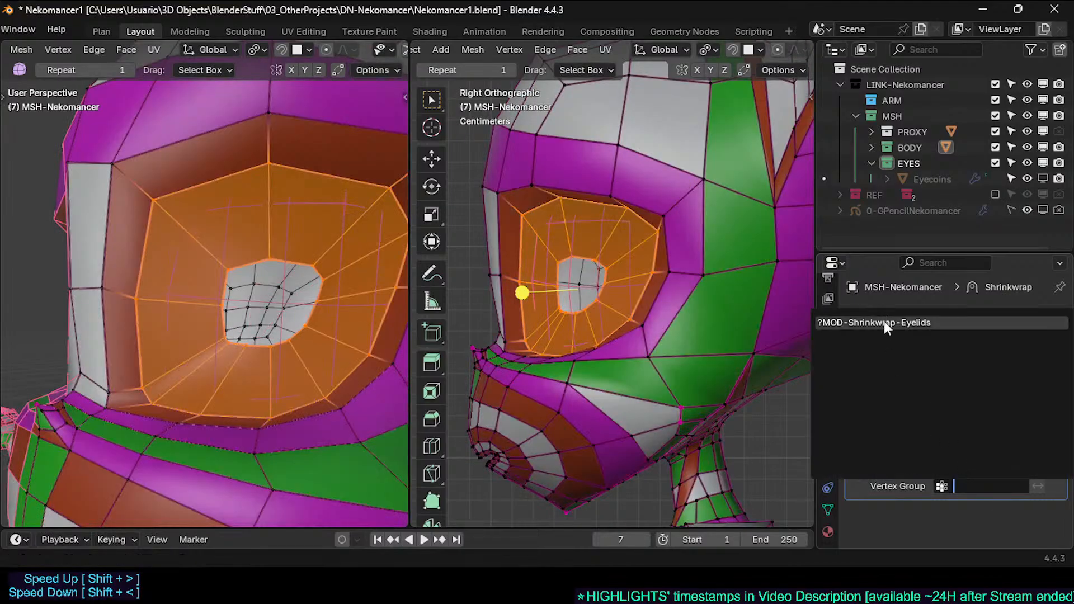
pyautogui.click(884, 324)
# Step: In Object Mode, set the Shrinkwrap offset to 0.005 m and go back to editing the mesh
pyautogui.press('Tab')
pyautogui.moveTo(283, 296); pyautogui.dragTo(206, 310, button='middle')
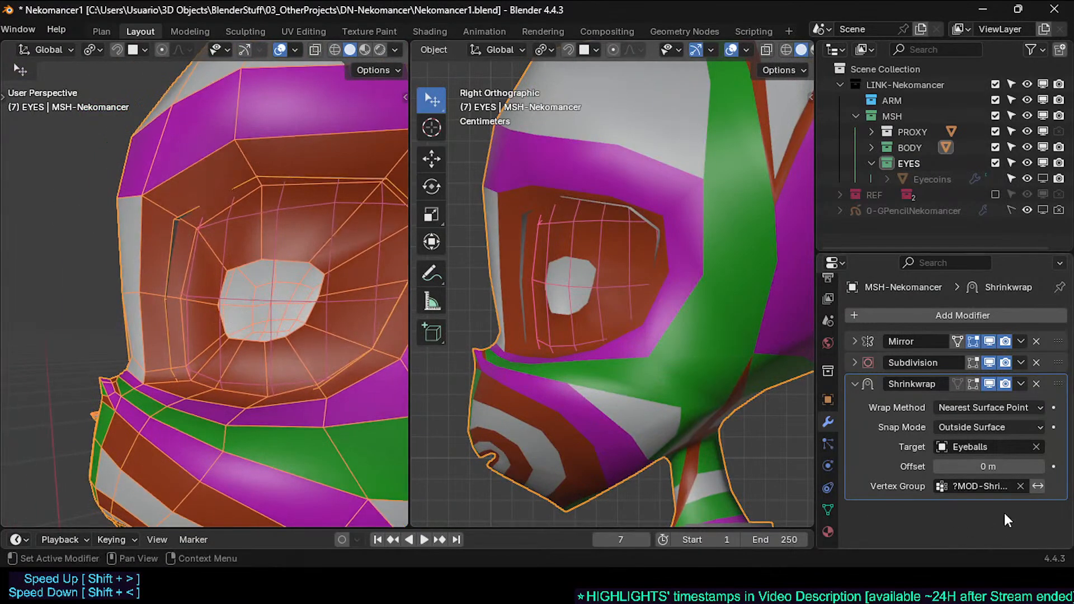
pyautogui.moveTo(989, 467); pyautogui.dragTo(1005, 467)
pyautogui.moveTo(989, 467); pyautogui.dragTo(1018, 467)
pyautogui.press('Tab')
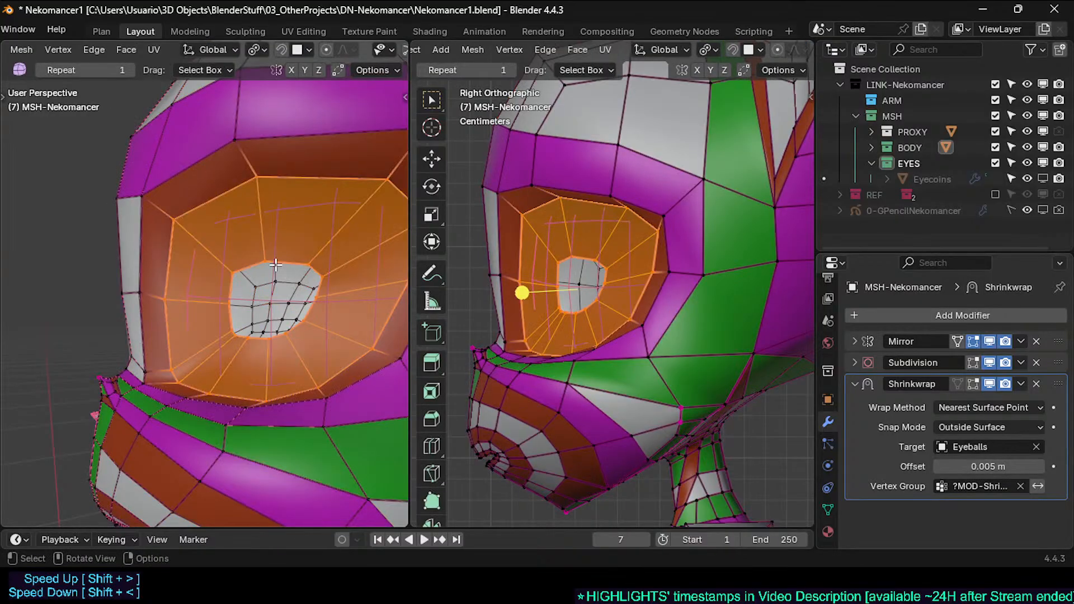
# Step: Turn on the face orientation overlay, clear the mesh selection, and leave Edit Mode on MSH-Nekomancer
pyautogui.hotkey('ctrl', 'alt', 'f')
pyautogui.scroll(-2, 276, 266)
pyautogui.hotkey('alt', 'a')
pyautogui.moveTo(275, 267); pyautogui.dragTo(211, 333, button='middle')
pyautogui.press('Tab')
# Step: Open the Eyeballs proxy in Edit Mode and examine it with the face orientation overlay off and on
pyautogui.click(249, 284)
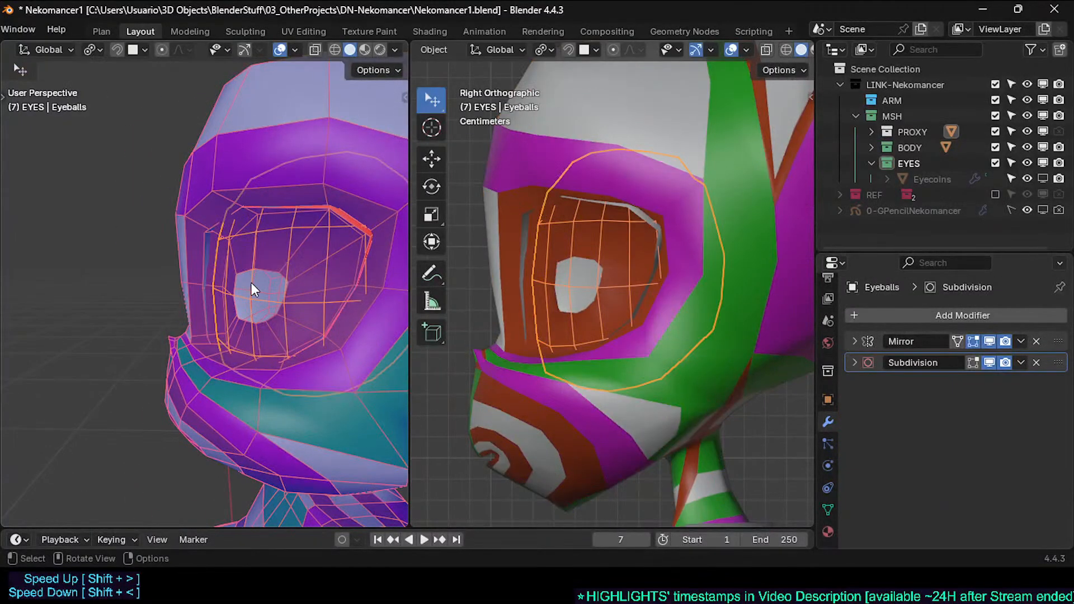
pyautogui.press('Tab')
pyautogui.hotkey('ctrl', 'alt', 'f')
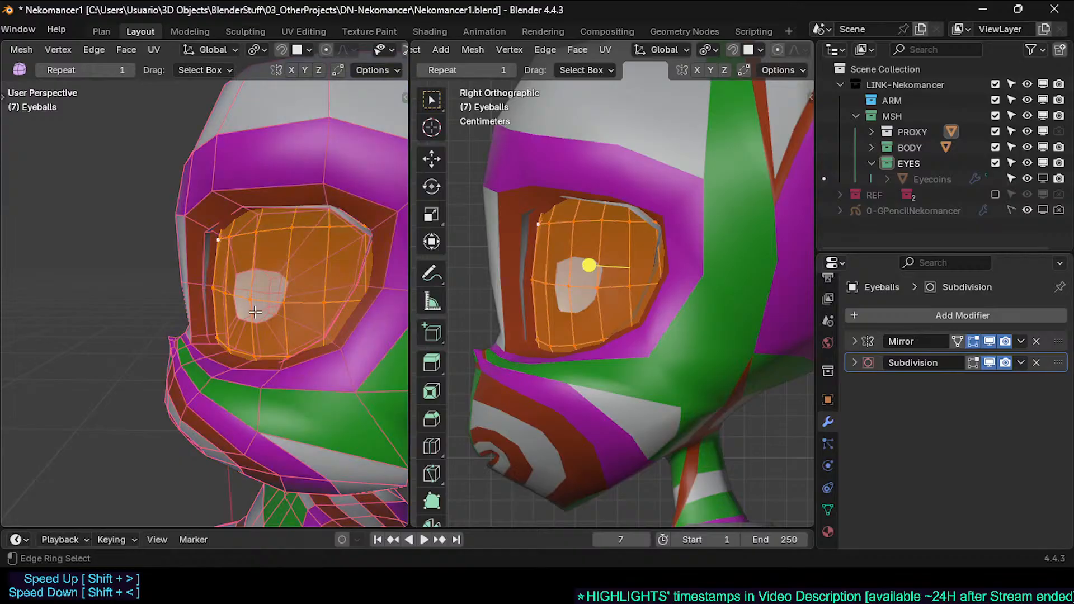
pyautogui.hotkey('alt', 'a')
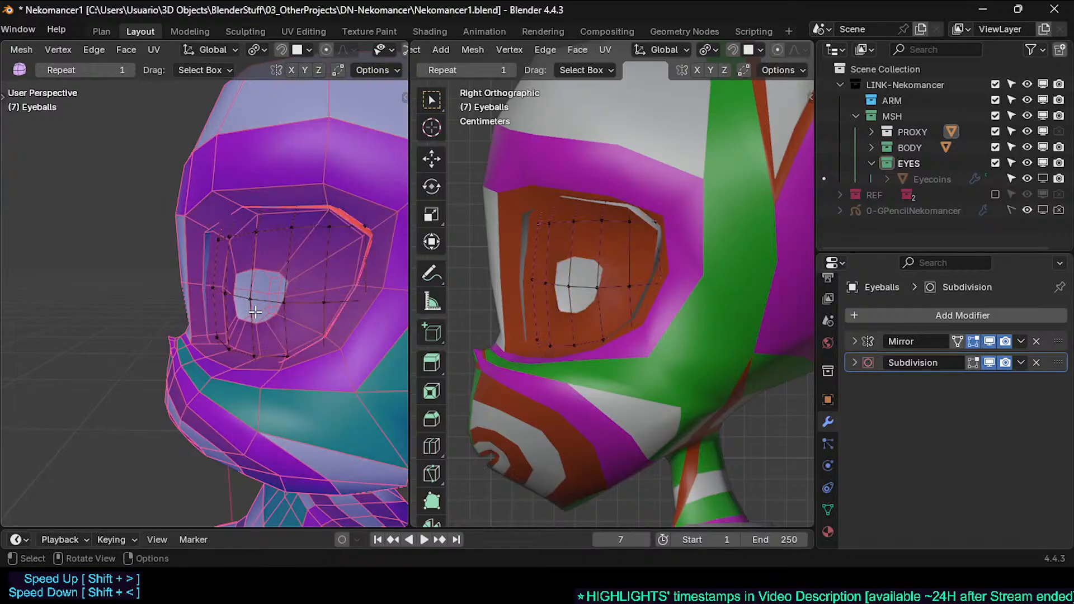
pyautogui.scroll(2, 255, 312)
pyautogui.hotkey('ctrl', 'alt', 'f')
pyautogui.press('Tab')
# Step: Select the Eyeballs proxy and change its viewport display from wire to Textured
pyautogui.click(267, 295)
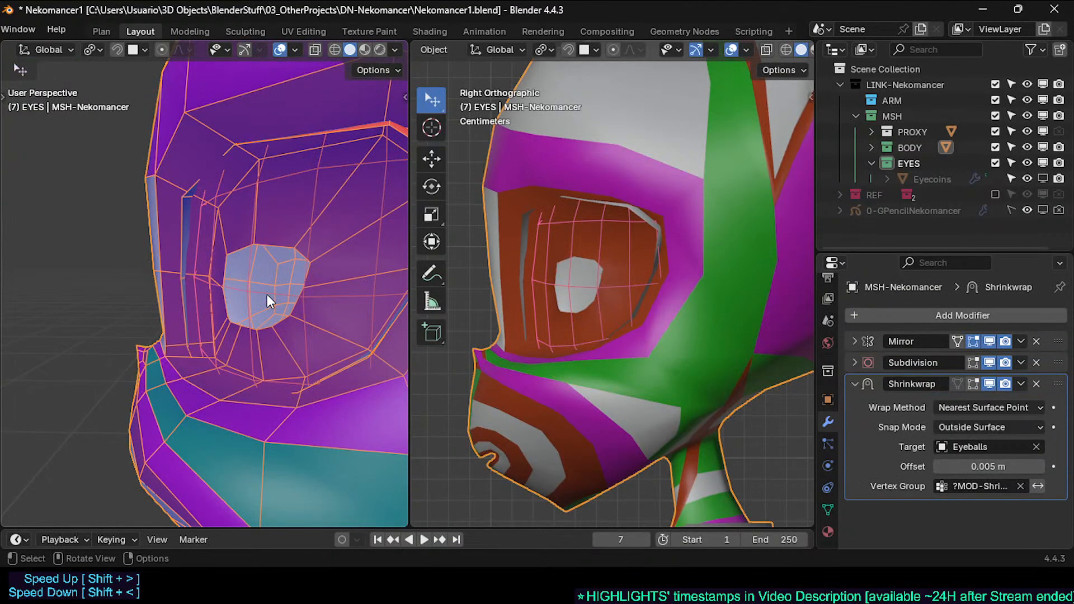
pyautogui.click(267, 294)
pyautogui.keyDown('alt'); pyautogui.click(267, 295); pyautogui.keyUp('alt')
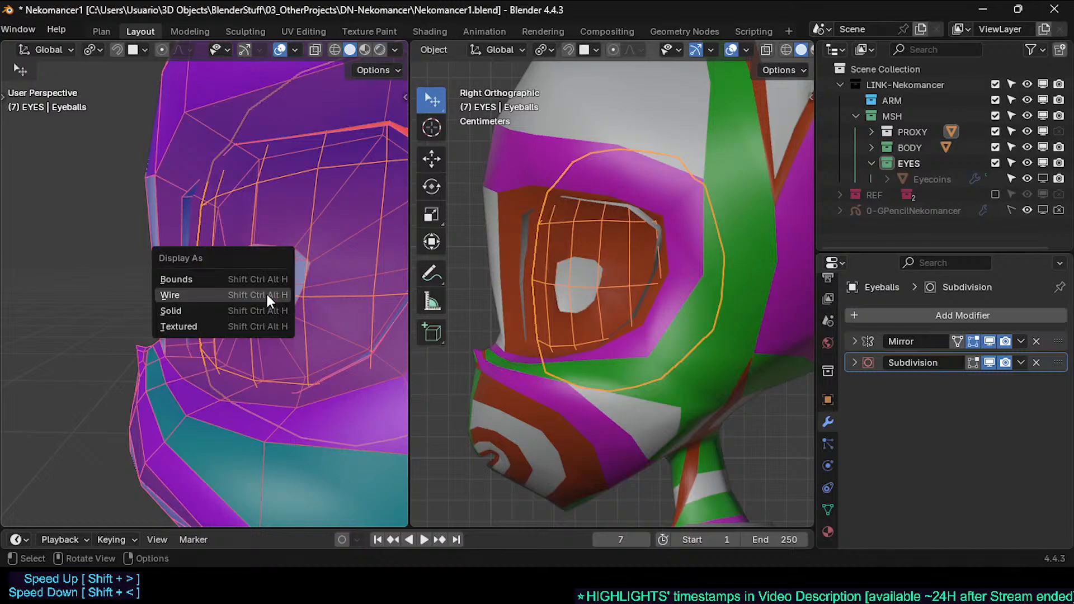
pyautogui.click(257, 333)
pyautogui.scroll(-3, 263, 327)
# Step: Select the whole Eyeballs mesh in Edit Mode and recalculate its normals to the outside
pyautogui.press('Tab')
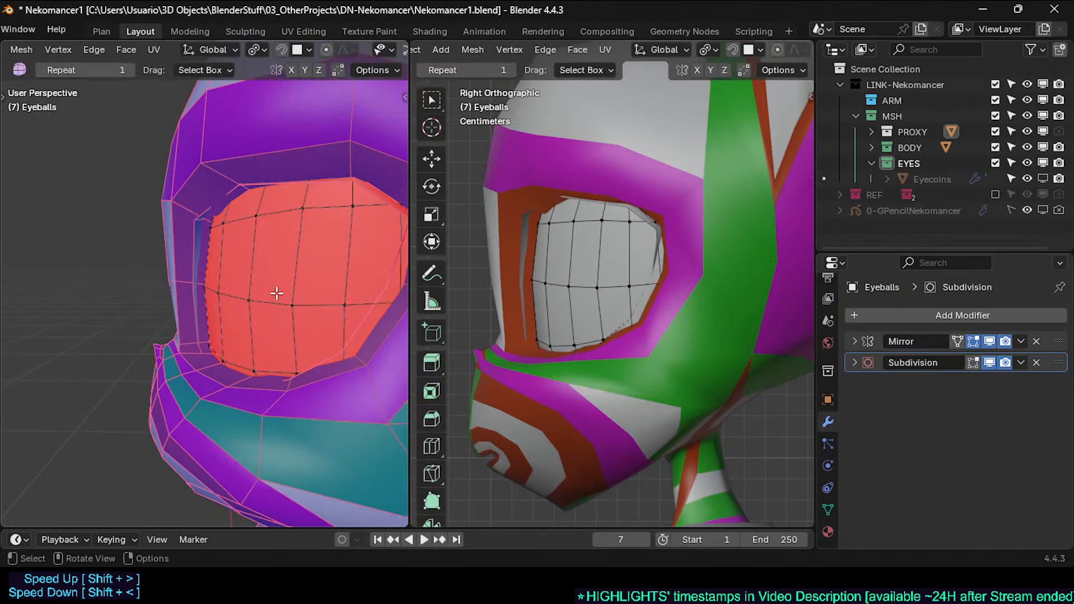
pyautogui.moveTo(278, 293); pyautogui.dragTo(295, 308, button='middle')
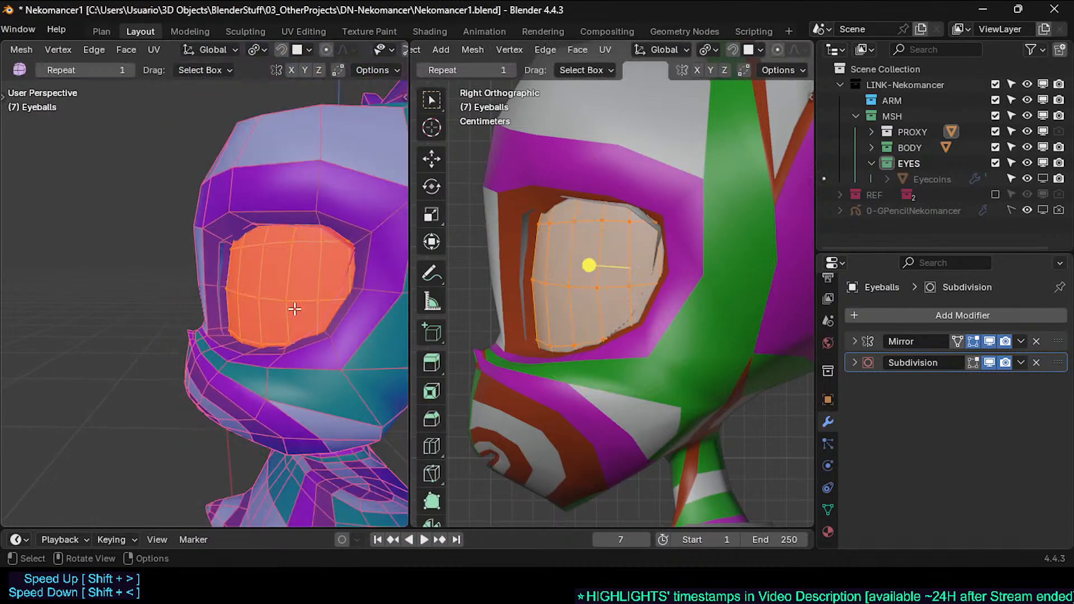
pyautogui.rightClick(281, 274)
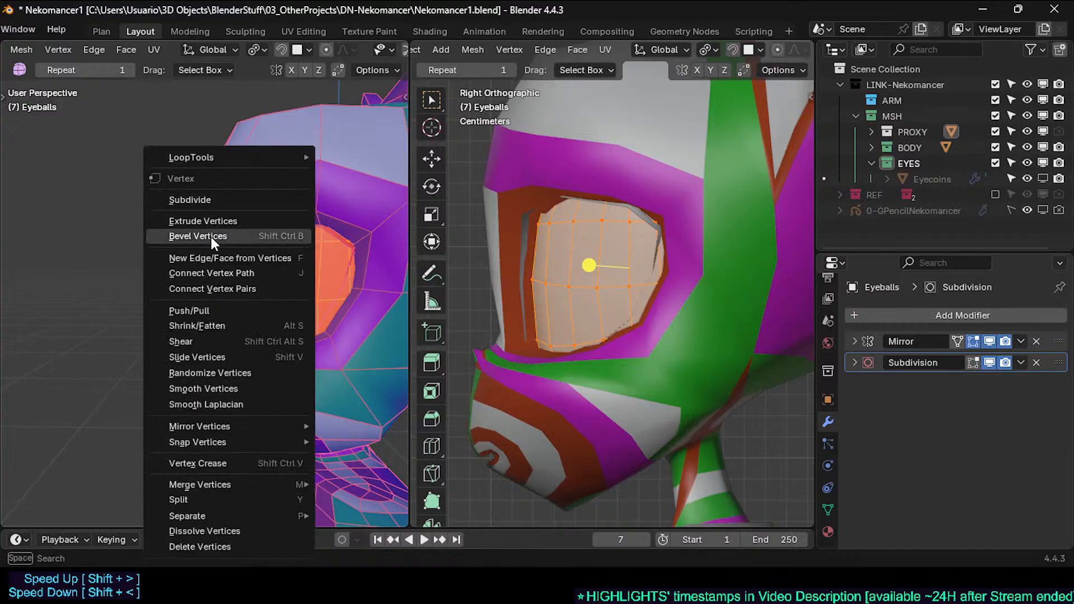
pyautogui.press('Escape')
pyautogui.hotkey('alt', 'n')
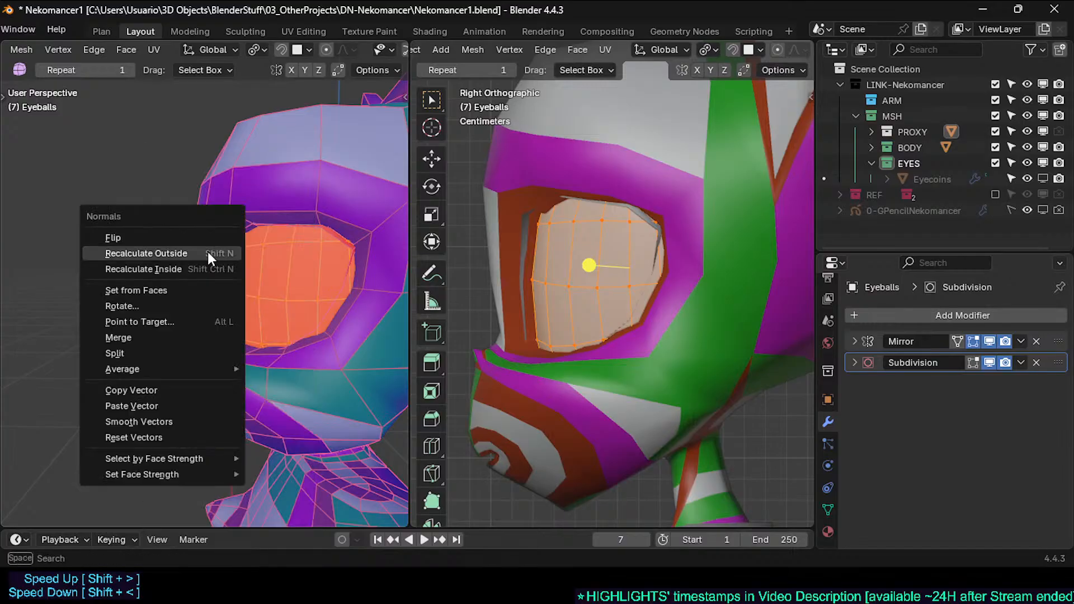
pyautogui.click(207, 252)
pyautogui.moveTo(221, 271); pyautogui.dragTo(267, 305, button='middle')
# Step: Inspect the Eyeballs through the eye opening, leave Edit Mode, and select MSH-Nekomancer
pyautogui.press('Tab')
pyautogui.scroll(4, 268, 305)
pyautogui.press('Tab')
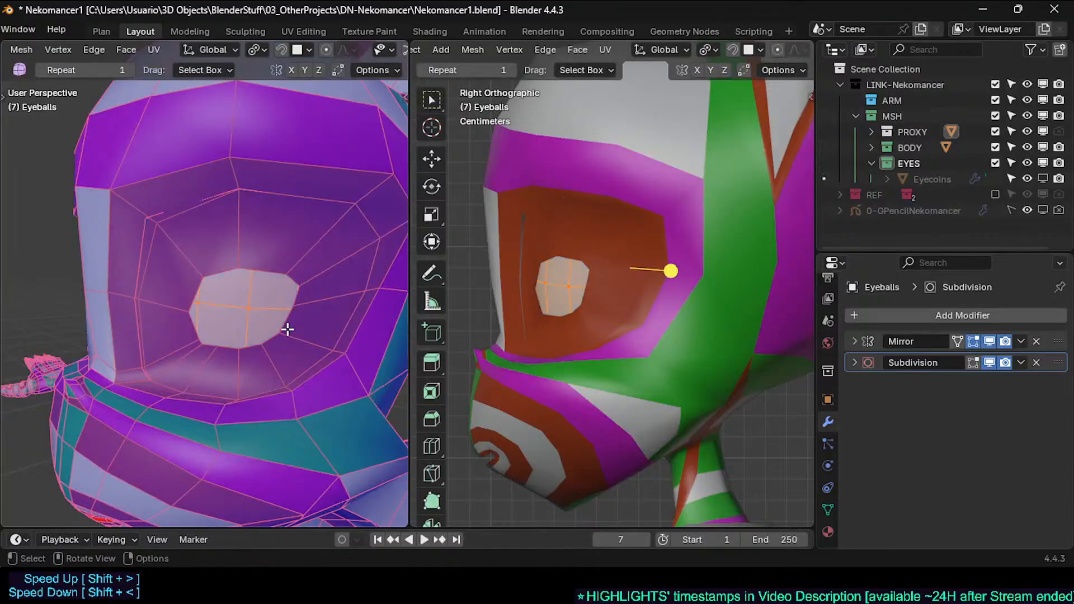
pyautogui.press('Tab')
pyautogui.click(294, 256)
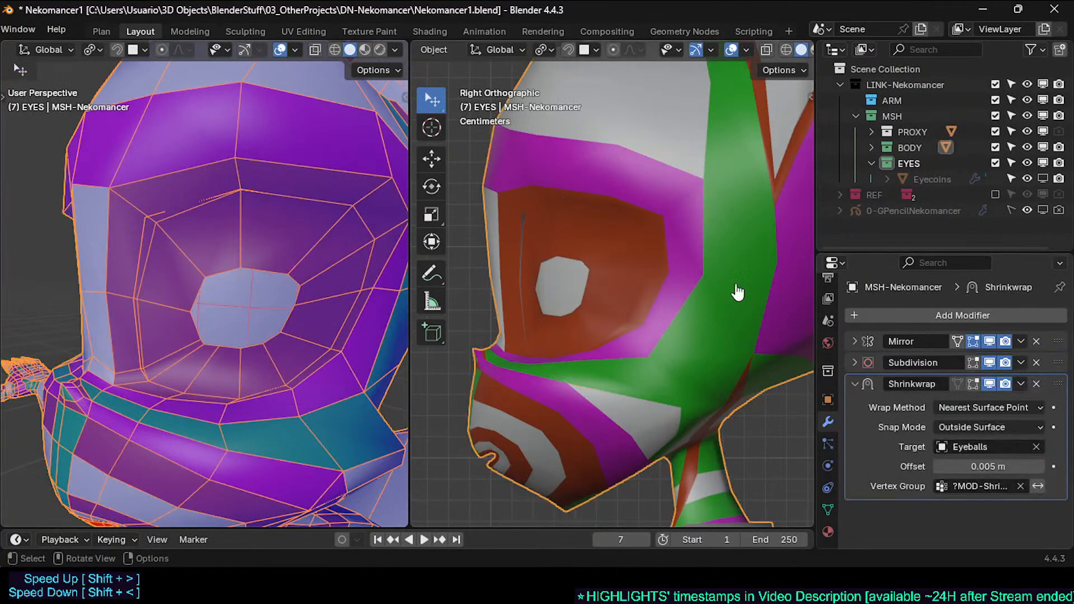
# Step: Select the Eyeballs proxy and set its viewport display to Wire
pyautogui.click(264, 309)
pyautogui.hotkey('ctrl', 'alt', 'shift', 'h')
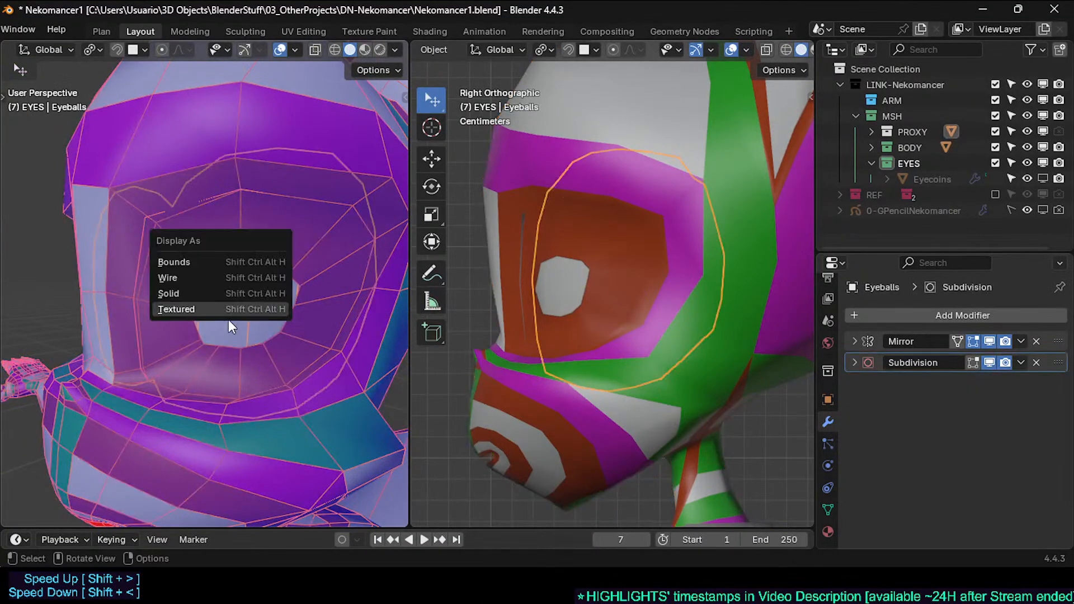
pyautogui.click(216, 278)
# Step: Open MSH-Nekomancer in Edit Mode and save the file
pyautogui.keyDown('shift'); pyautogui.click(335, 236); pyautogui.keyUp('shift')
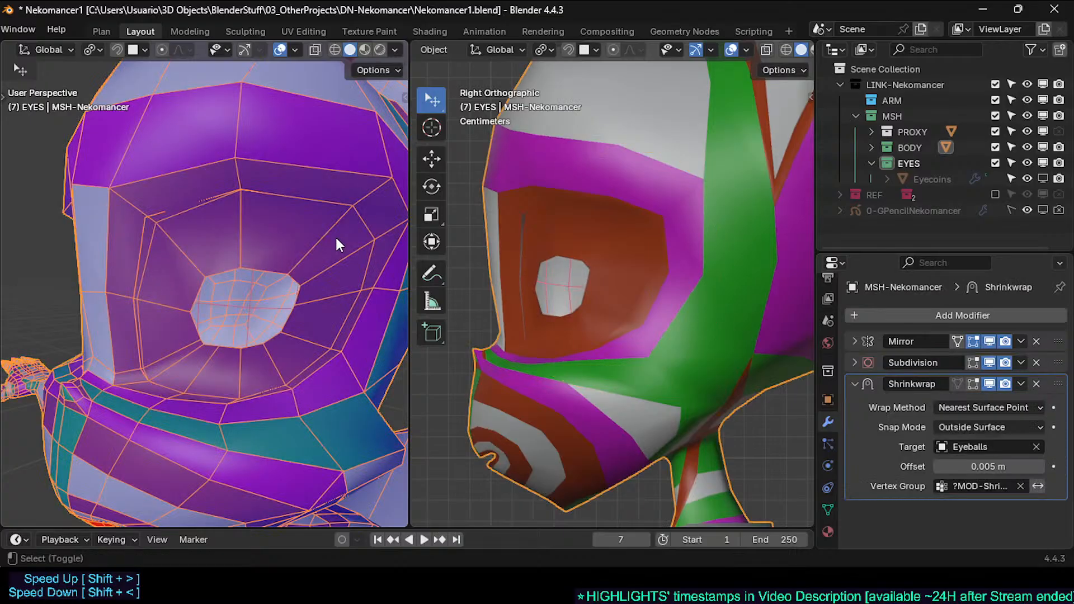
pyautogui.press('Tab')
pyautogui.hotkey('ctrl', 's')
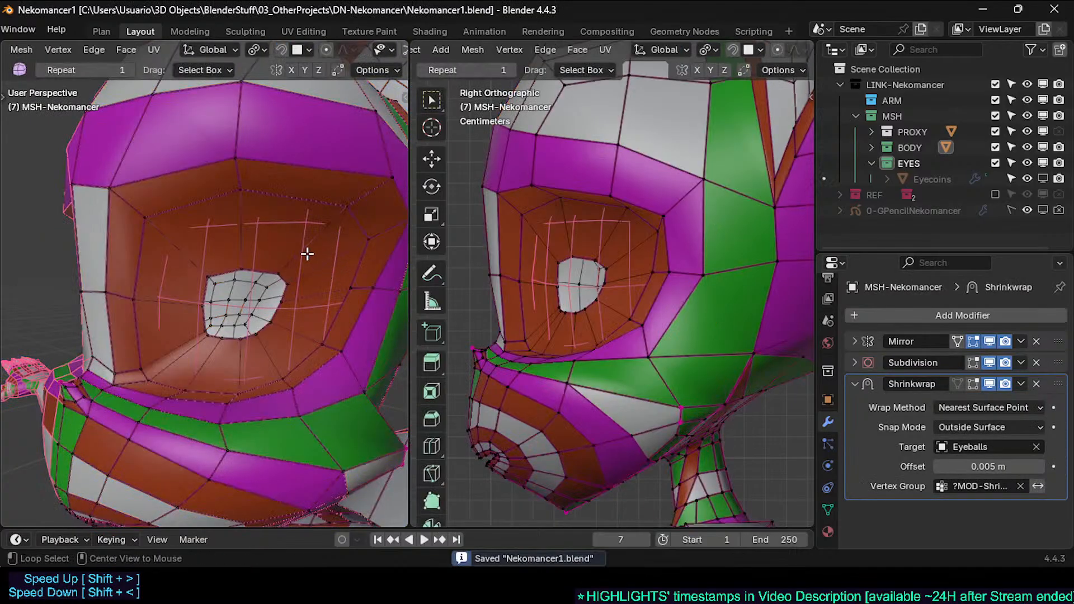
# Step: Select the ring of eyelid faces around the eye opening, assign the Green material to it, and return to Object Mode
pyautogui.press('3')
pyautogui.keyDown('alt'); pyautogui.click(307, 253); pyautogui.keyUp('alt')
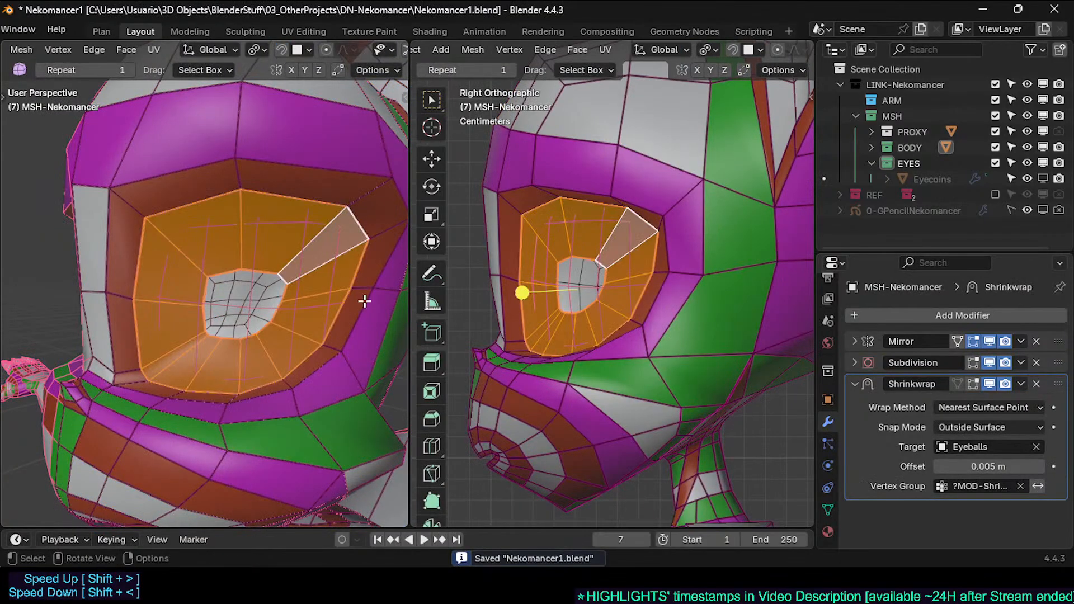
pyautogui.click(826, 530)
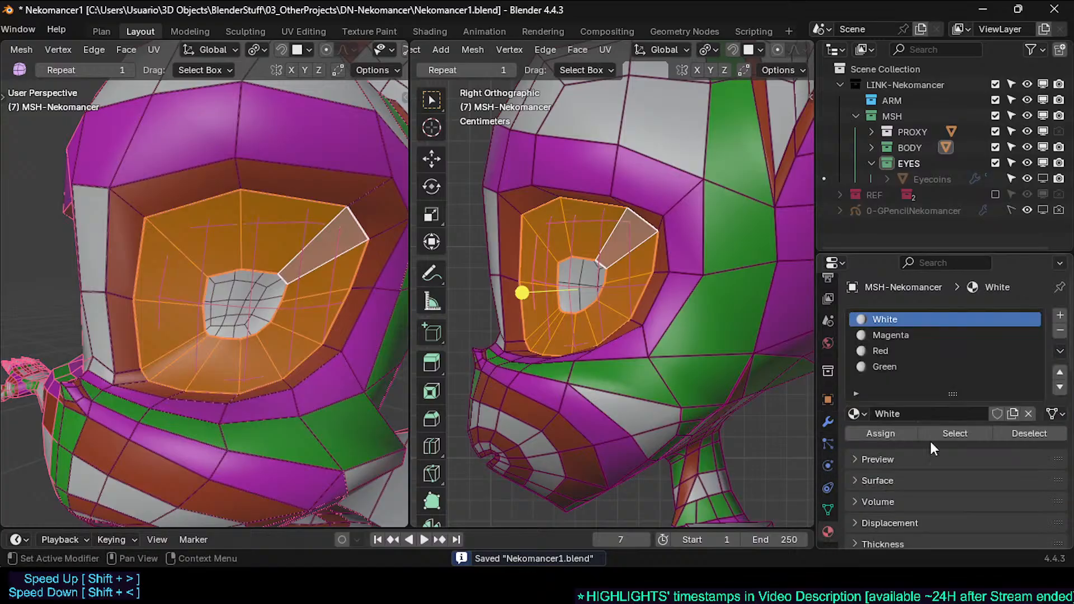
pyautogui.click(892, 353)
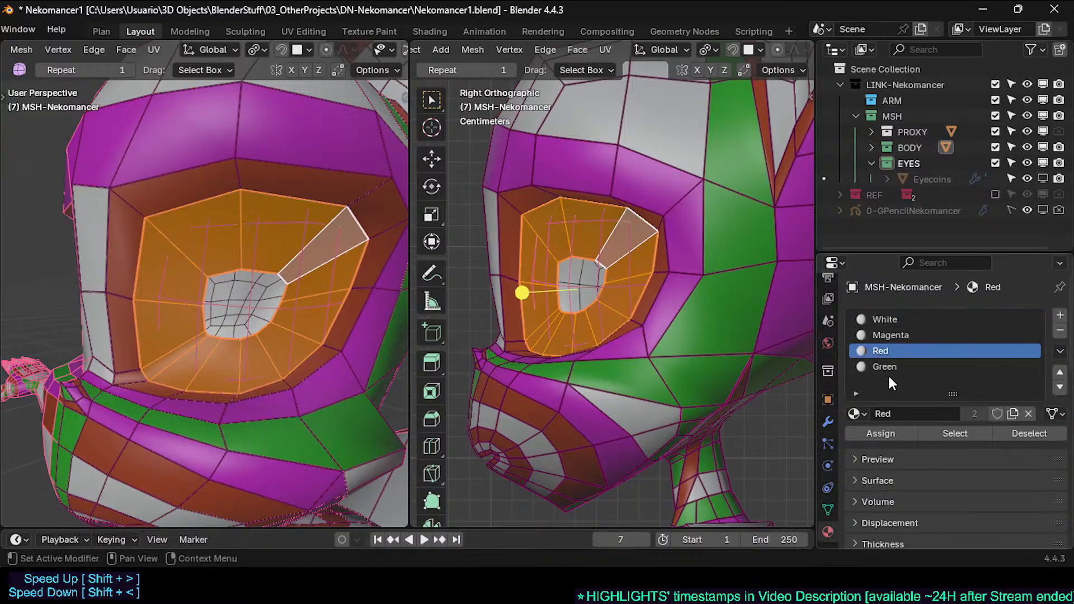
pyautogui.click(887, 366)
pyautogui.click(880, 432)
pyautogui.press('Tab')
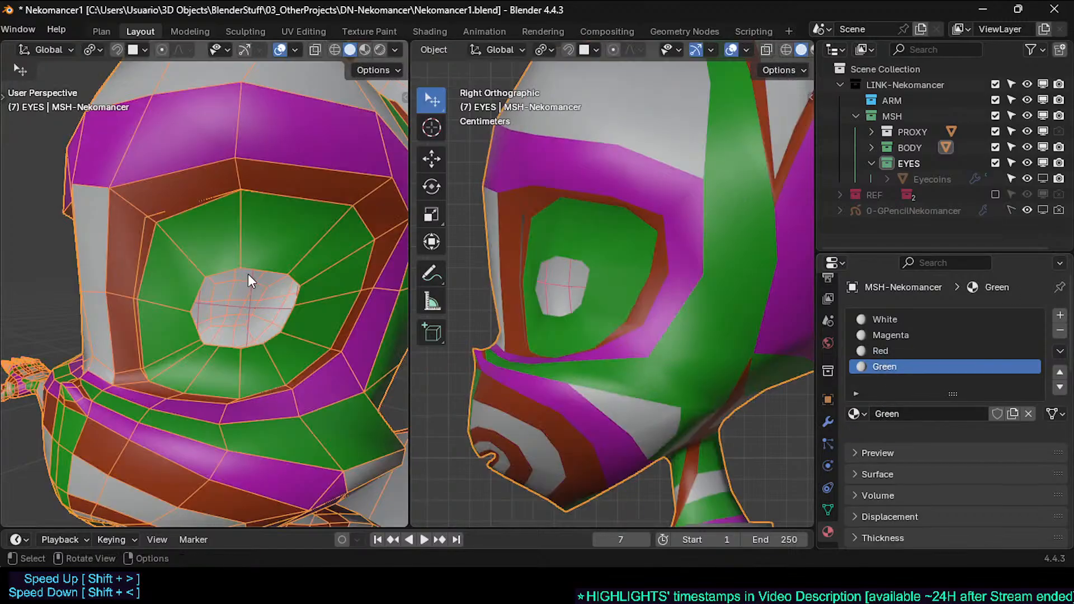
# Step: Reopen MSH-Nekomancer in Edit Mode, save the file, and clear the selection
pyautogui.press('Tab')
pyautogui.moveTo(236, 265); pyautogui.dragTo(223, 328, button='middle')
pyautogui.hotkey('ctrl', 's')
pyautogui.hotkey('alt', 'a')
pyautogui.press('Tab')
pyautogui.press('Tab')
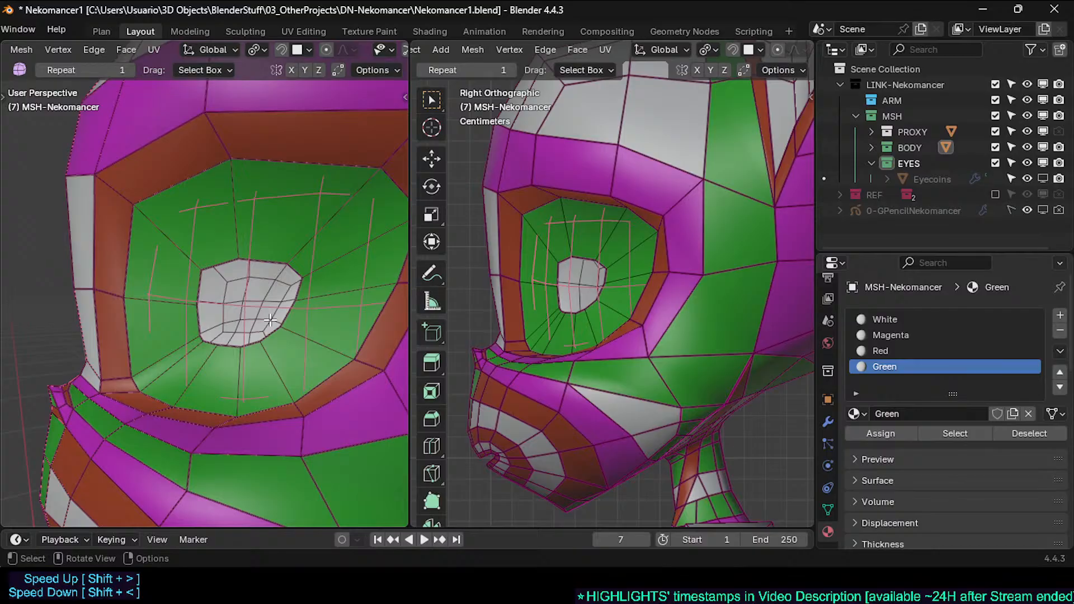
# Step: Select the ring of radial edges across the green eyelid and try an edge operation with a value of 0.3
pyautogui.keyDown('ctrl'); pyautogui.keyDown('alt'); pyautogui.click(168, 301); pyautogui.keyUp('alt'); pyautogui.keyUp('ctrl')
pyautogui.hotkey('alt', 'a')
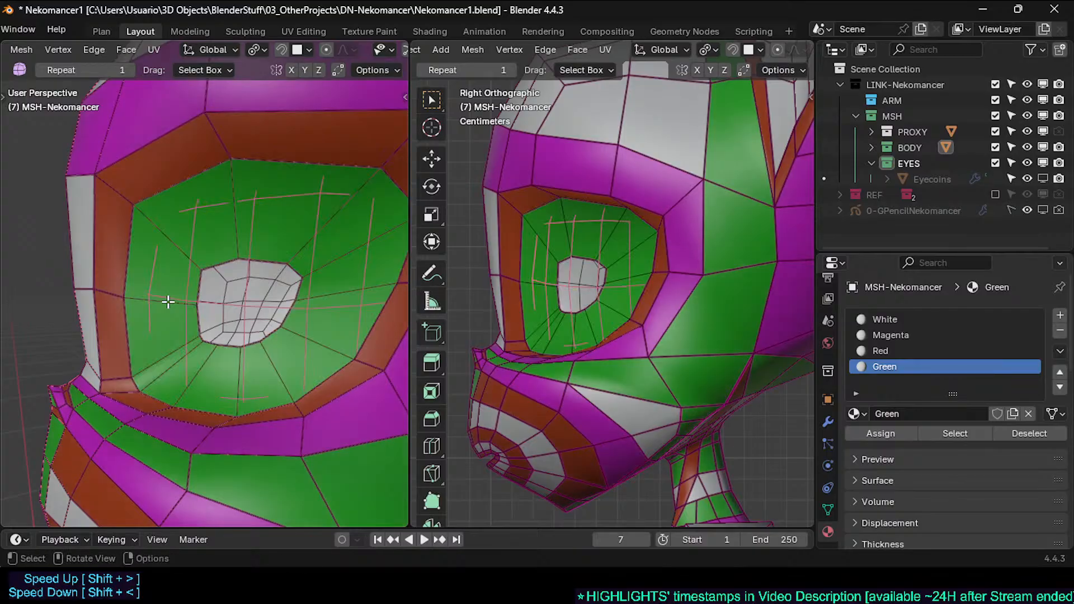
pyautogui.keyDown('ctrl'); pyautogui.keyDown('alt'); pyautogui.click(168, 302); pyautogui.keyUp('alt'); pyautogui.keyUp('ctrl')
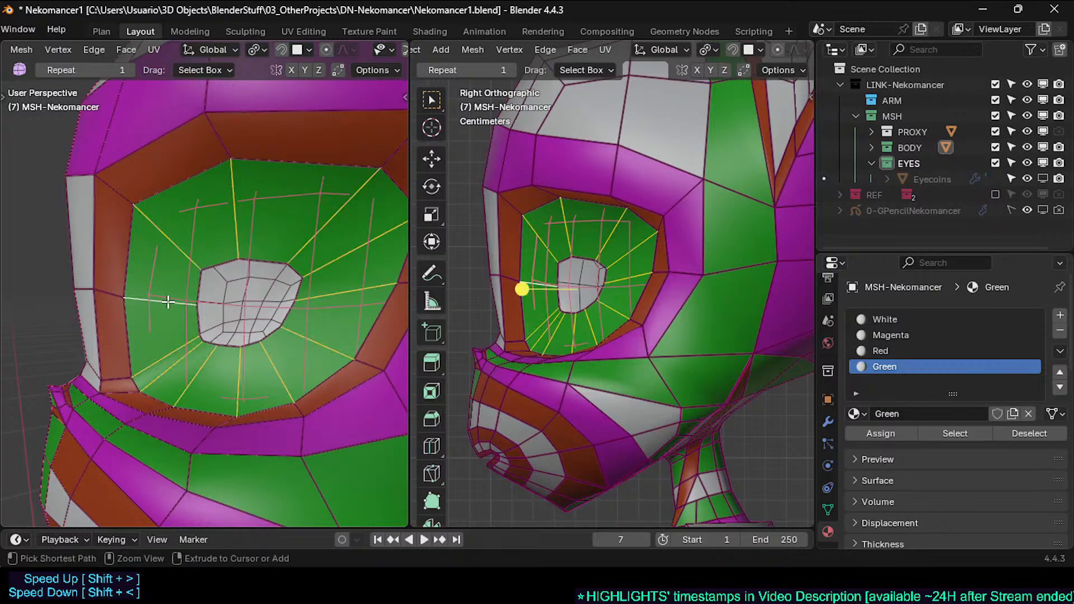
pyautogui.hotkey('ctrl', 'e')
pyautogui.click(167, 300)
pyautogui.write('0.3')
pyautogui.press('Return')
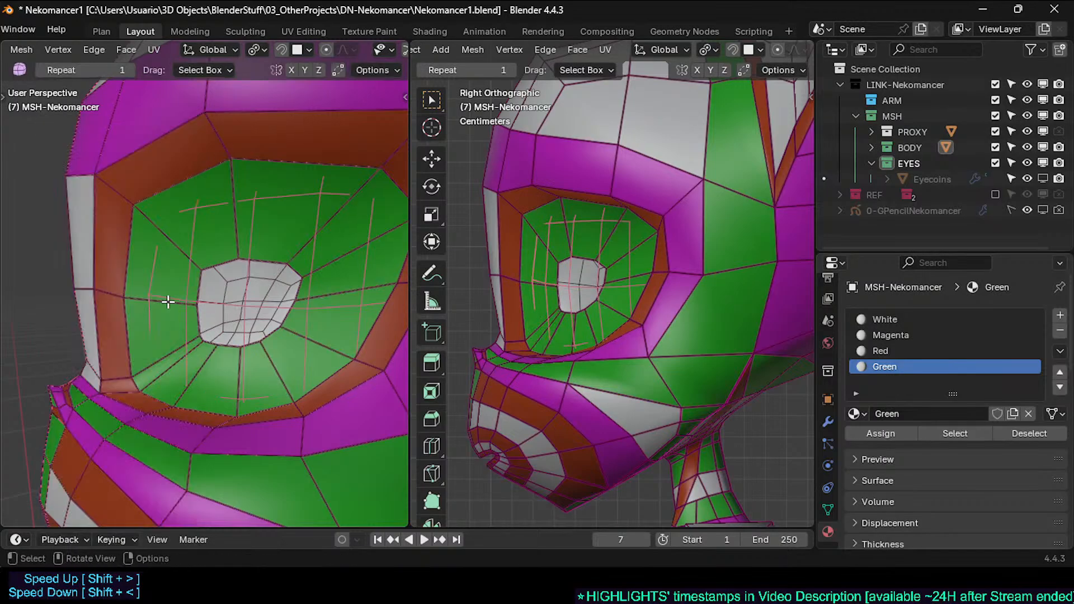
# Step: Compare the eyelid in Object and Edit Mode, and hide the separate white mesh patch filling the eye opening
pyautogui.press('Tab')
pyautogui.press('Tab')
pyautogui.press('Tab')
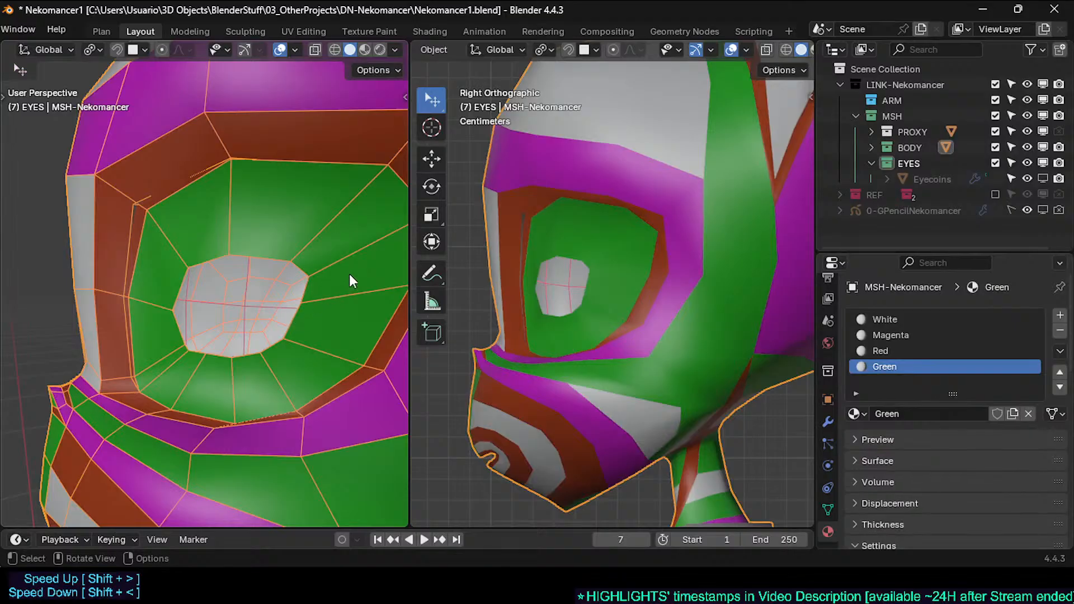
pyautogui.moveTo(244, 305); pyautogui.dragTo(267, 294, button='middle')
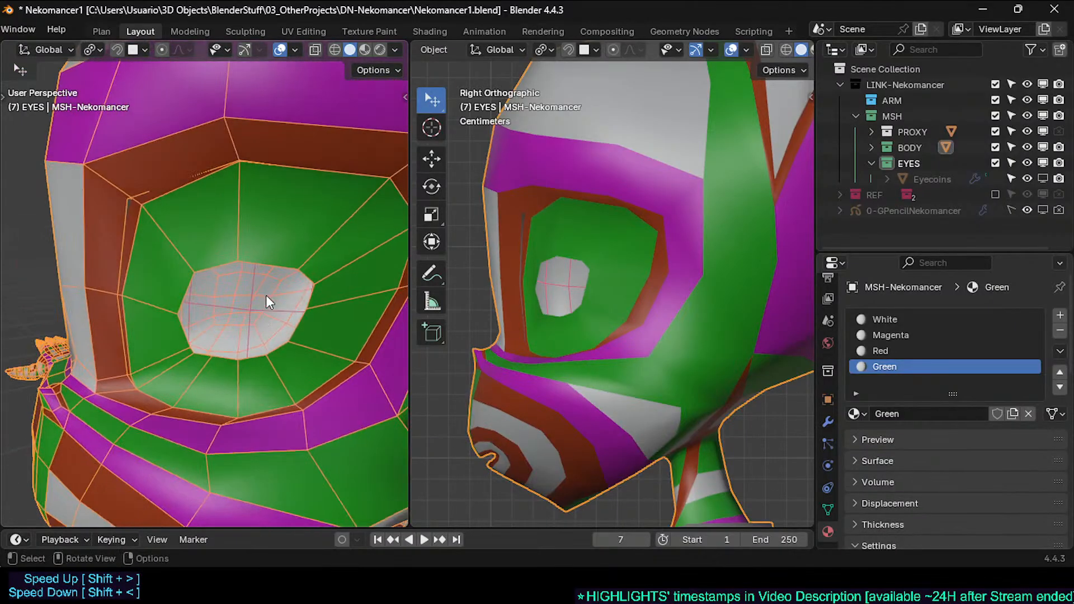
pyautogui.press('Tab')
pyautogui.keyDown('alt'); pyautogui.click(254, 263); pyautogui.keyUp('alt')
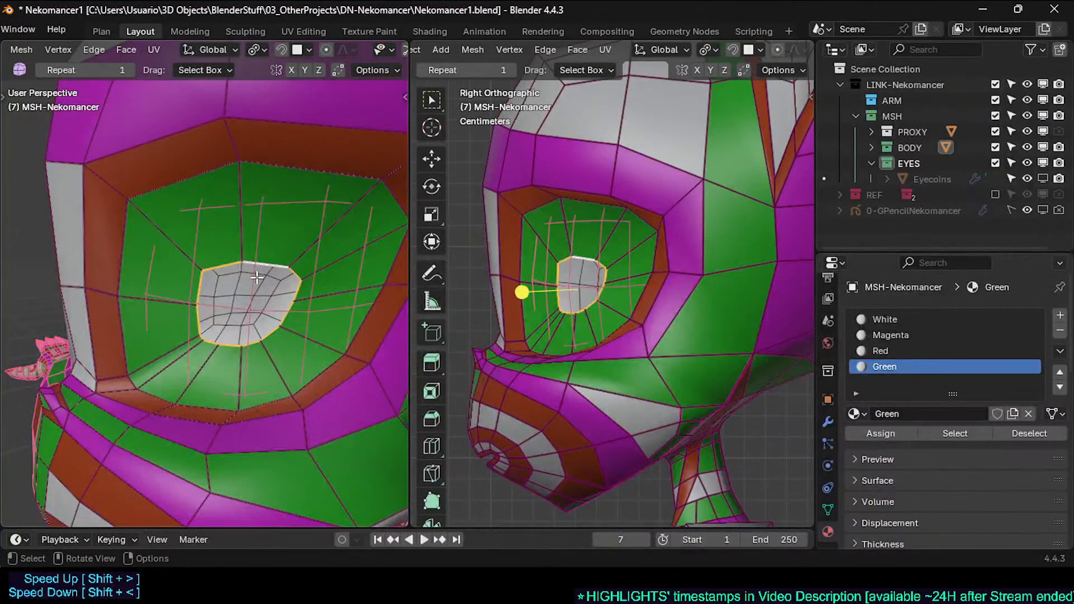
pyautogui.moveTo(252, 283)
pyautogui.mouseDown(button='middle')
pyautogui.moveTo(210, 267)
pyautogui.moveTo(269, 292)
pyautogui.mouseUp(button='middle')
pyautogui.hotkey('alt', 'a')
pyautogui.press('l')
pyautogui.press('h')
# Step: Select the edge loop of the eye opening, enable Face Project snapping, and snap the loop onto the eyeball surface
pyautogui.keyDown('alt'); pyautogui.click(258, 258); pyautogui.keyUp('alt')
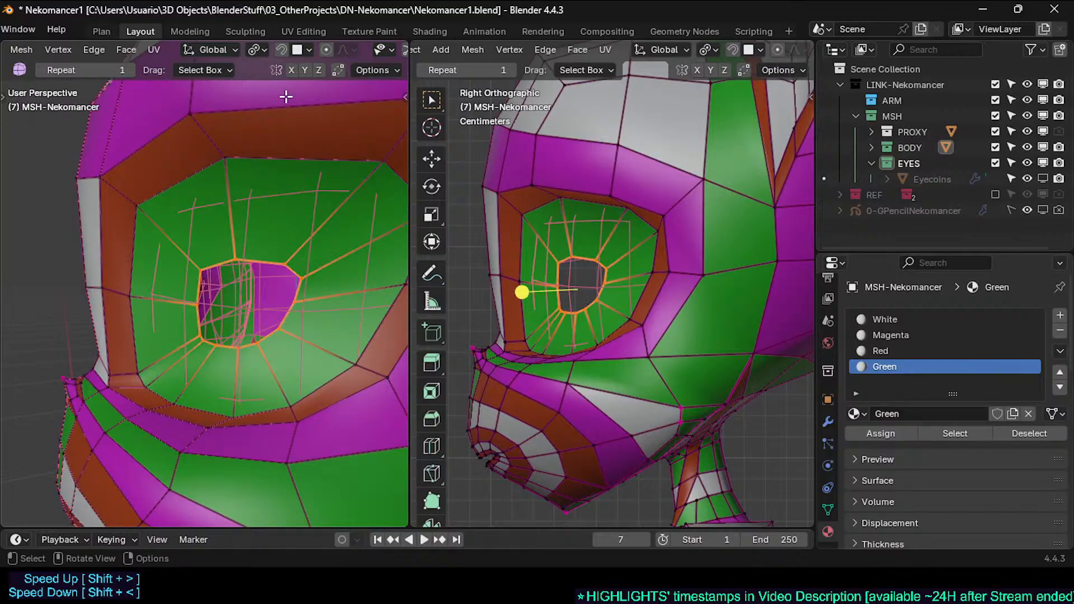
pyautogui.click(309, 50)
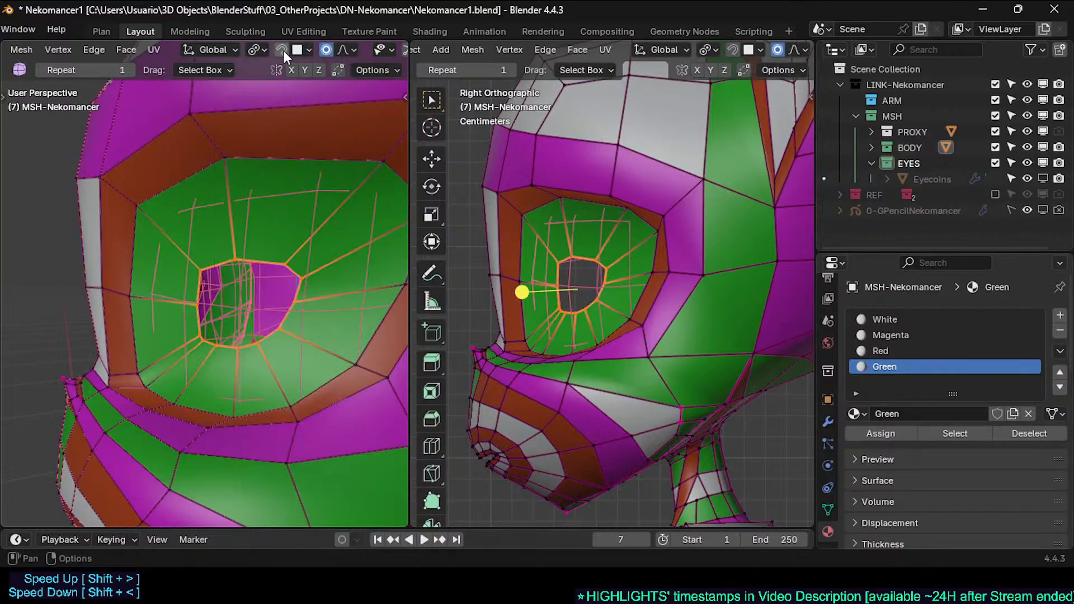
pyautogui.click(301, 51)
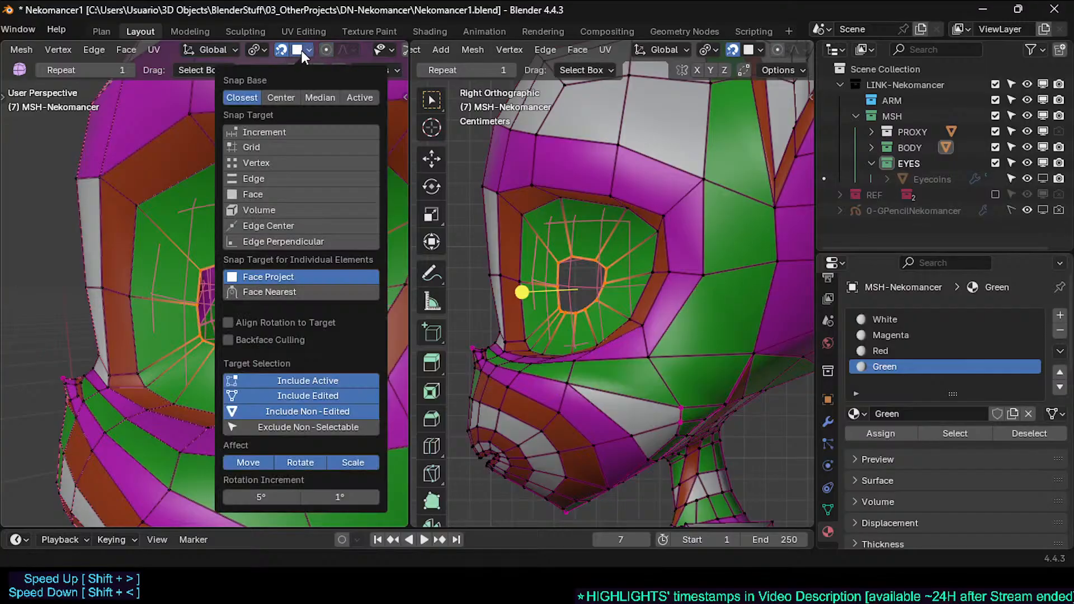
pyautogui.press('g')
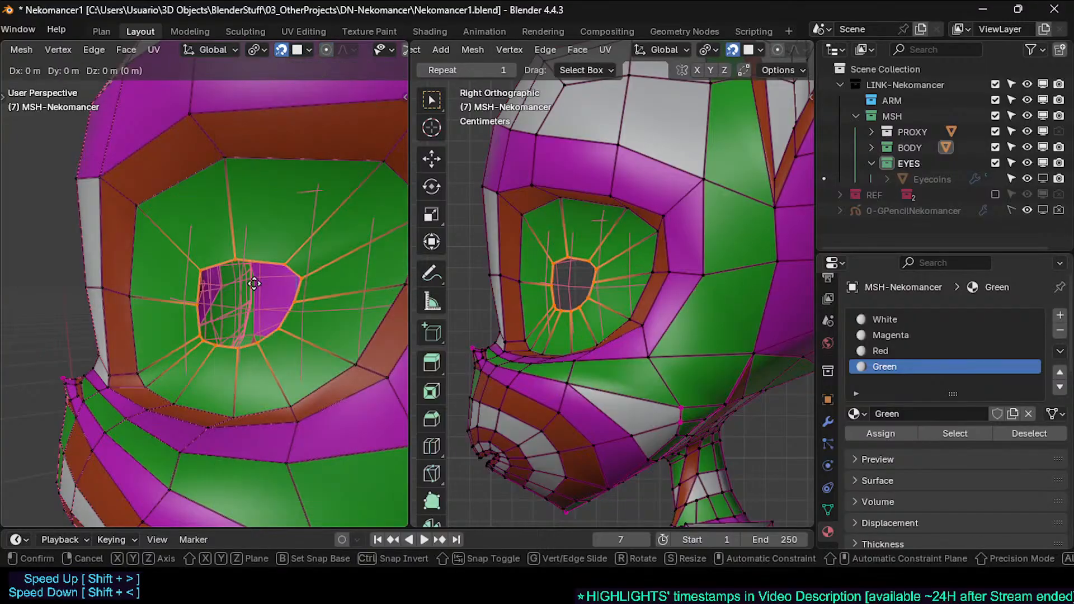
pyautogui.click(254, 284)
# Step: Move the upper outer vertex of the eye opening upward along the eyeball surface
pyautogui.moveTo(254, 283); pyautogui.dragTo(297, 259, button='middle')
pyautogui.click(282, 253)
pyautogui.press('g')
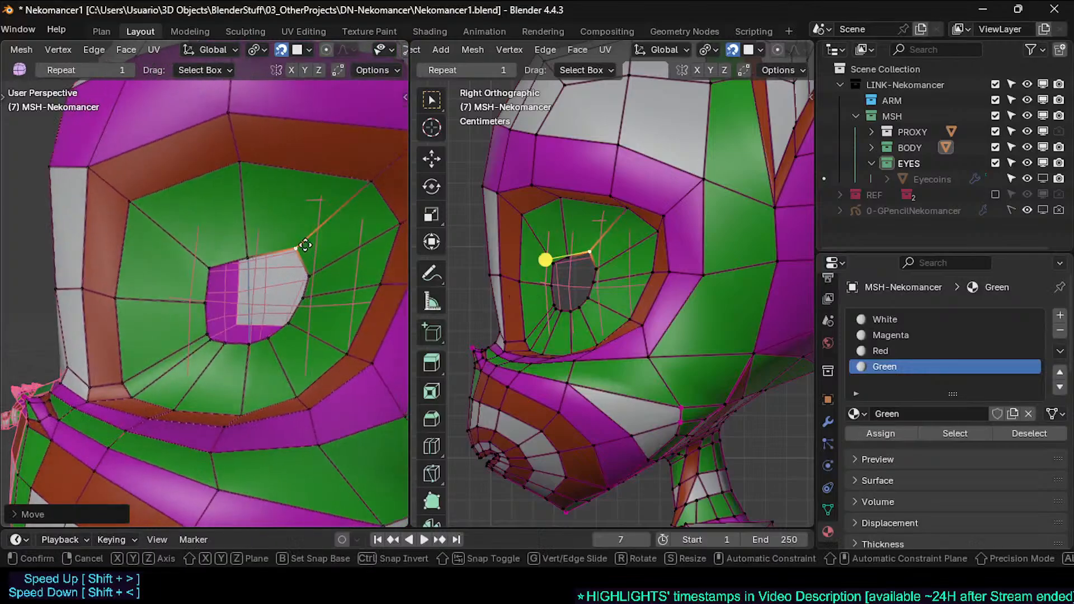
pyautogui.click(299, 255)
# Step: Show the 0-GPencilNekomancer sketch over the eye in front view, with the face orientation overlay off
pyautogui.click(220, 256)
pyautogui.moveTo(220, 256); pyautogui.dragTo(264, 288, button='middle')
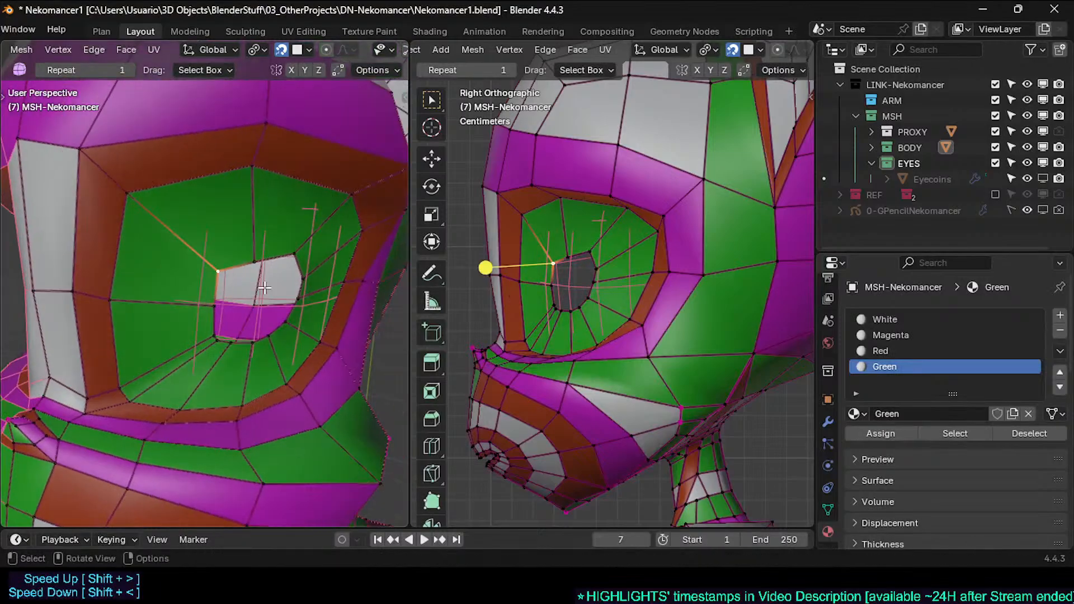
pyautogui.press('KP_1')
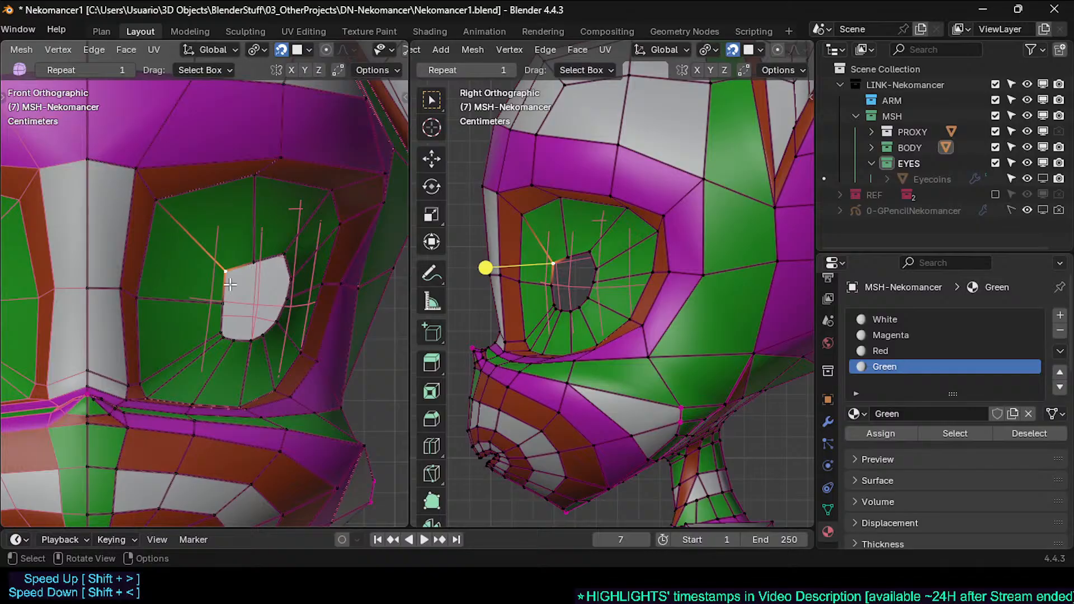
pyautogui.click(1043, 211)
pyautogui.click(253, 268)
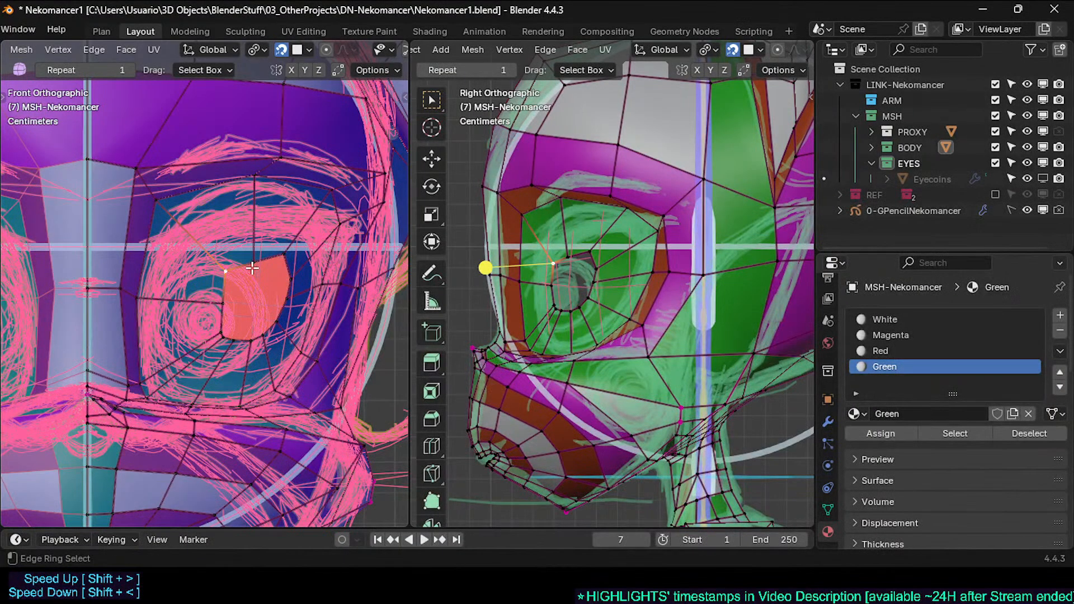
pyautogui.hotkey('ctrl', 'alt', 'f')
pyautogui.hotkey('ctrl', 'alt', 'w')
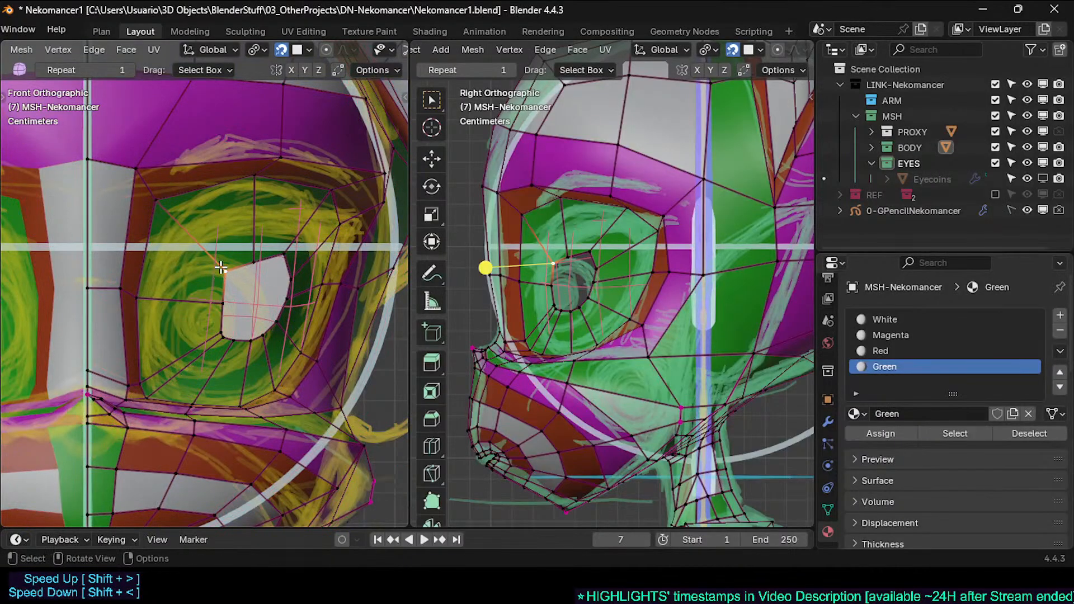
# Step: Move the inner corner, top middle and upper outer vertices of the eye opening outward to follow the sketched eye outline
pyautogui.press('g')
pyautogui.click(159, 261)
pyautogui.click(257, 260)
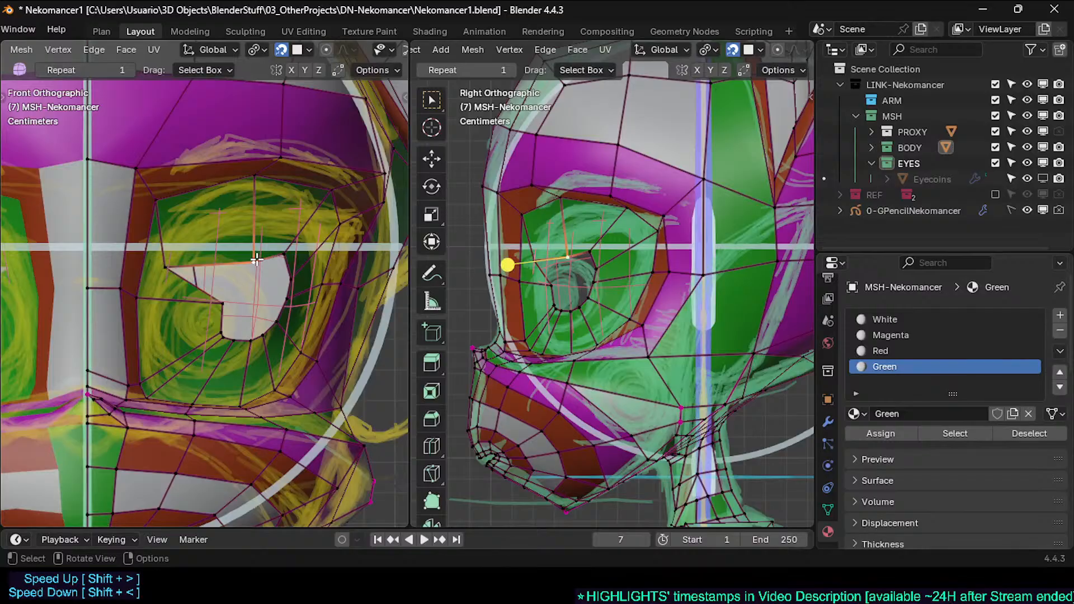
pyautogui.press('g')
pyautogui.click(233, 223)
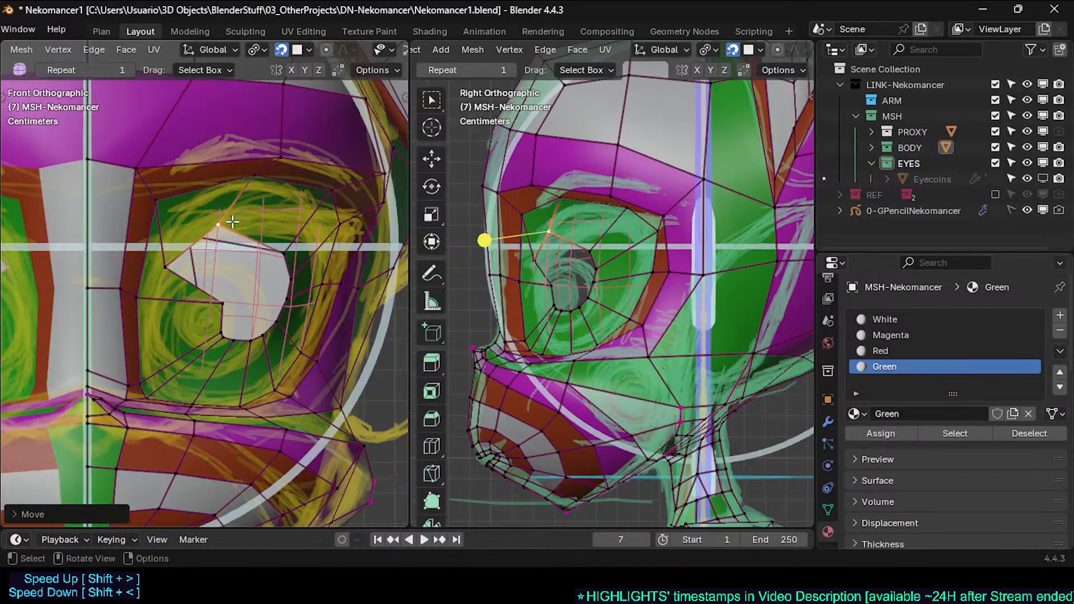
pyautogui.click(285, 255)
pyautogui.press('g')
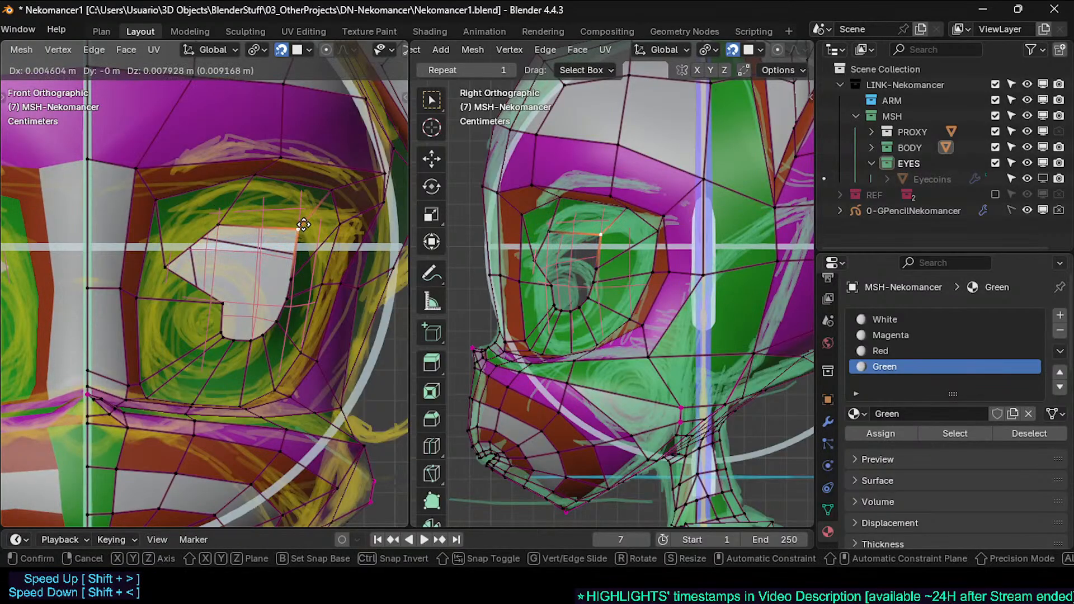
pyautogui.click(304, 238)
# Step: Move the two vertices on the outer side of the eye opening up and outward to match the sketch
pyautogui.click(297, 274)
pyautogui.press('g')
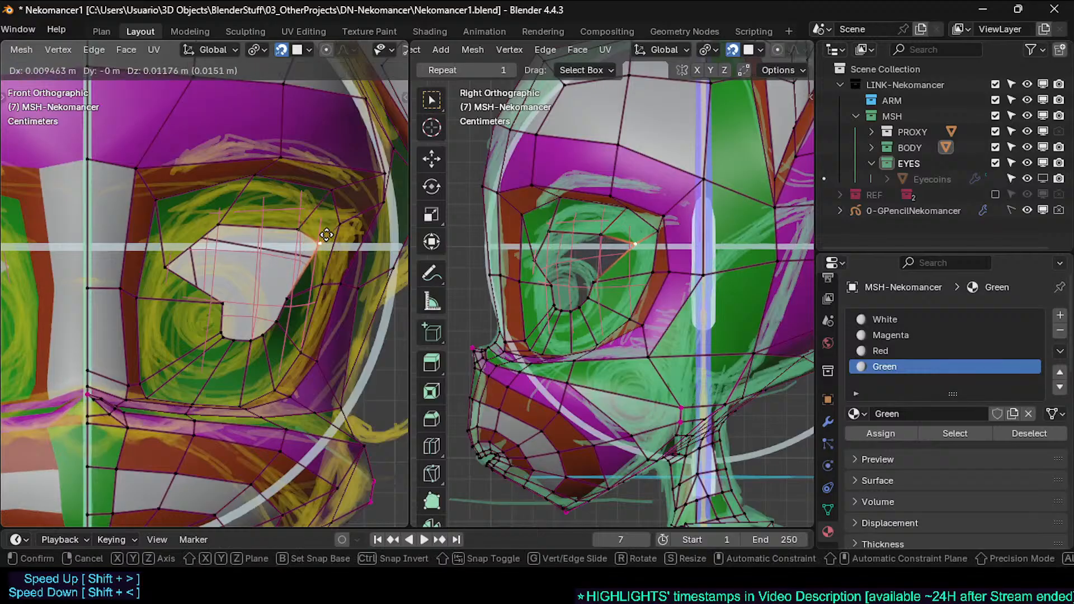
pyautogui.click(326, 235)
pyautogui.click(296, 287)
pyautogui.press('g')
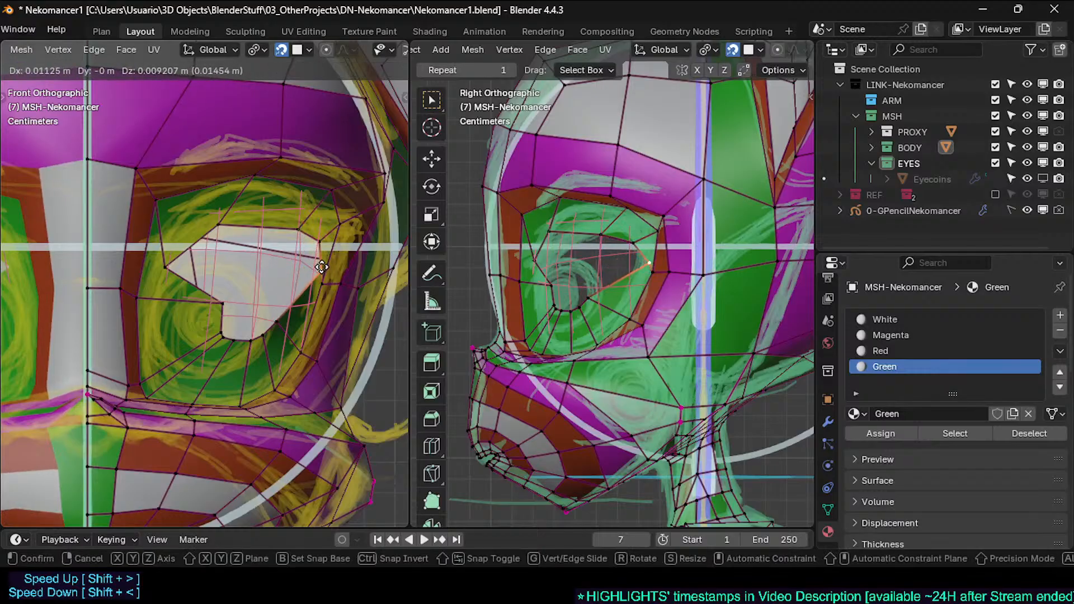
pyautogui.click(323, 276)
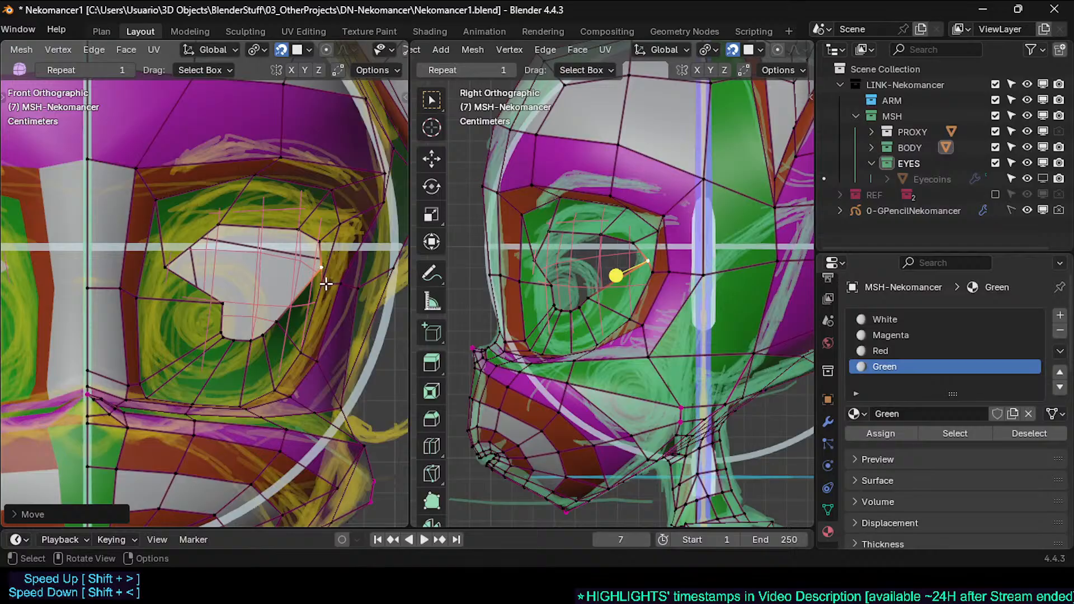
# Step: Fine-tune the vertices at the outer corner of the eye opening against the sketch
pyautogui.click(323, 283)
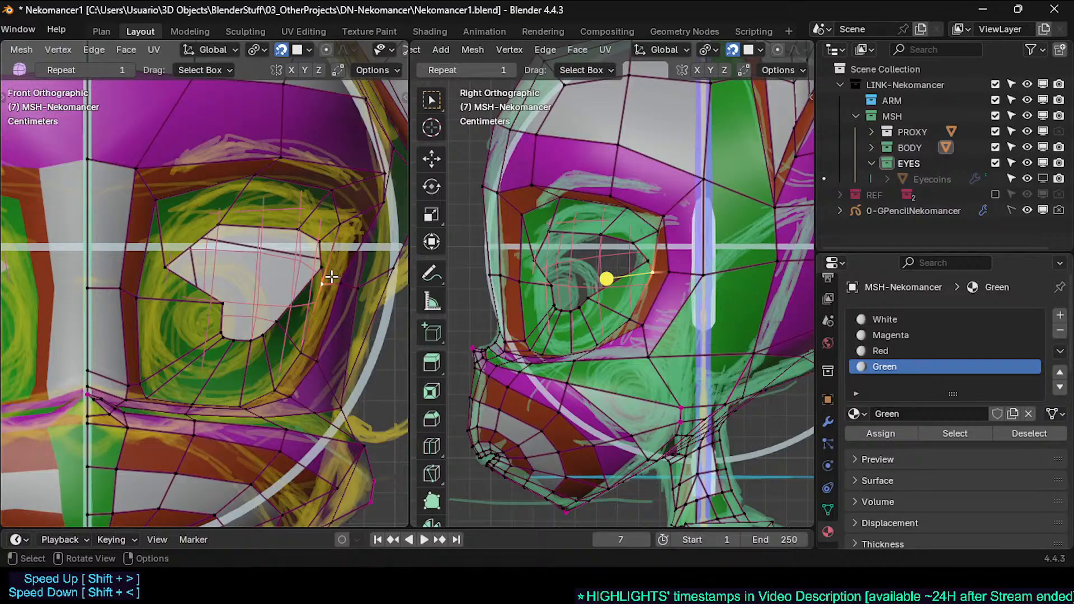
pyautogui.press('g')
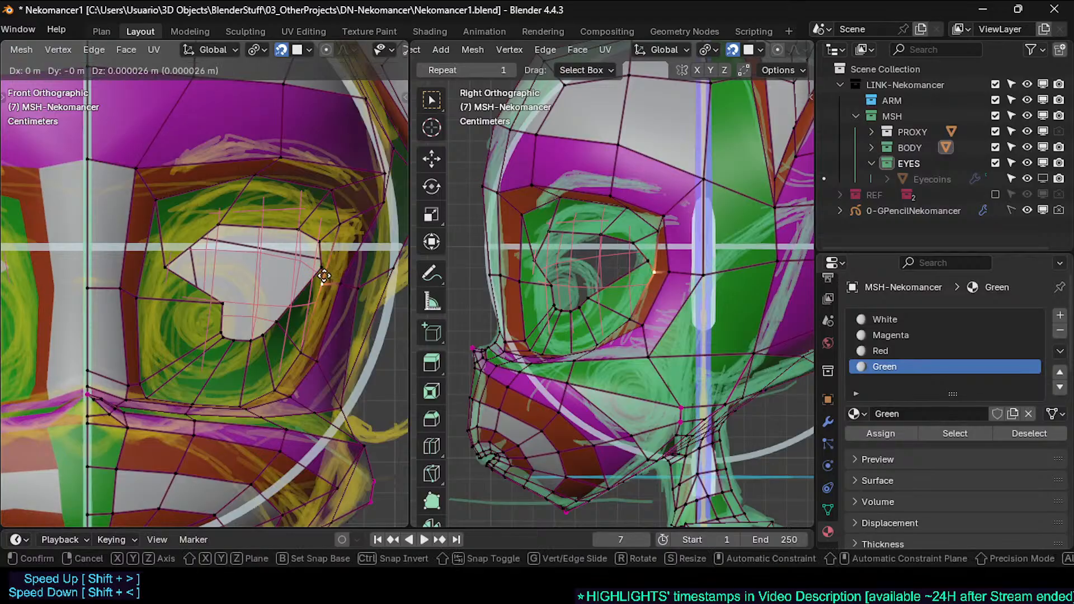
pyautogui.click(347, 251)
pyautogui.click(322, 268)
pyautogui.press('g')
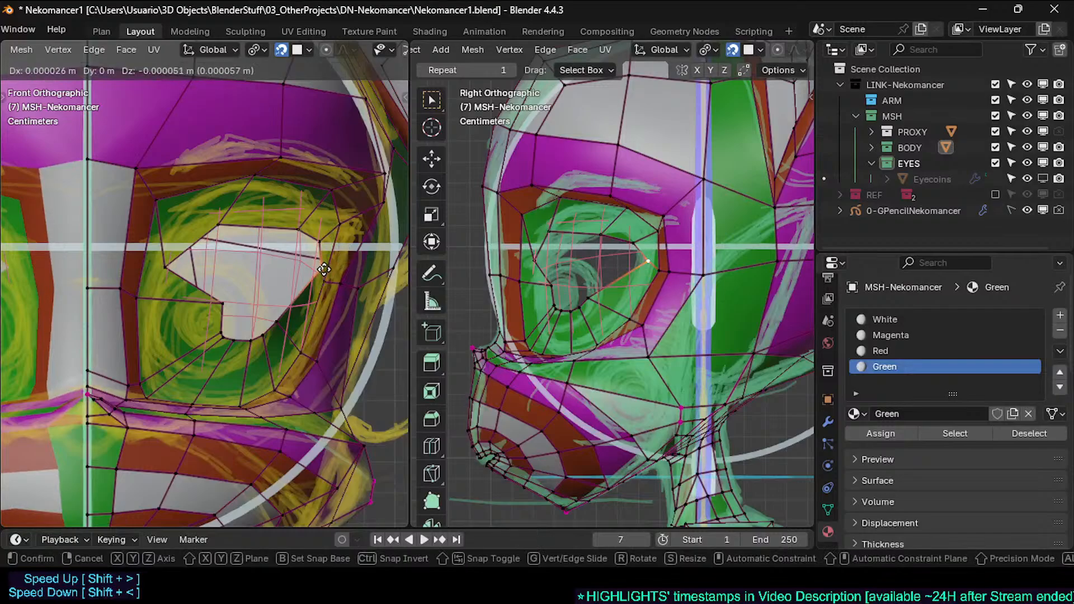
pyautogui.click(323, 270)
pyautogui.click(321, 241)
pyautogui.click(321, 271)
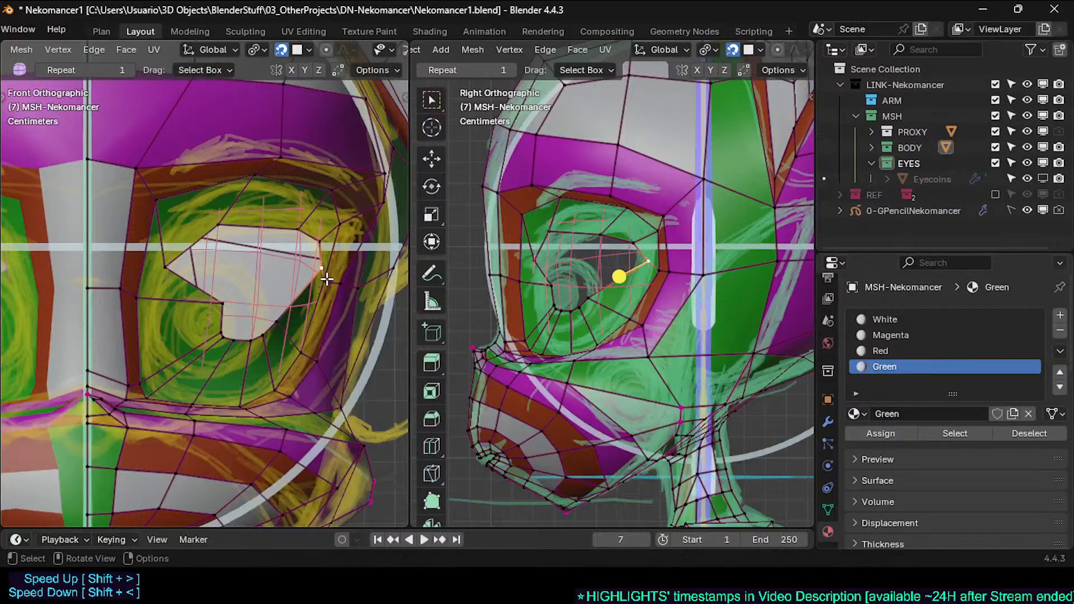
pyautogui.press('g')
pyautogui.click(328, 282)
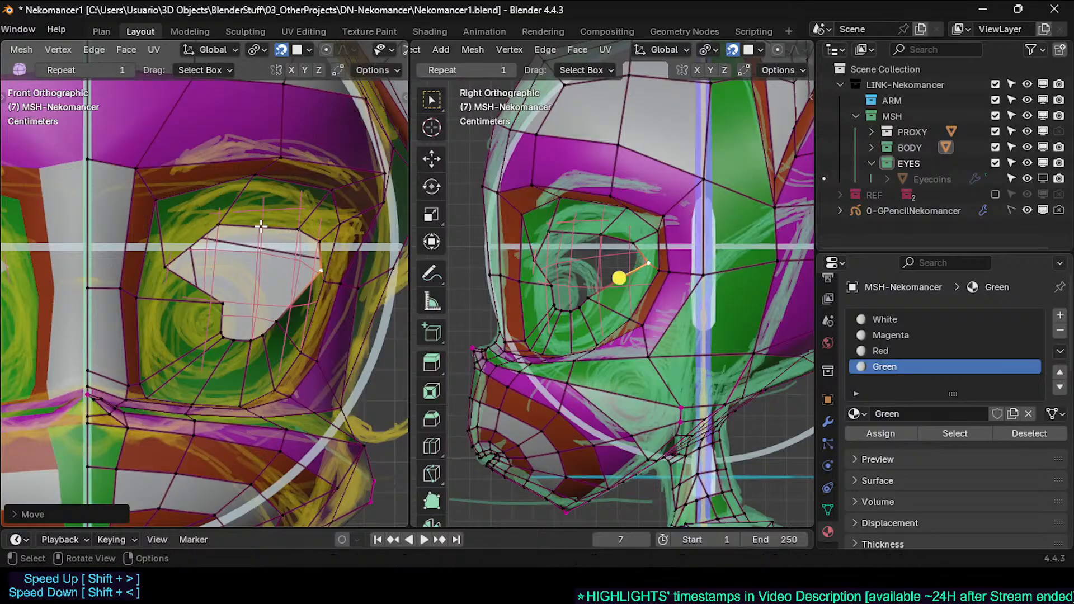
# Step: Nudge the inner corner vertex of the eye opening slightly up and outward, and change to edge selection mode
pyautogui.click(169, 263)
pyautogui.press('g')
pyautogui.click(219, 210)
pyautogui.press('2')
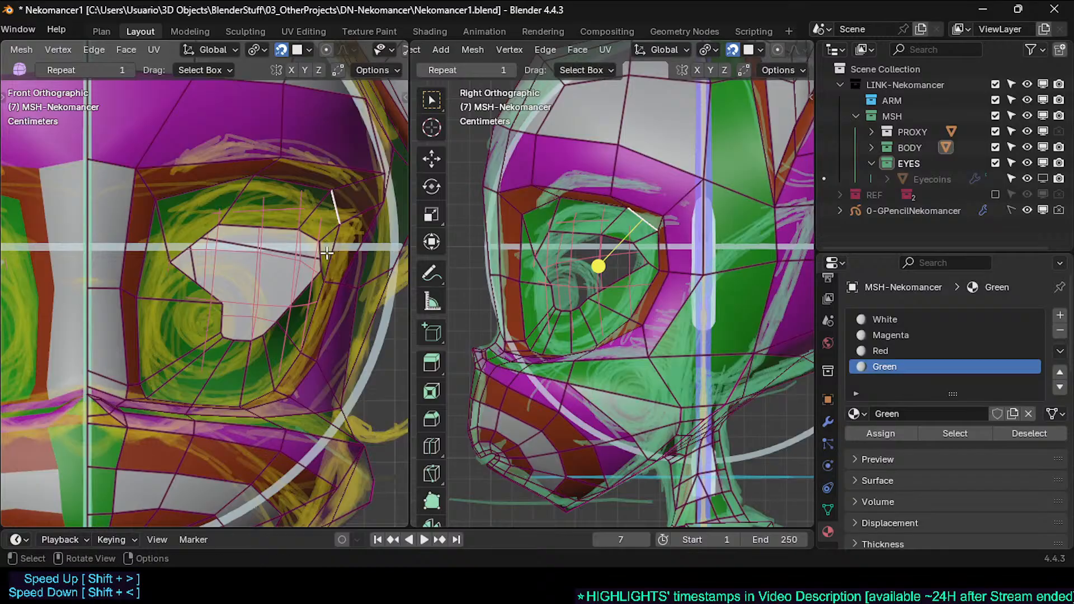
# Step: In vertex selection mode, move the lower inner vertex of the eye opening toward the nose to meet the sketched outline
pyautogui.click(182, 194)
pyautogui.click(153, 393)
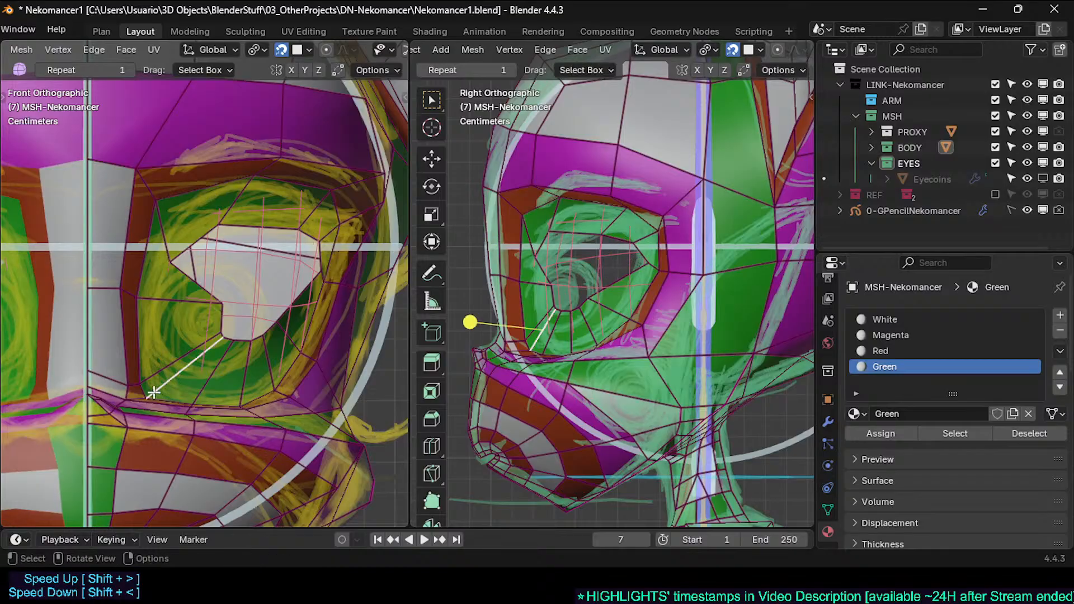
pyautogui.press('1')
pyautogui.click(145, 382)
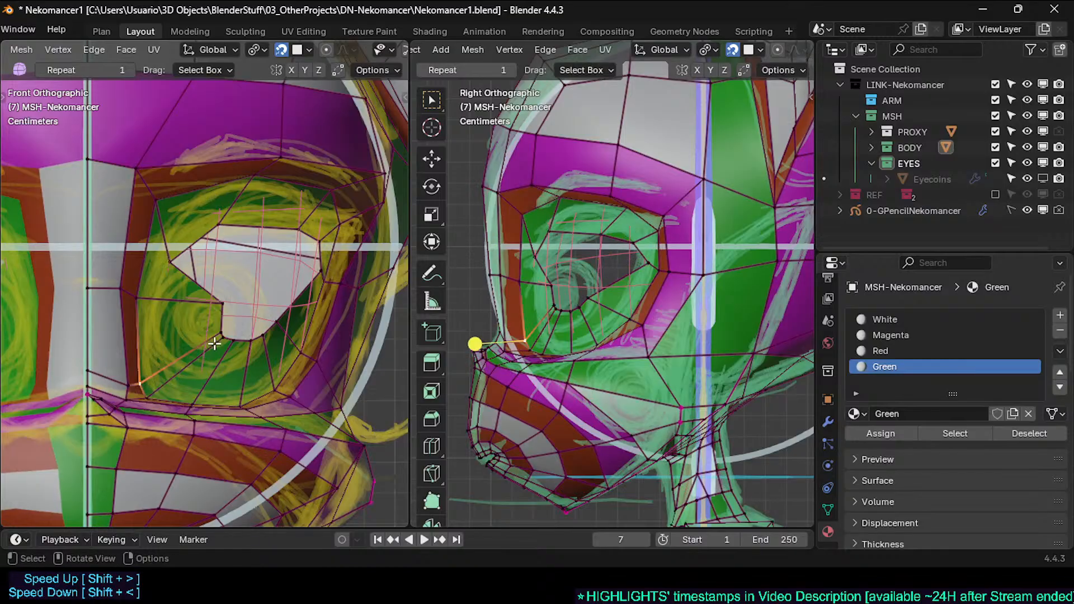
pyautogui.click(223, 300)
pyautogui.press('g')
pyautogui.click(165, 306)
# Step: Adjust the two vertices on the inner side of the eye opening to follow the sketched curve
pyautogui.click(170, 262)
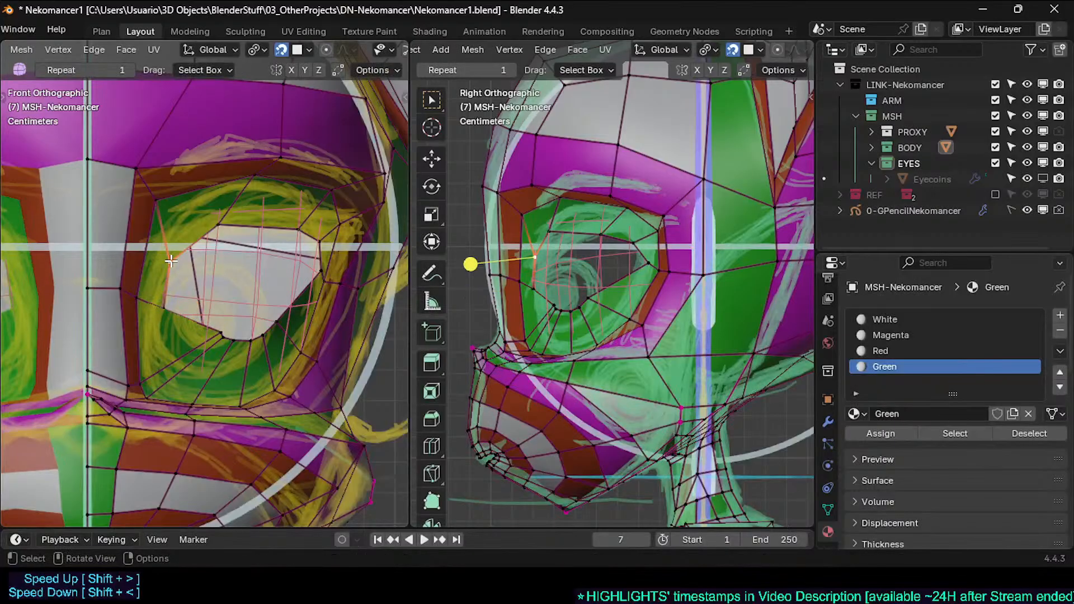
pyautogui.press('g')
pyautogui.click(170, 258)
pyautogui.click(167, 307)
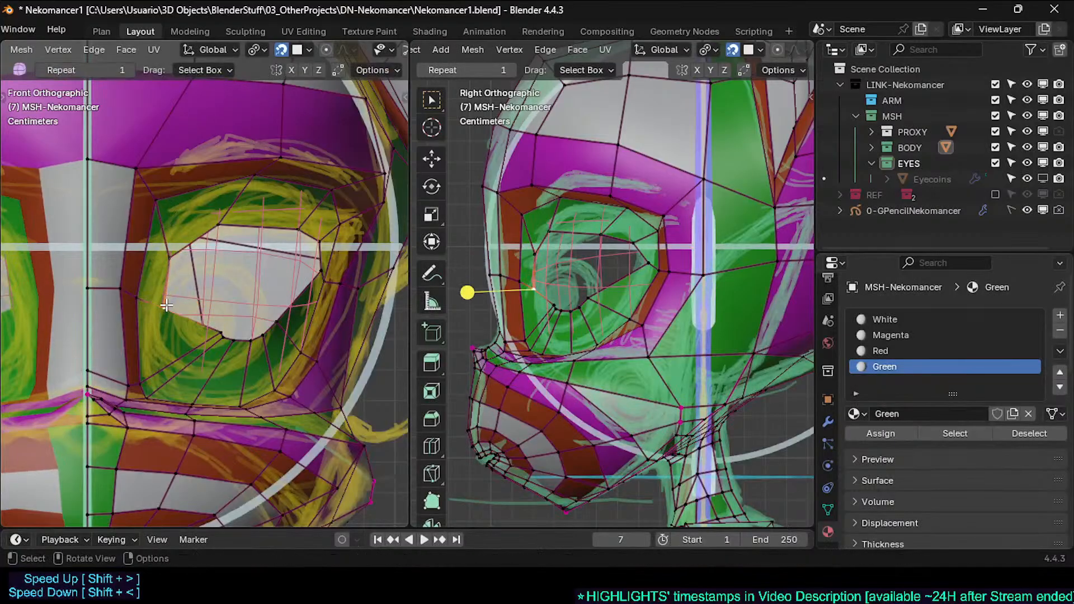
pyautogui.press('g')
pyautogui.click(155, 273)
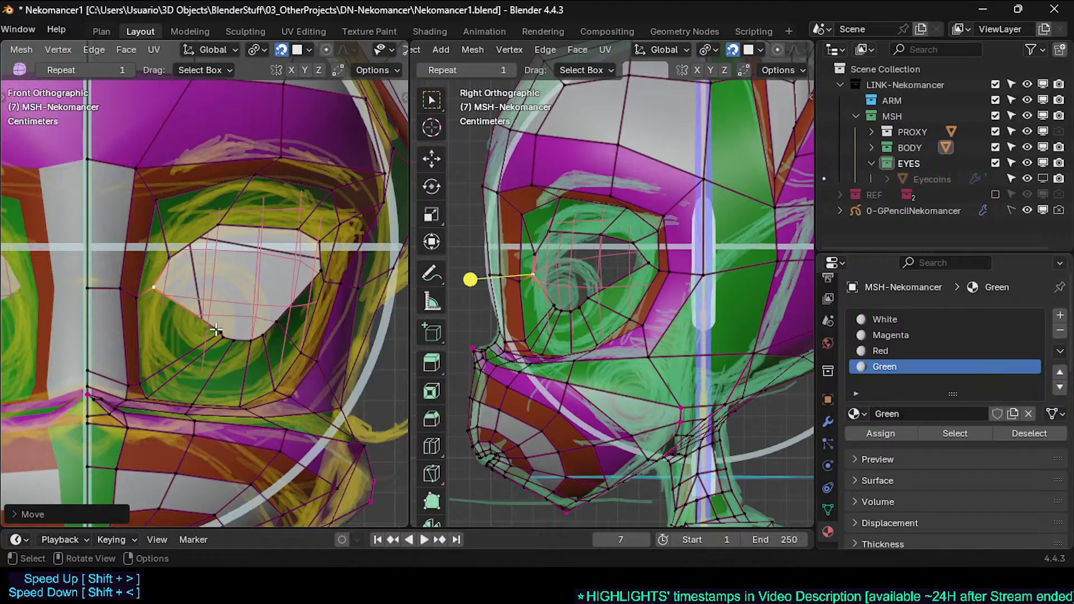
# Step: Move two lower vertices of the eye opening down and inward to form its lower inner corner along the sketch
pyautogui.click(215, 330)
pyautogui.press('g')
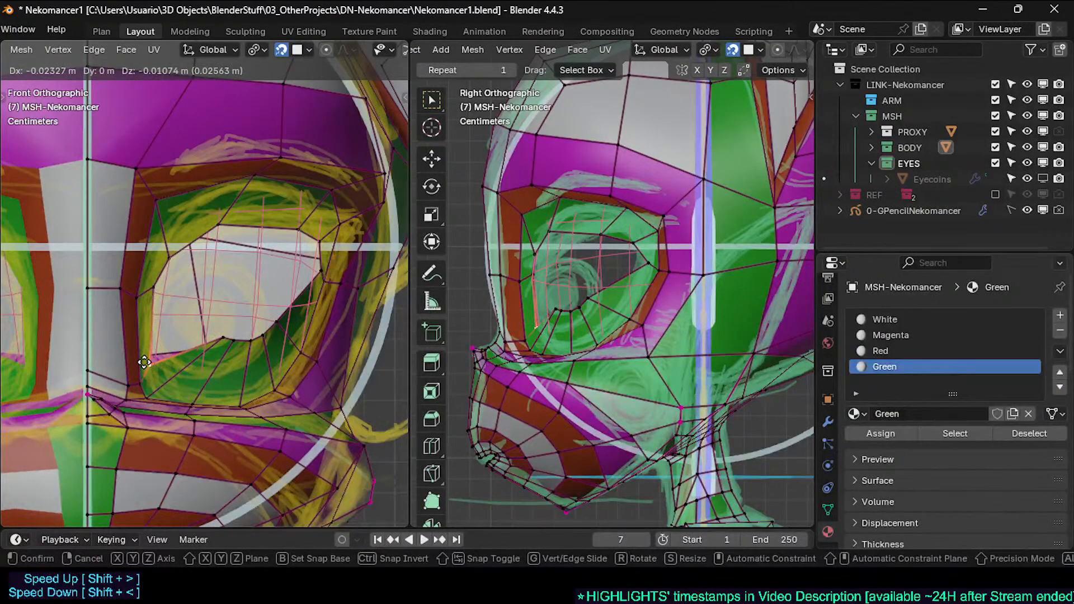
pyautogui.click(144, 351)
pyautogui.click(215, 334)
pyautogui.press('g')
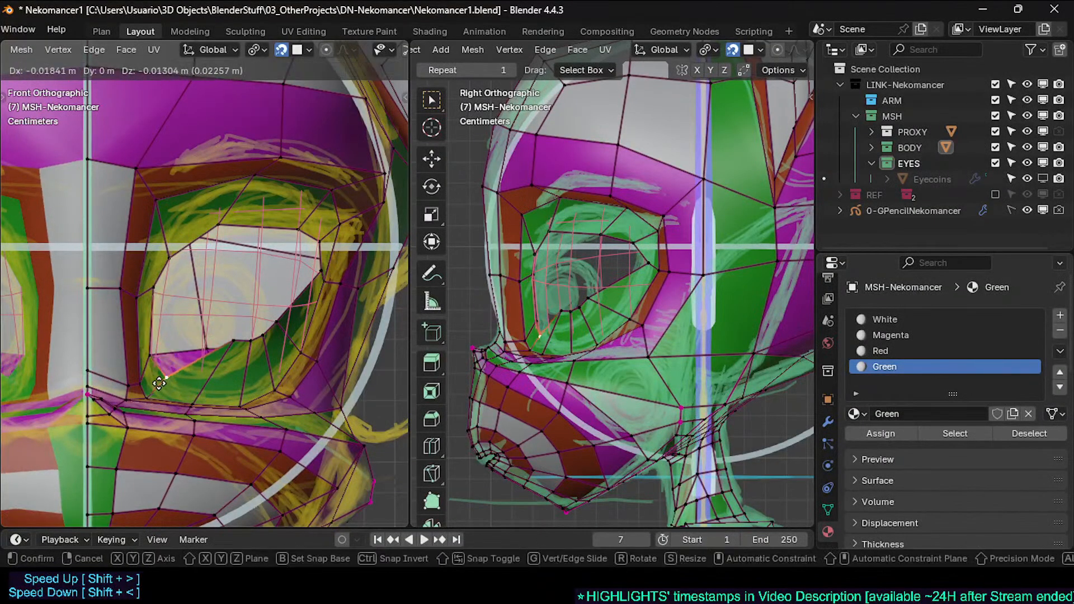
pyautogui.click(152, 390)
pyautogui.click(153, 362)
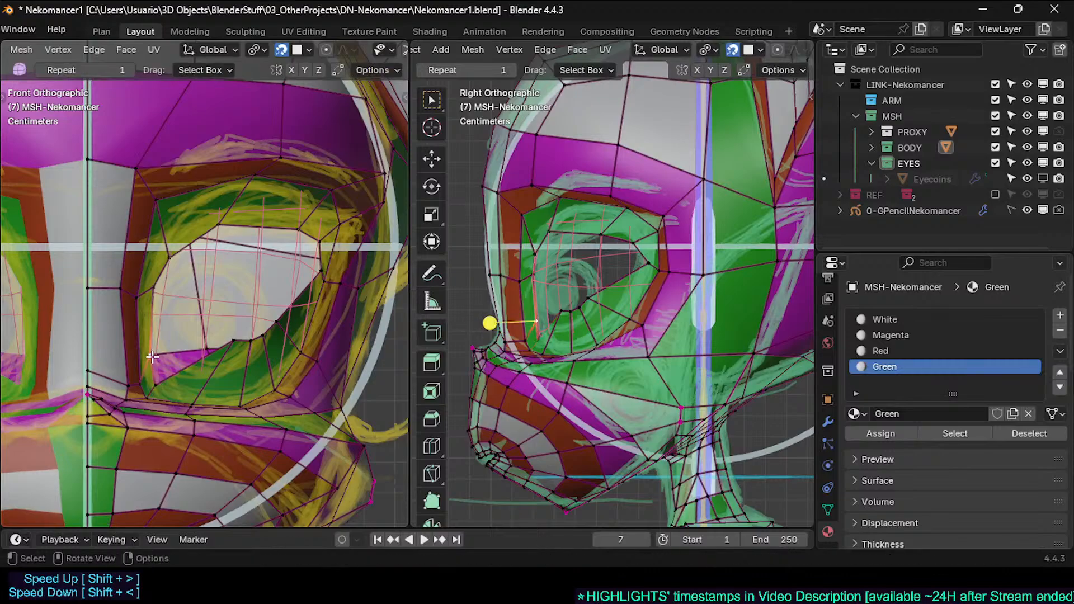
pyautogui.press('g')
pyautogui.click(150, 371)
# Step: Pull the vertices of the eye opening's lower edge down to the sketched lower eyelid line and refine the lower inner corner
pyautogui.click(234, 343)
pyautogui.press('g')
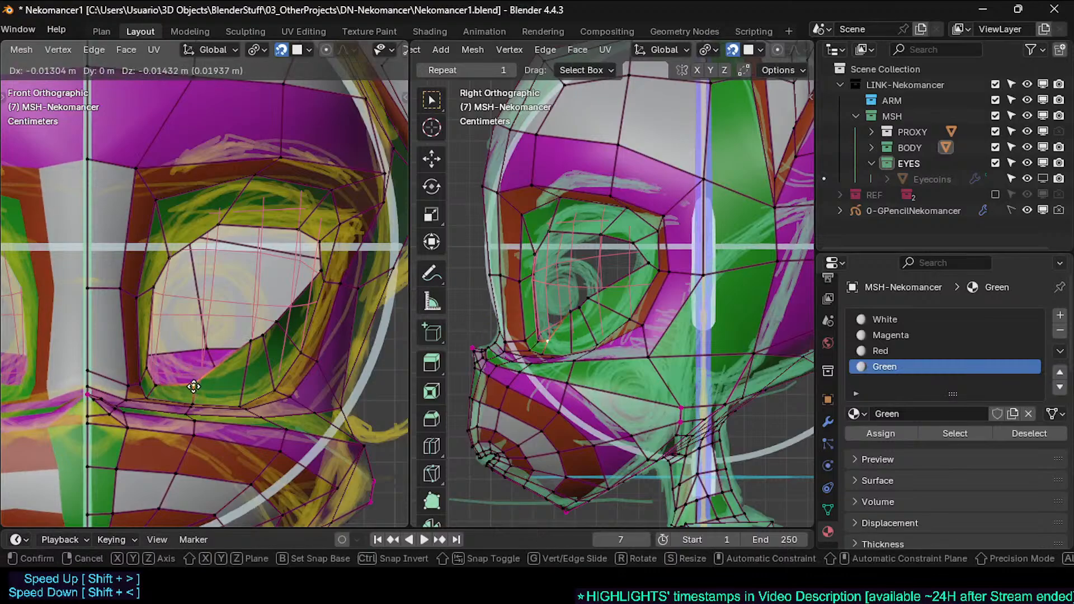
pyautogui.click(197, 402)
pyautogui.click(160, 383)
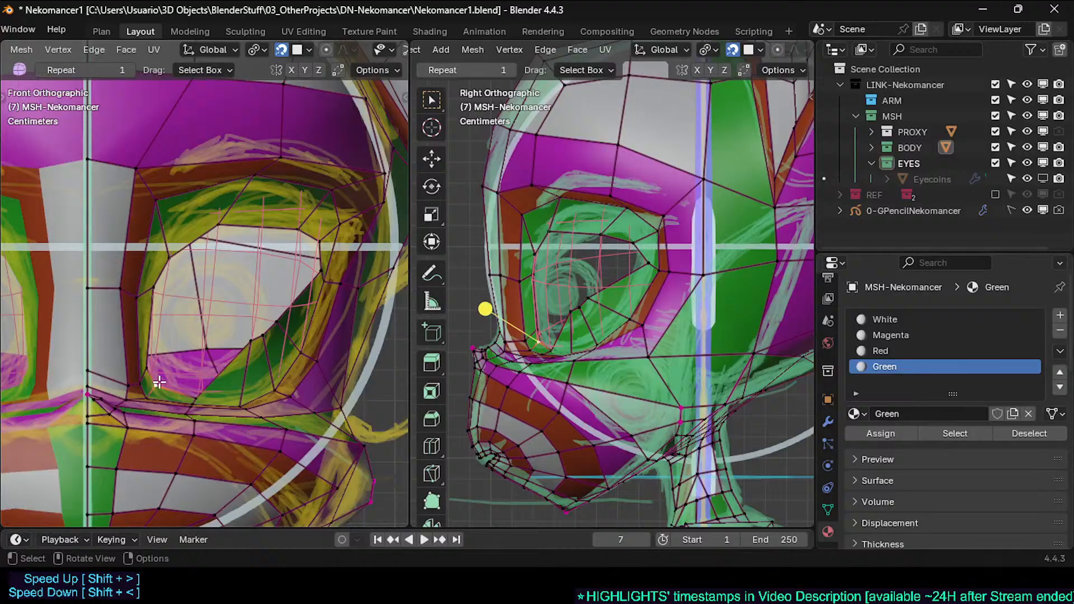
pyautogui.press('g')
pyautogui.click(161, 390)
pyautogui.press('2')
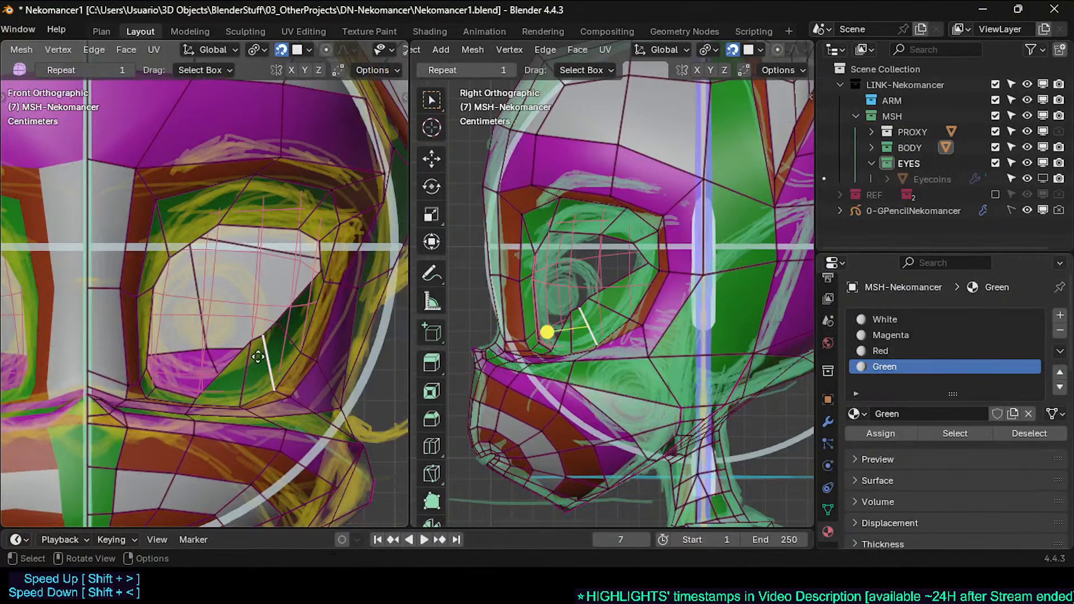
pyautogui.press('1')
pyautogui.click(245, 363)
pyautogui.press('g')
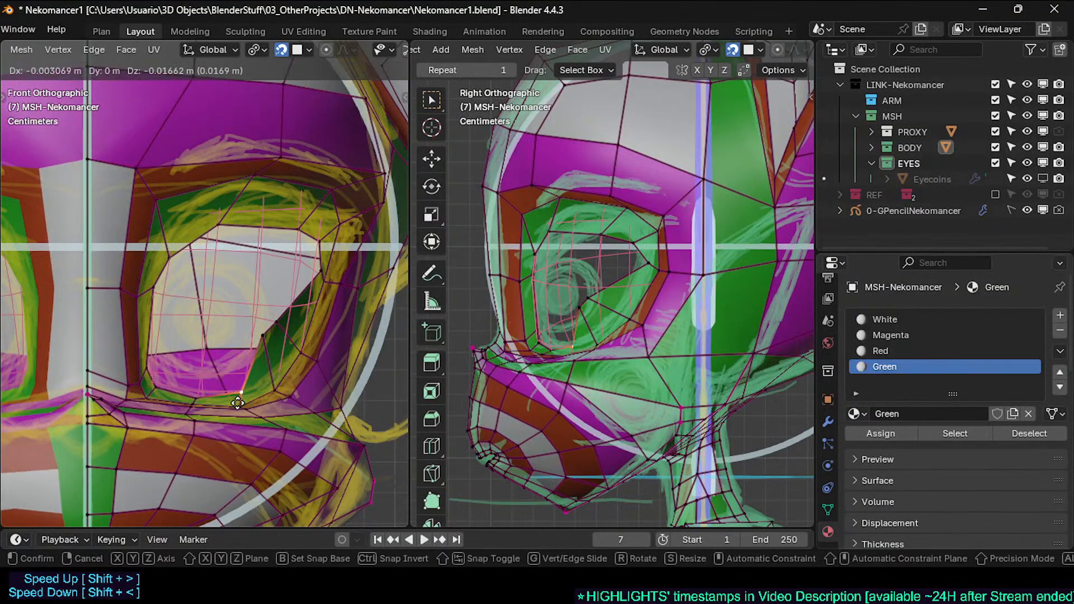
pyautogui.click(236, 408)
# Step: Move the two lower outer vertices of the eye opening down and outward to round off its lower outer corner
pyautogui.click(259, 339)
pyautogui.press('g')
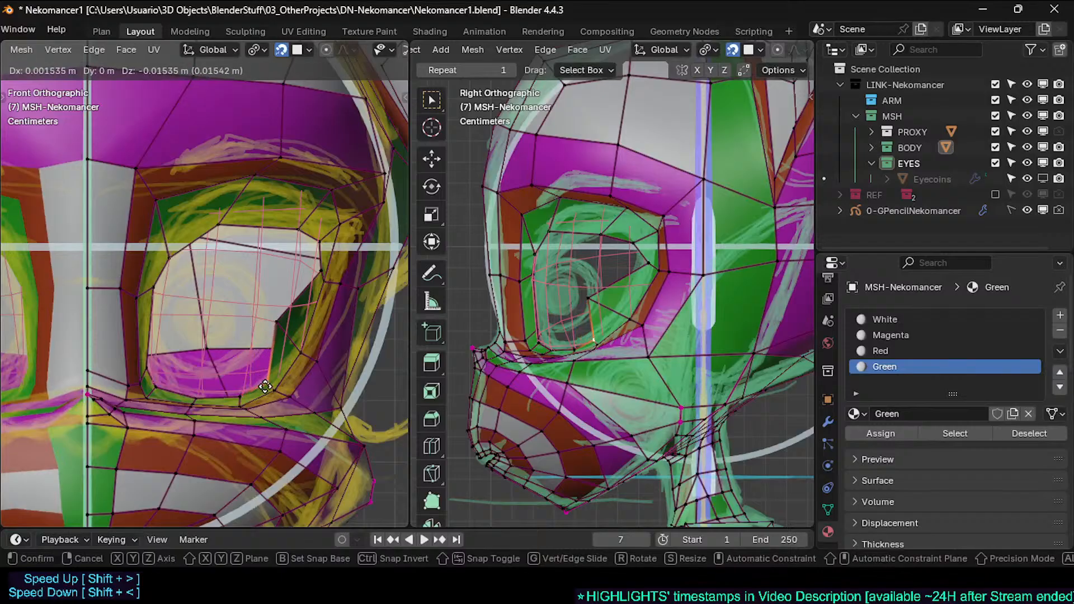
pyautogui.click(267, 386)
pyautogui.click(275, 325)
pyautogui.press('g')
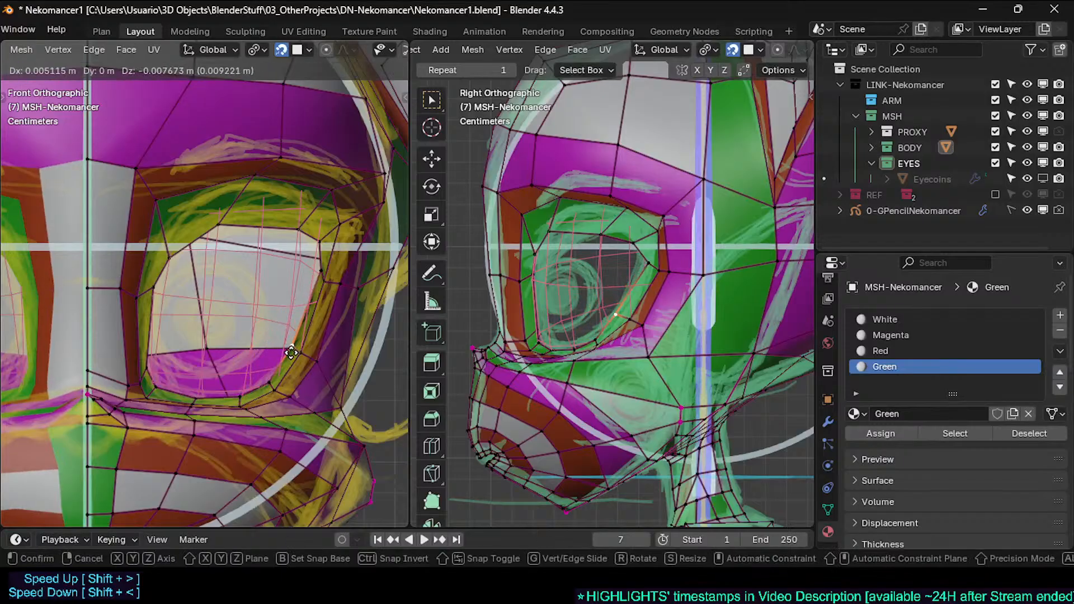
# Step: Nudge the vertices at the upper outer corner of the eye opening to match the sketch
pyautogui.click(316, 271)
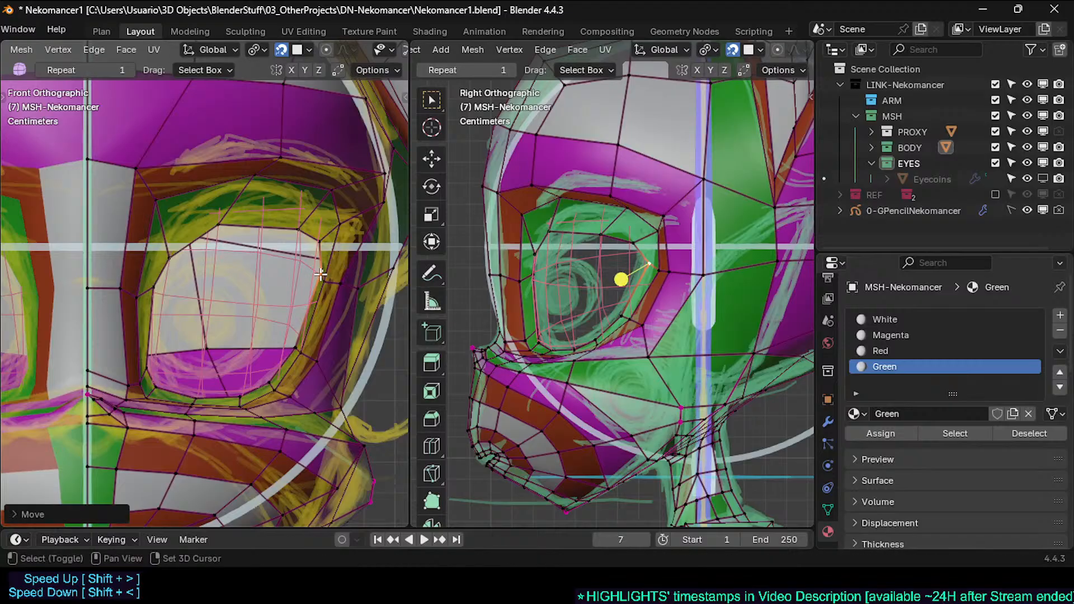
pyautogui.press('g')
pyautogui.keyDown('shift'); pyautogui.click(343, 218); pyautogui.keyUp('shift')
pyautogui.click(300, 229)
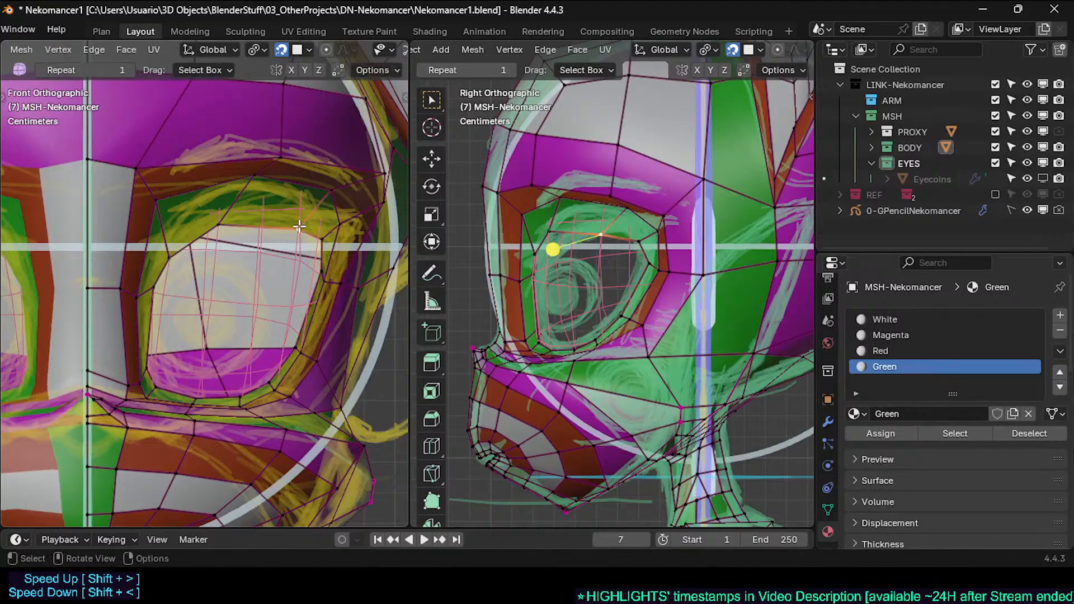
pyautogui.press('g')
pyautogui.keyDown('shift'); pyautogui.click(324, 182); pyautogui.keyUp('shift')
# Step: Move the top middle vertex of the eye opening outward and slightly up along the sketched upper eyelid
pyautogui.click(224, 223)
pyautogui.press('g')
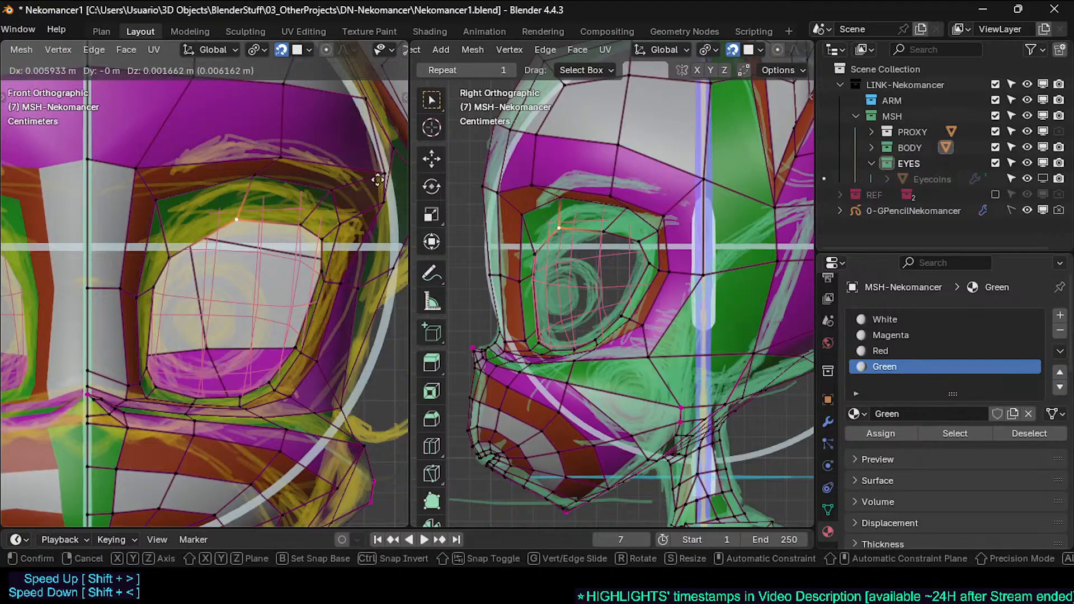
pyautogui.click(378, 180)
pyautogui.press('g')
pyautogui.click(281, 206)
# Step: Move the upper inner vertex of the eye opening up and outward to smooth the curve of the upper eyelid
pyautogui.click(171, 258)
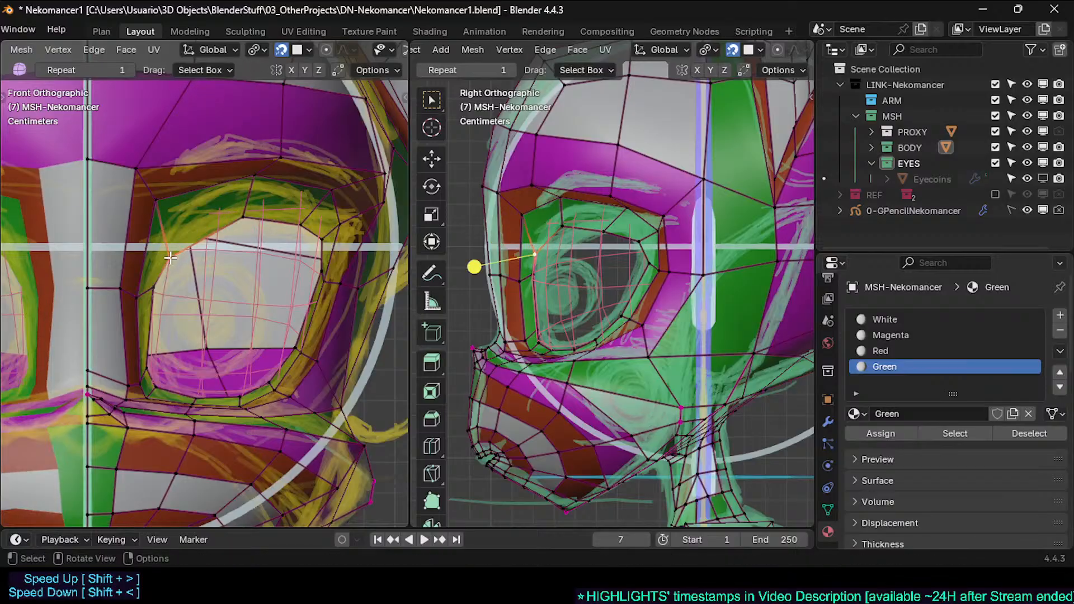
pyautogui.press('g')
pyautogui.click(187, 247)
pyautogui.press('g')
pyautogui.click(203, 233)
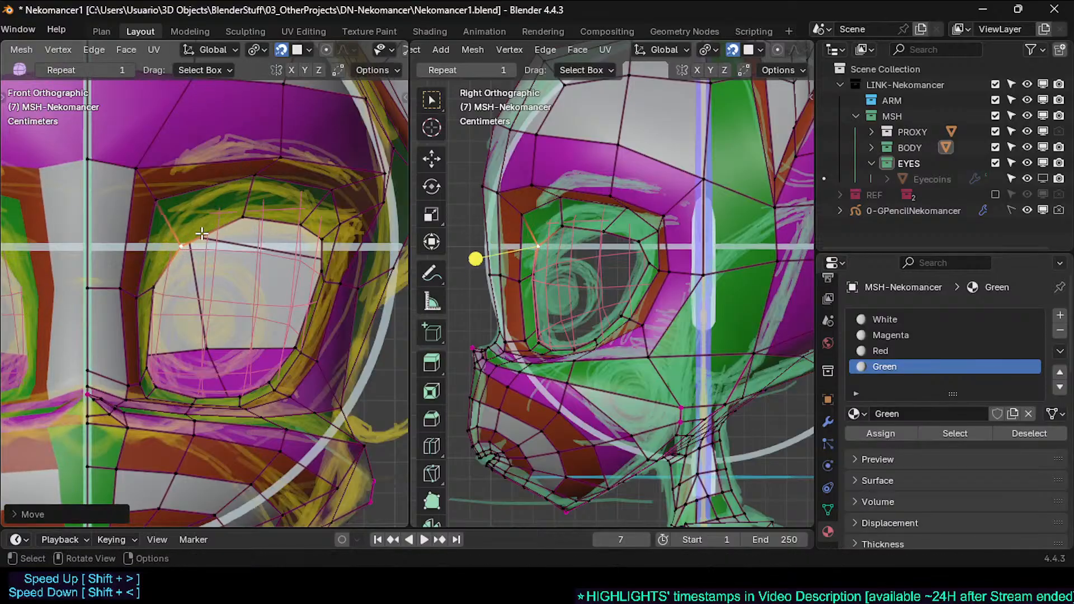
pyautogui.press('g')
pyautogui.click(227, 239)
# Step: Fine-tune the inner side, lower inner corner and bottom vertices of the eye opening against the sketch
pyautogui.moveTo(156, 289); pyautogui.dragTo(133, 335)
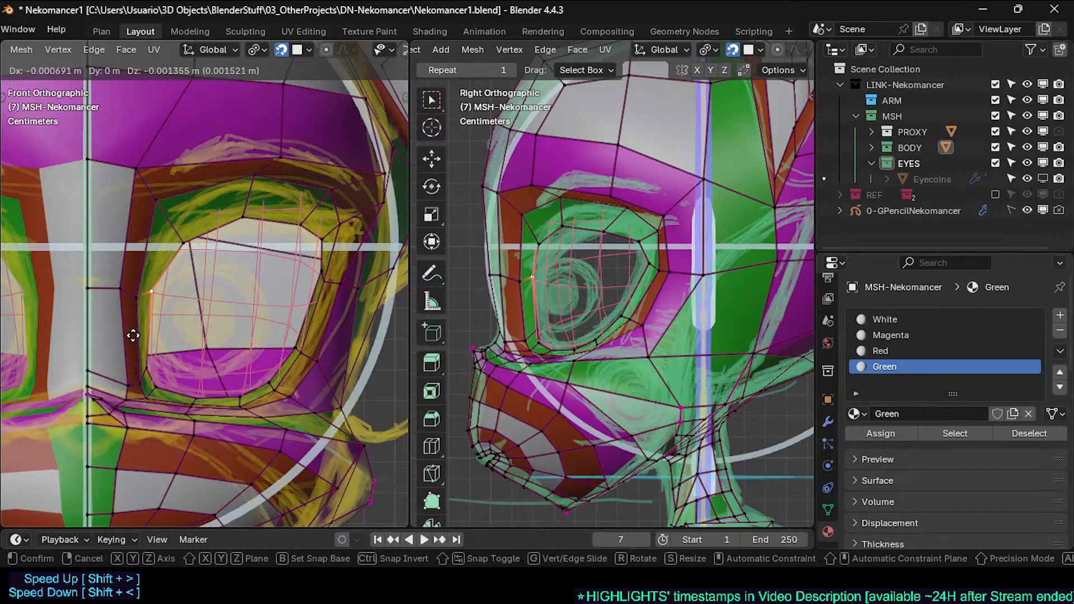
pyautogui.moveTo(118, 413); pyautogui.dragTo(119, 412)
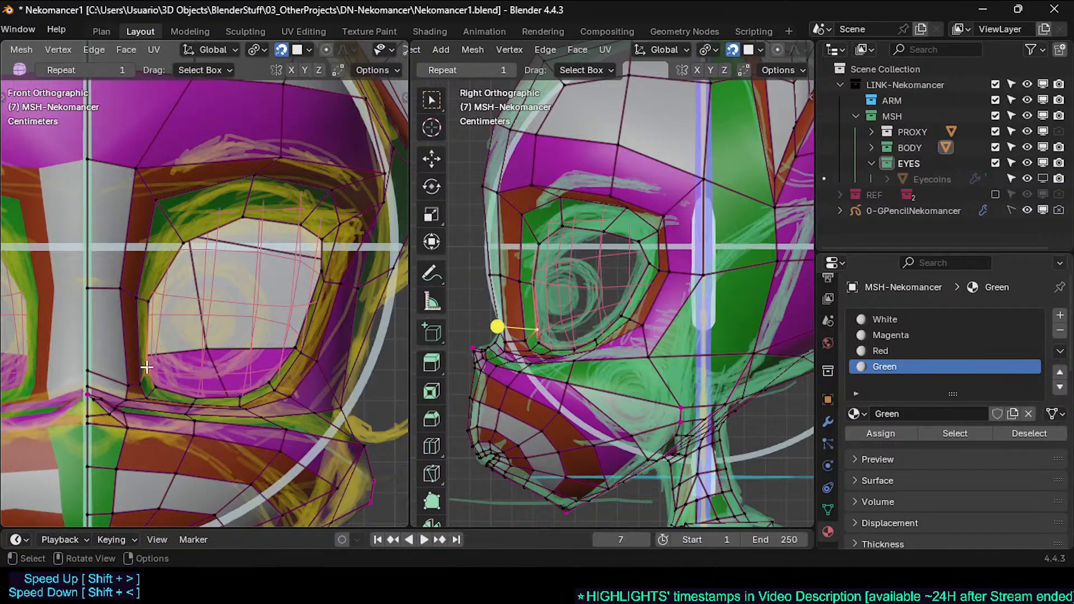
pyautogui.moveTo(147, 367); pyautogui.dragTo(155, 407)
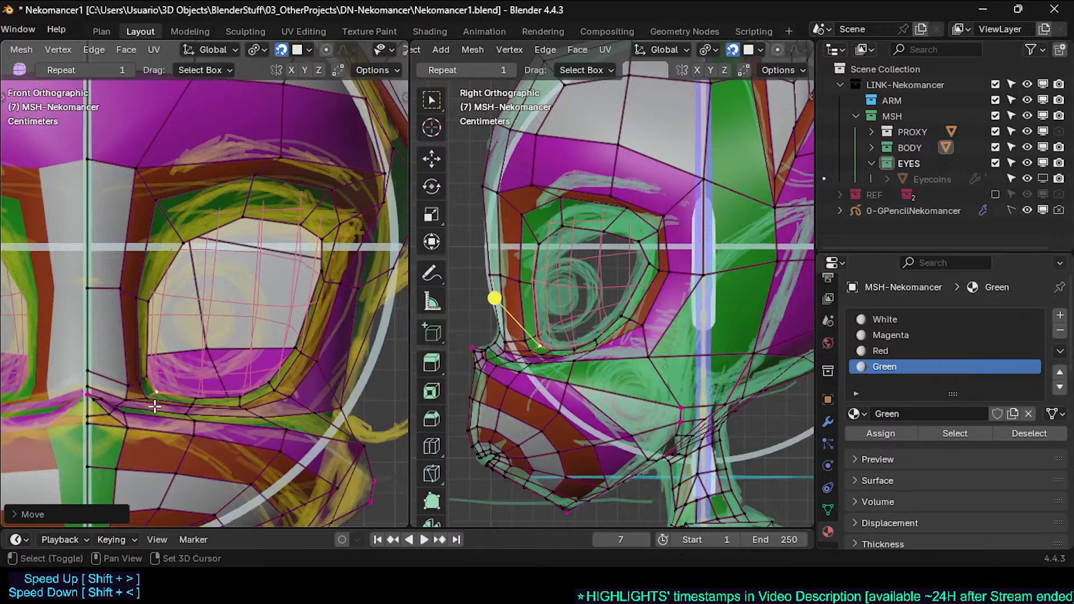
pyautogui.click(268, 384)
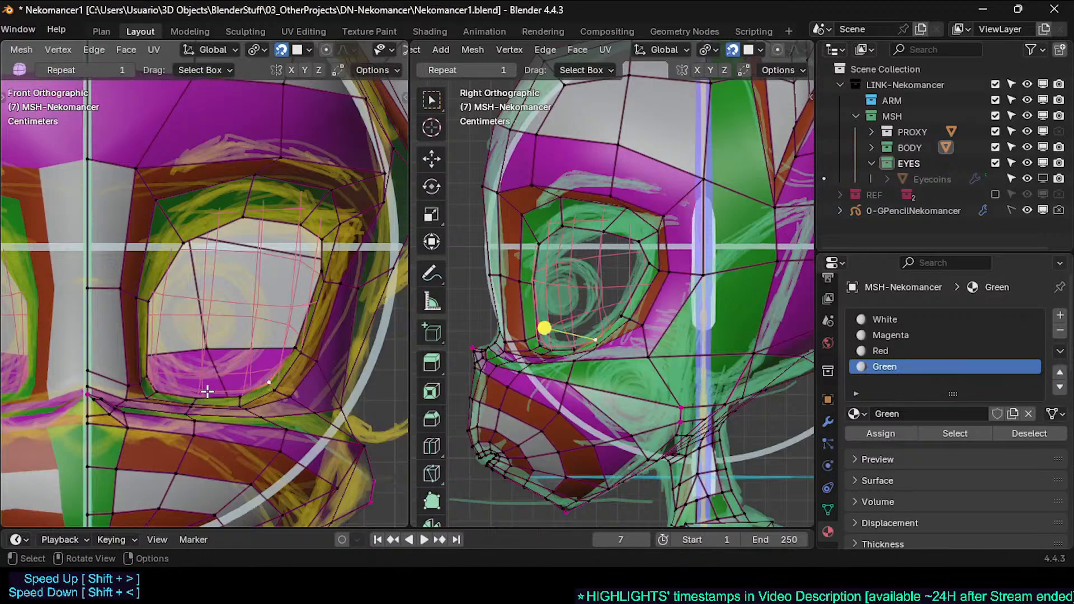
pyautogui.moveTo(245, 390)
pyautogui.mouseDown()
pyautogui.moveTo(243, 403)
pyautogui.moveTo(290, 352)
pyautogui.mouseUp()
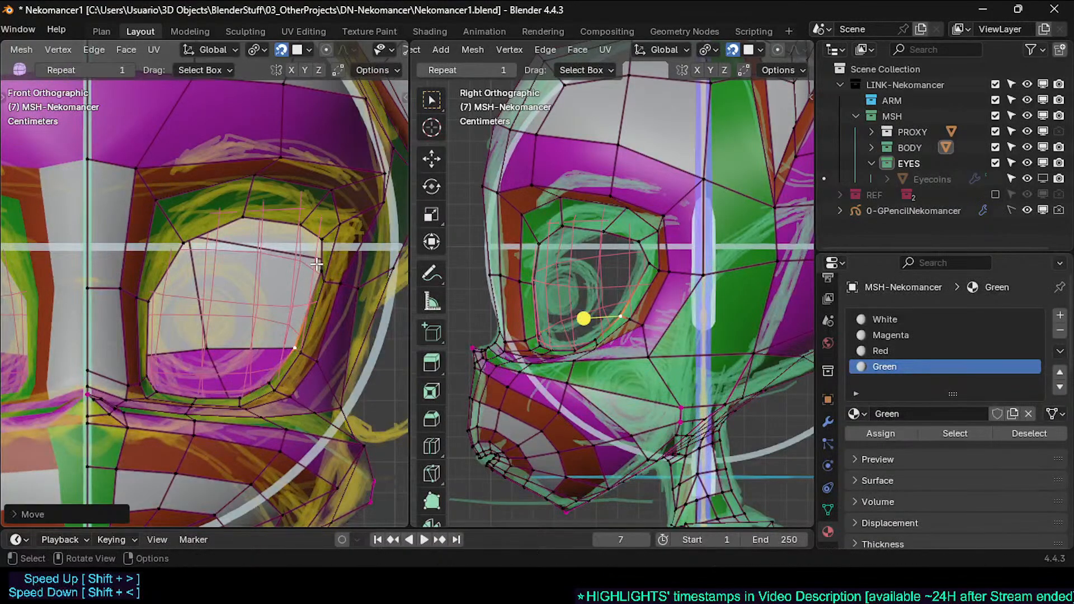
# Step: Fine-tune the top and upper outer corner vertices of the eye opening to even out the upper eyelid curve
pyautogui.moveTo(321, 264); pyautogui.dragTo(319, 242)
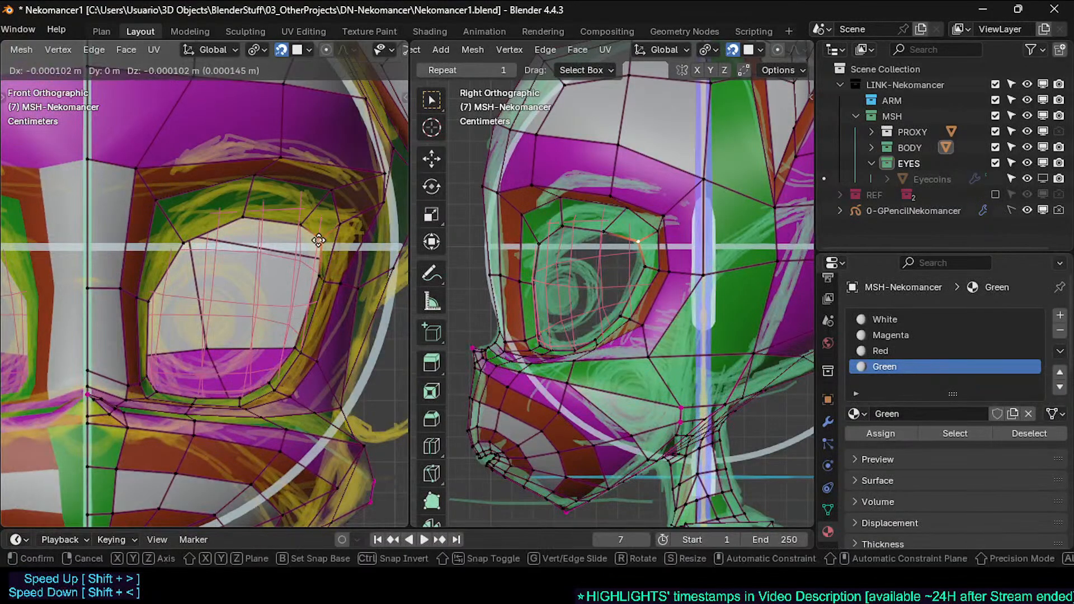
pyautogui.click(295, 209)
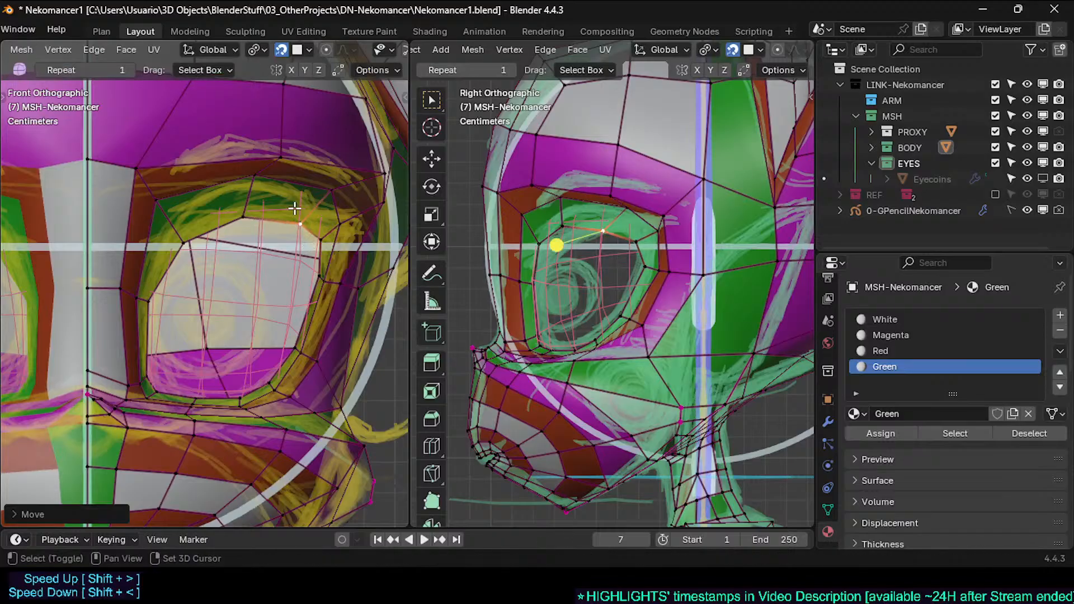
pyautogui.click(253, 216)
pyautogui.moveTo(253, 216); pyautogui.dragTo(248, 206)
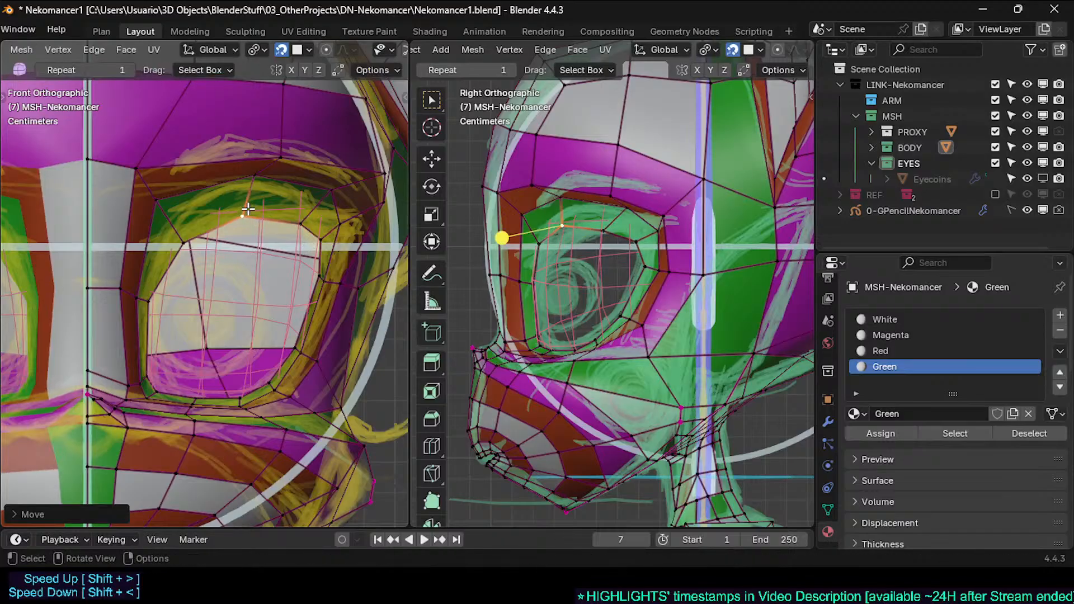
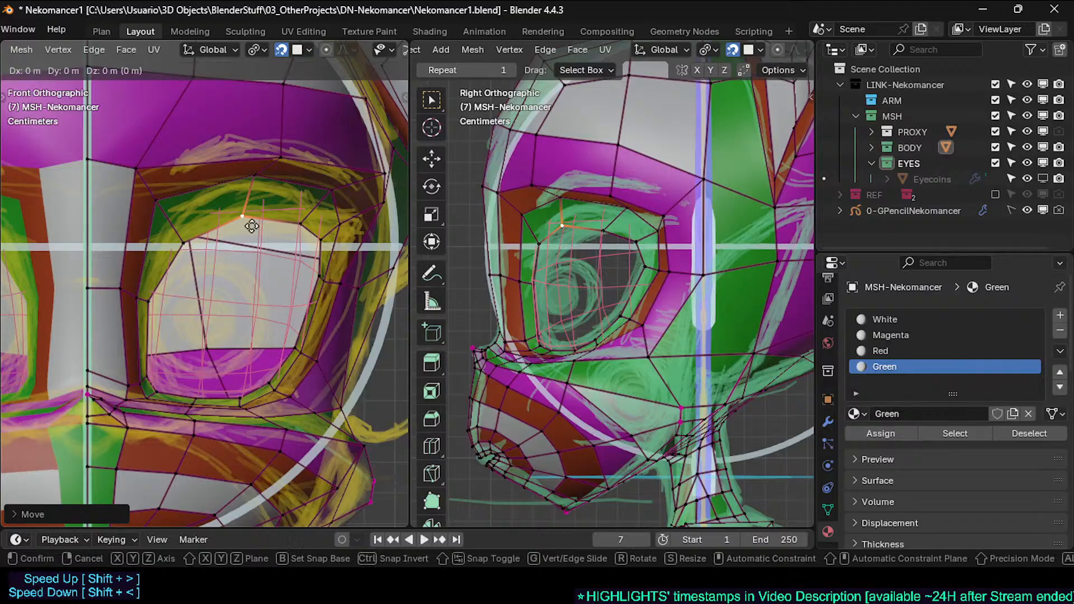
pyautogui.click(305, 220)
pyautogui.moveTo(305, 220)
pyautogui.mouseDown()
pyautogui.moveTo(312, 215)
pyautogui.moveTo(322, 242)
pyautogui.mouseUp()
pyautogui.click(320, 239)
# Step: Adjust the vertices on the outer side and lower outer corner of the eye opening to refine the outer eyelid
pyautogui.click(316, 273)
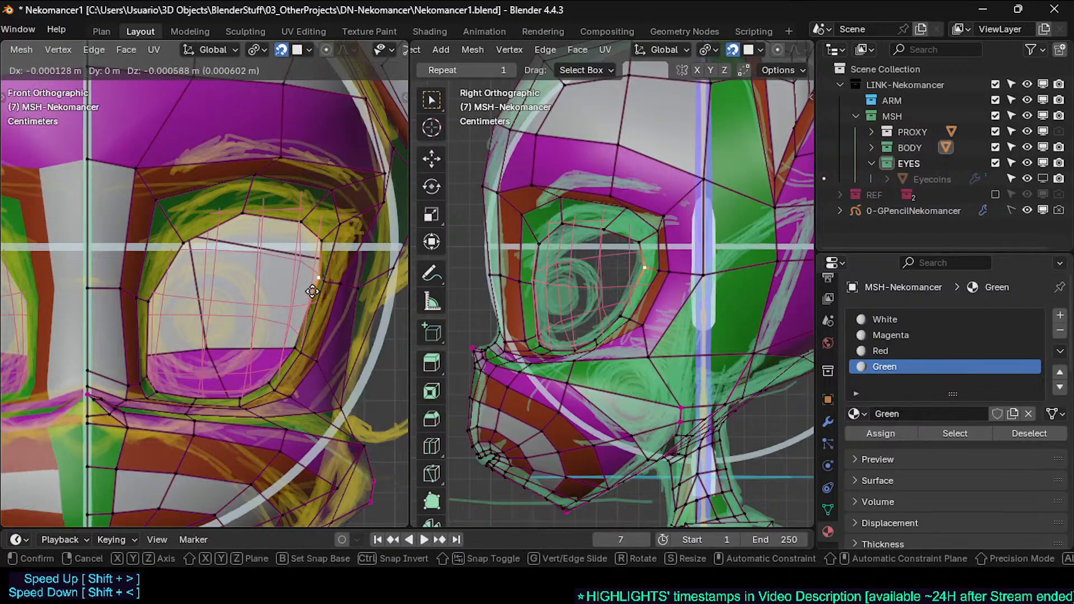
pyautogui.moveTo(312, 293)
pyautogui.mouseDown()
pyautogui.moveTo(349, 285)
pyautogui.moveTo(332, 282)
pyautogui.moveTo(347, 275)
pyautogui.mouseUp()
pyautogui.click(320, 283)
pyautogui.click(320, 275)
pyautogui.click(334, 279)
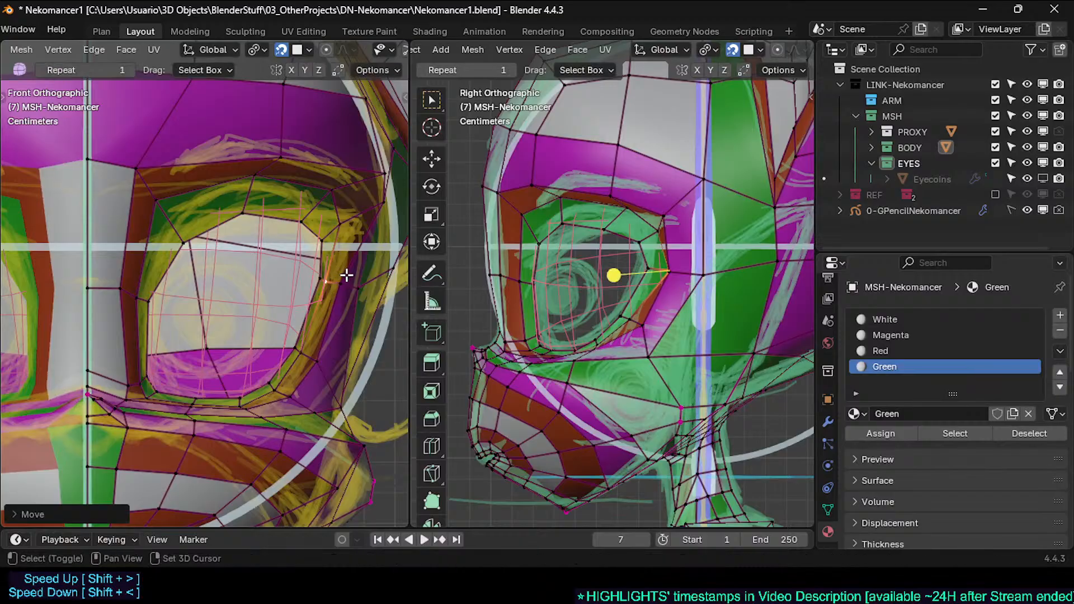
pyautogui.moveTo(311, 343); pyautogui.dragTo(296, 348)
# Step: Add a single loop cut around the green eyelid ring, between its outer border and the eye opening
pyautogui.click(227, 262)
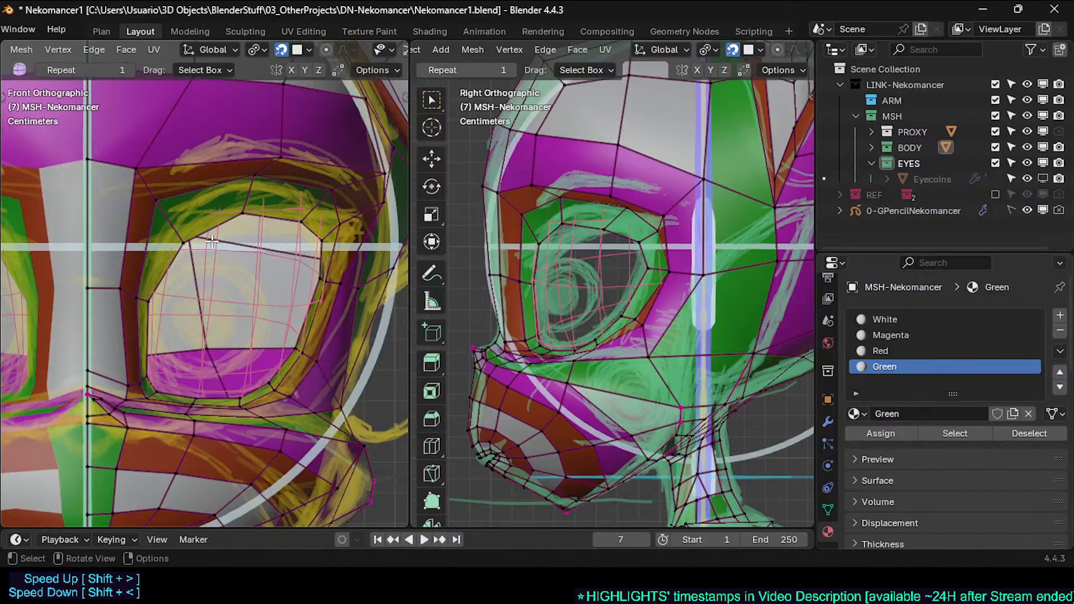
pyautogui.hotkey('ctrl', 'r')
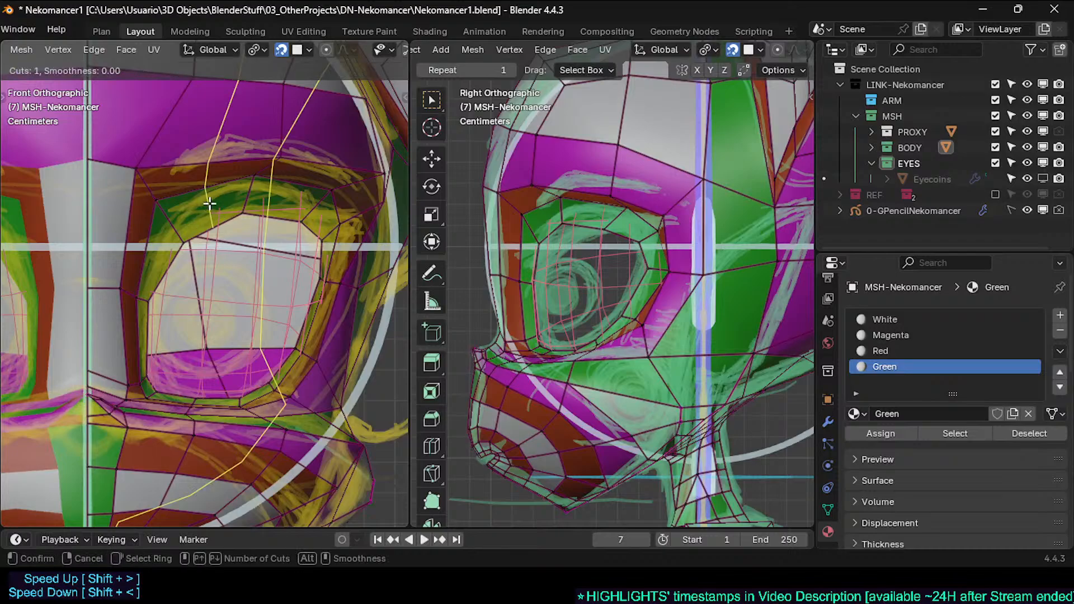
pyautogui.click(257, 190)
pyautogui.click(258, 190)
pyautogui.hotkey('alt', 'a')
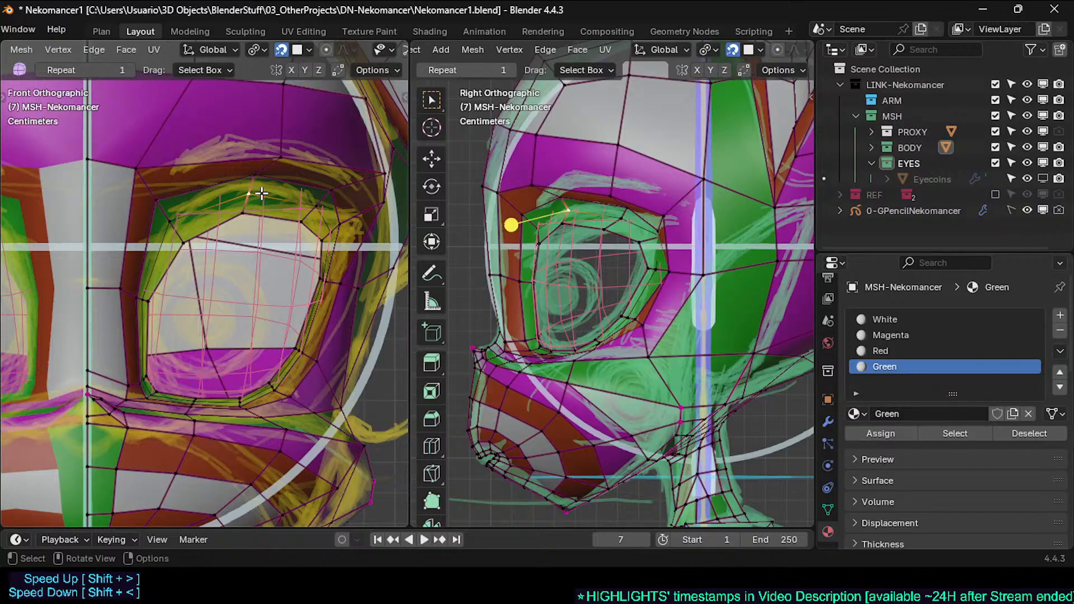
# Step: Check the eyelid shrinkwrap vertex group in Weight Paint mode, and change to Object mode to view the eye shape
pyautogui.hotkey('ctrl', 'Tab')
pyautogui.press('w')
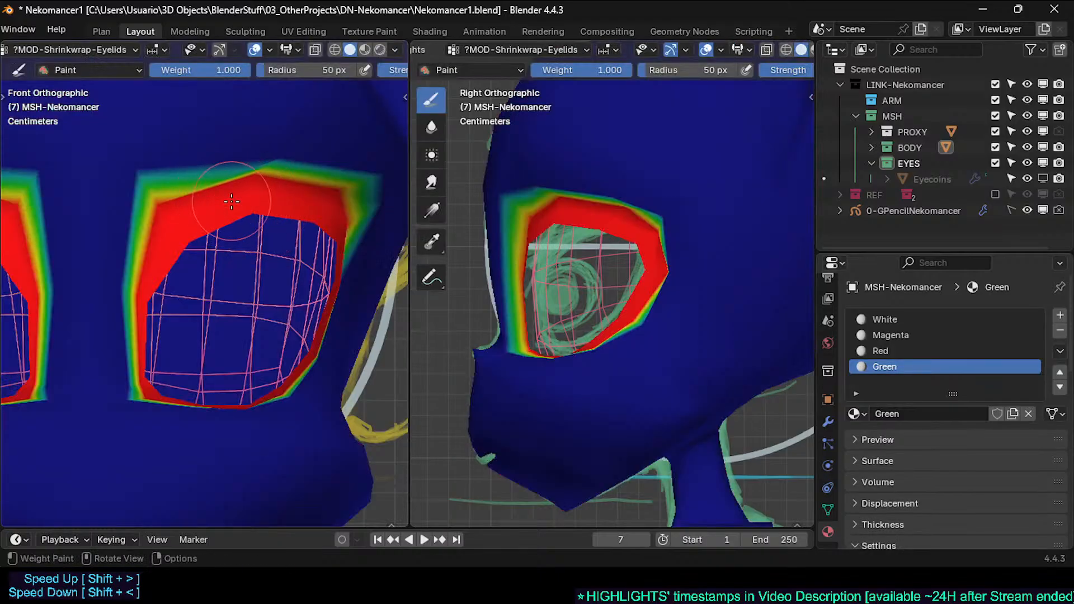
pyautogui.hotkey('ctrl', 'Tab')
pyautogui.press('o')
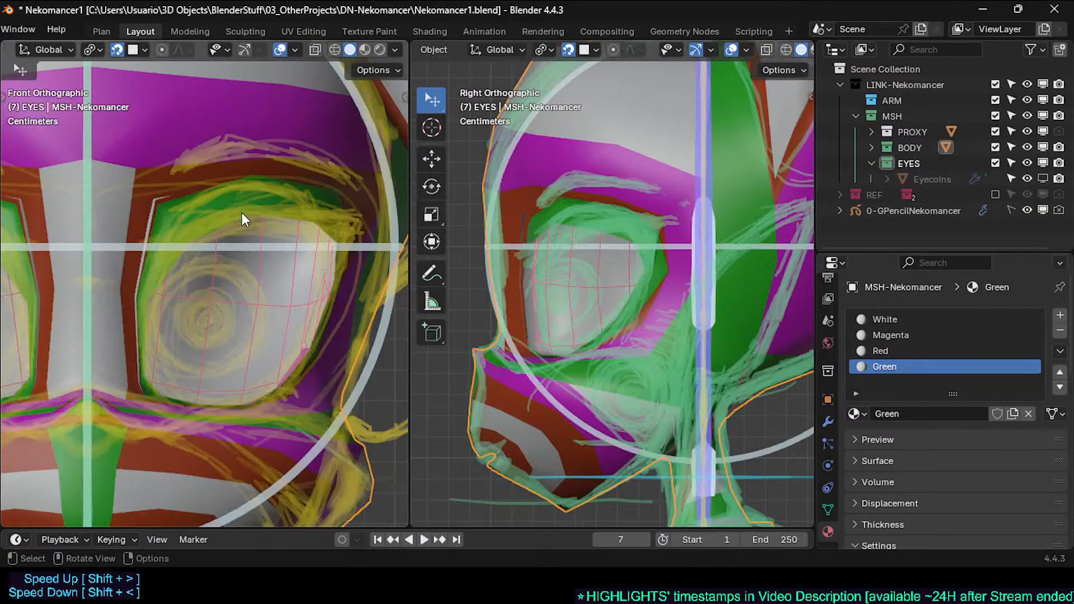
# Step: Enter Edit Mode and try a 0.3 crease and a bevel on the middle edge loop of the green eyelid ring
pyautogui.press('Tab')
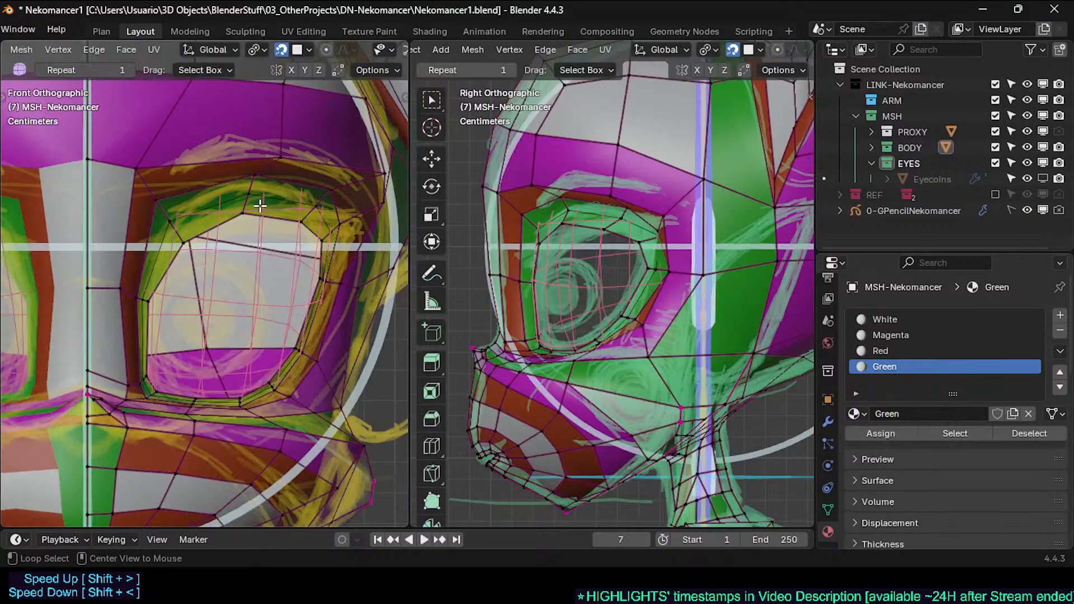
pyautogui.hotkey('ctrl', 'r')
pyautogui.click(269, 200)
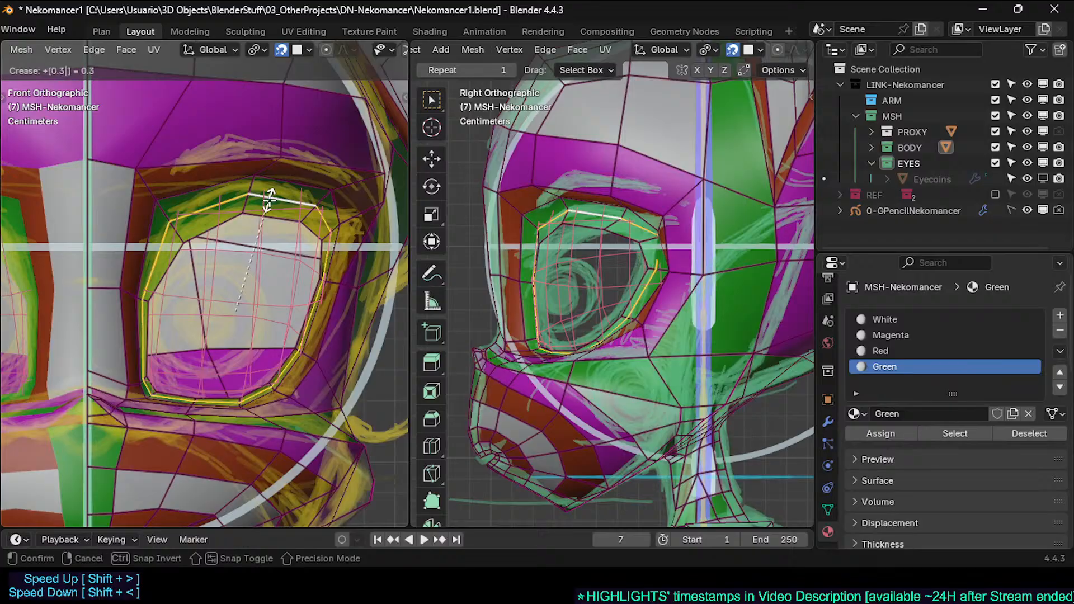
pyautogui.click(271, 200)
pyautogui.keyDown('alt'); pyautogui.click(533, 291); pyautogui.keyUp('alt')
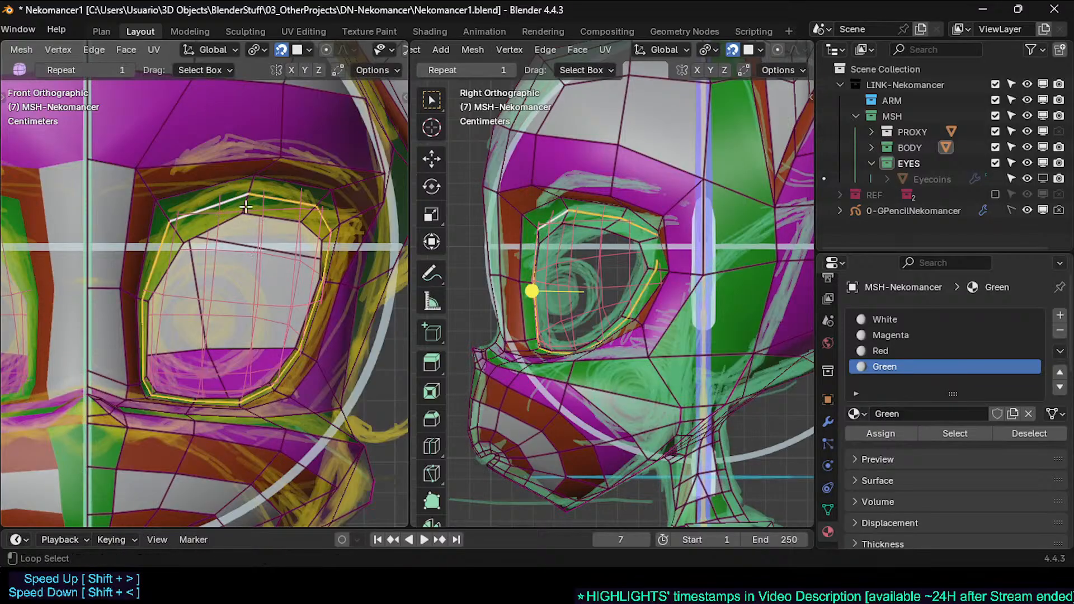
pyautogui.hotkey('ctrl', 'b')
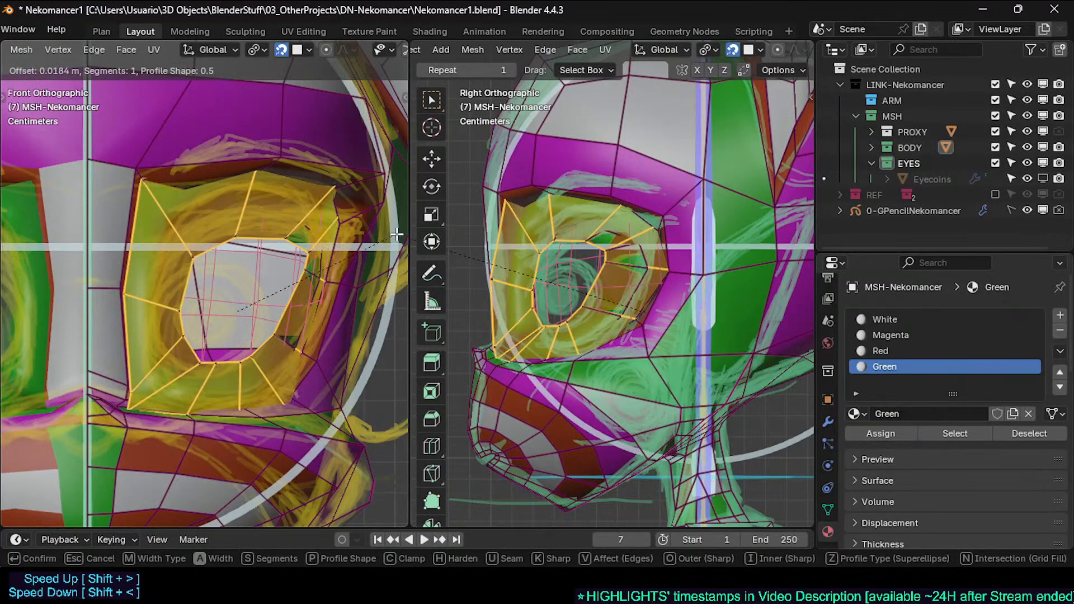
pyautogui.rightClick(345, 238)
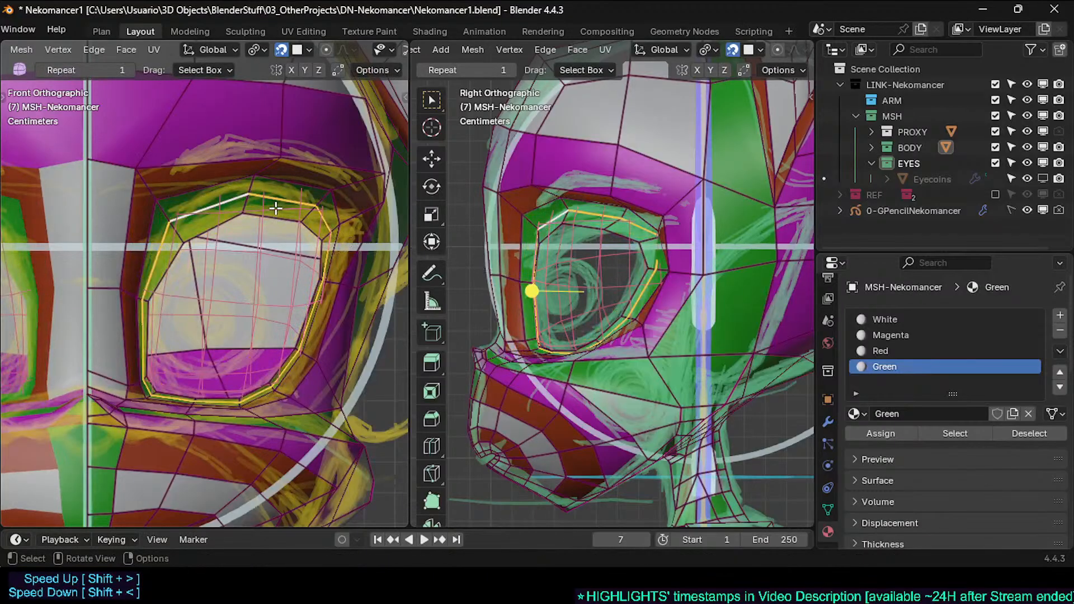
pyautogui.hotkey('ctrl', 'z')
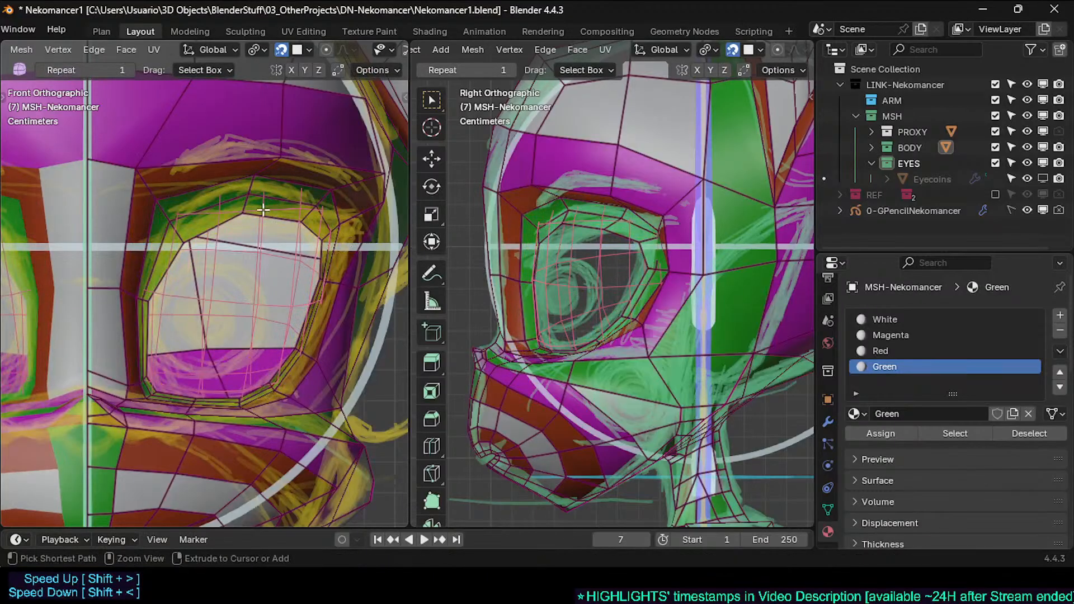
# Step: Bevel the middle edge loop of the green eyelid ring and slide its outer loop towards the ring's outer border
pyautogui.keyDown('alt'); pyautogui.click(220, 206); pyautogui.keyUp('alt')
pyautogui.hotkey('ctrl', 'b')
pyautogui.click(292, 212)
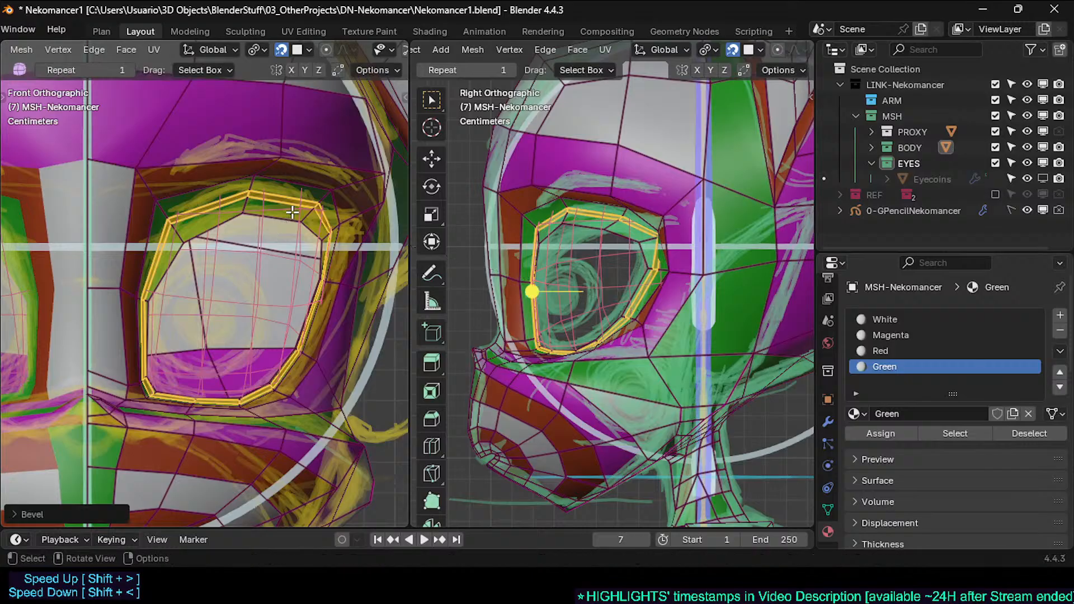
pyautogui.keyDown('alt'); pyautogui.click(224, 194); pyautogui.keyUp('alt')
pyautogui.press('g')
pyautogui.press('g')
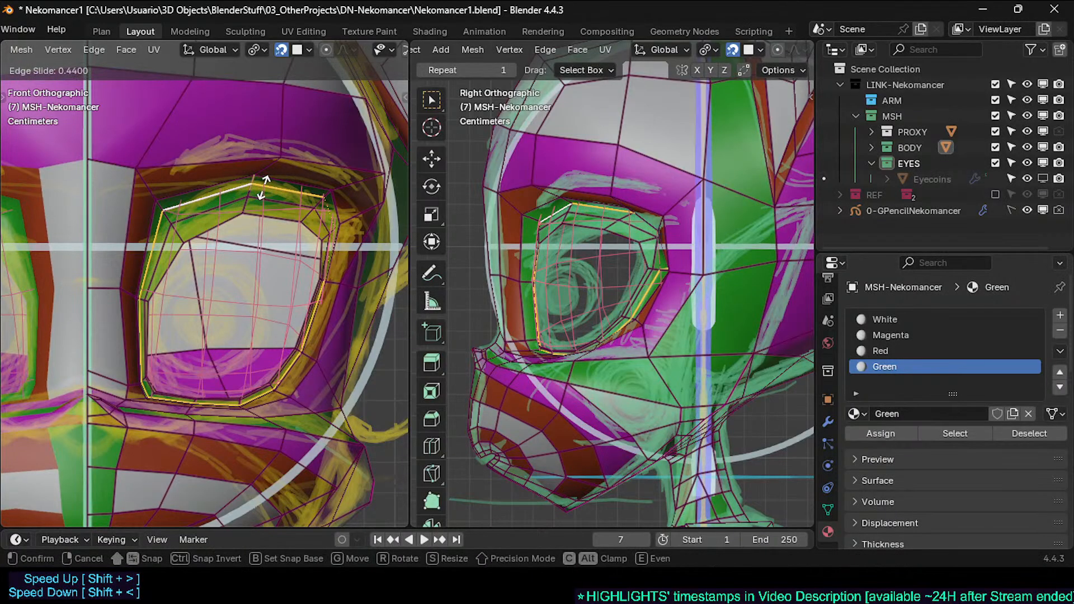
pyautogui.click(263, 187)
# Step: Slide the inner bevelled edge loop of the eyelid in to the rim of the eye opening
pyautogui.hotkey('alt', 'a')
pyautogui.keyDown('alt'); pyautogui.click(221, 205); pyautogui.keyUp('alt')
pyautogui.press('g')
pyautogui.press('g')
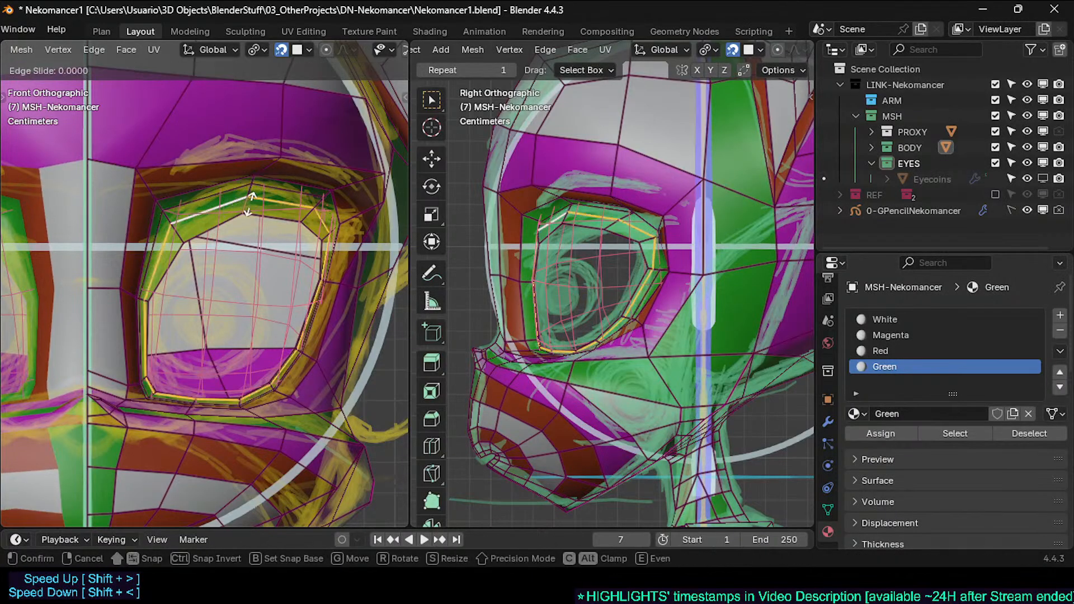
pyautogui.click(248, 244)
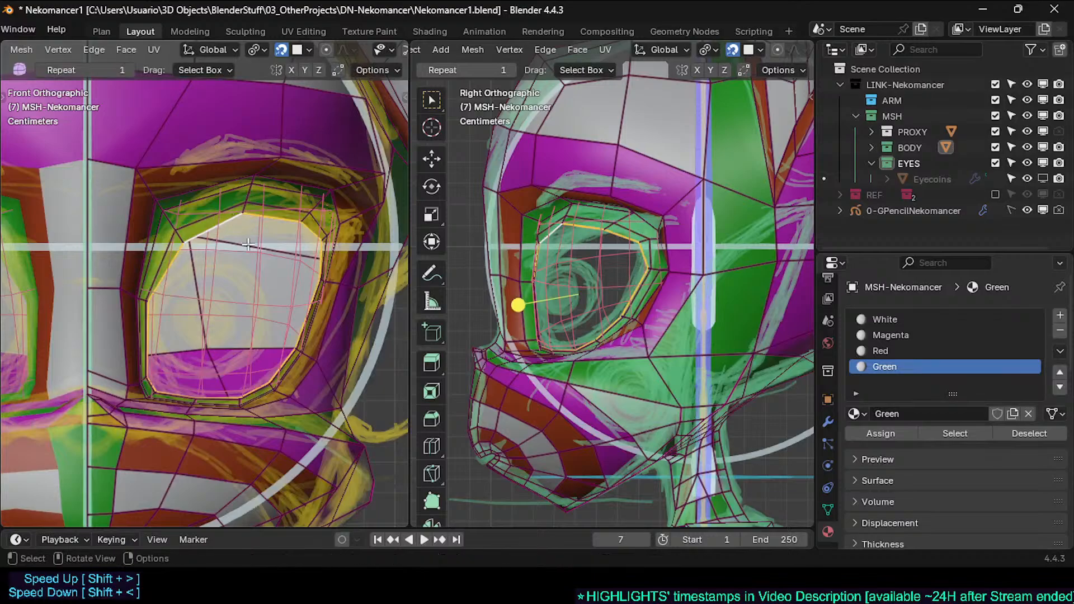
# Step: Move the two rim vertices on the nose side of the eye opening slightly inward
pyautogui.click(155, 302)
pyautogui.press('g')
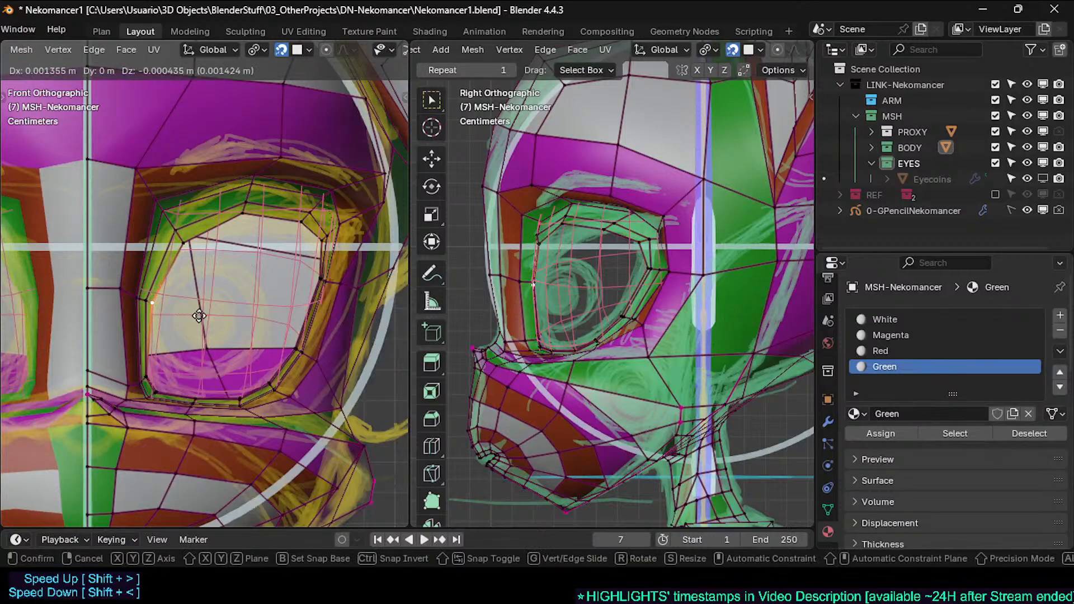
pyautogui.click(199, 316)
pyautogui.click(163, 371)
pyautogui.press('g')
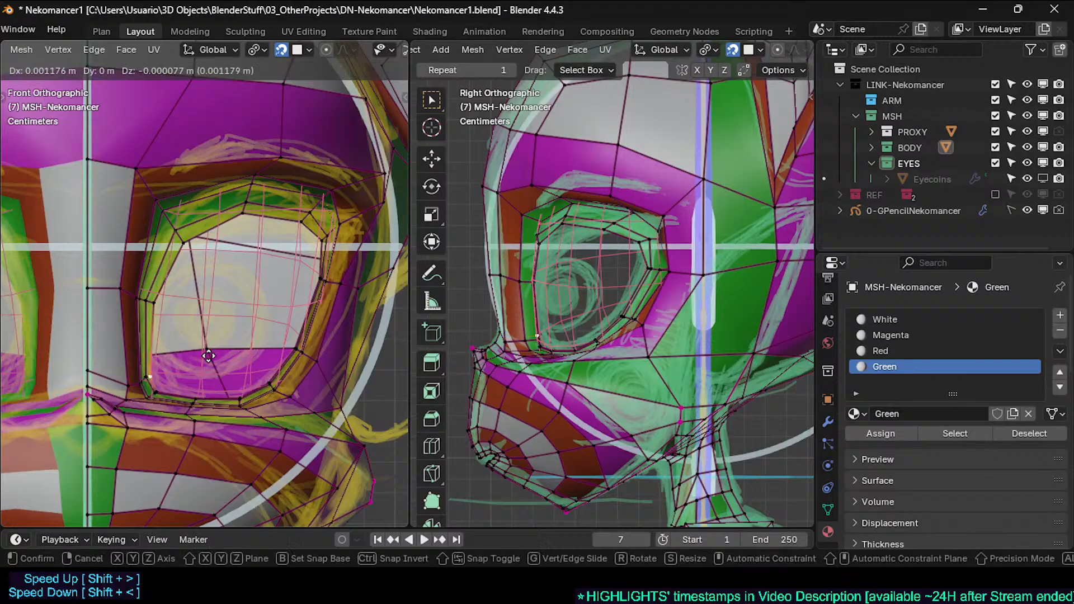
pyautogui.click(175, 351)
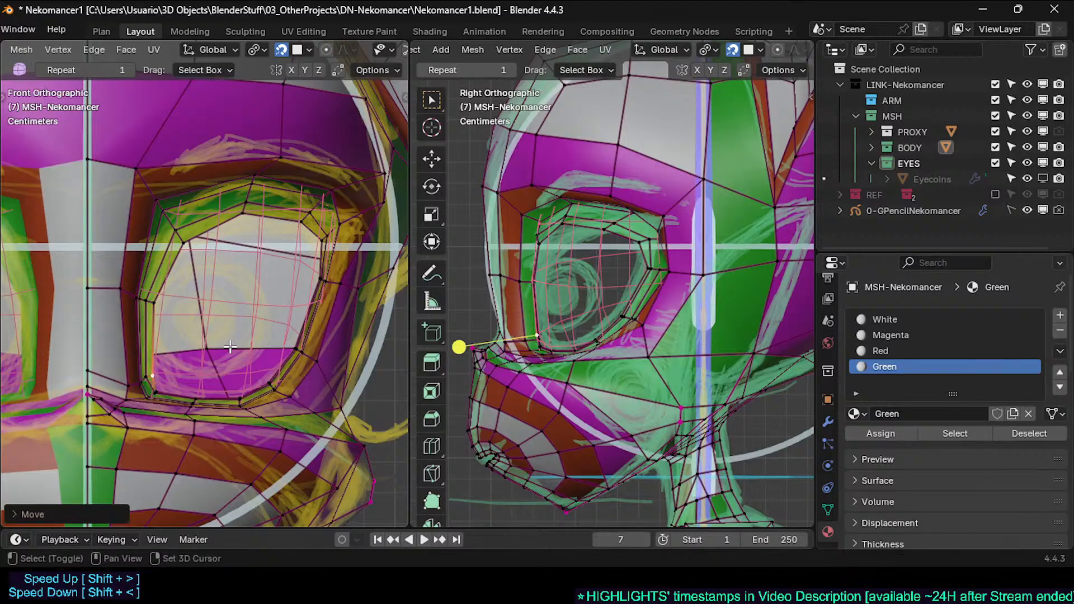
# Step: Move the rim vertices at the upper outer corner and outer side of the eye opening slightly inward
pyautogui.click(255, 215)
pyautogui.click(308, 222)
pyautogui.press('g')
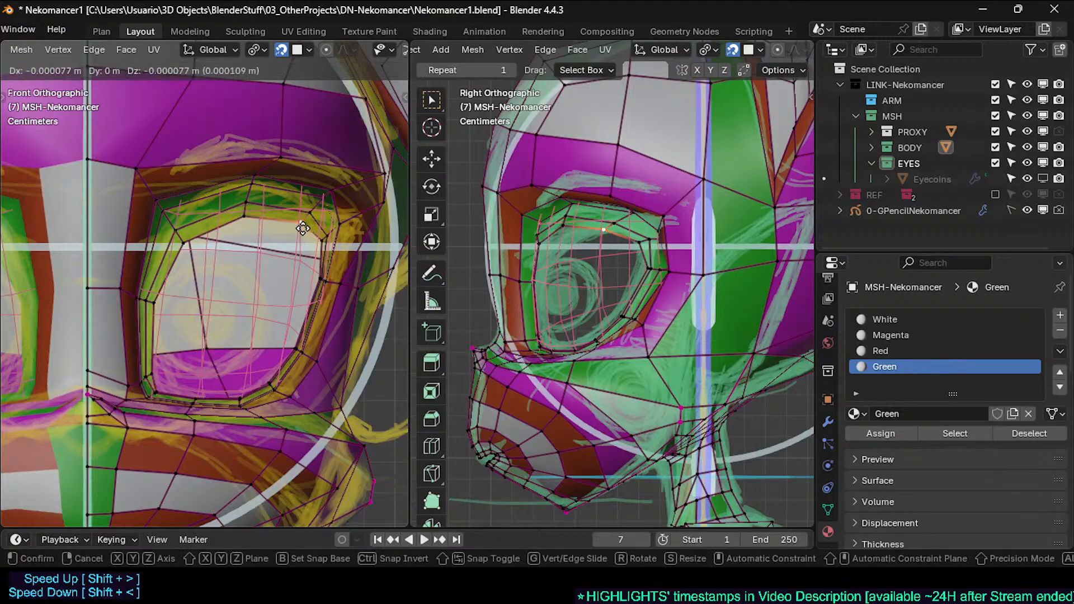
pyautogui.click(303, 229)
pyautogui.click(328, 240)
pyautogui.press('g')
pyautogui.click(303, 245)
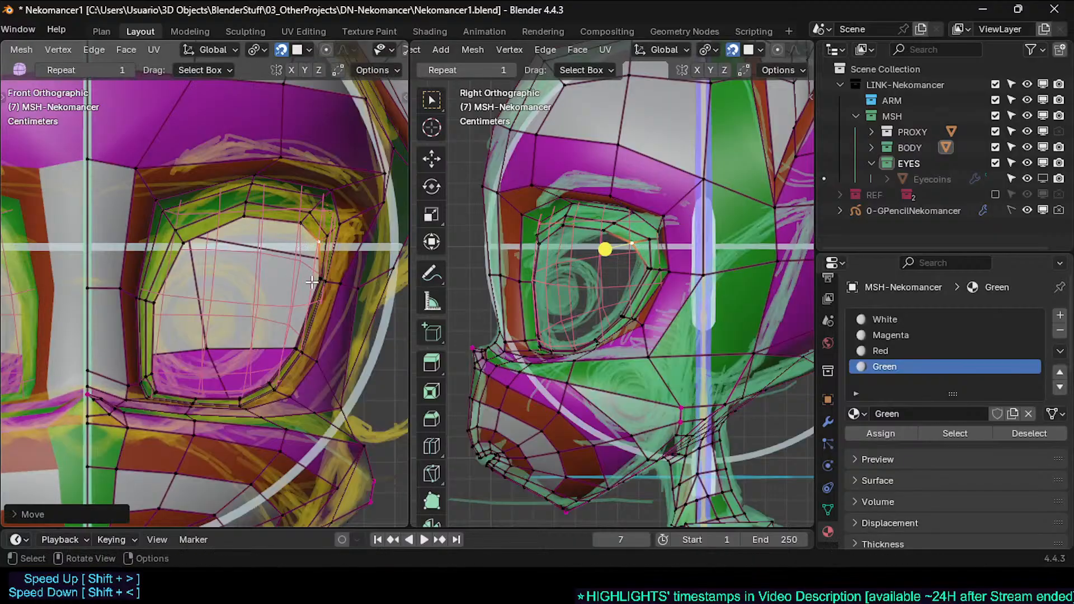
pyautogui.click(316, 281)
pyautogui.press('g')
pyautogui.click(276, 283)
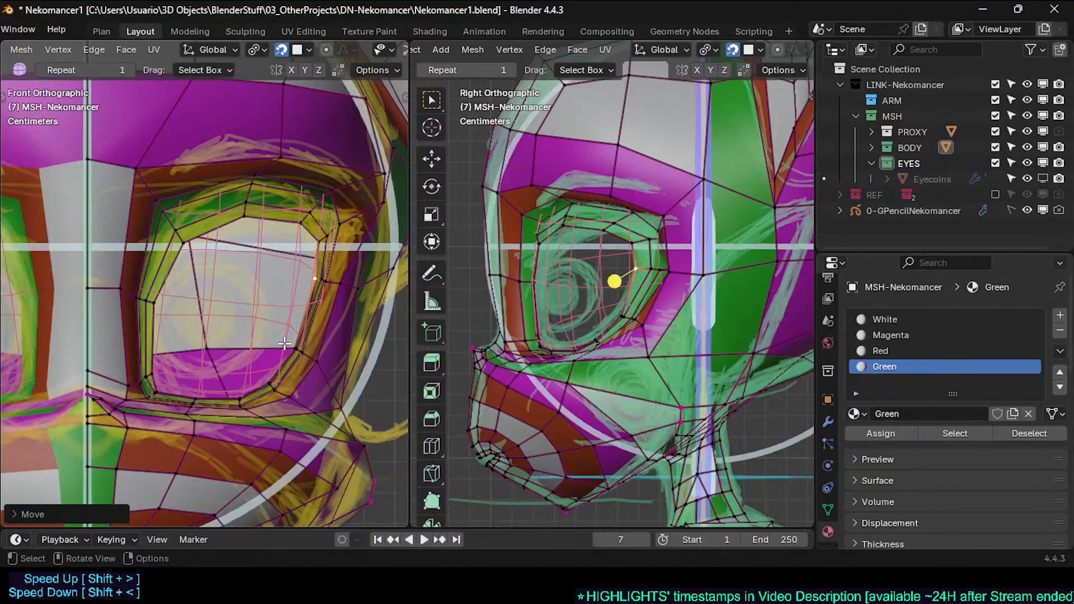
# Step: Move the rim vertices around the lower outer corner of the eye opening slightly inward
pyautogui.click(286, 343)
pyautogui.press('g')
pyautogui.click(261, 338)
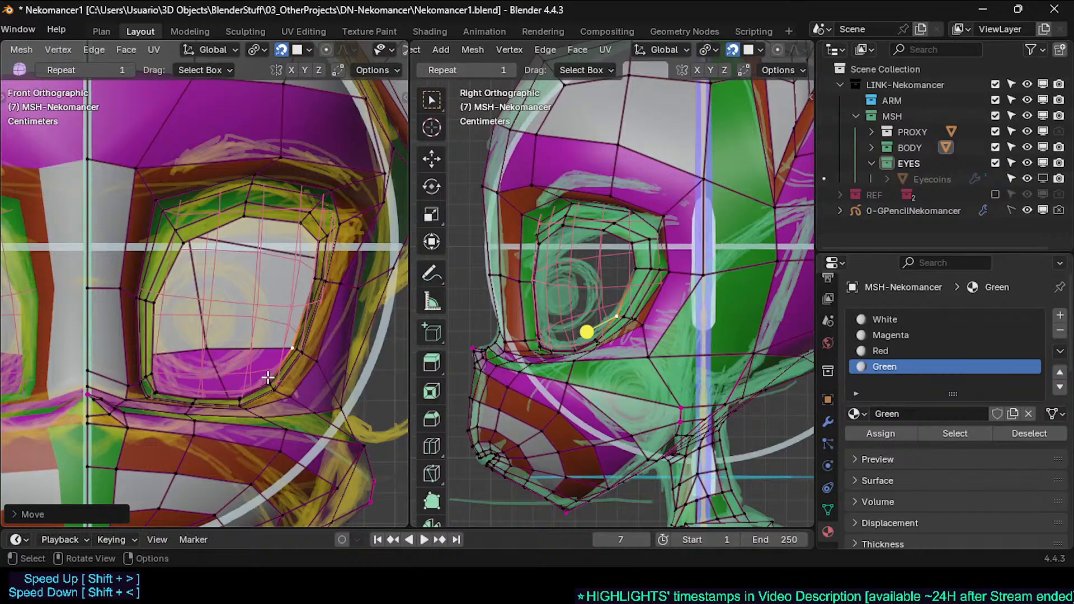
pyautogui.press('g')
pyautogui.click(246, 380)
pyautogui.click(241, 390)
pyautogui.press('g')
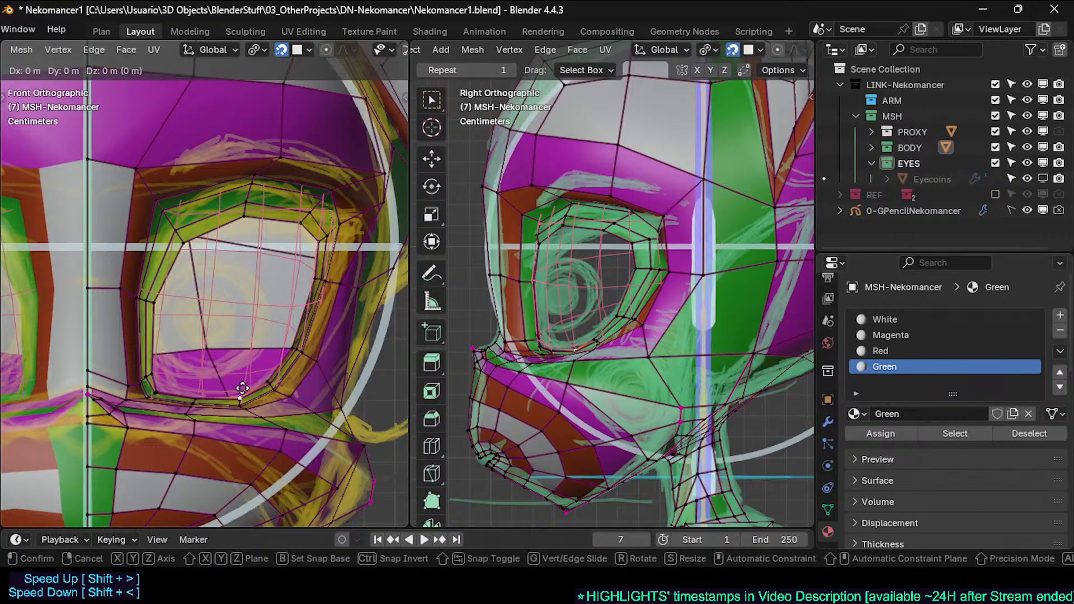
pyautogui.click(240, 386)
# Step: Move the rim vertices along the lower edge and lower inner corner of the eye opening inward
pyautogui.click(196, 388)
pyautogui.press('g')
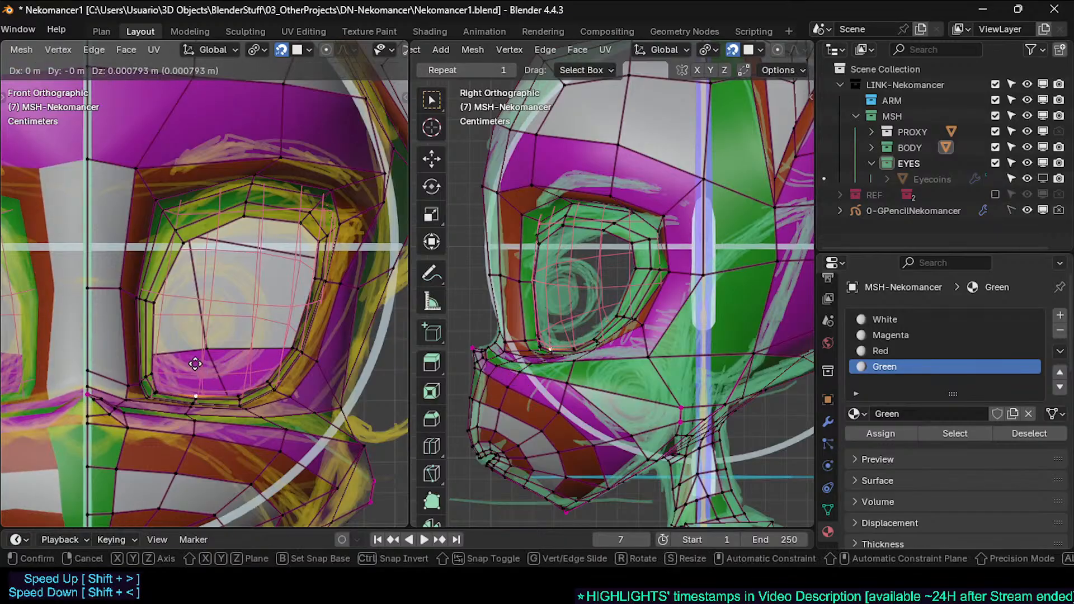
pyautogui.click(196, 364)
pyautogui.click(159, 382)
pyautogui.press('g')
pyautogui.click(176, 356)
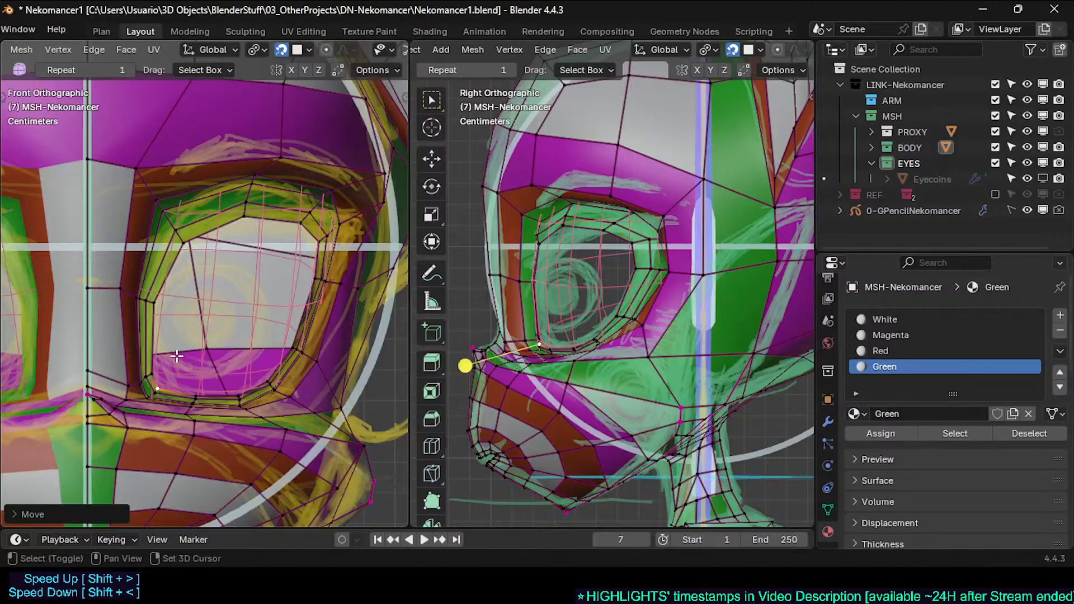
# Step: Inspect the eyelid from several angles in Object and Edit Mode, and frame the face loop around the eye opening
pyautogui.press('Tab')
pyautogui.scroll(-3, 228, 263)
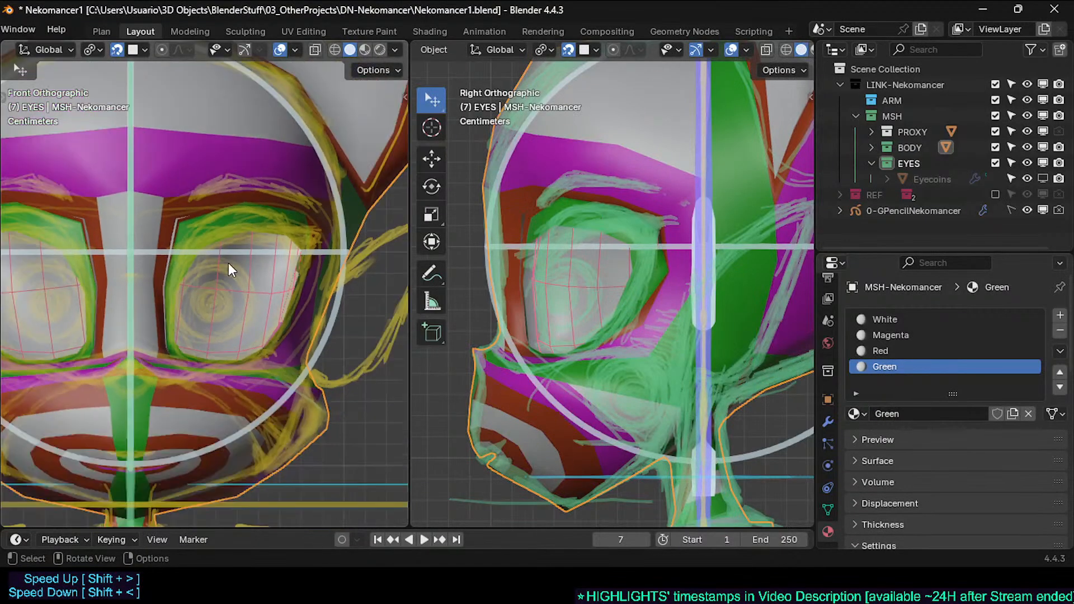
pyautogui.scroll(2, 277, 265)
pyautogui.press('Tab')
pyautogui.scroll(3, 277, 264)
pyautogui.press('Tab')
pyautogui.moveTo(335, 310); pyautogui.dragTo(194, 295, button='middle')
pyautogui.press('Tab')
pyautogui.moveTo(73, 165); pyautogui.dragTo(185, 274, button='middle')
pyautogui.scroll(6, 106, 279)
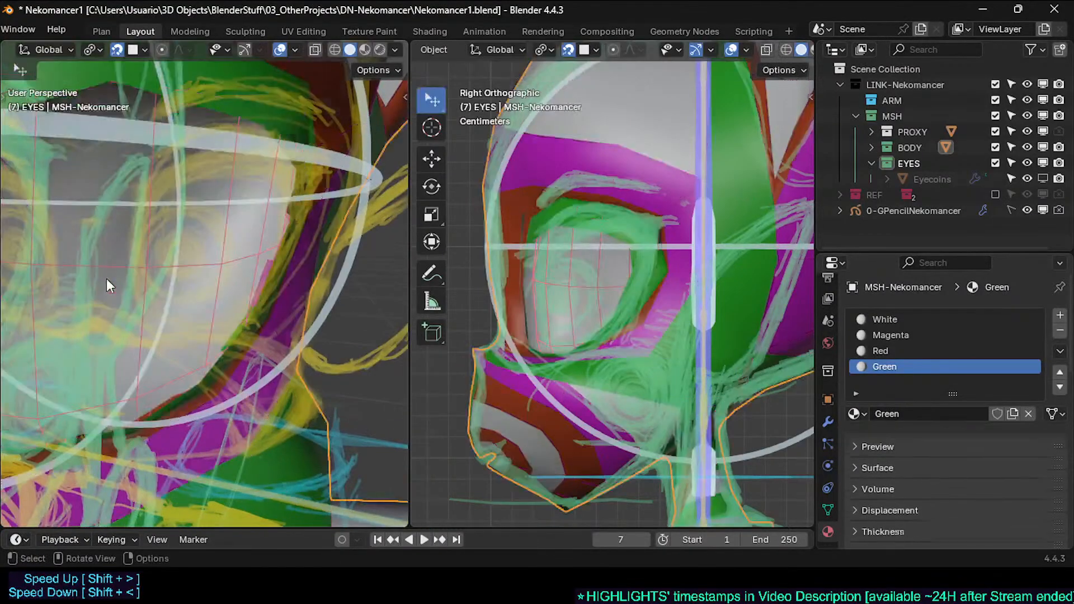
pyautogui.scroll(-4, 106, 279)
pyautogui.moveTo(106, 279); pyautogui.dragTo(291, 286, button='middle')
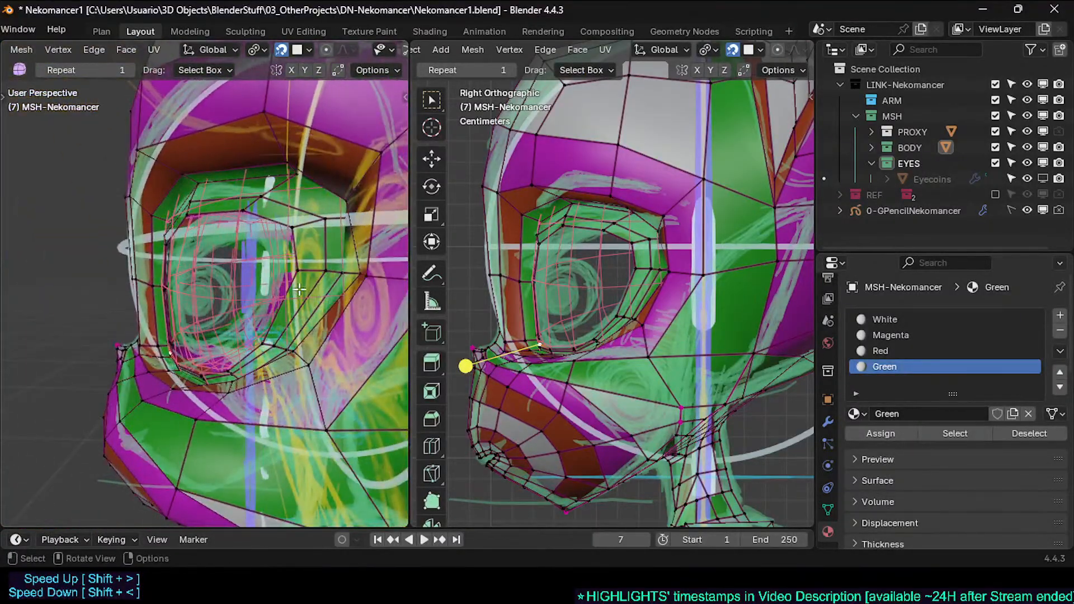
pyautogui.press('3')
pyautogui.keyDown('alt'); pyautogui.click(311, 268); pyautogui.keyUp('alt')
pyautogui.press('KP_Decimal')
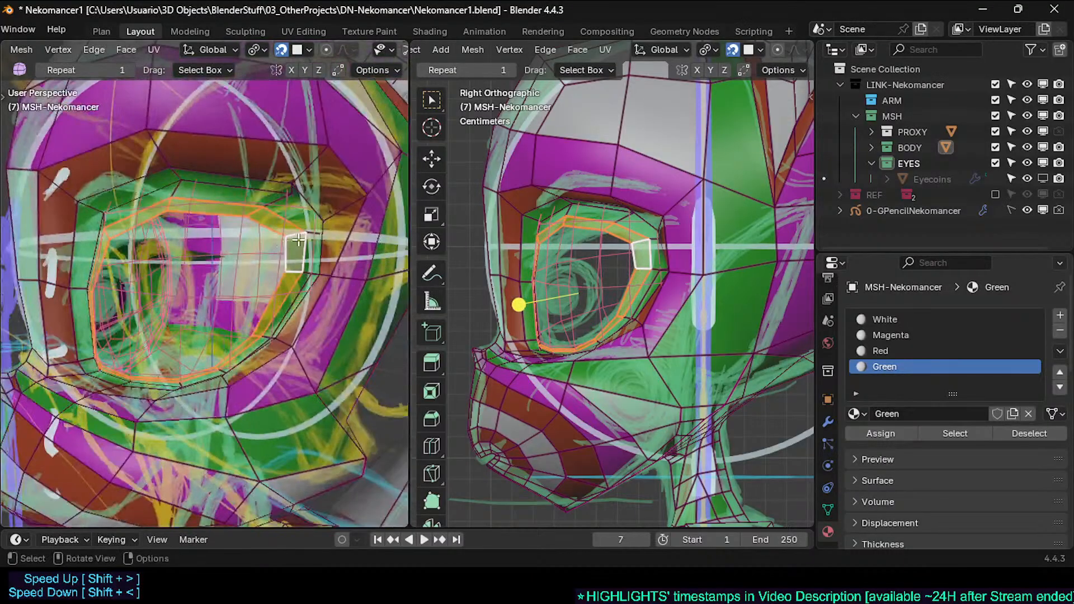
# Step: Return to the front view in Object Mode and set the Eyeballs proxy to display as Textured
pyautogui.press('KP_1')
pyautogui.press('Tab')
pyautogui.click(274, 244)
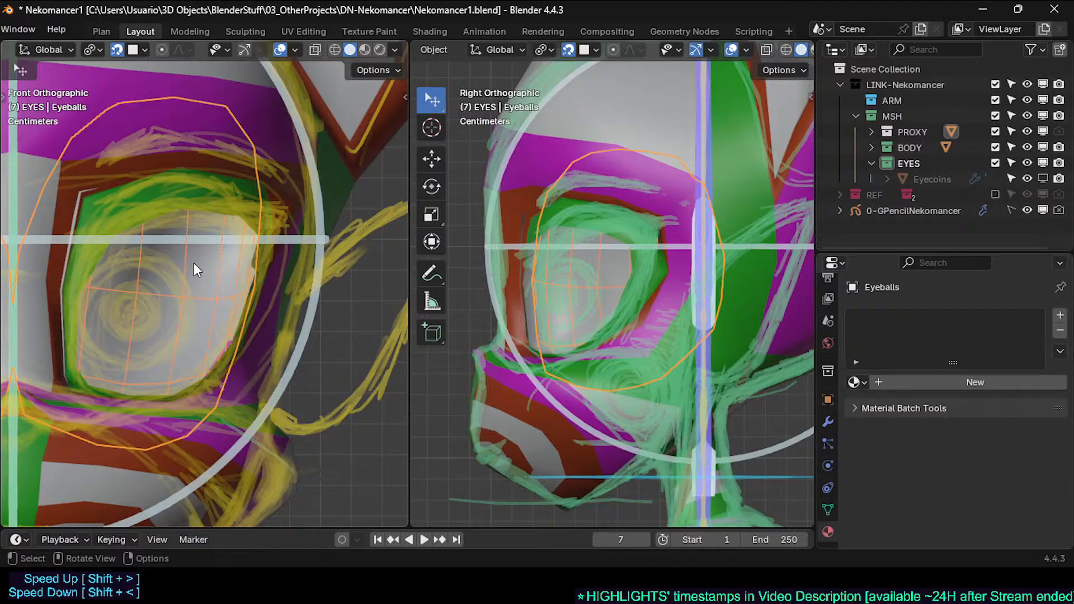
pyautogui.hotkey('shift', 'ctrl', 'alt', 'h')
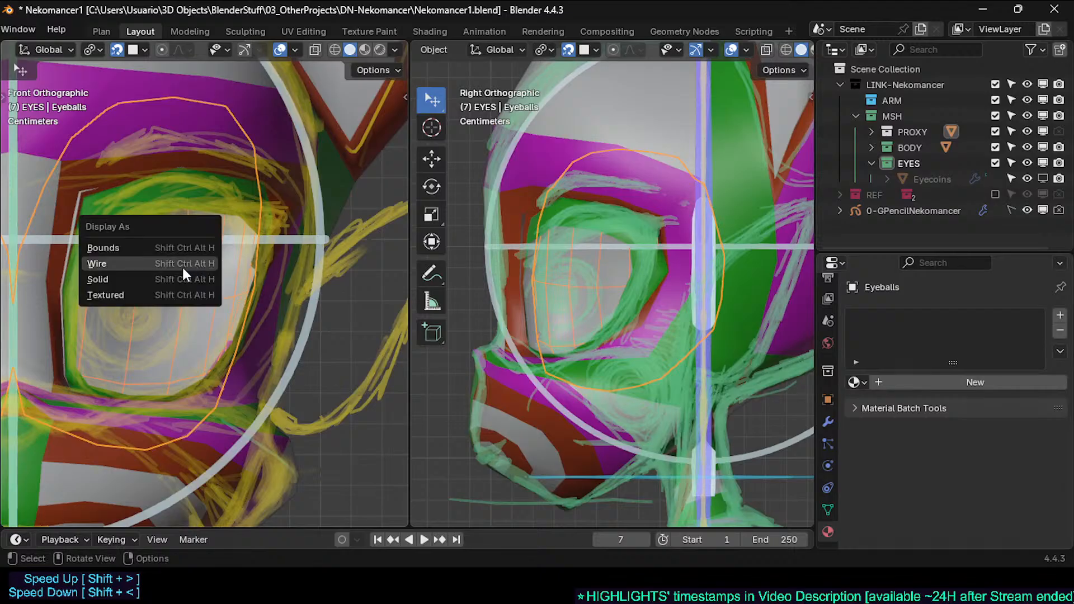
pyautogui.click(184, 294)
# Step: Hide the 0-GPencilNekomancer sketch in the viewports, leaving the eye area uncovered
pyautogui.hotkey('alt', 'z')
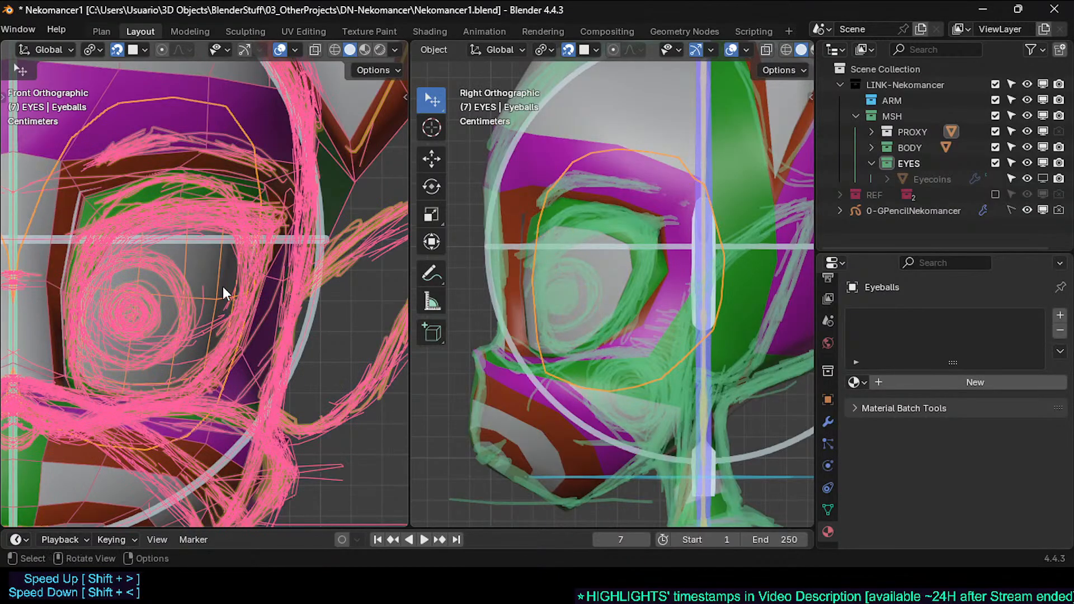
pyautogui.click(1043, 210)
pyautogui.scroll(3, 257, 246)
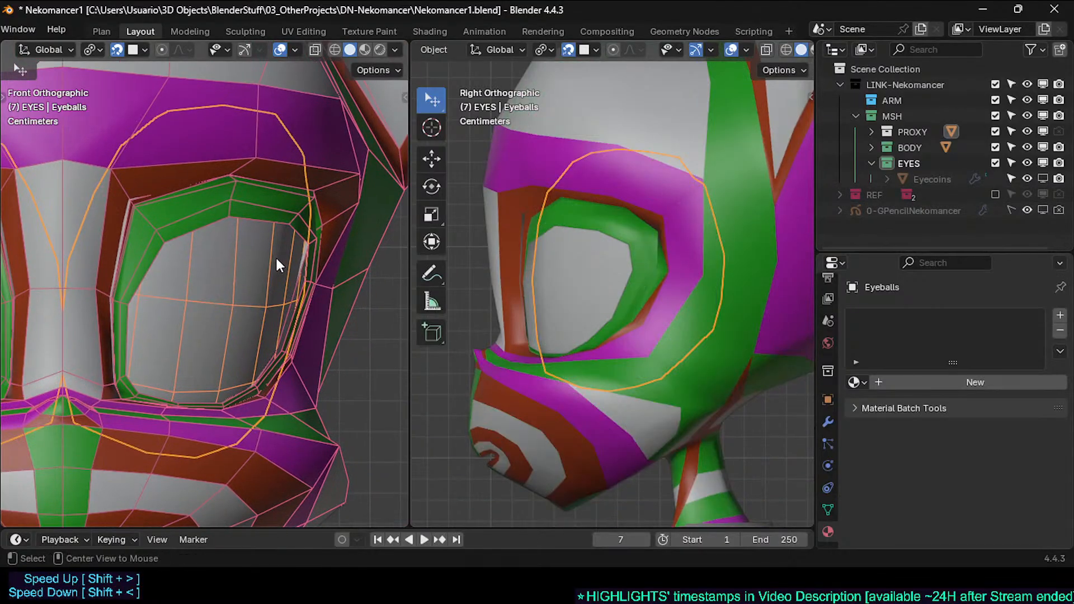
pyautogui.hotkey('alt', 'z')
# Step: Select the two inner eyelid face loops of the Nekomancer mesh and move them with snapping to re-project them onto the Eyeballs
pyautogui.click(313, 234)
pyautogui.press('Tab')
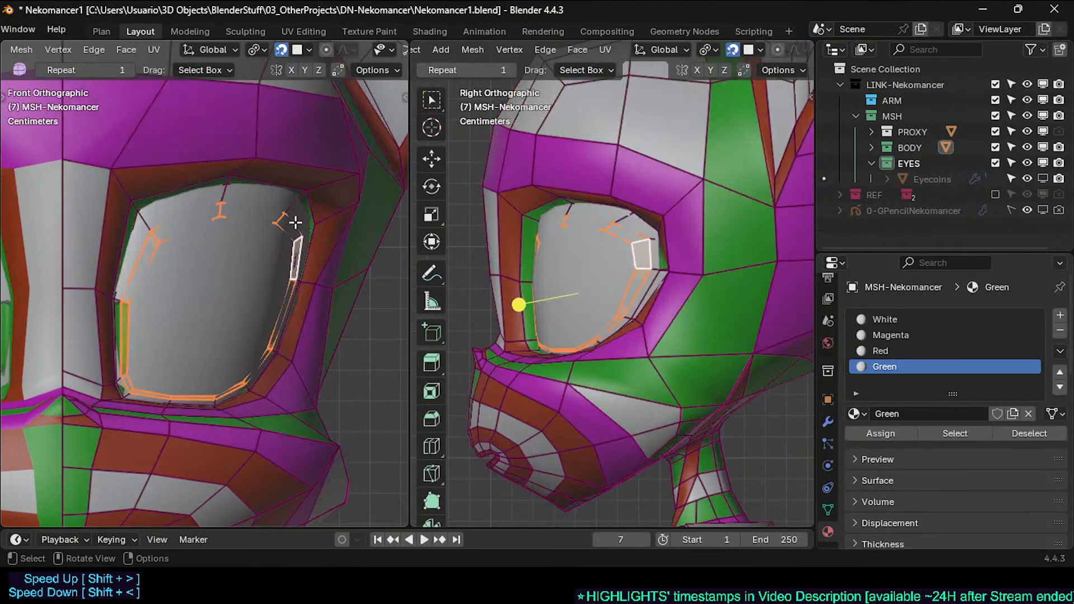
pyautogui.hotkey('alt', 'a')
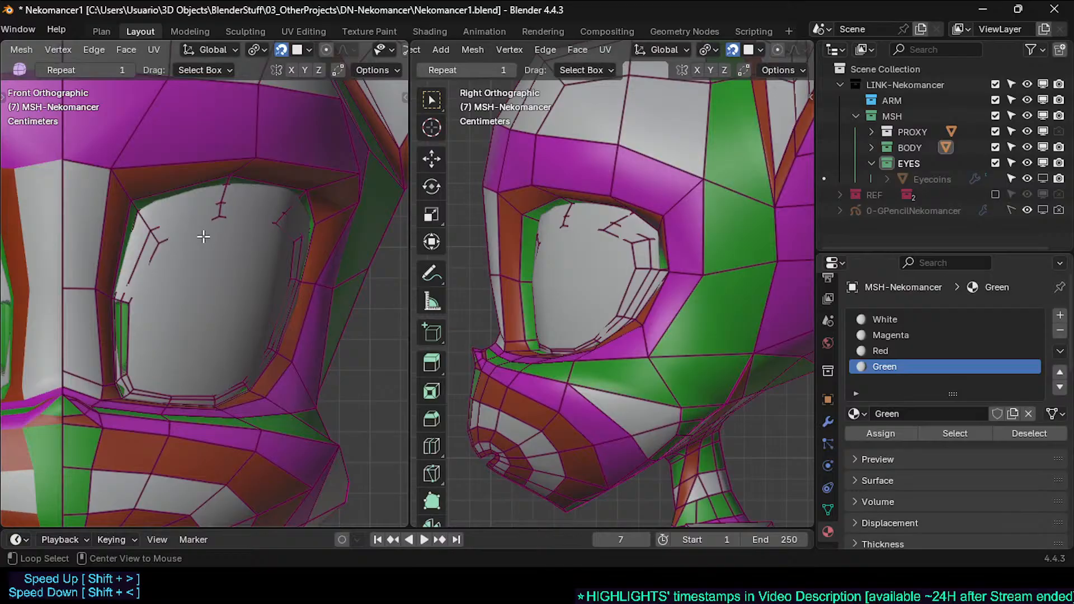
pyautogui.keyDown('alt'); pyautogui.click(160, 238); pyautogui.keyUp('alt')
pyautogui.keyDown('alt'); pyautogui.keyDown('shift'); pyautogui.click(145, 211); pyautogui.keyUp('shift'); pyautogui.keyUp('alt')
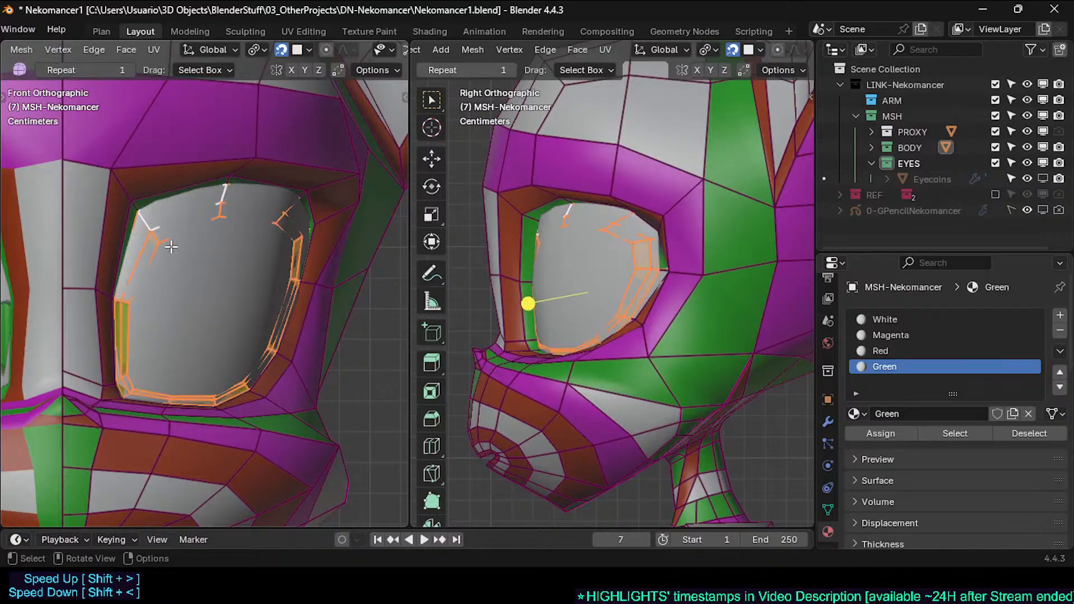
pyautogui.press('1')
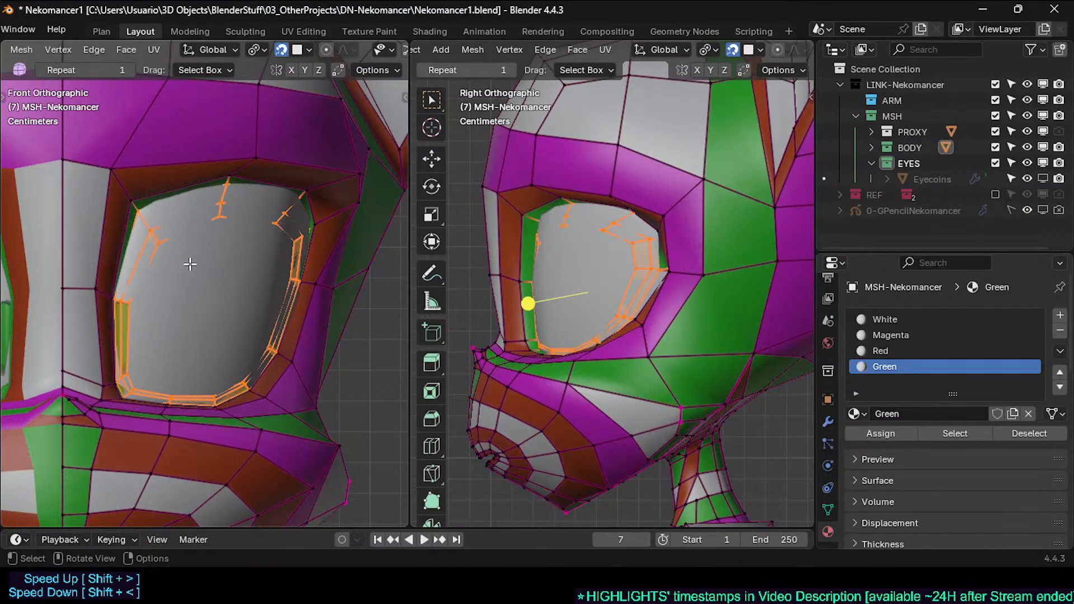
pyautogui.press('g')
pyautogui.click(209, 303)
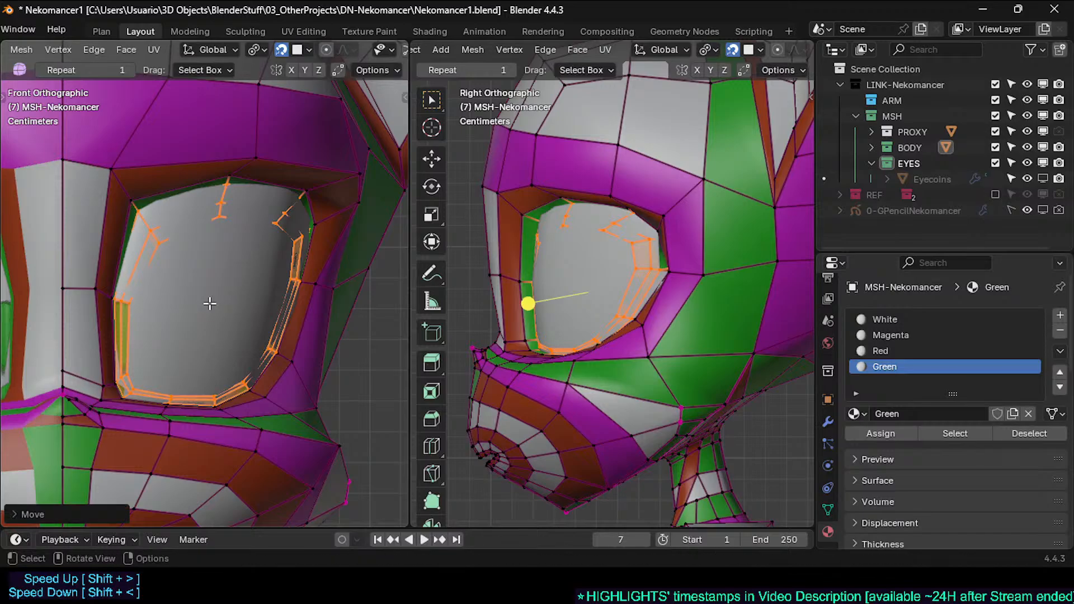
pyautogui.press('Tab')
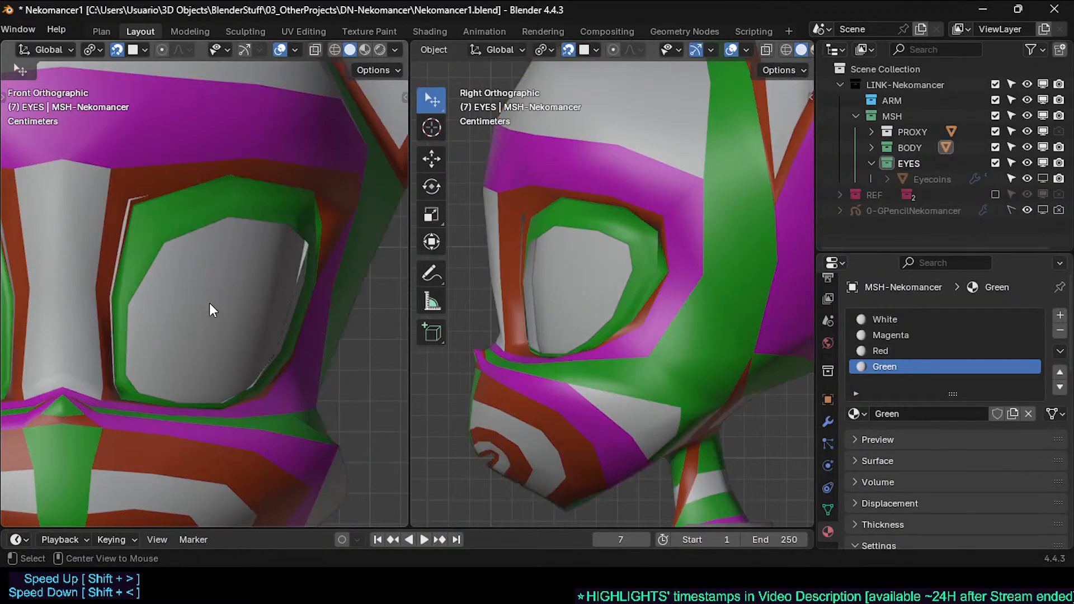
# Step: Slide the upper outer-corner vertex of the eyelid along its edge and select the displaced vertex
pyautogui.moveTo(255, 192); pyautogui.dragTo(275, 273, button='middle')
pyautogui.scroll(3, 264, 270)
pyautogui.press('Tab')
pyautogui.scroll(2, 340, 250)
pyautogui.click(306, 252)
pyautogui.hotkey('shift', 'v')
pyautogui.click(302, 244)
pyautogui.hotkey('alt', 'z')
pyautogui.click(322, 263)
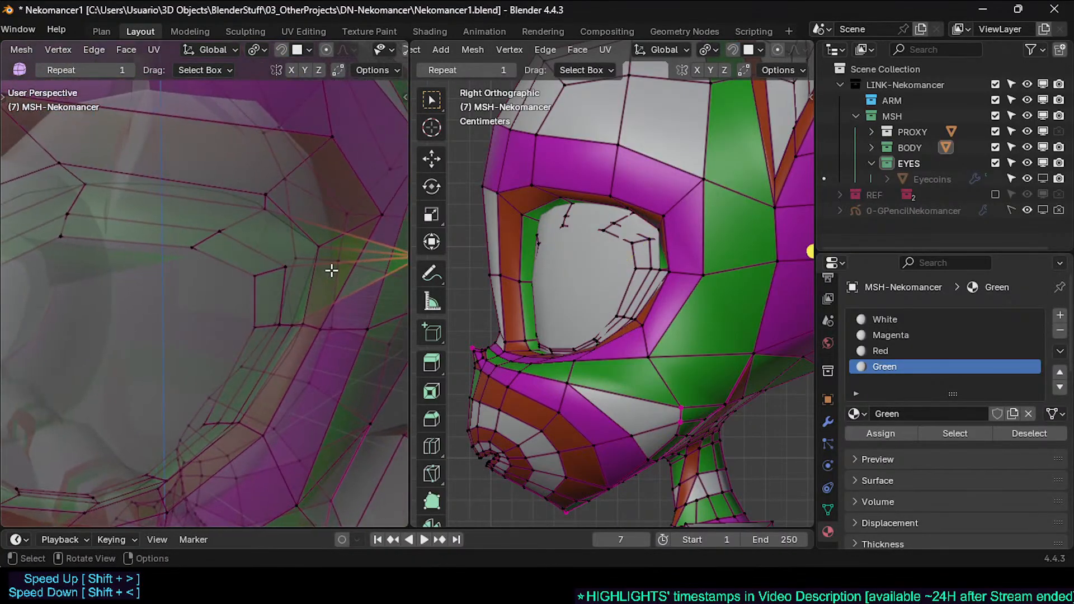
# Step: Move the displaced outer-corner vertex back to the eyelid rim with snapping on, placing it against the Eyeballs
pyautogui.hotkey('alt', 'z')
pyautogui.press('g')
pyautogui.click(262, 256)
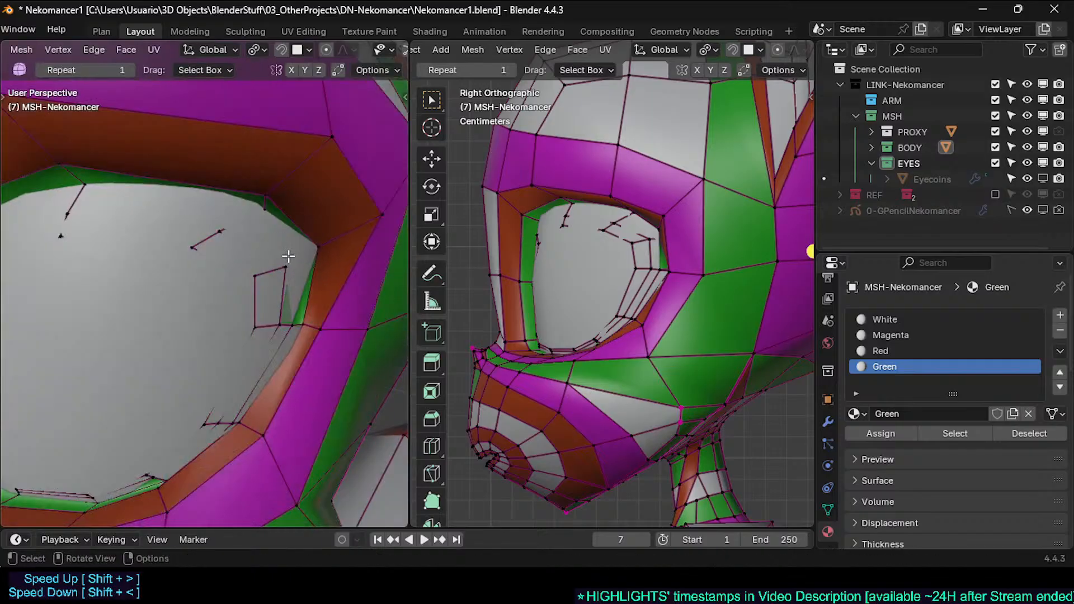
pyautogui.press('g')
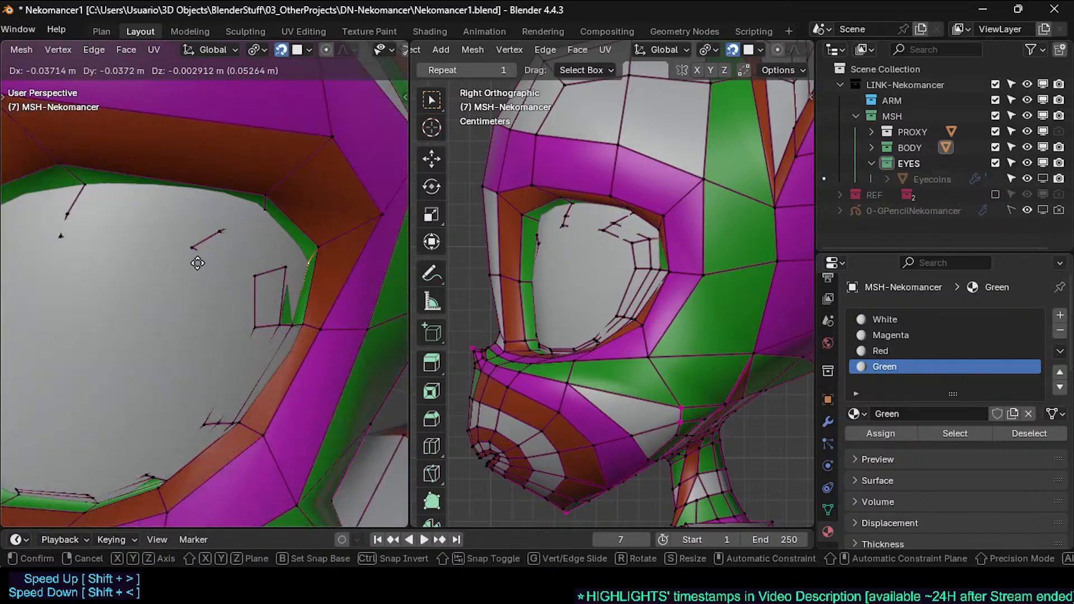
pyautogui.click(197, 260)
pyautogui.press('g')
pyautogui.click(281, 245)
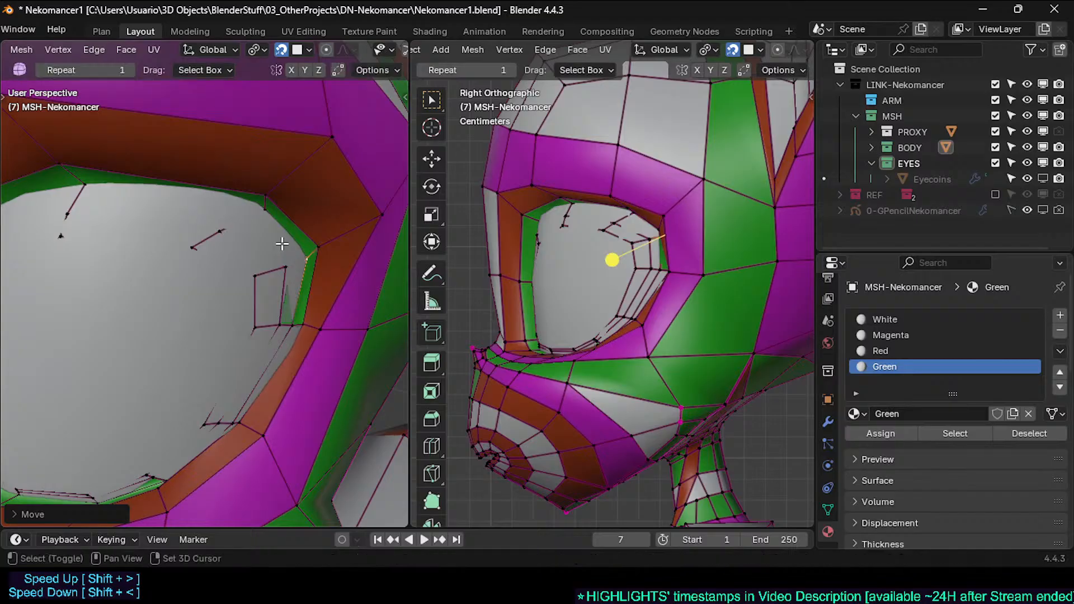
# Step: Refine the position of the eyelid's outer-corner vertex from the front view
pyautogui.scroll(-2, 265, 287)
pyautogui.press('KP_1')
pyautogui.scroll(1, 300, 272)
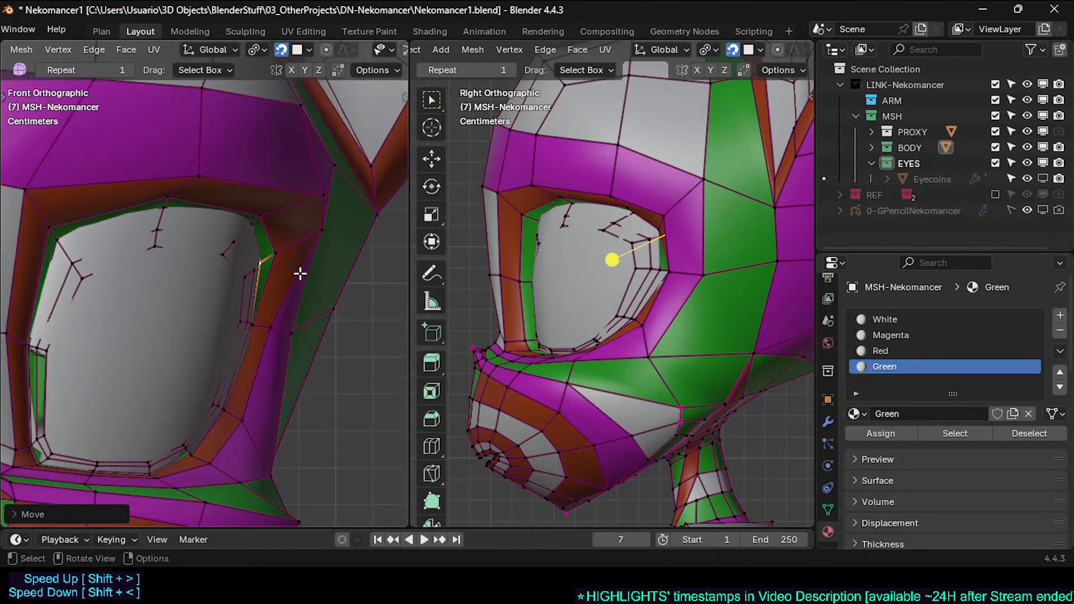
pyautogui.press('g')
pyautogui.click(325, 245)
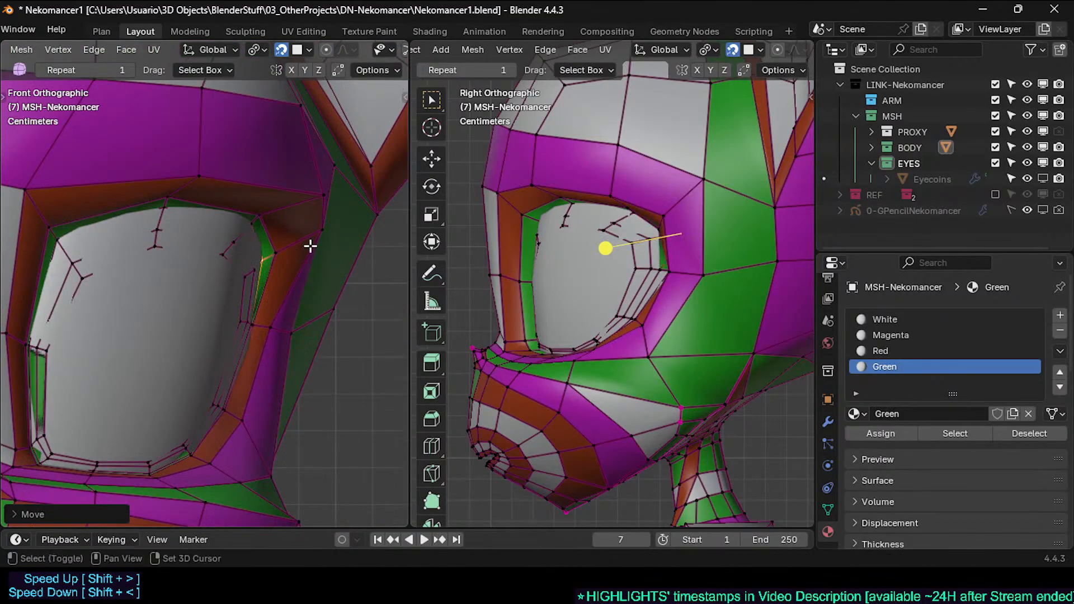
# Step: Snap the outer-corner vertex and the neighbouring inner eyelid vertex onto the Eyeballs, and check the shape in Object Mode
pyautogui.moveTo(311, 245); pyautogui.dragTo(340, 270, button='middle')
pyautogui.press('g')
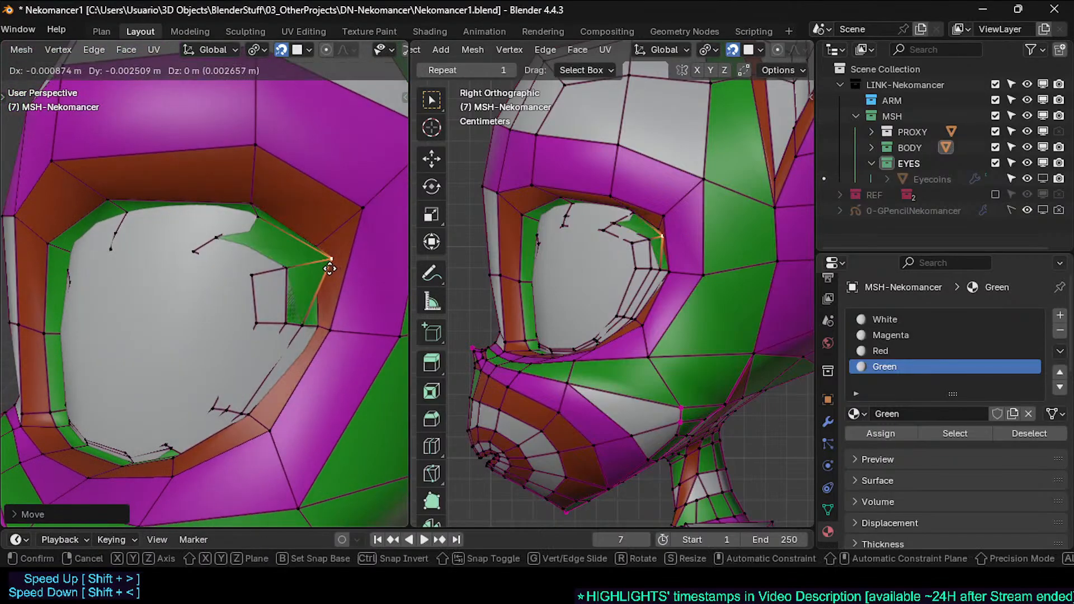
pyautogui.click(306, 262)
pyautogui.click(285, 270)
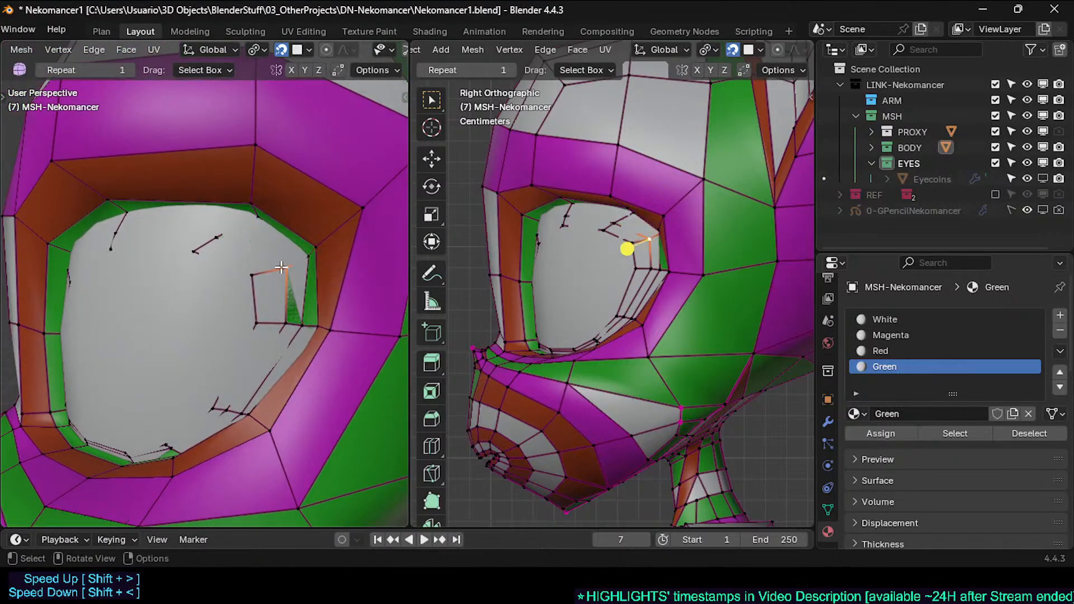
pyautogui.press('g')
pyautogui.click(280, 255)
pyautogui.scroll(-1, 308, 257)
pyautogui.press('Tab')
pyautogui.moveTo(295, 283); pyautogui.dragTo(307, 316, button='middle')
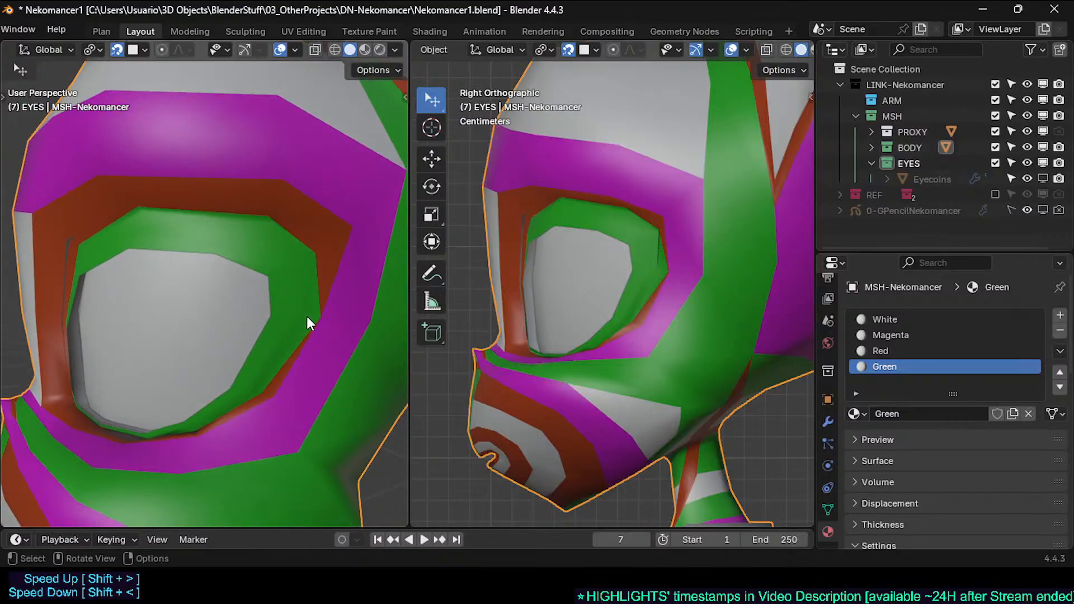
# Step: Snap the eyelid vertices just below the outer corner onto the Eyeballs, and check the eyelid from the side in Object Mode
pyautogui.press('Tab')
pyautogui.scroll(2, 315, 332)
pyautogui.press('g')
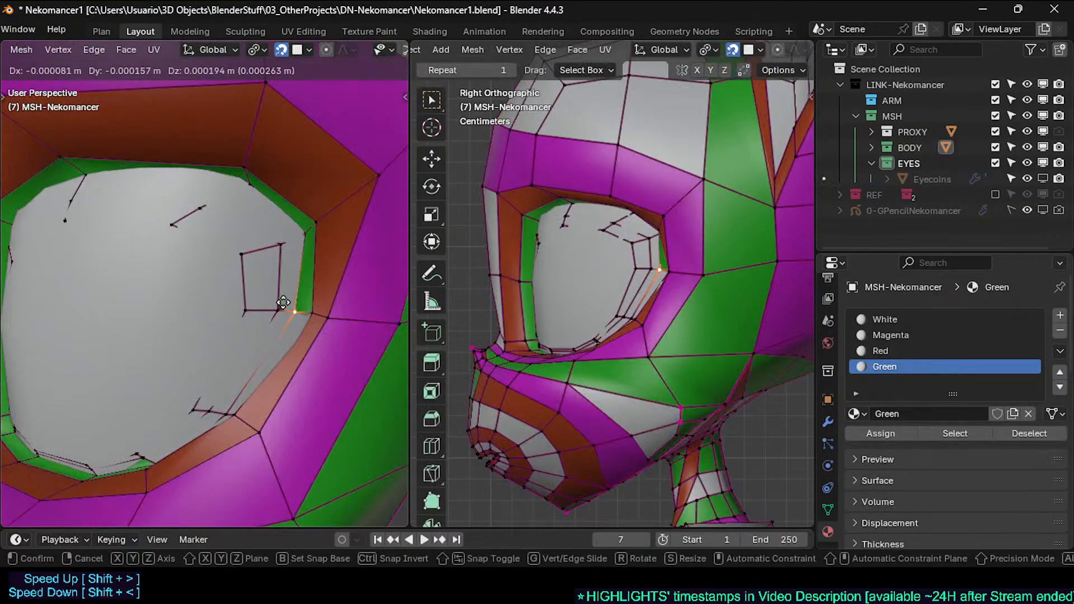
pyautogui.click(292, 311)
pyautogui.click(307, 309)
pyautogui.press('g')
pyautogui.keyDown('shift'); pyautogui.click(271, 298); pyautogui.keyUp('shift')
pyautogui.press('g')
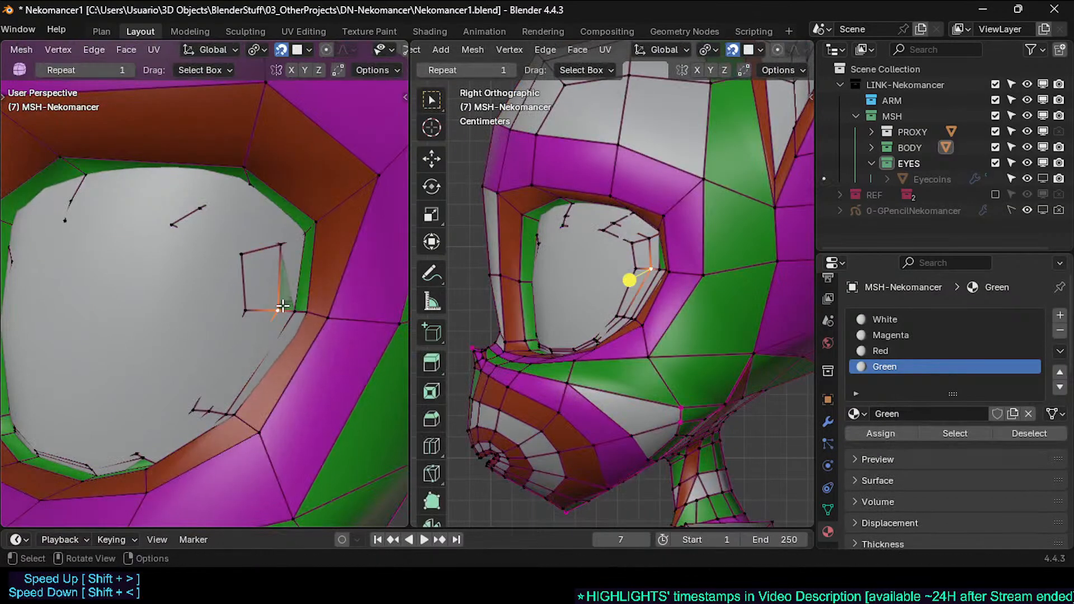
pyautogui.click(275, 305)
pyautogui.press('Tab')
pyautogui.scroll(-2, 308, 320)
pyautogui.moveTo(304, 324); pyautogui.dragTo(112, 288, button='middle')
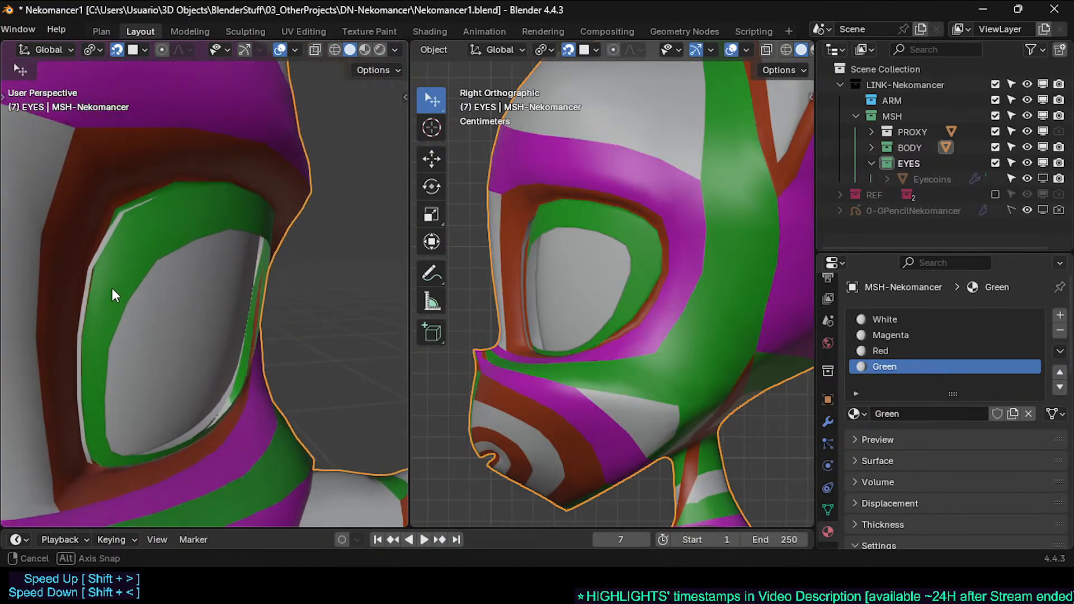
# Step: Select the Eyeballs proxy in Object Mode and turn on its wireframe display
pyautogui.press('Tab')
pyautogui.press('Tab')
pyautogui.click(176, 283)
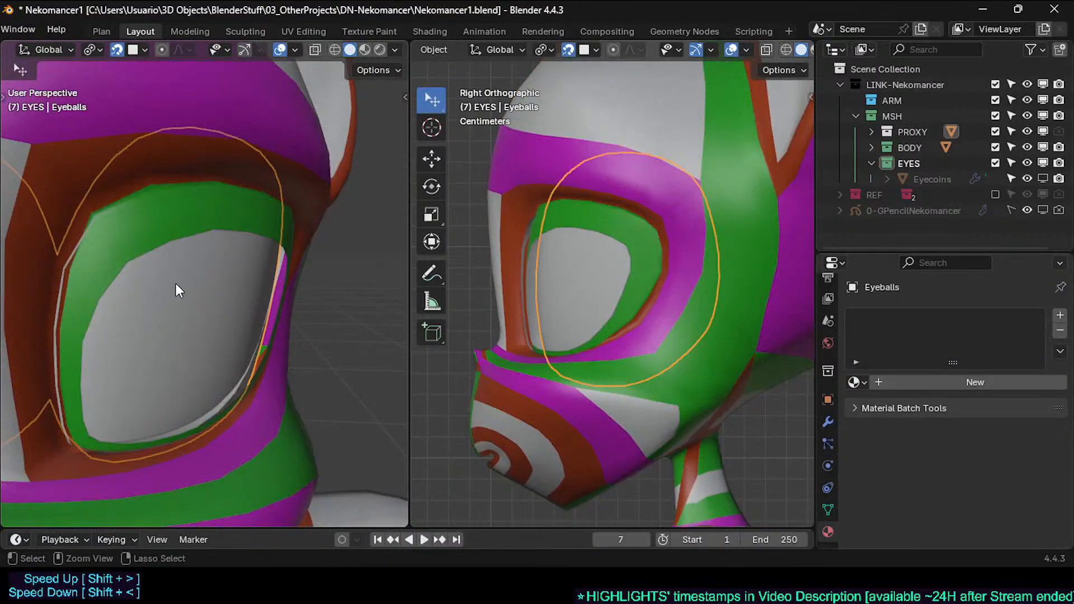
pyautogui.keyDown('alt'); pyautogui.click(174, 281); pyautogui.keyUp('alt')
pyautogui.click(145, 253)
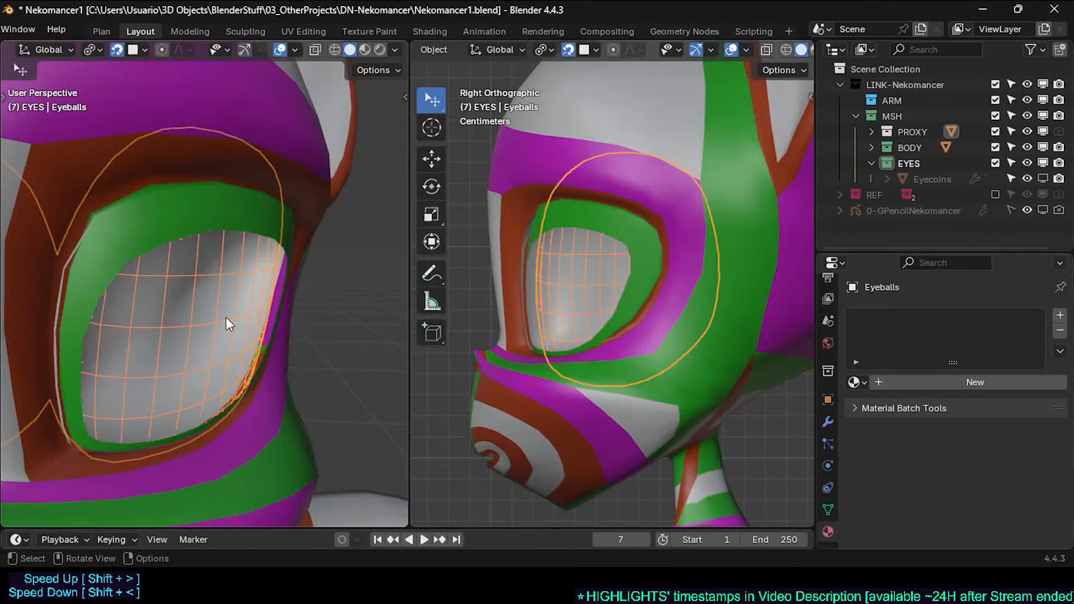
# Step: Hide the Eyeballs proxy and reveal the hidden faces of the Nekomancer mesh in Edit Mode
pyautogui.moveTo(226, 318); pyautogui.dragTo(213, 194, button='middle')
pyautogui.press('h')
pyautogui.click(228, 260)
pyautogui.press('Tab')
pyautogui.hotkey('alt', 'h')
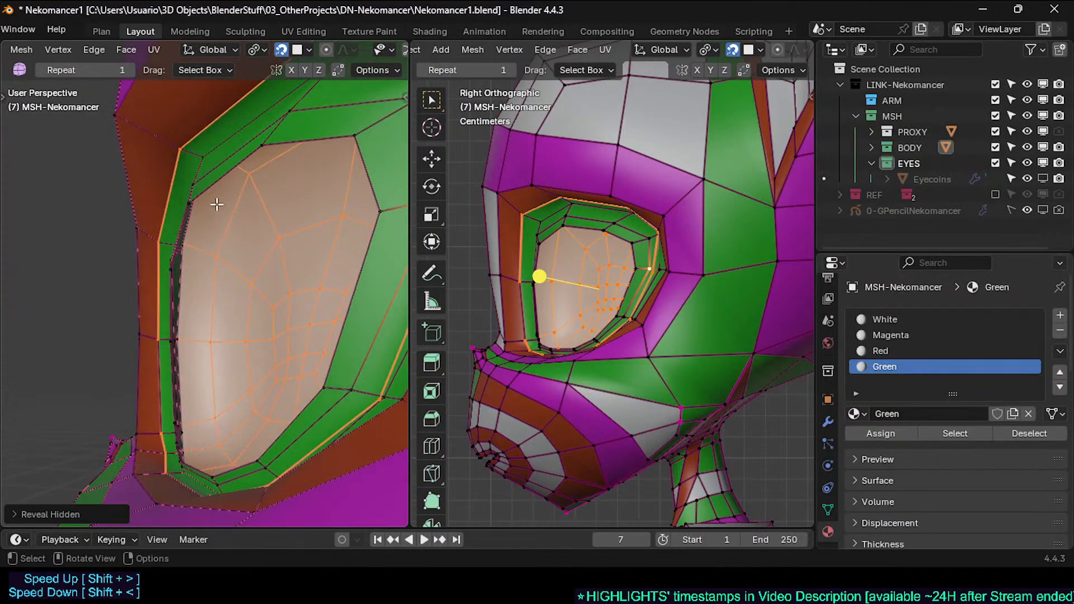
# Step: Turn off snapping and move the revealed eye faces and selected eyelid loop along the Y axis
pyautogui.press('g')
pyautogui.press('y')
pyautogui.rightClick(233, 200)
pyautogui.hotkey('shift', 'Tab')
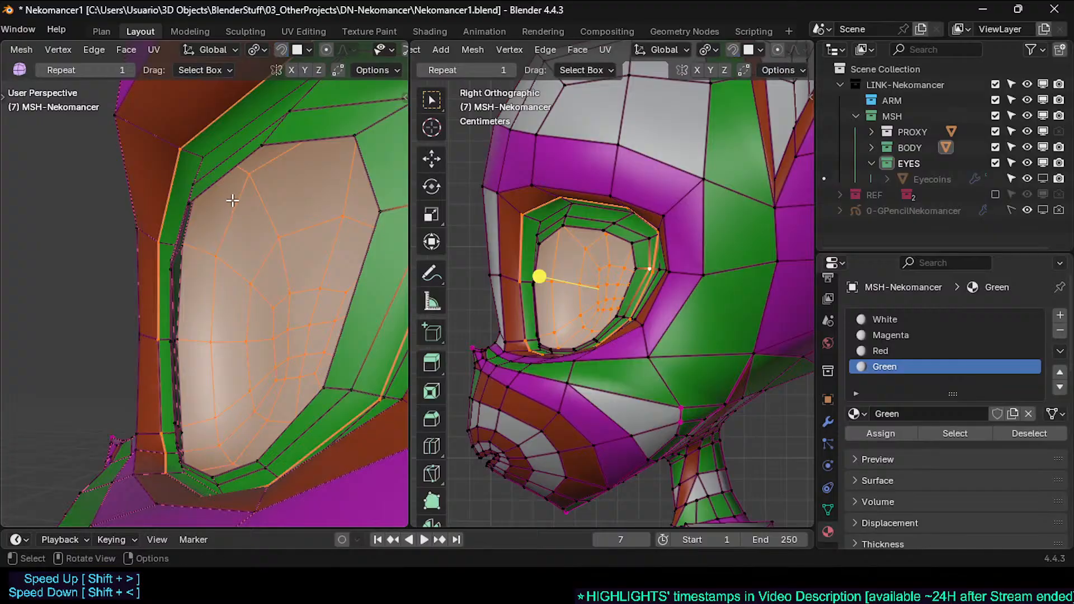
pyautogui.press('g')
pyautogui.press('y')
pyautogui.click(312, 209)
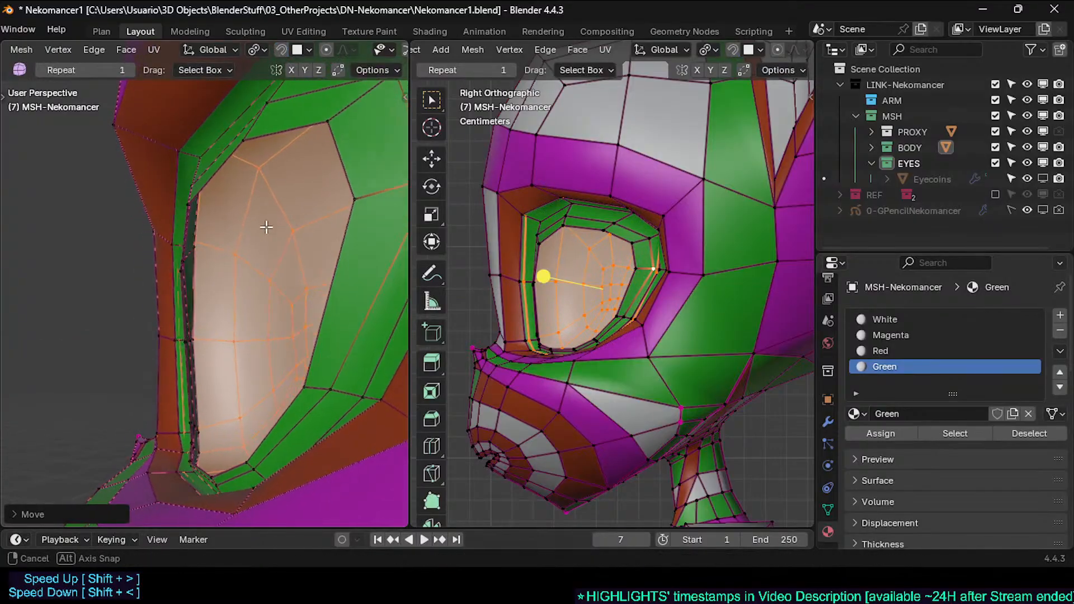
# Step: Adjust the position of the revealed eye faces once more and clear the selection
pyautogui.moveTo(312, 209); pyautogui.dragTo(249, 306, button='middle')
pyautogui.press('g')
pyautogui.click(261, 281)
pyautogui.moveTo(235, 403); pyautogui.dragTo(226, 336, button='middle')
pyautogui.hotkey('alt', 'a')
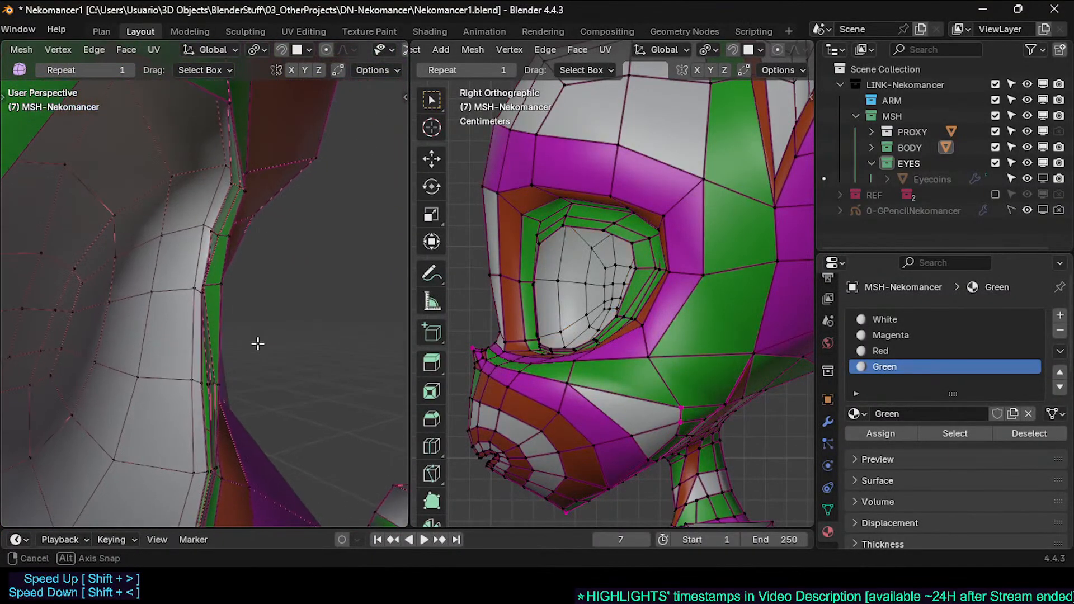
# Step: Fly around the eyelid for a close look, and select and reposition the vertex on its outer side
pyautogui.hotkey('shift', '`')
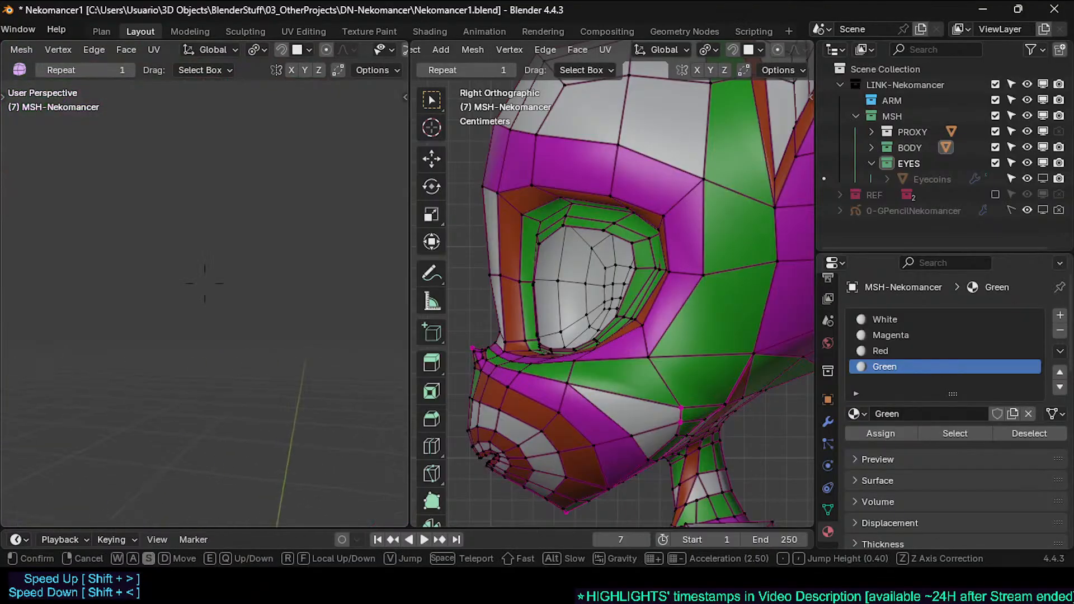
pyautogui.press('s')
pyautogui.press('w')
pyautogui.press('w')
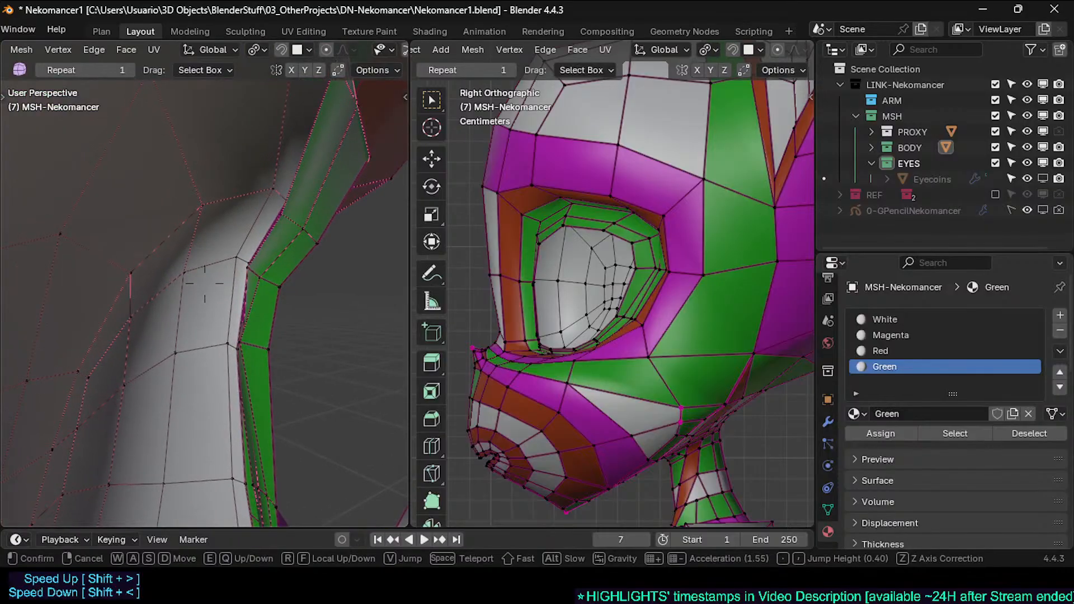
pyautogui.click(186, 302)
pyautogui.moveTo(245, 298); pyautogui.dragTo(264, 318, button='middle')
pyautogui.click(197, 327)
pyautogui.moveTo(197, 327); pyautogui.dragTo(314, 362, button='middle')
pyautogui.press('g')
pyautogui.click(203, 336)
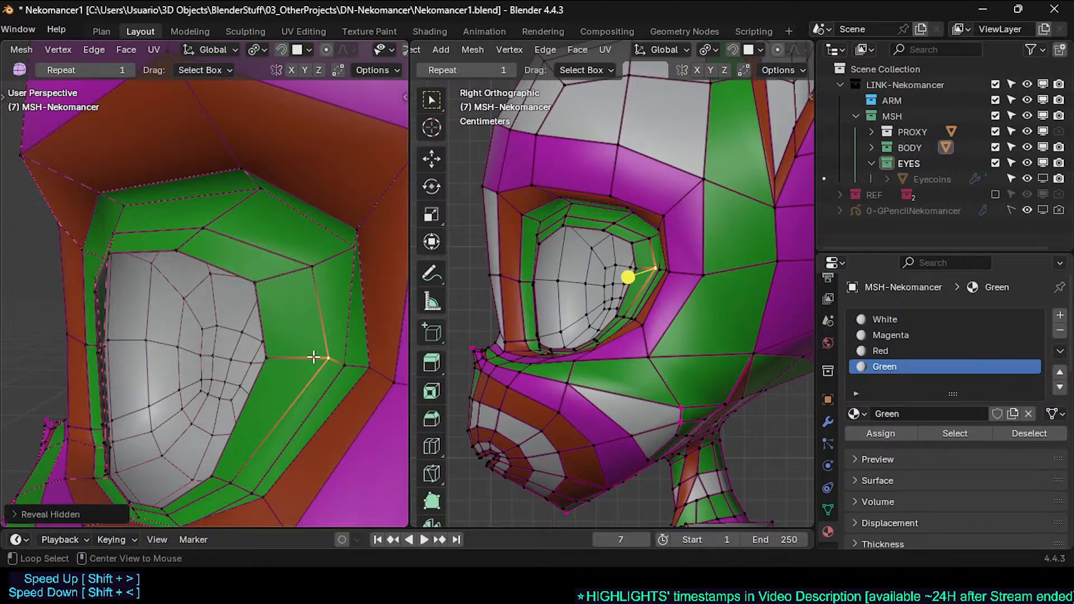
# Step: Reveal the hidden Eyeballs proxy and try to move the outer eyelid vertex
pyautogui.hotkey('ctrl', 'Tab')
pyautogui.hotkey('alt', 'h')
pyautogui.press('Tab')
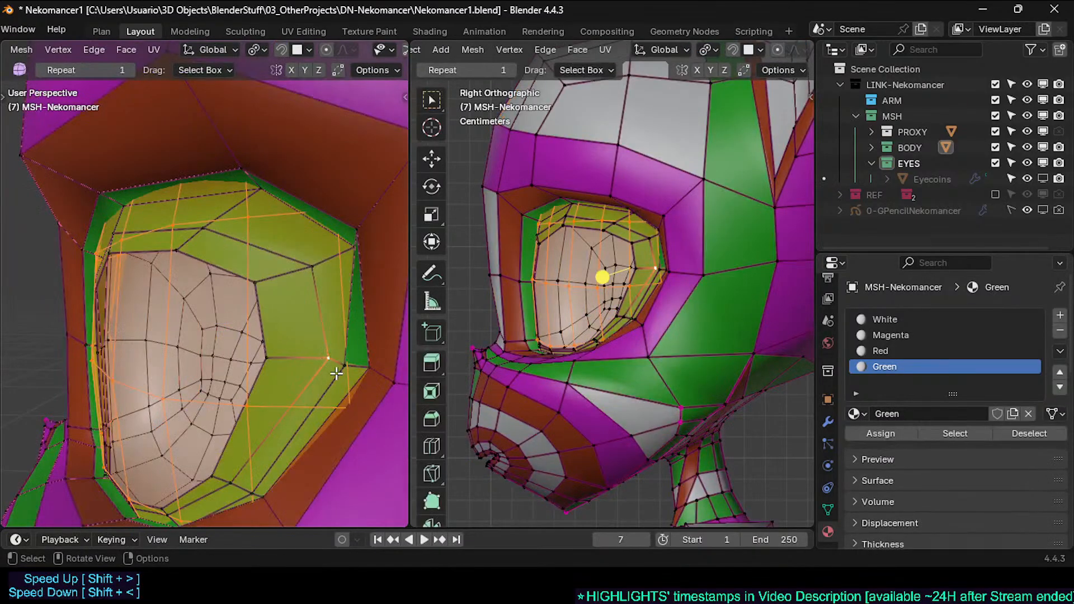
pyautogui.moveTo(336, 374); pyautogui.dragTo(281, 339, button='middle')
pyautogui.click(327, 369)
pyautogui.press('g')
pyautogui.rightClick(273, 387)
# Step: Set the Eyeballs proxy to display as Textured in Object Mode and reselect the Nekomancer mesh
pyautogui.hotkey('ctrl', 'Tab')
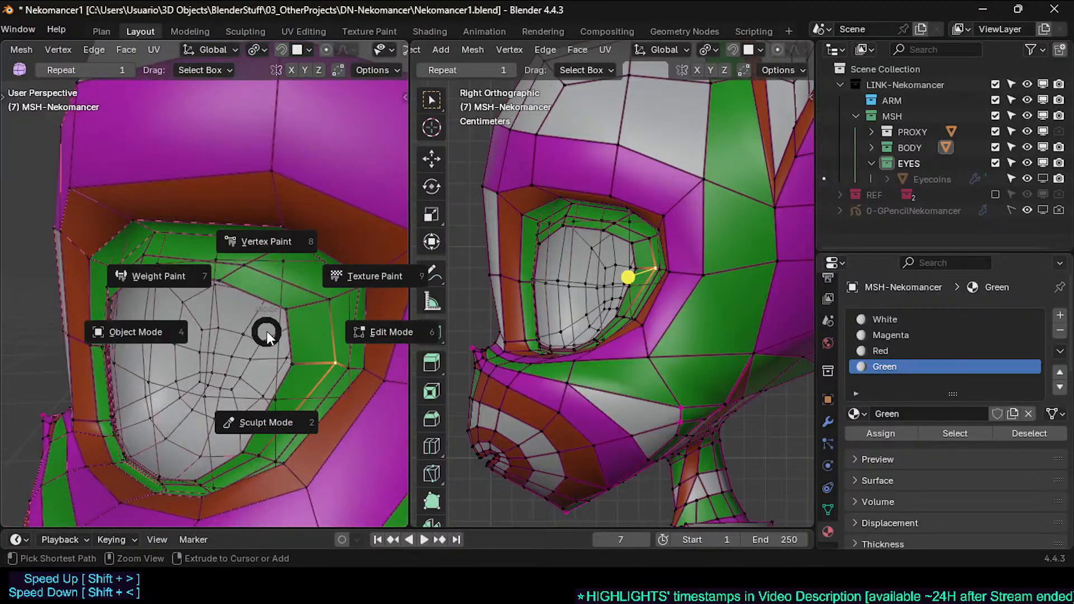
pyautogui.click(213, 319)
pyautogui.click(223, 330)
pyautogui.hotkey('ctrl', 'alt', 'shift', 'h')
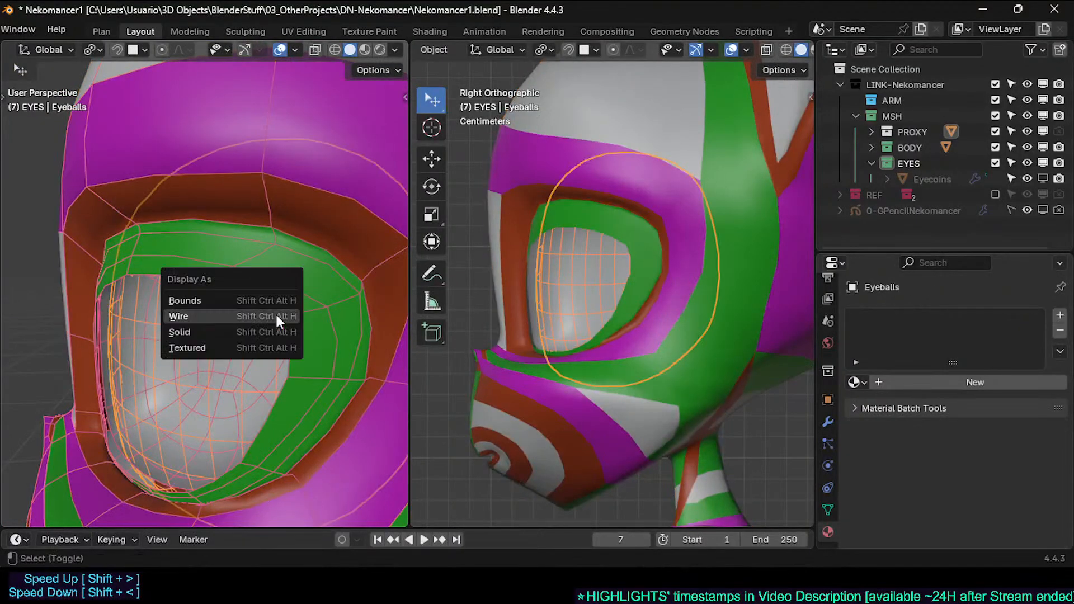
pyautogui.click(204, 345)
pyautogui.click(324, 325)
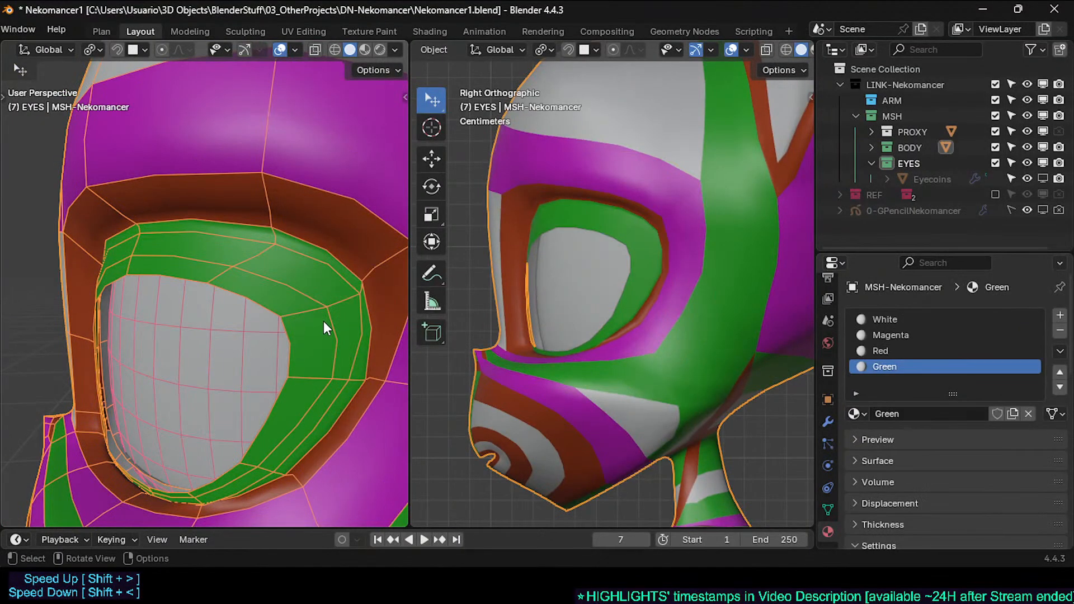
# Step: Select the inner eyelid face loops using X-ray and move them in place with snapping to re-project them onto the Eyeballs
pyautogui.press('Tab')
pyautogui.hotkey('alt', 'z')
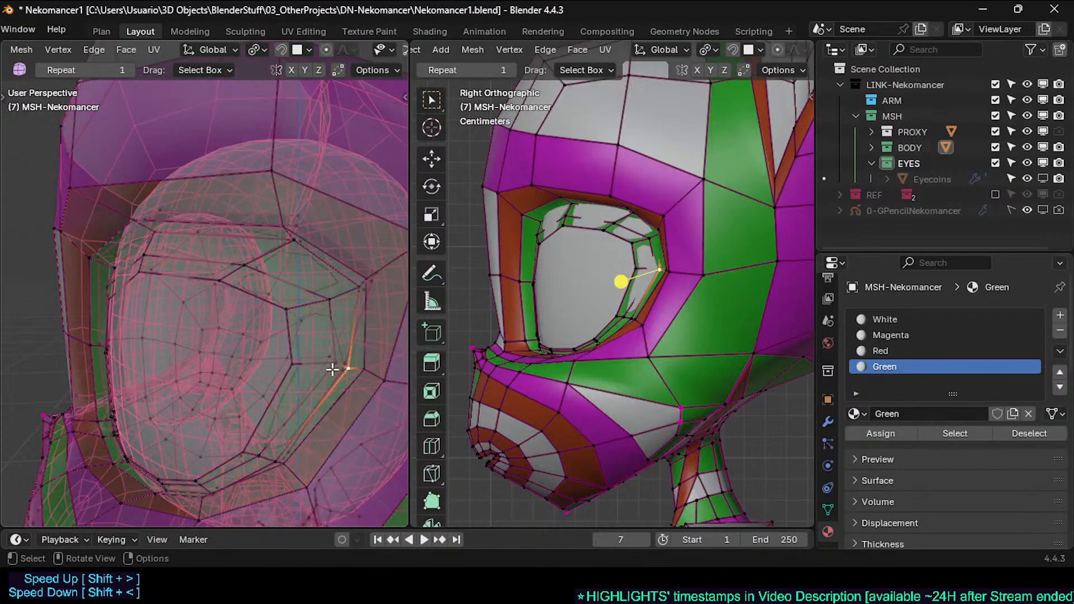
pyautogui.keyDown('alt'); pyautogui.click(305, 310); pyautogui.keyUp('alt')
pyautogui.keyDown('alt'); pyautogui.click(360, 281); pyautogui.keyUp('alt')
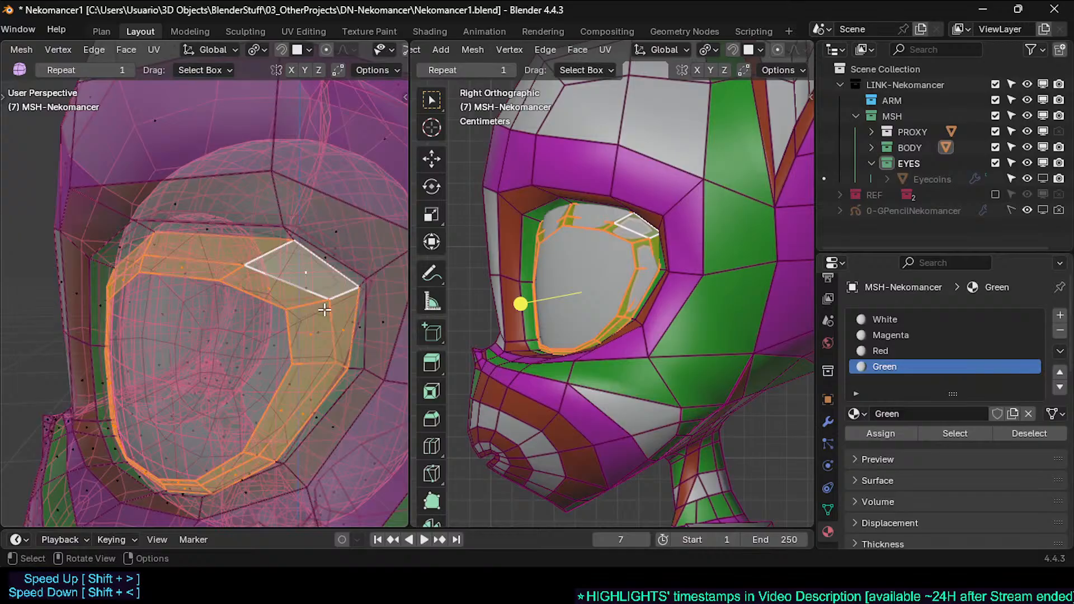
pyautogui.hotkey('alt', 'z')
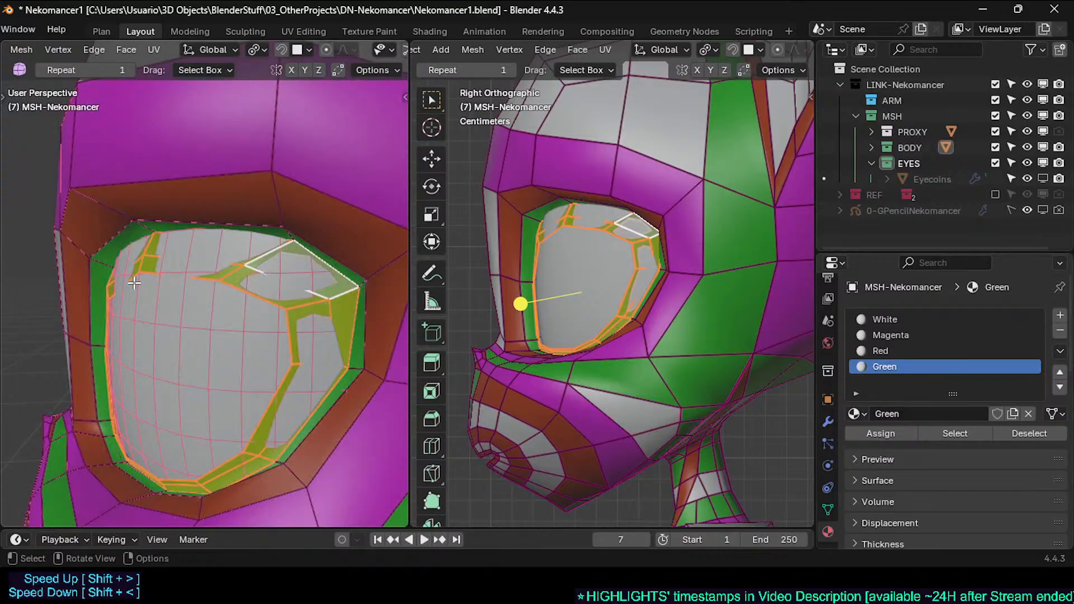
pyautogui.hotkey('alt', 'z')
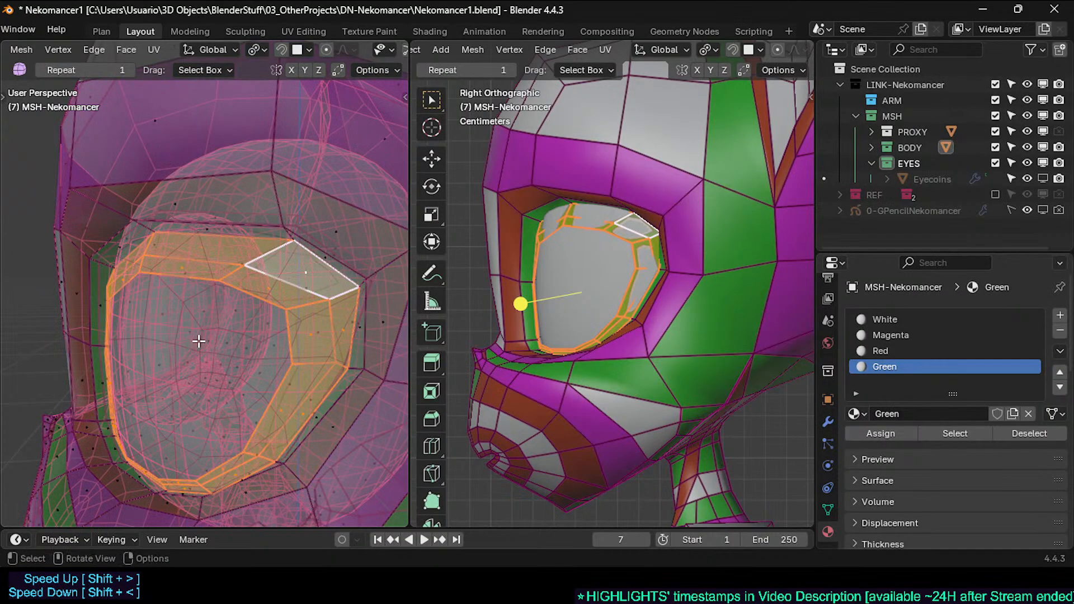
pyautogui.scroll(2, 213, 340)
pyautogui.hotkey('alt', 'z')
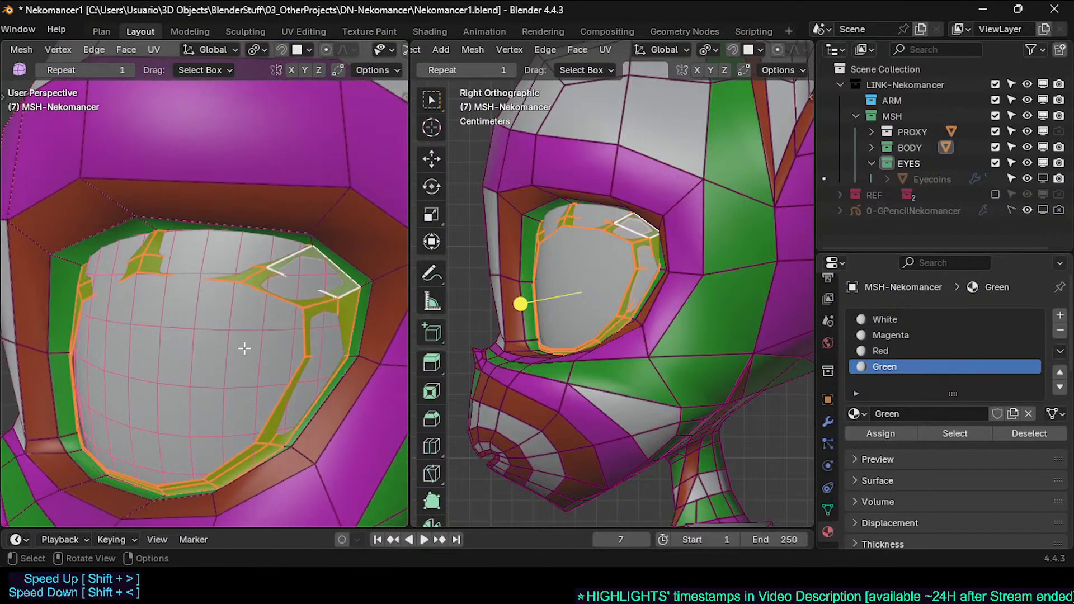
pyautogui.press('g')
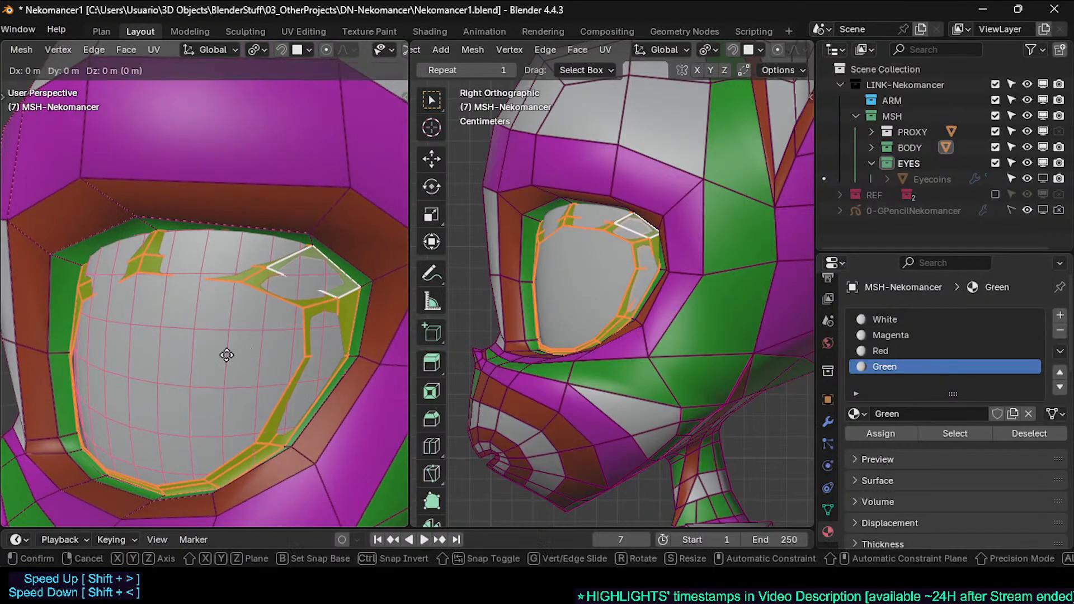
pyautogui.click(227, 355)
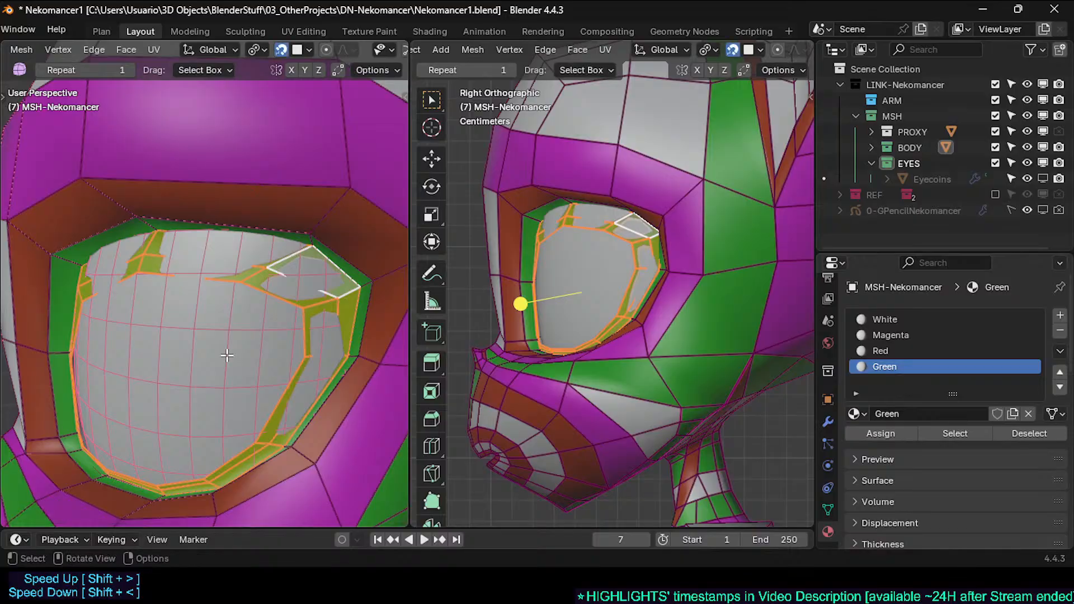
pyautogui.press('g')
pyautogui.rightClick(226, 355)
# Step: Select the outer eyelid edge loop, try to extrude it, and check the eye opening with X-ray
pyautogui.moveTo(227, 355); pyautogui.dragTo(246, 314, button='middle')
pyautogui.scroll(-2, 246, 314)
pyautogui.hotkey('alt', 'a')
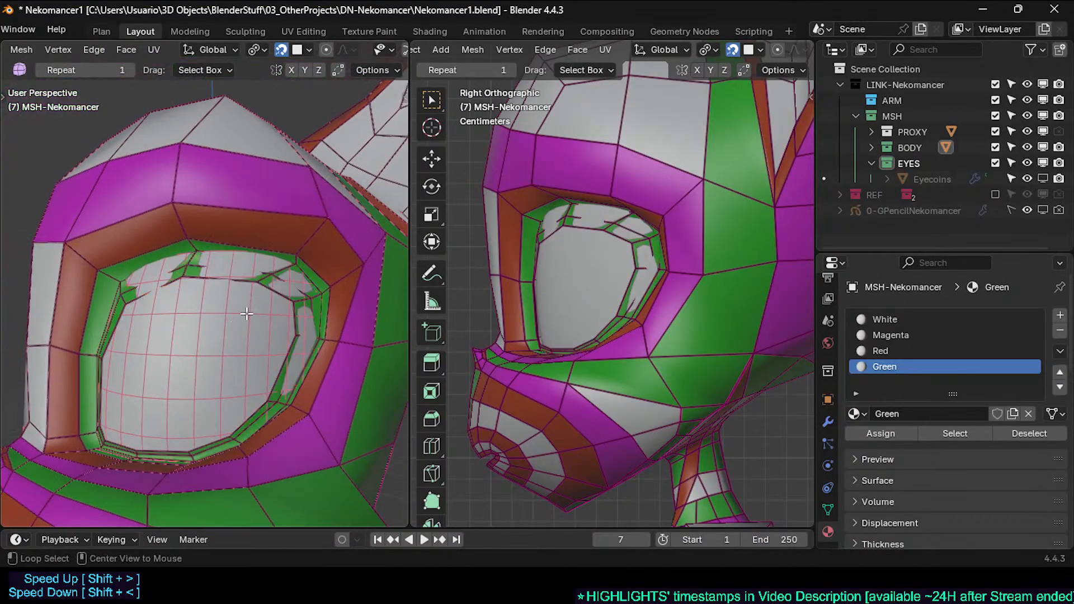
pyautogui.keyDown('alt'); pyautogui.click(293, 287); pyautogui.keyUp('alt')
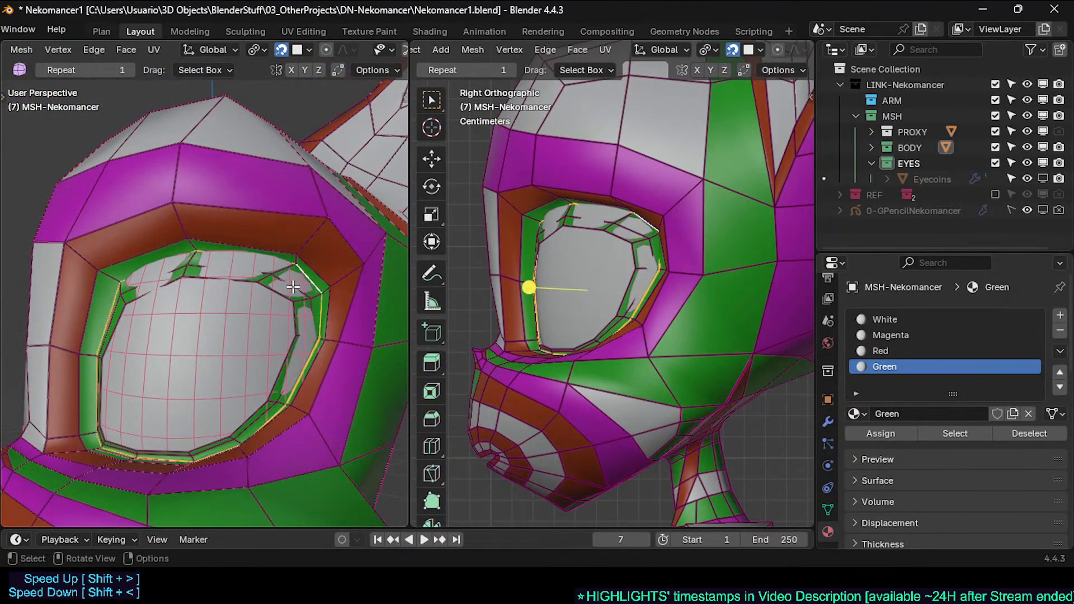
pyautogui.press('e')
pyautogui.rightClick(197, 364)
pyautogui.moveTo(197, 364); pyautogui.dragTo(291, 241, button='middle')
pyautogui.scroll(3, 233, 366)
pyautogui.hotkey('alt', 'z')
pyautogui.hotkey('alt', 'z')
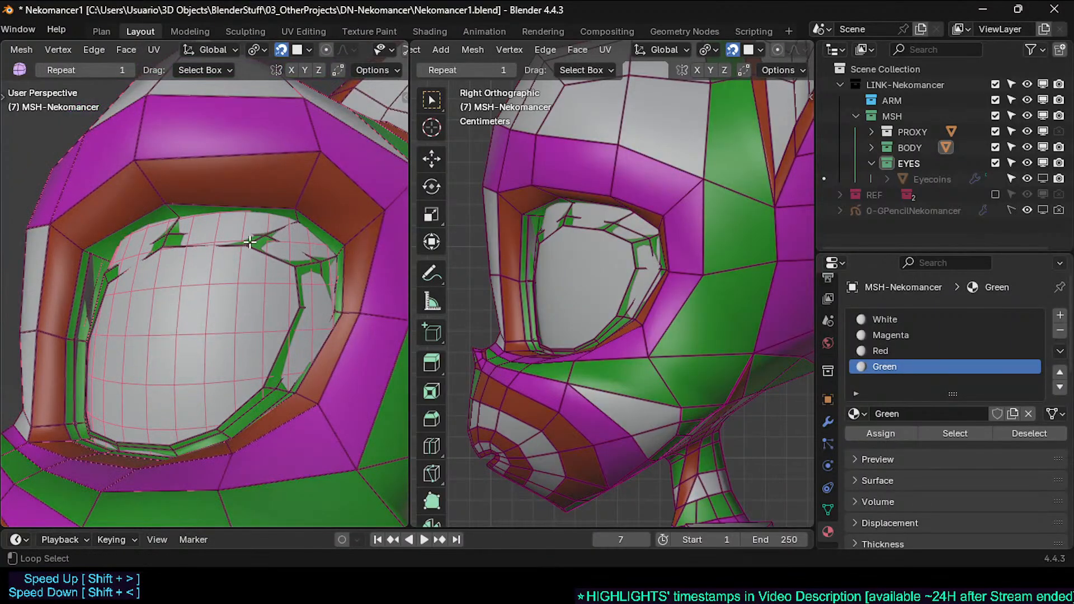
# Step: Select the inner eyelid face loop and move it in place with snapping to re-project it onto the Eyeballs
pyautogui.keyDown('alt'); pyautogui.click(265, 235); pyautogui.keyUp('alt')
pyautogui.keyDown('alt'); pyautogui.keyDown('shift'); pyautogui.click(290, 223); pyautogui.keyUp('shift'); pyautogui.keyUp('alt')
pyautogui.hotkey('ctrl', 'z')
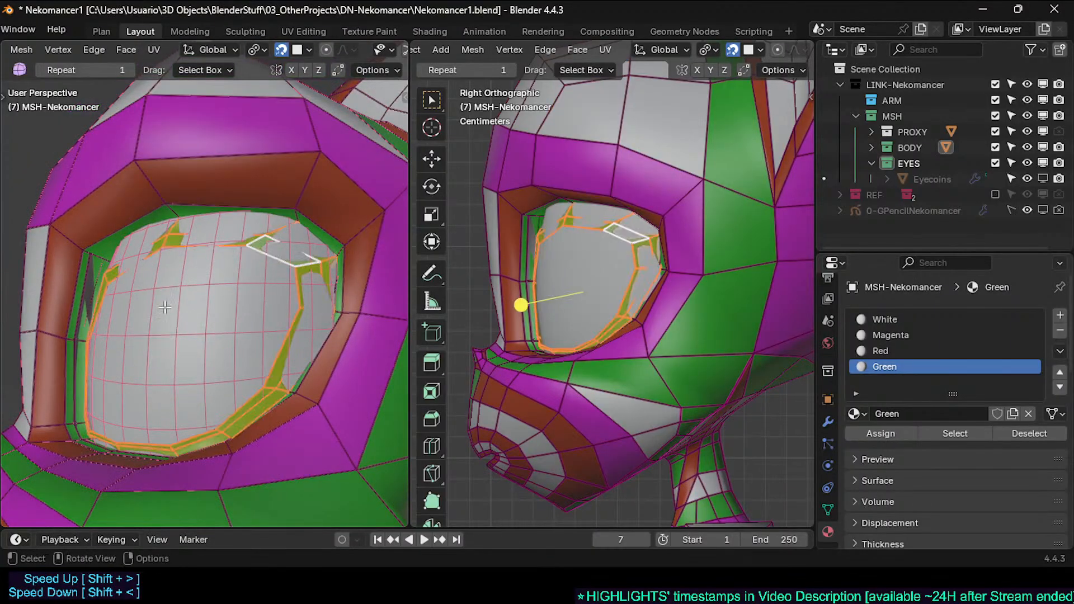
pyautogui.moveTo(195, 342); pyautogui.dragTo(153, 326, button='middle')
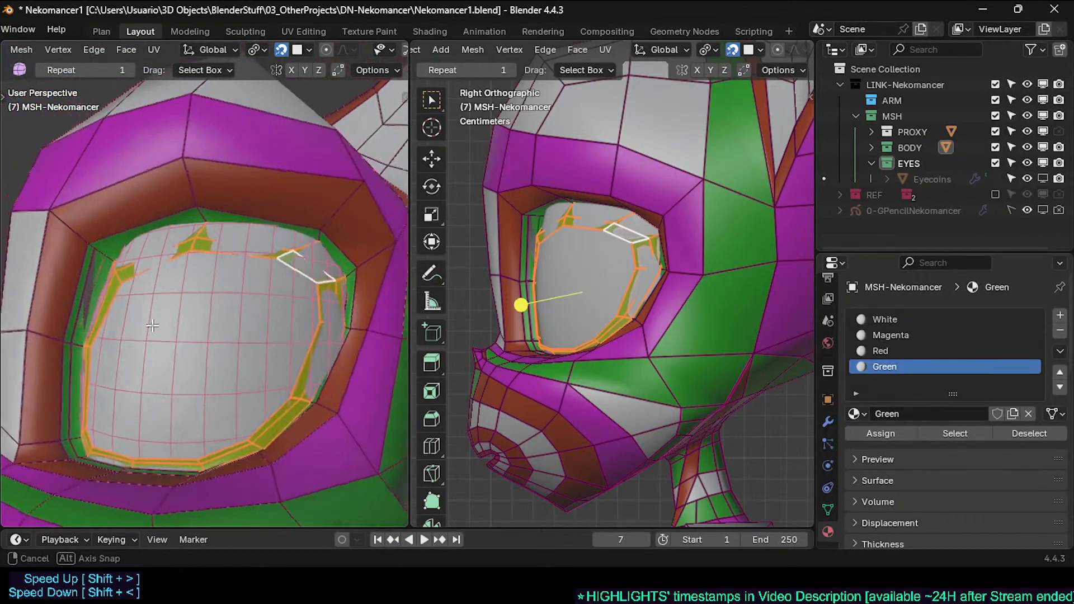
pyautogui.press('g')
pyautogui.click(210, 345)
pyautogui.moveTo(210, 344); pyautogui.dragTo(213, 422, button='middle')
# Step: Select the outer vertex of the lower eyelid rim and snap it onto the Eyeballs surface
pyautogui.scroll(3, 215, 409)
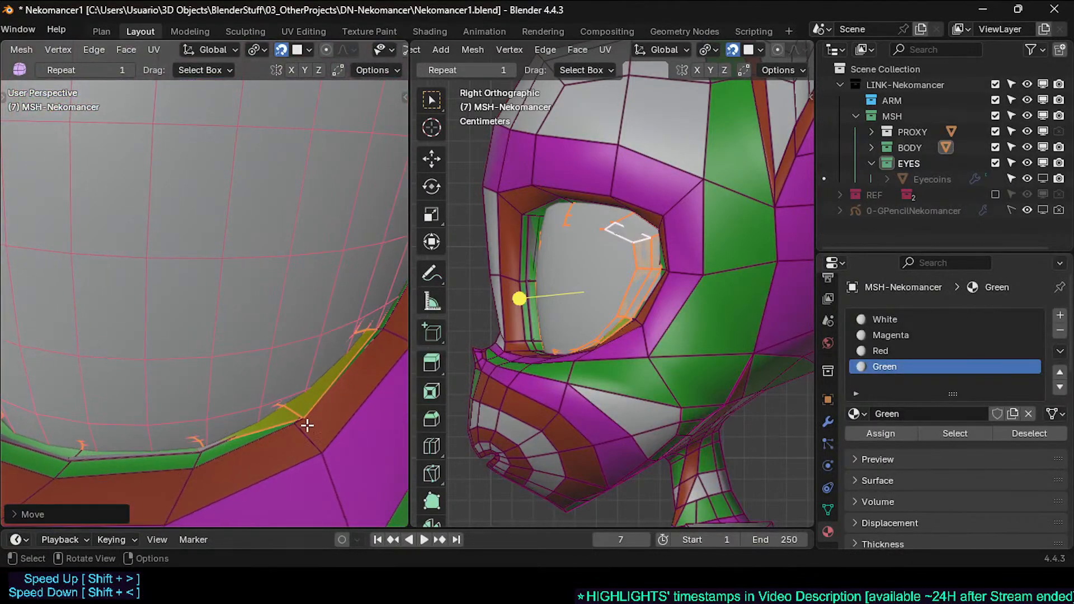
pyautogui.press('1')
pyautogui.click(296, 407)
pyautogui.press('g')
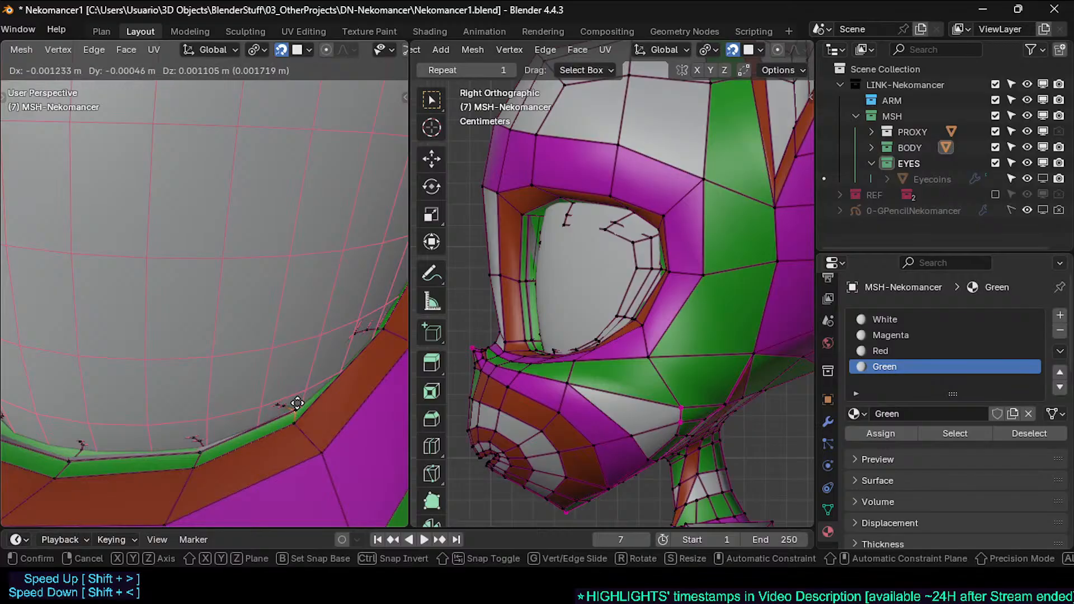
pyautogui.click(297, 404)
# Step: Reposition the same lower eyelid rim vertex from a side angle using X-ray
pyautogui.moveTo(284, 434); pyautogui.dragTo(311, 453, button='middle')
pyautogui.hotkey('alt', 'z')
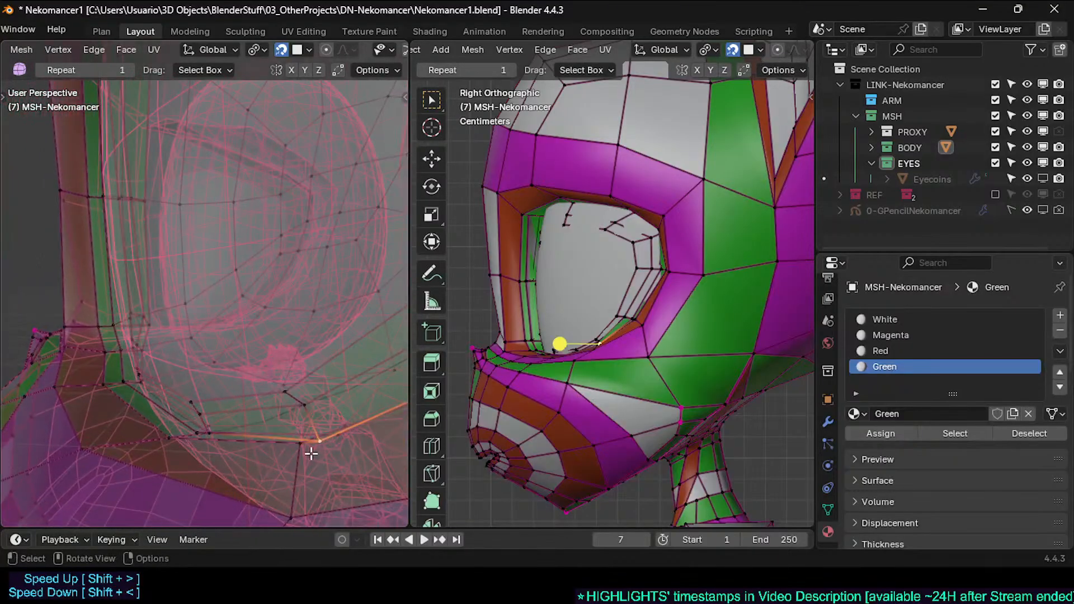
pyautogui.press('g')
pyautogui.click(305, 414)
pyautogui.moveTo(305, 413); pyautogui.dragTo(242, 426, button='middle')
pyautogui.press('g')
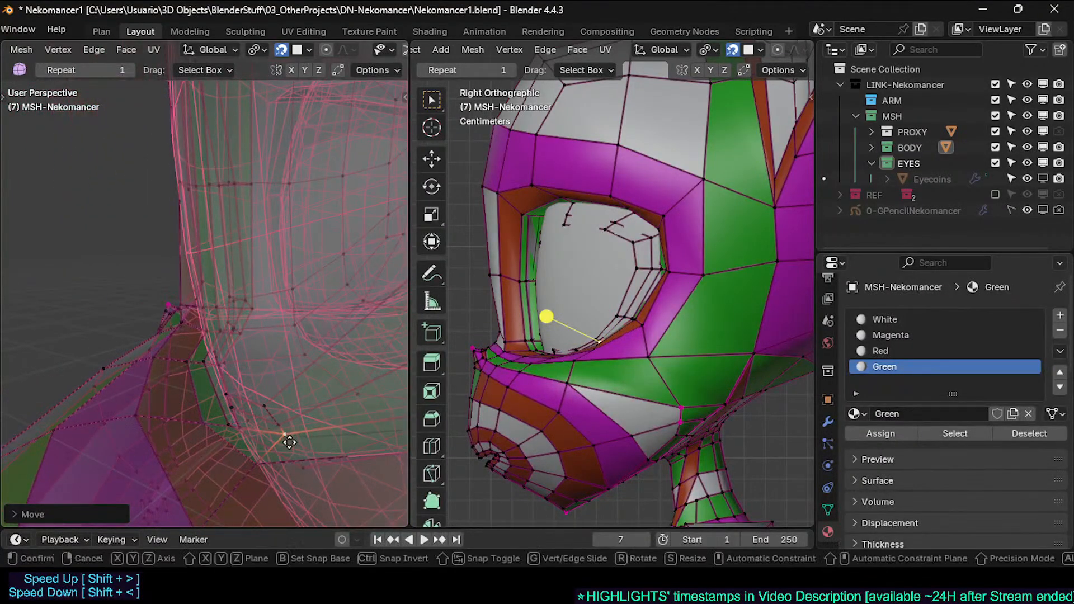
pyautogui.click(289, 443)
pyautogui.hotkey('alt', 'z')
# Step: Refine the lower eyelid rim vertex with repeated snapped moves so it follows the eye socket edge
pyautogui.scroll(4, 299, 433)
pyautogui.press('g')
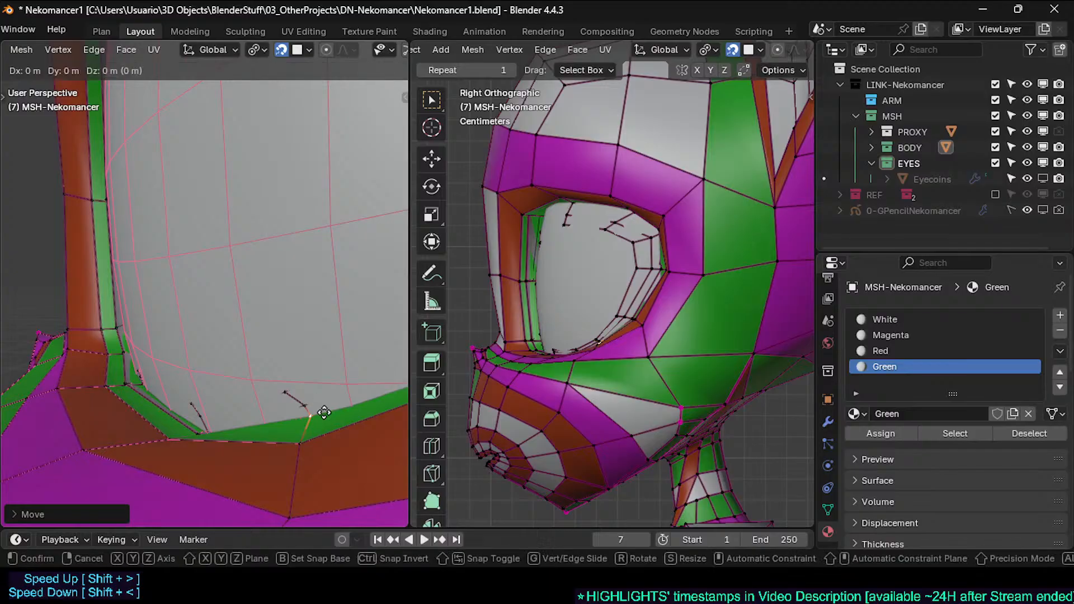
pyautogui.click(328, 454)
pyautogui.moveTo(308, 430); pyautogui.dragTo(259, 380, button='middle')
pyautogui.press('g')
pyautogui.click(299, 504)
pyautogui.press('g')
pyautogui.click(313, 444)
pyautogui.press('g')
pyautogui.click(318, 428)
pyautogui.press('g')
pyautogui.click(316, 325)
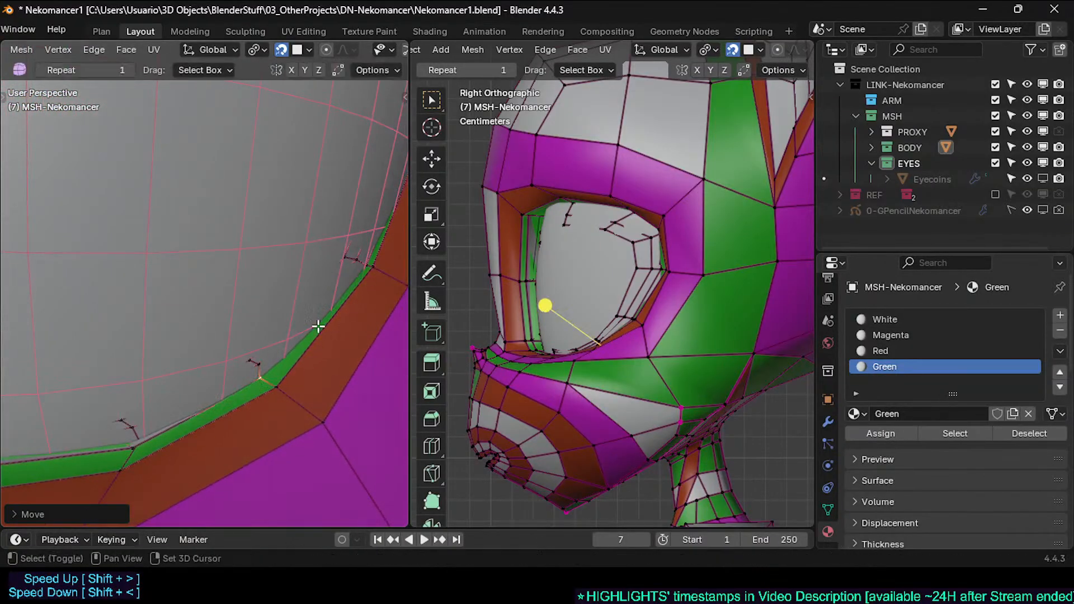
# Step: Nudge the inner vertices of the same lower eyelid spoke in place, snapping them to the Eyeballs surface
pyautogui.press('g')
pyautogui.click(259, 360)
pyautogui.press('g')
pyautogui.click(259, 368)
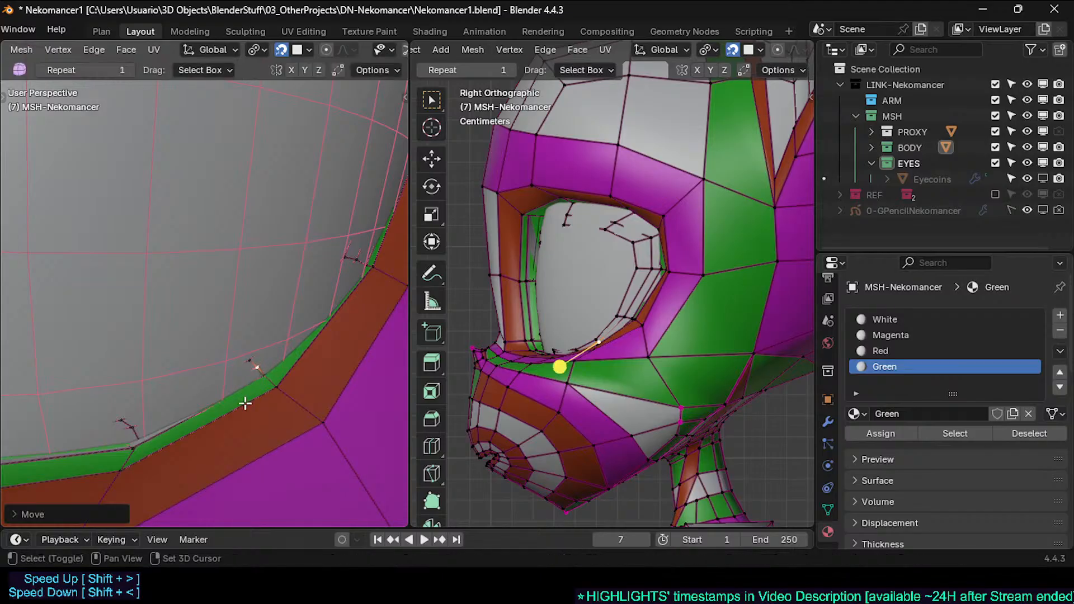
pyautogui.click(248, 353)
pyautogui.press('g')
pyautogui.click(247, 346)
pyautogui.moveTo(246, 342); pyautogui.dragTo(234, 304, button='middle')
pyautogui.scroll(-2, 234, 303)
# Step: Move the two inner vertices of the neighbouring eyelid spoke, towards the outer eye corner, onto the Eyeballs surface
pyautogui.keyDown('shift'); pyautogui.moveTo(336, 314); pyautogui.dragTo(299, 366, button='middle'); pyautogui.keyUp('shift')
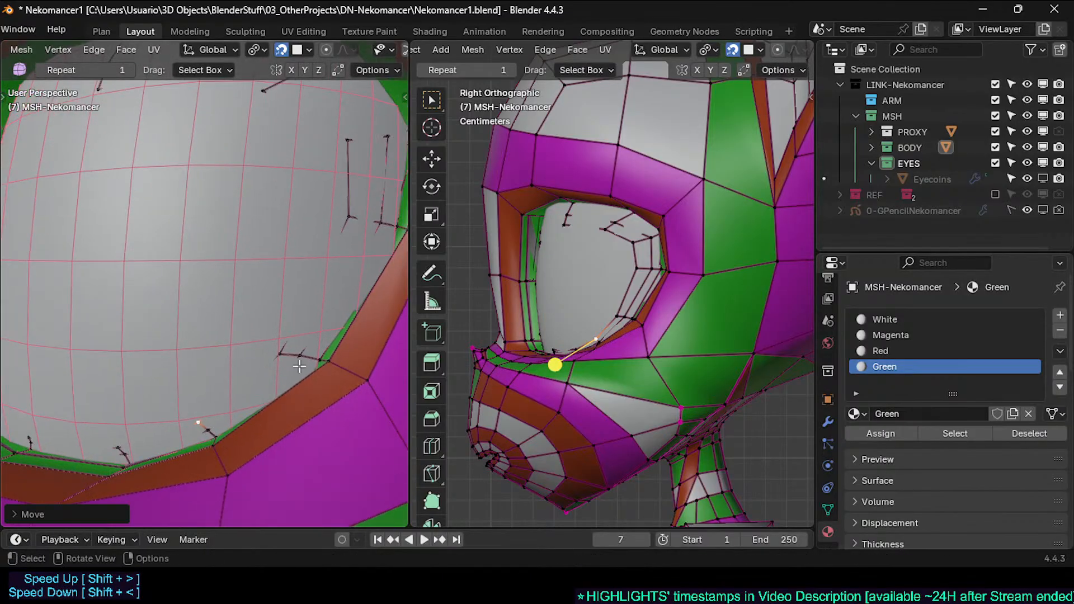
pyautogui.click(315, 356)
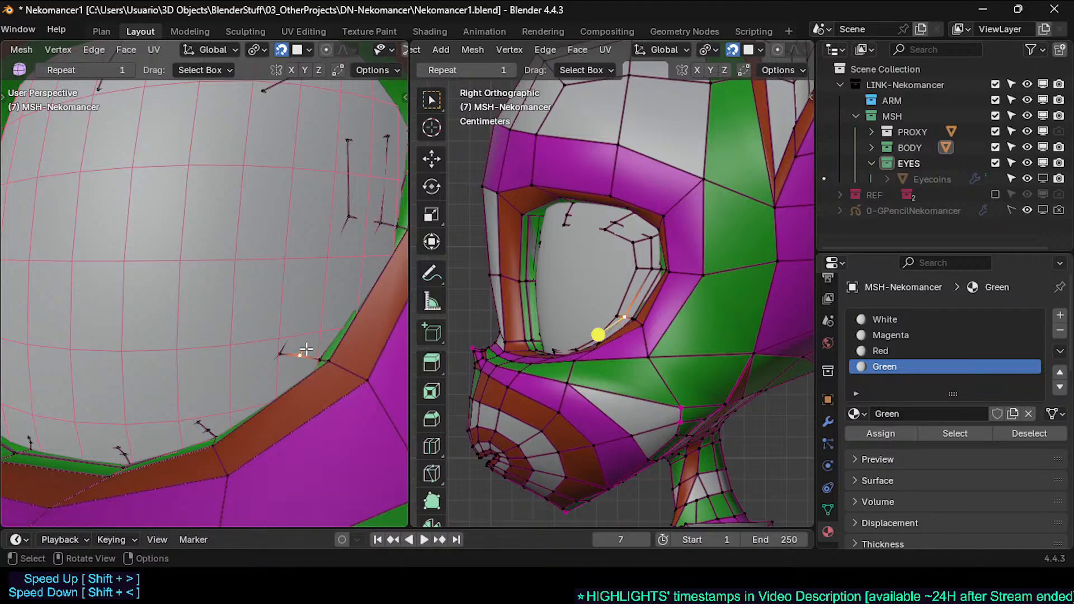
pyautogui.press('g')
pyautogui.click(336, 357)
pyautogui.click(286, 344)
pyautogui.press('g')
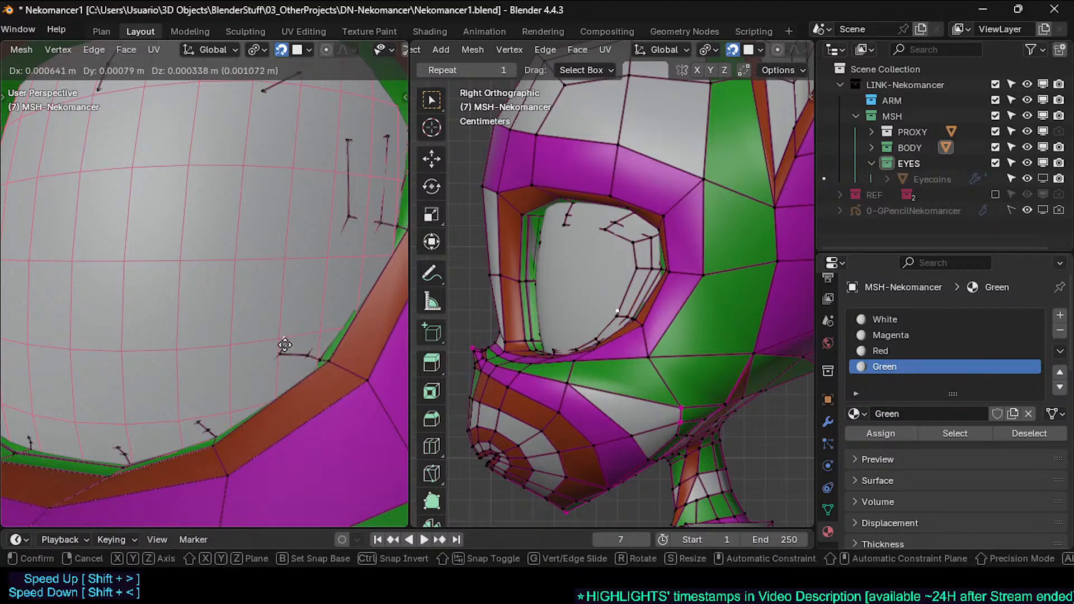
pyautogui.click(285, 345)
pyautogui.press('g')
pyautogui.click(285, 343)
pyautogui.scroll(-3, 284, 339)
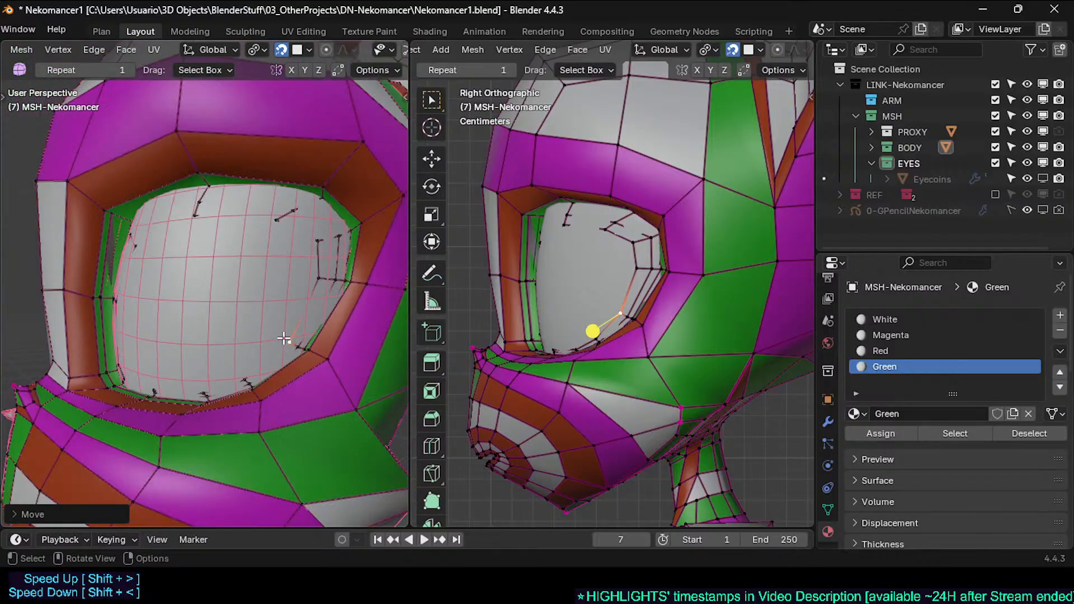
# Step: Examine the inner eyelid face loop and its hidden side with X-ray, leaving nothing selected
pyautogui.hotkey('alt', 'z')
pyautogui.moveTo(284, 339); pyautogui.dragTo(189, 322, button='middle')
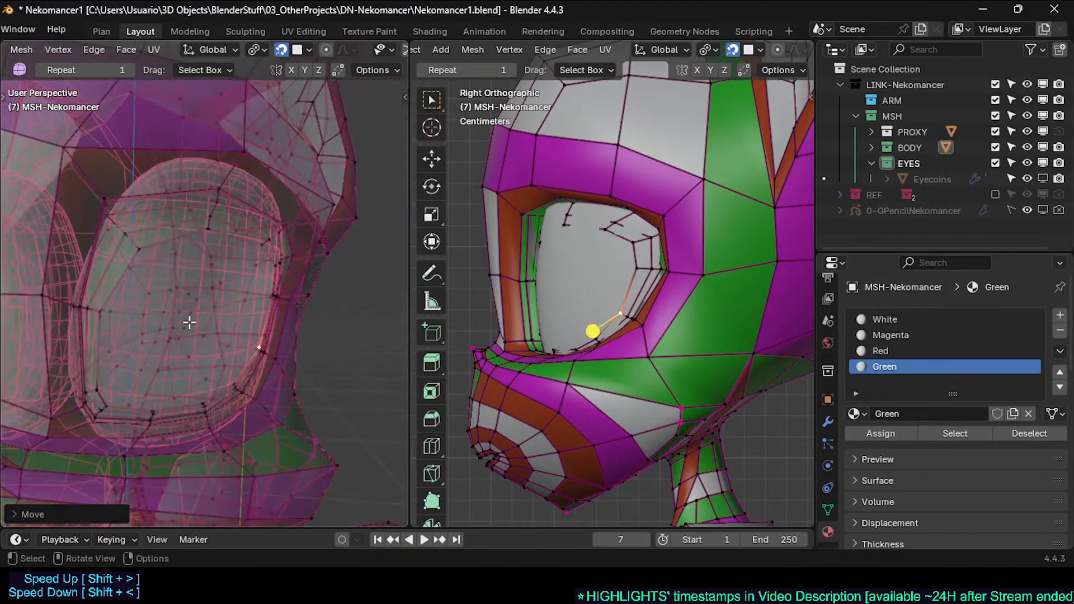
pyautogui.hotkey('alt', 'z')
pyautogui.keyDown('alt'); pyautogui.click(134, 241); pyautogui.keyUp('alt')
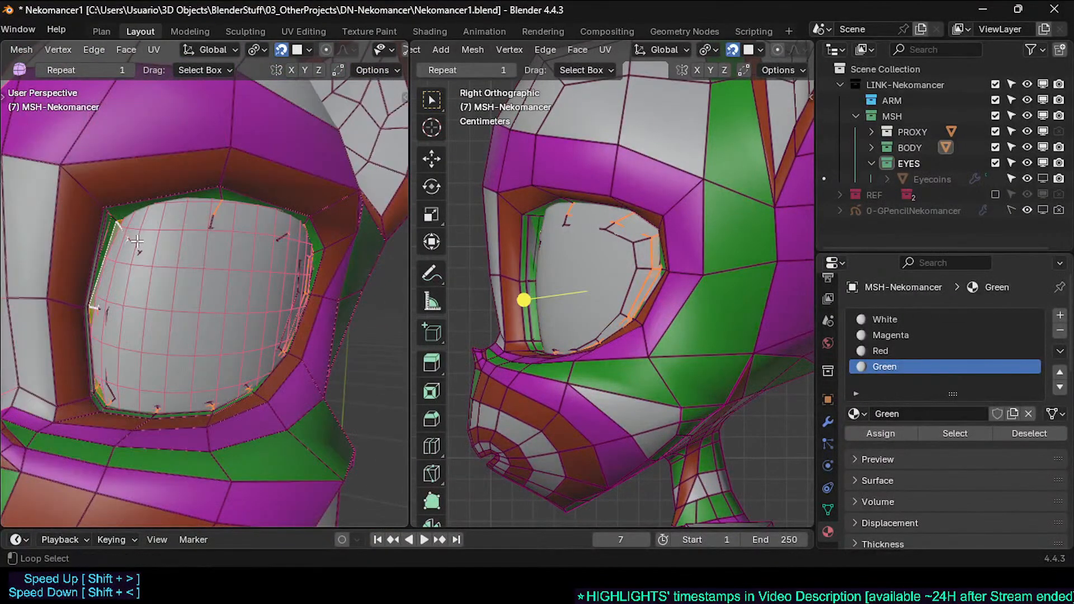
pyautogui.hotkey('alt', 'z')
pyautogui.moveTo(141, 250); pyautogui.dragTo(116, 415, button='middle')
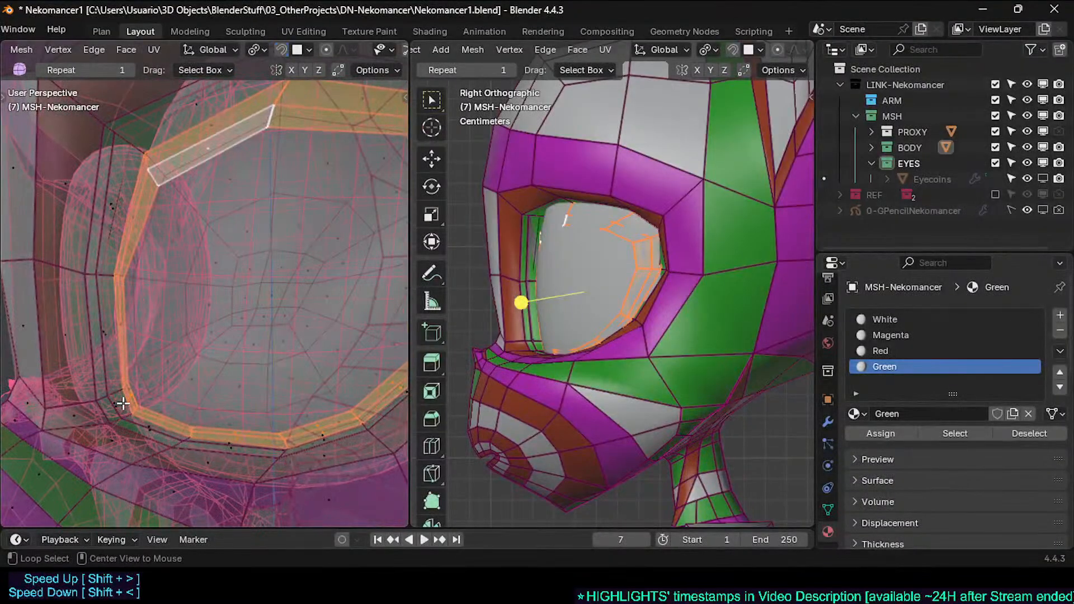
pyautogui.hotkey('alt', 'a')
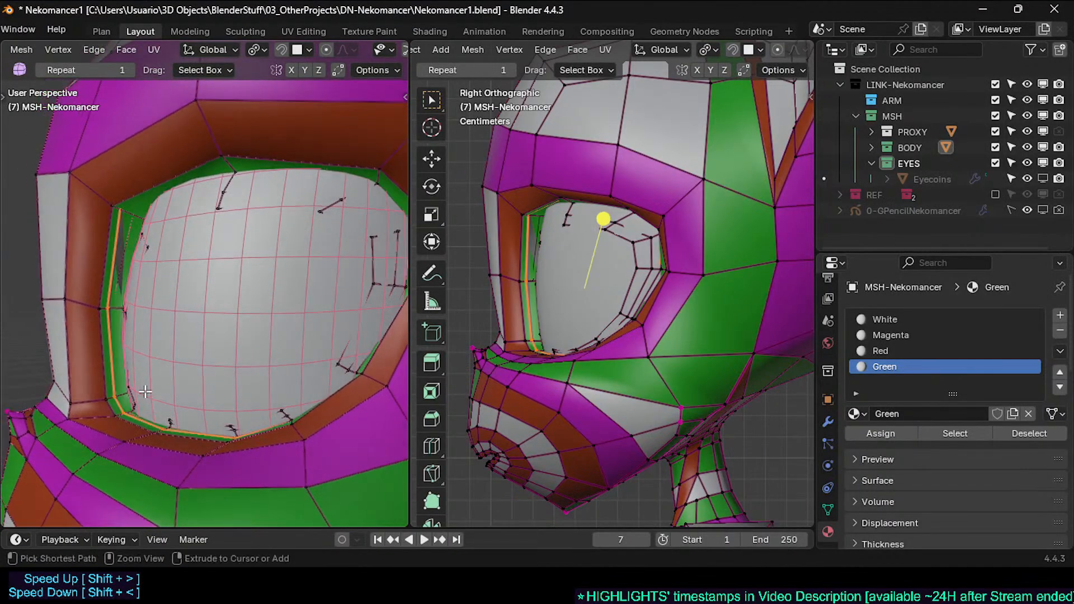
# Step: Dissolve the selected extra edge loop running through the green rim of the eye socket
pyautogui.moveTo(196, 310); pyautogui.dragTo(220, 286, button='middle')
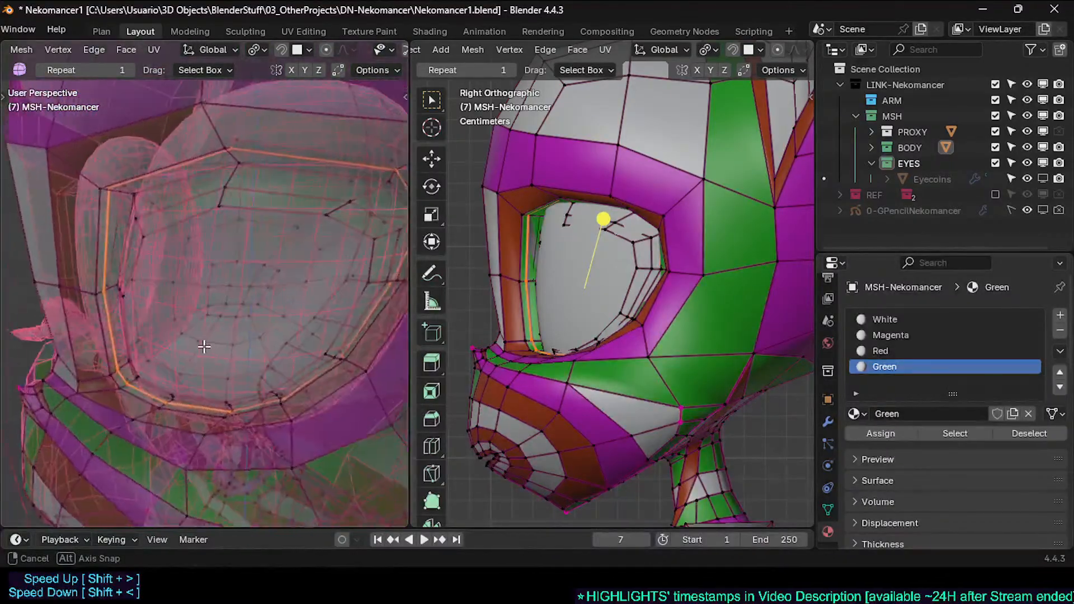
pyautogui.moveTo(204, 347); pyautogui.dragTo(100, 228, button='middle')
pyautogui.hotkey('ctrl', 'x')
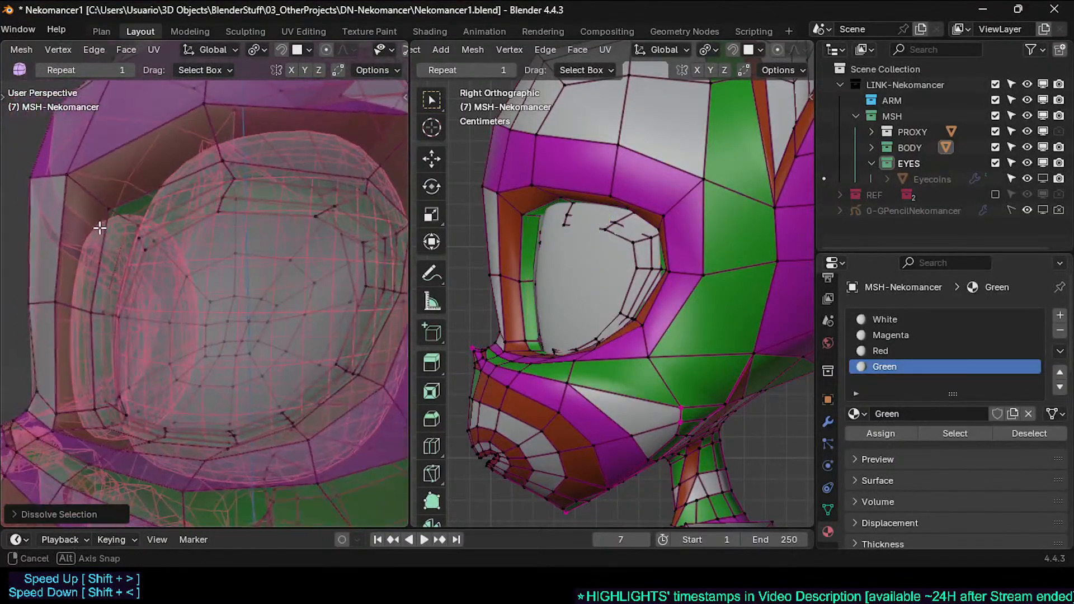
pyautogui.scroll(2, 146, 235)
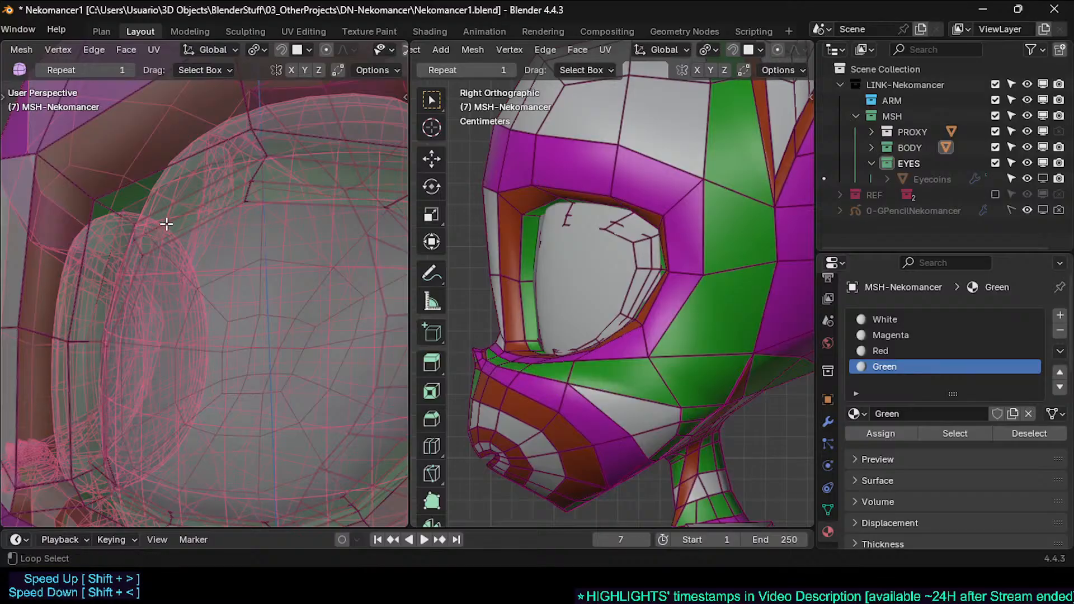
pyautogui.keyDown('alt'); pyautogui.click(166, 224); pyautogui.keyUp('alt')
pyautogui.moveTo(166, 223); pyautogui.dragTo(203, 239, button='middle')
pyautogui.hotkey('ctrl', 'b')
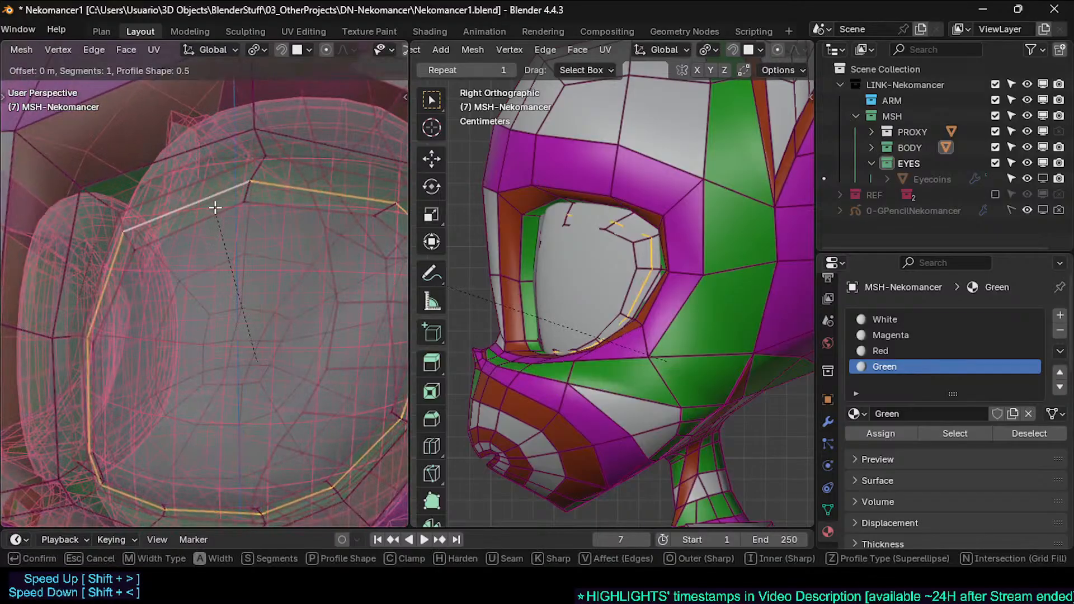
pyautogui.rightClick(280, 369)
pyautogui.hotkey('alt', 'a')
# Step: Add a centred loop cut around the green eyelid faces behind the eye opening
pyautogui.moveTo(242, 291); pyautogui.dragTo(218, 236, button='middle')
pyautogui.scroll(-2, 218, 235)
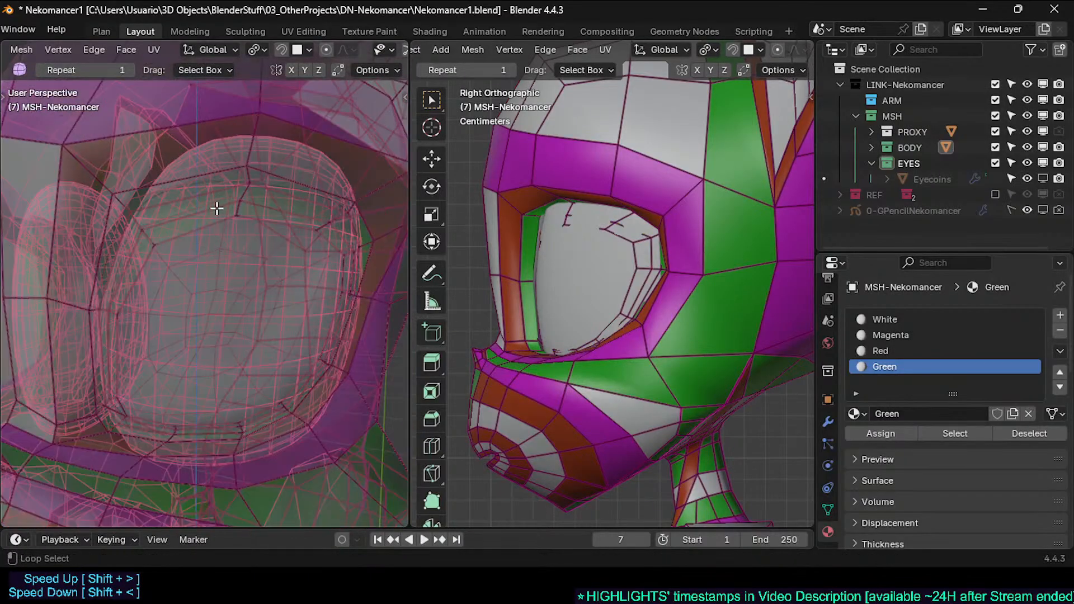
pyautogui.scroll(2, 218, 207)
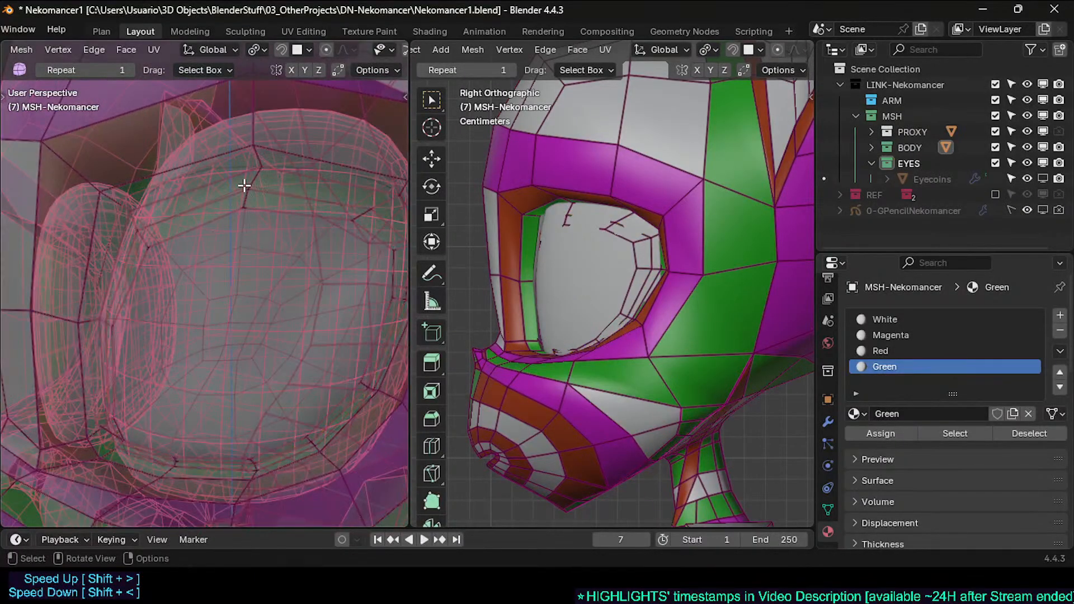
pyautogui.hotkey('ctrl', 'r')
pyautogui.click(251, 183)
pyautogui.rightClick(254, 182)
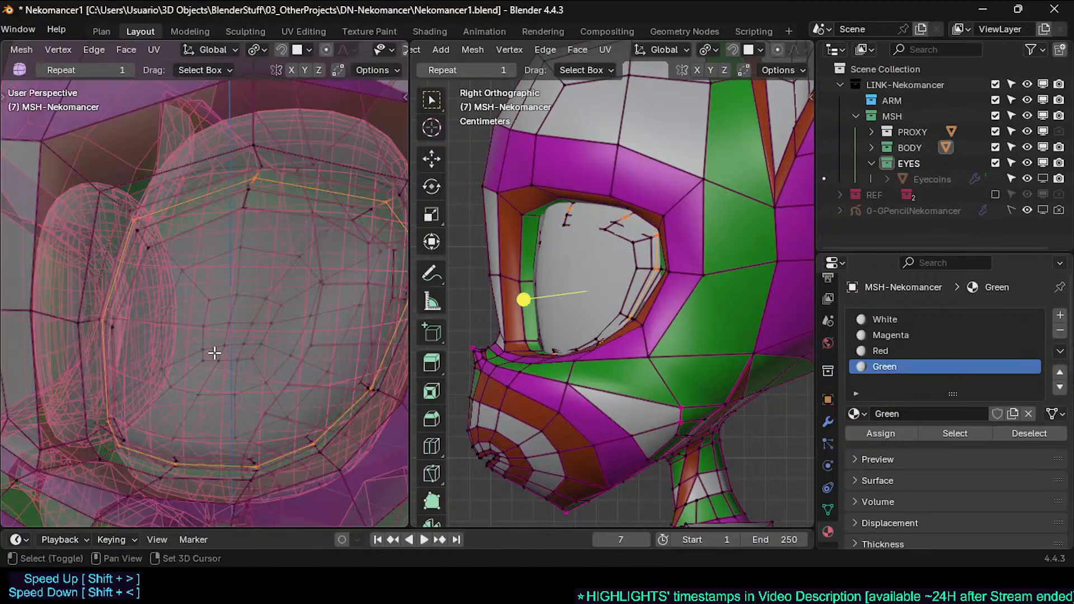
# Step: Try moving the vertex at the eyelid's lower inner corner away from the overlapping geometry, using X-ray
pyautogui.hotkey('shift', 'z')
pyautogui.moveTo(215, 308)
pyautogui.mouseDown(button='middle')
pyautogui.moveTo(237, 297)
pyautogui.moveTo(175, 396)
pyautogui.moveTo(150, 335)
pyautogui.moveTo(158, 384)
pyautogui.moveTo(117, 413)
pyautogui.moveTo(137, 408)
pyautogui.moveTo(74, 414)
pyautogui.moveTo(111, 384)
pyautogui.moveTo(179, 388)
pyautogui.moveTo(168, 392)
pyautogui.moveTo(114, 392)
pyautogui.moveTo(304, 375)
pyautogui.moveTo(141, 420)
pyautogui.moveTo(253, 389)
pyautogui.mouseUp(button='middle')
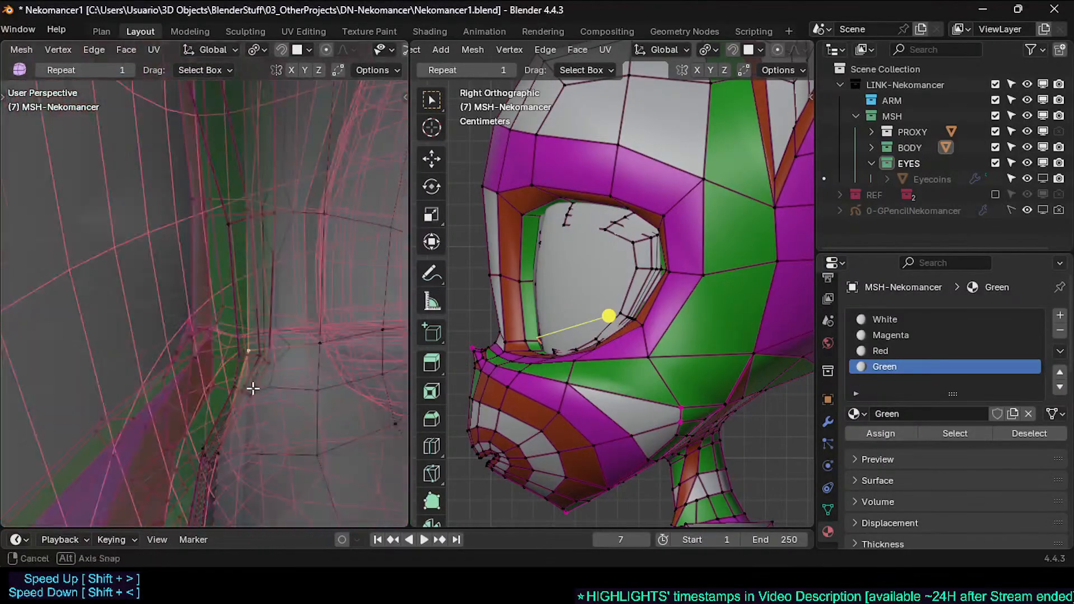
pyautogui.press('g')
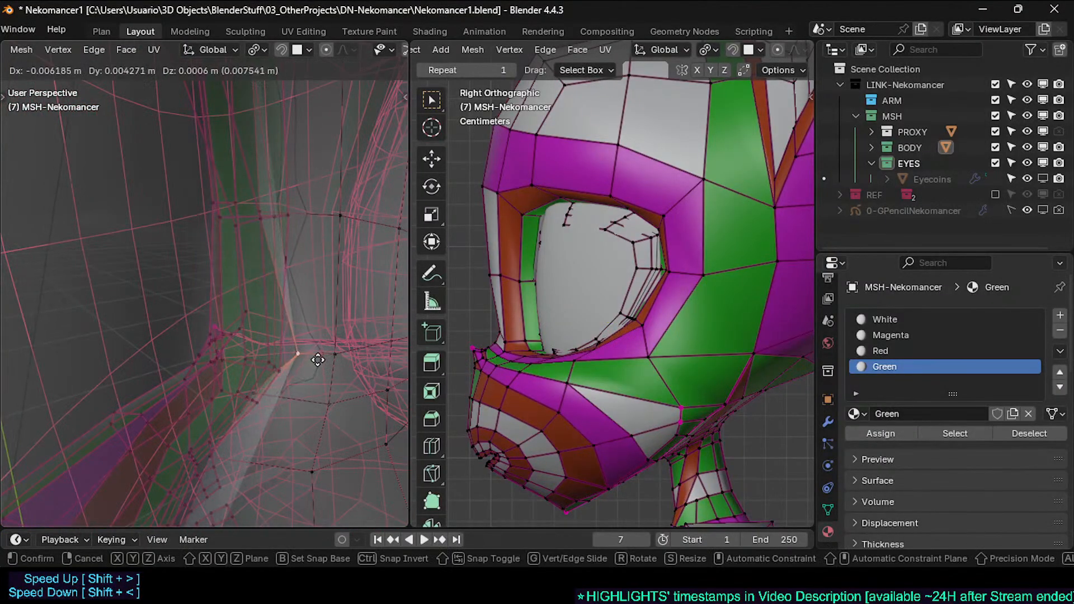
pyautogui.click(289, 365)
pyautogui.press('g')
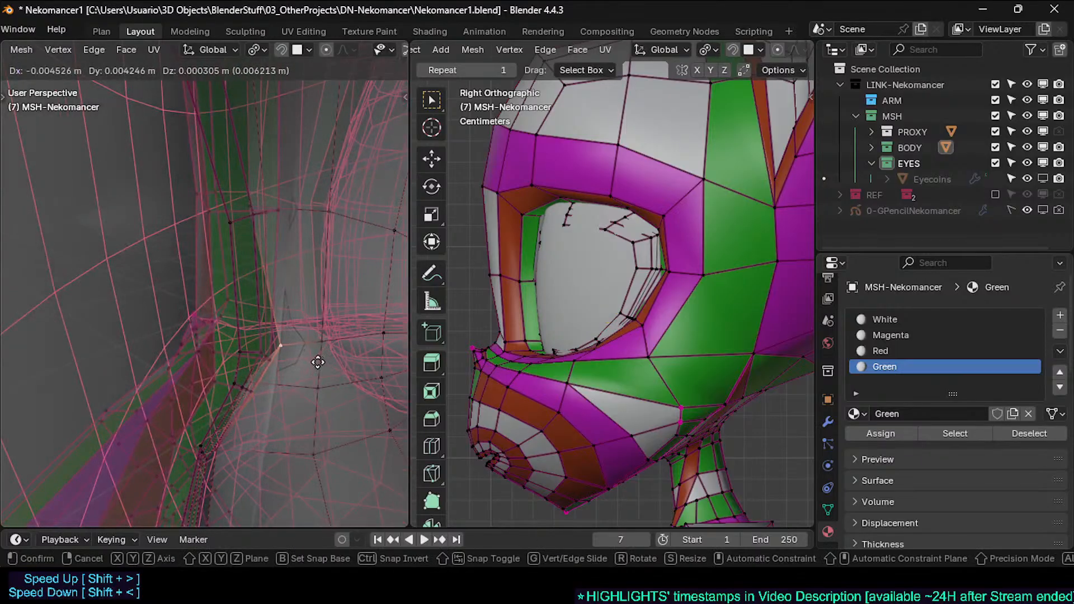
pyautogui.click(318, 363)
pyautogui.moveTo(318, 363); pyautogui.dragTo(257, 315, button='middle')
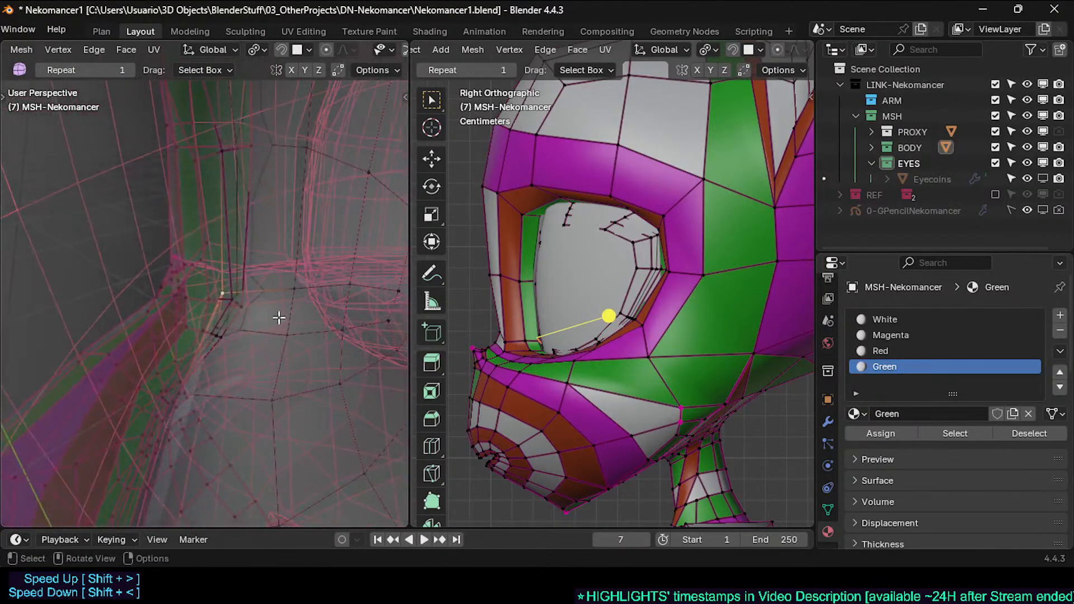
pyautogui.press('g')
pyautogui.click(268, 300)
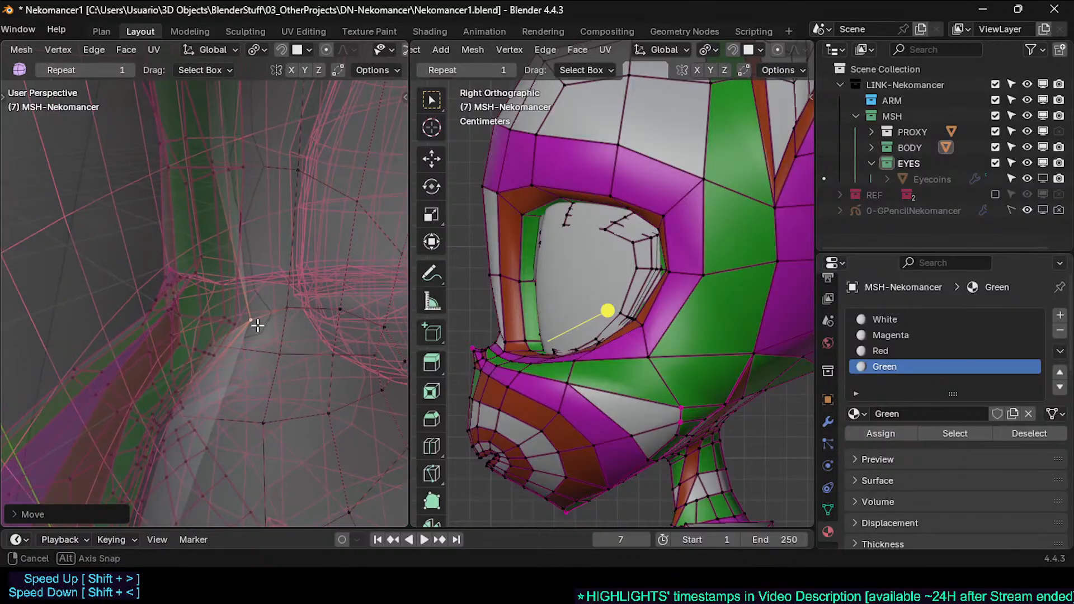
# Step: Test what the lower inner corner vertex is connected to by moving it, growing the selection and reselecting it
pyautogui.moveTo(257, 325); pyautogui.dragTo(275, 297, button='middle')
pyautogui.press('g')
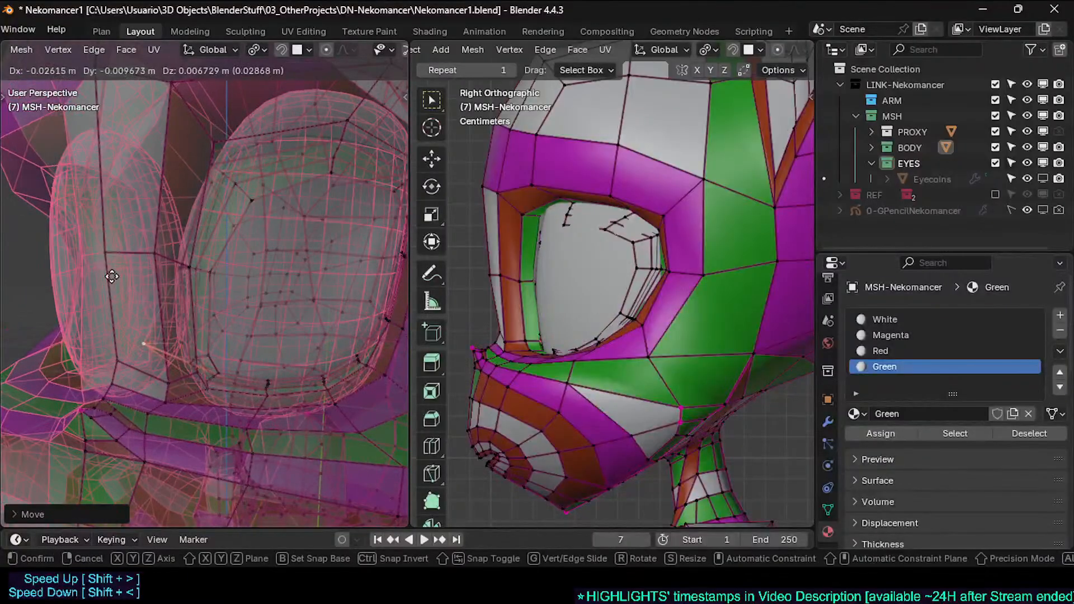
pyautogui.click(267, 299)
pyautogui.press('g')
pyautogui.moveTo(182, 332); pyautogui.dragTo(200, 288, button='middle')
pyautogui.click(223, 350)
pyautogui.press('ctrl+KP_Add')
pyautogui.press('ctrl+KP_Add')
pyautogui.press('ctrl+KP_Add')
pyautogui.press('ctrl+KP_Add')
pyautogui.click(259, 358)
pyautogui.moveTo(267, 366); pyautogui.dragTo(244, 372, button='middle')
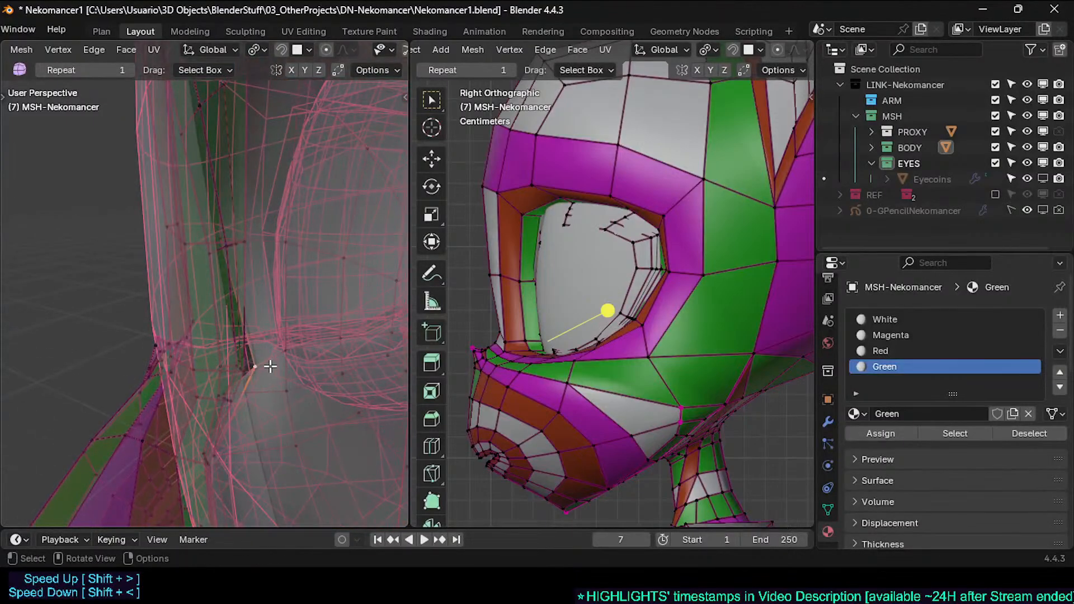
# Step: Delete the stray vertex at the eyelid's lower inner corner and the leftover geometry next to it
pyautogui.press('x')
pyautogui.click(267, 366)
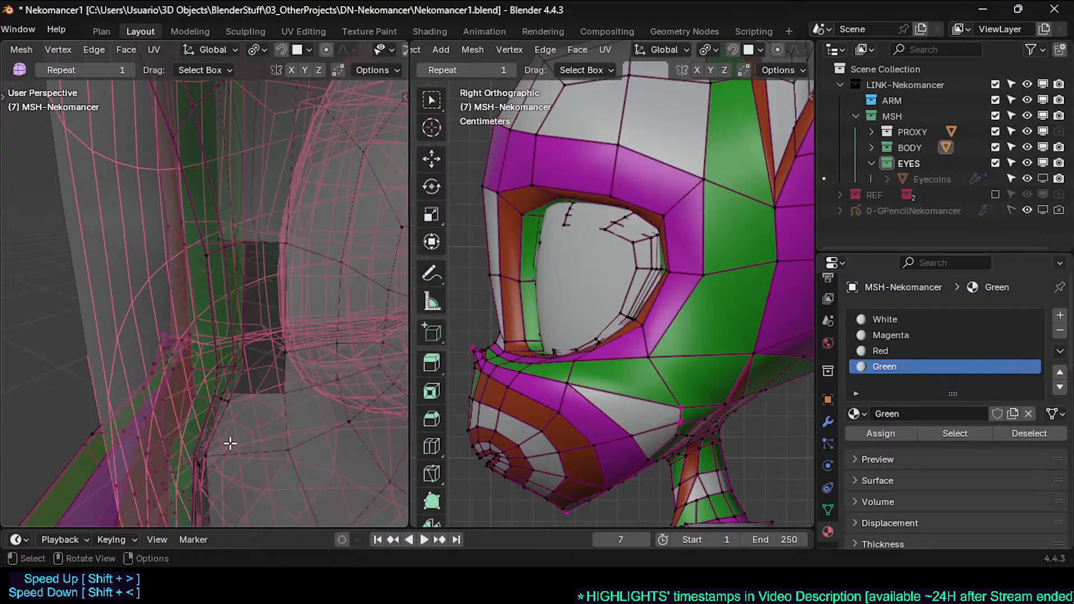
pyautogui.moveTo(216, 491); pyautogui.dragTo(249, 321, button='middle')
pyautogui.press('x')
pyautogui.click(240, 336)
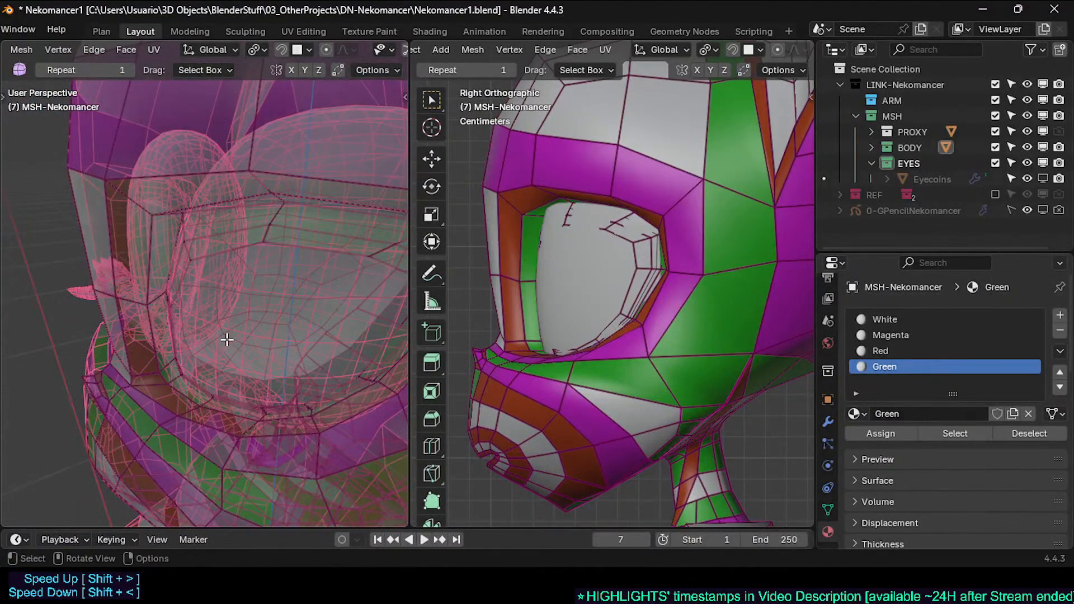
# Step: Examine the eyelids and eye opening in Object and Edit Mode, with and without X-ray
pyautogui.press('Tab')
pyautogui.moveTo(249, 319)
pyautogui.mouseDown(button='middle')
pyautogui.moveTo(304, 305)
pyautogui.moveTo(252, 343)
pyautogui.moveTo(307, 339)
pyautogui.moveTo(274, 331)
pyautogui.moveTo(321, 314)
pyautogui.moveTo(203, 307)
pyautogui.moveTo(177, 284)
pyautogui.moveTo(148, 294)
pyautogui.moveTo(149, 307)
pyautogui.moveTo(147, 270)
pyautogui.moveTo(112, 266)
pyautogui.moveTo(125, 281)
pyautogui.moveTo(156, 235)
pyautogui.moveTo(214, 252)
pyautogui.moveTo(187, 244)
pyautogui.moveTo(203, 254)
pyautogui.moveTo(147, 264)
pyautogui.moveTo(168, 271)
pyautogui.mouseUp(button='middle')
pyautogui.press('Tab')
pyautogui.press('Tab')
pyautogui.press('Tab')
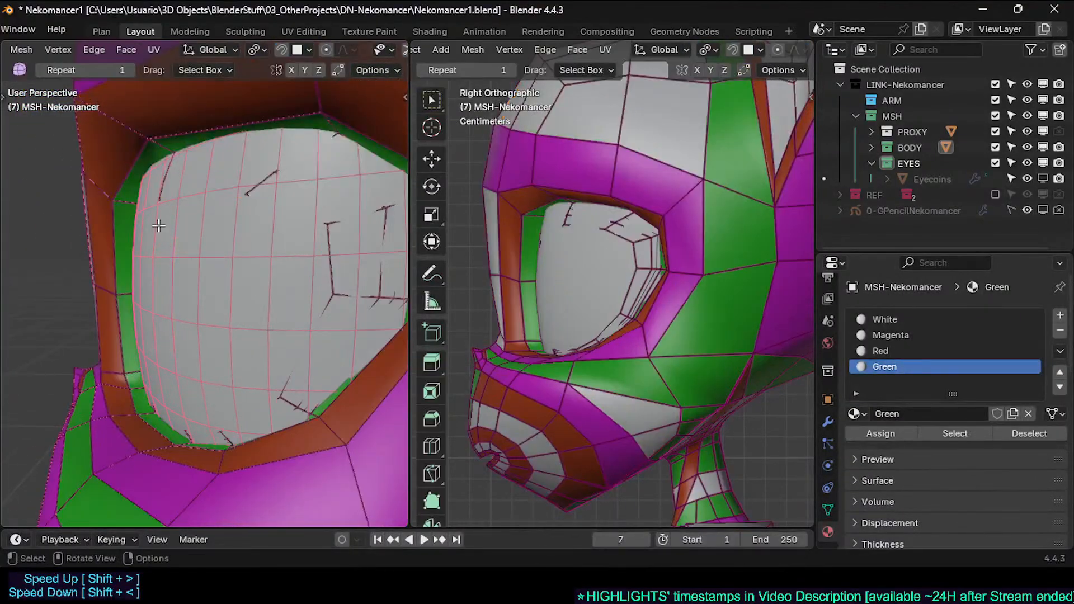
pyautogui.moveTo(158, 226)
pyautogui.mouseDown(button='middle')
pyautogui.moveTo(195, 238)
pyautogui.moveTo(231, 224)
pyautogui.mouseUp(button='middle')
pyautogui.hotkey('alt', 'z')
pyautogui.hotkey('alt', 'z')
pyautogui.hotkey('alt', 'z')
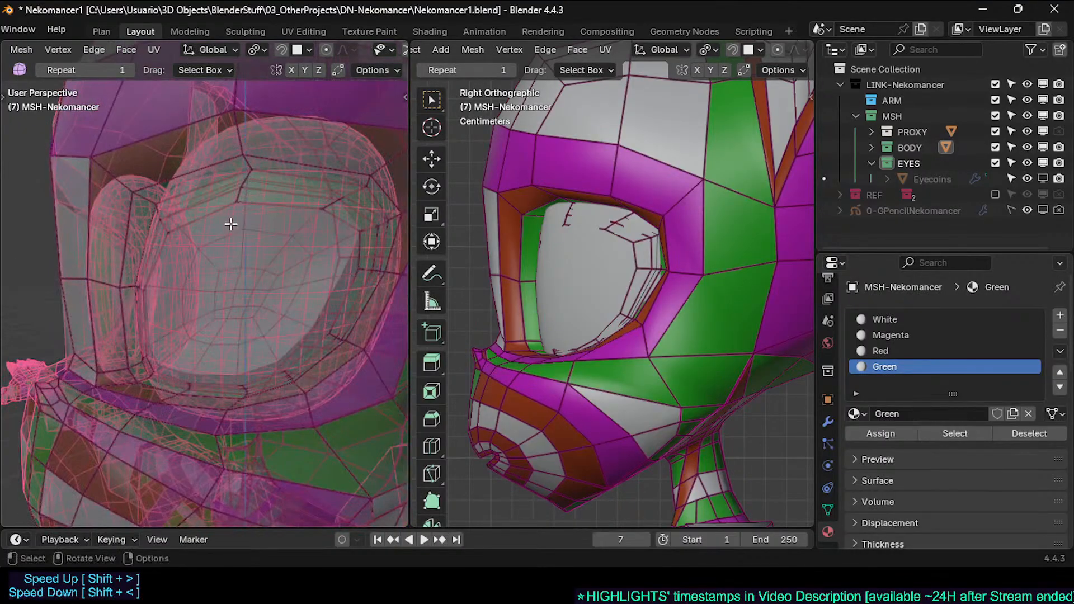
# Step: Examine the eyelid's innermost edge loop around the eyeball in Edit and Object Mode, with and without X-ray
pyautogui.keyDown('alt'); pyautogui.click(273, 205); pyautogui.keyUp('alt')
pyautogui.hotkey('alt', 'z')
pyautogui.moveTo(219, 244); pyautogui.dragTo(252, 268, button='middle')
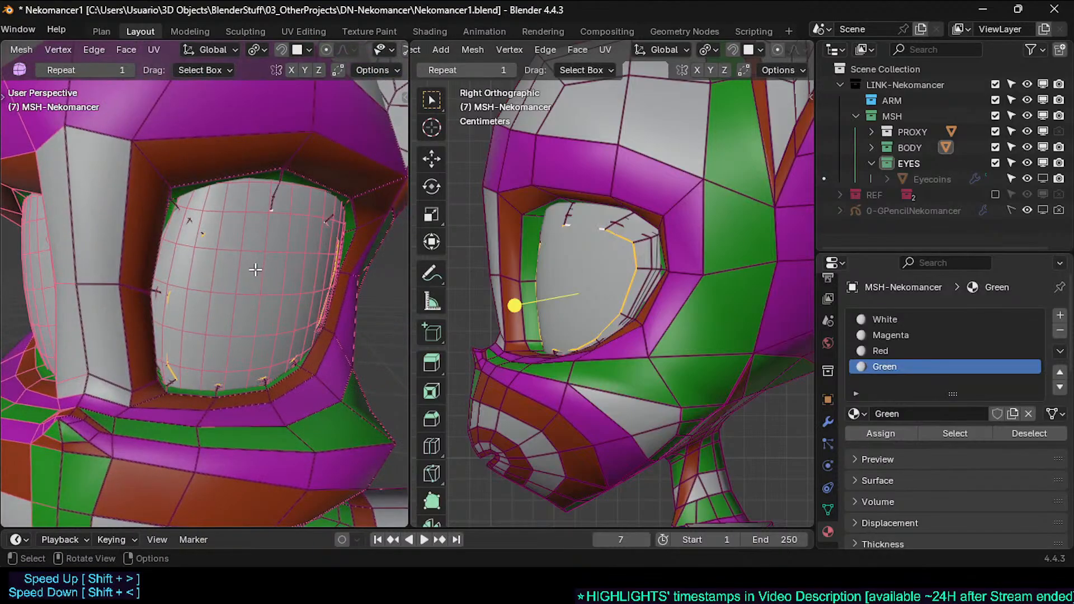
pyautogui.hotkey('alt', 'z')
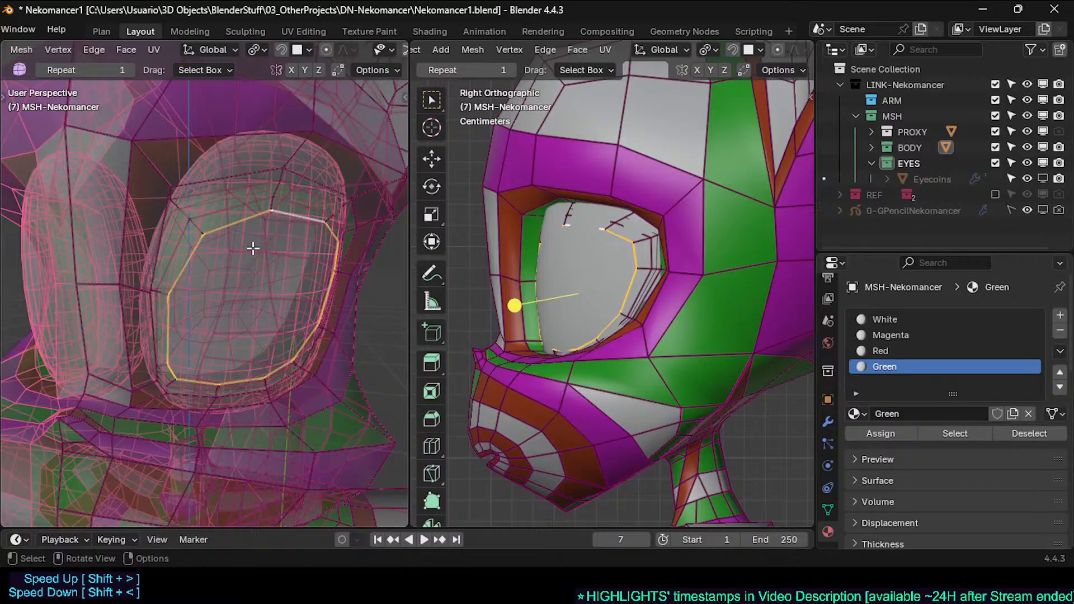
pyautogui.scroll(1, 260, 252)
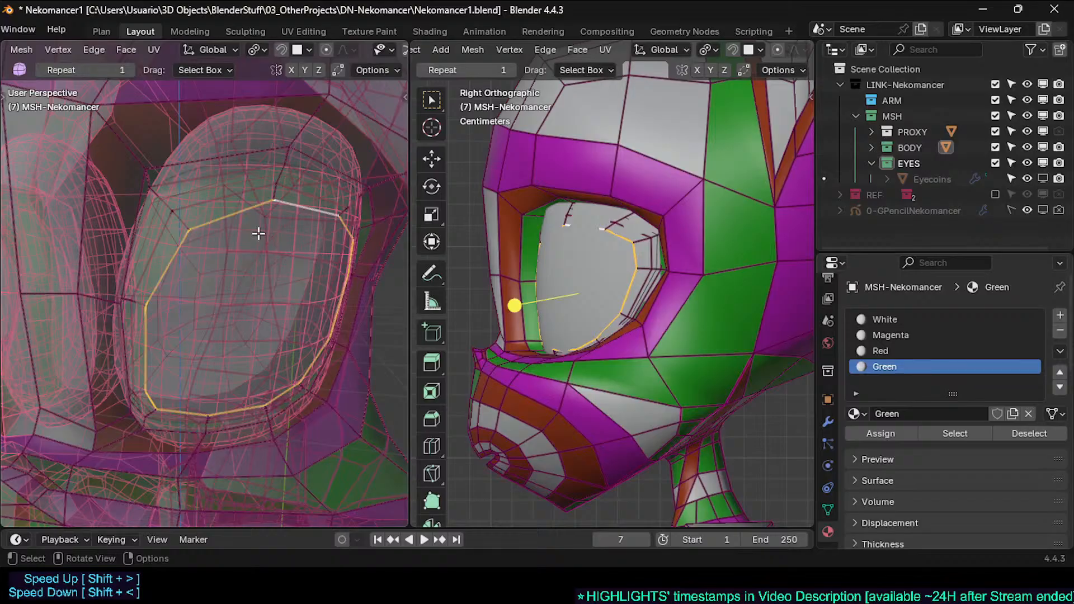
pyautogui.press('Tab')
pyautogui.hotkey('alt', 'z')
pyautogui.moveTo(269, 214); pyautogui.dragTo(118, 236, button='middle')
pyautogui.press('Tab')
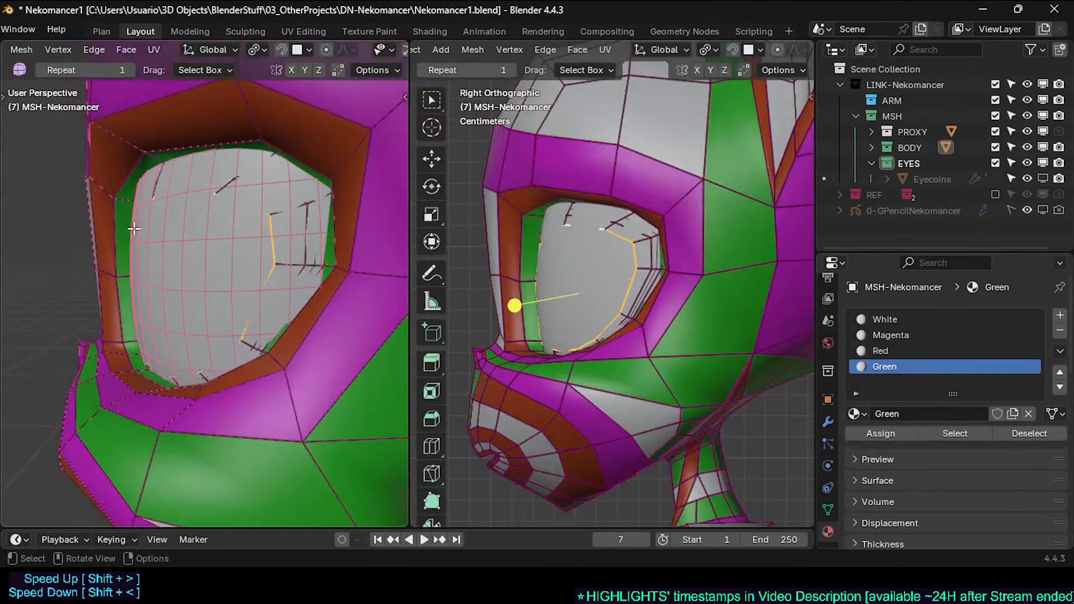
# Step: Move the eyelid's innermost edge loop slightly back into the eye opening, selecting it through the mesh with X-ray
pyautogui.hotkey('alt', 'z')
pyautogui.moveTo(139, 233); pyautogui.dragTo(150, 258, button='middle')
pyautogui.click(154, 202)
pyautogui.keyDown('alt'); pyautogui.click(159, 192); pyautogui.keyUp('alt')
pyautogui.keyDown('alt'); pyautogui.click(168, 203); pyautogui.keyUp('alt')
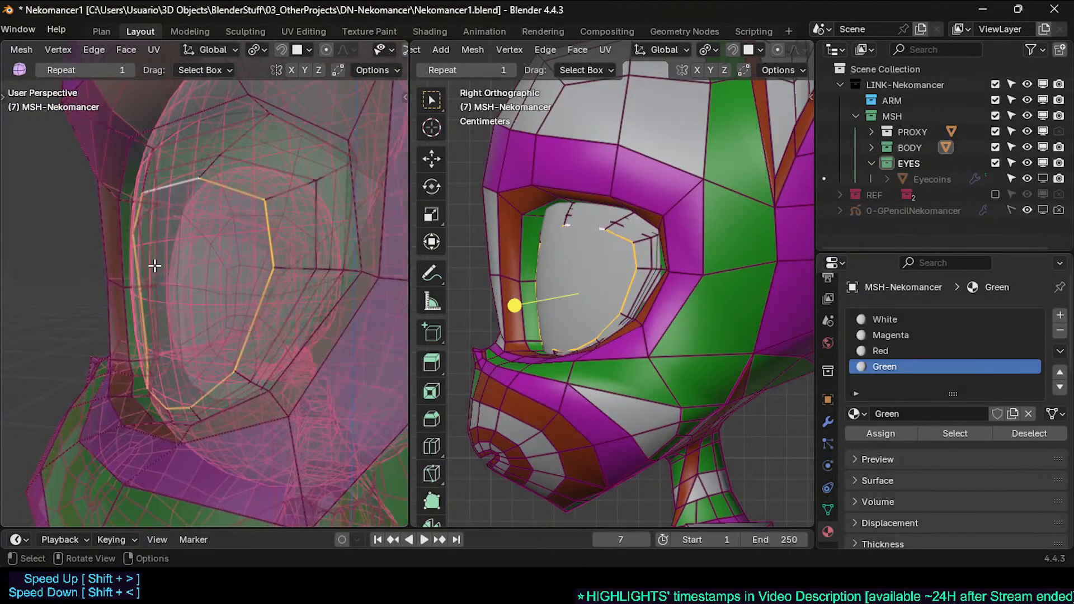
pyautogui.press('g')
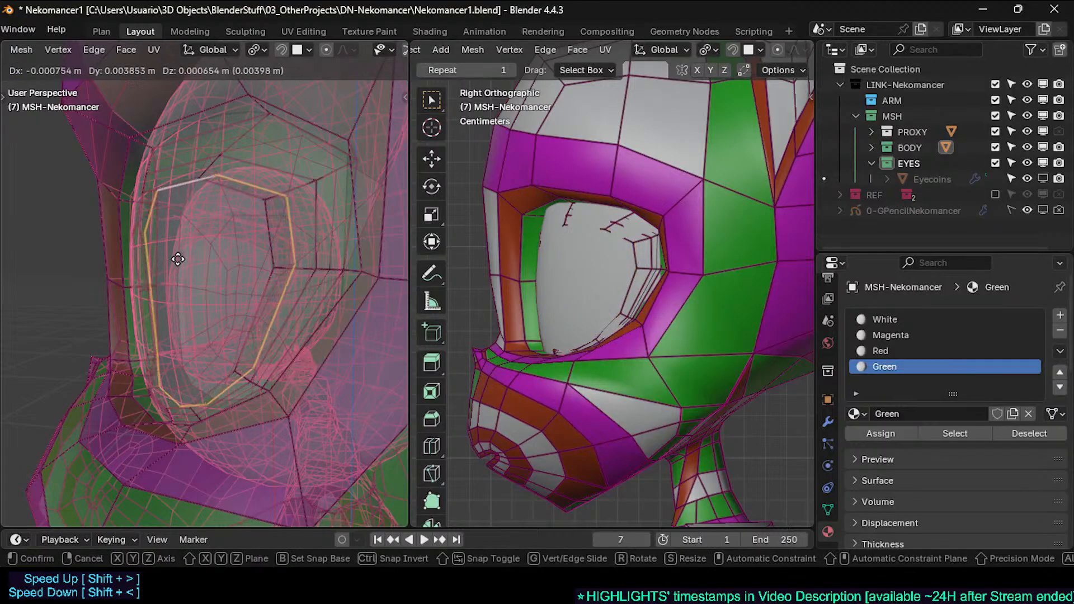
pyautogui.click(184, 260)
pyautogui.hotkey('alt', 'a')
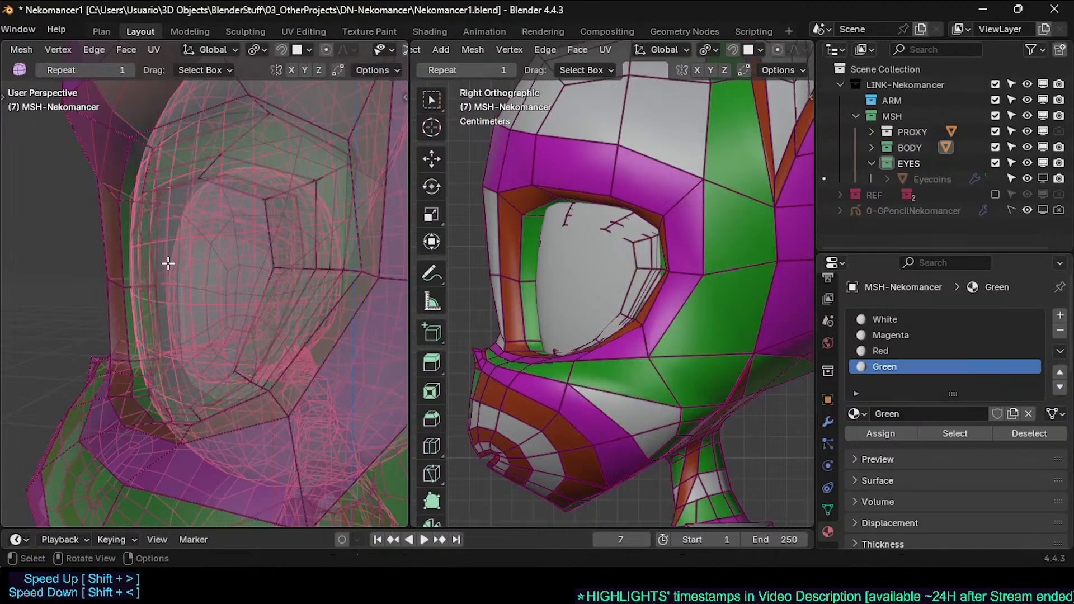
# Step: Inspect how the eyelid's inner rim meets the eyeball from several angles, in Object Mode and X-ray Edit Mode
pyautogui.moveTo(168, 261); pyautogui.dragTo(192, 278, button='middle')
pyautogui.hotkey('alt', 'z')
pyautogui.hotkey('alt', 'z')
pyautogui.hotkey('alt', 'z')
pyautogui.hotkey('alt', 'z')
pyautogui.hotkey('alt', 'z')
pyautogui.press('Tab')
pyautogui.scroll(-3, 173, 284)
pyautogui.scroll(2, 209, 246)
pyautogui.moveTo(223, 216); pyautogui.dragTo(243, 246, button='middle')
pyautogui.press('Tab')
pyautogui.hotkey('alt', 'z')
pyautogui.keyDown('alt'); pyautogui.click(205, 205); pyautogui.keyUp('alt')
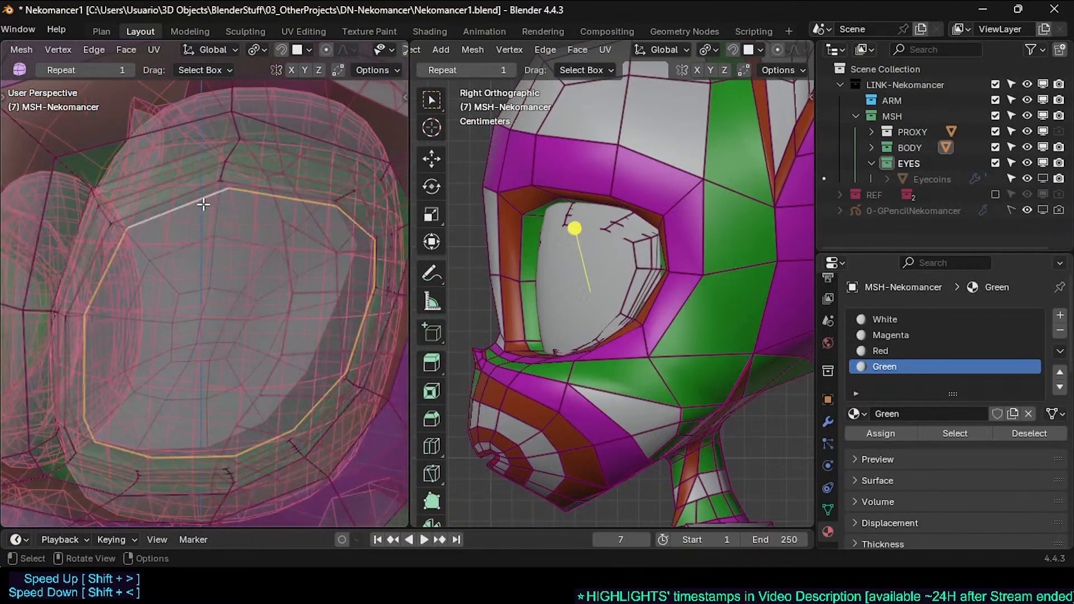
pyautogui.moveTo(203, 207); pyautogui.dragTo(165, 219, button='middle')
pyautogui.hotkey('alt', 'a')
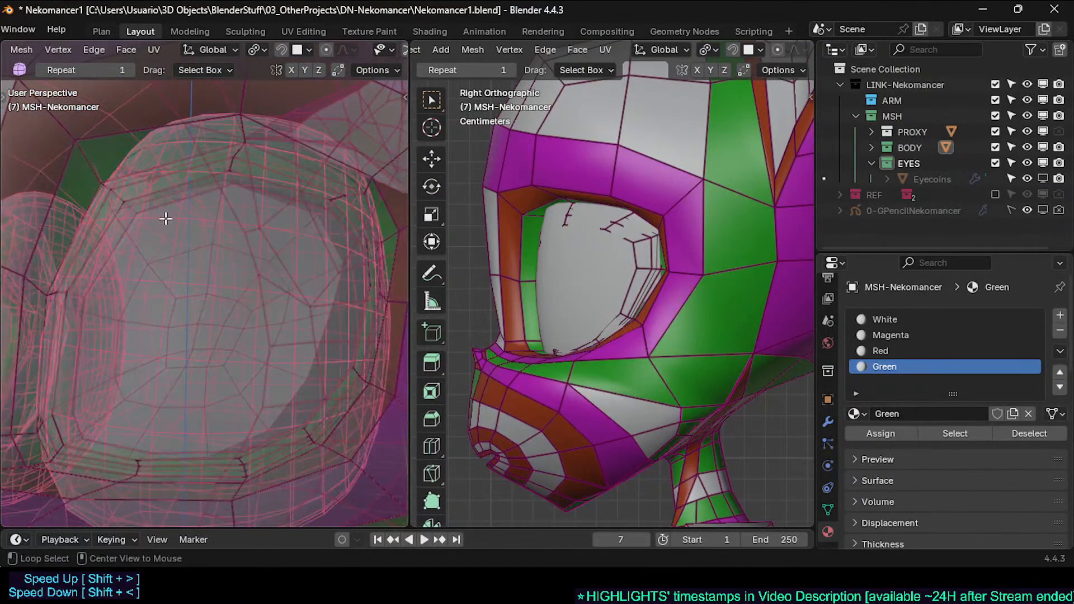
pyautogui.keyDown('alt'); pyautogui.click(129, 209); pyautogui.keyUp('alt')
pyautogui.hotkey('alt', 'a')
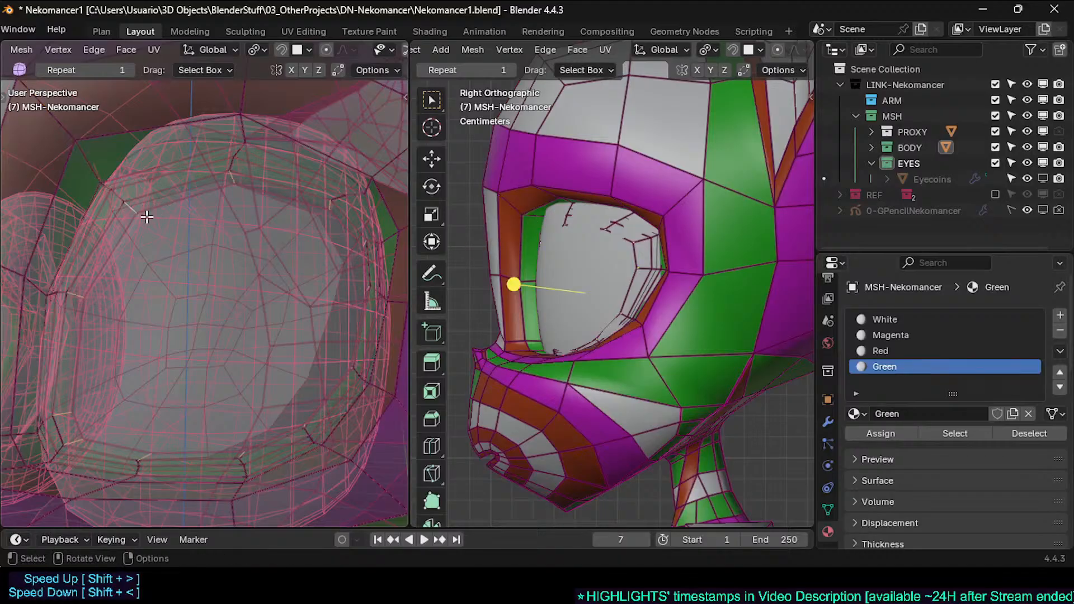
pyautogui.hotkey('shift', 'e')
pyautogui.press('Escape')
pyautogui.hotkey('shift', 'e')
pyautogui.press('Escape')
pyautogui.hotkey('alt', 'a')
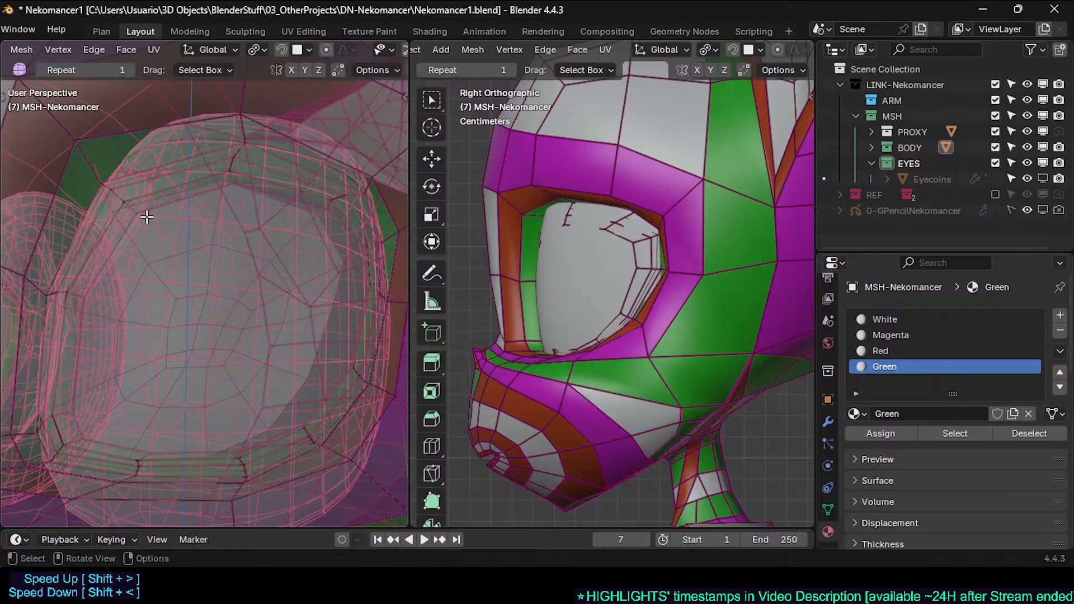
# Step: Select the eyelid's innermost edge loop and bring up the mesh's vertex group settings
pyautogui.keyDown('alt'); pyautogui.click(168, 209); pyautogui.keyUp('alt')
pyautogui.moveTo(168, 208); pyautogui.dragTo(173, 316, button='middle')
pyautogui.hotkey('alt', 'z')
pyautogui.scroll(-1, 179, 287)
pyautogui.hotkey('alt', 'z')
pyautogui.scroll(-2, 168, 304)
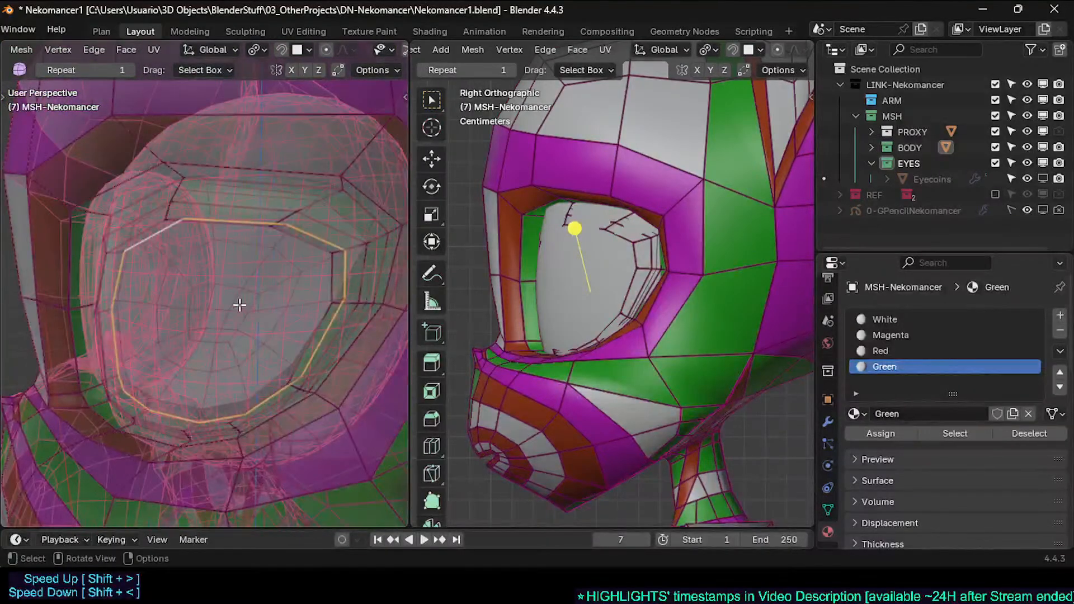
pyautogui.click(828, 509)
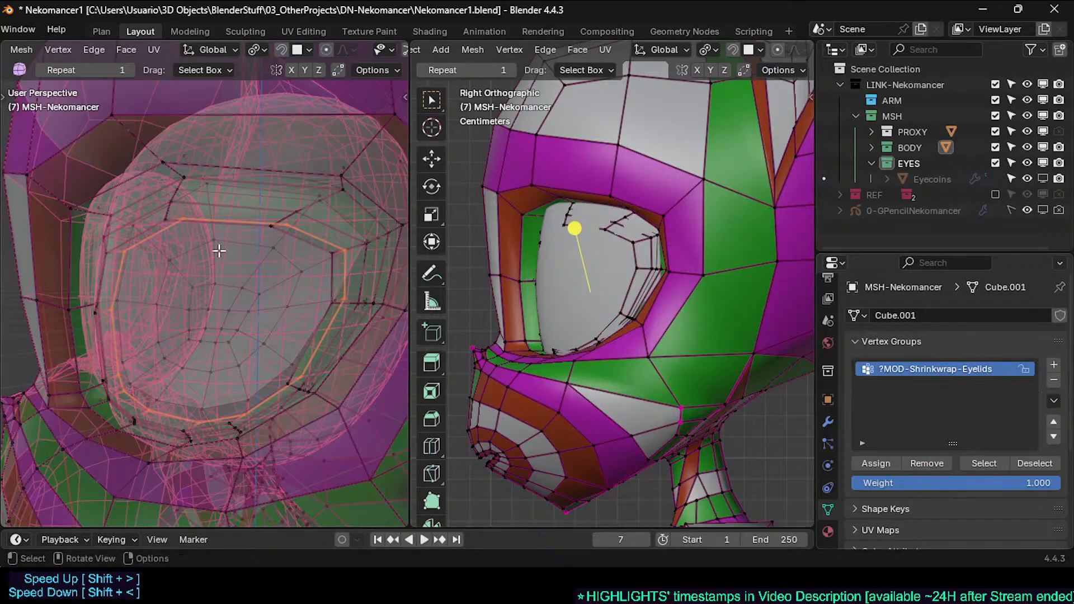
# Step: Examine the eyelid's inner rim against the eyeball in Object Mode, up close and from the side
pyautogui.press('Tab')
pyautogui.hotkey('alt', 'z')
pyautogui.scroll(3, 195, 280)
pyautogui.moveTo(194, 291); pyautogui.dragTo(237, 302, button='middle')
pyautogui.scroll(4, 196, 302)
pyautogui.moveTo(159, 302); pyautogui.dragTo(125, 337, button='middle')
pyautogui.scroll(-2, 136, 338)
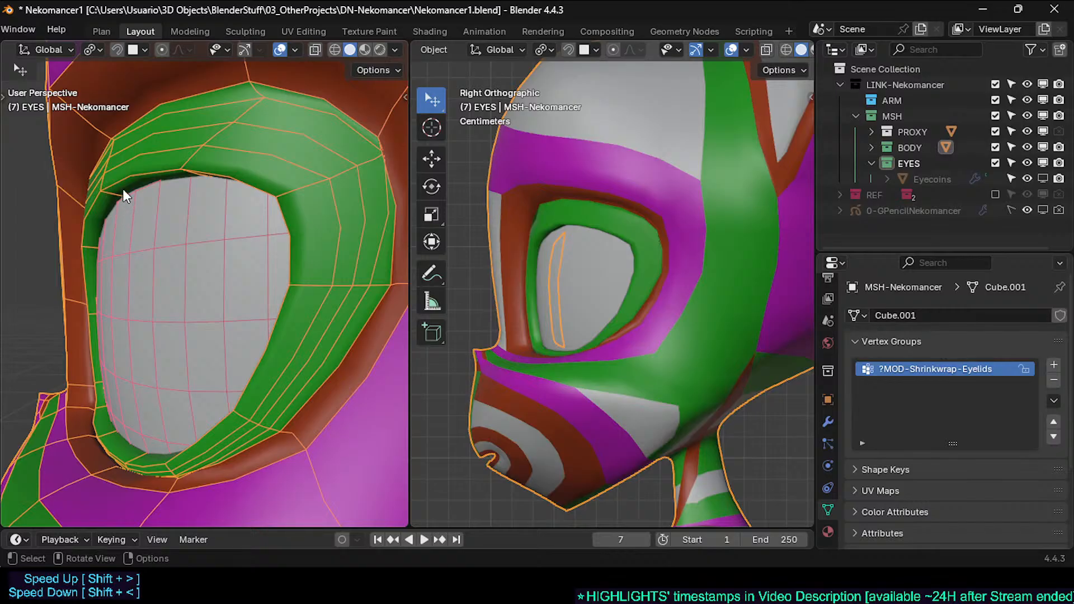
pyautogui.moveTo(161, 232); pyautogui.dragTo(92, 230, button='middle')
pyautogui.press('Tab')
pyautogui.press('Tab')
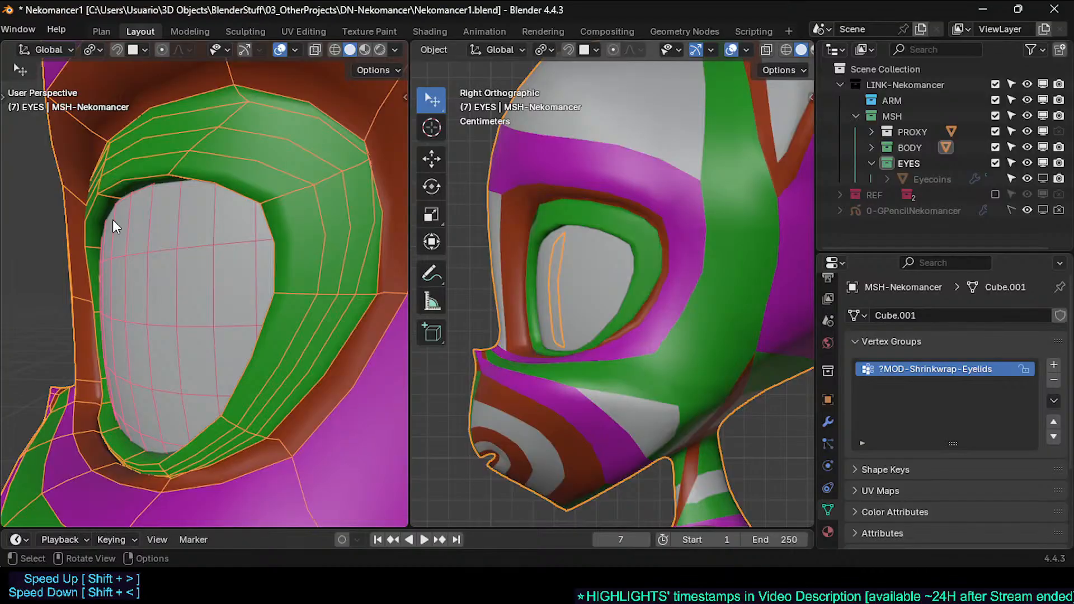
# Step: Move the eyelid's innermost edge loop slightly back towards the eyeball and scale it to adjust the eye opening
pyautogui.moveTo(119, 220); pyautogui.dragTo(163, 235, button='middle')
pyautogui.press('Tab')
pyautogui.hotkey('alt', 'z')
pyautogui.press('g')
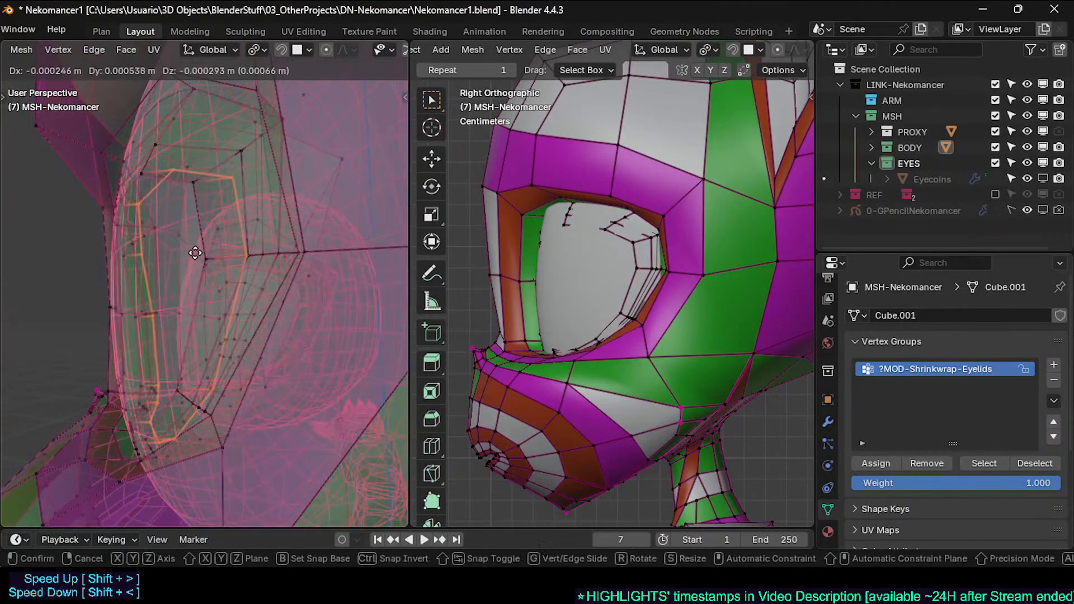
pyautogui.click(195, 253)
pyautogui.press('s')
pyautogui.click(268, 263)
# Step: Edge-slide the eyelid's innermost loop to even out the rim, and return to Object Mode without X-ray
pyautogui.moveTo(268, 263); pyautogui.dragTo(163, 289, button='middle')
pyautogui.press('g')
pyautogui.press('g')
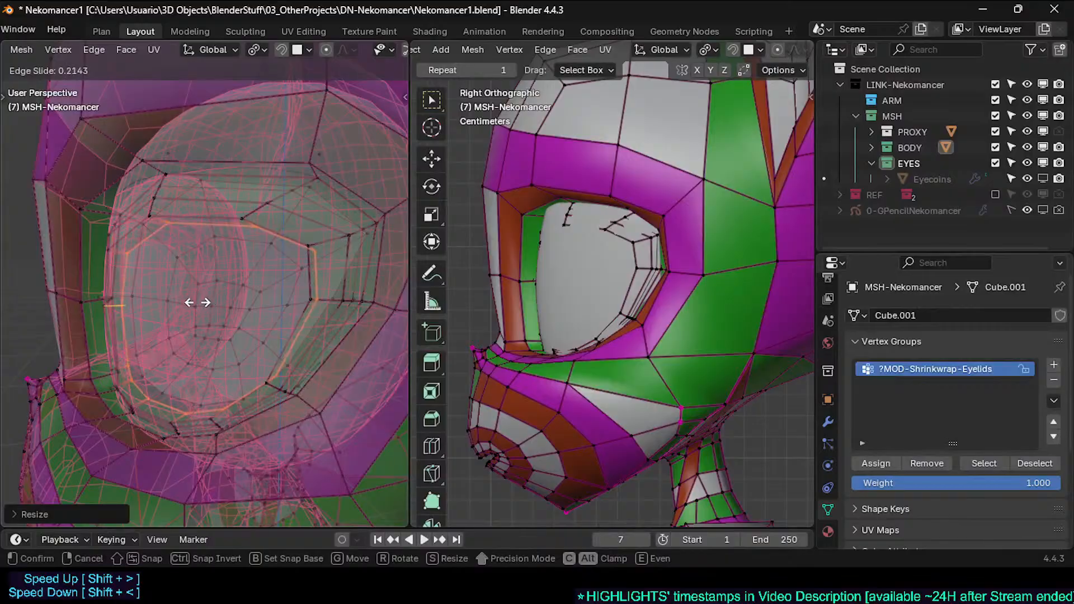
pyautogui.click(171, 308)
pyautogui.moveTo(171, 308); pyautogui.dragTo(244, 277, button='middle')
pyautogui.press('Tab')
pyautogui.hotkey('alt', 'z')
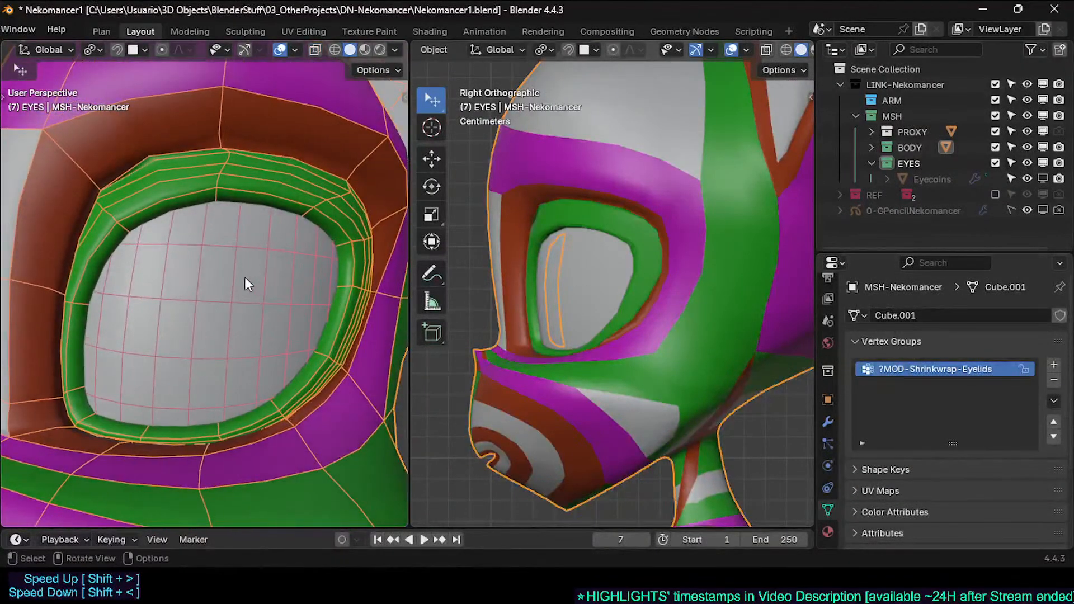
# Step: Try Shrinkwrap modifier offsets of 0.001 m and 0.003 m on MSH-Nekomancer's eyelids
pyautogui.click(301, 186)
pyautogui.click(334, 223)
pyautogui.click(827, 422)
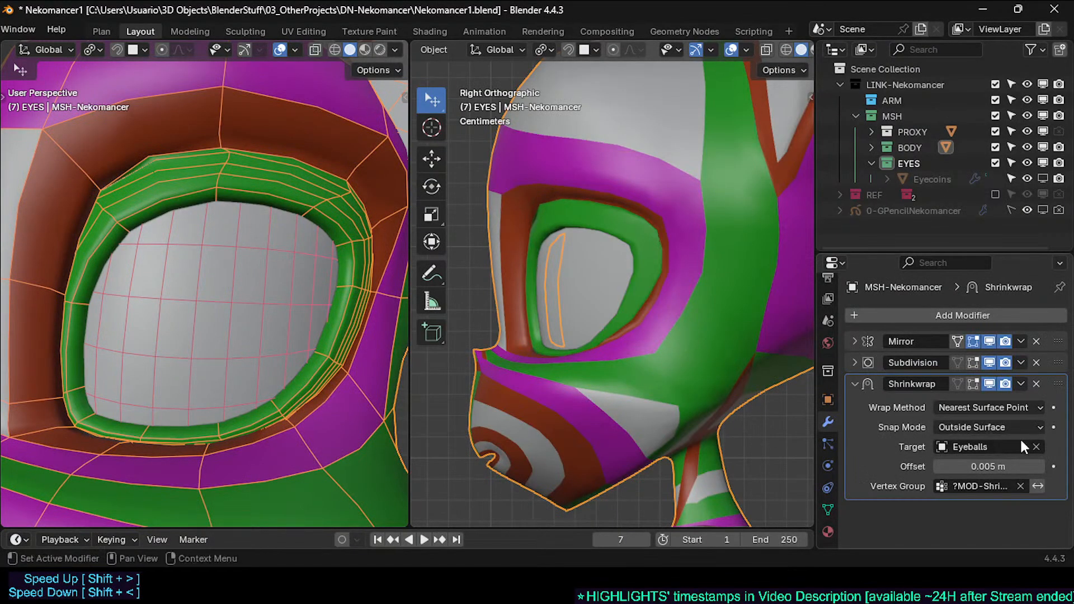
pyautogui.click(979, 466)
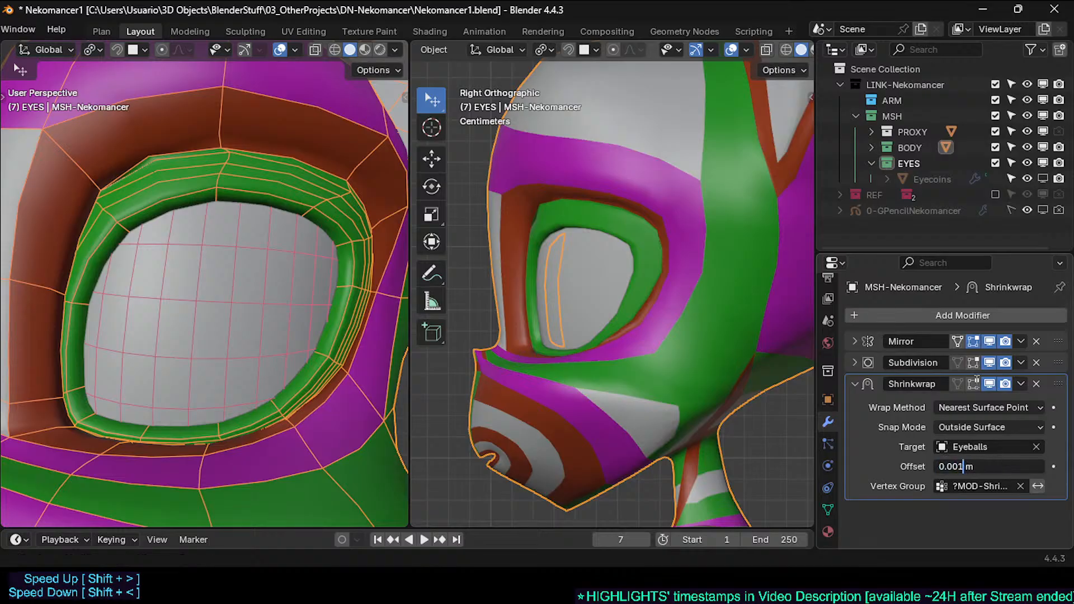
pyautogui.write('0.001')
pyautogui.press('Return')
pyautogui.click(973, 466)
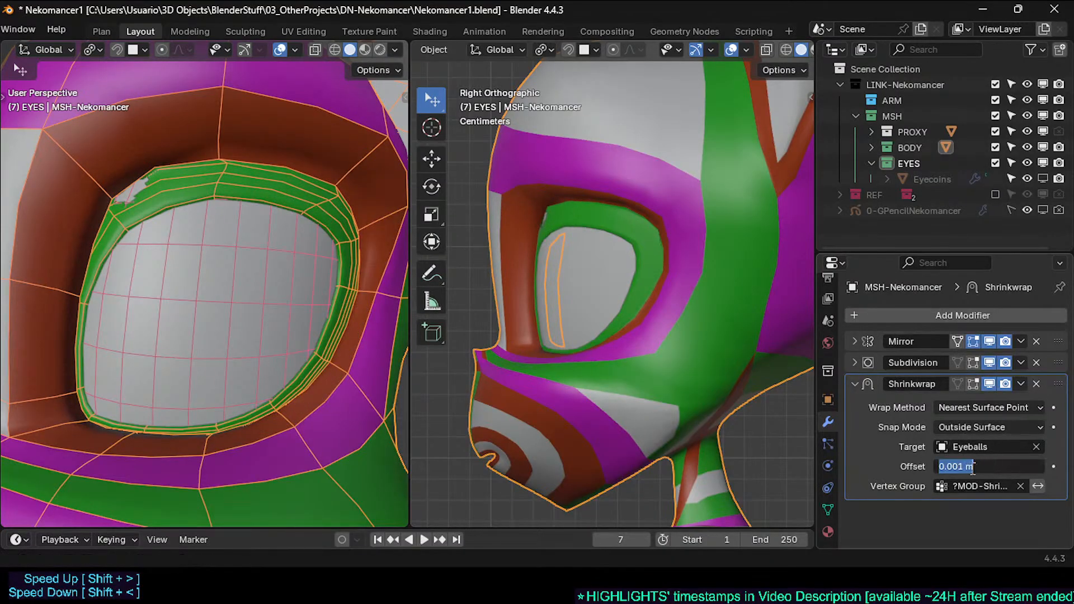
pyautogui.write('0.003')
pyautogui.press('Return')
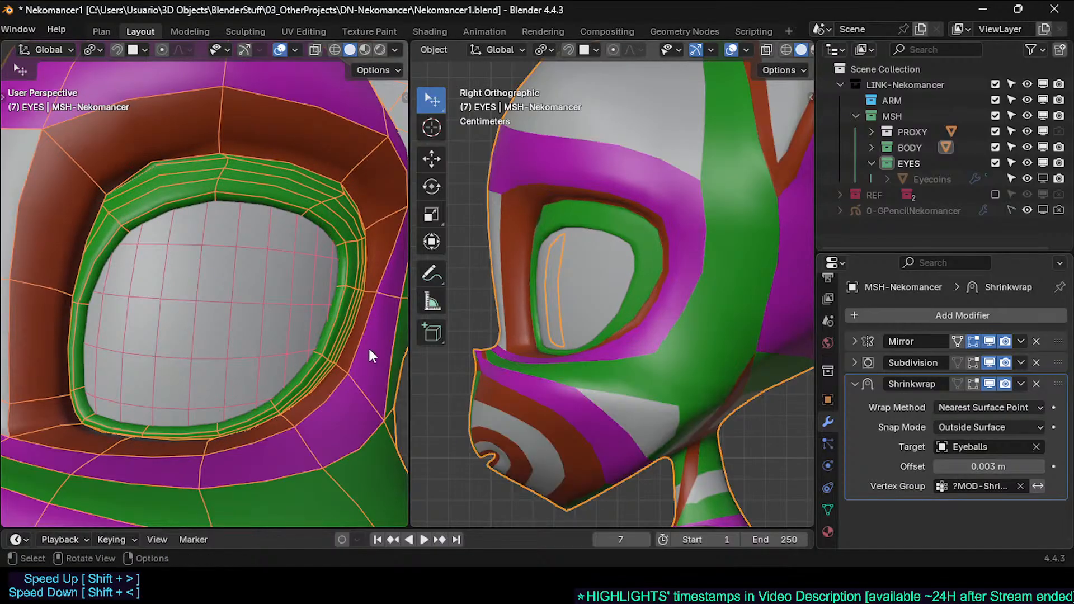
# Step: Set the Shrinkwrap offset to 0.0025 m and hide the wireframe overlay to preview the eyelids
pyautogui.click(961, 466)
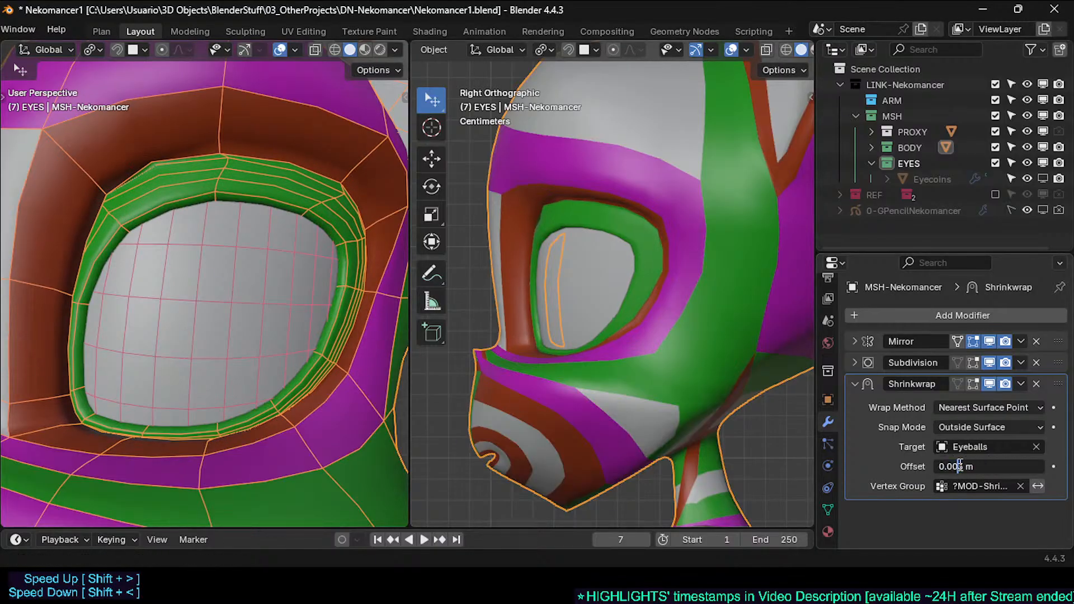
pyautogui.write('25')
pyautogui.press('Return')
pyautogui.scroll(-2, 281, 244)
pyautogui.moveTo(240, 244); pyautogui.dragTo(288, 270, button='middle')
pyautogui.hotkey('shift', 'z')
pyautogui.scroll(3, 240, 247)
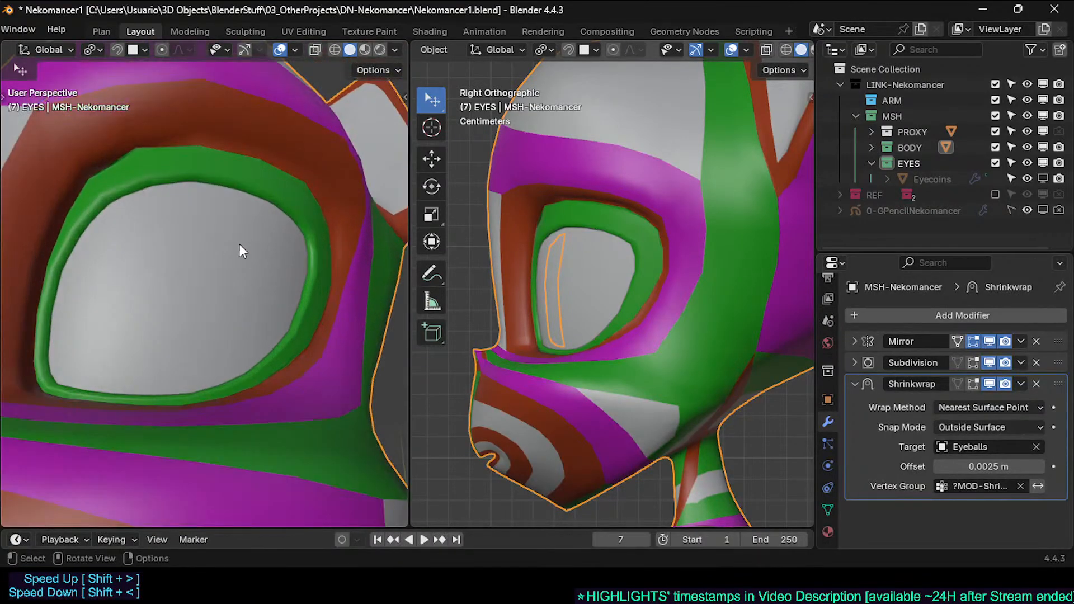
# Step: Select the Eyeballs proxy and save the file
pyautogui.click(298, 205)
pyautogui.moveTo(297, 204); pyautogui.dragTo(204, 277, button='middle')
pyautogui.hotkey('ctrl', 's')
pyautogui.scroll(2, 220, 279)
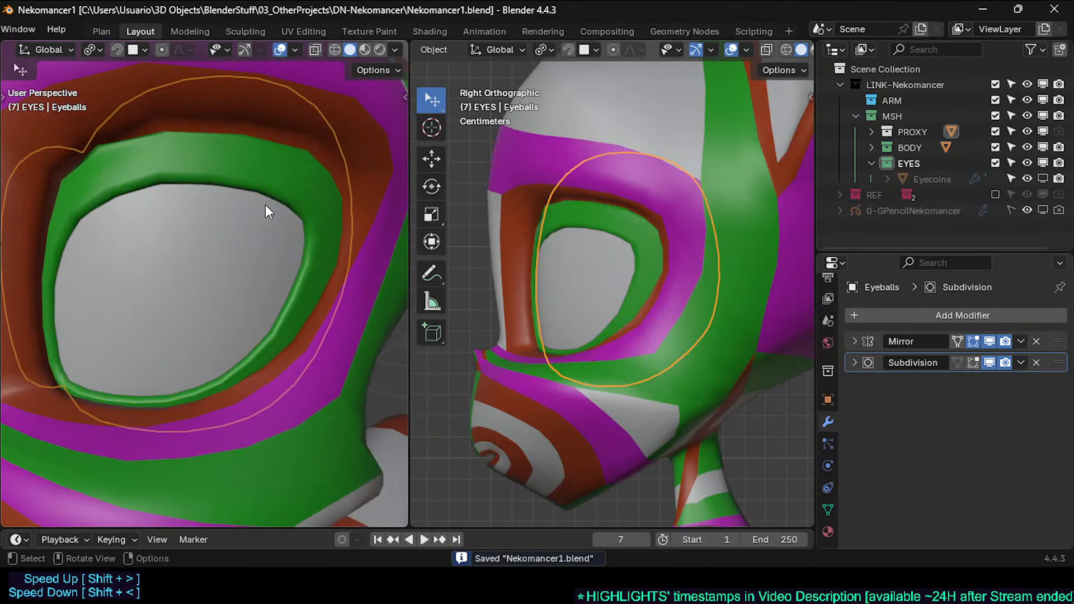
# Step: Show the wireframe overlay again and set the Eyeballs proxy to display as Wire
pyautogui.click(274, 194)
pyautogui.hotkey('shift', 'alt', 'z')
pyautogui.moveTo(271, 227); pyautogui.dragTo(233, 233, button='middle')
pyautogui.click(302, 191)
pyautogui.press('Tab')
pyautogui.press('Tab')
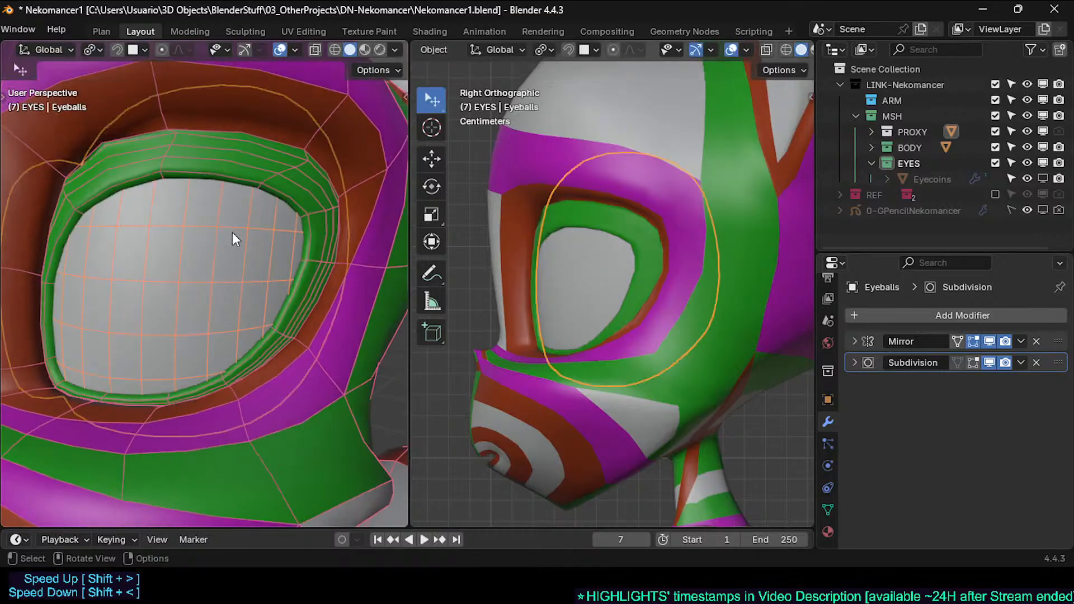
pyautogui.click(219, 250)
pyautogui.click(219, 250)
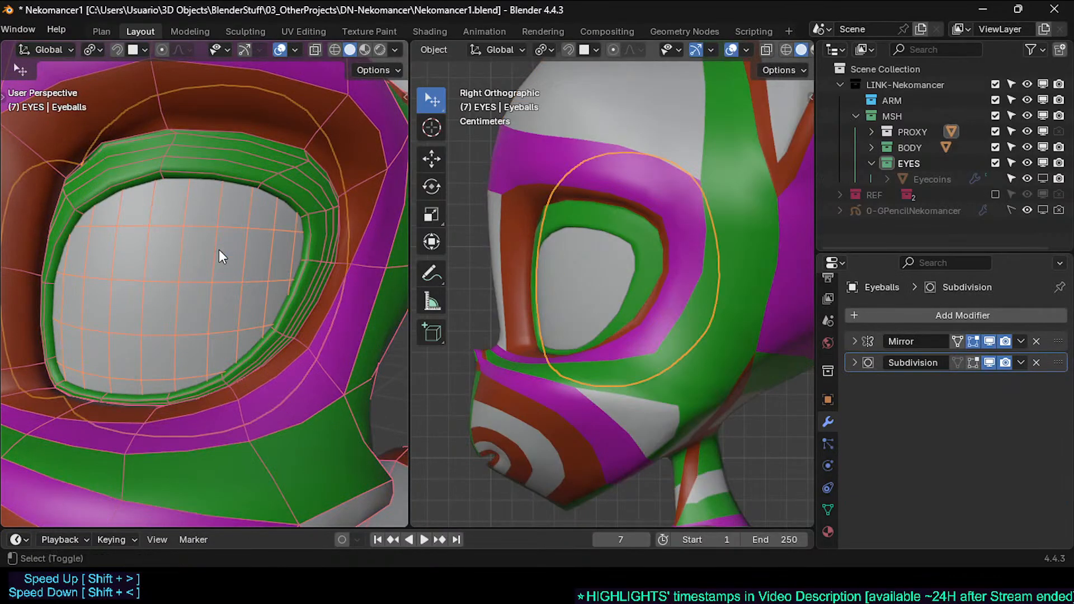
pyautogui.hotkey('shift', 'ctrl', 'alt', 'h')
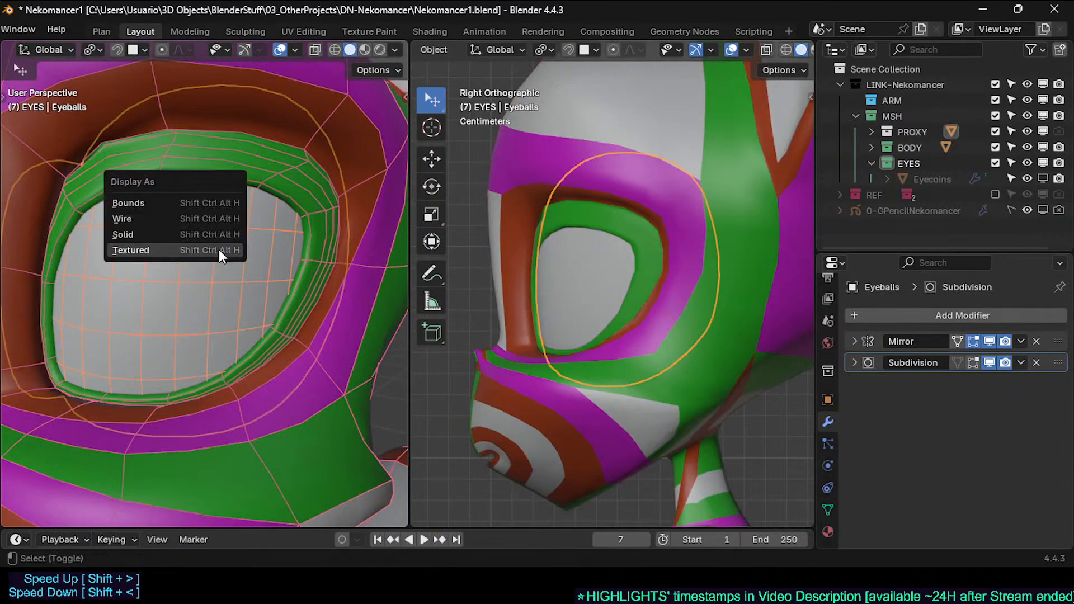
pyautogui.click(200, 218)
pyautogui.moveTo(200, 218)
pyautogui.keyDown('shift'); pyautogui.mouseDown(button='middle')
pyautogui.moveTo(246, 273)
pyautogui.moveTo(279, 200)
pyautogui.mouseUp(button='middle'); pyautogui.keyUp('shift')
pyautogui.scroll(2, 276, 209)
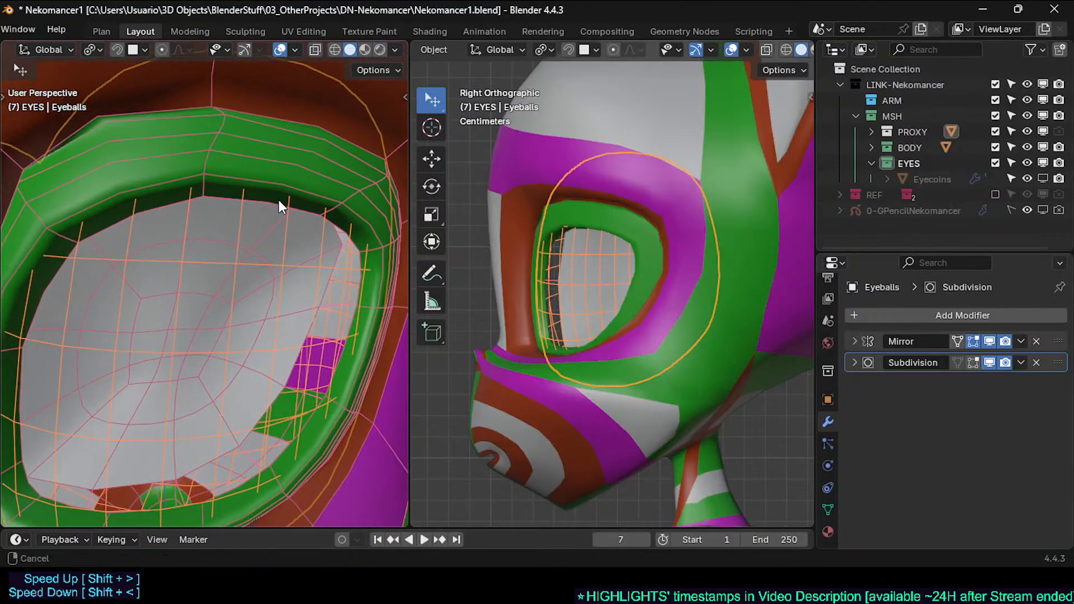
# Step: Switch editing from the Eyeballs proxy to MSH-Nekomancer around the eye opening, and save the file
pyautogui.scroll(-2, 217, 234)
pyautogui.moveTo(217, 234); pyautogui.dragTo(191, 180, button='middle')
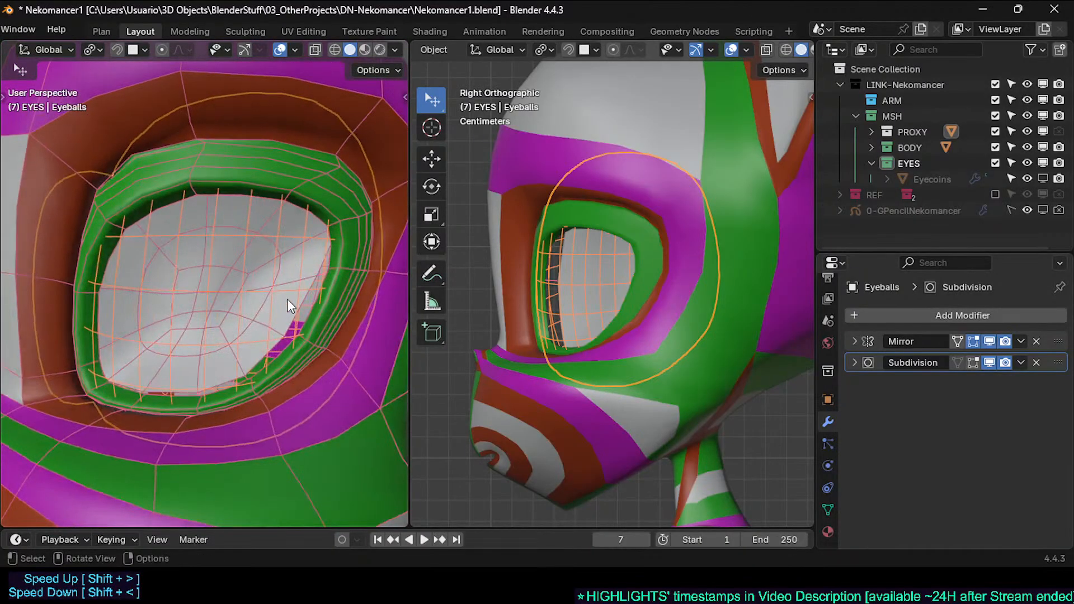
pyautogui.moveTo(287, 301); pyautogui.dragTo(247, 288, button='middle')
pyautogui.press('Tab')
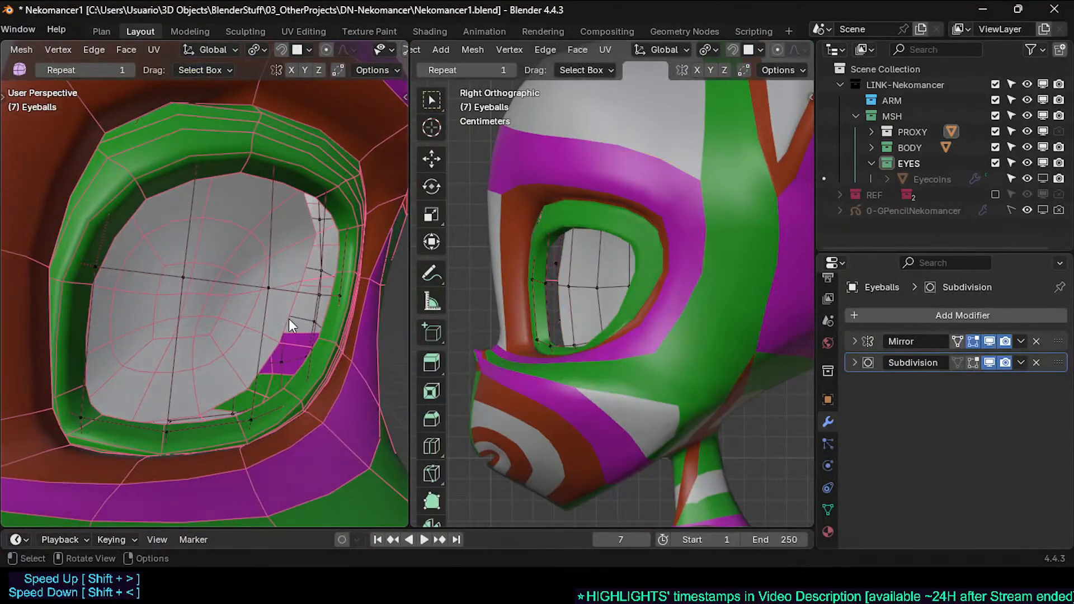
pyautogui.press('Tab')
pyautogui.click(288, 318)
pyautogui.press('Tab')
pyautogui.moveTo(283, 318)
pyautogui.mouseDown(button='middle')
pyautogui.moveTo(300, 323)
pyautogui.moveTo(282, 312)
pyautogui.mouseUp(button='middle')
pyautogui.hotkey('ctrl', 's')
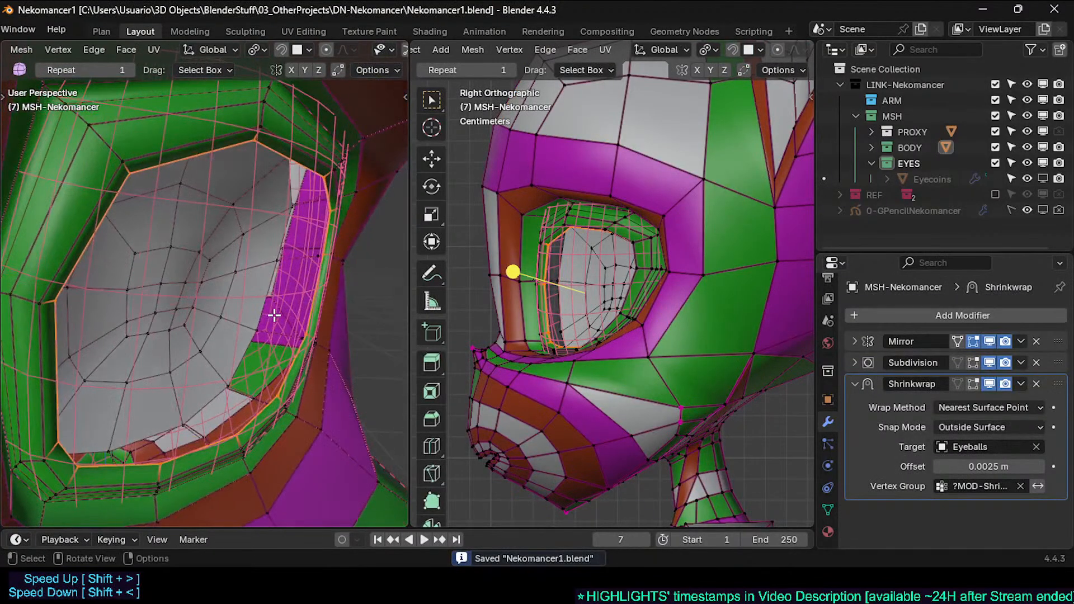
# Step: Clear the edge-loop selection inside the eye opening and reveal all hidden geometry of the mesh
pyautogui.hotkey('alt', 'a')
pyautogui.keyDown('alt'); pyautogui.click(264, 309); pyautogui.keyUp('alt')
pyautogui.moveTo(264, 308); pyautogui.dragTo(288, 309, button='middle')
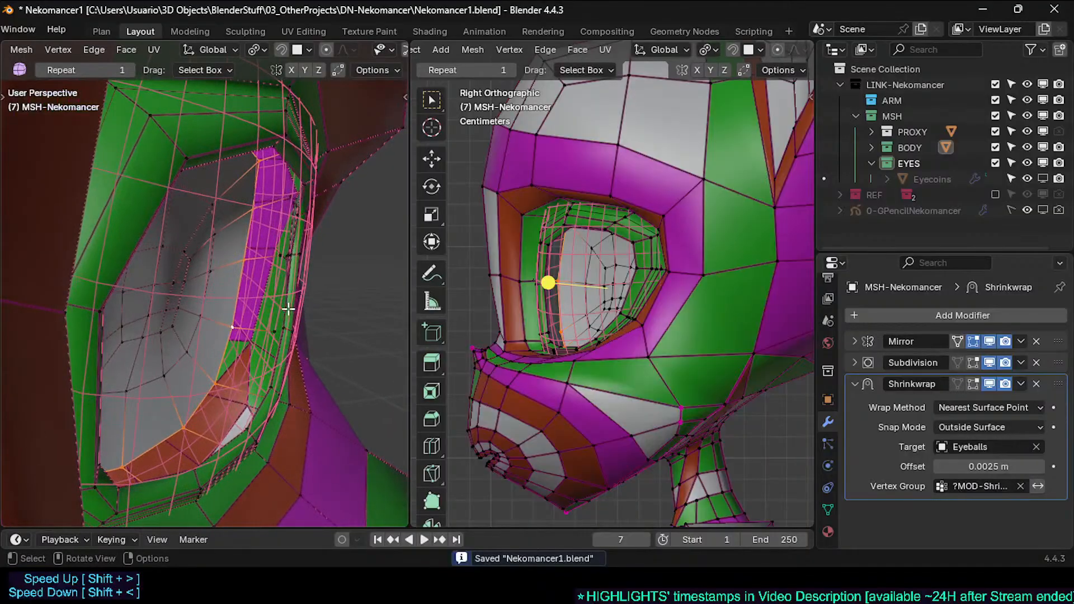
pyautogui.hotkey('alt', 'a')
pyautogui.hotkey('alt', 'h')
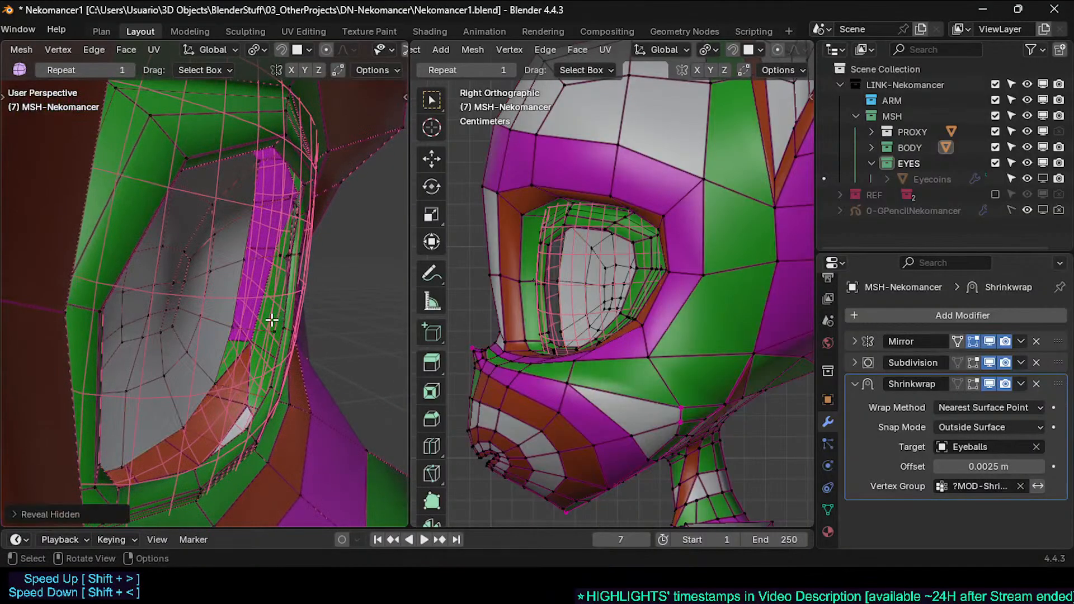
# Step: Isolate the linked inner eye-socket surface by hiding the rest of the head mesh, and deselect everything
pyautogui.press('2')
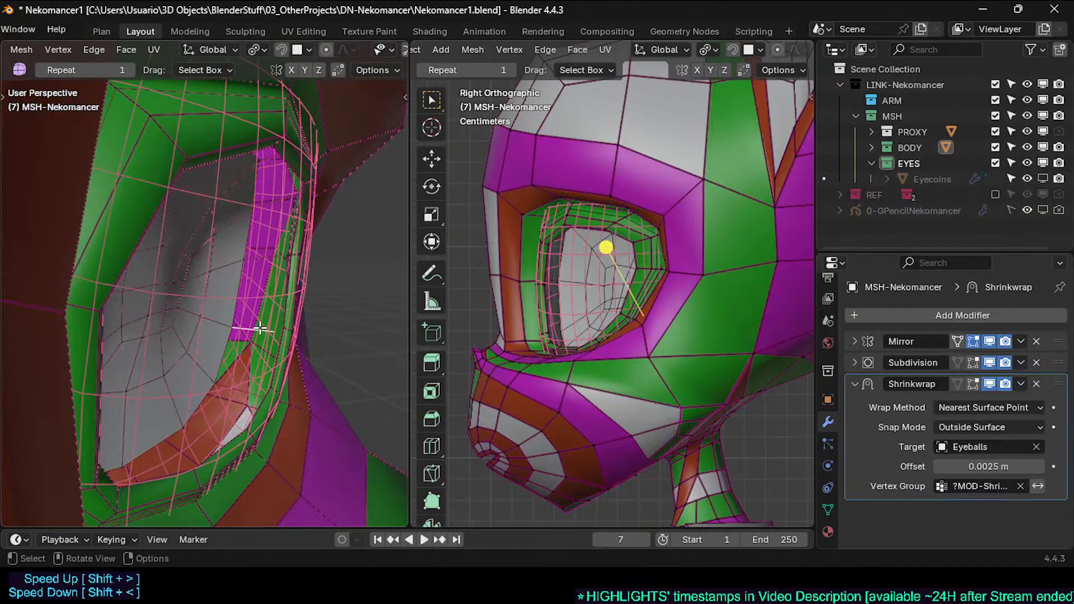
pyautogui.hotkey('alt', 'a')
pyautogui.moveTo(248, 273); pyautogui.dragTo(252, 302, button='middle')
pyautogui.press('l')
pyautogui.hotkey('shift', 'h')
pyautogui.press('Tab')
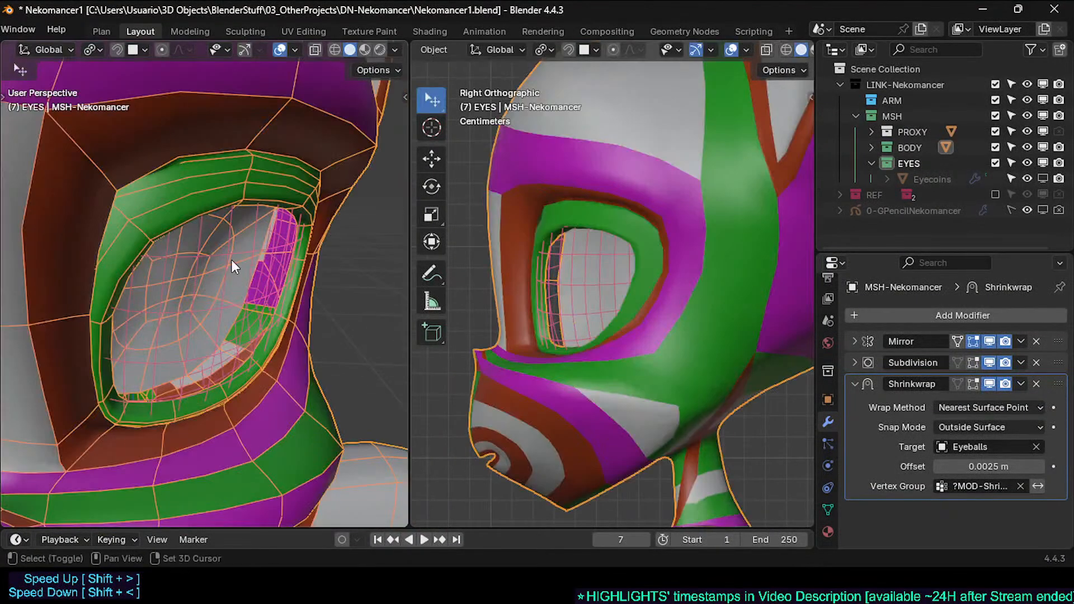
pyautogui.press('Tab')
pyautogui.moveTo(230, 259); pyautogui.dragTo(193, 192, button='middle')
pyautogui.scroll(4, 215, 280)
pyautogui.scroll(-3, 229, 286)
pyautogui.hotkey('alt', 'a')
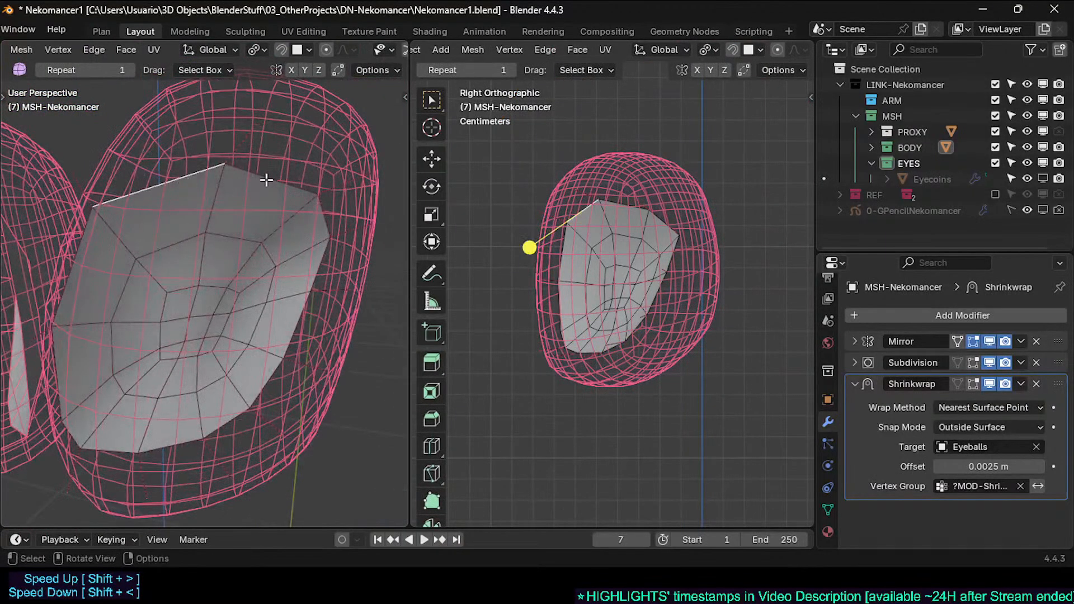
# Step: Try to fill faces from the upper border edges of the isolated socket surface
pyautogui.press('f')
pyautogui.press('f')
pyautogui.hotkey('ctrl', 'z')
pyautogui.hotkey('ctrl', 'z')
pyautogui.moveTo(204, 204); pyautogui.dragTo(287, 186, button='middle')
pyautogui.click(283, 180)
pyautogui.press('f')
pyautogui.hotkey('ctrl', 'z')
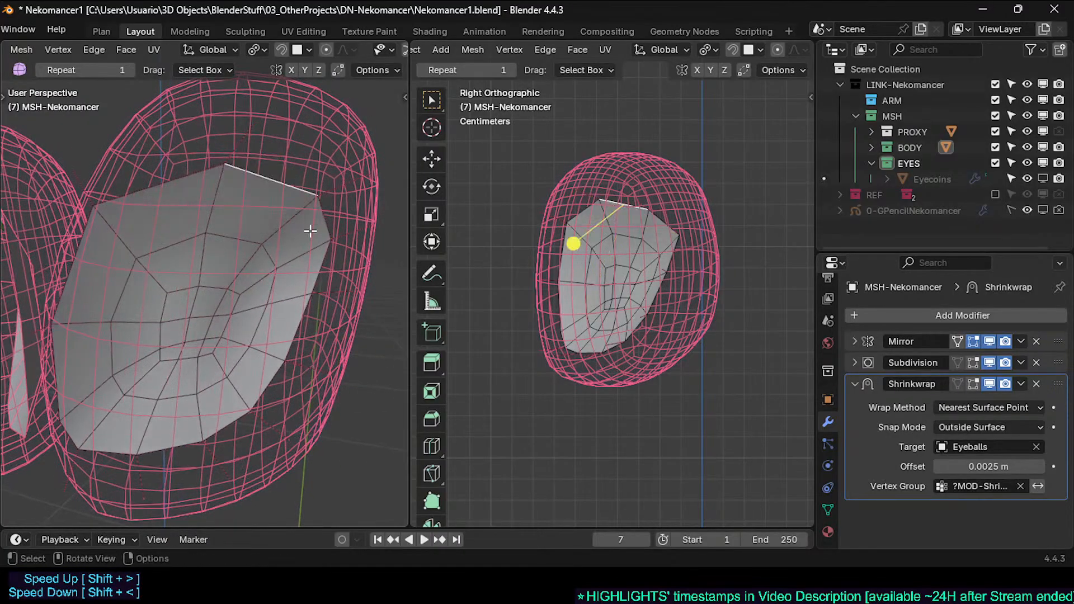
# Step: Fill a face above the socket surface's top border and another at its upper outer corner
pyautogui.moveTo(311, 231)
pyautogui.mouseDown(button='middle')
pyautogui.moveTo(271, 172)
pyautogui.moveTo(341, 204)
pyautogui.moveTo(251, 168)
pyautogui.mouseUp(button='middle')
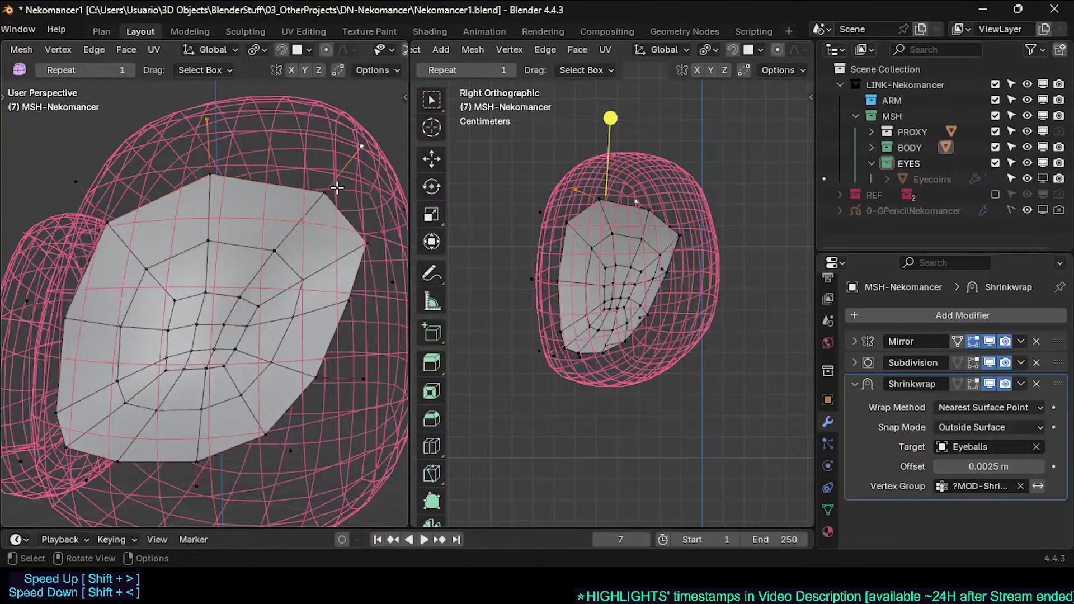
pyautogui.moveTo(337, 188); pyautogui.dragTo(234, 151, button='middle')
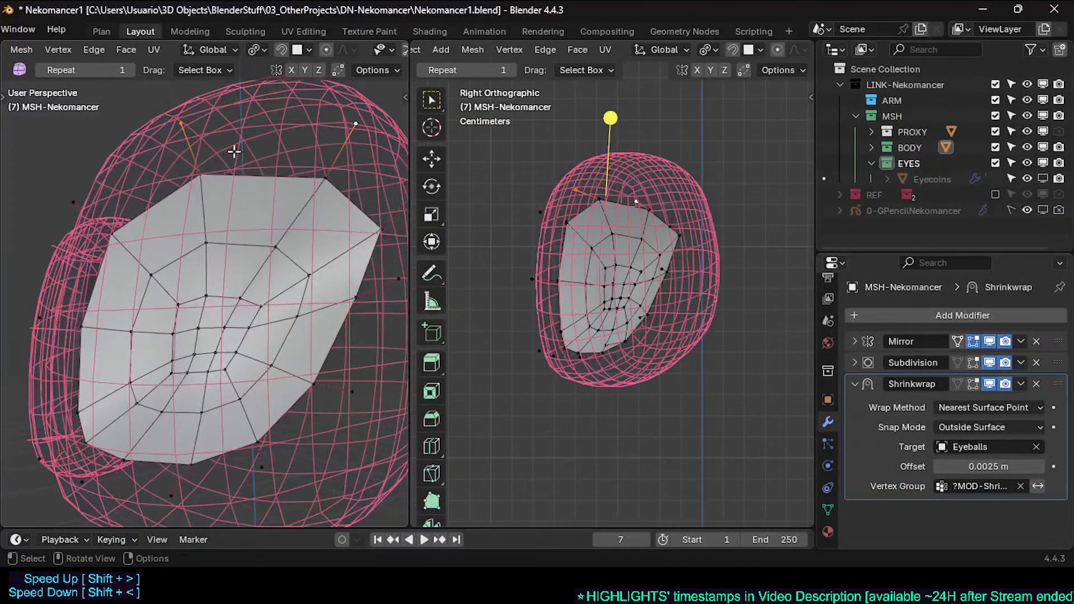
pyautogui.keyDown('shift'); pyautogui.click(334, 152); pyautogui.keyUp('shift')
pyautogui.press('f')
pyautogui.hotkey('alt', 'a')
pyautogui.click(343, 179)
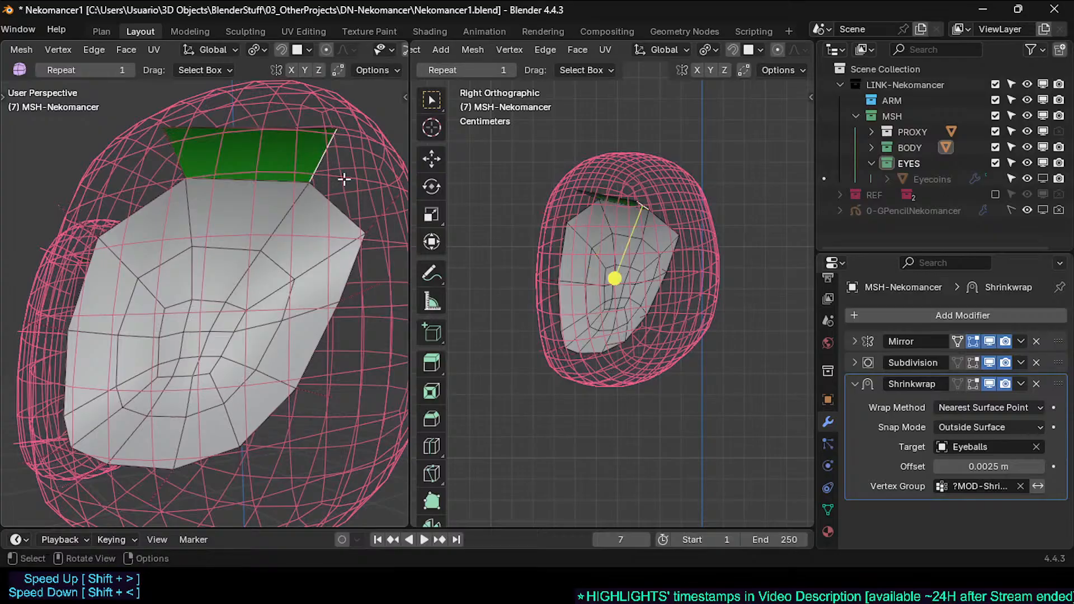
pyautogui.press('f')
# Step: Continue filling rim faces down the outer side of the socket surface
pyautogui.moveTo(375, 262); pyautogui.dragTo(324, 310, button='middle')
pyautogui.click(366, 319)
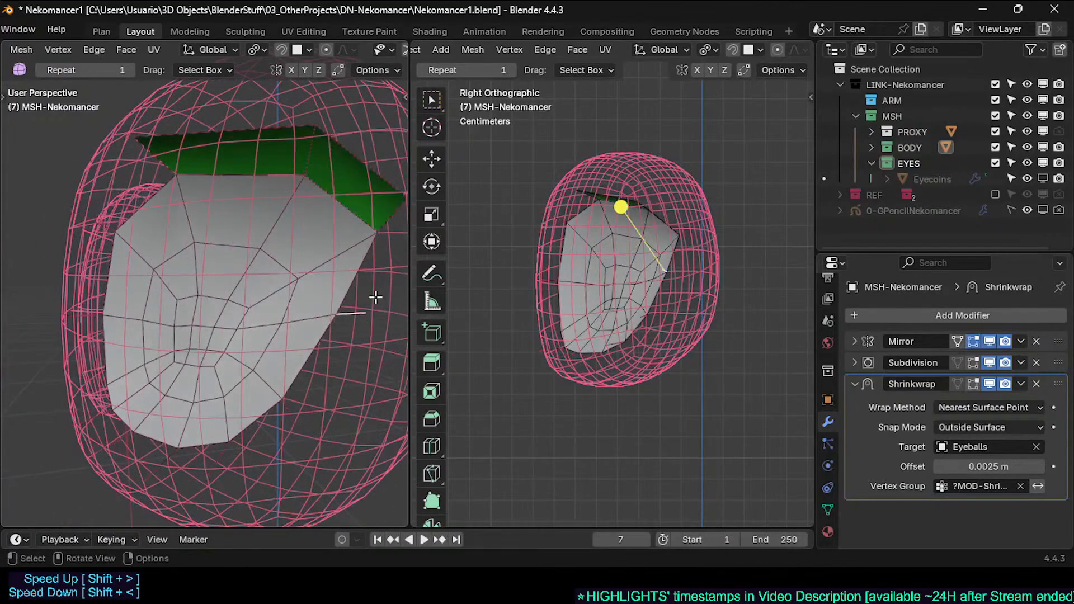
pyautogui.press('f')
pyautogui.click(352, 313)
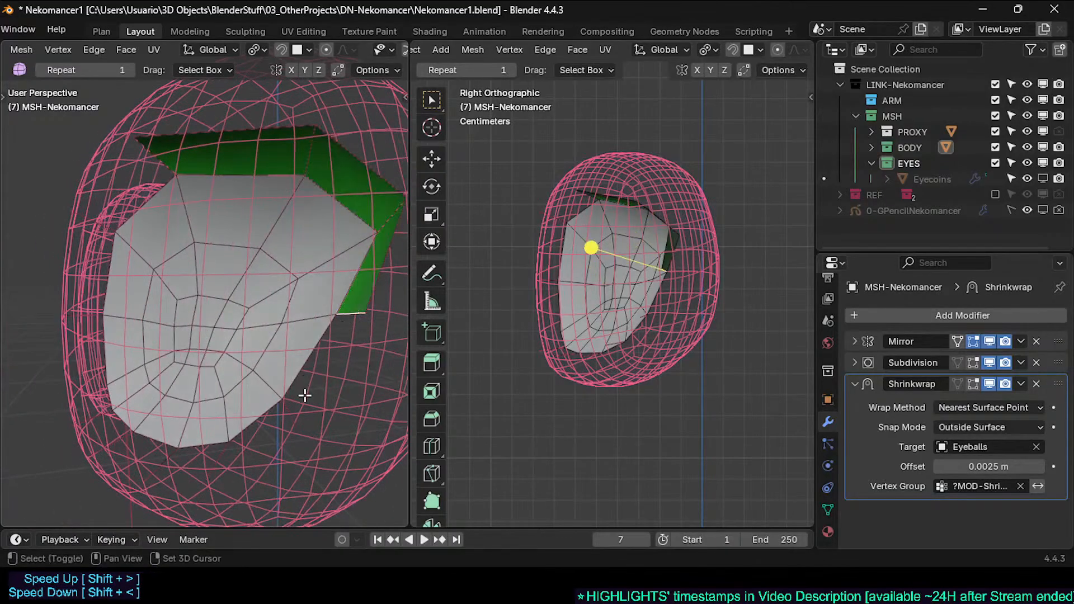
pyautogui.press('f')
pyautogui.click(291, 409)
pyautogui.moveTo(201, 467); pyautogui.dragTo(233, 453, button='middle')
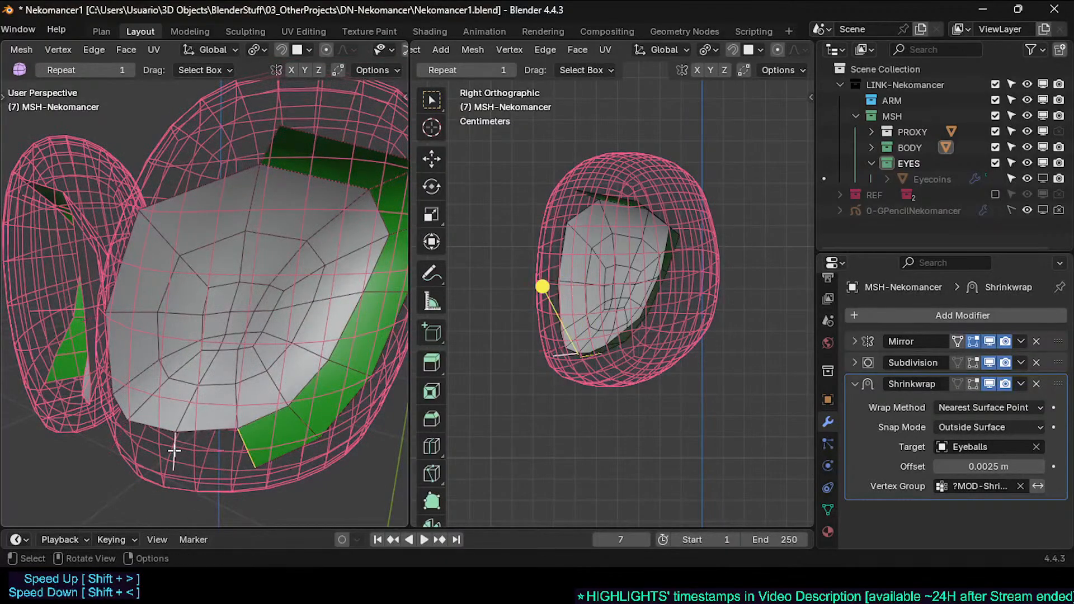
# Step: Fill the remaining rim faces along the bottom and up the inner side, closing the ring around the socket surface
pyautogui.press('f')
pyautogui.press('f')
pyautogui.press('f')
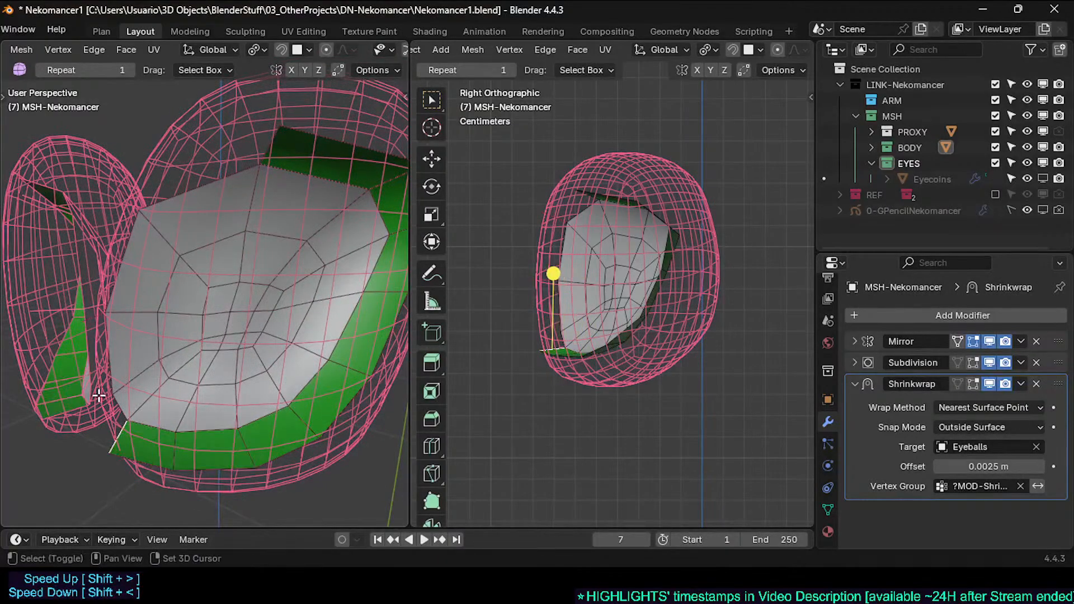
pyautogui.moveTo(99, 394); pyautogui.dragTo(192, 382, button='middle')
pyautogui.moveTo(210, 430); pyautogui.dragTo(142, 392, button='middle')
pyautogui.press('f')
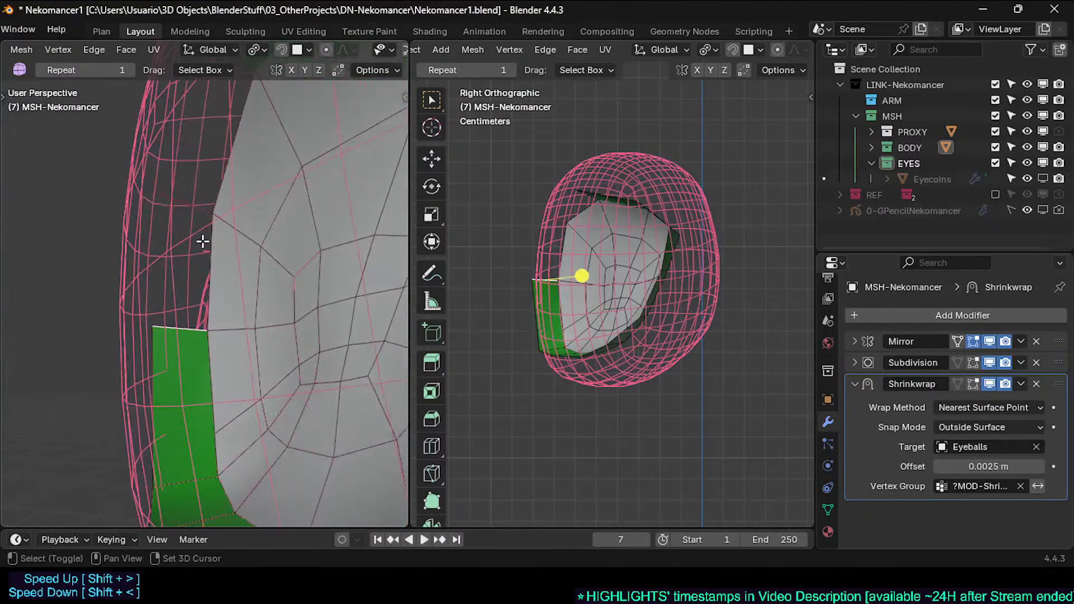
pyautogui.moveTo(202, 240); pyautogui.dragTo(186, 277, button='middle')
pyautogui.press('f')
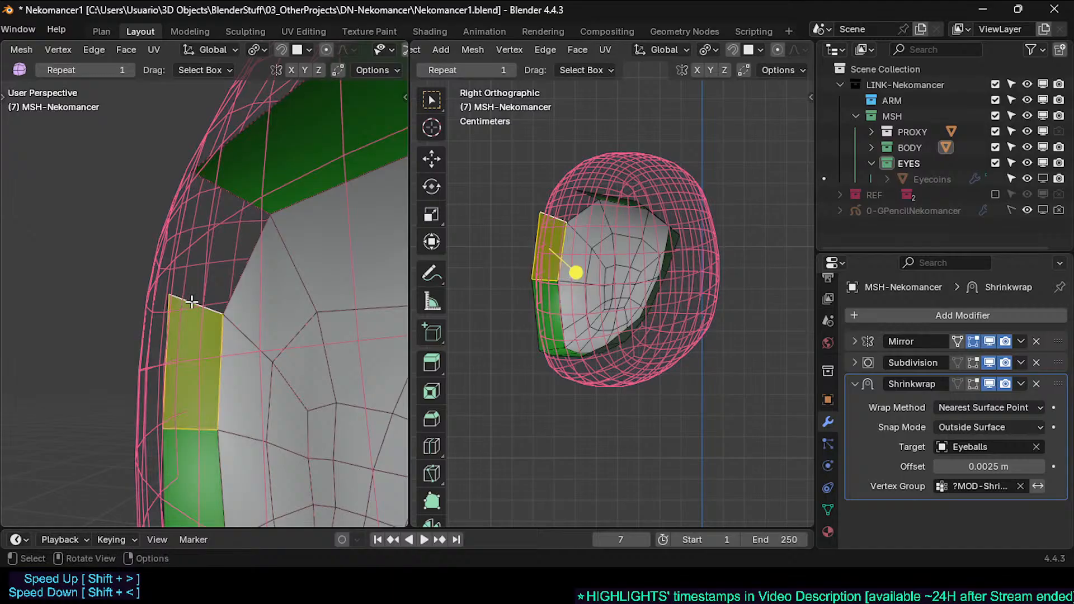
pyautogui.press('f')
# Step: Examine the filled socket rim against the whole head and the Eyeballs proxy, switching between object and edit mode
pyautogui.moveTo(250, 218); pyautogui.dragTo(315, 369, button='middle')
pyautogui.press('Tab')
pyautogui.moveTo(244, 372); pyautogui.dragTo(259, 351, button='middle')
pyautogui.scroll(1, 116, 319)
pyautogui.press('Tab')
pyautogui.press('Tab')
pyautogui.press('Tab')
pyautogui.press('Tab')
pyautogui.press('Tab')
pyautogui.press('Tab')
pyautogui.press('Tab')
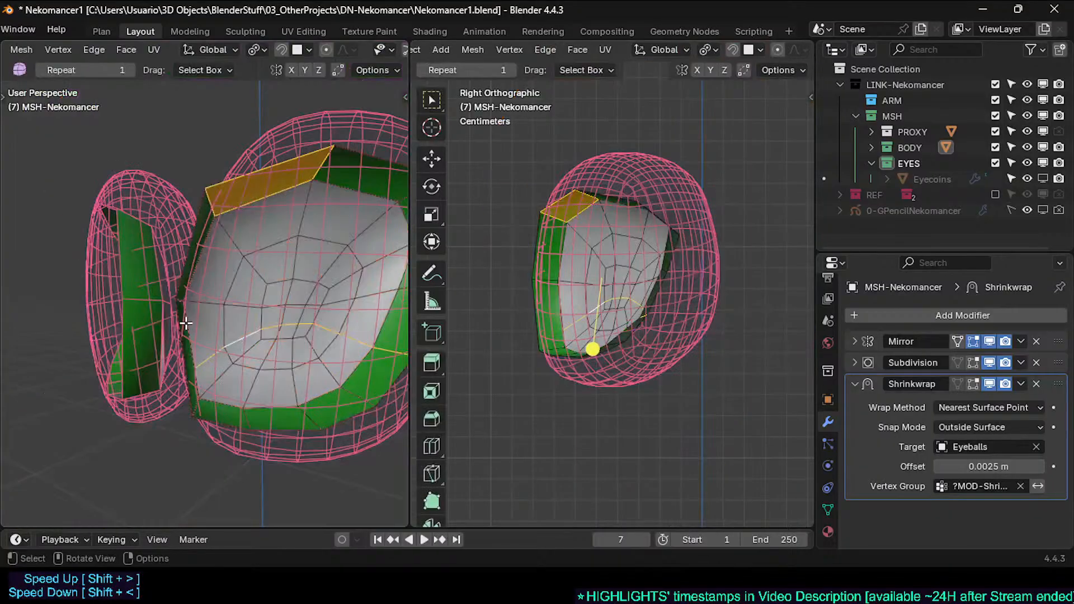
pyautogui.press('Tab')
pyautogui.click(207, 324)
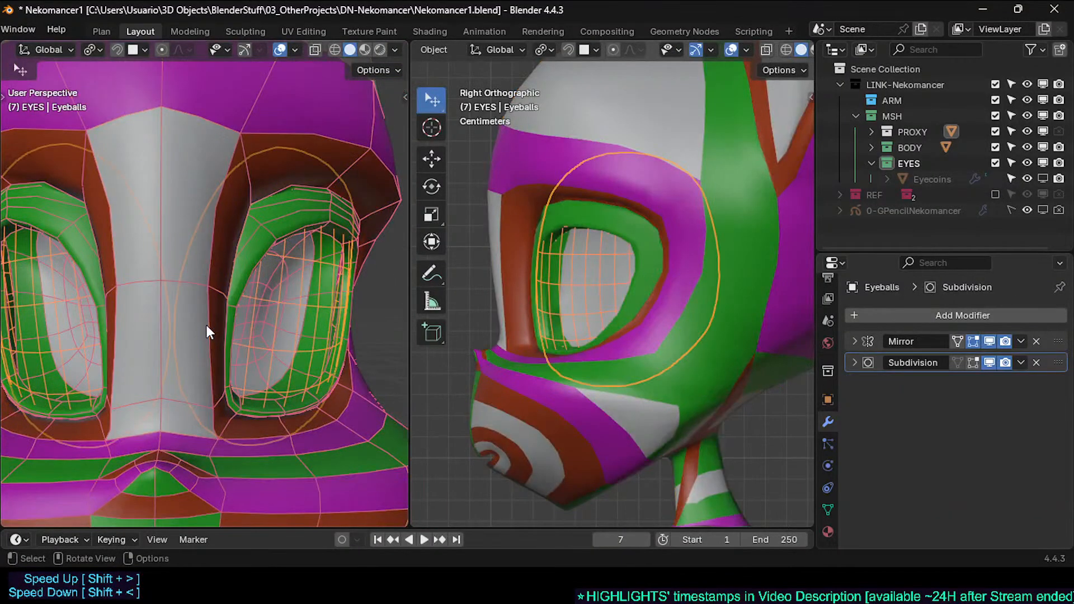
pyautogui.click(154, 284)
pyautogui.press('Tab')
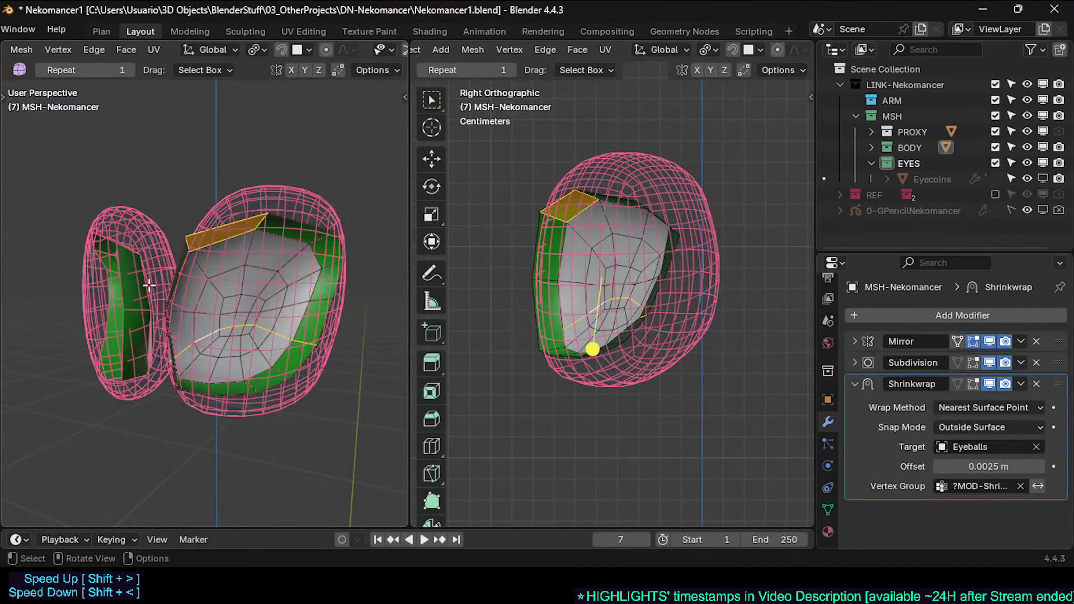
pyautogui.press('Tab')
pyautogui.press('Tab')
pyautogui.press('Tab')
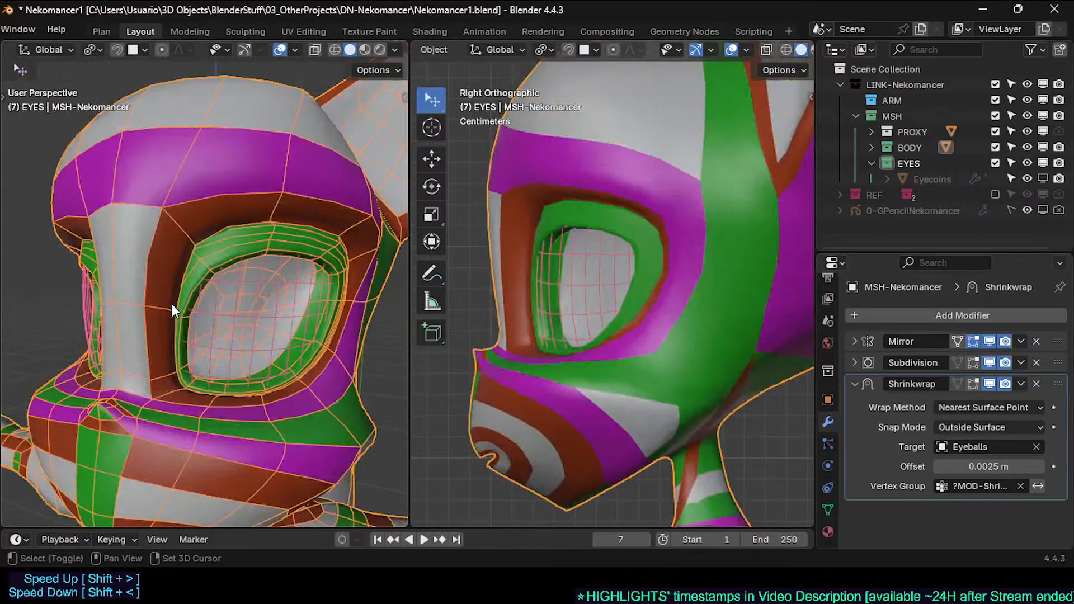
# Step: Try to bevel the horizontal edge loop running from the nose bridge into the eye opening
pyautogui.press('Tab')
pyautogui.scroll(1, 149, 314)
pyautogui.hotkey('ctrl', 'r')
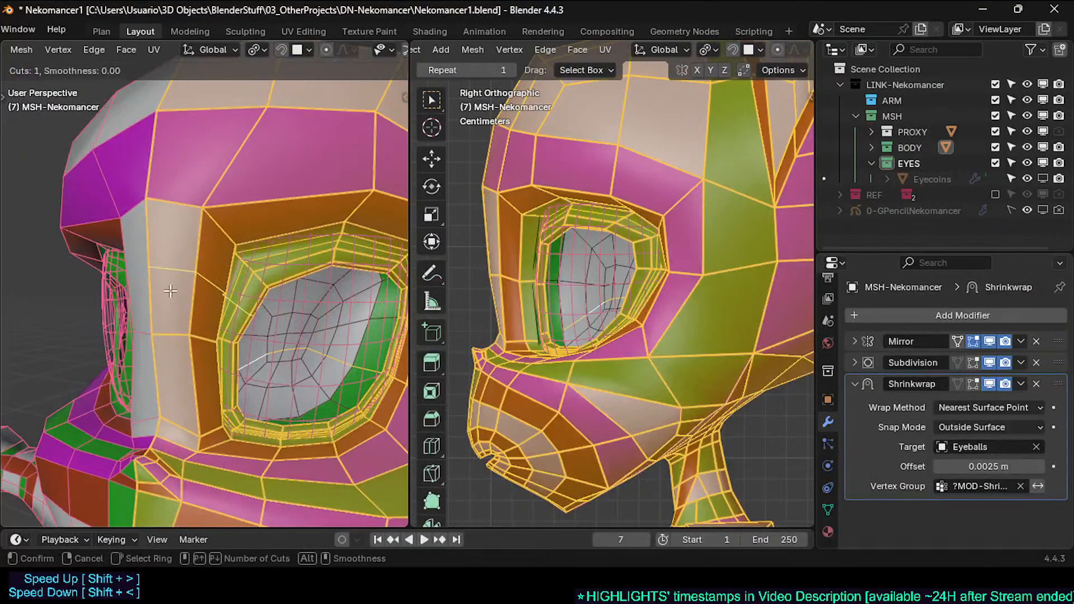
pyautogui.click(170, 292)
pyautogui.rightClick(176, 324)
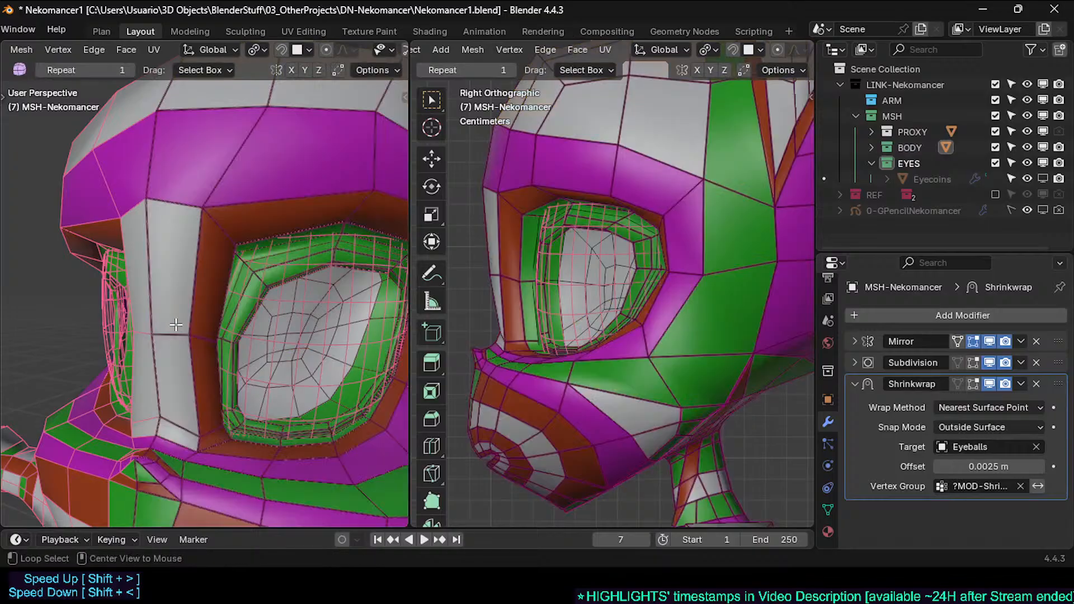
pyautogui.hotkey('ctrl', 'b')
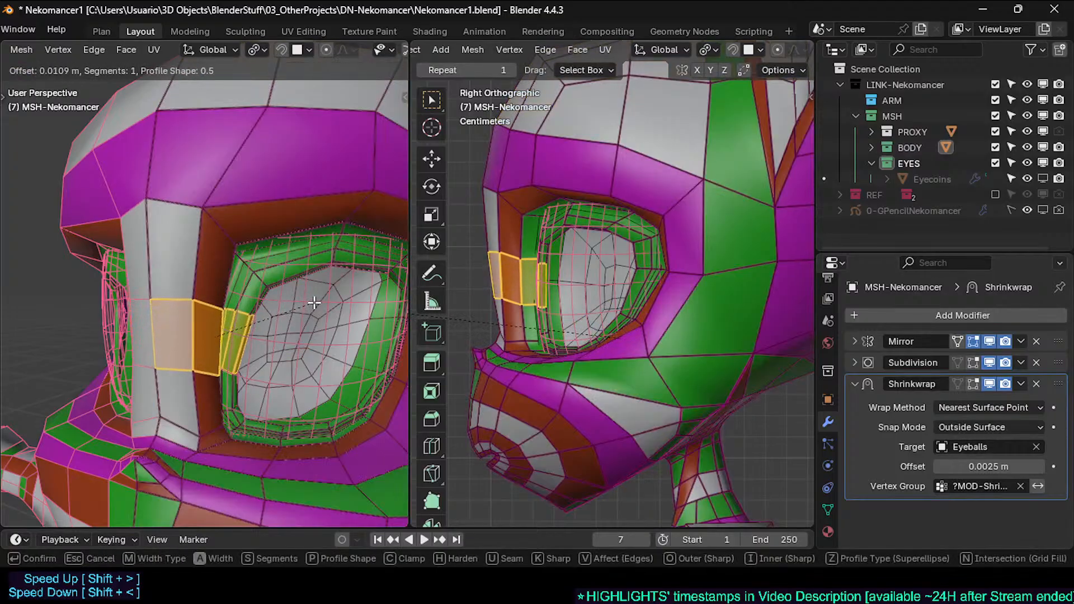
pyautogui.click(312, 301)
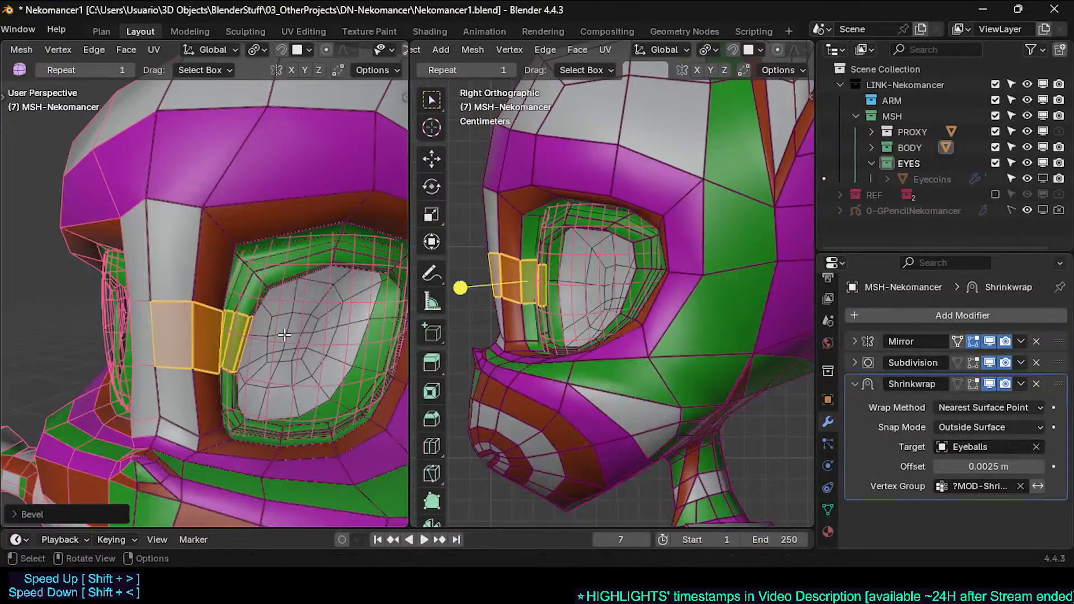
pyautogui.moveTo(284, 335); pyautogui.dragTo(197, 317, button='middle')
pyautogui.hotkey('alt', 'a')
pyautogui.keyDown('alt'); pyautogui.click(250, 365); pyautogui.keyUp('alt')
pyautogui.press('Tab')
pyautogui.press('Tab')
pyautogui.hotkey('ctrl', 'r')
pyautogui.press('Escape')
pyautogui.press('Tab')
# Step: Hide the MSH-Nekomancer object and undo the hiding
pyautogui.moveTo(186, 281)
pyautogui.mouseDown(button='middle')
pyautogui.moveTo(232, 317)
pyautogui.moveTo(218, 274)
pyautogui.moveTo(249, 223)
pyautogui.moveTo(206, 260)
pyautogui.moveTo(149, 267)
pyautogui.moveTo(178, 267)
pyautogui.mouseUp(button='middle')
pyautogui.scroll(2, 178, 267)
pyautogui.click(226, 203)
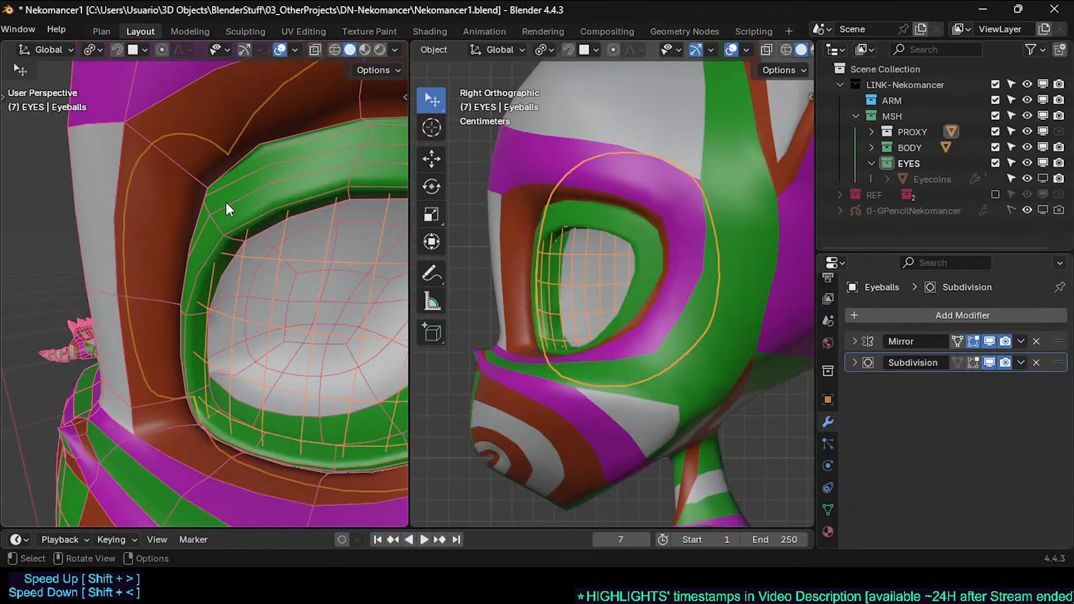
pyautogui.click(231, 207)
pyautogui.press('h')
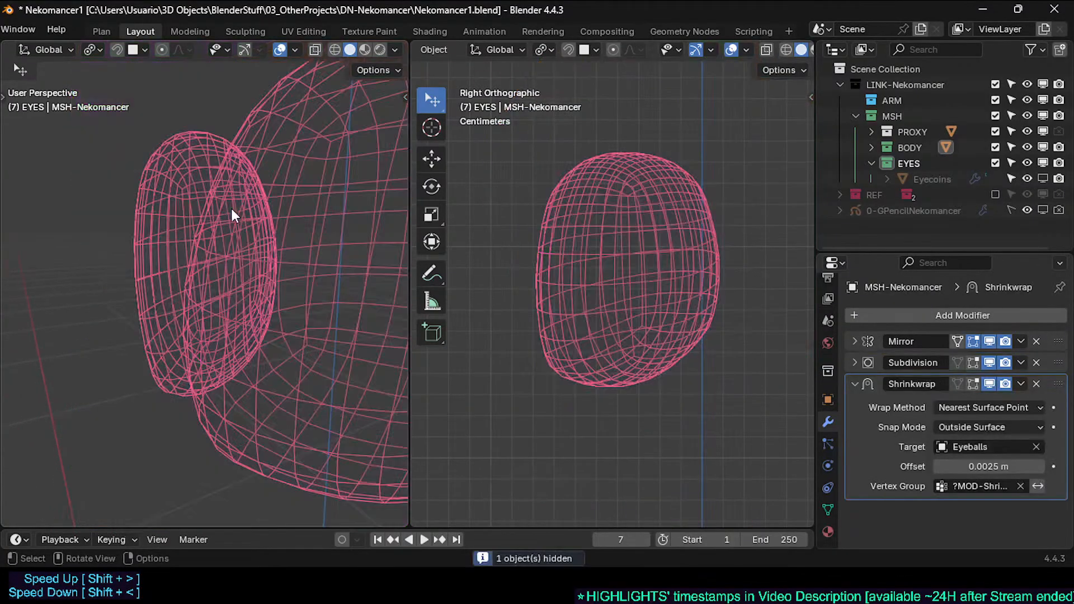
pyautogui.hotkey('ctrl', 'z')
# Step: Check the eye rim on MSH-Nekomancer and set its Shrinkwrap offset to 0.00025 m
pyautogui.press('Tab')
pyautogui.moveTo(211, 255); pyautogui.dragTo(169, 294, button='middle')
pyautogui.press('Tab')
pyautogui.scroll(2, 169, 294)
pyautogui.click(314, 179)
pyautogui.click(314, 180)
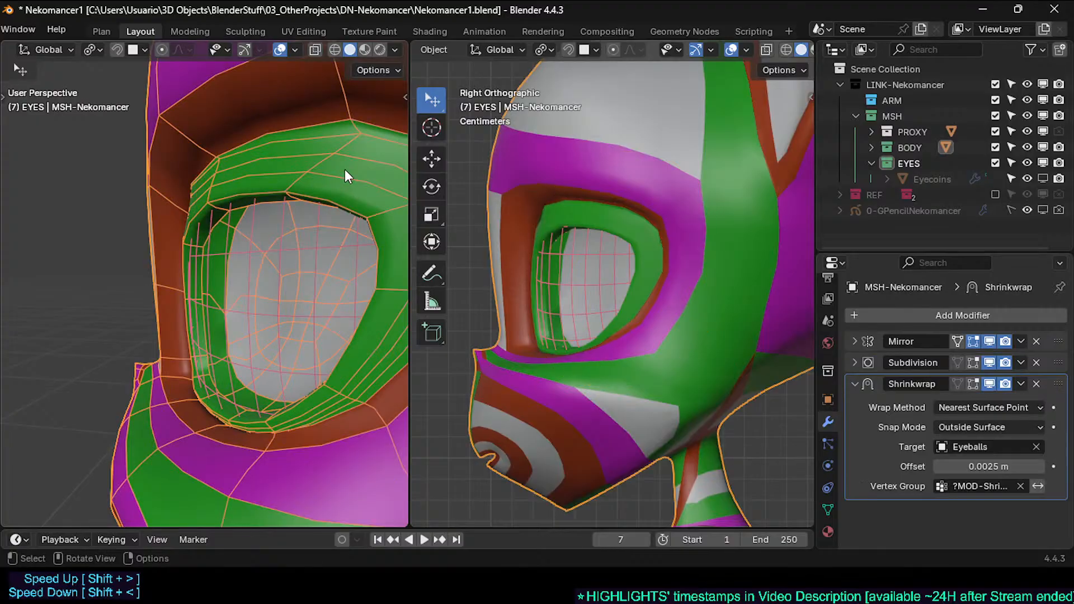
pyautogui.click(991, 469)
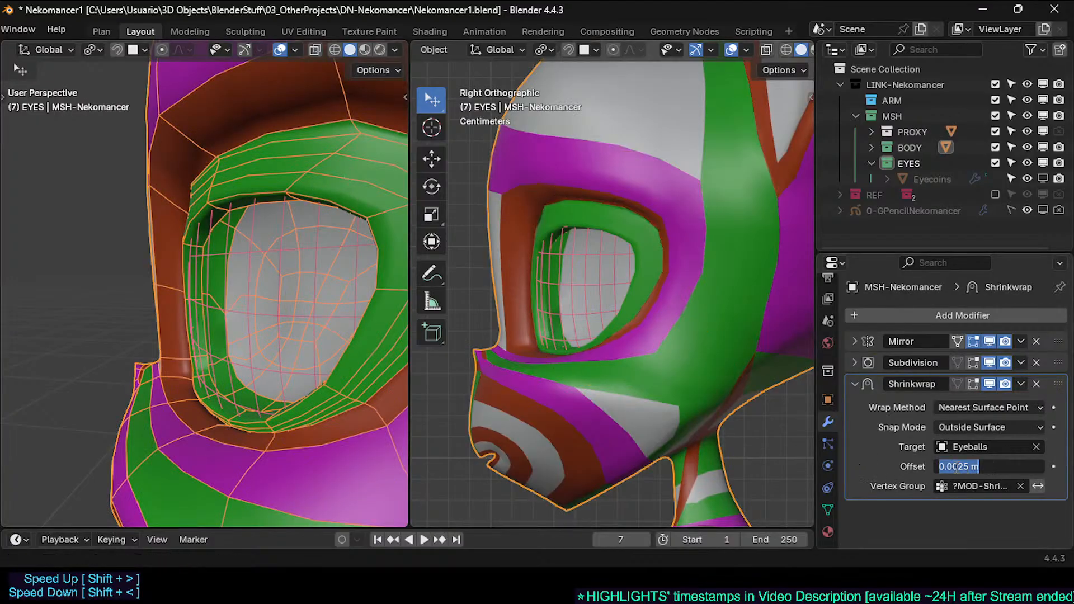
pyautogui.write('0')
pyautogui.press('Return')
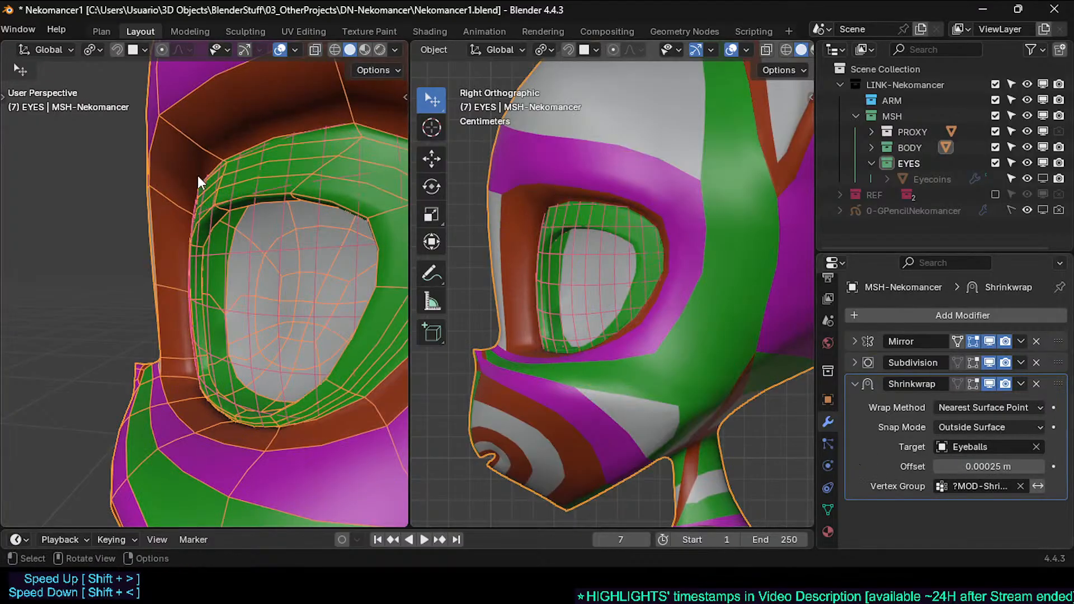
pyautogui.moveTo(199, 177); pyautogui.dragTo(407, 273, button='middle')
# Step: Compare the eyelids with the Shrinkwrap modifier's viewport display off and on
pyautogui.click(990, 383)
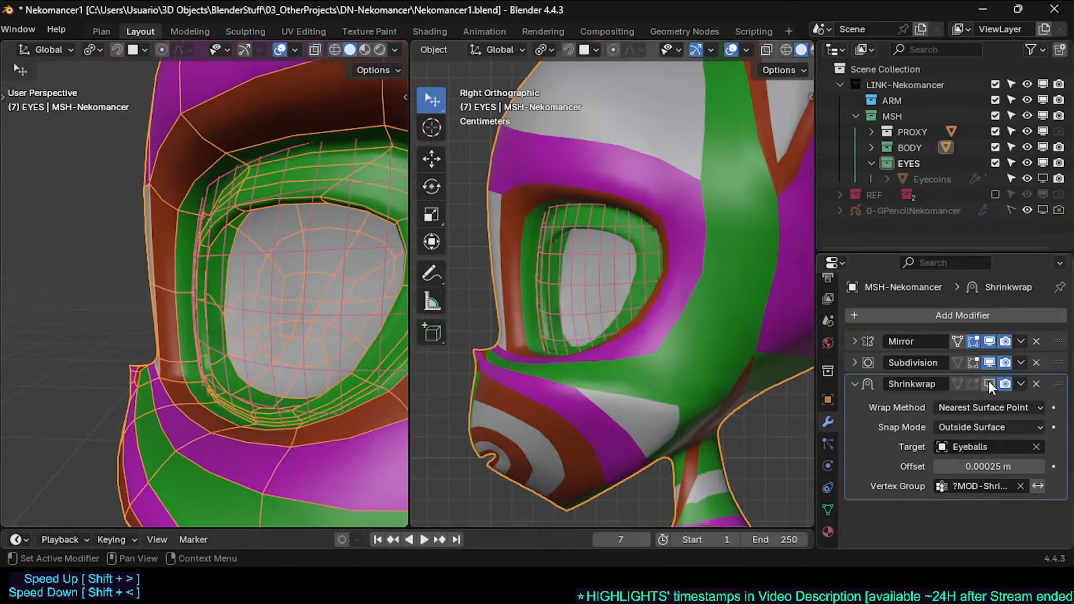
pyautogui.click(989, 384)
pyautogui.click(990, 383)
pyautogui.click(989, 384)
pyautogui.click(990, 383)
pyautogui.click(991, 383)
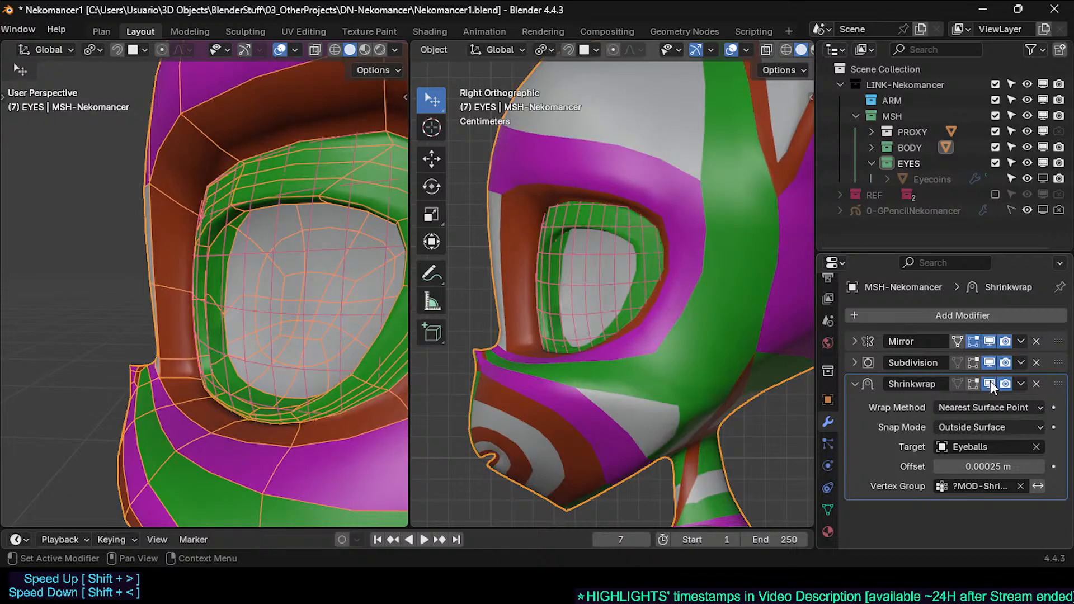
pyautogui.click(990, 382)
pyautogui.click(990, 383)
# Step: Set the Shrinkwrap offset to 0 m
pyautogui.click(979, 465)
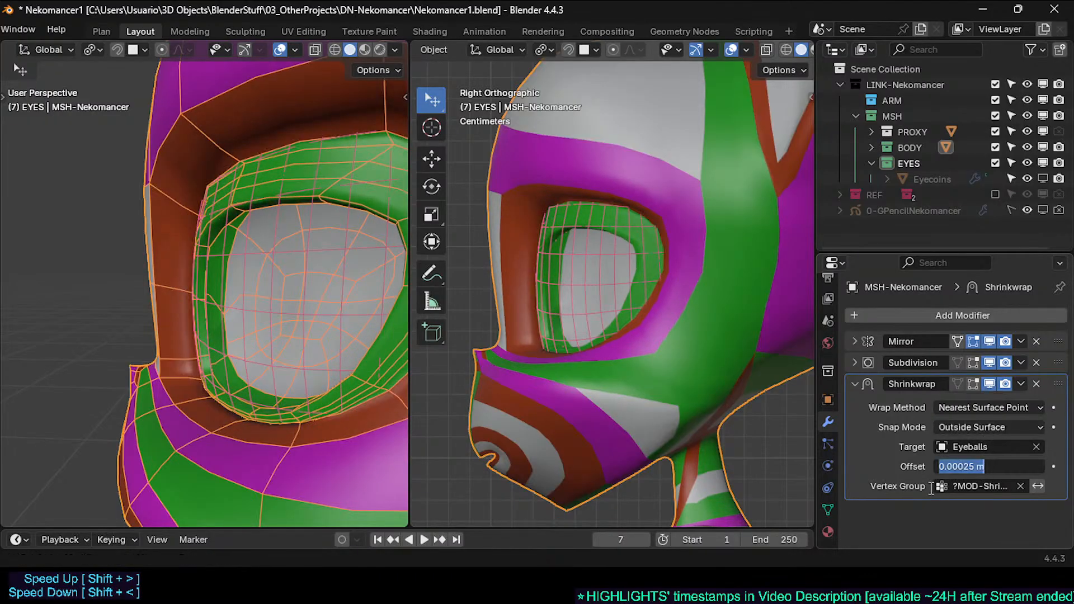
pyautogui.write('0')
pyautogui.press('Return')
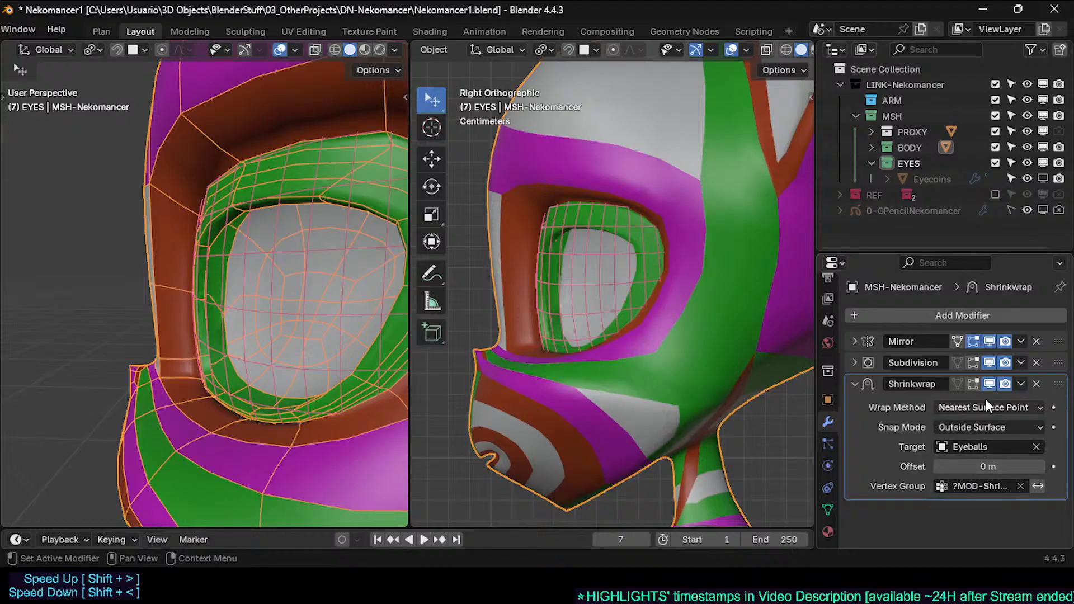
# Step: Compare the eyelids with and without Shrinkwrap in the viewport, and leave the modifier's viewport display off
pyautogui.click(989, 386)
pyautogui.click(990, 387)
pyautogui.click(990, 387)
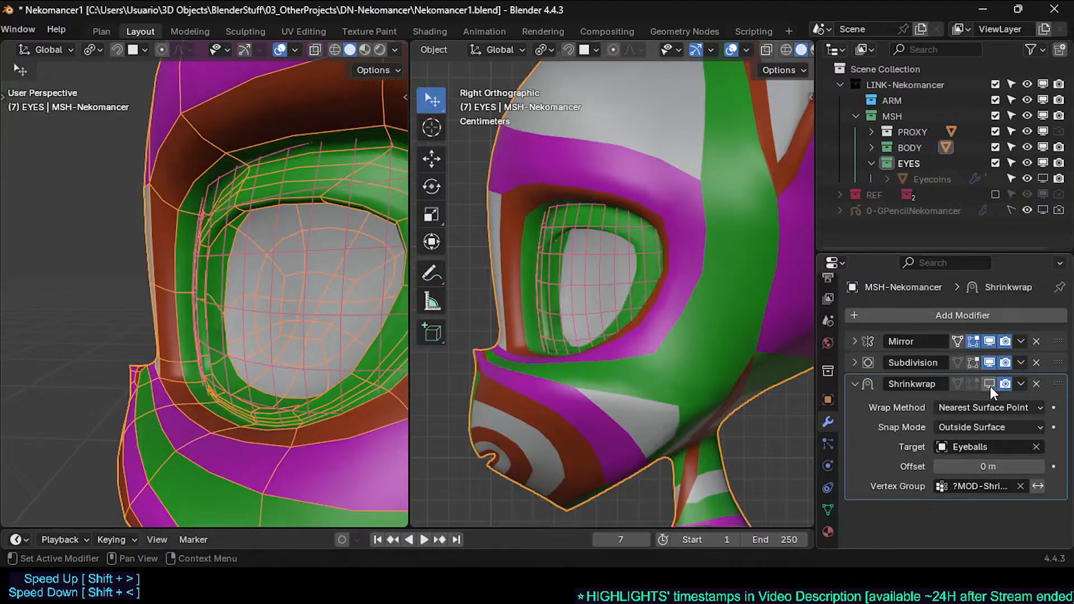
pyautogui.click(991, 387)
pyautogui.click(991, 388)
pyautogui.click(991, 387)
pyautogui.click(991, 388)
pyautogui.click(991, 387)
pyautogui.click(990, 387)
pyautogui.click(991, 387)
pyautogui.click(990, 387)
pyautogui.click(990, 387)
pyautogui.click(991, 388)
pyautogui.click(991, 388)
pyautogui.click(990, 387)
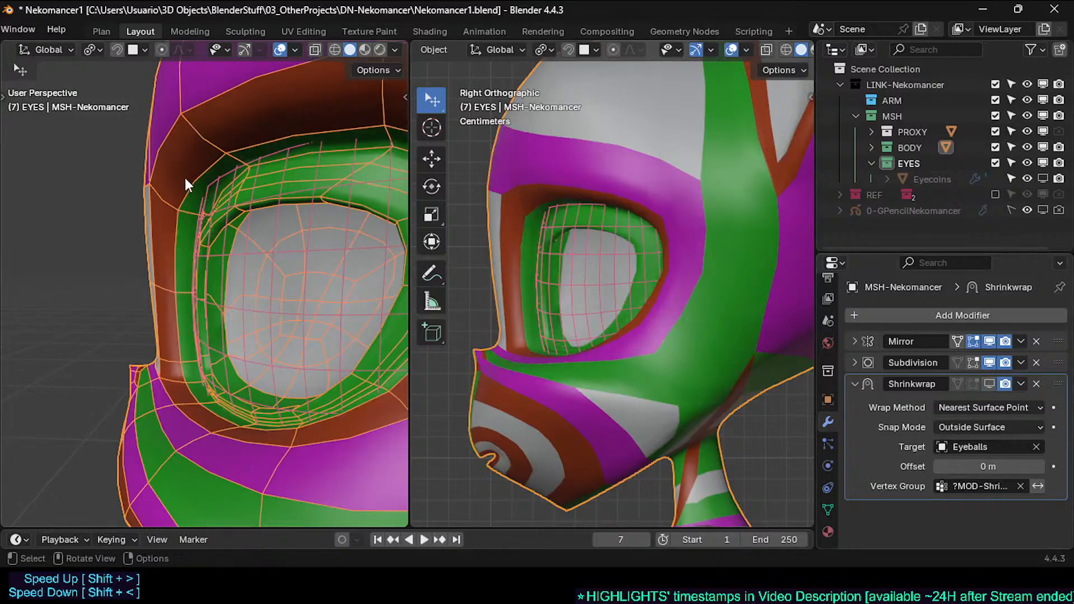
# Step: Check the edge loop around MSH-Nekomancer's outer eye socket and display the mesh's vertex groups
pyautogui.press('Tab')
pyautogui.keyDown('alt'); pyautogui.click(206, 170); pyautogui.keyUp('alt')
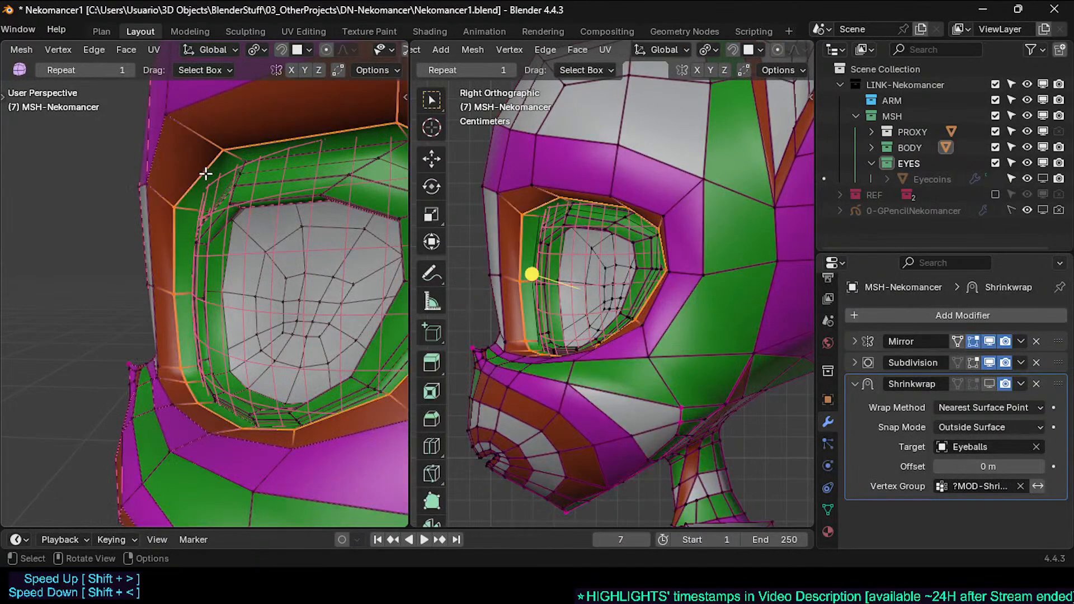
pyautogui.moveTo(206, 245); pyautogui.dragTo(232, 263, button='middle')
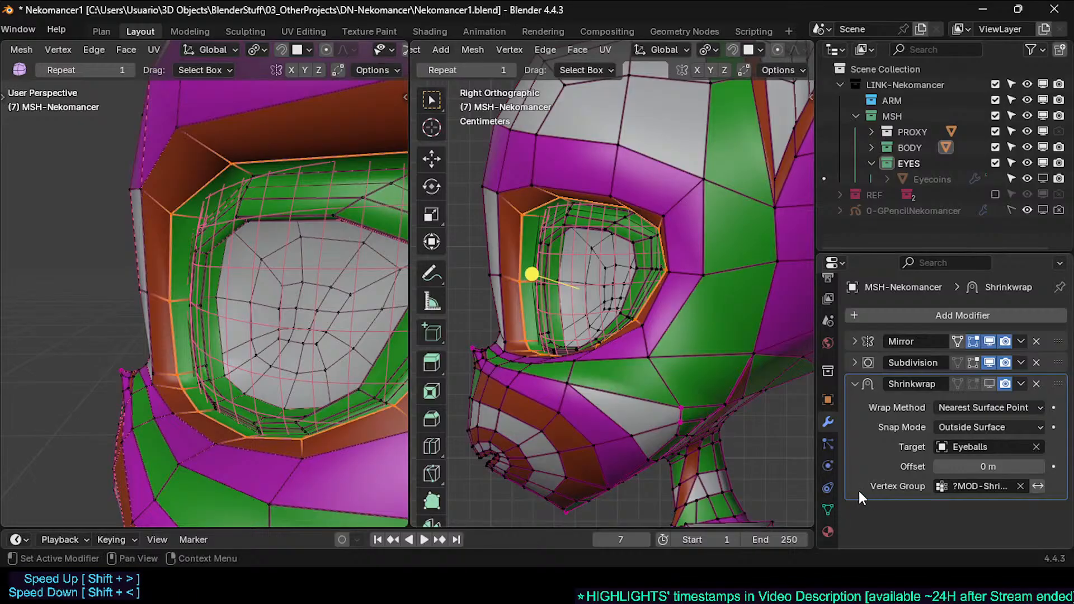
pyautogui.click(829, 510)
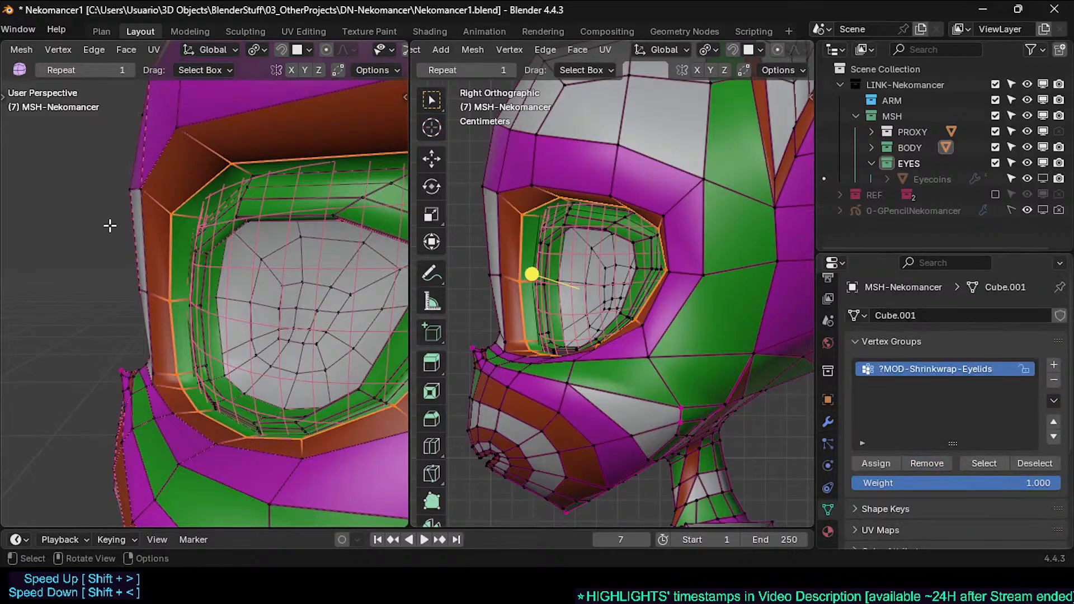
pyautogui.hotkey('alt', 'a')
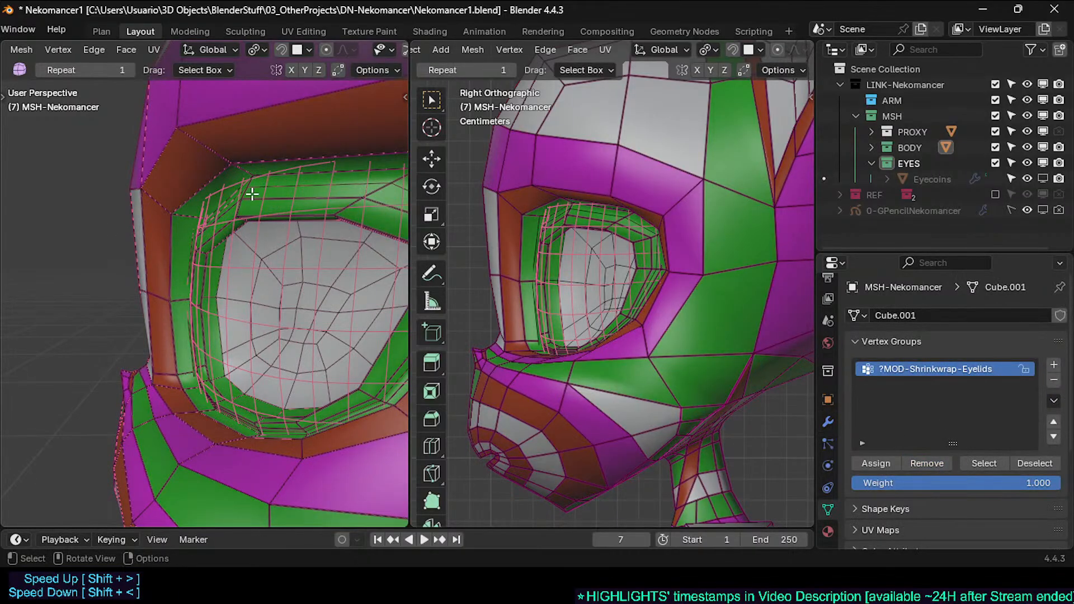
# Step: Switch to the Eyeballs proxy and set its viewport display to Textured
pyautogui.hotkey('alt', 'q')
pyautogui.press('a')
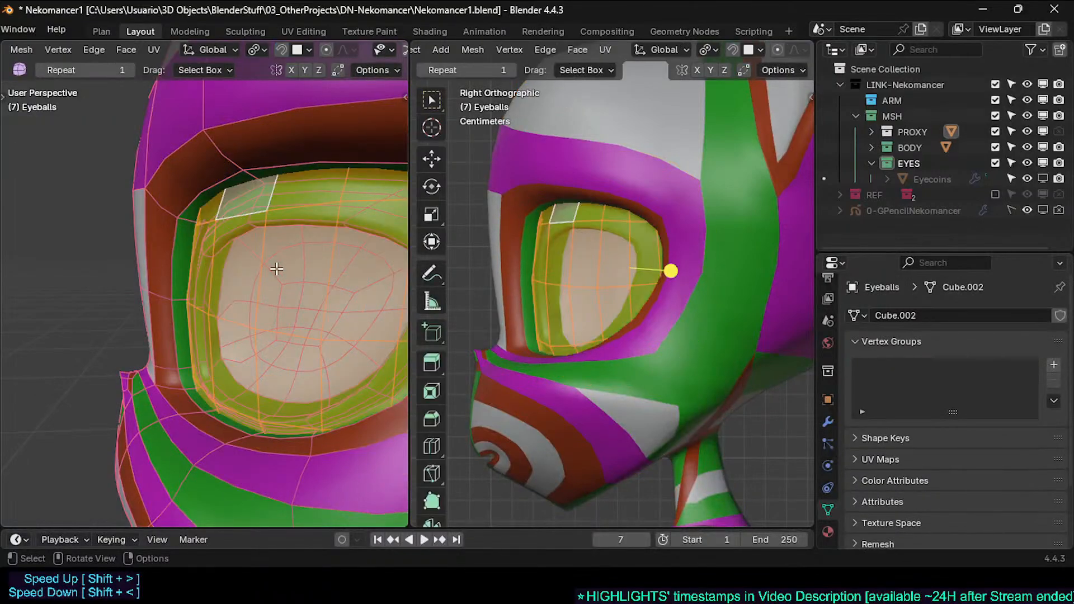
pyautogui.press('Tab')
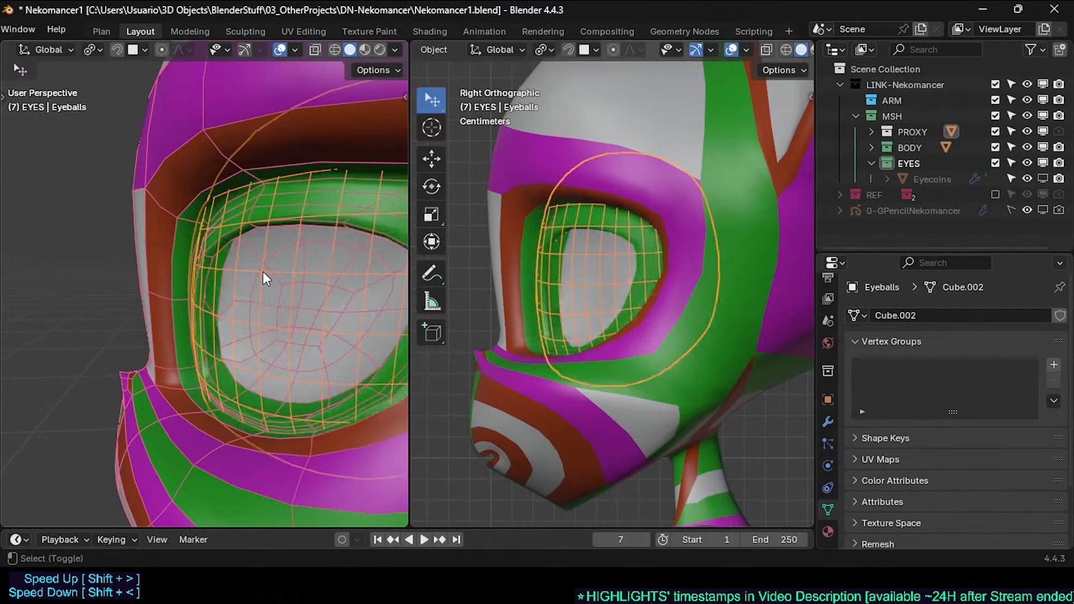
pyautogui.hotkey('shift', 'ctrl', 'alt', 'h')
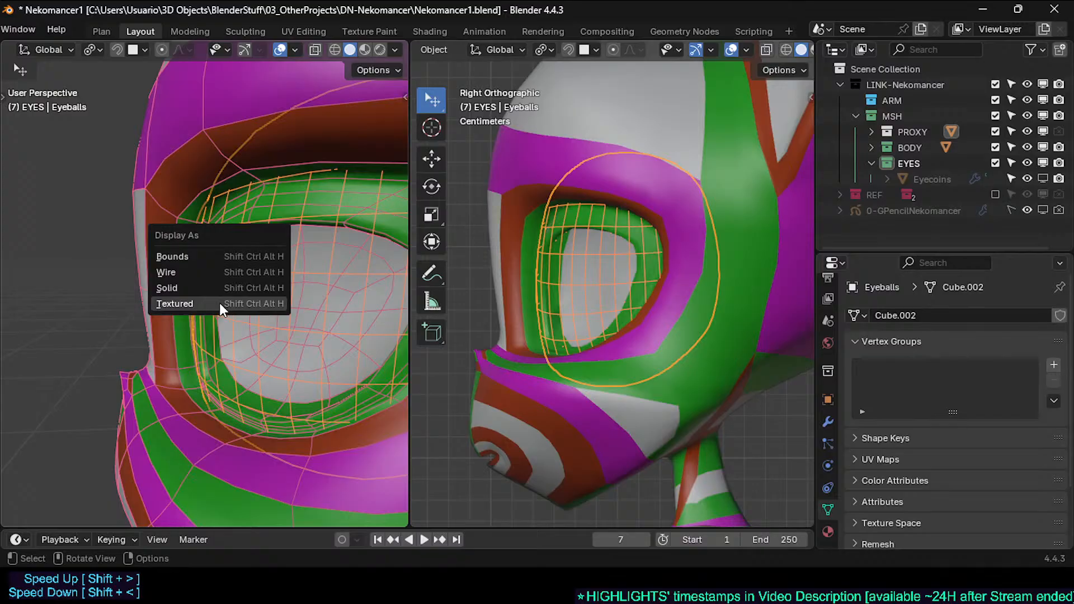
pyautogui.click(220, 303)
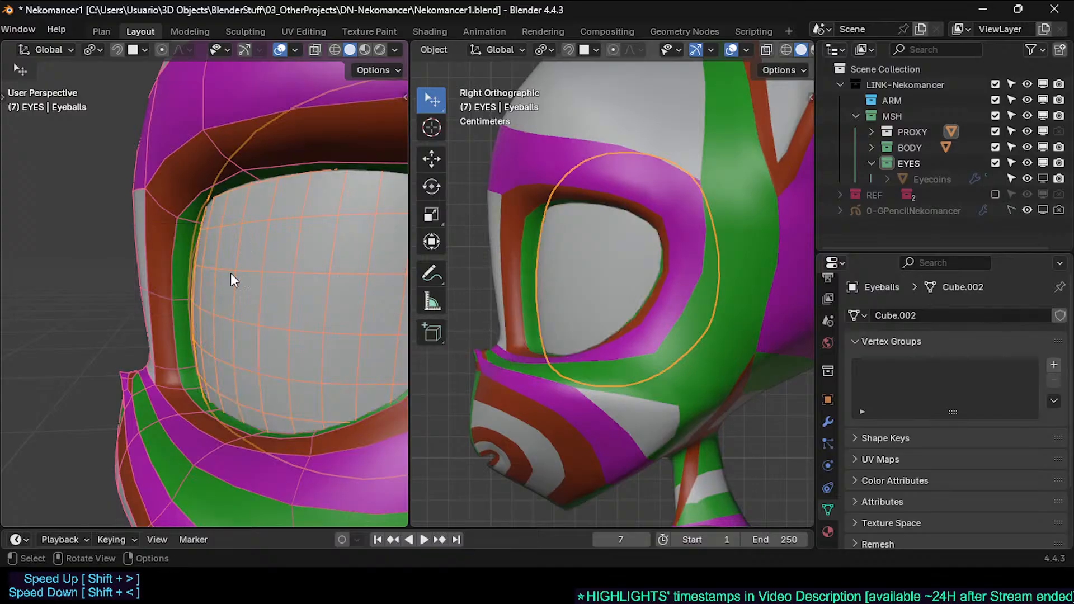
# Step: Edit MSH-Nekomancer with X-ray on and select the eyelid face loops around the eye opening
pyautogui.click(186, 246)
pyautogui.press('Tab')
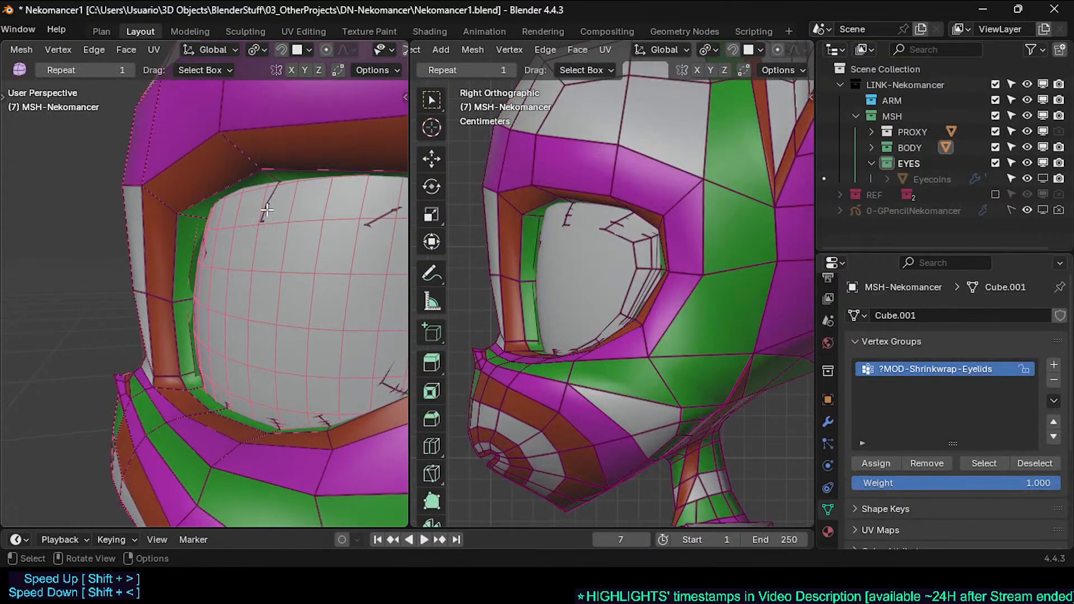
pyautogui.keyDown('alt'); pyautogui.click(518, 305); pyautogui.keyUp('alt')
pyautogui.hotkey('alt', 'z')
pyautogui.scroll(-3, 302, 223)
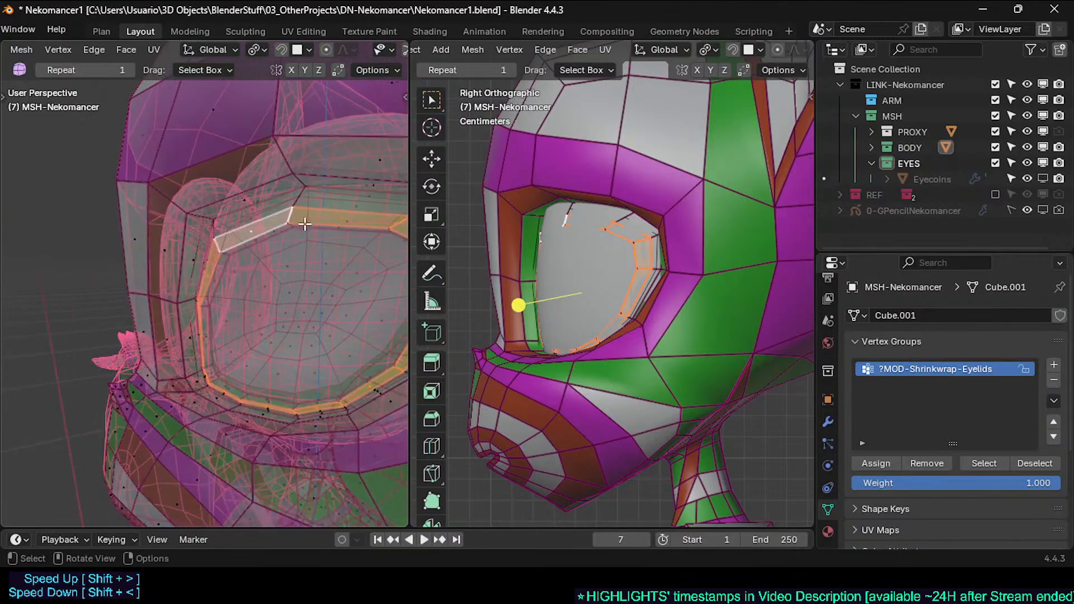
pyautogui.keyDown('alt'); pyautogui.keyDown('shift'); pyautogui.click(288, 212); pyautogui.keyUp('shift'); pyautogui.keyUp('alt')
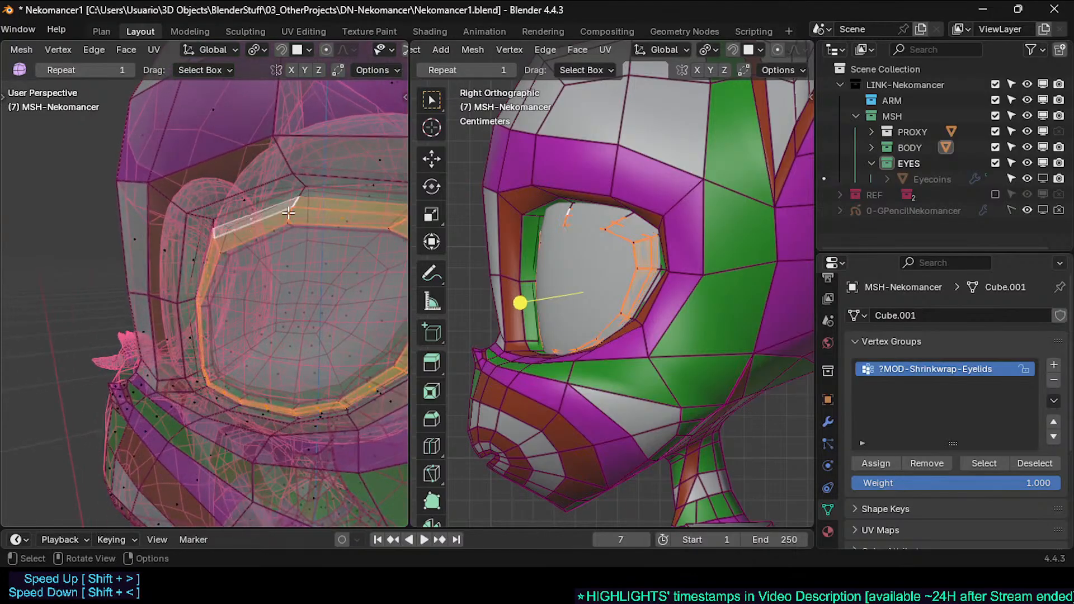
pyautogui.keyDown('alt'); pyautogui.keyDown('shift'); pyautogui.click(307, 192); pyautogui.keyUp('shift'); pyautogui.keyUp('alt')
pyautogui.scroll(3, 281, 245)
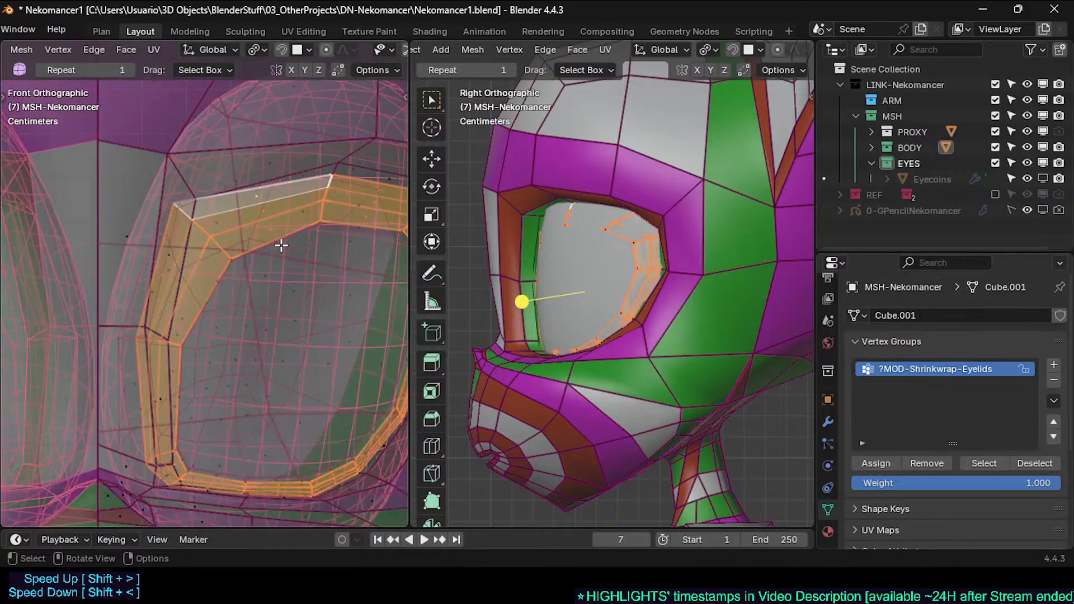
pyautogui.hotkey('alt', 'a')
pyautogui.moveTo(299, 241); pyautogui.dragTo(239, 265, button='middle')
pyautogui.keyDown('alt'); pyautogui.click(307, 240); pyautogui.keyUp('alt')
pyautogui.press('h')
pyautogui.keyDown('alt'); pyautogui.click(207, 229); pyautogui.keyUp('alt')
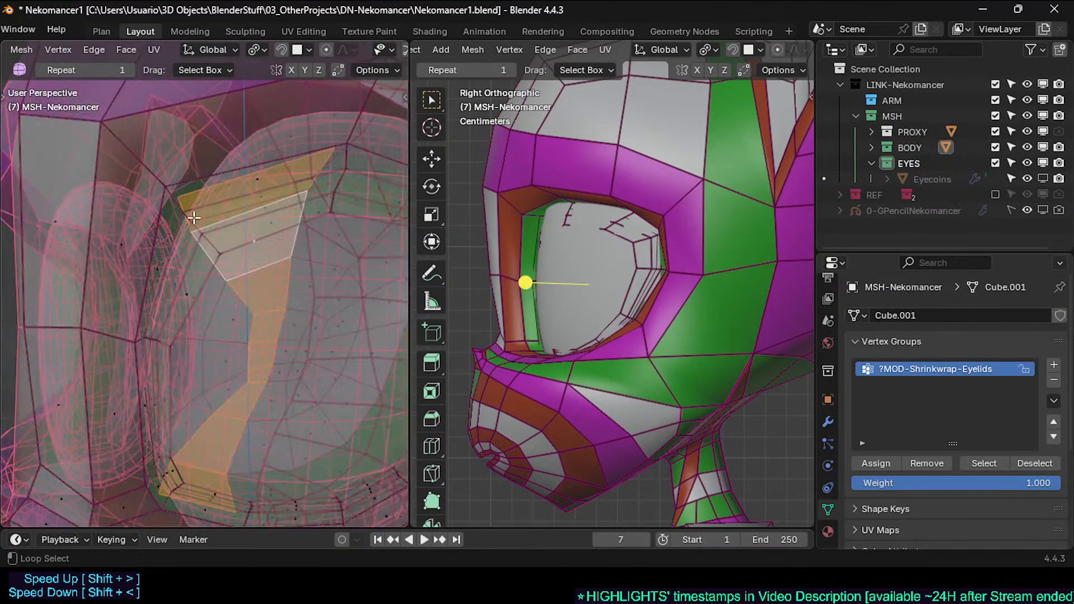
pyautogui.hotkey('ctrl', 'z')
pyautogui.keyDown('alt'); pyautogui.keyDown('shift'); pyautogui.click(201, 229); pyautogui.keyUp('shift'); pyautogui.keyUp('alt')
pyautogui.keyDown('alt'); pyautogui.keyDown('shift'); pyautogui.click(214, 241); pyautogui.keyUp('shift'); pyautogui.keyUp('alt')
pyautogui.hotkey('alt', 'a')
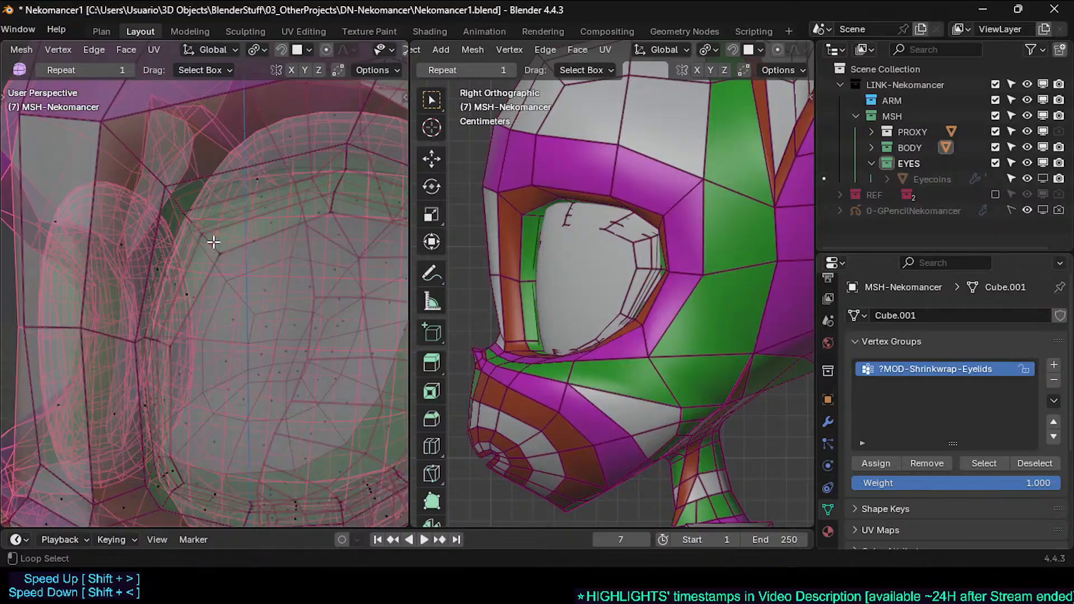
# Step: Select the eyelid face loop, expand the selection to its neighbouring faces, and move it against the Eyeballs proxy with snapping on
pyautogui.keyDown('alt'); pyautogui.keyDown('shift'); pyautogui.click(215, 241); pyautogui.keyUp('shift'); pyautogui.keyUp('alt')
pyautogui.press('ctrl+KP_Add')
pyautogui.hotkey('alt', 'z')
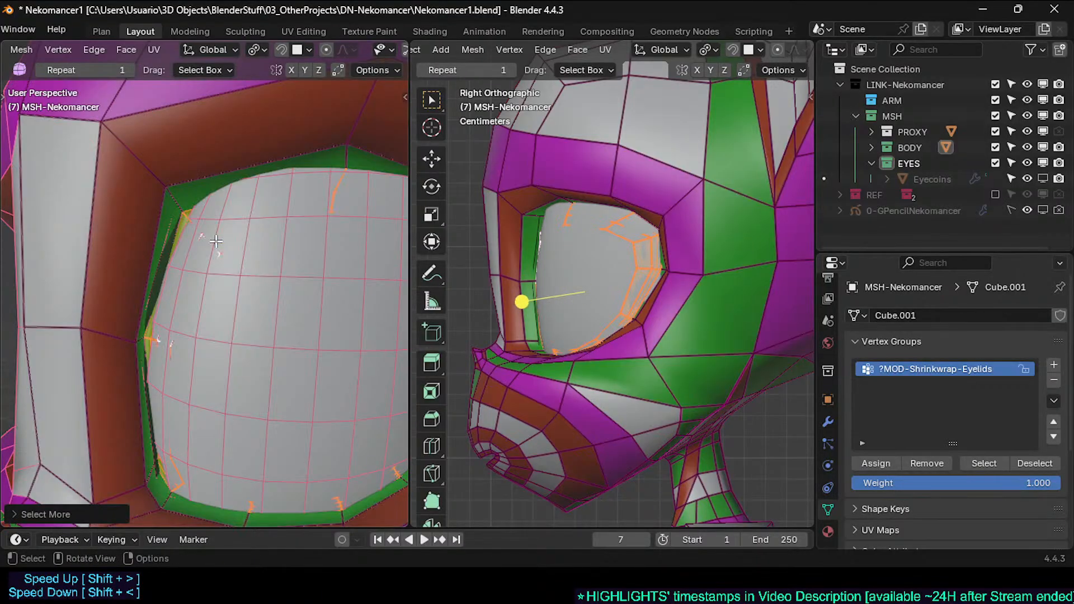
pyautogui.press('KP_1')
pyautogui.press('1')
pyautogui.scroll(-1, 216, 241)
pyautogui.moveTo(216, 241); pyautogui.dragTo(175, 238, button='middle')
pyautogui.scroll(2, 173, 234)
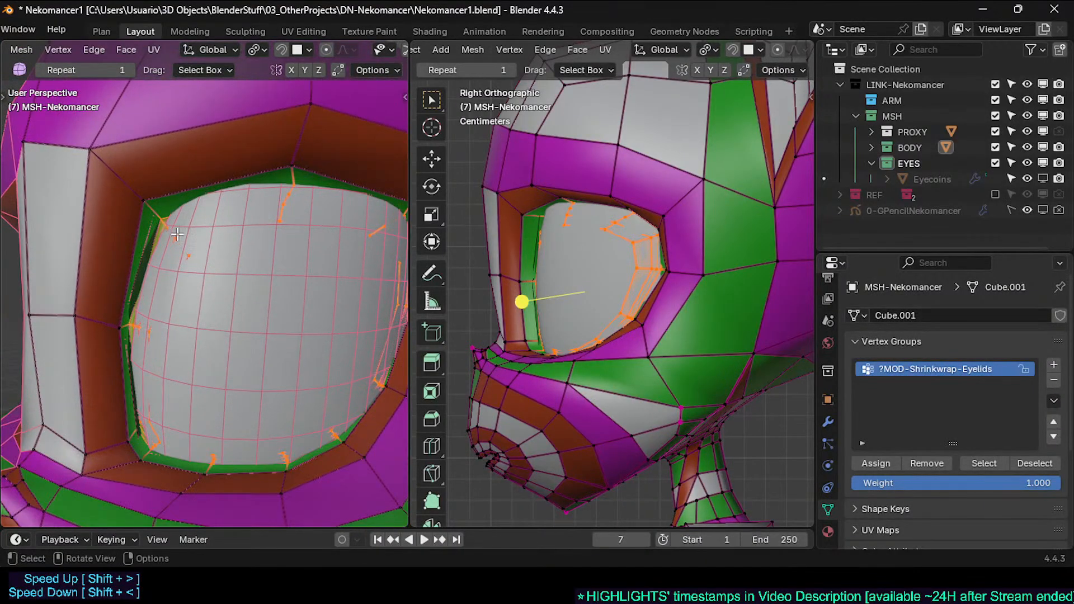
pyautogui.press('g')
pyautogui.click(259, 333)
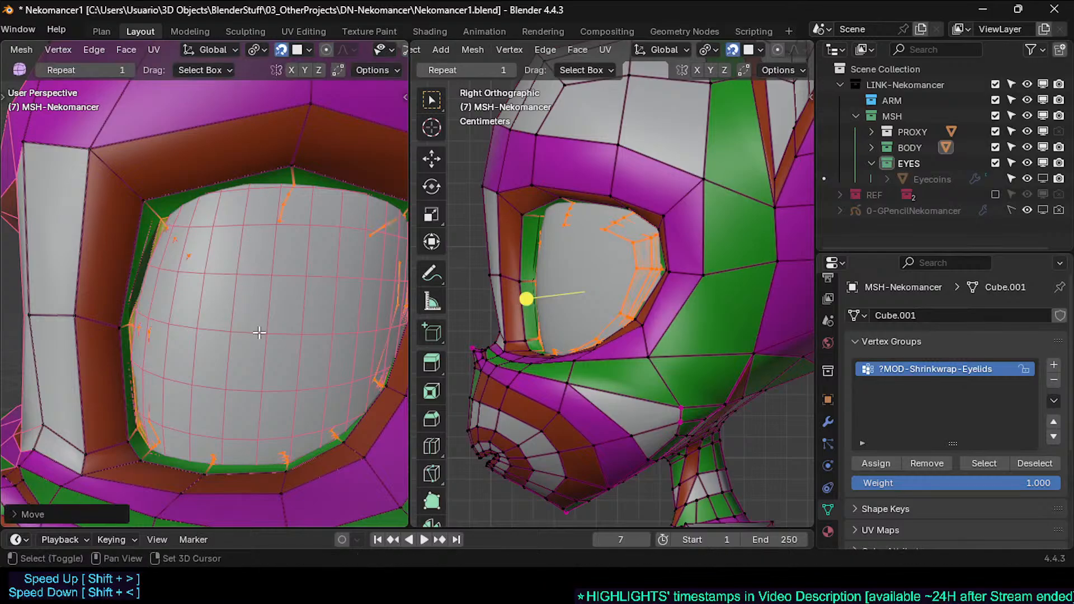
# Step: Reposition a vertex at the eyelid's upper inner corner with snapping, checking the fit with X-ray on and off
pyautogui.moveTo(184, 286); pyautogui.dragTo(94, 296, button='middle')
pyautogui.hotkey('alt', 'z')
pyautogui.moveTo(221, 346); pyautogui.dragTo(212, 306, button='middle')
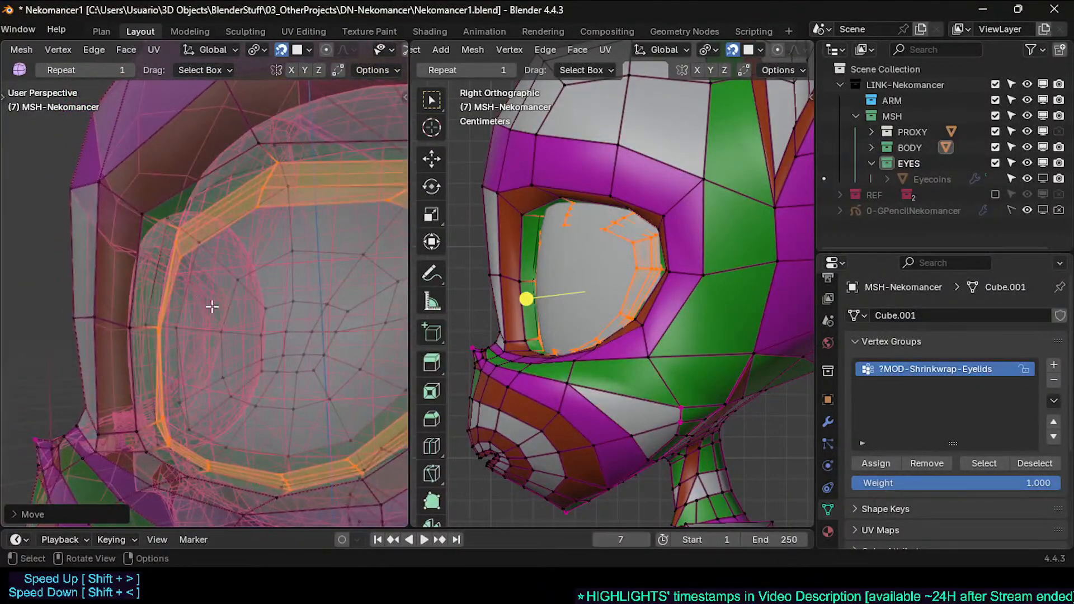
pyautogui.click(176, 225)
pyautogui.moveTo(178, 225); pyautogui.dragTo(197, 215, button='middle')
pyautogui.press('g')
pyautogui.click(219, 220)
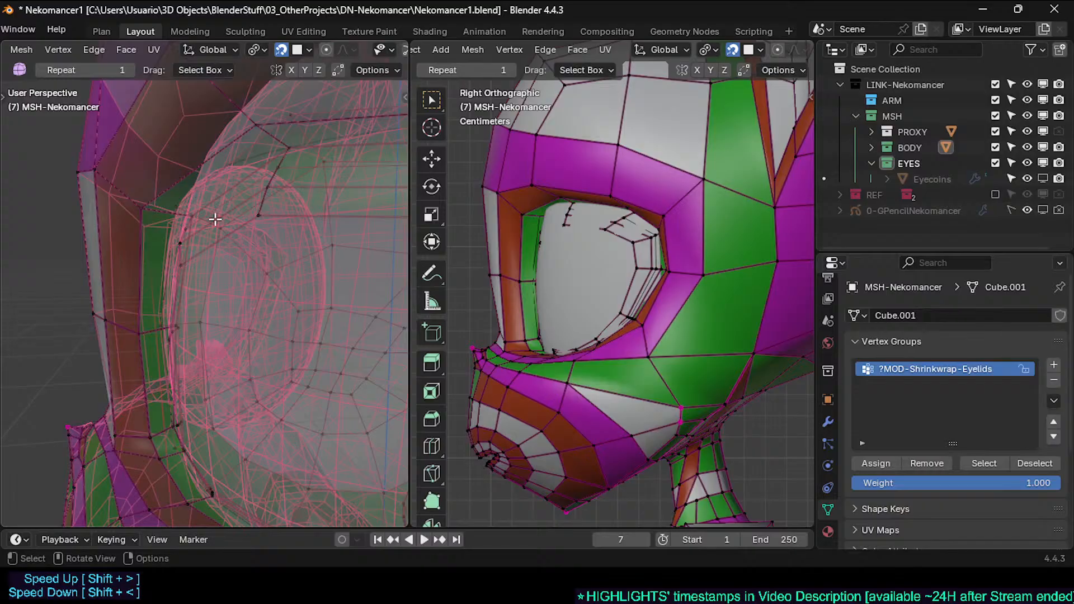
pyautogui.moveTo(220, 250); pyautogui.dragTo(262, 291, button='middle')
pyautogui.hotkey('alt', 'z')
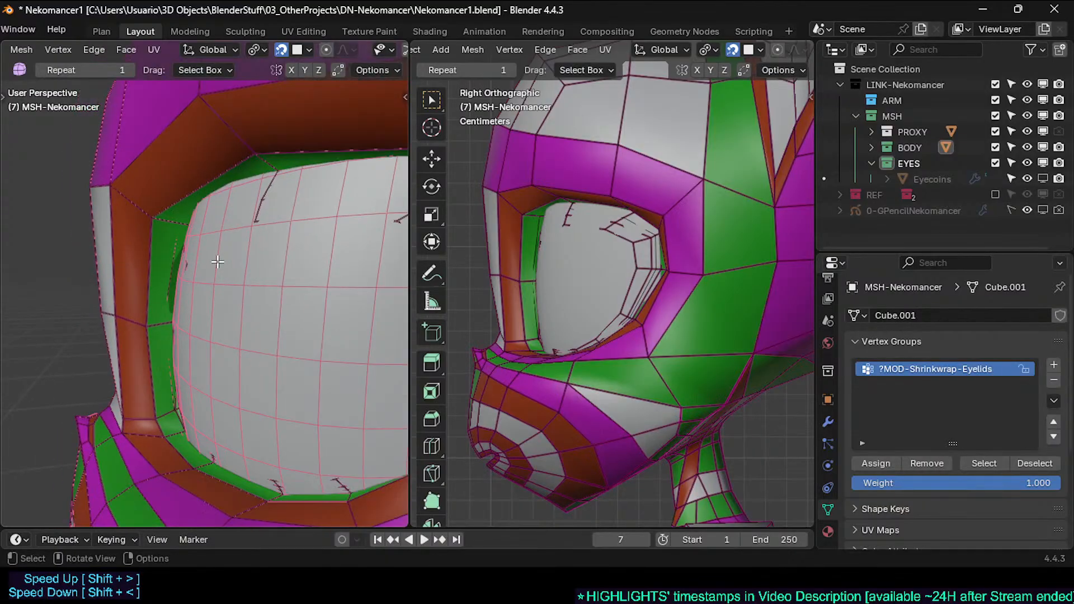
# Step: Return to Object Mode, set the Eyeballs proxy's display back to Wire and hide it
pyautogui.press('Tab')
pyautogui.click(260, 291)
pyautogui.hotkey('shift', 'ctrl', 'alt', 'h')
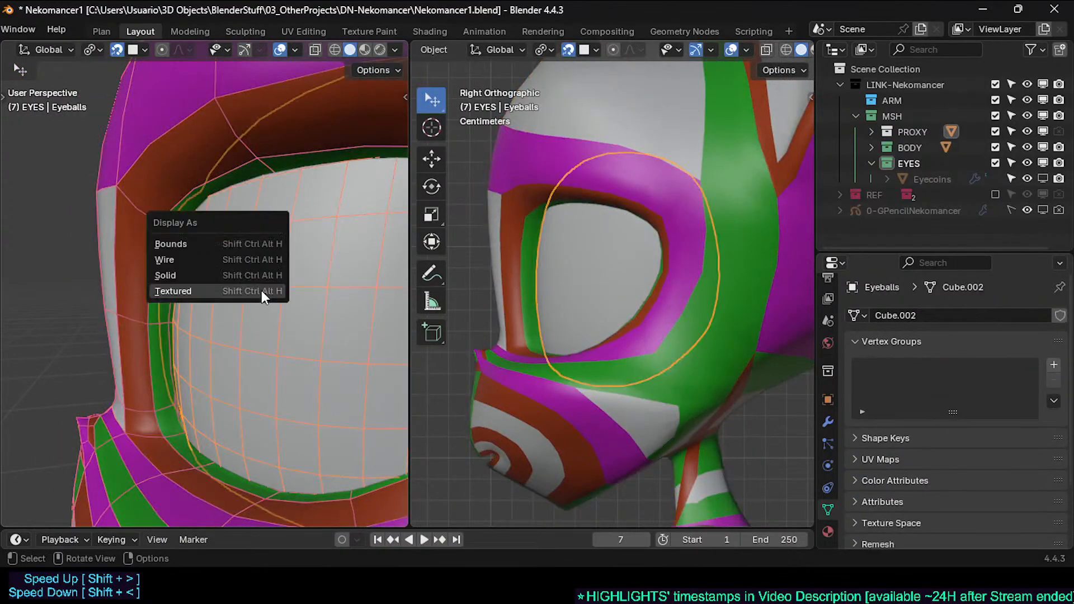
pyautogui.click(240, 262)
pyautogui.press('h')
pyautogui.moveTo(267, 276); pyautogui.dragTo(230, 276, button='middle')
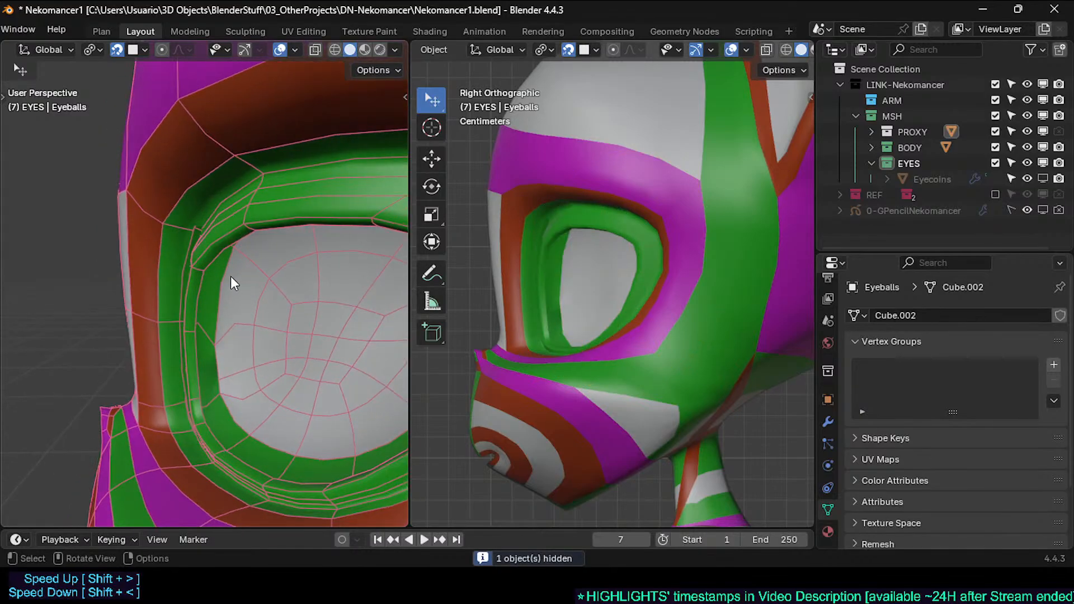
# Step: Edge-slide MSH-Nekomancer's edge loop around the white eye area inward
pyautogui.click(288, 294)
pyautogui.press('Tab')
pyautogui.moveTo(278, 307); pyautogui.dragTo(243, 240, button='middle')
pyautogui.keyDown('alt'); pyautogui.click(549, 269); pyautogui.keyUp('alt')
pyautogui.press('g')
pyautogui.press('g')
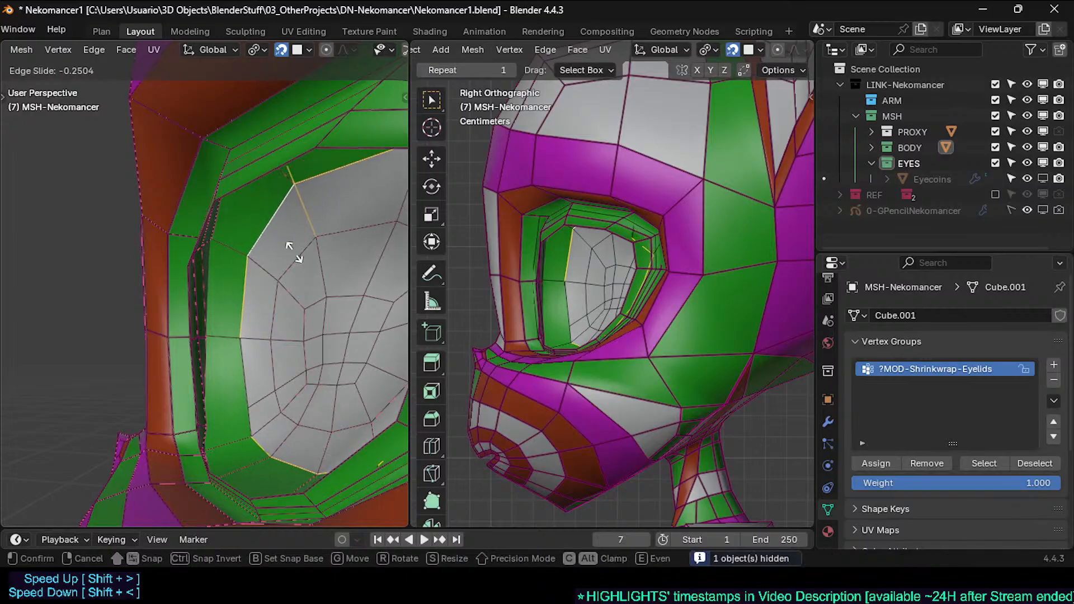
pyautogui.click(296, 252)
# Step: Edge-slide the eyelid's inner edge loop toward the eye opening
pyautogui.moveTo(296, 251); pyautogui.dragTo(256, 197, button='middle')
pyautogui.keyDown('alt'); pyautogui.click(242, 248); pyautogui.keyUp('alt')
pyautogui.hotkey('alt', 'z')
pyautogui.keyDown('alt'); pyautogui.click(257, 187); pyautogui.keyUp('alt')
pyautogui.press('g')
pyautogui.press('g')
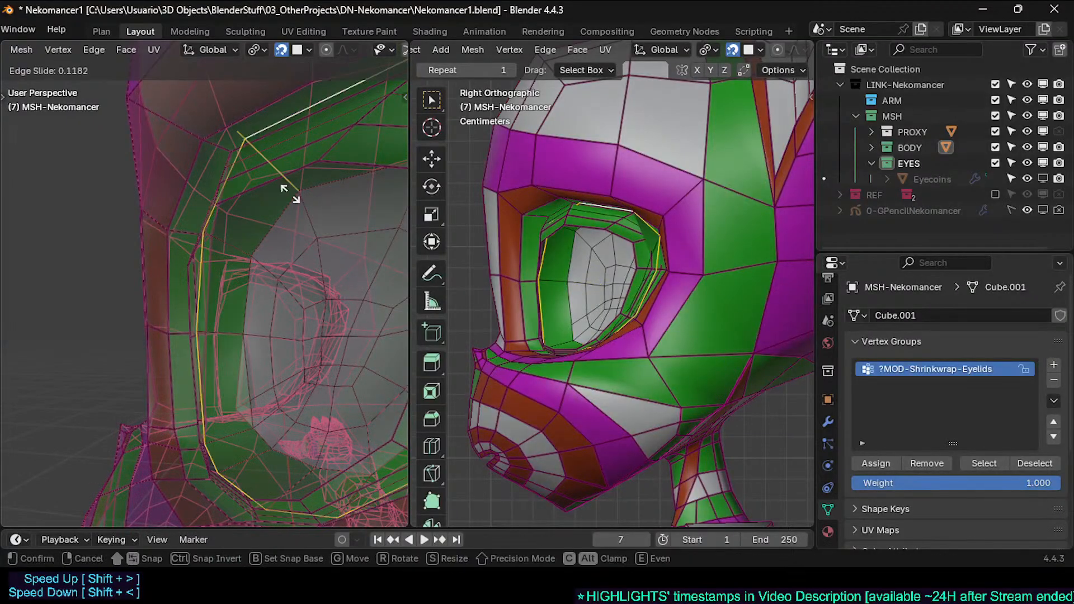
pyautogui.click(302, 206)
pyautogui.moveTo(290, 211); pyautogui.dragTo(272, 204, button='middle')
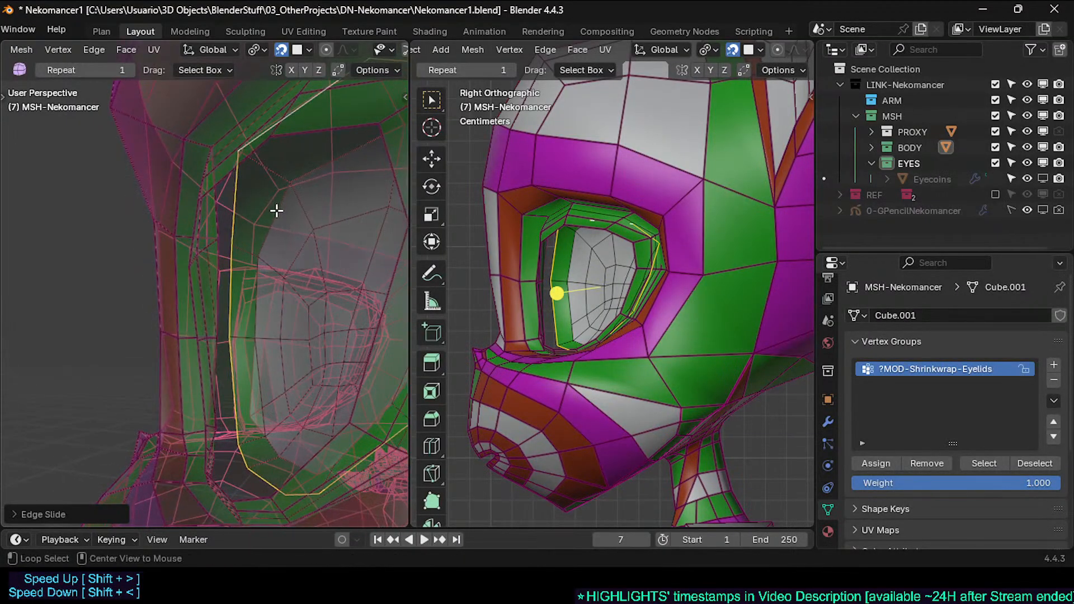
# Step: Dissolve the edge loop around the white eye area and leftover edges near its lower inner corner
pyautogui.hotkey('alt', 'a')
pyautogui.keyDown('alt'); pyautogui.click(272, 225); pyautogui.keyUp('alt')
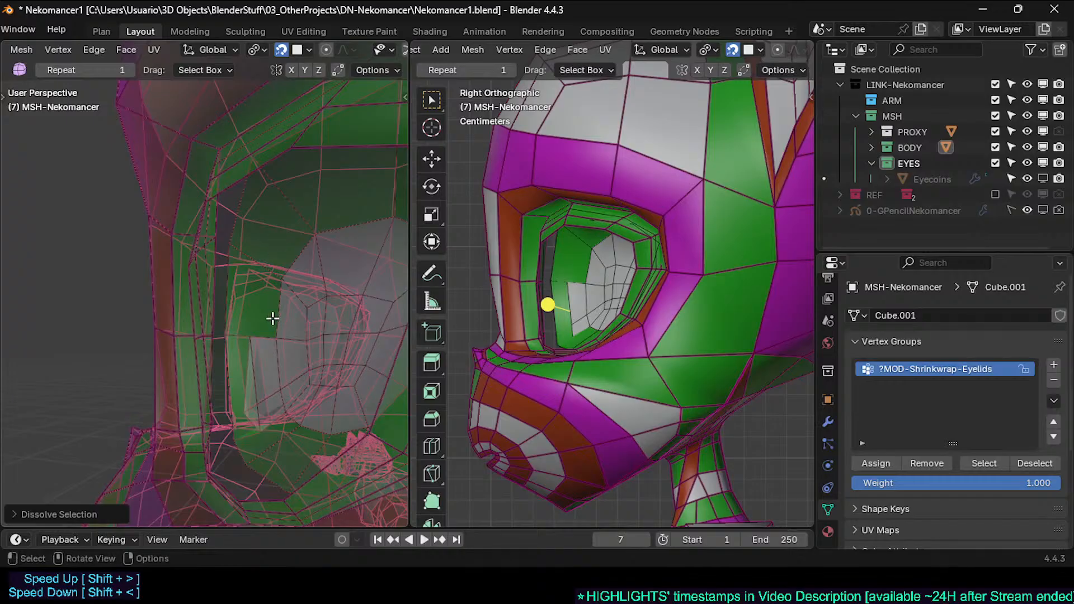
pyautogui.moveTo(273, 318); pyautogui.dragTo(212, 375, button='middle')
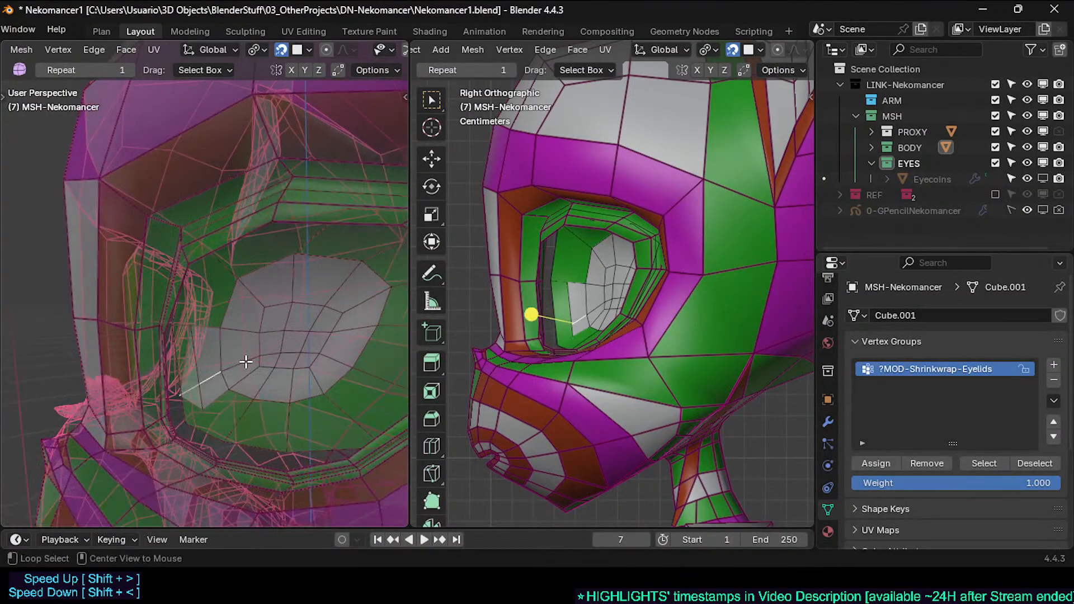
pyautogui.hotkey('ctrl', 'x')
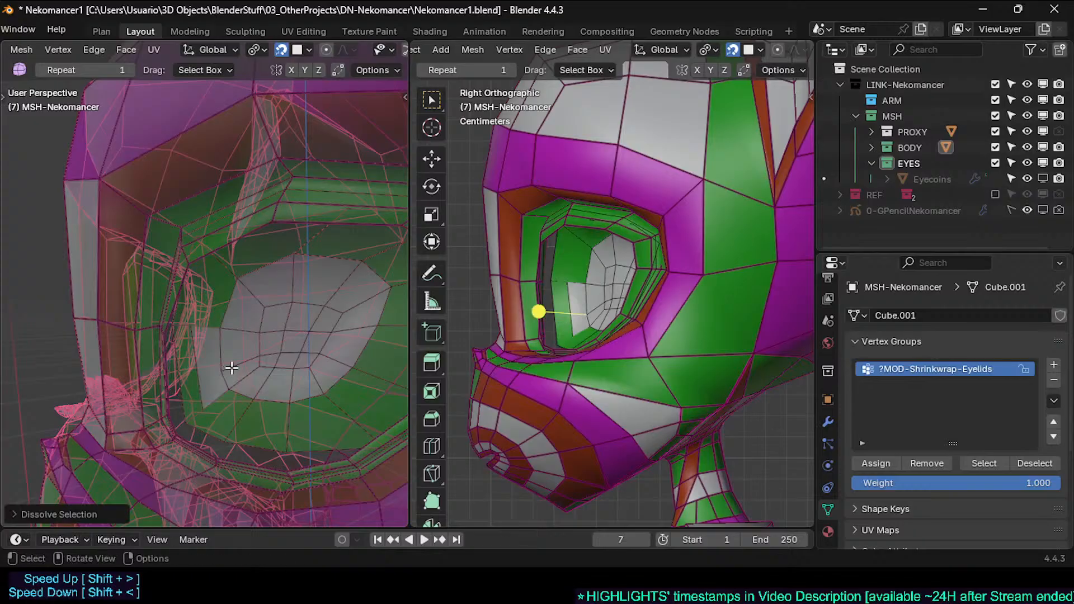
pyautogui.click(232, 367)
pyautogui.moveTo(232, 367); pyautogui.dragTo(265, 362, button='middle')
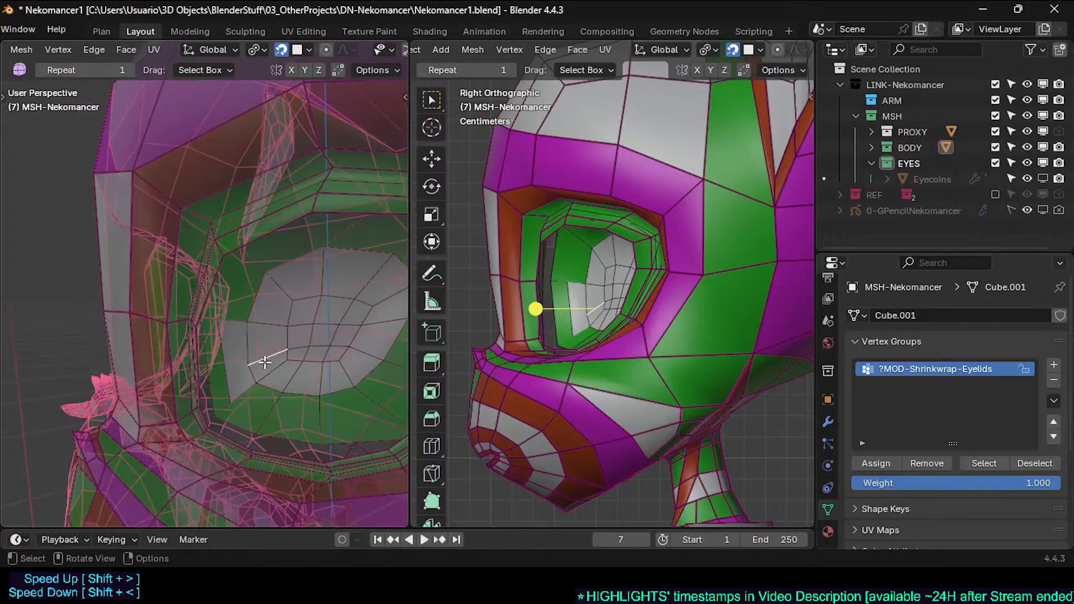
pyautogui.hotkey('ctrl', 'x')
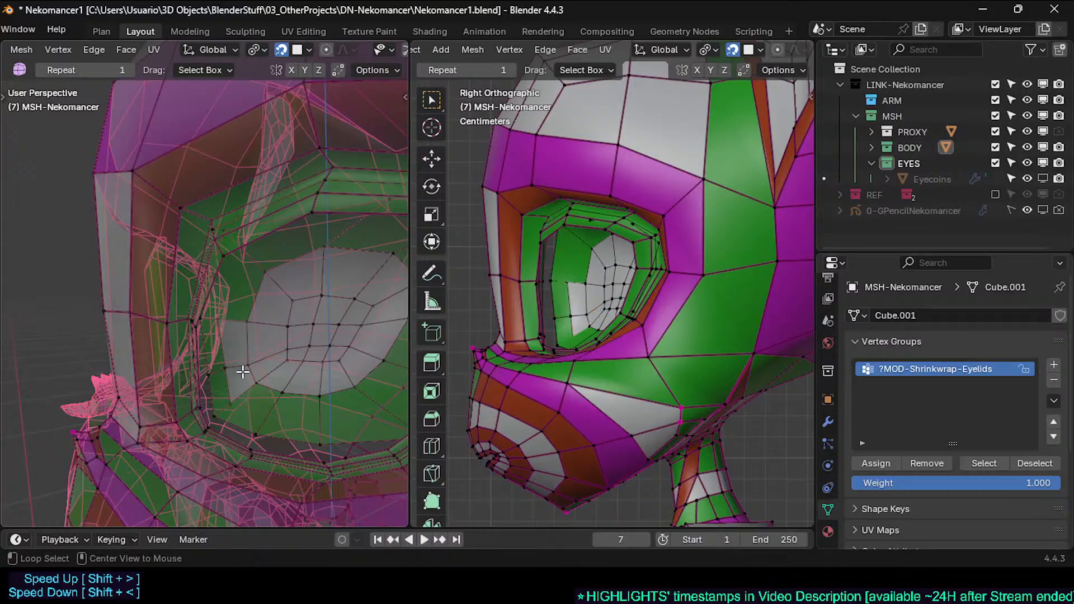
# Step: Dissolve the boundary between the two narrow faces at the inner side of the eye and the white eye area
pyautogui.press('3')
pyautogui.keyDown('alt'); pyautogui.click(219, 368); pyautogui.keyUp('alt')
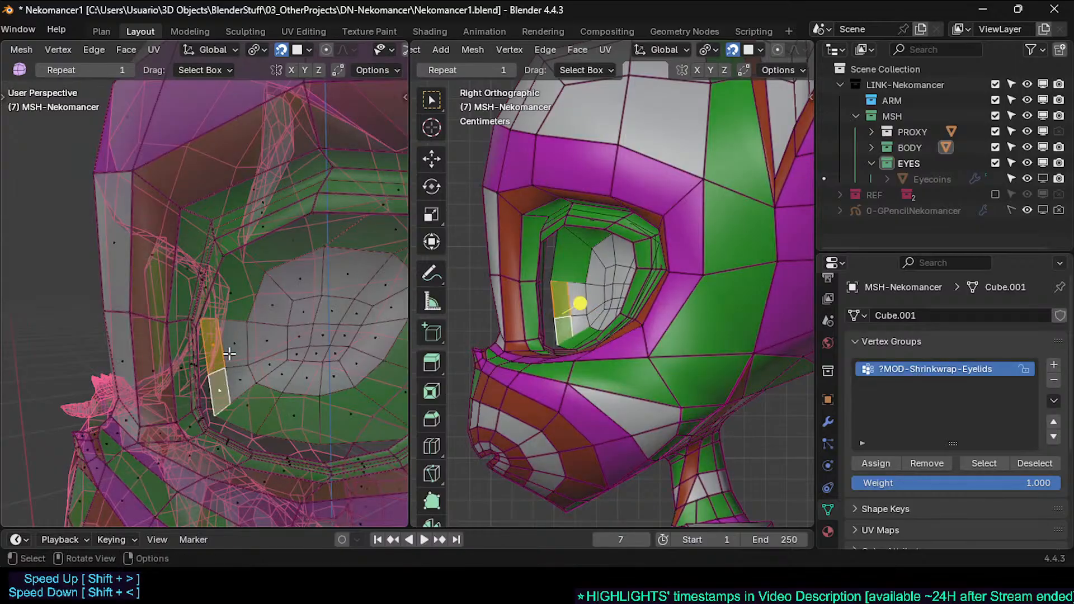
pyautogui.press('x')
pyautogui.click(226, 351)
pyautogui.hotkey('ctrl', 'x')
pyautogui.moveTo(246, 351); pyautogui.dragTo(154, 330, button='middle')
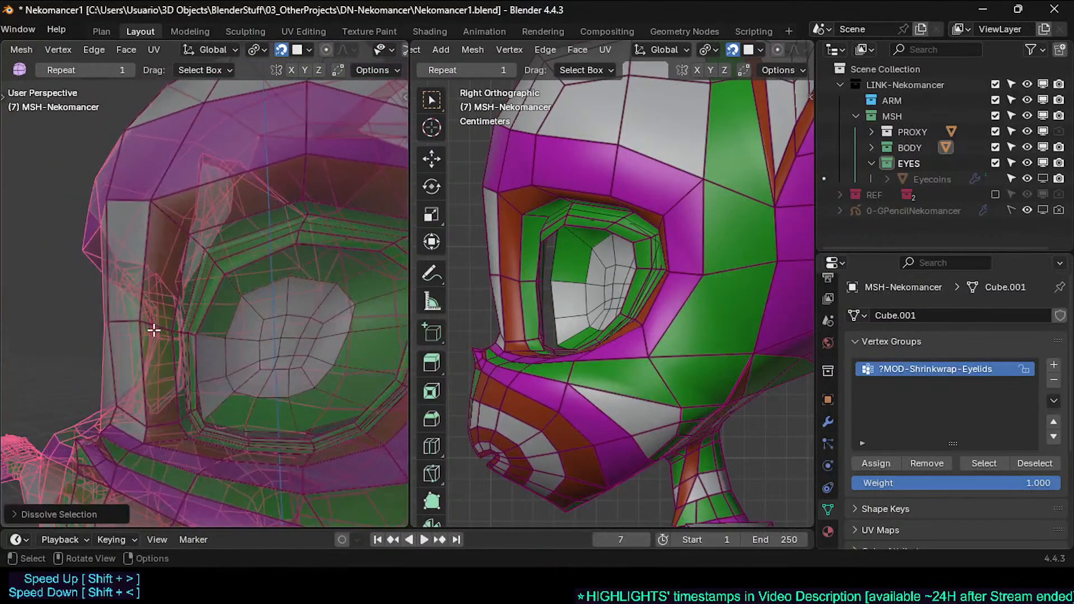
# Step: Bevel the edges running across the nose-side socket wall and eyelid into a band of faces
pyautogui.keyDown('alt'); pyautogui.click(461, 280); pyautogui.keyUp('alt')
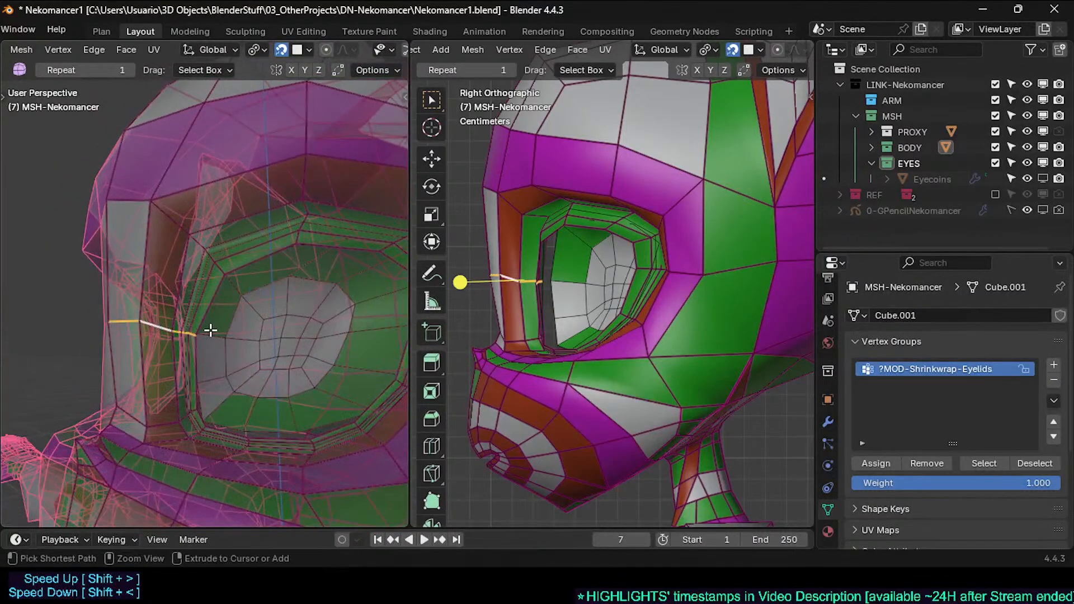
pyautogui.hotkey('ctrl', 'b')
pyautogui.click(219, 337)
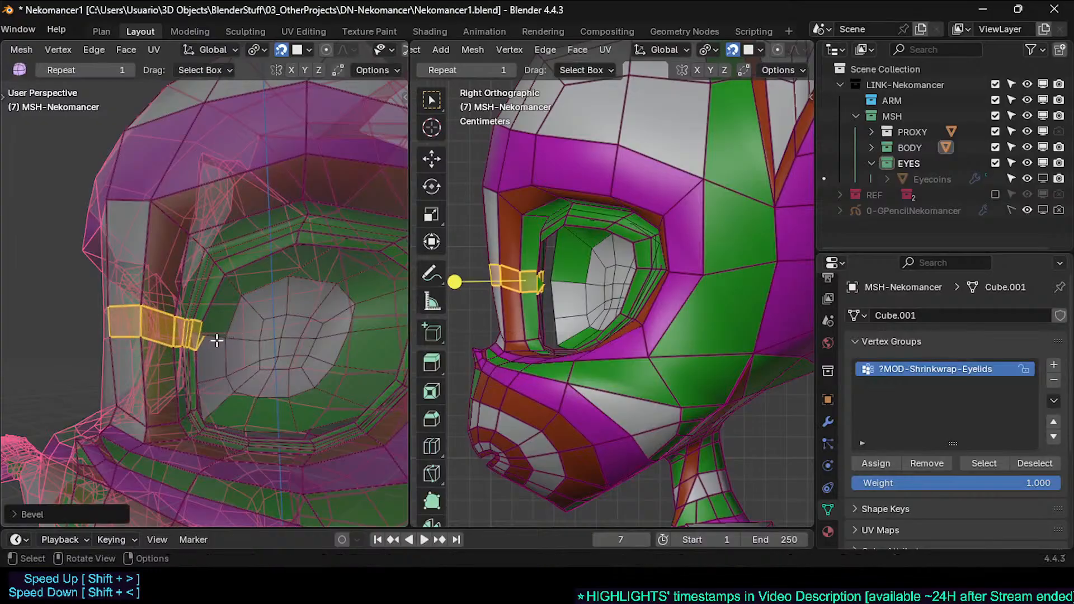
pyautogui.moveTo(217, 338); pyautogui.dragTo(237, 369, button='middle')
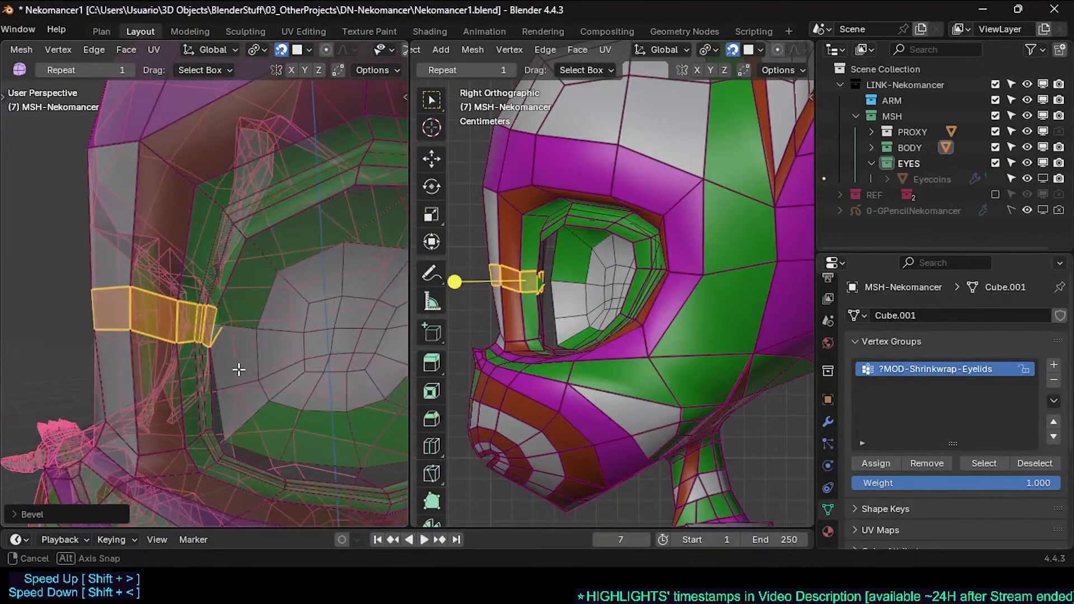
# Step: Try to remove the stray geometry at the eye-side end of the beveled band
pyautogui.scroll(4, 237, 370)
pyautogui.click(221, 316)
pyautogui.moveTo(221, 317); pyautogui.dragTo(253, 290, button='middle')
pyautogui.press('x')
pyautogui.click(215, 296)
# Step: Undo the recent edits back to before the bevel across the nose-side socket wall and eyelid
pyautogui.hotkey('ctrl', 'z')
pyautogui.hotkey('ctrl', 'z')
pyautogui.hotkey('ctrl', 'z')
pyautogui.hotkey('ctrl', 'z')
pyautogui.hotkey('ctrl', 'z')
# Step: Reveal the hidden geometry, and hide the face loop bordering the inside of the eye opening
pyautogui.hotkey('alt', 'h')
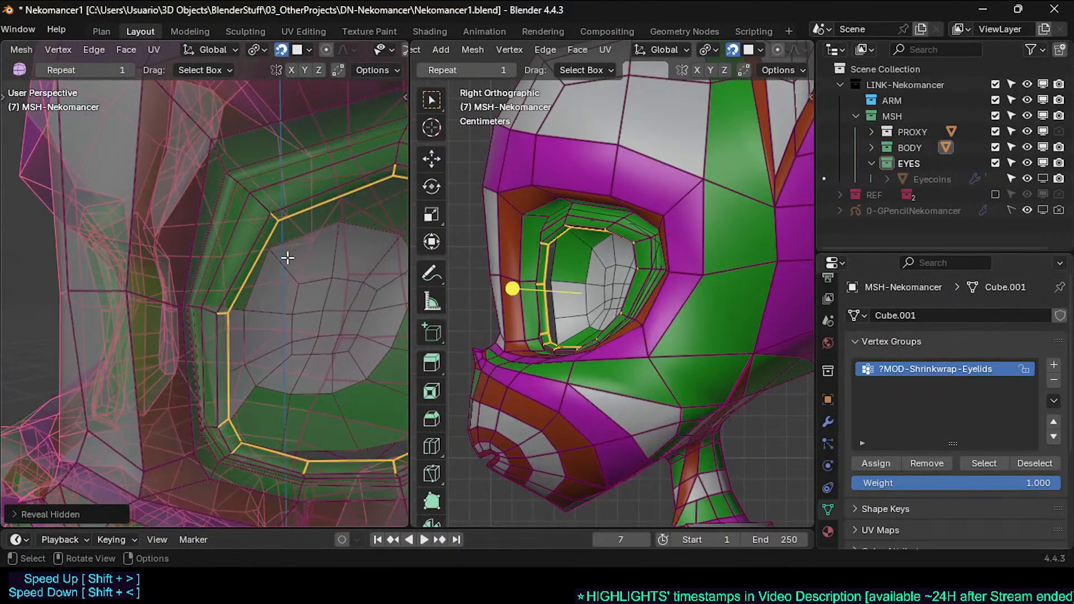
pyautogui.press('3')
pyautogui.keyDown('alt'); pyautogui.click(230, 307); pyautogui.keyUp('alt')
pyautogui.press('h')
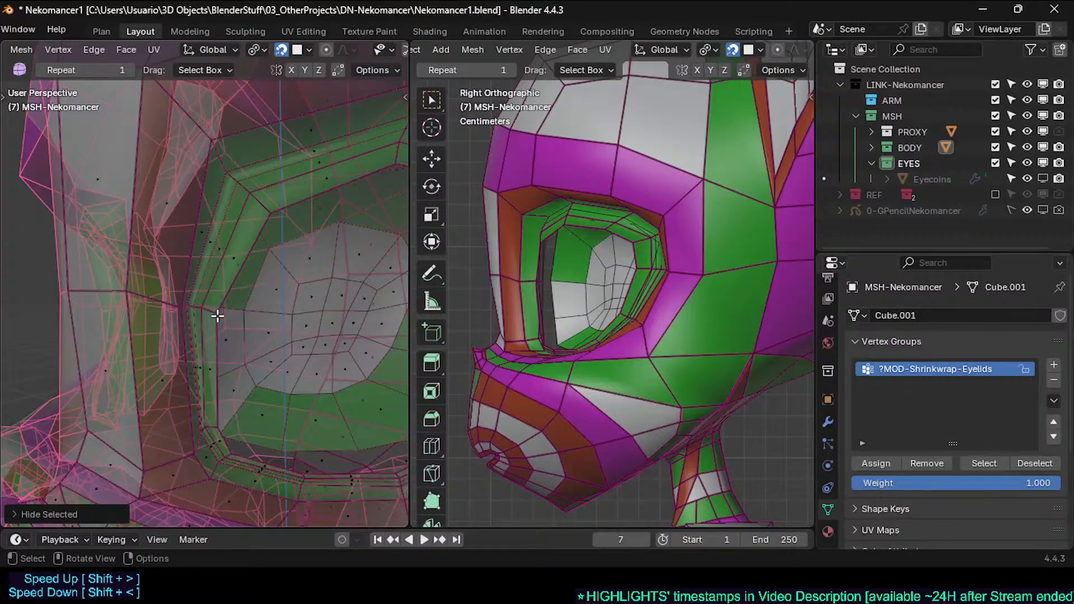
pyautogui.moveTo(216, 312)
pyautogui.mouseDown(button='middle')
pyautogui.moveTo(196, 322)
pyautogui.moveTo(206, 310)
pyautogui.mouseUp(button='middle')
pyautogui.hotkey('ctrl', 'r')
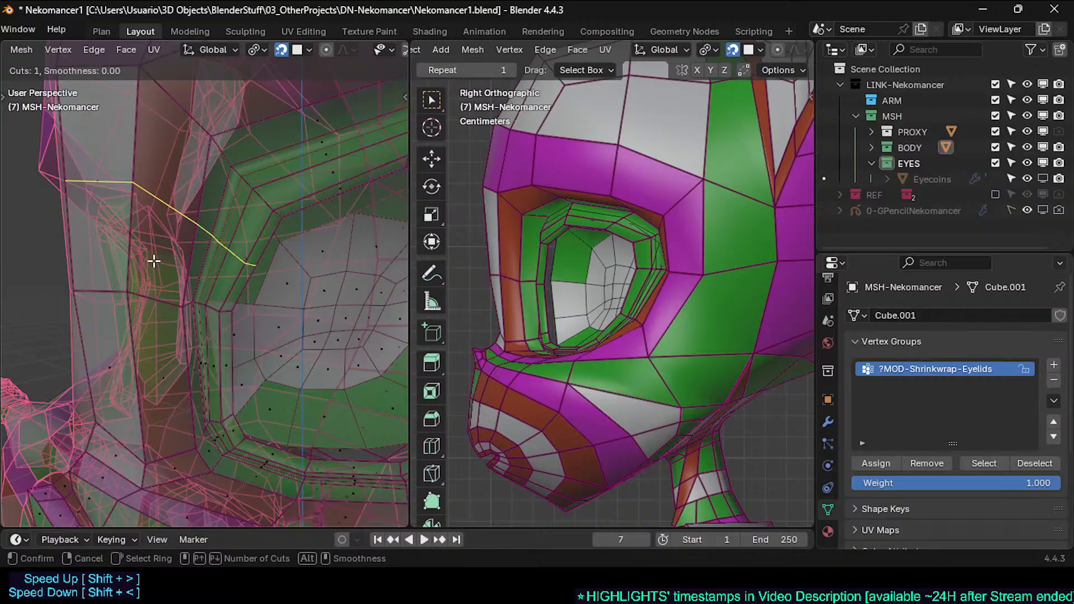
pyautogui.rightClick(141, 301)
# Step: Bevel the edge line crossing the nose-side socket wall and eyelid with one segment, stopping at the eyelid's inner rim
pyautogui.keyDown('alt'); pyautogui.click(118, 290); pyautogui.keyUp('alt')
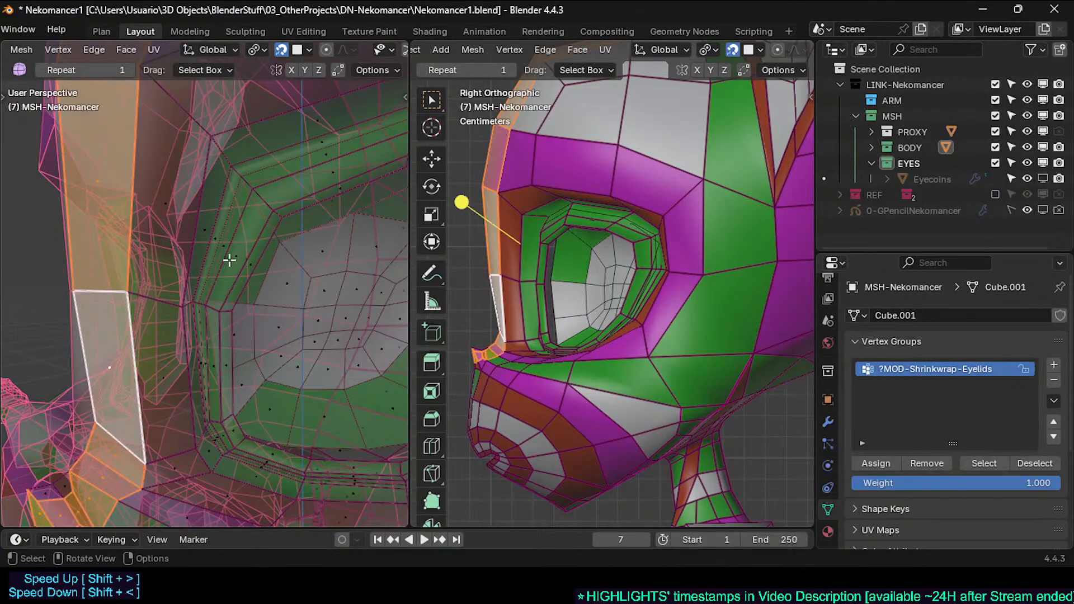
pyautogui.keyDown('alt'); pyautogui.click(144, 297); pyautogui.keyUp('alt')
pyautogui.keyDown('alt'); pyautogui.click(176, 304); pyautogui.keyUp('alt')
pyautogui.hotkey('alt', 'a')
pyautogui.keyDown('alt'); pyautogui.click(170, 303); pyautogui.keyUp('alt')
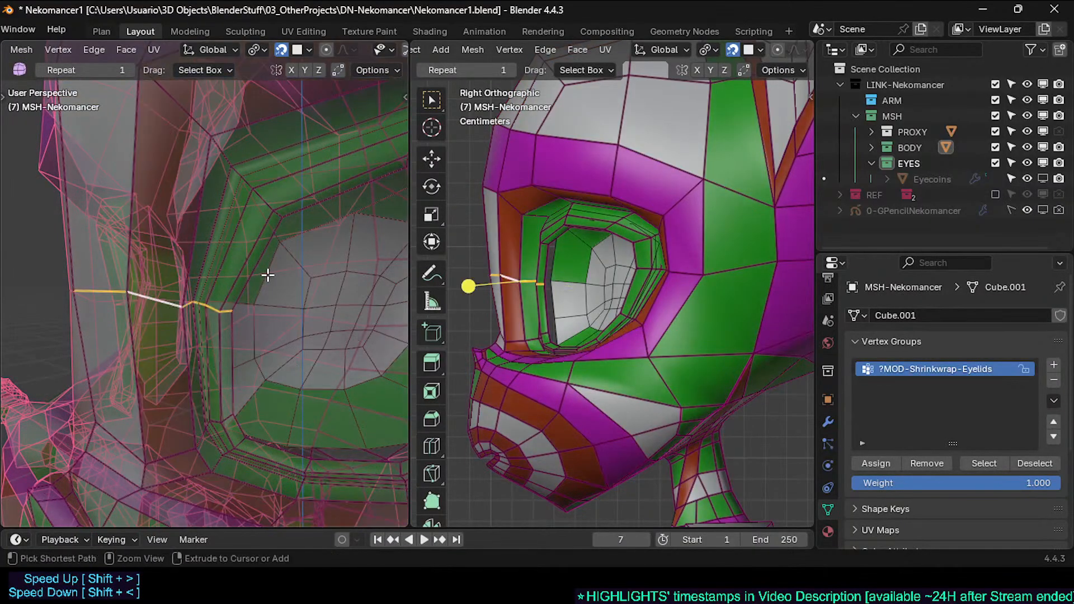
pyautogui.hotkey('ctrl', 'b')
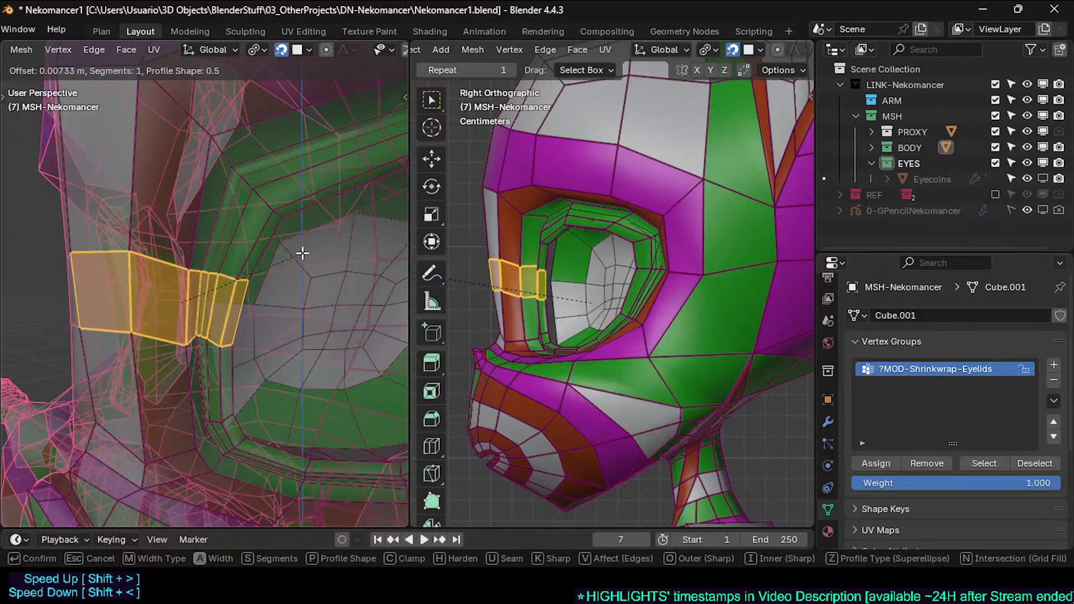
pyautogui.click(297, 253)
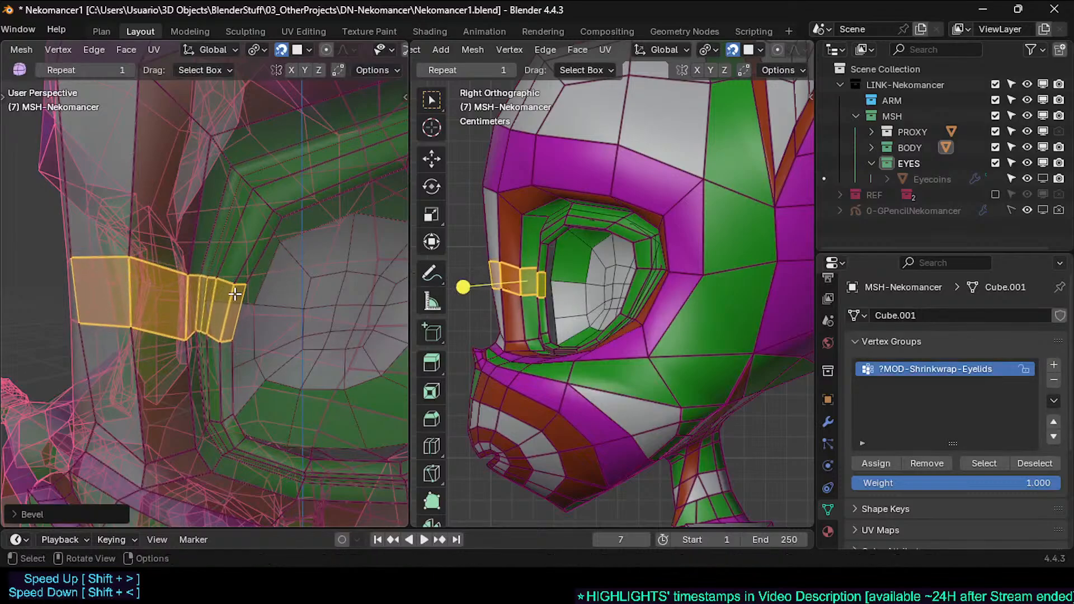
# Step: Select only the beveled band's vertices on the inner eyelid rim beside the nose
pyautogui.keyDown('alt'); pyautogui.click(237, 303); pyautogui.keyUp('alt')
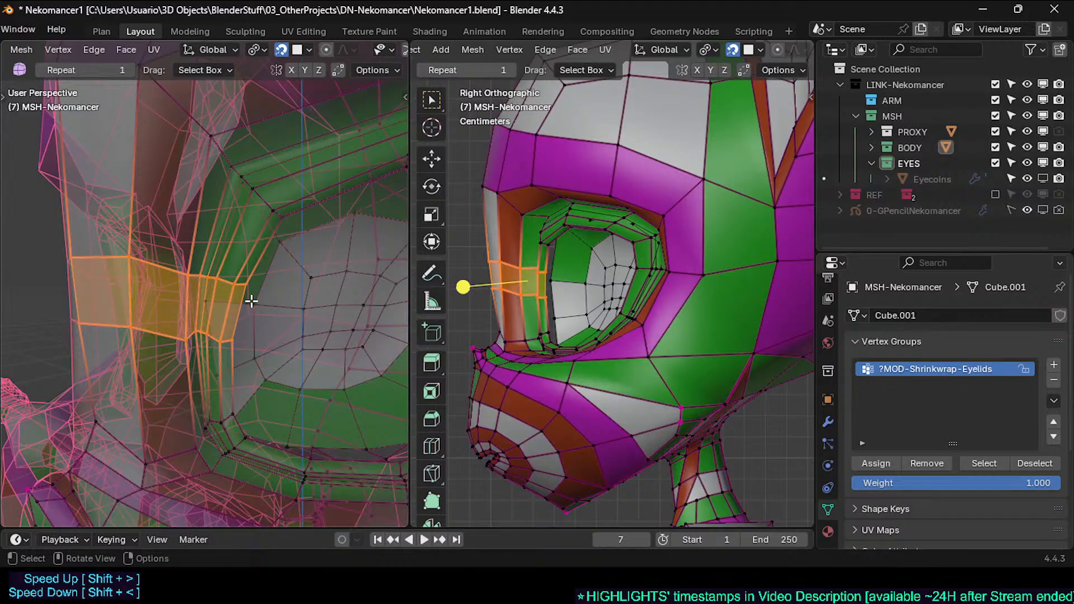
pyautogui.hotkey('alt', 'a')
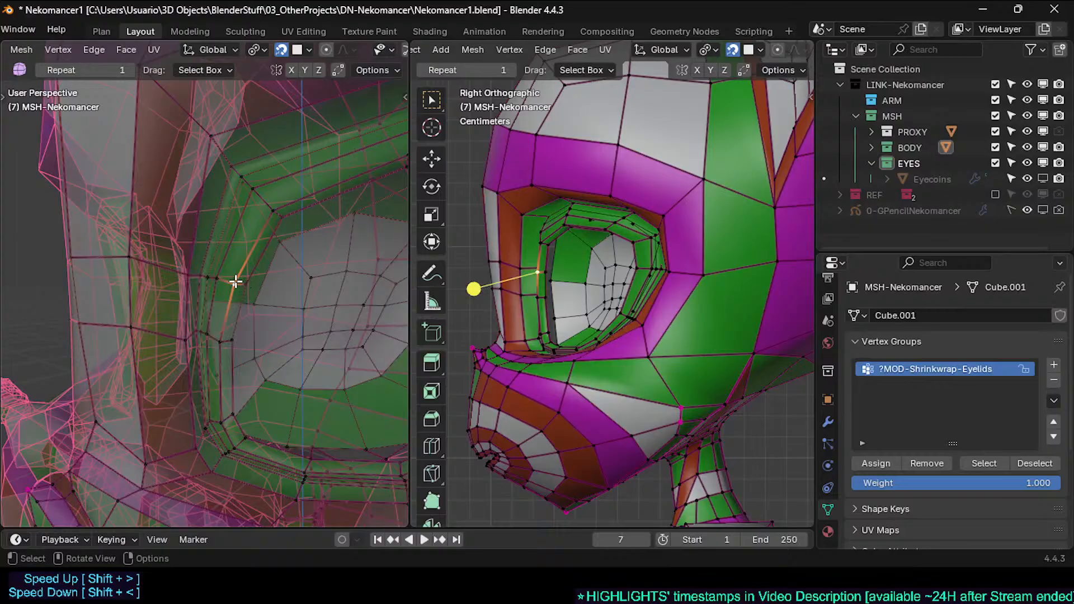
pyautogui.keyDown('shift'); pyautogui.click(223, 338); pyautogui.keyUp('shift')
pyautogui.moveTo(209, 331); pyautogui.dragTo(221, 271, button='middle')
pyautogui.keyDown('shift'); pyautogui.click(211, 278); pyautogui.keyUp('shift')
pyautogui.keyDown('shift'); pyautogui.click(195, 276); pyautogui.keyUp('shift')
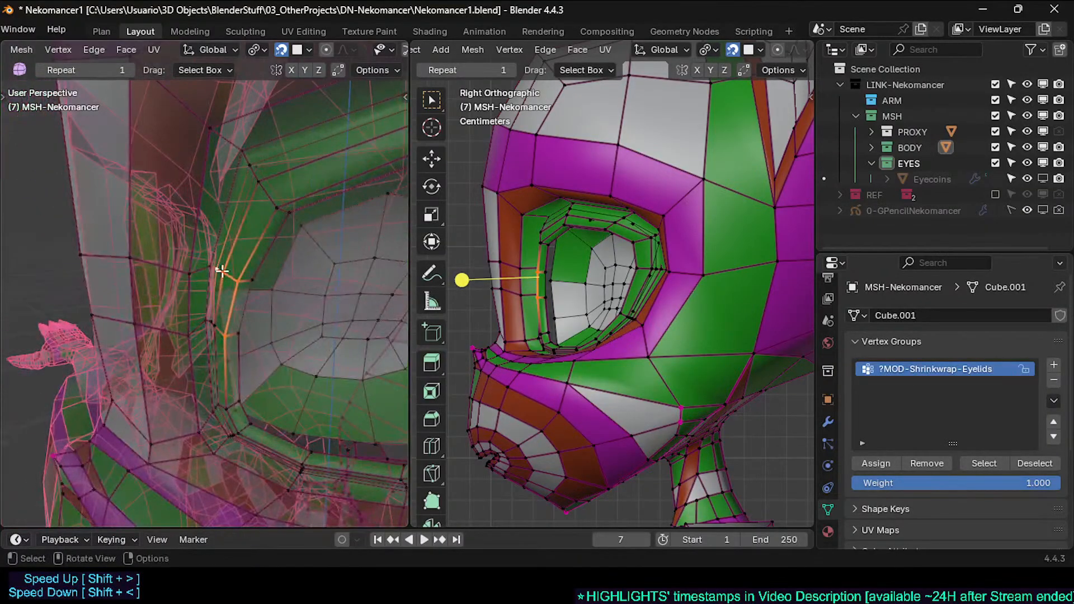
pyautogui.keyDown('shift'); pyautogui.click(213, 323); pyautogui.keyUp('shift')
pyautogui.moveTo(213, 323); pyautogui.dragTo(178, 204, button='middle')
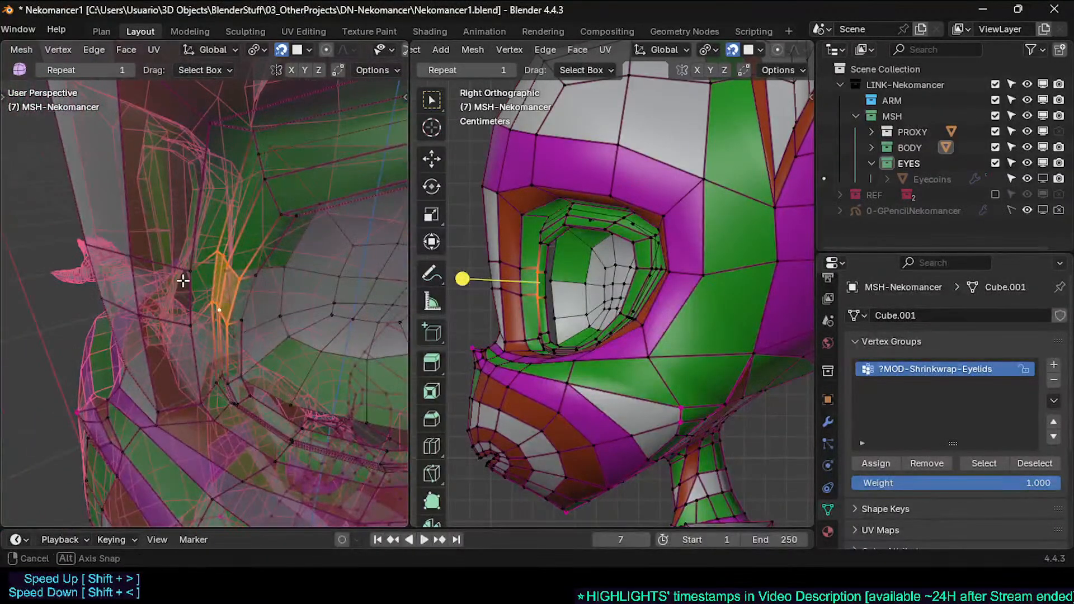
pyautogui.moveTo(183, 281)
pyautogui.mouseDown(button='middle')
pyautogui.moveTo(162, 297)
pyautogui.moveTo(200, 291)
pyautogui.mouseUp(button='middle')
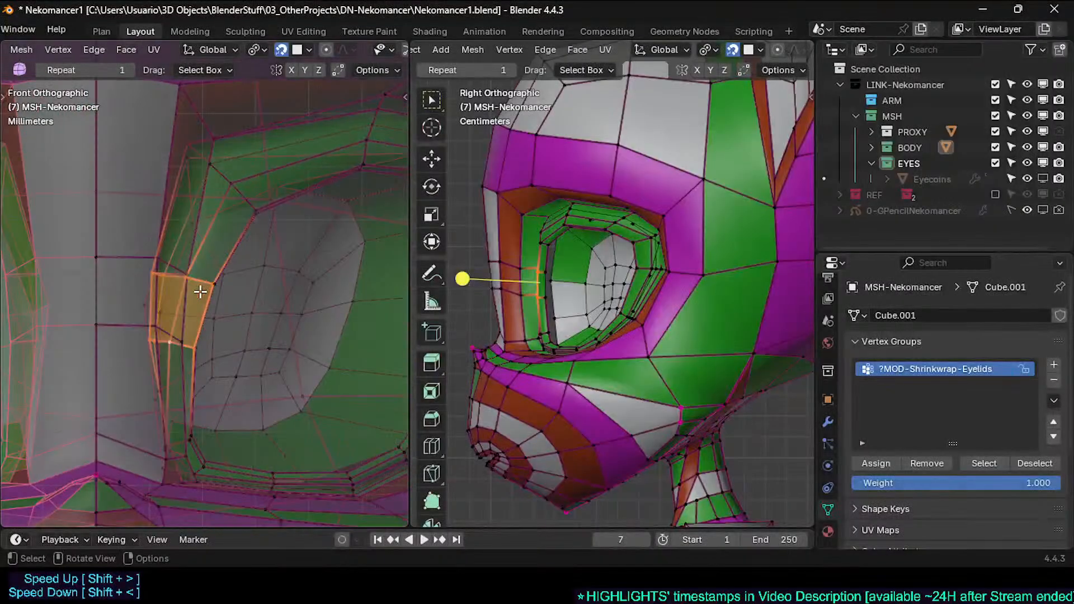
# Step: Turn off X-ray and snapping, and move the two upper side vertices of the nose bridge inward toward the centre line
pyautogui.scroll(-2, 200, 291)
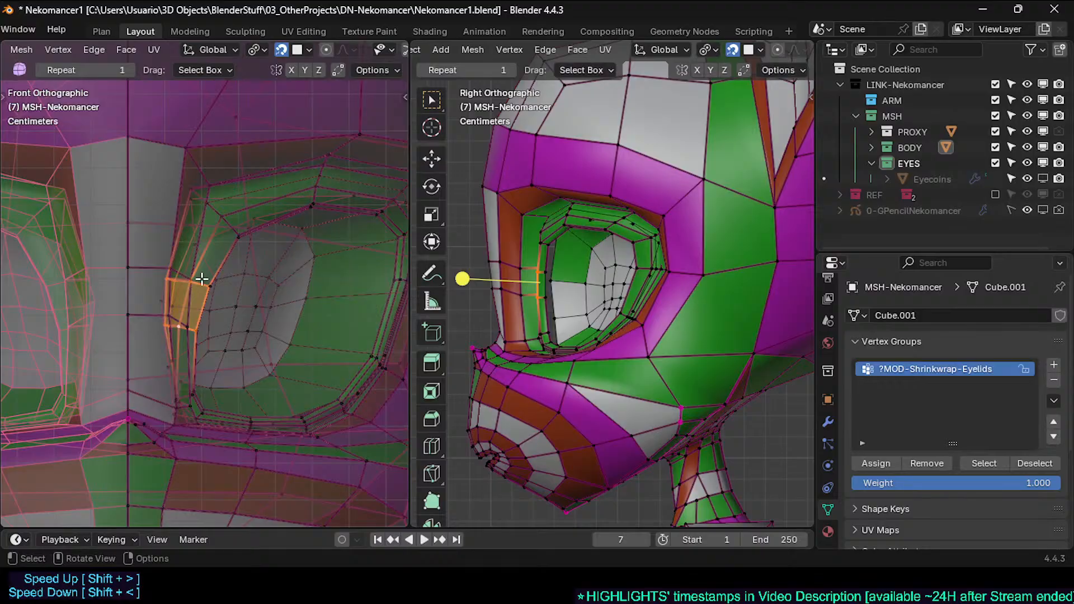
pyautogui.hotkey('alt', 'z')
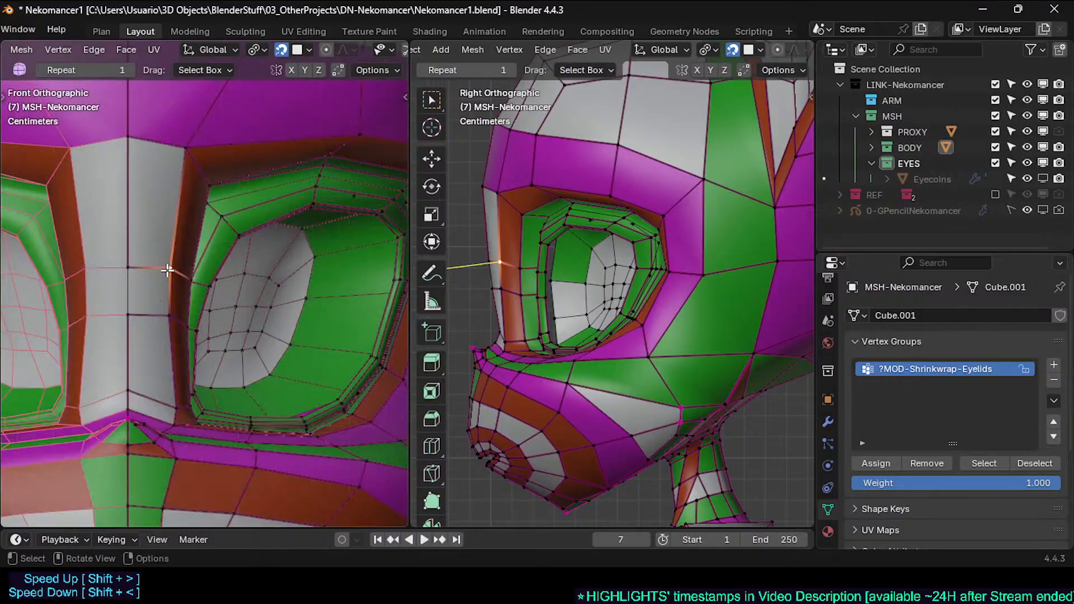
pyautogui.press('g')
pyautogui.rightClick(111, 241)
pyautogui.hotkey('shift', 'Tab')
pyautogui.press('g')
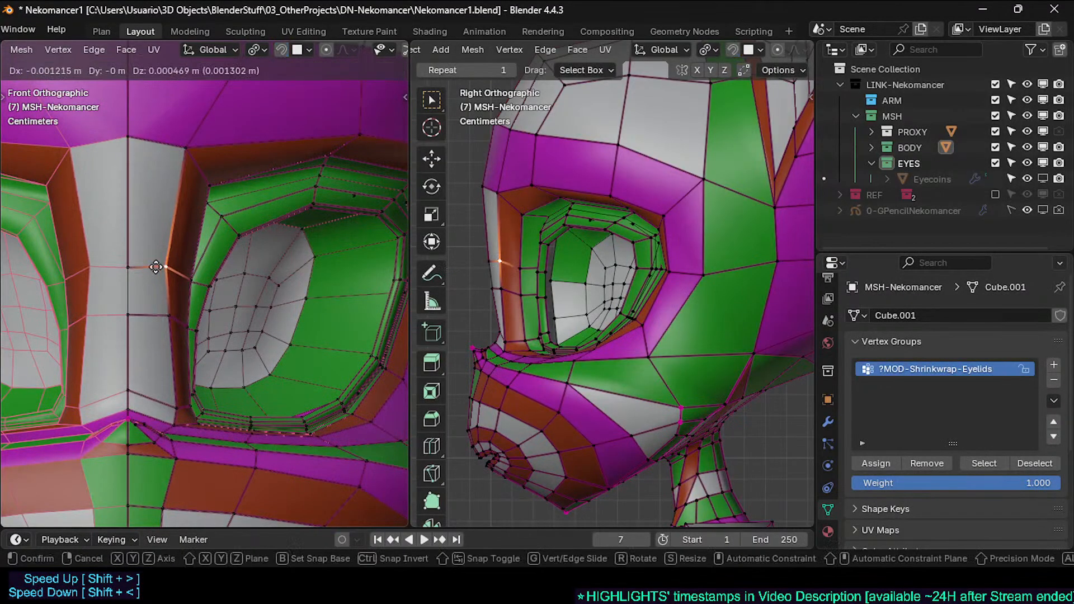
pyautogui.click(161, 267)
pyautogui.click(164, 315)
pyautogui.press('g')
pyautogui.click(135, 289)
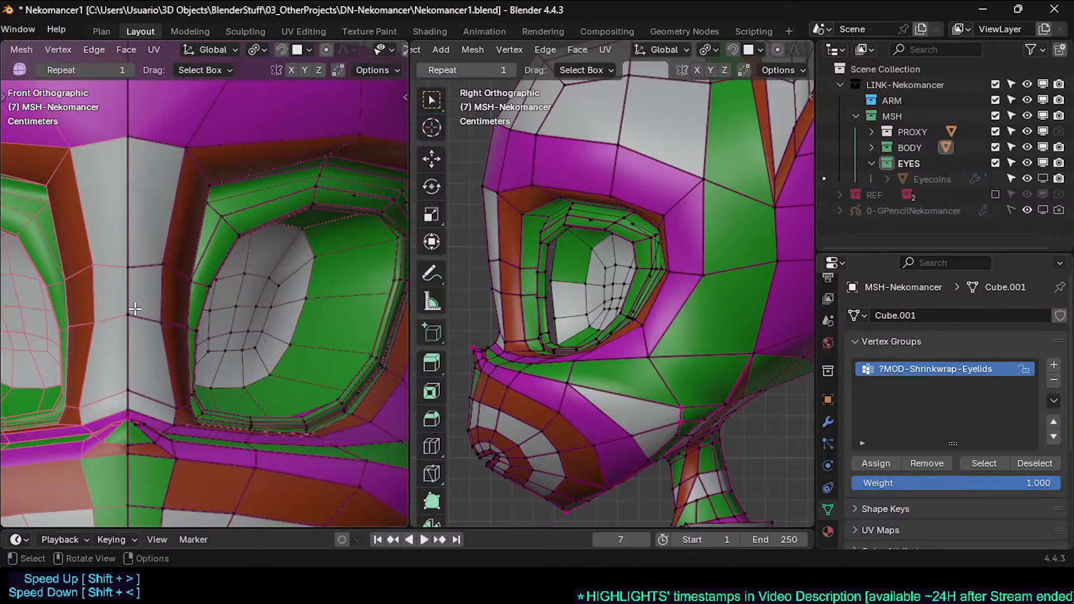
# Step: Reposition the centre-line vertex and the lower side vertices of the nose bridge to even out its edge flow
pyautogui.click(135, 309)
pyautogui.press('g')
pyautogui.keyDown('shift'); pyautogui.click(144, 381); pyautogui.keyUp('shift')
pyautogui.click(159, 331)
pyautogui.press('g')
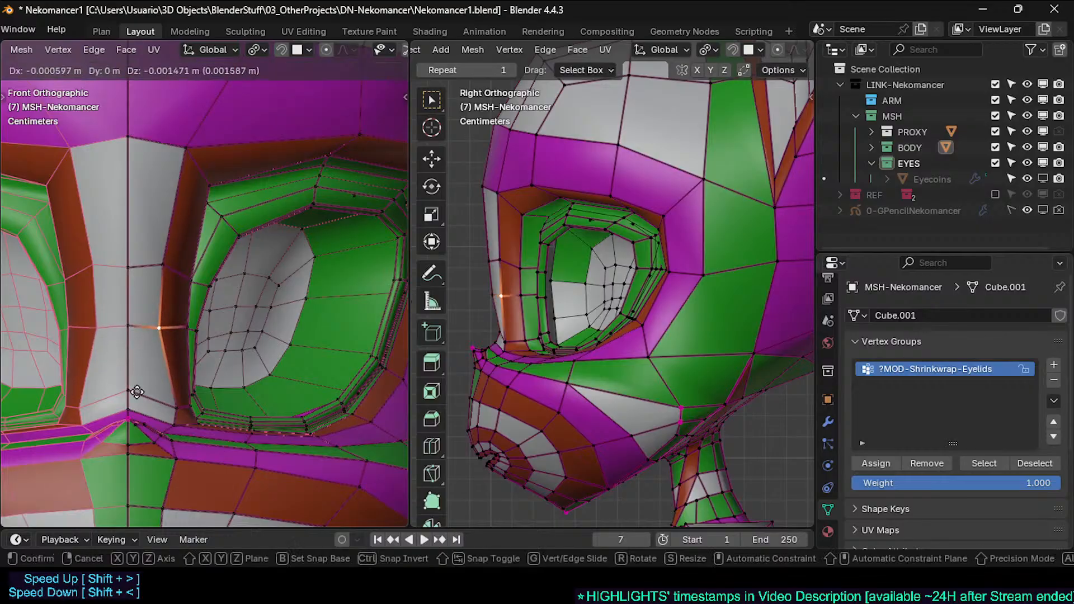
pyautogui.keyDown('shift'); pyautogui.click(137, 392); pyautogui.keyUp('shift')
pyautogui.click(175, 402)
pyautogui.press('g')
pyautogui.keyDown('shift'); pyautogui.click(125, 386); pyautogui.keyUp('shift')
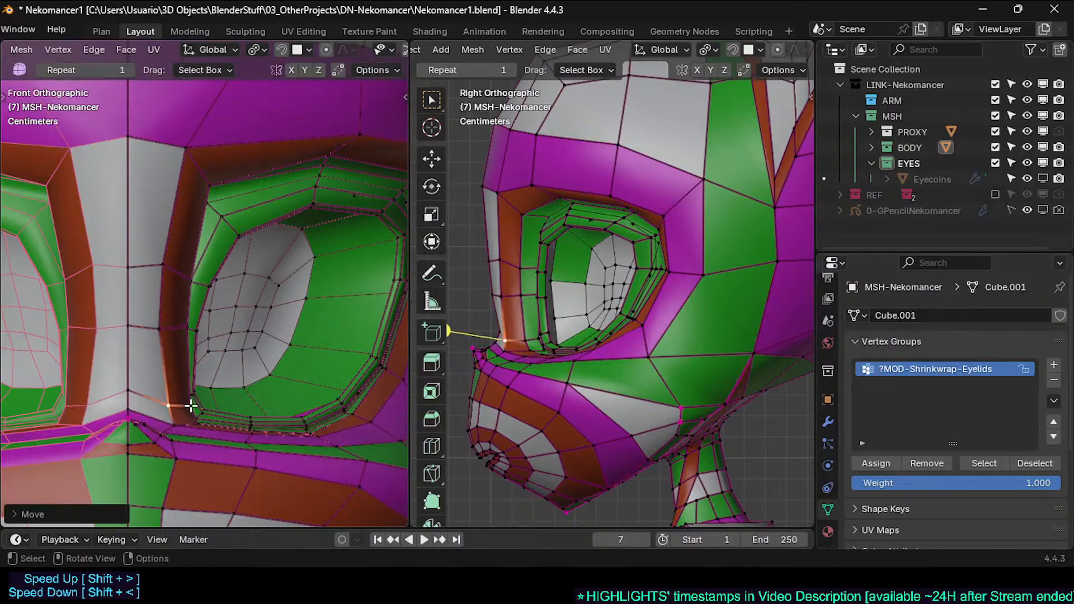
# Step: Move the vertices on the nose side of the eye socket's green rim closer to the nose bridge
pyautogui.click(179, 403)
pyautogui.press('g')
pyautogui.keyDown('shift'); pyautogui.click(120, 384); pyautogui.keyUp('shift')
pyautogui.click(180, 326)
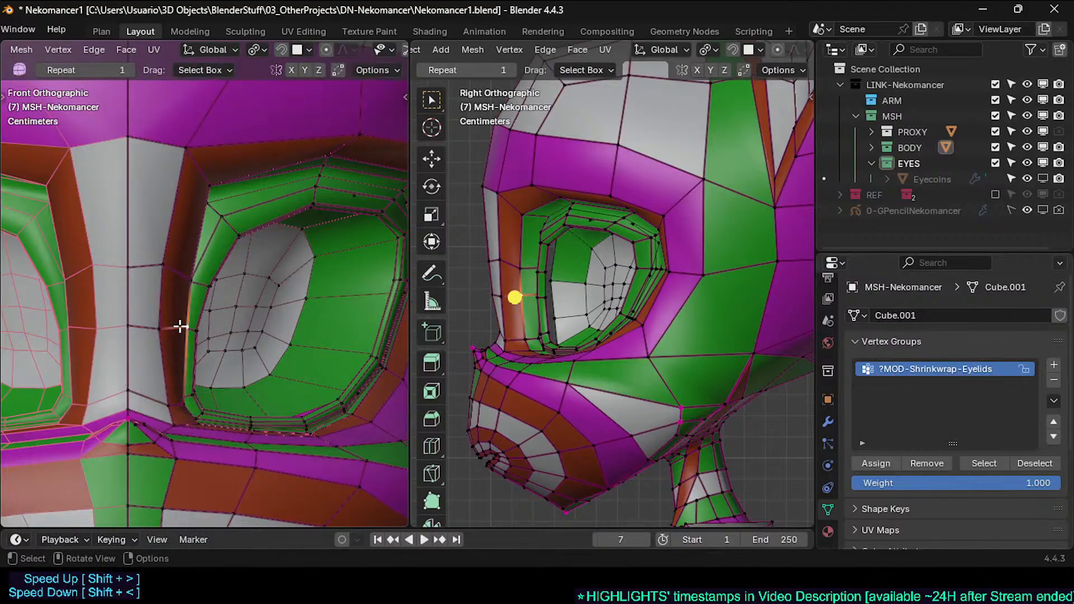
pyautogui.press('g')
pyautogui.keyDown('shift'); pyautogui.click(160, 288); pyautogui.keyUp('shift')
pyautogui.press('g')
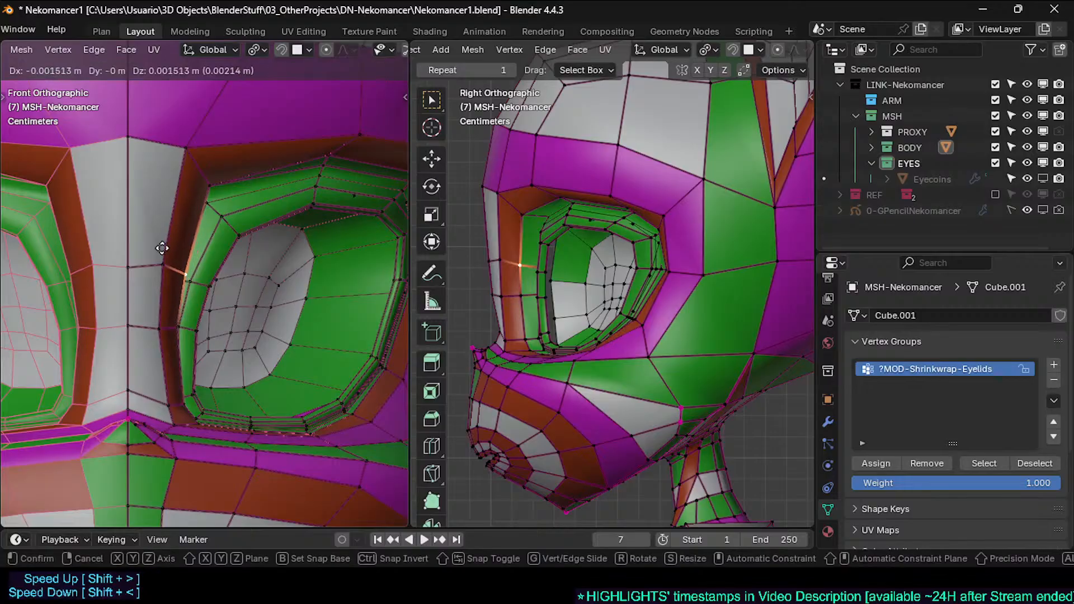
pyautogui.click(184, 263)
# Step: Examine the eyelid loops around the lower inner eye corner from several angles
pyautogui.scroll(-4, 191, 254)
pyautogui.press('Tab')
pyautogui.press('Tab')
pyautogui.moveTo(193, 249); pyautogui.dragTo(203, 394, button='middle')
pyautogui.scroll(5, 218, 302)
pyautogui.click(213, 242)
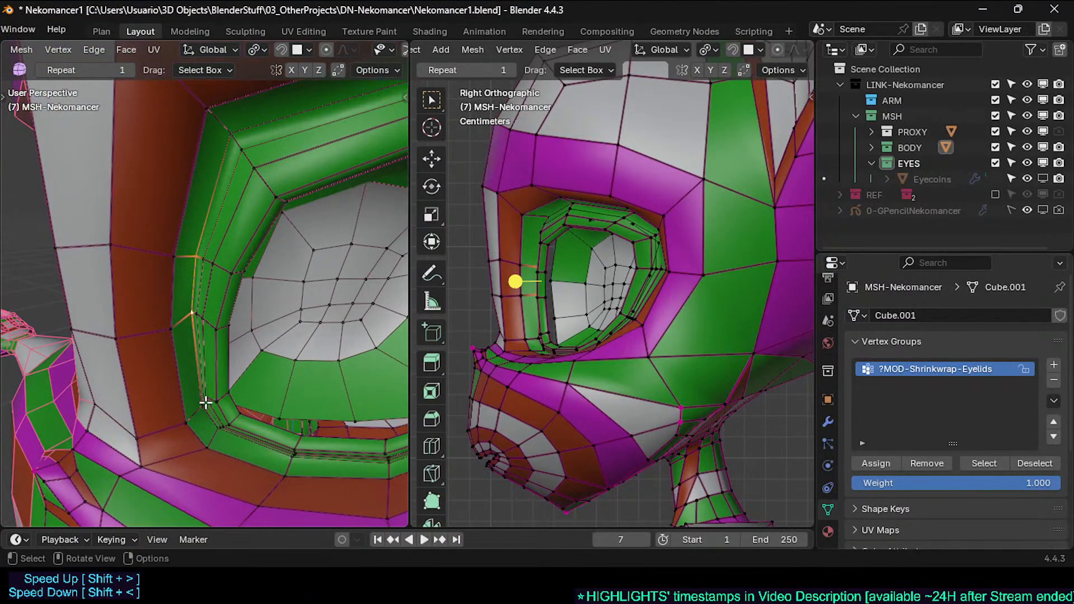
pyautogui.scroll(3, 206, 402)
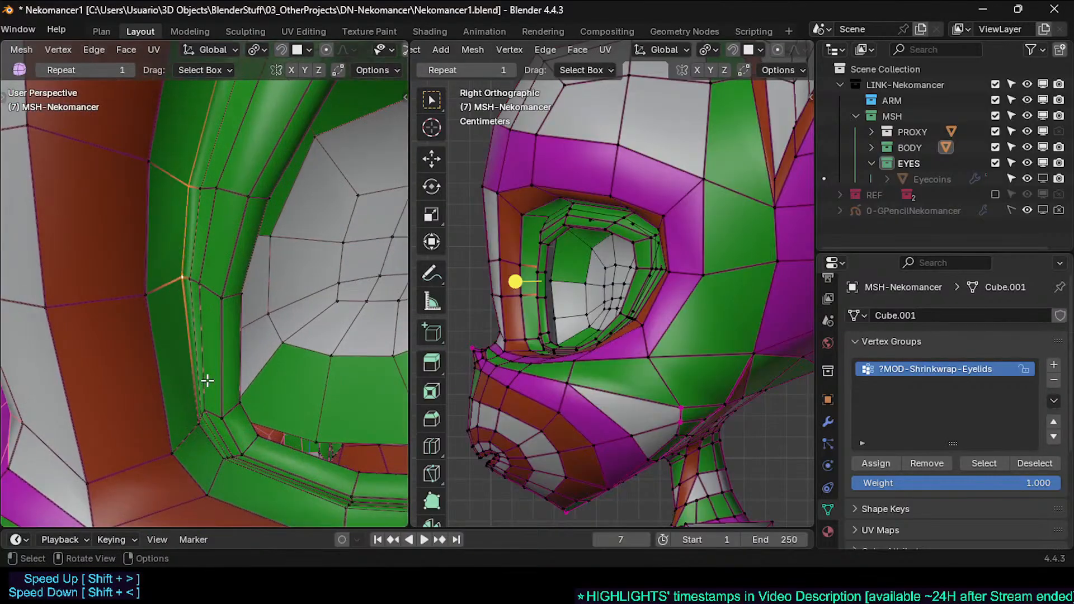
pyautogui.moveTo(200, 276)
pyautogui.mouseDown(button='middle')
pyautogui.moveTo(185, 280)
pyautogui.moveTo(206, 422)
pyautogui.moveTo(237, 412)
pyautogui.moveTo(228, 416)
pyautogui.mouseUp(button='middle')
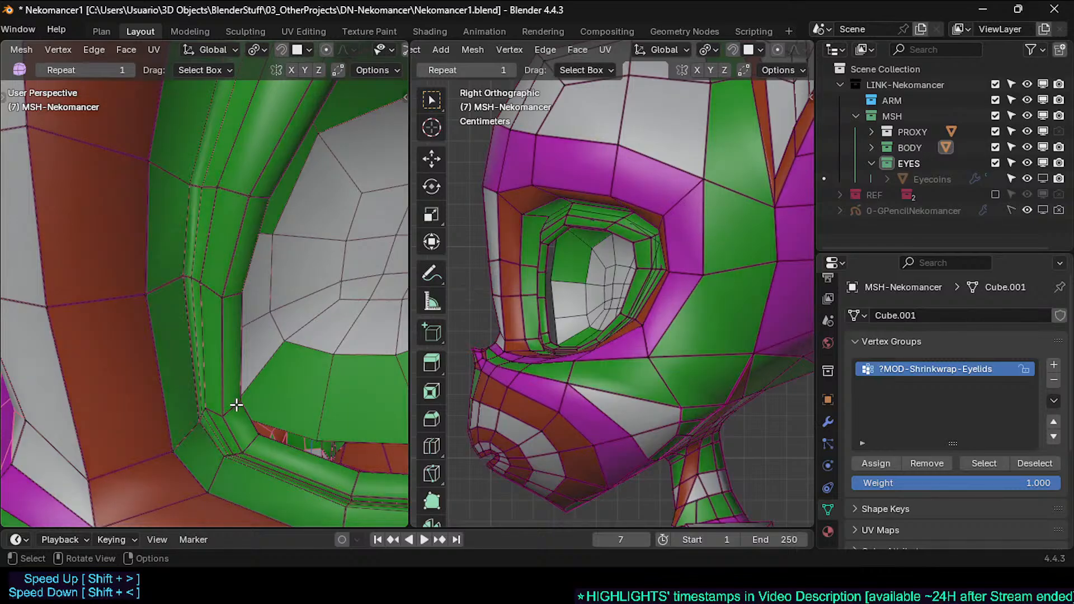
# Step: Hide the inner face loop of the eyelid and select the face loops around the eye opening
pyautogui.keyDown('alt'); pyautogui.click(228, 411); pyautogui.keyUp('alt')
pyautogui.press('h')
pyautogui.moveTo(228, 411)
pyautogui.mouseDown(button='middle')
pyautogui.moveTo(195, 405)
pyautogui.moveTo(199, 422)
pyautogui.moveTo(177, 466)
pyautogui.moveTo(165, 463)
pyautogui.moveTo(216, 400)
pyautogui.mouseUp(button='middle')
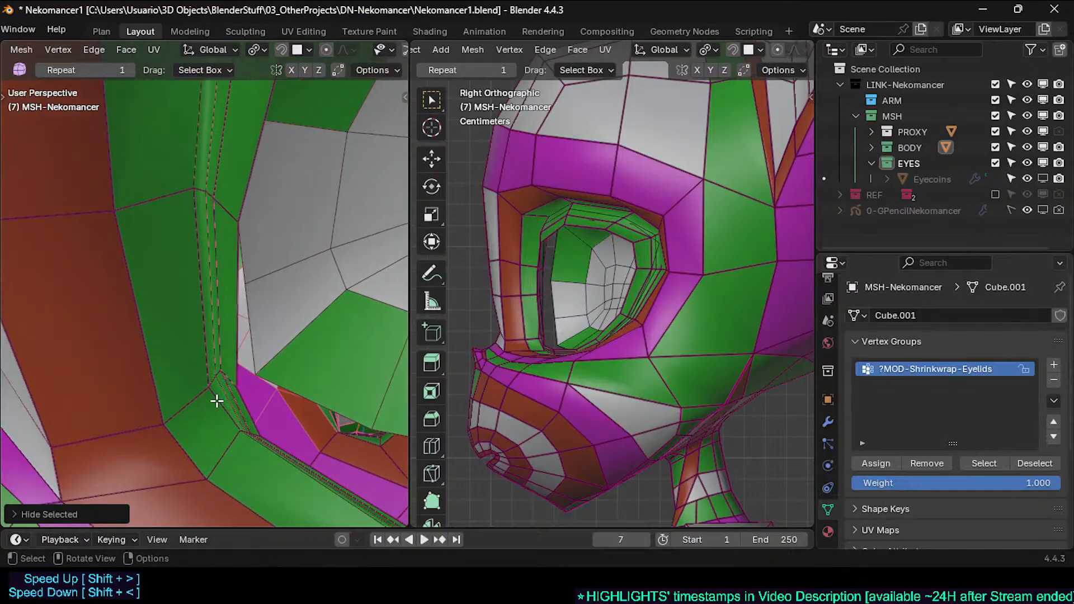
pyautogui.press('1')
pyautogui.keyDown('shift'); pyautogui.click(211, 384); pyautogui.keyUp('shift')
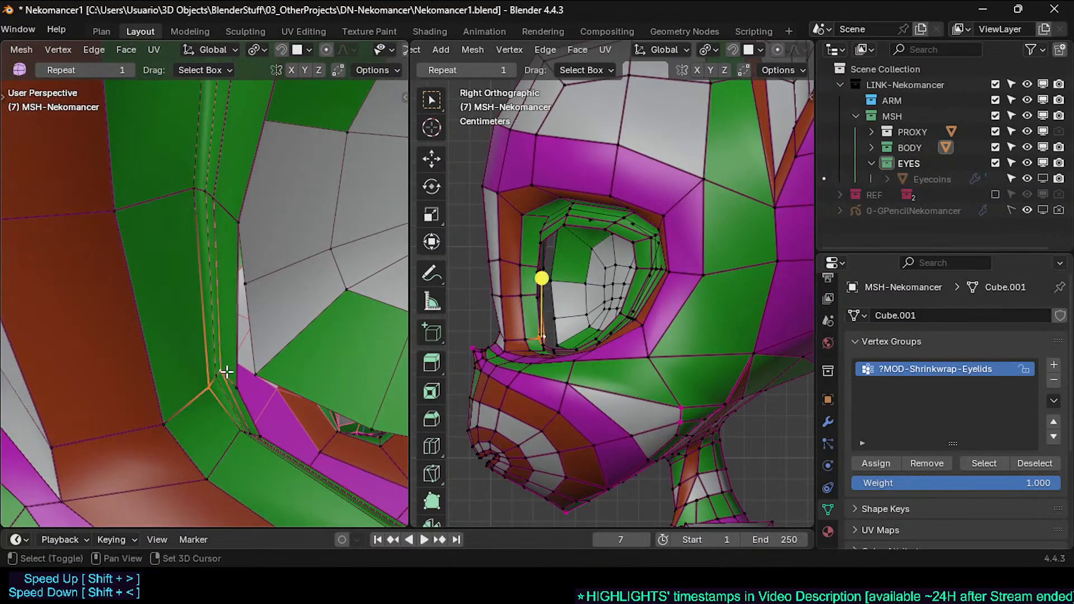
pyautogui.press('2')
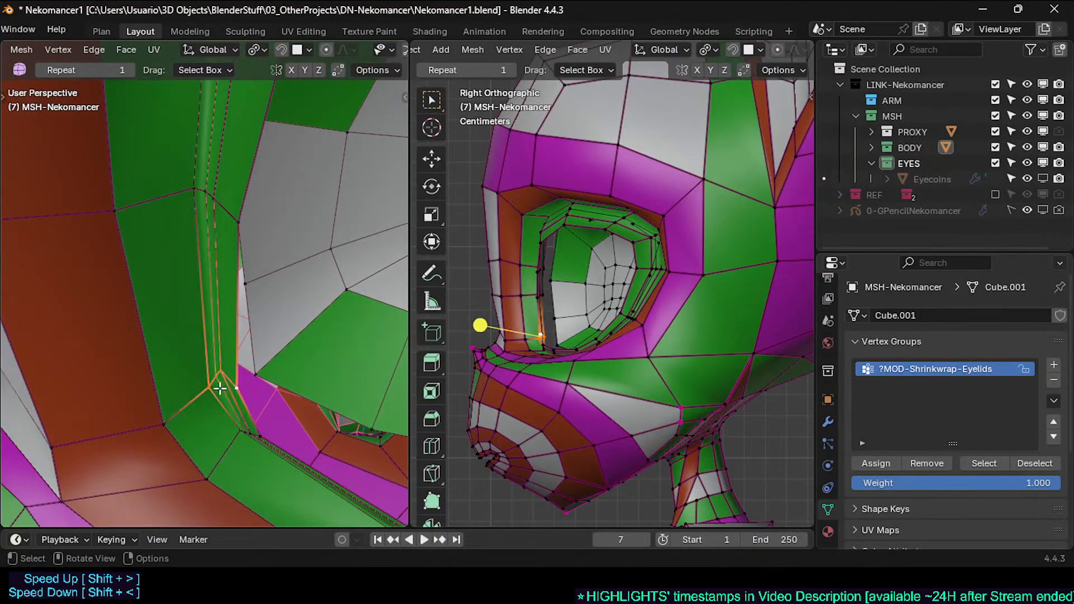
pyautogui.moveTo(232, 365); pyautogui.dragTo(207, 287, button='middle')
pyautogui.keyDown('alt'); pyautogui.click(187, 259); pyautogui.keyUp('alt')
pyautogui.keyDown('alt'); pyautogui.keyDown('shift'); pyautogui.click(199, 262); pyautogui.keyUp('shift'); pyautogui.keyUp('alt')
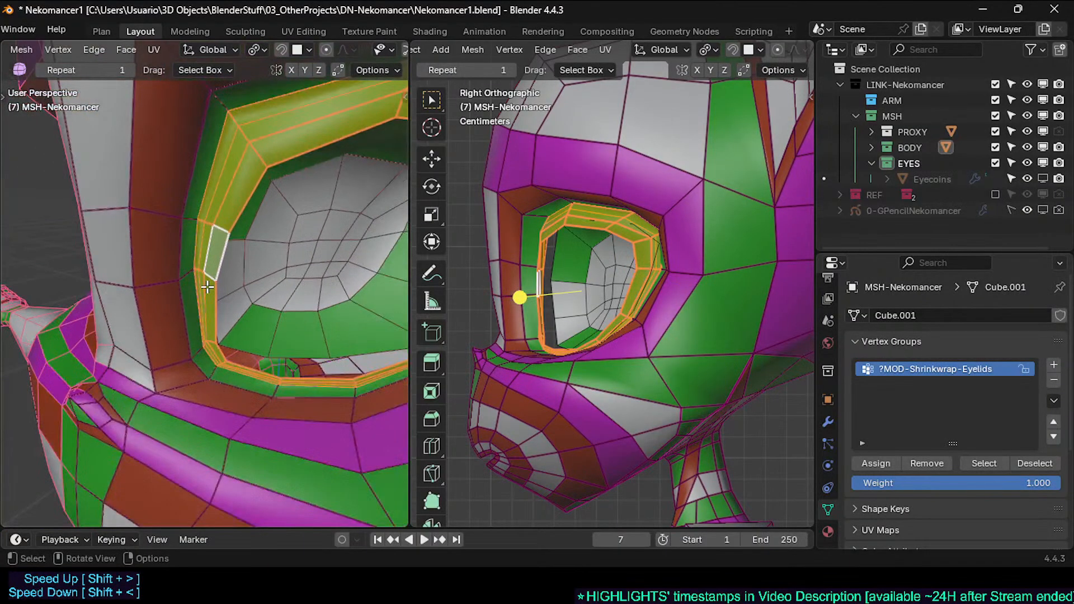
# Step: Leave mesh editing, reveal the hidden objects and set the Eyeballs object to display as Textured
pyautogui.press('Tab')
pyautogui.hotkey('alt', 'h')
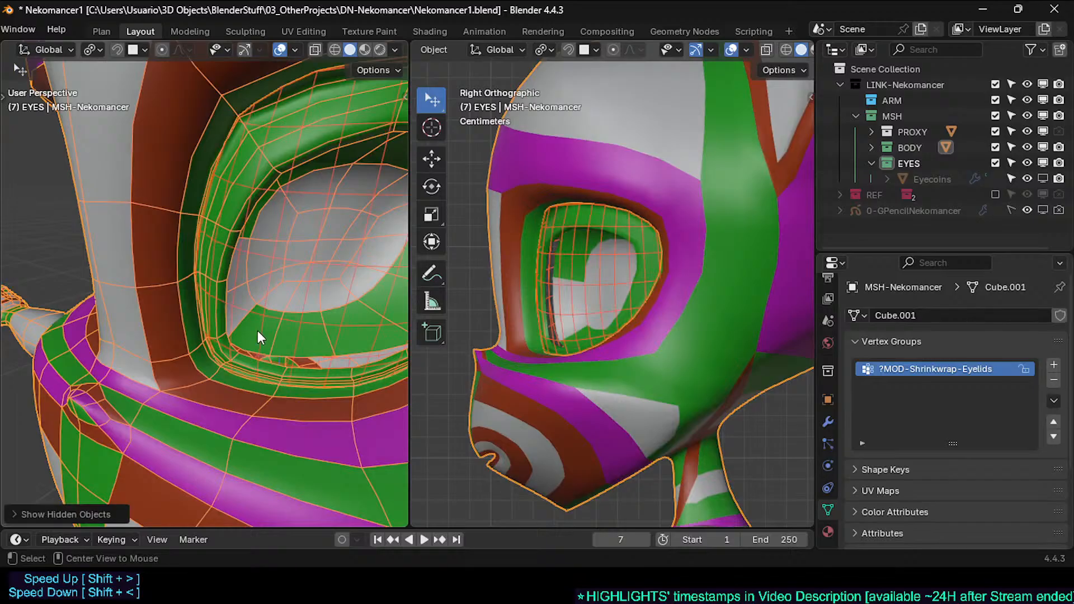
pyautogui.click(258, 331)
pyautogui.hotkey('shift', 'ctrl', 'alt', 'h')
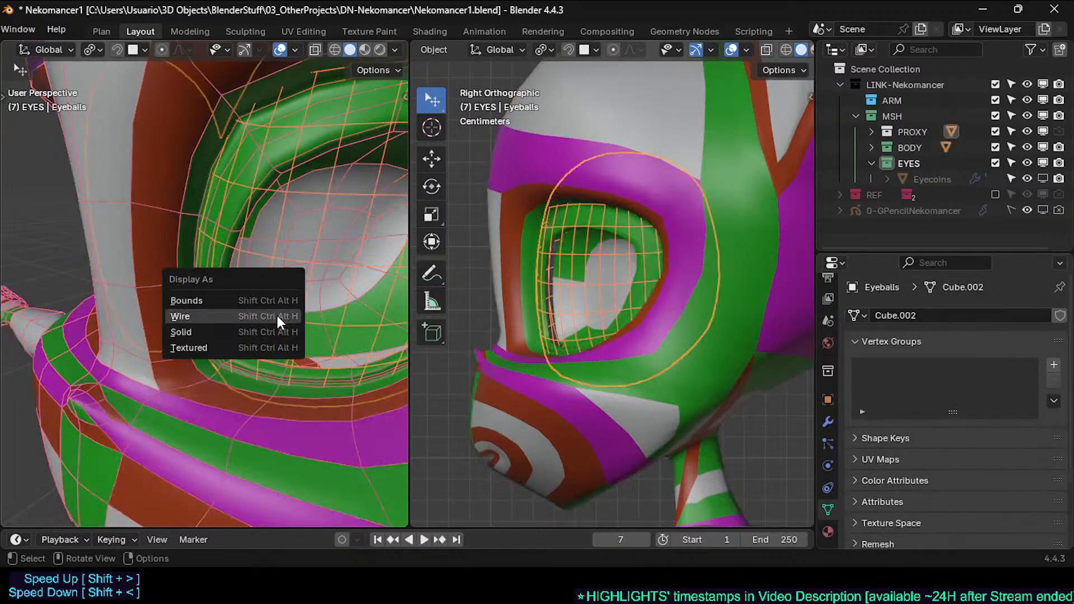
pyautogui.click(279, 345)
# Step: Resume editing the MSH-Nekomancer mesh near the lower inner eye corner, with nothing selected and X-ray off
pyautogui.scroll(3, 260, 344)
pyautogui.moveTo(260, 344); pyautogui.dragTo(208, 360, button='middle')
pyautogui.click(185, 398)
pyautogui.press('Tab')
pyautogui.scroll(1, 187, 389)
pyautogui.hotkey('alt', 'z')
pyautogui.moveTo(207, 359); pyautogui.dragTo(230, 356, button='middle')
pyautogui.hotkey('alt', 'z')
pyautogui.hotkey('alt', 'a')
pyautogui.hotkey('alt', 'z')
pyautogui.hotkey('alt', 'z')
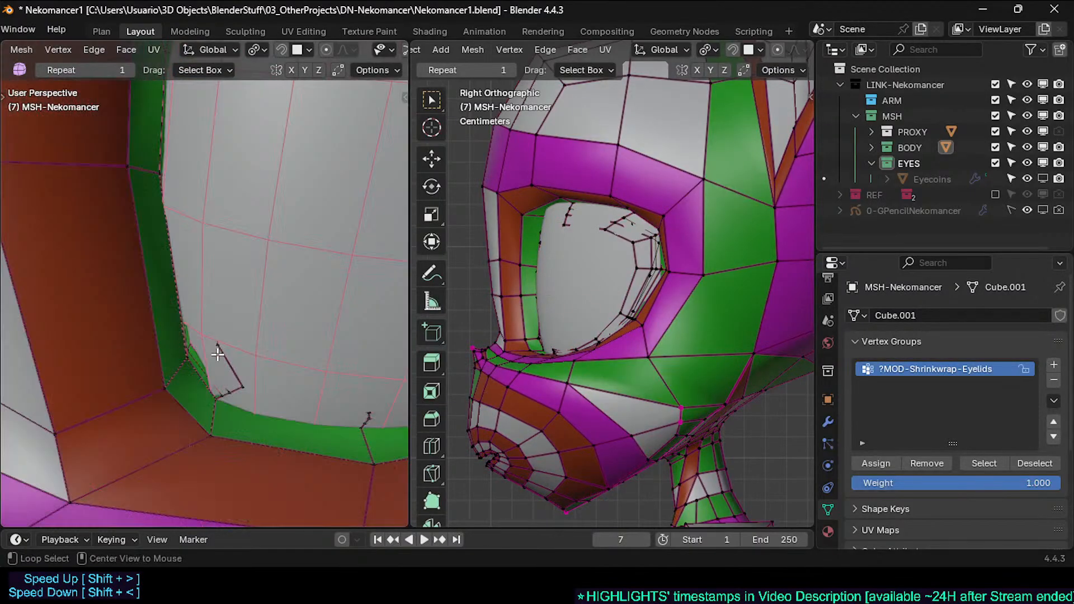
# Step: With snapping on, move the eyelid vertices at the lower inner eye corner onto the eyeball surface
pyautogui.keyDown('alt'); pyautogui.click(191, 352); pyautogui.keyUp('alt')
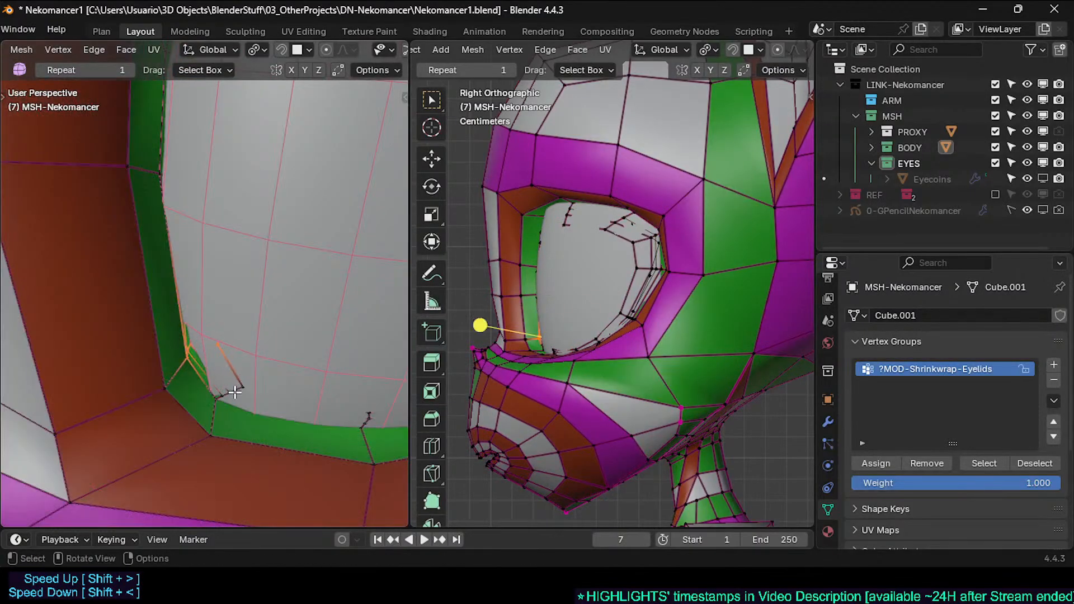
pyautogui.press('g')
pyautogui.click(227, 344)
pyautogui.hotkey('alt', 'z')
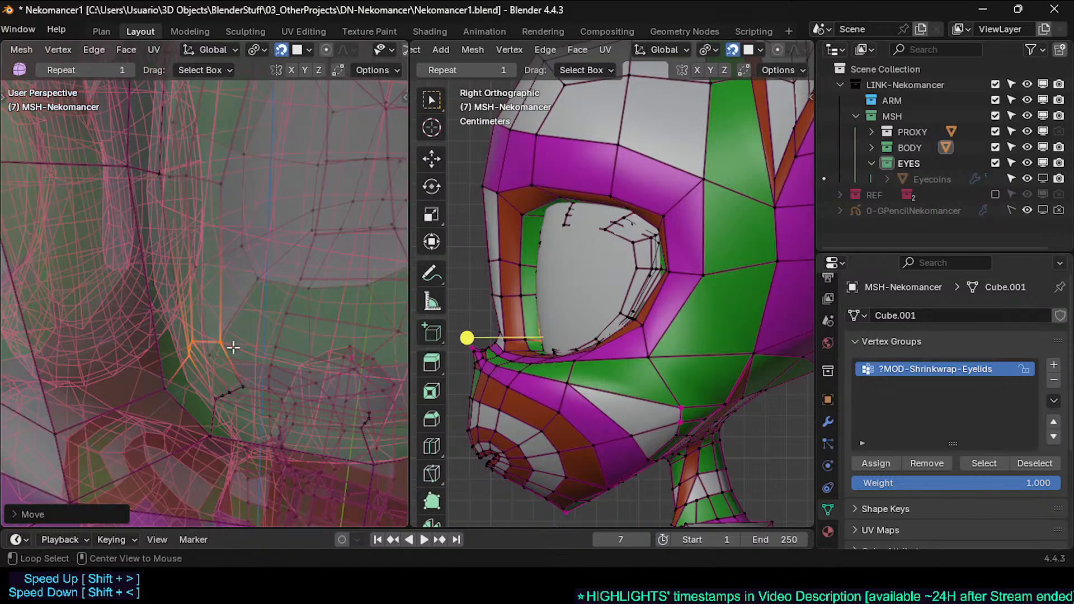
pyautogui.hotkey('alt', 'z')
pyautogui.press('g')
pyautogui.click(173, 257)
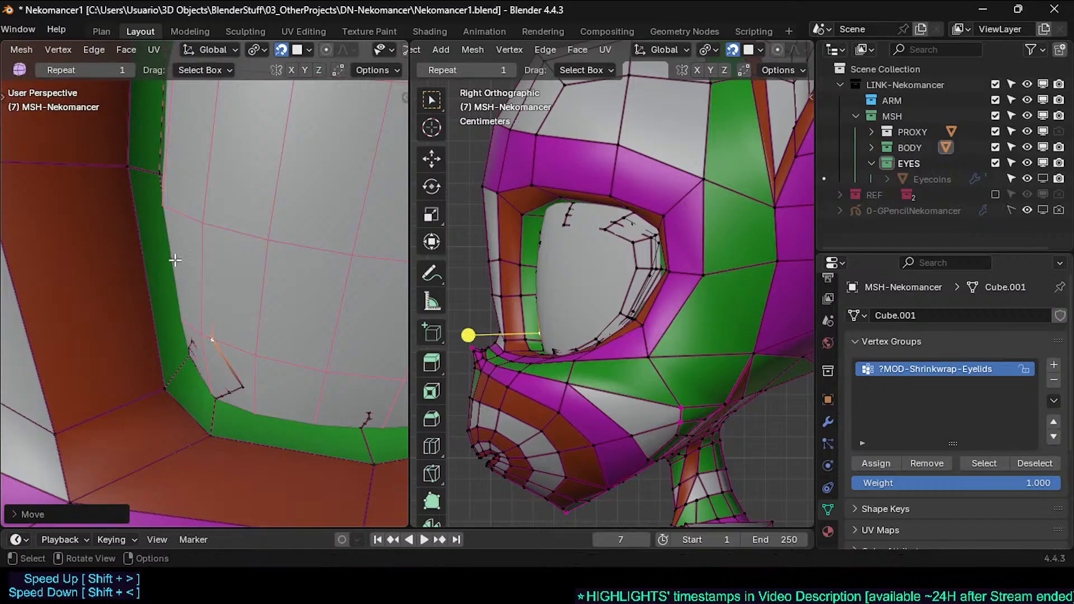
# Step: Snap the eyelid edge vertex just above the lower inner corner onto the eyeball surface
pyautogui.hotkey('alt', 'z')
pyautogui.moveTo(205, 256)
pyautogui.mouseDown(button='middle')
pyautogui.moveTo(240, 319)
pyautogui.moveTo(209, 331)
pyautogui.moveTo(205, 316)
pyautogui.moveTo(221, 314)
pyautogui.mouseUp(button='middle')
pyautogui.click(227, 311)
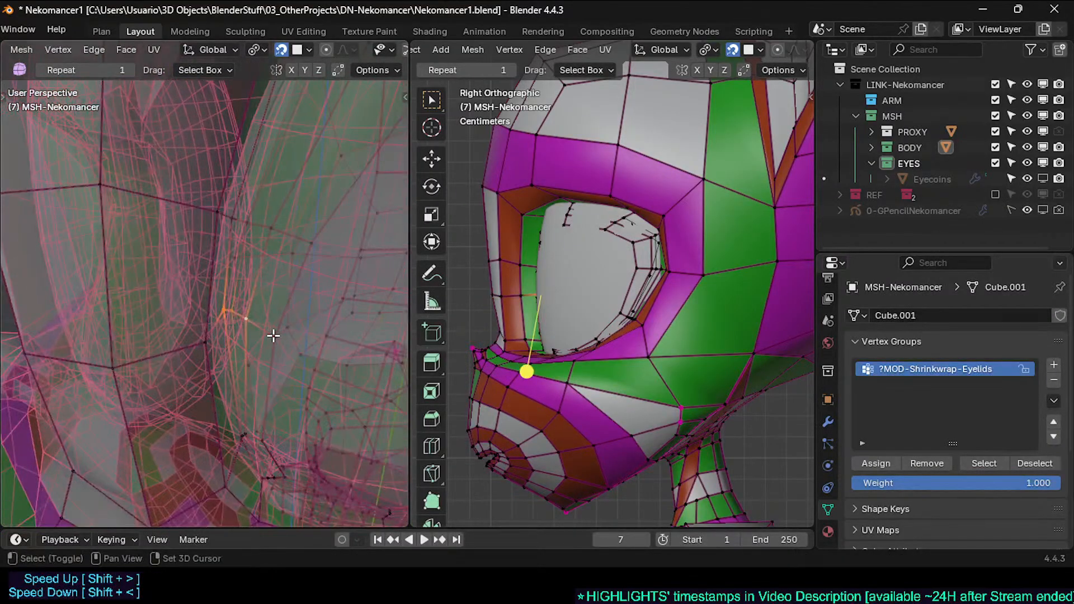
pyautogui.hotkey('alt', 'z')
pyautogui.press('g')
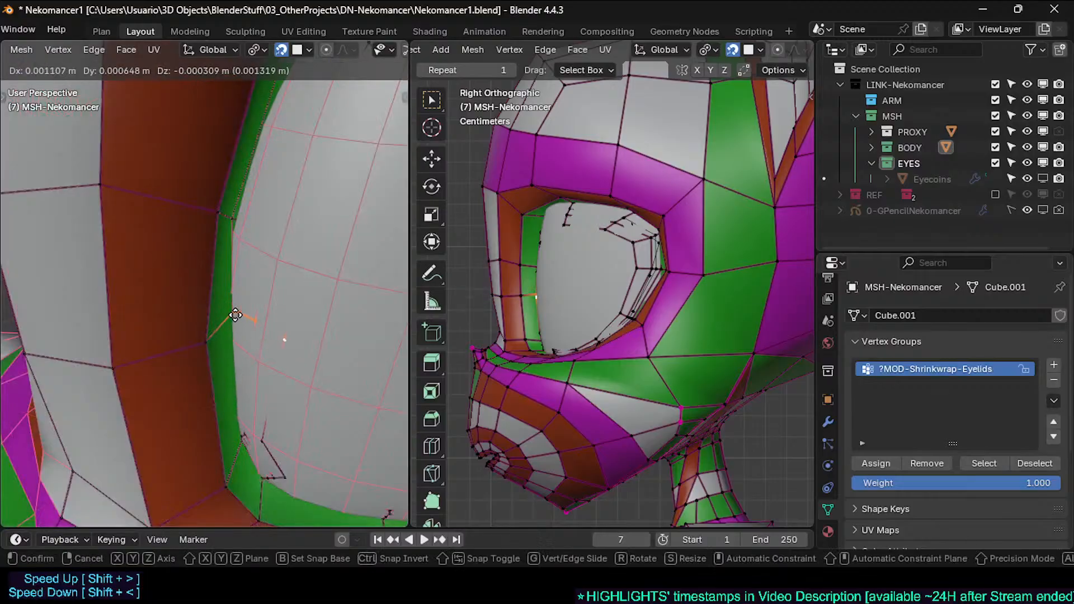
pyautogui.click(236, 315)
# Step: Reposition the deeper eyelid vertex in the same row and select its neighbour near the lid edge
pyautogui.hotkey('alt', 'z')
pyautogui.click(281, 336)
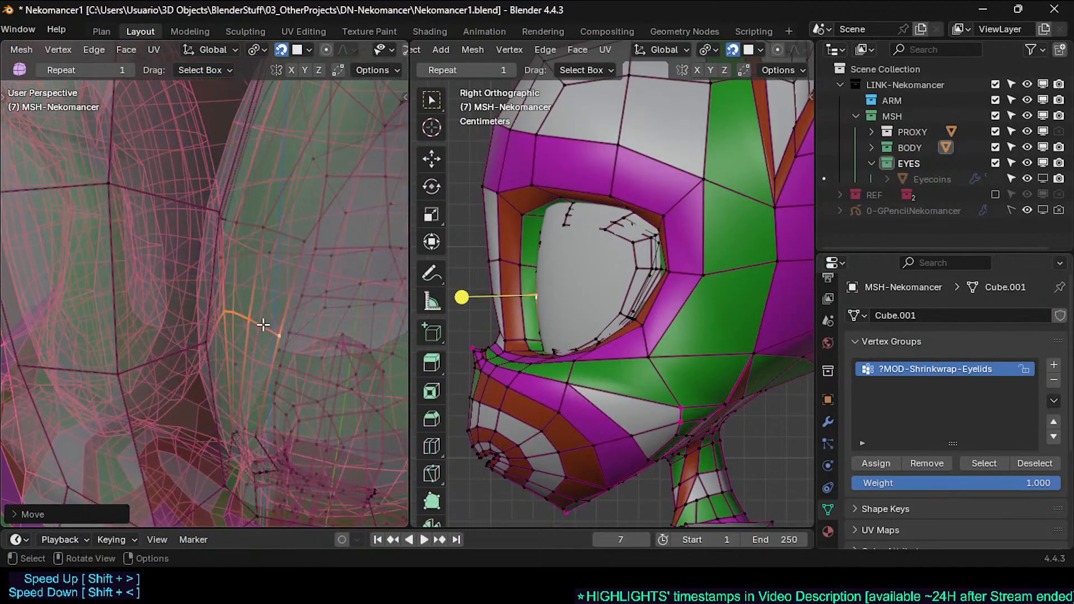
pyautogui.click(277, 337)
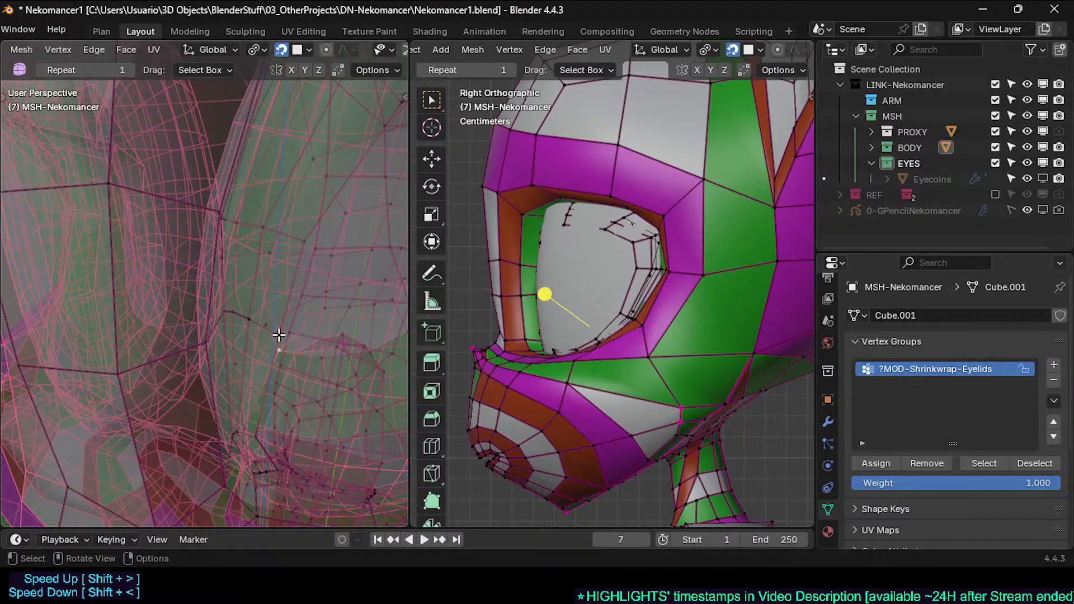
pyautogui.press('g')
pyautogui.click(256, 315)
pyautogui.click(241, 317)
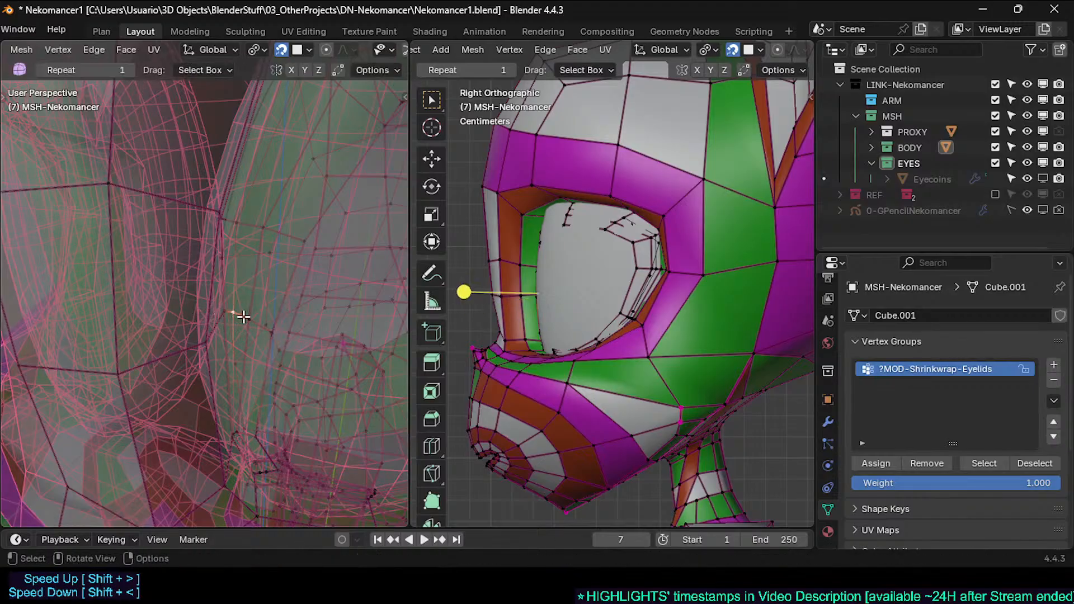
# Step: Select the eyelid vertices in the next row up on the nose side and move them against the eyeball
pyautogui.scroll(-2, 252, 280)
pyautogui.hotkey('alt', 'z')
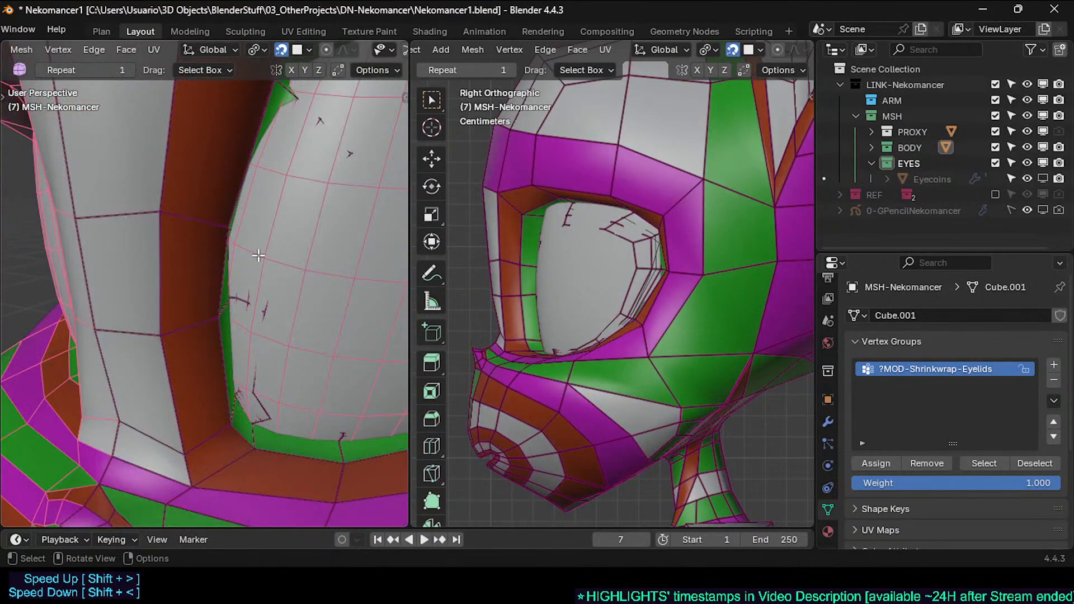
pyautogui.moveTo(258, 255); pyautogui.dragTo(254, 339, button='middle')
pyautogui.hotkey('alt', 'z')
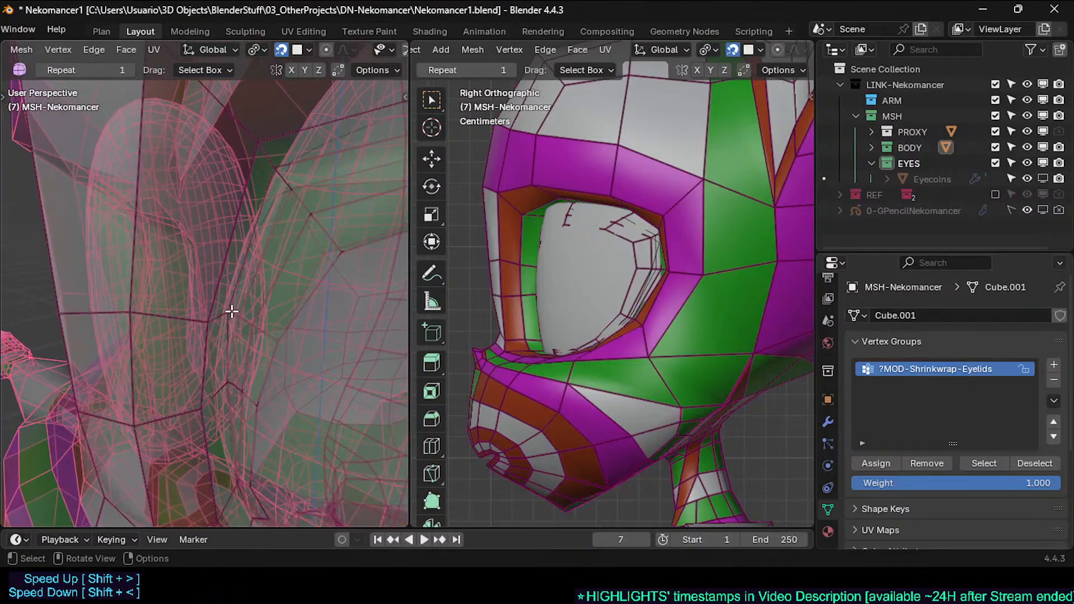
pyautogui.click(231, 311)
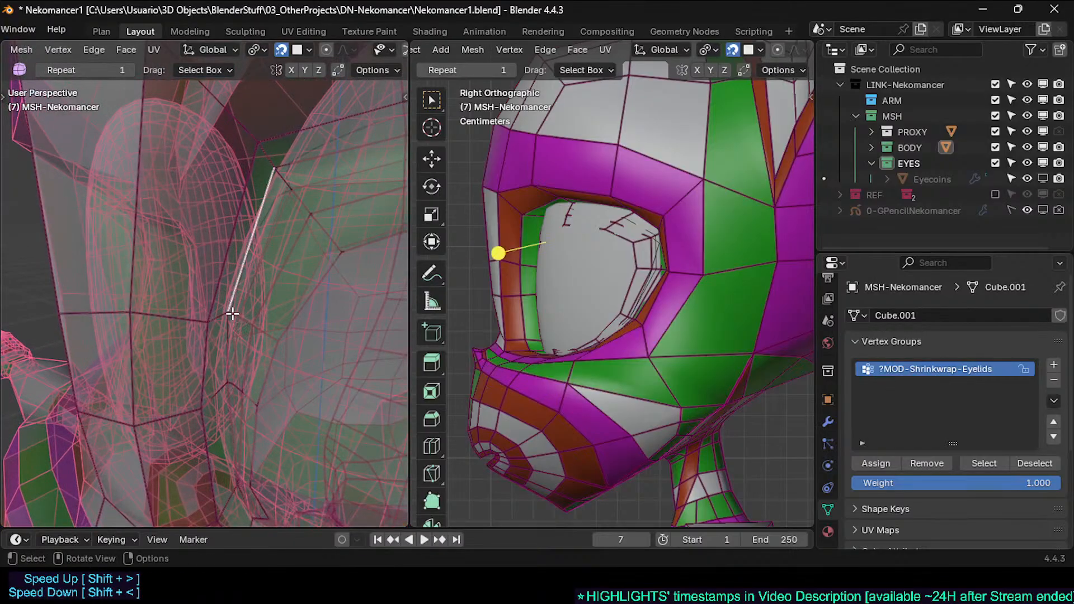
pyautogui.scroll(2, 224, 340)
pyautogui.press('1')
pyautogui.keyDown('shift'); pyautogui.click(253, 307); pyautogui.keyUp('shift')
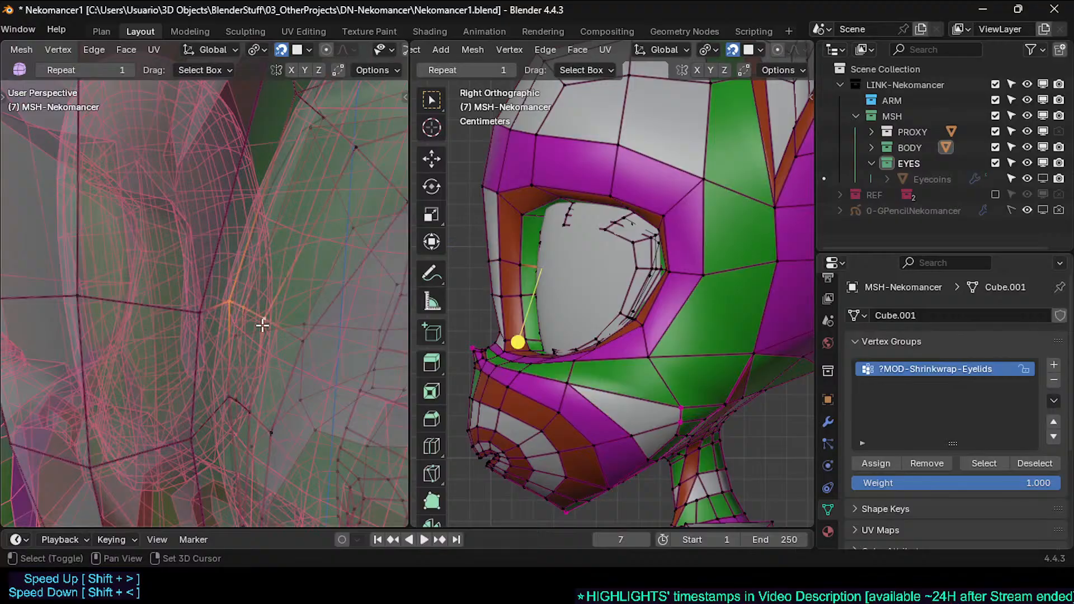
pyautogui.press('g')
pyautogui.click(328, 362)
# Step: Select the eyelid vertices at the upper inner eye corner and move the lid edge onto the eyeball
pyautogui.moveTo(329, 362)
pyautogui.mouseDown(button='middle')
pyautogui.moveTo(264, 377)
pyautogui.moveTo(244, 259)
pyautogui.moveTo(225, 243)
pyautogui.mouseUp(button='middle')
pyautogui.click(239, 211)
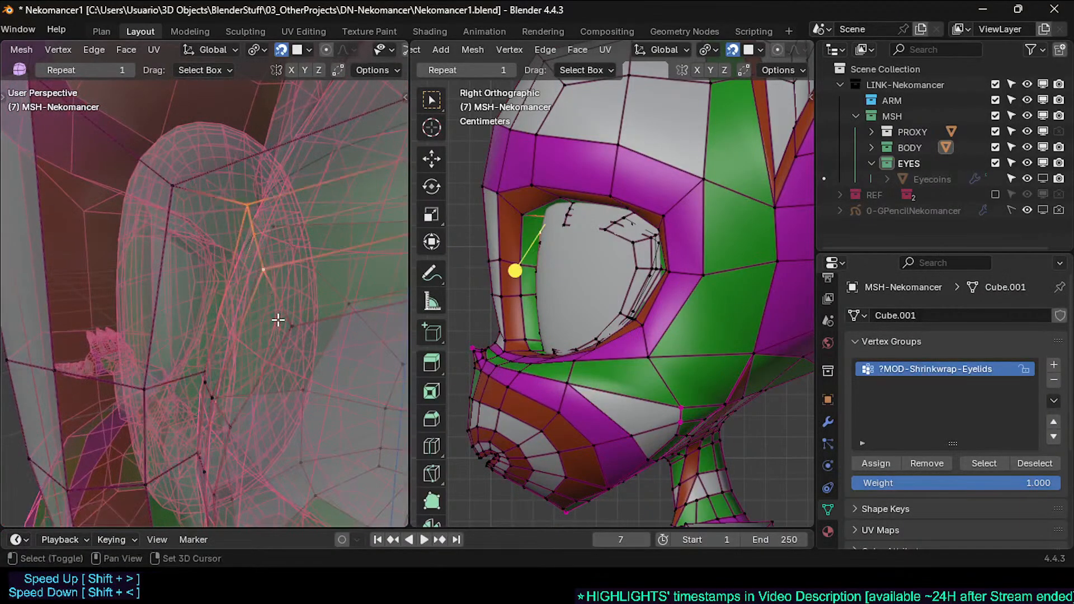
pyautogui.moveTo(279, 320); pyautogui.dragTo(246, 211, button='middle')
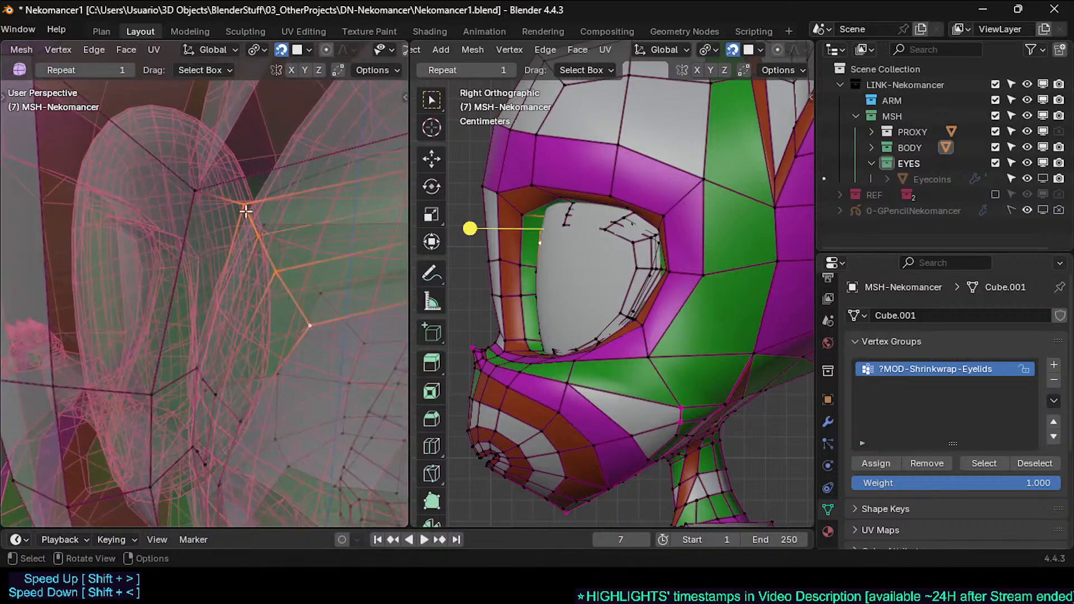
pyautogui.hotkey('alt', 'z')
pyautogui.press('g')
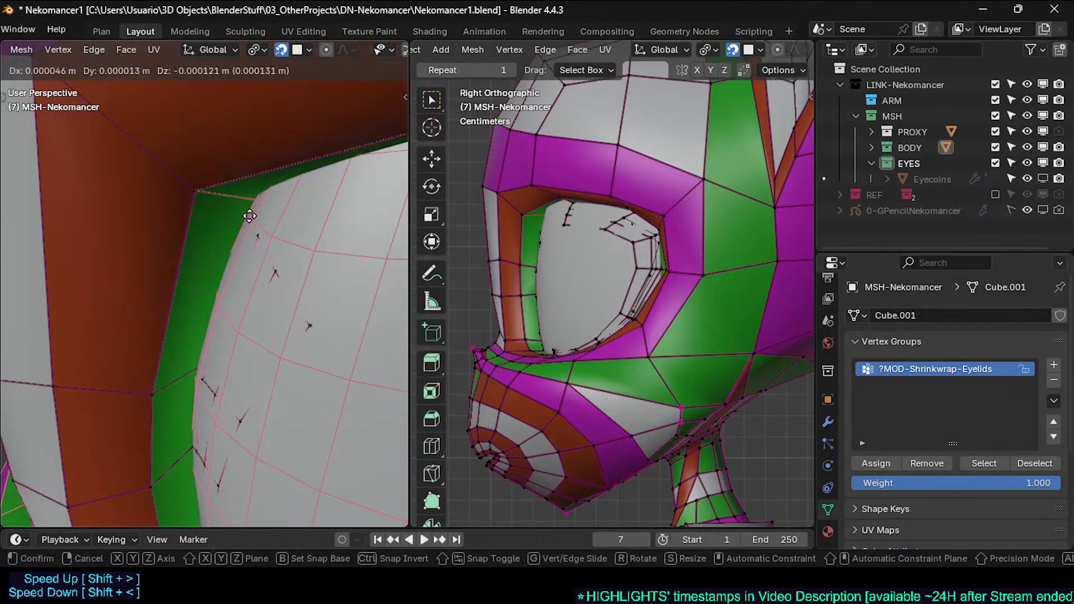
pyautogui.click(239, 221)
# Step: Adjust the remaining eyelid vertices at the upper inner corner one by one against the eyeball and turn off X-ray
pyautogui.moveTo(240, 220)
pyautogui.mouseDown(button='middle')
pyautogui.moveTo(219, 241)
pyautogui.moveTo(235, 255)
pyautogui.moveTo(211, 268)
pyautogui.moveTo(241, 261)
pyautogui.moveTo(139, 257)
pyautogui.moveTo(283, 240)
pyautogui.moveTo(216, 254)
pyautogui.moveTo(228, 263)
pyautogui.moveTo(196, 280)
pyautogui.moveTo(263, 293)
pyautogui.moveTo(304, 286)
pyautogui.moveTo(281, 249)
pyautogui.moveTo(314, 235)
pyautogui.moveTo(239, 275)
pyautogui.moveTo(240, 219)
pyautogui.moveTo(233, 297)
pyautogui.moveTo(226, 261)
pyautogui.moveTo(276, 266)
pyautogui.moveTo(259, 277)
pyautogui.moveTo(280, 287)
pyautogui.mouseUp(button='middle')
pyautogui.press('g')
pyautogui.click(260, 240)
pyautogui.press('g')
pyautogui.click(234, 216)
pyautogui.press('g')
pyautogui.click(214, 250)
pyautogui.press('g')
pyautogui.click(253, 261)
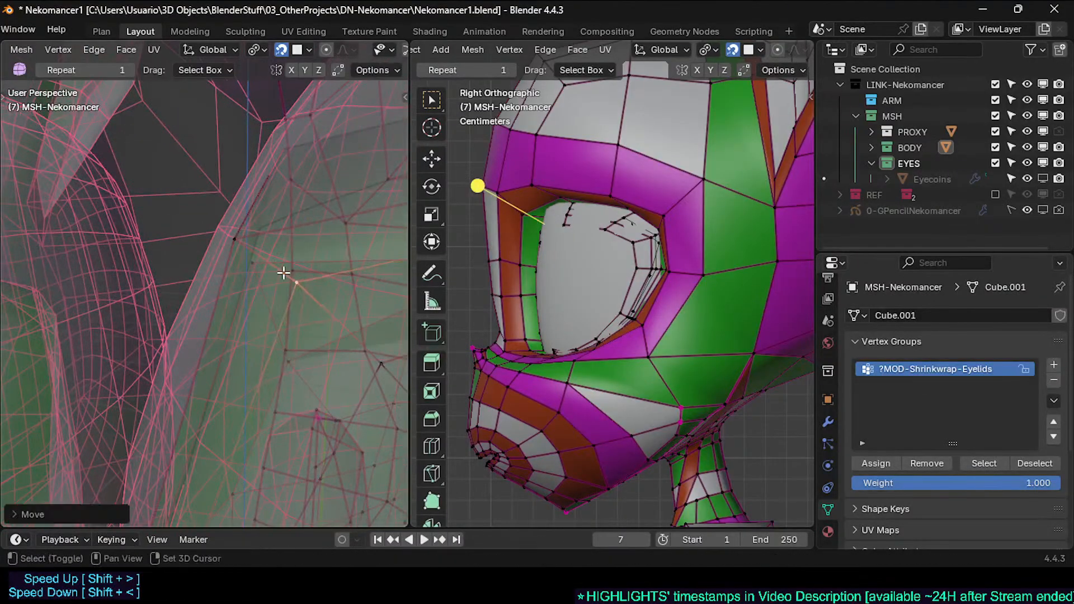
pyautogui.hotkey('alt', 'z')
pyautogui.scroll(-5, 207, 288)
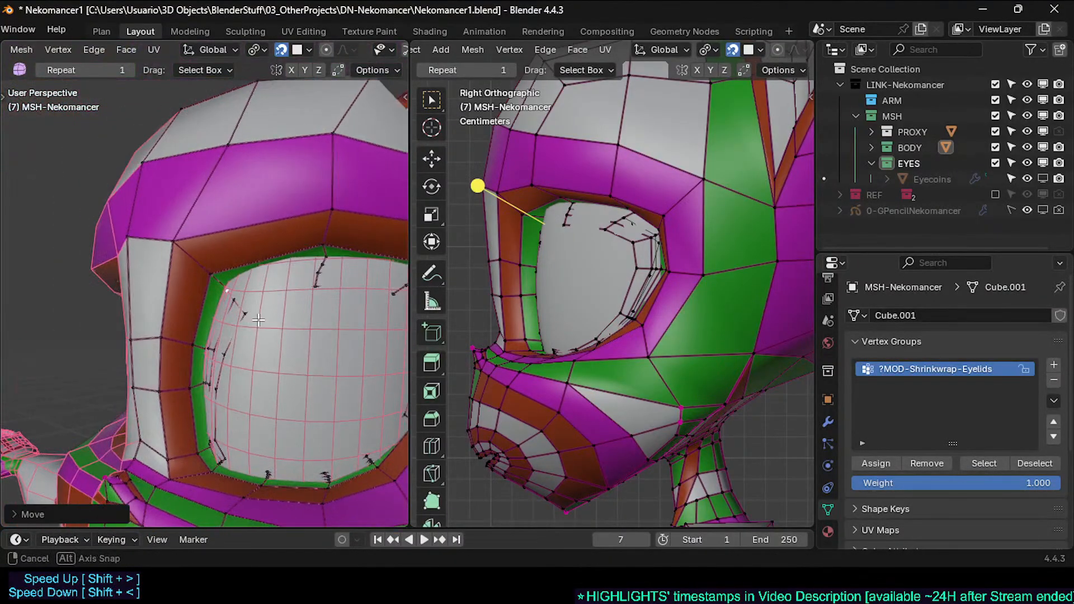
# Step: Select the eyelid vertex at the middle of the upper lid edge and move it onto the eyeball surface
pyautogui.scroll(5, 302, 284)
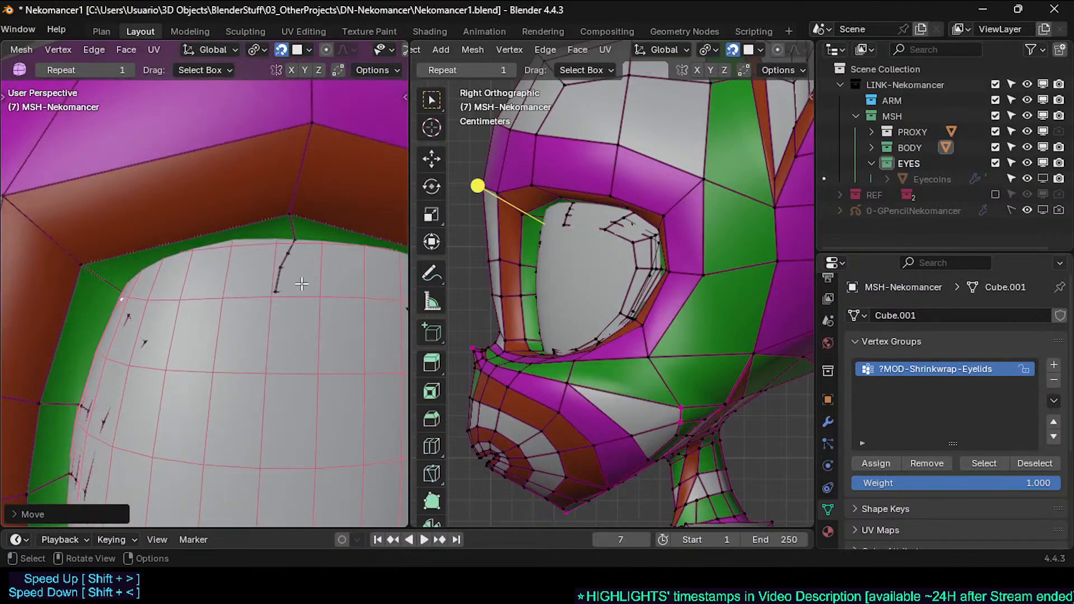
pyautogui.click(302, 237)
pyautogui.press('g')
pyautogui.click(303, 237)
pyautogui.moveTo(301, 238); pyautogui.dragTo(324, 256, button='middle')
pyautogui.press('g')
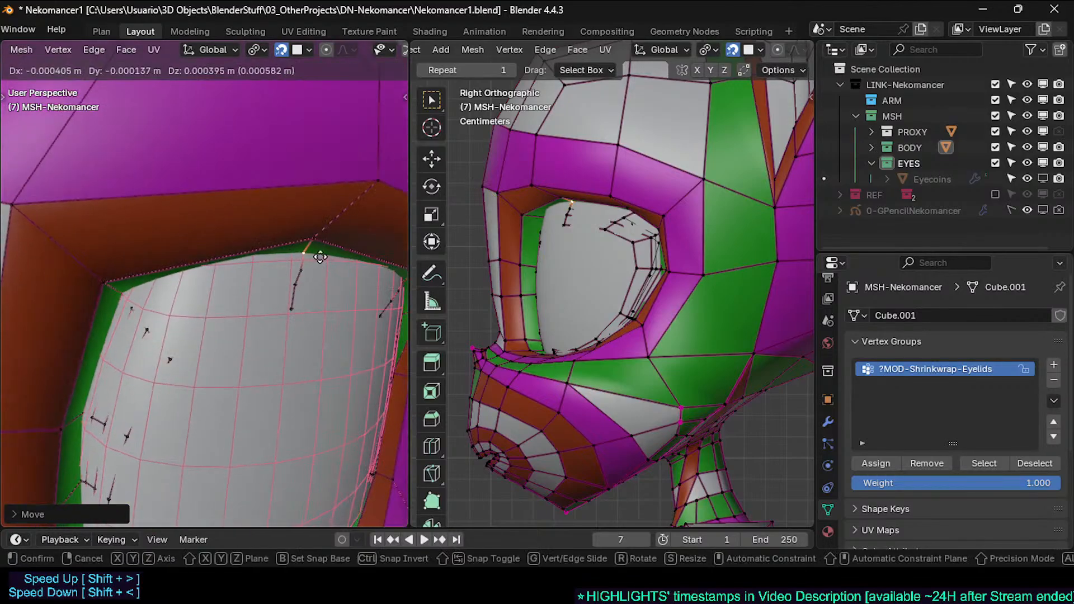
pyautogui.click(315, 260)
# Step: Reposition the deeper eyelid vertices in the same upper-lid row one by one against the eyeball
pyautogui.click(310, 271)
pyautogui.press('g')
pyautogui.click(289, 284)
pyautogui.press('g')
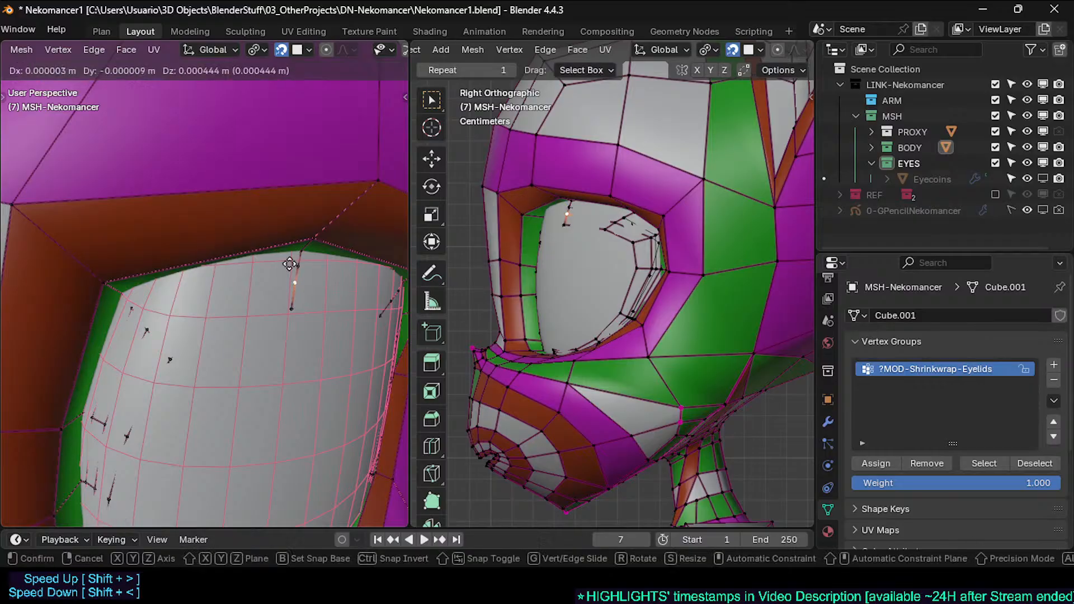
pyautogui.click(292, 263)
pyautogui.click(290, 305)
pyautogui.press('g')
pyautogui.click(290, 270)
pyautogui.keyDown('shift'); pyautogui.moveTo(323, 309); pyautogui.dragTo(232, 310, button='middle'); pyautogui.keyUp('shift')
pyautogui.scroll(-3, 232, 310)
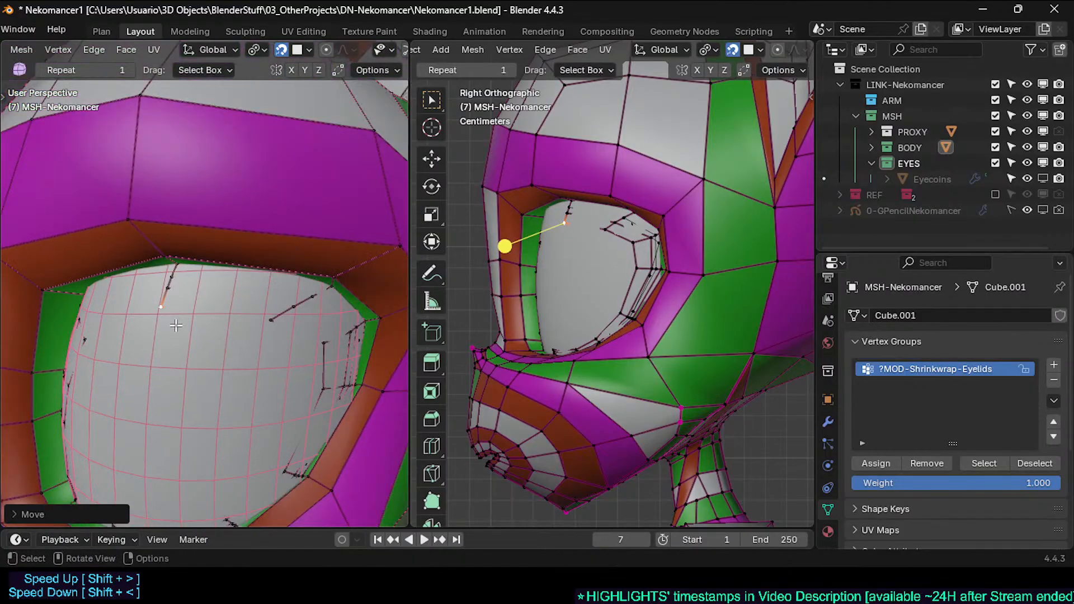
# Step: Inspect the smoothed eyelid fit around the eyeball in Object Mode from several angles
pyautogui.press('Tab')
pyautogui.scroll(-1, 123, 352)
pyautogui.scroll(3, 182, 371)
pyautogui.moveTo(182, 371); pyautogui.dragTo(148, 377, button='middle')
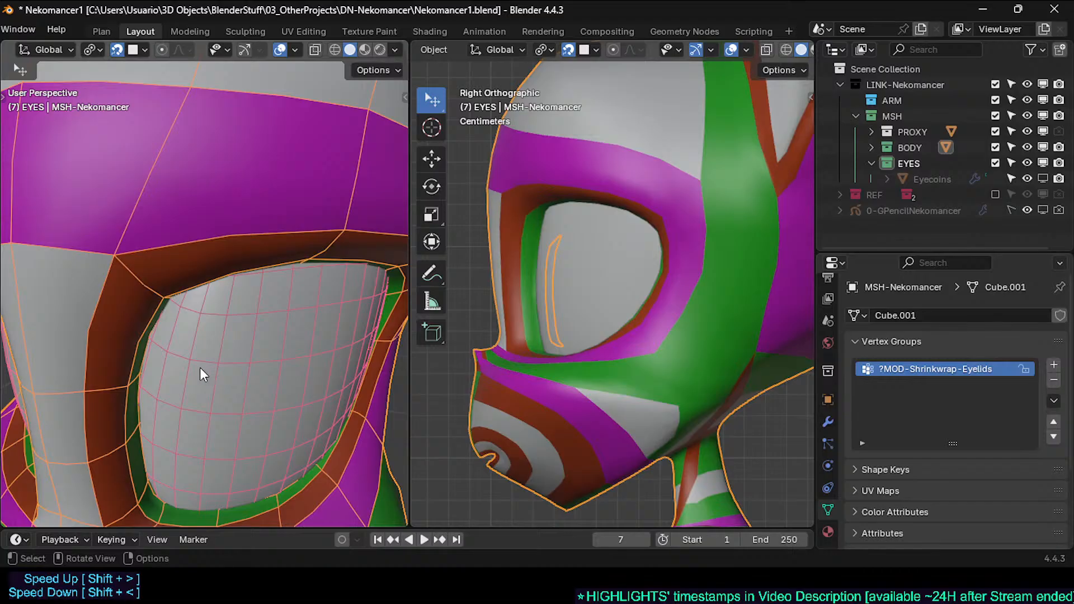
pyautogui.moveTo(178, 323)
pyautogui.mouseDown(button='middle')
pyautogui.moveTo(194, 320)
pyautogui.moveTo(156, 328)
pyautogui.moveTo(188, 308)
pyautogui.mouseUp(button='middle')
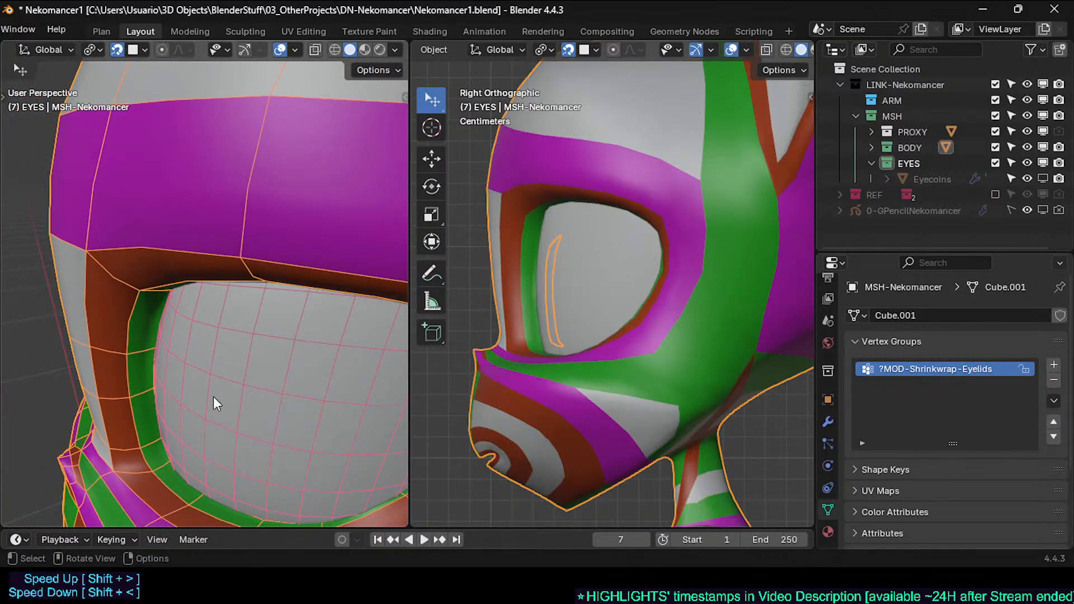
pyautogui.moveTo(214, 400); pyautogui.dragTo(326, 334, button='middle')
pyautogui.scroll(-5, 339, 328)
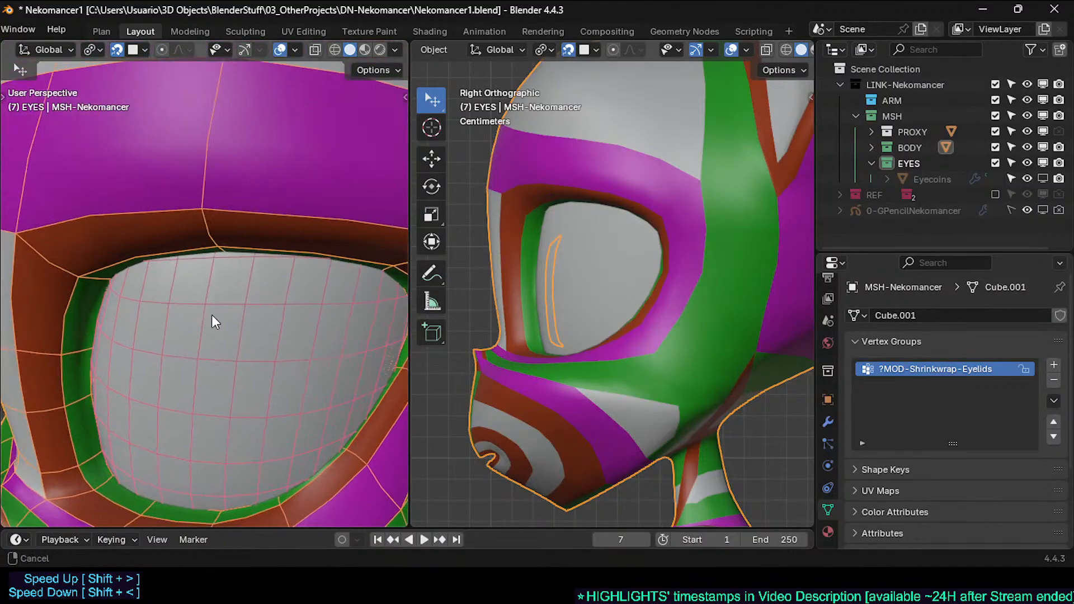
# Step: Edit the Eyeballs mesh in X-ray, selecting its nose-side vertical edges with proportional editing on and snapping off
pyautogui.click(184, 347)
pyautogui.press('Tab')
pyautogui.keyDown('shift'); pyautogui.moveTo(138, 360); pyautogui.dragTo(202, 339, button='middle'); pyautogui.keyUp('shift')
pyautogui.moveTo(201, 338)
pyautogui.mouseDown(button='middle')
pyautogui.moveTo(250, 314)
pyautogui.moveTo(210, 304)
pyautogui.moveTo(244, 246)
pyautogui.moveTo(264, 276)
pyautogui.mouseUp(button='middle')
pyautogui.hotkey('alt', 'z')
pyautogui.hotkey('alt', 'a')
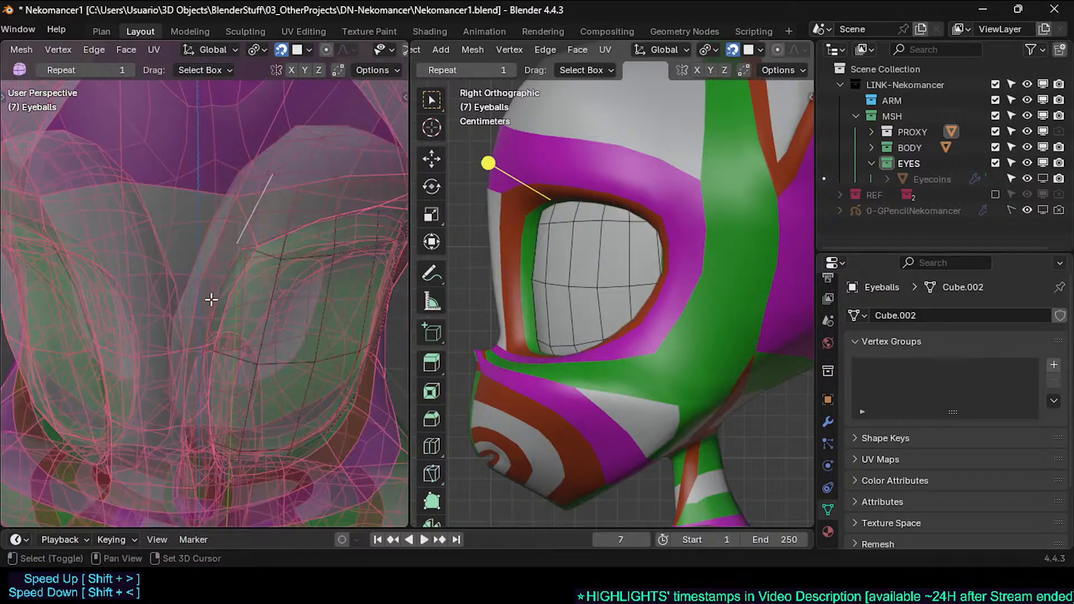
pyautogui.moveTo(211, 299)
pyautogui.keyDown('shift'); pyautogui.mouseDown(button='middle')
pyautogui.moveTo(223, 356)
pyautogui.moveTo(246, 250)
pyautogui.mouseUp(button='middle'); pyautogui.keyUp('shift')
pyautogui.moveTo(218, 300)
pyautogui.mouseDown(button='middle')
pyautogui.moveTo(252, 338)
pyautogui.moveTo(249, 270)
pyautogui.mouseUp(button='middle')
pyautogui.moveTo(250, 320)
pyautogui.mouseDown(button='middle')
pyautogui.moveTo(237, 355)
pyautogui.moveTo(242, 264)
pyautogui.moveTo(270, 279)
pyautogui.moveTo(251, 247)
pyautogui.moveTo(230, 279)
pyautogui.moveTo(247, 343)
pyautogui.moveTo(274, 360)
pyautogui.mouseUp(button='middle')
pyautogui.moveTo(275, 320); pyautogui.dragTo(254, 287, button='middle')
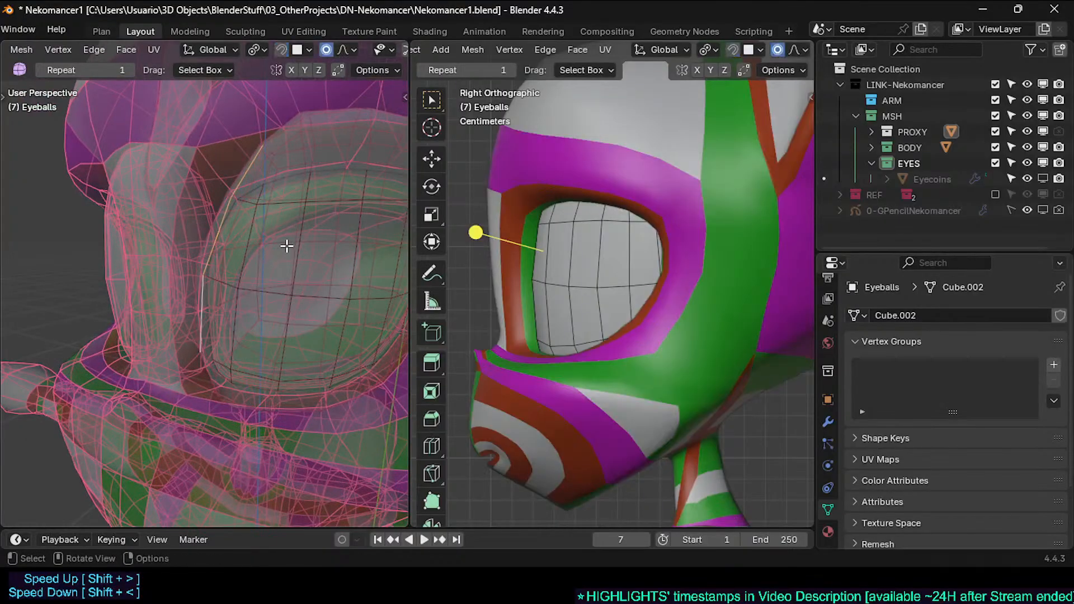
# Step: Fine-tune the eyeball's nose-side edges along X with proportional editing, shifting them about 0.003 m inward and about 0.0025 m back
pyautogui.press('g')
pyautogui.press('x')
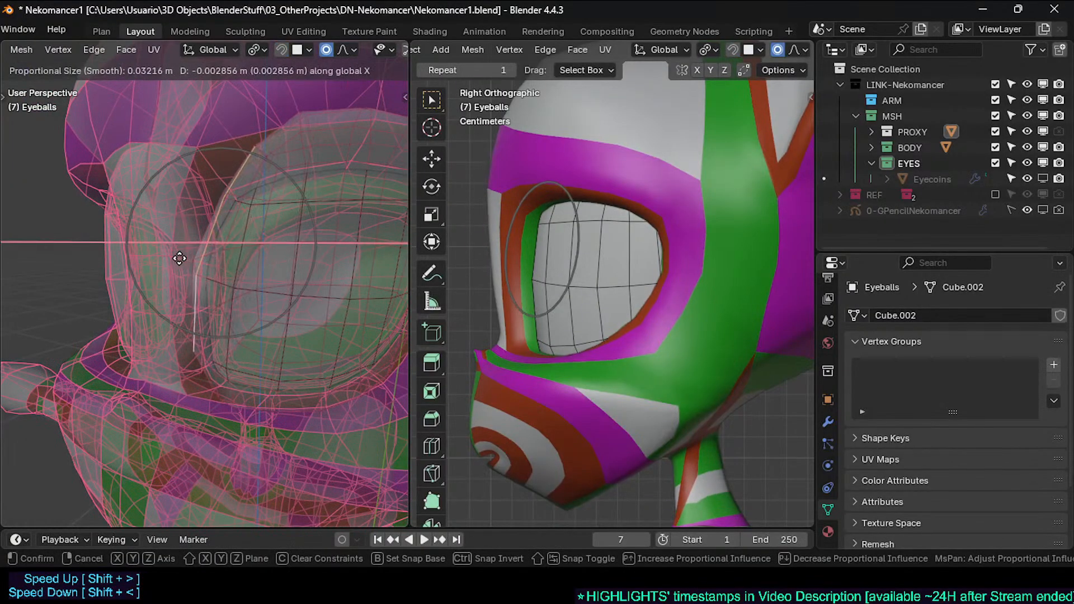
pyautogui.click(180, 259)
pyautogui.moveTo(188, 263); pyautogui.dragTo(203, 292, button='middle')
pyautogui.press('g')
pyautogui.press('x')
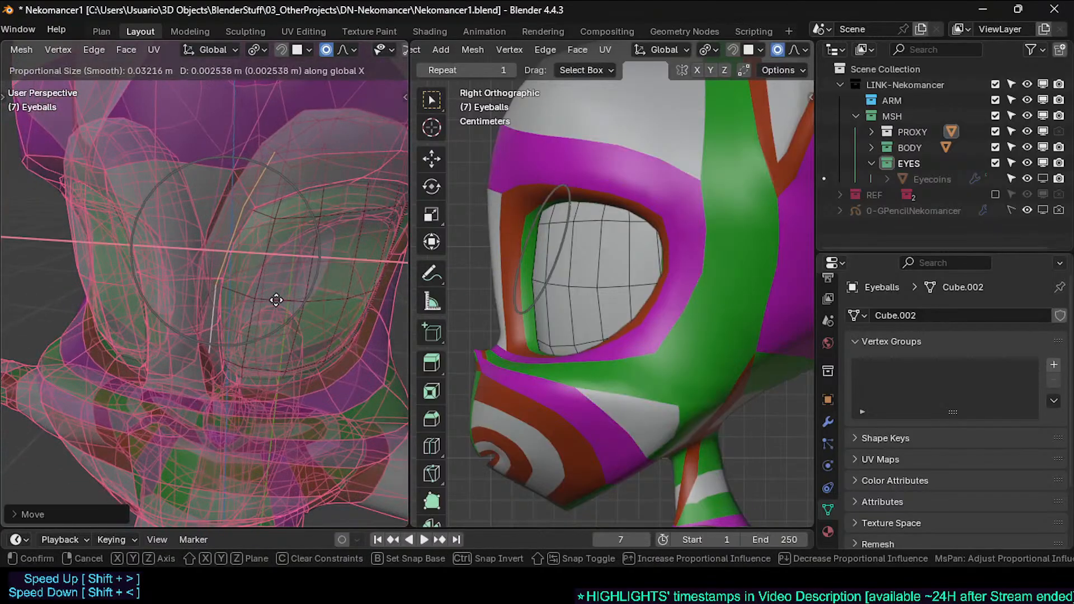
pyautogui.click(267, 300)
# Step: Adjust the eyeball's nose-side vertices along X in vertex mode and return to Object Mode
pyautogui.press('1')
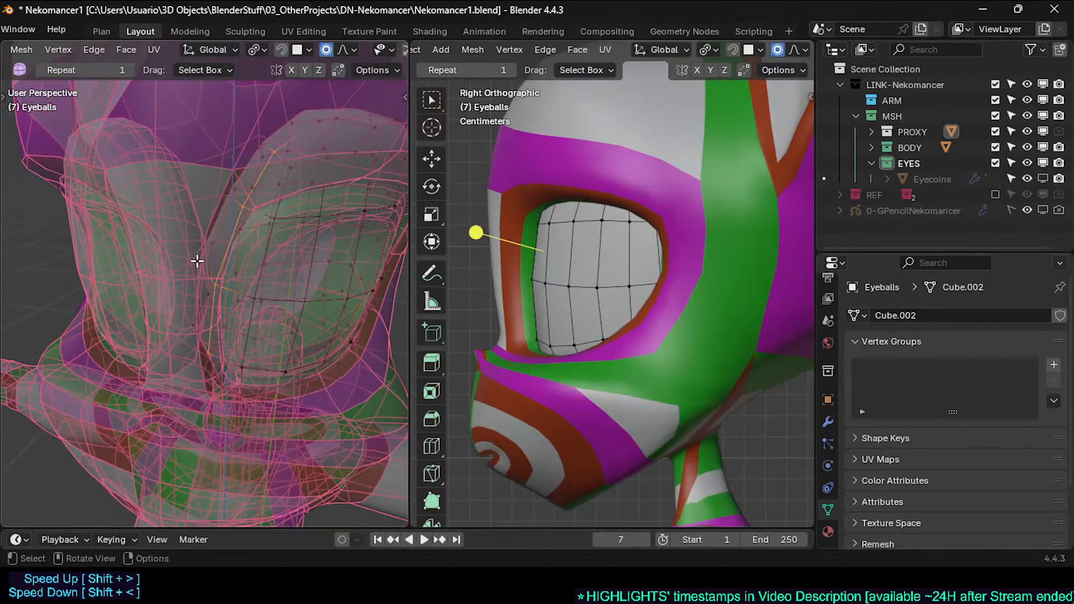
pyautogui.moveTo(197, 260); pyautogui.dragTo(382, 320, button='middle')
pyautogui.press('g')
pyautogui.press('x')
pyautogui.click(246, 288)
pyautogui.press('Tab')
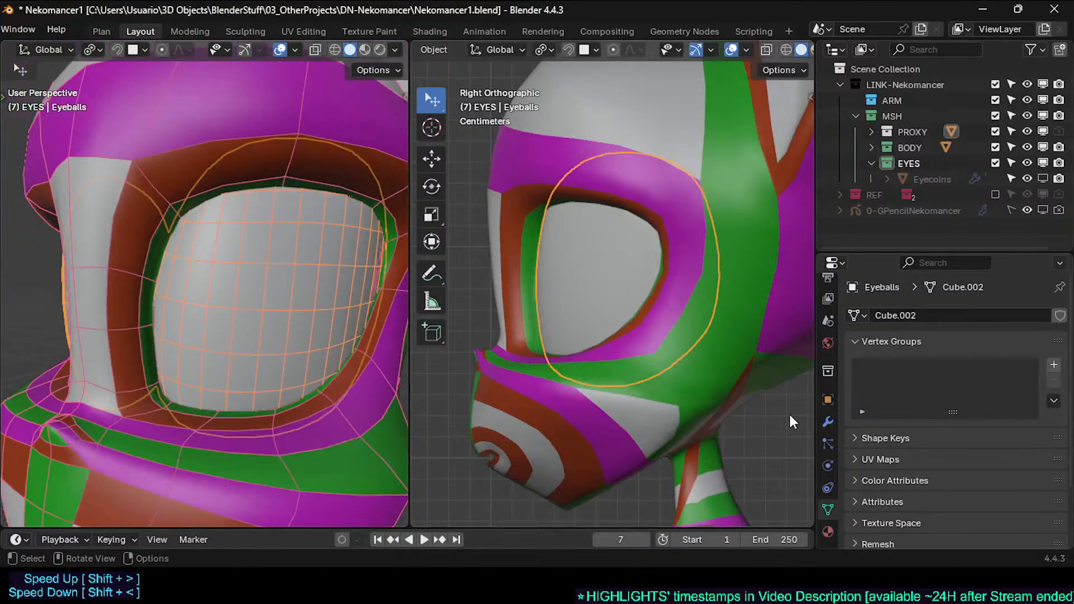
# Step: Disable Merge in the Eyeballs object's Mirror modifier
pyautogui.click(828, 422)
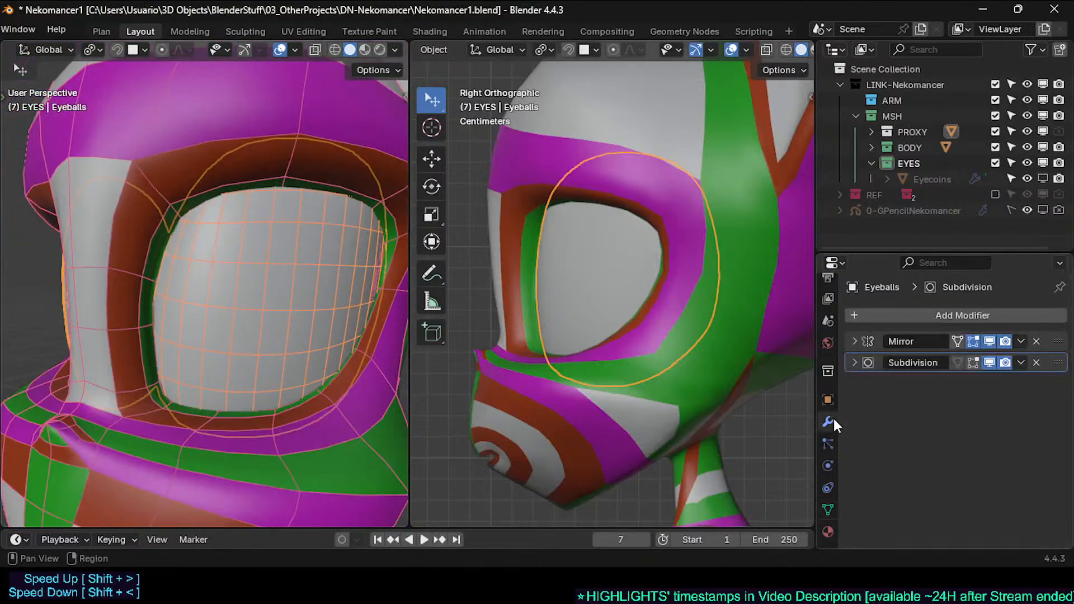
pyautogui.click(854, 363)
pyautogui.click(852, 364)
pyautogui.click(855, 341)
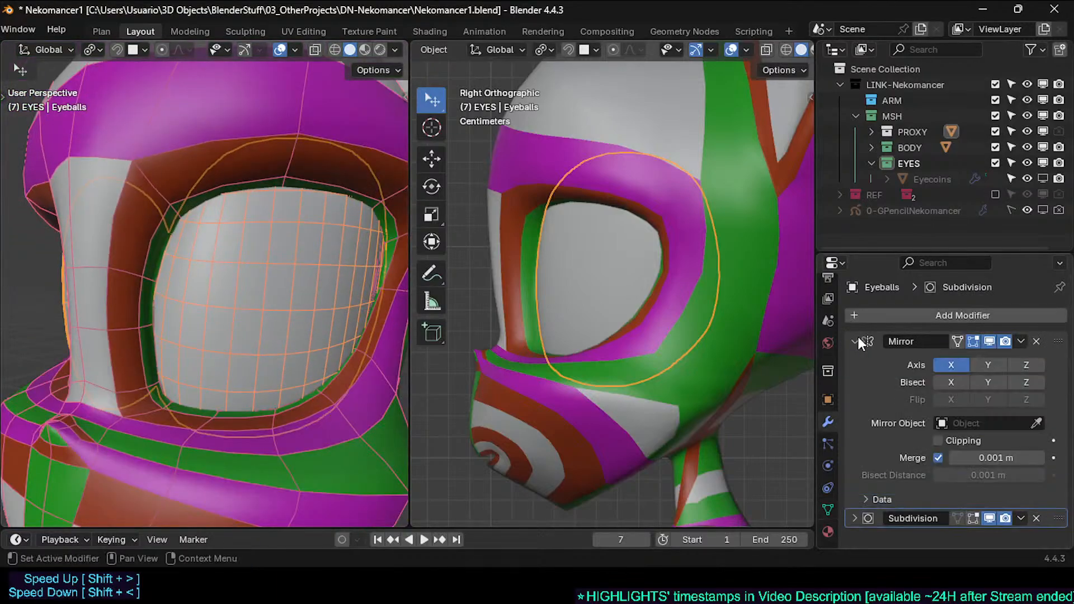
pyautogui.click(939, 458)
pyautogui.scroll(-3, 213, 291)
# Step: Edit the Eyeballs mesh in X-ray, moving a nose-side vertex and rotating the selected vertices beside the centre line with proportional editing
pyautogui.press('Tab')
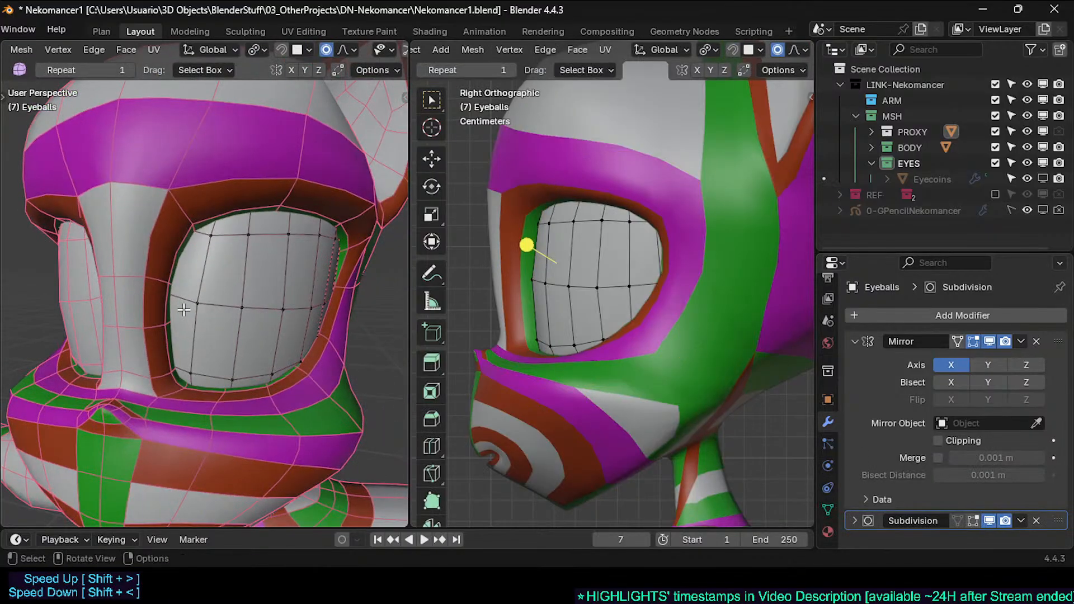
pyautogui.hotkey('alt', 'z')
pyautogui.scroll(-2, 233, 293)
pyautogui.moveTo(233, 294); pyautogui.dragTo(226, 297, button='middle')
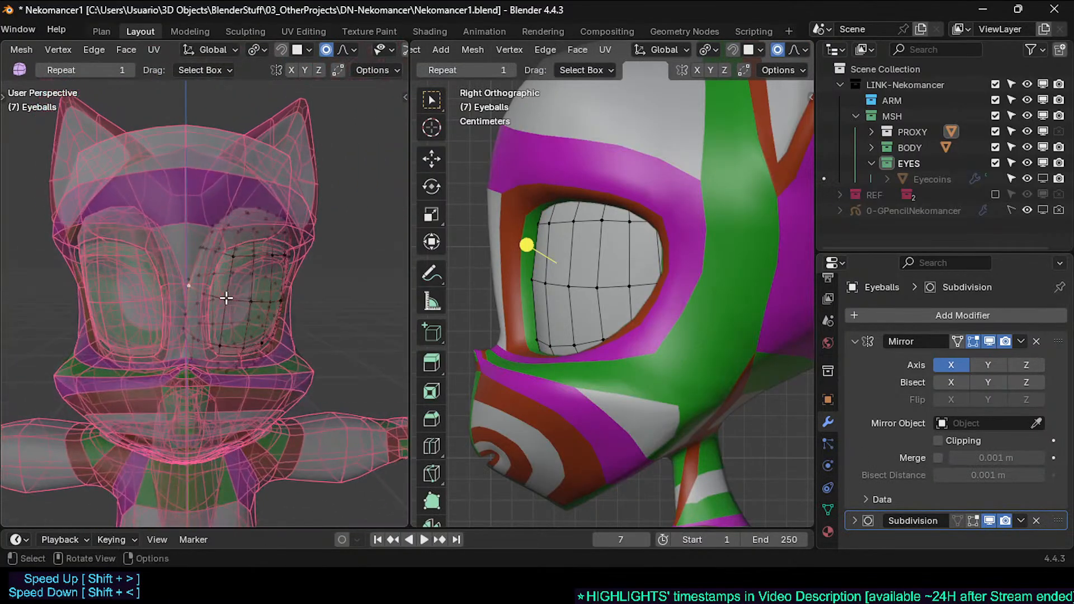
pyautogui.hotkey('alt', 'z')
pyautogui.scroll(3, 227, 318)
pyautogui.hotkey('alt', 'z')
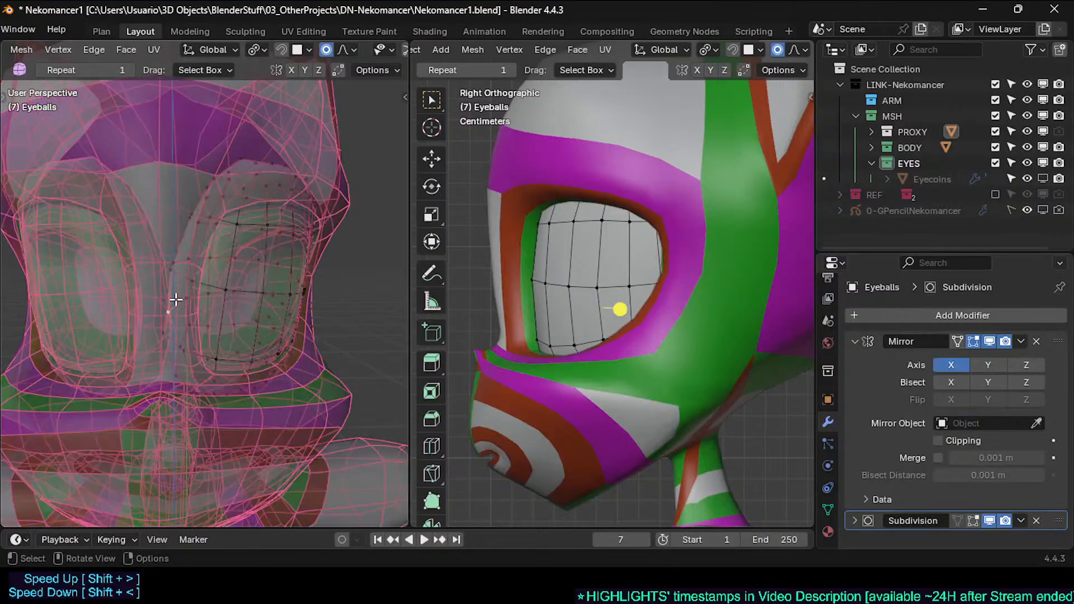
pyautogui.press('g')
pyautogui.click(153, 289)
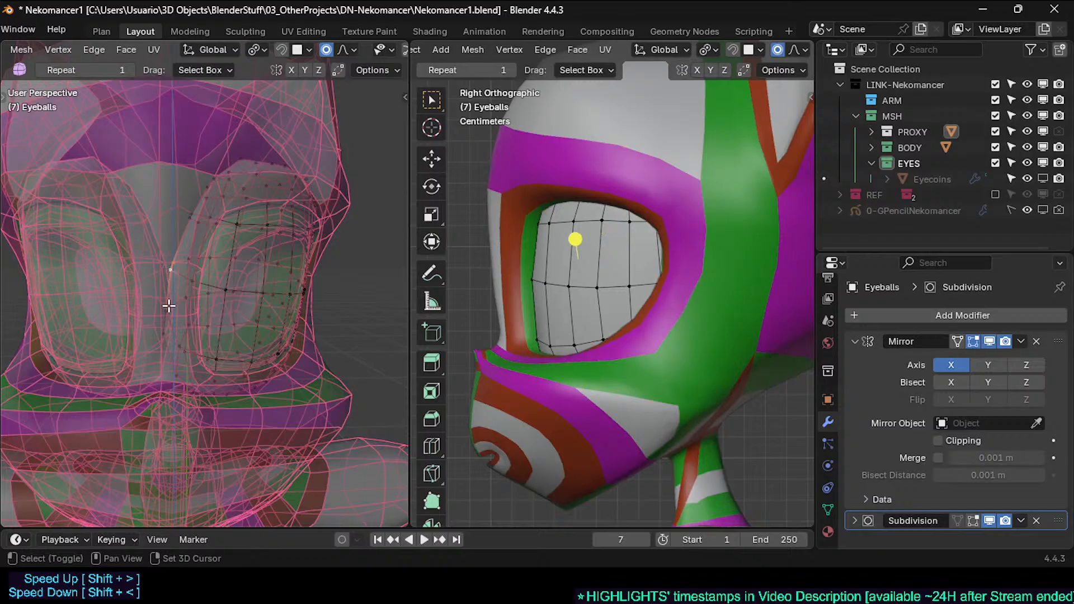
pyautogui.press('r')
pyautogui.click(256, 322)
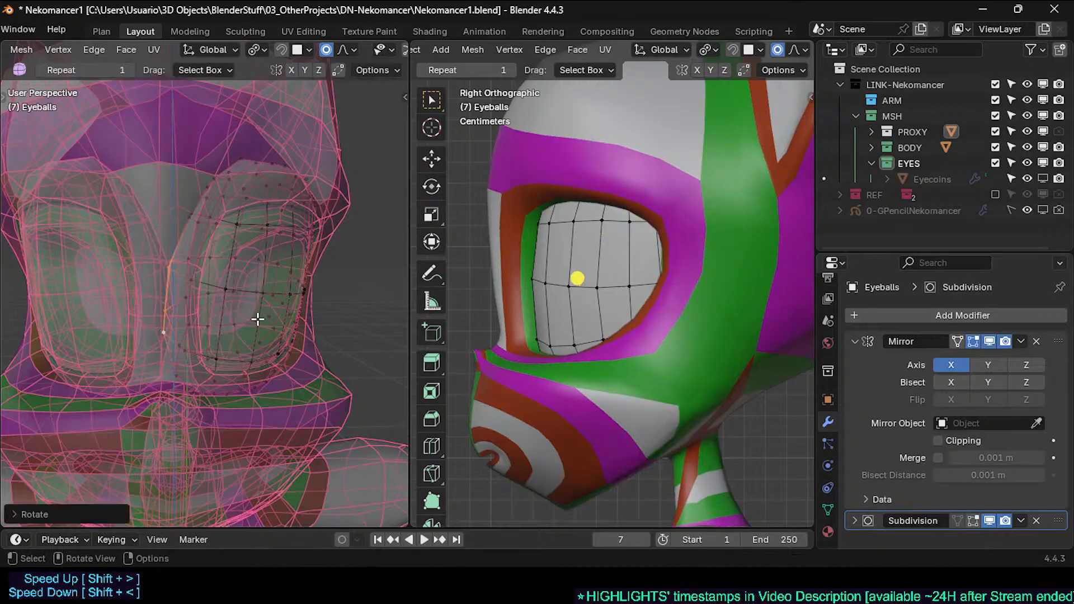
# Step: Move the lower and upper nose-side eyeball vertices with proportional editing, and return to Object Mode with X-ray off
pyautogui.press('g')
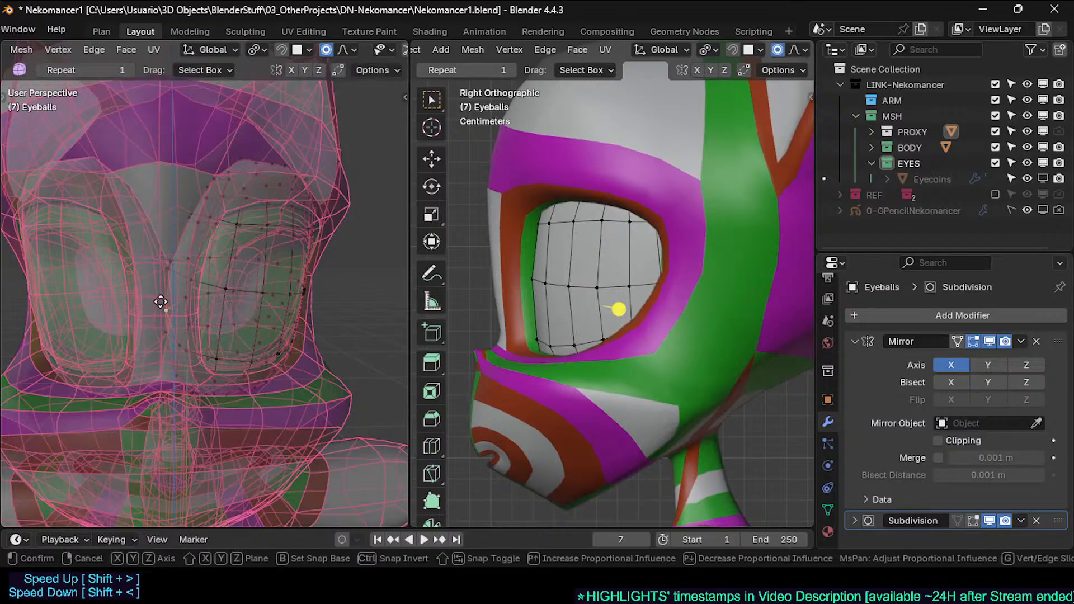
pyautogui.click(179, 220)
pyautogui.click(184, 211)
pyautogui.press('g')
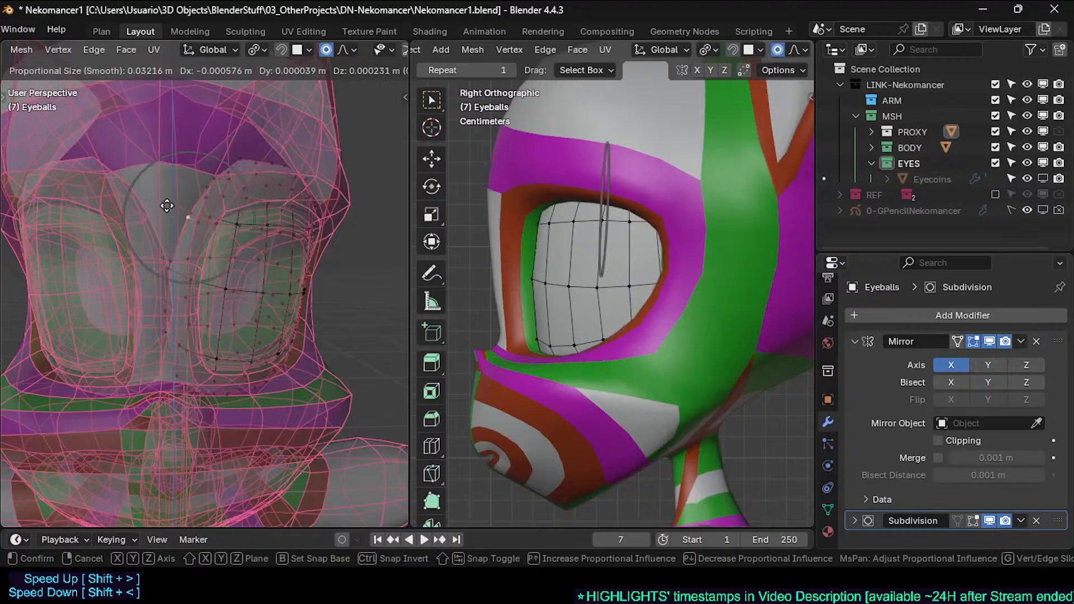
pyautogui.click(168, 205)
pyautogui.press('Tab')
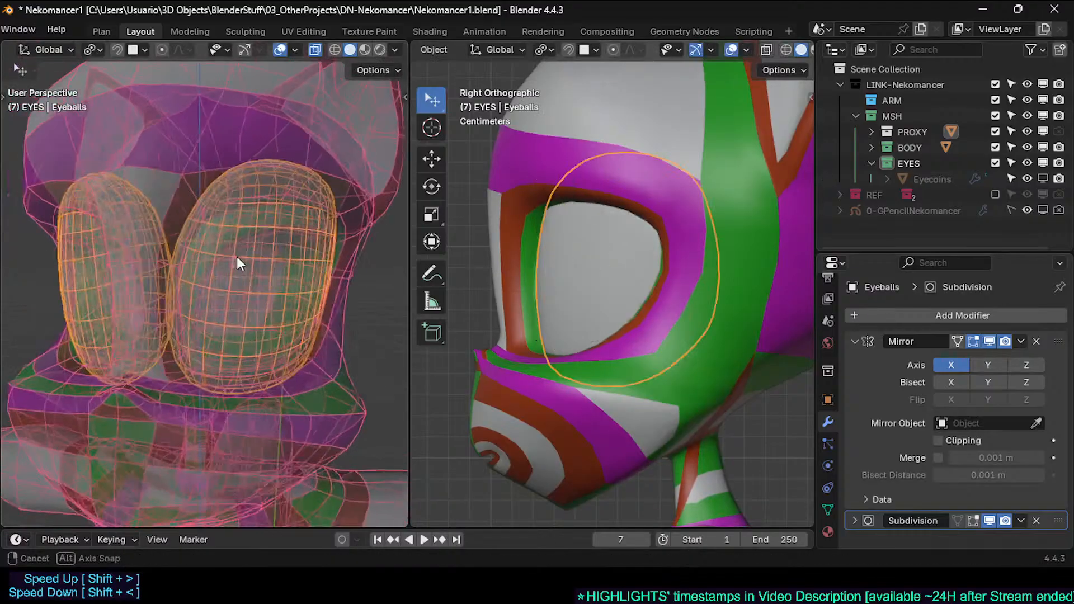
pyautogui.moveTo(236, 256); pyautogui.dragTo(234, 274, button='middle')
pyautogui.hotkey('alt', 'z')
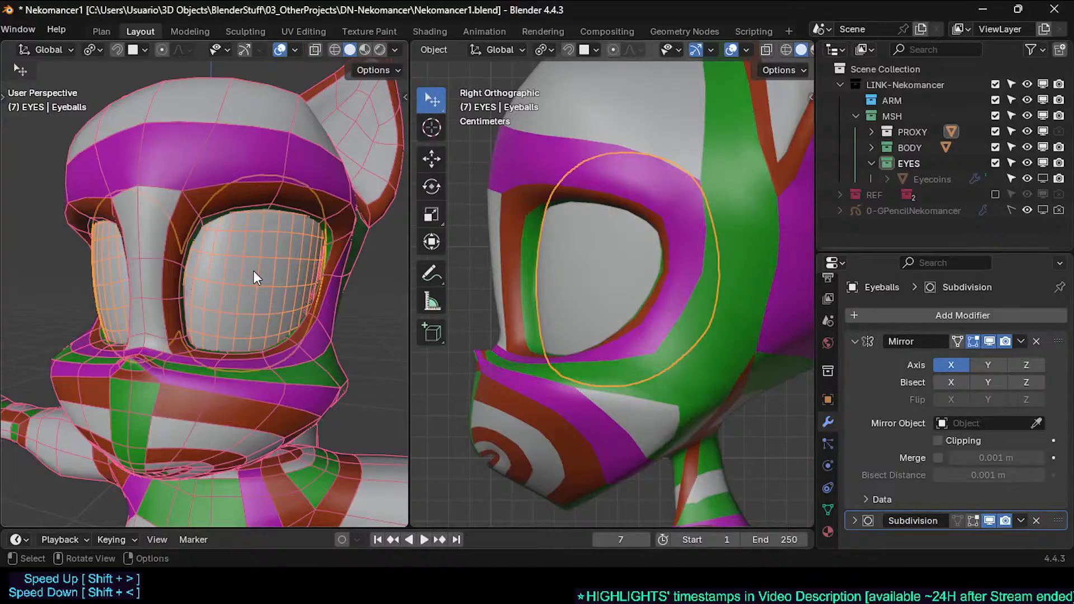
# Step: Hide the wireframe overlay and smooth all vertices of the Eyeballs mesh
pyautogui.keyDown('shift'); pyautogui.click(253, 271); pyautogui.keyUp('shift')
pyautogui.click(241, 273)
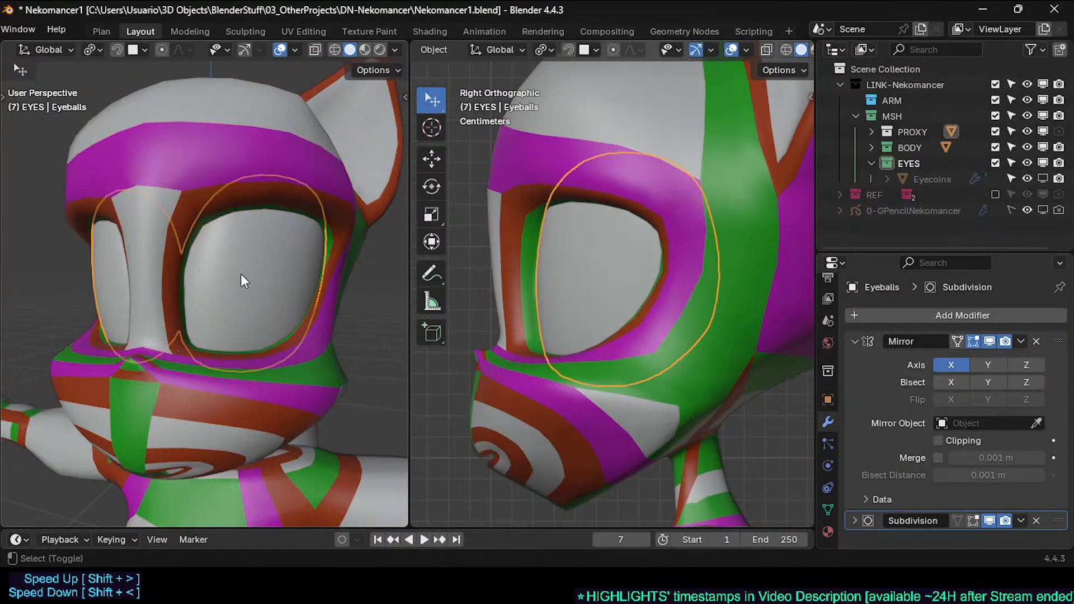
pyautogui.scroll(5, 240, 273)
pyautogui.moveTo(120, 295); pyautogui.dragTo(173, 335, button='middle')
pyautogui.scroll(-3, 196, 333)
pyautogui.press('Tab')
pyautogui.press('a')
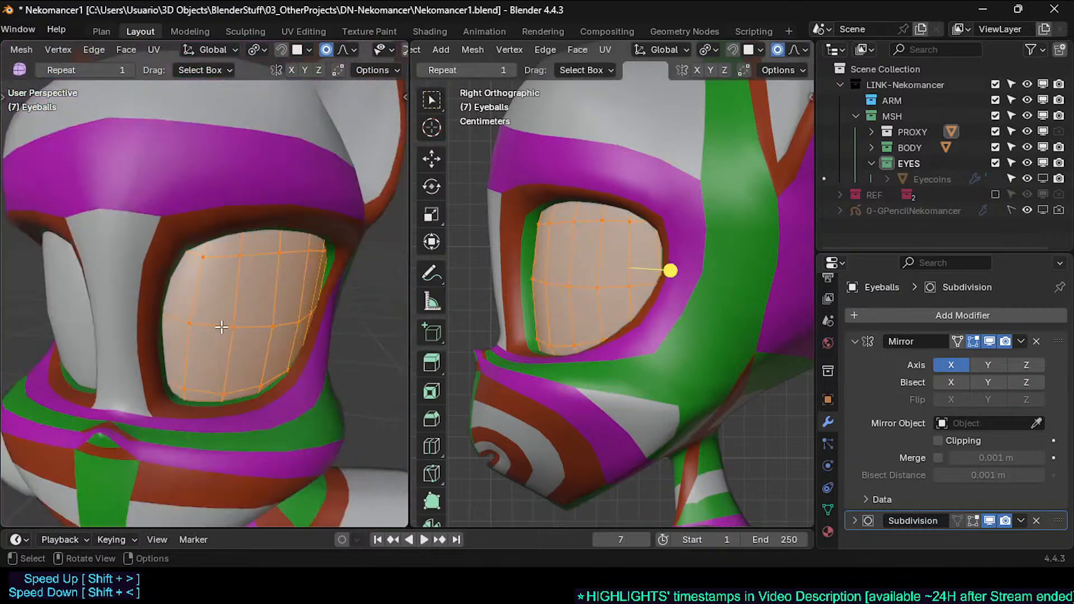
pyautogui.hotkey('alt', 'Tab')
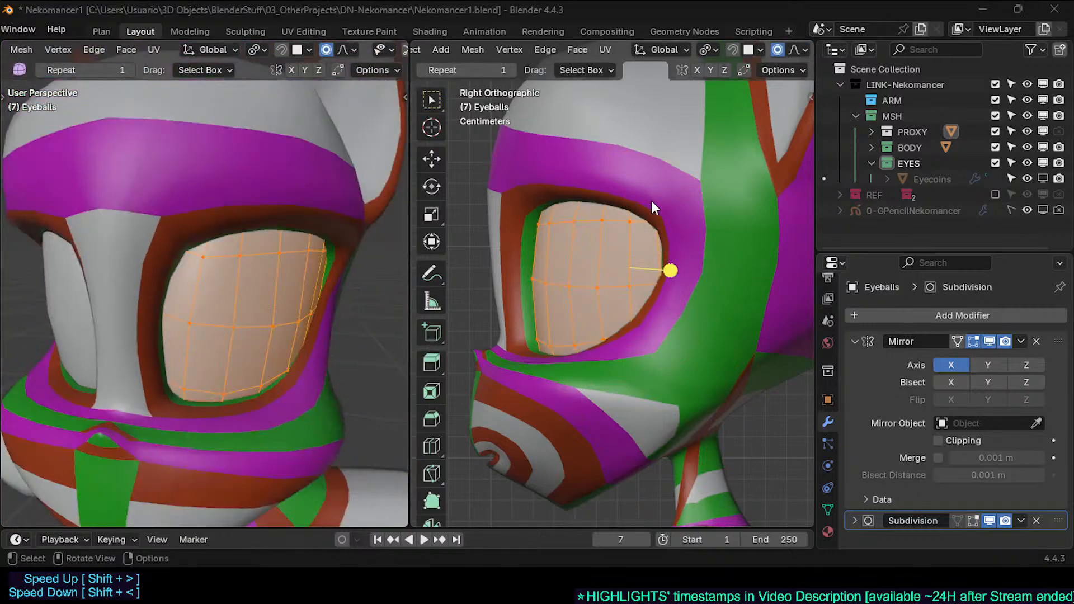
pyautogui.moveTo(671, 271); pyautogui.dragTo(683, 271)
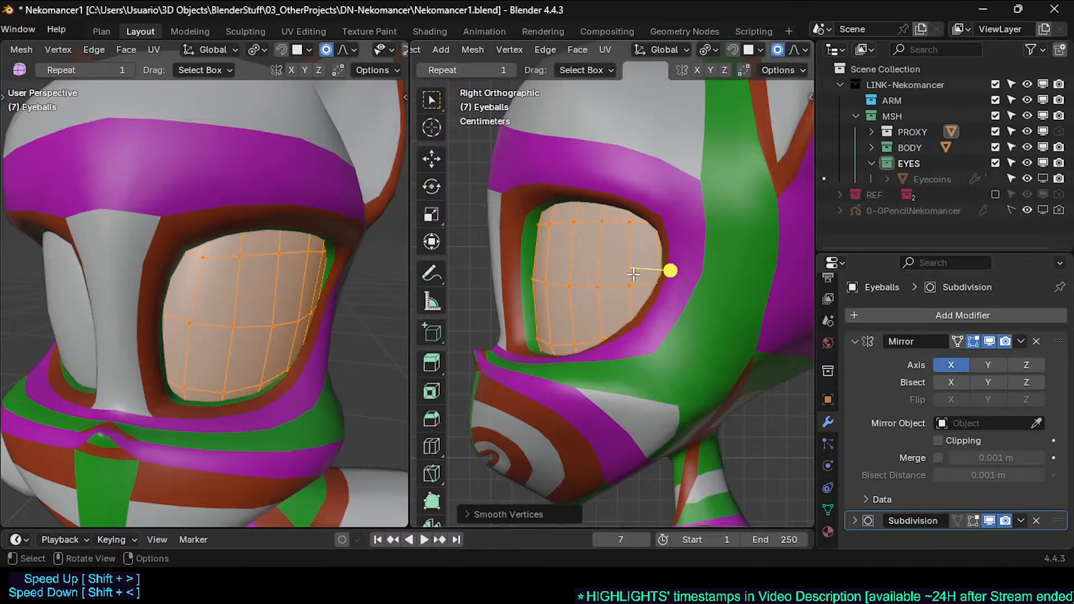
pyautogui.press('Tab')
# Step: Select the inner eyelid face loop on MSH-Nekomancer and snap it onto the reshaped eyeball with proportional editing off
pyautogui.click(265, 176)
pyautogui.scroll(5, 264, 173)
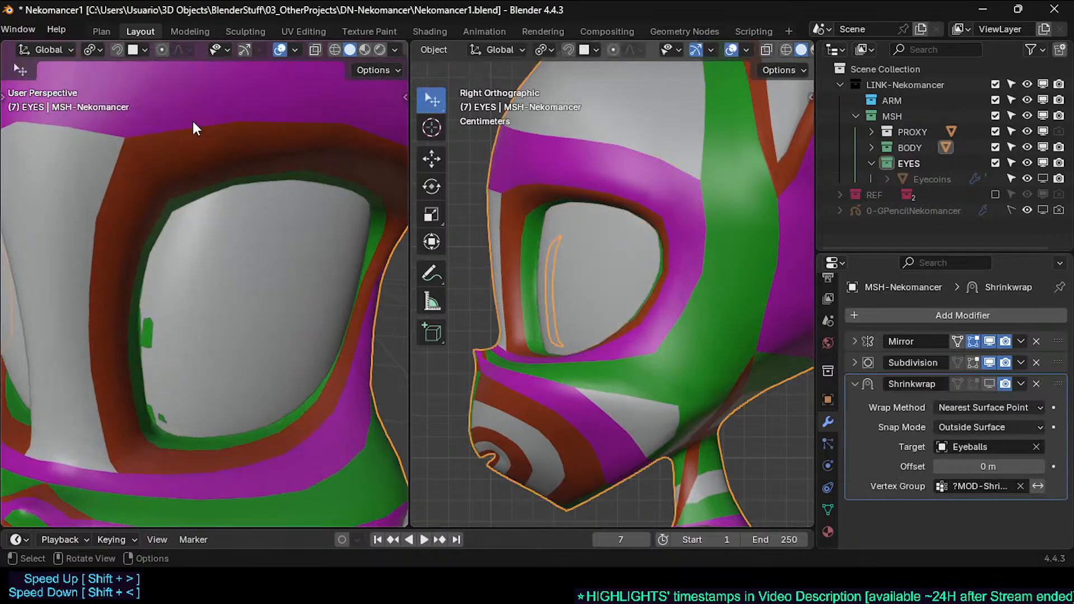
pyautogui.press('Tab')
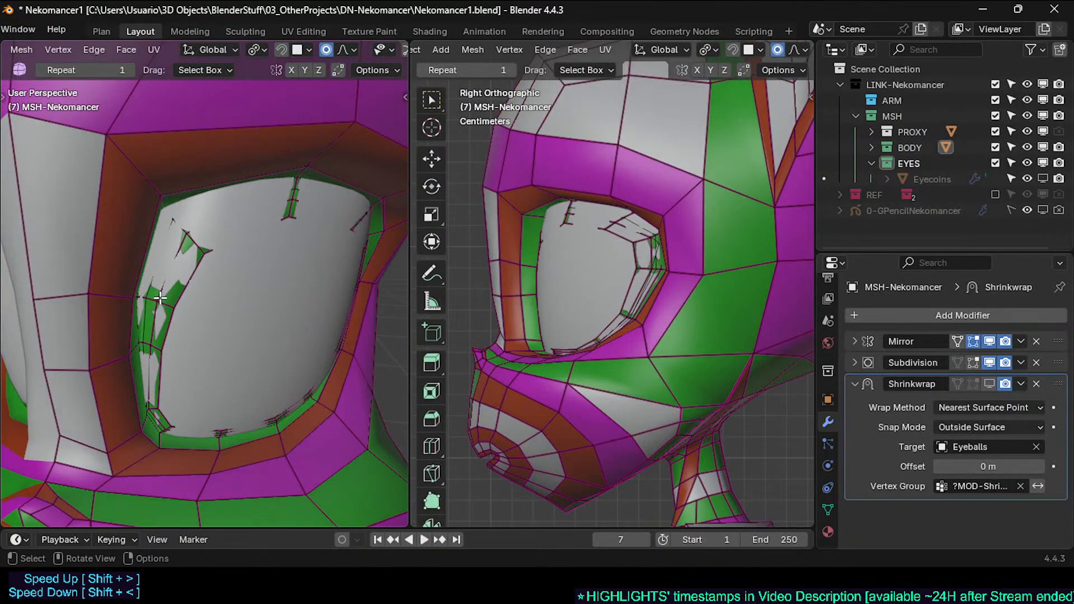
pyautogui.keyDown('alt'); pyautogui.click(169, 302); pyautogui.keyUp('alt')
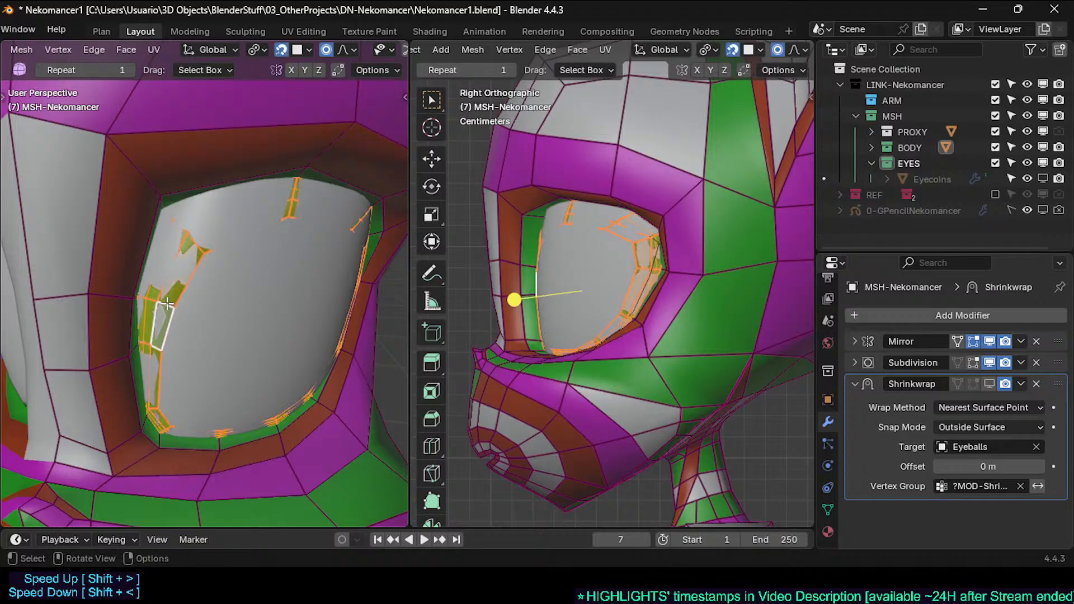
pyautogui.moveTo(266, 313); pyautogui.dragTo(233, 311, button='middle')
pyautogui.scroll(-1, 223, 300)
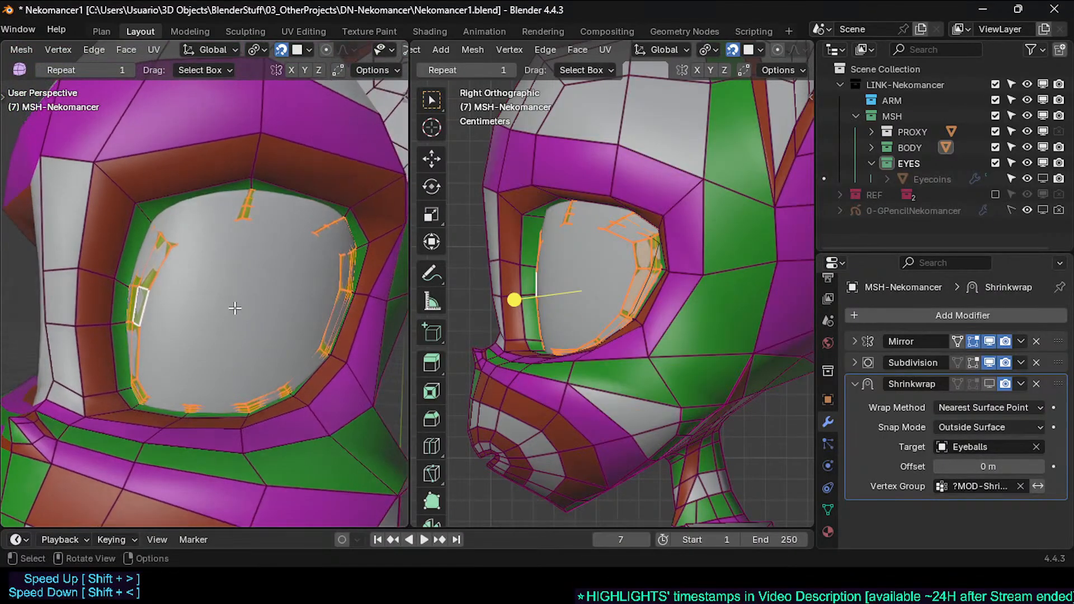
pyautogui.press('g')
pyautogui.click(233, 308)
# Step: Inspect the refitted eyelids around the outer eye corner in Object Mode and select the Eyeballs object
pyautogui.hotkey('alt', 'z')
pyautogui.moveTo(228, 292); pyautogui.dragTo(136, 341, button='middle')
pyautogui.scroll(3, 253, 304)
pyautogui.scroll(3, 142, 342)
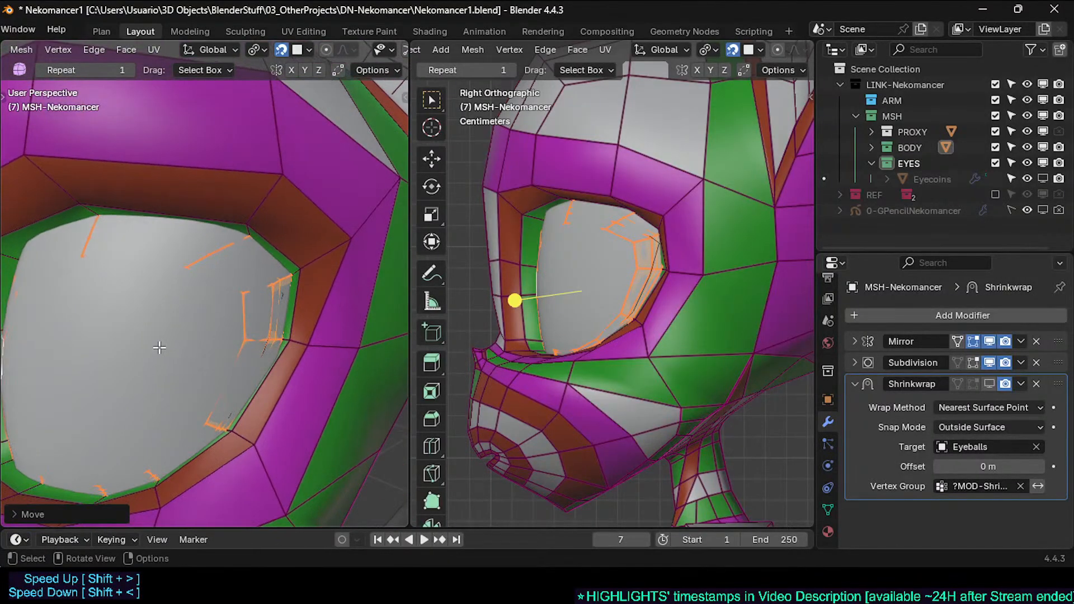
pyautogui.press('Tab')
pyautogui.scroll(-2, 232, 340)
pyautogui.click(218, 336)
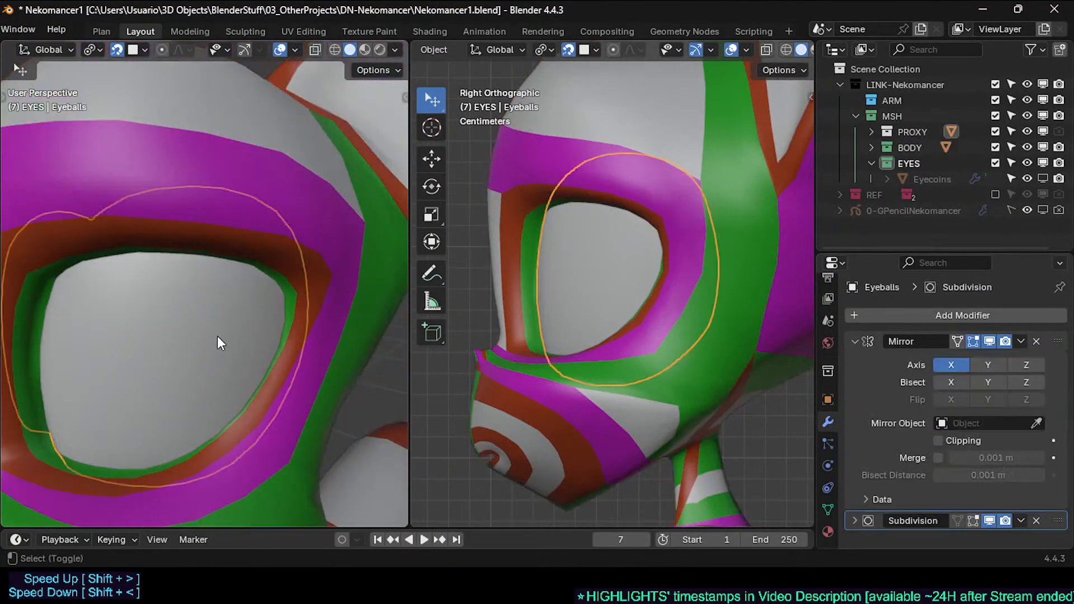
pyautogui.hotkey('ctrl', 'alt', 'shift', 'x')
pyautogui.click(209, 320)
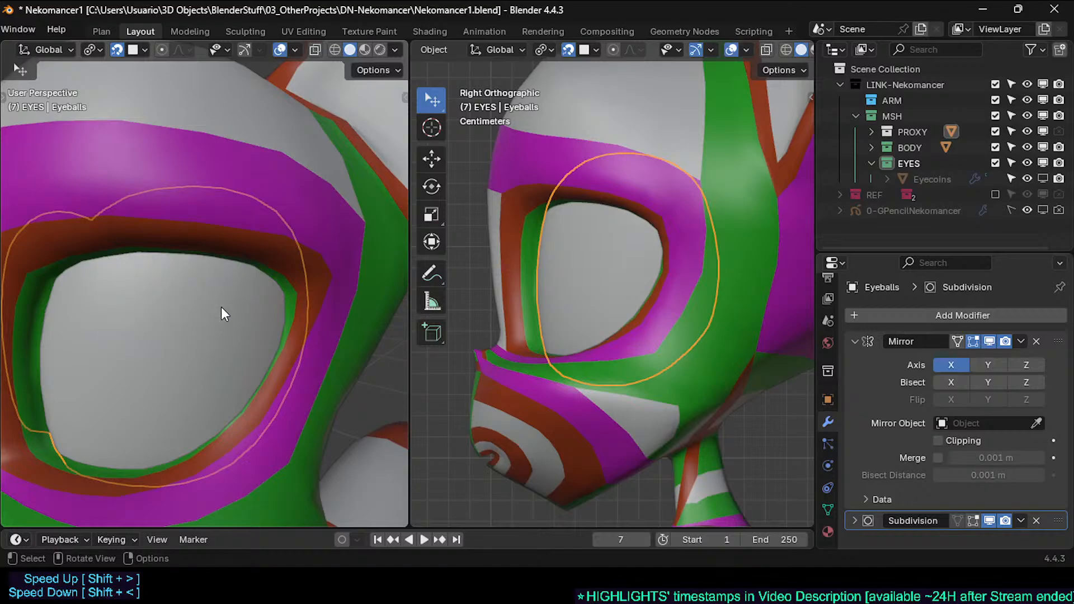
# Step: Display the Eyeballs object as wireframe and save the file
pyautogui.hotkey('ctrl', 'alt', 'shift', 'x')
pyautogui.click(204, 289)
pyautogui.moveTo(205, 291)
pyautogui.mouseDown(button='middle')
pyautogui.moveTo(230, 340)
pyautogui.moveTo(150, 340)
pyautogui.moveTo(246, 380)
pyautogui.moveTo(226, 374)
pyautogui.mouseUp(button='middle')
pyautogui.hotkey('ctrl', 's')
# Step: Edit MSH-Nekomancer and slightly move a vertex on the nose side of the eye-socket cavity
pyautogui.scroll(3, 186, 358)
pyautogui.click(172, 366)
pyautogui.press('Tab')
pyautogui.press('1')
pyautogui.click(241, 372)
pyautogui.press('g')
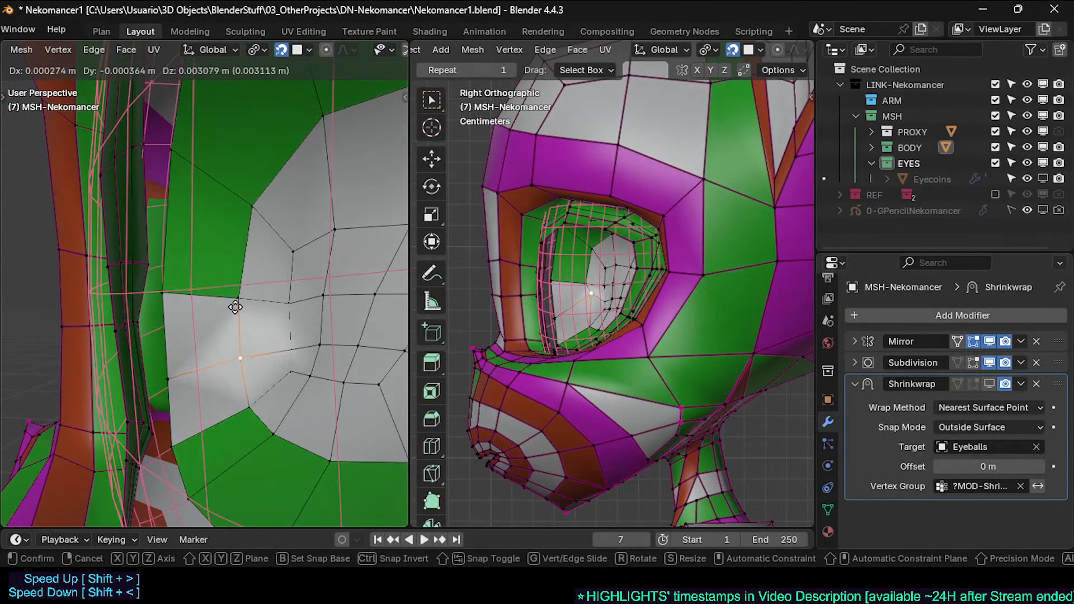
pyautogui.click(241, 356)
pyautogui.hotkey('ctrl', 'z')
pyautogui.press('g')
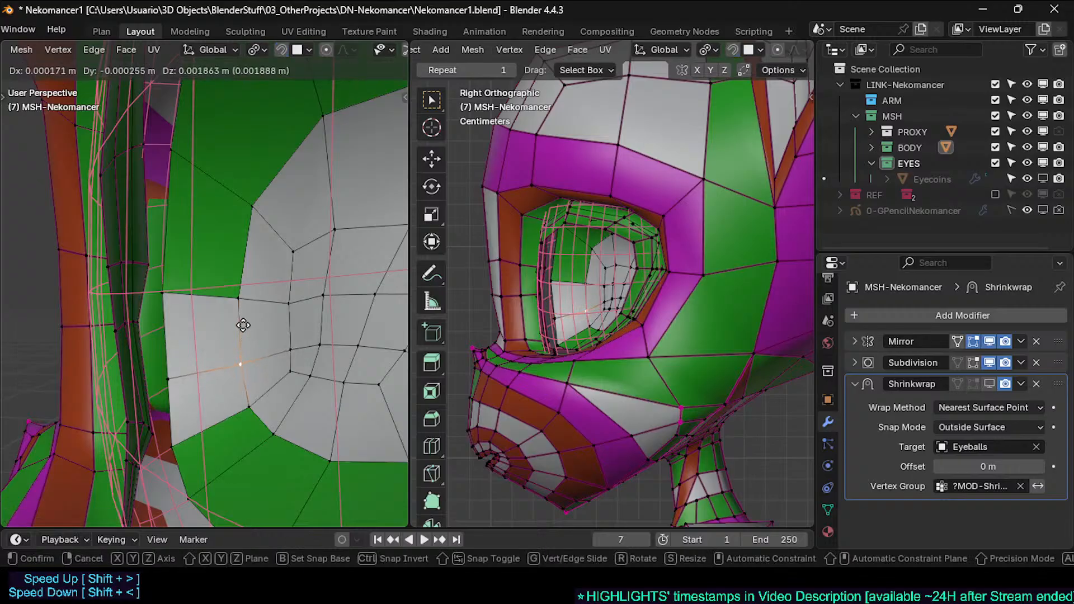
pyautogui.click(242, 326)
# Step: Select the central edge loop at the back of the eye socket and smooth its vertices
pyautogui.click(284, 345)
pyautogui.scroll(-2, 275, 357)
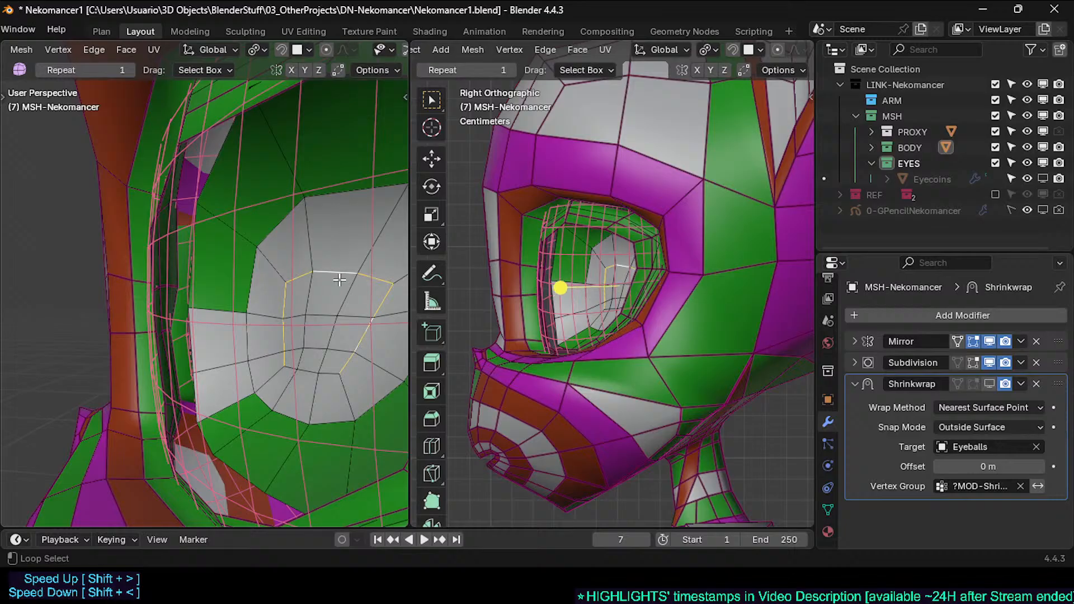
pyautogui.scroll(-2, 308, 358)
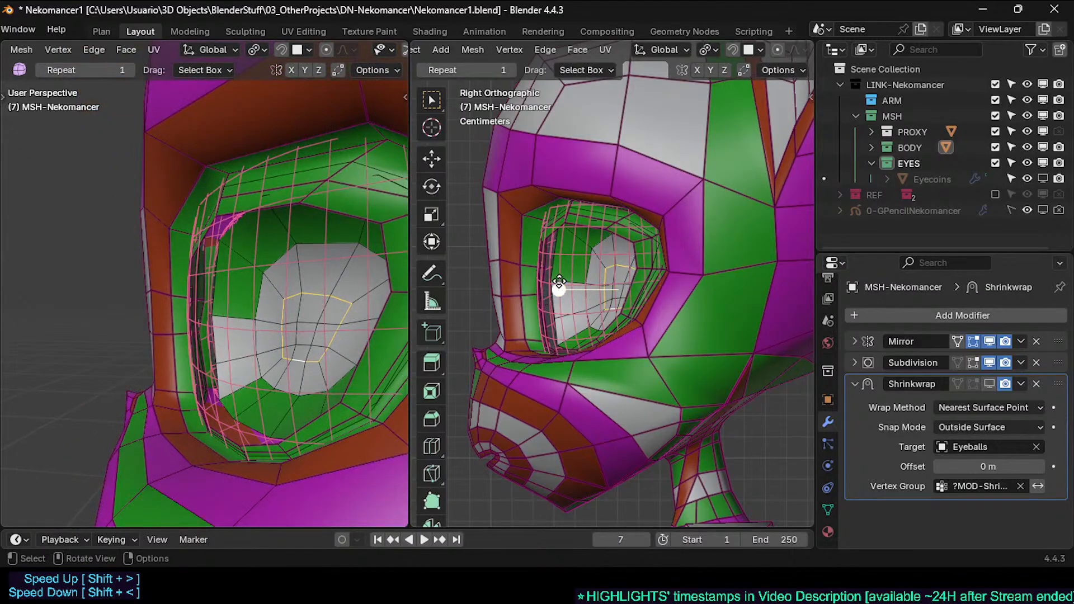
pyautogui.moveTo(559, 286); pyautogui.dragTo(591, 290)
pyautogui.moveTo(651, 312); pyautogui.dragTo(662, 322)
# Step: Scale the selected socket edge loop down and smooth its vertices again
pyautogui.scroll(1, 354, 295)
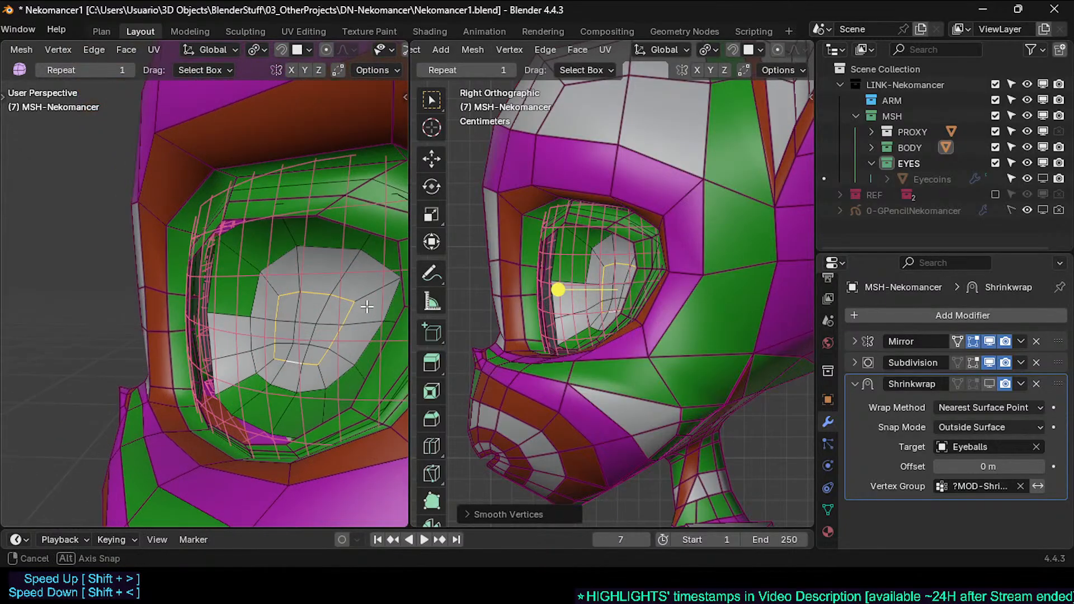
pyautogui.press('s')
pyautogui.click(343, 312)
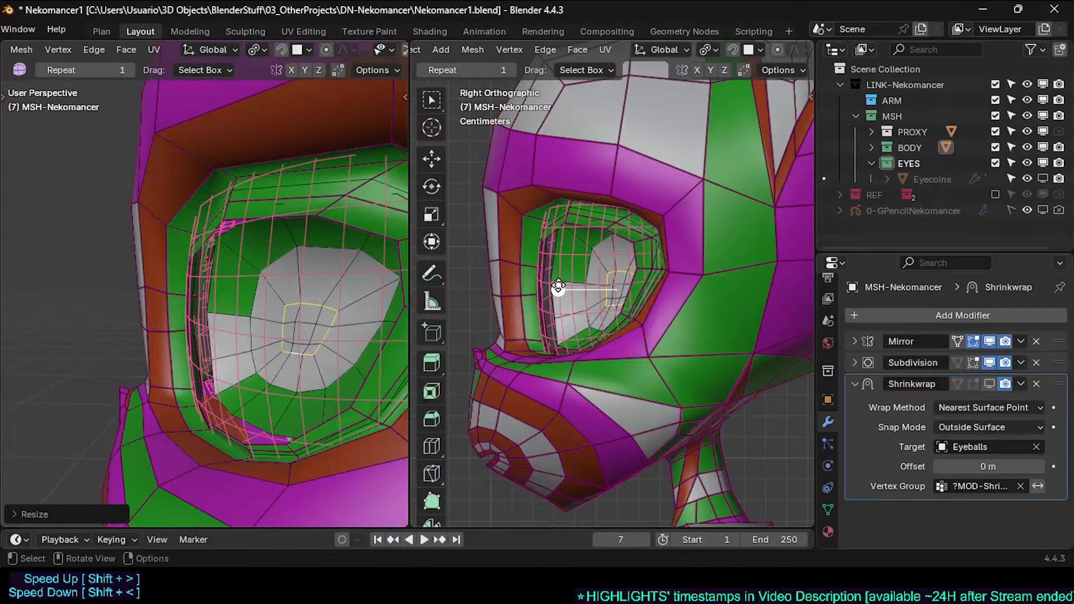
pyautogui.moveTo(559, 287); pyautogui.dragTo(628, 292)
# Step: Select the faces at the back of the eye socket, smooth them and clear the selection
pyautogui.press('3')
pyautogui.keyDown('alt'); pyautogui.click(296, 284); pyautogui.keyUp('alt')
pyautogui.hotkey('alt', 'a')
pyautogui.press('c')
pyautogui.click(305, 330)
pyautogui.rightClick(307, 330)
pyautogui.hotkey('alt', 'a')
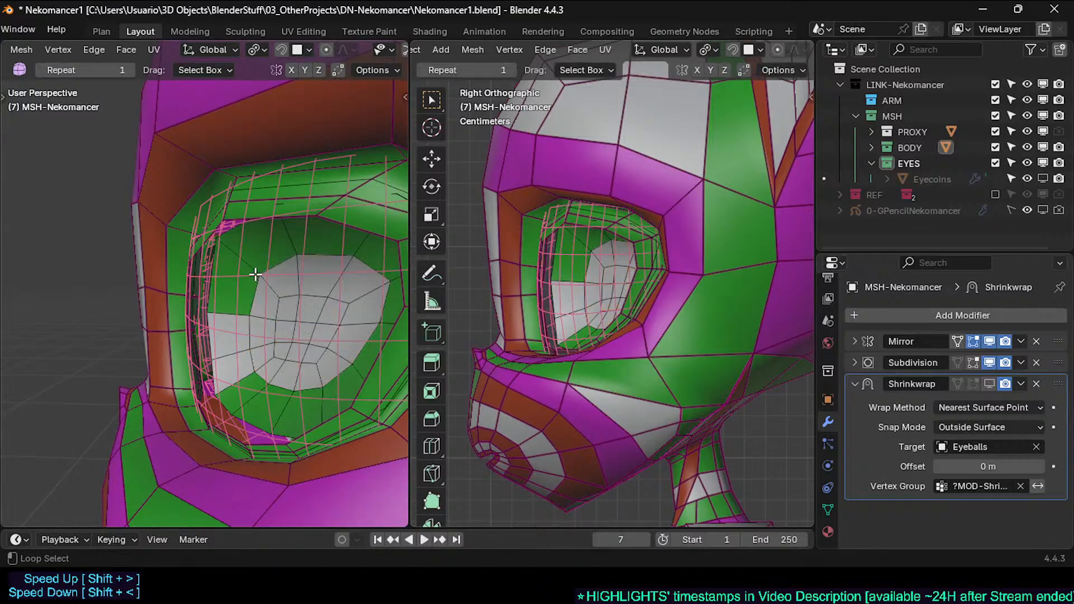
# Step: Select the outer face loop of the socket cavity and smooth its vertices
pyautogui.keyDown('alt'); pyautogui.click(254, 271); pyautogui.keyUp('alt')
pyautogui.moveTo(541, 281)
pyautogui.mouseDown()
pyautogui.moveTo(572, 286)
pyautogui.moveTo(555, 288)
pyautogui.mouseUp()
pyautogui.moveTo(131, 246); pyautogui.dragTo(228, 304, button='middle')
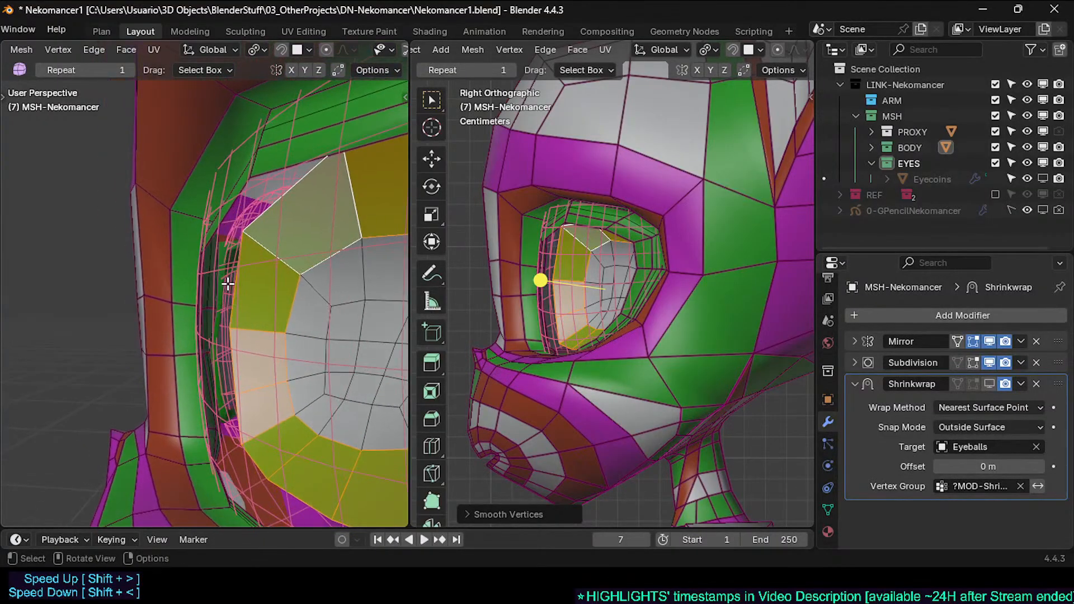
# Step: Try to bridge the inner eyelid rim loop with the outer edge loop of the socket cavity
pyautogui.hotkey('alt', 'a')
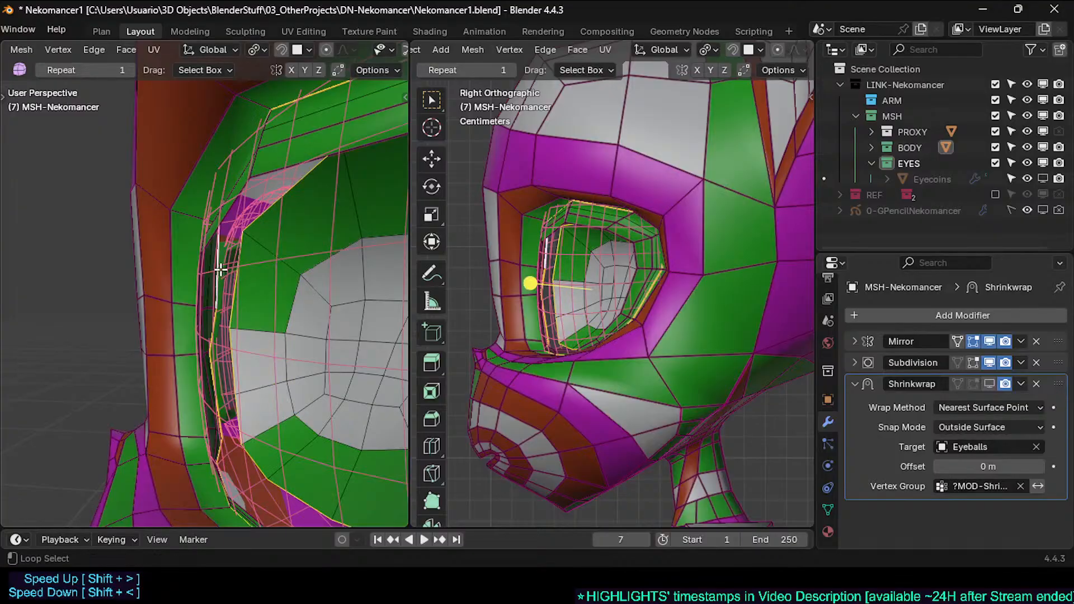
pyautogui.hotkey('ctrl', 'e')
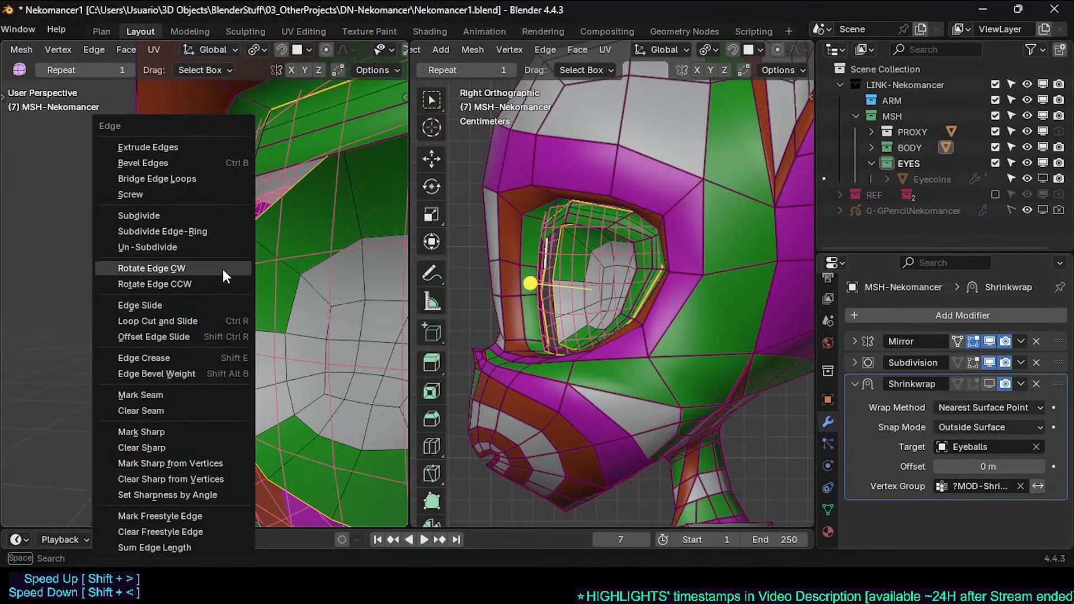
pyautogui.click(207, 174)
# Step: Hide the Eyeballs object in Object Mode and return to editing the MSH-Nekomancer mesh
pyautogui.moveTo(235, 262); pyautogui.dragTo(162, 285, button='middle')
pyautogui.press('Tab')
pyautogui.click(209, 330)
pyautogui.press('h')
pyautogui.click(200, 198)
pyautogui.press('Tab')
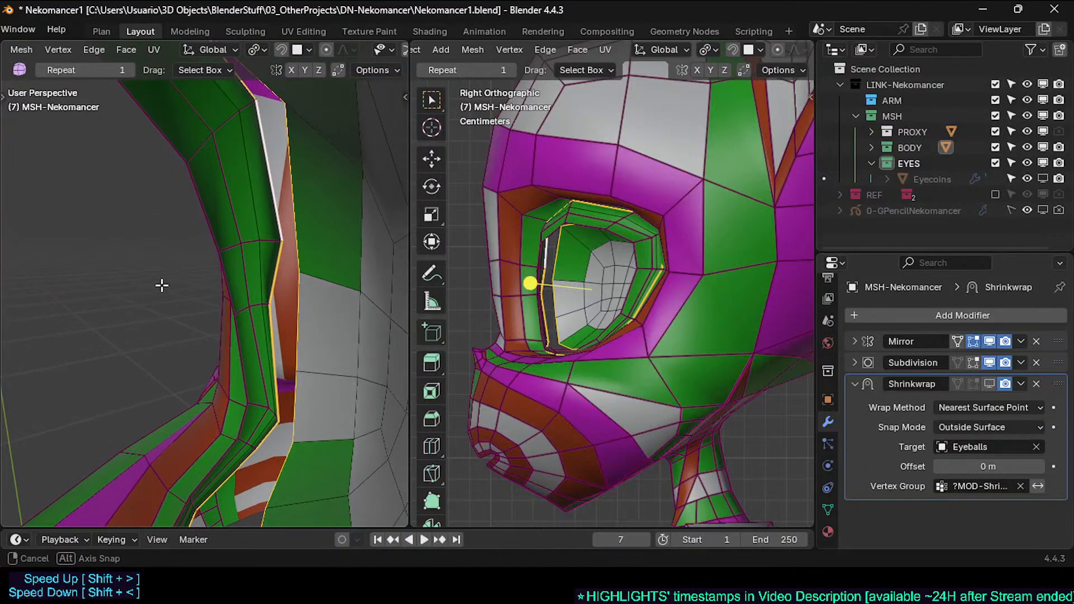
# Step: Set the edge crease on the eyelid edge loop just in front of the inner rim and clear the selection
pyautogui.moveTo(281, 244); pyautogui.dragTo(183, 250, button='middle')
pyautogui.keyDown('alt'); pyautogui.click(257, 254); pyautogui.keyUp('alt')
pyautogui.moveTo(258, 254); pyautogui.dragTo(174, 277, button='middle')
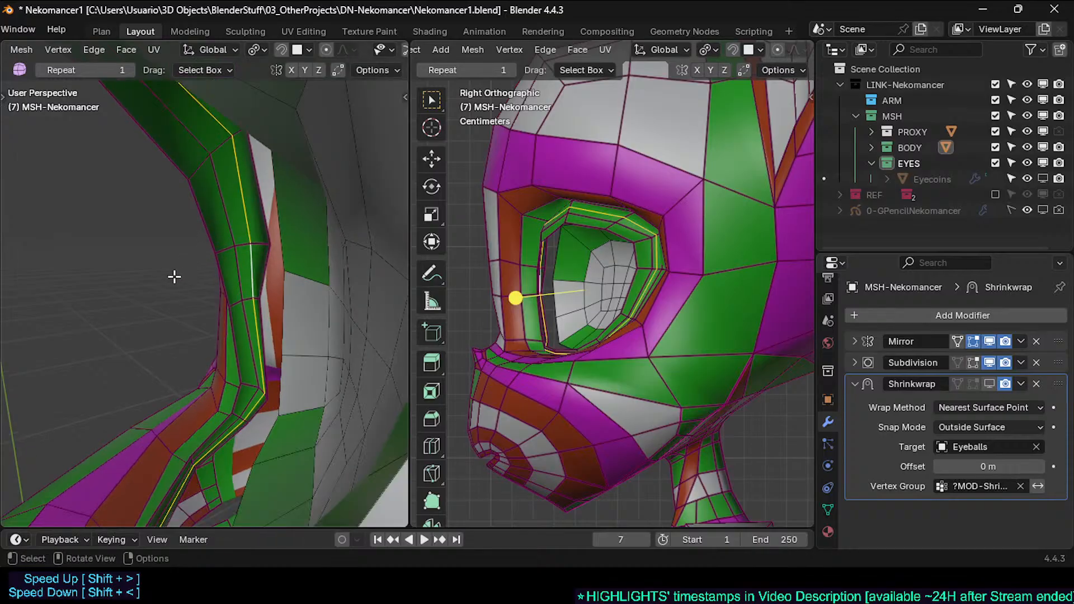
pyautogui.hotkey('shift', 'e')
pyautogui.press('1')
pyautogui.press('Return')
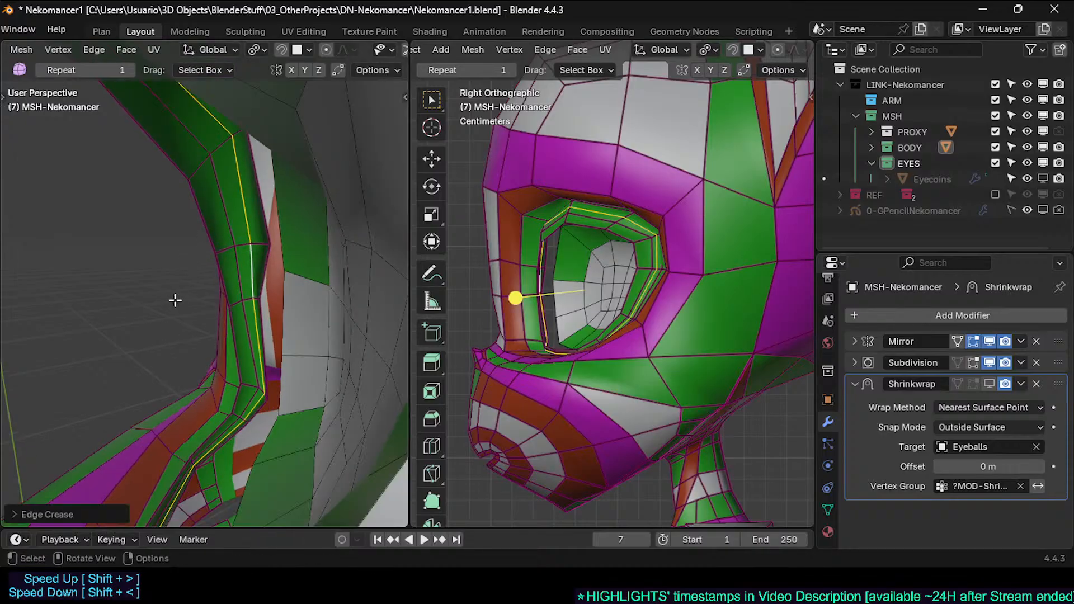
pyautogui.hotkey('alt', 'a')
pyautogui.hotkey('ctrl', 'z')
pyautogui.hotkey('shift', 'e')
pyautogui.press('1')
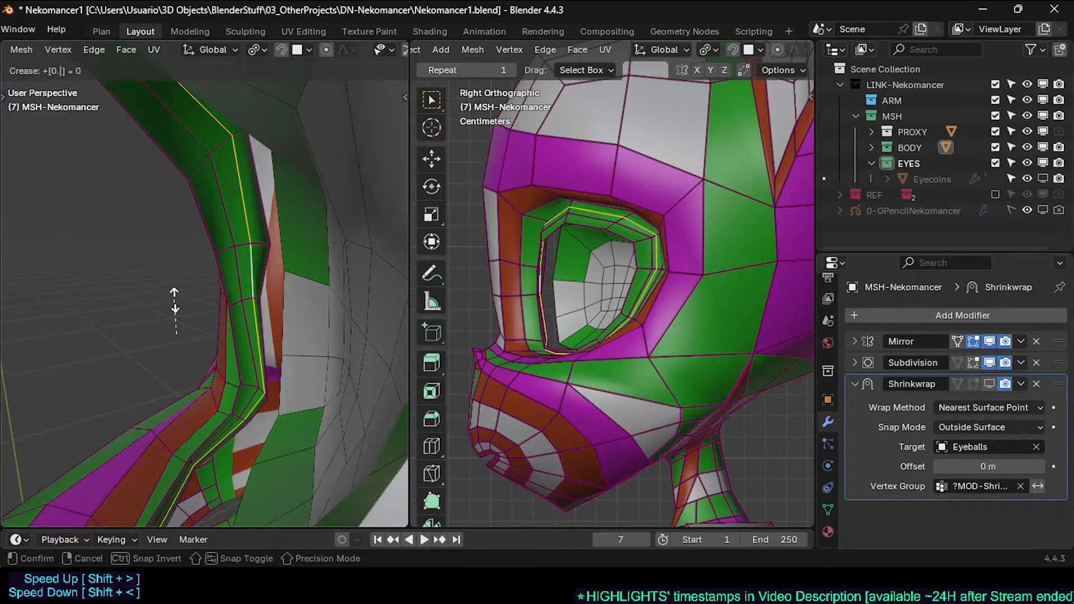
pyautogui.press('Return')
pyautogui.hotkey('alt', 'a')
# Step: Examine the eyelid rim vertices and the open gap between the eyelid and the socket cavity from several angles
pyautogui.moveTo(293, 272); pyautogui.dragTo(322, 269, button='middle')
pyautogui.press('1')
pyautogui.click(256, 227)
pyautogui.moveTo(132, 273); pyautogui.dragTo(156, 321, button='middle')
pyautogui.moveTo(224, 344); pyautogui.dragTo(2, 341, button='middle')
pyautogui.scroll(-2, 200, 287)
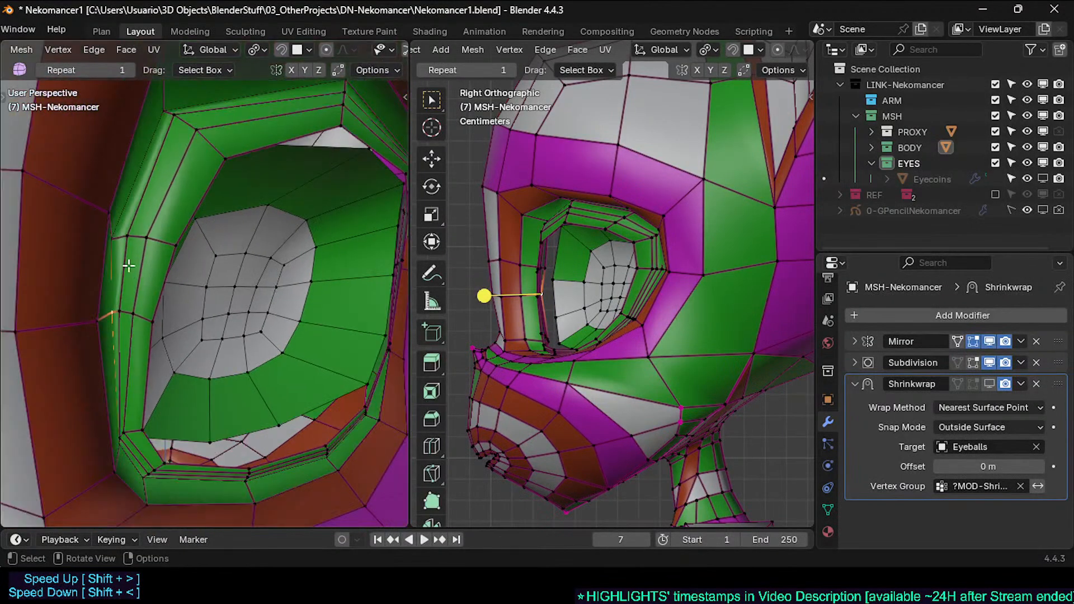
pyautogui.moveTo(150, 277); pyautogui.dragTo(393, 279, button='middle')
pyautogui.moveTo(306, 331); pyautogui.dragTo(182, 284, button='middle')
pyautogui.scroll(3, 312, 218)
# Step: Select the three innermost eyelid face loops around the eye opening and hide them
pyautogui.keyDown('alt'); pyautogui.click(227, 216); pyautogui.keyUp('alt')
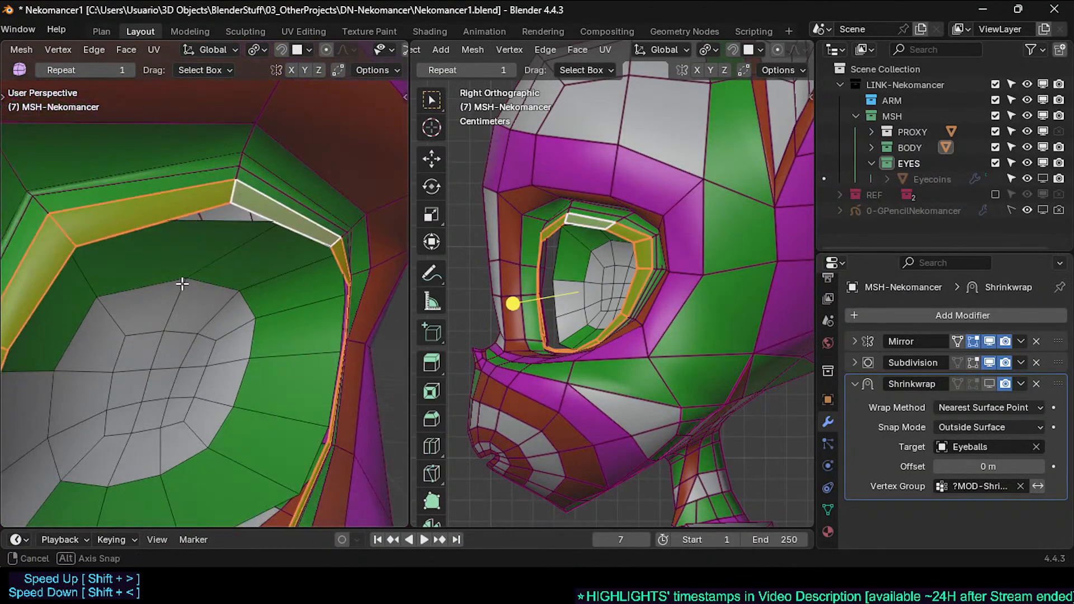
pyautogui.keyDown('alt'); pyautogui.keyDown('shift'); pyautogui.click(240, 172); pyautogui.keyUp('shift'); pyautogui.keyUp('alt')
pyautogui.keyDown('alt'); pyautogui.keyDown('shift'); pyautogui.click(240, 162); pyautogui.keyUp('shift'); pyautogui.keyUp('alt')
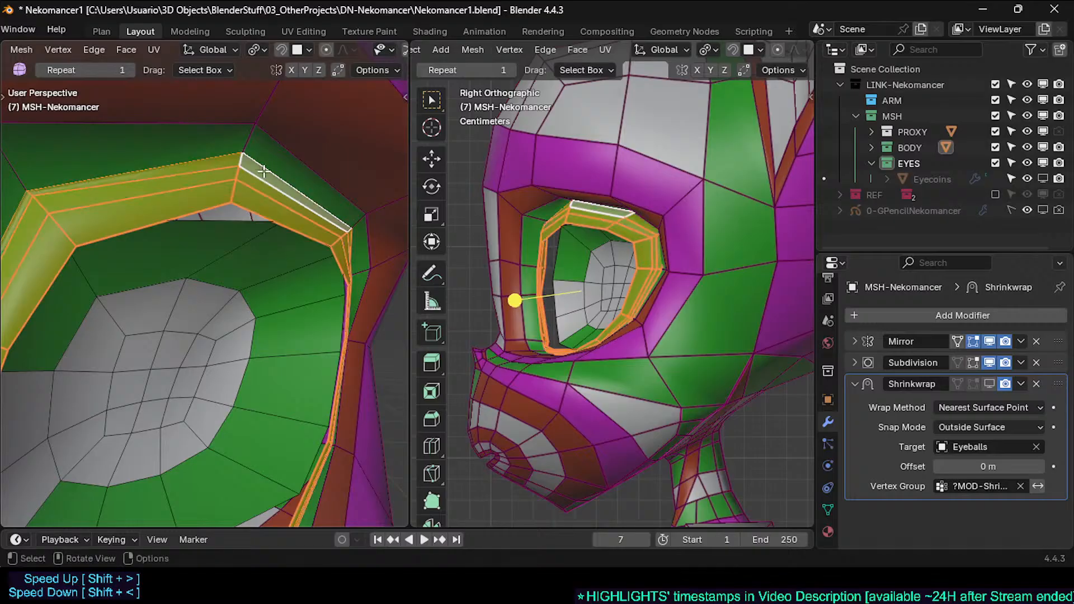
pyautogui.press('h')
pyautogui.moveTo(263, 170); pyautogui.dragTo(201, 239, button='middle')
# Step: Reposition the nose-side vertices on the socket cavity's outer edge to line up with the eyelid vertices
pyautogui.click(224, 219)
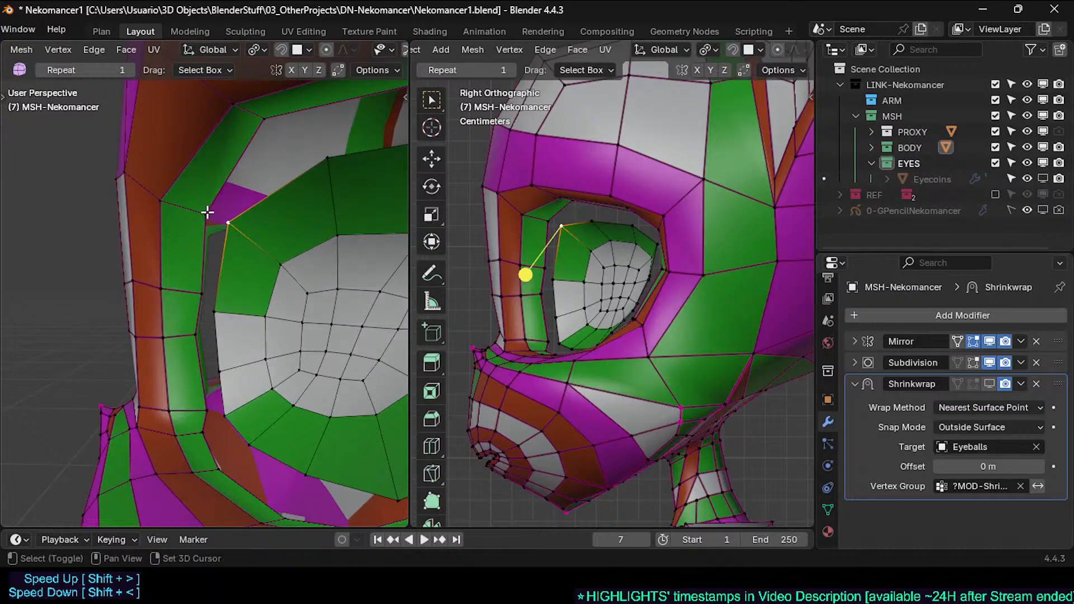
pyautogui.keyDown('shift'); pyautogui.click(207, 213); pyautogui.keyUp('shift')
pyautogui.hotkey('alt', 'a')
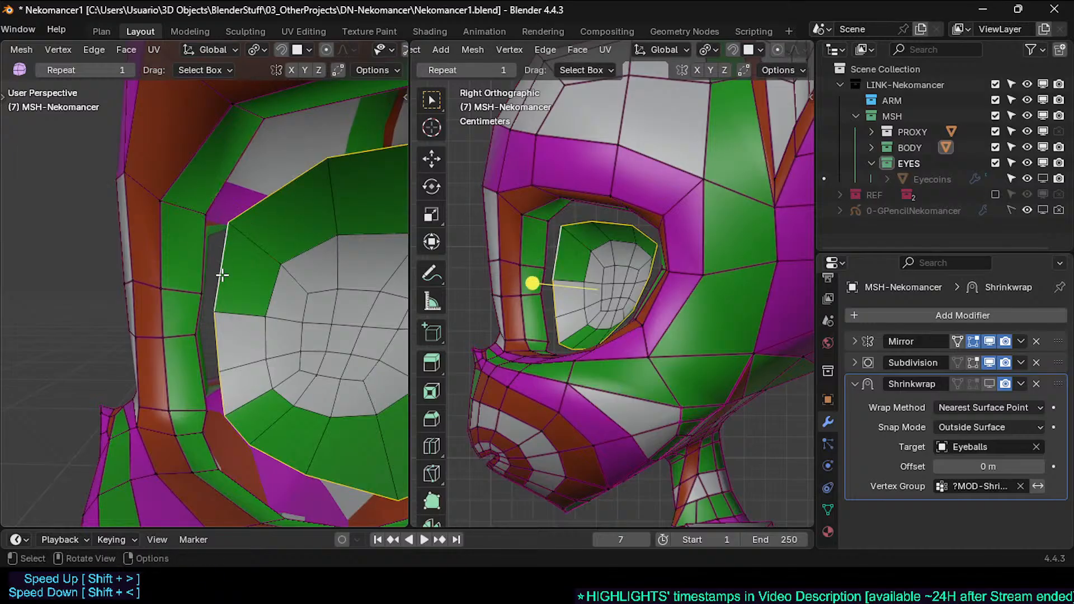
pyautogui.click(215, 314)
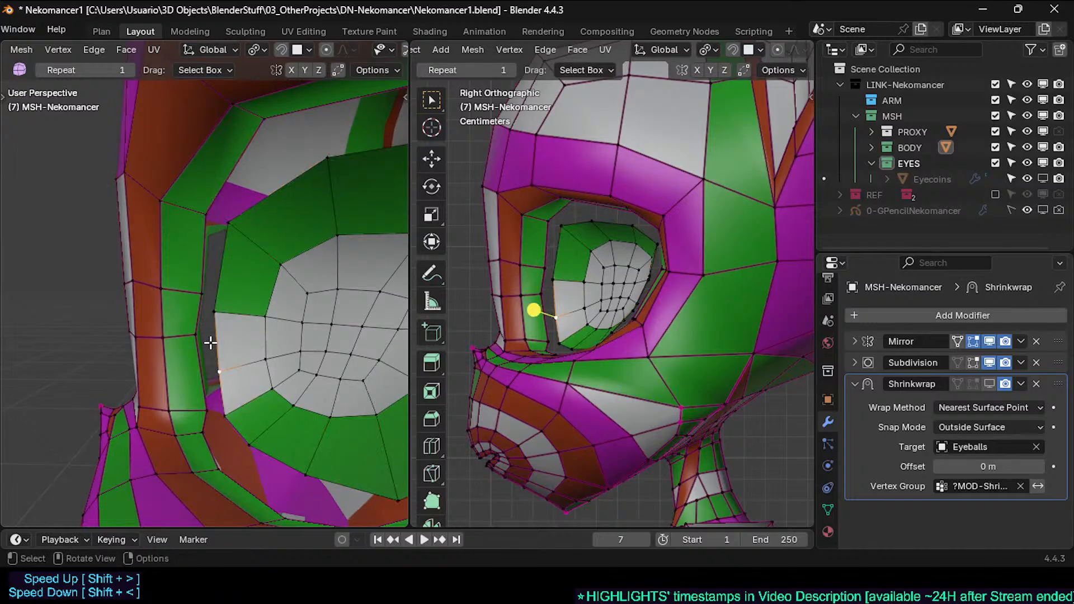
pyautogui.press('g')
pyautogui.click(211, 329)
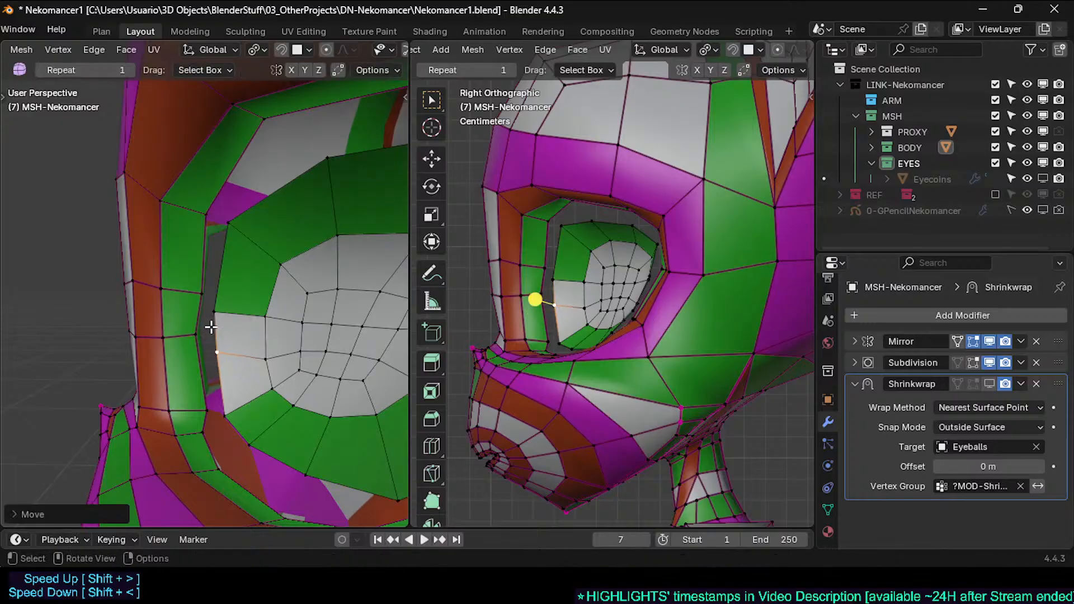
pyautogui.keyDown('alt'); pyautogui.click(282, 332); pyautogui.keyUp('alt')
pyautogui.hotkey('alt', 'a')
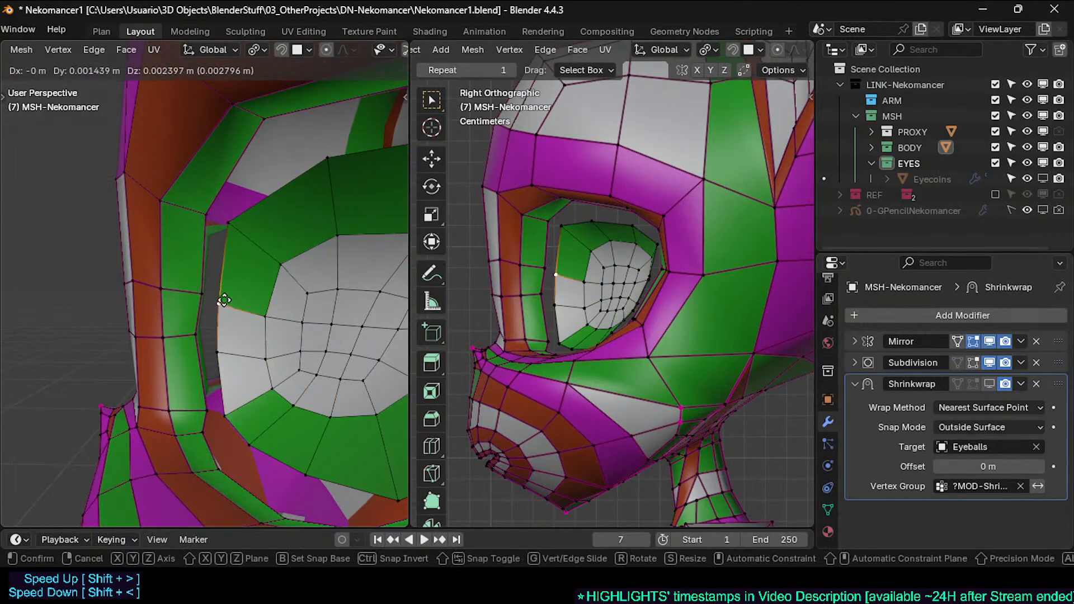
pyautogui.click(226, 409)
pyautogui.press('g')
pyautogui.click(232, 406)
# Step: Move the two lower nose-side corner vertices of the socket cavity's edge toward the matching eyelid corner
pyautogui.click(248, 444)
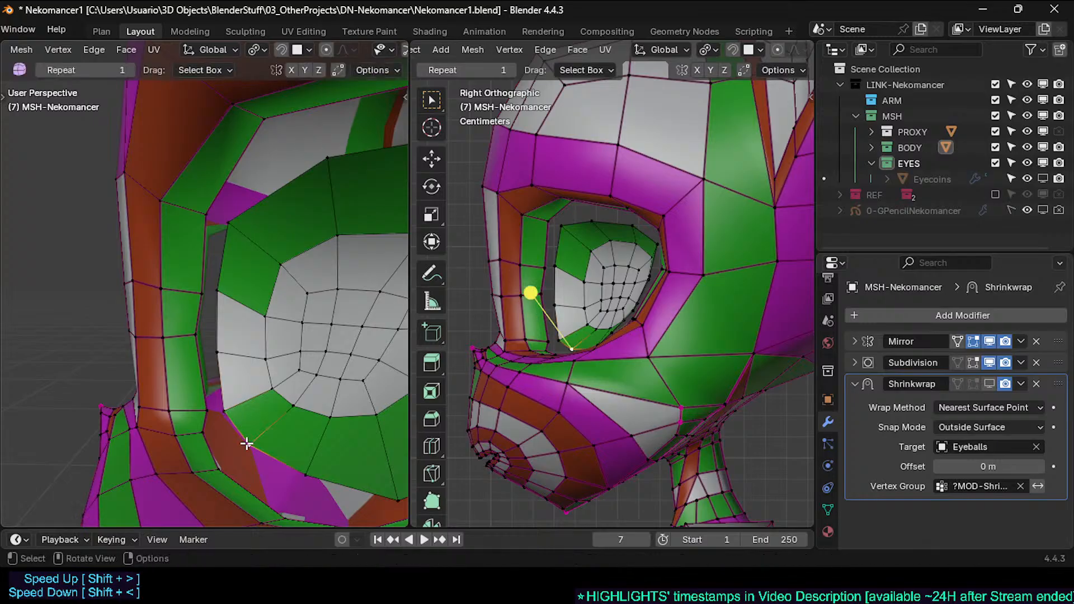
pyautogui.press('g')
pyautogui.click(239, 430)
pyautogui.click(226, 413)
pyautogui.press('g')
pyautogui.click(228, 412)
pyautogui.click(240, 431)
pyautogui.press('g')
pyautogui.click(235, 423)
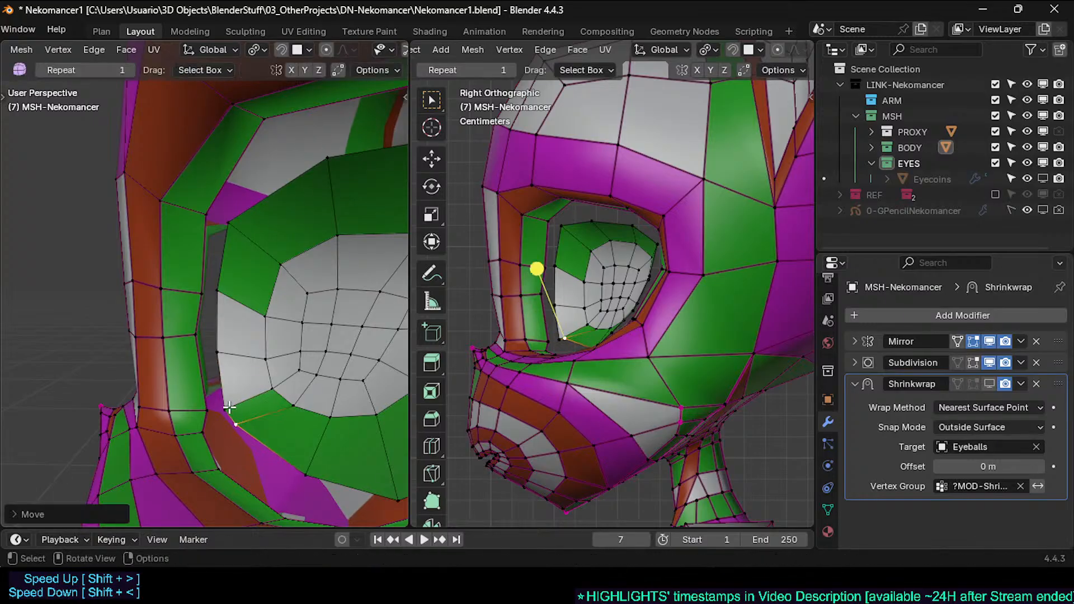
pyautogui.click(228, 409)
pyautogui.press('g')
pyautogui.click(226, 400)
pyautogui.click(306, 474)
# Step: Fill faces between the eyelid edge and the socket cavity's edge along the nose side of the eye
pyautogui.moveTo(280, 461)
pyautogui.mouseDown(button='middle')
pyautogui.moveTo(318, 441)
pyautogui.moveTo(314, 405)
pyautogui.moveTo(328, 389)
pyautogui.moveTo(207, 367)
pyautogui.mouseUp(button='middle')
pyautogui.keyDown('shift'); pyautogui.click(185, 351); pyautogui.keyUp('shift')
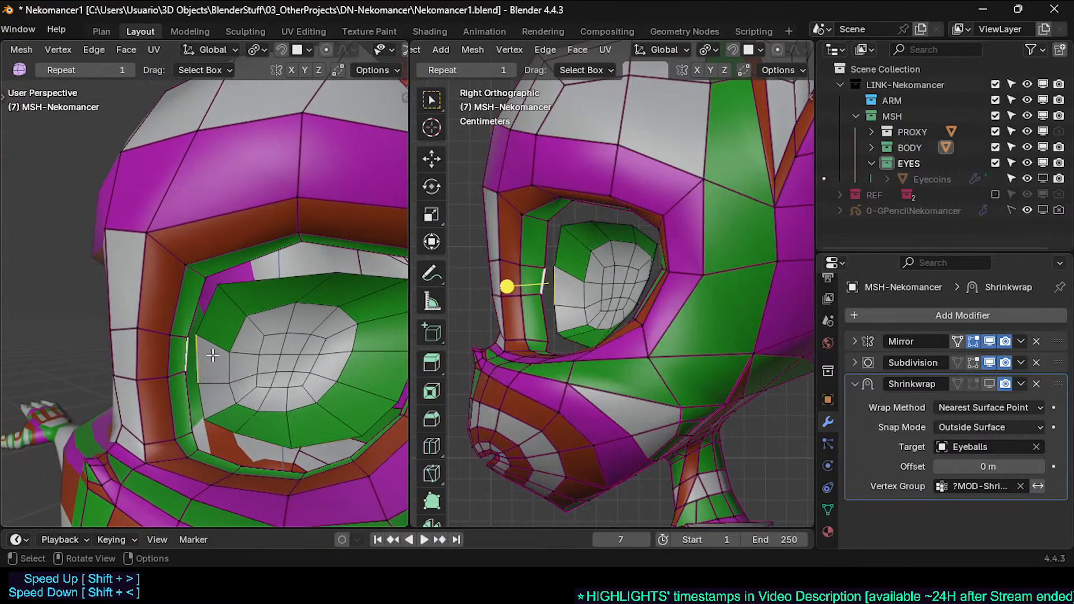
pyautogui.press('g')
pyautogui.click(219, 412)
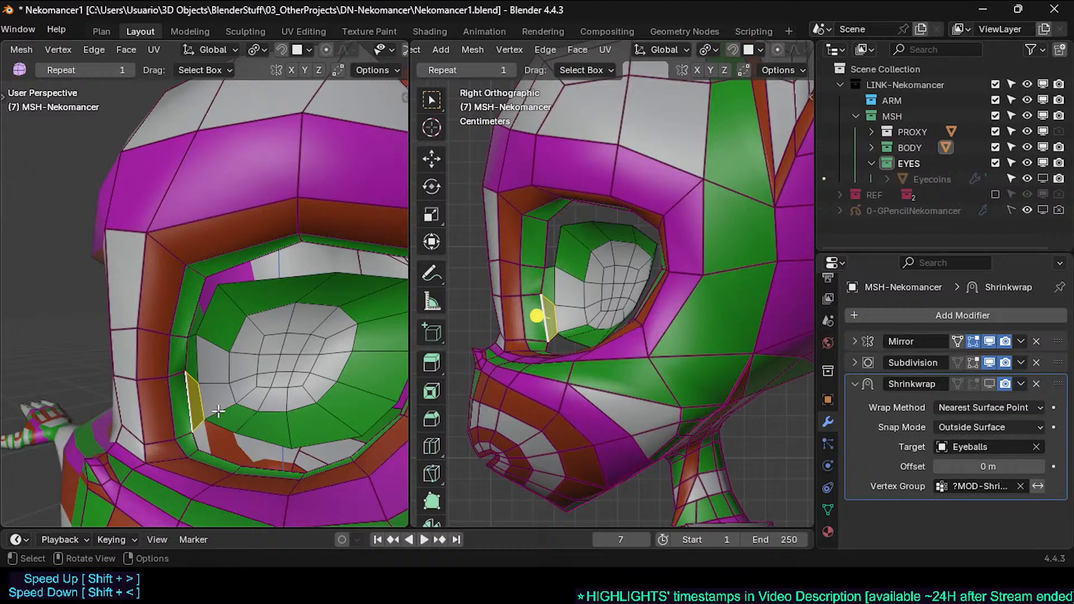
pyautogui.click(205, 304)
pyautogui.keyDown('shift'); pyautogui.click(199, 304); pyautogui.keyUp('shift')
pyautogui.press('f')
# Step: Fill the gap between the upper eyelid edge and the socket cavity with faces
pyautogui.click(243, 285)
pyautogui.keyDown('shift'); pyautogui.click(243, 262); pyautogui.keyUp('shift')
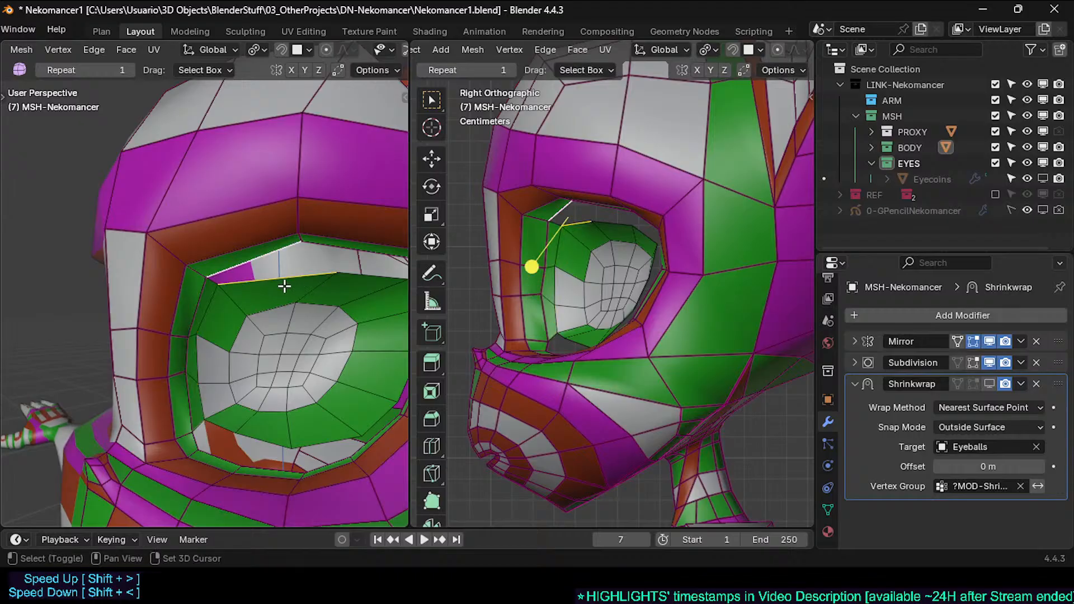
pyautogui.press('f')
pyautogui.keyDown('shift'); pyautogui.moveTo(334, 288); pyautogui.dragTo(302, 303, button='middle'); pyautogui.keyUp('shift')
pyautogui.click(282, 292)
pyautogui.keyDown('shift'); pyautogui.click(280, 265); pyautogui.keyUp('shift')
pyautogui.press('f')
# Step: Fill faces between the eyelid edge and the socket cavity down the outer side of the eye
pyautogui.click(324, 309)
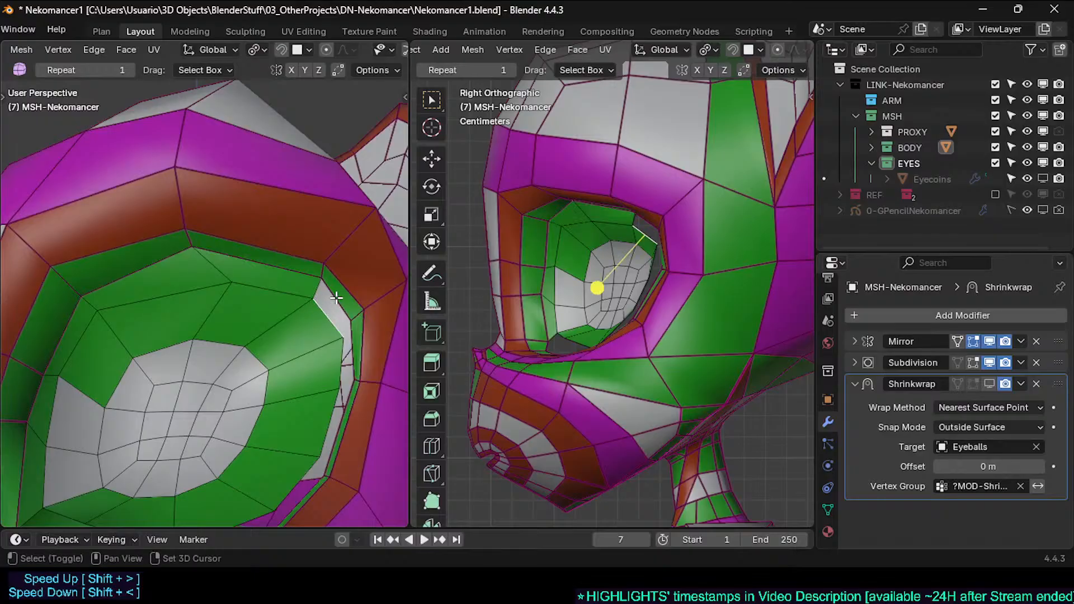
pyautogui.click(346, 350)
pyautogui.moveTo(292, 416); pyautogui.dragTo(317, 362, button='middle')
pyautogui.press('f')
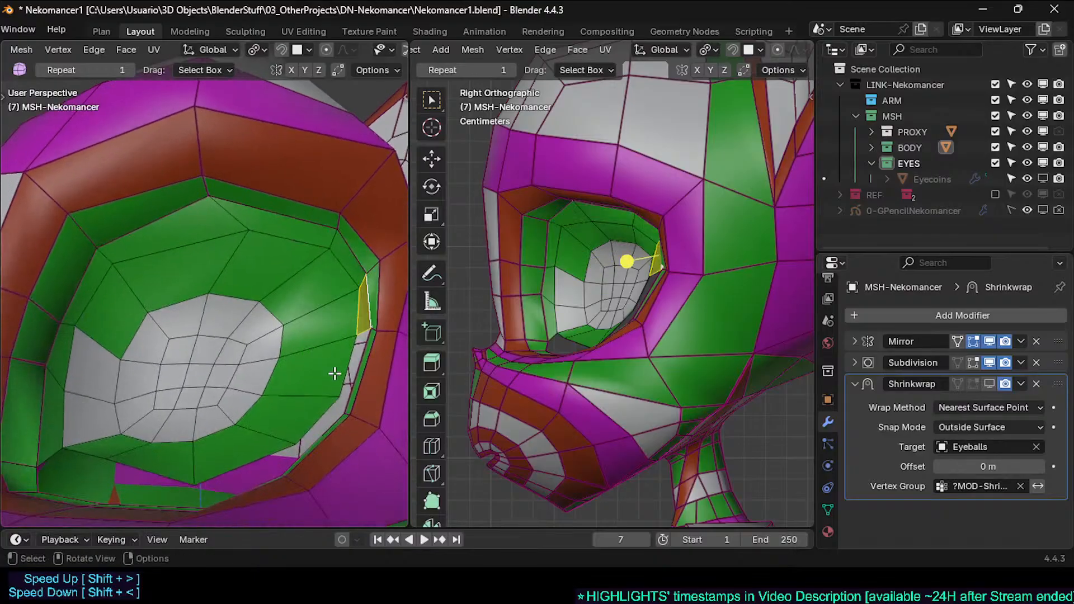
pyautogui.click(360, 372)
pyautogui.click(333, 420)
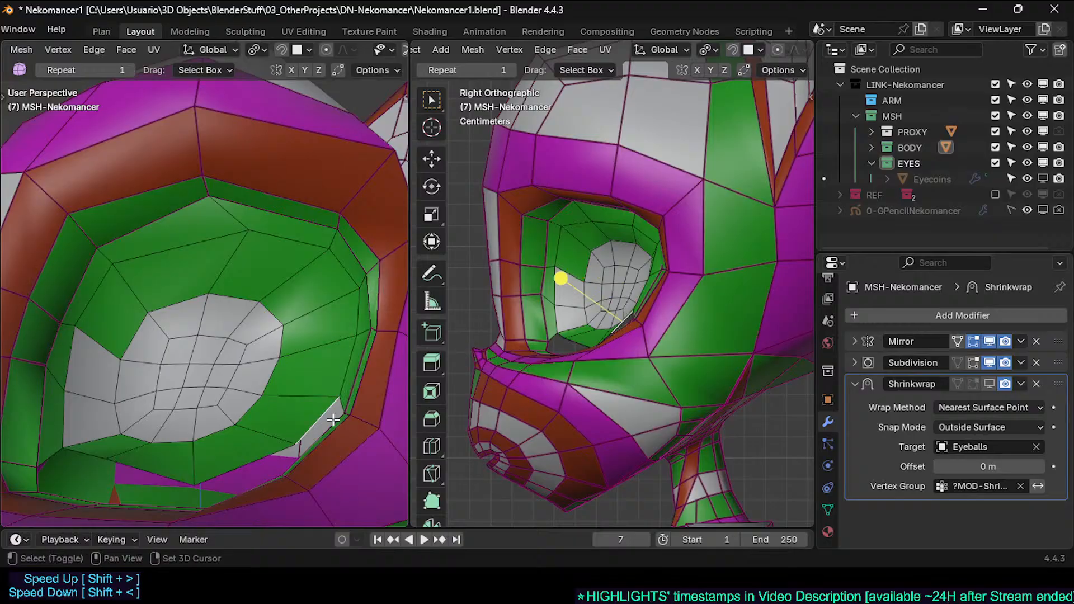
# Step: Fill the remaining gap between the lower eyelid edge and the socket cavity, up to the nose-side corner
pyautogui.moveTo(313, 425); pyautogui.dragTo(312, 412, button='middle')
pyautogui.click(311, 415)
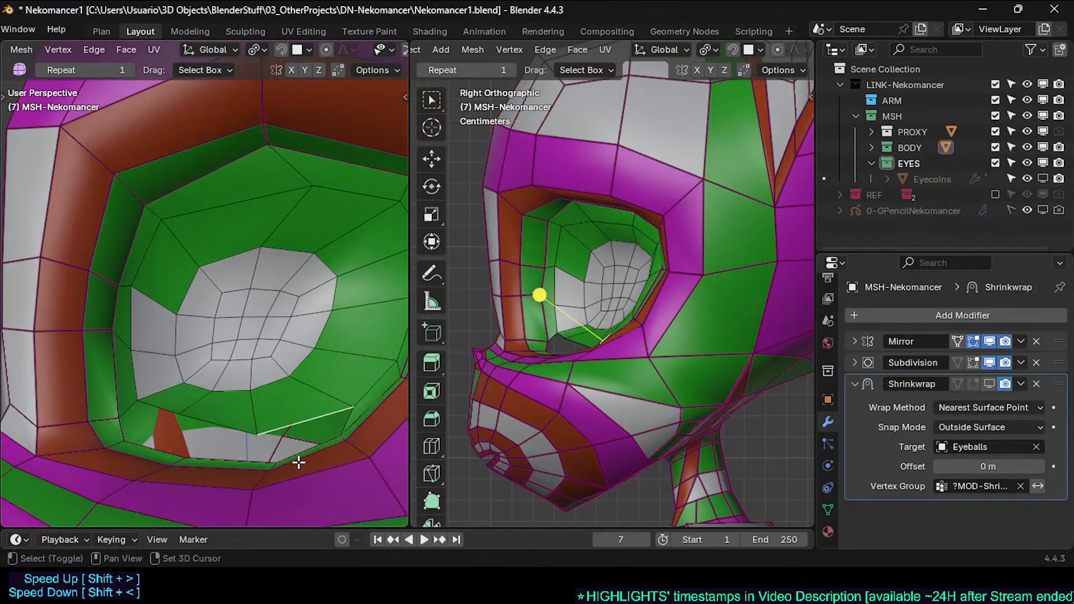
pyautogui.click(227, 426)
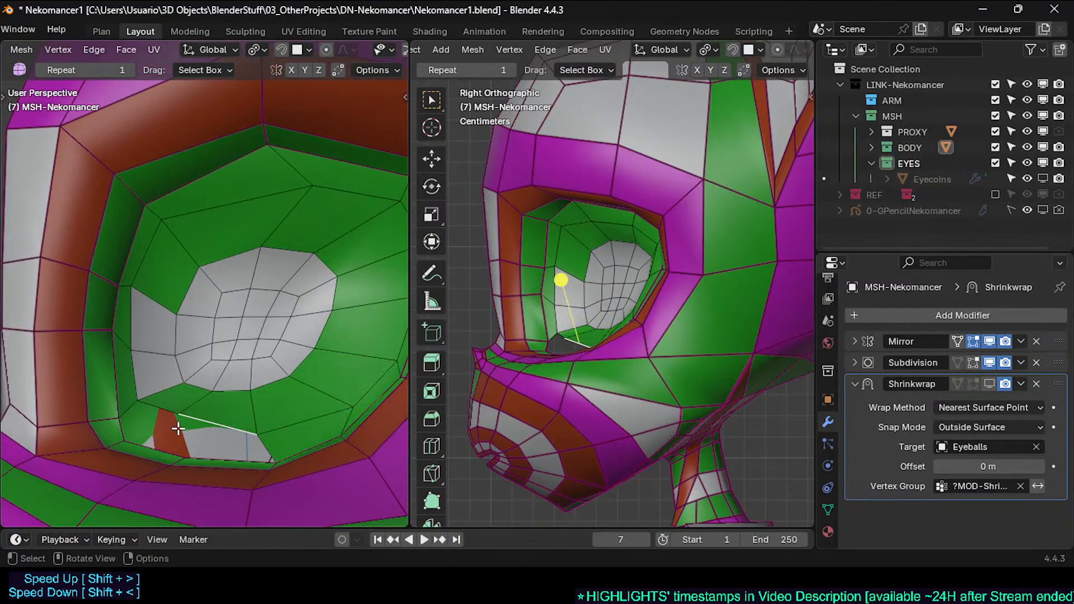
pyautogui.keyDown('shift'); pyautogui.click(224, 459); pyautogui.keyUp('shift')
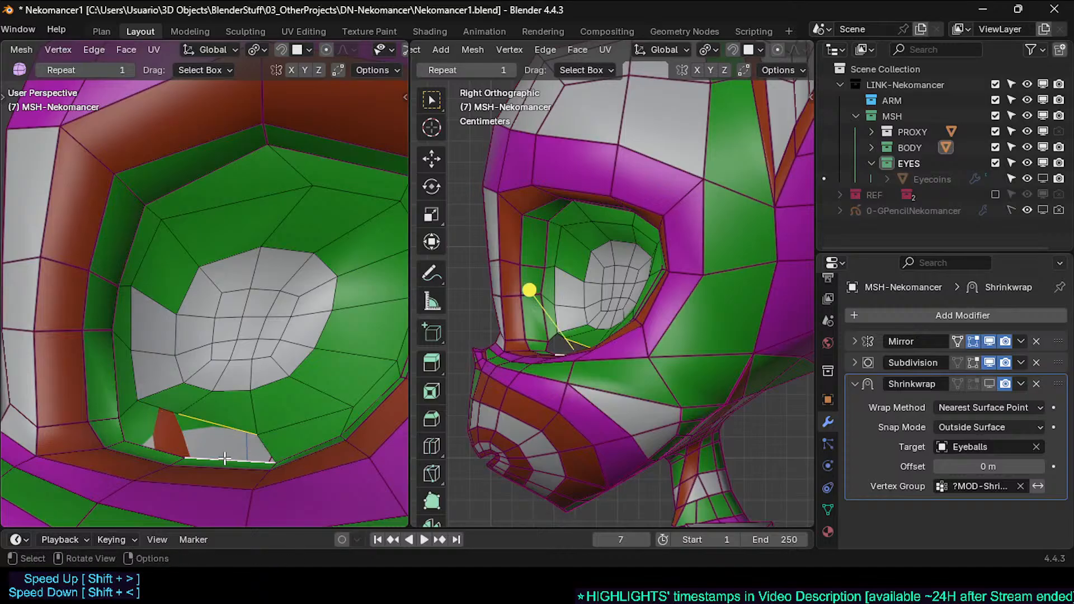
pyautogui.press('f')
pyautogui.click(167, 406)
pyautogui.keyDown('shift'); pyautogui.click(147, 446); pyautogui.keyUp('shift')
pyautogui.press('f')
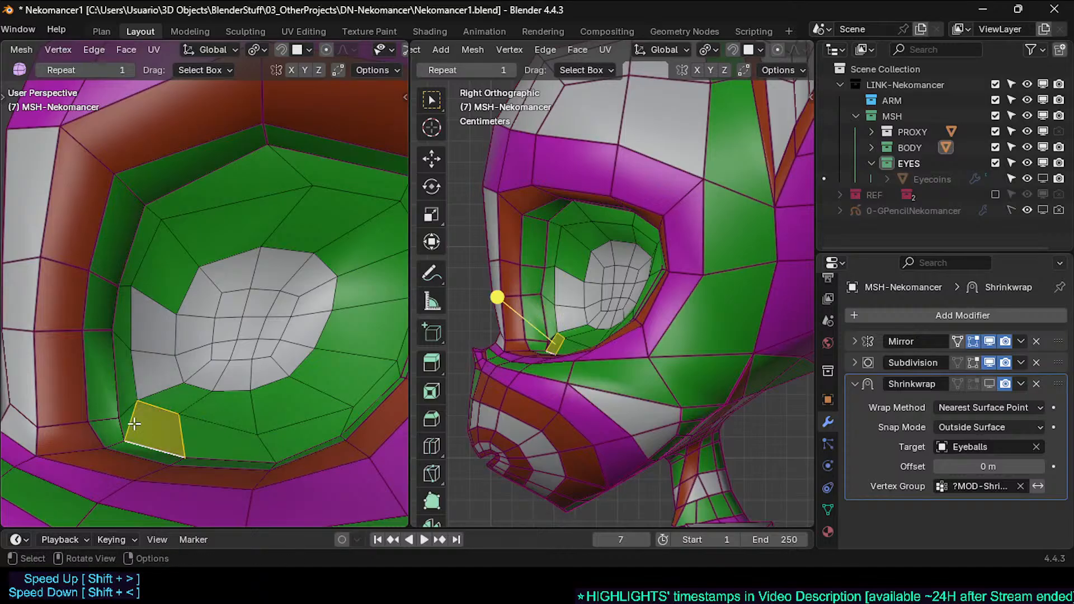
pyautogui.moveTo(146, 446); pyautogui.dragTo(207, 396, button='middle')
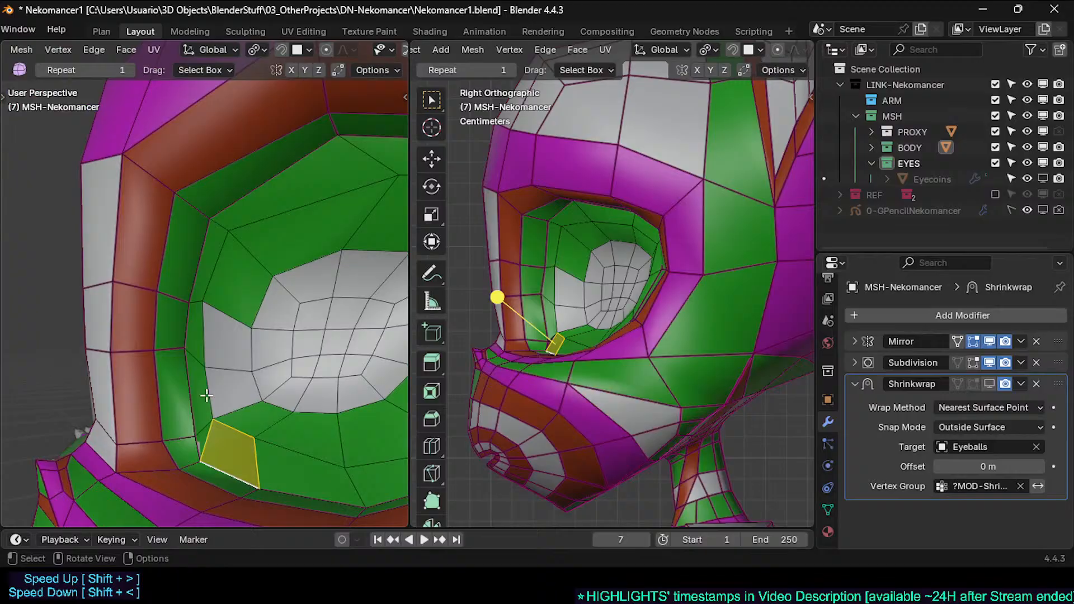
pyautogui.keyDown('alt'); pyautogui.click(172, 354); pyautogui.keyUp('alt')
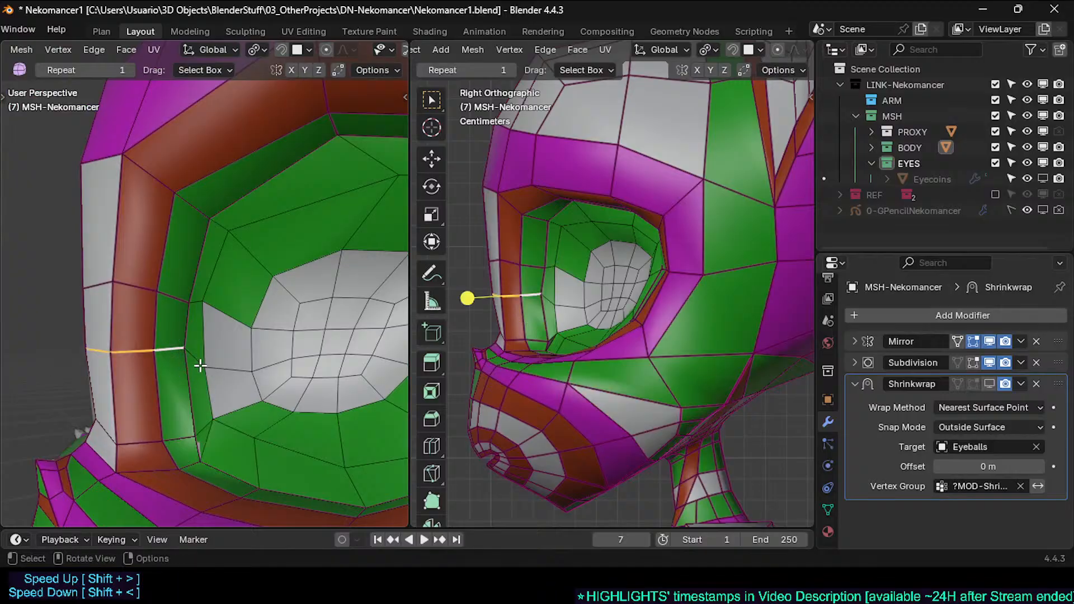
pyautogui.moveTo(274, 341); pyautogui.dragTo(210, 348, button='middle')
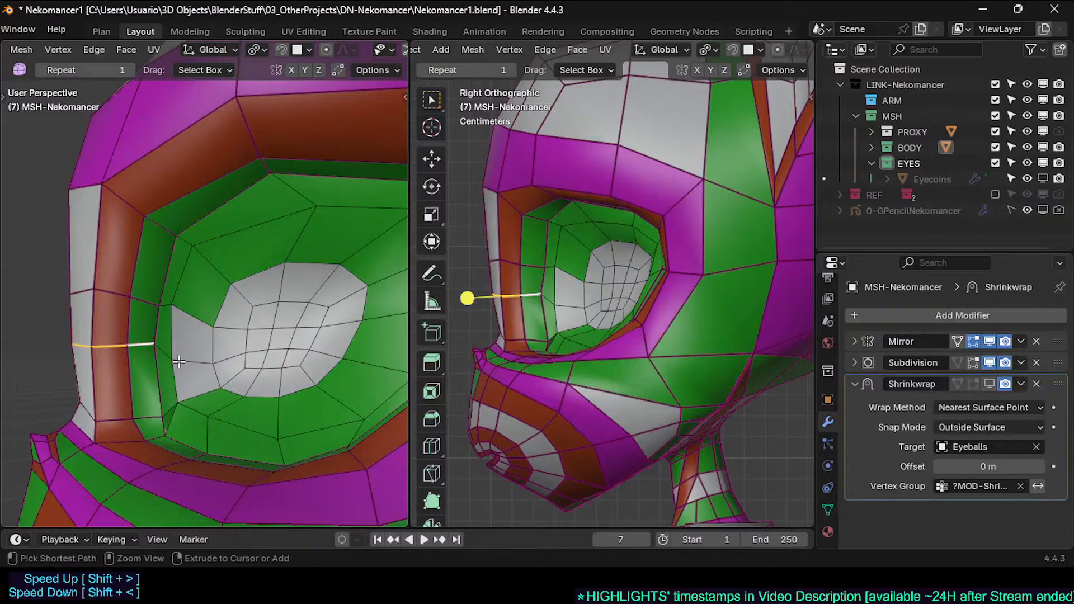
pyautogui.hotkey('ctrl', 'x')
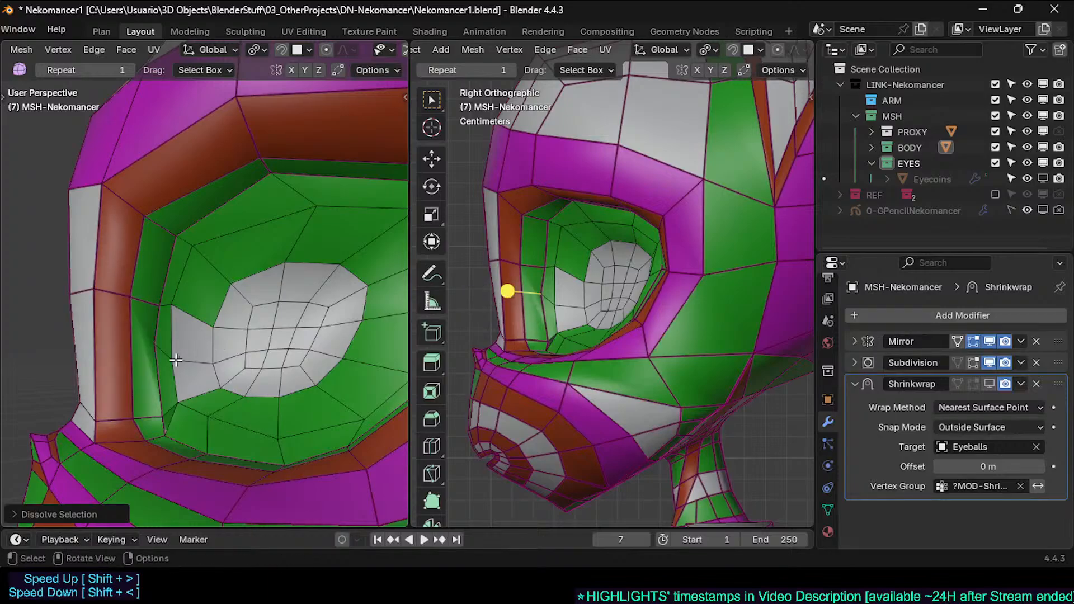
pyautogui.moveTo(198, 362); pyautogui.dragTo(257, 370, button='middle')
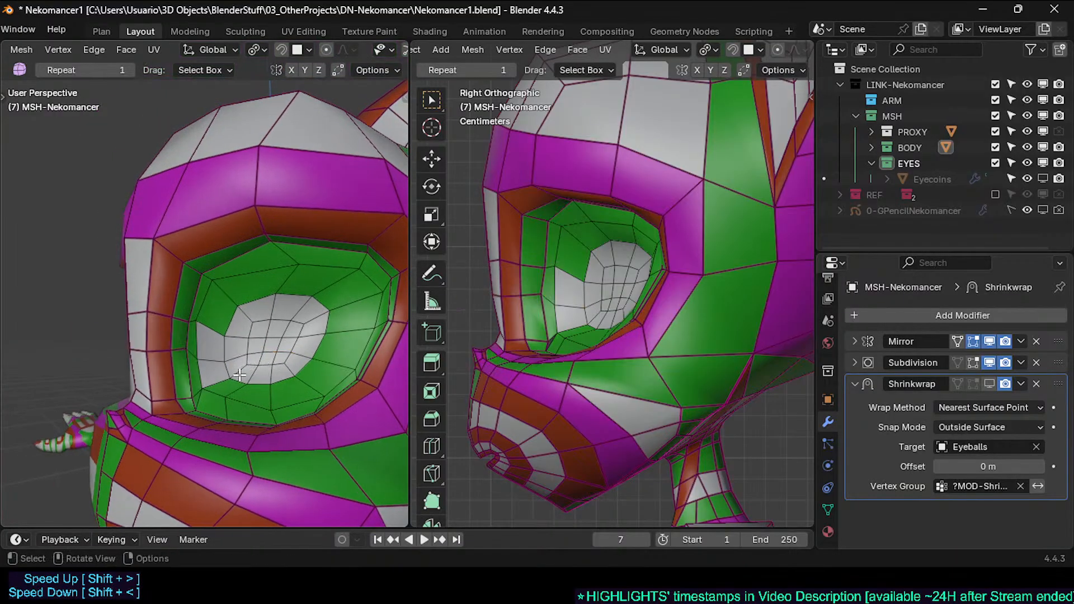
# Step: Dissolve the extra edge near the lower nose-side corner of the eye and delete the filler face beside the socket cavity
pyautogui.scroll(1, 238, 378)
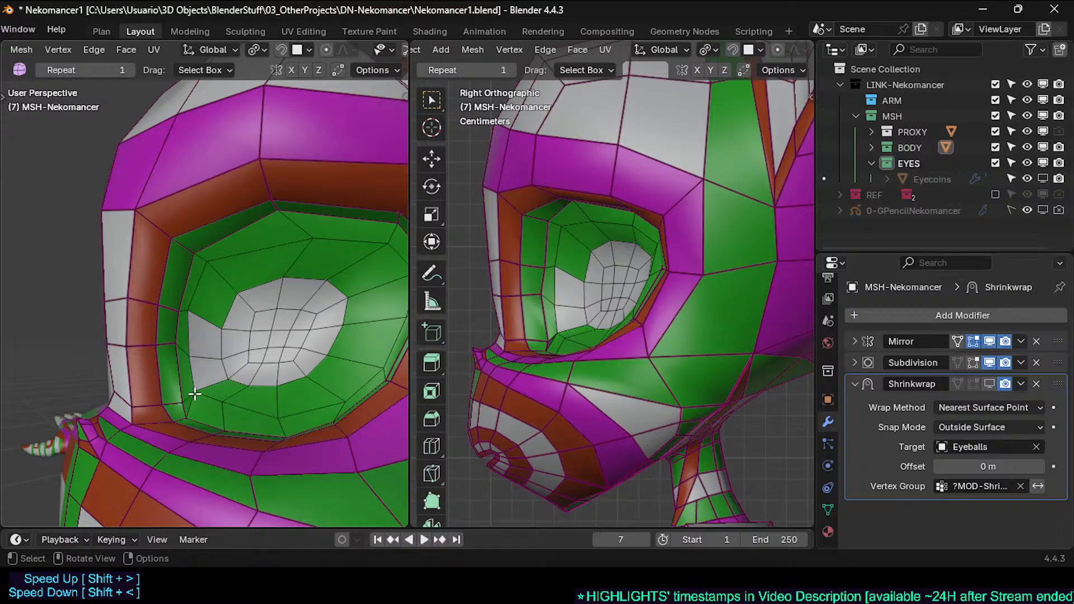
pyautogui.hotkey('ctrl', 'x')
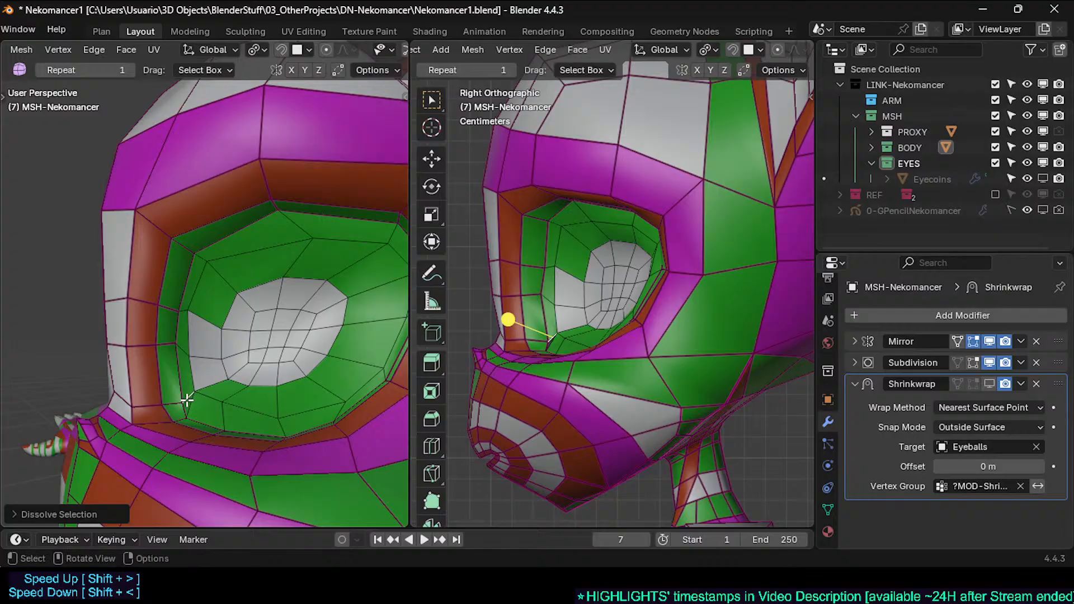
pyautogui.press('x')
pyautogui.click(160, 380)
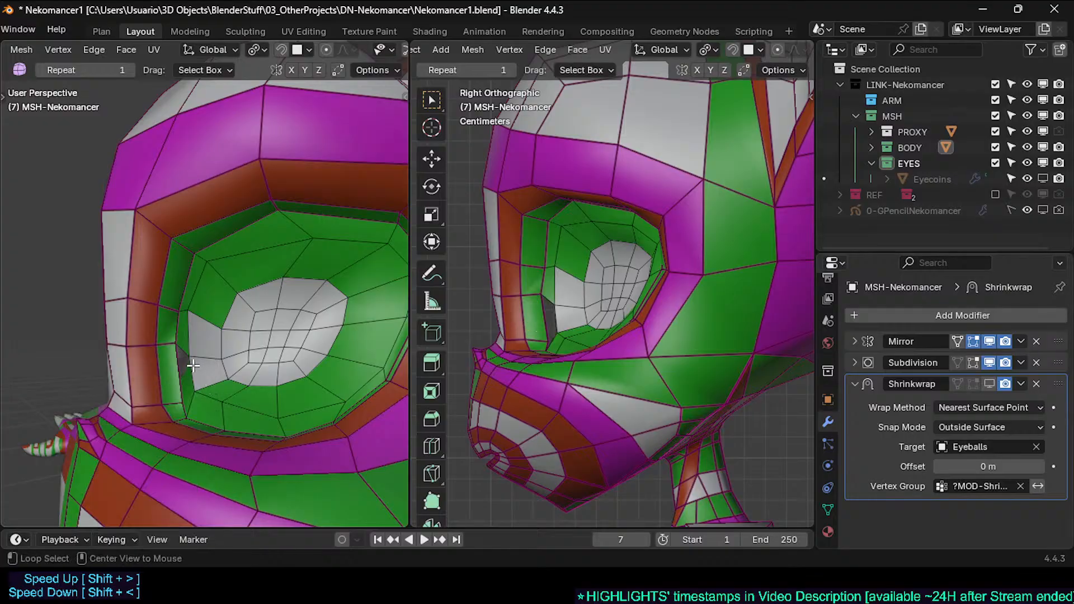
# Step: Dissolve the edge loop crossing the nose-side eyelid strip and delete the filler face above the opening
pyautogui.scroll(2, 193, 365)
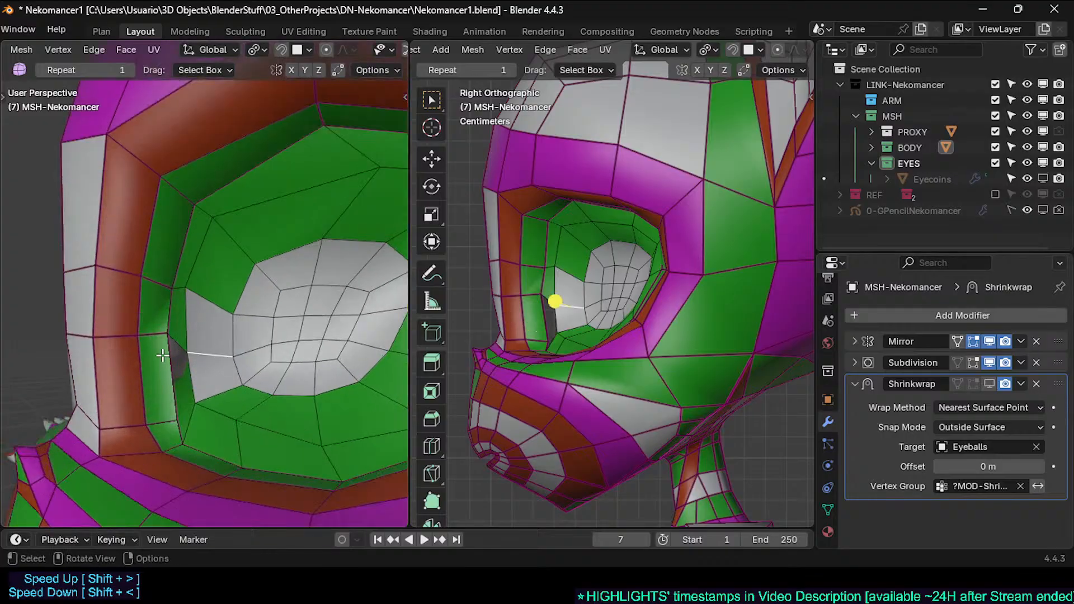
pyautogui.keyDown('alt'); pyautogui.click(147, 334); pyautogui.keyUp('alt')
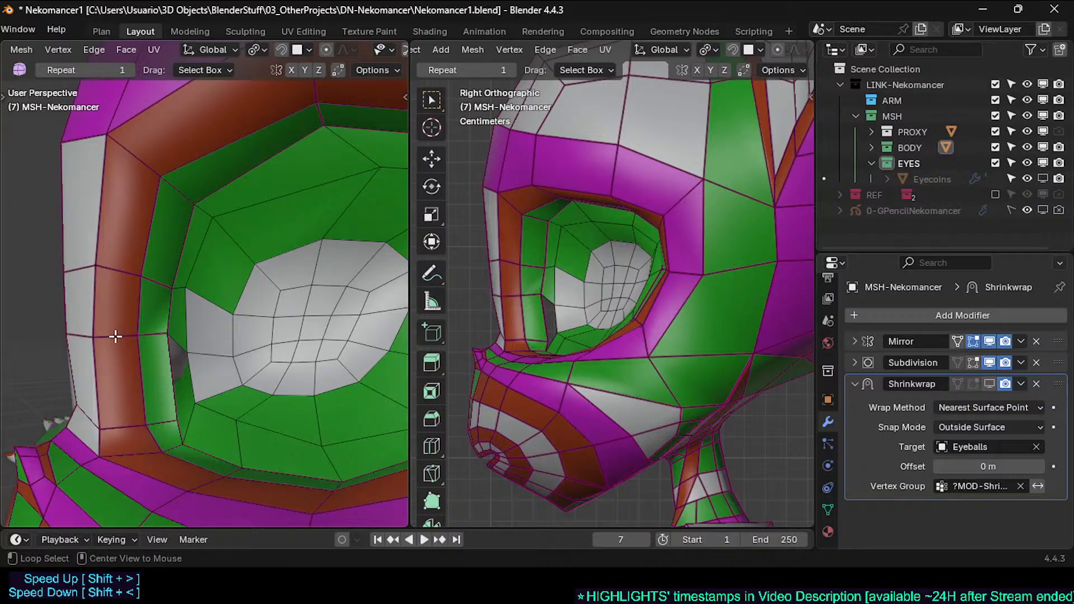
pyautogui.hotkey('ctrl', 'x')
pyautogui.click(172, 343)
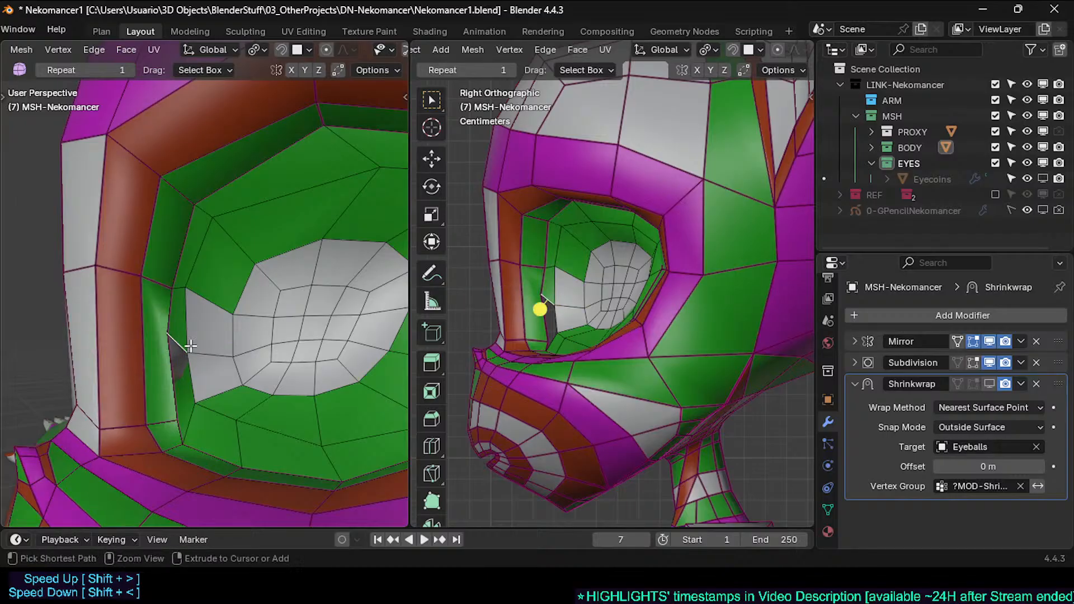
pyautogui.press('x')
pyautogui.click(182, 358)
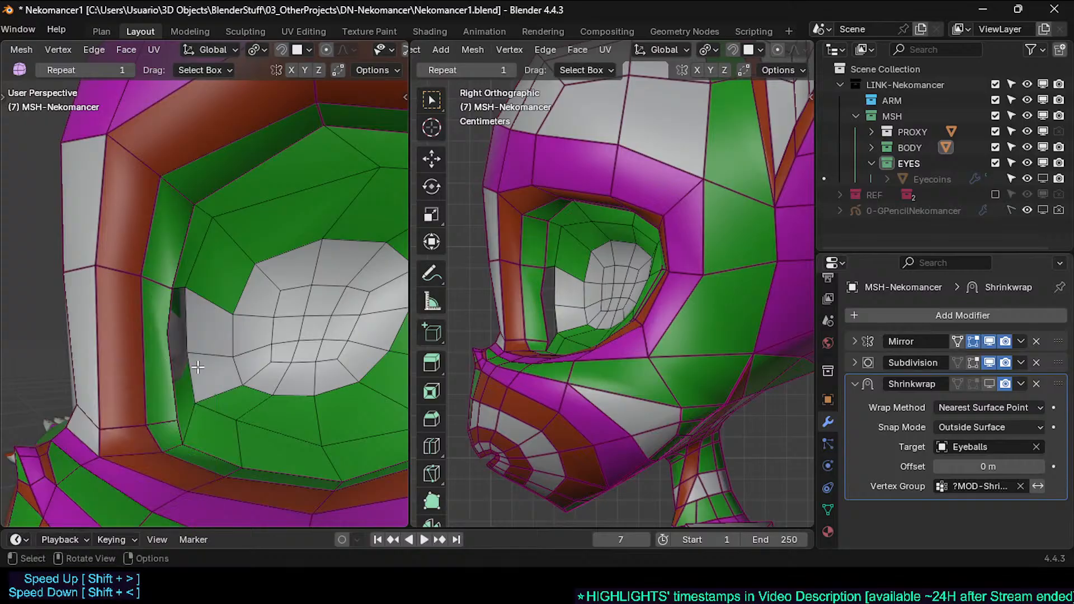
# Step: Slide the three lower socket-cavity vertices along their edges, starting from the nose-side corner, to even out their spacing
pyautogui.click(193, 404)
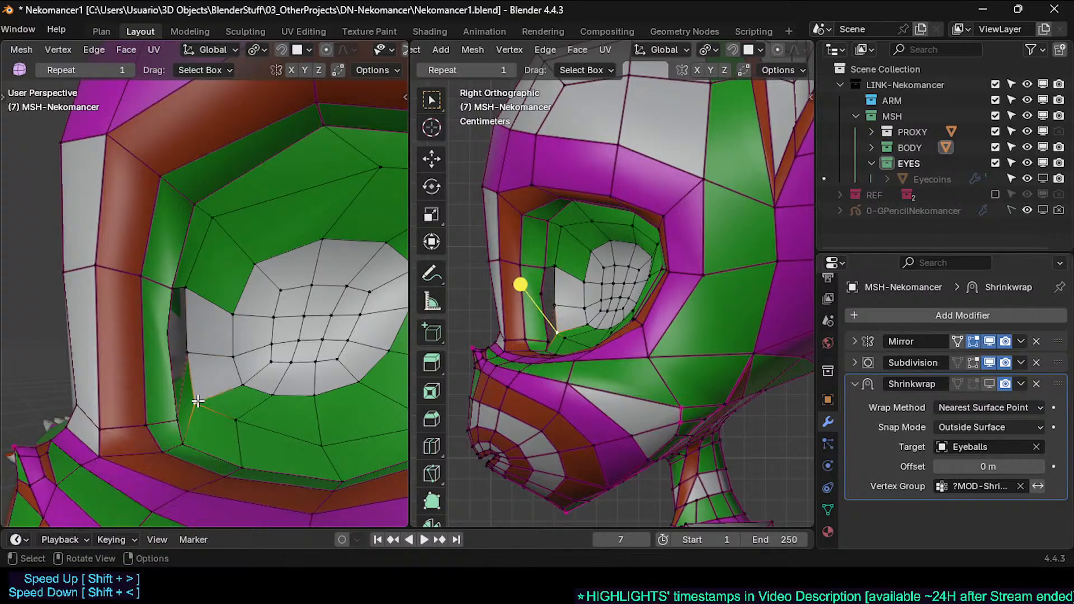
pyautogui.hotkey('shift', 'v')
pyautogui.click(205, 408)
pyautogui.hotkey('shift', 'v')
pyautogui.click(257, 425)
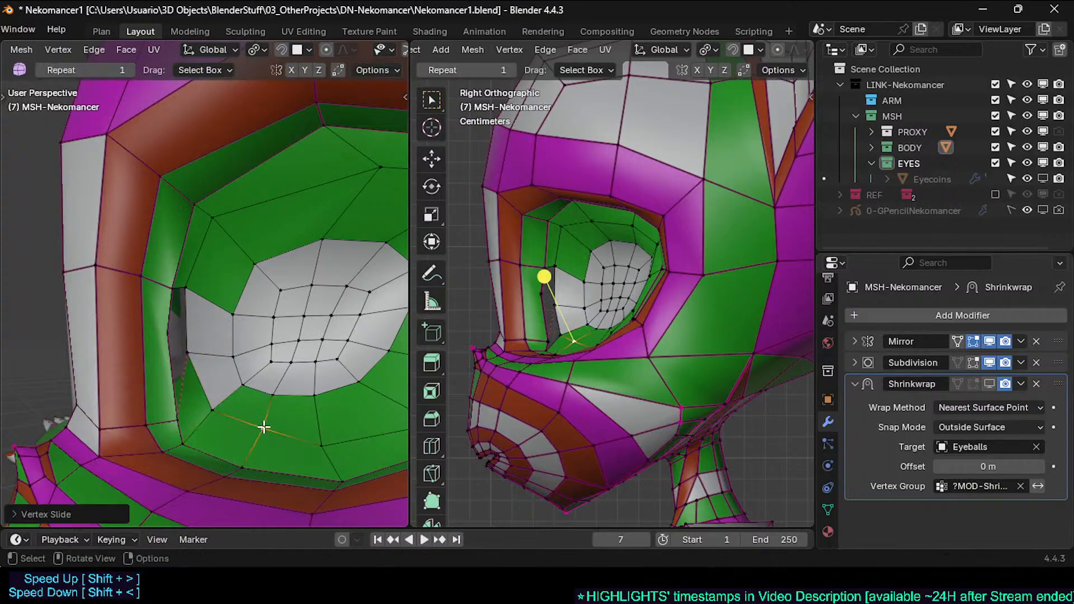
pyautogui.click(314, 444)
pyautogui.hotkey('shift', 'v')
pyautogui.click(336, 442)
# Step: Slide the two vertices on the nose-side edge of the socket cavity downward to redistribute the border
pyautogui.click(190, 353)
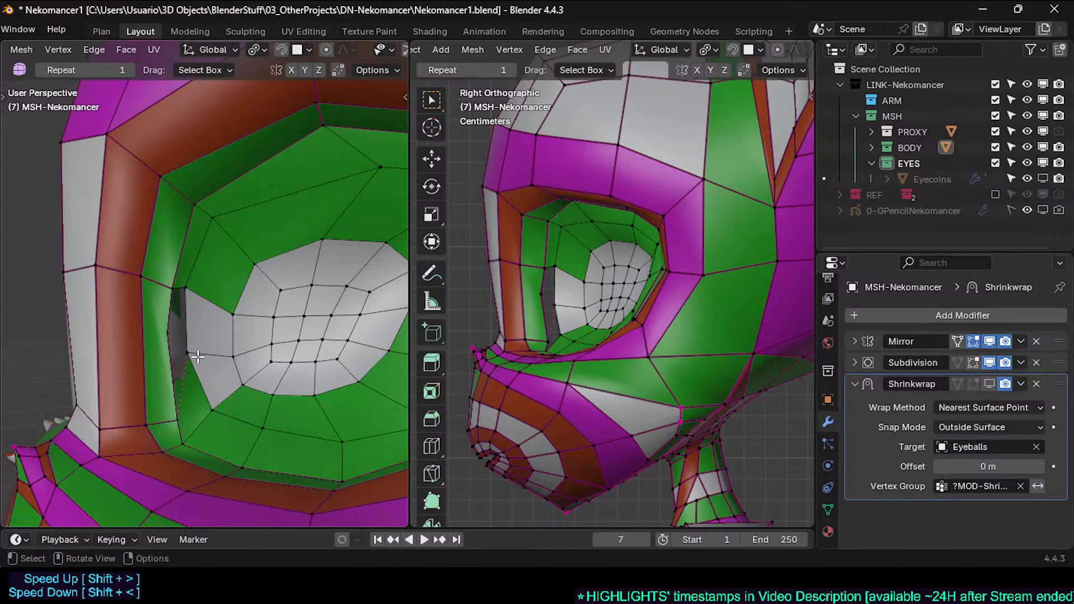
pyautogui.click(197, 356)
pyautogui.hotkey('shift', 'v')
pyautogui.click(184, 312)
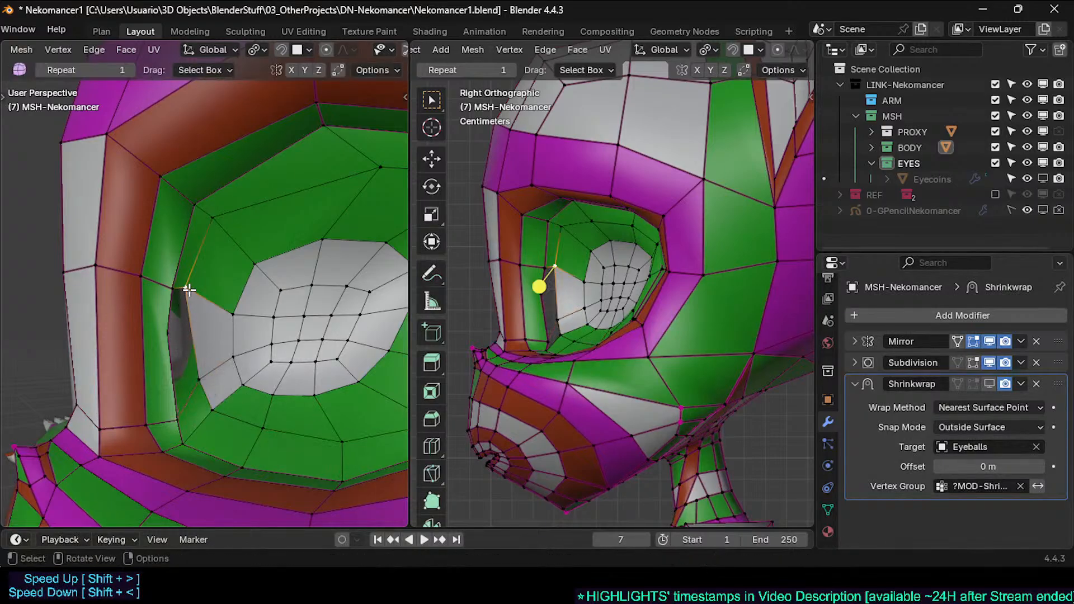
pyautogui.hotkey('shift', 'v')
pyautogui.click(192, 339)
# Step: Dissolve the leftover middle vertex on the nose-side eyelid edge and adjust the position of the vertex above it
pyautogui.click(168, 330)
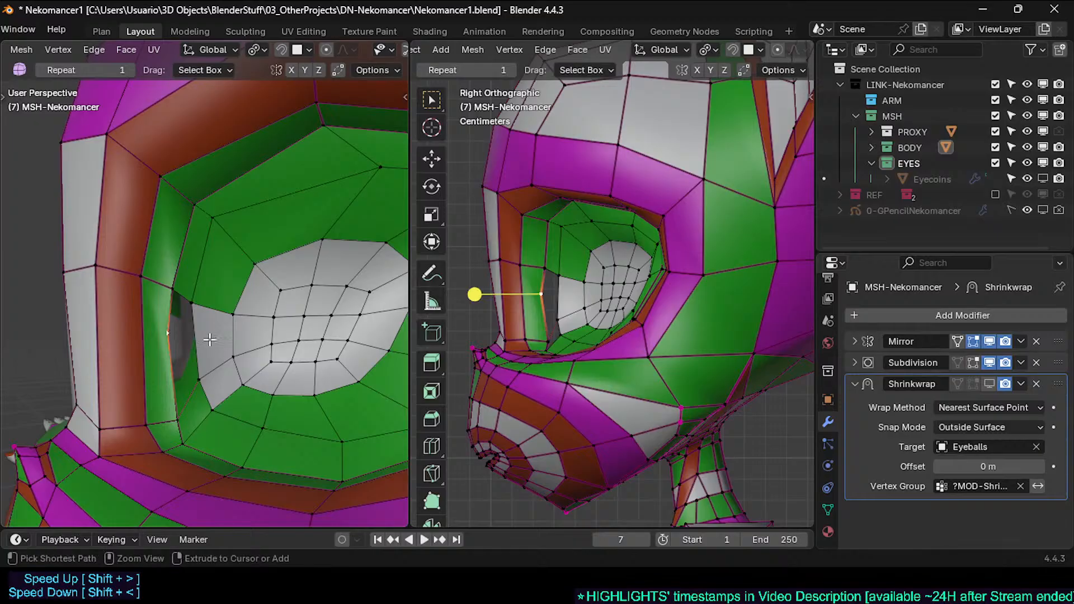
pyautogui.hotkey('ctrl', 'x')
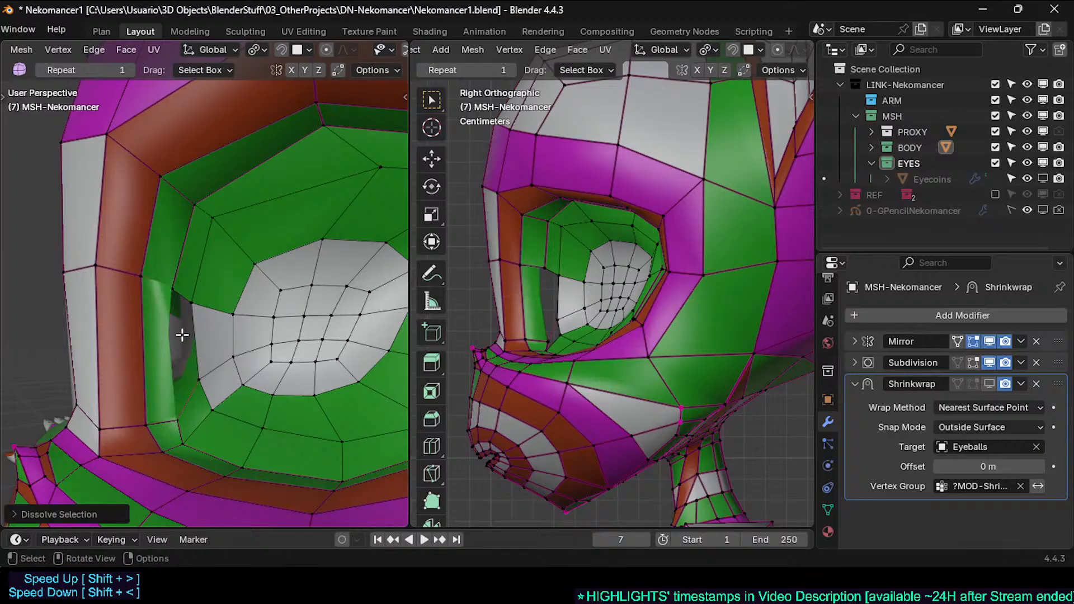
pyautogui.moveTo(182, 335)
pyautogui.mouseDown(button='middle')
pyautogui.moveTo(211, 355)
pyautogui.moveTo(139, 353)
pyautogui.moveTo(181, 346)
pyautogui.mouseUp(button='middle')
pyautogui.click(171, 292)
pyautogui.moveTo(171, 292); pyautogui.dragTo(170, 296, button='middle')
pyautogui.press('g')
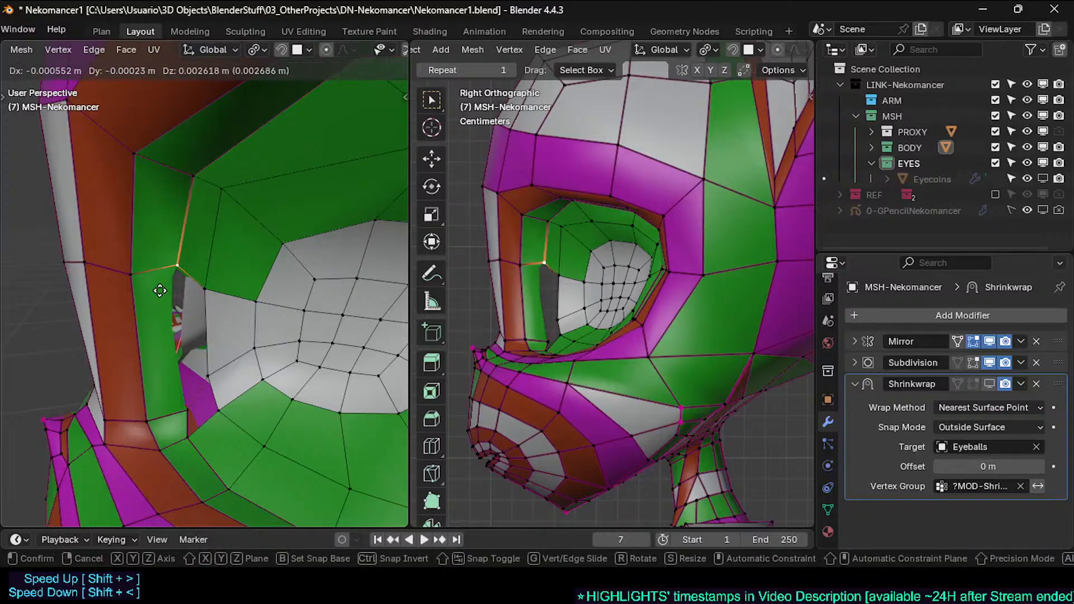
pyautogui.click(160, 292)
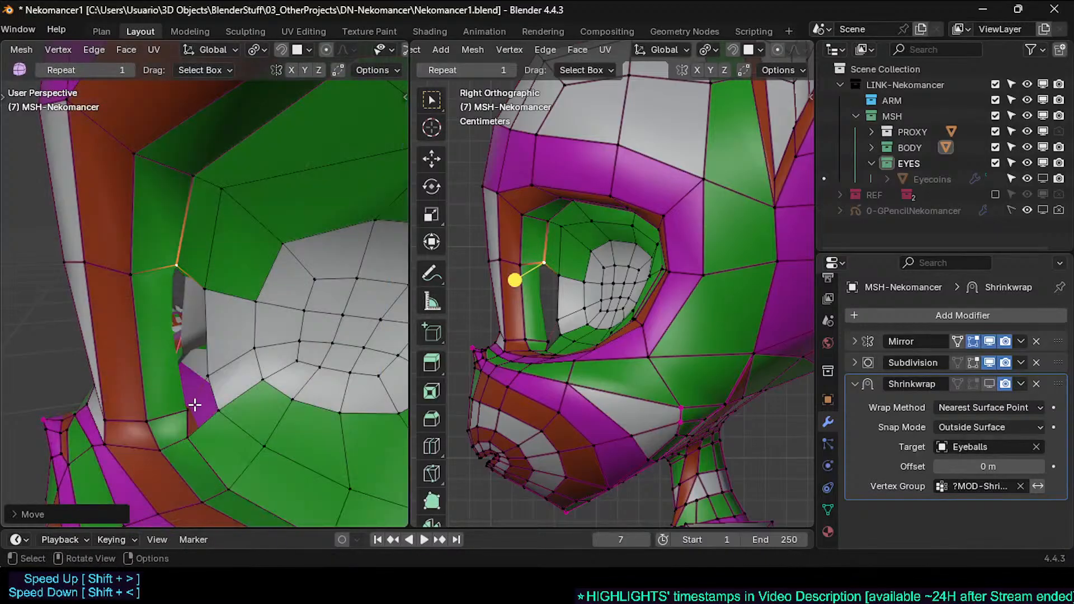
# Step: Reveal the hidden inner eyelid geometry and dissolve the extra edge loop crossing its nose side
pyautogui.click(193, 406)
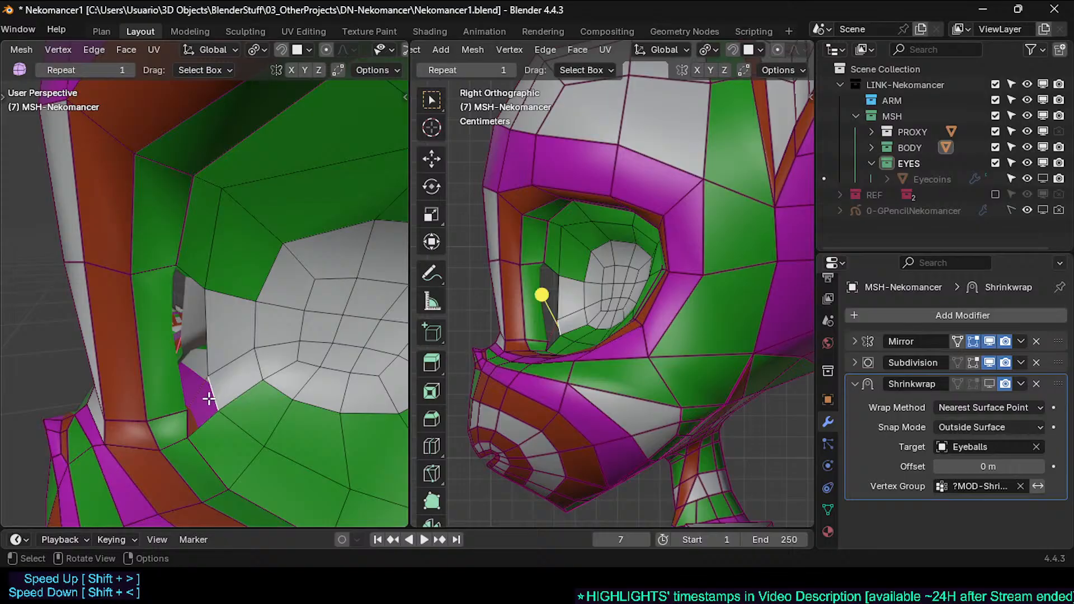
pyautogui.moveTo(206, 334); pyautogui.dragTo(274, 361, button='middle')
pyautogui.click(168, 330)
pyautogui.hotkey('alt', 'h')
pyautogui.hotkey('alt', 'a')
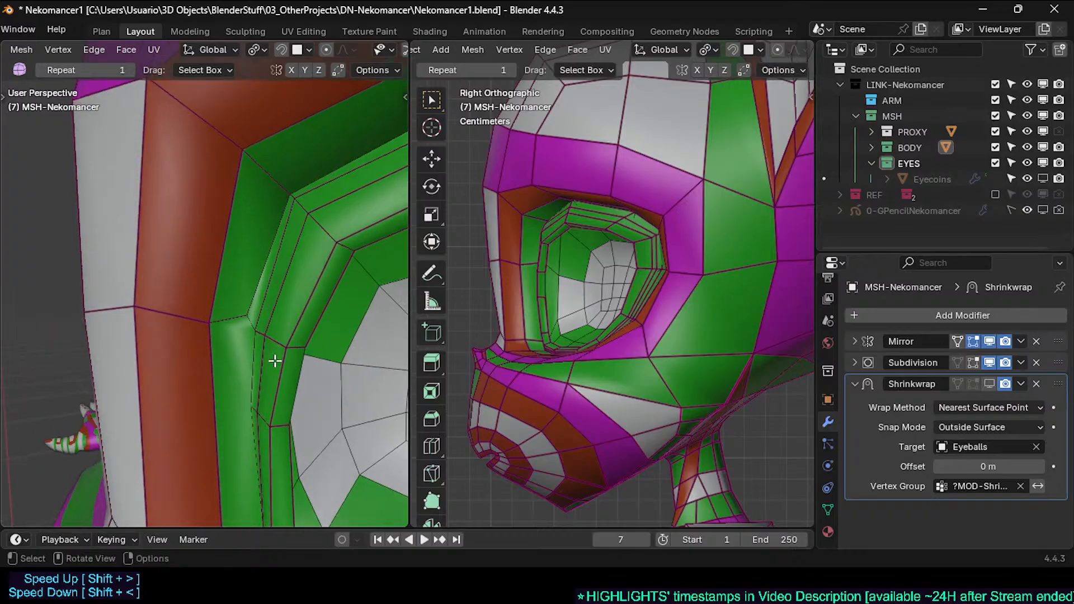
pyautogui.hotkey('ctrl', 'x')
pyautogui.hotkey('alt', 'z')
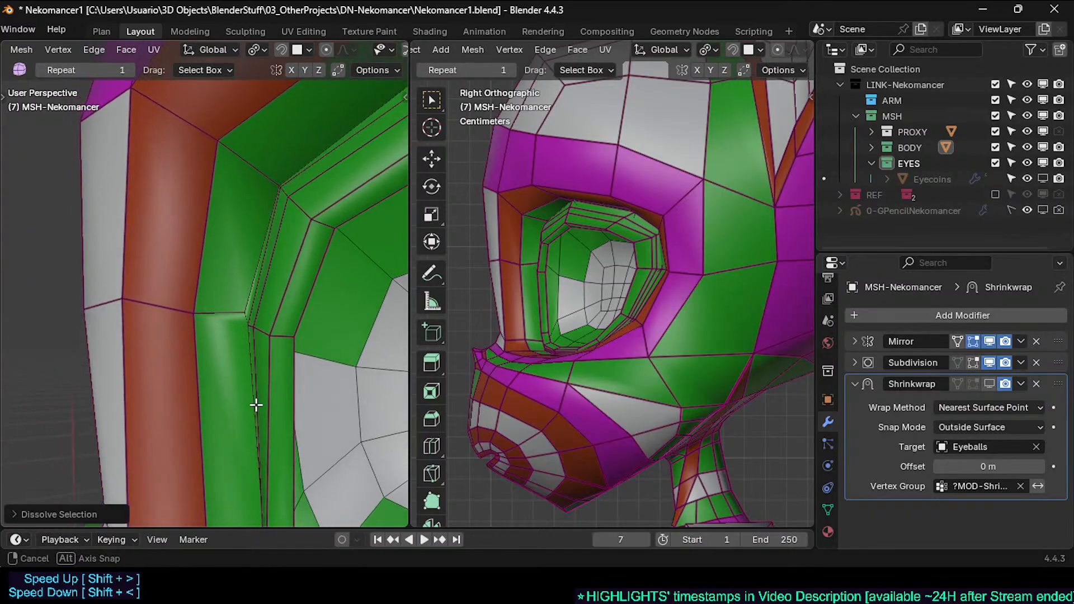
pyautogui.moveTo(259, 403)
pyautogui.mouseDown(button='middle')
pyautogui.moveTo(227, 372)
pyautogui.moveTo(271, 386)
pyautogui.moveTo(244, 364)
pyautogui.moveTo(230, 386)
pyautogui.moveTo(250, 317)
pyautogui.moveTo(289, 334)
pyautogui.moveTo(230, 327)
pyautogui.moveTo(255, 353)
pyautogui.mouseUp(button='middle')
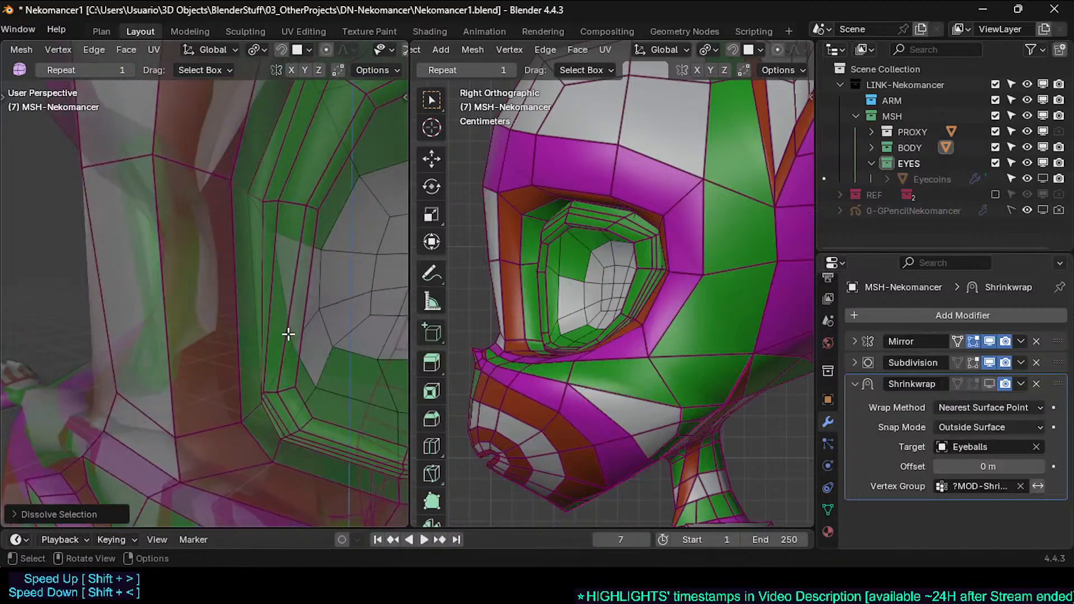
# Step: Replace the long face on the nose side of the outer eyelid strip by deleting it and refilling the opening
pyautogui.hotkey('alt', 'z')
pyautogui.press('3')
pyautogui.click(240, 262)
pyautogui.moveTo(241, 265); pyautogui.dragTo(271, 413, button='middle')
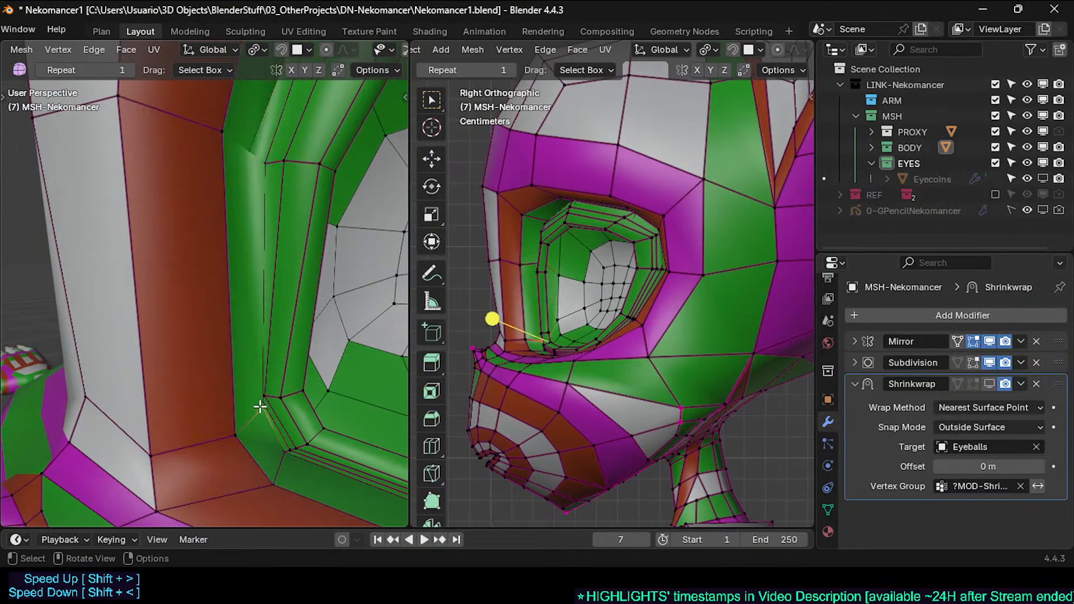
pyautogui.press('x')
pyautogui.click(234, 361)
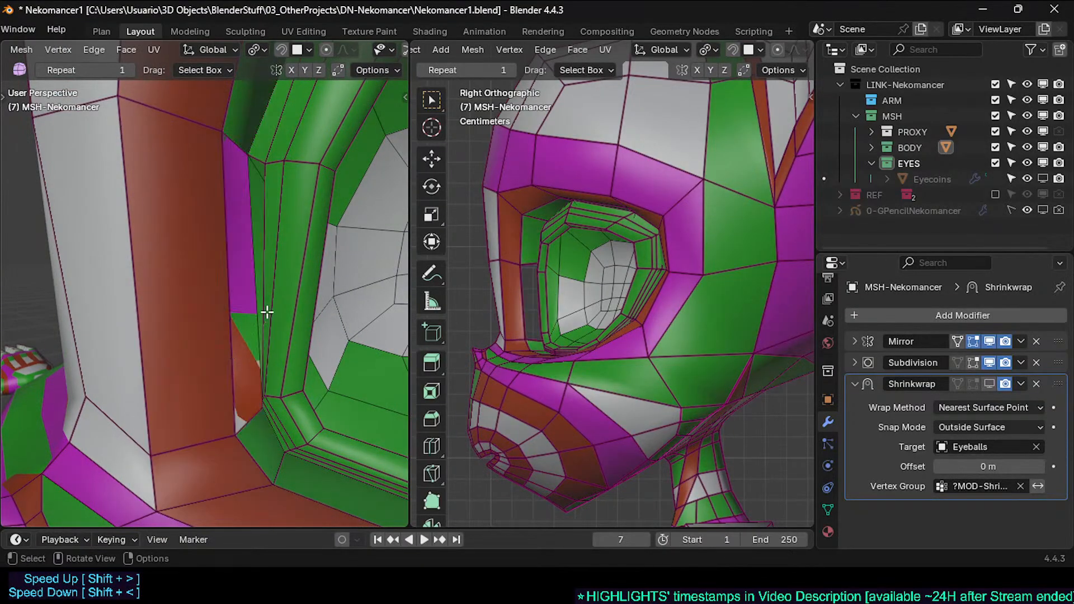
pyautogui.moveTo(264, 312); pyautogui.dragTo(224, 178, button='middle')
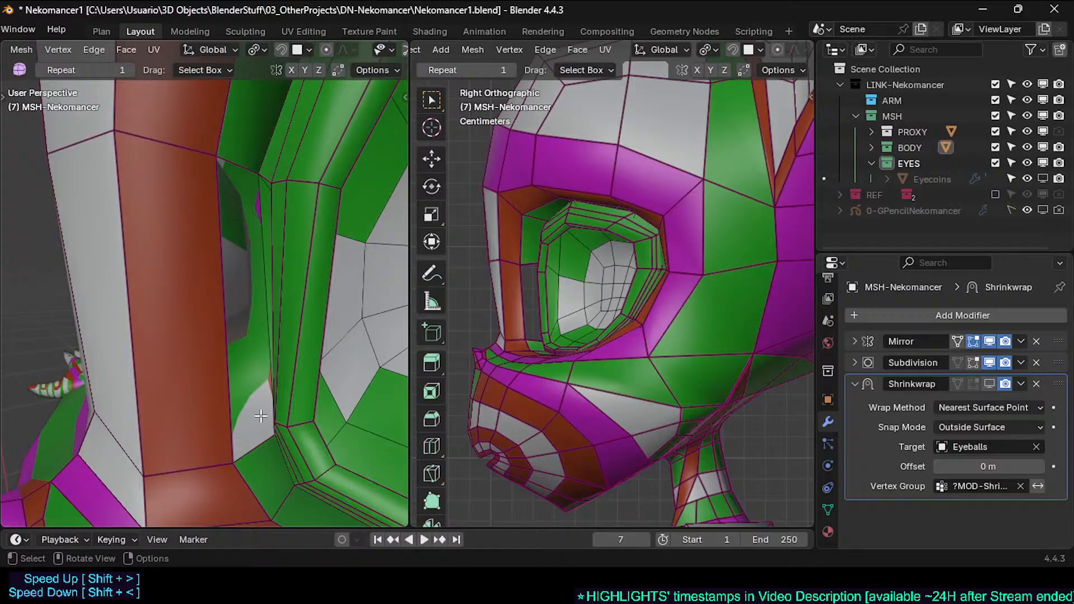
pyautogui.moveTo(263, 441); pyautogui.dragTo(282, 239, button='middle')
pyautogui.keyDown('alt'); pyautogui.keyDown('shift'); pyautogui.click(242, 218); pyautogui.keyUp('shift'); pyautogui.keyUp('alt')
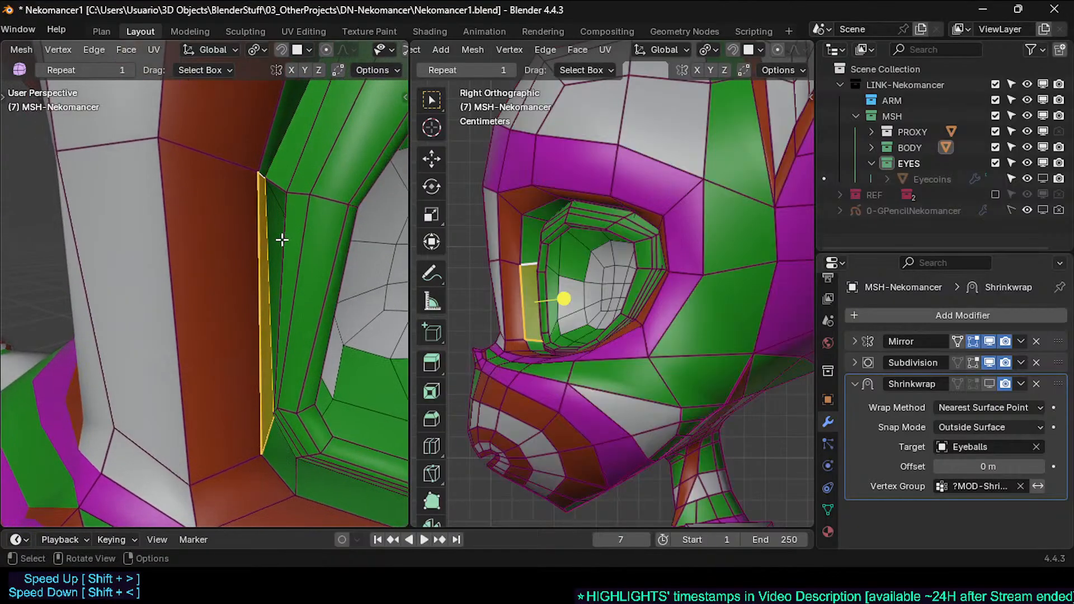
# Step: Move the eyelid vertex at the lower nose-side corner slightly downward to line it up with the inner lid loops
pyautogui.press('1')
pyautogui.scroll(5, 276, 415)
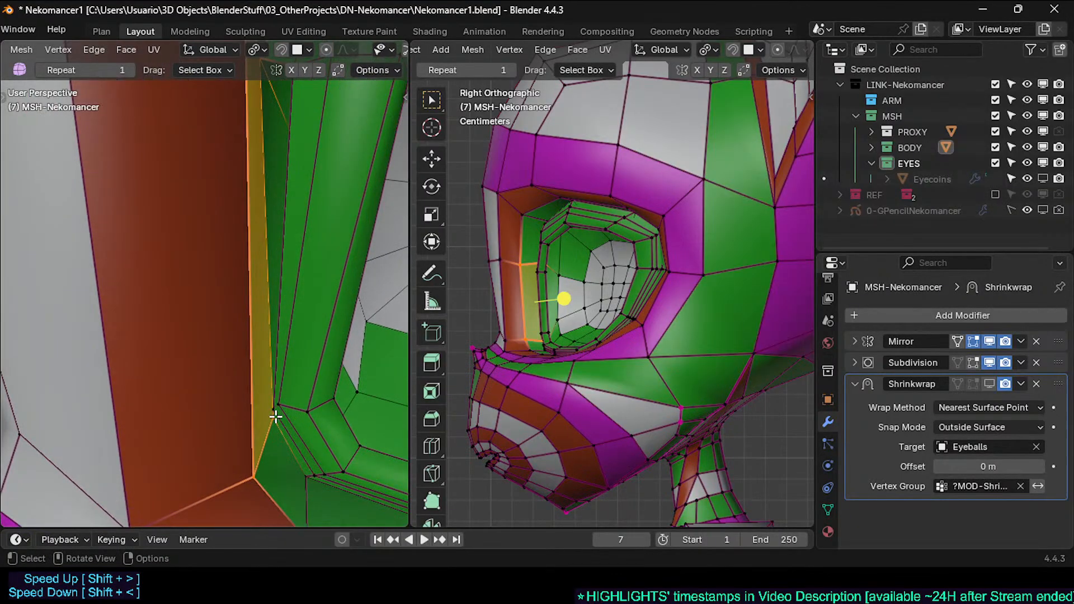
pyautogui.click(279, 411)
pyautogui.press('g')
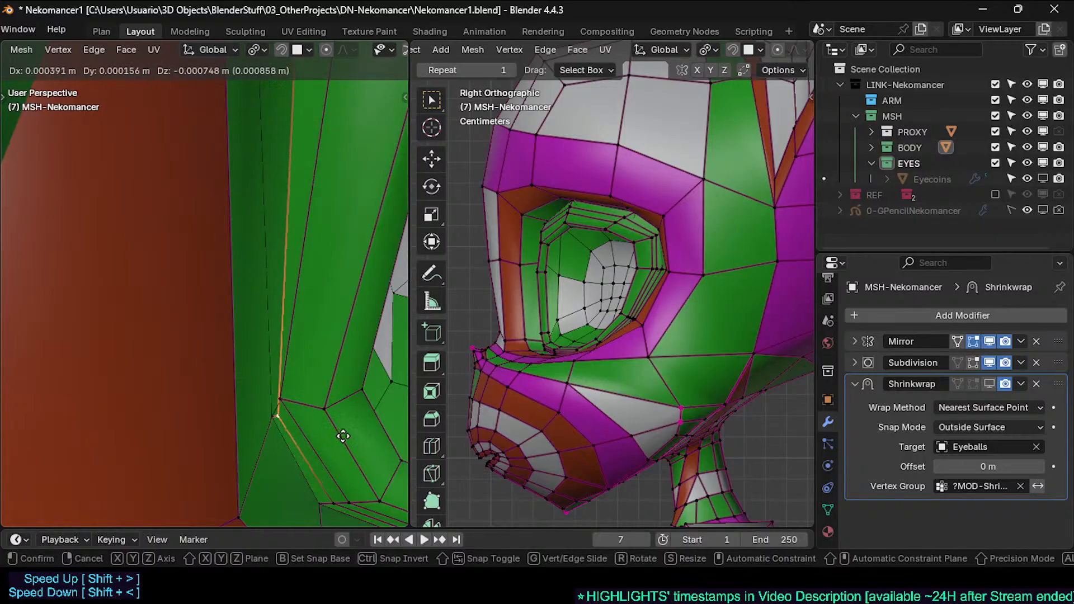
pyautogui.click(340, 437)
# Step: Select the face loop around the outer eyelid strip and hide it to expose the inner lid edge
pyautogui.moveTo(340, 437); pyautogui.dragTo(269, 391, button='middle')
pyautogui.scroll(-3, 268, 391)
pyautogui.press('2')
pyautogui.keyDown('alt'); pyautogui.click(284, 437); pyautogui.keyUp('alt')
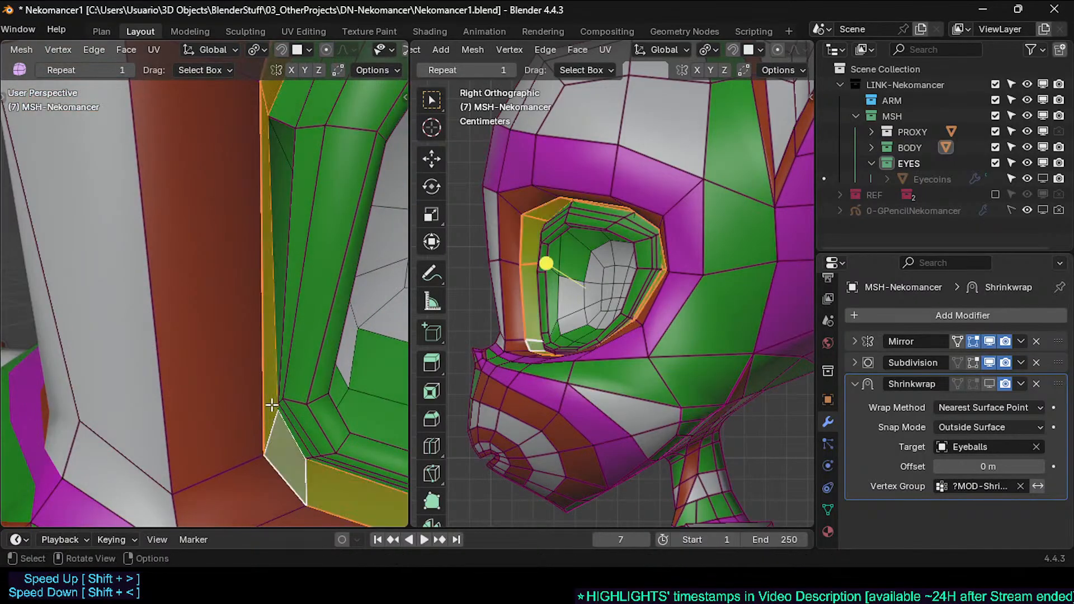
pyautogui.scroll(-2, 280, 429)
pyautogui.moveTo(280, 428); pyautogui.dragTo(258, 238, button='middle')
pyautogui.press('h')
pyautogui.click(227, 367)
pyautogui.hotkey('alt', 'a')
# Step: Check the crease on the neighbouring eyelid edge and set the long nose-side eyelid edge's crease to 0.30
pyautogui.click(258, 238)
pyautogui.press('n')
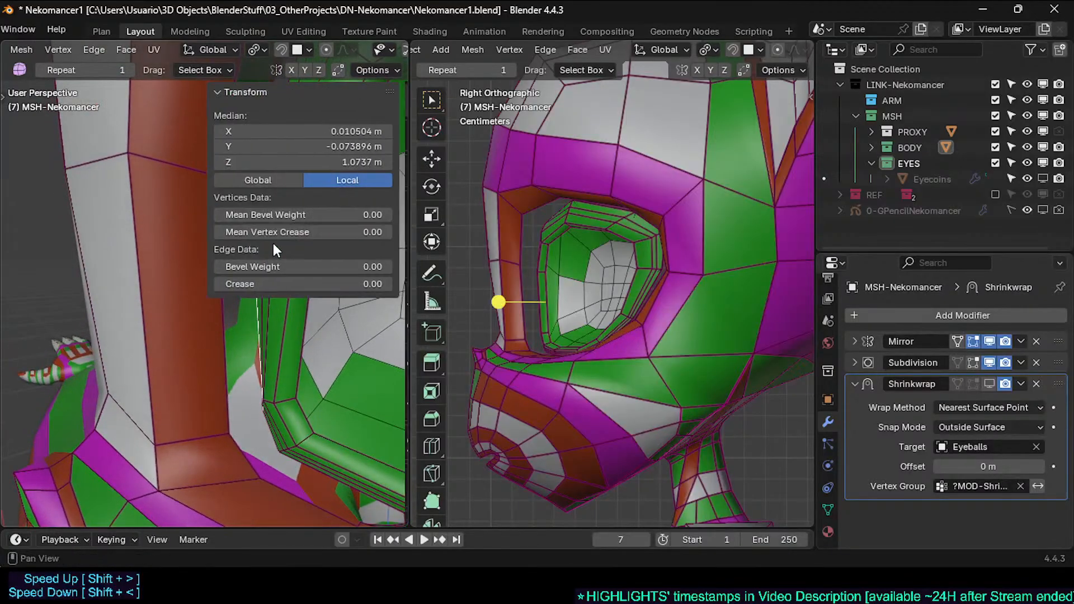
pyautogui.press('n')
pyautogui.click(255, 177)
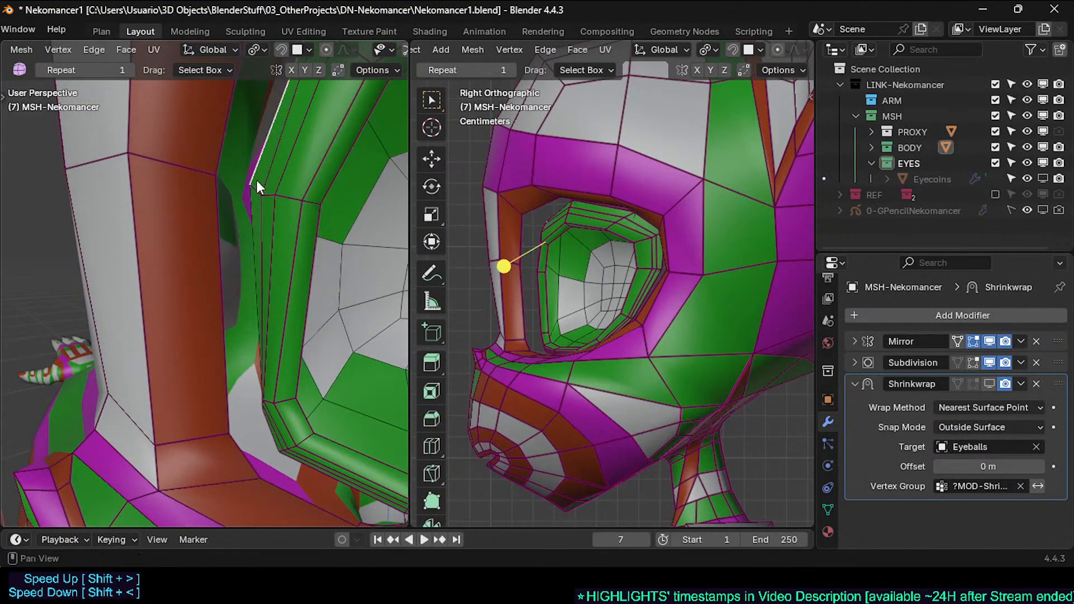
pyautogui.press('n')
pyautogui.press('n')
pyautogui.click(252, 241)
pyautogui.press('n')
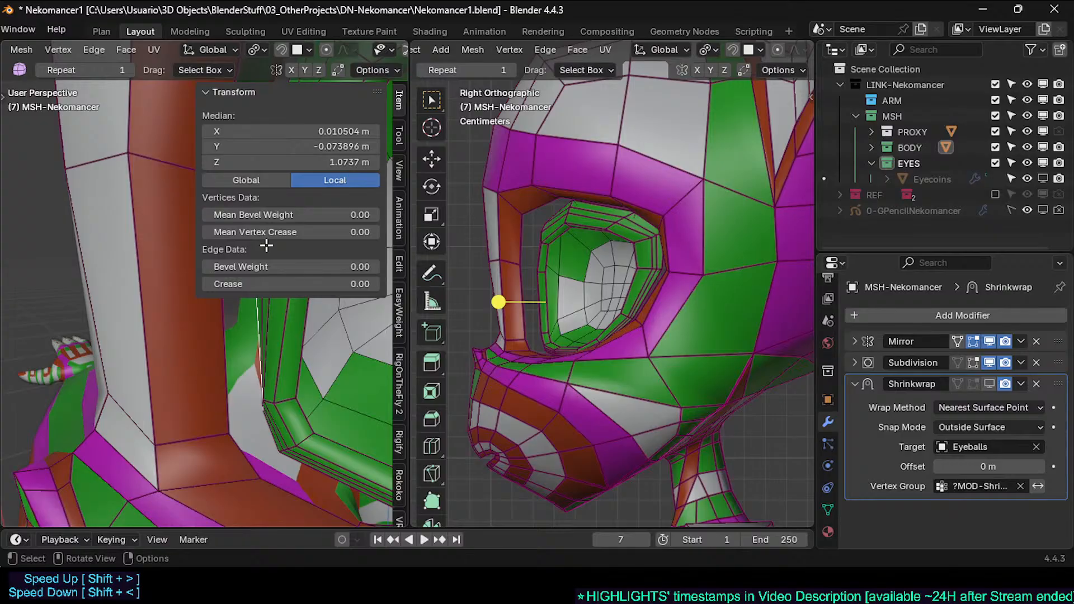
pyautogui.click(315, 285)
pyautogui.write('0.3')
pyautogui.press('Return')
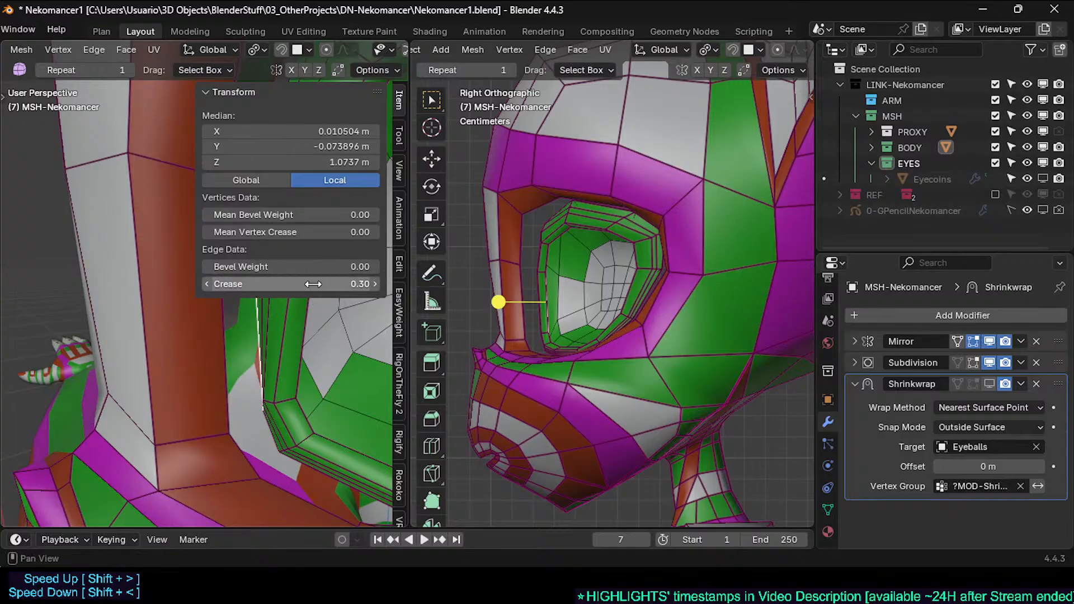
pyautogui.press('n')
pyautogui.hotkey('alt', 'a')
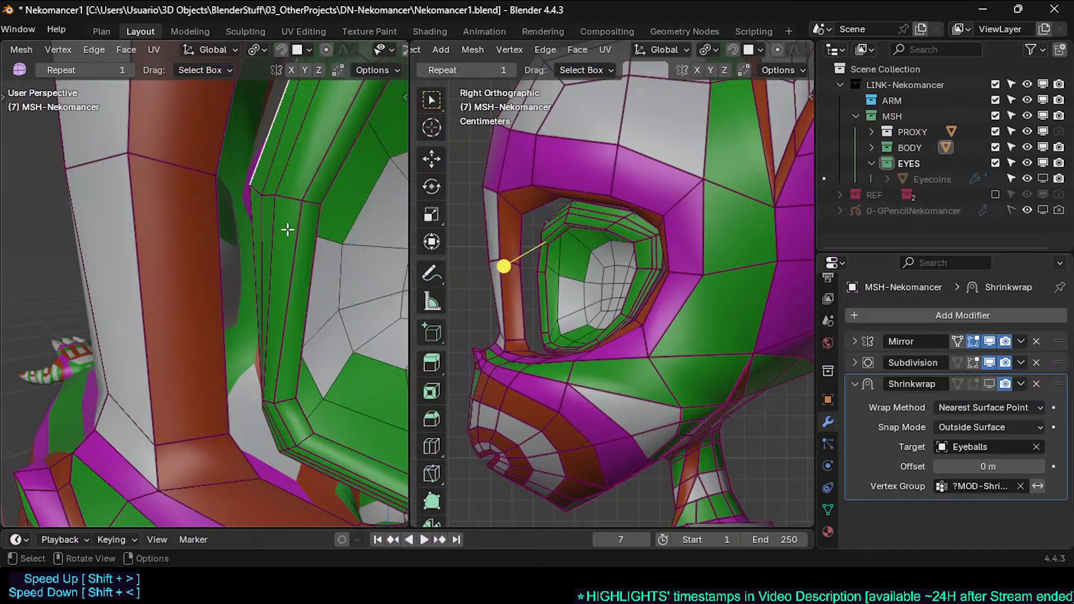
# Step: Select the face loop surrounding the recessed inner surface of the eye socket and try enlarging it by a factor of about 1.1
pyautogui.moveTo(287, 229); pyautogui.dragTo(134, 297, button='middle')
pyautogui.moveTo(232, 356); pyautogui.dragTo(227, 363, button='middle')
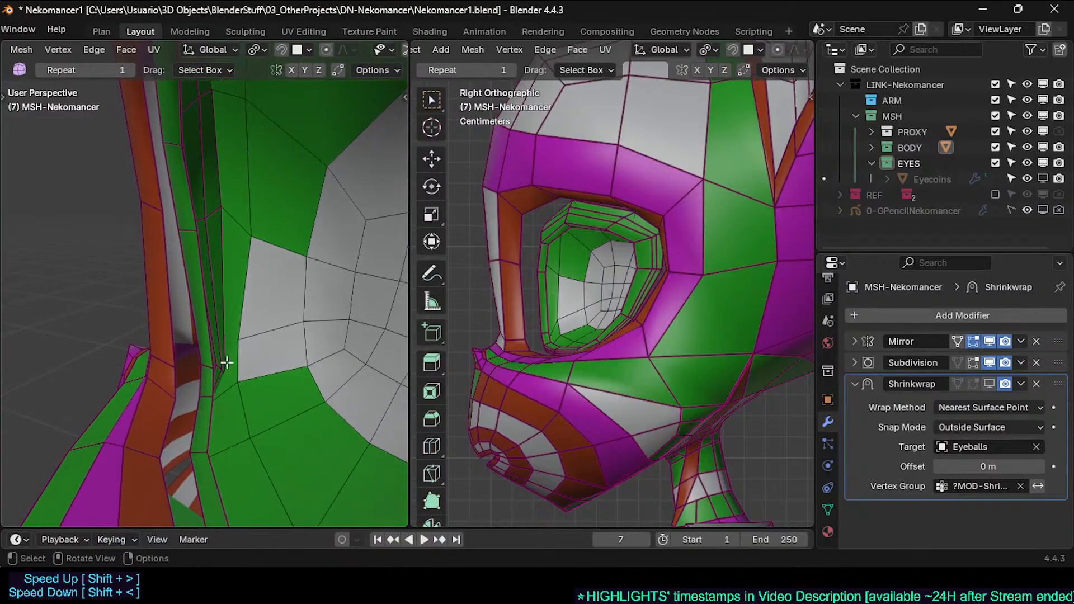
pyautogui.keyDown('alt'); pyautogui.click(245, 337); pyautogui.keyUp('alt')
pyautogui.hotkey('alt', 'a')
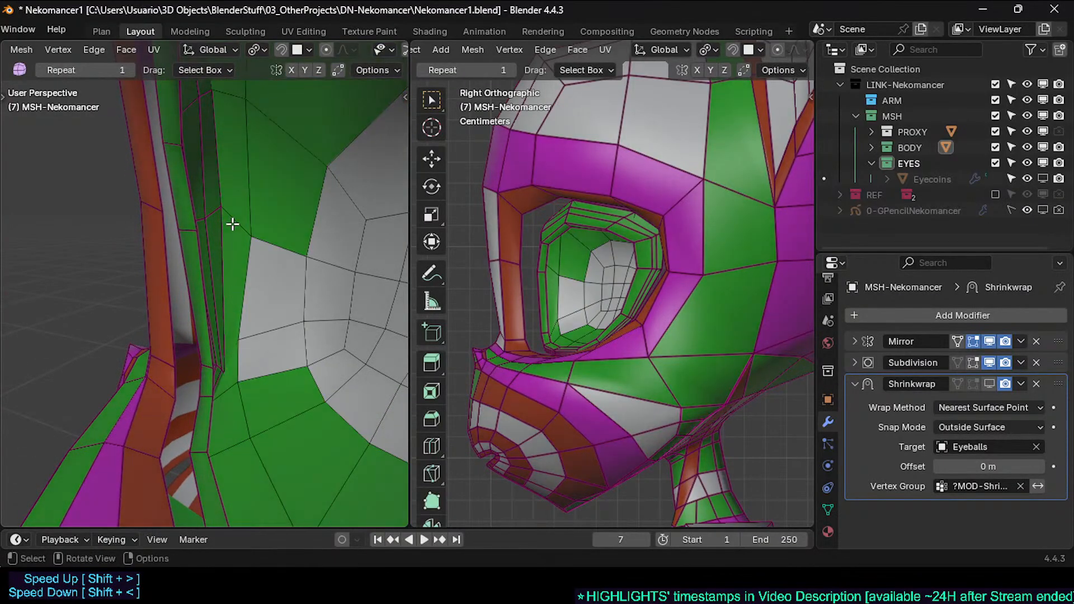
pyautogui.keyDown('alt'); pyautogui.click(235, 237); pyautogui.keyUp('alt')
pyautogui.keyDown('alt'); pyautogui.click(267, 246); pyautogui.keyUp('alt')
pyautogui.scroll(-5, 242, 334)
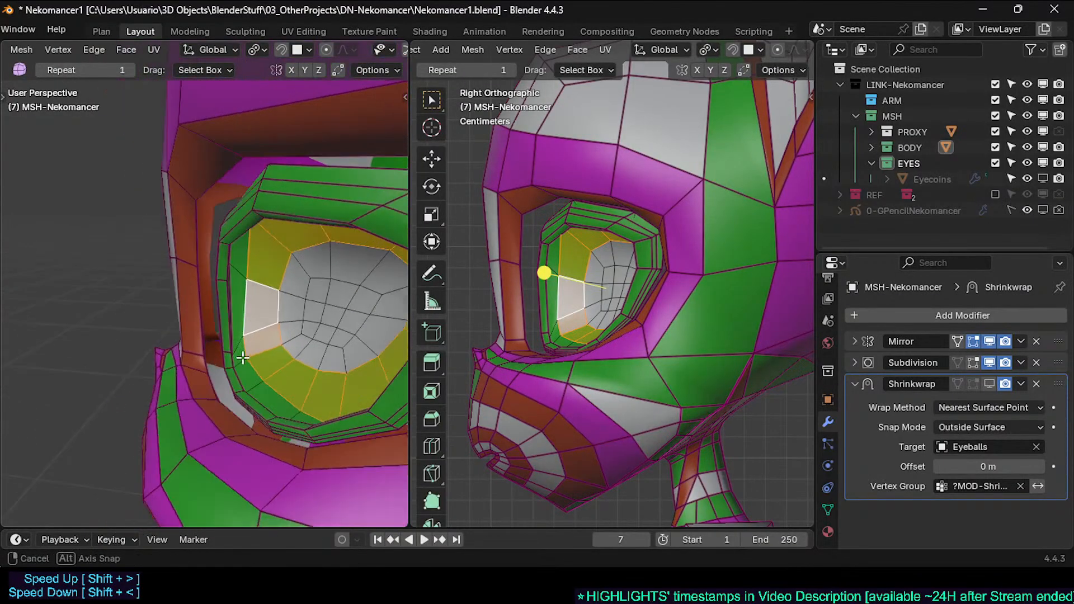
pyautogui.moveTo(242, 334); pyautogui.dragTo(303, 308, button='middle')
pyautogui.press('s')
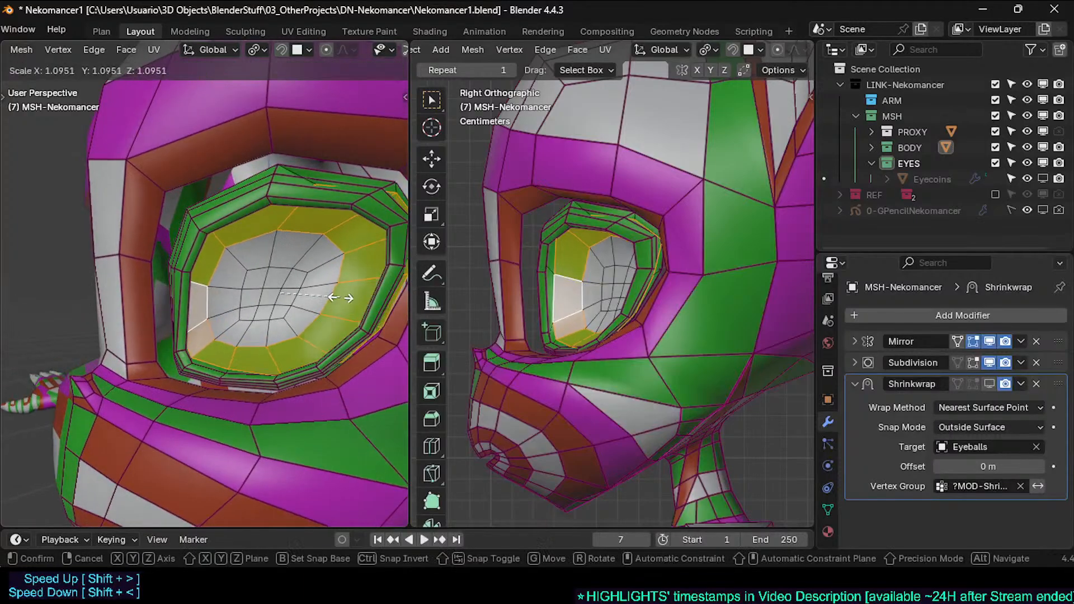
pyautogui.click(339, 300)
# Step: Smooth the selected socket face loop with the Smooth tool and move it slightly to follow the inner eyelid edge
pyautogui.scroll(2, 285, 321)
pyautogui.press('1')
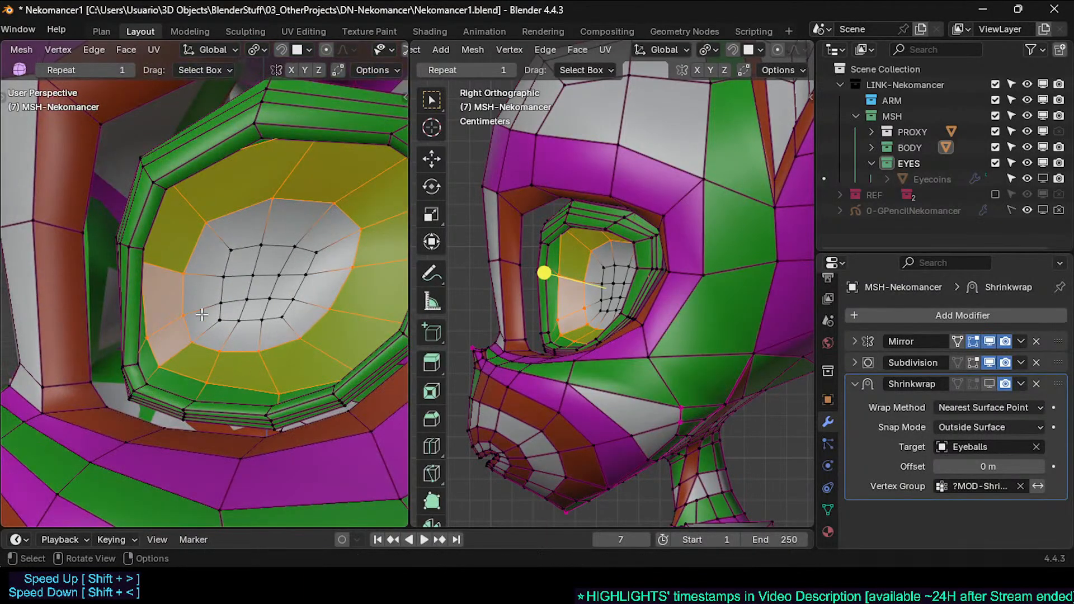
pyautogui.keyDown('shift'); pyautogui.moveTo(190, 246); pyautogui.dragTo(179, 242, button='middle'); pyautogui.keyUp('shift')
pyautogui.press('t')
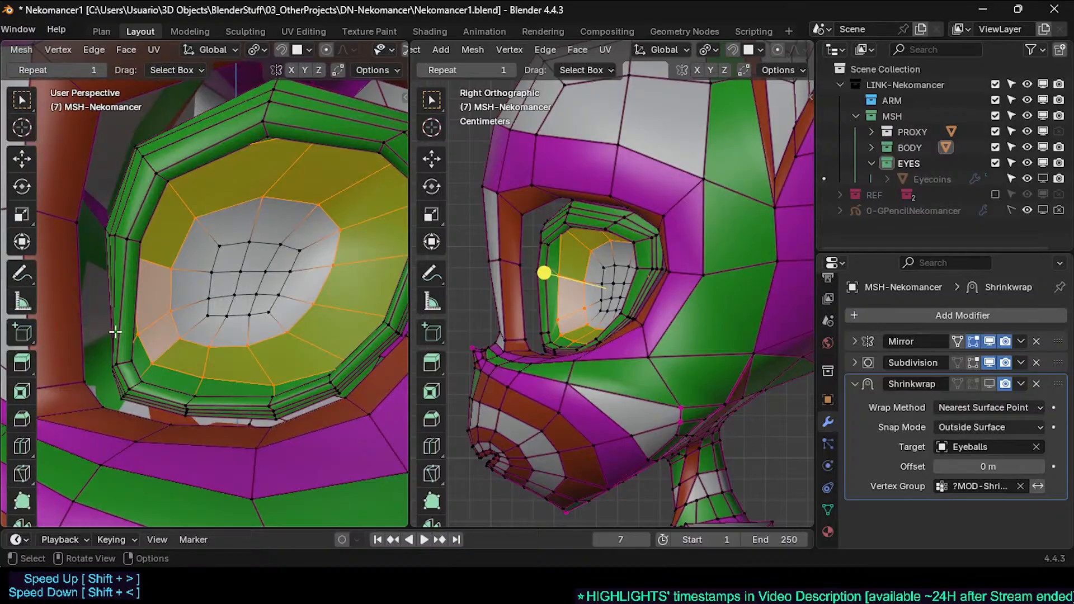
pyautogui.scroll(-2, 23, 462)
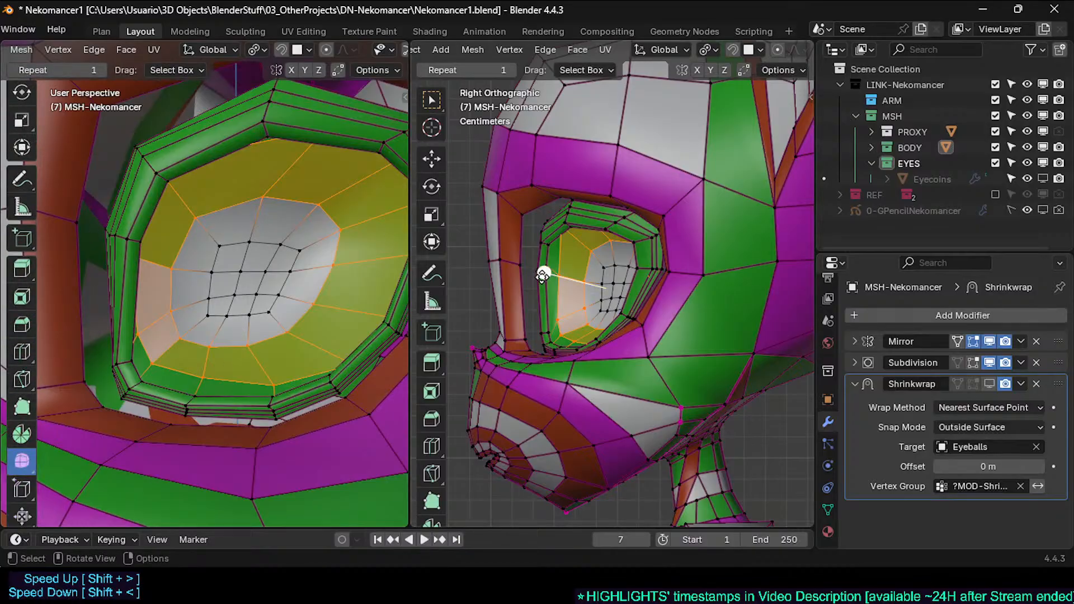
pyautogui.moveTo(542, 275); pyautogui.dragTo(517, 270)
pyautogui.moveTo(157, 259); pyautogui.dragTo(319, 293, button='middle')
pyautogui.press('g')
pyautogui.click(328, 300)
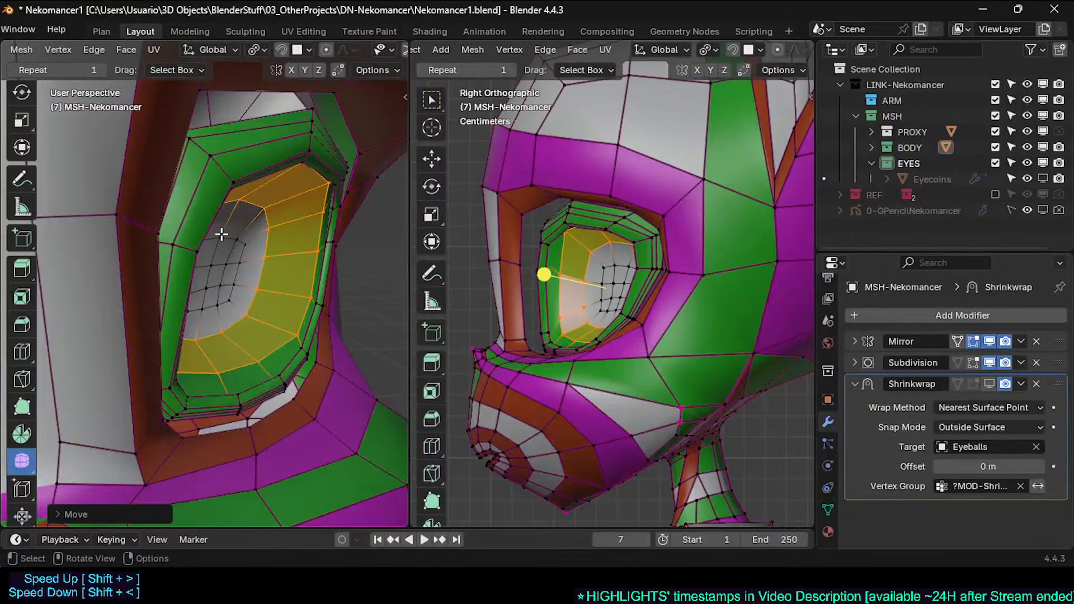
# Step: Place the 3D cursor inside the socket, trackball-rotate the selected face loop around it and nudge the loop into place
pyautogui.moveTo(222, 235); pyautogui.dragTo(284, 257, button='middle')
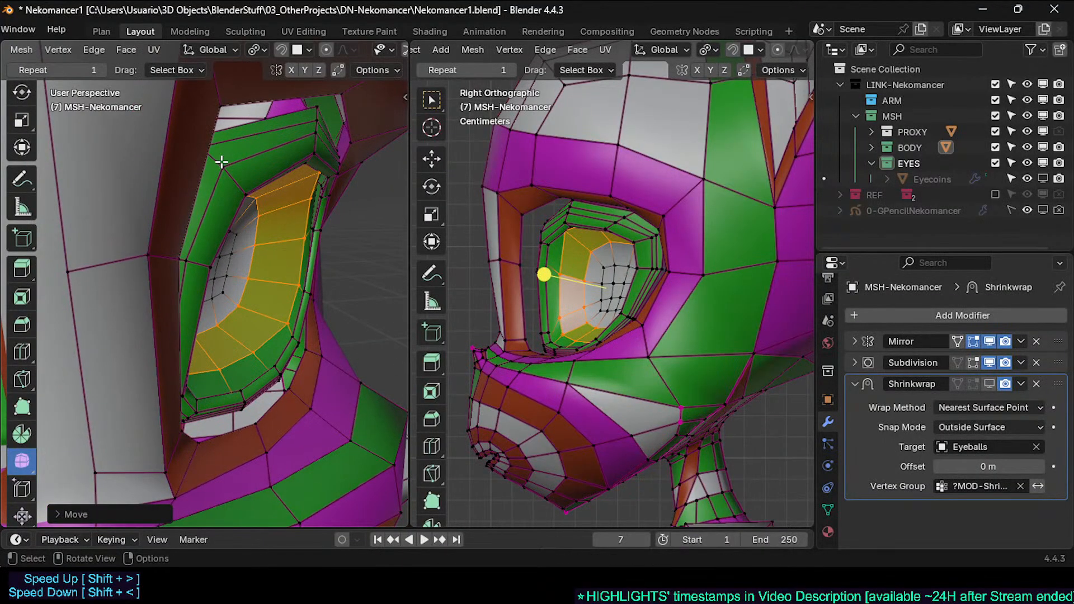
pyautogui.keyDown('shift'); pyautogui.rightClick(238, 269); pyautogui.keyUp('shift')
pyautogui.click(273, 285)
pyautogui.press('r')
pyautogui.press('r')
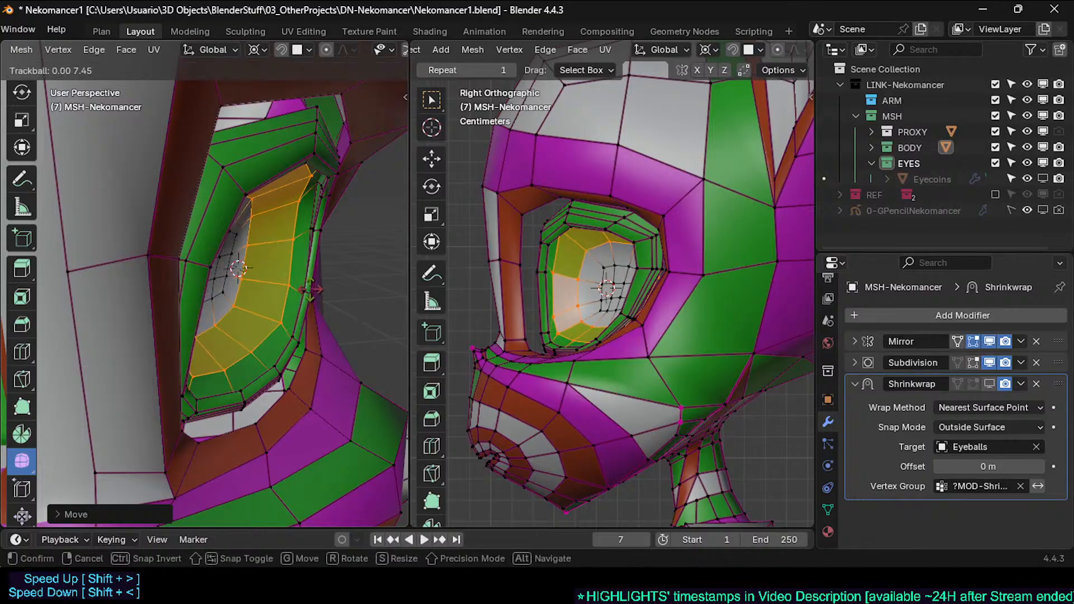
pyautogui.click(311, 288)
pyautogui.moveTo(311, 288); pyautogui.dragTo(184, 291, button='middle')
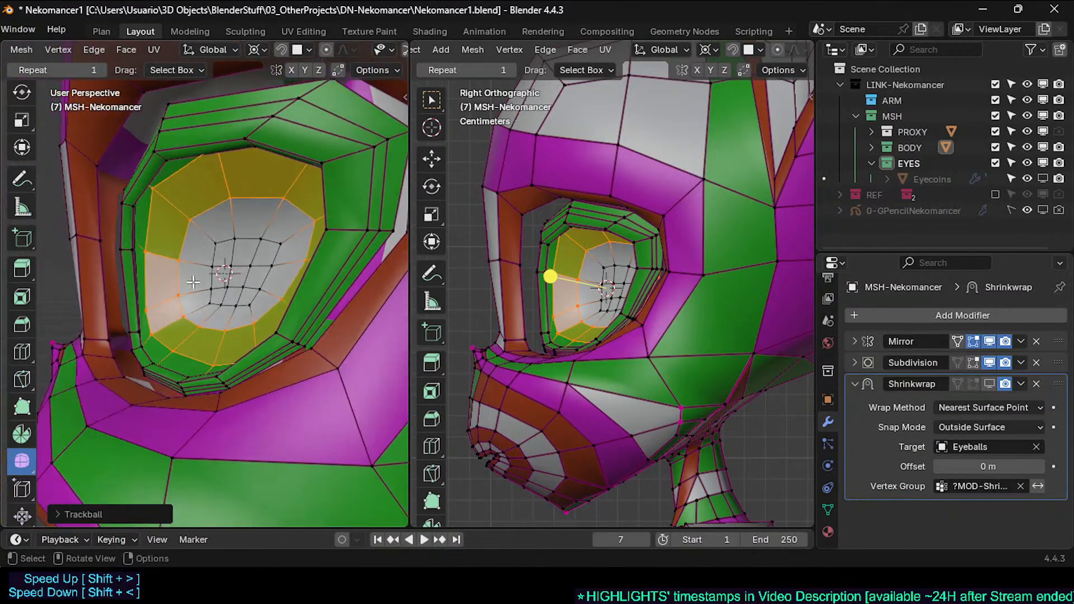
pyautogui.press('g')
pyautogui.click(207, 307)
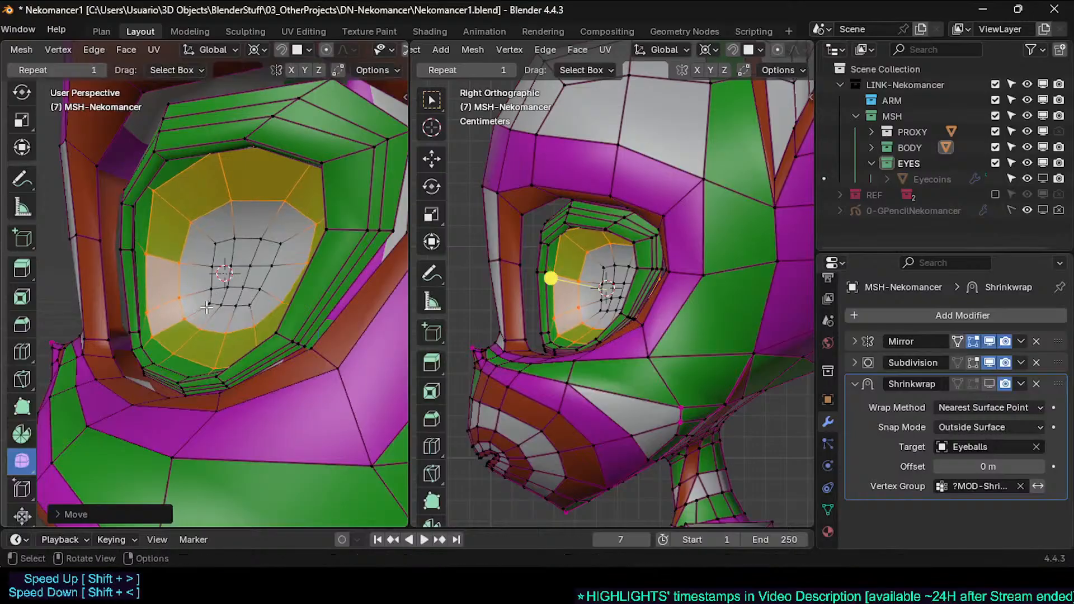
# Step: Add the neighbouring loop along the inner eyelid edge to the selection and assign the White material to the selected faces
pyautogui.keyDown('alt'); pyautogui.keyDown('shift'); pyautogui.click(139, 240); pyautogui.keyUp('shift'); pyautogui.keyUp('alt')
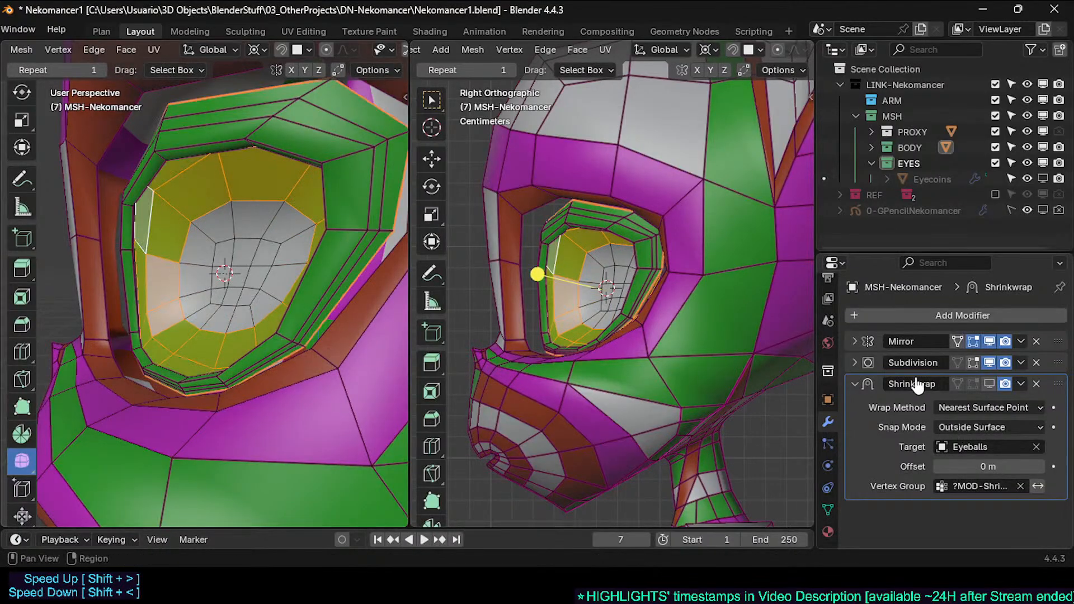
pyautogui.click(828, 531)
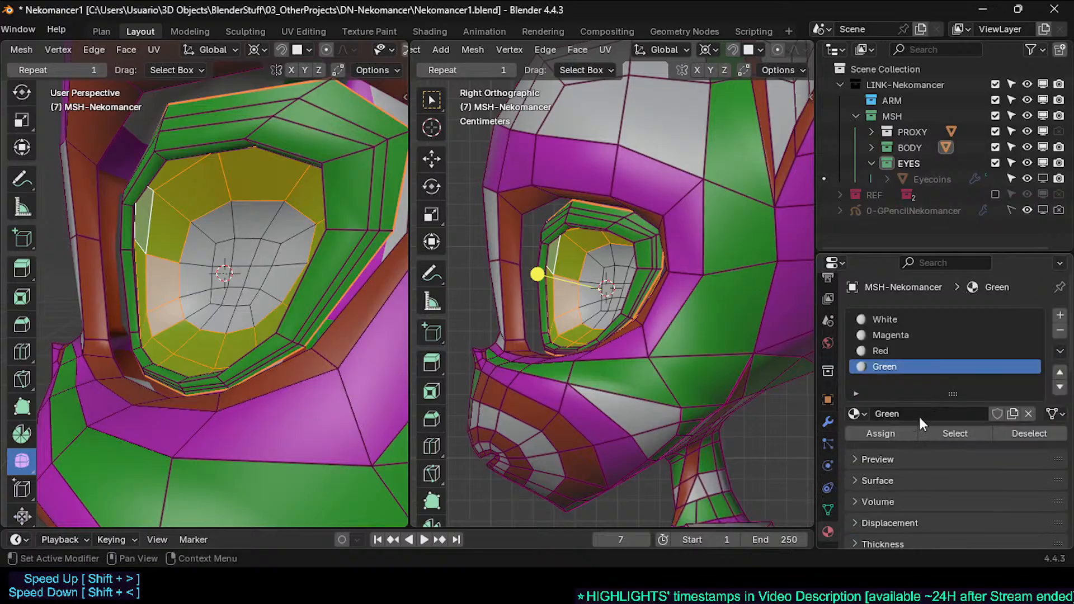
pyautogui.click(895, 319)
pyautogui.click(864, 434)
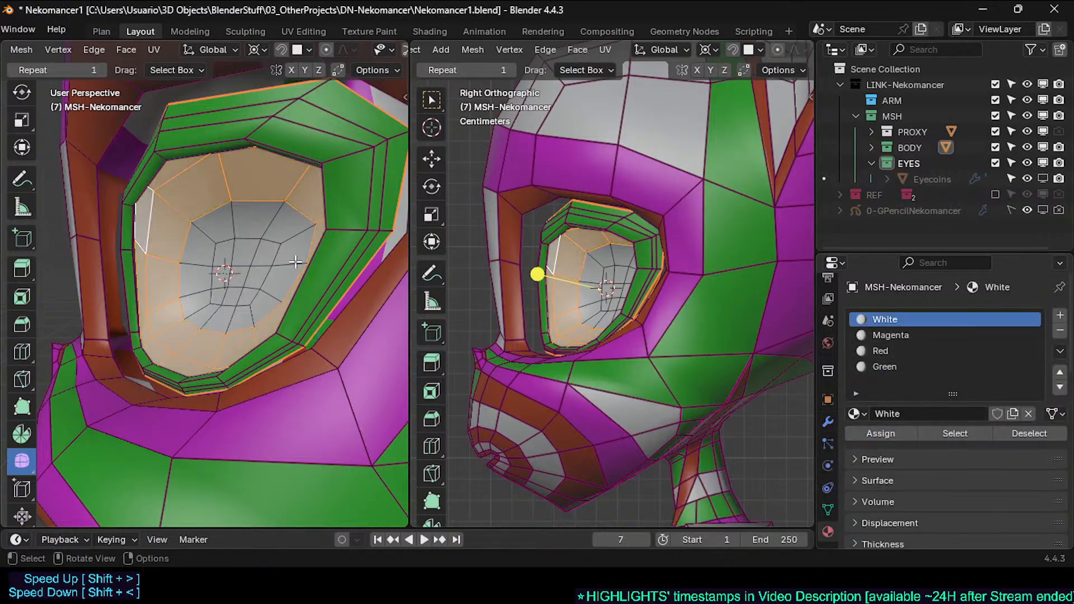
# Step: Reselect the white face loop inside the socket, smooth it, rotate it slightly and enlarge it by about 1.03 around the 3D cursor
pyautogui.hotkey('alt', 'a')
pyautogui.keyDown('alt'); pyautogui.click(180, 206); pyautogui.keyUp('alt')
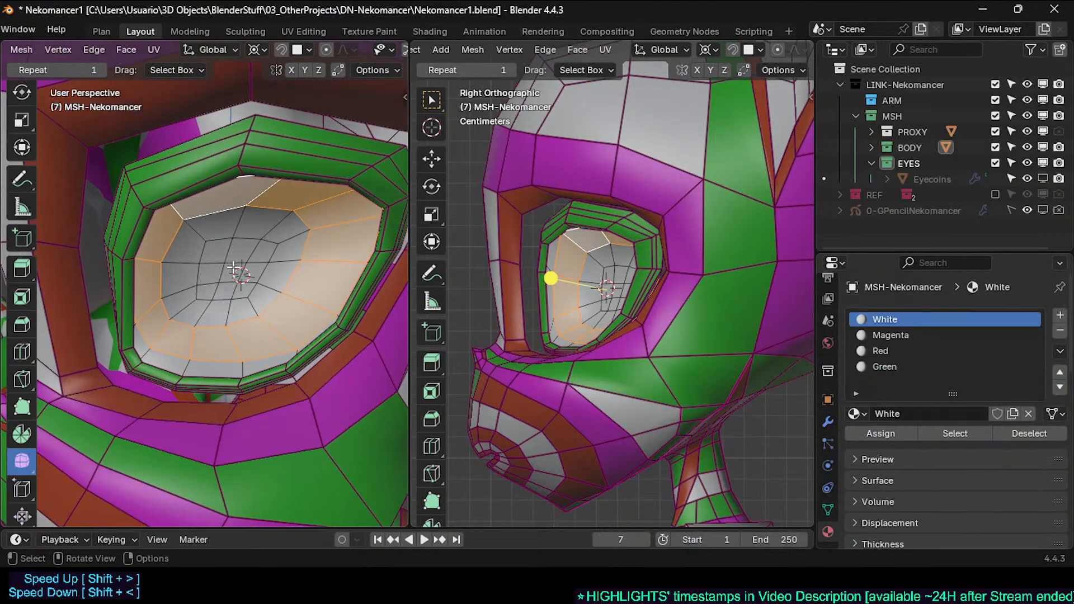
pyautogui.moveTo(180, 206); pyautogui.dragTo(288, 255, button='middle')
pyautogui.moveTo(564, 283); pyautogui.dragTo(568, 266)
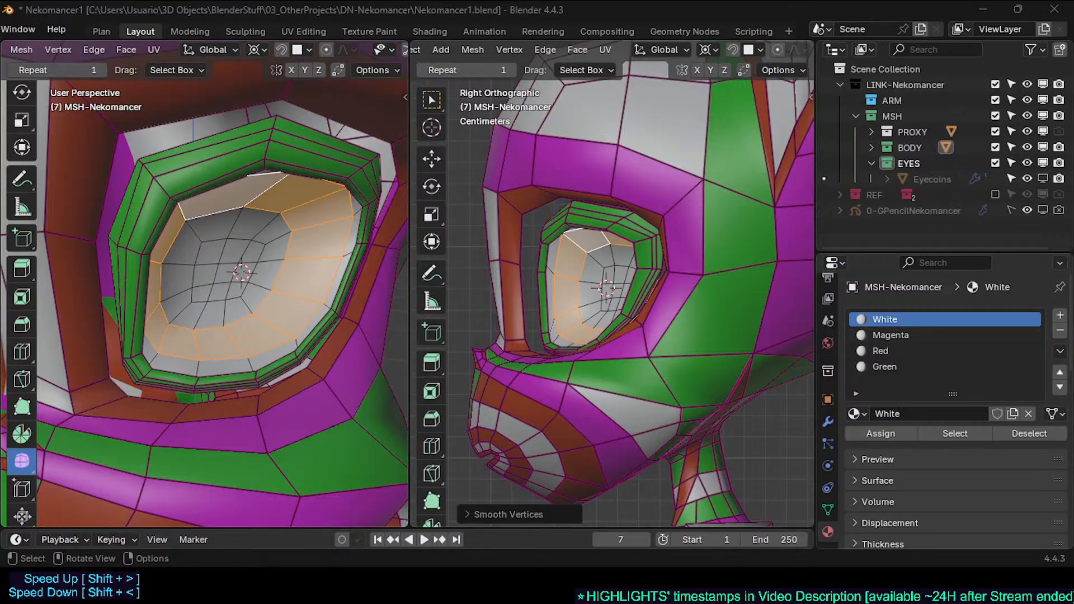
pyautogui.press('r')
pyautogui.click(282, 303)
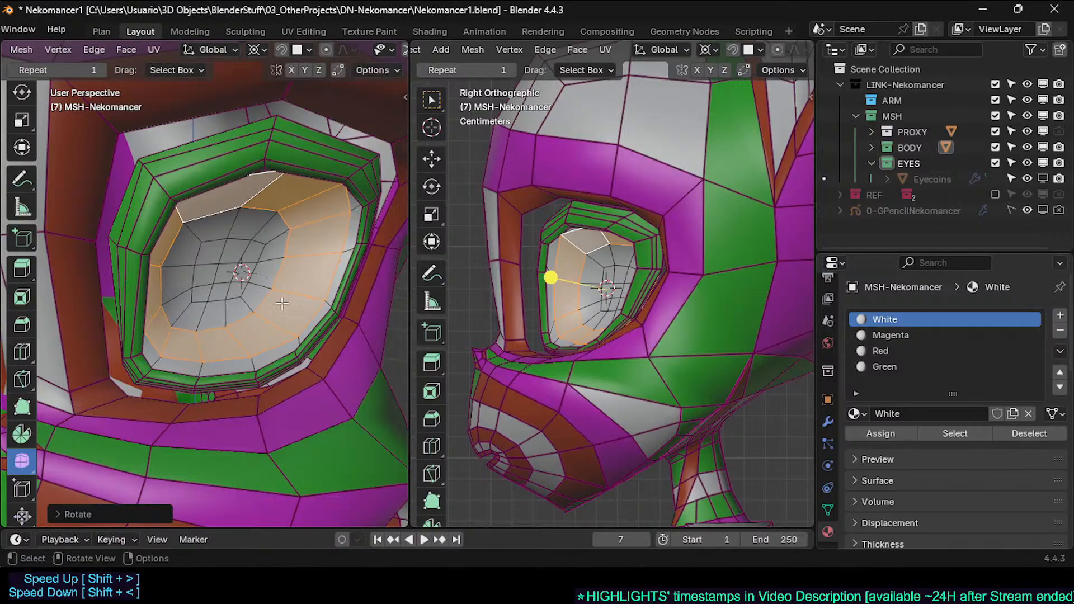
pyautogui.moveTo(283, 303); pyautogui.dragTo(200, 311, button='middle')
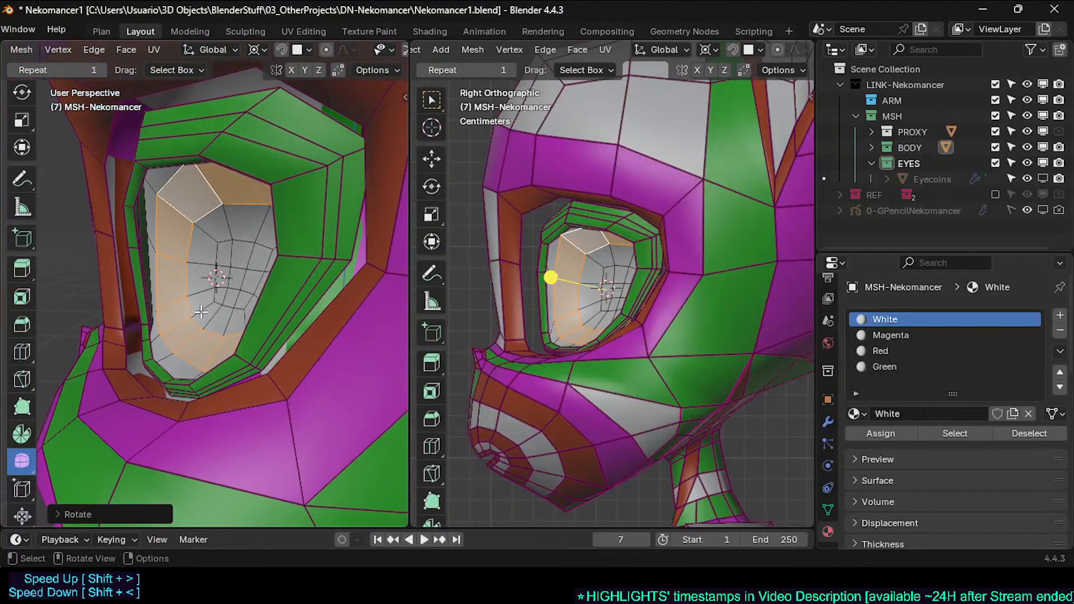
pyautogui.press('s')
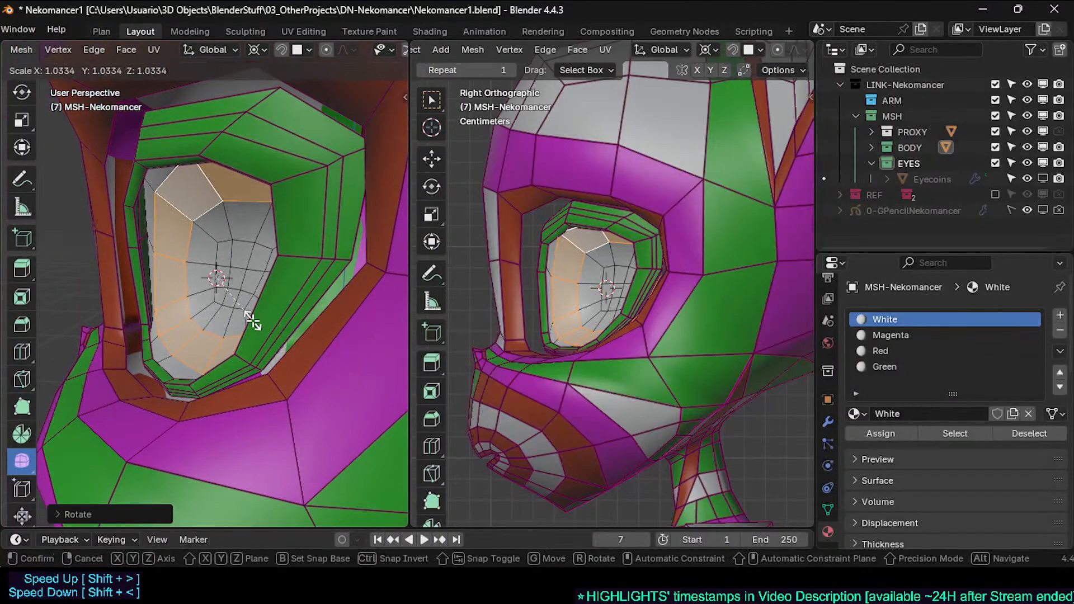
pyautogui.click(252, 321)
# Step: Select the loop around the centre of the white socket surface and shift it slightly, leaving nothing selected
pyautogui.hotkey('alt', 'a')
pyautogui.keyDown('alt'); pyautogui.click(209, 237); pyautogui.keyUp('alt')
pyautogui.press('g')
pyautogui.click(223, 256)
pyautogui.hotkey('alt', 'a')
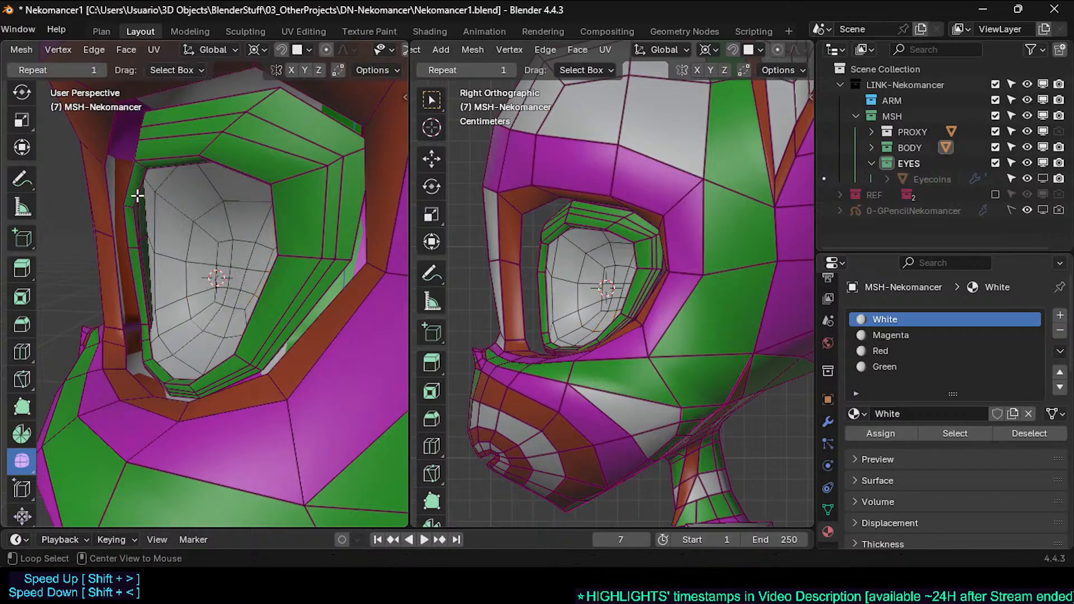
# Step: Hide the loop at the inner eyelid edge, and reveal all hidden geometry with nothing selected
pyautogui.keyDown('alt'); pyautogui.click(150, 190); pyautogui.keyUp('alt')
pyautogui.moveTo(150, 190); pyautogui.dragTo(231, 286, button='middle')
pyautogui.press('h')
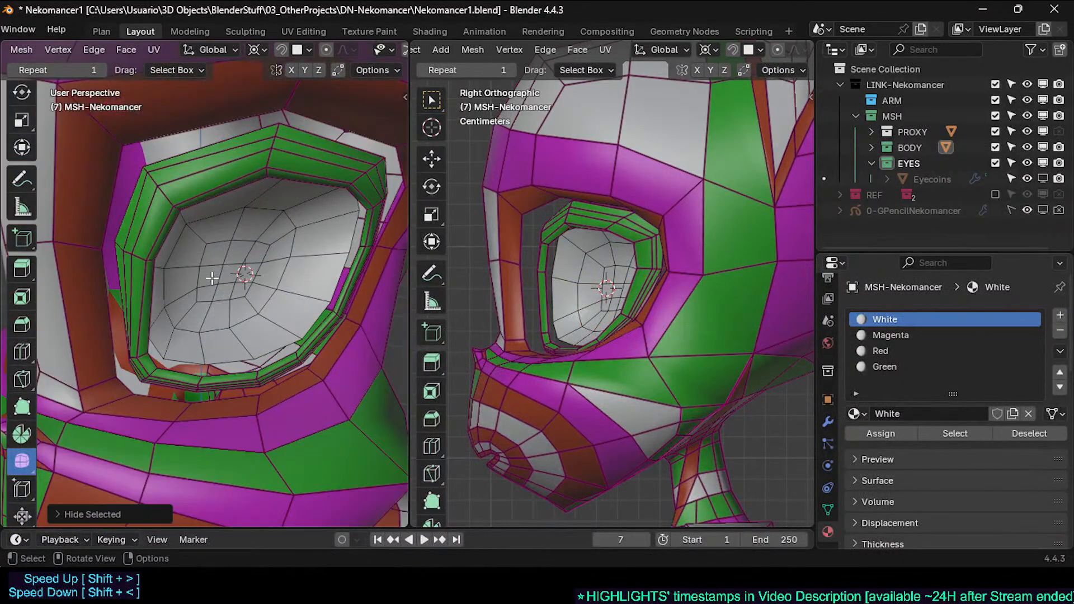
pyautogui.hotkey('alt', 'h')
pyautogui.hotkey('alt', 'a')
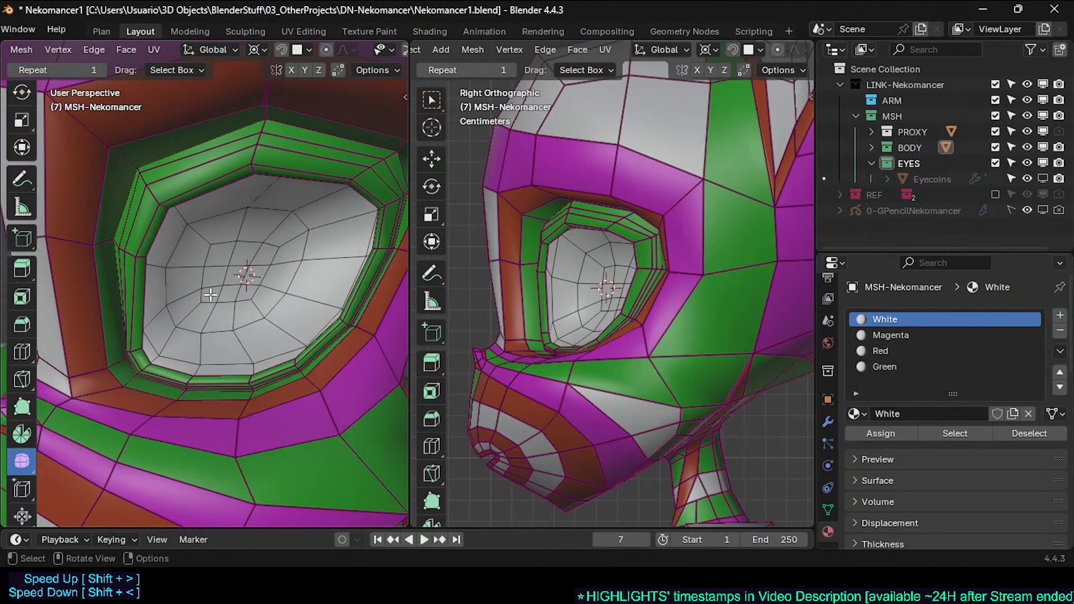
# Step: Return to Object Mode, save the file and set the mesh's Subdivision level to 2
pyautogui.hotkey('ctrl', 'Tab')
pyautogui.press('4')
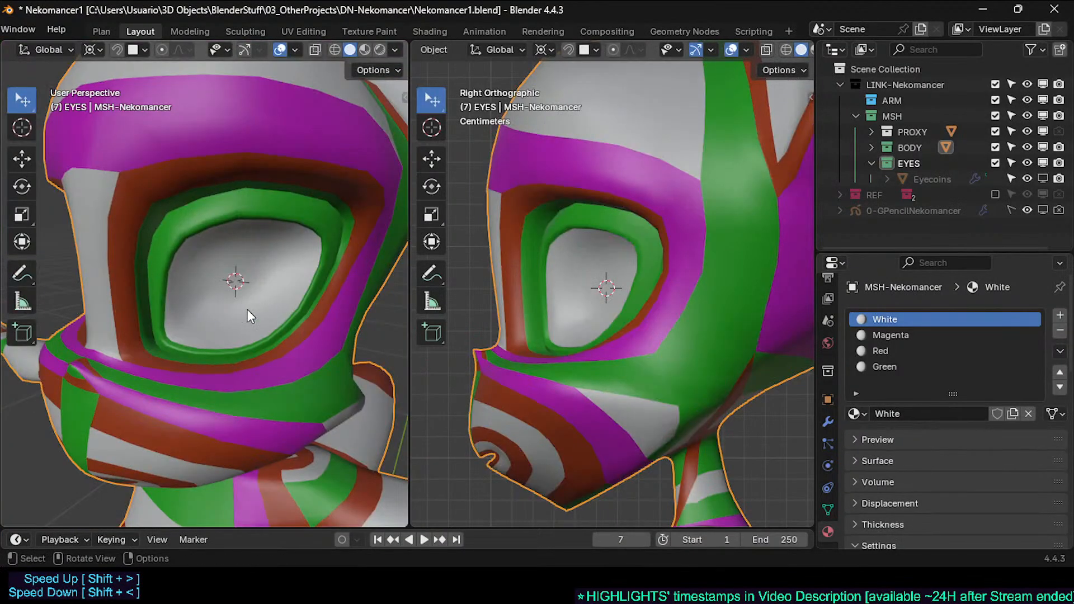
pyautogui.hotkey('ctrl', 's')
pyautogui.hotkey('ctrl', '2')
# Step: Examine the outer eyelid rim in Edit Mode, checking the vertices at its upper and outer corners against the socket surface
pyautogui.moveTo(189, 300); pyautogui.dragTo(319, 269, button='middle')
pyautogui.scroll(4, 210, 271)
pyautogui.press('Tab')
pyautogui.scroll(3, 282, 279)
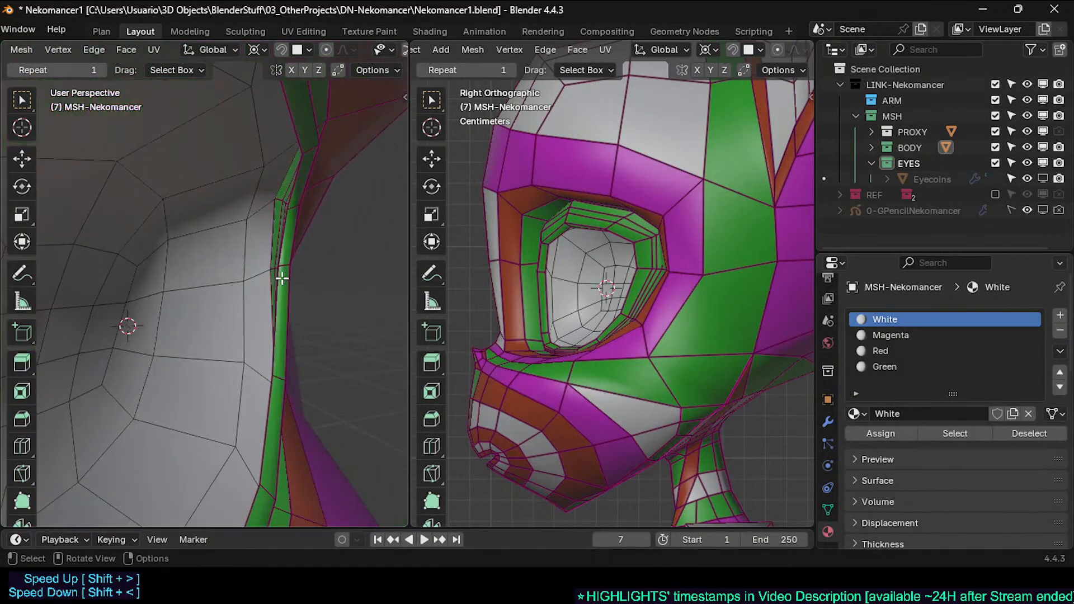
pyautogui.keyDown('alt'); pyautogui.click(268, 245); pyautogui.keyUp('alt')
pyautogui.moveTo(269, 241)
pyautogui.mouseDown(button='middle')
pyautogui.moveTo(263, 252)
pyautogui.moveTo(295, 260)
pyautogui.moveTo(266, 245)
pyautogui.mouseUp(button='middle')
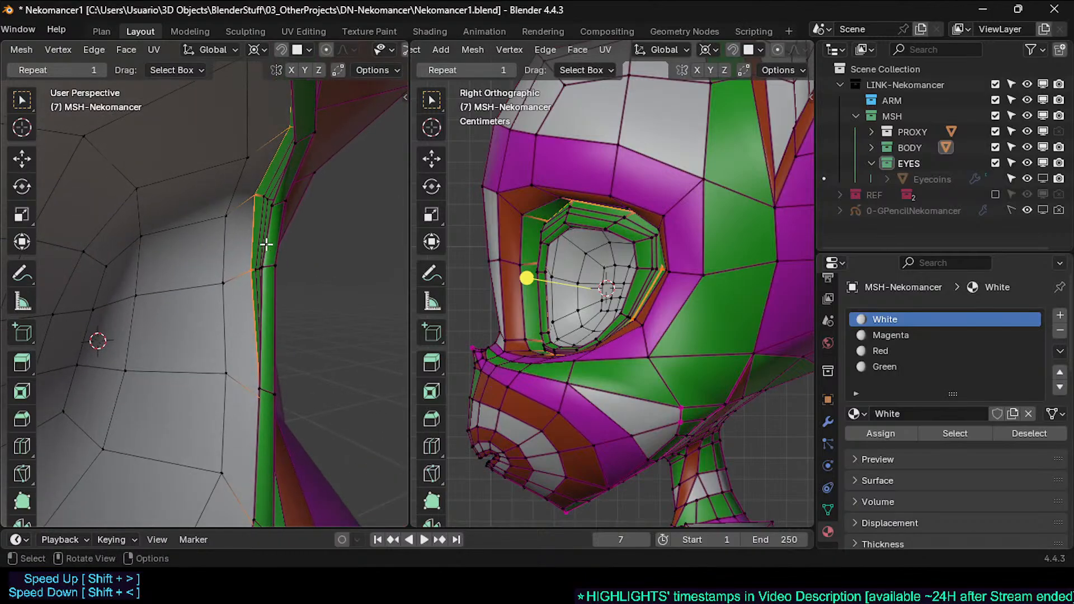
pyautogui.click(254, 192)
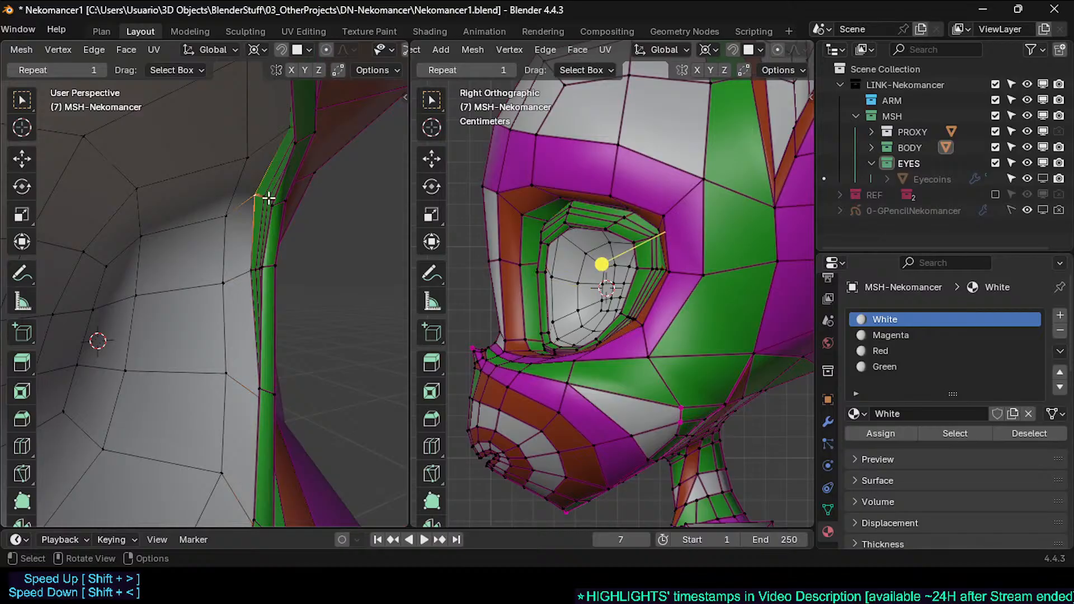
pyautogui.click(254, 275)
pyautogui.click(257, 194)
pyautogui.moveTo(267, 181); pyautogui.dragTo(328, 219, button='middle')
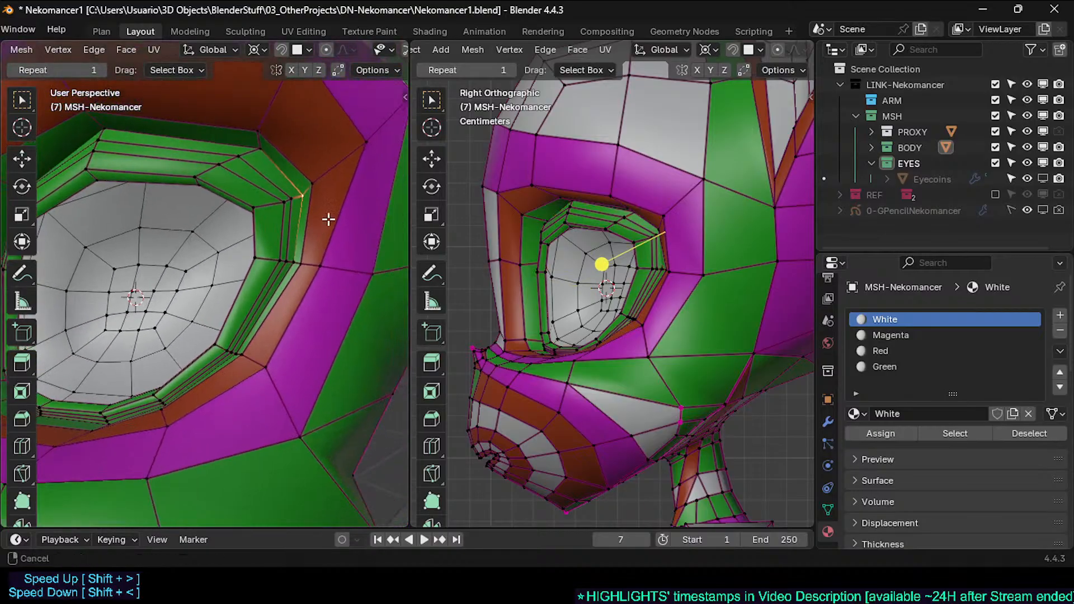
pyautogui.click(260, 150)
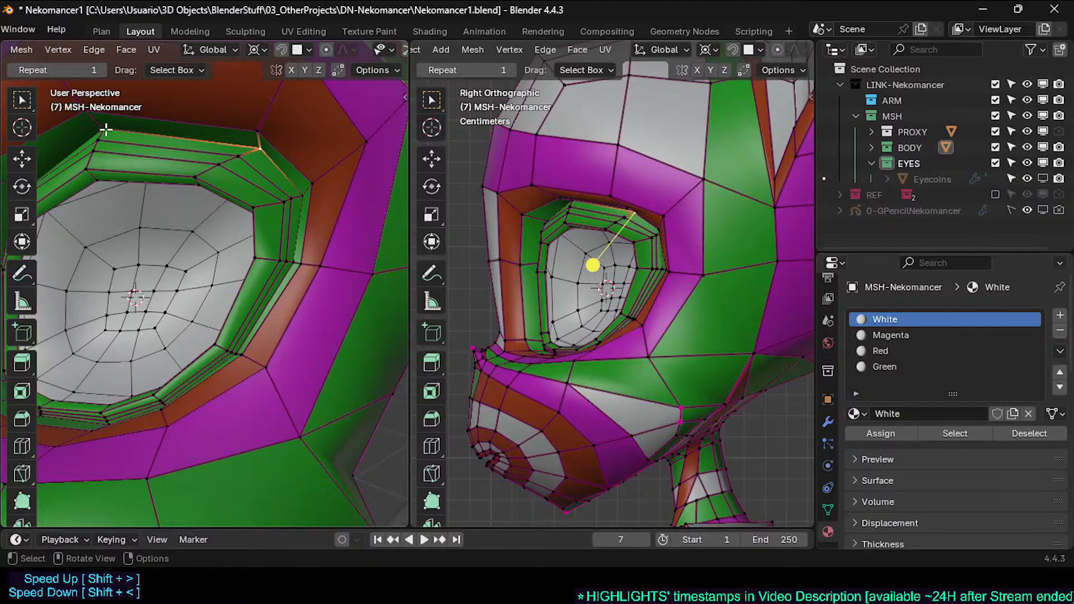
pyautogui.click(304, 257)
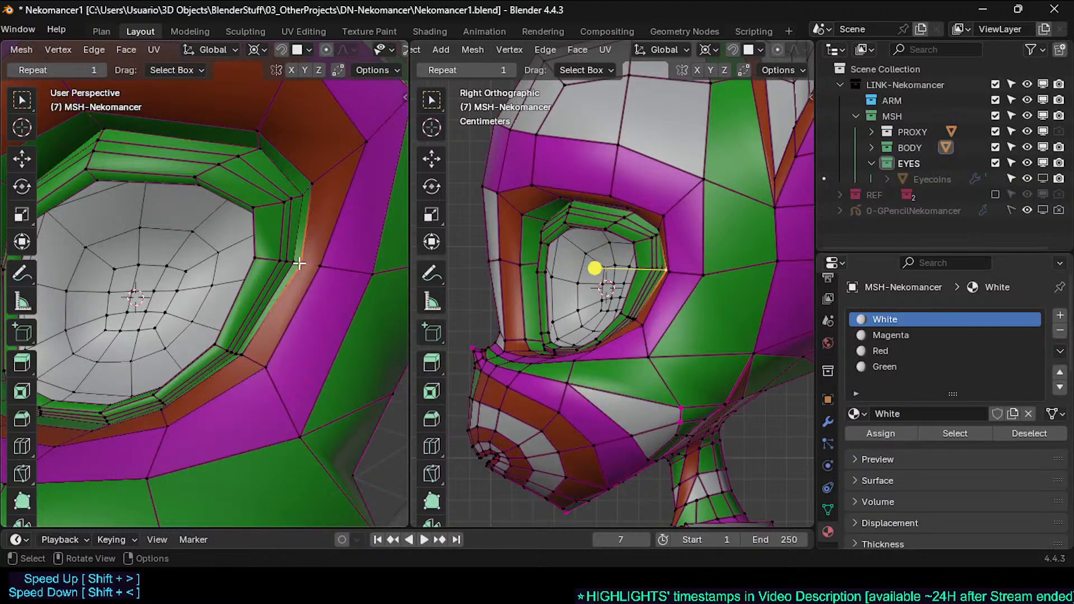
# Step: Edge-slide the loop inside the white socket surface outward toward the eyelid rim, and save the file from Object Mode
pyautogui.moveTo(239, 259); pyautogui.dragTo(197, 227, button='middle')
pyautogui.keyDown('alt'); pyautogui.click(176, 220); pyautogui.keyUp('alt')
pyautogui.keyDown('alt'); pyautogui.click(196, 228); pyautogui.keyUp('alt')
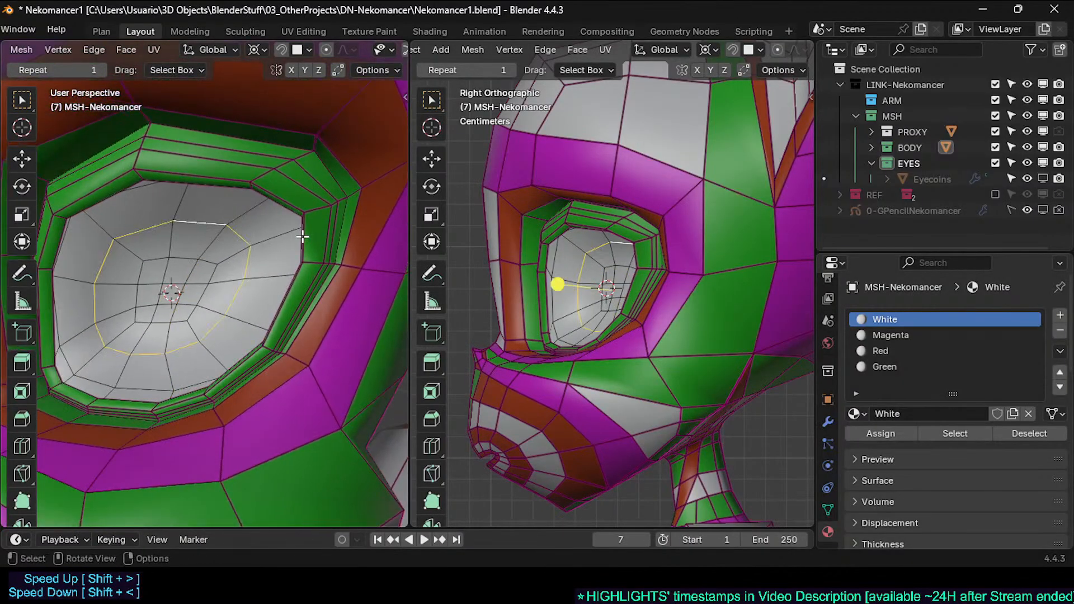
pyautogui.press('g')
pyautogui.press('g')
pyautogui.click(235, 283)
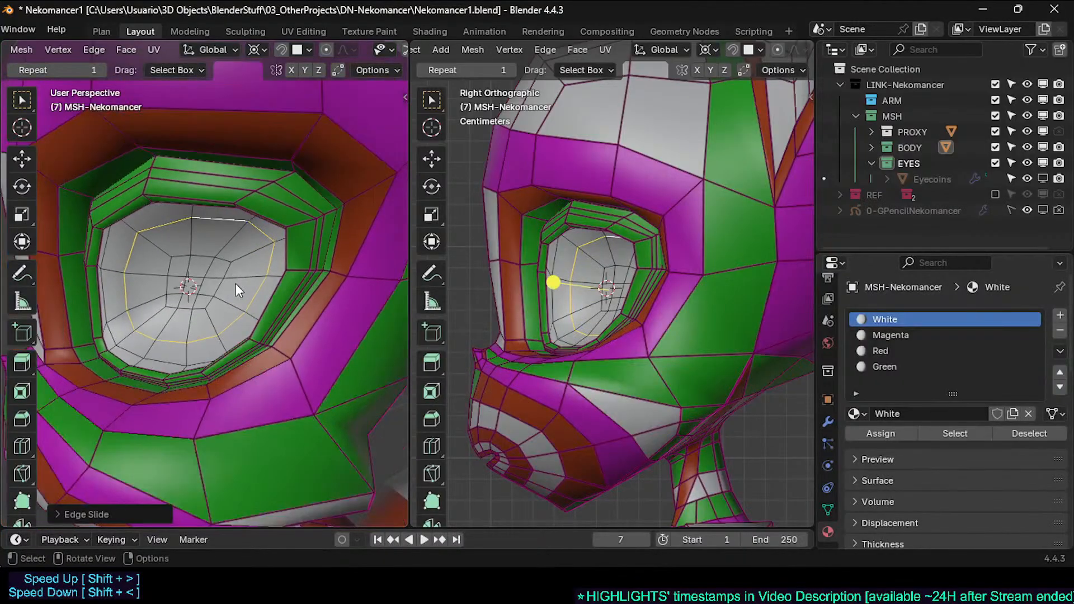
pyautogui.press('Tab')
pyautogui.moveTo(235, 283); pyautogui.dragTo(203, 239, button='middle')
pyautogui.hotkey('ctrl', 's')
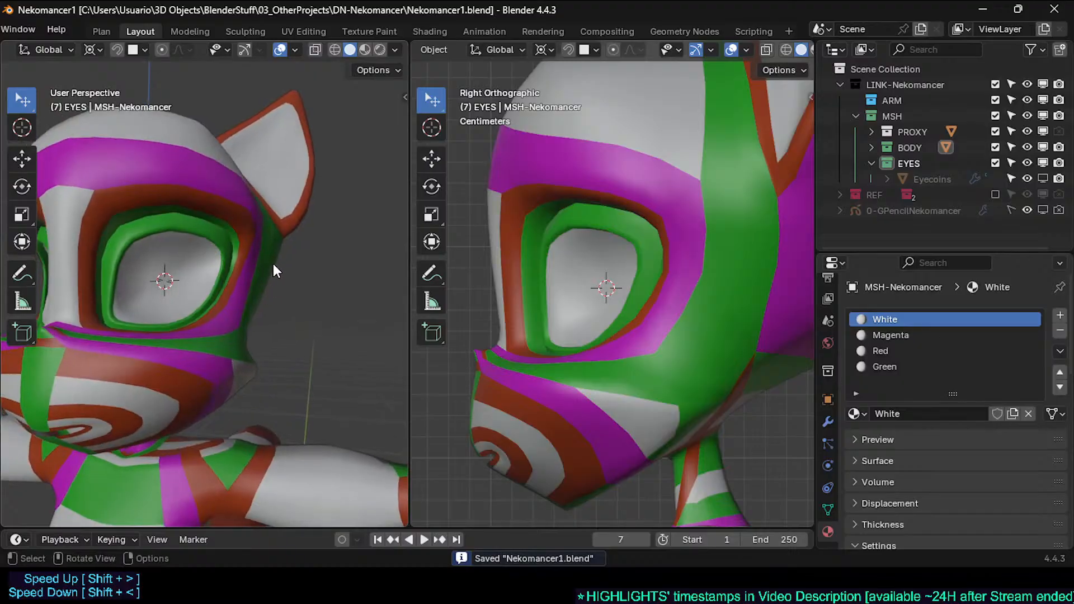
# Step: Reveal the hidden eyeball objects and make the Eyecoins object visible in the viewports
pyautogui.hotkey('alt', 'h')
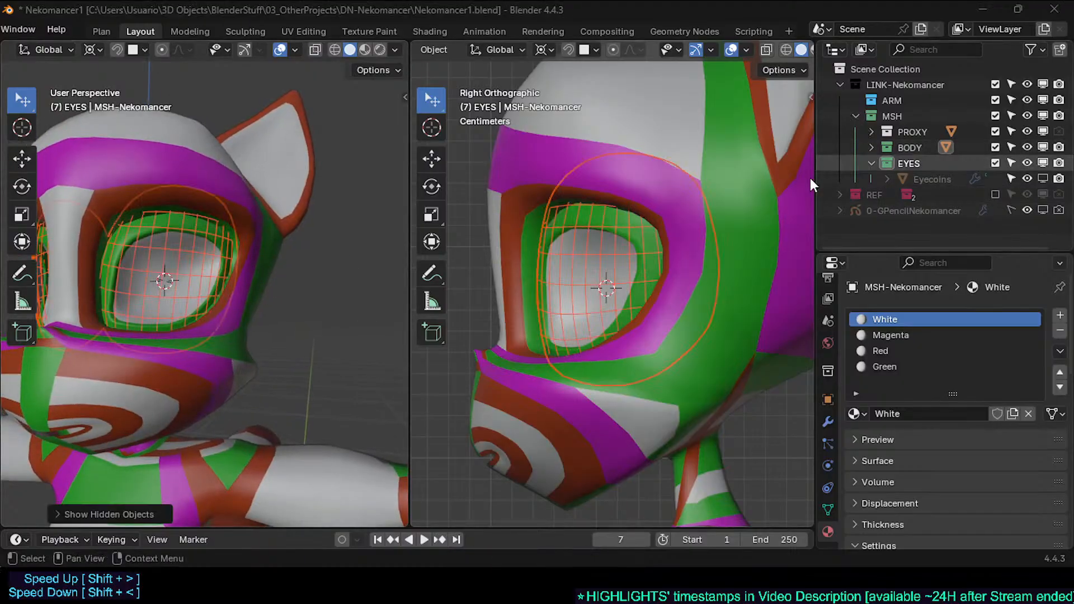
pyautogui.click(1043, 179)
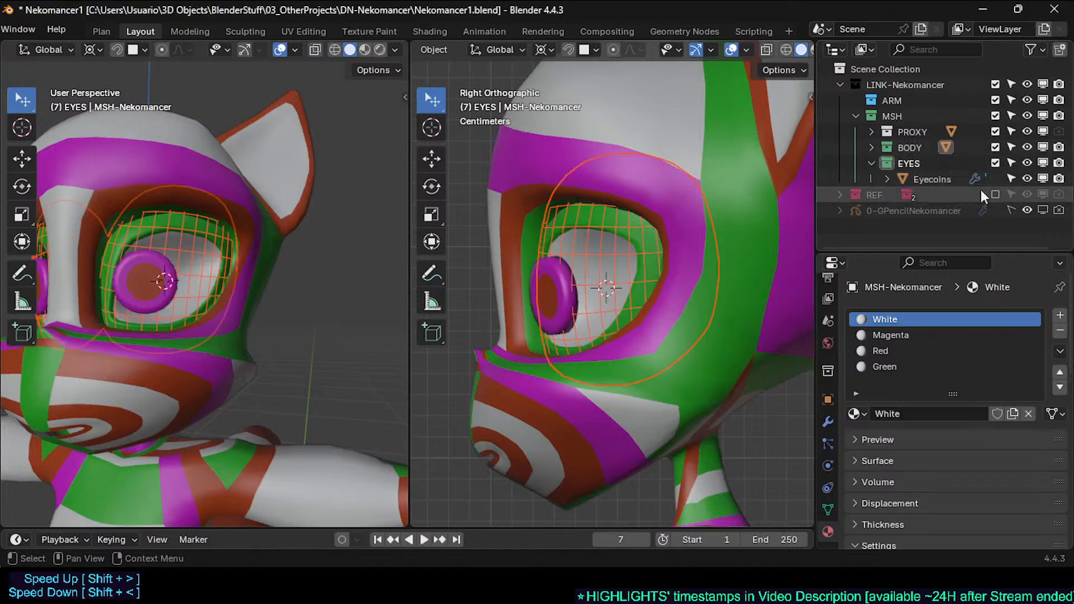
# Step: Examine the Eyecoins disc in Edit Mode and Object Mode, checking from the side how it sits against the eye socket surface
pyautogui.moveTo(168, 304); pyautogui.dragTo(191, 310, button='middle')
pyautogui.scroll(4, 205, 338)
pyautogui.click(168, 280)
pyautogui.scroll(-2, 158, 289)
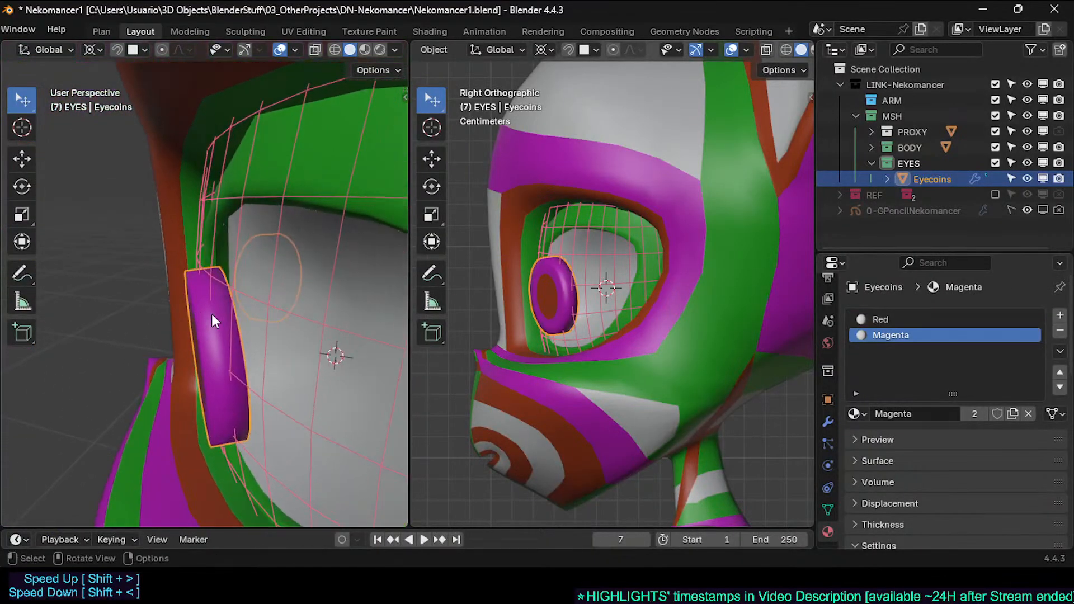
pyautogui.press('Tab')
pyautogui.moveTo(212, 314); pyautogui.dragTo(197, 313, button='middle')
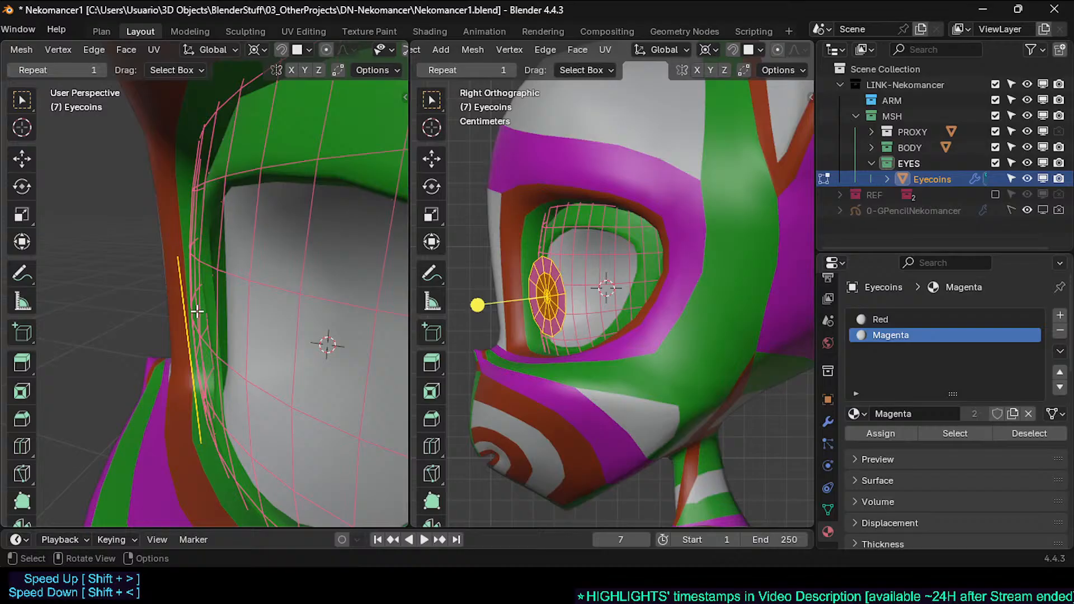
pyautogui.moveTo(197, 311); pyautogui.dragTo(236, 311, button='middle')
pyautogui.press('Tab')
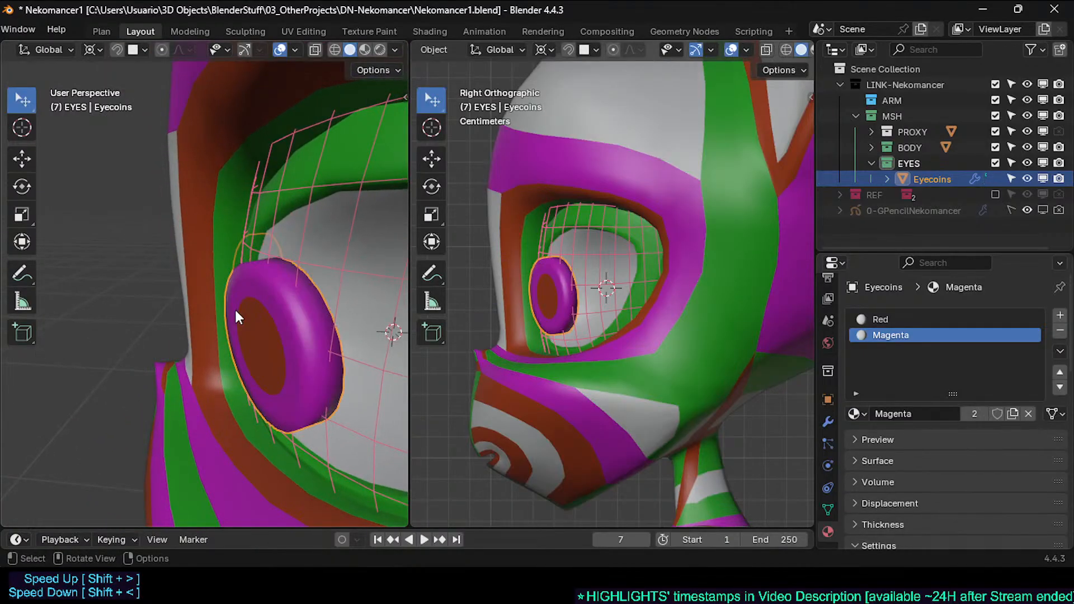
# Step: Set the Eyeballs object to display as Solid in the viewport
pyautogui.click(298, 170)
pyautogui.moveTo(276, 224); pyautogui.dragTo(190, 224, button='middle')
pyautogui.scroll(1, 190, 223)
pyautogui.moveTo(284, 206); pyautogui.dragTo(257, 198, button='middle')
pyautogui.click(237, 207)
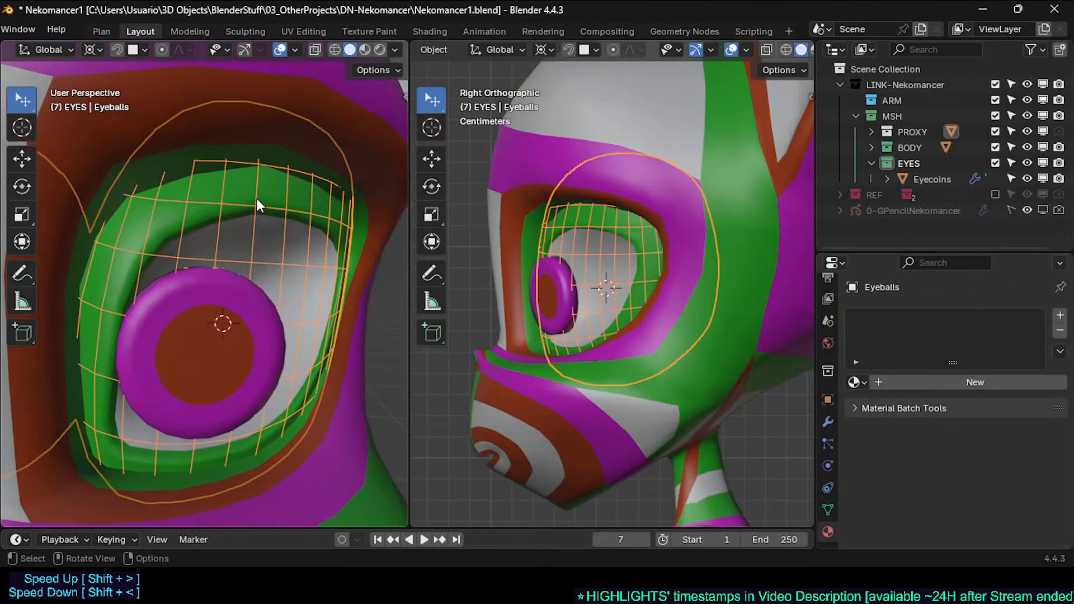
pyautogui.hotkey('shift', 'alt', 'z')
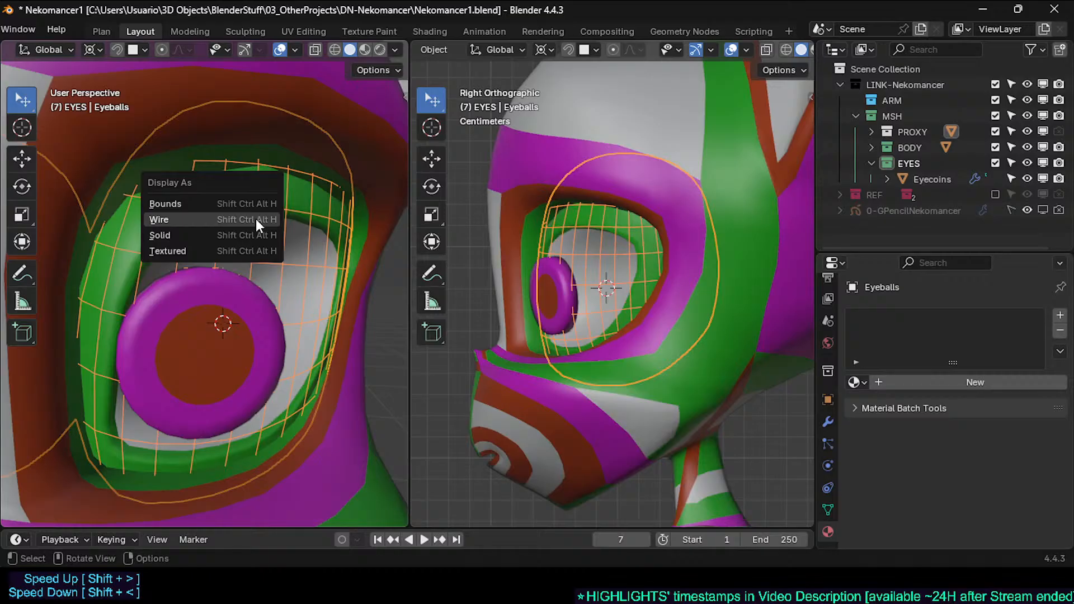
pyautogui.click(231, 237)
pyautogui.moveTo(210, 251); pyautogui.dragTo(395, 239, button='middle')
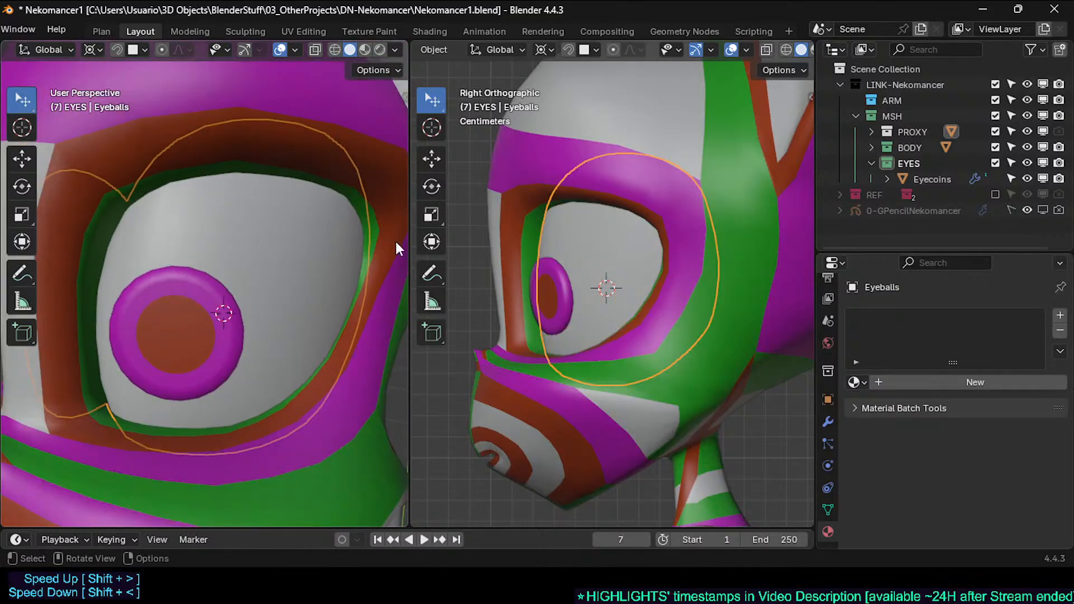
# Step: Turn on viewport display of the Shrinkwrap modifier on the MSH-Nekomancer mesh
pyautogui.click(376, 218)
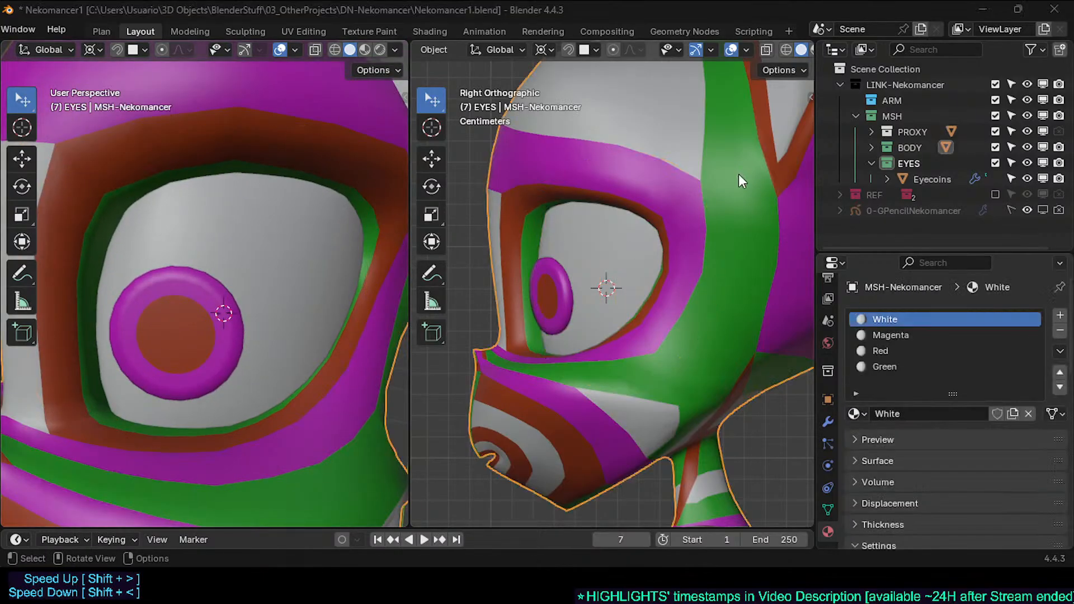
pyautogui.click(828, 421)
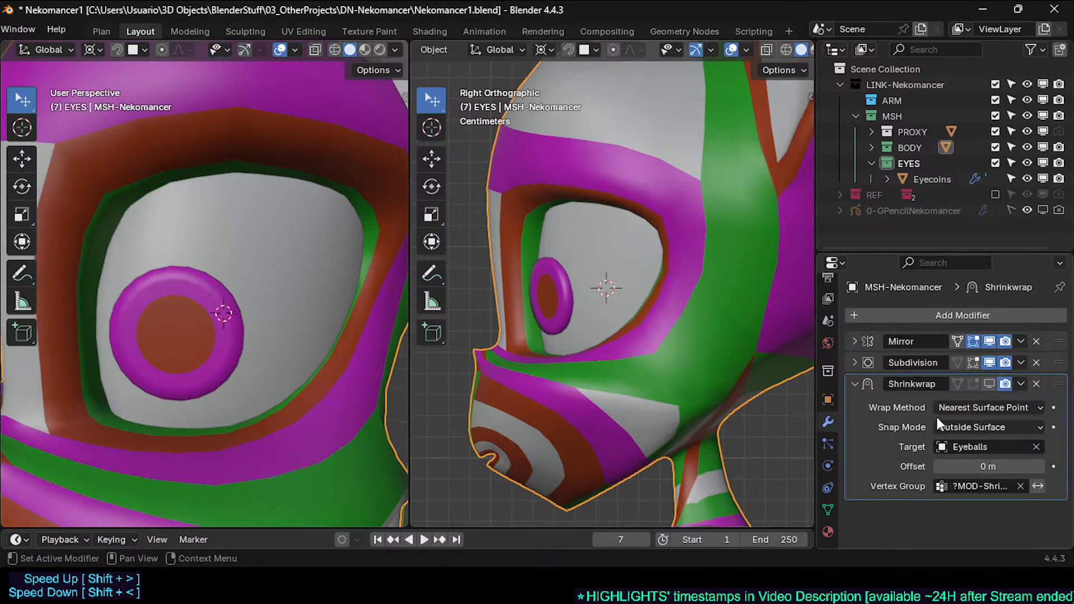
pyautogui.click(990, 384)
pyautogui.scroll(-3, 308, 267)
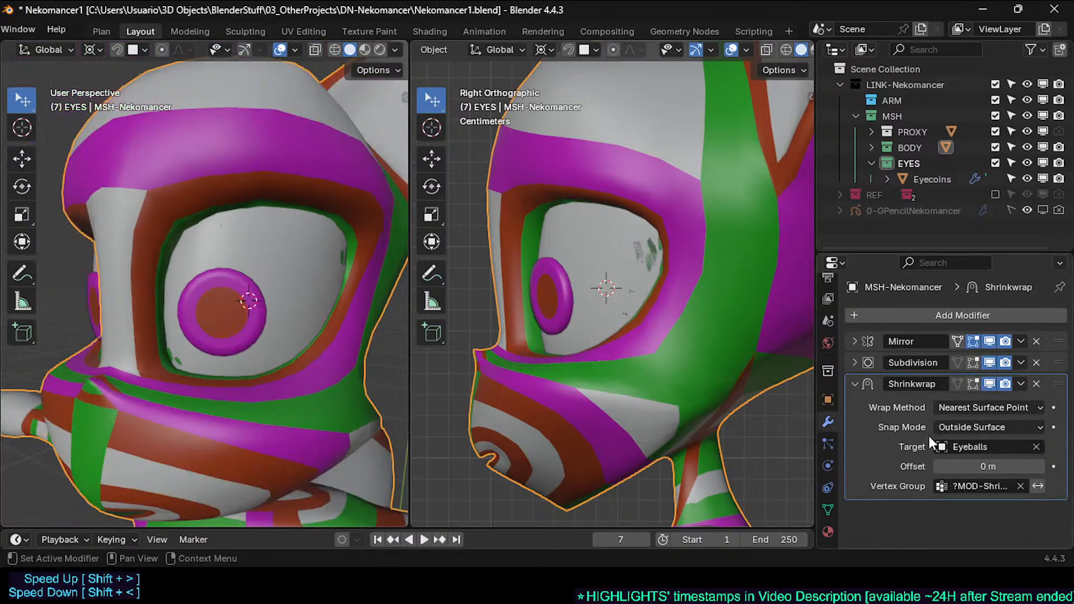
# Step: Try a Shrinkwrap offset of 0.1 m and step it back down to 0 m
pyautogui.click(988, 467)
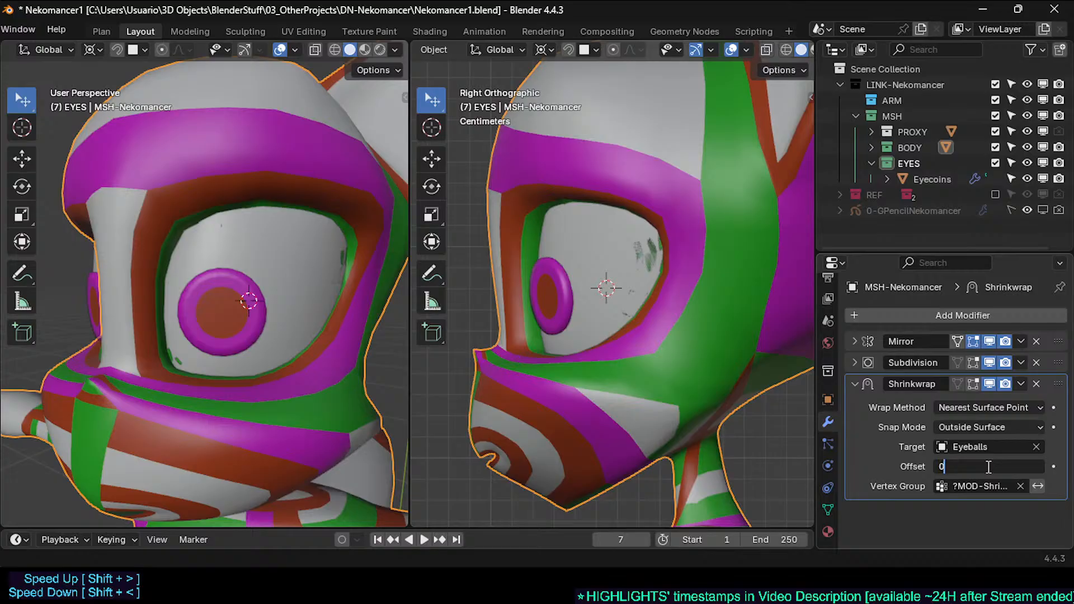
pyautogui.write('0.1')
pyautogui.press('Return')
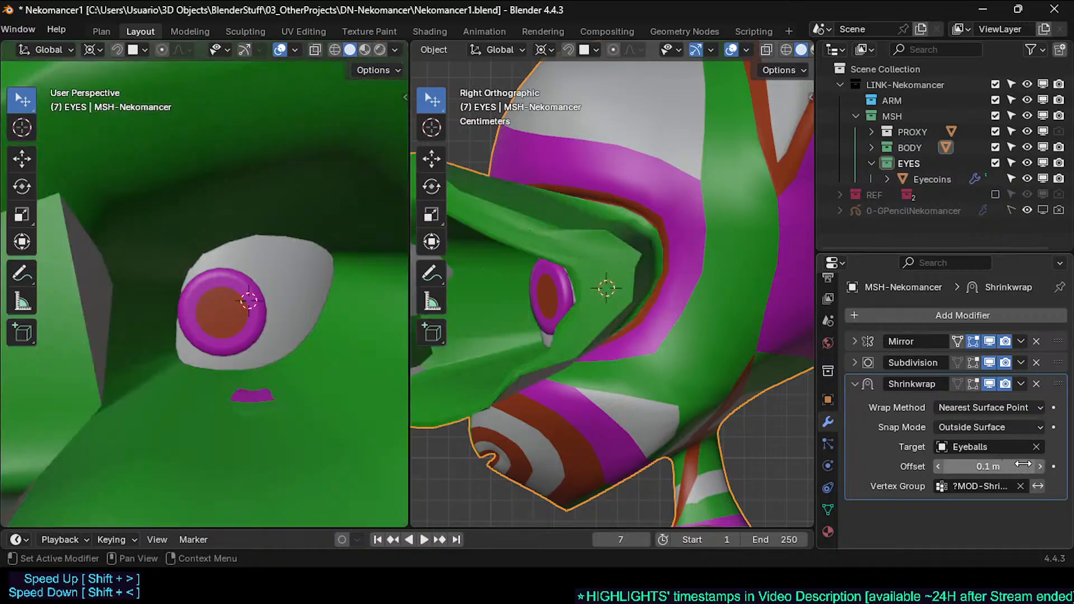
pyautogui.click(935, 464)
pyautogui.click(935, 464)
pyautogui.click(935, 464)
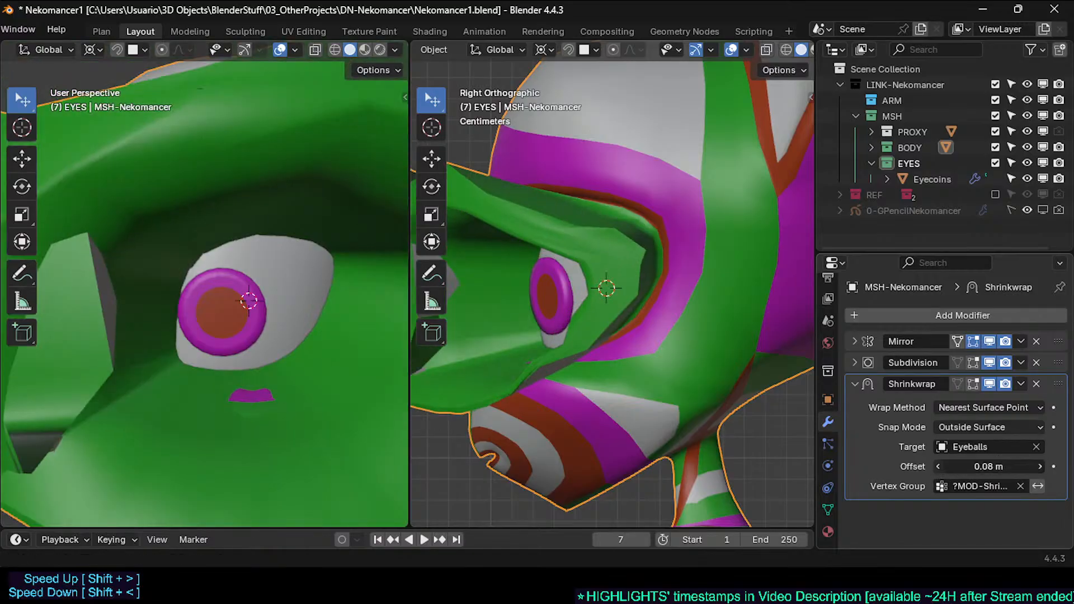
pyautogui.click(935, 465)
pyautogui.click(935, 464)
pyautogui.click(935, 465)
pyautogui.click(935, 464)
pyautogui.click(935, 464)
pyautogui.click(936, 464)
pyautogui.click(935, 465)
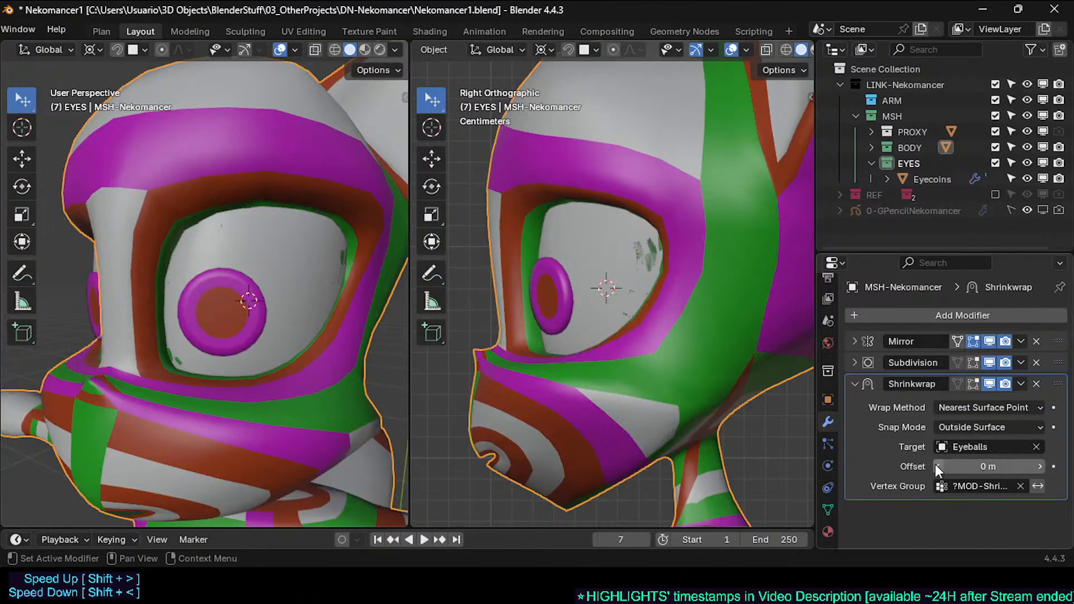
# Step: Try Shrinkwrap offsets of 0.01 m and 0.001 m on the head mesh
pyautogui.click(986, 466)
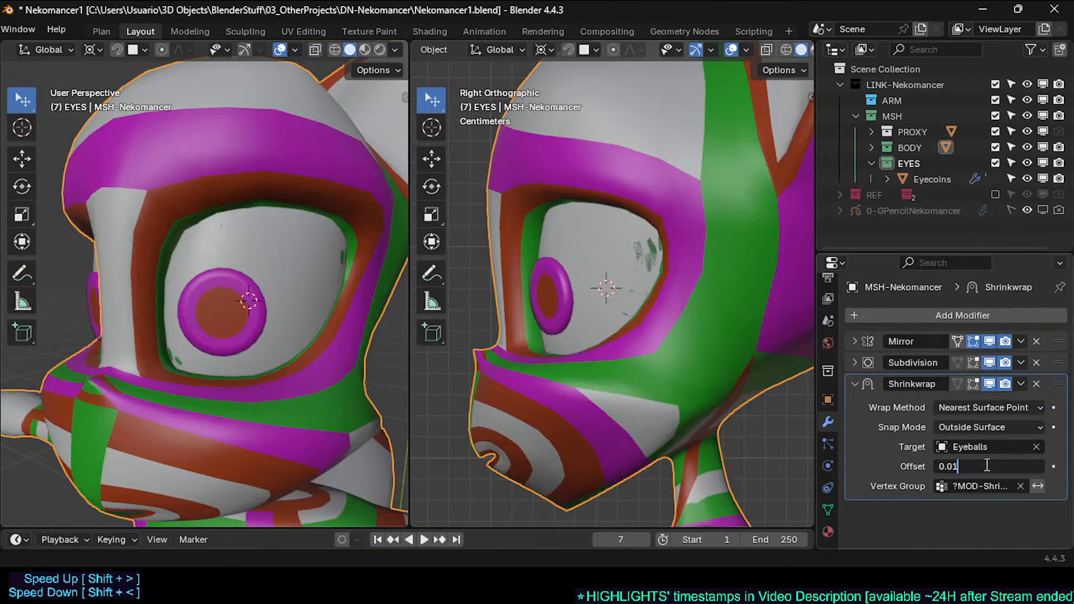
pyautogui.write('0.01')
pyautogui.press('Return')
pyautogui.click(986, 465)
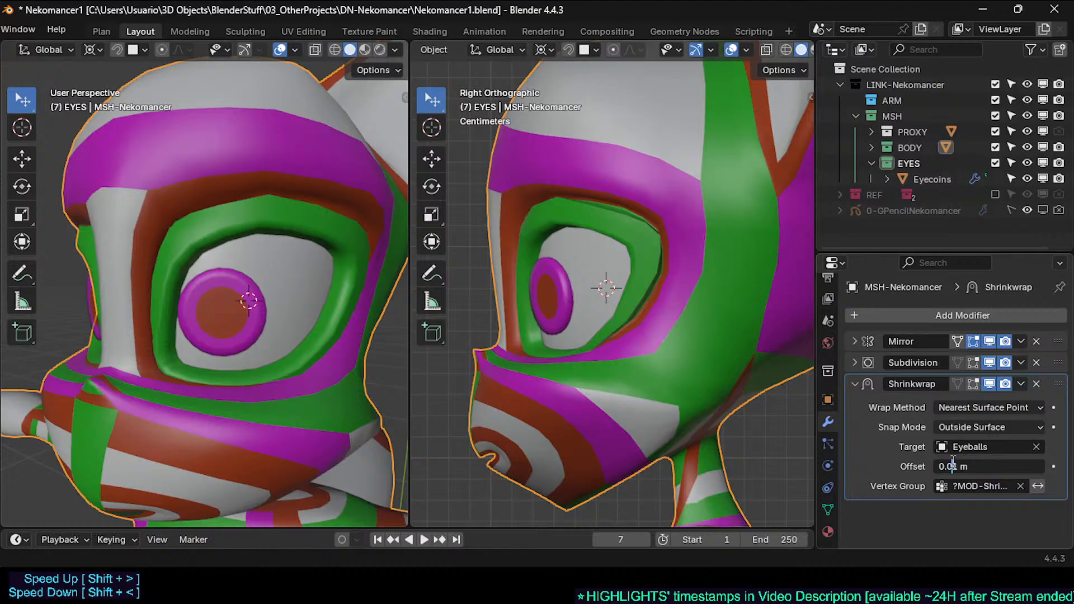
pyautogui.write('0')
pyautogui.press('Return')
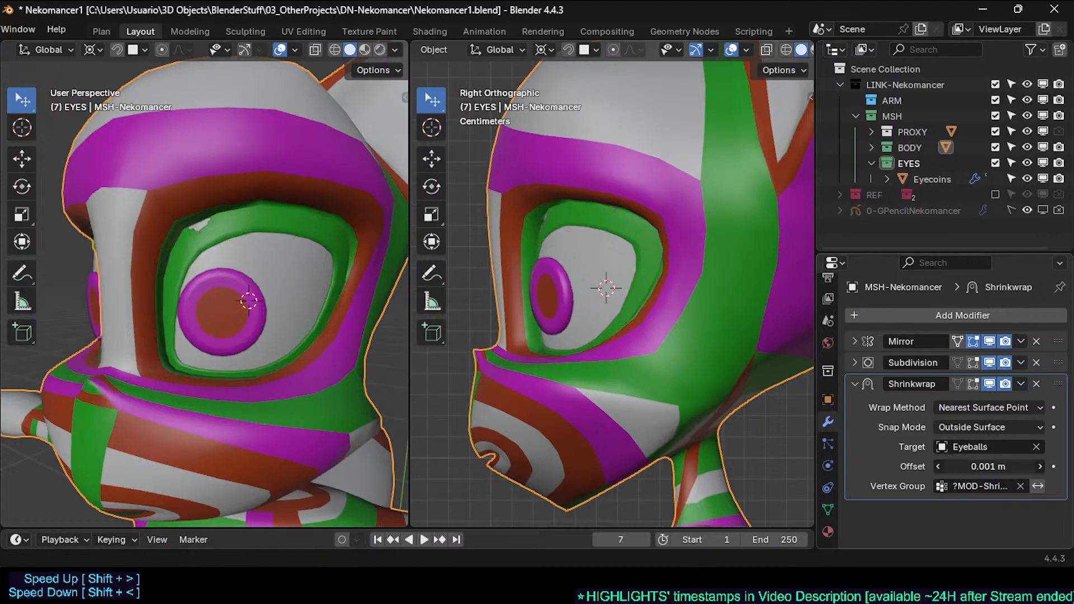
# Step: Try finer Shrinkwrap offsets of 0.002 m, 0.0015 m and 0.0017 m, comparing how the green eyelid clears the eyeball
pyautogui.write('2')
pyautogui.press('Return')
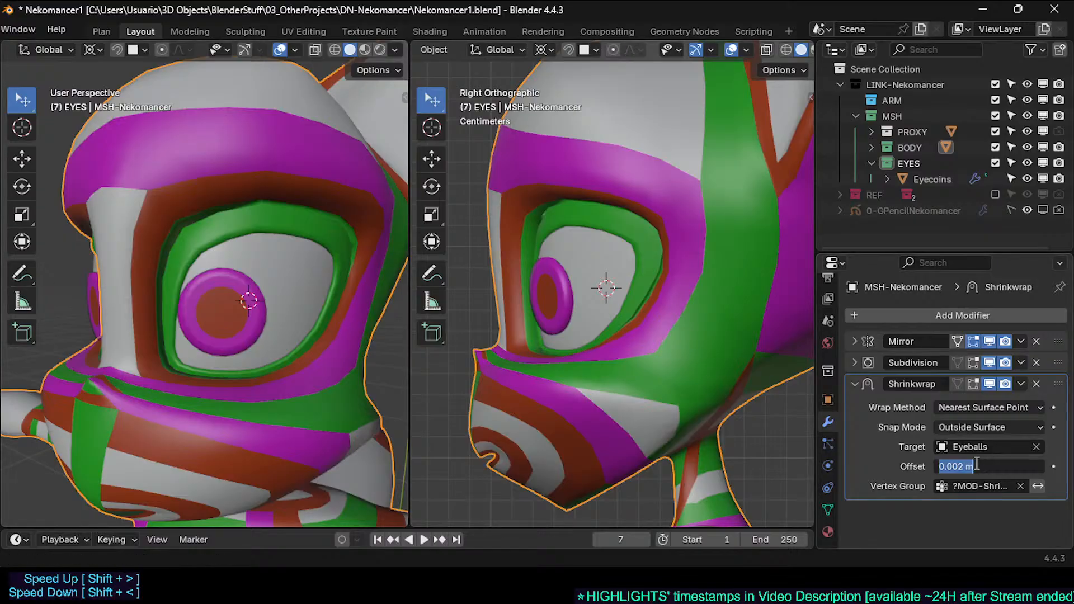
pyautogui.click(962, 466)
pyautogui.write('5')
pyautogui.press('Return')
pyautogui.scroll(3, 204, 292)
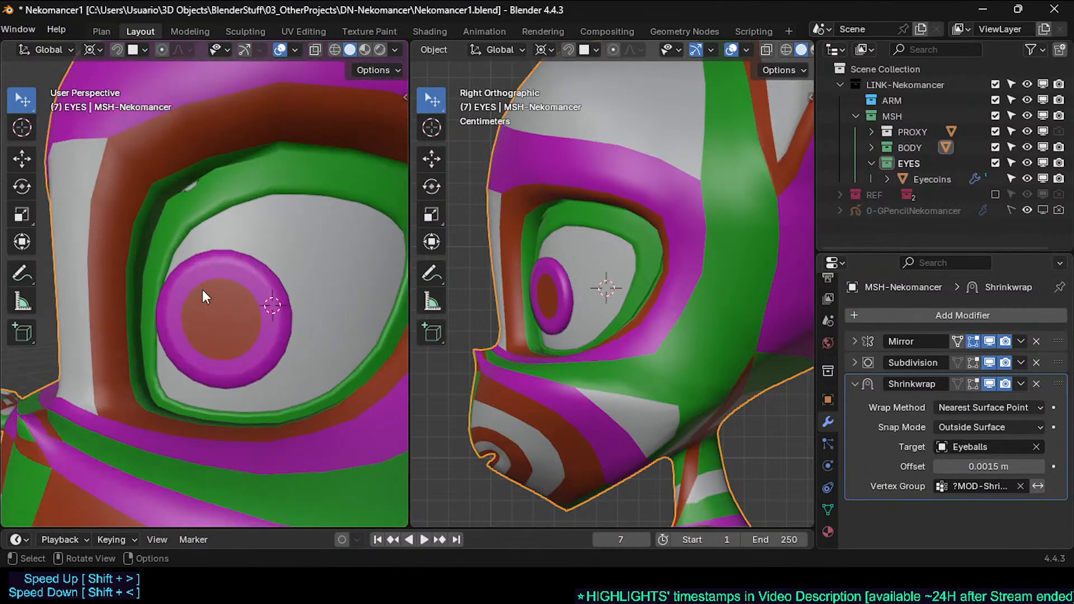
pyautogui.click(982, 468)
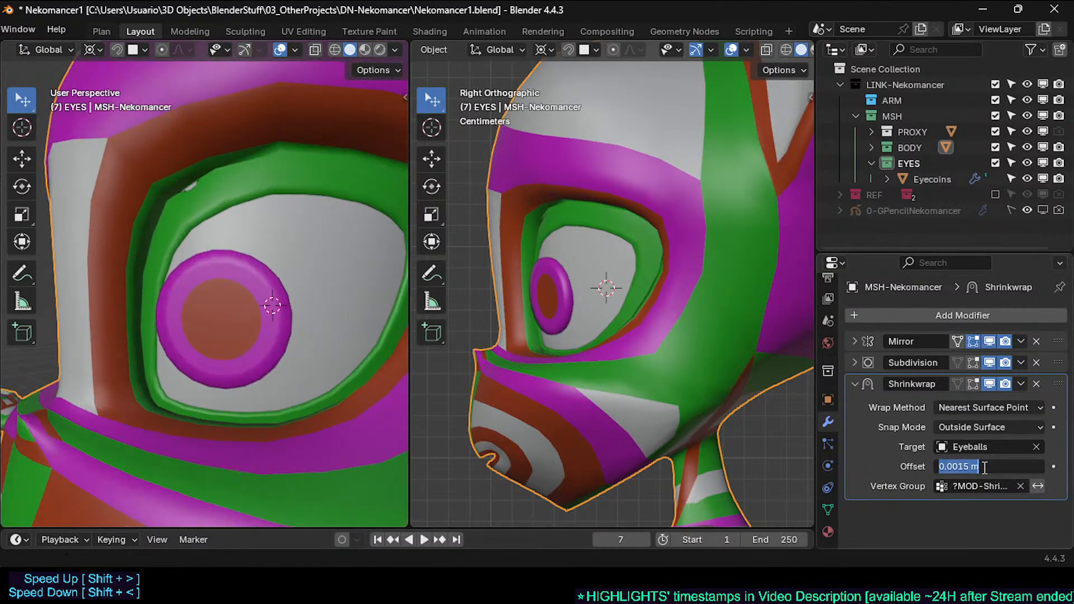
pyautogui.click(963, 466)
pyautogui.write('7')
pyautogui.press('Return')
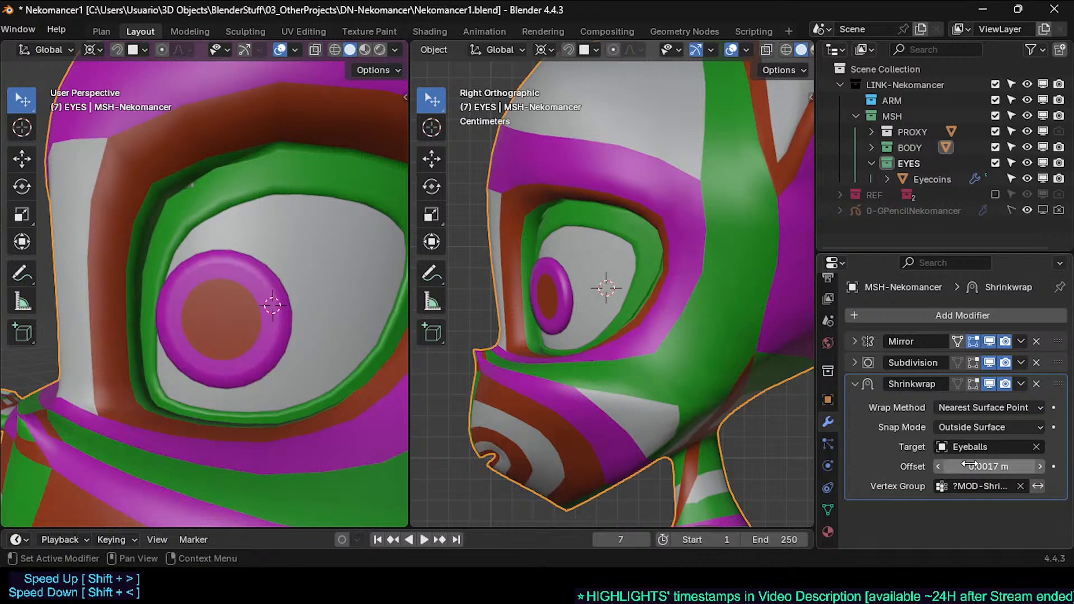
# Step: Set the Shrinkwrap offset to 0.002 m and save the file
pyautogui.click(971, 465)
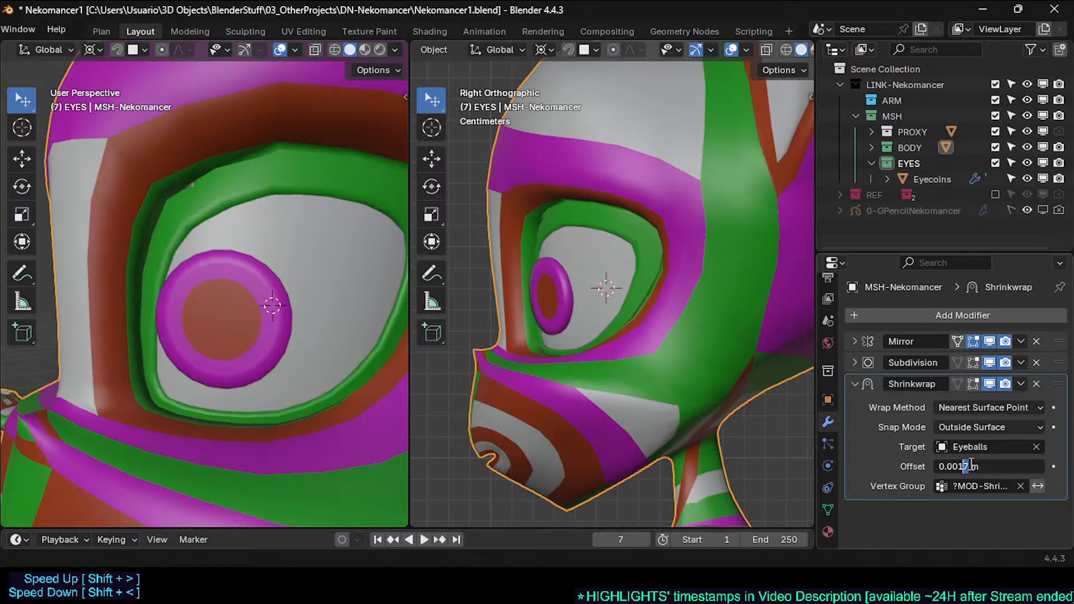
pyautogui.write('0.002')
pyautogui.press('Return')
pyautogui.moveTo(136, 268); pyautogui.dragTo(190, 257, button='middle')
pyautogui.hotkey('ctrl', 's')
pyautogui.press('Tab')
pyautogui.scroll(-2, 245, 247)
pyautogui.press('Tab')
pyautogui.scroll(3, 251, 266)
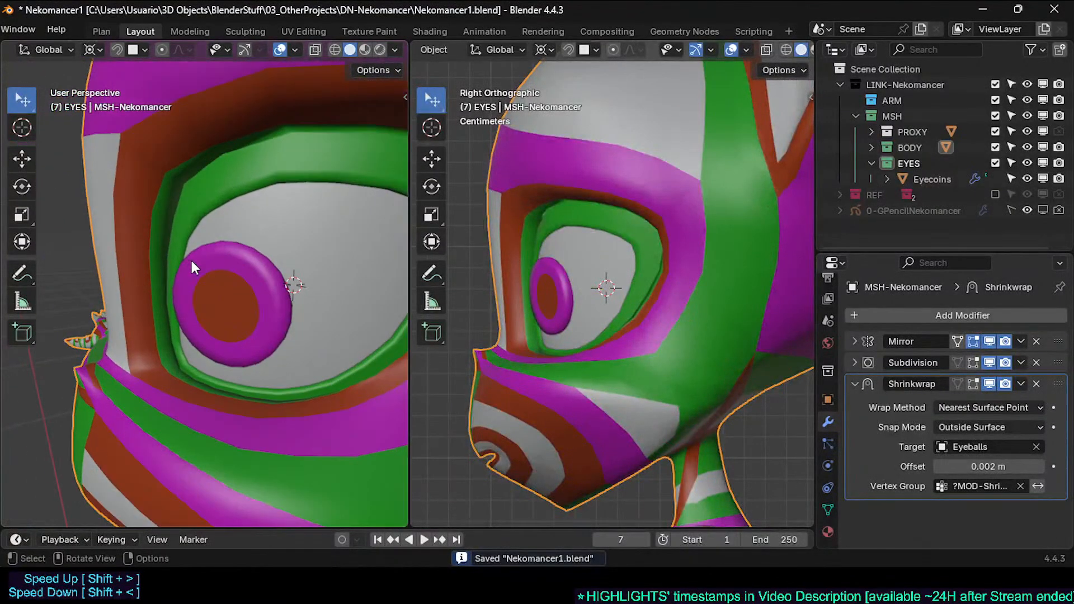
# Step: Move the Eyecoins disc geometry slightly inward toward the white eyeball surface in Edit Mode
pyautogui.click(247, 277)
pyautogui.moveTo(247, 277); pyautogui.dragTo(140, 307, button='middle')
pyautogui.press('Tab')
pyautogui.press('g')
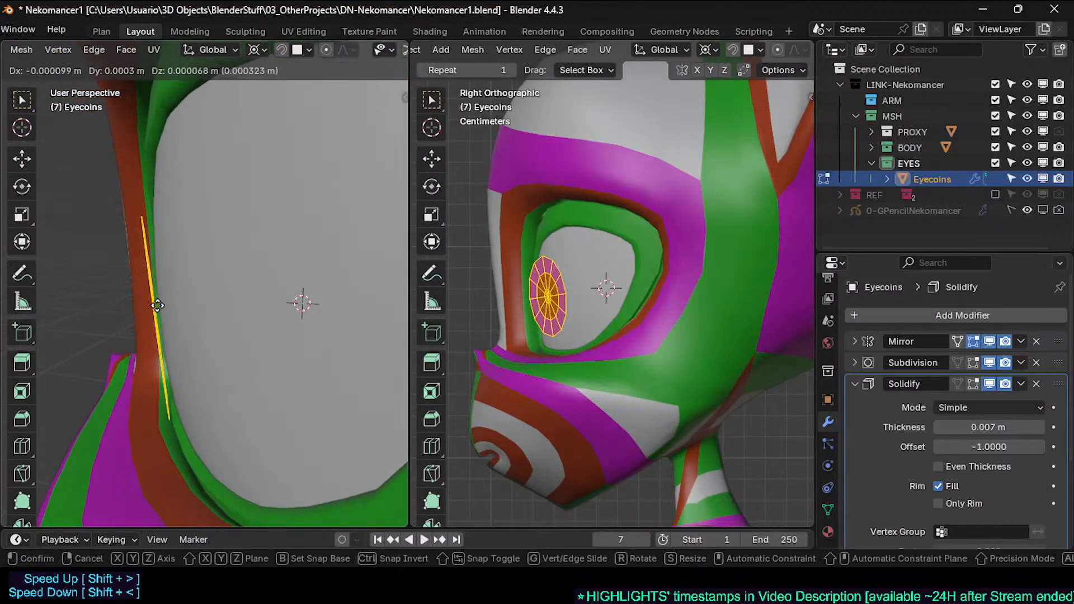
pyautogui.rightClick(212, 290)
pyautogui.press('Tab')
pyautogui.moveTo(216, 292); pyautogui.dragTo(278, 343, button='middle')
pyautogui.press('Tab')
pyautogui.press('g')
pyautogui.click(179, 346)
pyautogui.press('g')
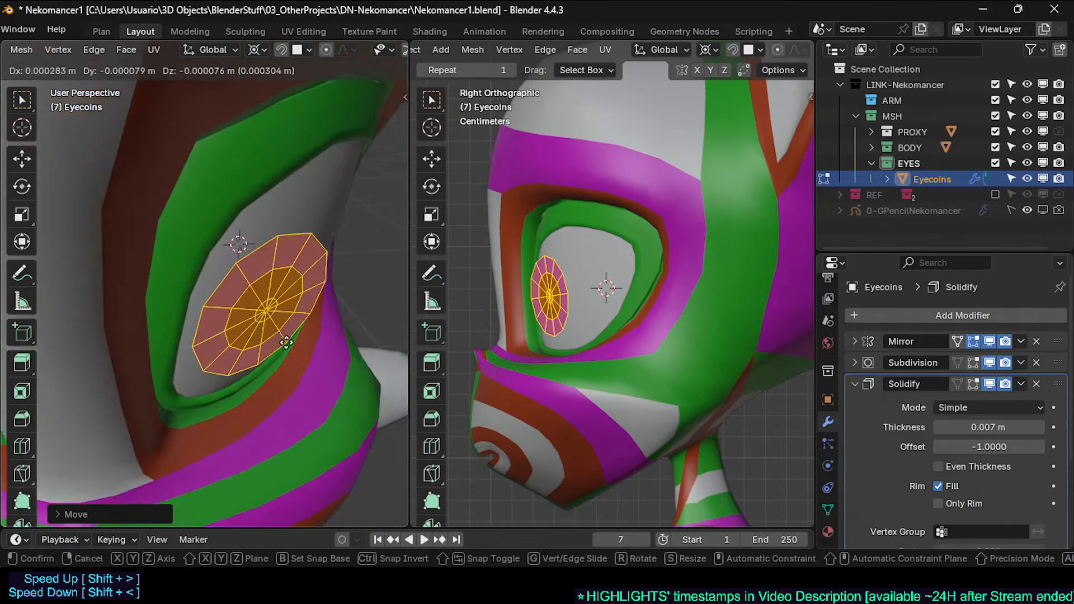
pyautogui.click(285, 342)
pyautogui.moveTo(196, 331); pyautogui.dragTo(98, 327, button='middle')
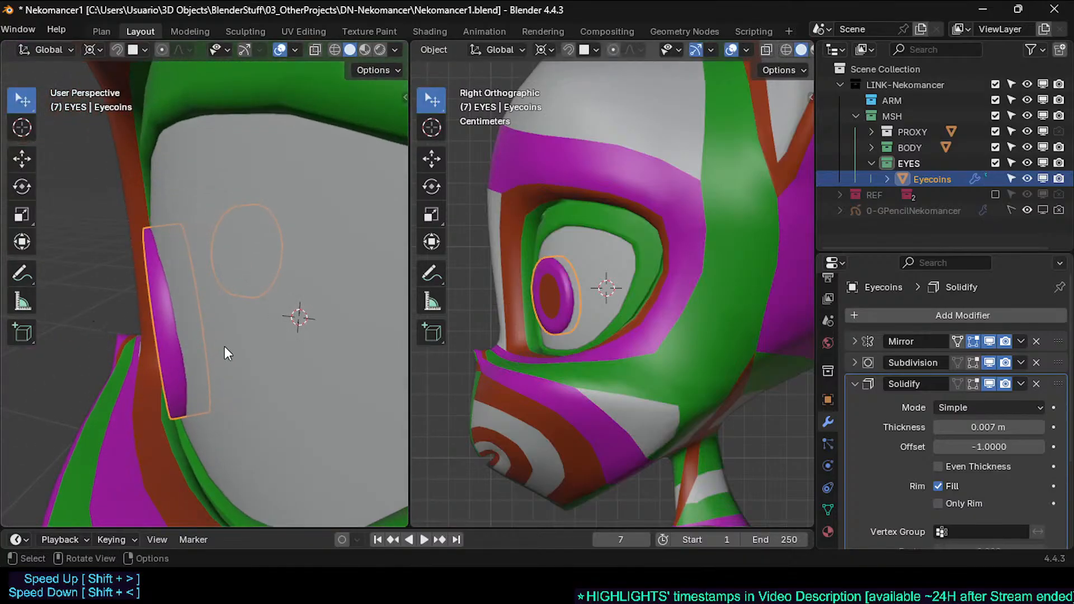
# Step: Rotate the Eyecoins disc geometry to follow the tilt of the eyeball surface and return to Object Mode
pyautogui.moveTo(222, 373); pyautogui.dragTo(223, 341, button='middle')
pyautogui.moveTo(220, 377)
pyautogui.mouseDown(button='middle')
pyautogui.moveTo(210, 376)
pyautogui.moveTo(220, 377)
pyautogui.mouseUp(button='middle')
pyautogui.press('r')
pyautogui.click(253, 380)
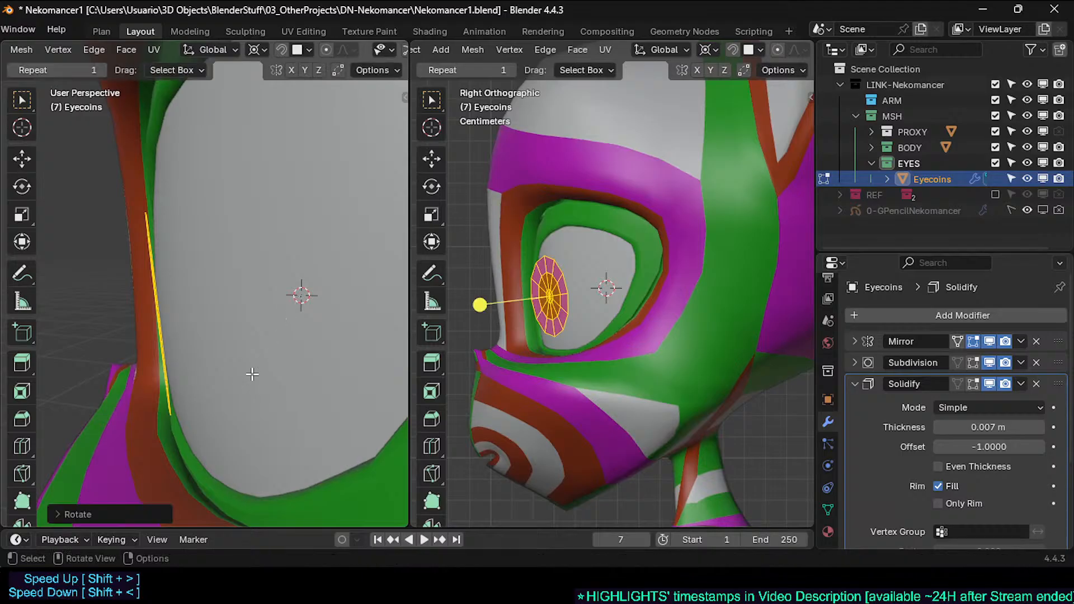
pyautogui.press('r')
pyautogui.click(256, 287)
pyautogui.press('Tab')
pyautogui.moveTo(196, 318); pyautogui.dragTo(267, 297, button='middle')
pyautogui.scroll(-2, 266, 297)
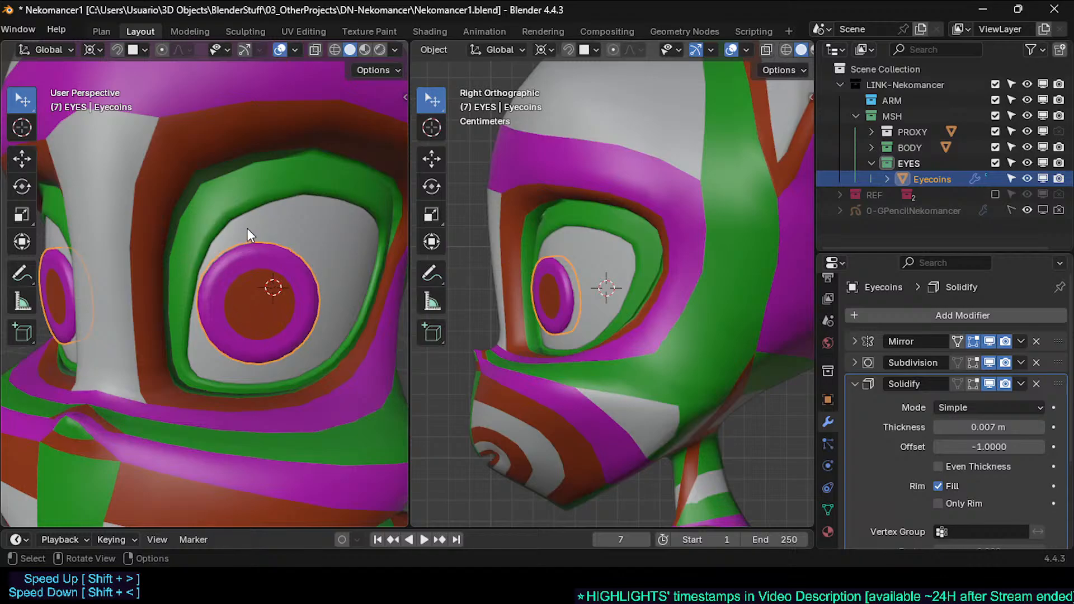
# Step: Compare the head mesh's eyelids with the Shrinkwrap modifier's viewport display switched off and on
pyautogui.press('Tab')
pyautogui.press('Tab')
pyautogui.click(244, 158)
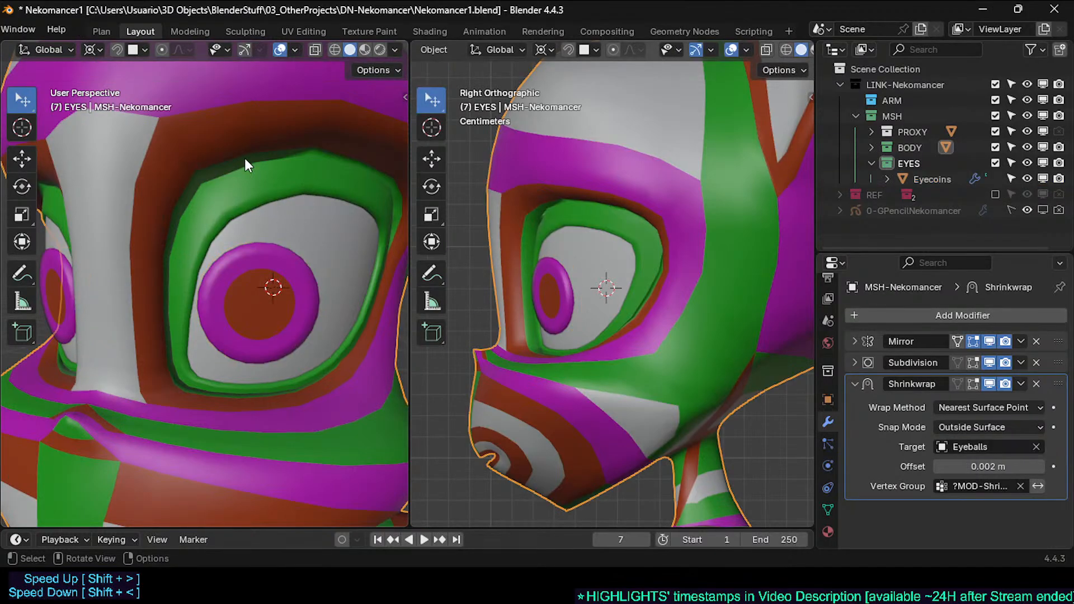
pyautogui.press('Tab')
pyautogui.press('Tab')
pyautogui.click(993, 379)
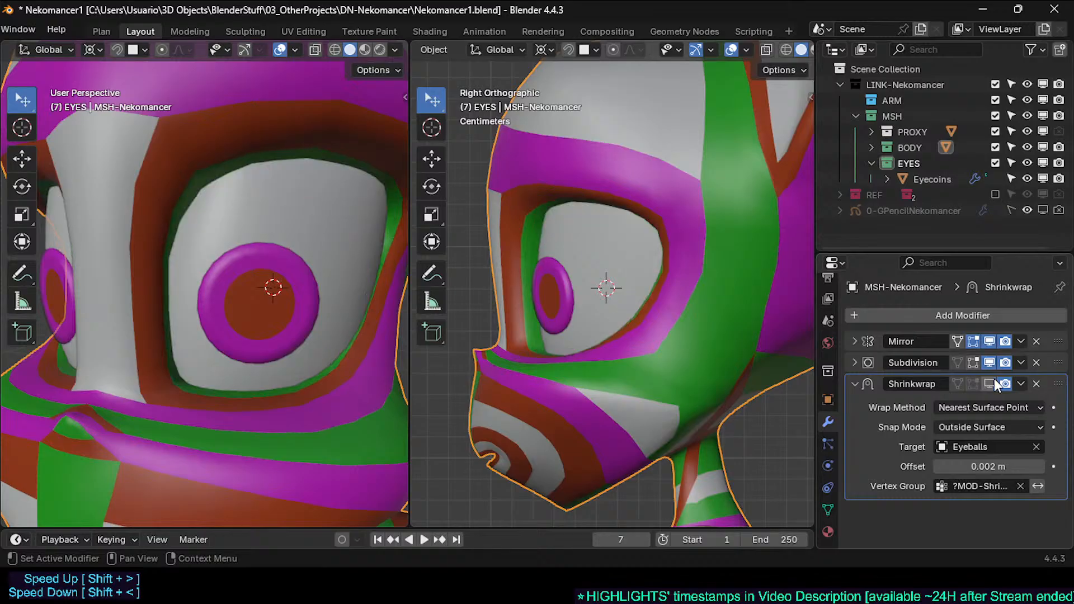
pyautogui.click(995, 379)
pyautogui.click(995, 379)
pyautogui.click(995, 379)
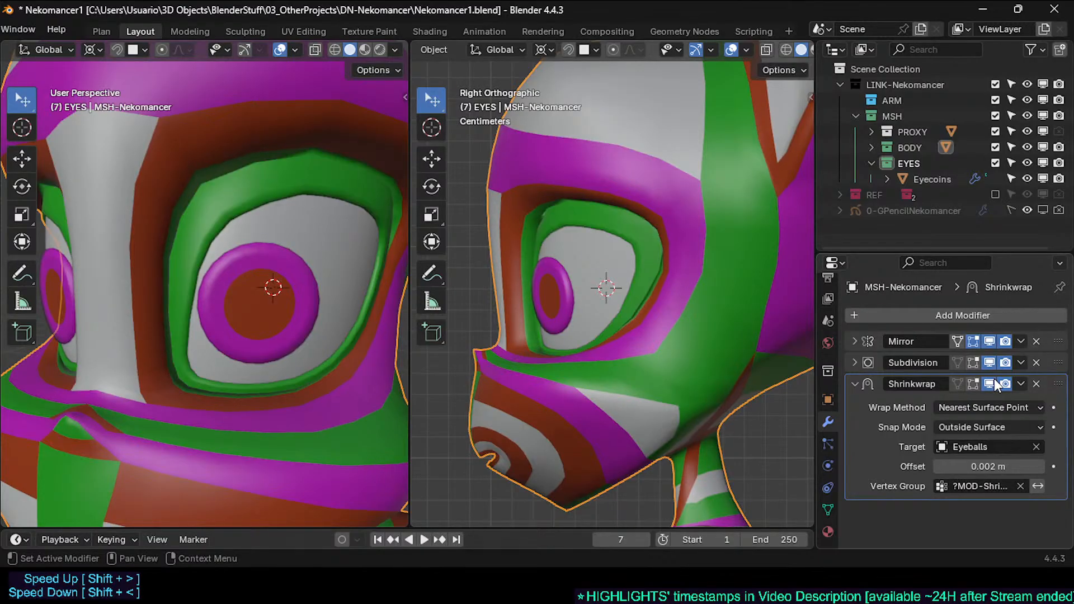
# Step: Set the Solidify thickness of the Eyecoins object to 0.004 m
pyautogui.click(255, 263)
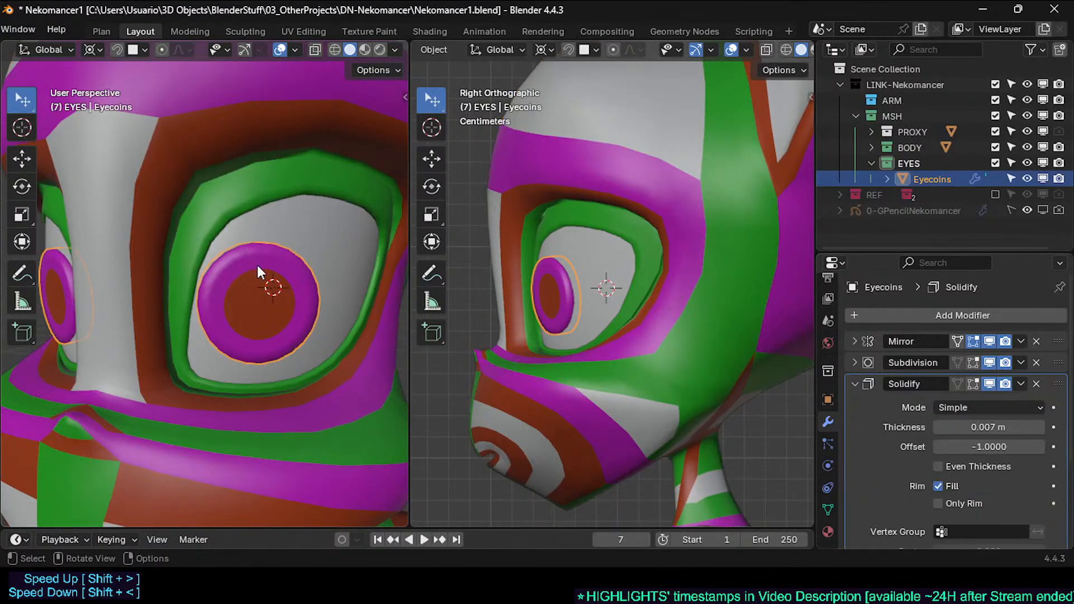
pyautogui.press('Tab')
pyautogui.moveTo(237, 302); pyautogui.dragTo(184, 305, button='middle')
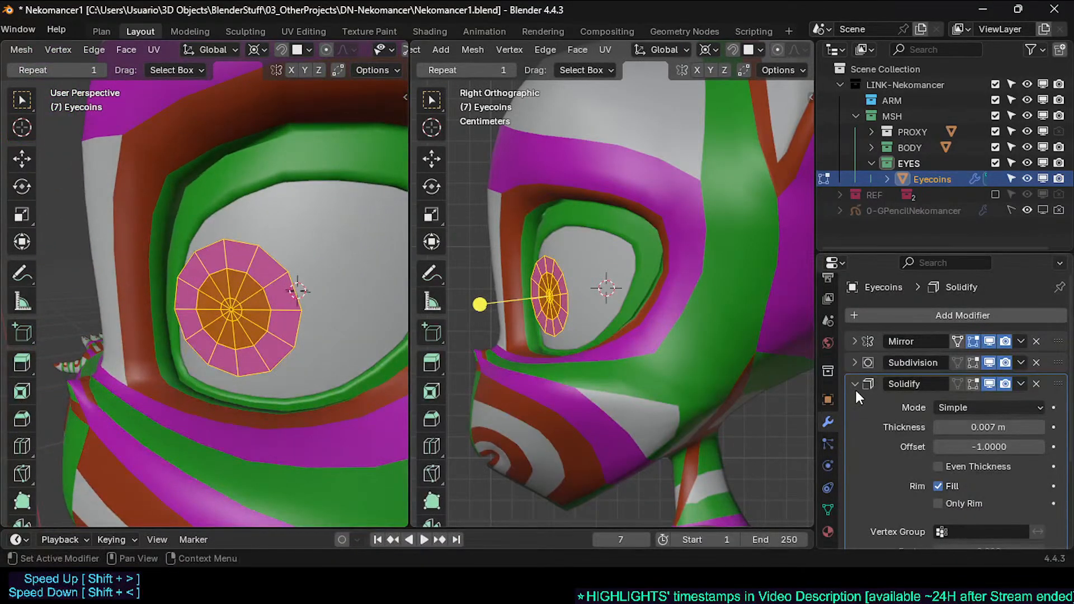
pyautogui.moveTo(283, 316); pyautogui.dragTo(314, 337, button='middle')
pyautogui.press('Tab')
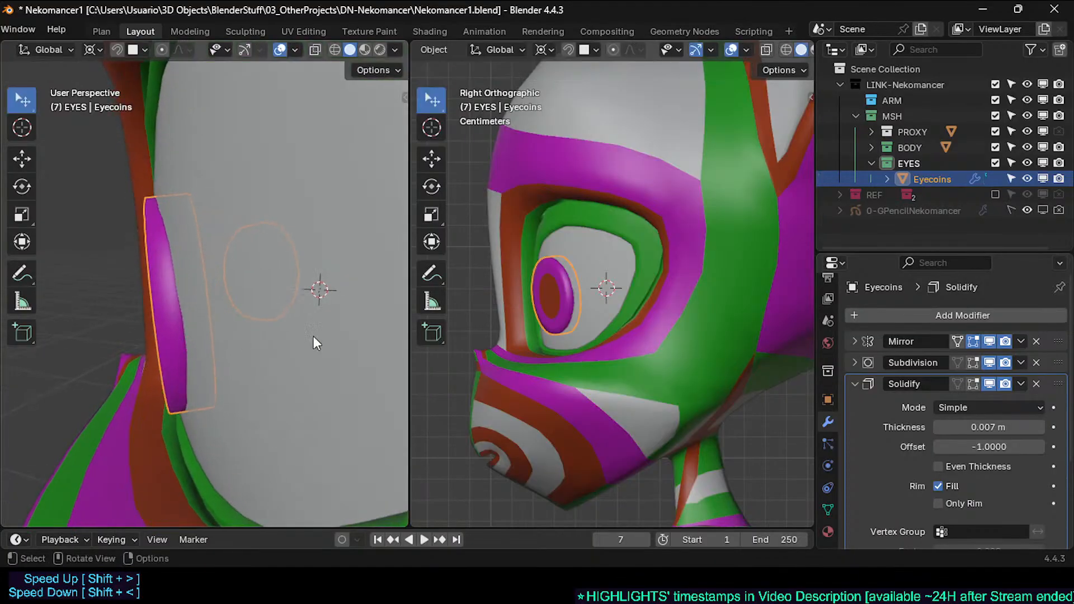
pyautogui.click(962, 432)
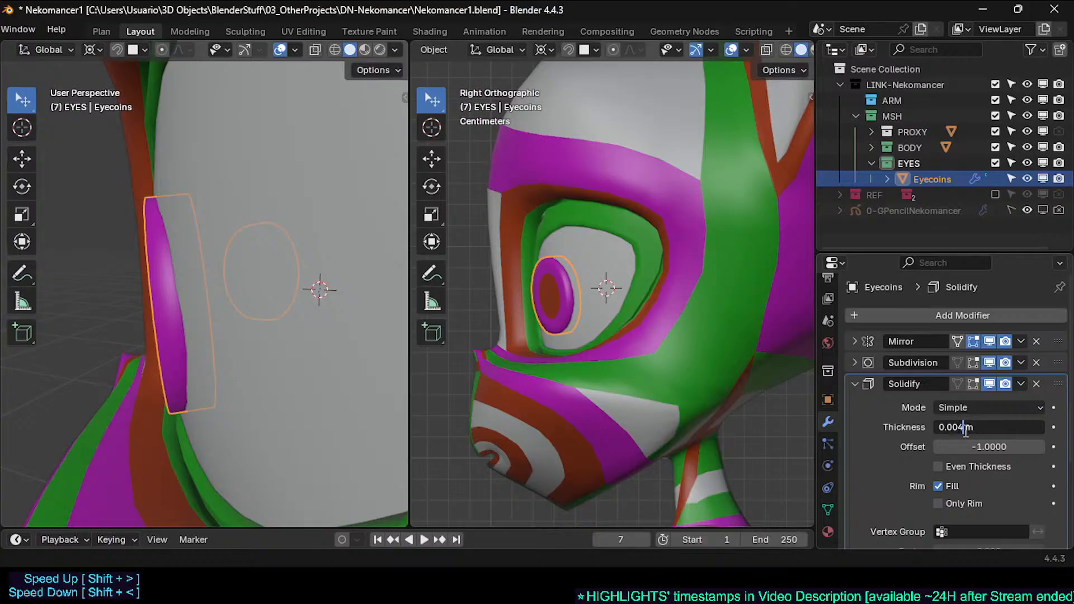
pyautogui.press('Return')
# Step: Shift the Eyecoins disc geometry farther back into the white eye surface in Edit Mode and return to Object Mode
pyautogui.moveTo(190, 120); pyautogui.dragTo(246, 295, button='middle')
pyautogui.press('Tab')
pyautogui.press('Tab')
pyautogui.press('Tab')
pyautogui.press('g')
pyautogui.click(197, 297)
pyautogui.press('Tab')
pyautogui.click(278, 292)
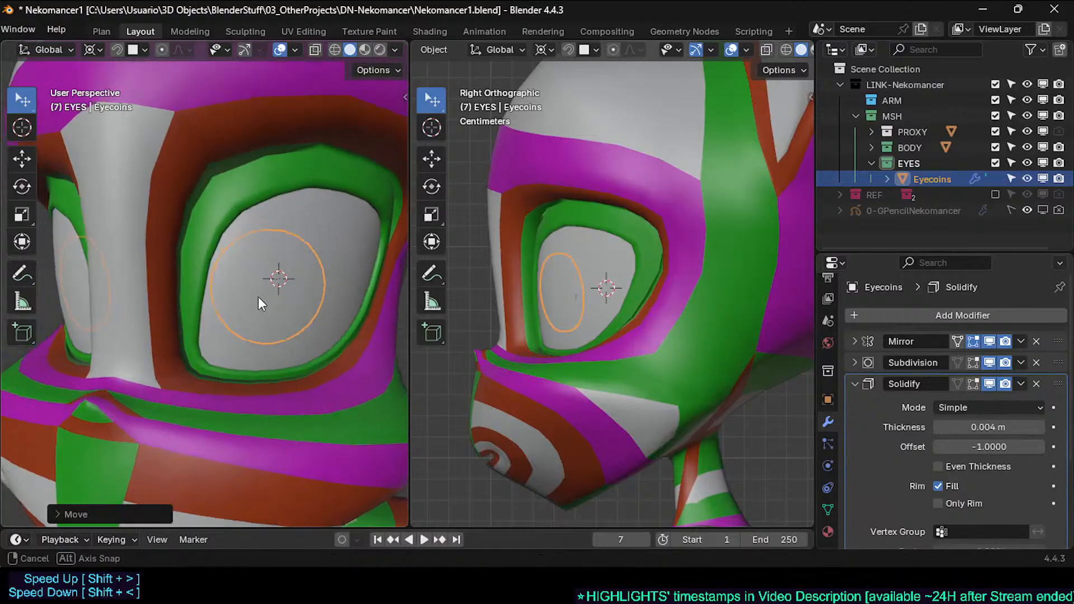
# Step: Undo the last shift of the Eyecoins disc geometry and return to Object Mode
pyautogui.scroll(6, 260, 300)
pyautogui.press('Tab')
pyautogui.hotkey('ctrl', 'z')
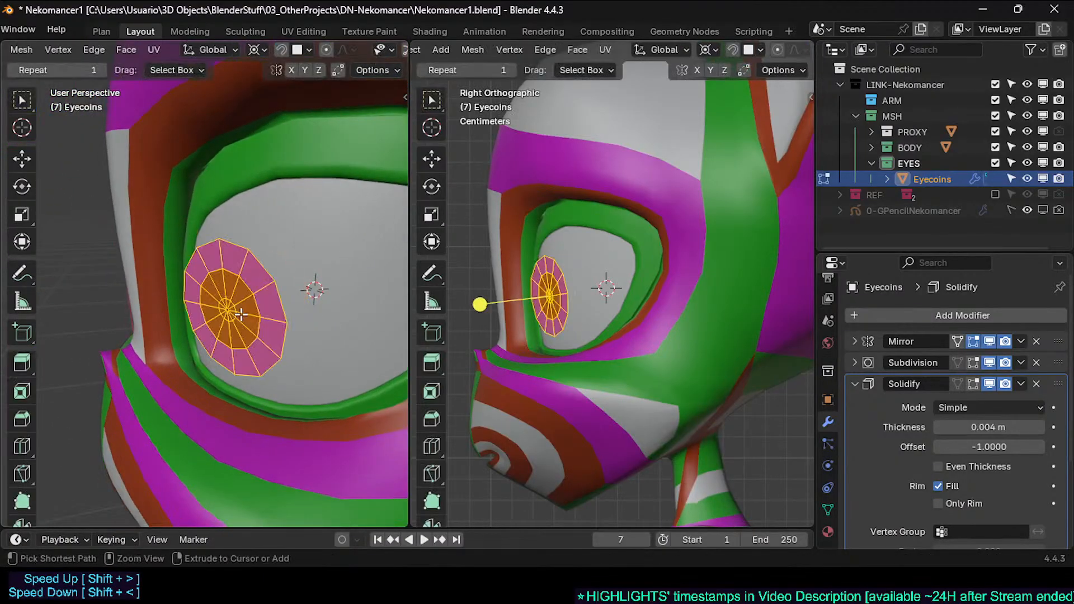
pyautogui.moveTo(232, 312)
pyautogui.mouseDown(button='middle')
pyautogui.moveTo(200, 327)
pyautogui.moveTo(242, 331)
pyautogui.moveTo(238, 297)
pyautogui.mouseUp(button='middle')
pyautogui.press('Tab')
pyautogui.scroll(-2, 200, 327)
pyautogui.scroll(2, 225, 306)
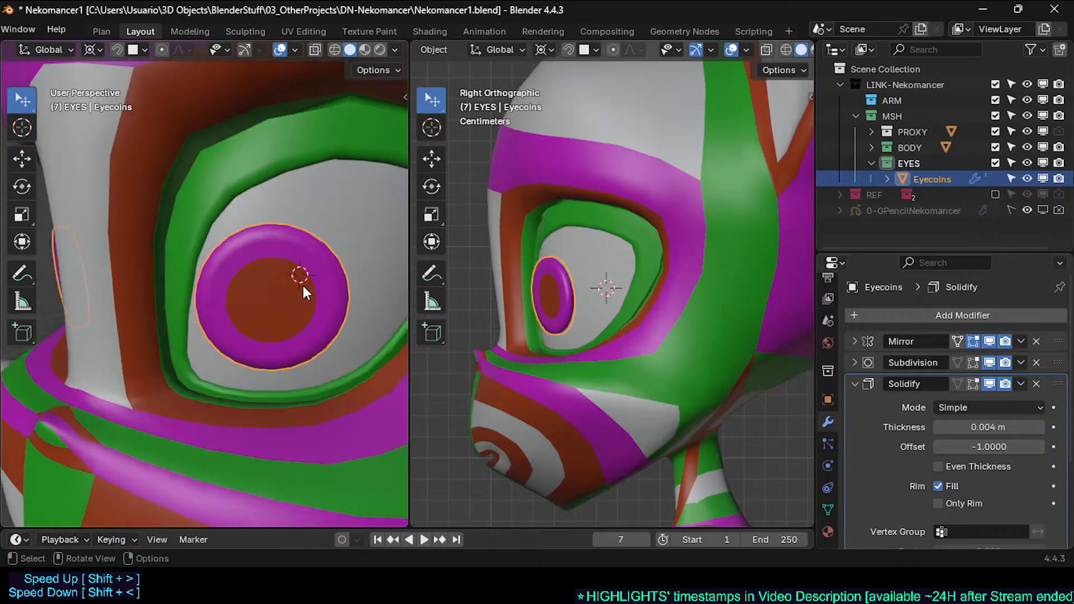
pyautogui.scroll(-3, 234, 290)
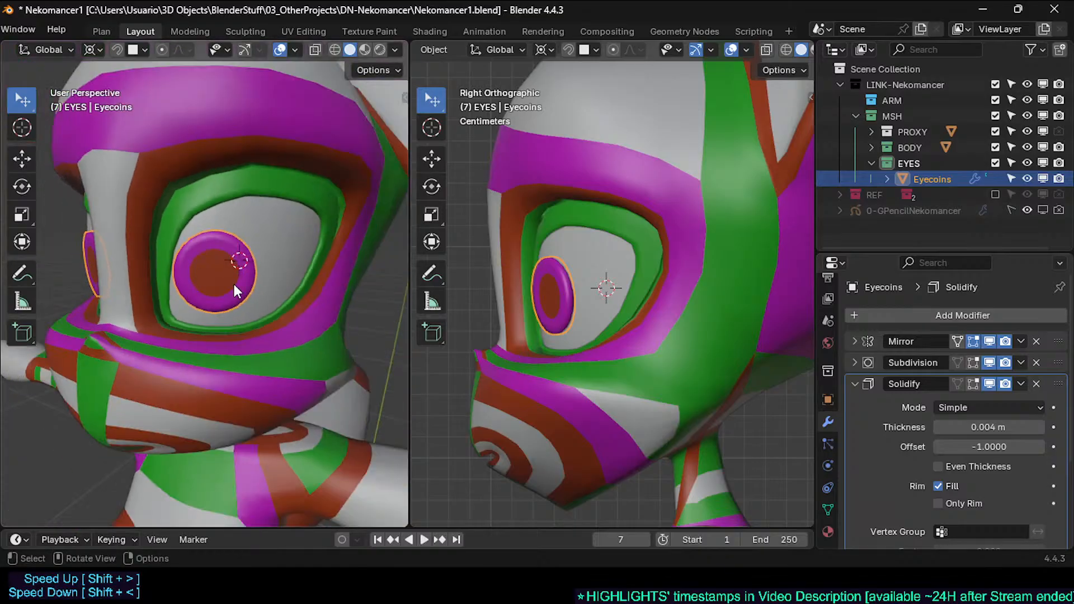
# Step: Switch from the Eyecoins to the MSH-Nekomancer mesh and nudge the vertex just below the nose tip in Edit Mode
pyautogui.moveTo(396, 257); pyautogui.dragTo(148, 316, button='middle')
pyautogui.press('Tab')
pyautogui.scroll(2, 179, 320)
pyautogui.hotkey('alt', 'a')
pyautogui.press('Tab')
pyautogui.click(194, 339)
pyautogui.press('Tab')
pyautogui.click(164, 288)
pyautogui.press('g')
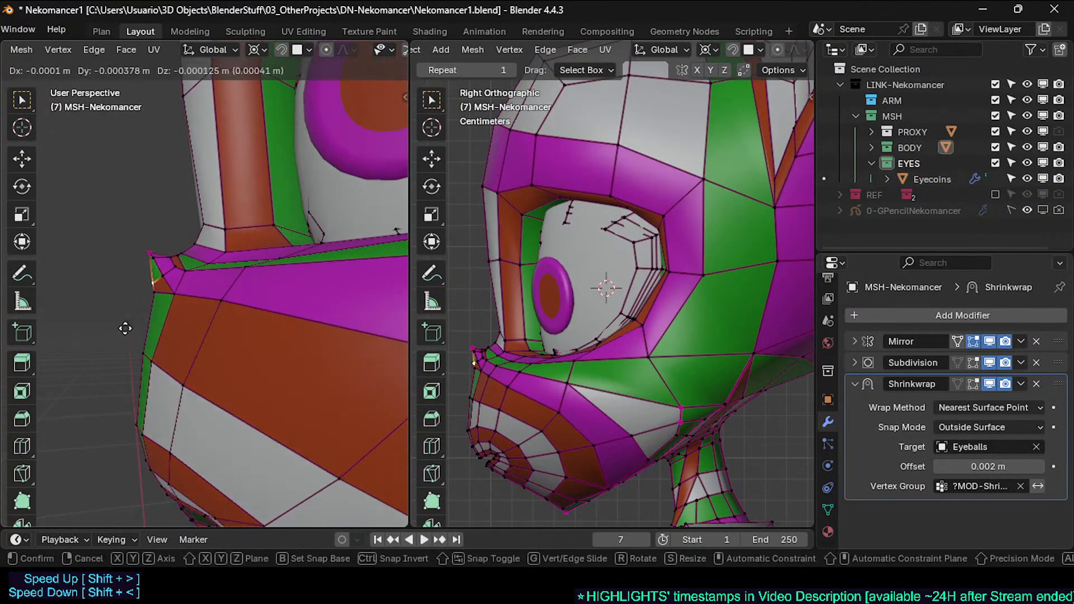
pyautogui.click(125, 329)
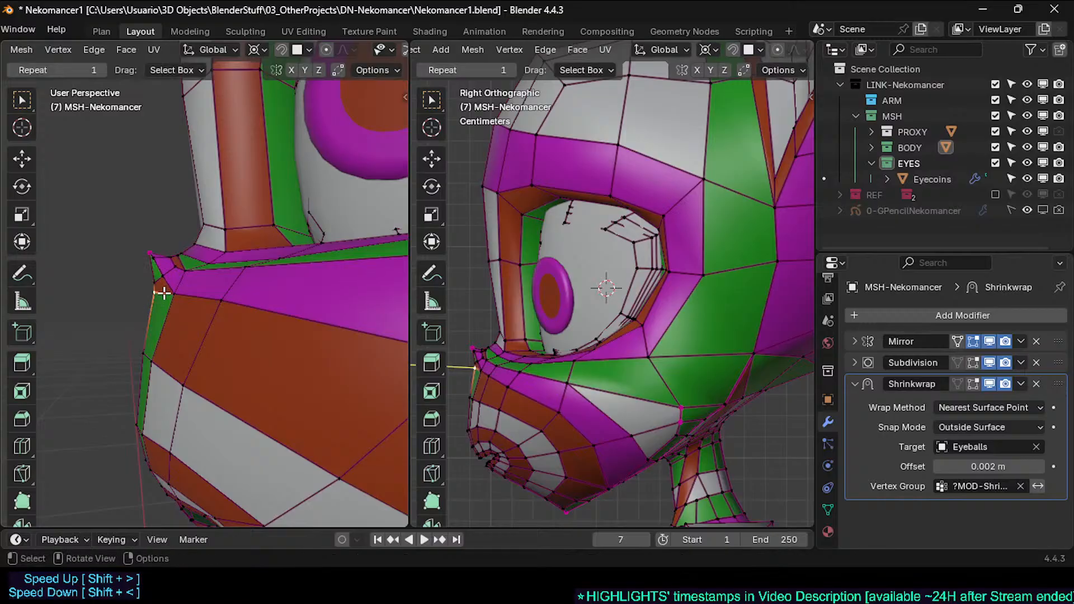
# Step: Set the transform pivot point to Individual Origins and adjust the vertices at the front of the nose below its tip
pyautogui.press('.')
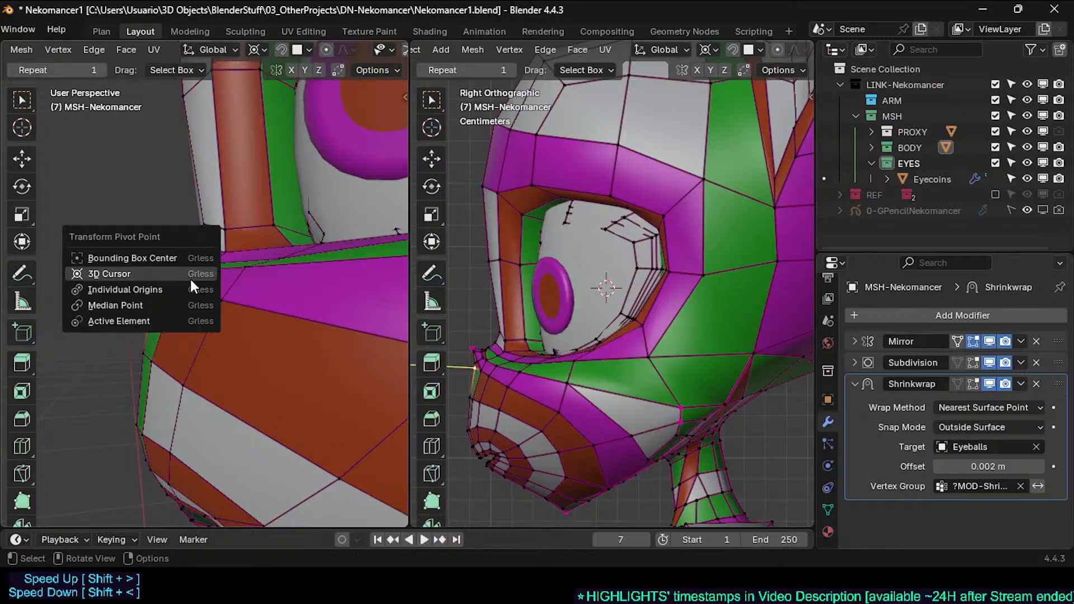
pyautogui.click(188, 285)
pyautogui.click(148, 312)
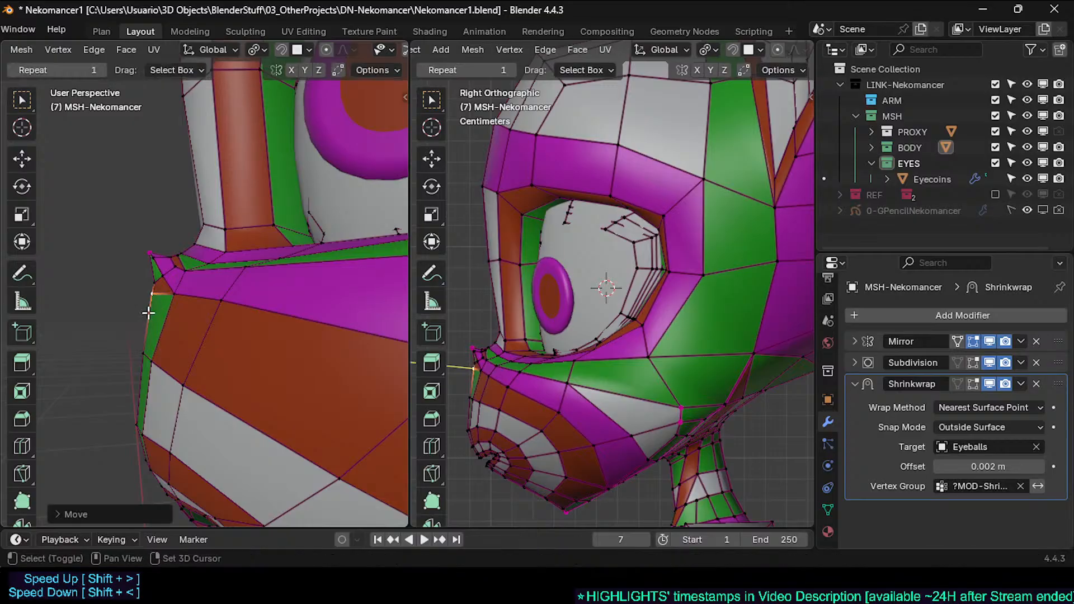
pyautogui.press('g')
pyautogui.click(133, 277)
pyautogui.click(146, 298)
pyautogui.press('g')
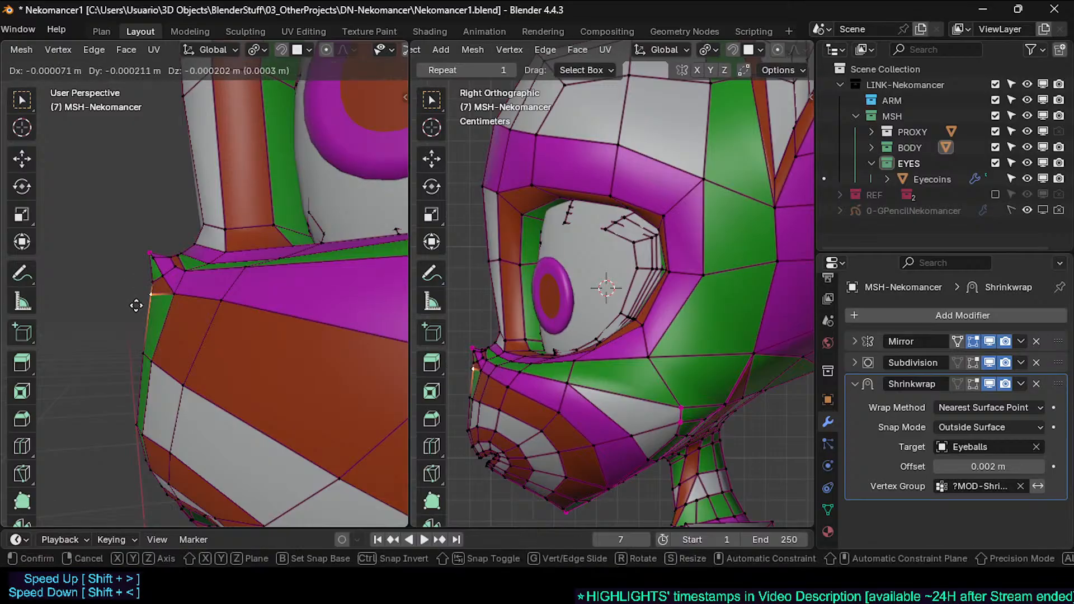
pyautogui.click(136, 307)
pyautogui.moveTo(150, 277); pyautogui.dragTo(224, 316, button='middle')
pyautogui.press('Tab')
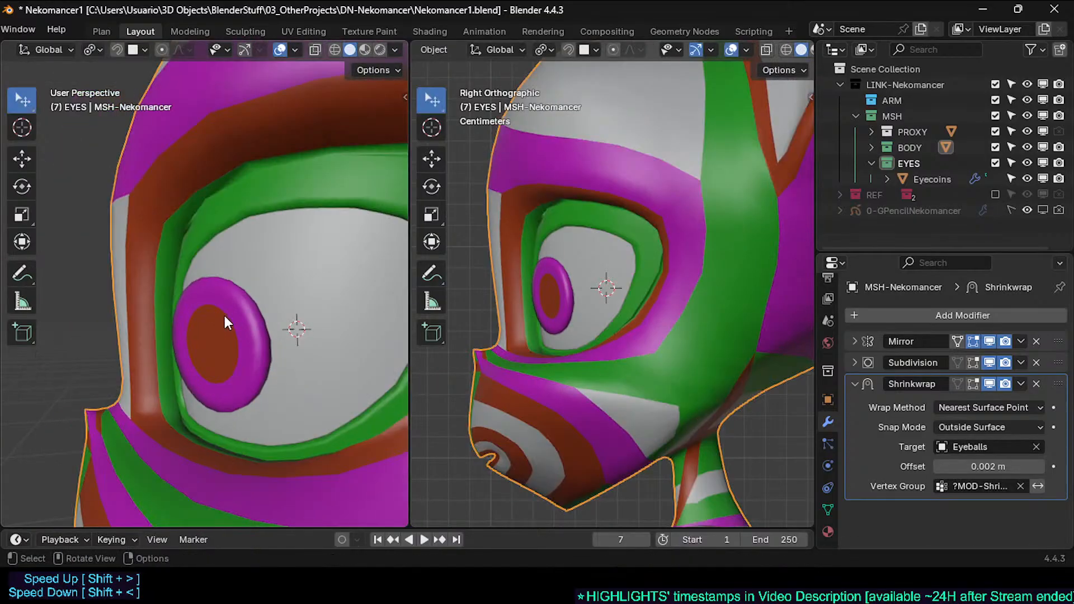
# Step: Reposition the vertex right beside the nose tip on the MSH-Nekomancer mesh in Edit Mode
pyautogui.click(190, 314)
pyautogui.moveTo(296, 253); pyautogui.dragTo(284, 351, button='middle')
pyautogui.scroll(-3, 255, 302)
pyautogui.click(227, 354)
pyautogui.scroll(4, 226, 354)
pyautogui.press('Tab')
pyautogui.press('g')
pyautogui.click(290, 354)
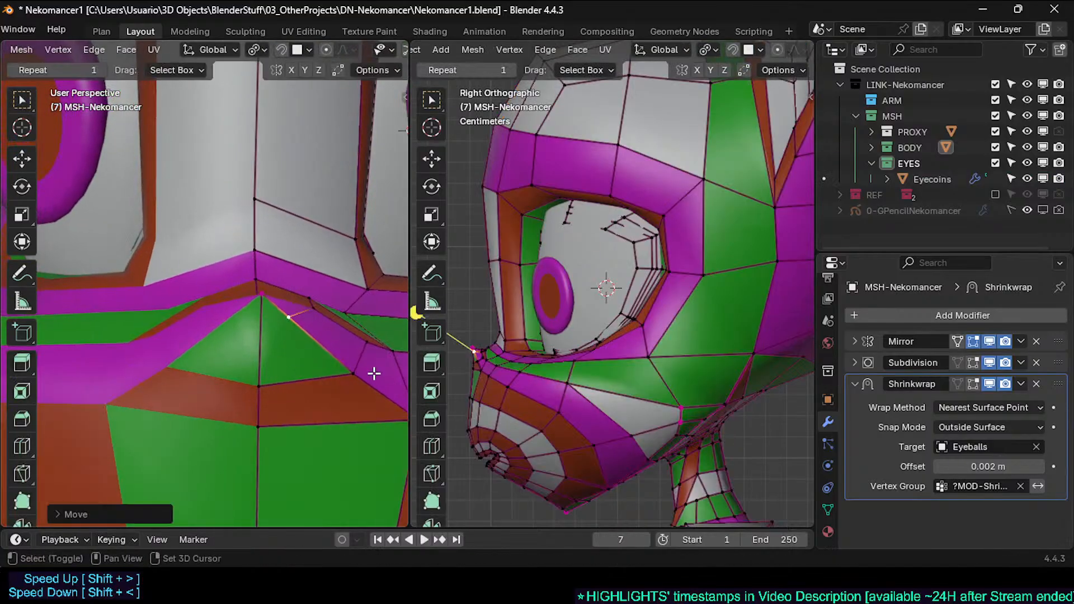
# Step: Move the outer corner vertex of the green triangle below the nose tip inward and return to Object Mode
pyautogui.click(357, 374)
pyautogui.press('g')
pyautogui.click(341, 370)
pyautogui.press('g')
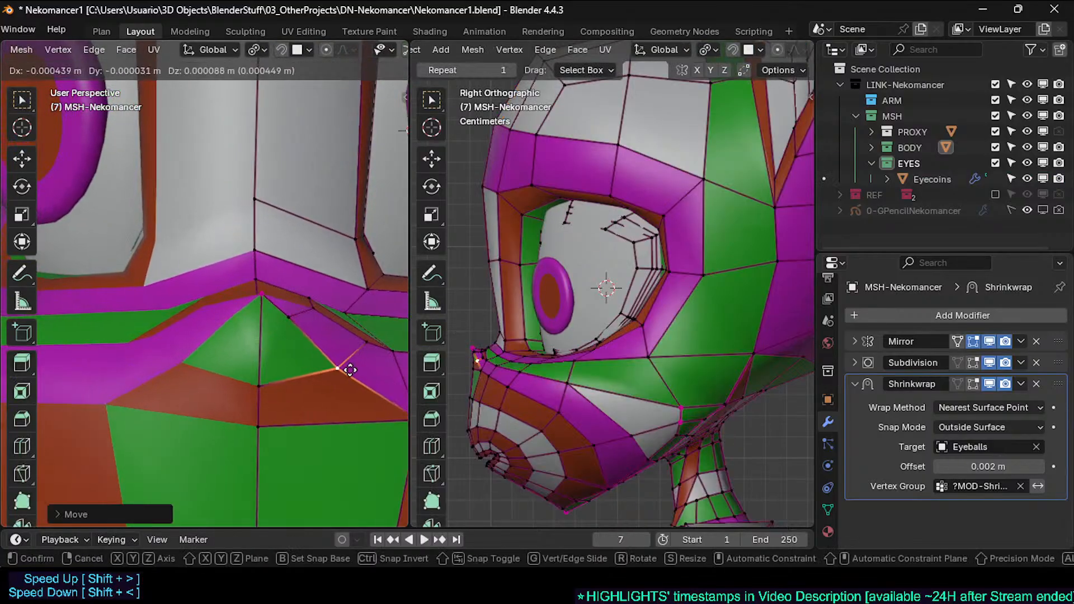
pyautogui.click(282, 343)
pyautogui.press('Tab')
# Step: Refine the centre-line vertices of the nose profile from a side angle and return to Object Mode
pyautogui.moveTo(274, 336); pyautogui.dragTo(210, 365, button='middle')
pyautogui.press('Tab')
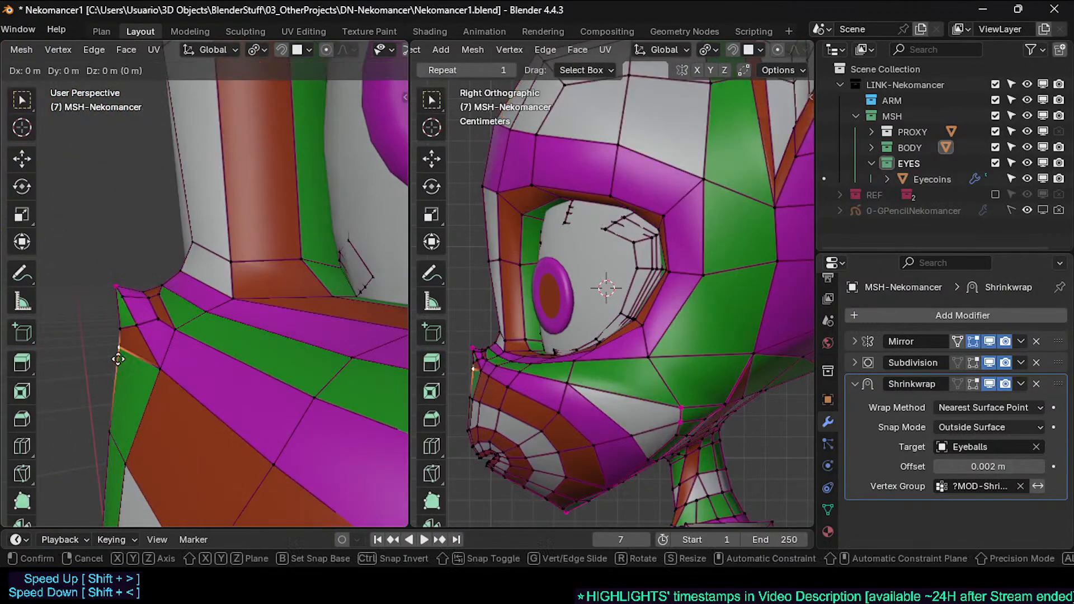
pyautogui.click(116, 340)
pyautogui.press('g')
pyautogui.click(68, 266)
pyautogui.moveTo(68, 267); pyautogui.dragTo(118, 356, button='middle')
pyautogui.click(90, 355)
pyautogui.press('Tab')
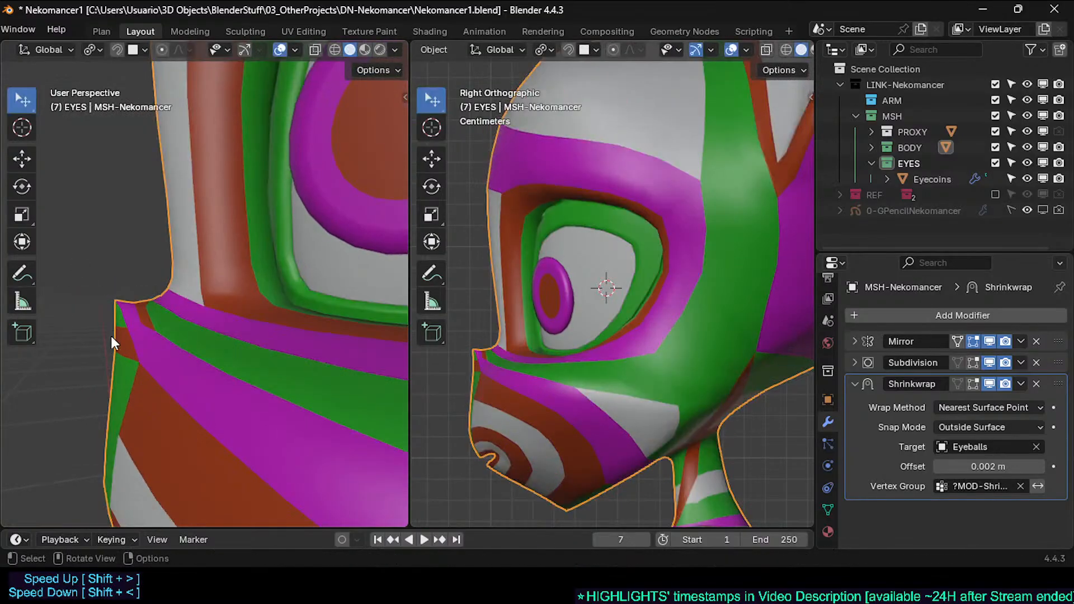
# Step: Push the front profile vertex below the nose tip slightly forward and check the smoothed silhouette in Object Mode
pyautogui.press('Tab')
pyautogui.press('Tab')
pyautogui.press('Tab')
pyautogui.press('Tab')
pyautogui.press('Tab')
pyautogui.click(139, 364)
pyautogui.moveTo(139, 364); pyautogui.dragTo(110, 341)
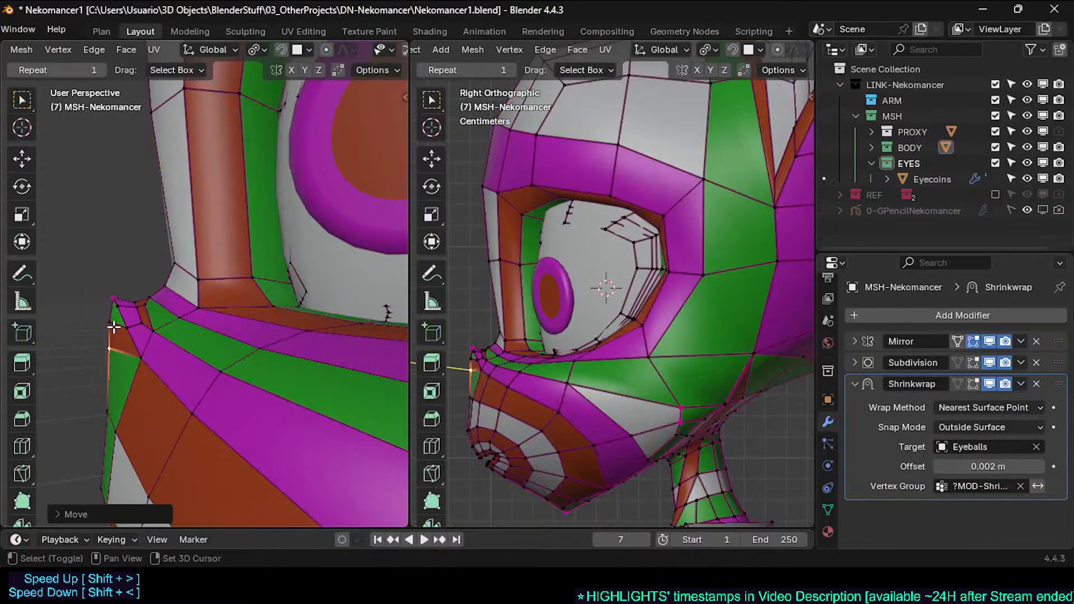
pyautogui.press('Tab')
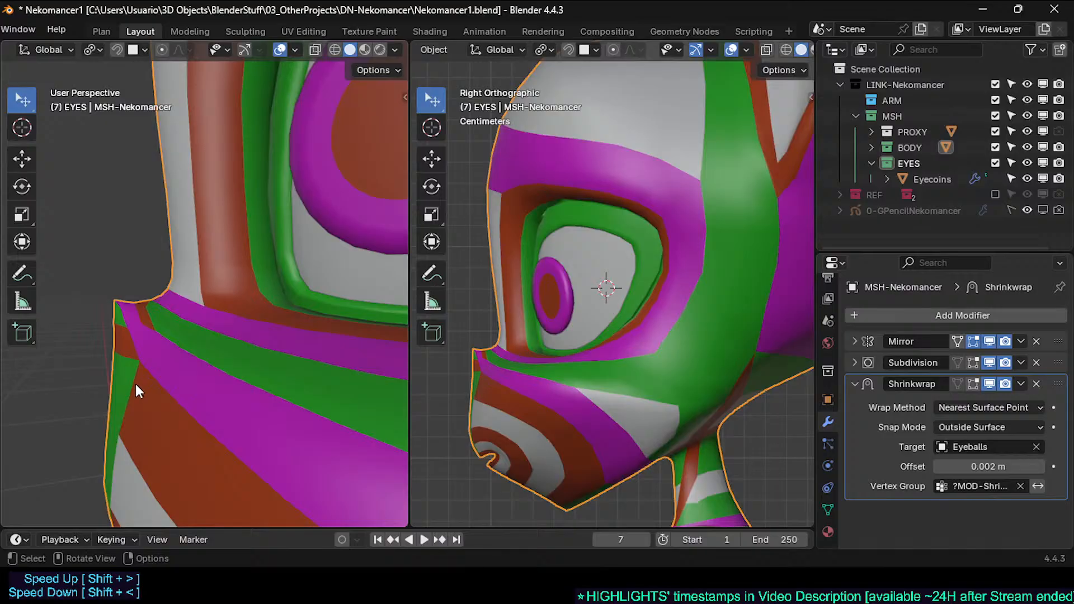
pyautogui.press('Tab')
pyautogui.press('Tab')
pyautogui.scroll(-3, 120, 400)
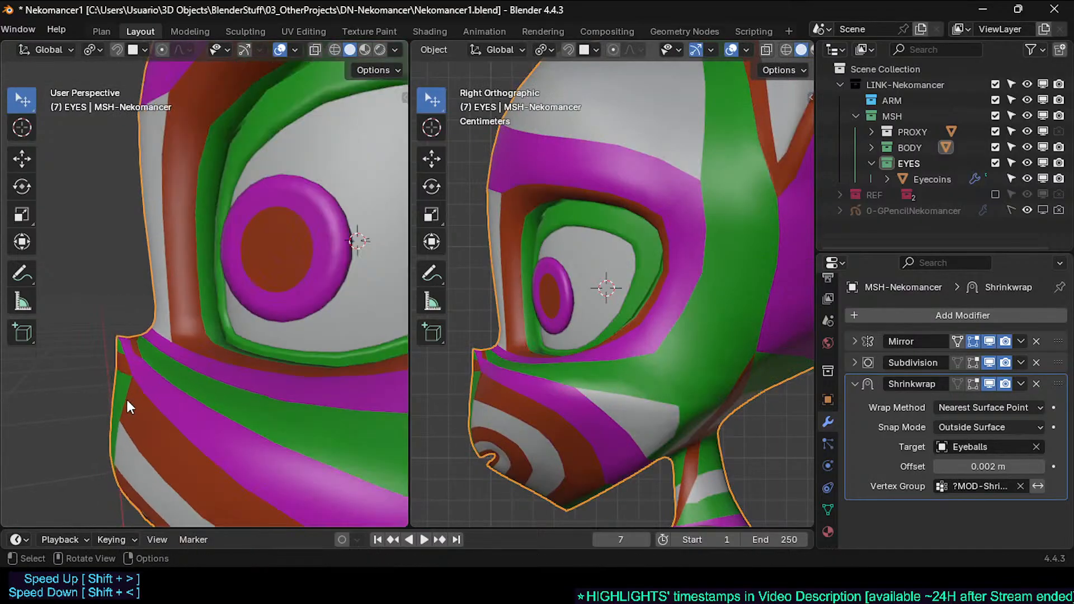
# Step: Reposition the vertices bordering the central green stripe on the front of the muzzle and return to Object Mode
pyautogui.moveTo(126, 398); pyautogui.dragTo(251, 378, button='middle')
pyautogui.press('Tab')
pyautogui.press('g')
pyautogui.click(200, 370)
pyautogui.press('g')
pyautogui.click(272, 385)
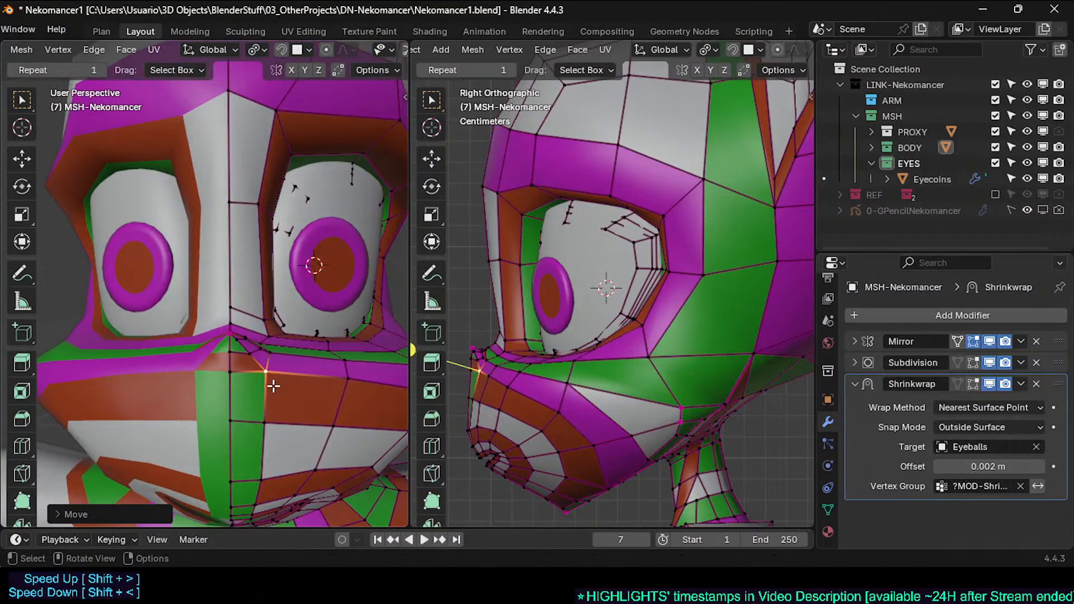
pyautogui.press('g')
pyautogui.click(273, 391)
pyautogui.press('g')
pyautogui.click(274, 413)
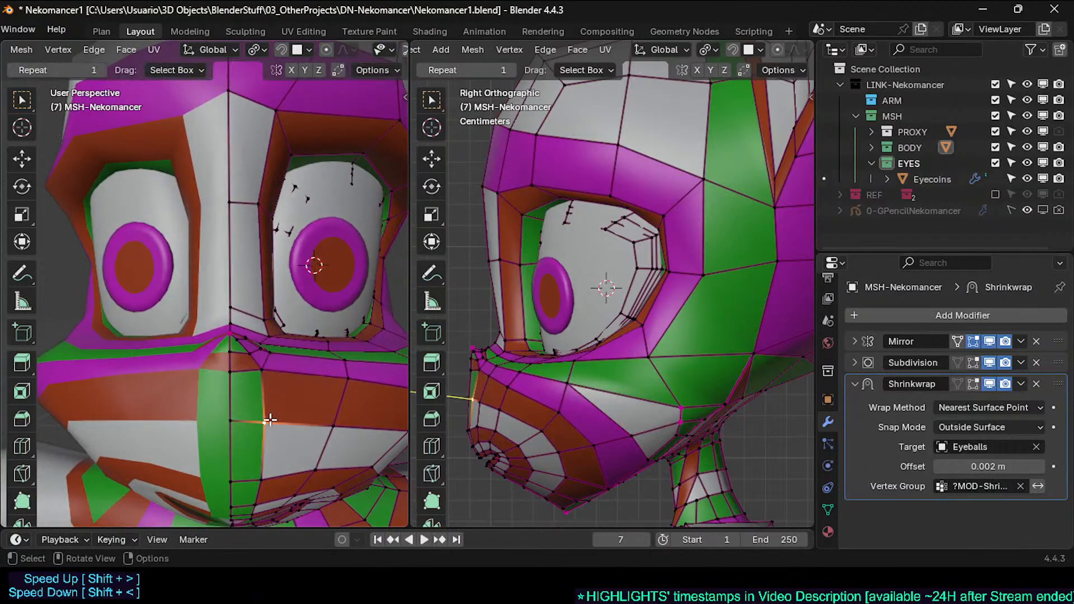
pyautogui.press('Tab')
# Step: Nudge the geometry beside the muzzle's front edge below the nose, restore vertex selection and return to Object Mode
pyautogui.scroll(-2, 270, 390)
pyautogui.moveTo(270, 390); pyautogui.dragTo(162, 376, button='middle')
pyautogui.press('Tab')
pyautogui.click(124, 389)
pyautogui.press('g')
pyautogui.click(130, 381)
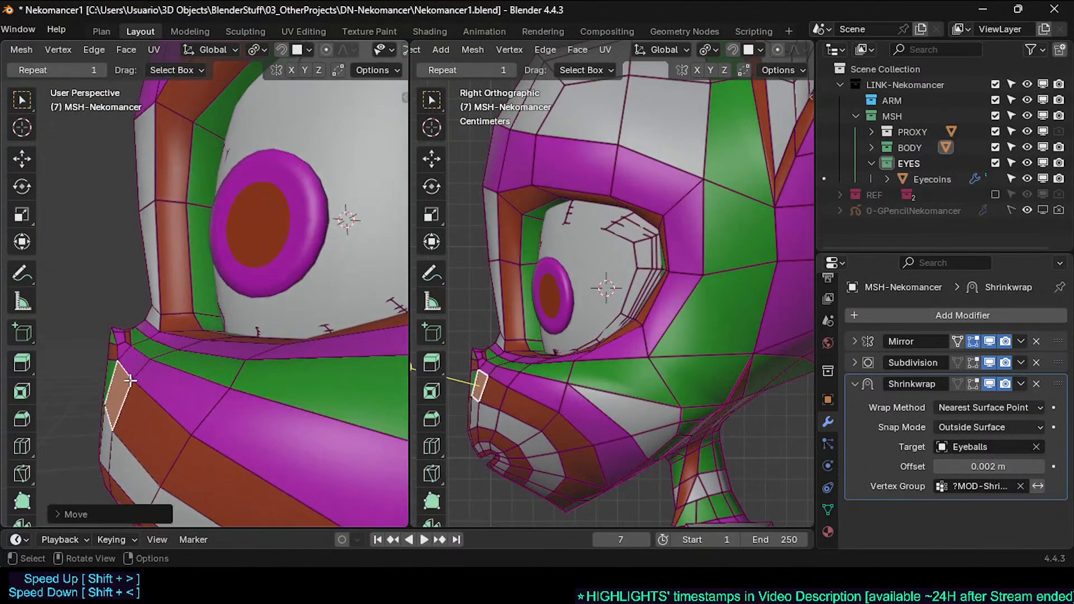
pyautogui.press('1')
pyautogui.rightClick(76, 394)
pyautogui.press('Tab')
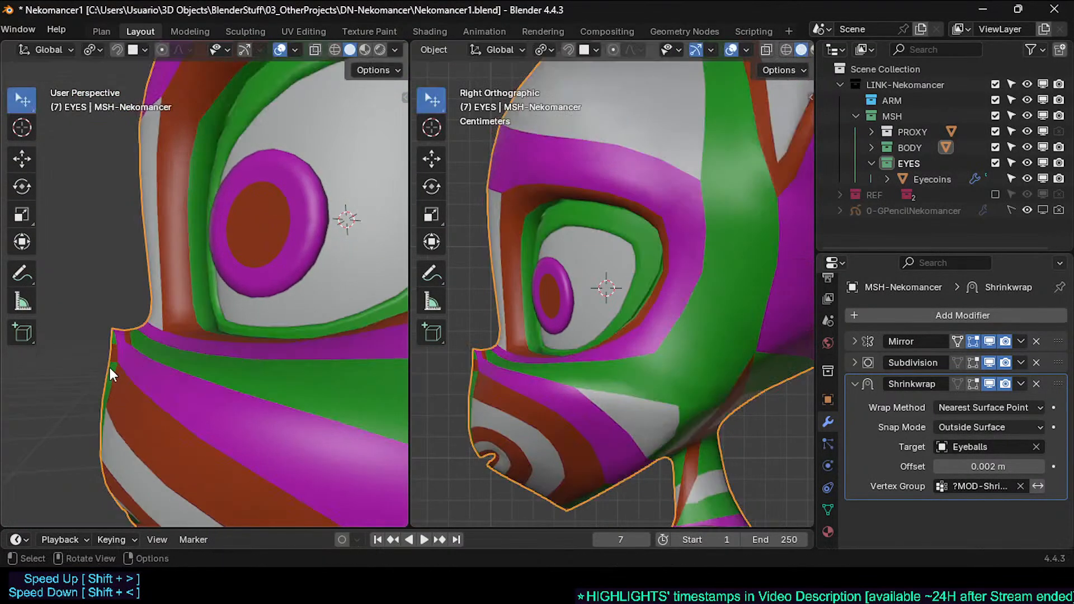
# Step: Adjust the side vertex between the green triangle and the brown patch under the nose tip
pyautogui.moveTo(135, 390); pyautogui.dragTo(203, 396, button='middle')
pyautogui.press('Tab')
pyautogui.moveTo(174, 374); pyautogui.dragTo(269, 360, button='middle')
pyautogui.scroll(2, 215, 388)
pyautogui.click(217, 369)
pyautogui.press('g')
pyautogui.click(238, 351)
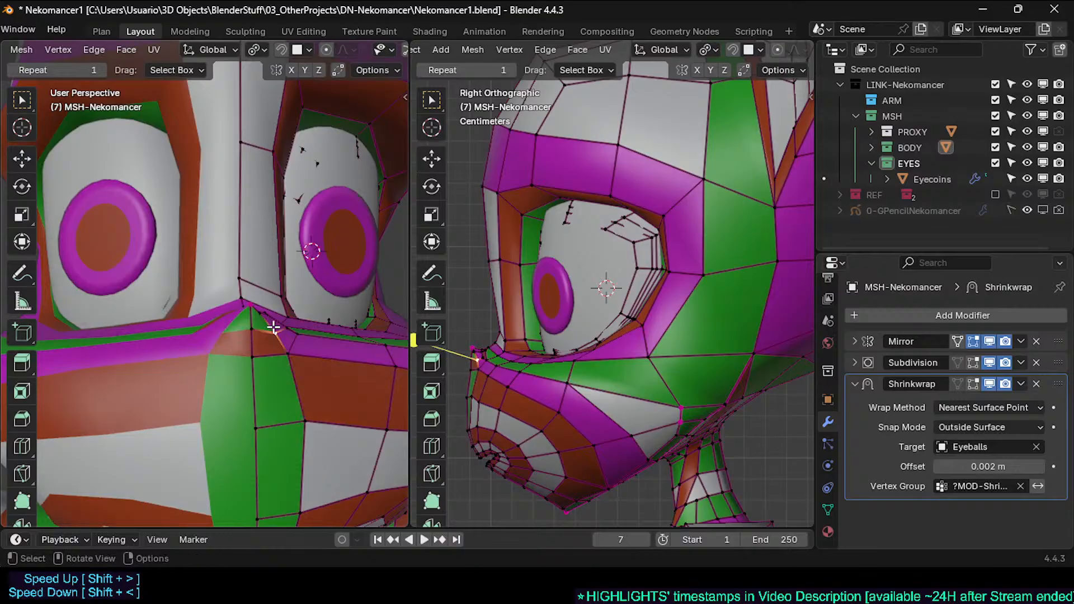
pyautogui.click(248, 293)
pyautogui.scroll(1, 263, 311)
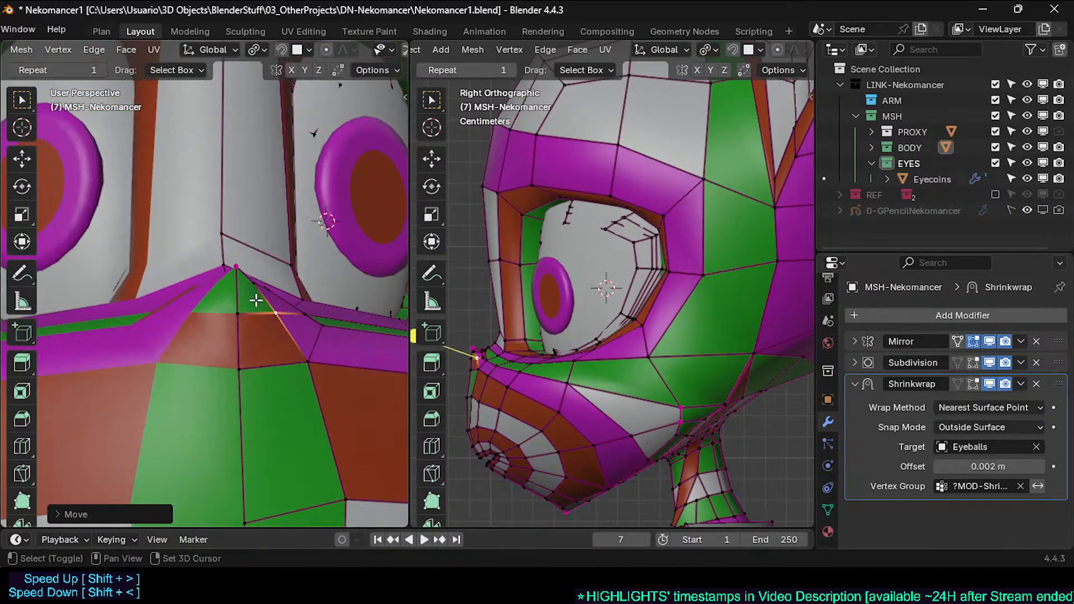
# Step: Shape the crease beside the nose tip by moving its brown and purple edge vertices, and return to Object Mode
pyautogui.press('g')
pyautogui.click(308, 314)
pyautogui.moveTo(308, 313); pyautogui.dragTo(228, 312, button='middle')
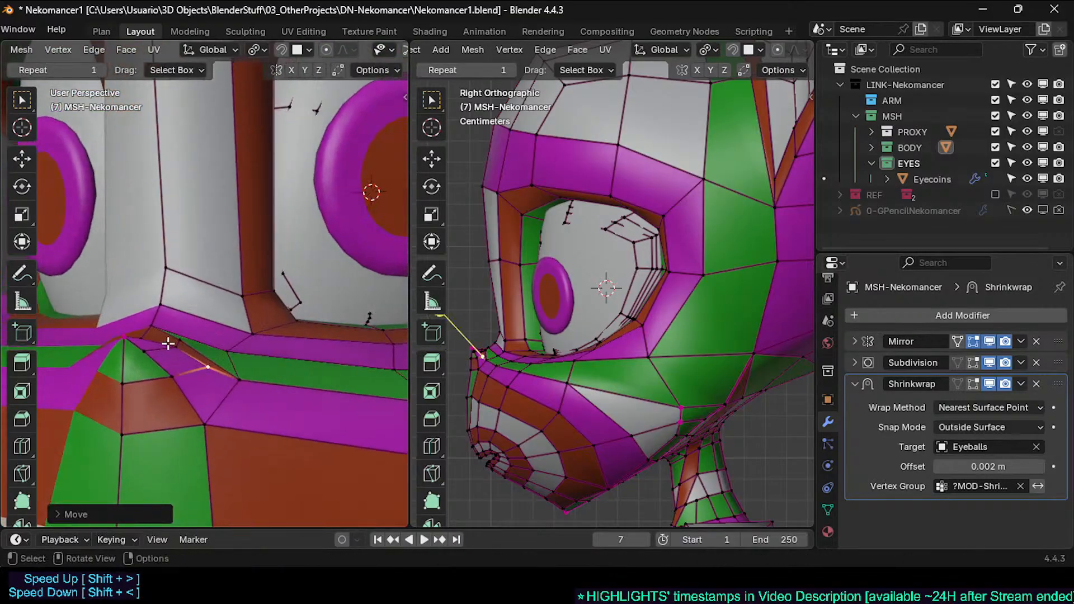
pyautogui.moveTo(168, 343); pyautogui.dragTo(159, 360, button='middle')
pyautogui.press('g')
pyautogui.click(160, 361)
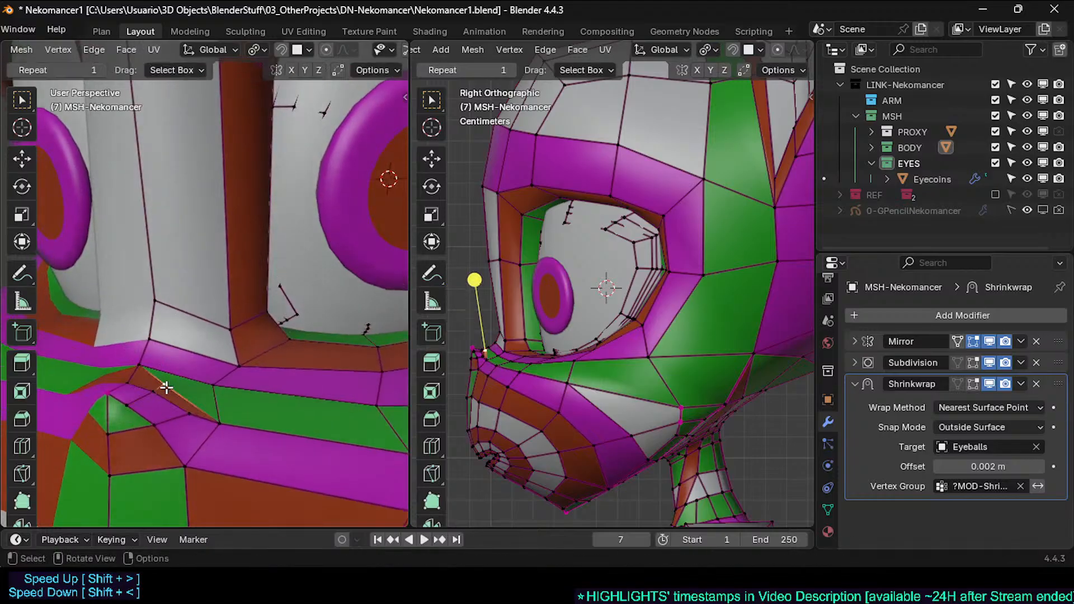
pyautogui.press('Tab')
# Step: Move the vertex beside the nose tip and the side vertices of the brown patch beneath it
pyautogui.moveTo(133, 391); pyautogui.dragTo(342, 336, button='middle')
pyautogui.press('Tab')
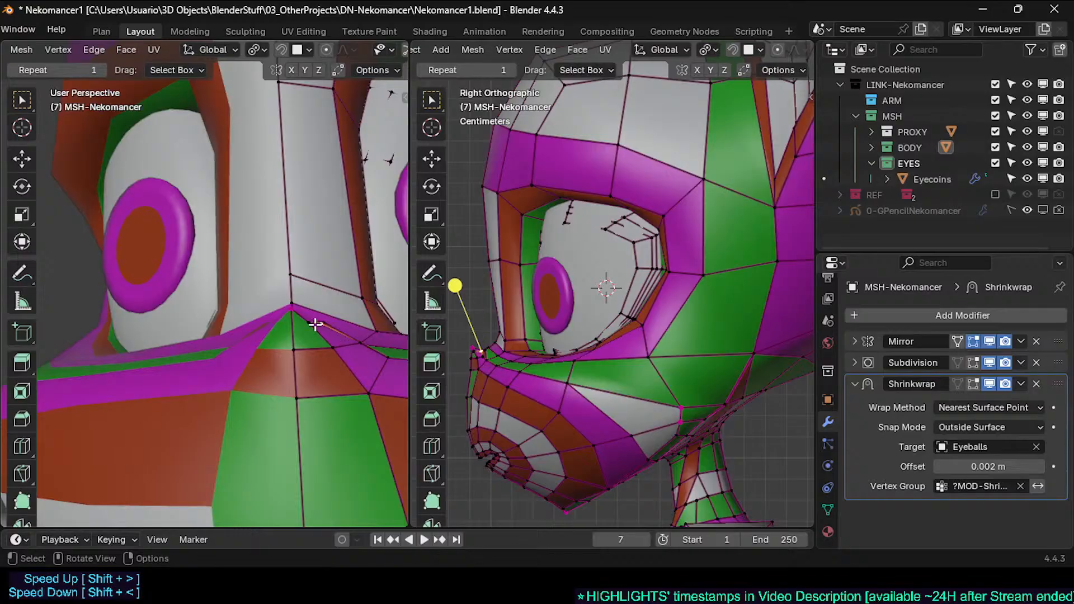
pyautogui.click(298, 316)
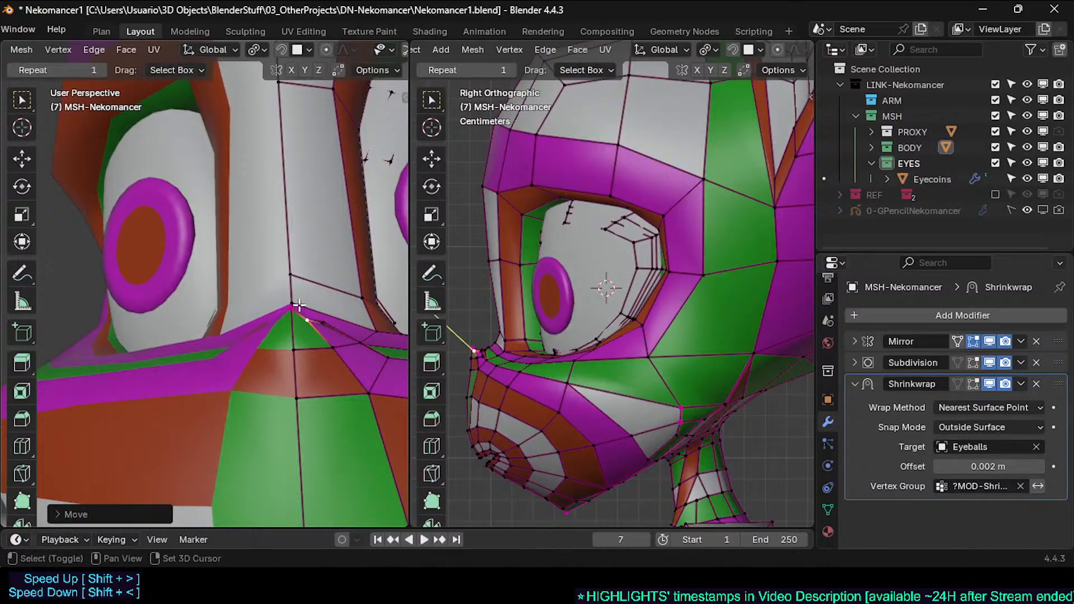
pyautogui.press('g')
pyautogui.click(266, 274)
pyautogui.moveTo(265, 275); pyautogui.dragTo(298, 422, button='middle')
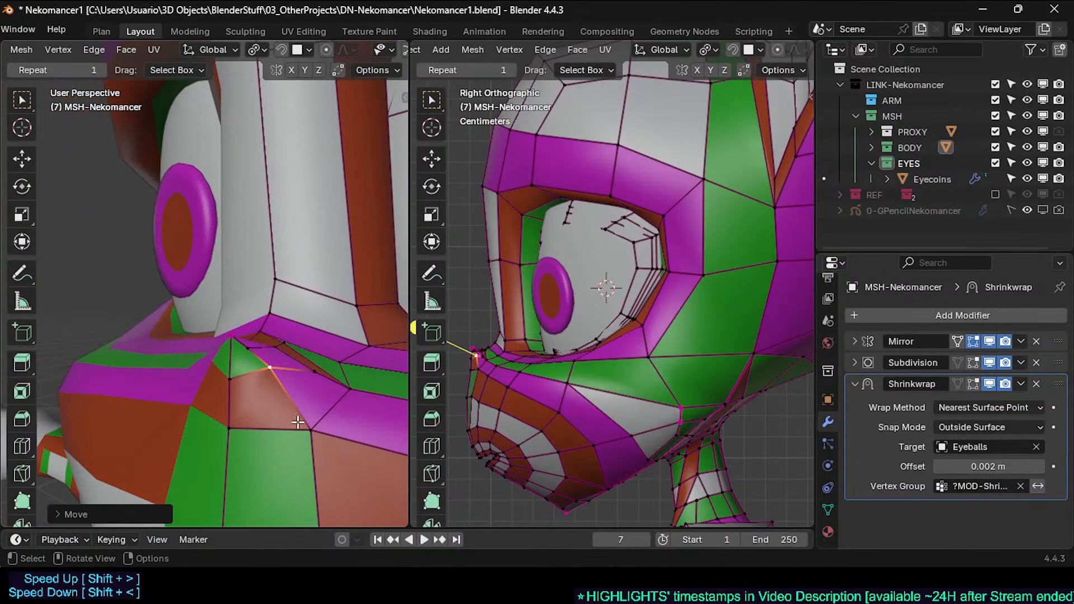
pyautogui.moveTo(263, 389); pyautogui.dragTo(267, 414, button='middle')
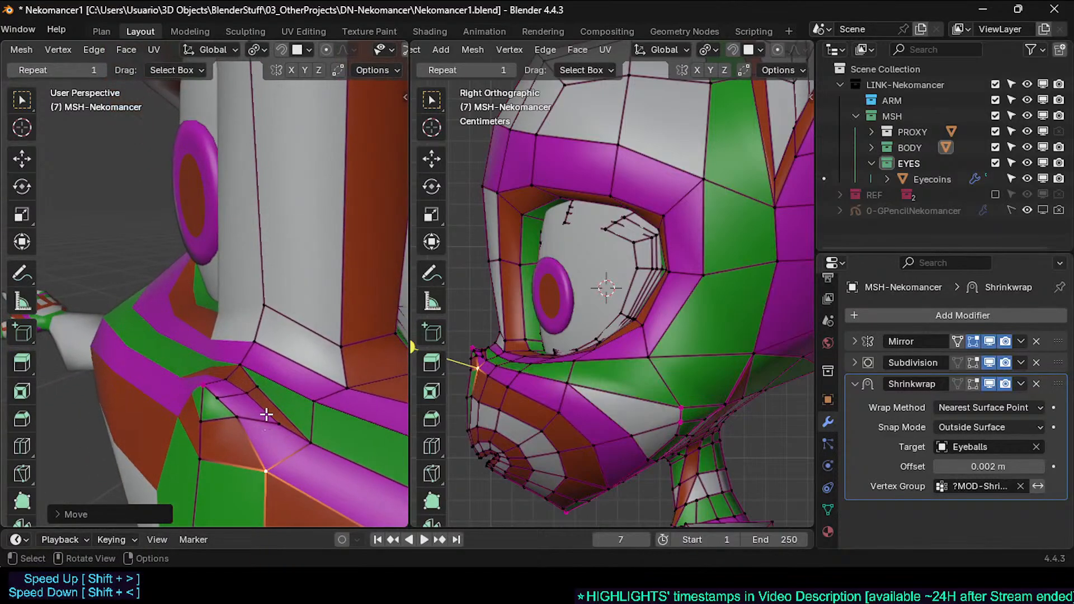
# Step: Reposition the vertices around the small brown face in the crease behind the nose and return to Object Mode
pyautogui.click(264, 379)
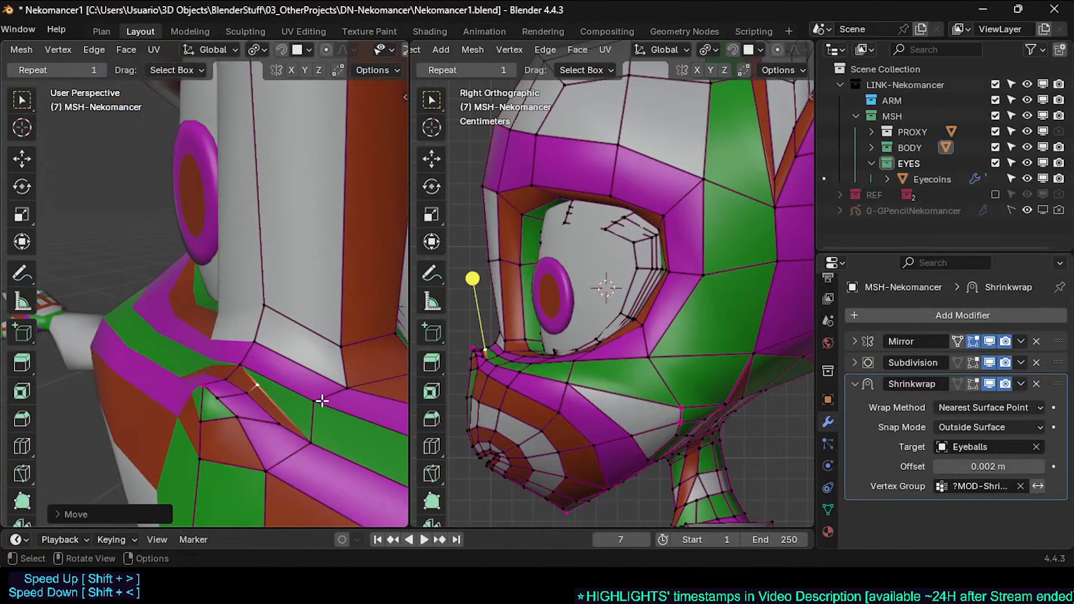
pyautogui.press('g')
pyautogui.click(346, 383)
pyautogui.press('g')
pyautogui.click(309, 424)
pyautogui.press('g')
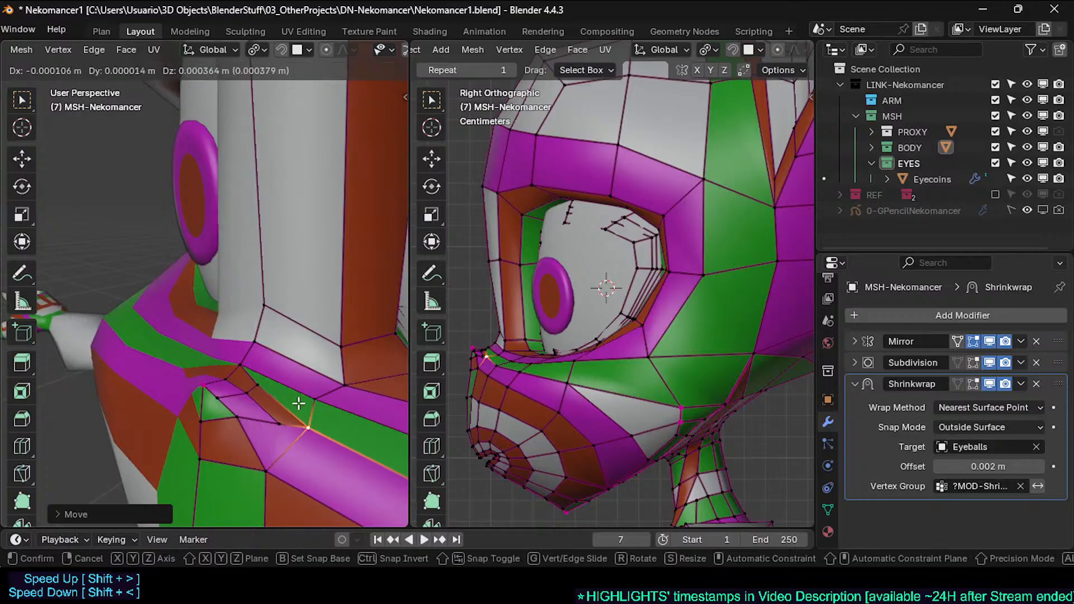
pyautogui.click(297, 407)
pyautogui.click(260, 386)
pyautogui.press('g')
pyautogui.click(294, 389)
pyautogui.press('Tab')
# Step: Slide the front vertex of the small brown face behind the nose tip along its edge and fine-tune its position
pyautogui.moveTo(269, 400); pyautogui.dragTo(190, 338, button='middle')
pyautogui.press('Tab')
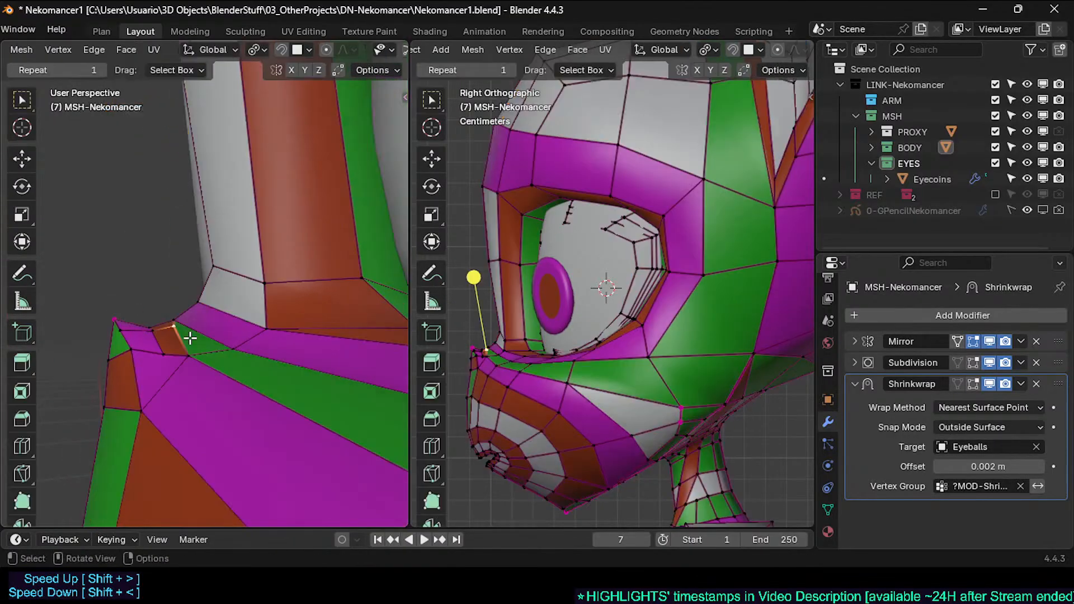
pyautogui.click(158, 328)
pyautogui.press('g')
pyautogui.click(161, 335)
pyautogui.press('g')
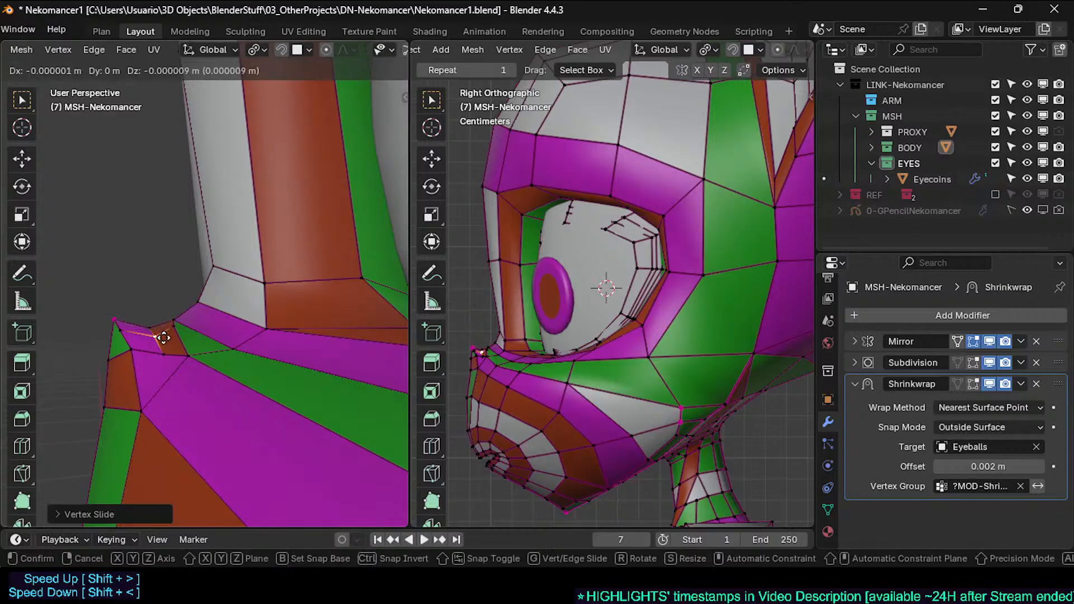
pyautogui.click(166, 338)
# Step: Slide the rear vertex of the small brown face, adjust the vertices toward the nose bridge base and return to Object Mode
pyautogui.click(174, 328)
pyautogui.press('g')
pyautogui.press('g')
pyautogui.click(185, 342)
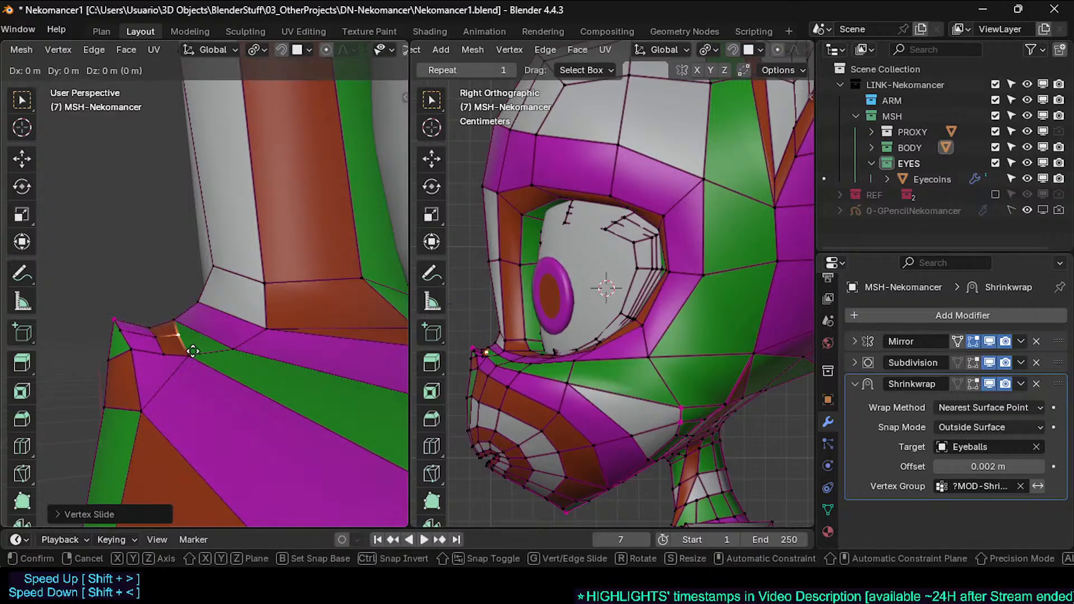
pyautogui.press('g')
pyautogui.click(208, 325)
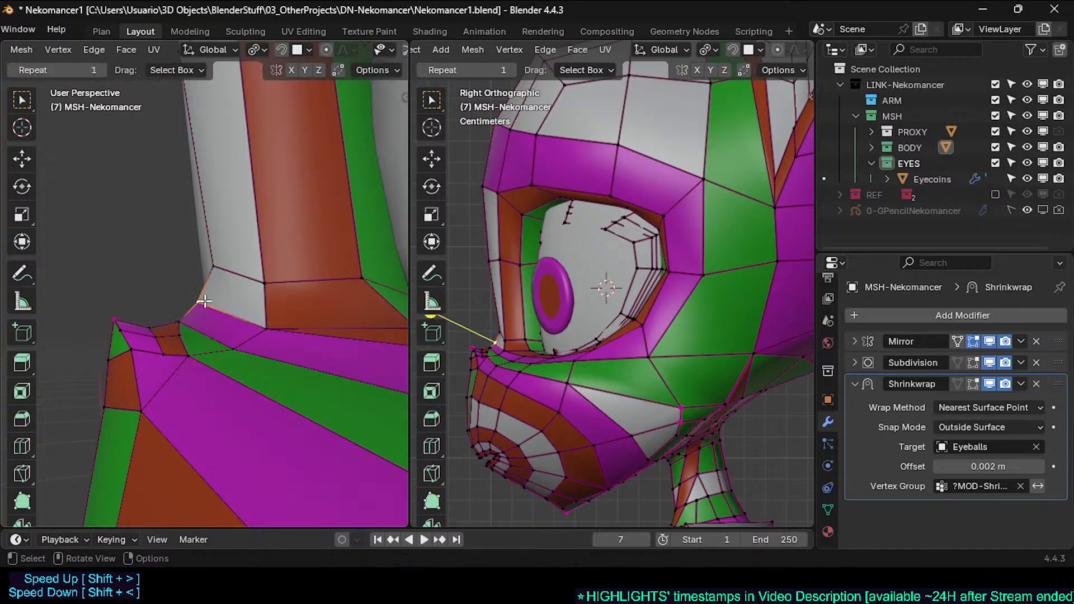
pyautogui.press('Tab')
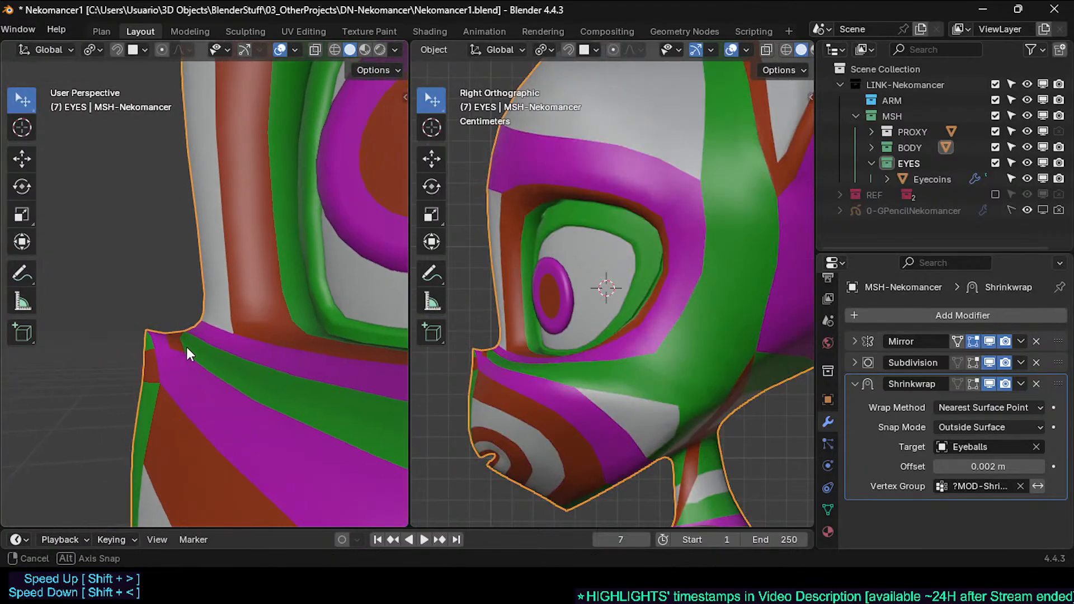
# Step: Adjust the rear vertex of the crease between the nose tip and the nose bridge base on the head mesh
pyautogui.press('Tab')
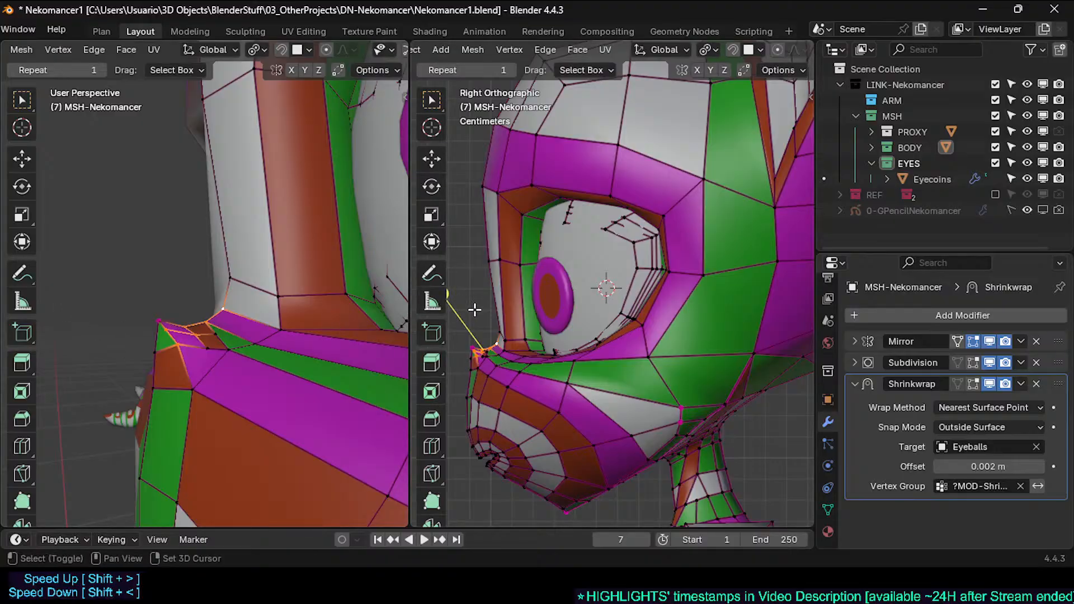
pyautogui.keyDown('shift'); pyautogui.moveTo(475, 310); pyautogui.dragTo(483, 299, button='middle'); pyautogui.keyUp('shift')
pyautogui.press('Tab')
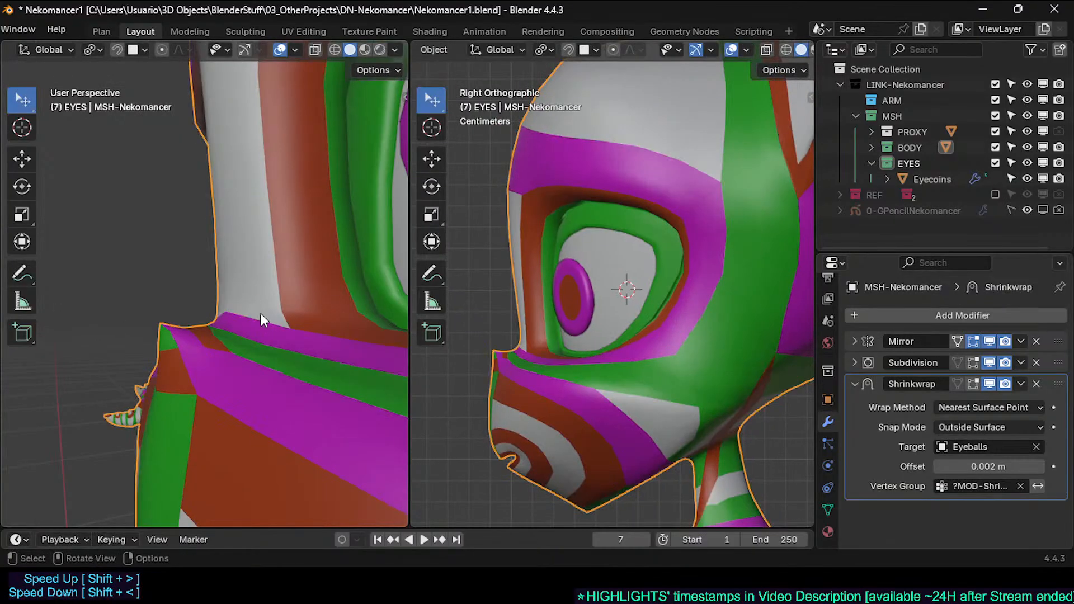
pyautogui.press('Tab')
pyautogui.scroll(3, 209, 320)
pyautogui.click(208, 314)
pyautogui.press('g')
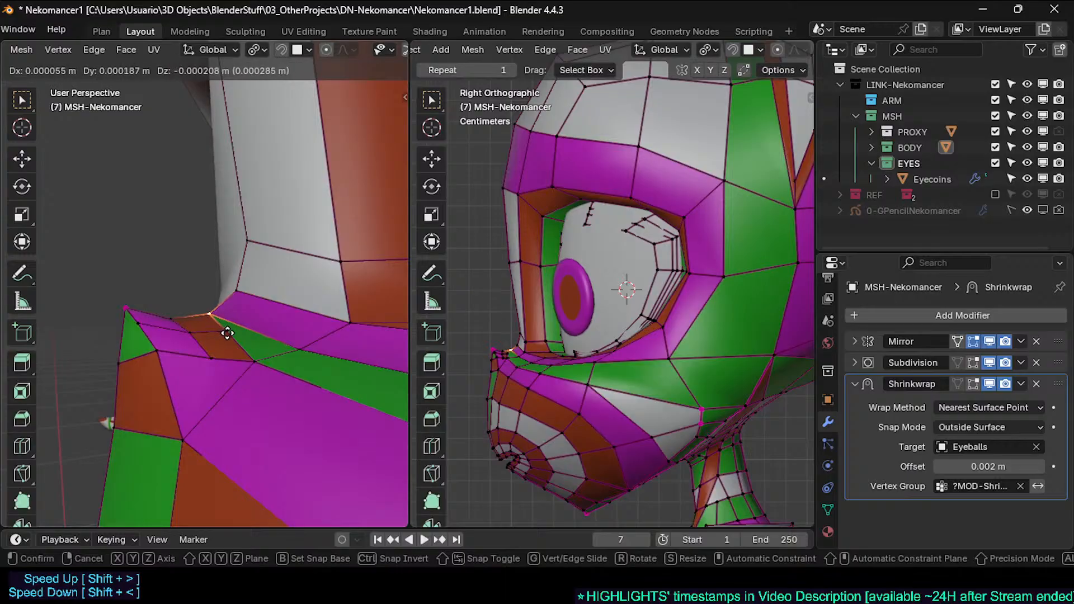
pyautogui.click(227, 334)
pyautogui.press('Tab')
pyautogui.press('Tab')
# Step: Move the vertex just behind the nose tip and the neighbouring vertex of the green nose face, then return to Object Mode
pyautogui.moveTo(211, 353); pyautogui.dragTo(185, 327, button='middle')
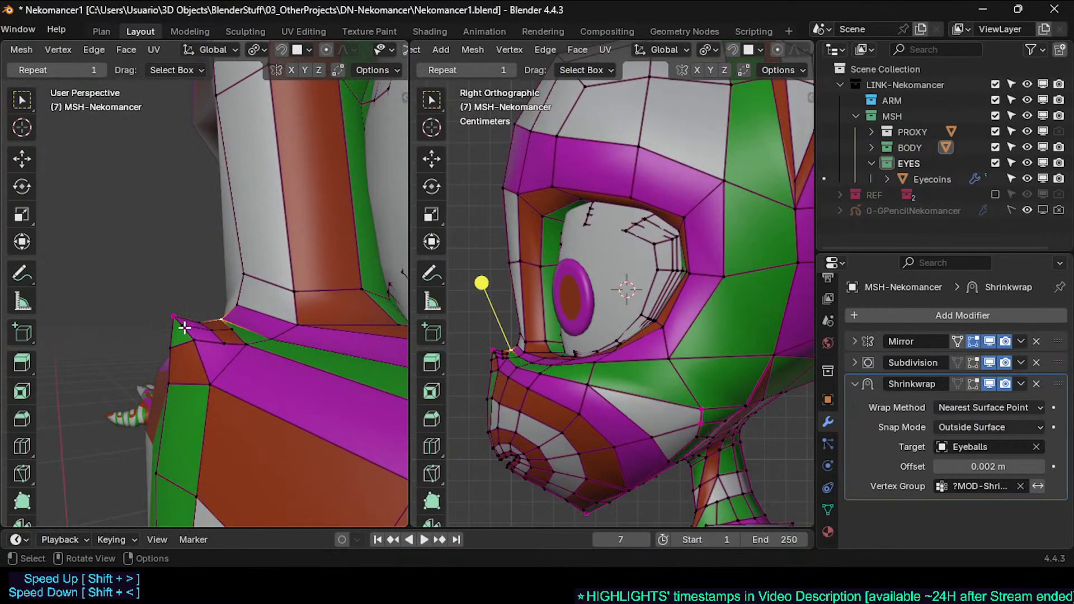
pyautogui.press('g')
pyautogui.click(197, 329)
pyautogui.press('Tab')
pyautogui.press('Tab')
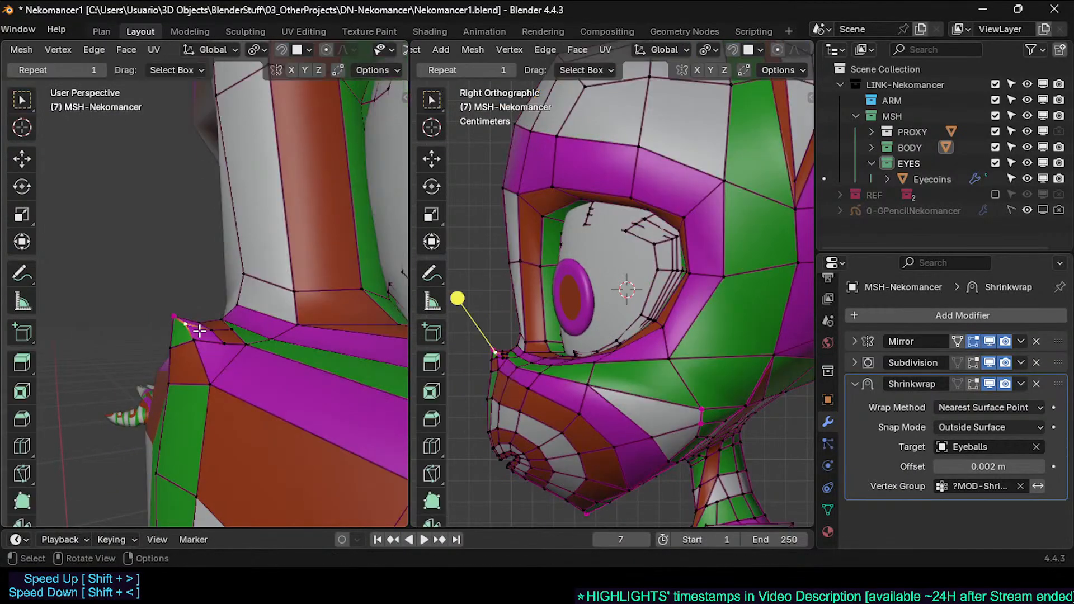
pyautogui.click(141, 365)
pyautogui.press('g')
pyautogui.click(211, 336)
pyautogui.press('Tab')
# Step: Reposition the front vertex beneath the nose tip and the side vertex of the green nose face
pyautogui.moveTo(205, 358); pyautogui.dragTo(203, 370, button='middle')
pyautogui.press('Tab')
pyautogui.press('g')
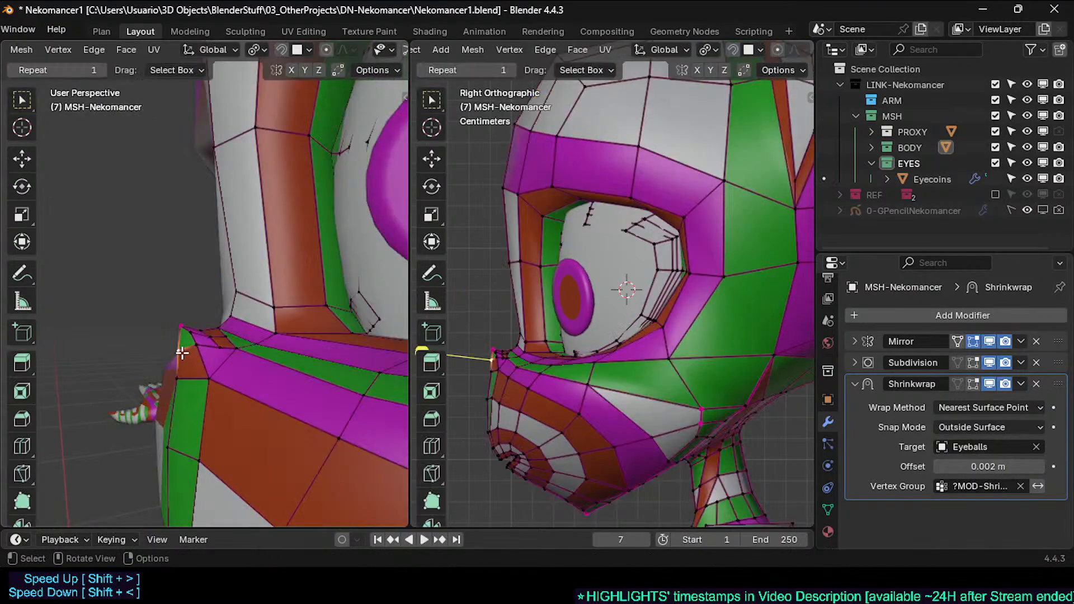
pyautogui.click(186, 350)
pyautogui.press('Tab')
pyautogui.press('Tab')
pyautogui.press('g')
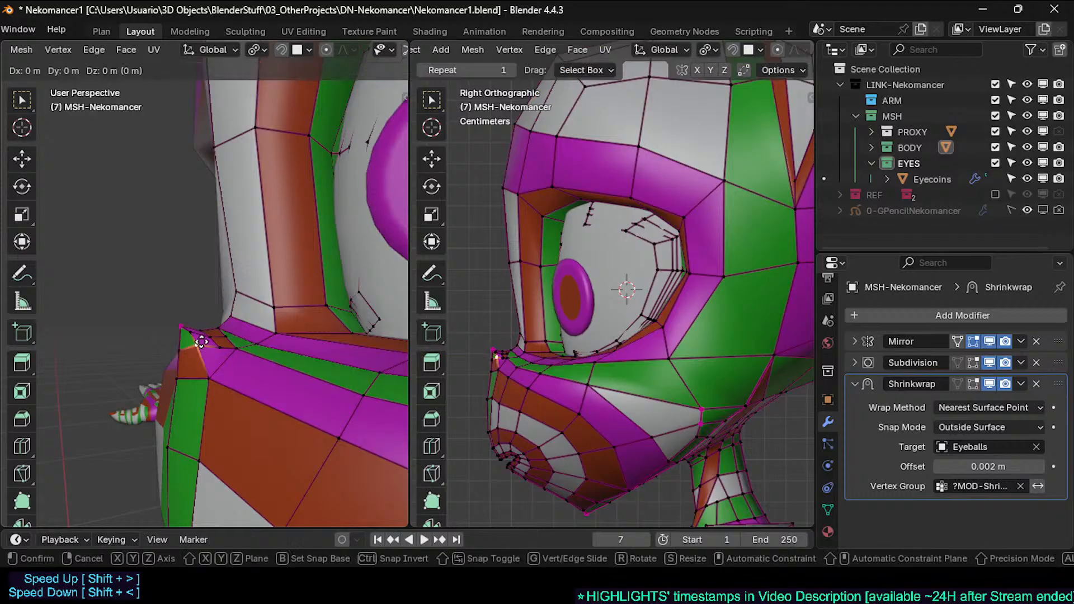
pyautogui.click(196, 351)
# Step: Move the outer vertex of the small brown face behind the nose and save the file from Object Mode
pyautogui.click(222, 343)
pyautogui.press('g')
pyautogui.click(221, 331)
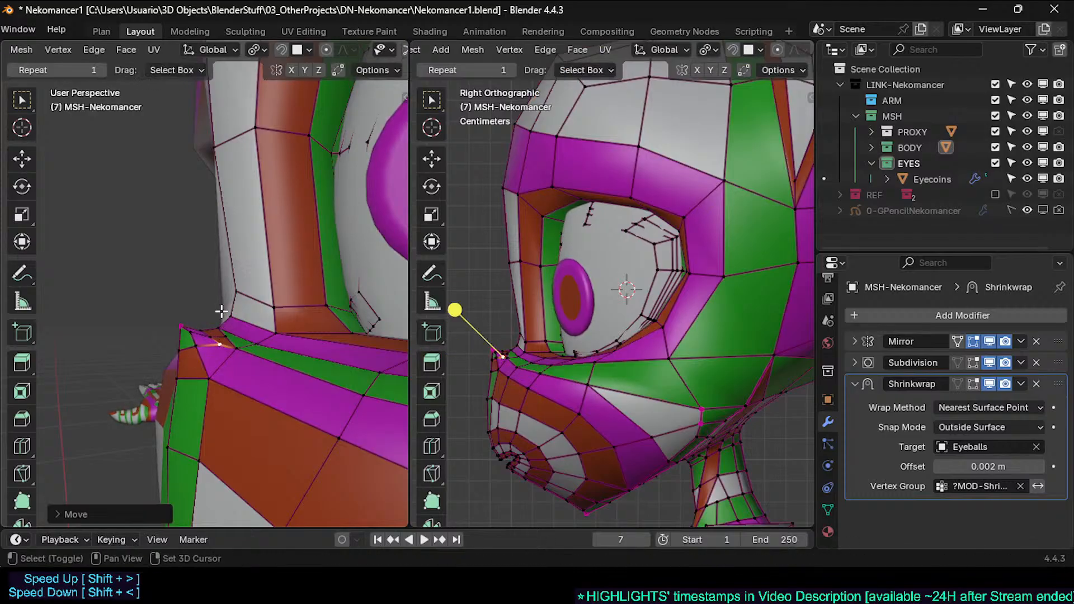
pyautogui.press('Tab')
pyautogui.moveTo(220, 367); pyautogui.dragTo(268, 364, button='middle')
pyautogui.press('Tab')
pyautogui.scroll(2, 268, 364)
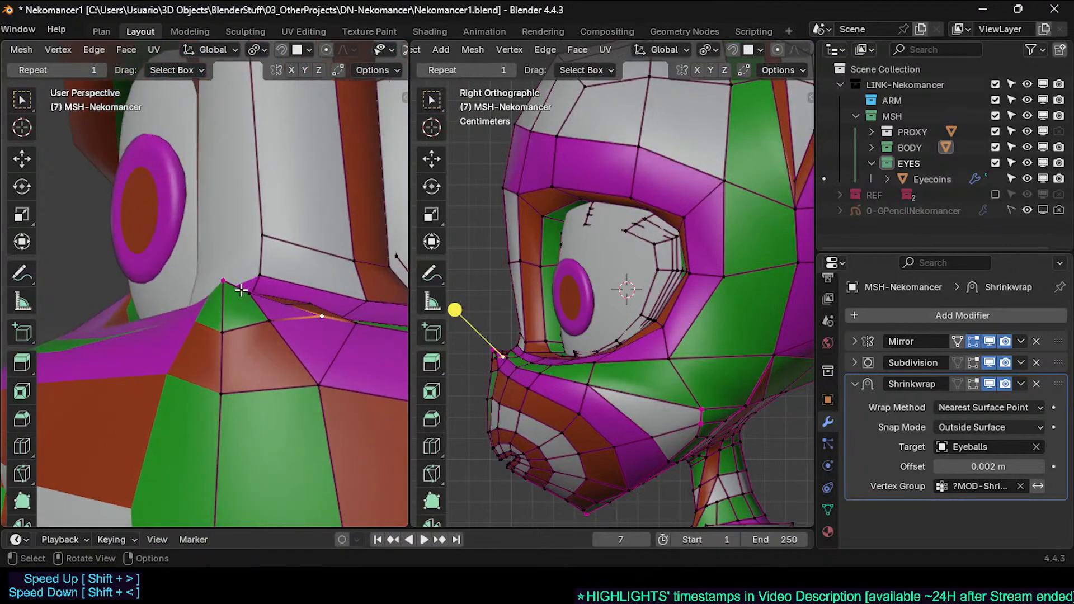
pyautogui.press('Tab')
pyautogui.scroll(-2, 220, 287)
pyautogui.moveTo(220, 287); pyautogui.dragTo(175, 283, button='middle')
pyautogui.scroll(-3, 283, 301)
pyautogui.hotkey('ctrl', 's')
# Step: Disable the head mesh's Shrinkwrap modifier for both viewport and render
pyautogui.scroll(3, 217, 287)
pyautogui.scroll(4, 185, 280)
pyautogui.keyDown('shift'); pyautogui.moveTo(234, 258); pyautogui.dragTo(239, 322, button='middle'); pyautogui.keyUp('shift')
pyautogui.scroll(-2, 218, 317)
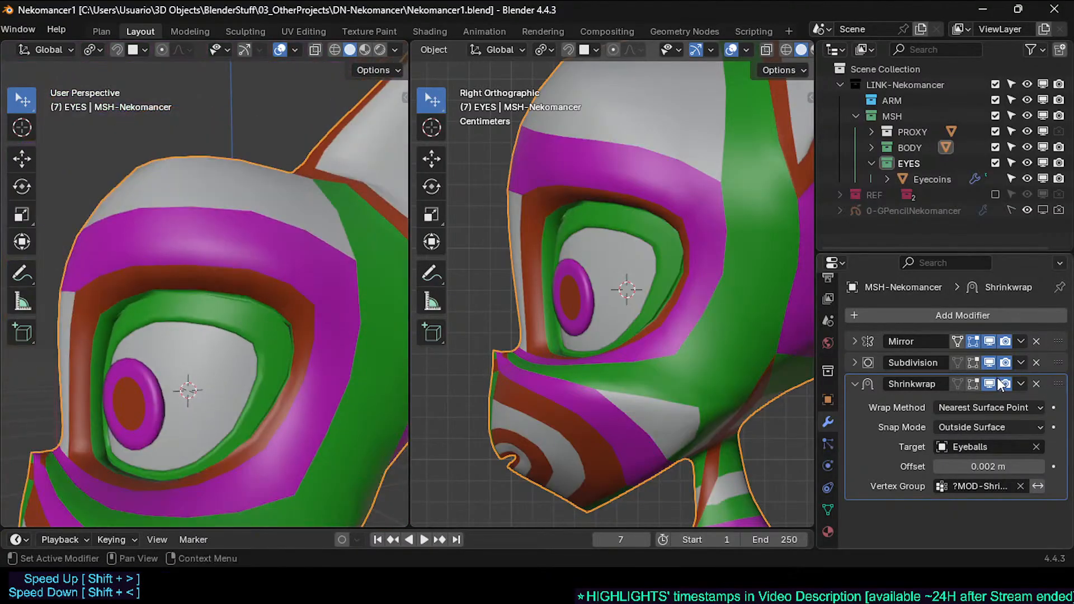
pyautogui.click(1015, 382)
pyautogui.click(992, 384)
pyautogui.click(992, 385)
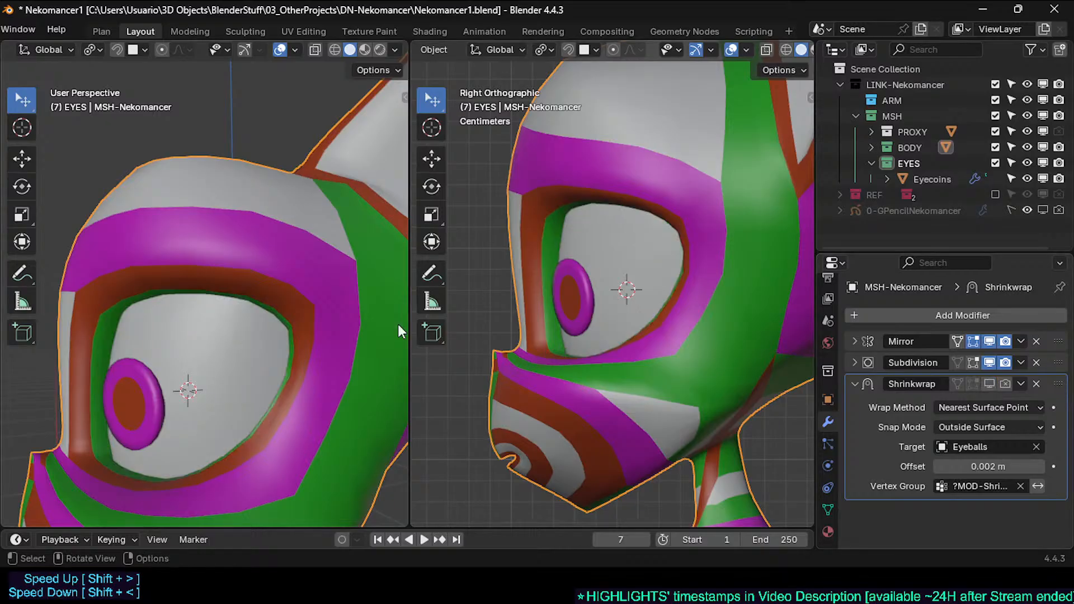
pyautogui.moveTo(247, 331); pyautogui.dragTo(273, 305, button='middle')
pyautogui.press('Tab')
pyautogui.press('Tab')
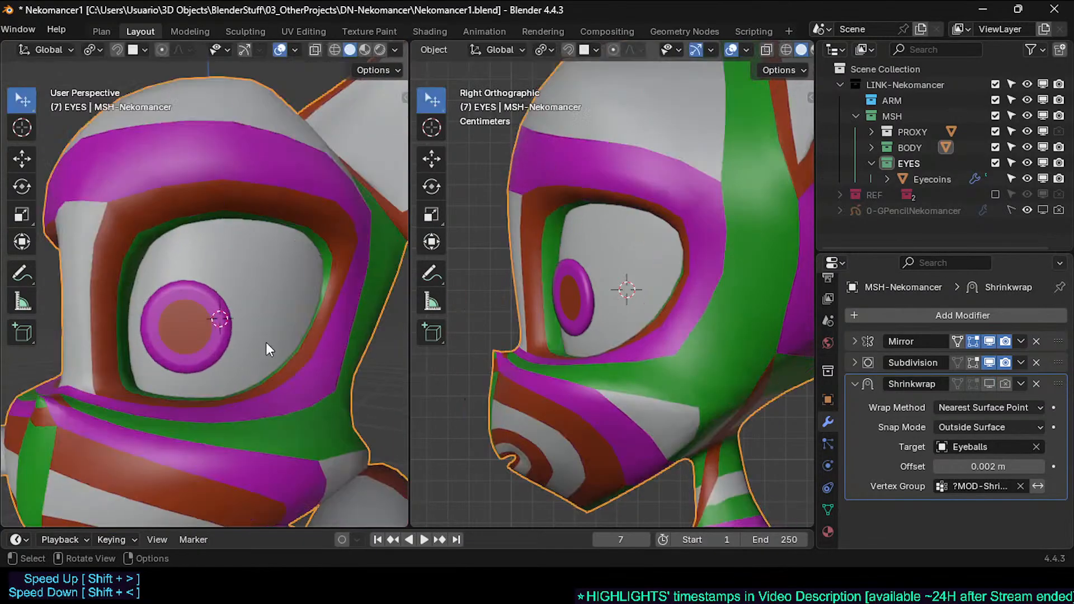
# Step: Try displaying the Eyeballs object as Bounds, and undo back to its selection with the previous display
pyautogui.click(270, 279)
pyautogui.hotkey('ctrl', 'alt', 'shift', 'x')
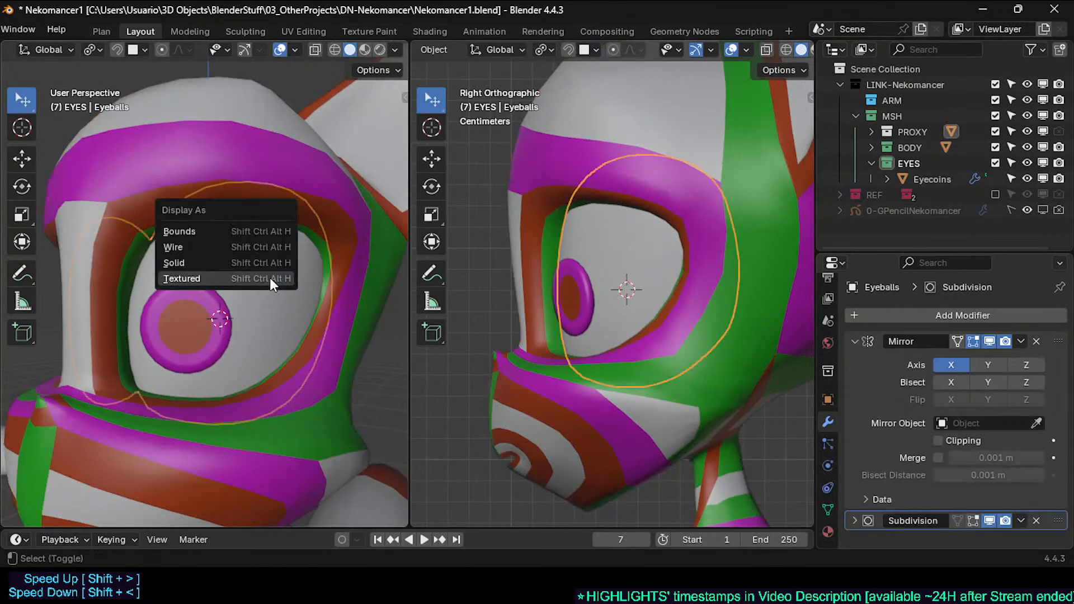
pyautogui.click(192, 231)
pyautogui.moveTo(193, 231); pyautogui.dragTo(194, 237)
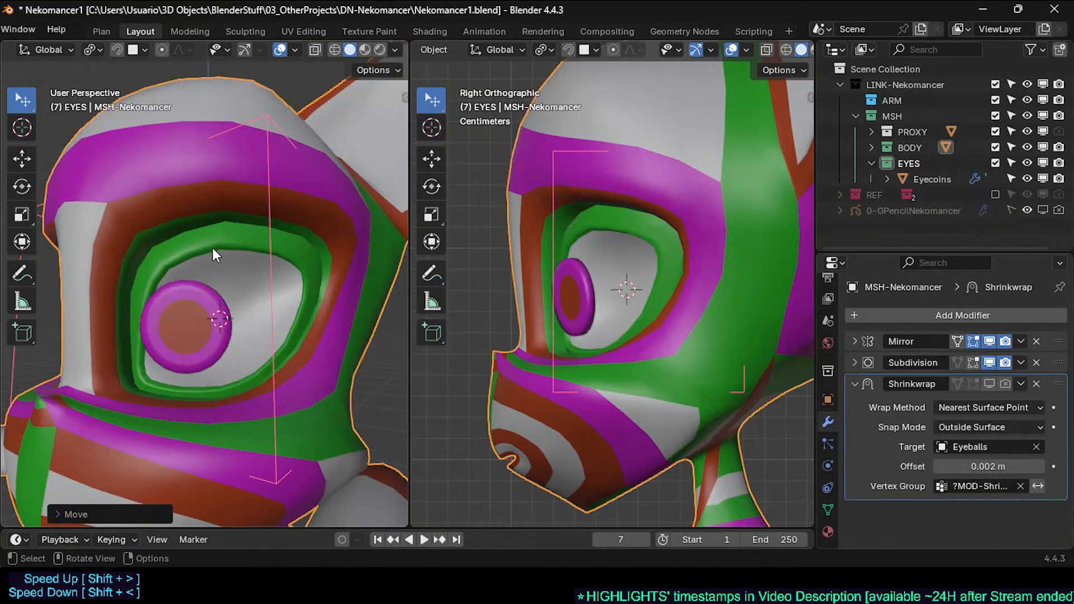
pyautogui.click(239, 266)
pyautogui.hotkey('ctrl', 'z')
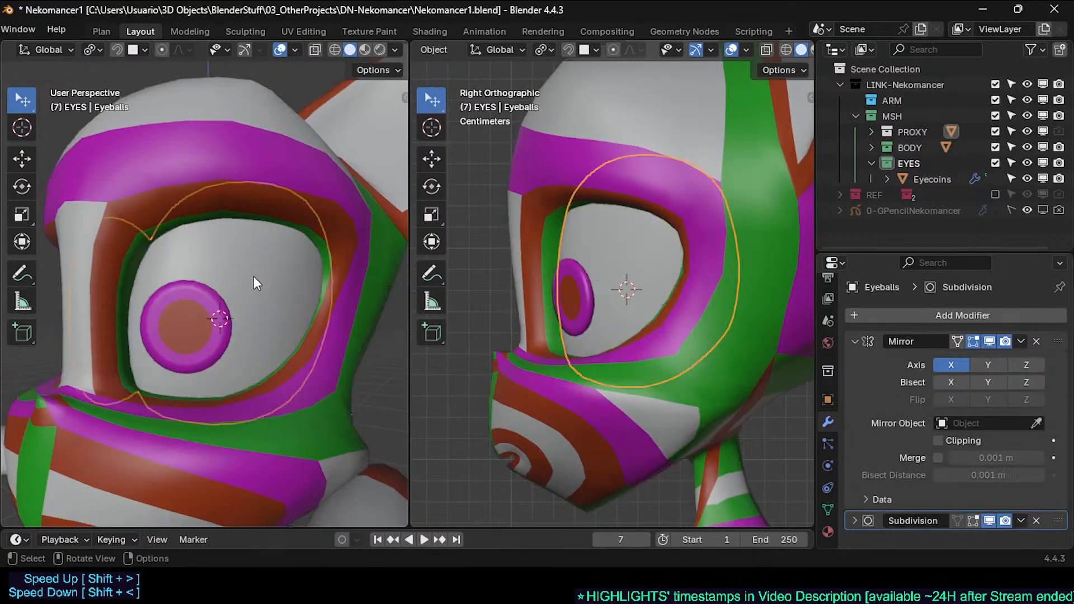
# Step: Display the Eyeballs object as Wire and exclude the PROXY collection from the view layer
pyautogui.hotkey('ctrl', 'alt', 'shift', 'x')
pyautogui.click(236, 284)
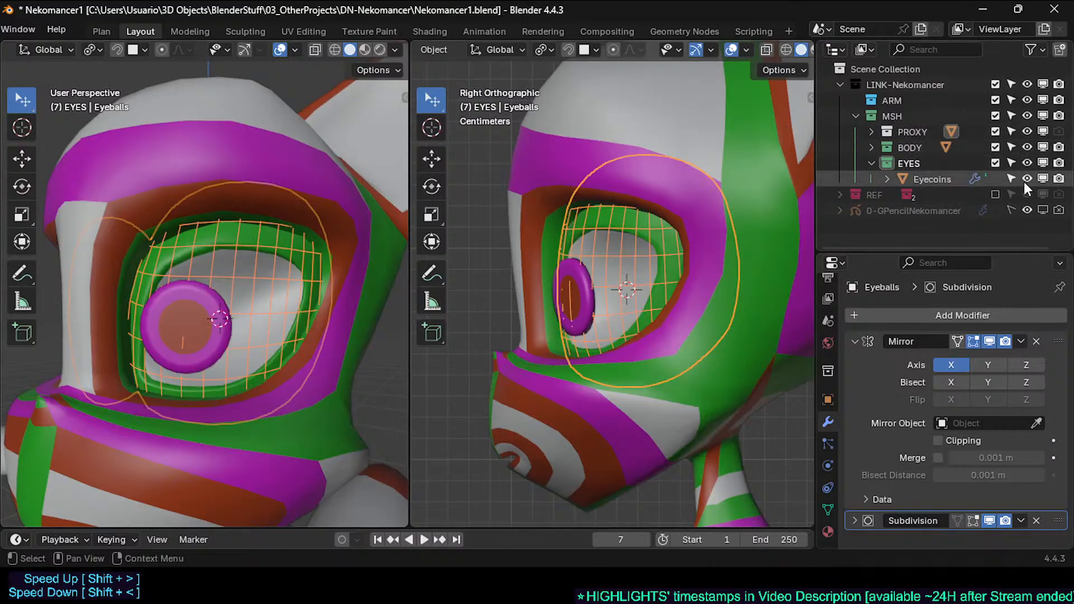
pyautogui.click(996, 131)
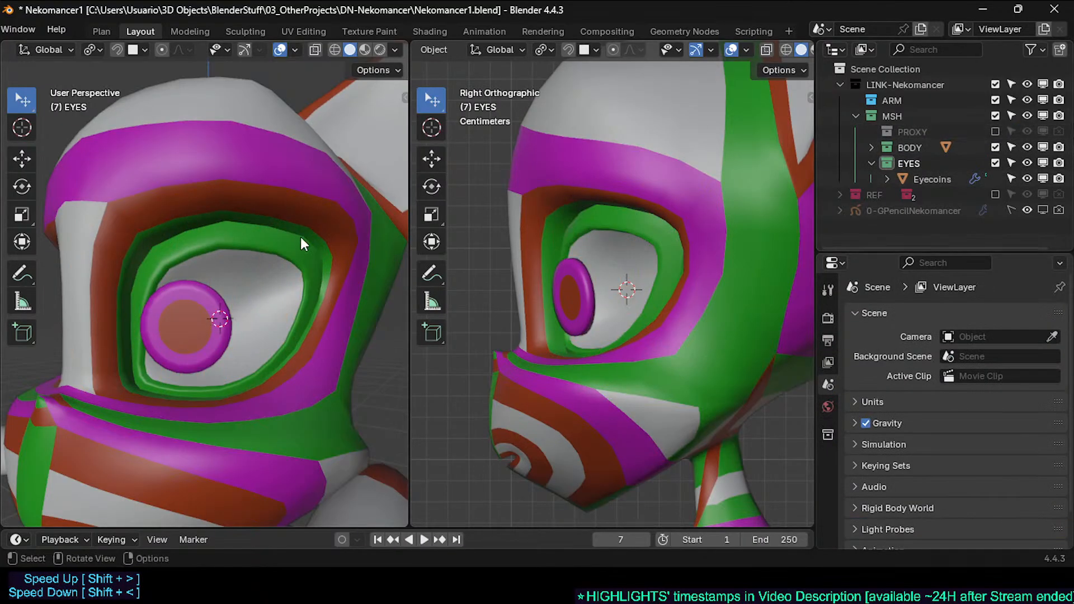
# Step: Check the eye cavity from the side and save the file
pyautogui.scroll(-3, 262, 300)
pyautogui.moveTo(262, 300); pyautogui.dragTo(146, 350, button='middle')
pyautogui.hotkey('ctrl', 's')
pyautogui.scroll(4, 145, 350)
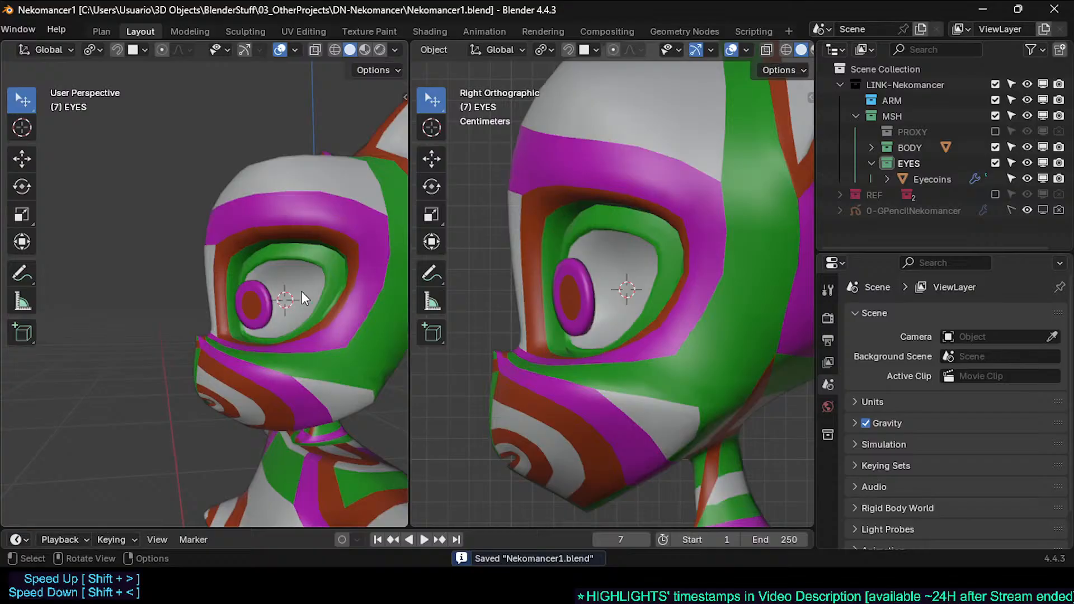
# Step: Move the whole Eyecoins mesh backward into the eye cavity in Edit Mode so it sits inside the eyelids
pyautogui.click(262, 281)
pyautogui.press('KP_Decimal')
pyautogui.click(853, 384)
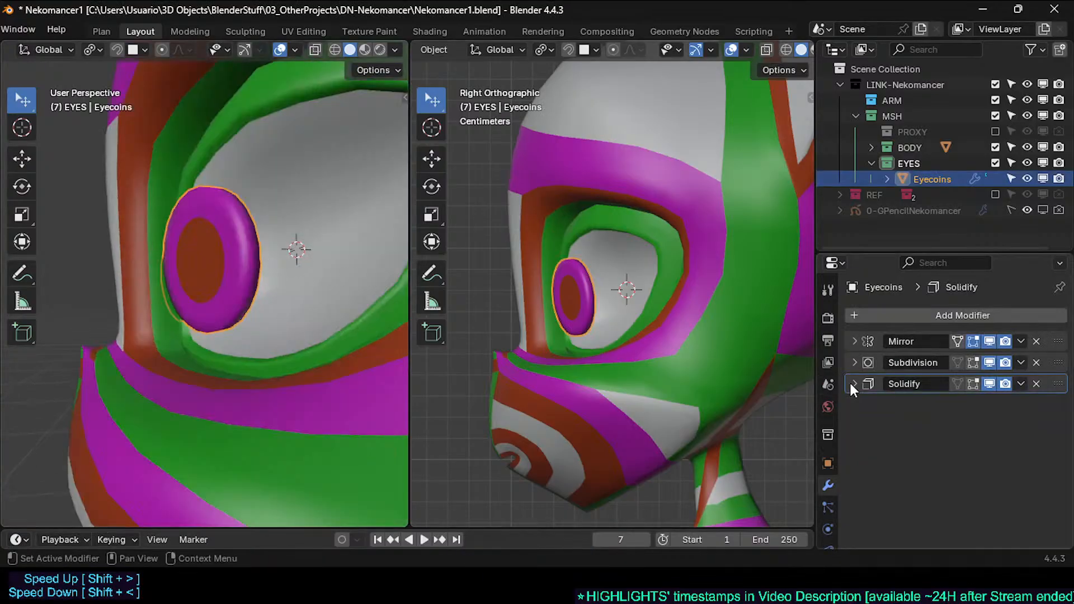
pyautogui.moveTo(266, 274); pyautogui.dragTo(135, 335, button='middle')
pyautogui.press('Tab')
pyautogui.press('y')
pyautogui.rightClick(177, 336)
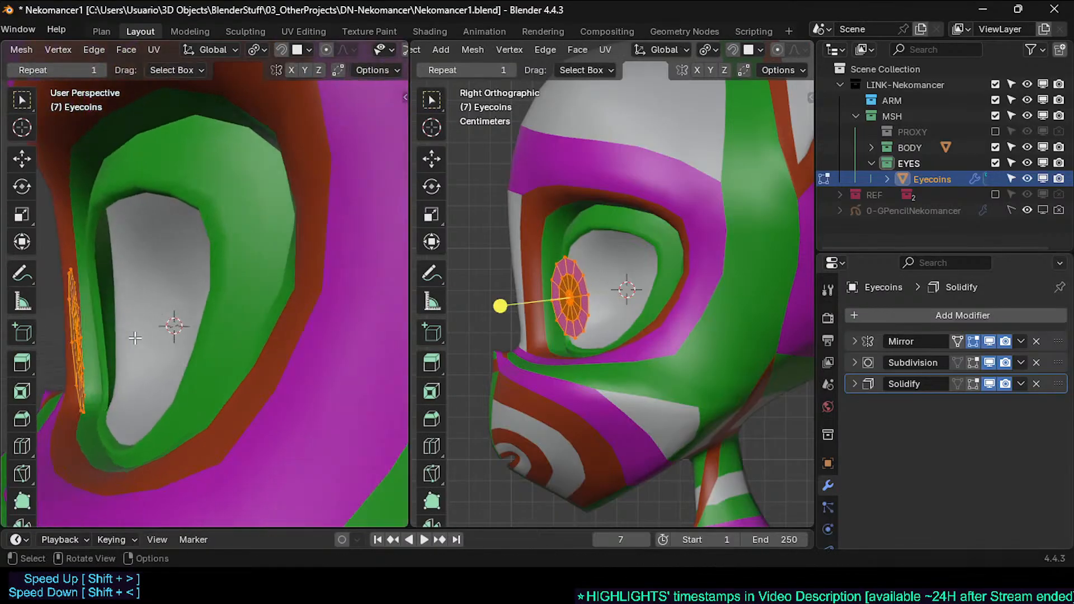
pyautogui.press('g')
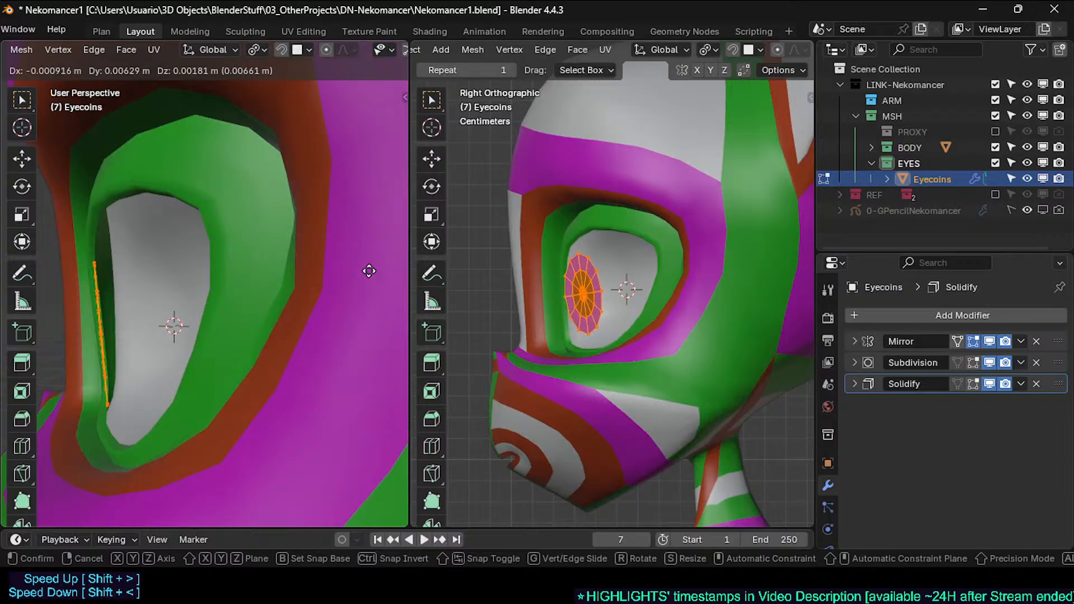
pyautogui.click(369, 271)
pyautogui.moveTo(108, 336); pyautogui.dragTo(180, 383, button='middle')
pyautogui.press('g')
pyautogui.keyDown('shift'); pyautogui.click(144, 371); pyautogui.keyUp('shift')
# Step: Rotate the Eyecoins disc freely with Trackball and nudge its position to follow the eye cavity's opening
pyautogui.press('r')
pyautogui.press('r')
pyautogui.click(213, 373)
pyautogui.press('g')
pyautogui.click(178, 327)
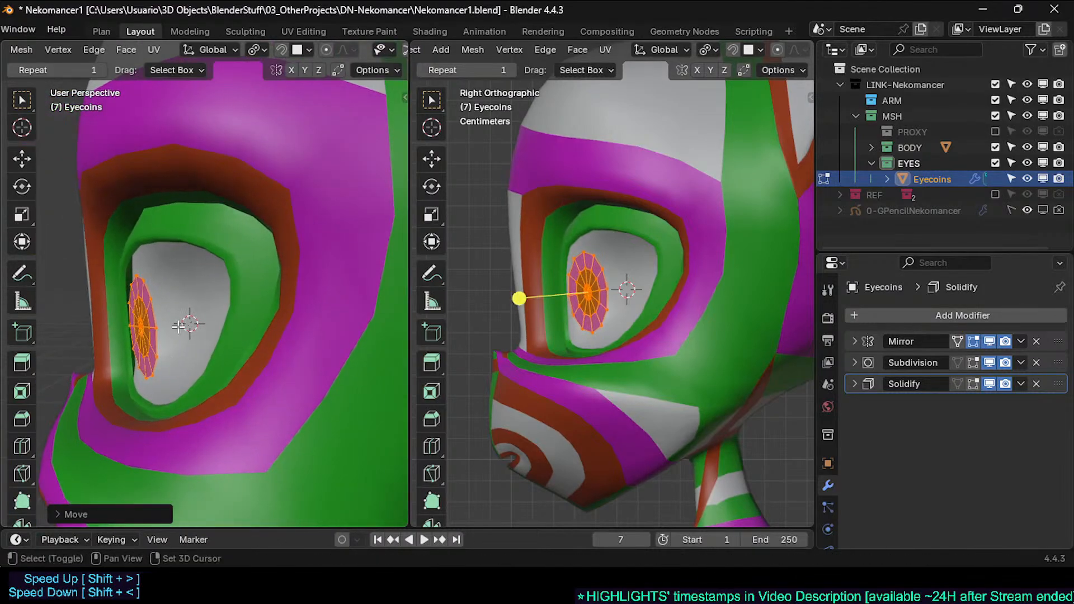
pyautogui.press('r')
pyautogui.press('r')
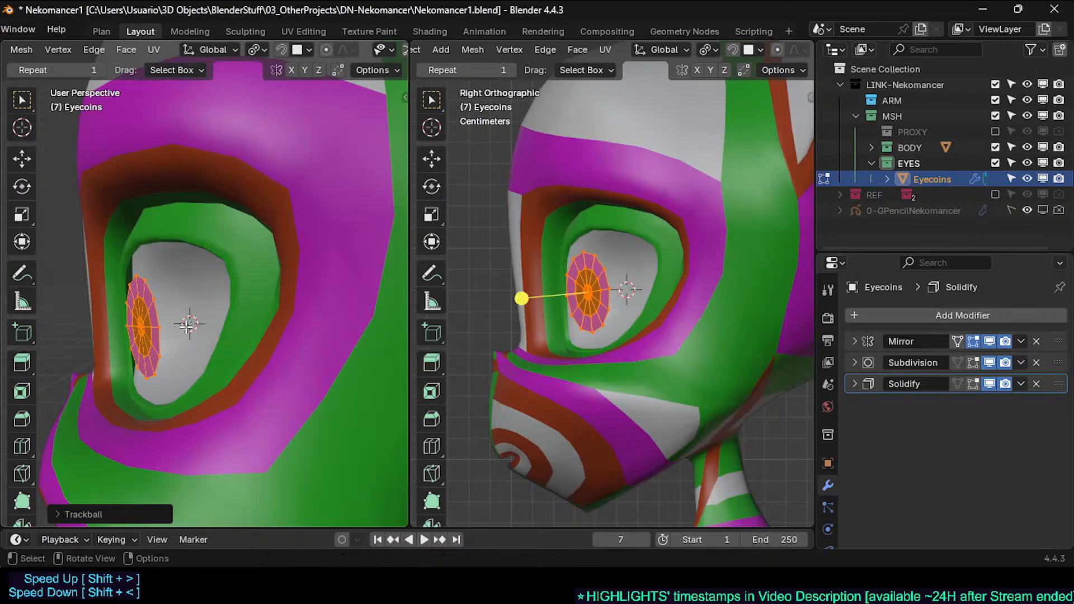
# Step: Fine-tune the Eyecoins disc's tilt with a small Trackball rotation after checking it in Object Mode
pyautogui.moveTo(188, 325); pyautogui.dragTo(193, 408, button='middle')
pyautogui.press('Tab')
pyautogui.scroll(2, 149, 344)
pyautogui.scroll(2, 233, 358)
pyautogui.press('Tab')
pyautogui.press('r')
pyautogui.press('r')
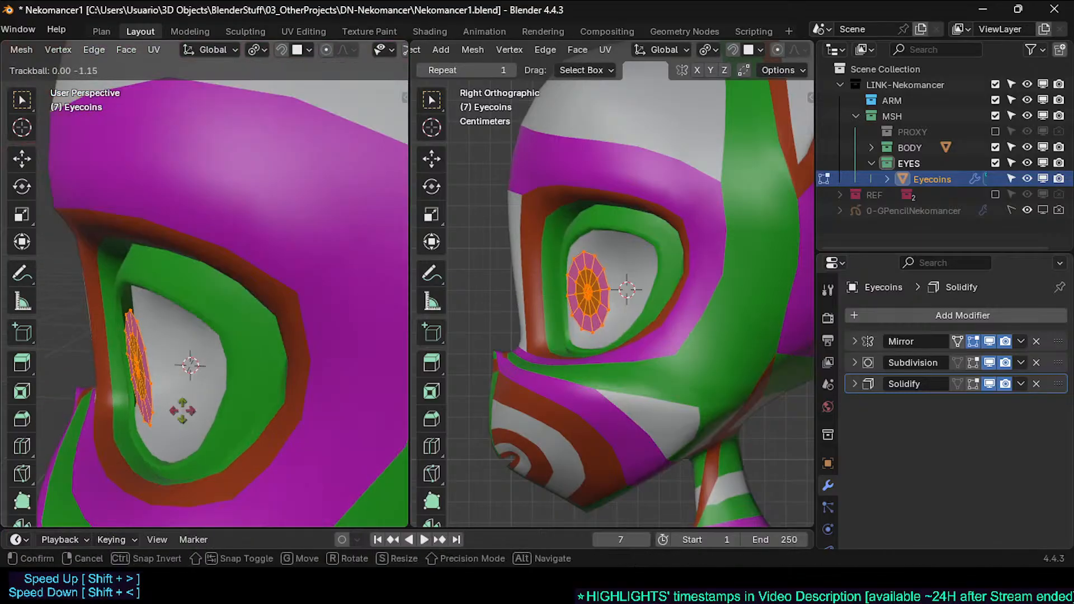
pyautogui.click(182, 412)
# Step: Return to Object Mode, inspect the repositioned Eyecoins from the front and side, and save the file
pyautogui.press('Tab')
pyautogui.moveTo(177, 411); pyautogui.dragTo(285, 374, button='middle')
pyautogui.scroll(-1, 272, 389)
pyautogui.keyDown('shift'); pyautogui.moveTo(285, 374); pyautogui.dragTo(284, 321, button='middle'); pyautogui.keyUp('shift')
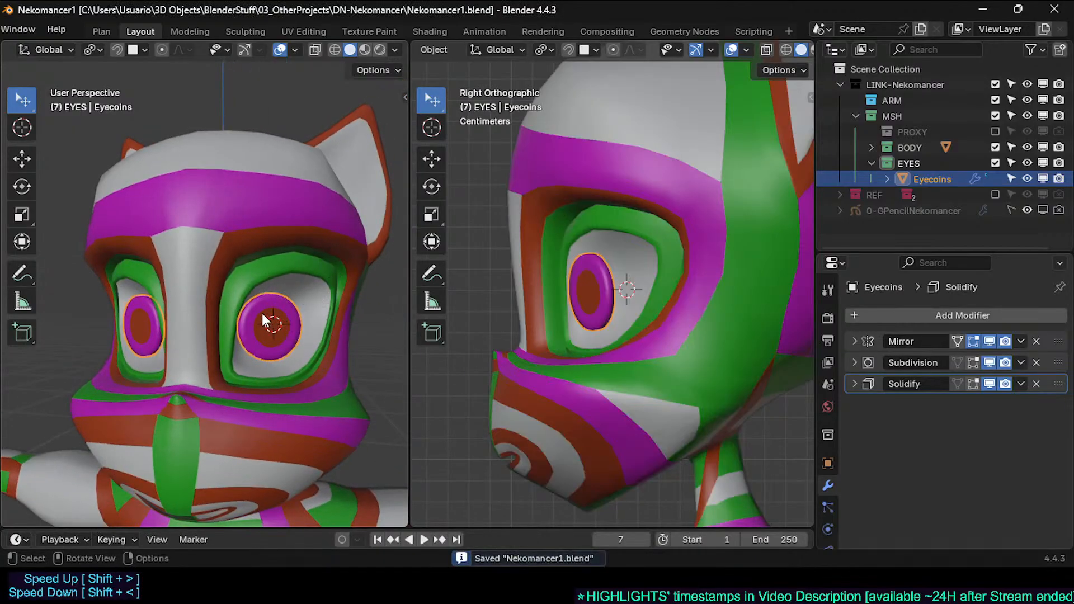
pyautogui.scroll(3, 261, 314)
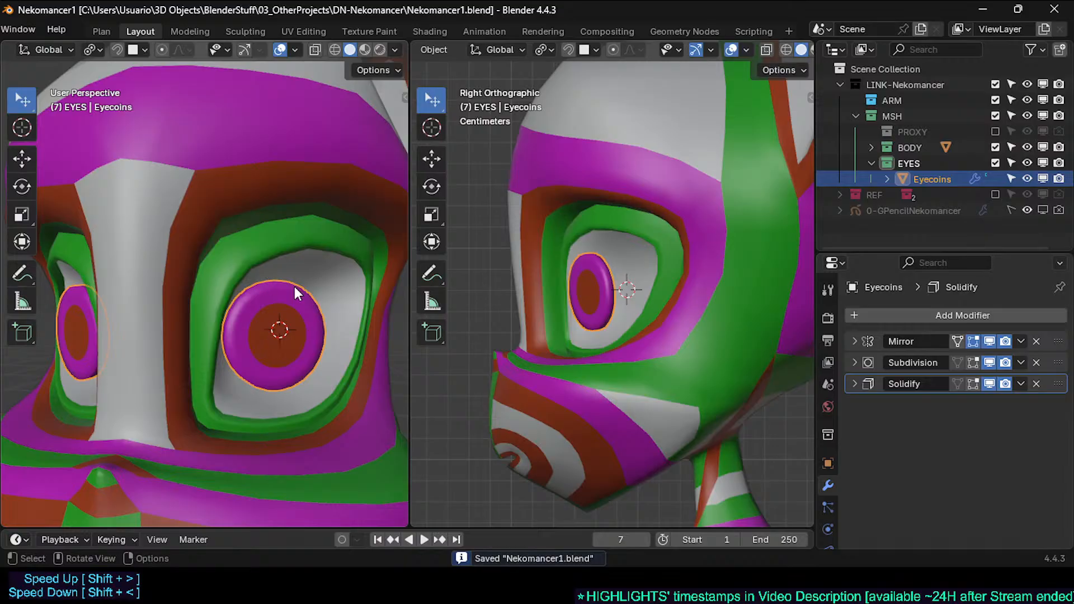
pyautogui.moveTo(300, 271); pyautogui.dragTo(170, 318, button='middle')
pyautogui.hotkey('ctrl', 's')
pyautogui.hotkey('ctrl', 's')
pyautogui.scroll(-3, 170, 318)
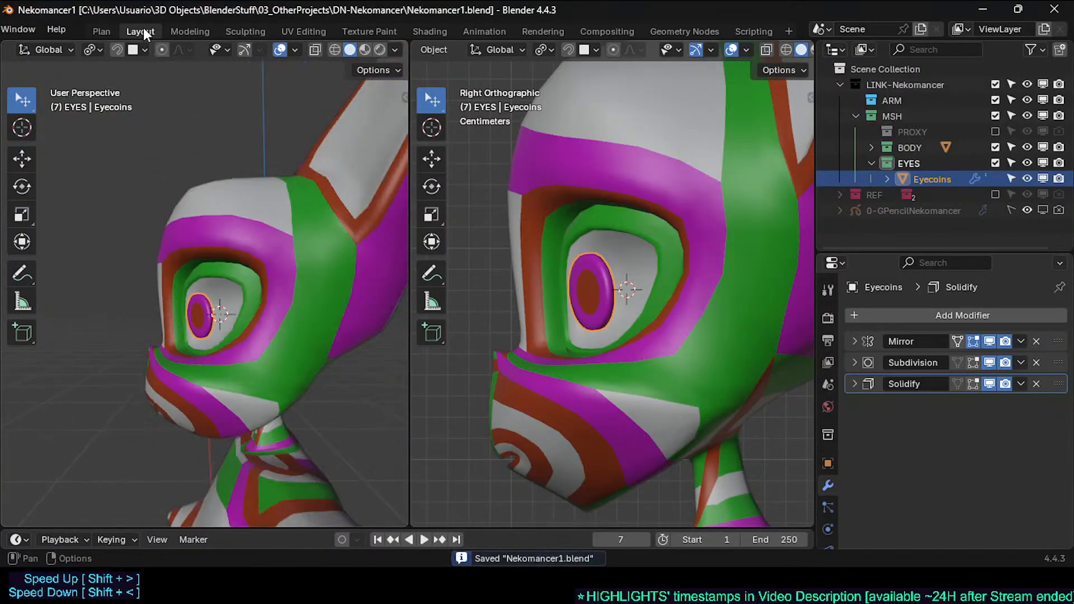
# Step: Switch to the Plan workspace and review the Arcades, Tongue and Hair entries of the to-do list against the mouth area
pyautogui.click(100, 29)
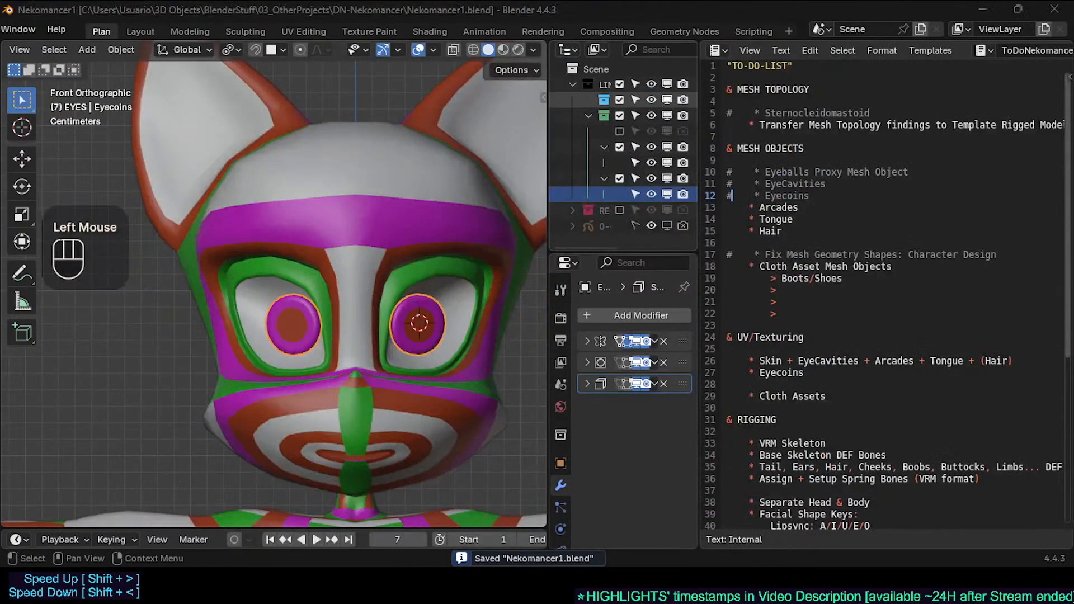
pyautogui.click(792, 184)
pyautogui.click(773, 203)
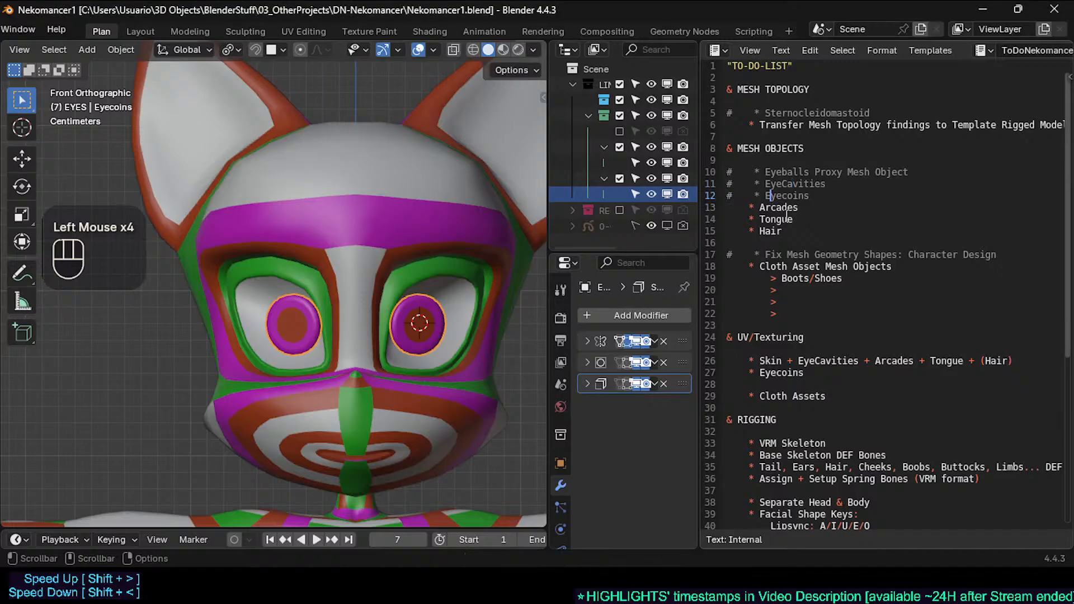
pyautogui.click(786, 221)
pyautogui.click(776, 207)
pyautogui.moveTo(749, 208); pyautogui.dragTo(804, 221)
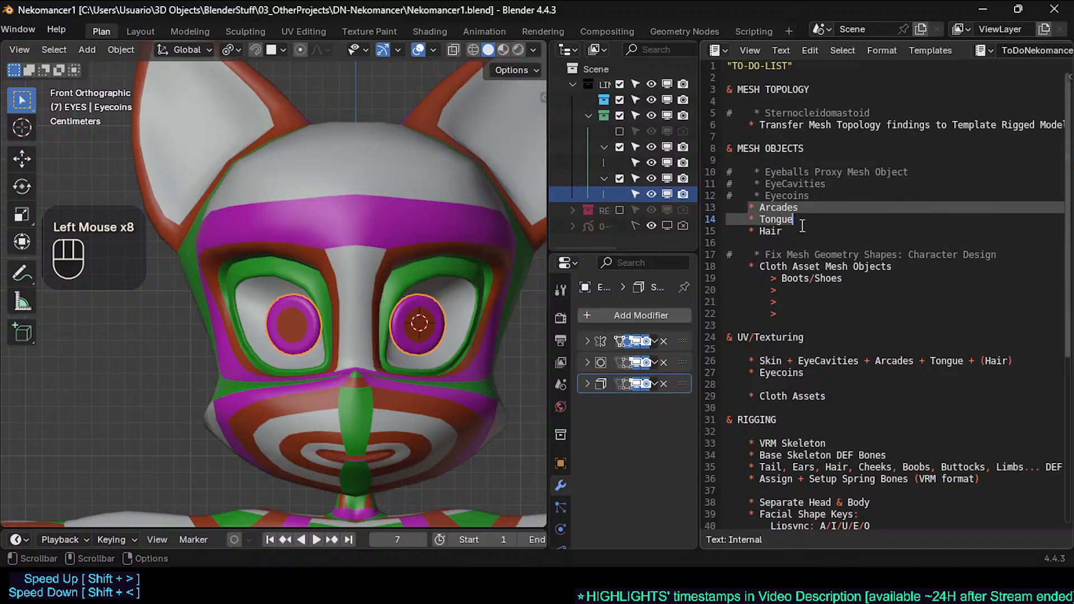
pyautogui.click(803, 227)
pyautogui.keyDown('shift'); pyautogui.moveTo(348, 398); pyautogui.dragTo(280, 311, button='middle'); pyautogui.keyUp('shift')
pyautogui.scroll(2, 280, 311)
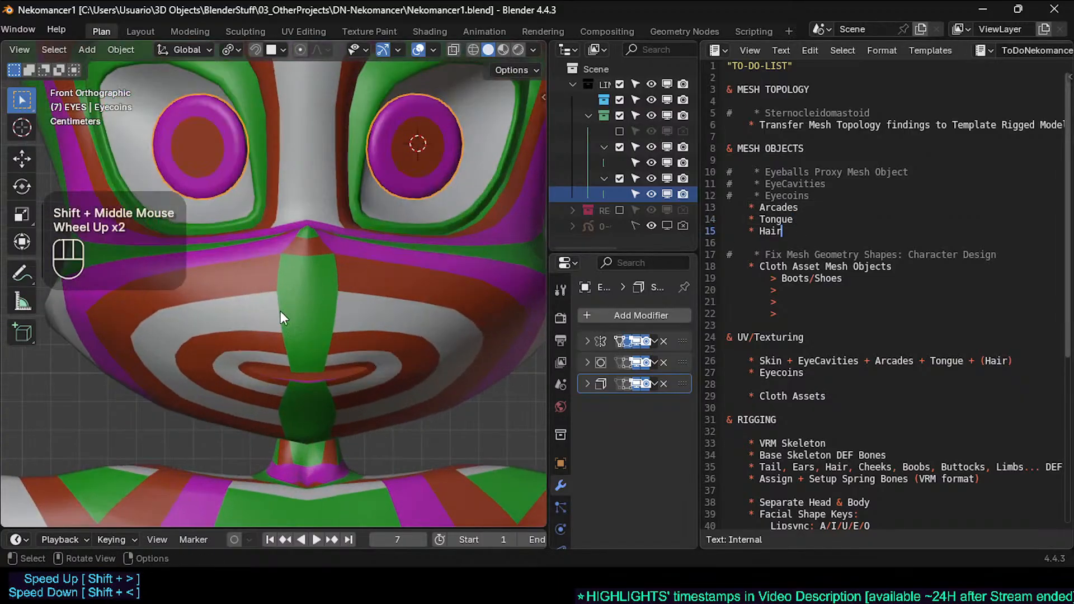
pyautogui.scroll(1, 280, 311)
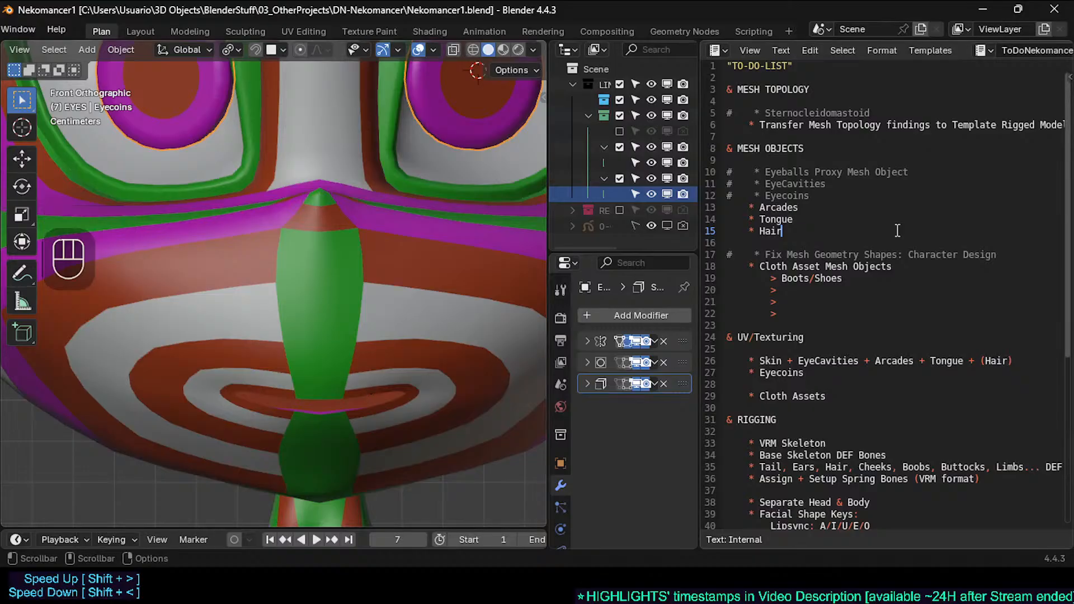
pyautogui.click(787, 220)
pyautogui.click(794, 222)
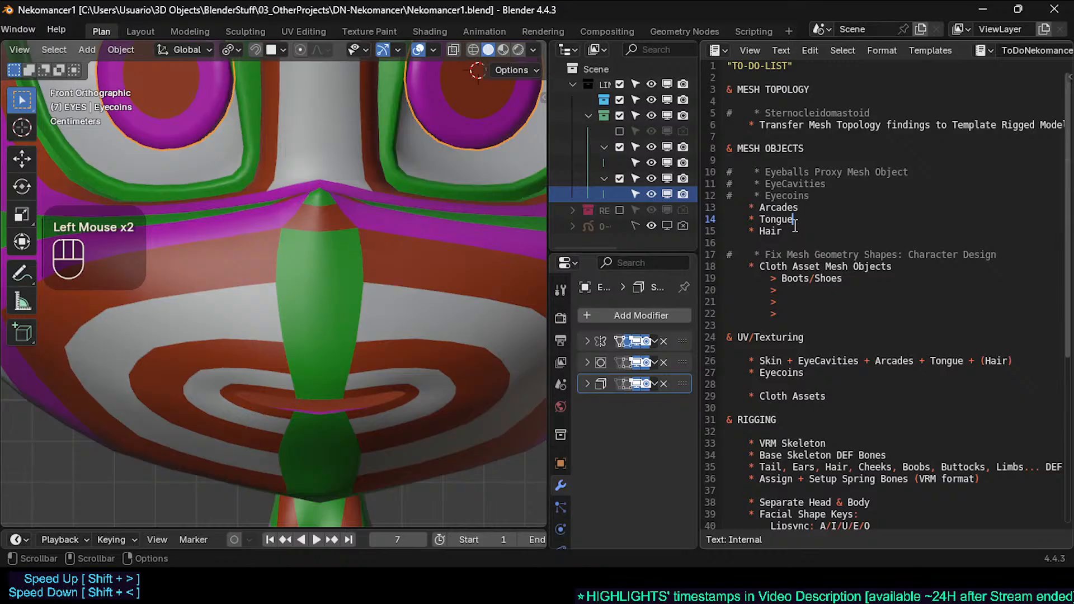
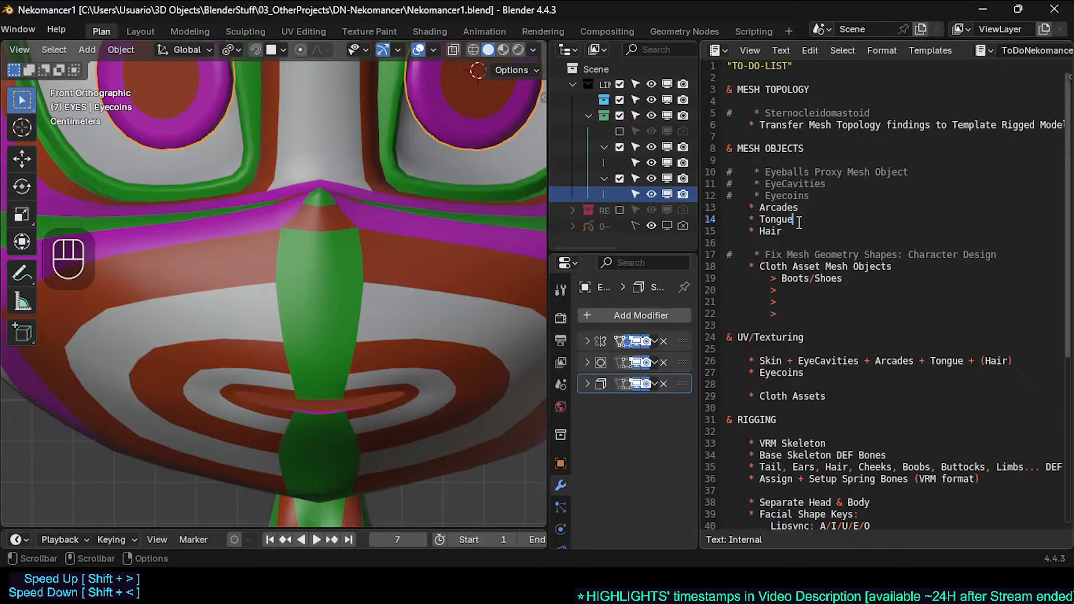
pyautogui.click(798, 232)
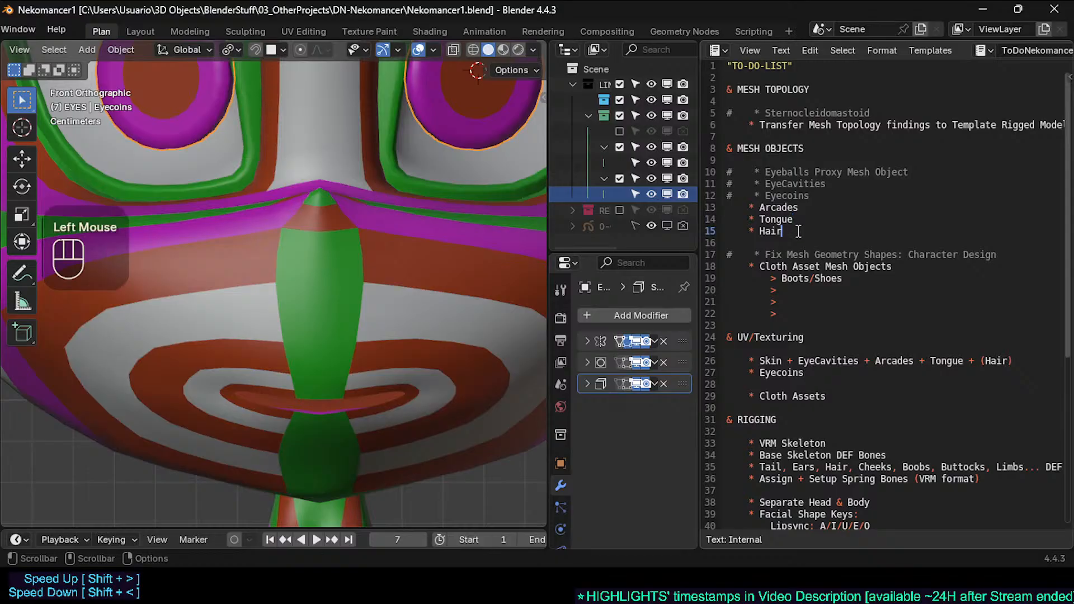
# Step: Save the file and inspect the character's head and torso from the front with the wireframe overlay temporarily shown
pyautogui.scroll(-4, 135, 232)
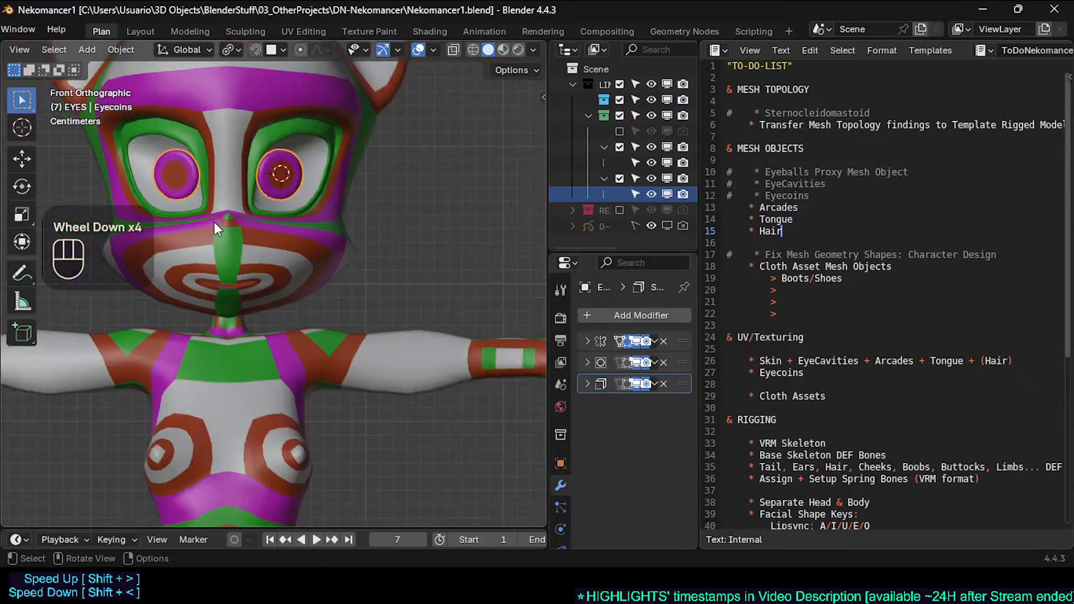
pyautogui.scroll(1, 218, 217)
pyautogui.scroll(-2, 217, 217)
pyautogui.hotkey('ctrl', 's')
pyautogui.hotkey('ctrl', 'alt', 'shift', 'z')
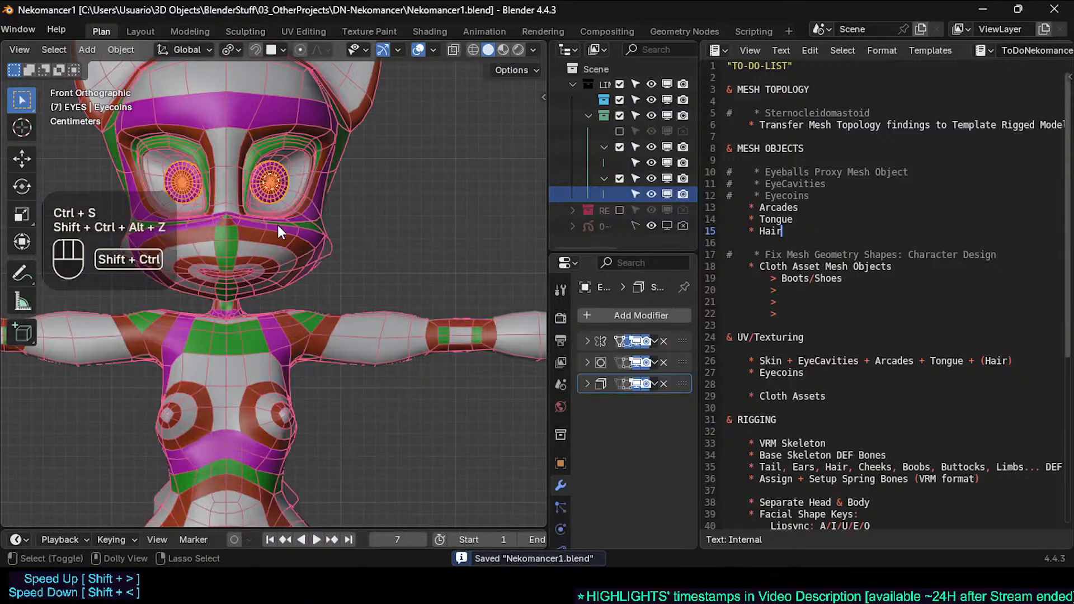
pyautogui.hotkey('ctrl', 'alt', 'z')
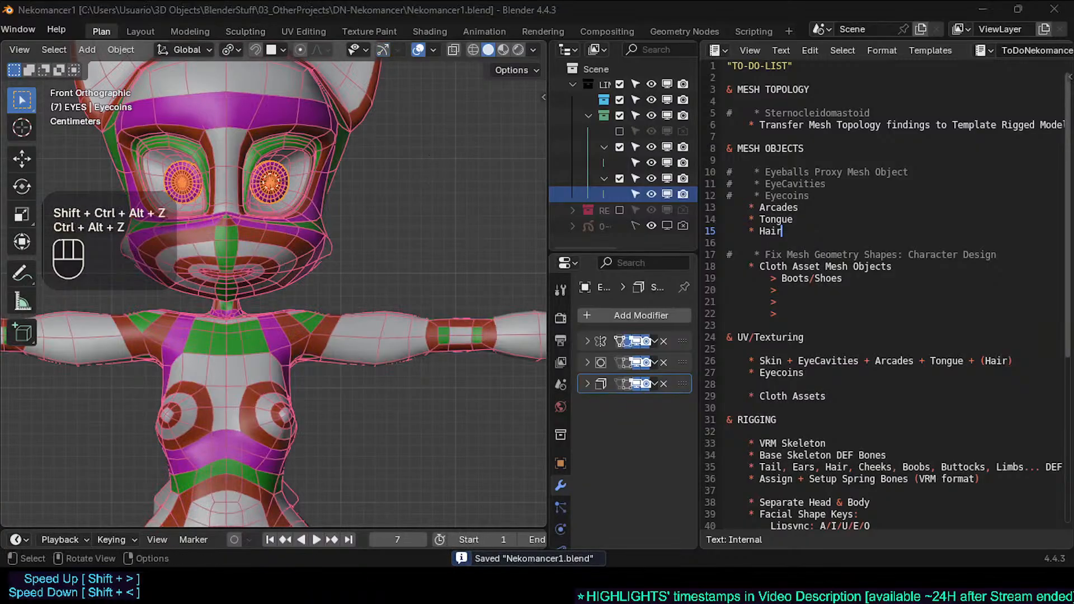
pyautogui.click(809, 209)
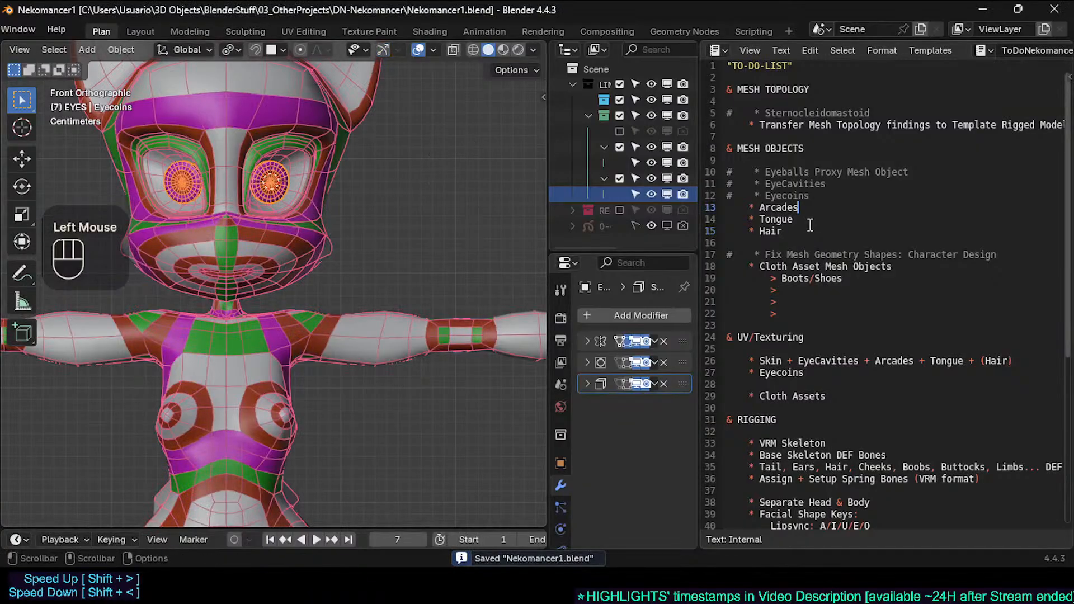
pyautogui.doubleClick(361, 165)
pyautogui.keyDown('shift'); pyautogui.moveTo(360, 165); pyautogui.dragTo(349, 231, button='middle'); pyautogui.keyUp('shift')
pyautogui.hotkey('ctrl', 's')
pyautogui.hotkey('ctrl', 'alt', 'shift', 'z')
# Step: Widen the outliner, expand and enable the REF collection, and show the 0-Nekomancer reference image in the viewport
pyautogui.moveTo(548, 167); pyautogui.dragTo(398, 167)
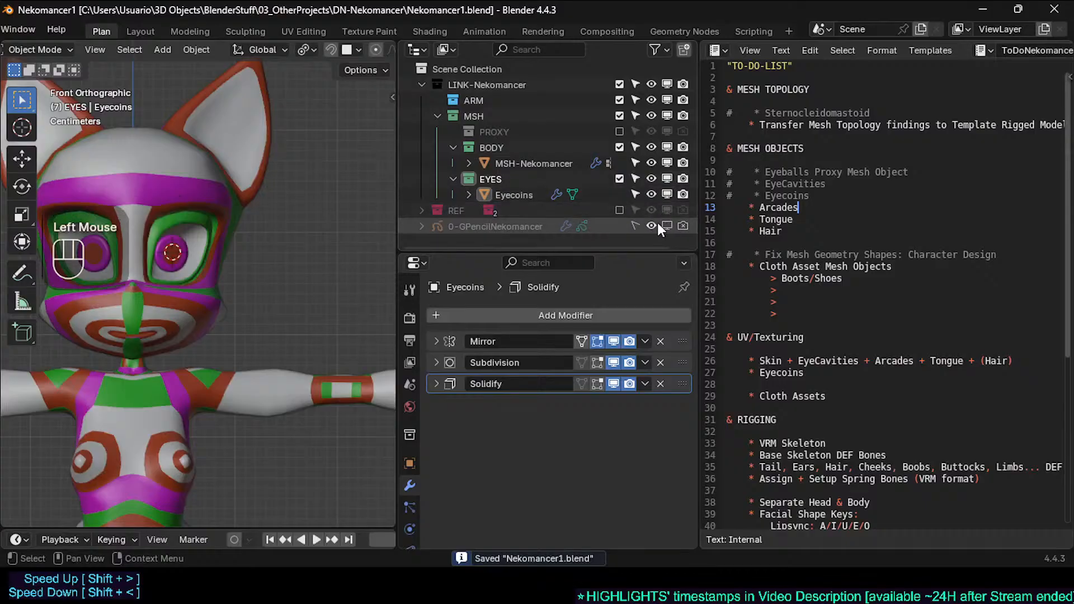
pyautogui.click(422, 211)
pyautogui.scroll(-1, 545, 217)
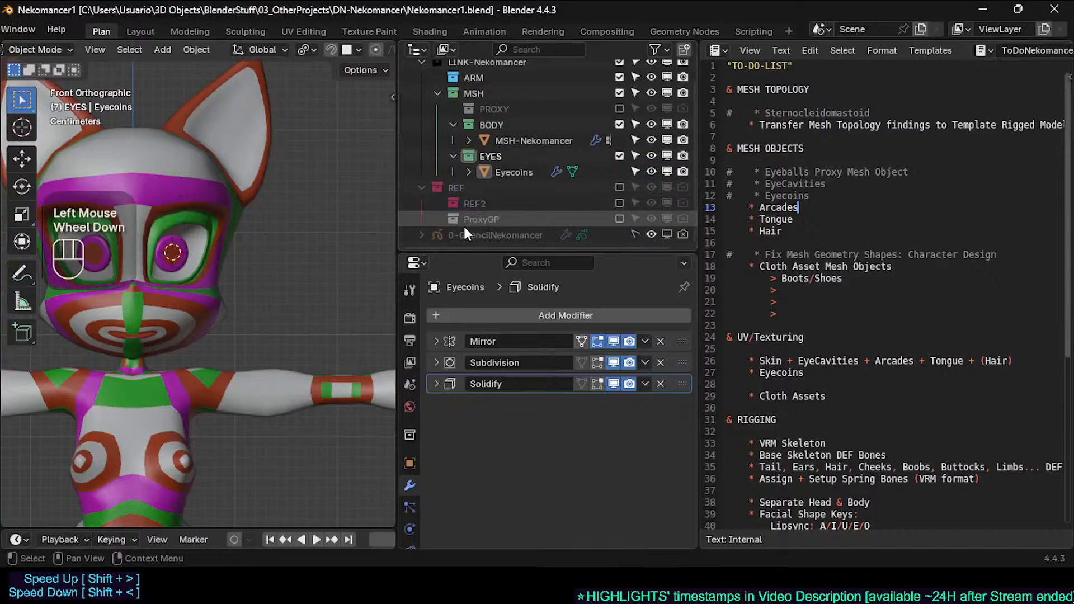
pyautogui.click(619, 187)
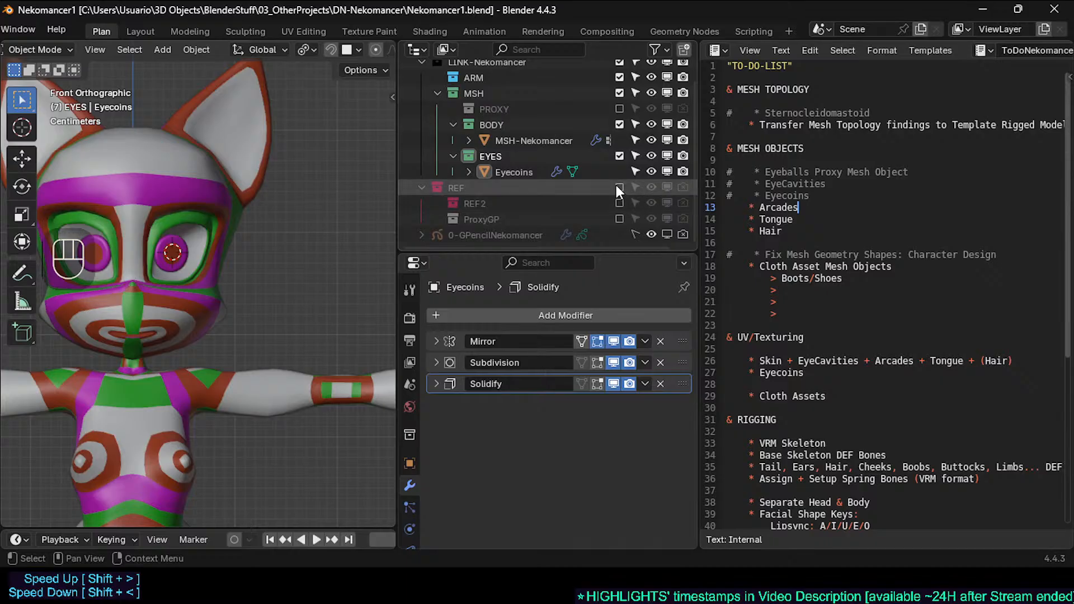
pyautogui.scroll(-2, 615, 197)
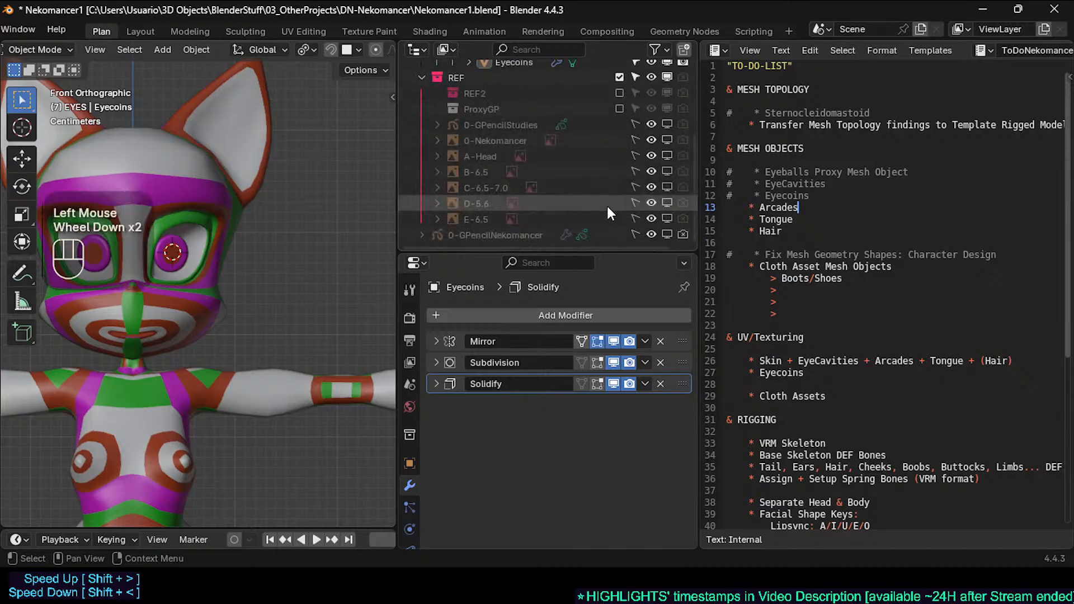
pyautogui.click(666, 140)
# Step: Examine the first figure's hair and ears in the 0-Nekomancer sketch and compare them with the modelled head's ears
pyautogui.keyDown('shift'); pyautogui.moveTo(290, 275); pyautogui.dragTo(179, 261, button='middle'); pyautogui.keyUp('shift')
pyautogui.scroll(-4, 256, 283)
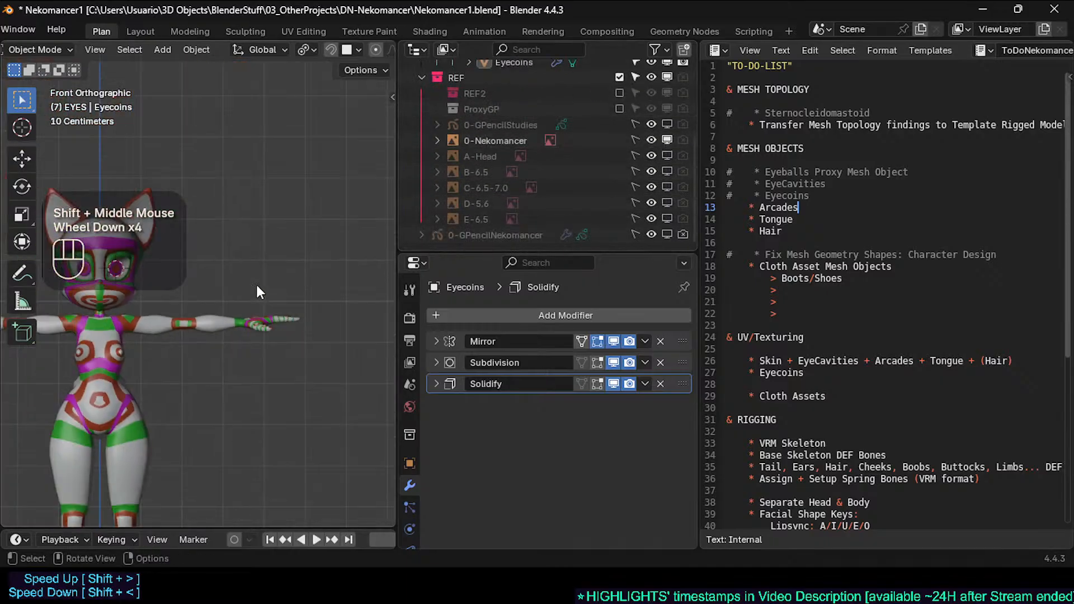
pyautogui.moveTo(256, 283)
pyautogui.keyDown('shift'); pyautogui.mouseDown(button='middle')
pyautogui.moveTo(130, 281)
pyautogui.moveTo(202, 344)
pyautogui.moveTo(280, 440)
pyautogui.mouseUp(button='middle'); pyautogui.keyUp('shift')
pyautogui.scroll(2, 186, 329)
pyautogui.scroll(1, 187, 329)
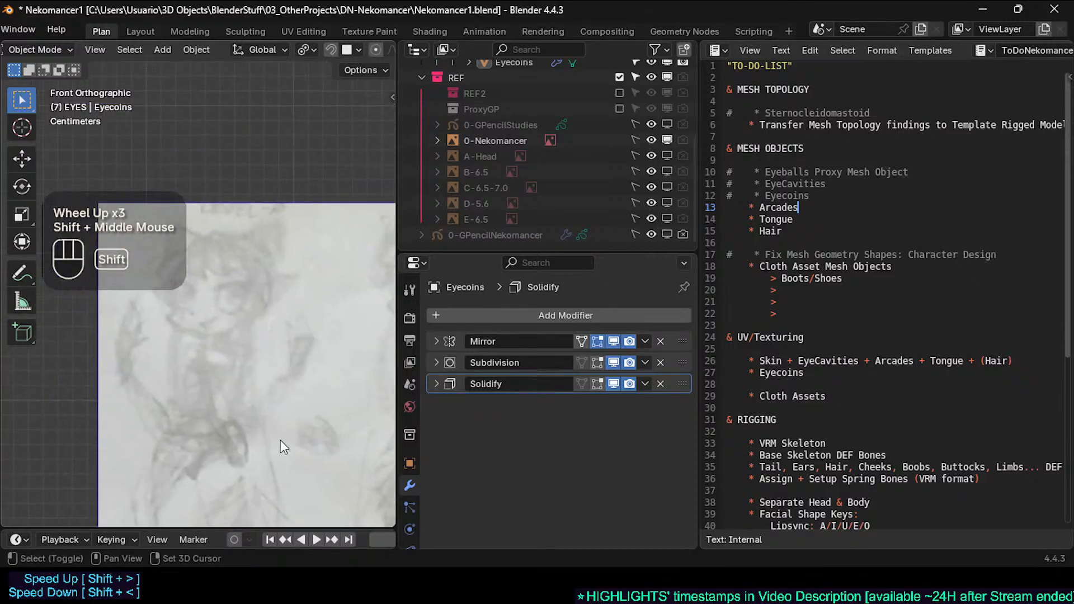
pyautogui.scroll(2, 226, 324)
pyautogui.keyDown('shift'); pyautogui.moveTo(226, 323); pyautogui.dragTo(252, 301, button='middle'); pyautogui.keyUp('shift')
pyautogui.keyDown('shift'); pyautogui.scroll(-1, 281, 257); pyautogui.keyUp('shift')
pyautogui.keyDown('shift'); pyautogui.moveTo(281, 256); pyautogui.dragTo(346, 274, button='middle'); pyautogui.keyUp('shift')
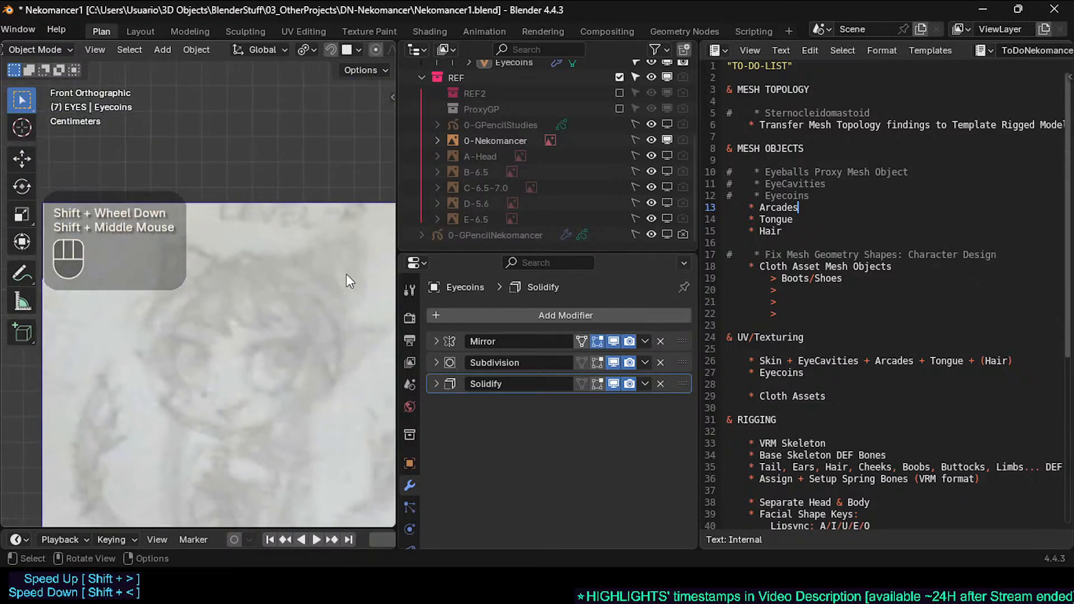
pyautogui.scroll(-2, 306, 263)
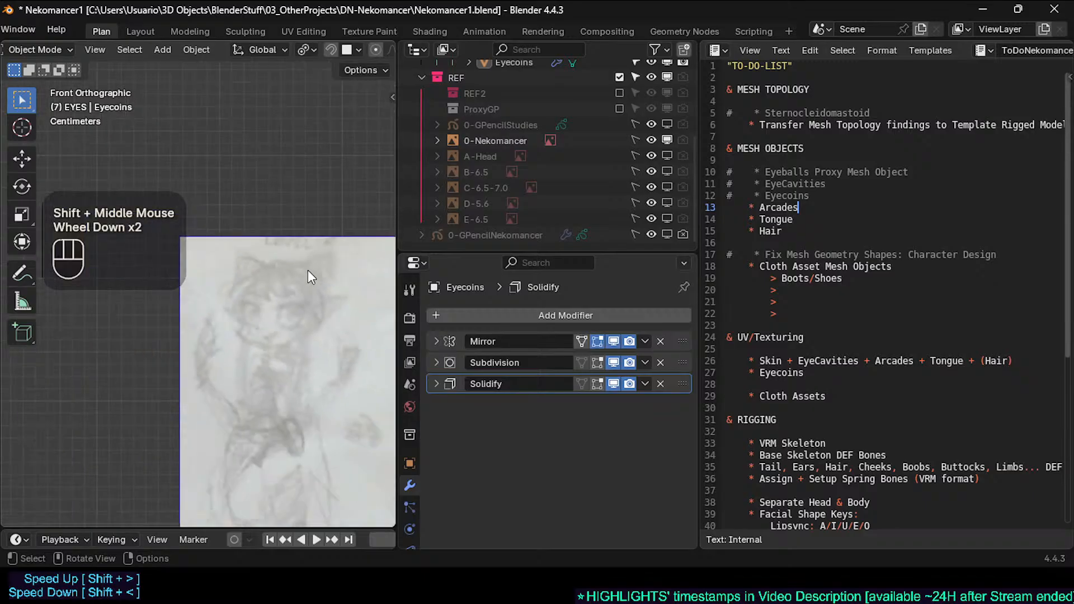
pyautogui.scroll(-1, 320, 272)
pyautogui.moveTo(336, 295)
pyautogui.keyDown('shift'); pyautogui.mouseDown(button='middle')
pyautogui.moveTo(269, 329)
pyautogui.moveTo(144, 354)
pyautogui.moveTo(252, 370)
pyautogui.moveTo(209, 298)
pyautogui.mouseUp(button='middle'); pyautogui.keyUp('shift')
pyautogui.scroll(4, 297, 291)
pyautogui.scroll(-4, 291, 268)
pyautogui.scroll(2, 206, 213)
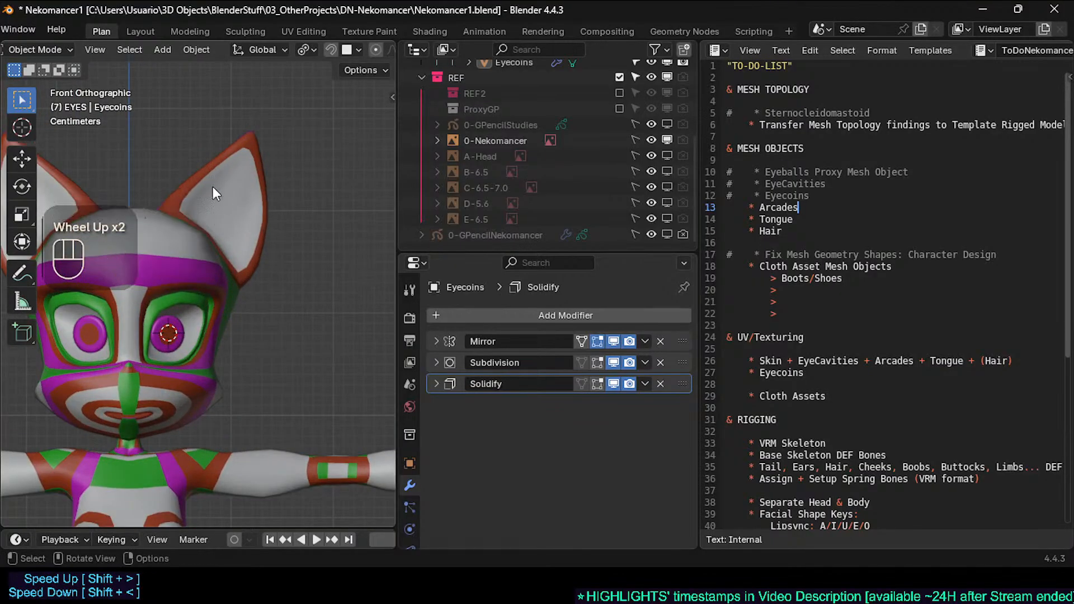
# Step: Study the face and hair in close-up on the reference sketch, continuing through to the last figure with the tail
pyautogui.moveTo(367, 443)
pyautogui.keyDown('shift'); pyautogui.mouseDown(button='middle')
pyautogui.moveTo(347, 439)
pyautogui.moveTo(229, 319)
pyautogui.moveTo(153, 294)
pyautogui.mouseUp(button='middle'); pyautogui.keyUp('shift')
pyautogui.keyDown('shift'); pyautogui.scroll(-1, 230, 319); pyautogui.keyUp('shift')
pyautogui.moveTo(251, 394)
pyautogui.keyDown('shift'); pyautogui.mouseDown(button='middle')
pyautogui.moveTo(179, 281)
pyautogui.moveTo(234, 313)
pyautogui.mouseUp(button='middle'); pyautogui.keyUp('shift')
pyautogui.scroll(3, 234, 314)
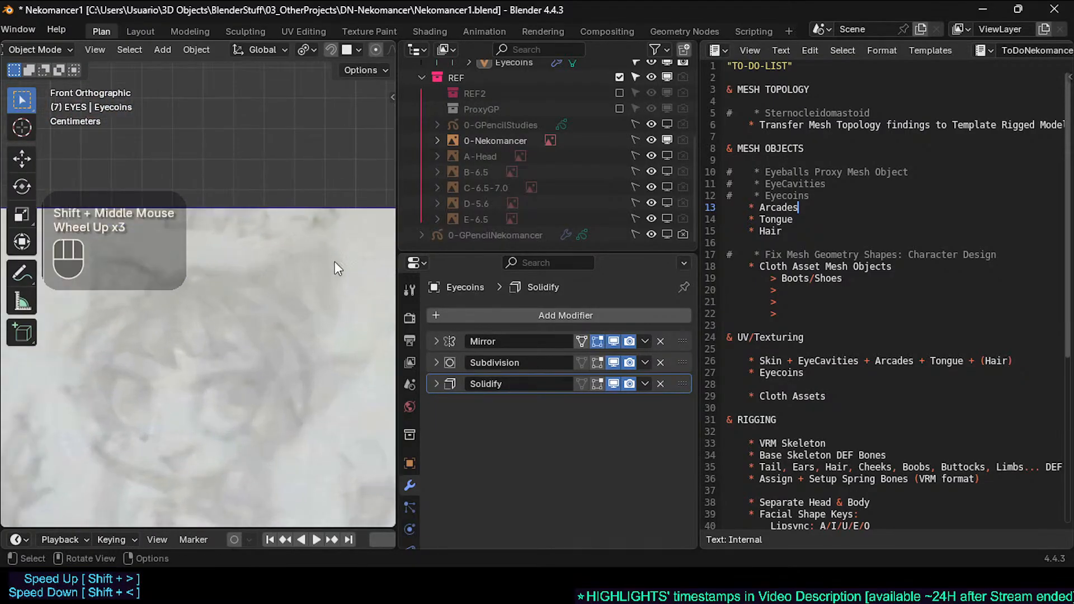
pyautogui.moveTo(312, 278)
pyautogui.keyDown('shift'); pyautogui.mouseDown(button='middle')
pyautogui.moveTo(337, 372)
pyautogui.moveTo(232, 356)
pyautogui.moveTo(336, 401)
pyautogui.mouseUp(button='middle'); pyautogui.keyUp('shift')
pyautogui.scroll(-2, 321, 367)
pyautogui.scroll(1, 321, 367)
pyautogui.scroll(-3, 230, 336)
pyautogui.scroll(-2, 336, 400)
pyautogui.moveTo(184, 425)
pyautogui.keyDown('shift'); pyautogui.mouseDown(button='middle')
pyautogui.moveTo(335, 459)
pyautogui.moveTo(223, 405)
pyautogui.moveTo(172, 361)
pyautogui.moveTo(48, 335)
pyautogui.moveTo(156, 362)
pyautogui.moveTo(146, 394)
pyautogui.moveTo(162, 384)
pyautogui.moveTo(125, 277)
pyautogui.moveTo(267, 395)
pyautogui.moveTo(95, 336)
pyautogui.moveTo(65, 377)
pyautogui.moveTo(173, 392)
pyautogui.mouseUp(button='middle'); pyautogui.keyUp('shift')
pyautogui.scroll(2, 172, 361)
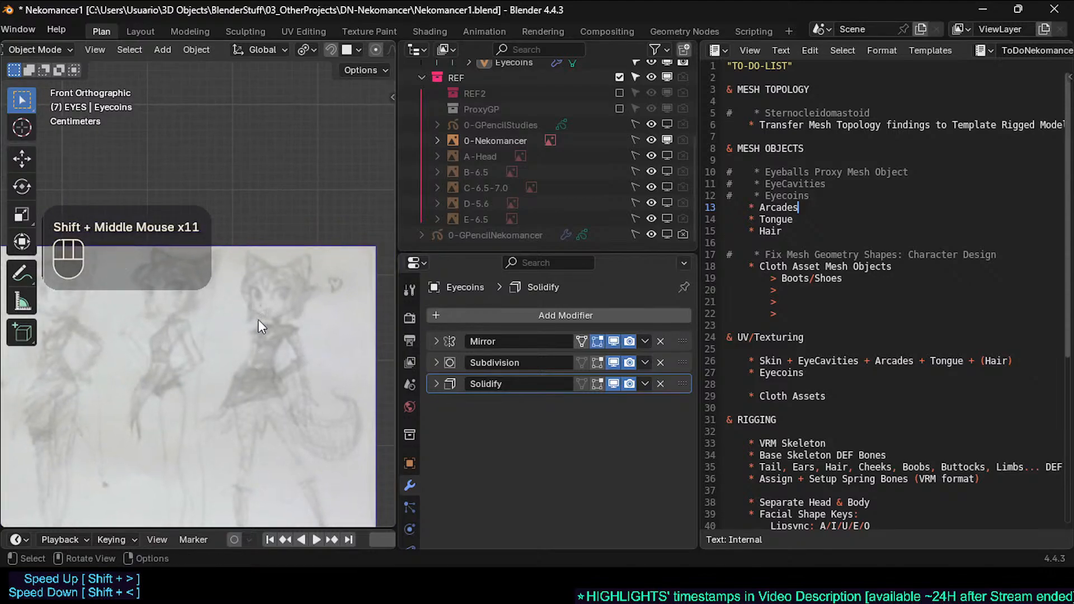
# Step: Compare all the figures across the 0-Nekomancer sheet, then look closely at the last figure's head and outfit
pyautogui.moveTo(259, 408)
pyautogui.keyDown('shift'); pyautogui.mouseDown(button='middle')
pyautogui.moveTo(266, 369)
pyautogui.moveTo(243, 391)
pyautogui.moveTo(176, 402)
pyautogui.moveTo(238, 404)
pyautogui.moveTo(151, 421)
pyautogui.moveTo(176, 412)
pyautogui.mouseUp(button='middle'); pyautogui.keyUp('shift')
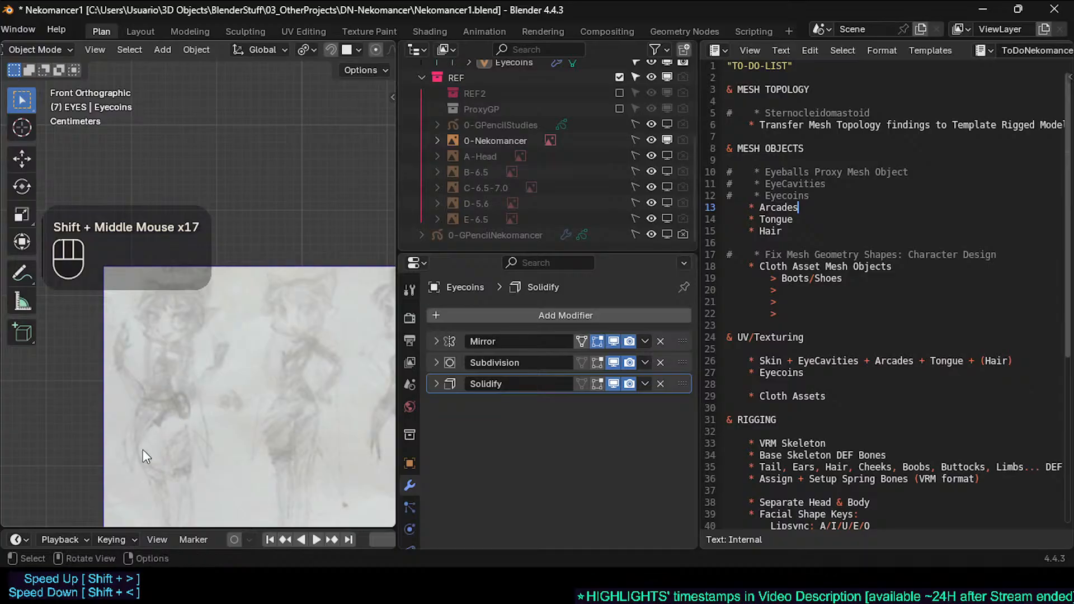
pyautogui.moveTo(287, 400)
pyautogui.keyDown('shift'); pyautogui.mouseDown(button='middle')
pyautogui.moveTo(237, 395)
pyautogui.moveTo(408, 404)
pyautogui.moveTo(359, 411)
pyautogui.moveTo(349, 399)
pyautogui.mouseUp(button='middle'); pyautogui.keyUp('shift')
pyautogui.scroll(-2, 314, 363)
pyautogui.keyDown('shift'); pyautogui.moveTo(315, 364); pyautogui.dragTo(351, 397, button='middle'); pyautogui.keyUp('shift')
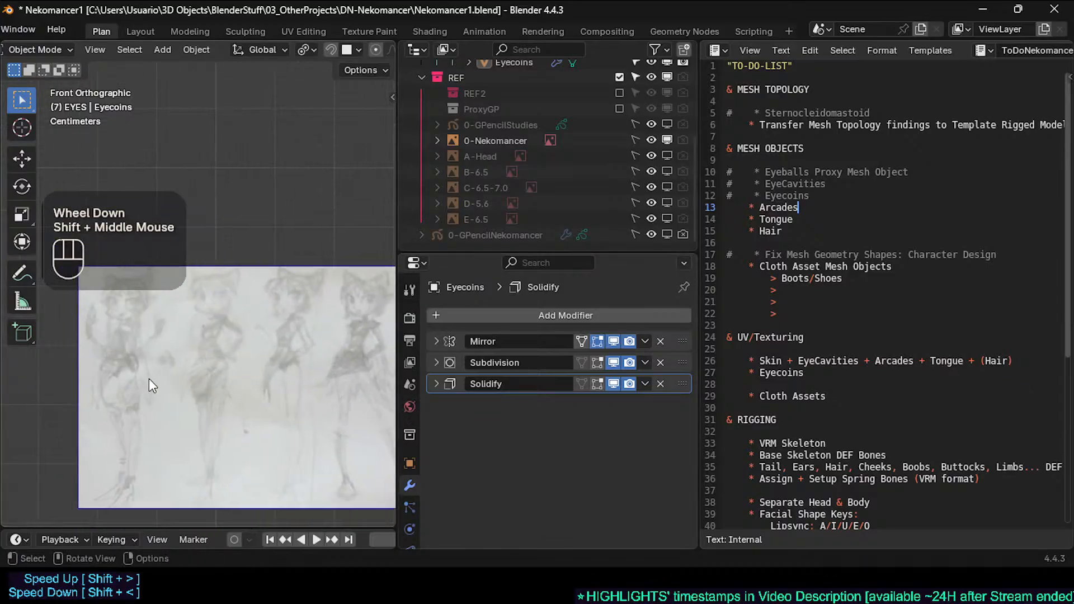
pyautogui.keyDown('shift'); pyautogui.moveTo(133, 382); pyautogui.dragTo(120, 394, button='middle'); pyautogui.keyUp('shift')
pyautogui.scroll(1, 327, 361)
pyautogui.keyDown('shift'); pyautogui.moveTo(321, 352); pyautogui.dragTo(310, 375, button='middle'); pyautogui.keyUp('shift')
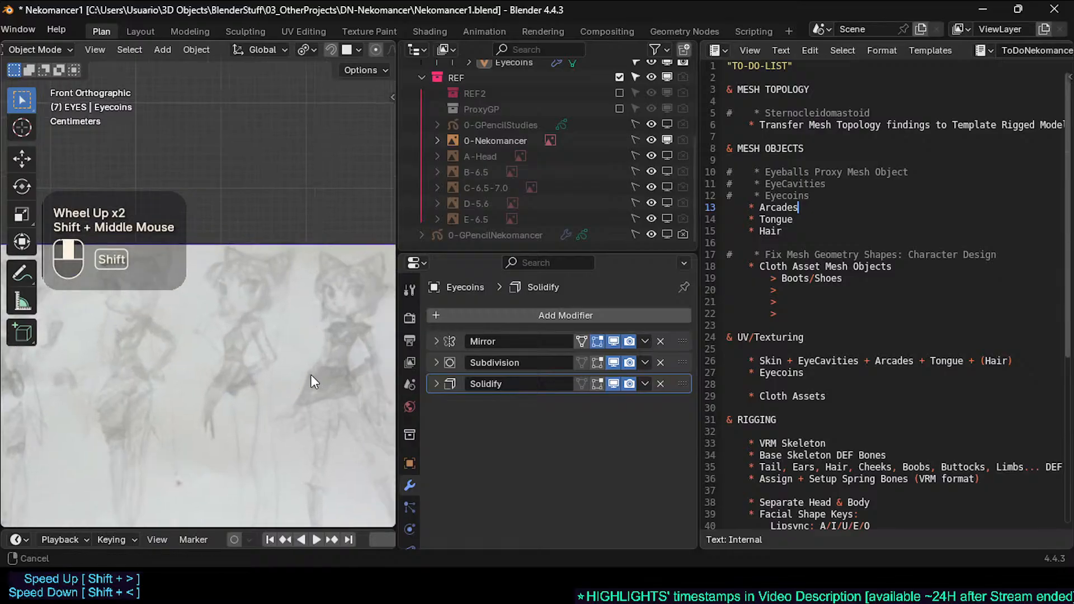
pyautogui.scroll(2, 231, 374)
pyautogui.keyDown('shift'); pyautogui.moveTo(231, 375); pyautogui.dragTo(233, 387, button='middle'); pyautogui.keyUp('shift')
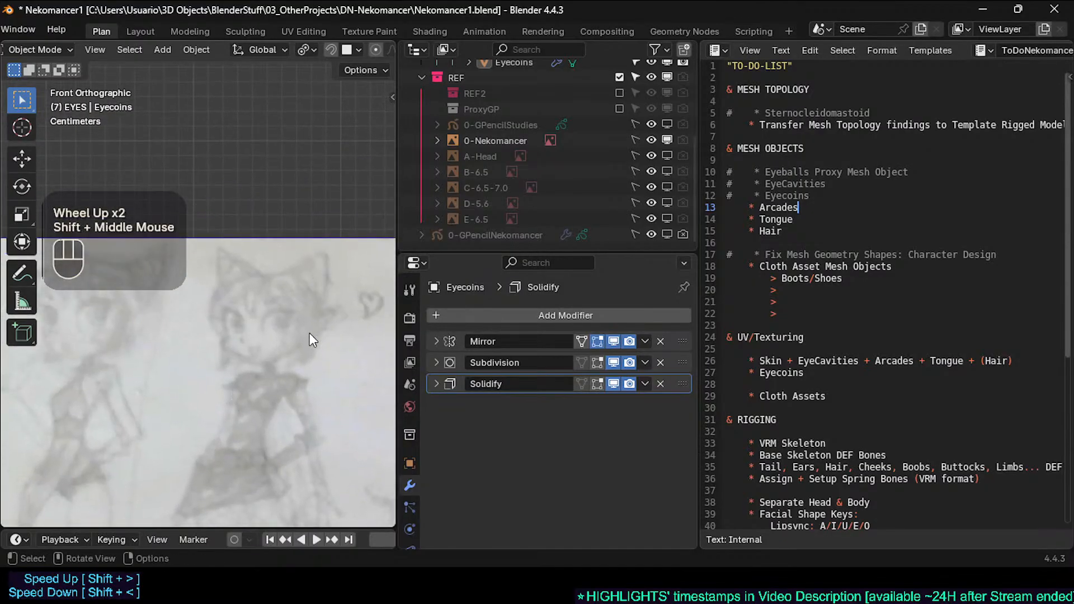
pyautogui.moveTo(312, 339)
pyautogui.keyDown('shift'); pyautogui.mouseDown(button='middle')
pyautogui.moveTo(317, 379)
pyautogui.moveTo(187, 365)
pyautogui.moveTo(211, 355)
pyautogui.mouseUp(button='middle'); pyautogui.keyUp('shift')
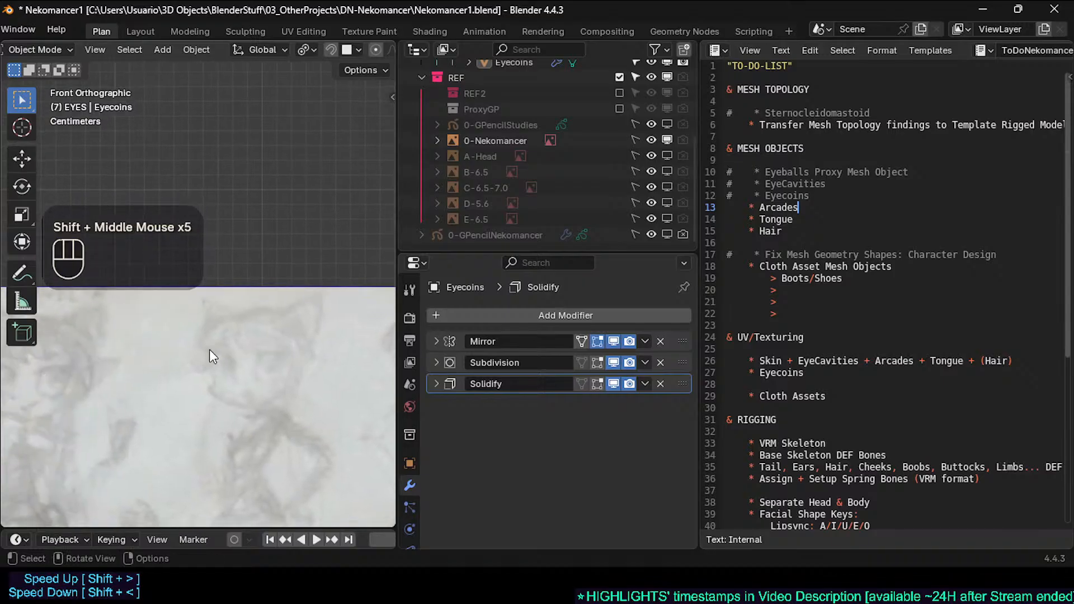
# Step: Review the middle and last sketch figures again for how the hair and ears should be modelled
pyautogui.scroll(-1, 210, 349)
pyautogui.keyDown('shift'); pyautogui.moveTo(263, 385); pyautogui.dragTo(200, 354, button='middle'); pyautogui.keyUp('shift')
pyautogui.moveTo(271, 384)
pyautogui.keyDown('shift'); pyautogui.mouseDown(button='middle')
pyautogui.moveTo(263, 370)
pyautogui.moveTo(206, 374)
pyautogui.moveTo(213, 378)
pyautogui.moveTo(156, 383)
pyautogui.moveTo(163, 398)
pyautogui.mouseUp(button='middle'); pyautogui.keyUp('shift')
pyautogui.scroll(-1, 214, 379)
pyautogui.keyDown('shift'); pyautogui.moveTo(181, 377); pyautogui.dragTo(153, 406, button='middle'); pyautogui.keyUp('shift')
pyautogui.moveTo(231, 388)
pyautogui.keyDown('shift'); pyautogui.mouseDown(button='middle')
pyautogui.moveTo(232, 370)
pyautogui.moveTo(365, 385)
pyautogui.mouseUp(button='middle'); pyautogui.keyUp('shift')
pyautogui.keyDown('shift'); pyautogui.moveTo(119, 393); pyautogui.dragTo(123, 395, button='middle'); pyautogui.keyUp('shift')
pyautogui.keyDown('shift'); pyautogui.moveTo(232, 398); pyautogui.dragTo(168, 417, button='middle'); pyautogui.keyUp('shift')
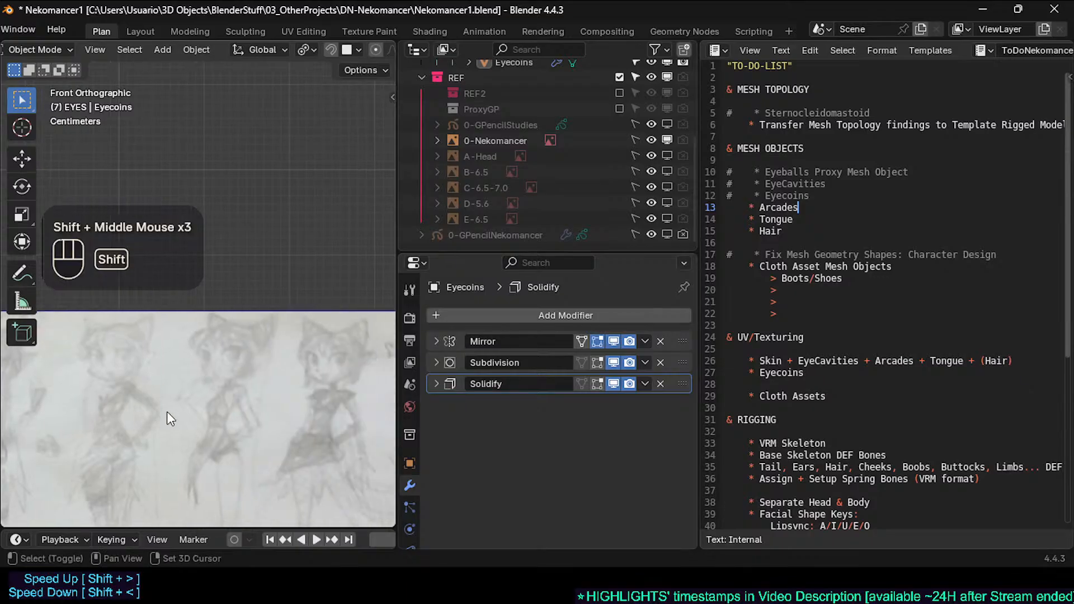
pyautogui.keyDown('shift'); pyautogui.moveTo(297, 388); pyautogui.dragTo(173, 387, button='middle'); pyautogui.keyUp('shift')
pyautogui.scroll(3, 250, 380)
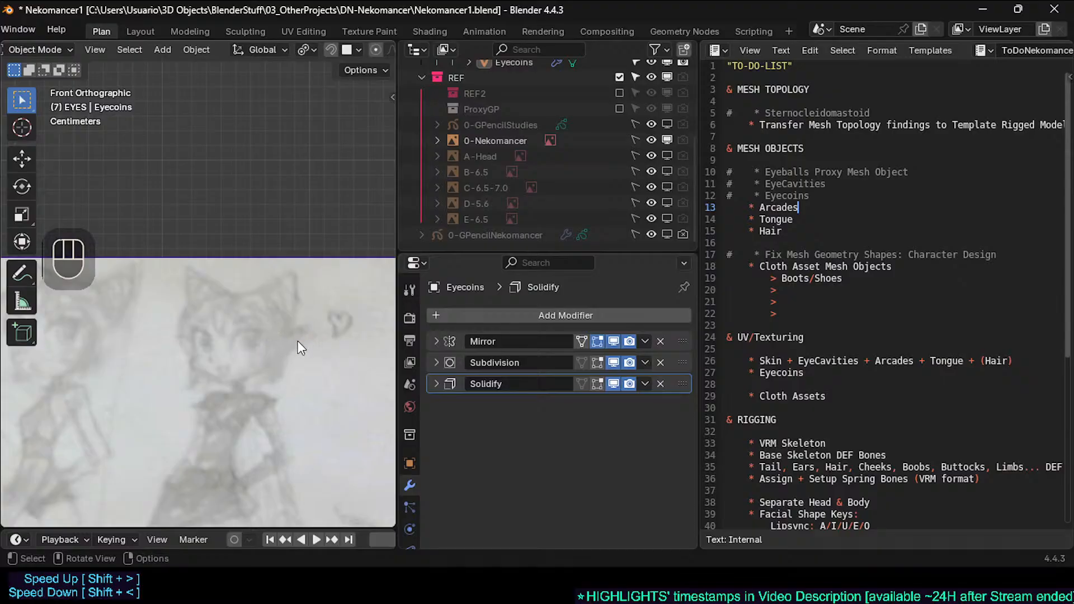
pyautogui.scroll(-4, 225, 368)
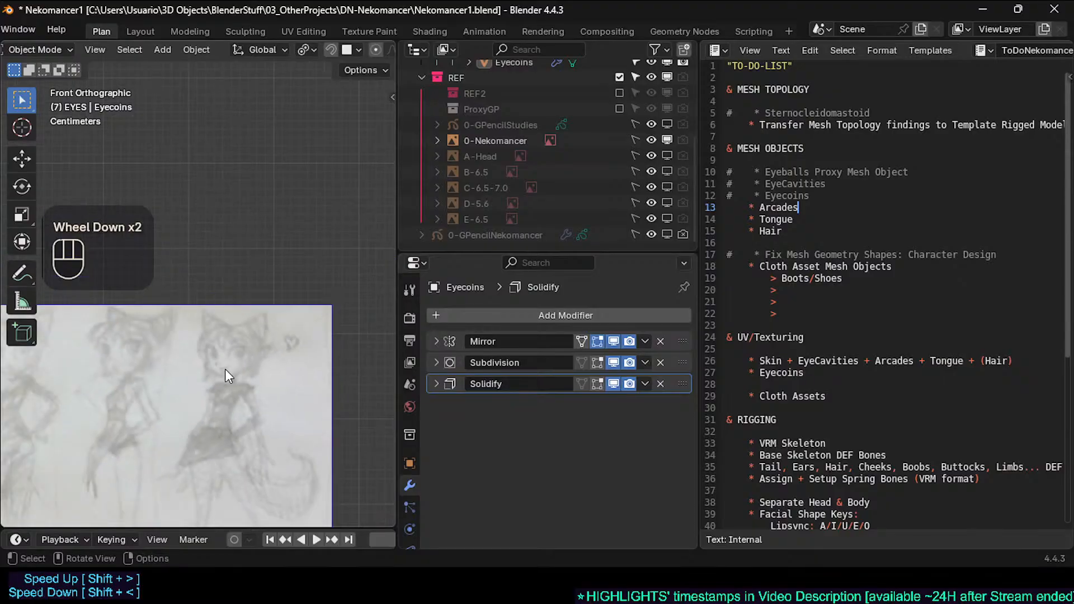
pyautogui.keyDown('shift'); pyautogui.scroll(1, 224, 370); pyautogui.keyUp('shift')
# Step: Add a "* Hair Cover Ears" entry below Hair in the MESH OBJECTS to-do list, with extra blank lines under it
pyautogui.click(800, 221)
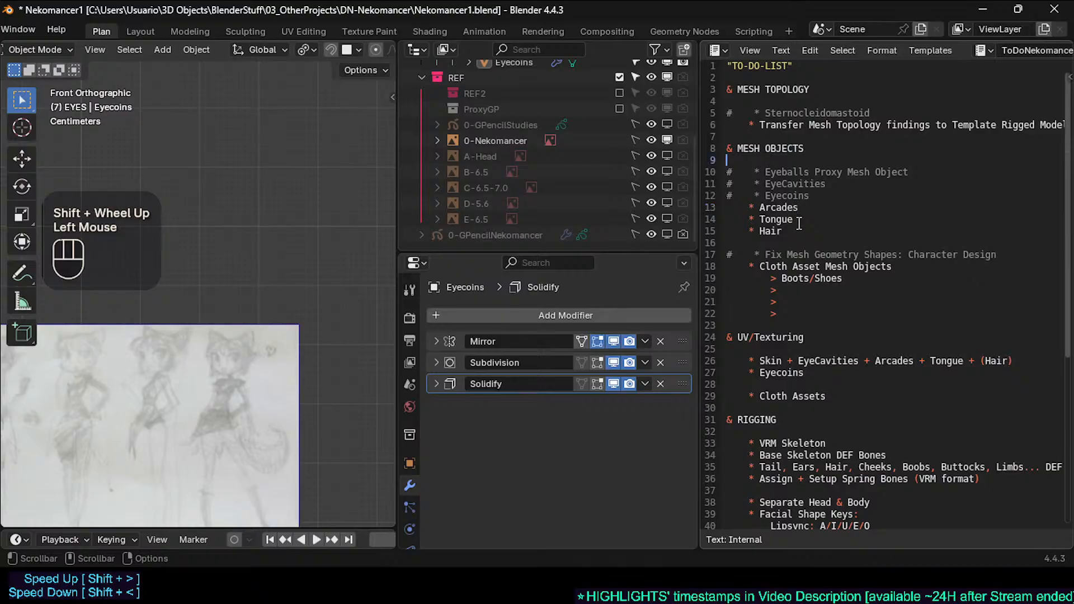
pyautogui.click(805, 221)
pyautogui.press('Down')
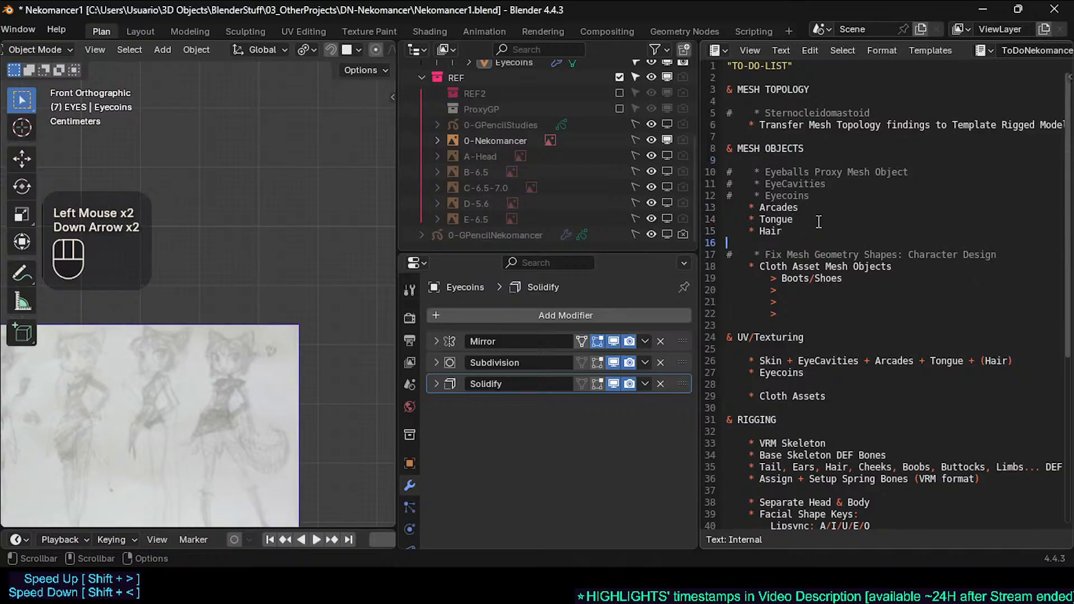
pyautogui.press('Return')
pyautogui.press('Return')
pyautogui.press('Up')
pyautogui.press('Up')
pyautogui.press('Left')
pyautogui.write('(')
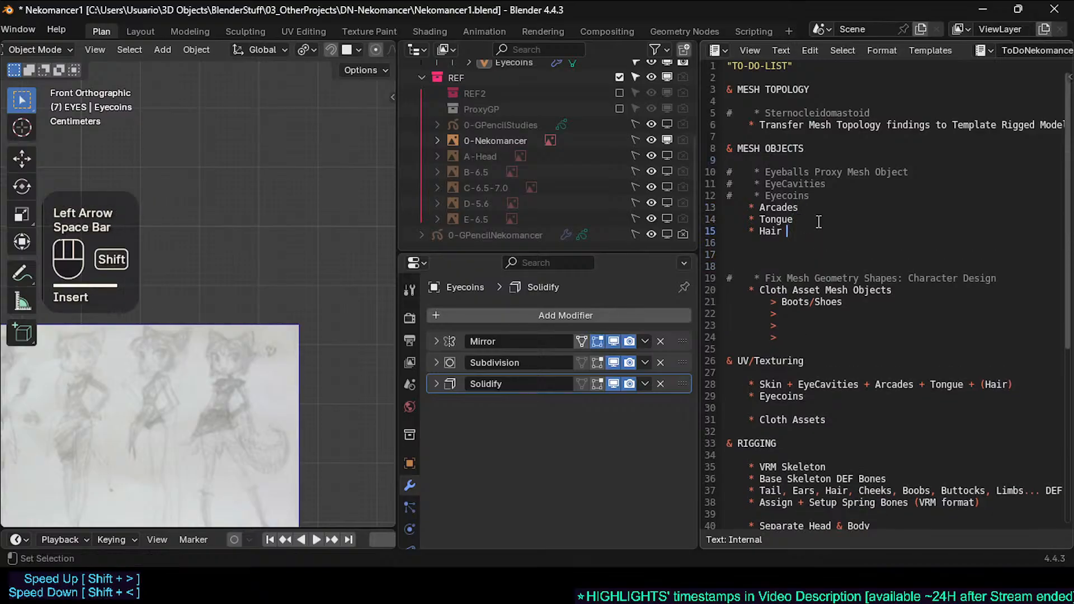
pyautogui.press('BackSpace')
pyautogui.press('BackSpace')
pyautogui.press('Return')
pyautogui.write('* H')
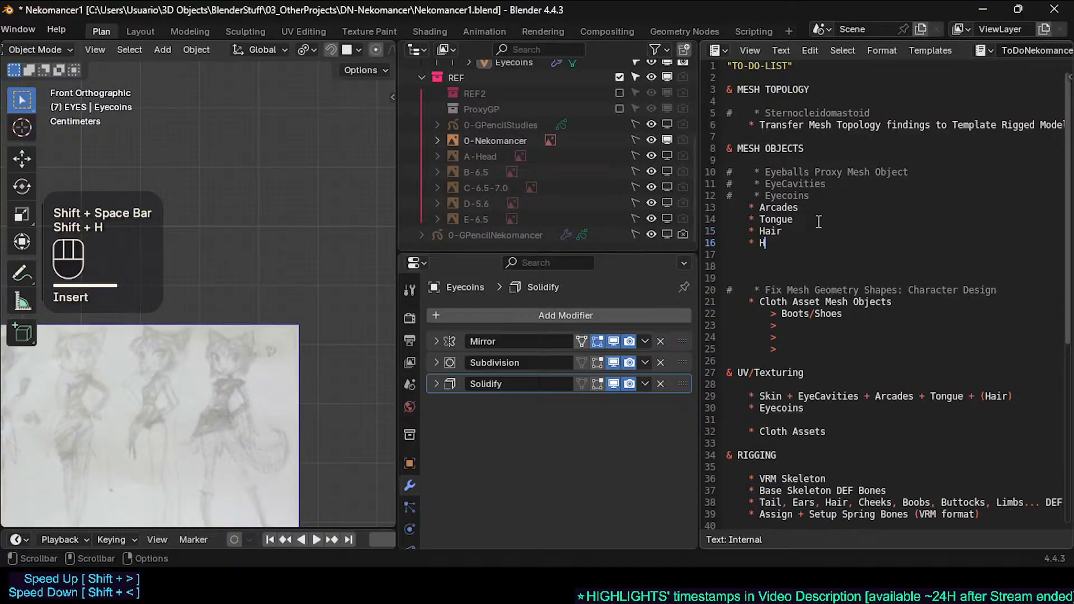
pyautogui.write('air Cover Ears')
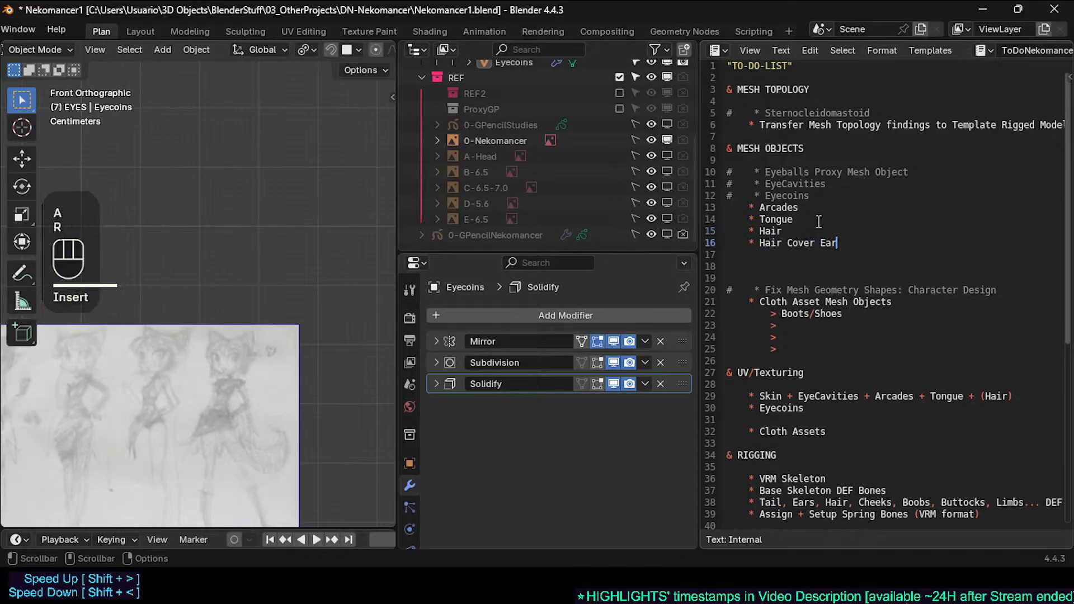
# Step: Add a "* Gnomes Ears" entry below Hair Cover Ears in the to-do list and save the file
pyautogui.press('Return')
pyautogui.write('* Ey')
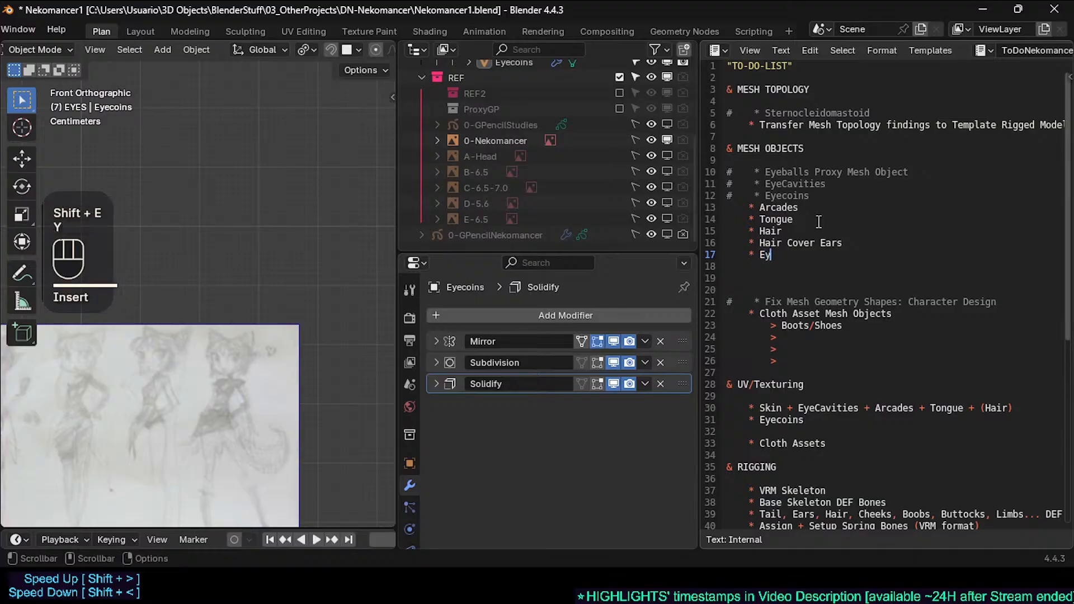
pyautogui.press('BackSpace')
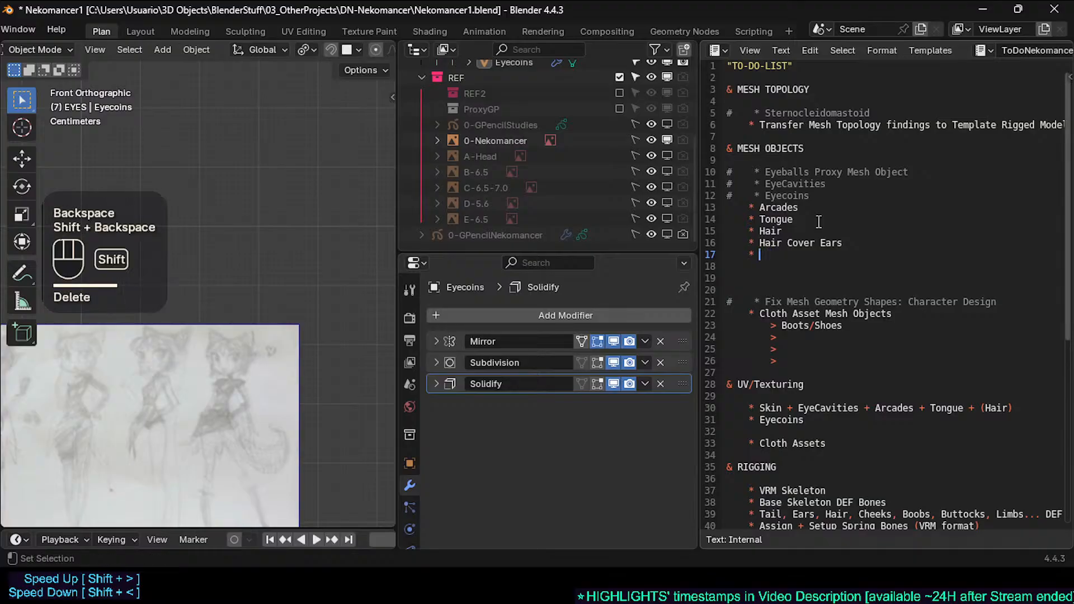
pyautogui.hotkey('shift', 'e')
pyautogui.write('Gnomes Ears')
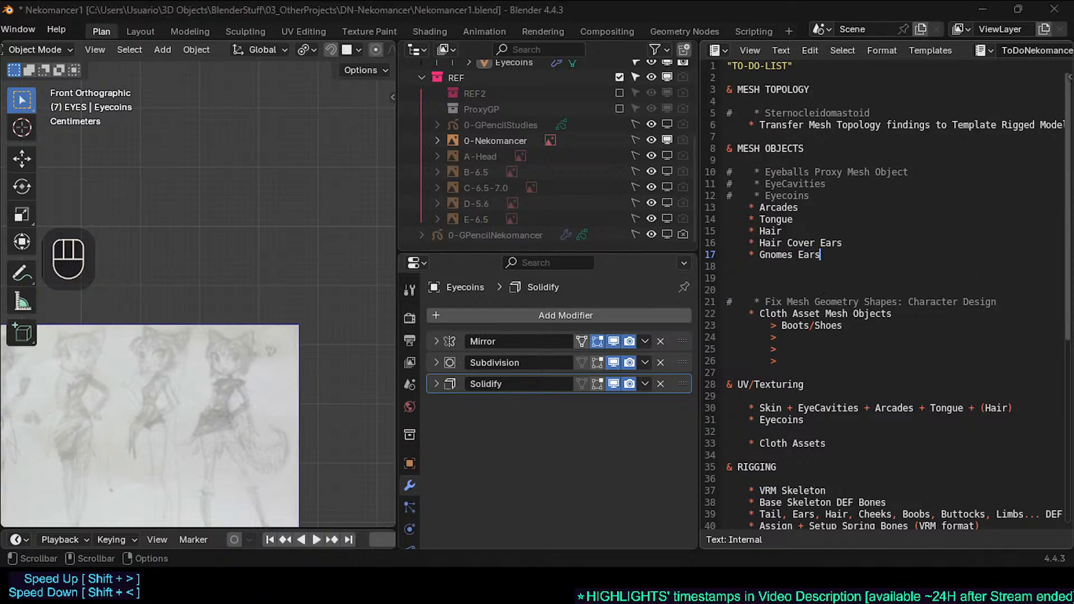
pyautogui.doubleClick(831, 253)
pyautogui.hotkey('ctrl', 's')
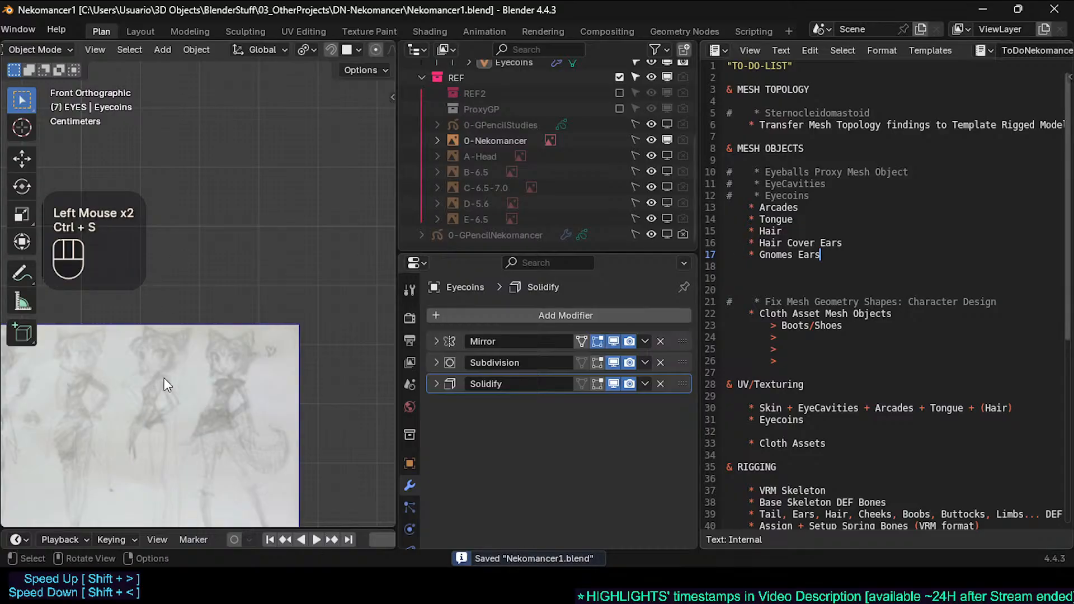
# Step: Look over the last figures on the 0-Nekomancer sketch sheet again, comparing their heads, ears and outfits
pyautogui.scroll(2, 164, 378)
pyautogui.scroll(-1, 163, 377)
pyautogui.scroll(2, 209, 361)
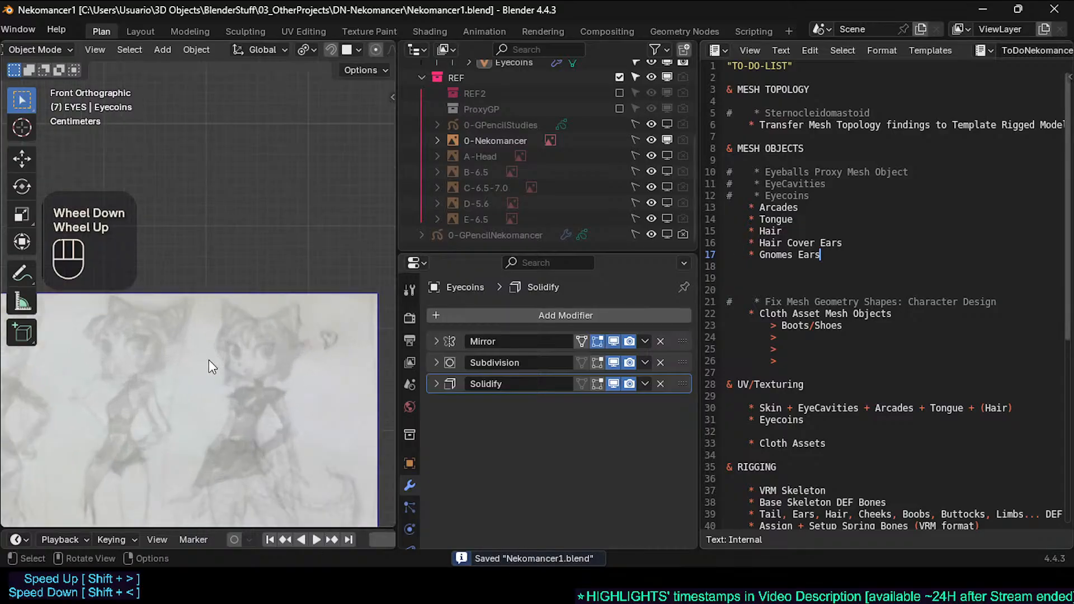
pyautogui.scroll(-2, 228, 357)
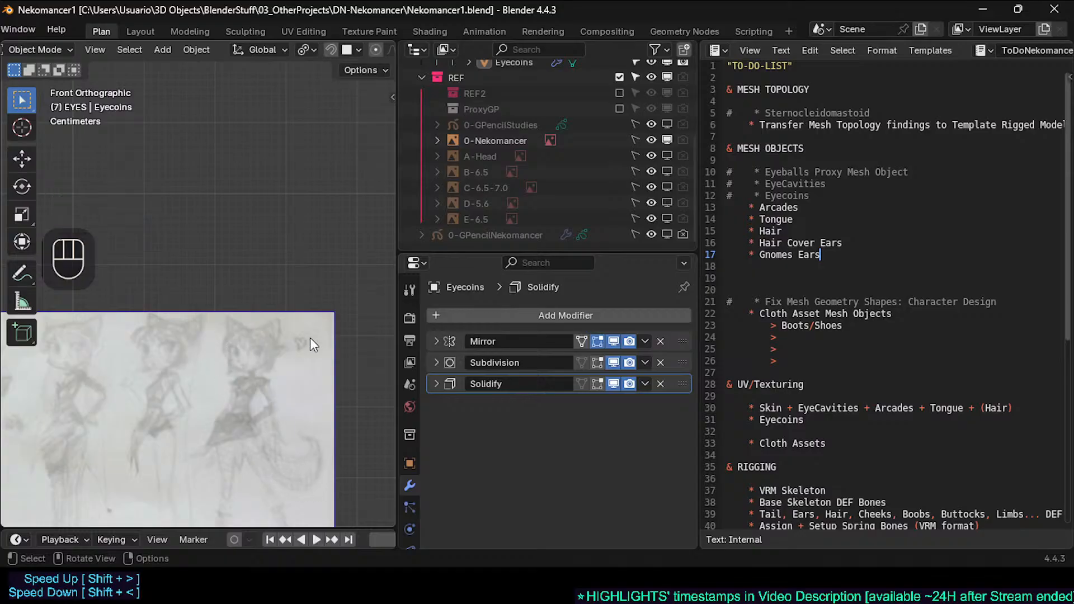
pyautogui.scroll(-1, 234, 371)
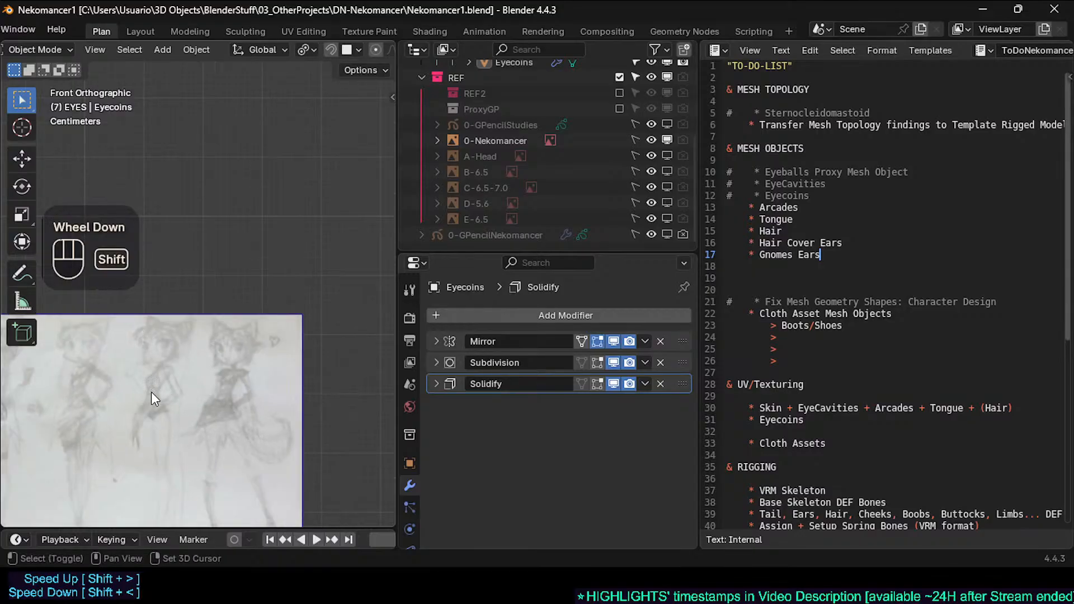
pyautogui.moveTo(151, 391)
pyautogui.keyDown('shift'); pyautogui.mouseDown(button='middle')
pyautogui.moveTo(146, 374)
pyautogui.moveTo(186, 371)
pyautogui.mouseUp(button='middle'); pyautogui.keyUp('shift')
pyautogui.scroll(-1, 145, 374)
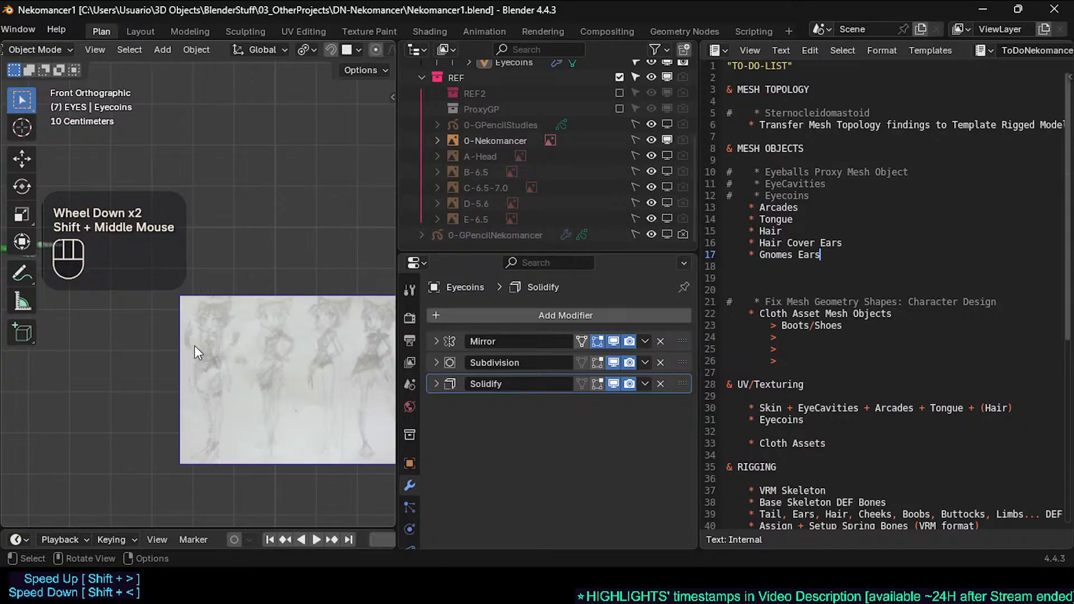
# Step: Return to the character mesh in front view and frame its head and upper body
pyautogui.moveTo(116, 373); pyautogui.dragTo(113, 373, button='middle')
pyautogui.scroll(-2, 196, 365)
pyautogui.press('KP_1')
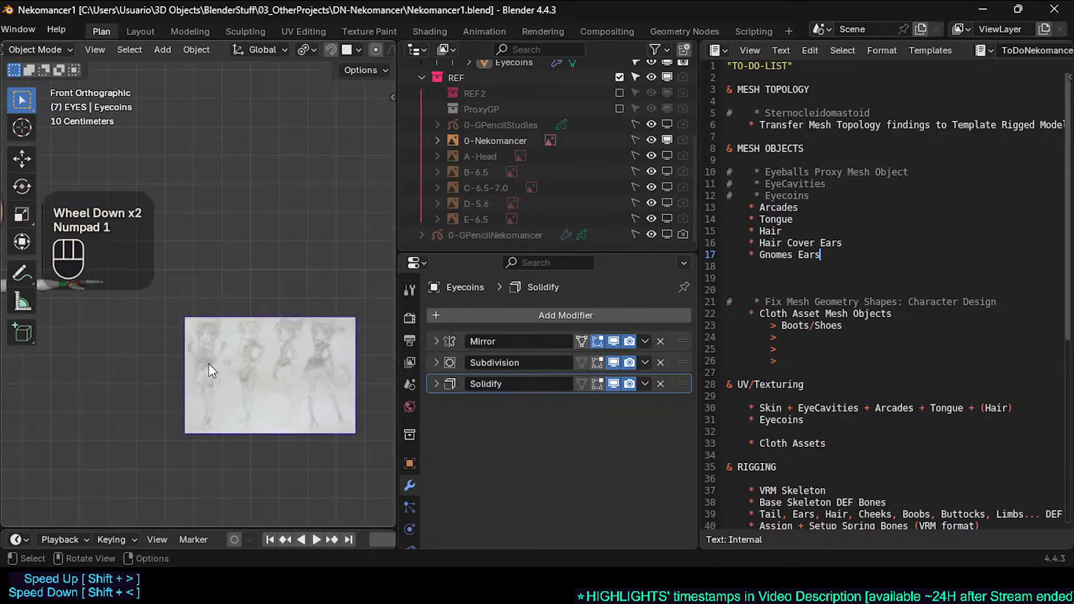
pyautogui.moveTo(210, 370)
pyautogui.keyDown('shift'); pyautogui.mouseDown(button='middle')
pyautogui.moveTo(247, 385)
pyautogui.moveTo(220, 358)
pyautogui.mouseUp(button='middle'); pyautogui.keyUp('shift')
pyautogui.scroll(3, 220, 358)
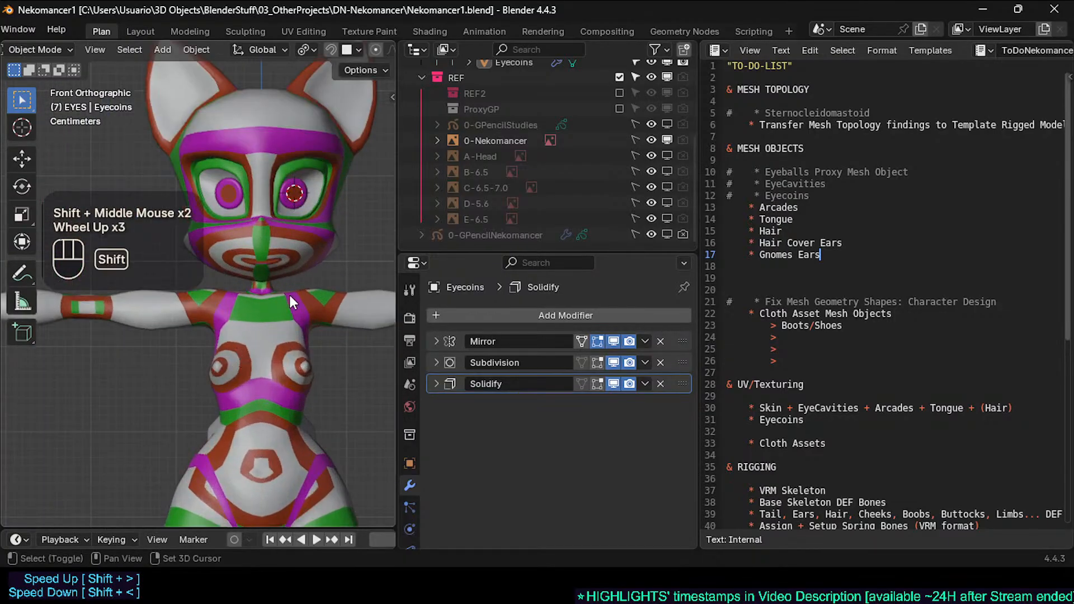
pyautogui.keyDown('shift'); pyautogui.moveTo(289, 293); pyautogui.dragTo(313, 280, button='middle'); pyautogui.keyUp('shift')
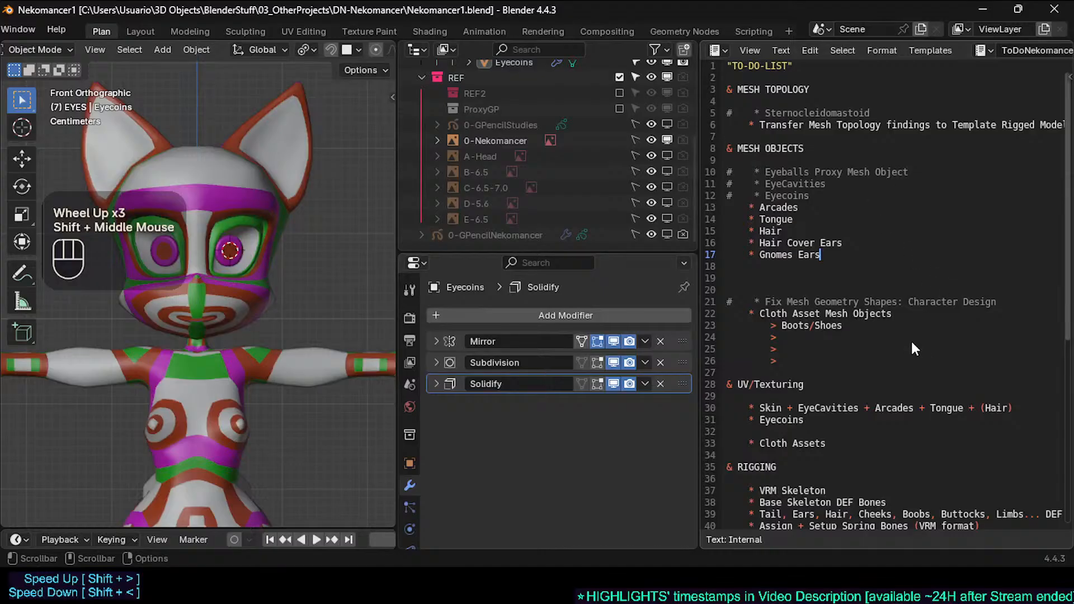
# Step: Review the MESH OBJECTS entries in the to-do list, from Eyecoins down to the Cloth Asset Mesh Objects
pyautogui.hotkey('alt', 'Tab')
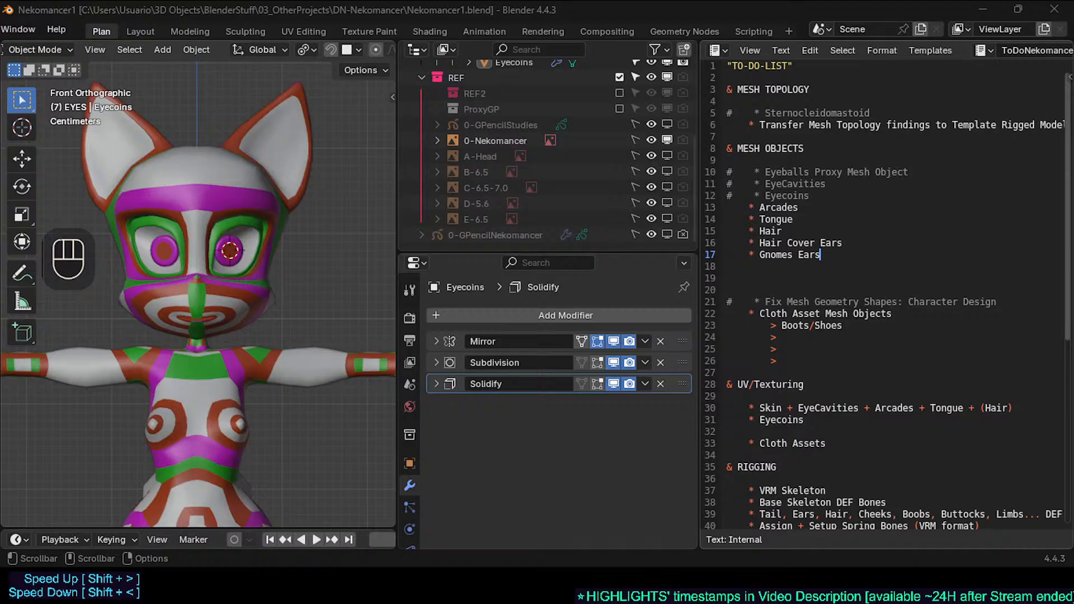
pyautogui.moveTo(759, 125); pyautogui.dragTo(866, 341)
pyautogui.click(825, 215)
pyautogui.moveTo(765, 196); pyautogui.dragTo(878, 358)
pyautogui.click(803, 251)
pyautogui.moveTo(766, 195); pyautogui.dragTo(865, 354)
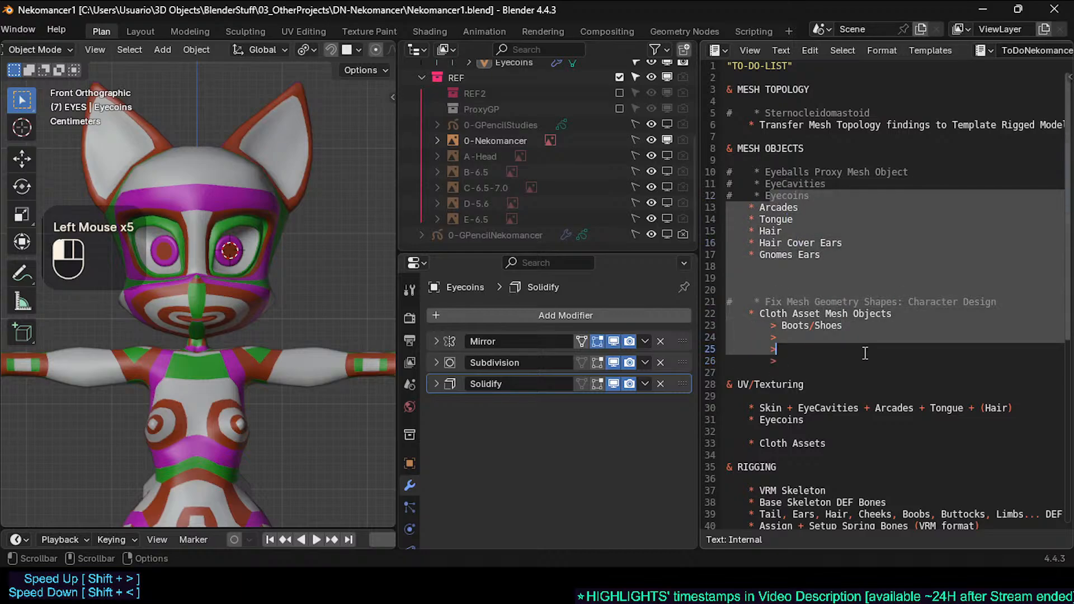
pyautogui.click(827, 292)
pyautogui.moveTo(762, 209); pyautogui.dragTo(836, 348)
pyautogui.click(851, 267)
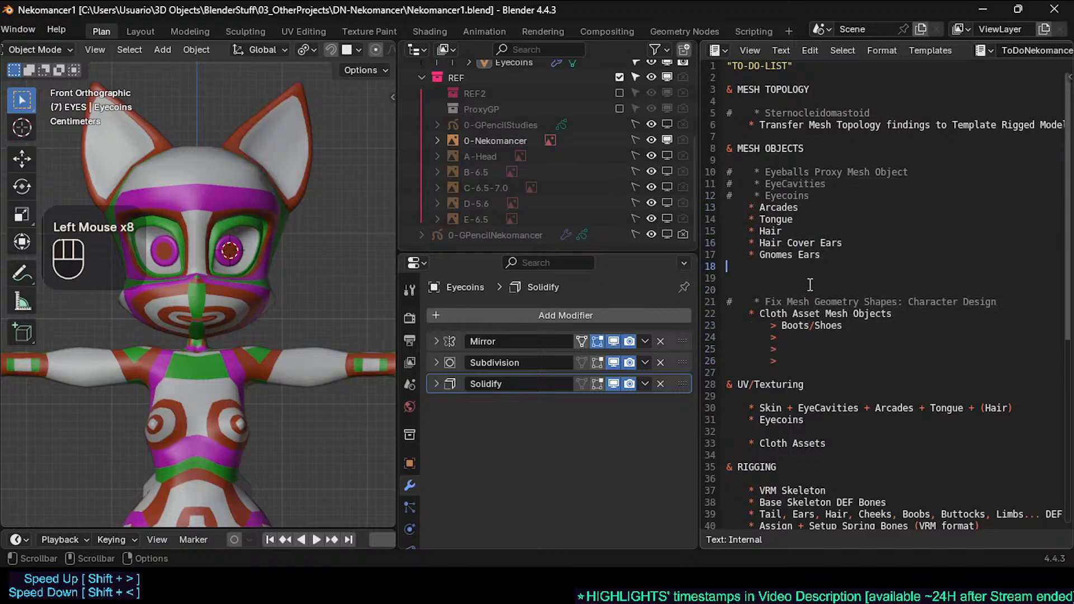
# Step: Compare the remaining MESH OBJECTS entries with the UV/Texturing section of the to-do list
pyautogui.scroll(-2, 810, 285)
pyautogui.moveTo(727, 170); pyautogui.dragTo(823, 322)
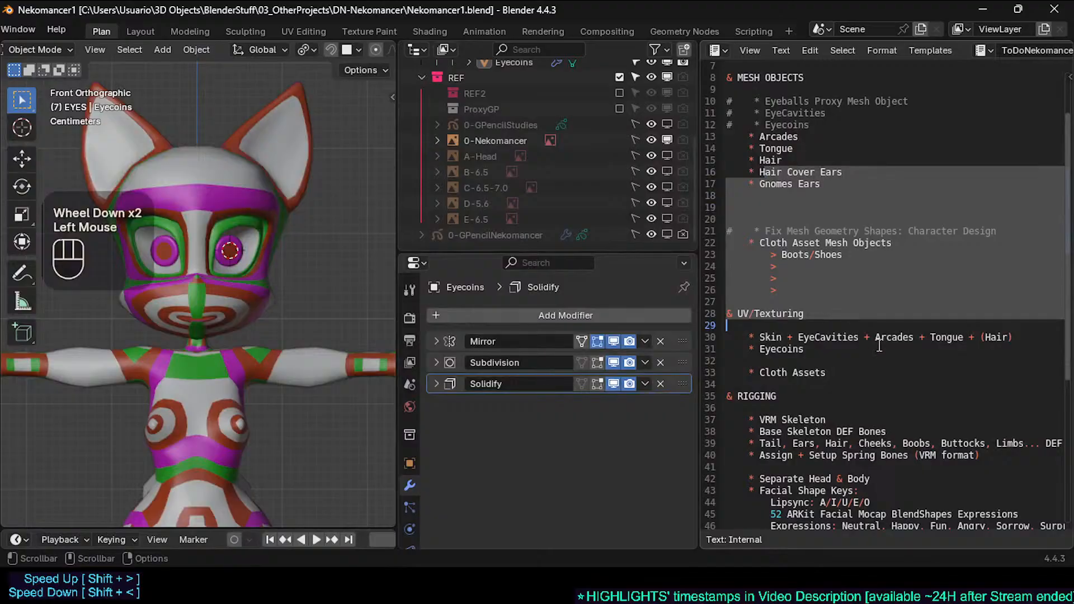
pyautogui.click(879, 346)
pyautogui.moveTo(772, 149); pyautogui.dragTo(805, 137)
pyautogui.click(868, 371)
pyautogui.click(821, 241)
pyautogui.click(932, 382)
pyautogui.click(805, 135)
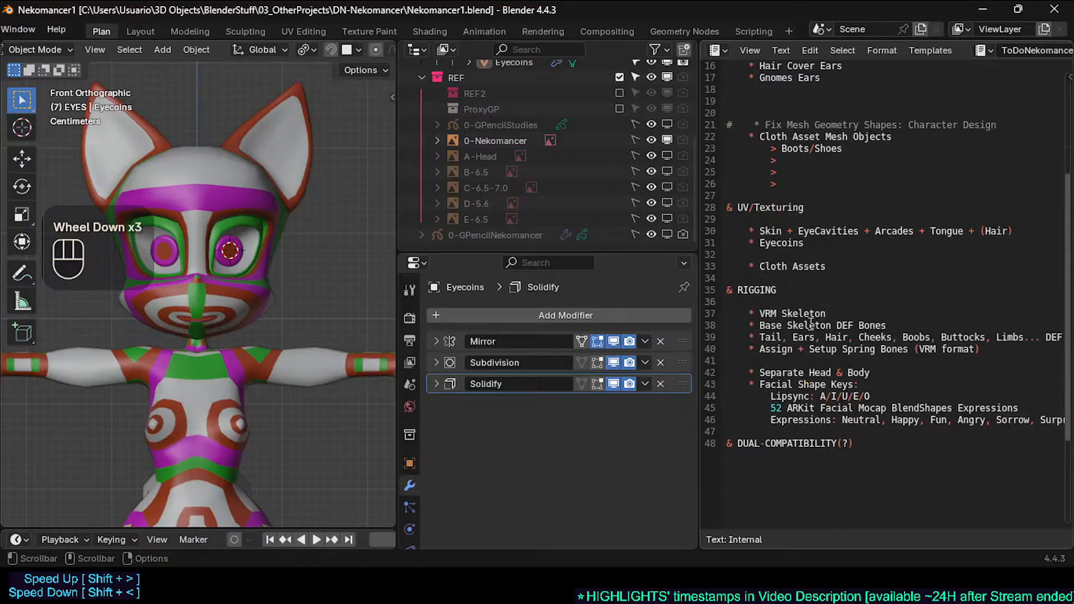
# Step: Scan the to-do list from Arcades down through the RIGGING section to judge the order of the work
pyautogui.scroll(1, 802, 300)
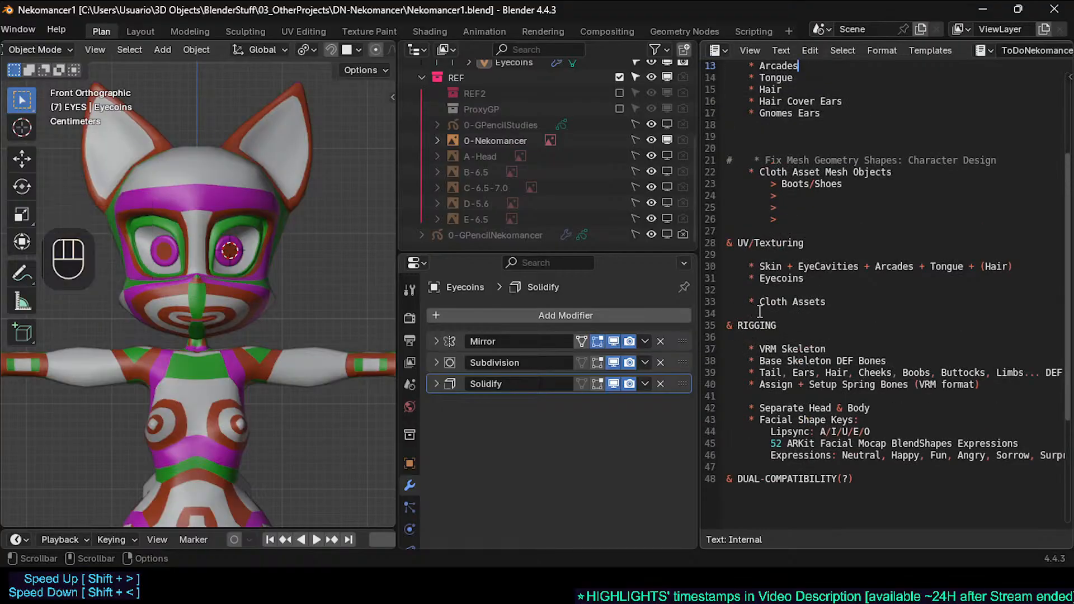
pyautogui.scroll(3, 812, 205)
pyautogui.scroll(-4, 800, 213)
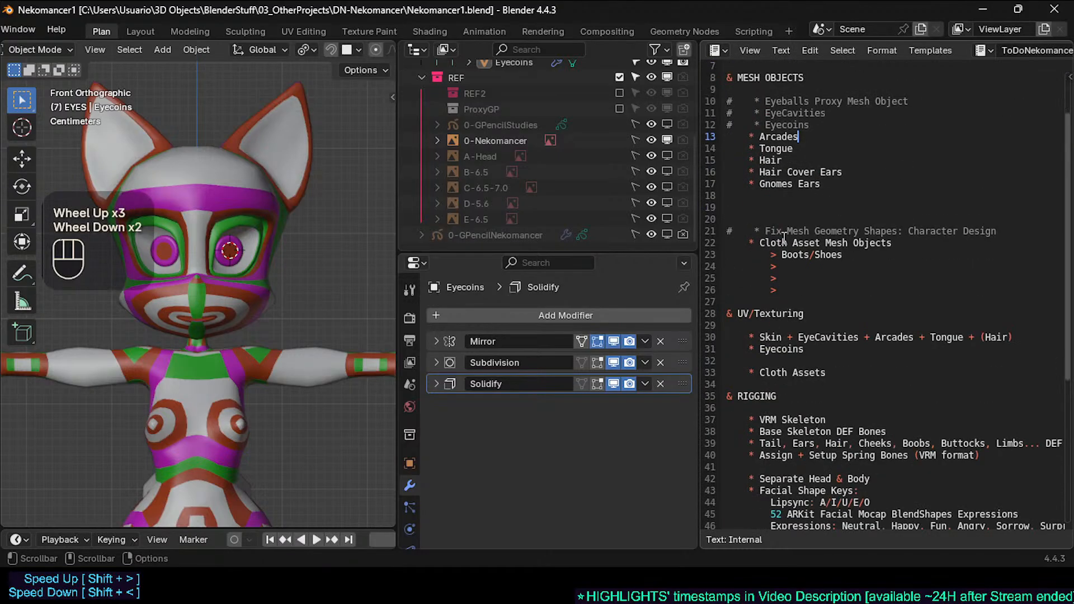
pyautogui.scroll(1, 780, 335)
pyautogui.click(780, 362)
pyautogui.click(770, 384)
pyautogui.moveTo(779, 361); pyautogui.dragTo(823, 456)
pyautogui.click(753, 359)
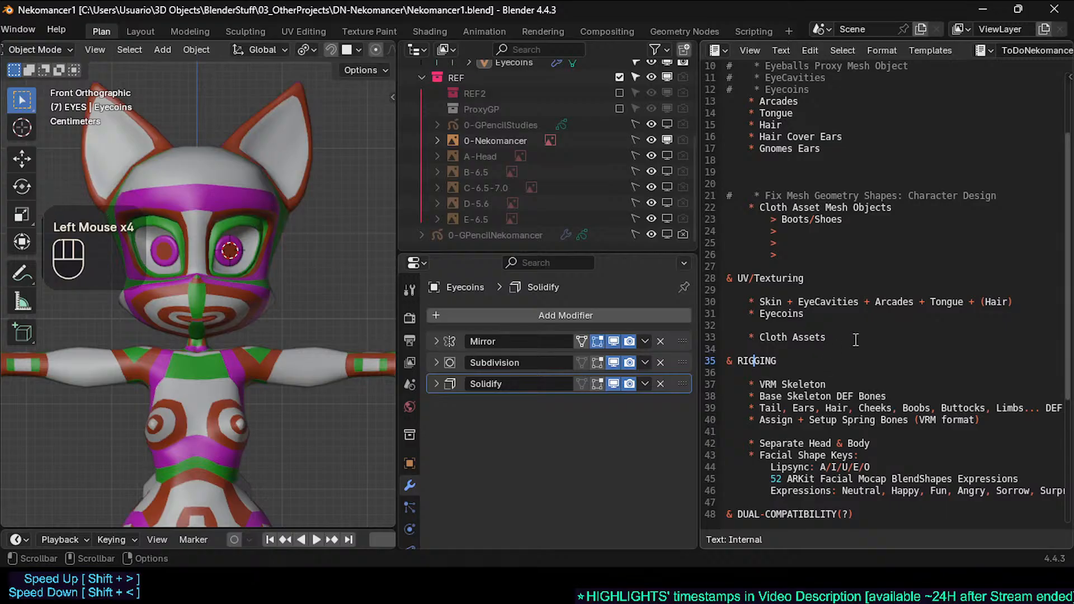
# Step: Examine the RIGGING section's VRM Skeleton and Base Skeleton DEF Bones entries
pyautogui.moveTo(856, 337); pyautogui.dragTo(886, 422)
pyautogui.click(759, 78)
pyautogui.scroll(-3, 890, 422)
pyautogui.click(793, 360)
pyautogui.scroll(-2, 794, 360)
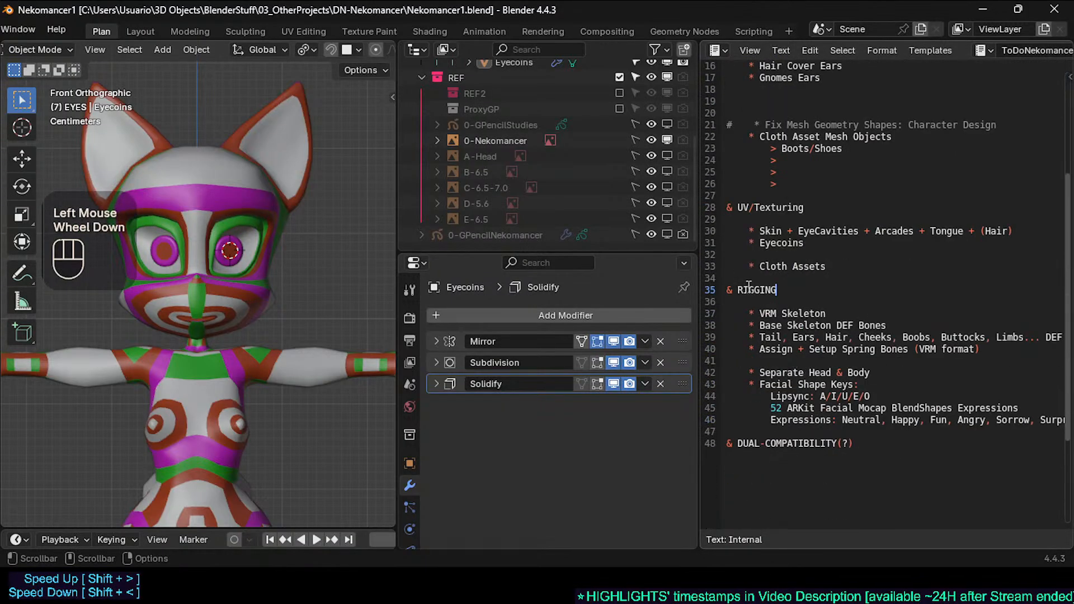
pyautogui.moveTo(747, 301); pyautogui.dragTo(823, 325)
pyautogui.click(821, 316)
pyautogui.moveTo(753, 314); pyautogui.dragTo(860, 325)
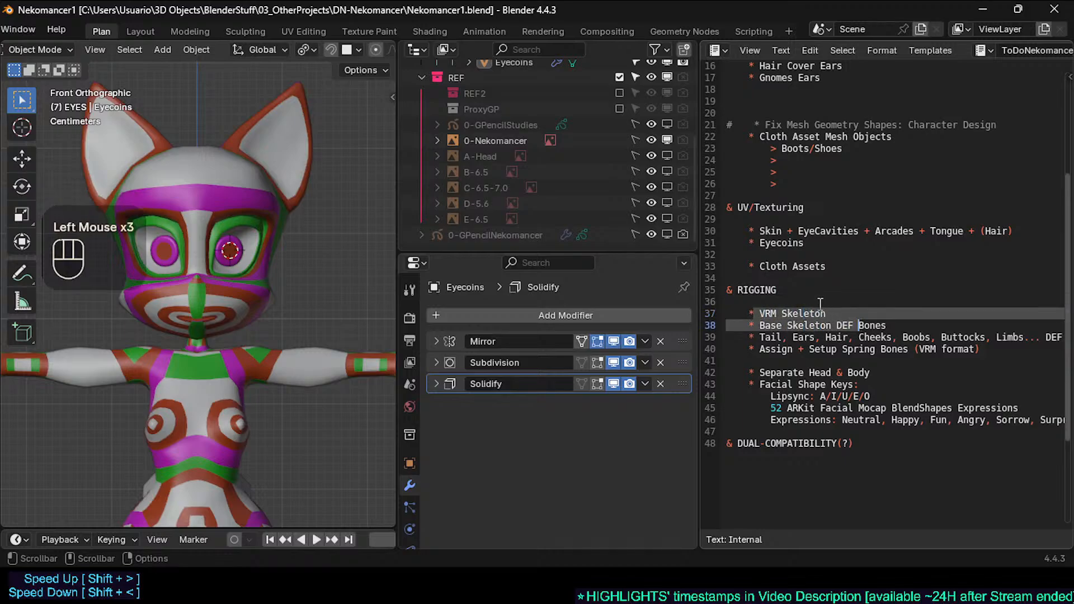
# Step: Reread the Tongue, Hair, Hair Cover Ears and Gnomes Ears entries under MESH OBJECTS
pyautogui.scroll(4, 823, 295)
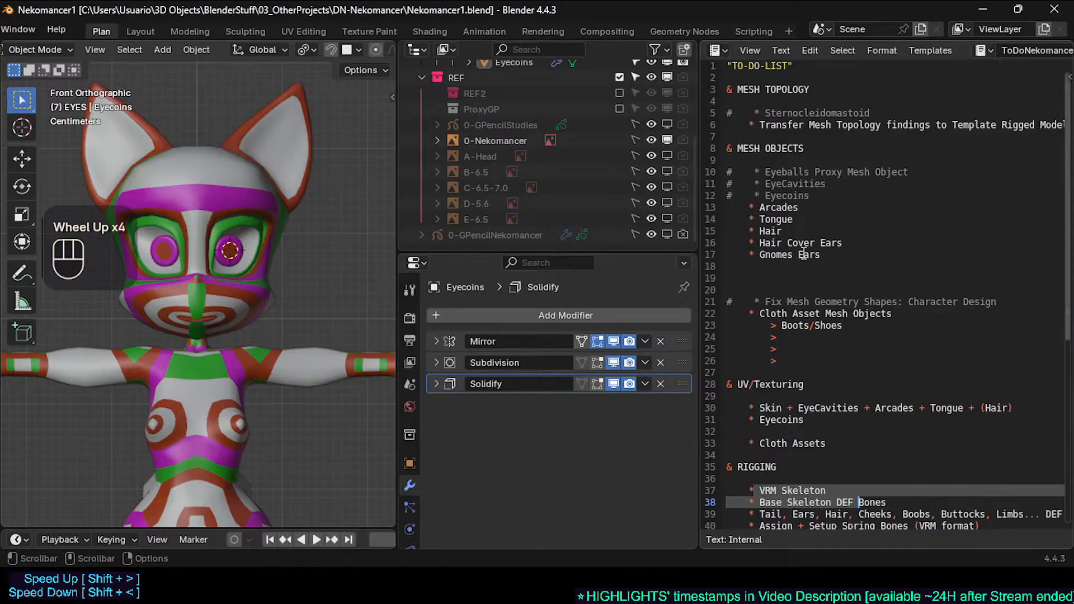
pyautogui.click(791, 218)
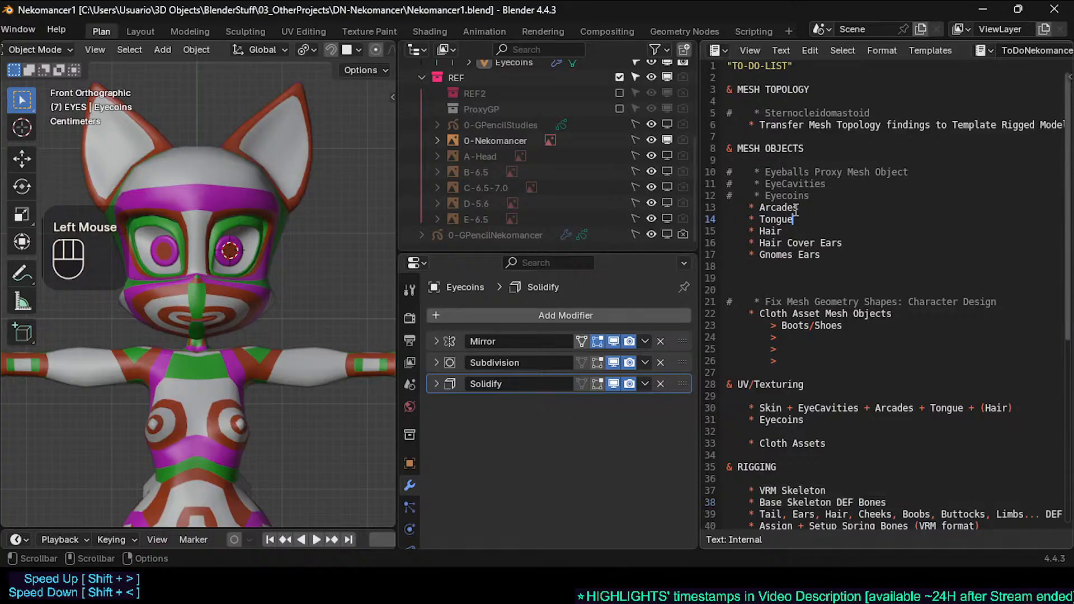
pyautogui.moveTo(758, 229); pyautogui.dragTo(844, 254)
pyautogui.click(771, 231)
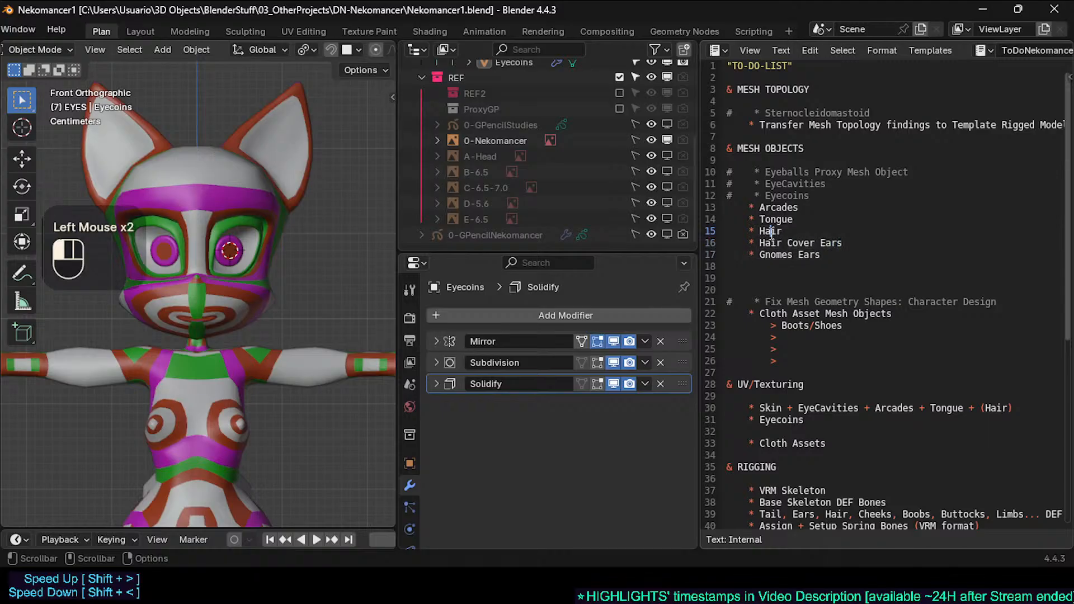
pyautogui.moveTo(771, 231); pyautogui.dragTo(829, 256)
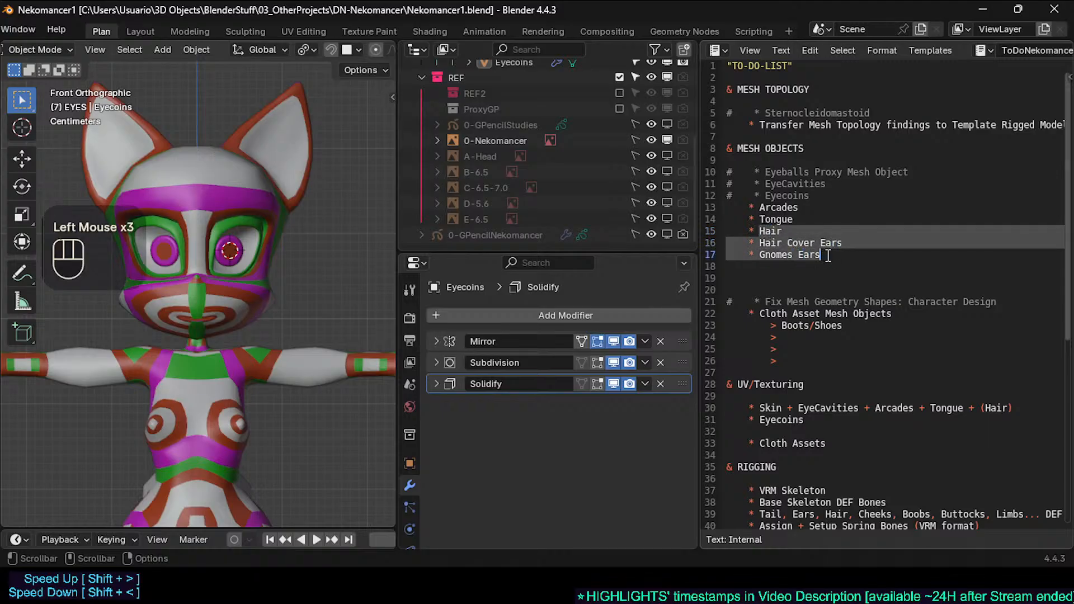
# Step: Examine the Lipsync, 52 ARKit and Expressions lines under Facial Shape Keys in the to-do list
pyautogui.scroll(-2, 821, 429)
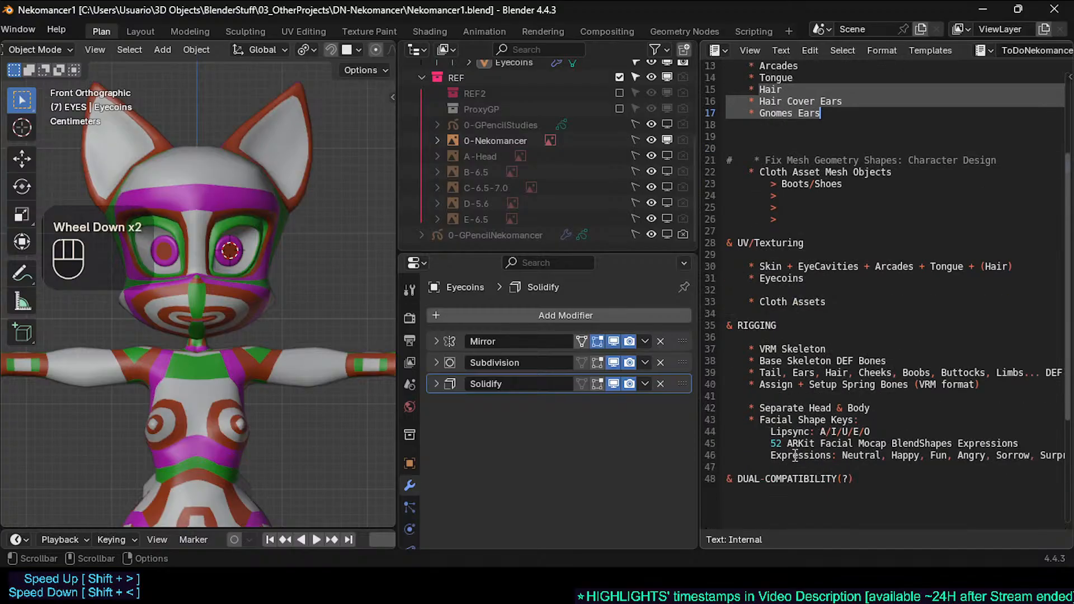
pyautogui.click(782, 440)
pyautogui.moveTo(773, 440); pyautogui.dragTo(879, 459)
pyautogui.click(775, 431)
pyautogui.click(860, 440)
pyautogui.scroll(5, 821, 369)
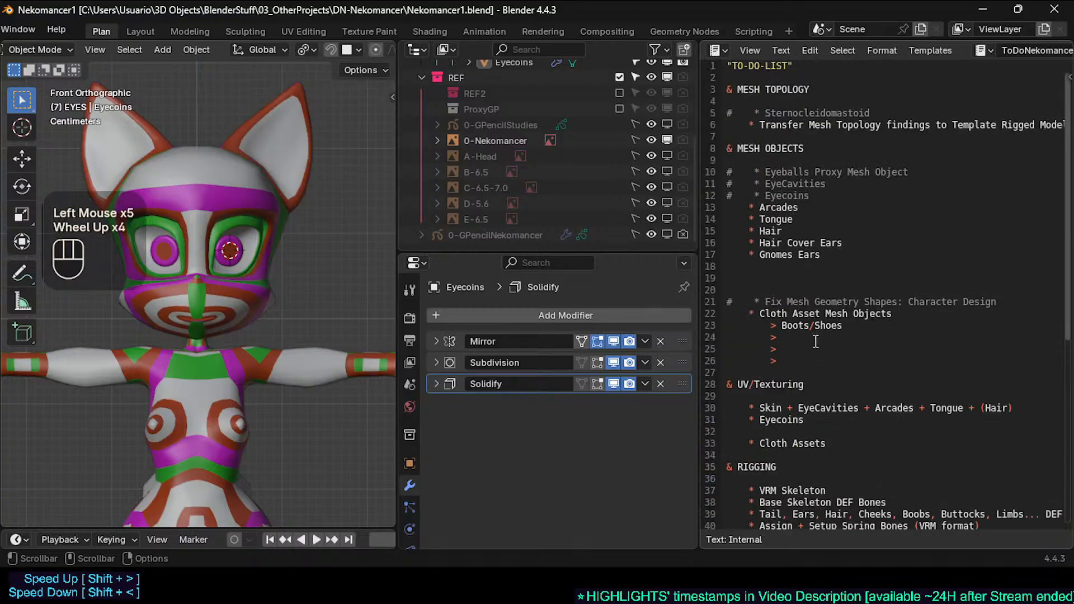
# Step: Mark the Tongue and Arcades entries as priorities by putting ">>>>>" at the start of each line
pyautogui.click(791, 232)
pyautogui.press('Home')
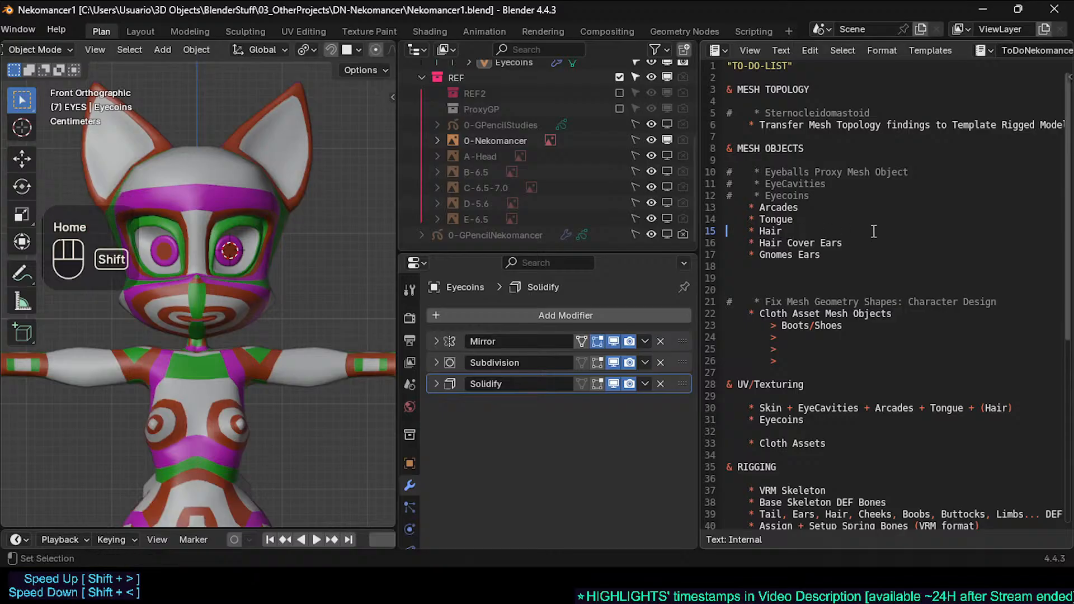
pyautogui.press('Up')
pyautogui.write('>>>>')
pyautogui.write('>')
pyautogui.press('Up')
pyautogui.press('Home')
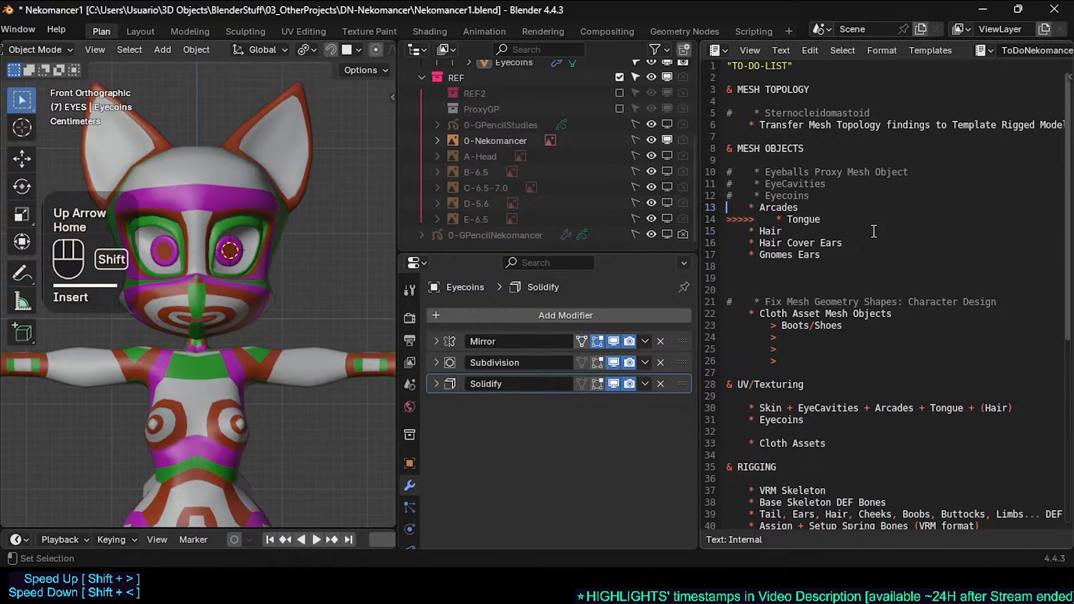
pyautogui.write('>>>>>')
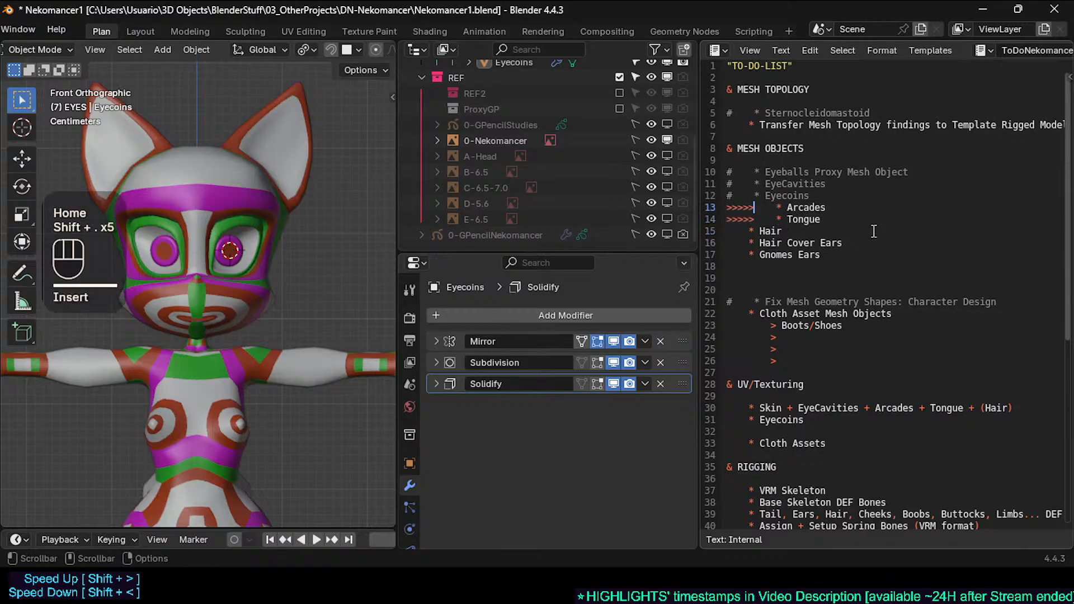
pyautogui.click(874, 231)
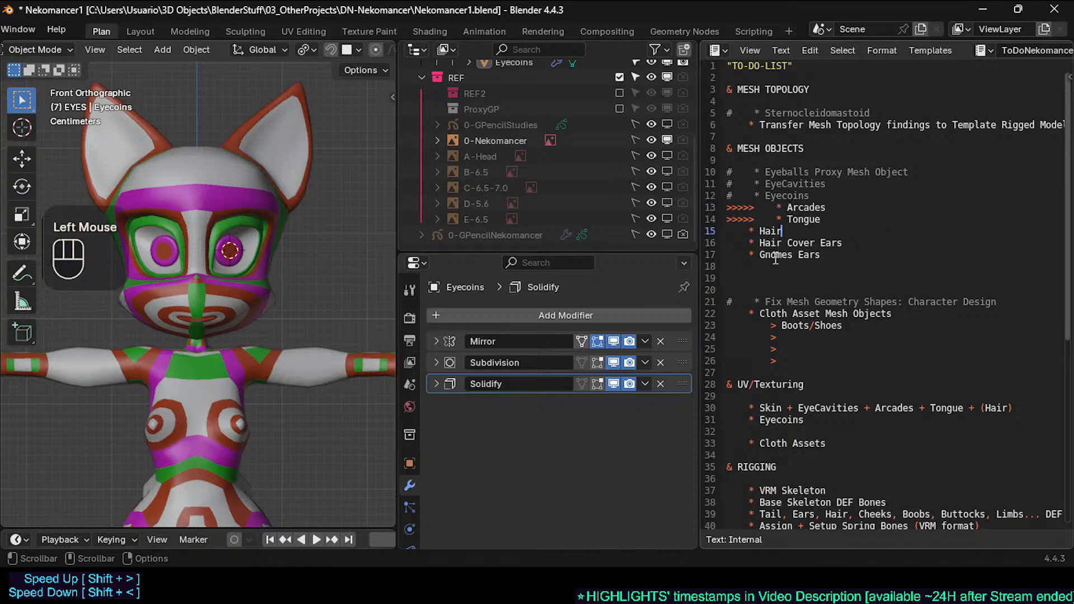
# Step: Compare the hair and ear entries with the marked Arcades and Tongue lines
pyautogui.scroll(-1, 777, 263)
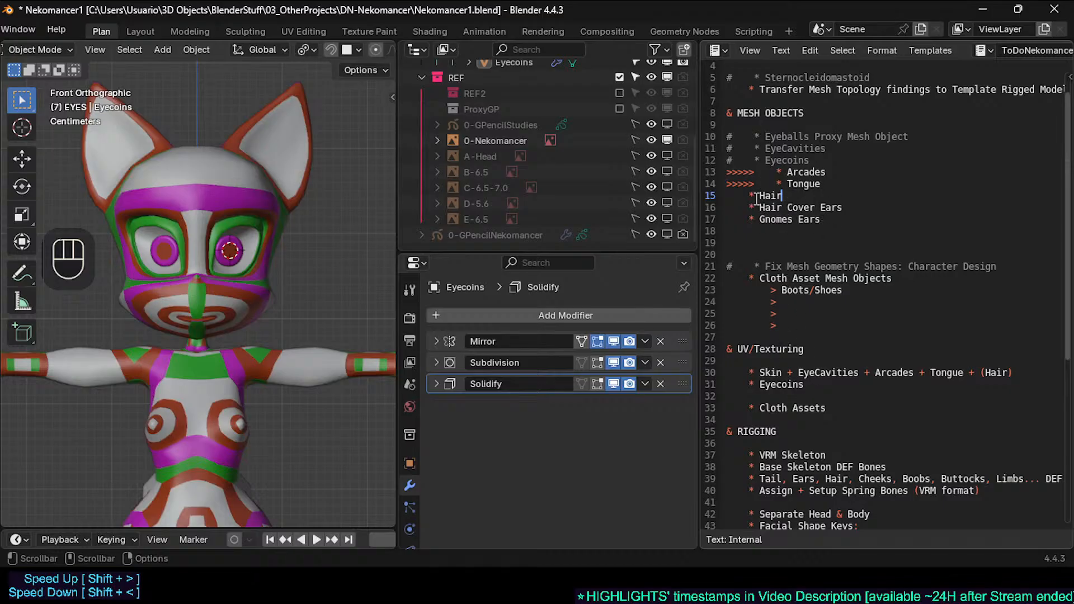
pyautogui.moveTo(757, 197); pyautogui.dragTo(835, 218)
pyautogui.click(847, 201)
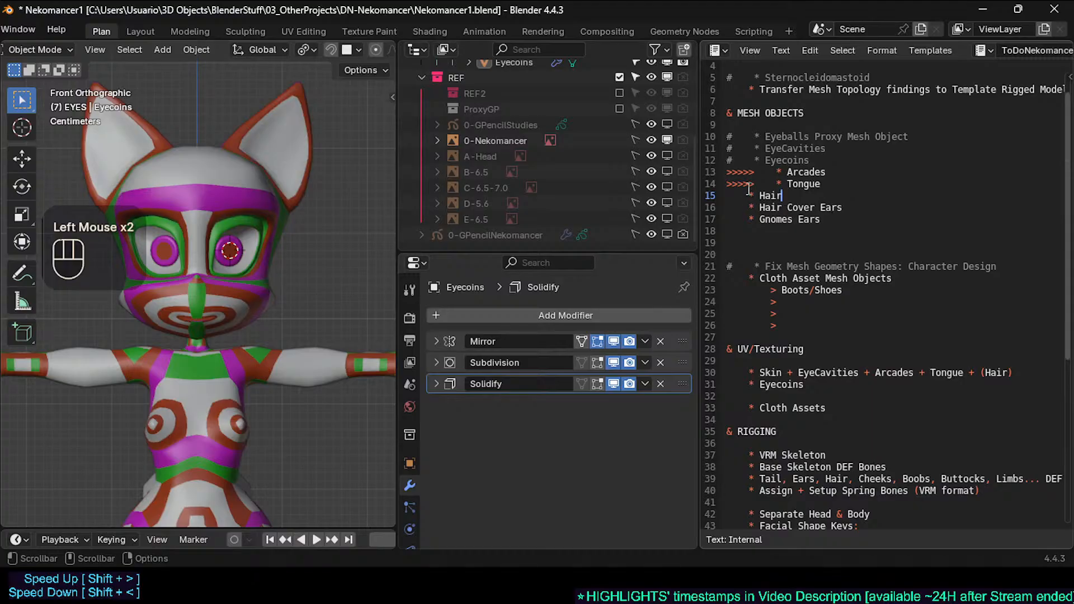
pyautogui.moveTo(844, 175); pyautogui.dragTo(810, 189)
pyautogui.click(729, 177)
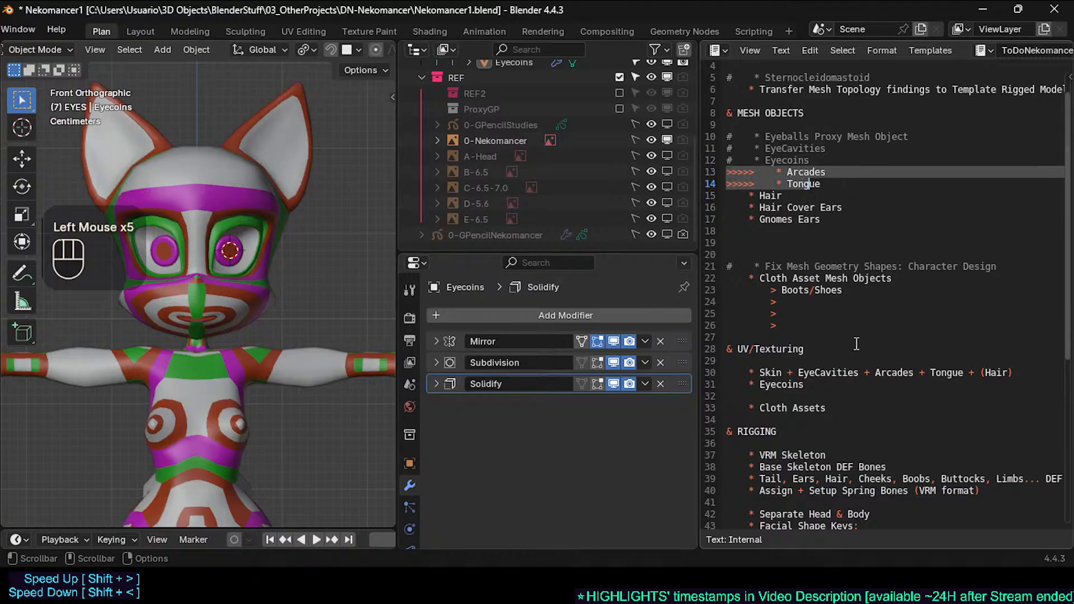
# Step: Review the UV/Texturing entries and the RIGGING tasks down to the facial shape keys
pyautogui.scroll(-3, 840, 347)
pyautogui.scroll(-2, 798, 336)
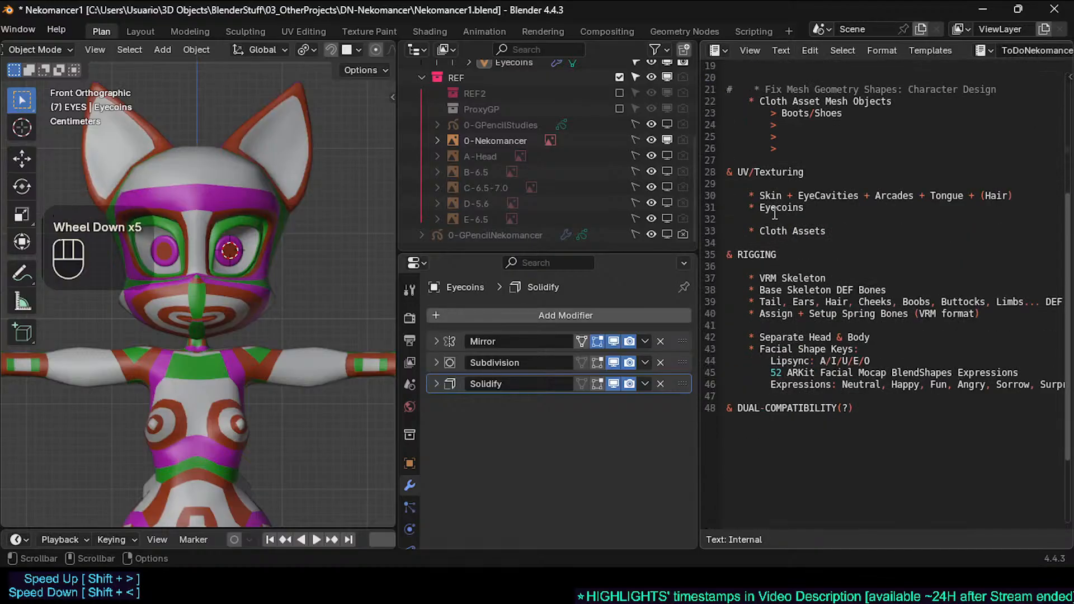
pyautogui.moveTo(754, 202); pyautogui.dragTo(817, 235)
pyautogui.click(877, 208)
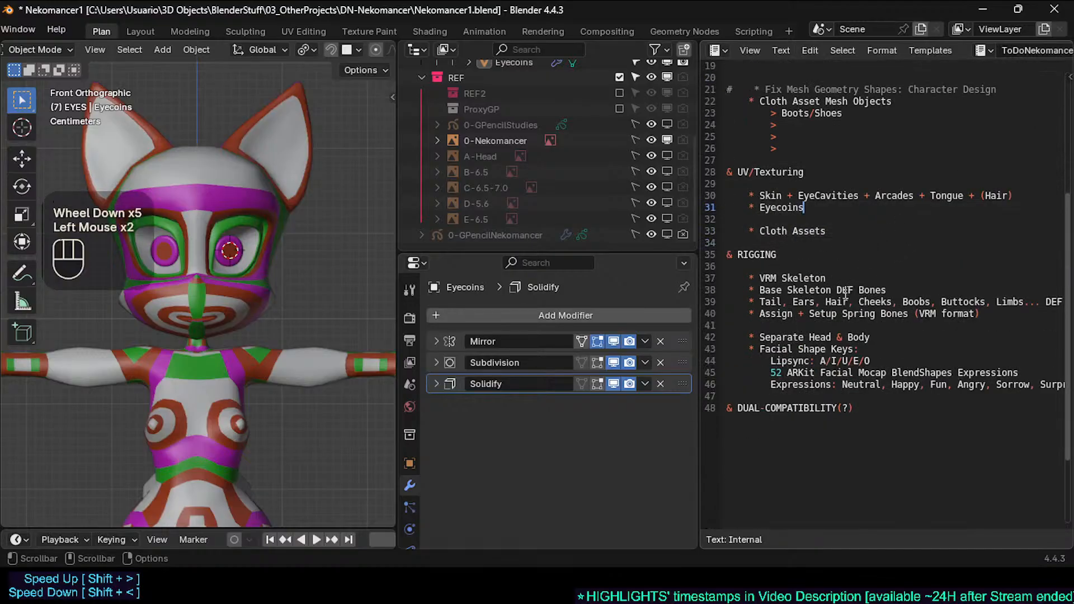
pyautogui.scroll(3, 795, 246)
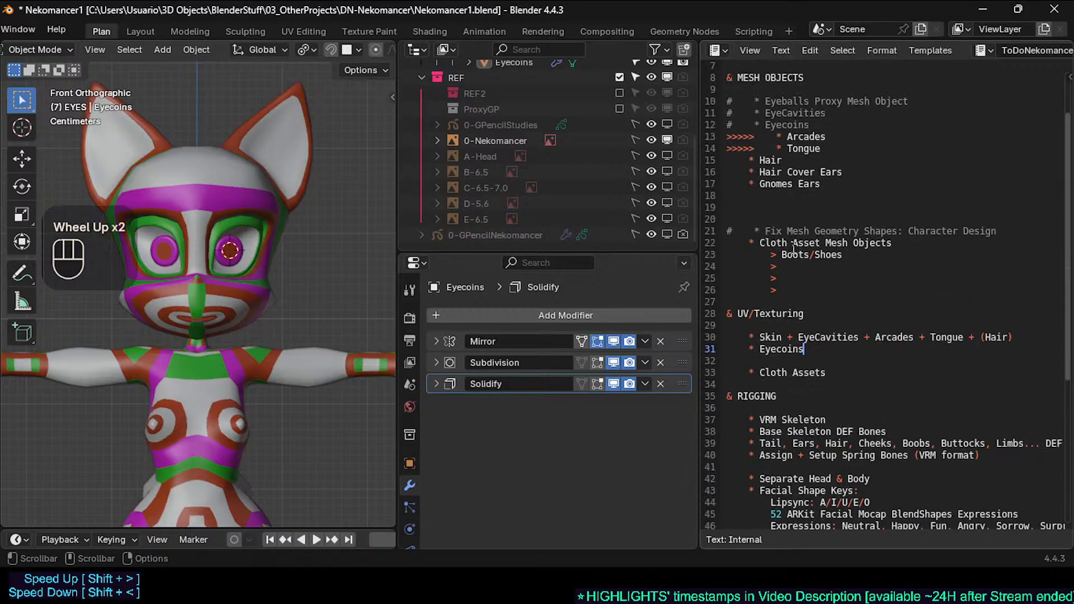
pyautogui.scroll(-1, 806, 342)
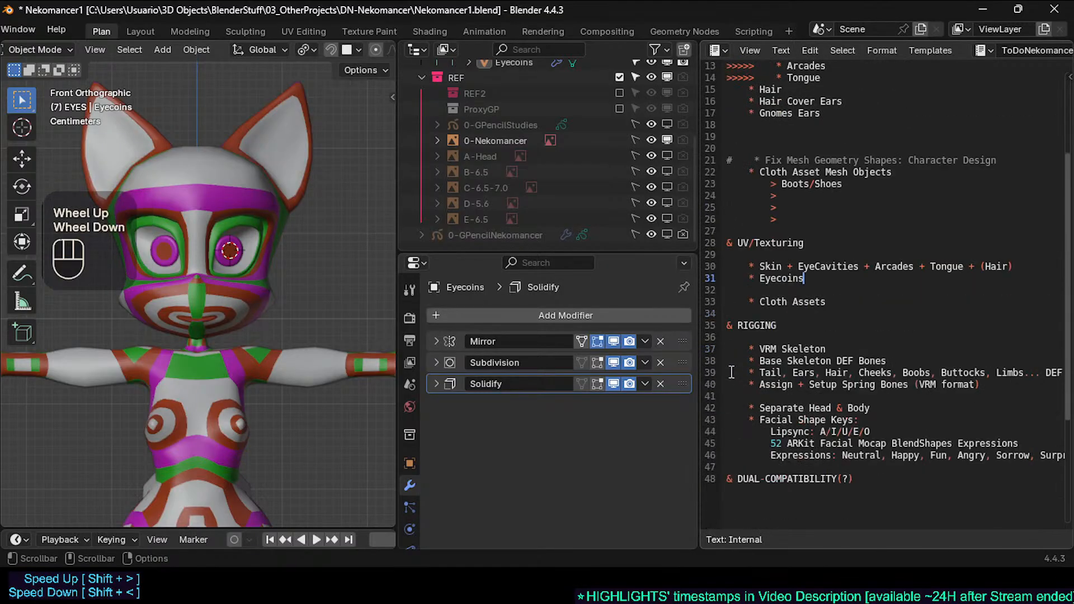
pyautogui.moveTo(732, 373); pyautogui.dragTo(871, 443)
pyautogui.click(870, 443)
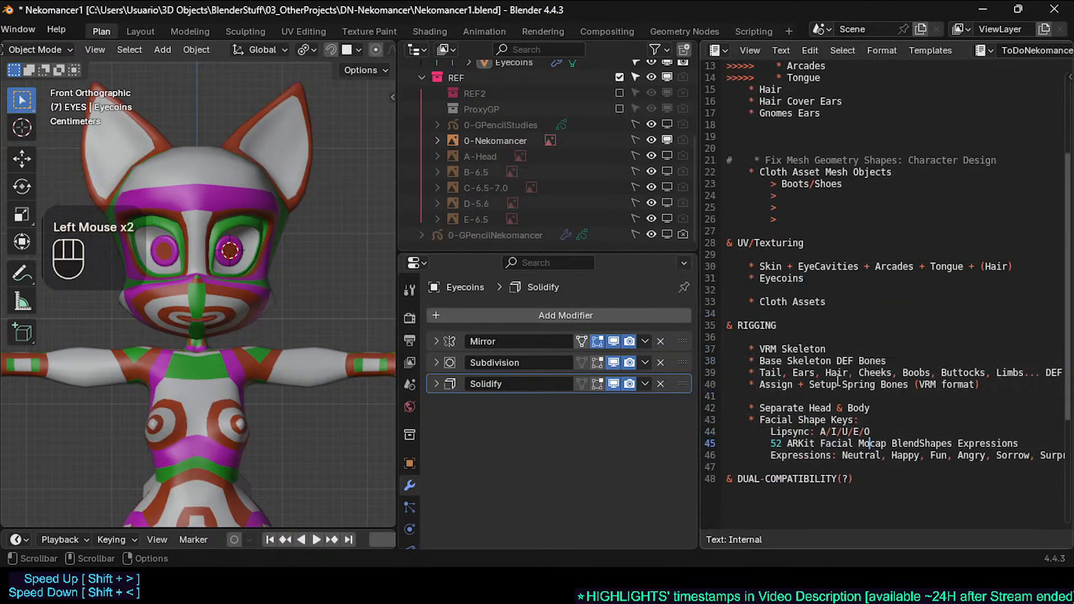
# Step: Save the Nekomancer1.blend file with the edited to-do list
pyautogui.click(859, 338)
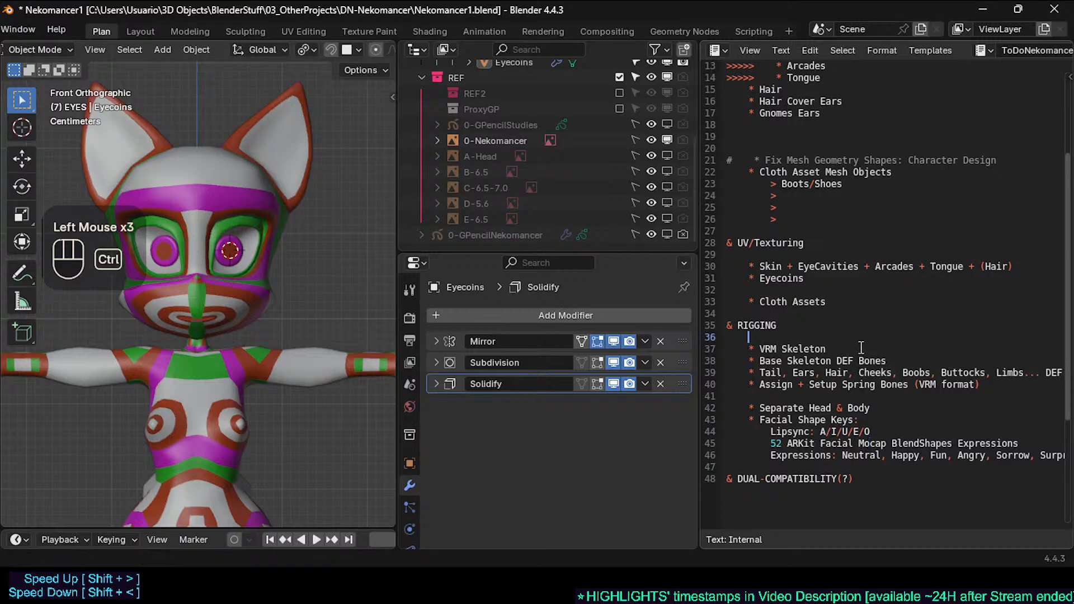
pyautogui.hotkey('ctrl', 's')
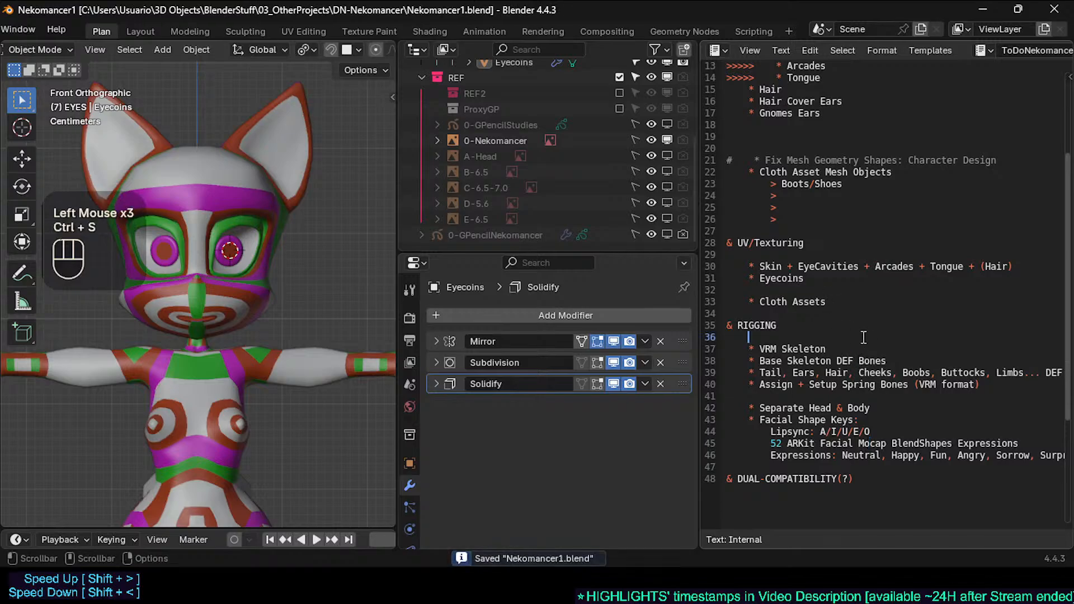
# Step: Examine the whole Nekomancer model from the front and in perspective, from the ears down to the legs
pyautogui.scroll(-1, 210, 393)
pyautogui.scroll(1, 209, 393)
pyautogui.keyDown('shift'); pyautogui.moveTo(210, 393); pyautogui.dragTo(220, 281, button='middle'); pyautogui.keyUp('shift')
pyautogui.scroll(-1, 224, 368)
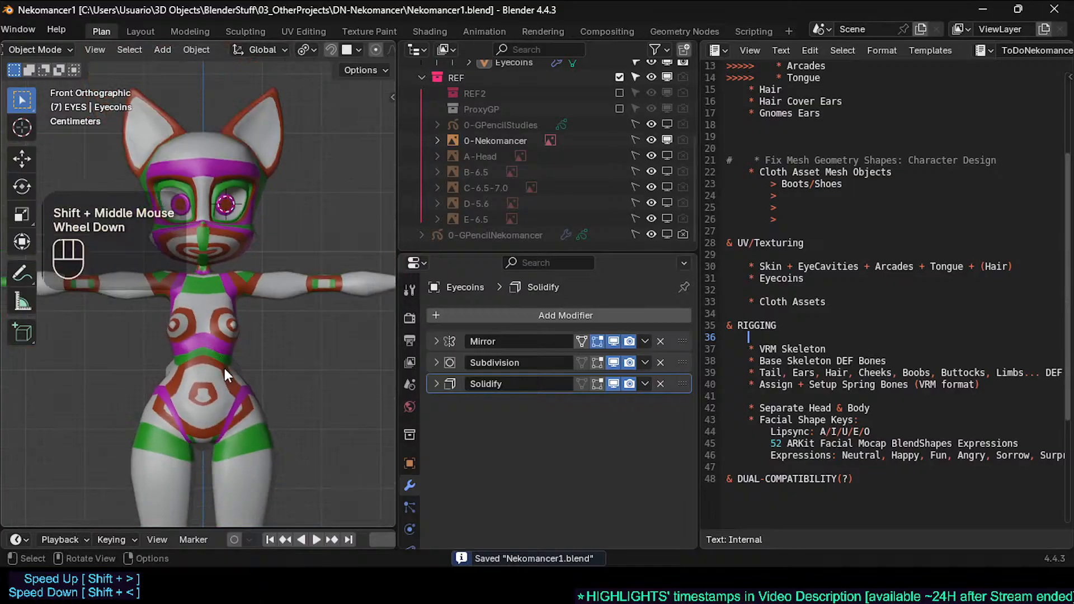
pyautogui.moveTo(224, 368); pyautogui.dragTo(215, 391, button='middle')
pyautogui.scroll(-2, 117, 395)
pyautogui.moveTo(216, 391); pyautogui.dragTo(205, 342, button='middle')
pyautogui.scroll(-1, 200, 373)
pyautogui.scroll(2, 202, 324)
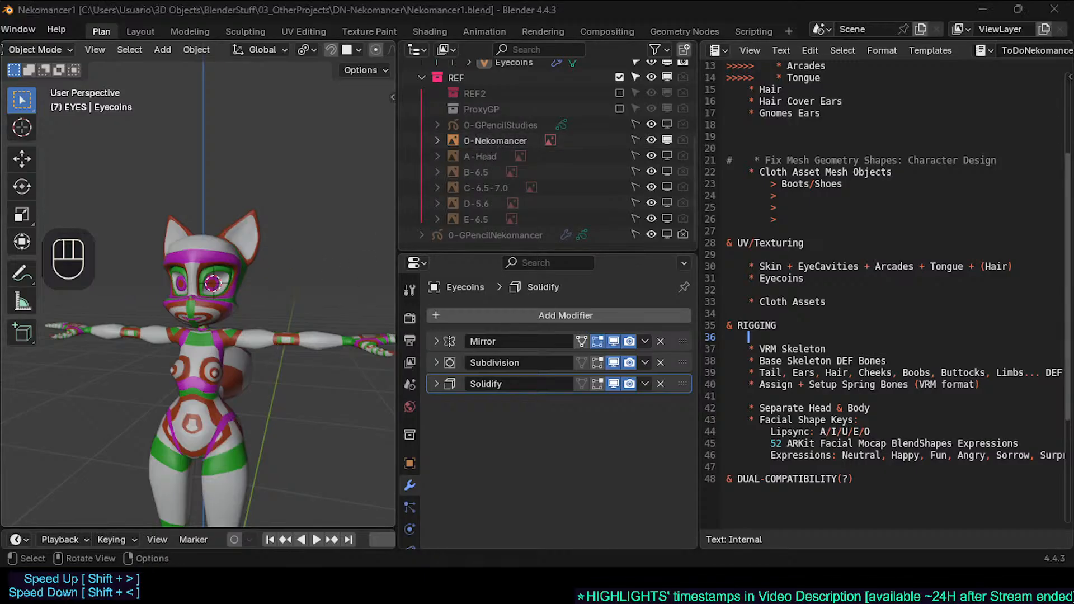
# Step: Make the MSH-Nekomancer body mesh the active object to show its modifiers, and leave it deselected
pyautogui.click(200, 264)
pyautogui.scroll(2, 200, 264)
pyautogui.click(212, 258)
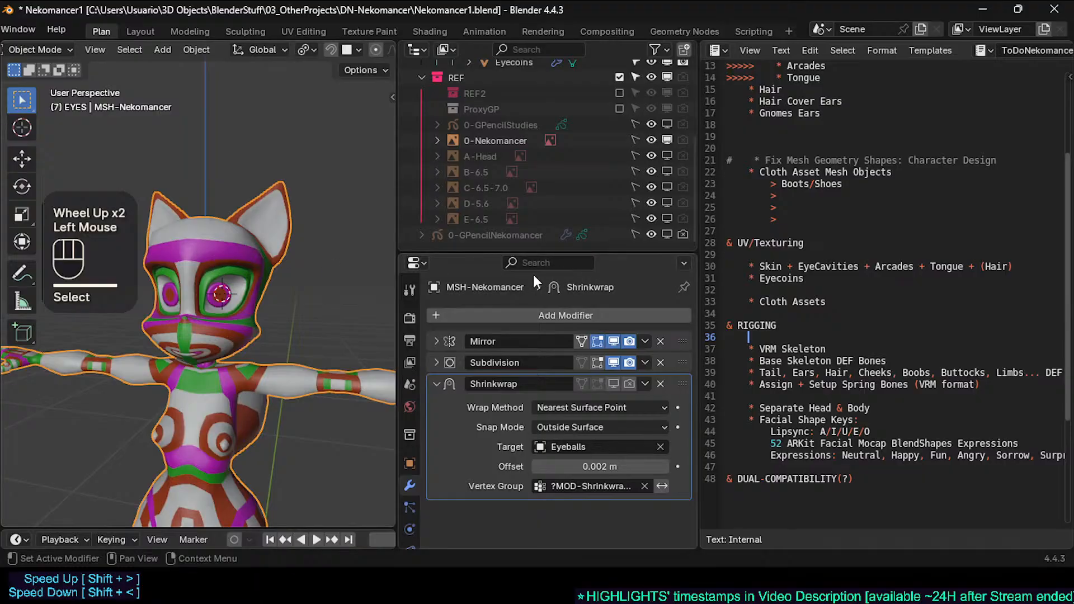
pyautogui.click(200, 210)
# Step: Go over the RIGGING section from its heading to the Expressions line of the facial shape keys
pyautogui.moveTo(727, 325); pyautogui.dragTo(1020, 455)
pyautogui.click(1020, 455)
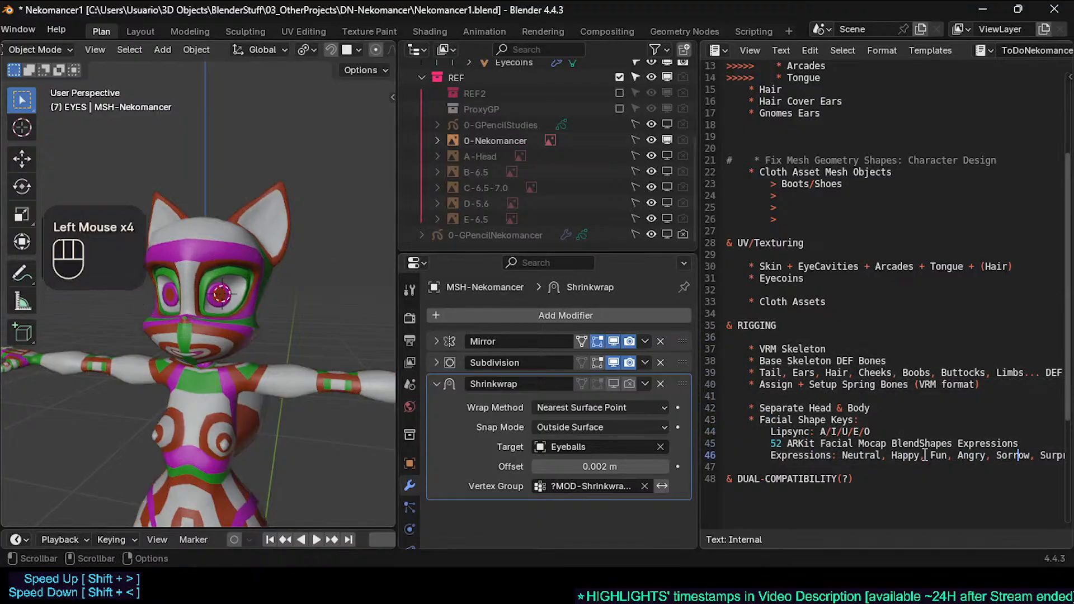
pyautogui.moveTo(925, 455); pyautogui.dragTo(844, 456)
pyautogui.click(738, 325)
pyautogui.click(856, 460)
pyautogui.moveTo(929, 455); pyautogui.dragTo(815, 456)
pyautogui.click(729, 326)
pyautogui.click(866, 455)
# Step: Collapse the Shrinkwrap modifier's settings on MSH-Nekomancer and save the file
pyautogui.click(305, 178)
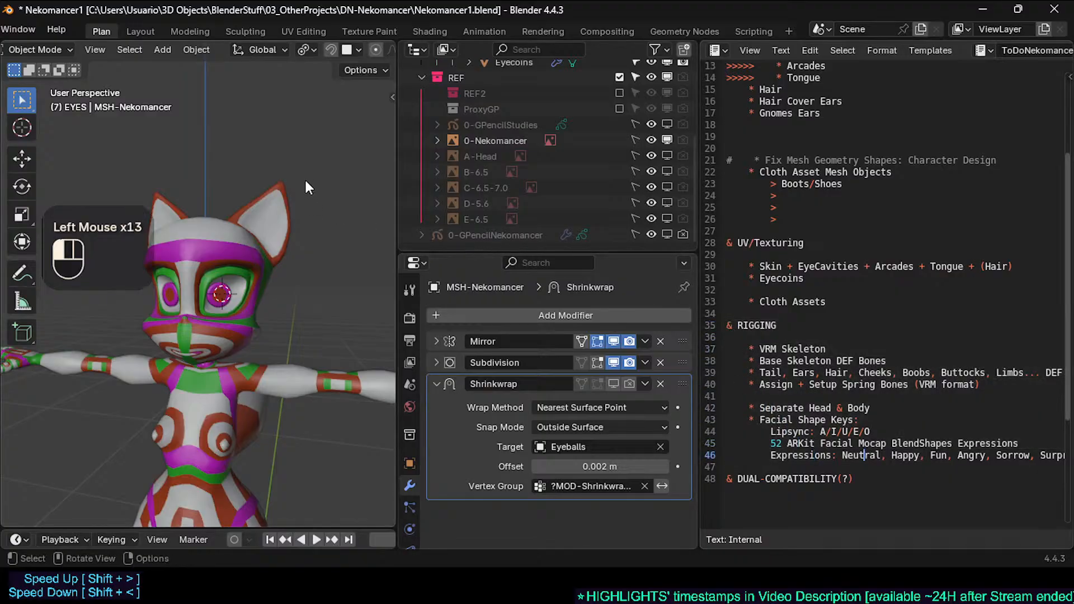
pyautogui.hotkey('ctrl', 's')
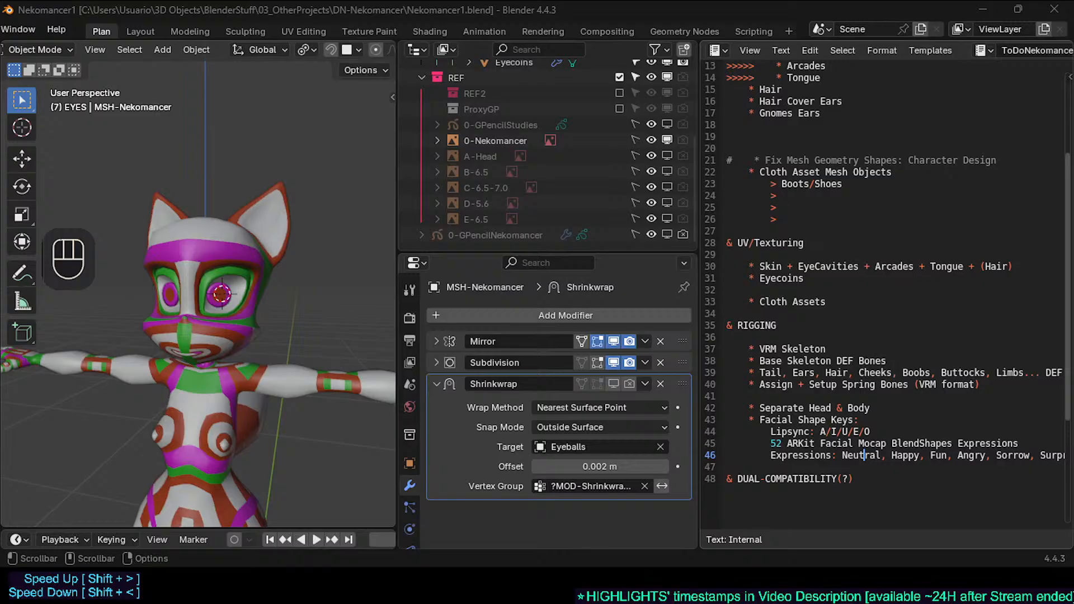
pyautogui.click(437, 384)
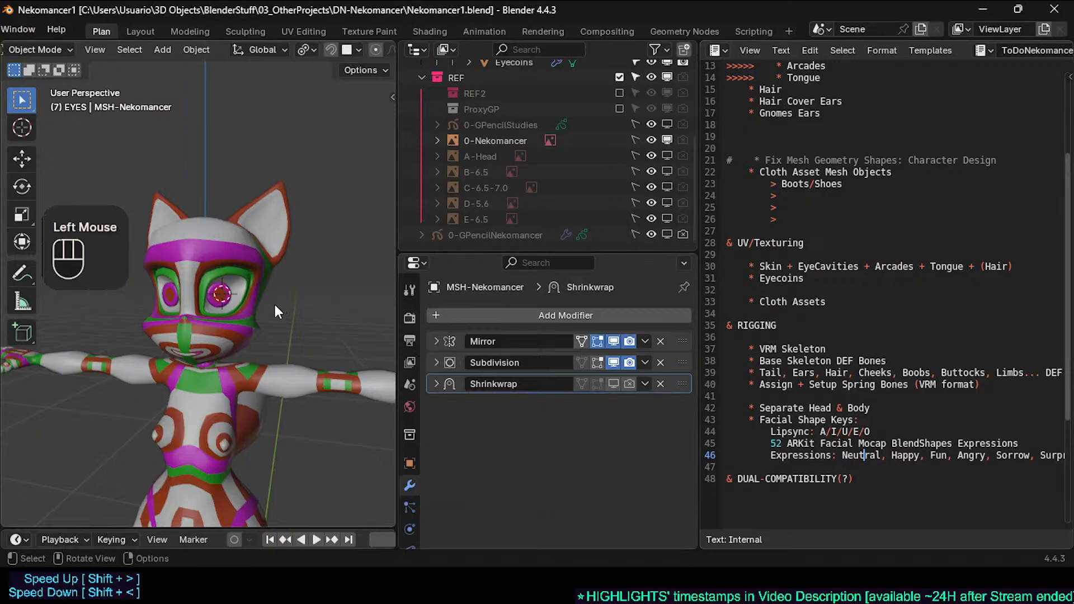
pyautogui.keyDown('shift'); pyautogui.moveTo(261, 338); pyautogui.dragTo(277, 324, button='middle'); pyautogui.keyUp('shift')
pyautogui.hotkey('ctrl', 's')
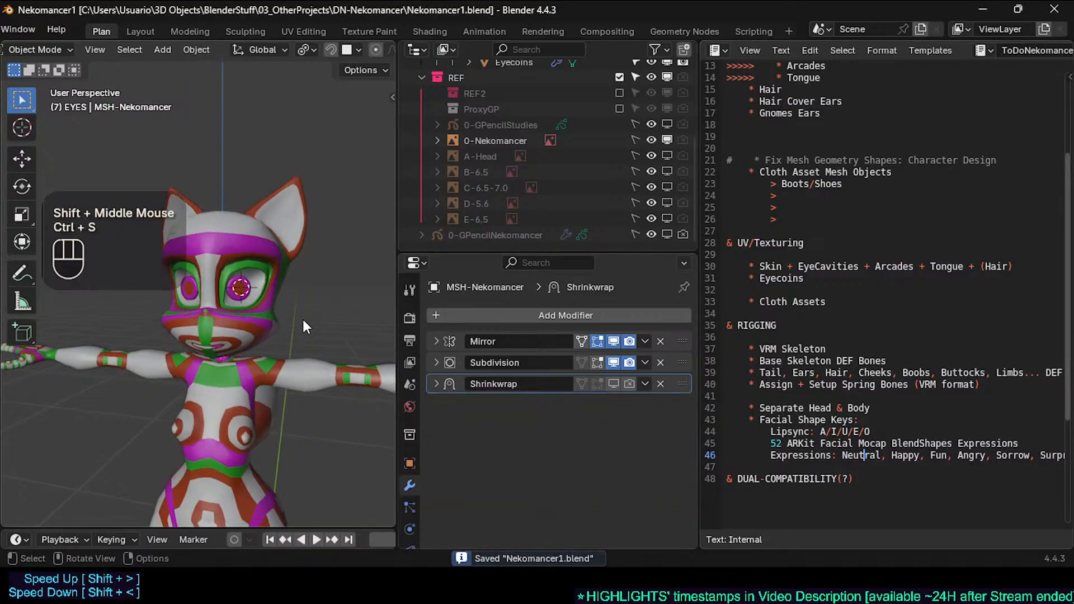